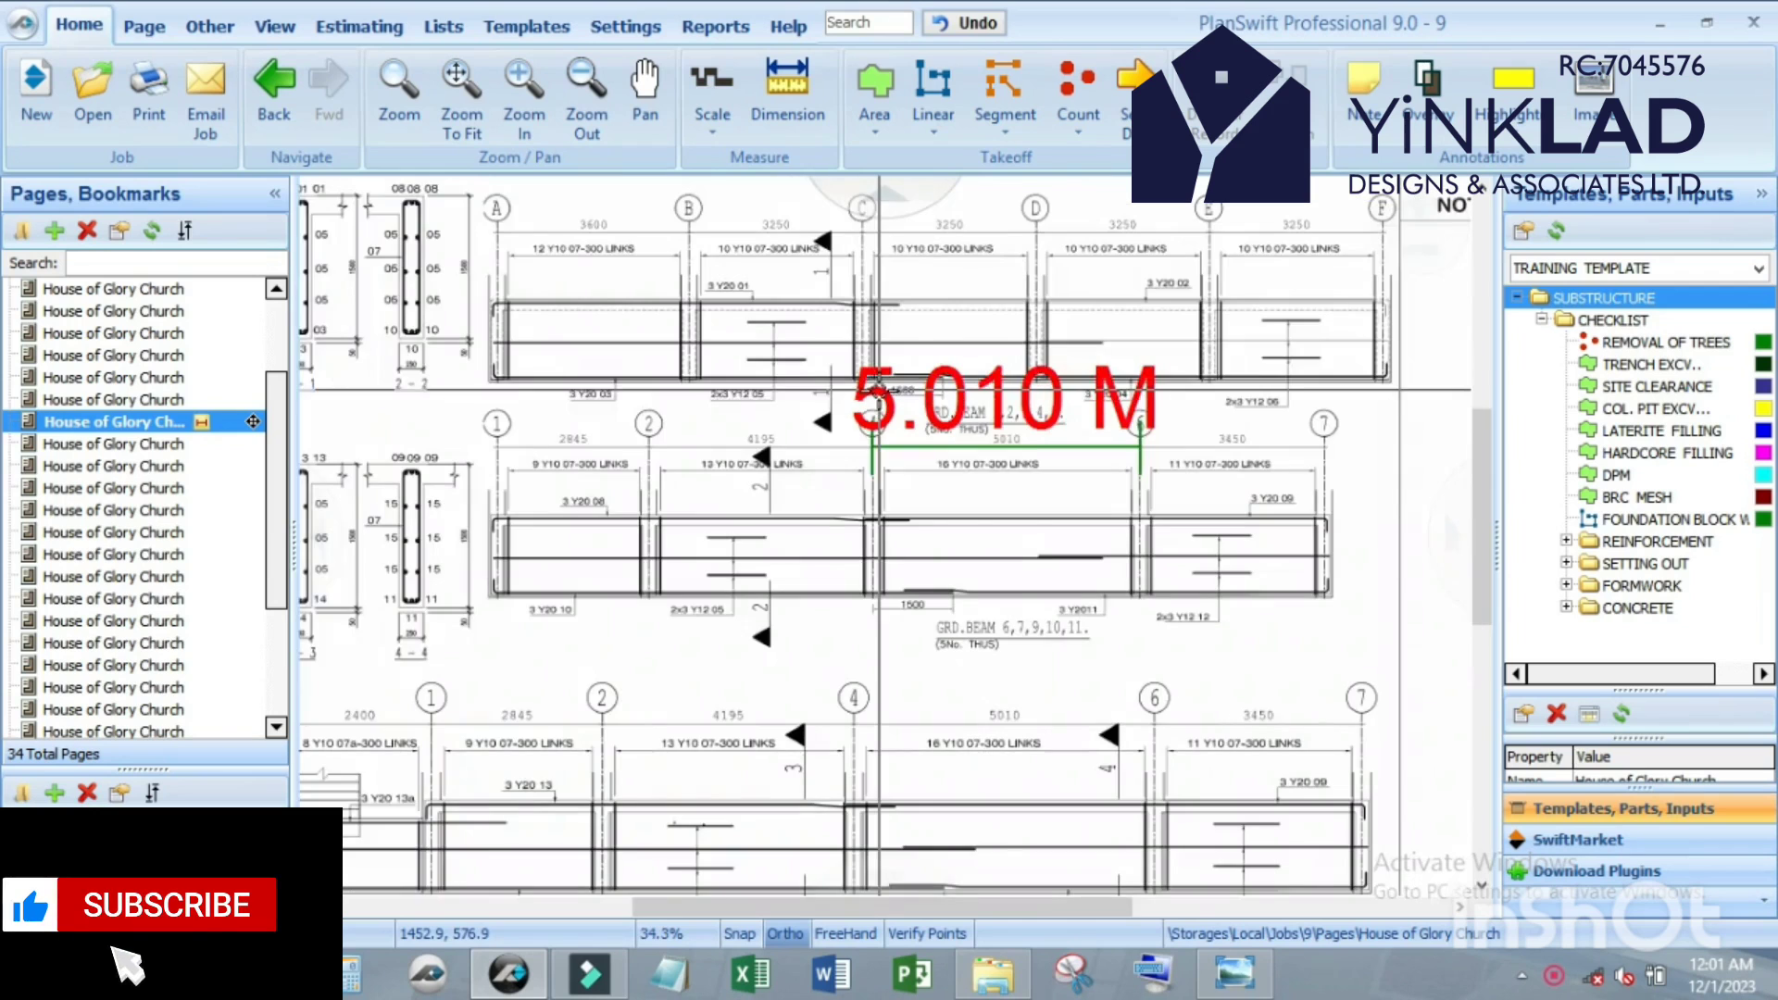
Step: Examine the ground beam 6, 7, 9, 10, 11 elevation around the 5010 span between grids 4 and 6
{"action": "scroll", "coordinate": [909, 355], "scroll_direction": "up", "scroll_amount": 1}
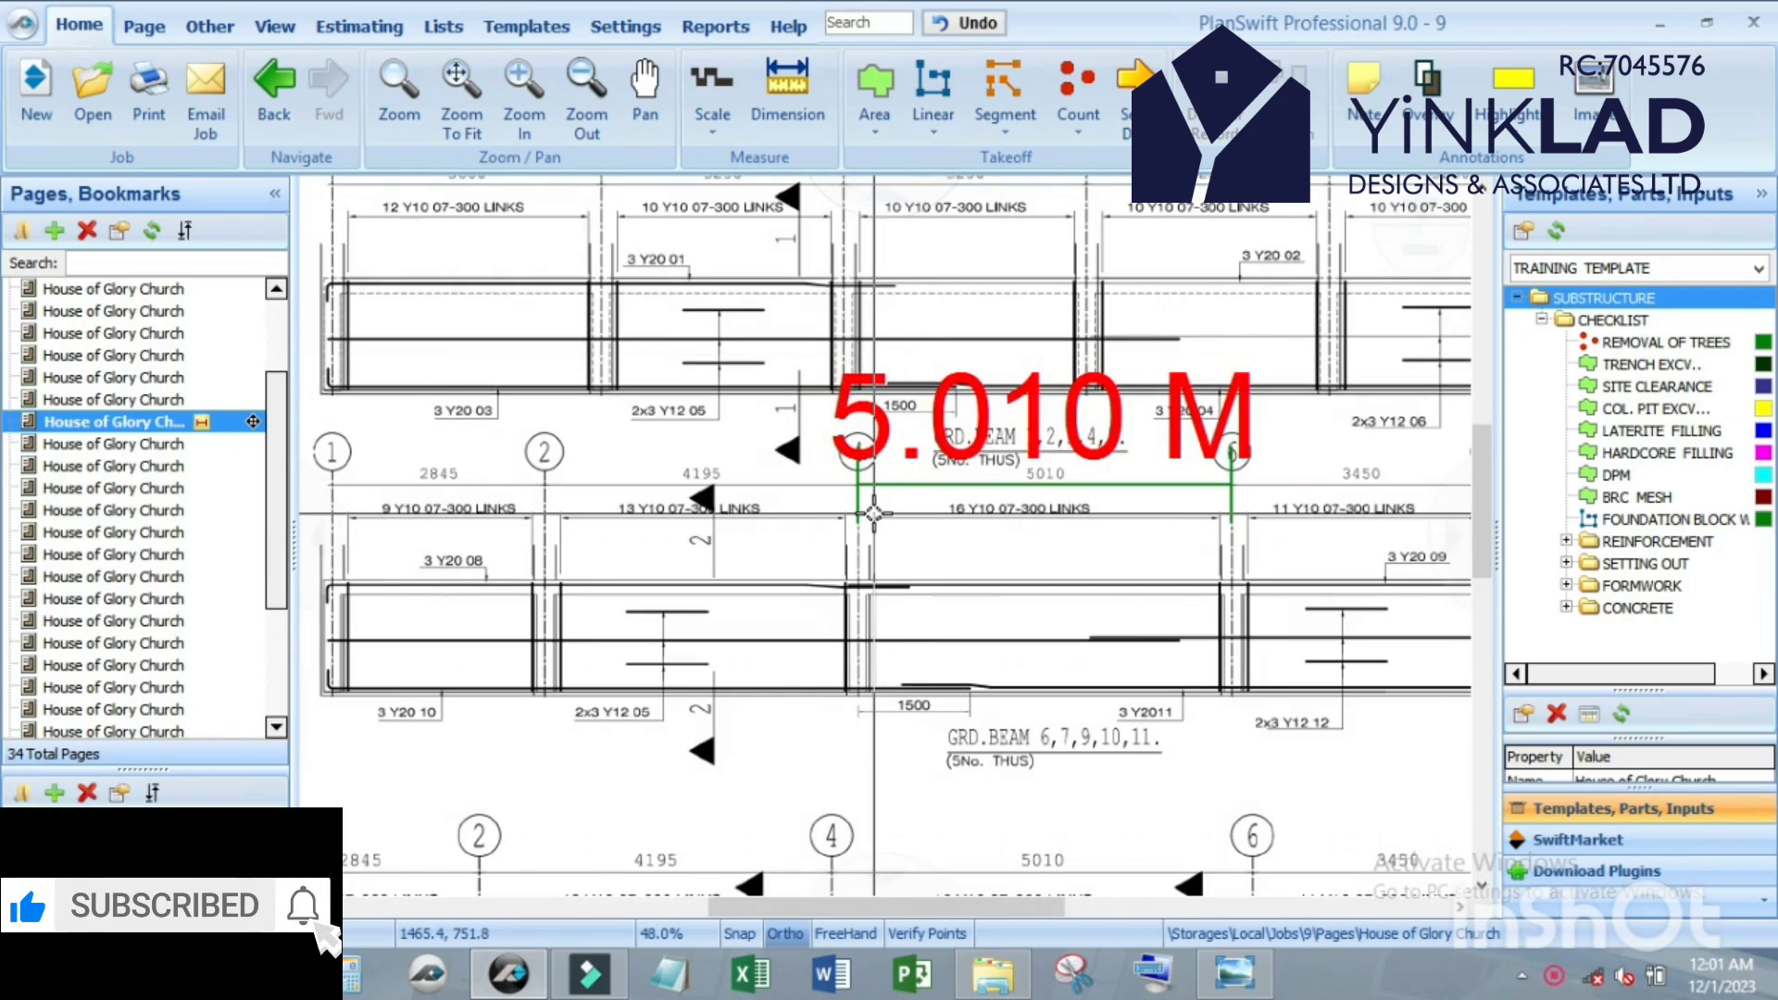
{"action": "scroll", "coordinate": [874, 512], "scroll_direction": "up", "scroll_amount": 2}
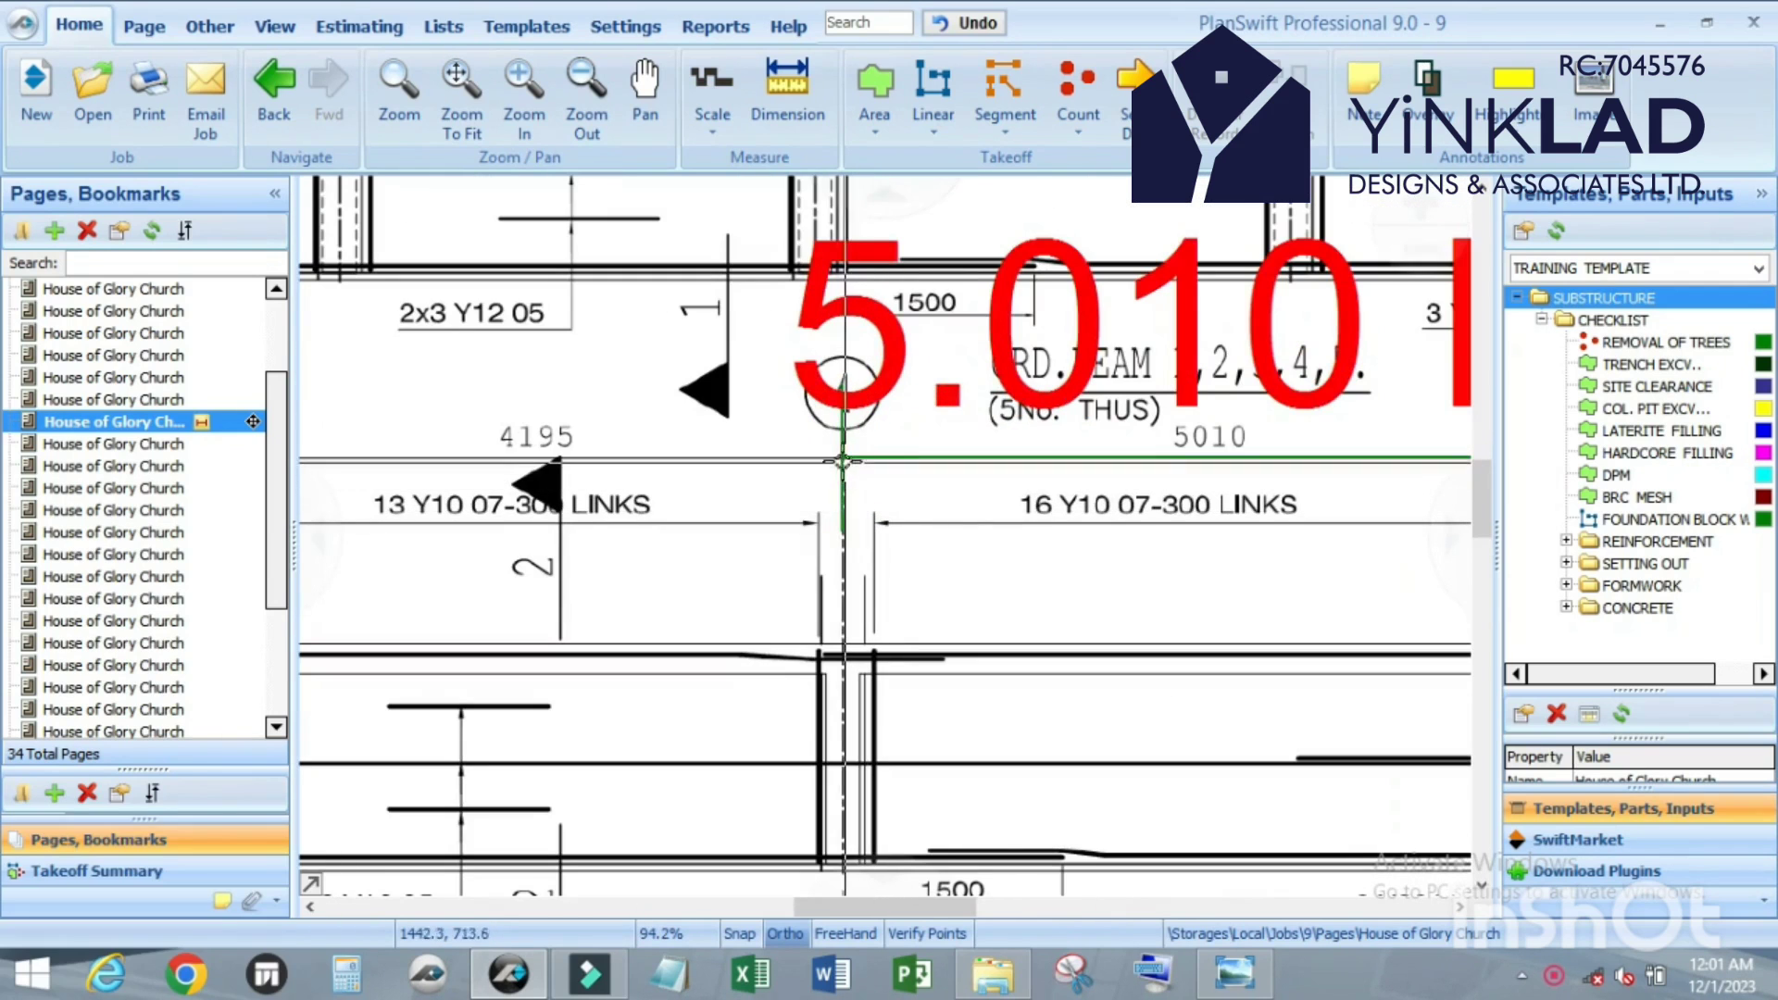
{"action": "scroll", "coordinate": [789, 413], "scroll_direction": "down", "scroll_amount": 2}
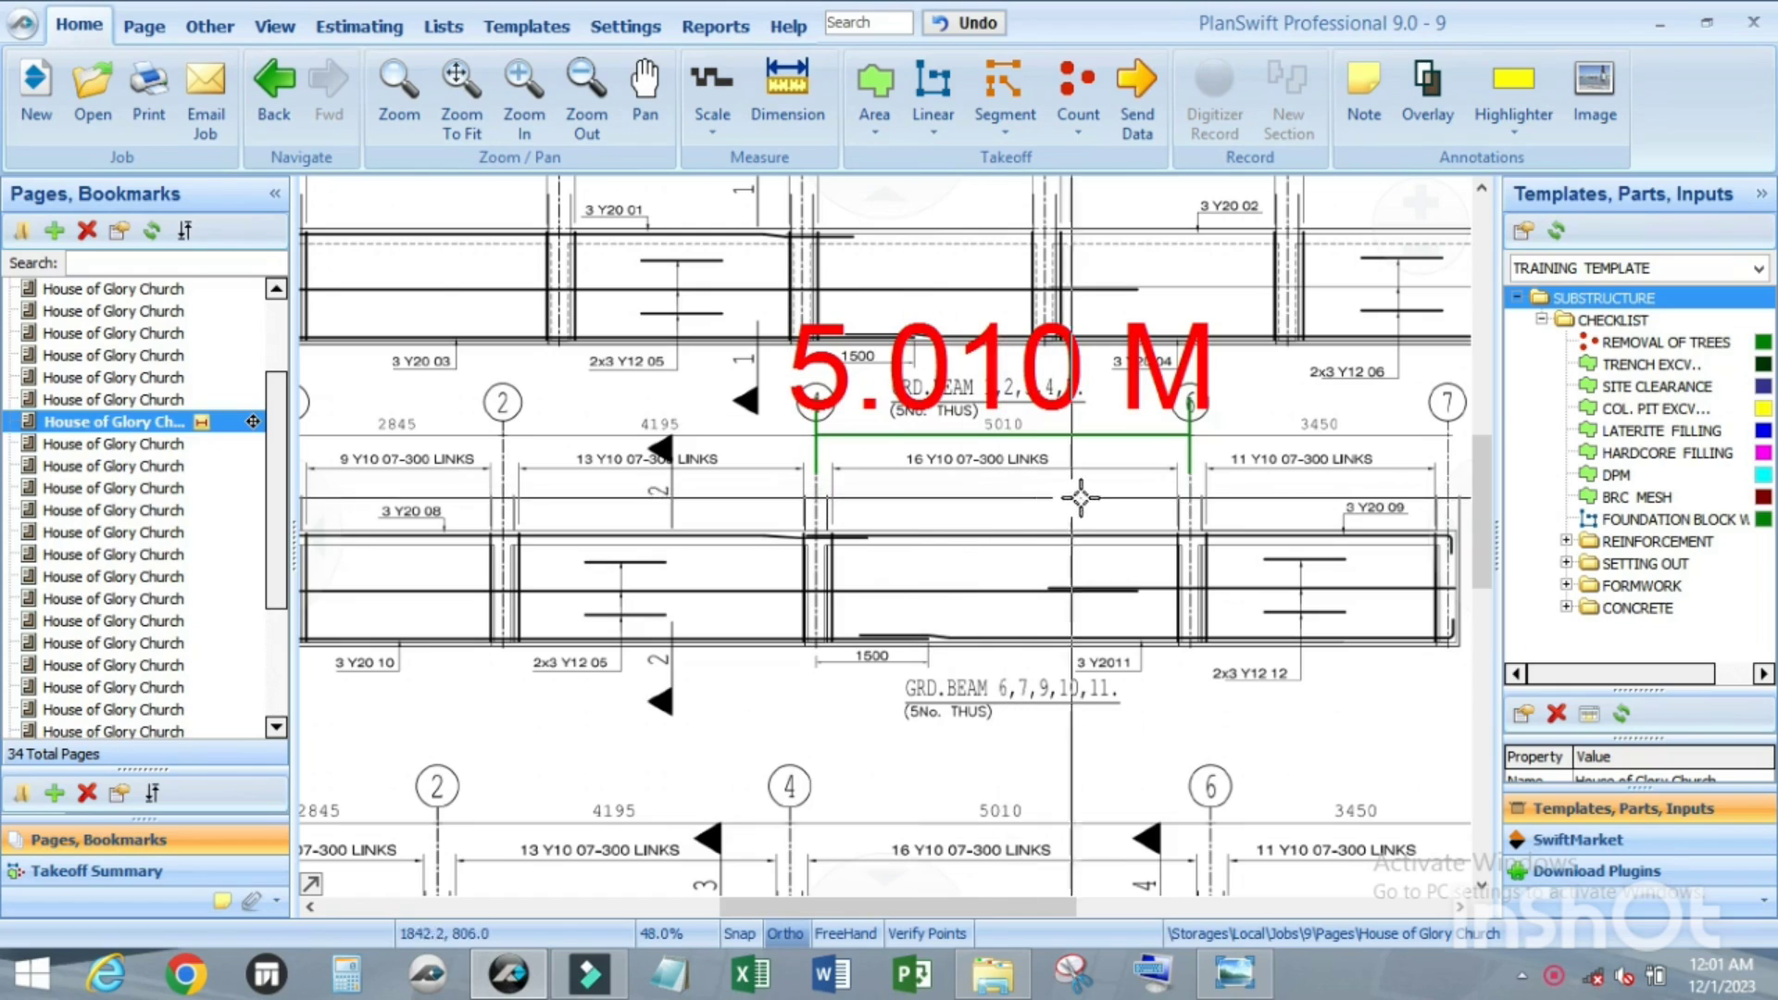
{"action": "scroll", "coordinate": [1118, 500], "scroll_direction": "down", "scroll_amount": 3}
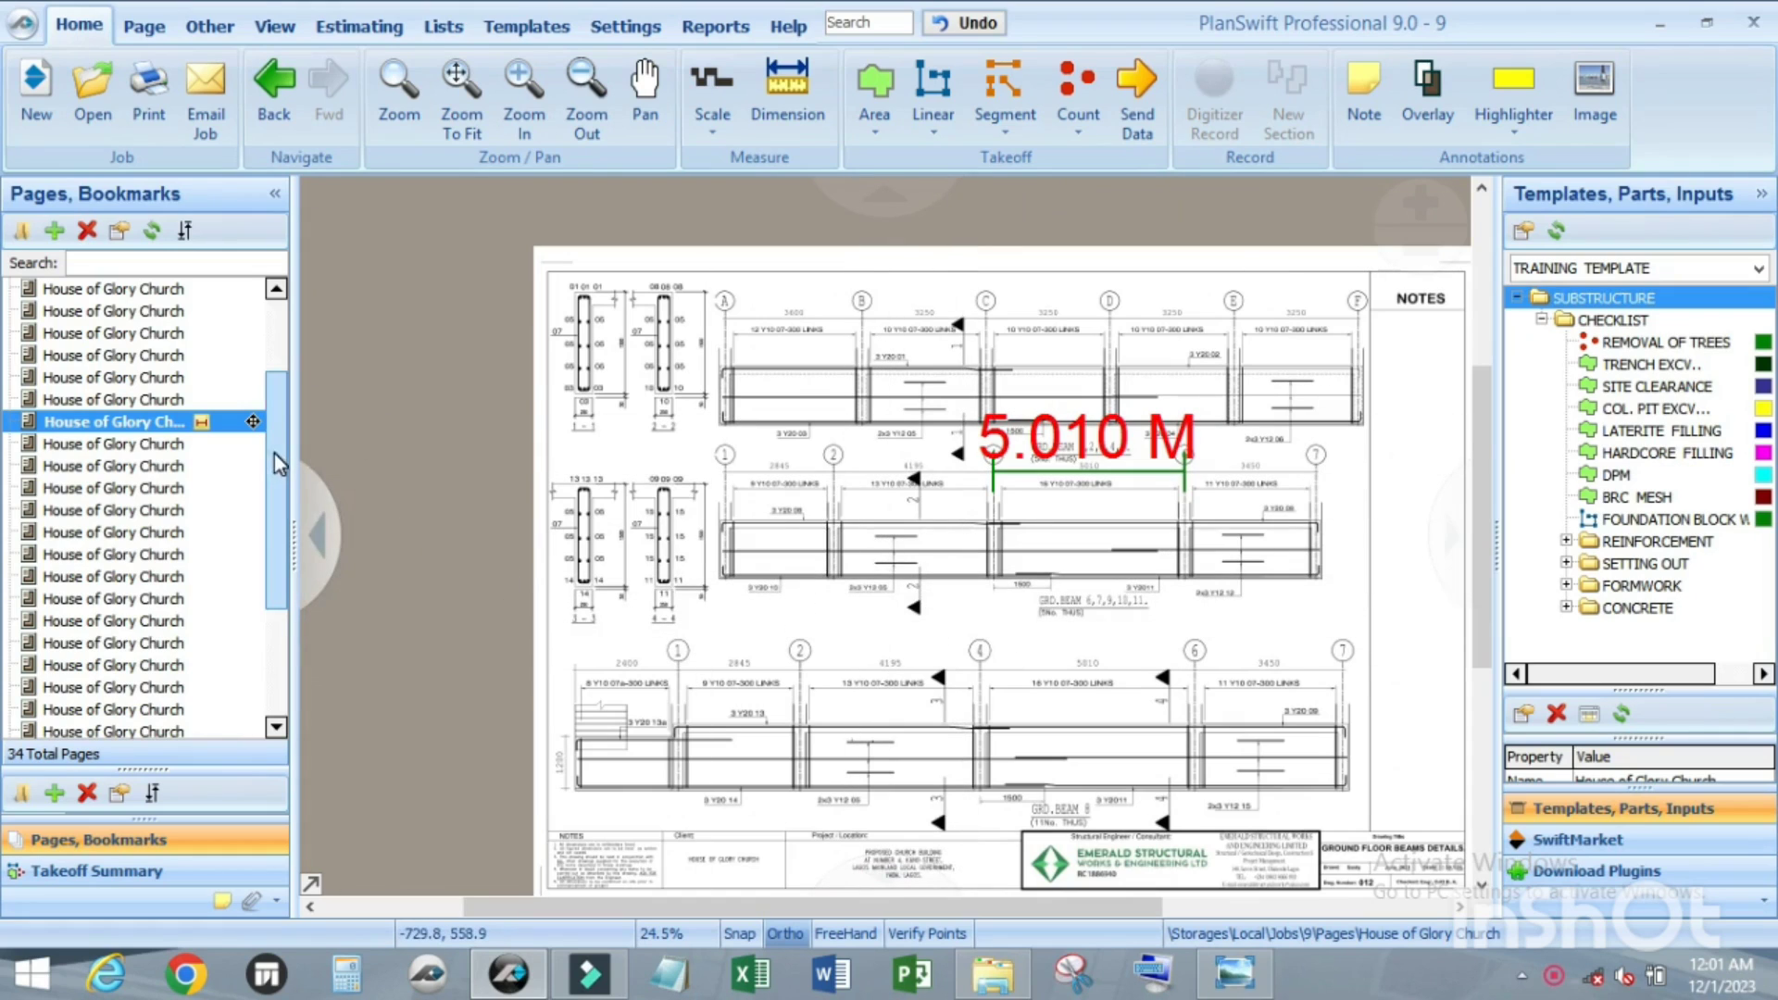
Step: Open the site photo IMG-20221219-WA0026 and examine the horizontal bars and links of the front ground beam cage
{"action": "left_click_drag", "start_coordinate": [274, 453], "coordinate": [276, 619]}
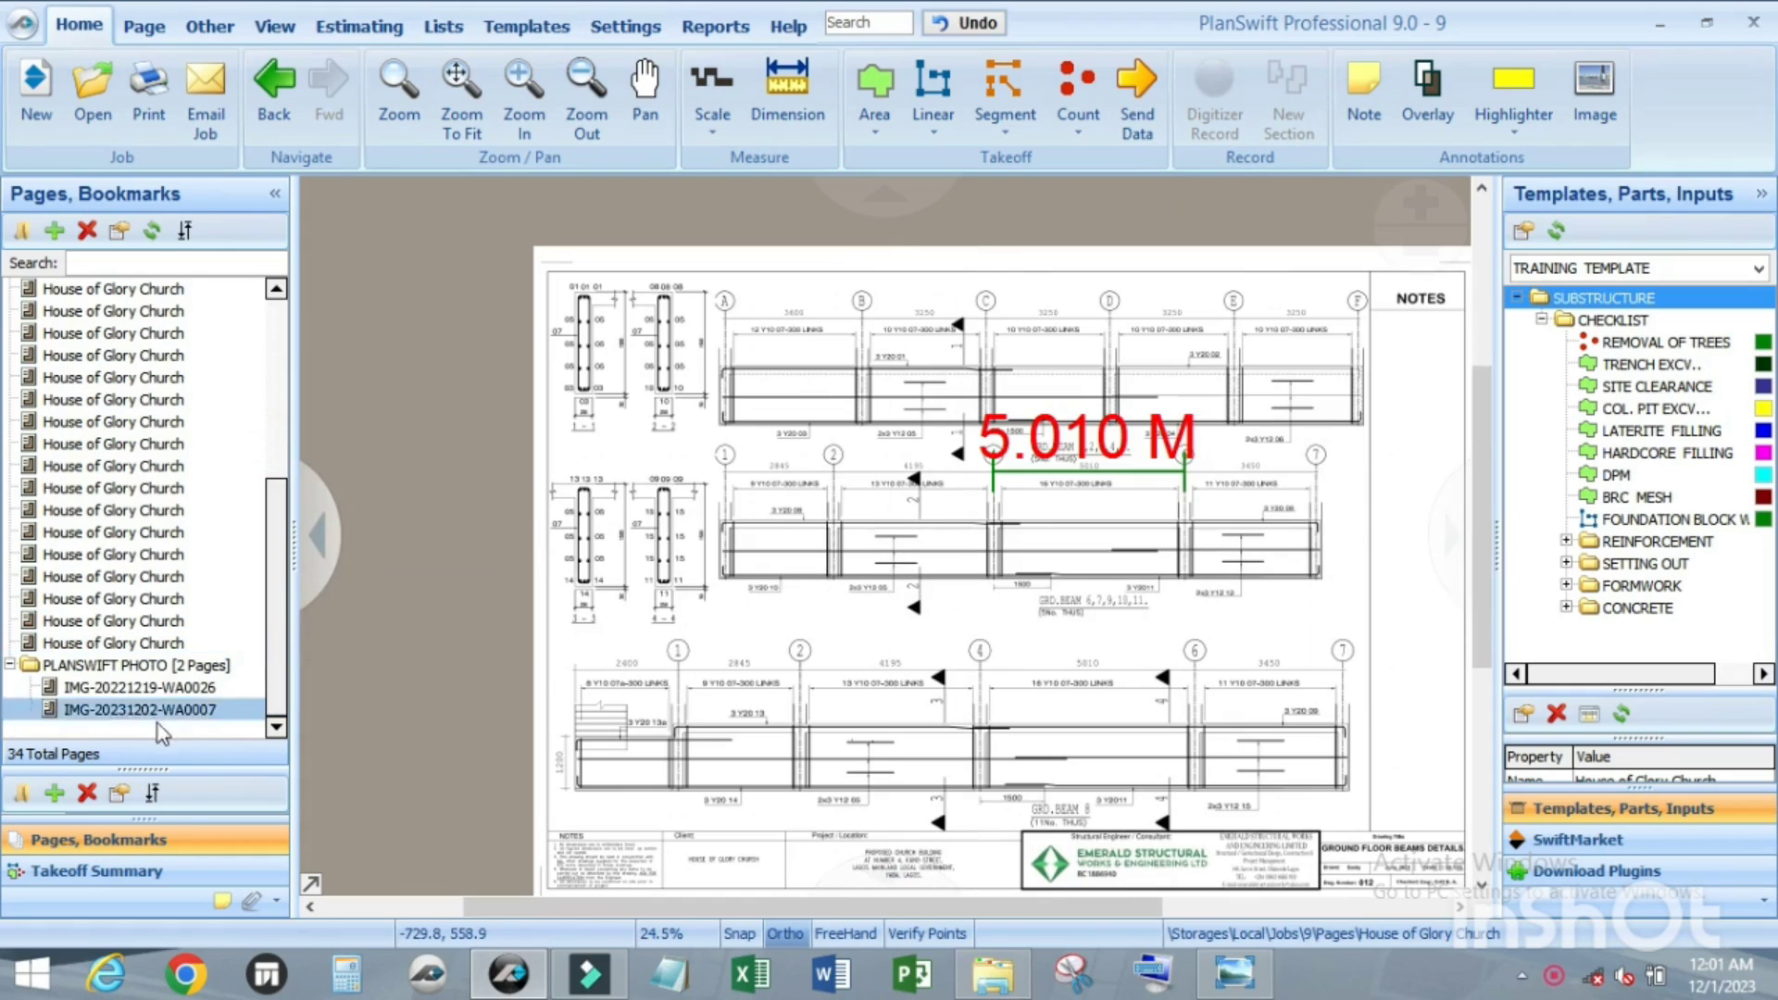
{"action": "left_click", "coordinate": [156, 686]}
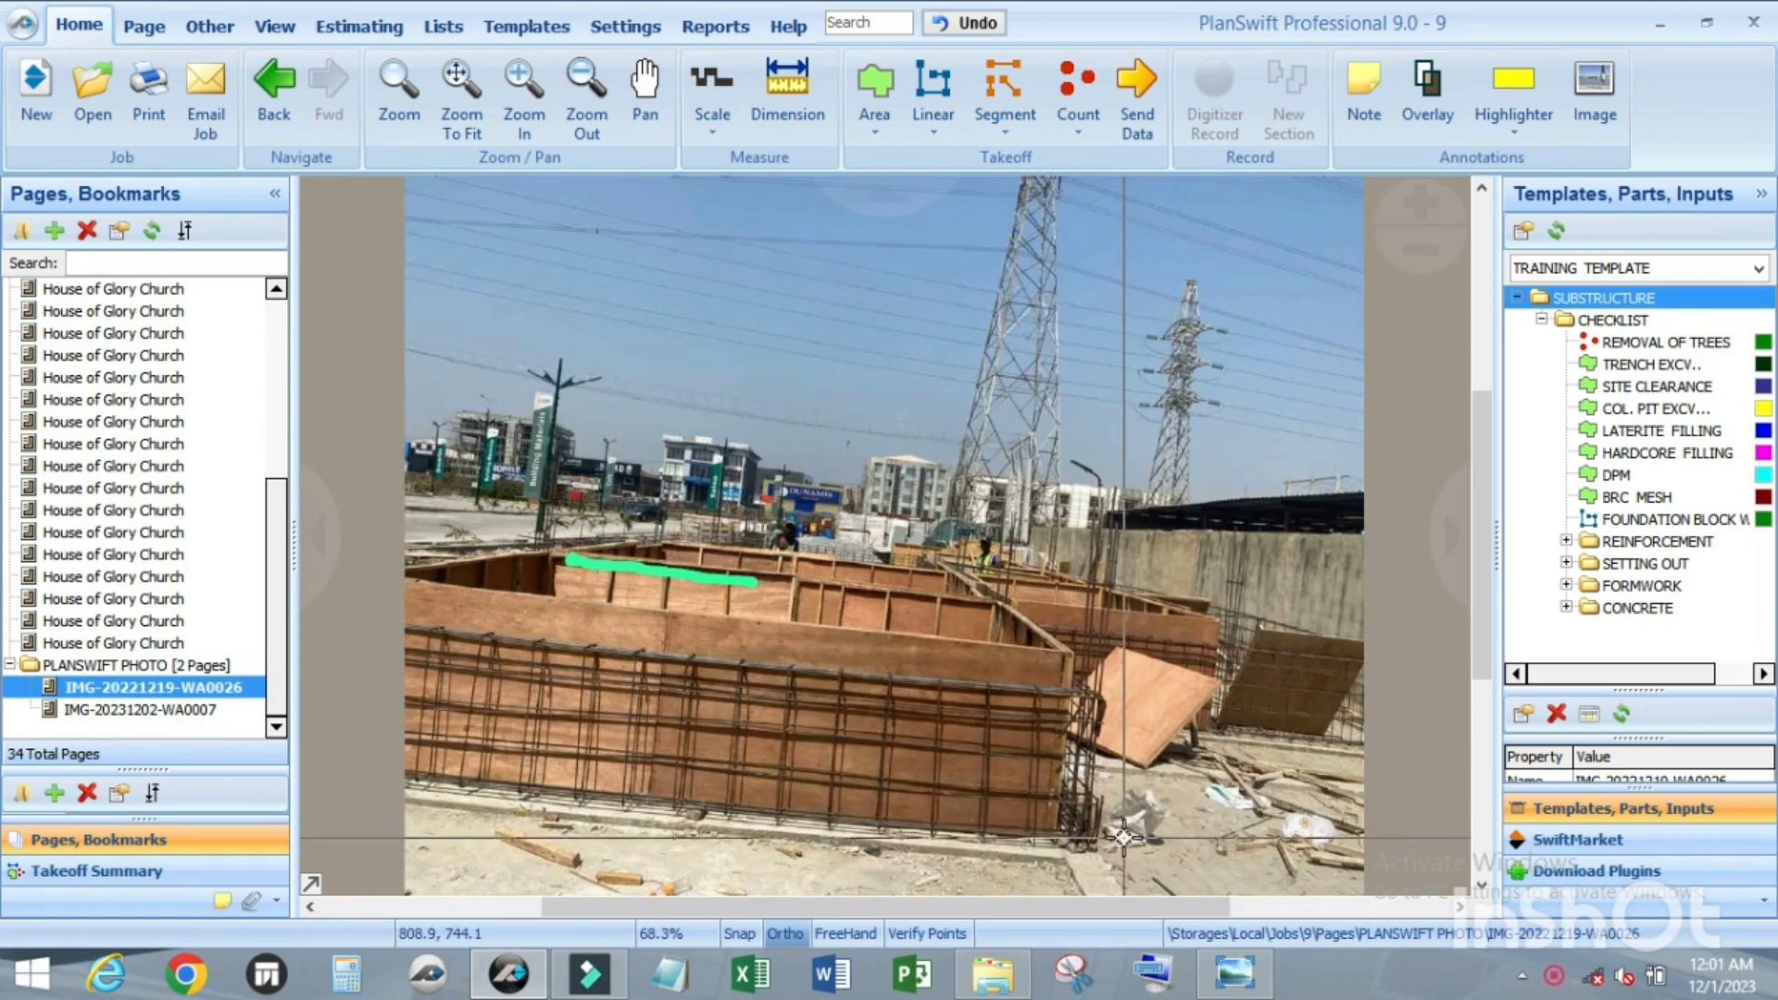
{"action": "scroll", "coordinate": [1118, 830], "scroll_direction": "up", "scroll_amount": 5}
{"action": "scroll", "coordinate": [981, 615], "scroll_direction": "down", "scroll_amount": 2}
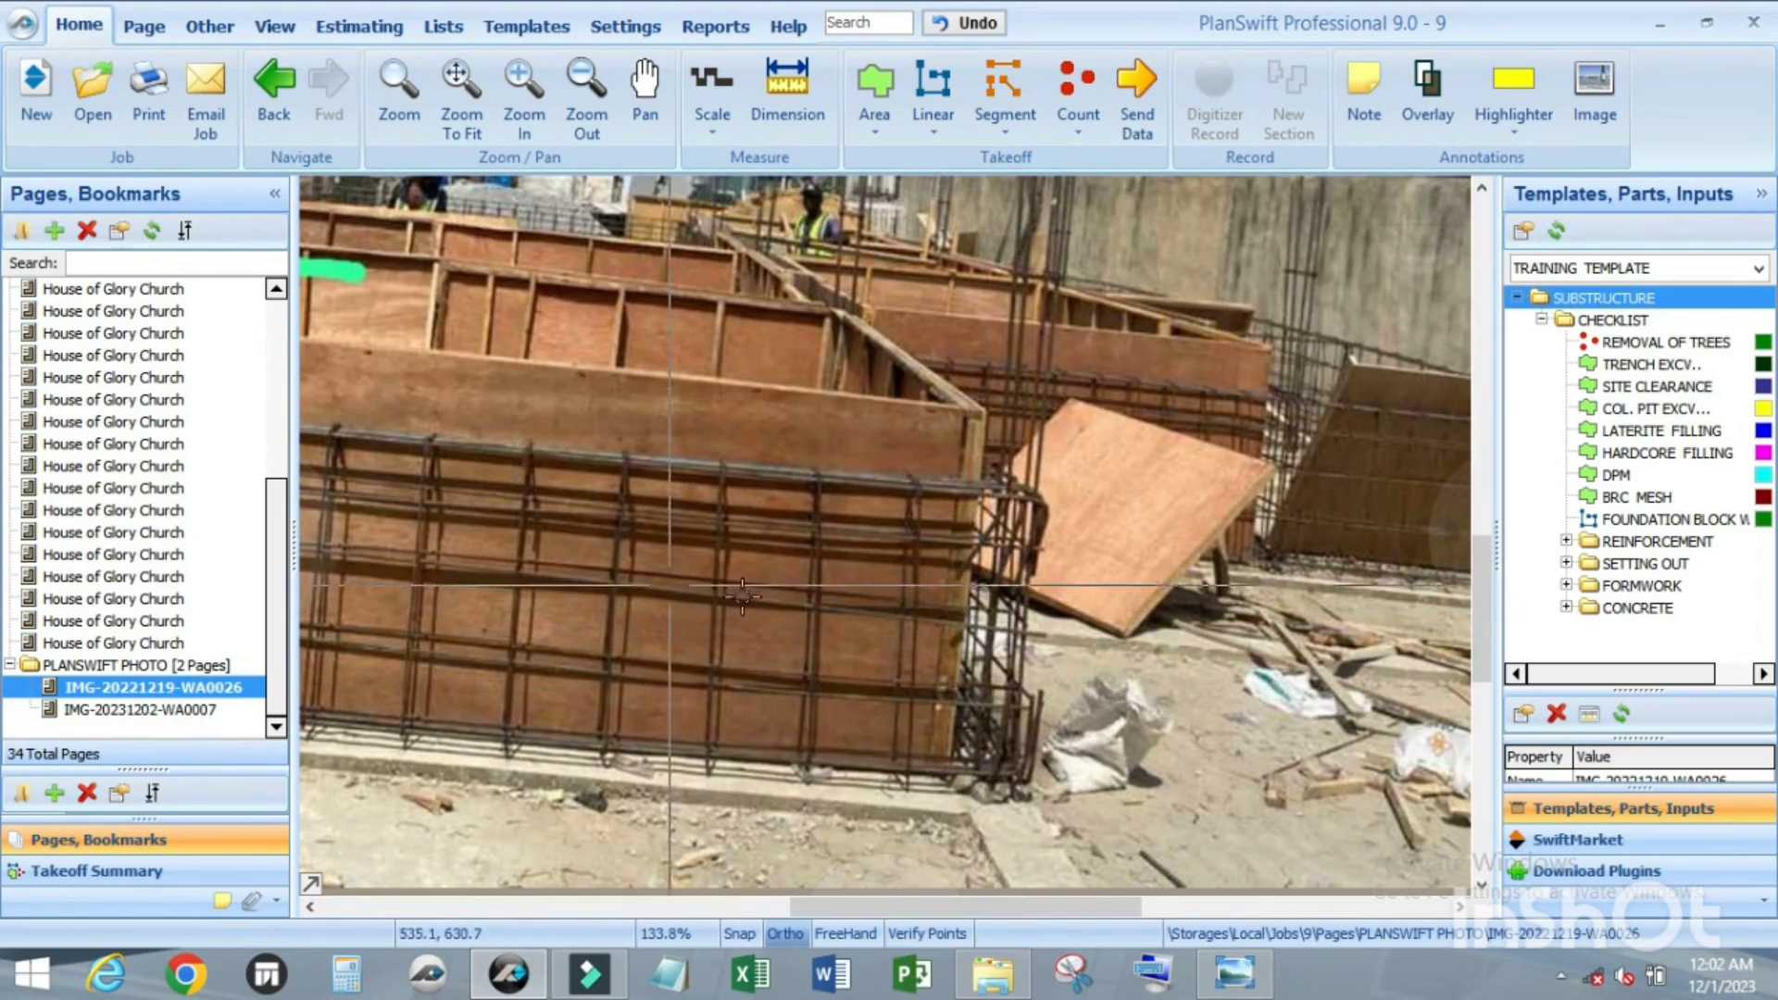
{"action": "scroll", "coordinate": [873, 620], "scroll_direction": "up", "scroll_amount": 2}
{"action": "scroll", "coordinate": [873, 619], "scroll_direction": "up", "scroll_amount": 2}
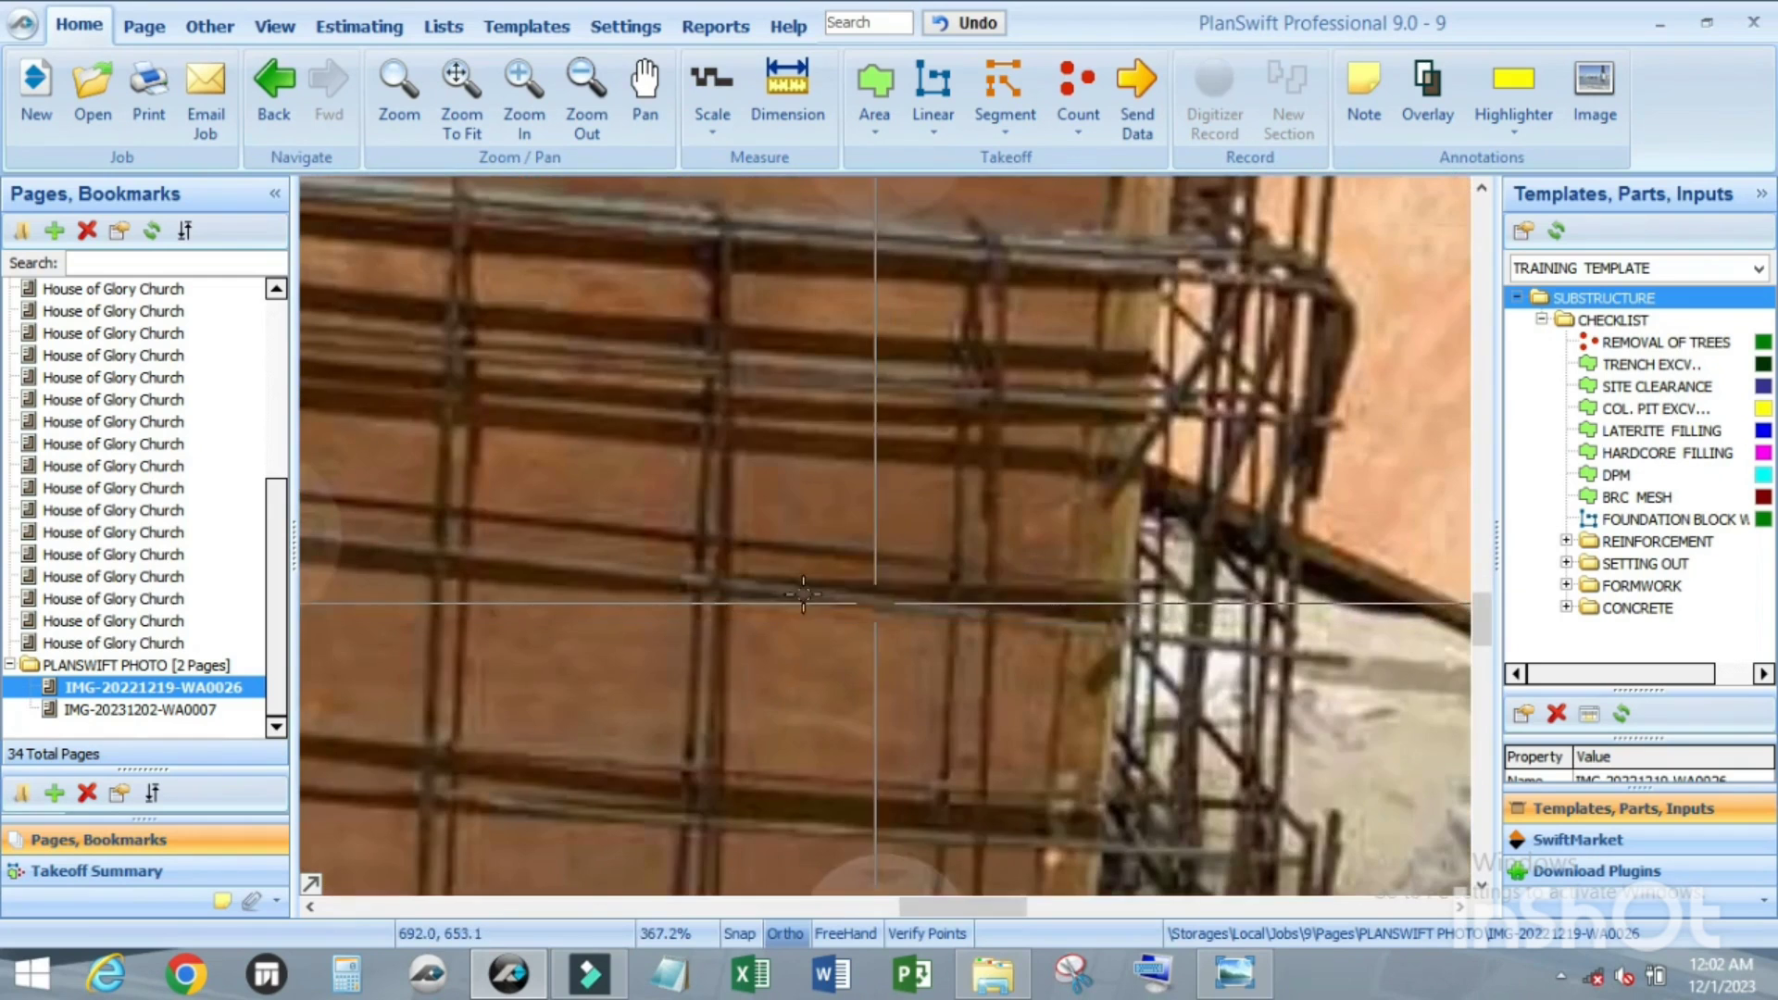
{"action": "scroll", "coordinate": [869, 595], "scroll_direction": "down", "scroll_amount": 2}
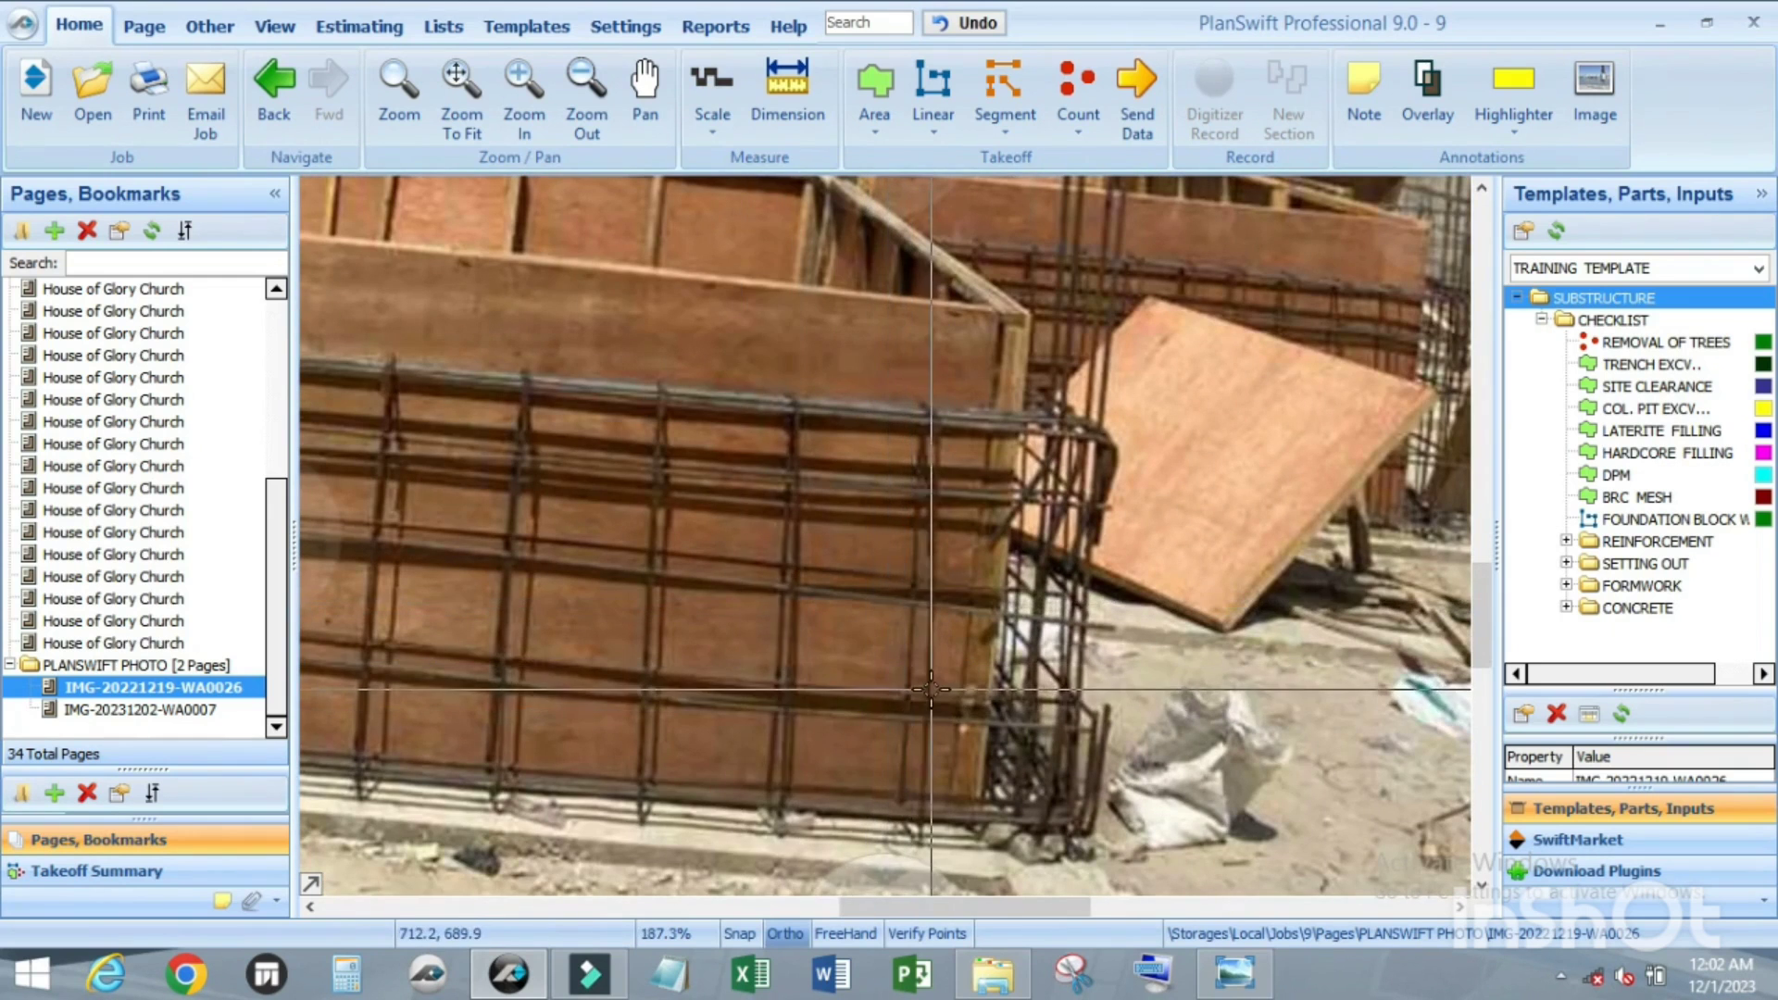
{"action": "scroll", "coordinate": [949, 639], "scroll_direction": "down", "scroll_amount": 1}
Step: Examine the top bars, bent corner bars and bottom bars at the end of the beam cage in the photo
{"action": "scroll", "coordinate": [938, 493], "scroll_direction": "up", "scroll_amount": 2}
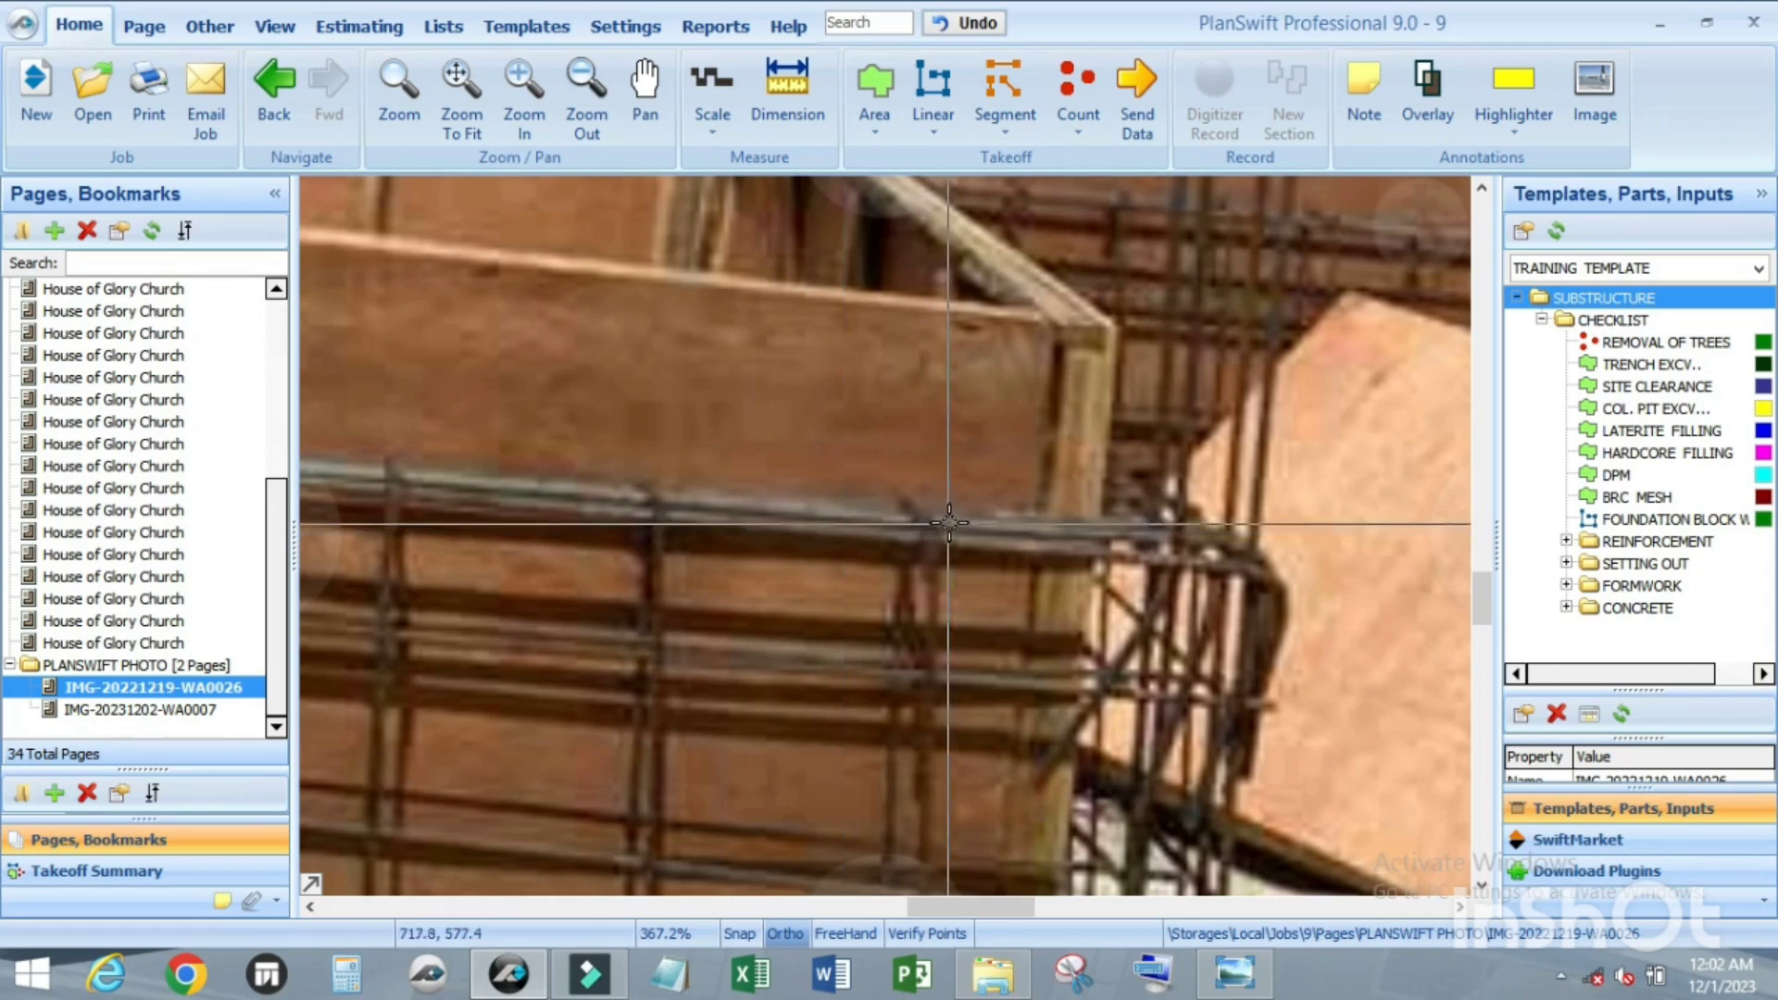
{"action": "scroll", "coordinate": [1032, 522], "scroll_direction": "down", "scroll_amount": 2}
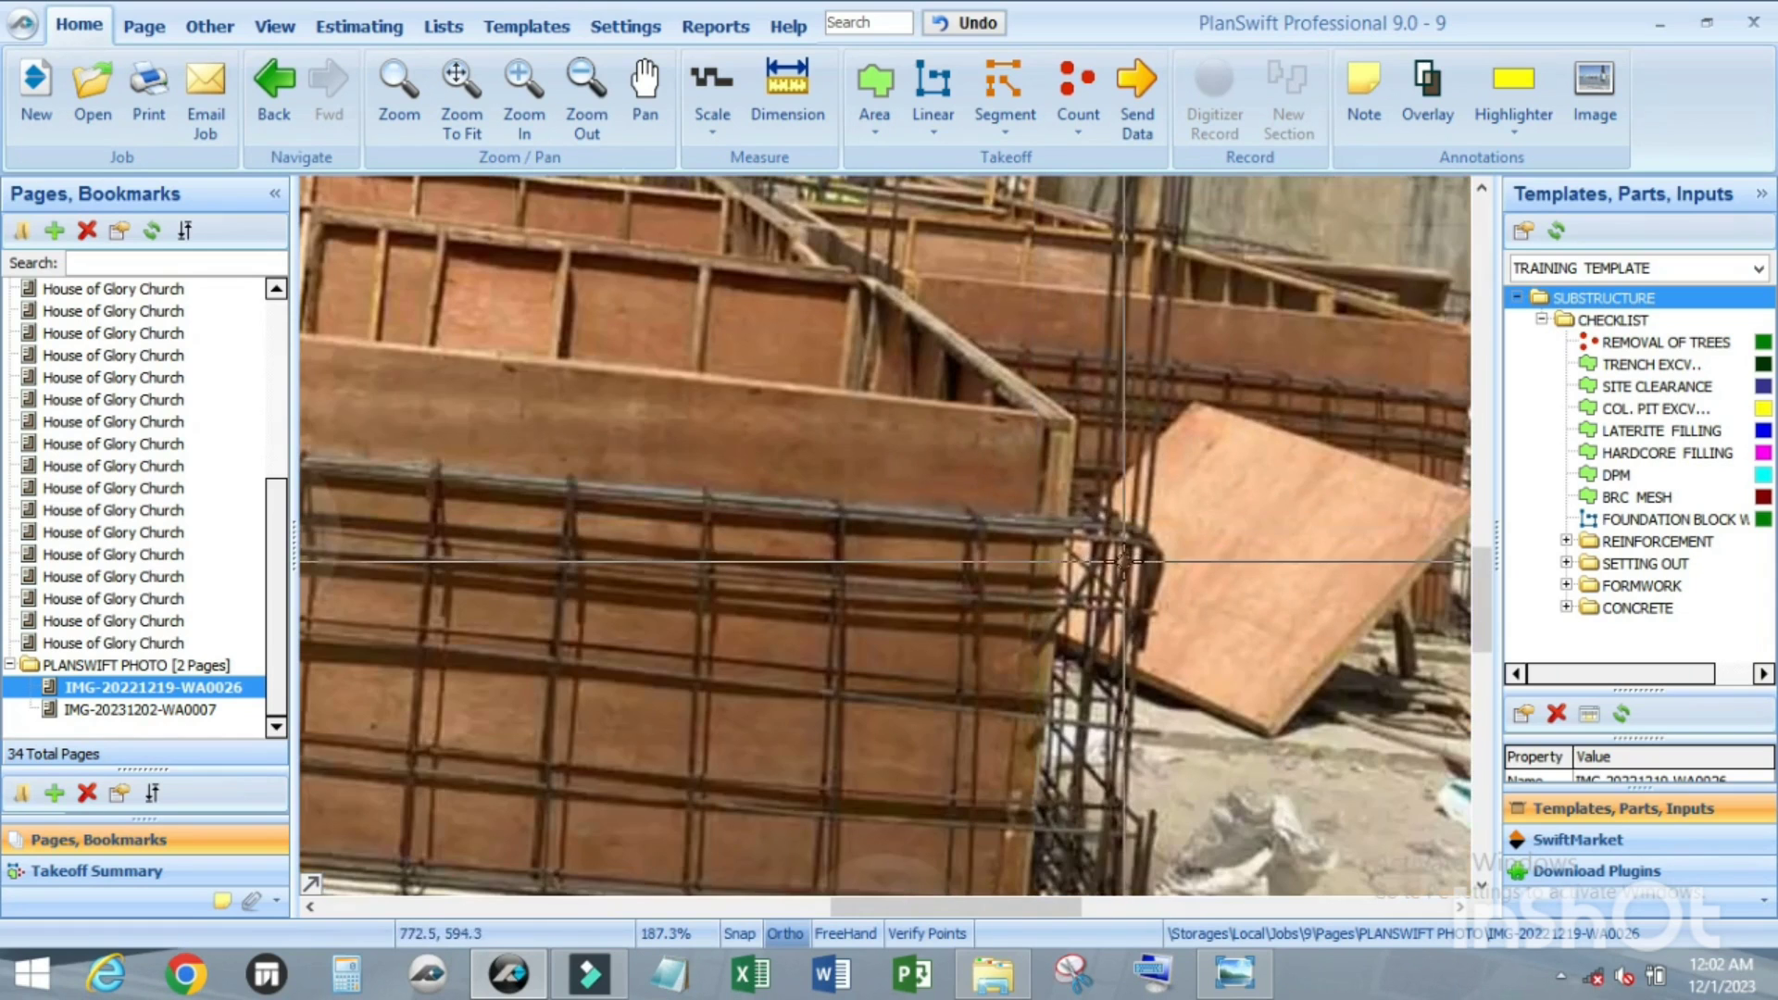
{"action": "scroll", "coordinate": [1146, 641], "scroll_direction": "up", "scroll_amount": 2}
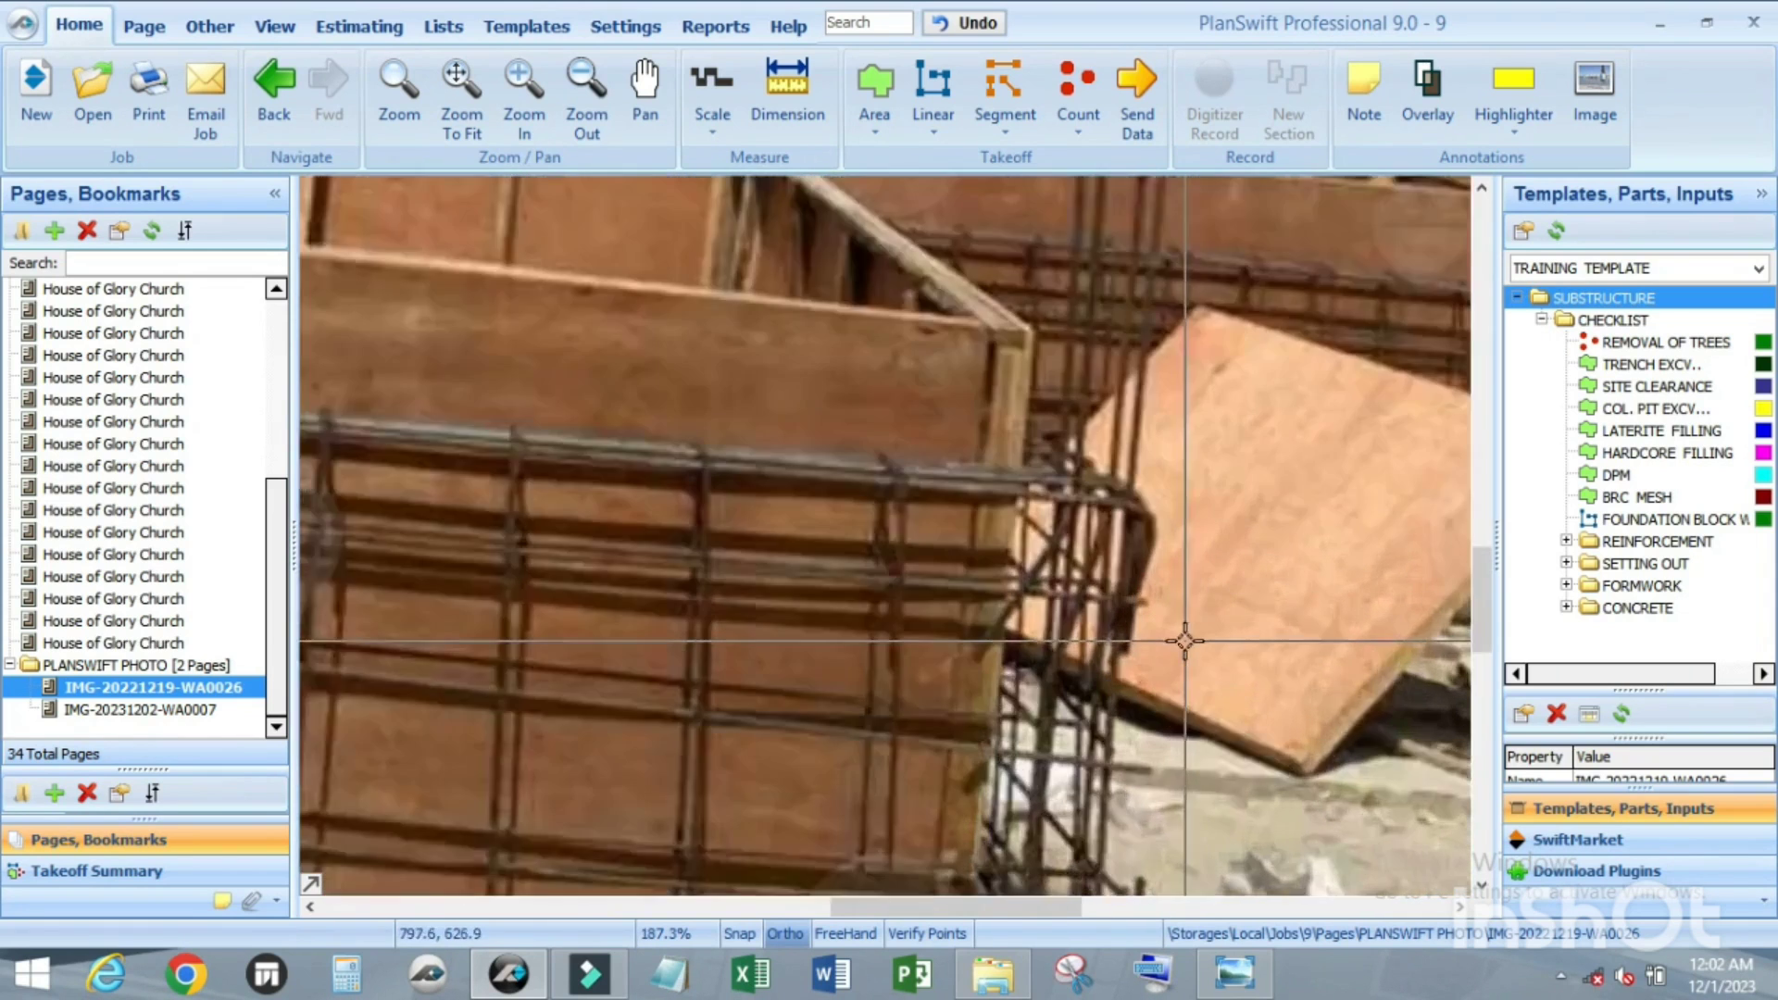
{"action": "scroll", "coordinate": [1077, 560], "scroll_direction": "down", "scroll_amount": 2}
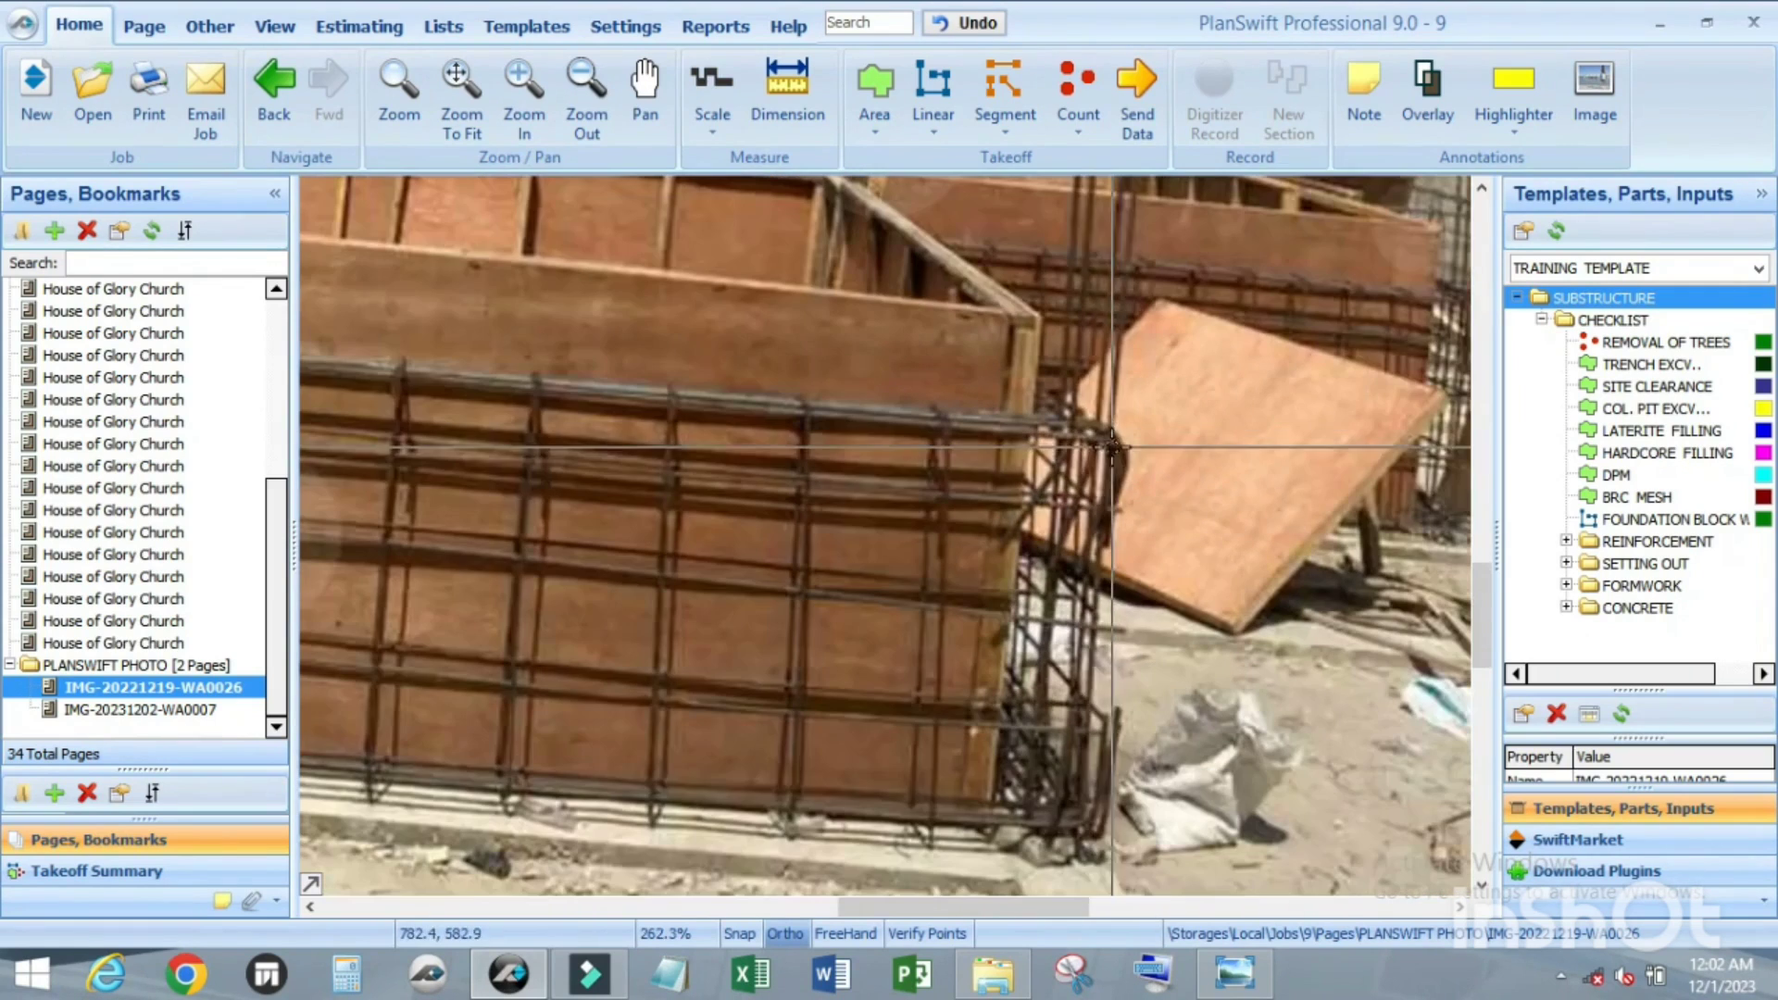
{"action": "scroll", "coordinate": [1076, 859], "scroll_direction": "up", "scroll_amount": 2}
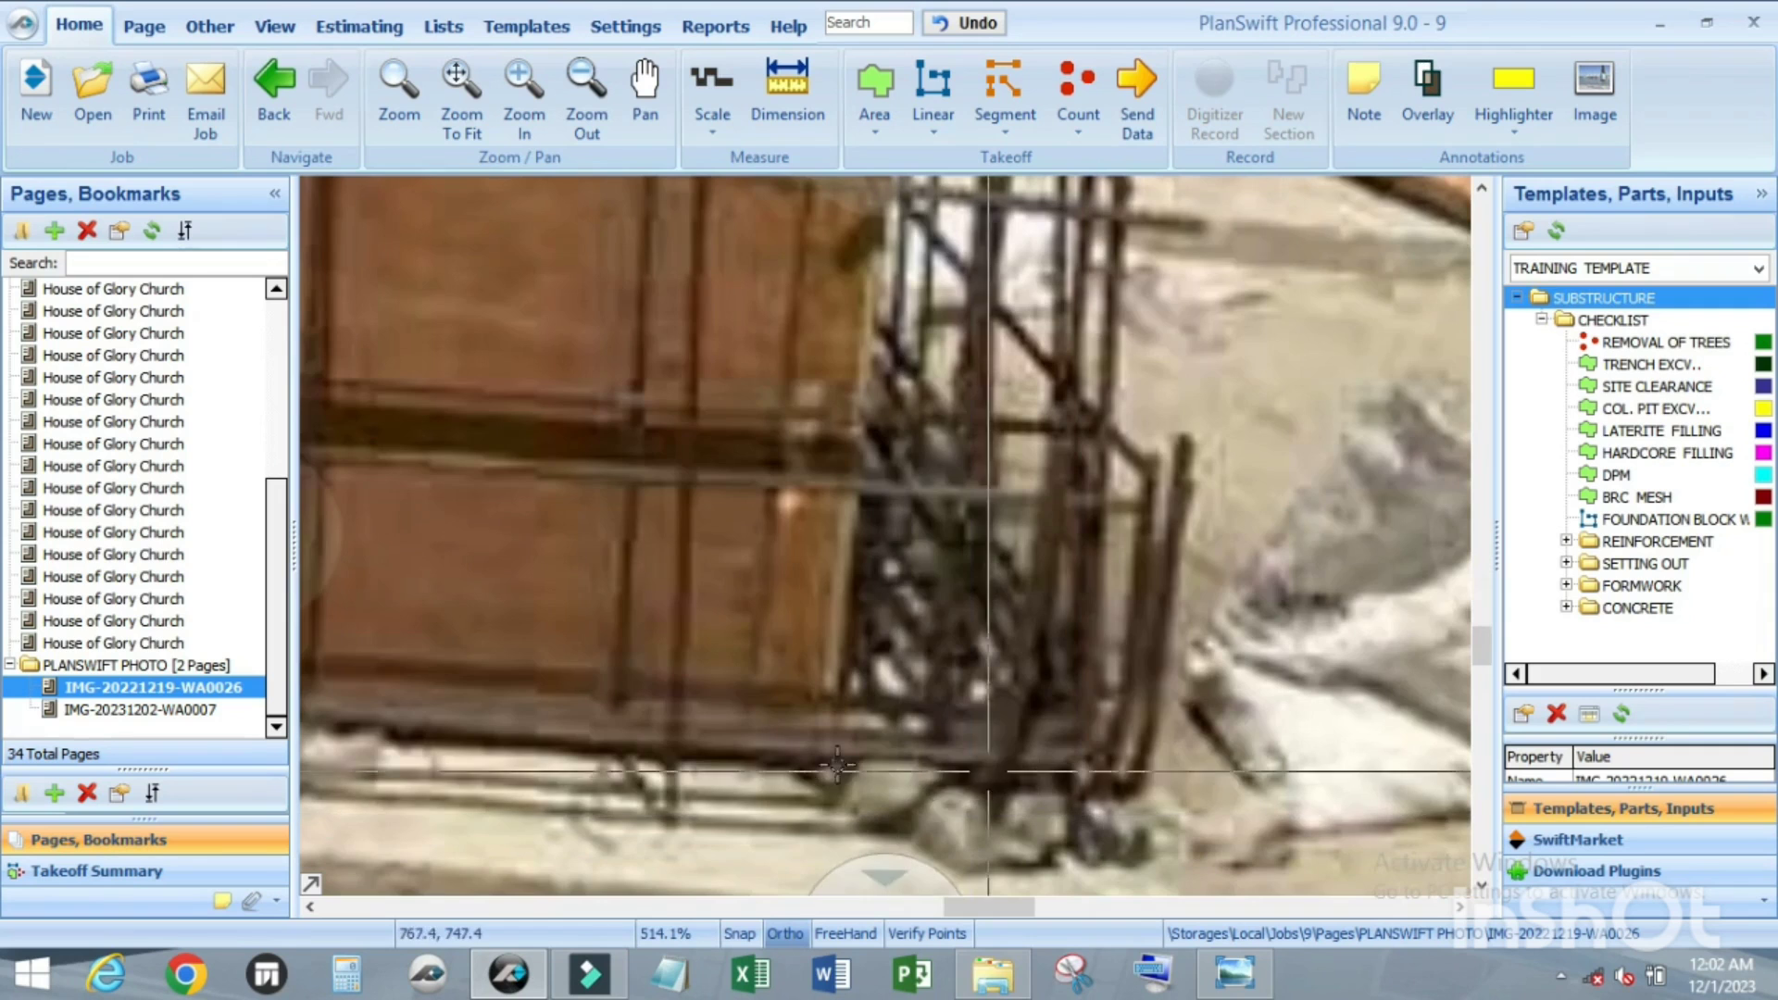
{"action": "scroll", "coordinate": [987, 759], "scroll_direction": "down", "scroll_amount": 1}
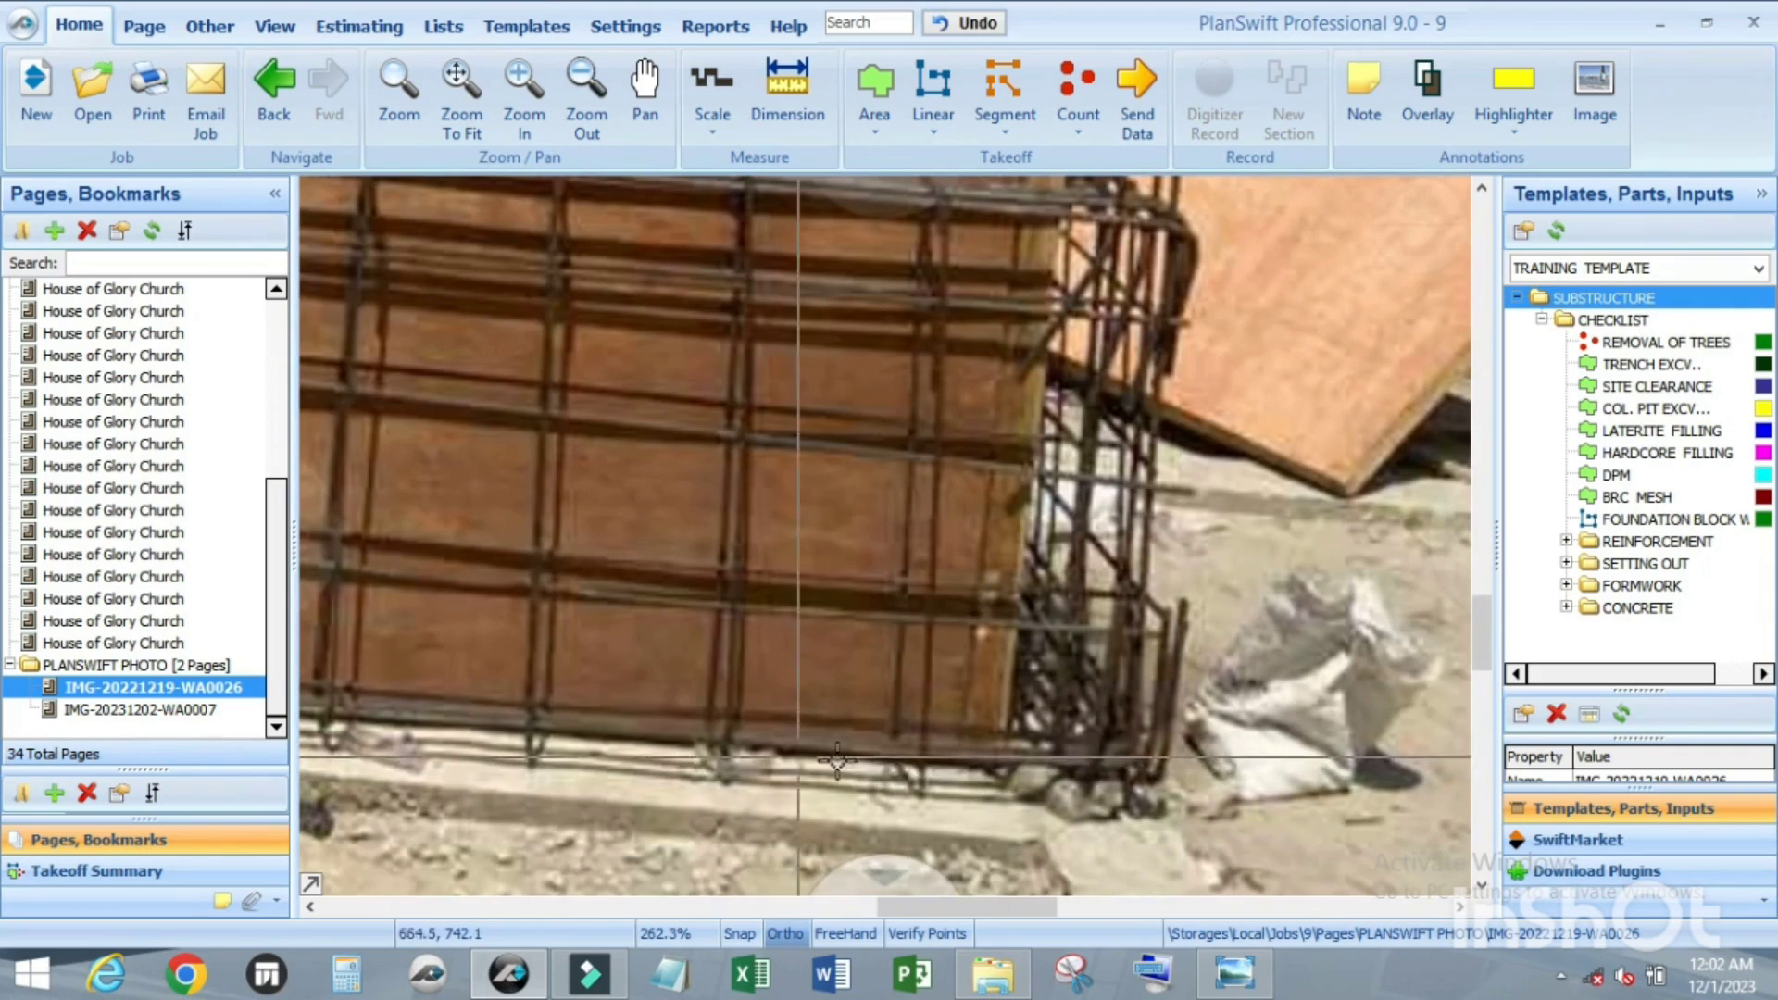
{"action": "scroll", "coordinate": [1107, 648], "scroll_direction": "down", "scroll_amount": 2}
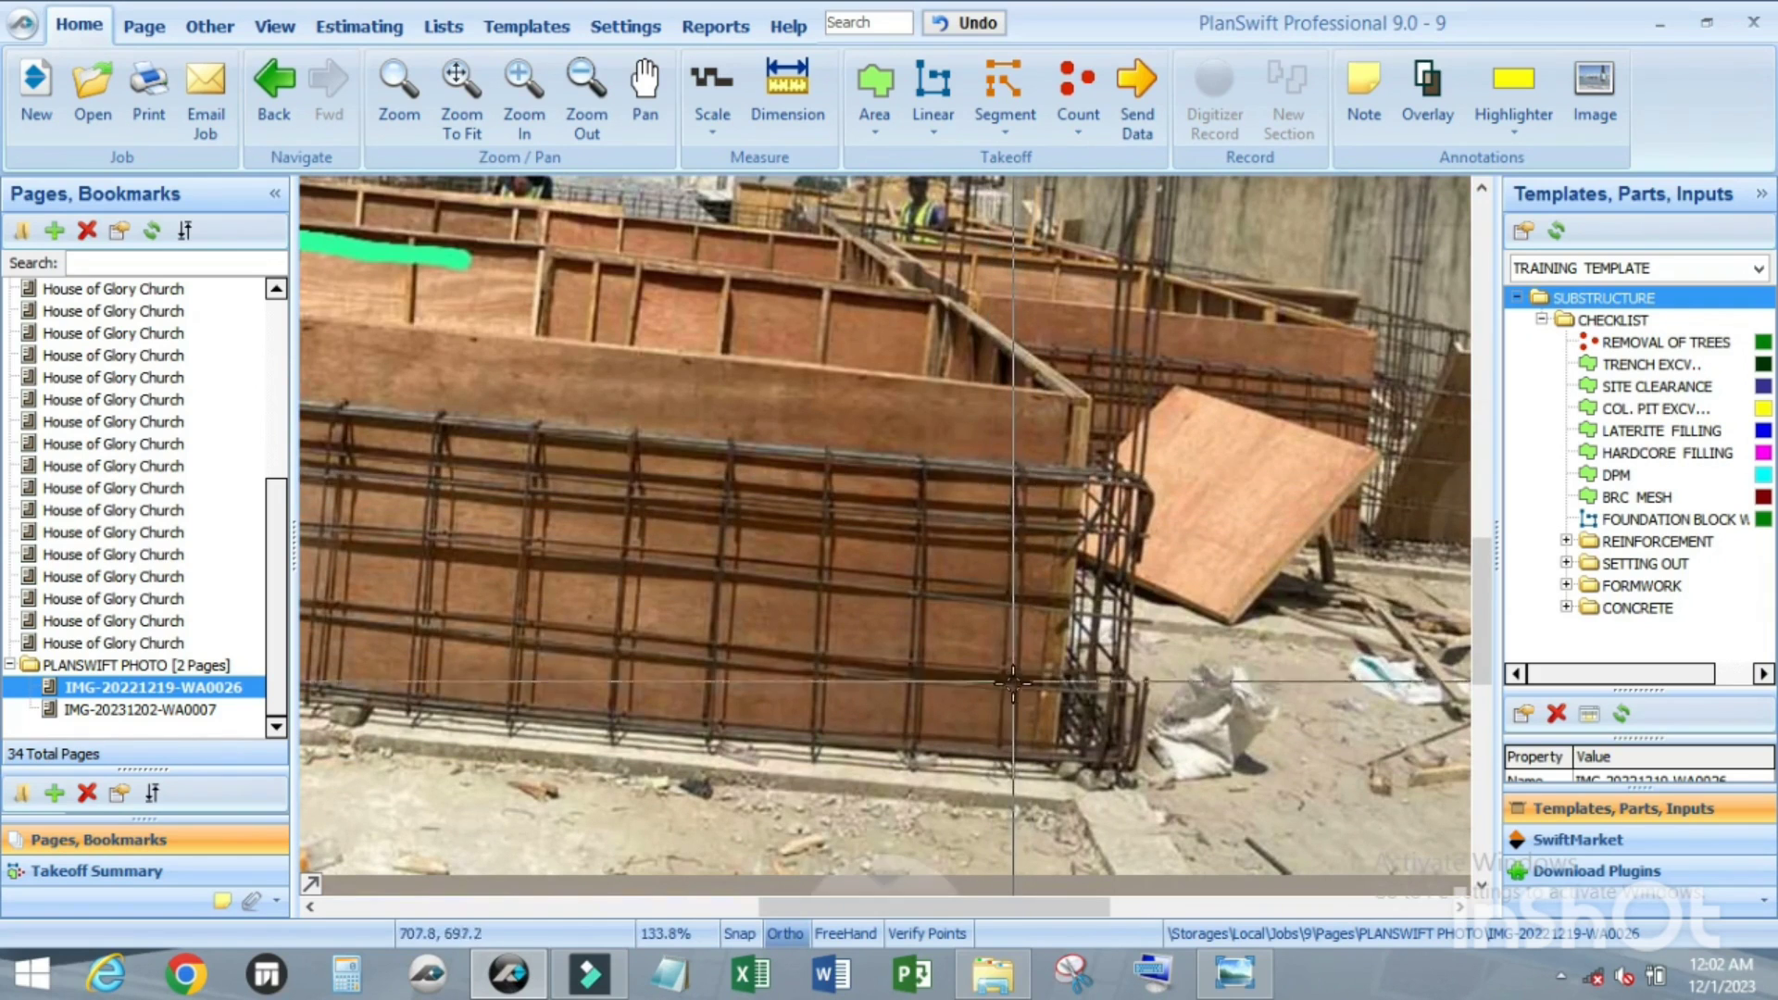
{"action": "scroll", "coordinate": [1023, 630], "scroll_direction": "up", "scroll_amount": 1}
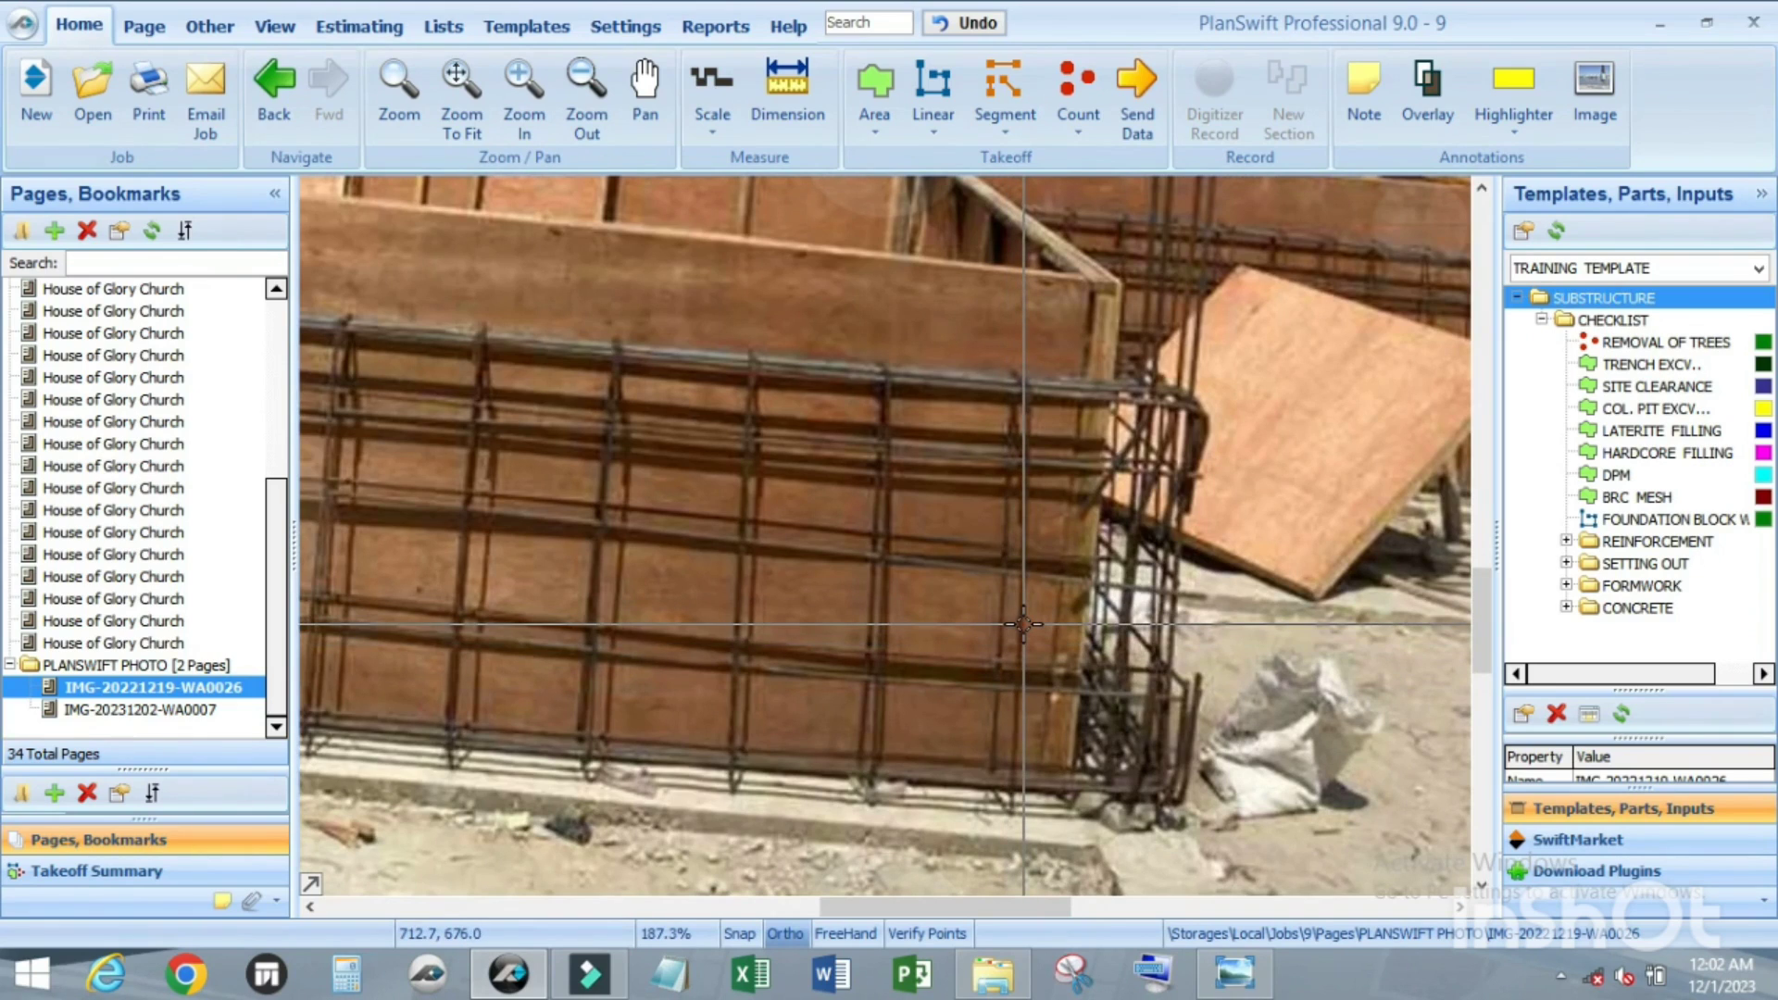
{"action": "scroll", "coordinate": [1022, 623], "scroll_direction": "down", "scroll_amount": 3}
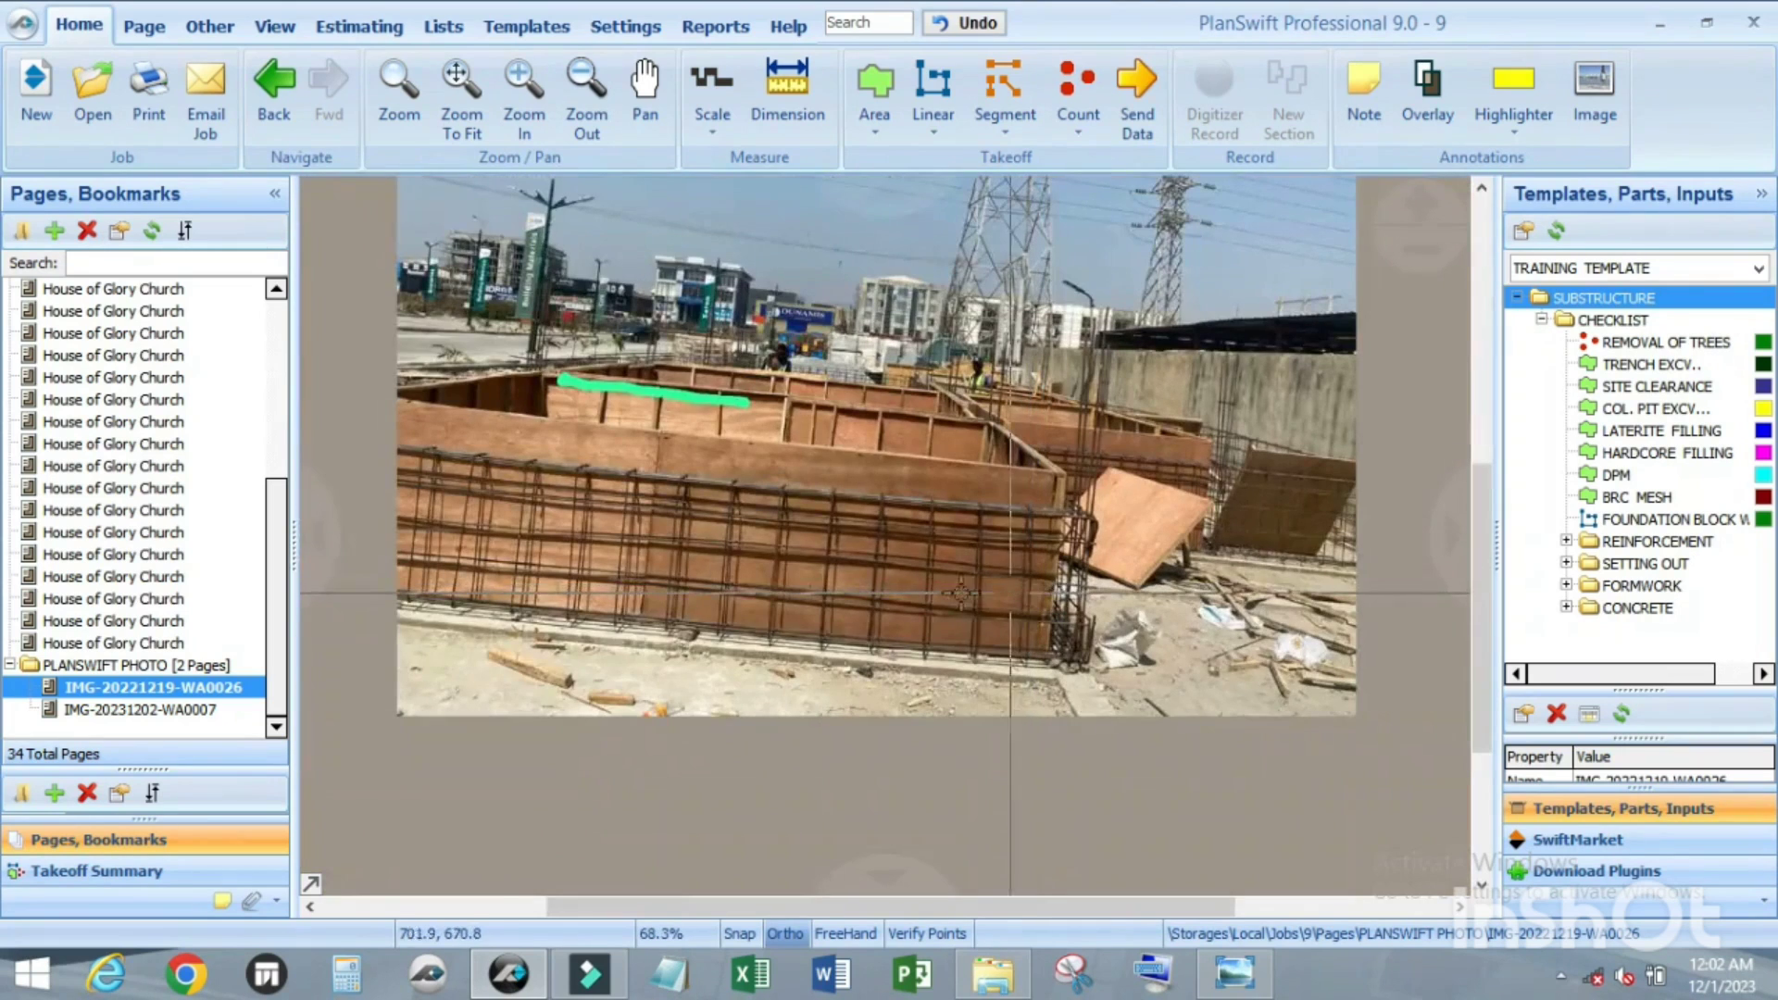
Step: Open the site photo IMG-20231202-WA0007 and examine the top reinforcement of the beam cage near the formwork corner
{"action": "left_click", "coordinate": [160, 711]}
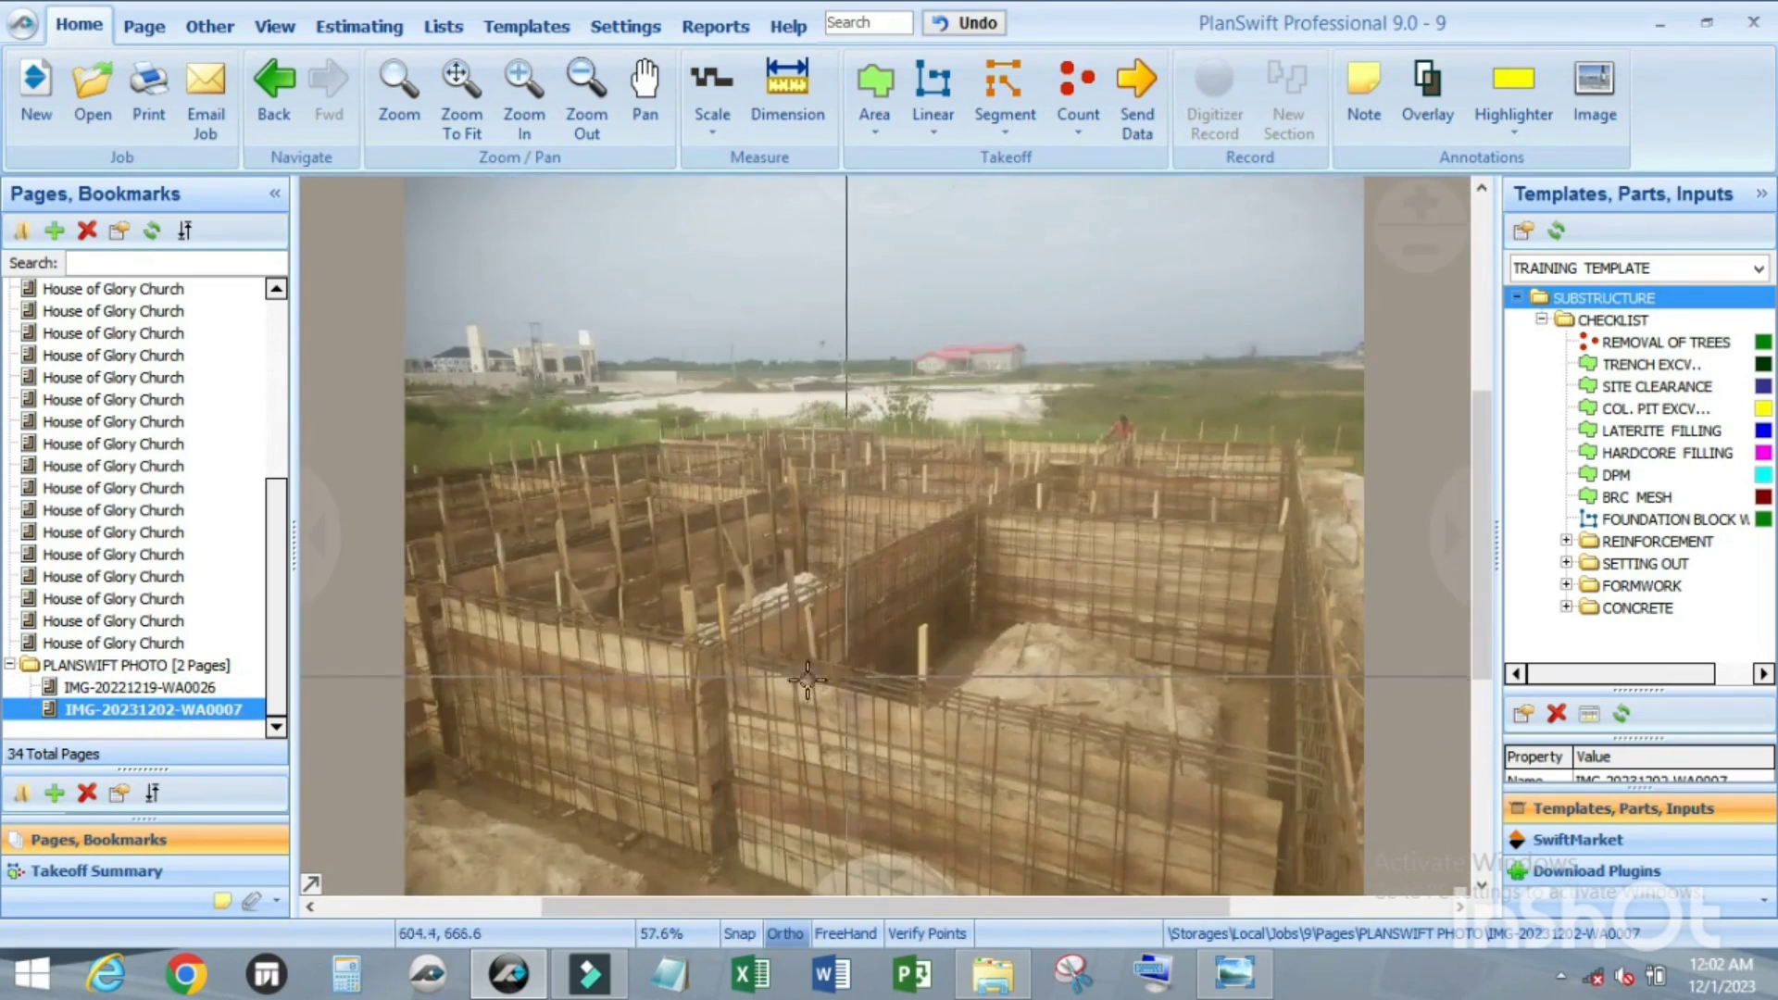
{"action": "scroll", "coordinate": [807, 680], "scroll_direction": "up", "scroll_amount": 3}
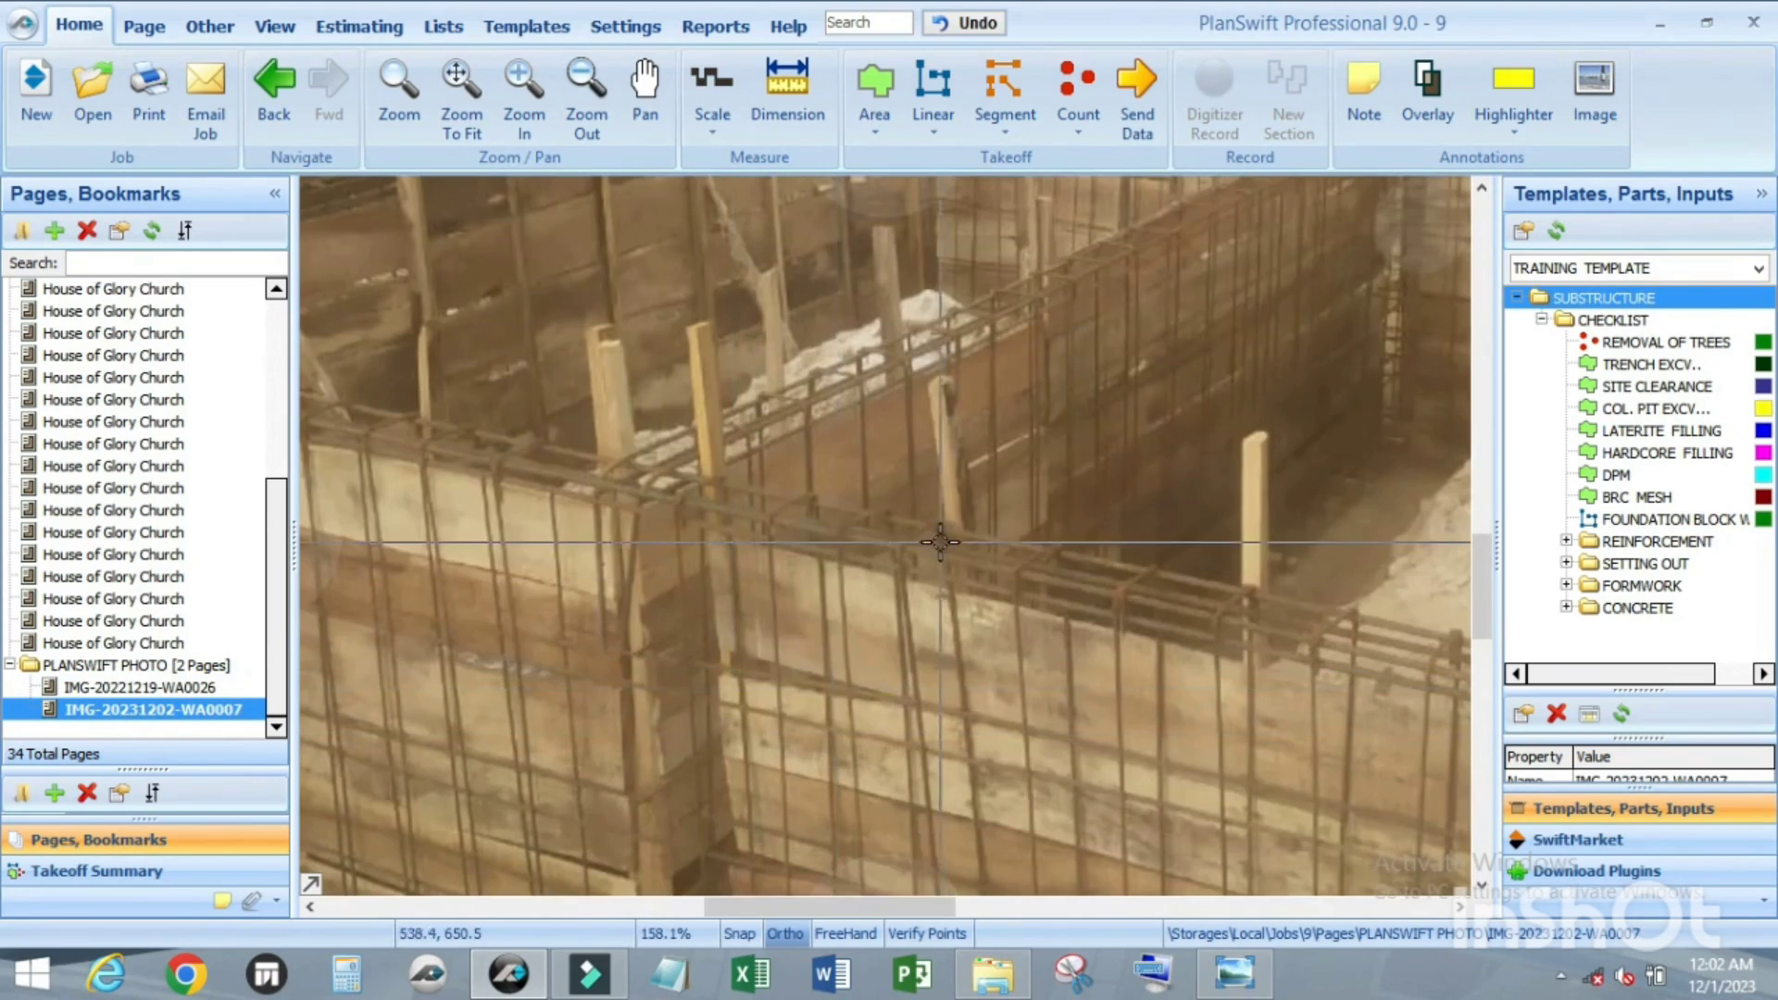
{"action": "scroll", "coordinate": [940, 541], "scroll_direction": "up", "scroll_amount": 2}
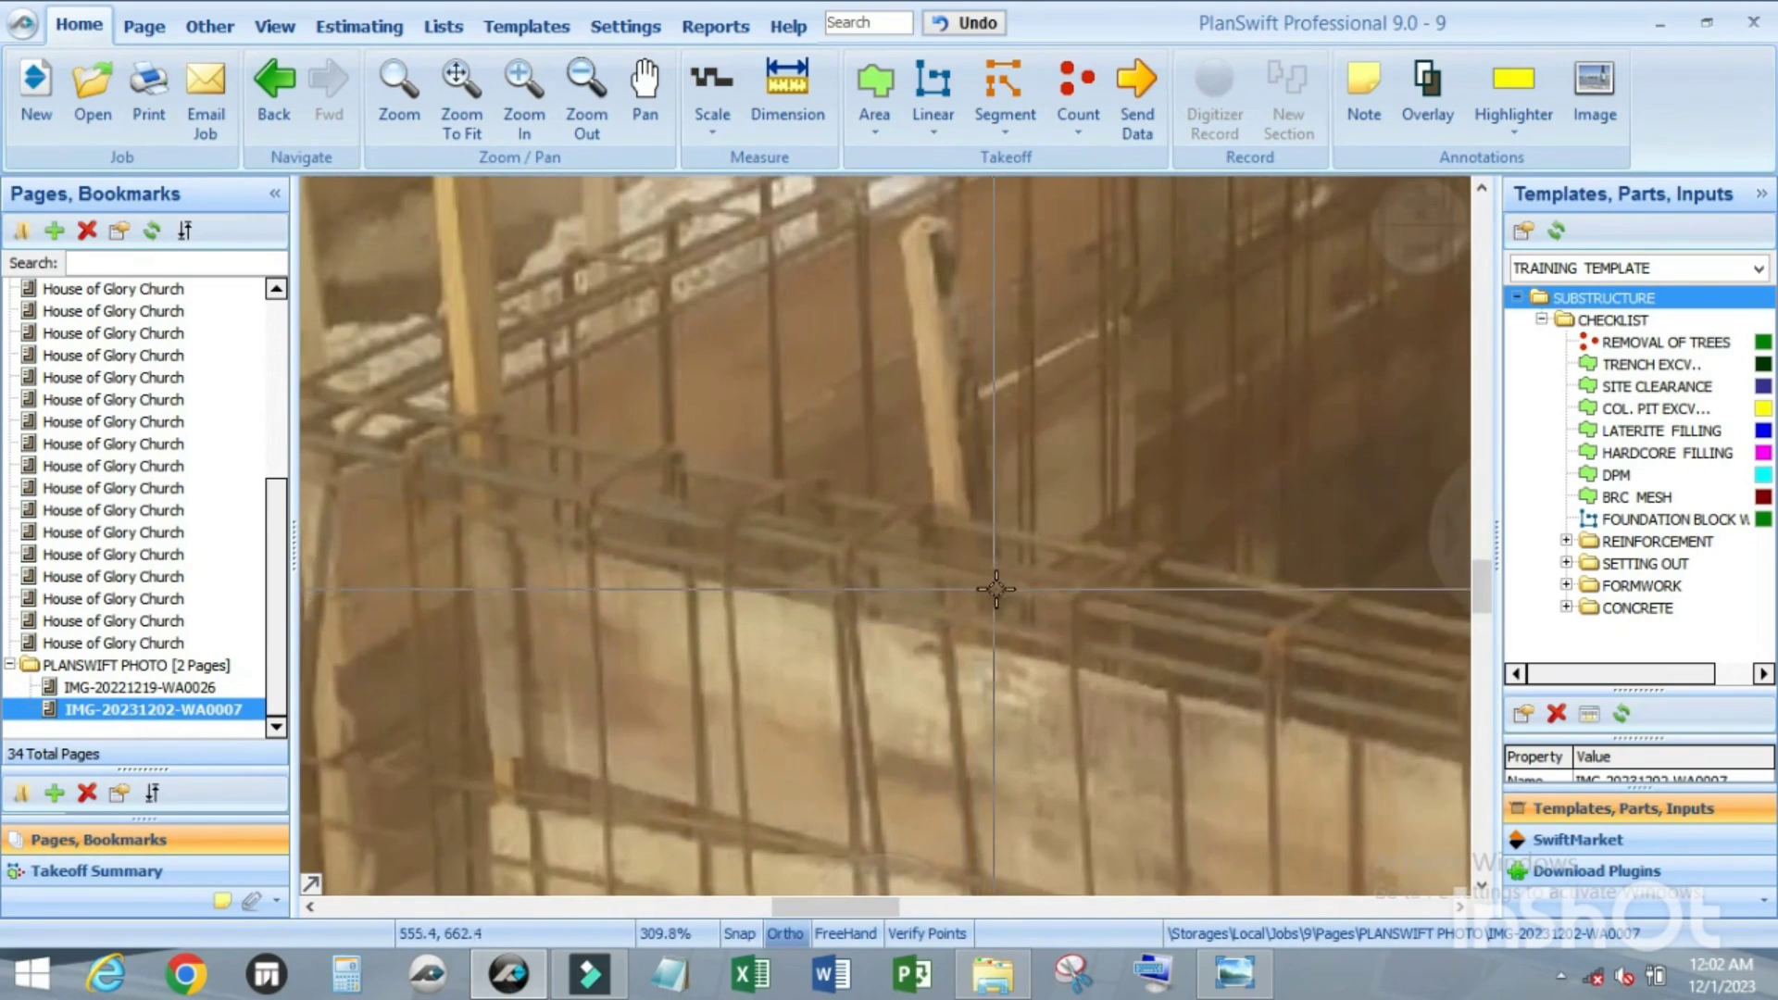
{"action": "scroll", "coordinate": [995, 589], "scroll_direction": "down", "scroll_amount": 3}
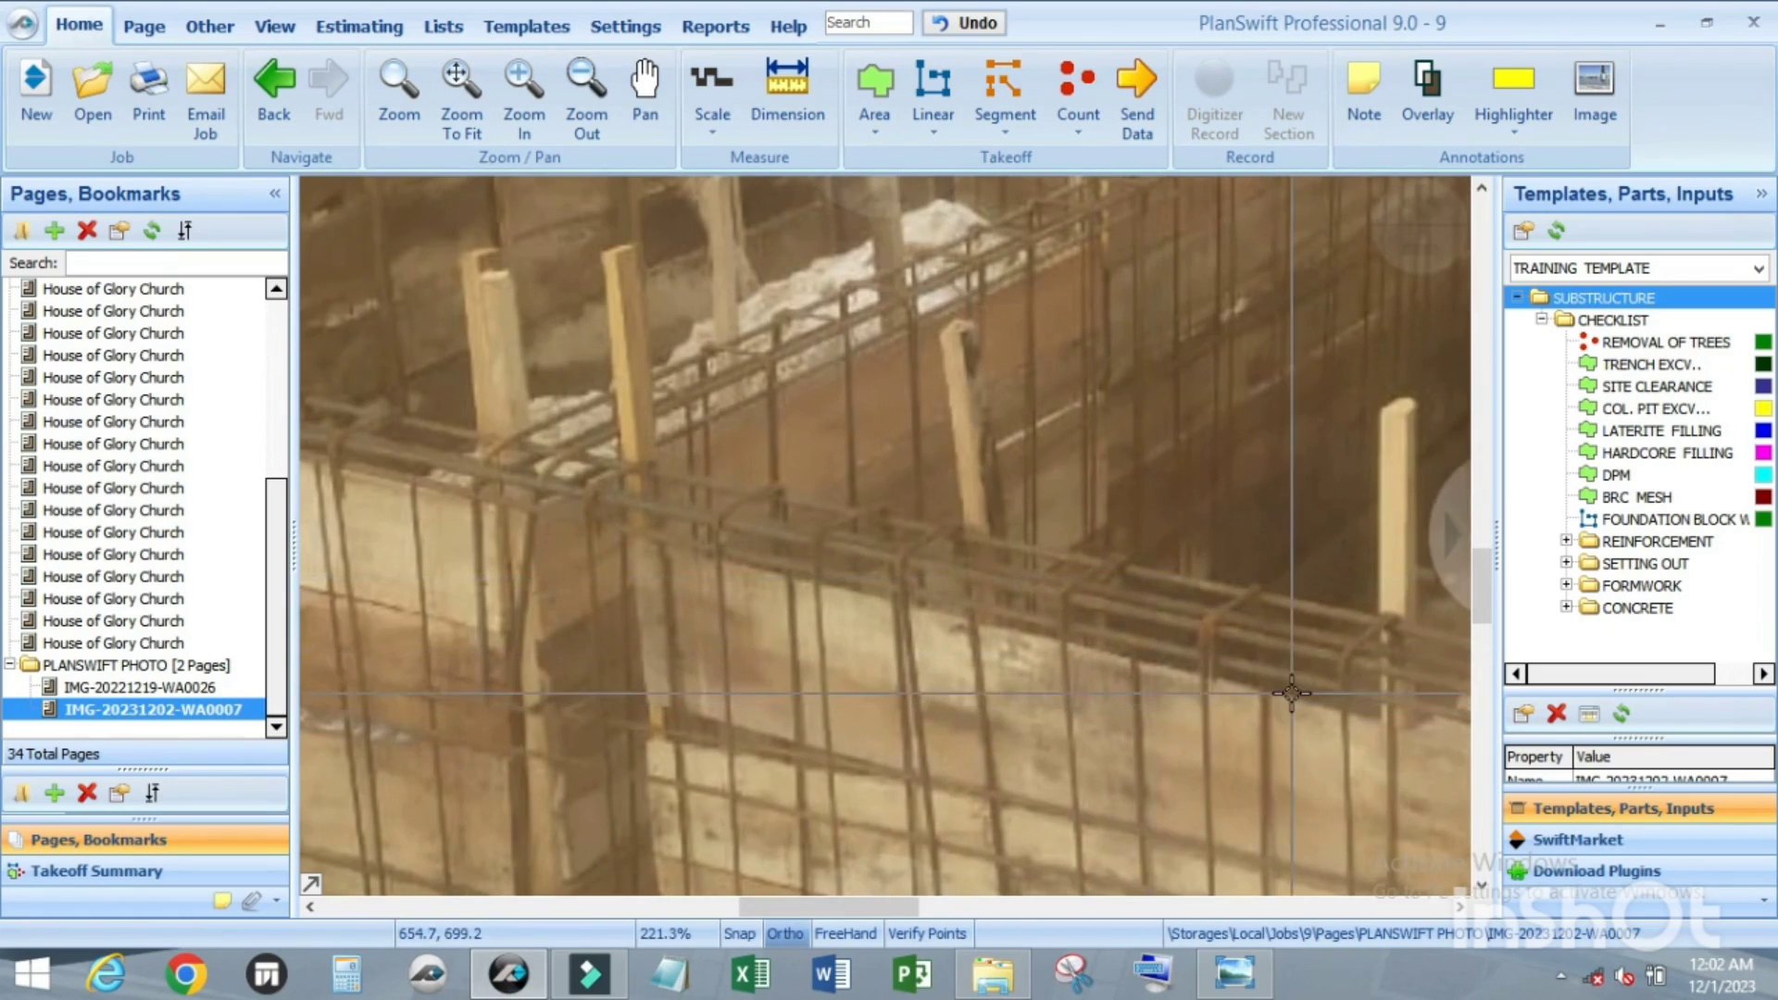
{"action": "scroll", "coordinate": [1292, 692], "scroll_direction": "up", "scroll_amount": 2}
{"action": "scroll", "coordinate": [1250, 556], "scroll_direction": "down", "scroll_amount": 2}
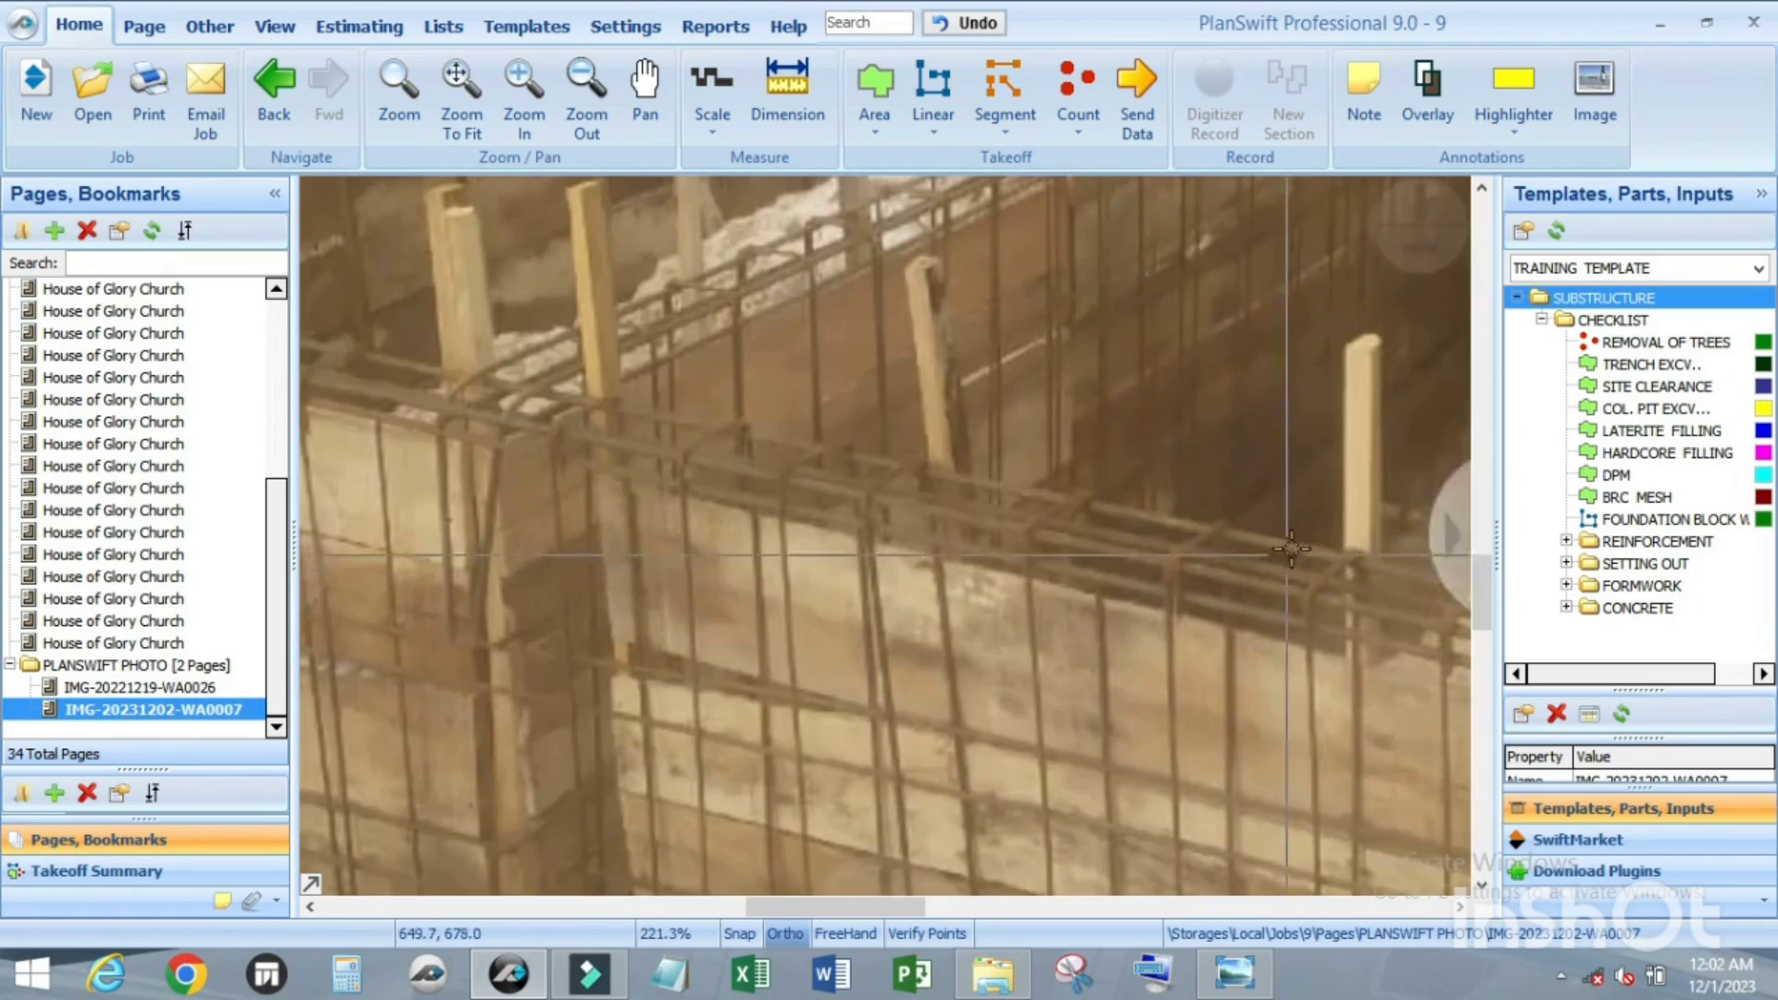
{"action": "scroll", "coordinate": [1065, 553], "scroll_direction": "down", "scroll_amount": 2}
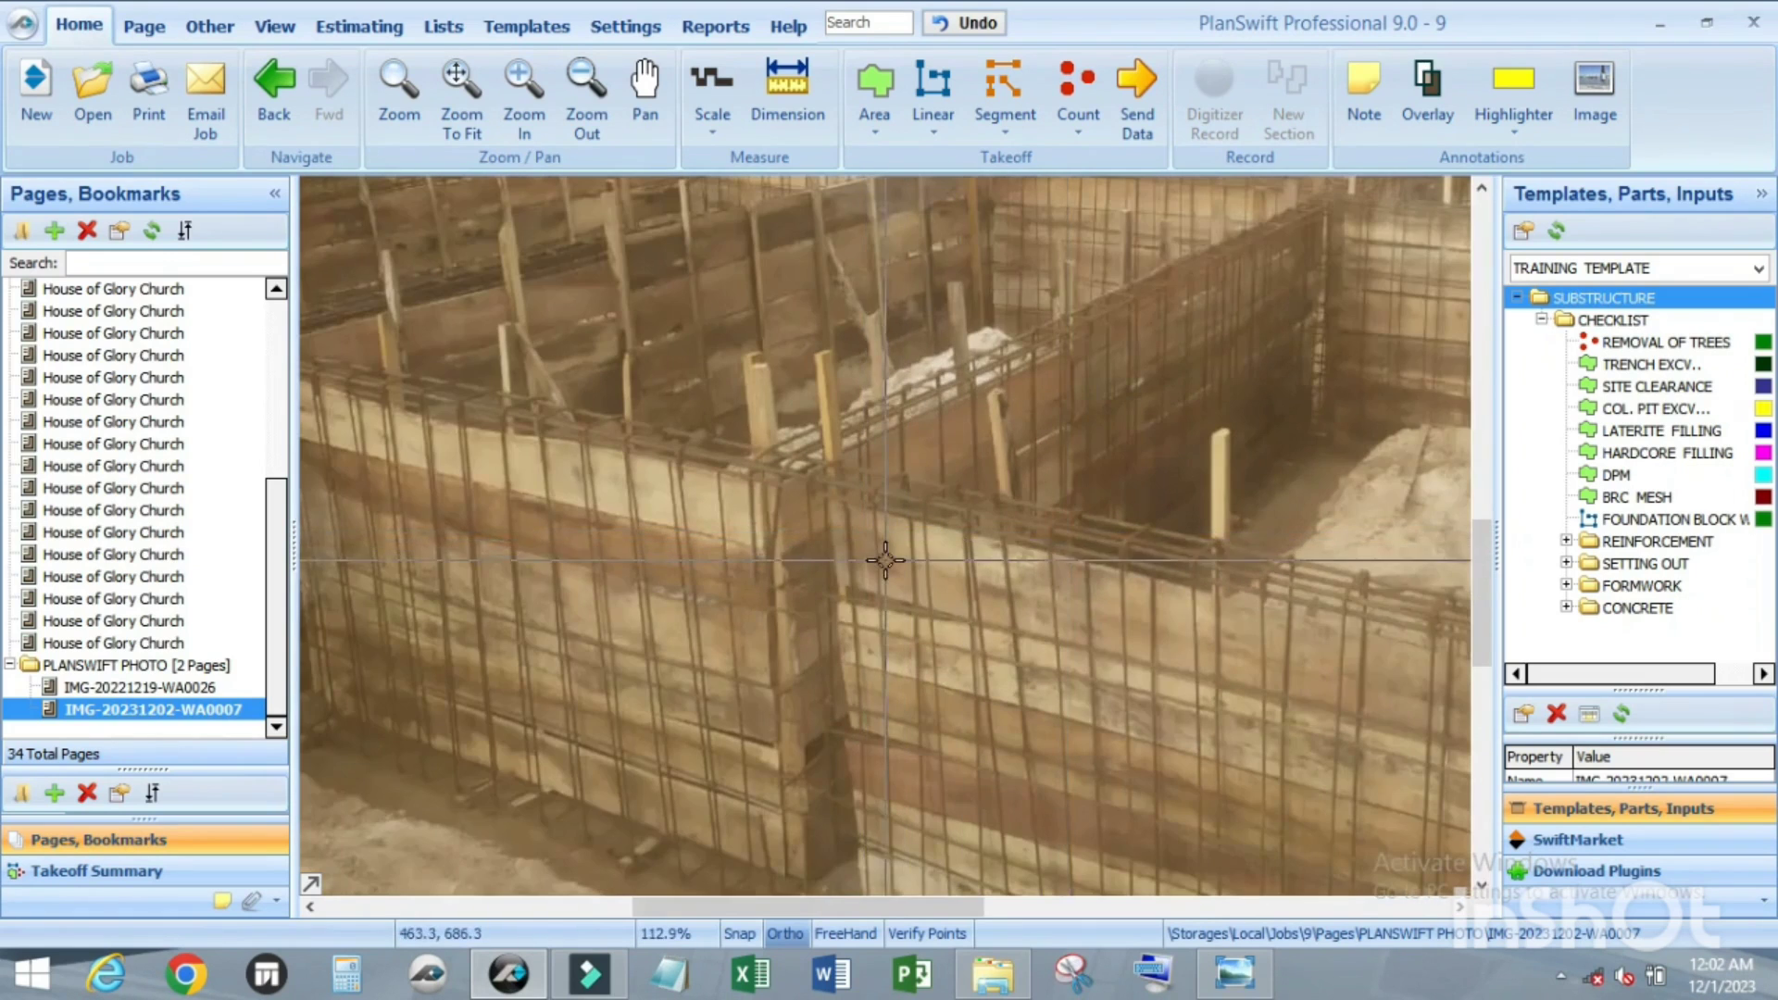
Step: Examine the links and side bars of the beam cage on the left-hand formwork wall, from top to base
{"action": "scroll", "coordinate": [885, 560], "scroll_direction": "up", "scroll_amount": 4}
{"action": "scroll", "coordinate": [703, 518], "scroll_direction": "down", "scroll_amount": 4}
{"action": "scroll", "coordinate": [680, 511], "scroll_direction": "up", "scroll_amount": 2}
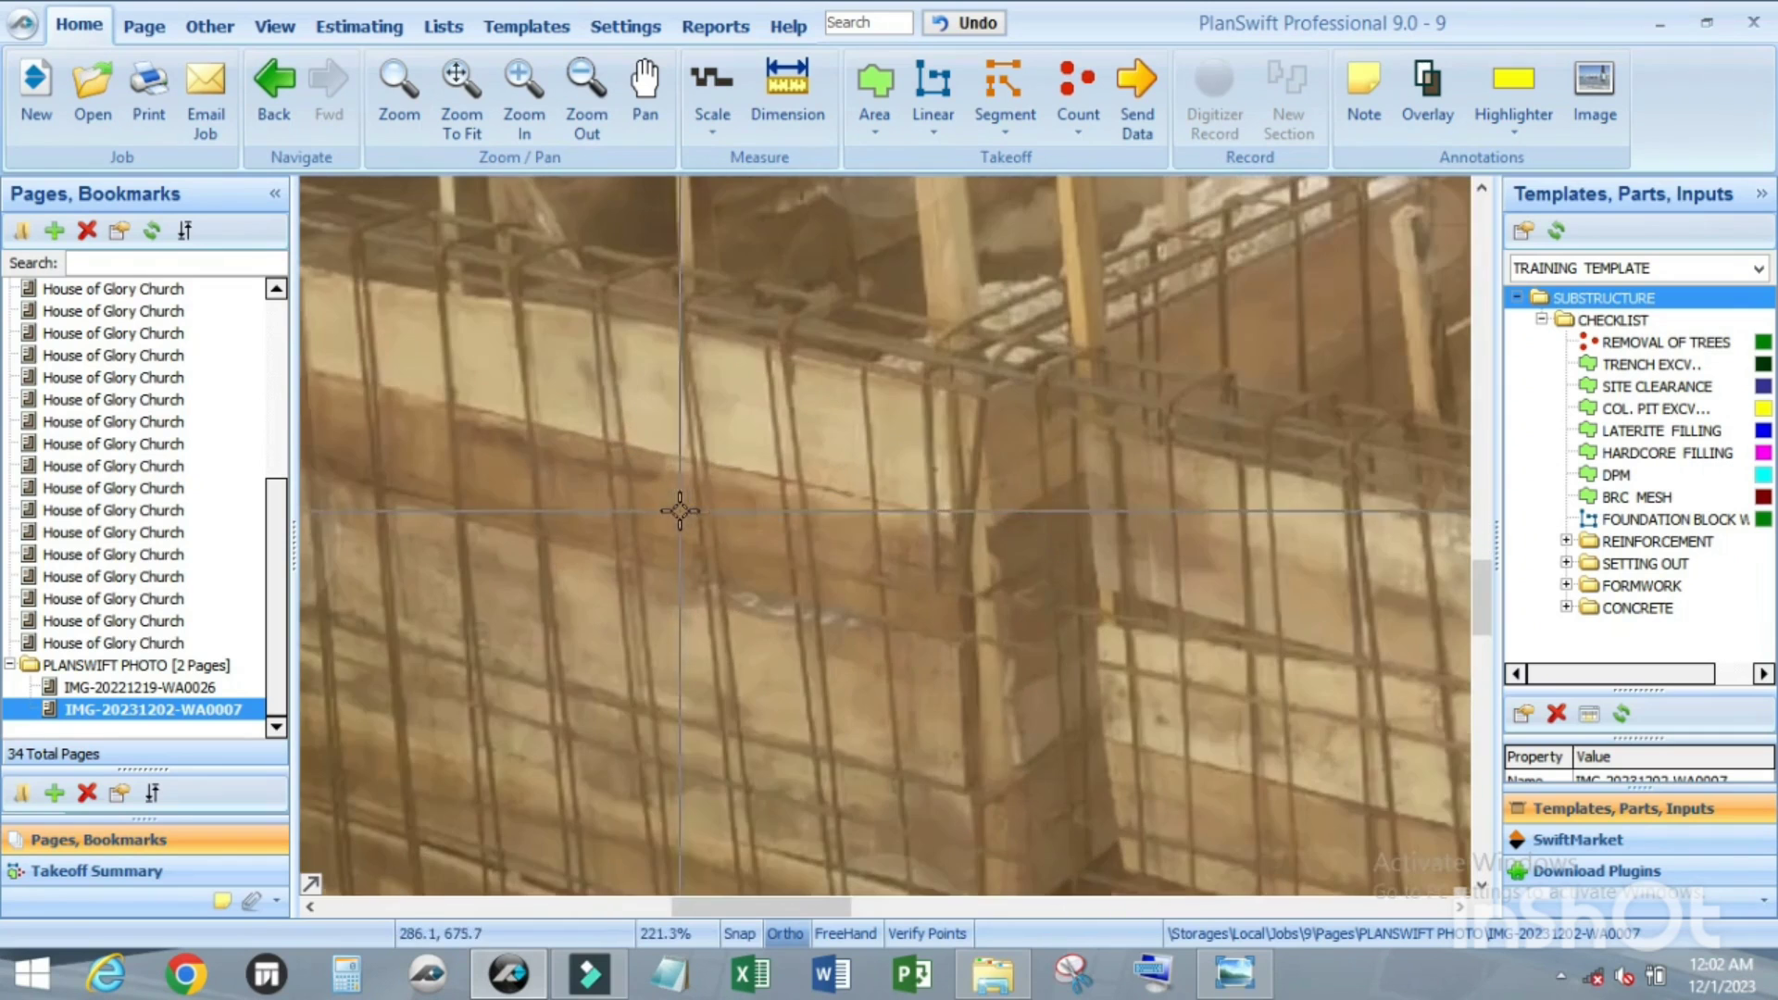
{"action": "scroll", "coordinate": [959, 416], "scroll_direction": "up", "scroll_amount": 2}
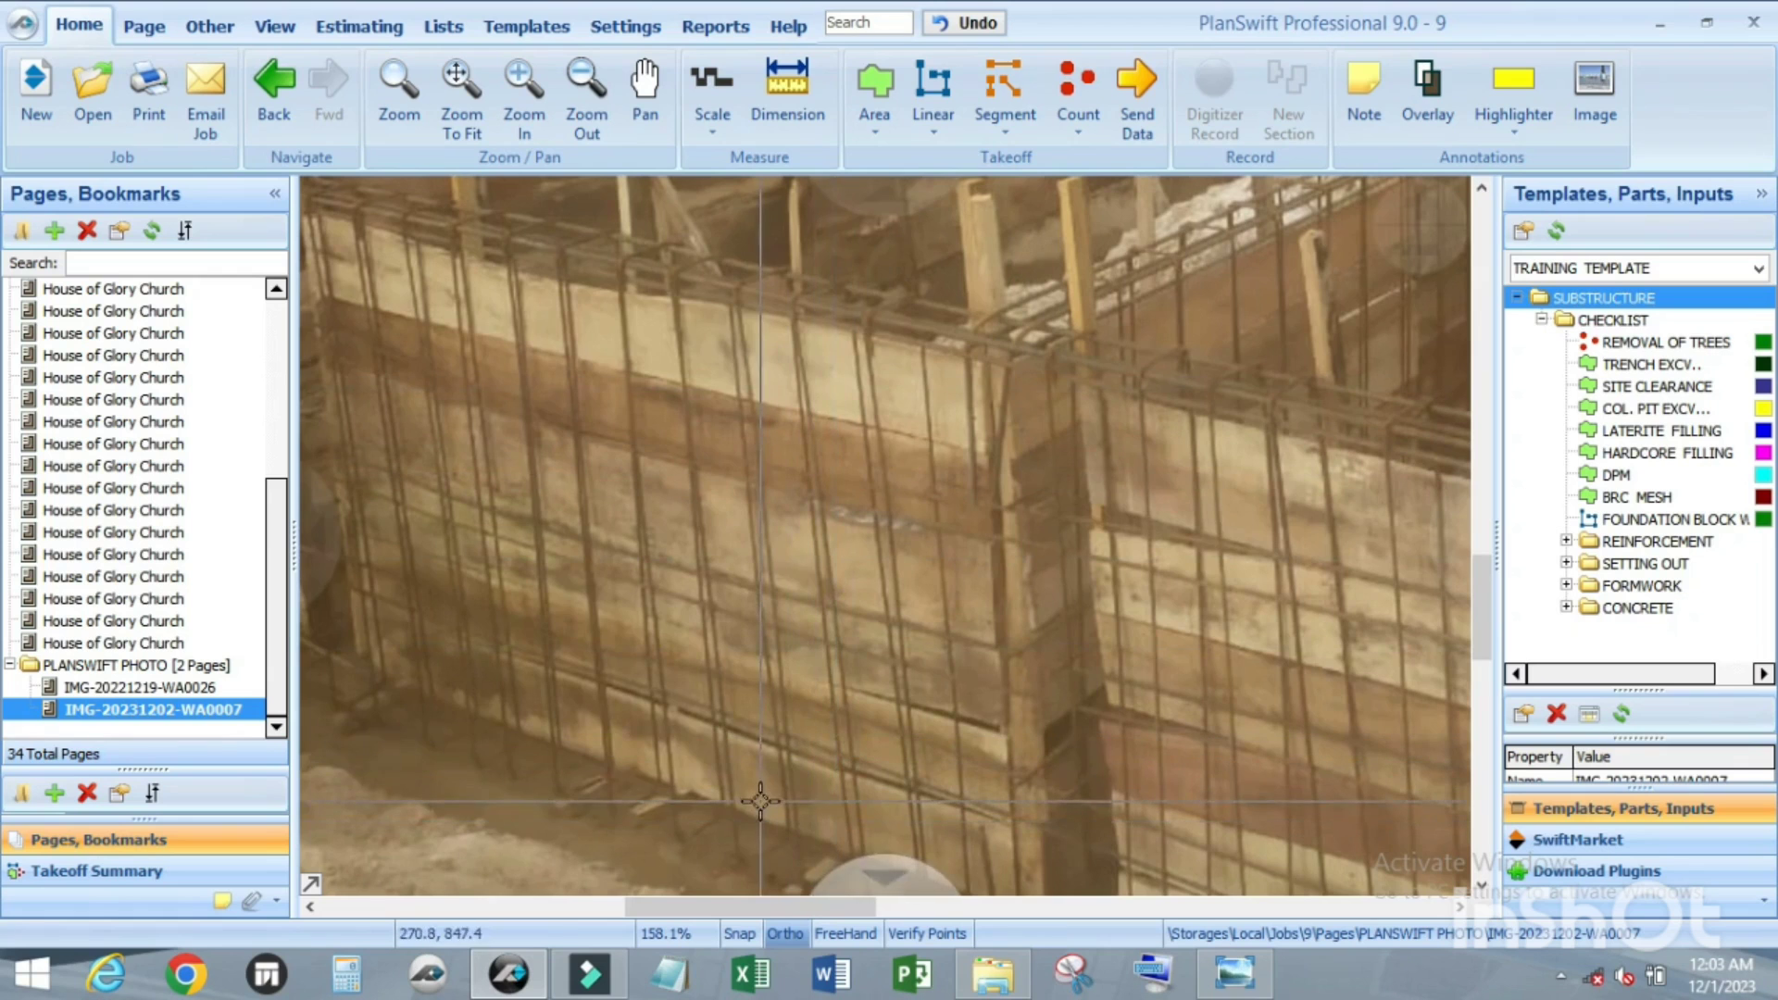
{"action": "scroll", "coordinate": [730, 292], "scroll_direction": "down", "scroll_amount": 2}
{"action": "scroll", "coordinate": [752, 523], "scroll_direction": "up", "scroll_amount": 2}
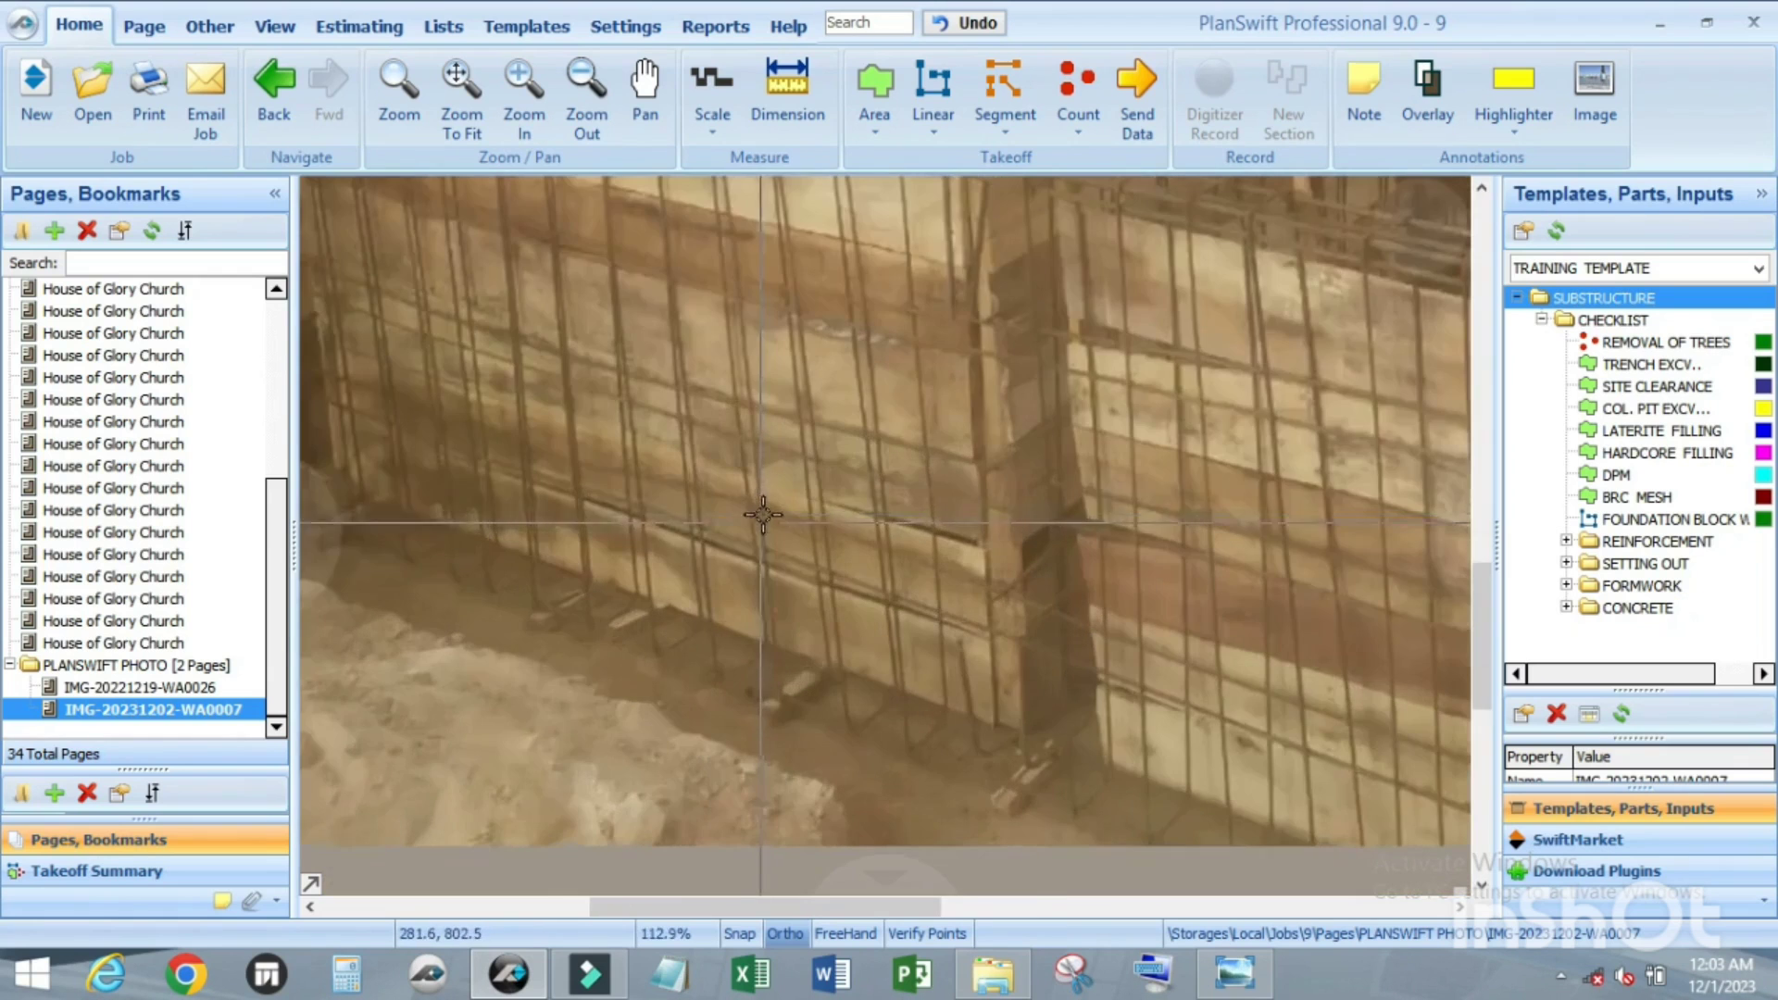
{"action": "scroll", "coordinate": [742, 362], "scroll_direction": "down", "scroll_amount": 2}
{"action": "scroll", "coordinate": [741, 361], "scroll_direction": "up", "scroll_amount": 2}
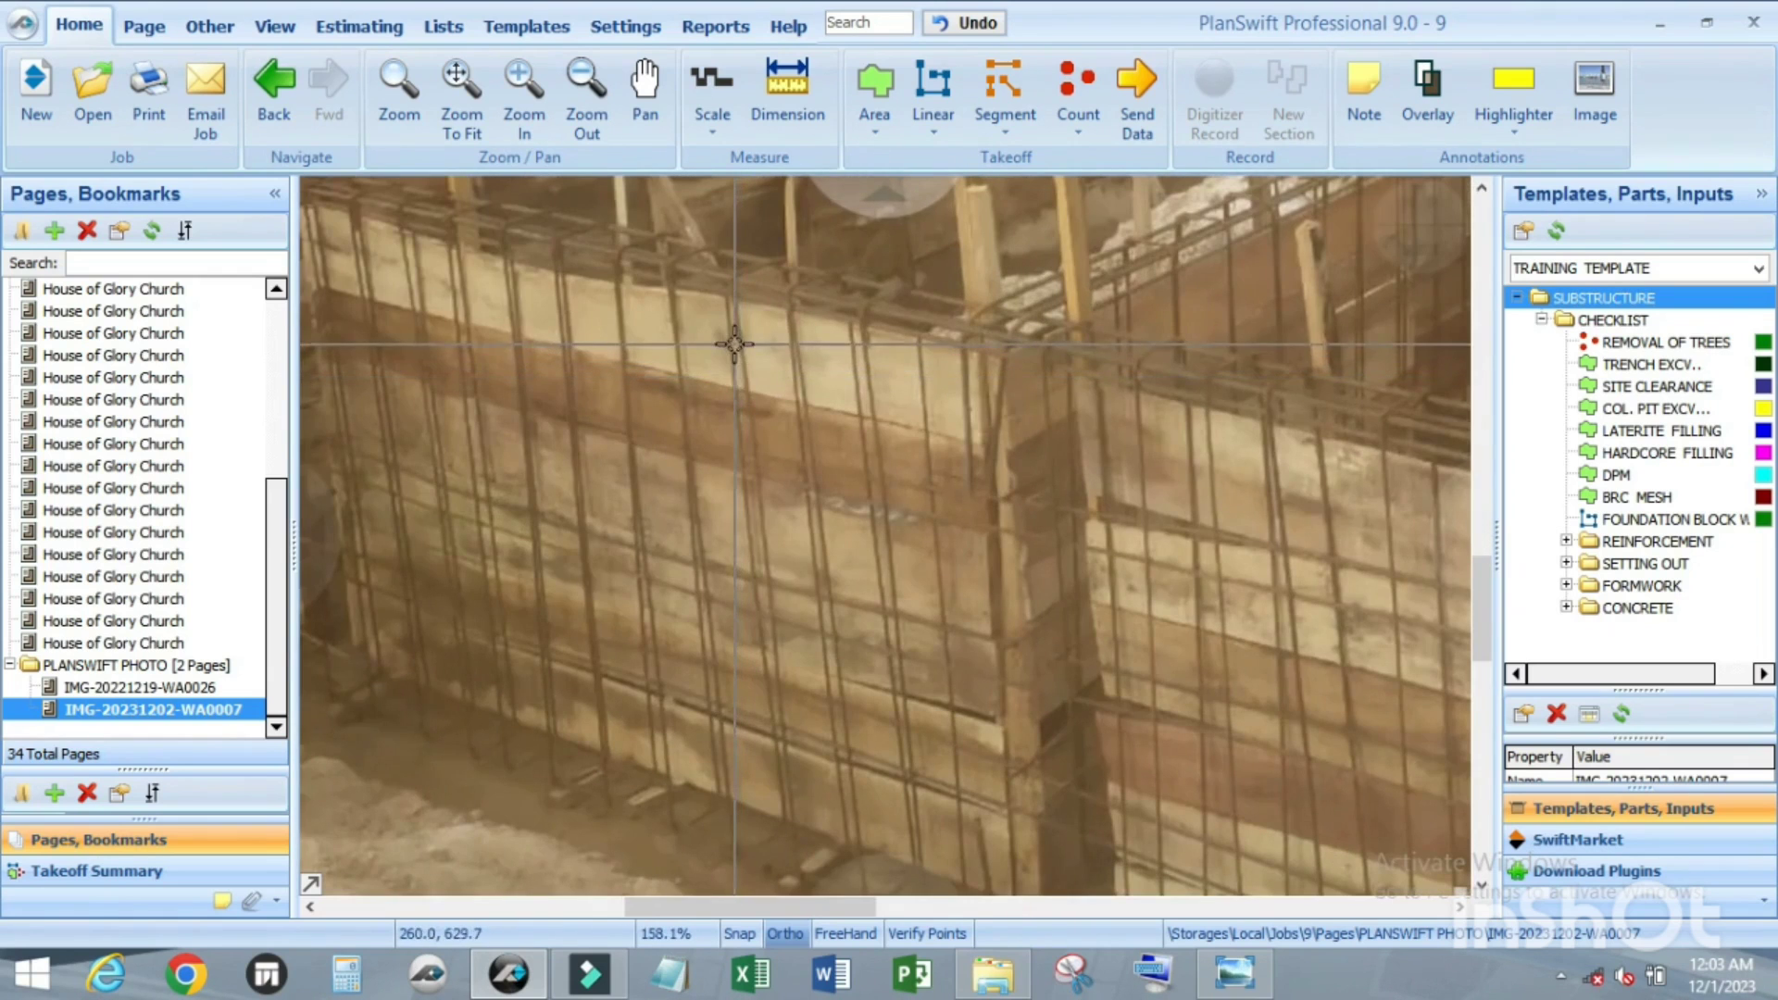
{"action": "scroll", "coordinate": [742, 412], "scroll_direction": "down", "scroll_amount": 1}
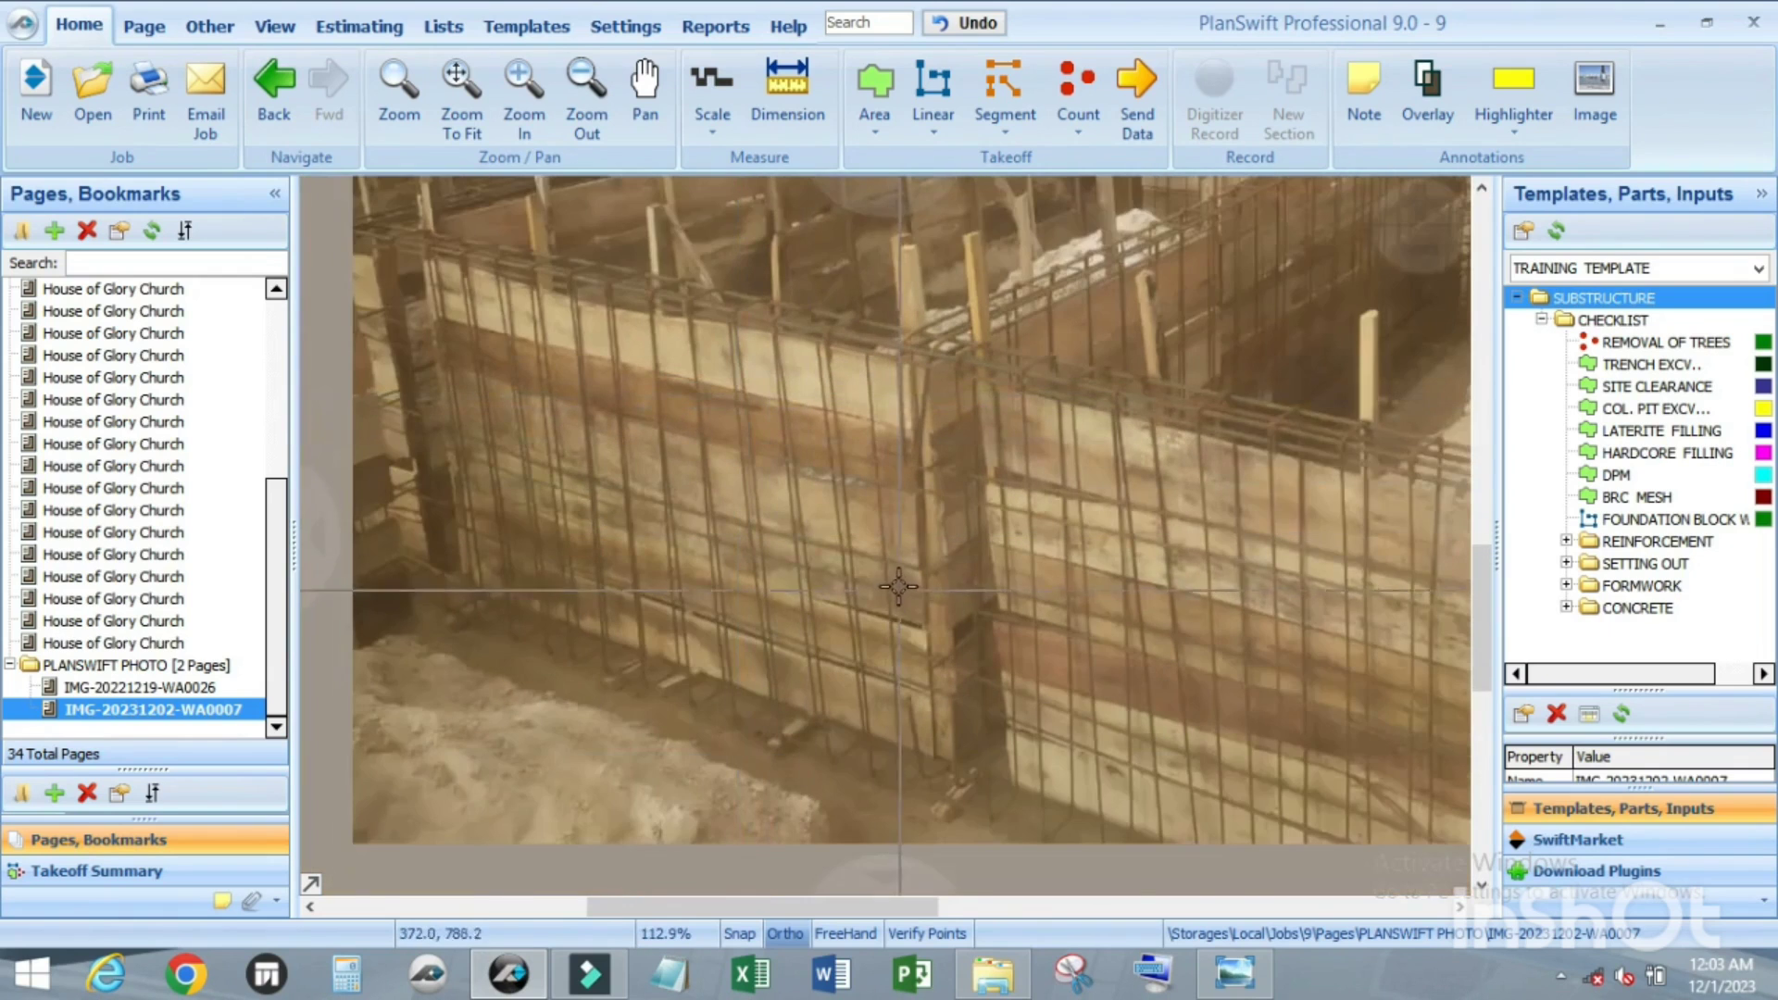
Step: Examine the bottom bars, link ends and supporting blocks at the base of the beam cage beside the formwork corner
{"action": "scroll", "coordinate": [845, 558], "scroll_direction": "up", "scroll_amount": 2}
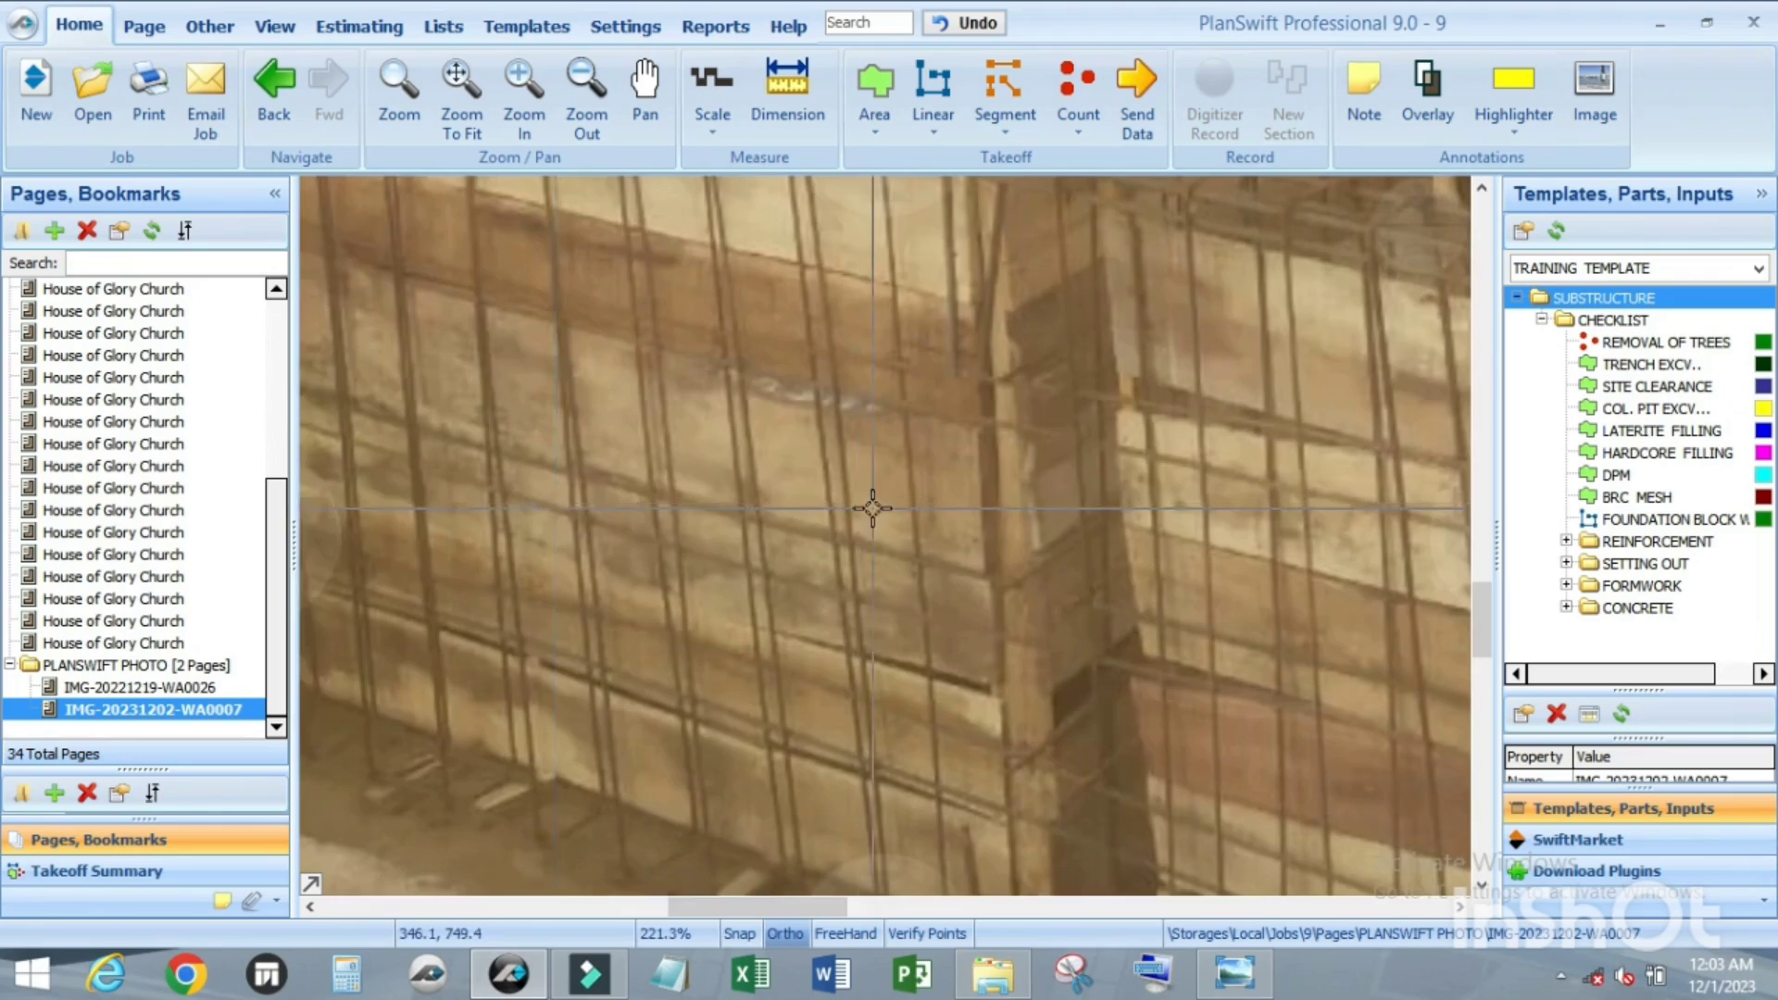
{"action": "scroll", "coordinate": [866, 630], "scroll_direction": "down", "scroll_amount": 2}
{"action": "scroll", "coordinate": [866, 630], "scroll_direction": "up", "scroll_amount": 2}
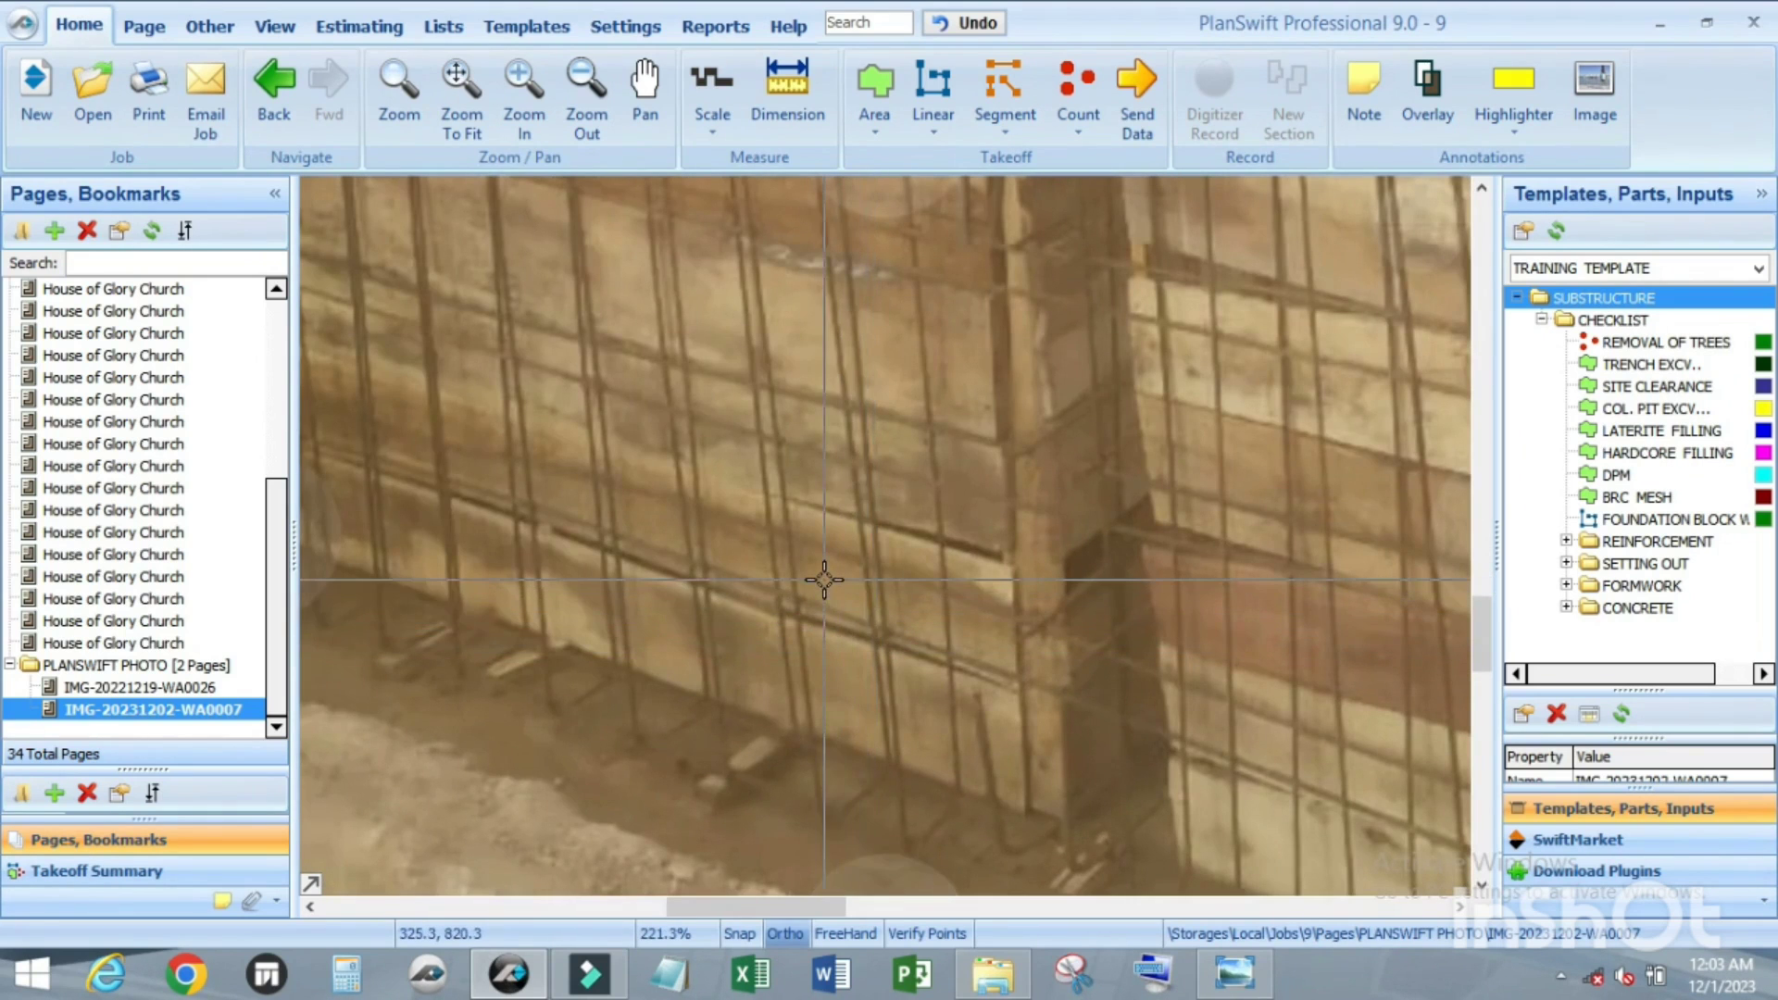
{"action": "scroll", "coordinate": [819, 587], "scroll_direction": "down", "scroll_amount": 1}
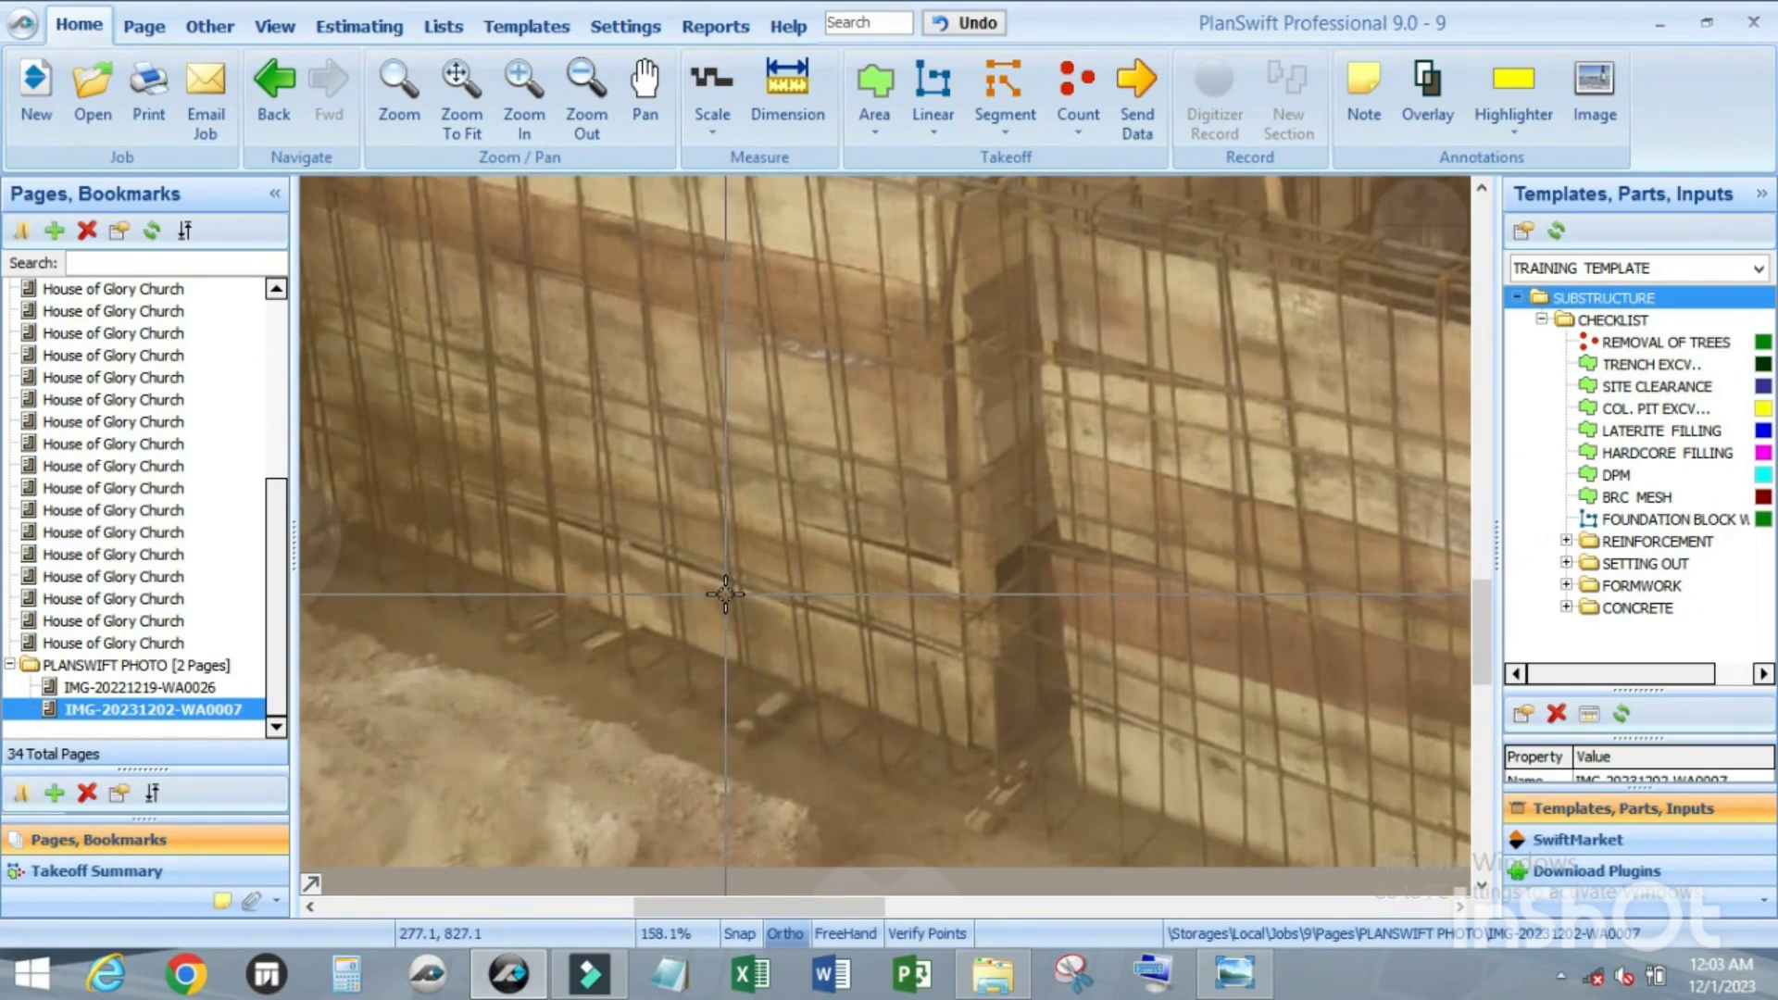
{"action": "scroll", "coordinate": [727, 592], "scroll_direction": "up", "scroll_amount": 1}
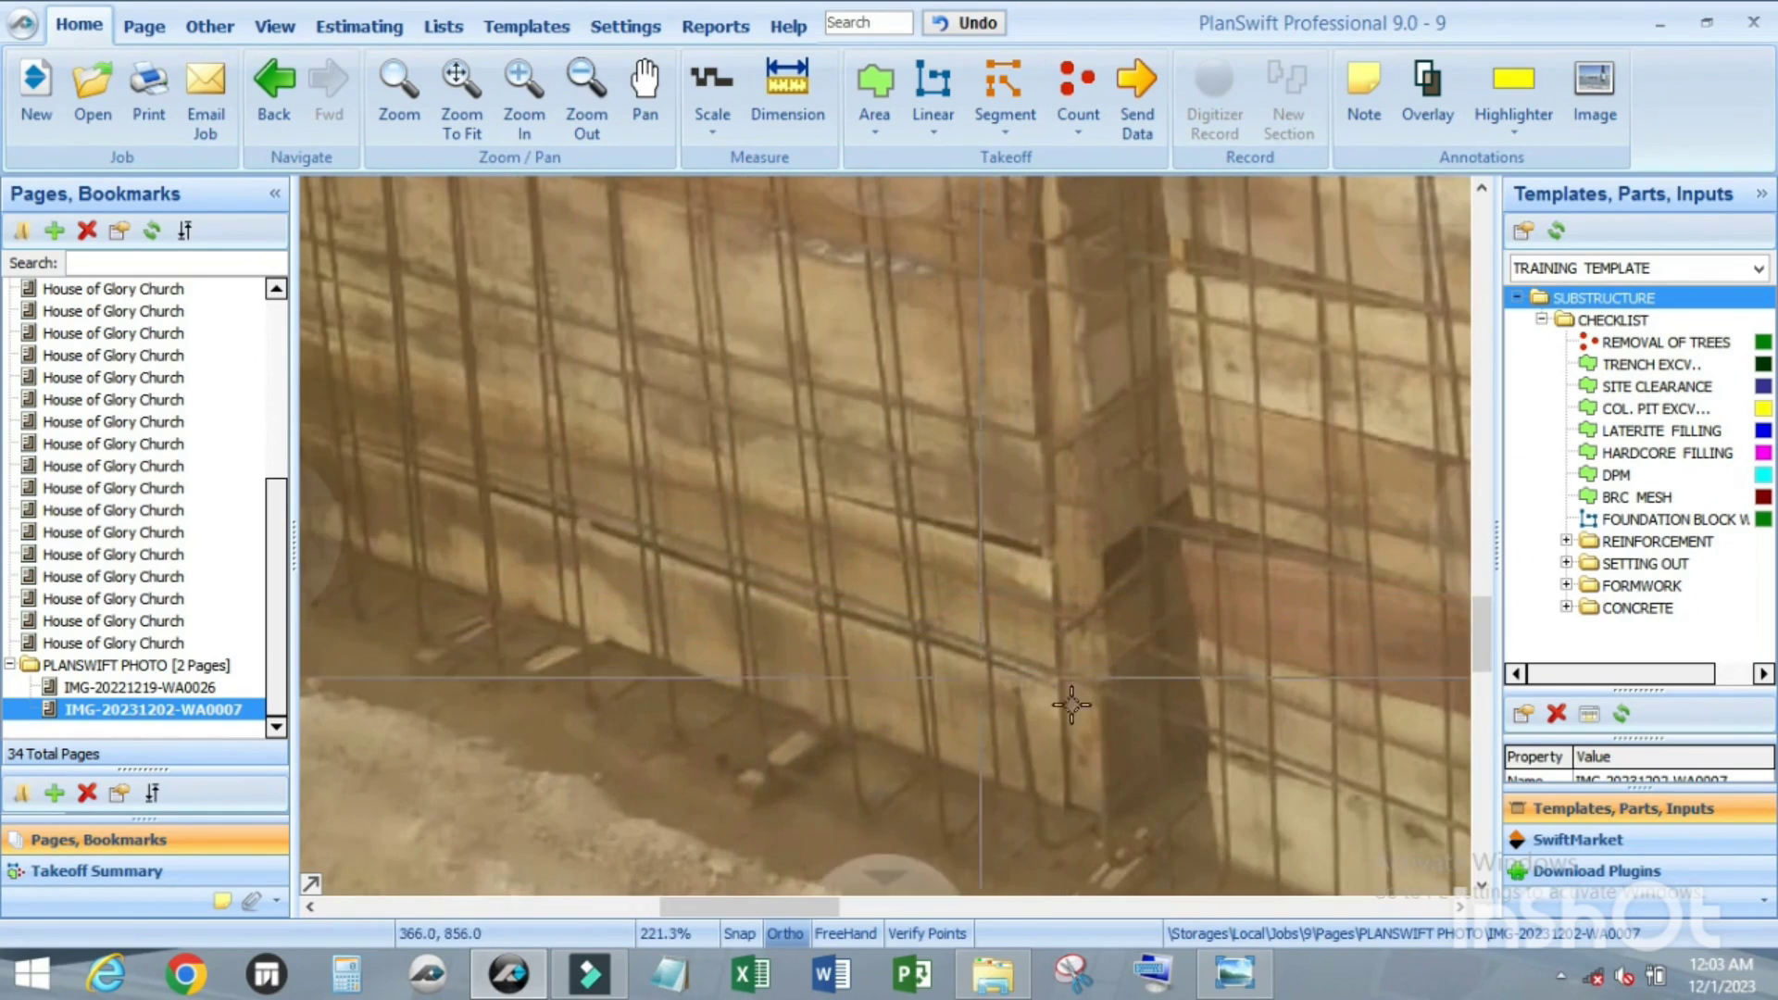
{"action": "scroll", "coordinate": [735, 454], "scroll_direction": "down", "scroll_amount": 2}
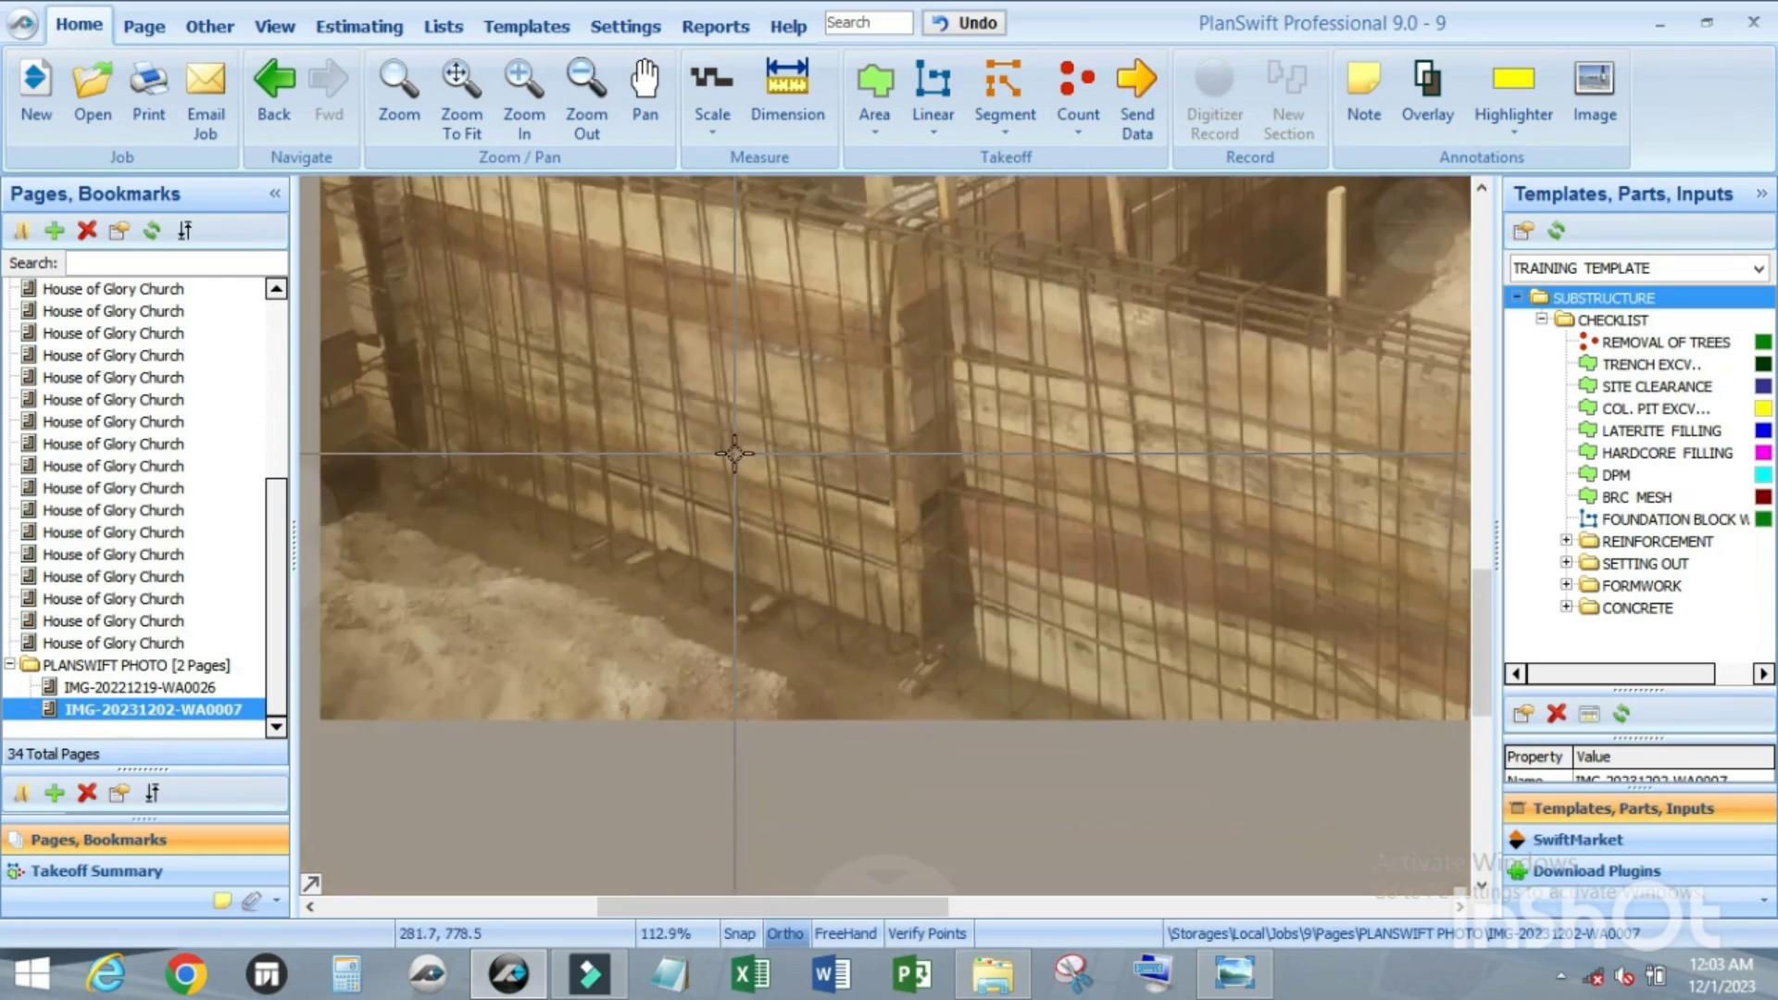
{"action": "scroll", "coordinate": [768, 578], "scroll_direction": "up", "scroll_amount": 2}
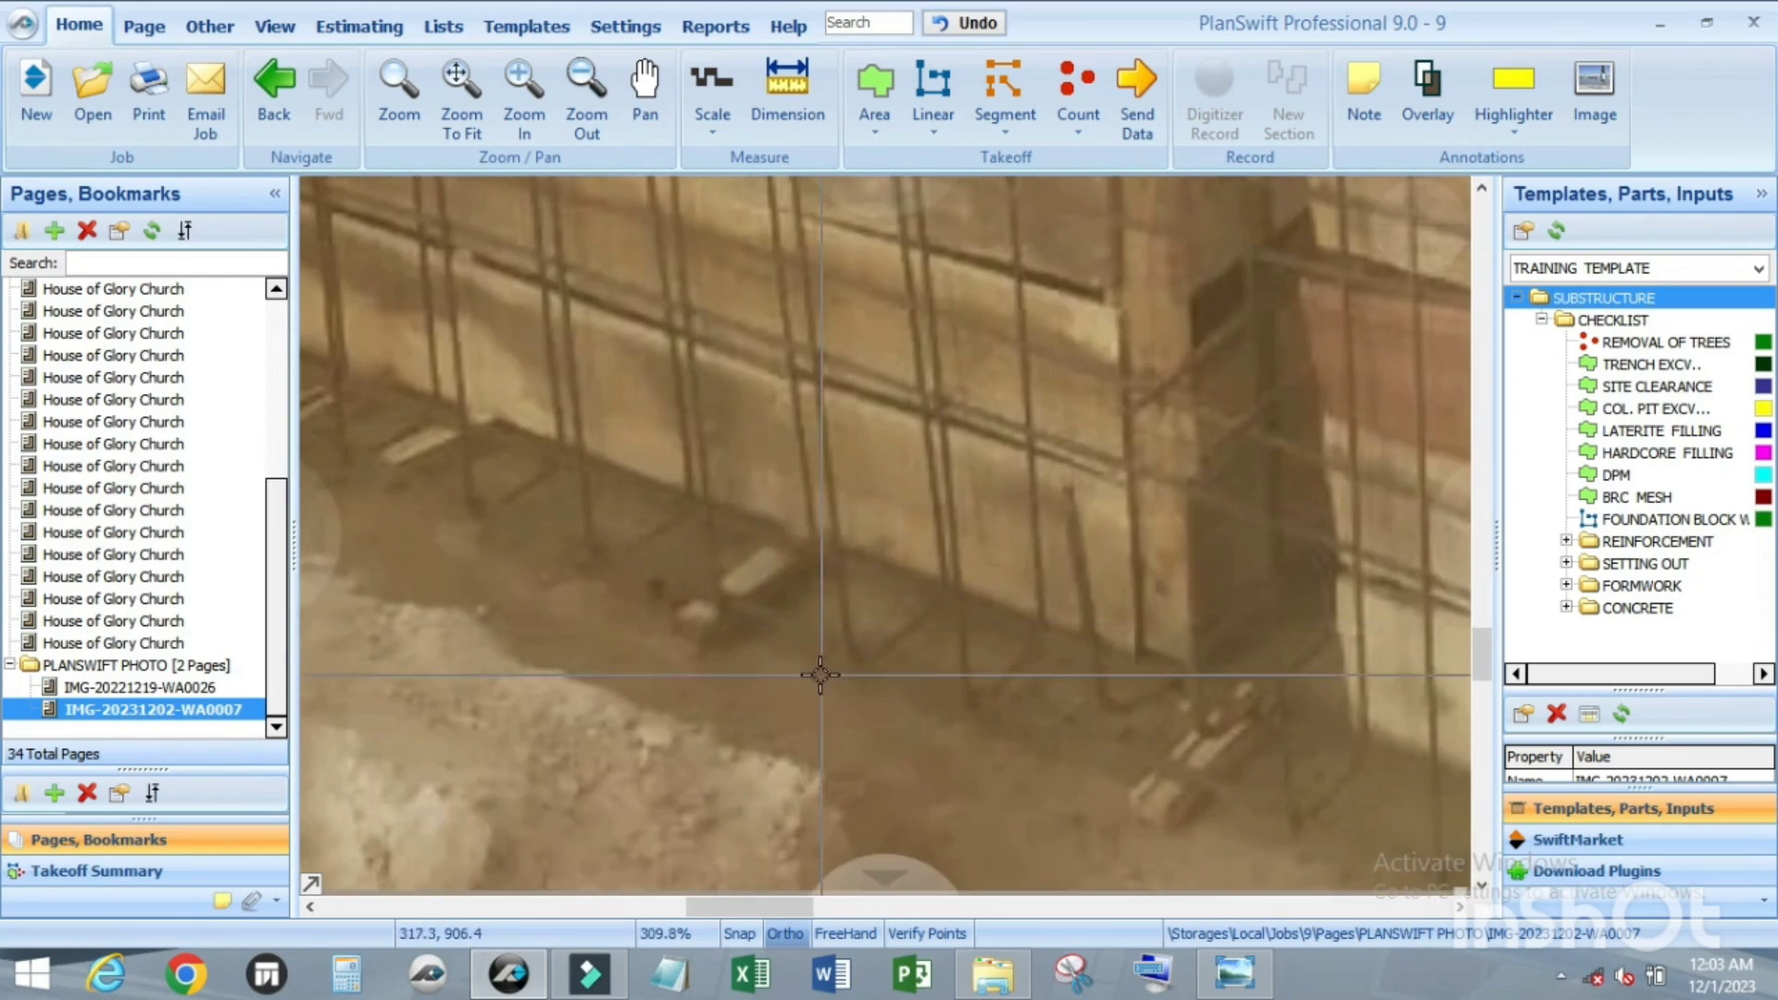
Step: Examine the link spacing and the blocks along the foot of the formwork wall, from close up to the whole beam cage
{"action": "scroll", "coordinate": [737, 636], "scroll_direction": "down", "scroll_amount": 3}
{"action": "scroll", "coordinate": [737, 636], "scroll_direction": "up", "scroll_amount": 2}
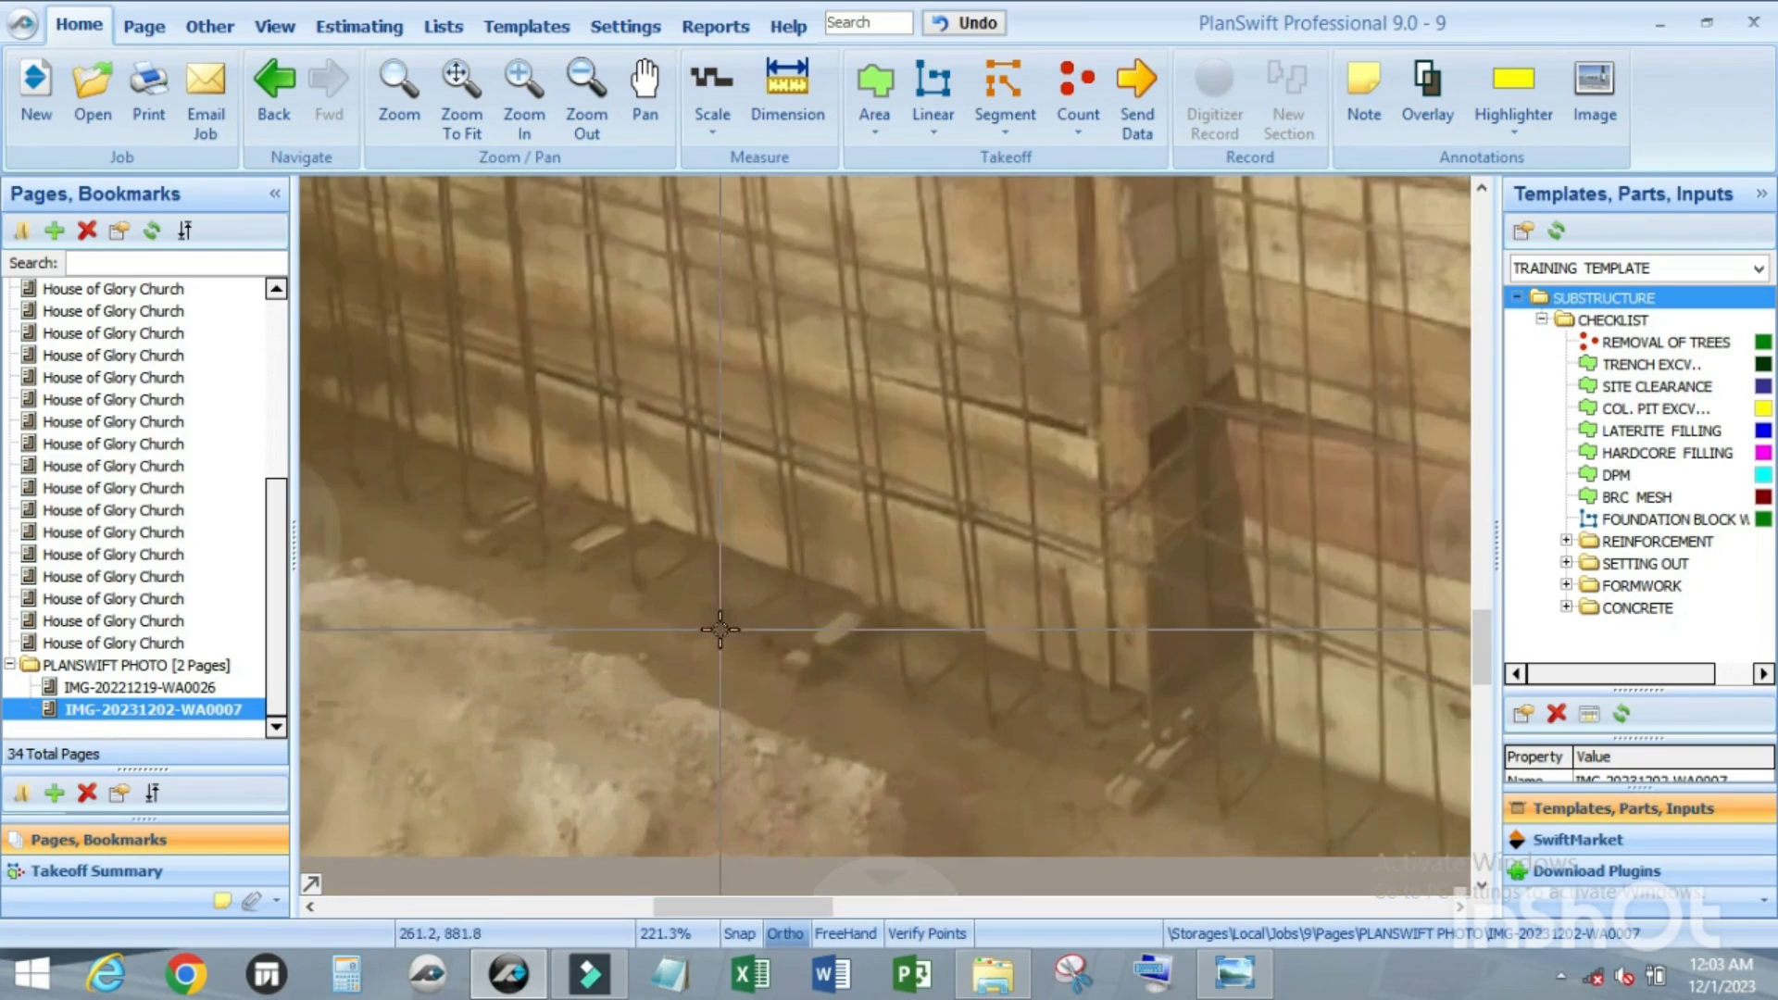
{"action": "scroll", "coordinate": [743, 547], "scroll_direction": "up", "scroll_amount": 1}
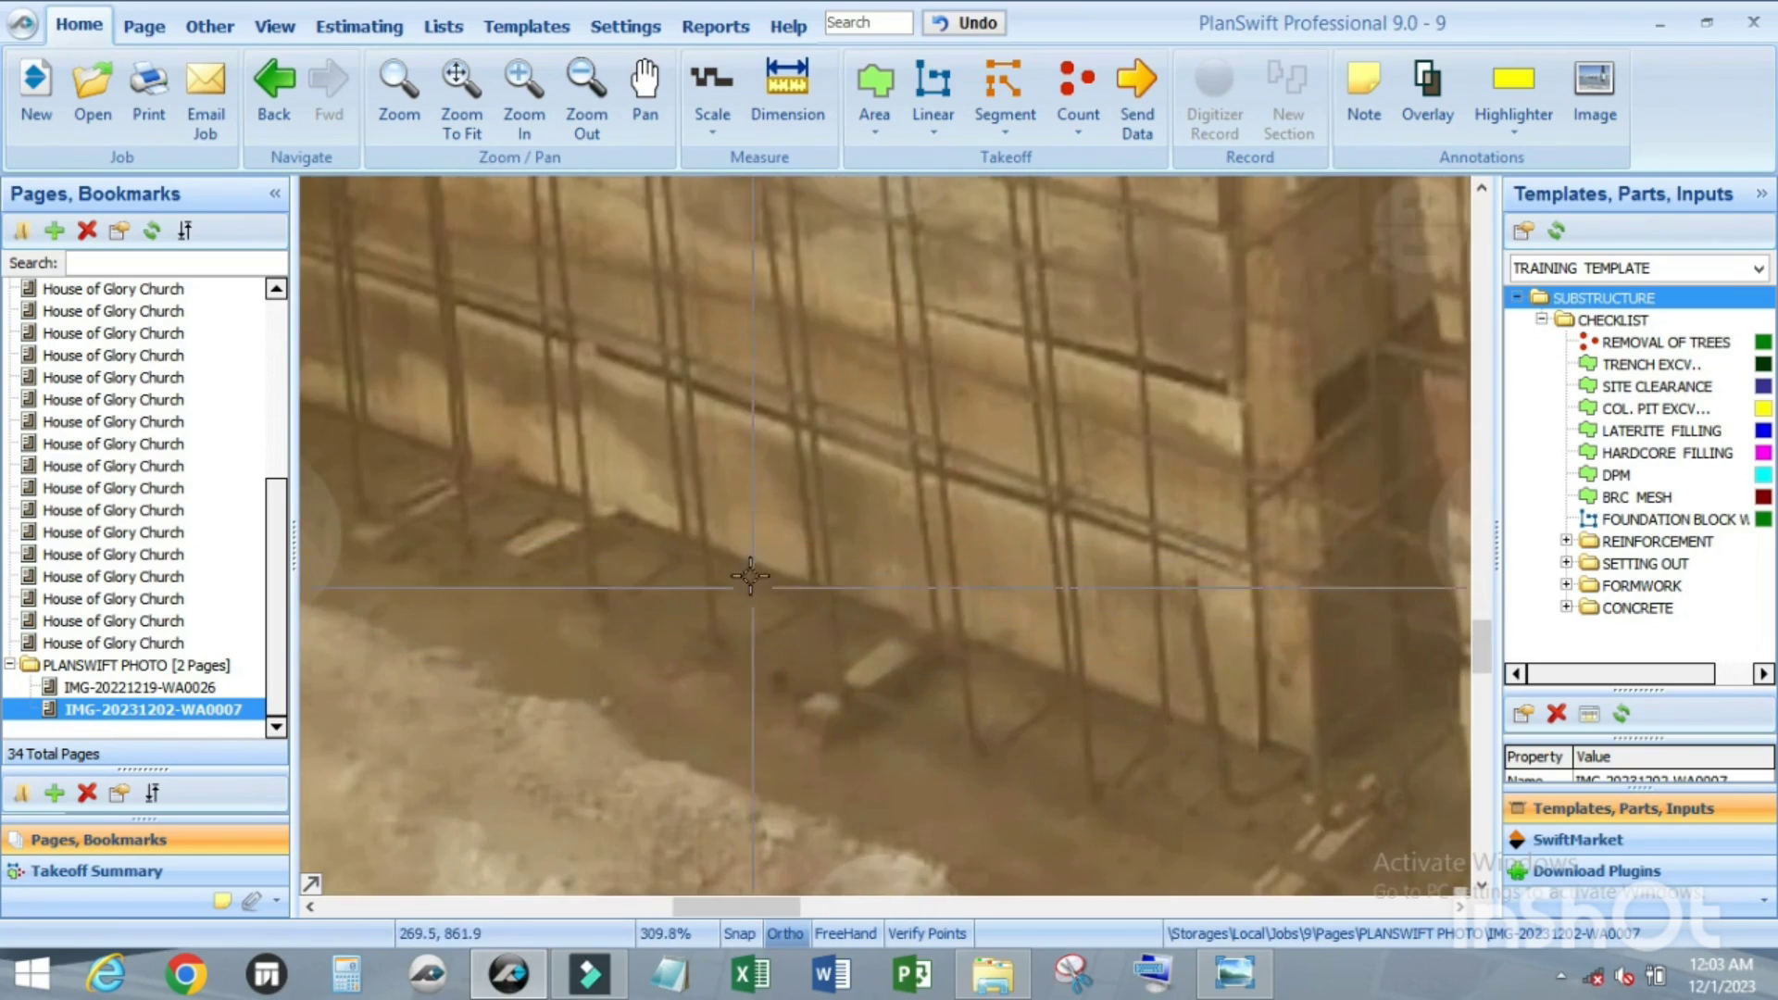
{"action": "scroll", "coordinate": [896, 592], "scroll_direction": "down", "scroll_amount": 2}
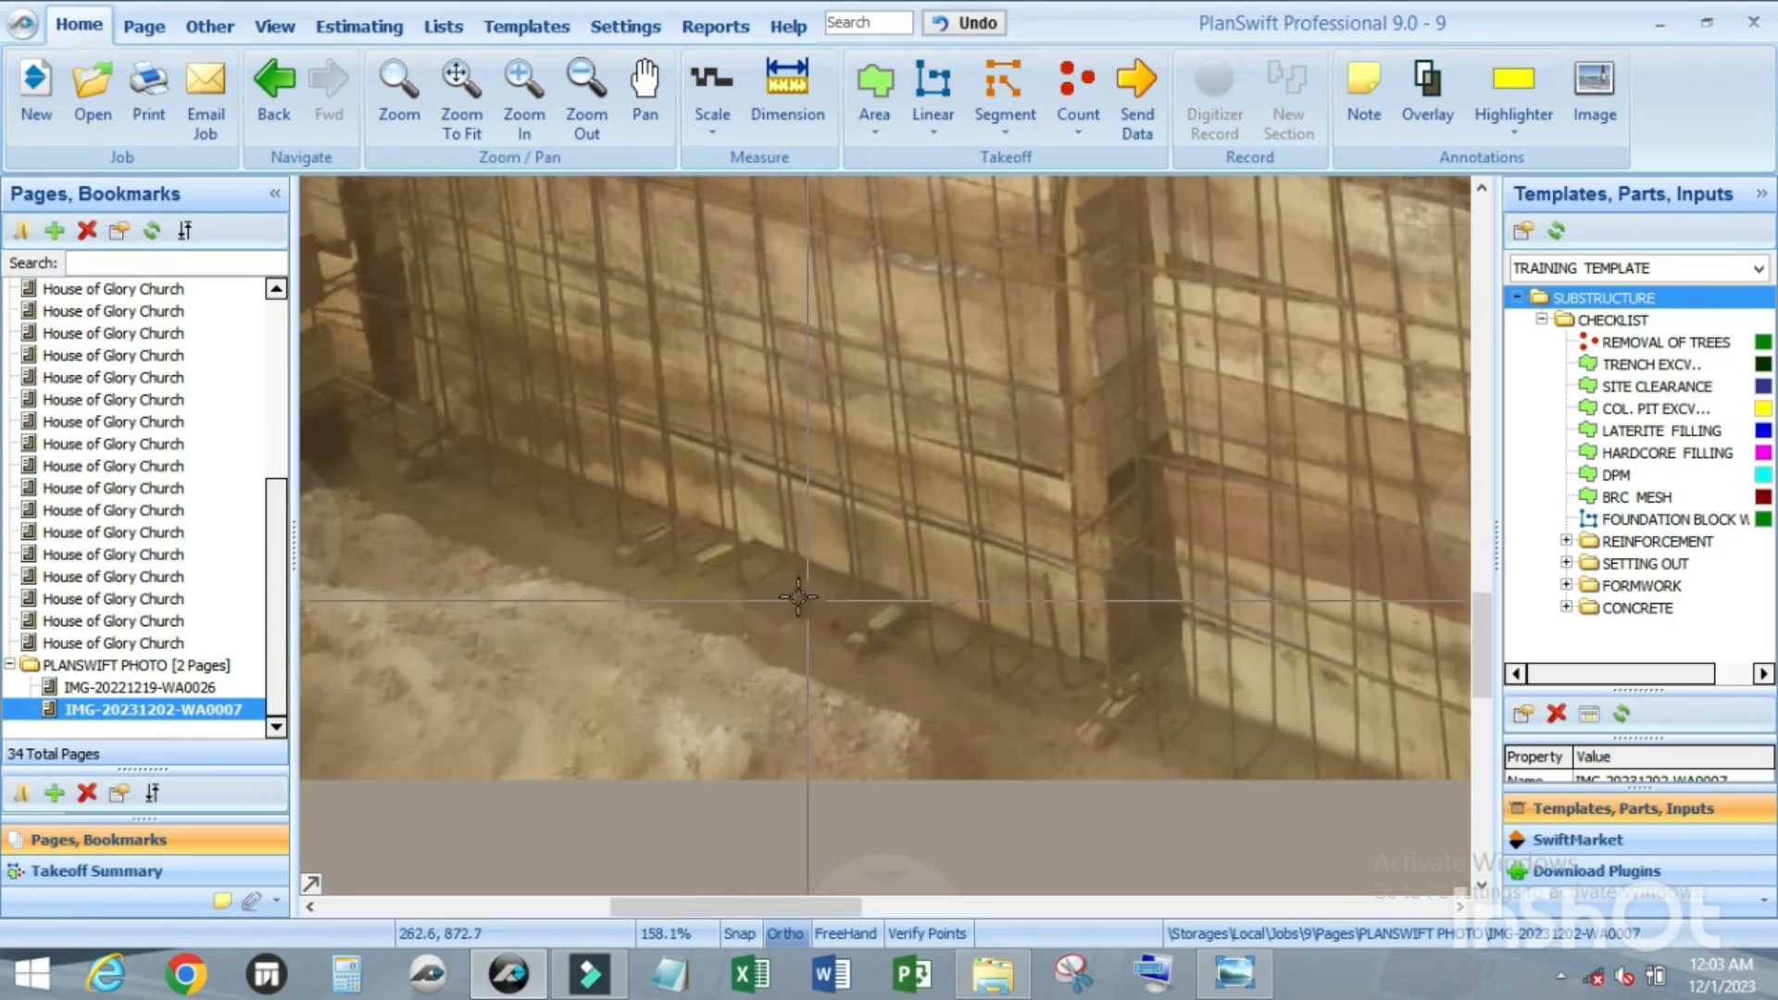
{"action": "scroll", "coordinate": [759, 566], "scroll_direction": "up", "scroll_amount": 2}
{"action": "scroll", "coordinate": [770, 572], "scroll_direction": "down", "scroll_amount": 2}
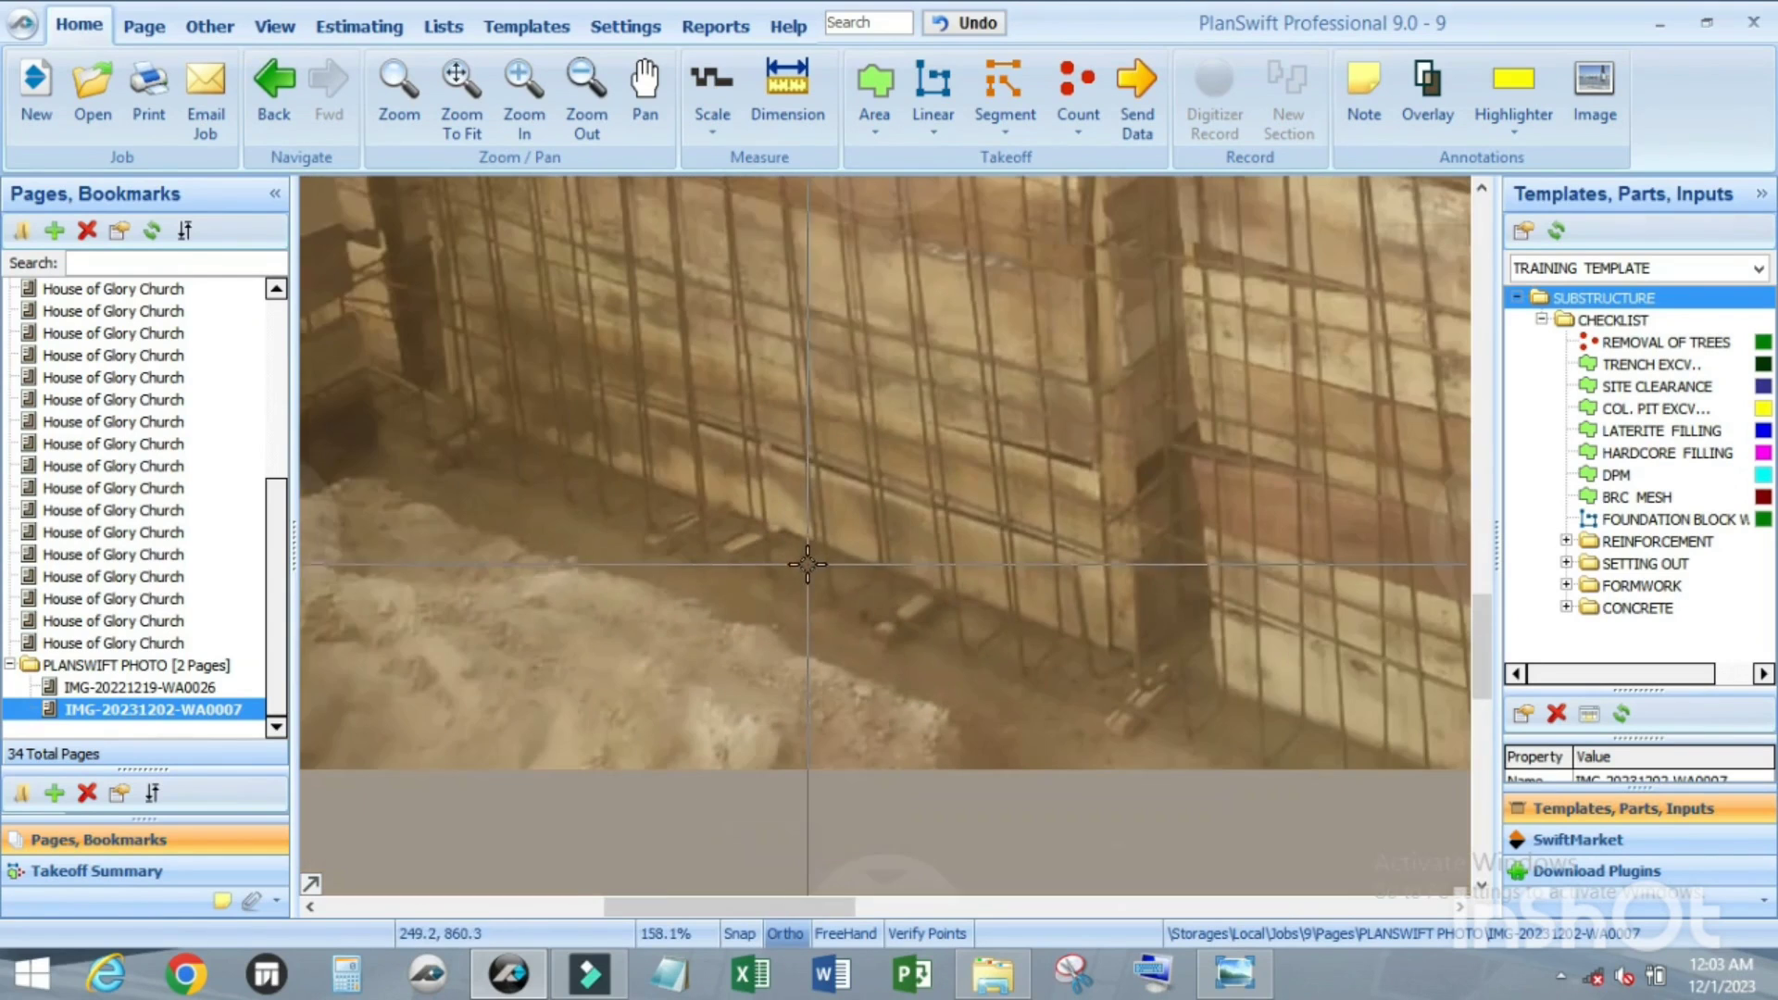
{"action": "scroll", "coordinate": [847, 585], "scroll_direction": "down", "scroll_amount": 2}
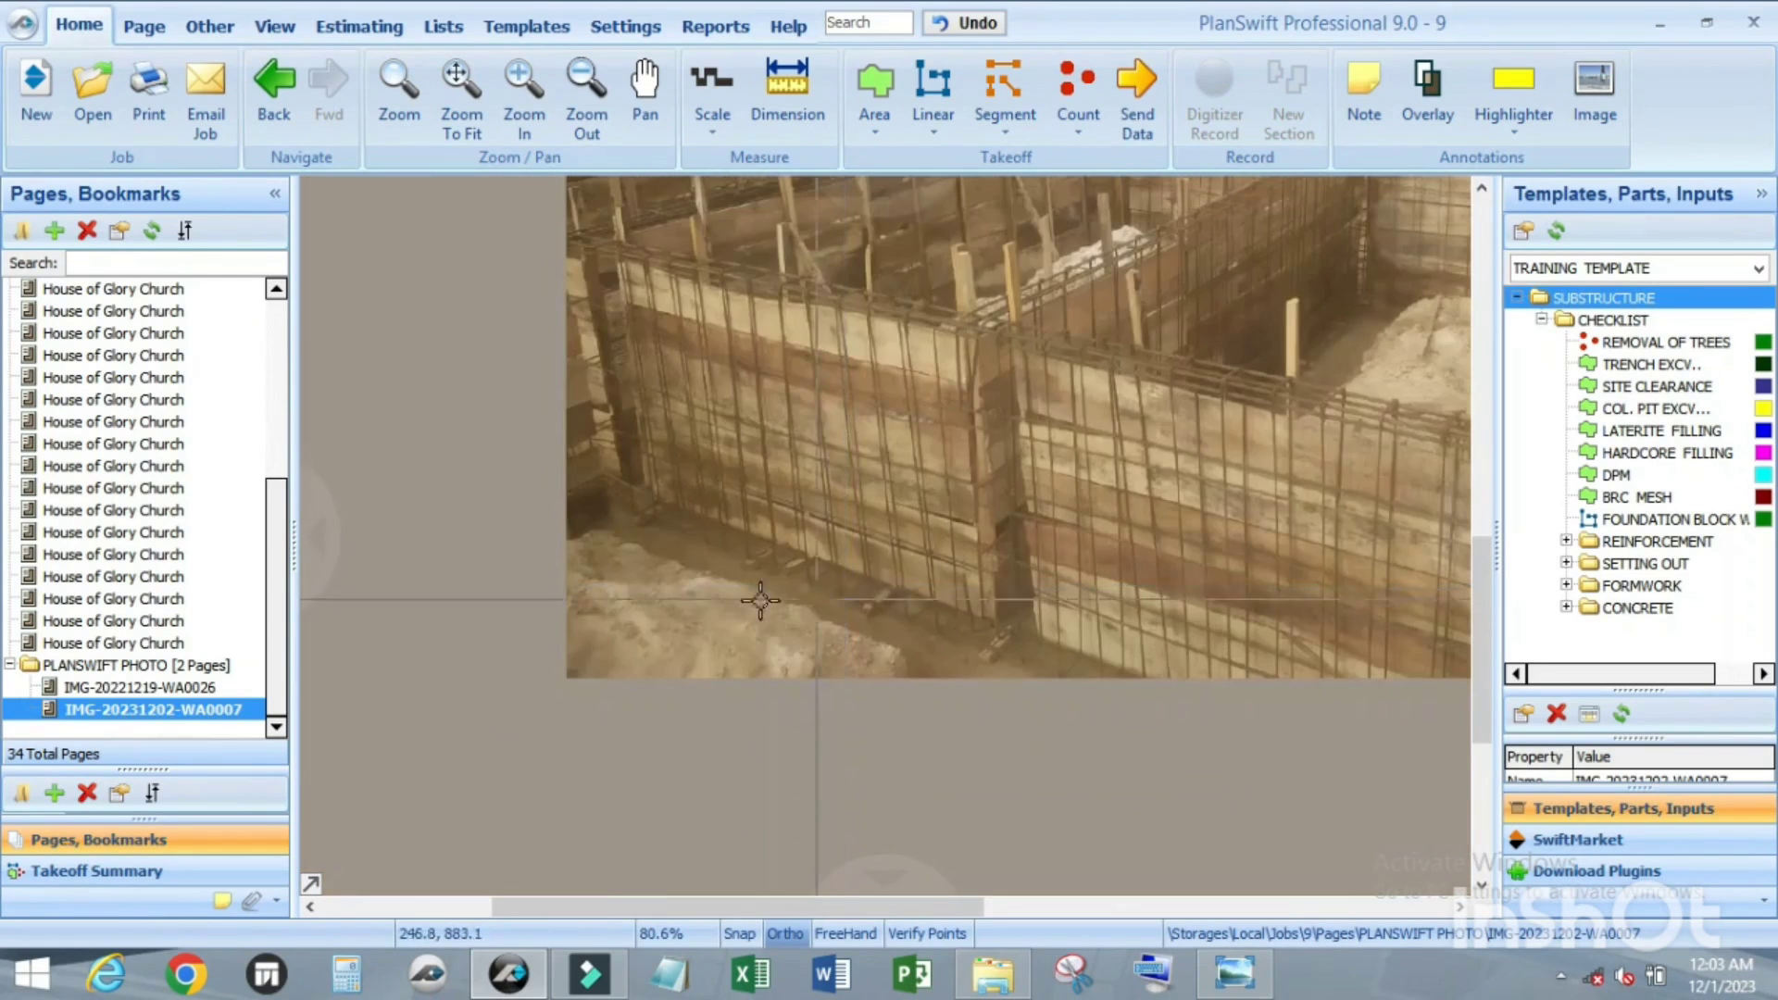
Step: Open the Ground Floor Beams Details drawing and look over the ground beam elevations and their link notes
{"action": "left_click", "coordinate": [139, 575]}
{"action": "scroll", "coordinate": [128, 454], "scroll_direction": "up", "scroll_amount": 2}
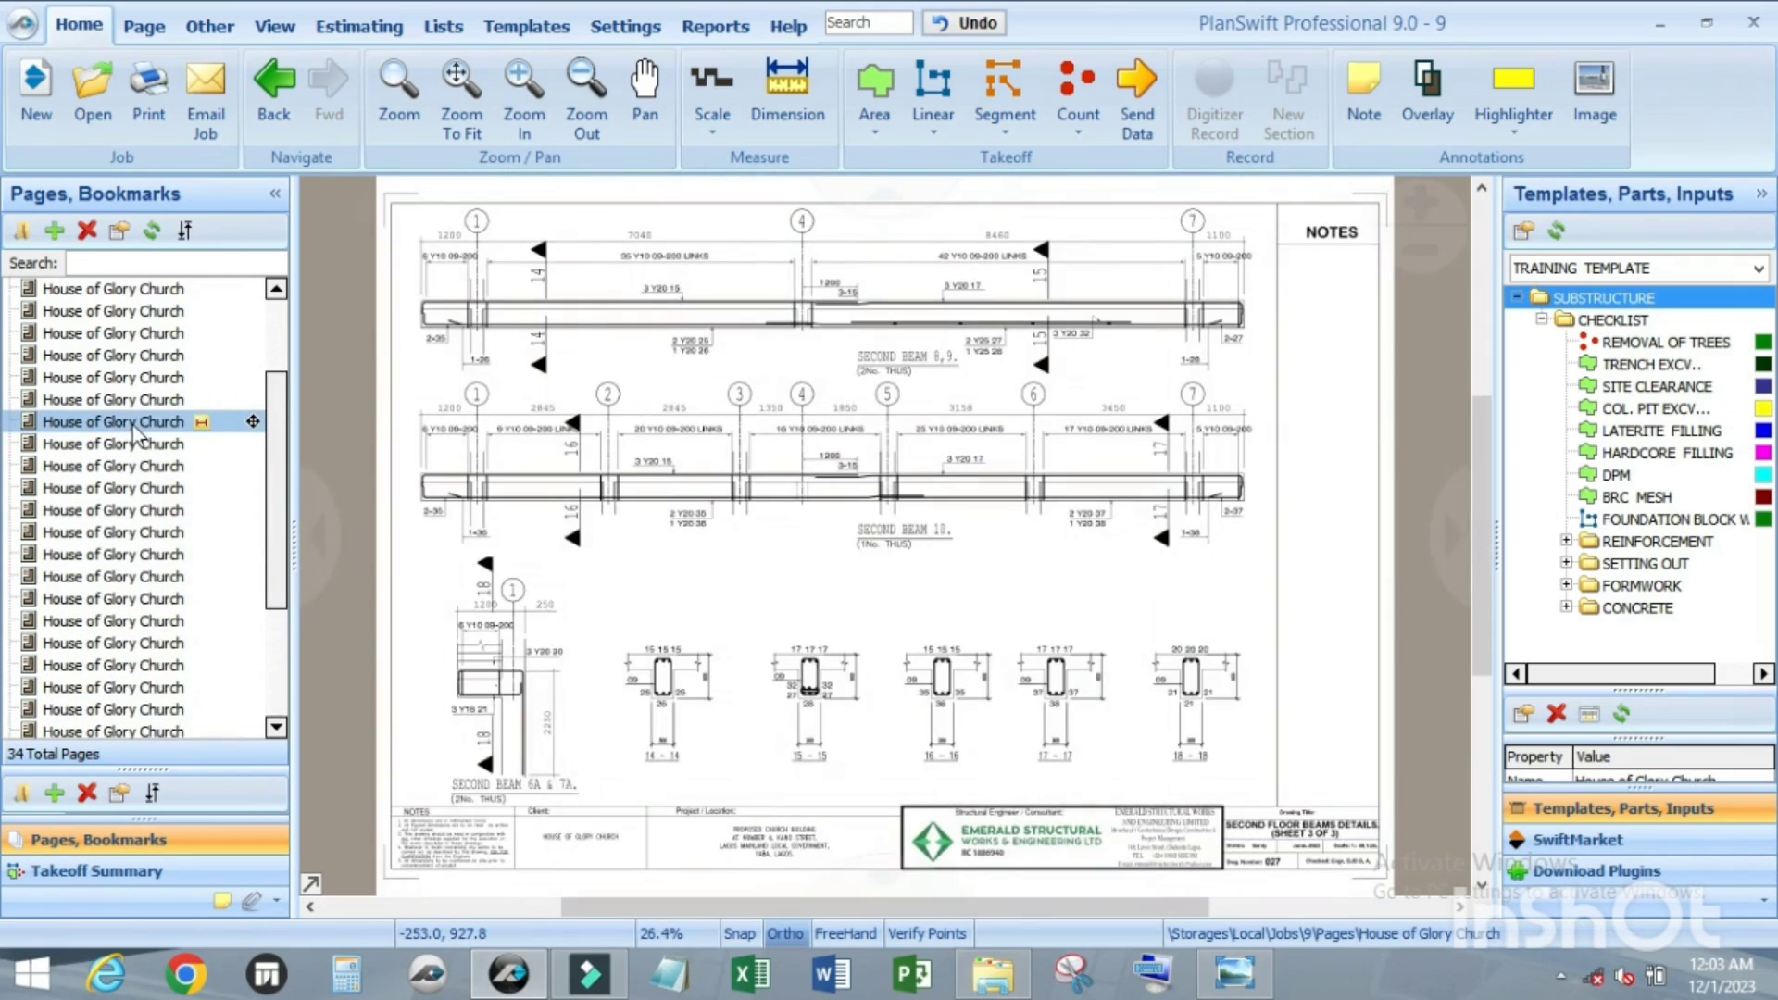
{"action": "left_click", "coordinate": [130, 421]}
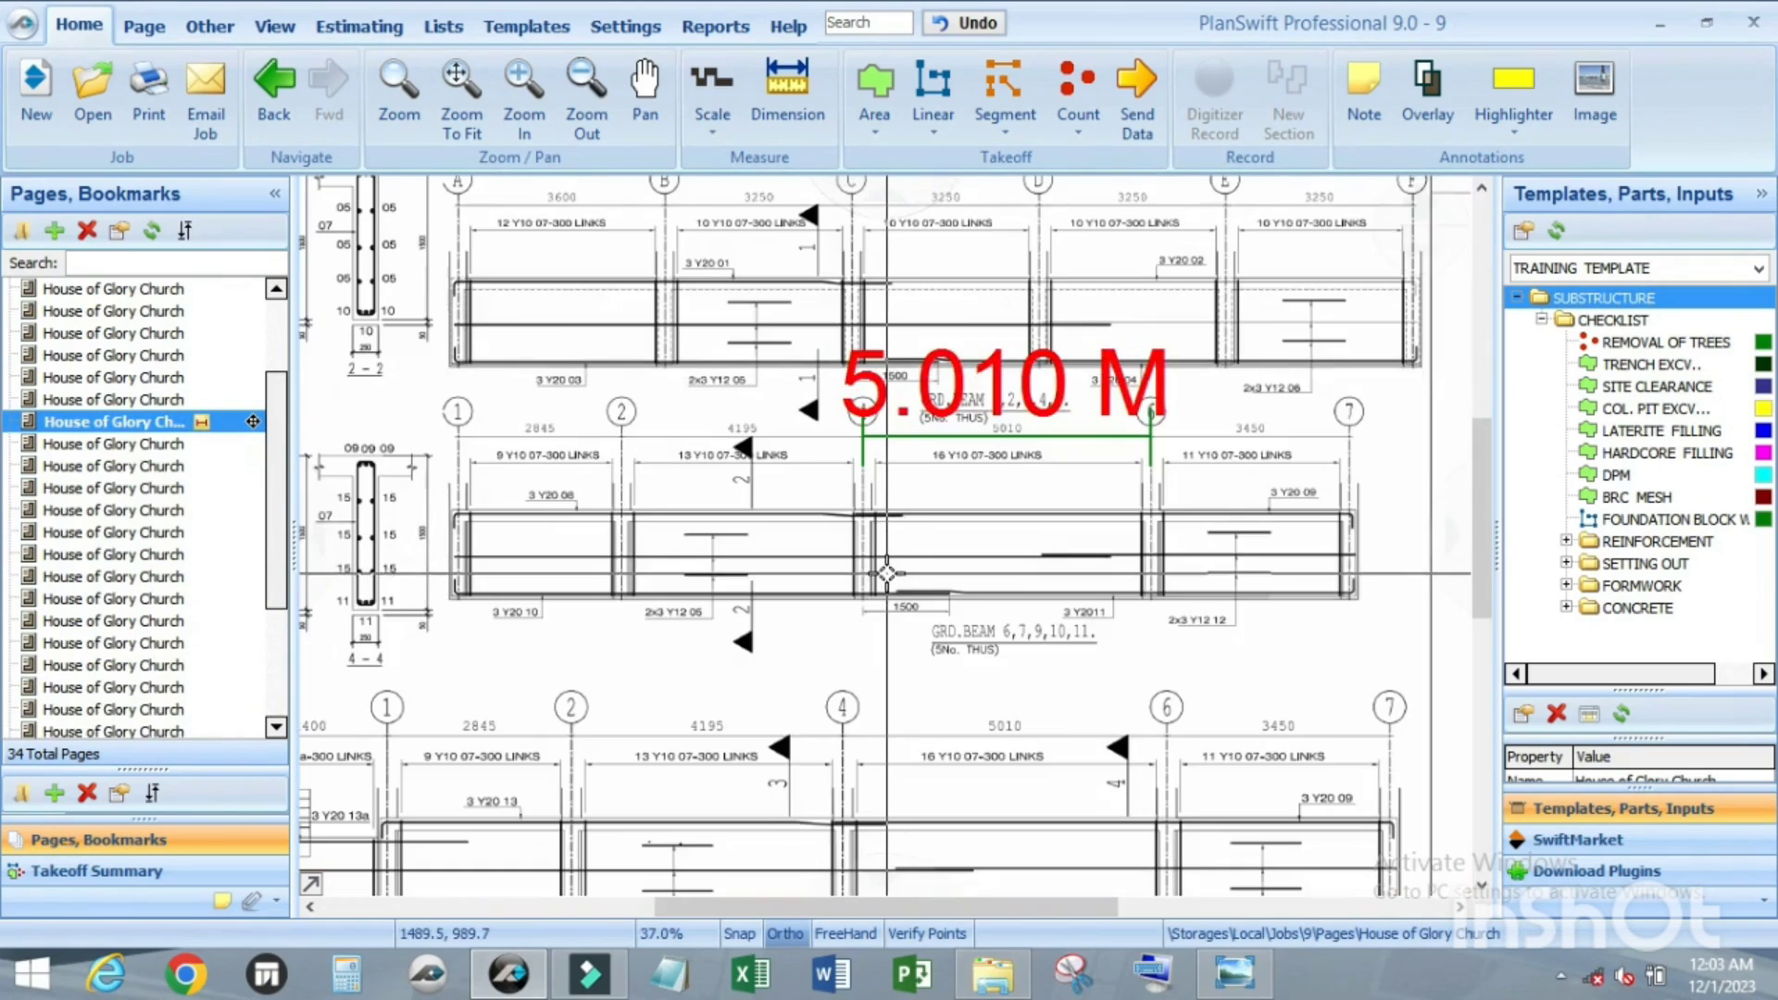
{"action": "scroll", "coordinate": [821, 537], "scroll_direction": "down", "scroll_amount": 1}
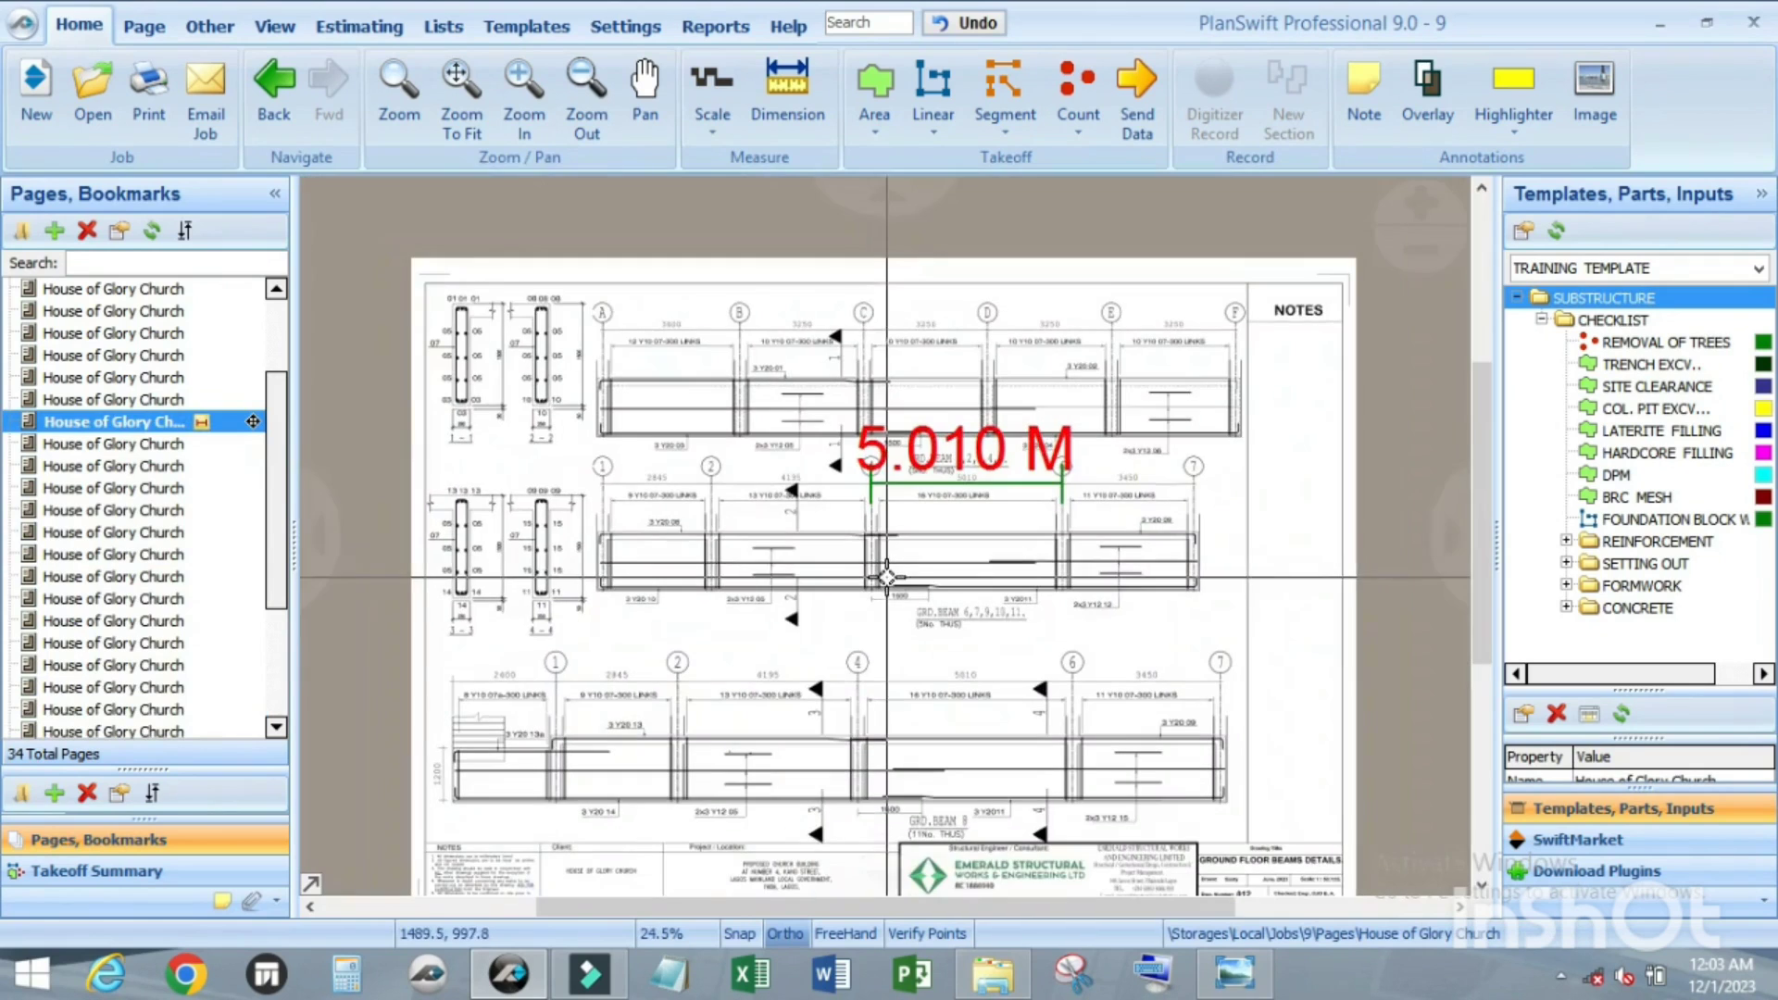
Step: Open the TRAINING TEMPLATE in the template editor and expand its SUBSTRUCTURE and CHECKLIST folders
{"action": "left_click", "coordinate": [524, 28]}
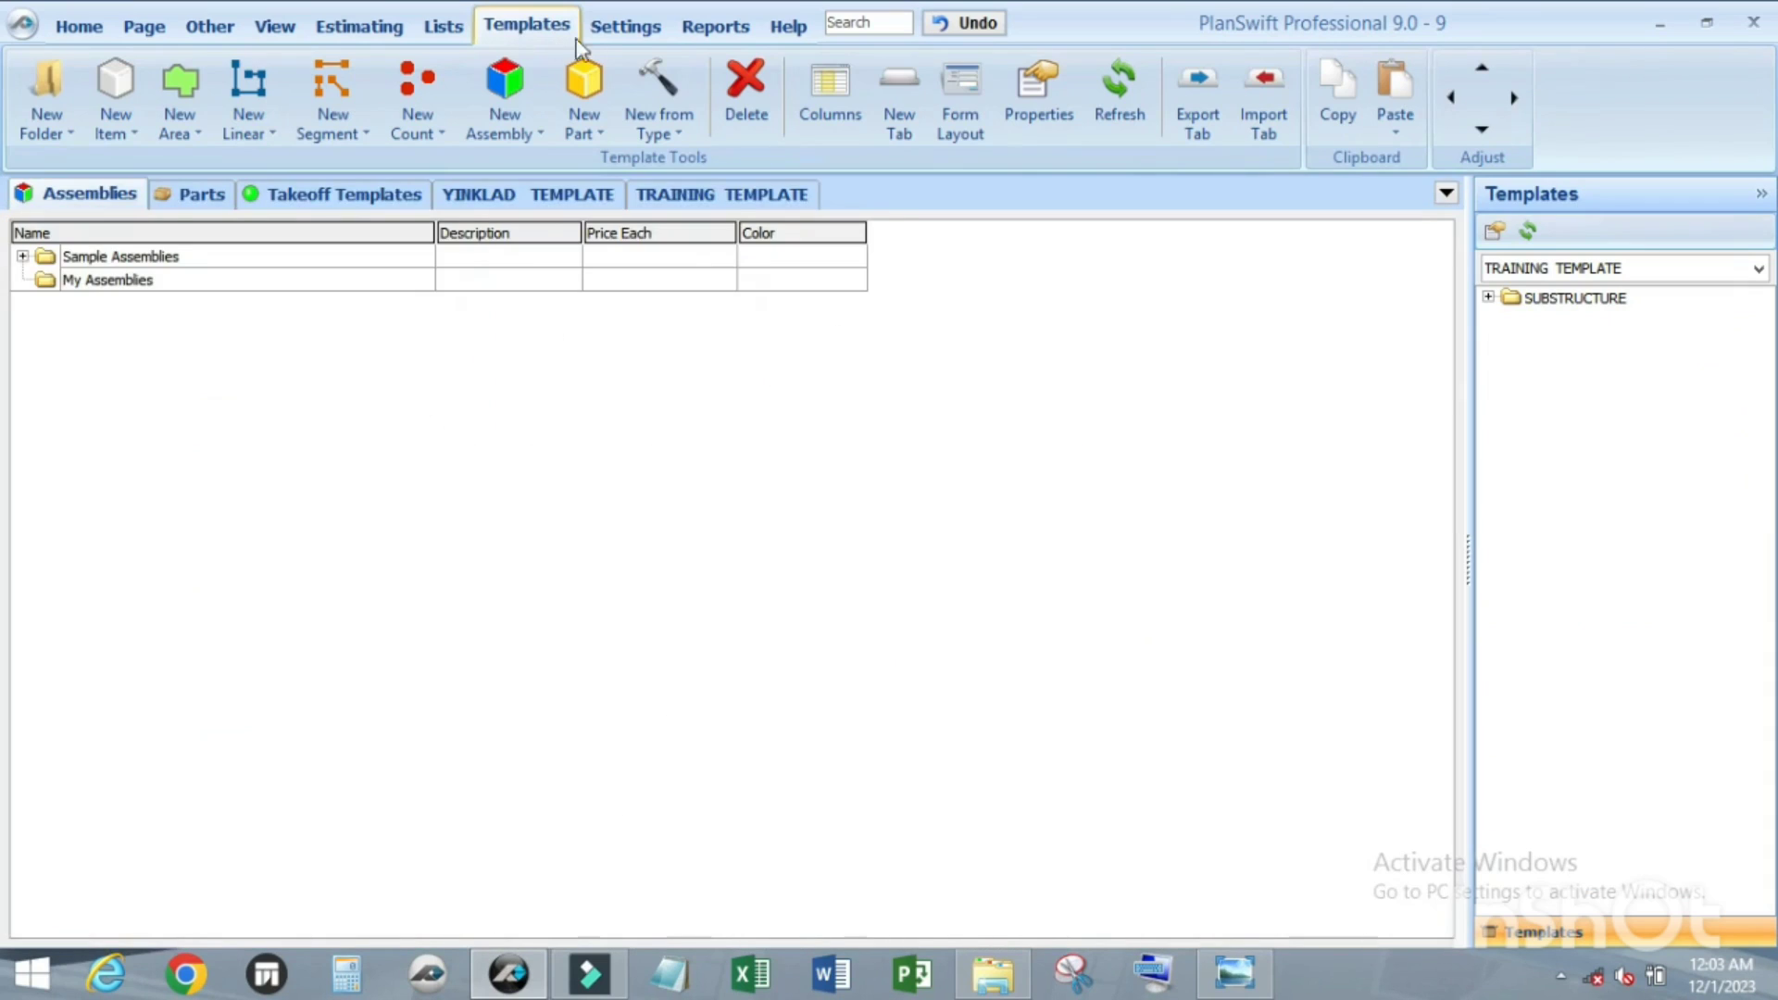
{"action": "left_click", "coordinate": [738, 199]}
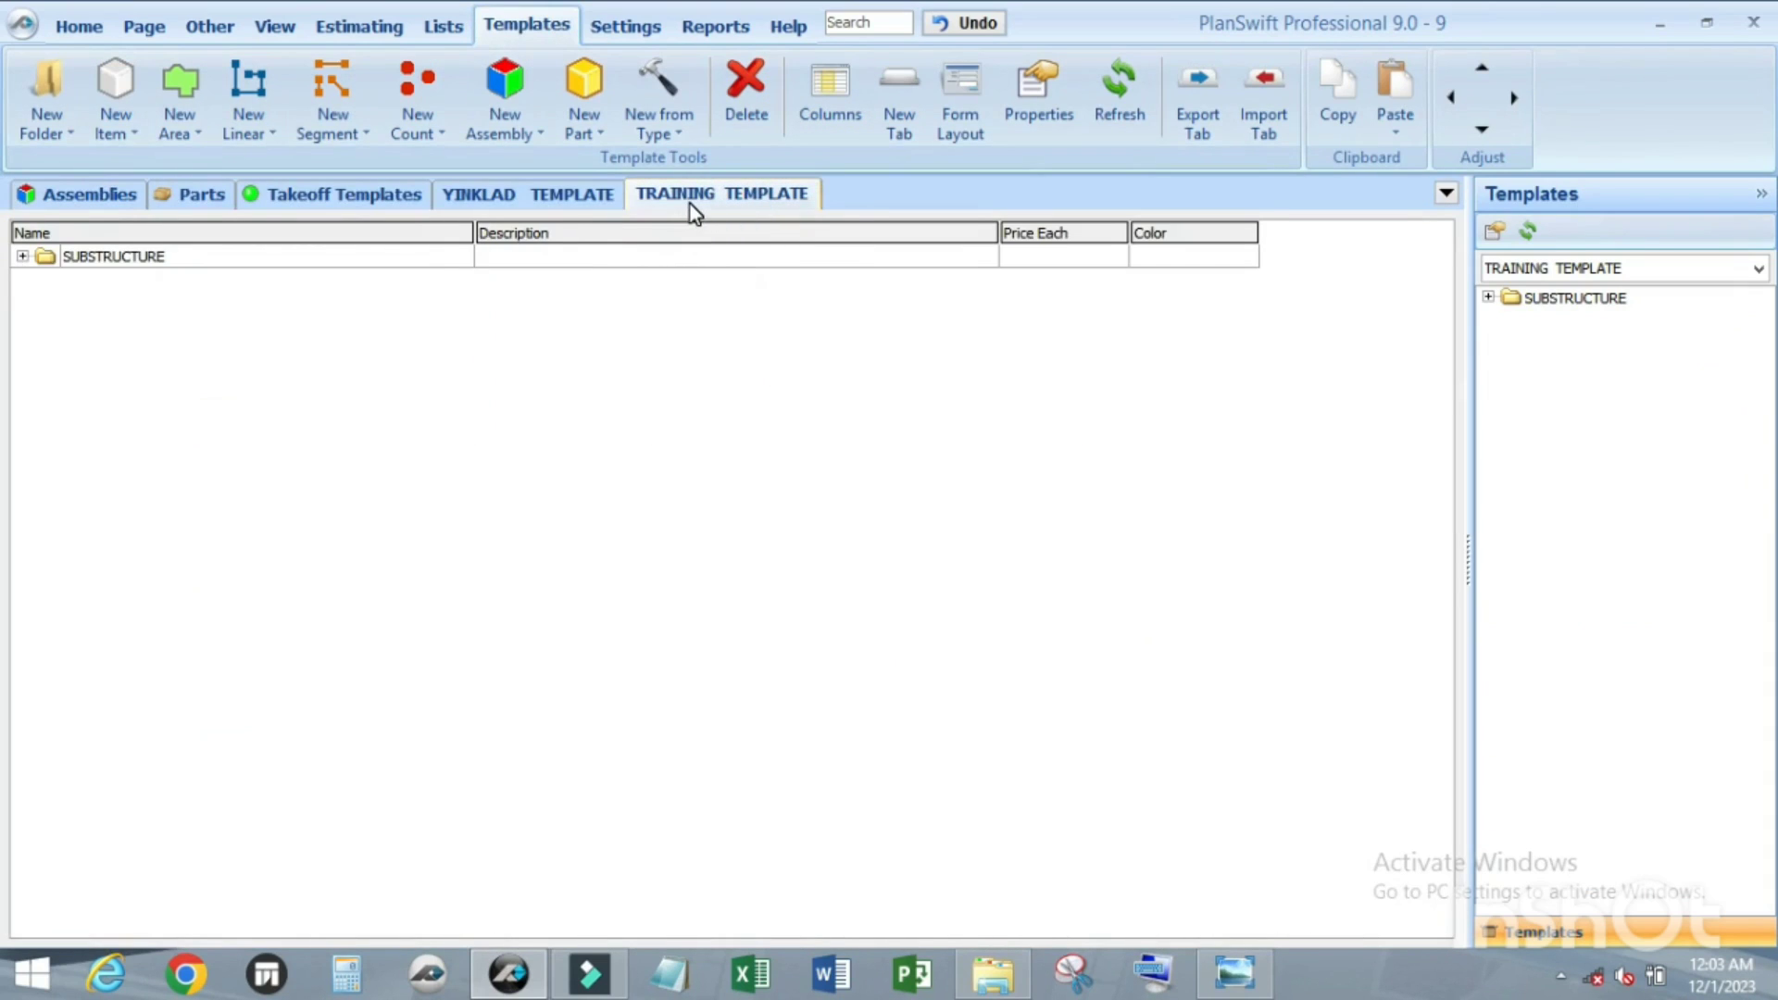
{"action": "left_click", "coordinate": [23, 258]}
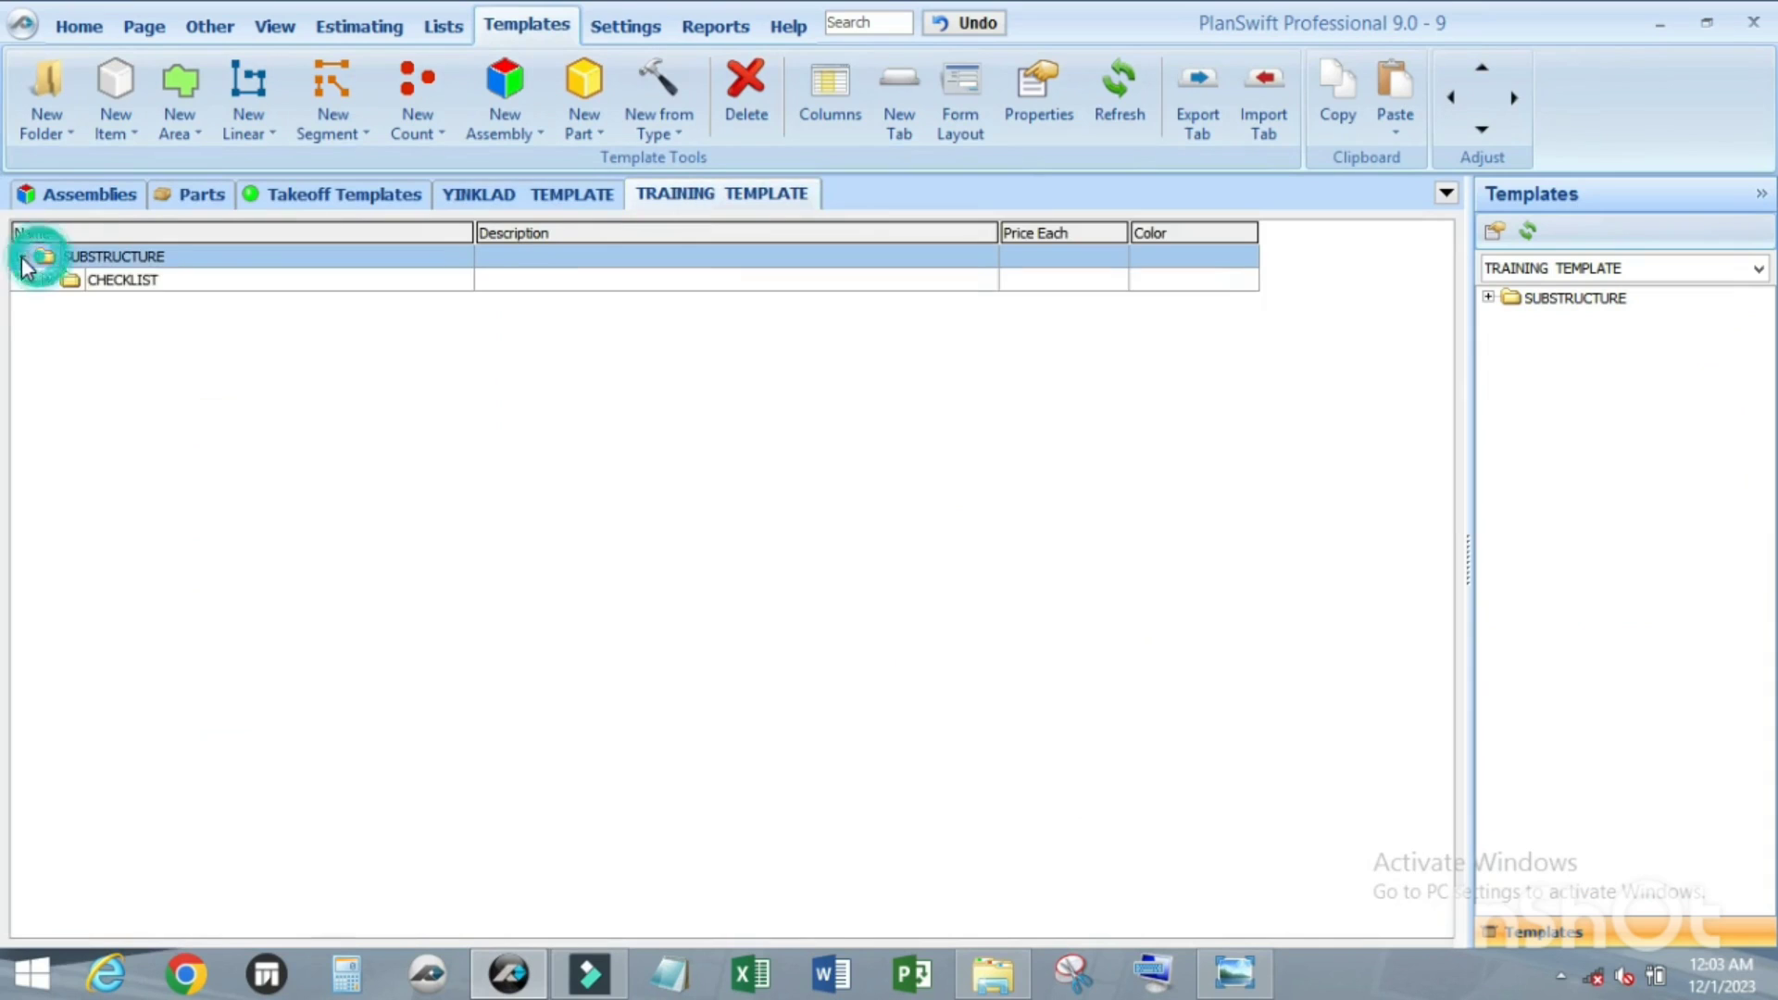
{"action": "left_click", "coordinate": [52, 280]}
{"action": "left_click", "coordinate": [47, 280]}
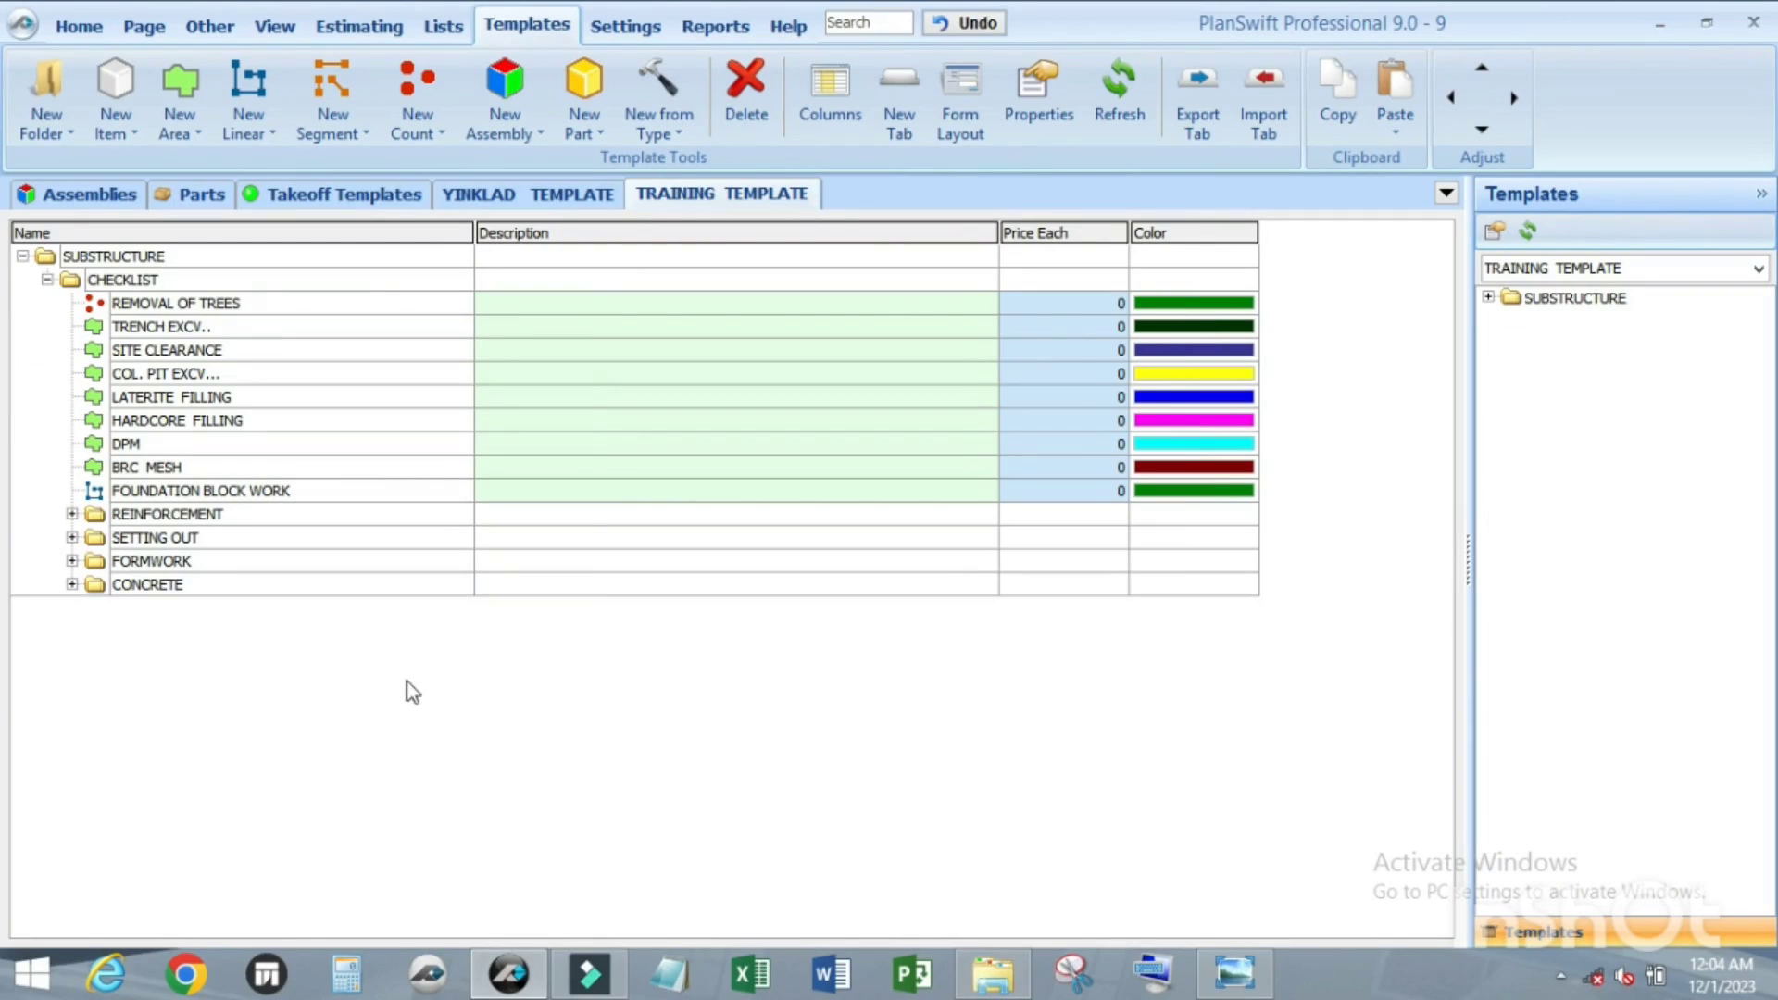
Step: Switch to Windows Photo Viewer, examine the beam cage in IMG-20221219-WA0026.jpg, and return to the PlanSwift template
{"action": "left_click", "coordinate": [1234, 969]}
{"action": "left_click", "coordinate": [946, 916]}
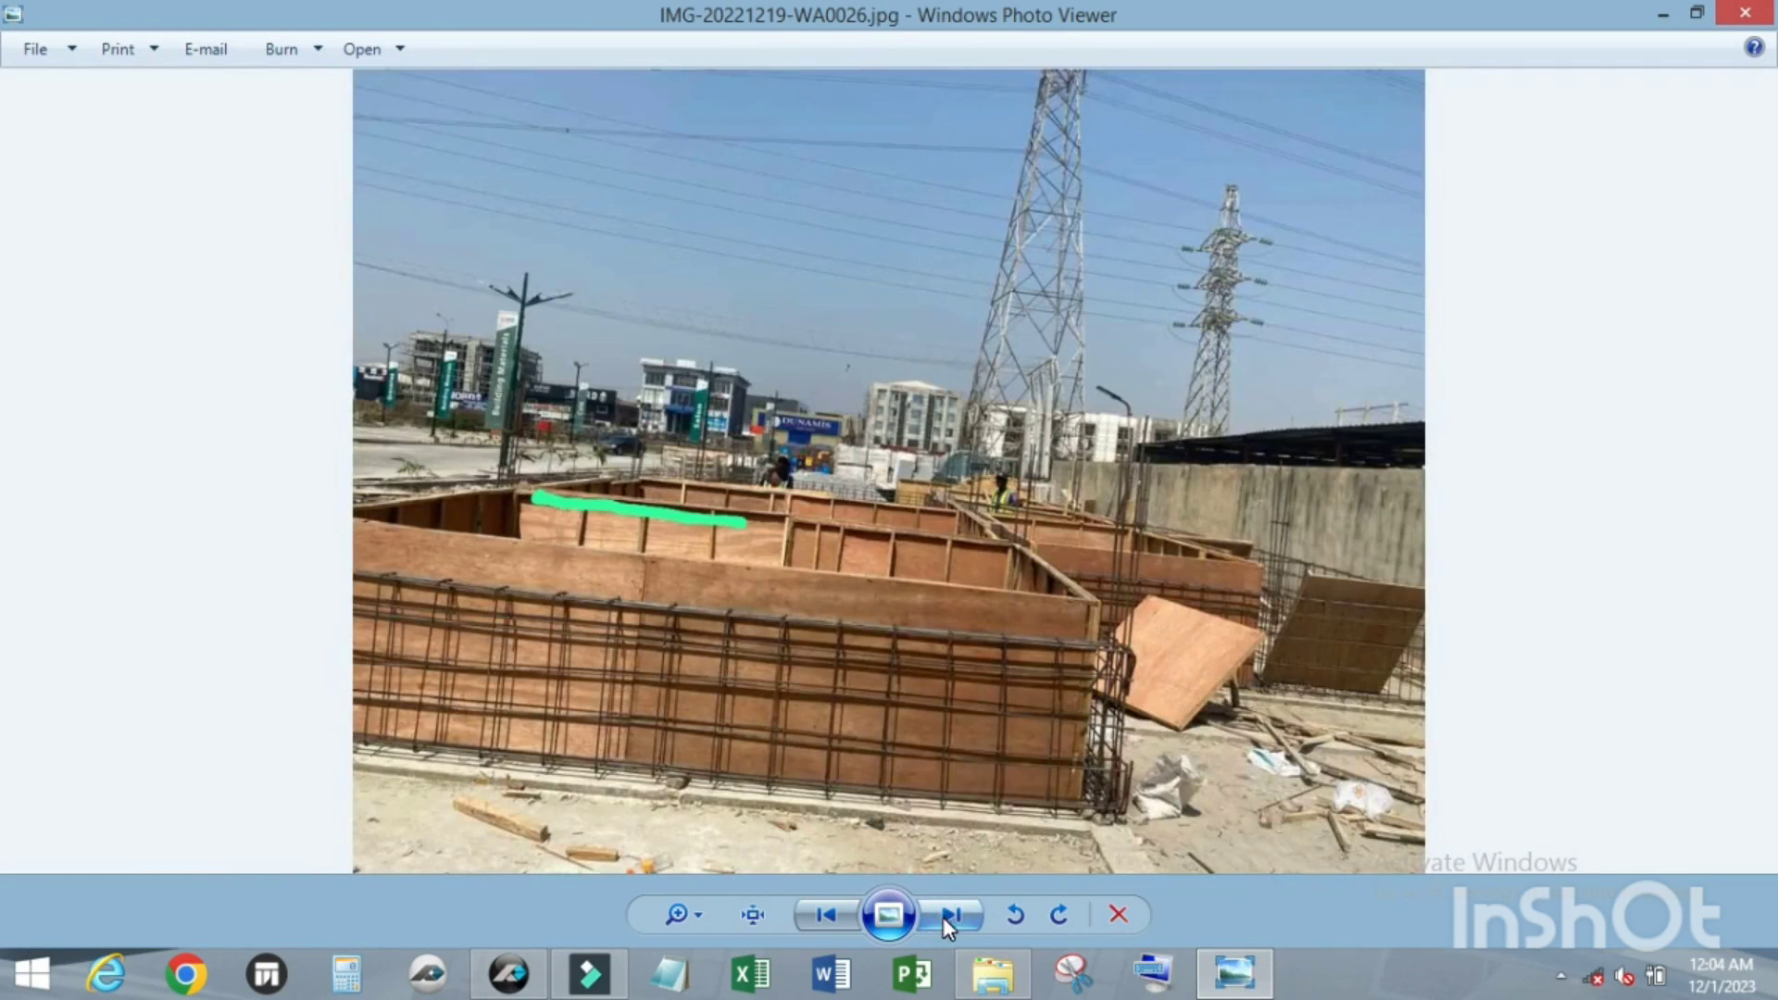
{"action": "scroll", "coordinate": [988, 685], "scroll_direction": "up", "scroll_amount": 2}
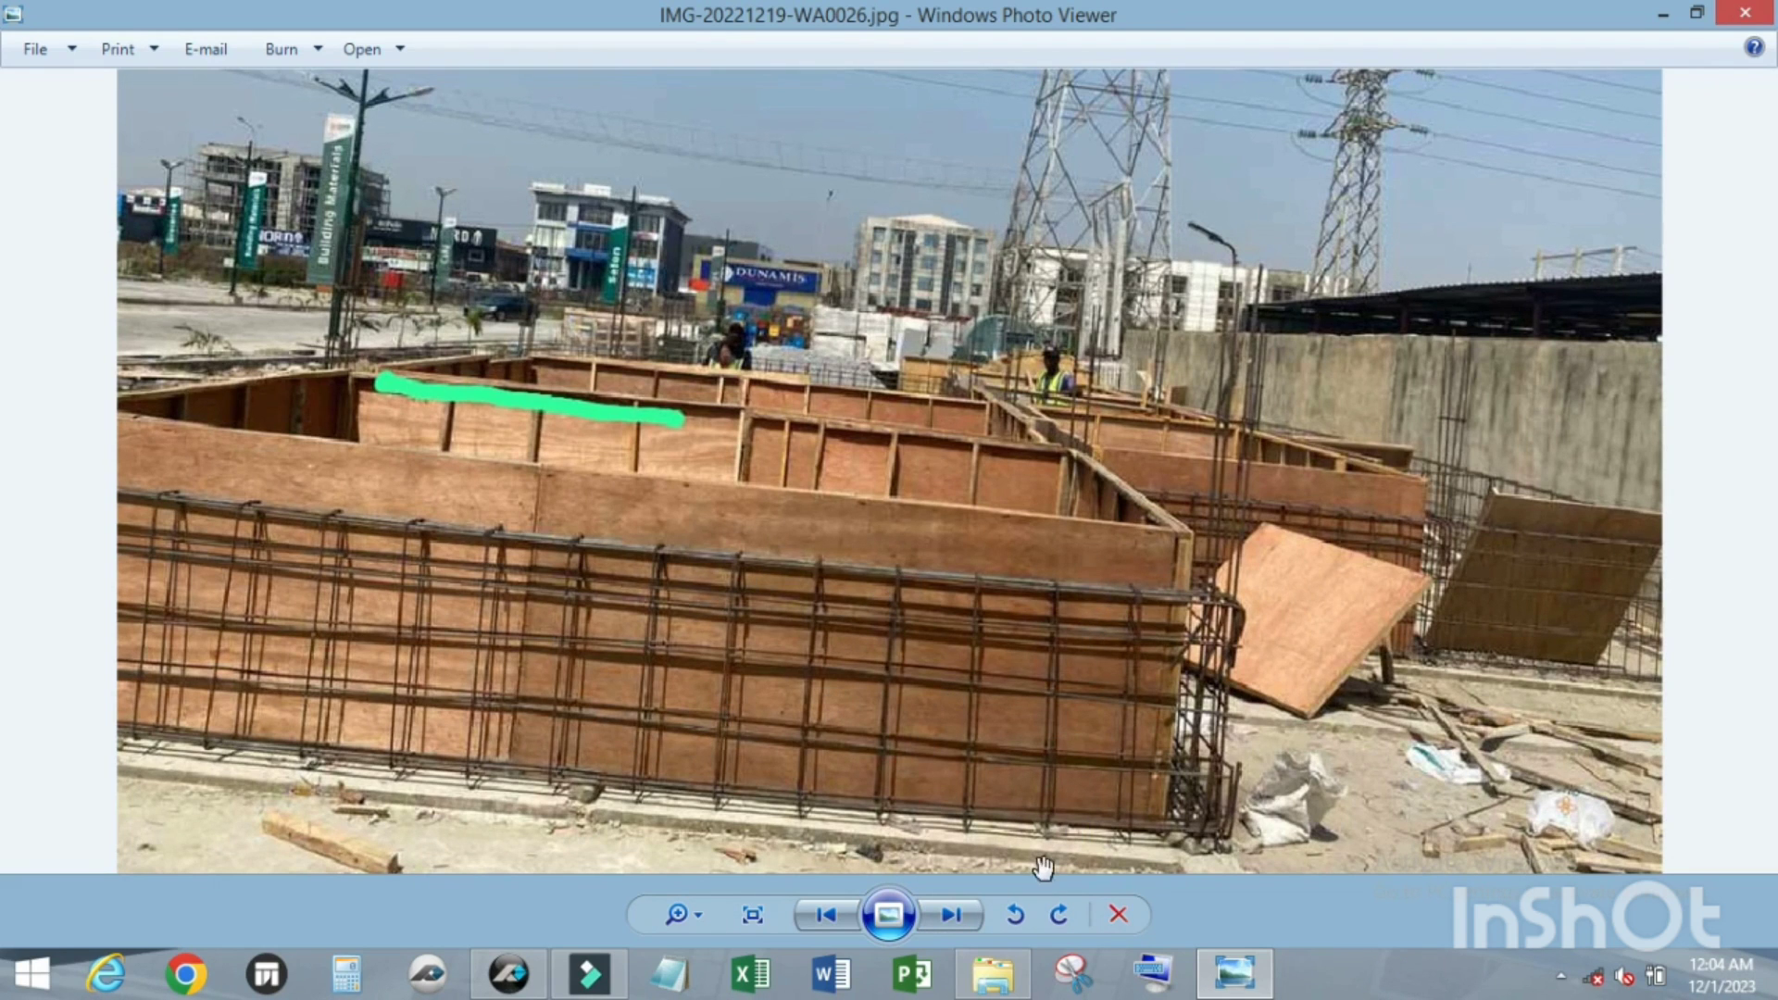
{"action": "left_click", "coordinate": [1659, 14]}
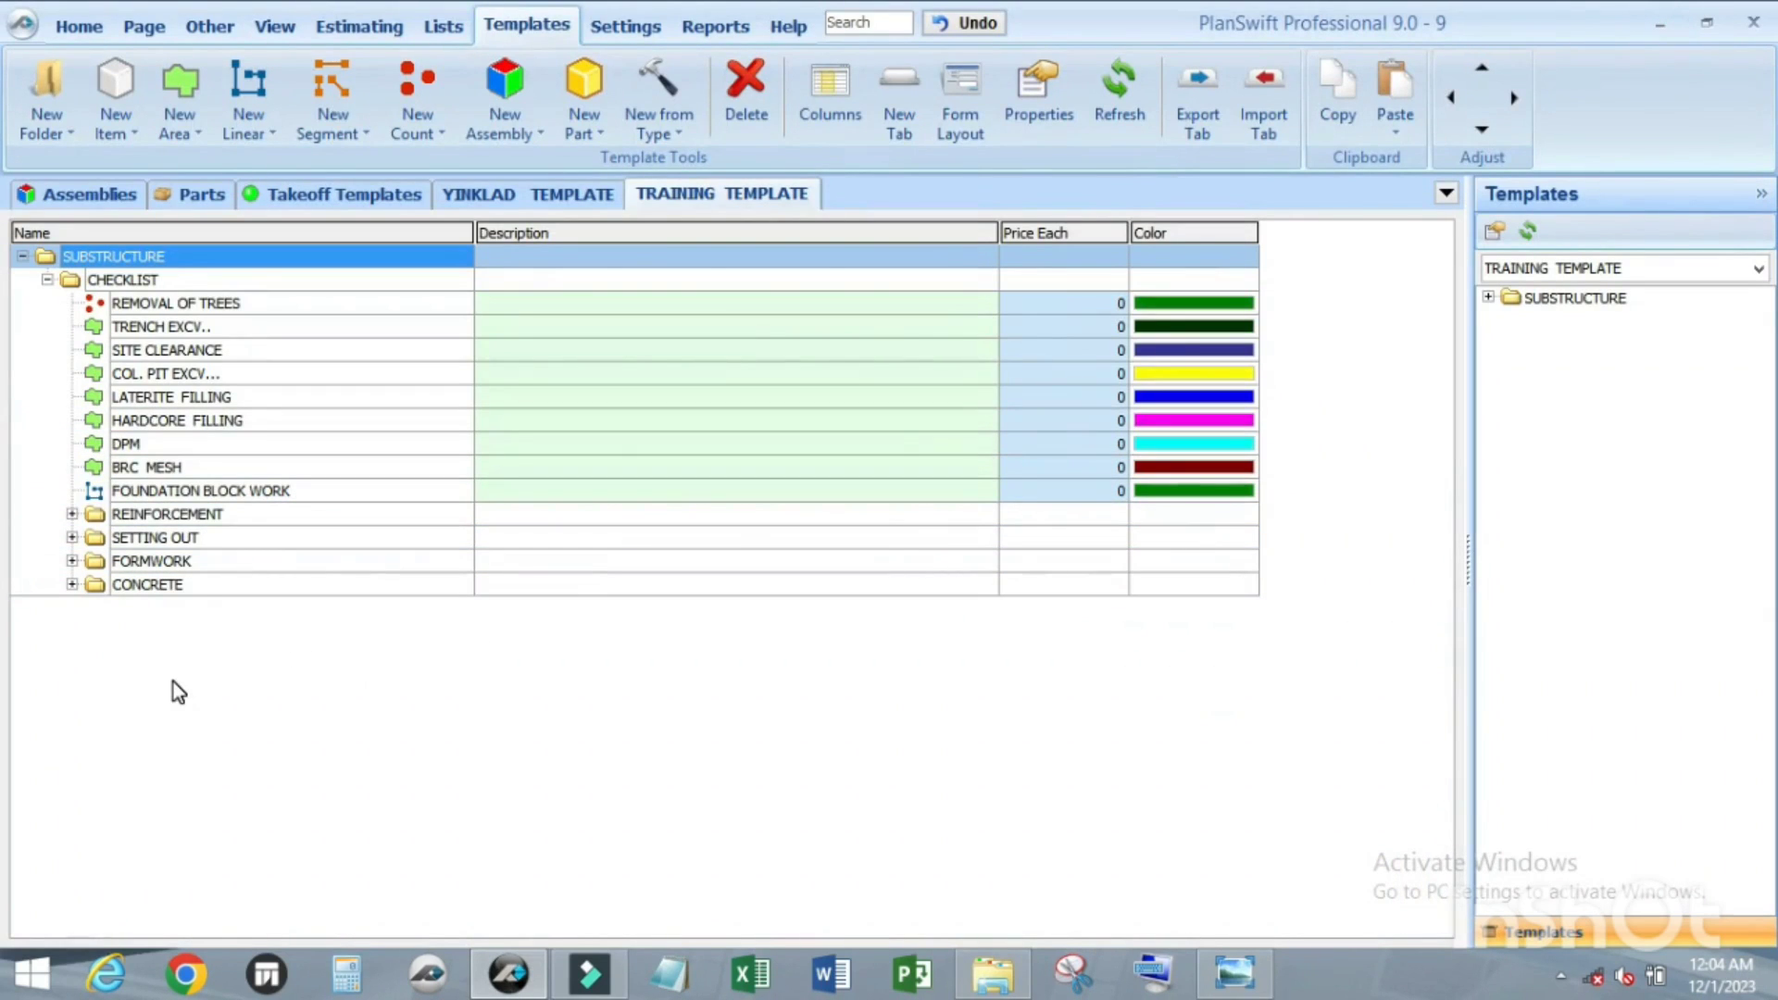
Step: Expand the REINFORCEMENT folder and create a new linear template item named REBAR STIRRUP
{"action": "left_click", "coordinate": [72, 515]}
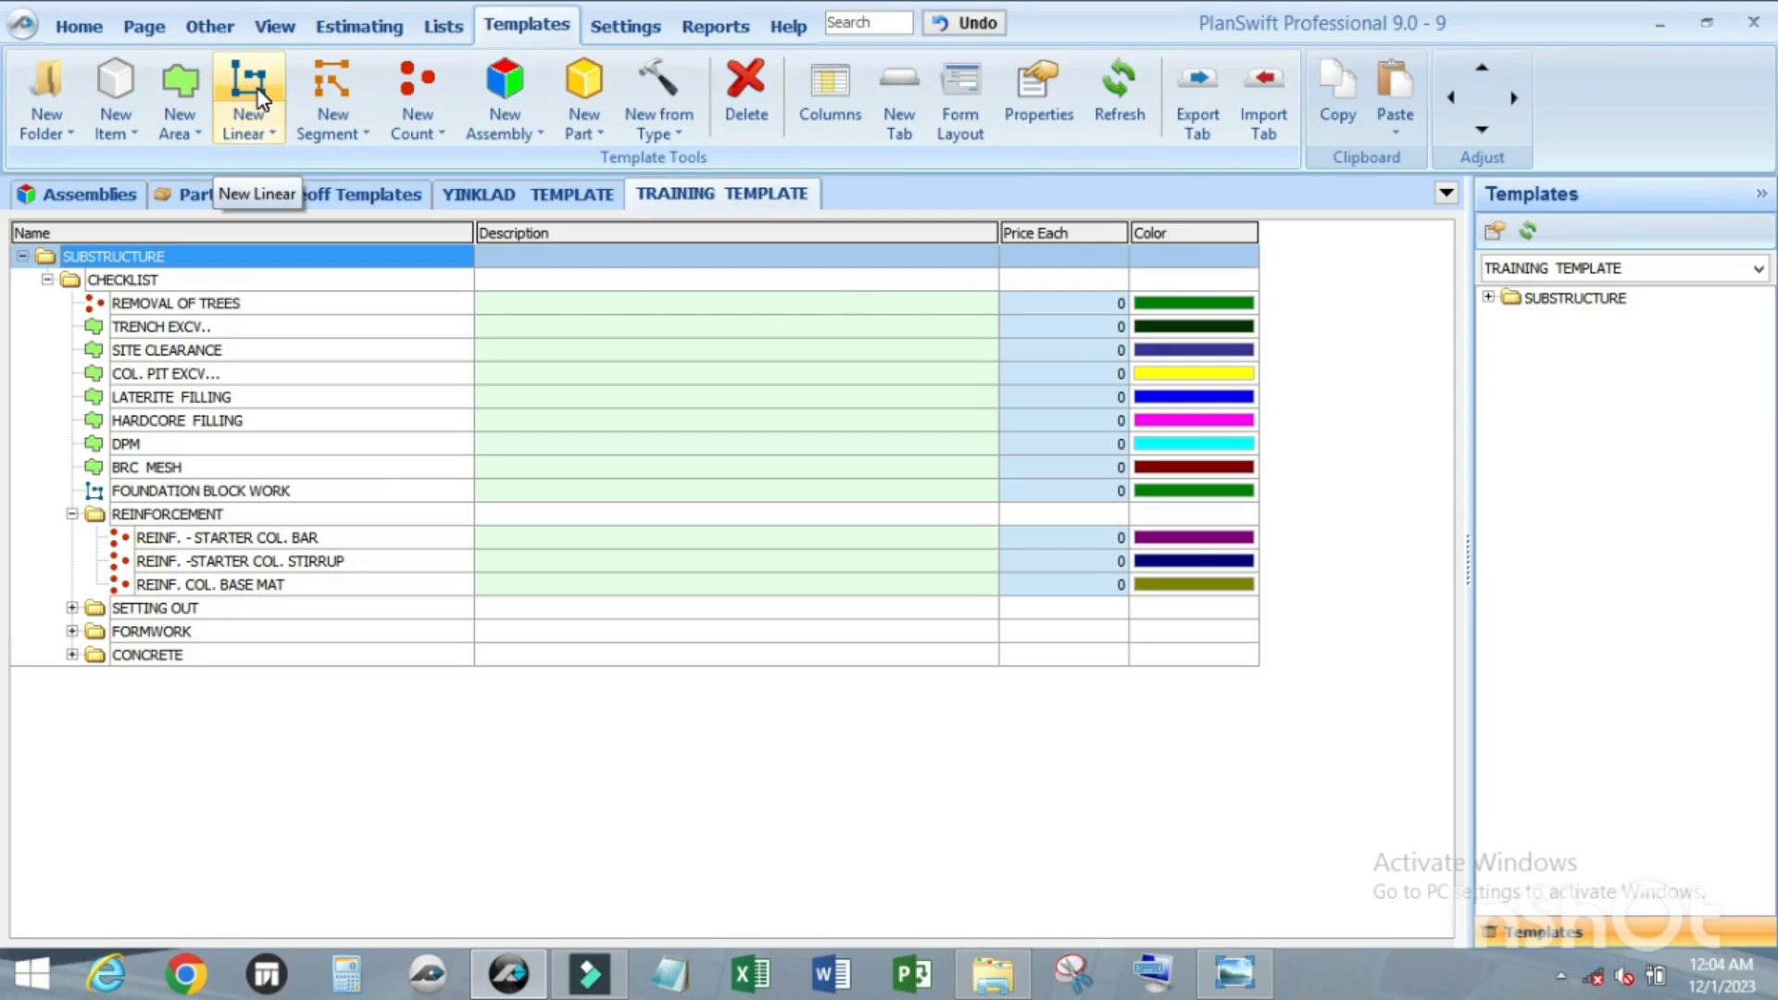
{"action": "left_click", "coordinate": [259, 85]}
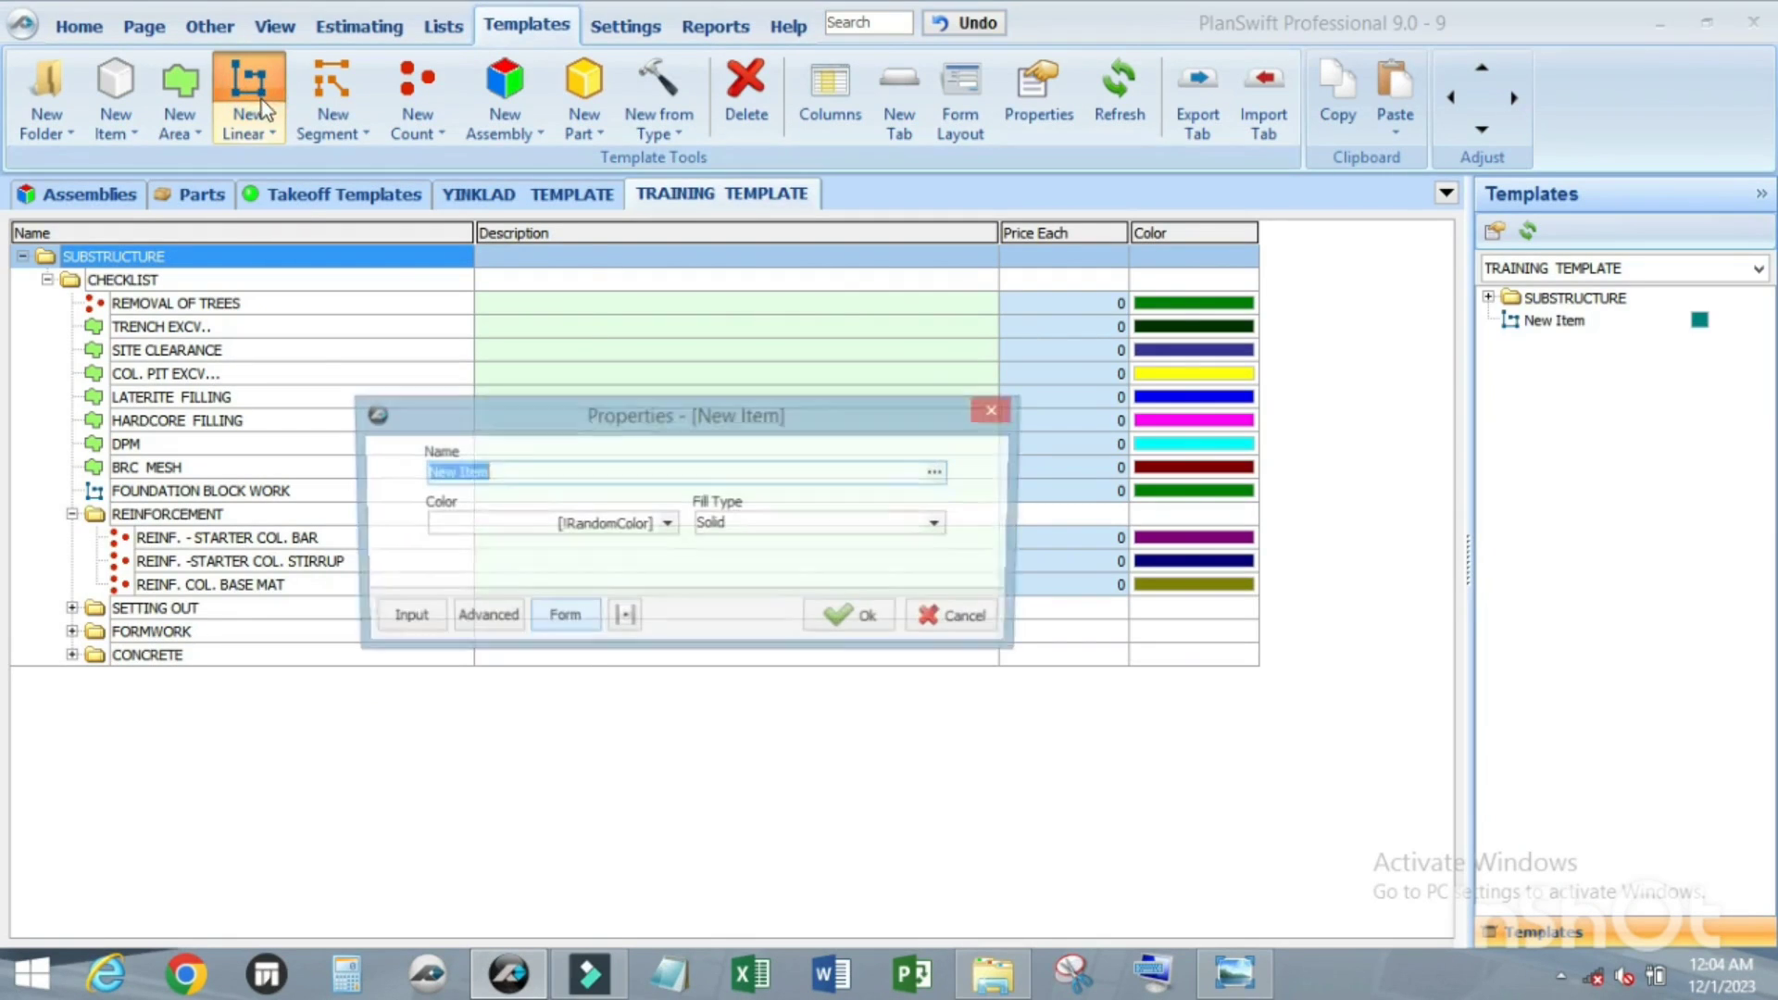
{"action": "left_click_drag", "start_coordinate": [611, 416], "coordinate": [633, 200]}
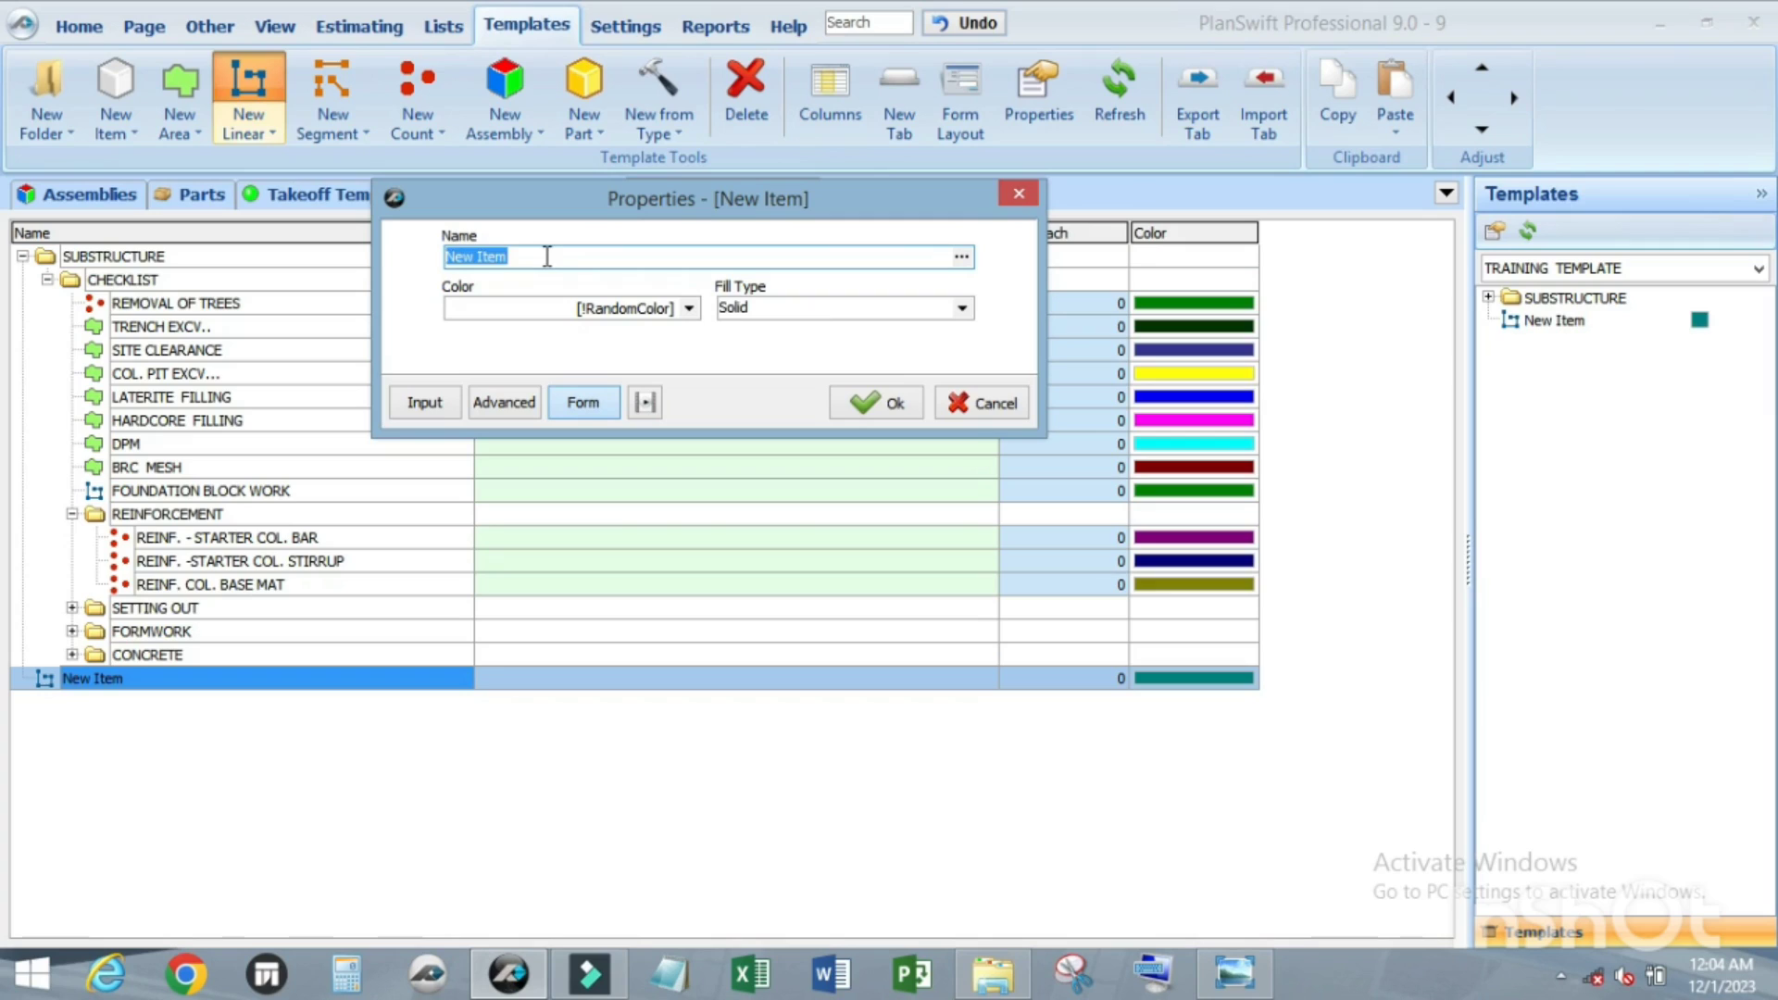
{"action": "type", "text": "REBAR STIRRUO"}
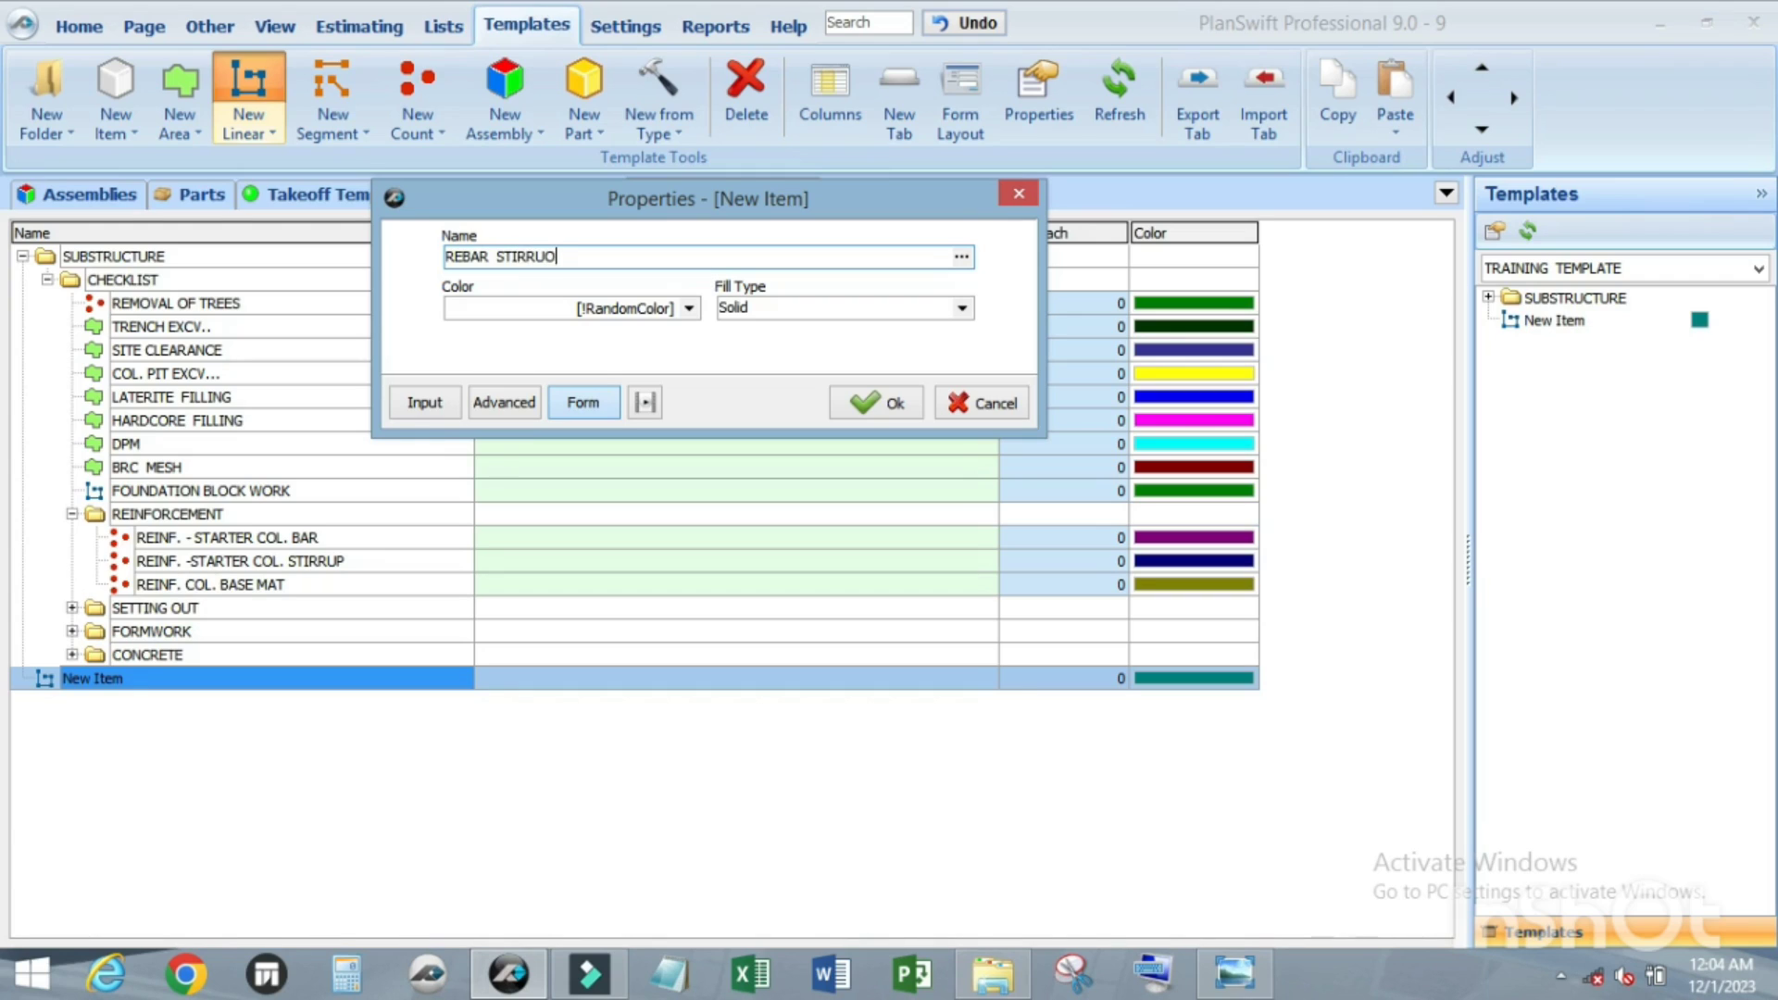
{"action": "key", "text": "BackSpace"}
{"action": "type", "text": "P"}
Step: Add a number property named Dia. to the Estimating group in the advanced properties of REBAR STIRRUP
{"action": "left_click", "coordinate": [500, 405]}
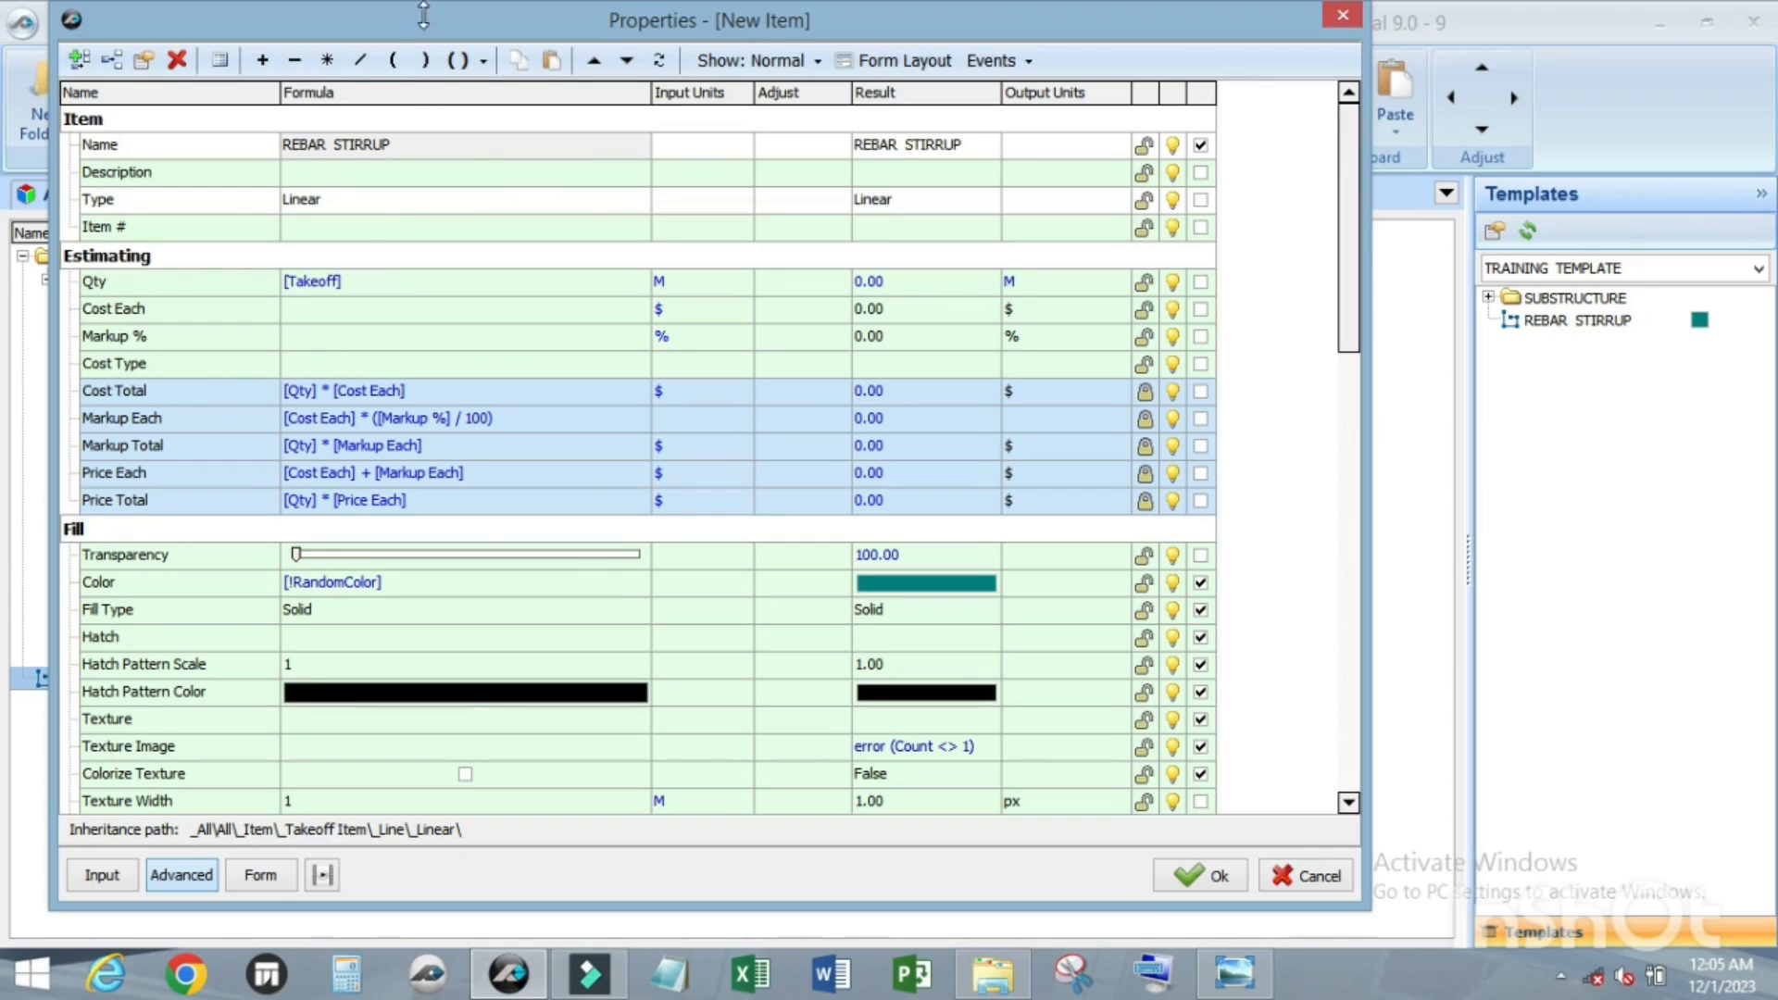
{"action": "left_click_drag", "start_coordinate": [382, 26], "coordinate": [648, 34]}
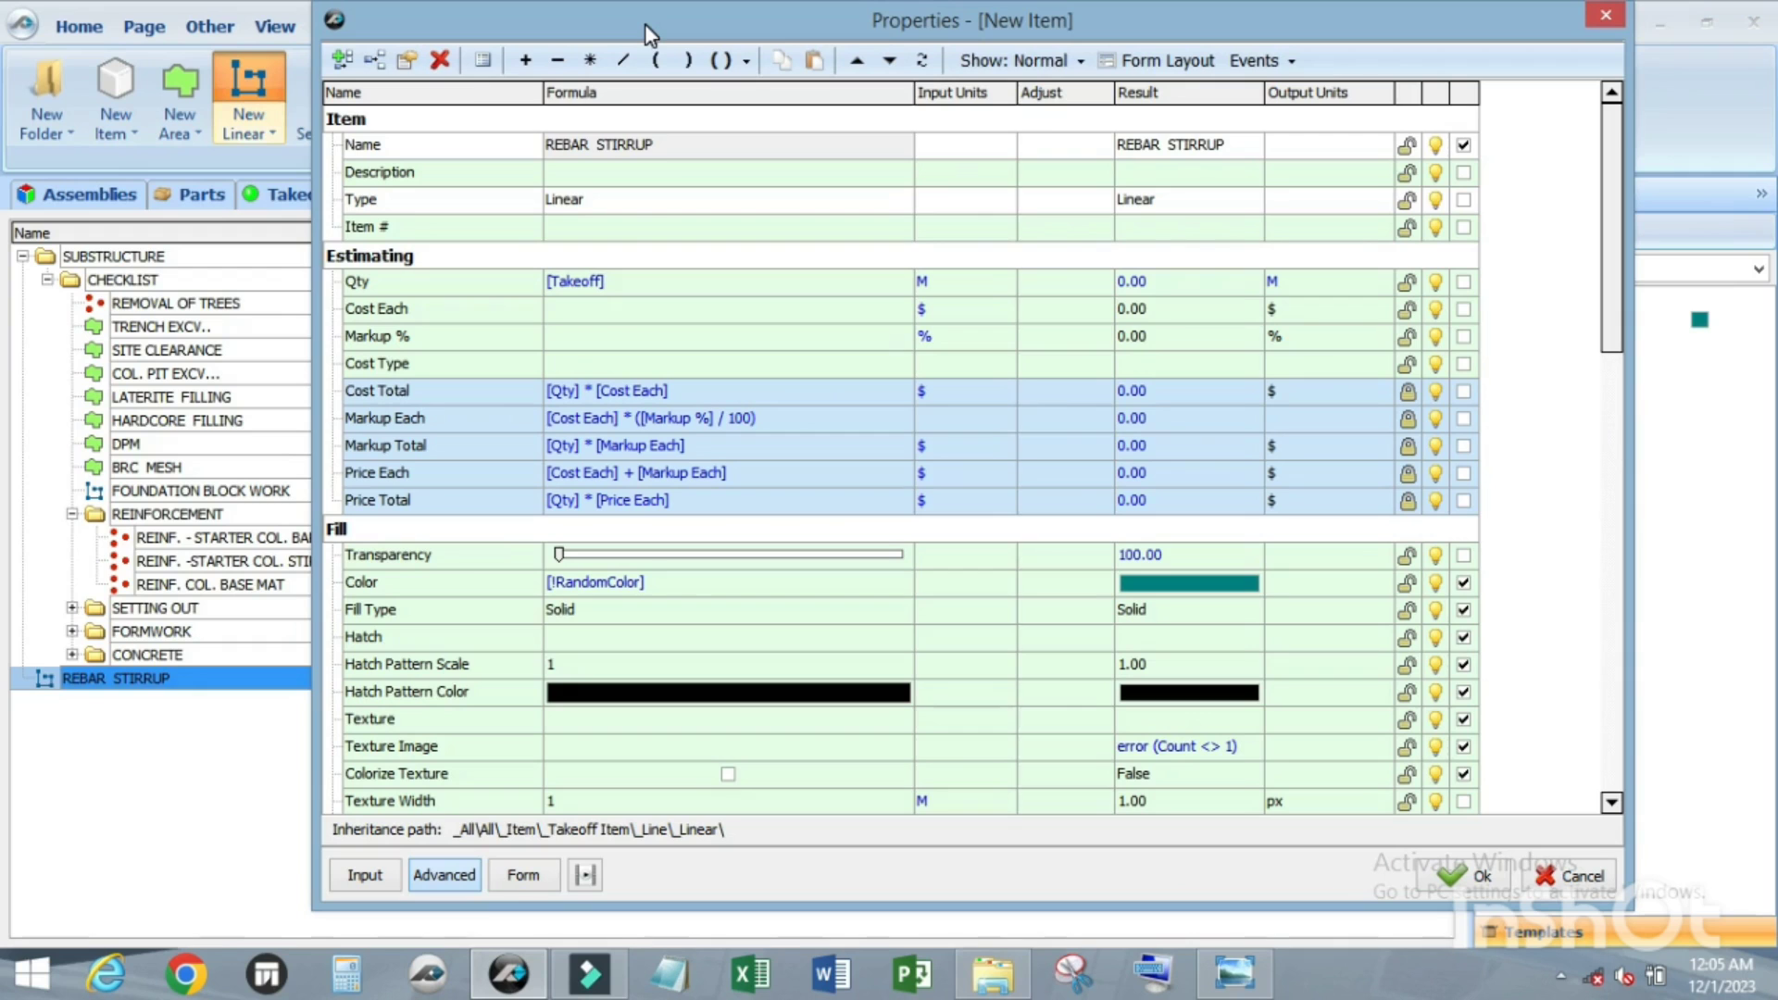
{"action": "scroll", "coordinate": [519, 478], "scroll_direction": "down", "scroll_amount": 1}
{"action": "scroll", "coordinate": [516, 495], "scroll_direction": "down", "scroll_amount": 3}
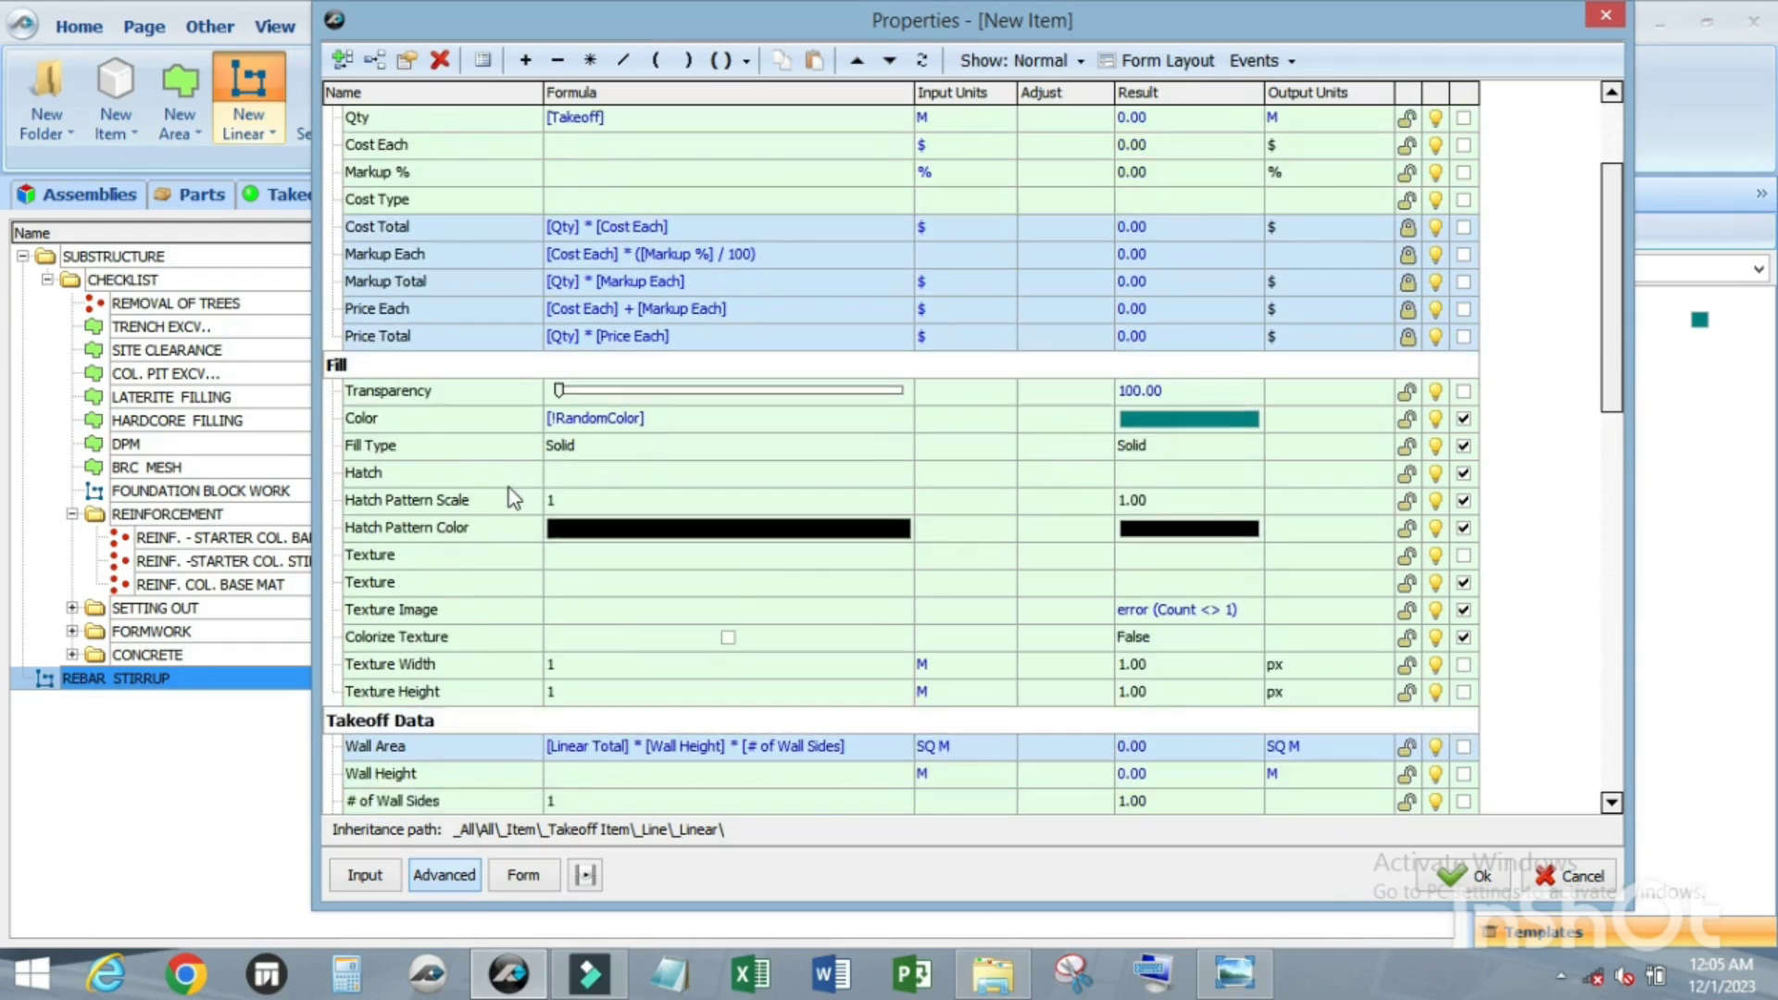
{"action": "scroll", "coordinate": [370, 586], "scroll_direction": "up", "scroll_amount": 1}
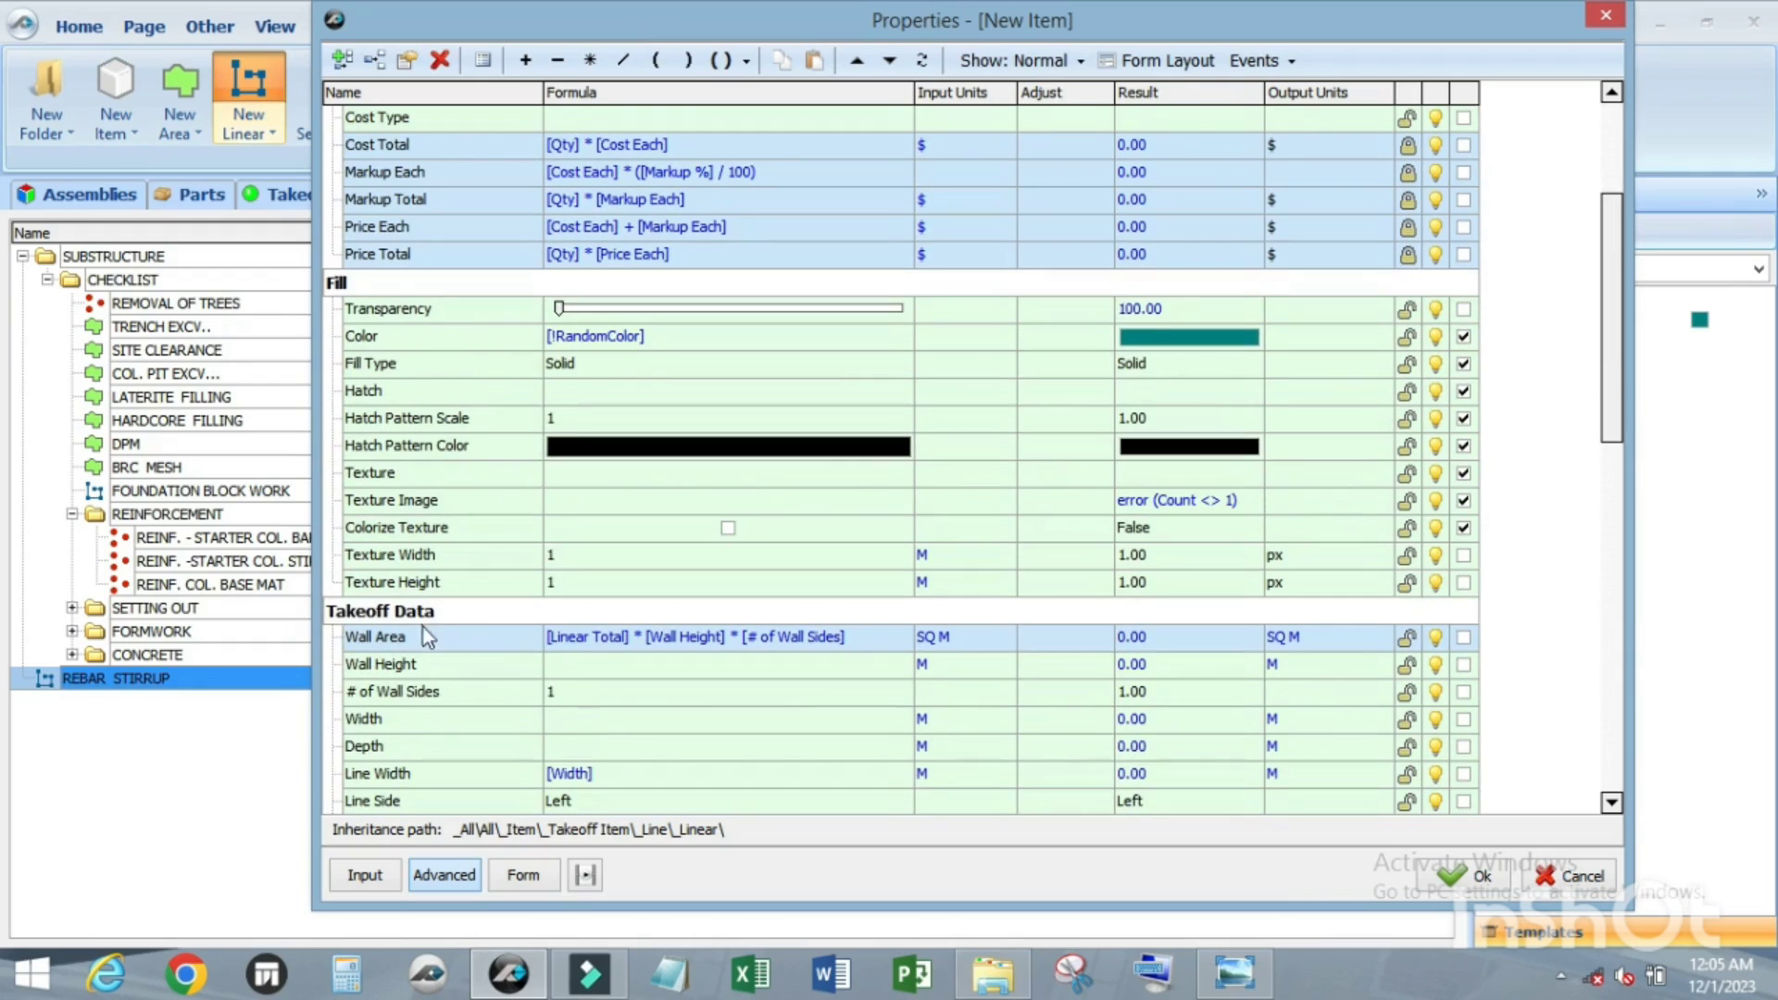
{"action": "scroll", "coordinate": [441, 560], "scroll_direction": "up", "scroll_amount": 3}
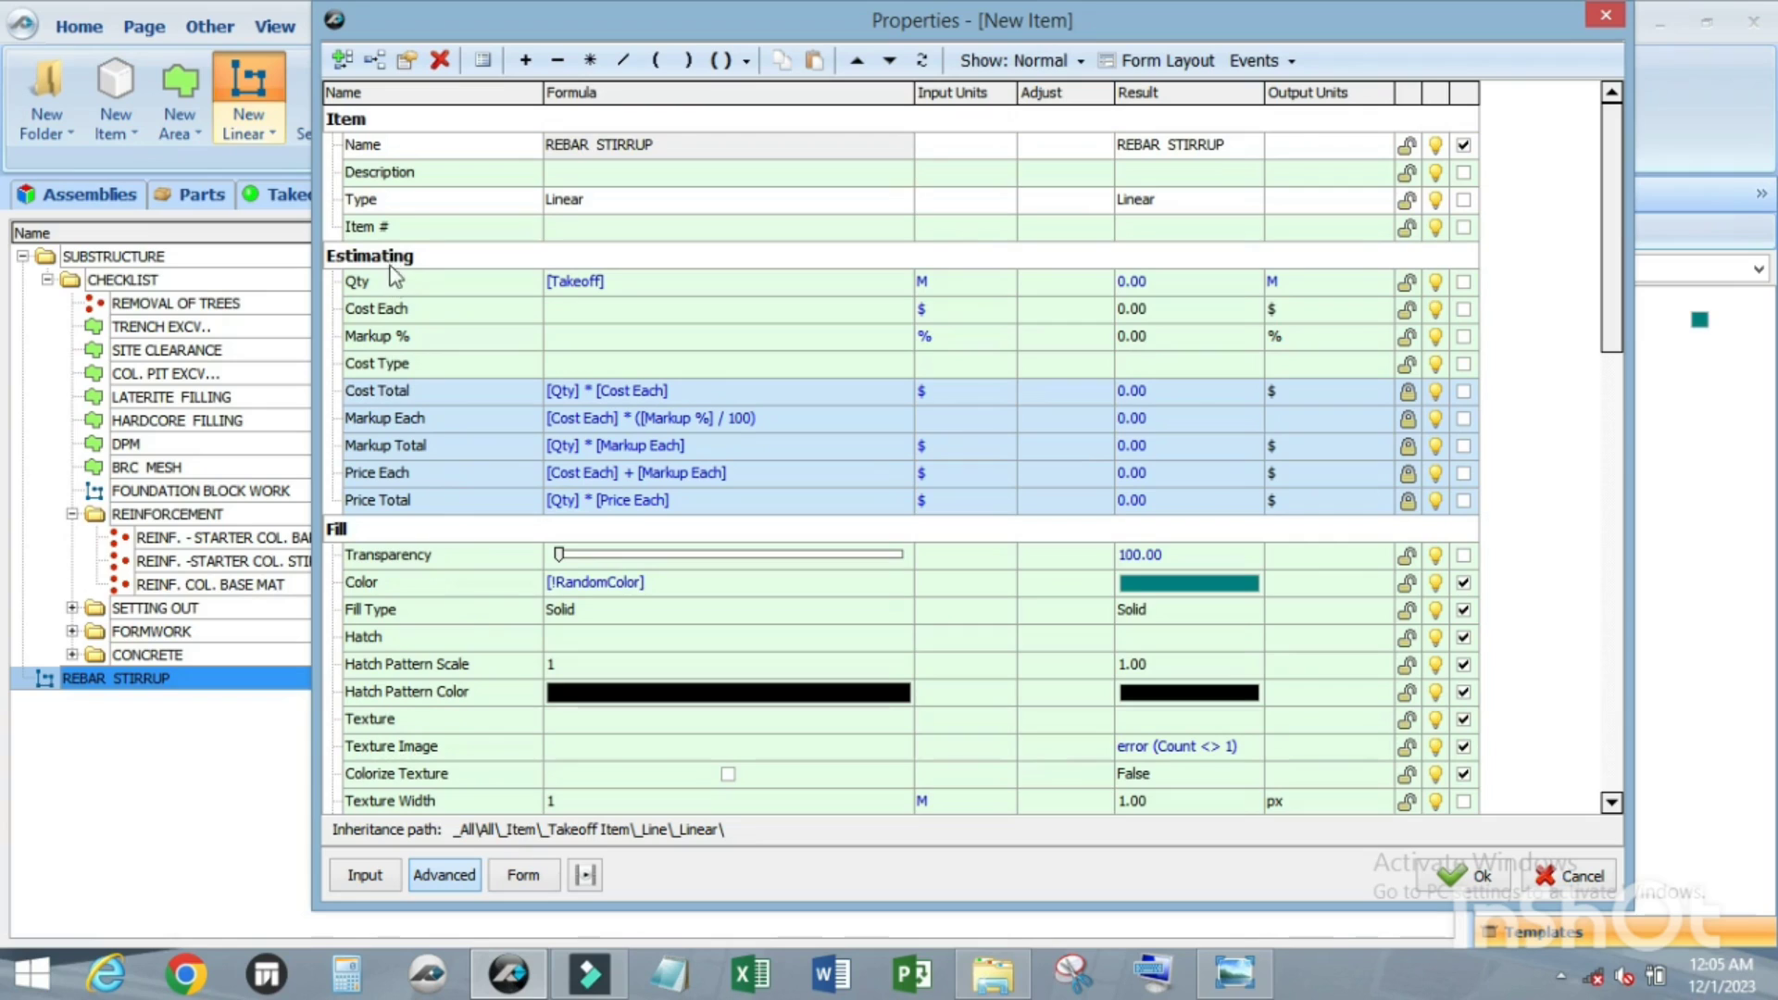
{"action": "left_click", "coordinate": [391, 258]}
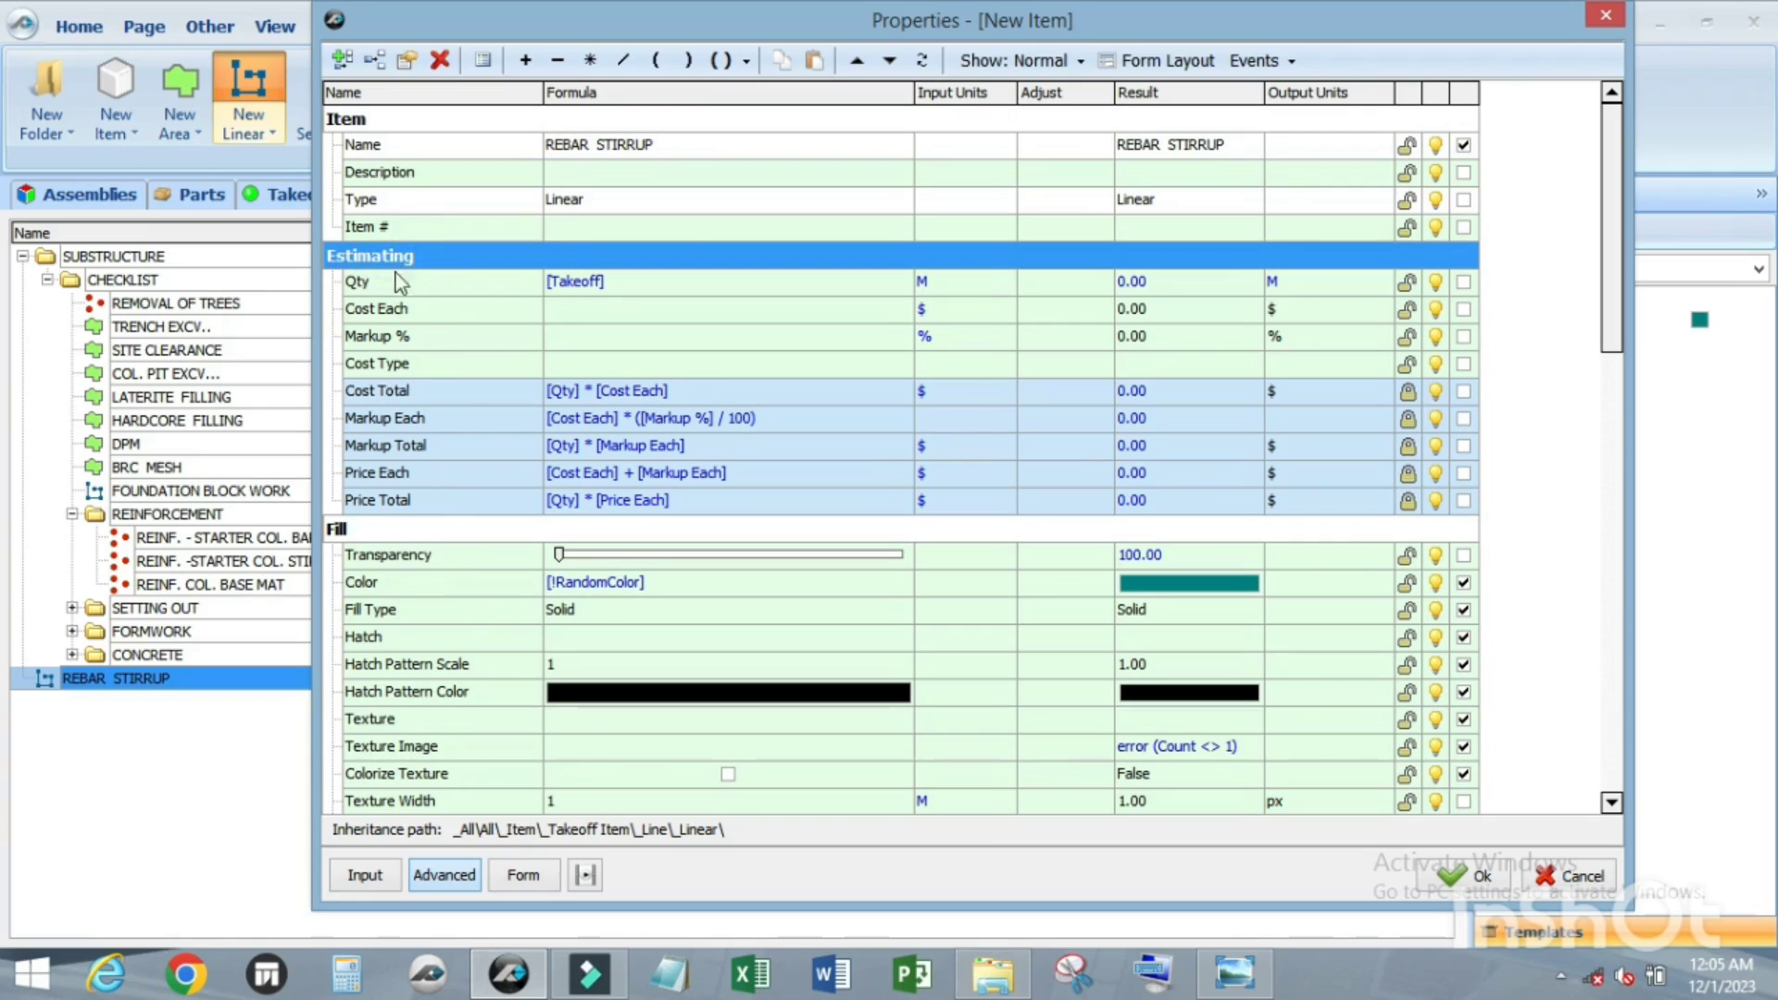
{"action": "left_click", "coordinate": [381, 285]}
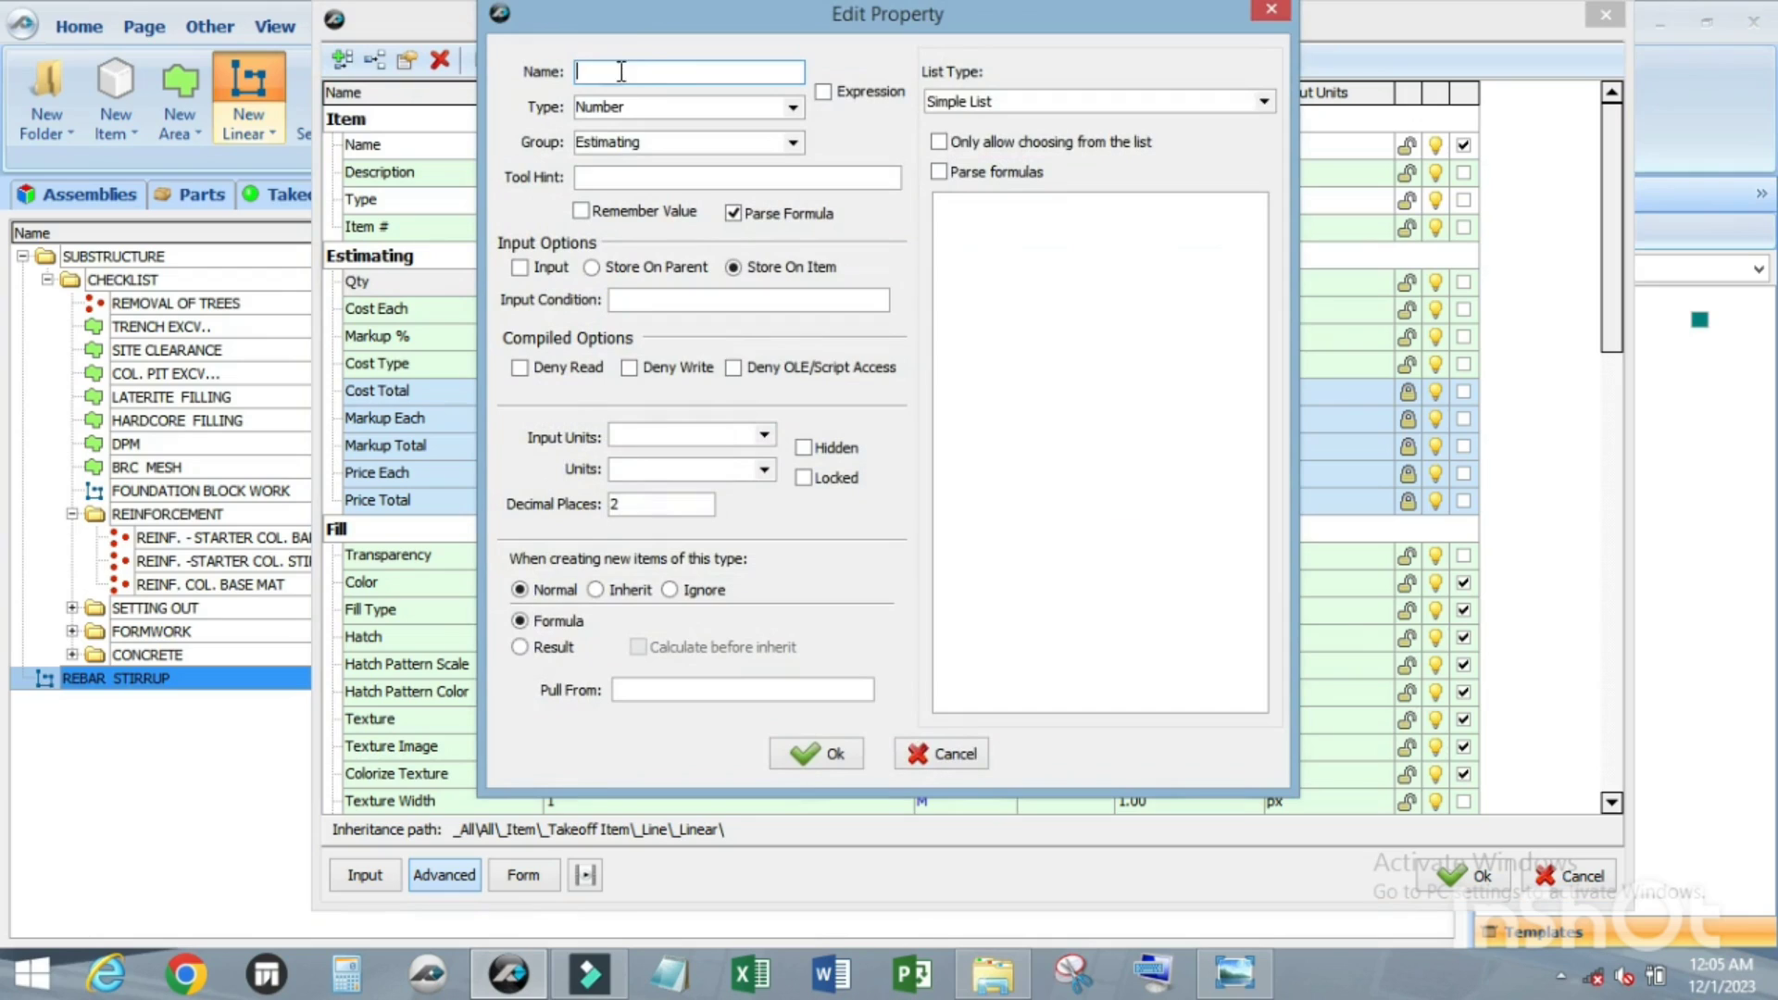
{"action": "left_click", "coordinate": [620, 70]}
{"action": "type", "text": "Dia."}
{"action": "left_click", "coordinate": [826, 753]}
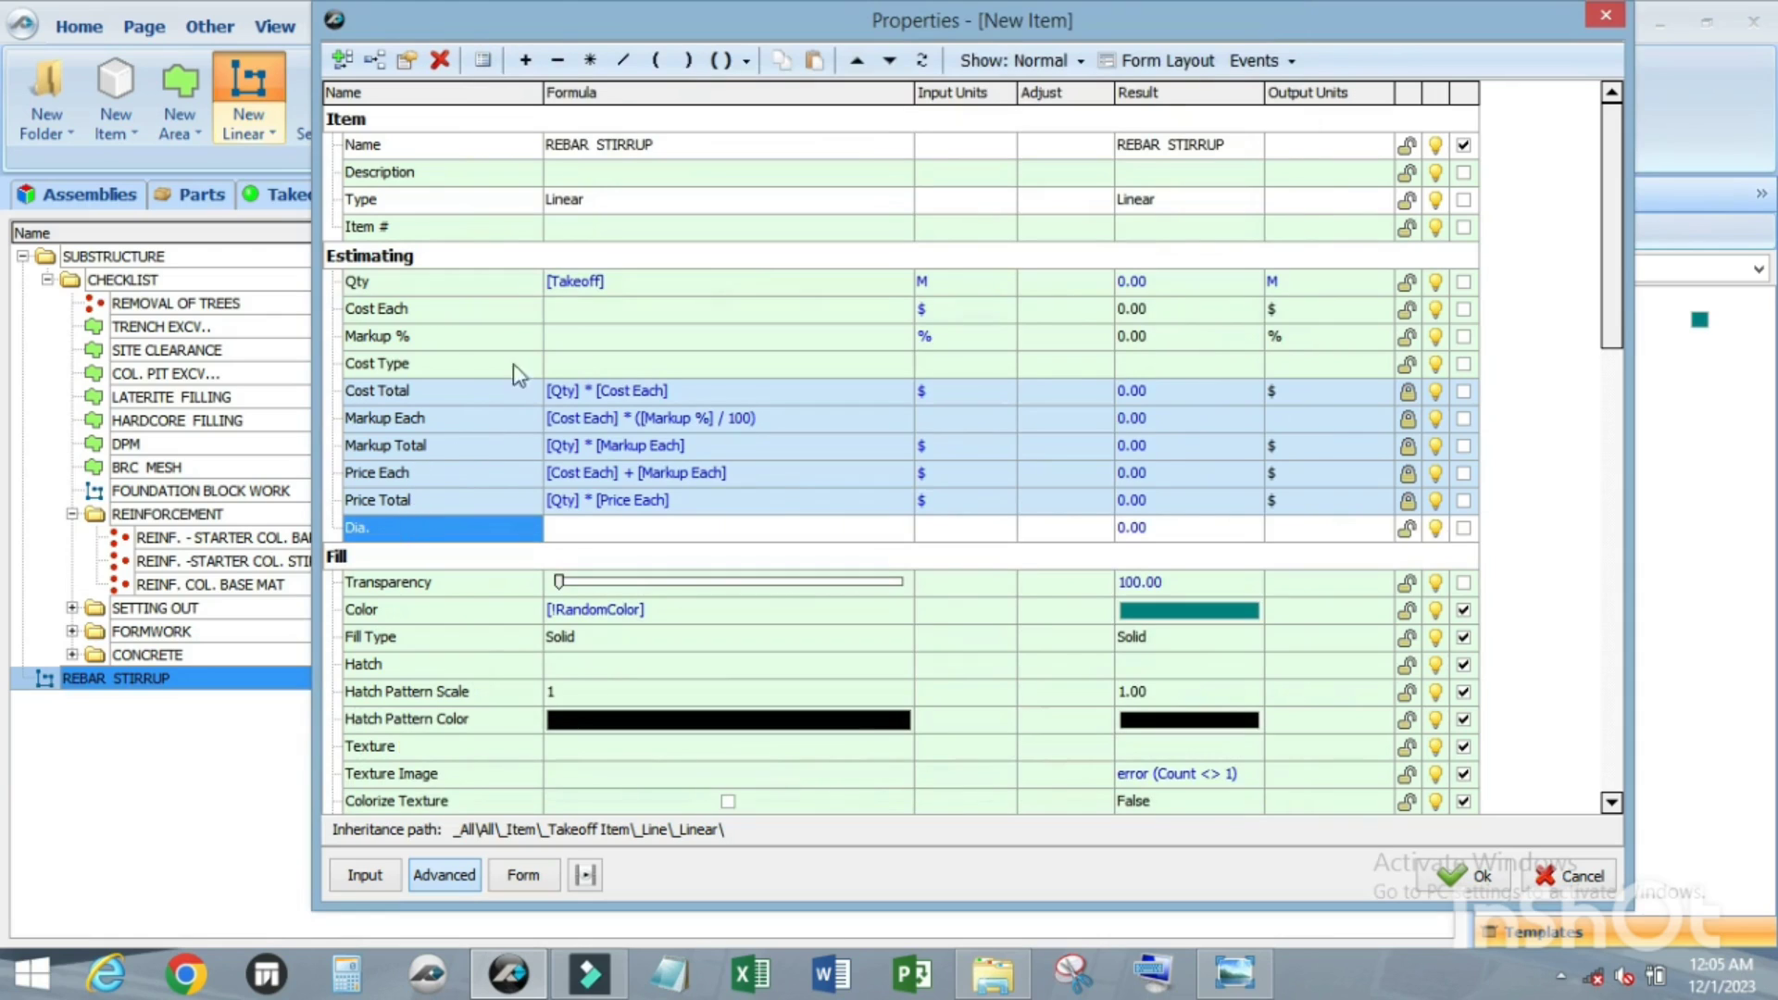
Step: Add number properties named Bar weight and c/c to the Estimating group of REBAR STIRRUP
{"action": "left_click", "coordinate": [339, 61]}
{"action": "type", "text": "B"}
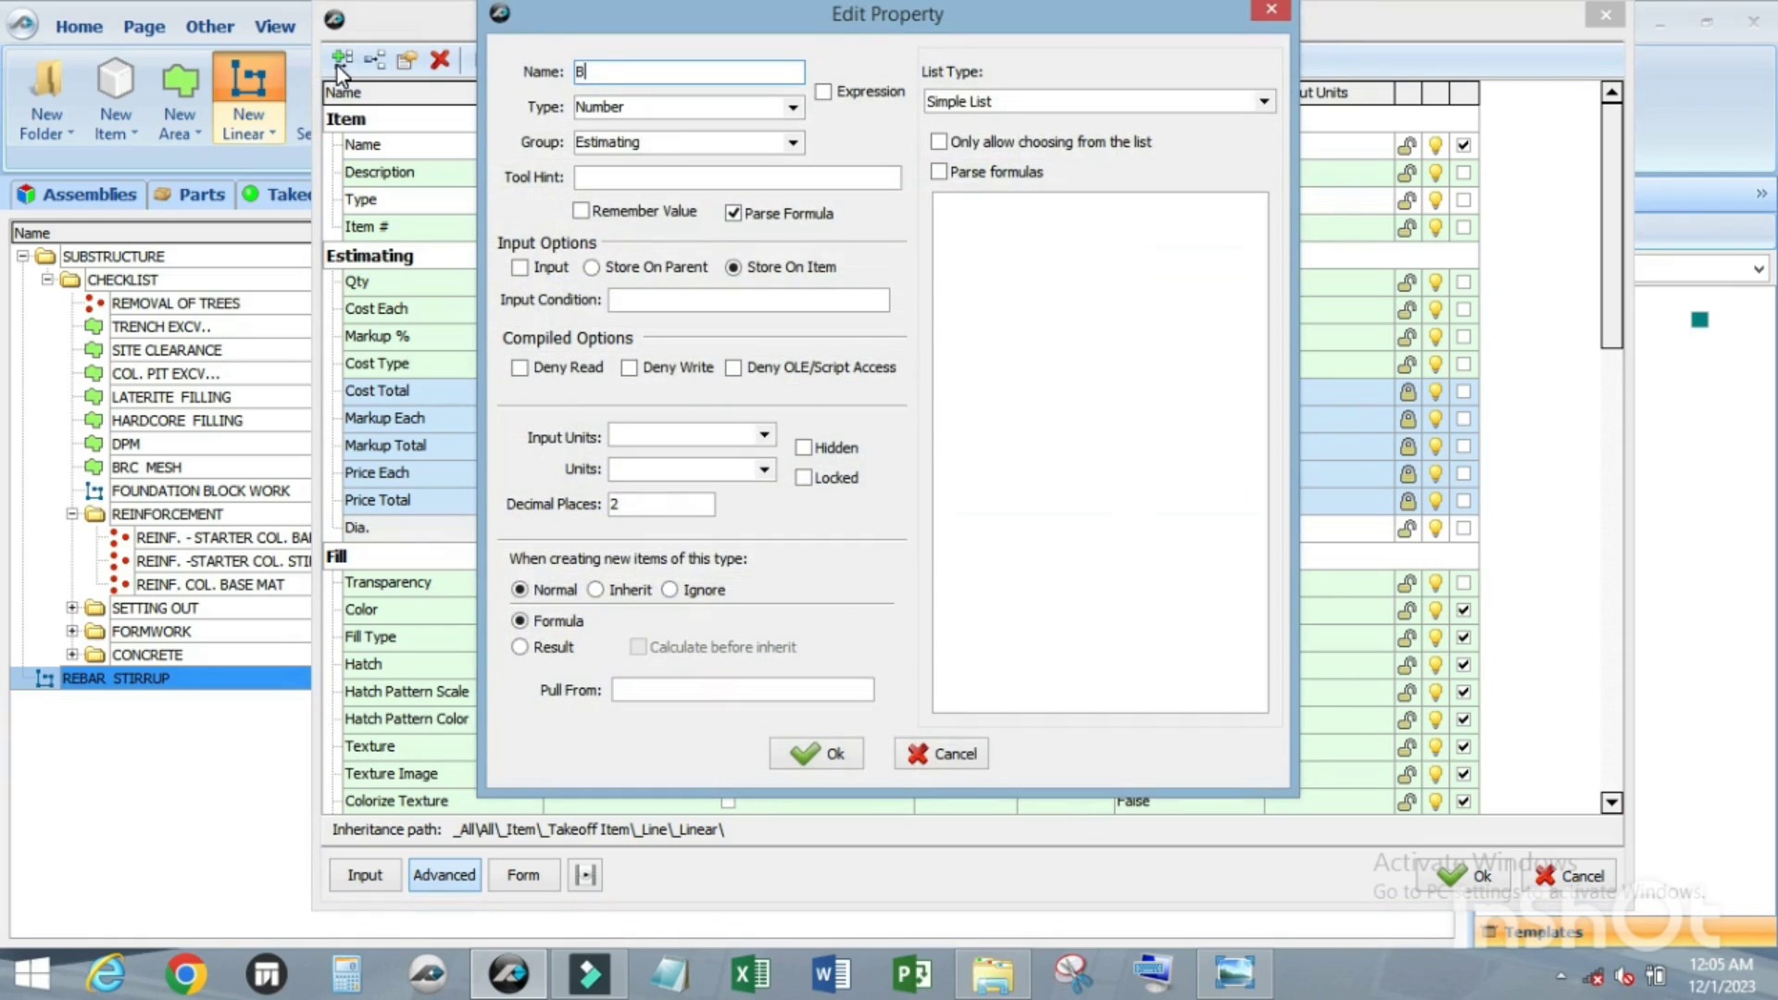
{"action": "type", "text": "ar weight"}
{"action": "left_click", "coordinate": [850, 748]}
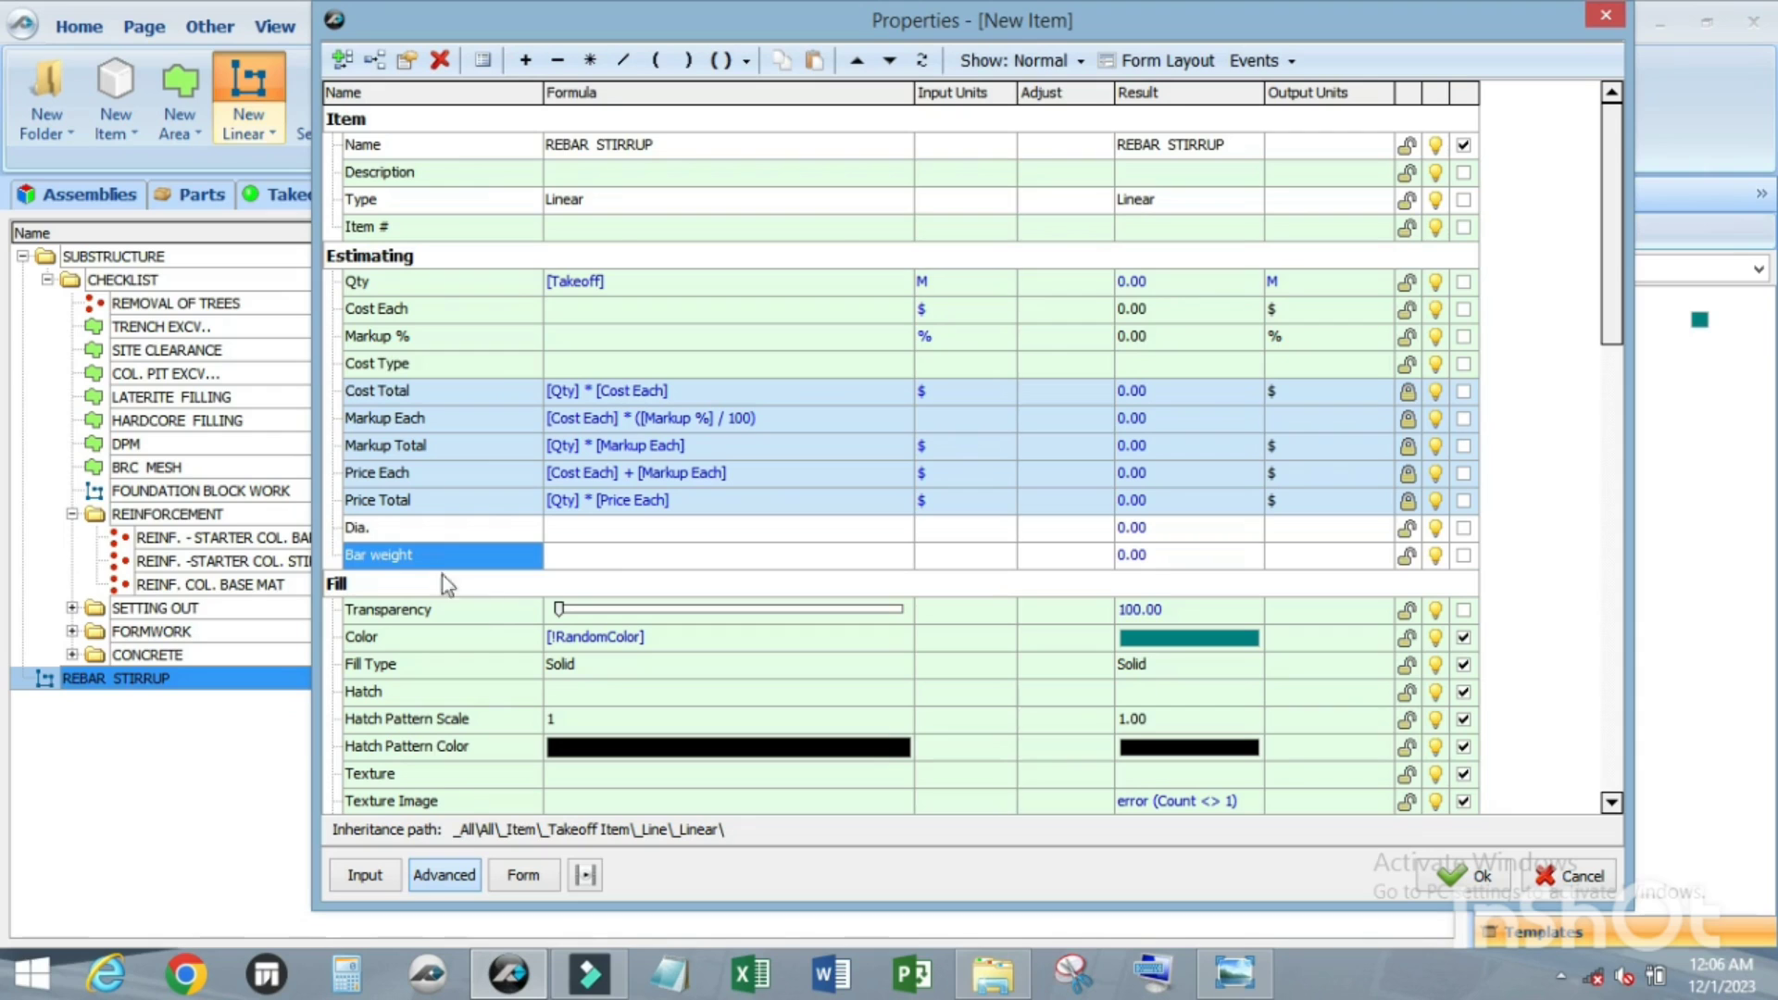
{"action": "left_click", "coordinate": [354, 63]}
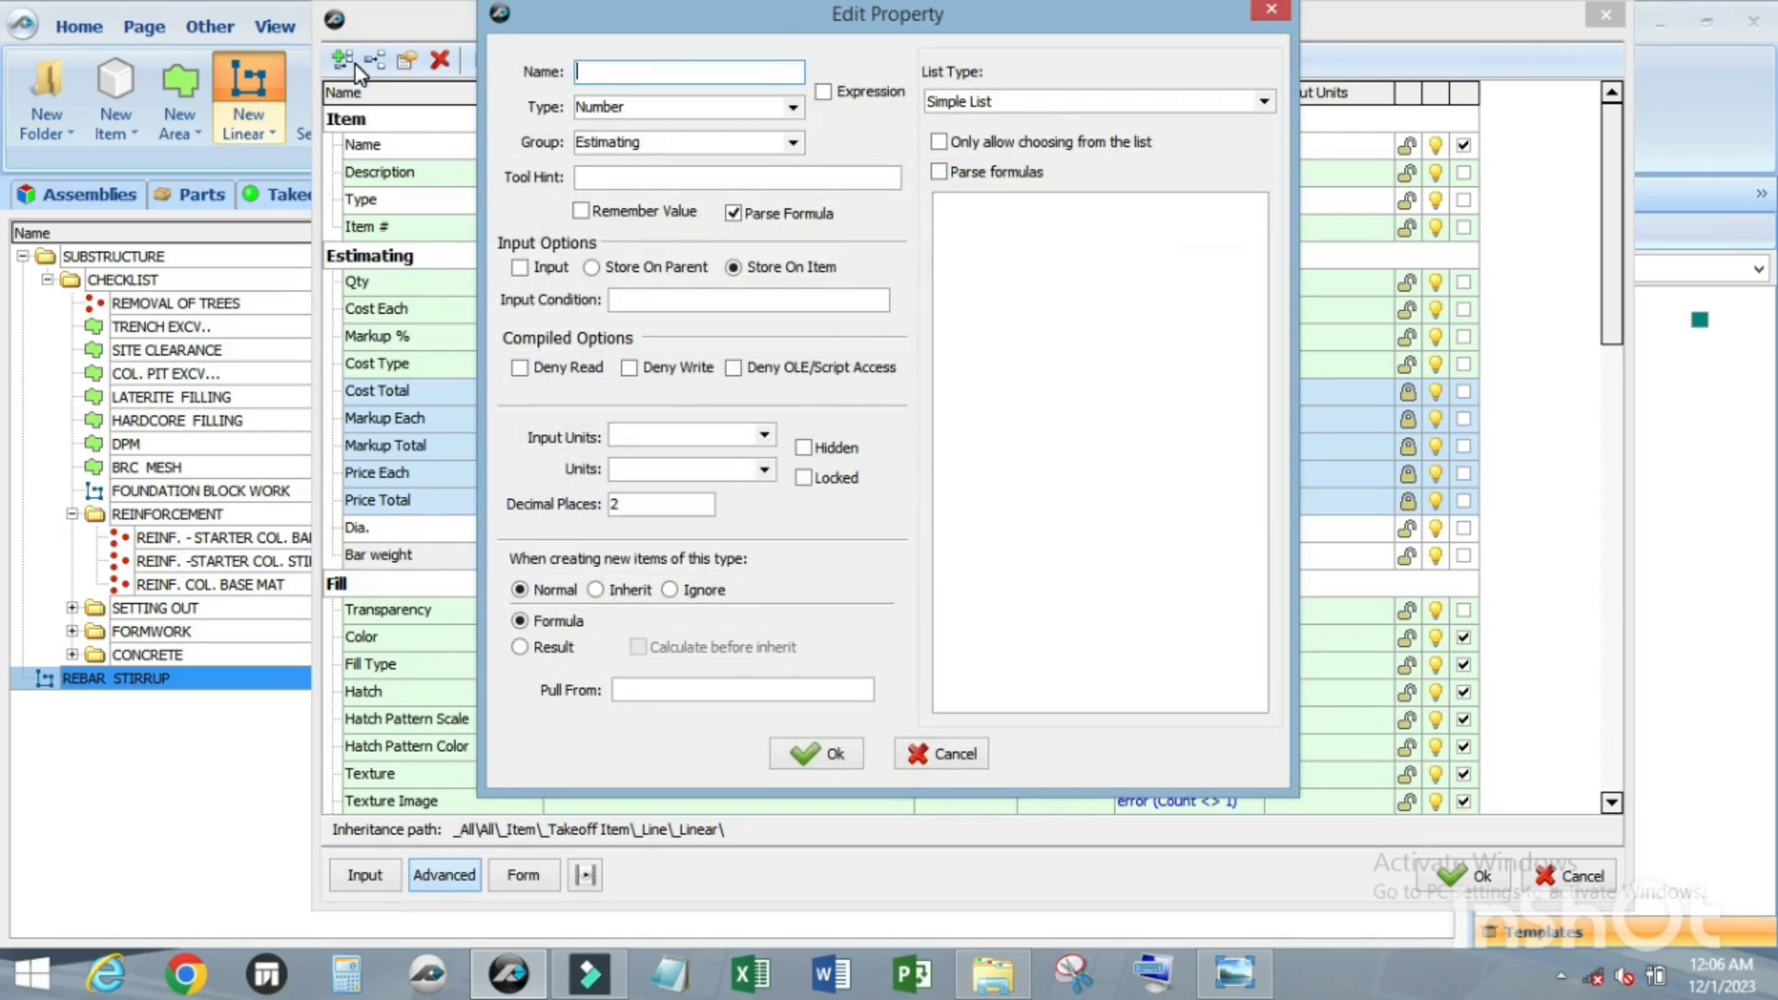
{"action": "type", "text": "c/c"}
{"action": "left_click", "coordinate": [815, 753]}
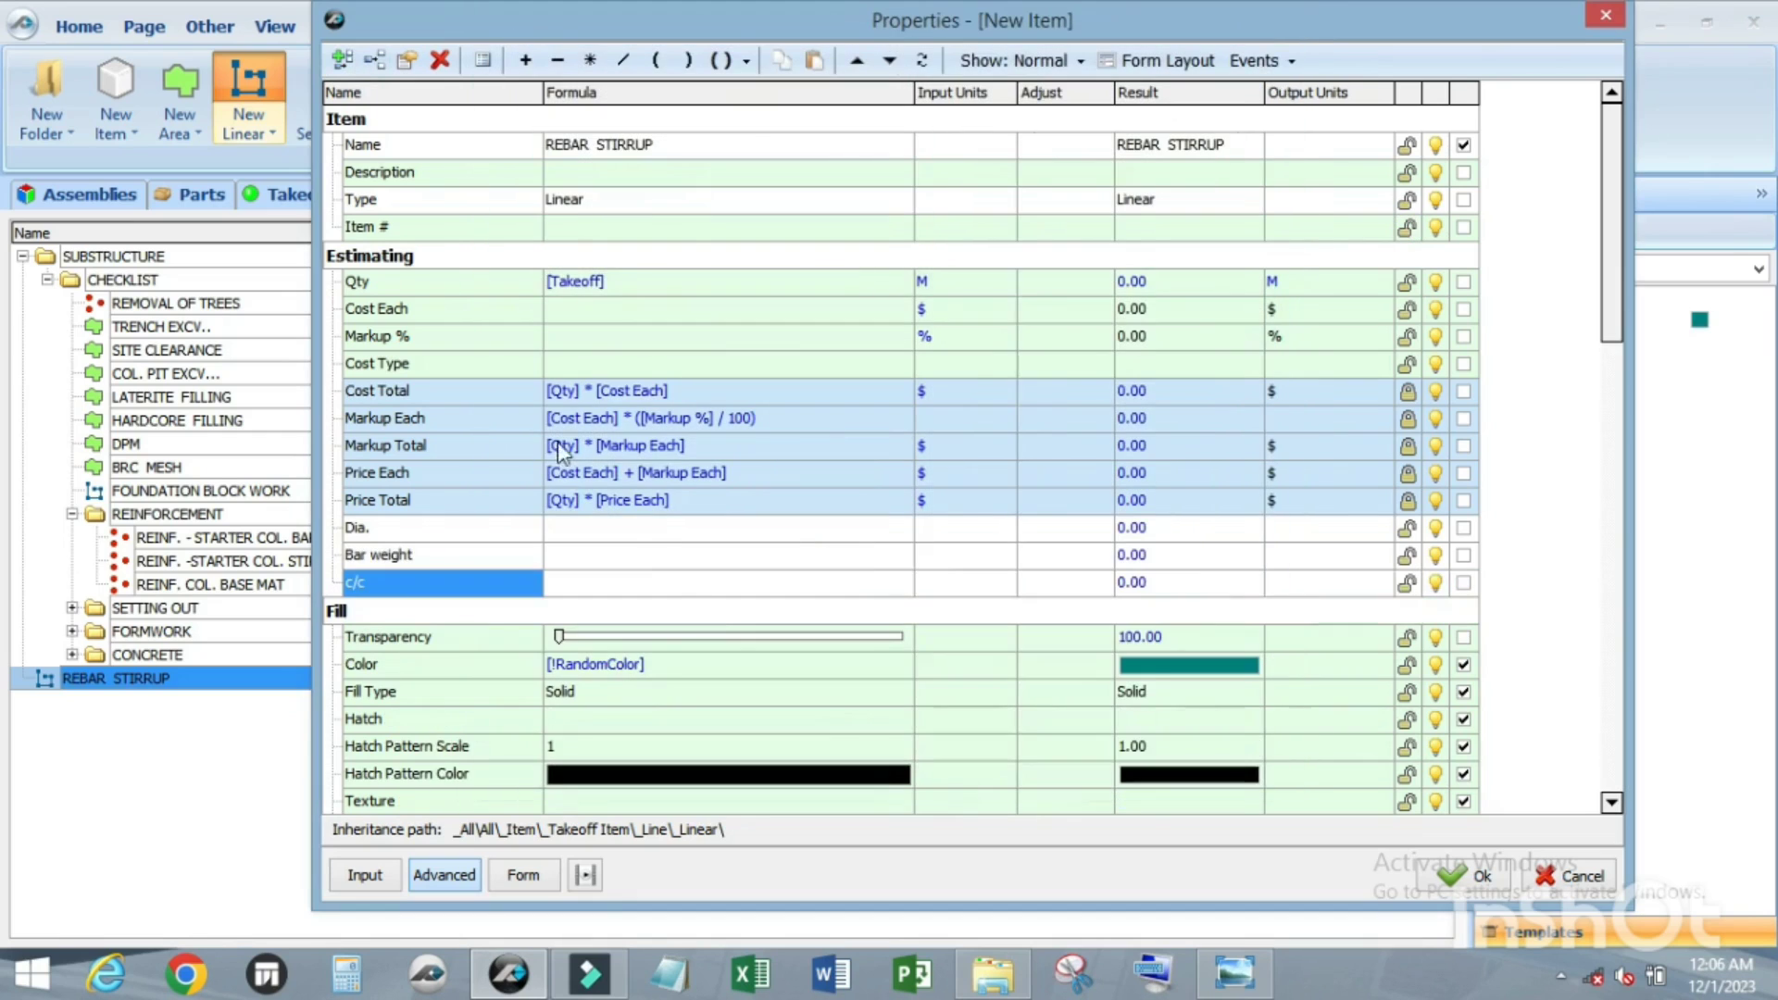
Step: Add number properties named Hooks and Nrs of beam to the Estimating group of REBAR STIRRUP
{"action": "left_click", "coordinate": [343, 62]}
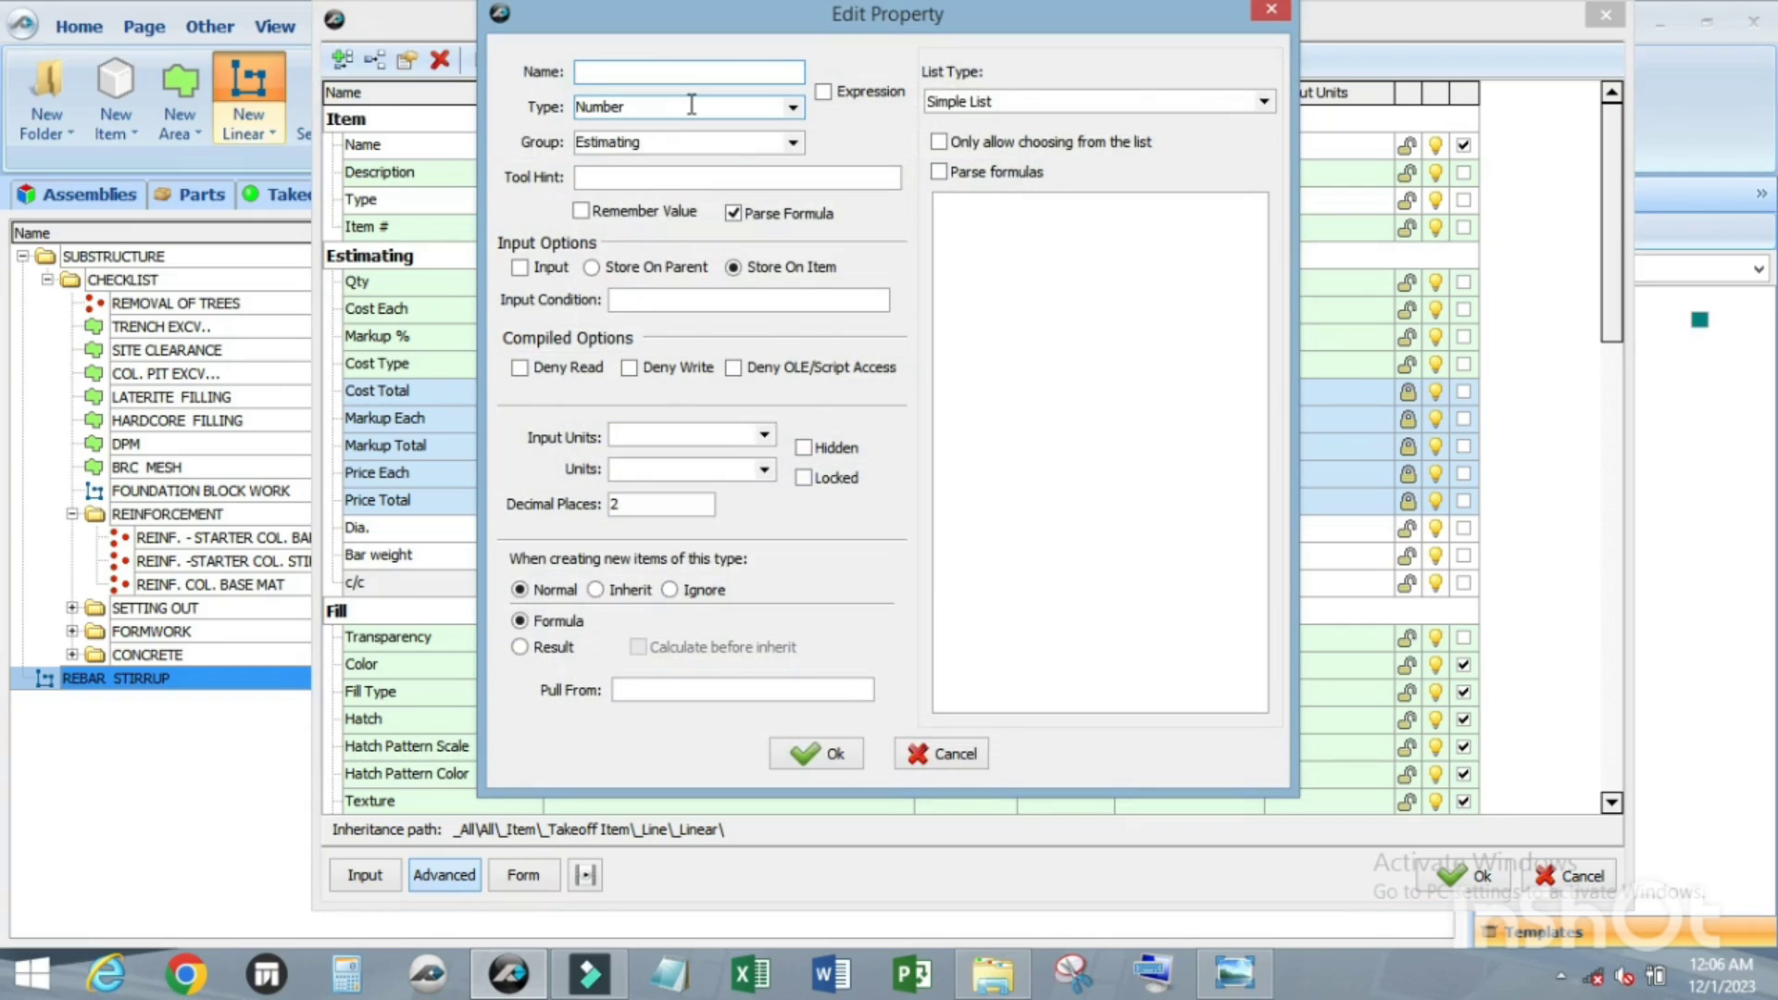
{"action": "type", "text": "Hooks"}
{"action": "left_click", "coordinate": [816, 753]}
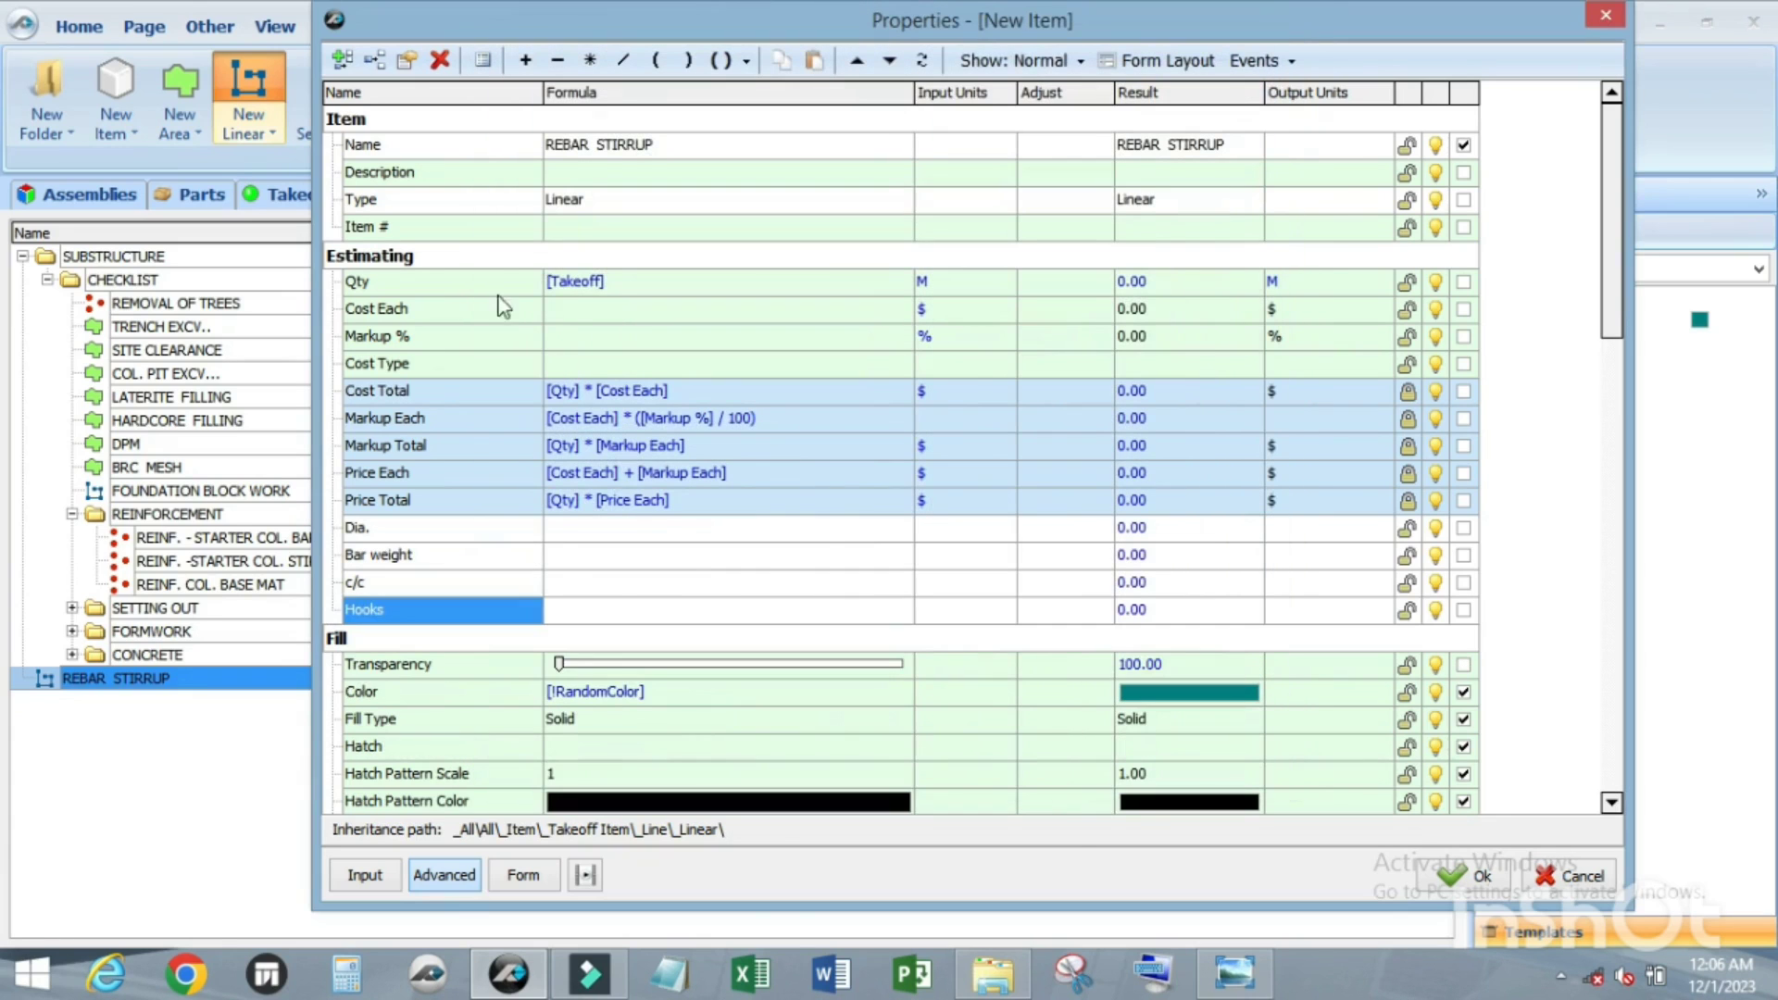
{"action": "left_click", "coordinate": [354, 67]}
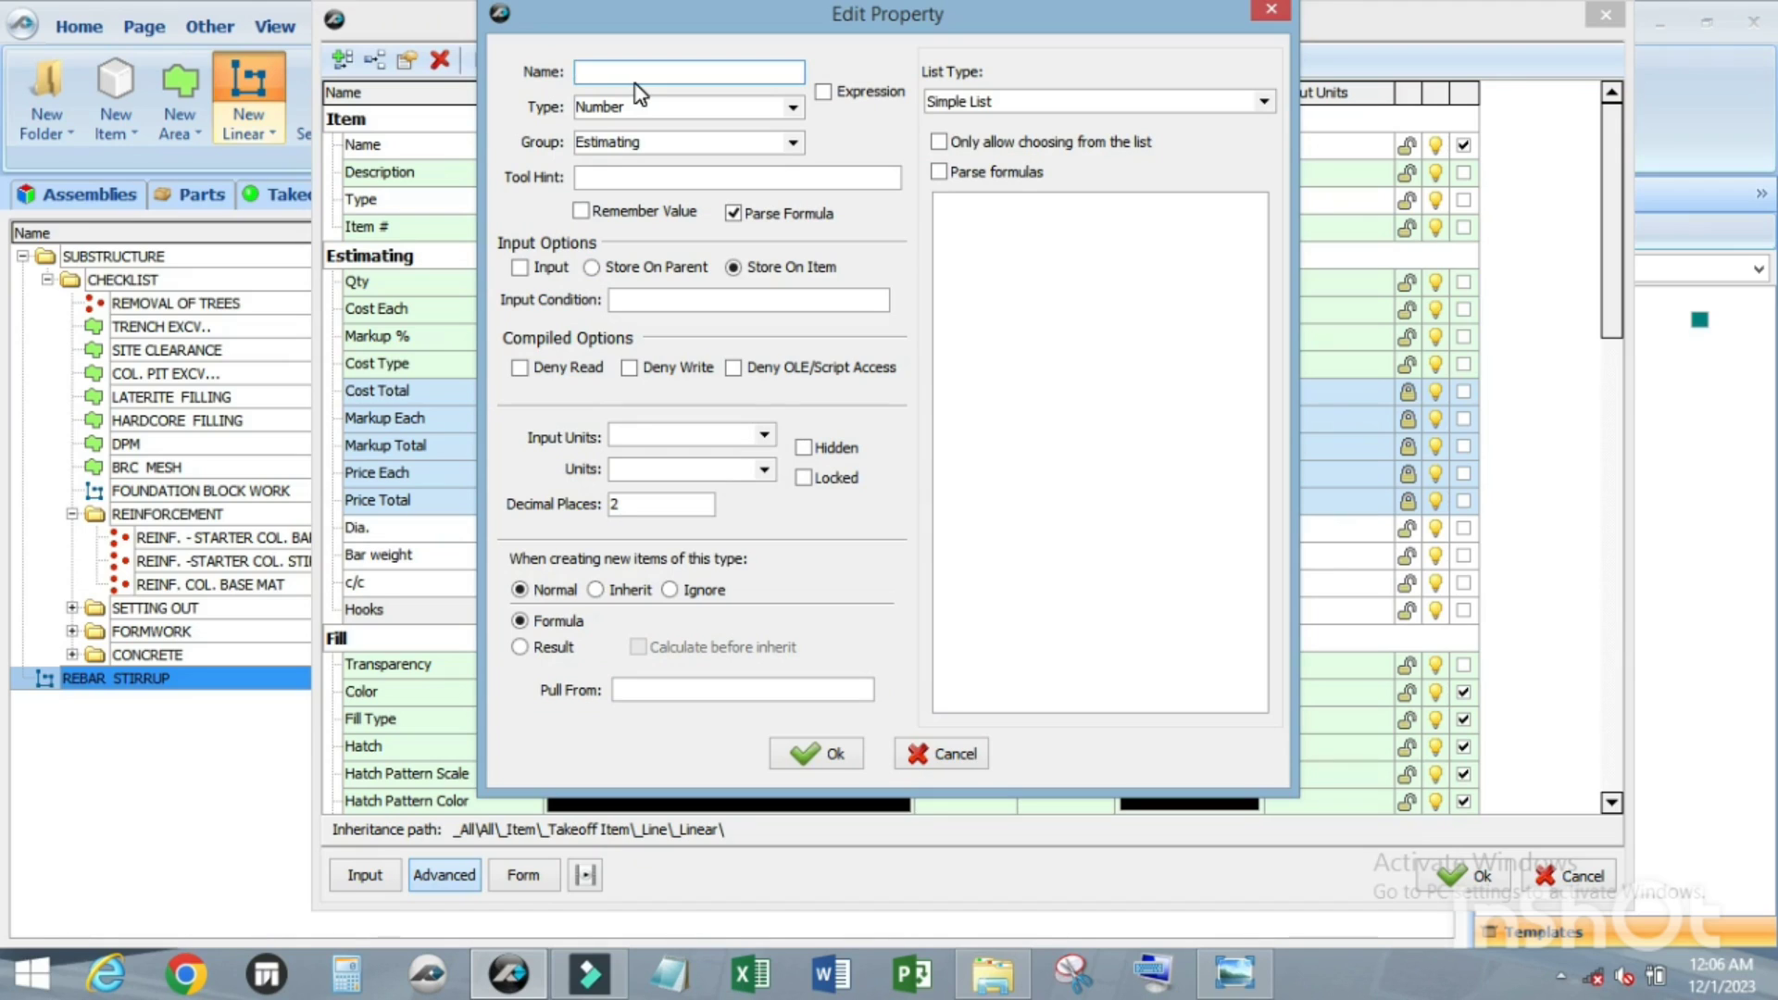
{"action": "type", "text": "Nrs of beam"}
{"action": "left_click", "coordinate": [818, 754]}
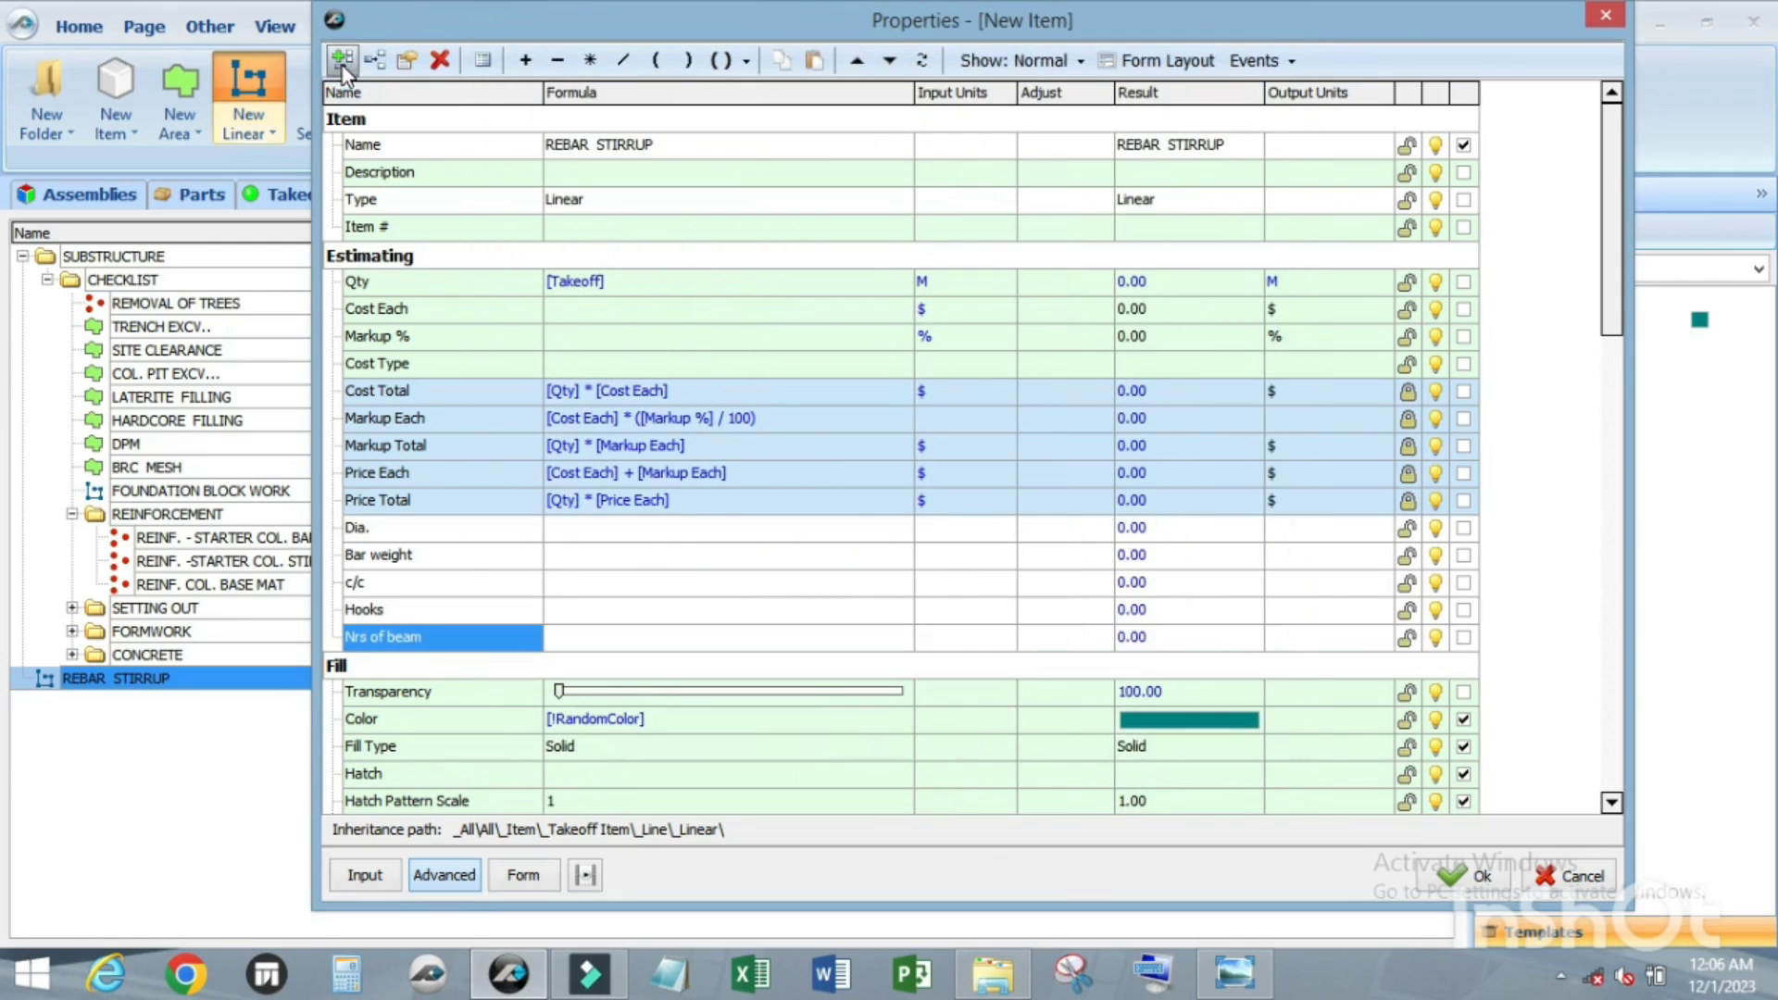
Step: Add number properties named Nrs of hooks and Sum of hooks to the Estimating group of REBAR STIRRUP
{"action": "left_click", "coordinate": [342, 60]}
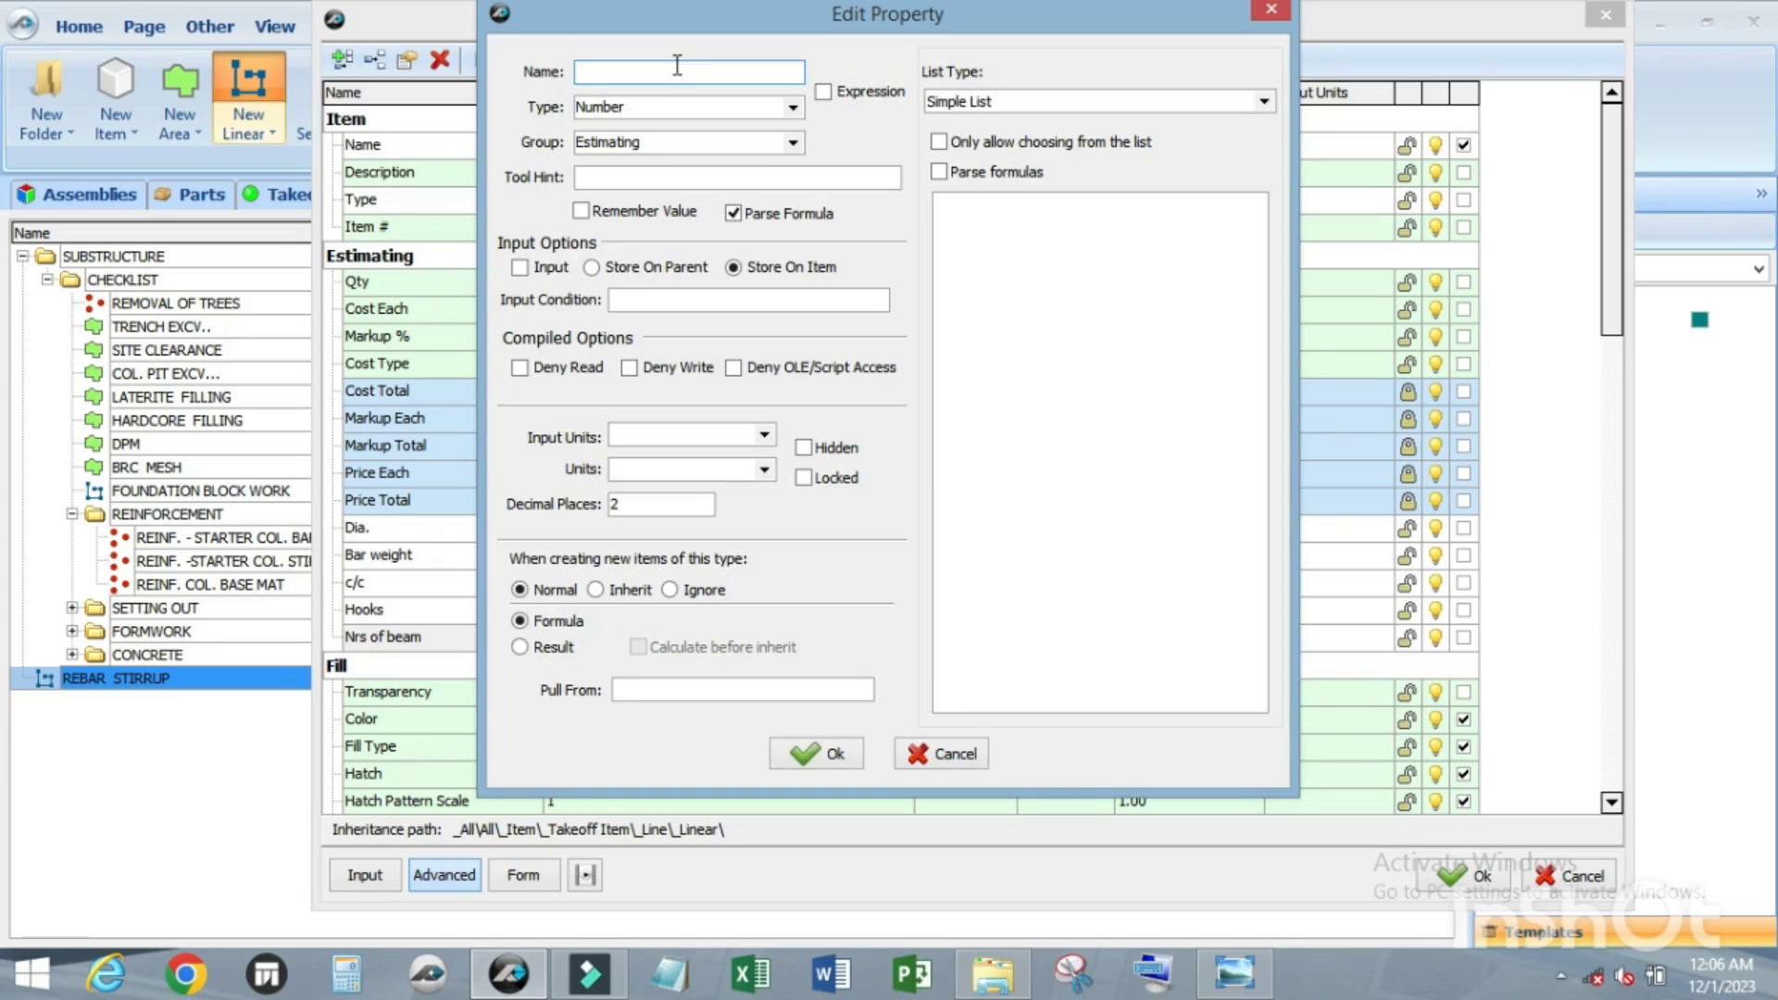
{"action": "type", "text": "Nrs of hook"}
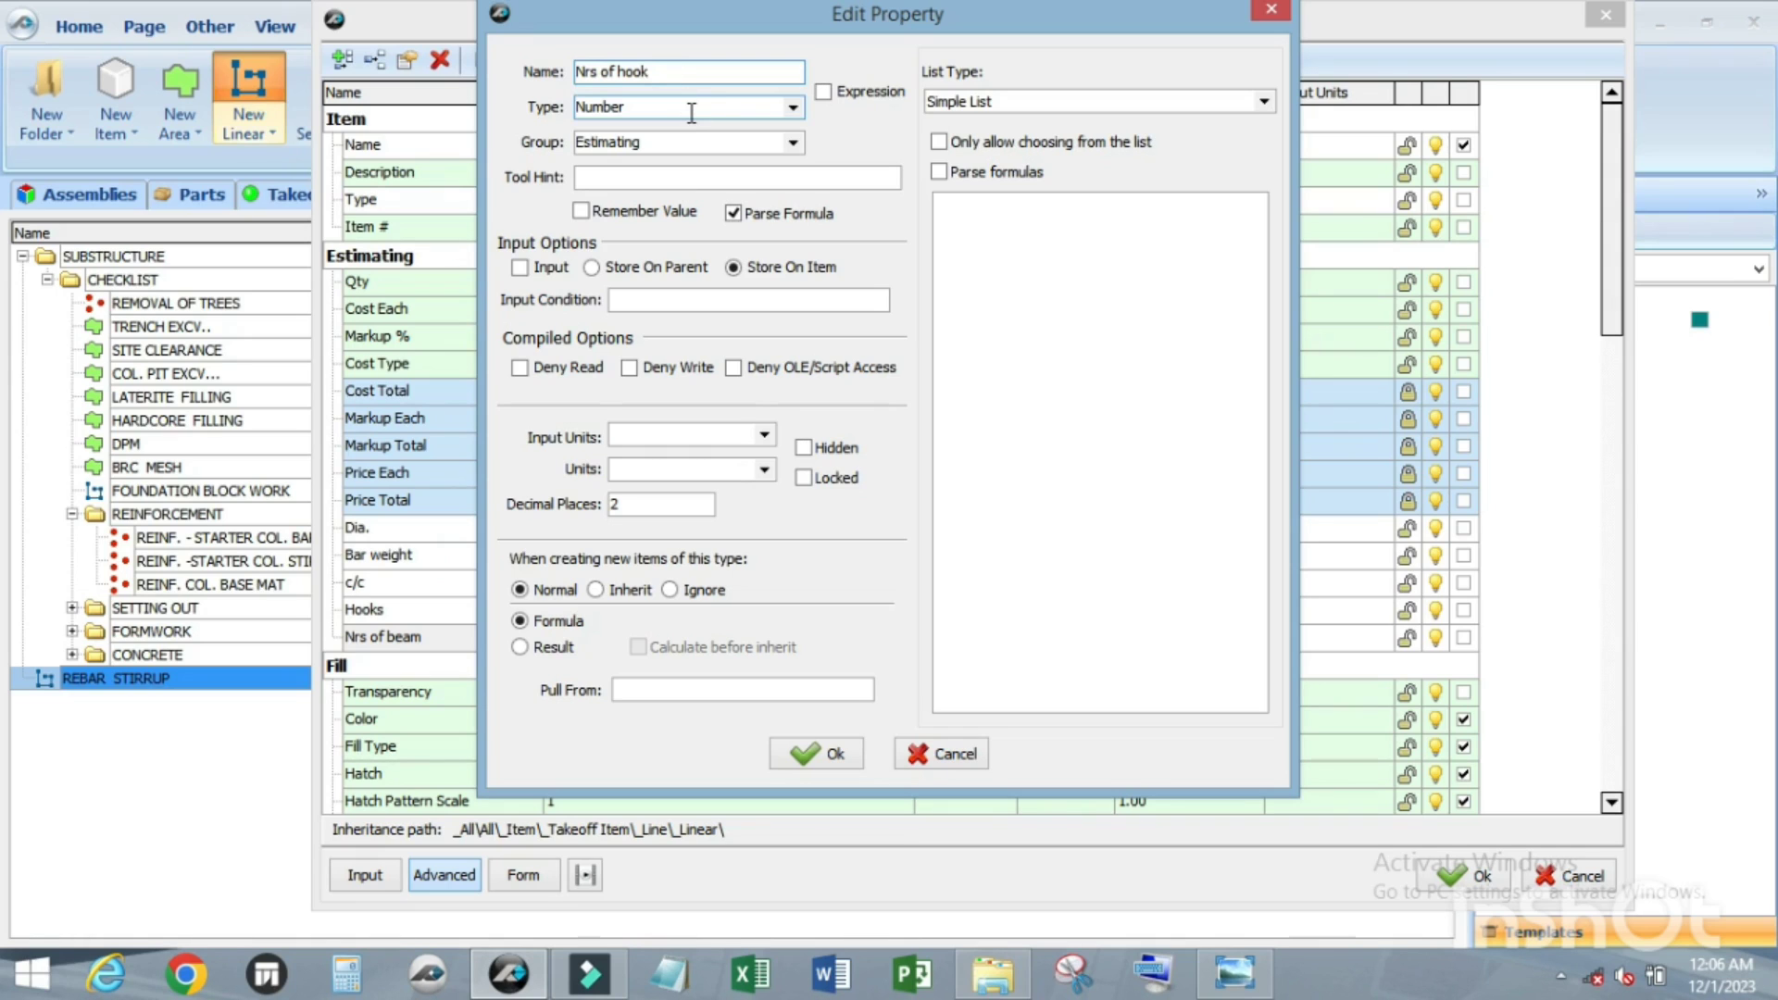
{"action": "type", "text": "s"}
{"action": "left_click", "coordinate": [819, 752]}
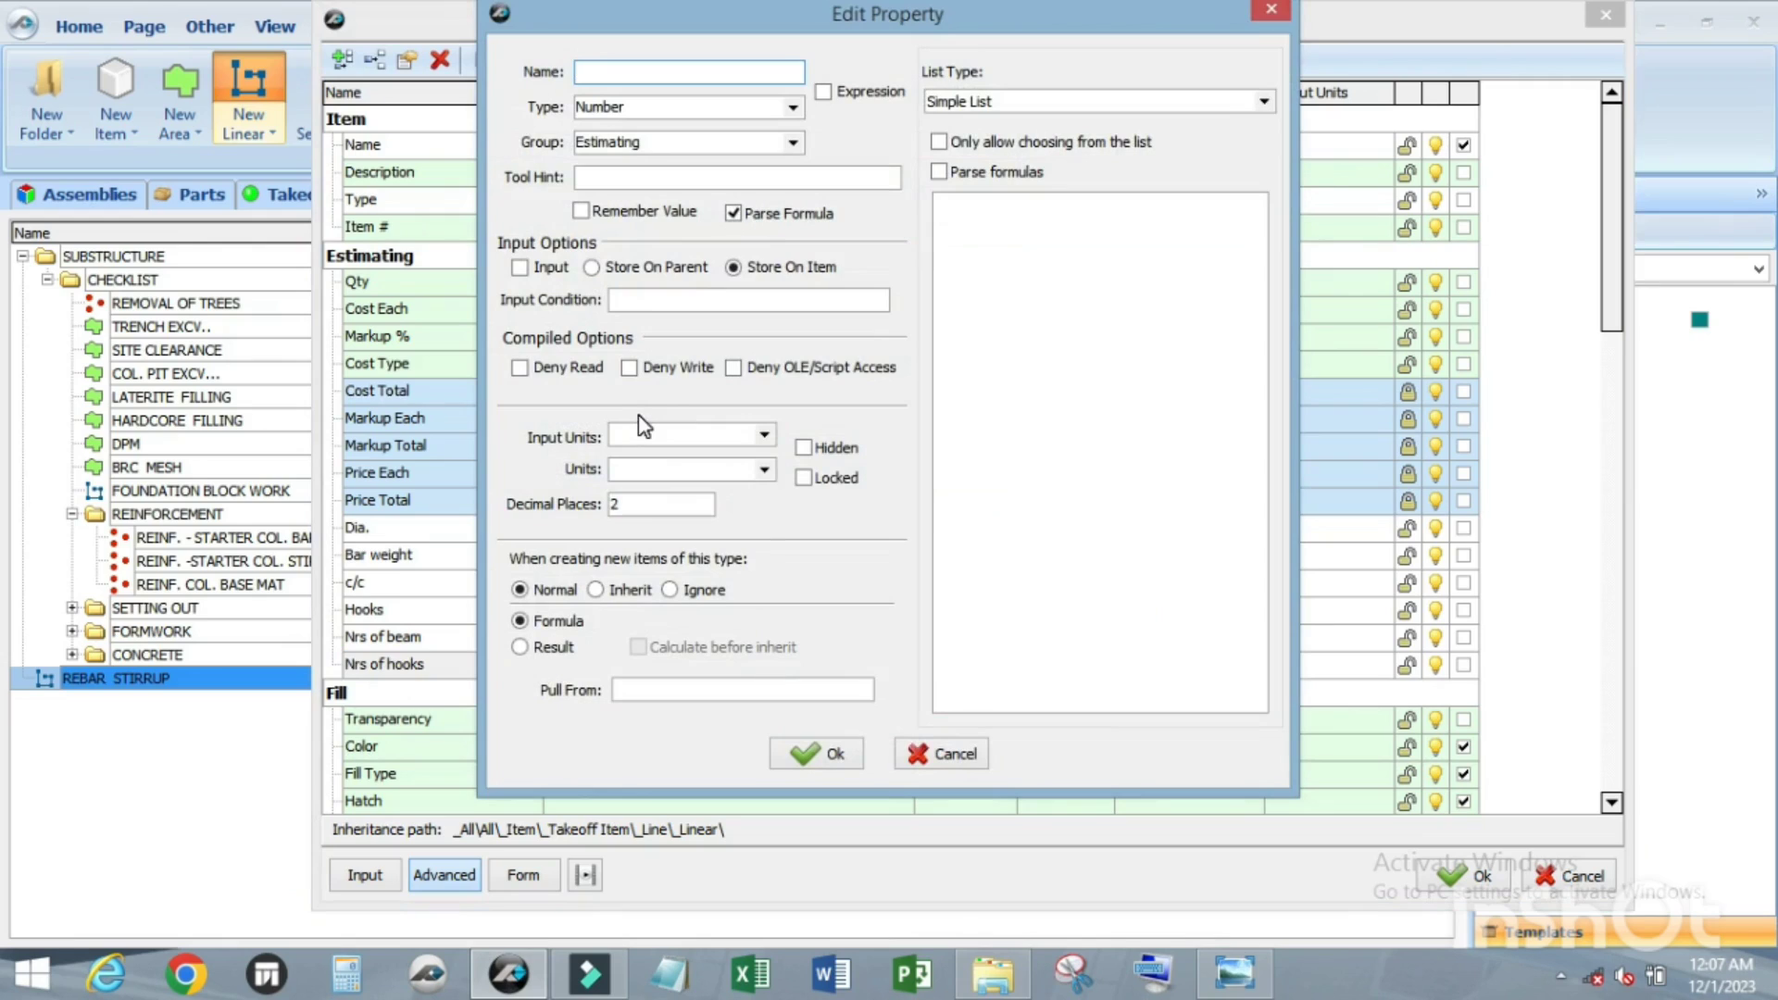
{"action": "type", "text": "Sum of hooks"}
{"action": "left_click", "coordinate": [826, 754]}
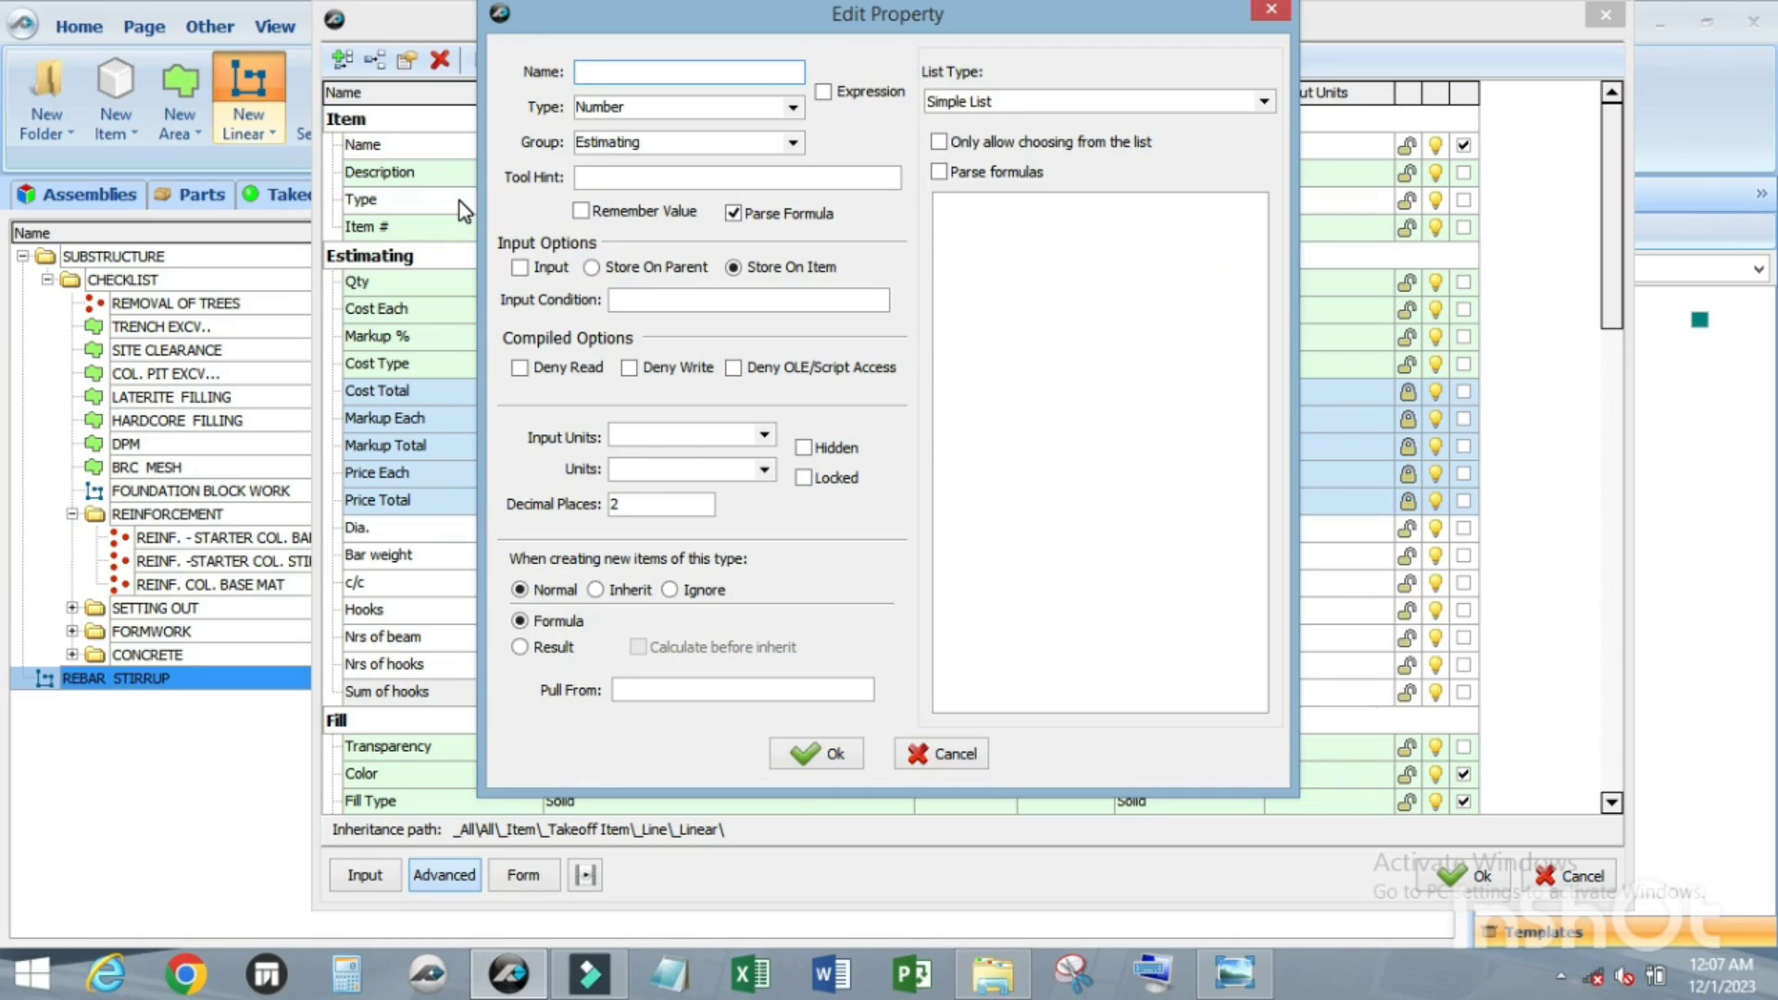
Step: Add number properties named Beam height and Beam width to the Estimating group of REBAR STIRRUP
{"action": "type", "text": "Beam height"}
{"action": "left_click", "coordinate": [805, 752]}
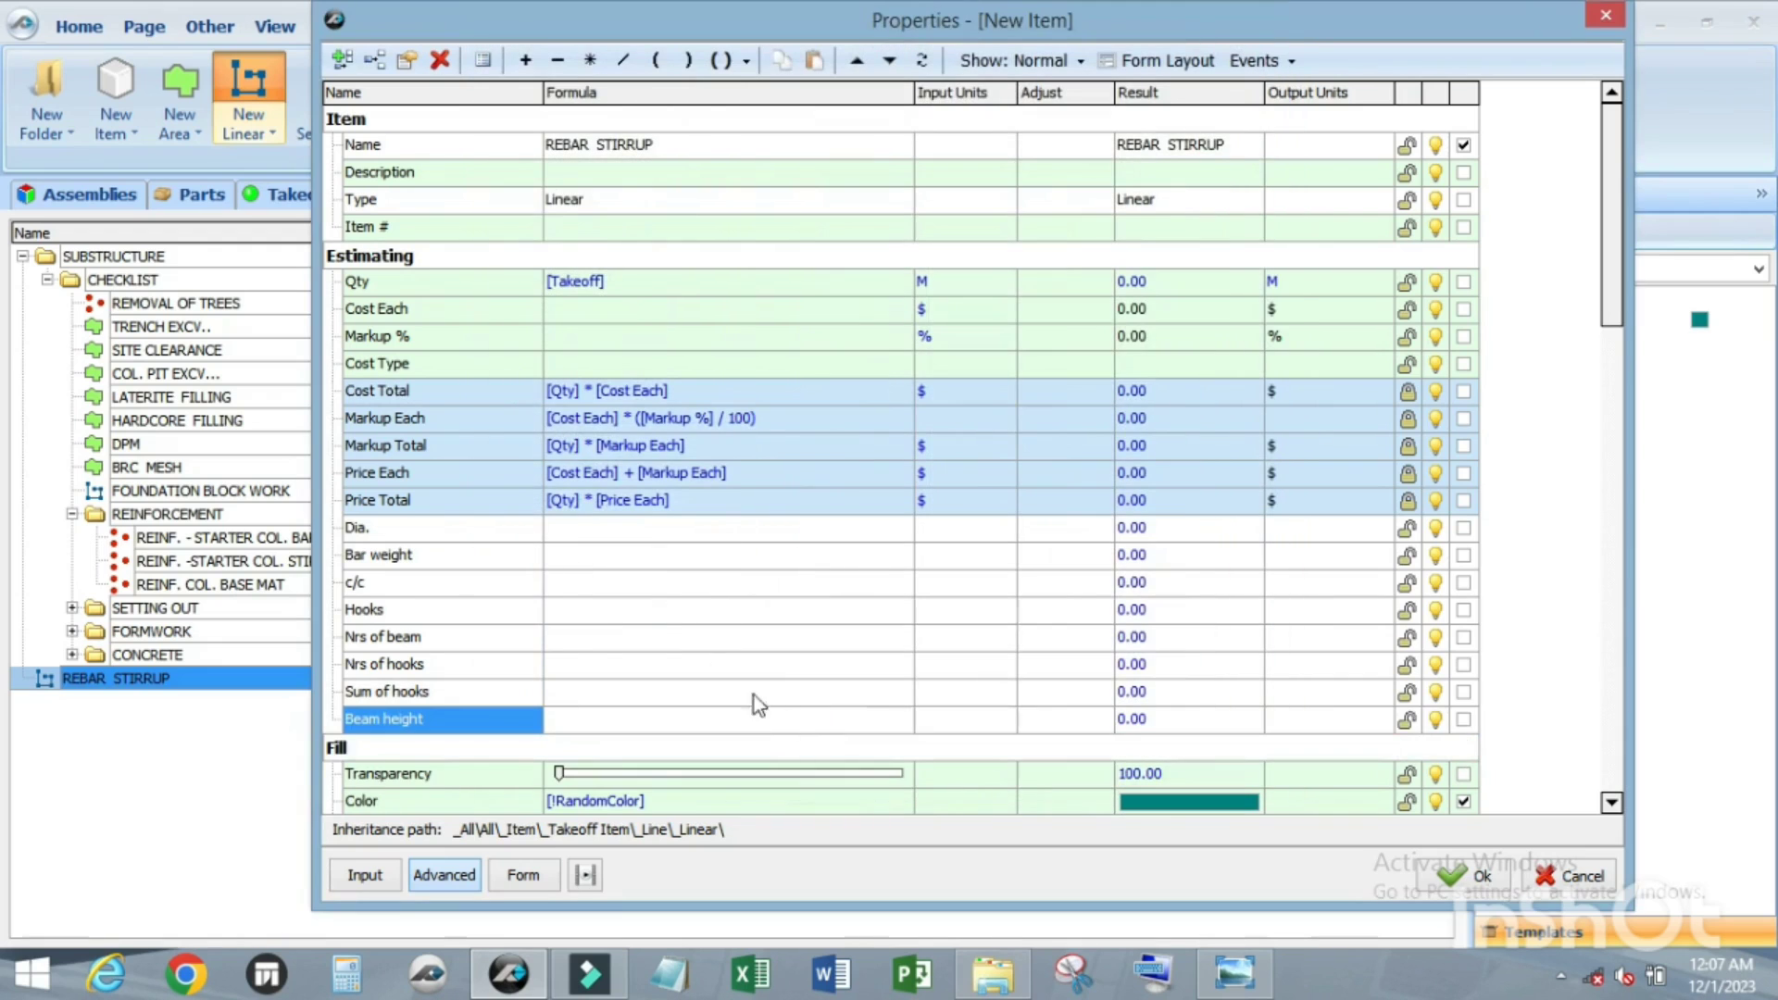
{"action": "left_click", "coordinate": [353, 57]}
{"action": "left_click", "coordinate": [644, 69]}
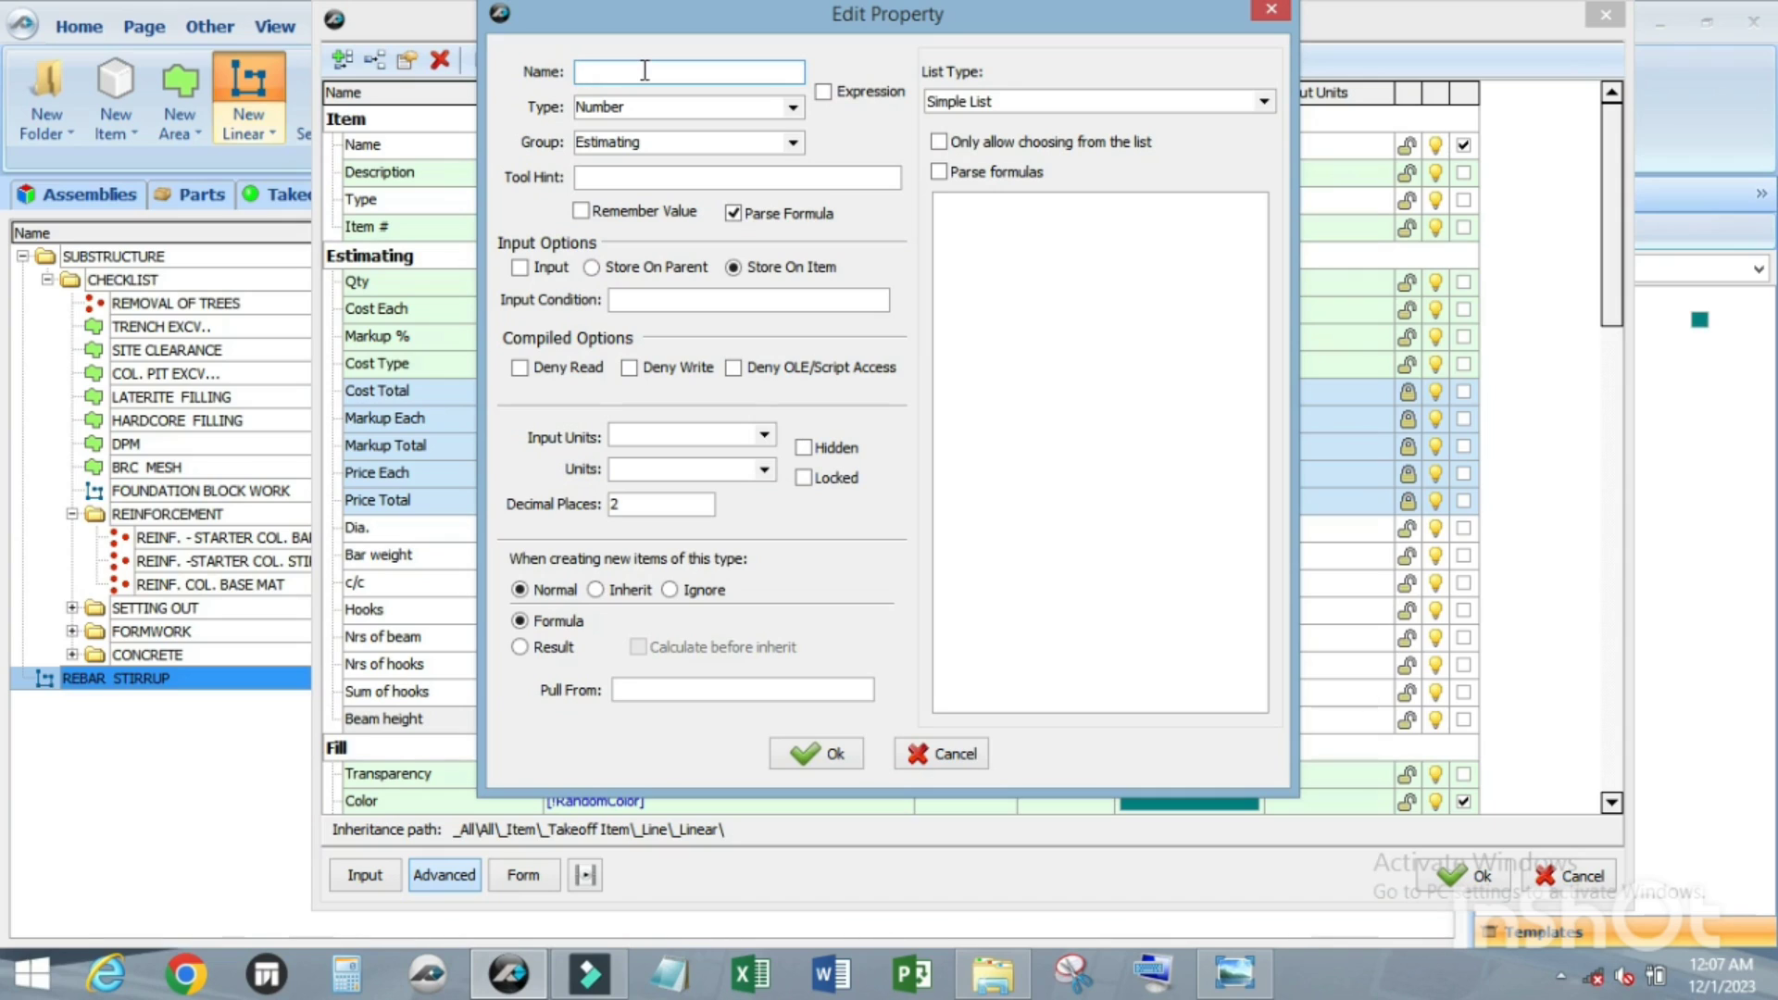
{"action": "type", "text": "Beam width"}
{"action": "left_click", "coordinate": [803, 752]}
Step: Add number properties named Vert. cover and Hor. cover to the Estimating group of REBAR STIRRUP
{"action": "left_click", "coordinate": [342, 63]}
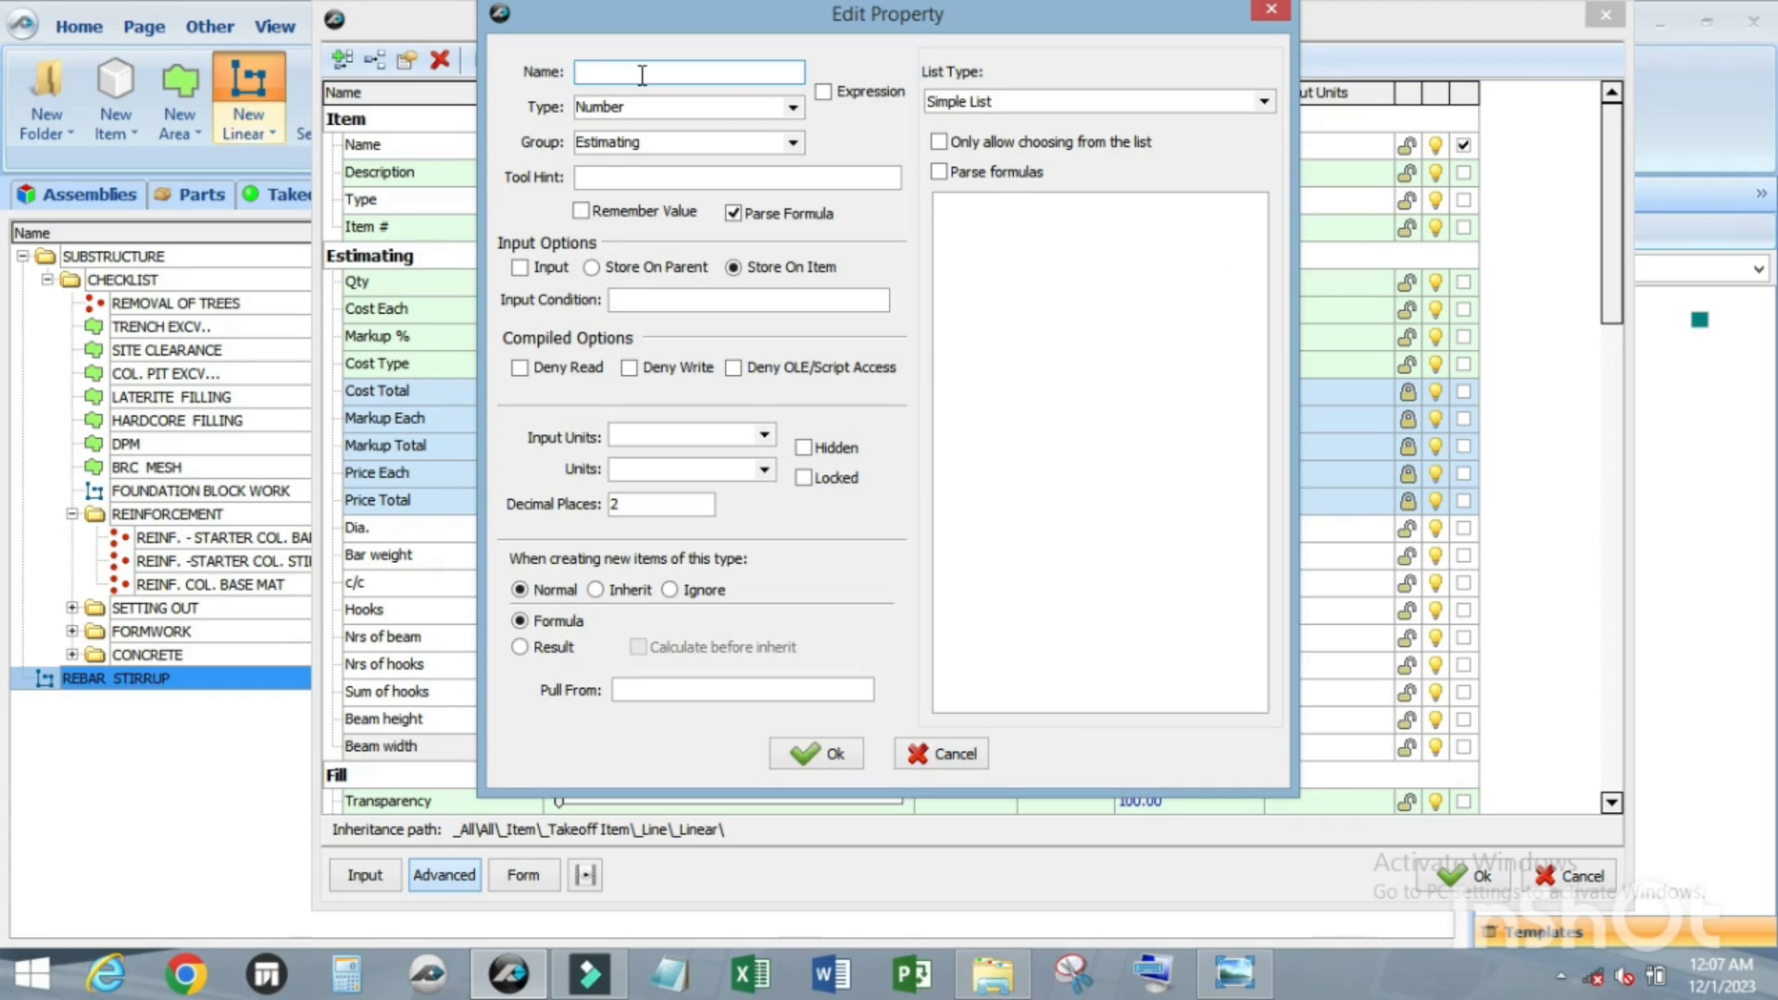
{"action": "type", "text": "Vert"}
{"action": "key", "text": "BackSpace"}
{"action": "type", "text": "cover"}
{"action": "left_click", "coordinate": [829, 757]}
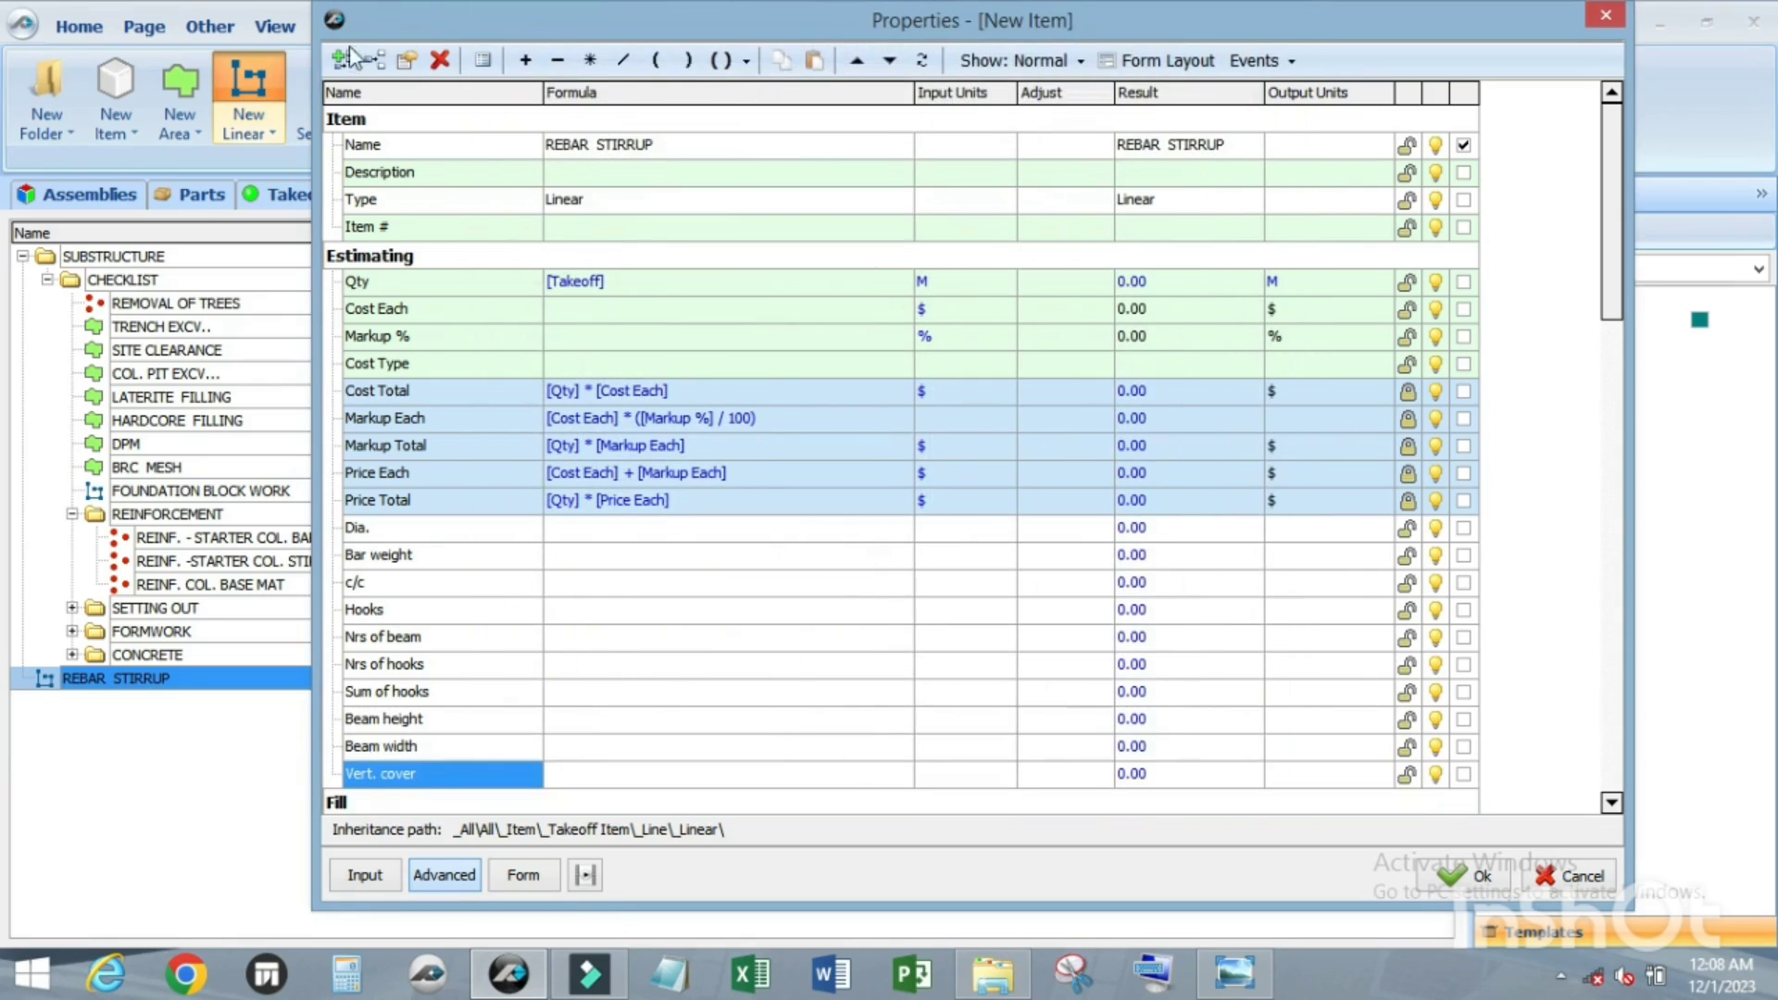
{"action": "left_click", "coordinate": [348, 57]}
{"action": "type", "text": "H"}
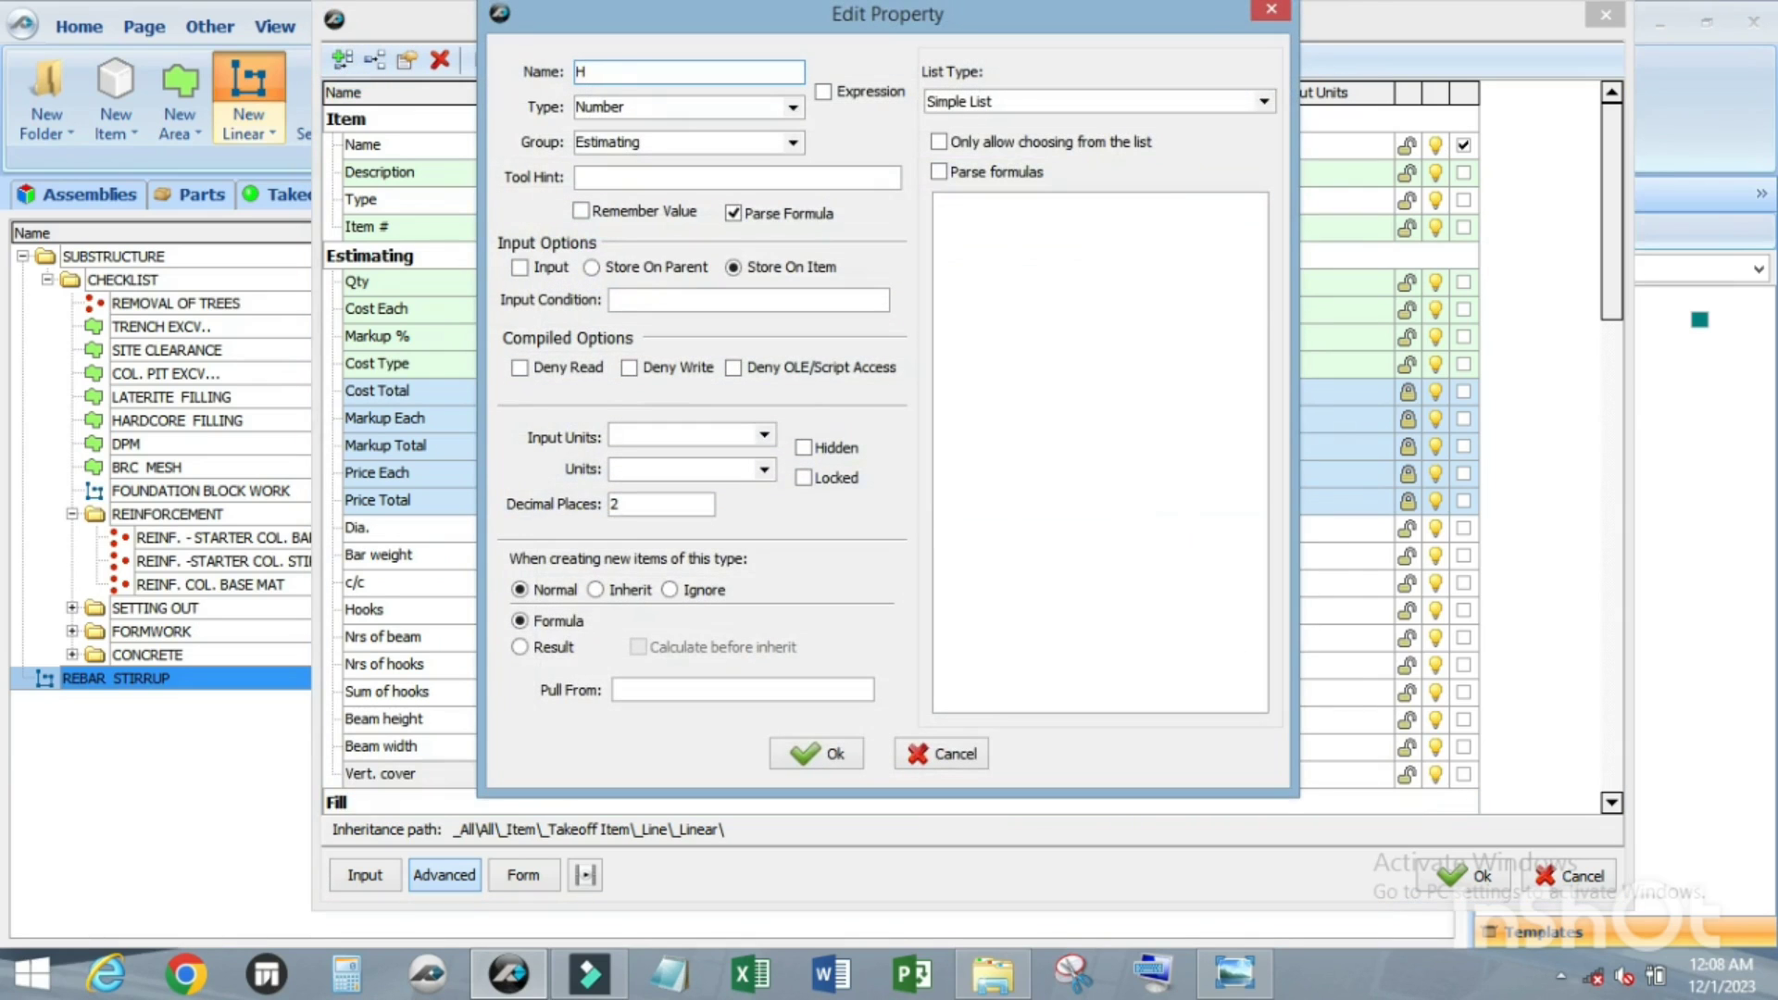
{"action": "type", "text": "or. cover"}
{"action": "left_click", "coordinate": [808, 750]}
Step: Add a number property named Nrs of cover to the Estimating group of REBAR STIRRUP
{"action": "left_click", "coordinate": [350, 55]}
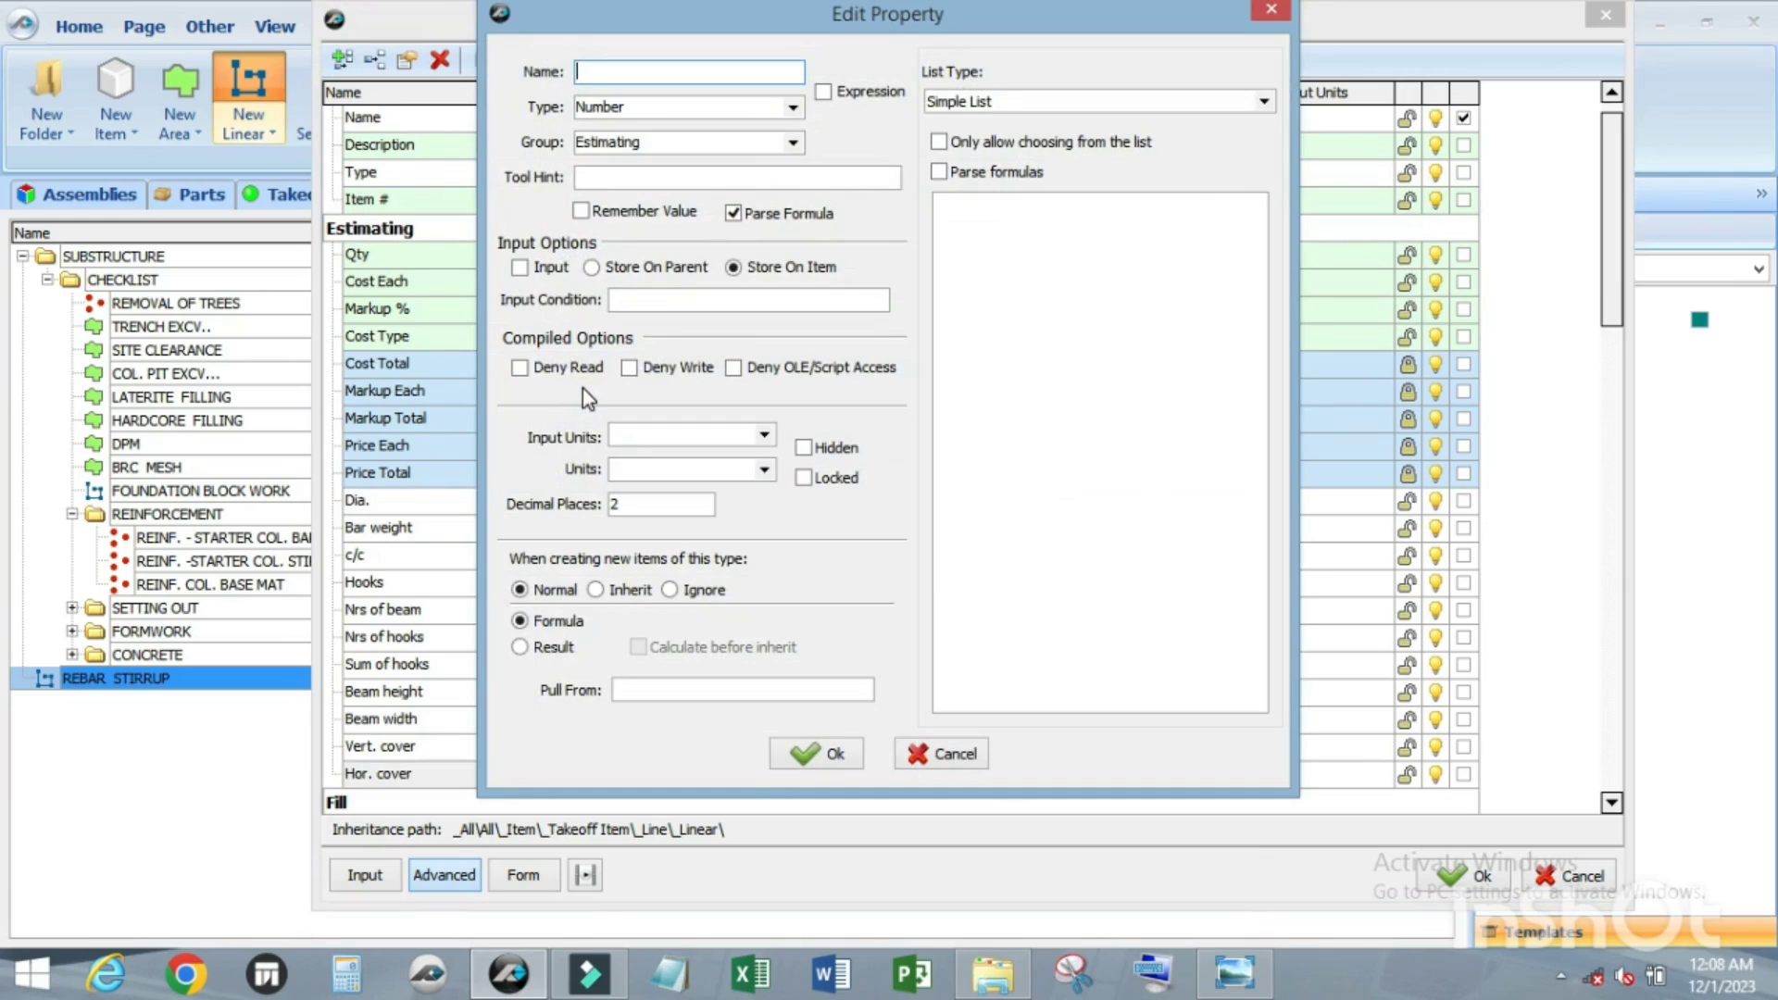
{"action": "type", "text": "Nrs of cover"}
{"action": "left_click", "coordinate": [805, 753]}
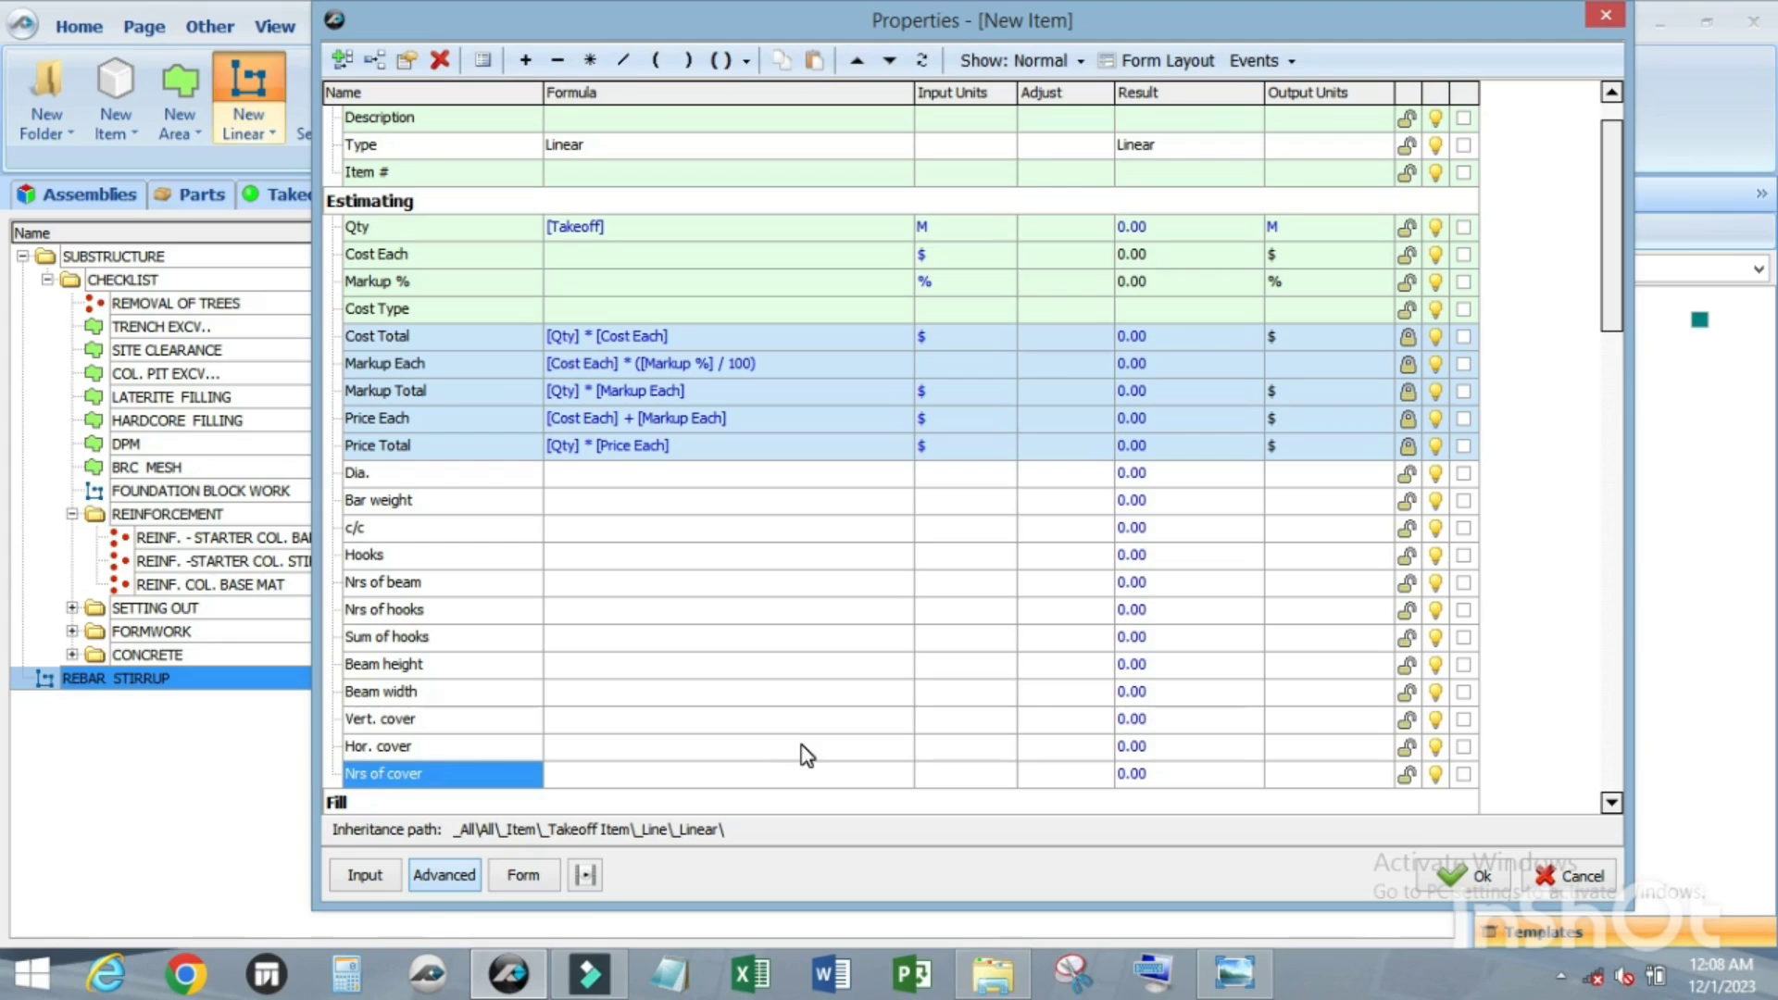
Step: Add number properties named Sum of vert. cover and Sum of hor. cover to the Estimating group of REBAR STIRRUP
{"action": "left_click", "coordinate": [343, 63]}
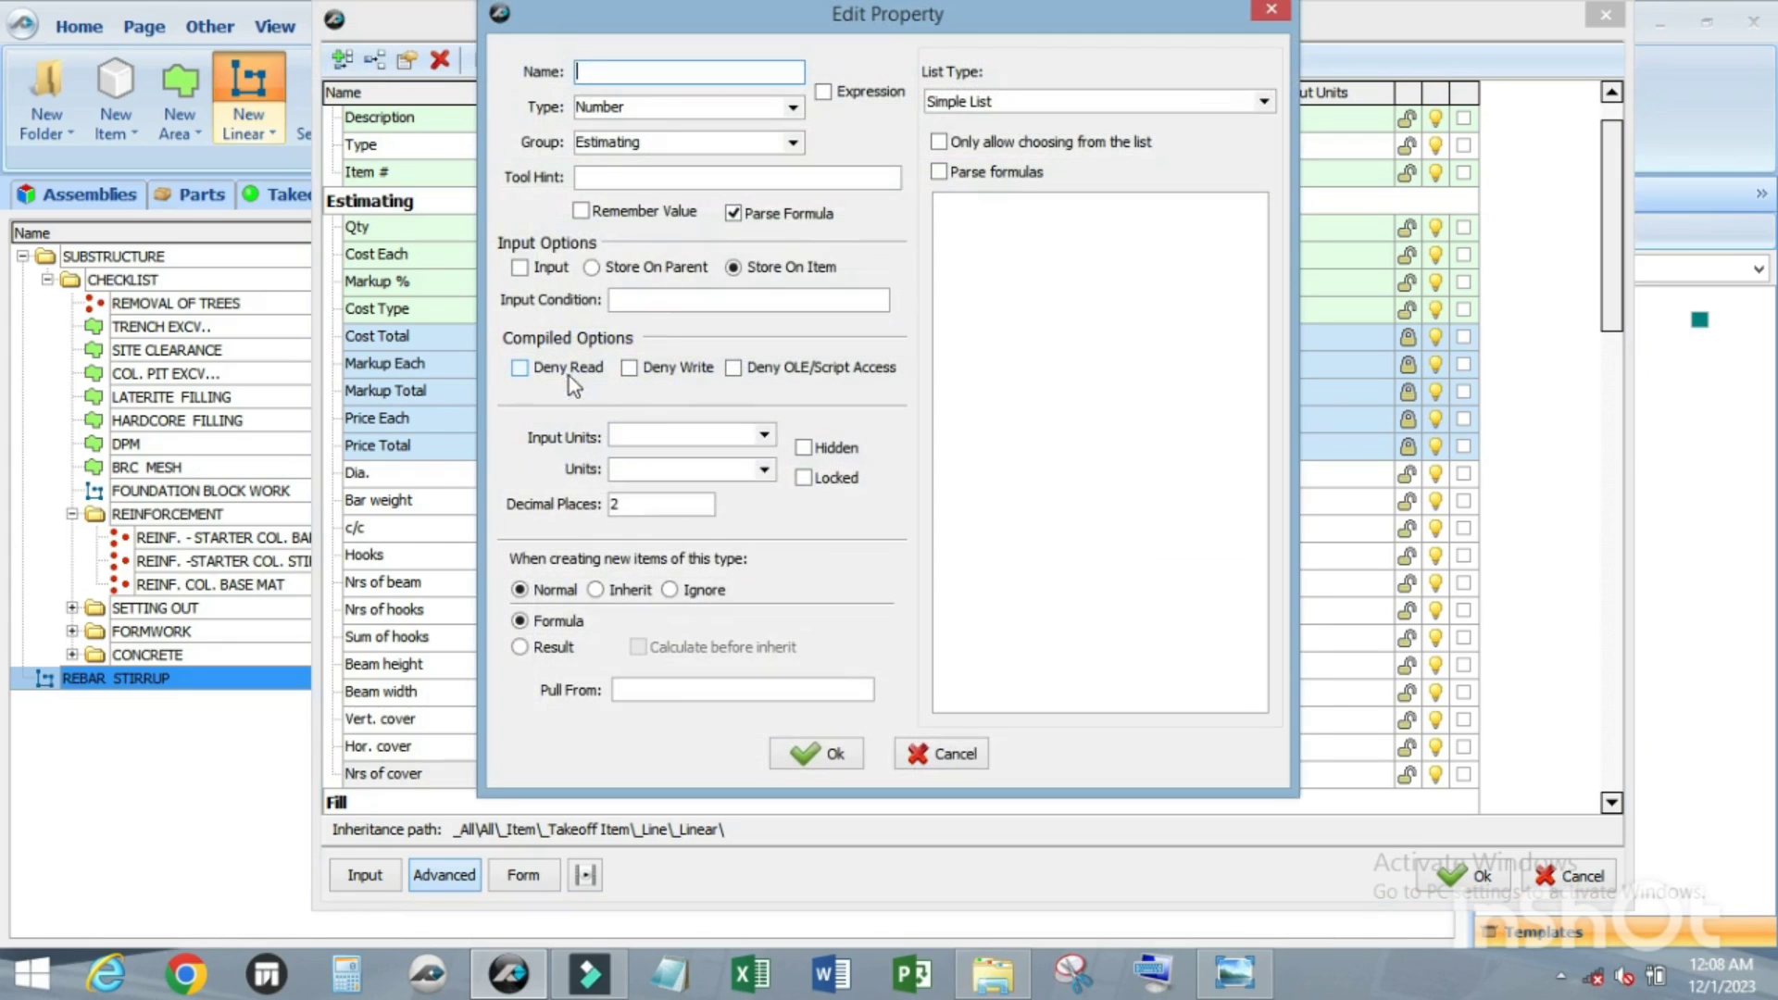
{"action": "type", "text": "Su"}
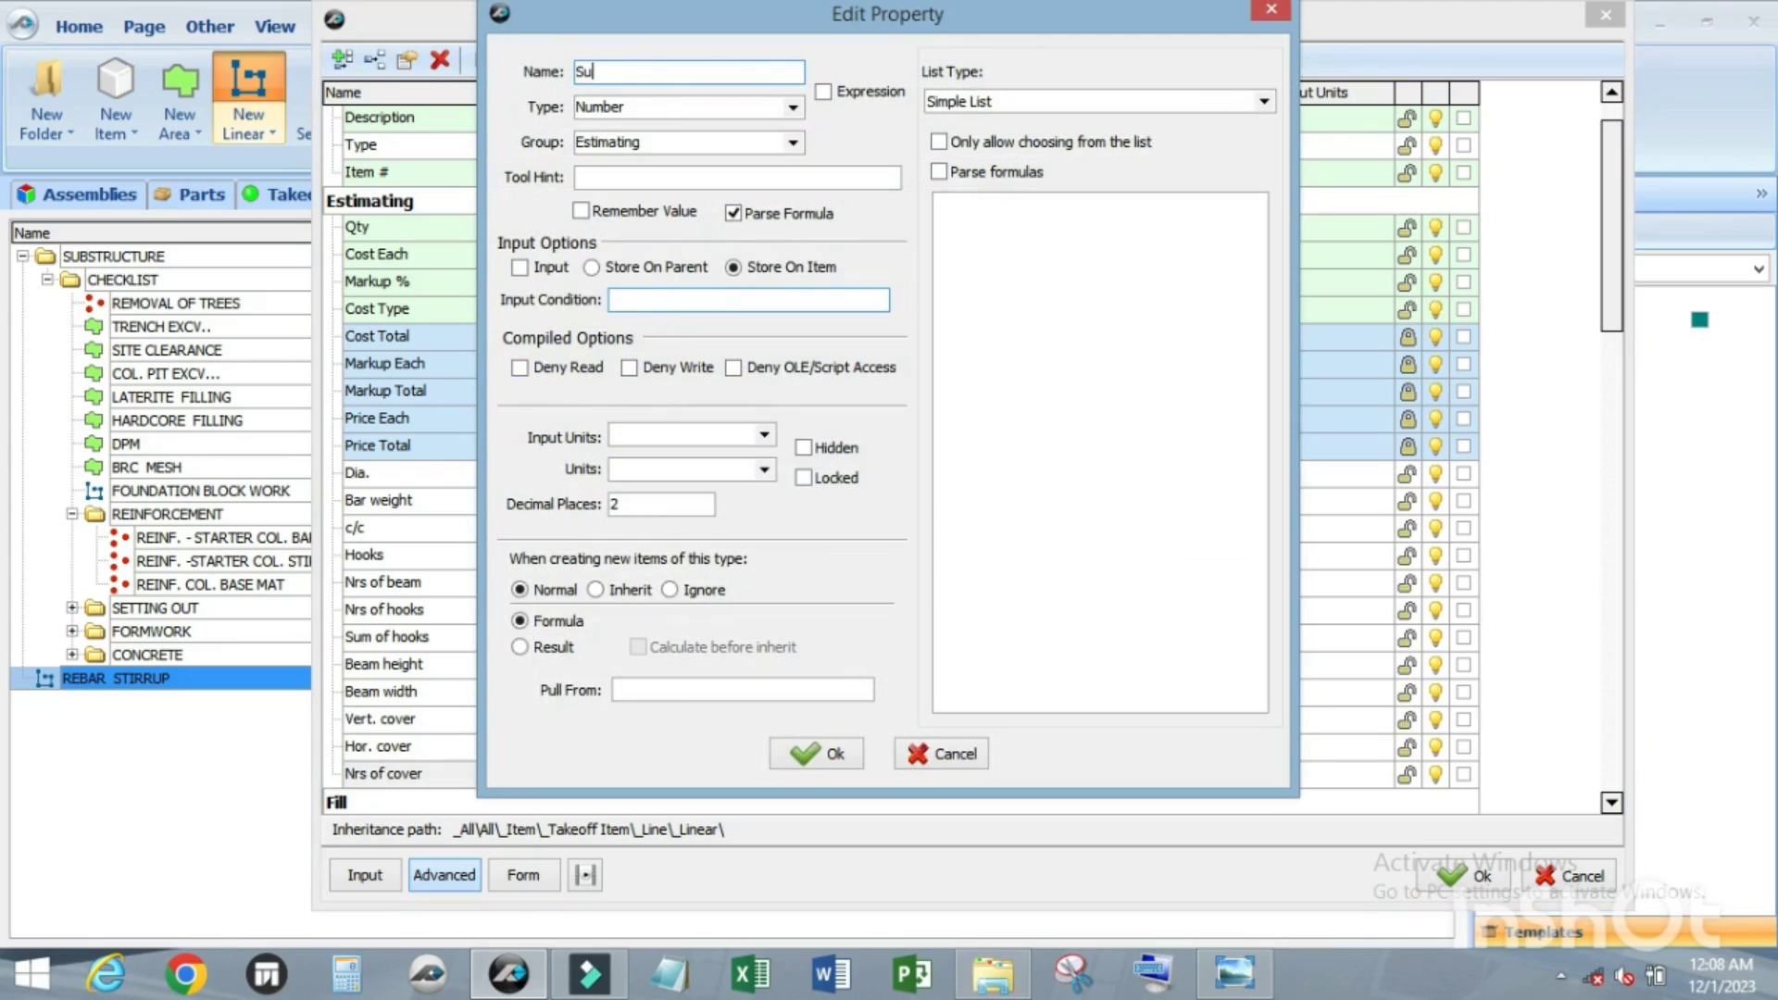
{"action": "type", "text": "m of vert. cover"}
{"action": "left_click", "coordinate": [804, 757]}
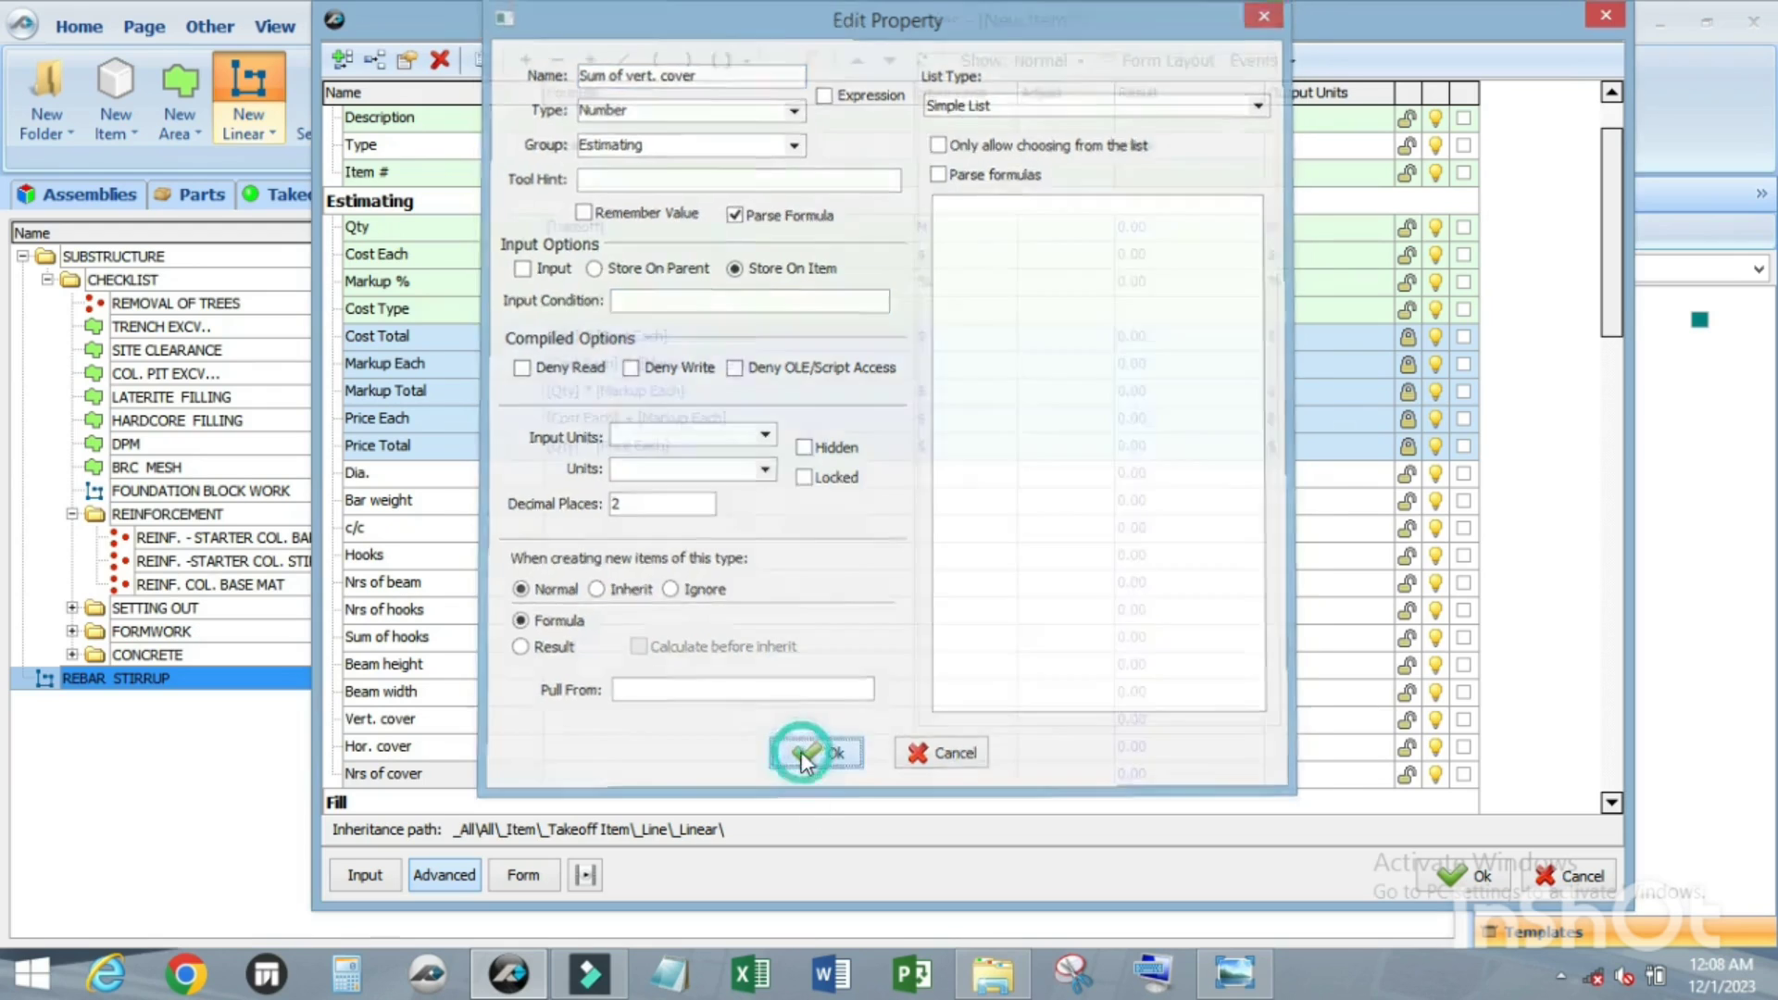
{"action": "left_click", "coordinate": [352, 56]}
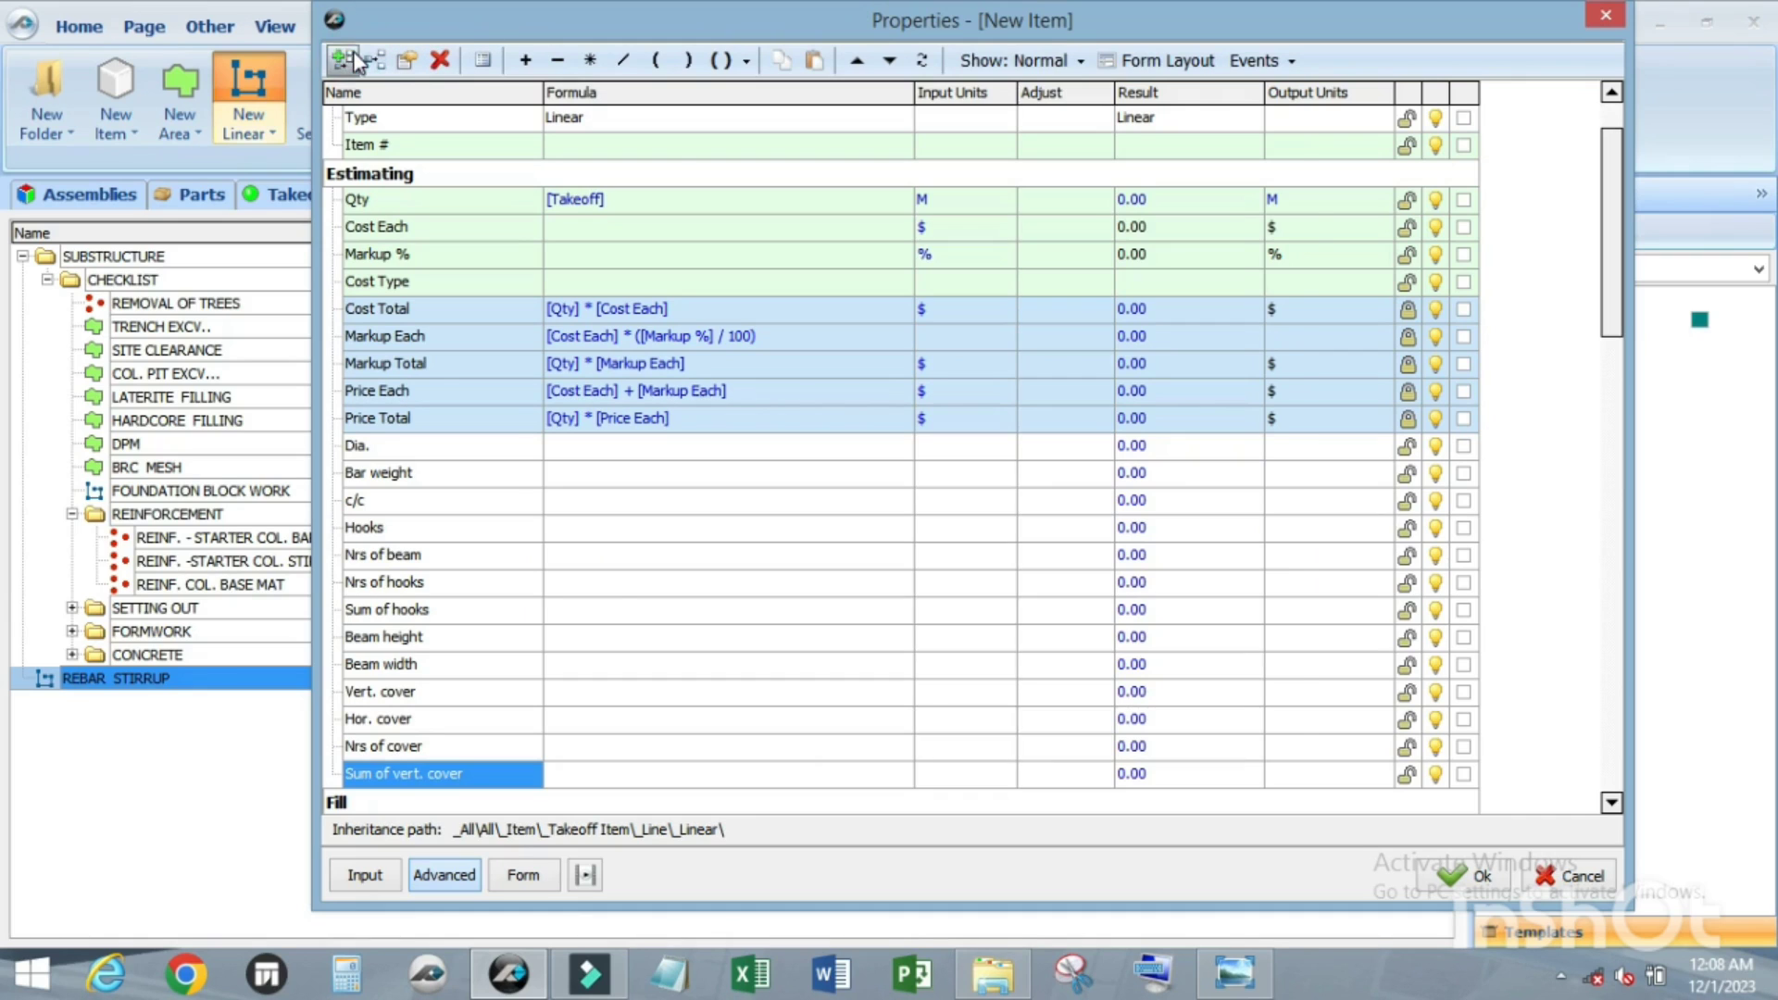
{"action": "type", "text": "Sum of h"}
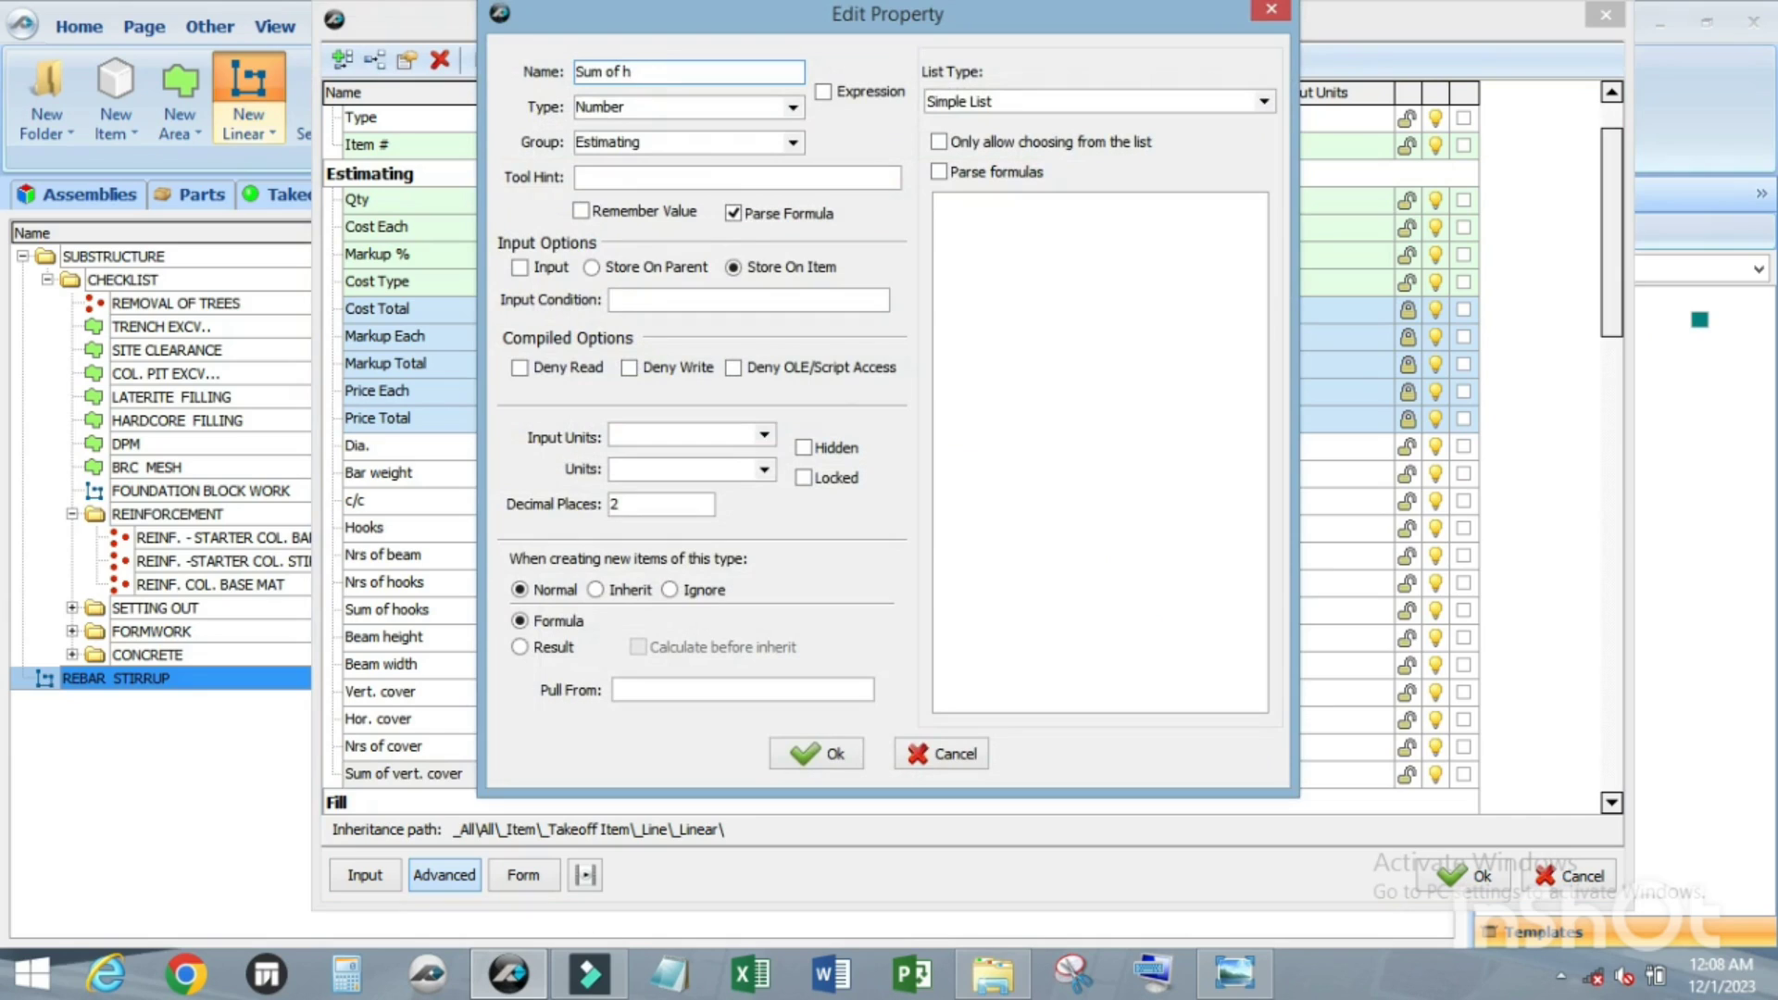
{"action": "type", "text": "or. cover"}
{"action": "left_click", "coordinate": [802, 753]}
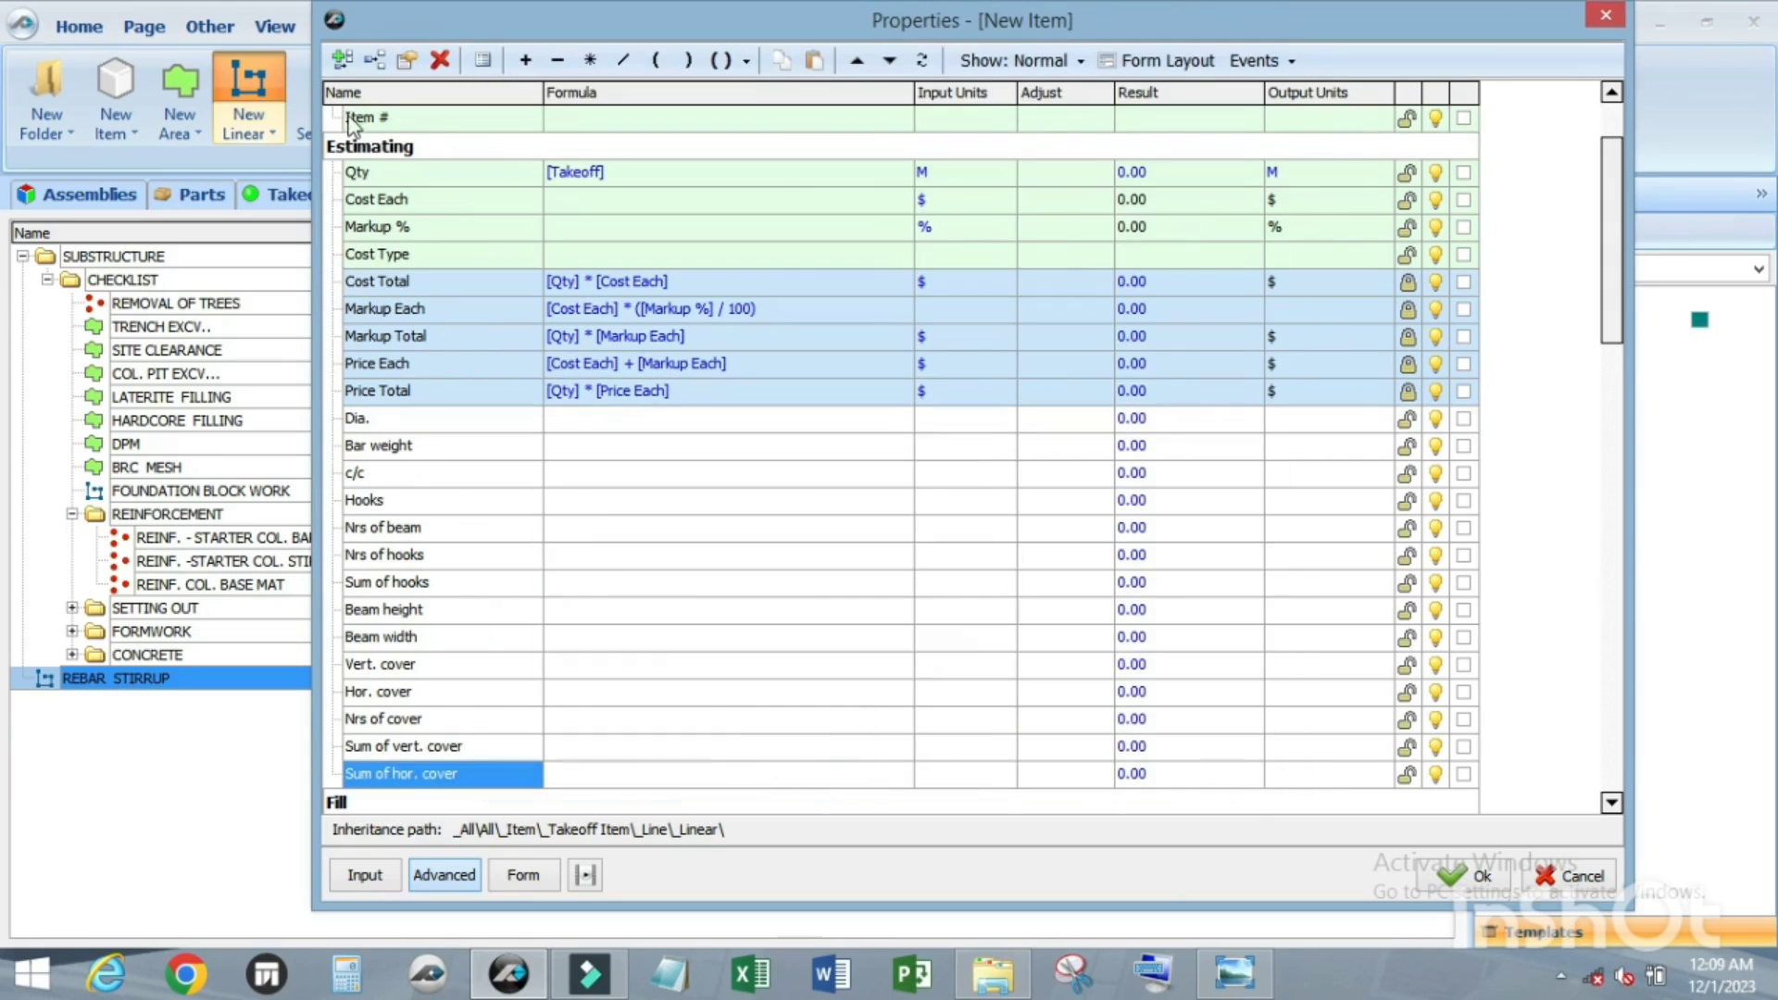
Step: Add number properties named Sides of steel height and Sides of steel width to the Estimating group of REBAR STIRRUP
{"action": "left_click", "coordinate": [343, 60]}
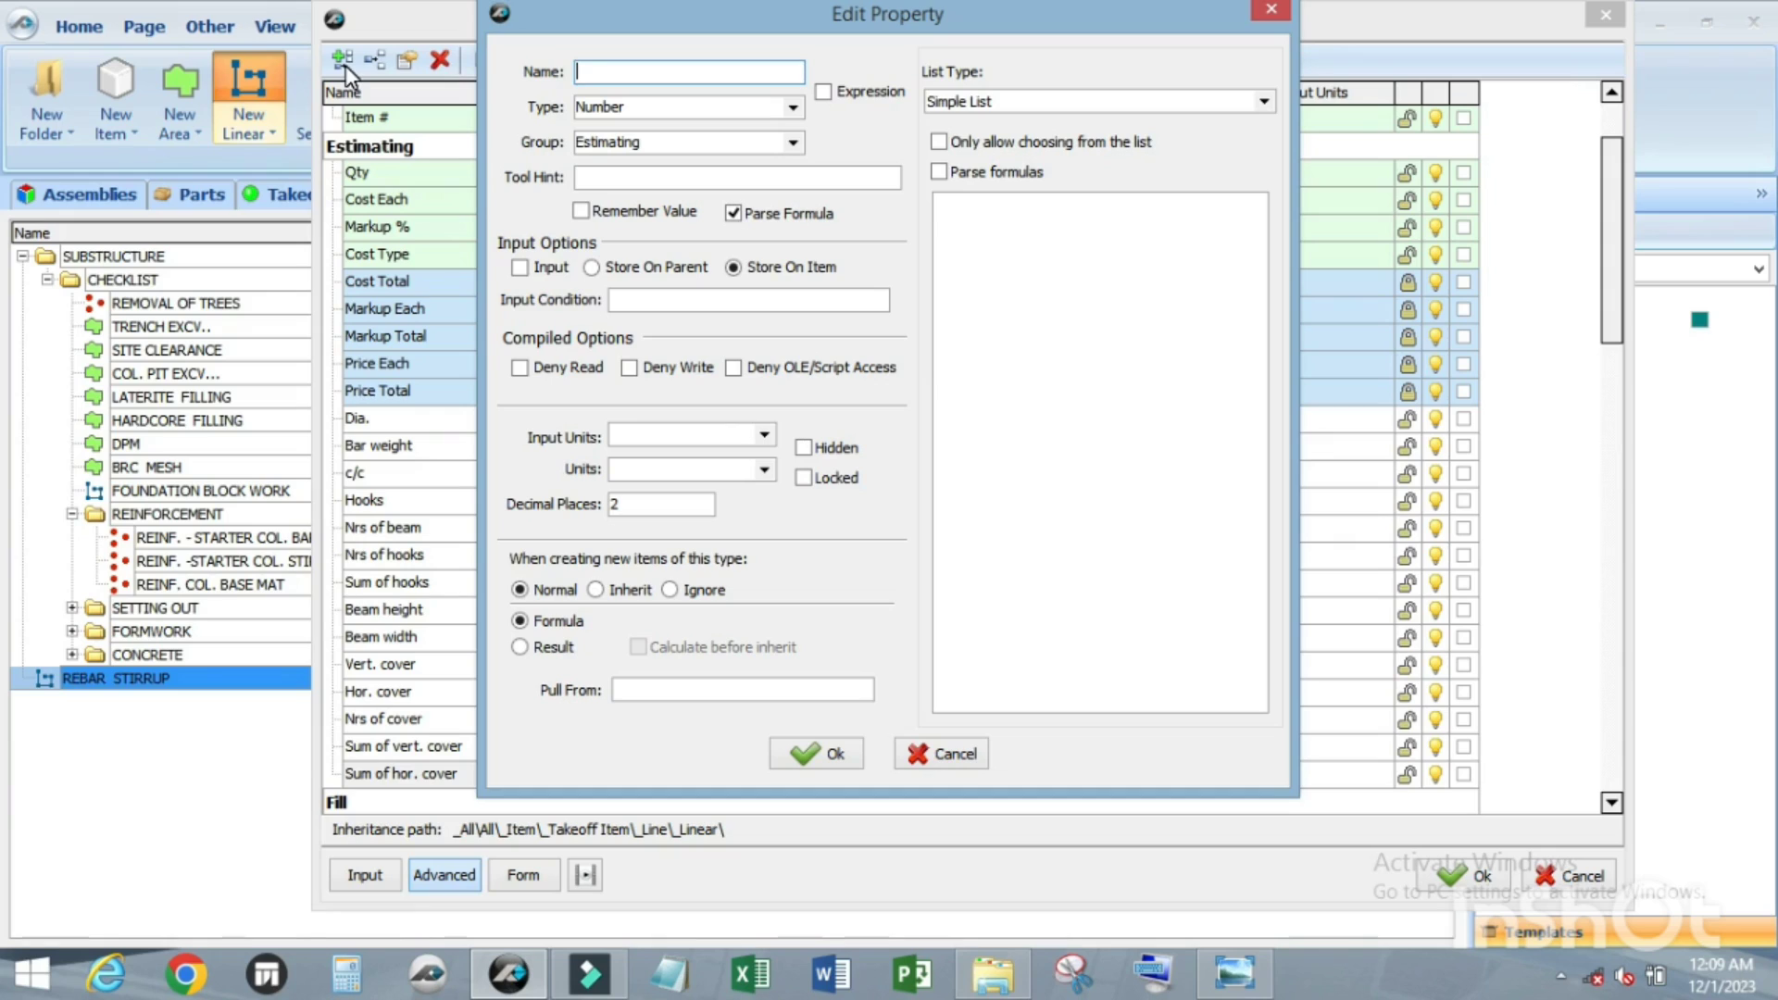
{"action": "type", "text": "Sides of steel height"}
{"action": "left_click", "coordinate": [819, 742]}
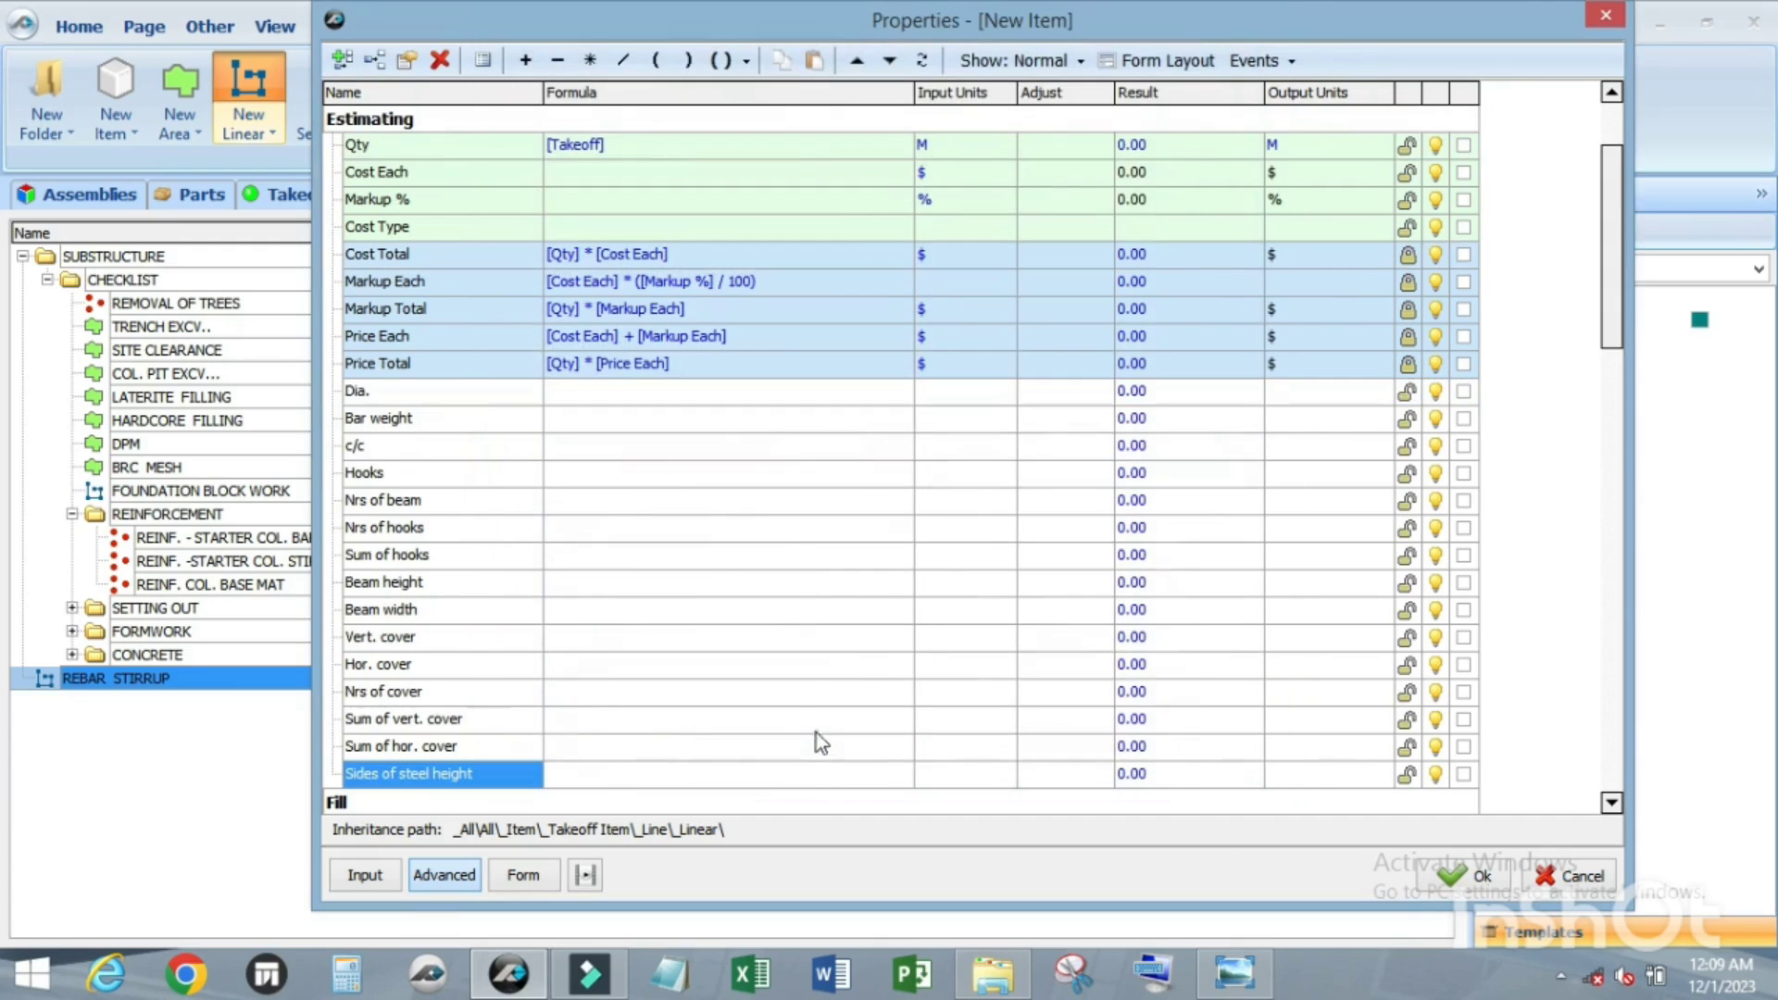
{"action": "left_click", "coordinate": [343, 61]}
{"action": "type", "text": "Side"}
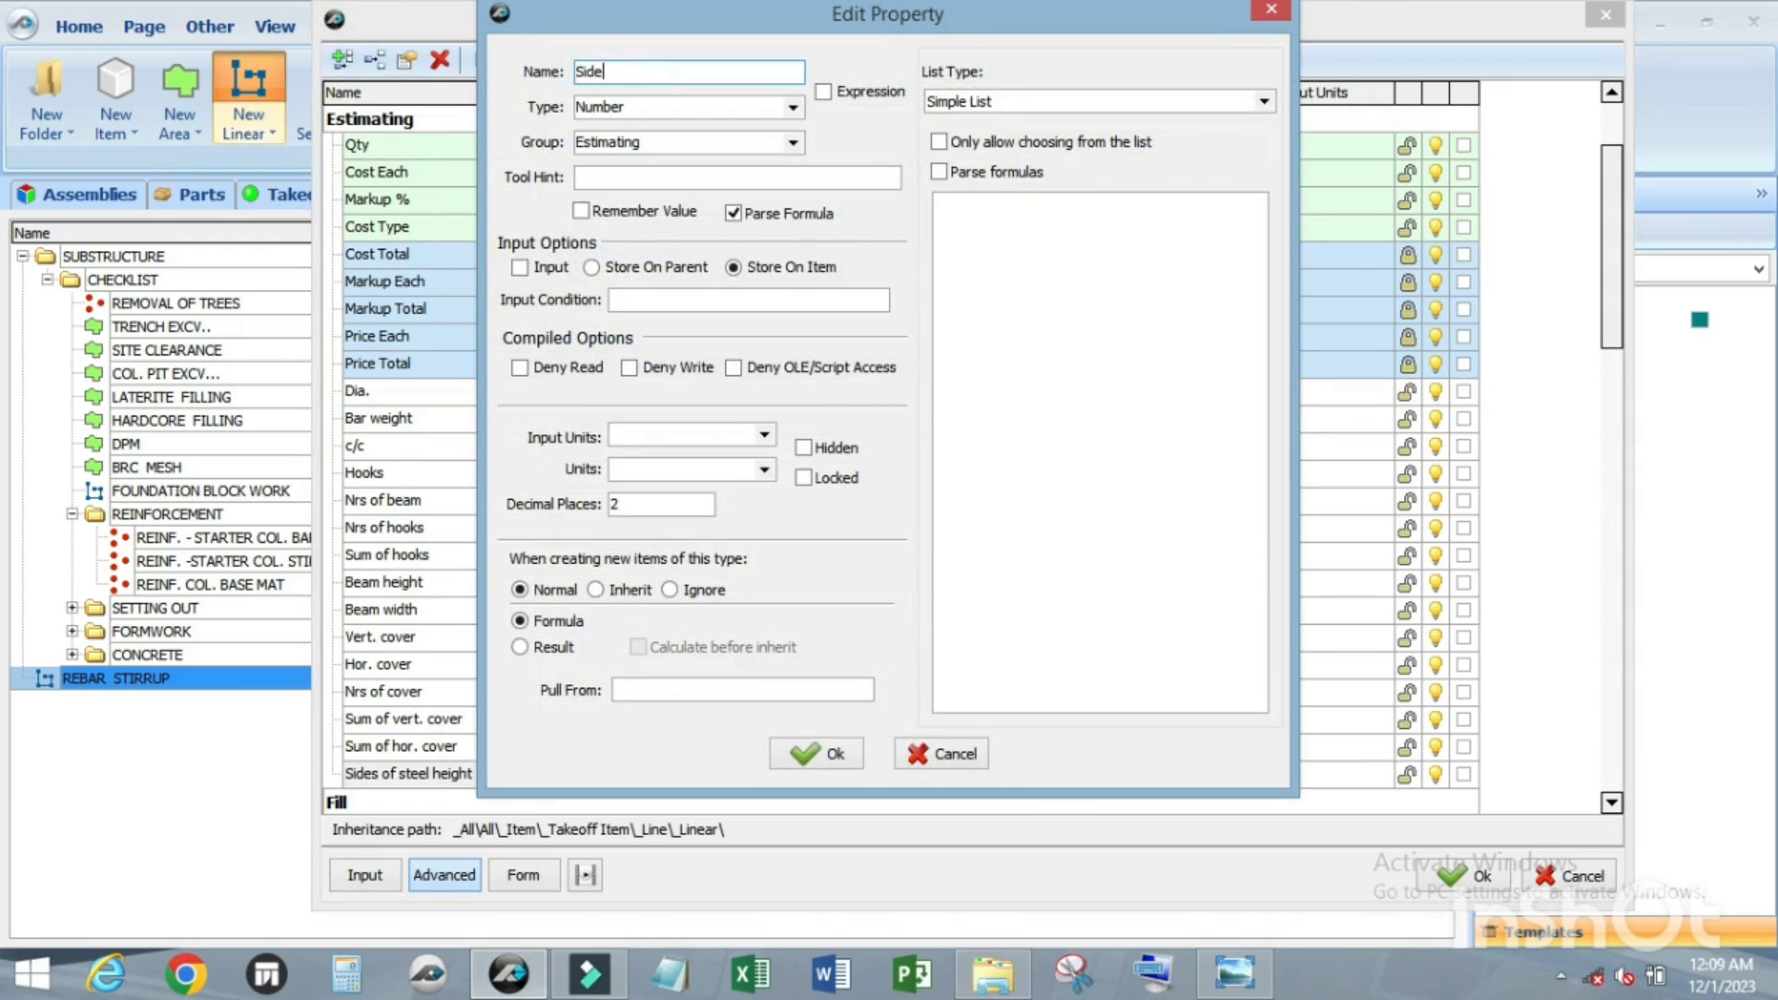
{"action": "type", "text": "s of steel width"}
{"action": "left_click", "coordinate": [833, 757]}
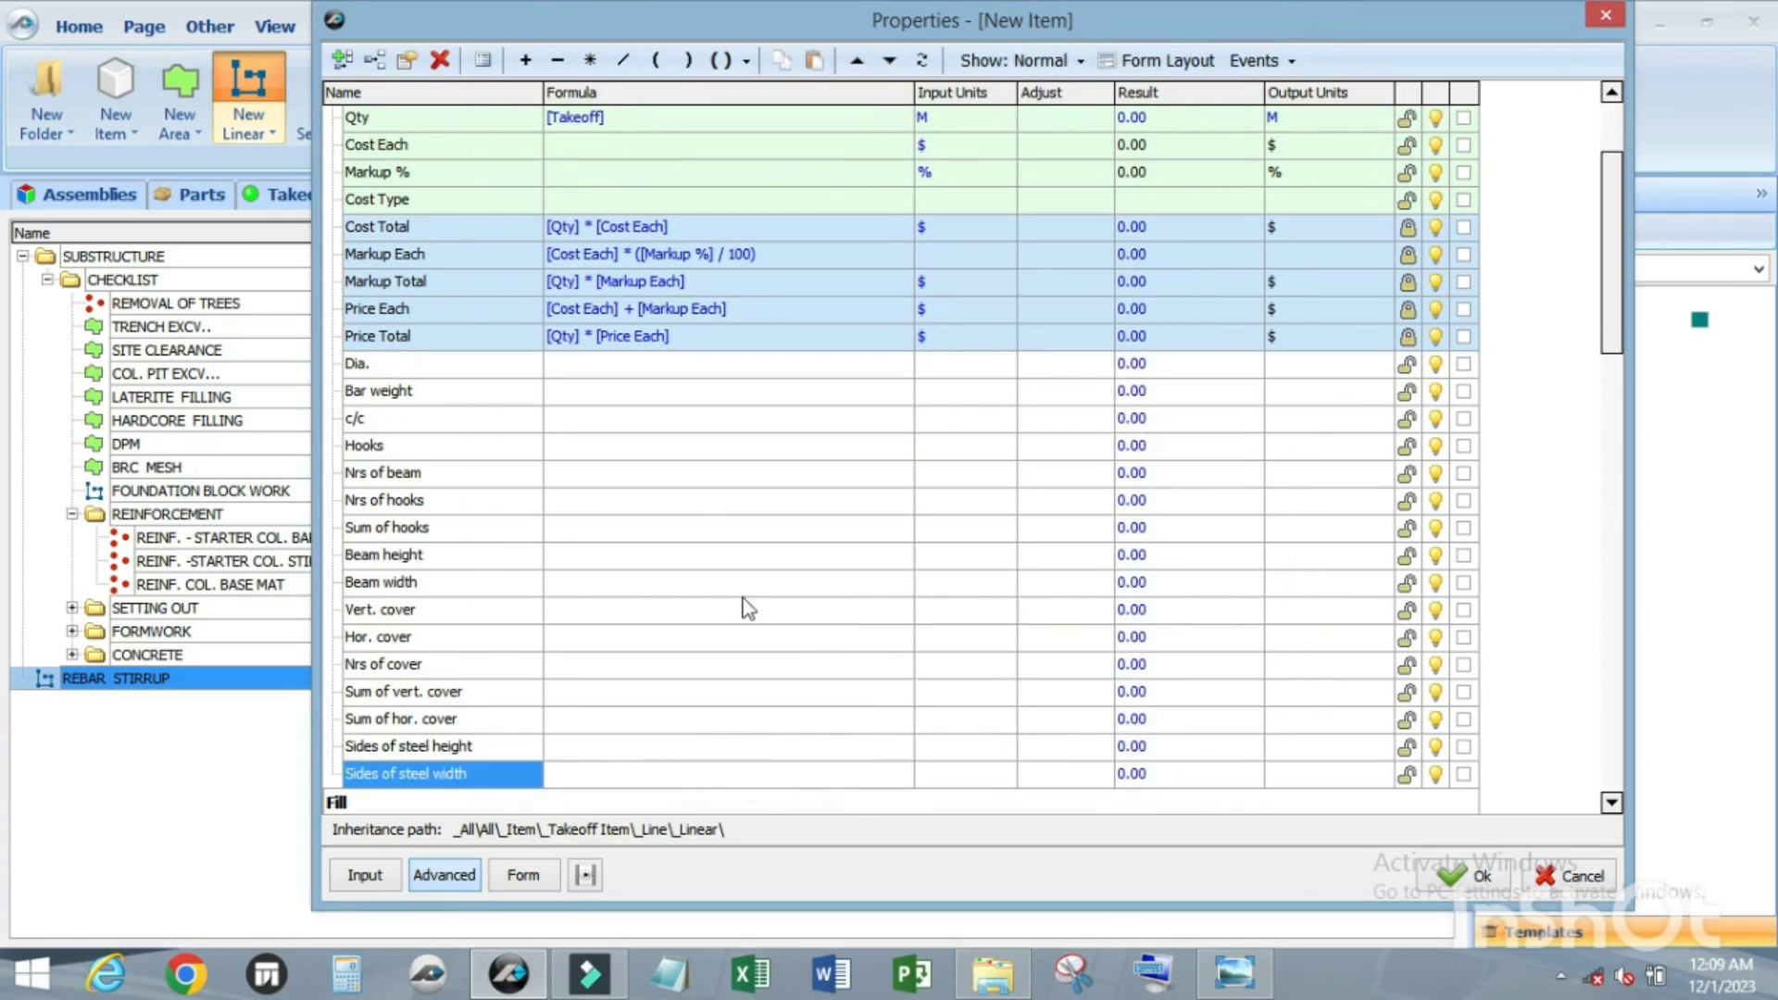
Step: Add number properties named Sum of steel height and Steel of steel width to the Estimating group of REBAR STIRRUP
{"action": "left_click", "coordinate": [341, 59]}
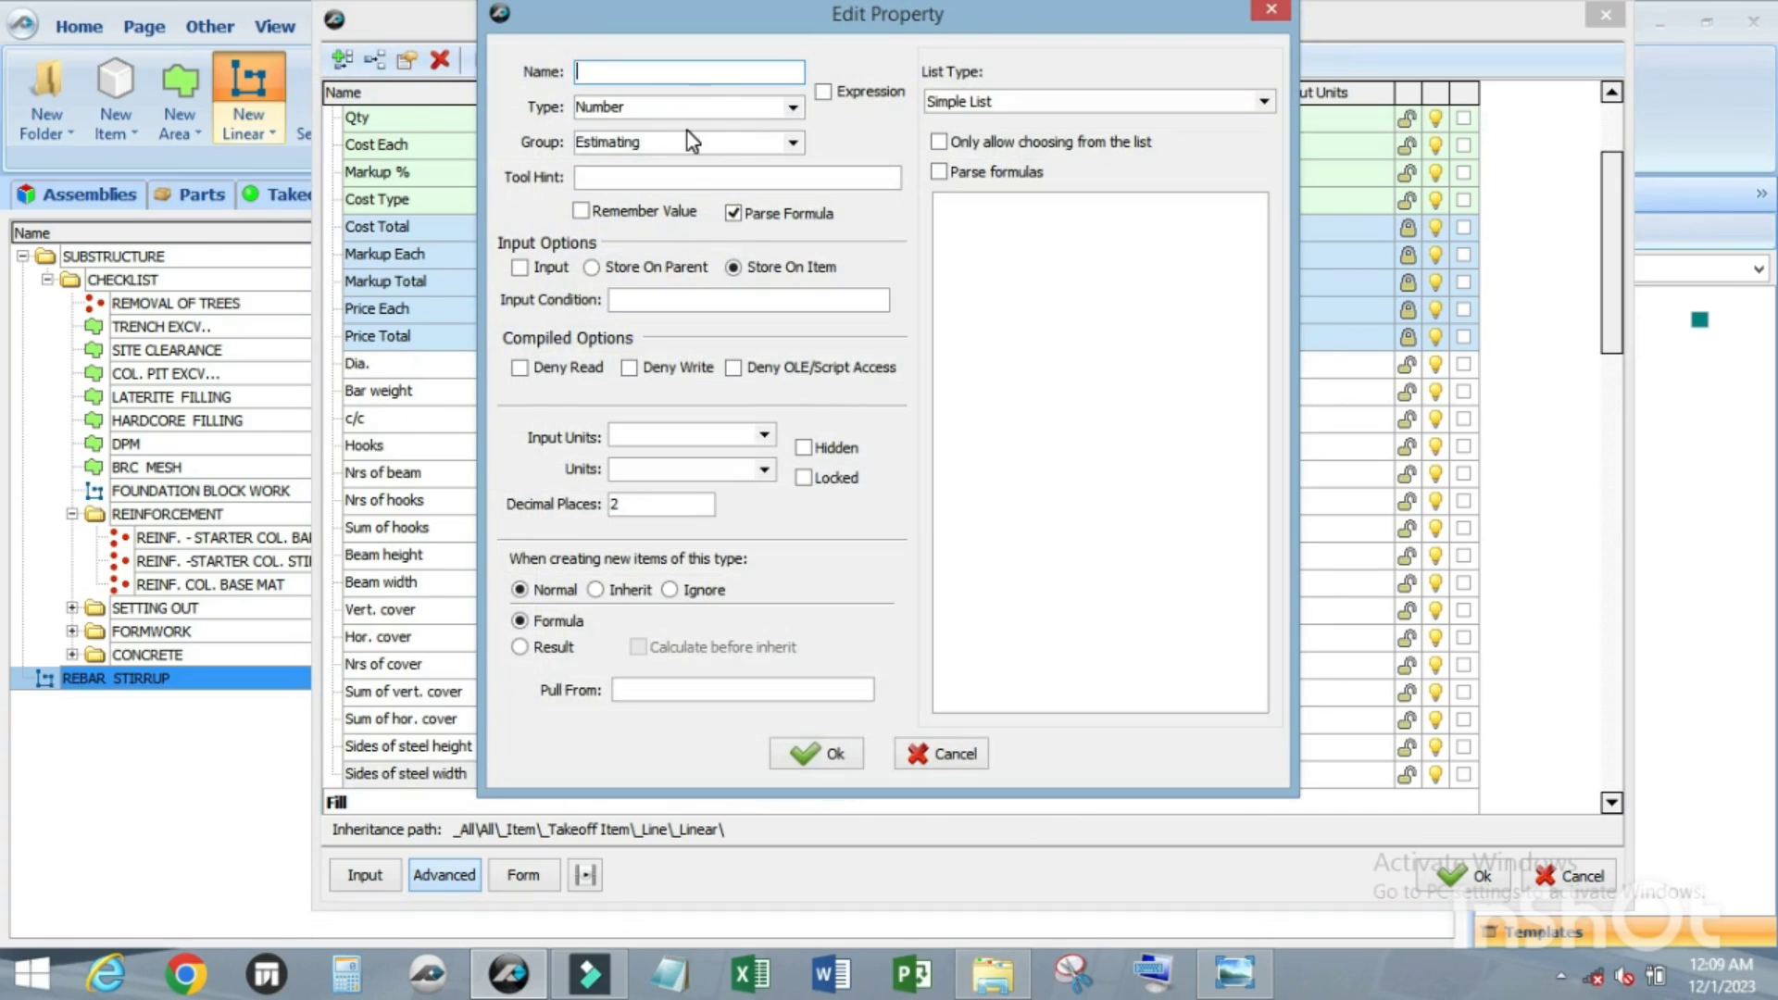
{"action": "type", "text": "Sum of steel height"}
{"action": "left_click", "coordinate": [820, 753]}
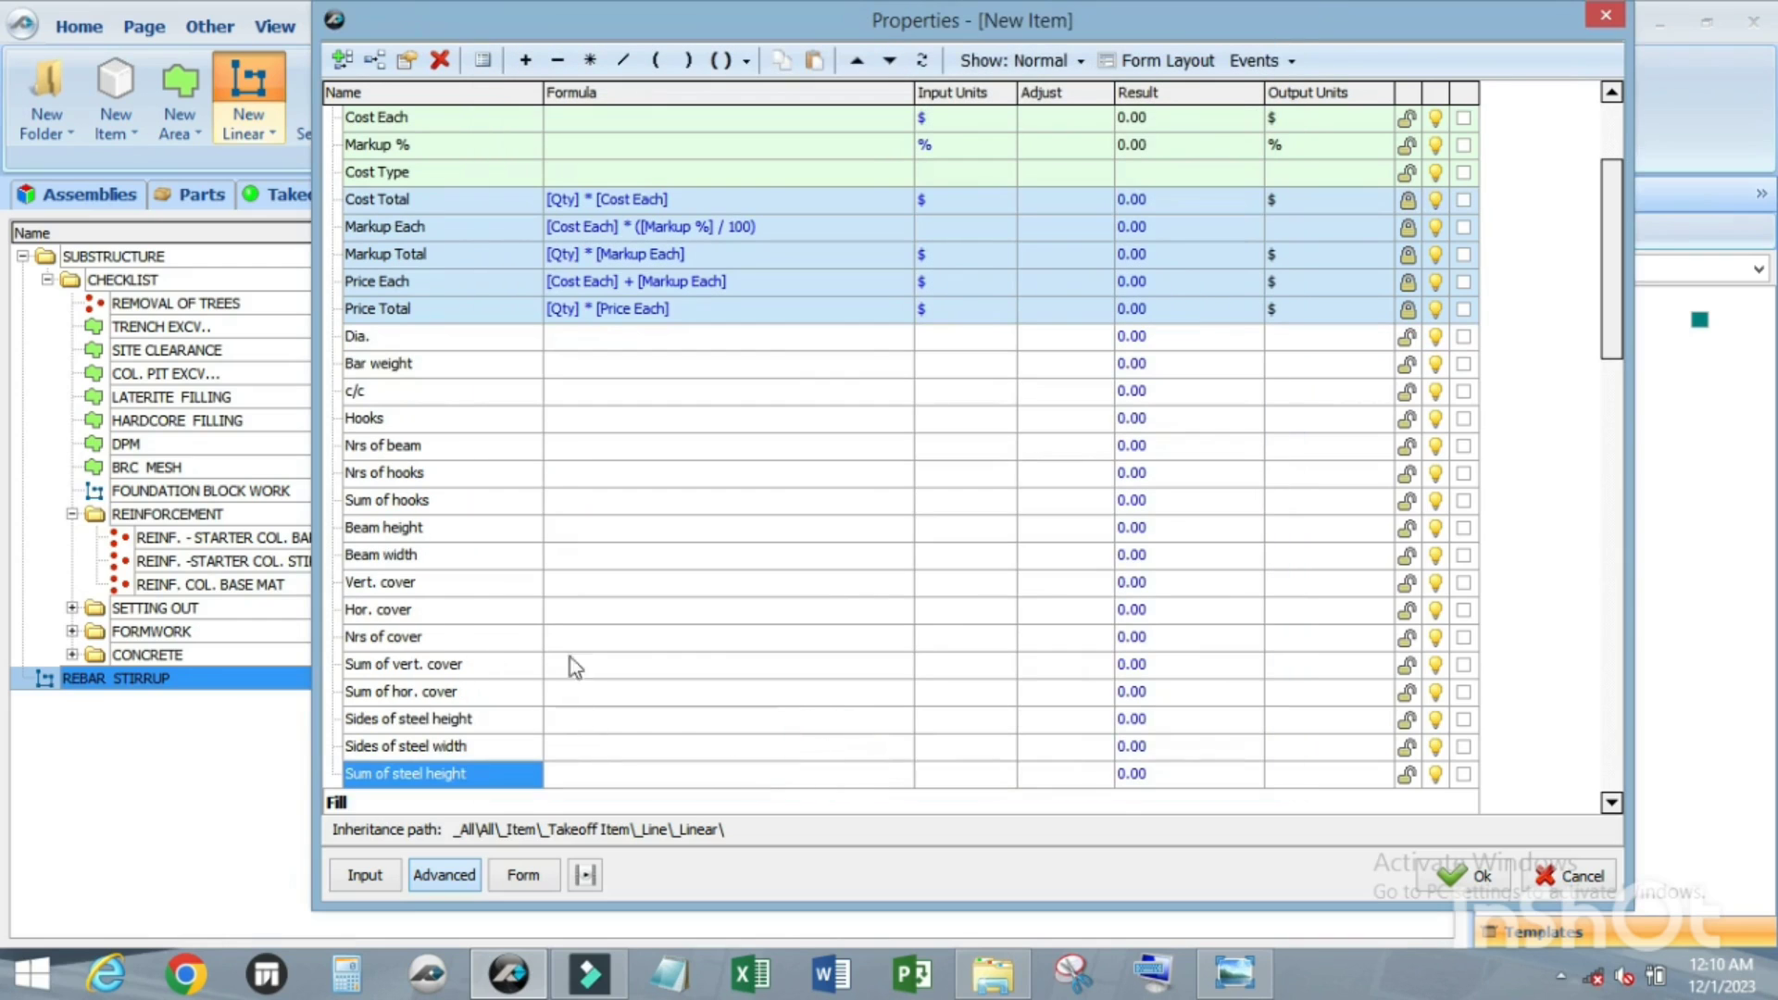
{"action": "left_click", "coordinate": [341, 63]}
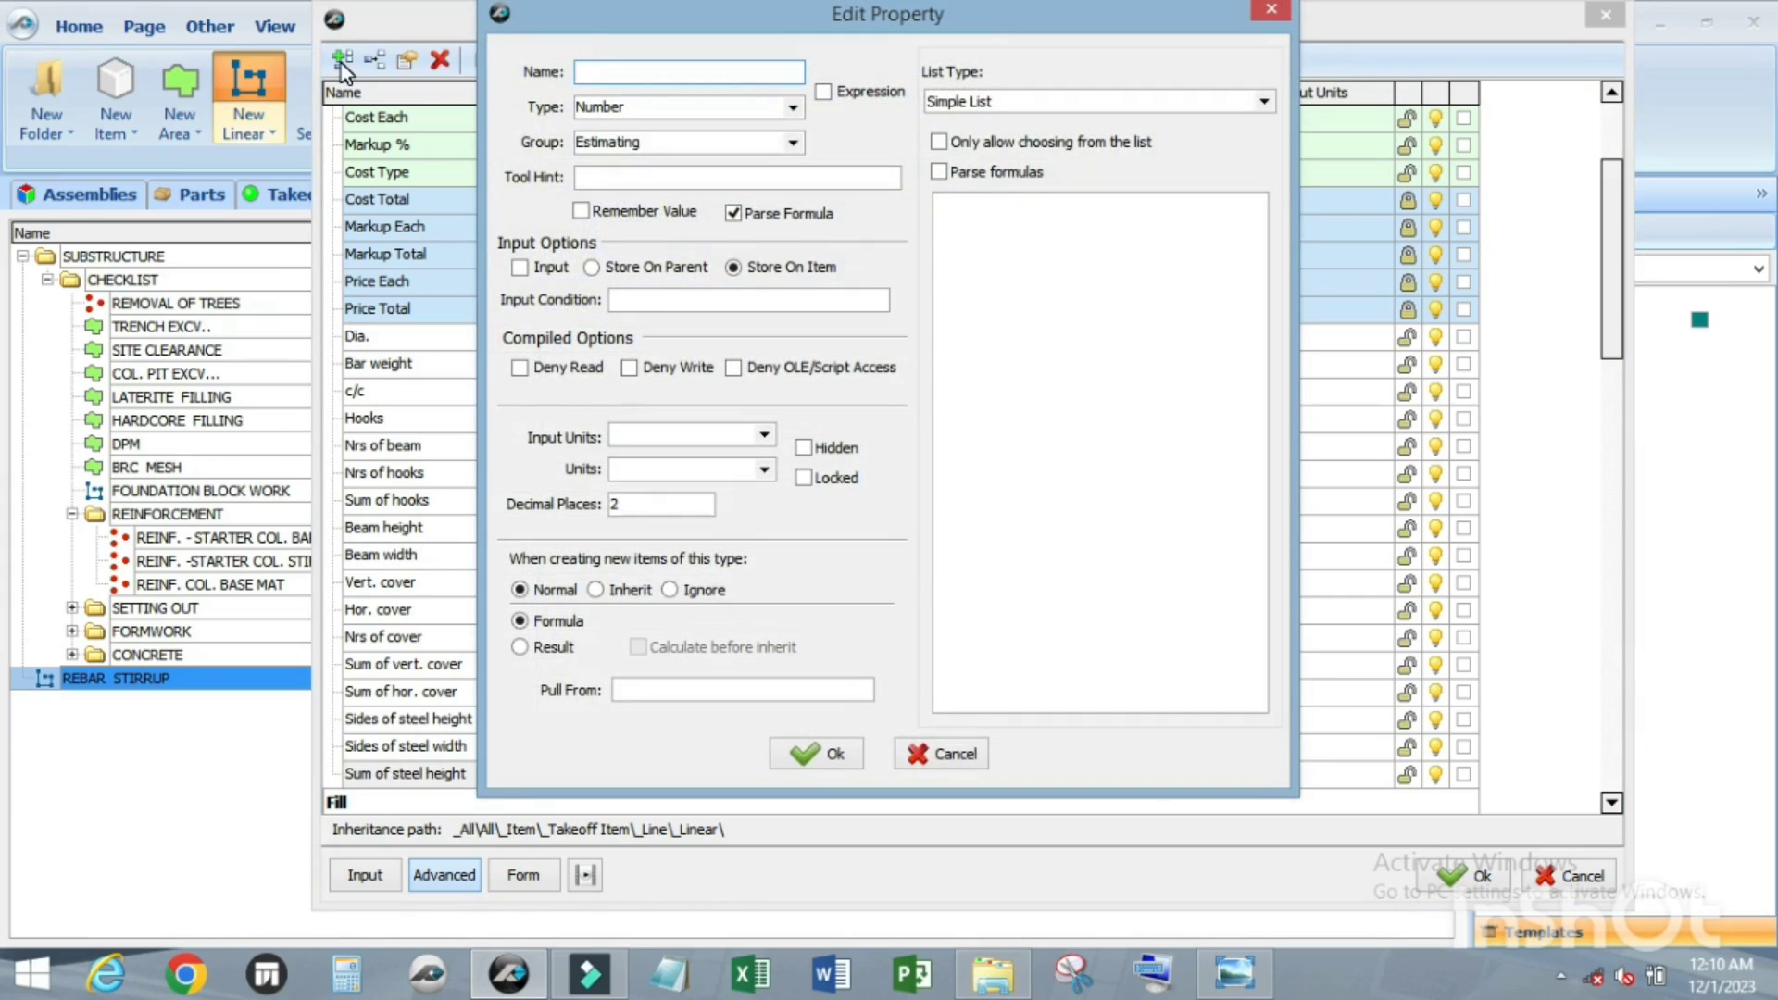
{"action": "type", "text": "Steel of steel width"}
{"action": "left_click", "coordinate": [826, 753]}
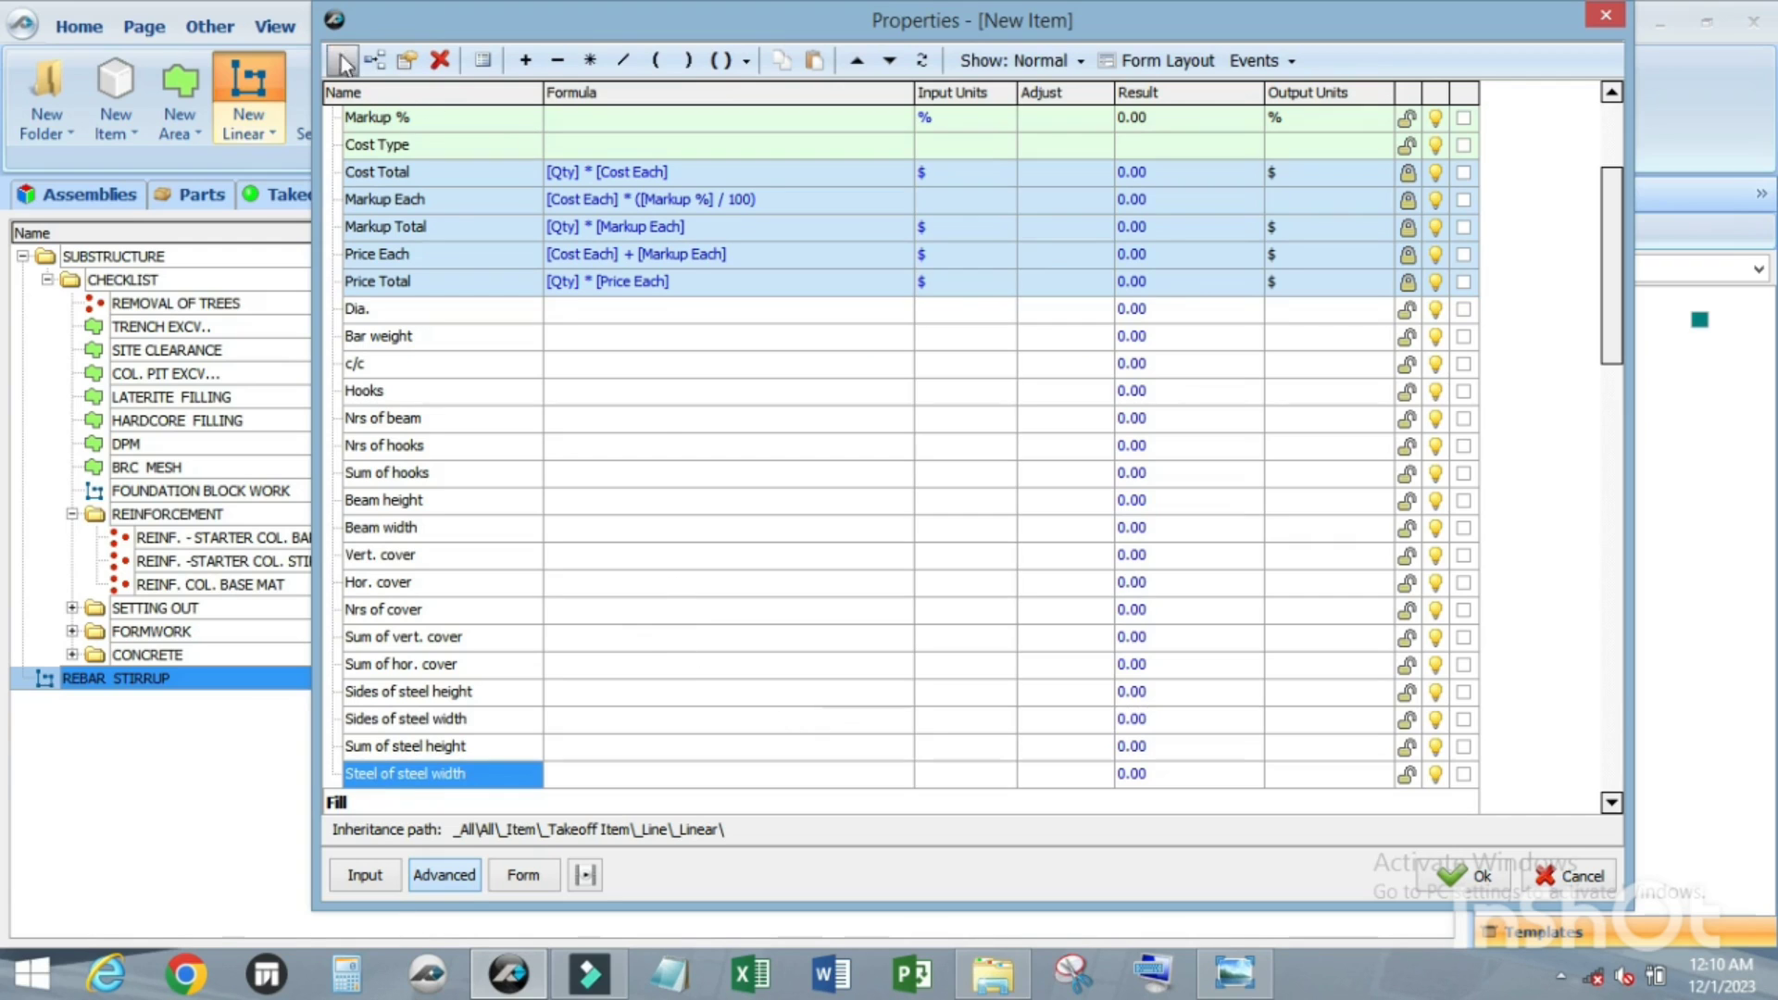
Step: Add a number property named Length of Rebar stirrup to the Estimating group of REBAR STIRRUP
{"action": "key", "text": "Insert"}
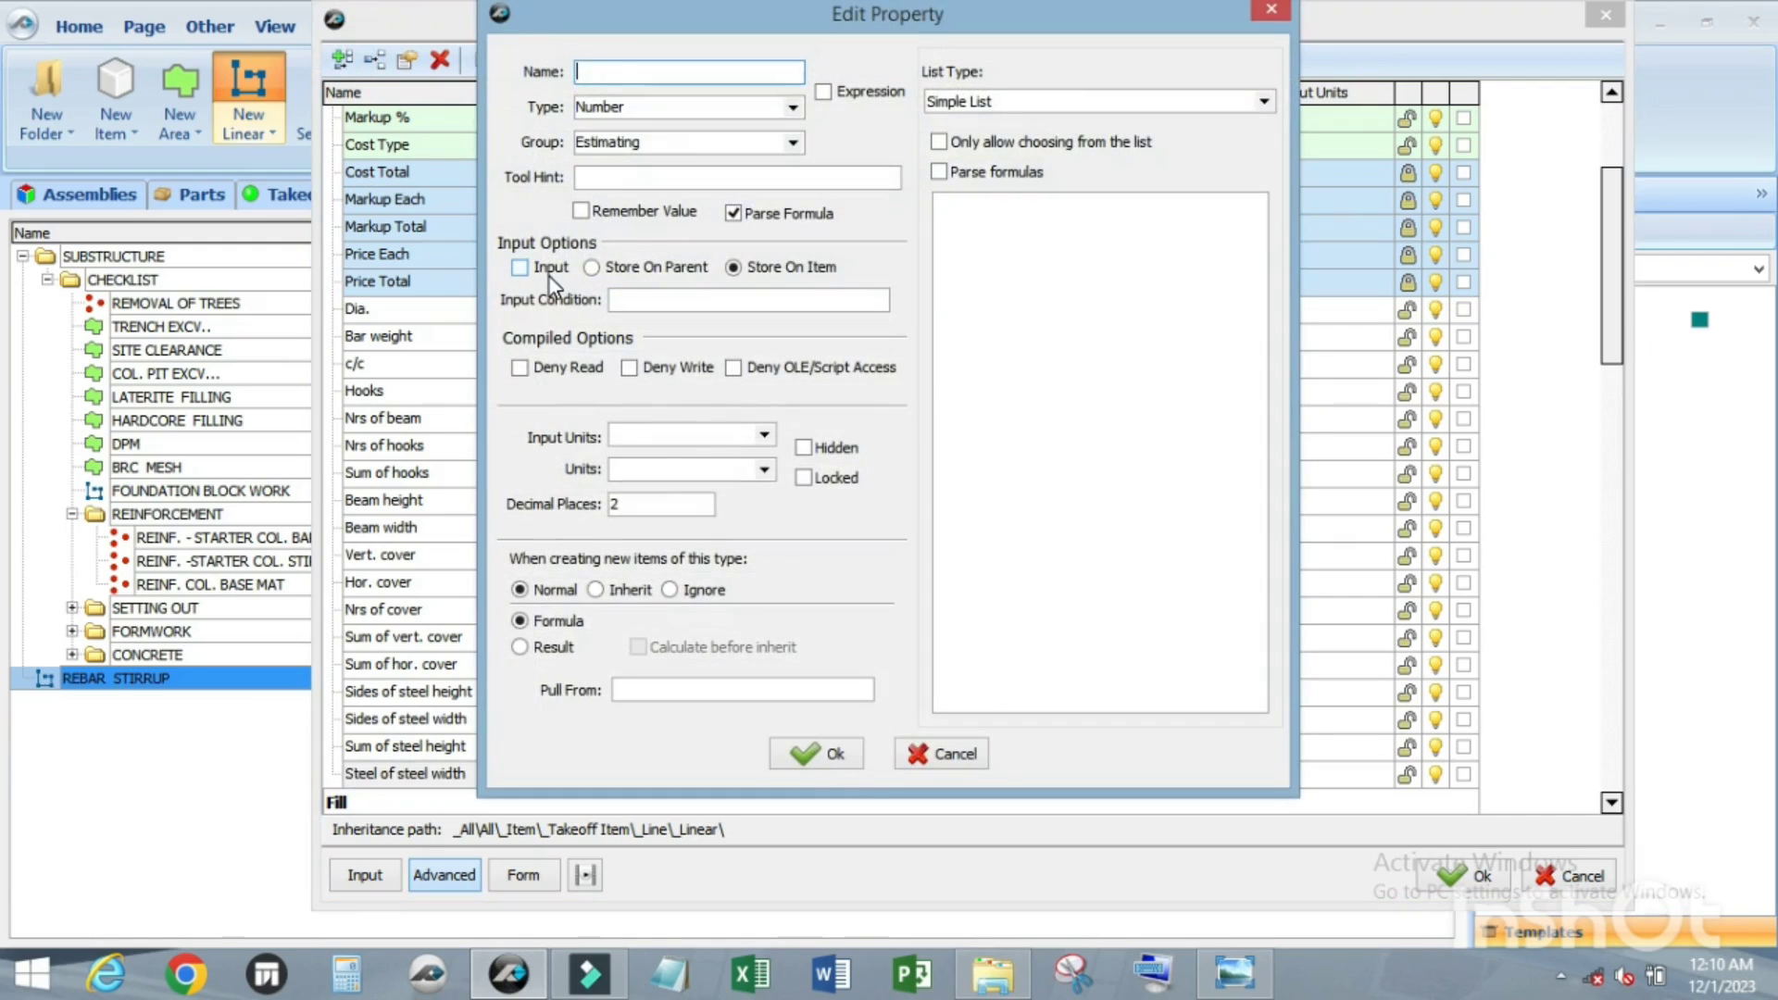
{"action": "type", "text": "Length of Rebar stirr"}
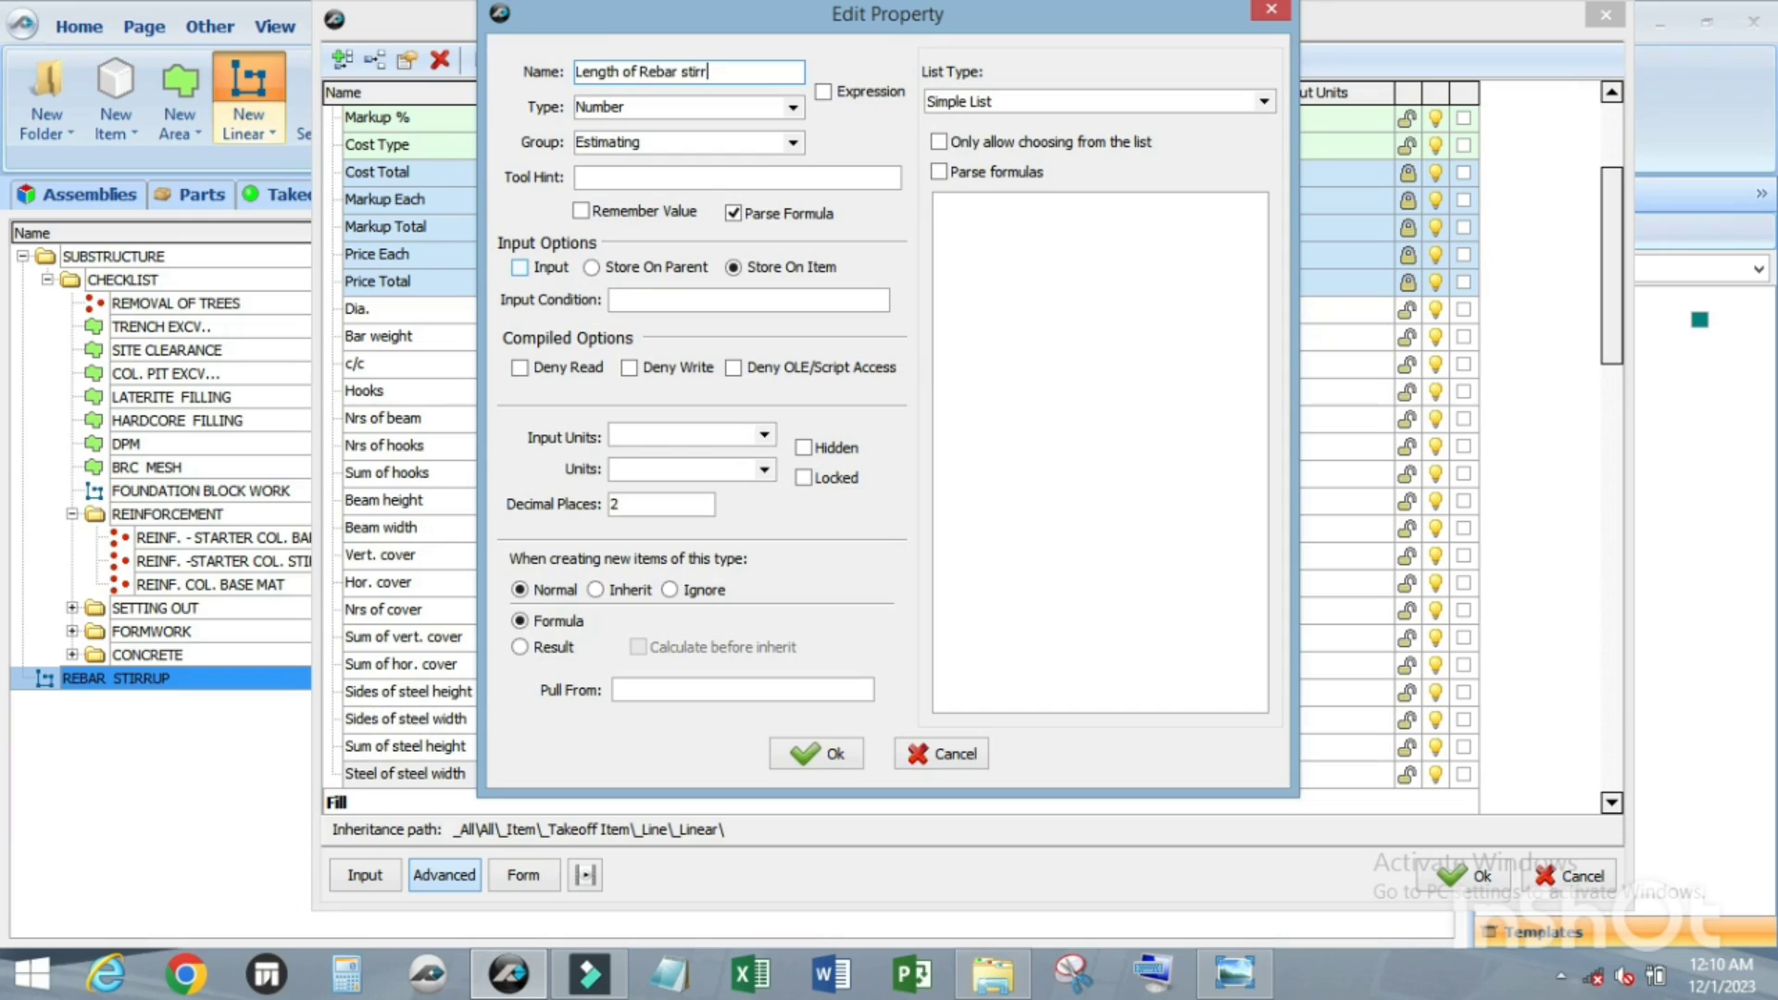
{"action": "type", "text": "up"}
{"action": "left_click", "coordinate": [824, 755]}
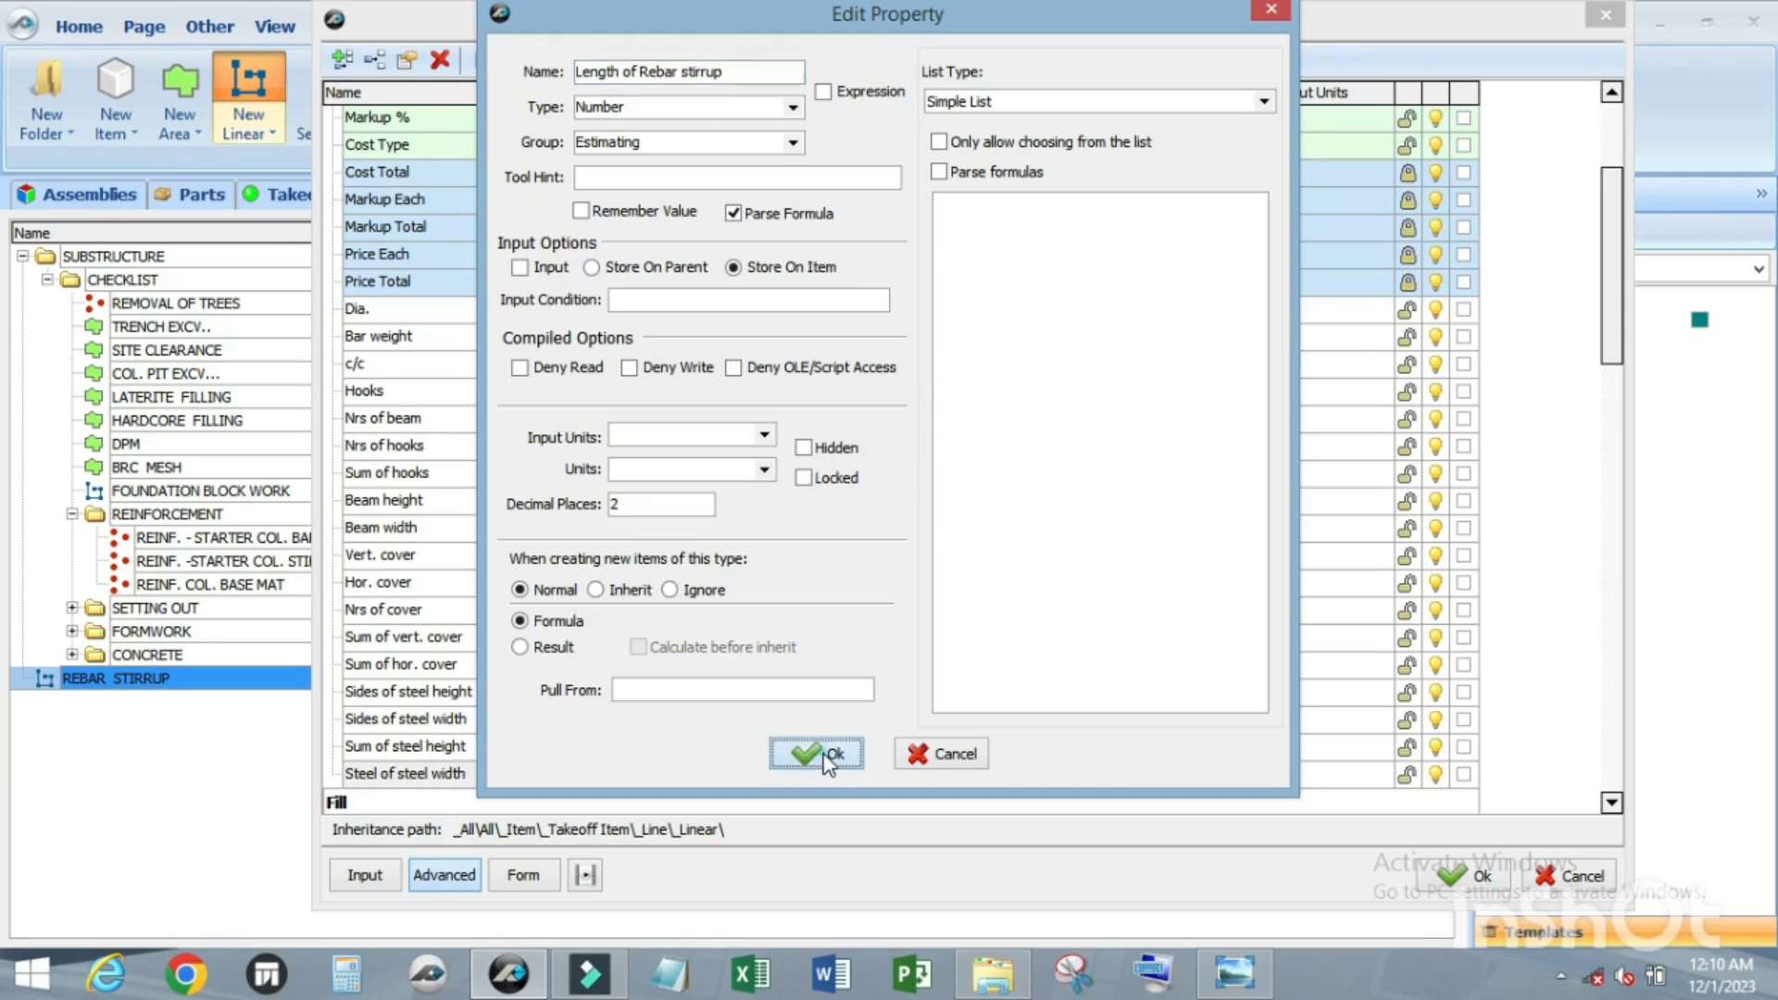
Step: Move the Price Total property down the Estimating group until it sits directly below Length of Rebar stirrup
{"action": "scroll", "coordinate": [581, 552], "scroll_direction": "up", "scroll_amount": 3}
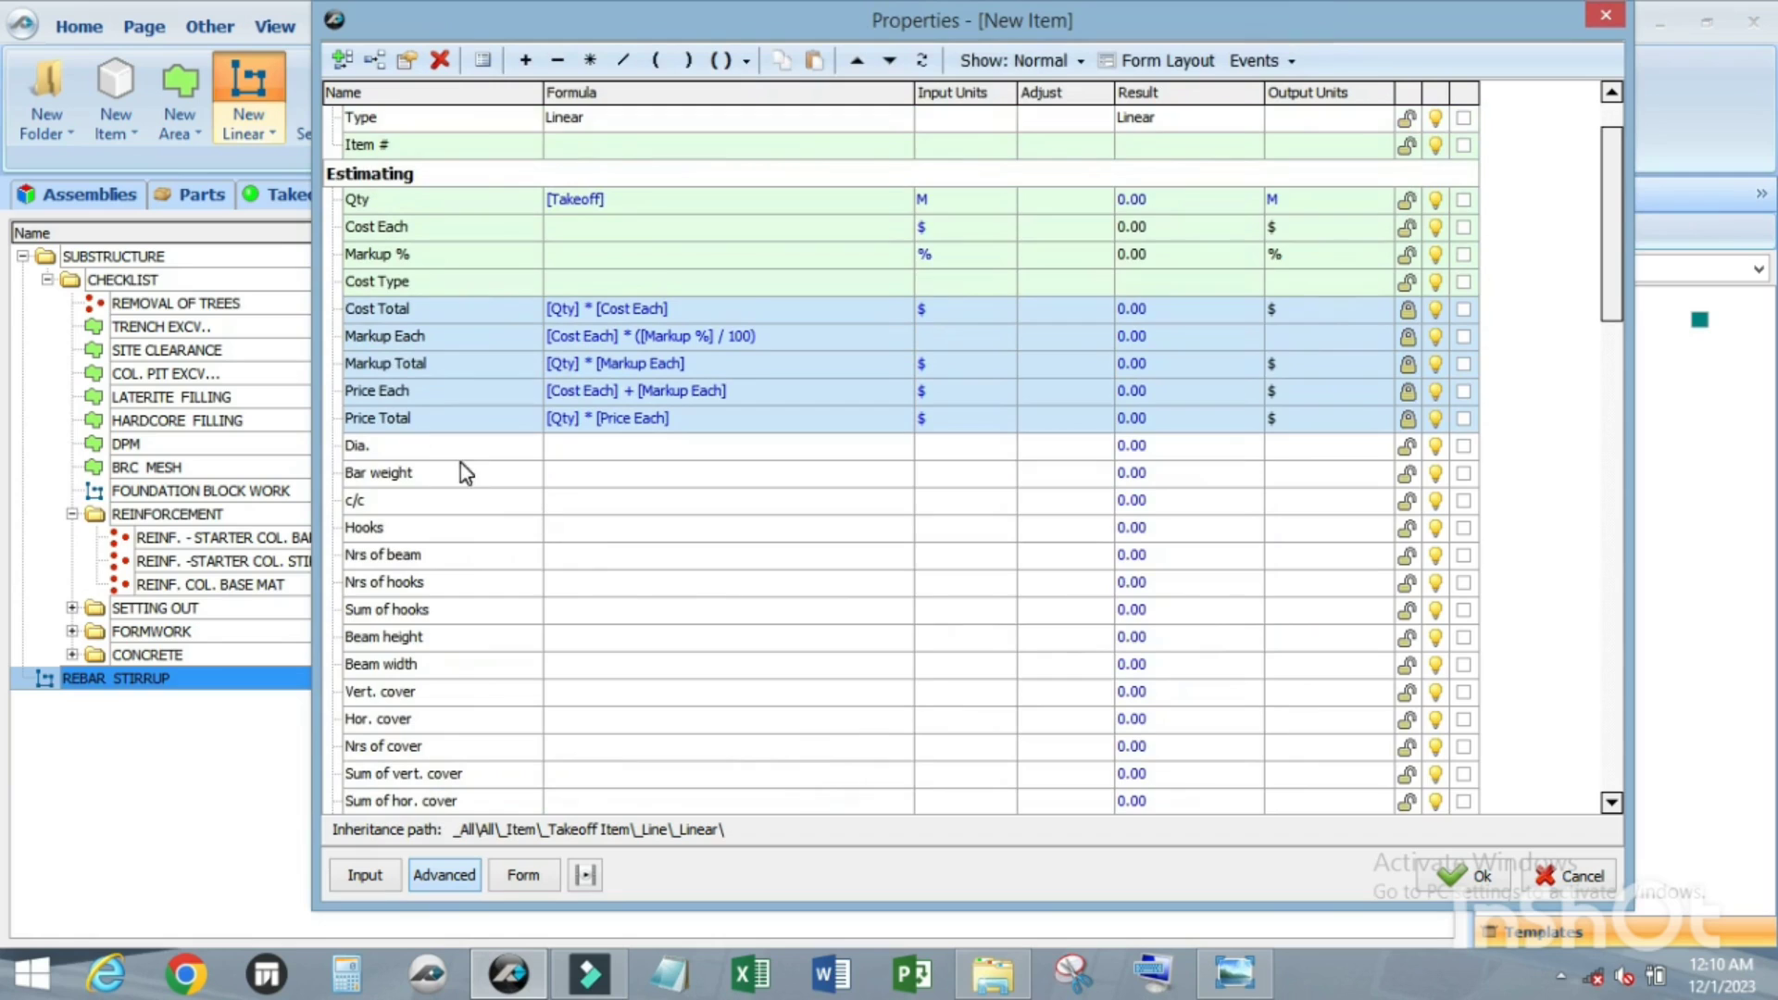
{"action": "scroll", "coordinate": [404, 398], "scroll_direction": "down", "scroll_amount": 3}
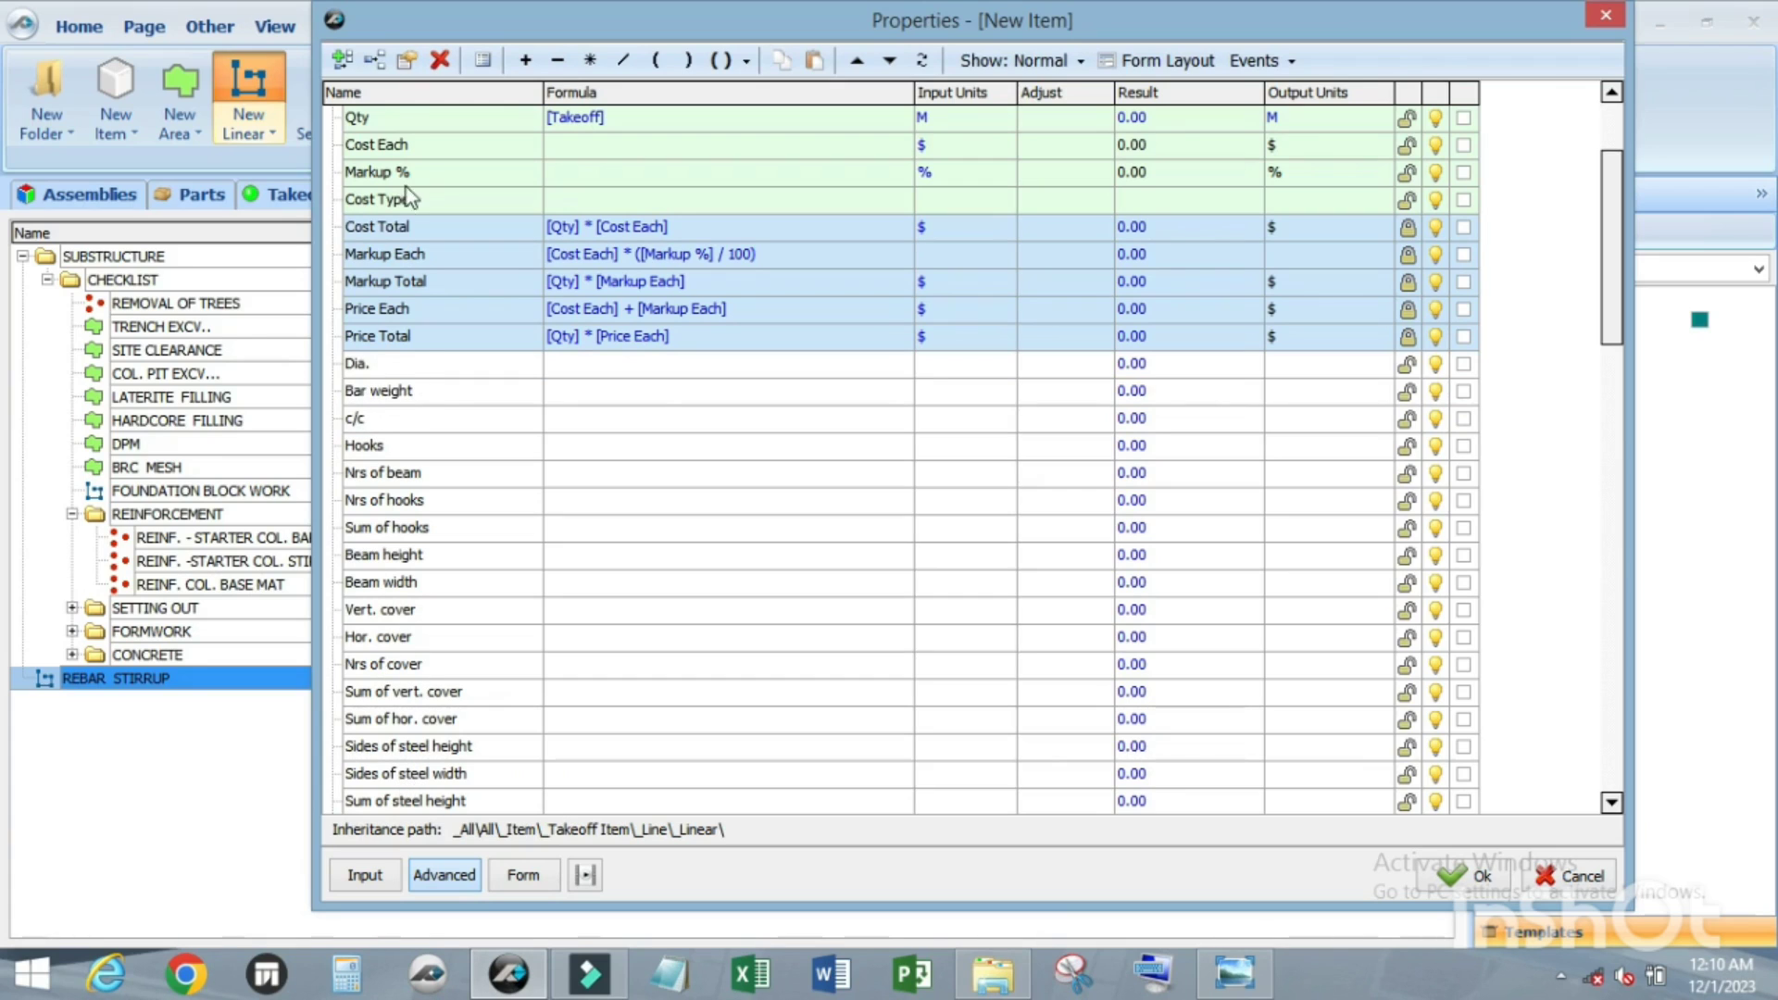
{"action": "scroll", "coordinate": [465, 297], "scroll_direction": "up", "scroll_amount": 3}
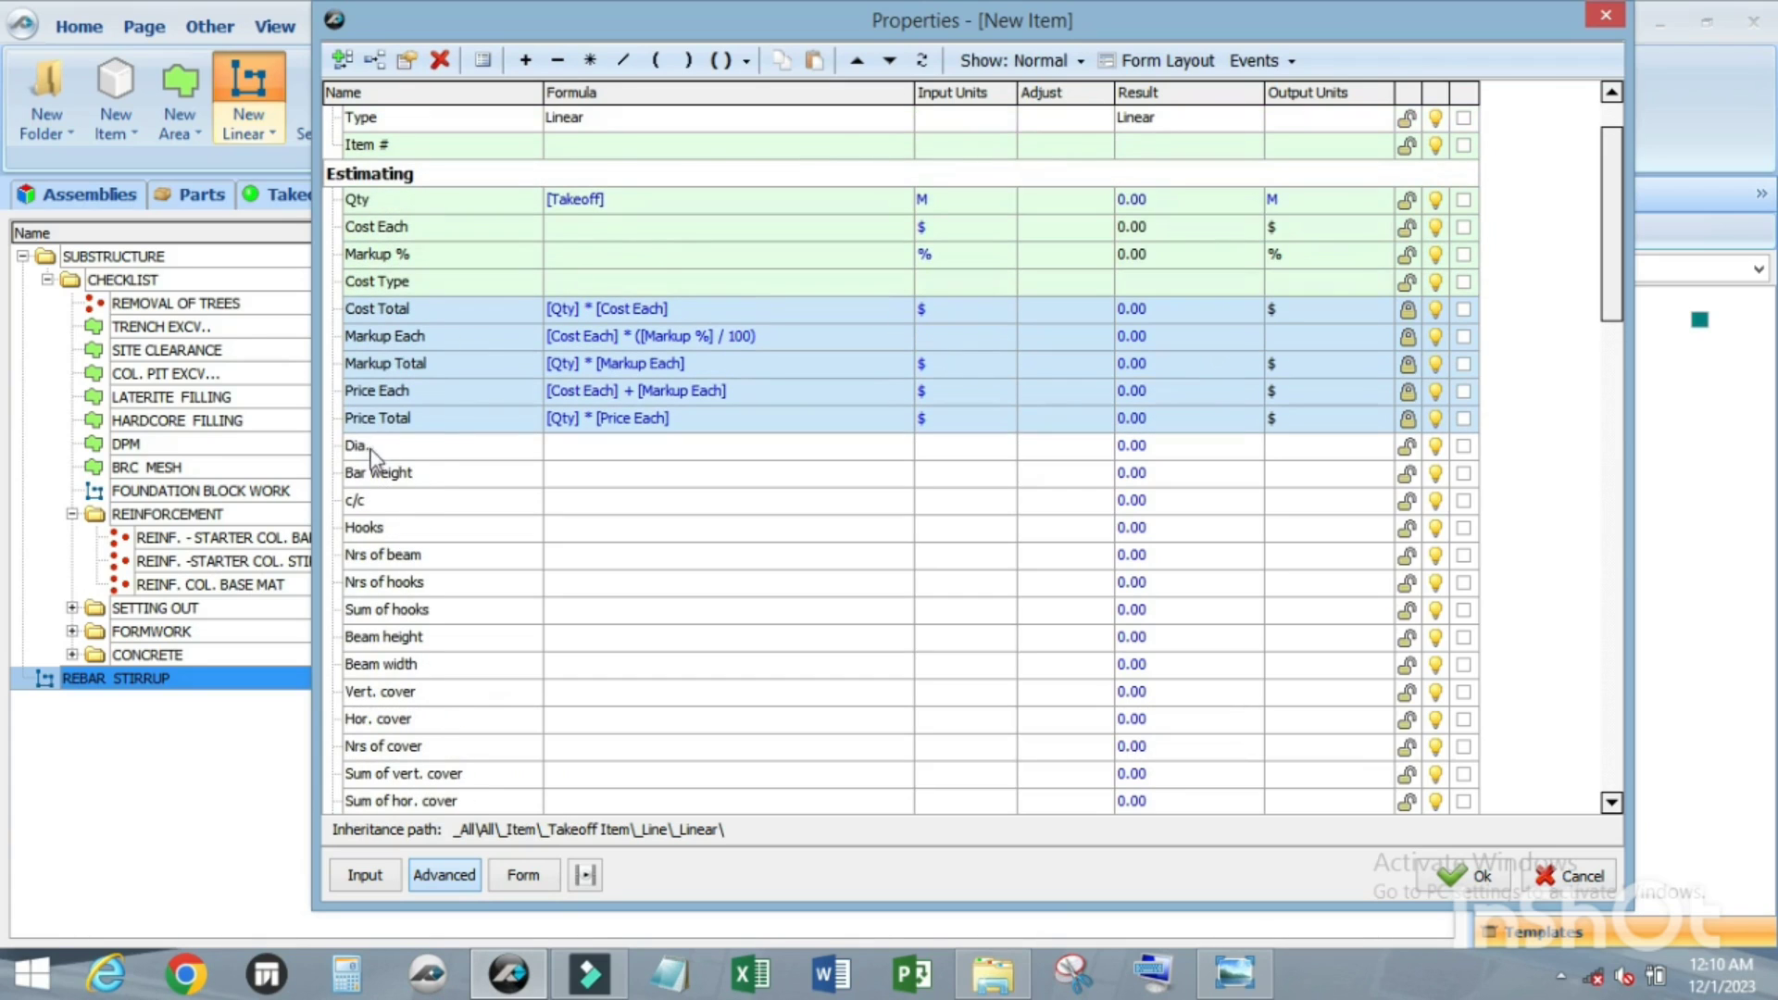
{"action": "left_click", "coordinate": [394, 417]}
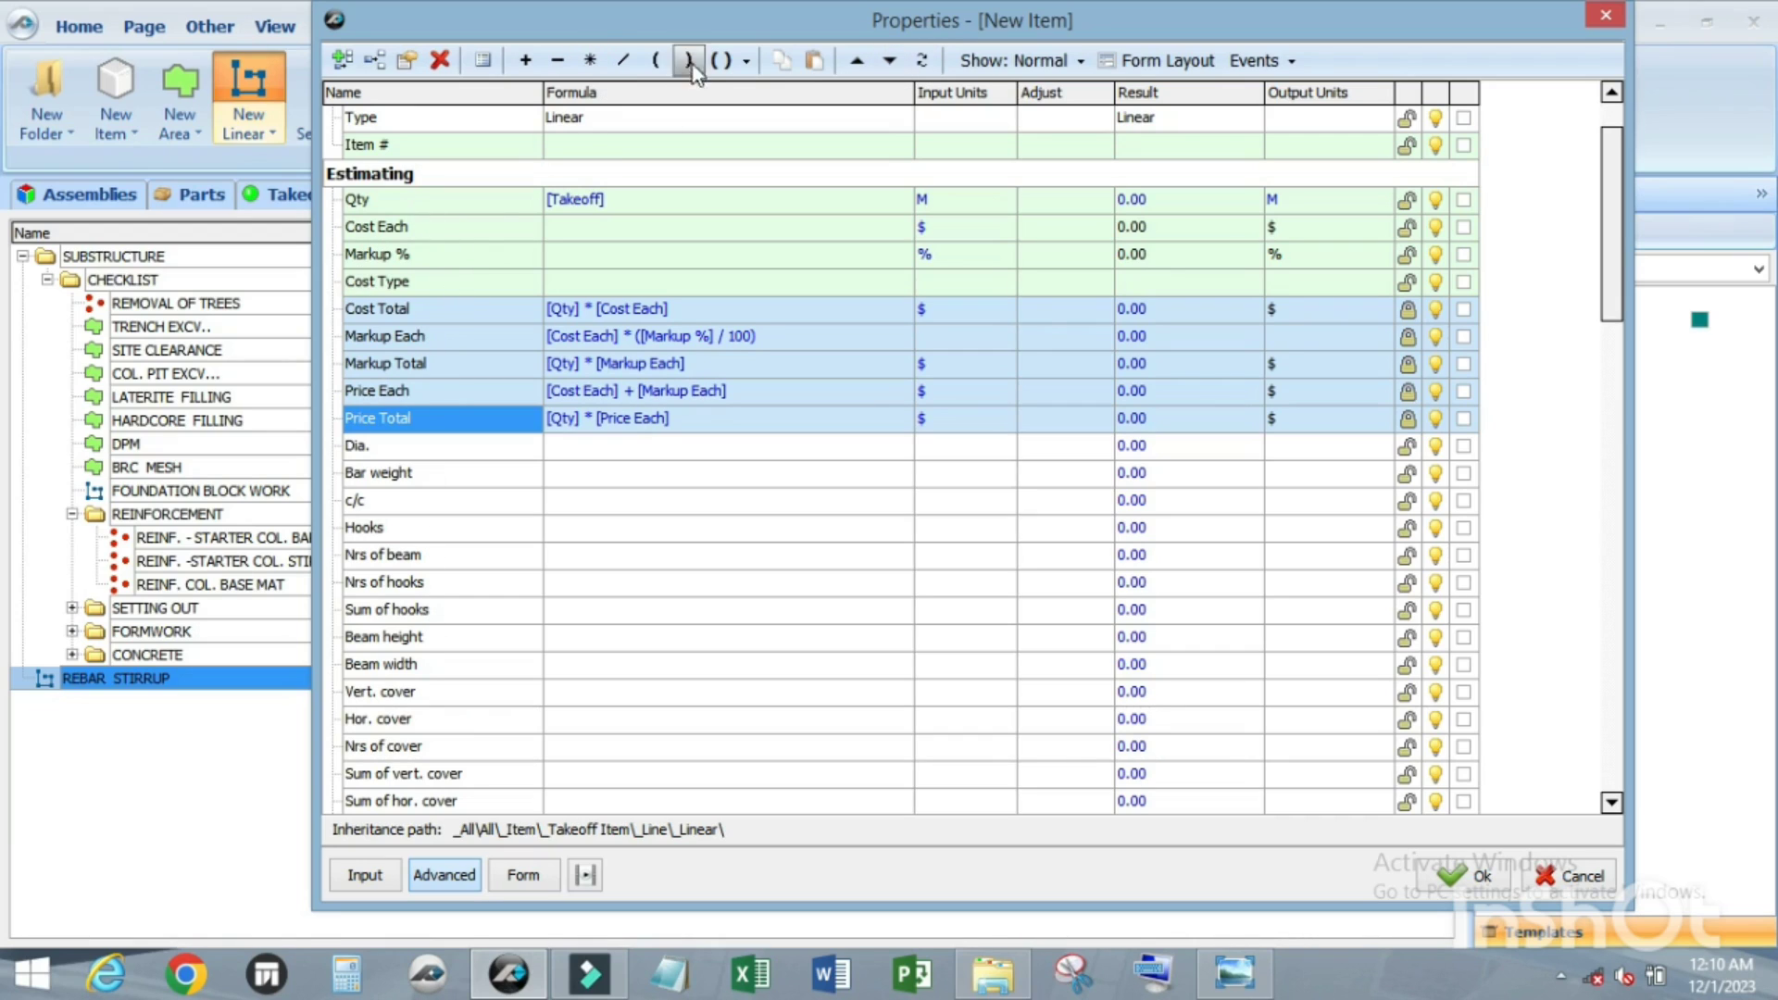
{"action": "left_click", "coordinate": [888, 61]}
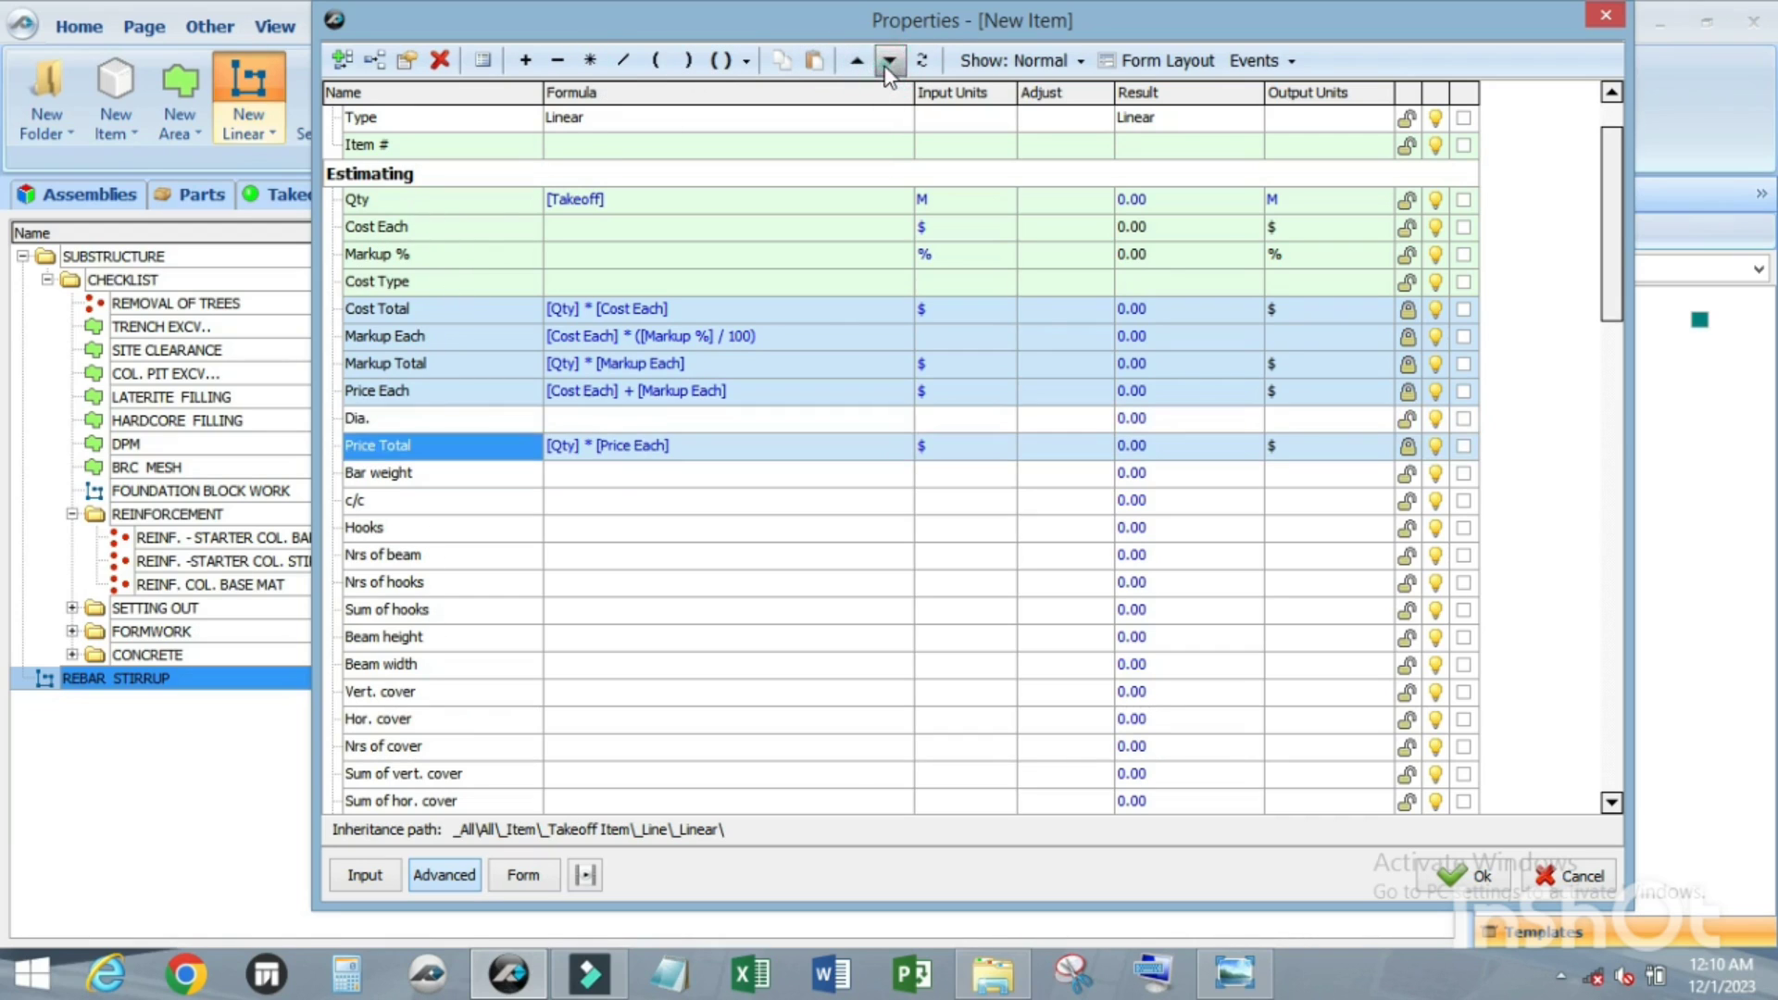
{"action": "left_click", "coordinate": [888, 61]}
{"action": "left_click", "coordinate": [888, 61]}
{"action": "left_click", "coordinate": [887, 62]}
{"action": "left_click", "coordinate": [887, 62]}
{"action": "left_click", "coordinate": [887, 62]}
{"action": "left_click", "coordinate": [887, 62]}
{"action": "left_click", "coordinate": [886, 62]}
{"action": "left_click", "coordinate": [887, 62]}
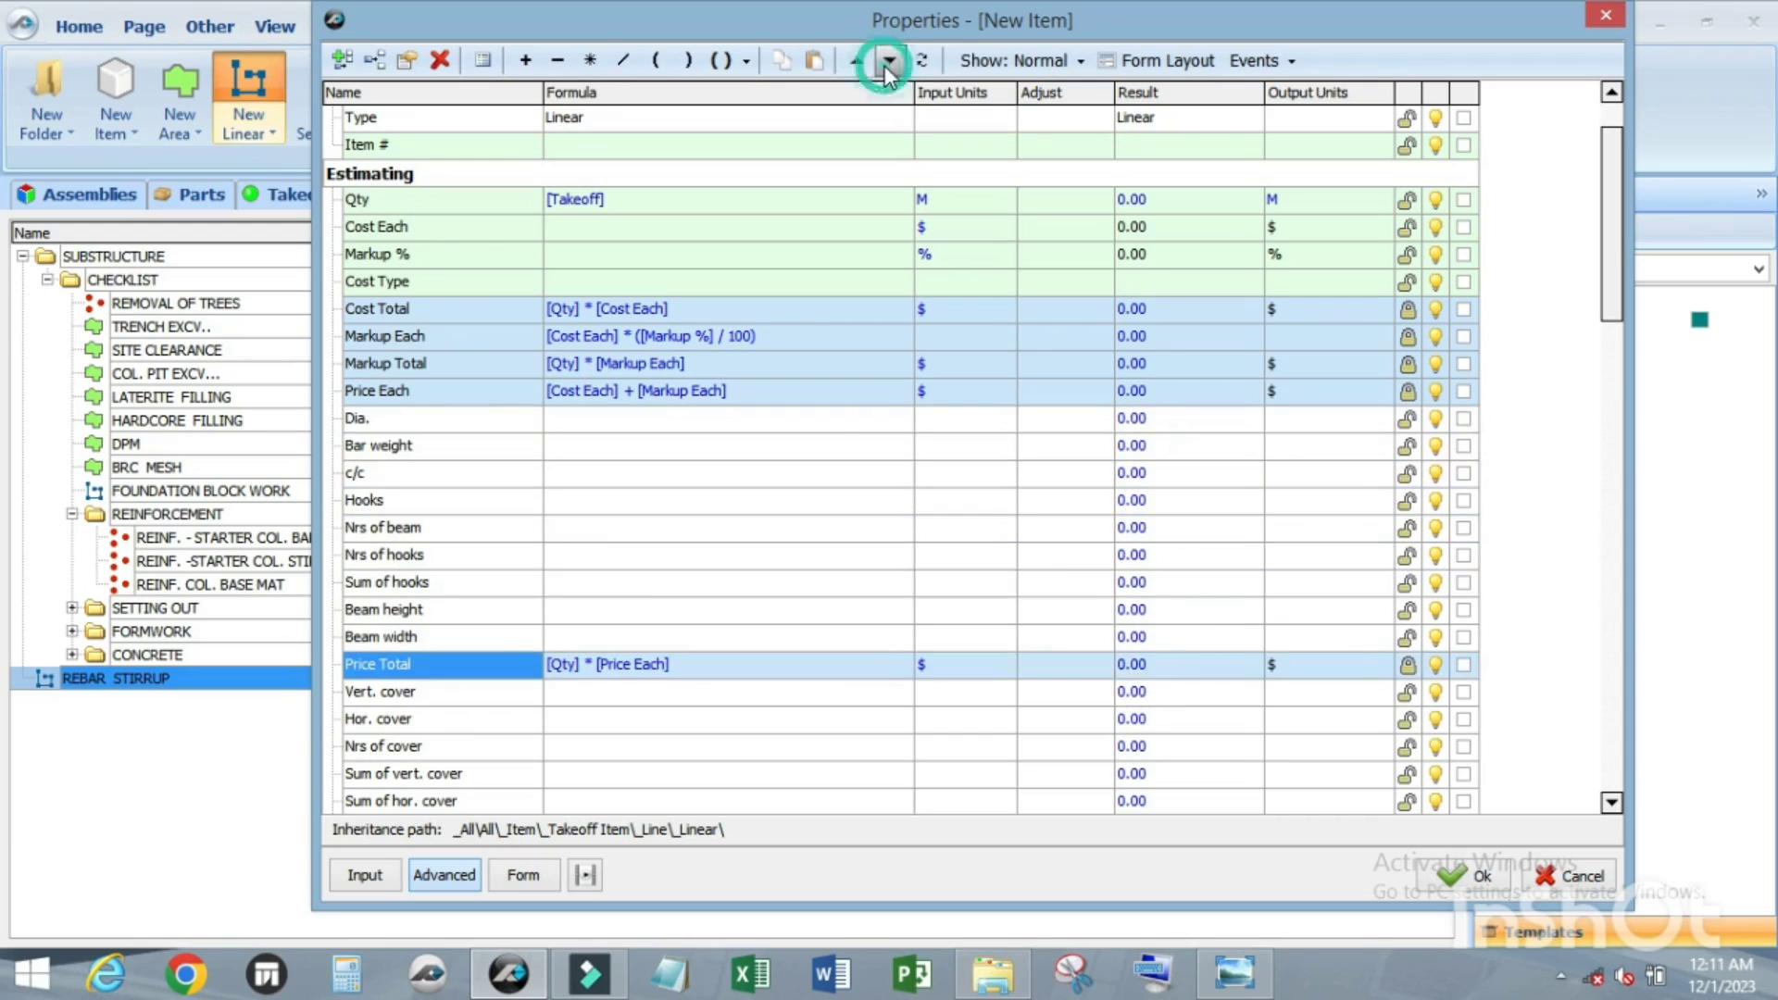
{"action": "left_click", "coordinate": [887, 62]}
{"action": "left_click", "coordinate": [887, 62]}
{"action": "left_click", "coordinate": [888, 61]}
{"action": "left_click", "coordinate": [887, 62]}
{"action": "left_click", "coordinate": [888, 61]}
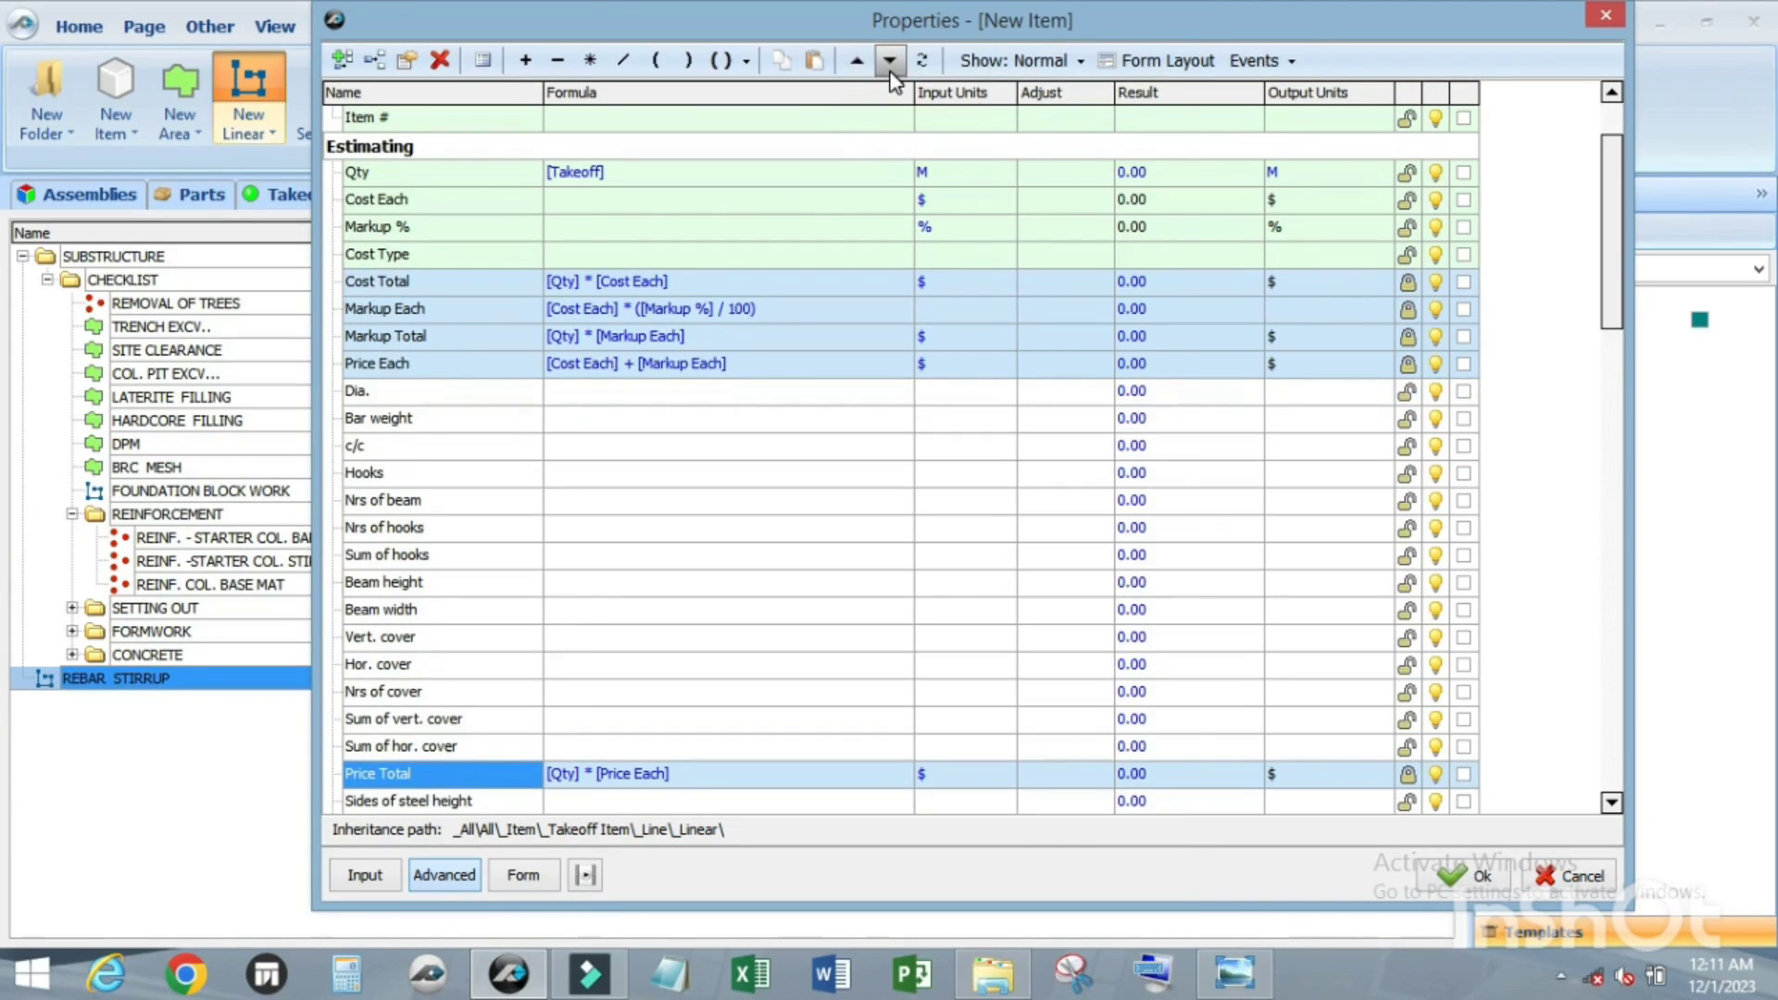
{"action": "left_click", "coordinate": [889, 63]}
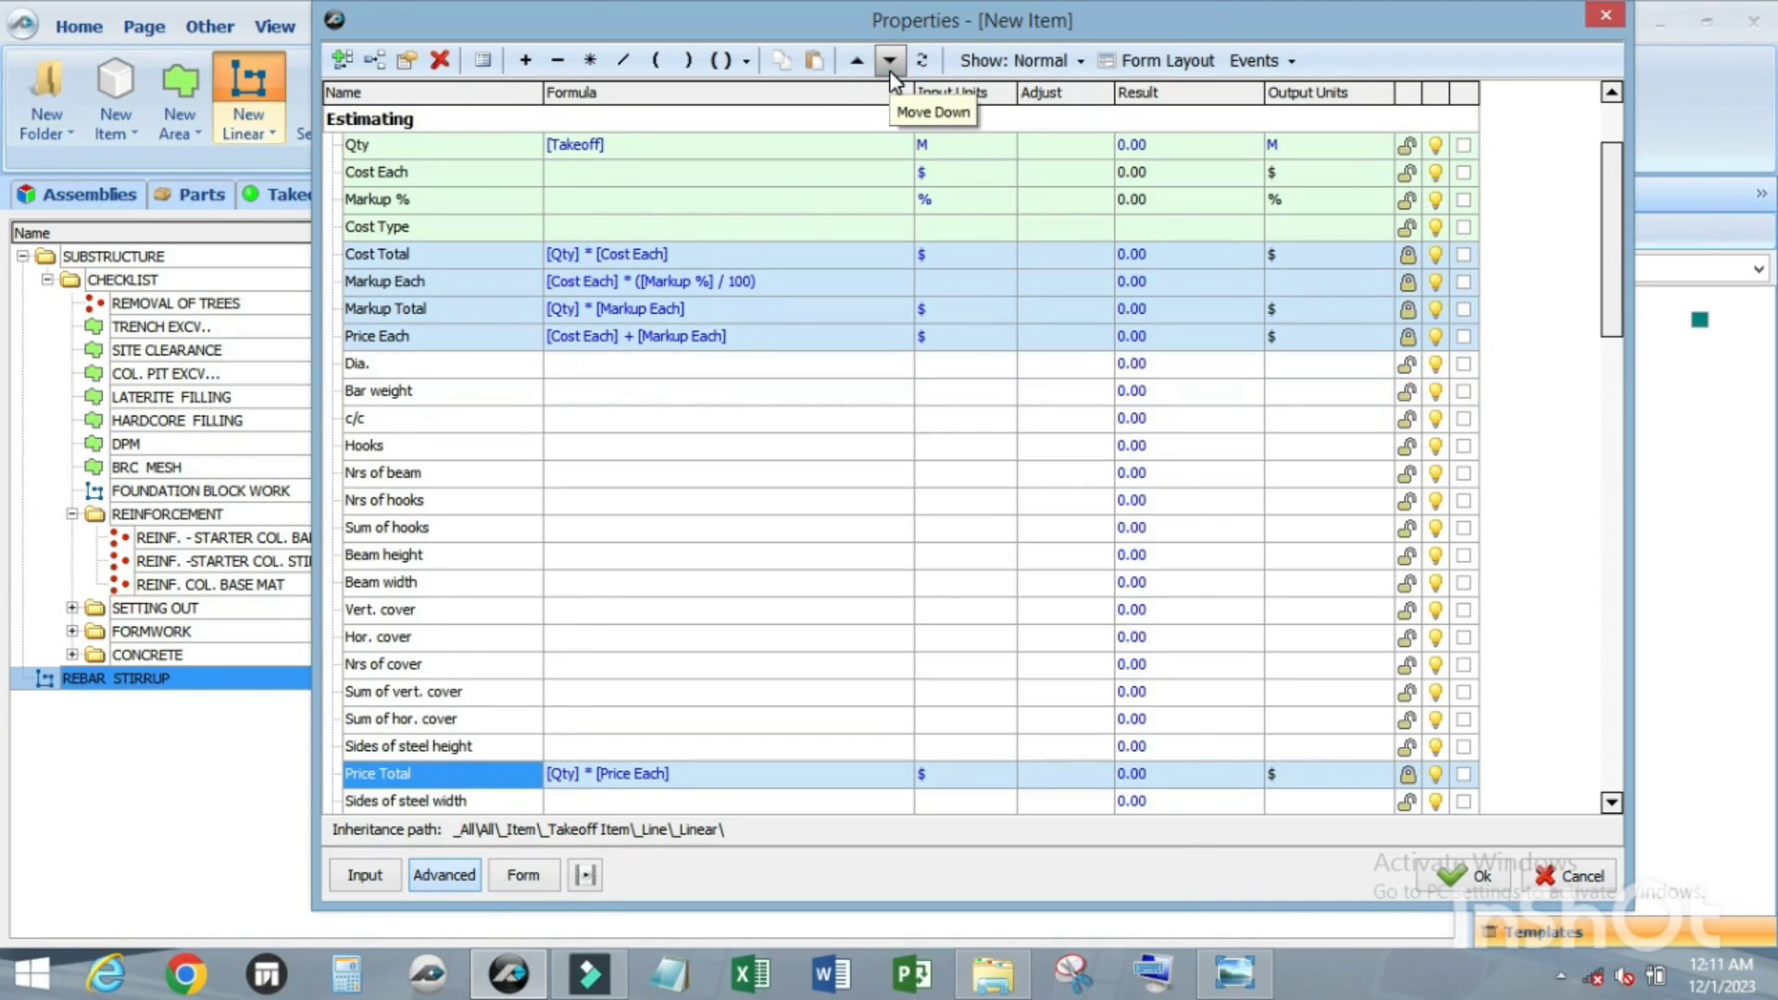
{"action": "left_click", "coordinate": [889, 63]}
{"action": "left_click", "coordinate": [889, 63]}
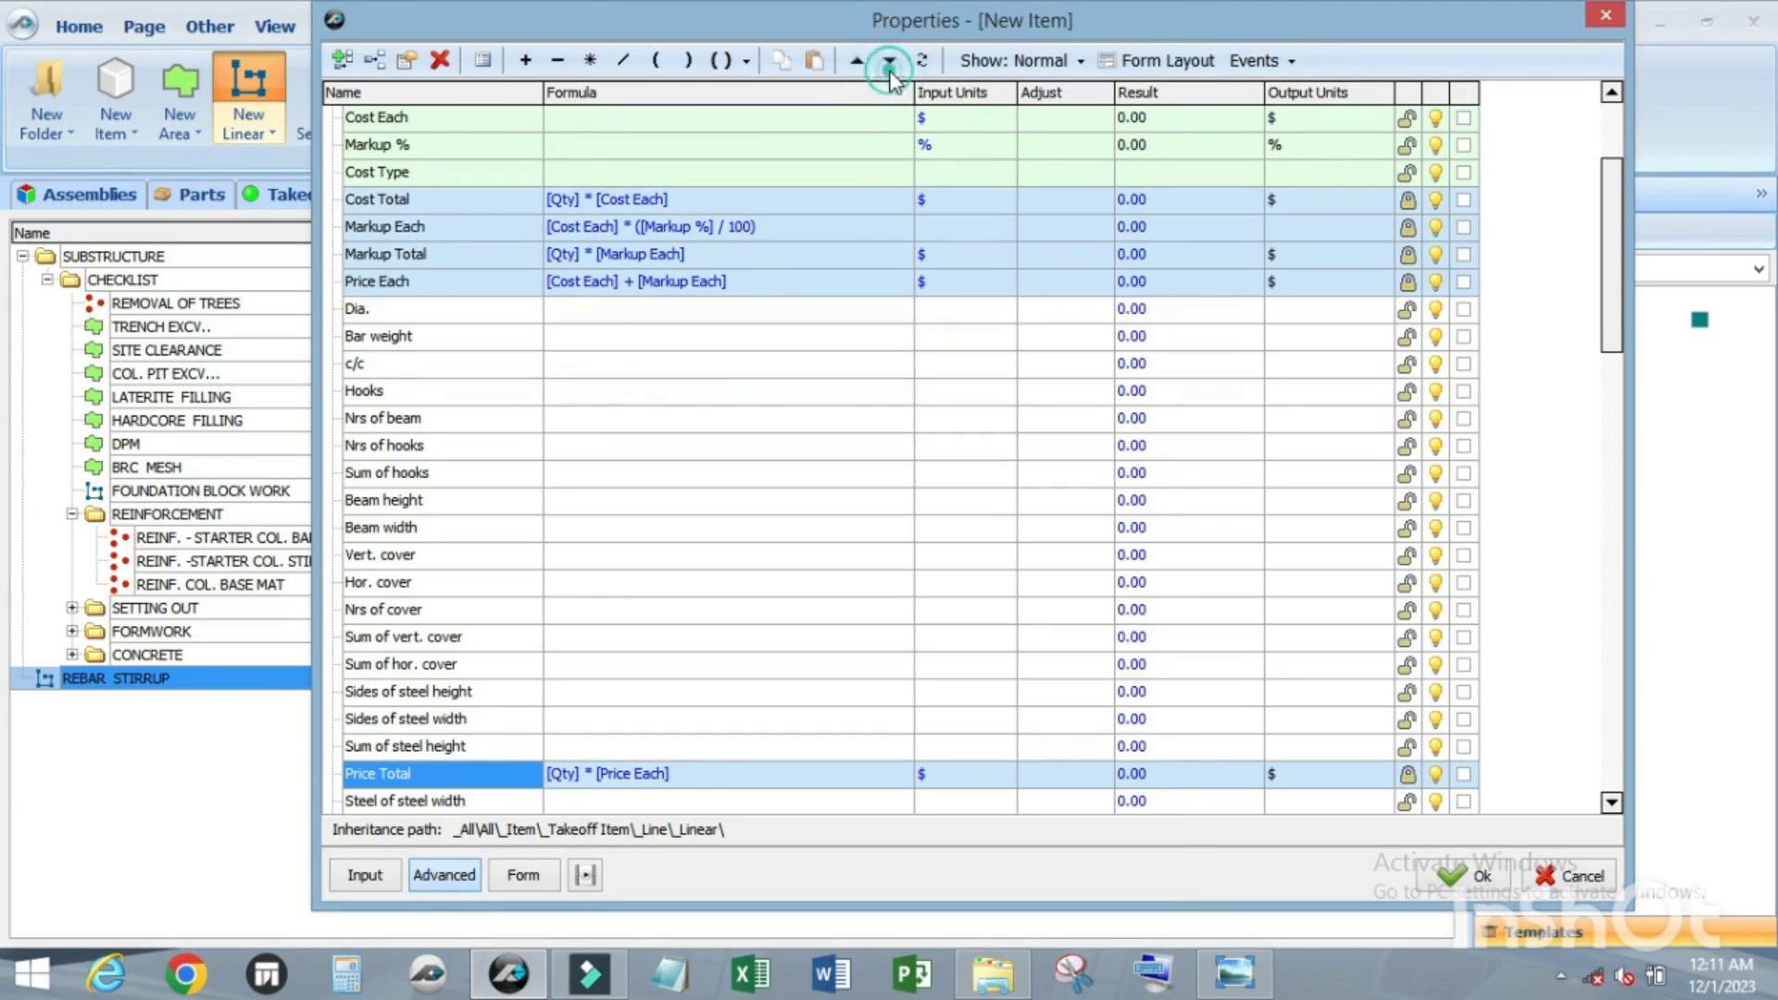
{"action": "left_click", "coordinate": [889, 63]}
{"action": "left_click", "coordinate": [889, 63]}
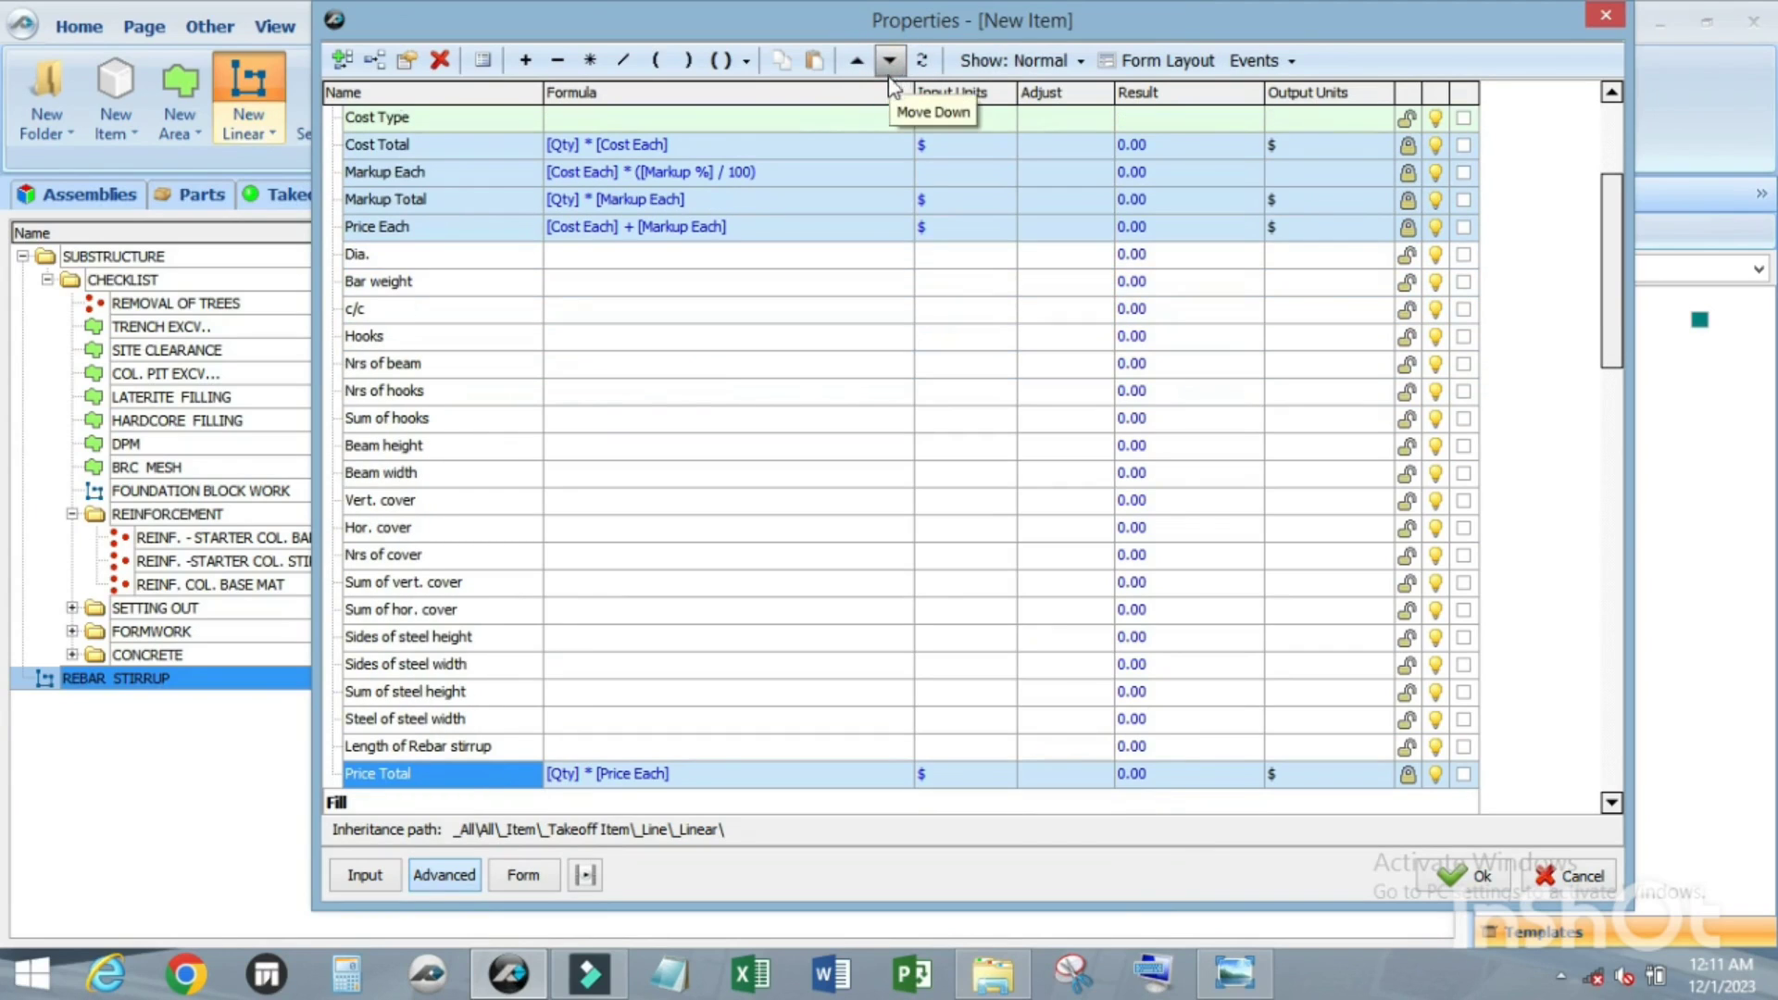
Step: Move the Price Each property down to the end of the Estimating group, directly below Price Total
{"action": "left_click", "coordinate": [390, 230]}
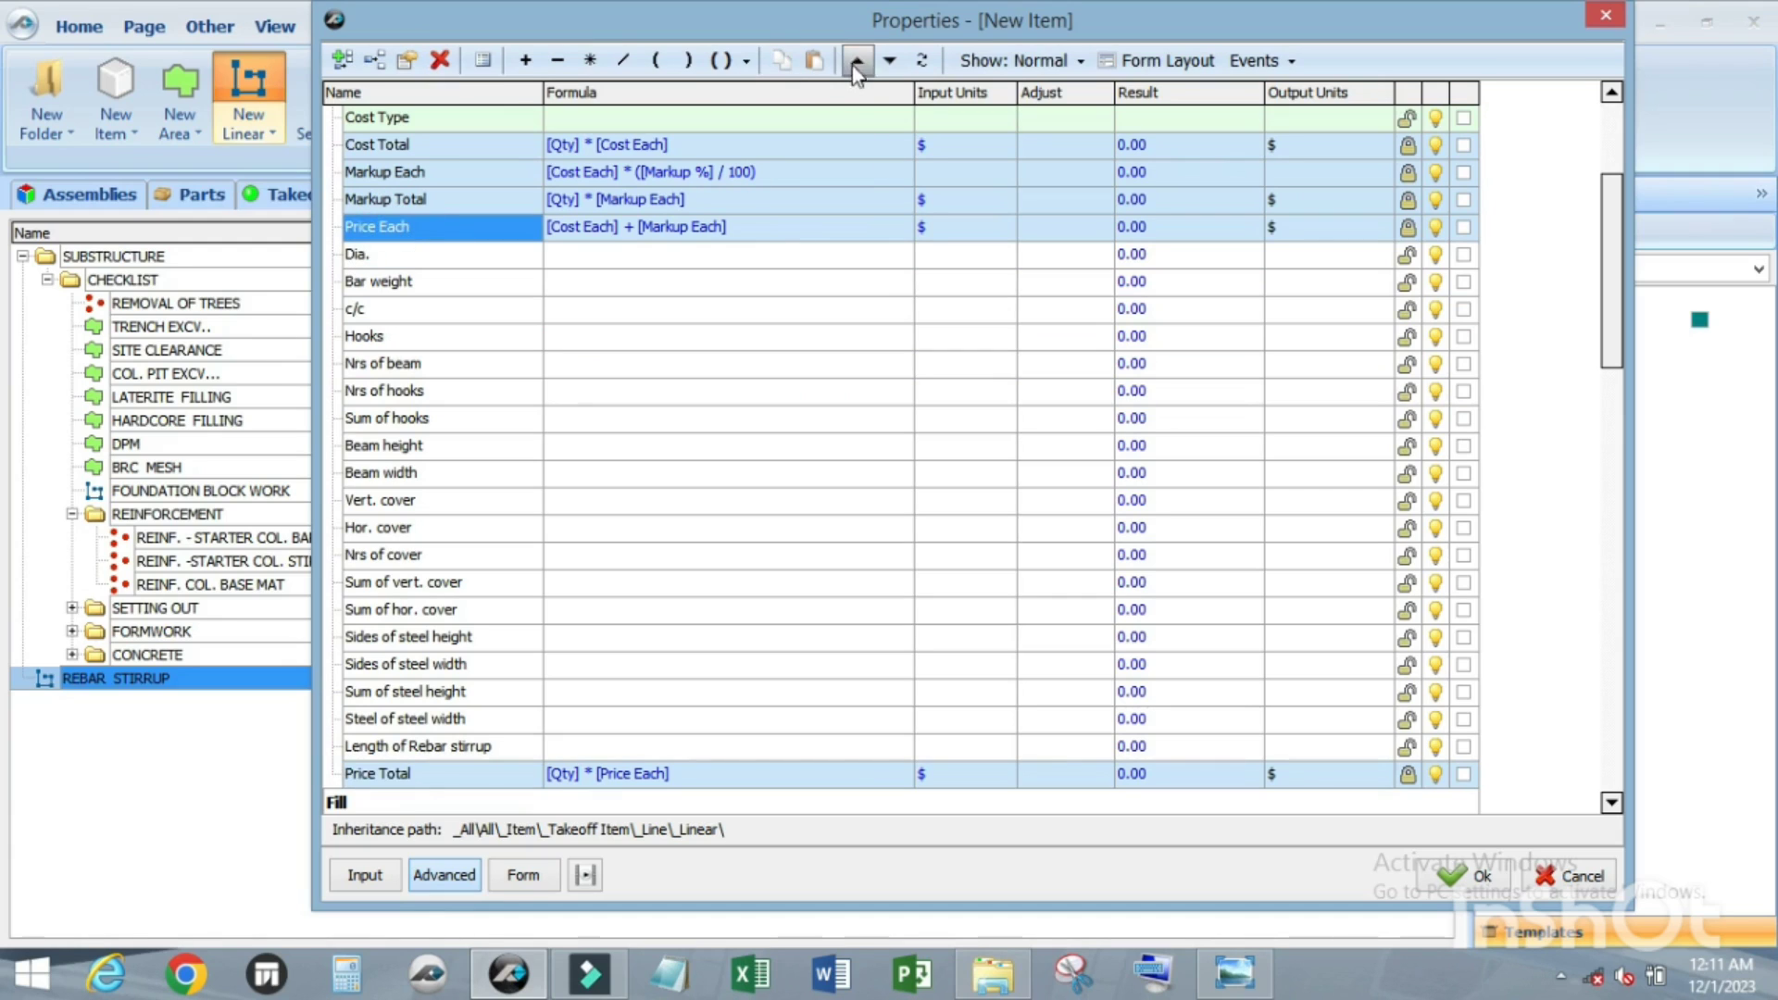
{"action": "left_click", "coordinate": [889, 63]}
{"action": "left_click", "coordinate": [889, 63]}
{"action": "left_click", "coordinate": [888, 63]}
{"action": "left_click", "coordinate": [889, 62]}
{"action": "left_click", "coordinate": [889, 63]}
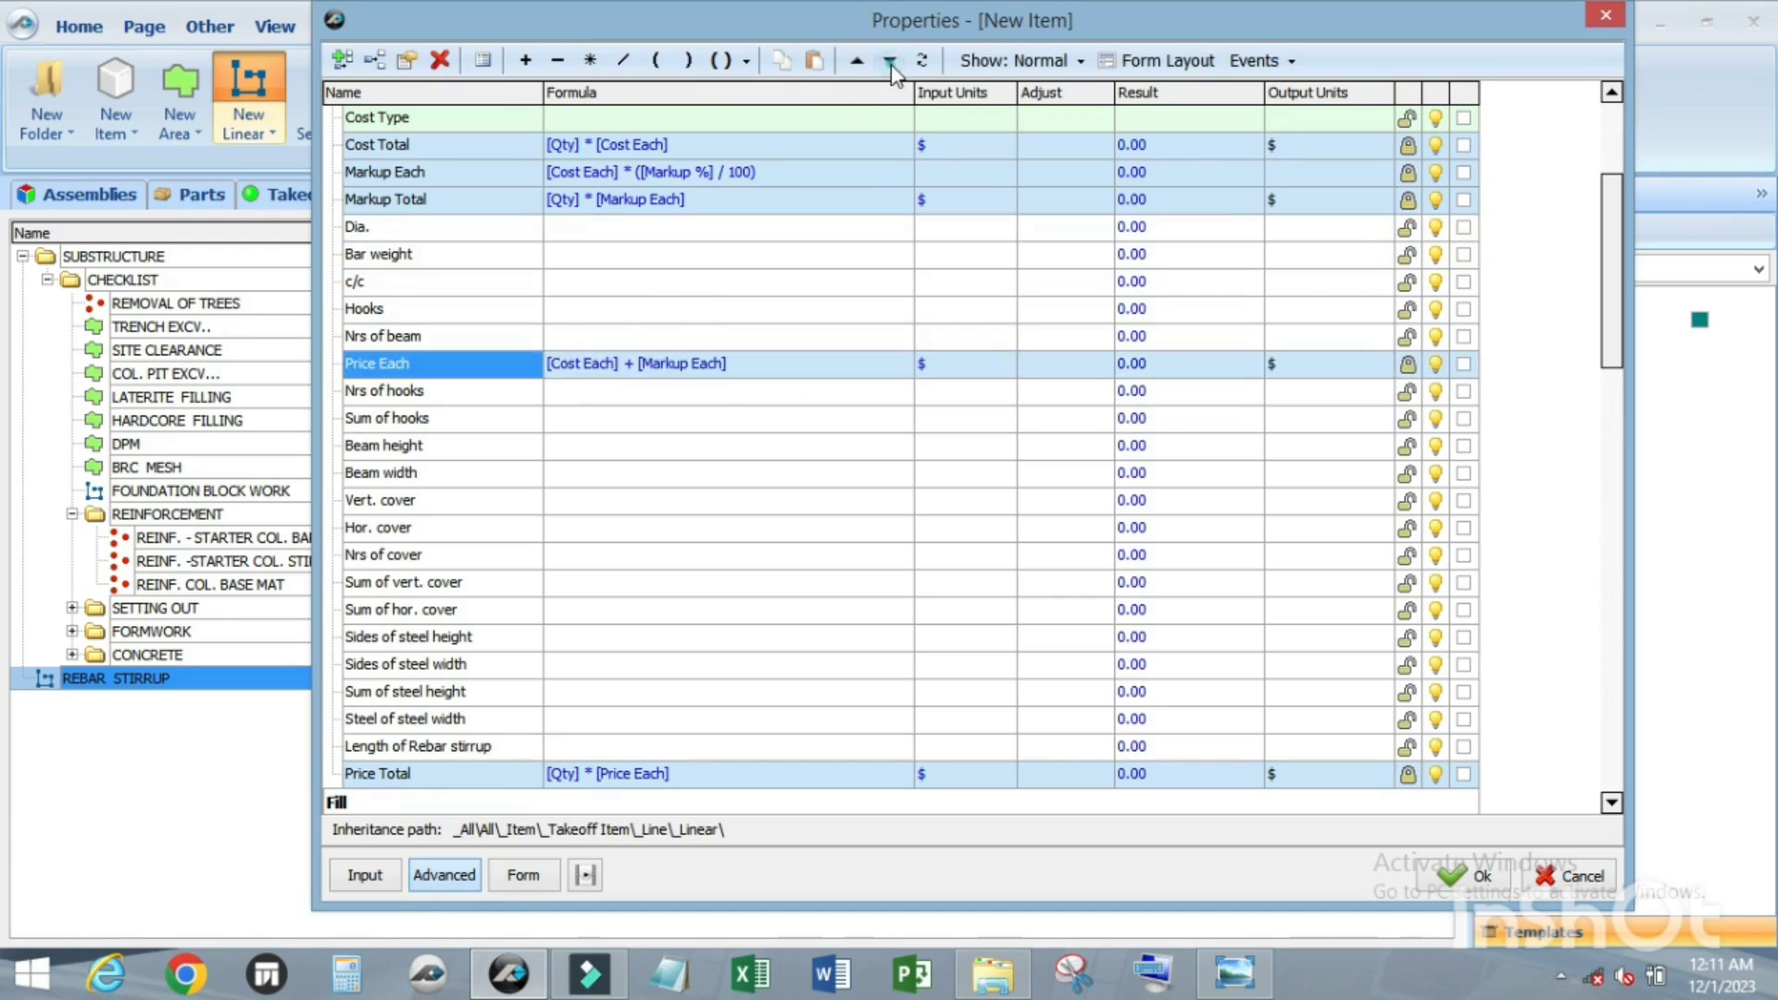
{"action": "triple_click", "coordinate": [889, 63]}
{"action": "triple_click", "coordinate": [888, 63]}
{"action": "triple_click", "coordinate": [889, 63]}
{"action": "left_click", "coordinate": [888, 63]}
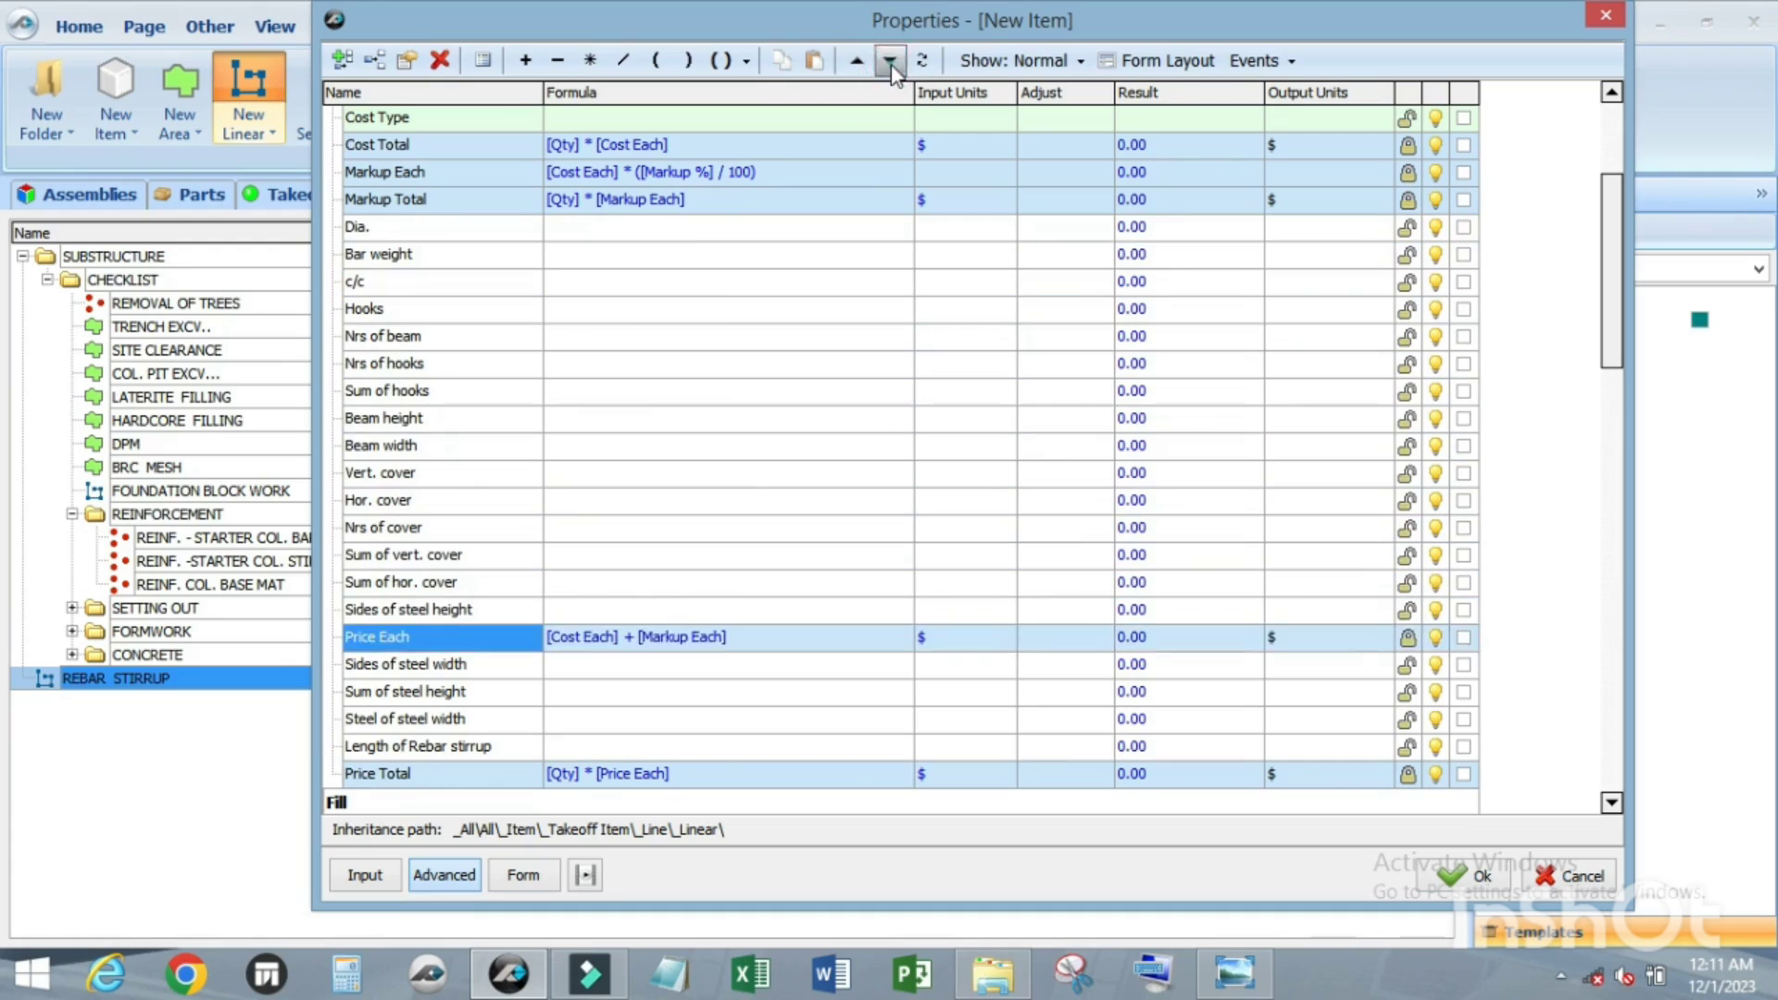
{"action": "double_click", "coordinate": [890, 65]}
{"action": "double_click", "coordinate": [890, 65]}
{"action": "left_click", "coordinate": [889, 64]}
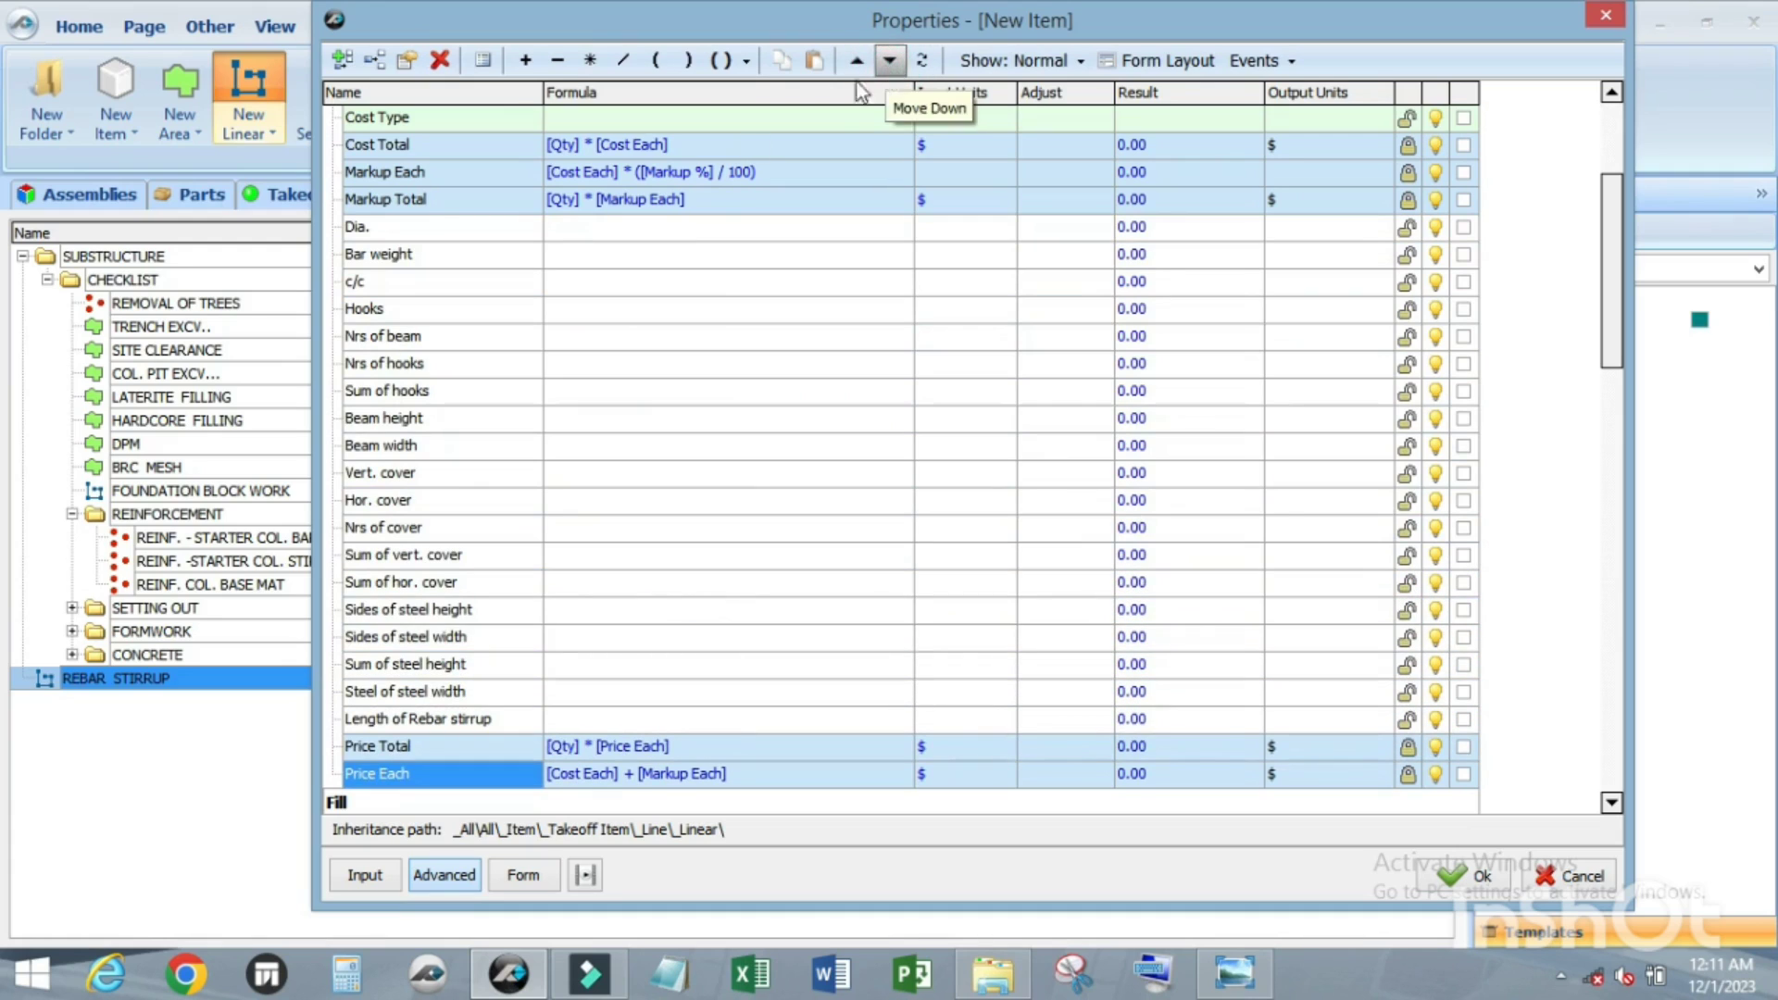
Step: Move the Markup Total property down the Estimating group to sit between Length of Rebar stirrup and Price Total
{"action": "left_click", "coordinate": [418, 201]}
{"action": "left_click", "coordinate": [891, 63]}
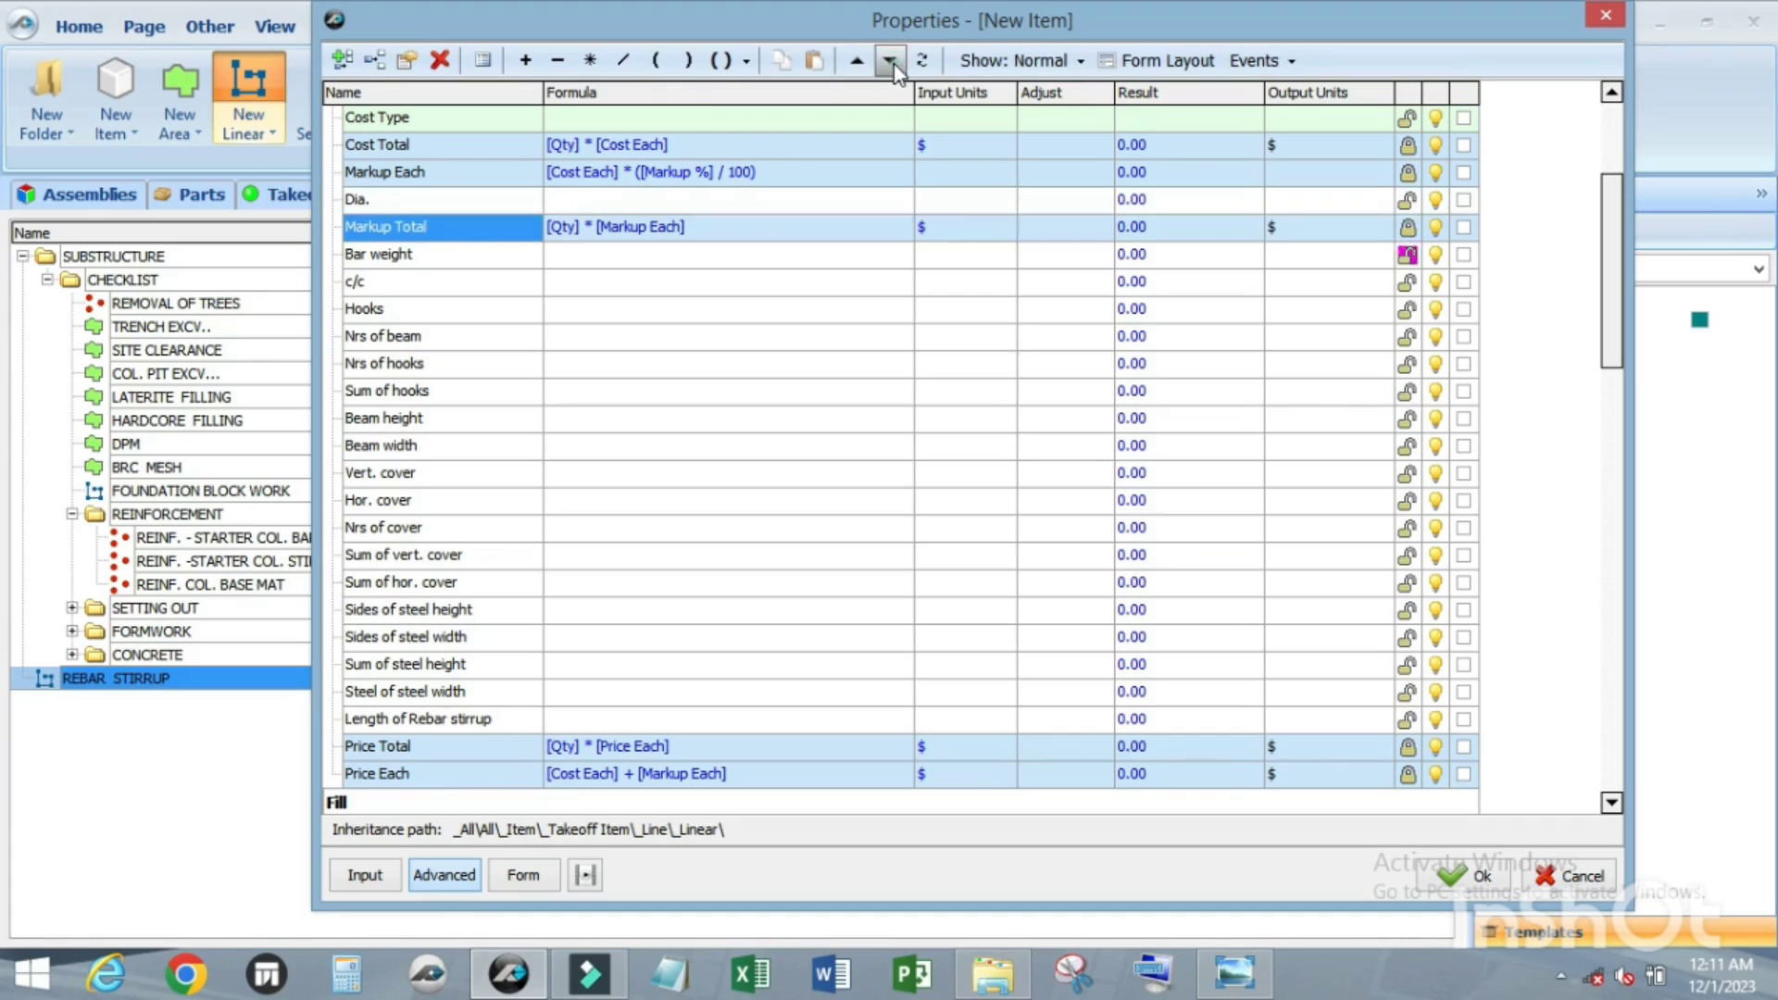
{"action": "left_click", "coordinate": [890, 63]}
{"action": "double_click", "coordinate": [891, 63]}
{"action": "double_click", "coordinate": [891, 63]}
{"action": "left_click", "coordinate": [890, 61]}
{"action": "left_click", "coordinate": [890, 61]}
{"action": "left_click", "coordinate": [891, 61]}
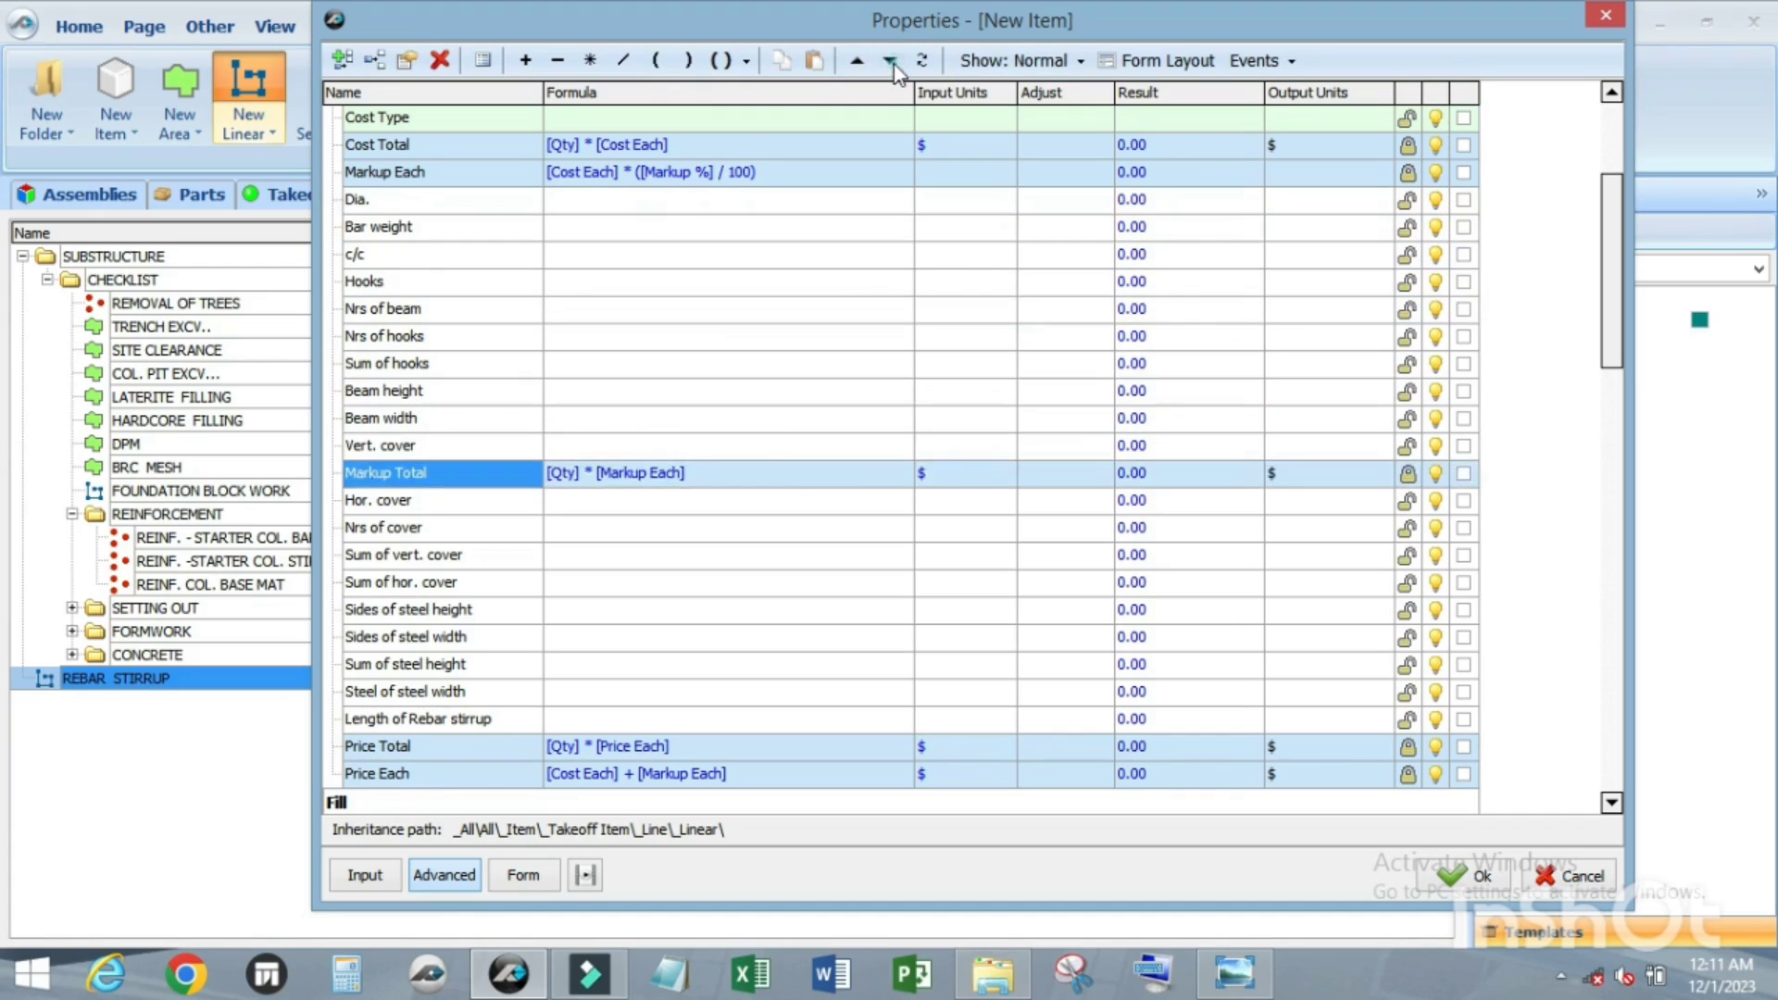
{"action": "left_click", "coordinate": [891, 61]}
{"action": "left_click", "coordinate": [891, 61]}
{"action": "left_click", "coordinate": [891, 61]}
{"action": "left_click", "coordinate": [891, 61]}
{"action": "left_click", "coordinate": [891, 61]}
{"action": "left_click", "coordinate": [891, 61]}
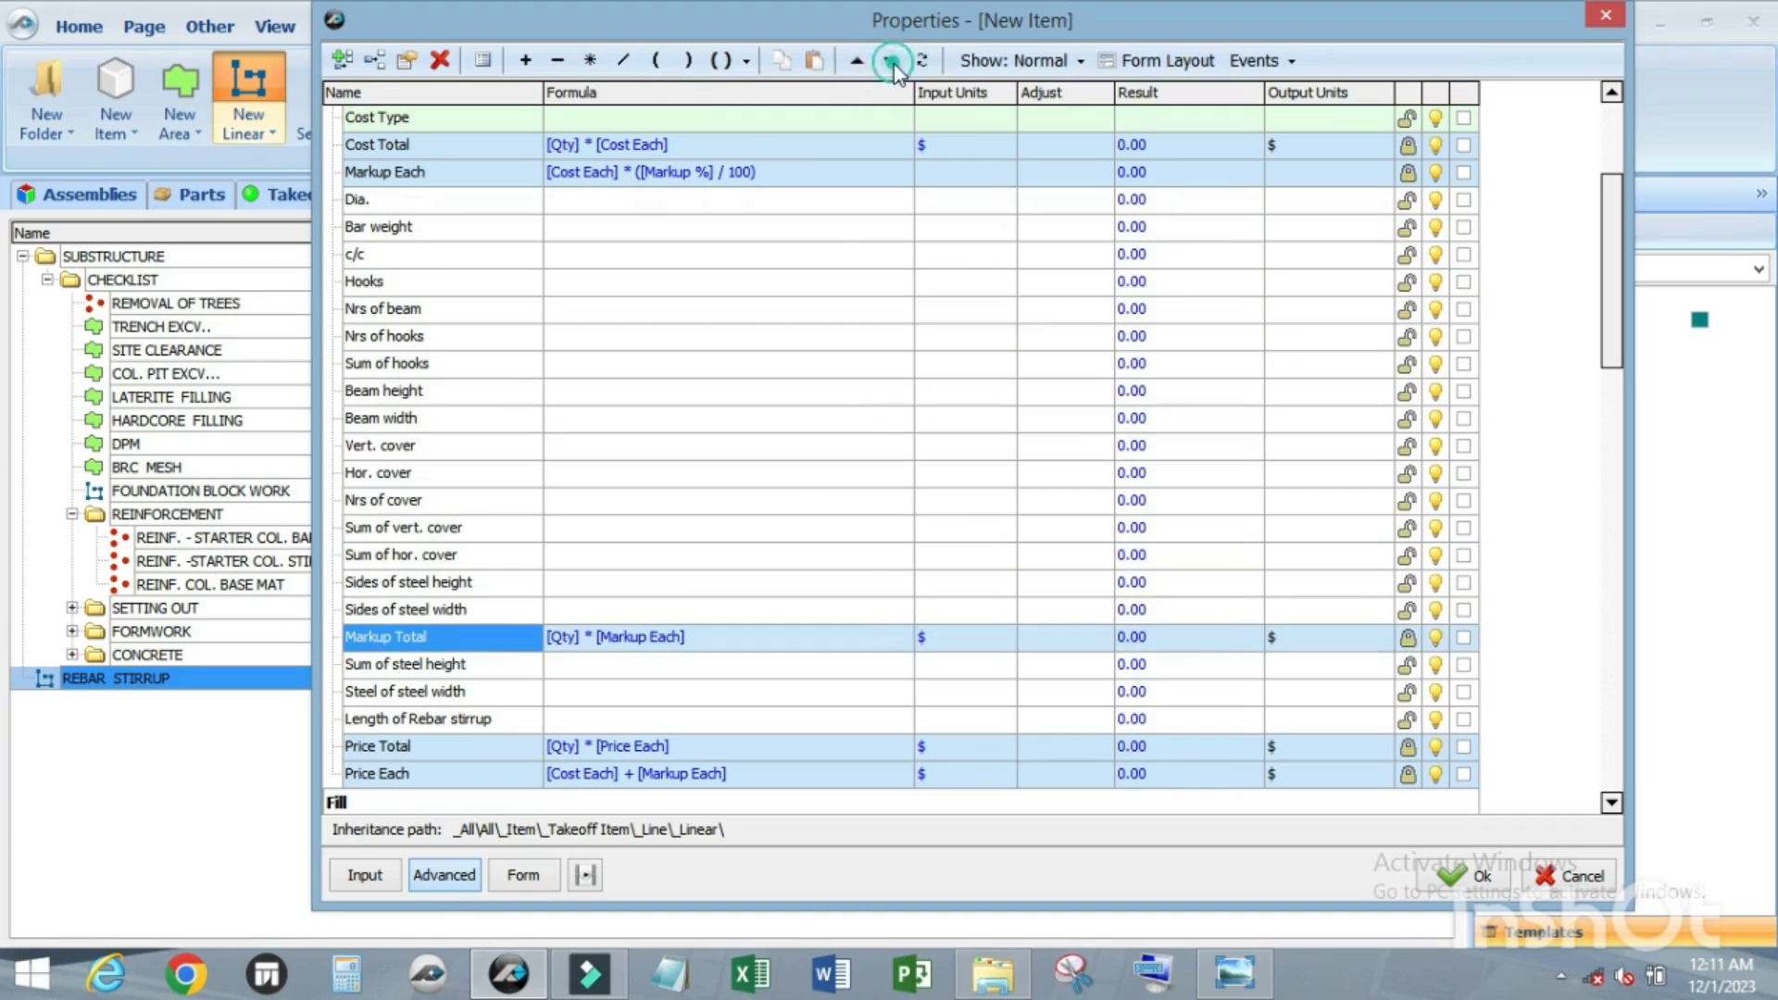
{"action": "left_click", "coordinate": [891, 61]}
{"action": "left_click", "coordinate": [890, 61]}
{"action": "left_click", "coordinate": [891, 61]}
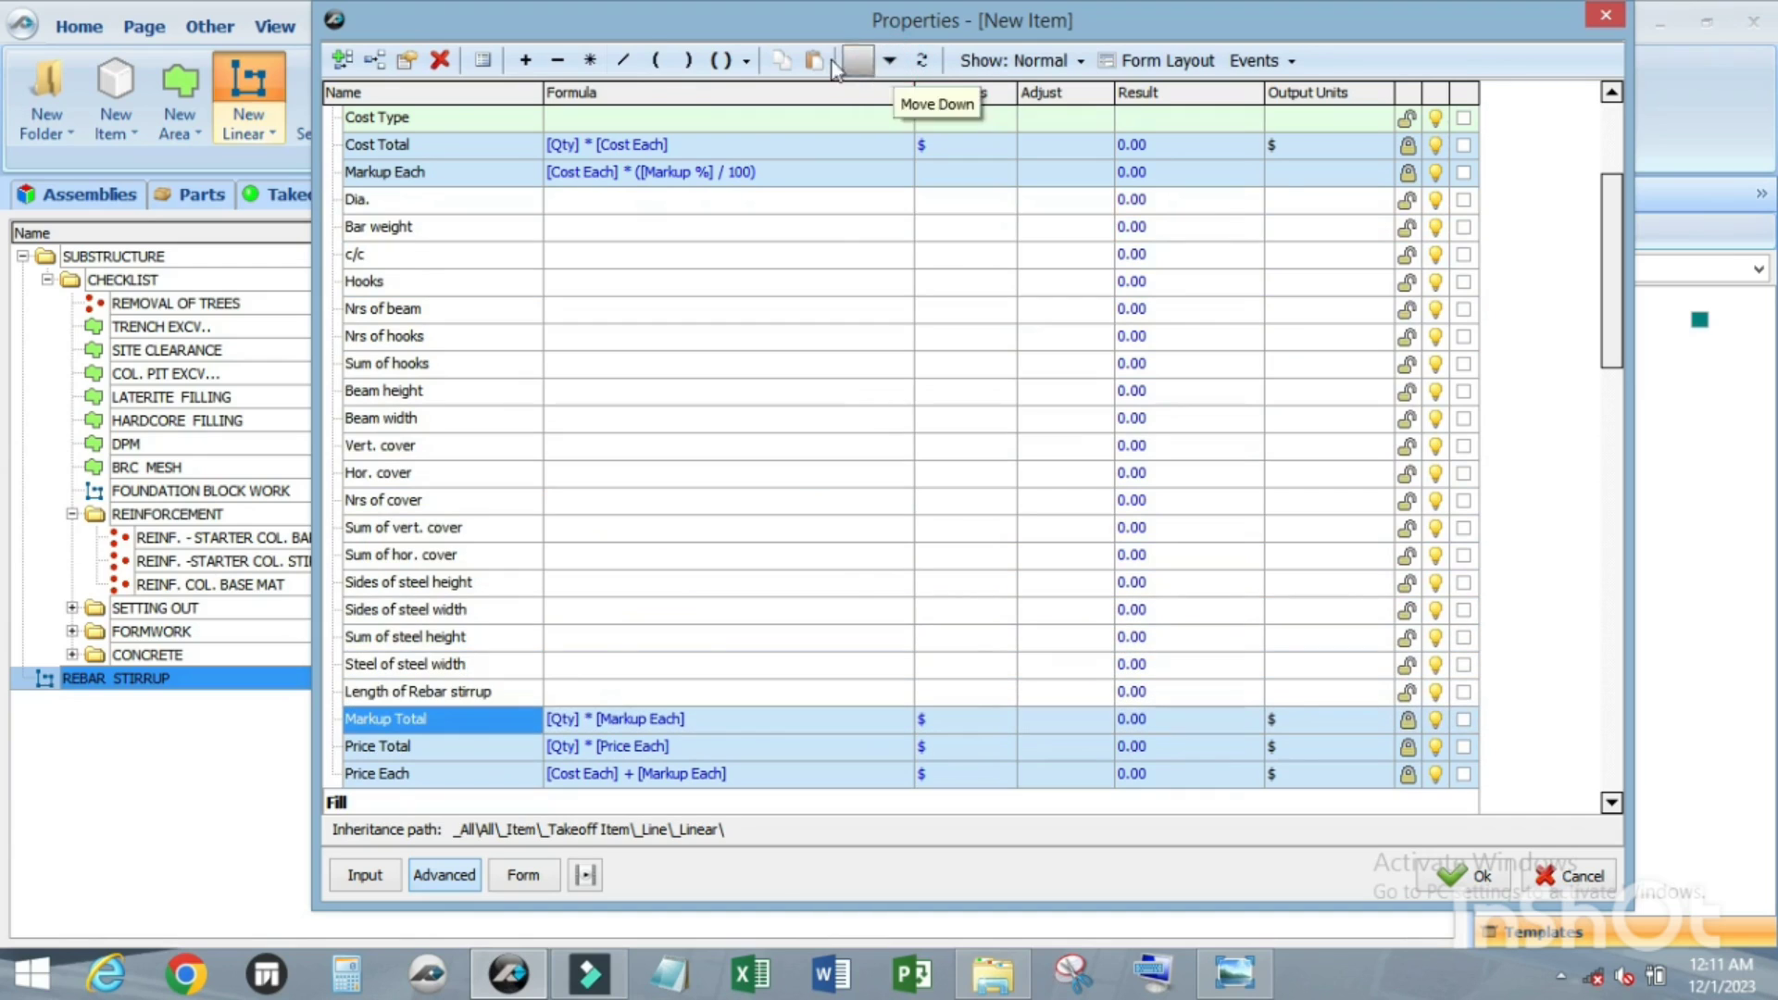
Step: Move the Markup Each property down the Estimating group to sit between Length of Rebar stirrup and Markup Total
{"action": "left_click", "coordinate": [421, 171]}
{"action": "left_click", "coordinate": [889, 63]}
{"action": "left_click", "coordinate": [889, 63]}
{"action": "left_click", "coordinate": [888, 63]}
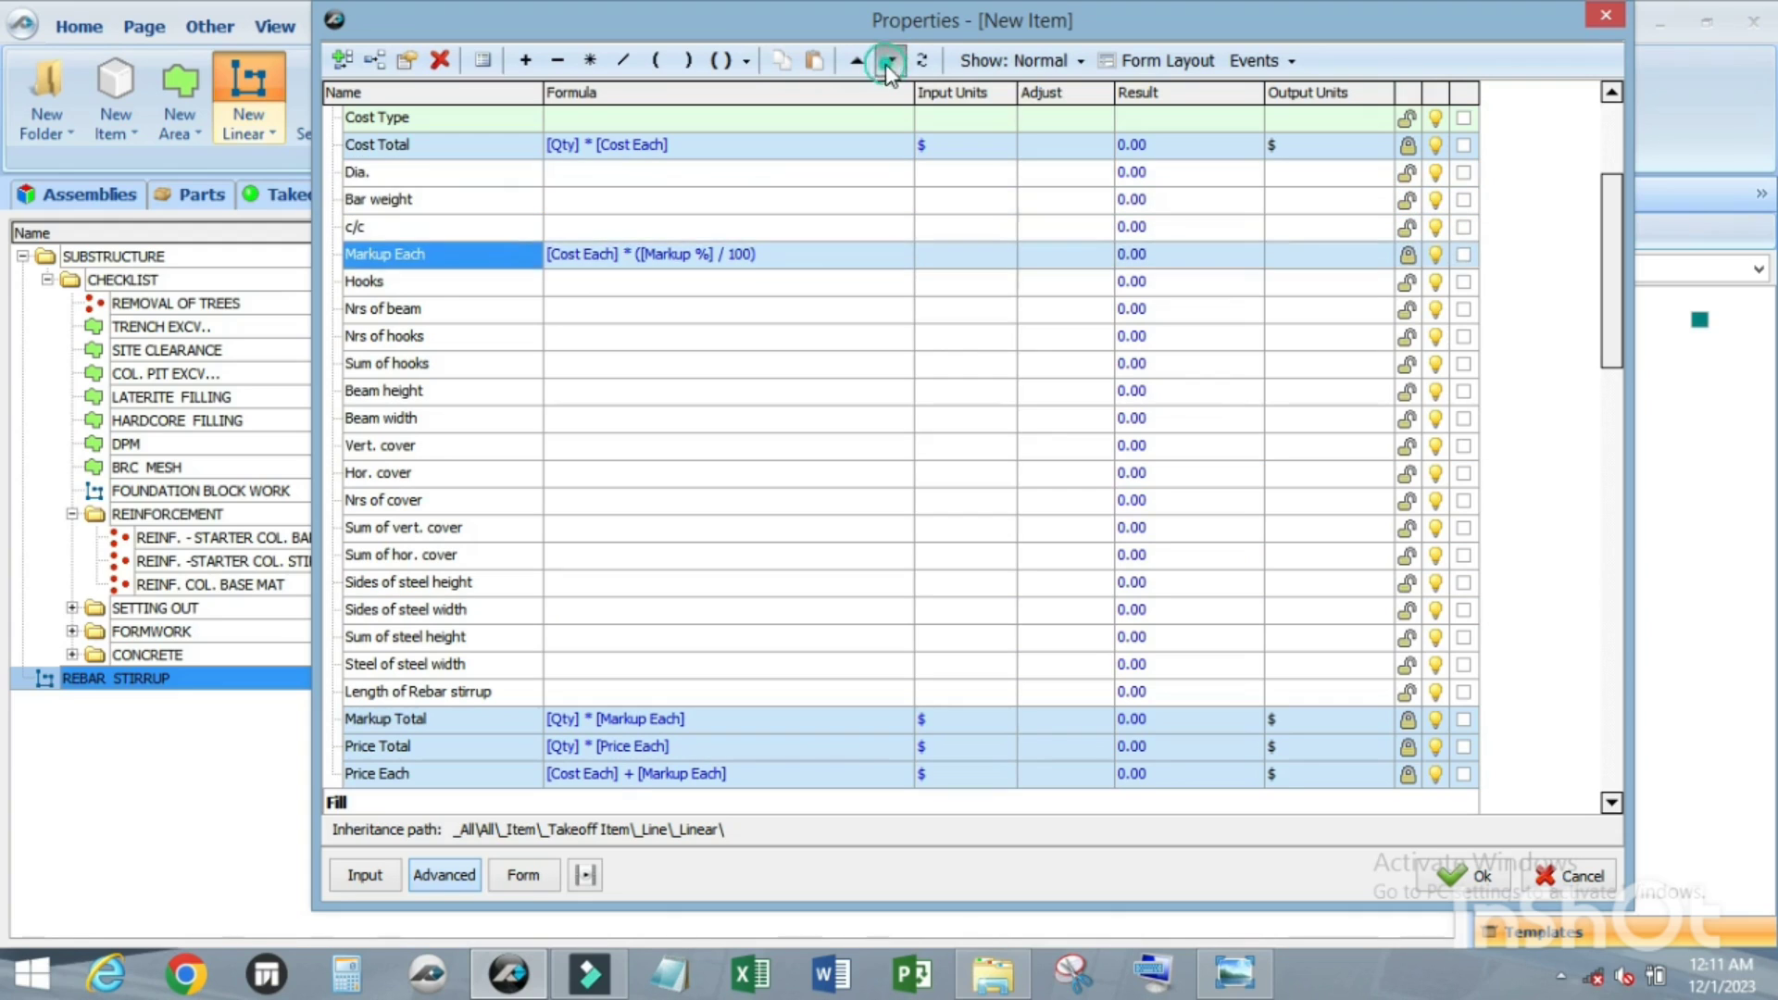
{"action": "left_click", "coordinate": [889, 63]}
{"action": "double_click", "coordinate": [889, 63]}
{"action": "left_click", "coordinate": [889, 63]}
{"action": "left_click", "coordinate": [889, 63]}
{"action": "left_click", "coordinate": [889, 63]}
{"action": "left_click", "coordinate": [889, 63]}
{"action": "left_click", "coordinate": [889, 61]}
{"action": "left_click", "coordinate": [889, 61]}
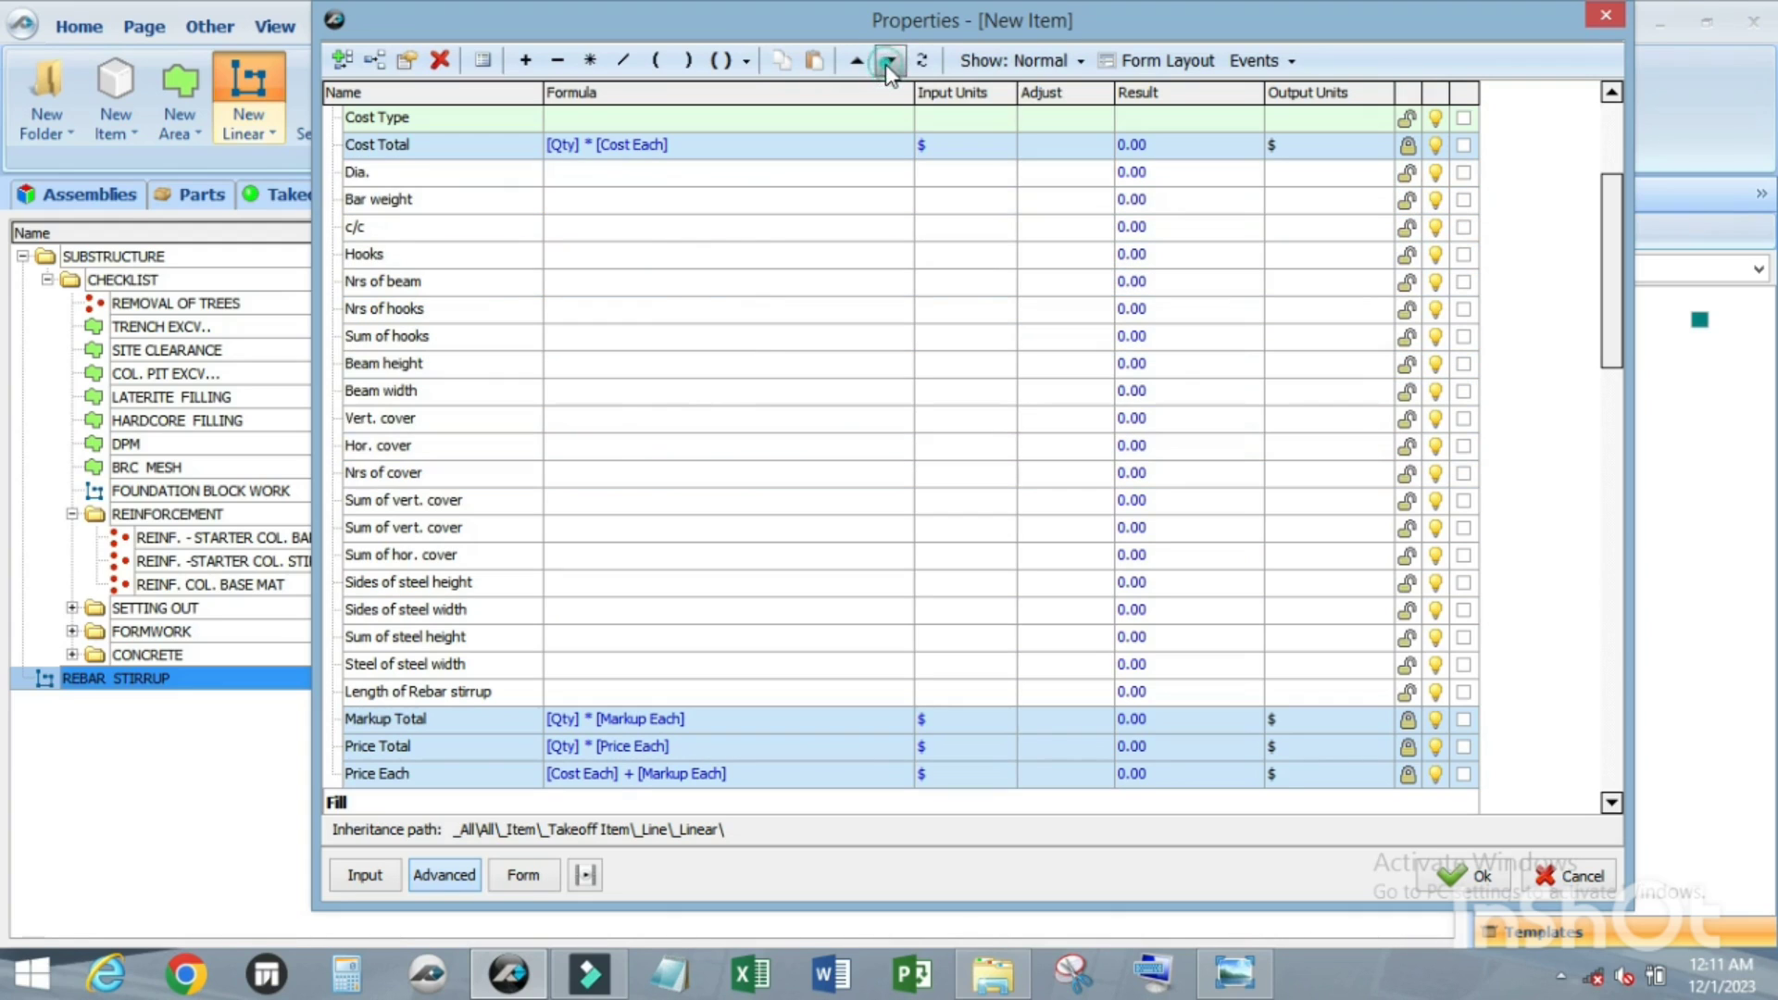
{"action": "left_click", "coordinate": [889, 61]}
{"action": "left_click", "coordinate": [888, 61]}
{"action": "left_click", "coordinate": [889, 61]}
{"action": "left_click", "coordinate": [889, 62]}
{"action": "left_click", "coordinate": [889, 61]}
{"action": "left_click", "coordinate": [888, 61]}
{"action": "left_click", "coordinate": [889, 61]}
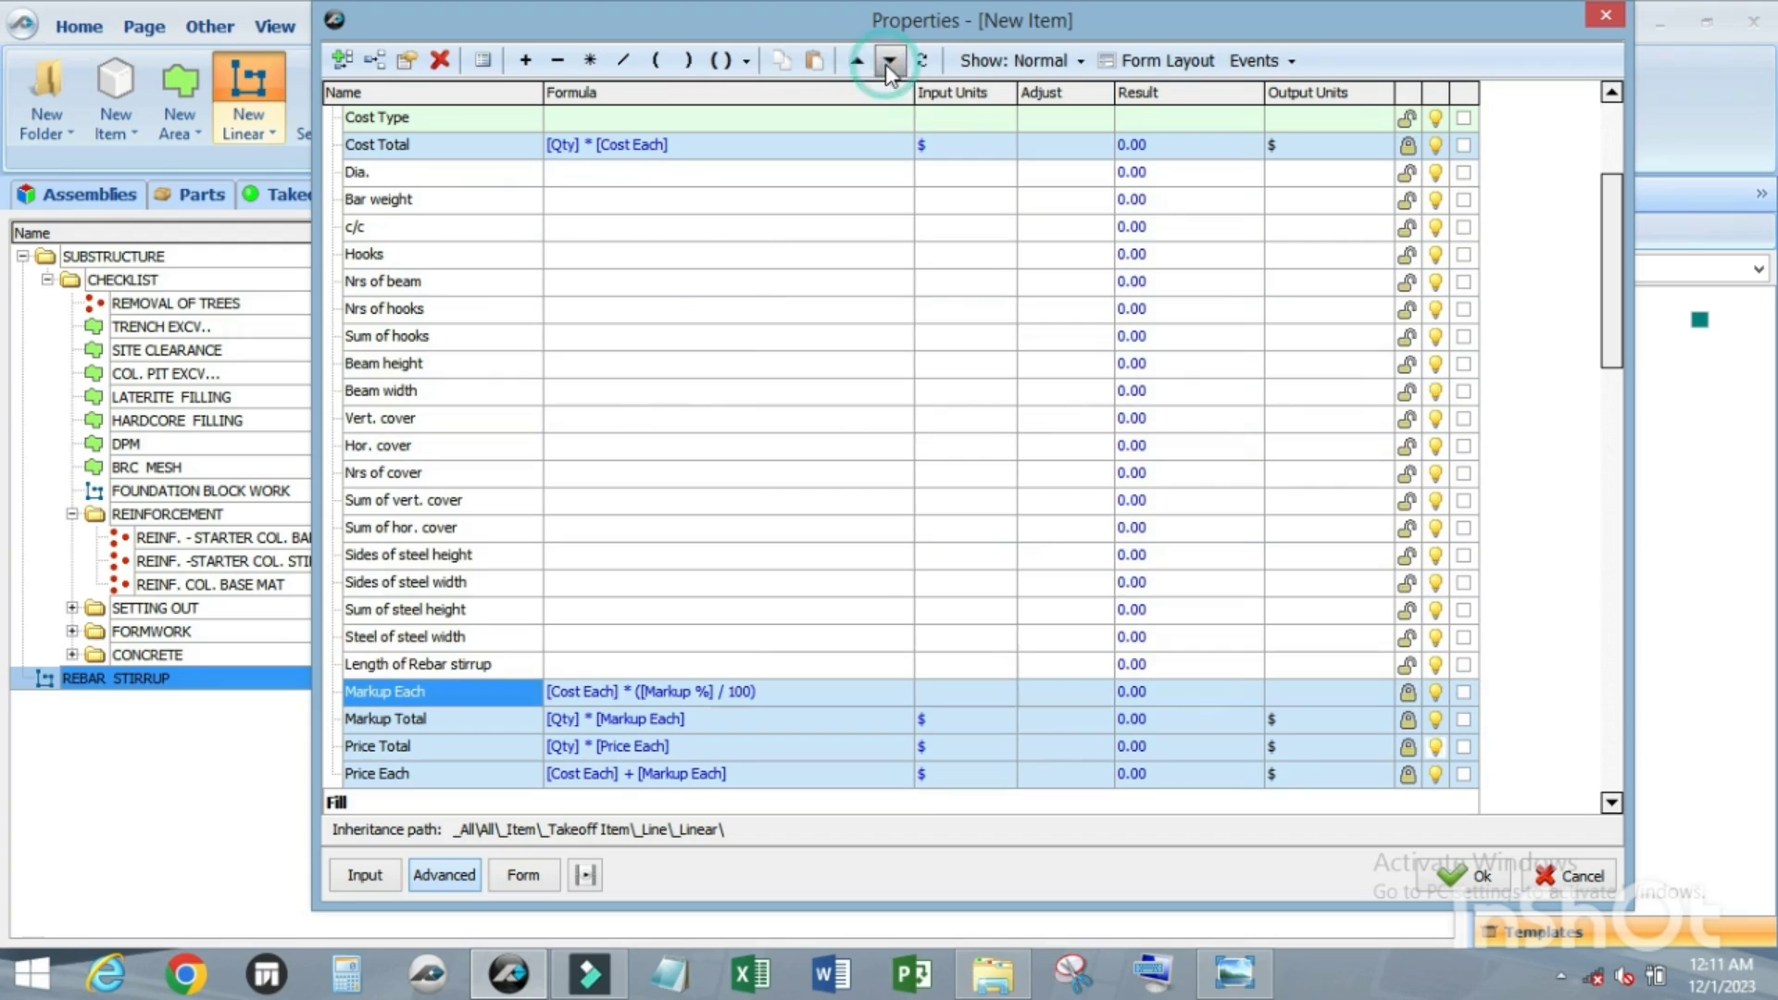
Step: Move the Cost Total property down the Estimating group to sit between Length of Rebar stirrup and Markup Each
{"action": "scroll", "coordinate": [430, 158], "scroll_direction": "up", "scroll_amount": 3}
{"action": "left_click", "coordinate": [424, 224]}
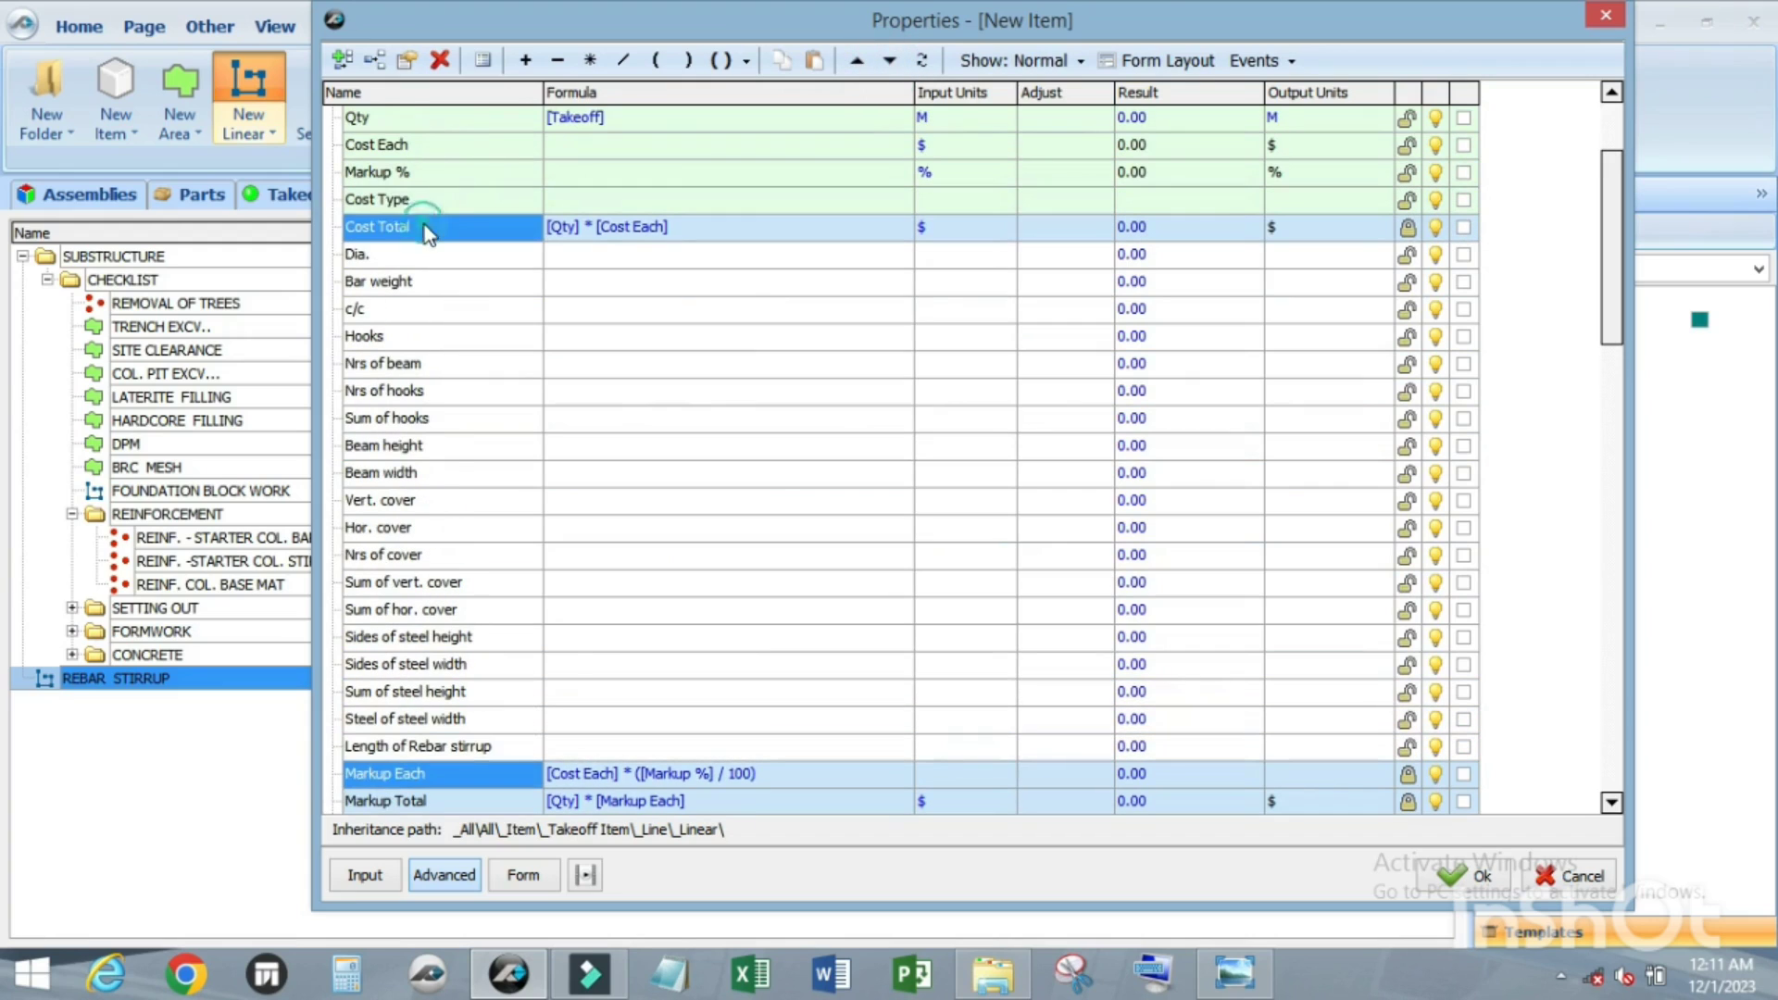
{"action": "left_click", "coordinate": [888, 61]}
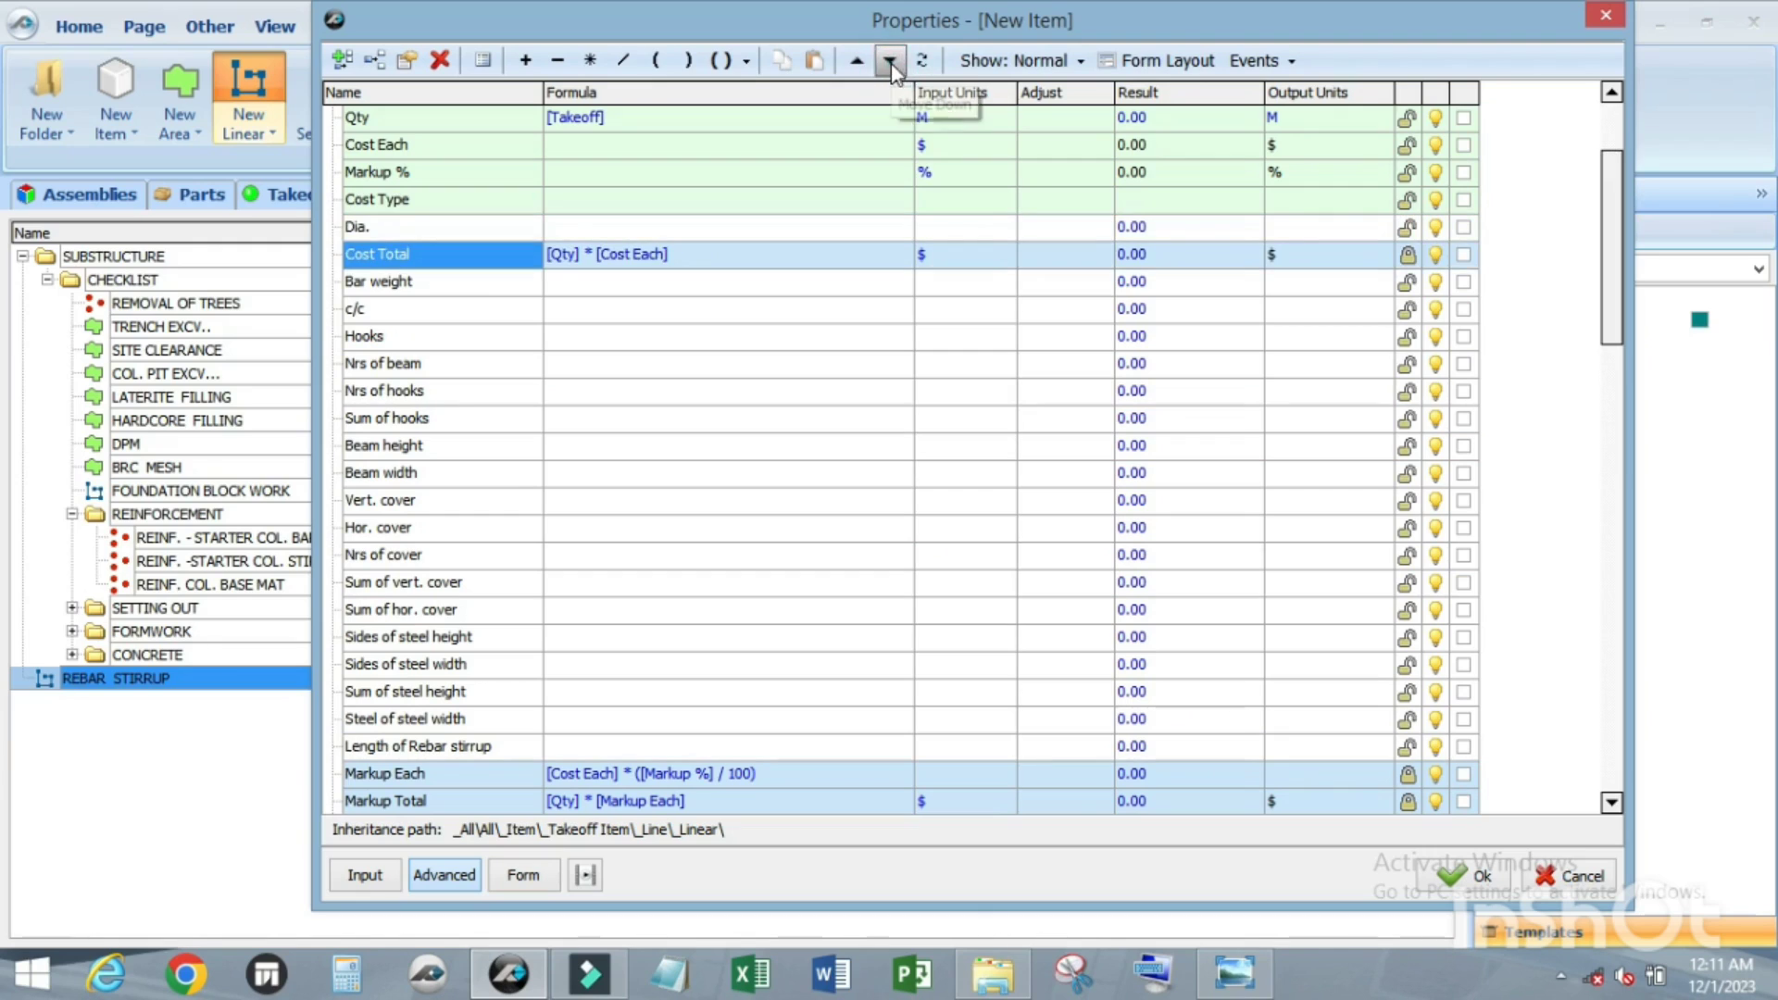
{"action": "left_click", "coordinate": [888, 61]}
{"action": "left_click", "coordinate": [888, 61]}
{"action": "left_click", "coordinate": [889, 61]}
{"action": "left_click", "coordinate": [888, 61]}
{"action": "left_click", "coordinate": [890, 63]}
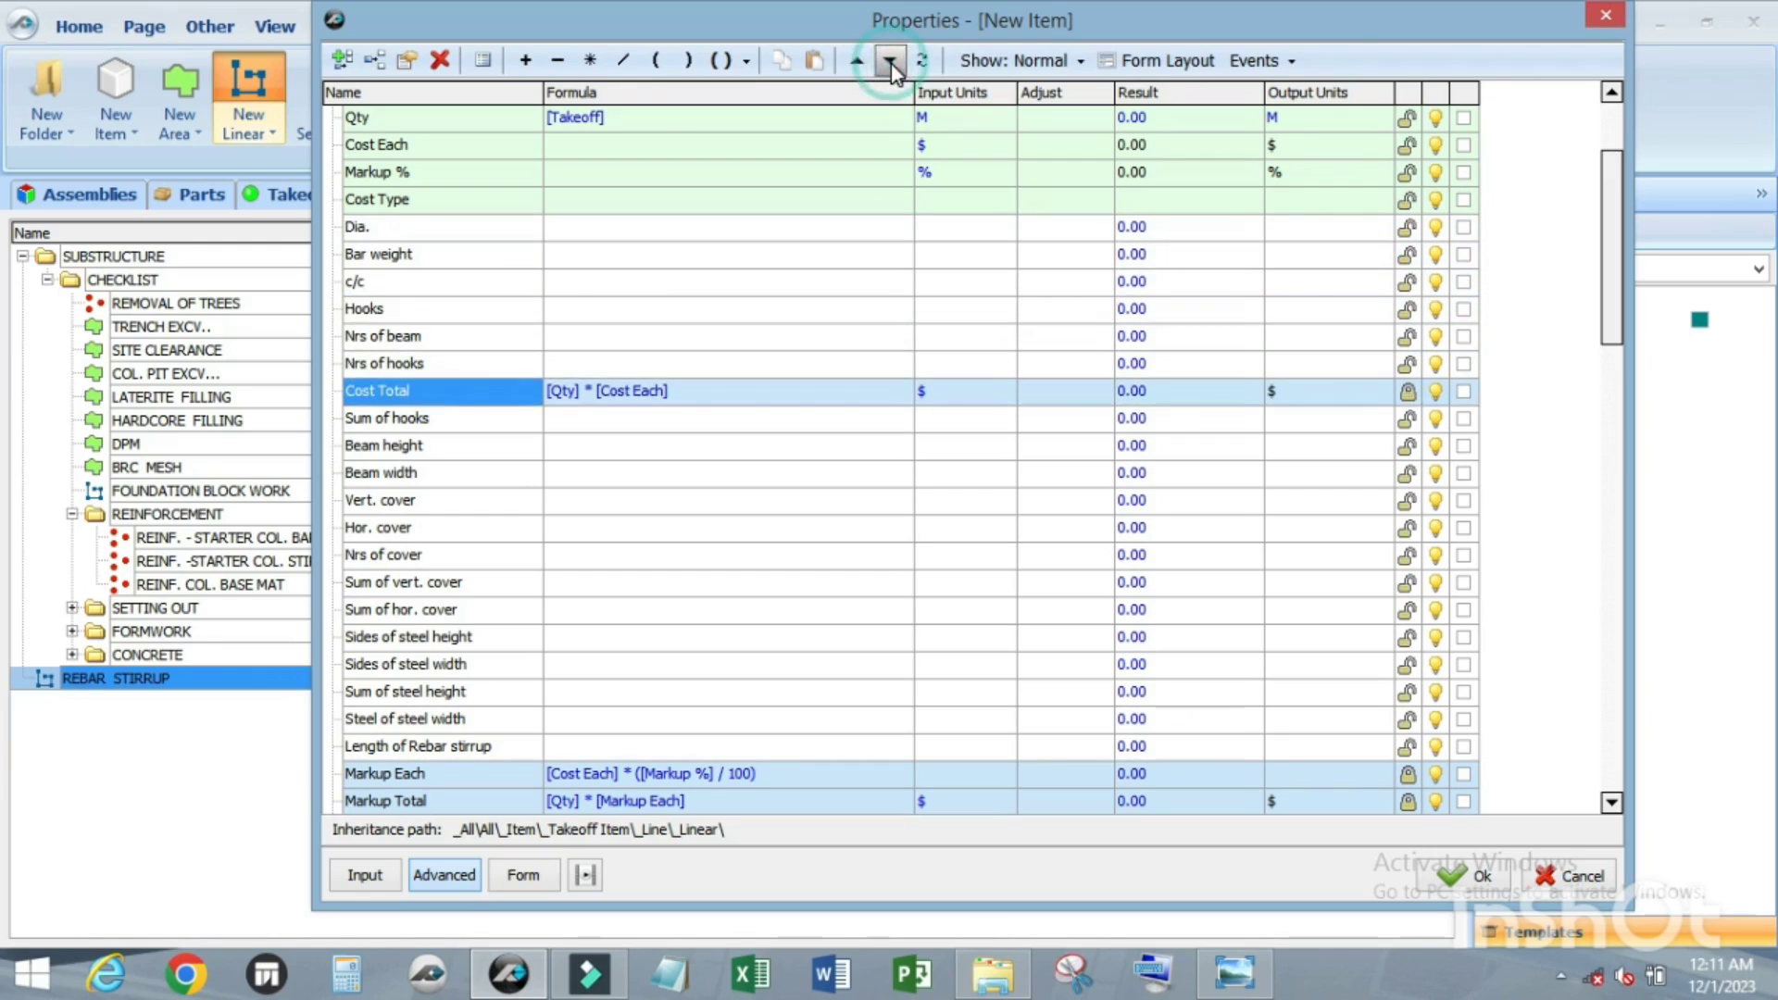
{"action": "left_click", "coordinate": [889, 63]}
{"action": "left_click", "coordinate": [889, 63]}
{"action": "left_click", "coordinate": [889, 63]}
{"action": "left_click", "coordinate": [890, 63]}
{"action": "left_click", "coordinate": [890, 63]}
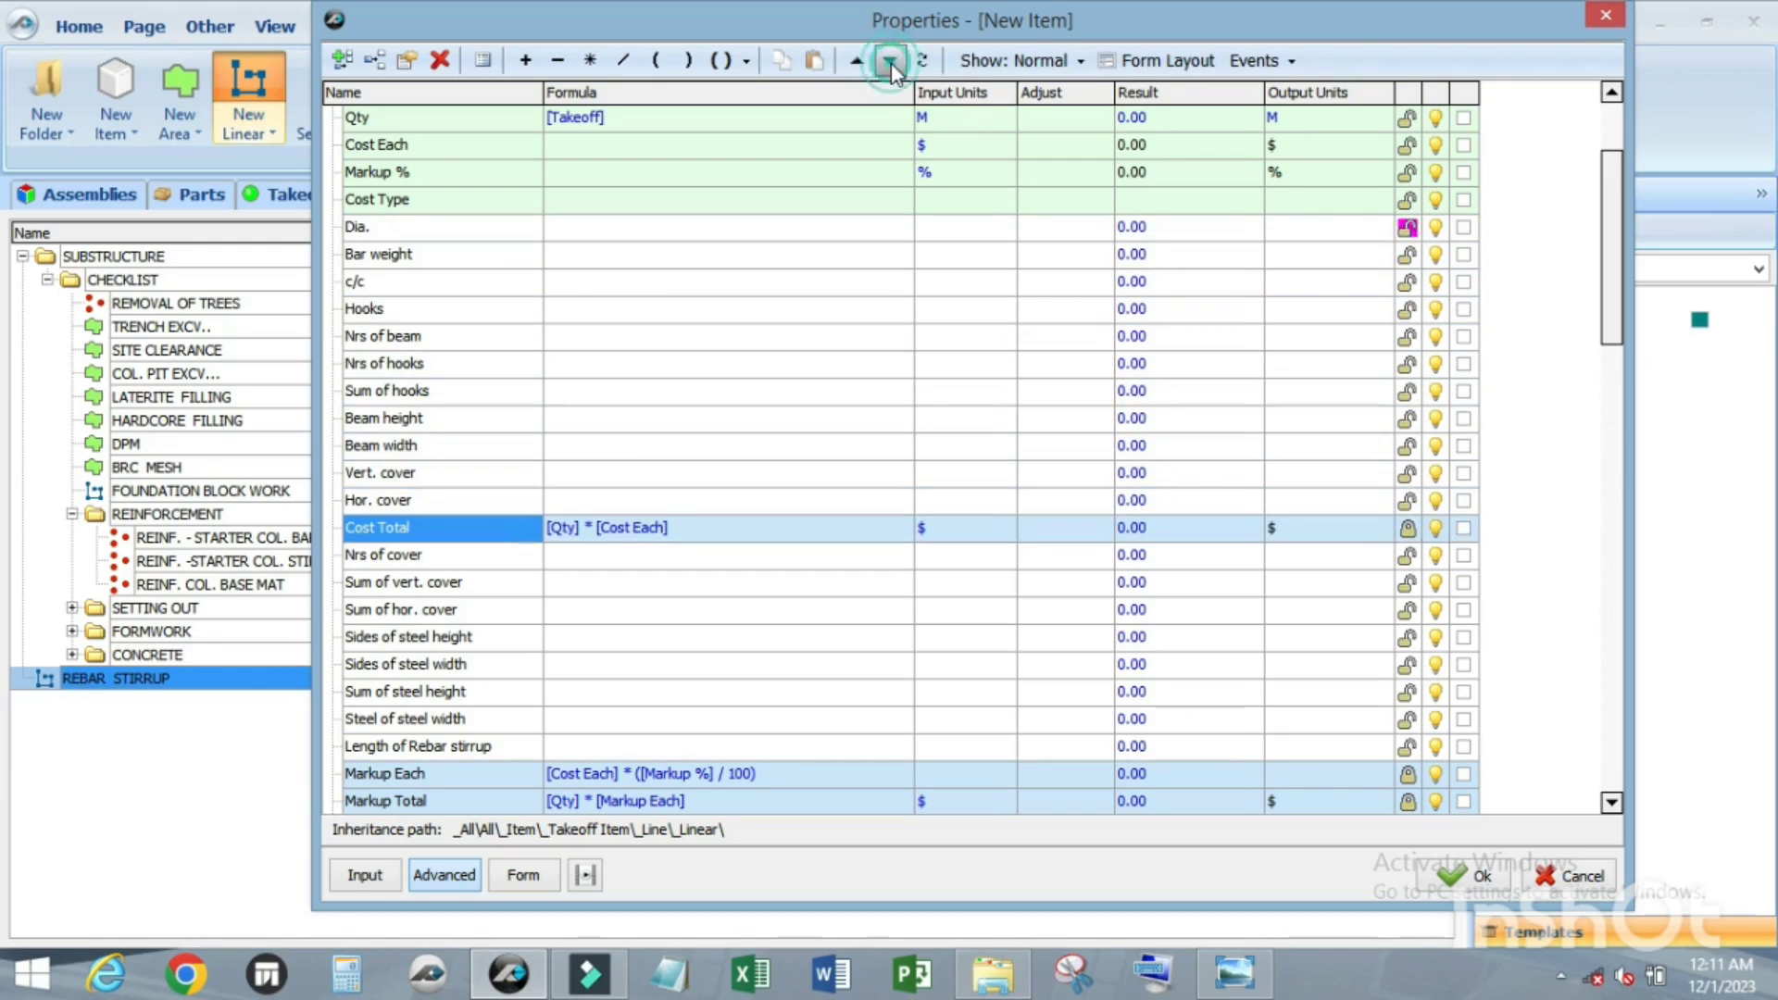
{"action": "left_click", "coordinate": [890, 63]}
{"action": "left_click", "coordinate": [890, 63]}
{"action": "left_click", "coordinate": [889, 63]}
{"action": "left_click", "coordinate": [889, 63]}
{"action": "left_click", "coordinate": [890, 63]}
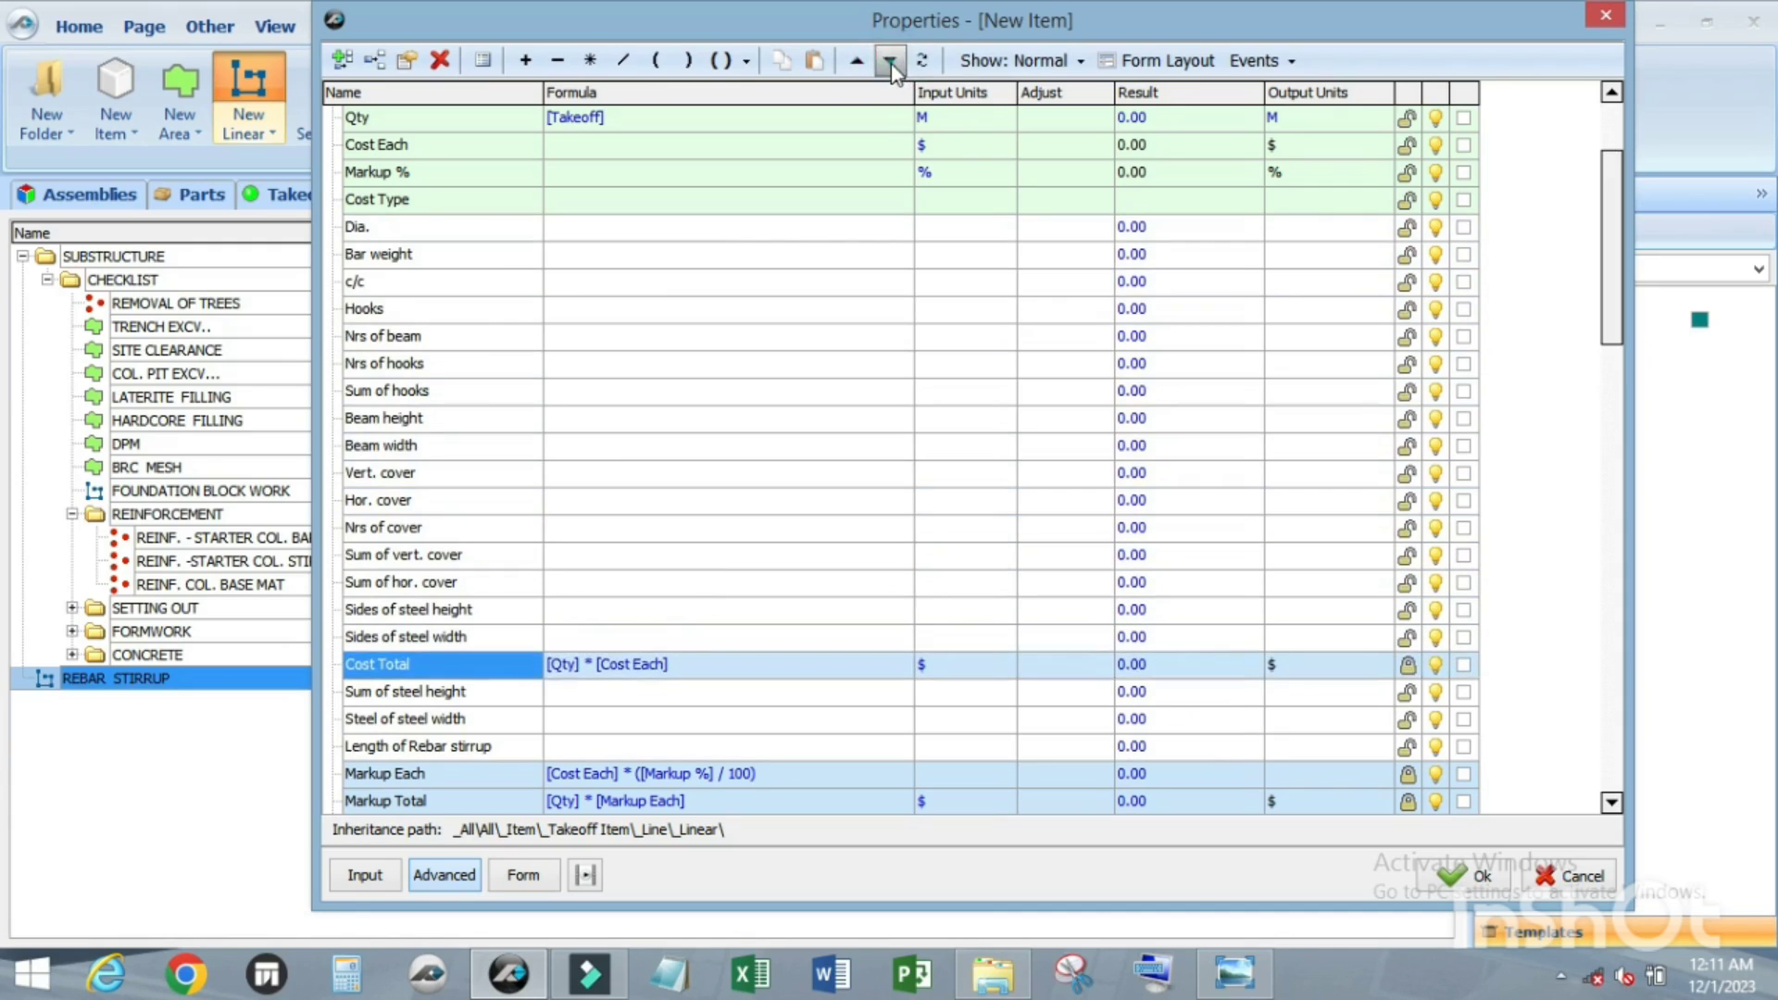
{"action": "left_click", "coordinate": [890, 63]}
{"action": "left_click", "coordinate": [889, 63]}
{"action": "left_click", "coordinate": [890, 63]}
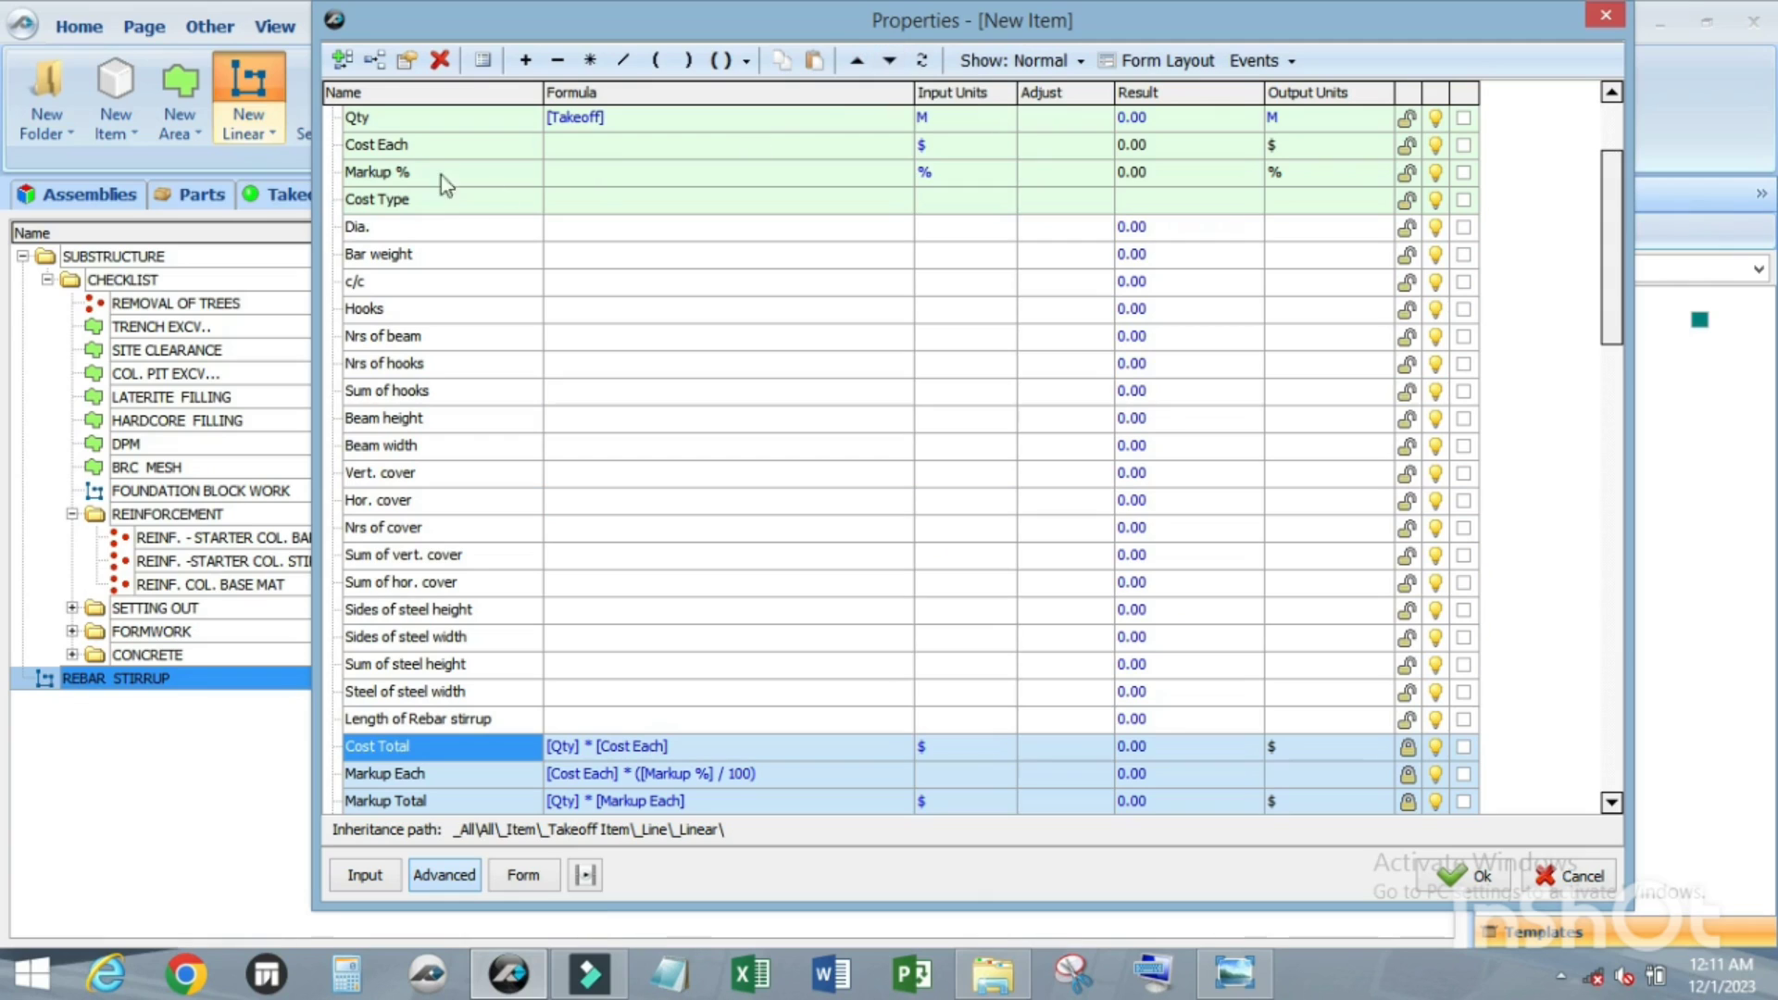
Step: Move the Cost Type property down the Estimating group to sit between Length of Rebar stirrup and Cost Total
{"action": "left_click", "coordinate": [424, 200]}
{"action": "left_click", "coordinate": [890, 61]}
{"action": "left_click", "coordinate": [890, 61]}
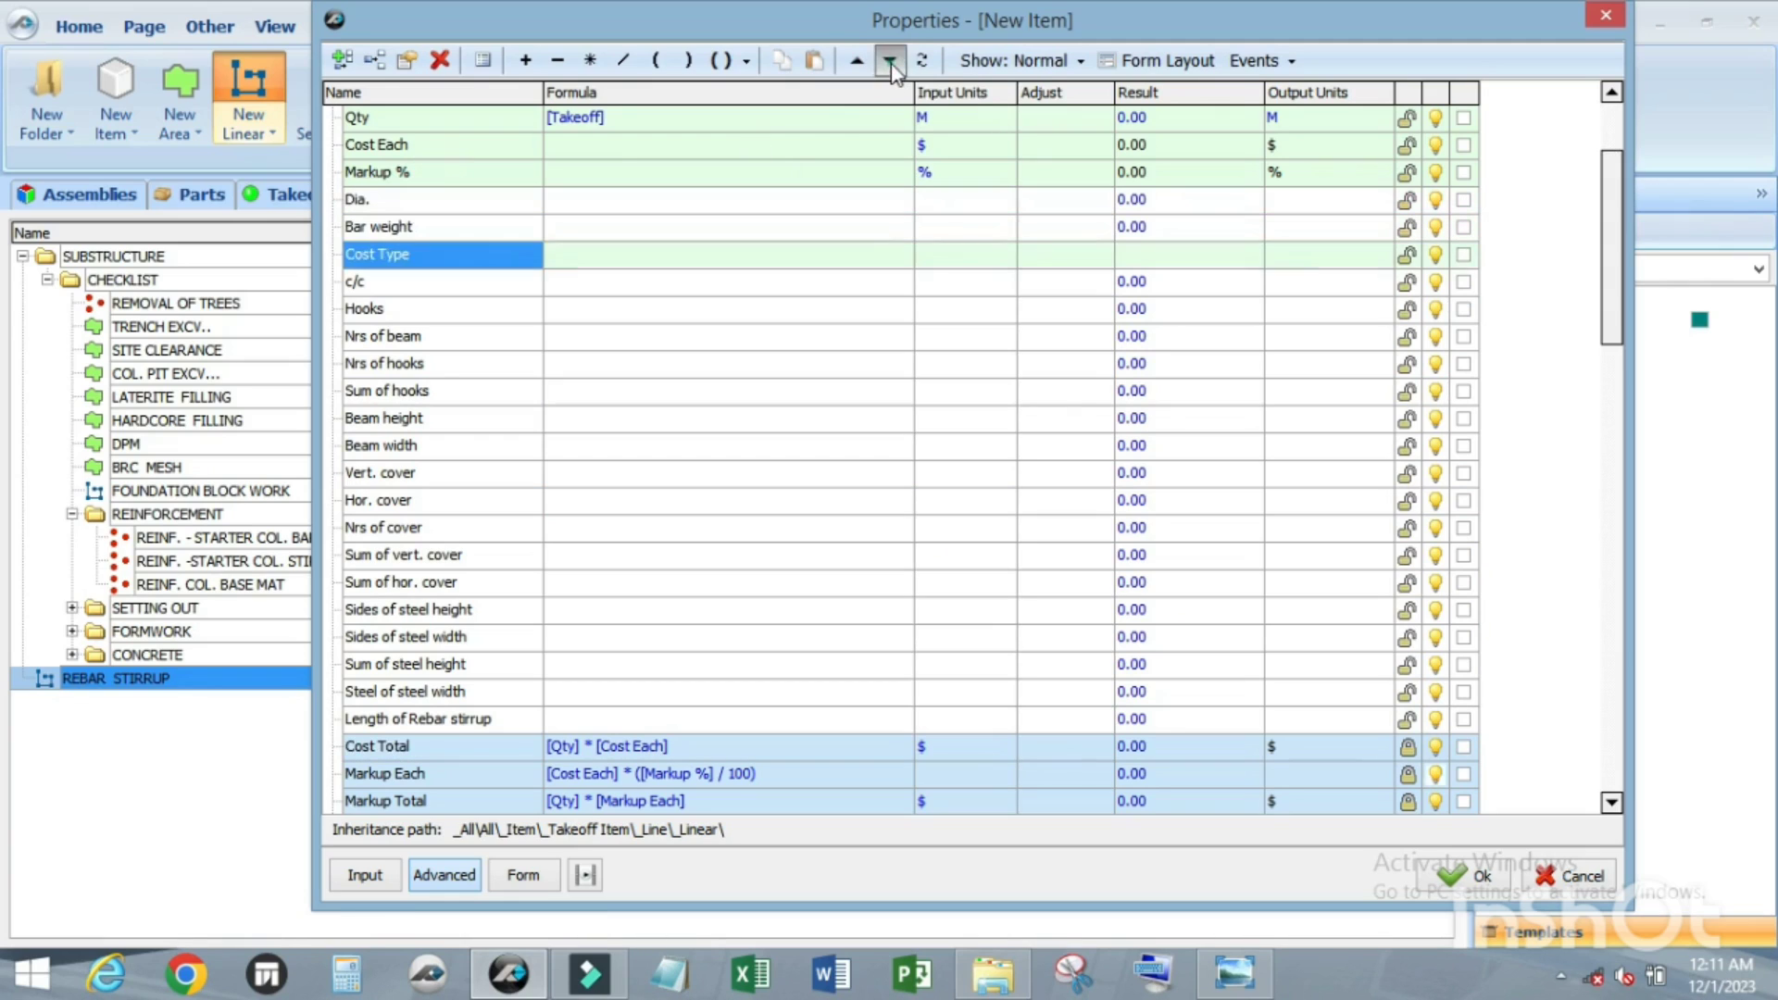
{"action": "left_click", "coordinate": [890, 61]}
{"action": "left_click", "coordinate": [890, 61]}
{"action": "left_click", "coordinate": [890, 61]}
{"action": "left_click", "coordinate": [890, 61]}
{"action": "left_click", "coordinate": [890, 61]}
{"action": "left_click", "coordinate": [890, 62]}
{"action": "left_click", "coordinate": [889, 61]}
{"action": "left_click", "coordinate": [890, 61]}
{"action": "left_click", "coordinate": [890, 61]}
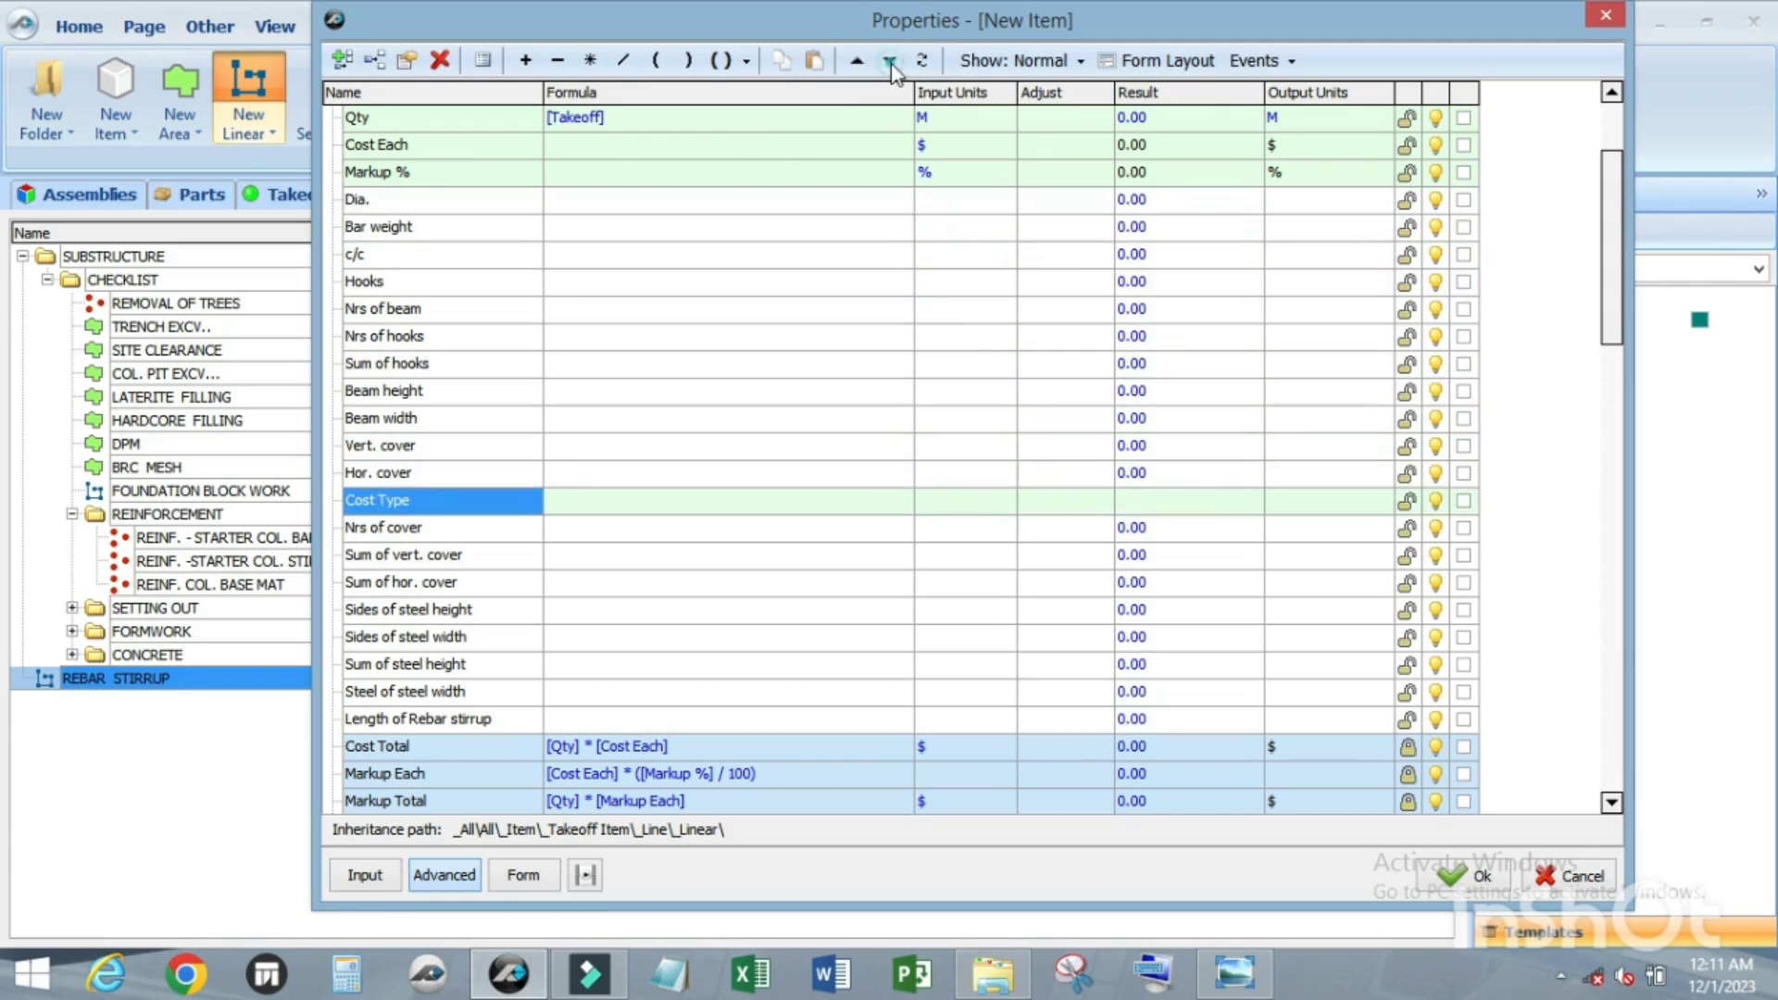
{"action": "left_click", "coordinate": [890, 61]}
{"action": "left_click", "coordinate": [889, 61]}
{"action": "left_click", "coordinate": [890, 61]}
{"action": "left_click", "coordinate": [890, 61]}
{"action": "left_click", "coordinate": [890, 61]}
{"action": "left_click", "coordinate": [890, 61]}
{"action": "left_click", "coordinate": [890, 61]}
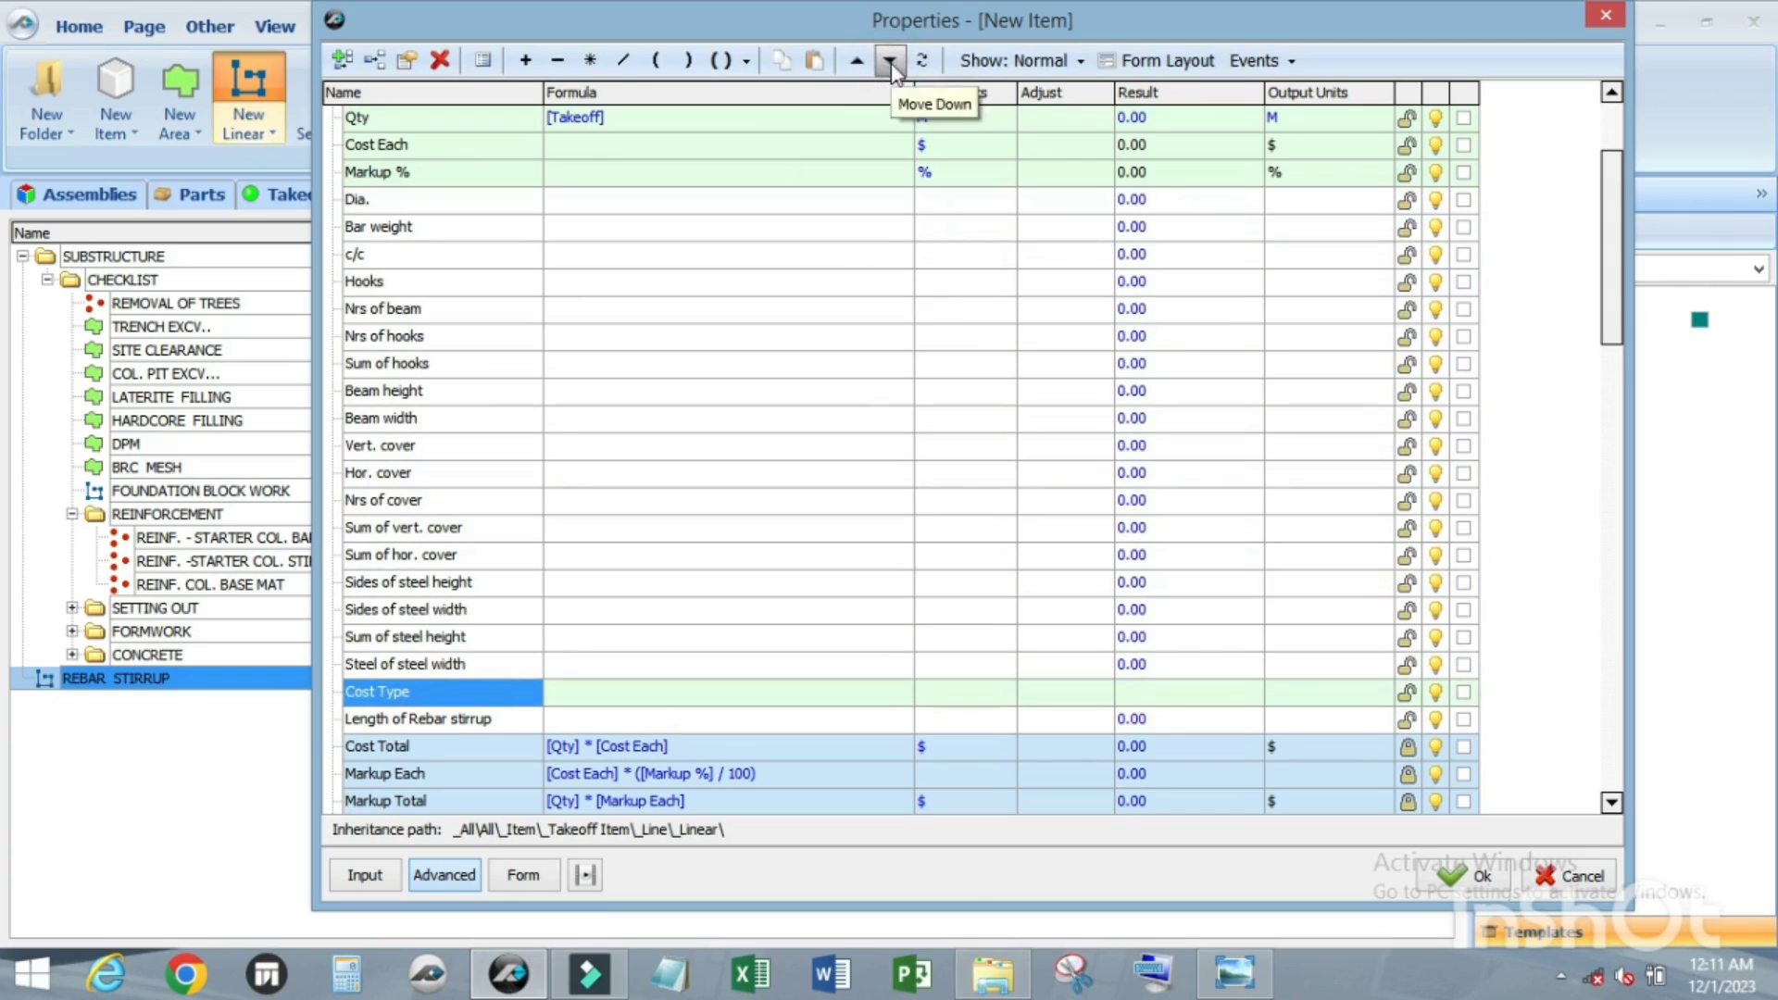
{"action": "left_click", "coordinate": [890, 61]}
Step: Move the Markup % property down the Estimating group to sit between Length of Rebar stirrup and Cost Type
{"action": "left_click", "coordinate": [424, 173]}
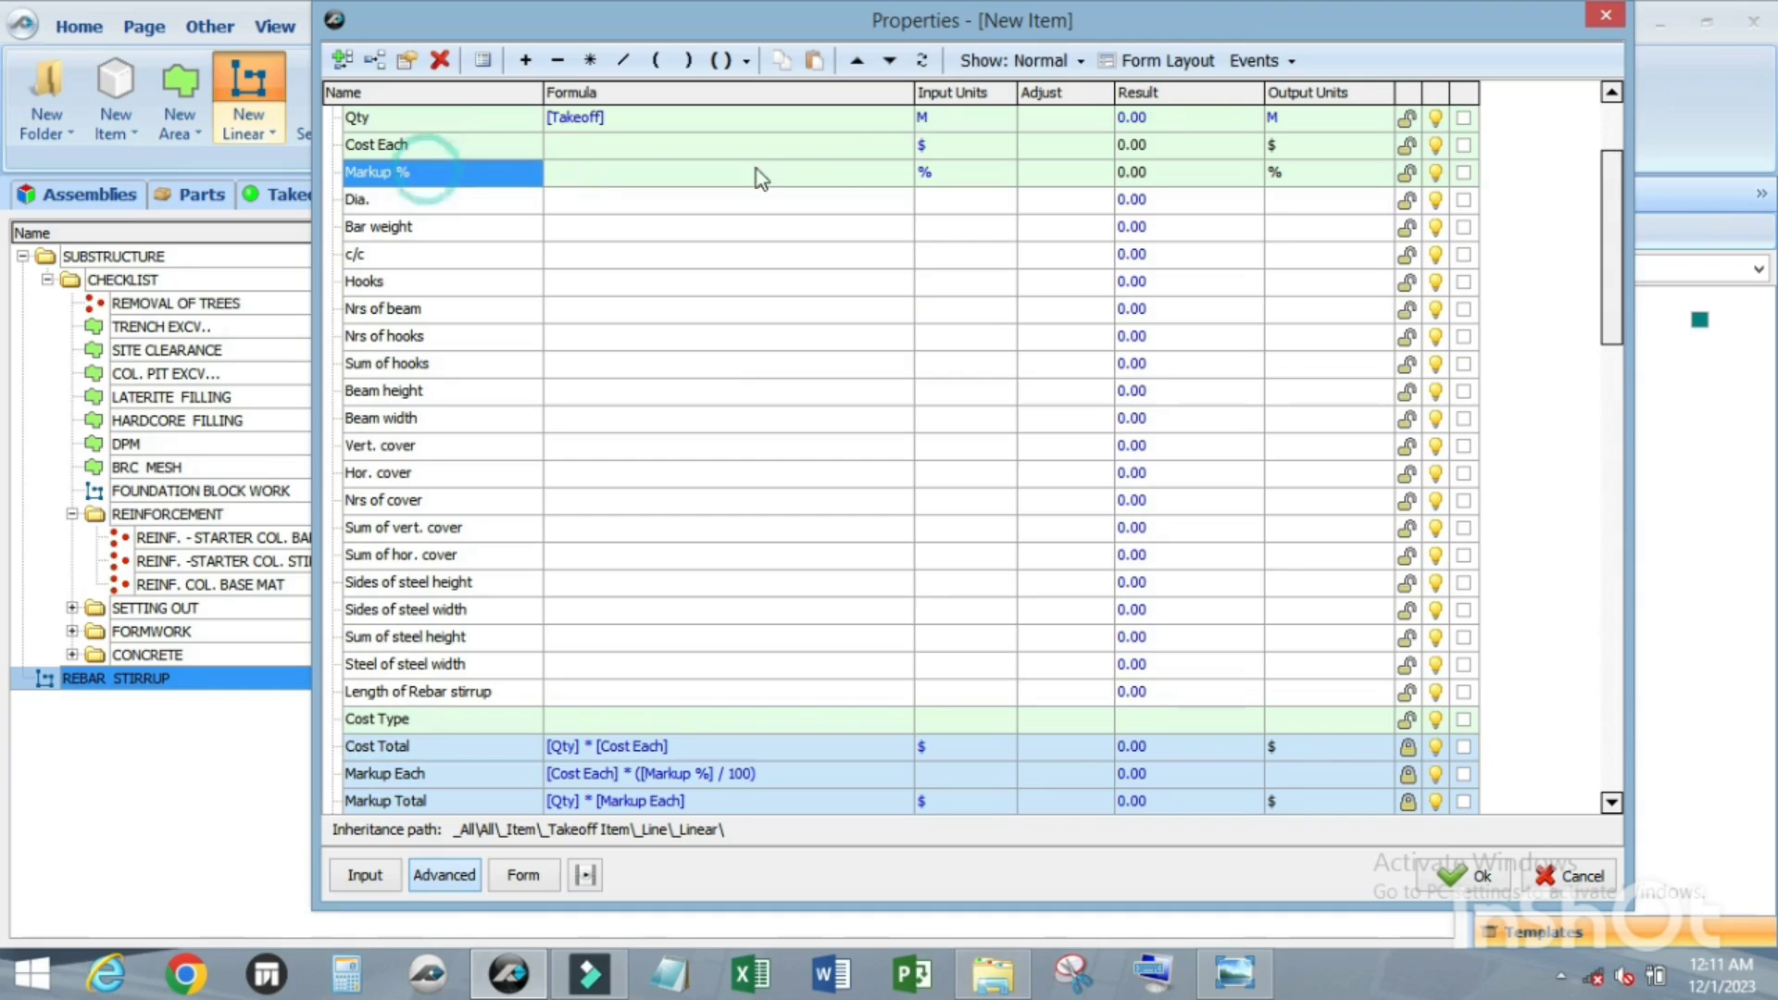
{"action": "left_click", "coordinate": [891, 62]}
{"action": "left_click", "coordinate": [891, 63]}
{"action": "left_click", "coordinate": [890, 63]}
{"action": "left_click", "coordinate": [891, 63]}
{"action": "left_click", "coordinate": [890, 63]}
{"action": "left_click", "coordinate": [891, 63]}
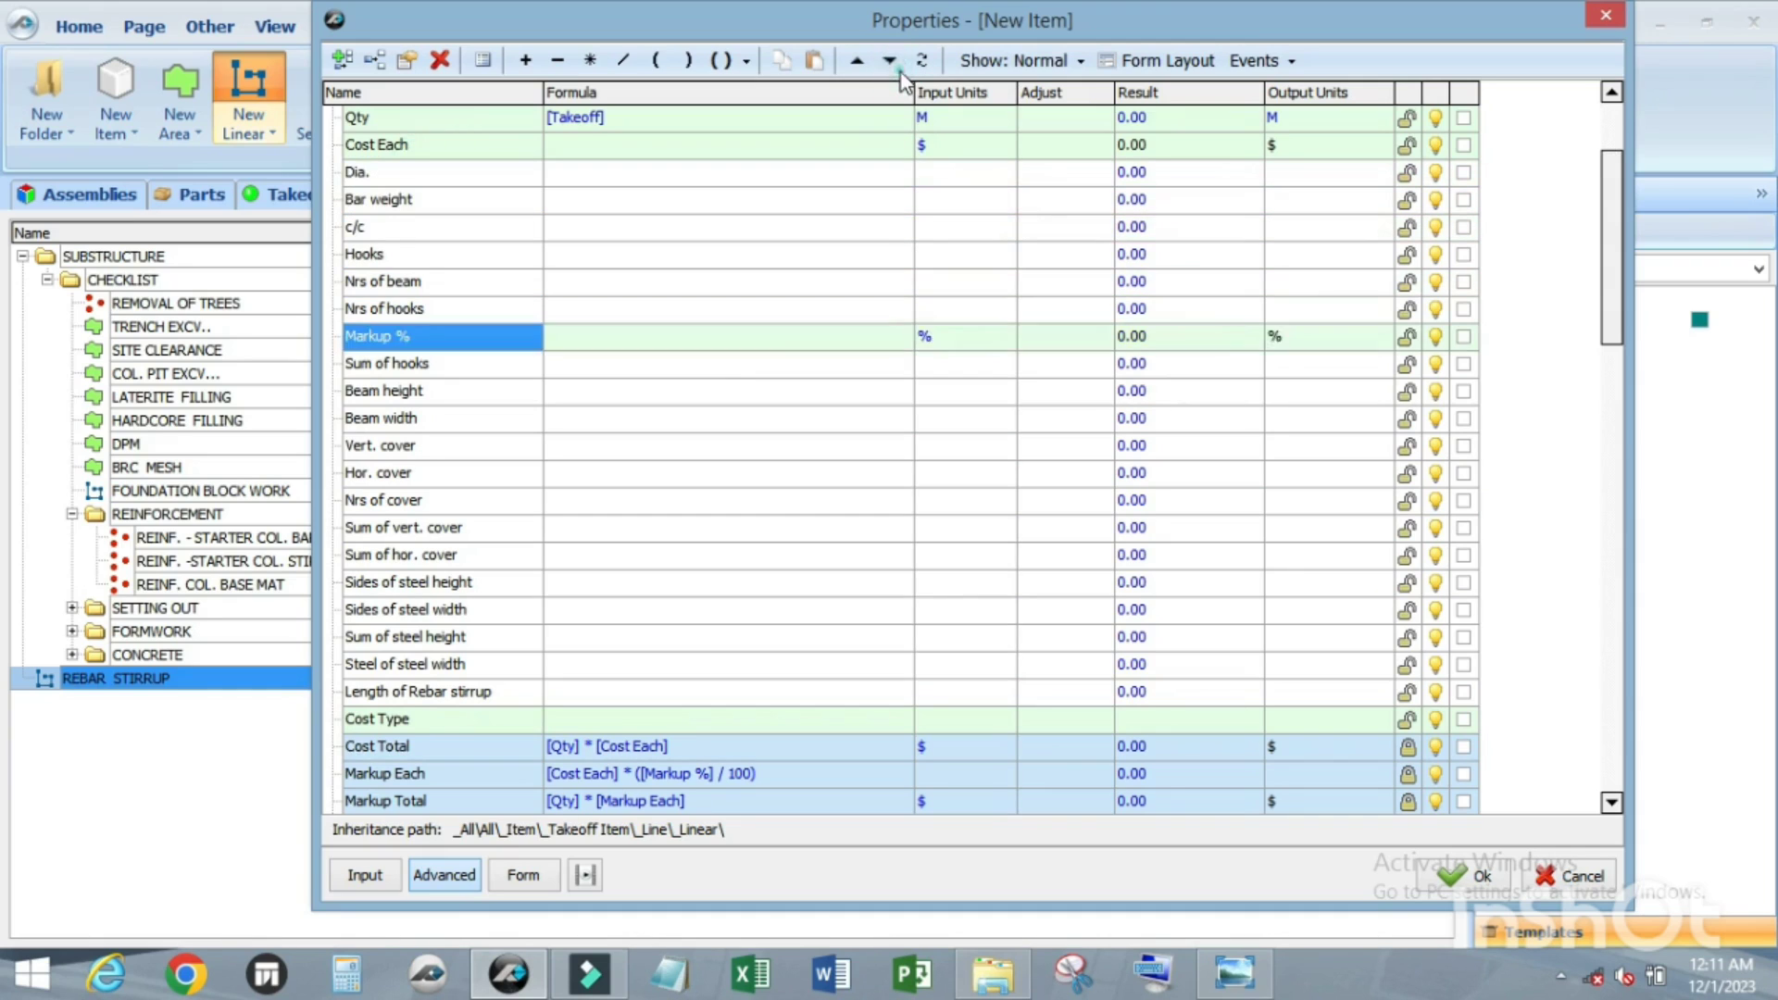
{"action": "left_click", "coordinate": [890, 63]}
{"action": "left_click", "coordinate": [891, 63]}
{"action": "left_click", "coordinate": [890, 61]}
{"action": "left_click", "coordinate": [889, 61]}
{"action": "left_click", "coordinate": [889, 61]}
{"action": "left_click", "coordinate": [890, 61]}
{"action": "left_click", "coordinate": [890, 61]}
{"action": "left_click", "coordinate": [890, 61]}
{"action": "left_click", "coordinate": [889, 62]}
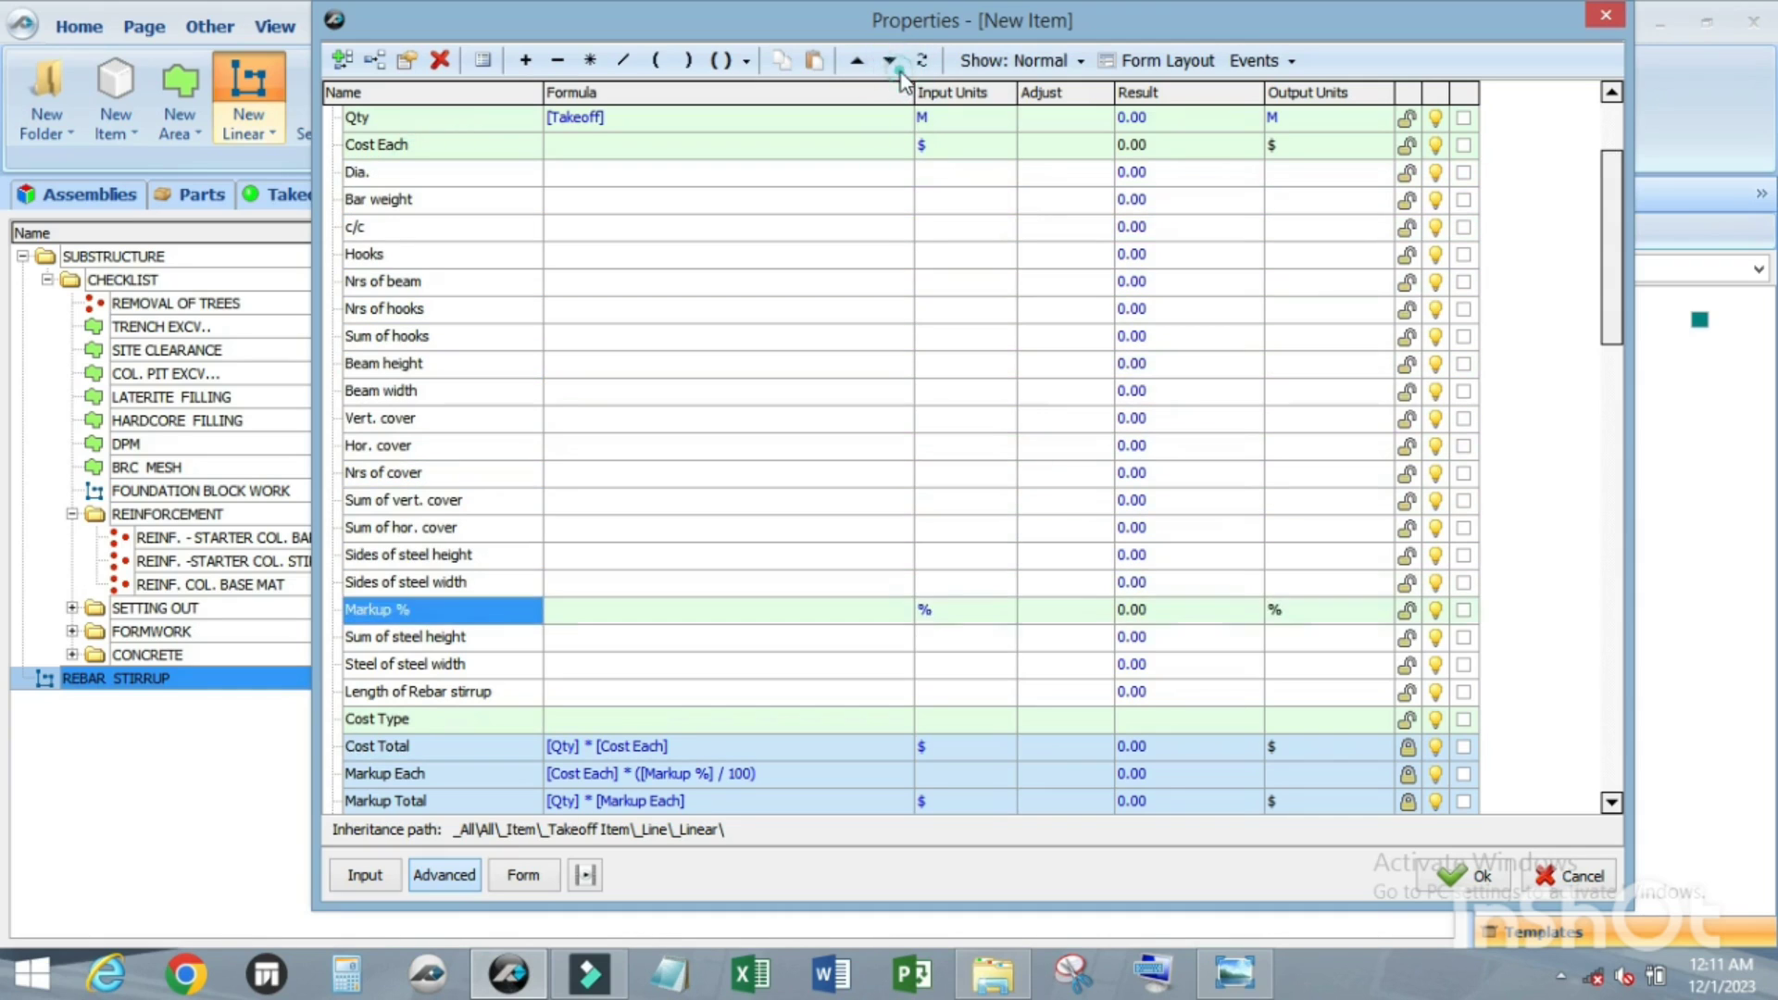
{"action": "left_click", "coordinate": [890, 61]}
{"action": "left_click", "coordinate": [900, 71]}
{"action": "left_click", "coordinate": [900, 70]}
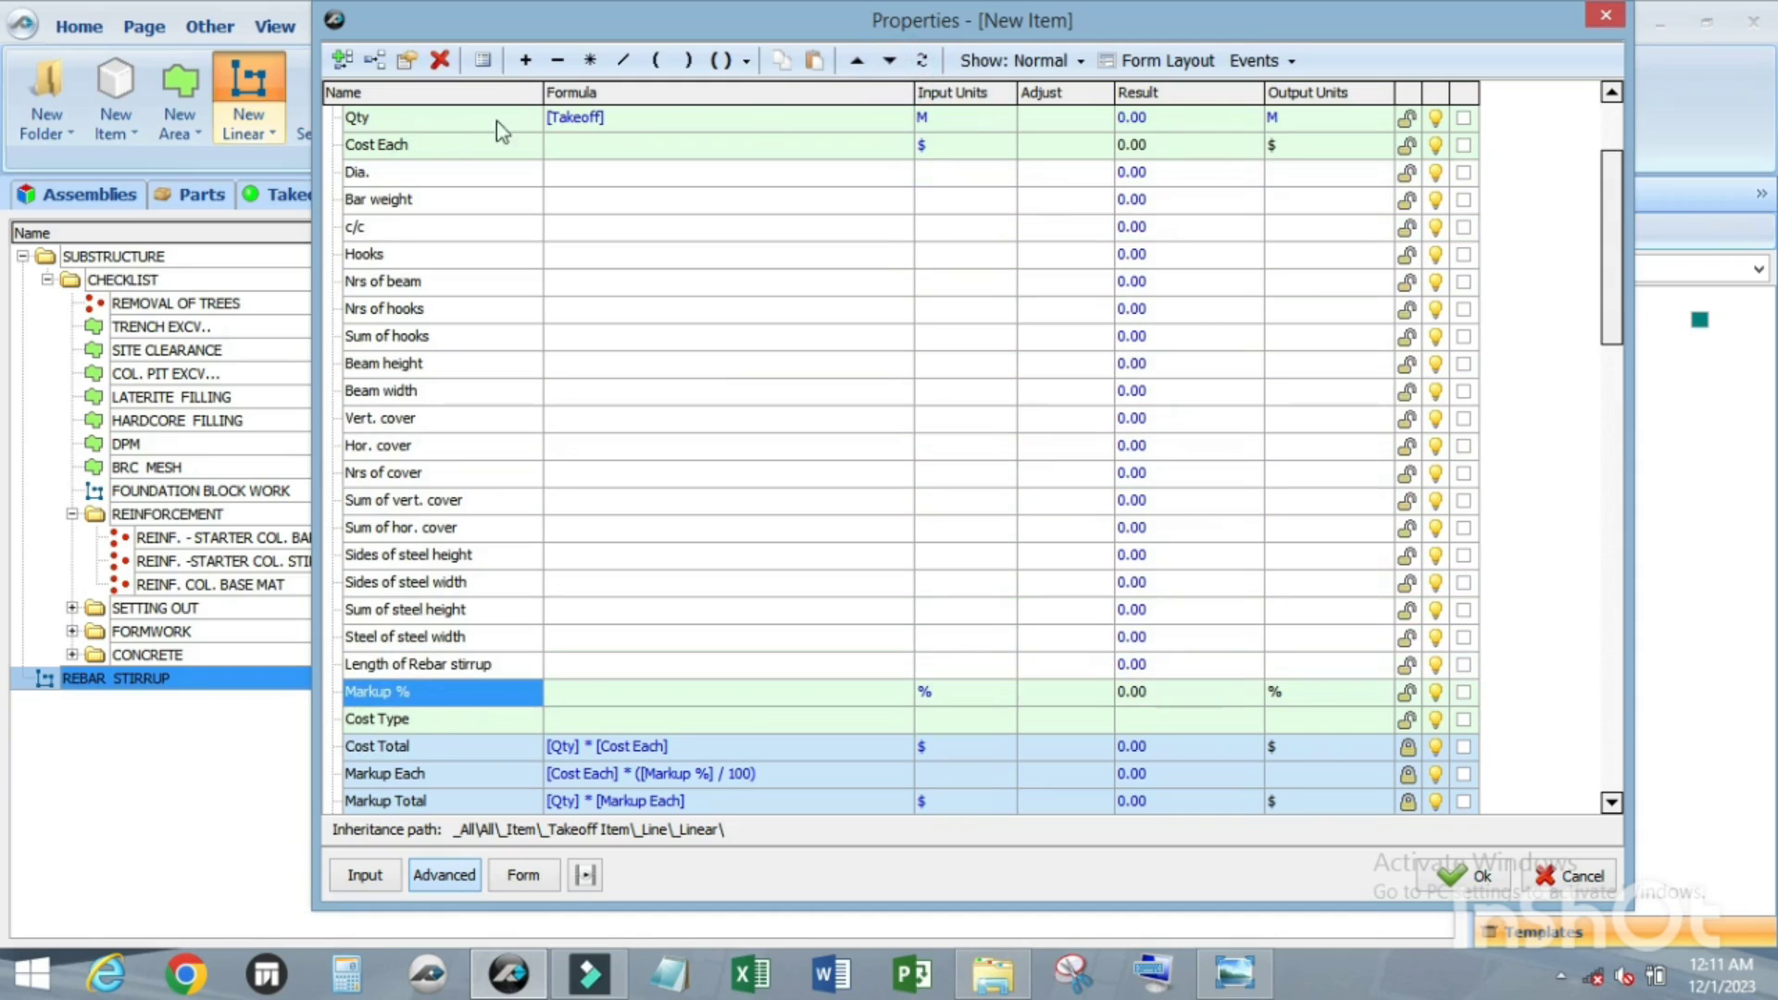
Step: Move the Cost Each property down the Estimating group to sit between Length of Rebar stirrup and Markup %
{"action": "left_click", "coordinate": [445, 148]}
{"action": "left_click", "coordinate": [890, 61]}
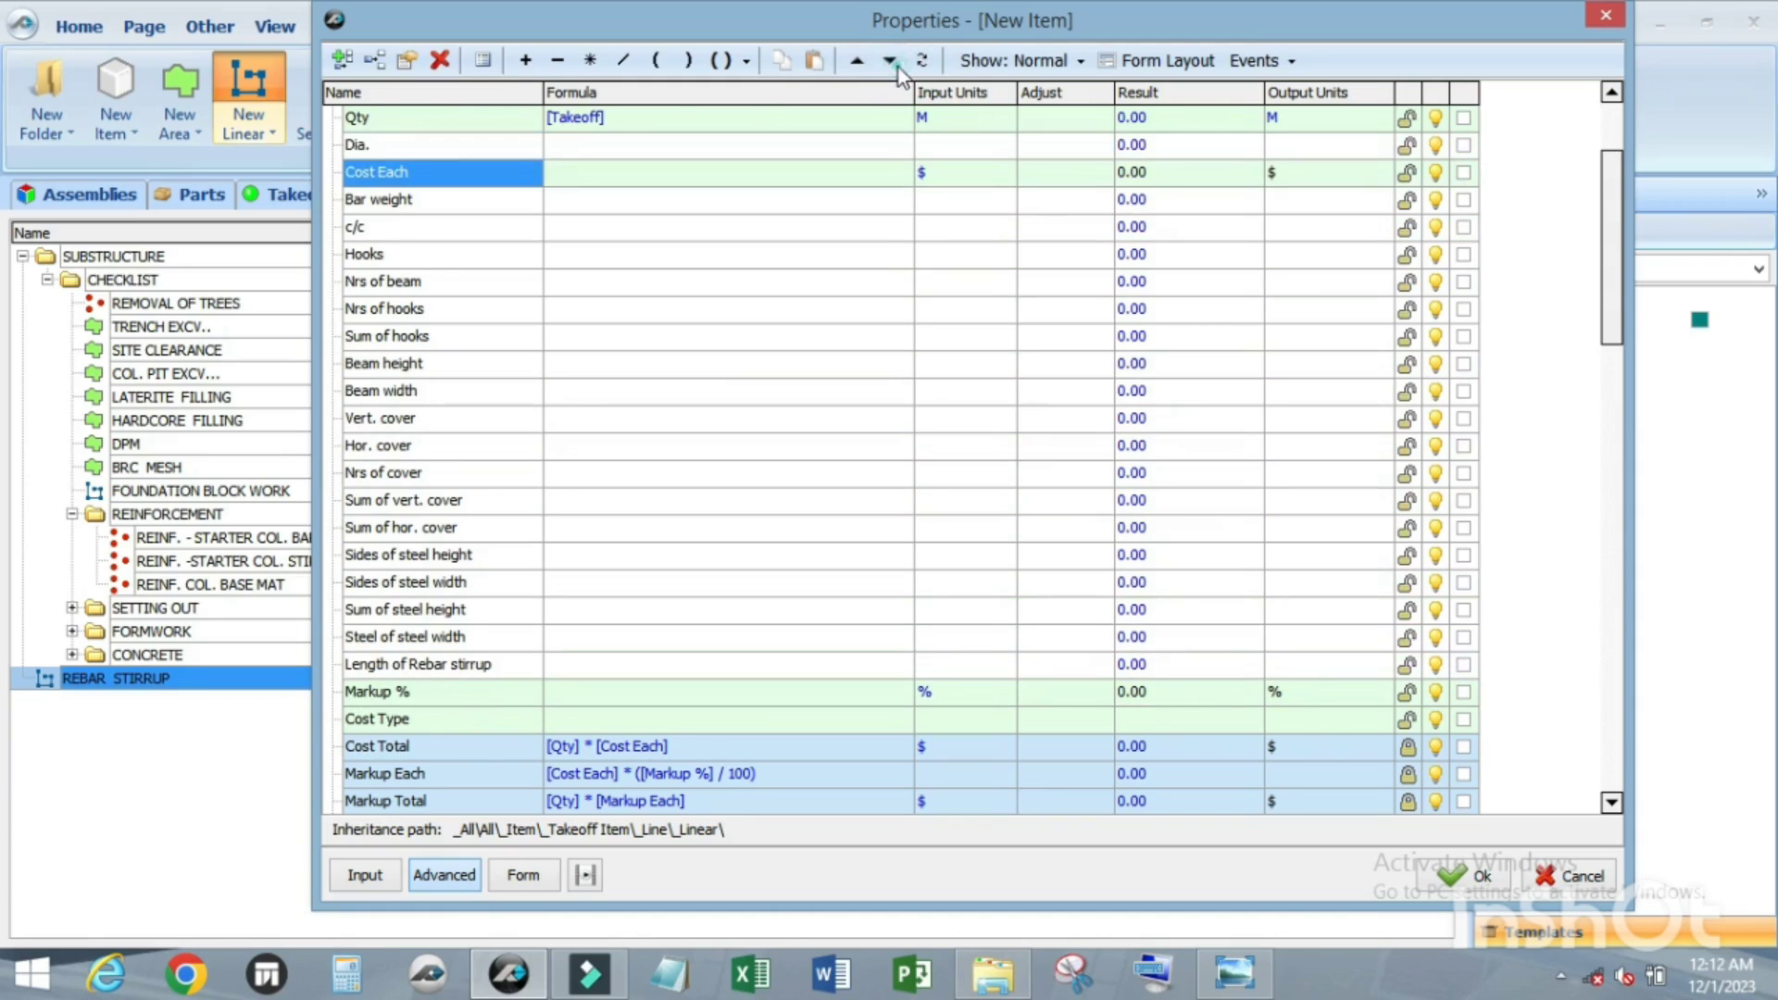
{"action": "left_click", "coordinate": [891, 61]}
{"action": "left_click", "coordinate": [891, 61]}
{"action": "left_click", "coordinate": [890, 61]}
{"action": "left_click", "coordinate": [892, 63]}
{"action": "left_click", "coordinate": [893, 63]}
{"action": "left_click", "coordinate": [893, 63]}
{"action": "left_click", "coordinate": [892, 63]}
{"action": "left_click", "coordinate": [893, 63]}
{"action": "left_click", "coordinate": [892, 63]}
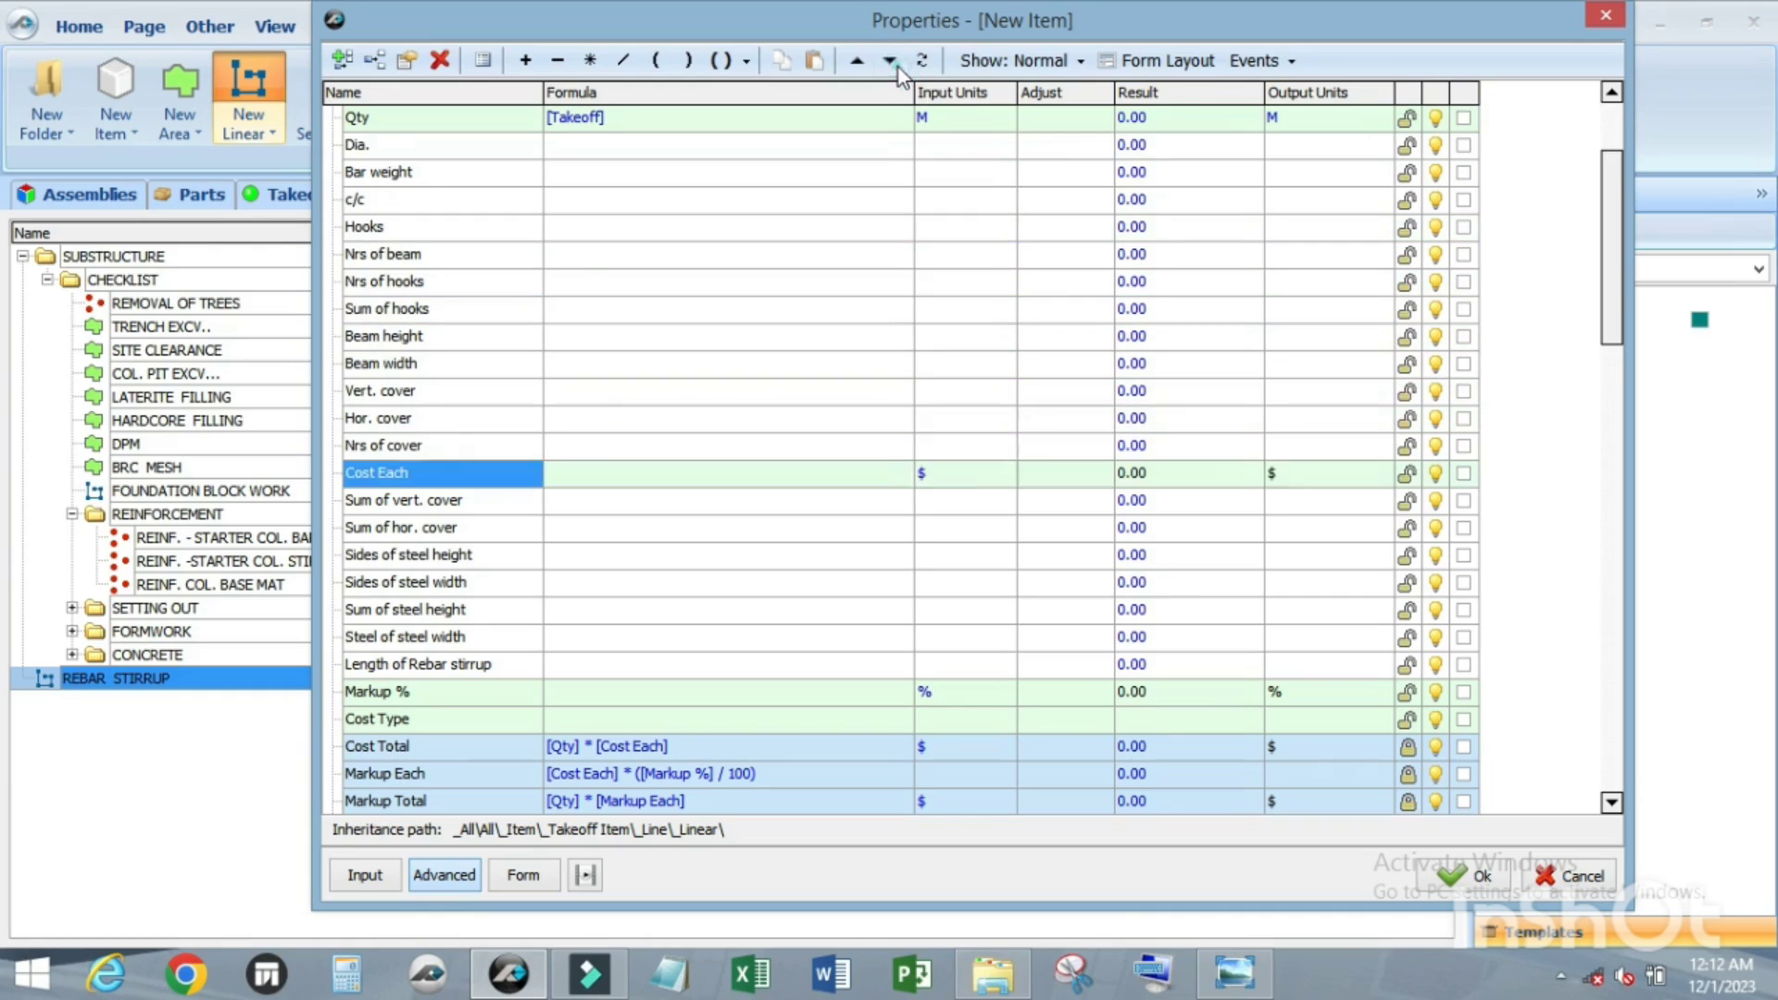
{"action": "left_click", "coordinate": [892, 62]}
{"action": "left_click", "coordinate": [892, 63]}
{"action": "left_click", "coordinate": [891, 61]}
{"action": "left_click", "coordinate": [890, 61]}
{"action": "left_click", "coordinate": [891, 61]}
{"action": "left_click", "coordinate": [890, 61]}
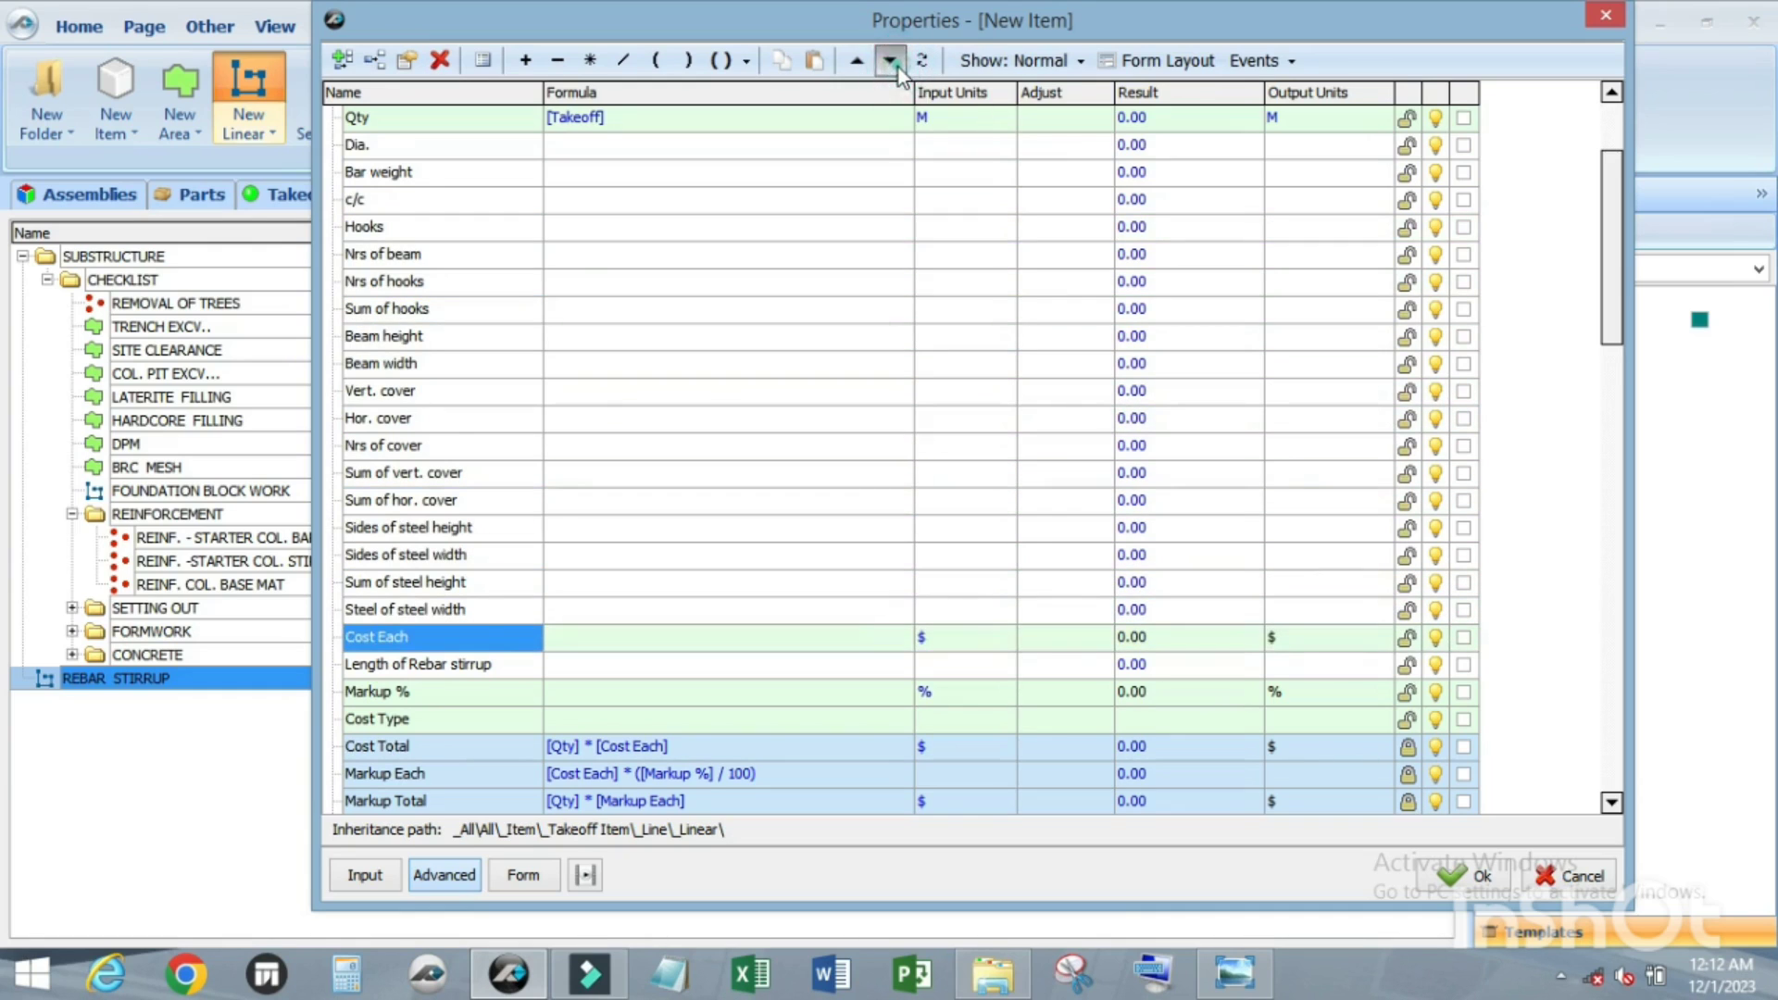
{"action": "left_click", "coordinate": [891, 61]}
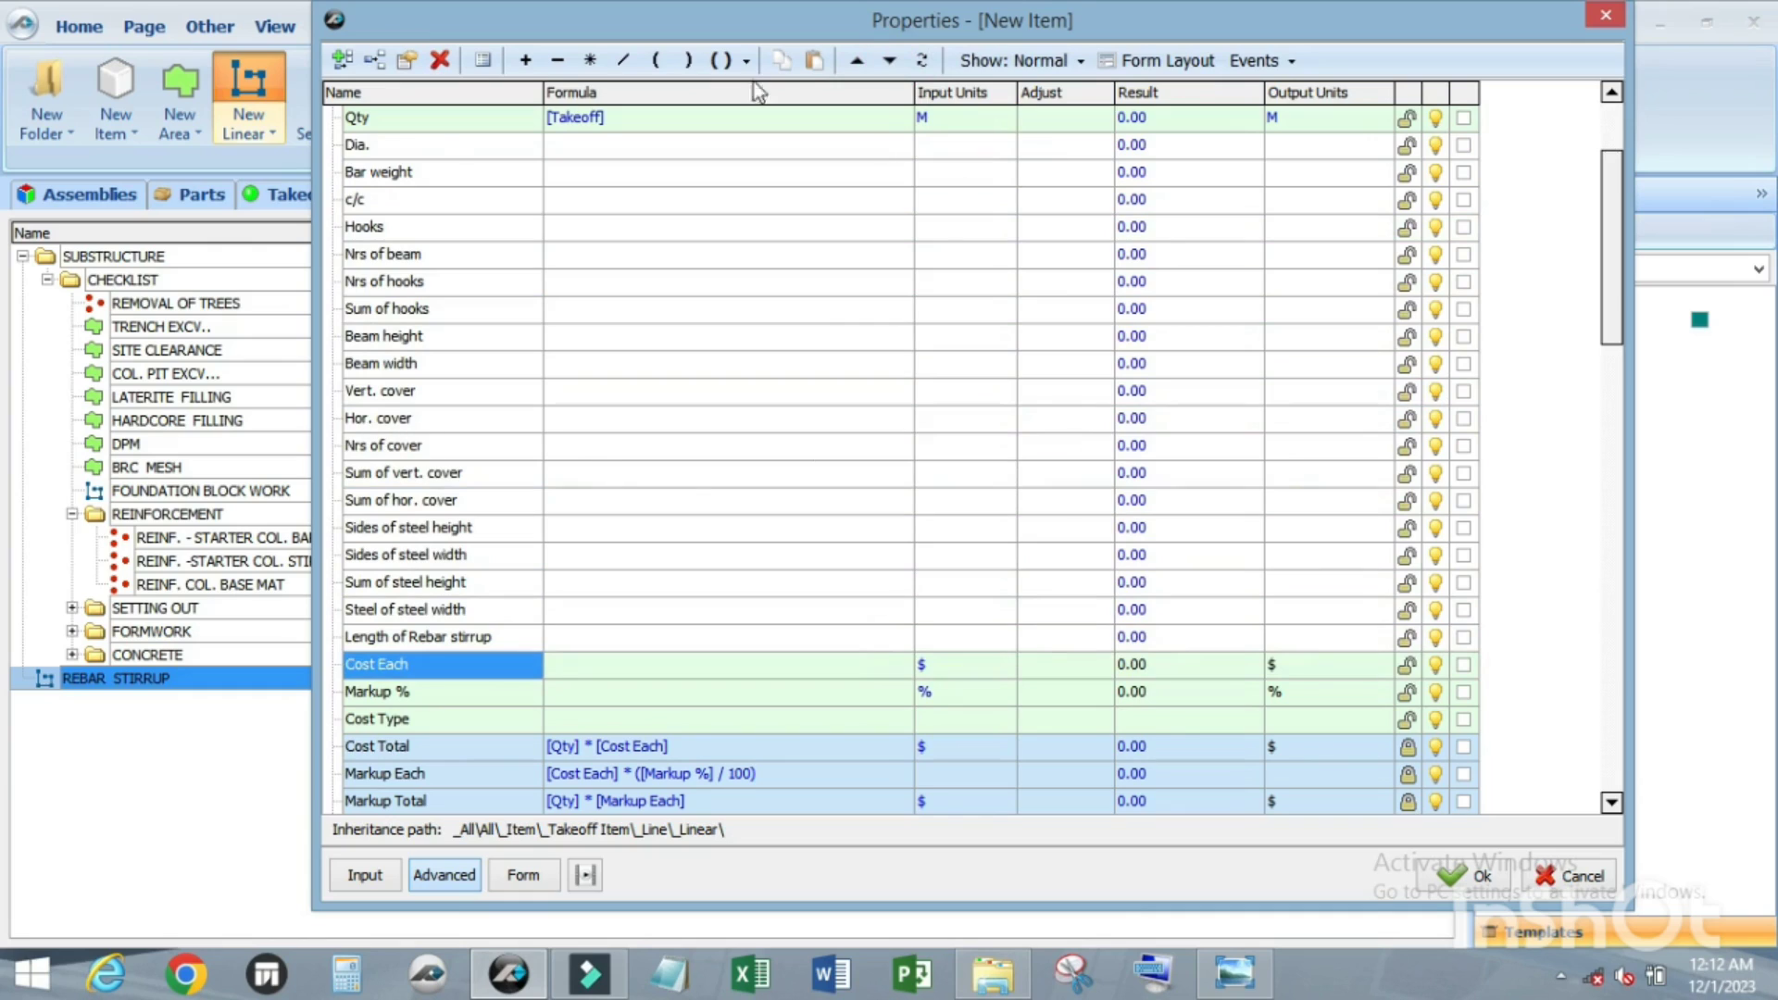
{"action": "left_click", "coordinate": [452, 149]}
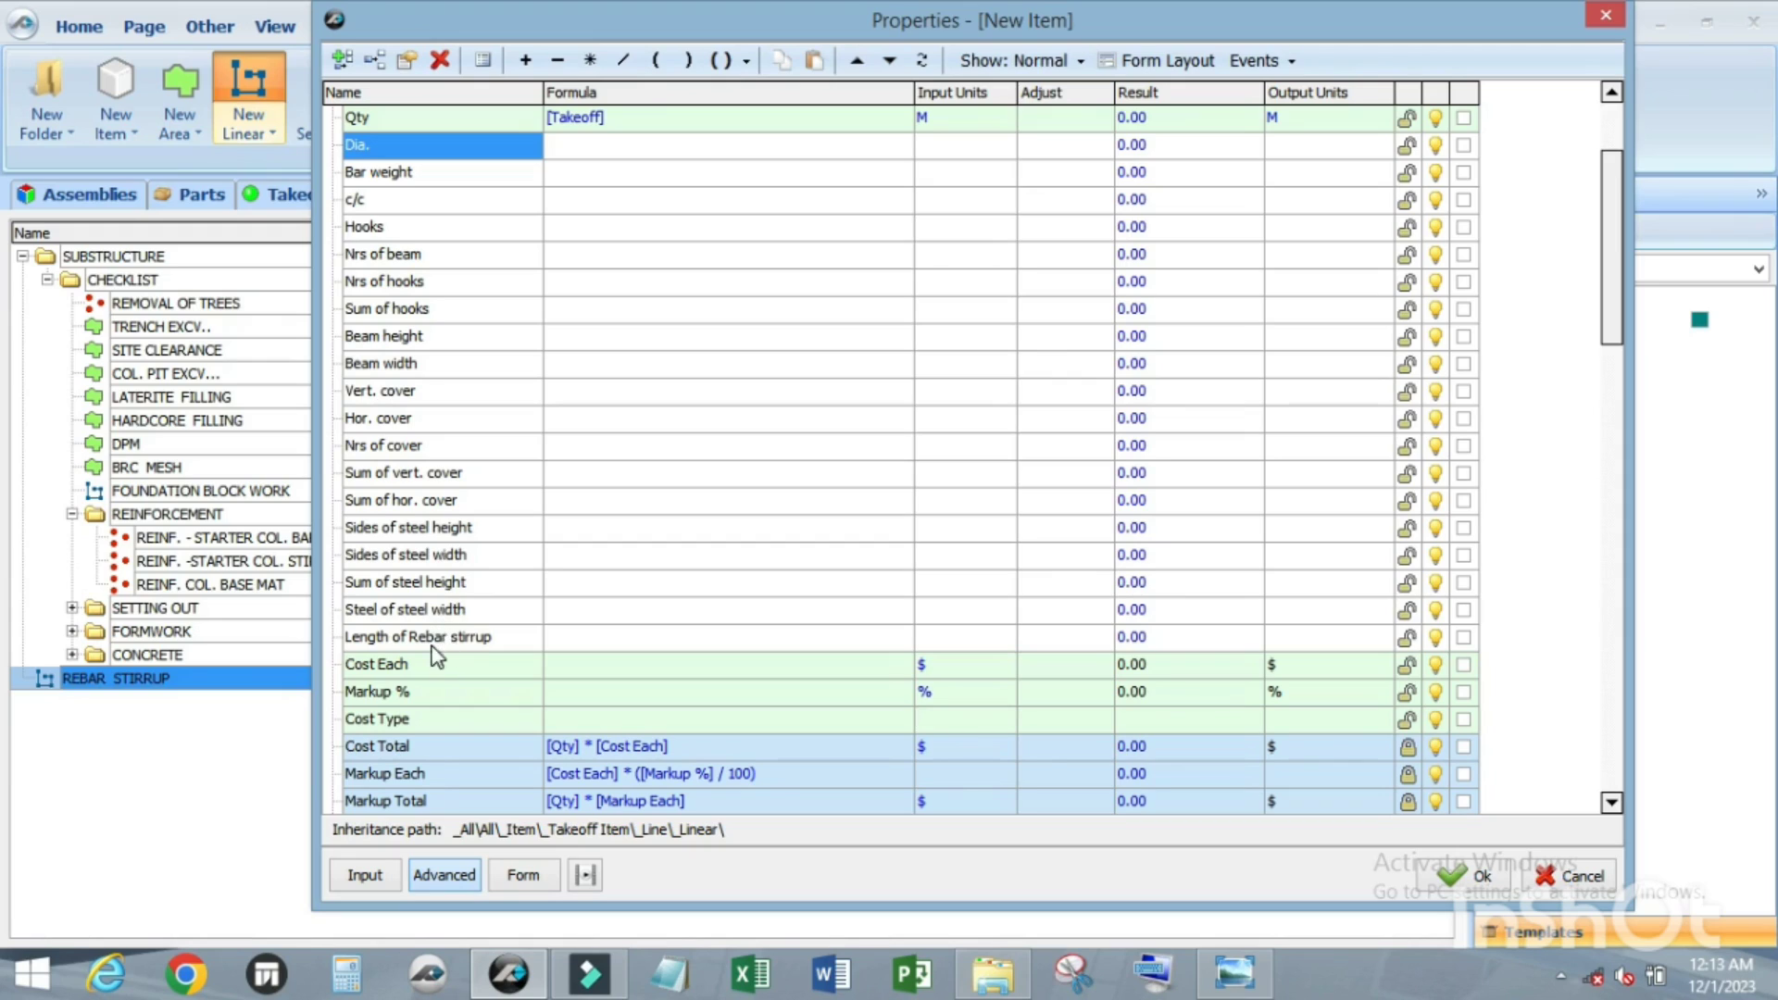
{"action": "left_click", "coordinate": [455, 646]}
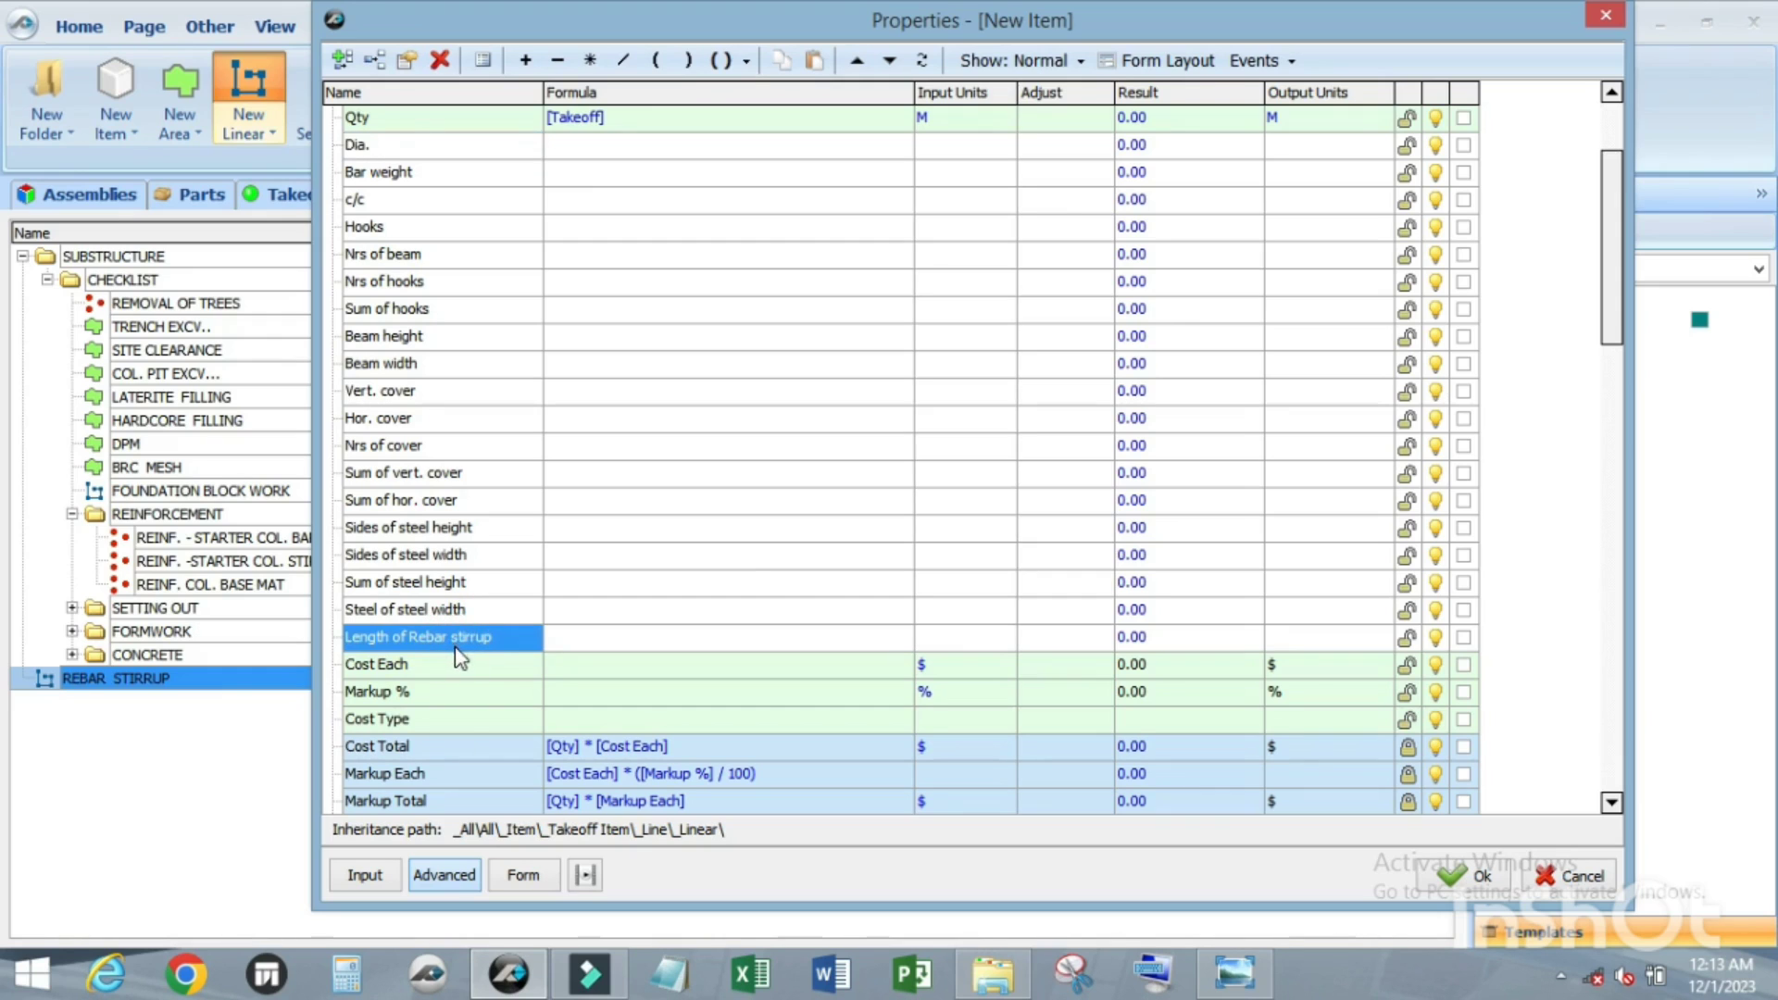
{"action": "scroll", "coordinate": [479, 460], "scroll_direction": "up", "scroll_amount": 2}
{"action": "scroll", "coordinate": [479, 459], "scroll_direction": "up", "scroll_amount": 1}
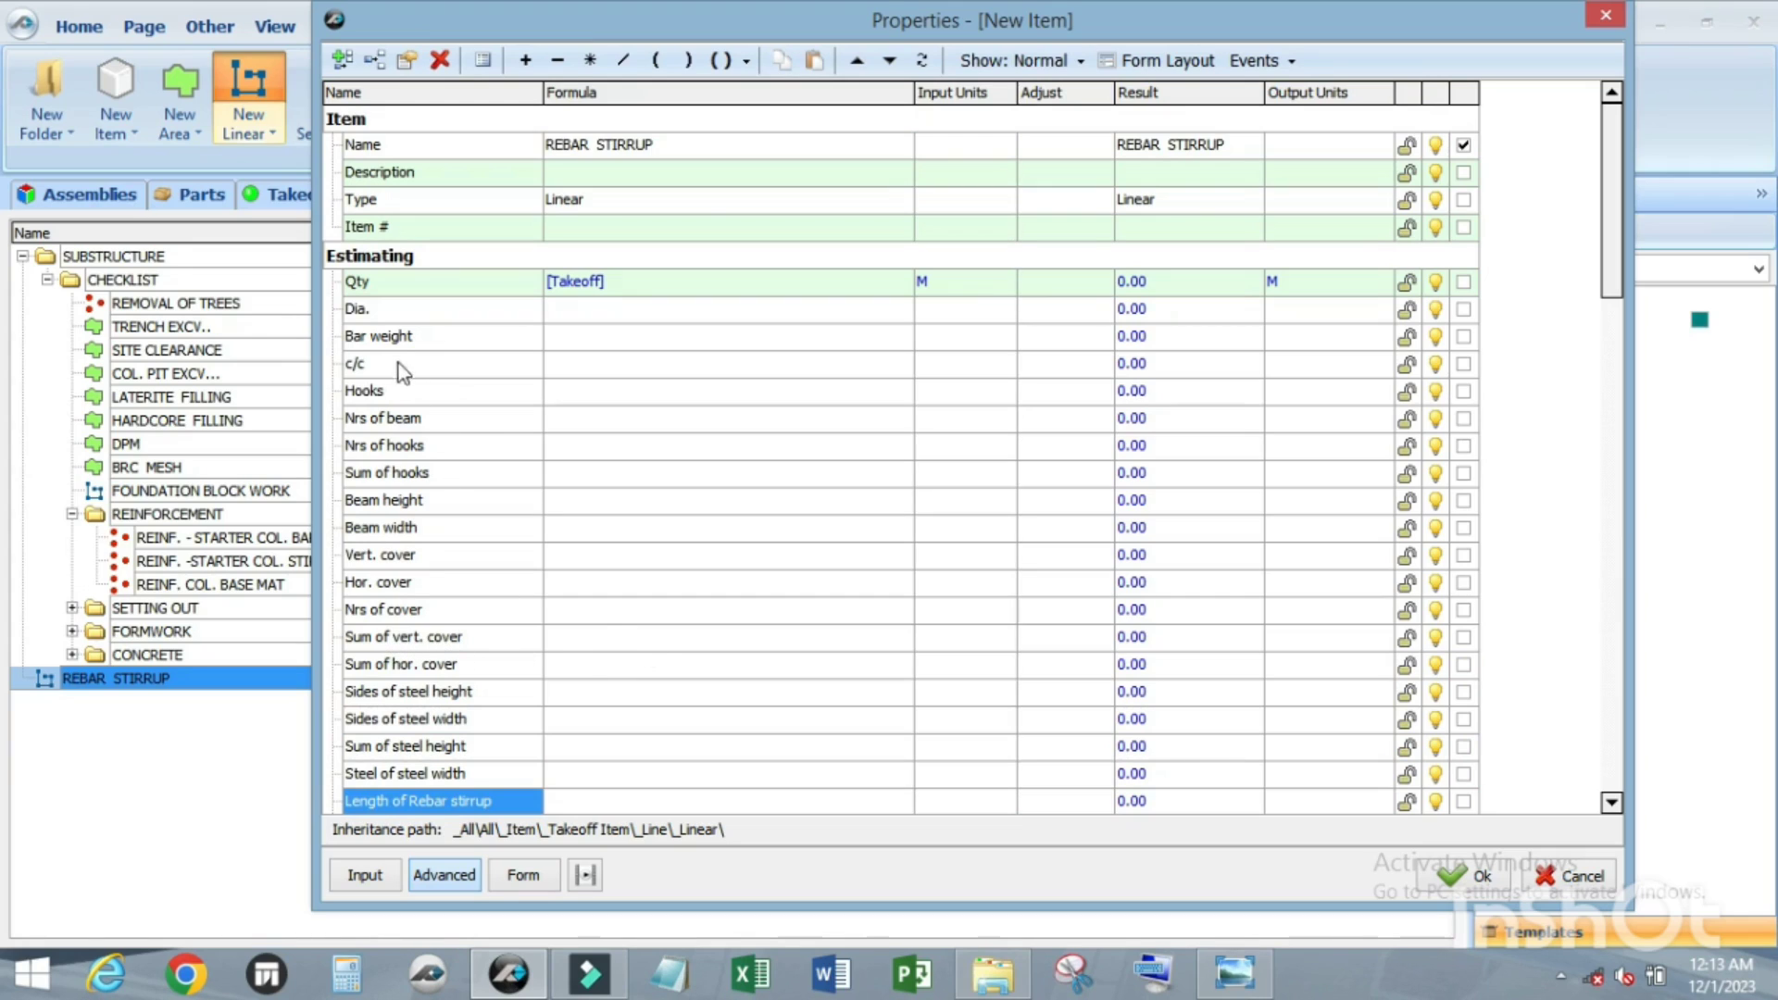
Step: Set the input units of the Dia. property in the Estimating group to MM
{"action": "left_click", "coordinate": [395, 309]}
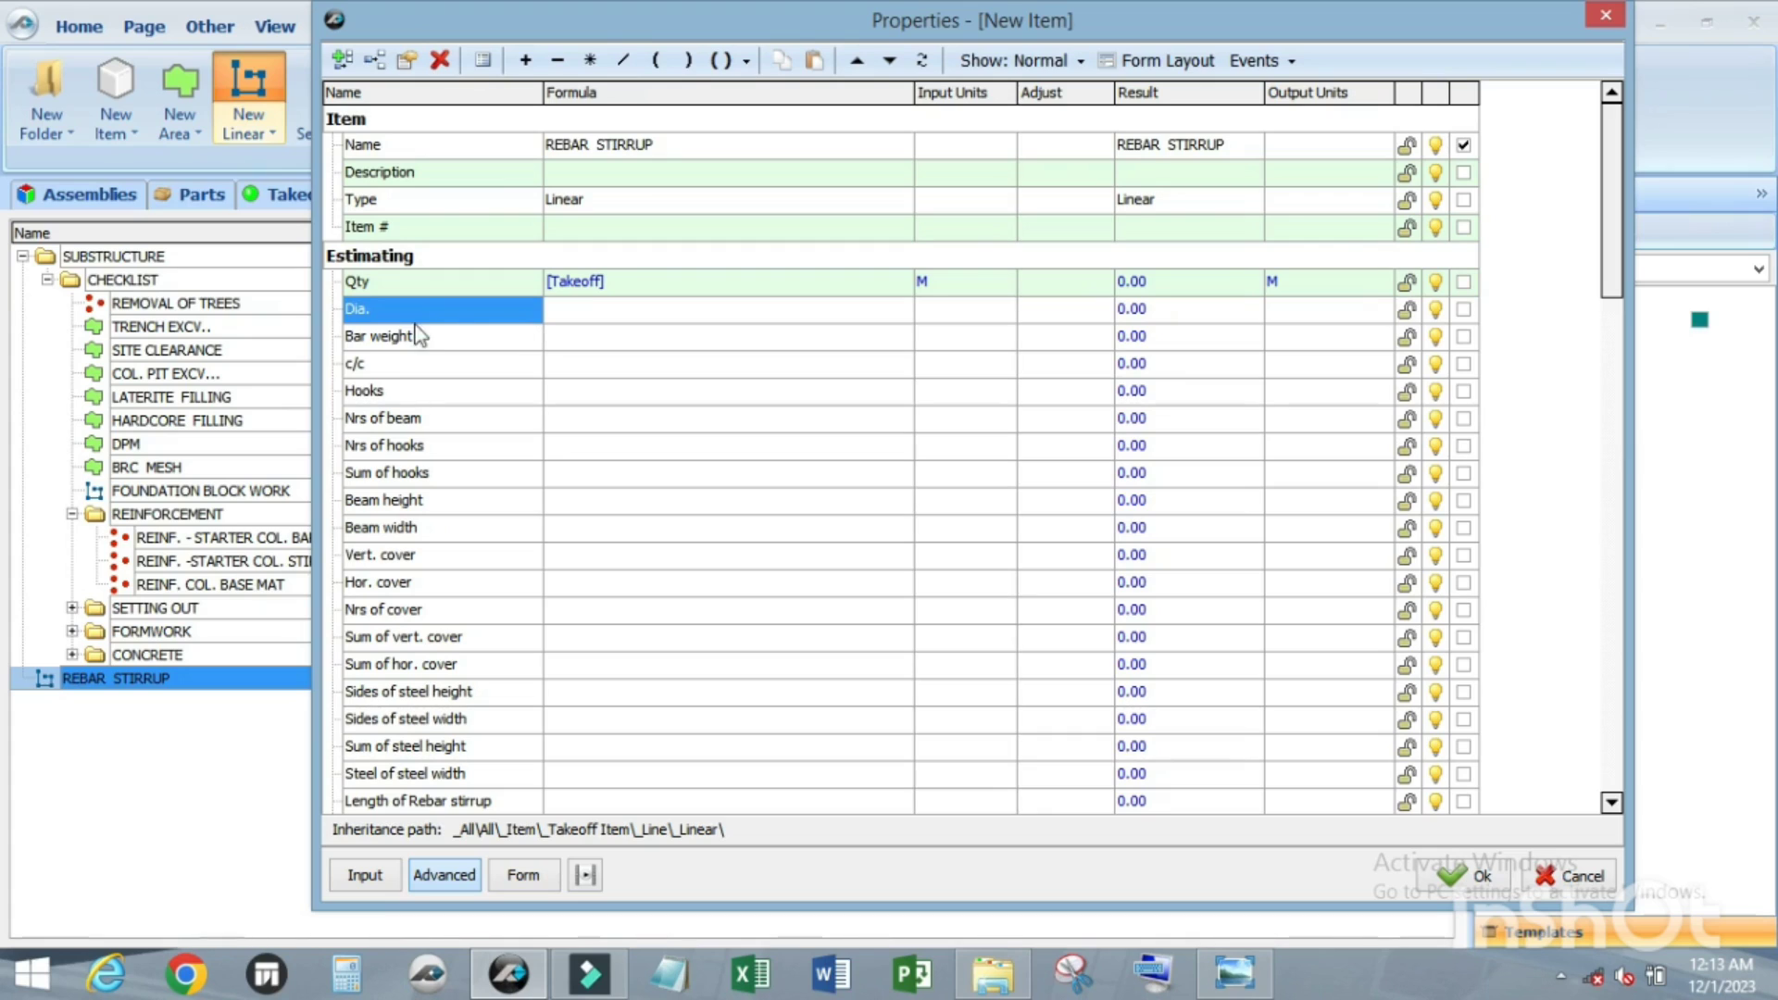
{"action": "left_click", "coordinate": [935, 315]}
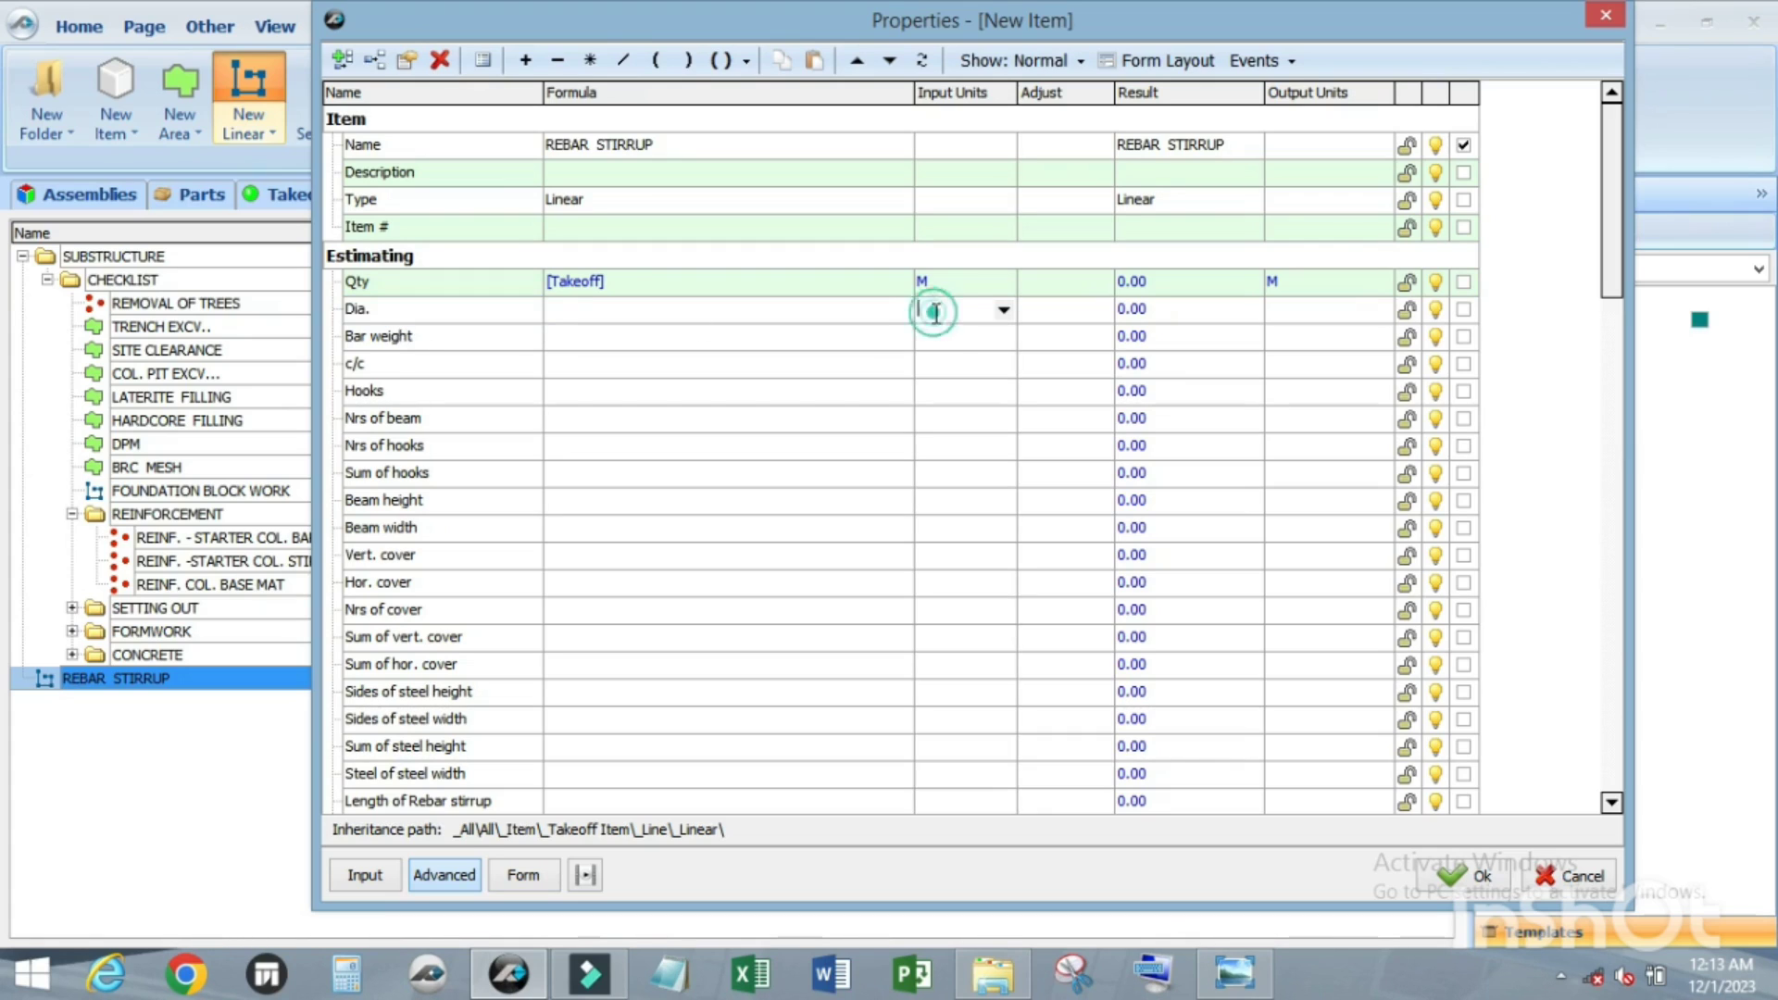
{"action": "left_click", "coordinate": [1003, 313]}
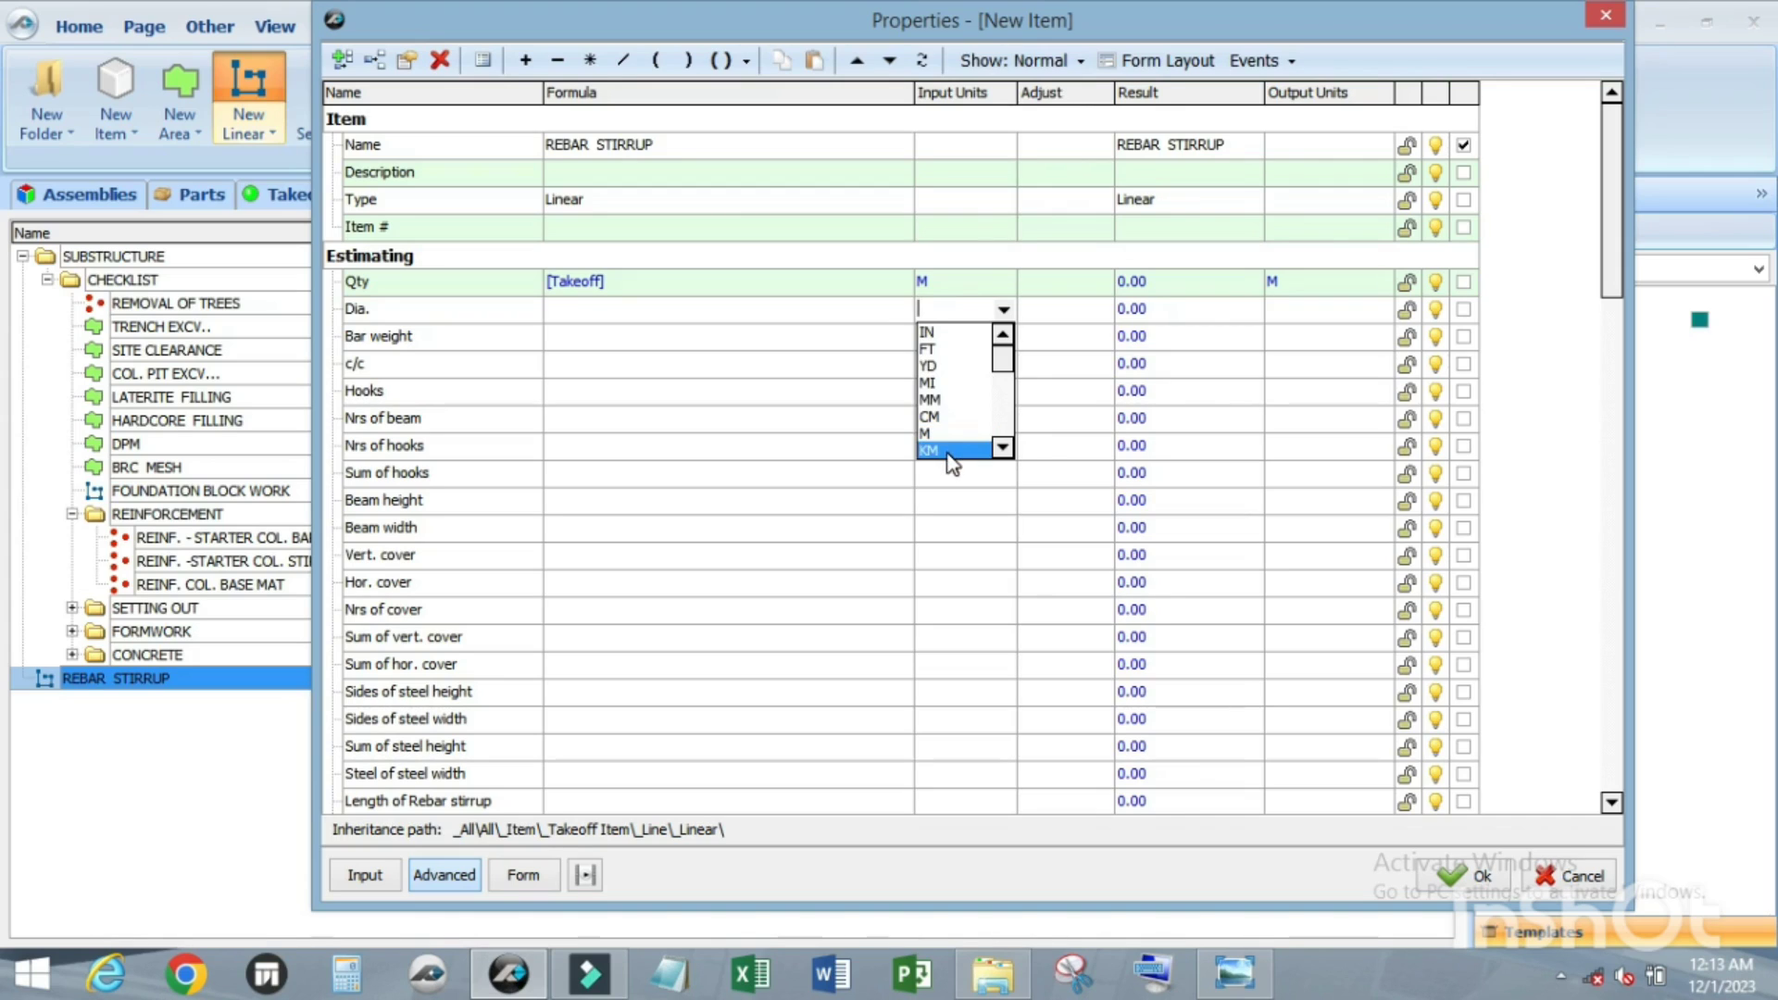
{"action": "scroll", "coordinate": [954, 435], "scroll_direction": "down", "scroll_amount": 1}
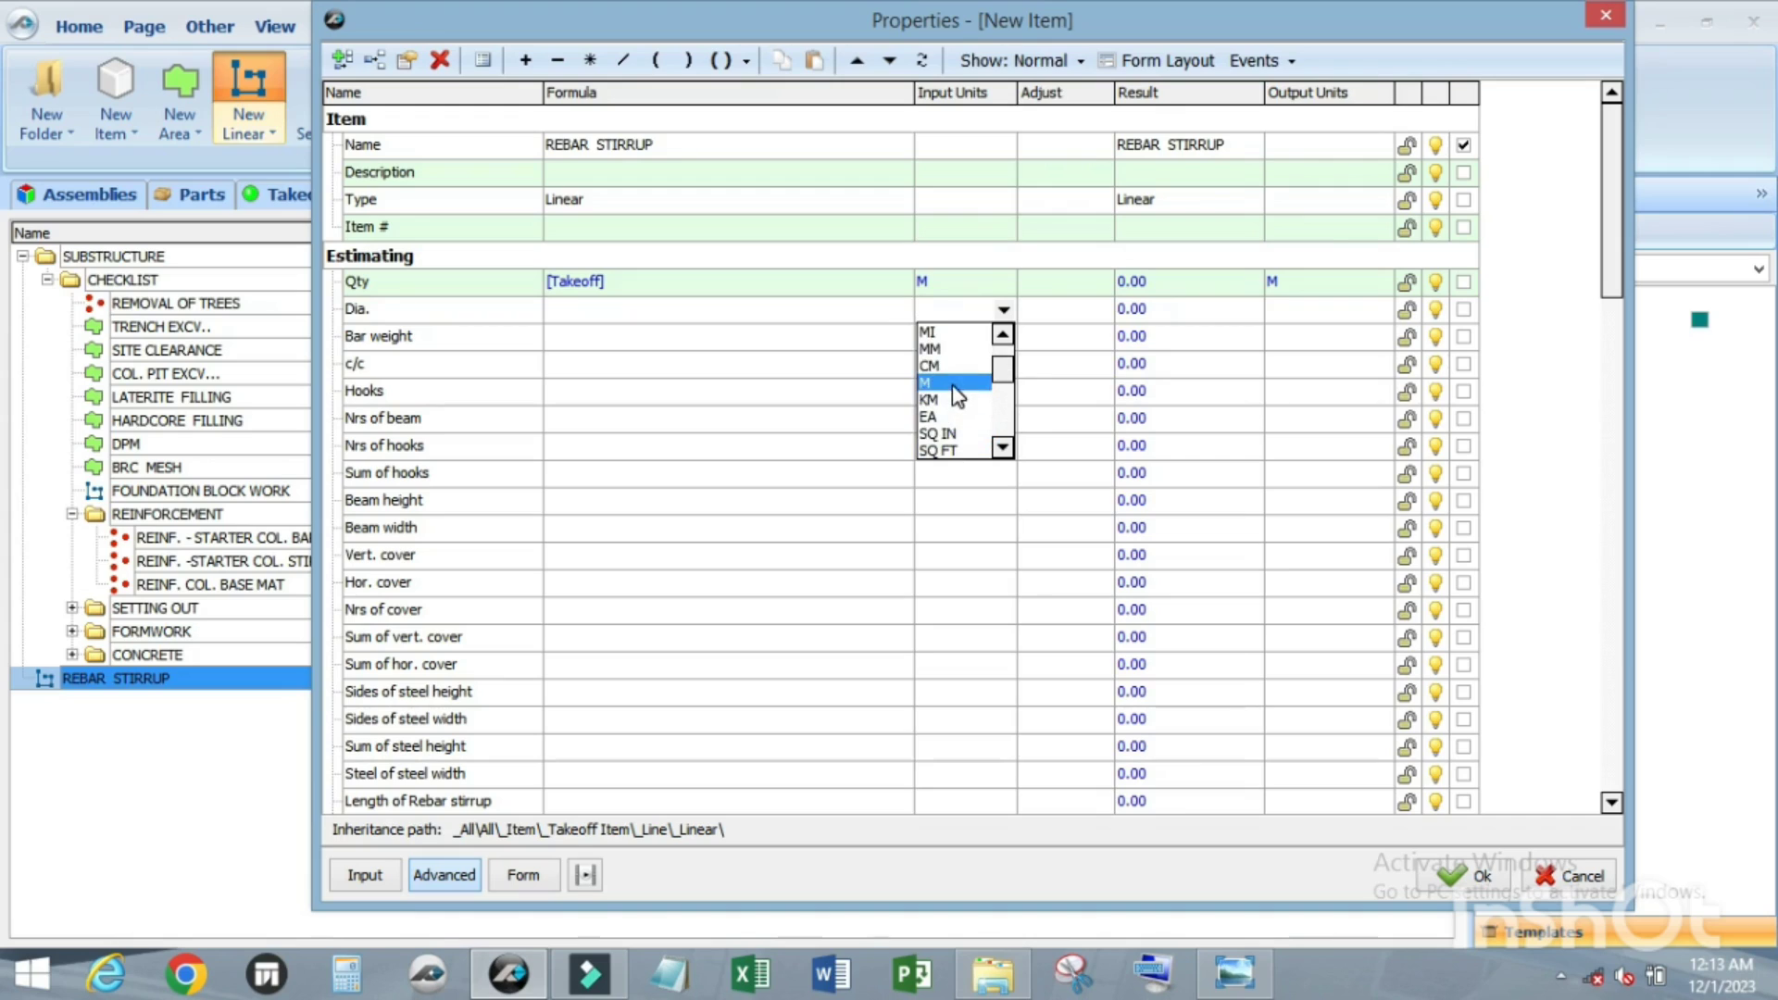
{"action": "scroll", "coordinate": [953, 394], "scroll_direction": "up", "scroll_amount": 1}
{"action": "left_click", "coordinate": [958, 393]}
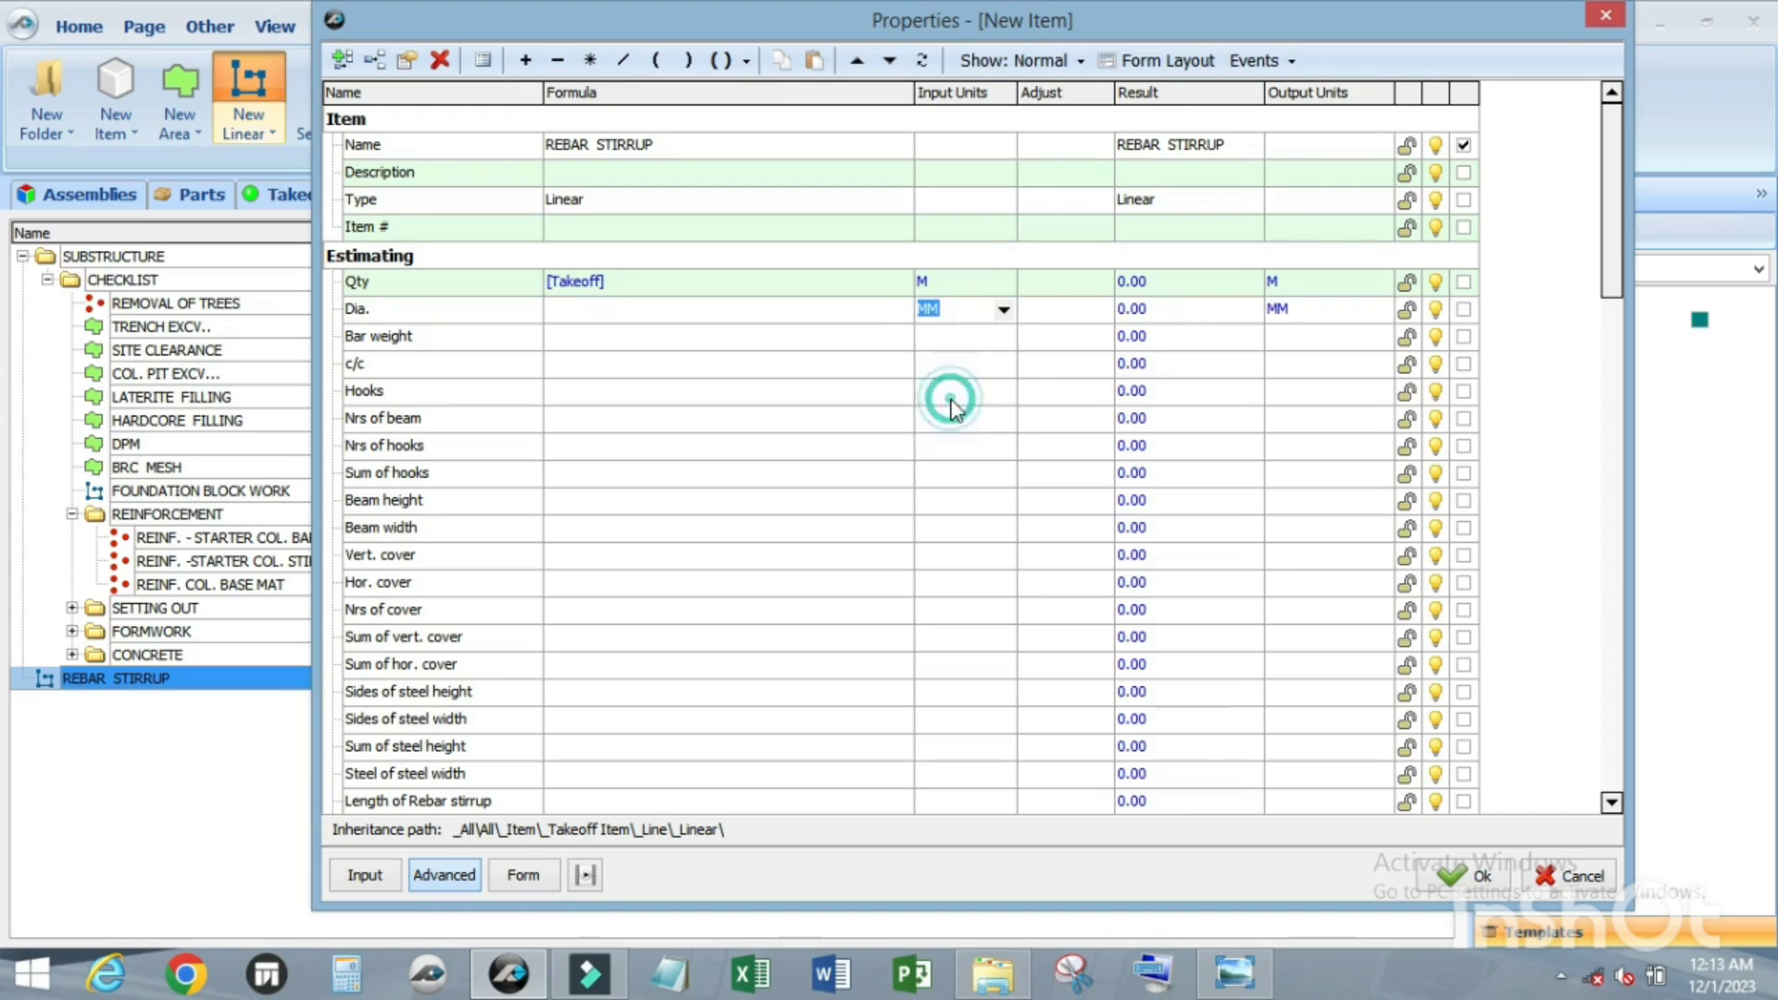
Step: Enter KG in capitals as the input units of the Bar weight property
{"action": "left_click", "coordinate": [944, 342]}
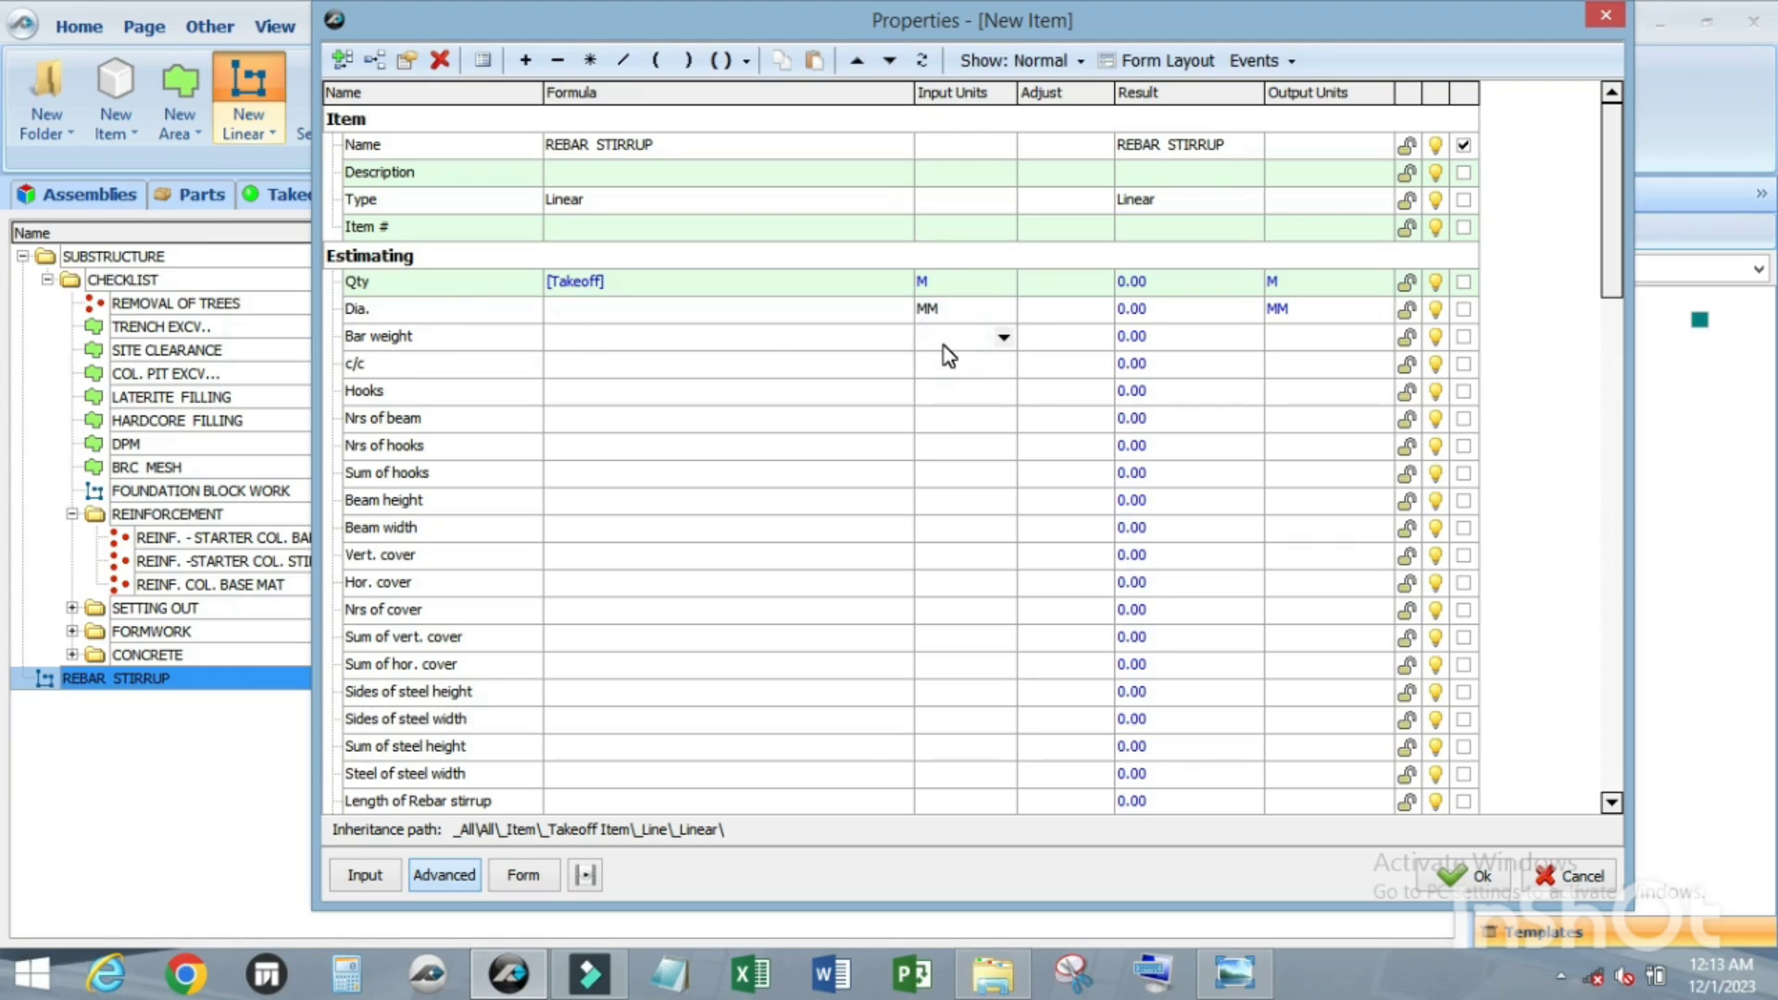
{"action": "left_click", "coordinate": [943, 344]}
{"action": "type", "text": "kg"}
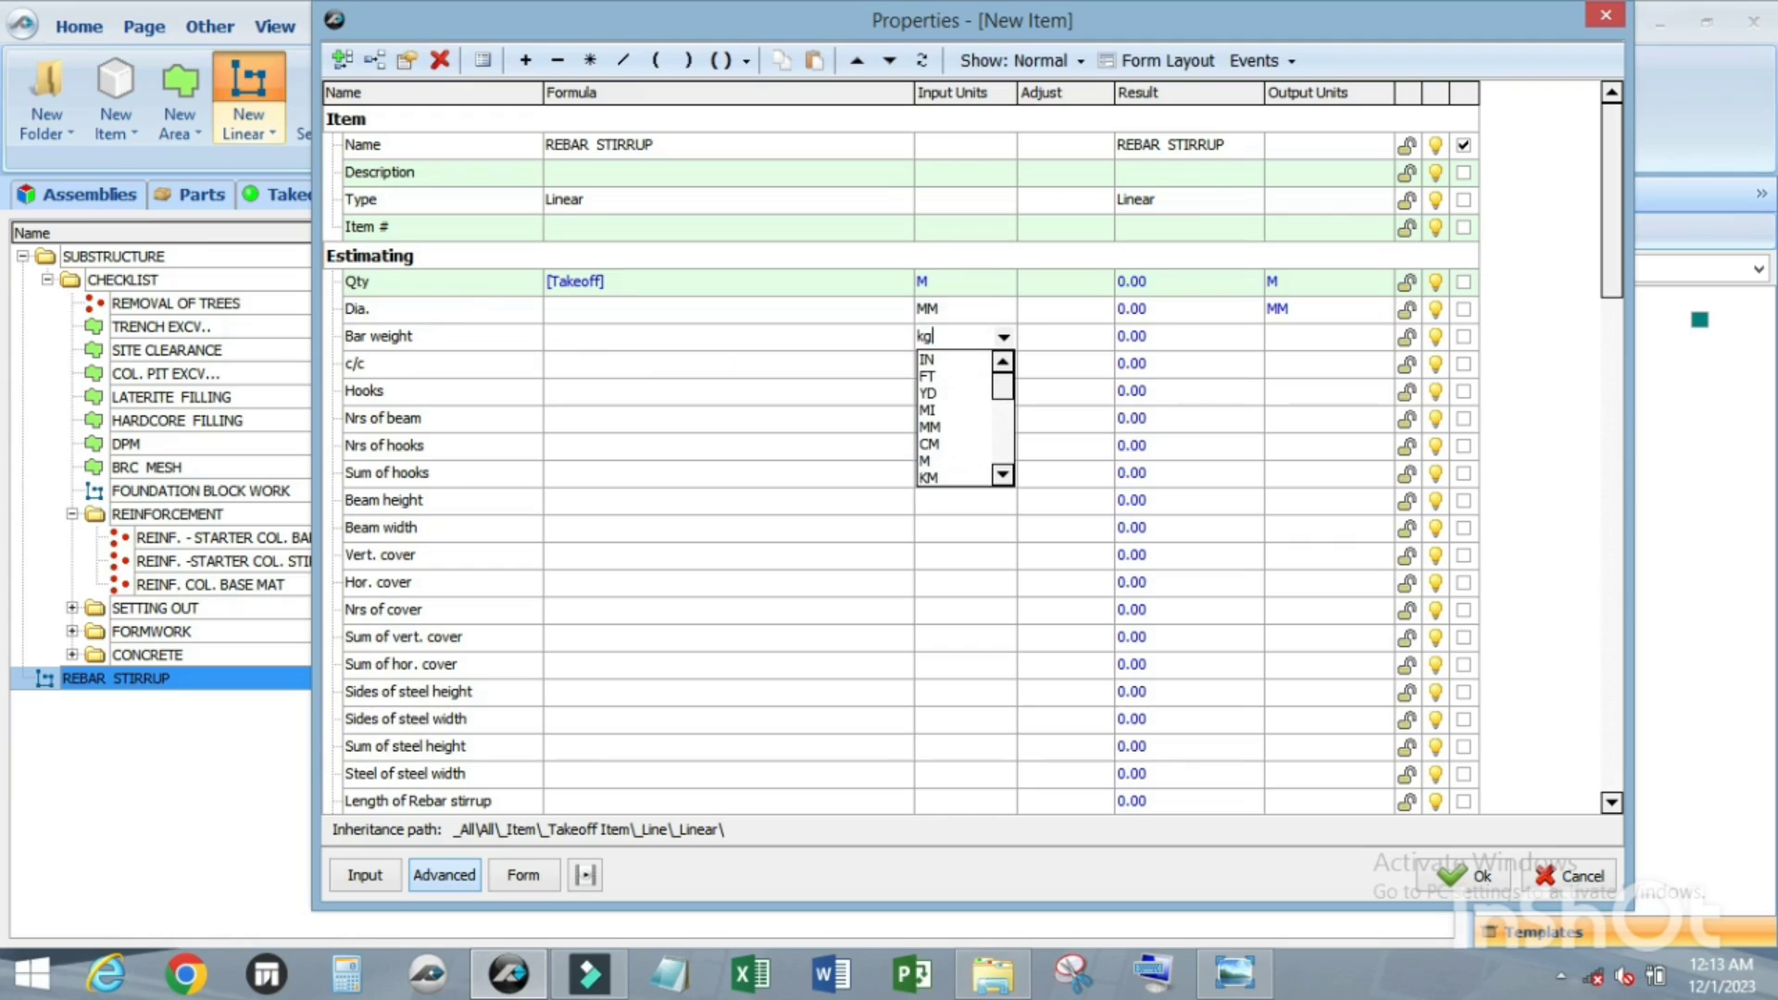
{"action": "key", "text": "Return"}
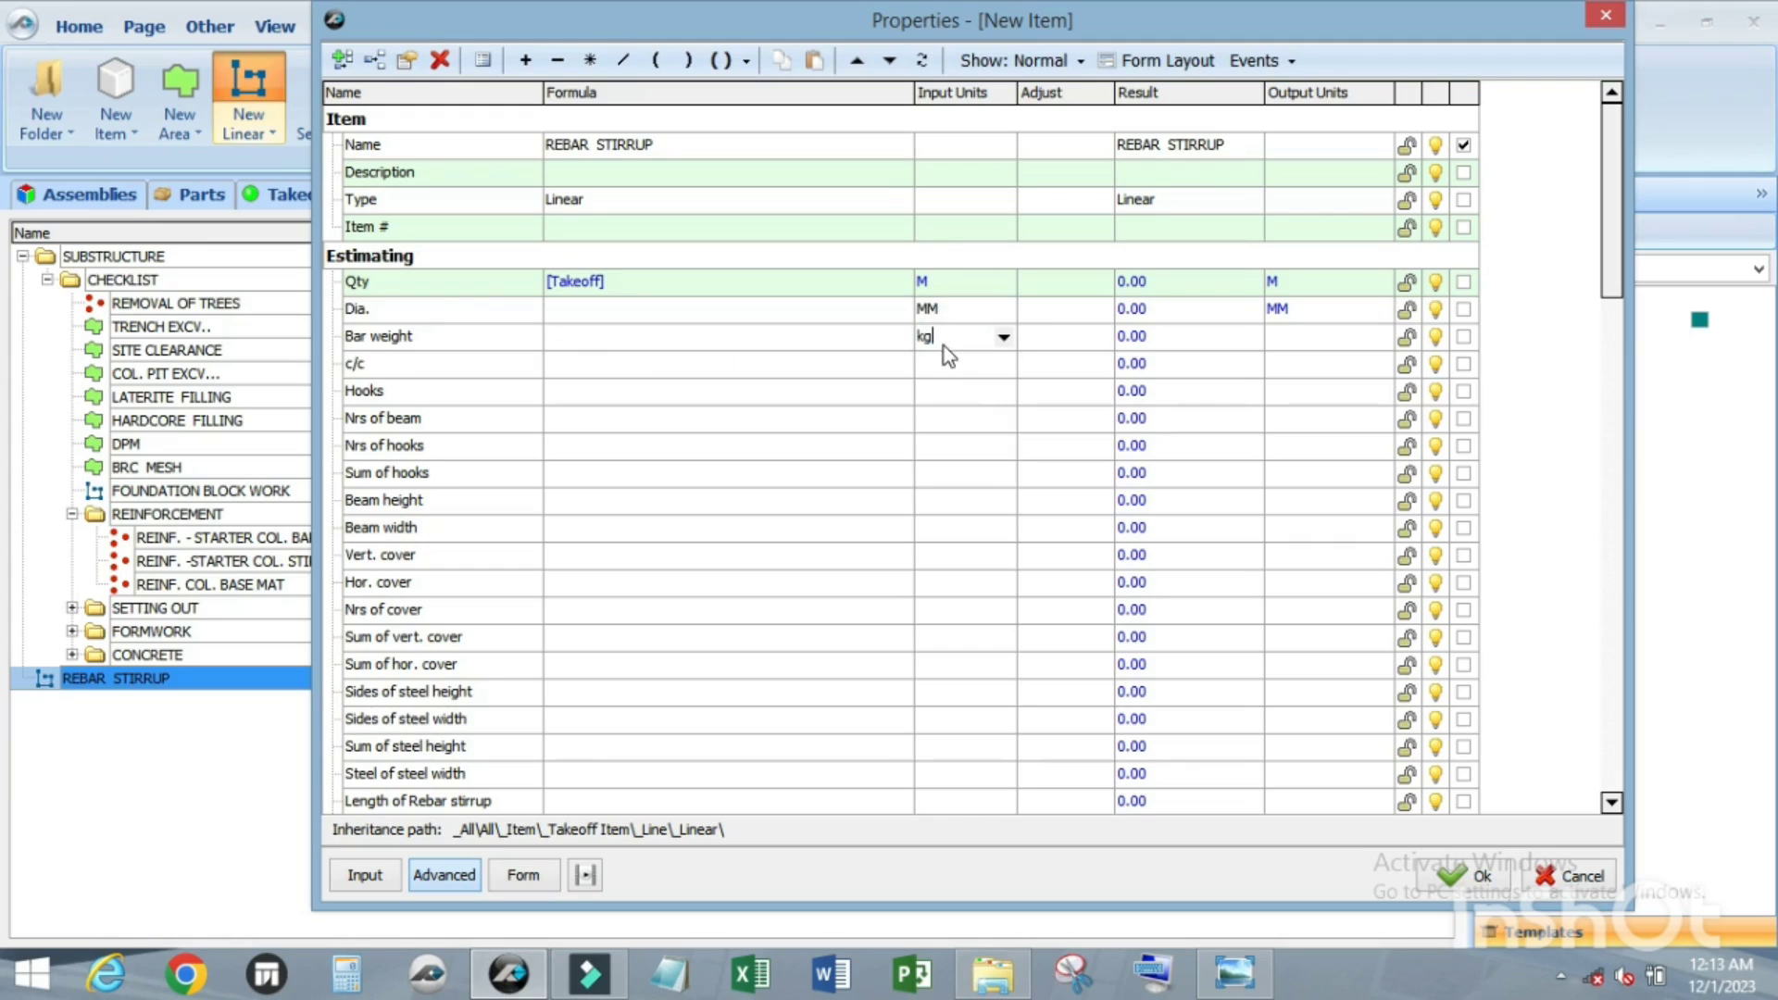
{"action": "left_click", "coordinate": [943, 347]}
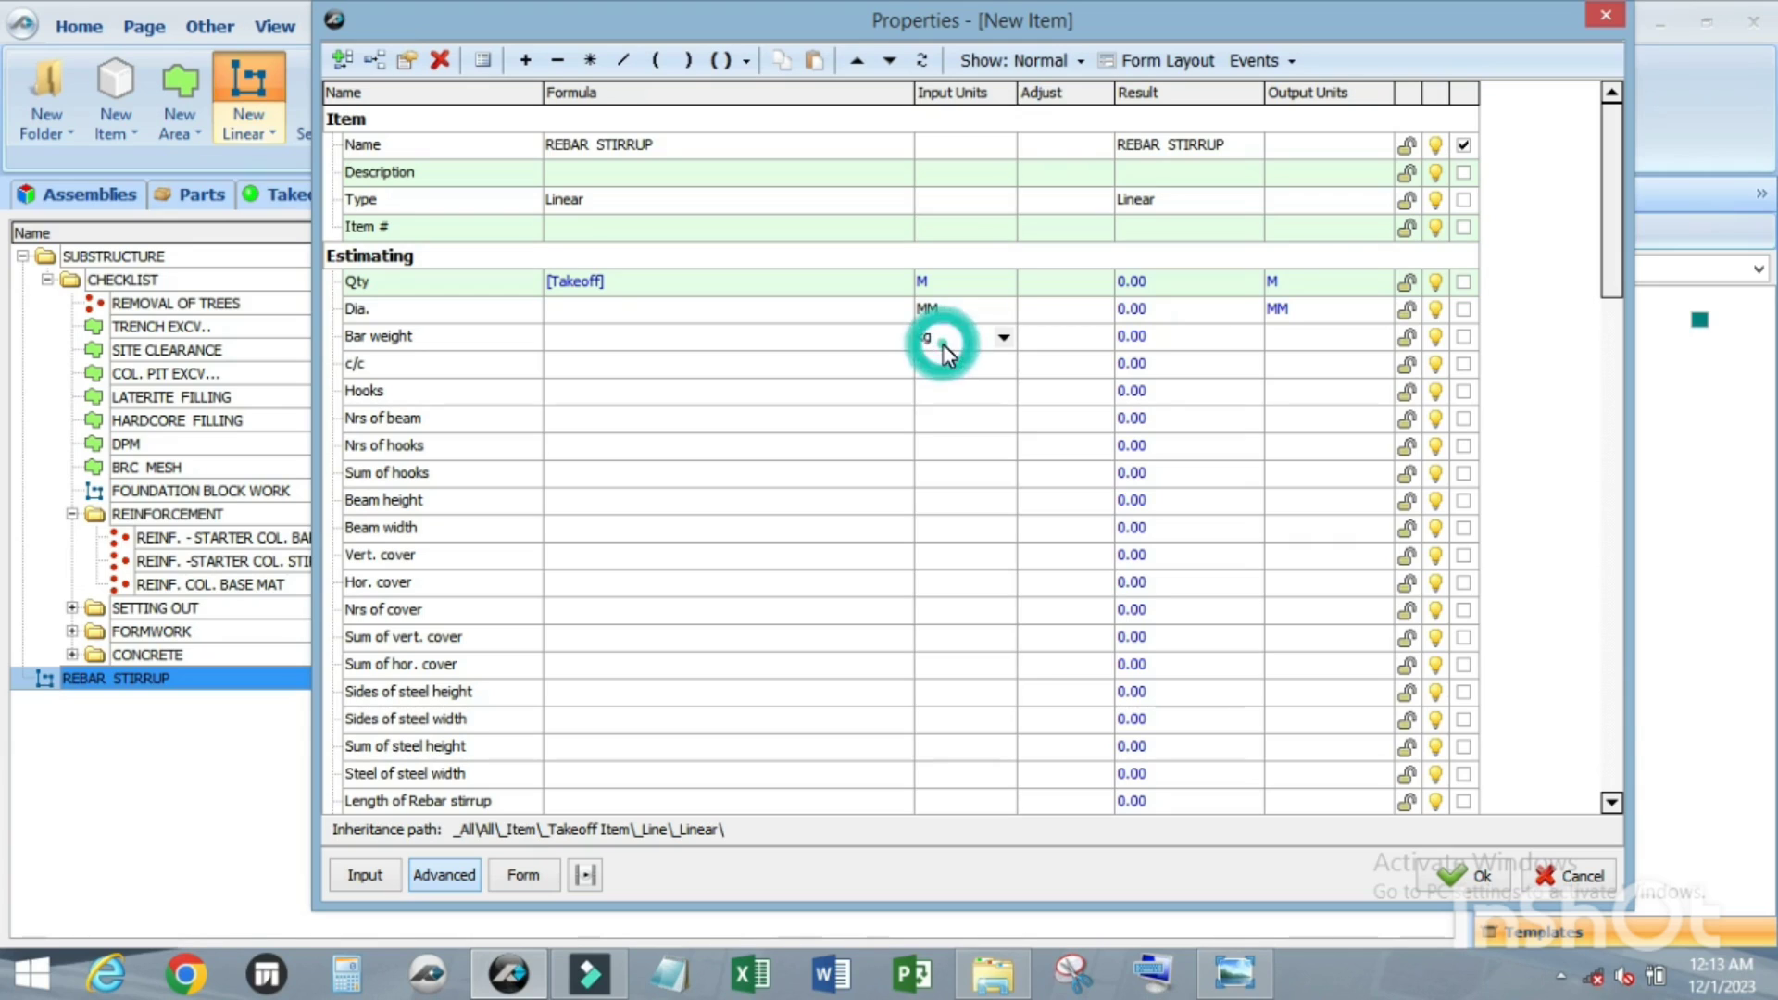
{"action": "type", "text": "kg"}
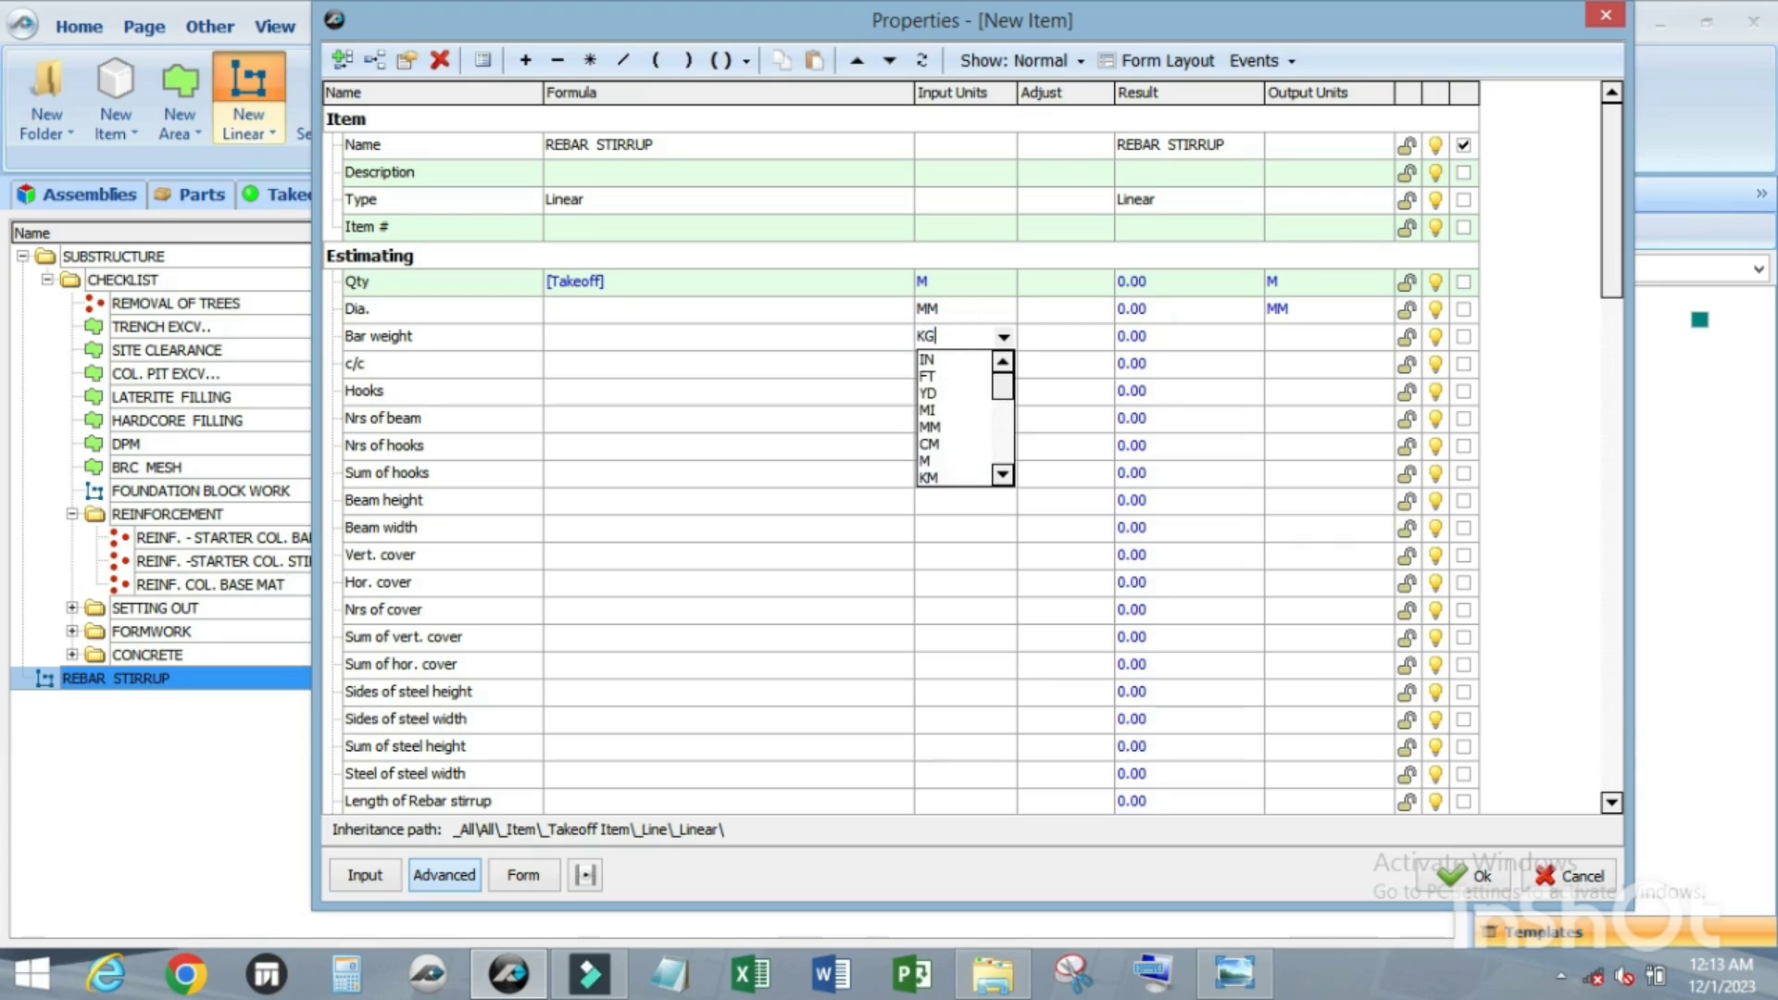
{"action": "key", "text": "Return"}
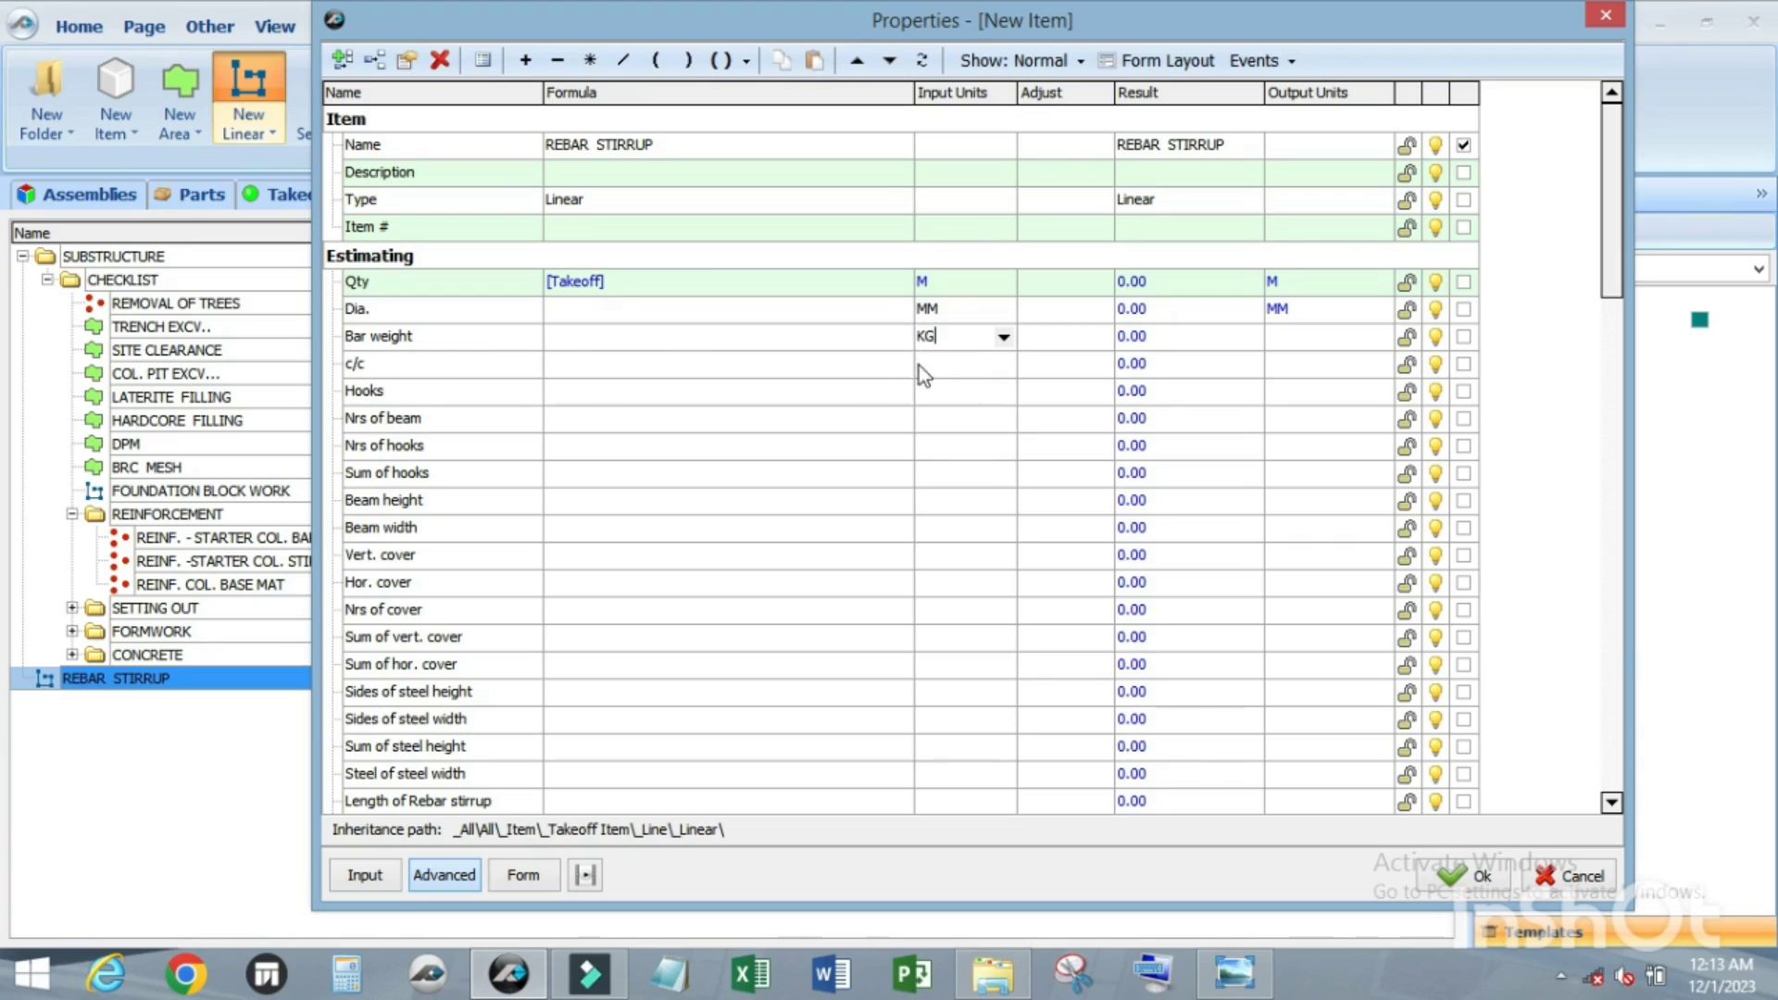
Step: Set the input units of the c/c and Hooks properties to M
{"action": "left_click", "coordinate": [943, 364]}
{"action": "left_click", "coordinate": [1003, 364]}
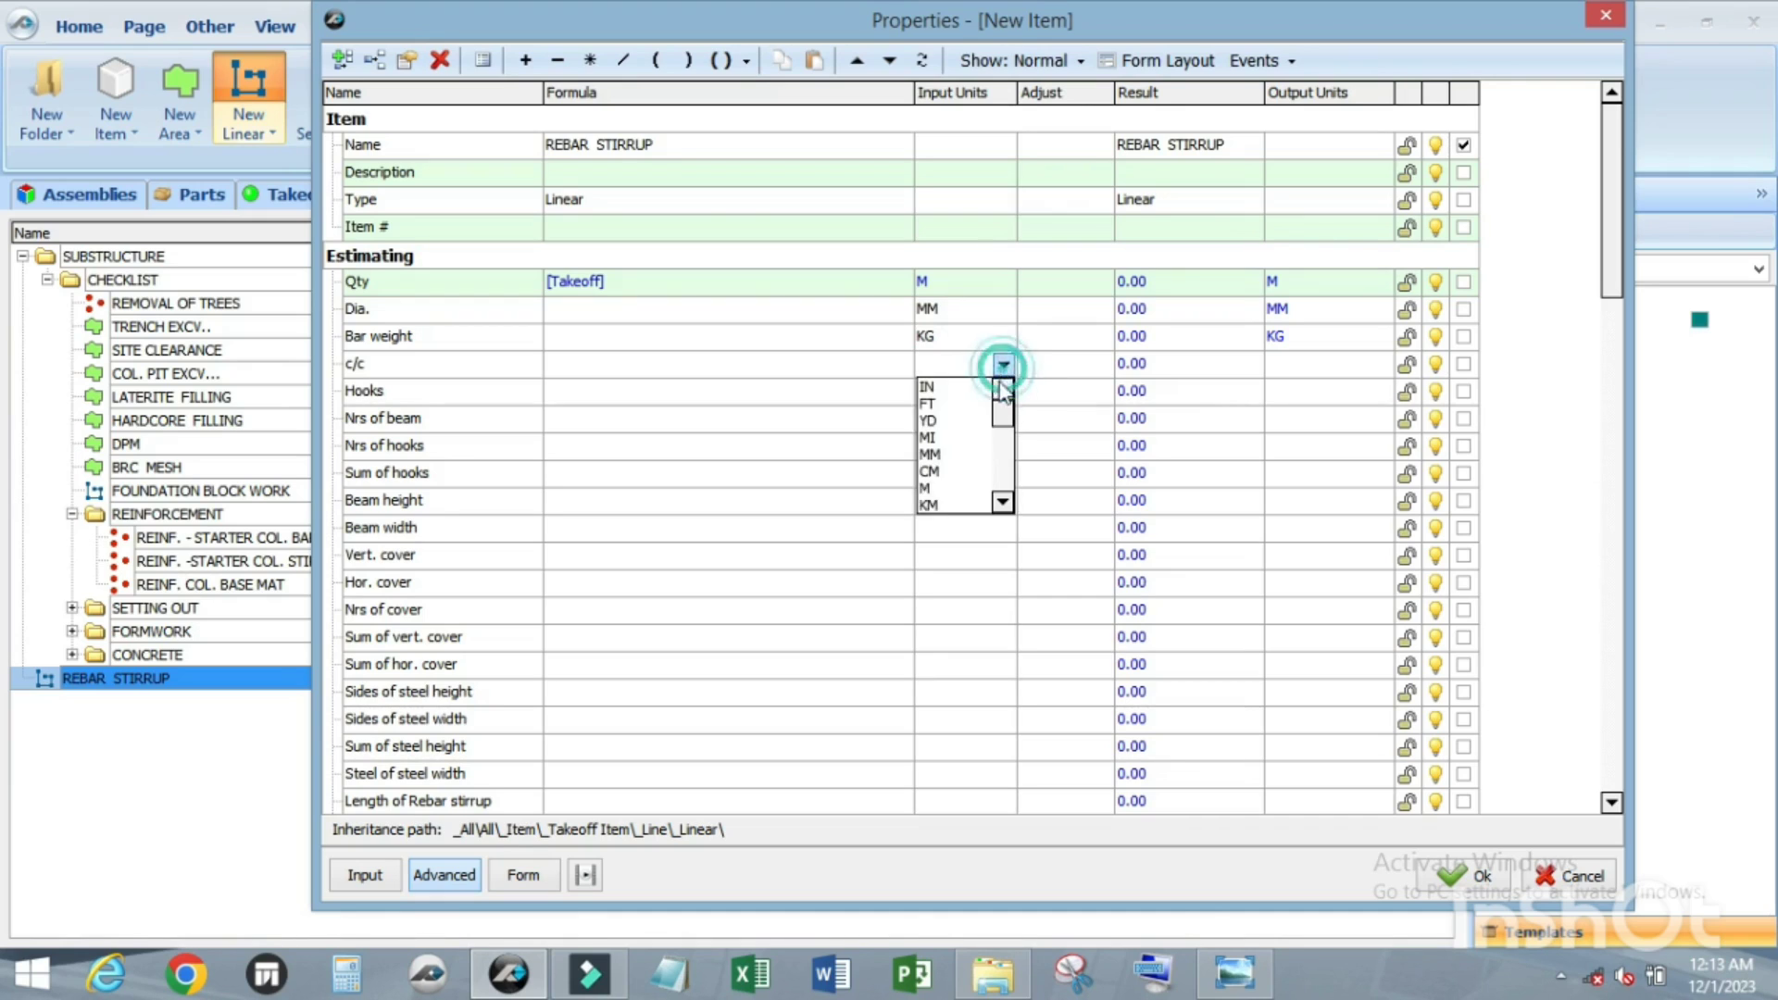
{"action": "left_click", "coordinate": [937, 505]}
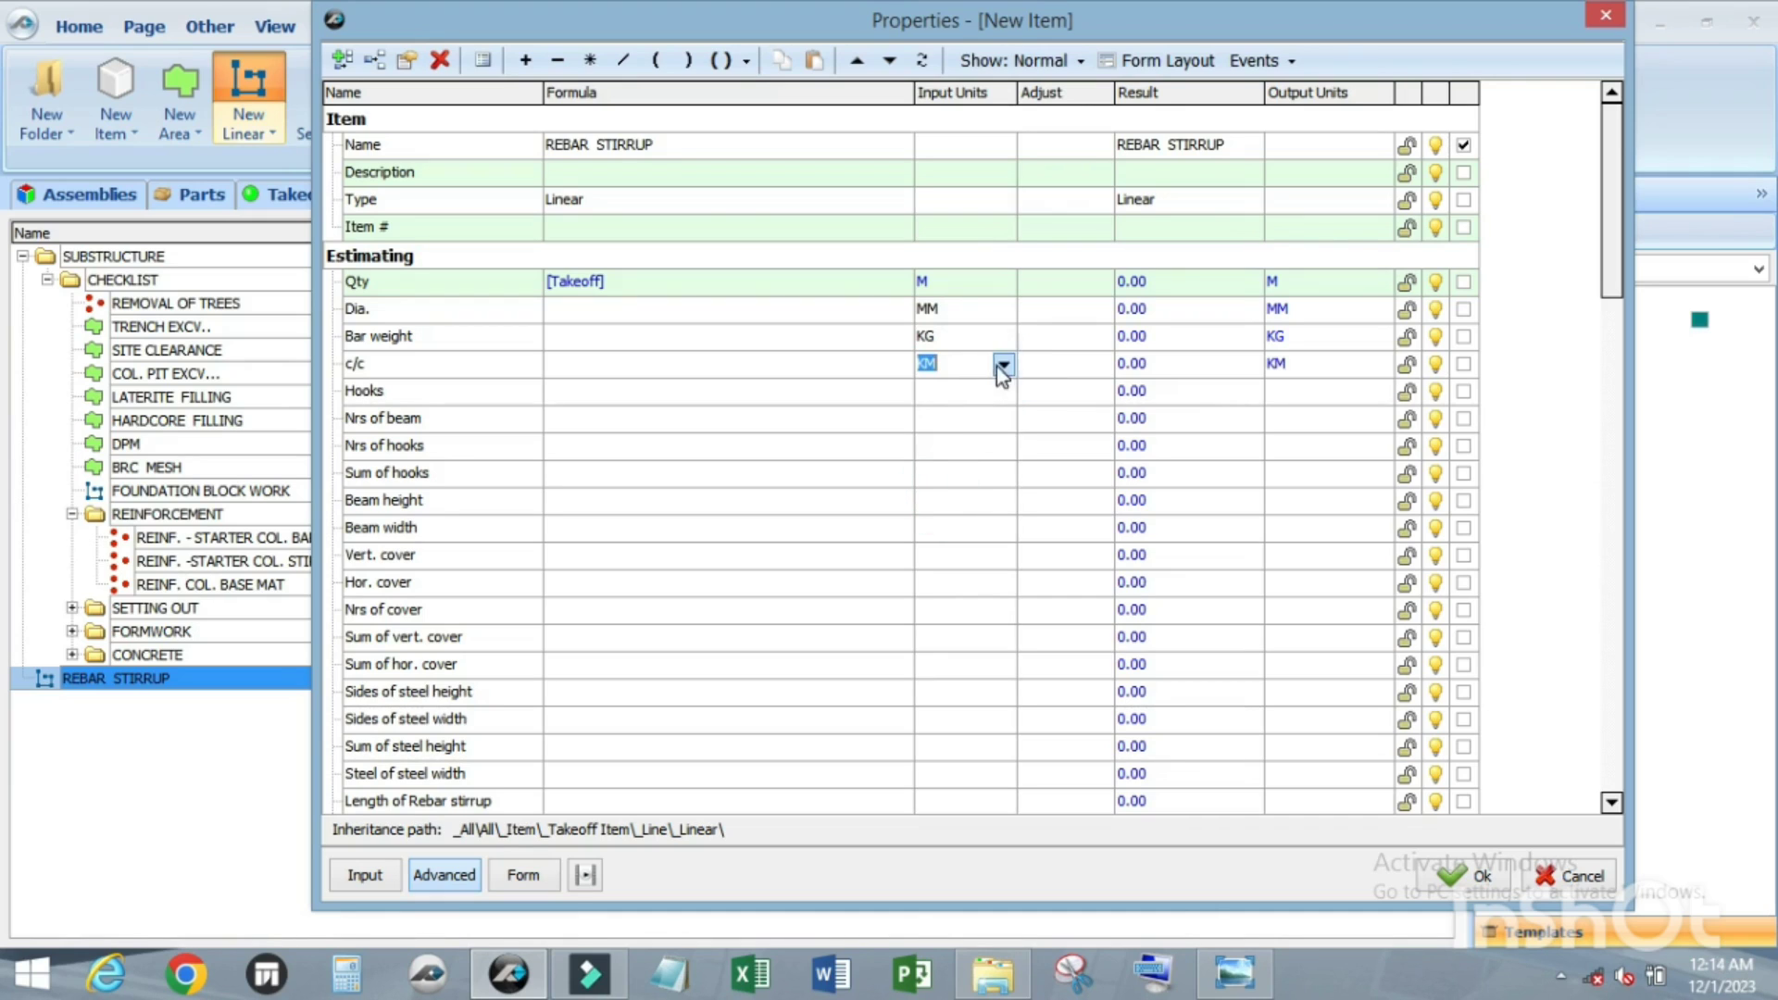
{"action": "left_click", "coordinate": [1002, 363]}
{"action": "left_click", "coordinate": [933, 491]}
{"action": "left_click", "coordinate": [1003, 393]}
{"action": "left_click", "coordinate": [1003, 392]}
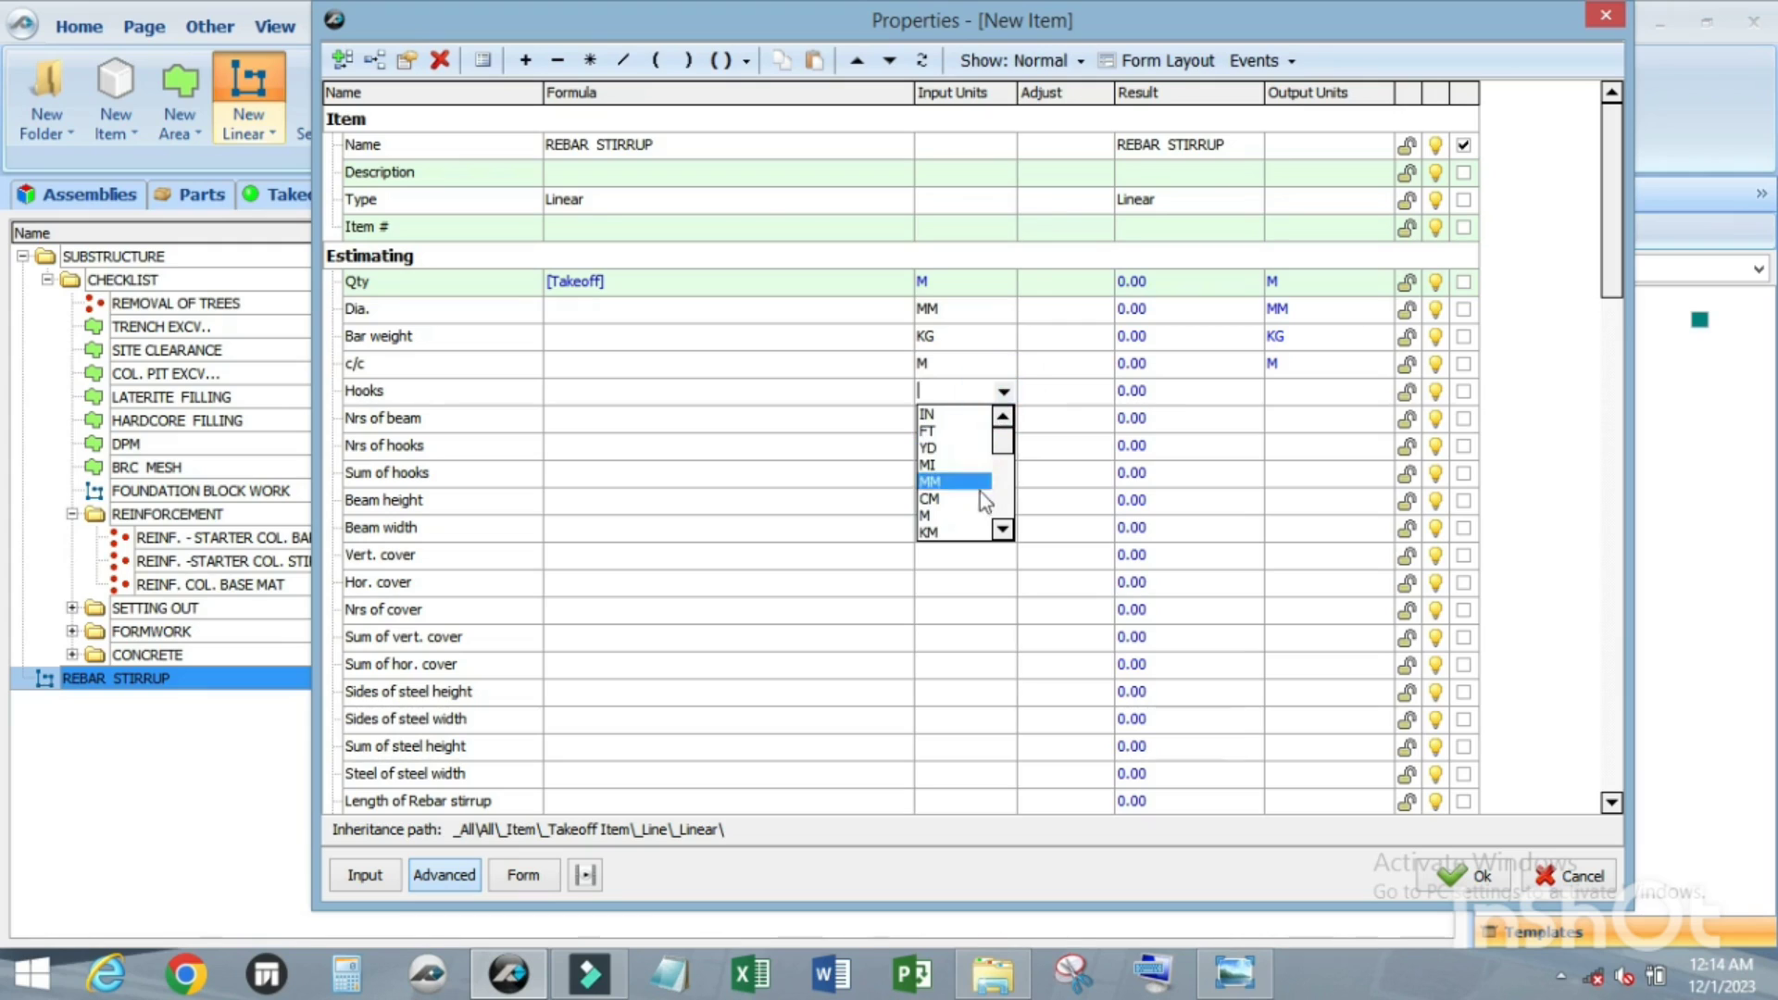
{"action": "left_click", "coordinate": [970, 515]}
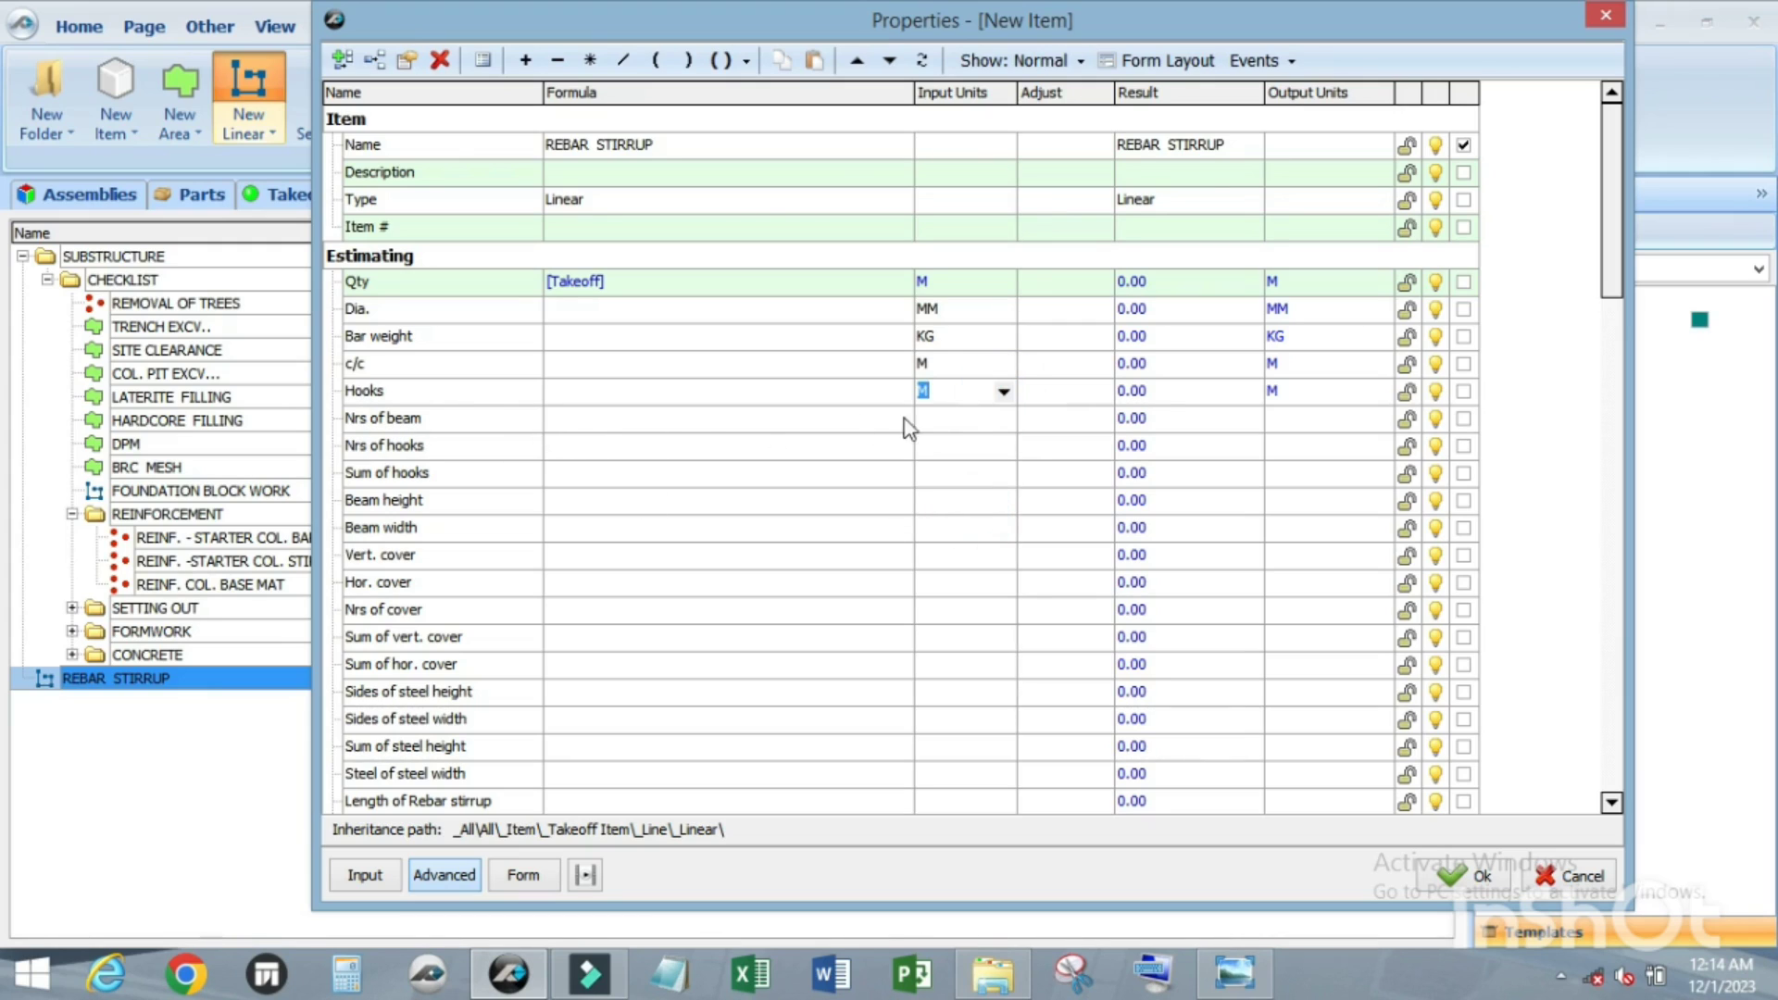
Step: Set the input units of the Nrs of beam and Nrs of hooks properties to EA
{"action": "left_click", "coordinate": [1002, 419]}
{"action": "scroll", "coordinate": [978, 503], "scroll_direction": "down", "scroll_amount": 2}
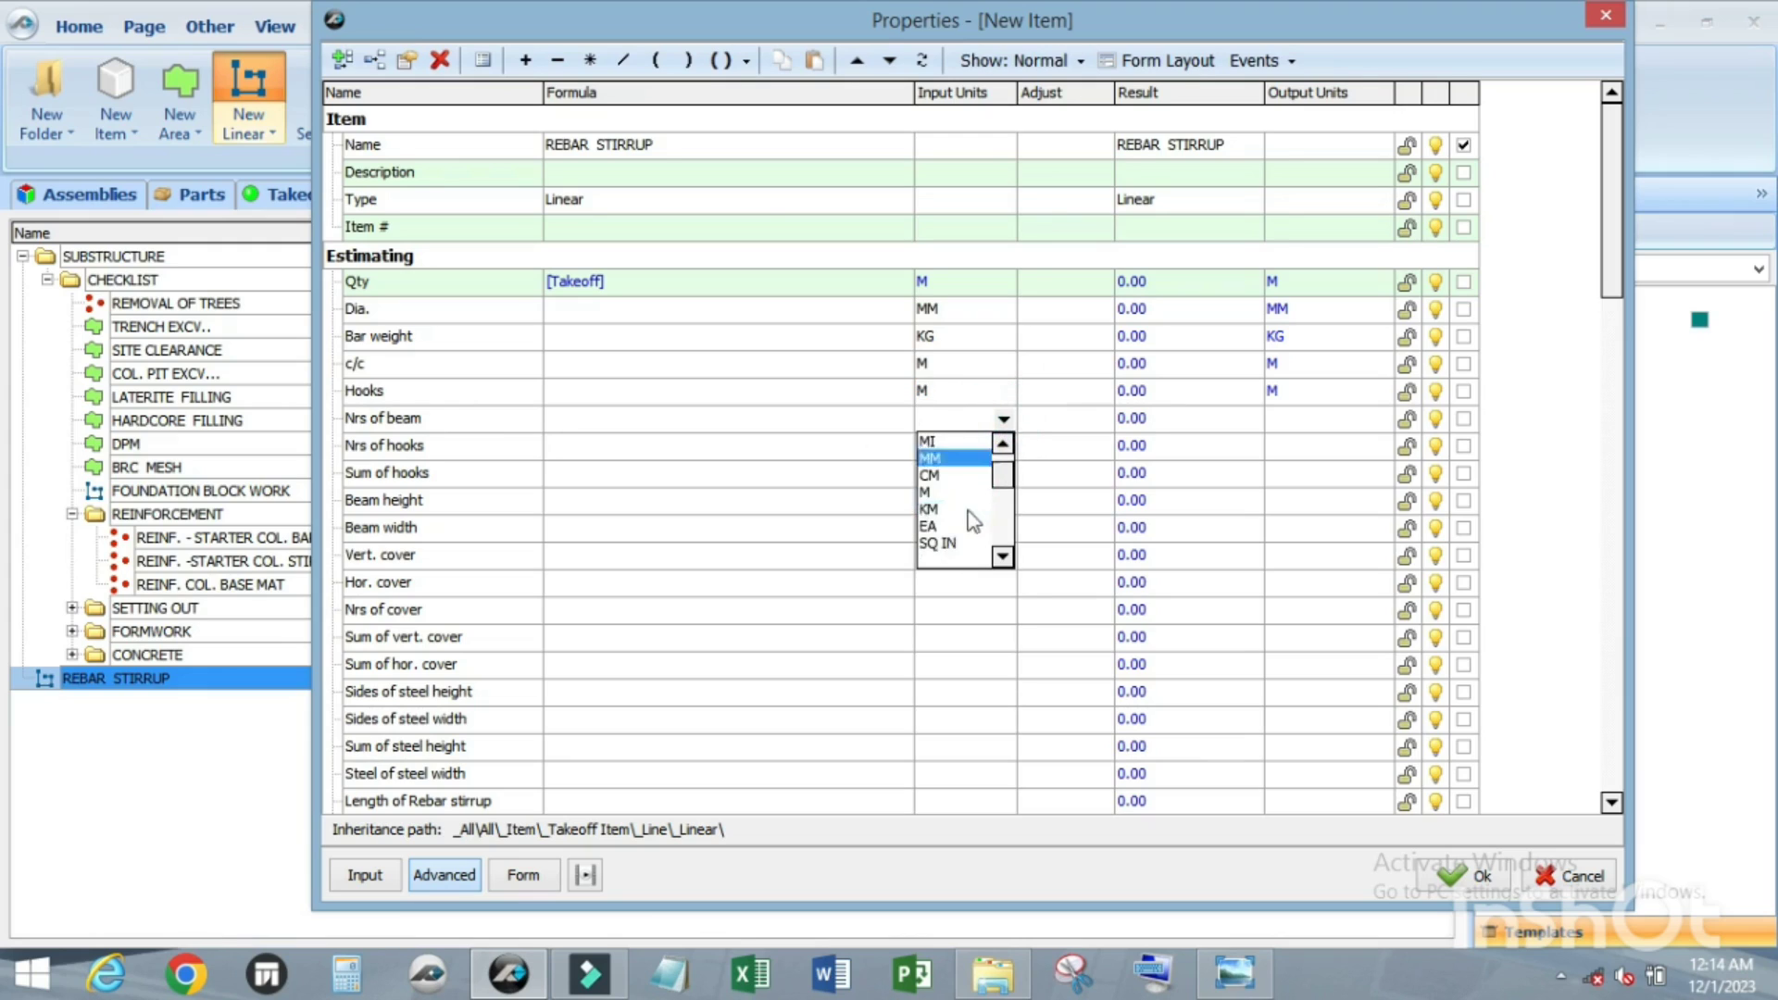
{"action": "left_click", "coordinate": [954, 516]}
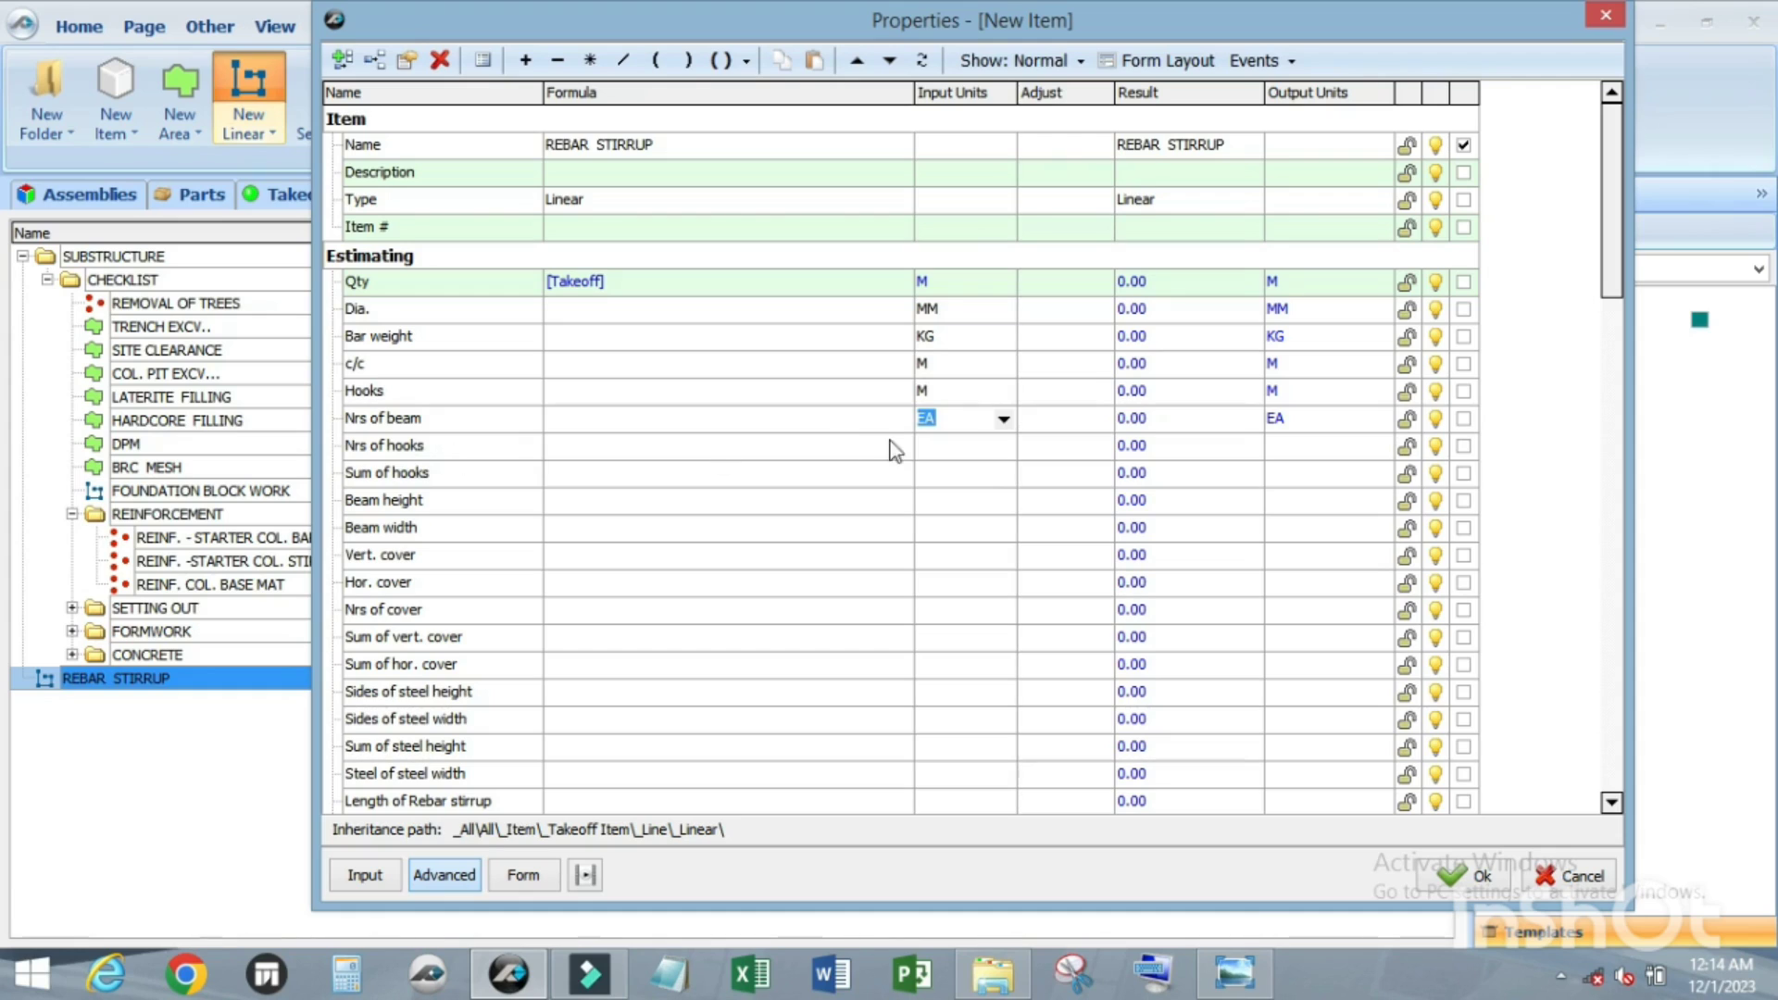
{"action": "left_click", "coordinate": [990, 454]}
{"action": "left_click", "coordinate": [1002, 448]}
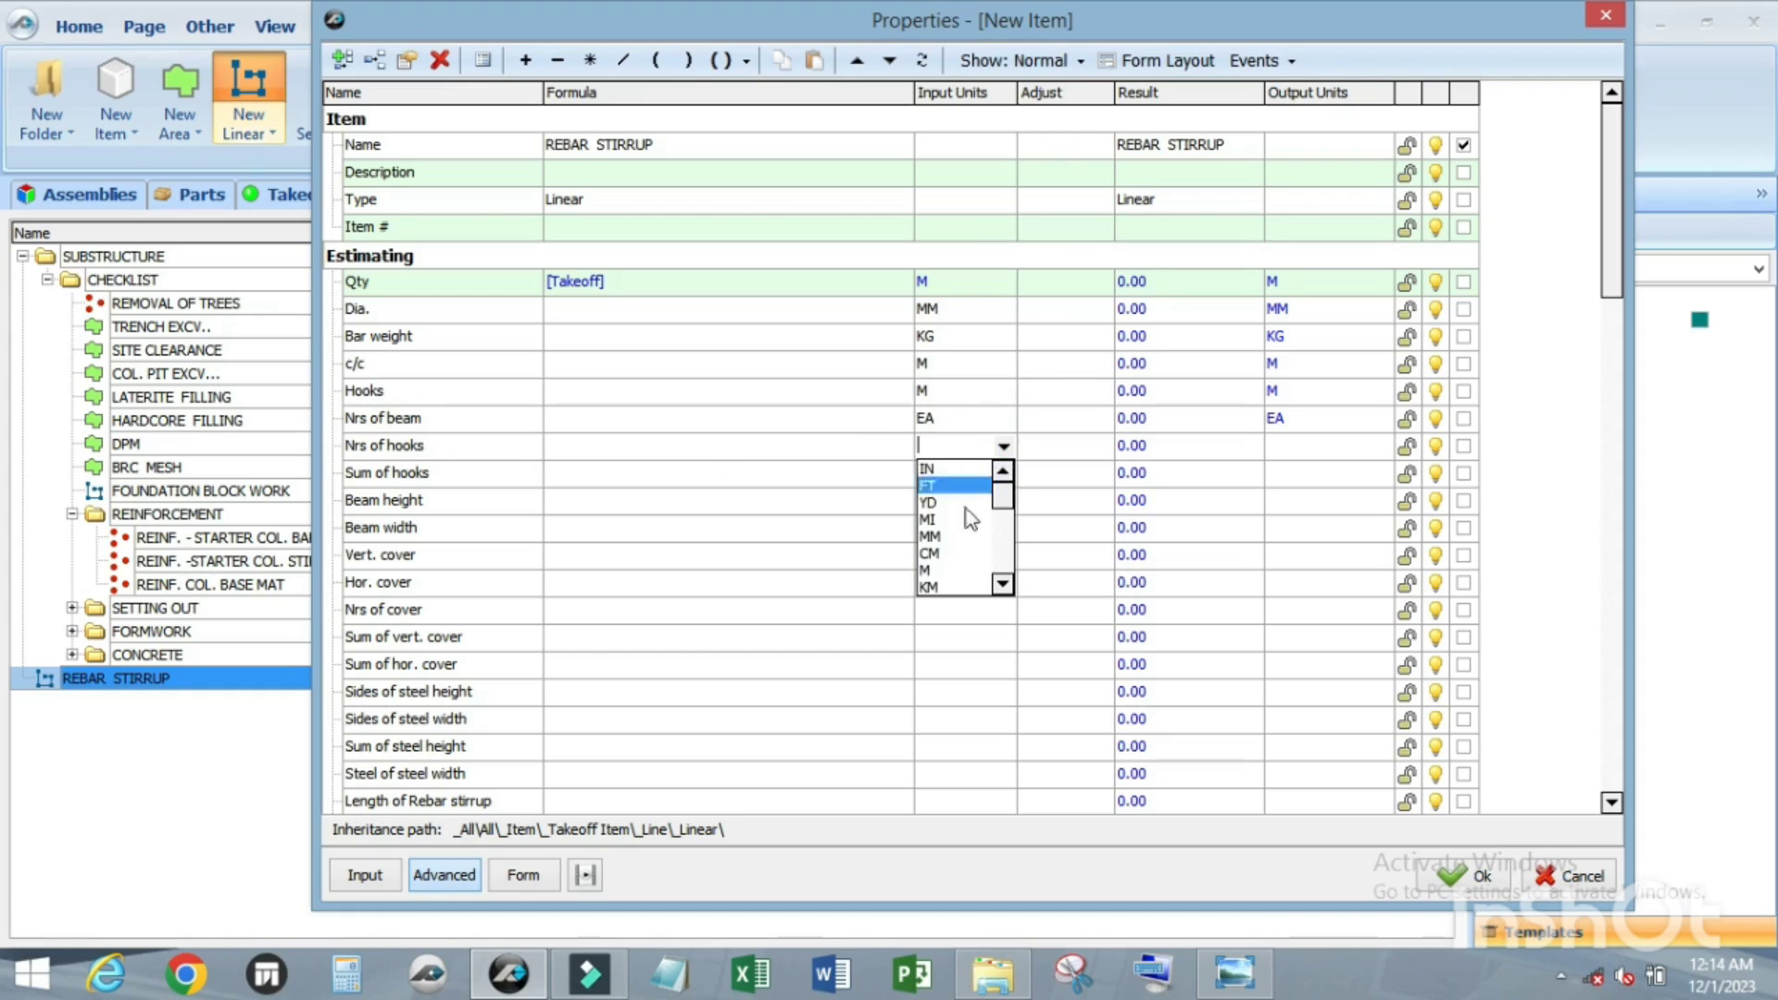
{"action": "scroll", "coordinate": [960, 518], "scroll_direction": "down", "scroll_amount": 1}
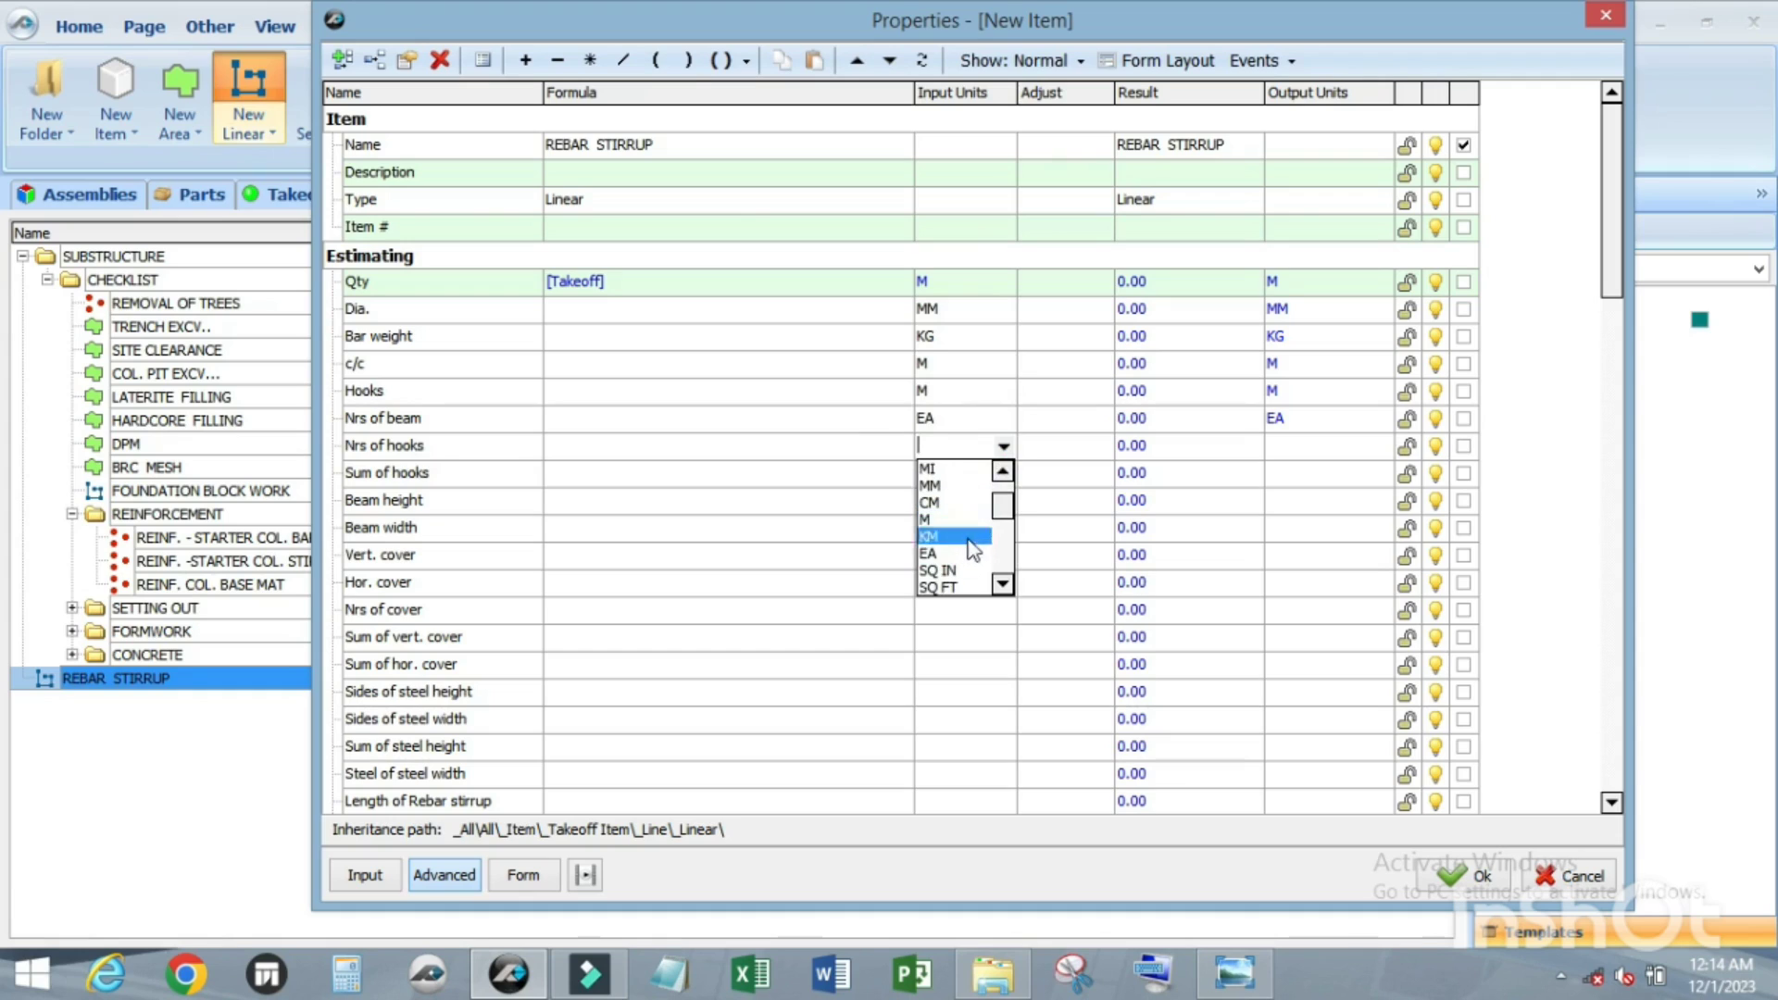
{"action": "left_click", "coordinate": [958, 553]}
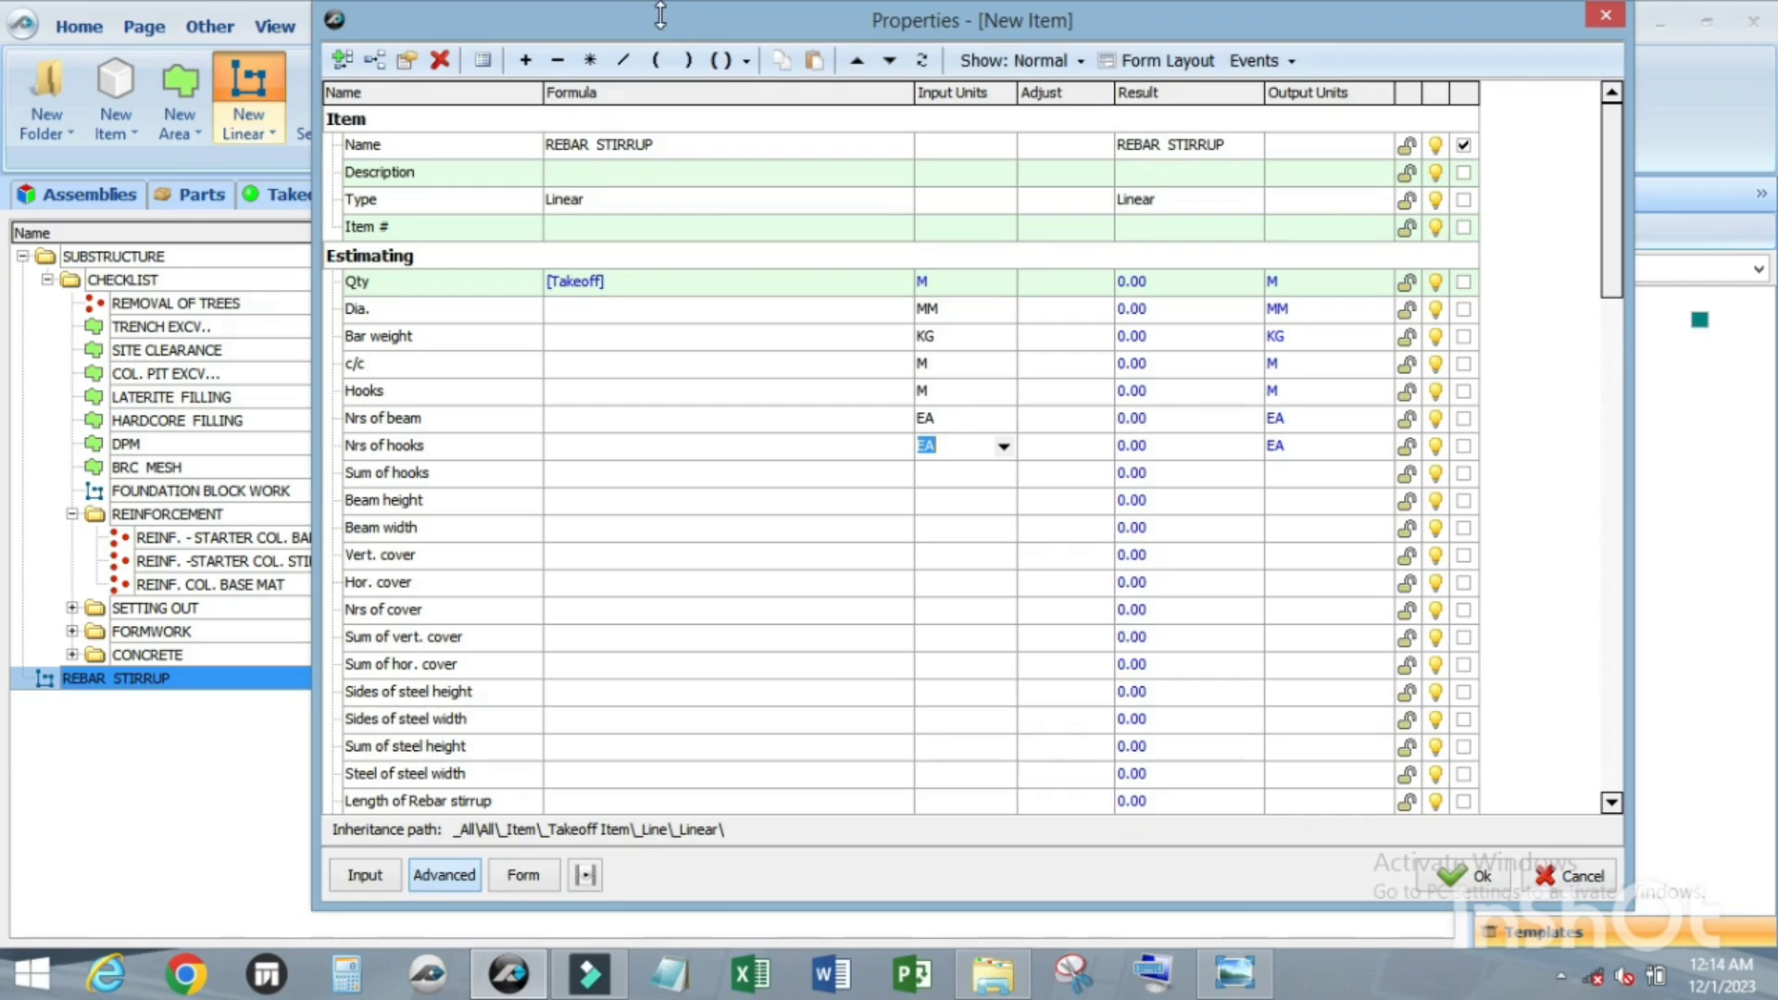
Step: Set the input units of the Sum of hooks property to M
{"action": "left_click_drag", "start_coordinate": [659, 24], "coordinate": [657, 36]}
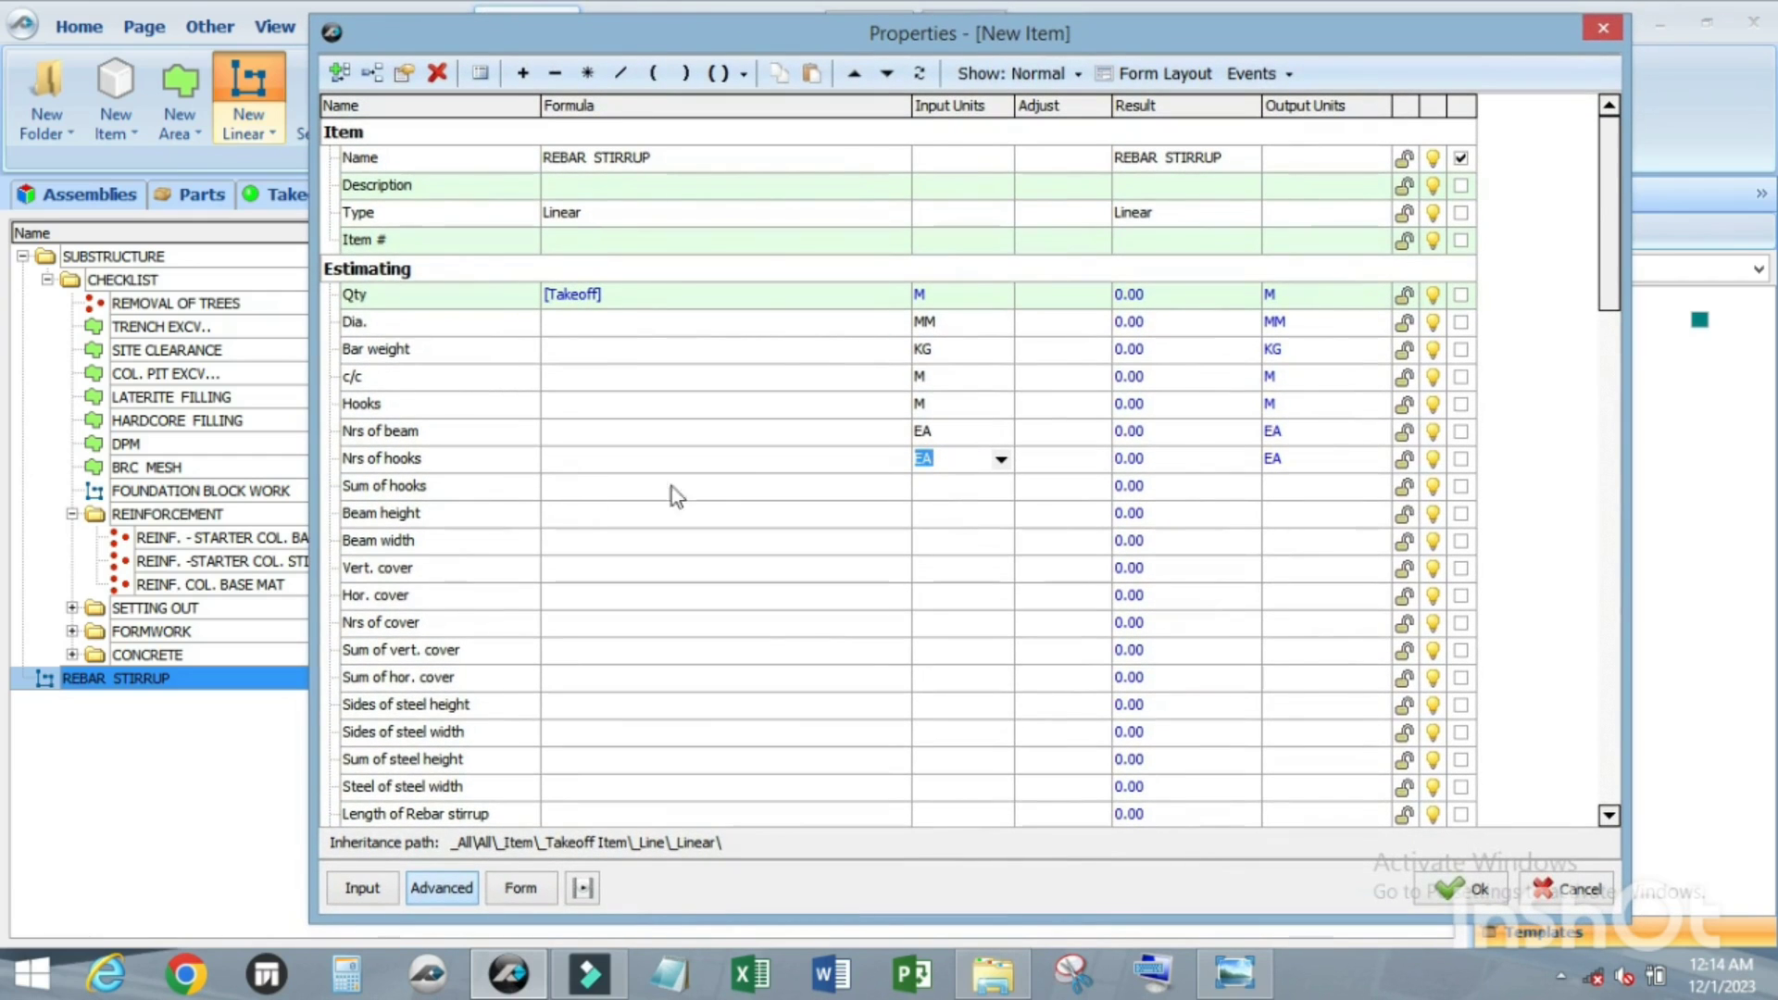
{"action": "left_click", "coordinate": [979, 486]}
{"action": "left_click", "coordinate": [1000, 486]}
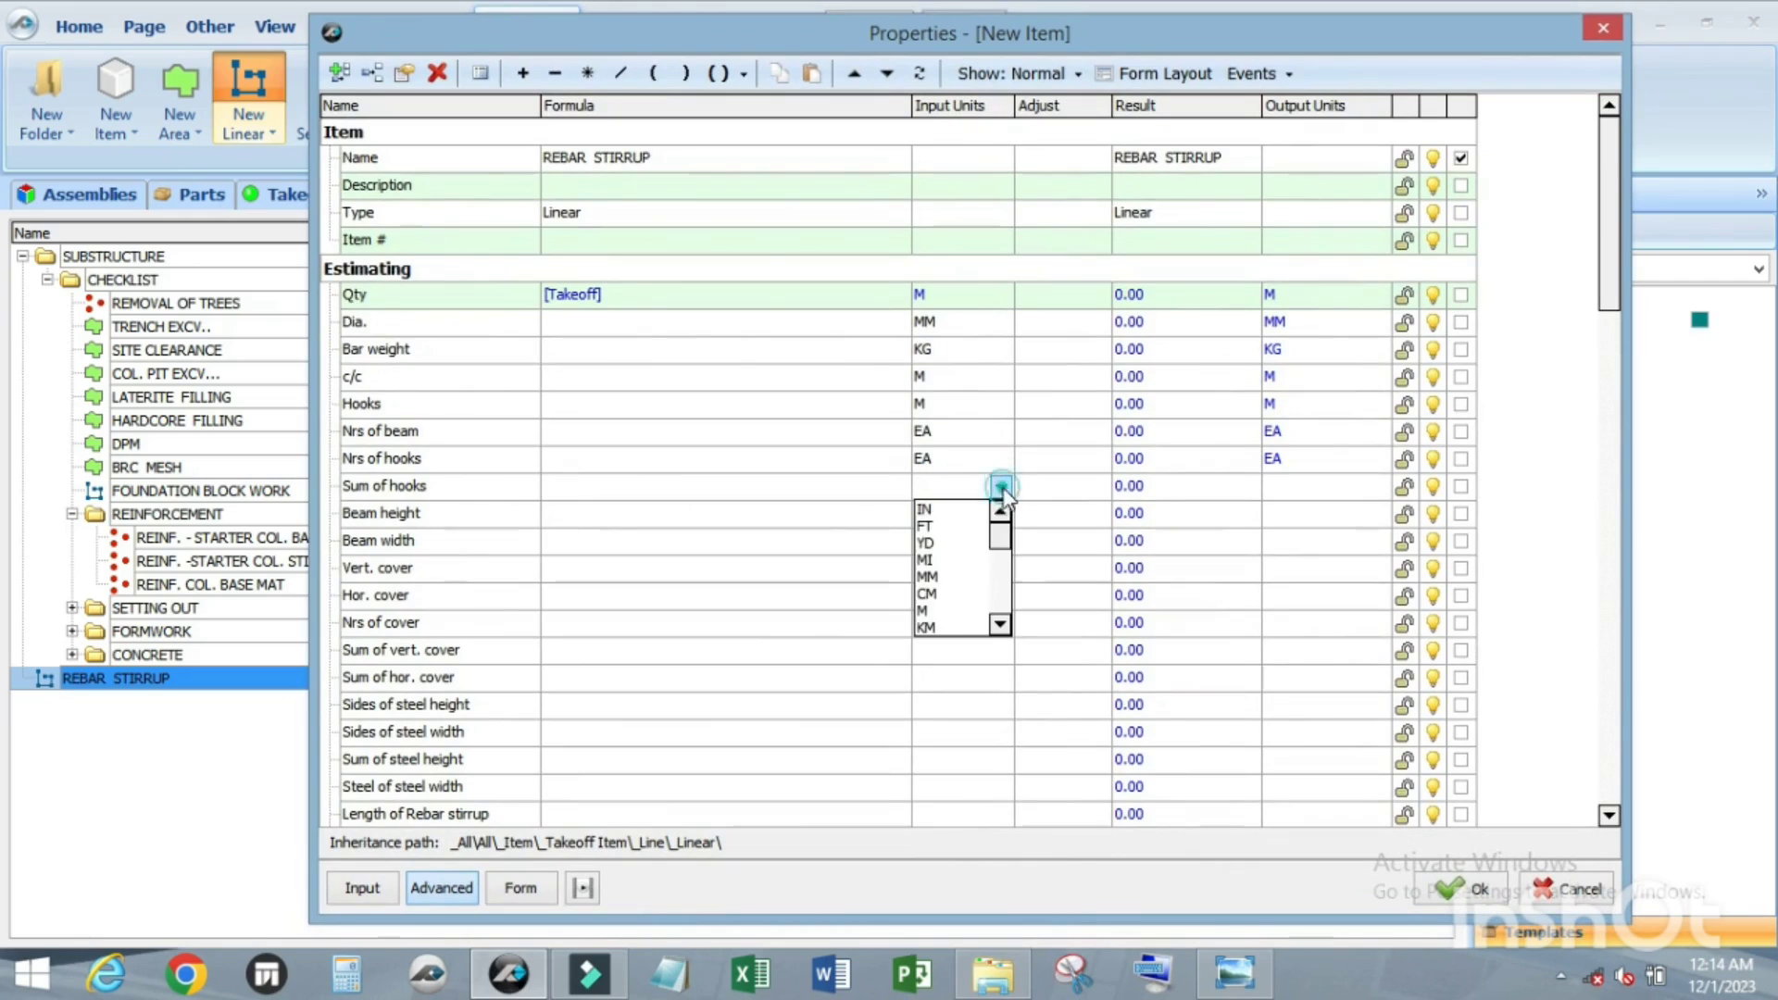
{"action": "left_click", "coordinate": [949, 611]}
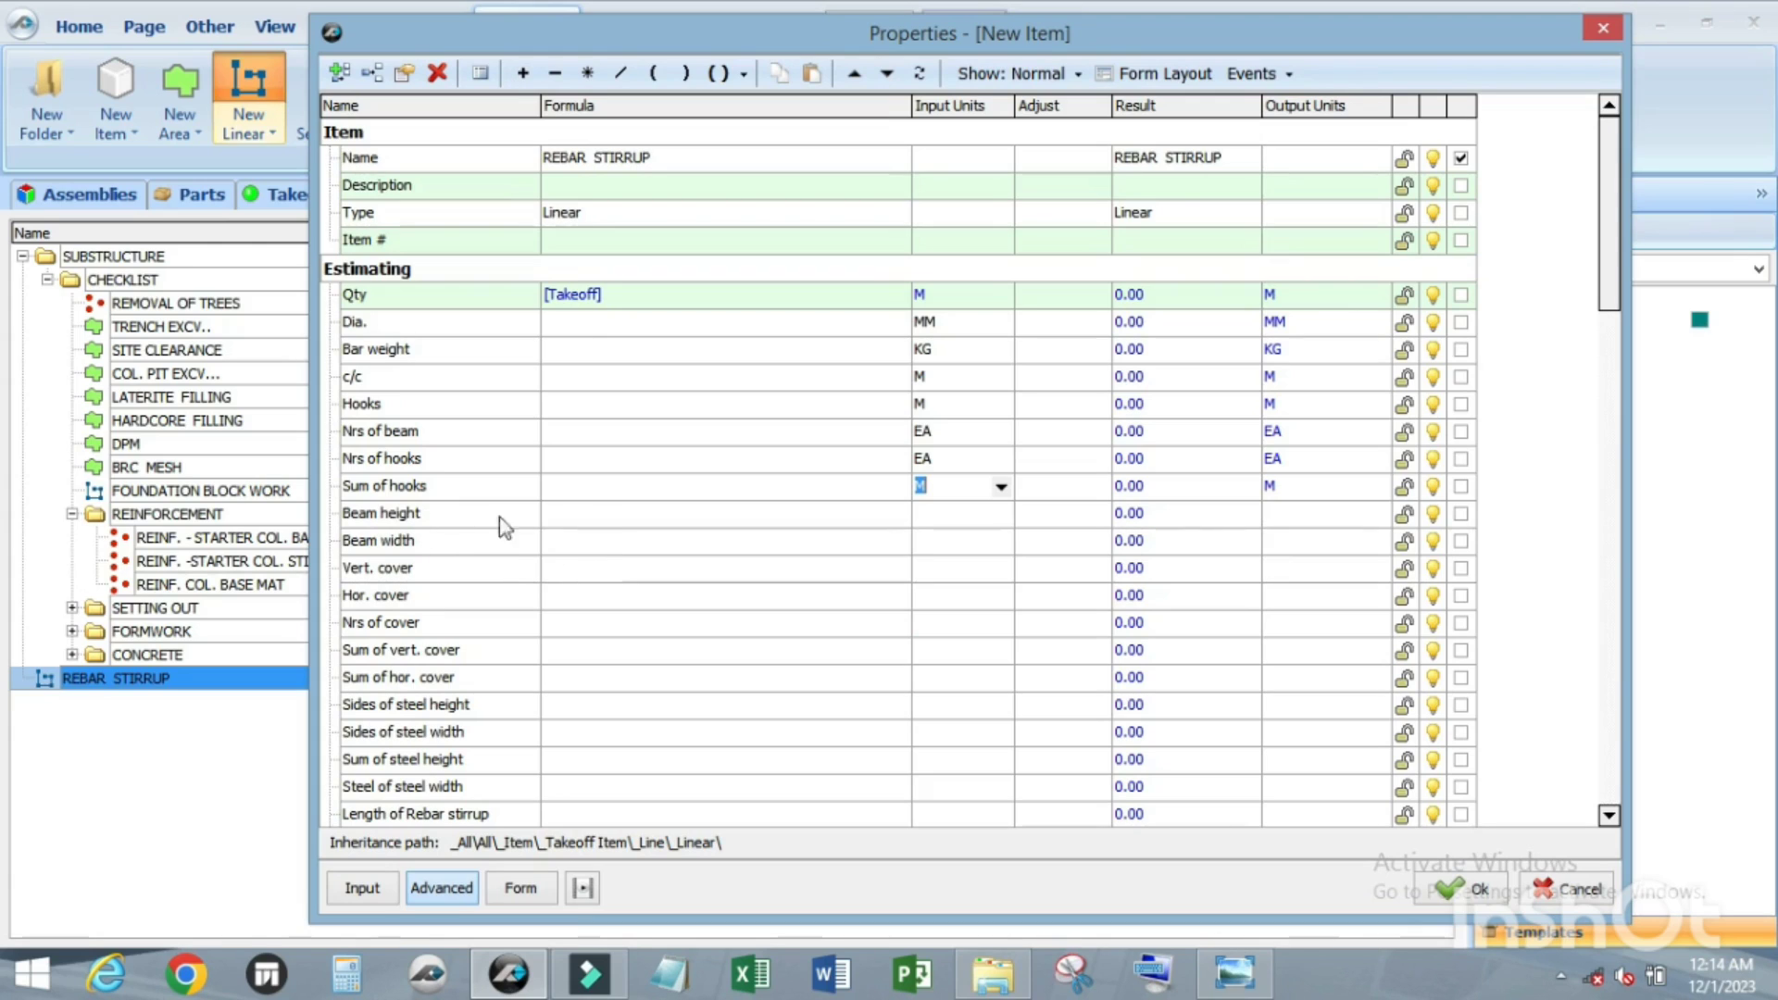
Step: Set the input units of the Beam height and Beam width properties to M
{"action": "left_click", "coordinate": [981, 517]}
{"action": "left_click", "coordinate": [1001, 515]}
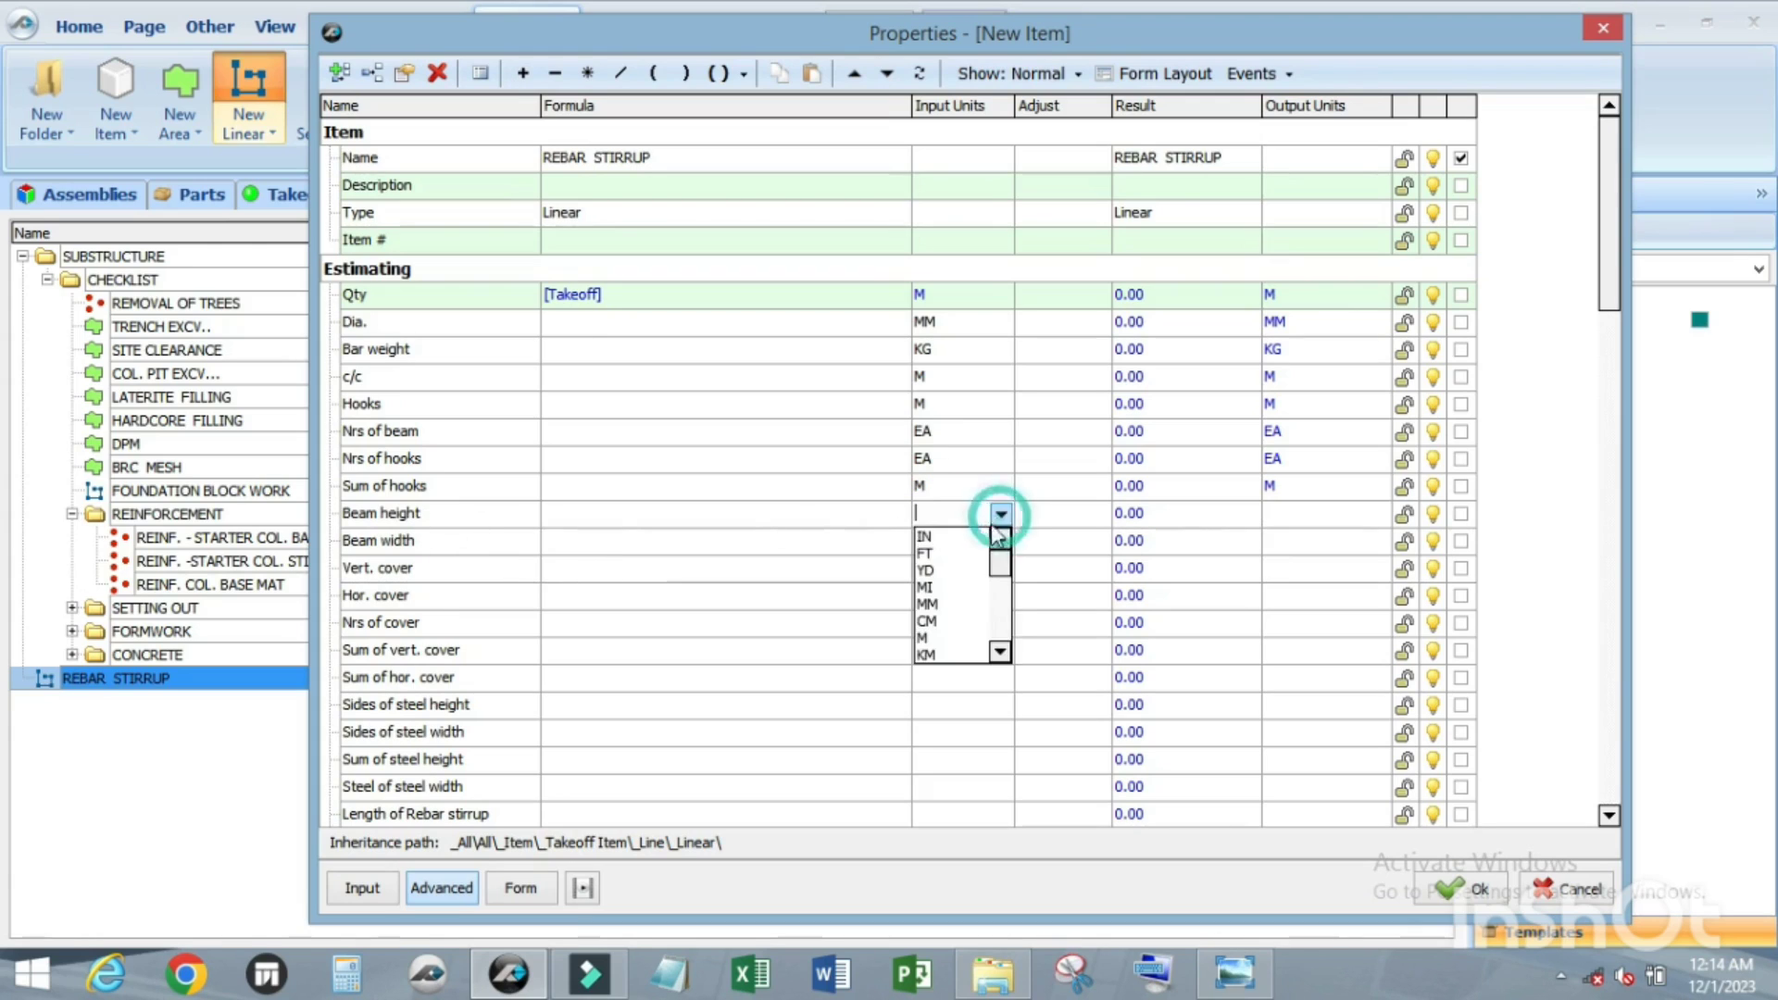
{"action": "left_click", "coordinate": [935, 638]}
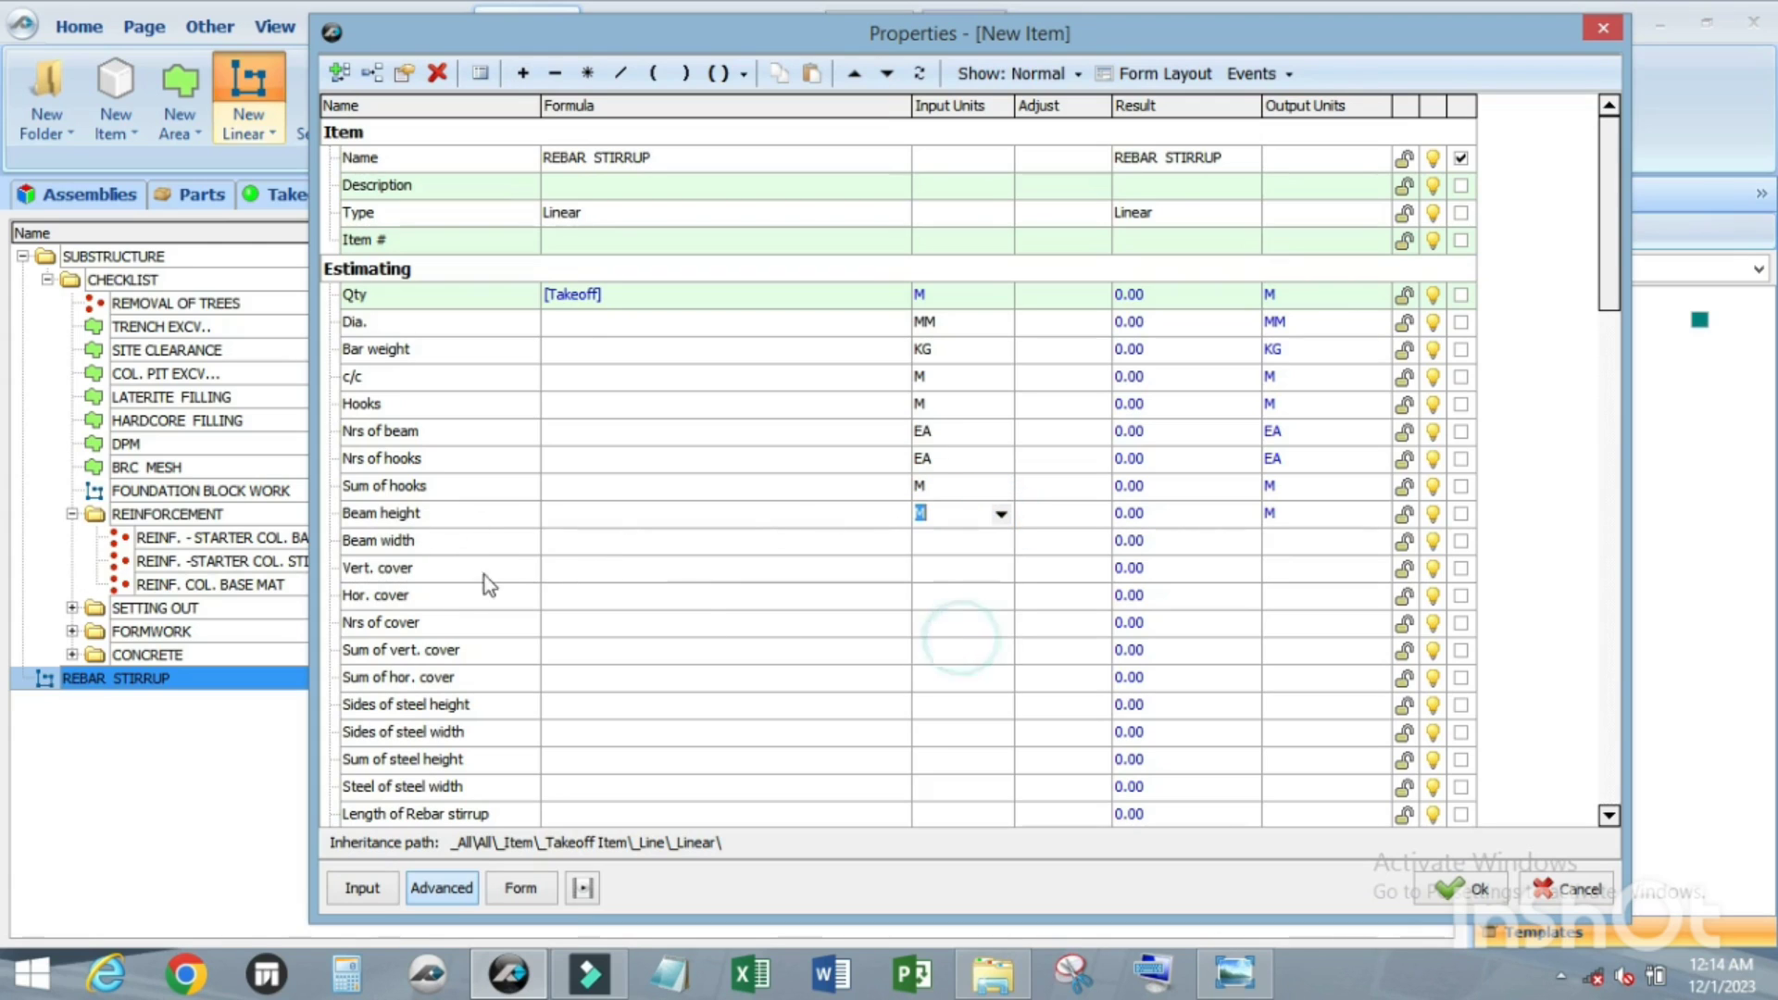
{"action": "left_click", "coordinate": [969, 540]}
{"action": "left_click", "coordinate": [1001, 541]}
{"action": "left_click", "coordinate": [962, 665]}
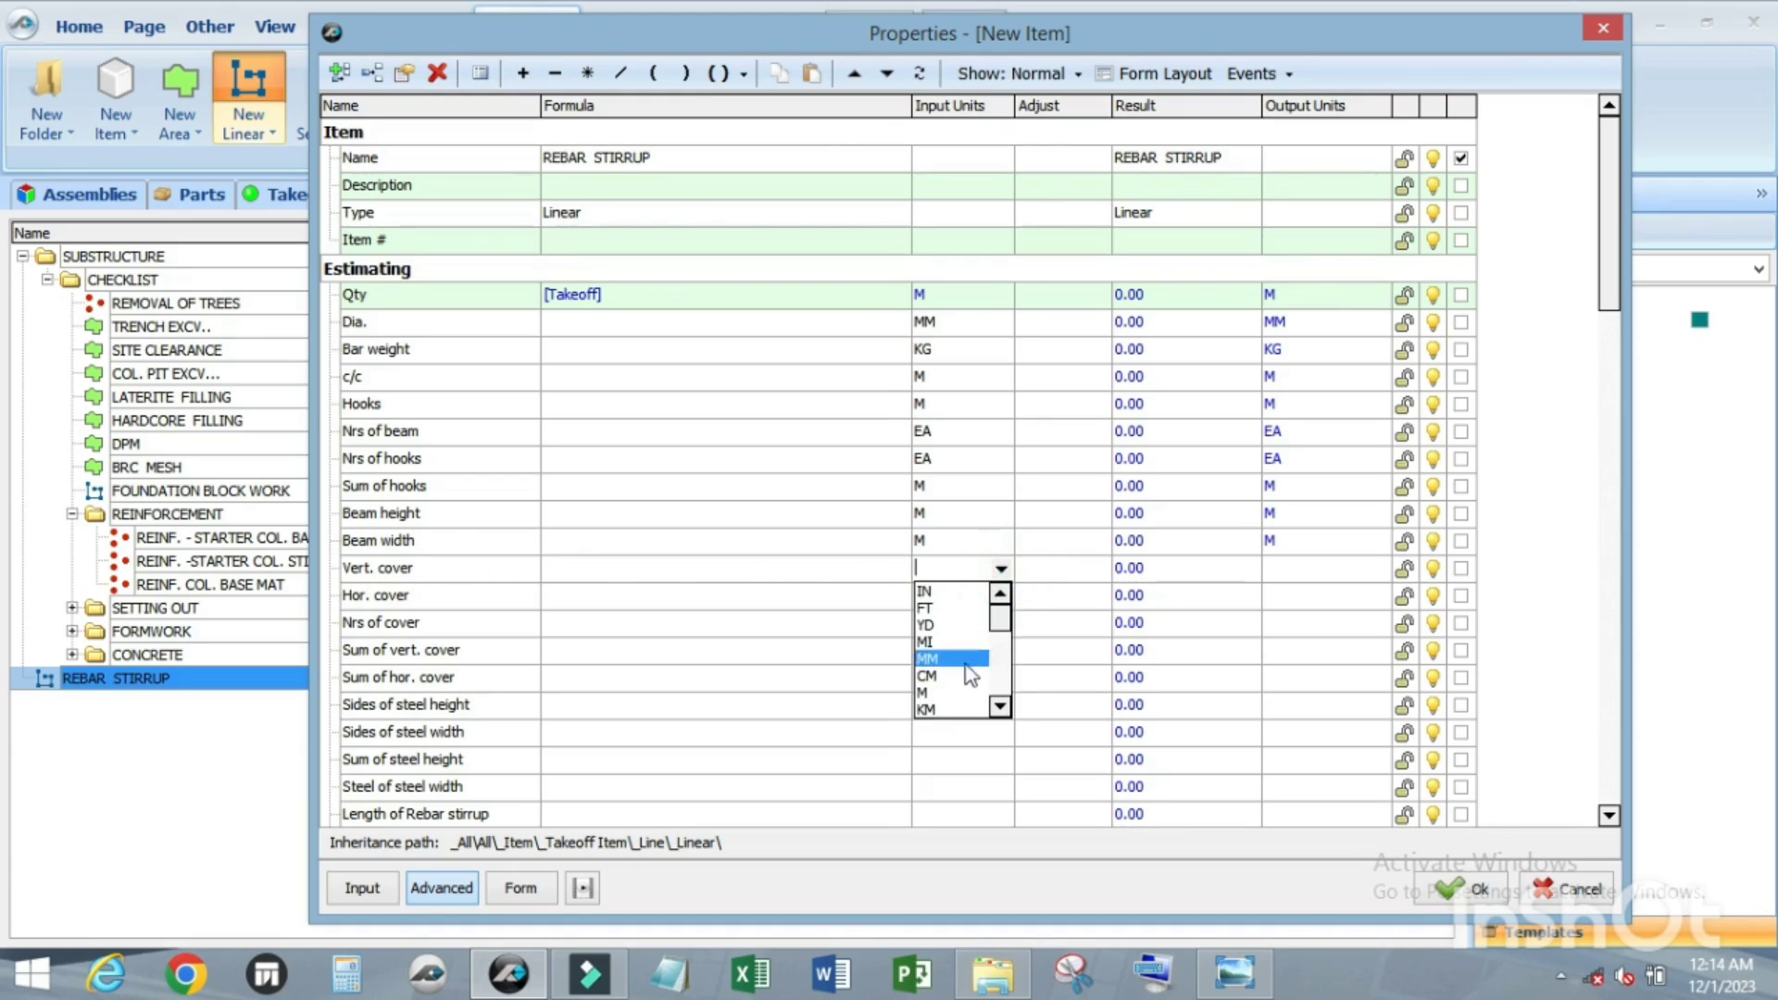
Step: Set the input units of the Vert. cover and Hor. cover properties to M
{"action": "left_click", "coordinate": [954, 692]}
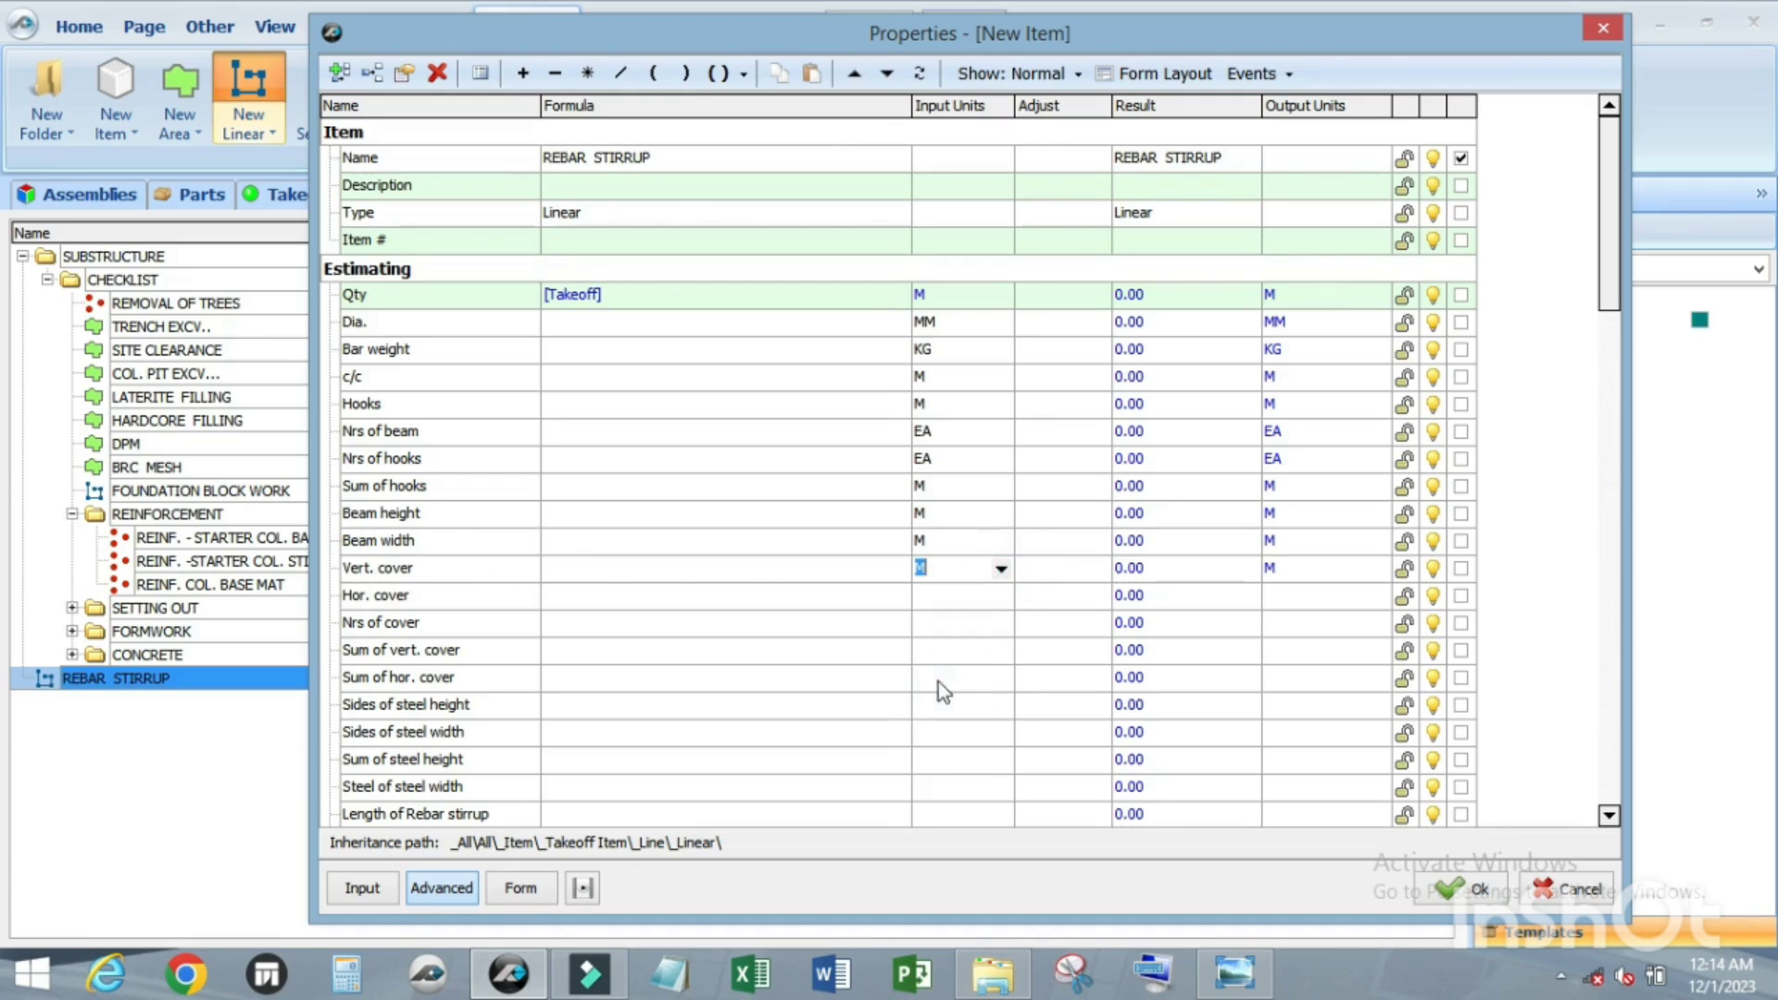
{"action": "left_click", "coordinate": [1002, 598]}
{"action": "left_click", "coordinate": [1001, 596]}
{"action": "left_click", "coordinate": [968, 731]}
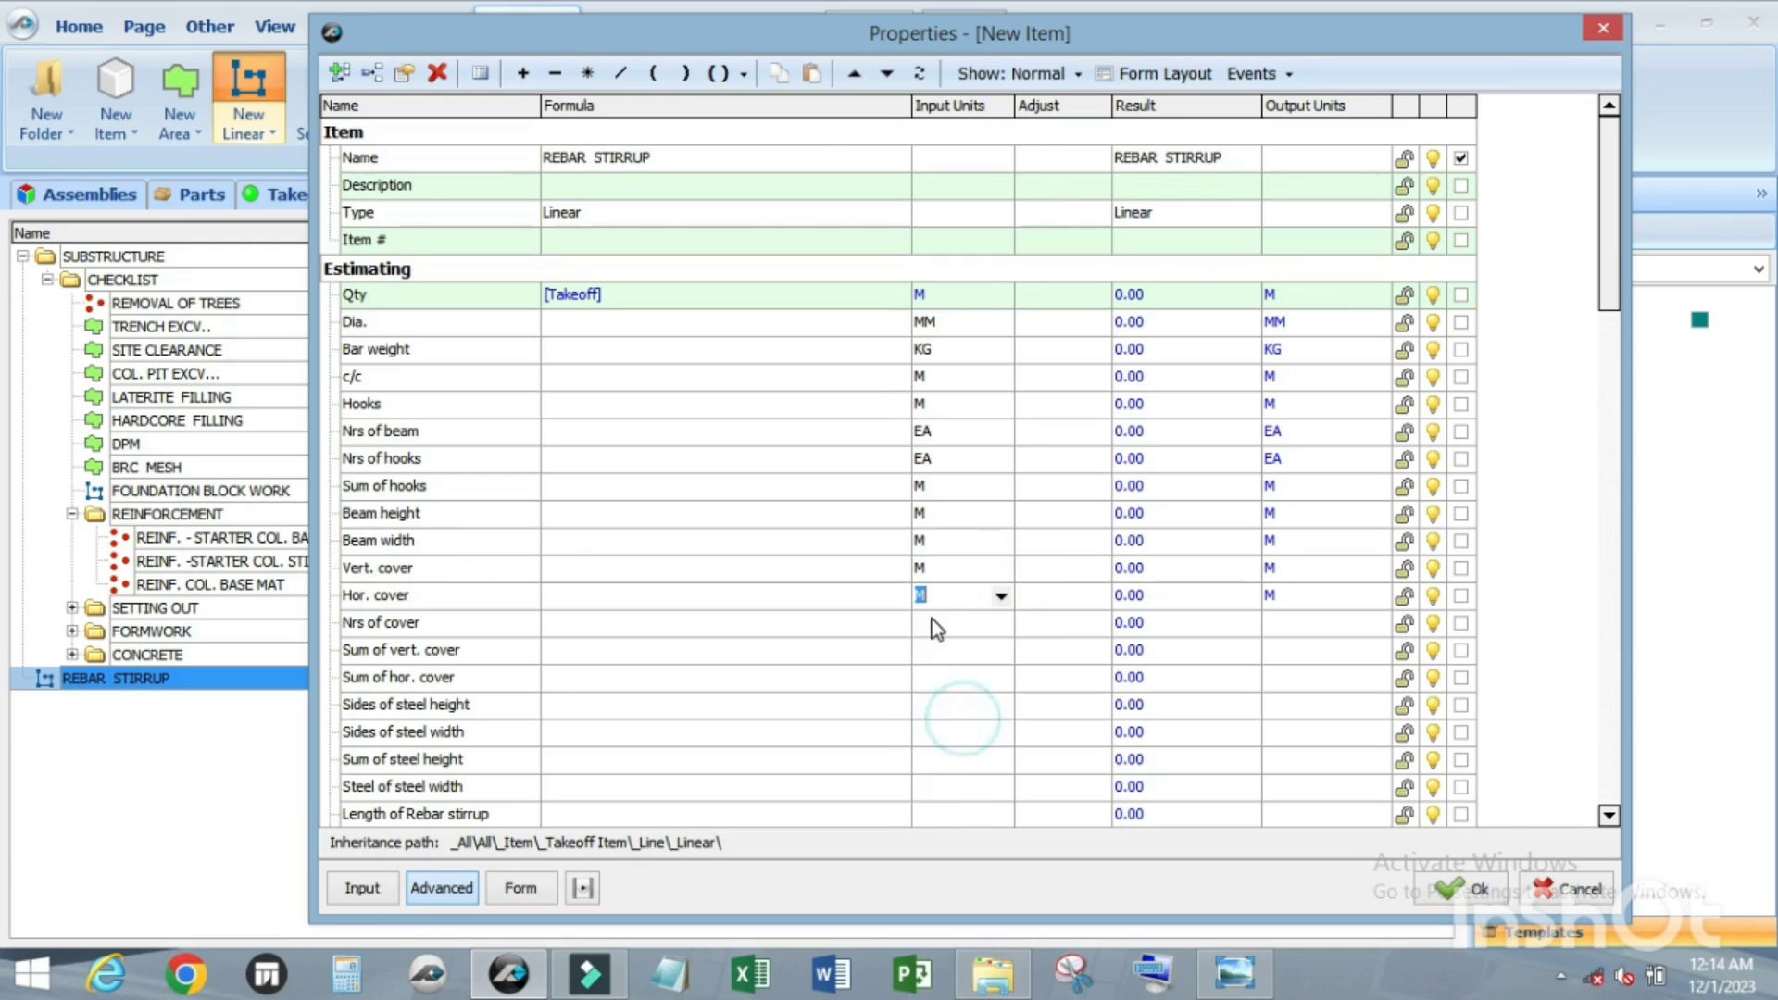
Step: Set the input units of the Nrs of cover property to EA
{"action": "left_click", "coordinate": [1002, 622]}
{"action": "left_click", "coordinate": [1001, 623]}
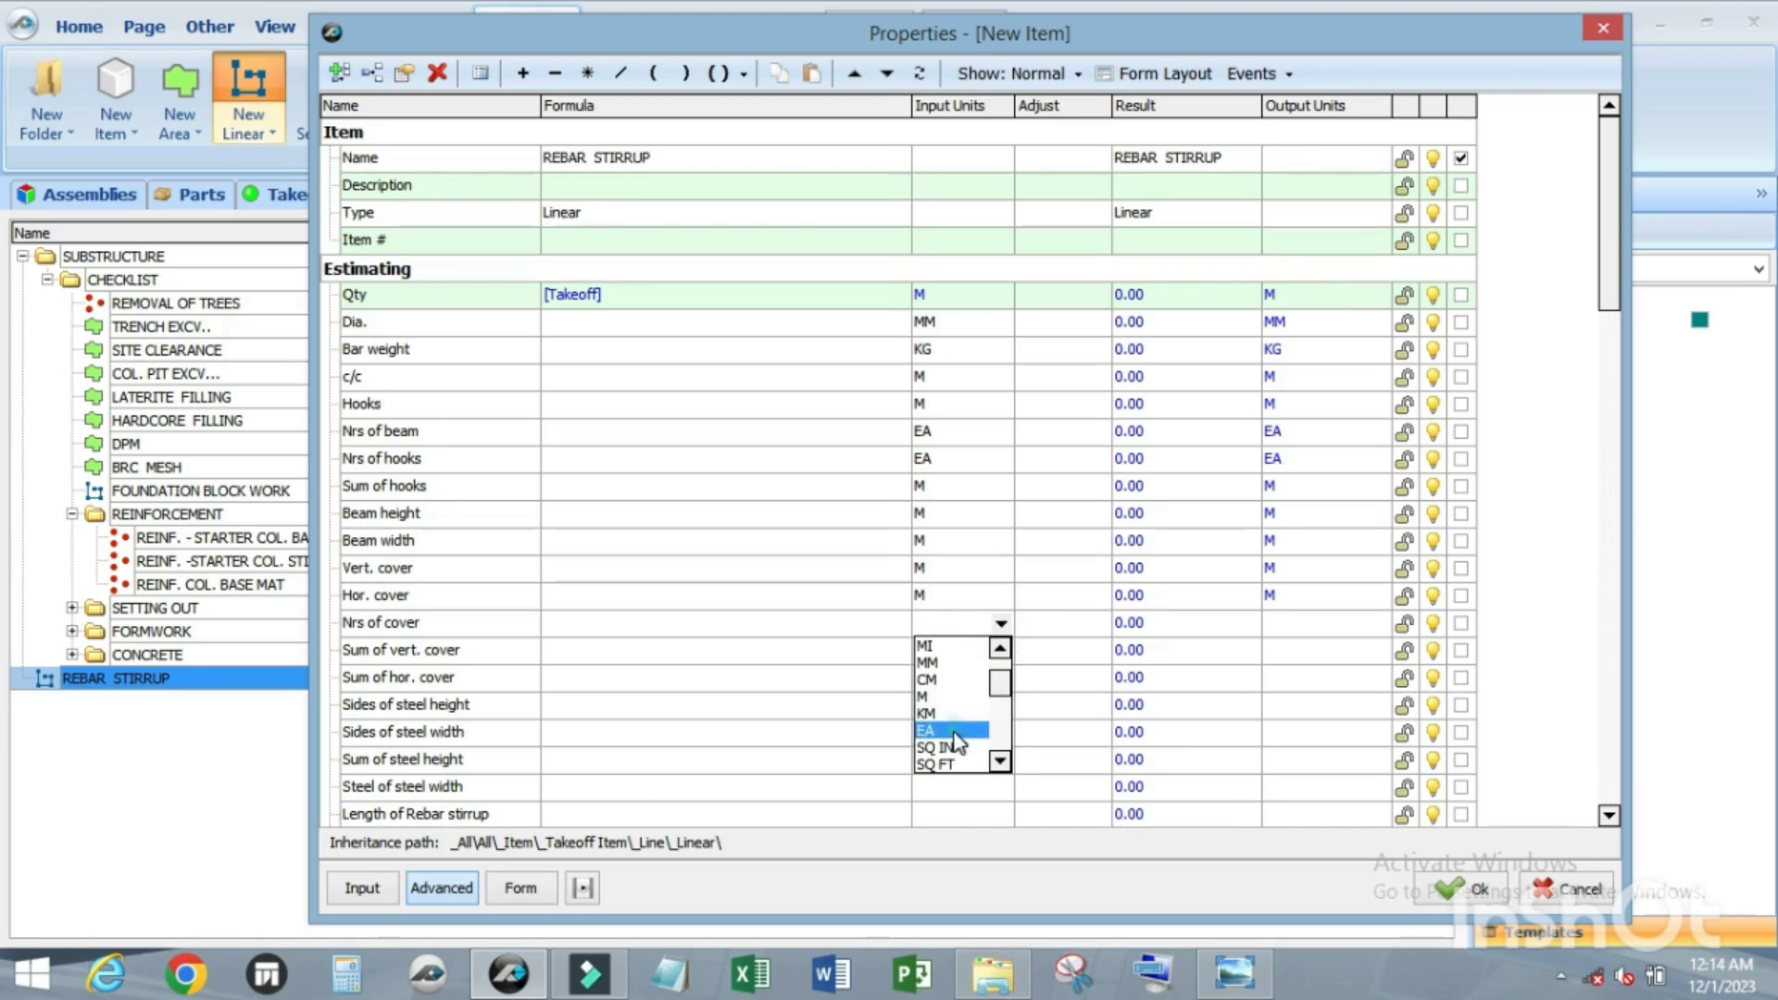
{"action": "left_click", "coordinate": [959, 732]}
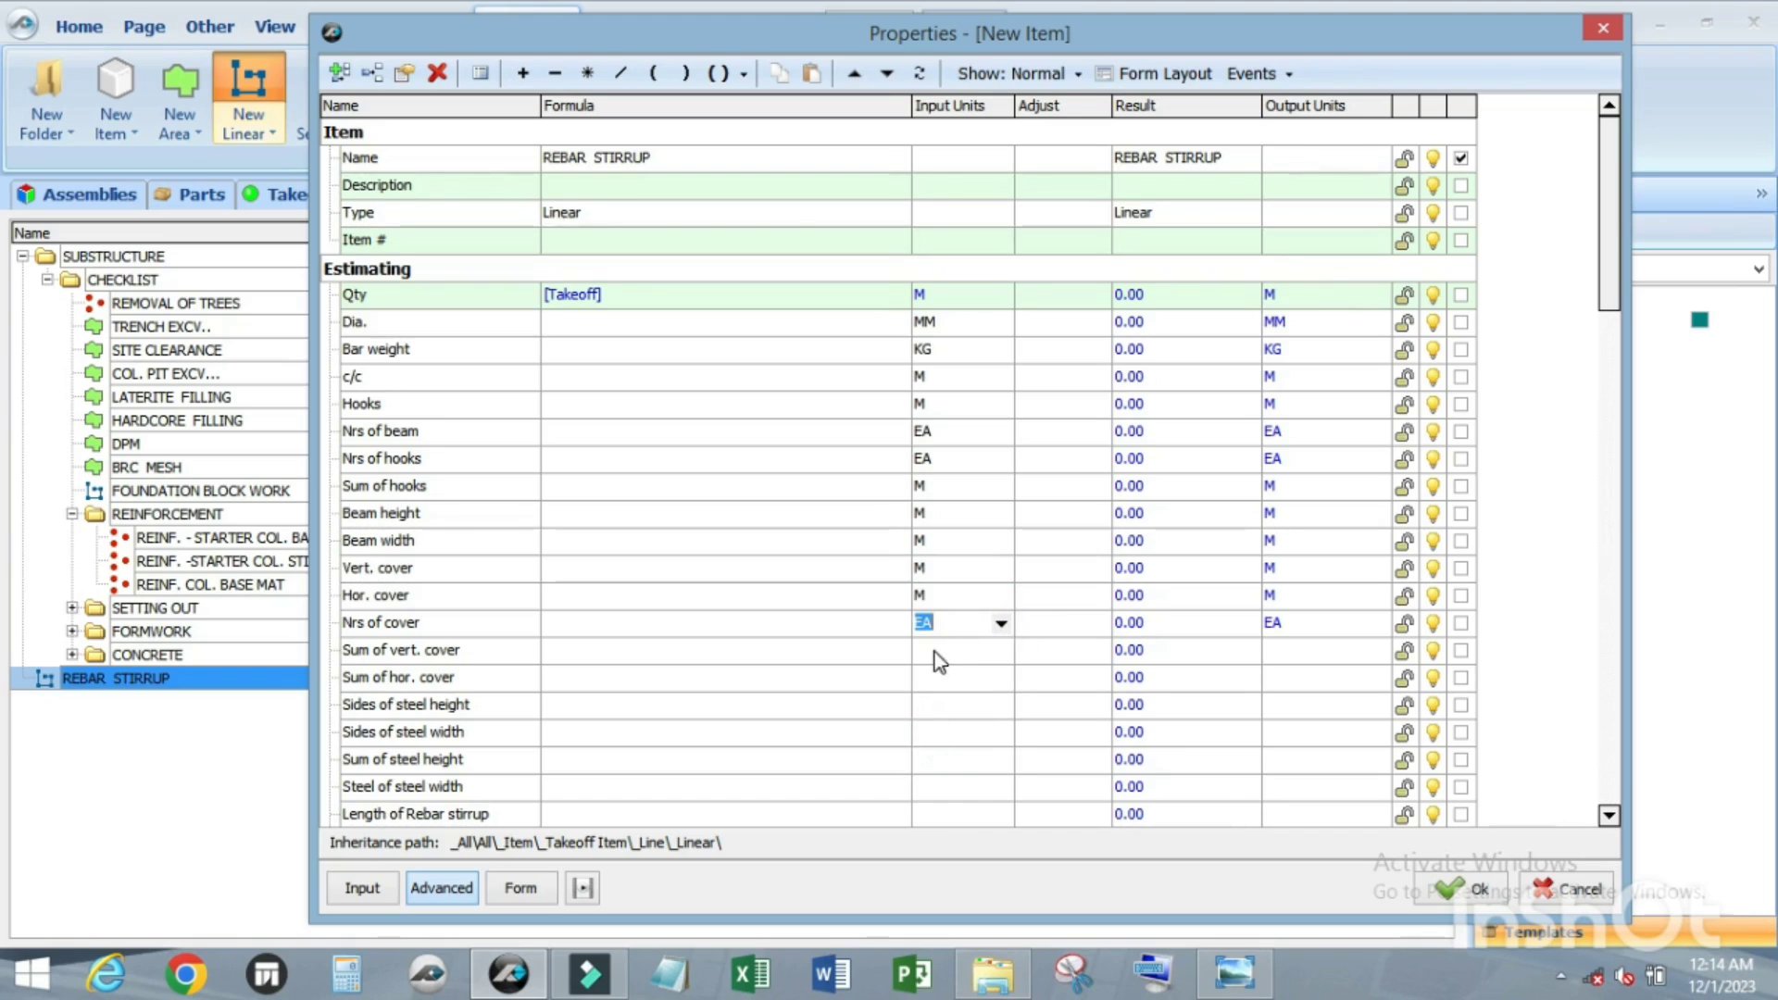
Step: Set the input units of the Sum of vert. cover and Sum of hor. cover properties to M
{"action": "left_click", "coordinate": [996, 651]}
{"action": "left_click", "coordinate": [1000, 651]}
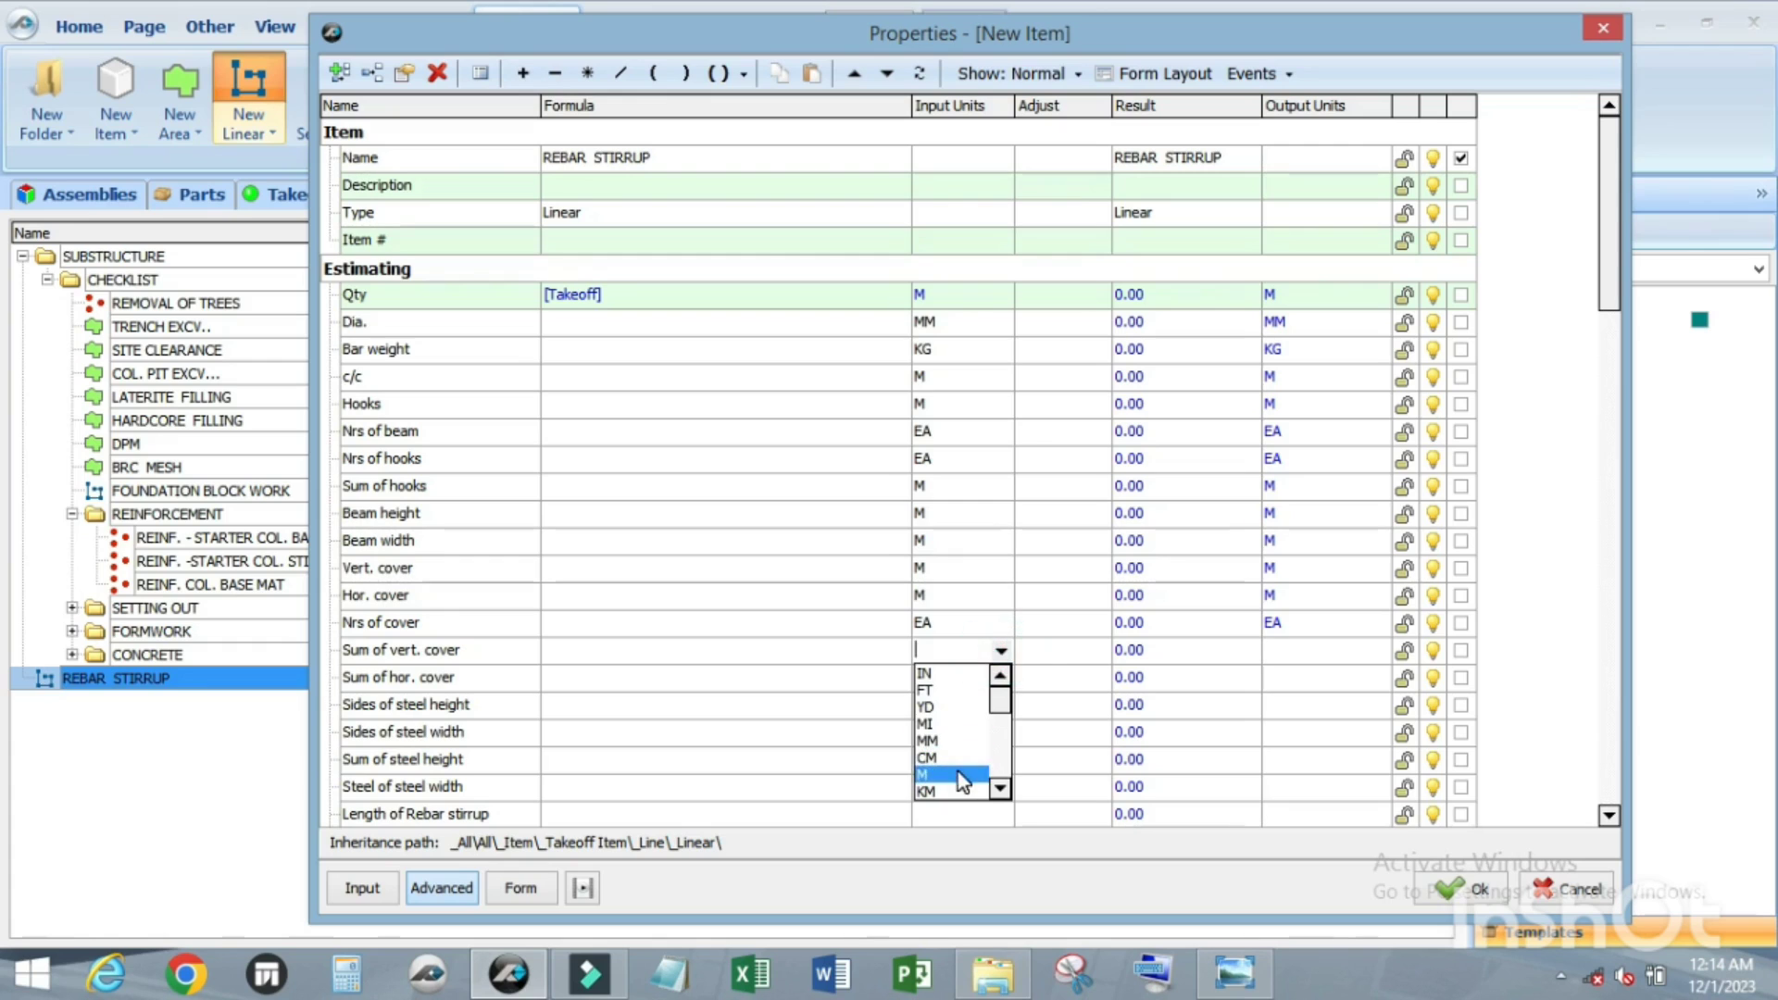
{"action": "left_click", "coordinate": [957, 768]}
{"action": "left_click", "coordinate": [1000, 678]}
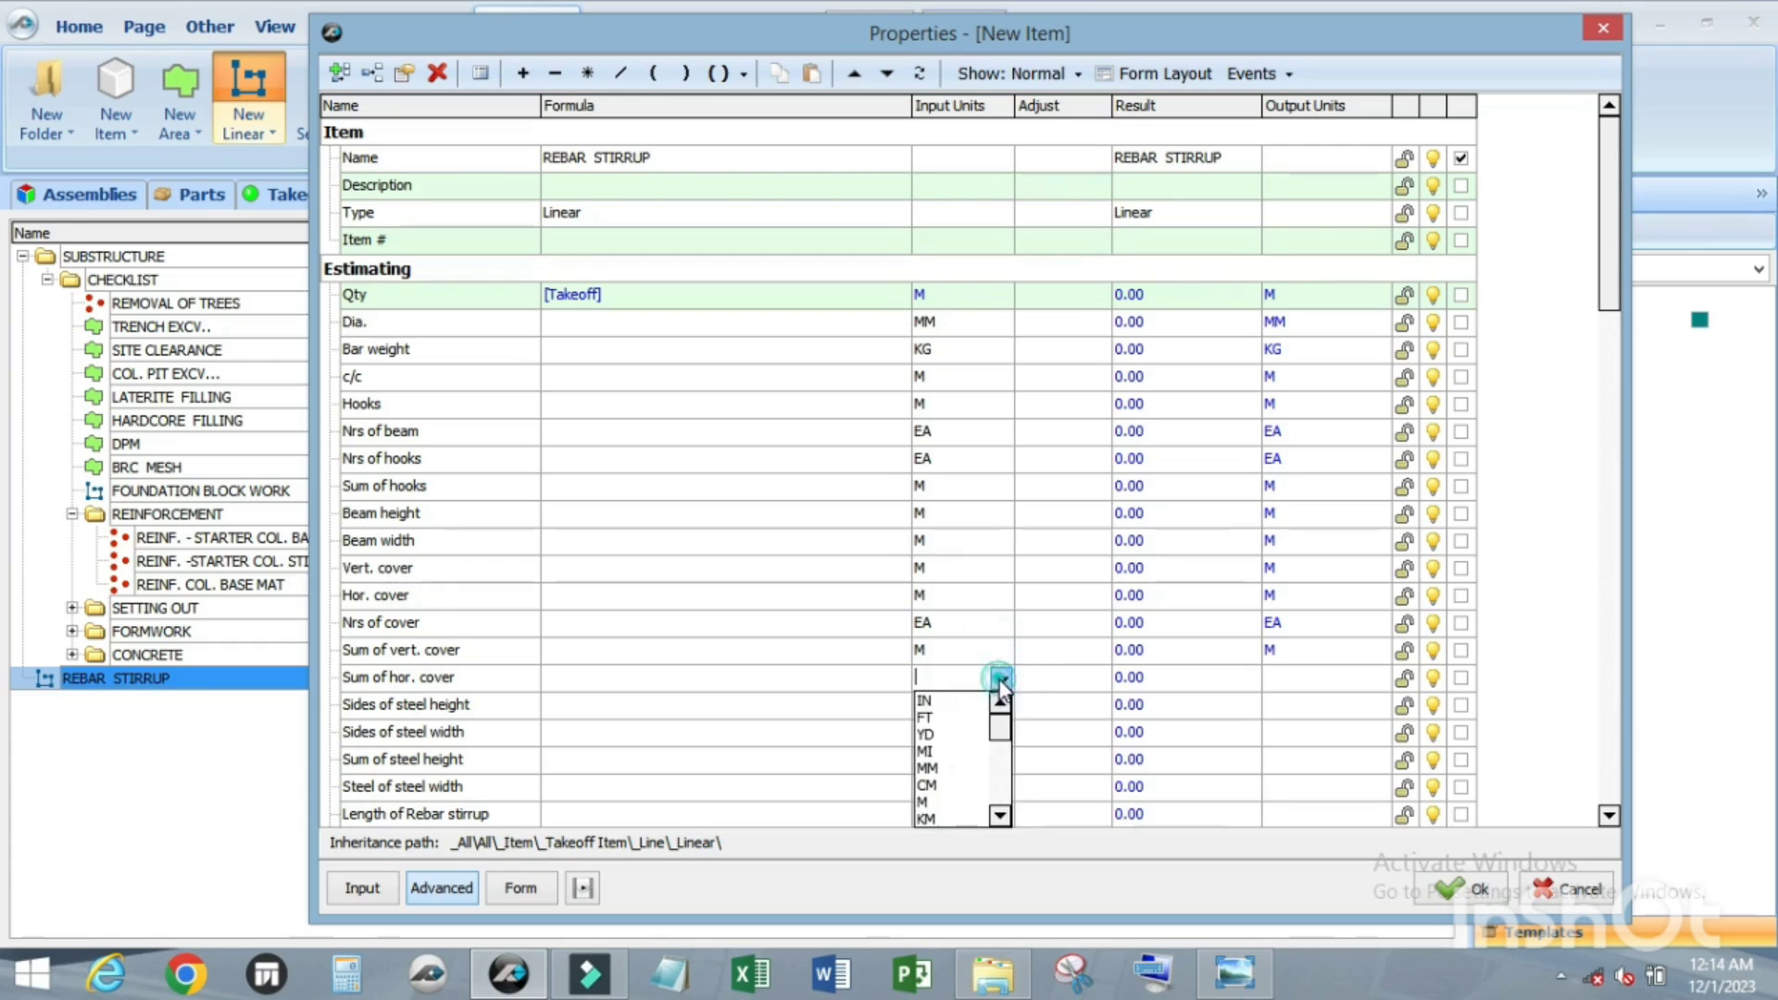
{"action": "left_click", "coordinate": [963, 783]}
Step: Set the input units of the Sides of steel height and Sides of steel width properties to EA
{"action": "scroll", "coordinate": [975, 746], "scroll_direction": "down", "scroll_amount": 2}
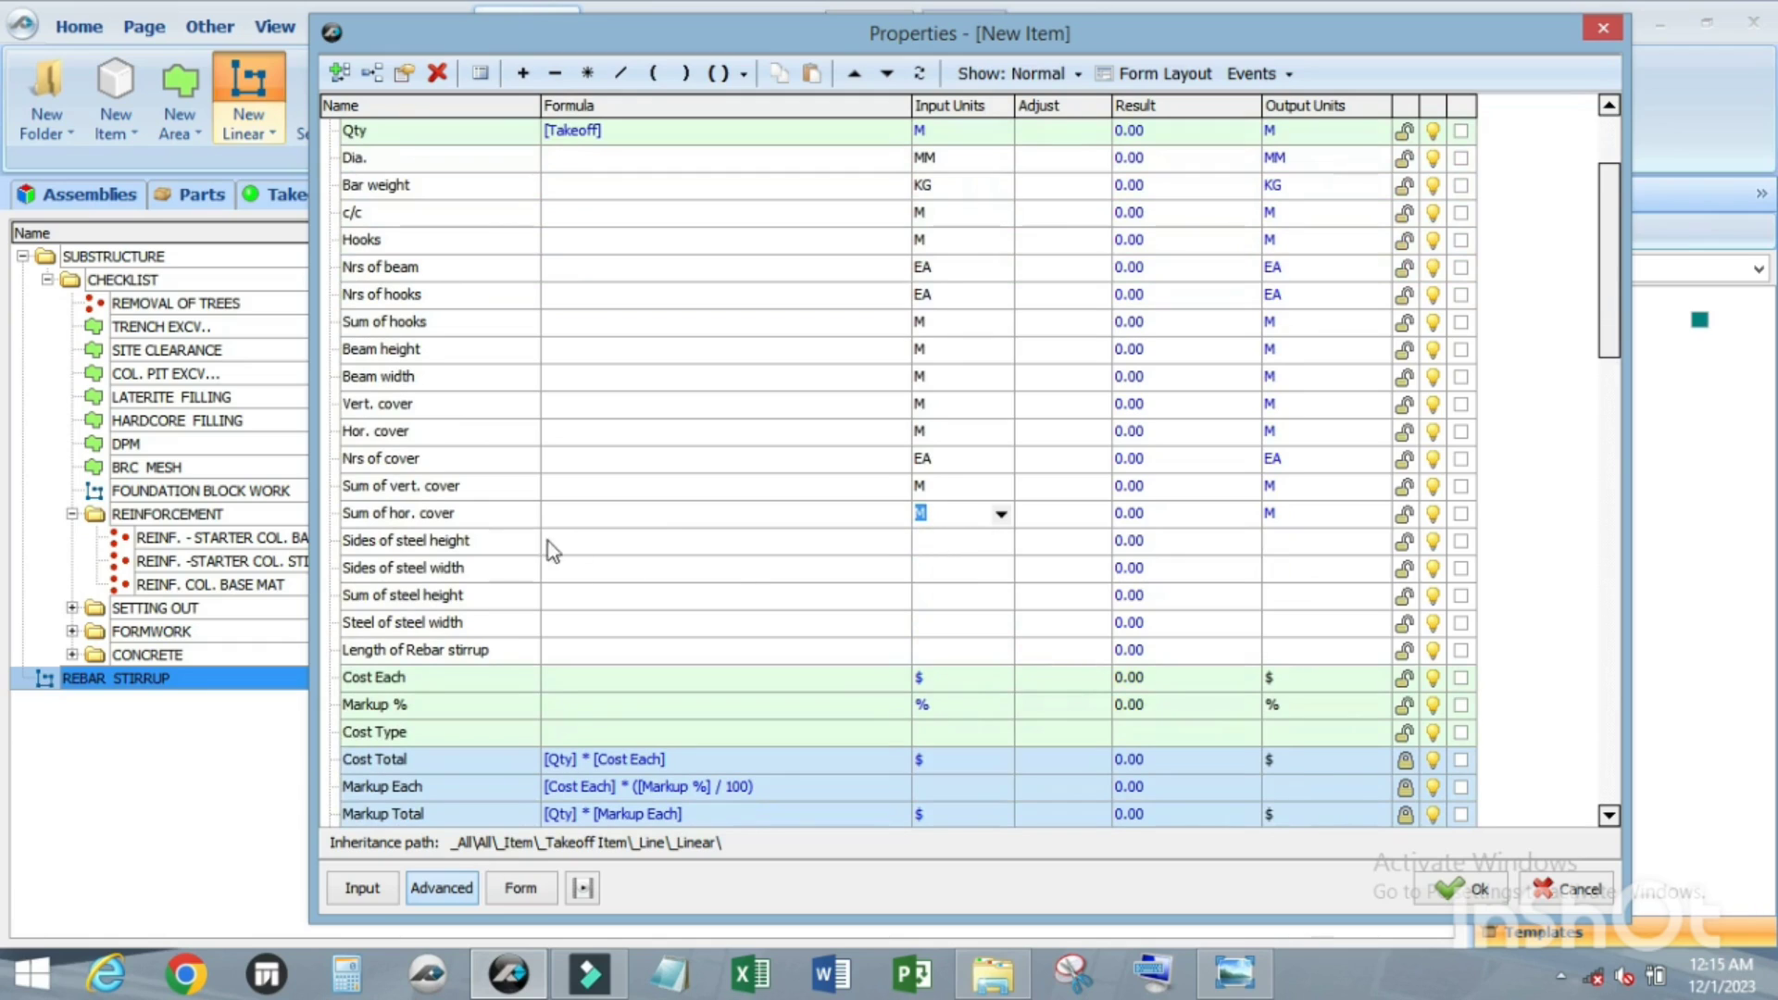
{"action": "left_click", "coordinate": [1000, 541]}
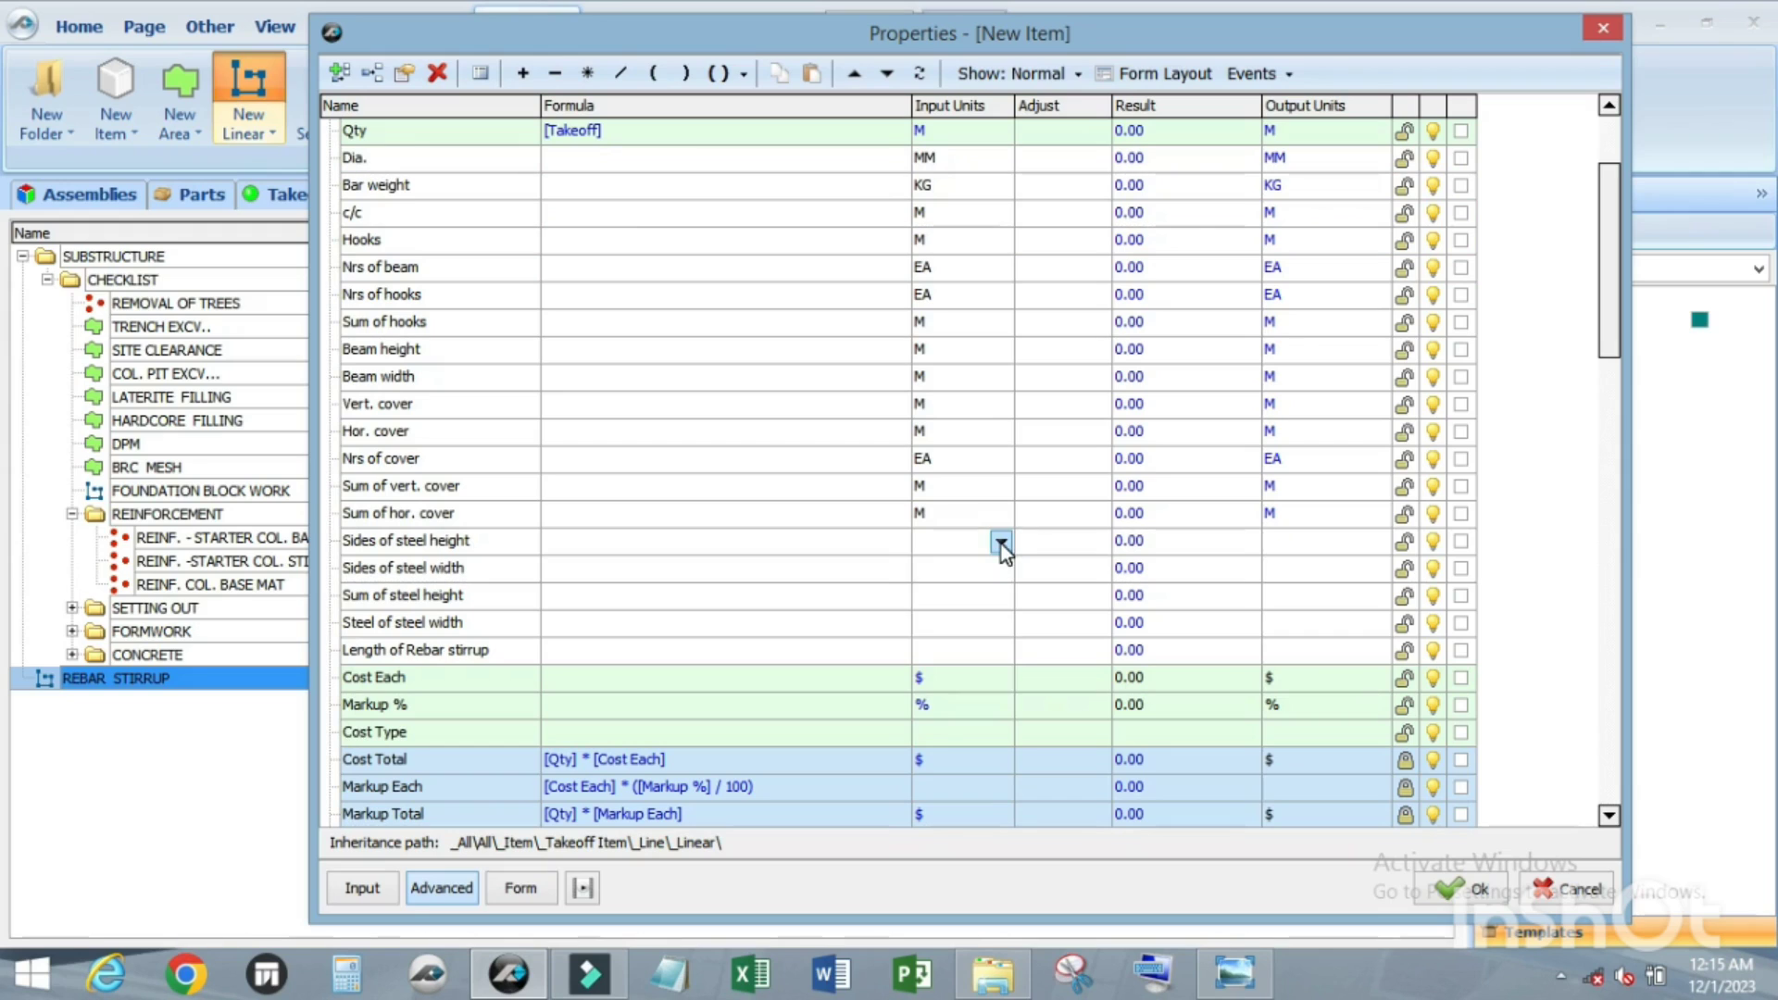
{"action": "left_click", "coordinate": [1001, 542]}
{"action": "left_click", "coordinate": [959, 647]}
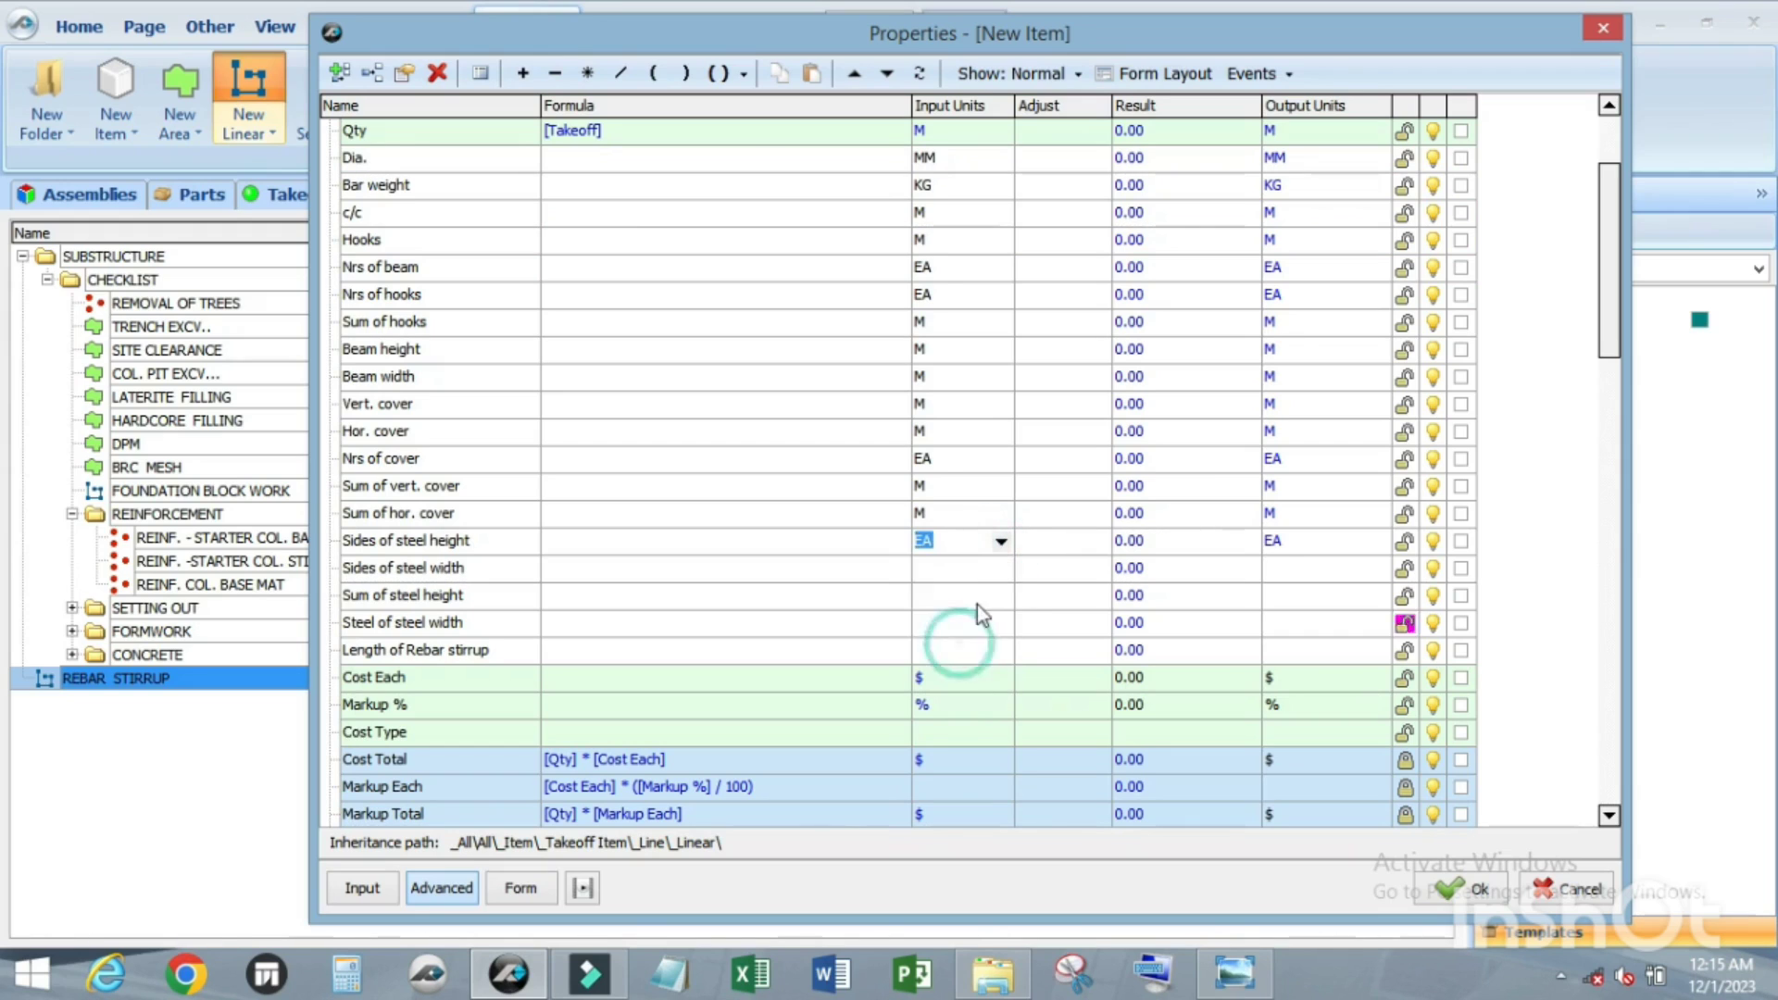
{"action": "left_click", "coordinate": [999, 570]}
{"action": "left_click", "coordinate": [1000, 570]}
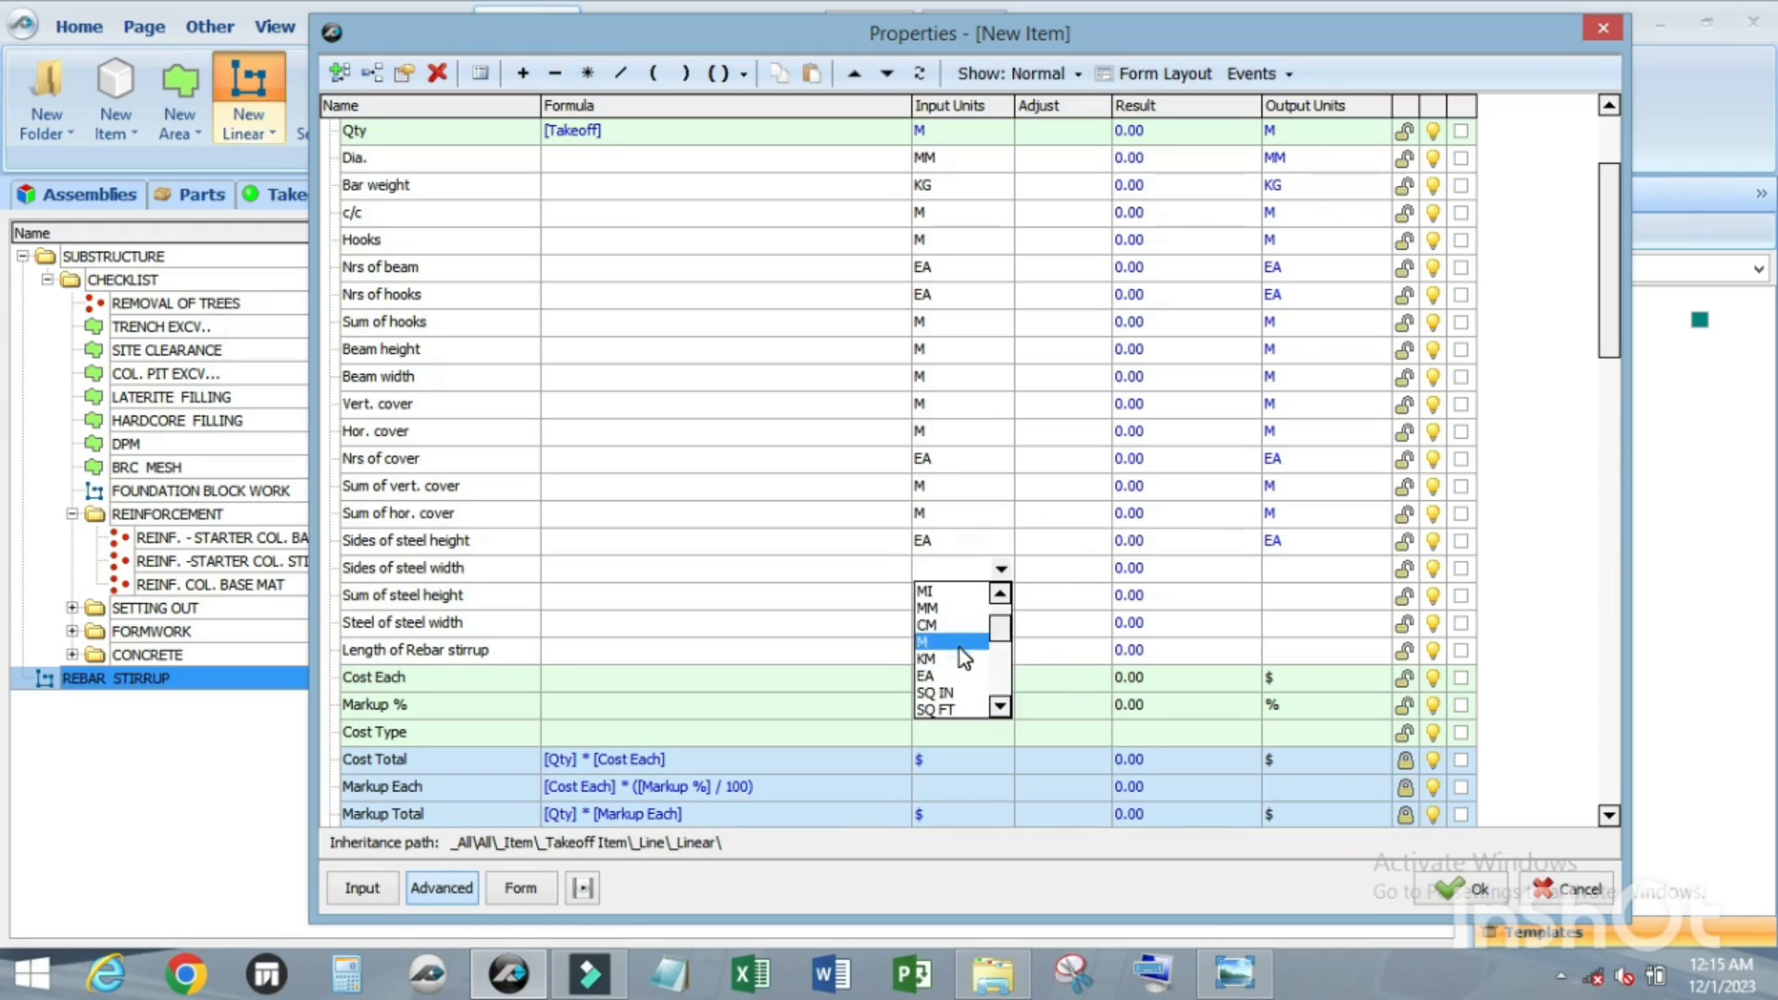
{"action": "left_click", "coordinate": [960, 644]}
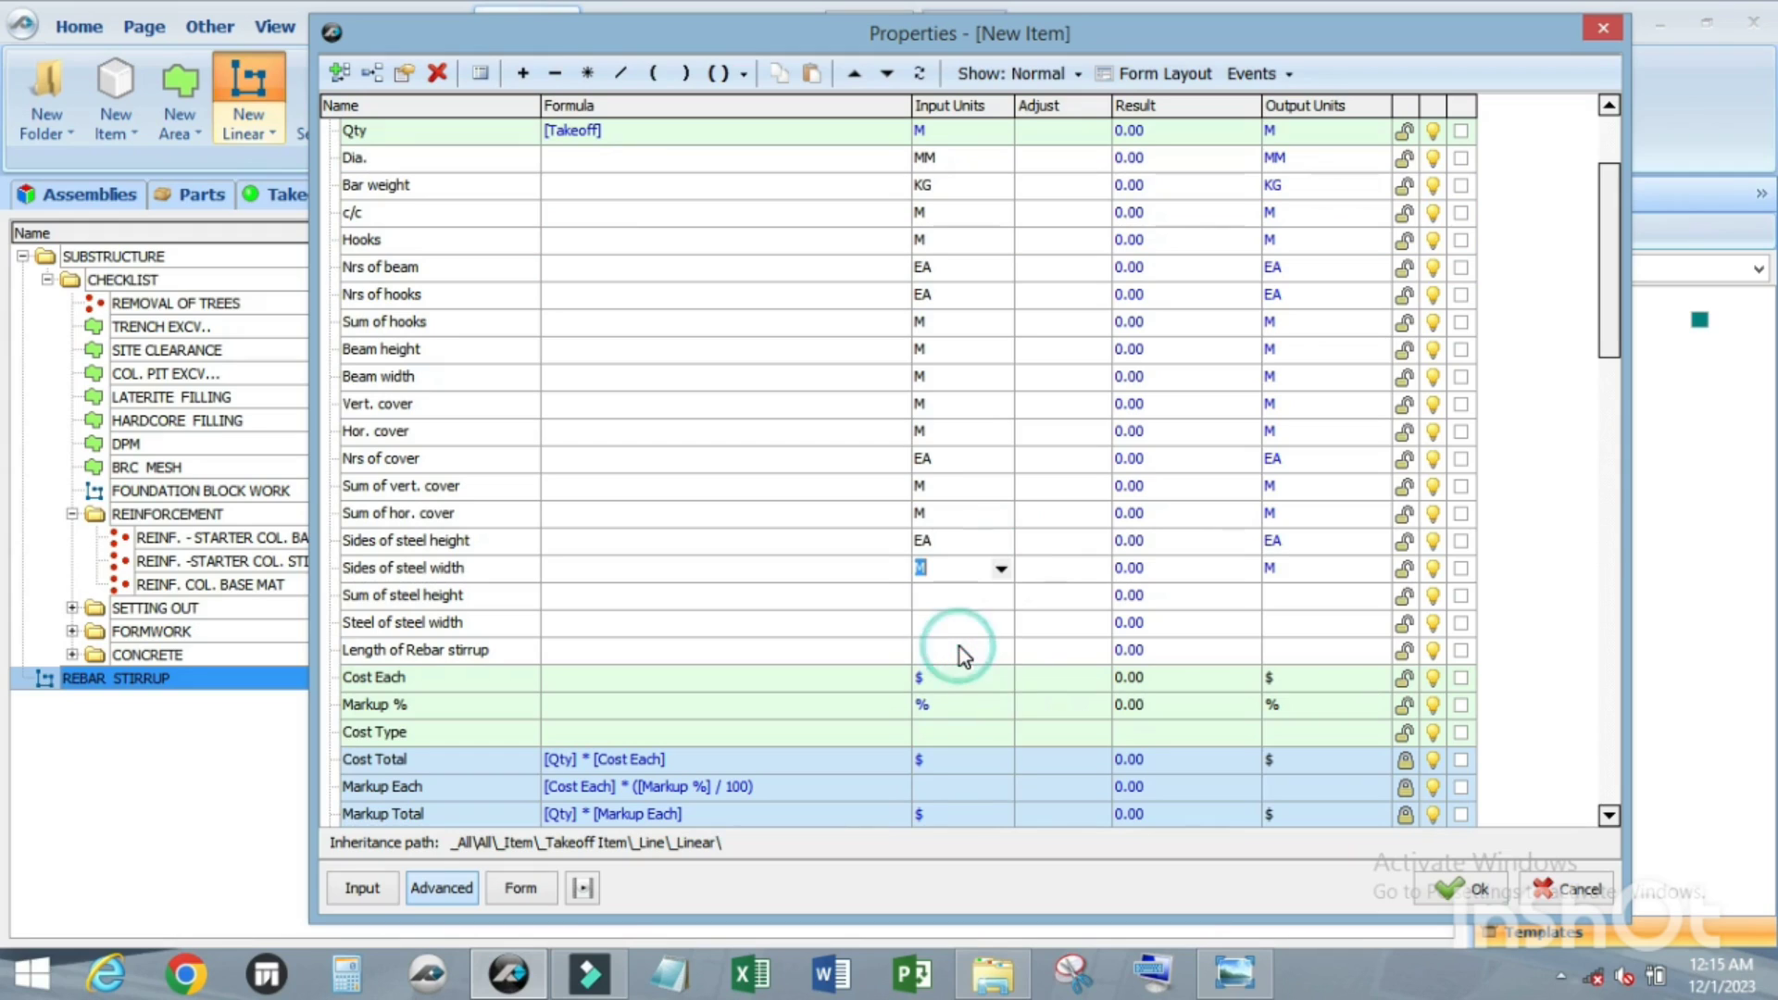
{"action": "left_click", "coordinate": [1000, 568]}
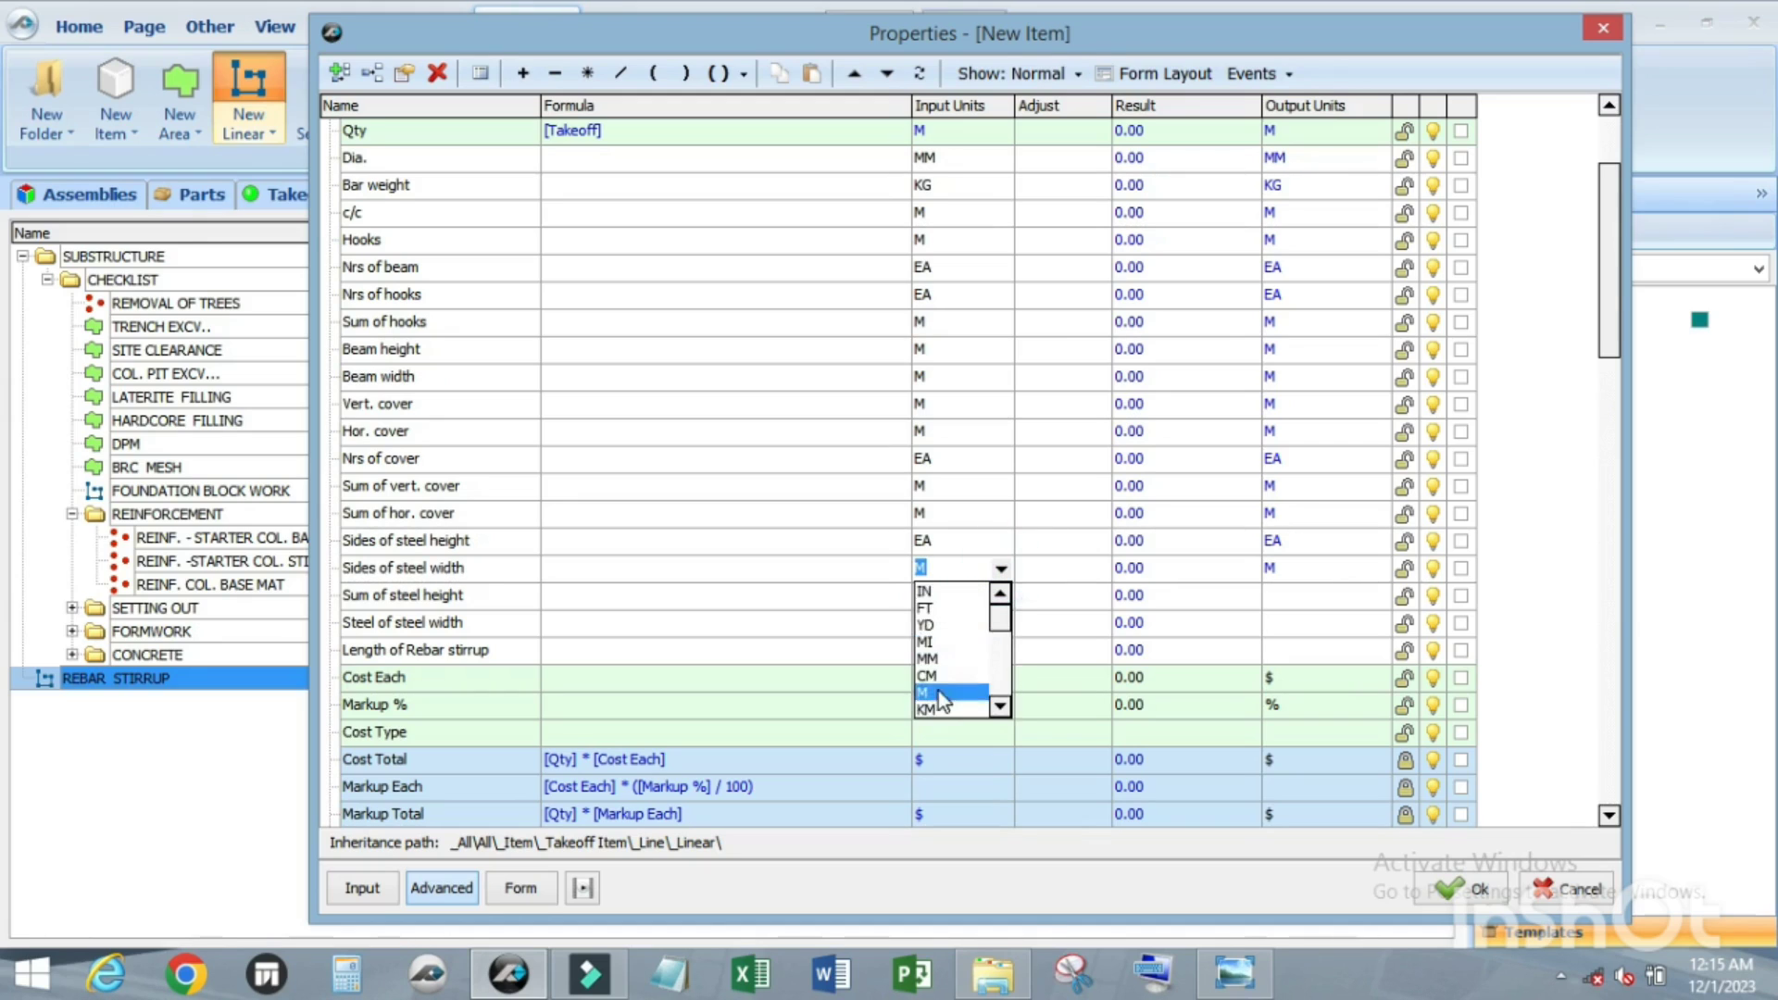
{"action": "left_click", "coordinate": [952, 676]}
Step: Set the input units of the Sum of steel height property to M
{"action": "left_click", "coordinate": [997, 598]}
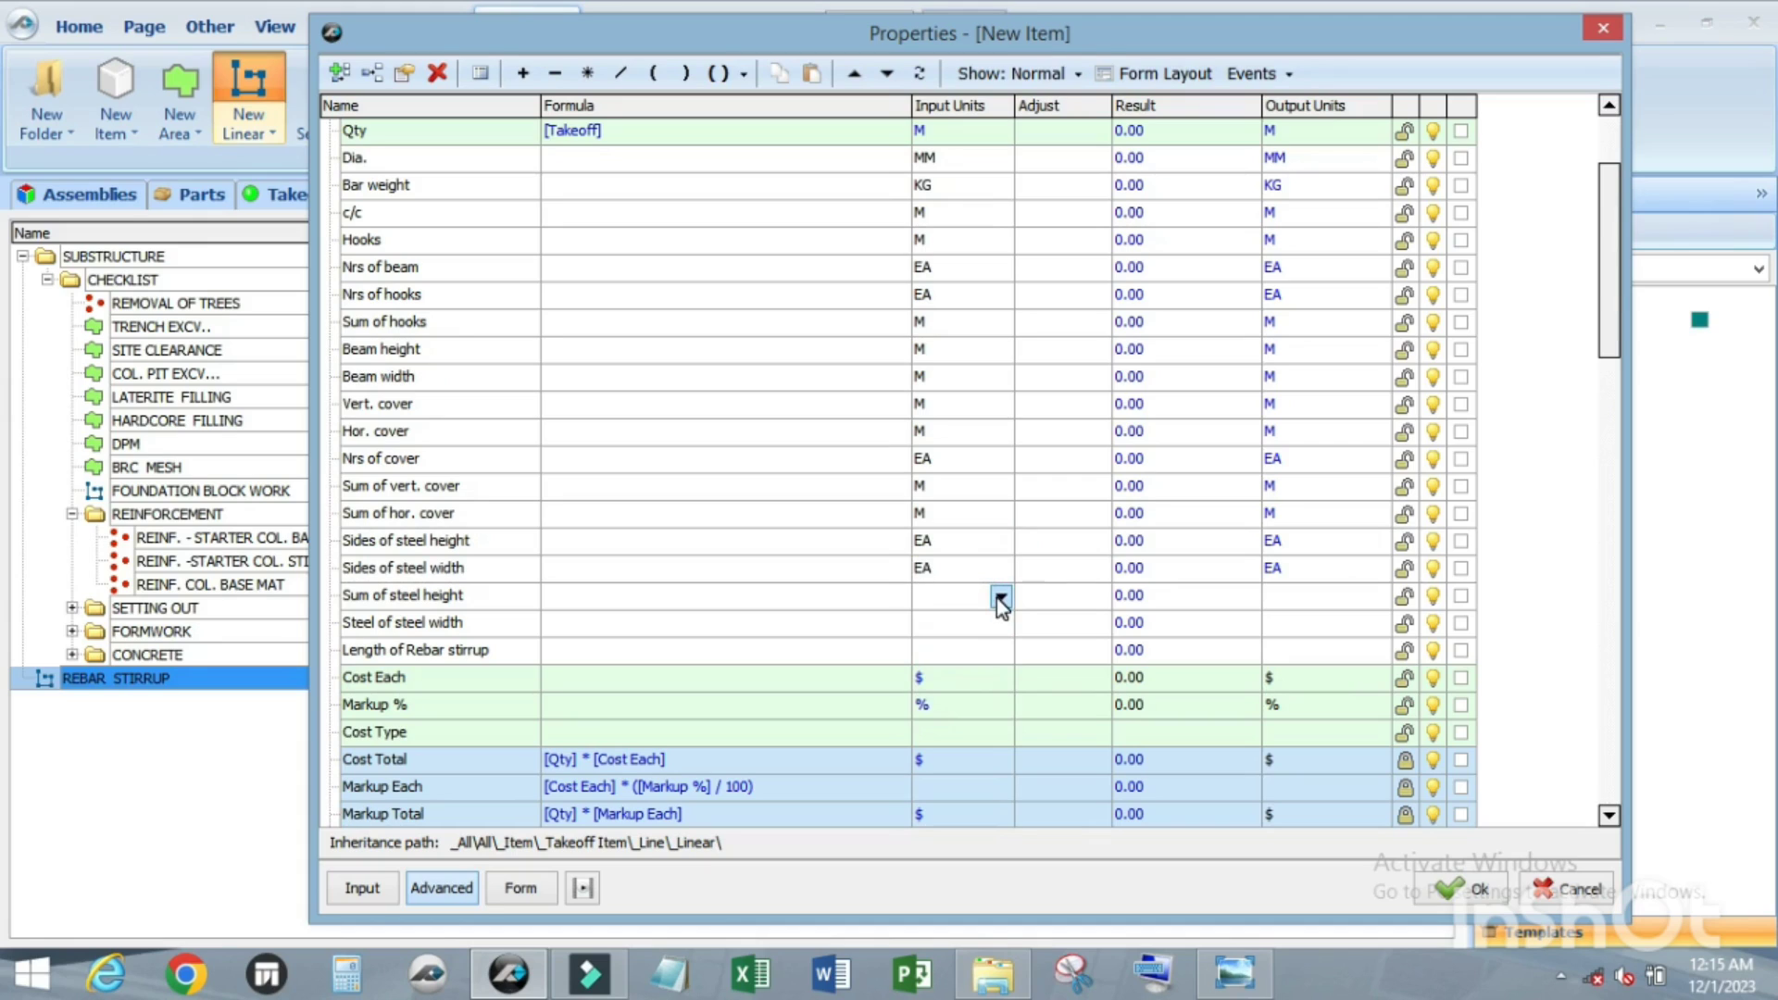
{"action": "left_click", "coordinate": [996, 598]}
{"action": "left_click", "coordinate": [925, 719]}
Step: Rename the misnamed Steel of steel width property to Sum of steel width
{"action": "left_click", "coordinate": [1002, 624]}
{"action": "left_click", "coordinate": [447, 625]}
{"action": "left_click", "coordinate": [380, 628]}
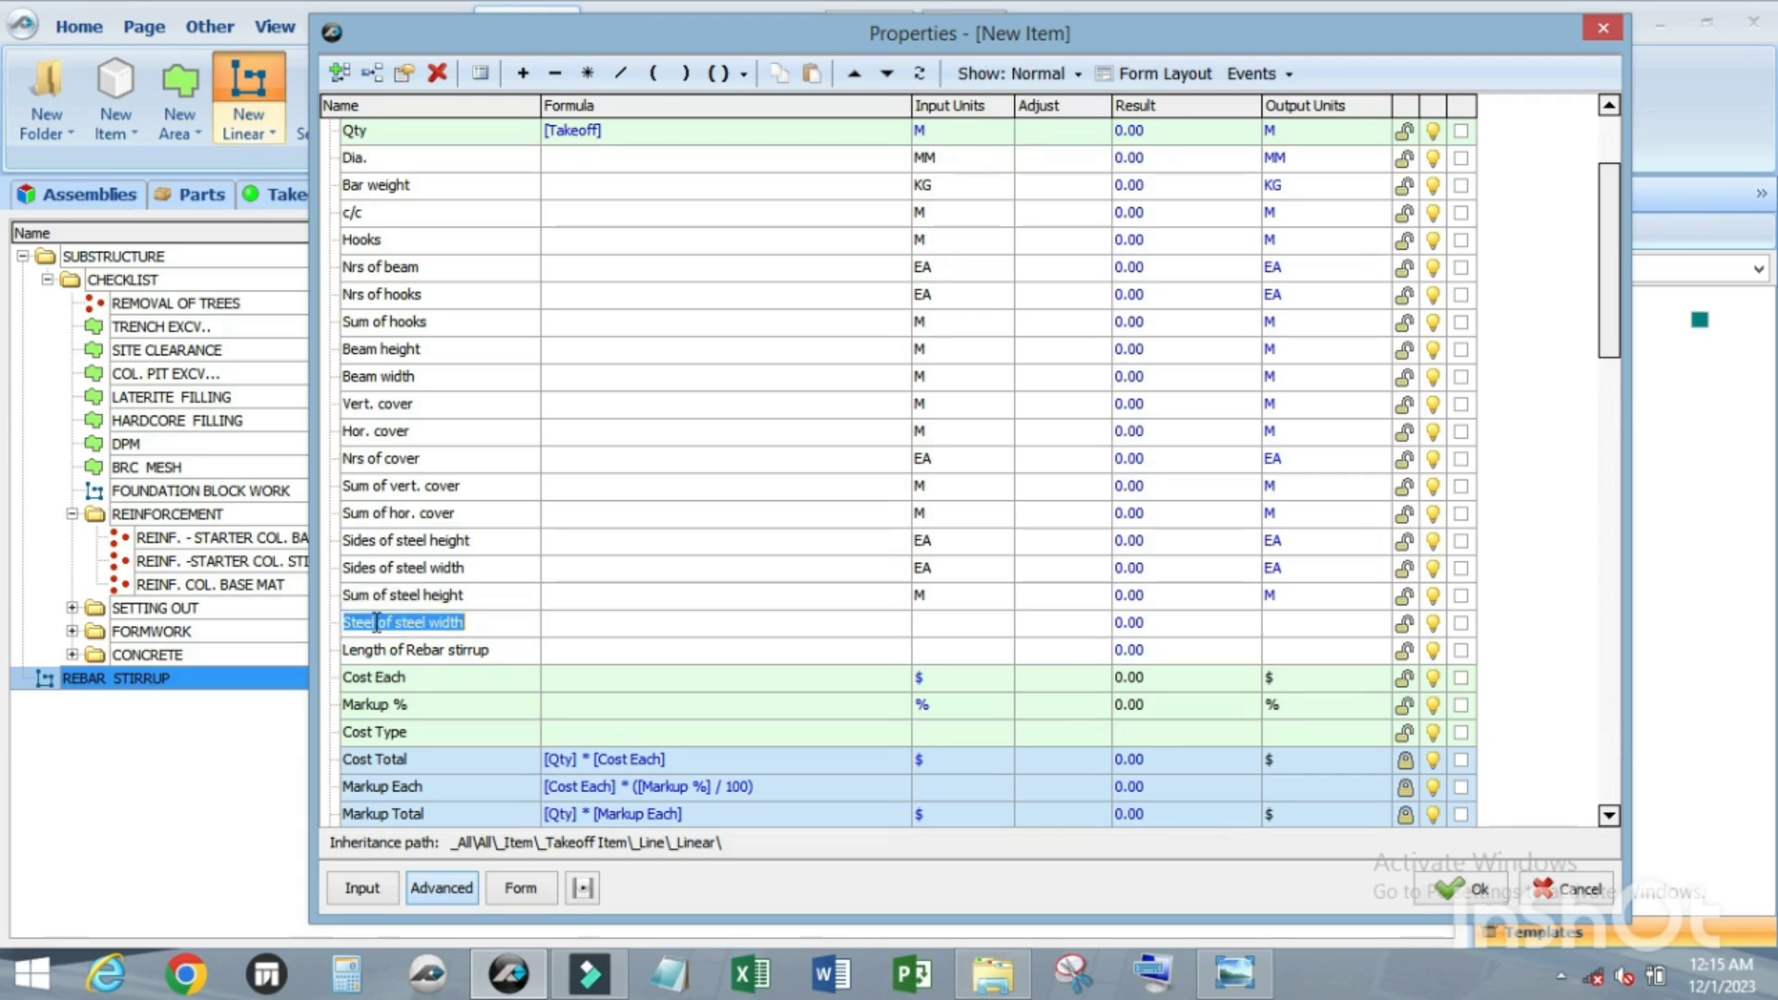
{"action": "left_click", "coordinate": [375, 623]}
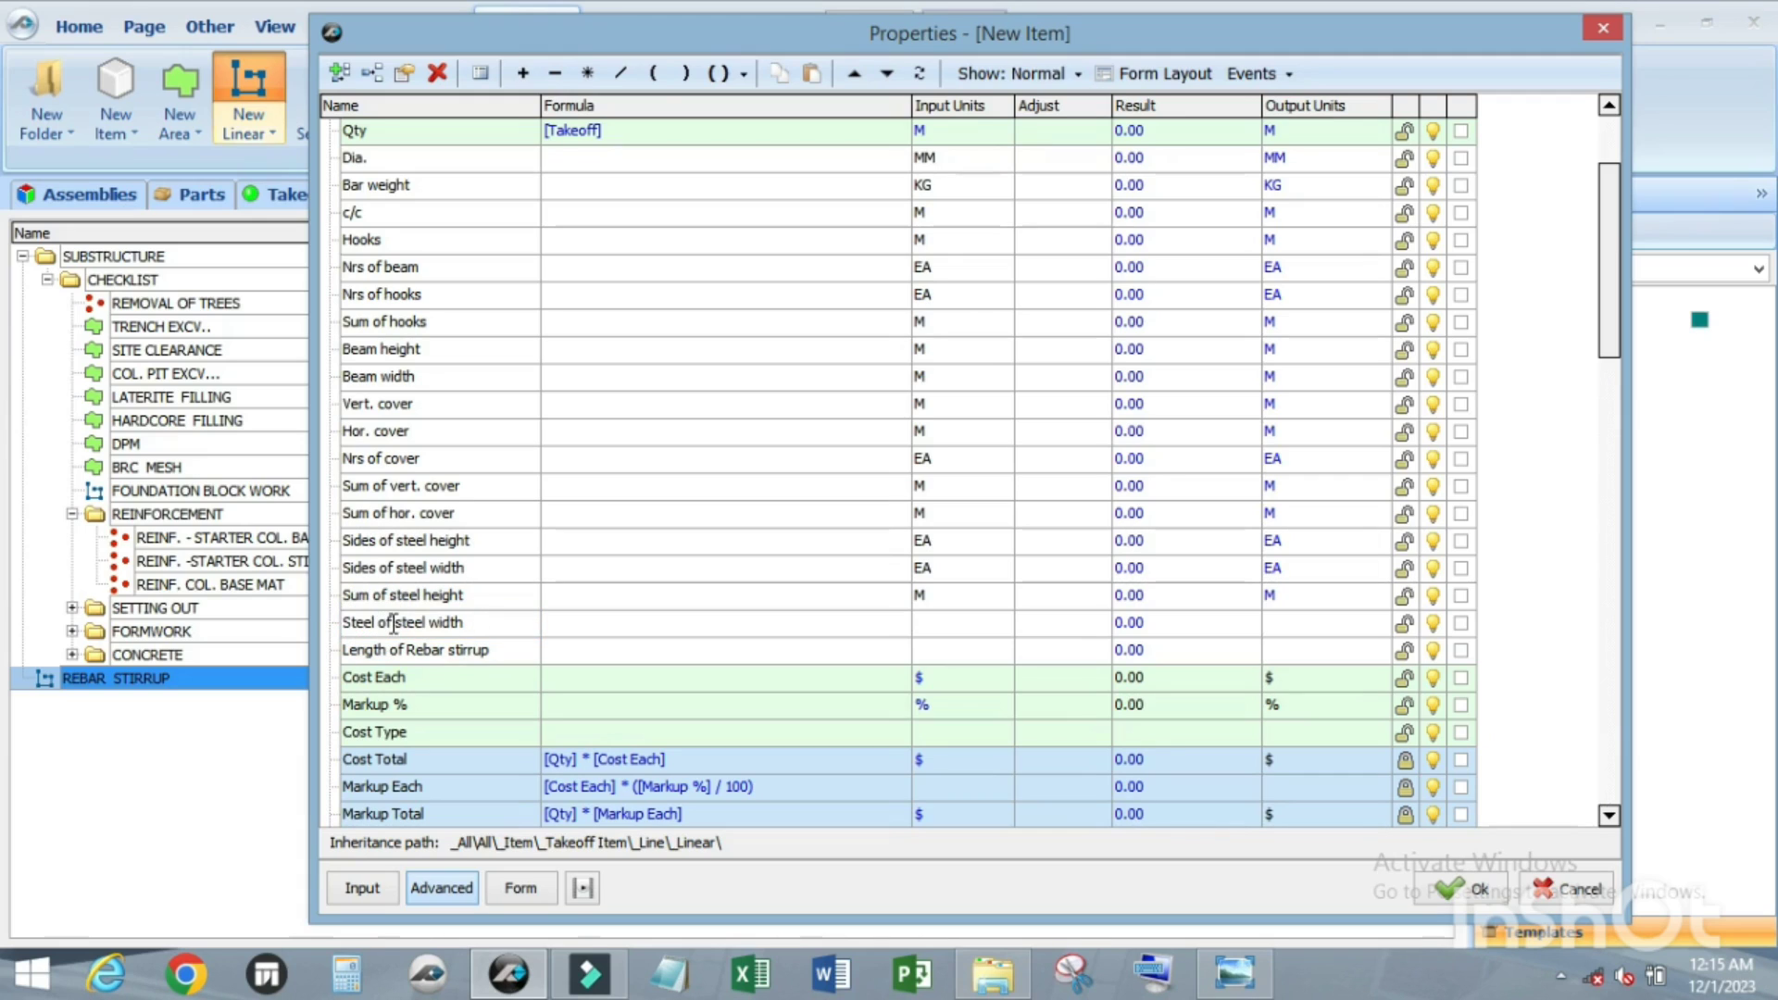
{"action": "key", "text": "BackSpace"}
{"action": "key", "text": "BackSpace"}
{"action": "key", "text": "BackSpace"}
{"action": "key", "text": "BackSpace"}
{"action": "key", "text": "BackSpace"}
{"action": "key", "text": "BackSpace"}
{"action": "type", "text": "Sum"}
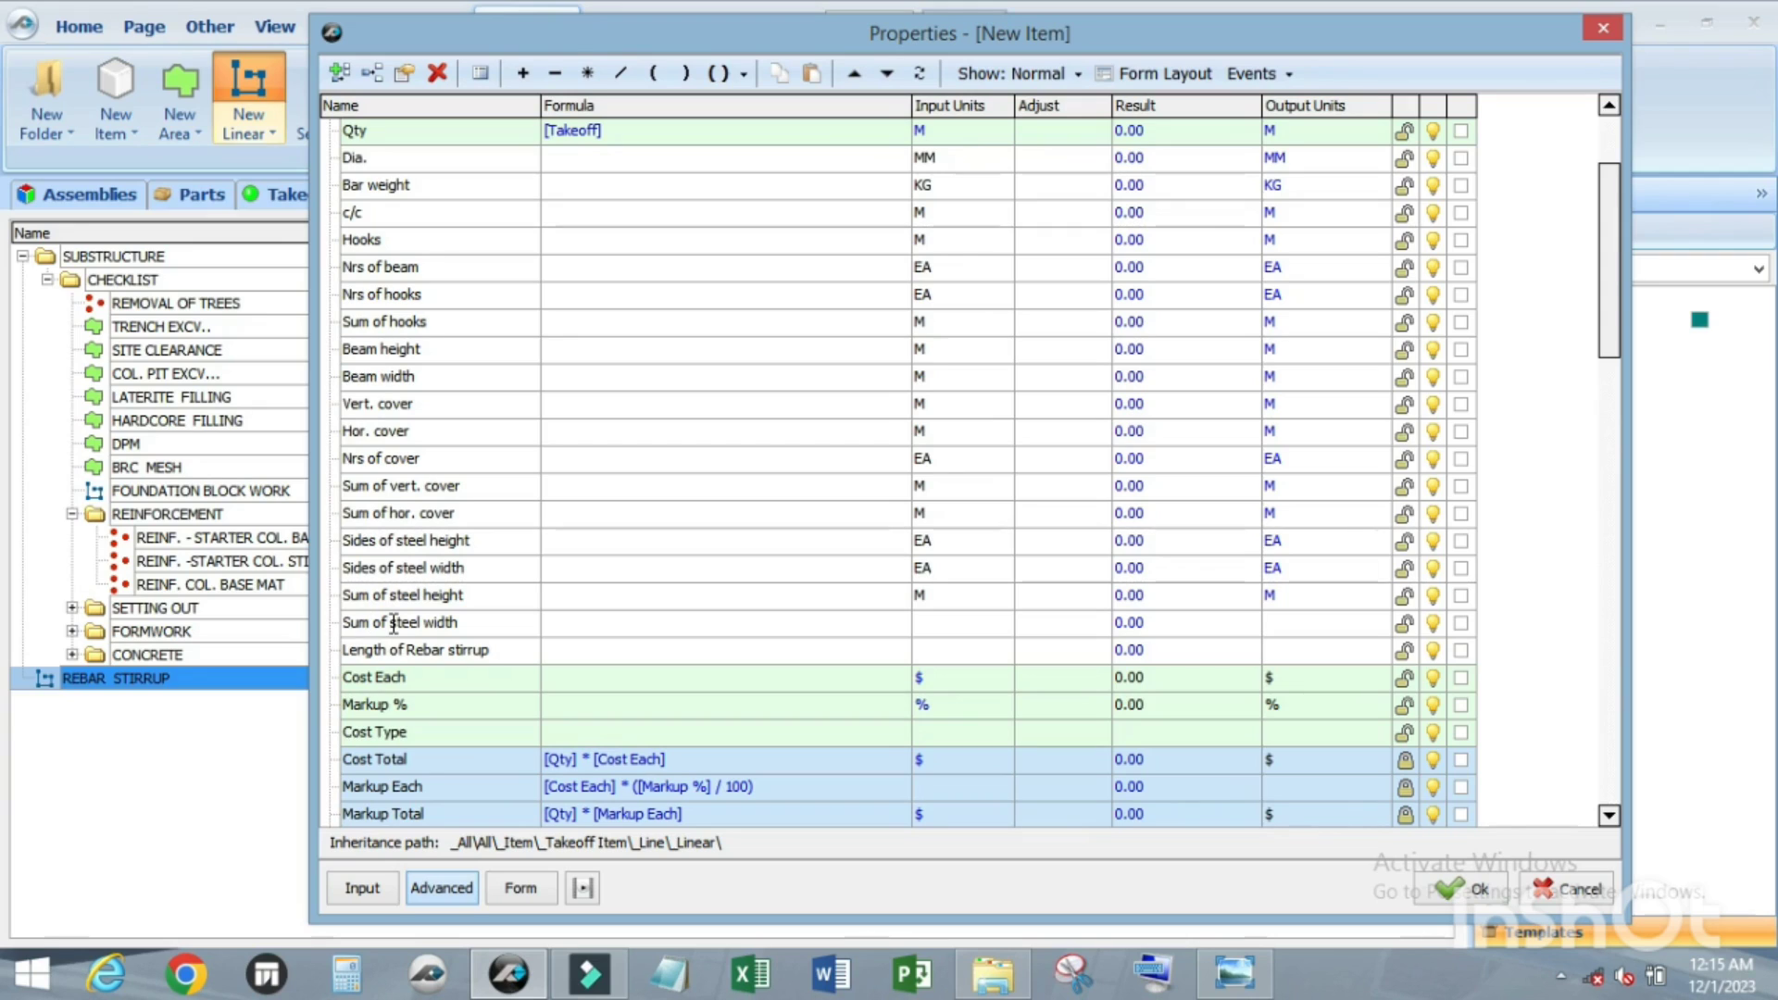
Step: Set the input units of the Sum of steel width and Length of Rebar stirrup properties to M
{"action": "left_click", "coordinate": [963, 623]}
{"action": "left_click", "coordinate": [1000, 623]}
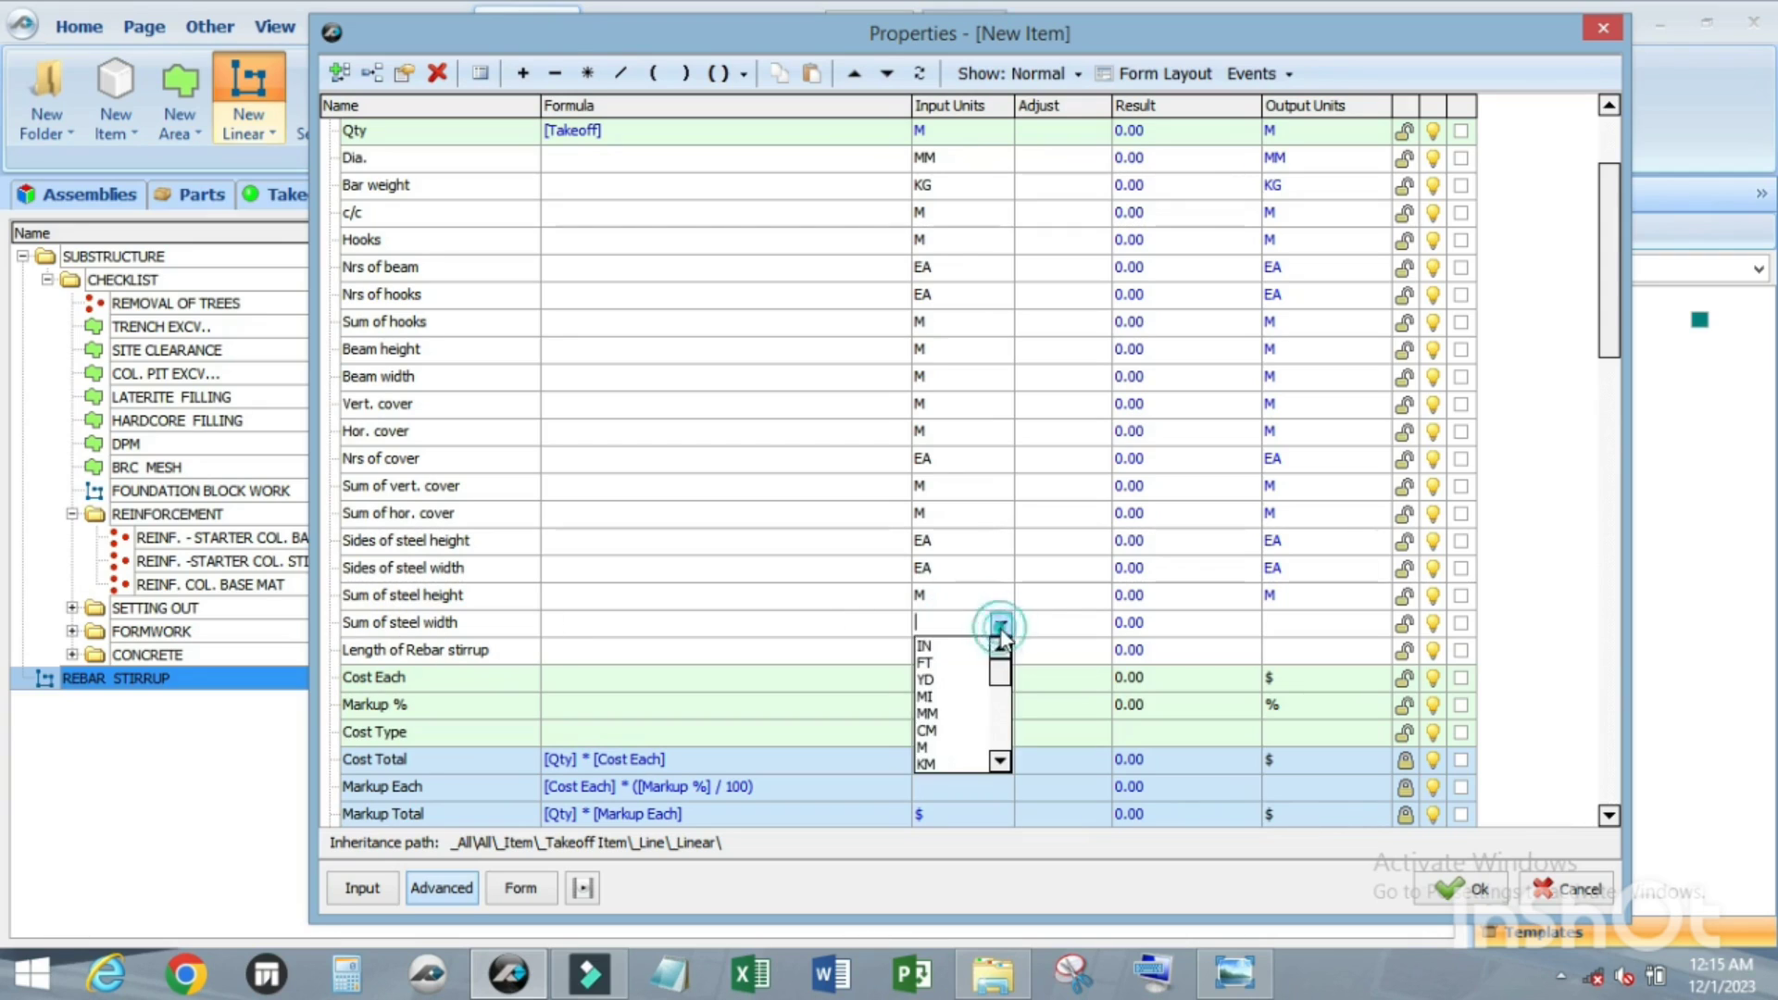
{"action": "left_click", "coordinate": [964, 746]}
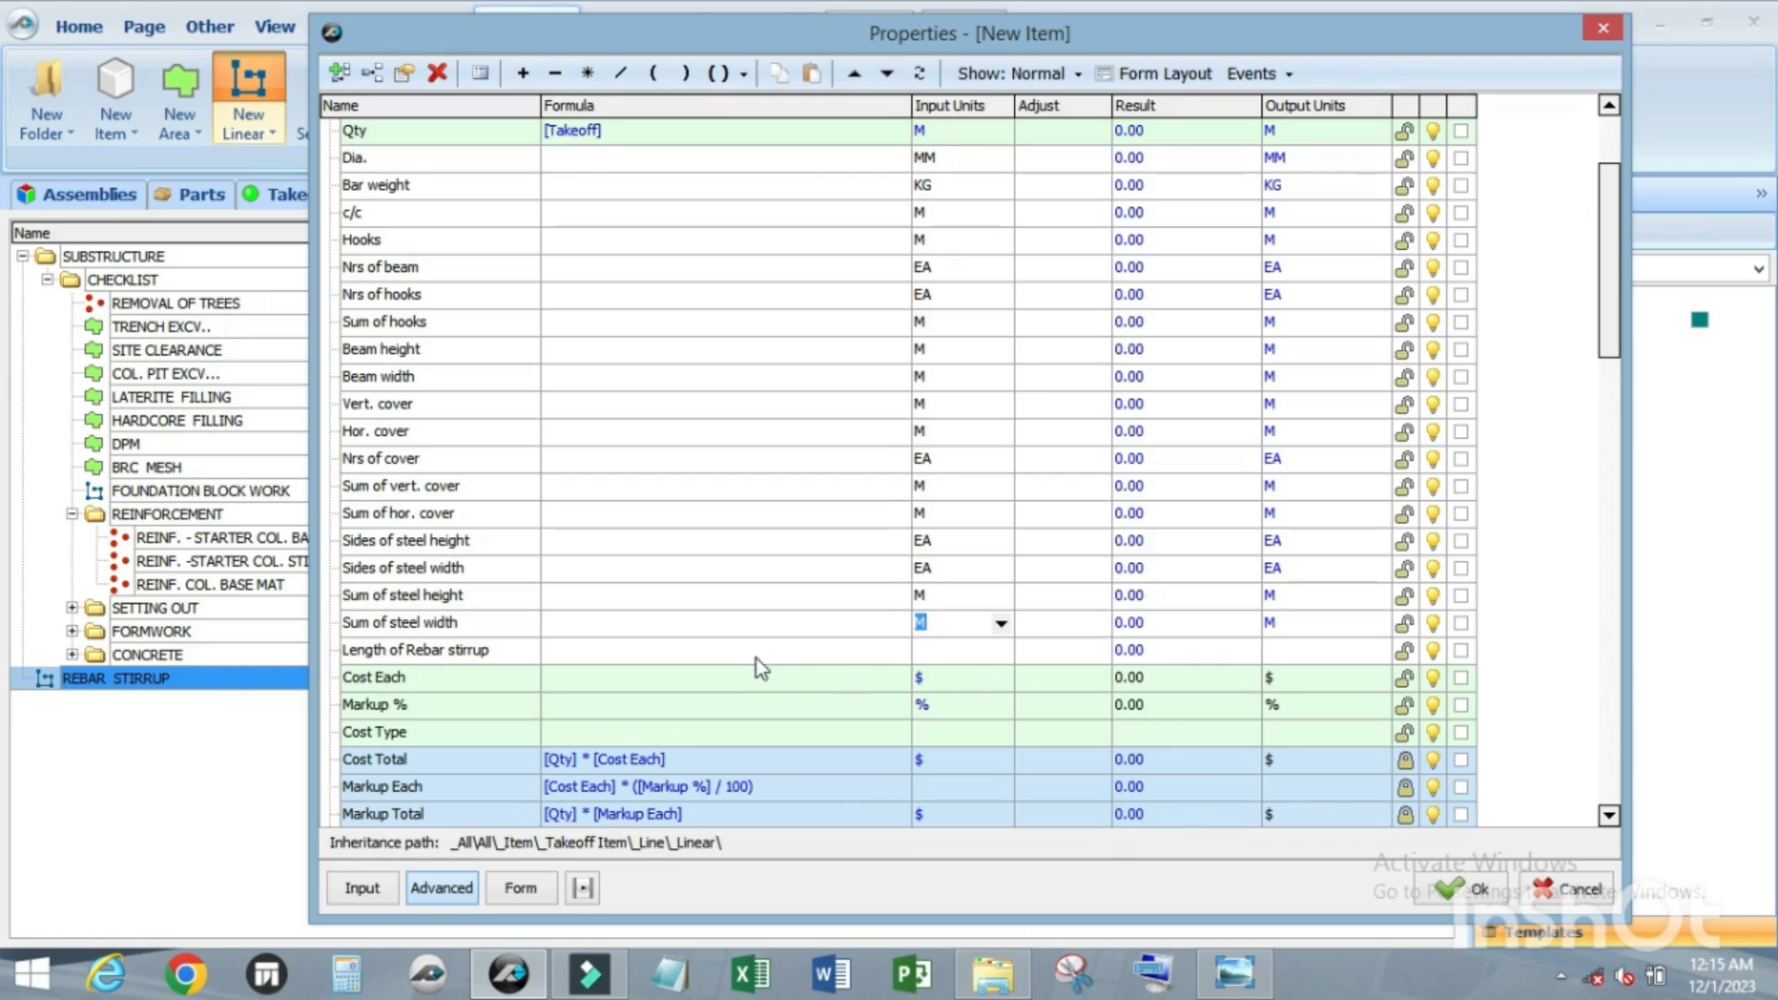
{"action": "left_click", "coordinate": [964, 651]}
{"action": "left_click", "coordinate": [1001, 650]}
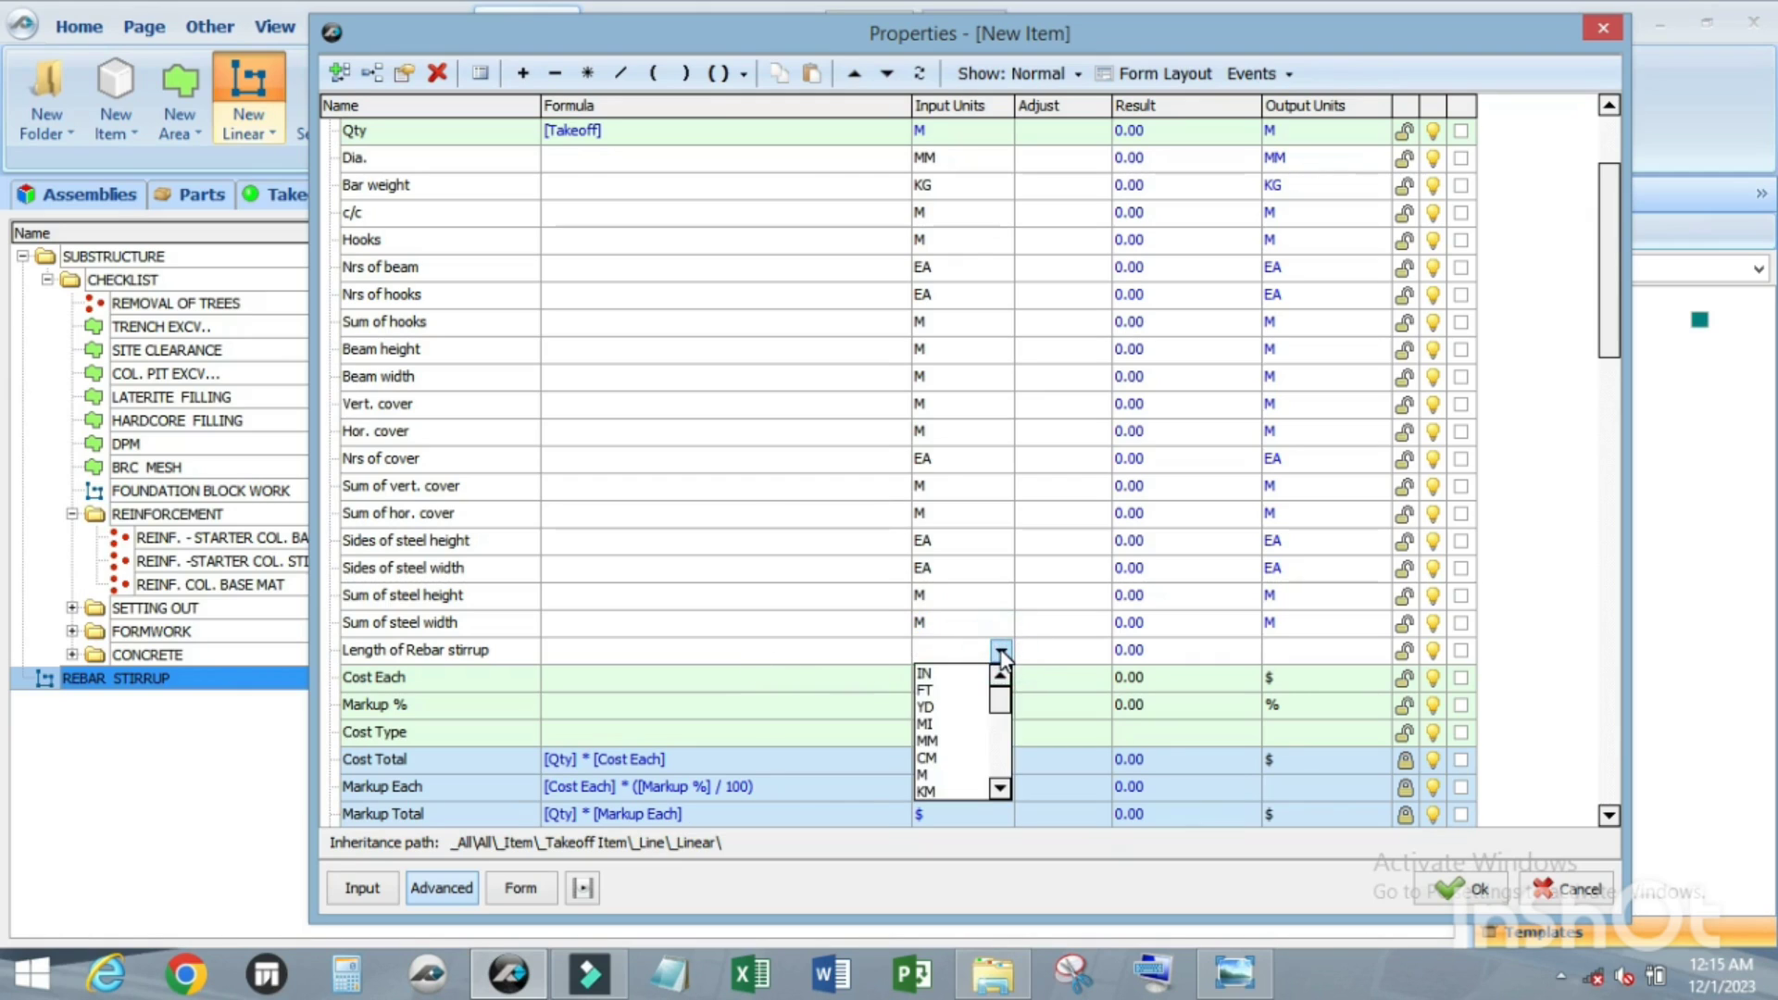
{"action": "left_click", "coordinate": [942, 776]}
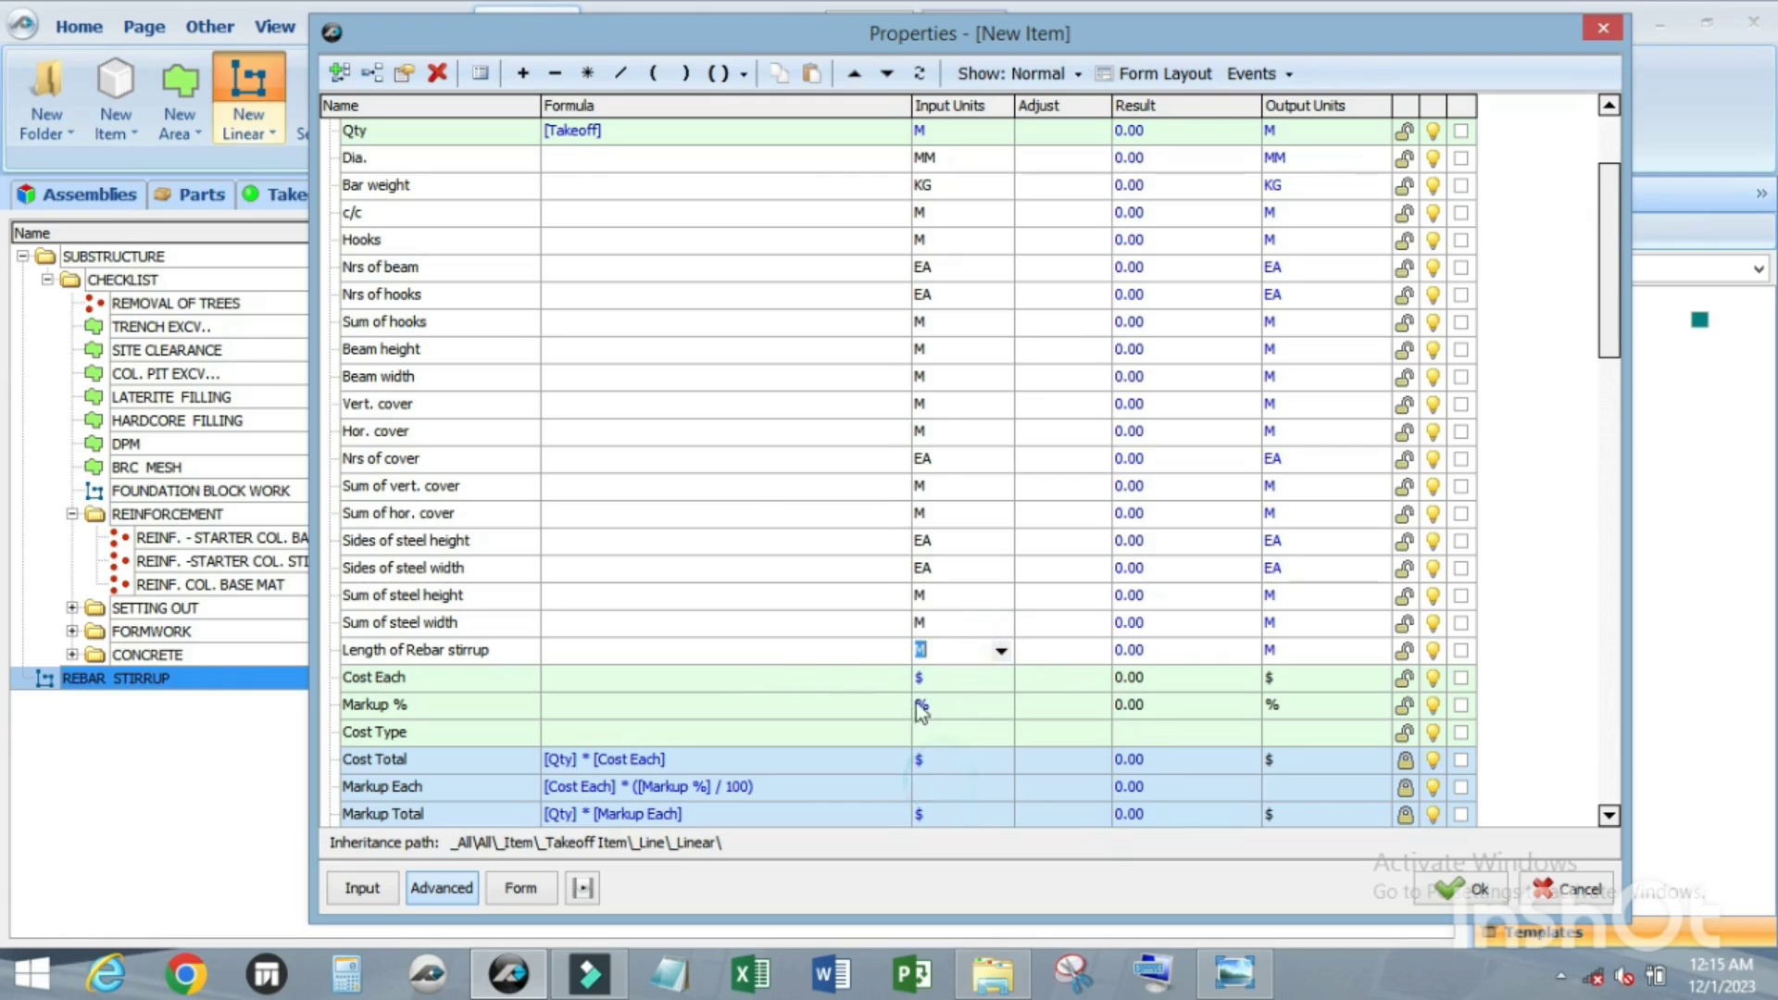
Step: Add 10 as a simple list choice in the definition of the Dia. property
{"action": "scroll", "coordinate": [806, 629], "scroll_direction": "up", "scroll_amount": 1}
{"action": "scroll", "coordinate": [796, 570], "scroll_direction": "up", "scroll_amount": 1}
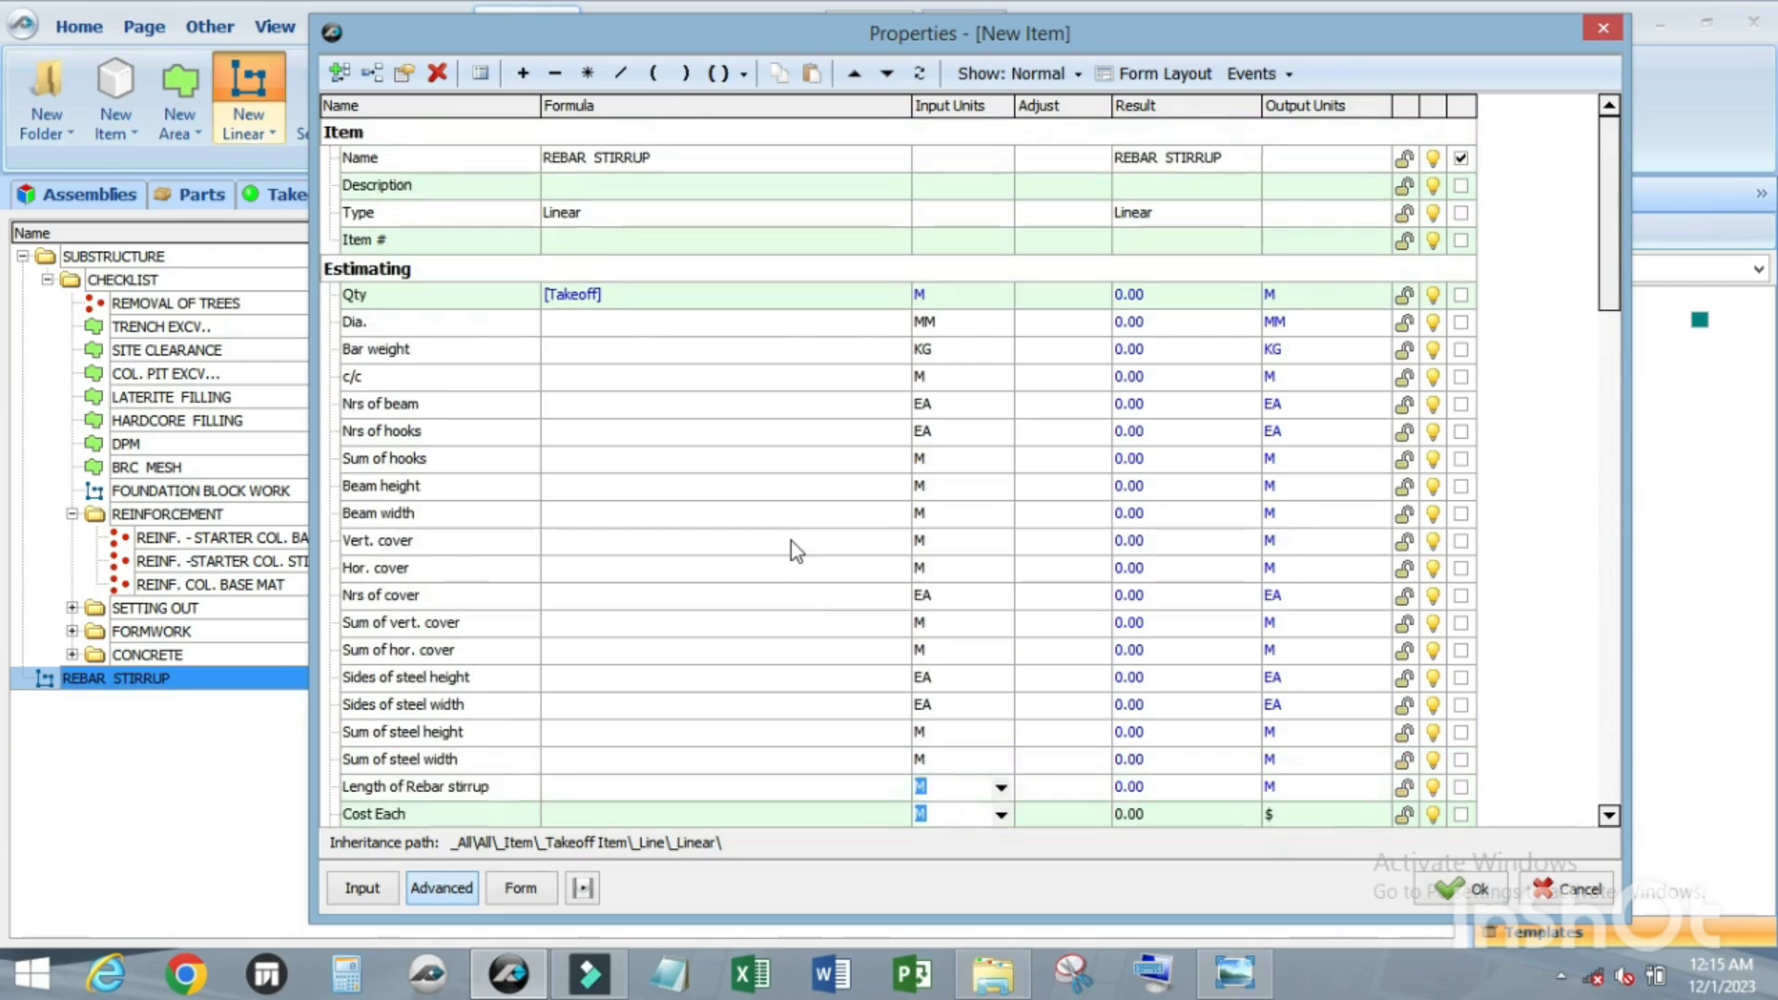
{"action": "left_click", "coordinate": [590, 326]}
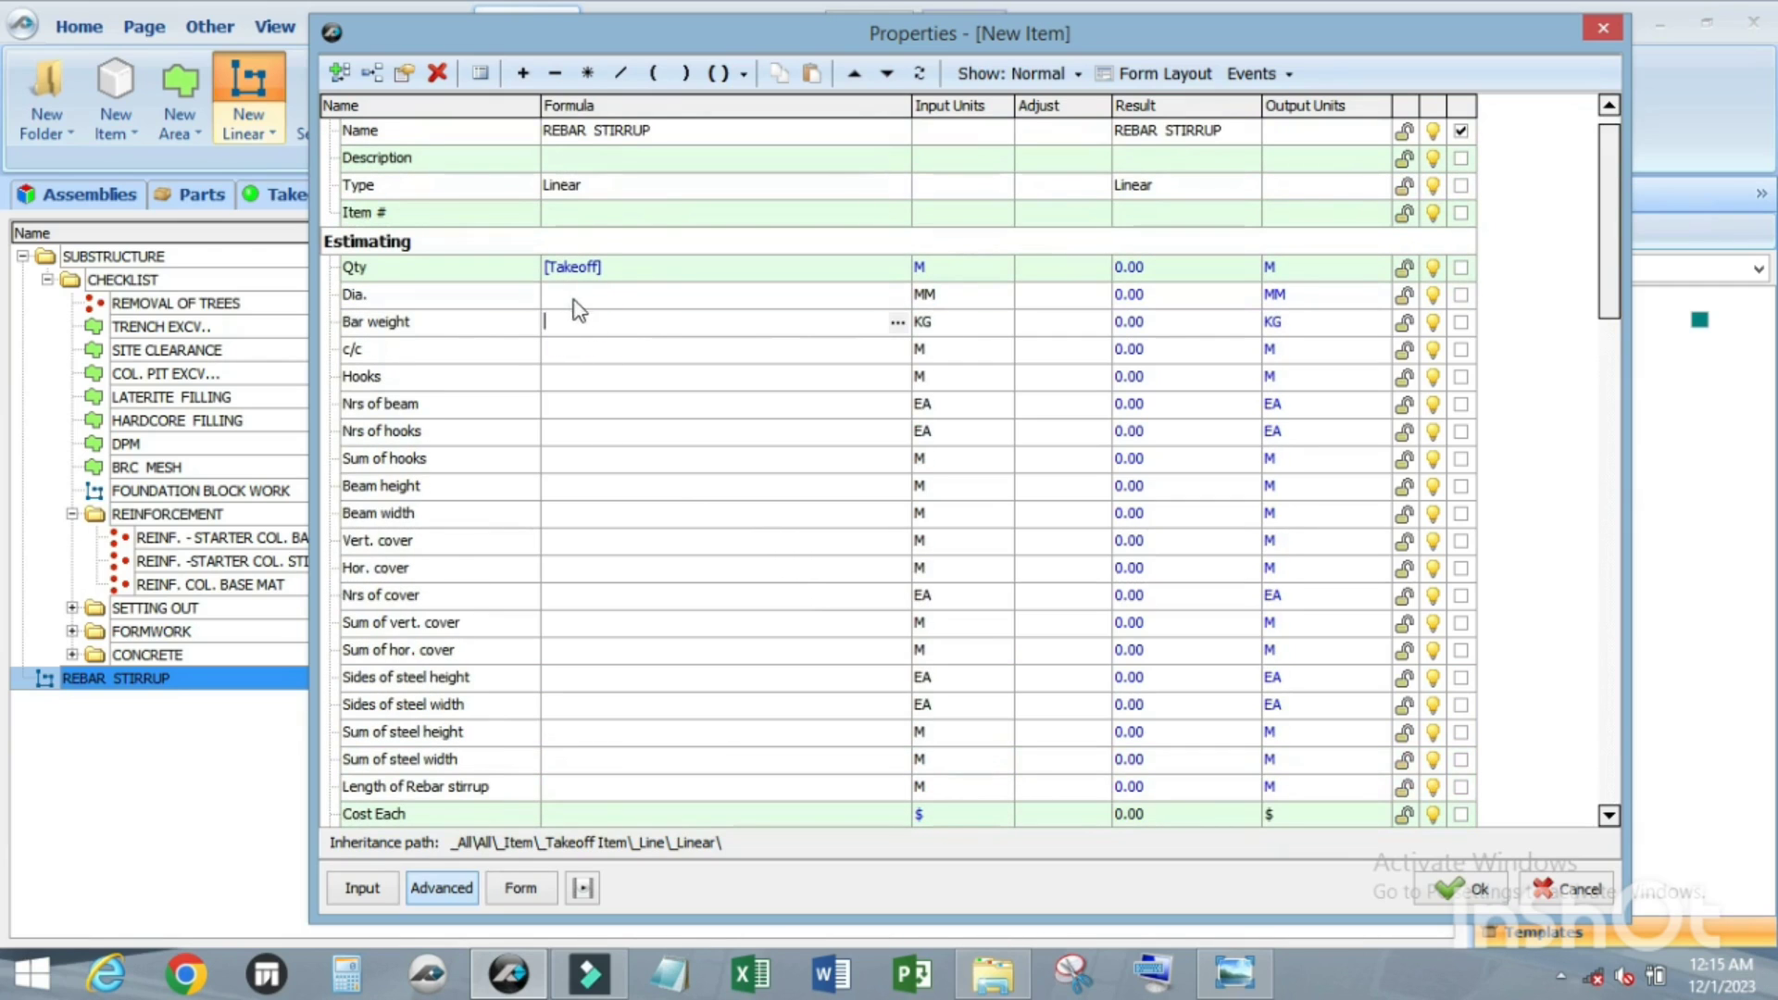
{"action": "left_click", "coordinate": [570, 296]}
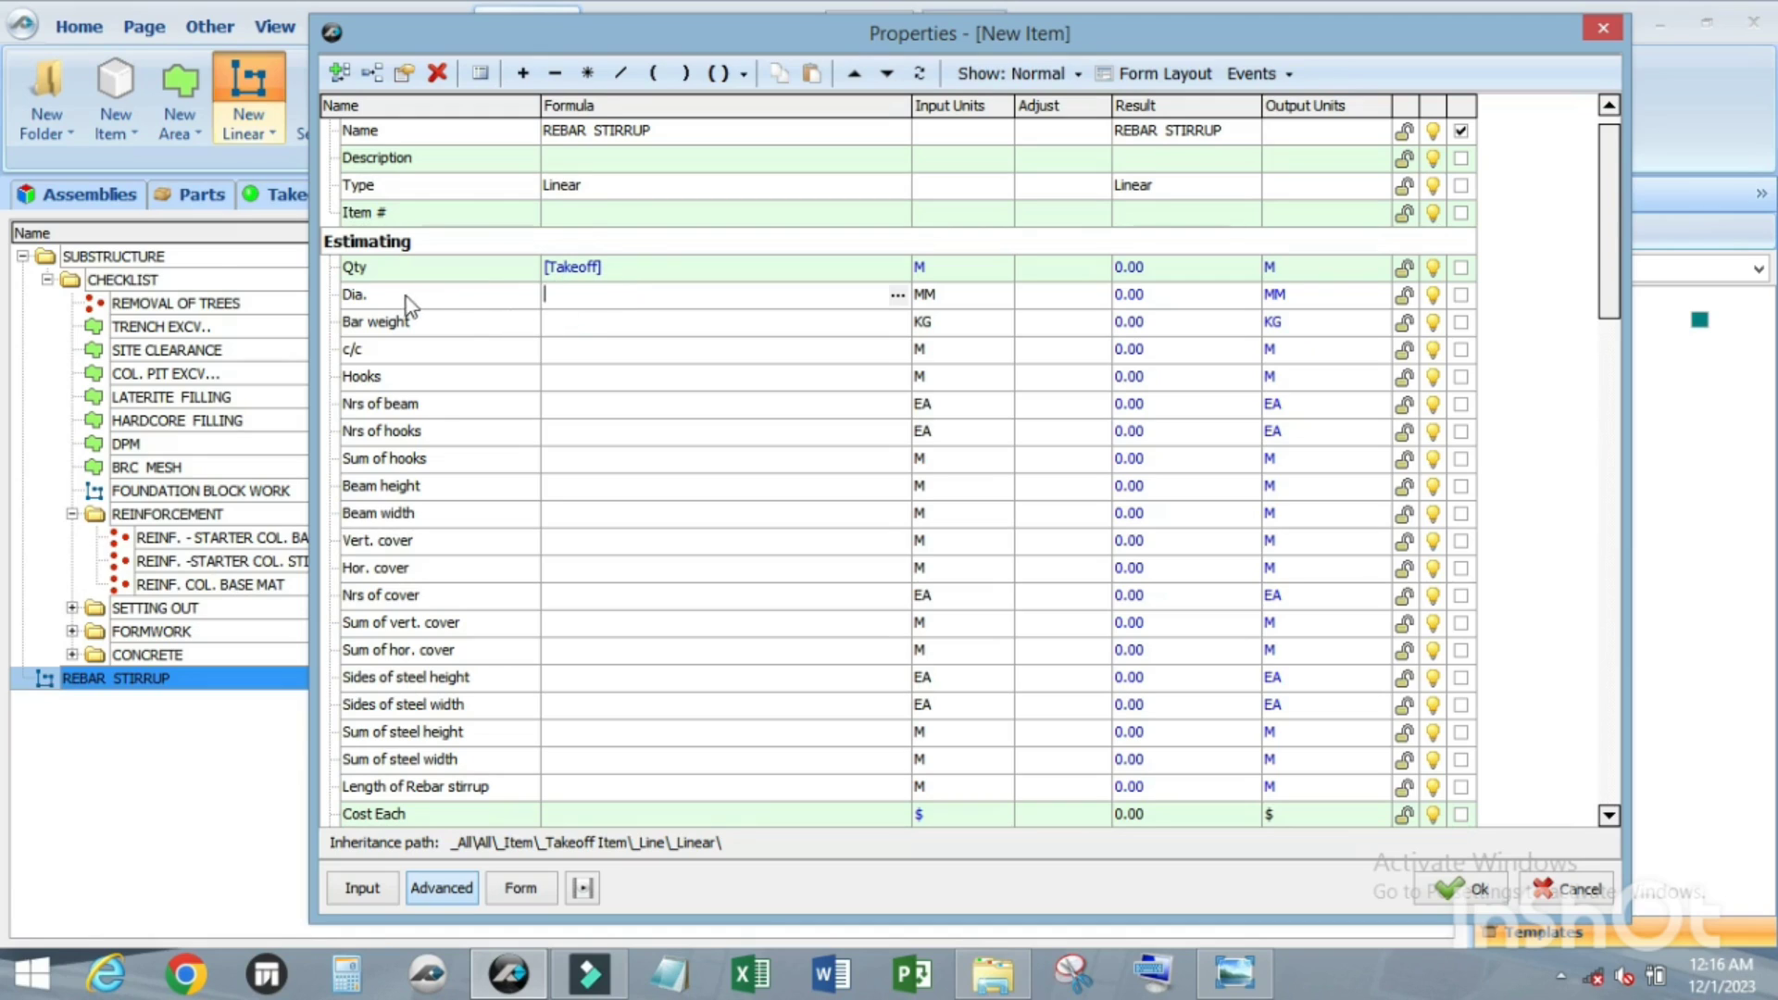
{"action": "left_click", "coordinate": [455, 296]}
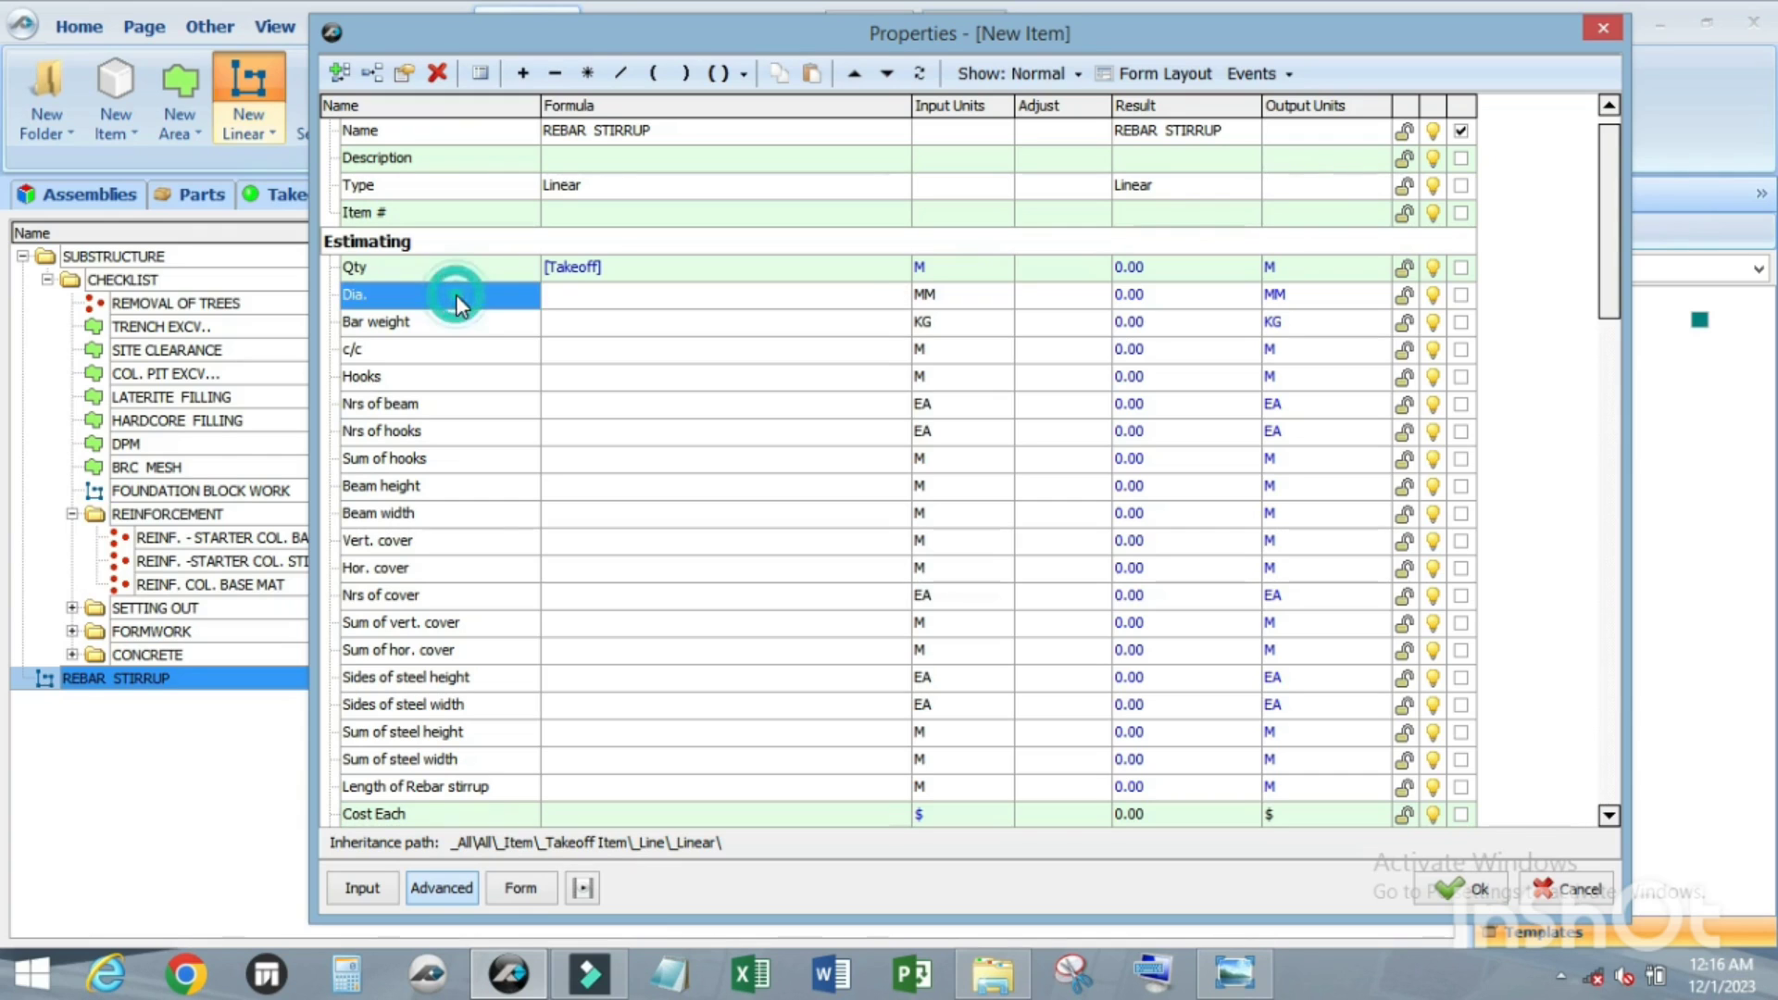
{"action": "double_click", "coordinate": [458, 296]}
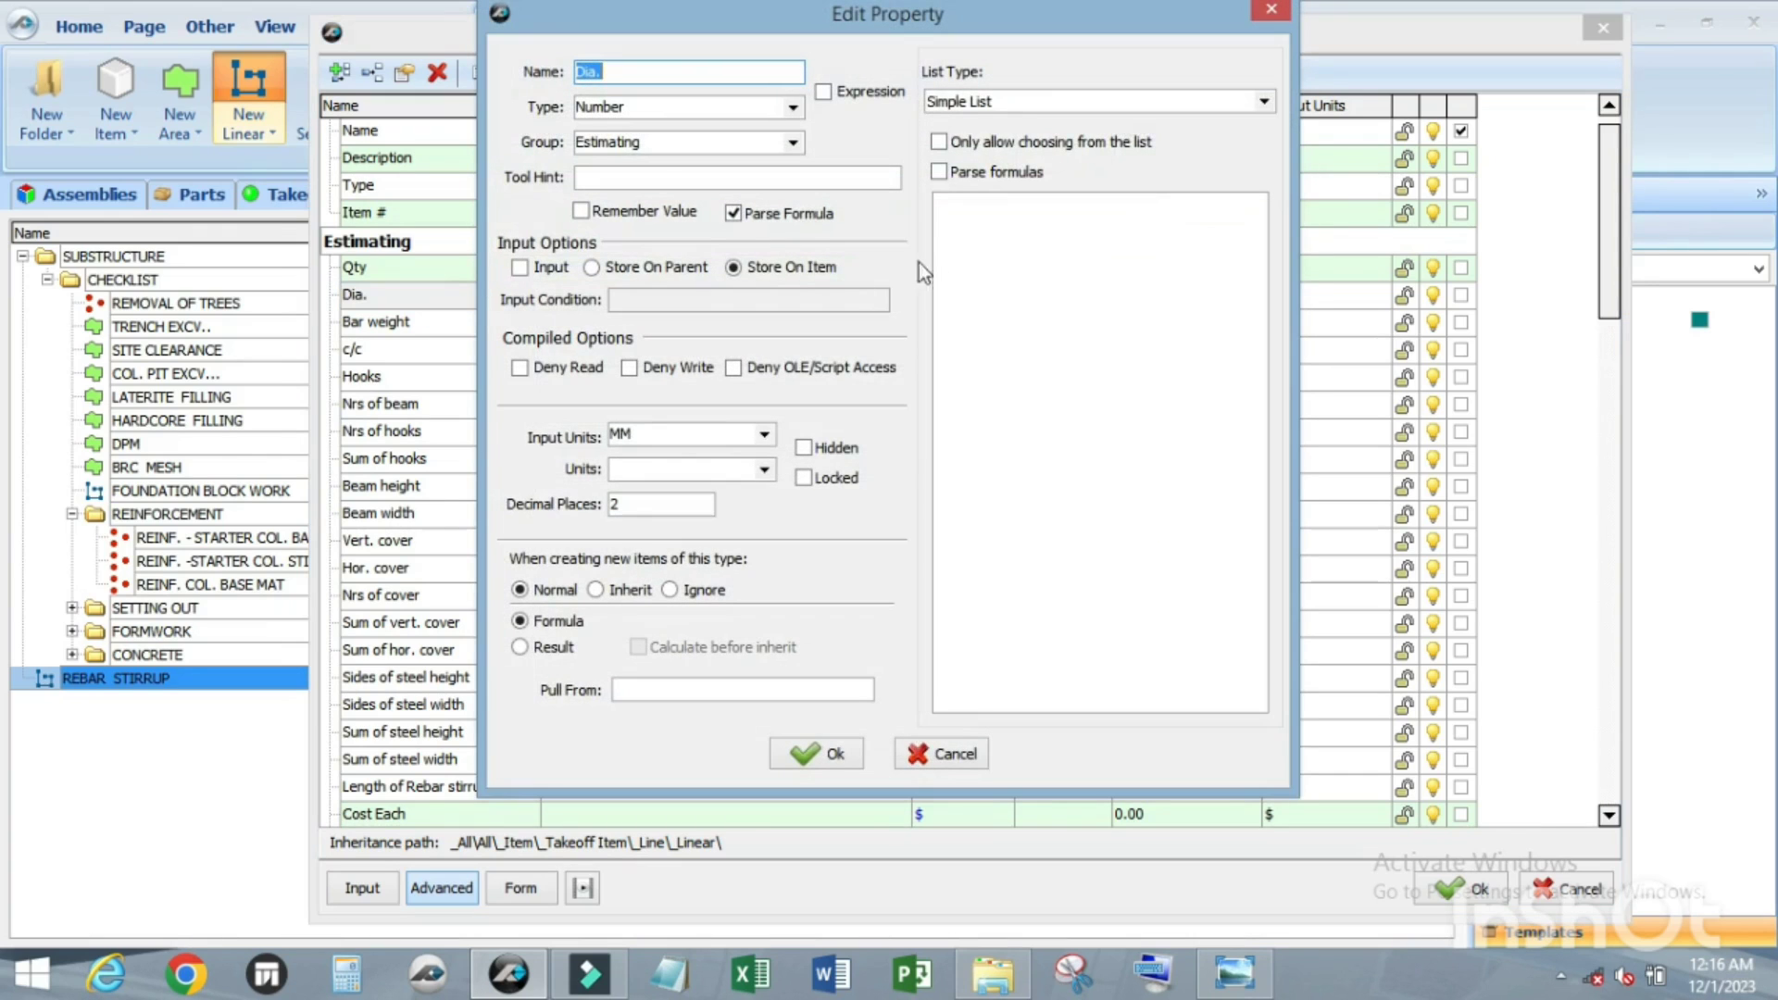
{"action": "left_click", "coordinate": [1004, 231]}
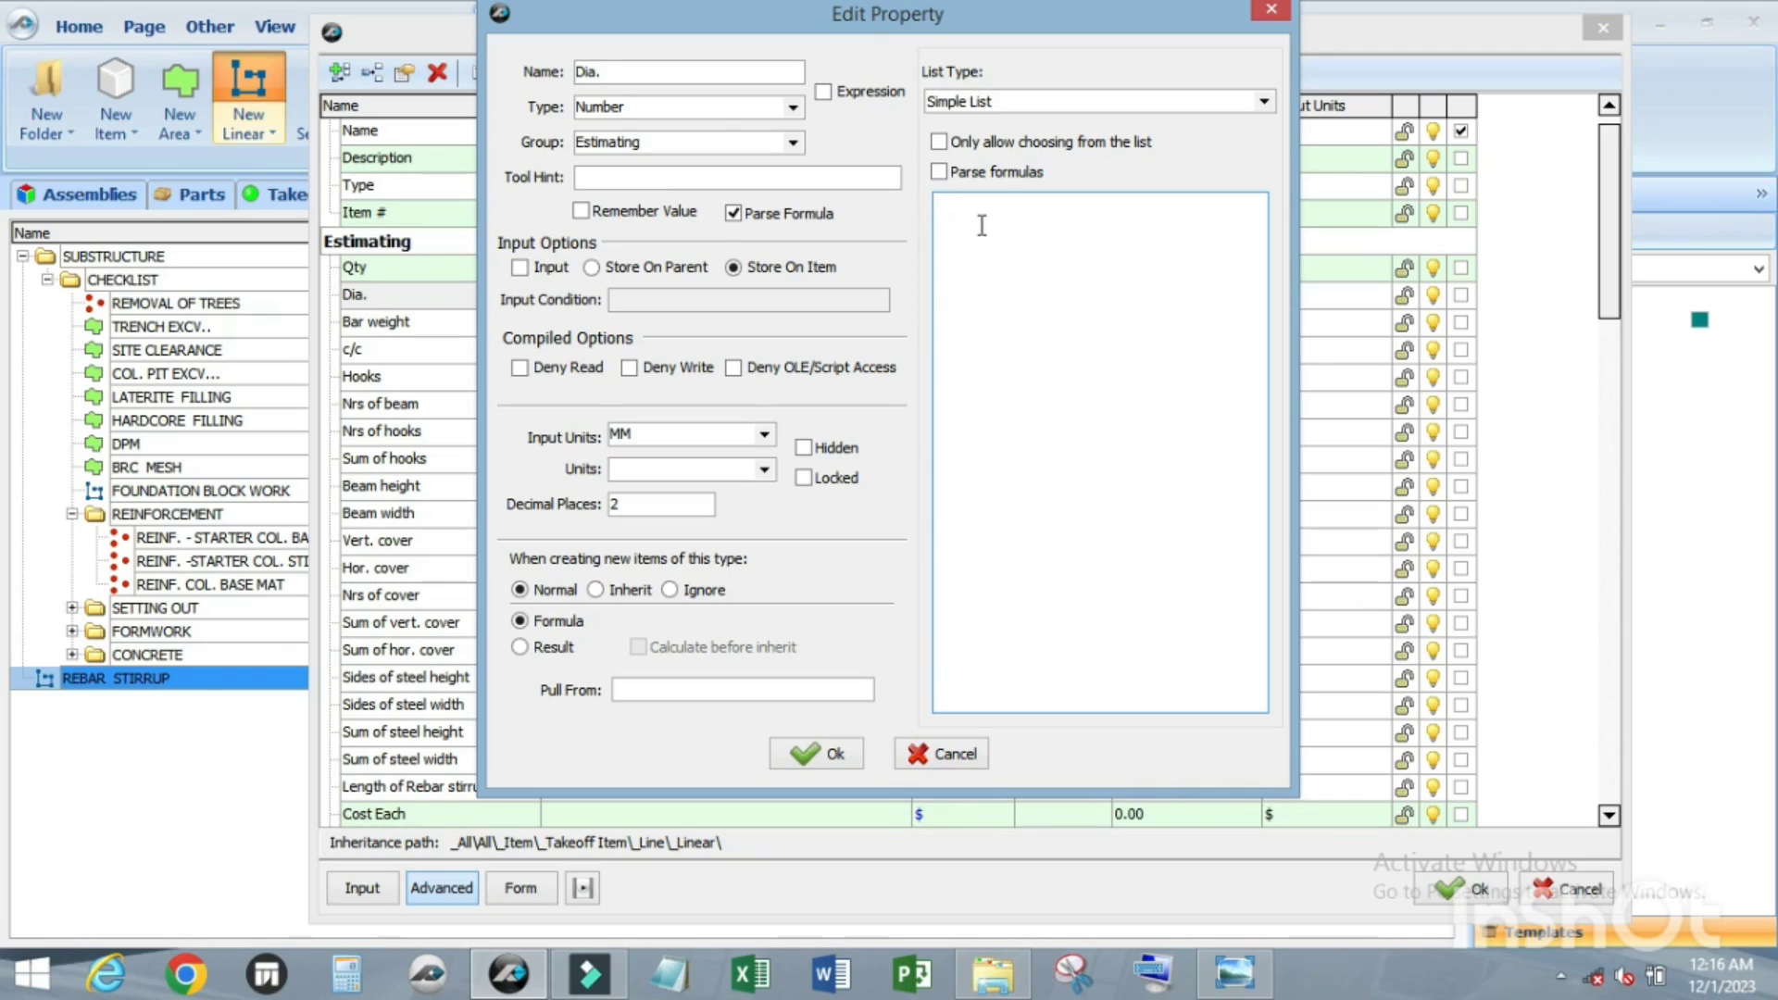
{"action": "type", "text": "10"}
{"action": "left_click", "coordinate": [813, 758]}
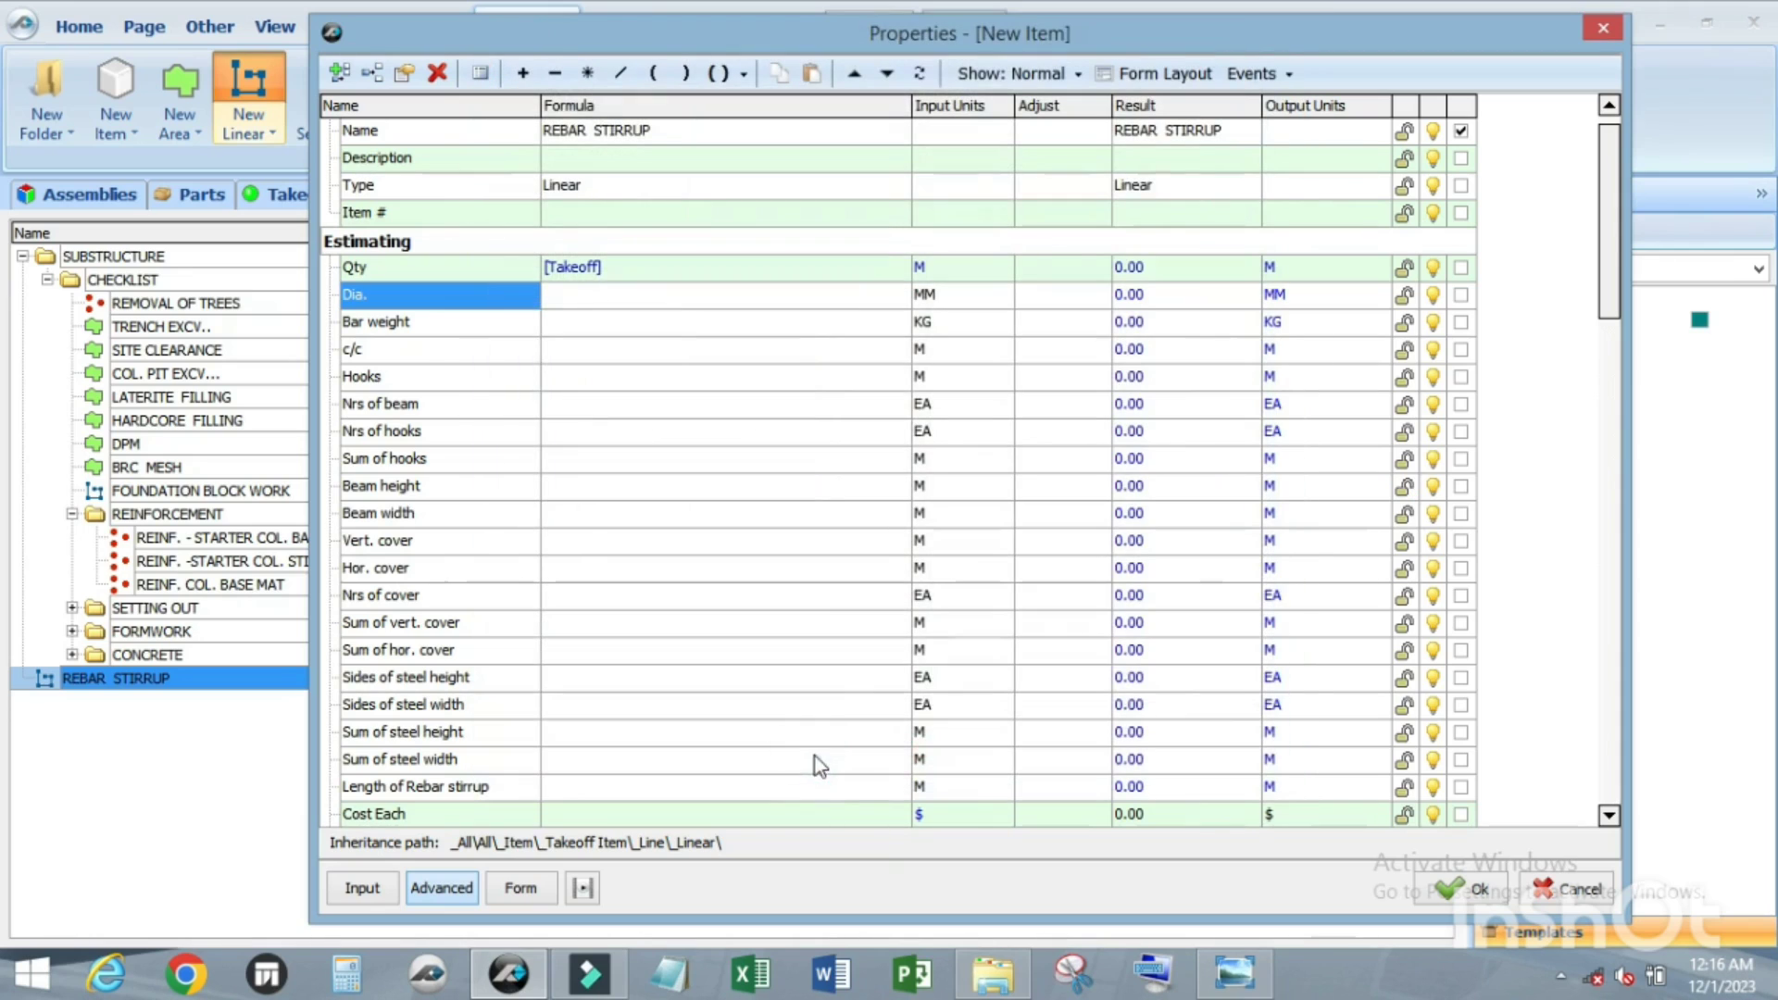
Step: Choose 10 from the property's list as the formula value for Dia
{"action": "left_click", "coordinate": [504, 330]}
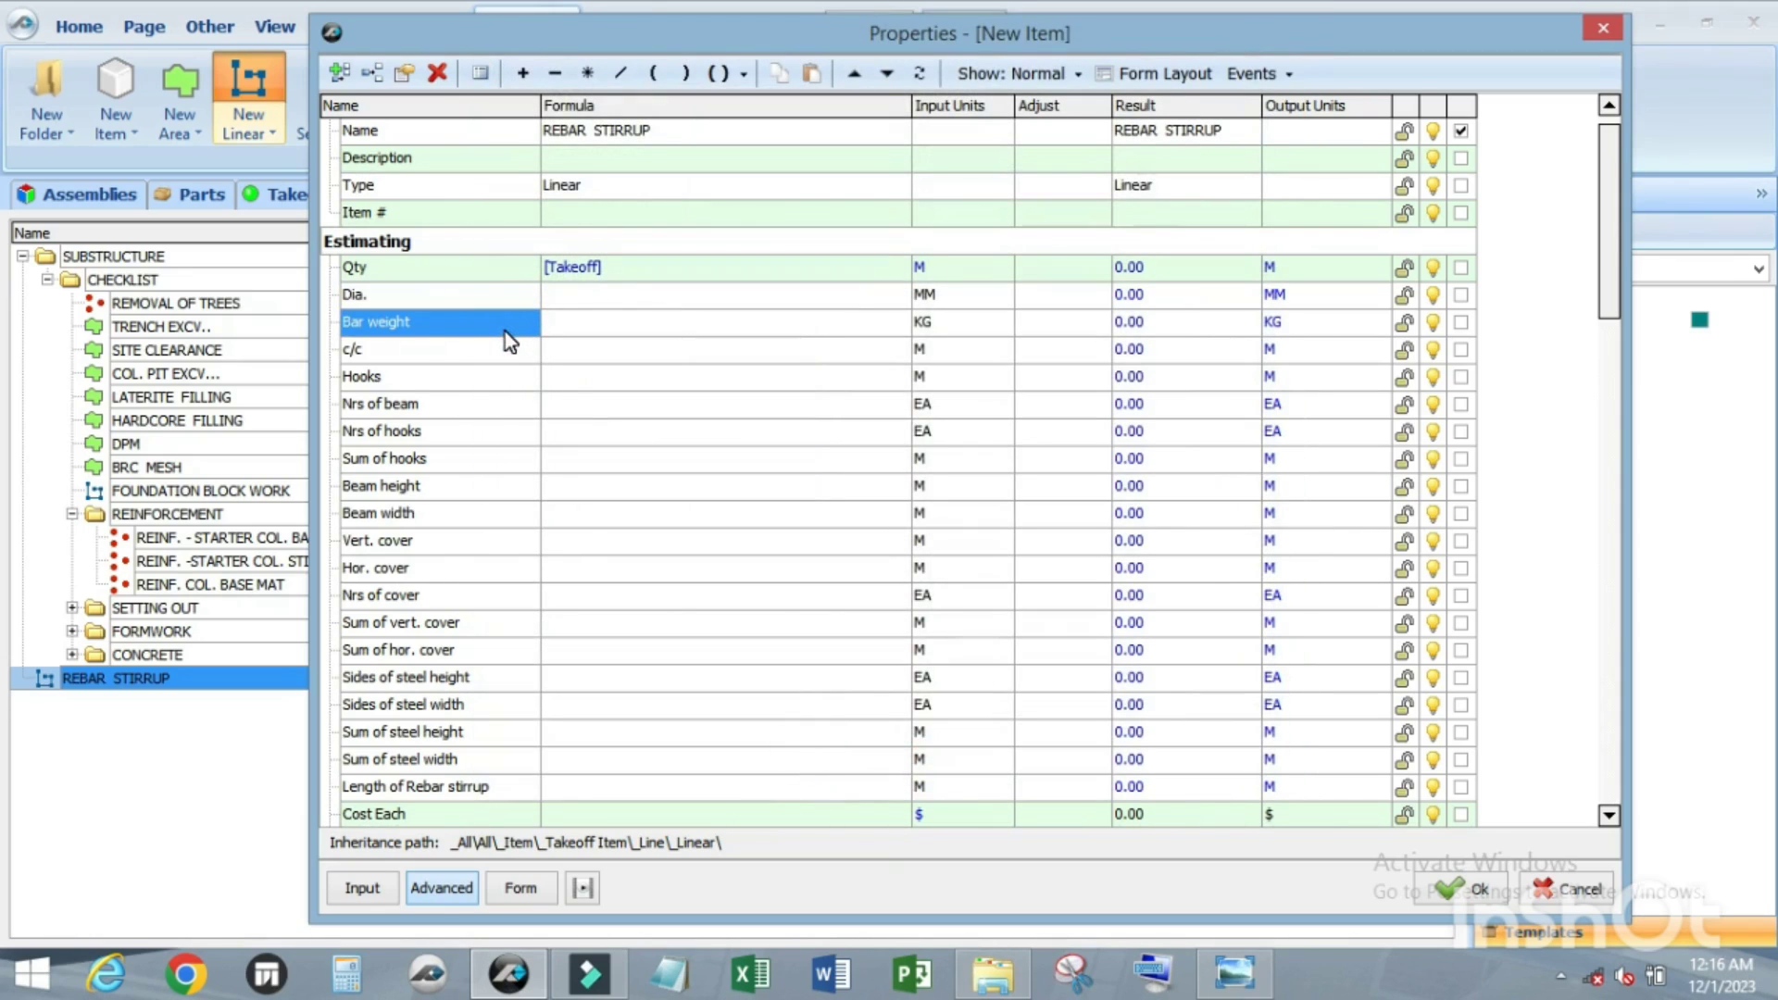
{"action": "left_click", "coordinate": [837, 295]}
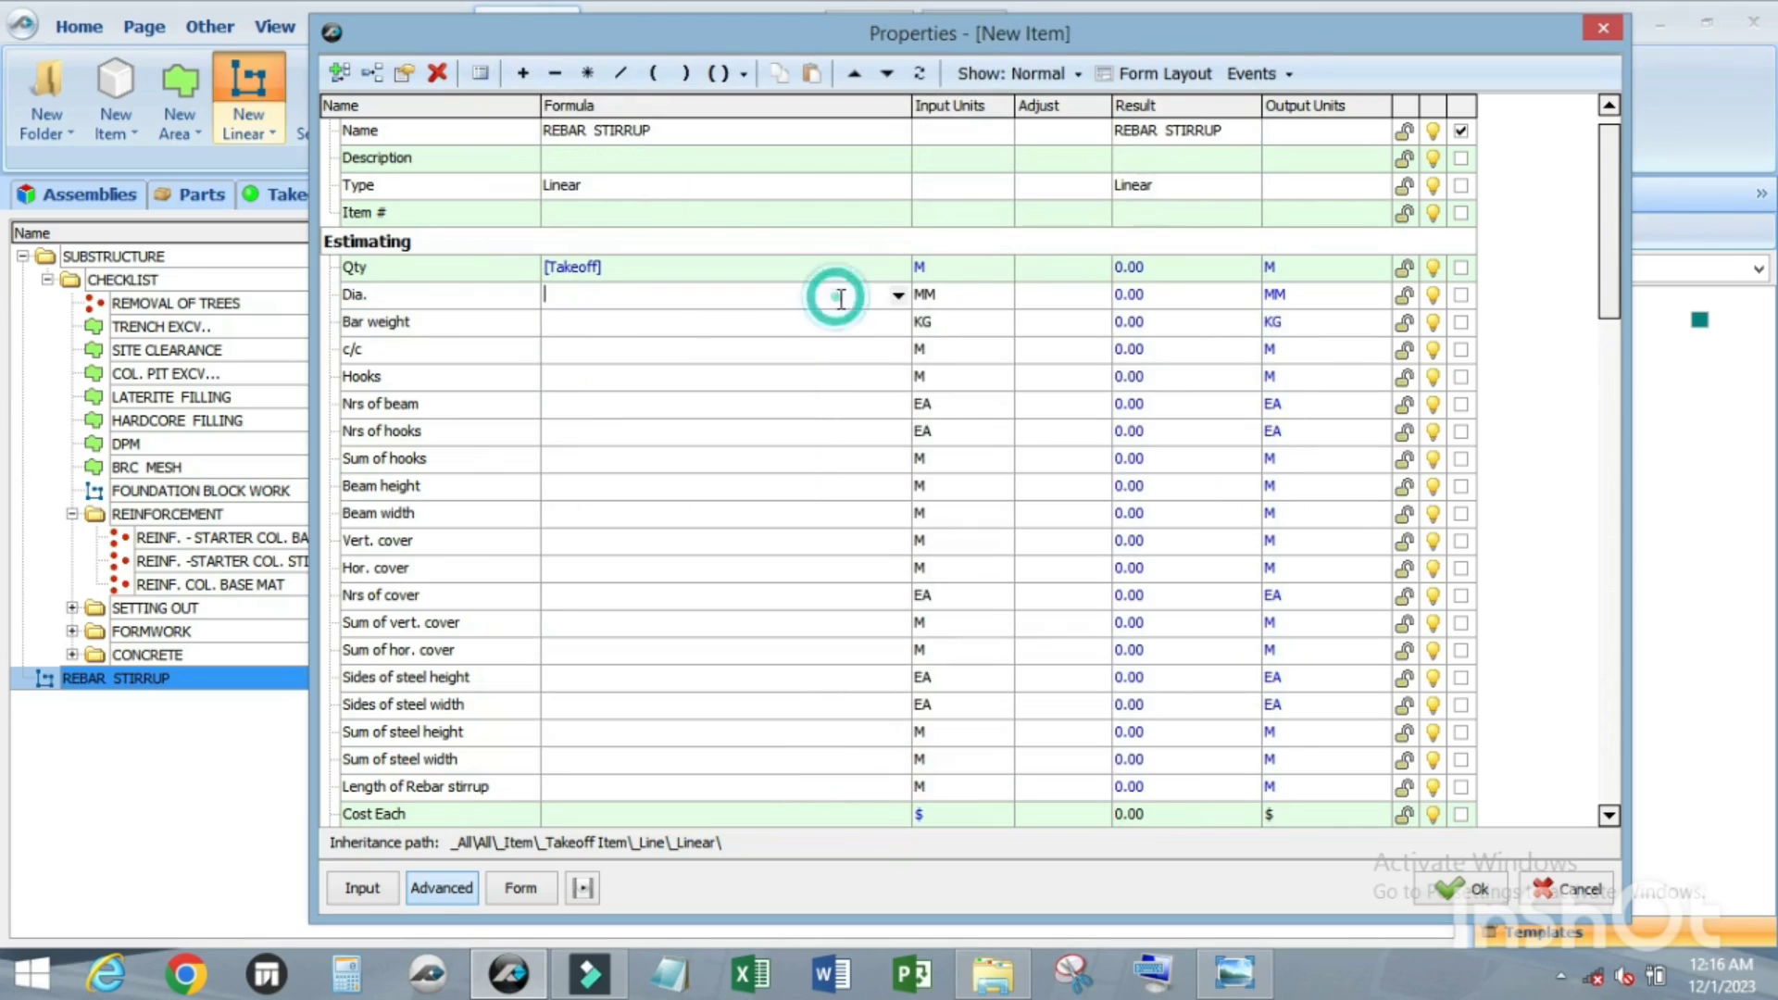
{"action": "left_click", "coordinate": [898, 295]}
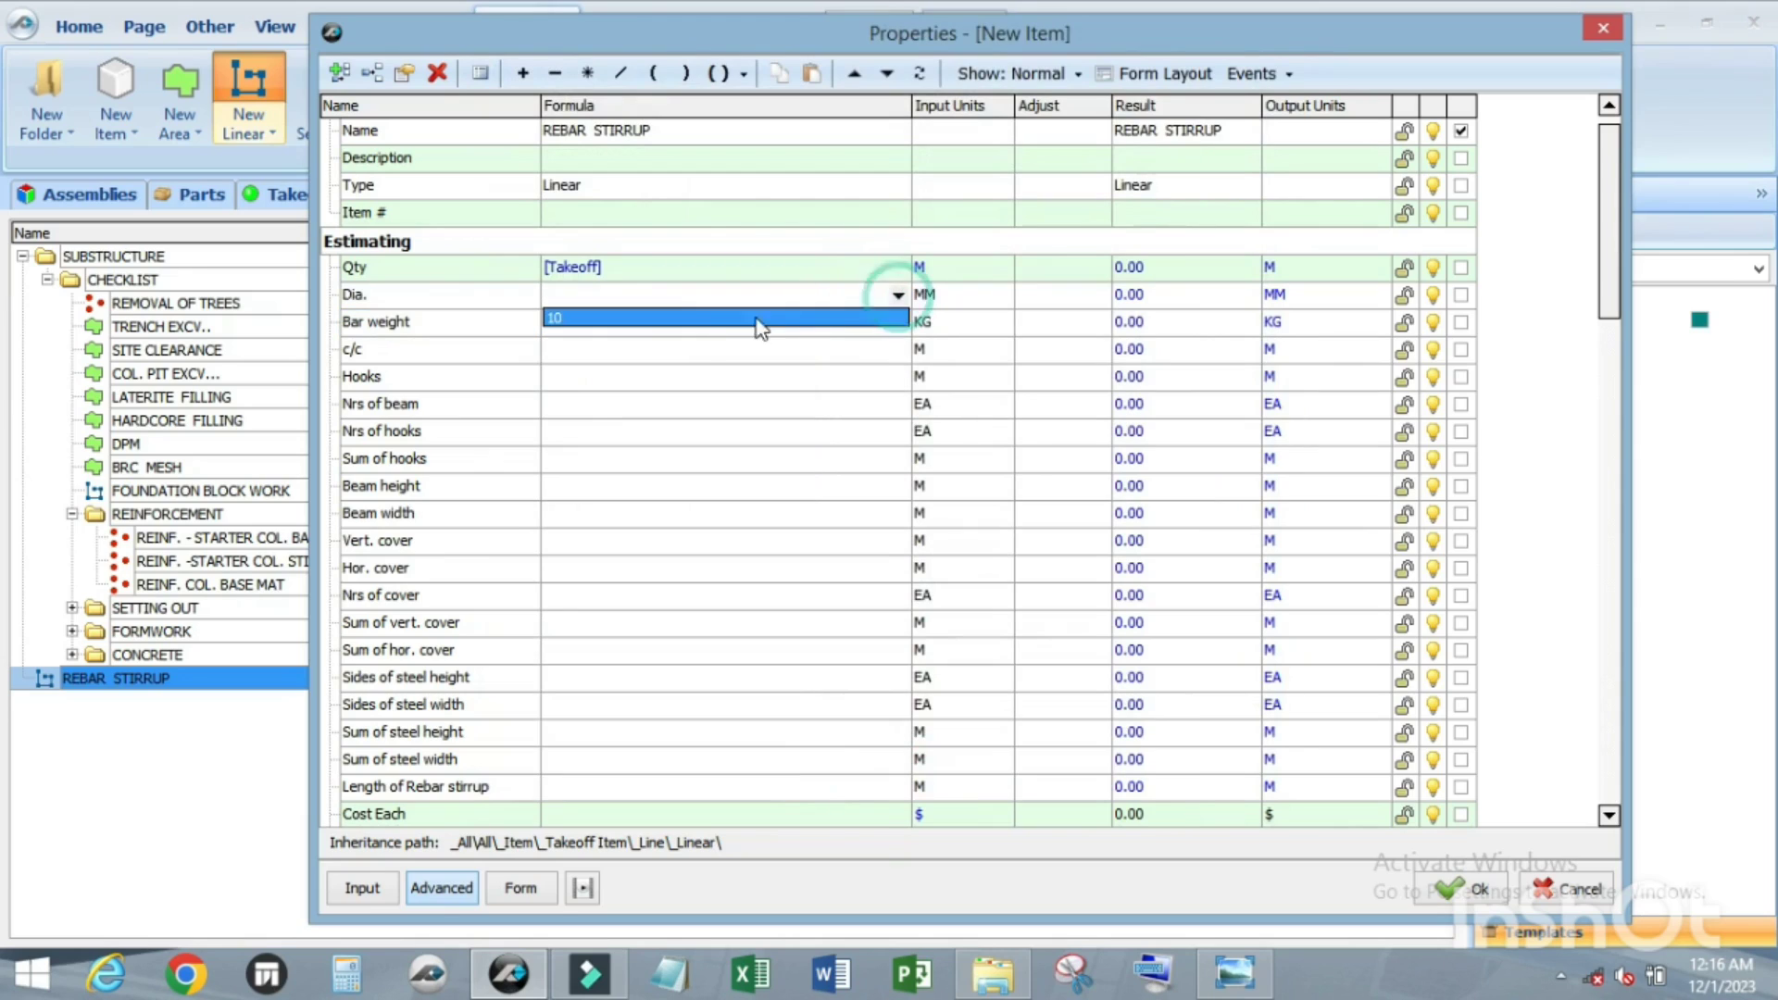
{"action": "left_click", "coordinate": [691, 319]}
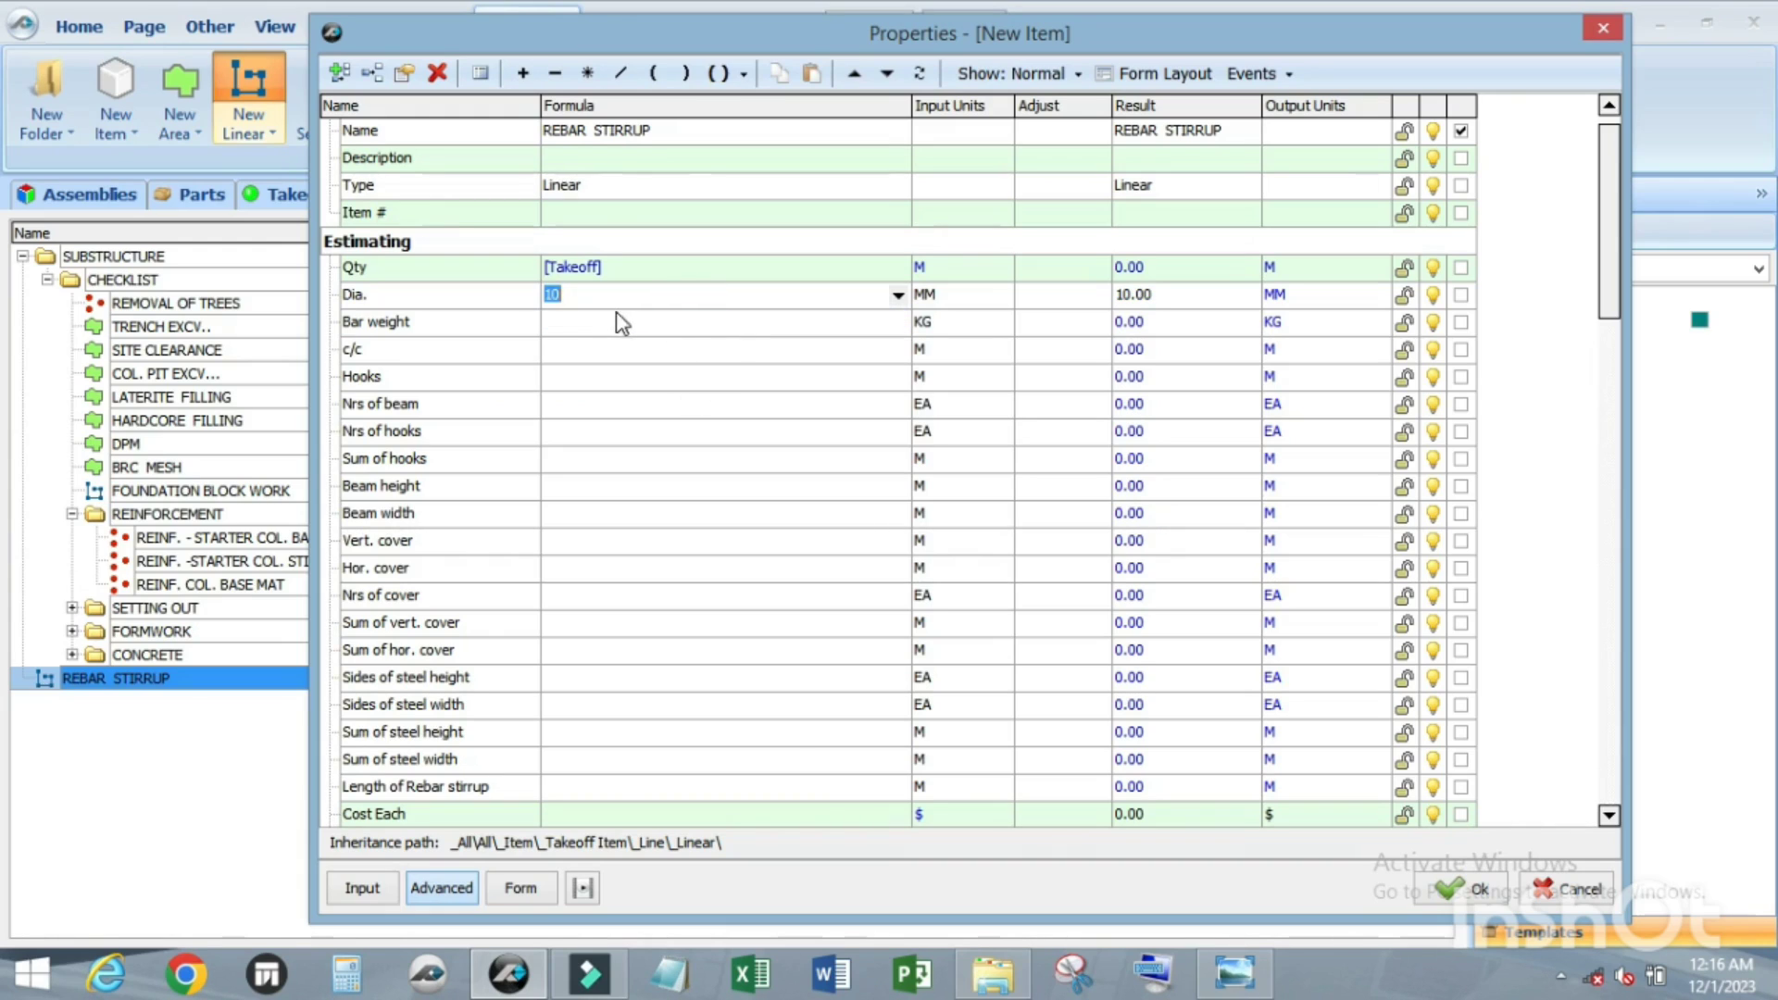
Step: Add 0.617 as a simple list choice in the definition of the Bar weight property
{"action": "left_click", "coordinate": [473, 329]}
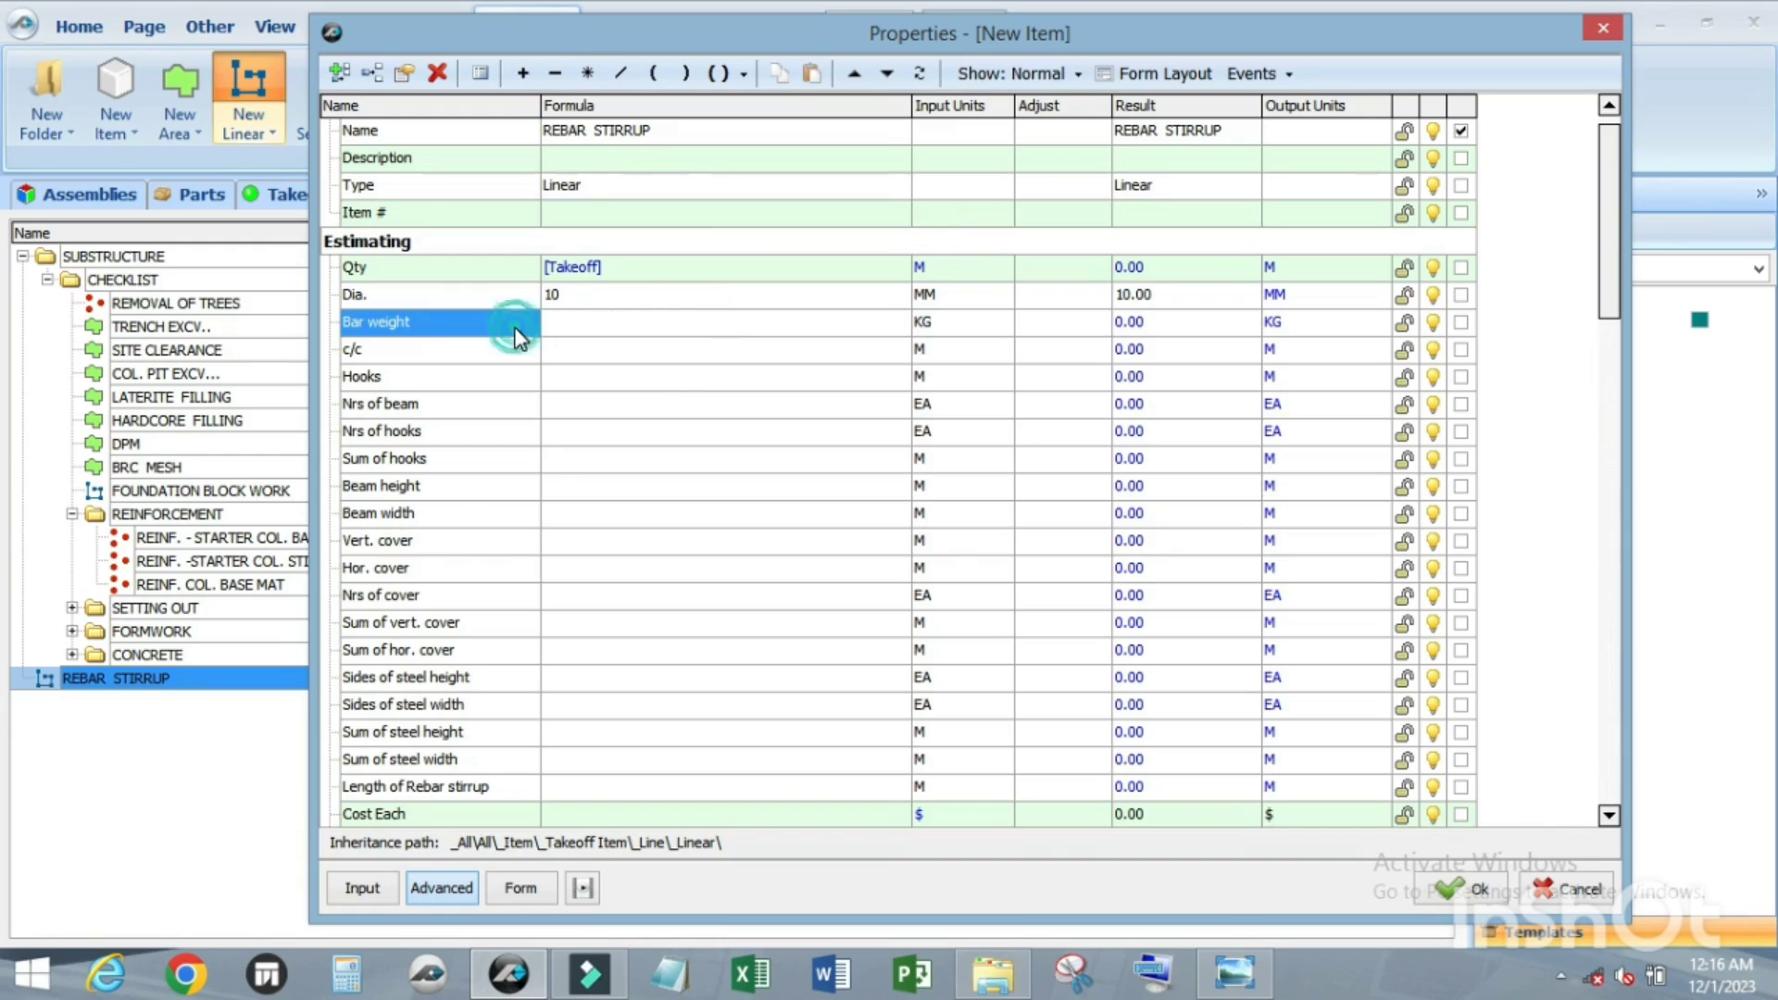
{"action": "double_click", "coordinate": [510, 326]}
{"action": "left_click", "coordinate": [982, 242]}
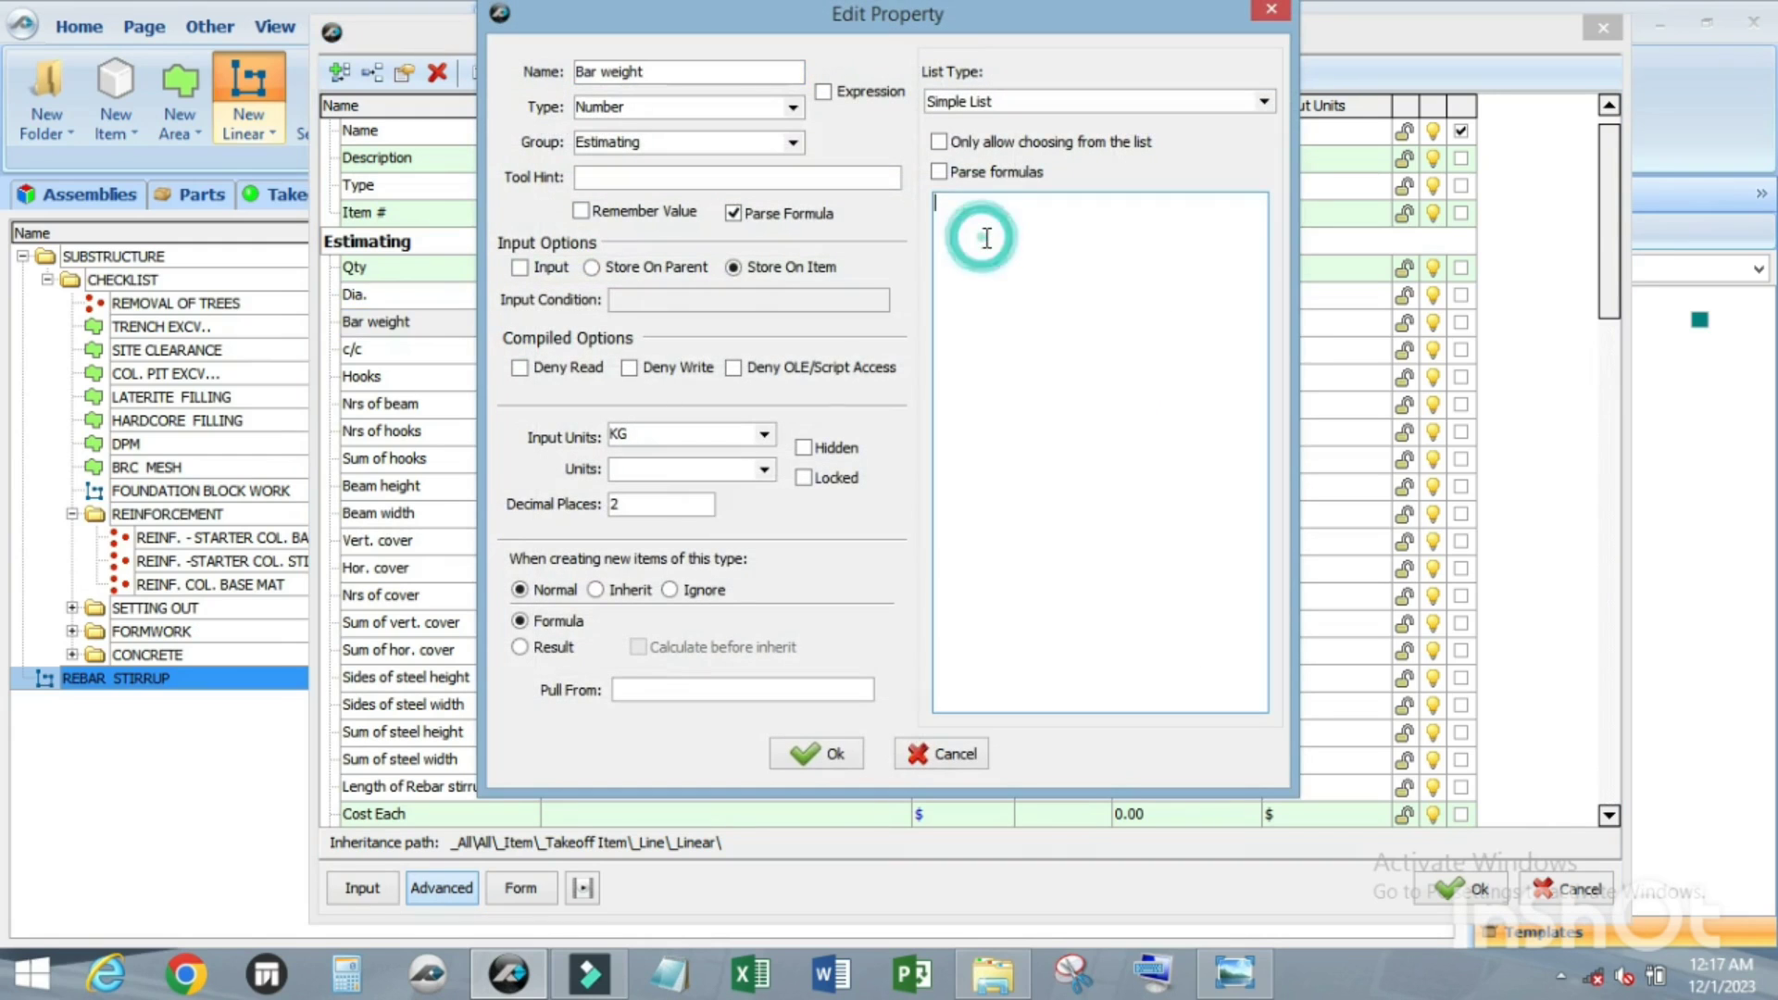
{"action": "type", "text": "0.617"}
{"action": "left_click", "coordinate": [850, 753]}
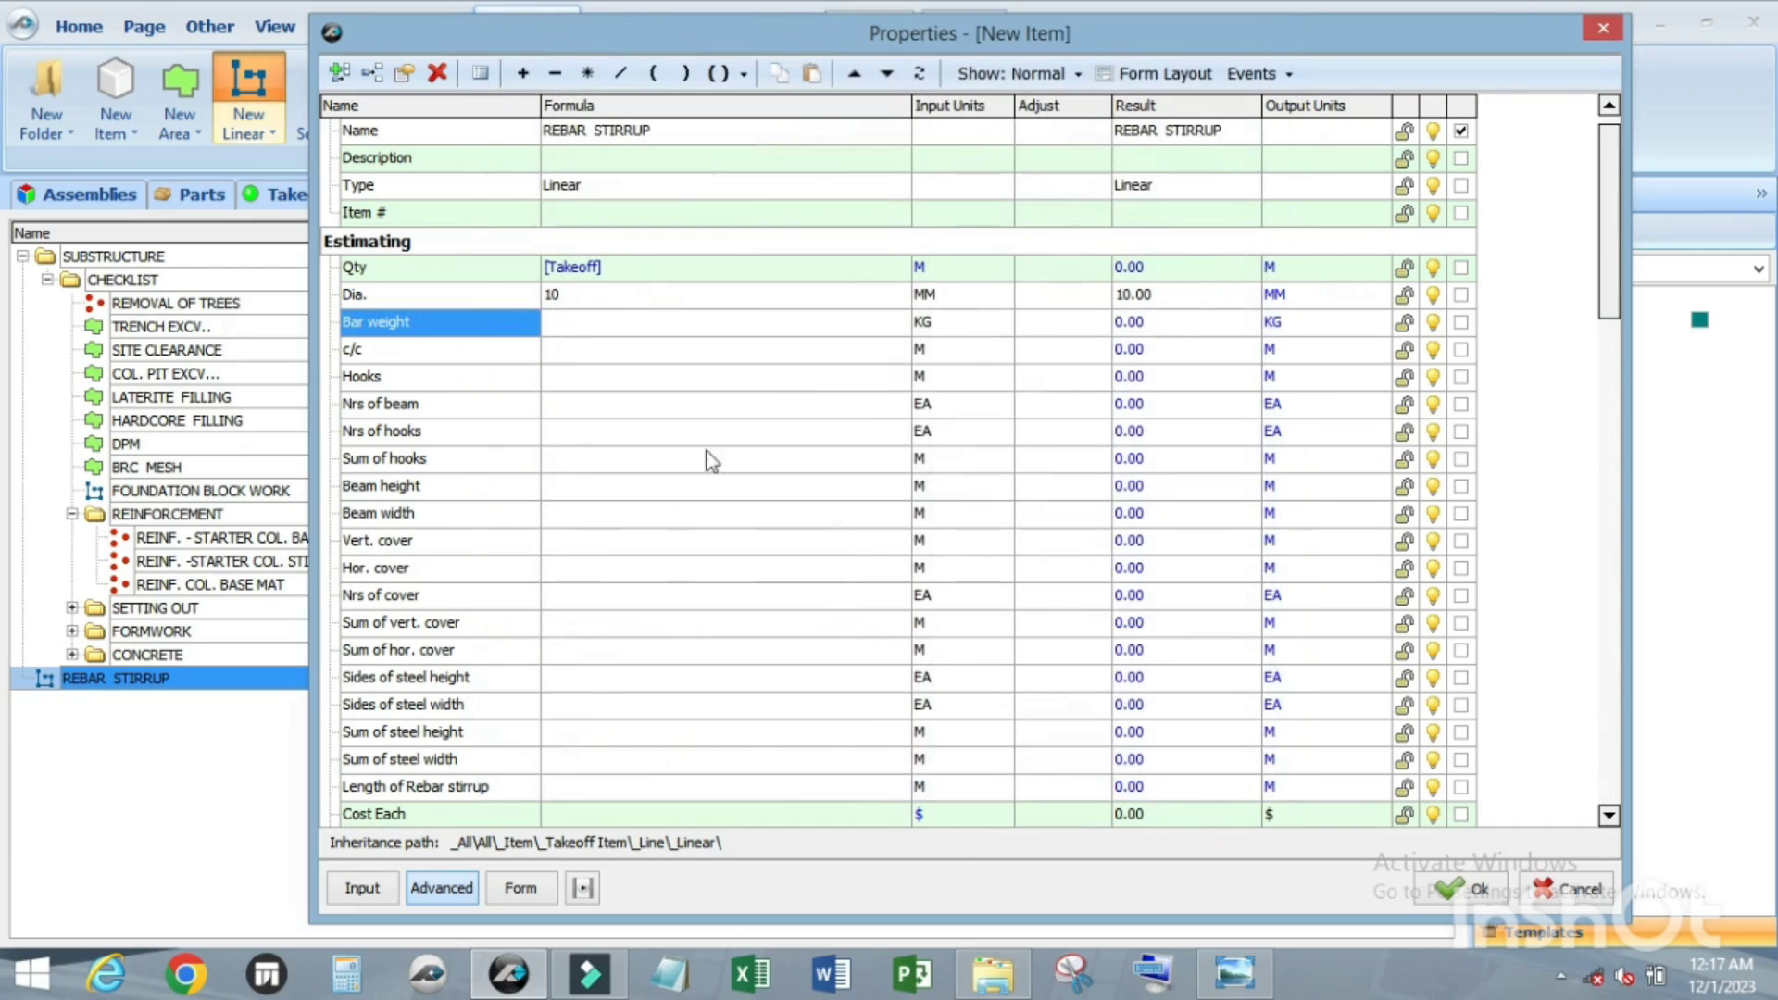
Step: Choose 0.617 from the property's list as the formula value for Bar weight
{"action": "left_click", "coordinate": [746, 324]}
{"action": "left_click", "coordinate": [896, 322]}
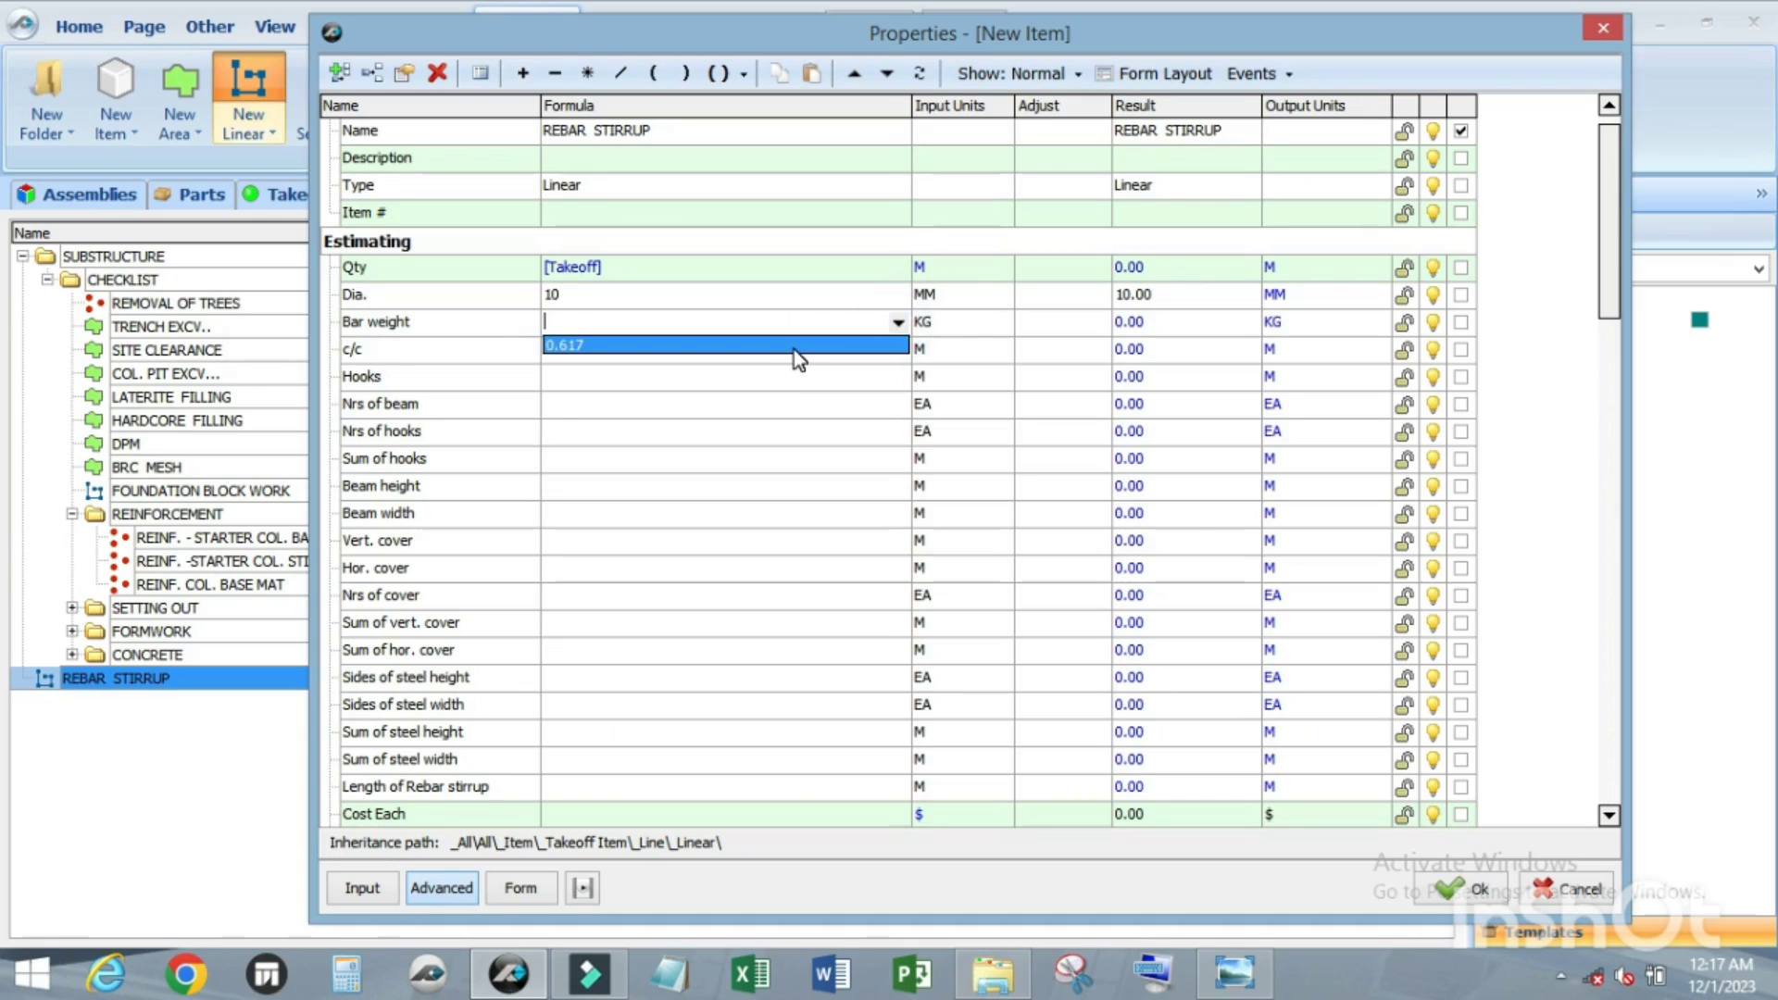
{"action": "left_click", "coordinate": [794, 348]}
Step: Add 0.200 and 0.250 as simple list choices in the definition of the c/c property
{"action": "left_click", "coordinate": [575, 354]}
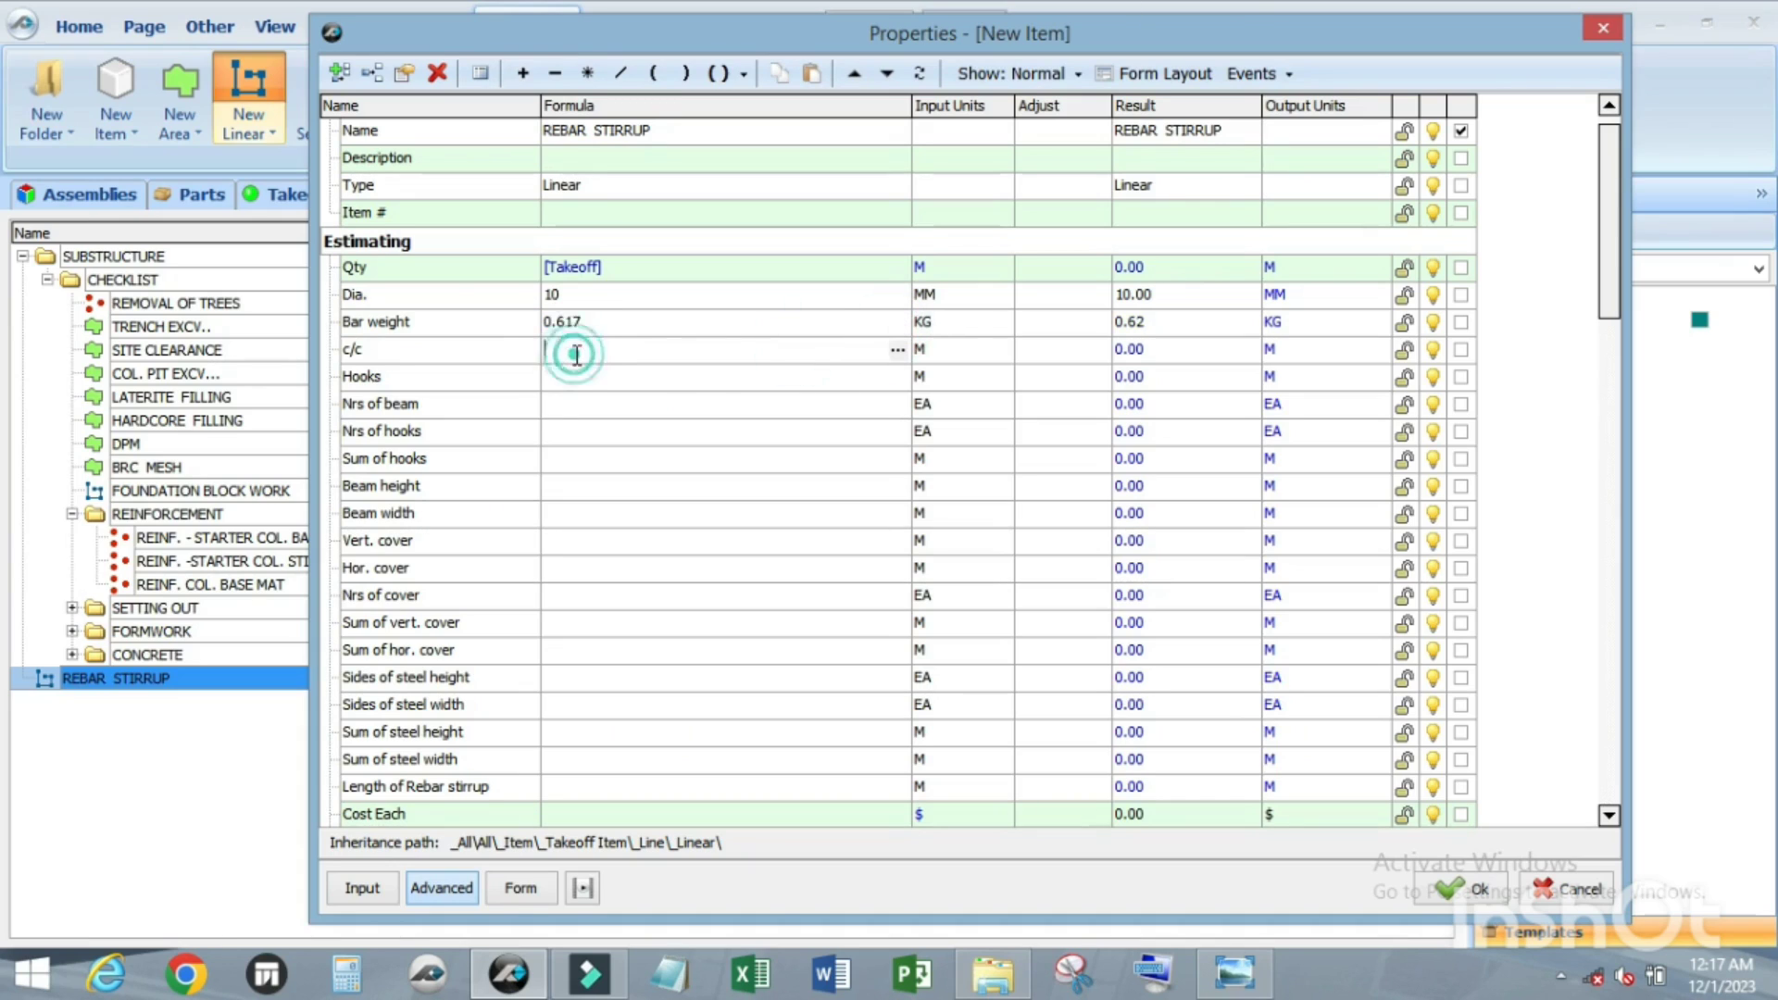
{"action": "left_click", "coordinate": [485, 354]}
{"action": "double_click", "coordinate": [507, 357]}
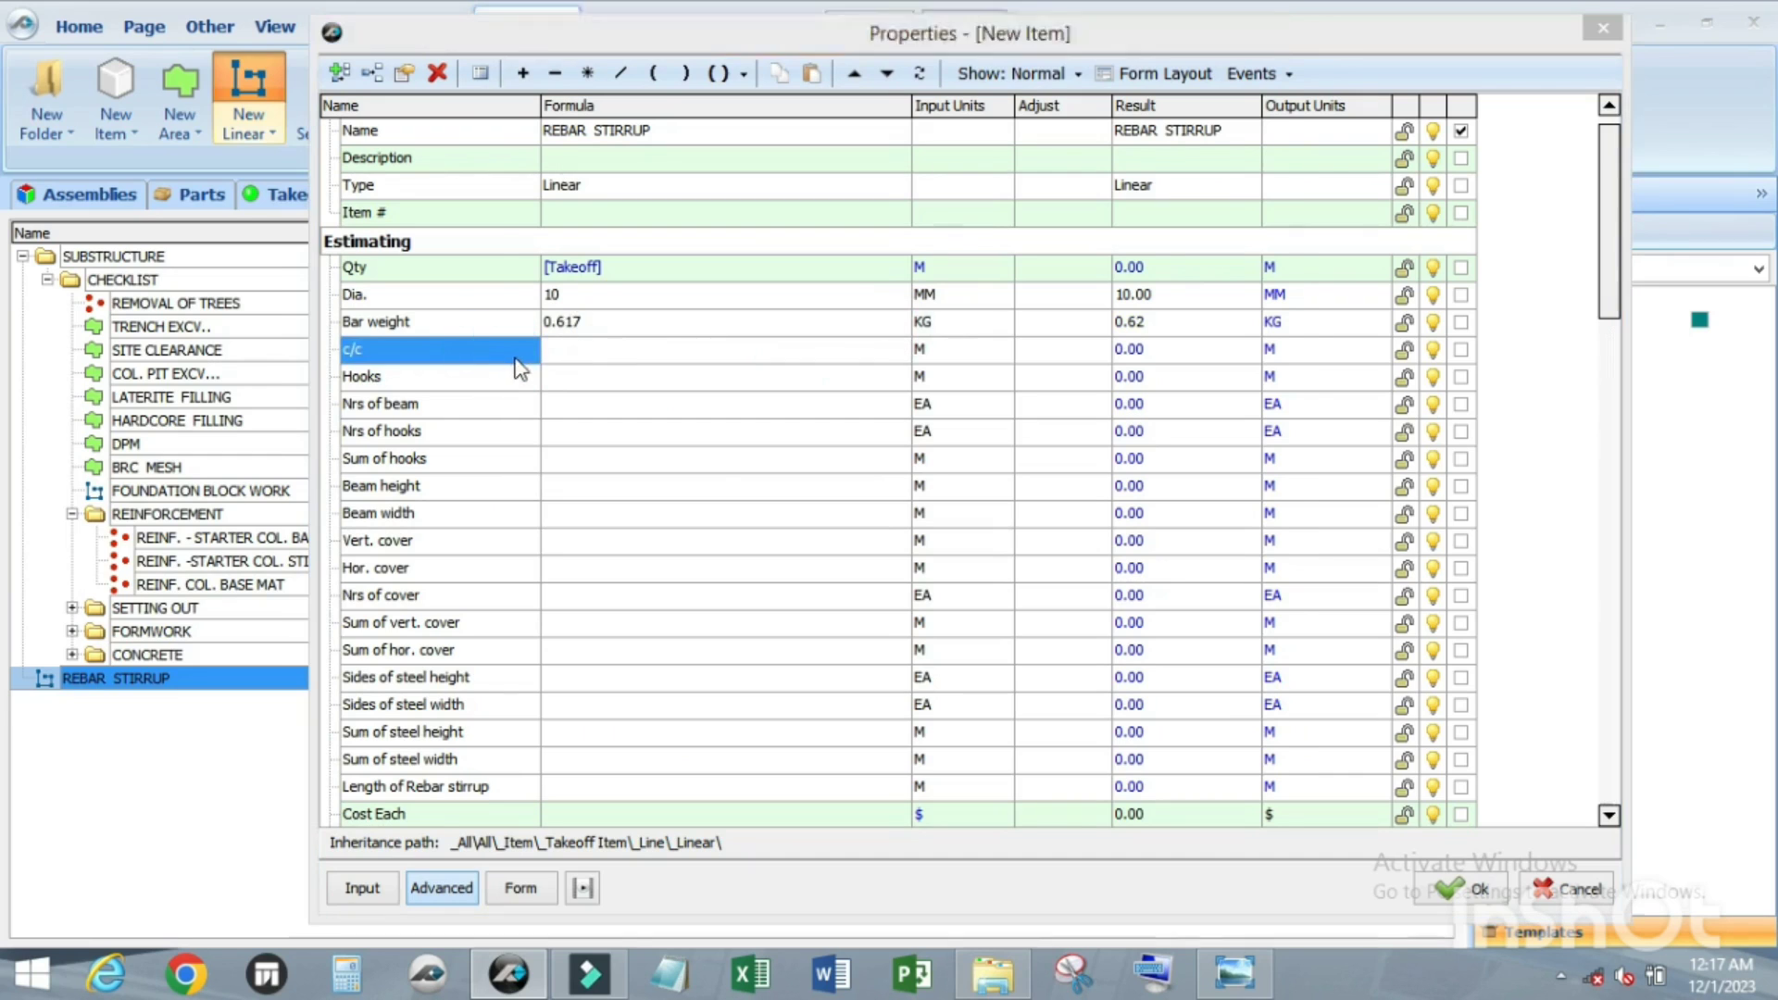
{"action": "left_click", "coordinate": [972, 208]}
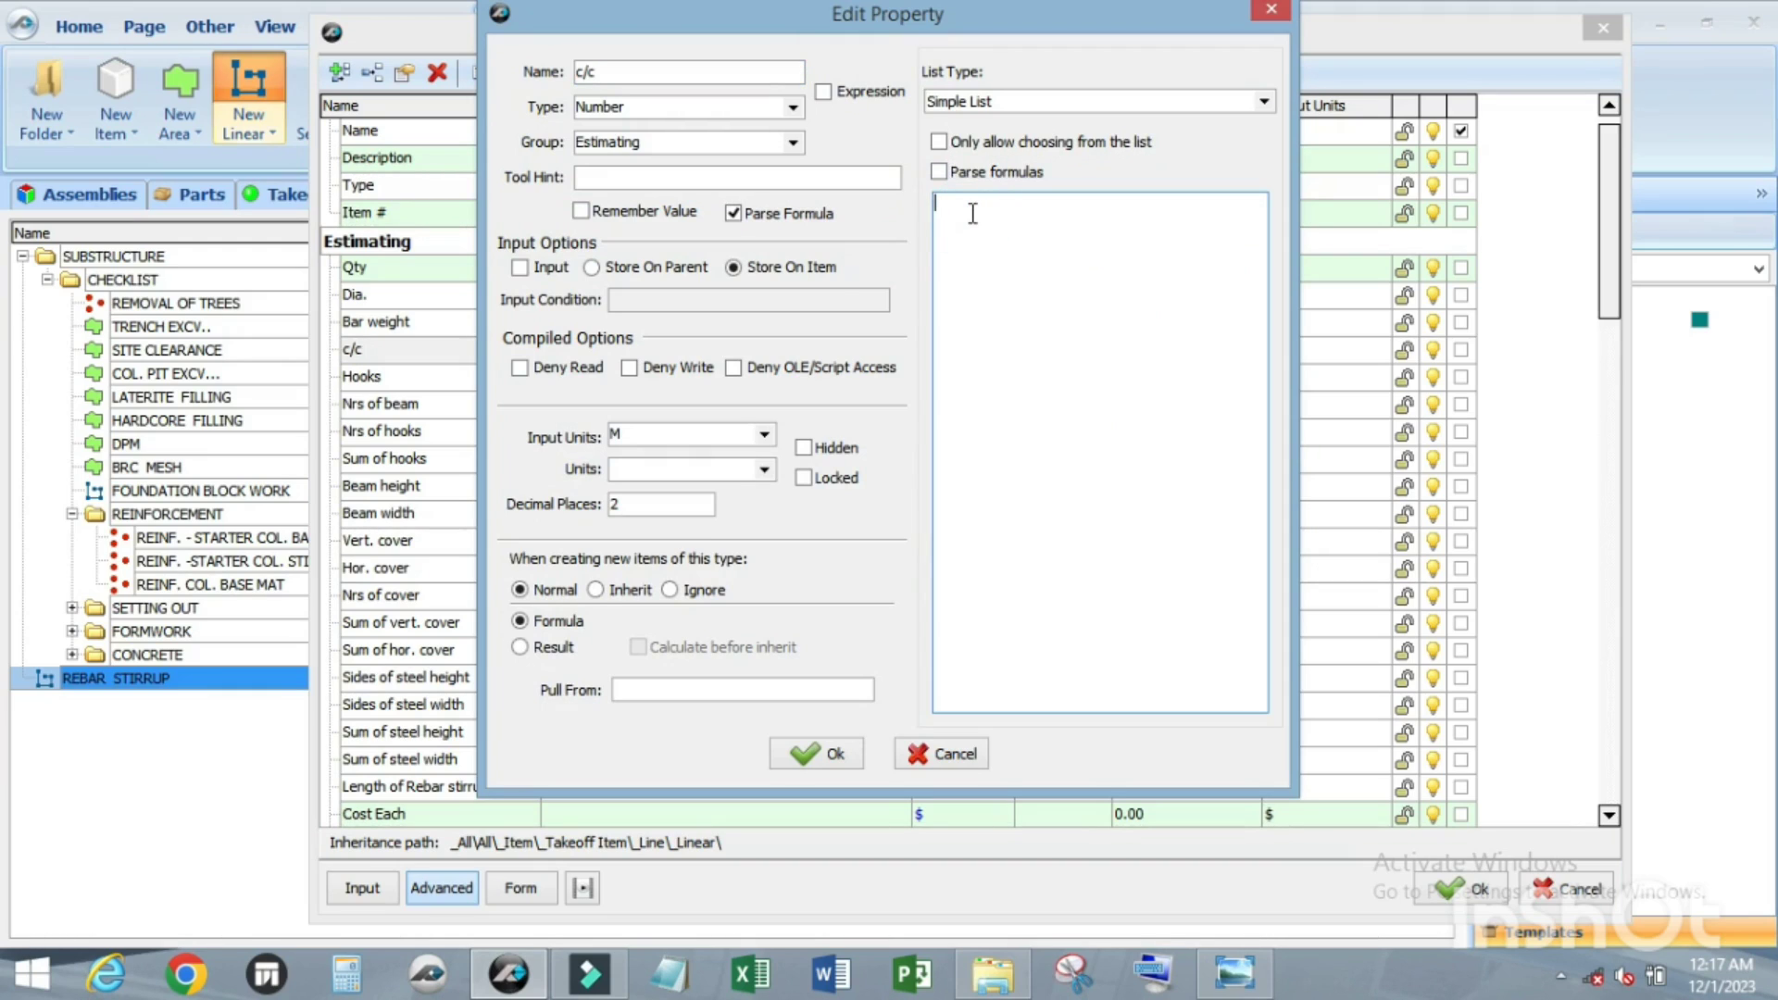
{"action": "type", "text": ".200"}
{"action": "key", "text": "BackSpace"}
{"action": "key", "text": "BackSpace"}
{"action": "key", "text": "BackSpace"}
{"action": "key", "text": "BackSpace"}
{"action": "key", "text": "BackSpace"}
{"action": "type", "text": "0.200 0.250"}
Step: Insert 0.150 above the other choices in the c/c property's simple list and save the property definition
{"action": "left_click", "coordinate": [937, 202]}
{"action": "key", "text": "Return"}
{"action": "left_click", "coordinate": [957, 199]}
{"action": "left_click", "coordinate": [957, 199]}
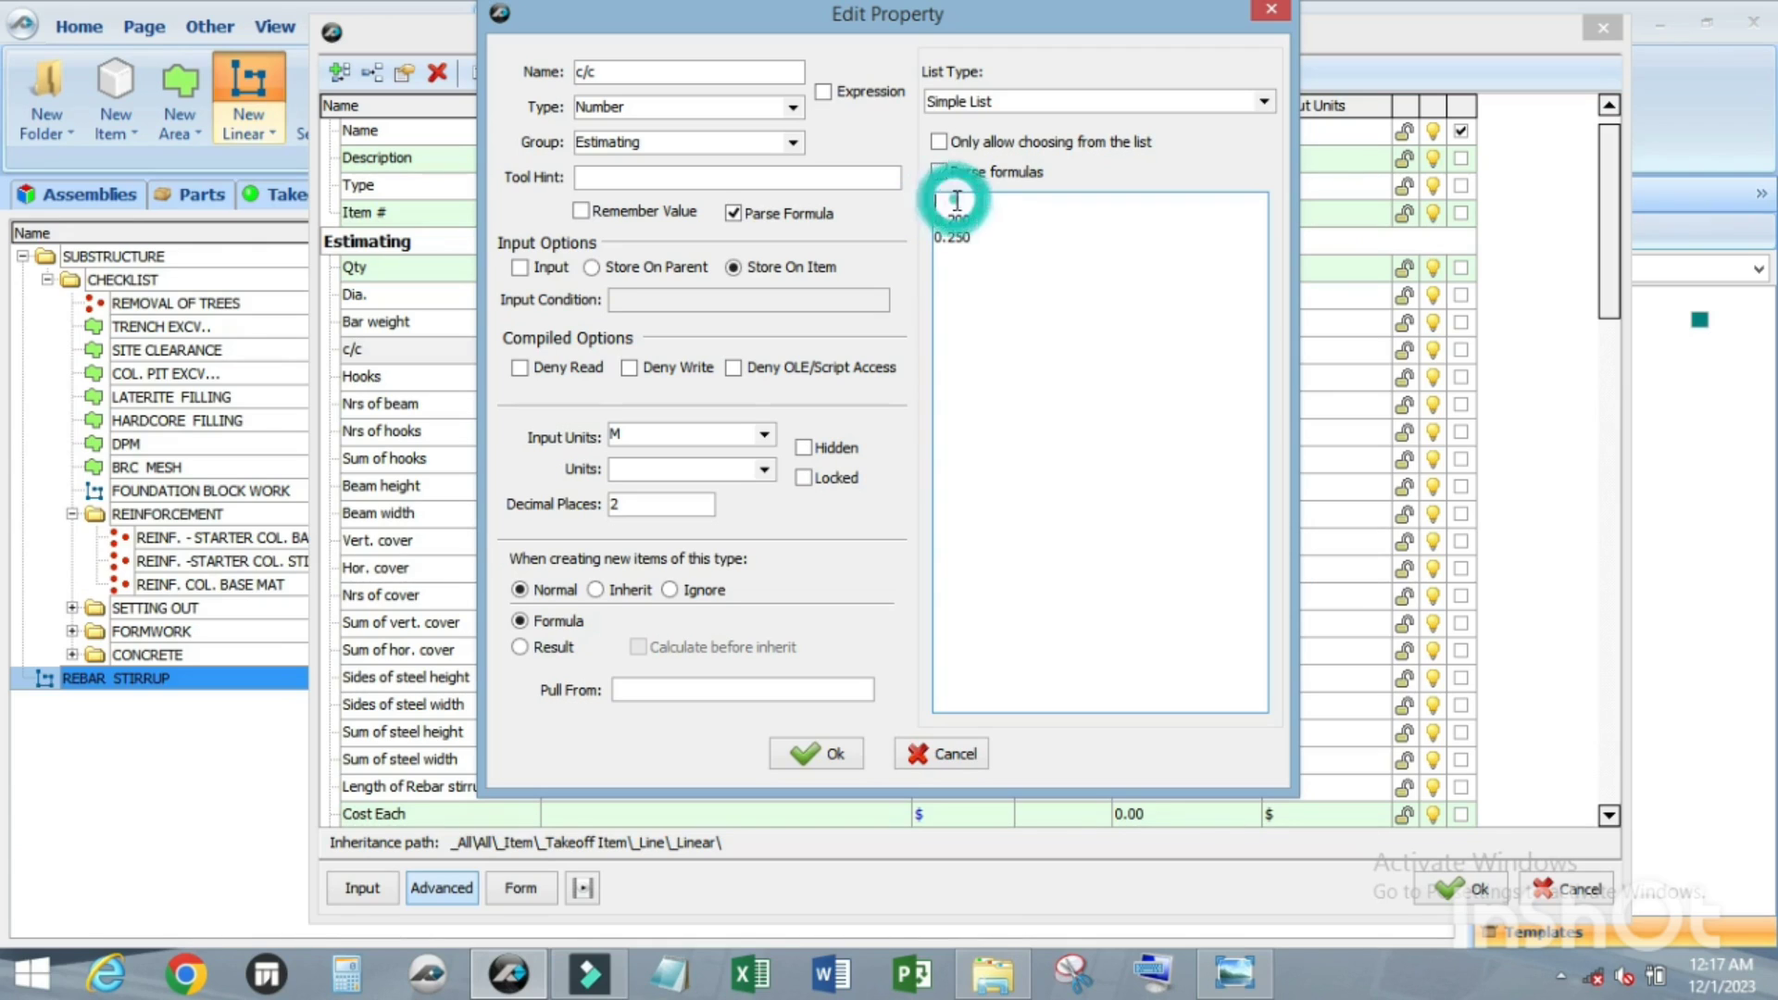
{"action": "type", "text": "0.150"}
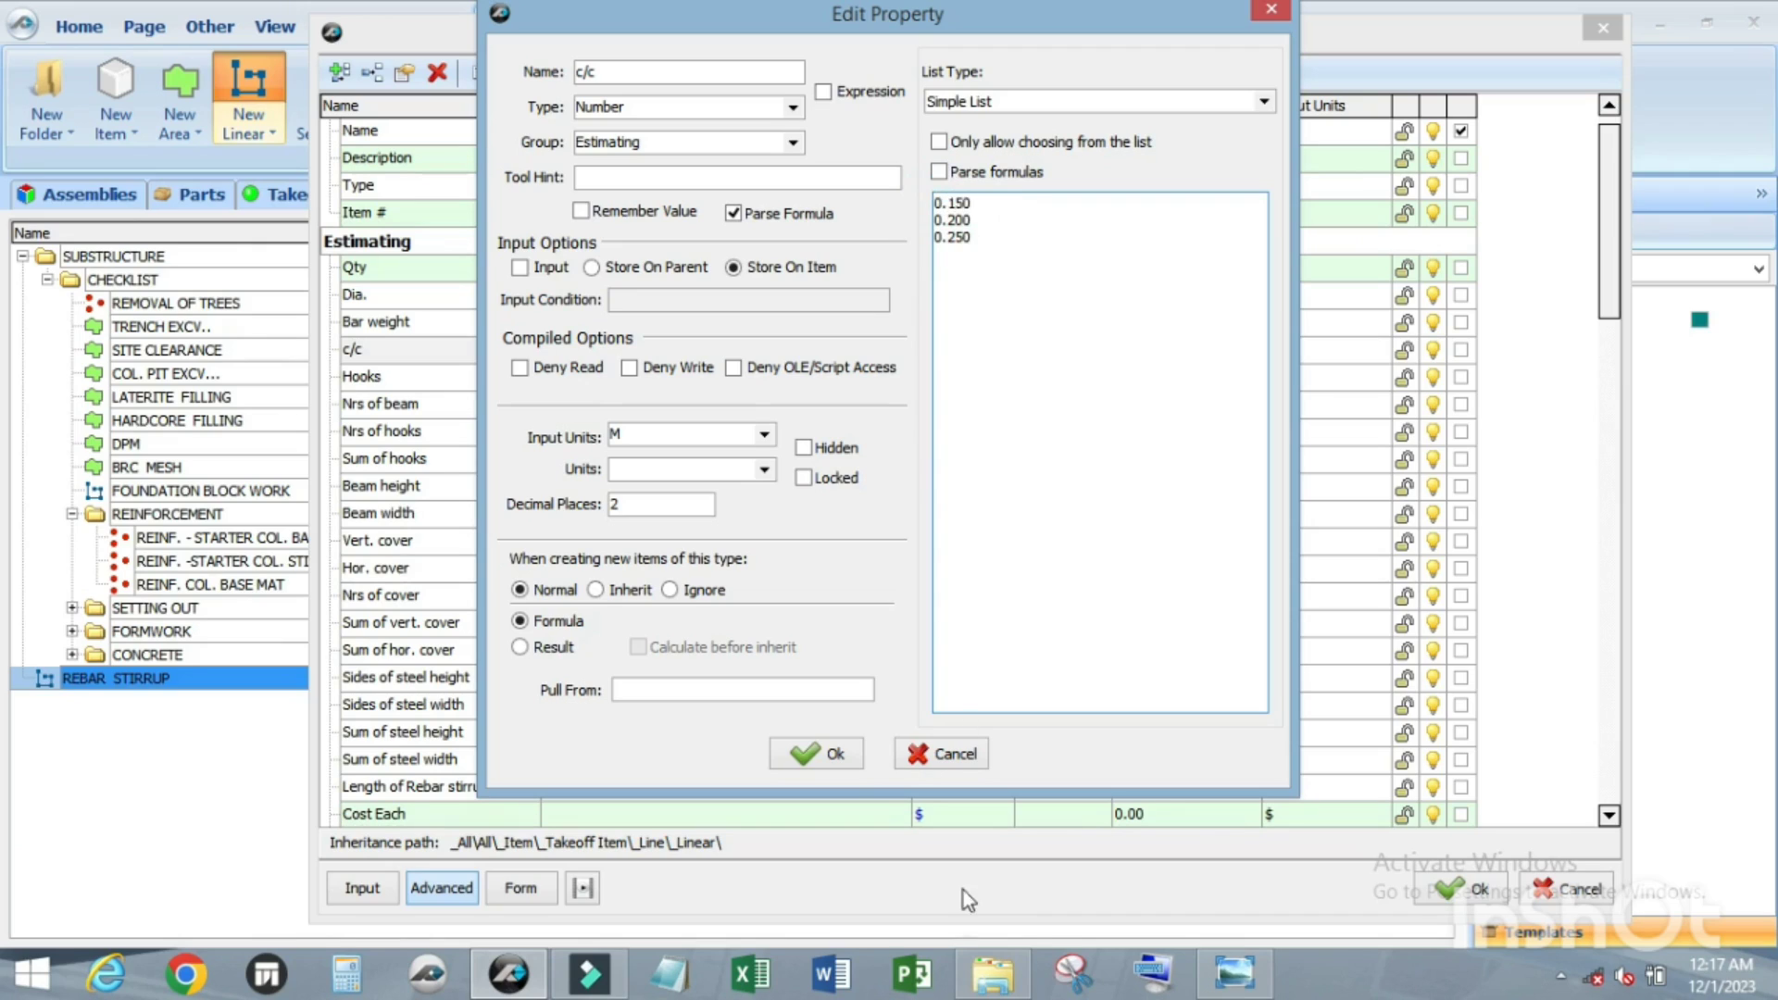
{"action": "left_click", "coordinate": [815, 753]}
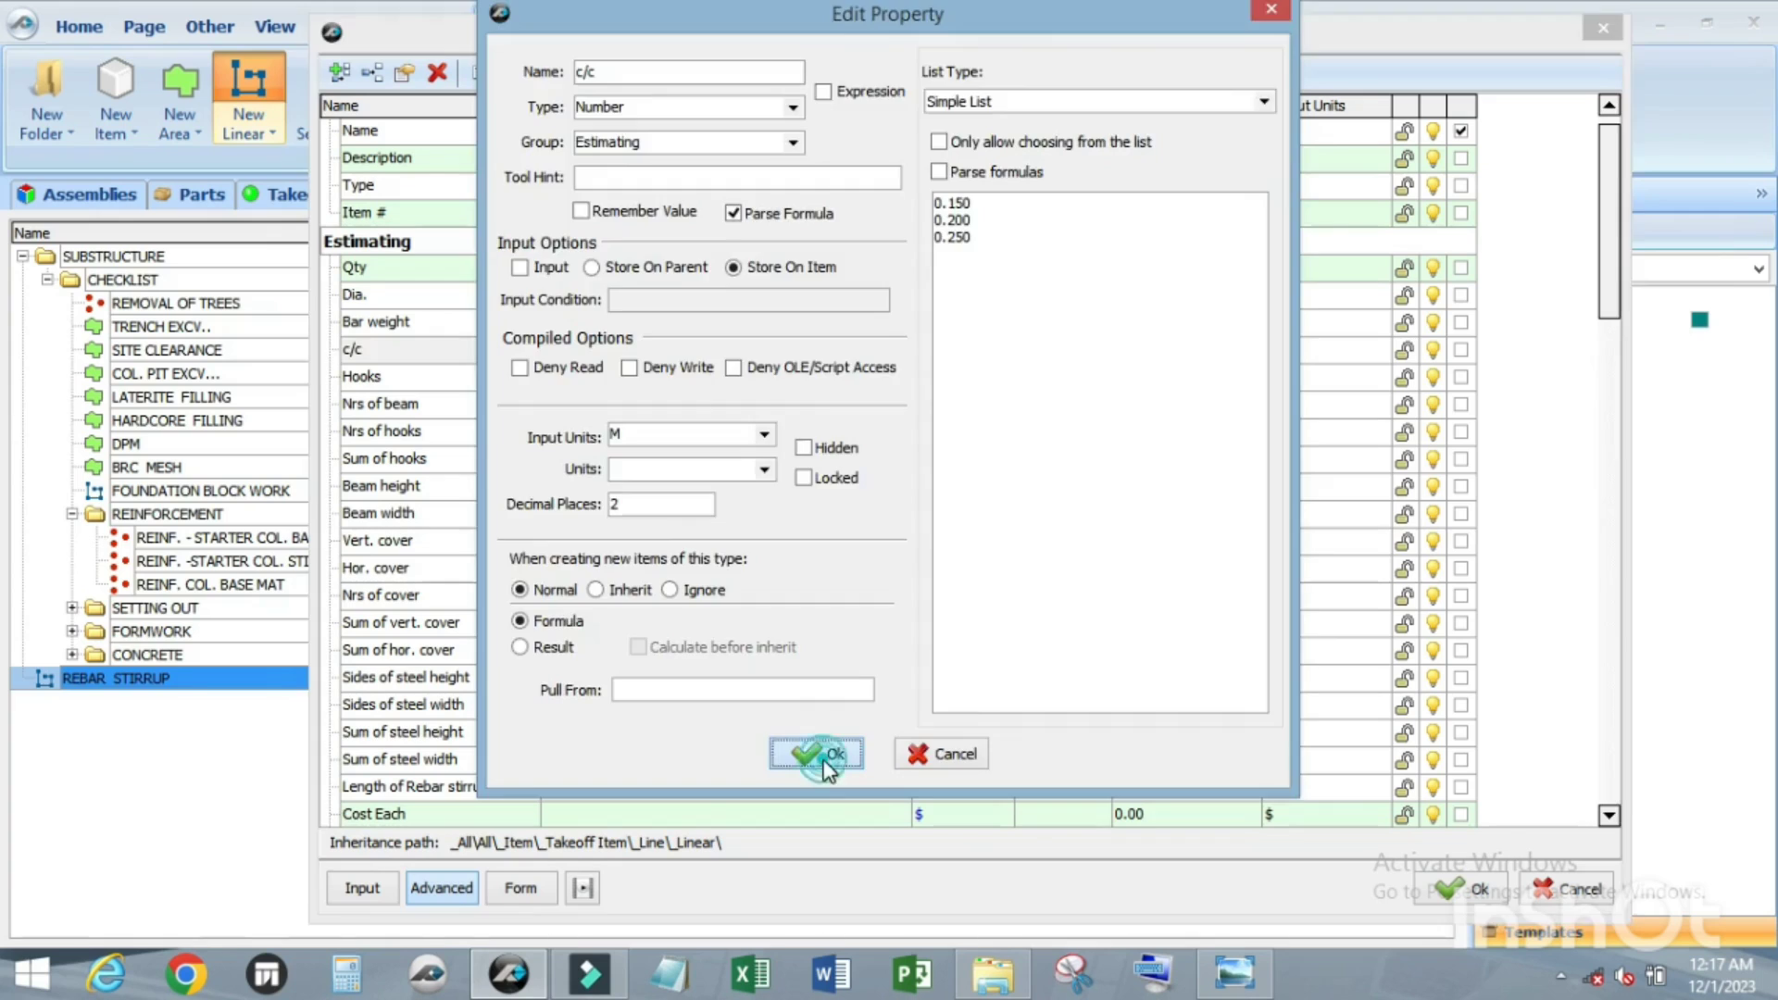
Step: Choose 0.150 from the property's list as the formula value for c/c
{"action": "left_click", "coordinate": [579, 354]}
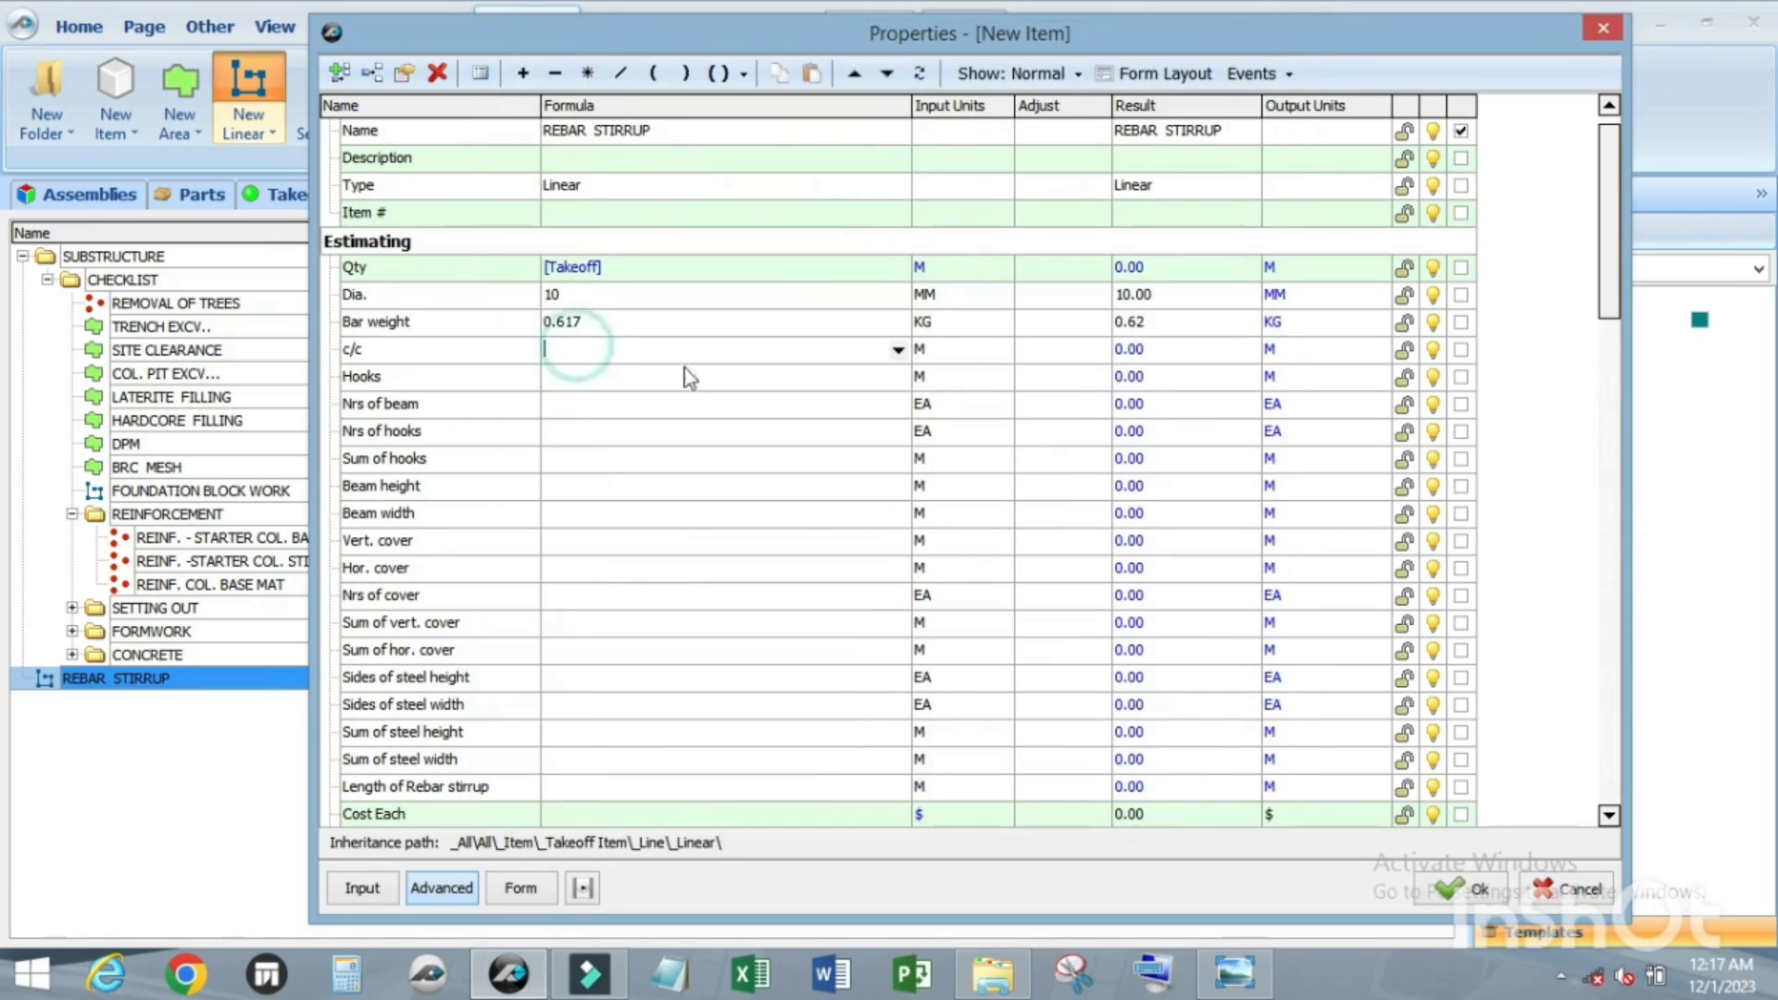
{"action": "left_click", "coordinate": [896, 349]}
{"action": "left_click", "coordinate": [593, 372]}
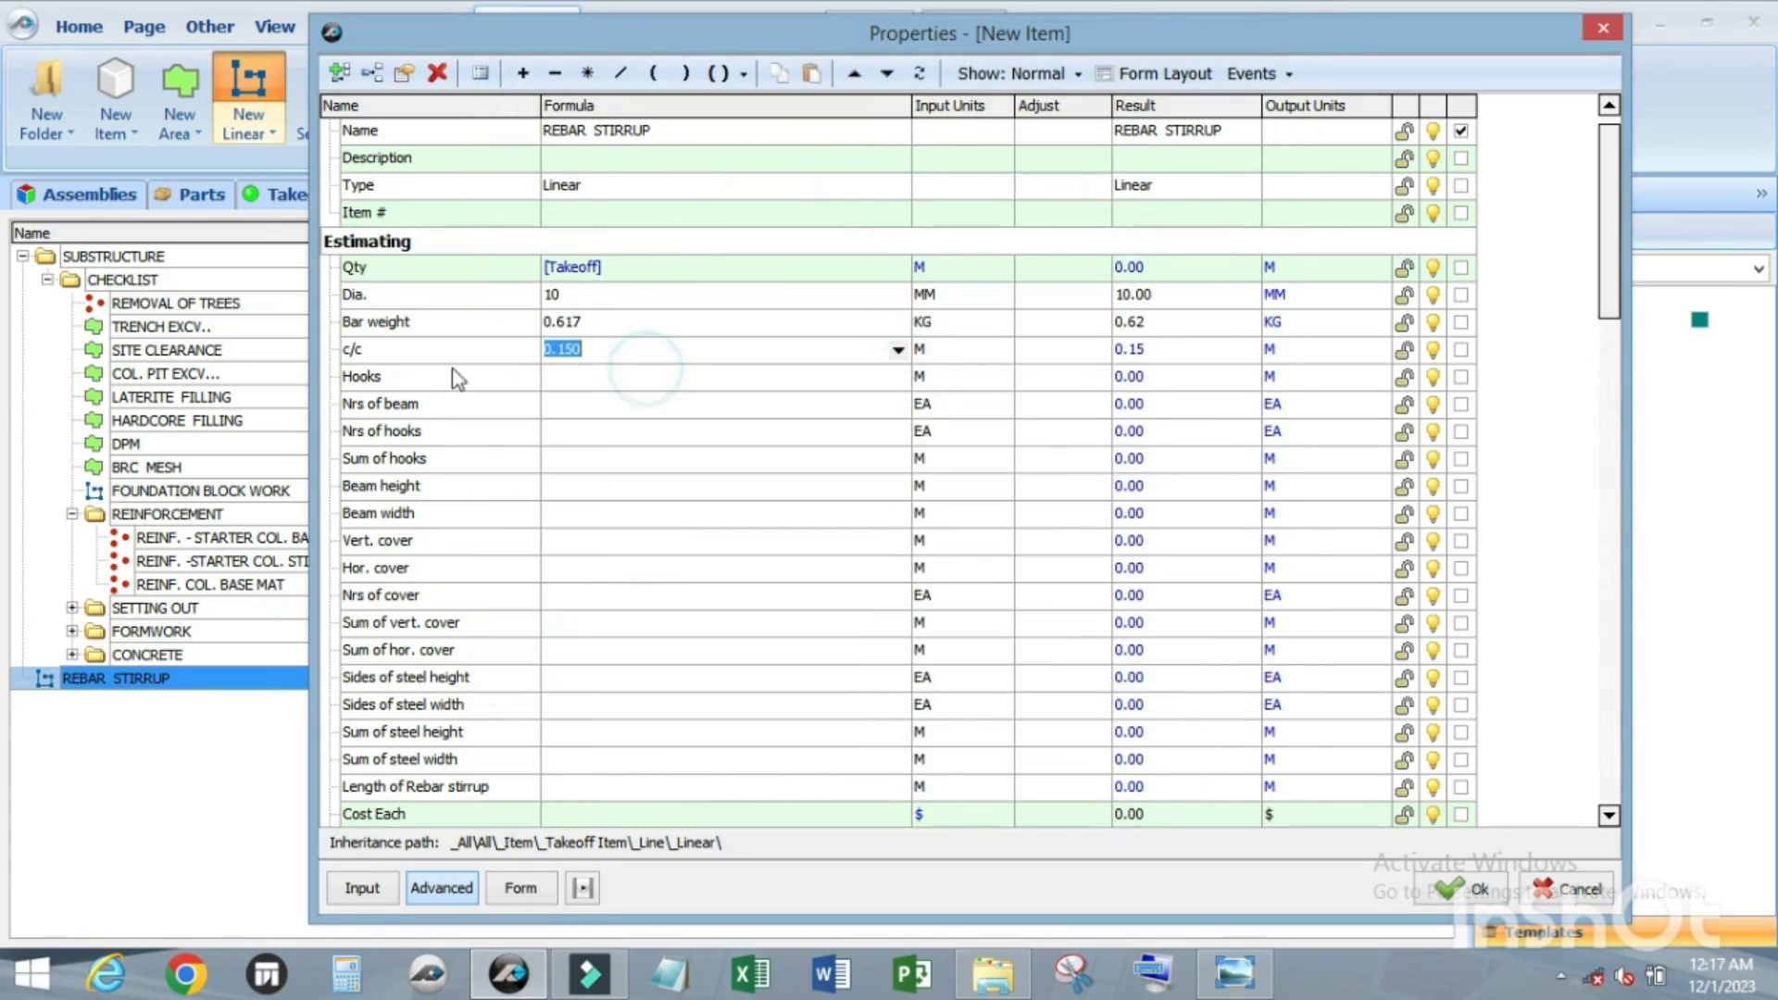
{"action": "left_click", "coordinate": [565, 380]}
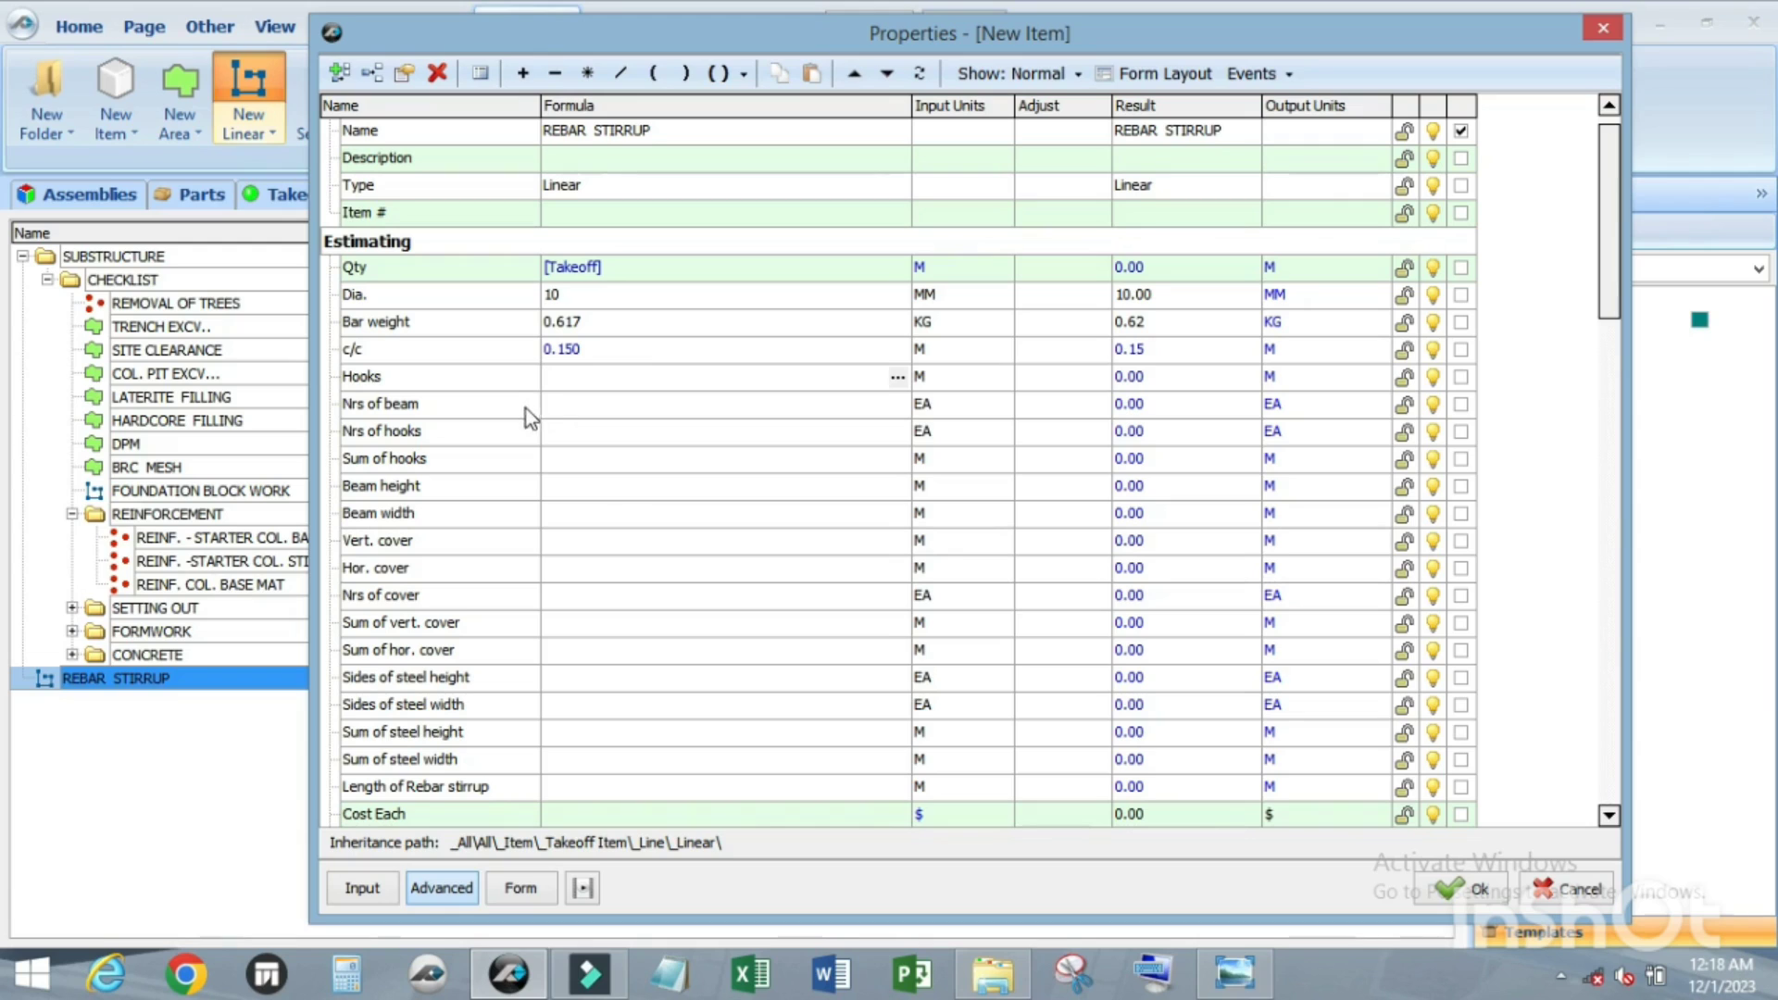
Step: Switch to Windows Photo Viewer, examine the beam reinforcement in the site photo, and return to the item properties in PlanSwift
{"action": "scroll", "coordinate": [528, 408], "scroll_direction": "down", "scroll_amount": 3}
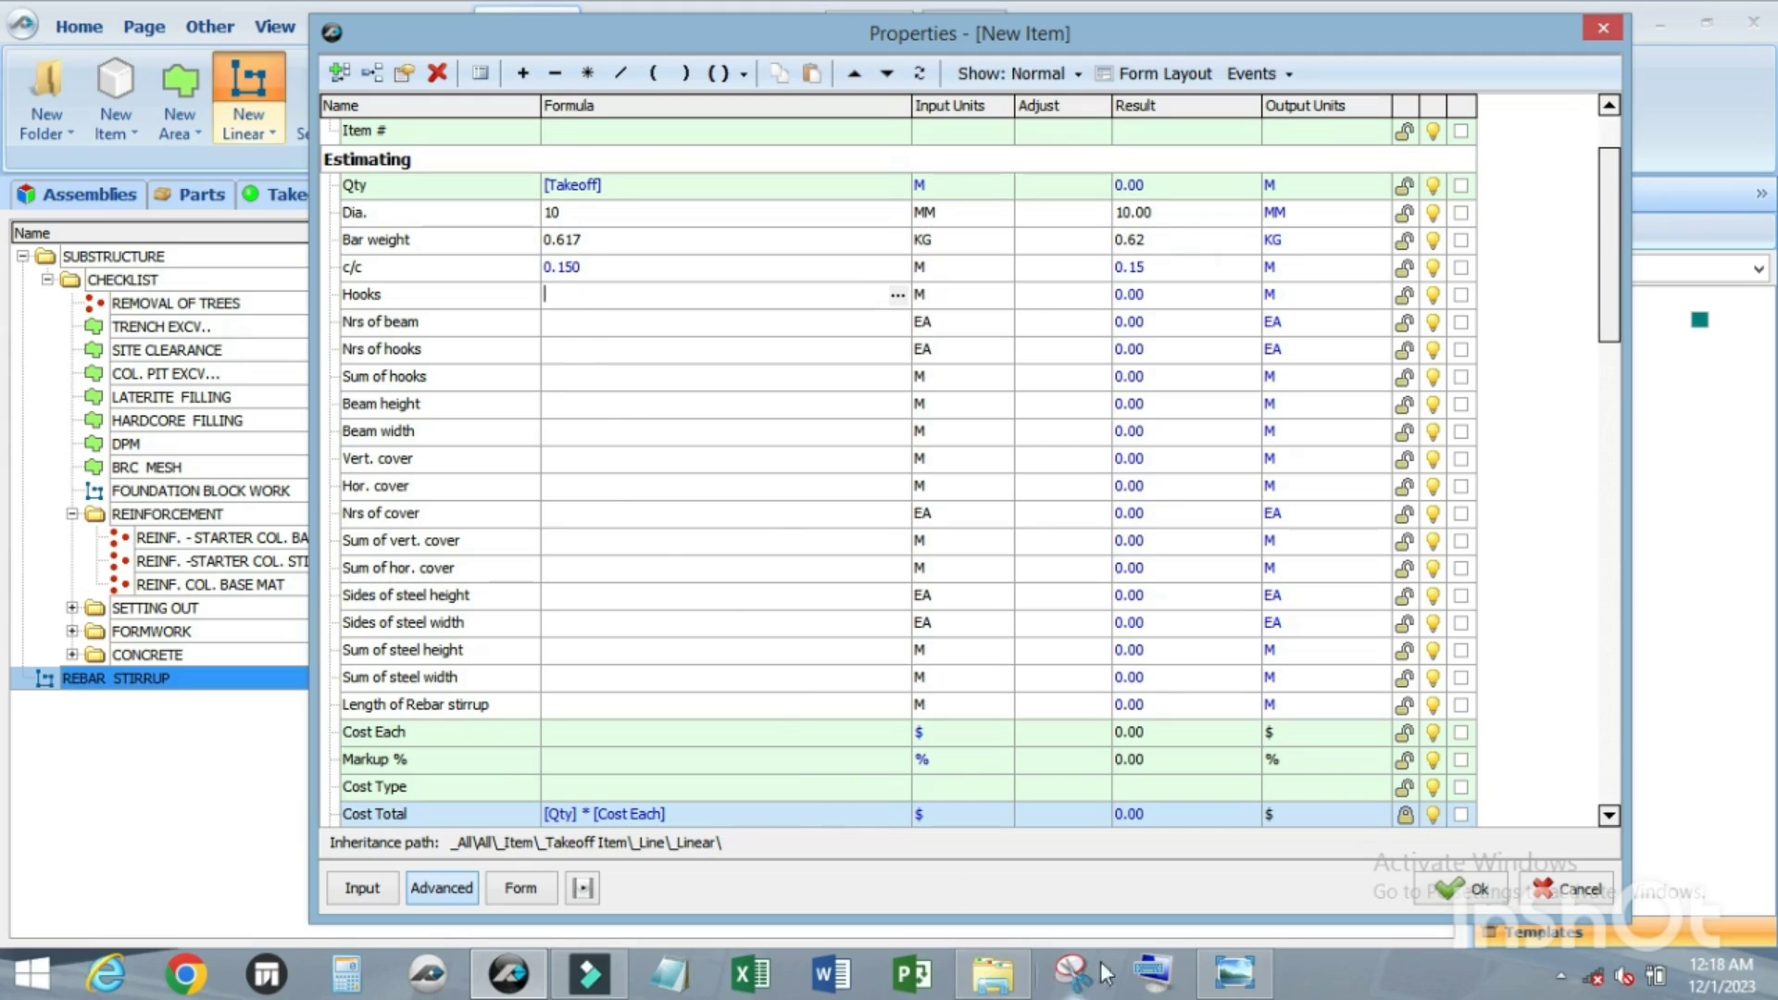
{"action": "left_click", "coordinate": [1237, 980]}
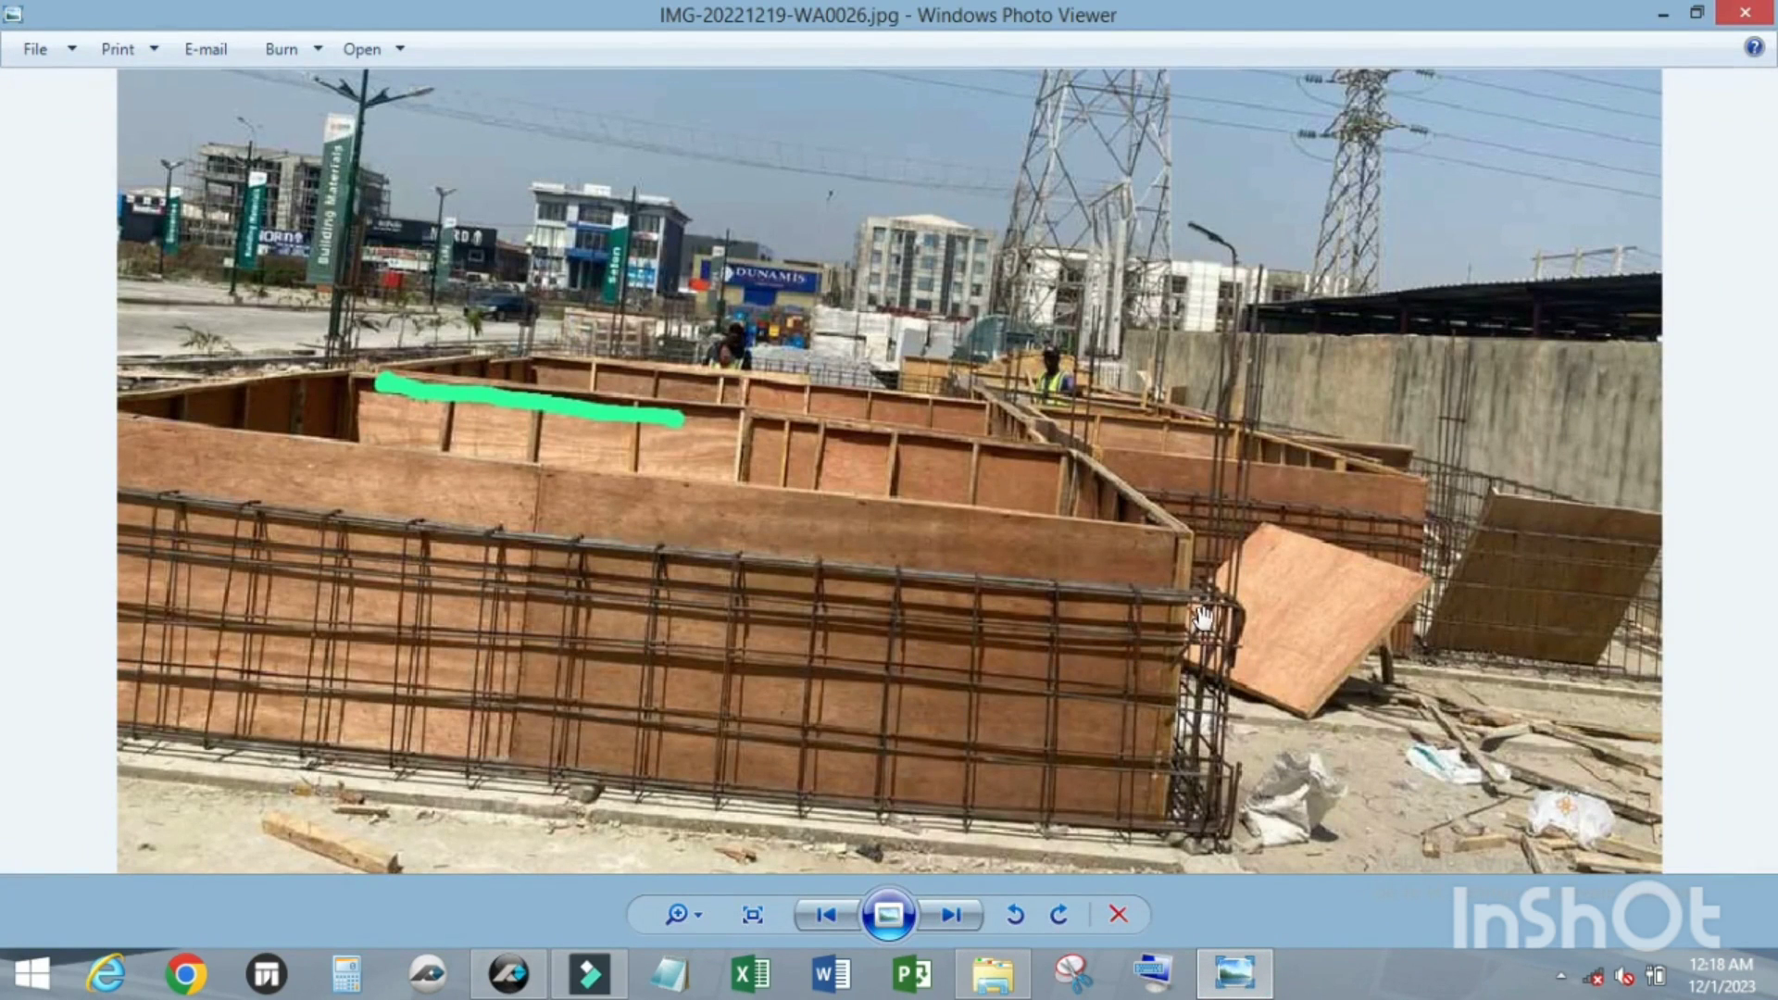
{"action": "scroll", "coordinate": [1120, 681], "scroll_direction": "up", "scroll_amount": 1}
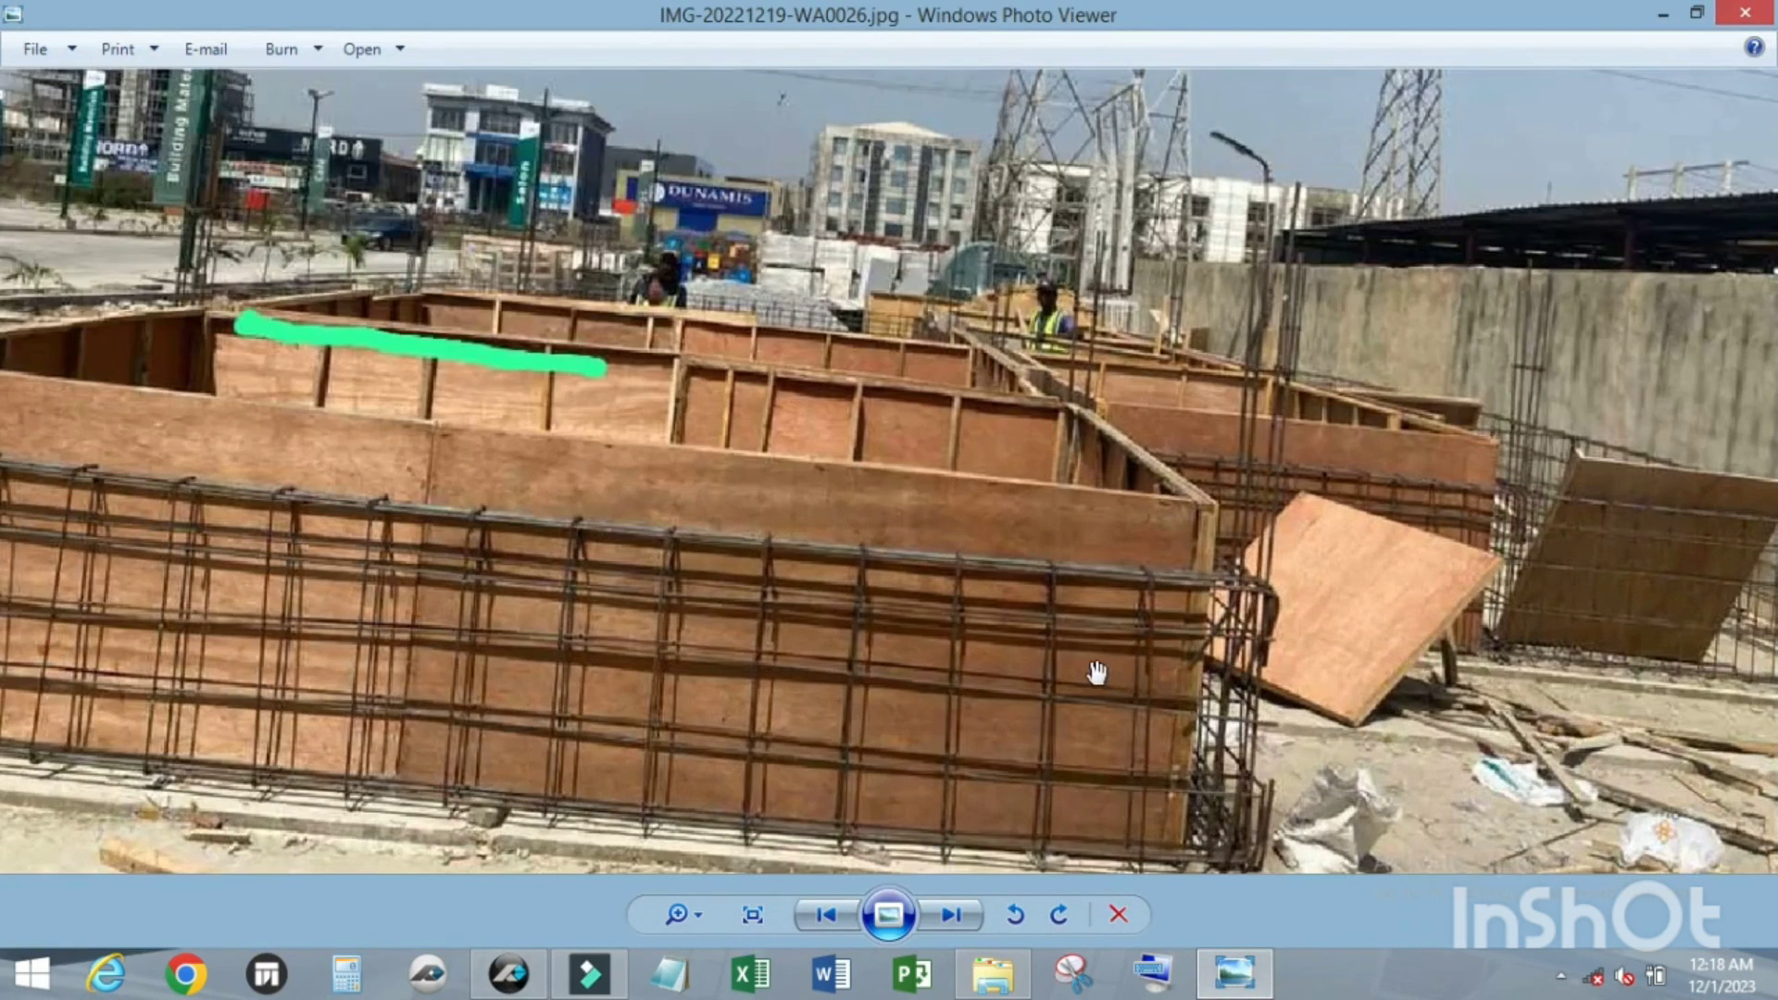
{"action": "scroll", "coordinate": [1108, 671], "scroll_direction": "down", "scroll_amount": 1}
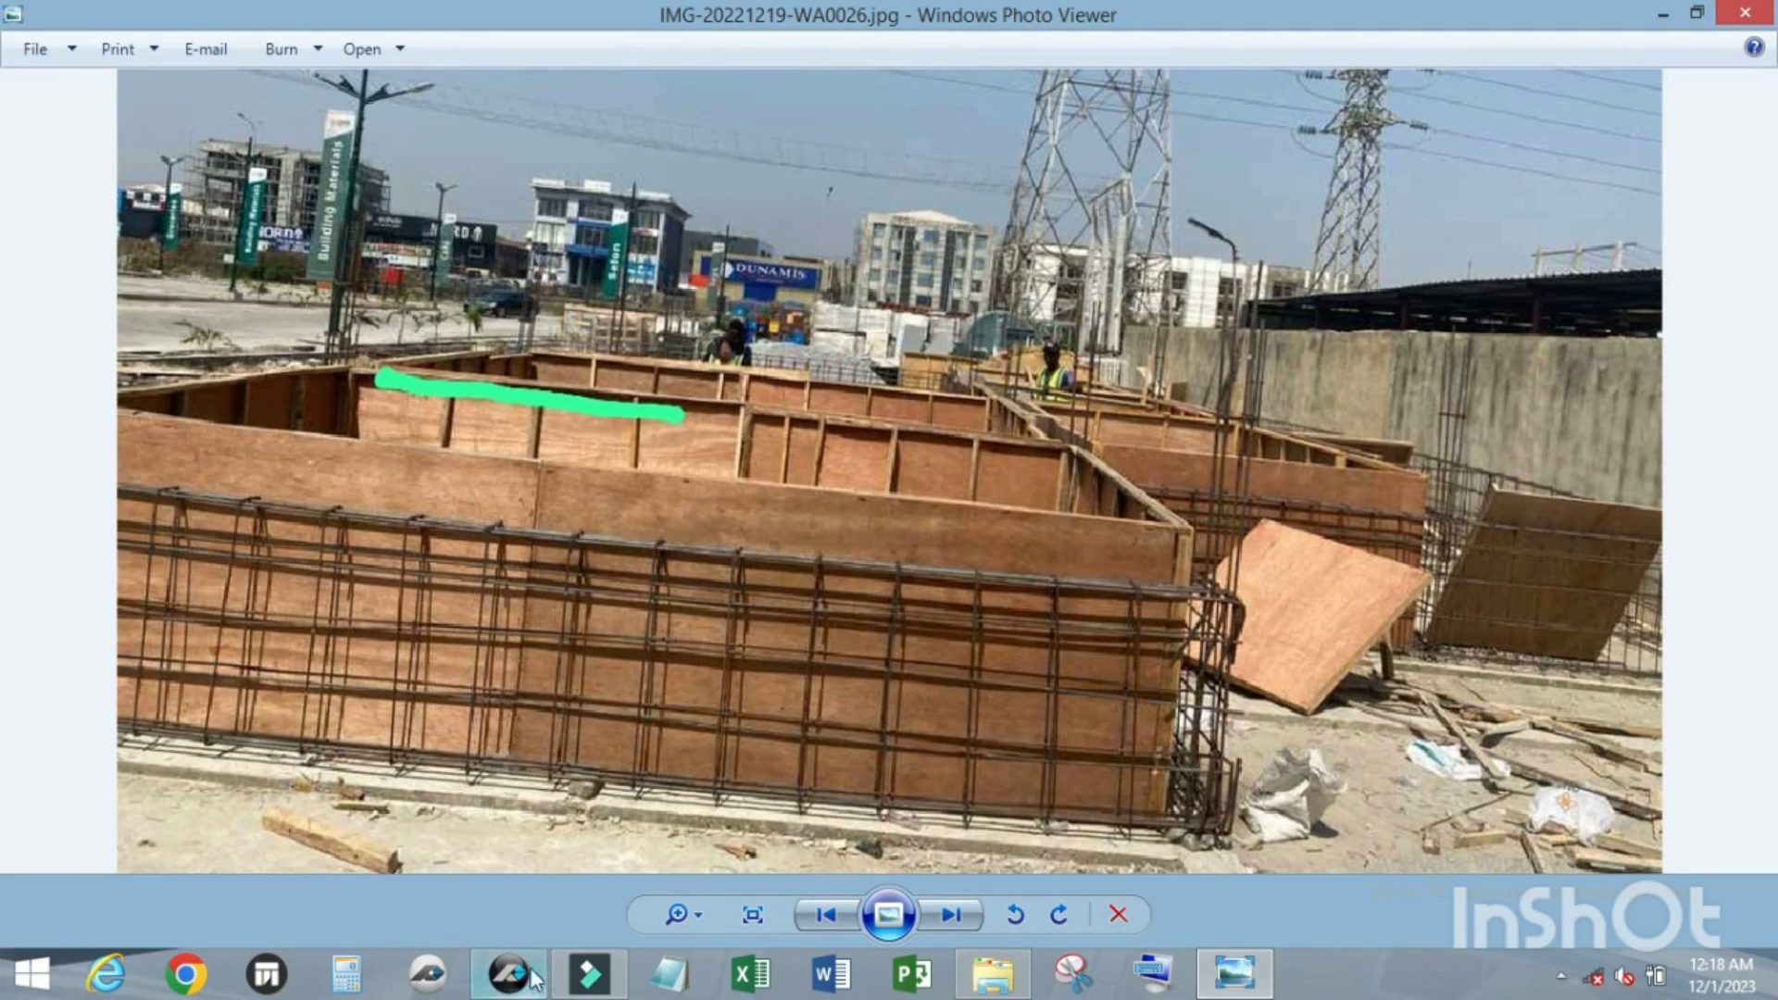
{"action": "left_click", "coordinate": [585, 977]}
{"action": "left_click", "coordinate": [585, 980]}
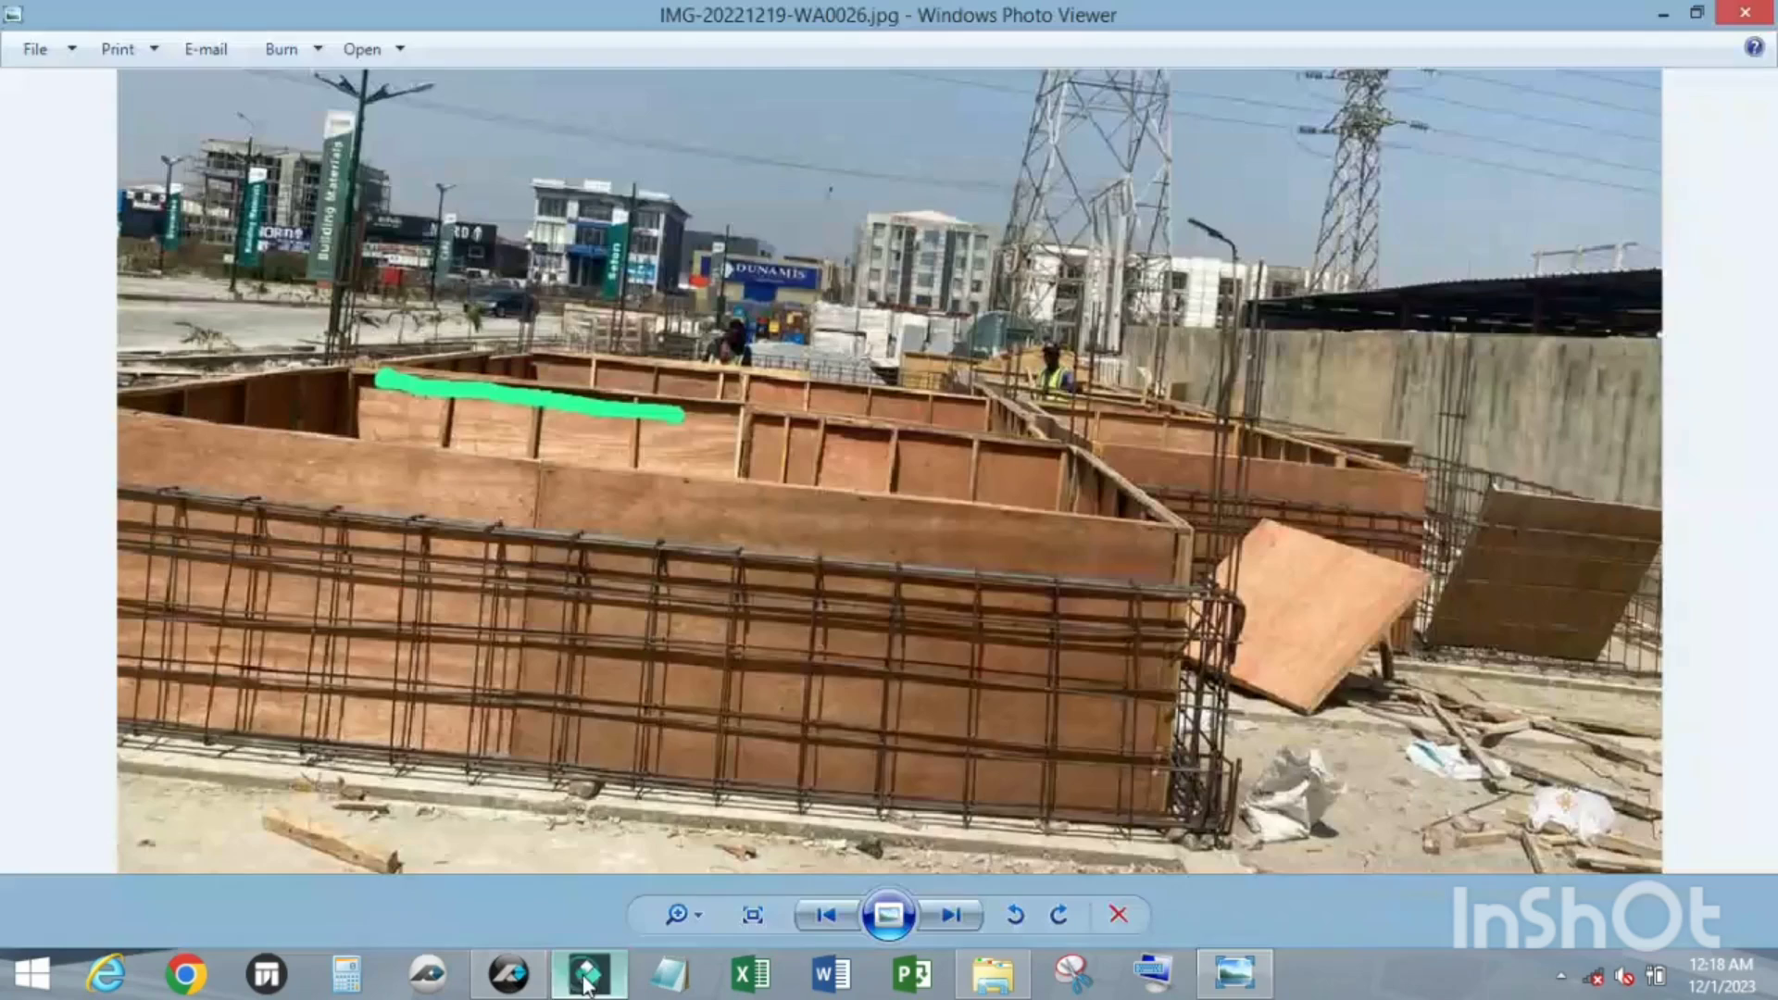
{"action": "left_click", "coordinate": [514, 979]}
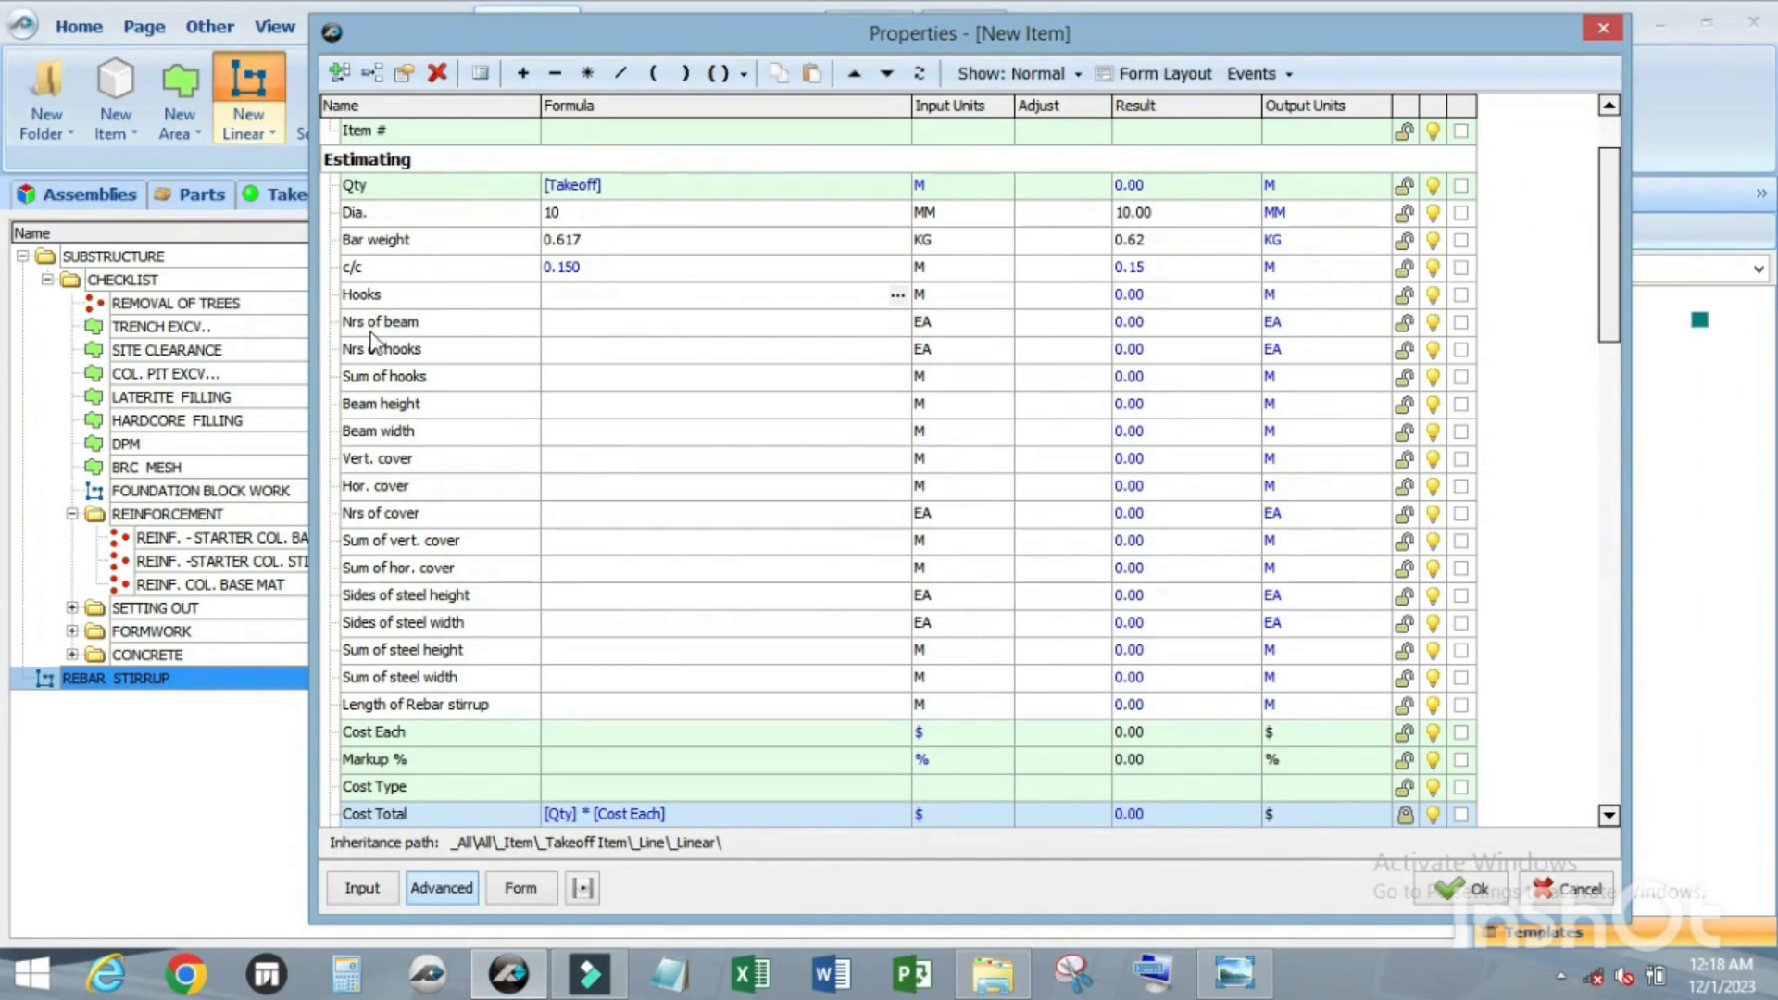
Step: Examine the stirrup hook picture and the ground beam photo in Windows Photo Viewer, and return to the PlanSwift properties
{"action": "left_click", "coordinate": [567, 323]}
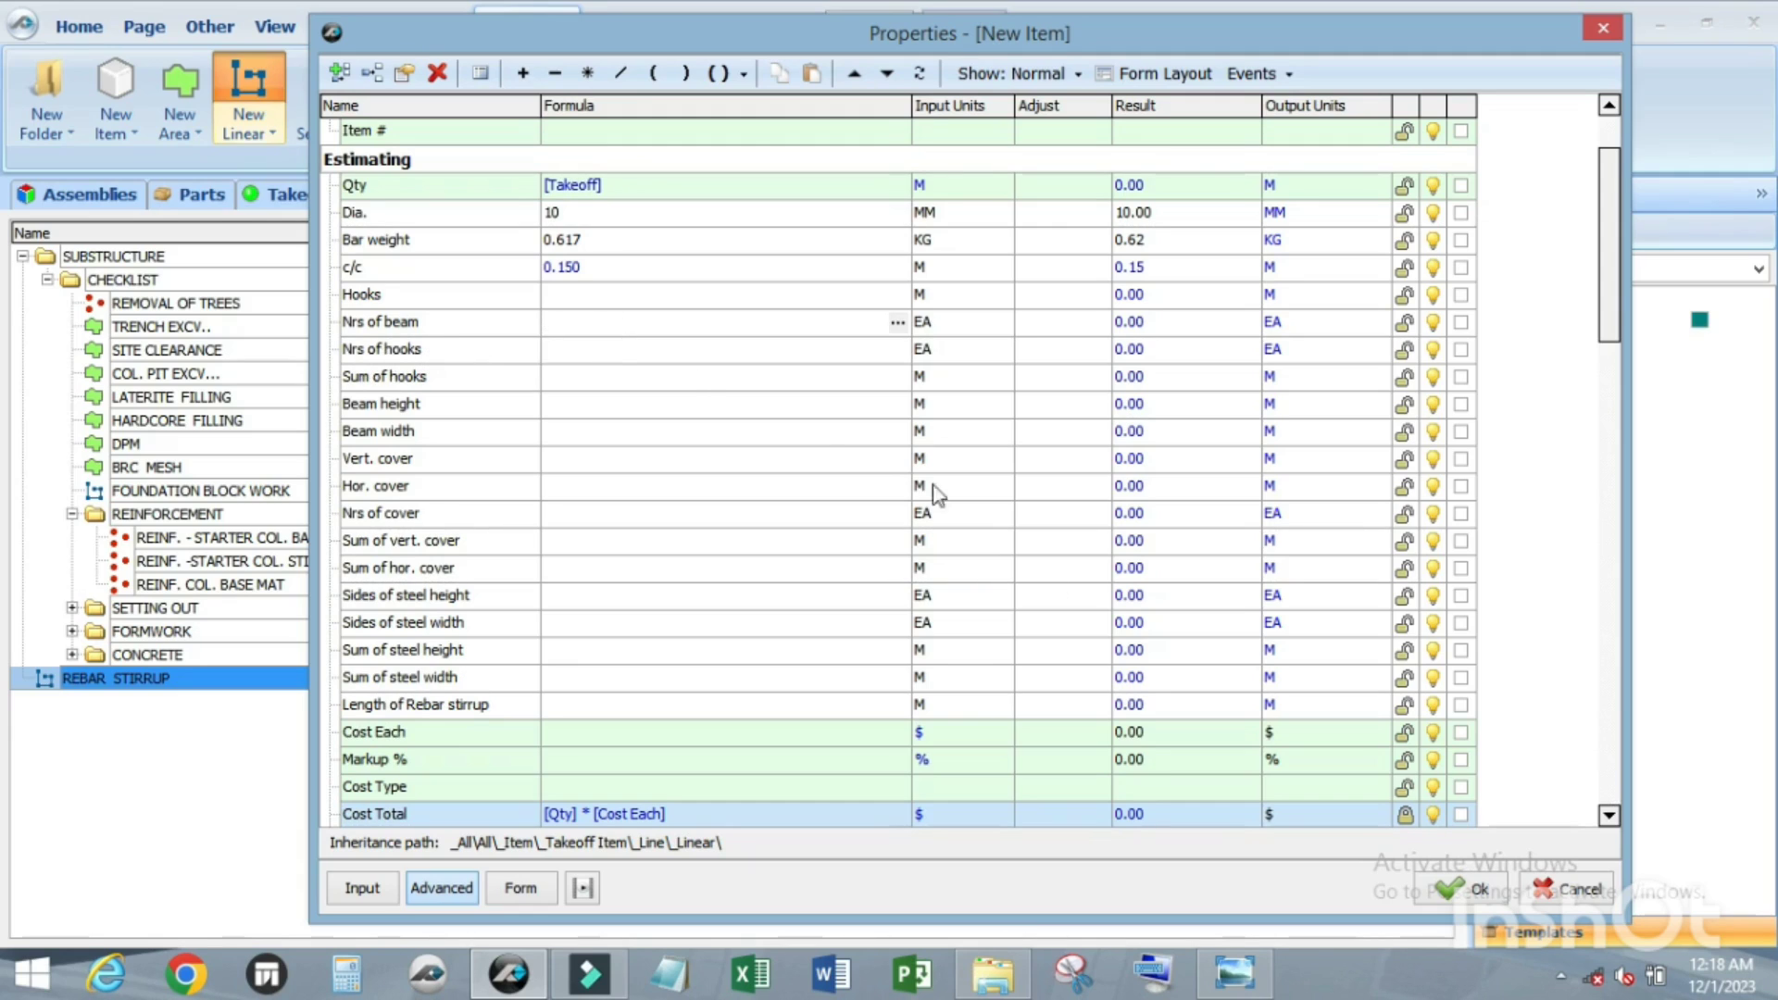
{"action": "left_click", "coordinate": [1234, 972]}
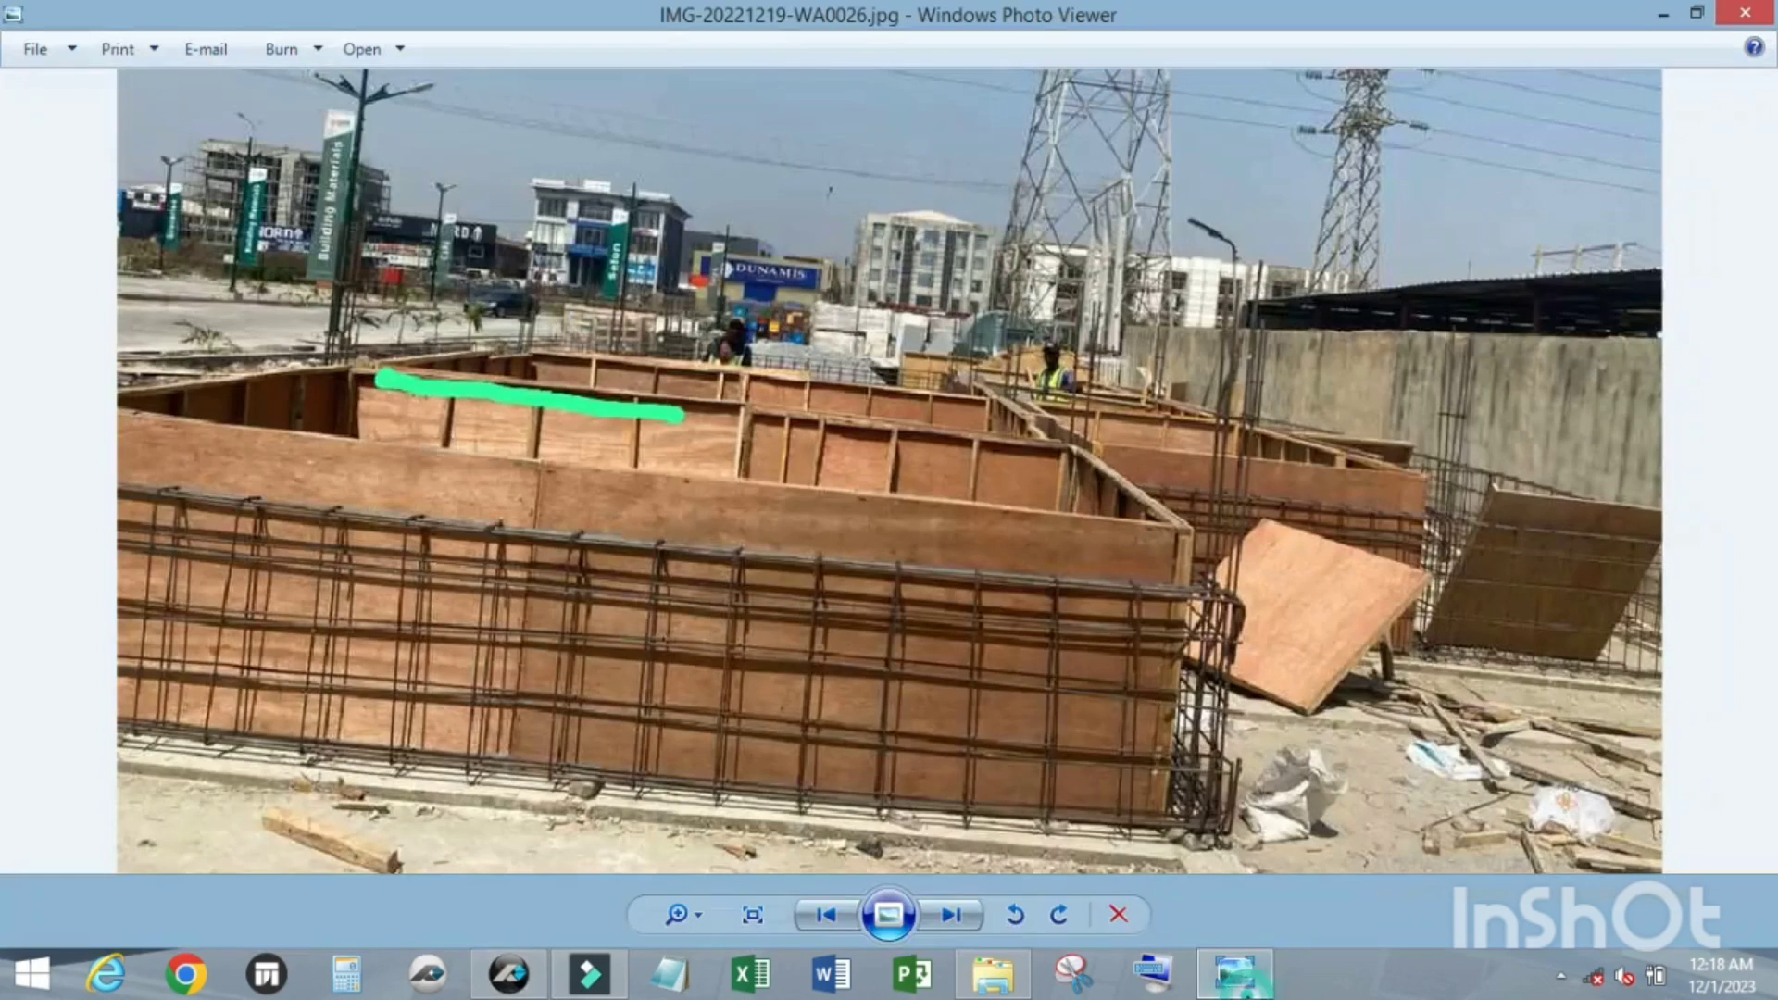
{"action": "left_click", "coordinate": [818, 913]}
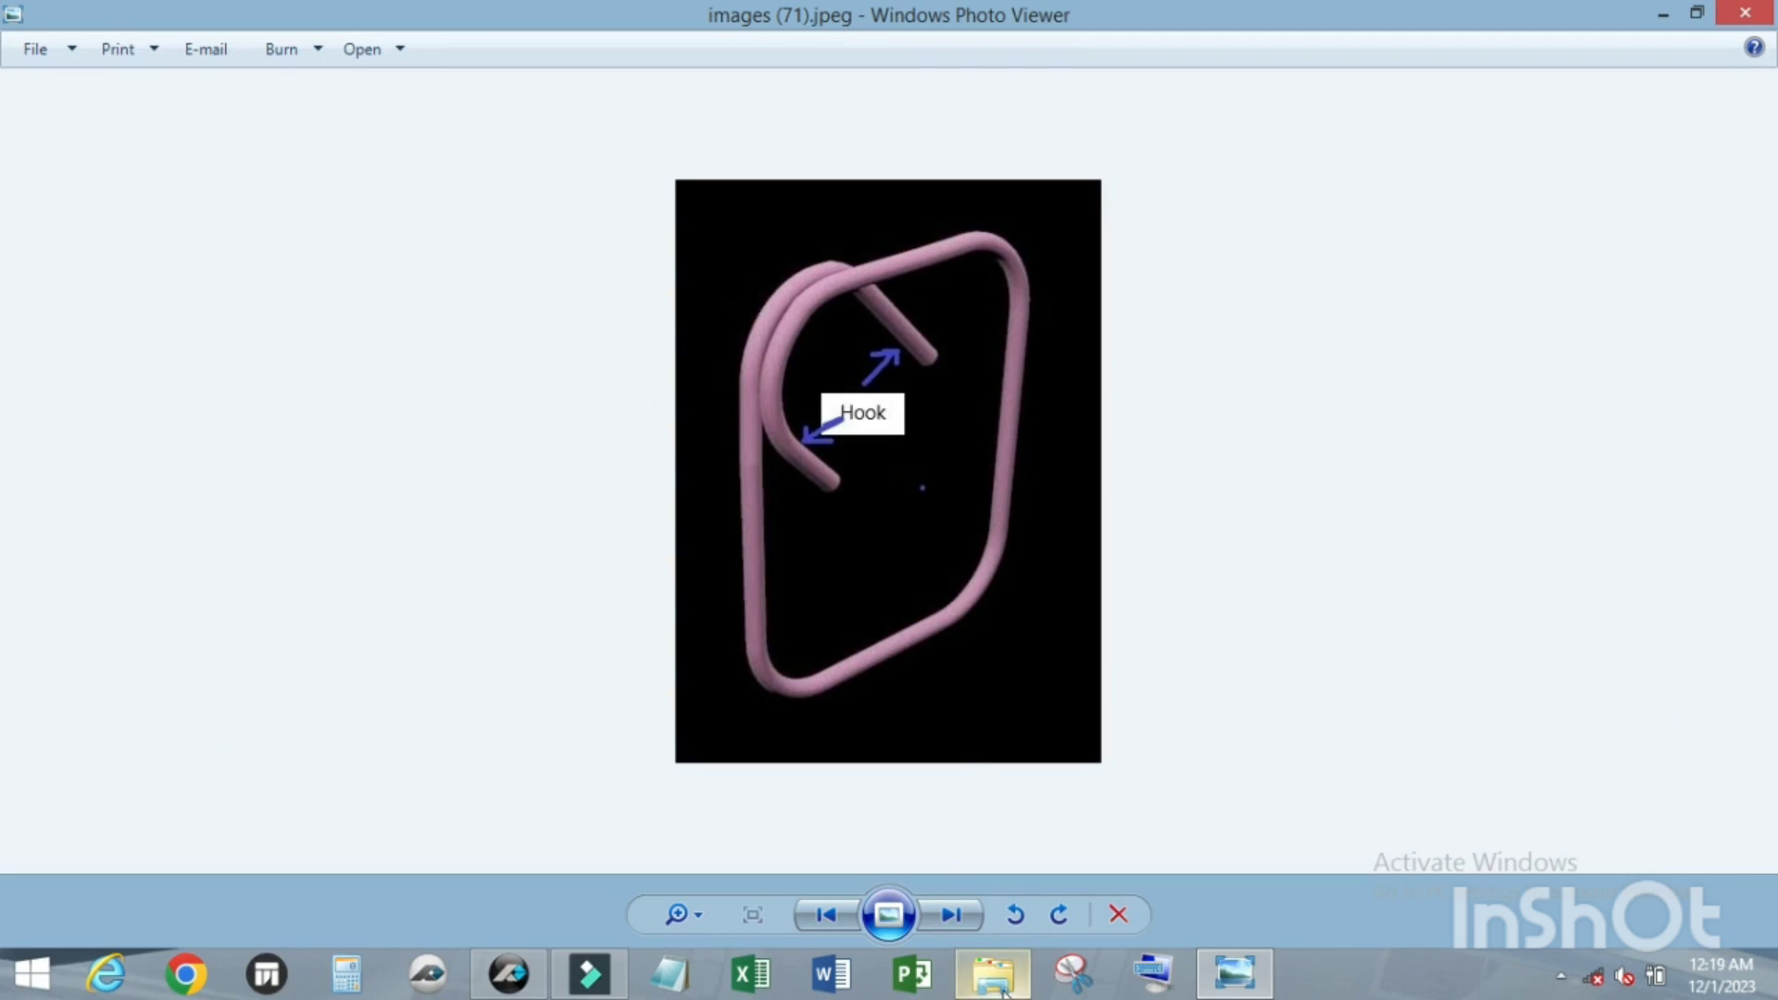
{"action": "left_click", "coordinate": [951, 915]}
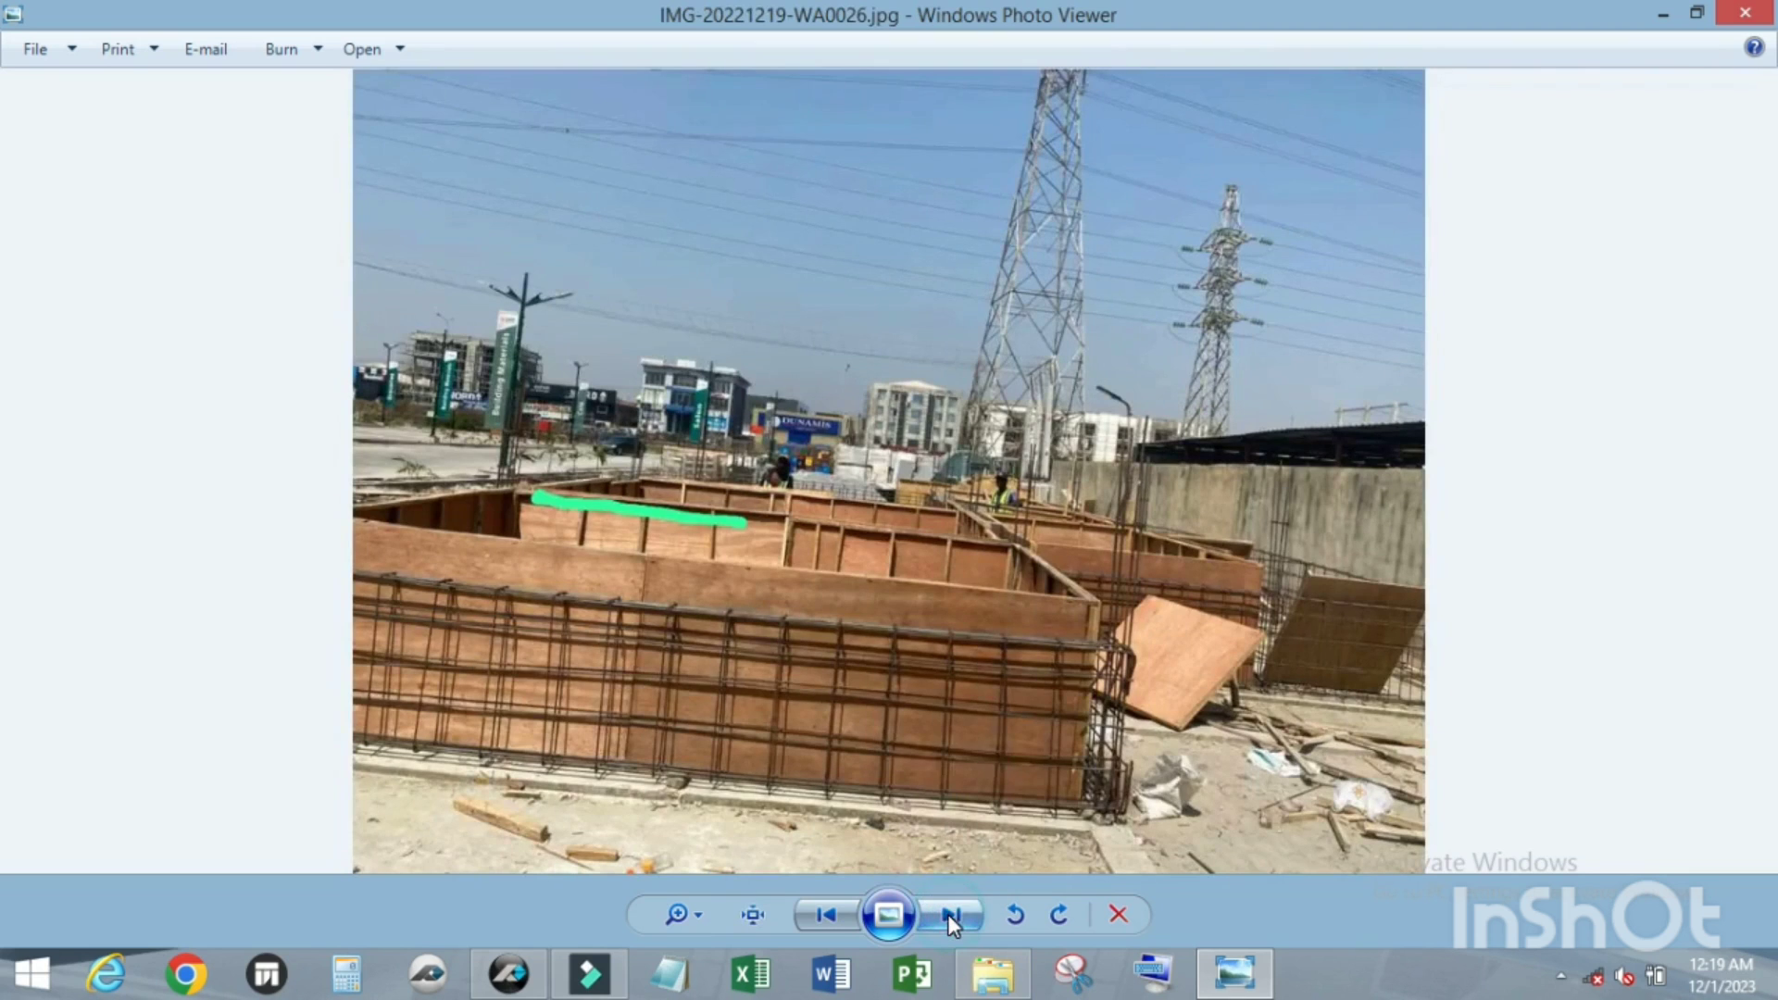
{"action": "scroll", "coordinate": [909, 639], "scroll_direction": "up", "scroll_amount": 3}
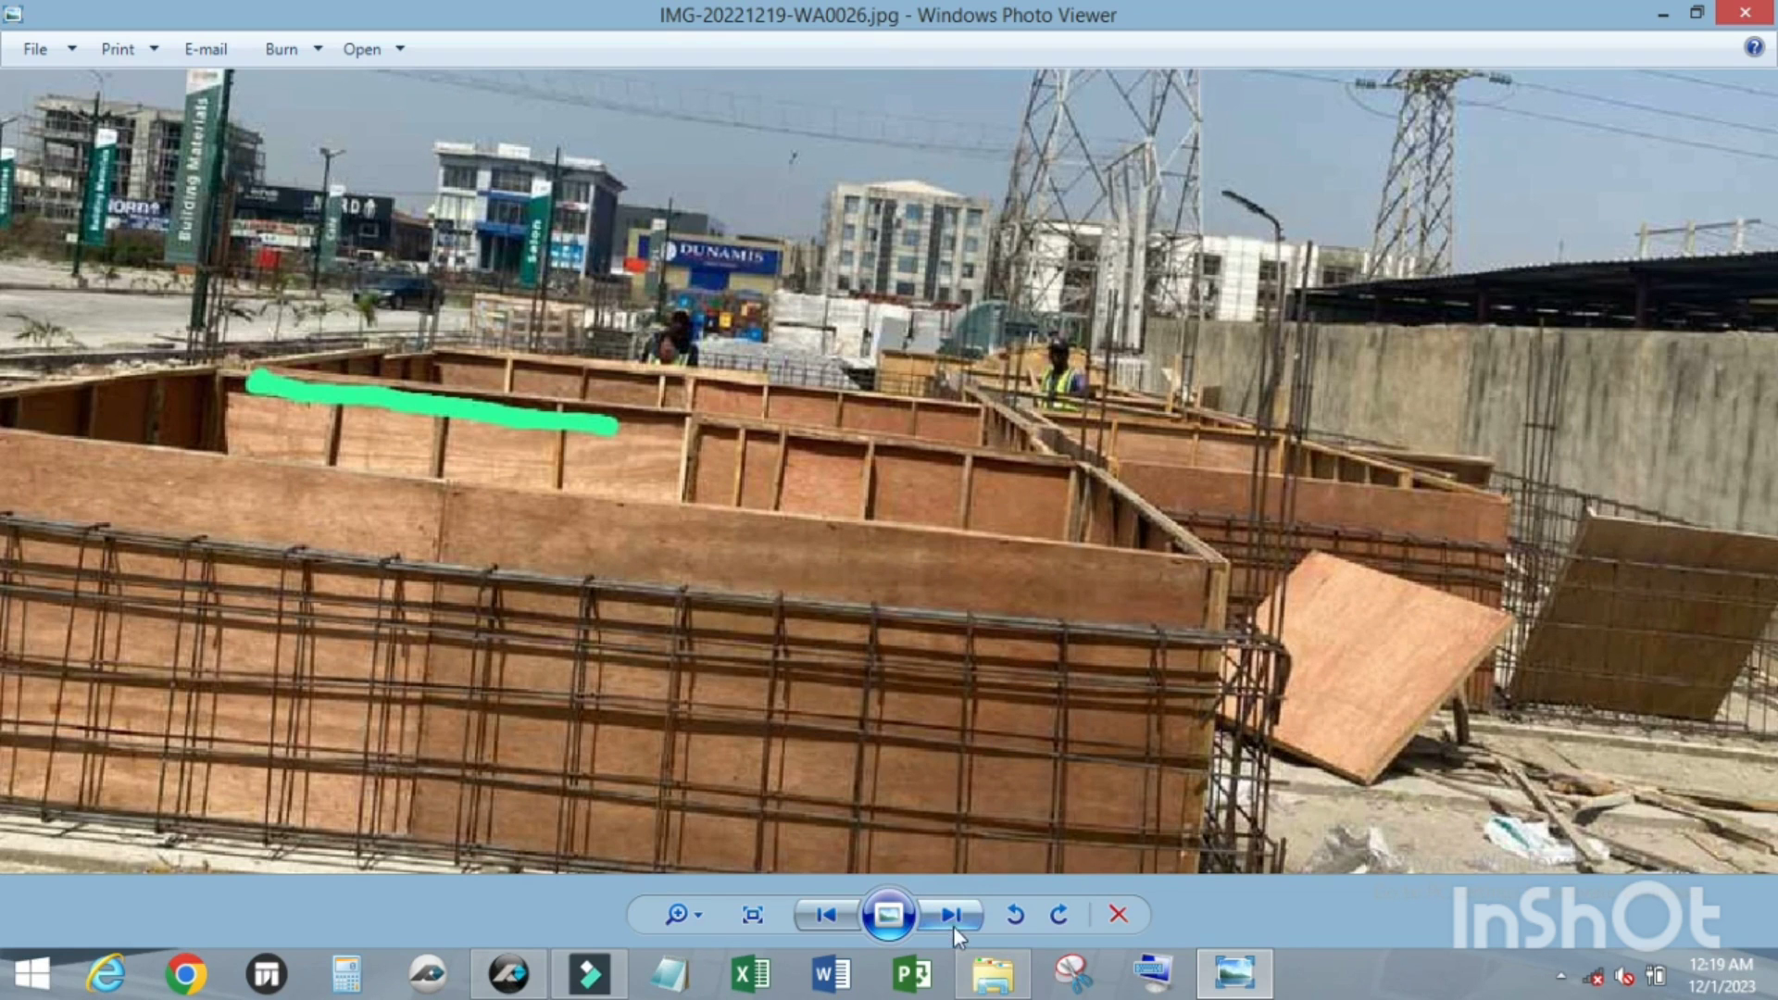
{"action": "left_click", "coordinate": [1659, 14]}
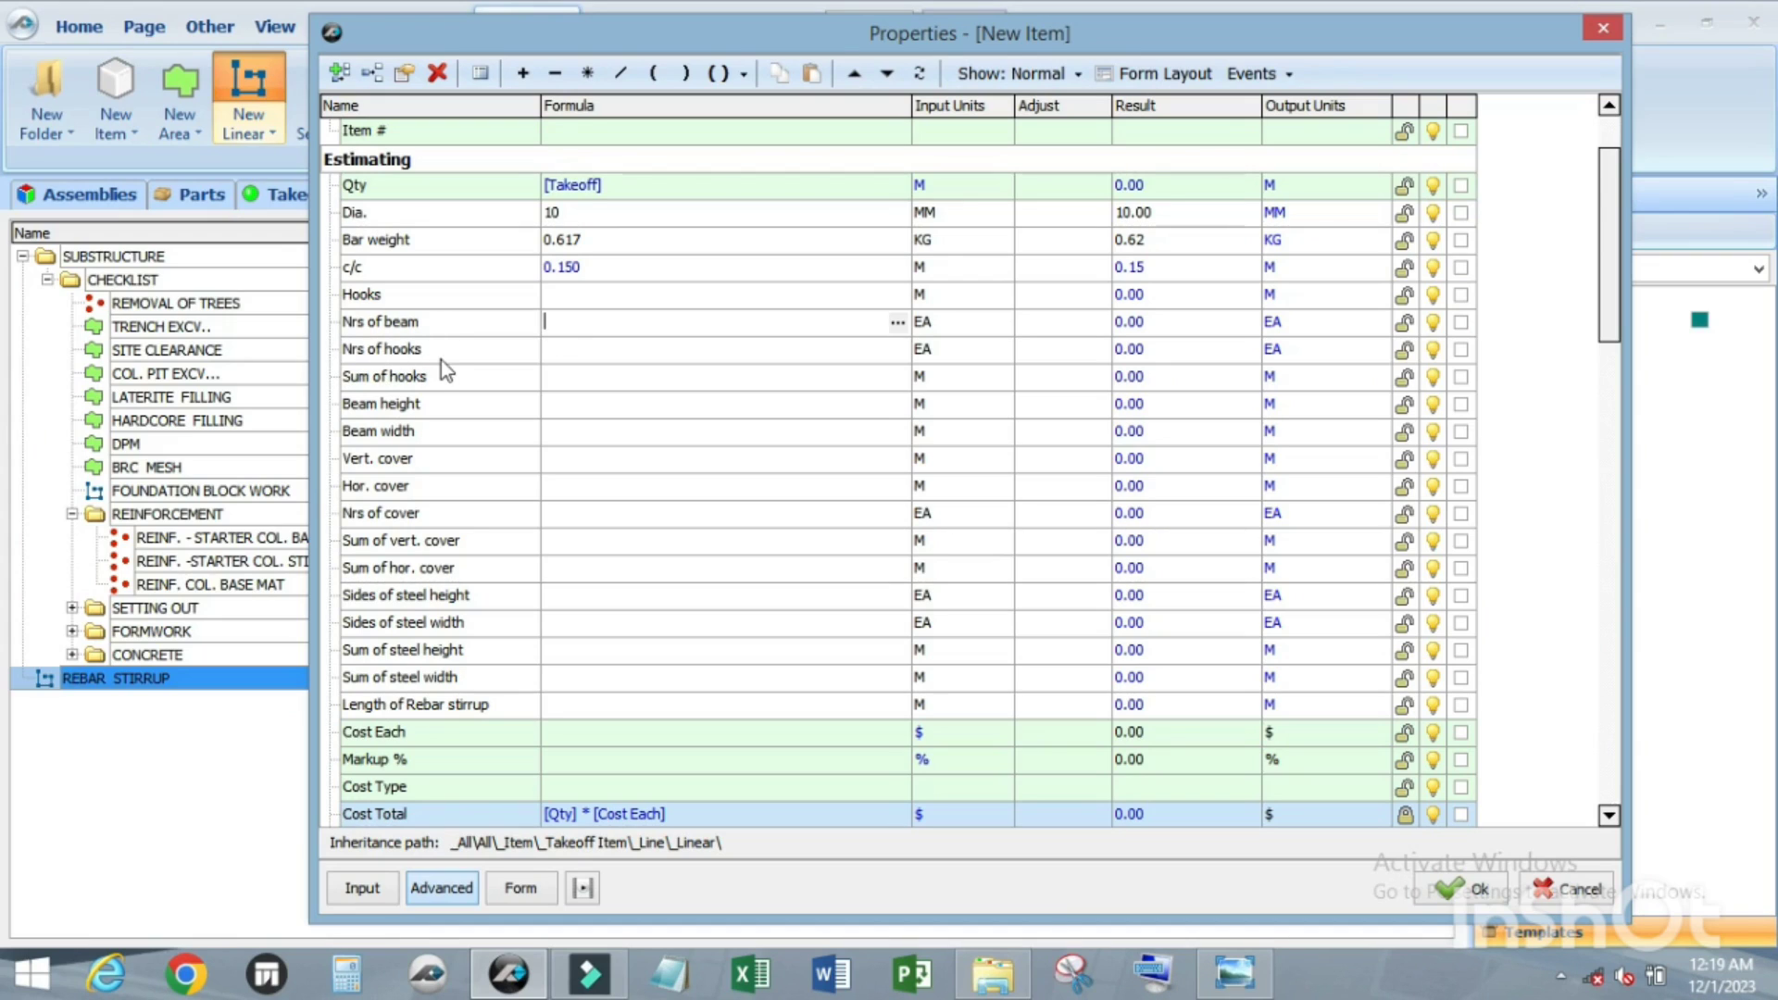
Step: Set the formula value of Nrs of hooks to 2
{"action": "left_click", "coordinate": [554, 349]}
{"action": "type", "text": "2"}
{"action": "left_click", "coordinate": [562, 379]}
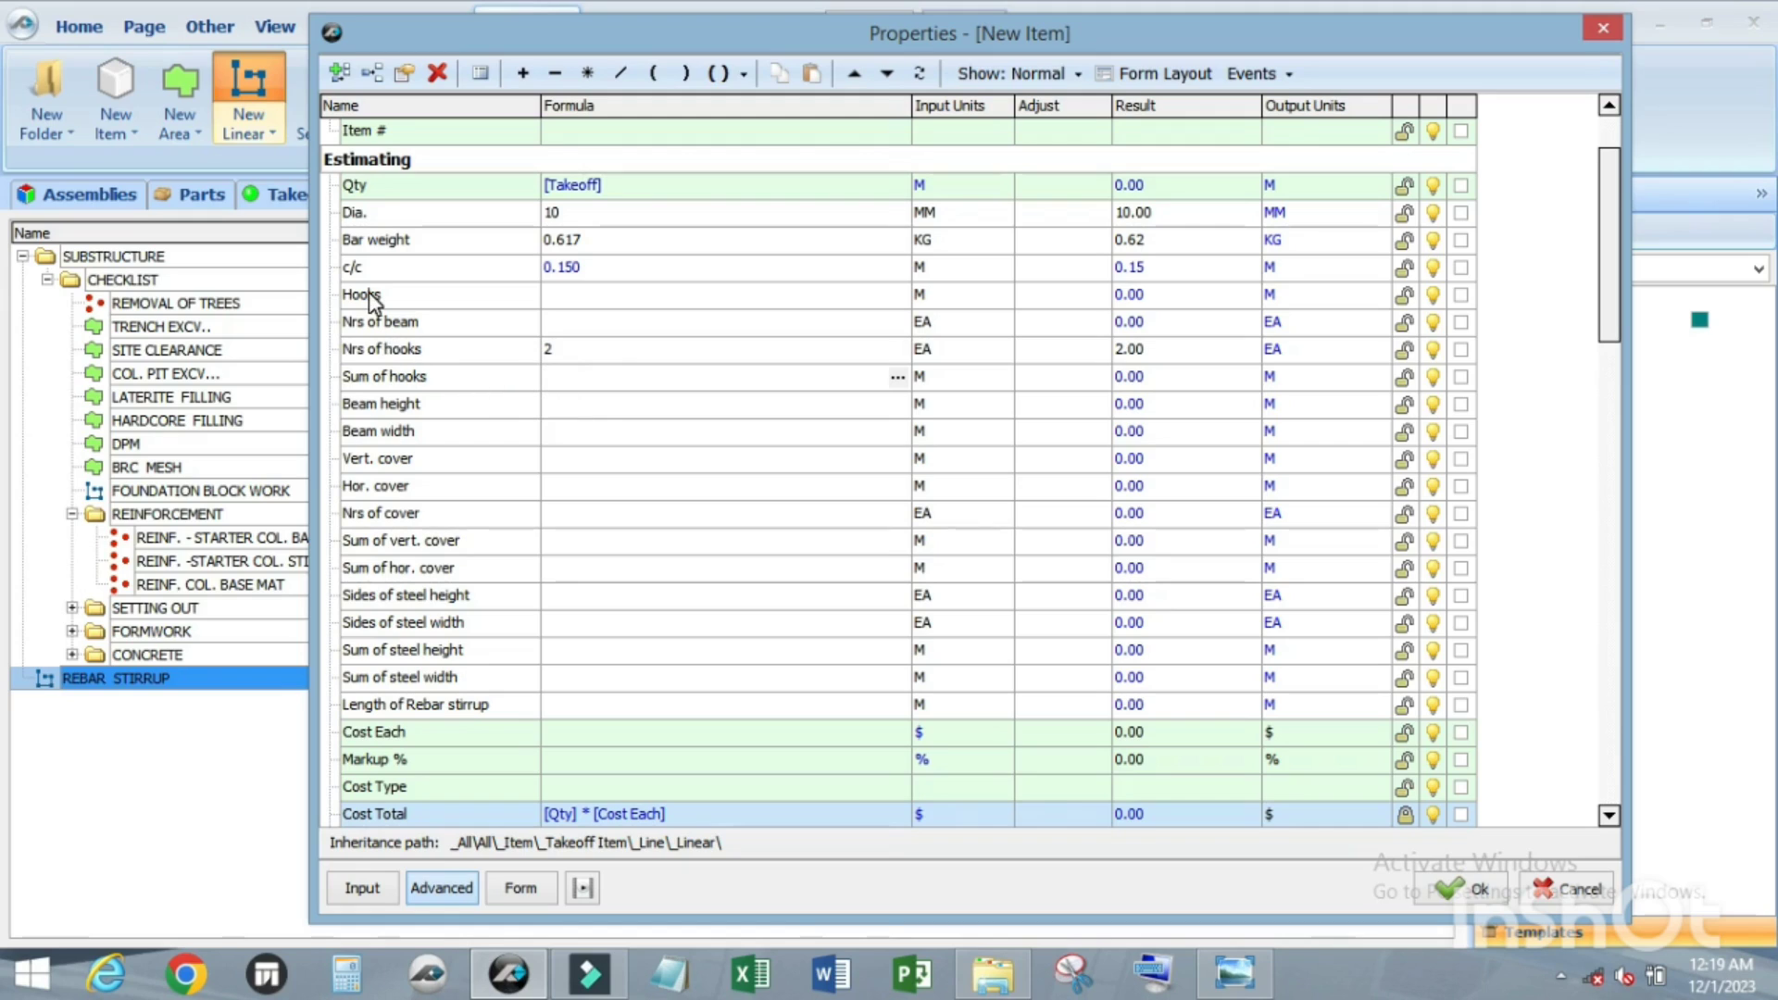
Step: Build the Sum of hooks formula as [Hooks] * [Nrs of hooks] from the existing properties
{"action": "left_click_drag", "start_coordinate": [371, 294], "coordinate": [571, 387]}
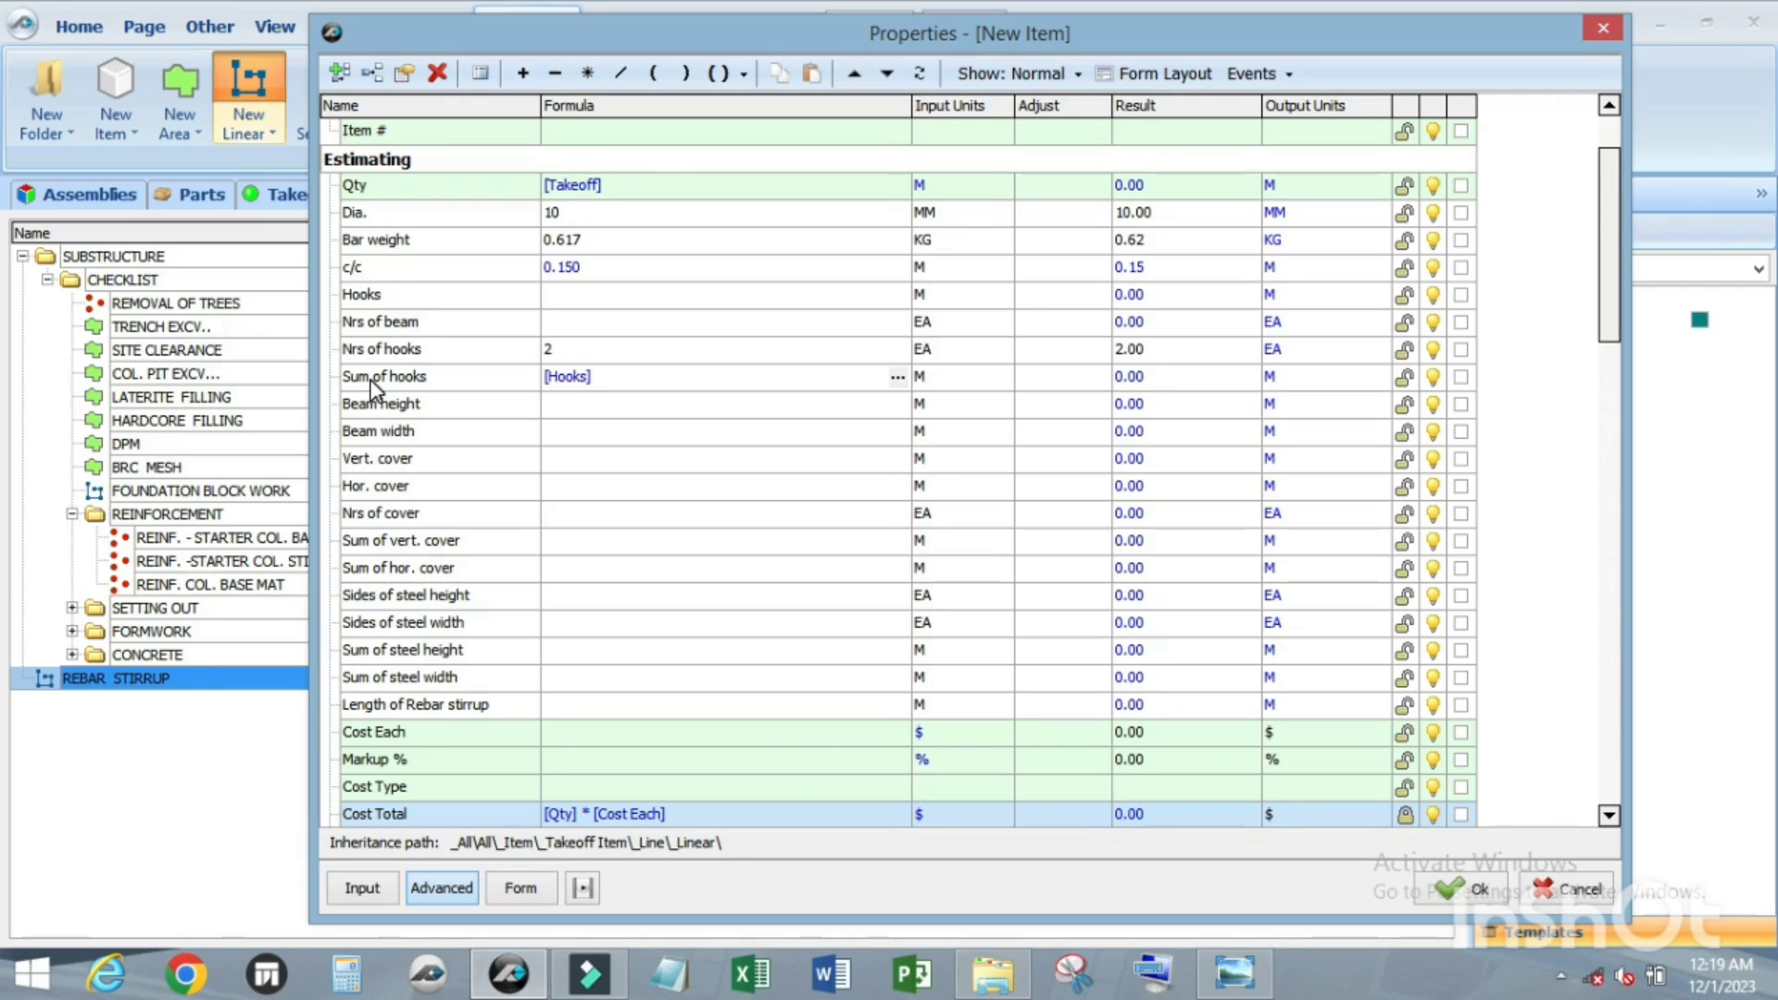
{"action": "left_click", "coordinate": [385, 349]}
{"action": "key", "text": "Tab"}
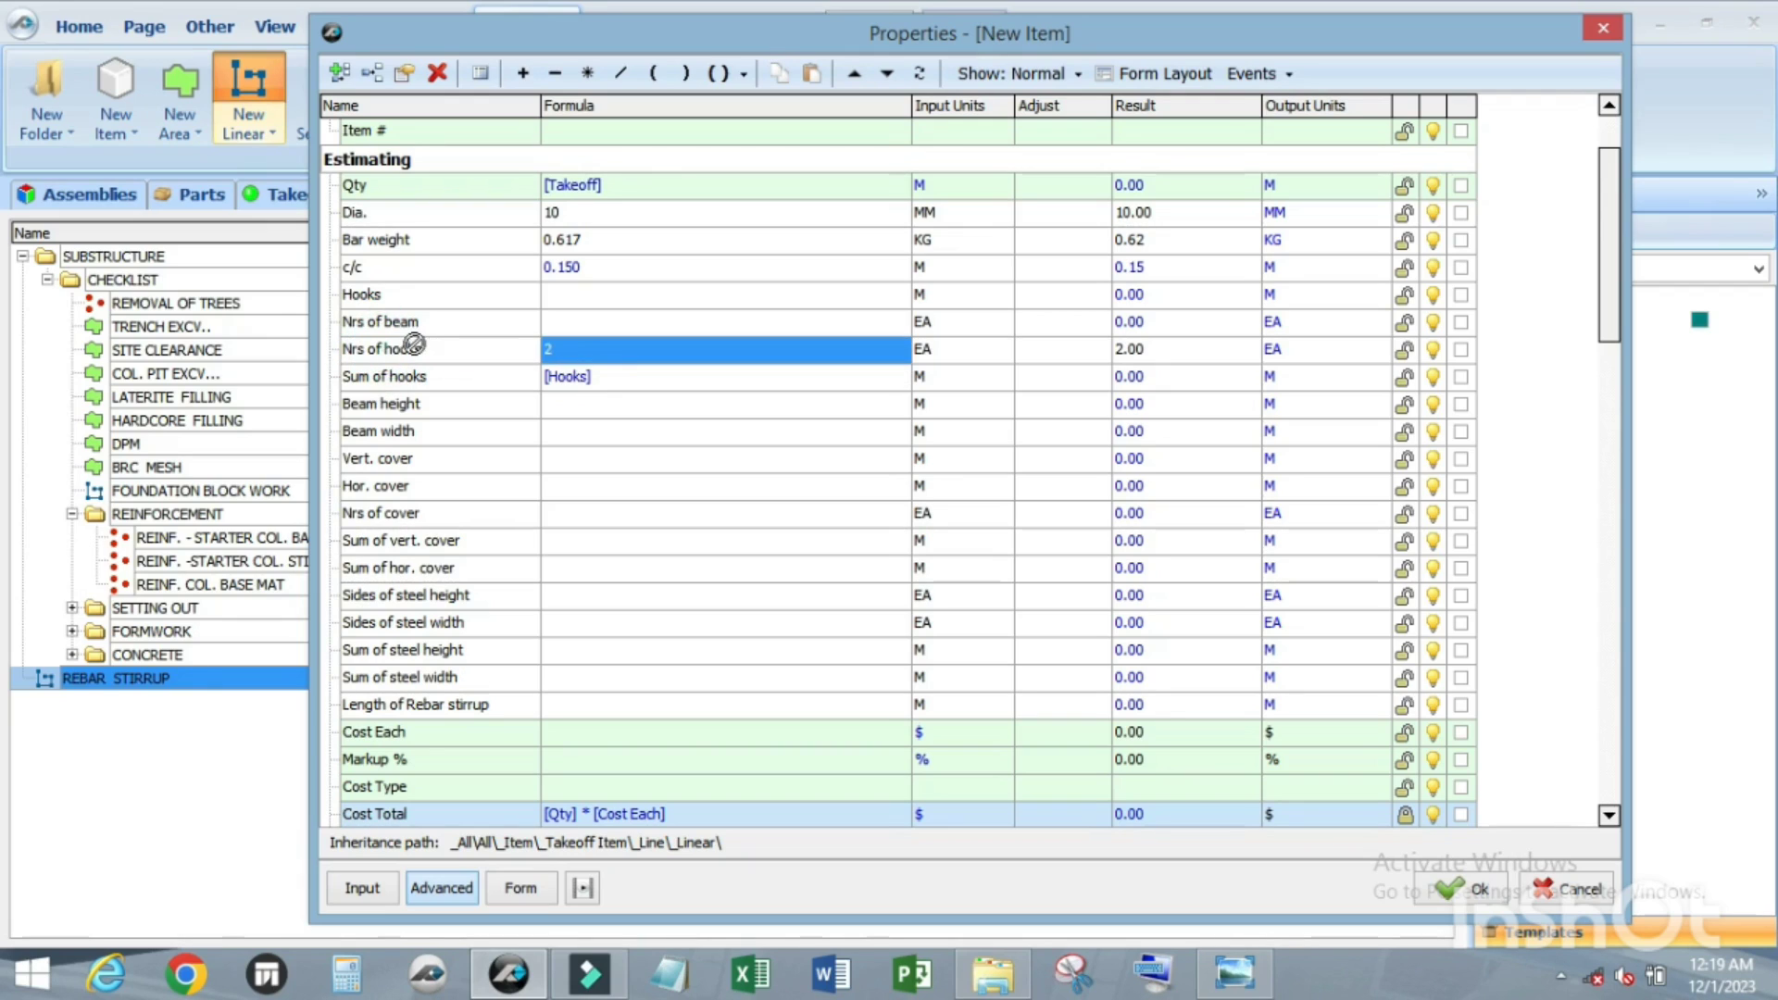
{"action": "left_click", "coordinate": [611, 374]}
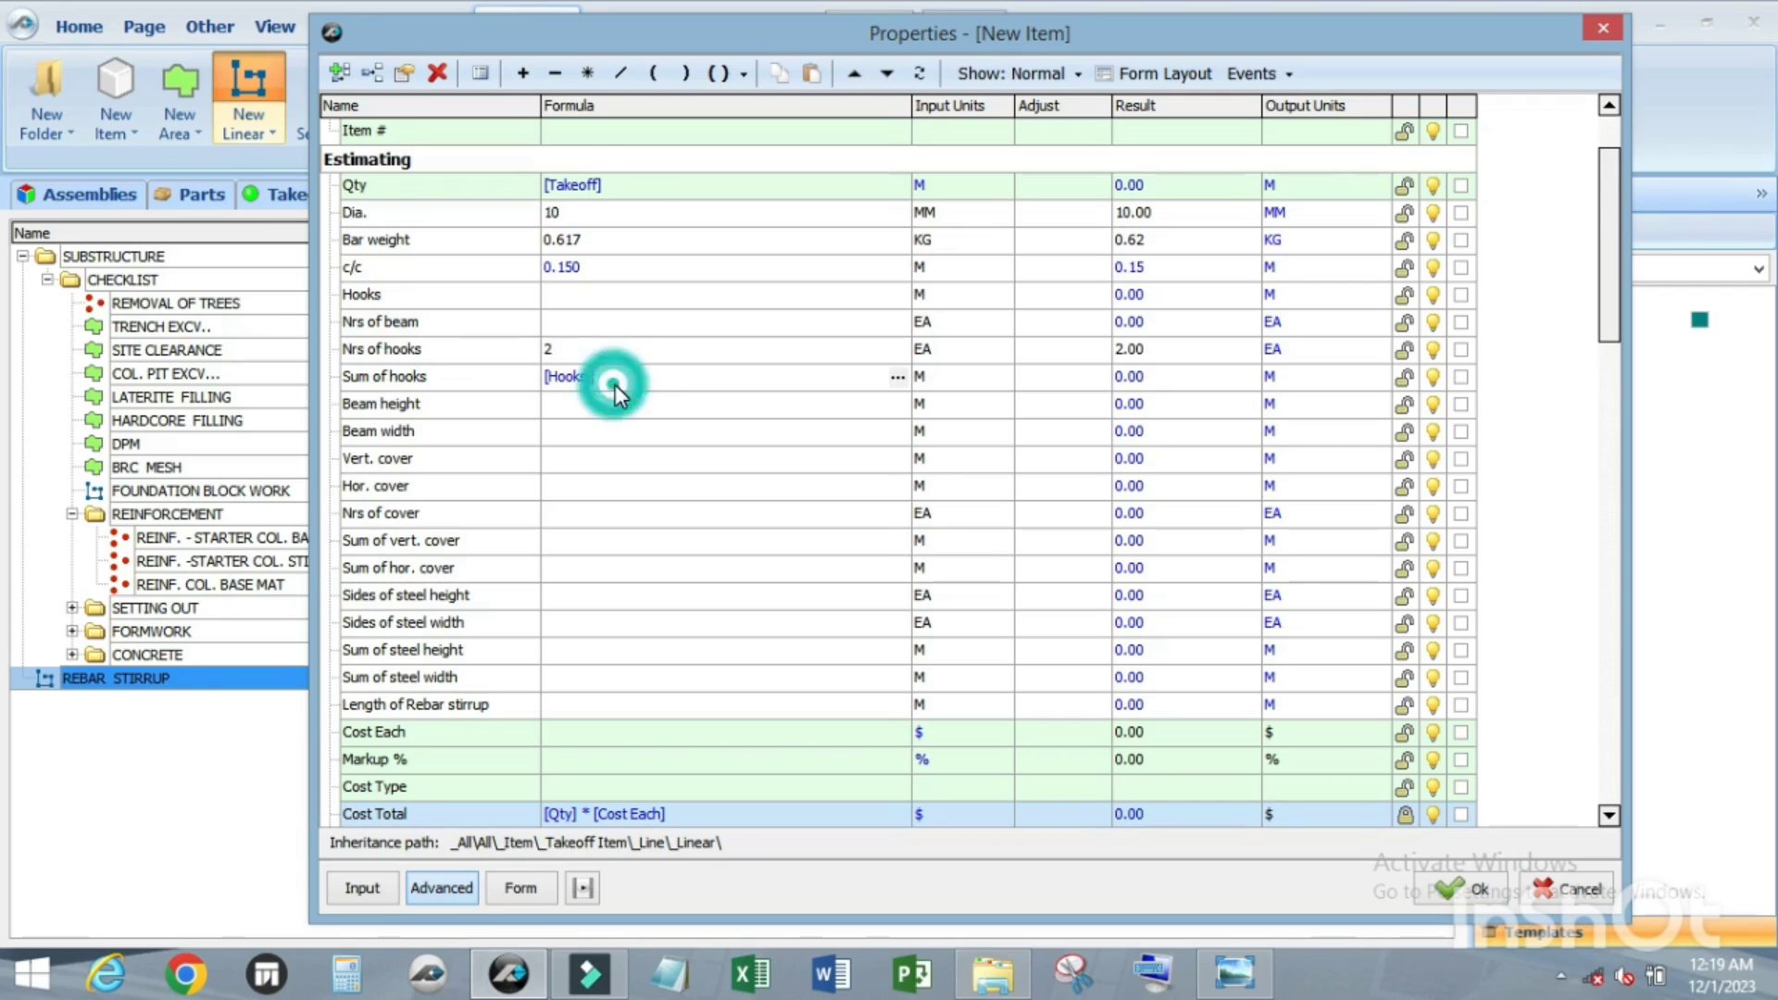
{"action": "left_click", "coordinate": [587, 72]}
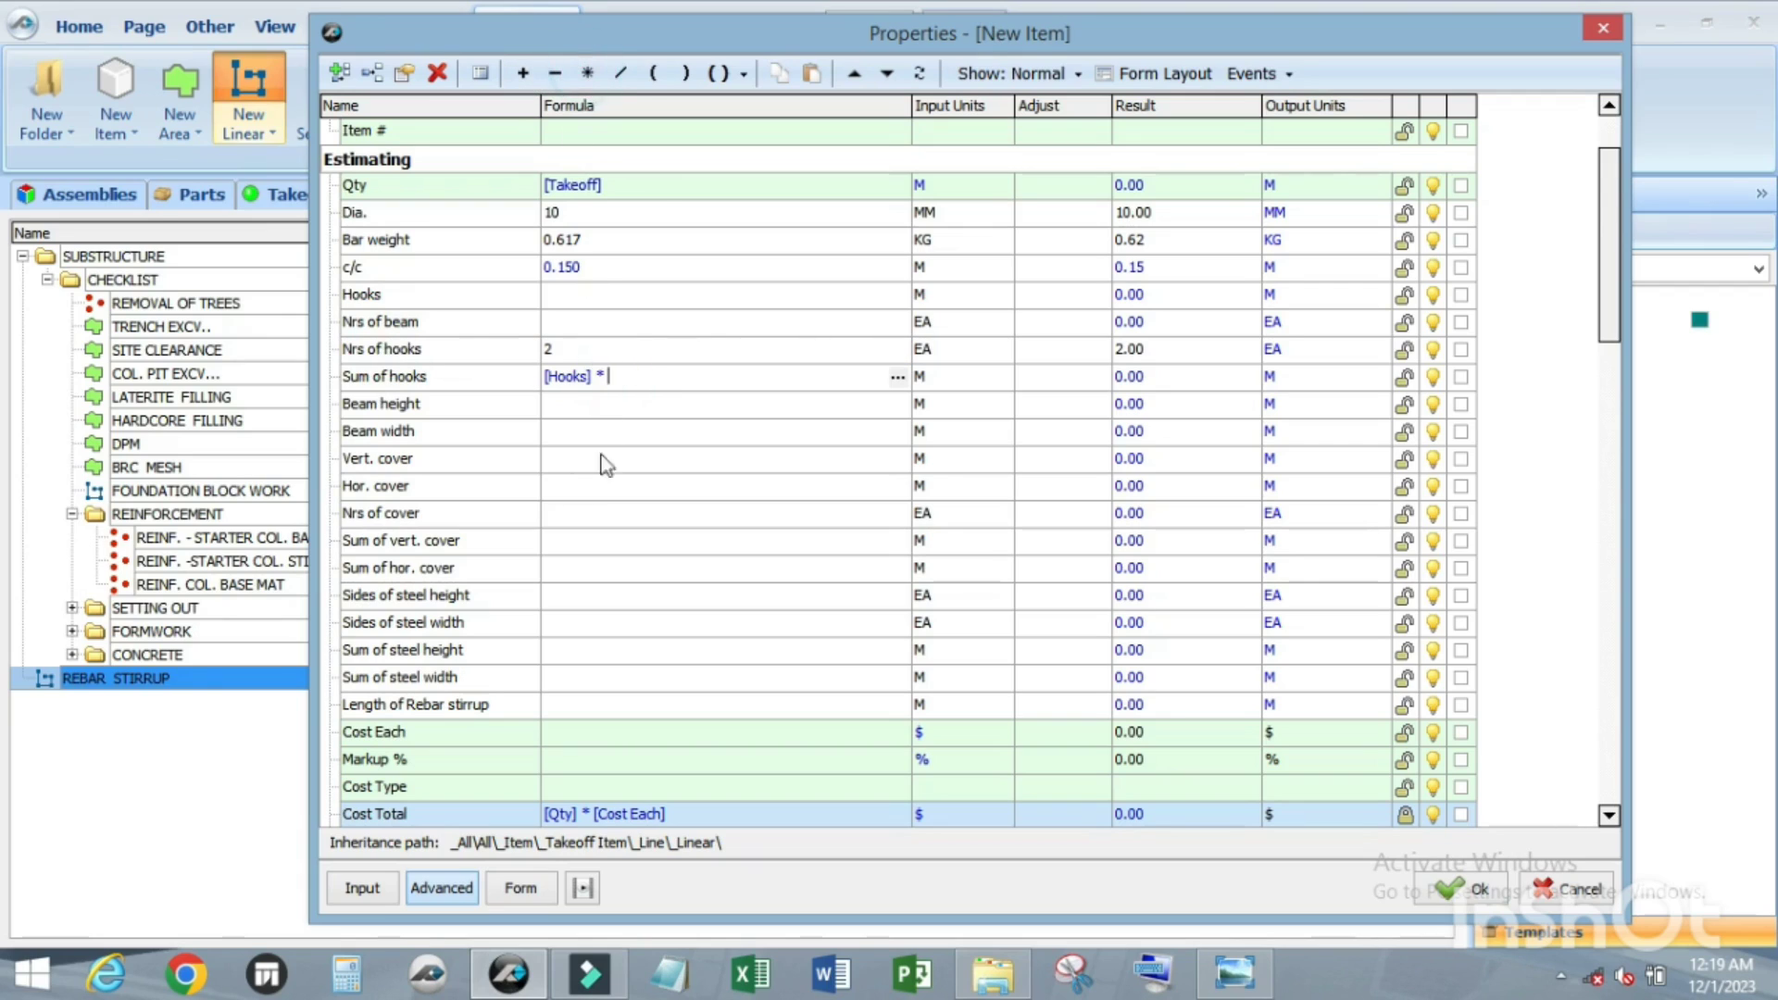
{"action": "left_click", "coordinate": [367, 355]}
{"action": "scroll", "coordinate": [499, 416], "scroll_direction": "down", "scroll_amount": 1}
{"action": "scroll", "coordinate": [496, 408], "scroll_direction": "up", "scroll_amount": 1}
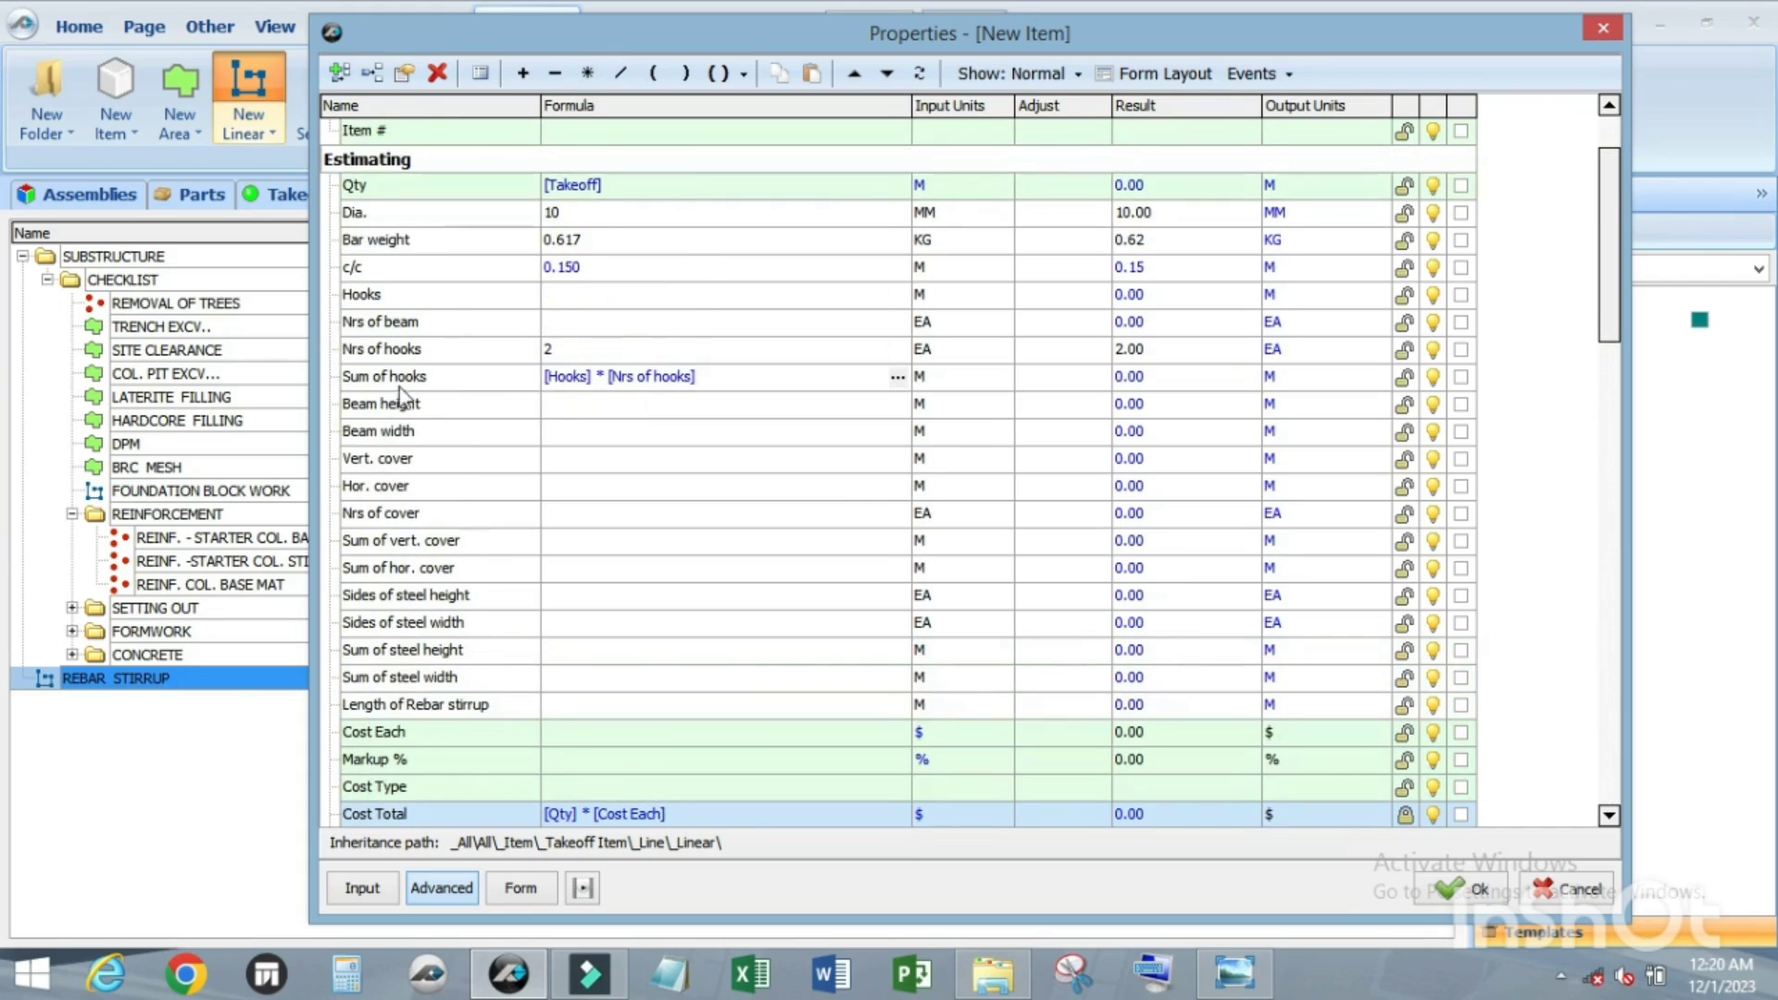
Step: Review the beam height, beam width, cover and steel properties in the Estimating group
{"action": "left_click", "coordinate": [392, 408]}
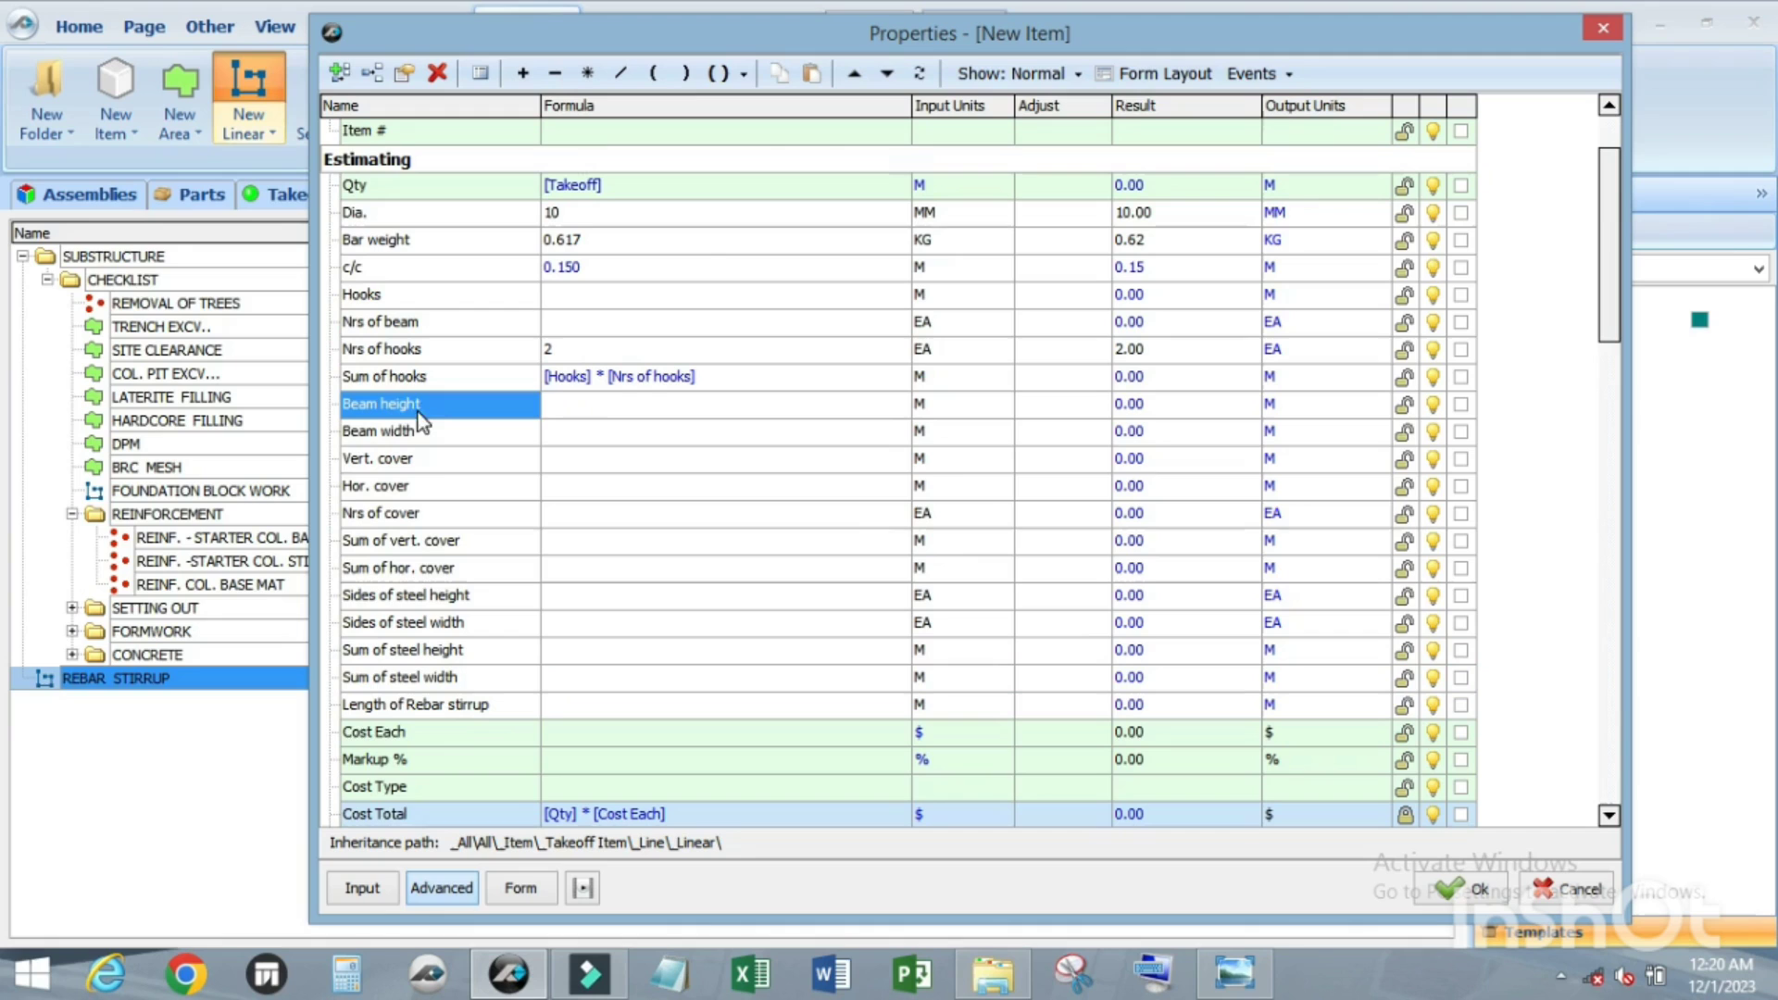
{"action": "scroll", "coordinate": [568, 402], "scroll_direction": "down", "scroll_amount": 3}
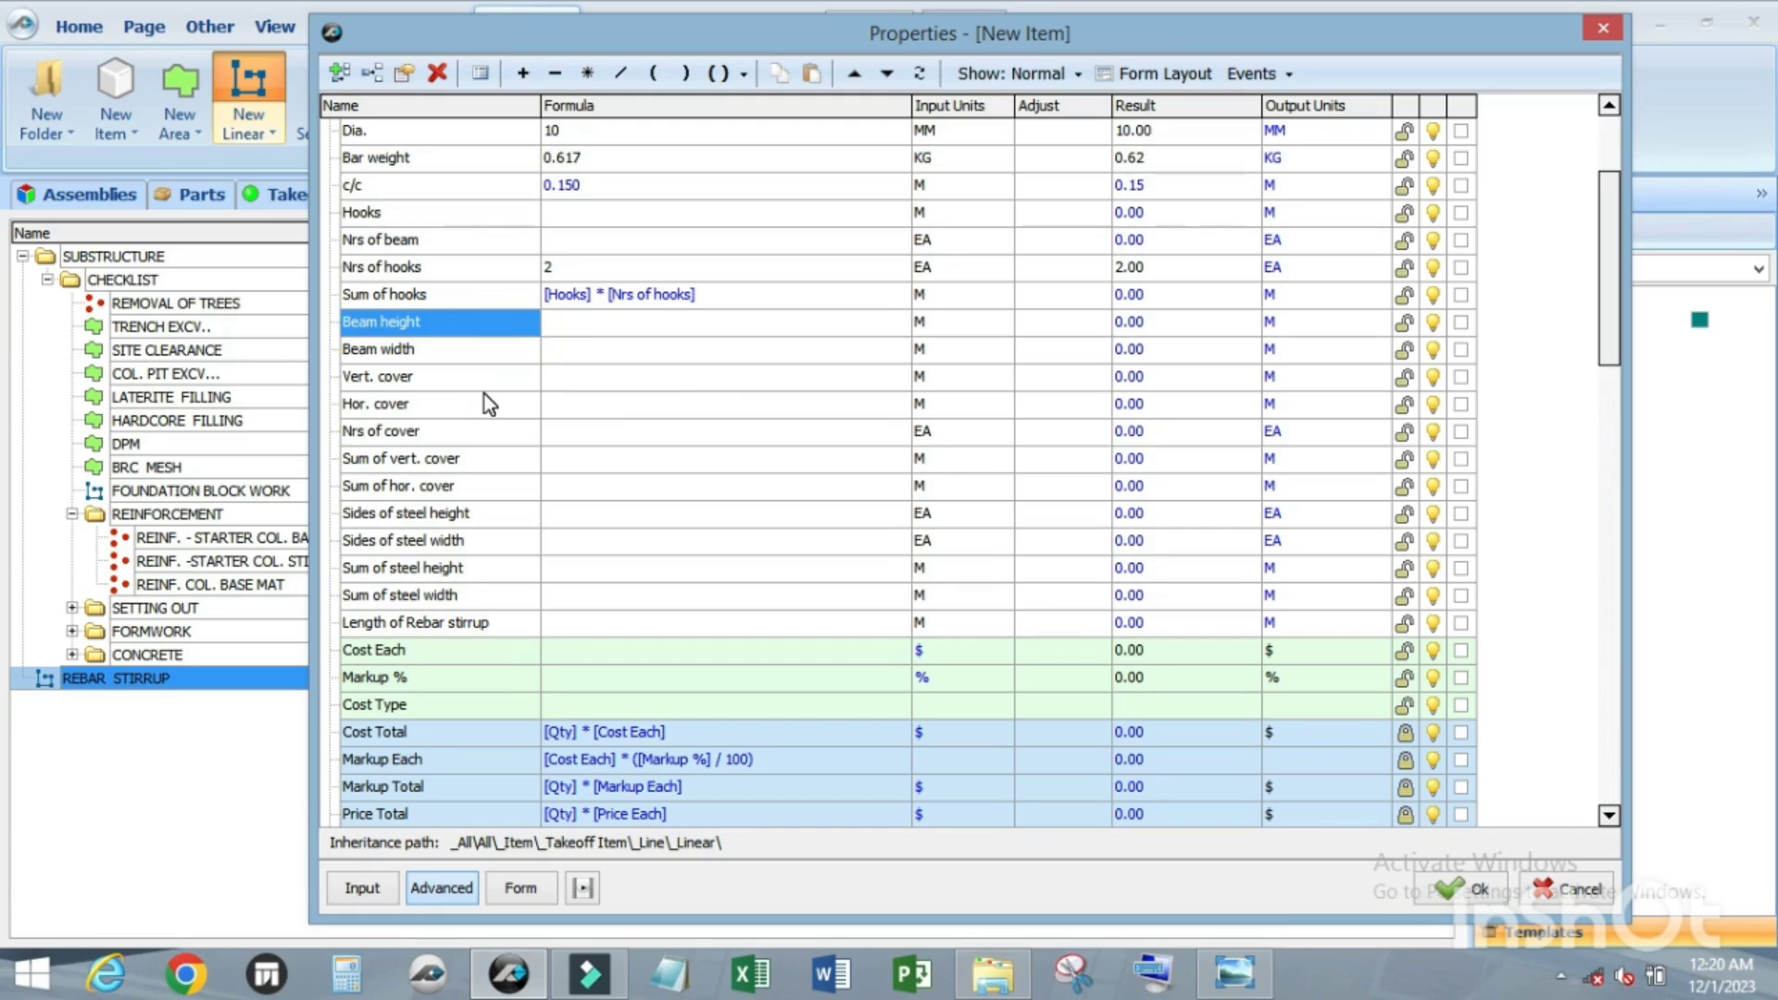
{"action": "scroll", "coordinate": [486, 395], "scroll_direction": "down", "scroll_amount": 1}
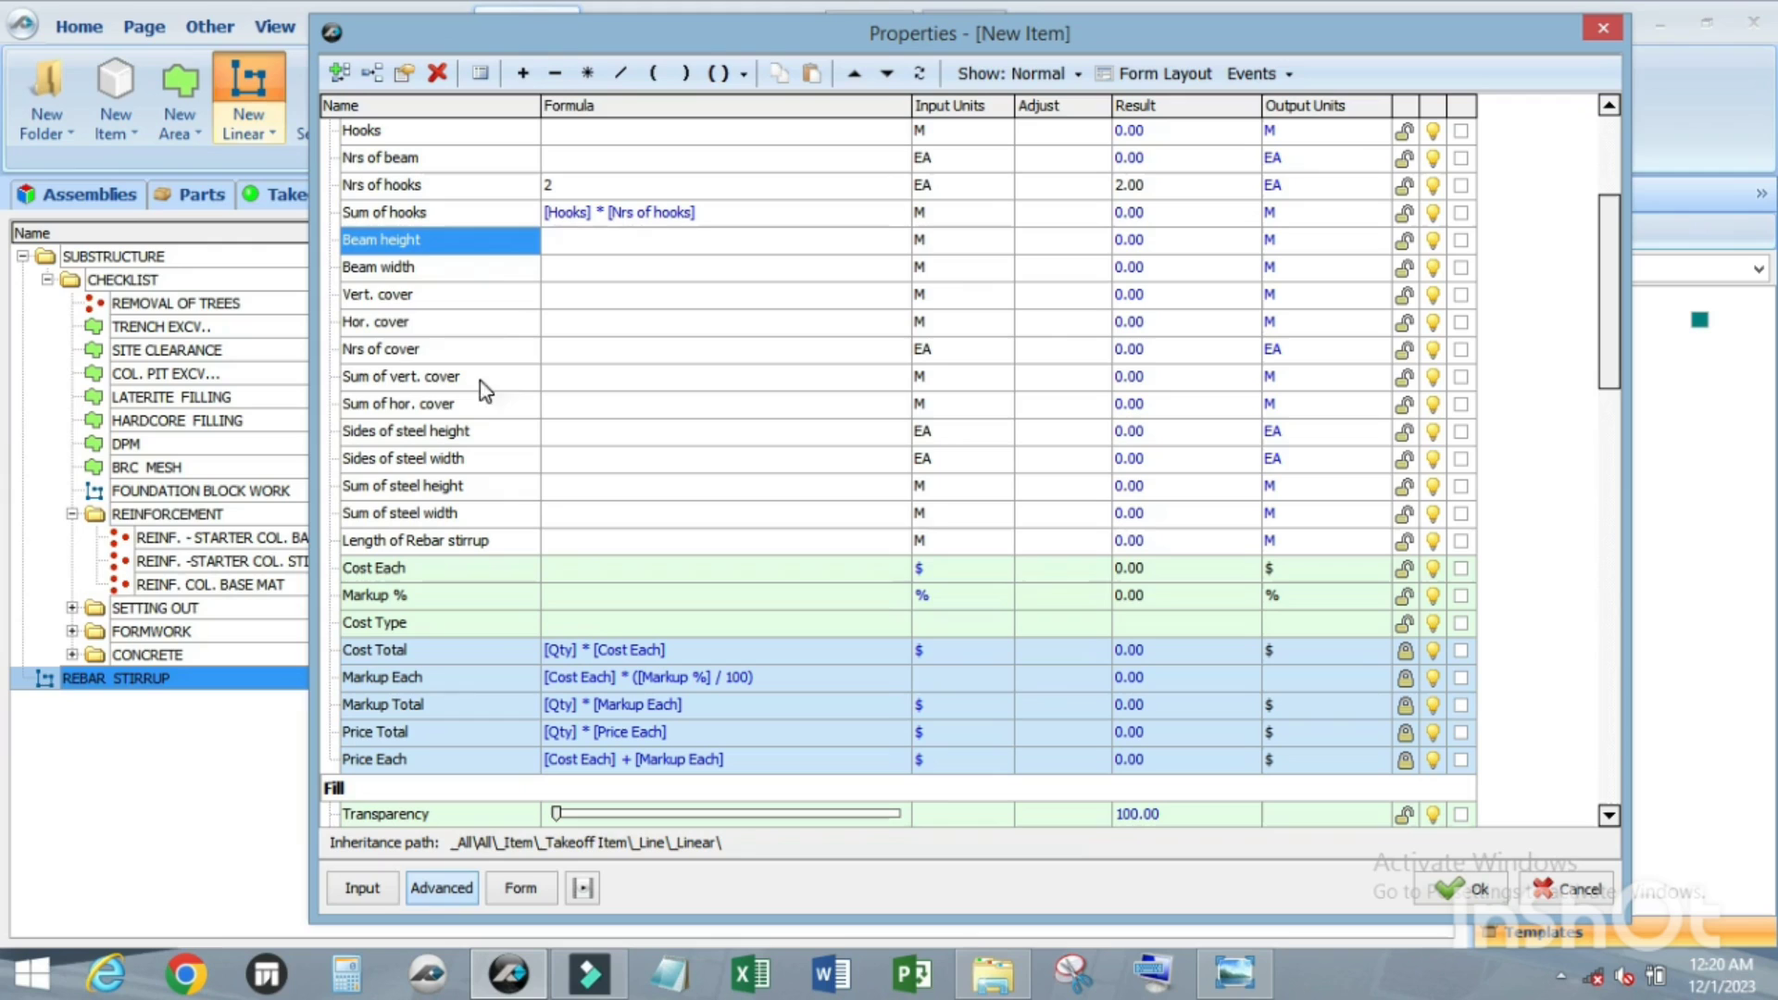
{"action": "left_click", "coordinate": [408, 352]}
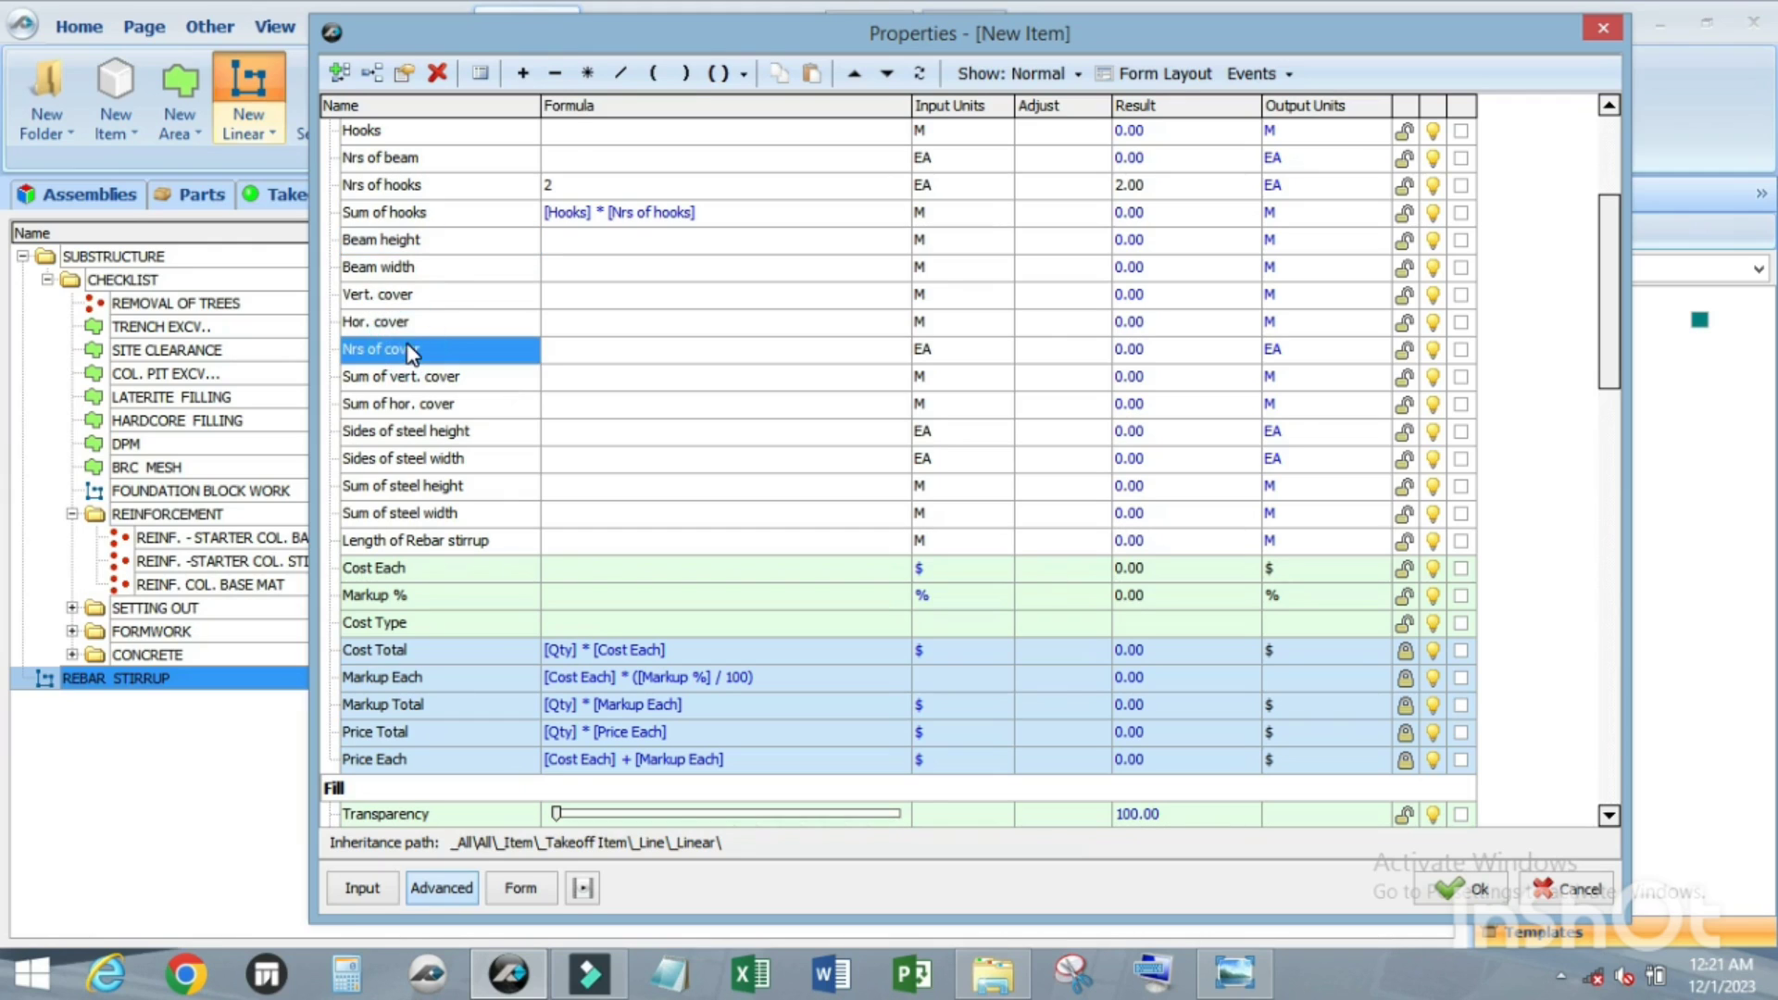
{"action": "scroll", "coordinate": [408, 352], "scroll_direction": "up", "scroll_amount": 3}
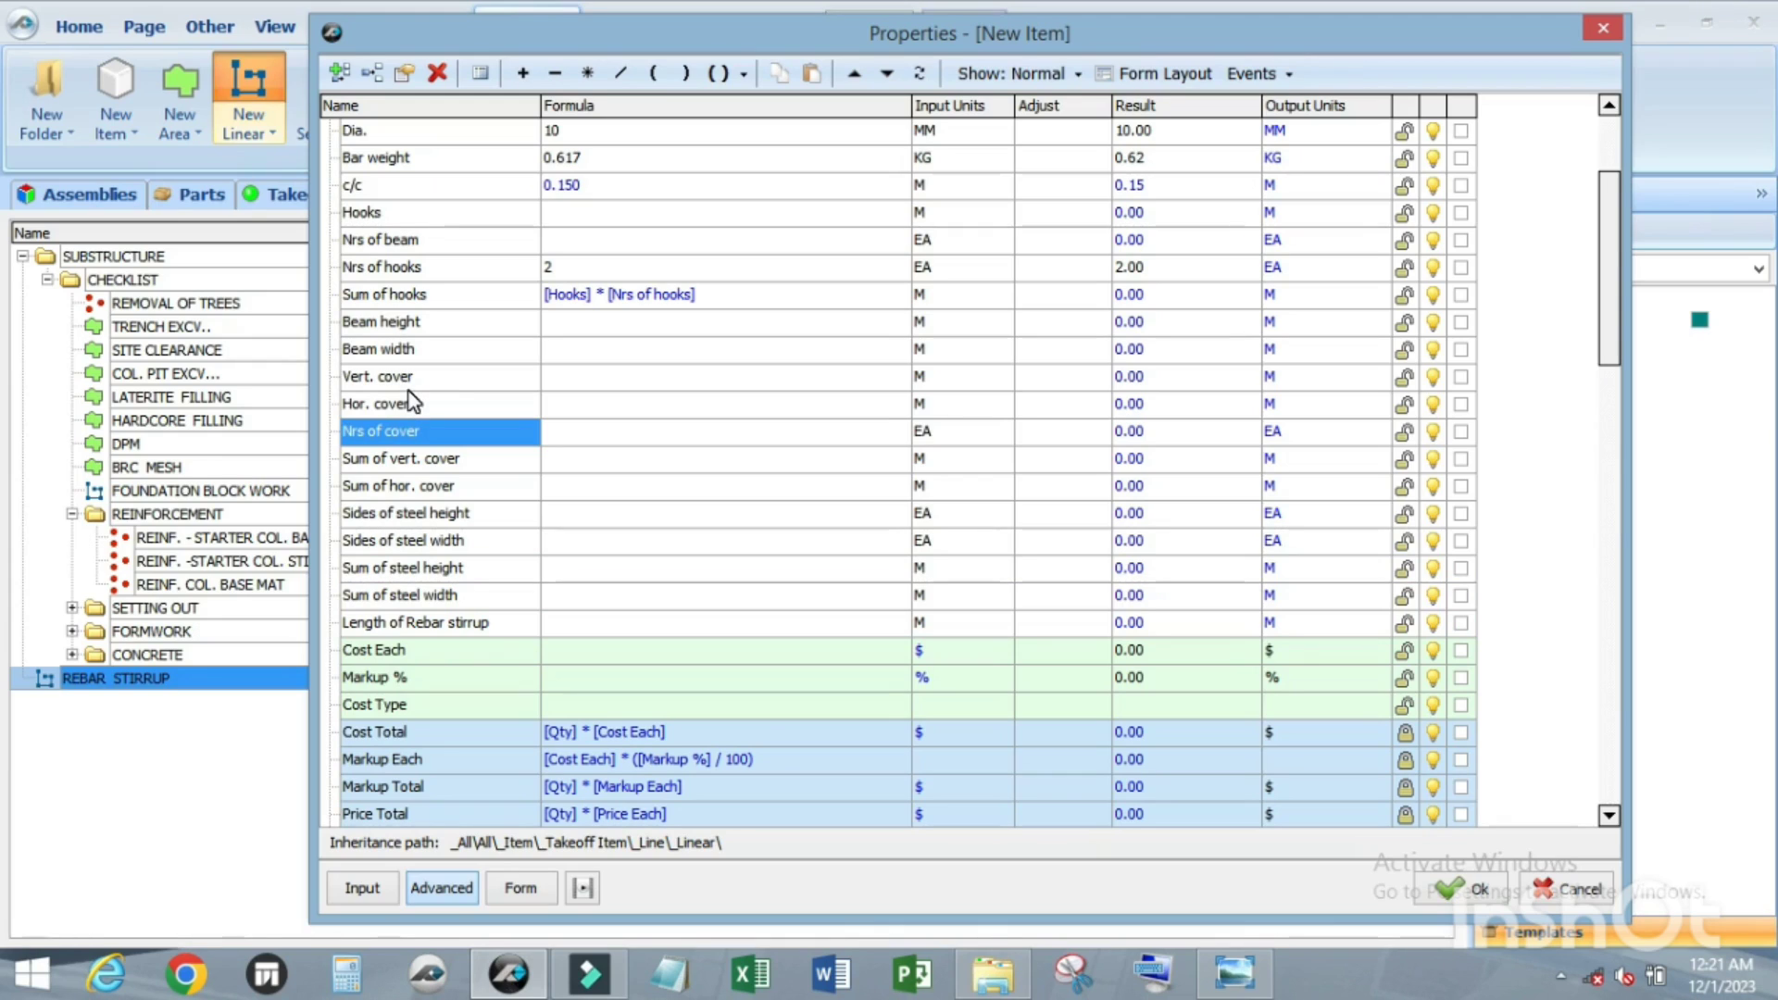
{"action": "left_click", "coordinate": [410, 380]}
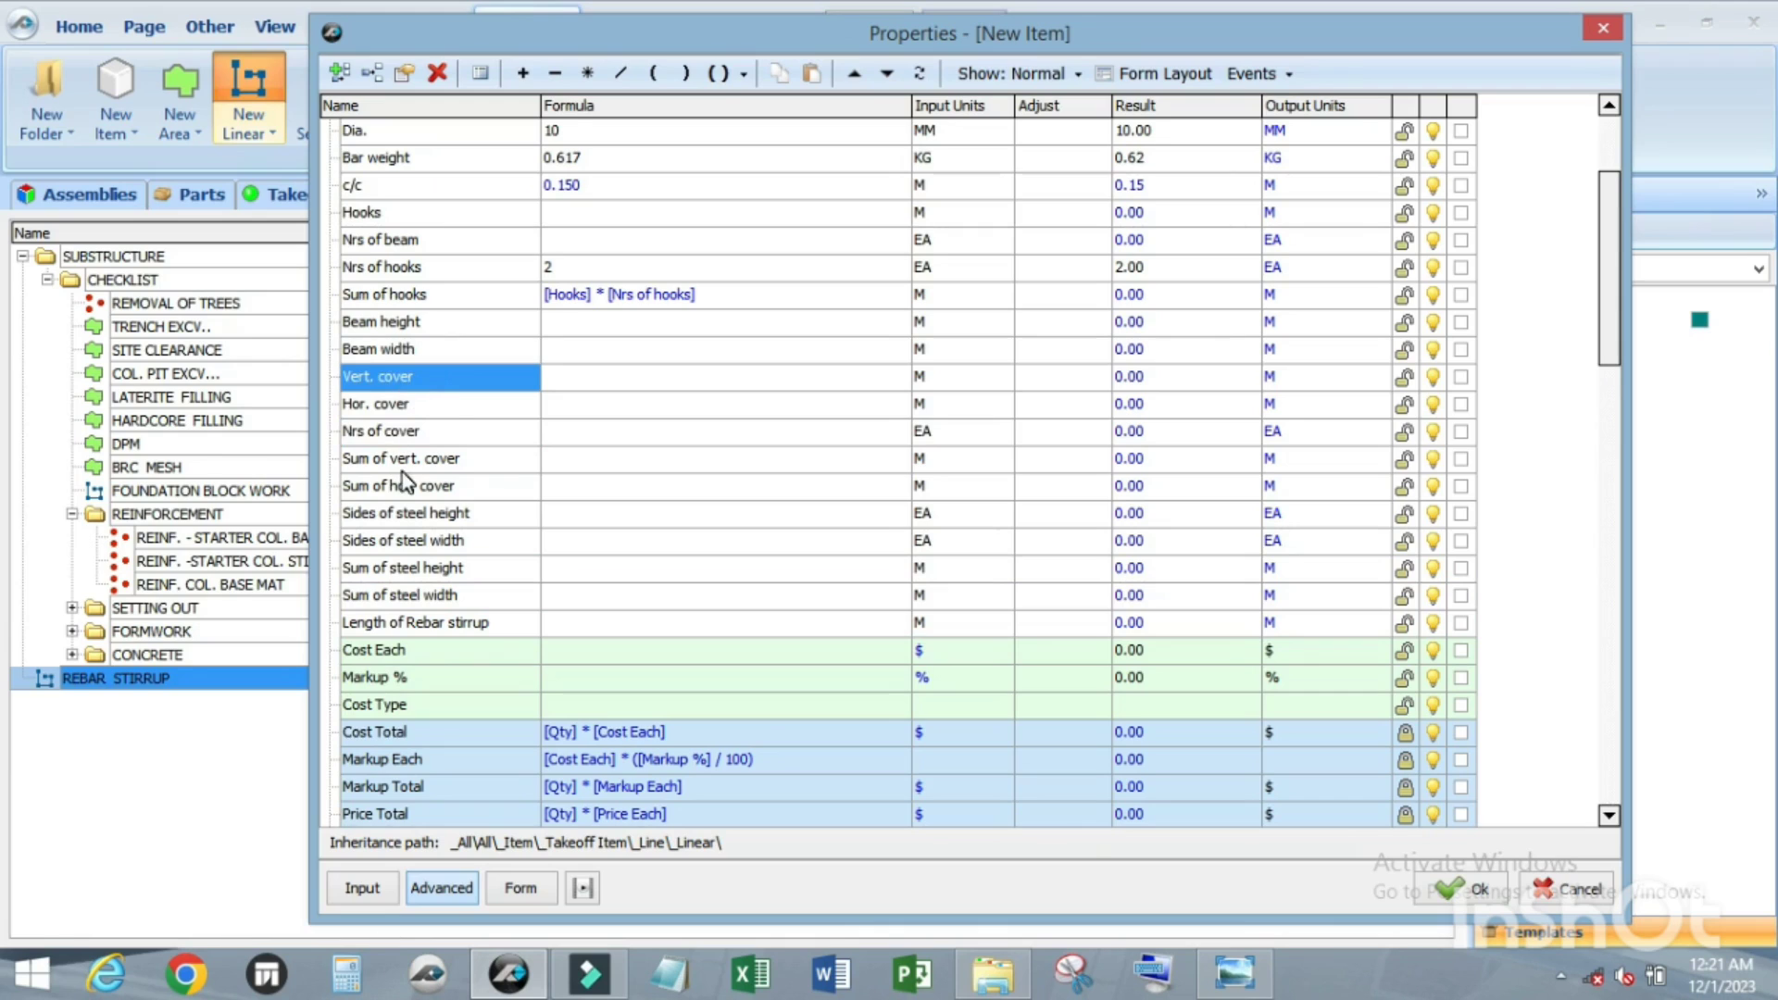
Step: Build the Sum of vert. cover formula as [Vert. cover] * [Nrs of cover] from the existing properties
{"action": "scroll", "coordinate": [403, 468], "scroll_direction": "down", "scroll_amount": 1}
{"action": "scroll", "coordinate": [403, 469], "scroll_direction": "down", "scroll_amount": 2}
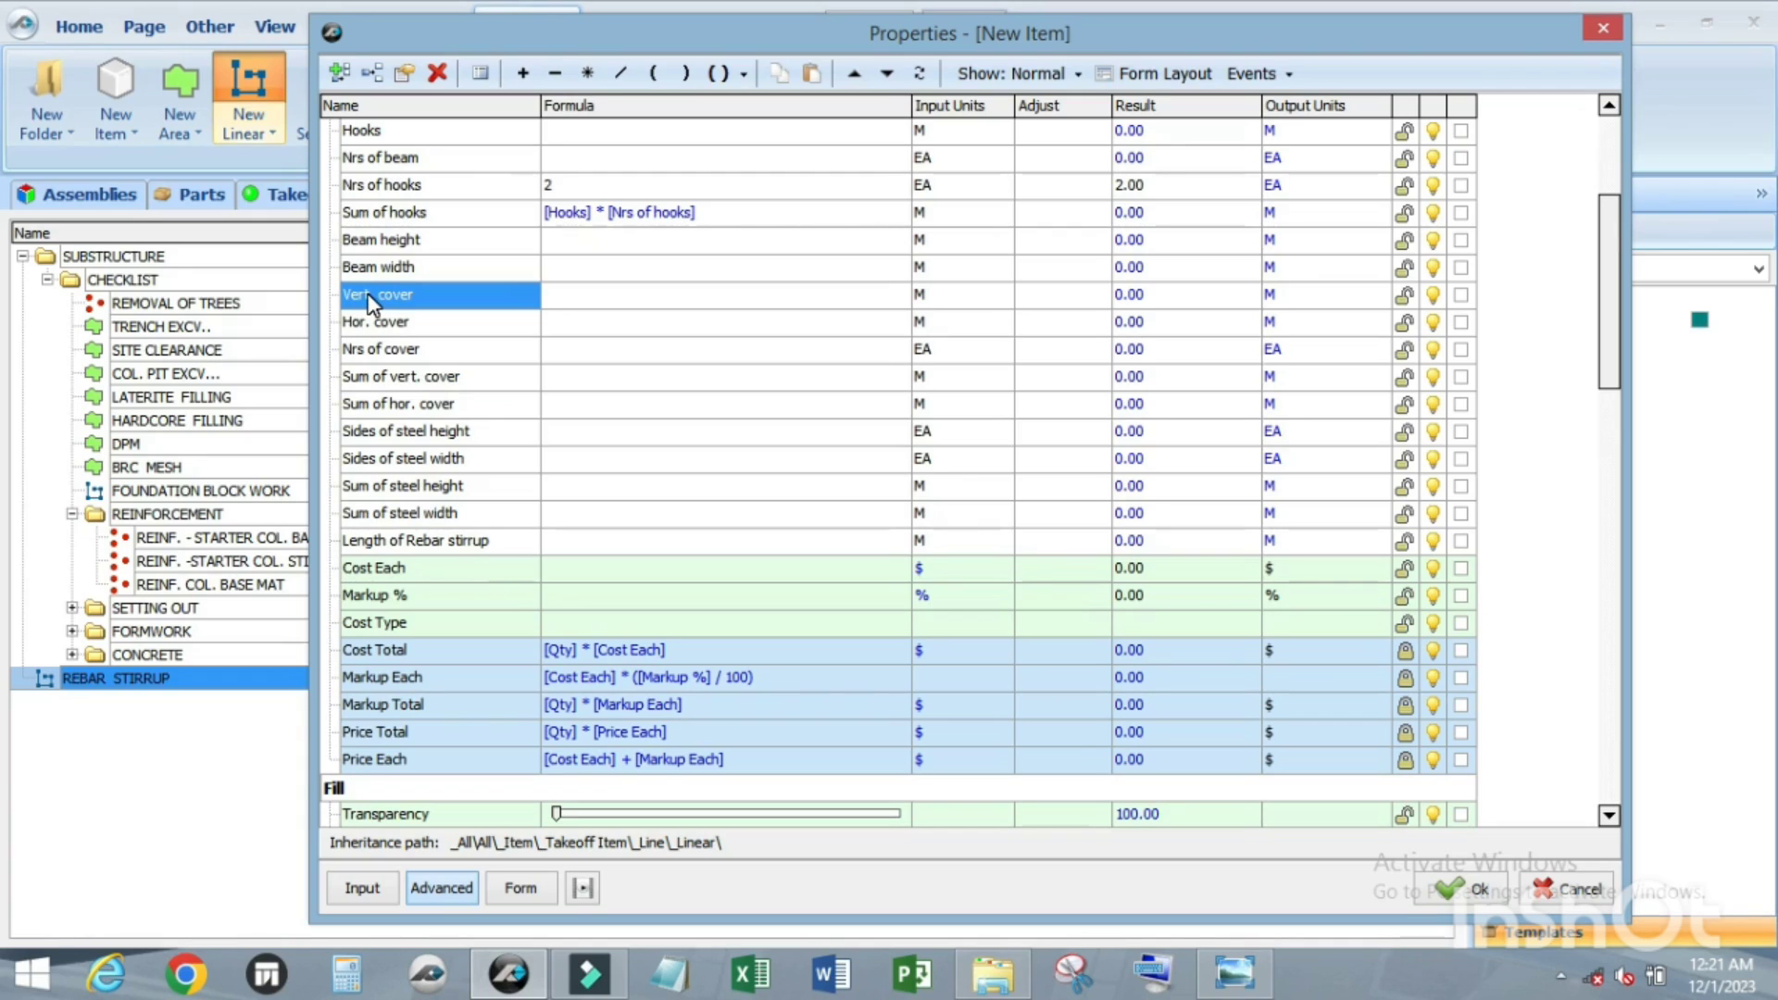
{"action": "left_click", "coordinate": [567, 377]}
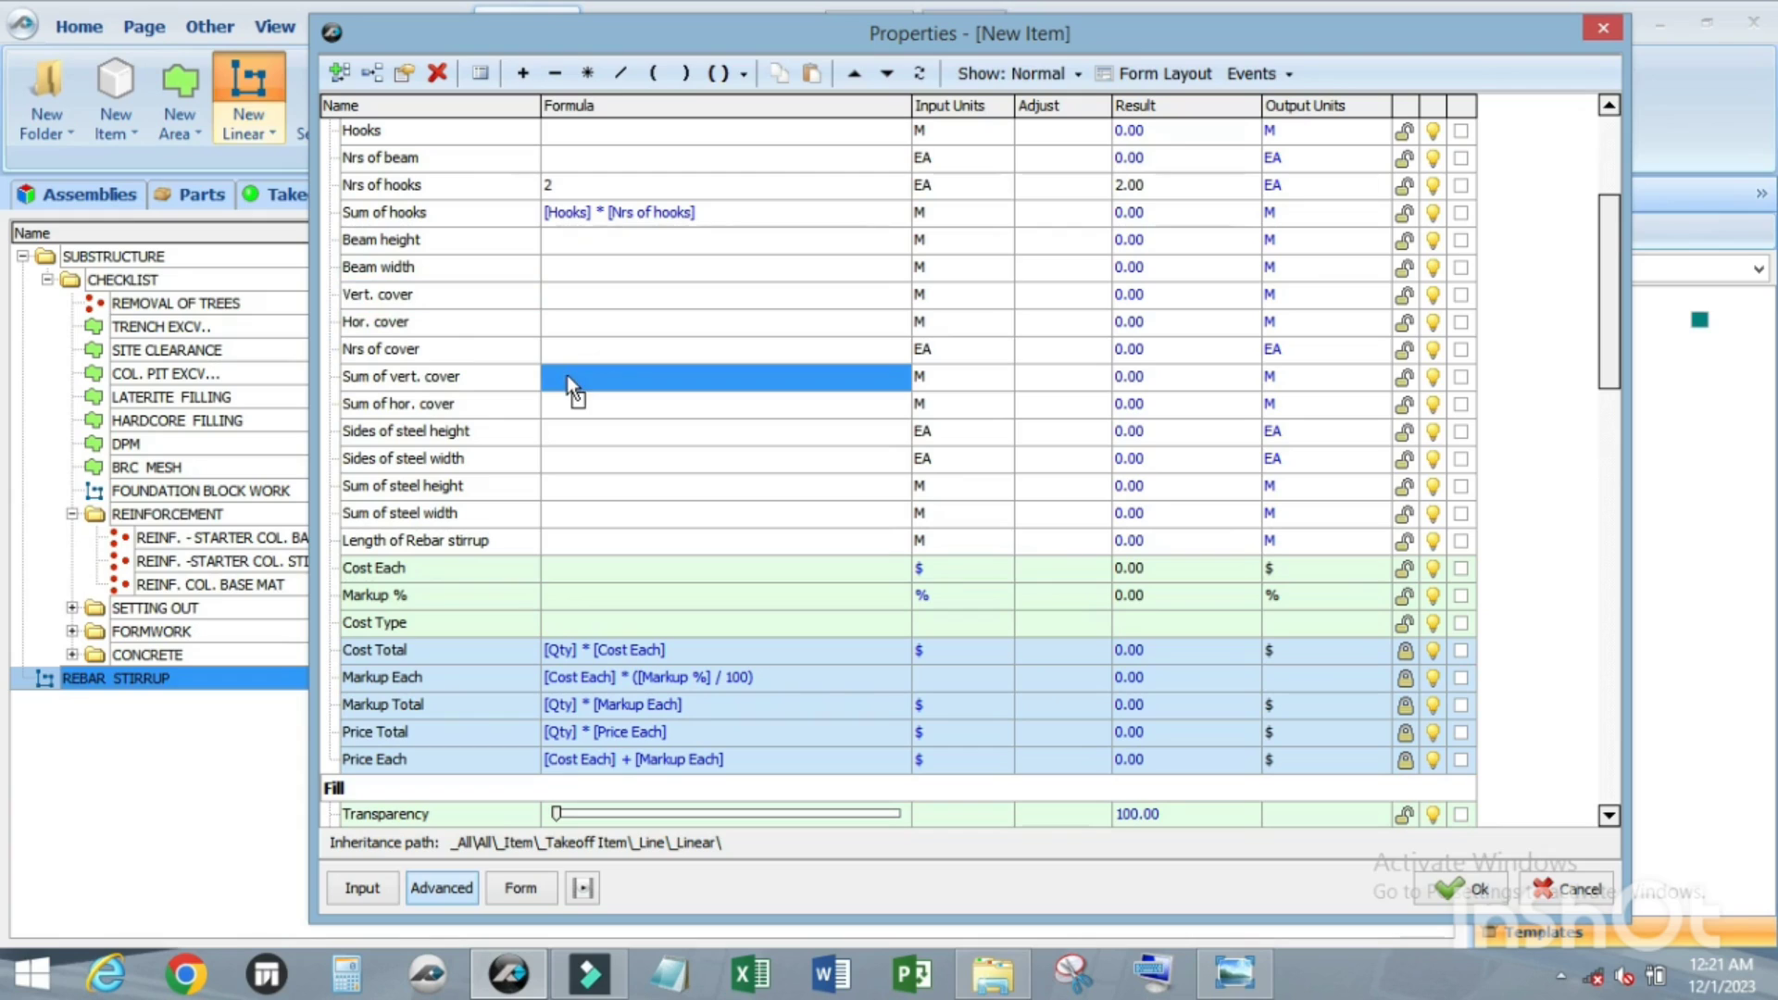
{"action": "left_click_drag", "start_coordinate": [567, 375], "coordinate": [566, 378]}
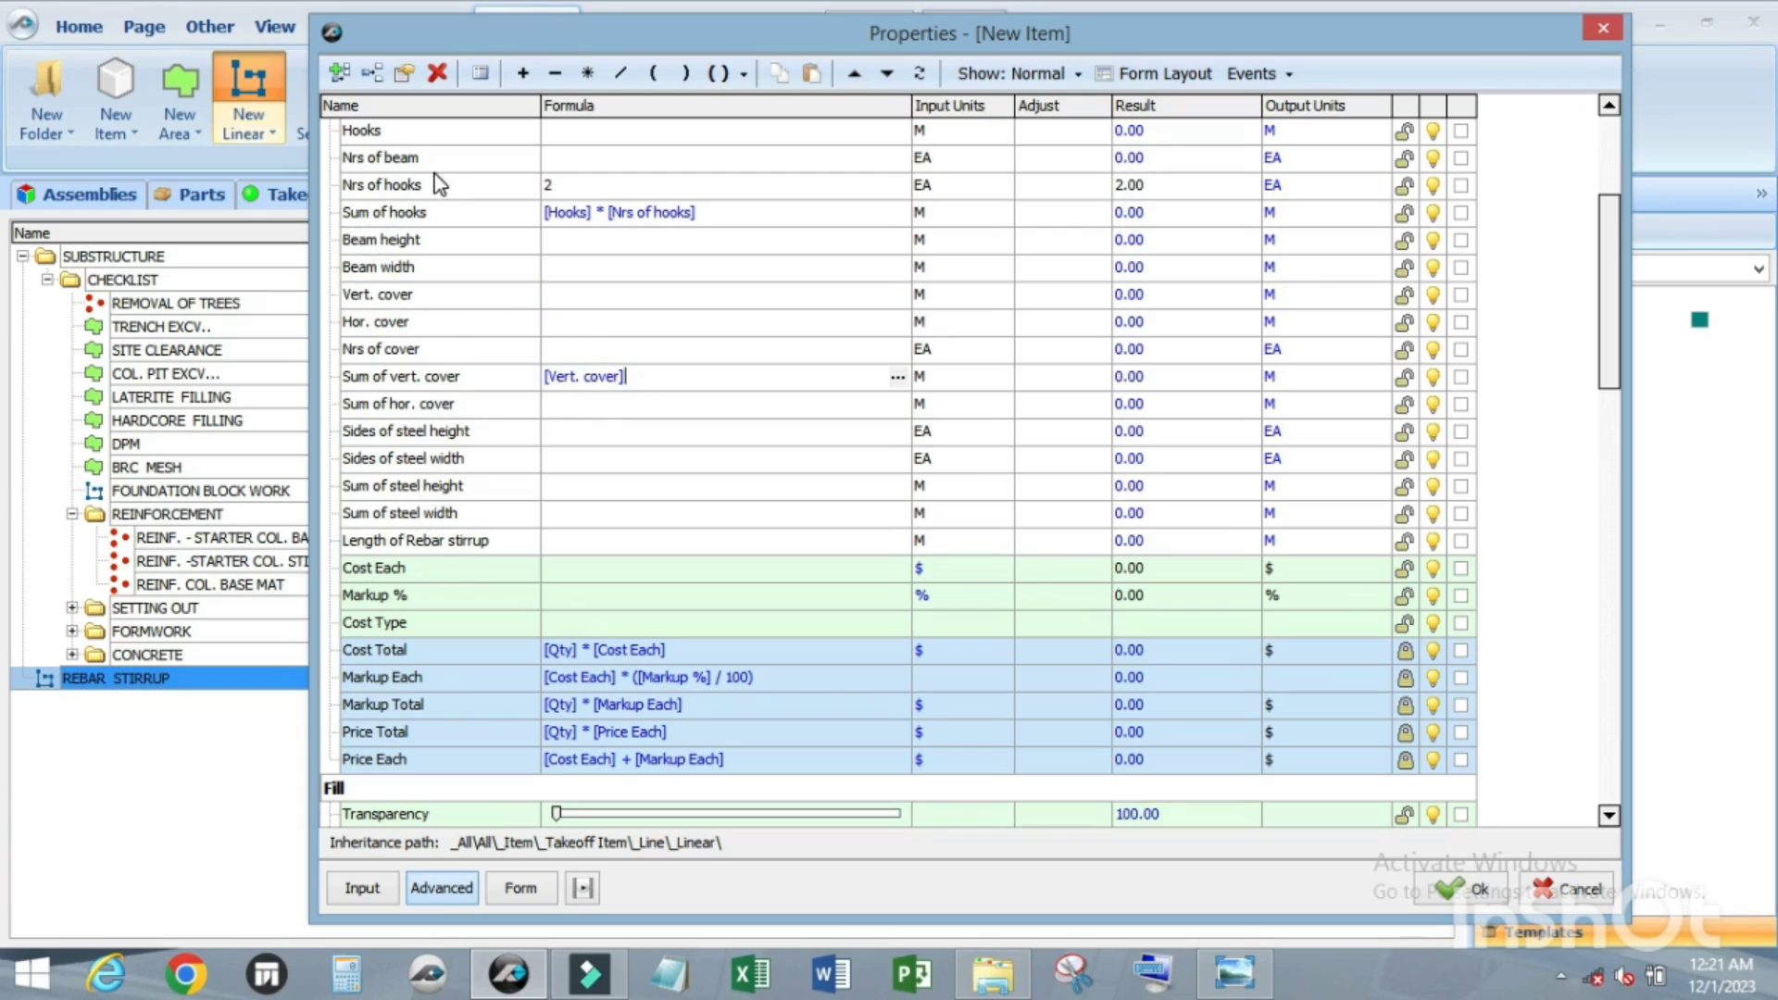
{"action": "left_click", "coordinate": [593, 76]}
{"action": "left_click_drag", "start_coordinate": [374, 352], "coordinate": [684, 381]}
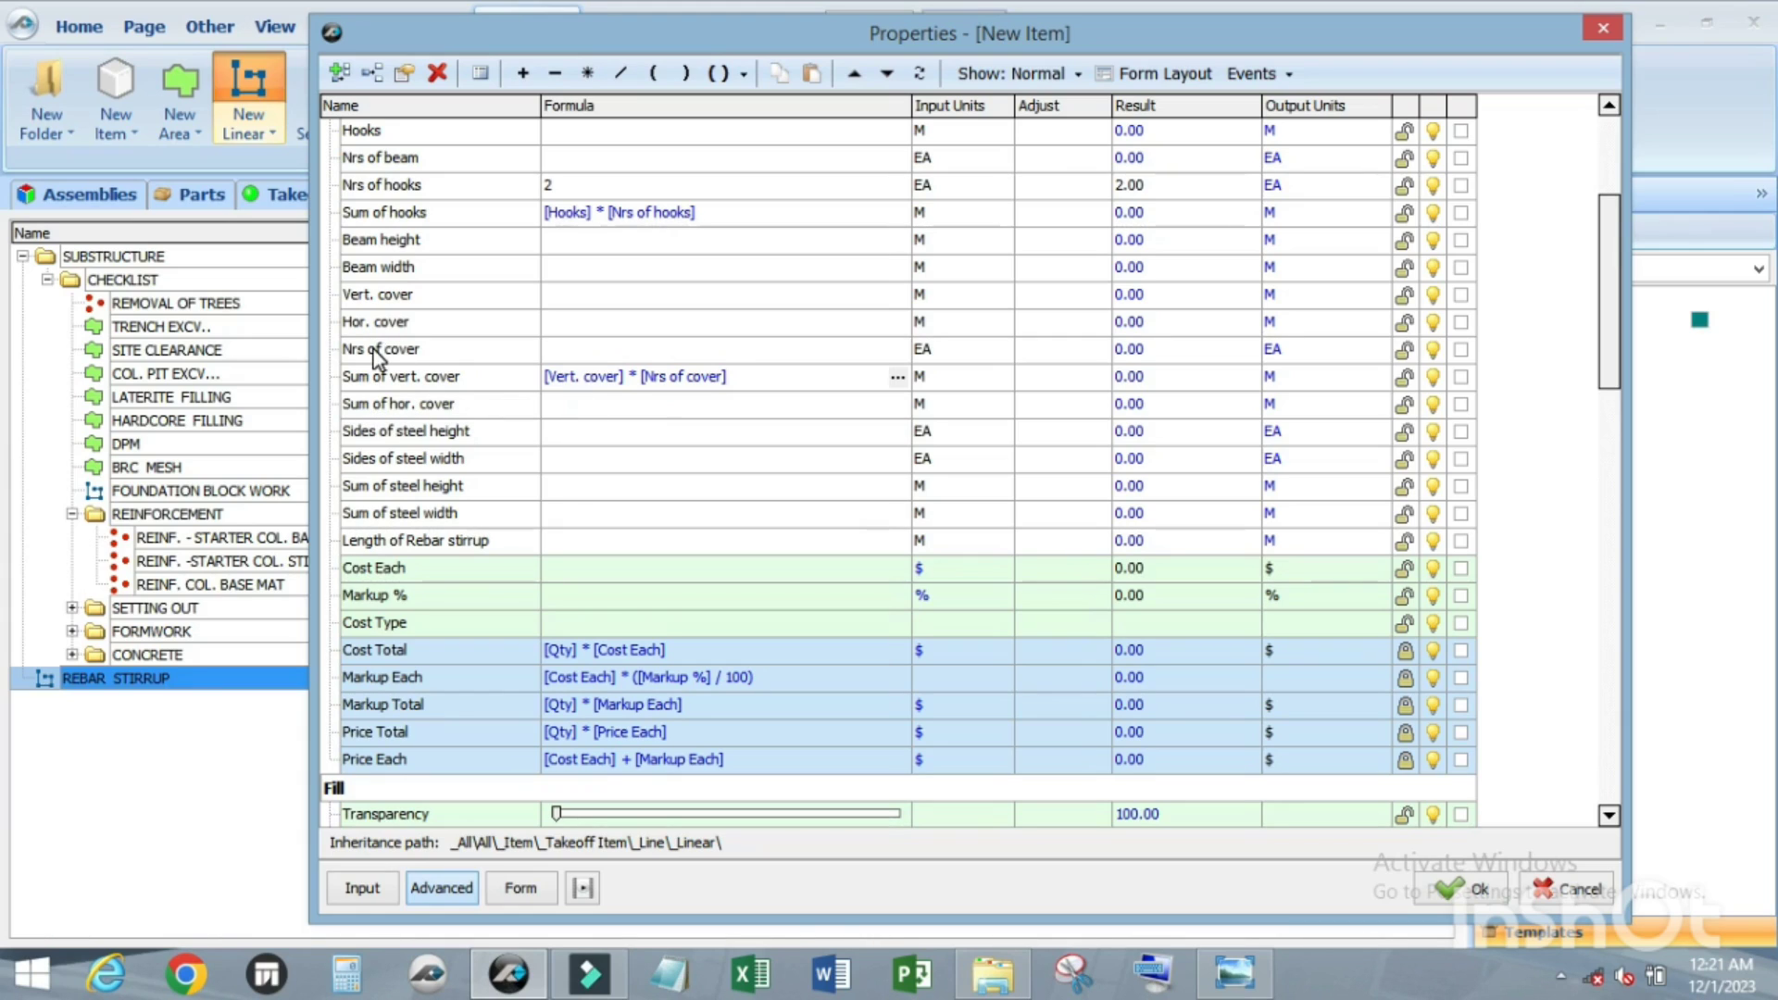
Step: Build the Sum of hor. cover formula as [Hor. cover] * [Nrs of cover] from the existing properties
{"action": "left_click", "coordinate": [364, 321]}
{"action": "left_click_drag", "start_coordinate": [407, 338], "coordinate": [579, 407]}
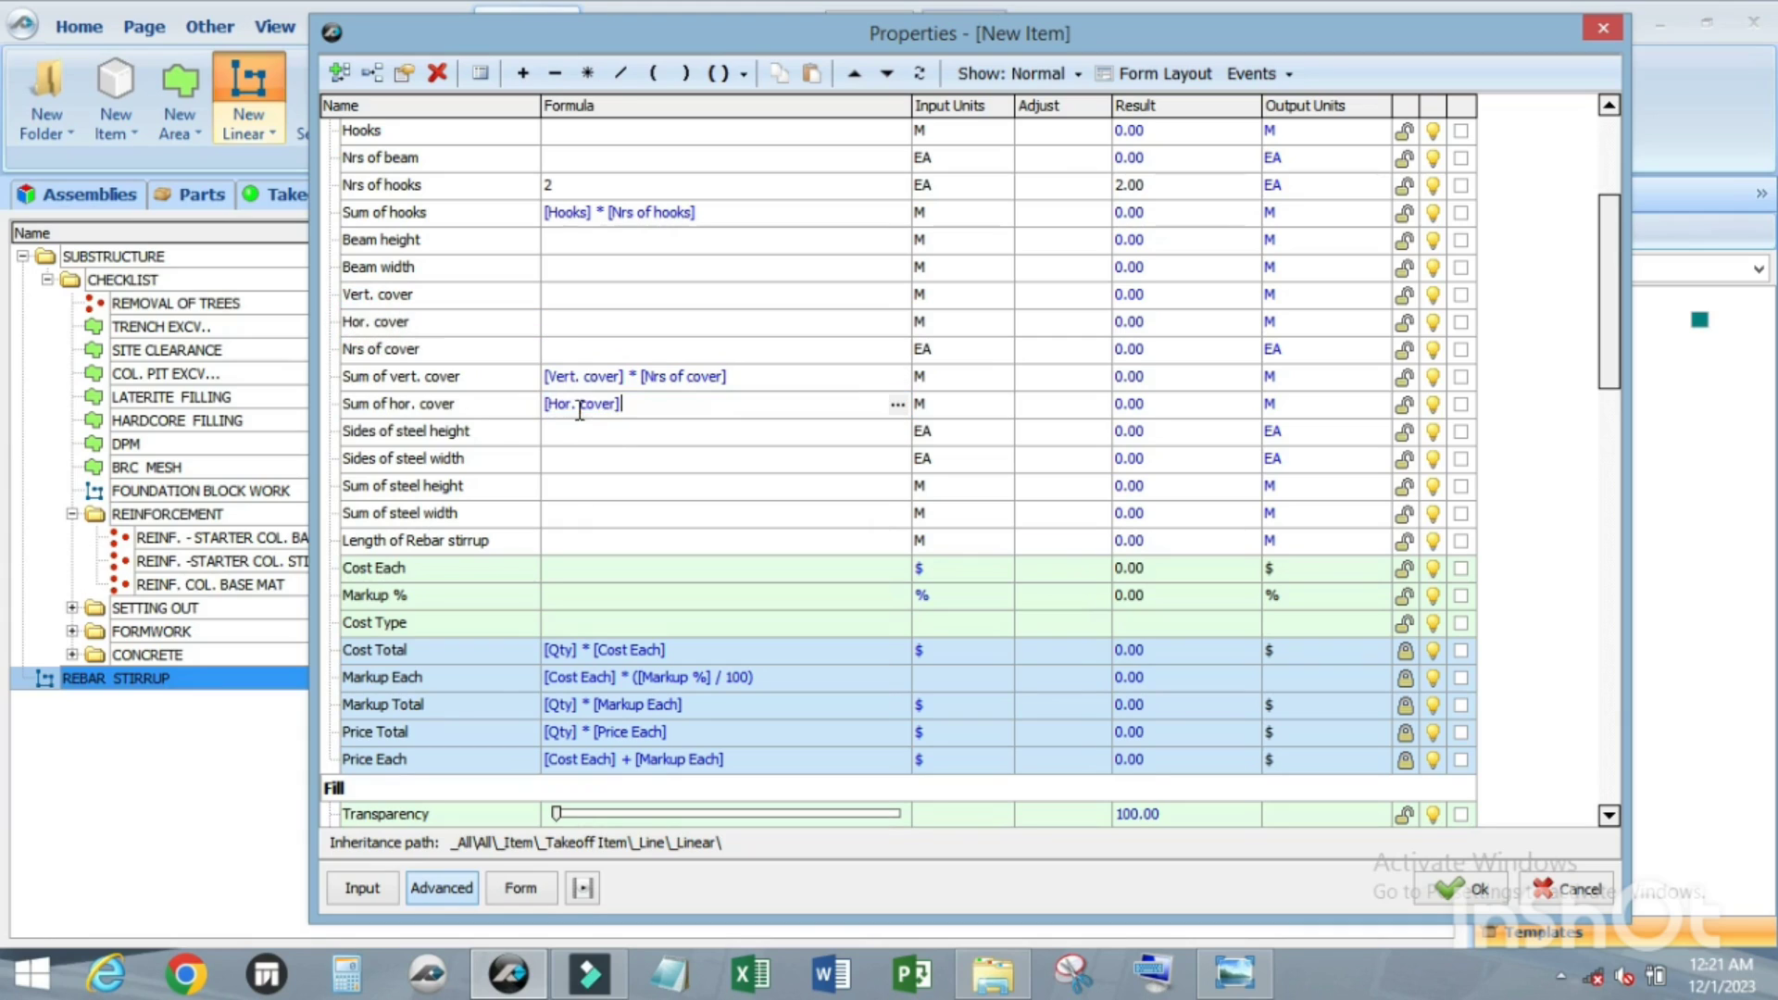
{"action": "left_click", "coordinate": [592, 73]}
{"action": "left_click_drag", "start_coordinate": [382, 352], "coordinate": [658, 418]}
Step: Set the formula values of Sides of steel height, Sides of steel width and Nrs of cover to 2 each
{"action": "scroll", "coordinate": [518, 456], "scroll_direction": "down", "scroll_amount": 3}
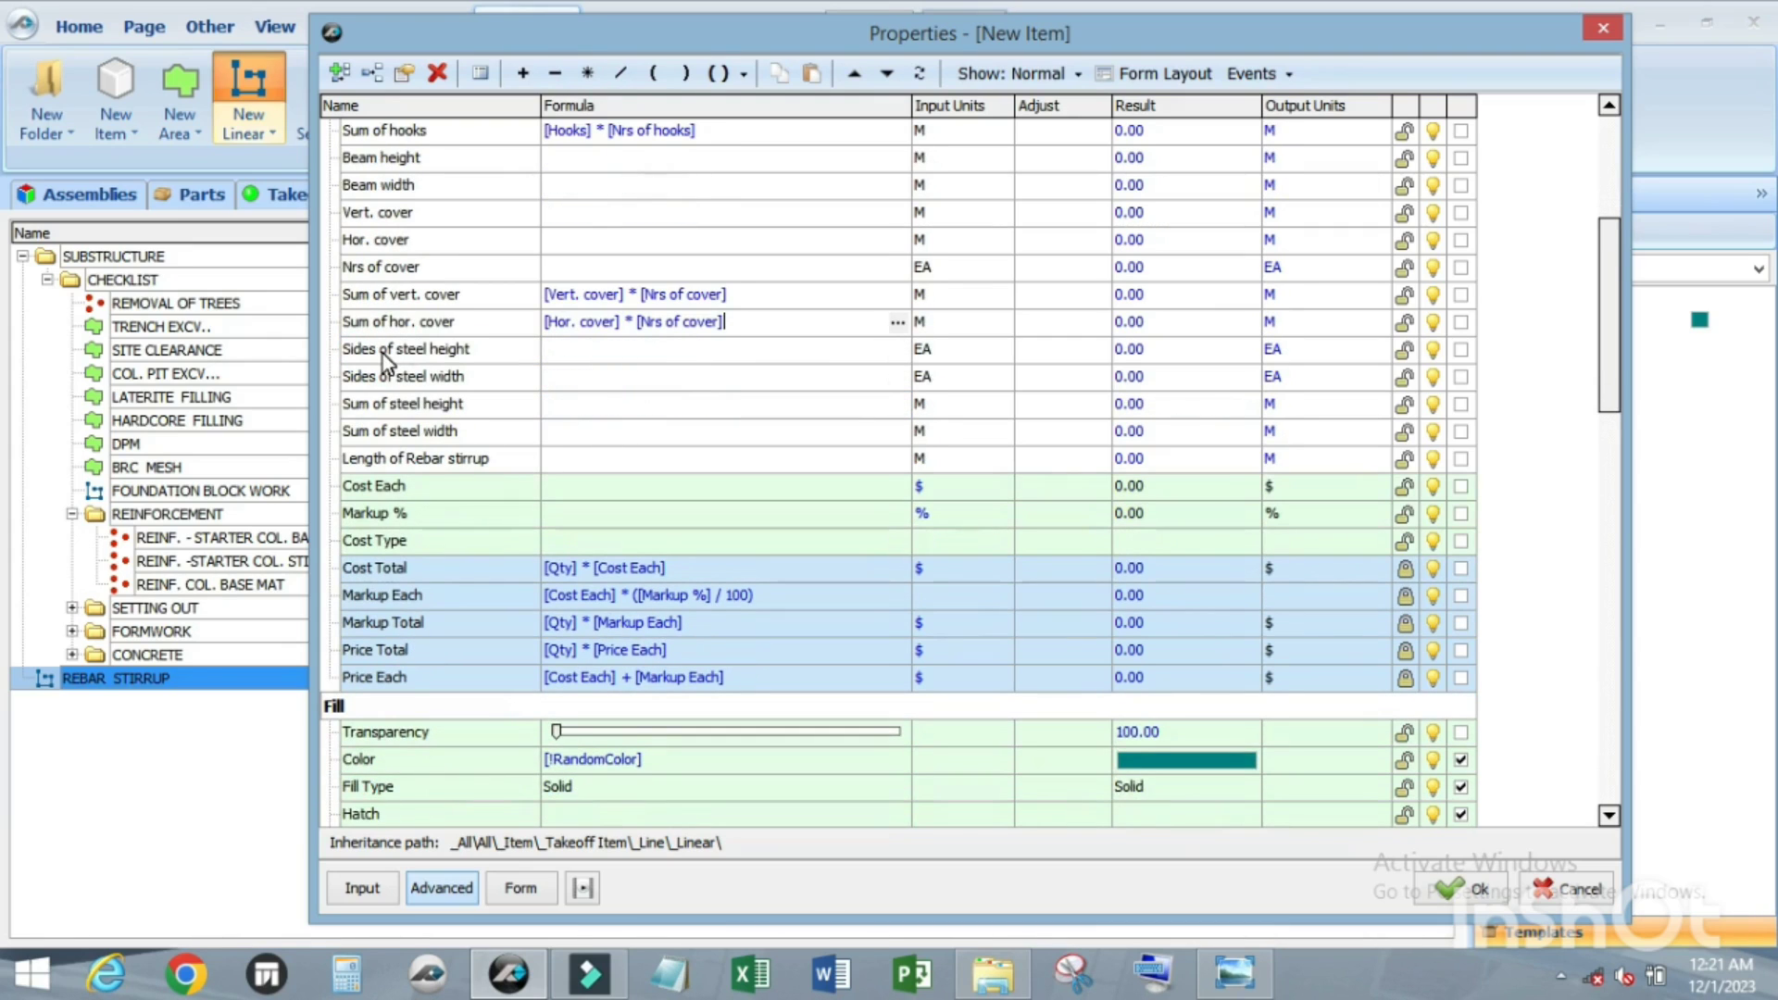
{"action": "left_click", "coordinate": [577, 352]}
{"action": "type", "text": "2"}
{"action": "left_click", "coordinate": [574, 378]}
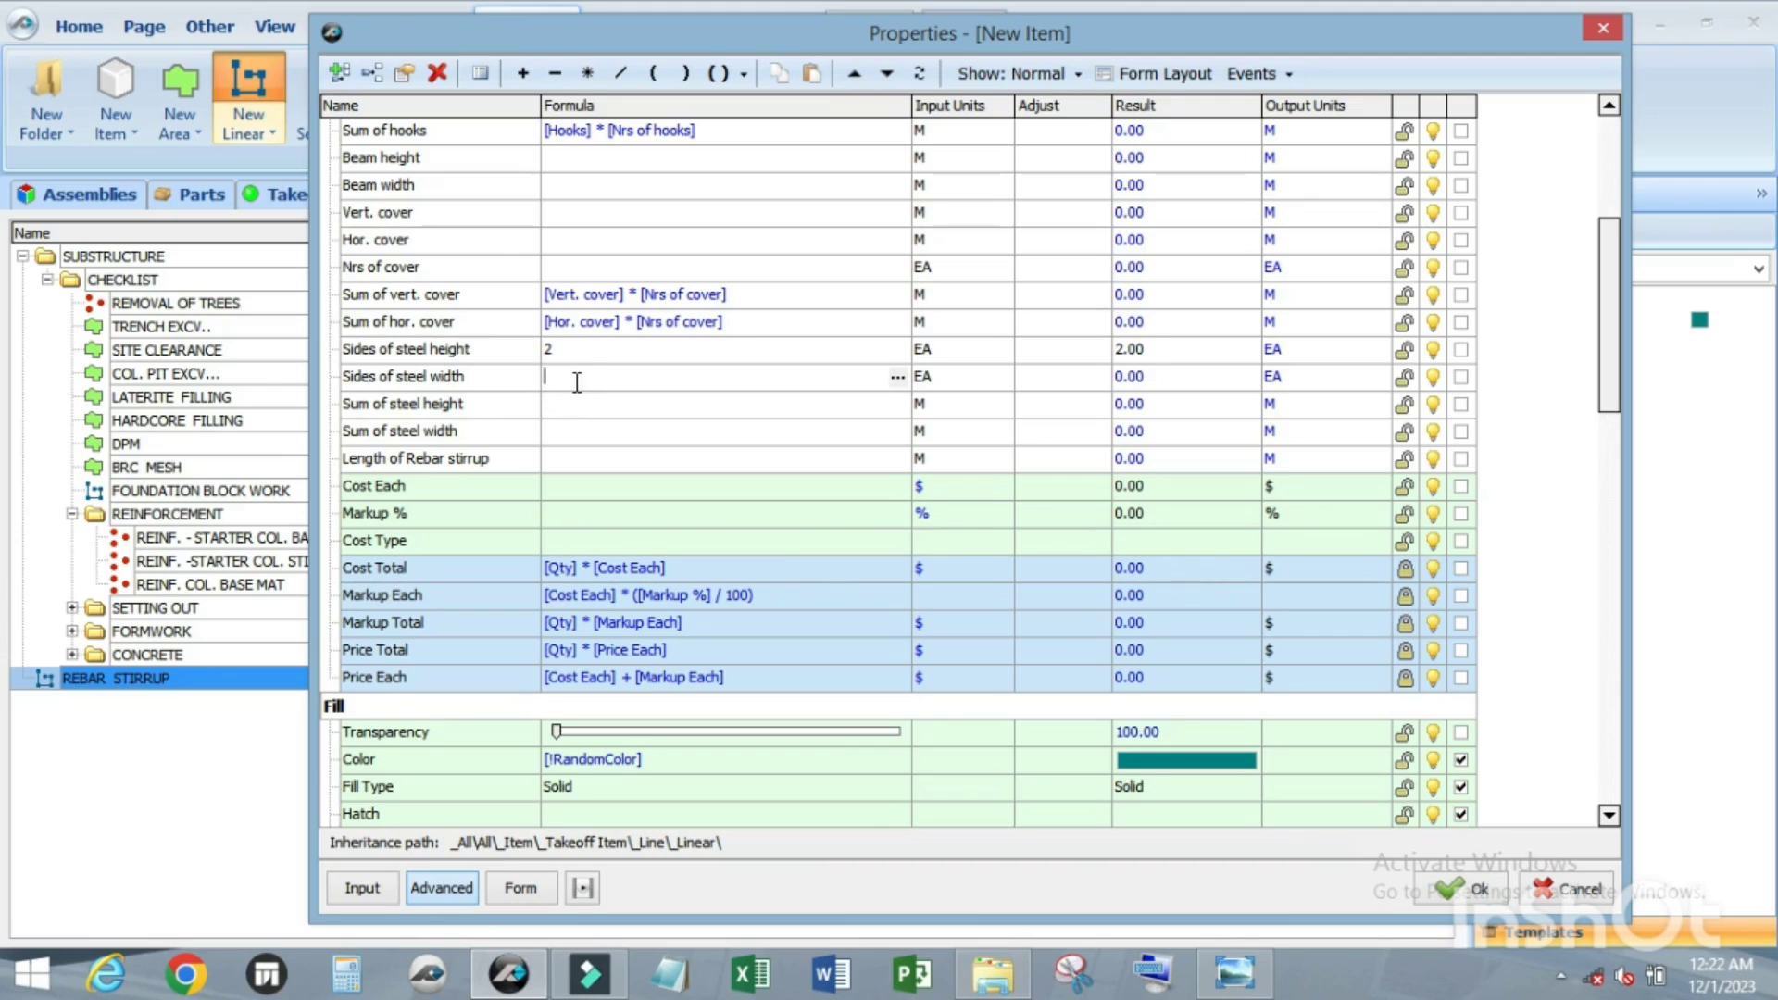
{"action": "type", "text": "2"}
{"action": "left_click", "coordinate": [569, 267]}
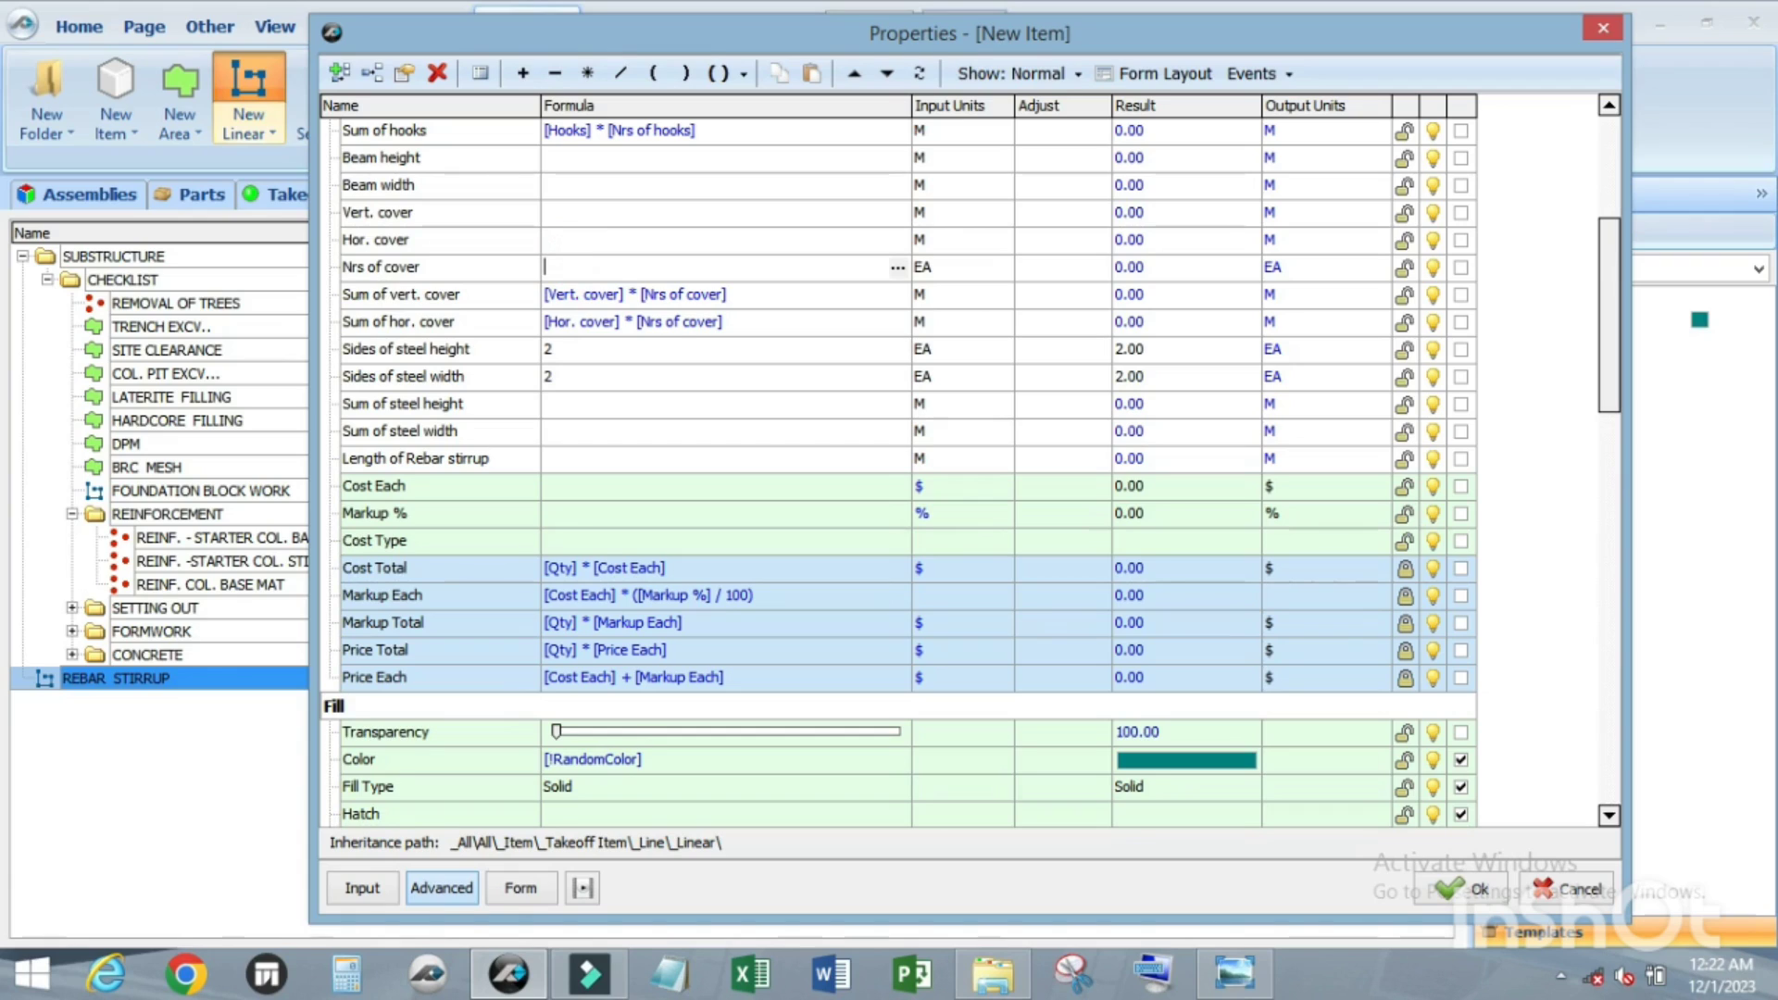
{"action": "type", "text": "2"}
Step: Start the Sum of steel height formula as [Beam height] - [Sum of vert. cover]
{"action": "left_click", "coordinate": [586, 404]}
{"action": "left_click_drag", "start_coordinate": [376, 161], "coordinate": [558, 404]}
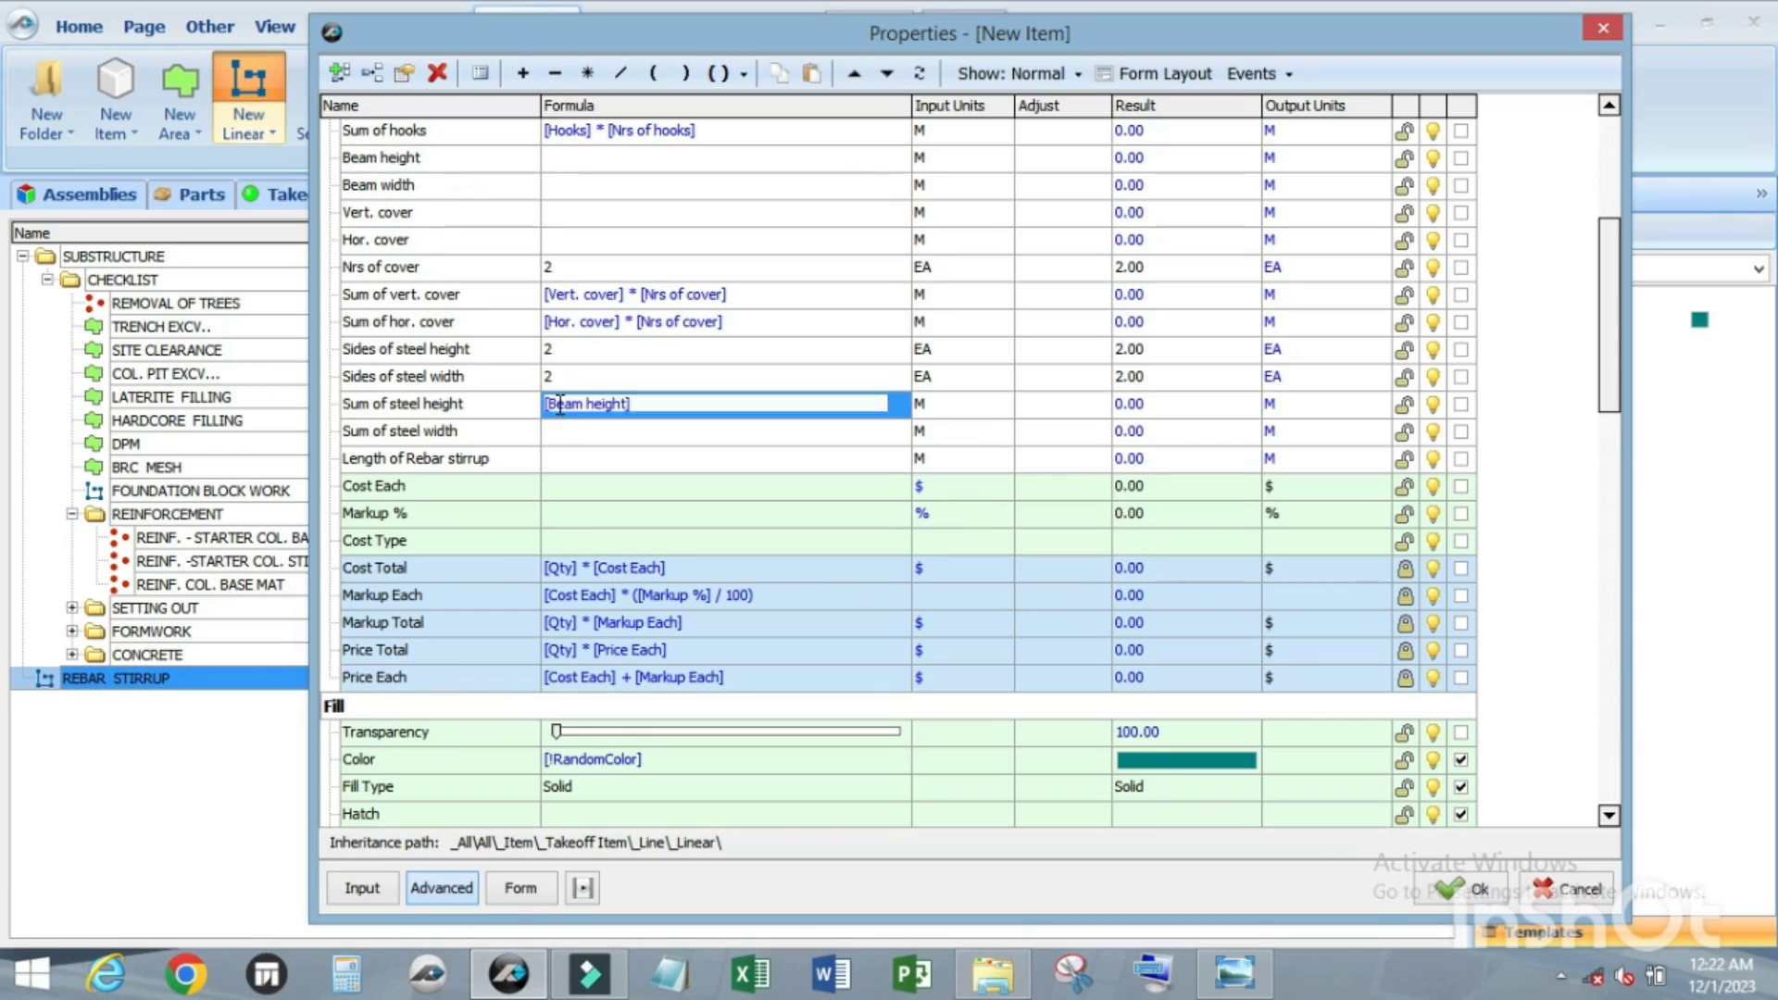
{"action": "left_click", "coordinate": [555, 73]}
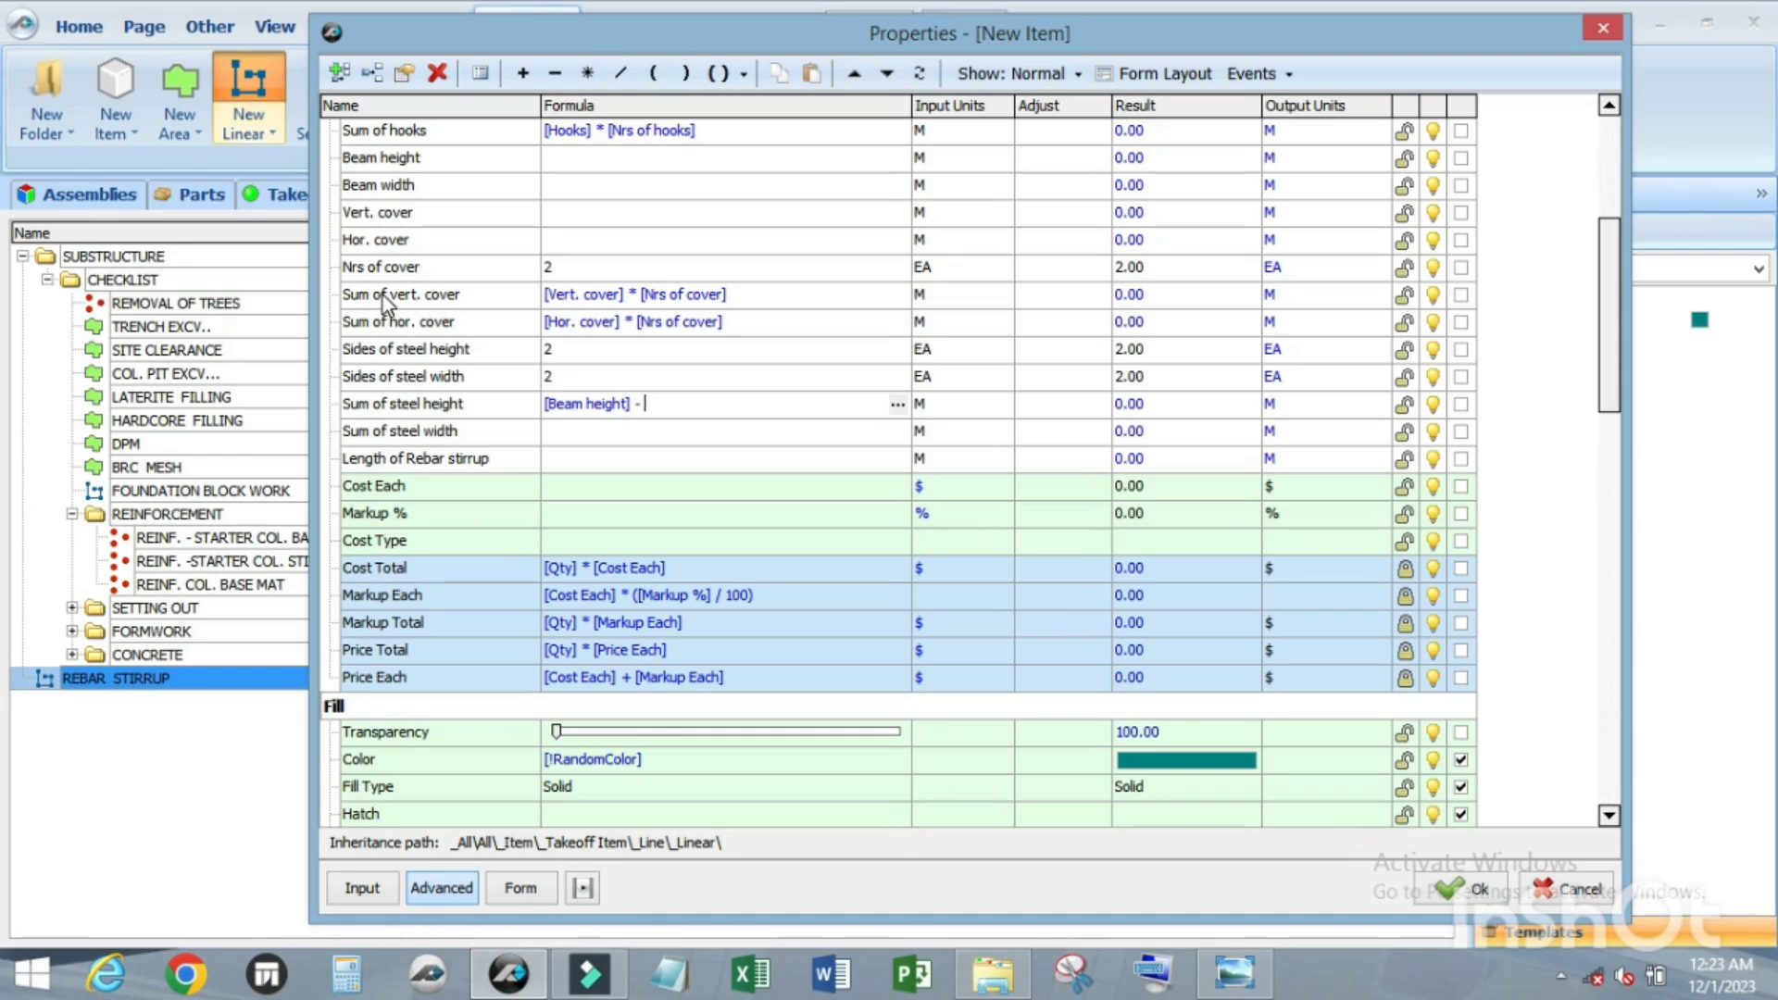
{"action": "left_click", "coordinate": [684, 413]}
{"action": "left_click_drag", "start_coordinate": [685, 413], "coordinate": [685, 413]}
Step: Enclose the Sum of steel height subtraction in parentheses and multiply it by [Sides of steel height]
{"action": "left_click_drag", "start_coordinate": [782, 406], "coordinate": [545, 408]}
{"action": "left_click", "coordinate": [745, 74]}
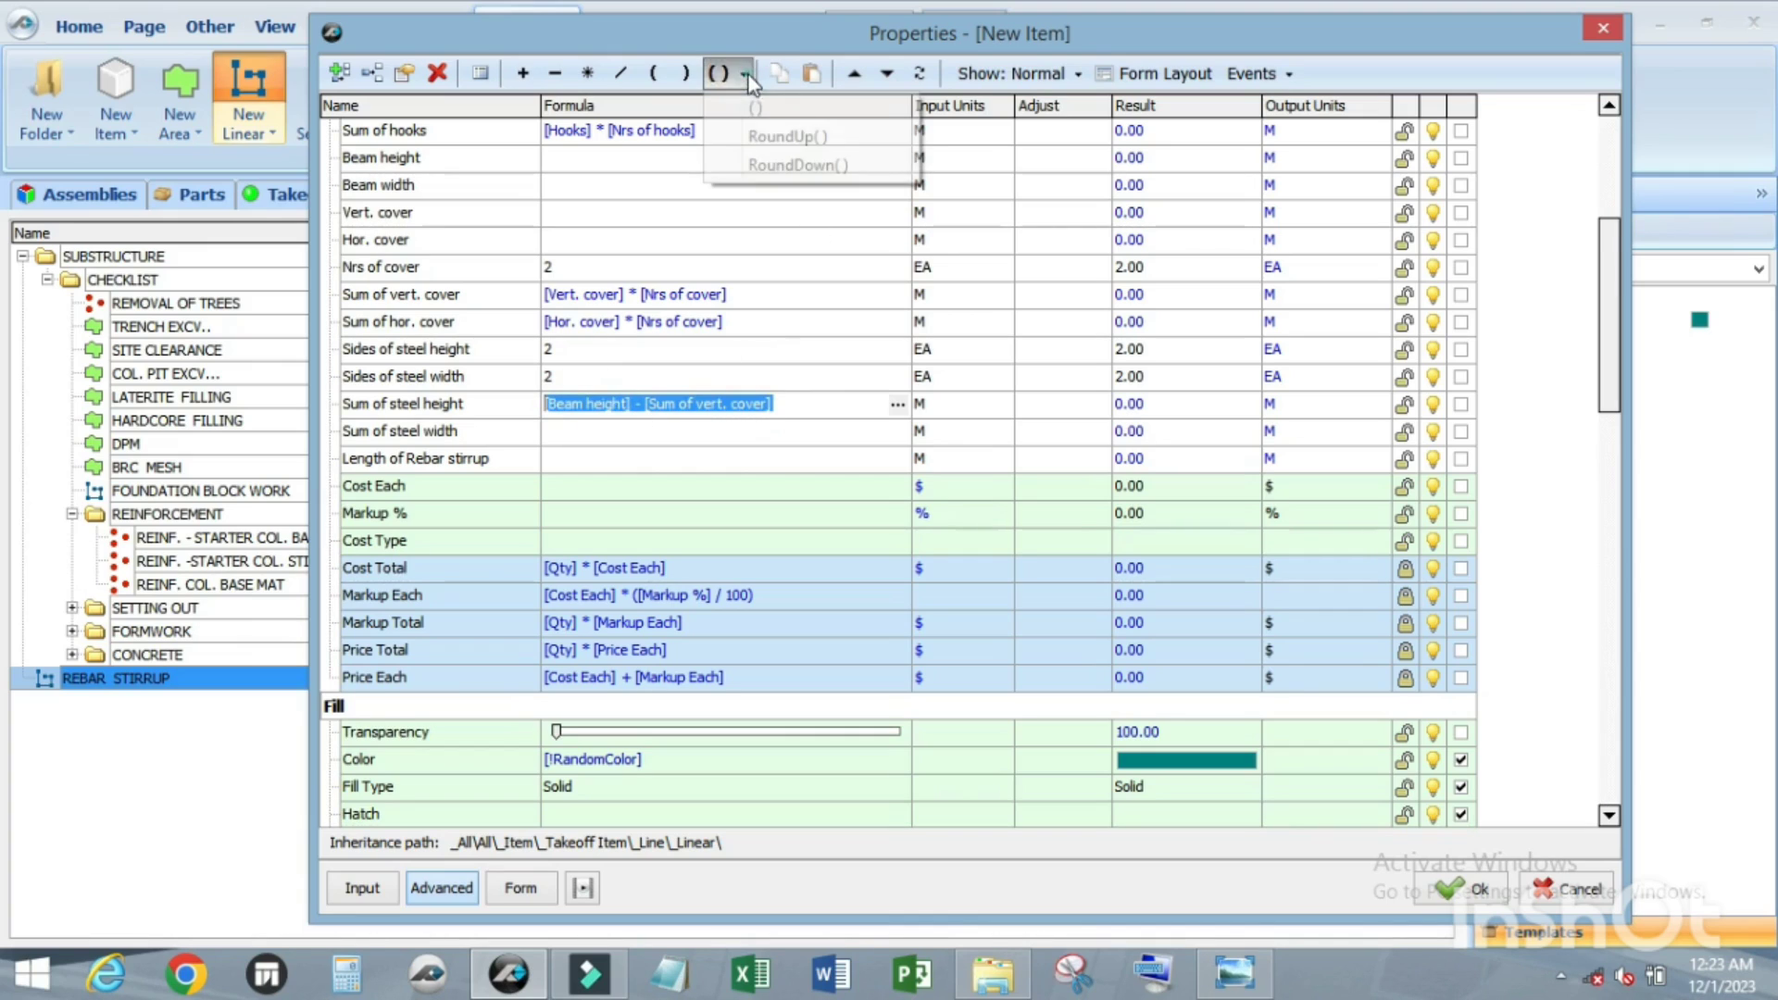
{"action": "left_click", "coordinate": [776, 109]}
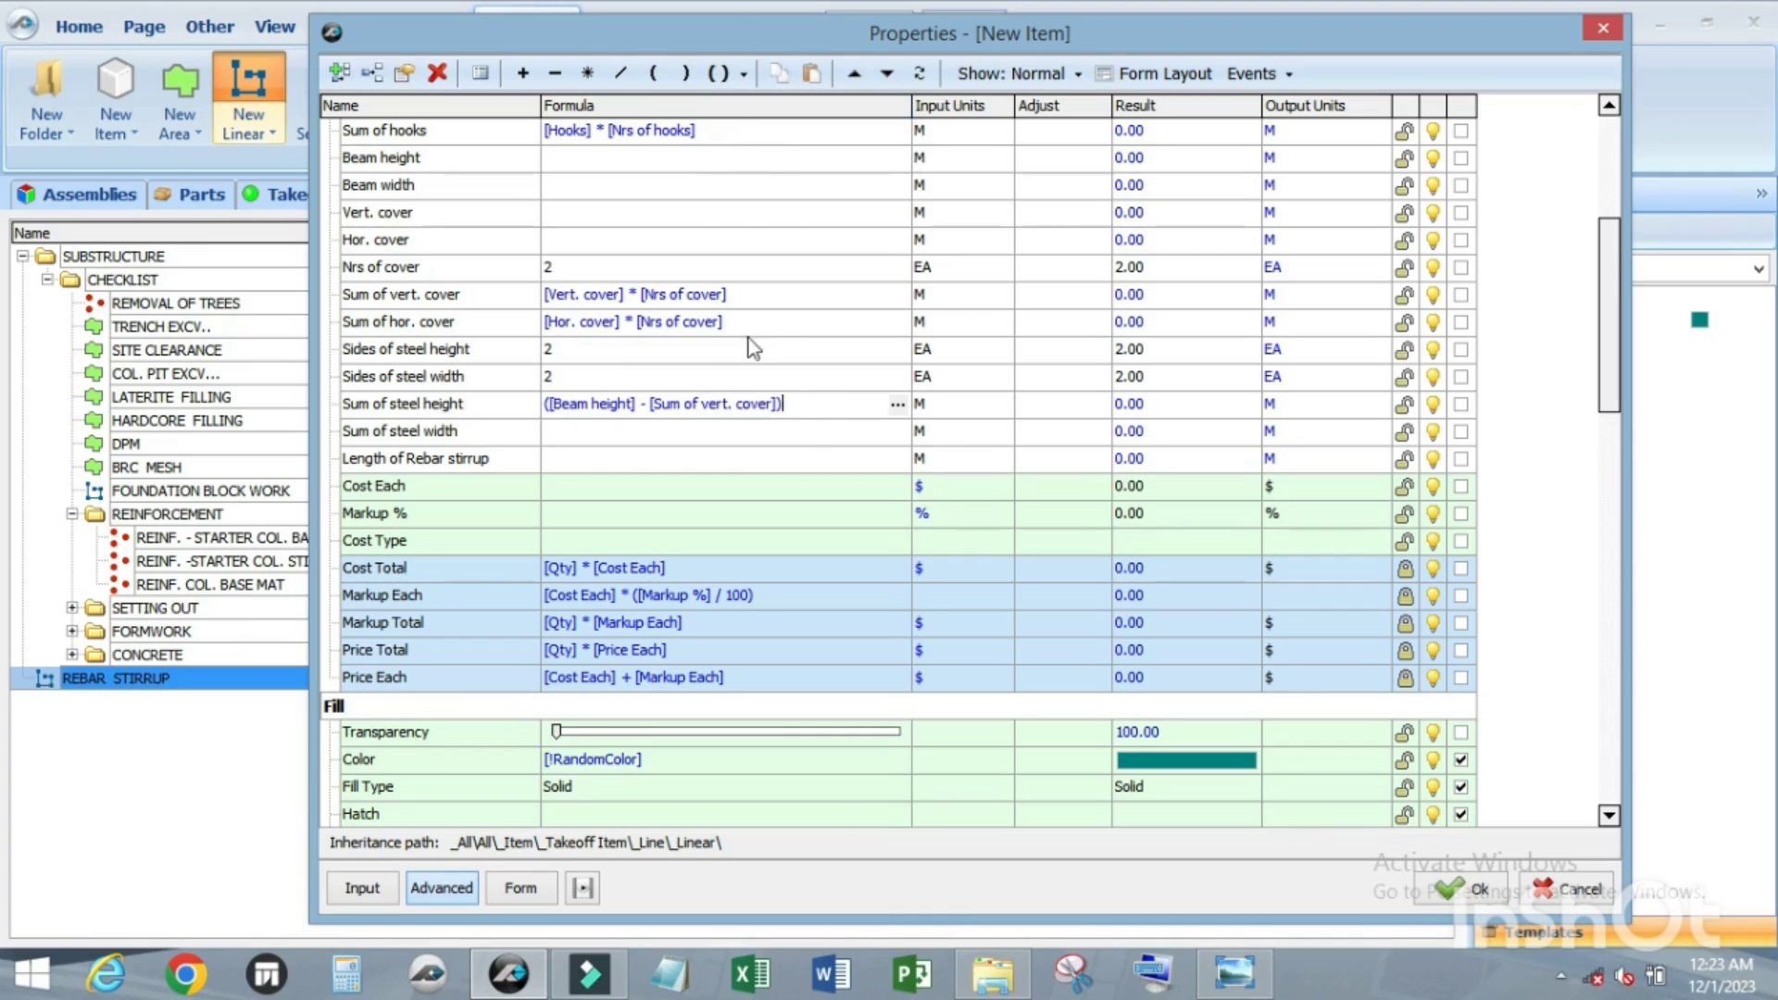
{"action": "left_click", "coordinate": [808, 404]}
{"action": "left_click", "coordinate": [589, 74]}
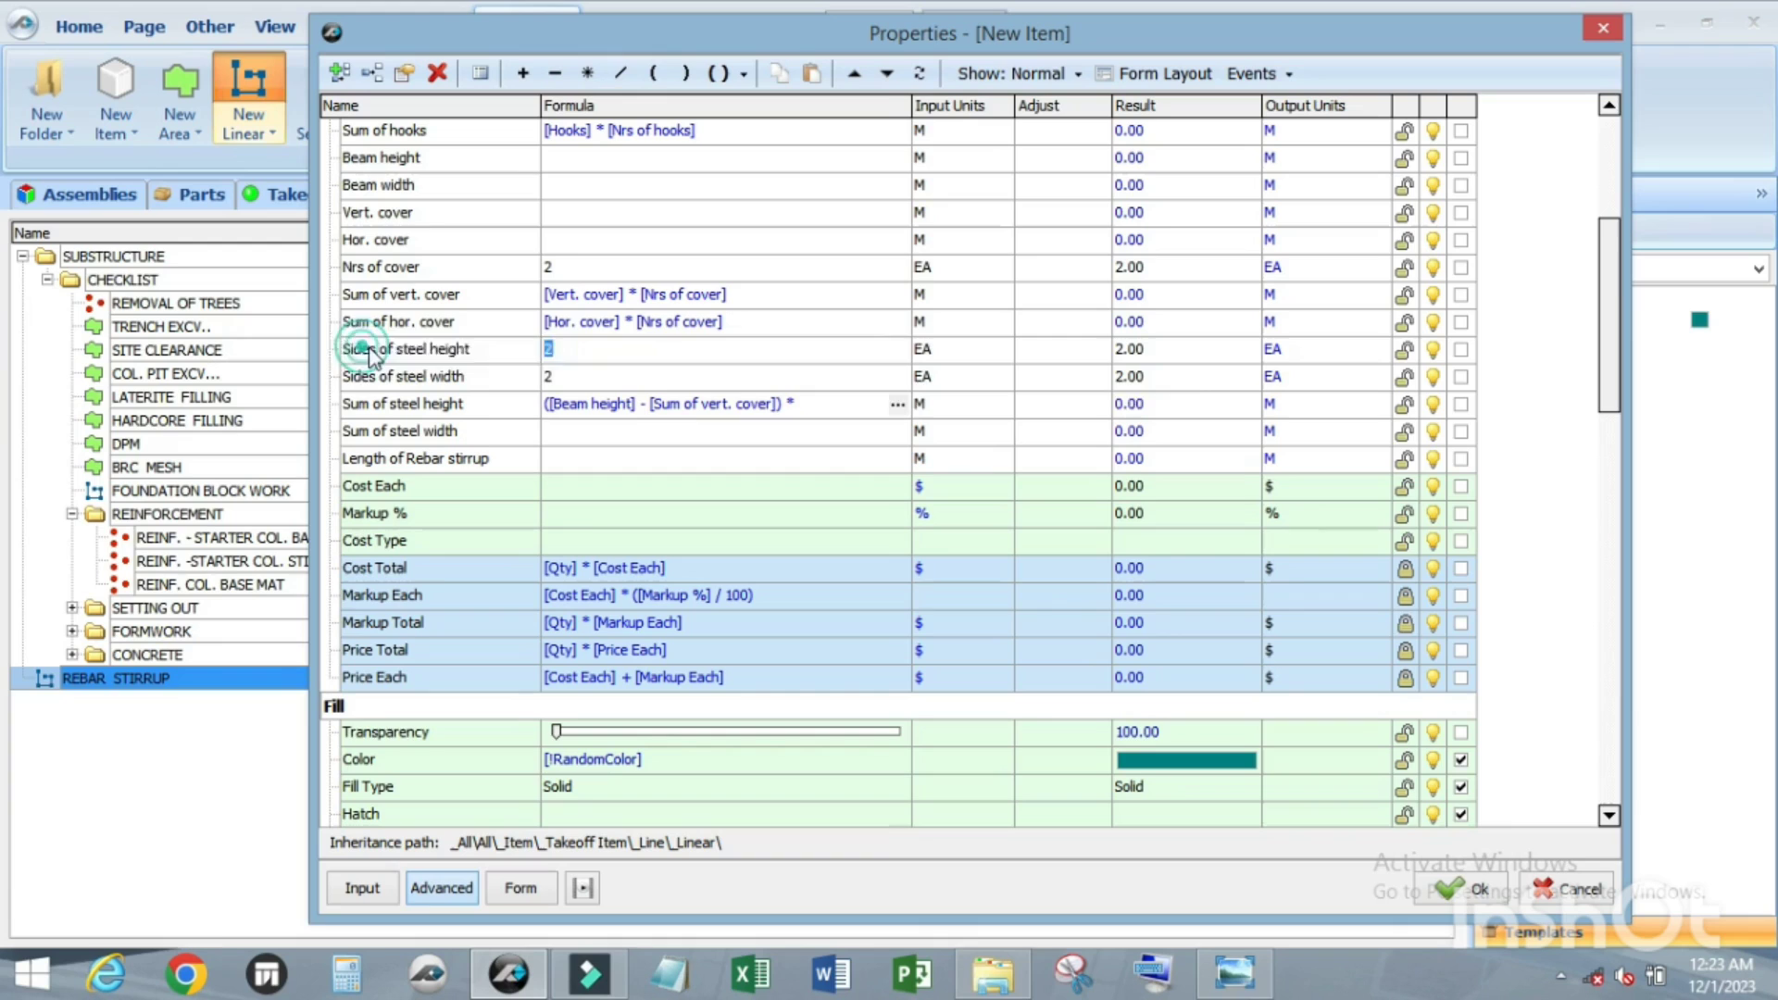
{"action": "left_click", "coordinate": [704, 353]}
{"action": "left_click", "coordinate": [791, 404]}
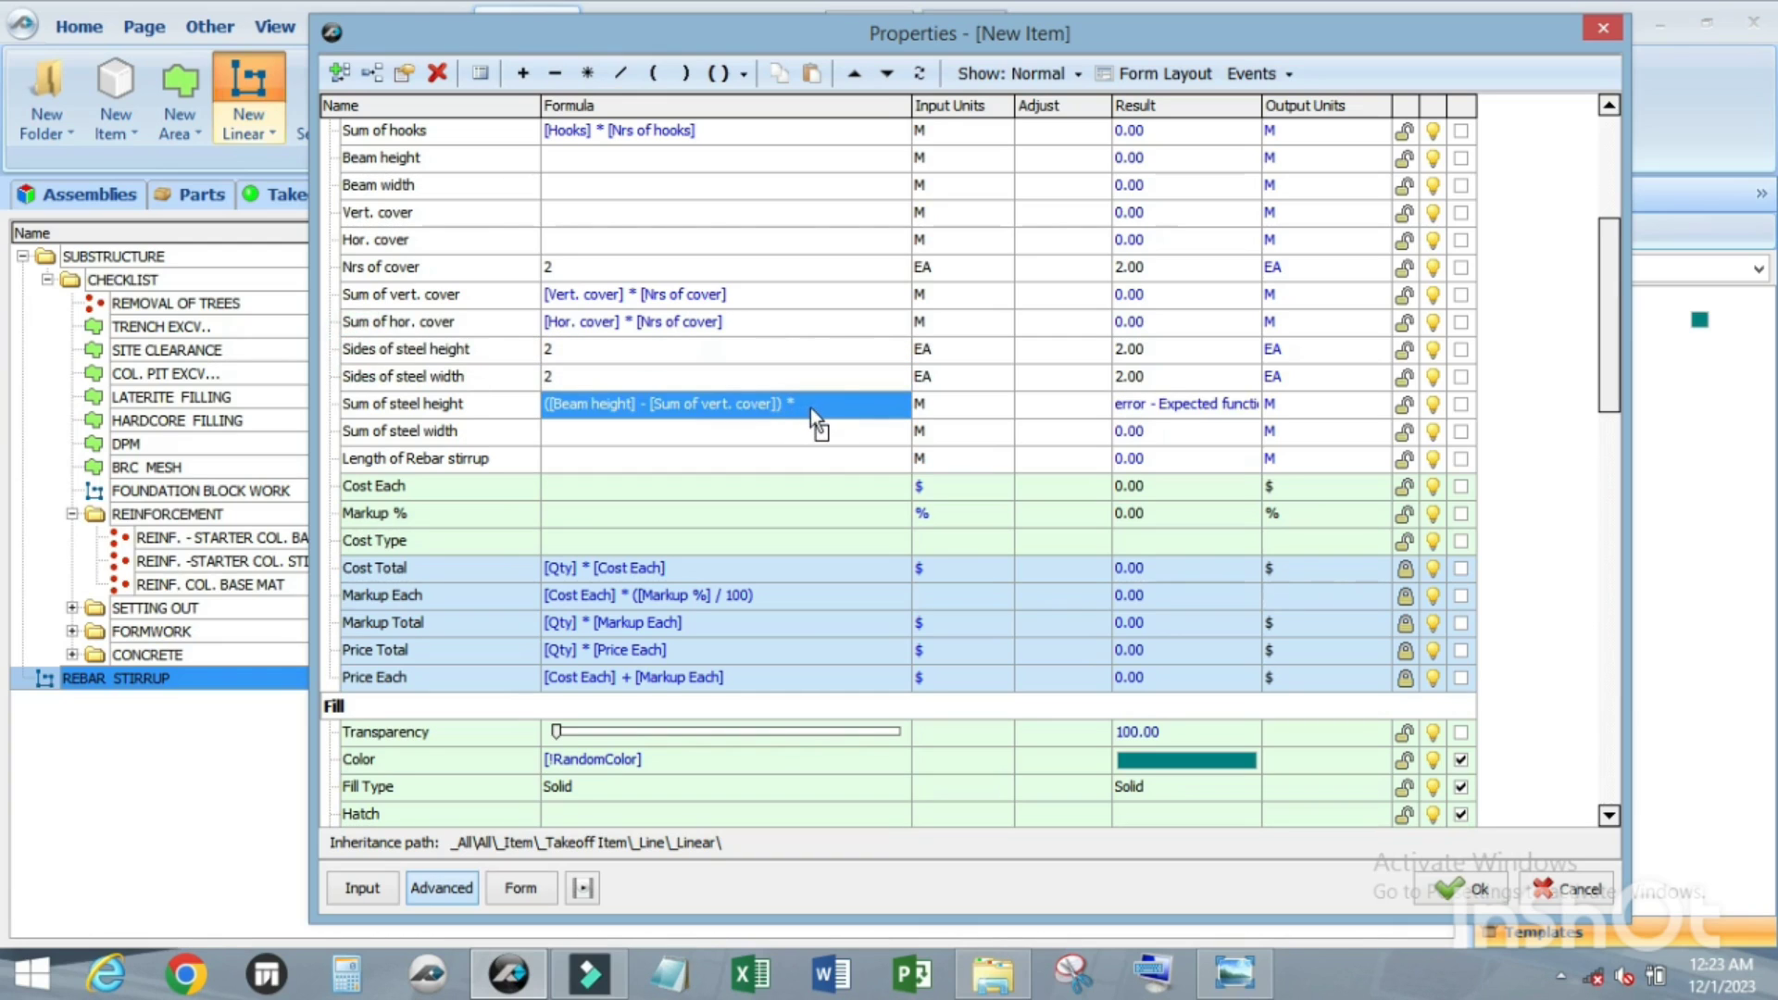
{"action": "left_click_drag", "start_coordinate": [809, 408], "coordinate": [811, 409]}
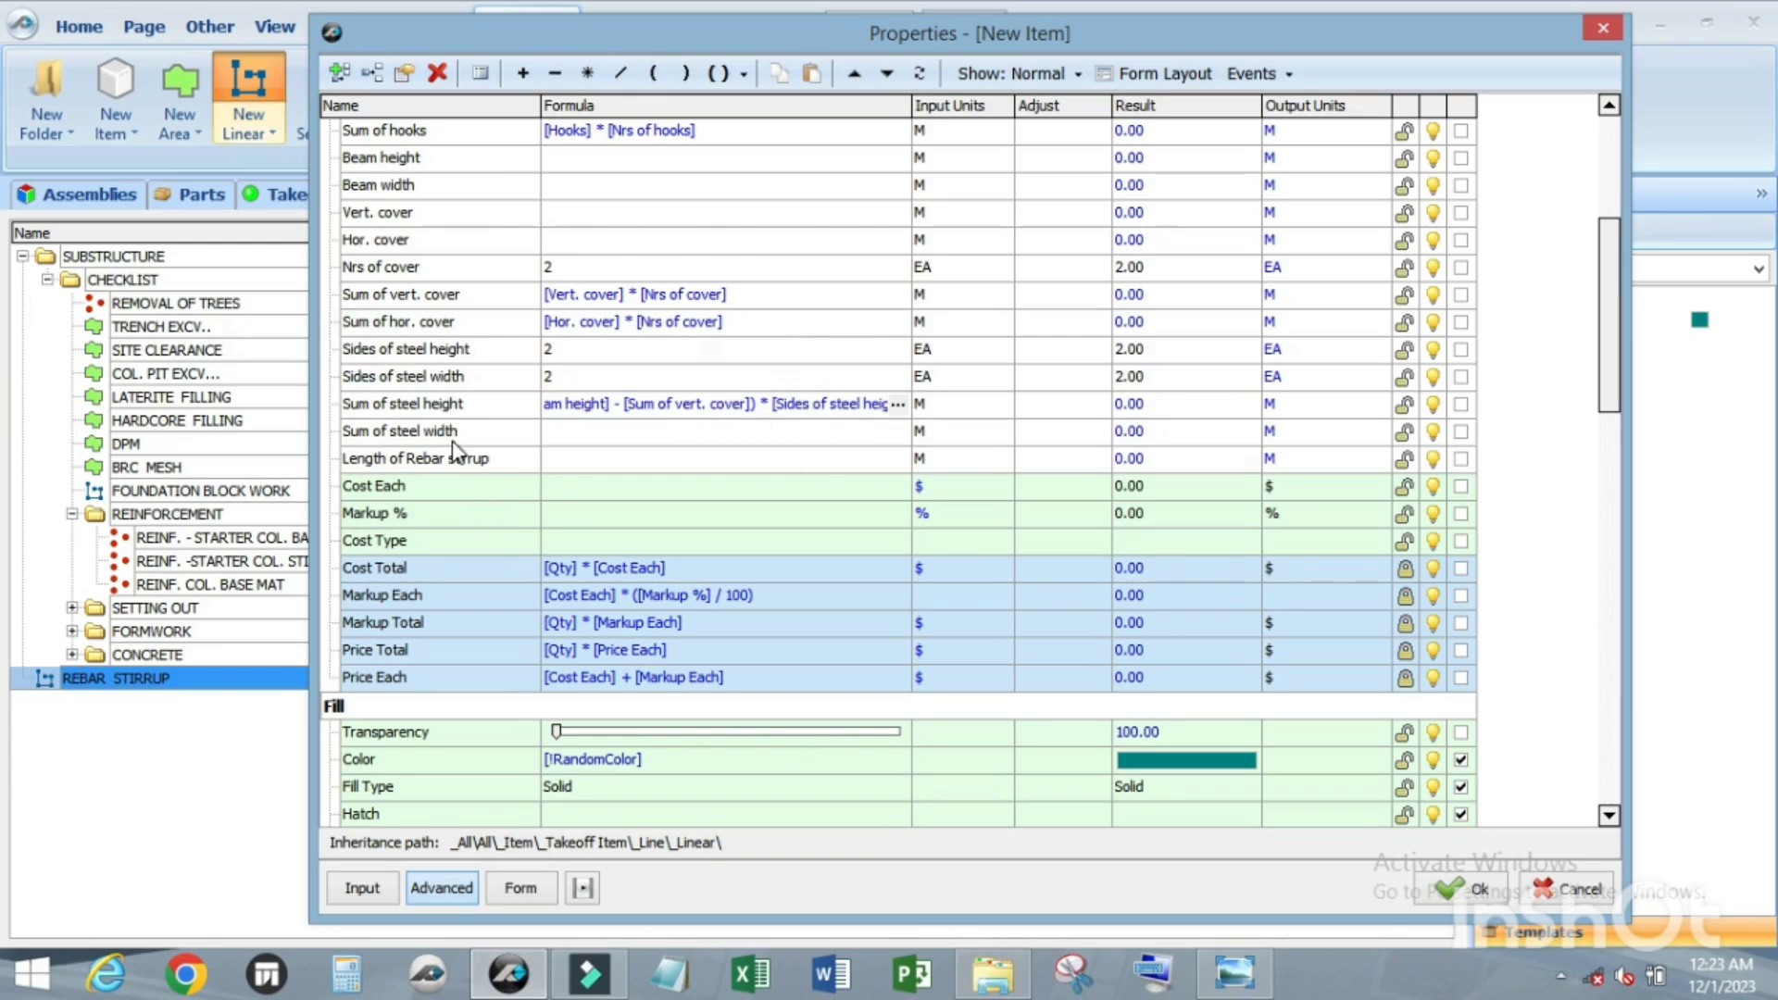
Step: Widen the Formula column to fit the full Sum of steel height formula
{"action": "scroll", "coordinate": [465, 437], "scroll_direction": "down", "scroll_amount": 1}
{"action": "scroll", "coordinate": [535, 456], "scroll_direction": "up", "scroll_amount": 1}
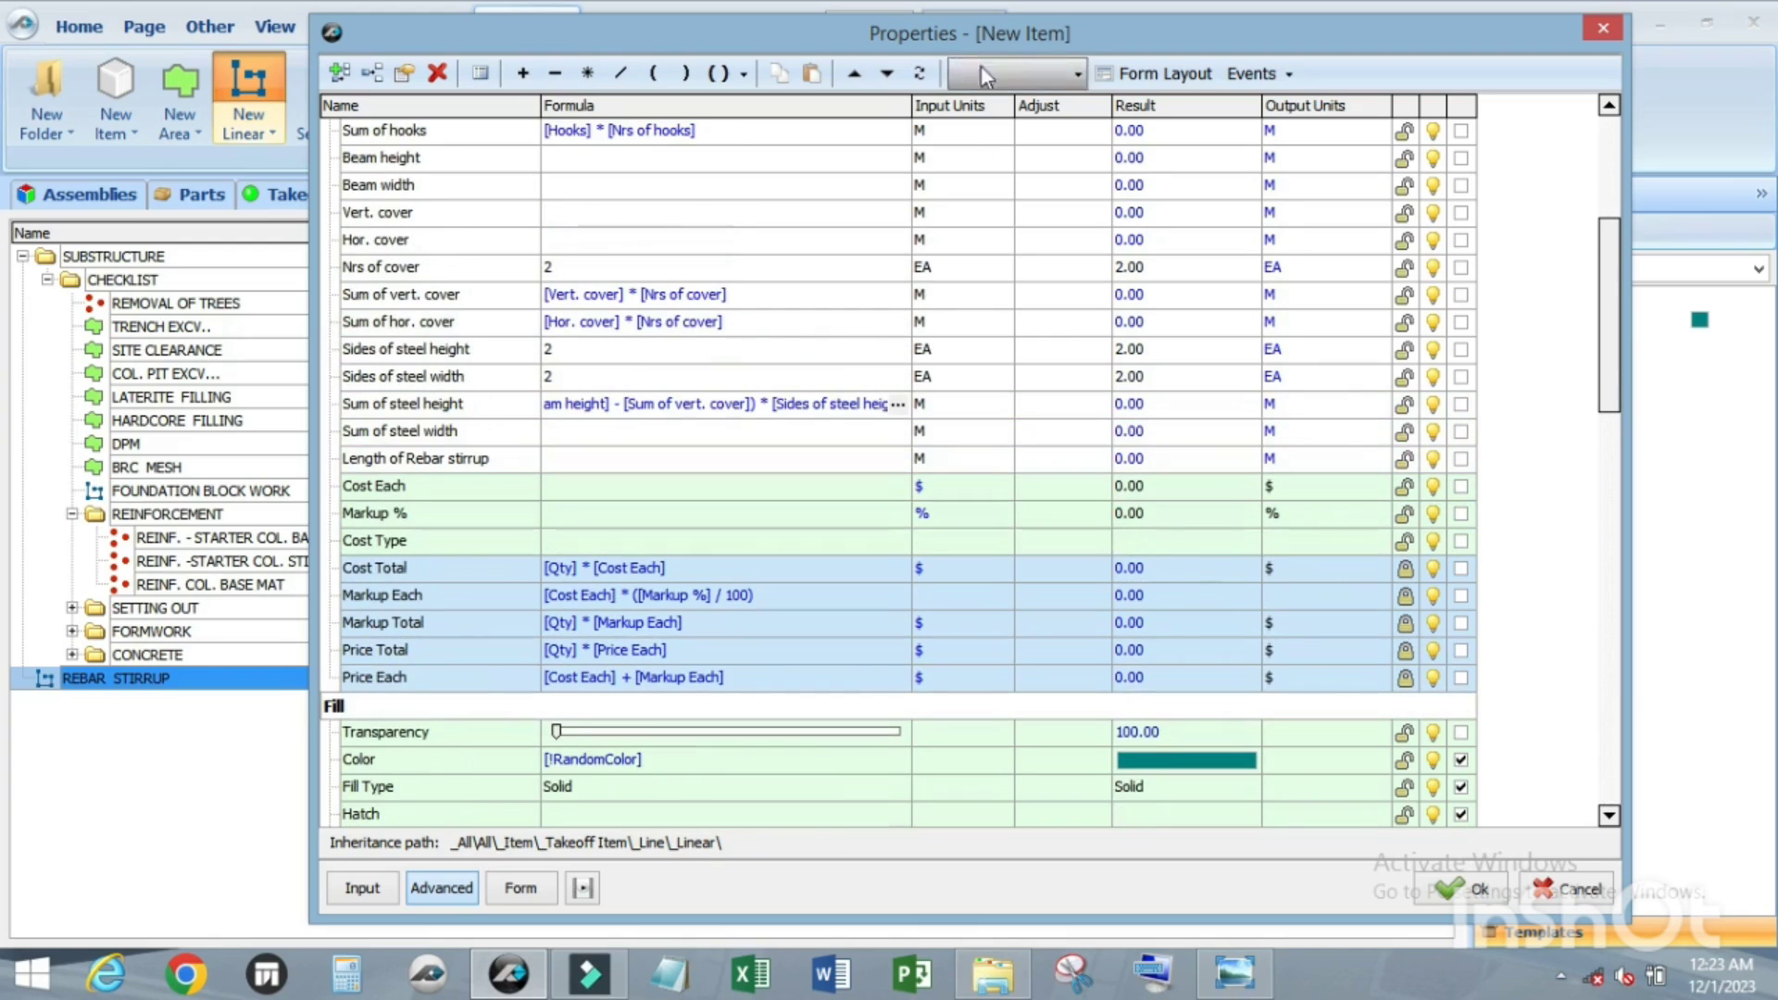
{"action": "left_click_drag", "start_coordinate": [912, 104], "coordinate": [1034, 113]}
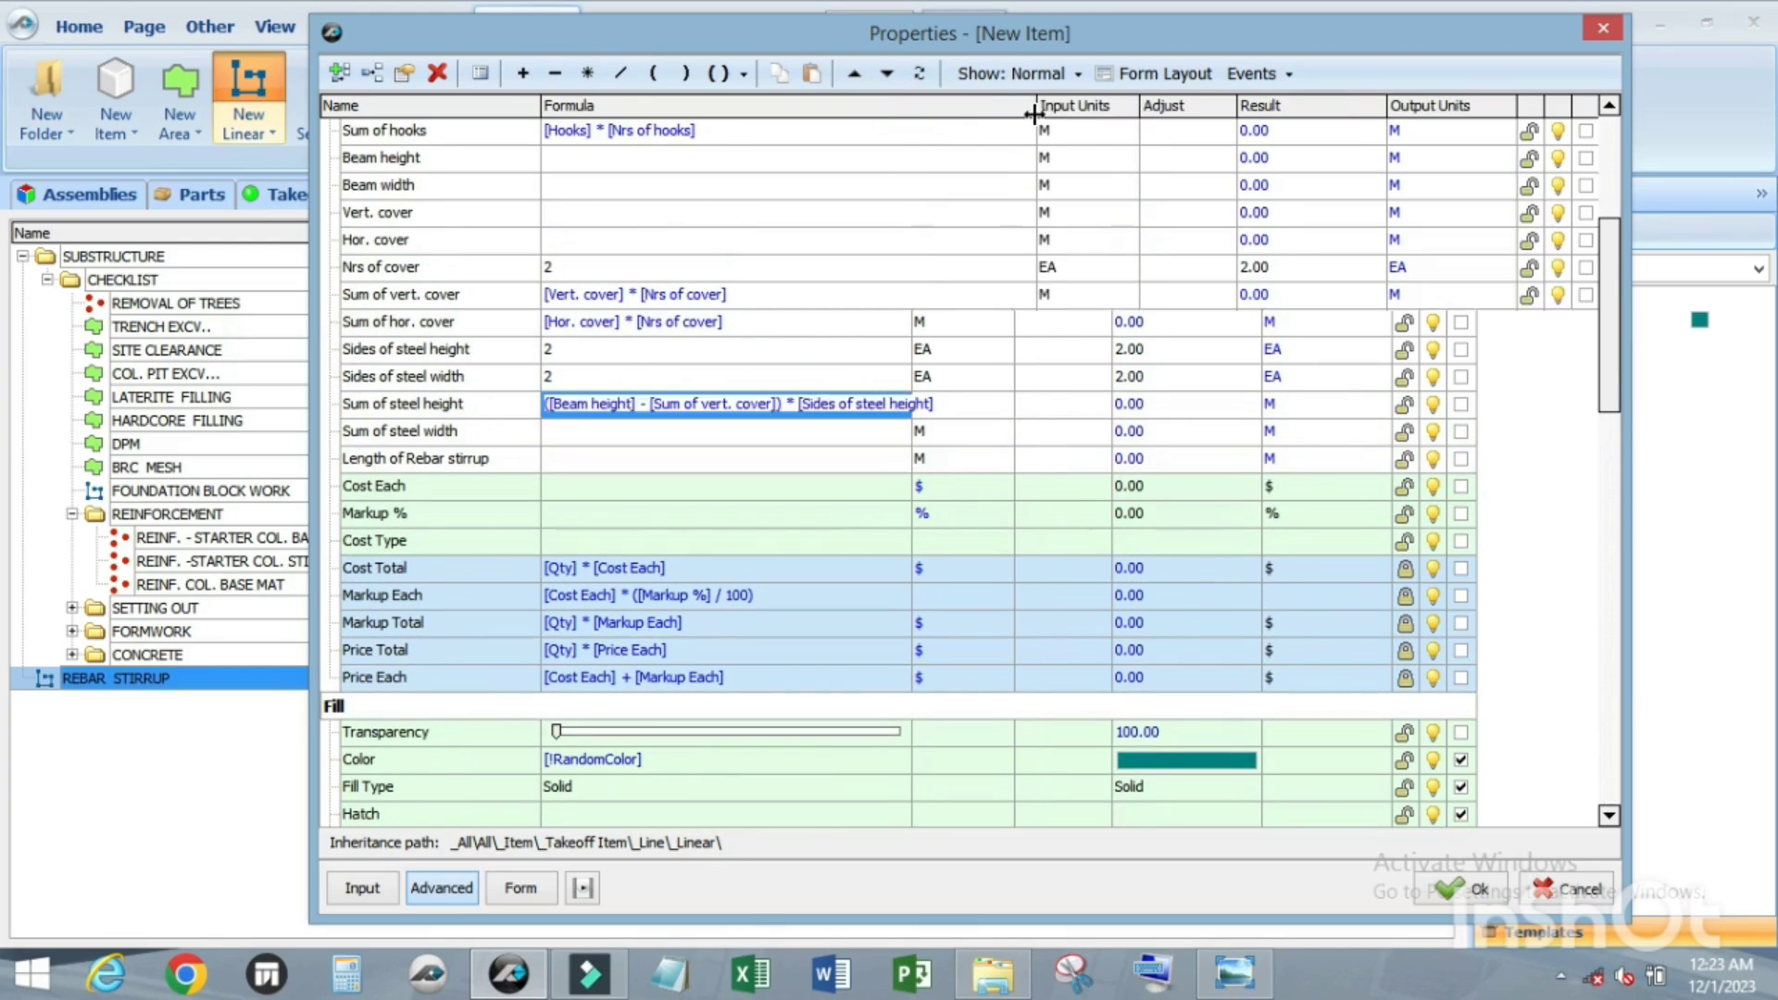
Step: Start the Sum of steel width formula as [Beam width] - [Sum of hor. cover]
{"action": "left_click", "coordinate": [574, 432]}
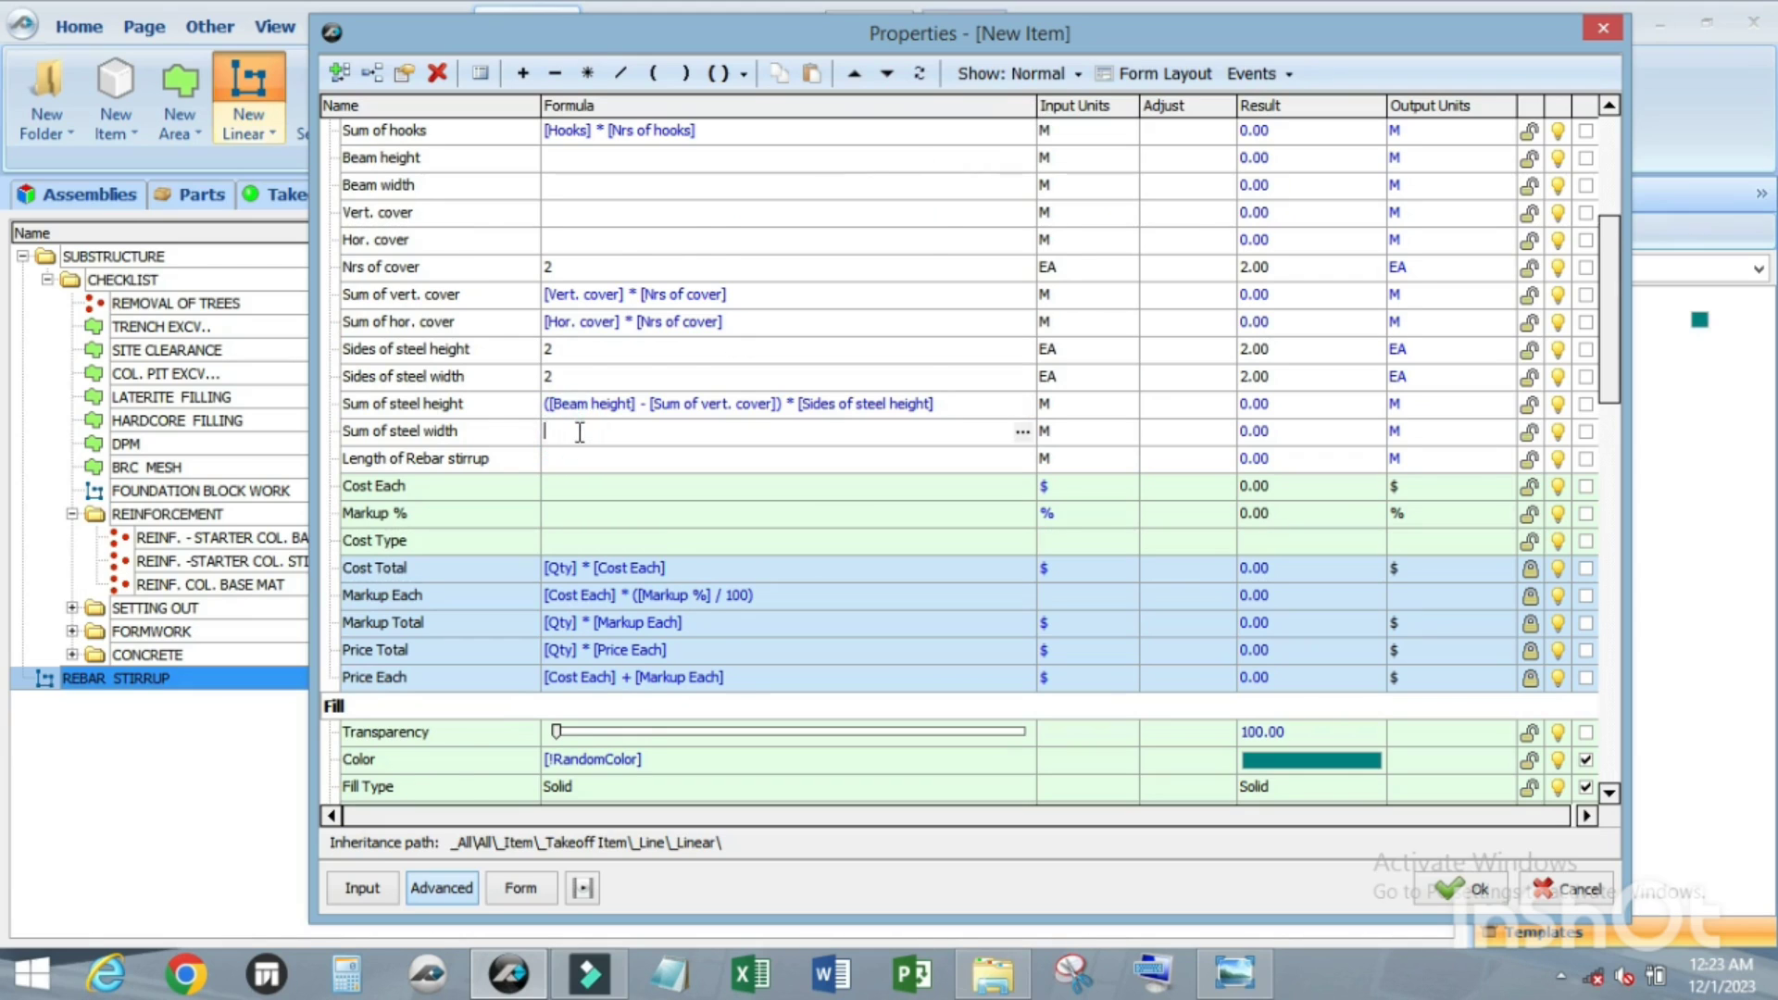
{"action": "scroll", "coordinate": [579, 431], "scroll_direction": "down", "scroll_amount": 1}
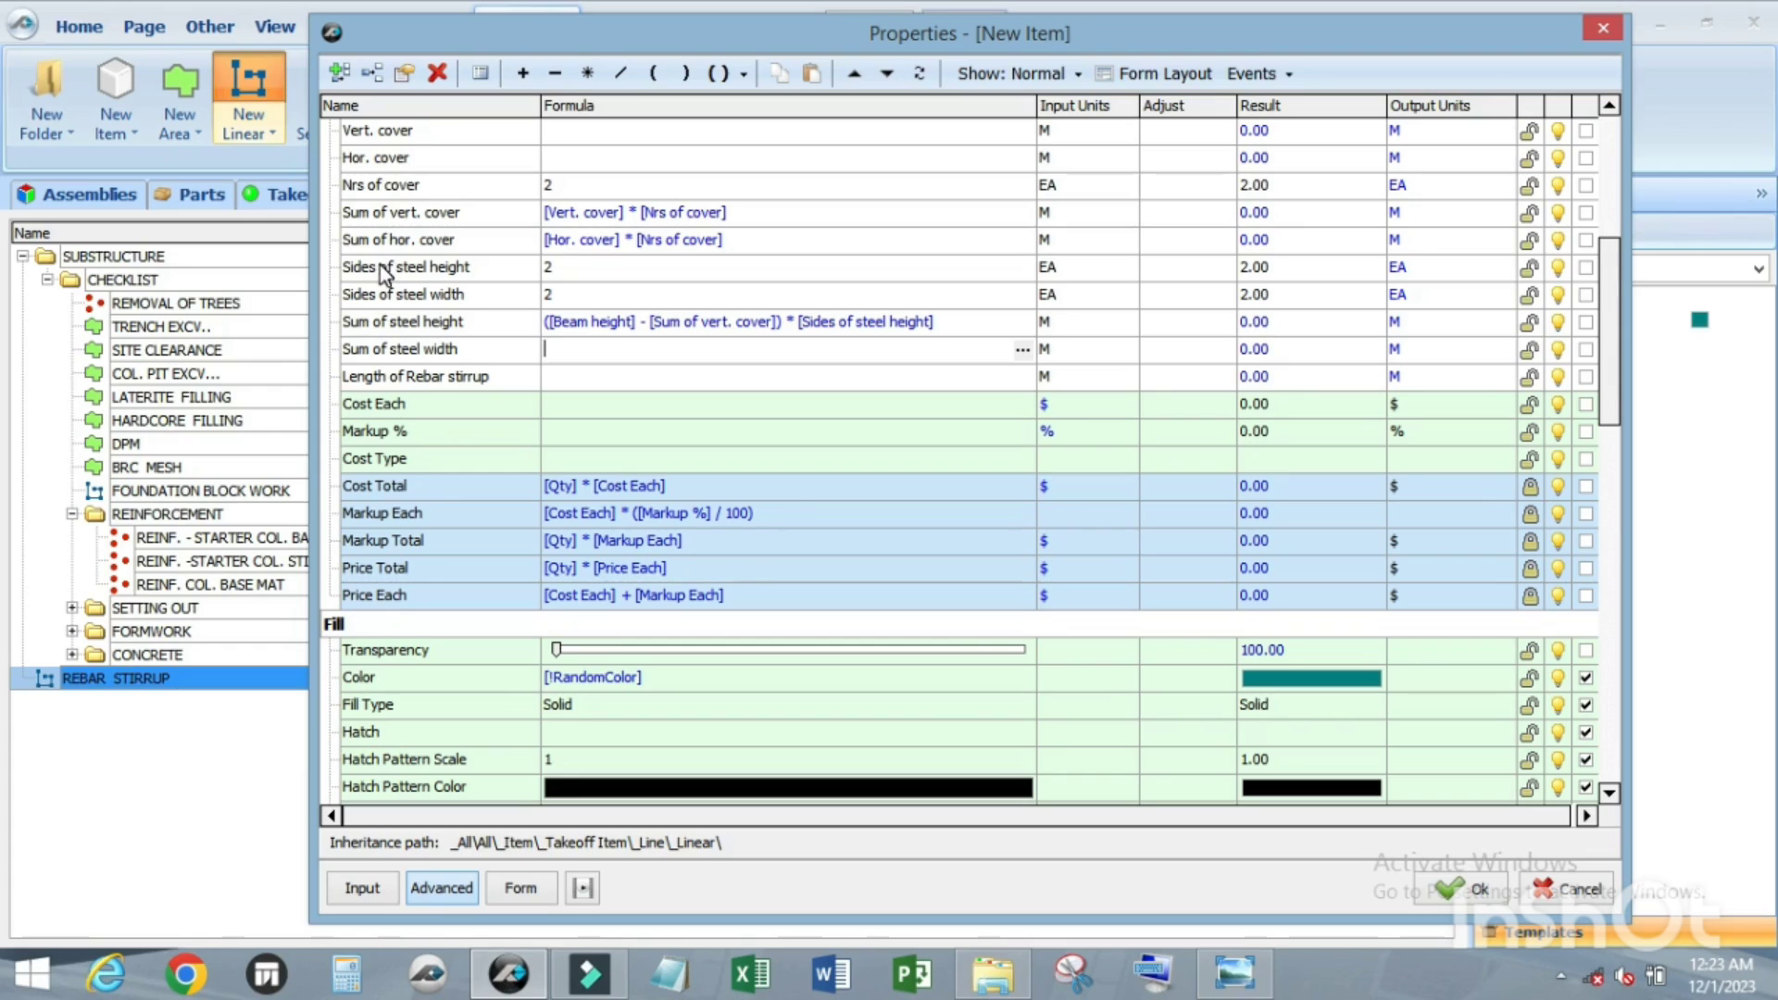
{"action": "scroll", "coordinate": [384, 274], "scroll_direction": "up", "scroll_amount": 1}
{"action": "scroll", "coordinate": [382, 274], "scroll_direction": "up", "scroll_amount": 5}
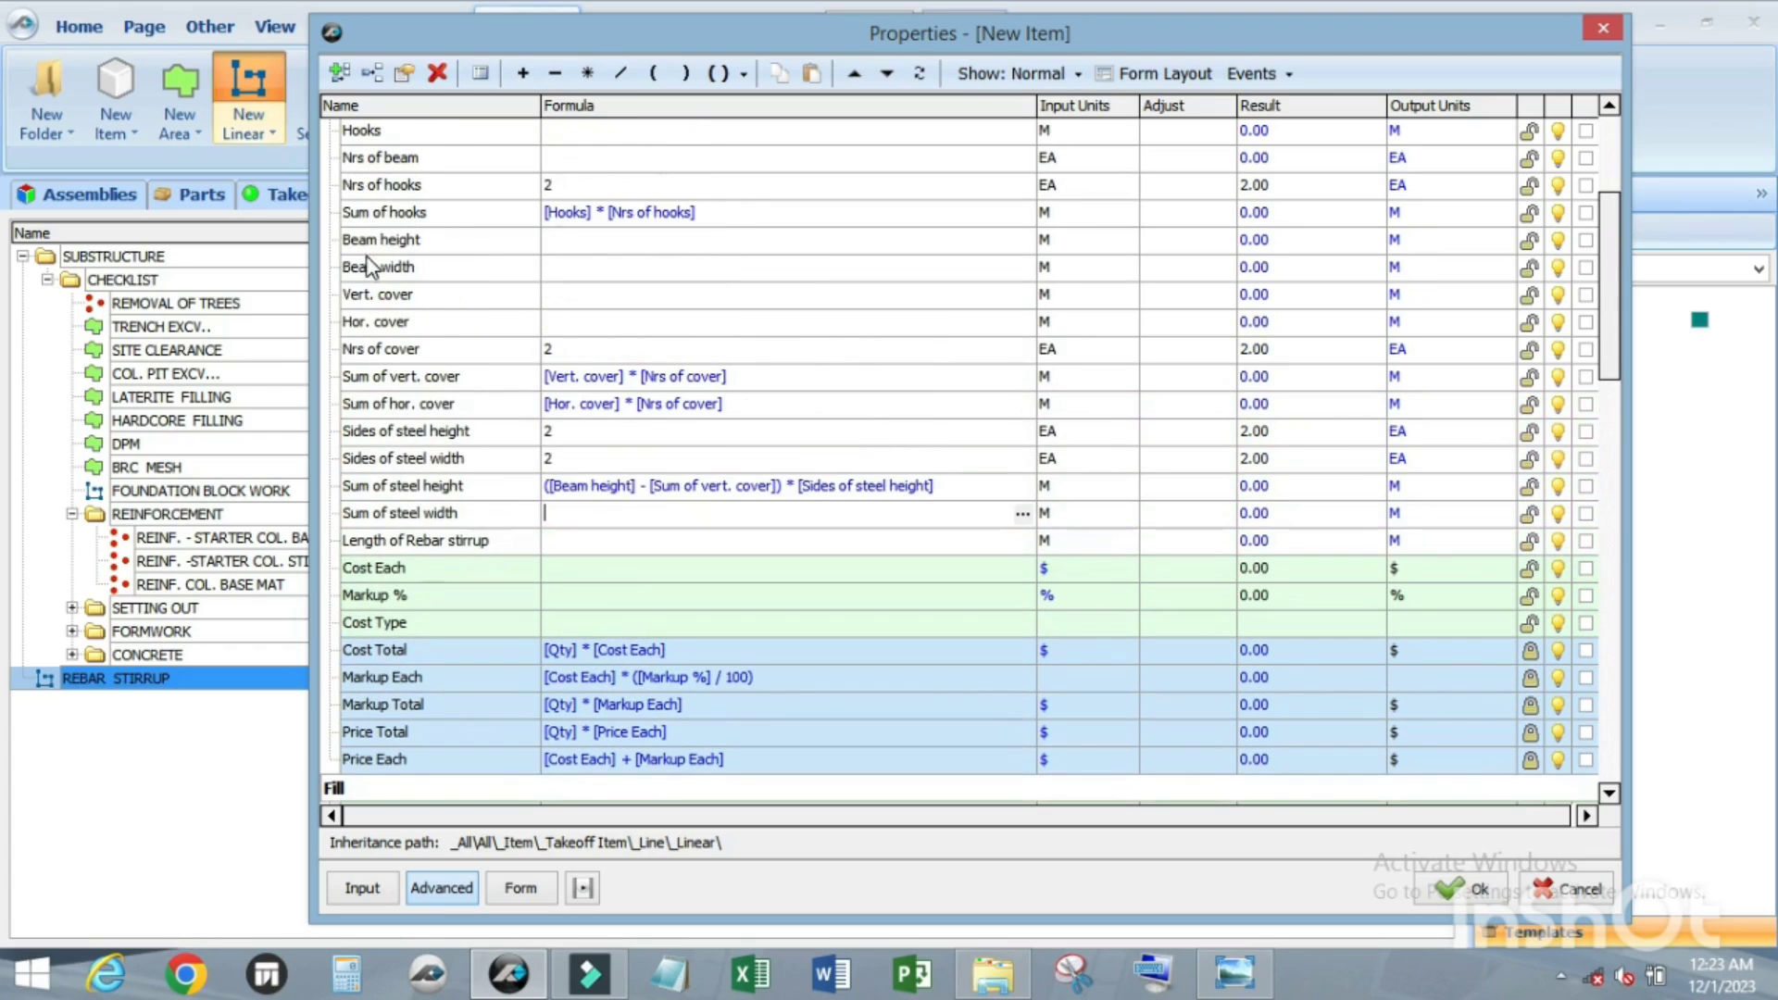
{"action": "left_click_drag", "start_coordinate": [370, 274], "coordinate": [588, 510]}
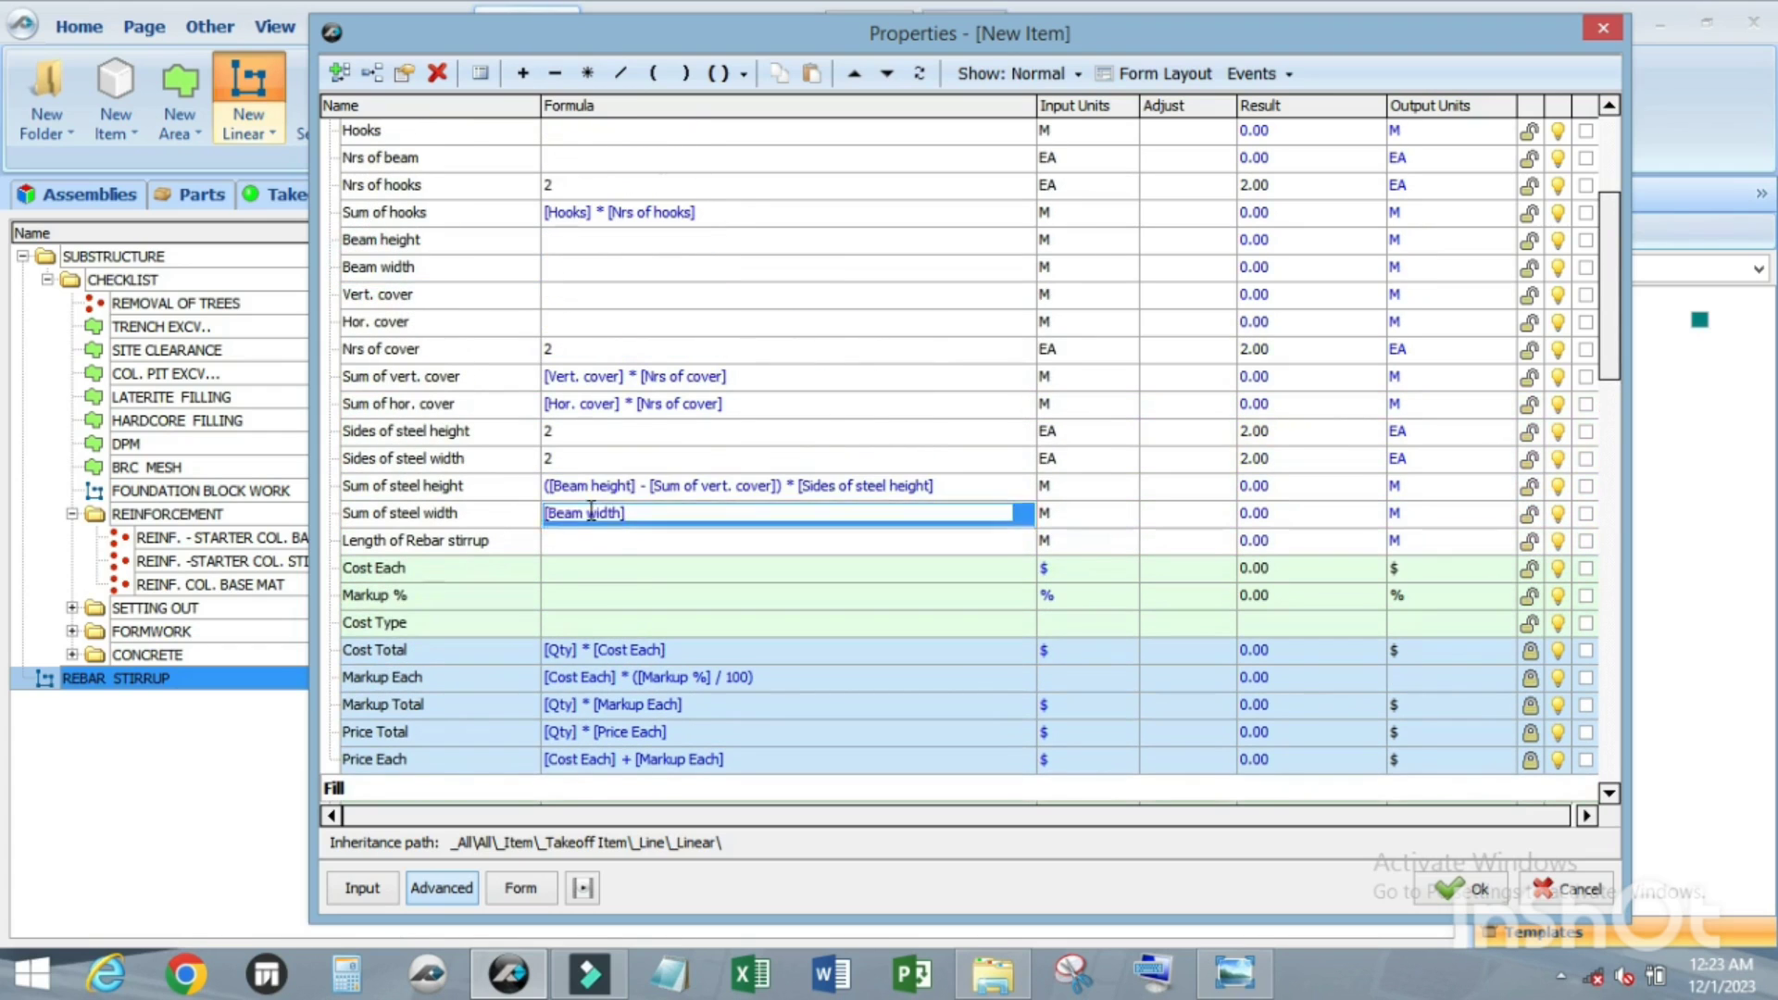
{"action": "left_click", "coordinate": [556, 73]}
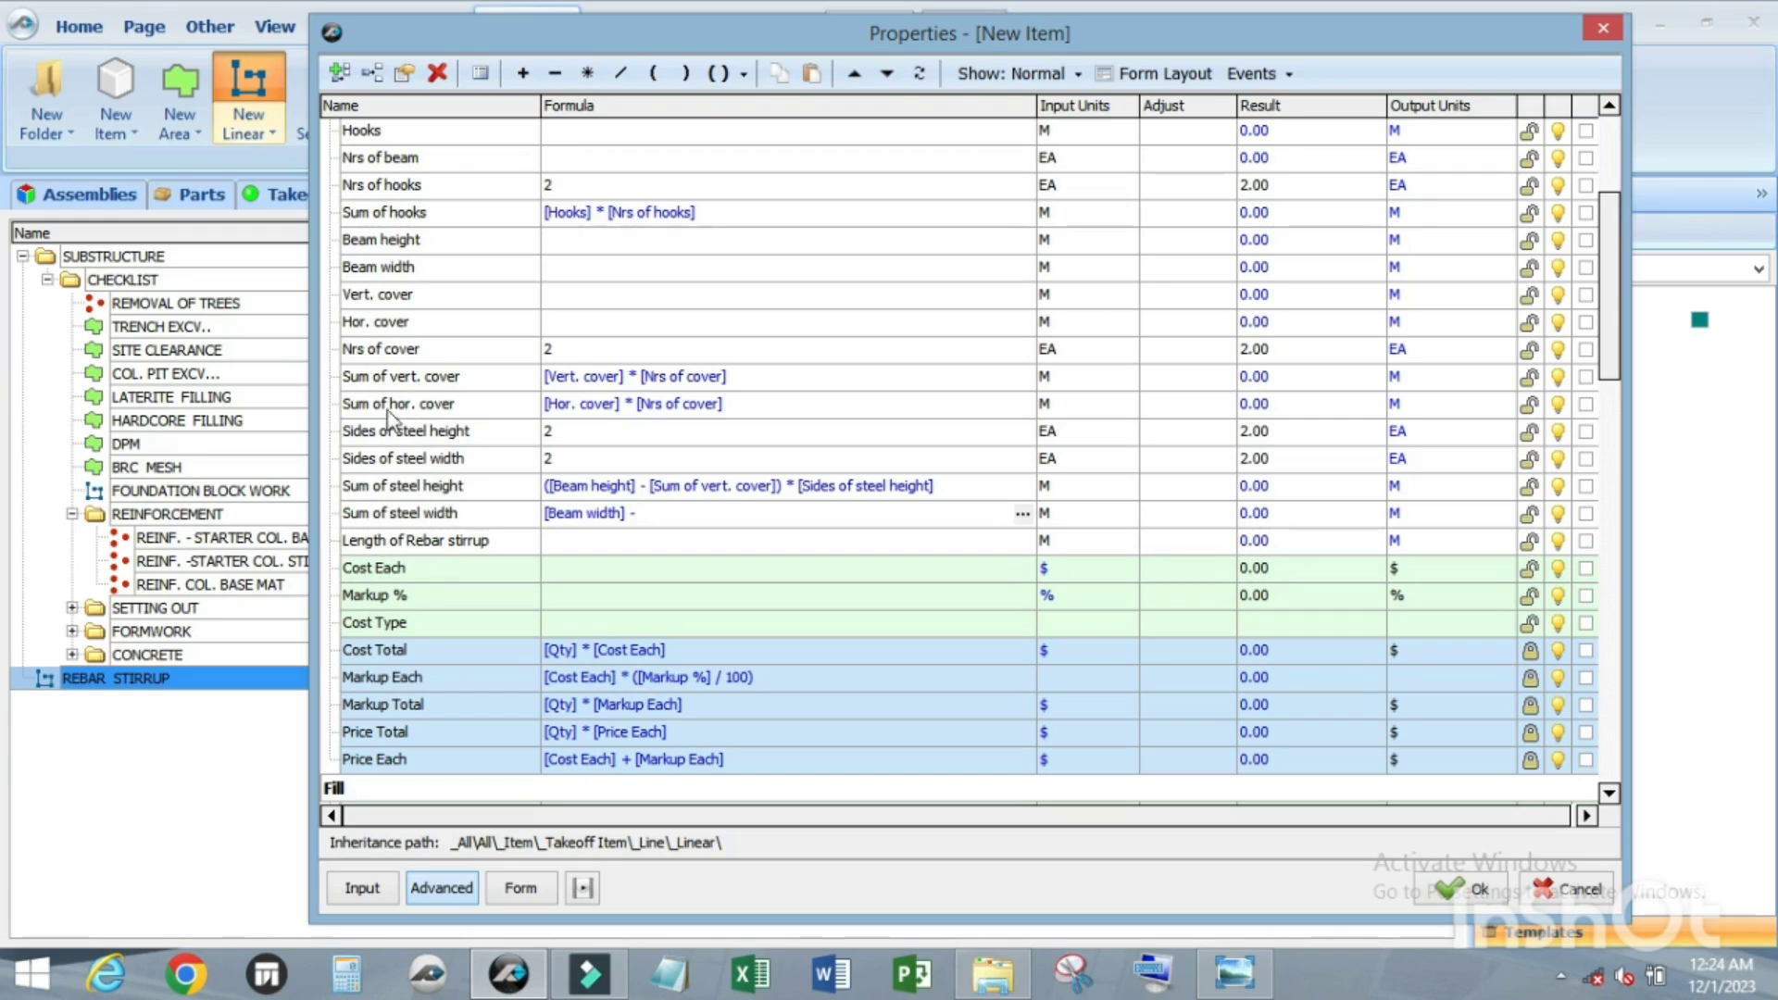
{"action": "scroll", "coordinate": [419, 301], "scroll_direction": "down", "scroll_amount": 1}
{"action": "scroll", "coordinate": [419, 296], "scroll_direction": "down", "scroll_amount": 2}
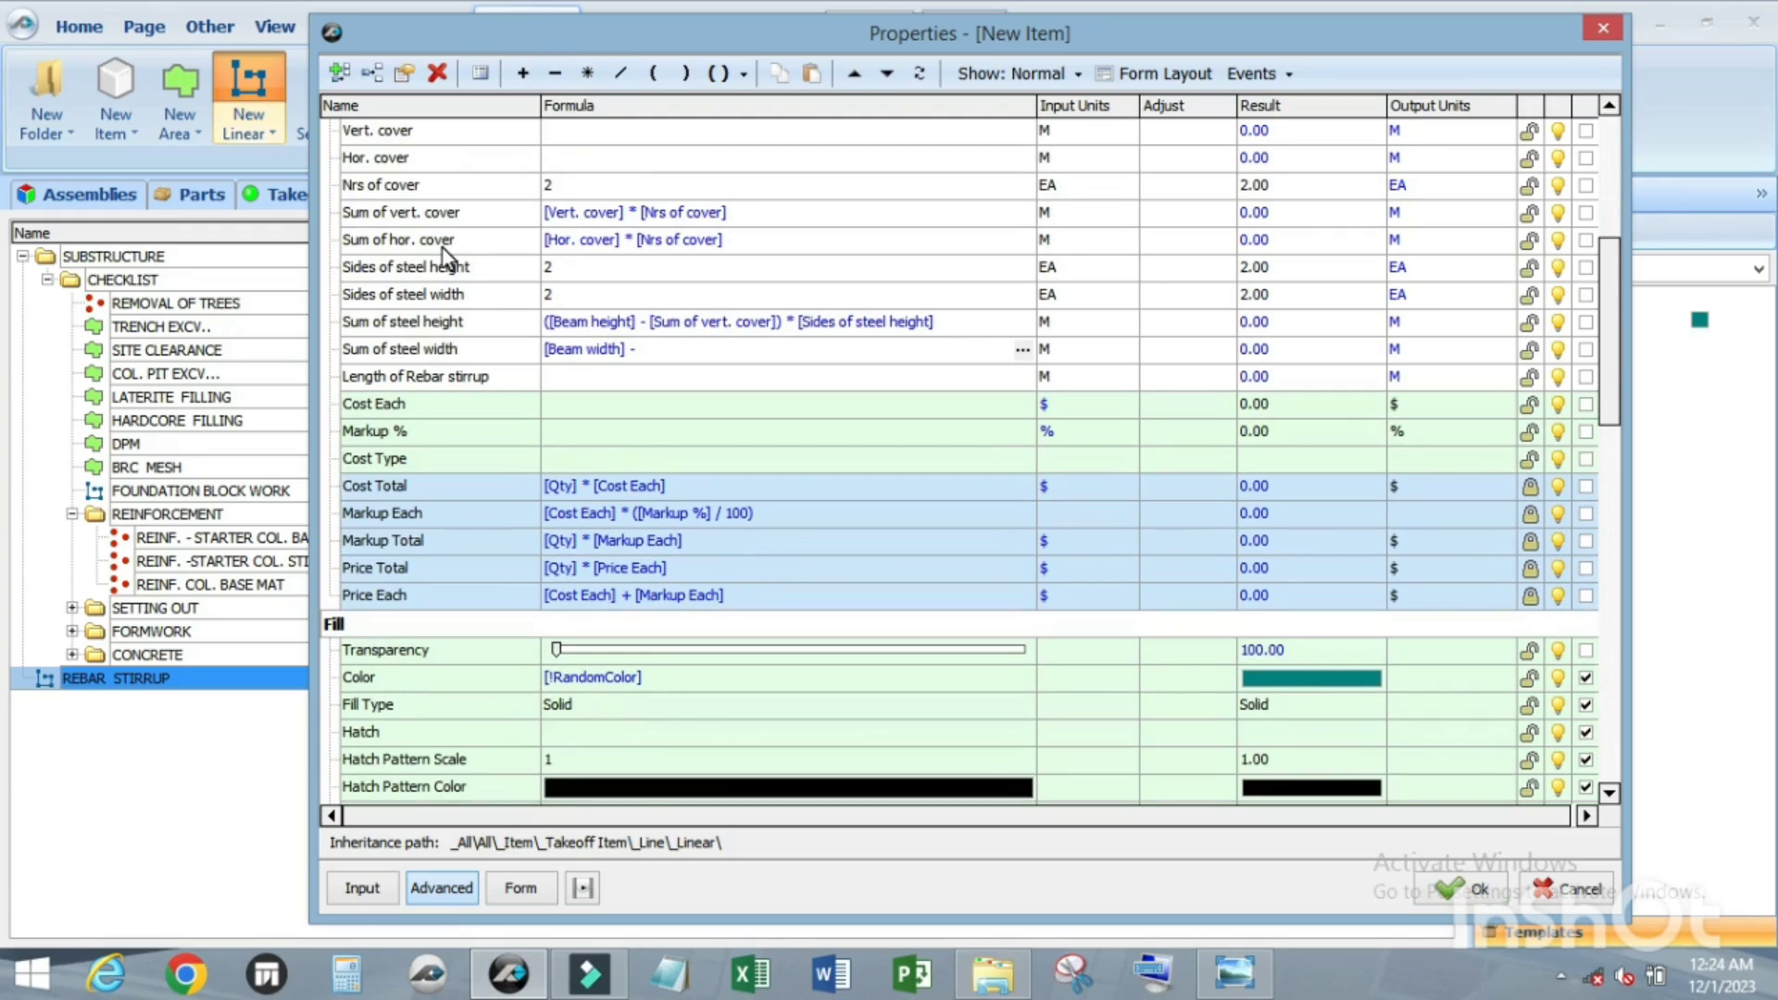
{"action": "left_click", "coordinate": [368, 241]}
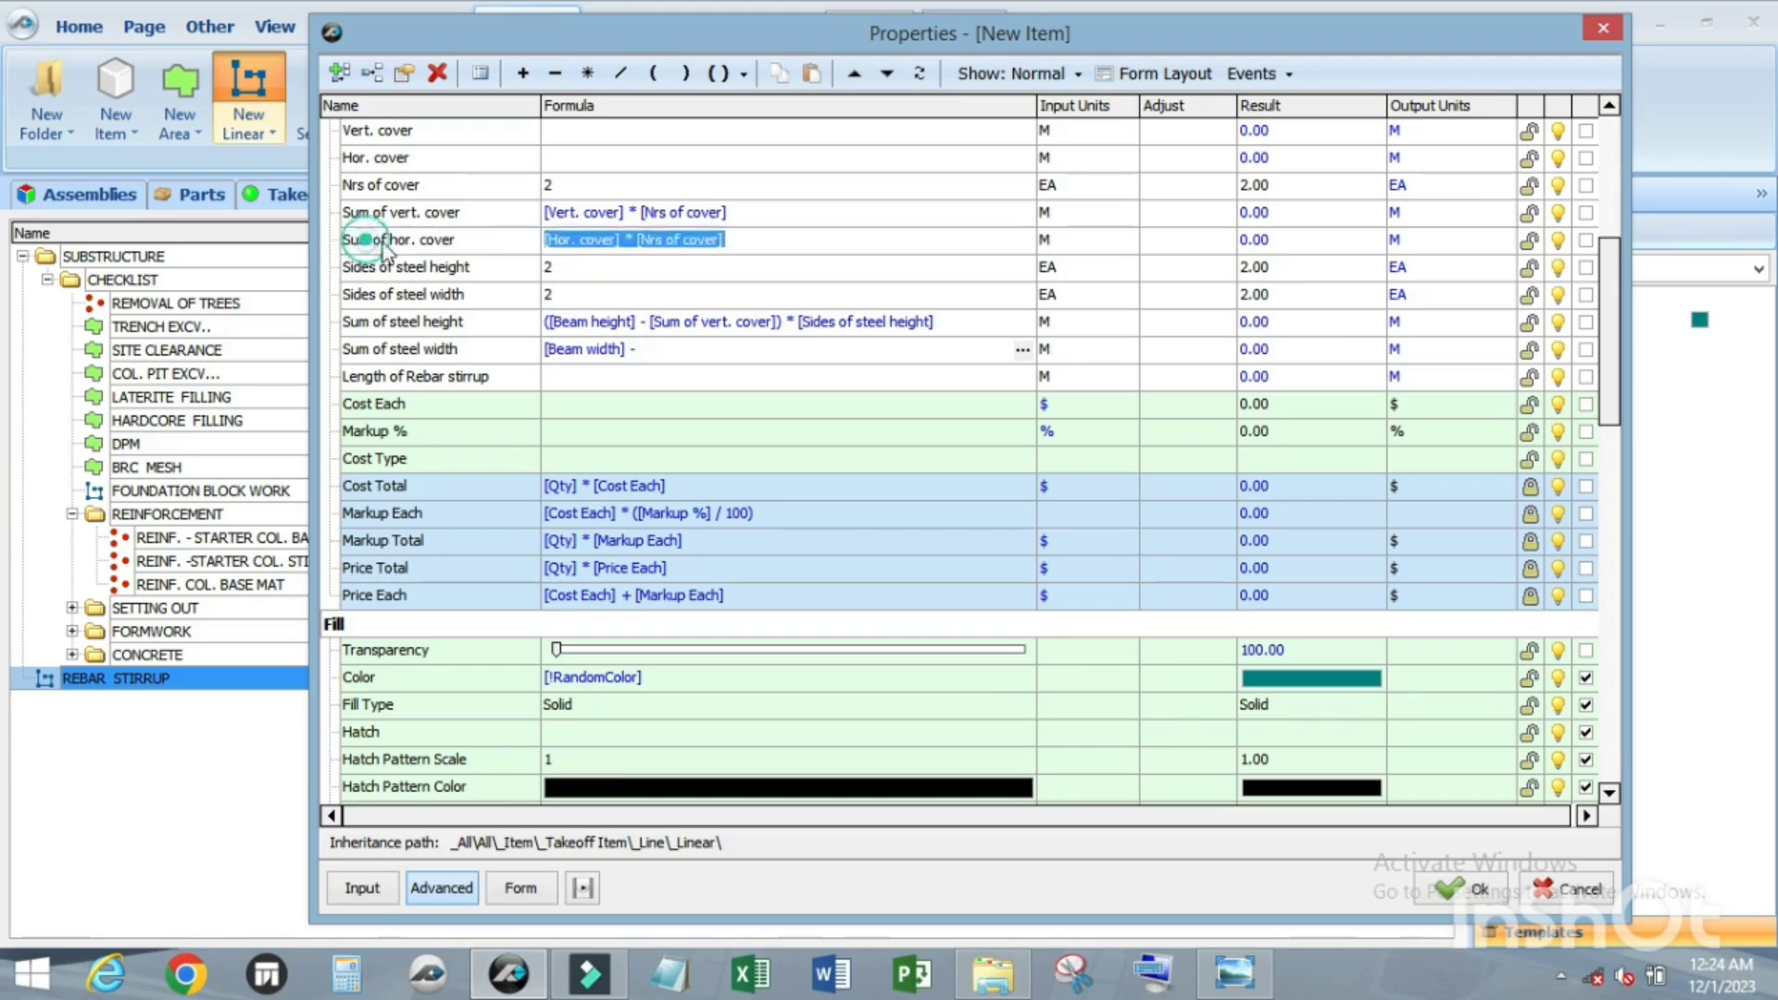
{"action": "left_click", "coordinate": [672, 356]}
{"action": "left_click", "coordinate": [674, 361]}
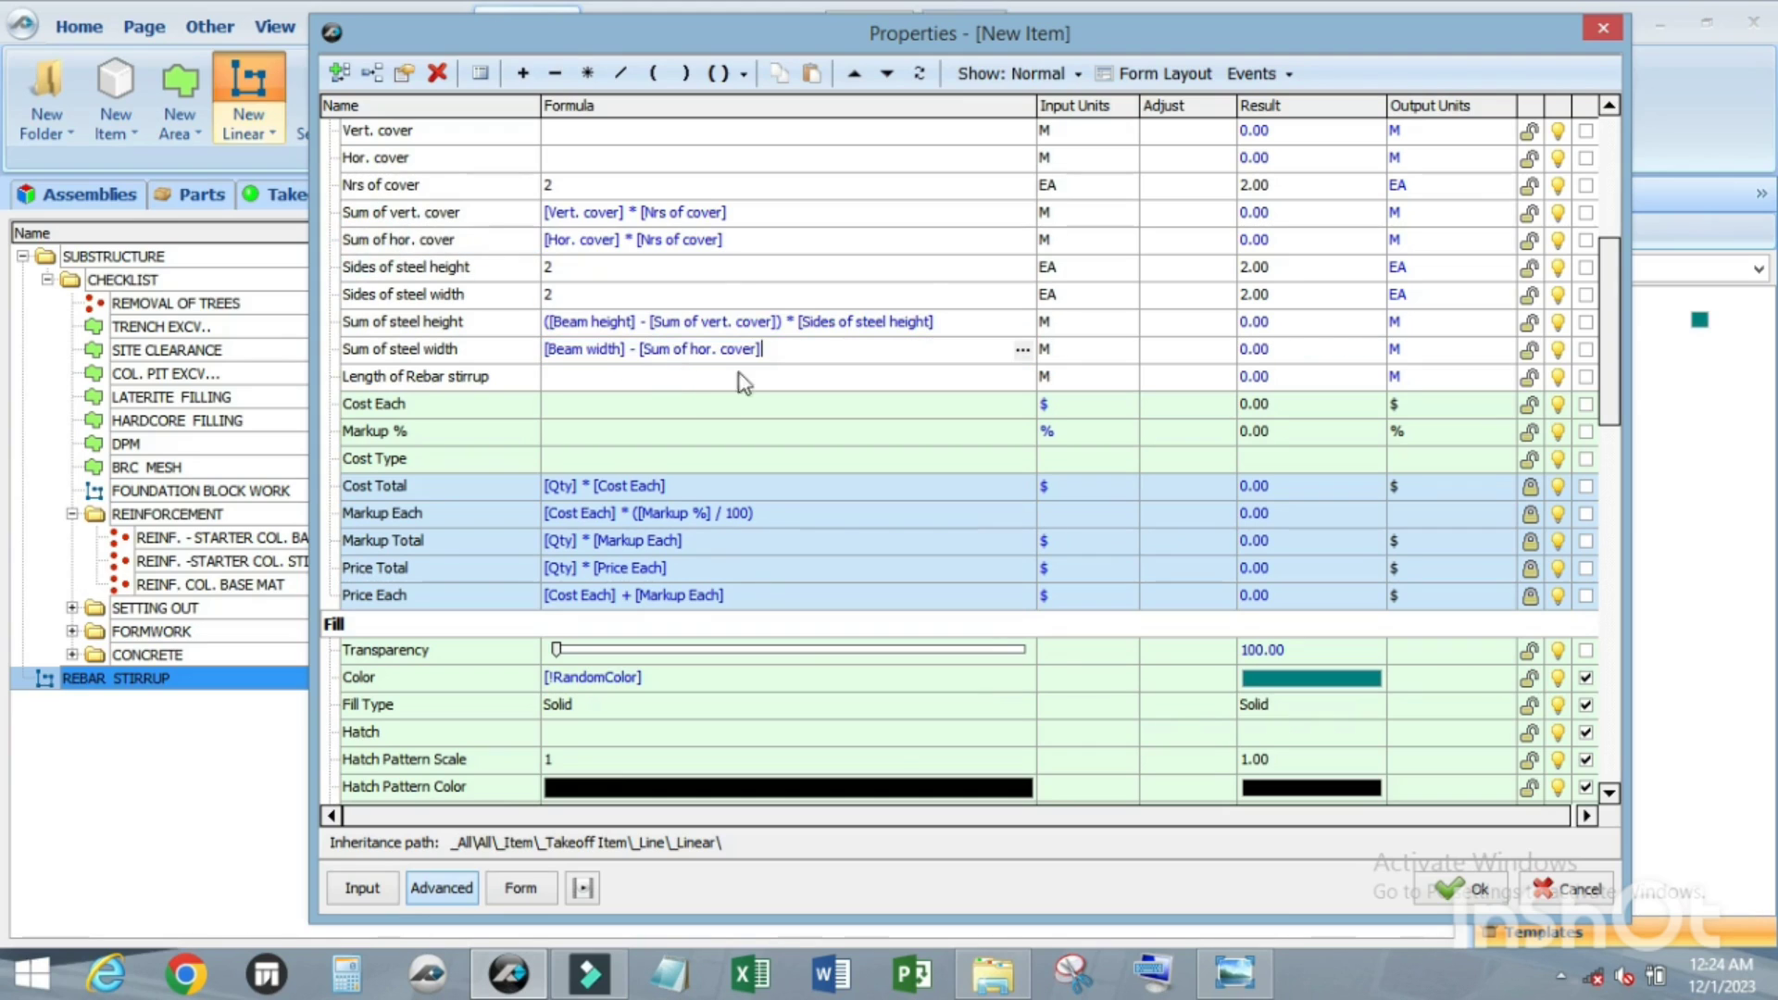
Step: Enclose the Sum of steel width subtraction in parentheses and multiply it by [Sides of steel width]
{"action": "left_click_drag", "start_coordinate": [780, 351], "coordinate": [511, 354]}
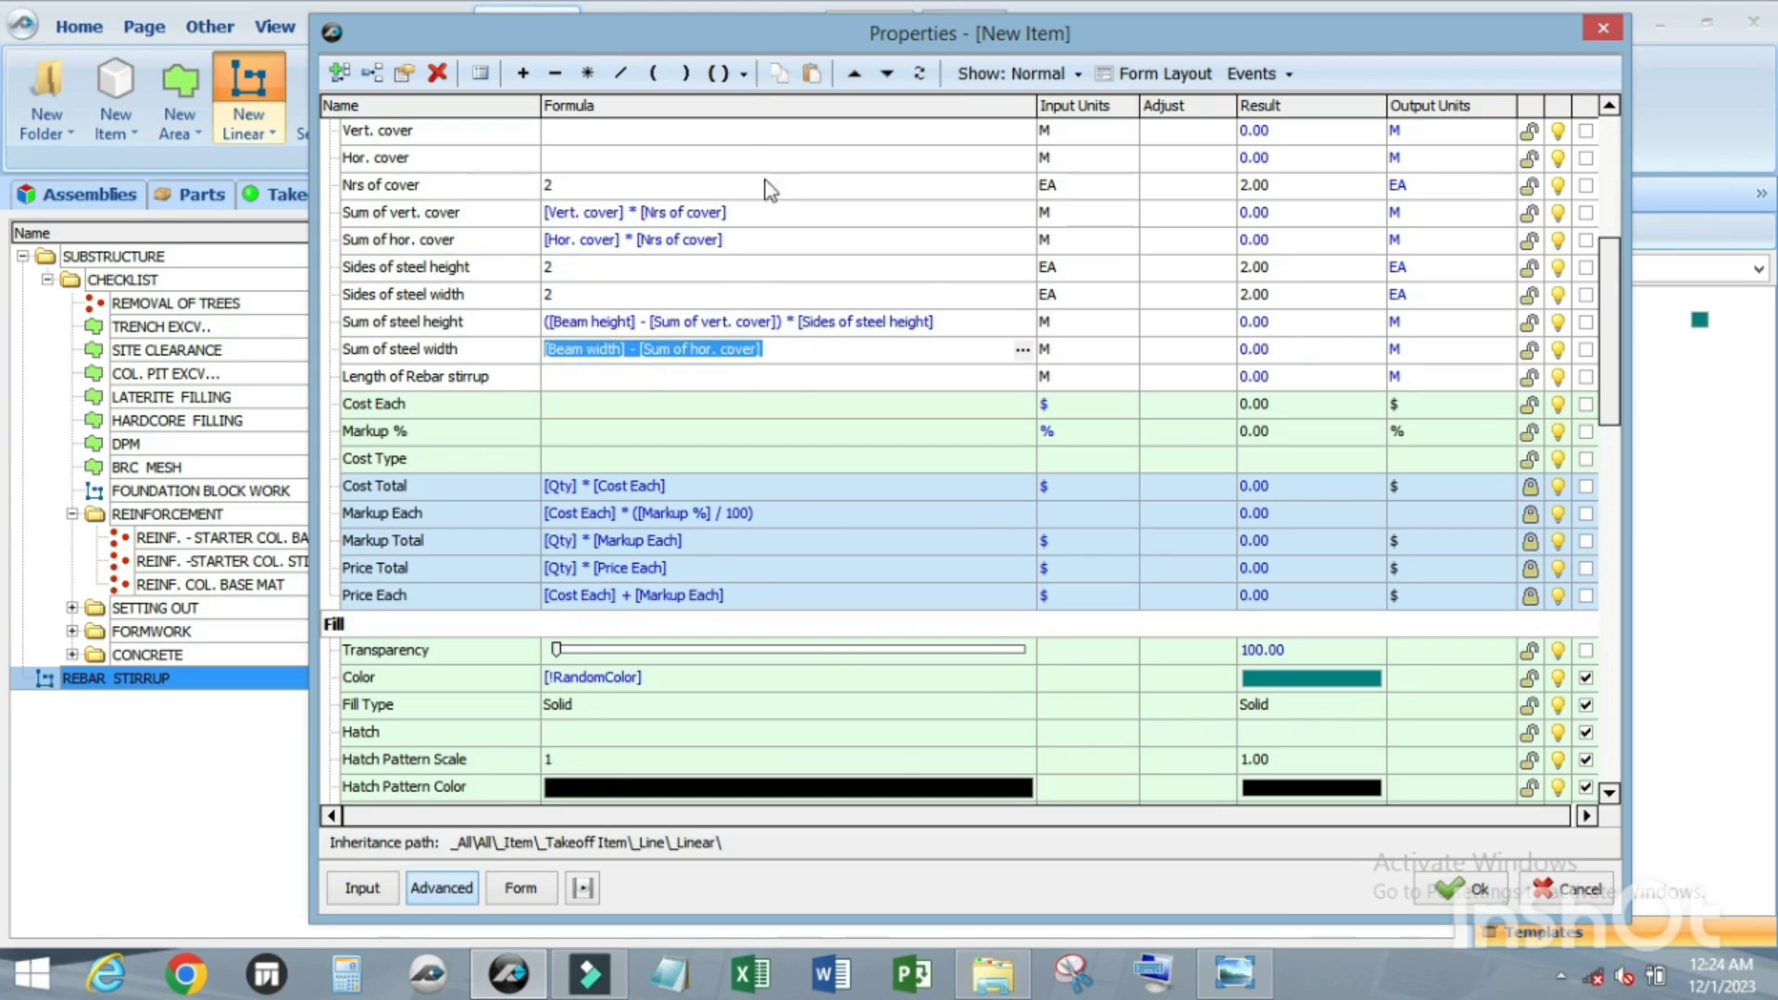
{"action": "left_click", "coordinate": [740, 78]}
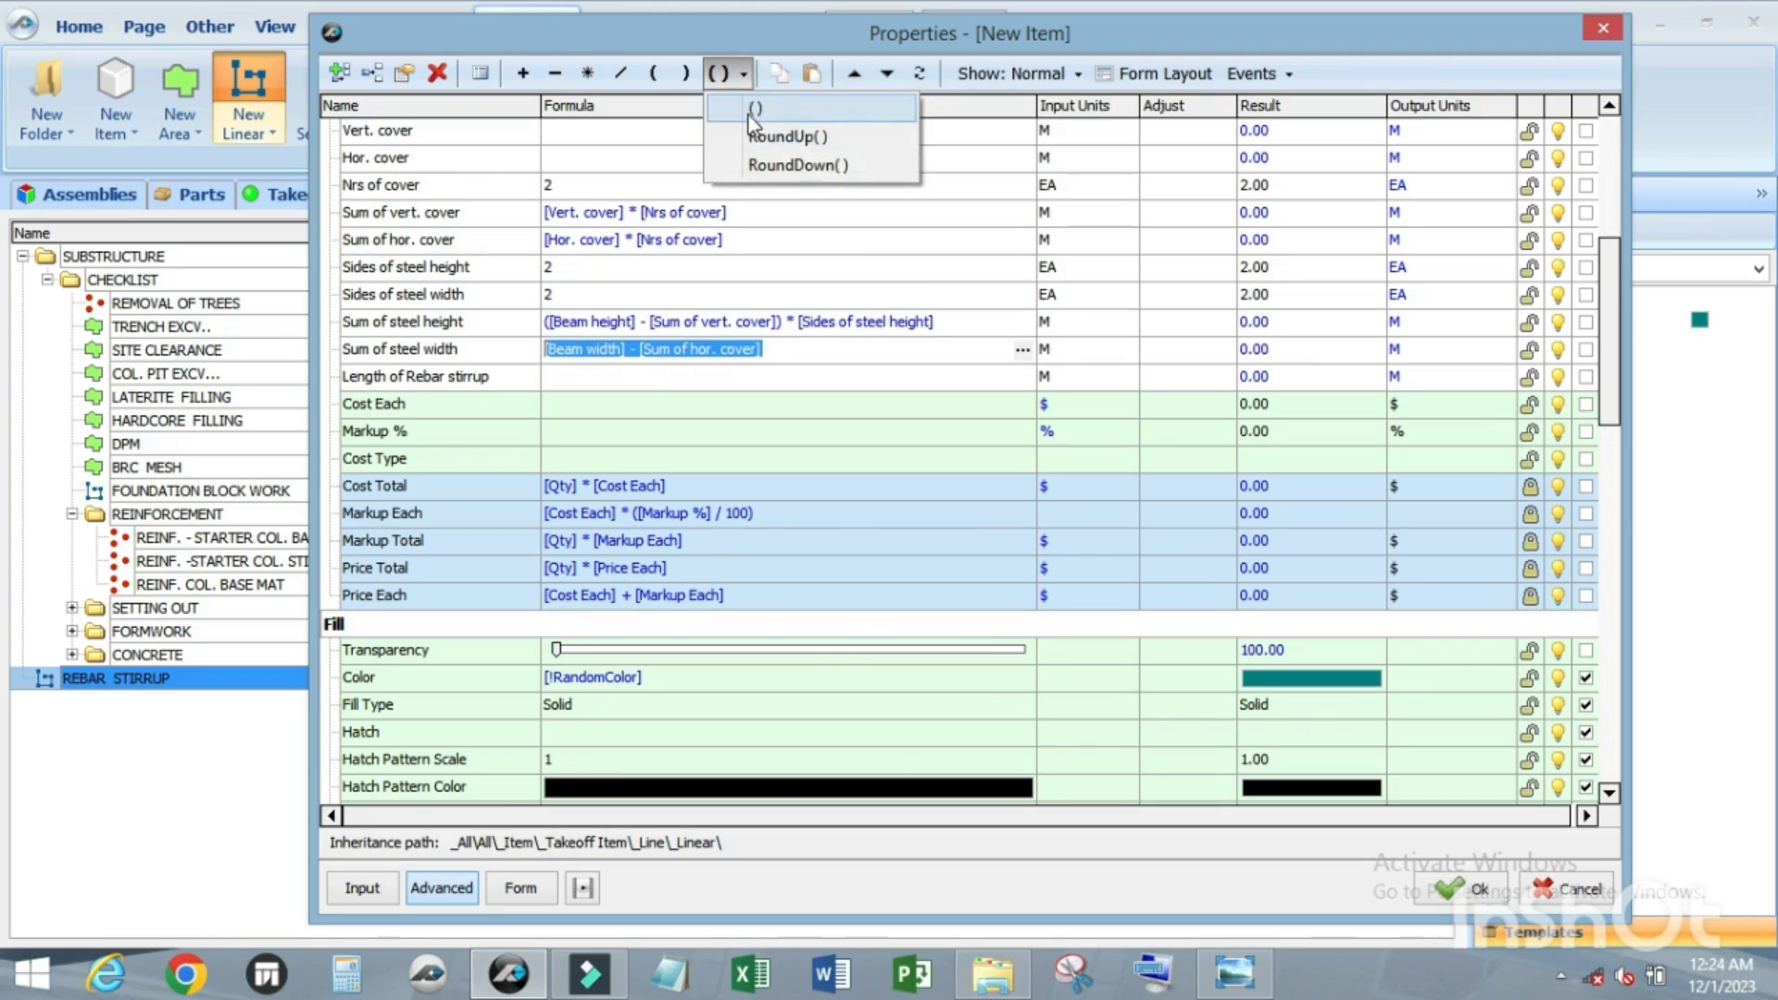
{"action": "left_click", "coordinate": [754, 109]}
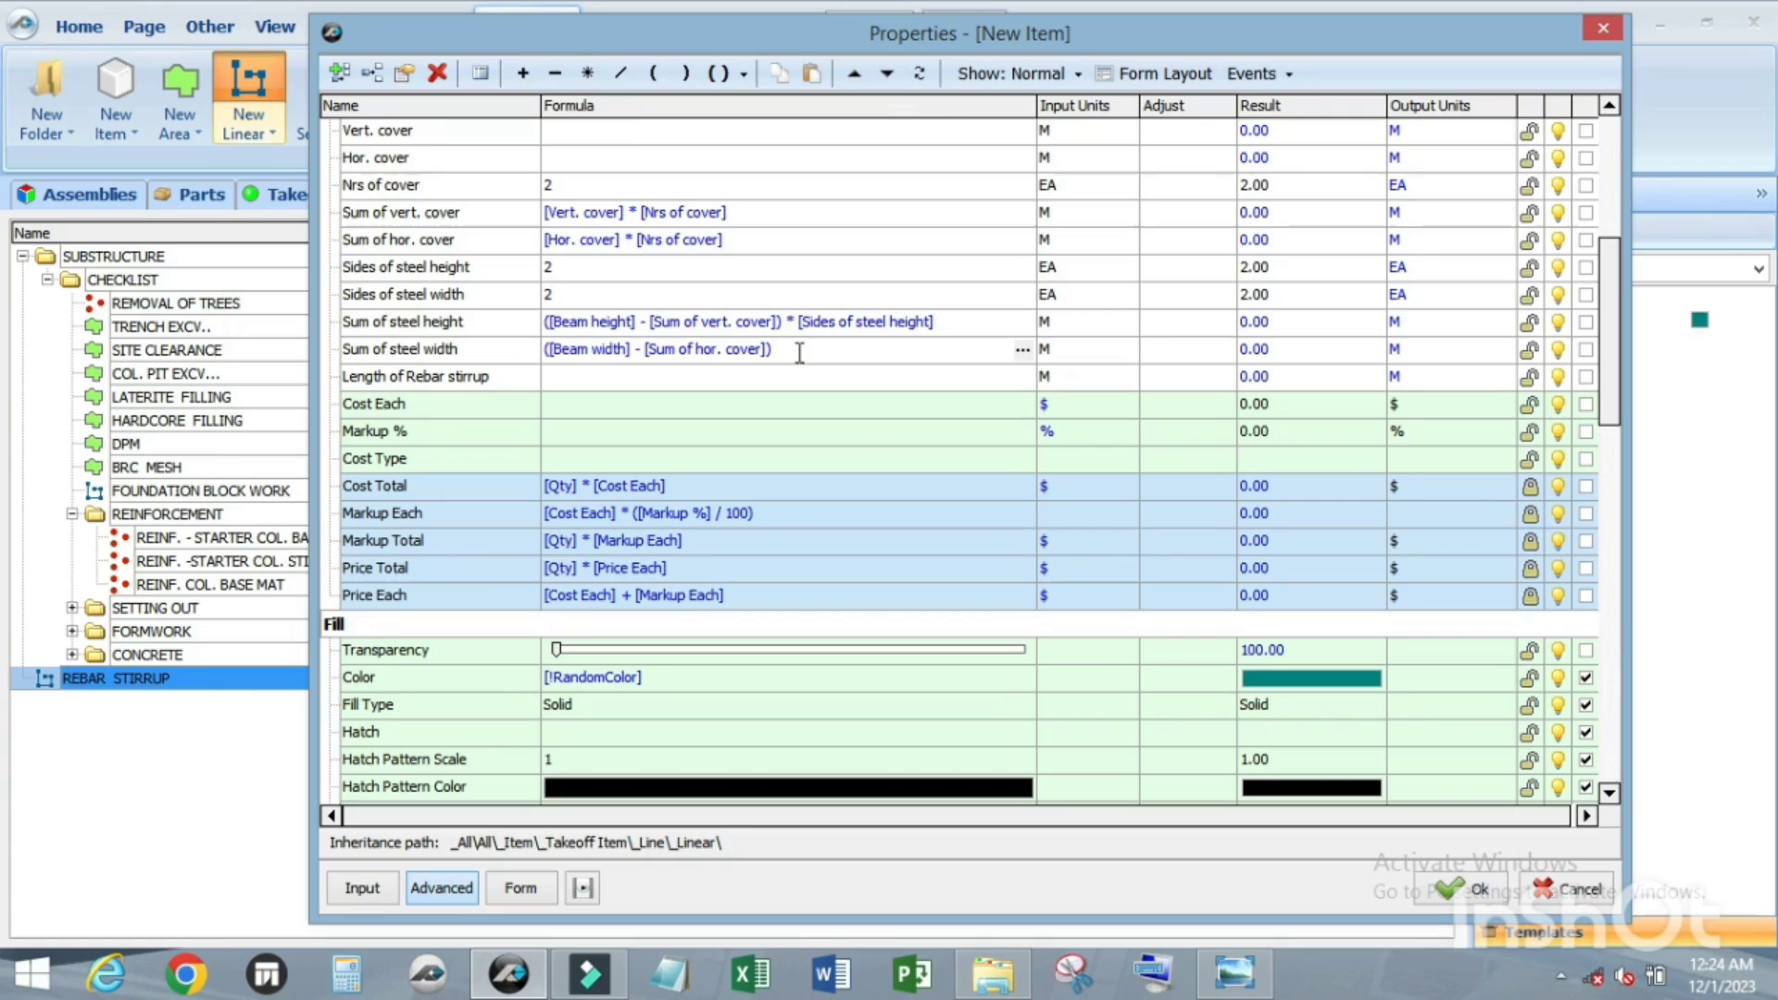
{"action": "left_click", "coordinate": [599, 77]}
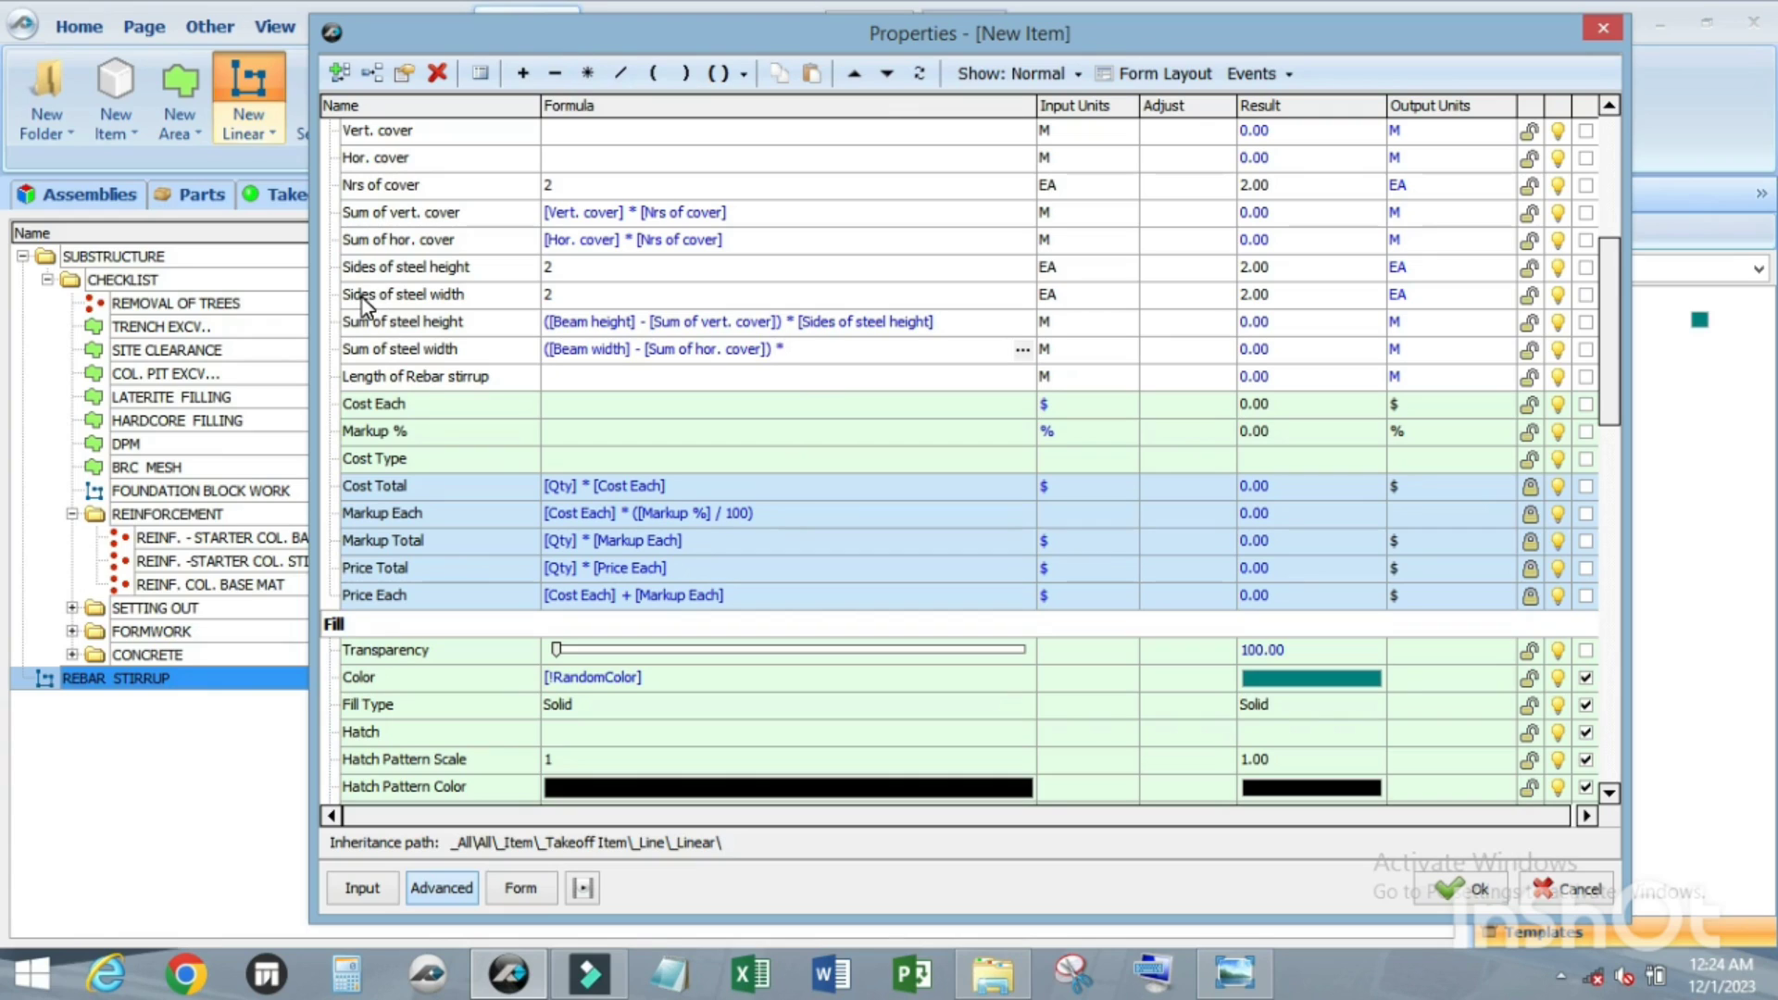
{"action": "left_click_drag", "start_coordinate": [362, 296], "coordinate": [668, 352]}
{"action": "left_click_drag", "start_coordinate": [859, 361], "coordinate": [859, 359]}
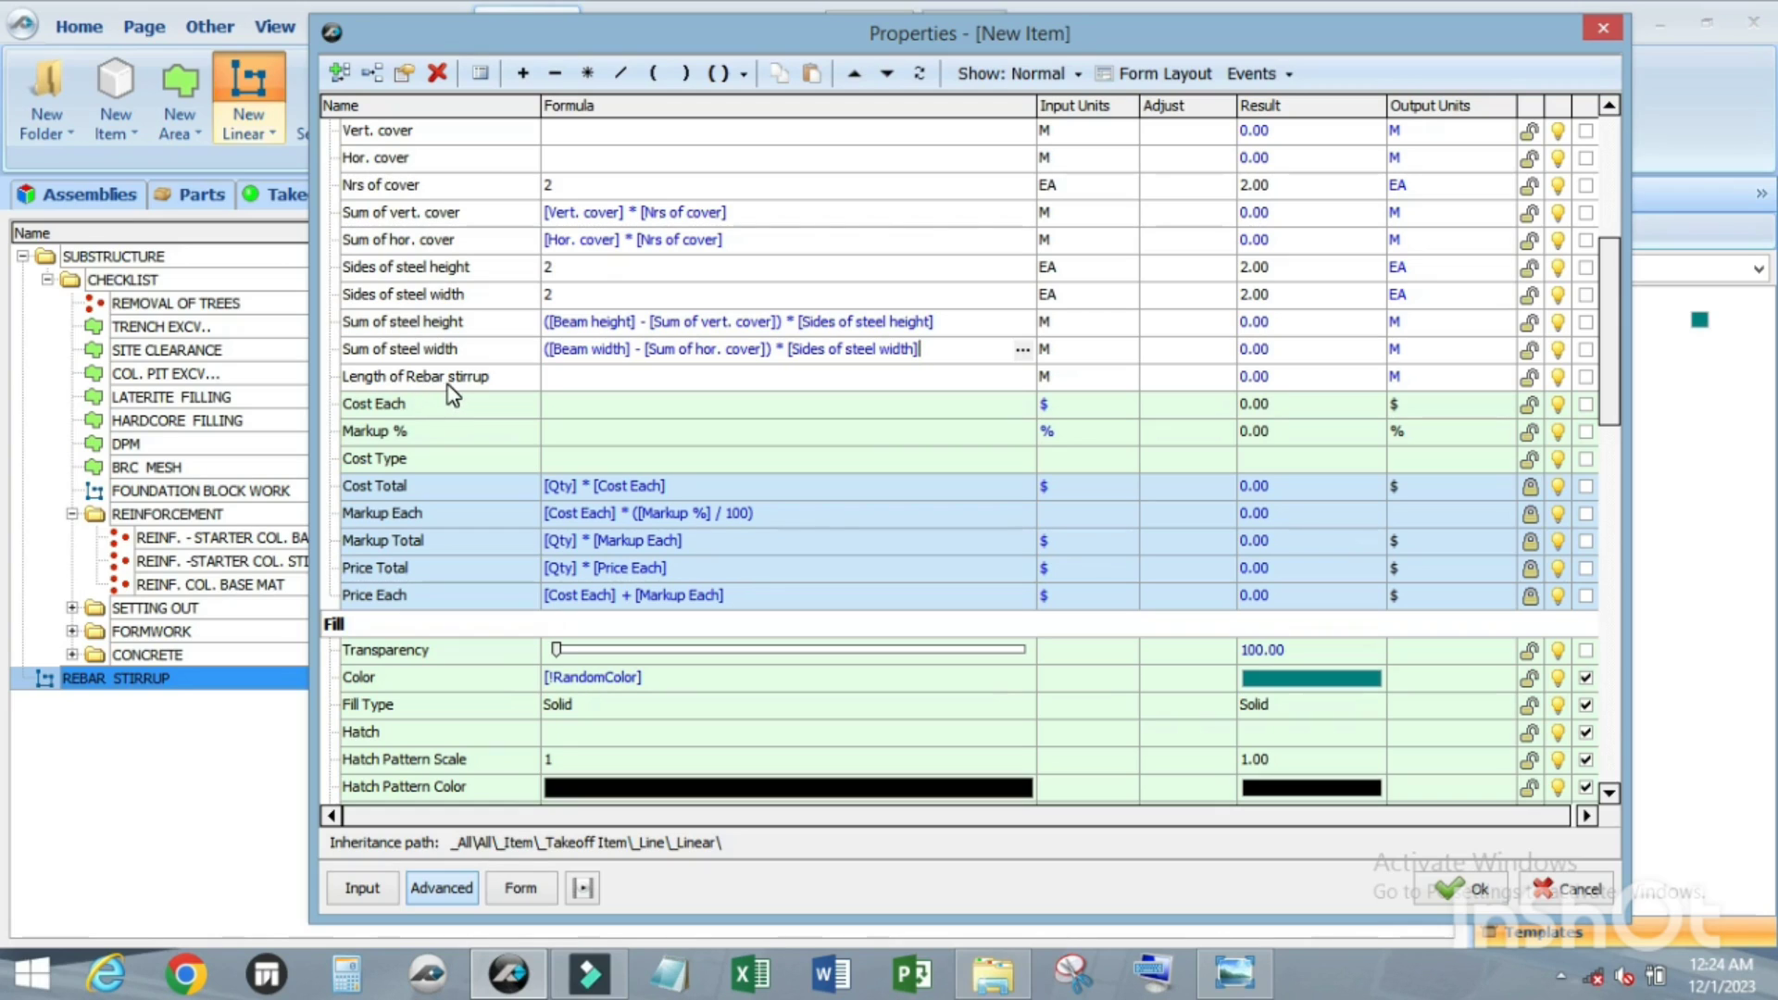
Step: Set the Length of Rebar stirrup formula to [Sum of steel height] + [Sum of steel width]
{"action": "left_click", "coordinate": [569, 379]}
{"action": "left_click", "coordinate": [581, 387]}
{"action": "left_click_drag", "start_coordinate": [378, 323], "coordinate": [602, 381]}
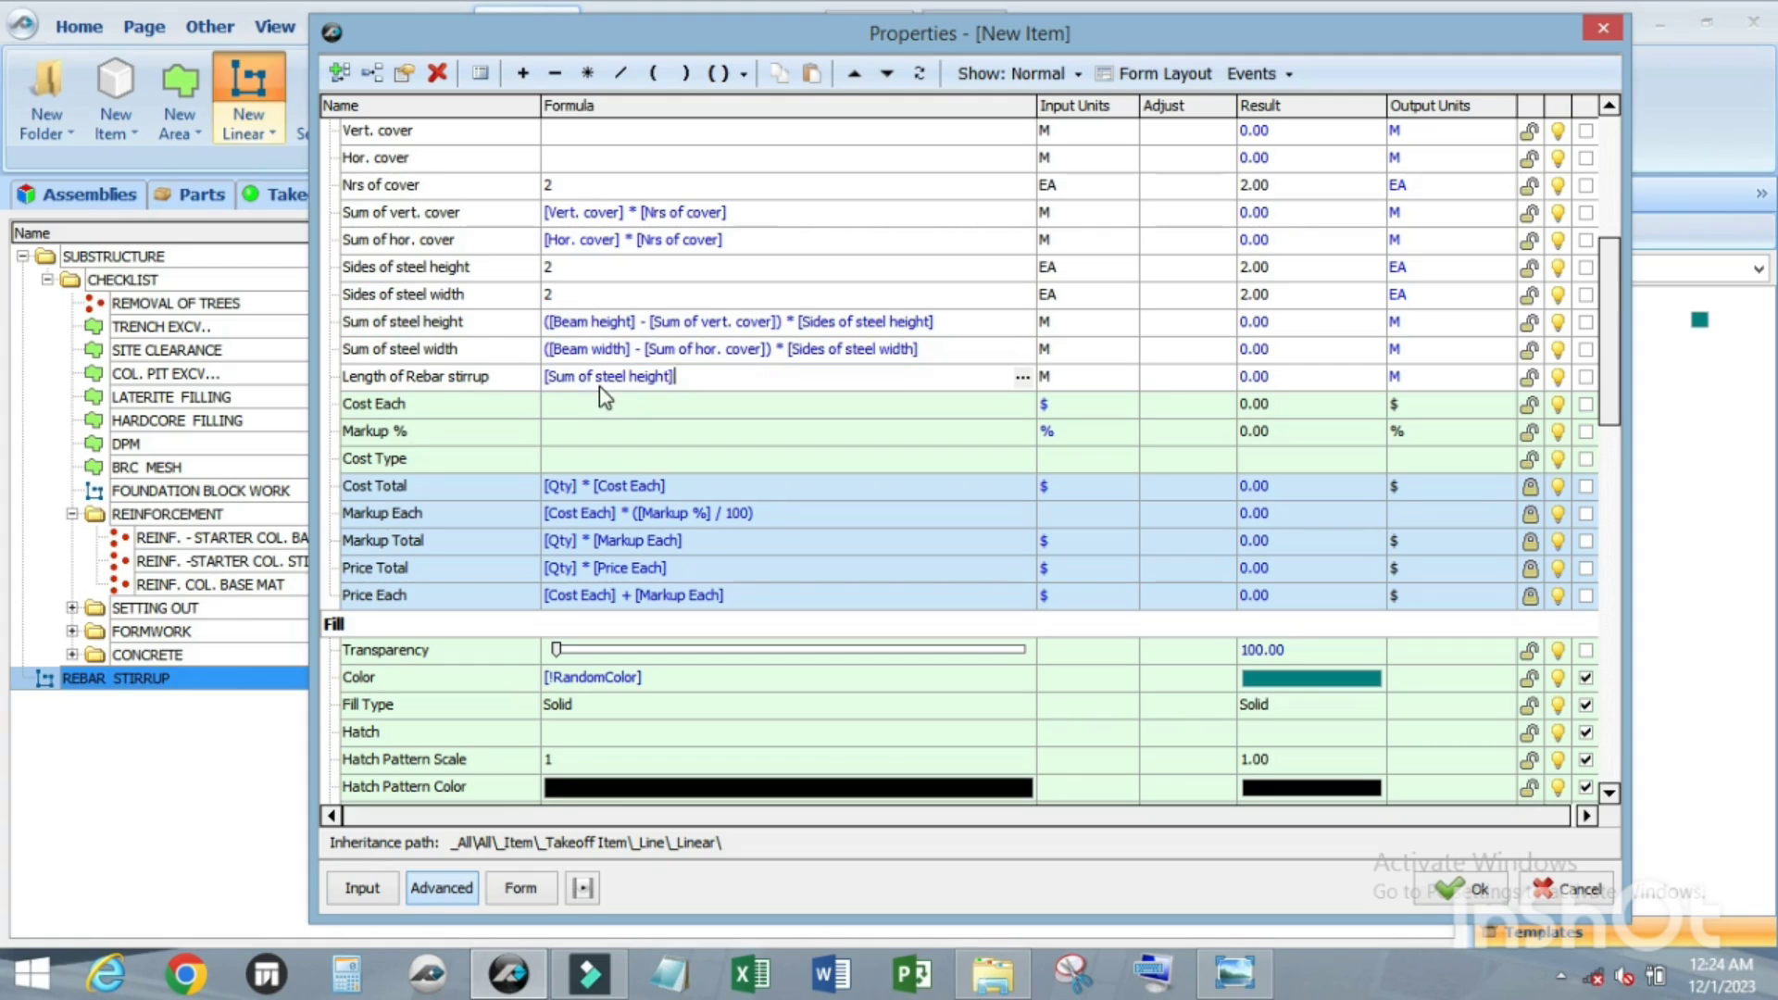
{"action": "mouse_move", "coordinate": [375, 352]}
{"action": "left_mouse_down"}
{"action": "mouse_move", "coordinate": [685, 359]}
{"action": "mouse_move", "coordinate": [405, 353]}
{"action": "left_mouse_up"}
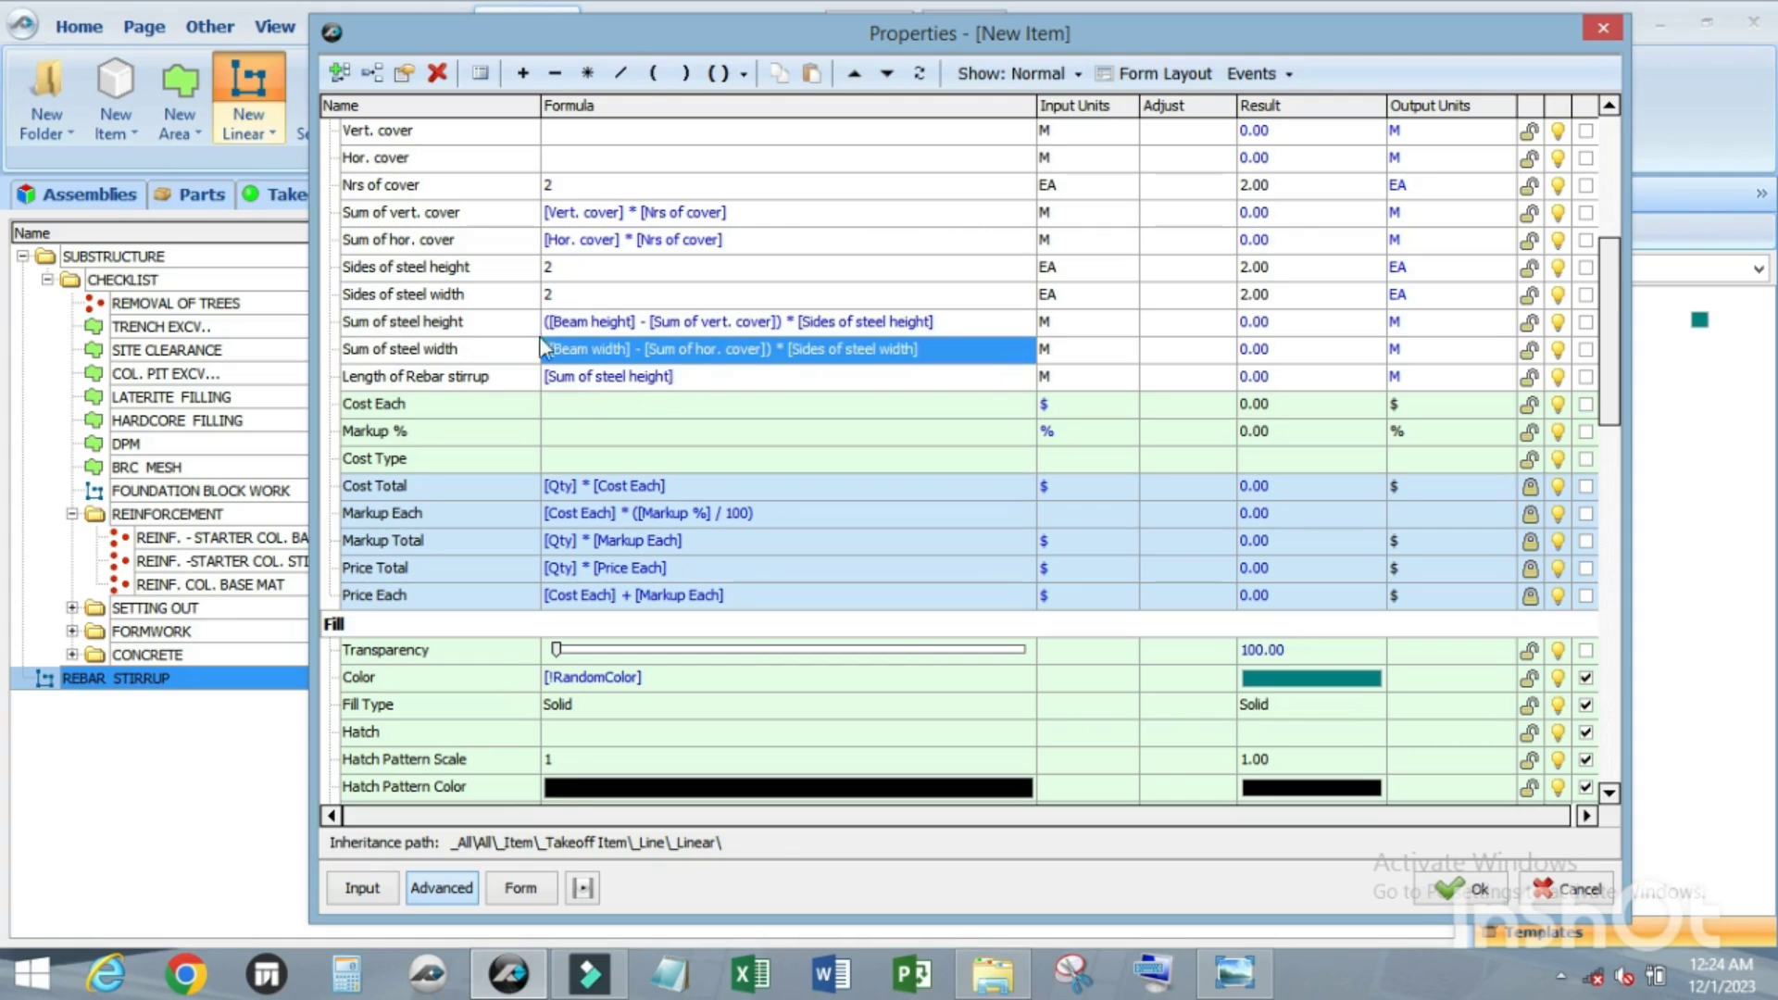
{"action": "left_click", "coordinate": [685, 380]}
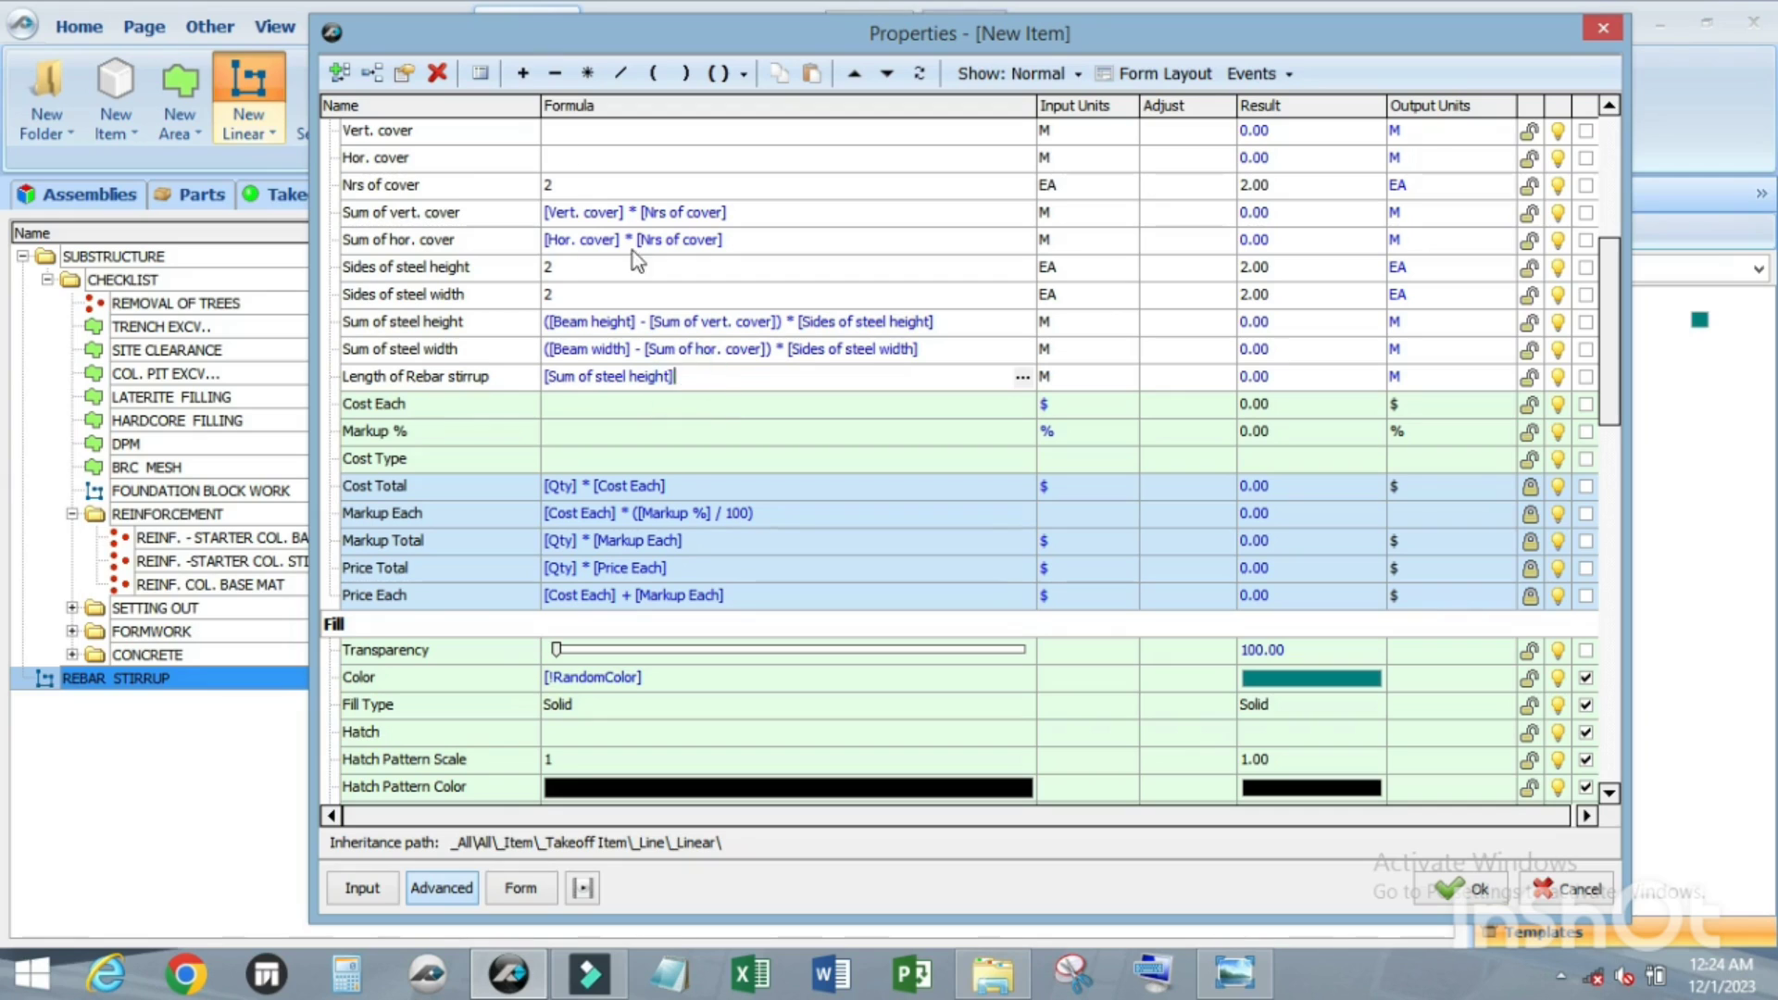
{"action": "left_click", "coordinate": [521, 74]}
{"action": "left_click_drag", "start_coordinate": [379, 347], "coordinate": [719, 376]}
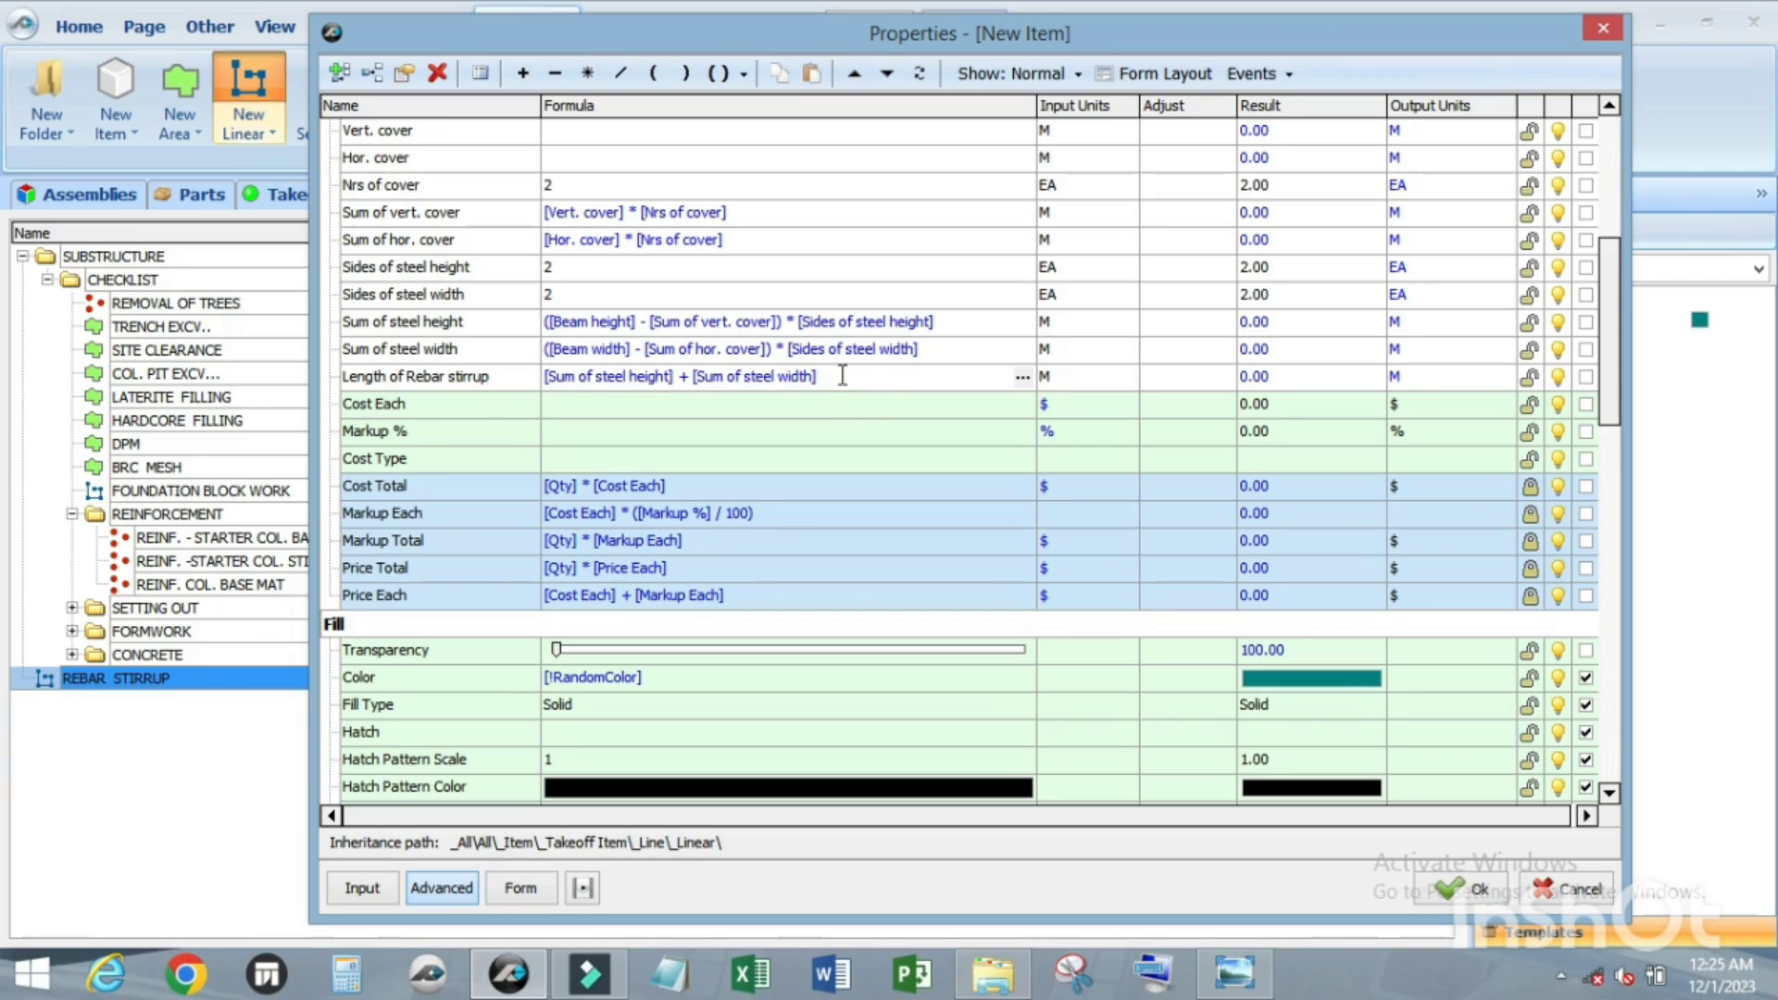
Step: Add [Sum of hooks] as a further term in the Length of Rebar stirrup formula
{"action": "left_click", "coordinate": [522, 72]}
{"action": "scroll", "coordinate": [389, 294], "scroll_direction": "up", "scroll_amount": 1}
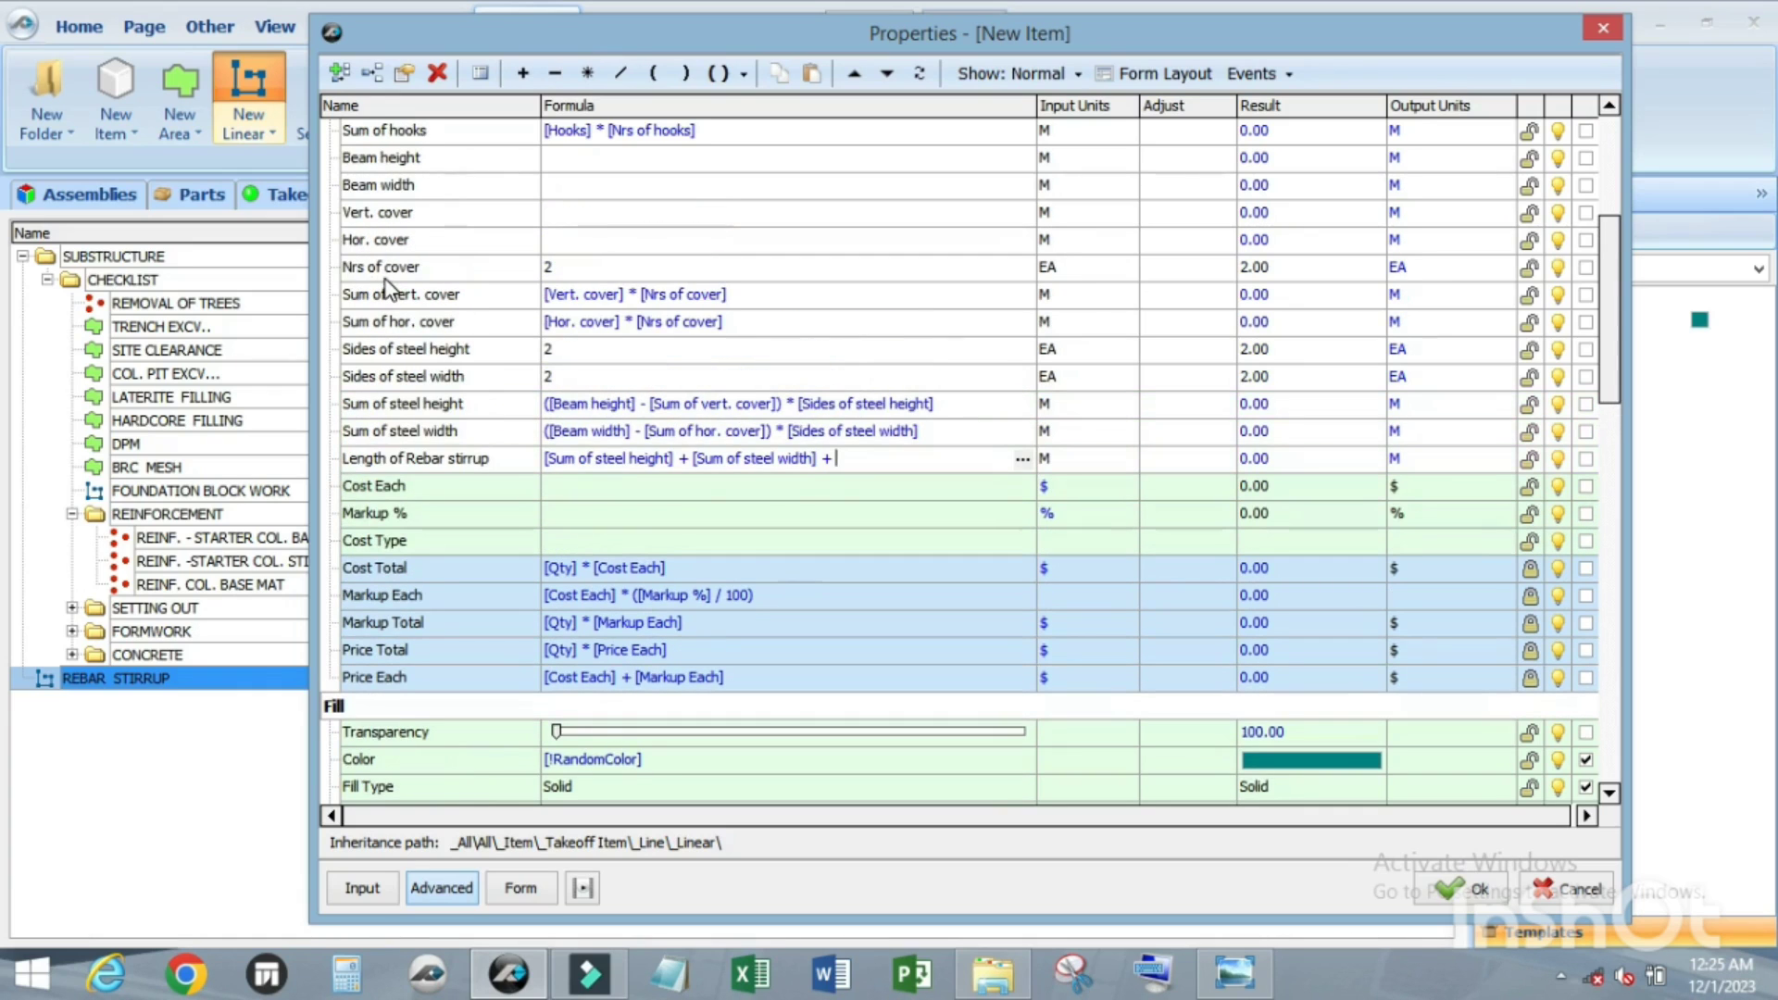
{"action": "scroll", "coordinate": [384, 278], "scroll_direction": "up", "scroll_amount": 2}
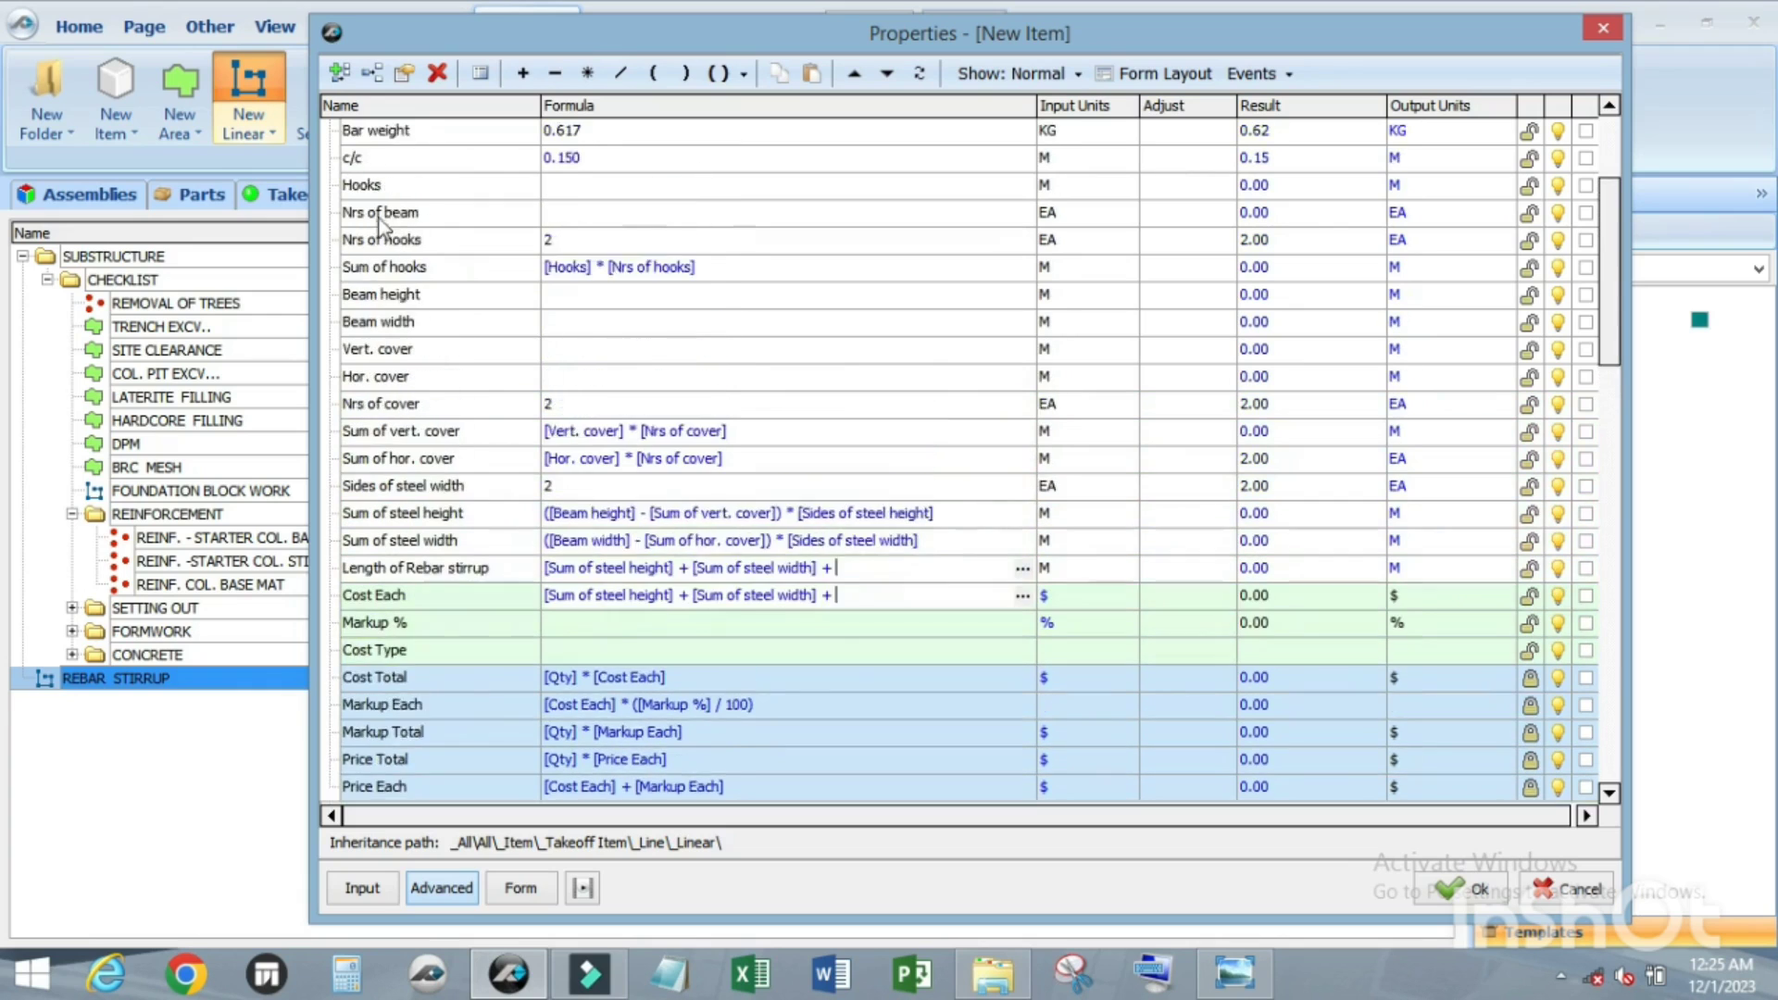
{"action": "scroll", "coordinate": [378, 260], "scroll_direction": "up", "scroll_amount": 1}
{"action": "left_click_drag", "start_coordinate": [378, 295], "coordinate": [855, 624]}
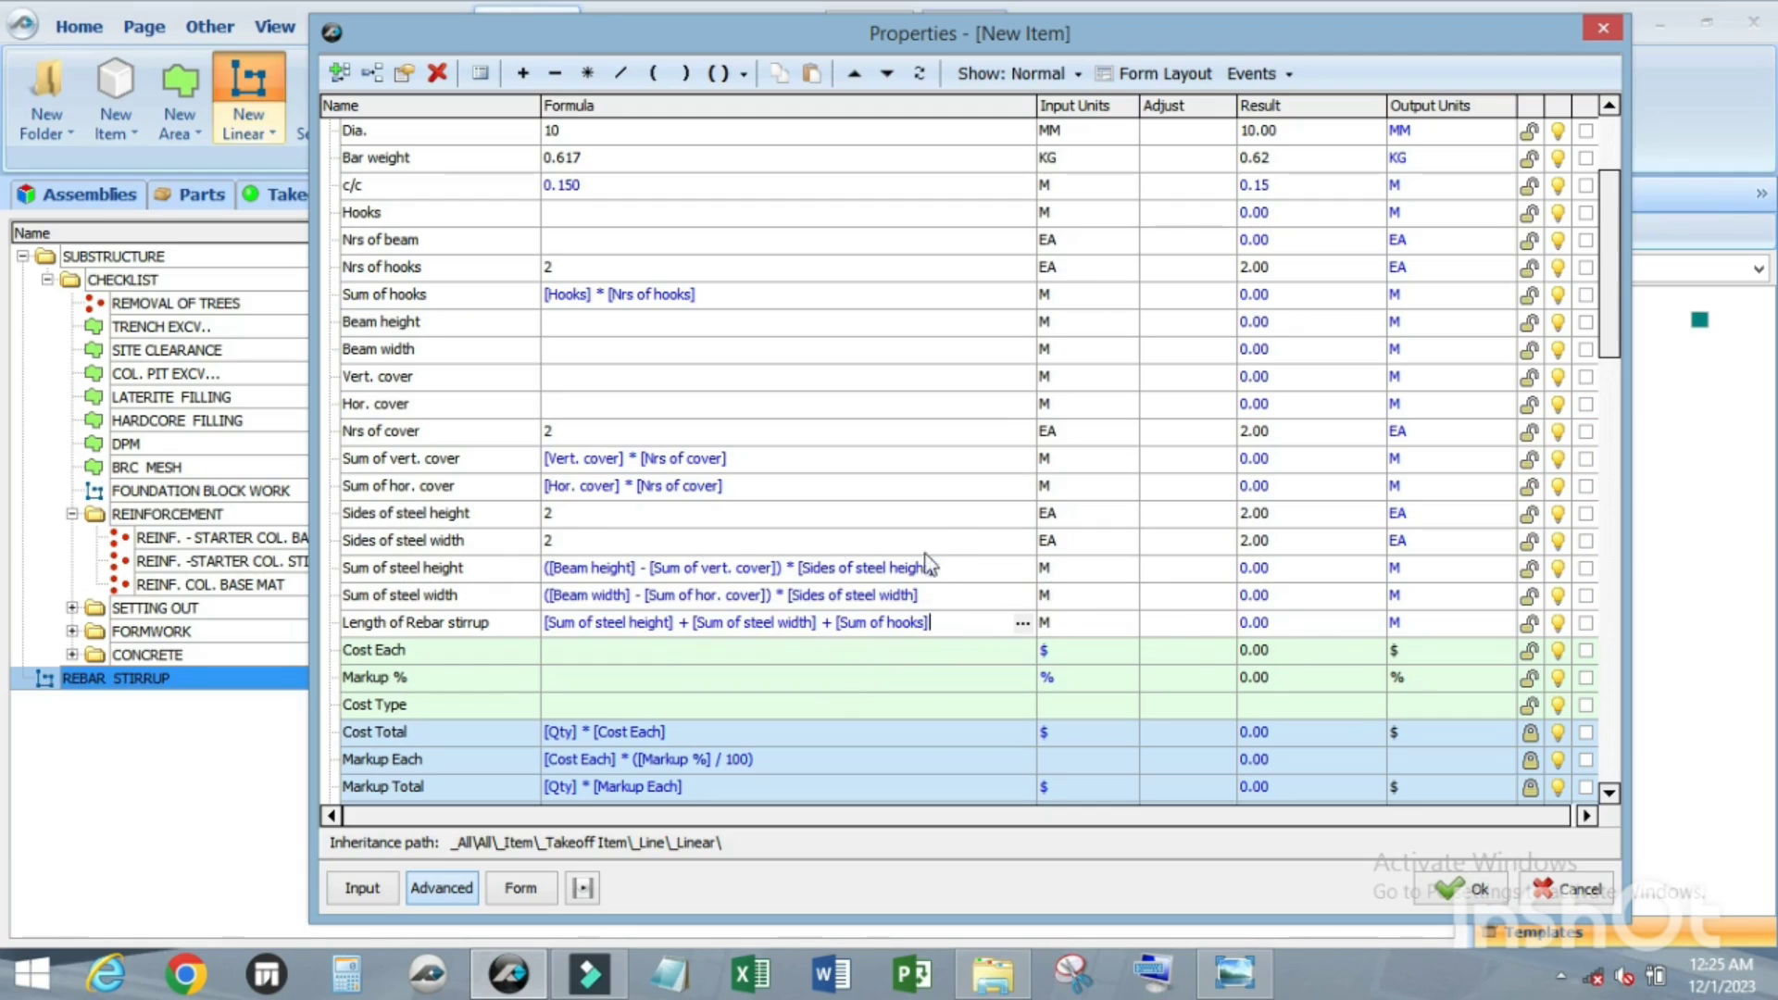
Step: Clear the default [Takeoff] formula from the Qty property
{"action": "scroll", "coordinate": [661, 455], "scroll_direction": "down", "scroll_amount": 3}
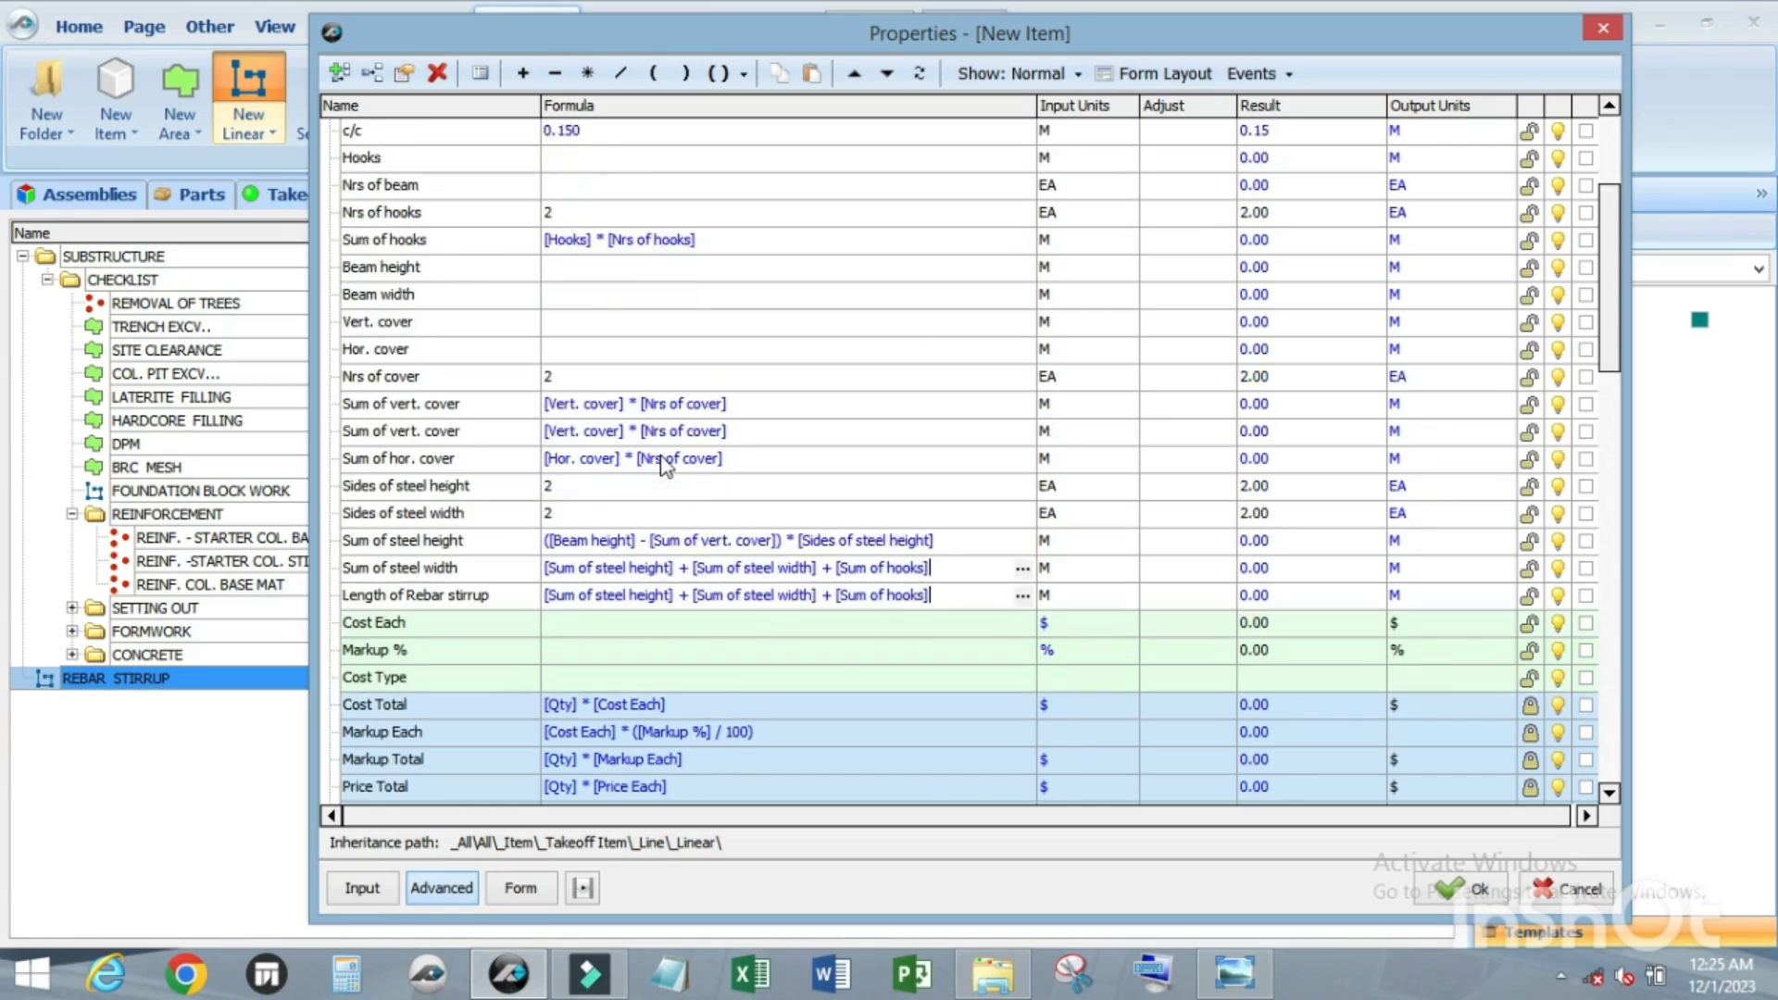
{"action": "scroll", "coordinate": [660, 455], "scroll_direction": "up", "scroll_amount": 2}
{"action": "scroll", "coordinate": [661, 464], "scroll_direction": "up", "scroll_amount": 3}
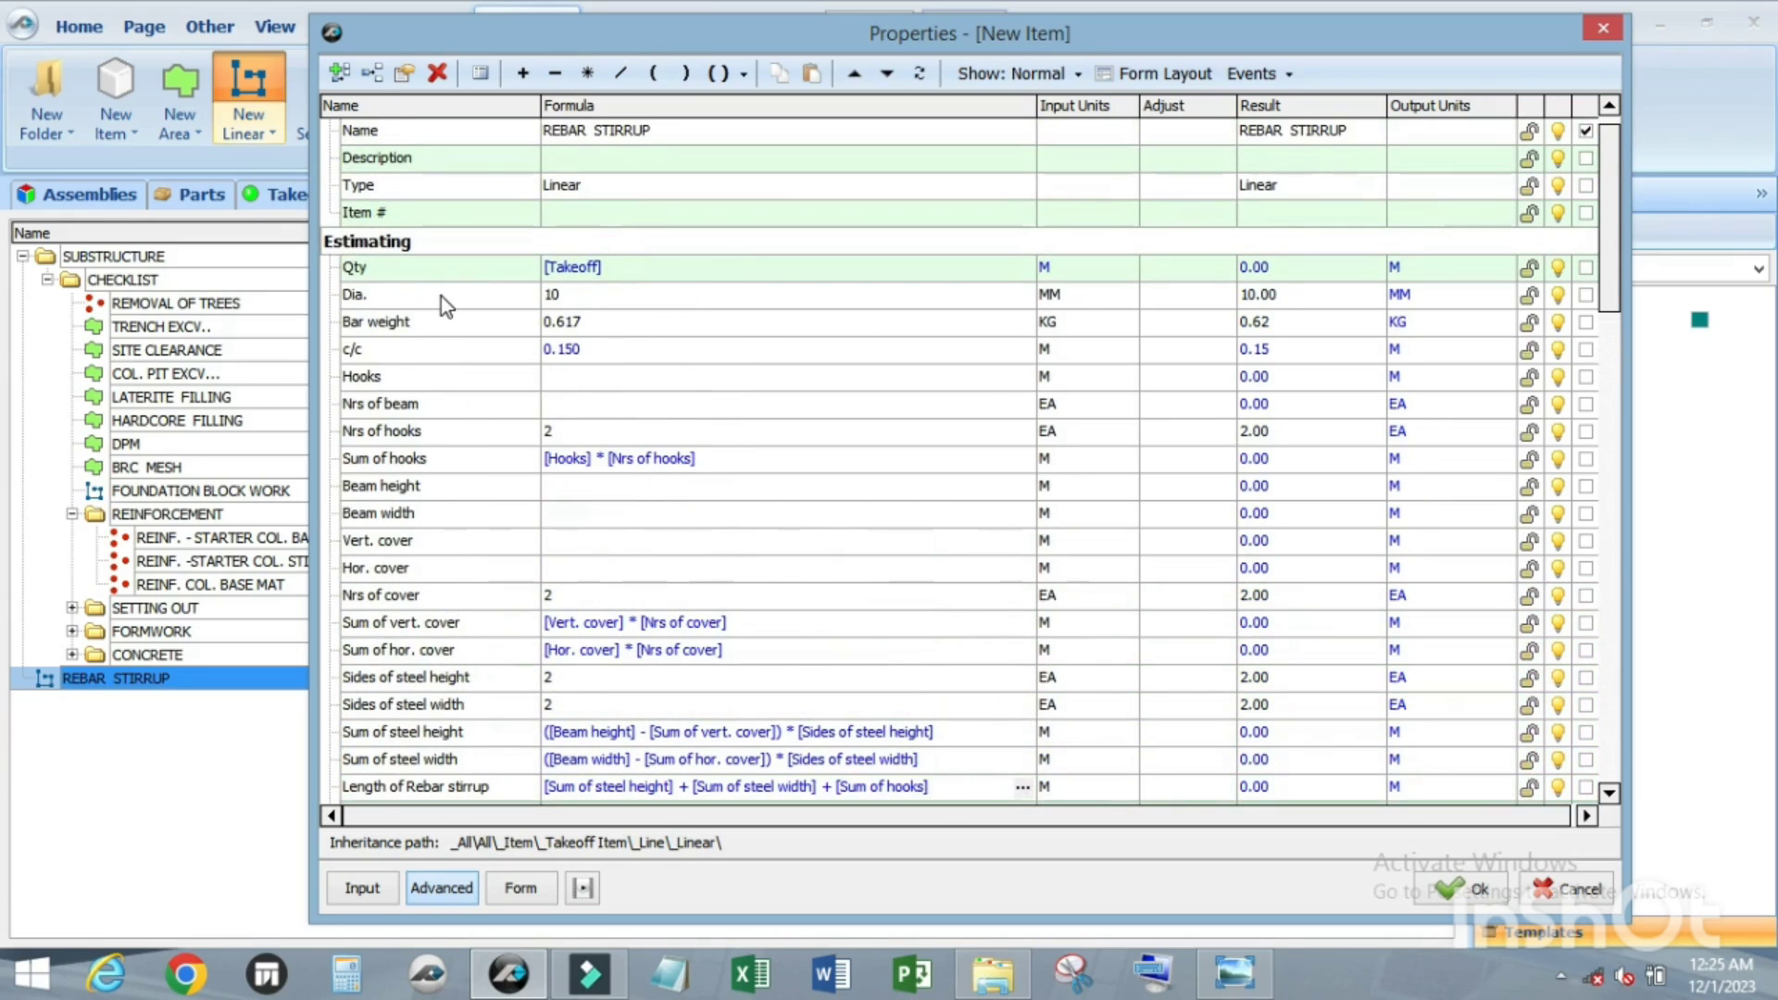
{"action": "left_click", "coordinate": [426, 274]}
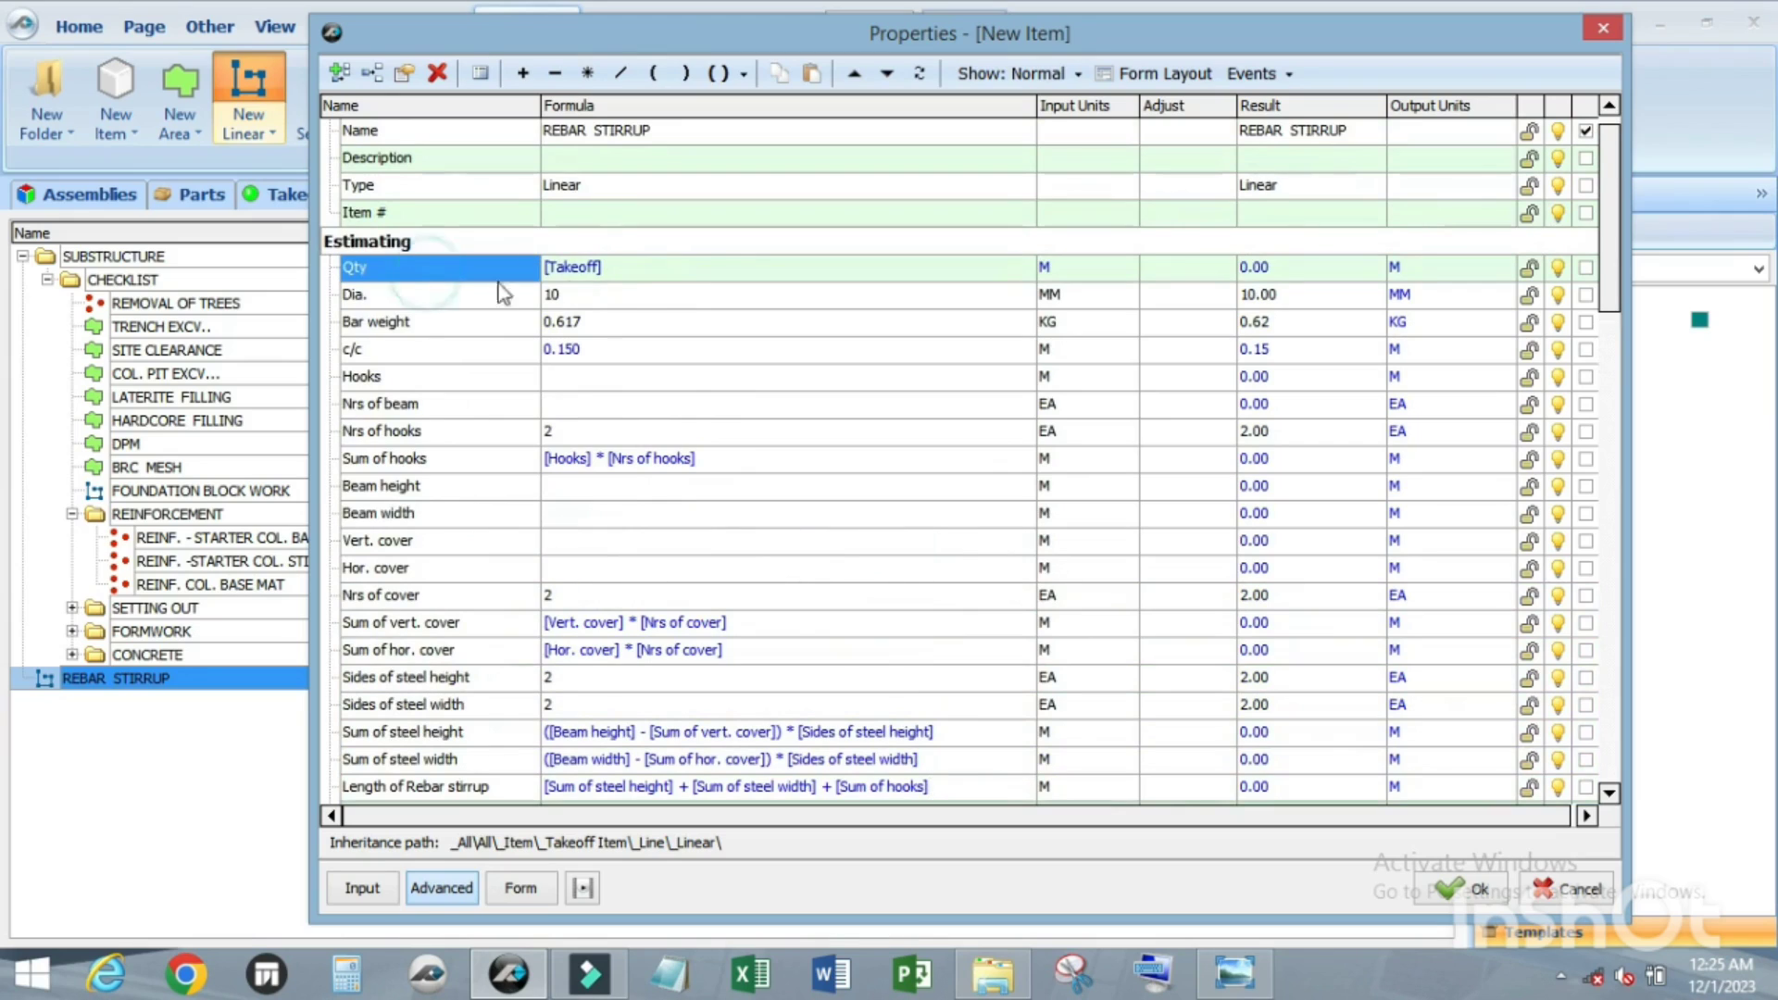
{"action": "left_click", "coordinate": [625, 276]}
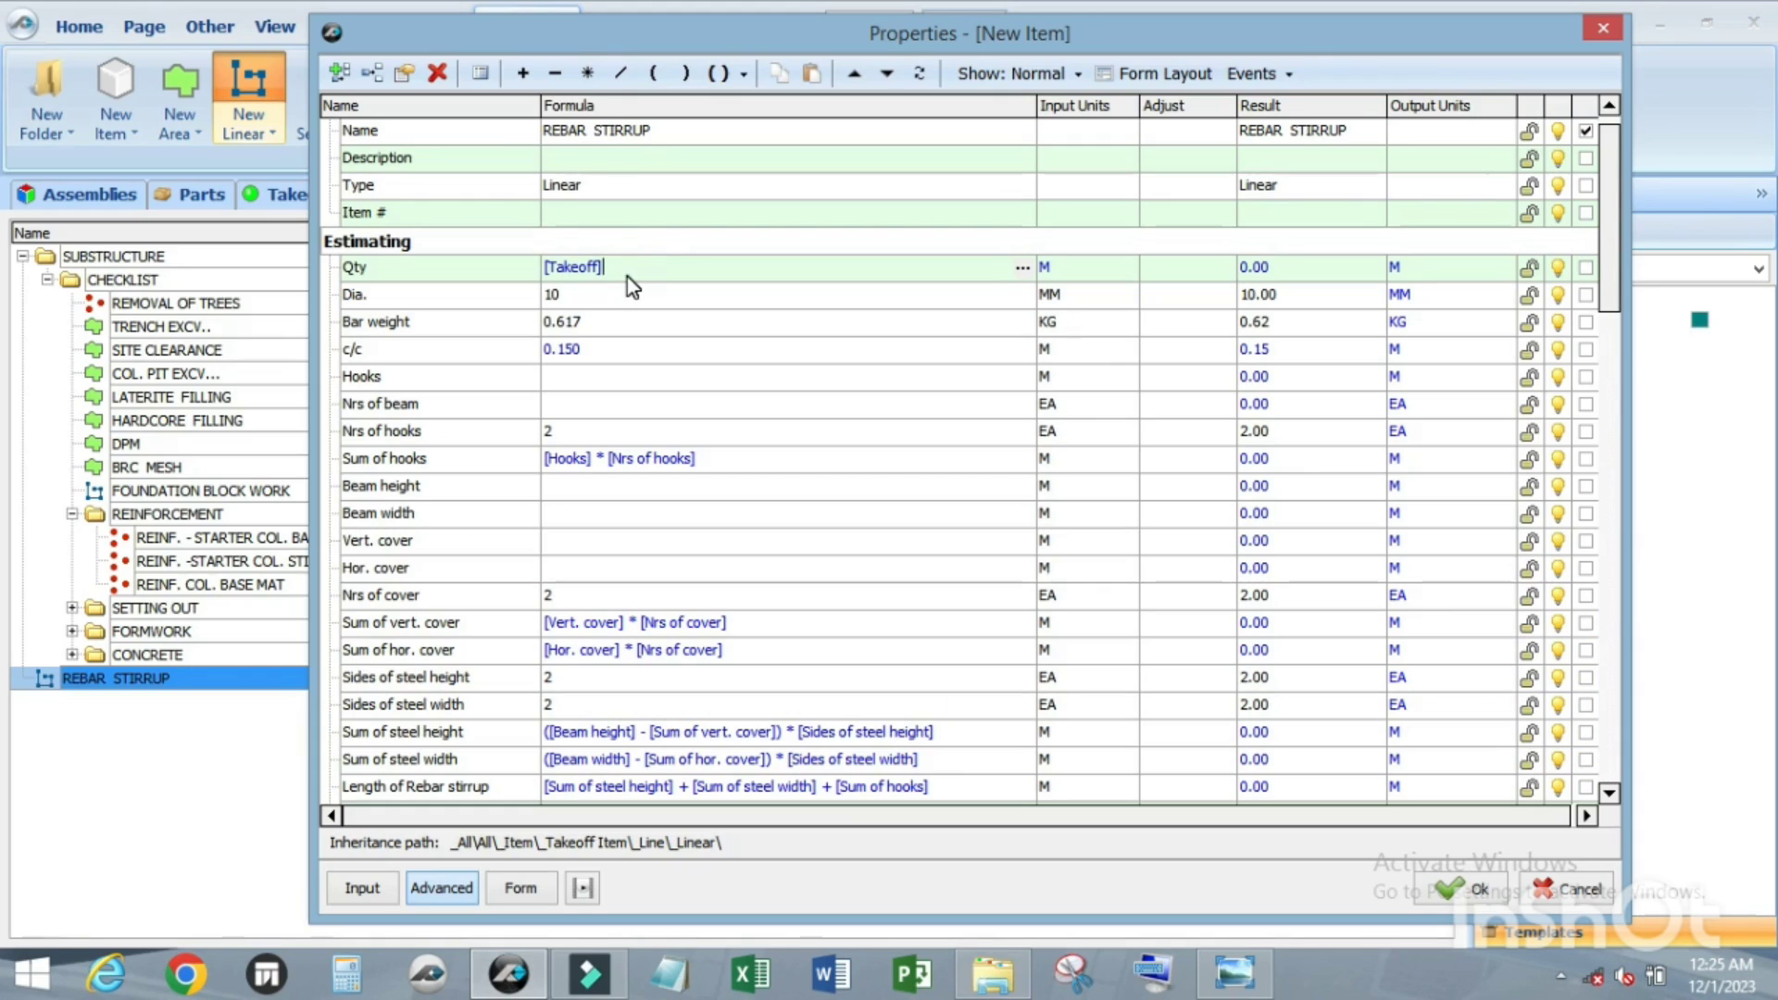
{"action": "left_click_drag", "start_coordinate": [627, 275], "coordinate": [504, 271]}
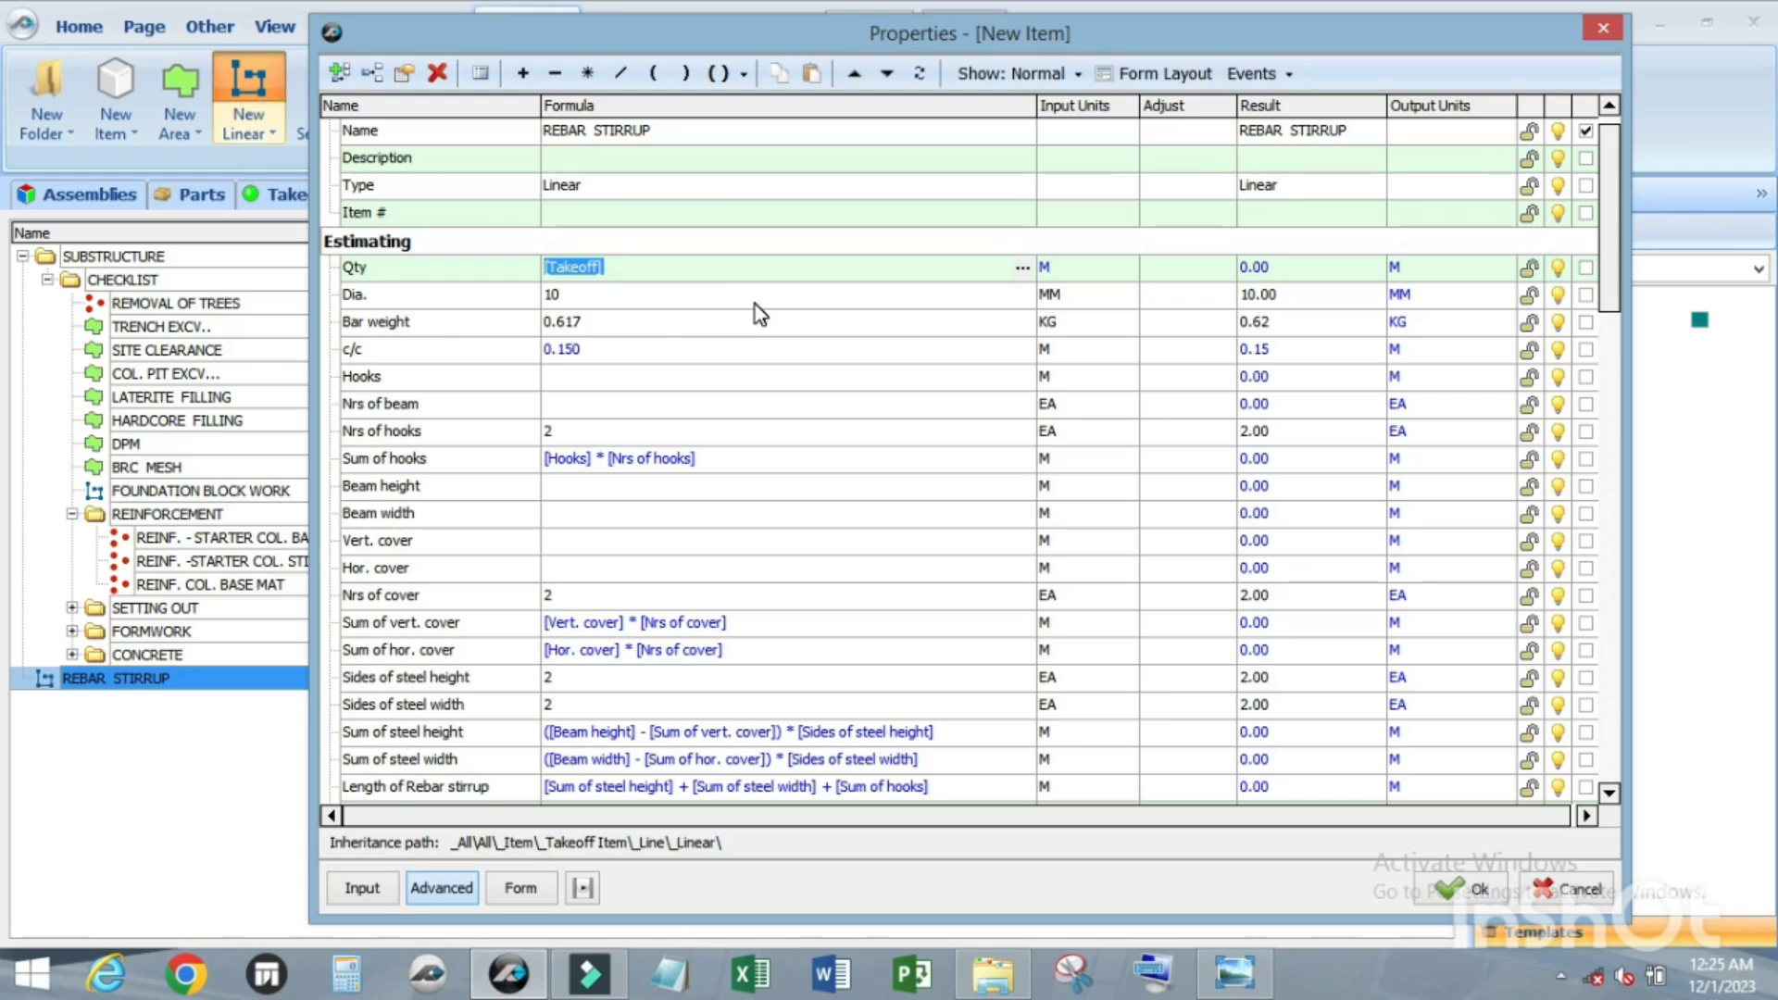
{"action": "key", "text": "BackSpace"}
Step: Insert REBAR STIRRUP's Linear Total property as the Qty formula through the Formula Editor
{"action": "left_click", "coordinate": [1022, 295]}
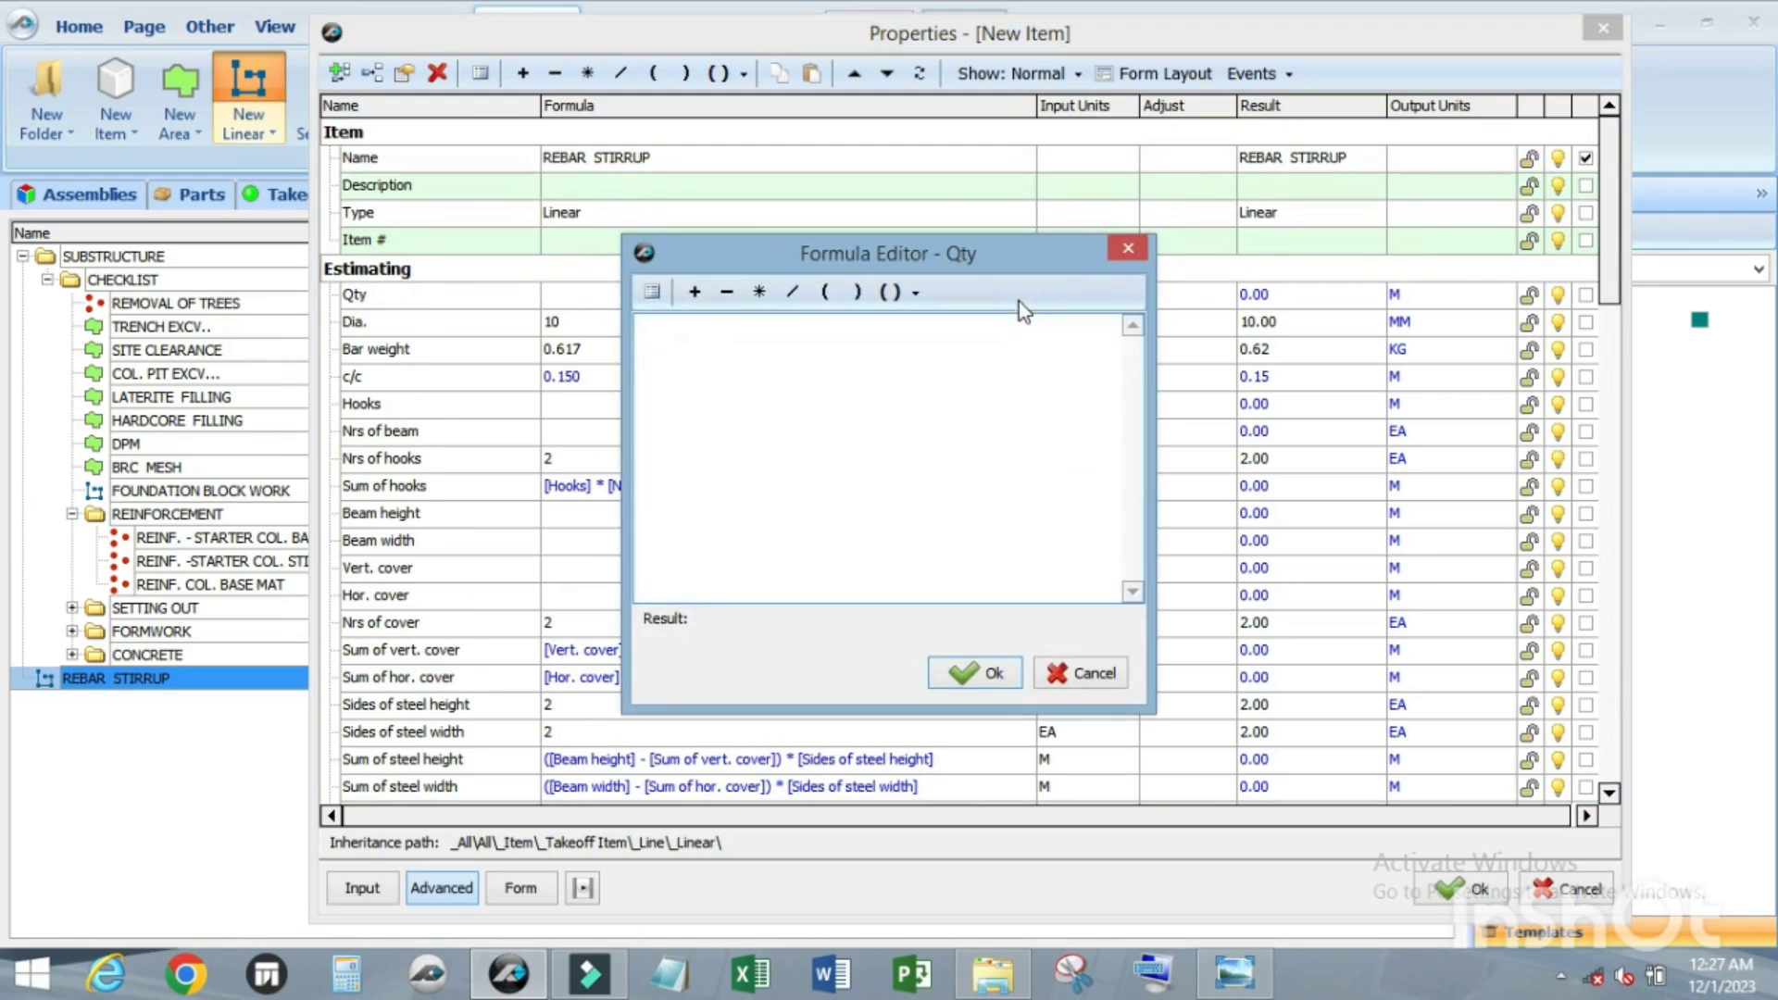
{"action": "left_click", "coordinate": [652, 292]}
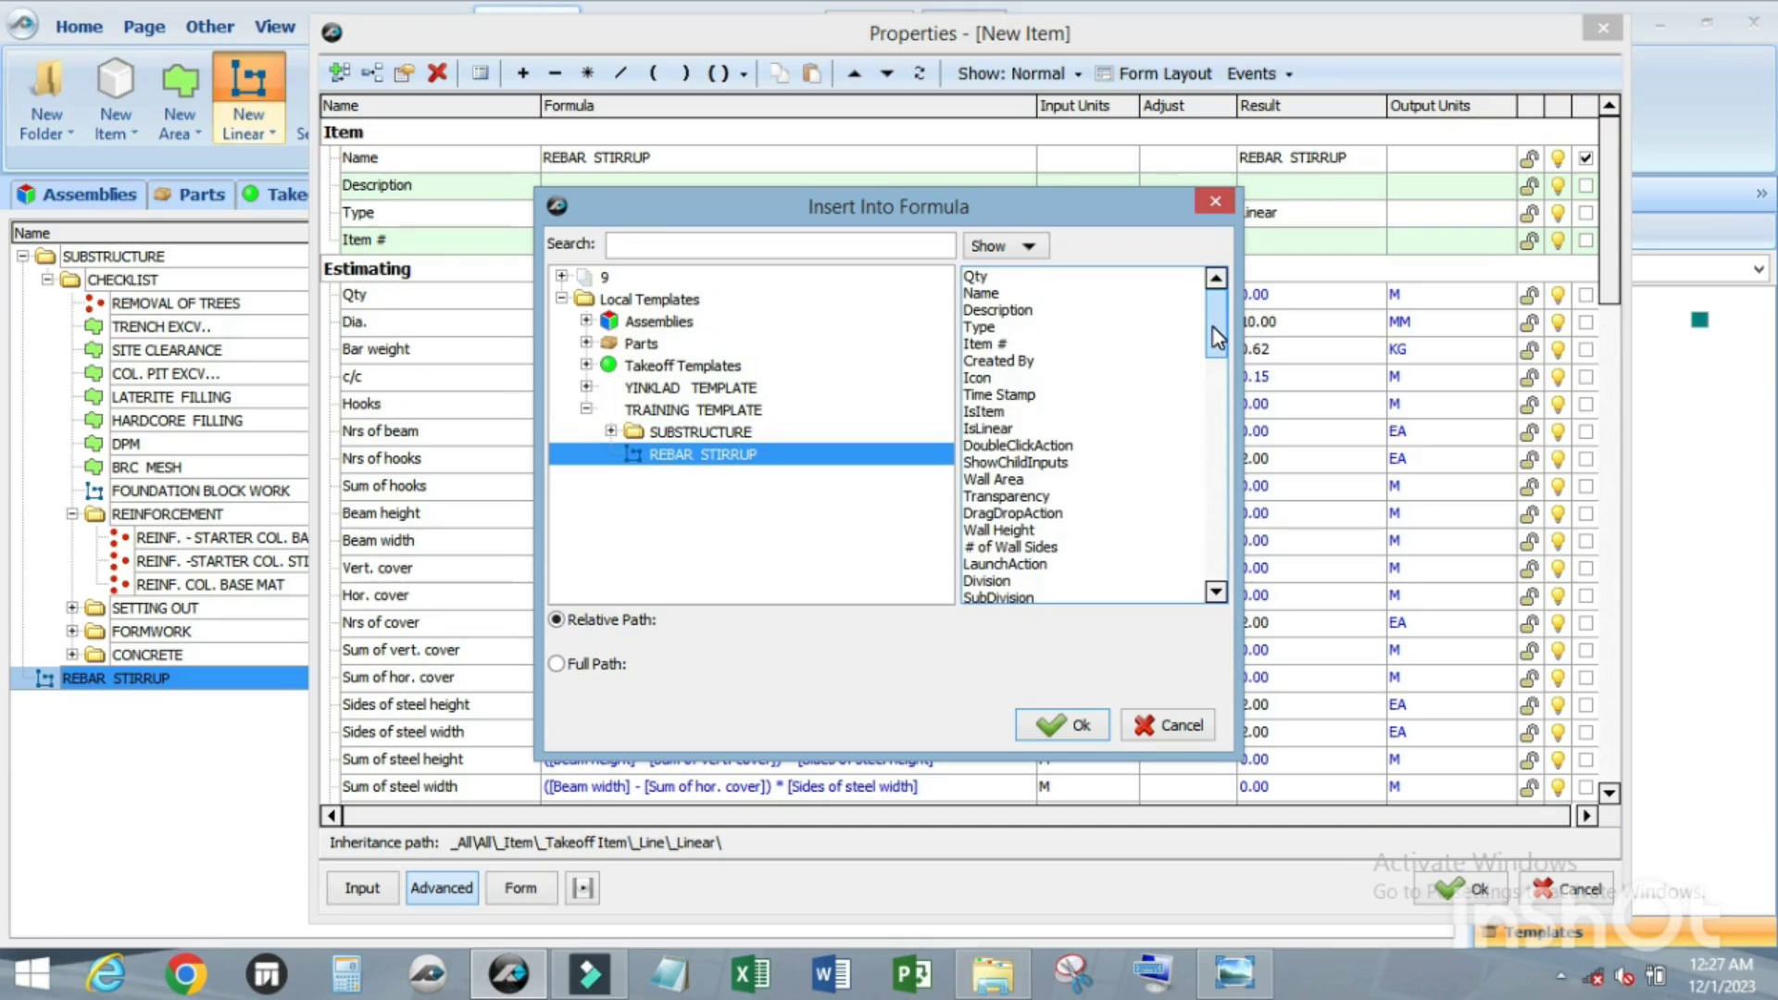
{"action": "left_click_drag", "start_coordinate": [1209, 324], "coordinate": [1224, 486]}
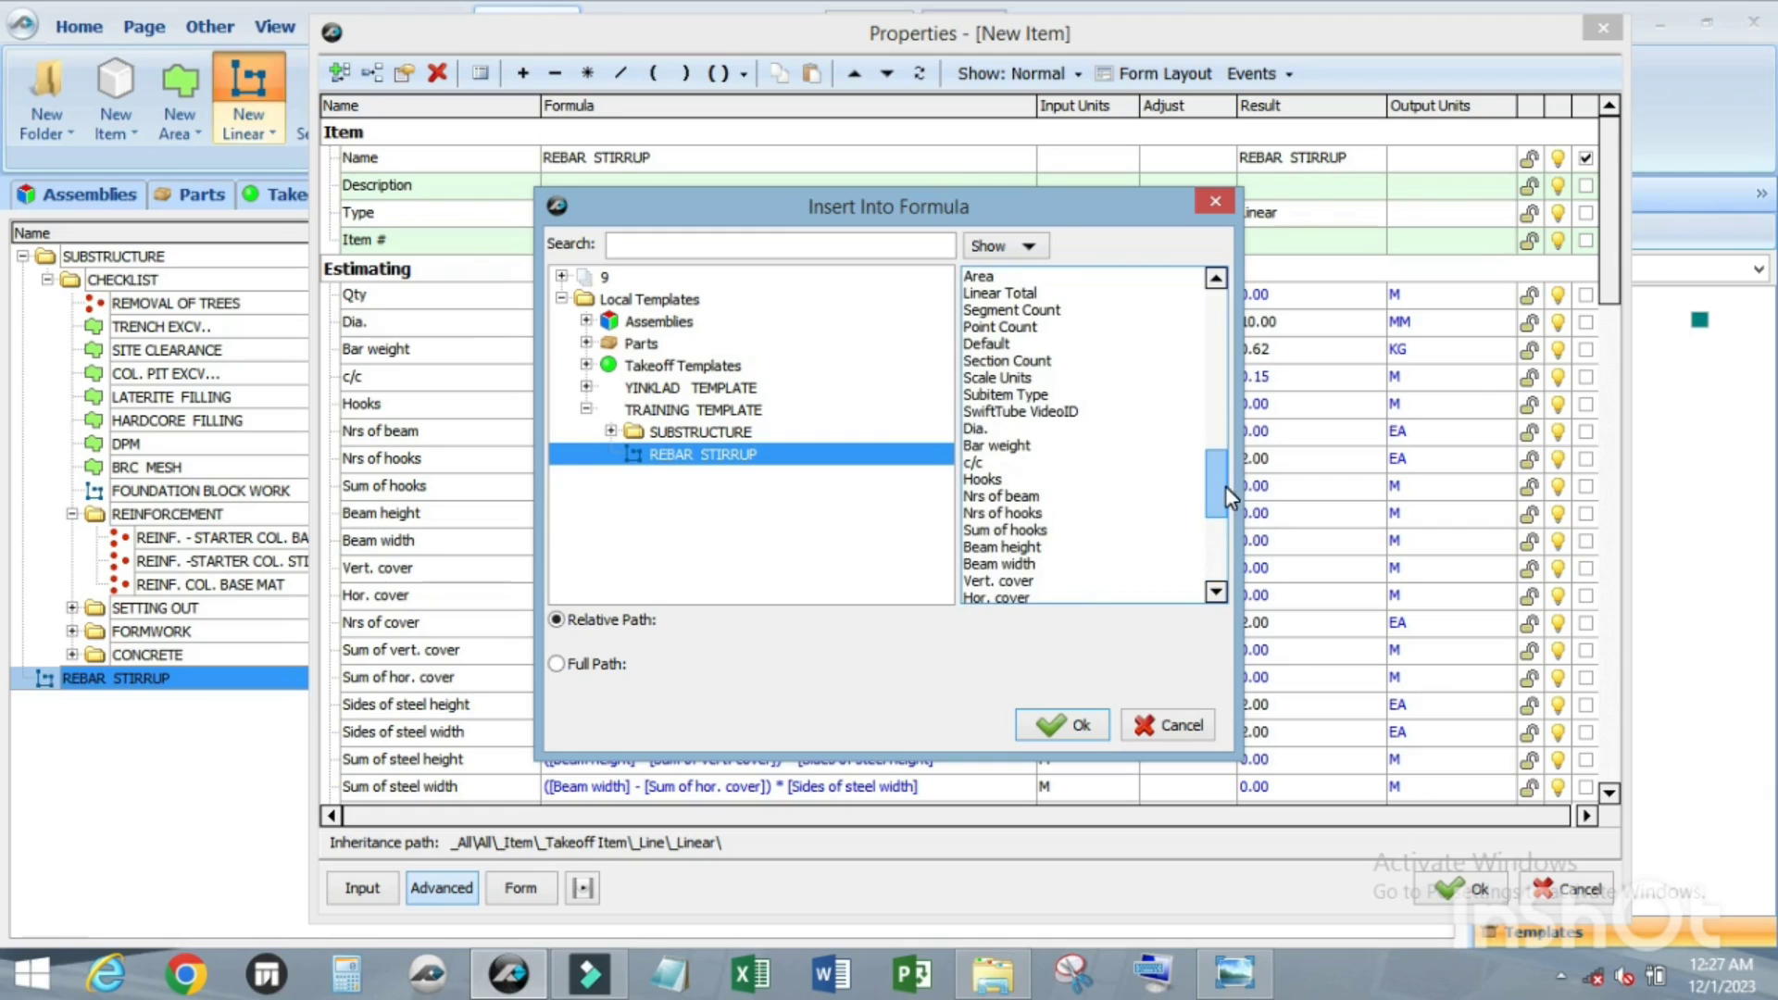
{"action": "left_click", "coordinate": [1000, 293]}
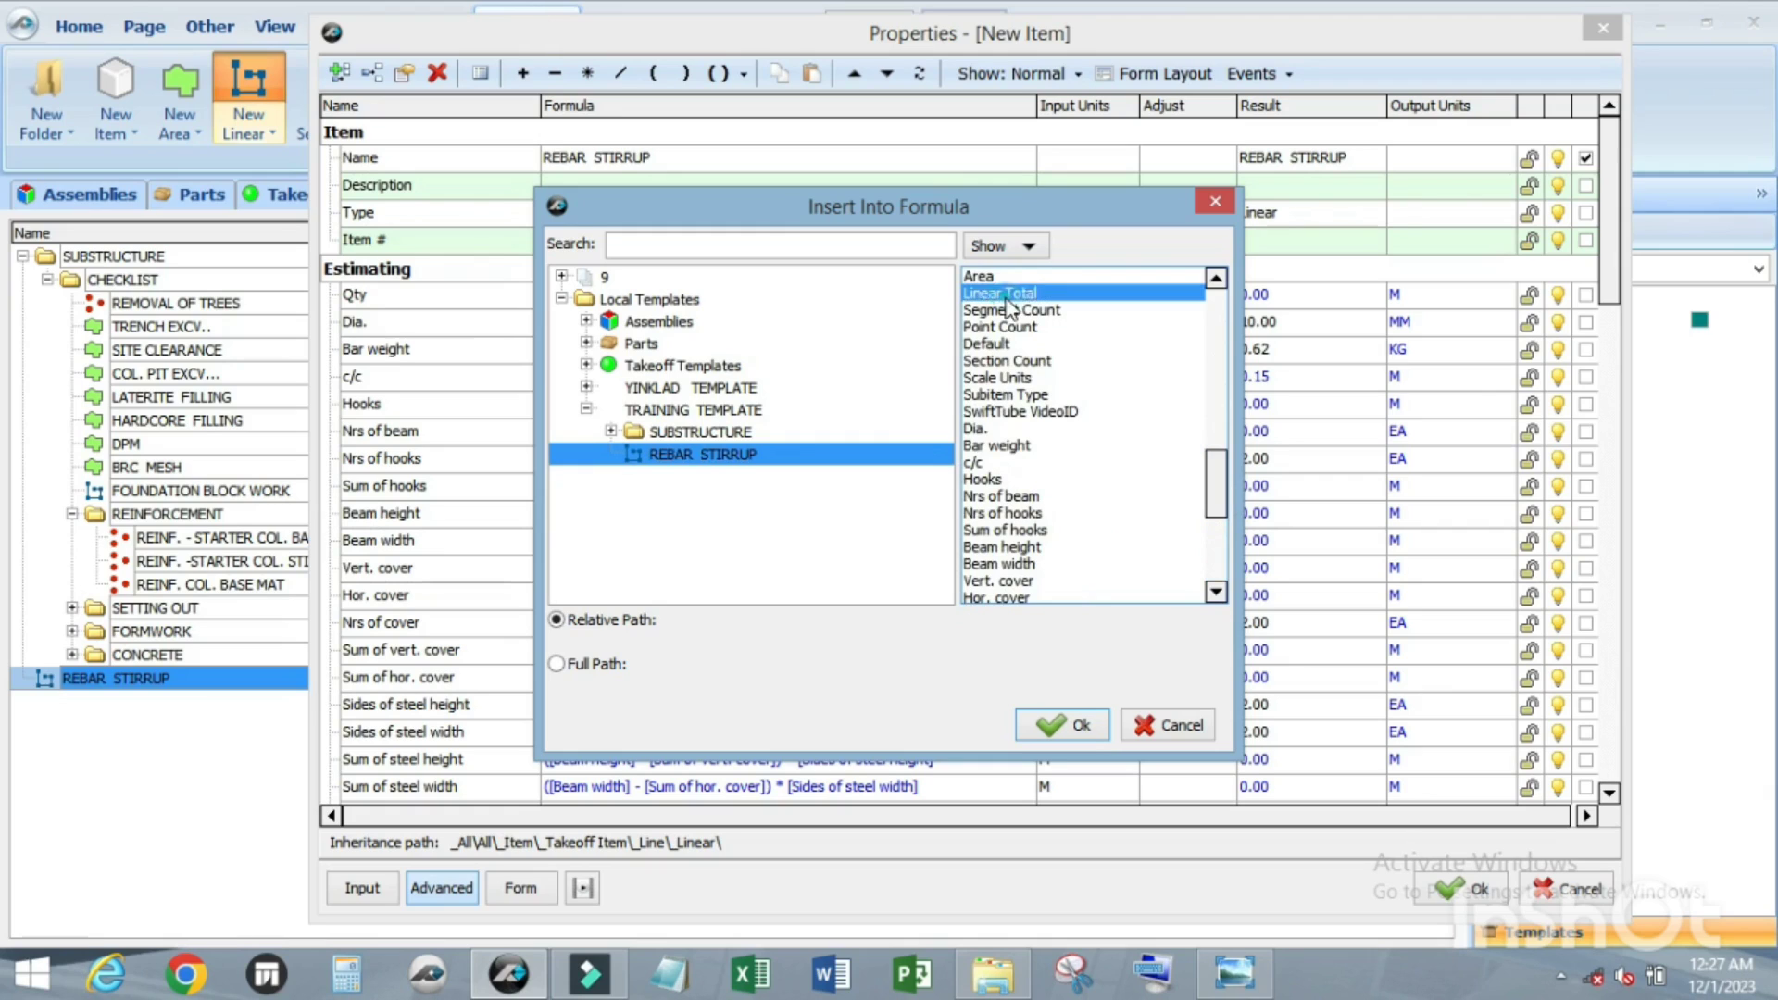
{"action": "left_click", "coordinate": [1074, 726]}
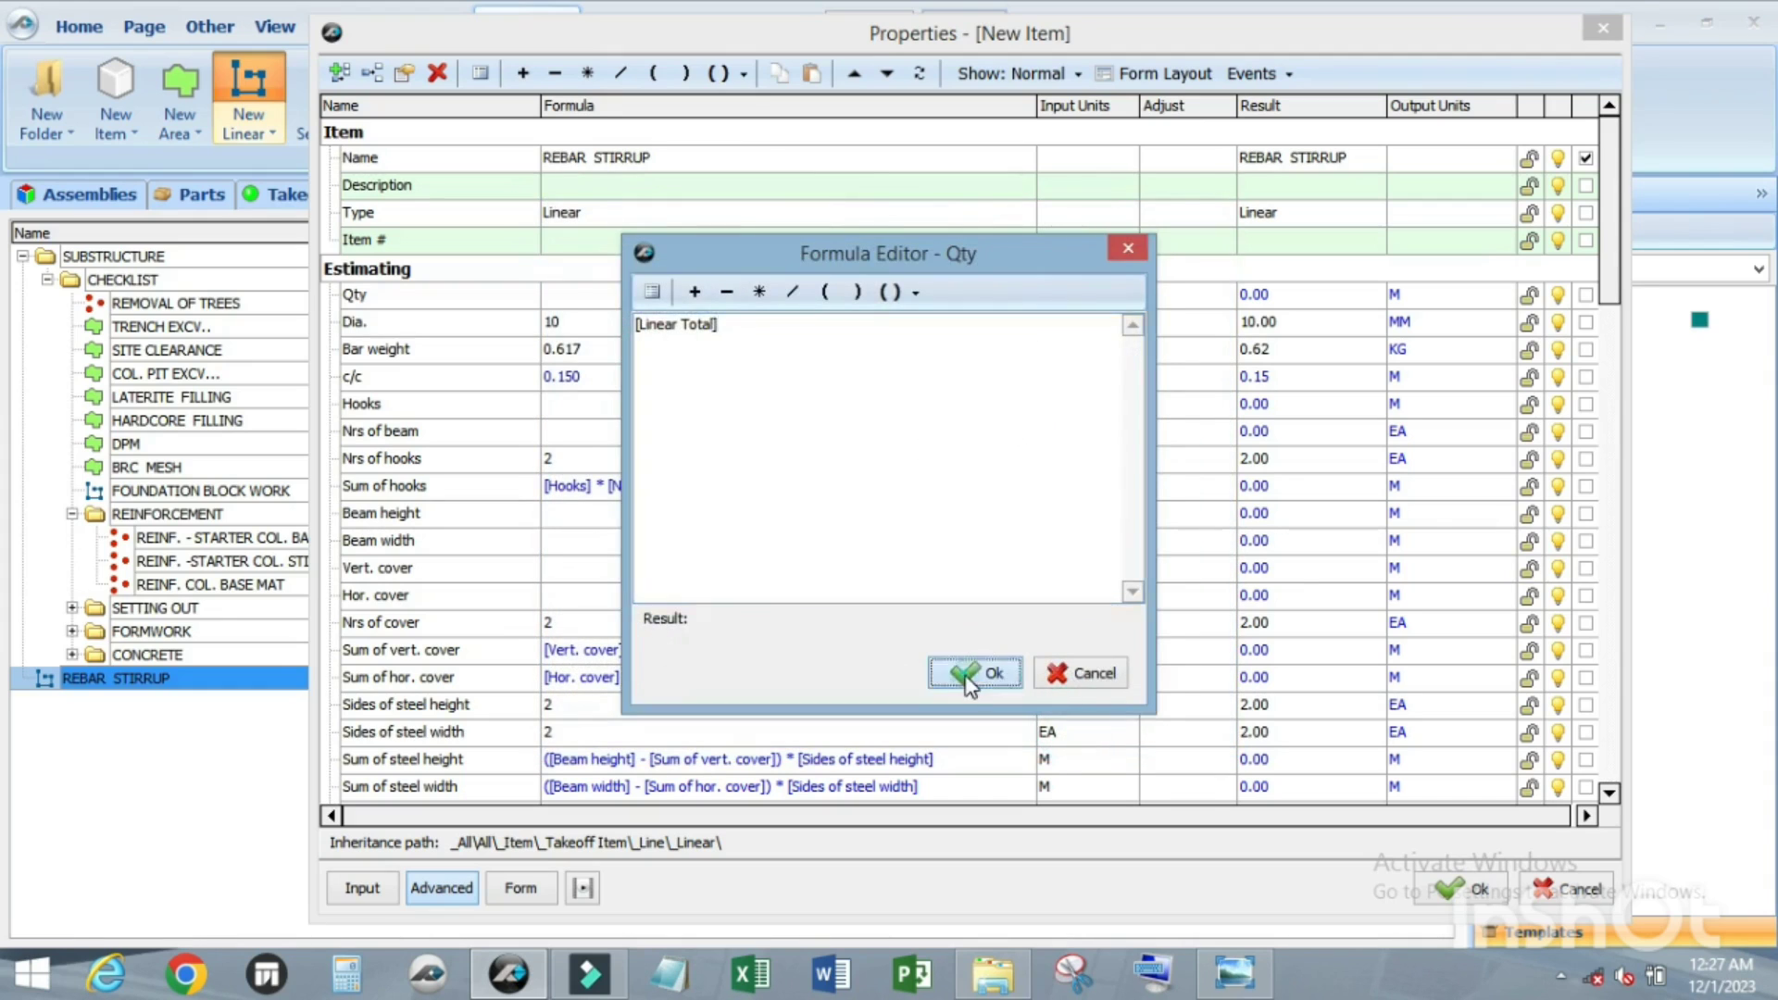
{"action": "left_click", "coordinate": [970, 683]}
Step: Divide [Linear Total] by [c/c] in the Qty formula
{"action": "left_click", "coordinate": [663, 296]}
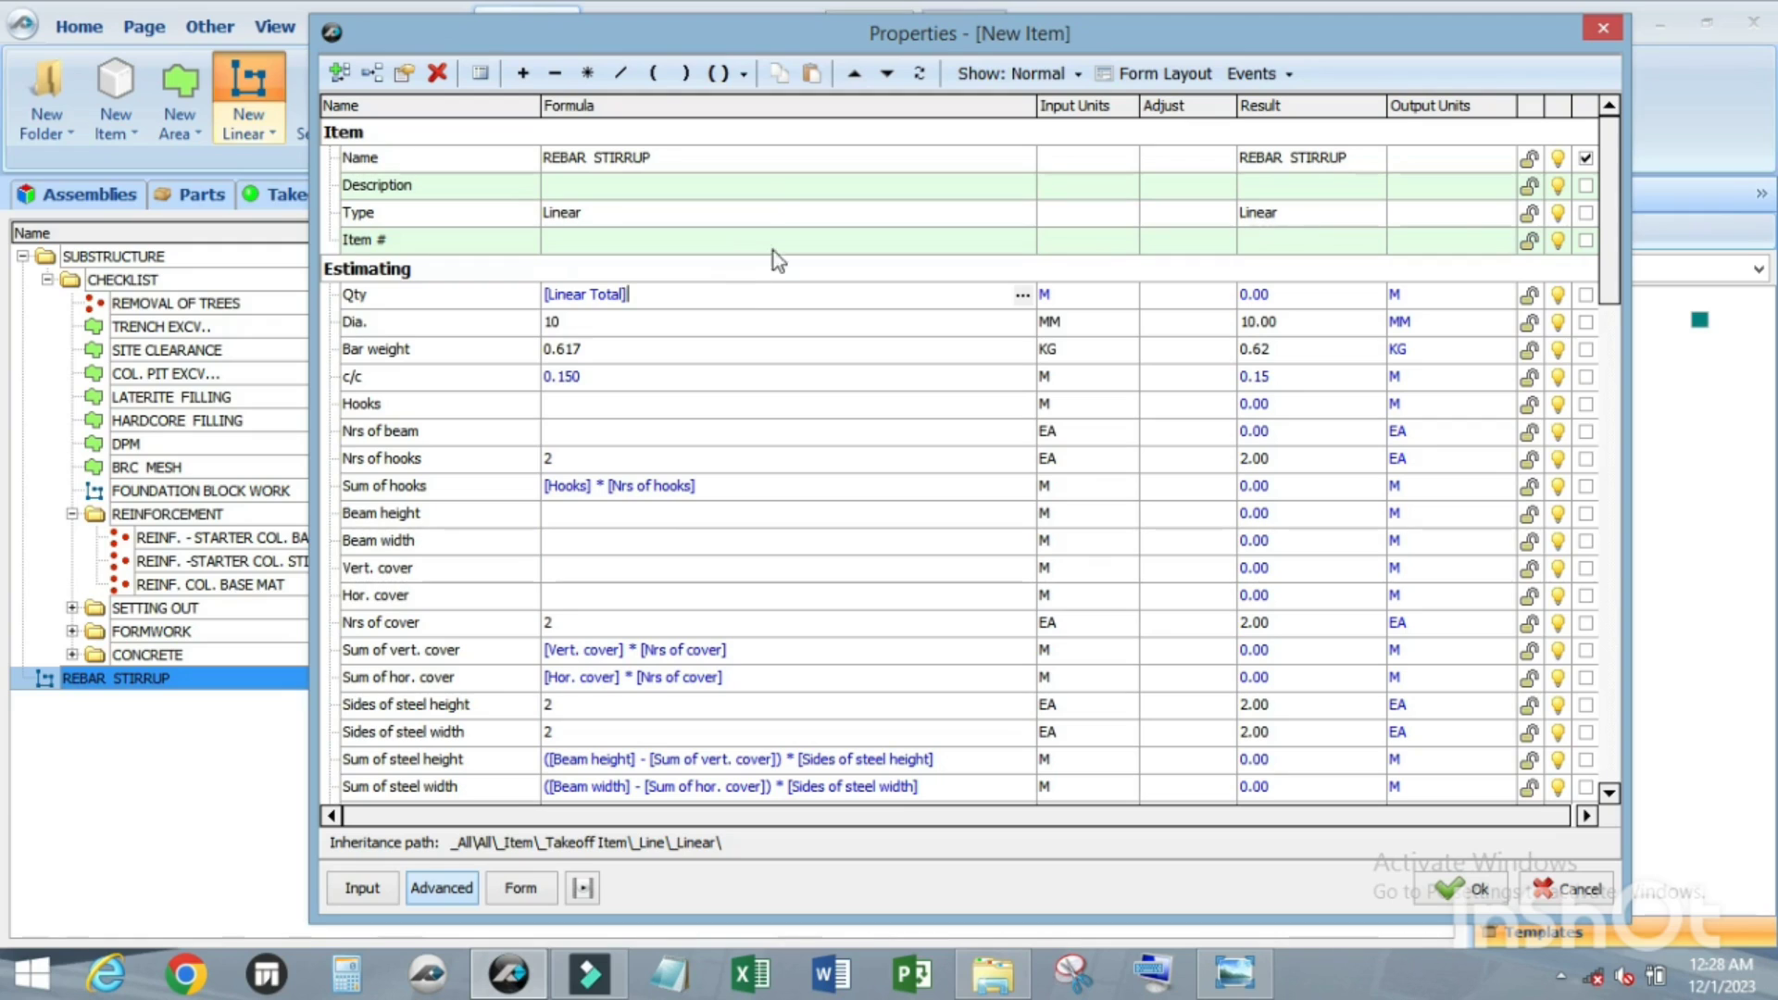
{"action": "left_click", "coordinate": [621, 72]}
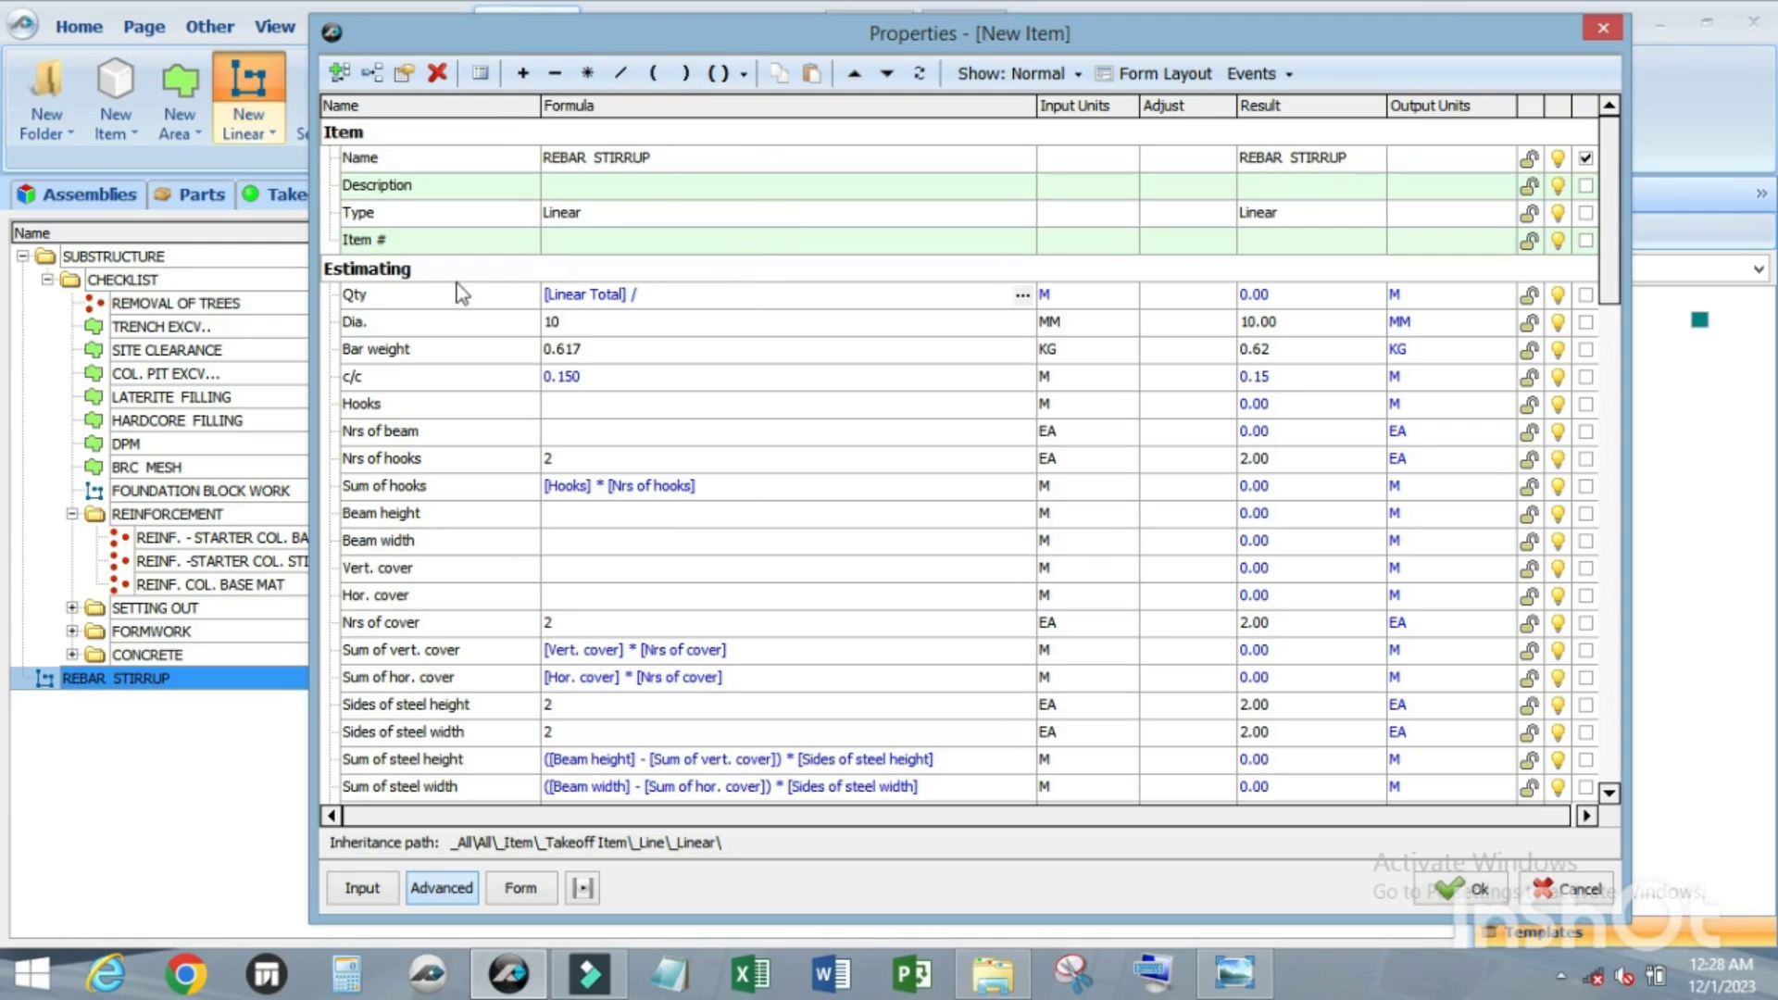
{"action": "mouse_move", "coordinate": [362, 382]}
{"action": "left_mouse_down"}
{"action": "mouse_move", "coordinate": [708, 291]}
{"action": "mouse_move", "coordinate": [374, 375]}
{"action": "left_mouse_up"}
{"action": "left_click", "coordinate": [694, 287]}
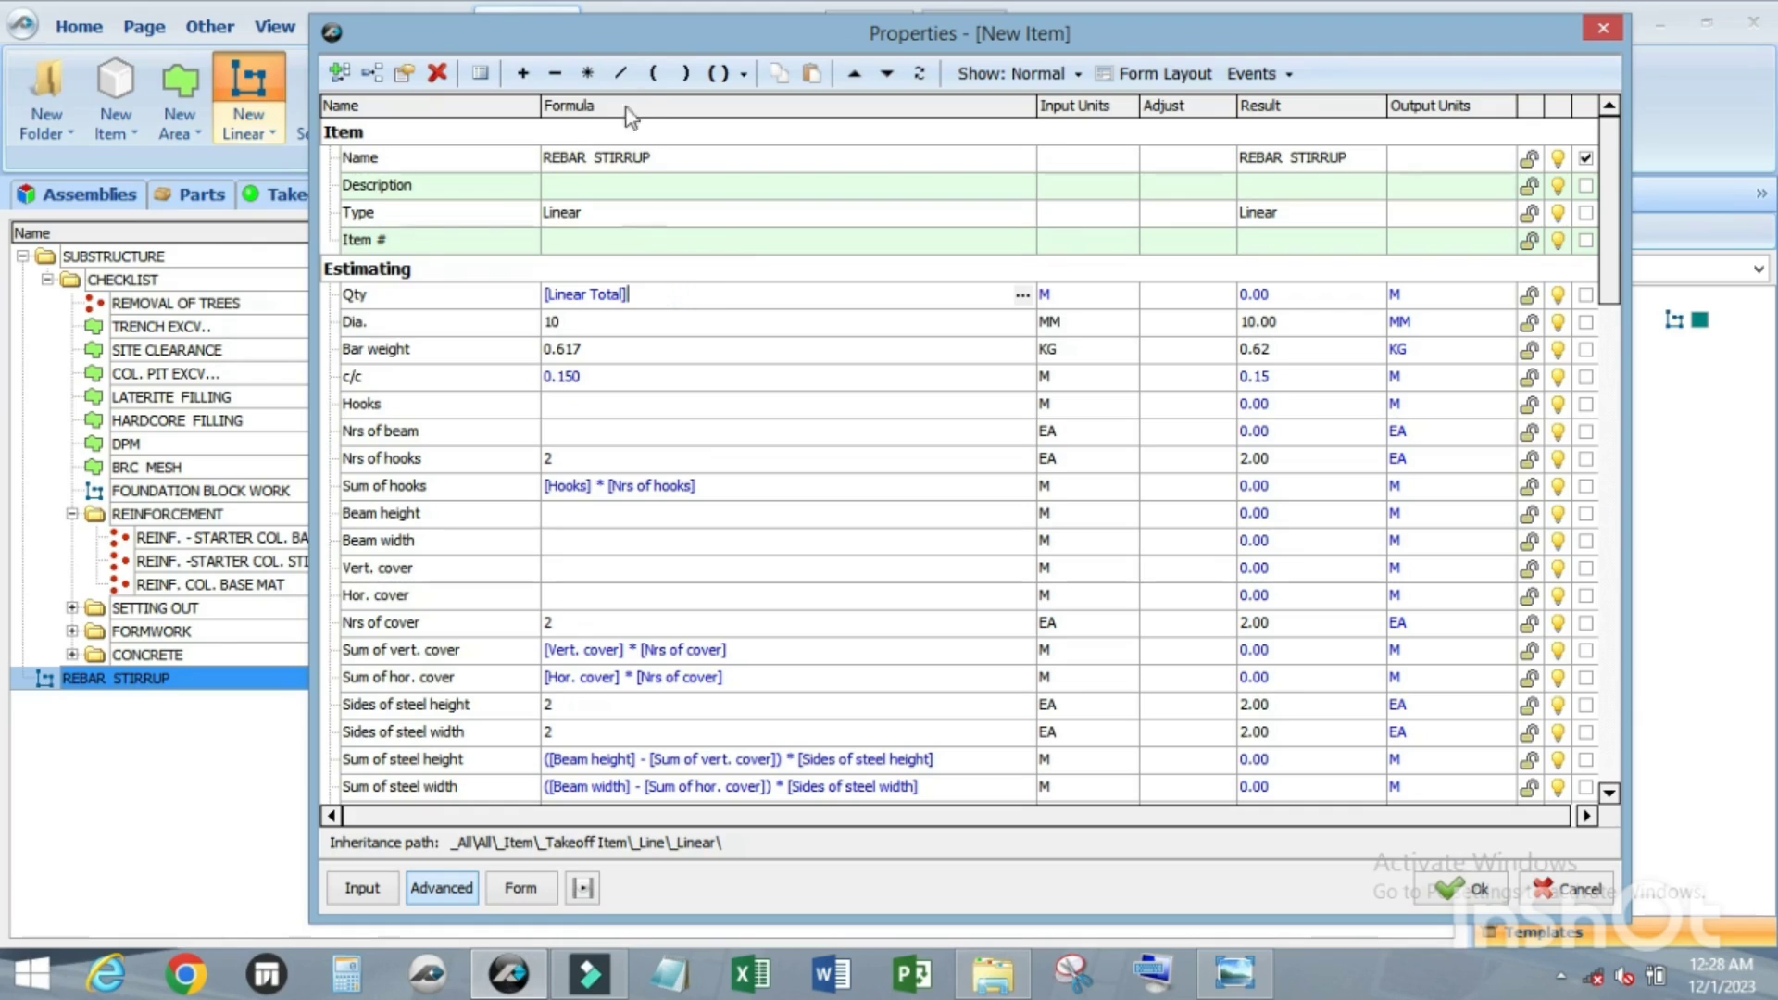
{"action": "left_click", "coordinate": [623, 74]}
{"action": "left_click_drag", "start_coordinate": [358, 374], "coordinate": [718, 284]}
Step: Enclose the Qty division [Linear Total] / [c/c] in parentheses and add 1 to it
{"action": "left_click_drag", "start_coordinate": [695, 291], "coordinate": [538, 297]}
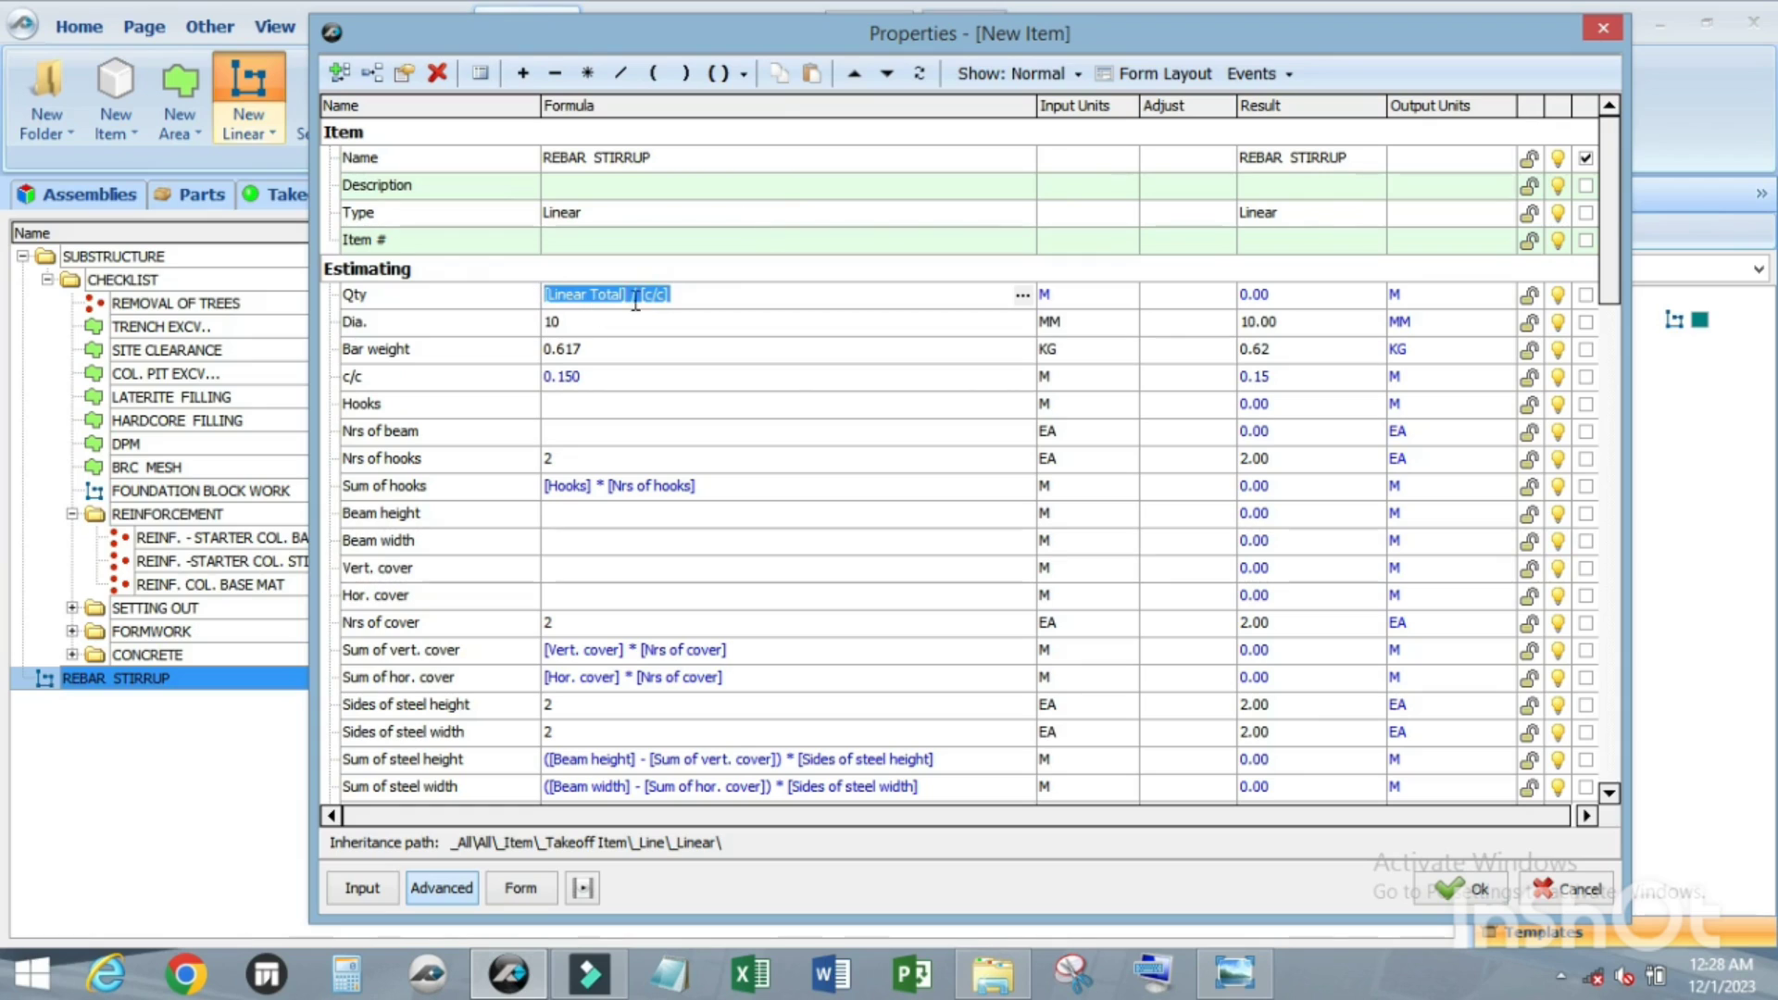
{"action": "left_click", "coordinate": [742, 74]}
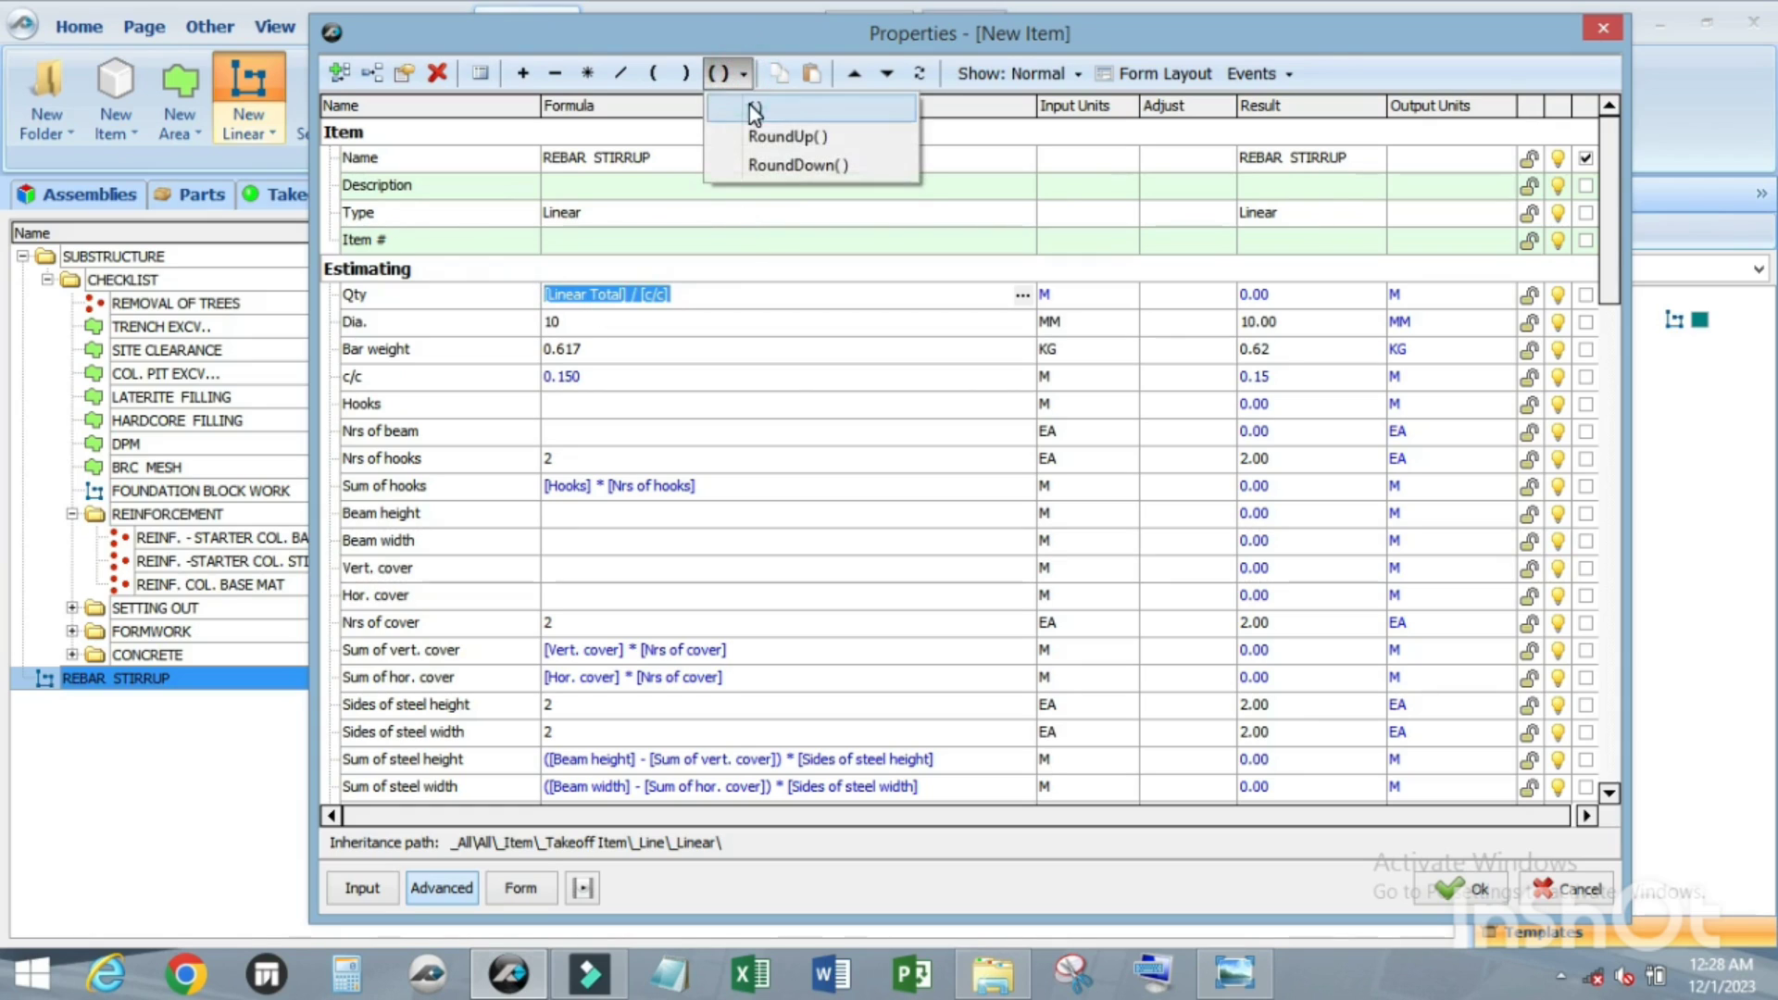
{"action": "left_click", "coordinate": [754, 111]}
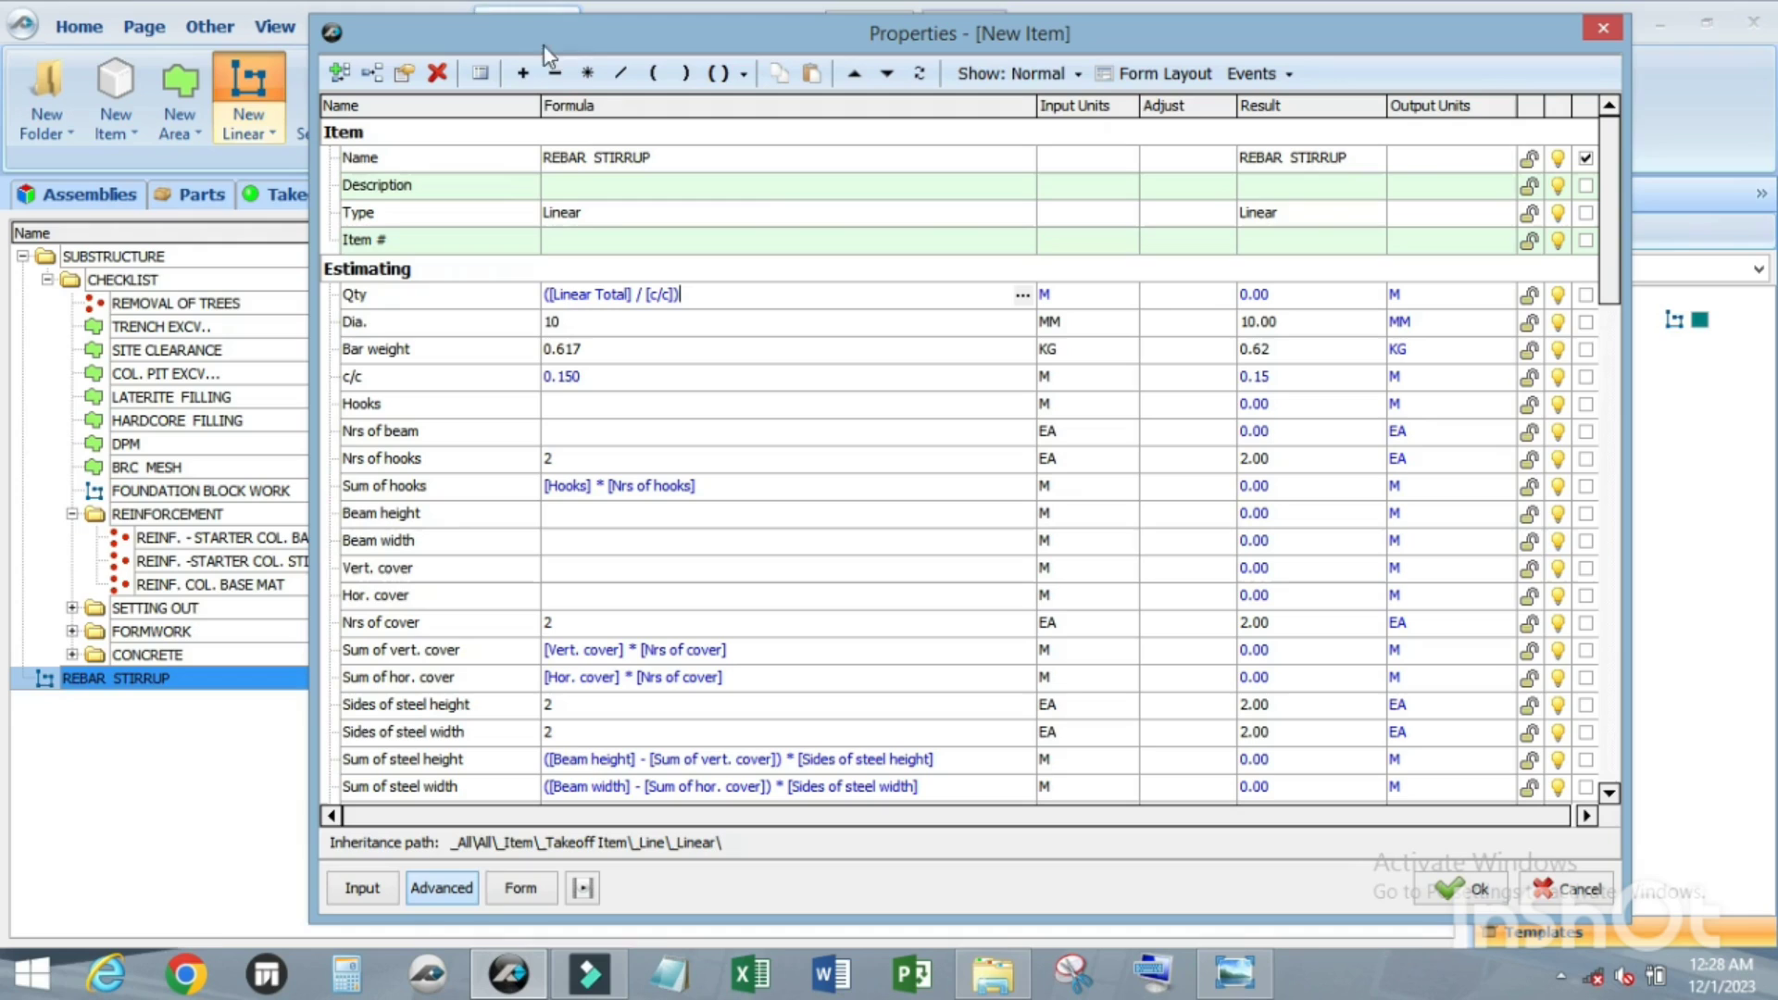
{"action": "left_click", "coordinate": [522, 73]}
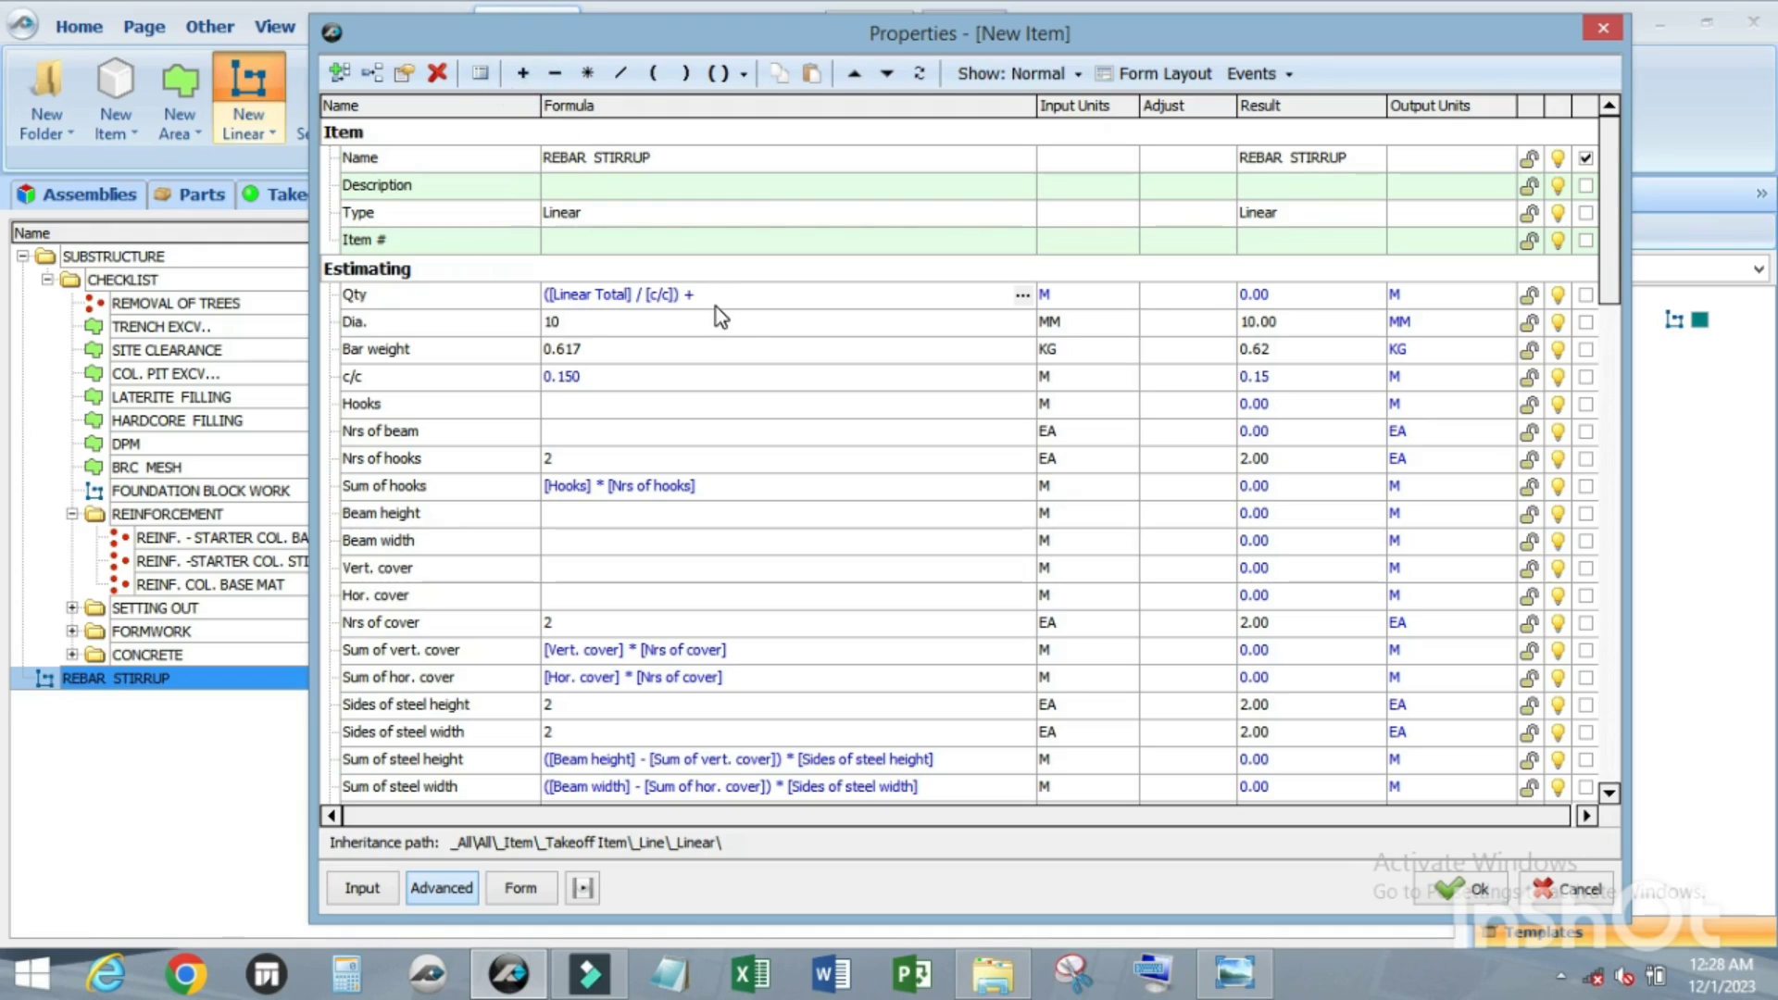
{"action": "type", "text": "1"}
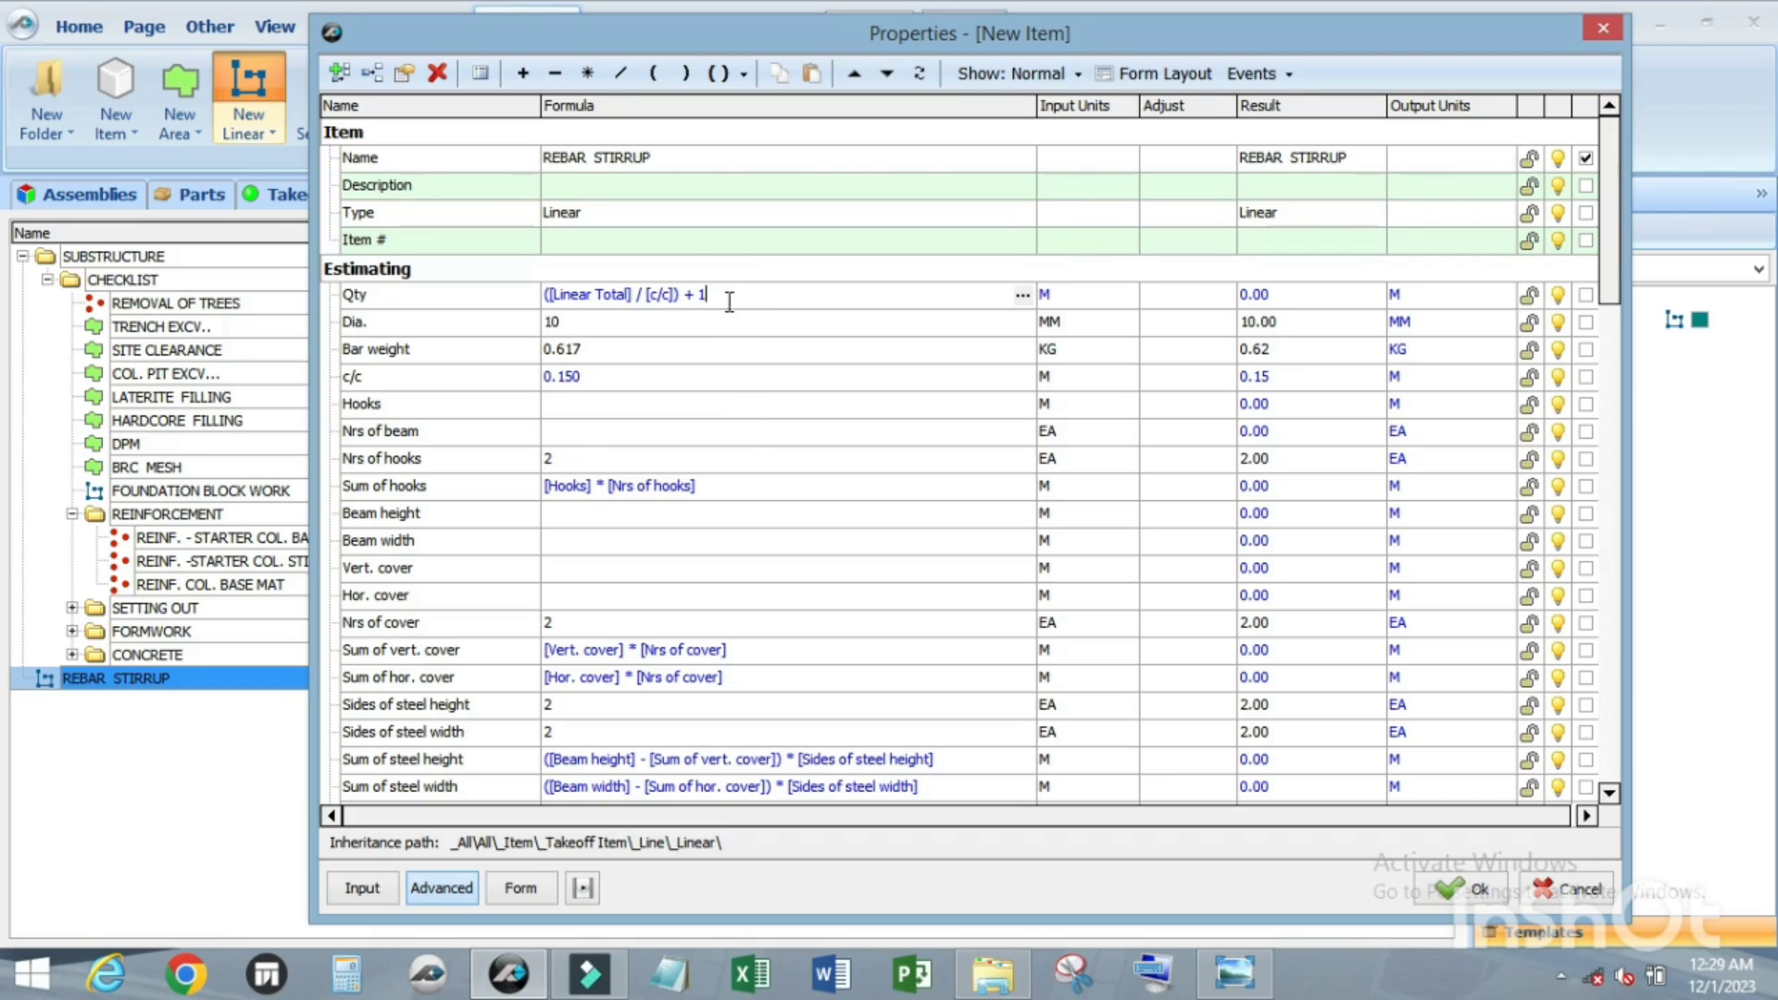
Step: Wrap the whole Qty formula in the RoundUp function
{"action": "left_click_drag", "start_coordinate": [730, 300], "coordinate": [511, 300]}
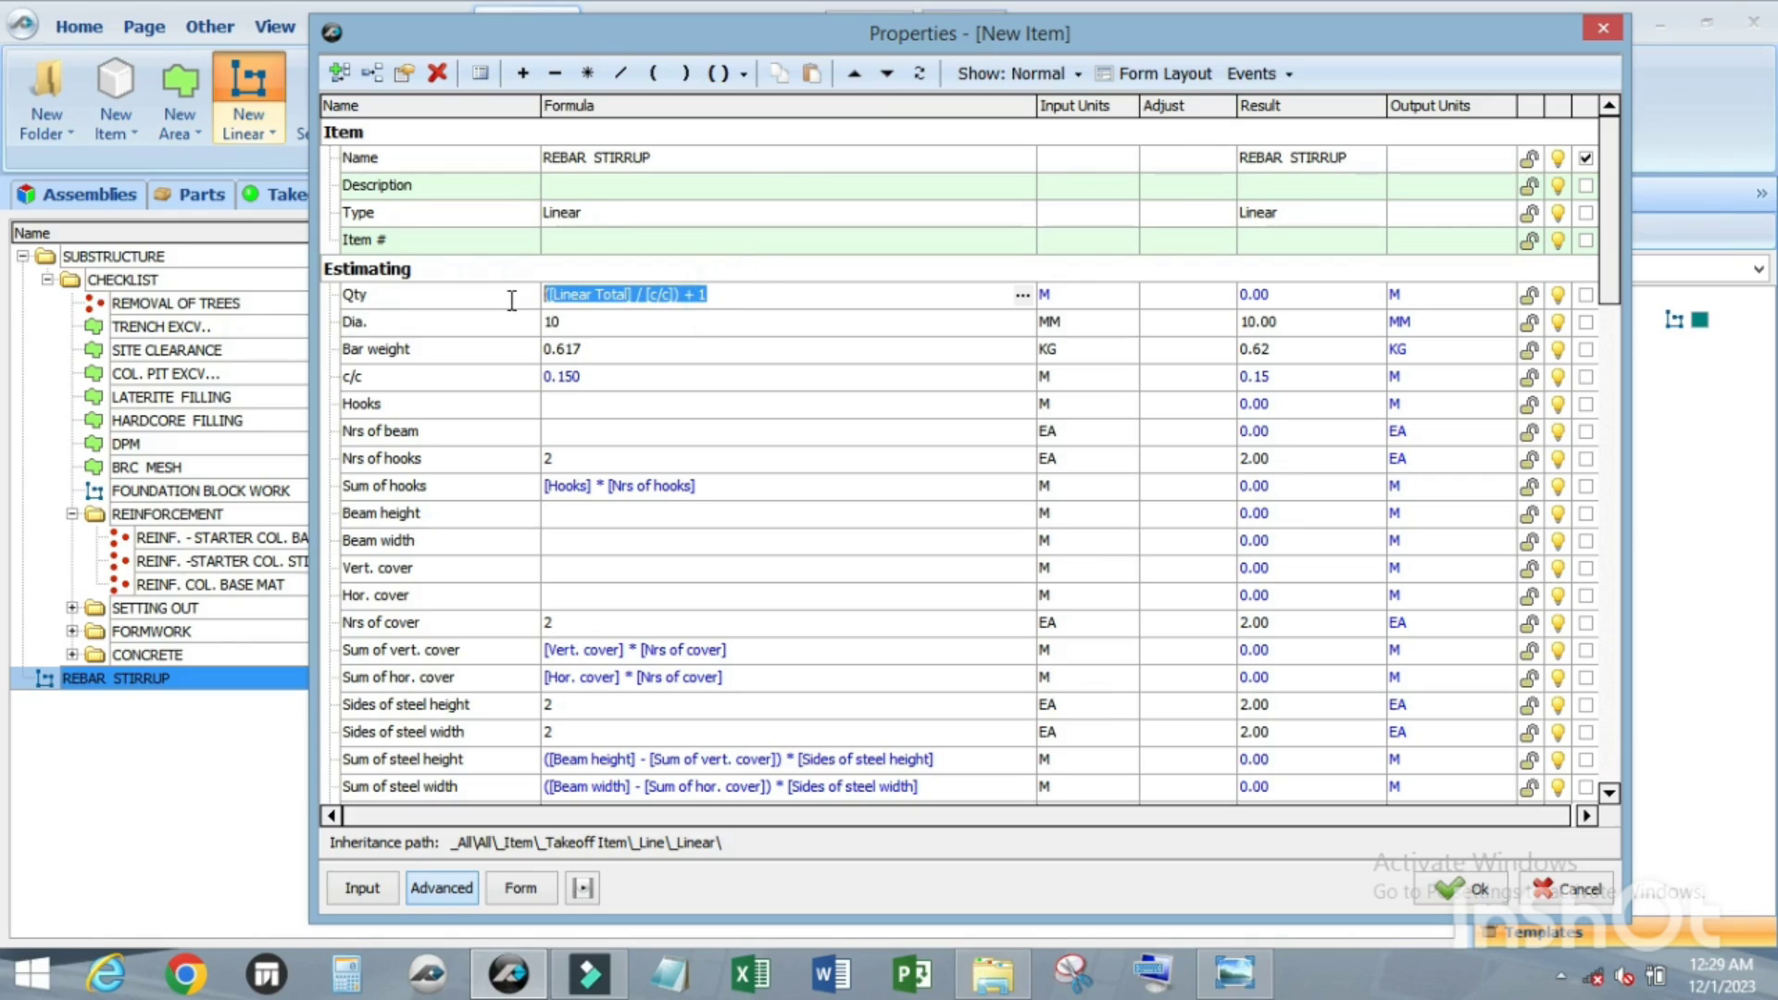
{"action": "left_click", "coordinate": [744, 74]}
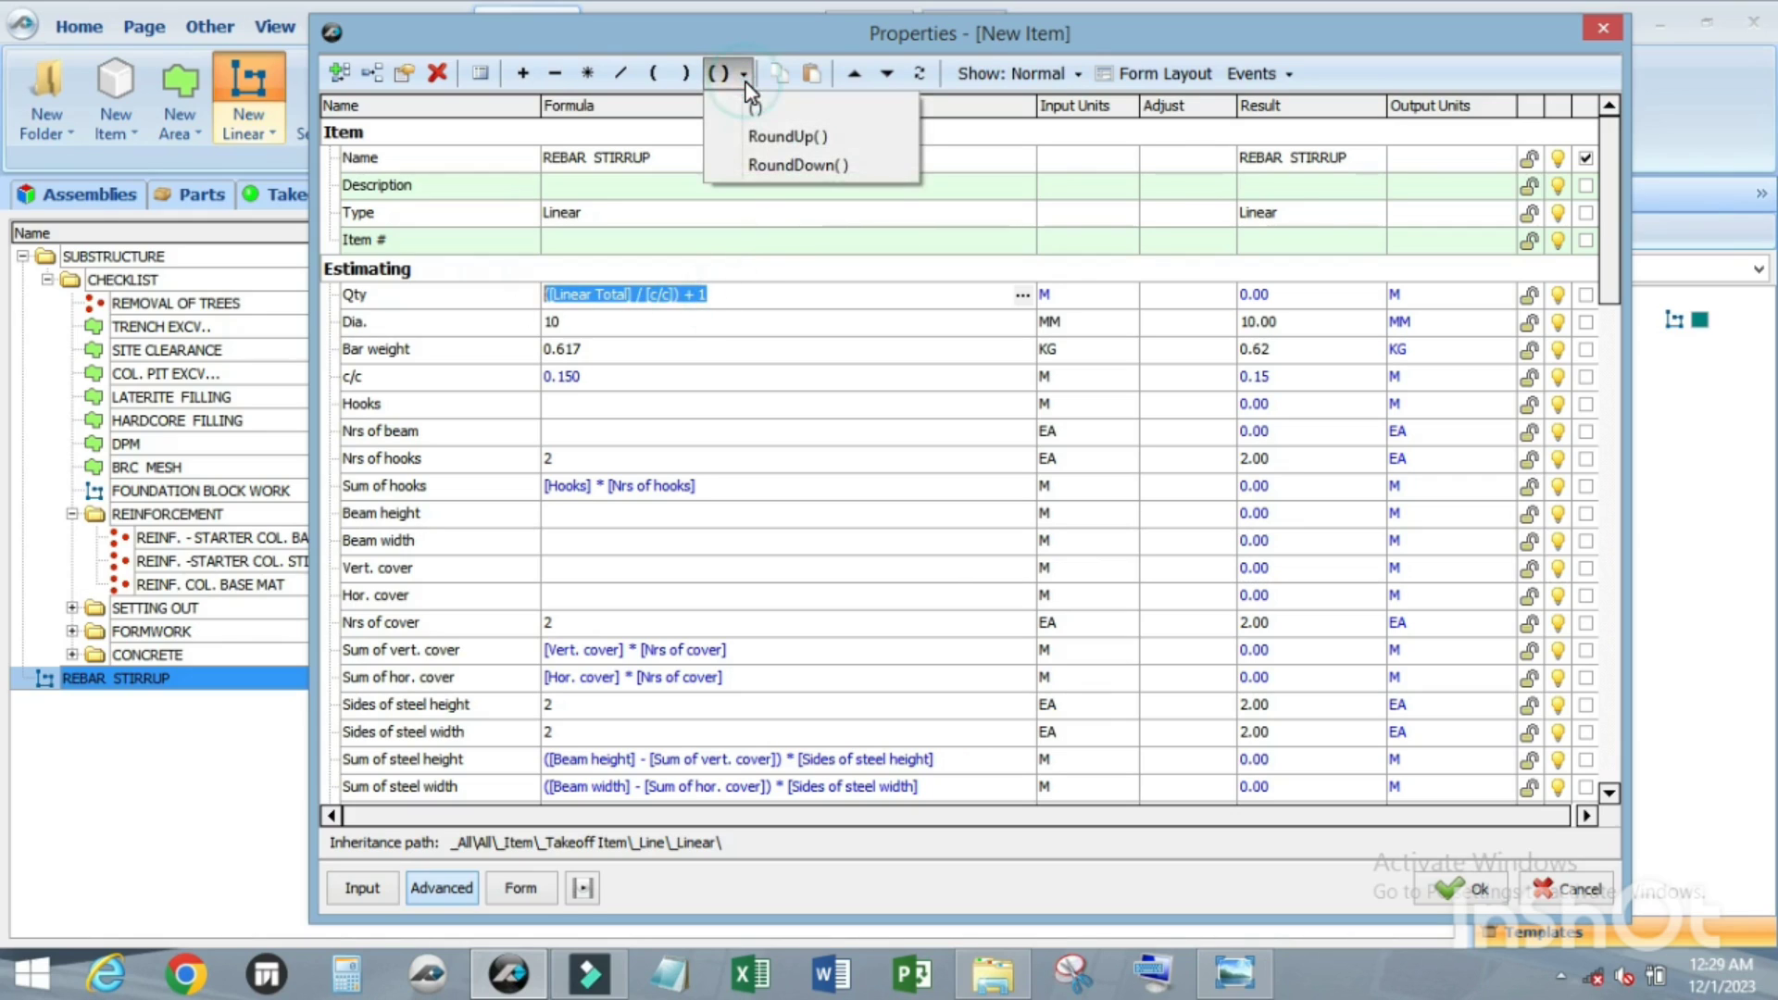
{"action": "left_click", "coordinate": [769, 137]}
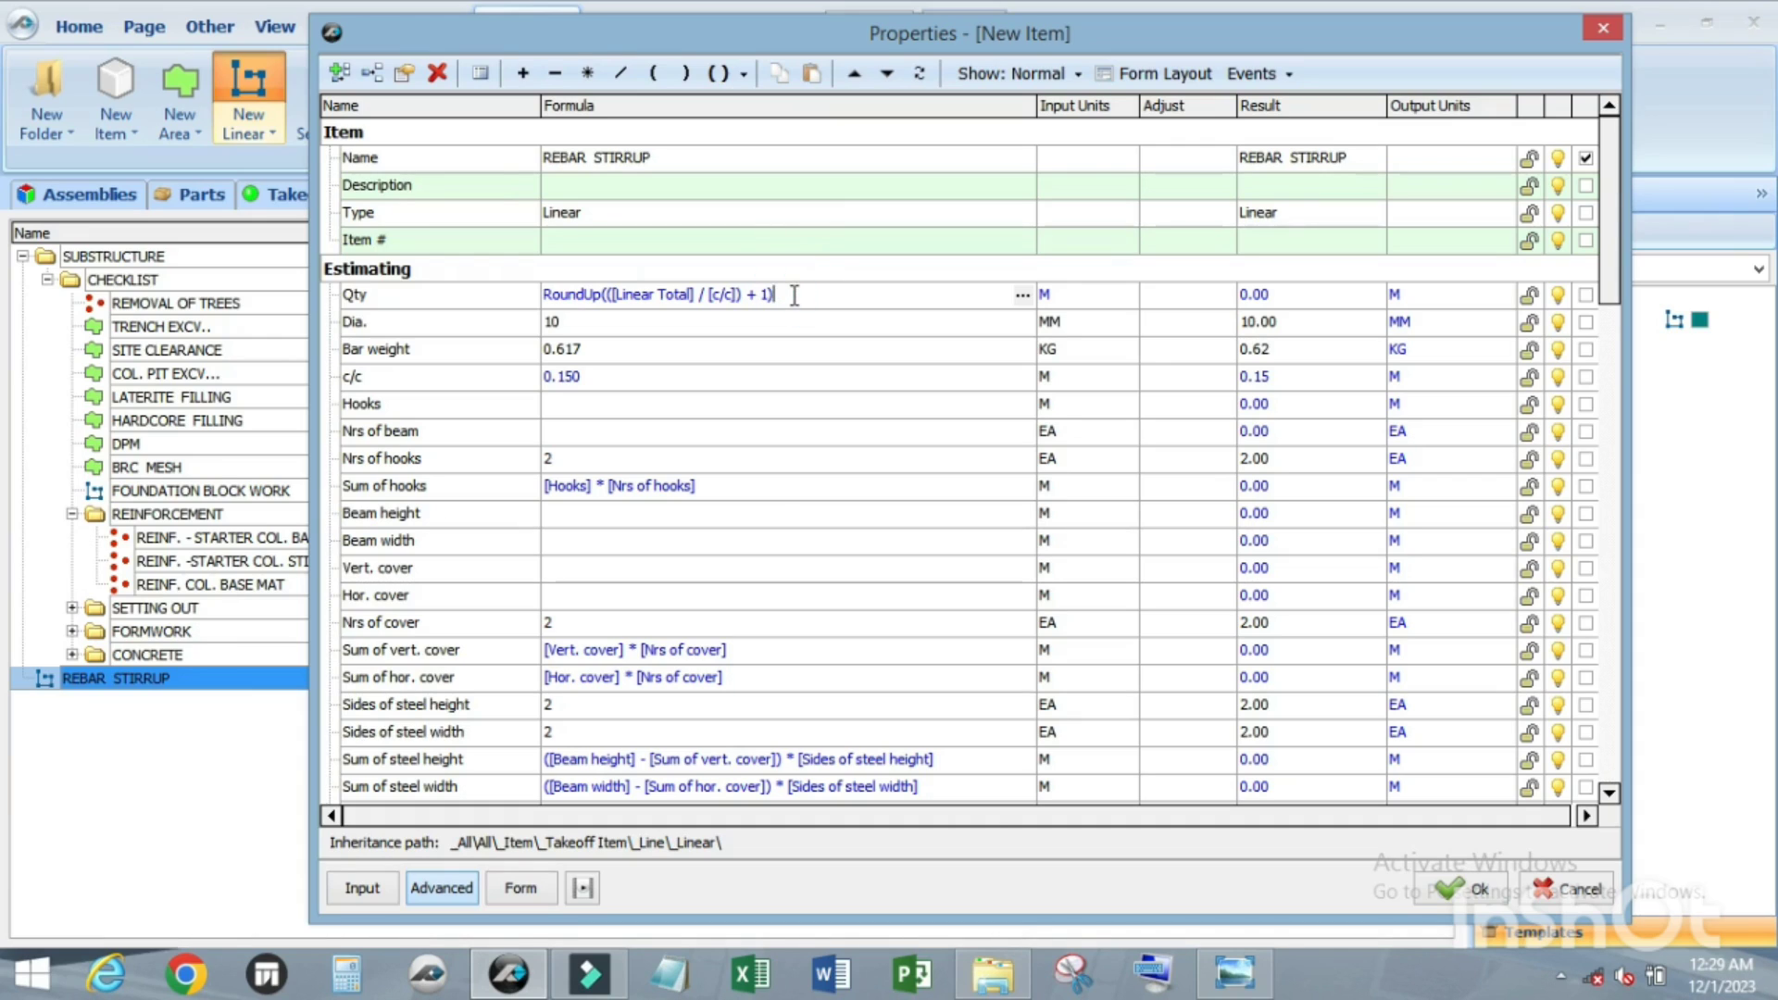
Step: Multiply the RoundUp expression in the Qty formula by [Length of Rebar stirrup]
{"action": "left_click", "coordinate": [587, 73]}
{"action": "left_click", "coordinate": [804, 295]}
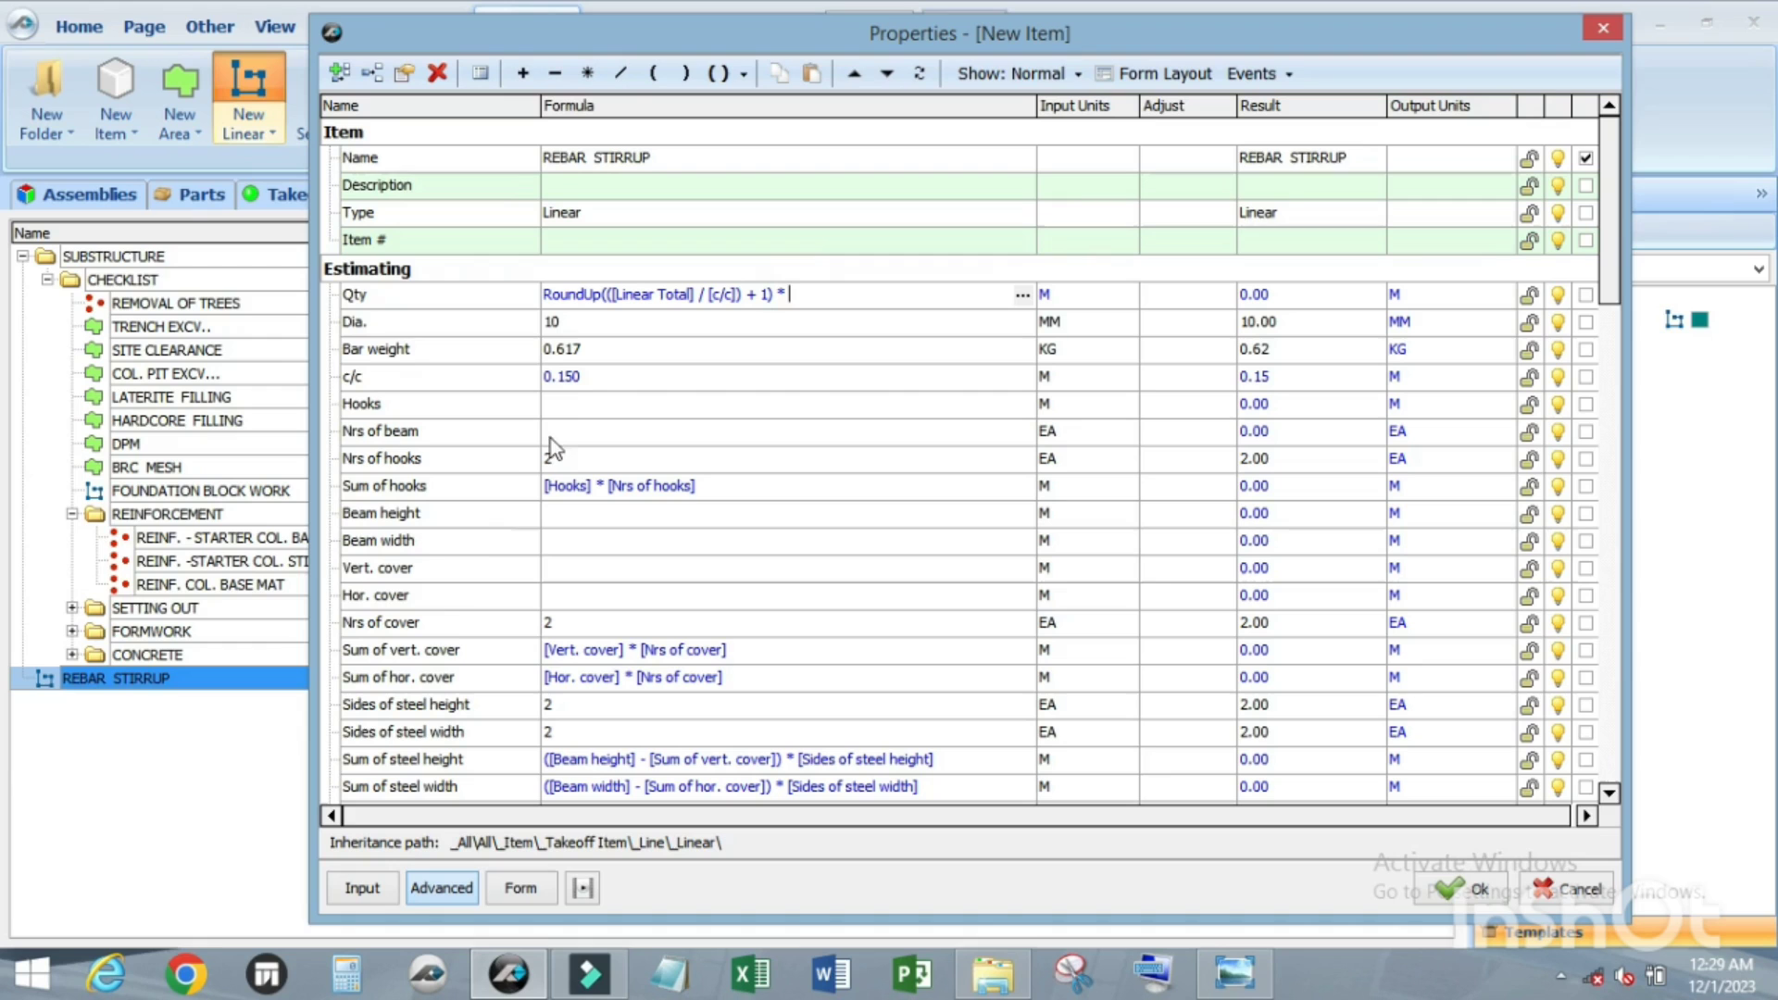
{"action": "scroll", "coordinate": [424, 735], "scroll_direction": "down", "scroll_amount": 2}
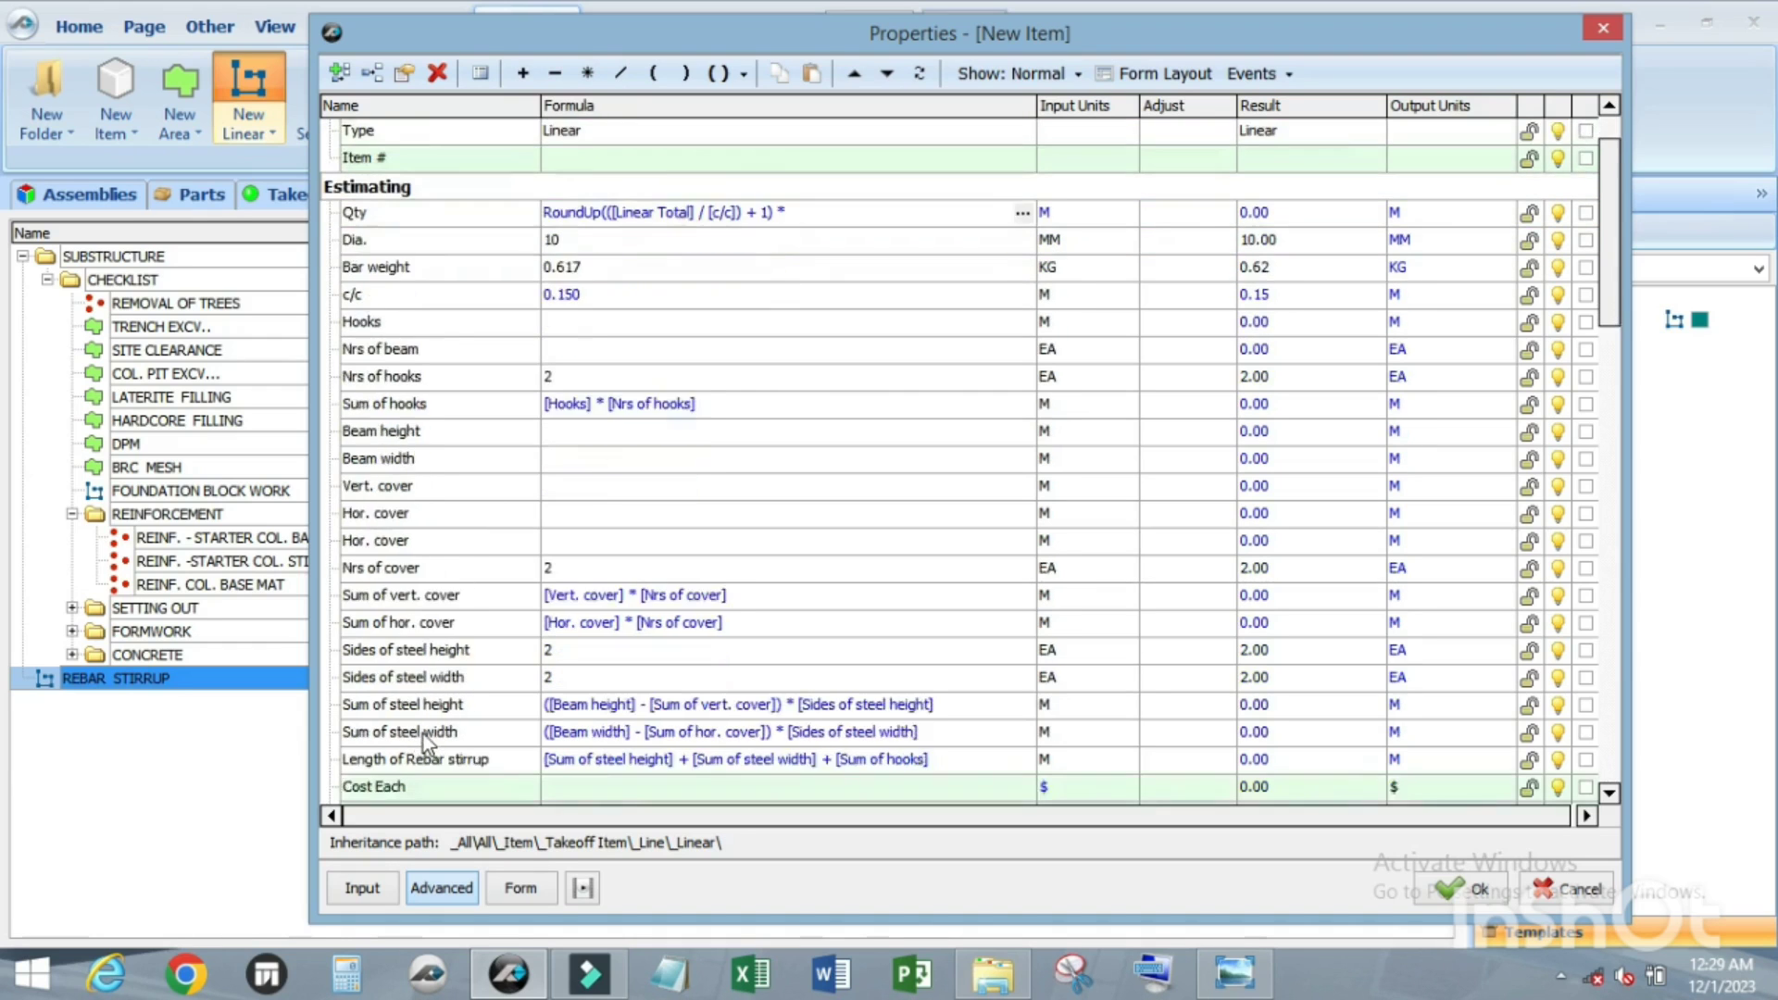
{"action": "scroll", "coordinate": [424, 734], "scroll_direction": "down", "scroll_amount": 1}
{"action": "scroll", "coordinate": [424, 731], "scroll_direction": "up", "scroll_amount": 2}
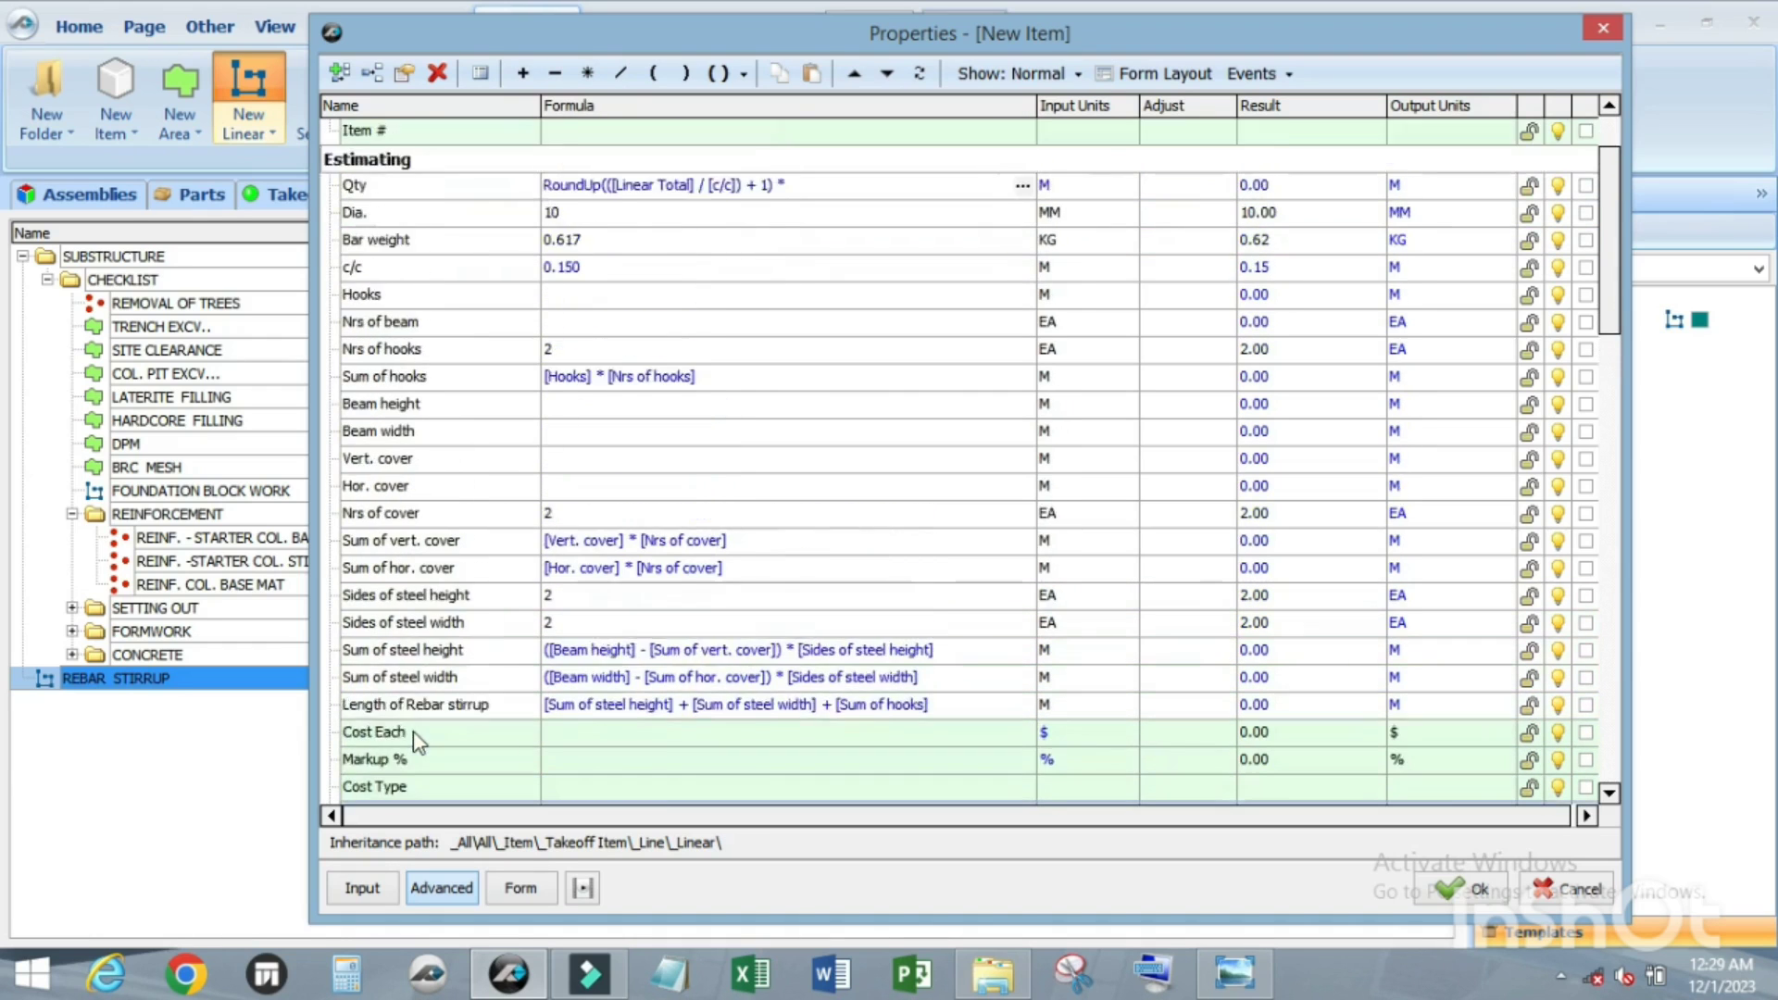
{"action": "left_click", "coordinate": [396, 733]}
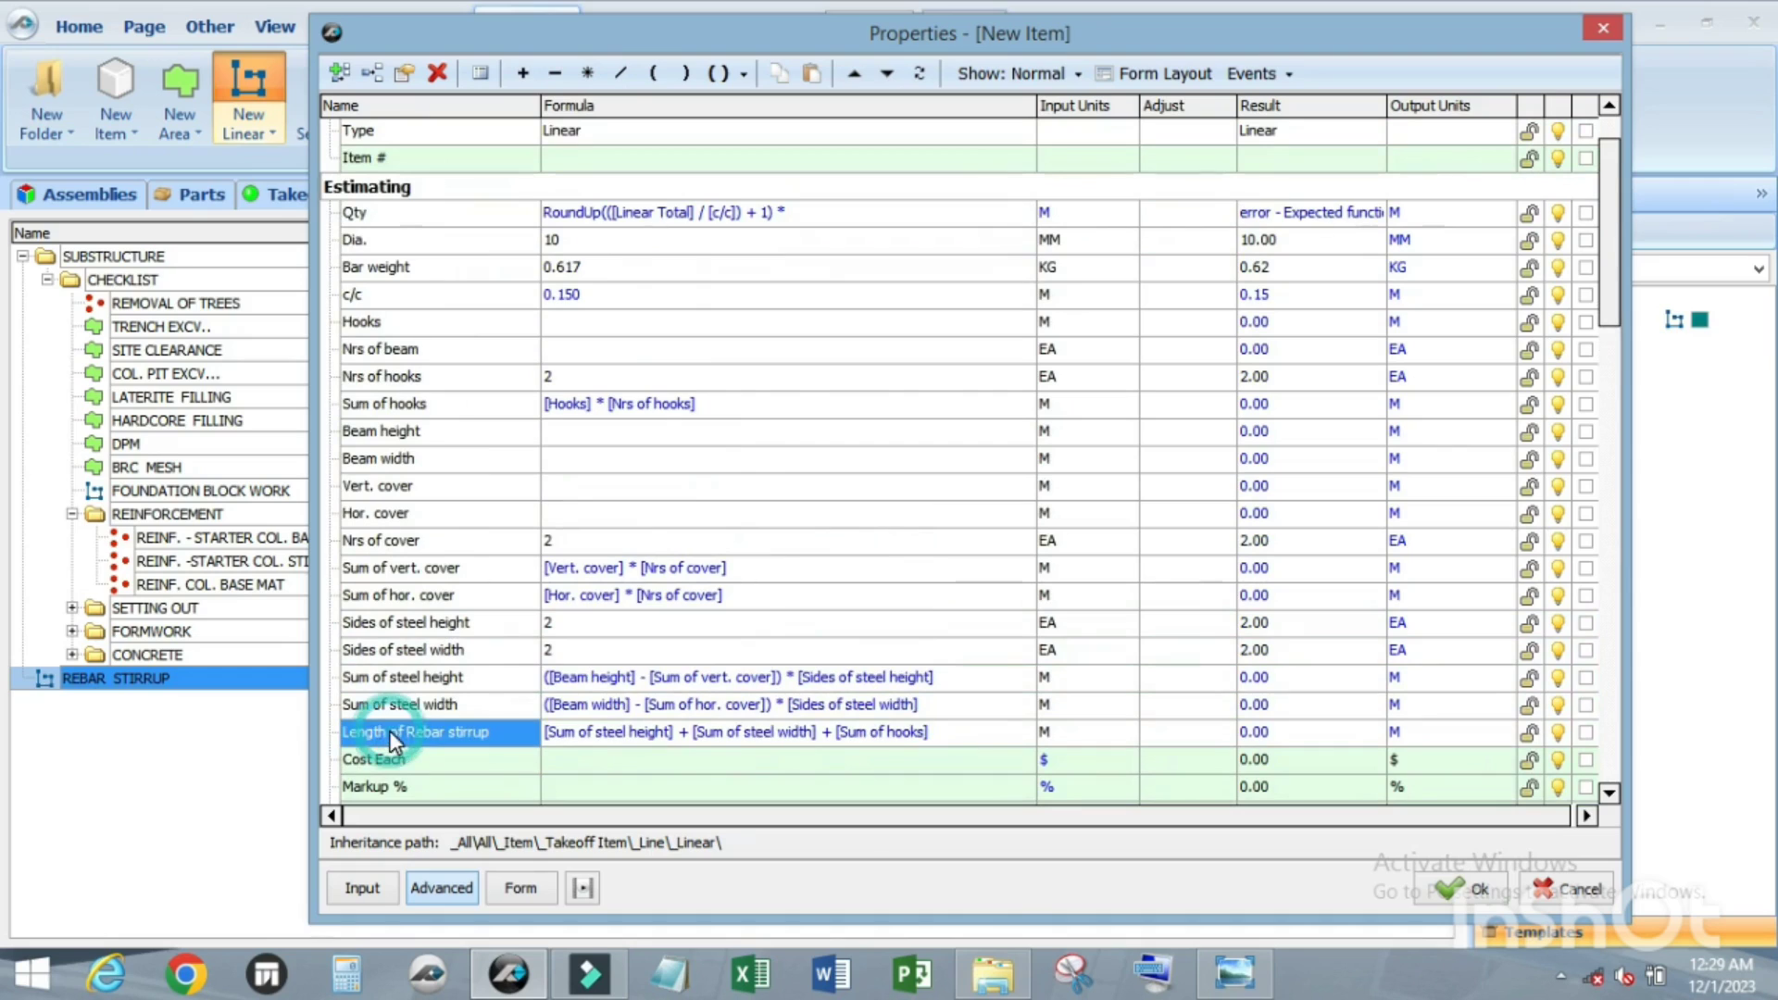
{"action": "left_click", "coordinate": [813, 217]}
{"action": "left_click_drag", "start_coordinate": [814, 221], "coordinate": [819, 216]}
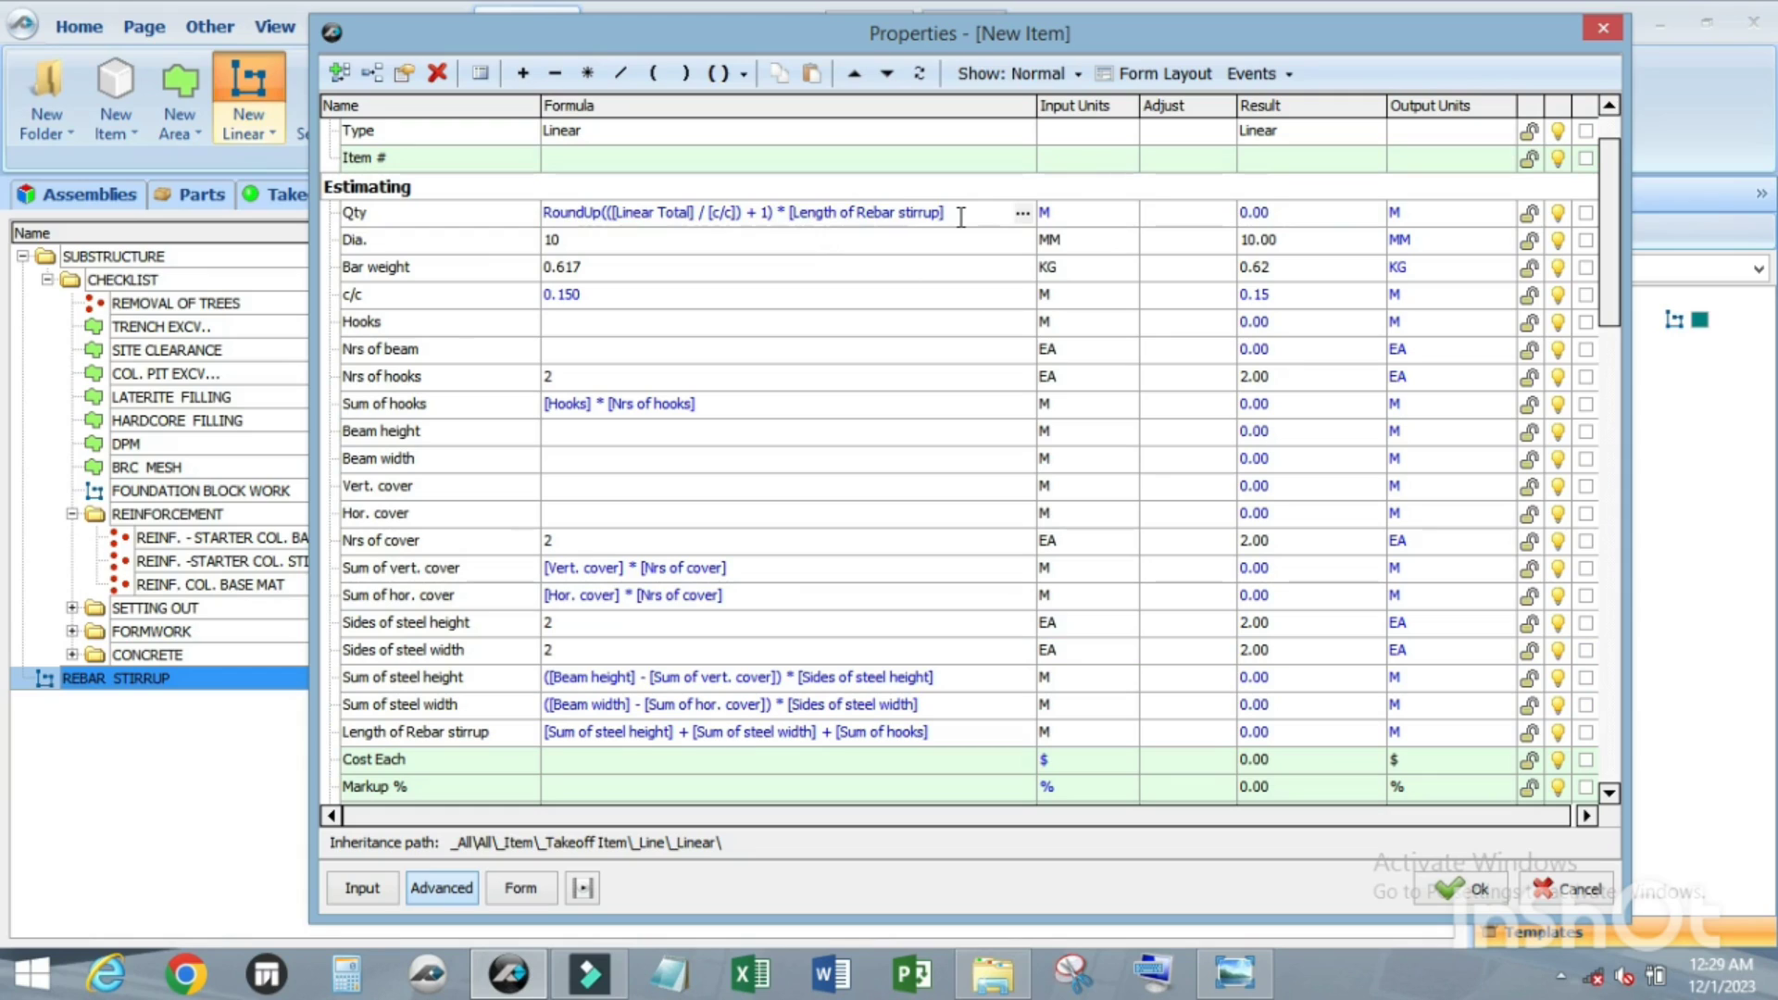
Step: Multiply the Qty formula by [Nrs of beam] and widen the Formula column to fit the whole expression
{"action": "left_click", "coordinate": [367, 351]}
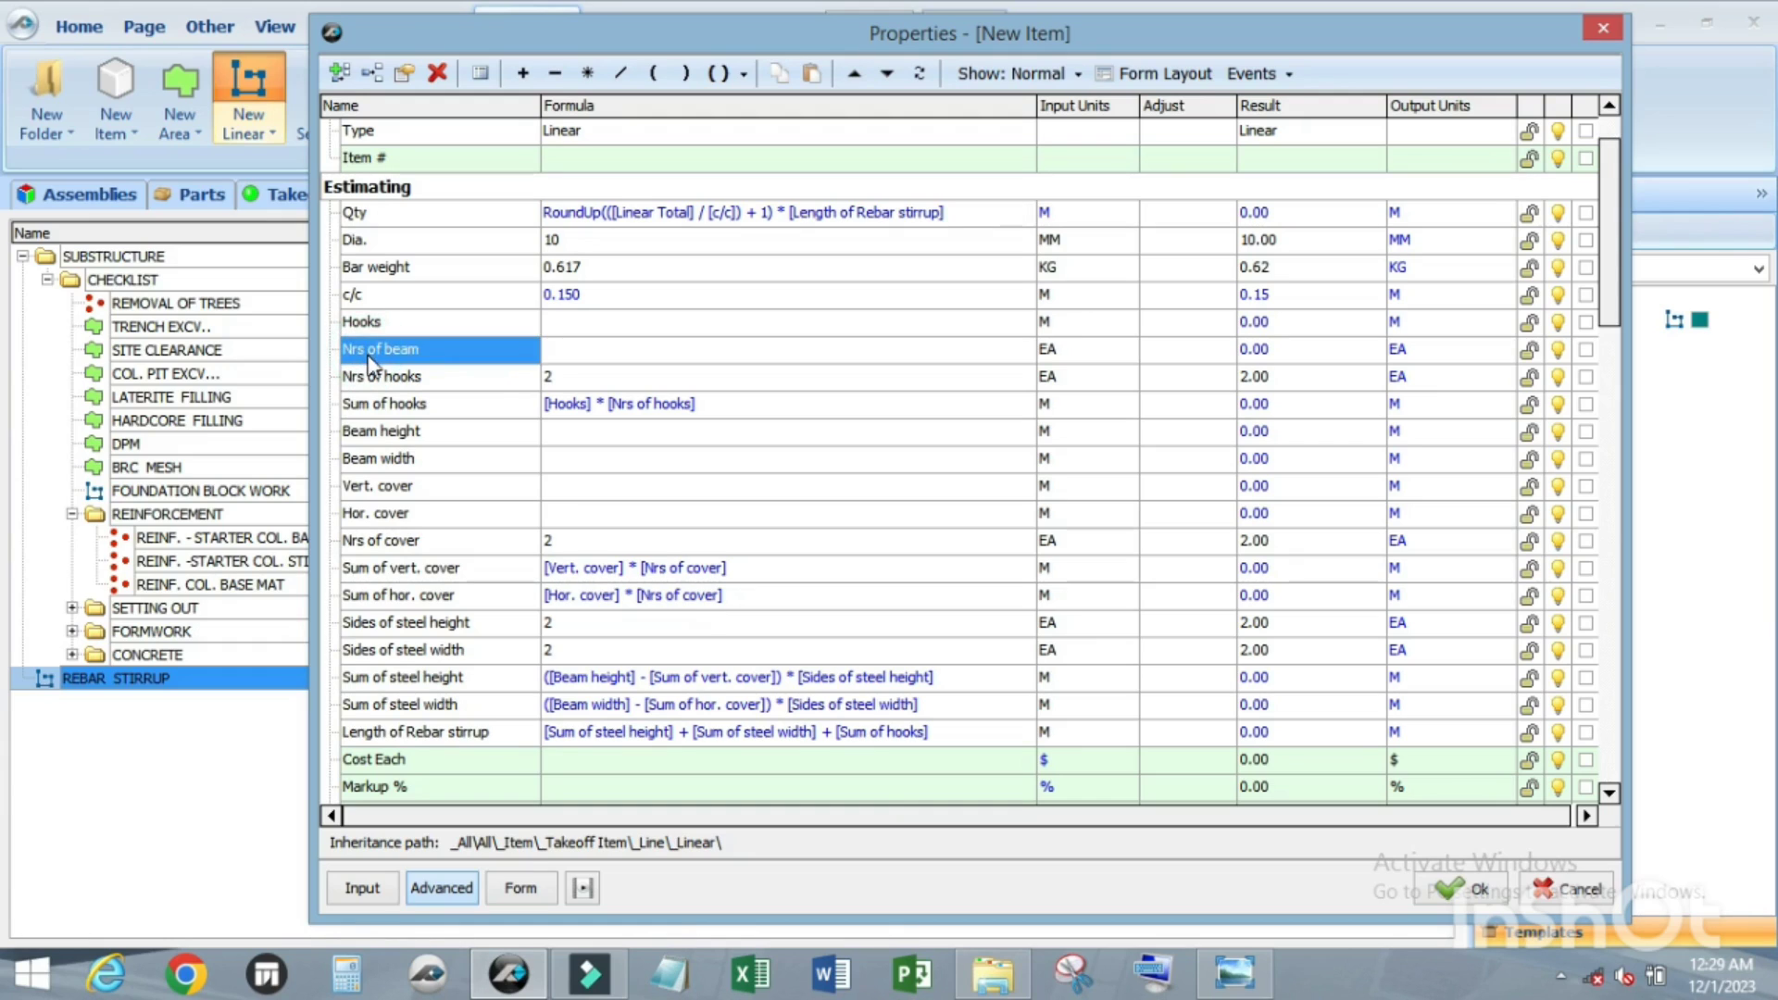
{"action": "left_click", "coordinate": [967, 212]}
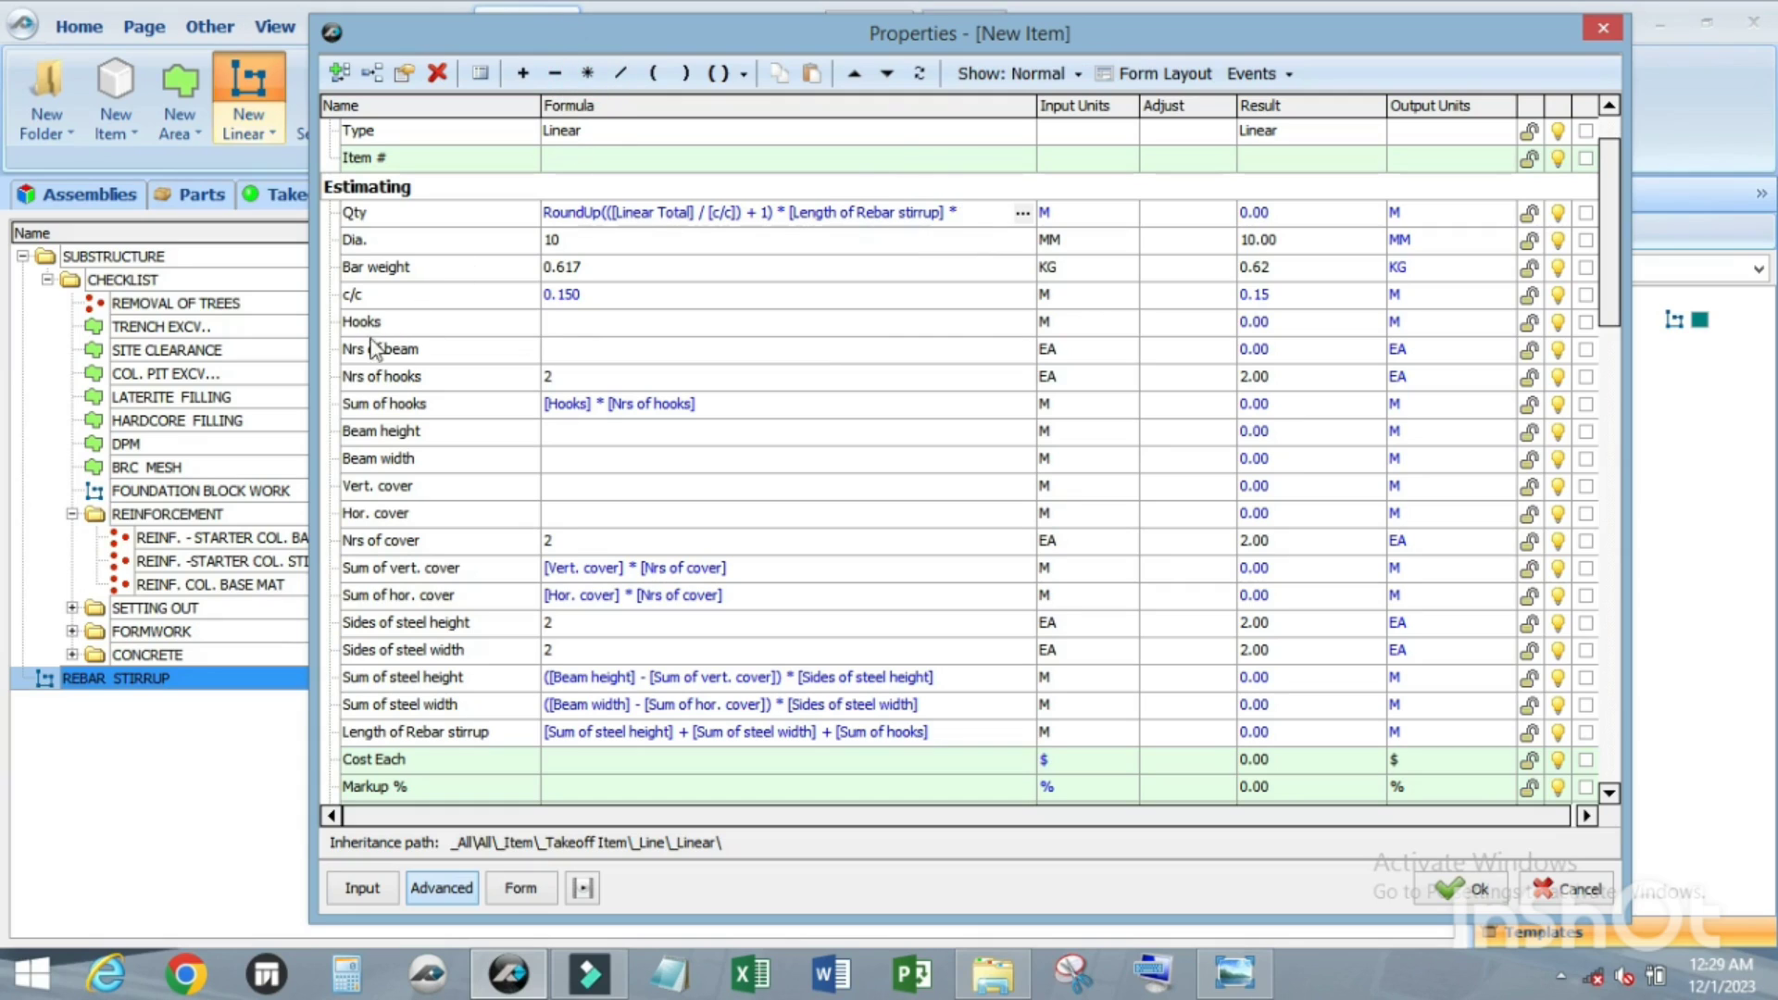
{"action": "left_click", "coordinate": [656, 324]}
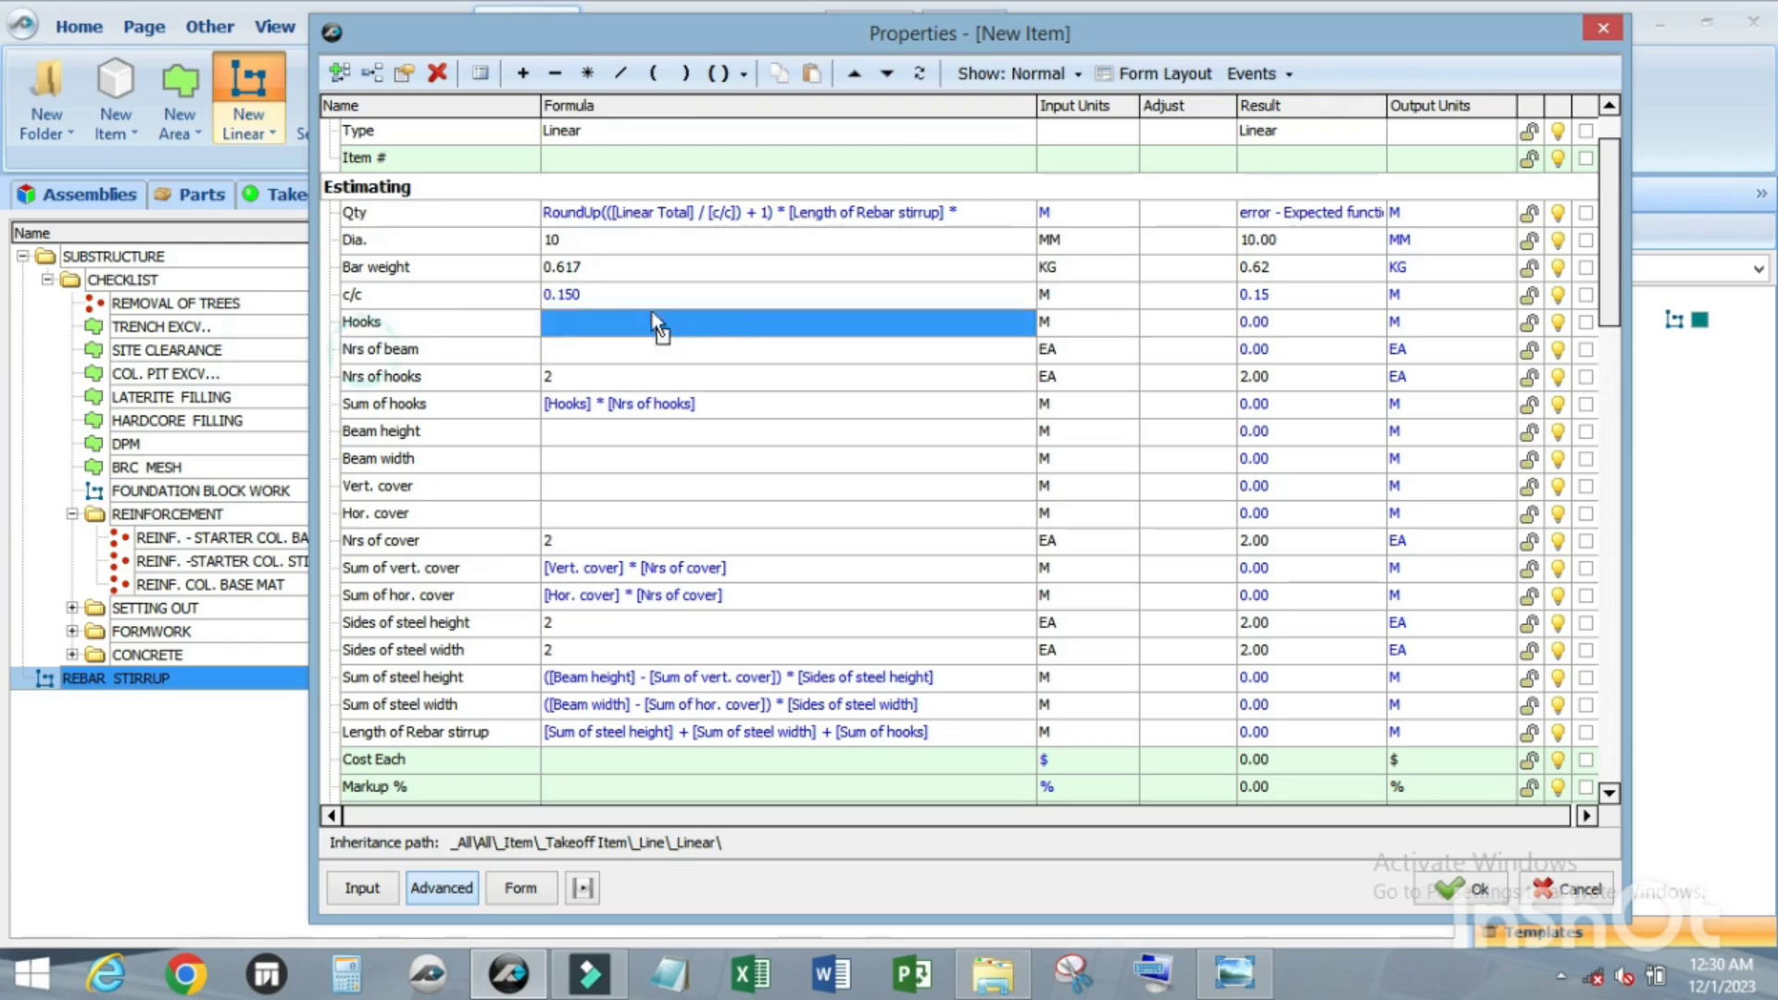
{"action": "left_click", "coordinate": [952, 235]}
{"action": "left_click", "coordinate": [979, 214]}
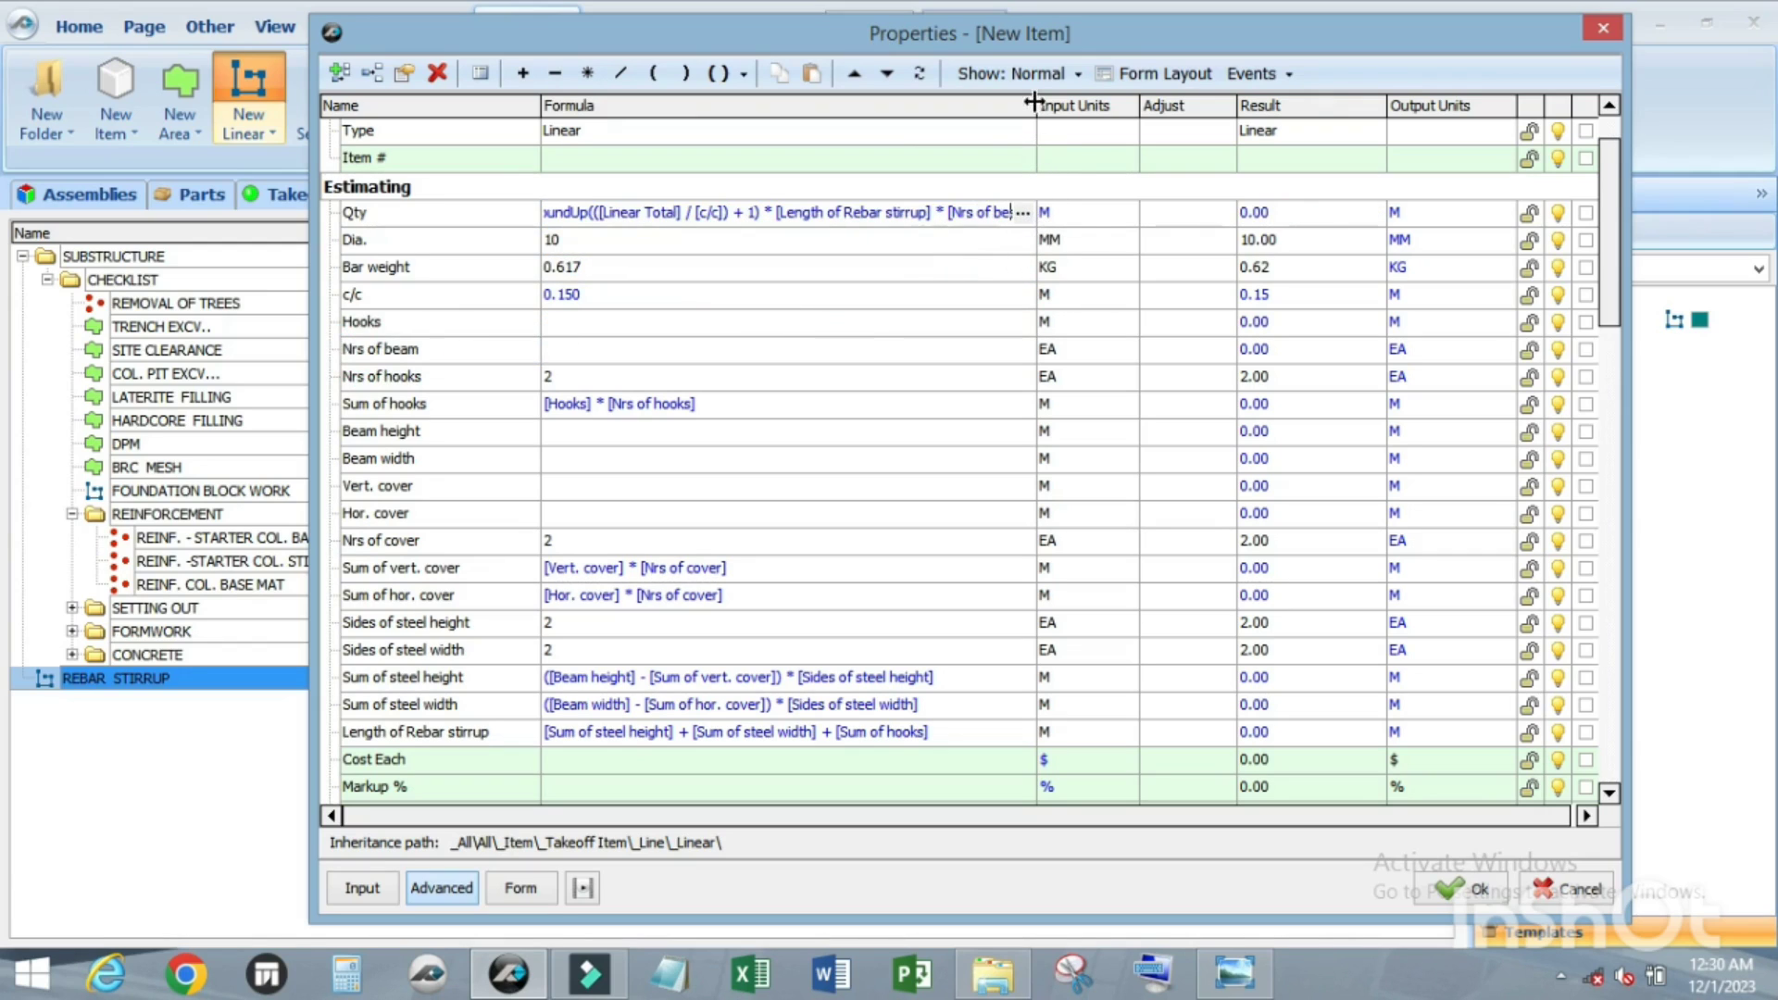
{"action": "left_click_drag", "start_coordinate": [1033, 102], "coordinate": [1252, 102]}
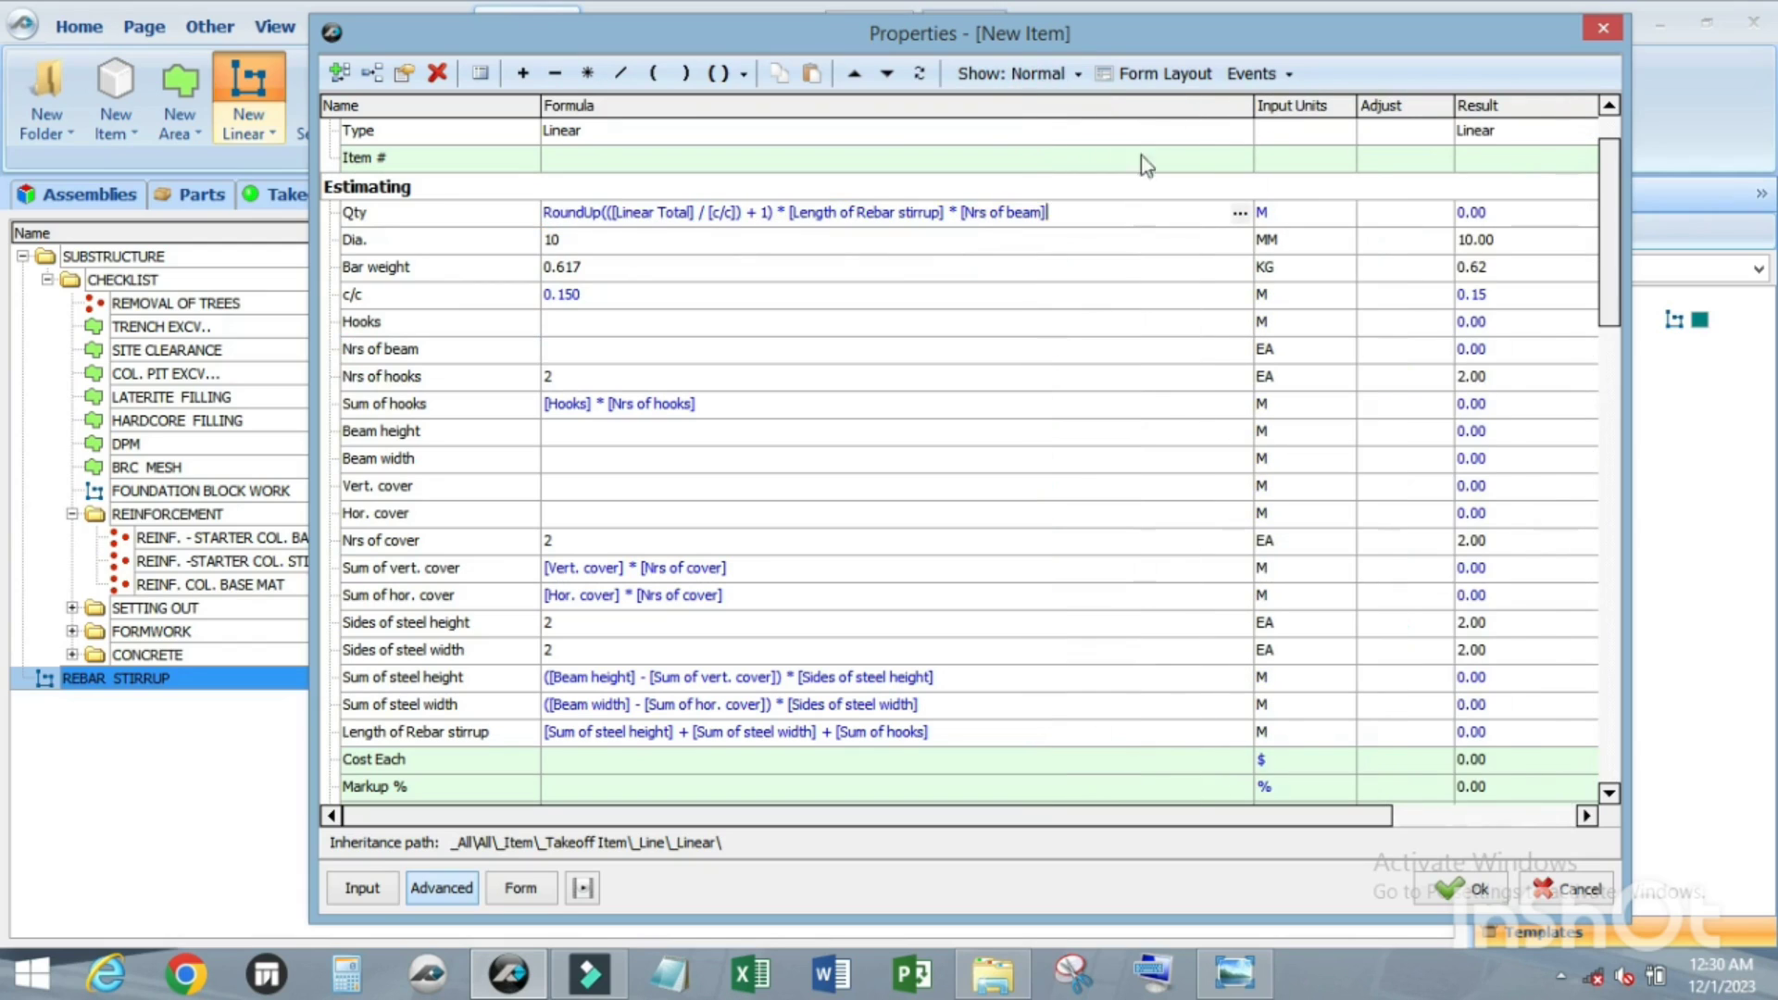
Step: Enclose [Length of Rebar stirrup] * [Nrs of beam] in parentheses within the Qty formula
{"action": "left_click_drag", "start_coordinate": [1045, 213], "coordinate": [792, 213]}
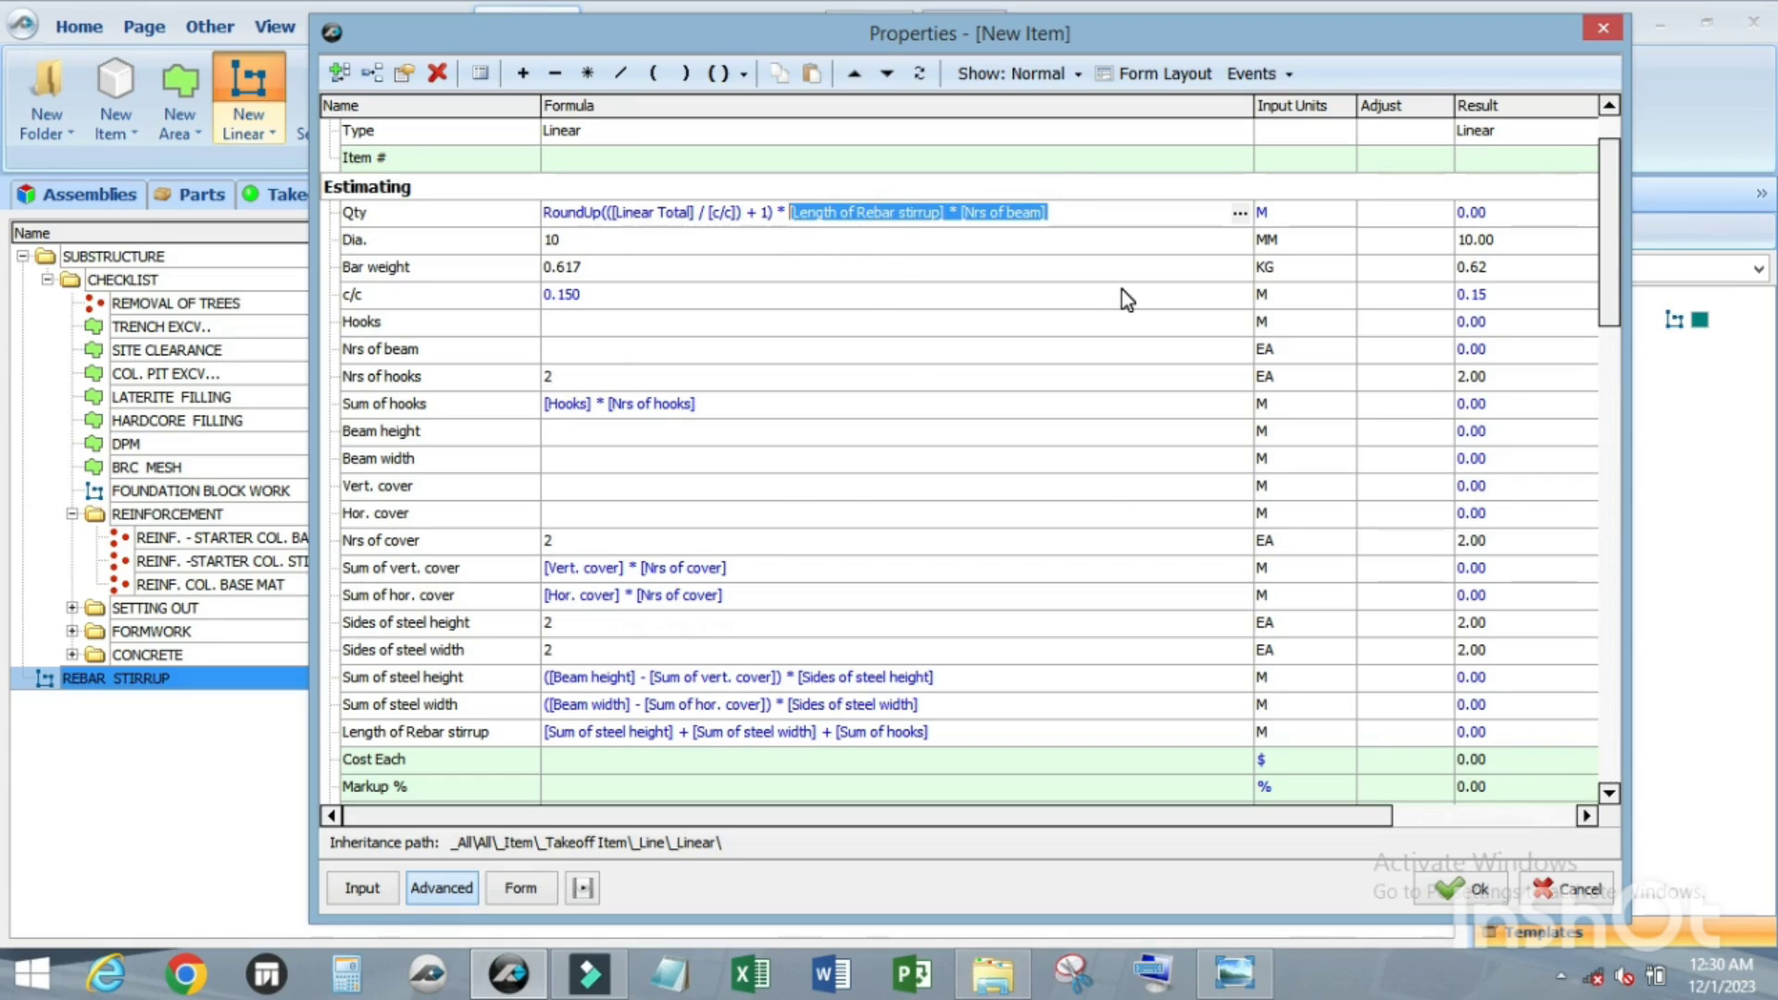
{"action": "left_click", "coordinate": [743, 75]}
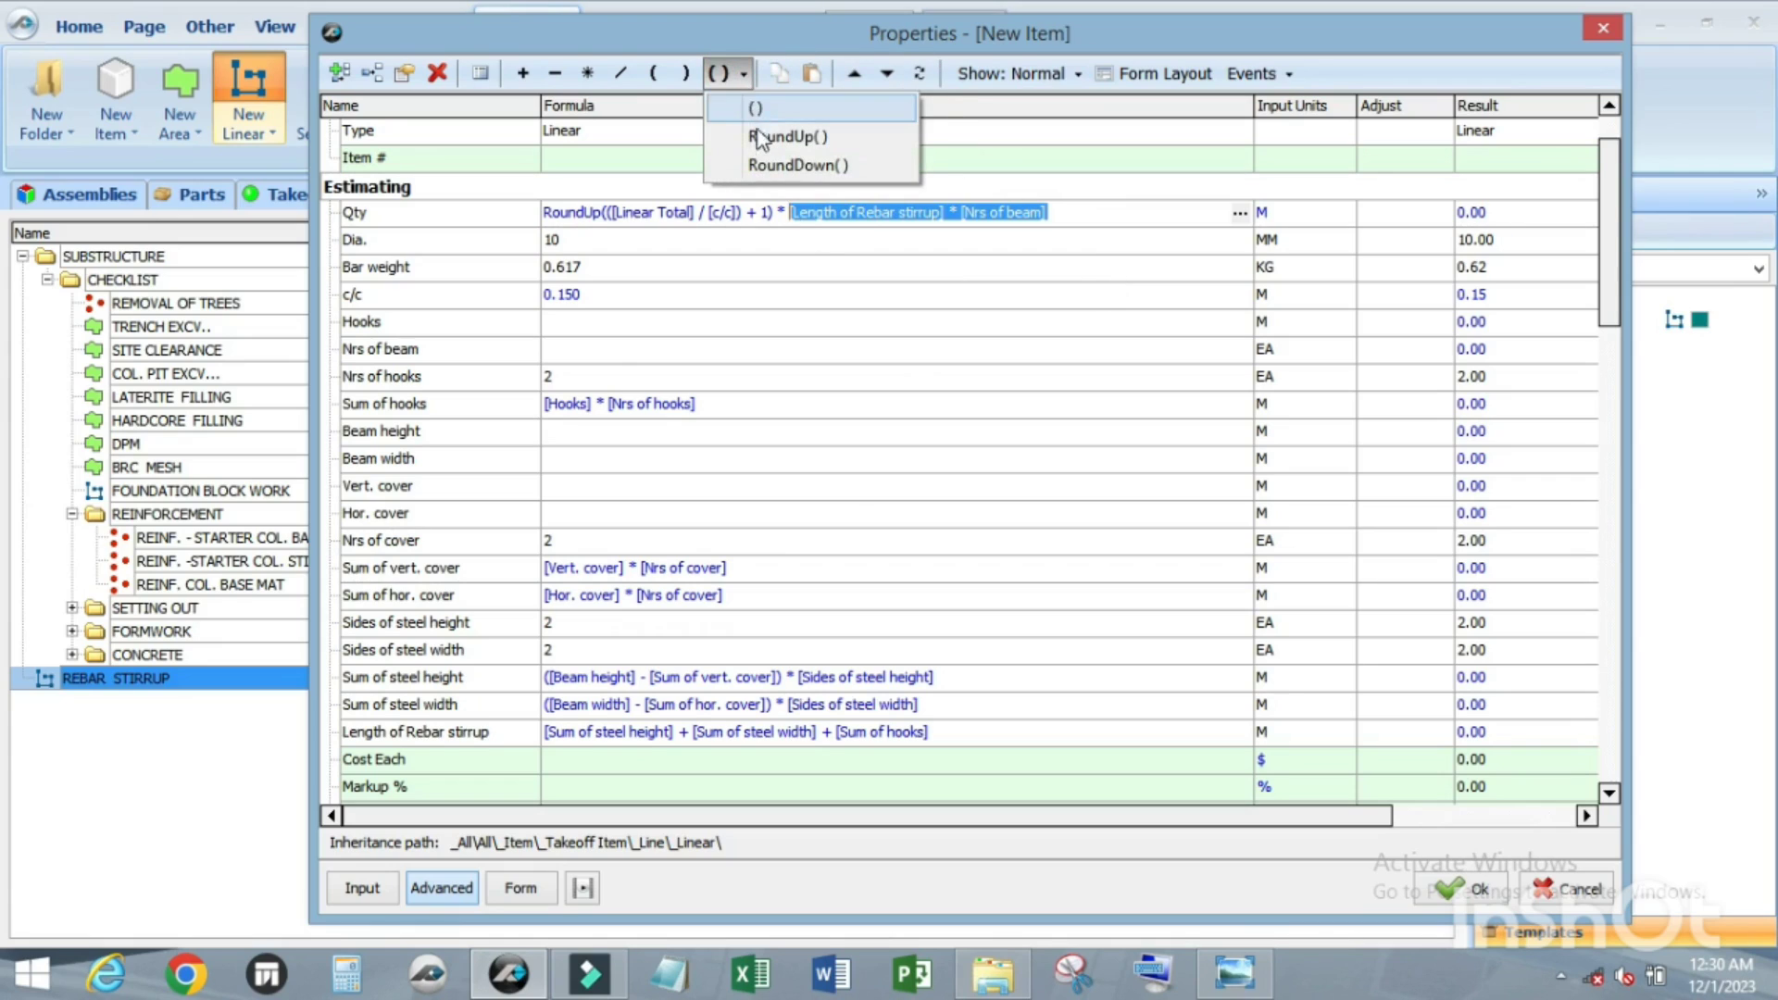
{"action": "left_click", "coordinate": [759, 109]}
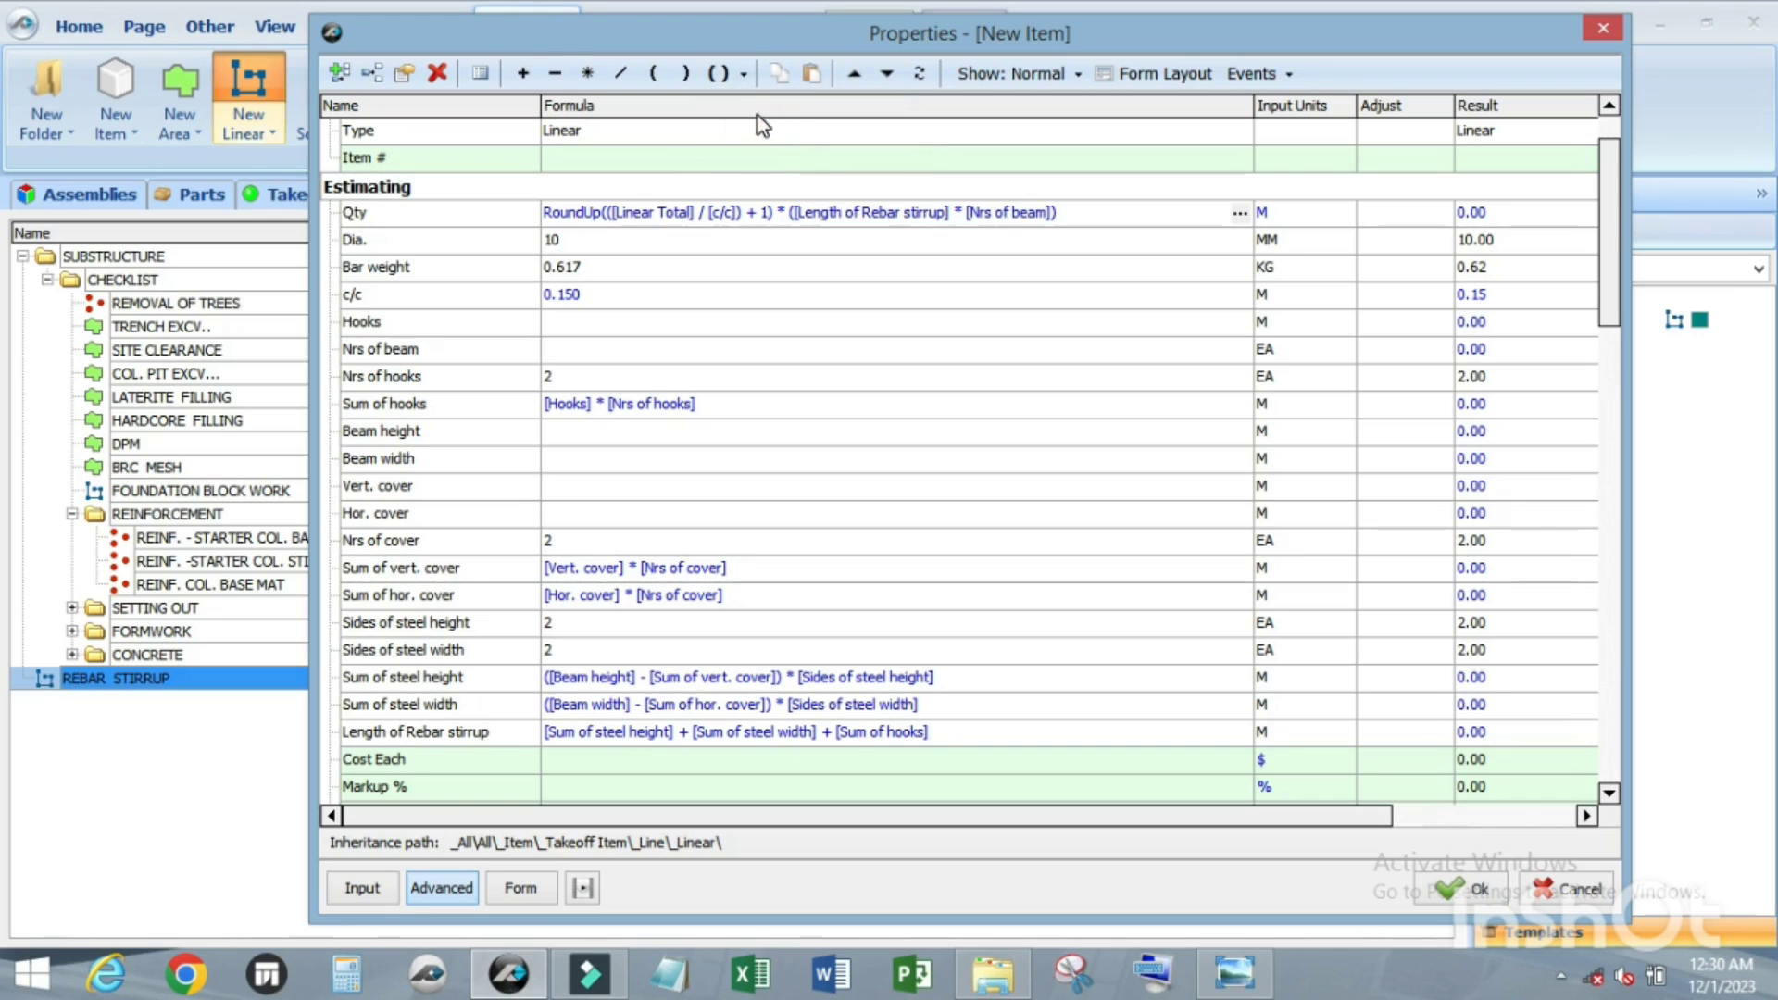
Step: Enclose the entire Qty formula, from RoundUp through the [Nrs of beam] group, in an outer pair of parentheses
{"action": "left_click", "coordinate": [1074, 214]}
{"action": "left_click", "coordinate": [1080, 214]}
{"action": "left_click_drag", "start_coordinate": [1081, 214], "coordinate": [546, 216]}
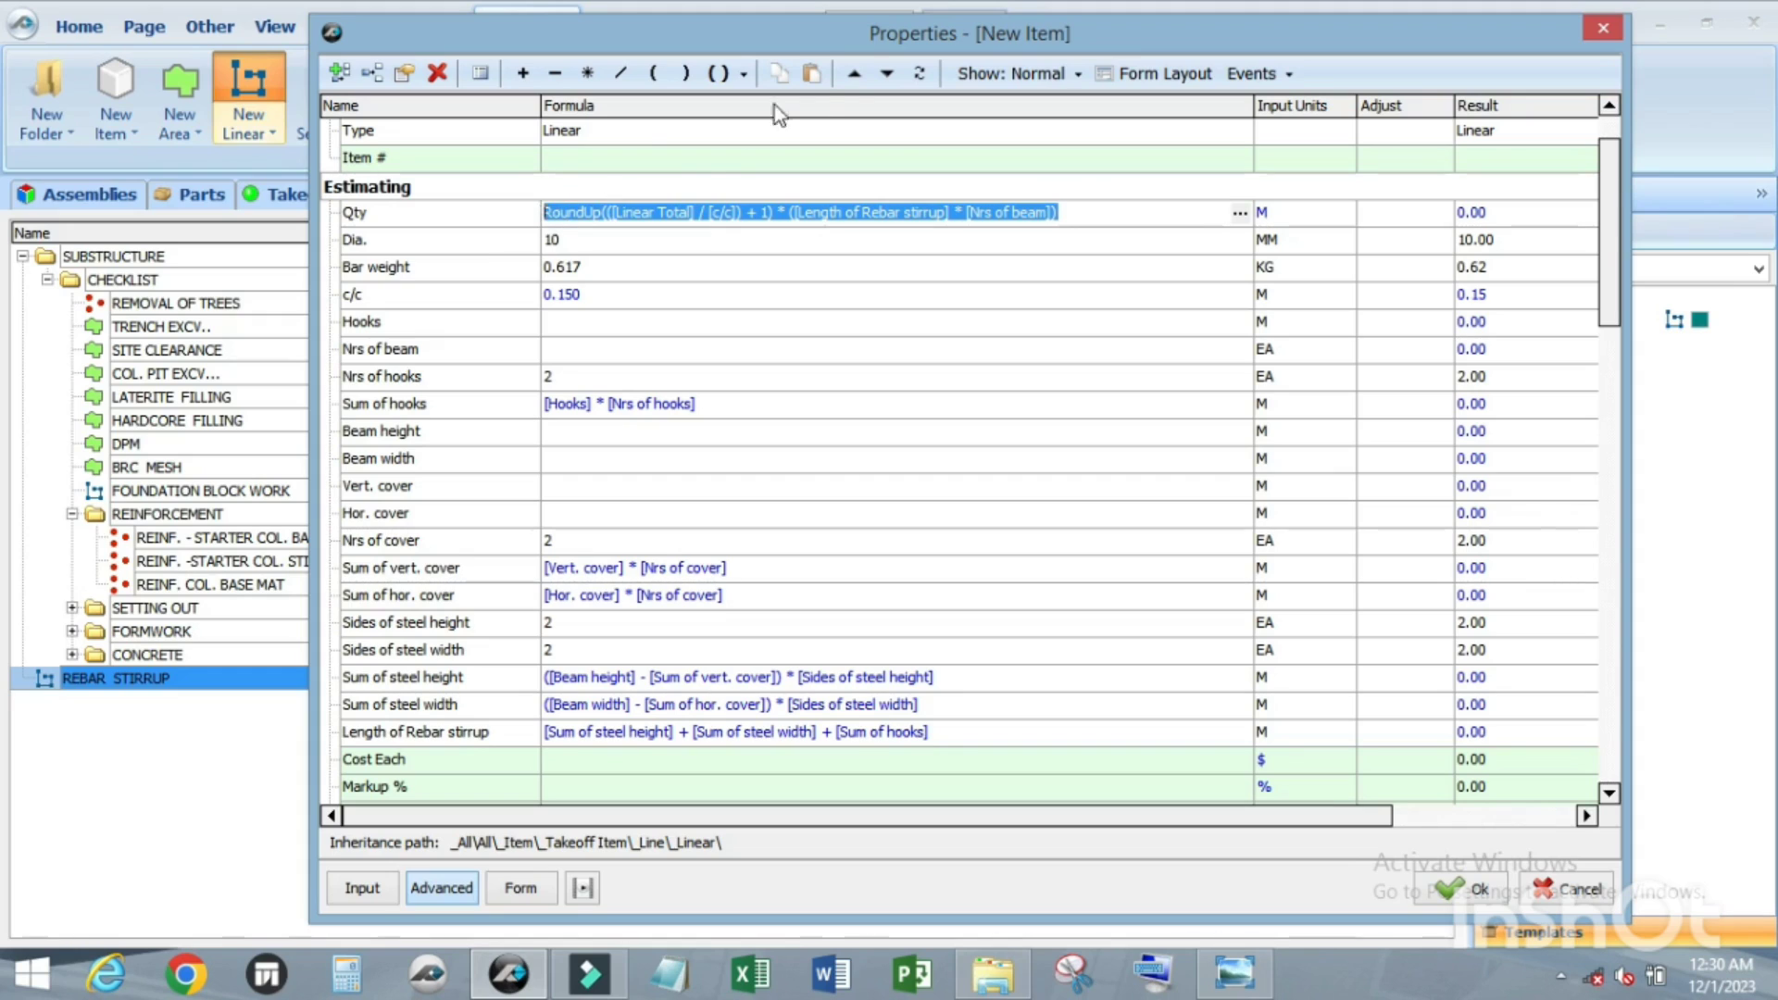
{"action": "left_click", "coordinate": [744, 76]}
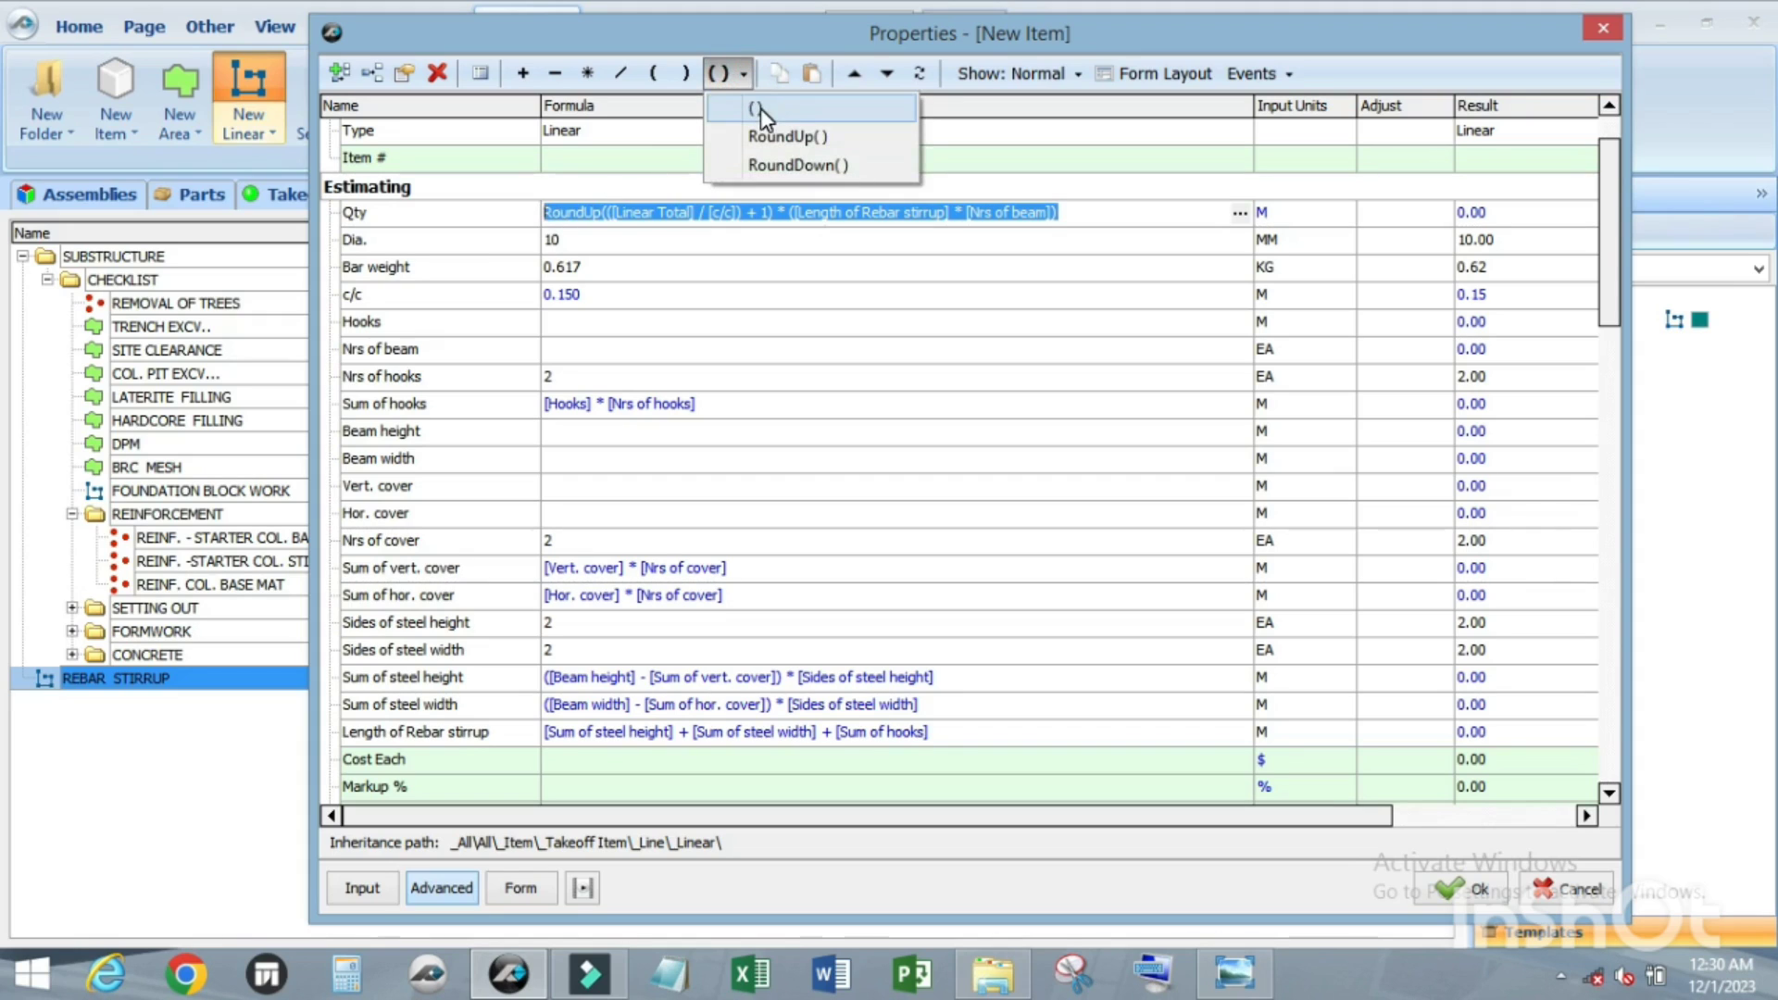
{"action": "left_click", "coordinate": [757, 108]}
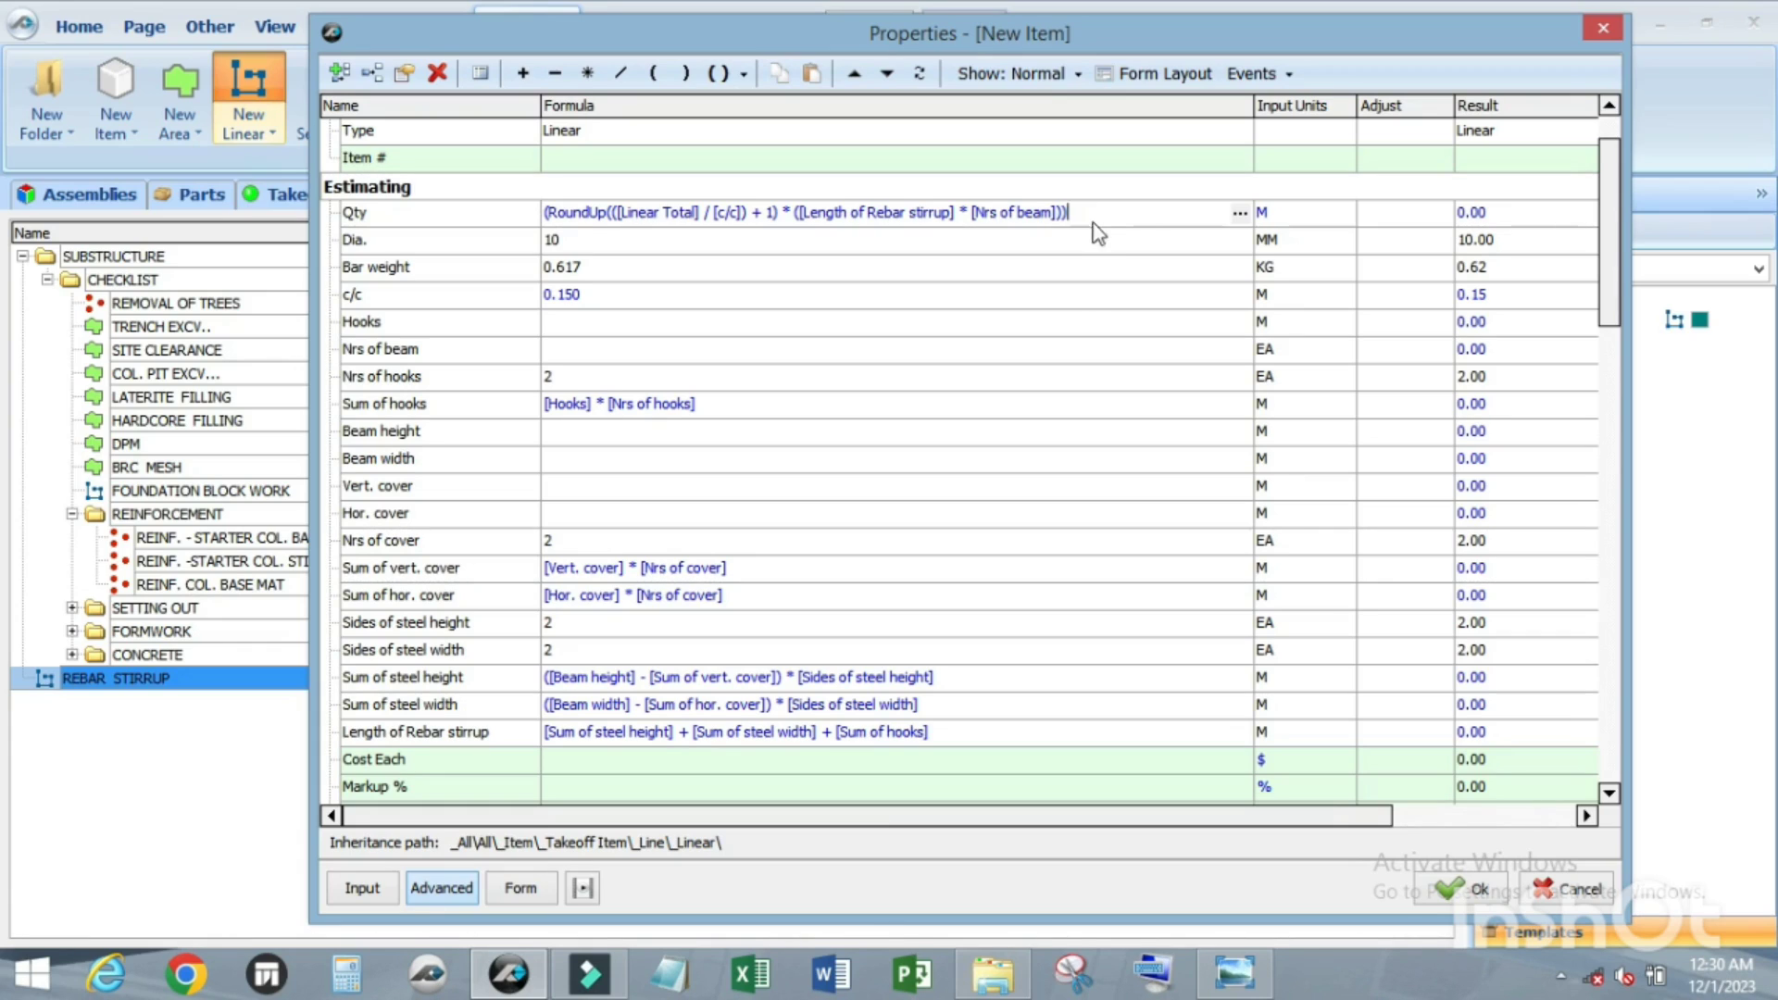
Step: Multiply the parenthesised Qty formula by [Bar weight]
{"action": "left_click", "coordinate": [590, 73]}
{"action": "left_click", "coordinate": [364, 266]}
{"action": "left_click", "coordinate": [1131, 221]}
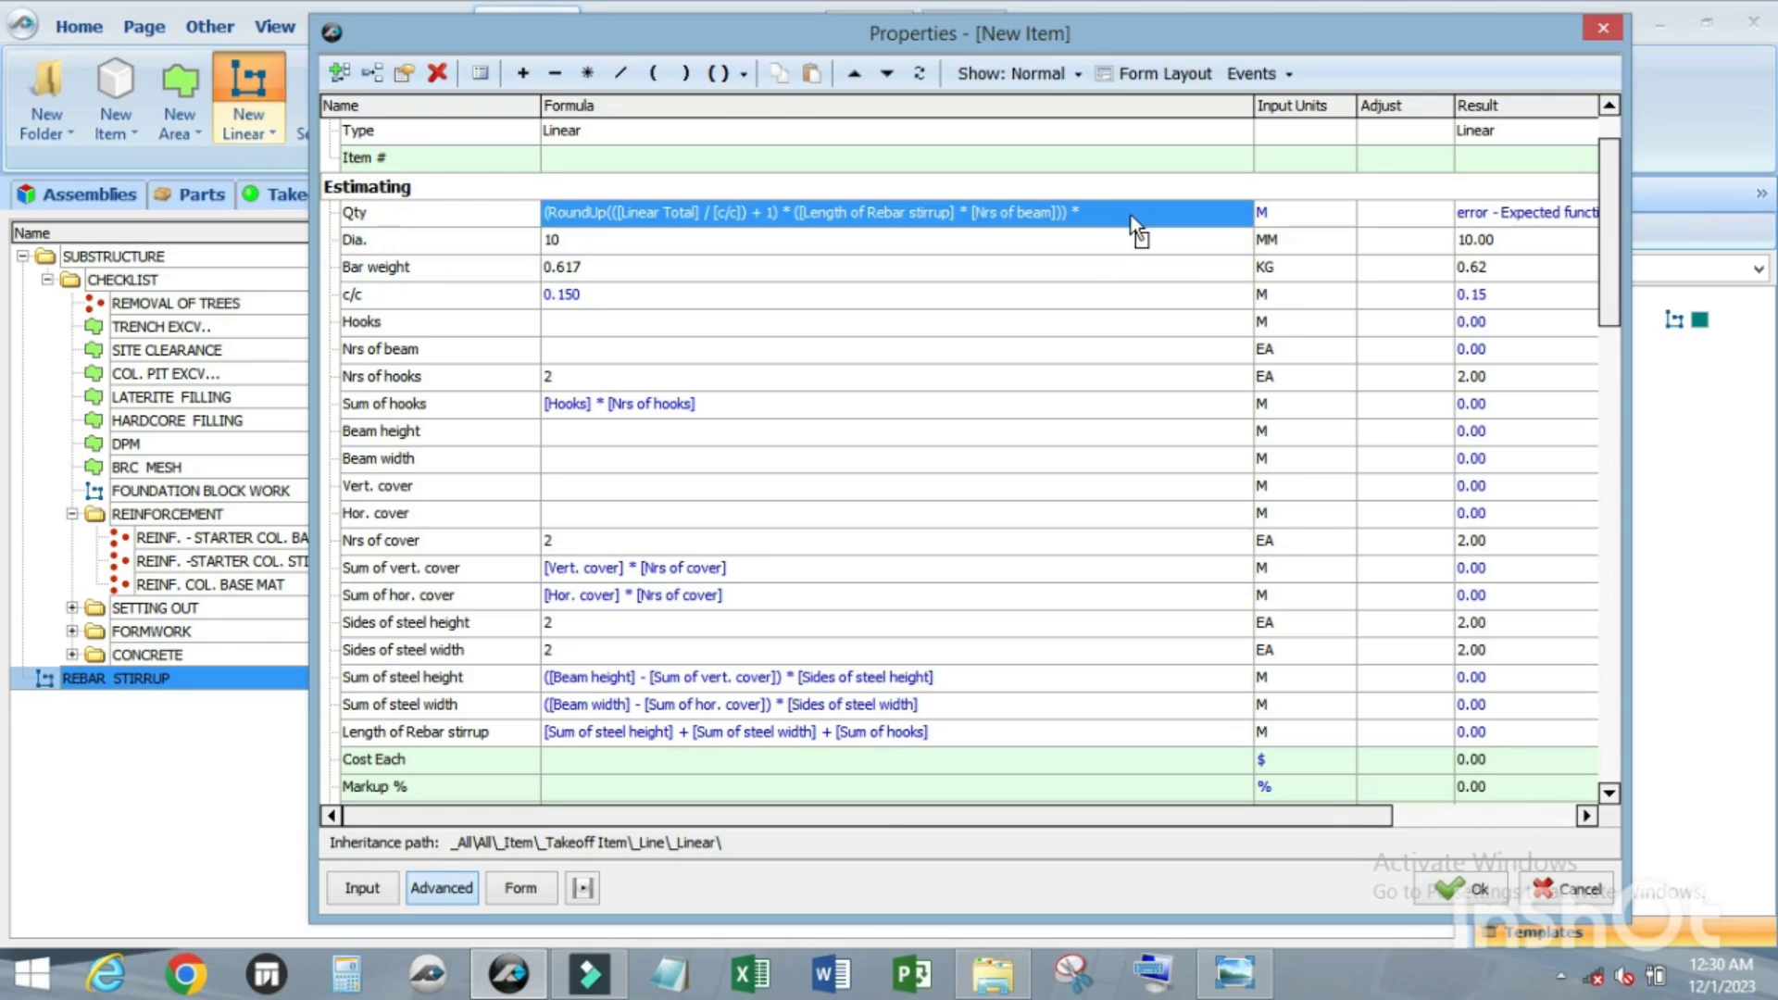
{"action": "left_click_drag", "start_coordinate": [1134, 215], "coordinate": [1133, 215]}
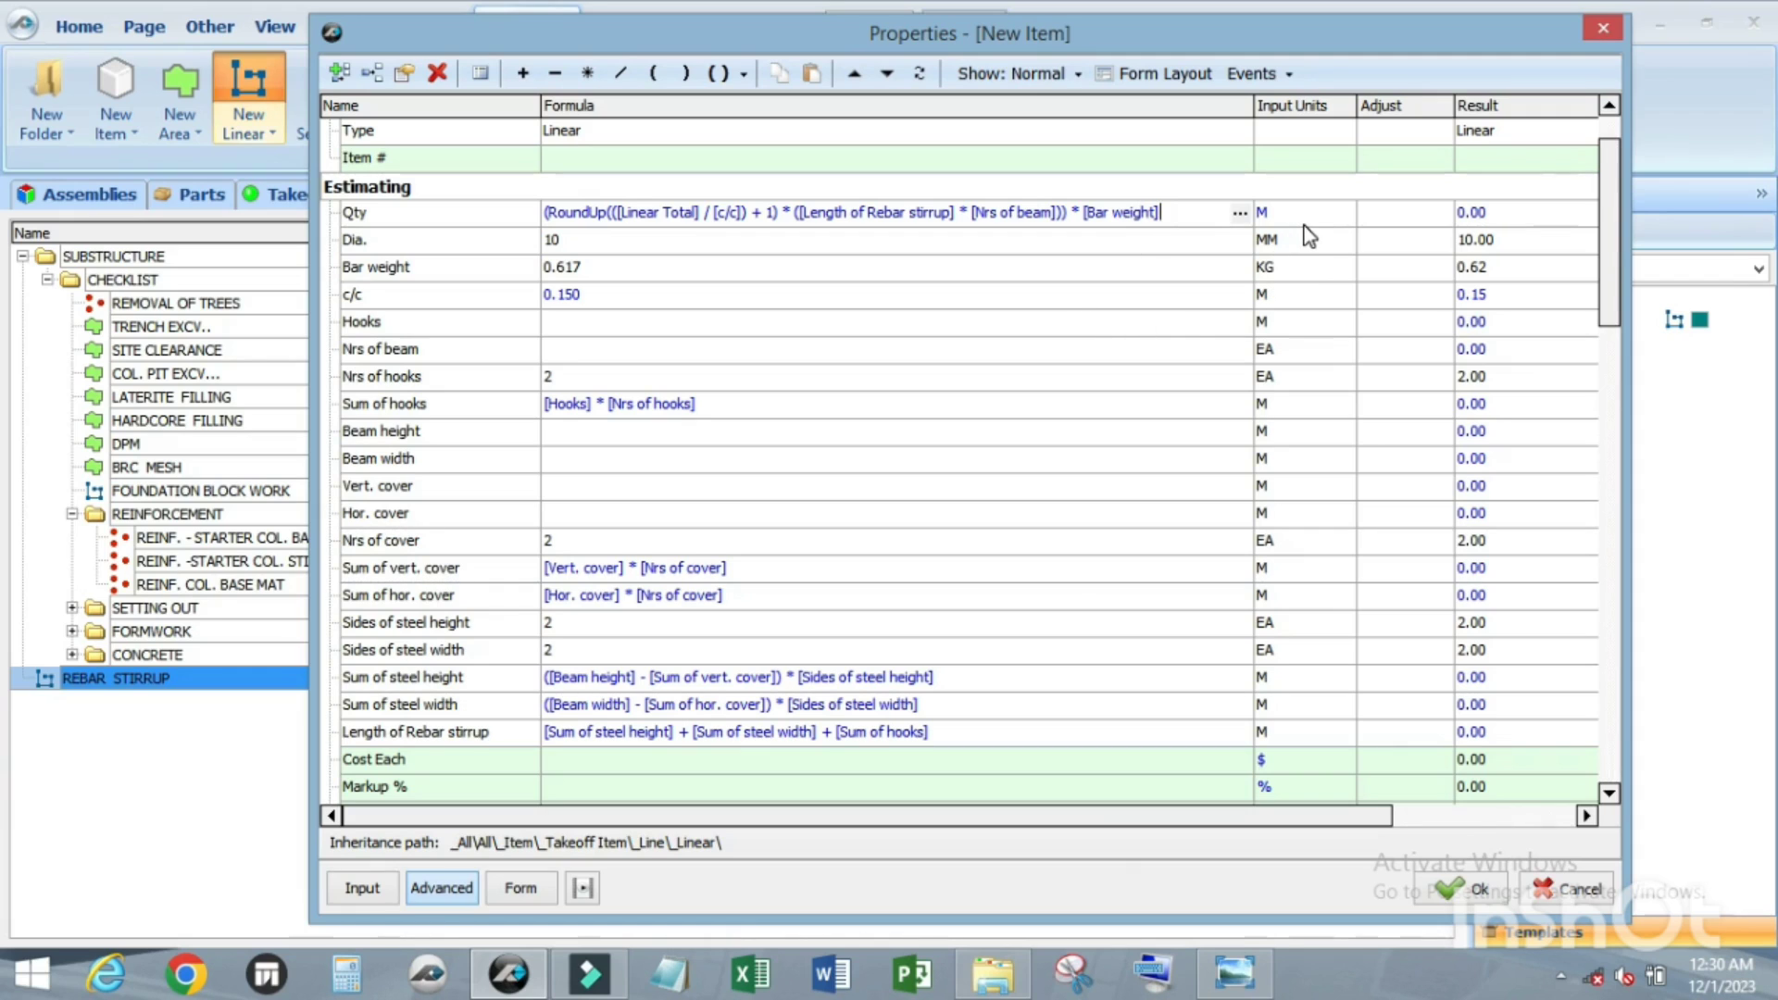
Step: Set the input units of the Qty property to KG and narrow the Formula column slightly
{"action": "scroll", "coordinate": [1308, 236], "scroll_direction": "up", "scroll_amount": 3}
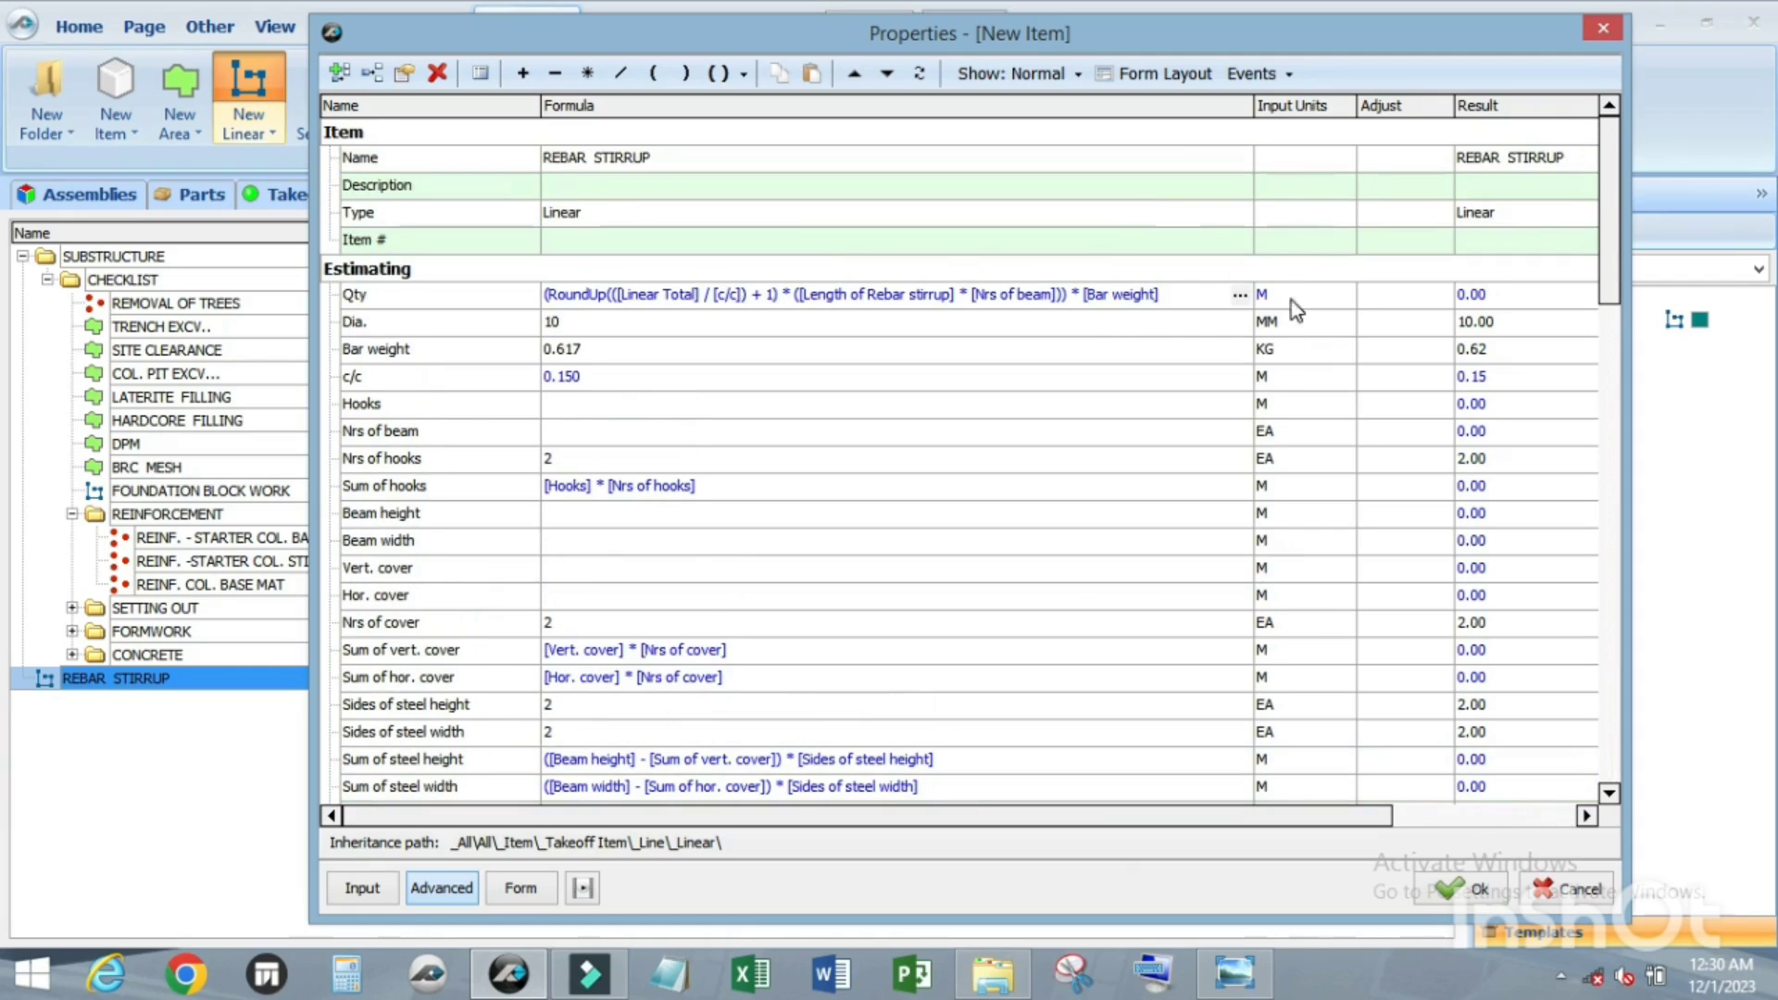
{"action": "left_click", "coordinate": [1299, 295]}
{"action": "type", "text": "KG"}
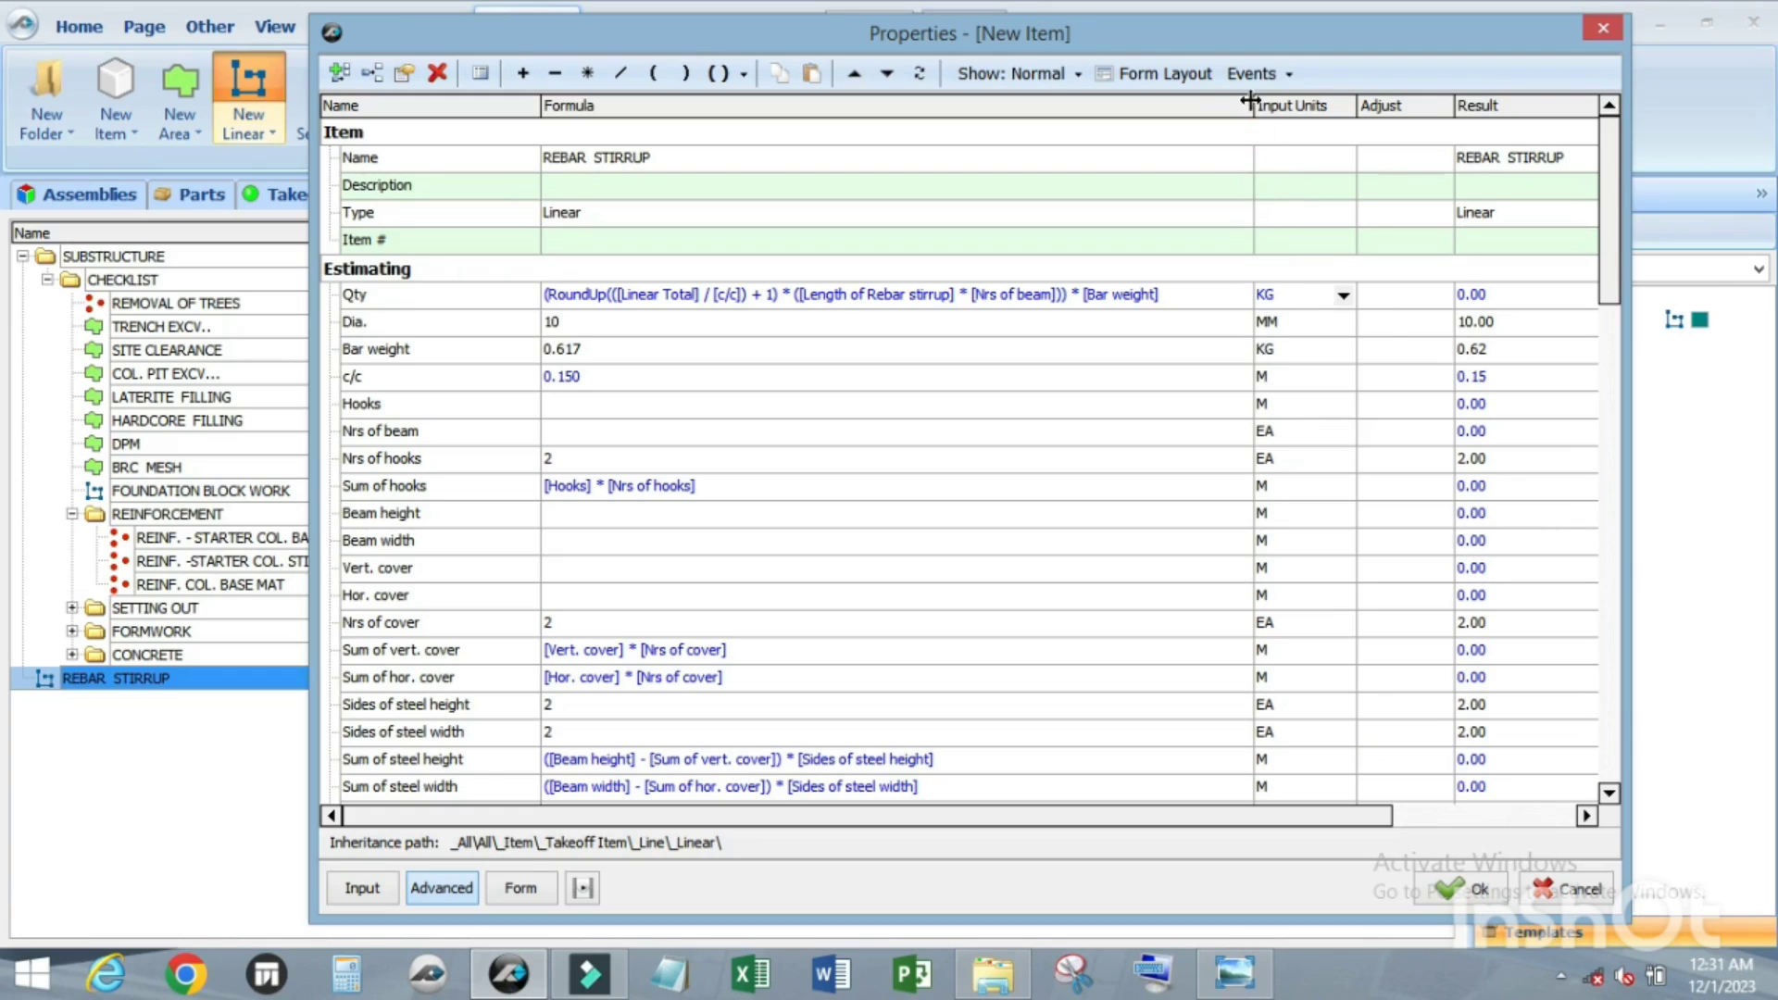
{"action": "left_click_drag", "start_coordinate": [1253, 105], "coordinate": [1121, 114]}
Step: Review the estimating properties from Qty to Length of Rebar stirrup, checking their formulas, preset values and units
{"action": "scroll", "coordinate": [870, 297], "scroll_direction": "down", "scroll_amount": 5}
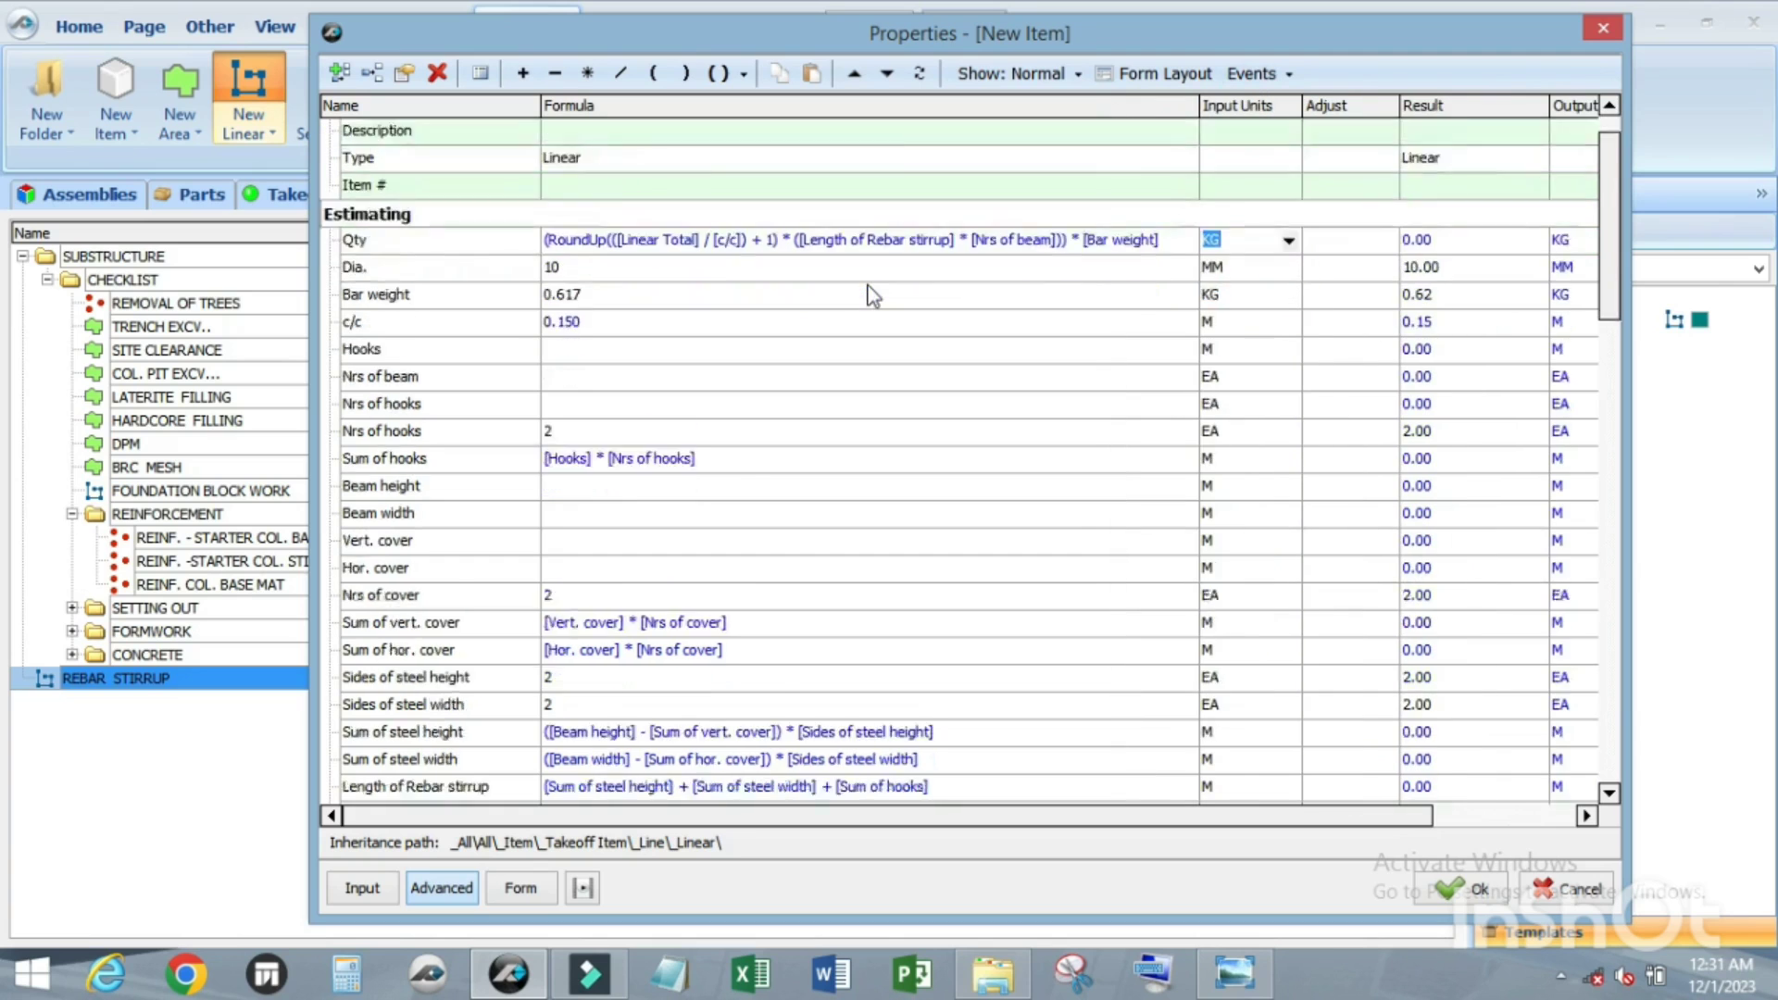
{"action": "scroll", "coordinate": [871, 297], "scroll_direction": "down", "scroll_amount": 1}
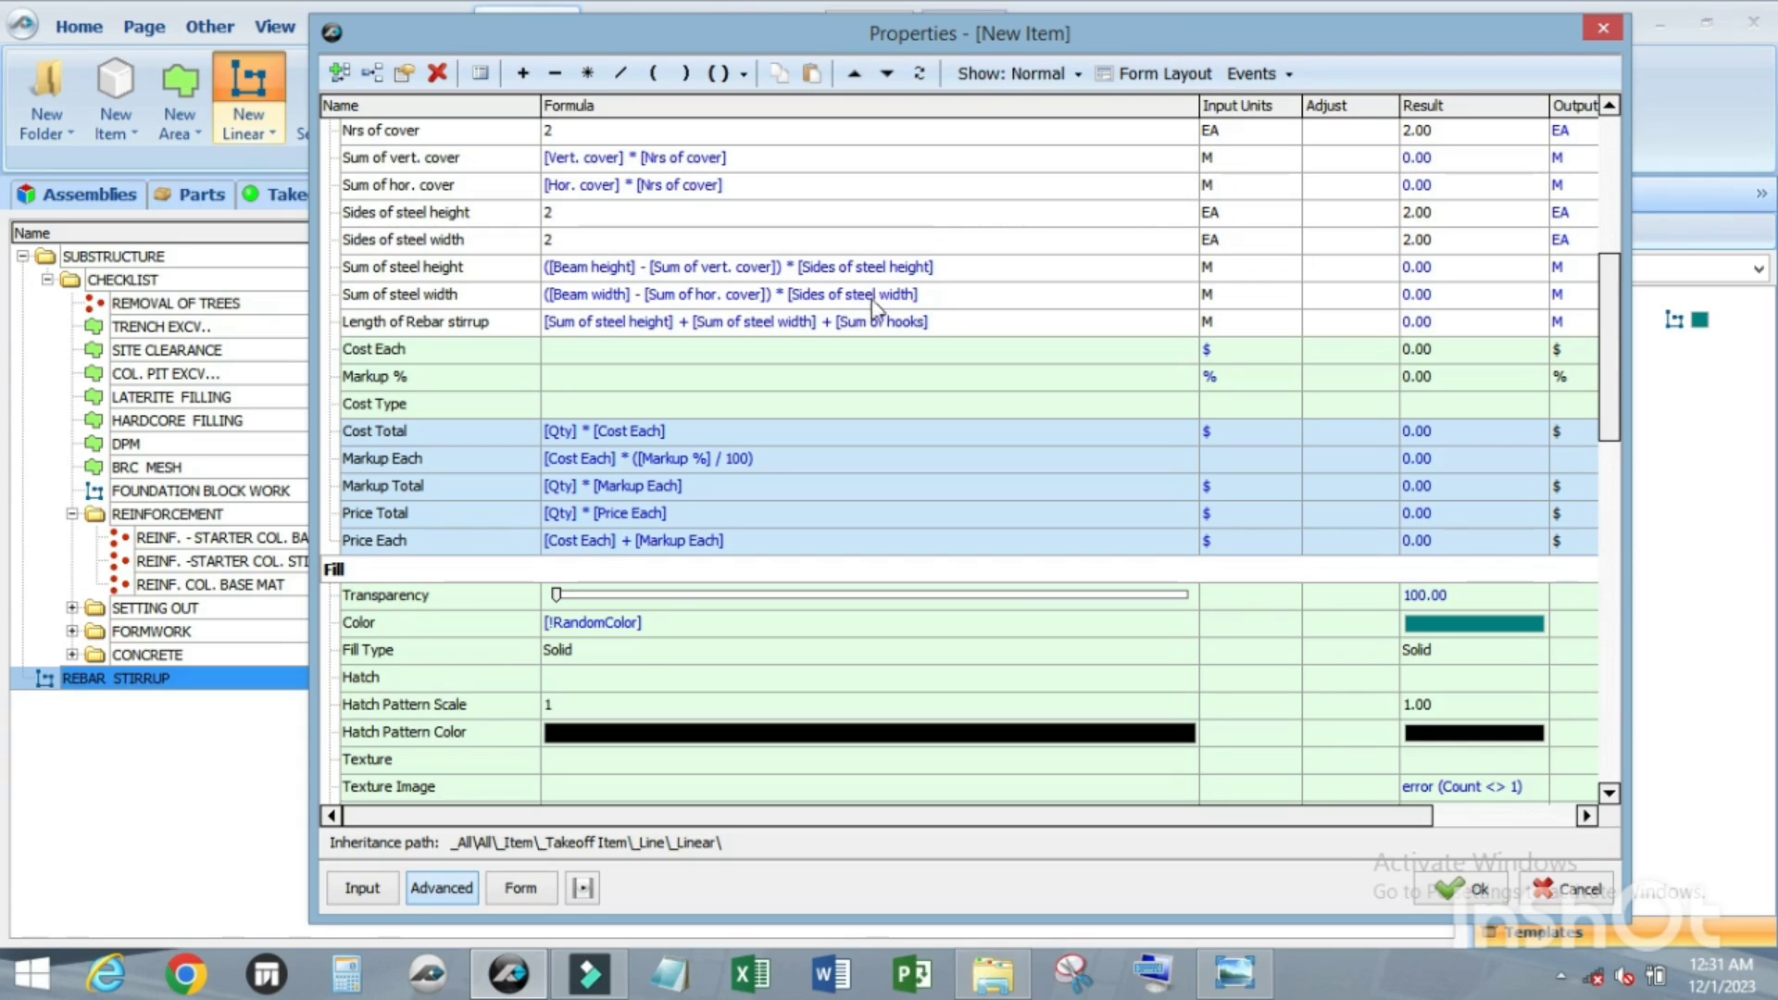
{"action": "scroll", "coordinate": [652, 343], "scroll_direction": "up", "scroll_amount": 5}
{"action": "scroll", "coordinate": [651, 343], "scroll_direction": "down", "scroll_amount": 1}
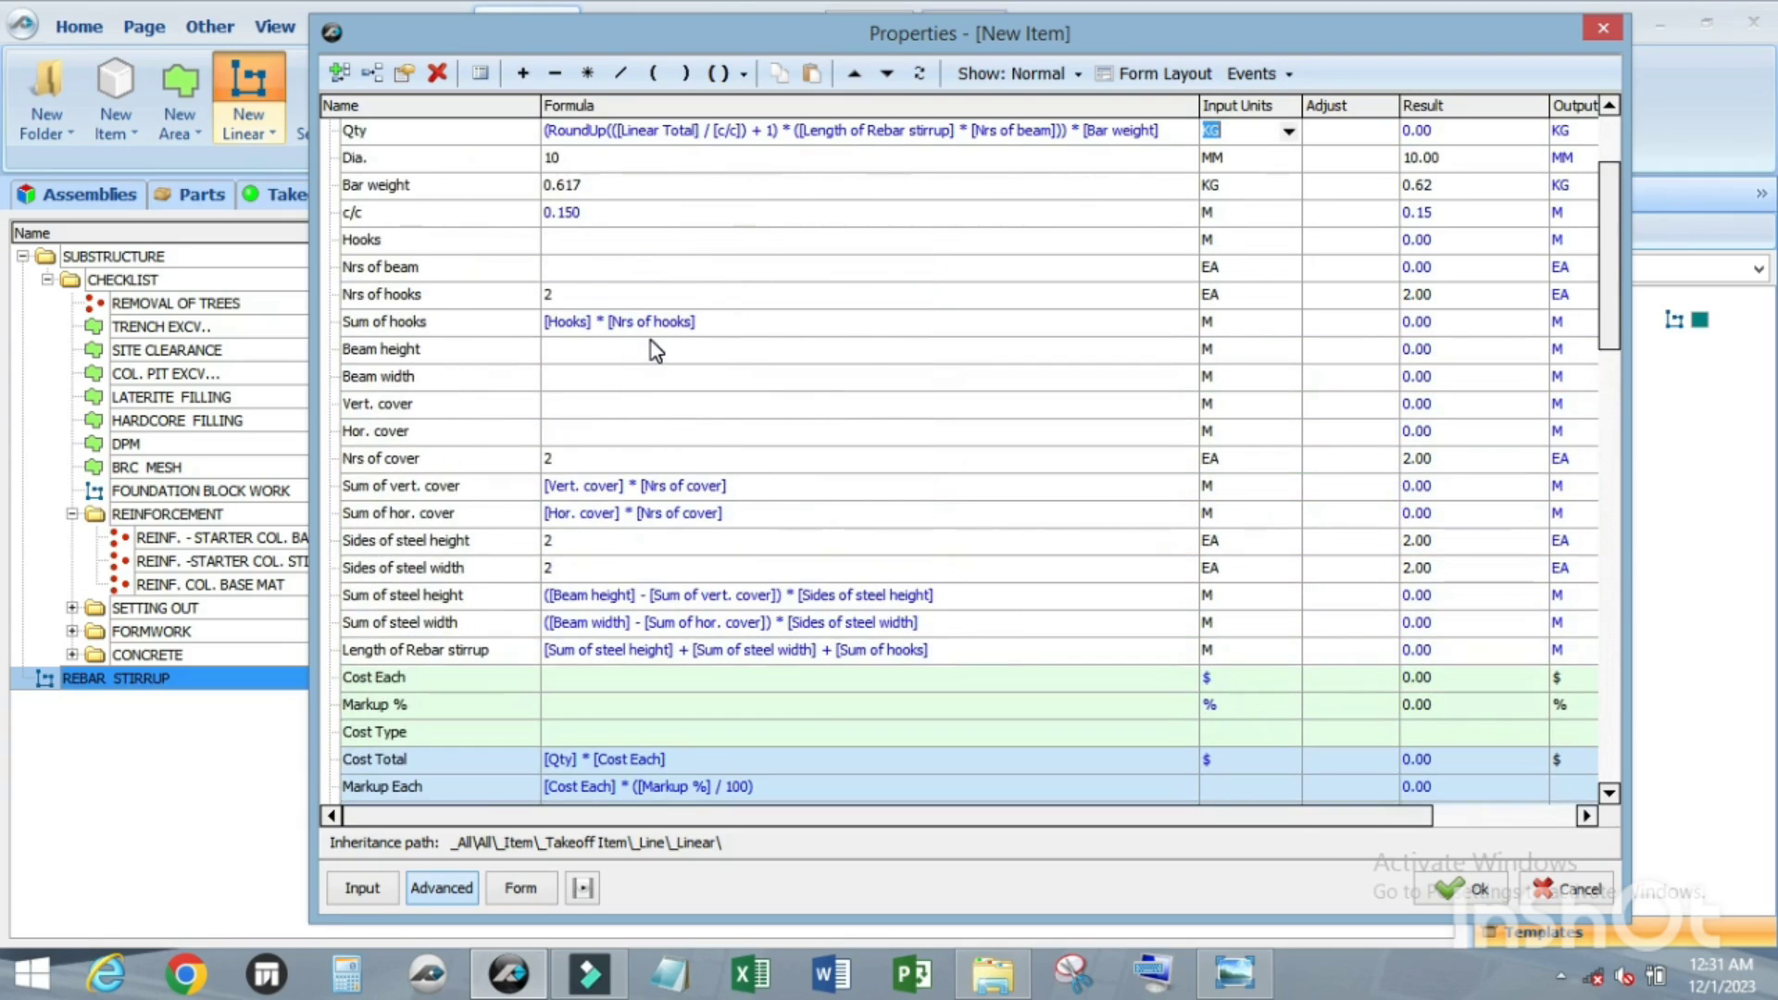
{"action": "scroll", "coordinate": [652, 341], "scroll_direction": "up", "scroll_amount": 3}
{"action": "scroll", "coordinate": [666, 344], "scroll_direction": "down", "scroll_amount": 1}
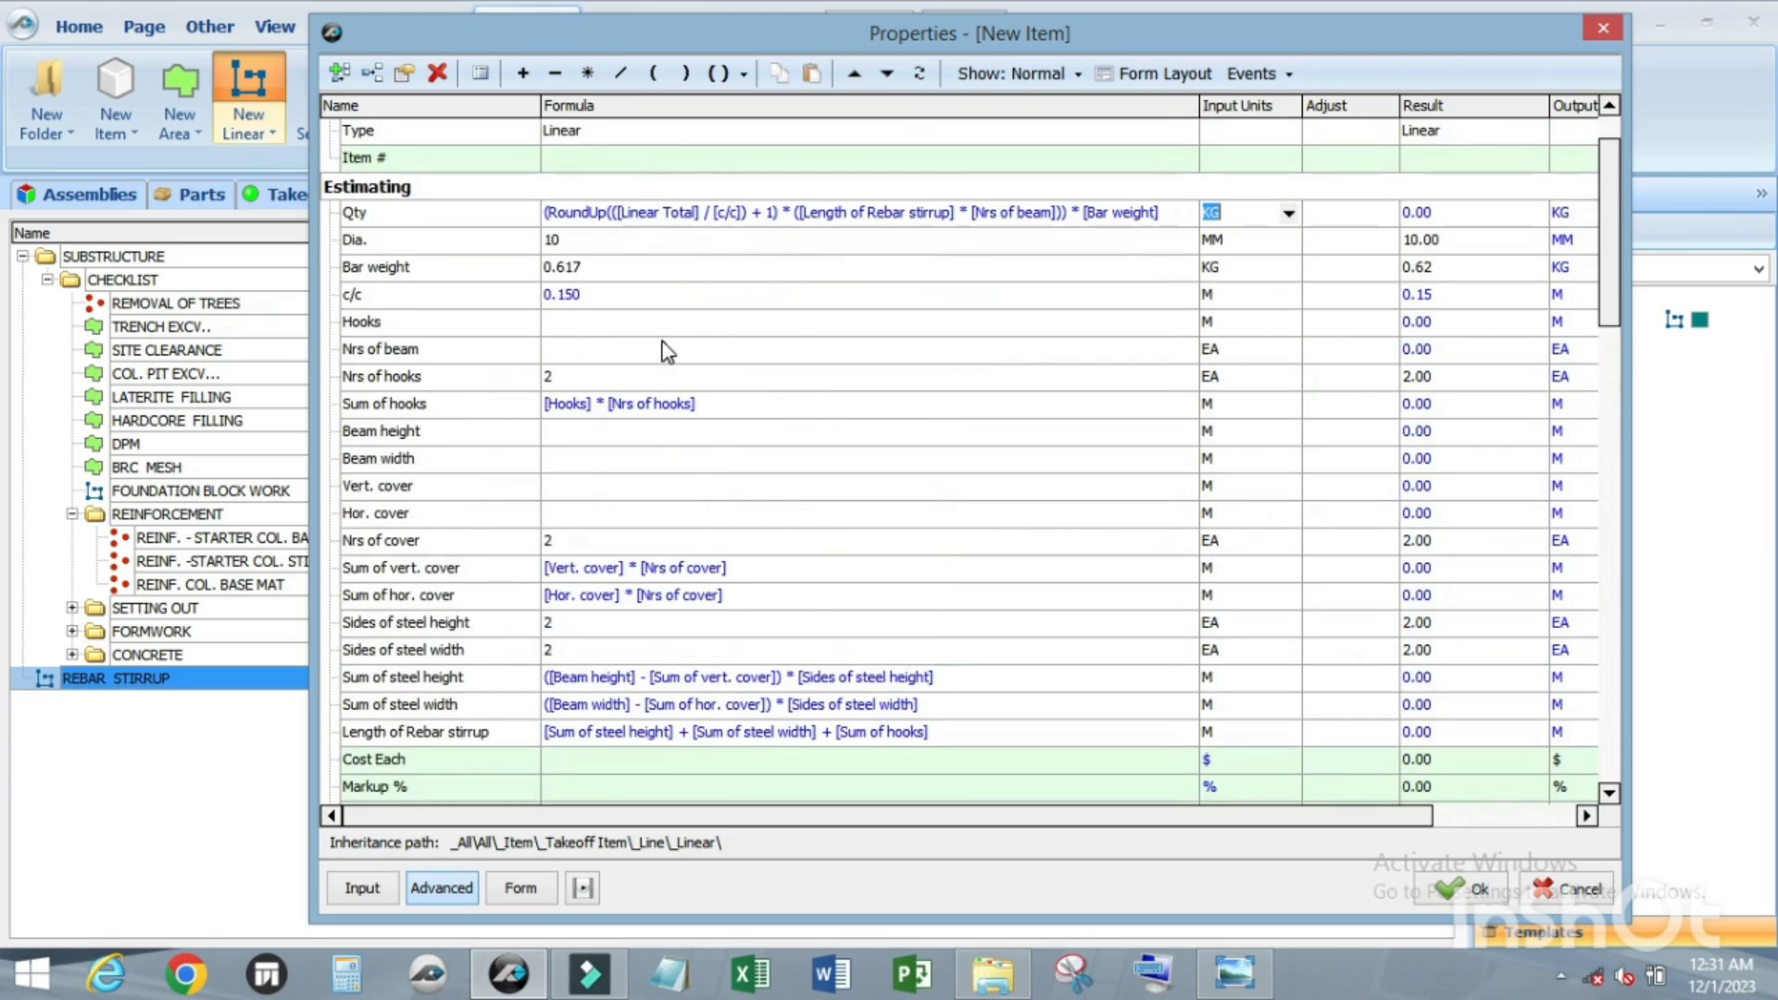
{"action": "scroll", "coordinate": [621, 341], "scroll_direction": "down", "scroll_amount": 2}
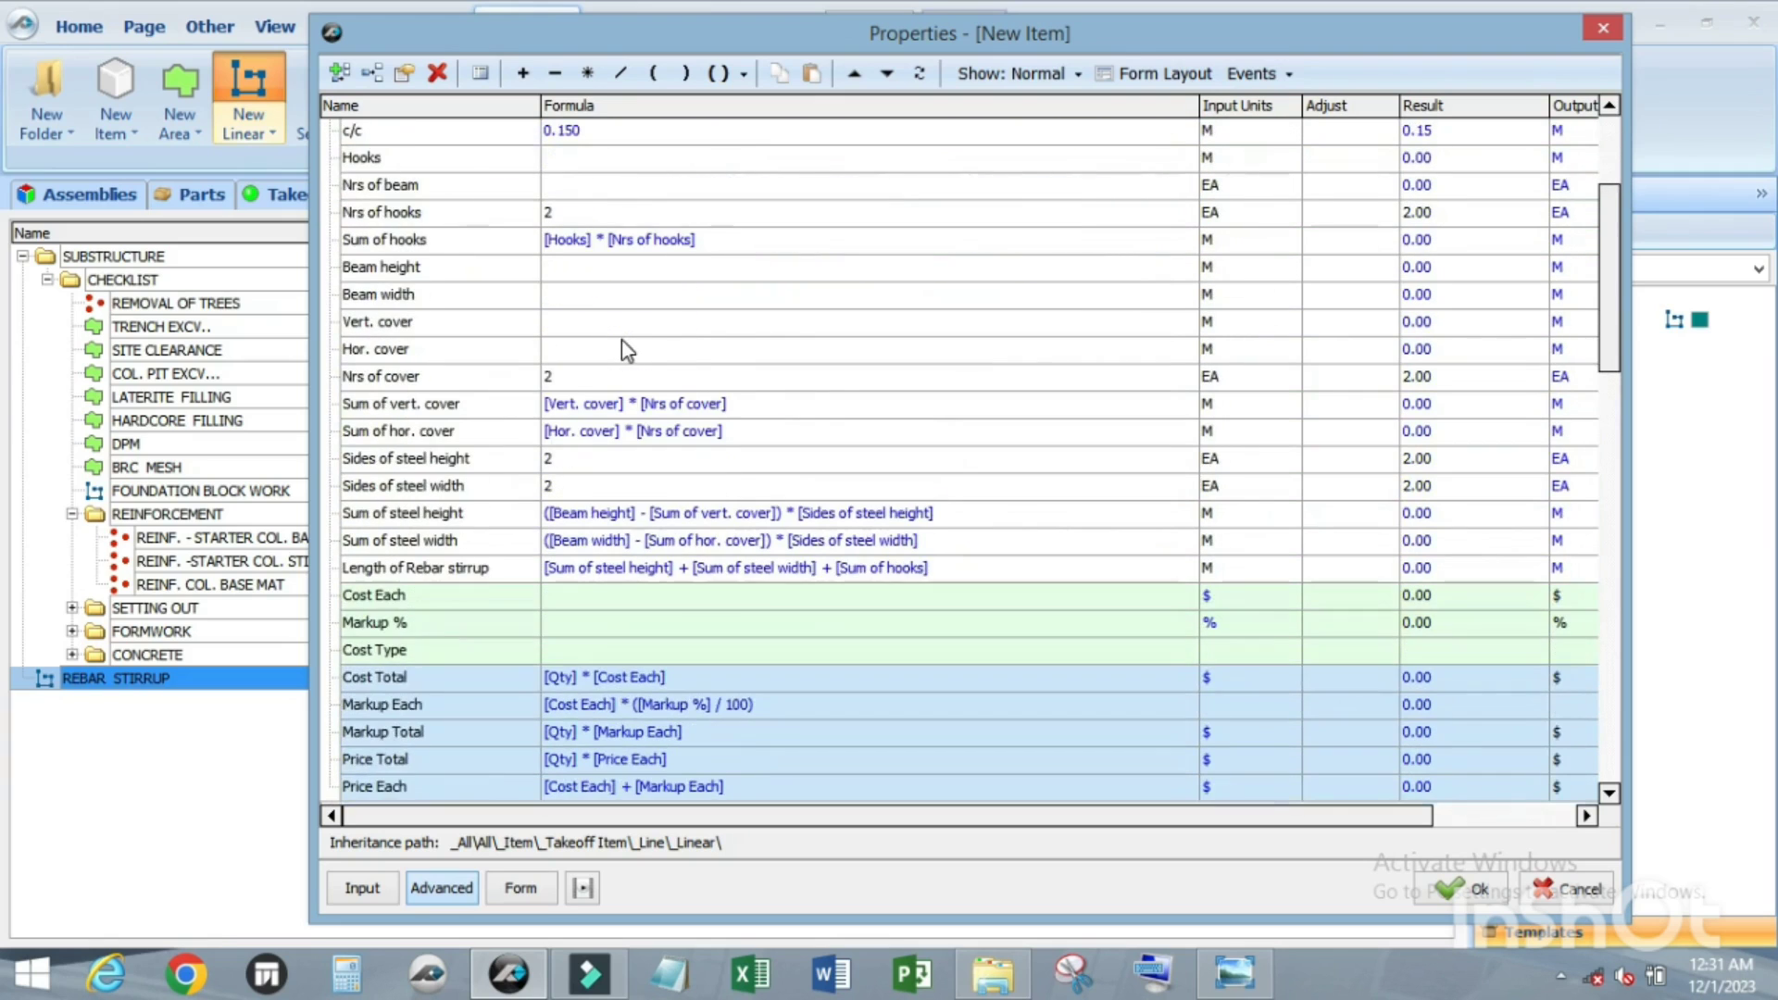
{"action": "scroll", "coordinate": [624, 340], "scroll_direction": "up", "scroll_amount": 2}
{"action": "scroll", "coordinate": [633, 339], "scroll_direction": "up", "scroll_amount": 1}
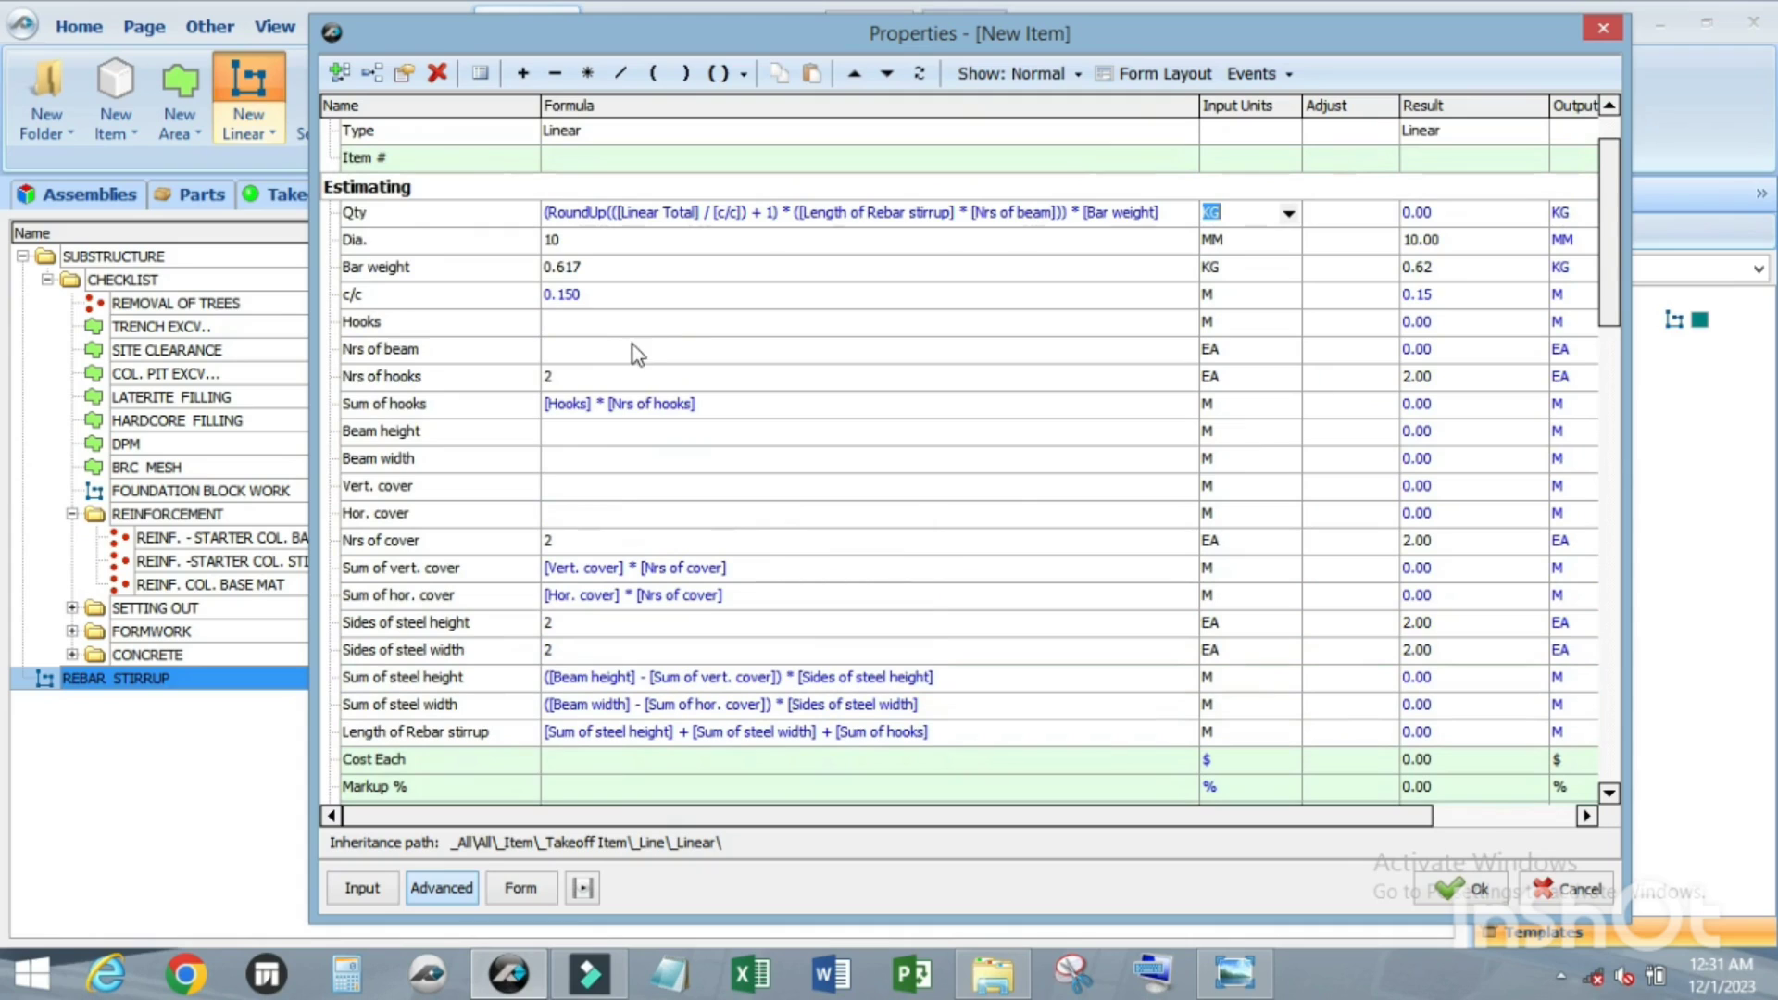
{"action": "scroll", "coordinate": [635, 355], "scroll_direction": "down", "scroll_amount": 1}
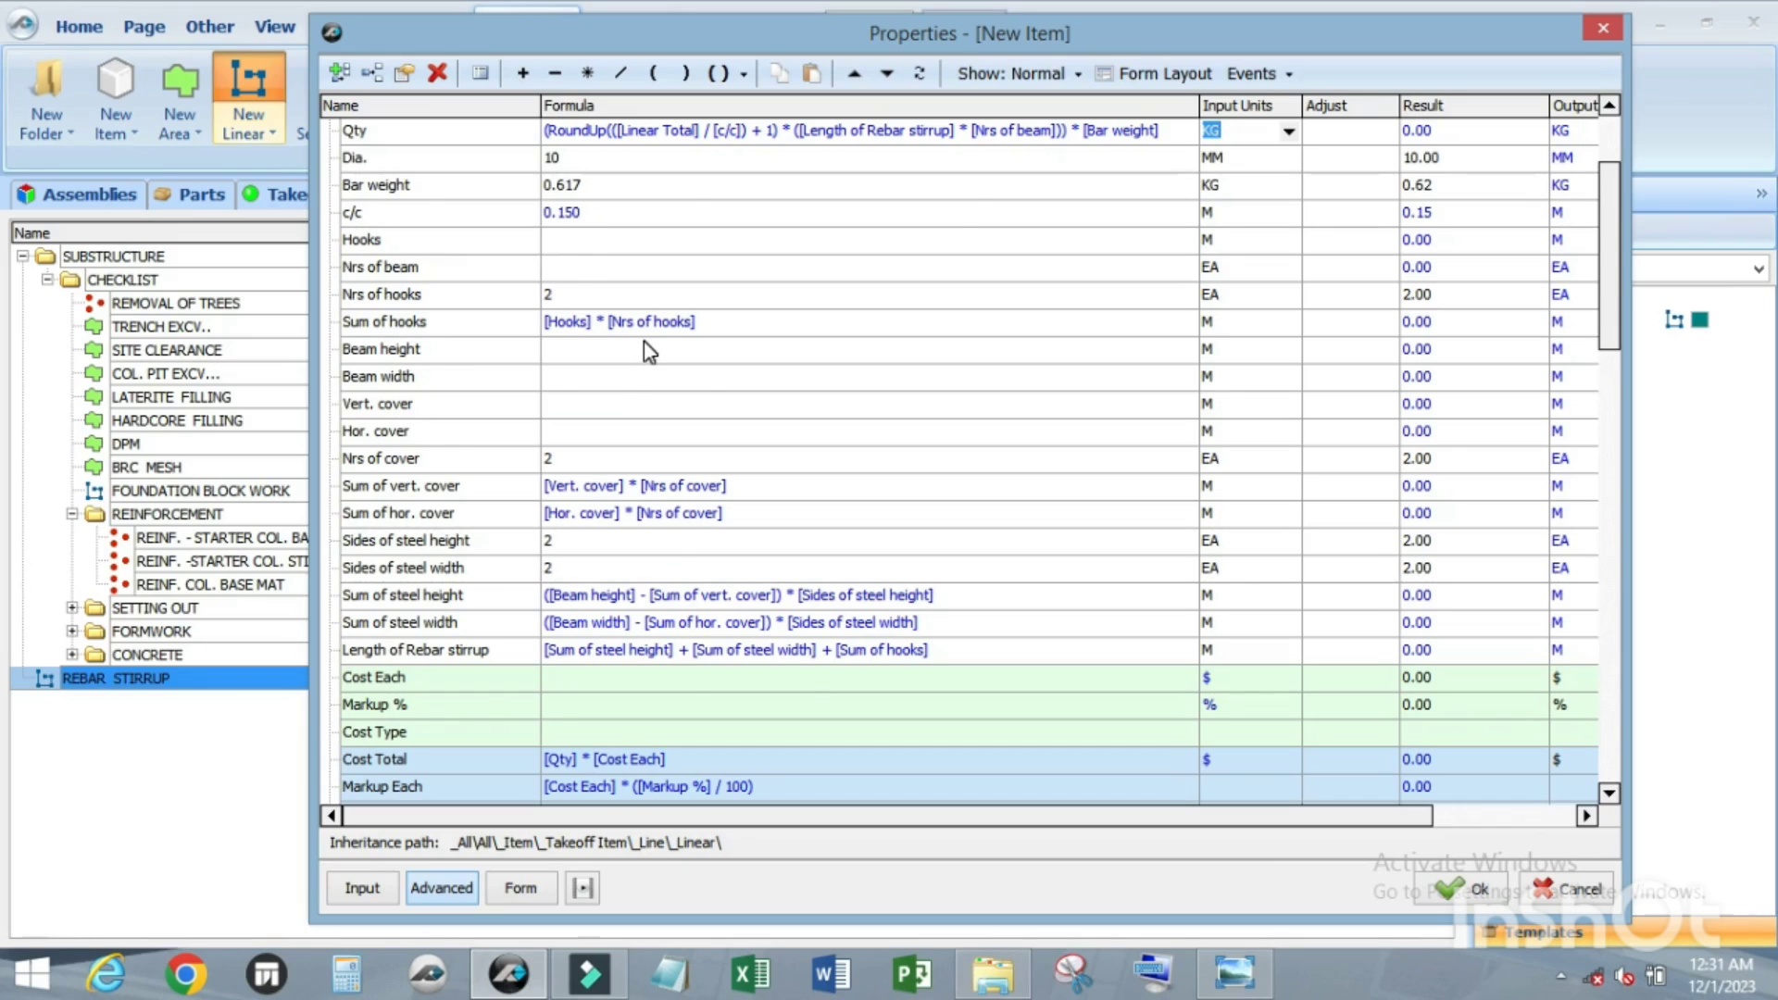
{"action": "scroll", "coordinate": [648, 352], "scroll_direction": "up", "scroll_amount": 1}
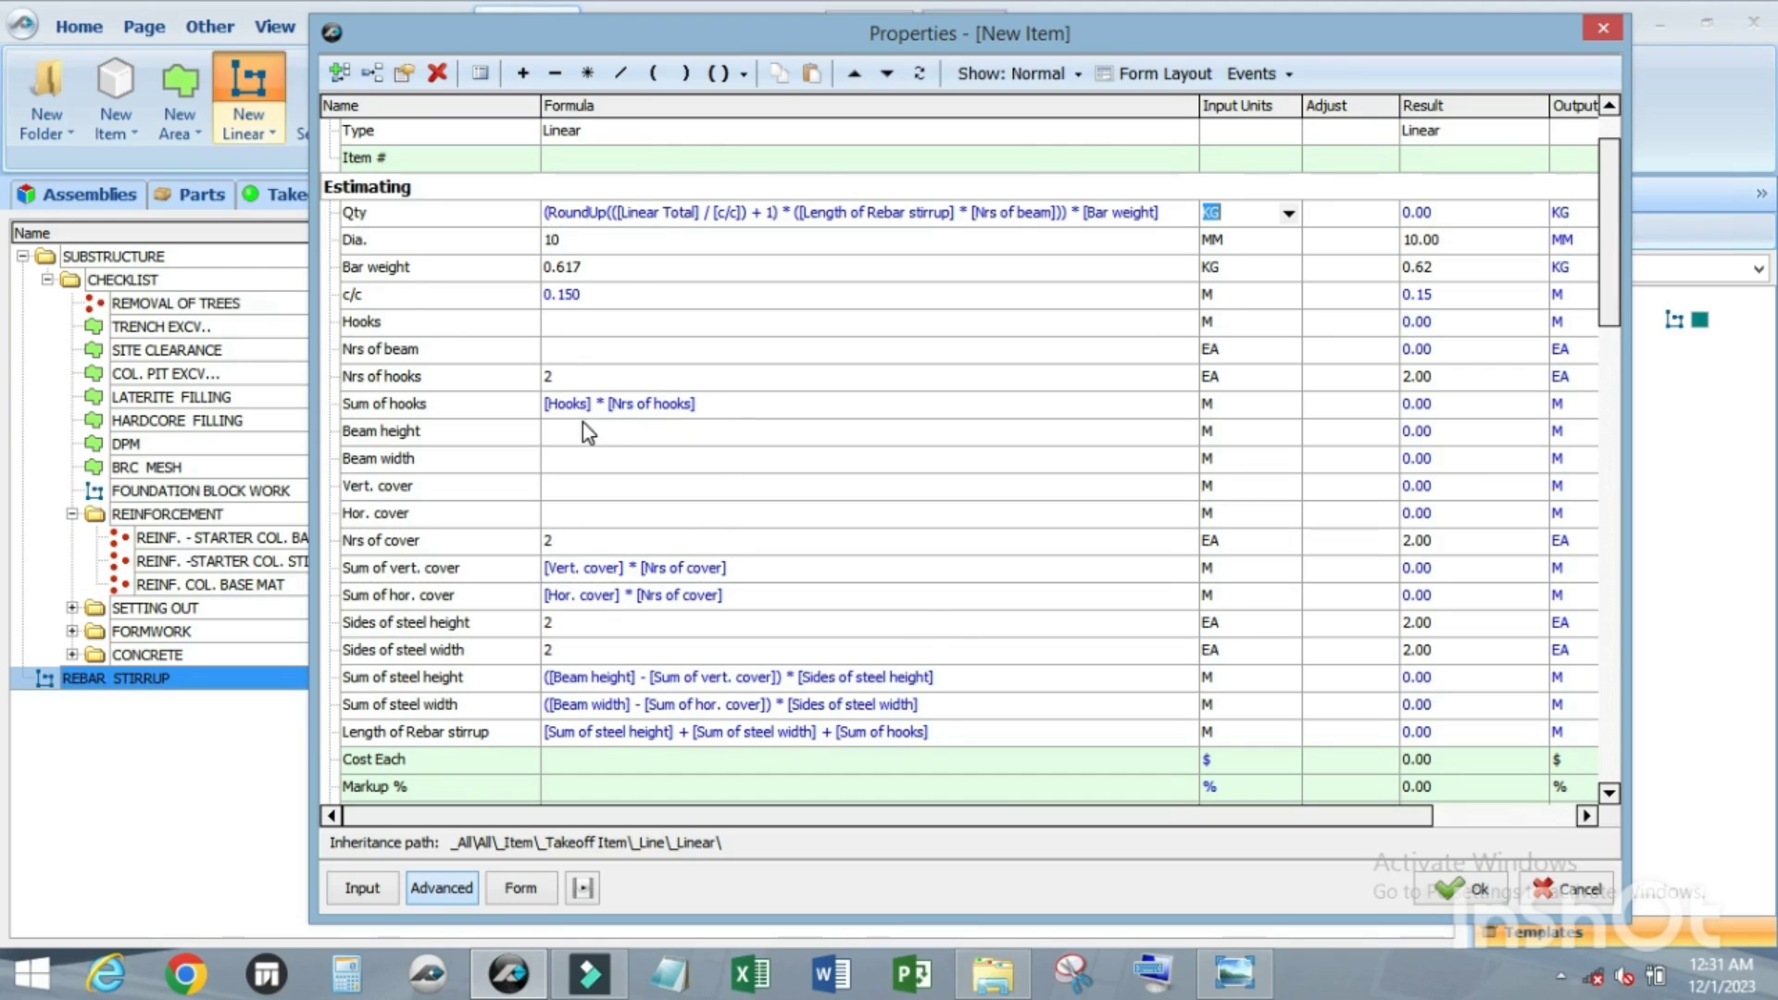
{"action": "scroll", "coordinate": [581, 423], "scroll_direction": "down", "scroll_amount": 2}
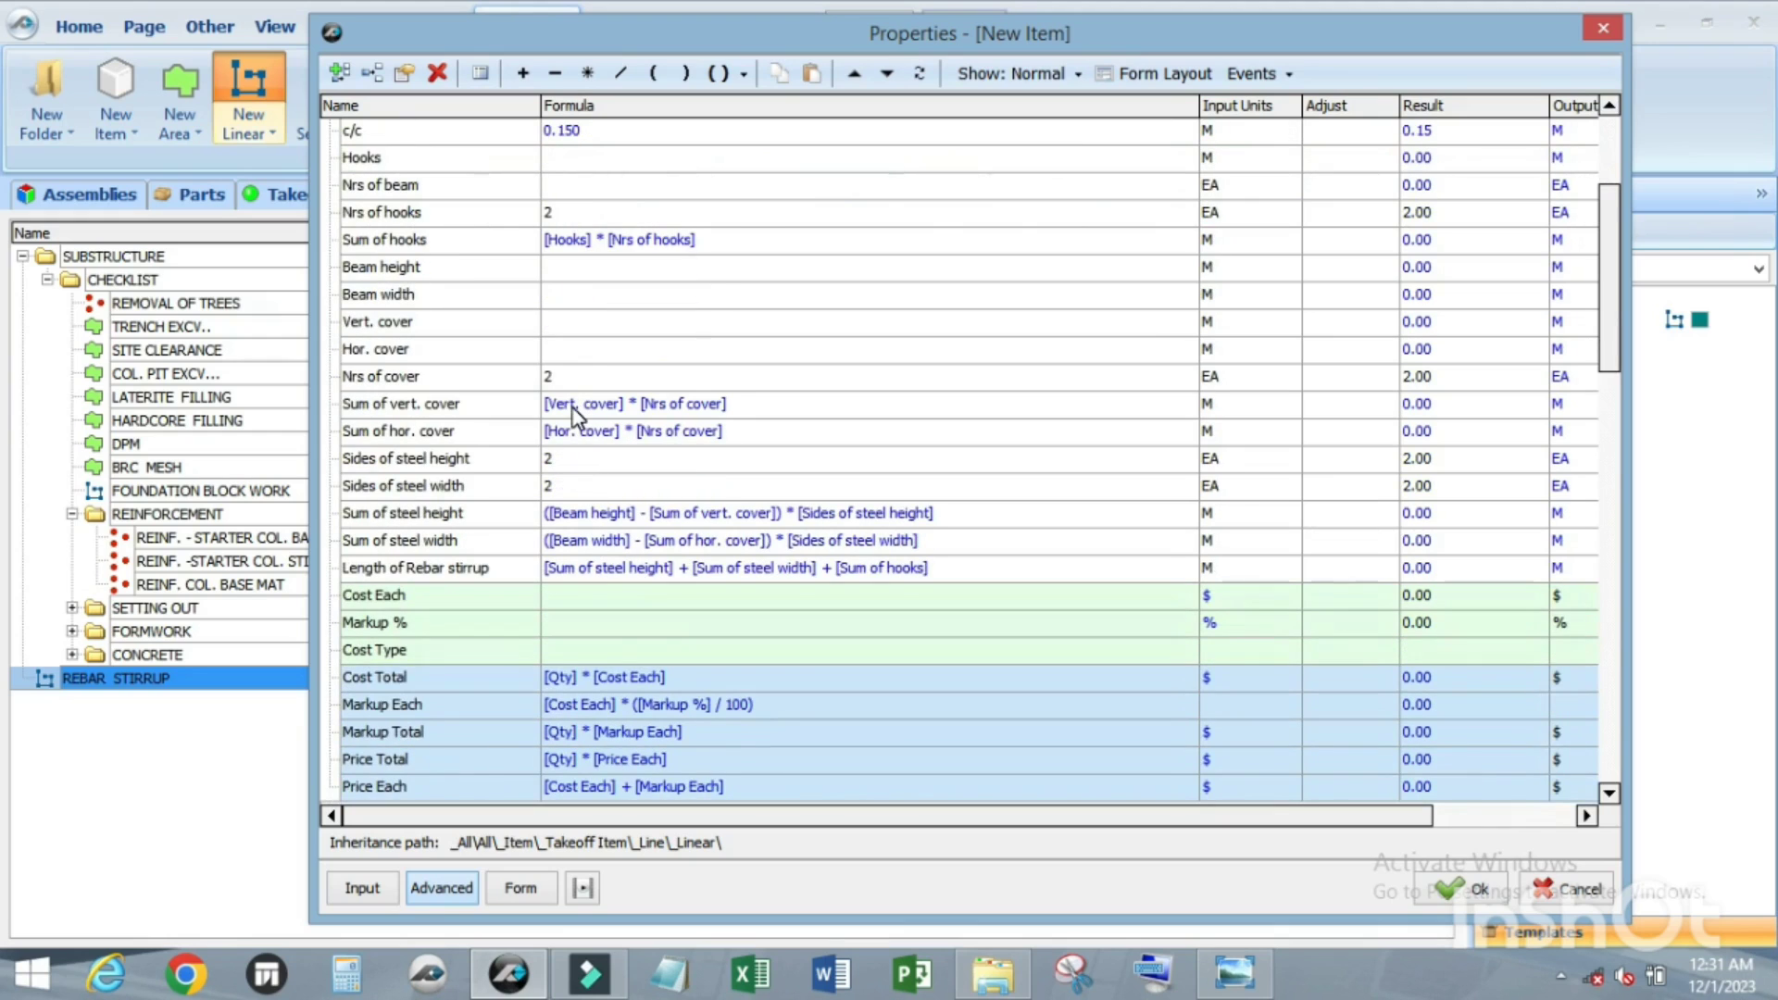
{"action": "scroll", "coordinate": [562, 363], "scroll_direction": "down", "scroll_amount": 1}
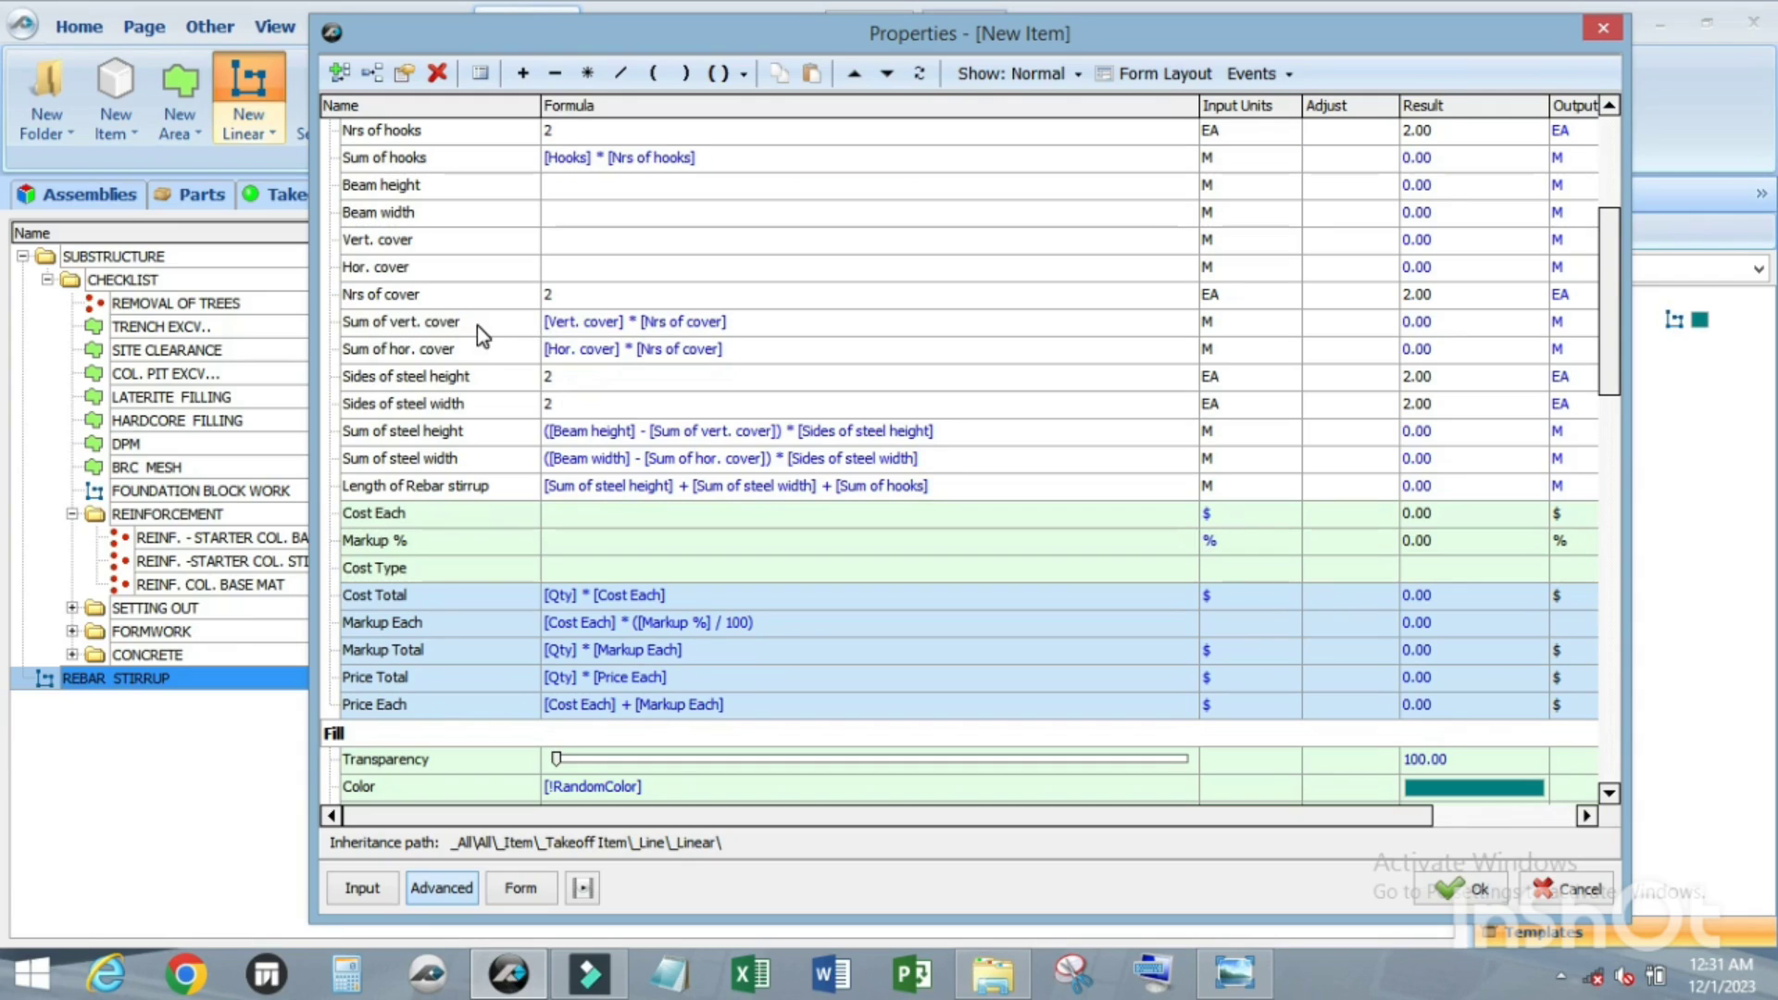
{"action": "scroll", "coordinate": [477, 326], "scroll_direction": "up", "scroll_amount": 1}
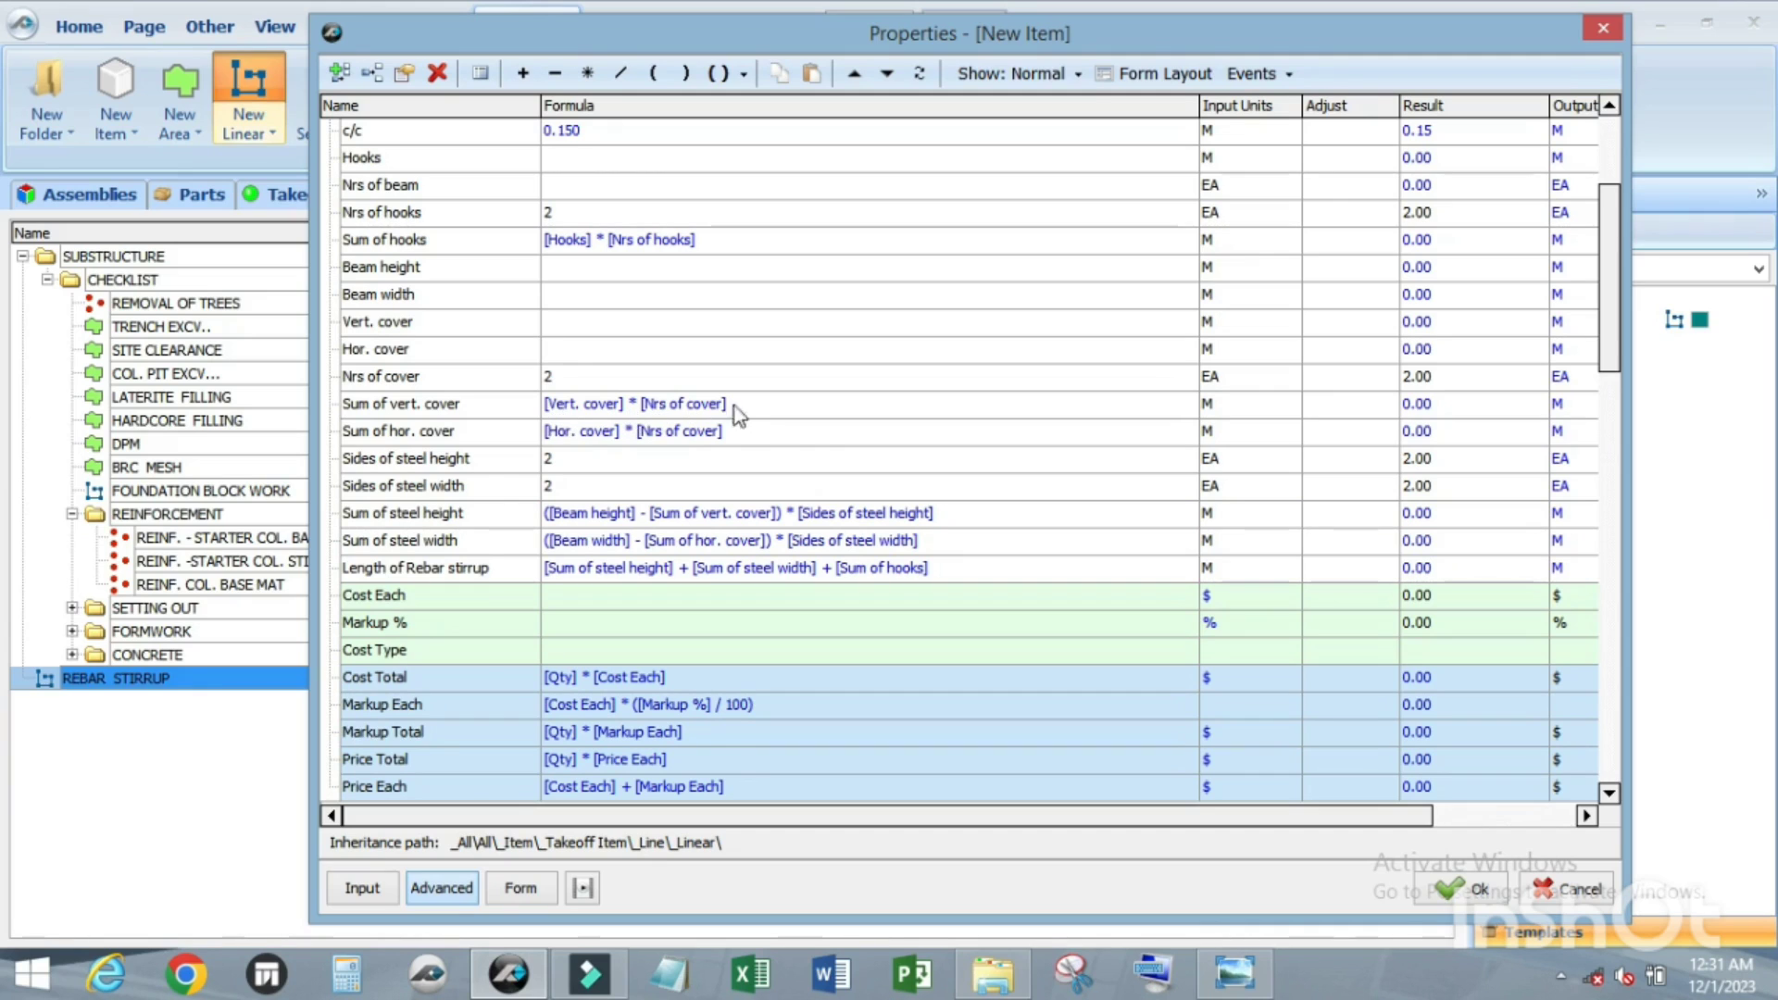
{"action": "scroll", "coordinate": [597, 375], "scroll_direction": "down", "scroll_amount": 1}
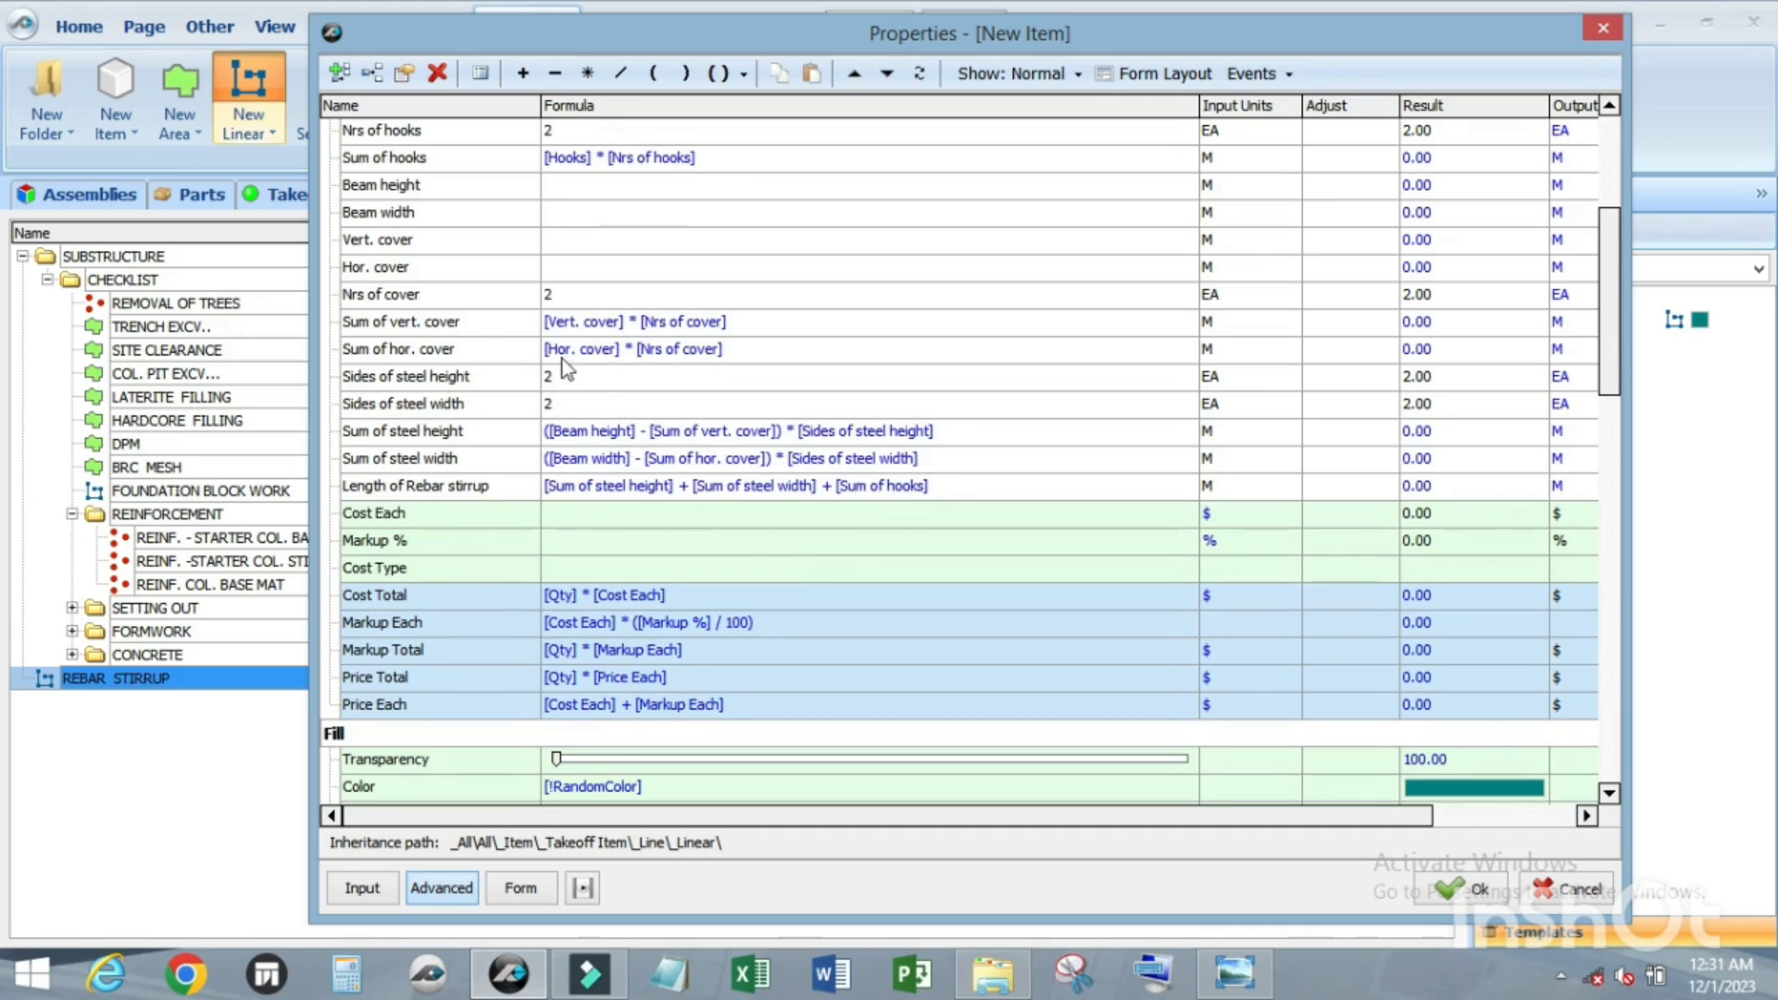
{"action": "scroll", "coordinate": [662, 352], "scroll_direction": "down", "scroll_amount": 1}
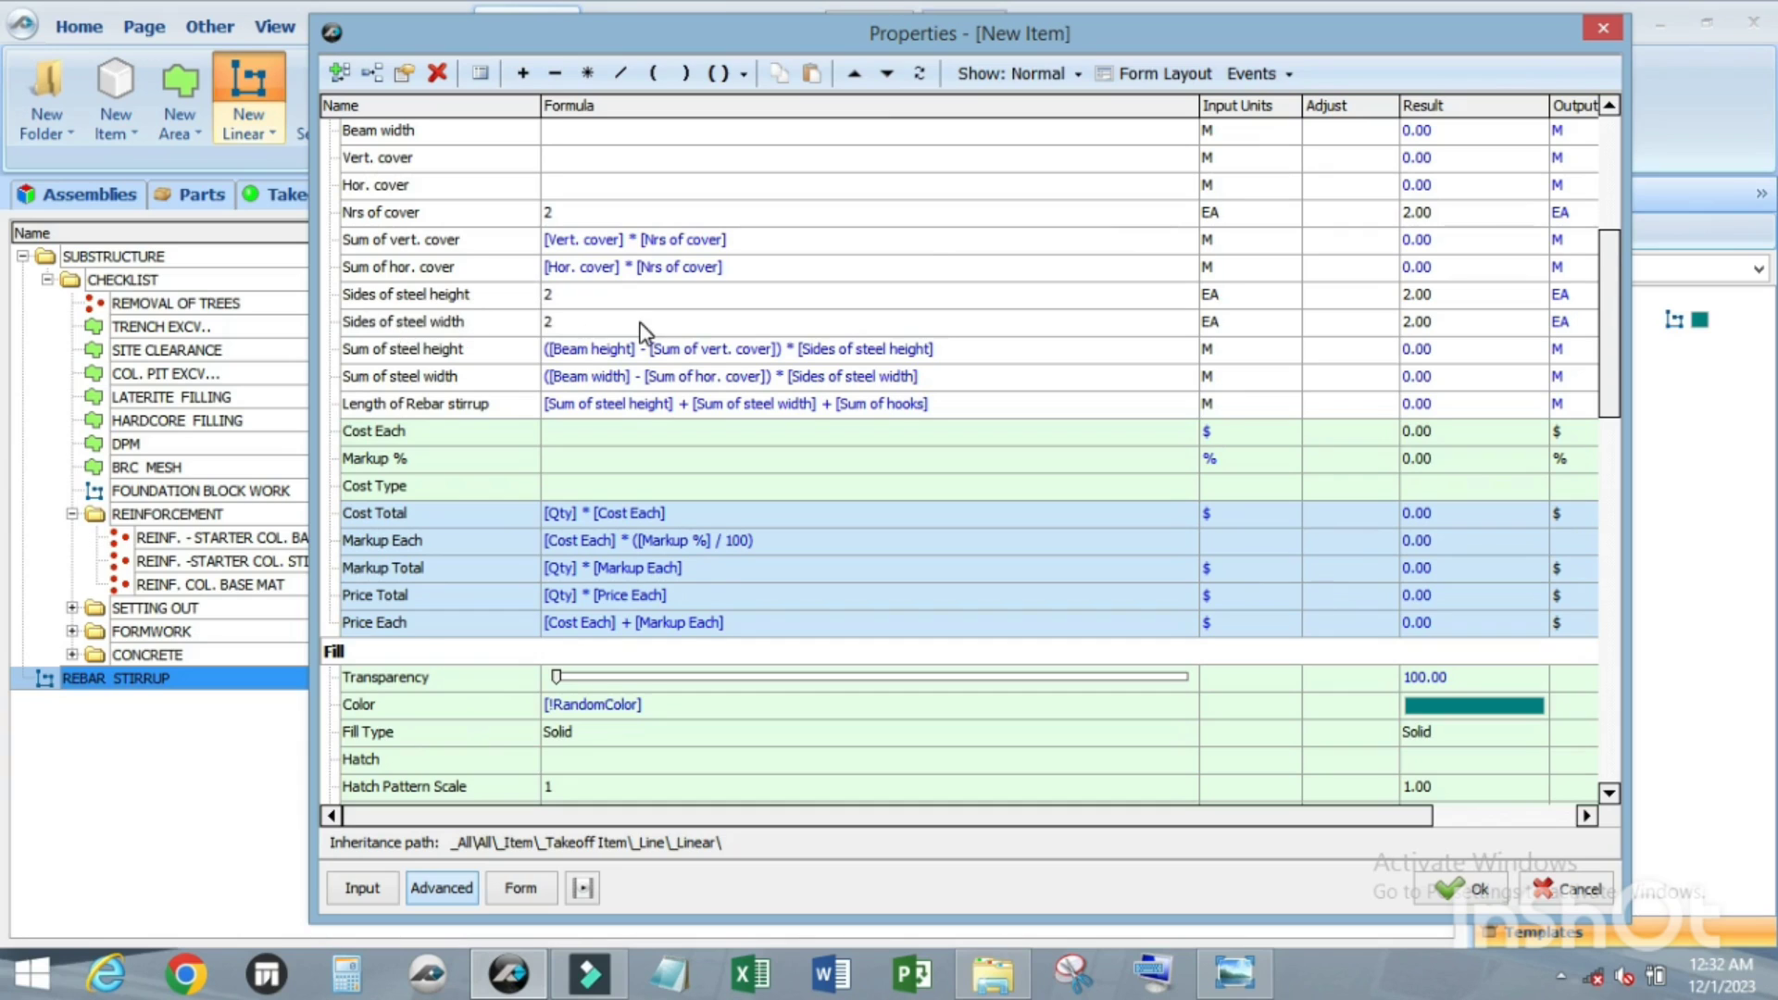
{"action": "scroll", "coordinate": [391, 328], "scroll_direction": "down", "scroll_amount": 1}
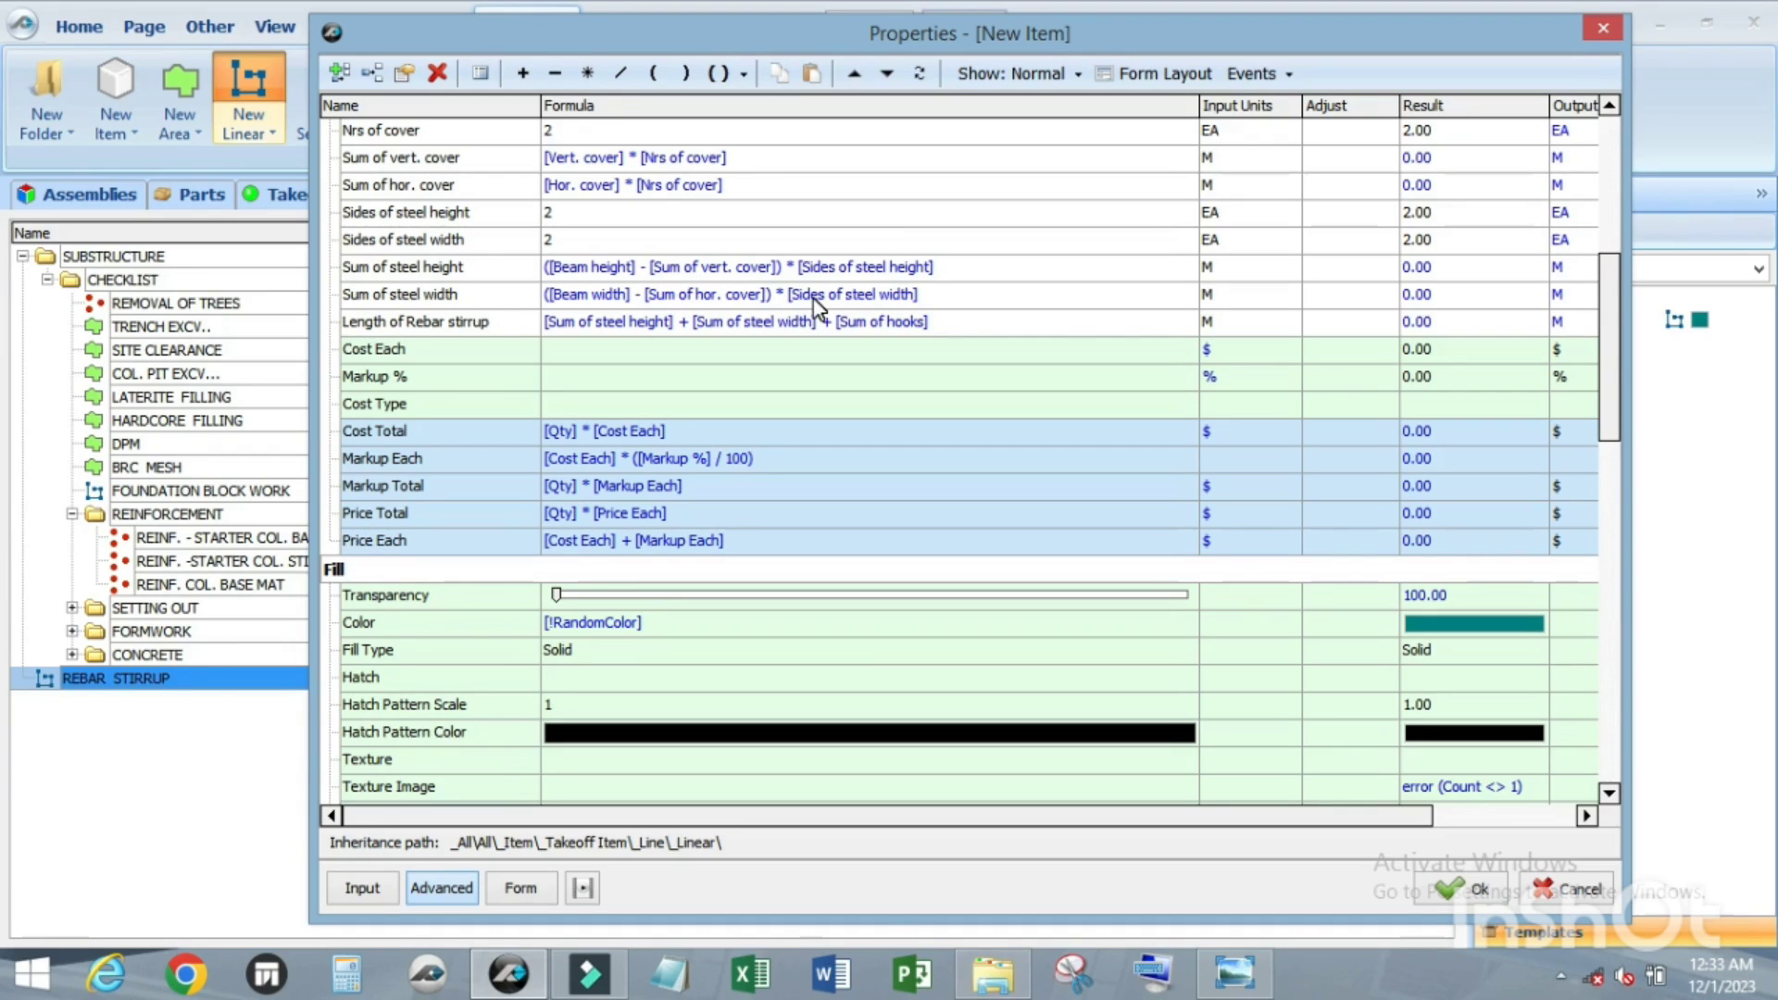
Step: Examine the ground beam reinforcement photo in Windows Photo Viewer and compare it with the stirrup formulas in the PlanSwift item properties
{"action": "left_click", "coordinate": [1215, 978]}
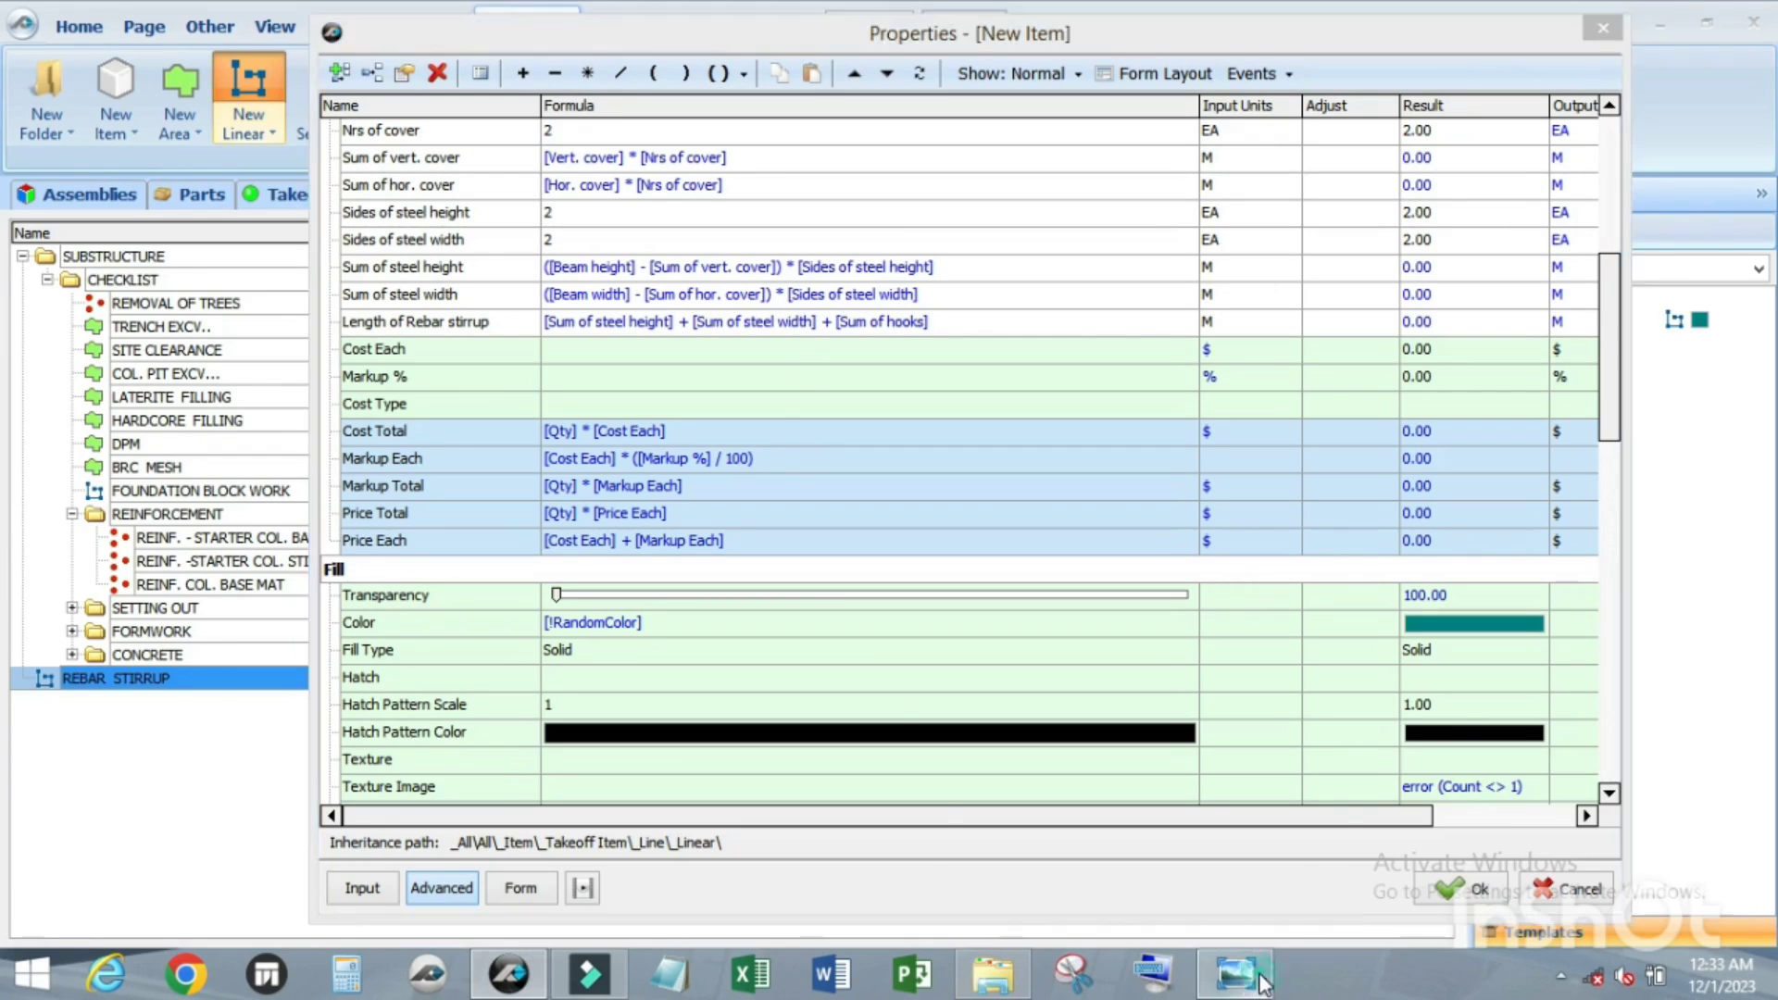
{"action": "scroll", "coordinate": [860, 597], "scroll_direction": "down", "scroll_amount": 4}
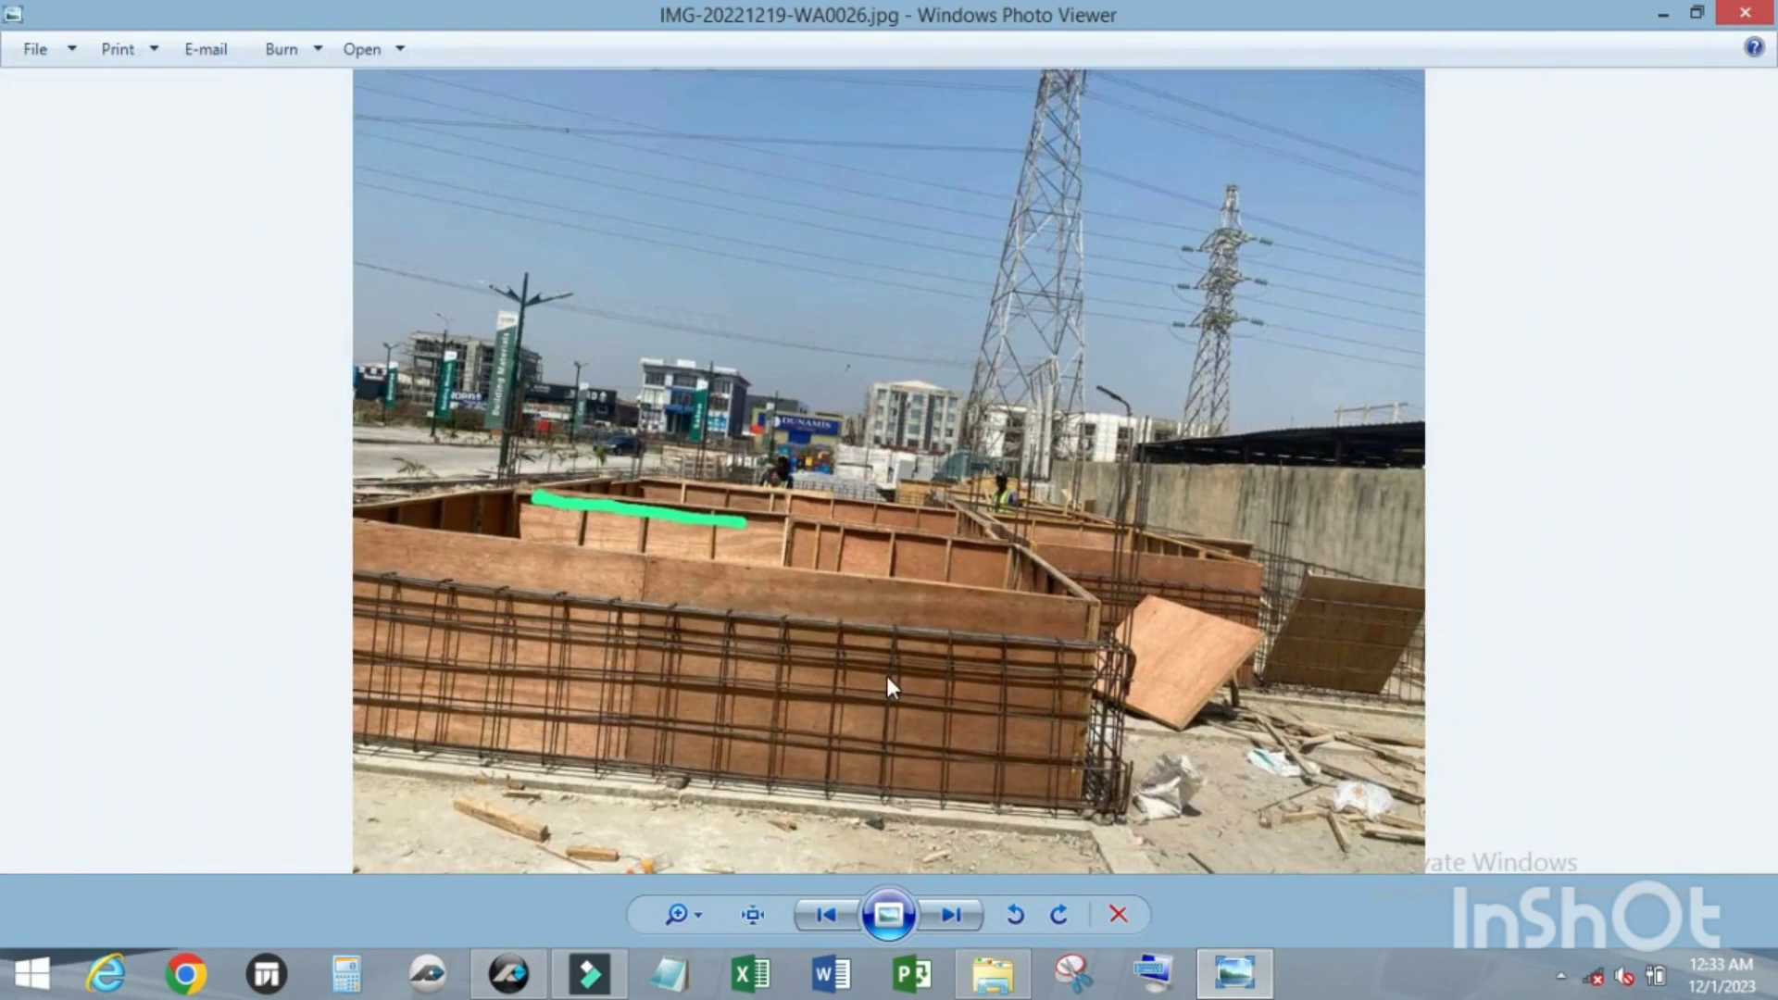
{"action": "scroll", "coordinate": [887, 677], "scroll_direction": "up", "scroll_amount": 1}
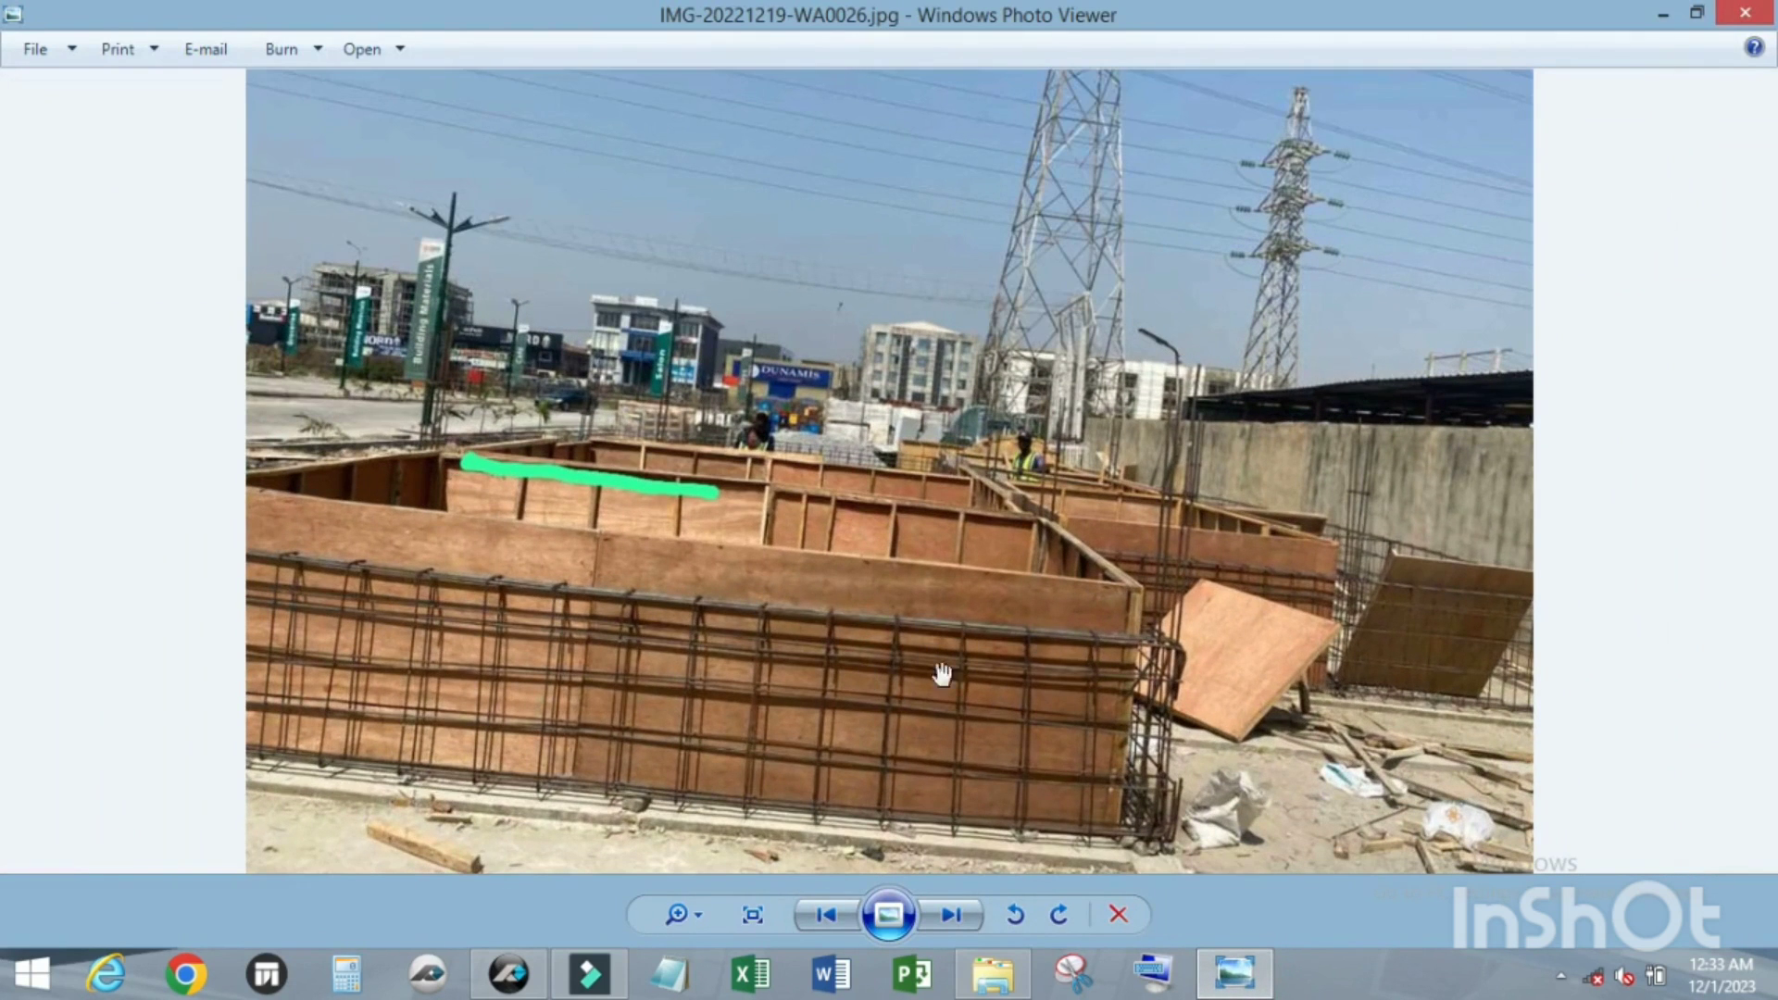
{"action": "left_click", "coordinate": [1657, 20]}
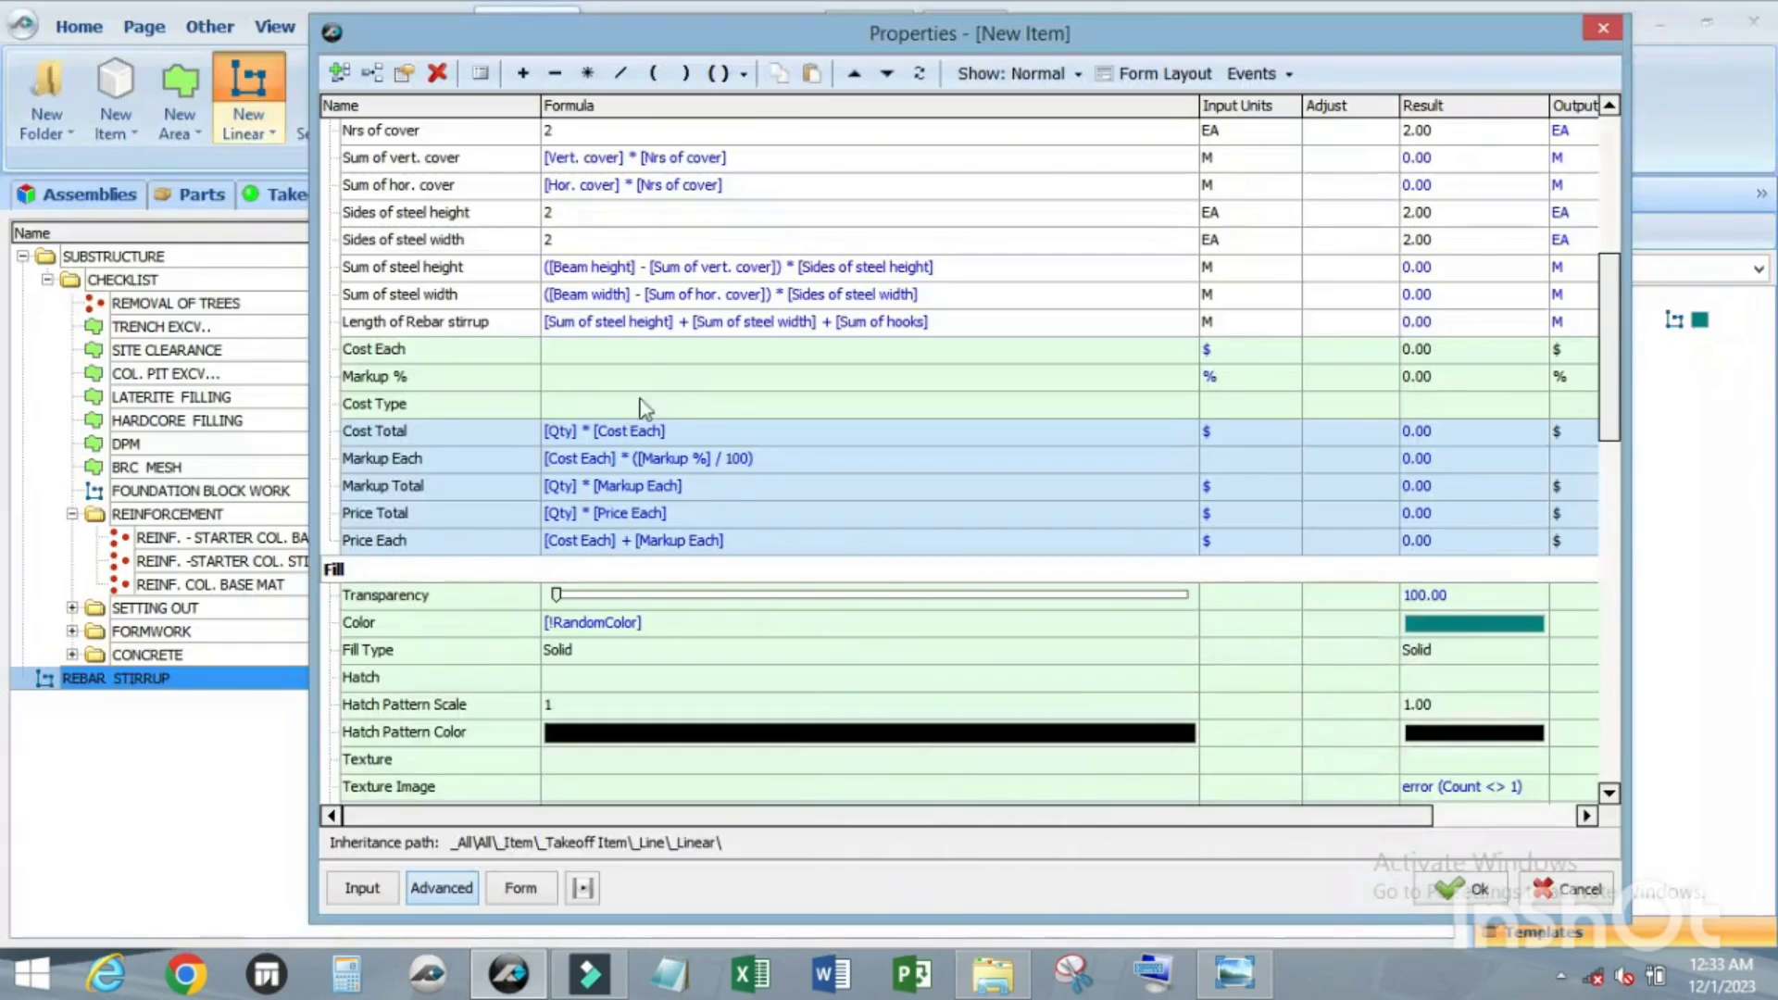
{"action": "scroll", "coordinate": [491, 341], "scroll_direction": "up", "scroll_amount": 3}
{"action": "scroll", "coordinate": [646, 385], "scroll_direction": "down", "scroll_amount": 2}
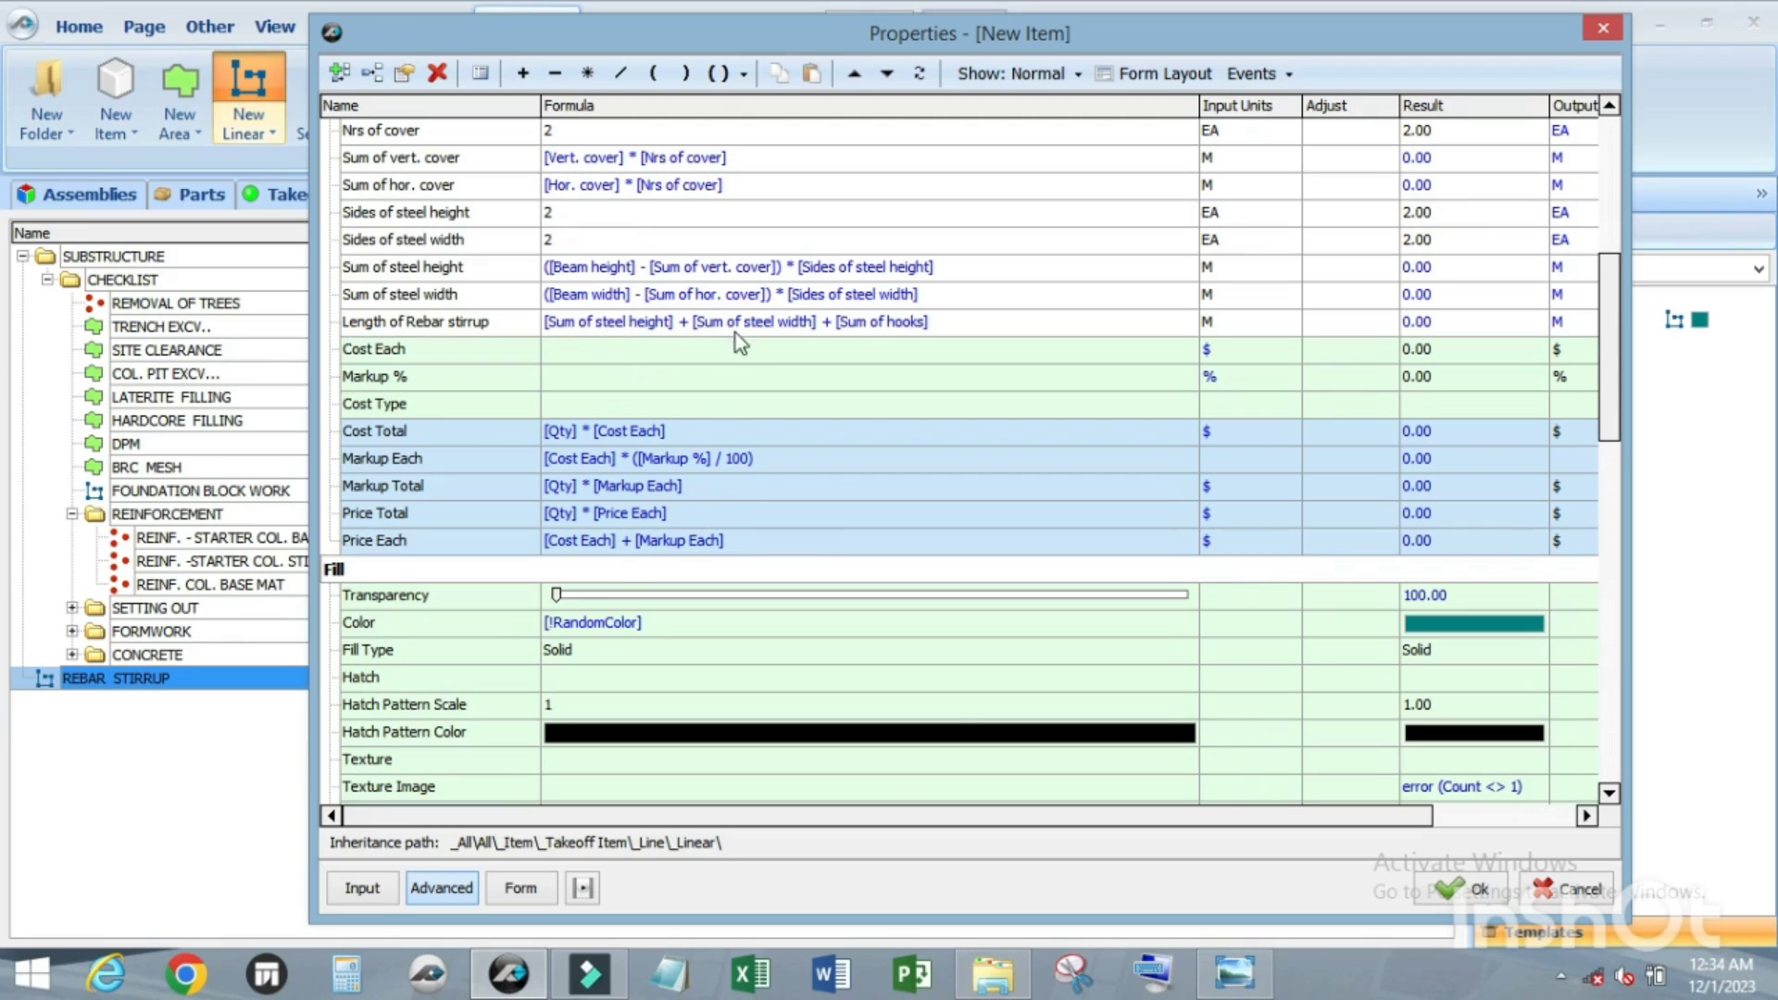
{"action": "left_click", "coordinate": [1234, 973]}
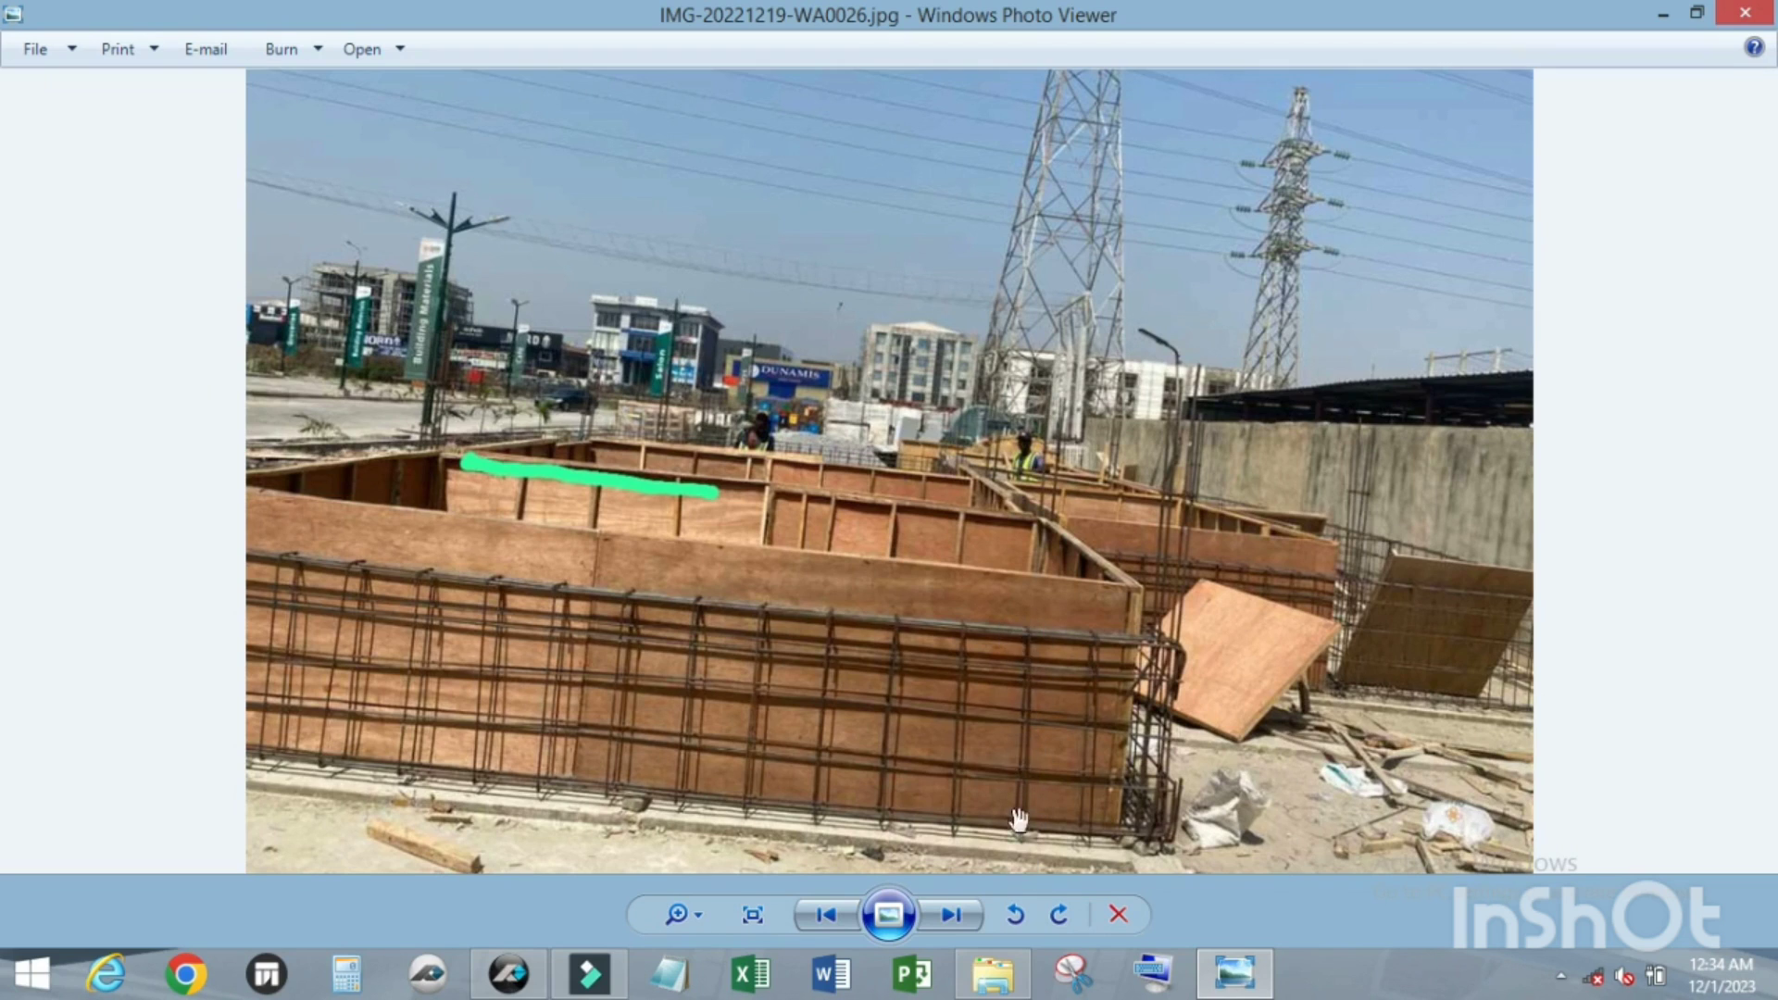
Step: Examine the stirrups, their top hooks and their spacing along the ground beam reinforcement in the site photo, and return to the PlanSwift item properties
{"action": "left_click", "coordinate": [1238, 978]}
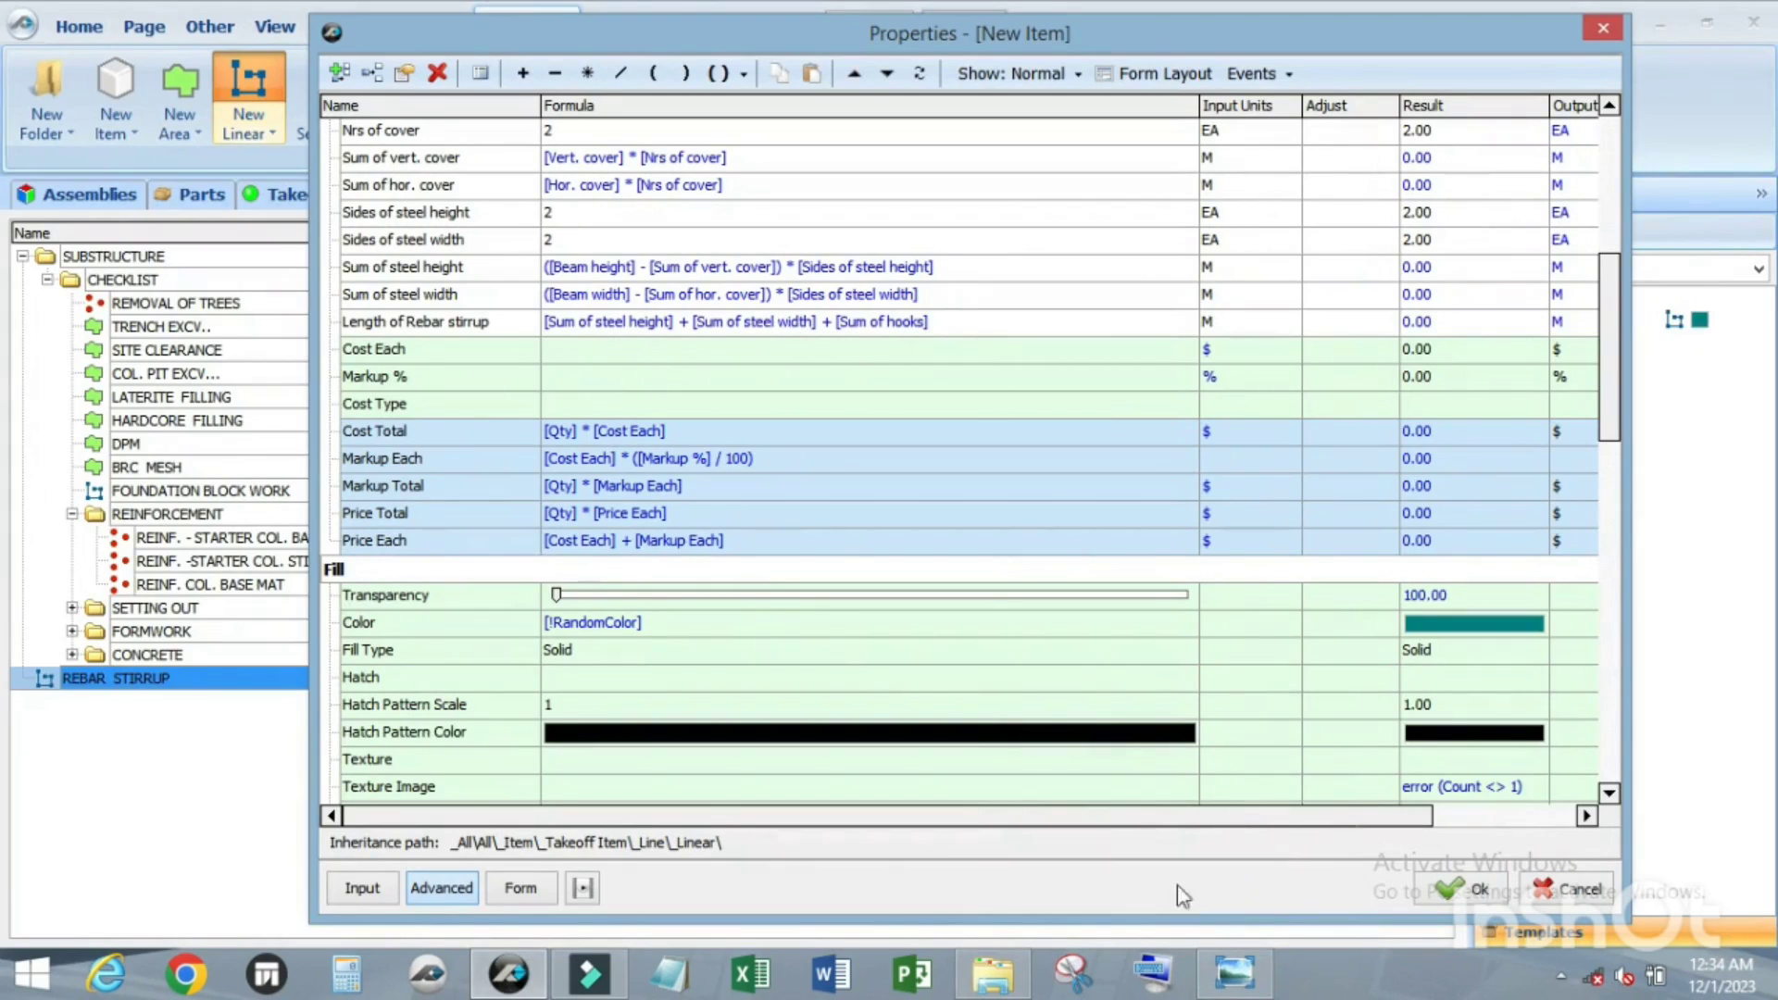
{"action": "left_click", "coordinate": [1231, 974]}
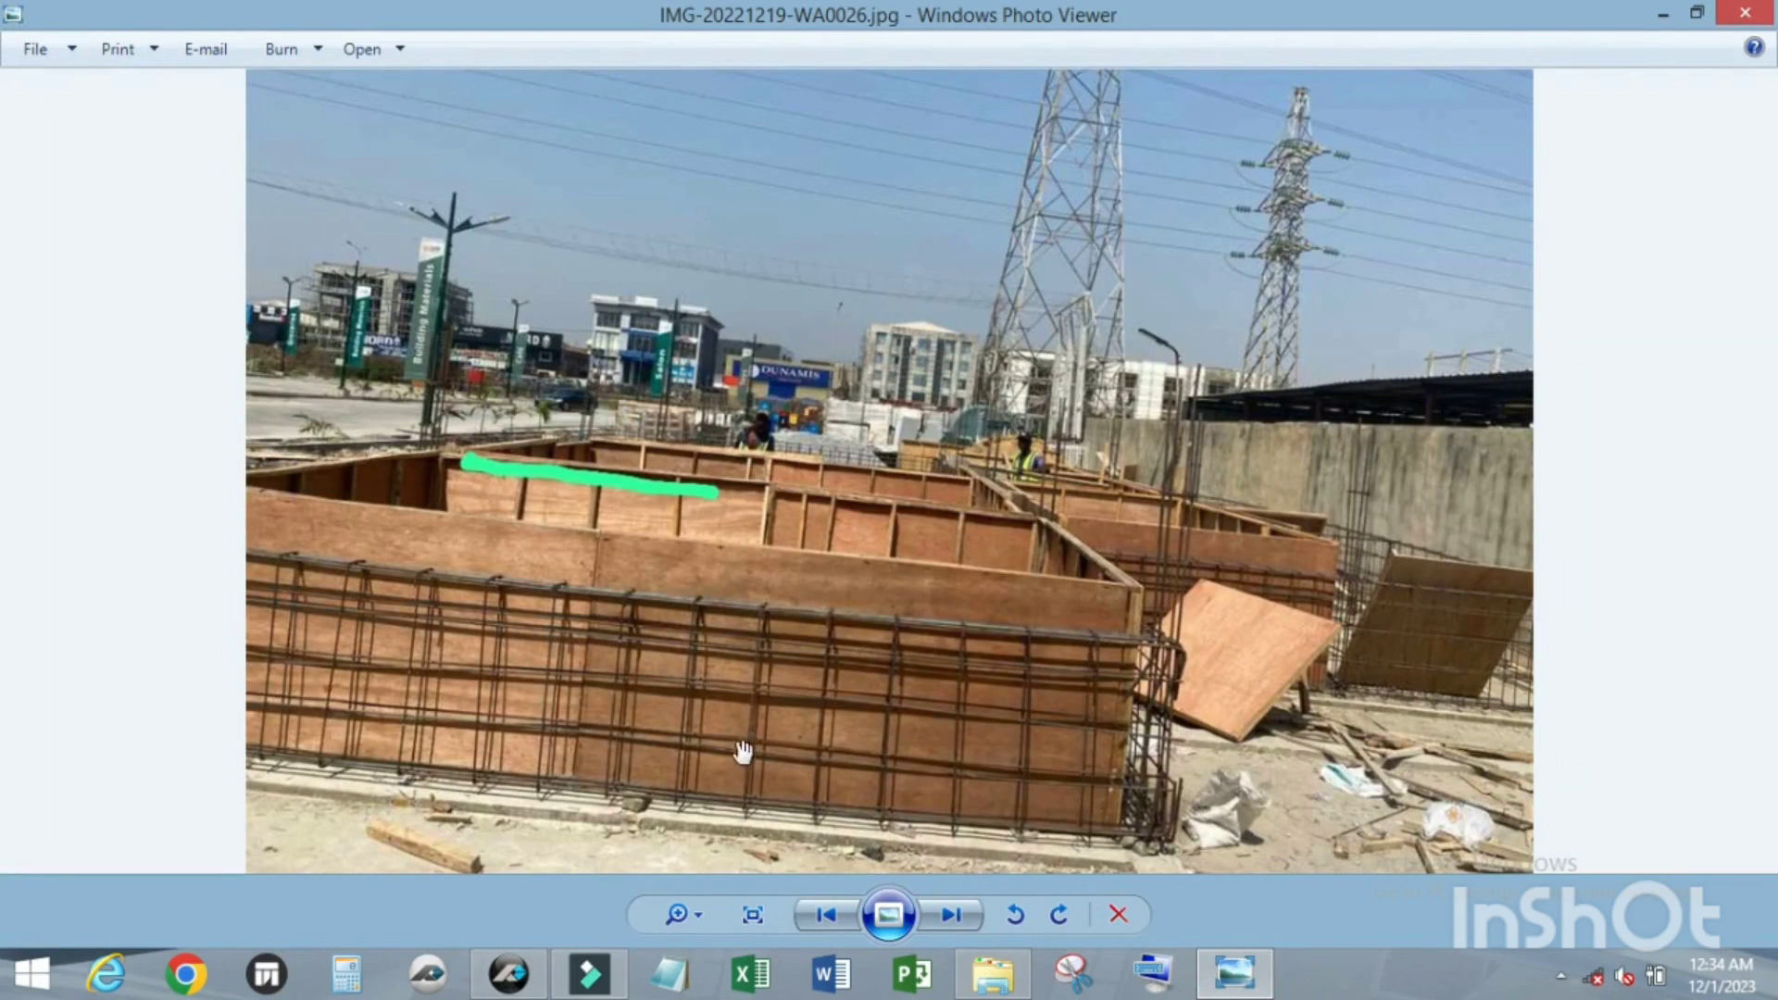
{"action": "scroll", "coordinate": [760, 810], "scroll_direction": "up", "scroll_amount": 1}
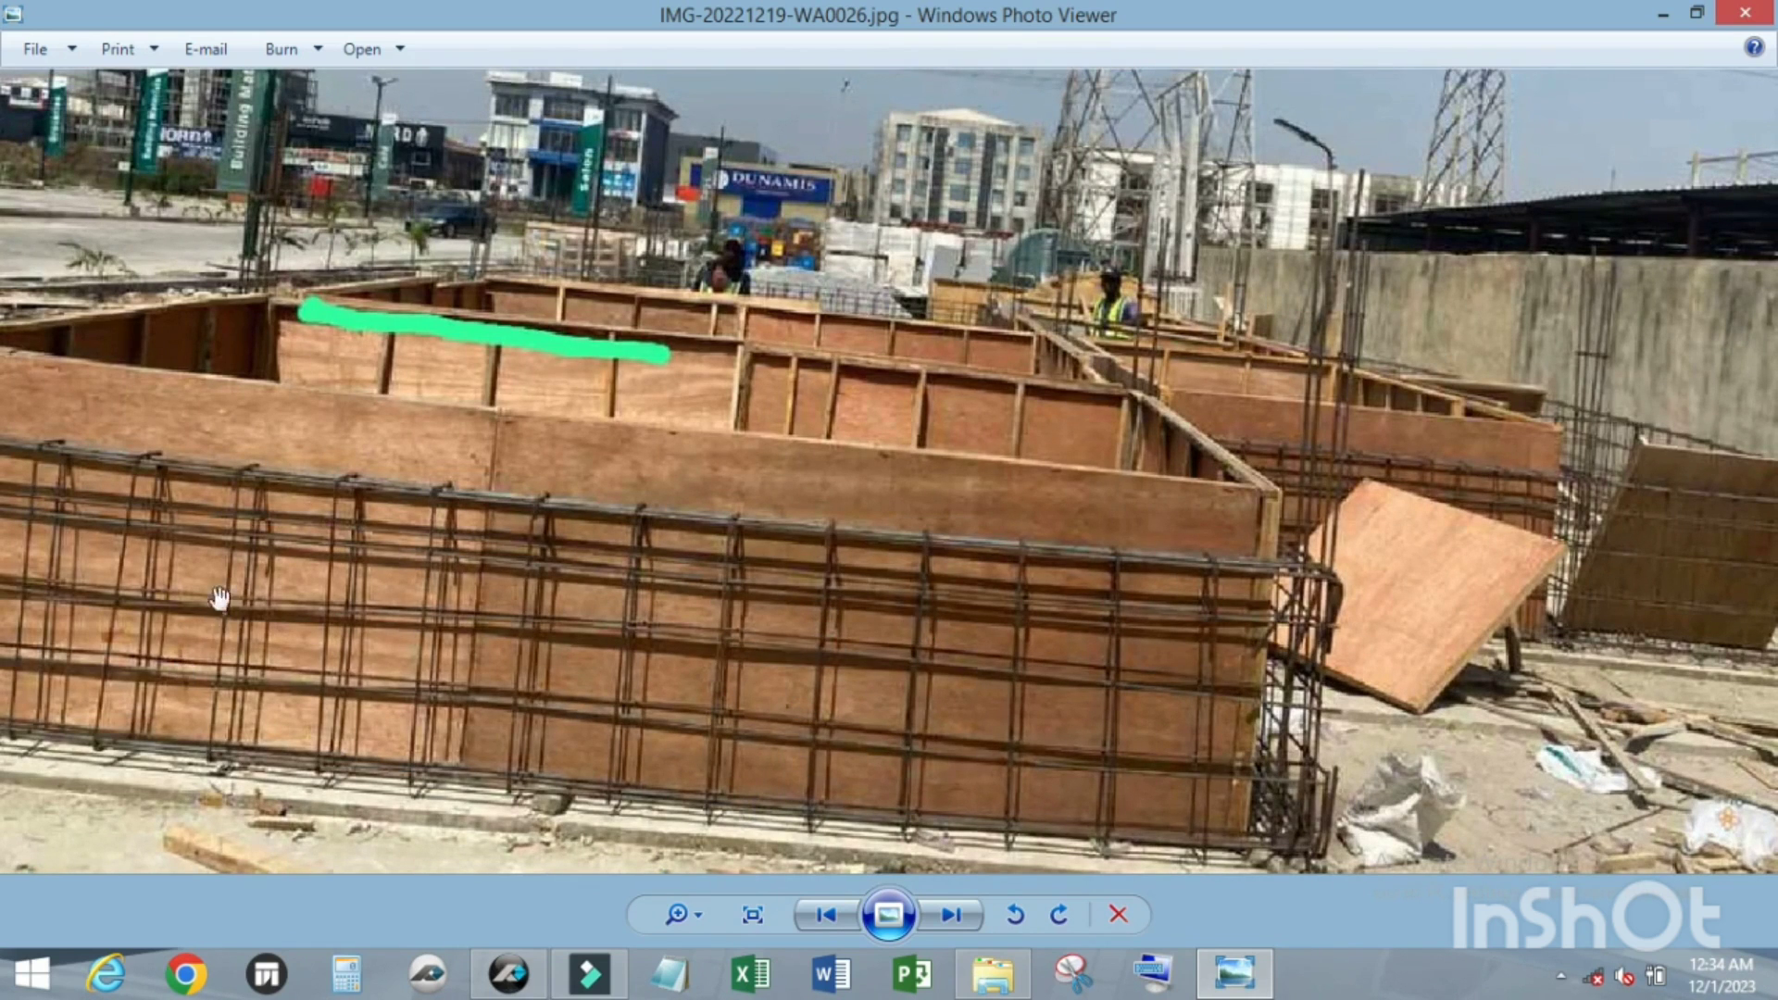
{"action": "scroll", "coordinate": [218, 620], "scroll_direction": "up", "scroll_amount": 2}
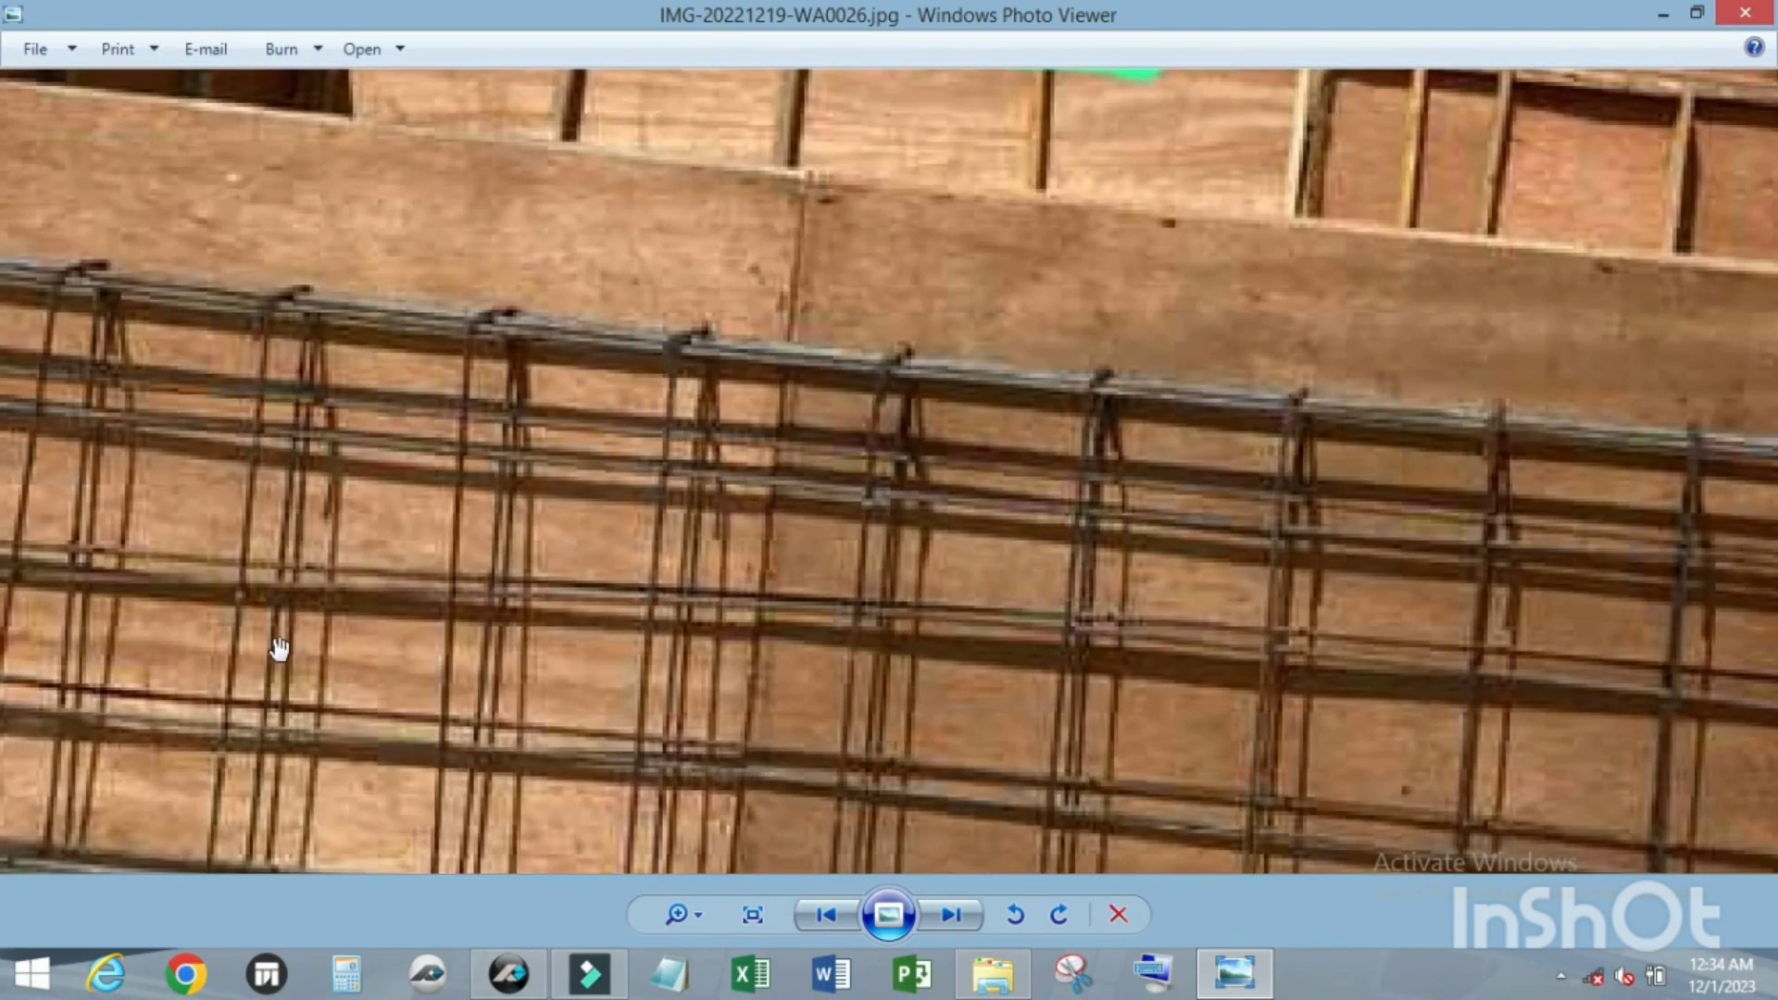
{"action": "scroll", "coordinate": [286, 636], "scroll_direction": "down", "scroll_amount": 2}
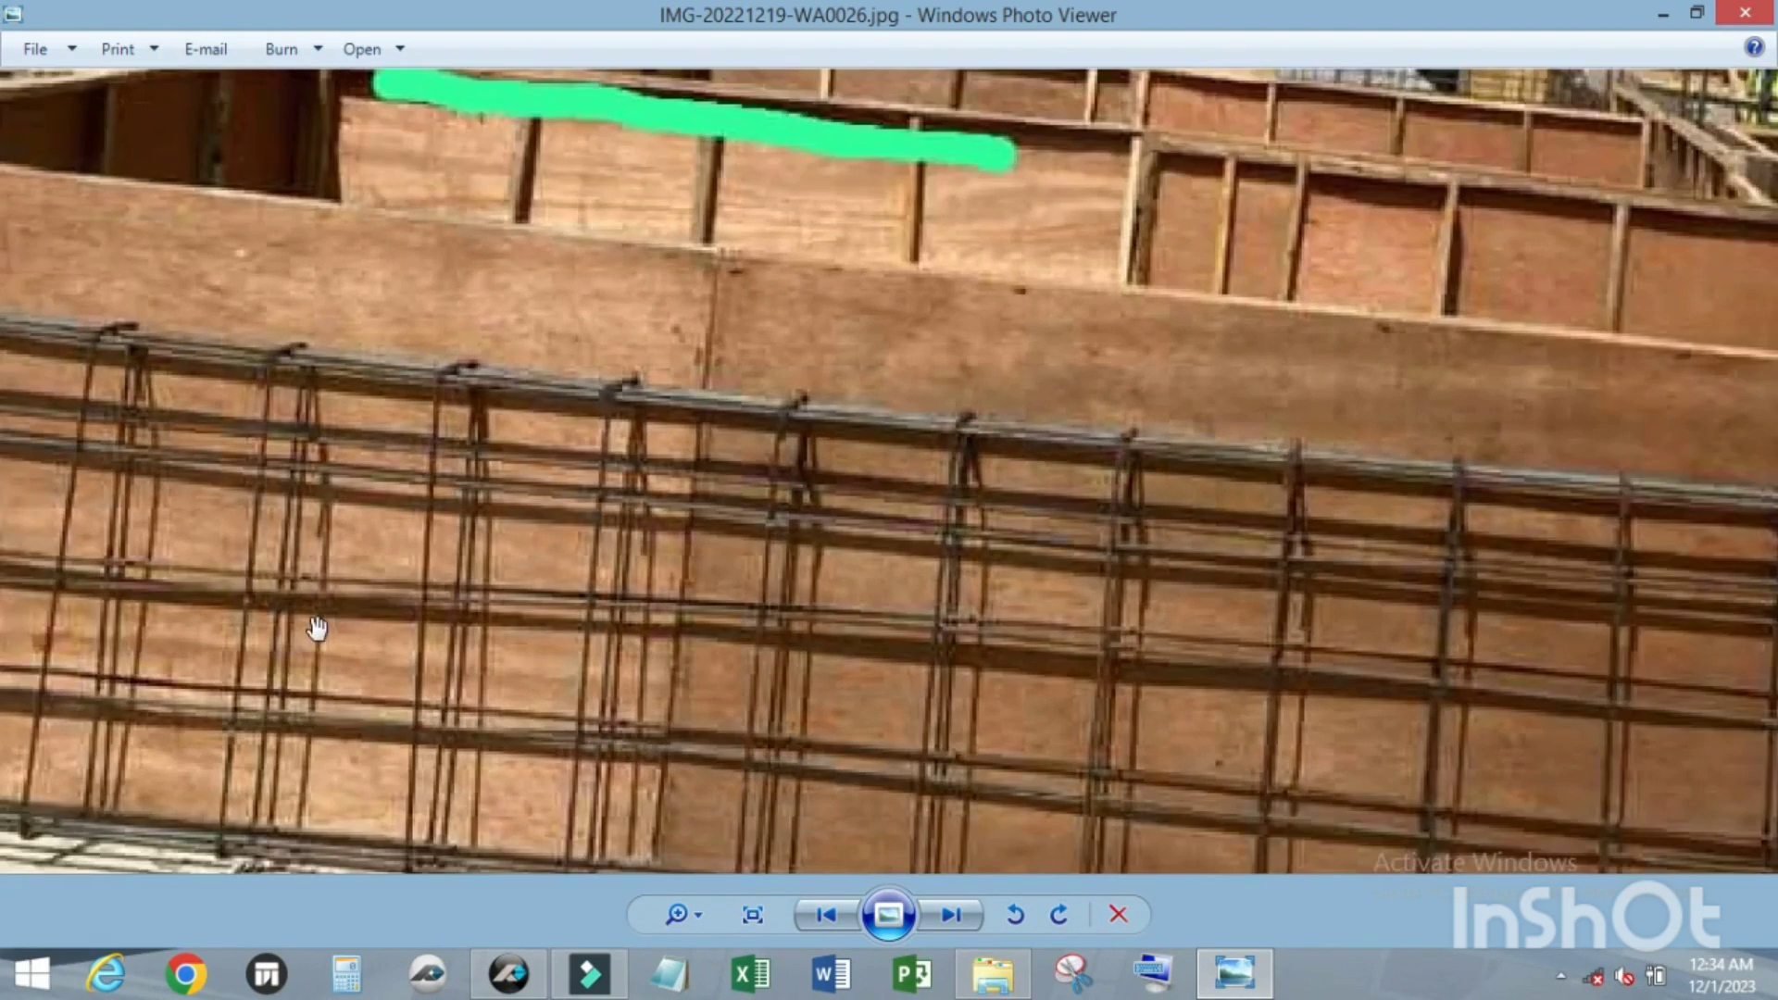
{"action": "scroll", "coordinate": [315, 408], "scroll_direction": "up", "scroll_amount": 2}
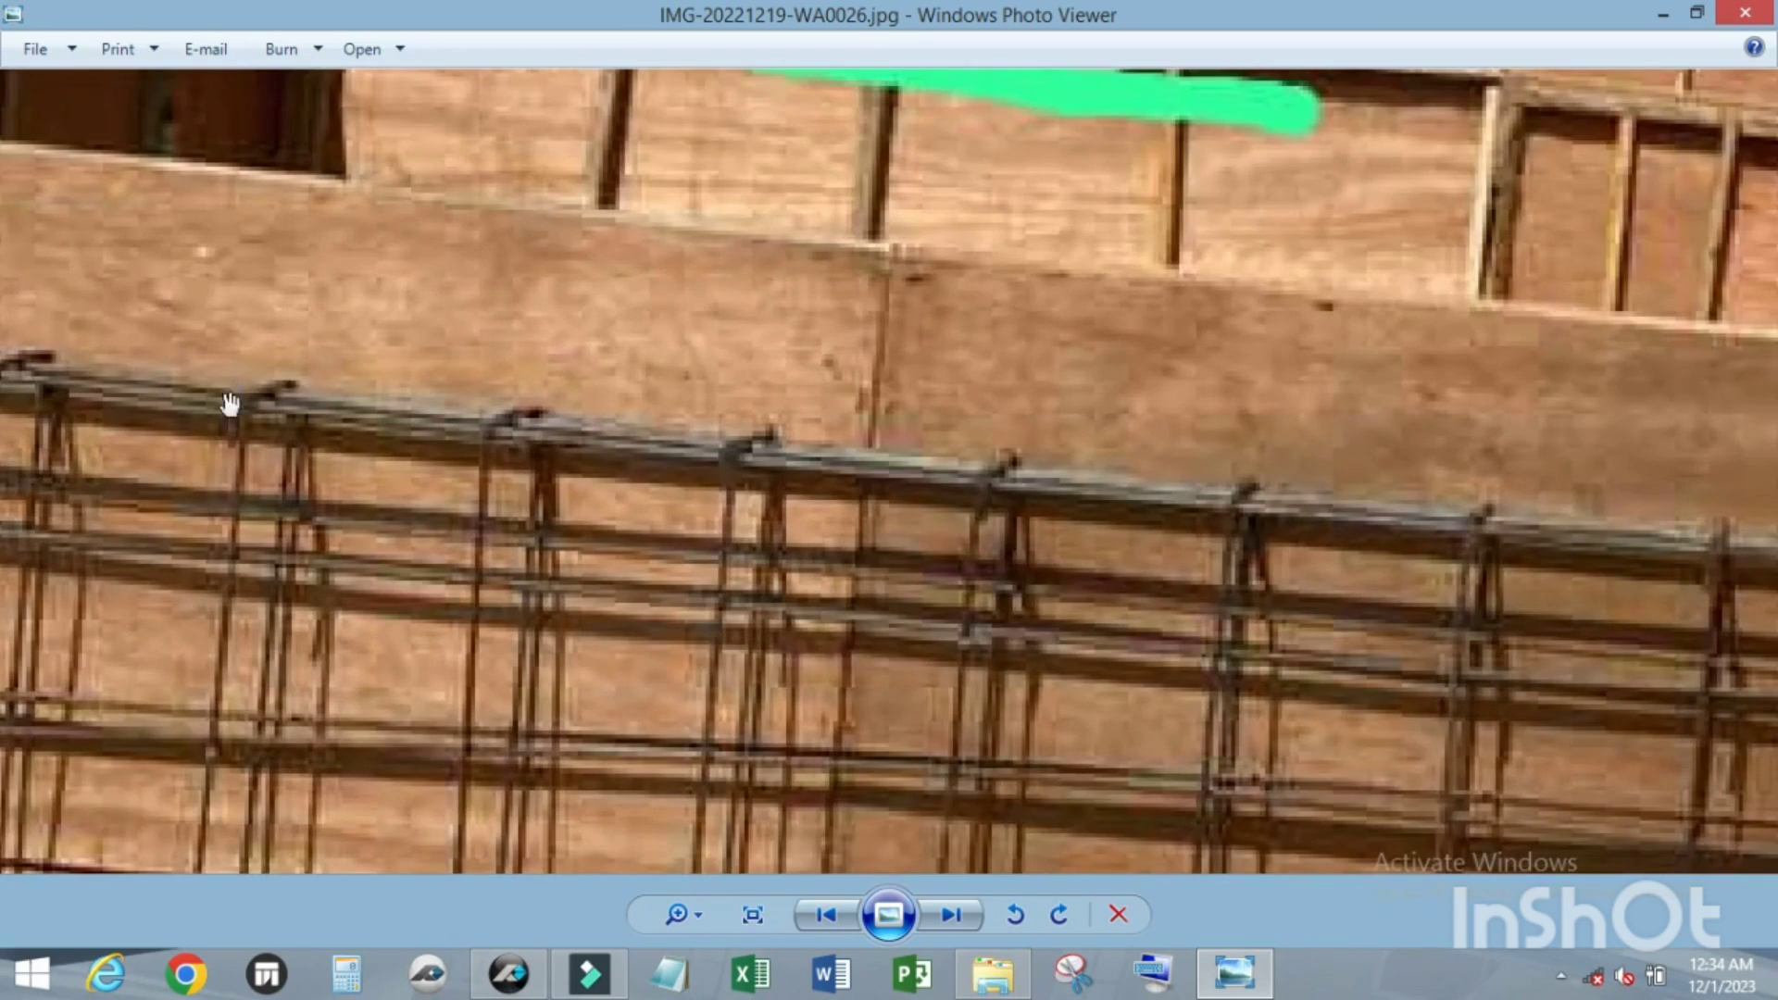
{"action": "scroll", "coordinate": [313, 375], "scroll_direction": "down", "scroll_amount": 2}
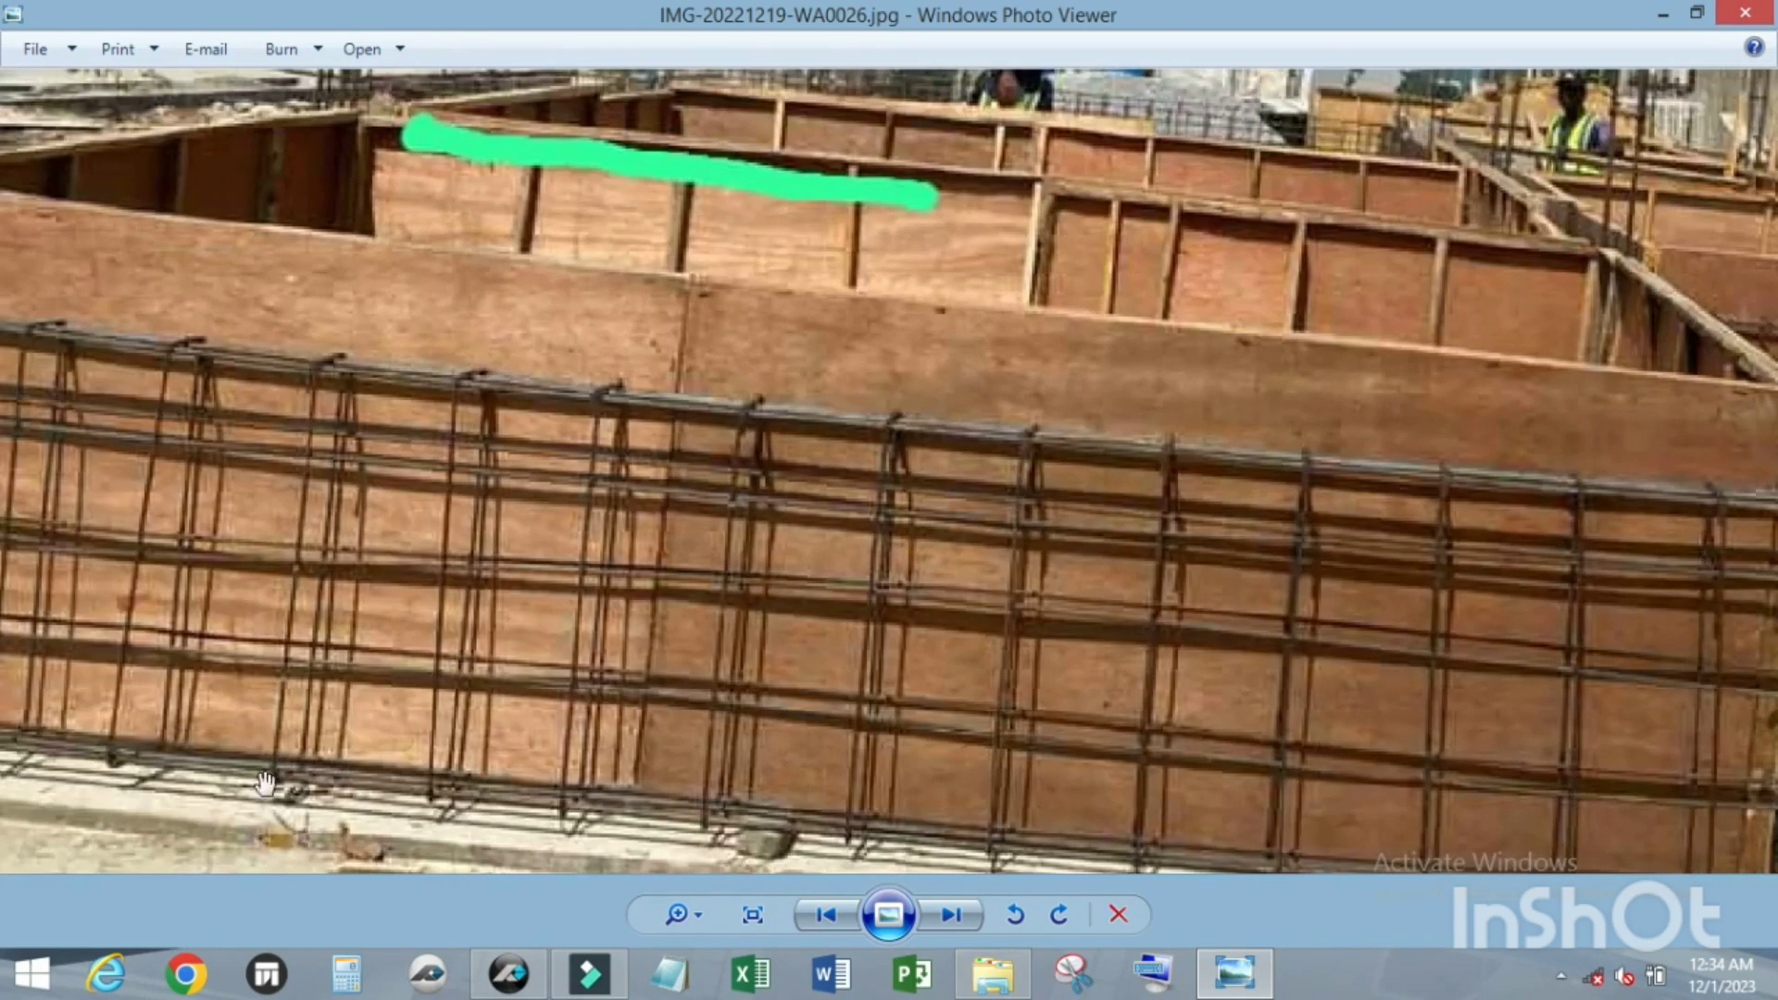
{"action": "scroll", "coordinate": [309, 738], "scroll_direction": "up", "scroll_amount": 2}
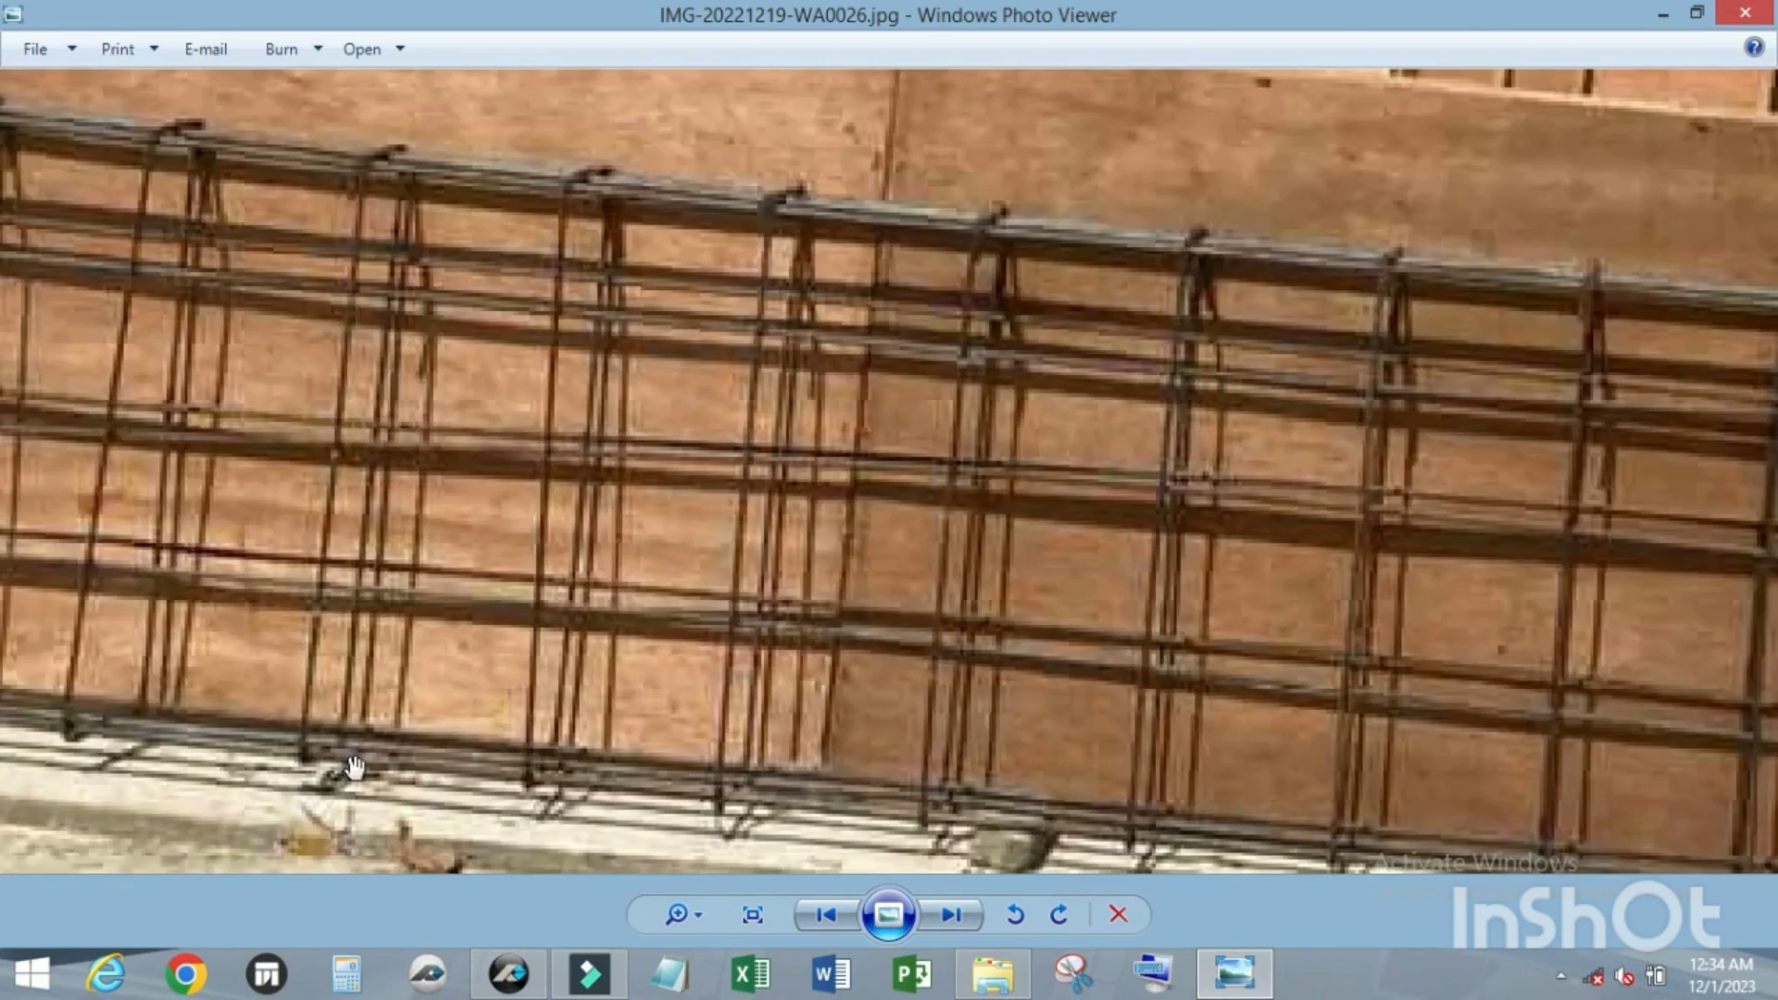
{"action": "scroll", "coordinate": [352, 752], "scroll_direction": "down", "scroll_amount": 1}
{"action": "scroll", "coordinate": [365, 752], "scroll_direction": "down", "scroll_amount": 1}
{"action": "scroll", "coordinate": [349, 370], "scroll_direction": "up", "scroll_amount": 2}
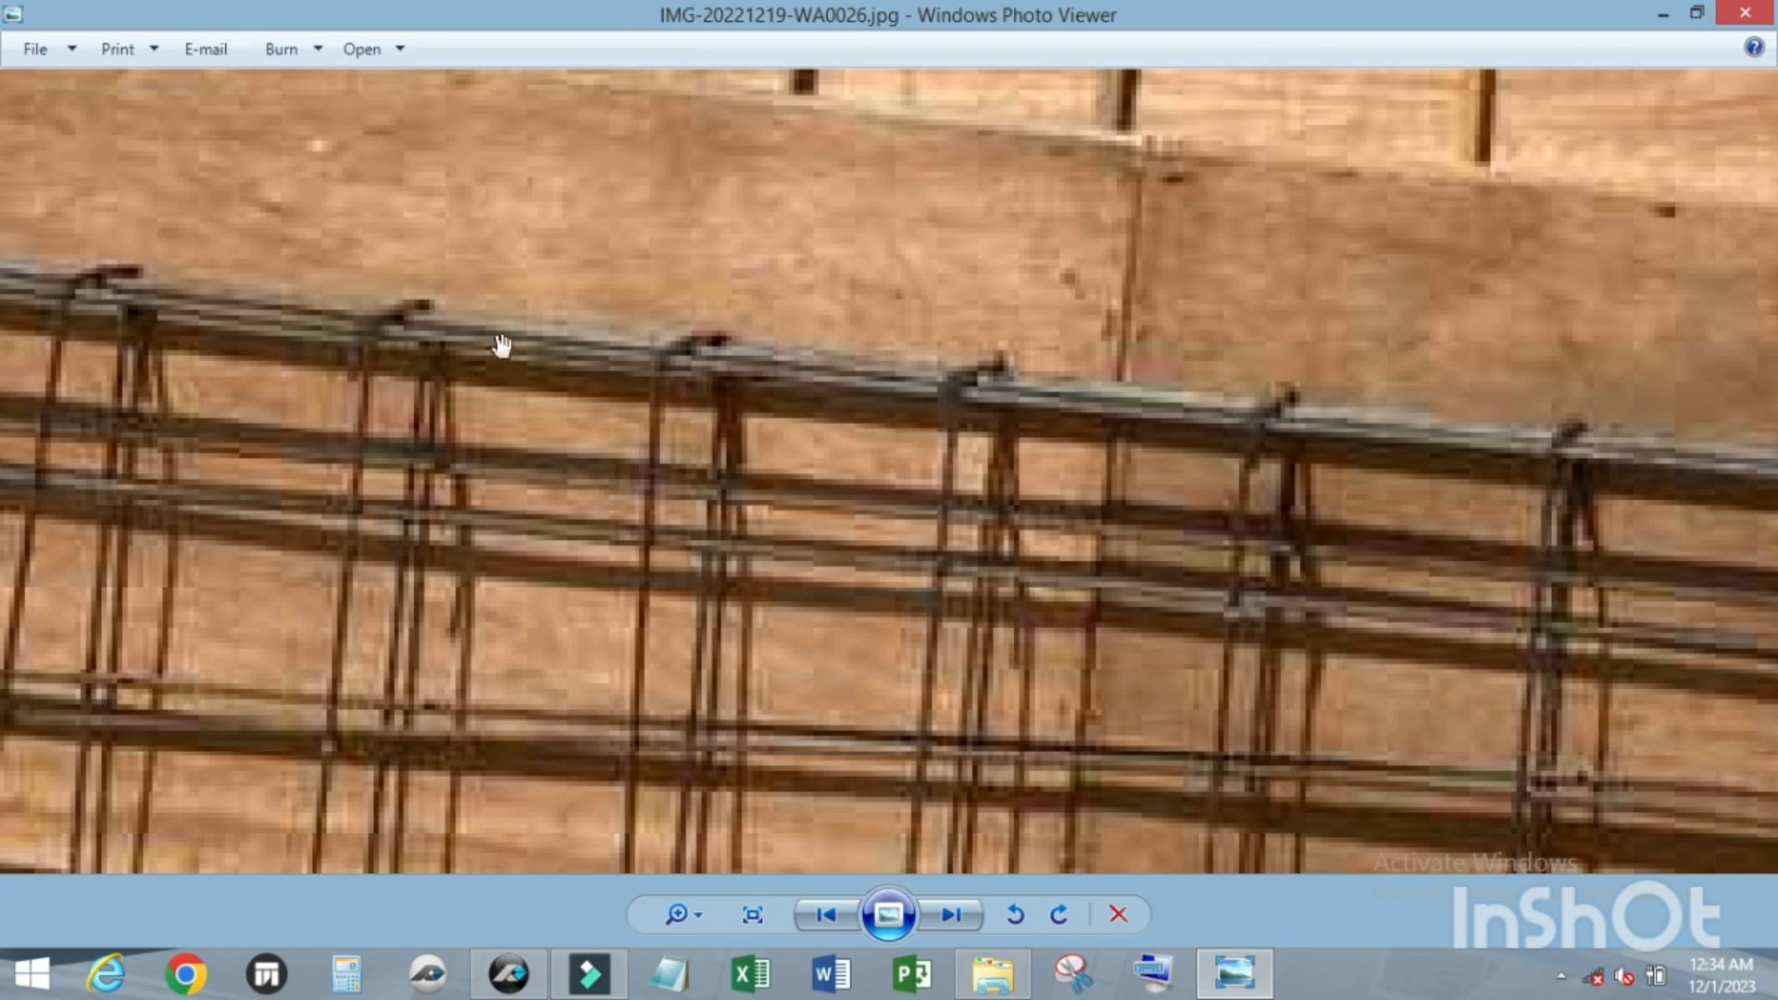
{"action": "scroll", "coordinate": [505, 340], "scroll_direction": "down", "scroll_amount": 1}
{"action": "scroll", "coordinate": [505, 330], "scroll_direction": "down", "scroll_amount": 2}
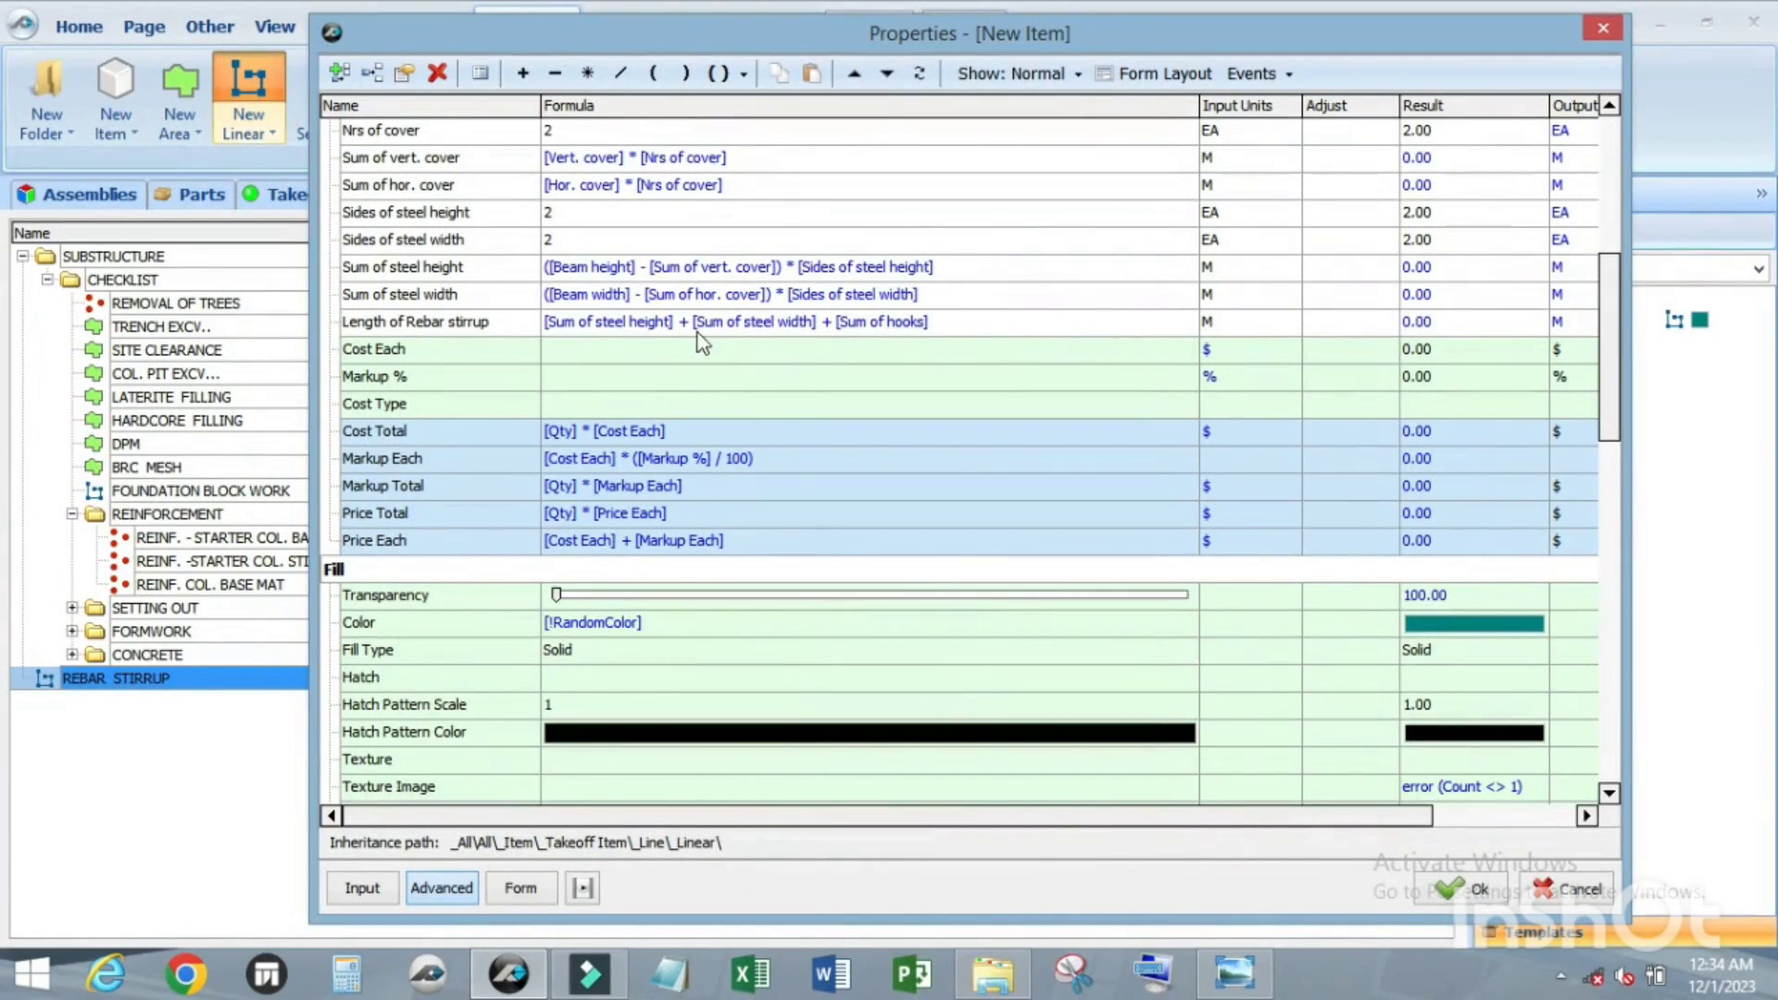
Step: Narrow the Formula column of the properties grid enough to fit the Output Units and form checkbox columns
{"action": "scroll", "coordinate": [693, 328], "scroll_direction": "up", "scroll_amount": 3}
{"action": "scroll", "coordinate": [681, 361], "scroll_direction": "up", "scroll_amount": 2}
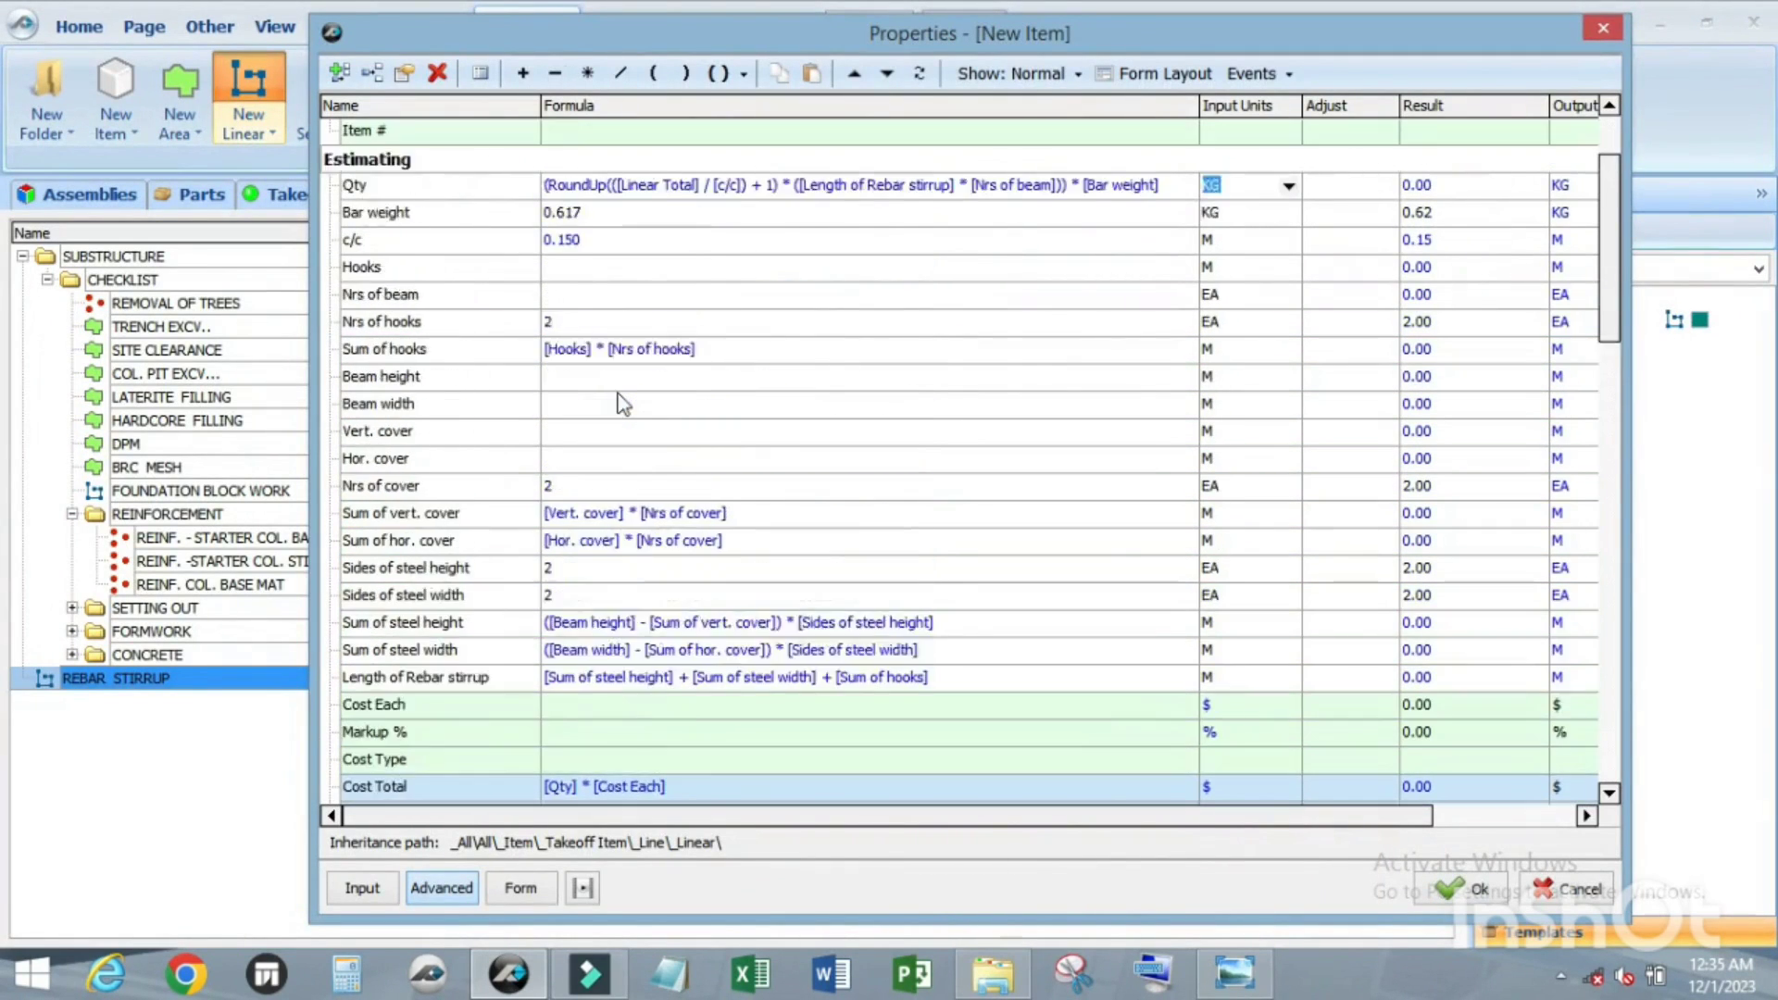
{"action": "scroll", "coordinate": [563, 435], "scroll_direction": "down", "scroll_amount": 1}
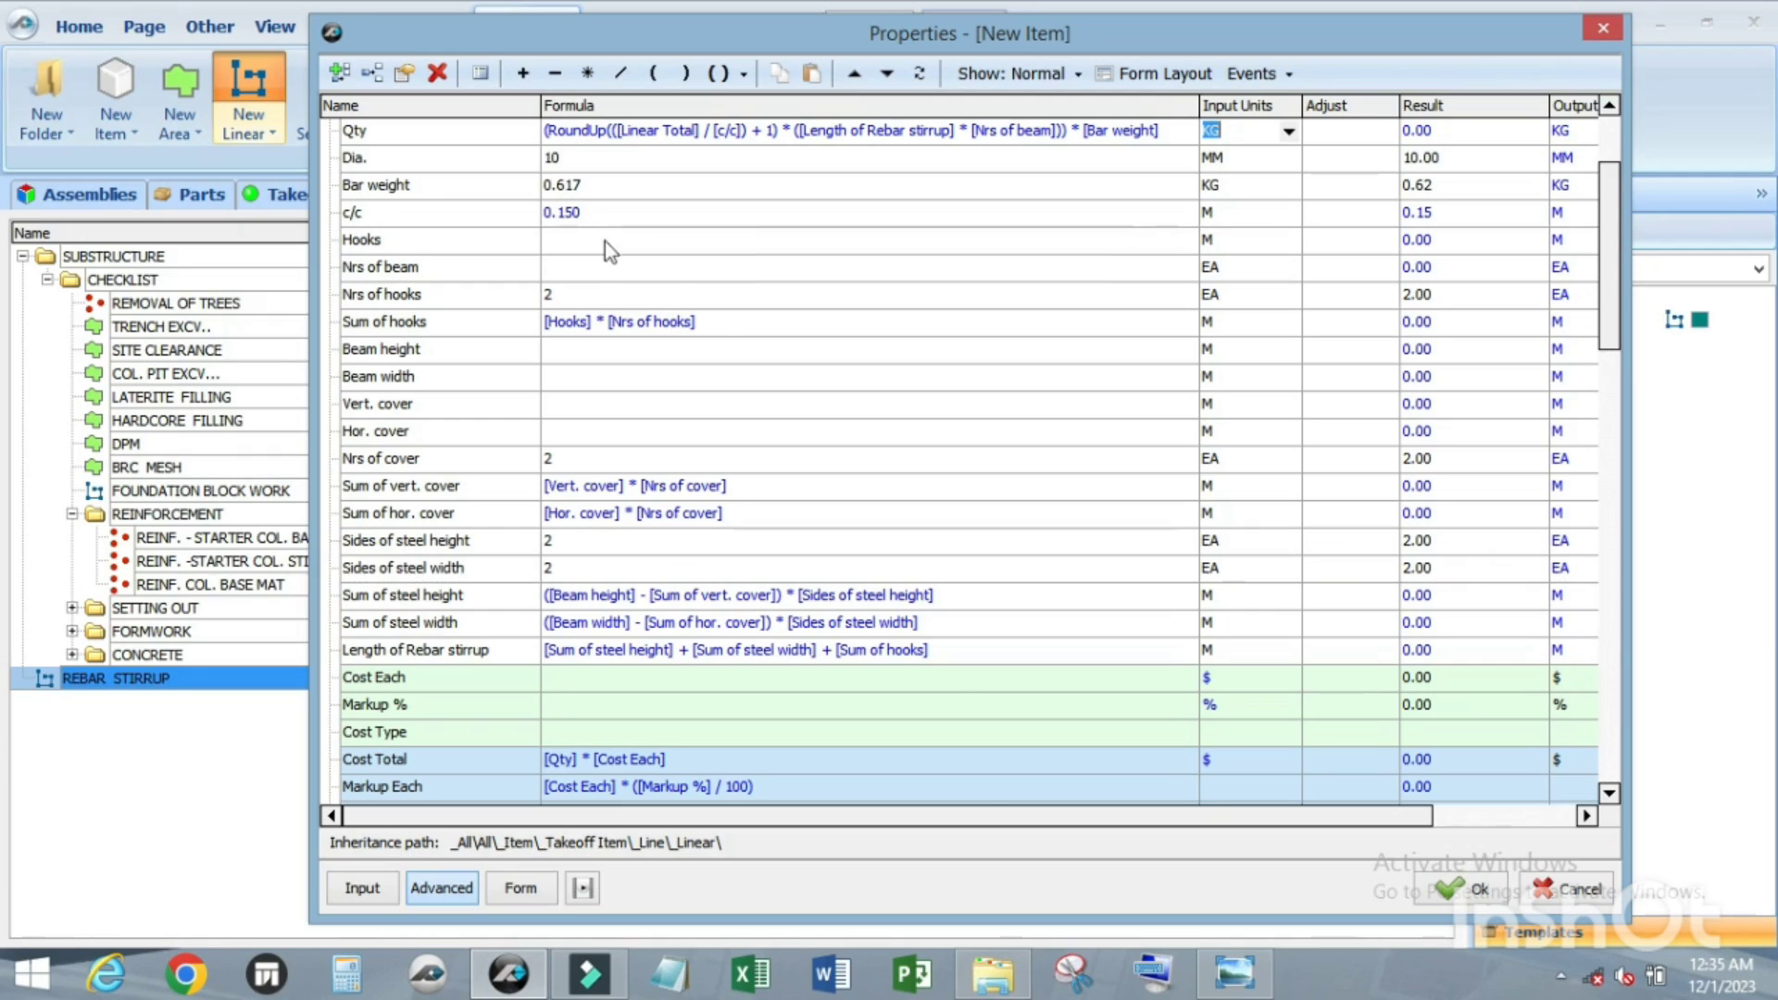
{"action": "scroll", "coordinate": [697, 350], "scroll_direction": "up", "scroll_amount": 2}
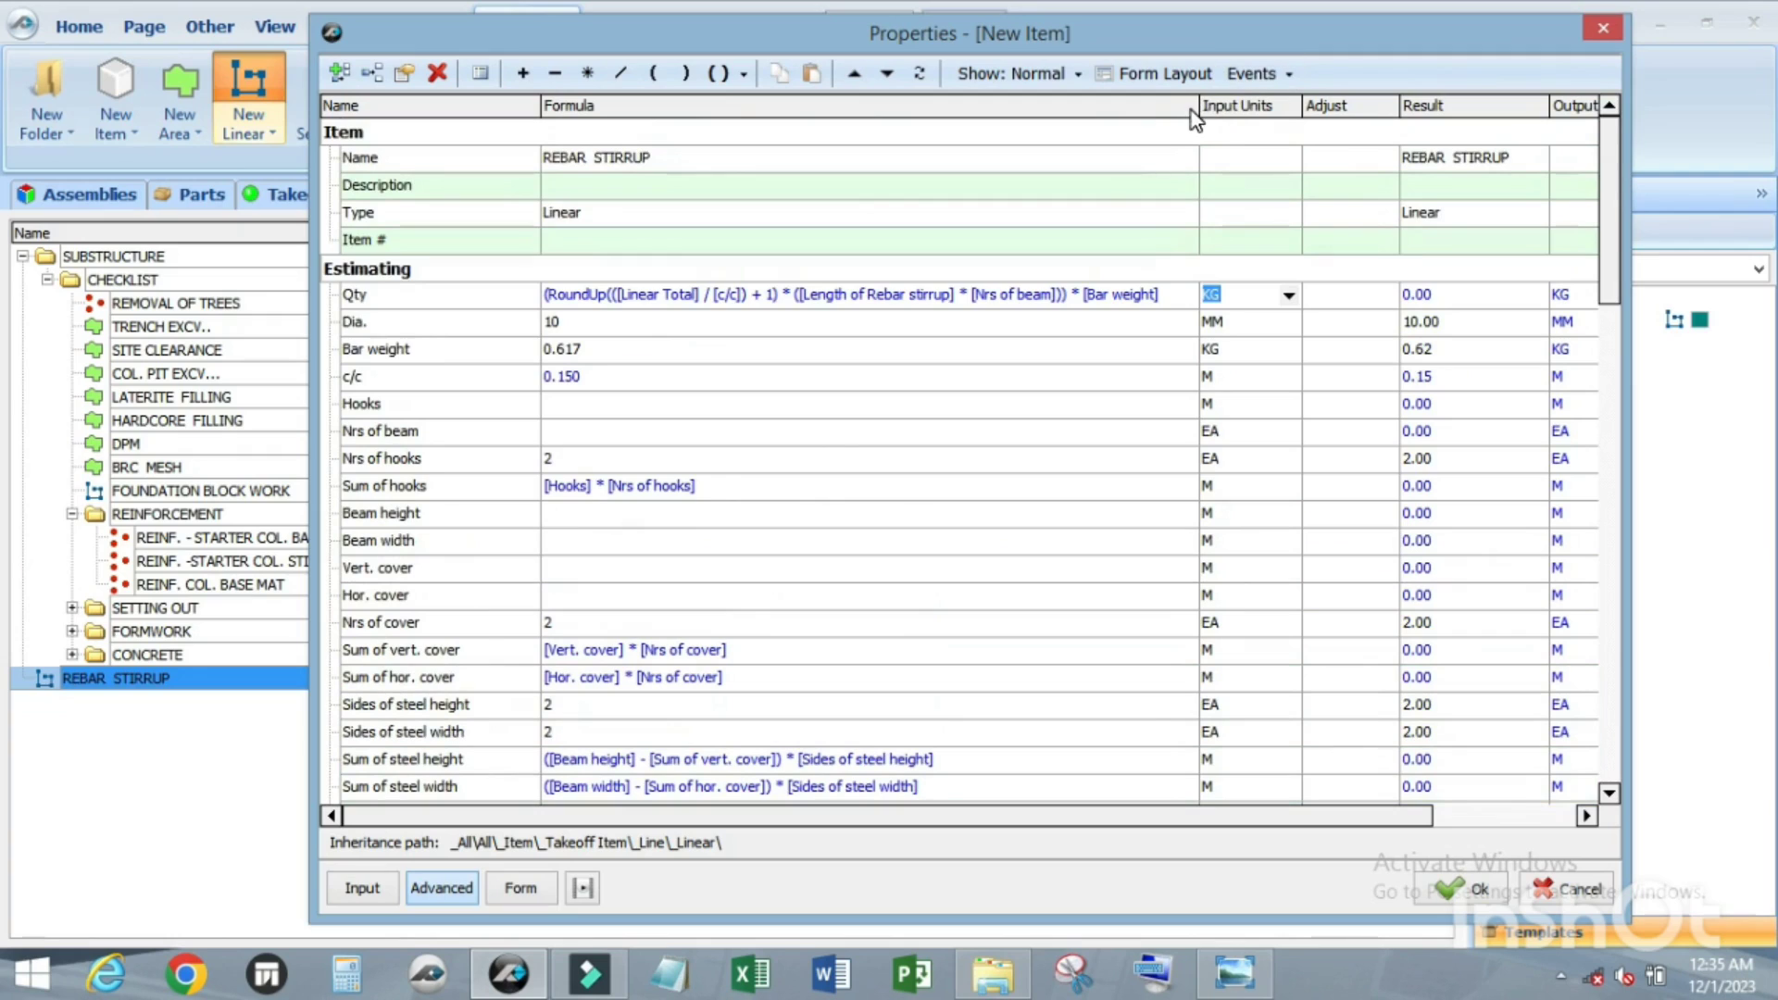
{"action": "left_click_drag", "start_coordinate": [1200, 105], "coordinate": [1032, 118]}
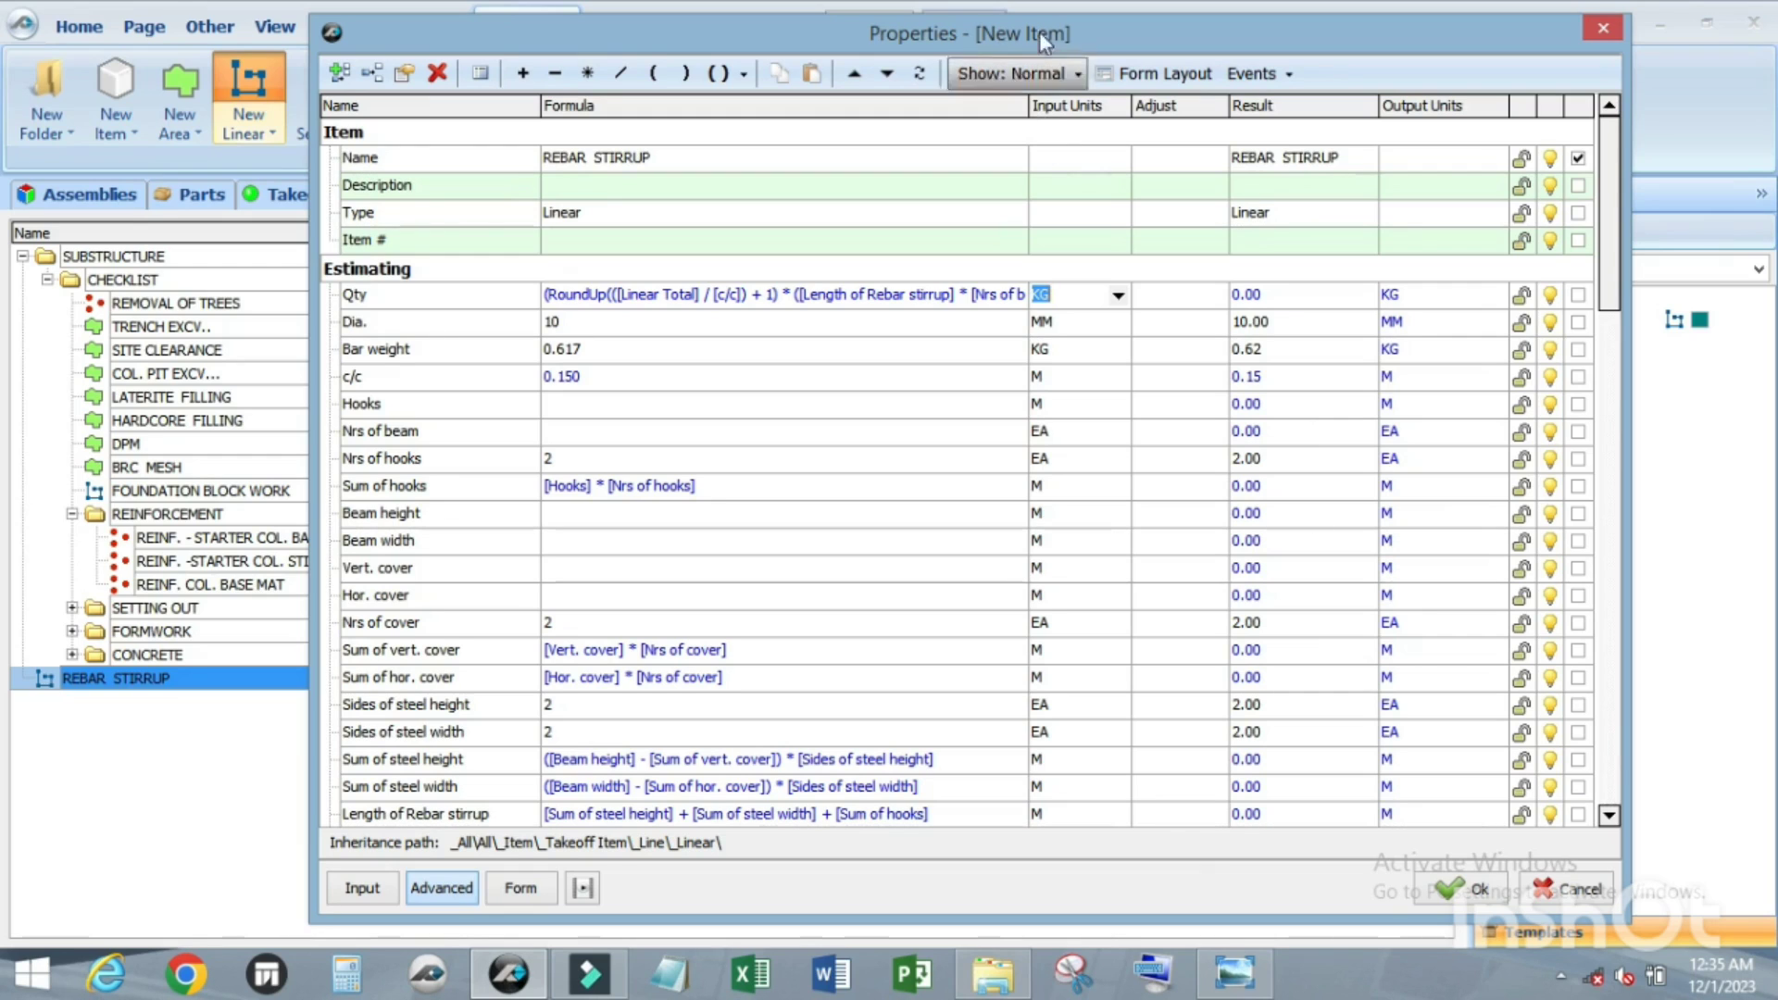
{"action": "left_click_drag", "start_coordinate": [1029, 105], "coordinate": [947, 107]}
{"action": "scroll", "coordinate": [1497, 483], "scroll_direction": "down", "scroll_amount": 1}
{"action": "scroll", "coordinate": [1497, 483], "scroll_direction": "down", "scroll_amount": 1}
{"action": "scroll", "coordinate": [1497, 483], "scroll_direction": "up", "scroll_amount": 2}
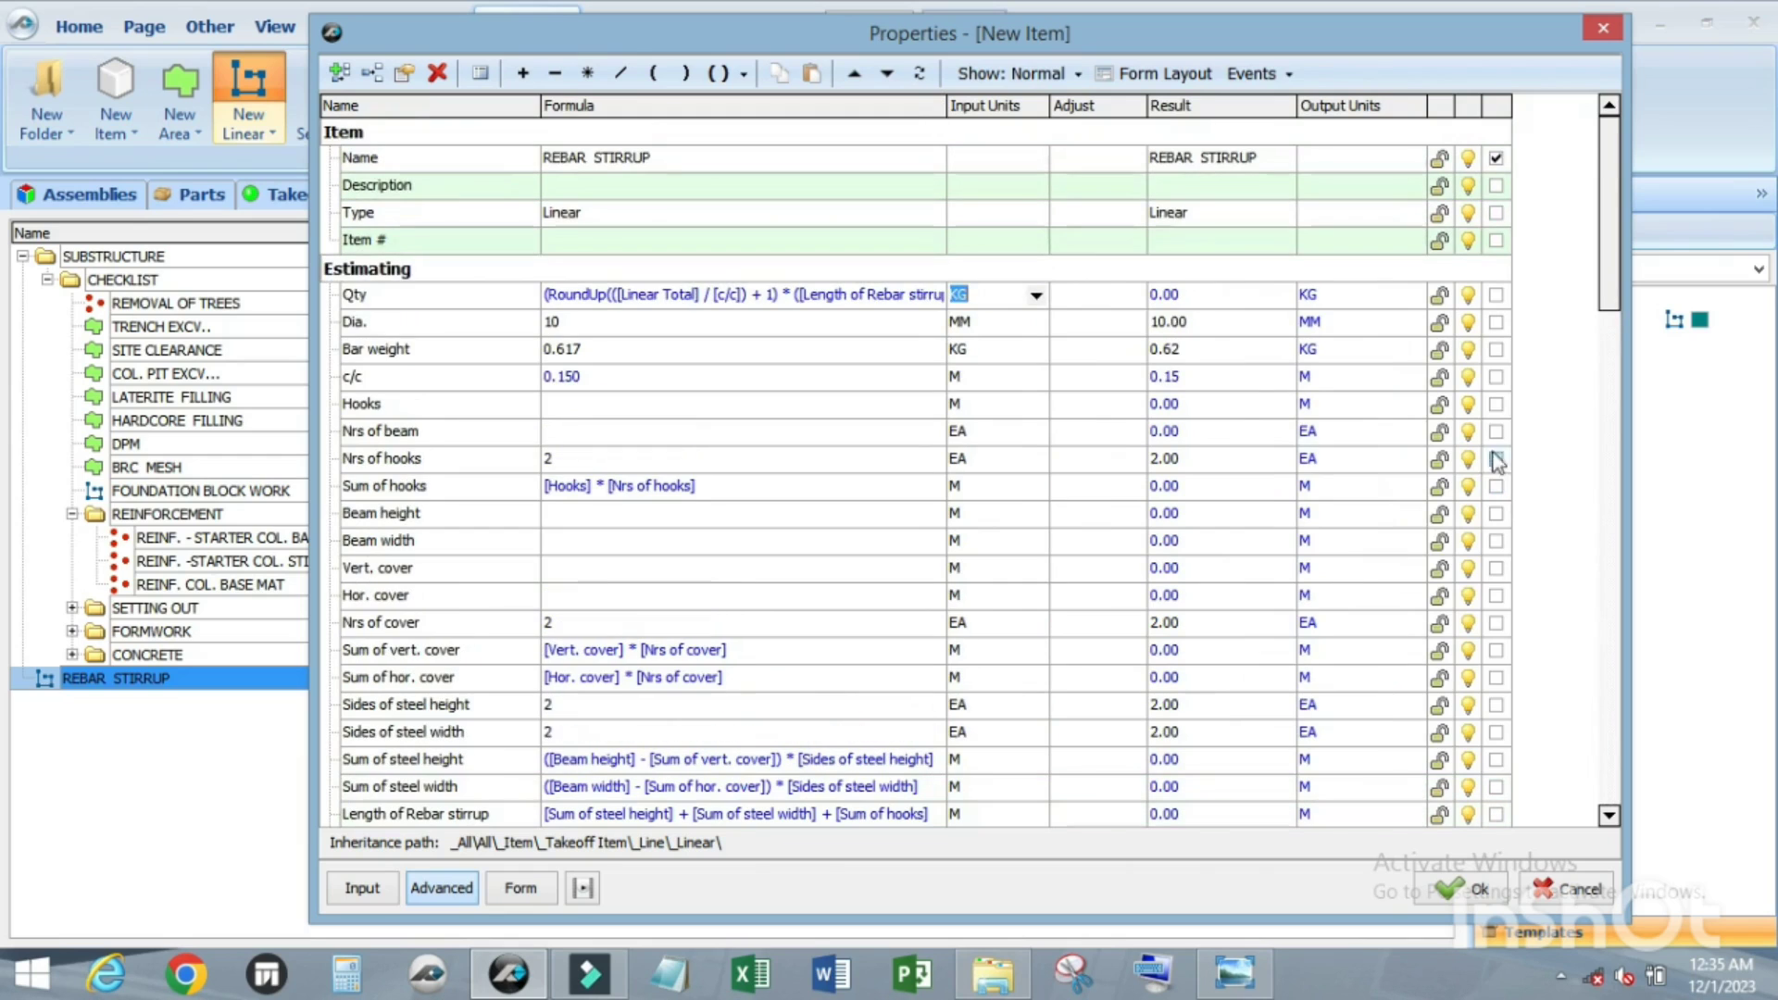
Step: Check which properties the Form Layout of the REBAR STIRRUP item lists, and close the layout
{"action": "scroll", "coordinate": [1486, 449], "scroll_direction": "down", "scroll_amount": 8}
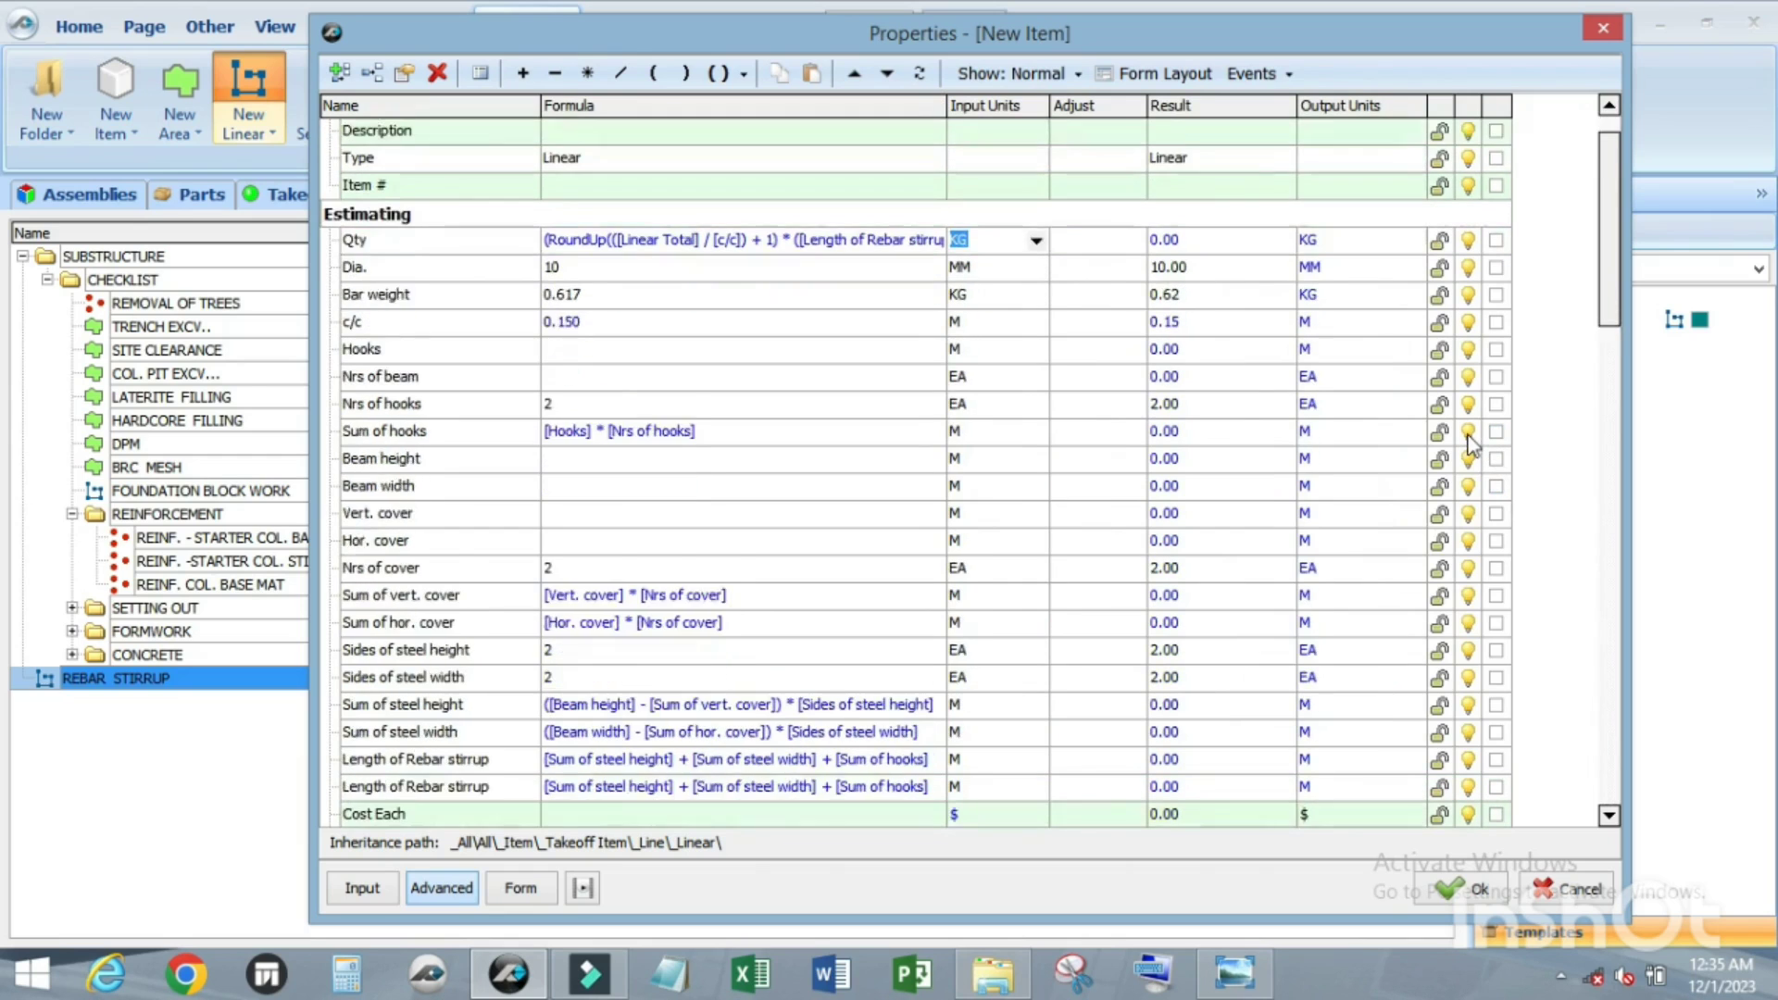
{"action": "scroll", "coordinate": [1474, 449], "scroll_direction": "down", "scroll_amount": 5}
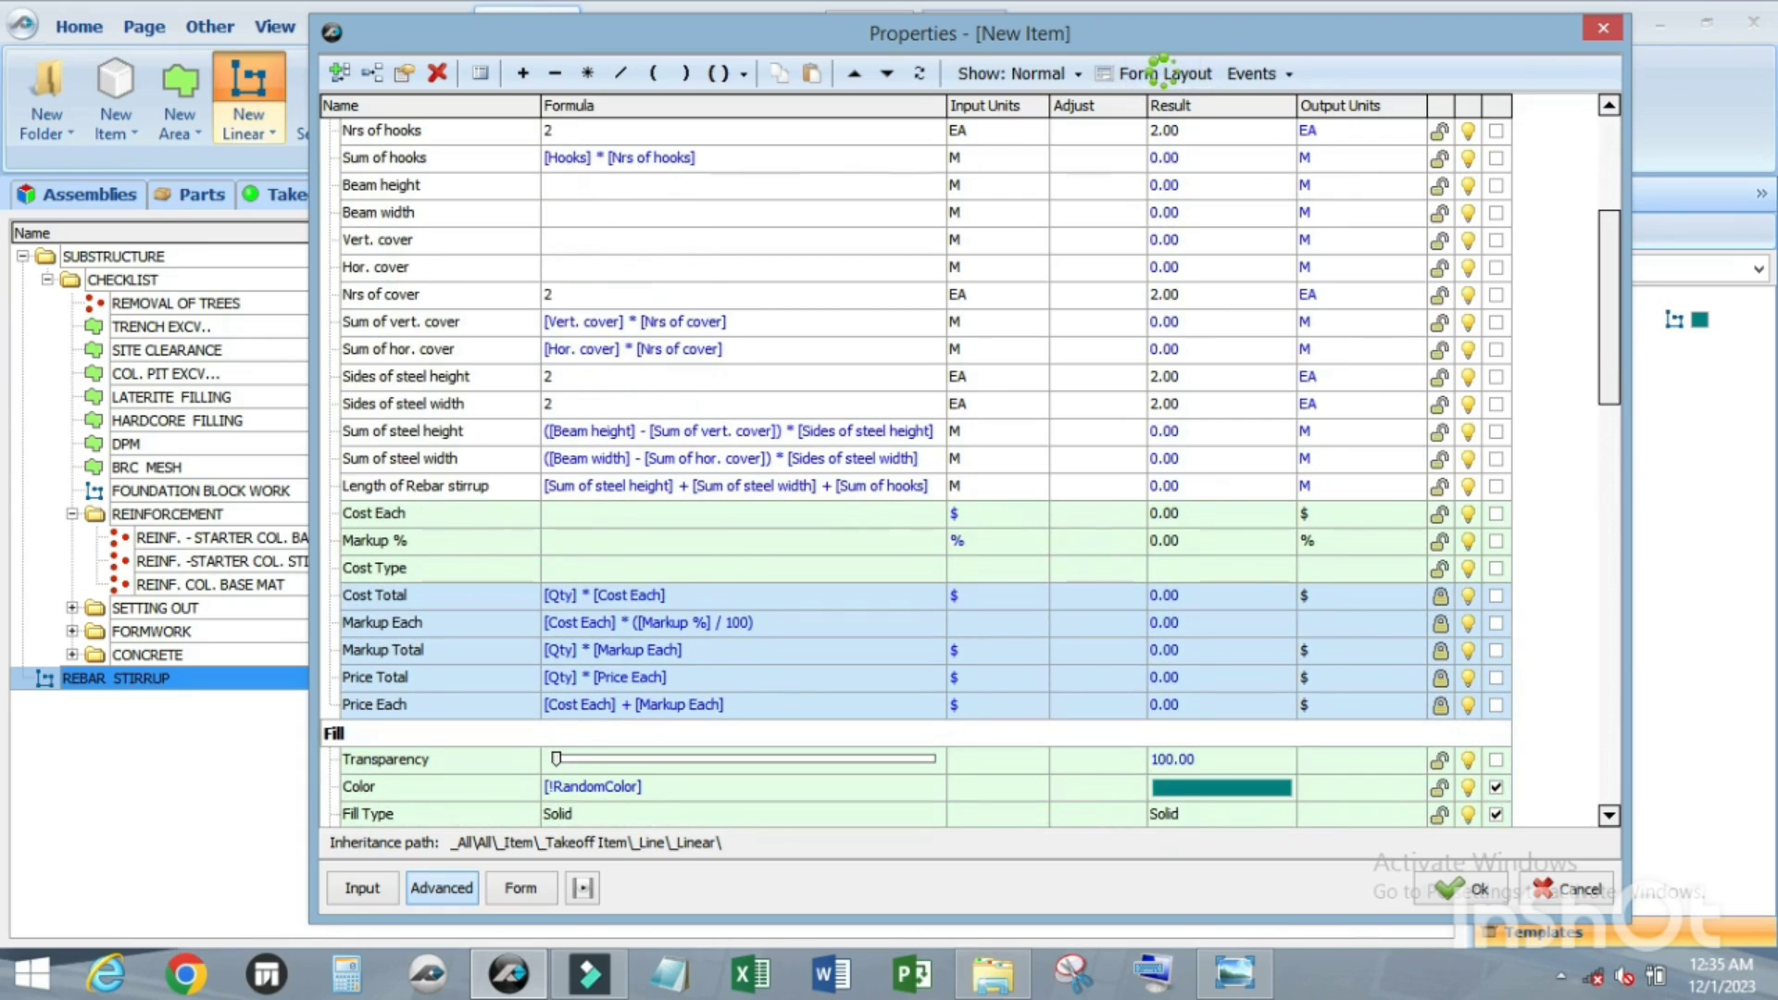
{"action": "left_click", "coordinate": [1163, 72]}
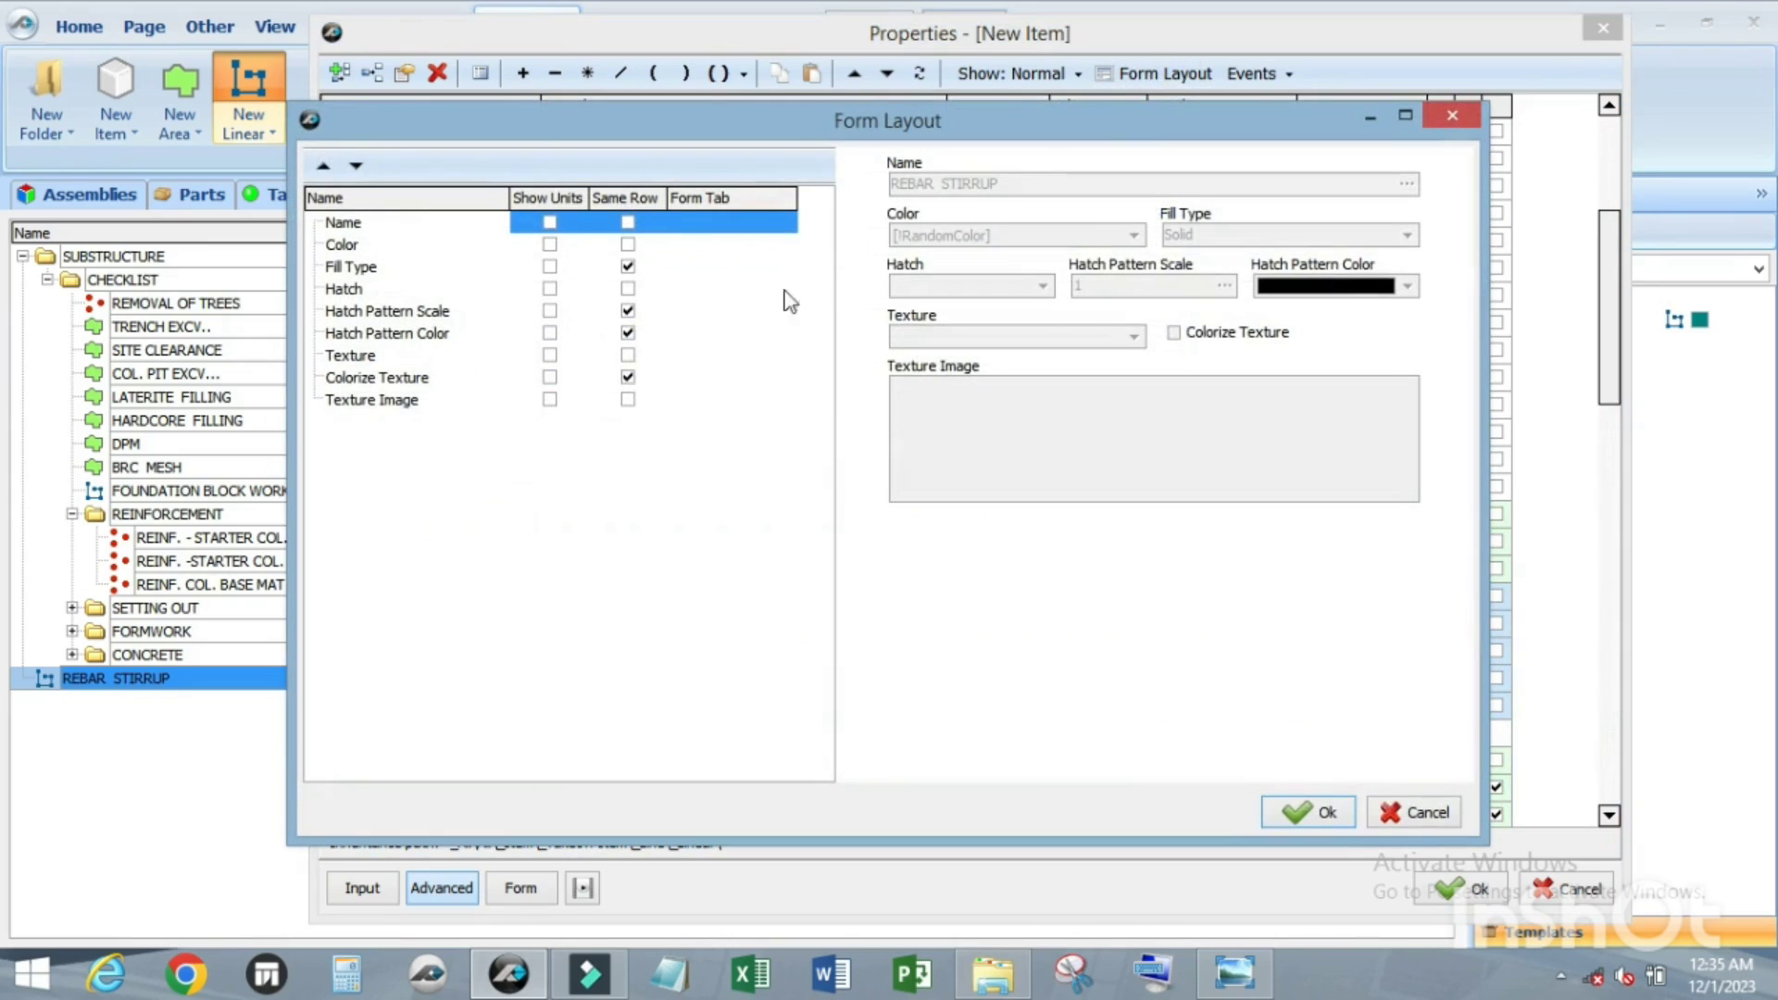
{"action": "left_click", "coordinate": [1297, 813]}
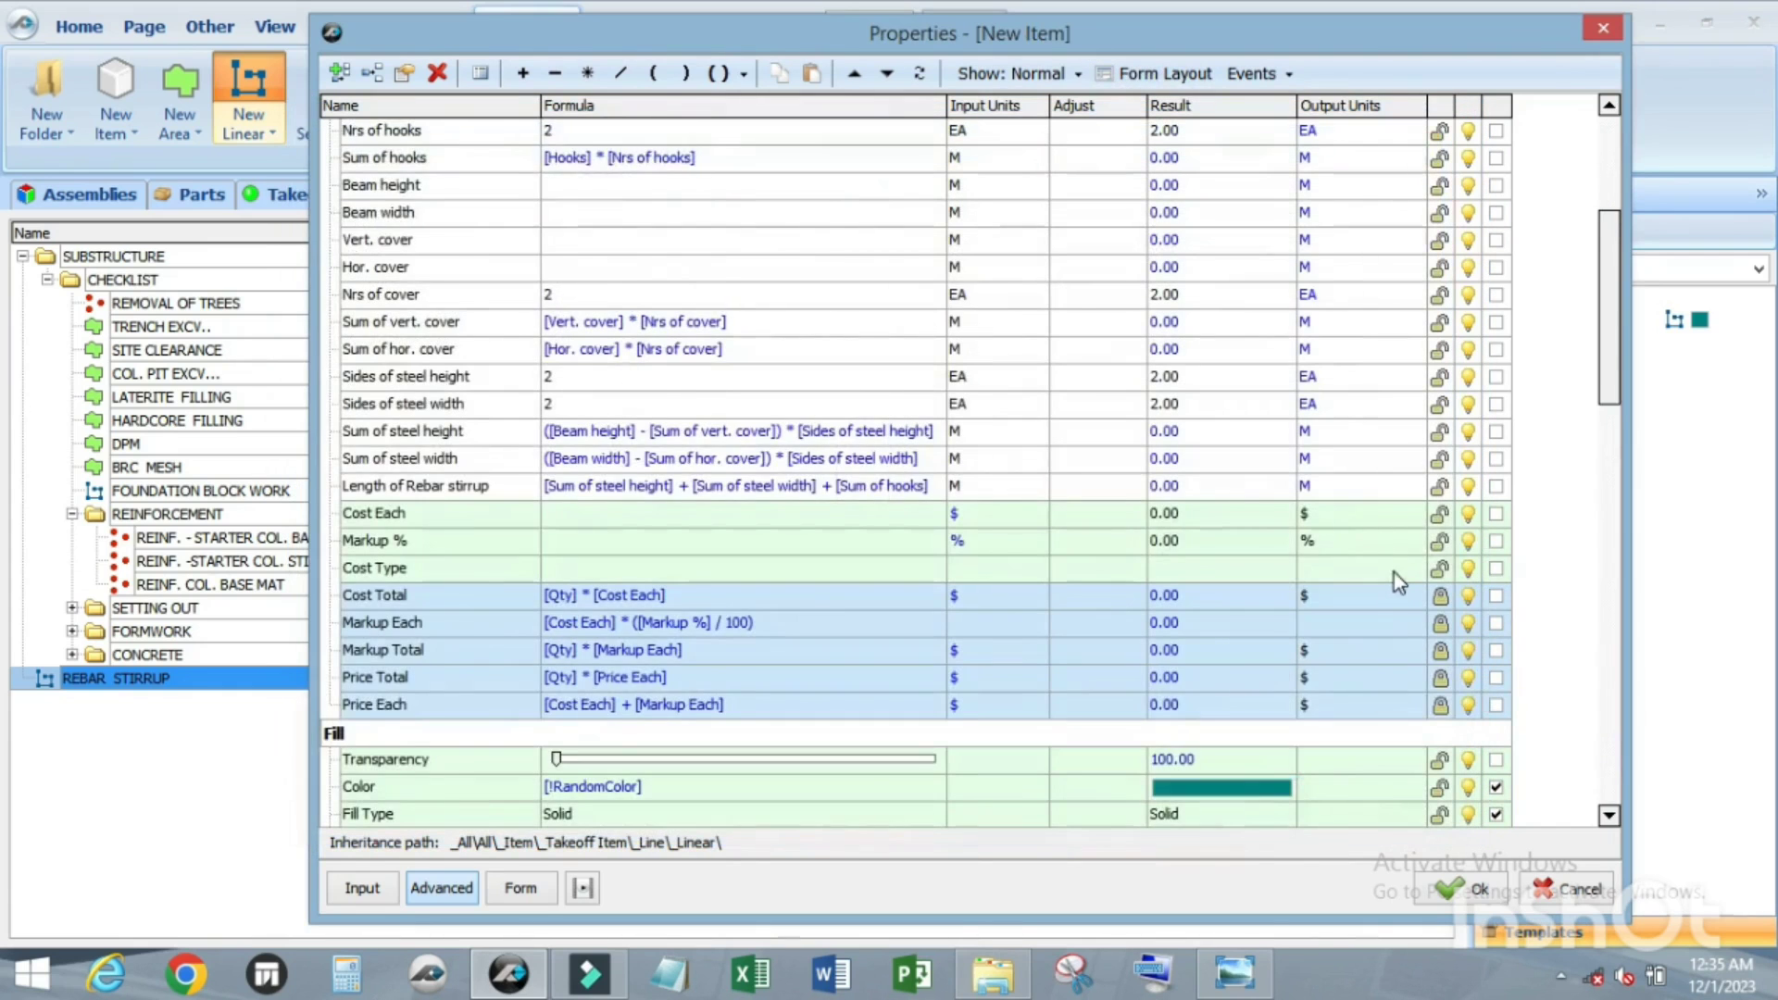
Step: Exclude Fill Type, Hatch, Hatch Pattern Scale, Hatch Pattern Color, Texture, Texture Image and Colorize Texture from the item's input form
{"action": "scroll", "coordinate": [1392, 572], "scroll_direction": "down", "scroll_amount": 3}
{"action": "scroll", "coordinate": [1497, 690], "scroll_direction": "down", "scroll_amount": 4}
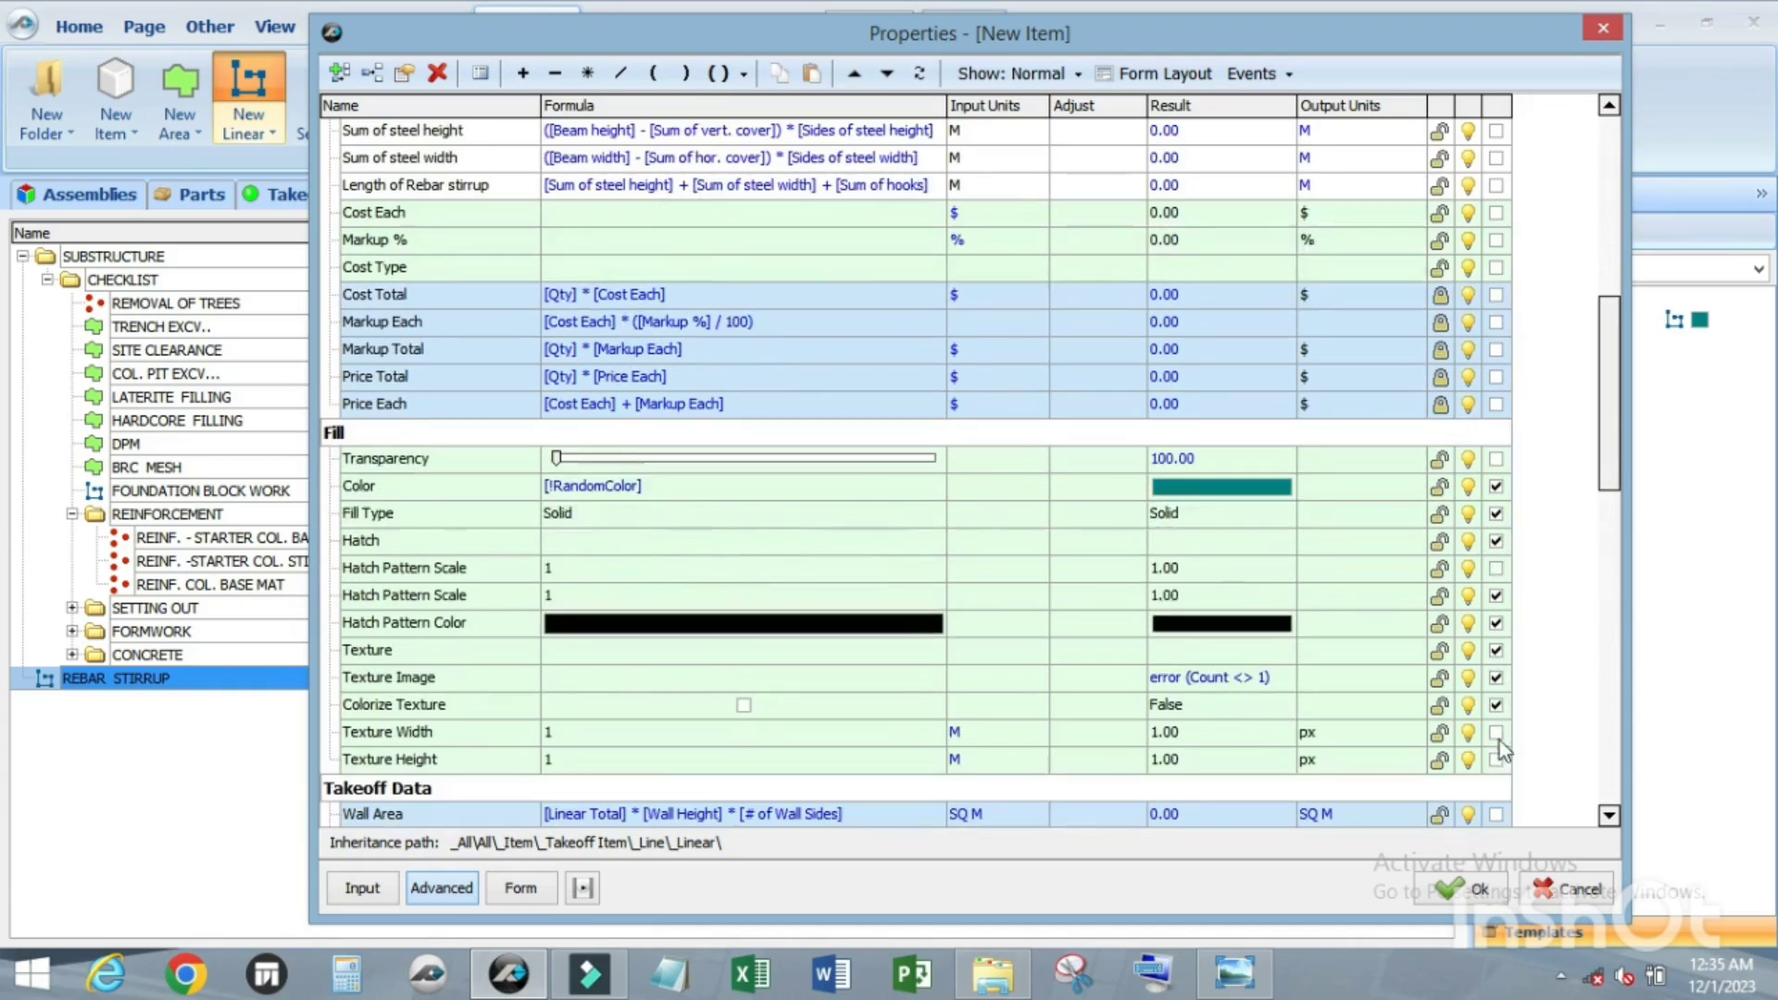
{"action": "left_click", "coordinate": [1494, 648]}
{"action": "left_click", "coordinate": [1495, 619]}
{"action": "left_click", "coordinate": [1495, 596]}
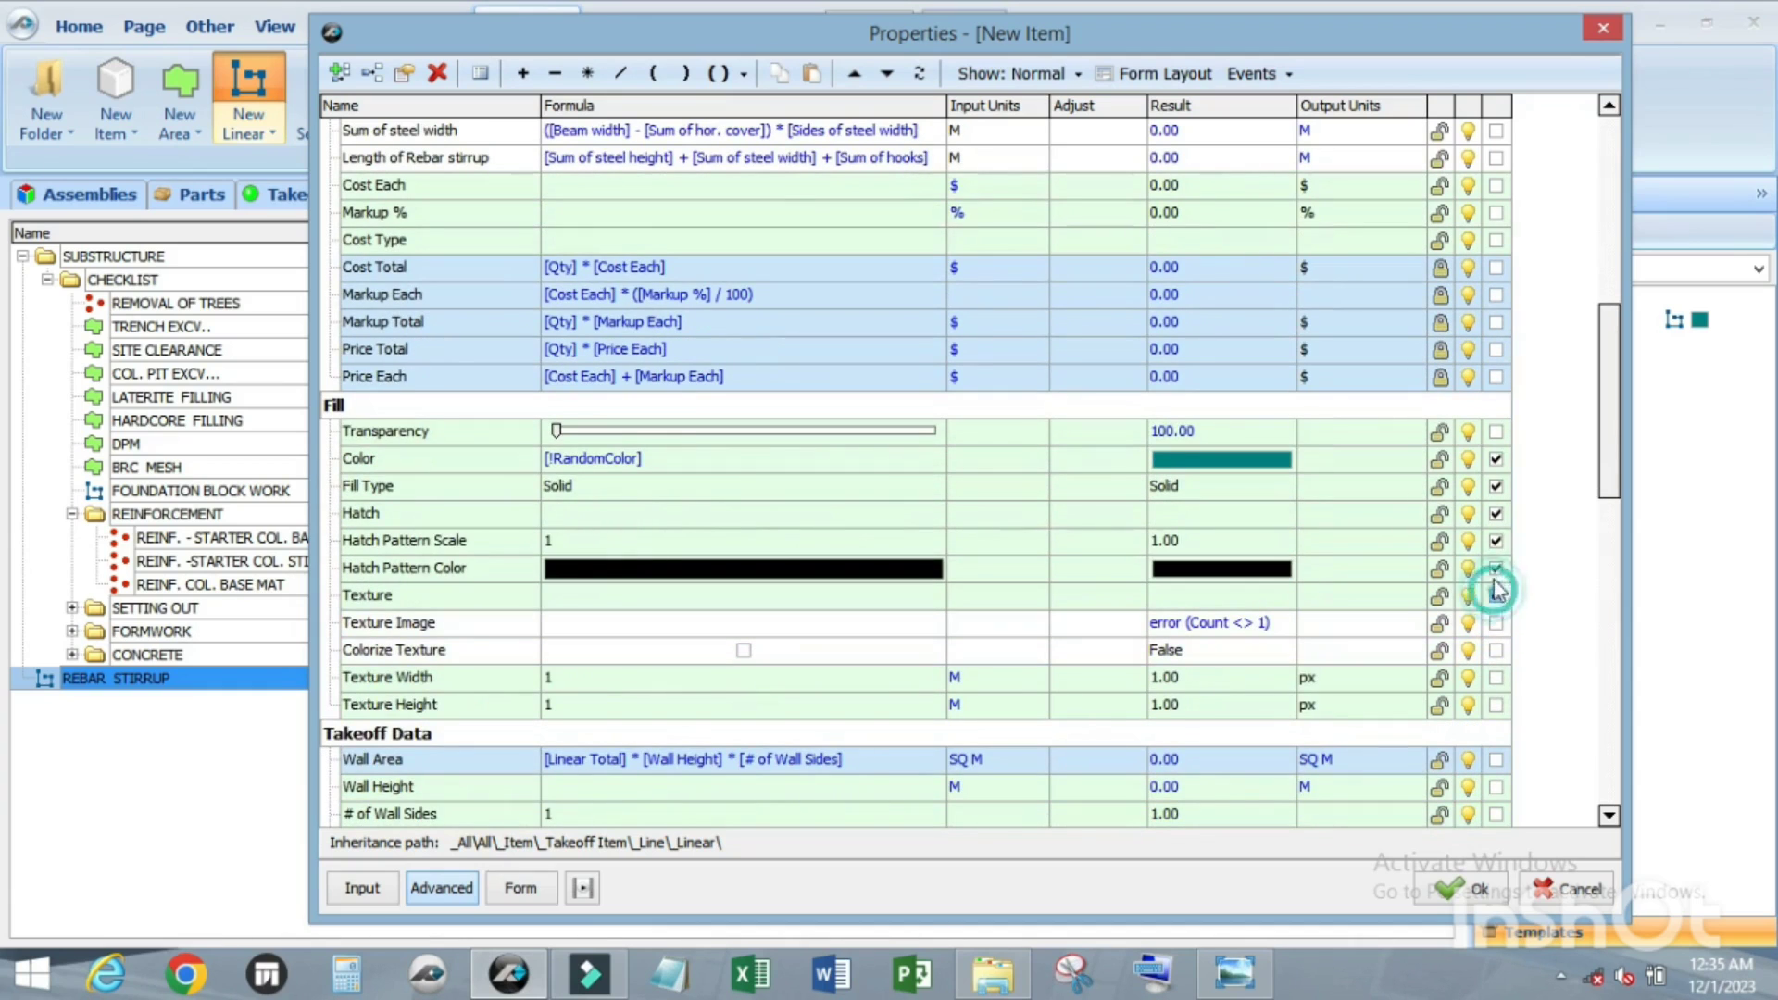
{"action": "left_click", "coordinate": [1495, 568]}
{"action": "left_click", "coordinate": [1495, 541]}
{"action": "left_click", "coordinate": [1496, 514]}
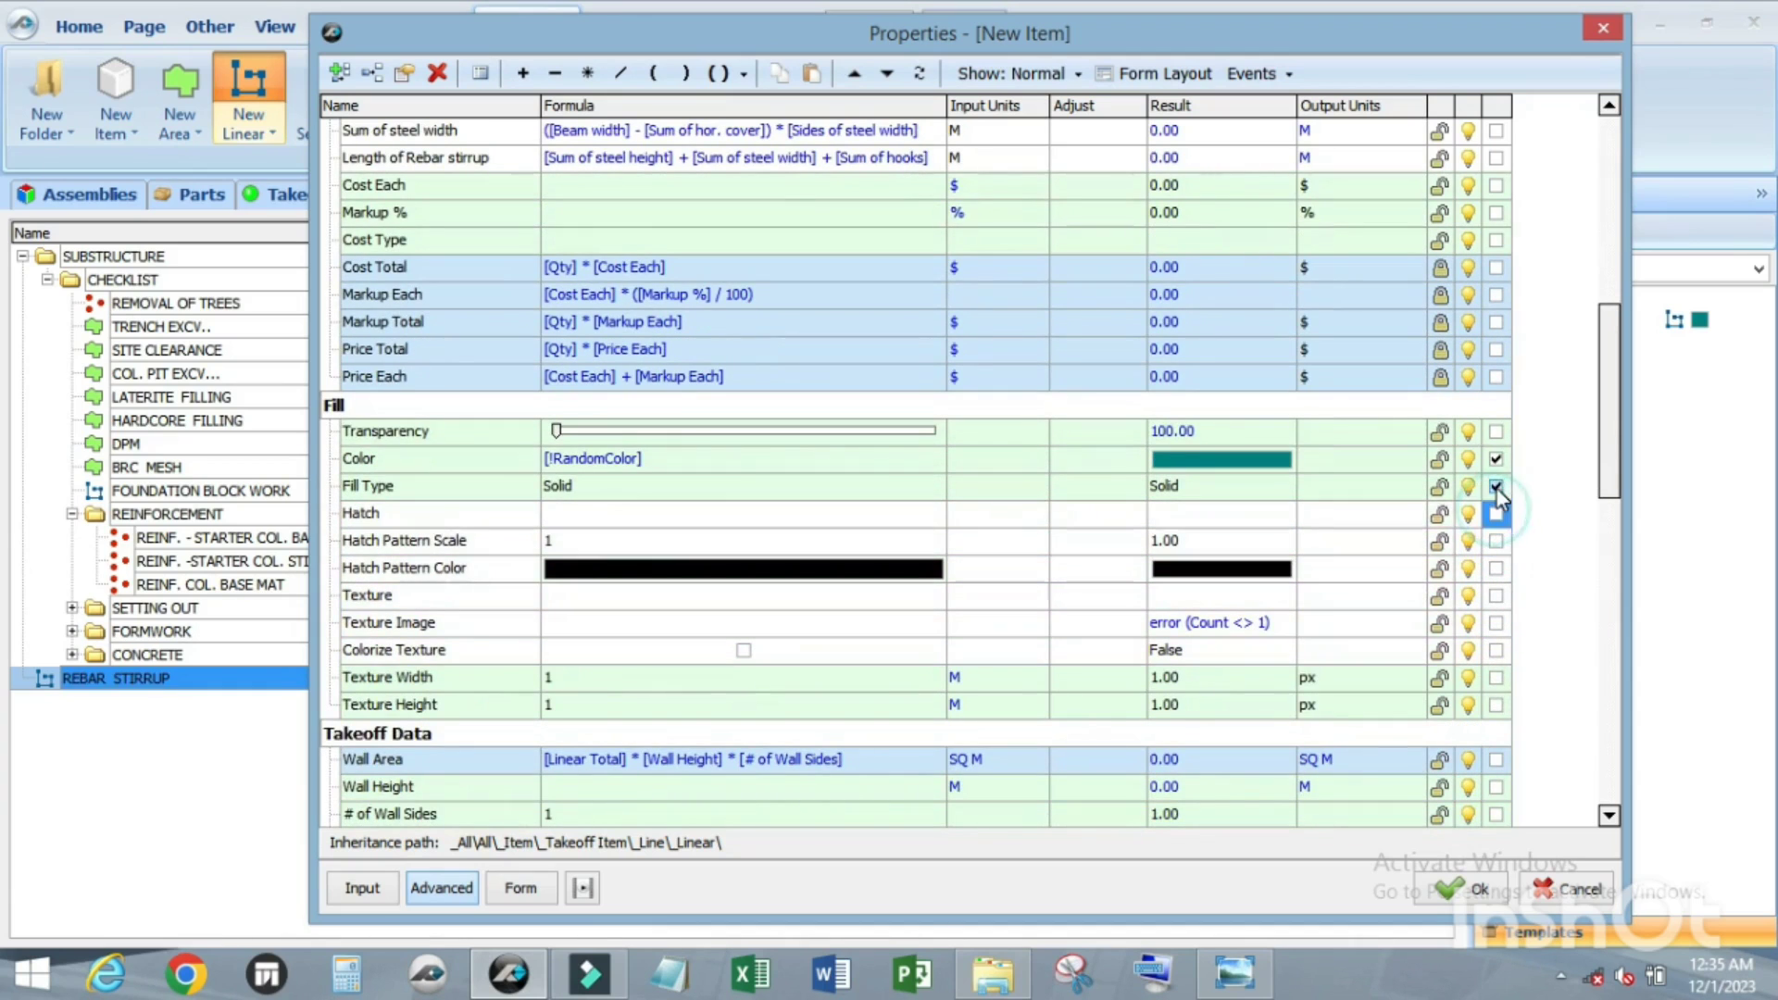
{"action": "left_click", "coordinate": [1495, 486]}
{"action": "scroll", "coordinate": [1203, 530], "scroll_direction": "up", "scroll_amount": 9}
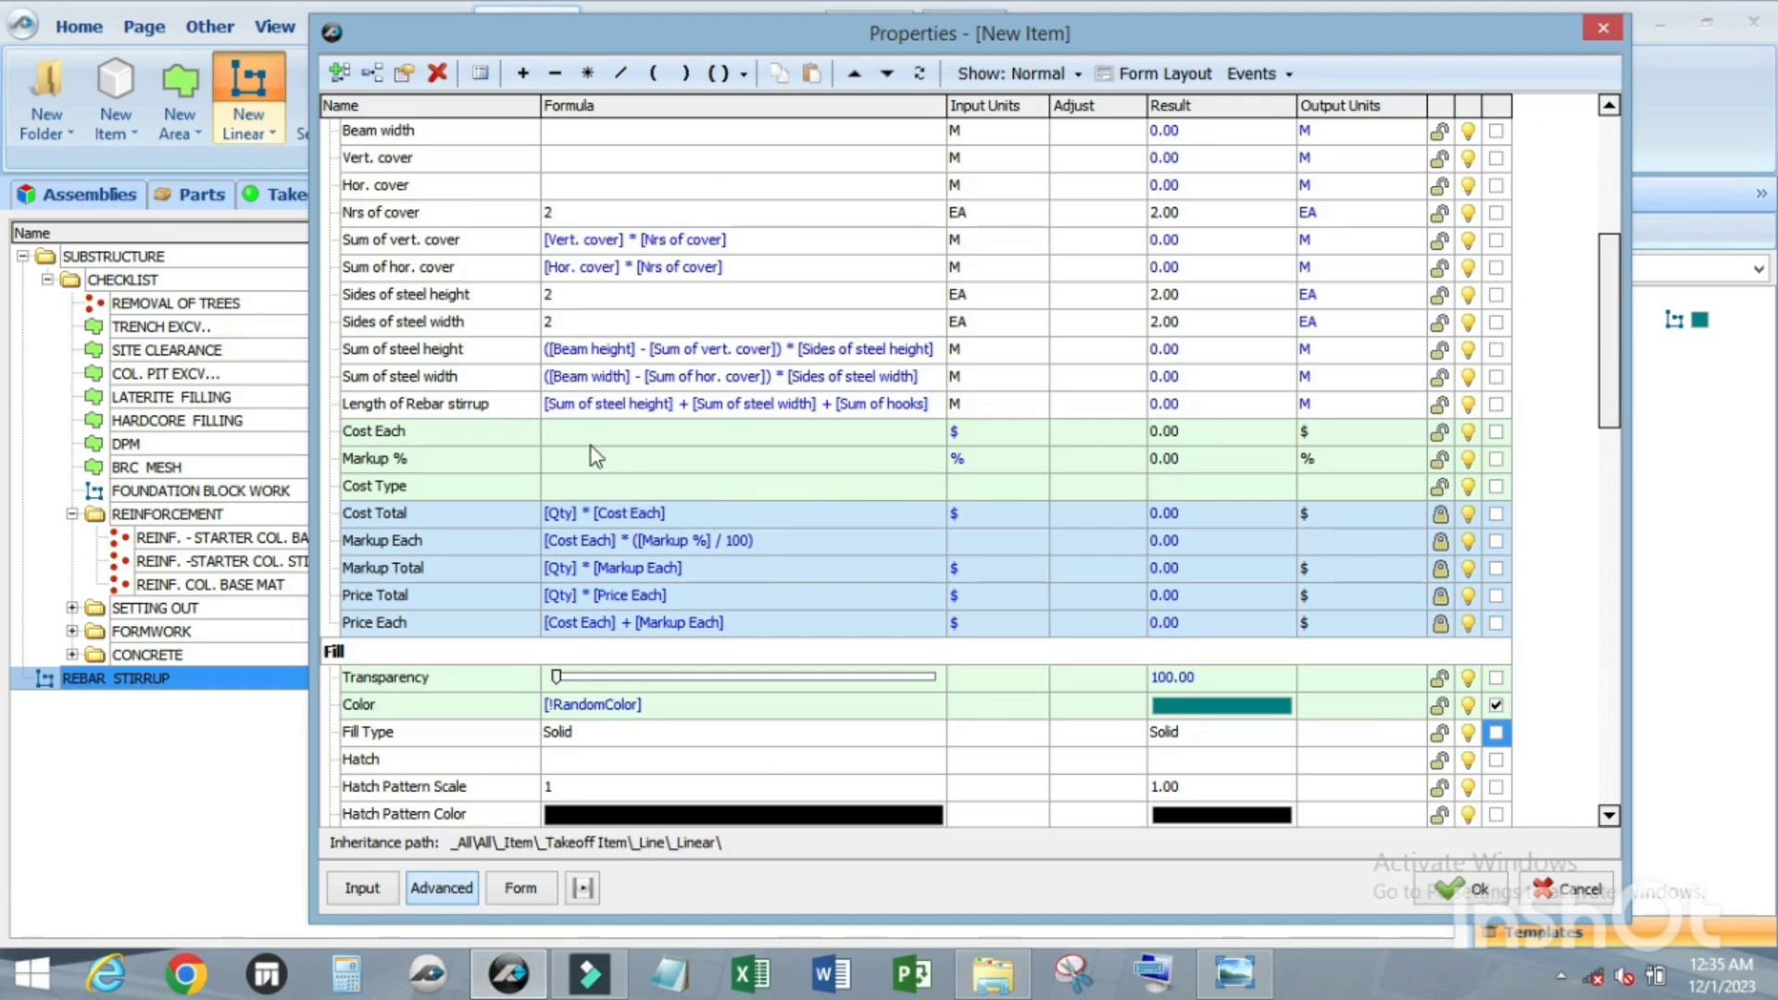
{"action": "scroll", "coordinate": [592, 435], "scroll_direction": "down", "scroll_amount": 8}
{"action": "scroll", "coordinate": [605, 437], "scroll_direction": "down", "scroll_amount": 8}
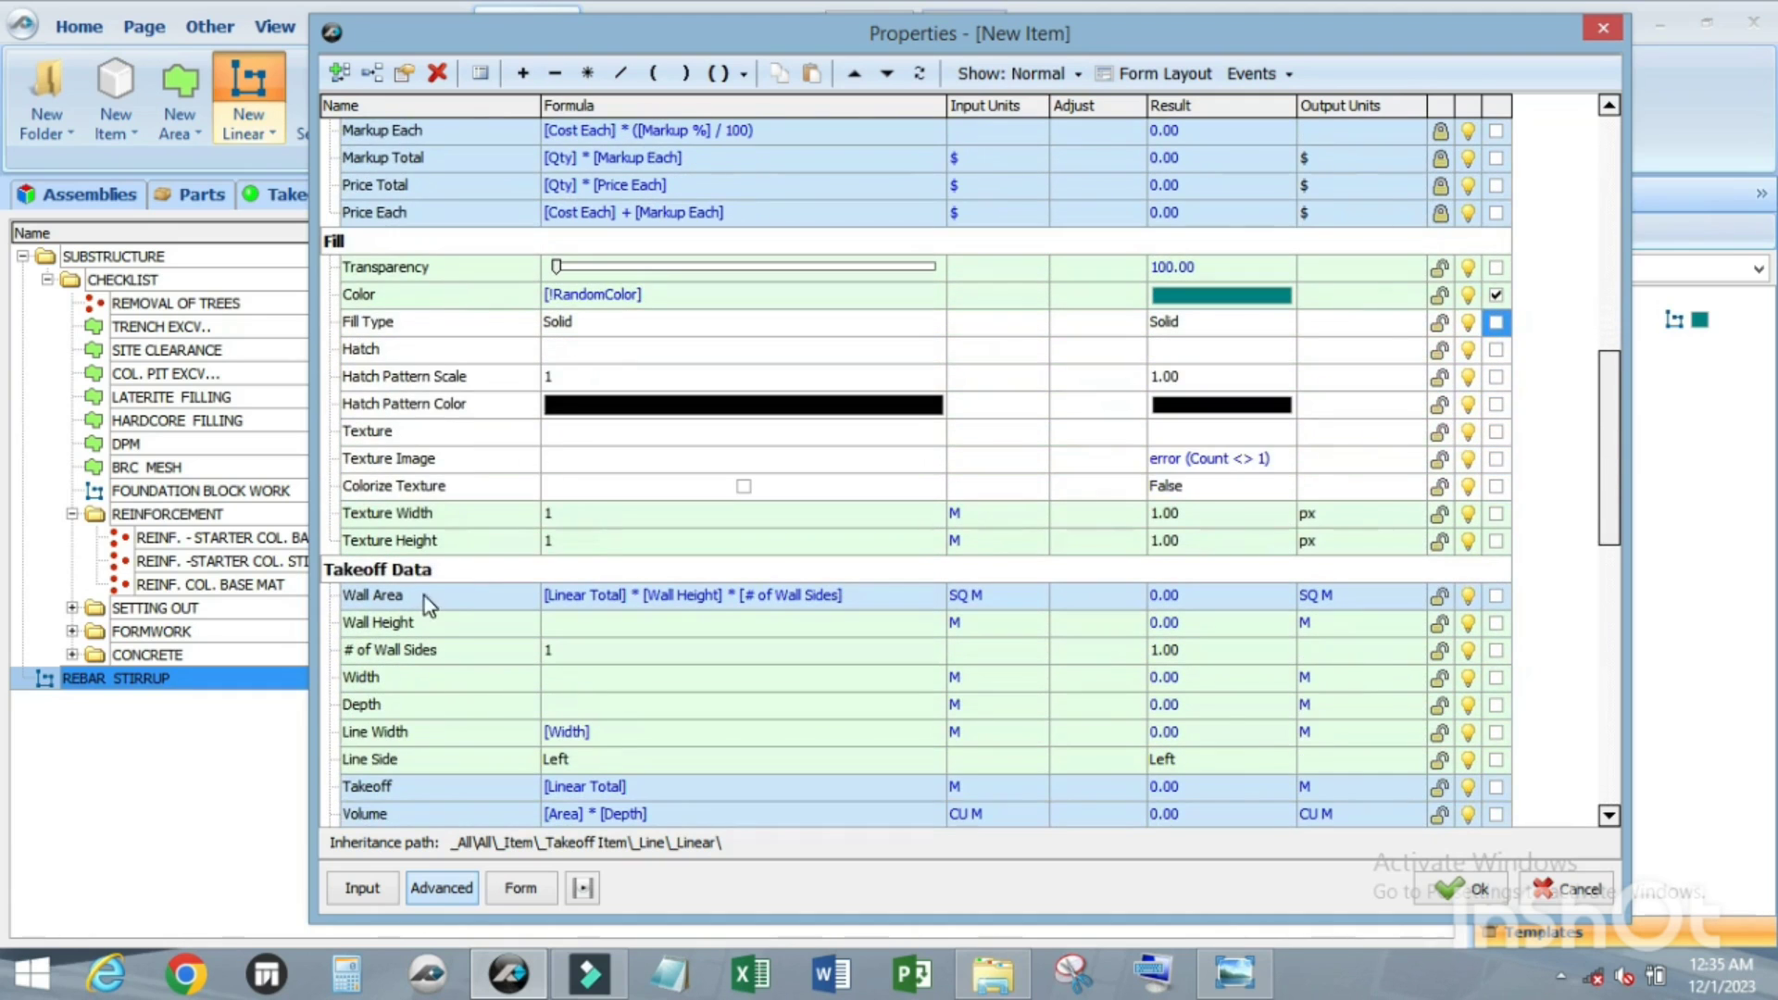
Step: Replace the Takeoff formula under Takeoff Data with [Qty], accepting that the property stops being inherited
{"action": "scroll", "coordinate": [435, 581], "scroll_direction": "down", "scroll_amount": 3}
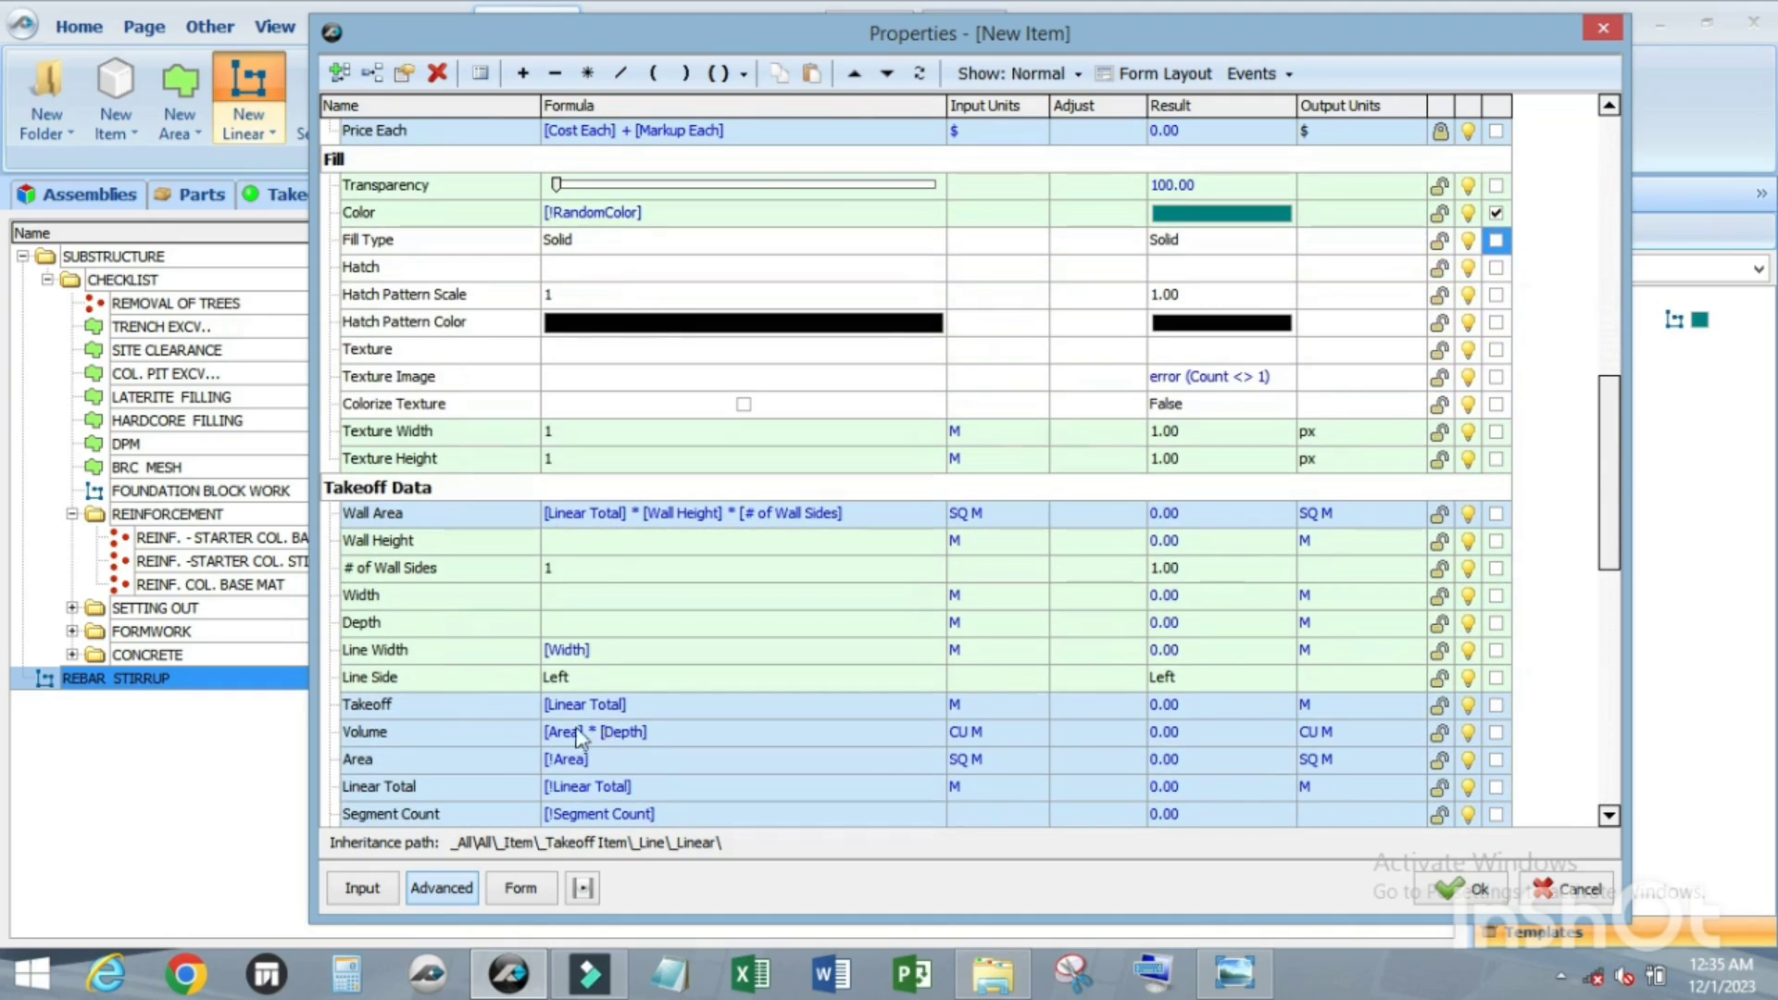
{"action": "left_click", "coordinate": [662, 708]}
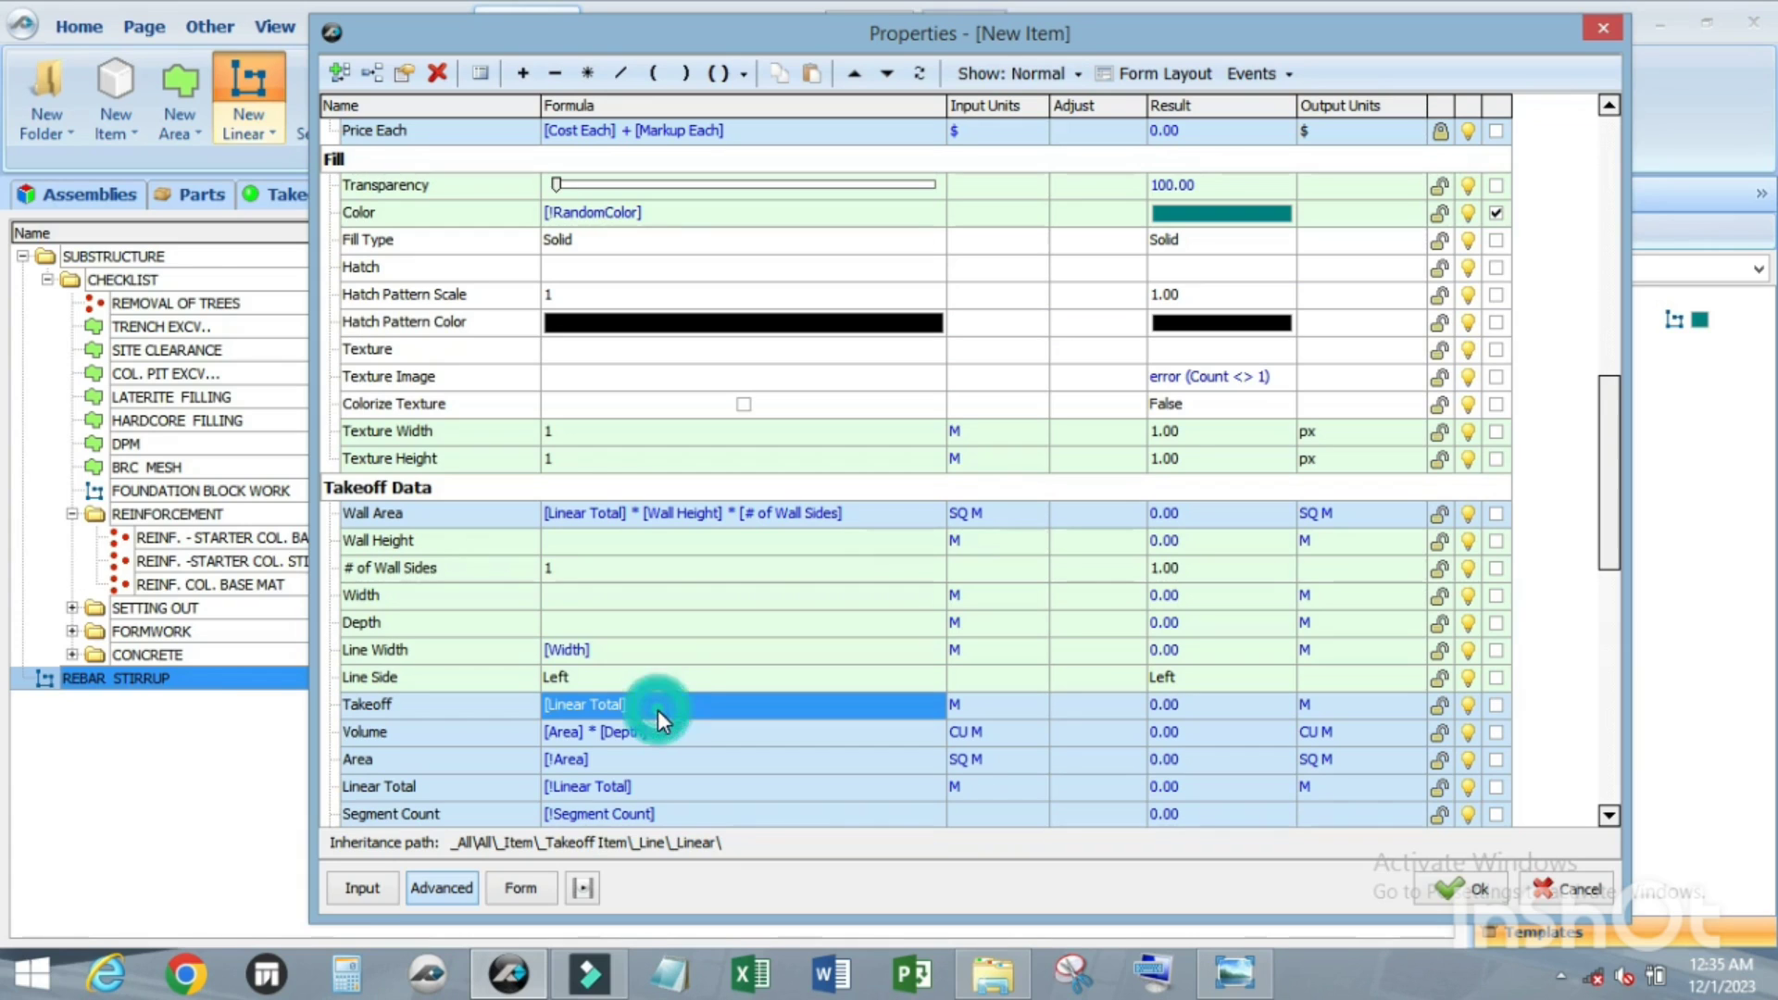
{"action": "left_click", "coordinate": [657, 709]}
{"action": "left_click", "coordinate": [956, 502]}
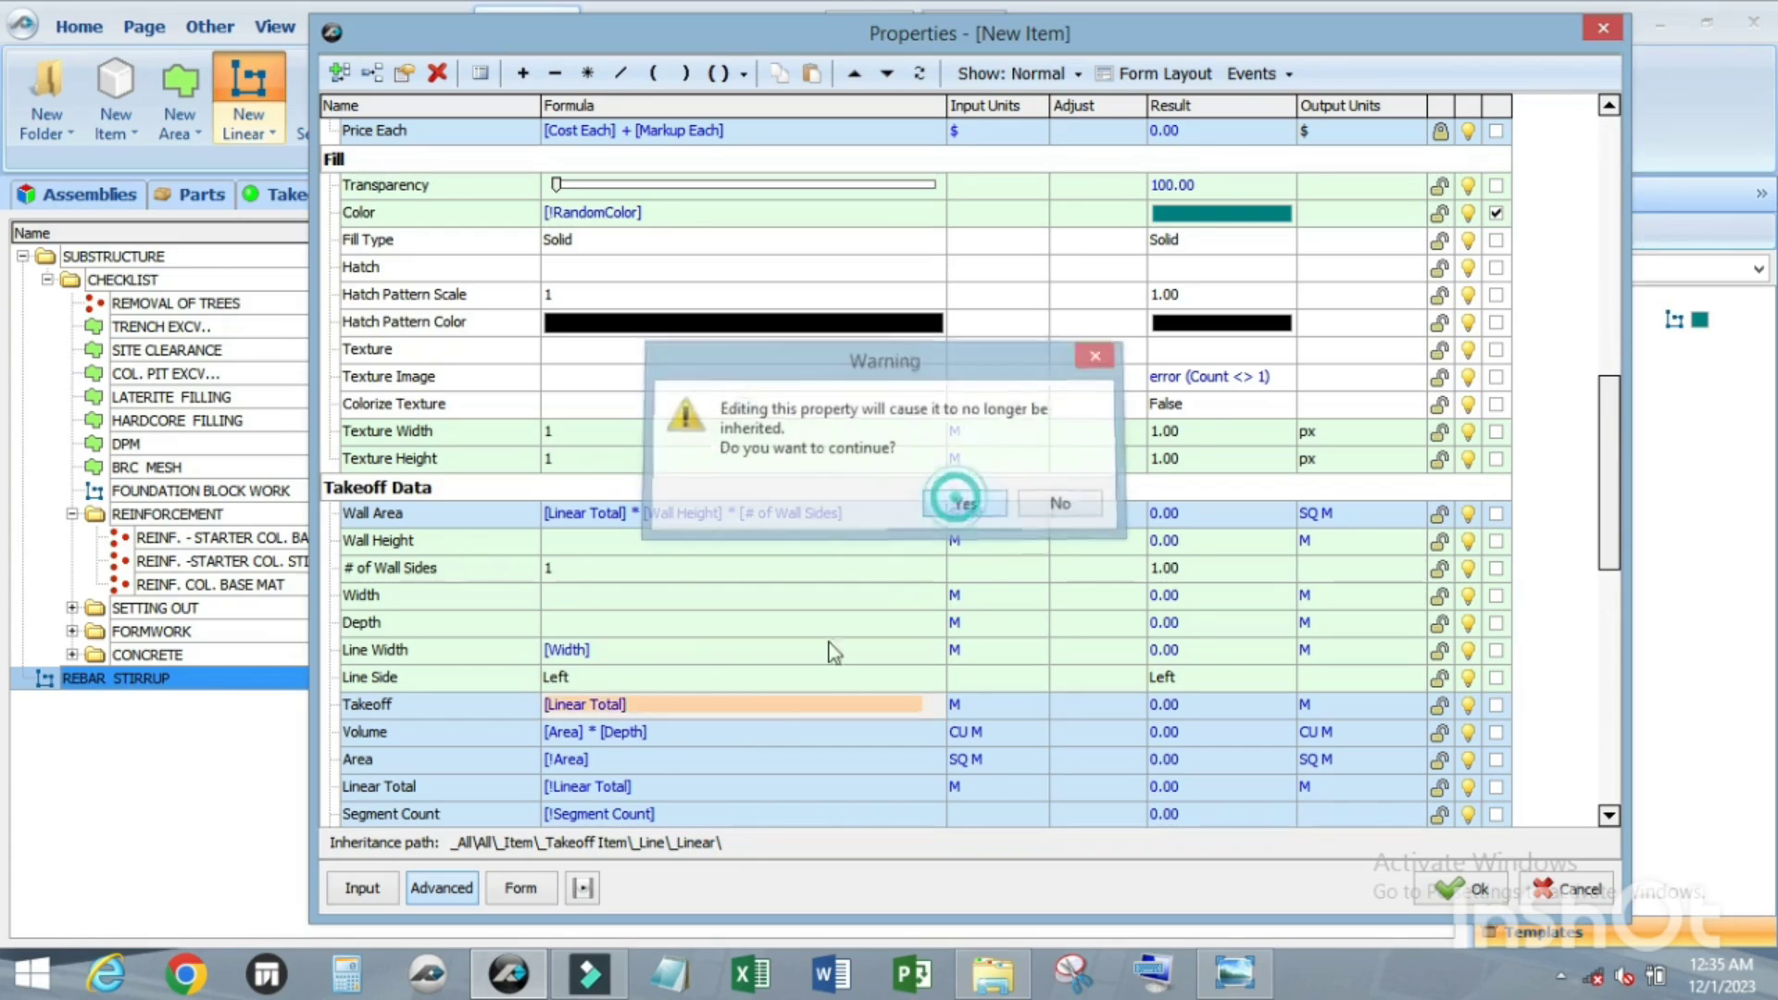
{"action": "left_click", "coordinate": [657, 708]}
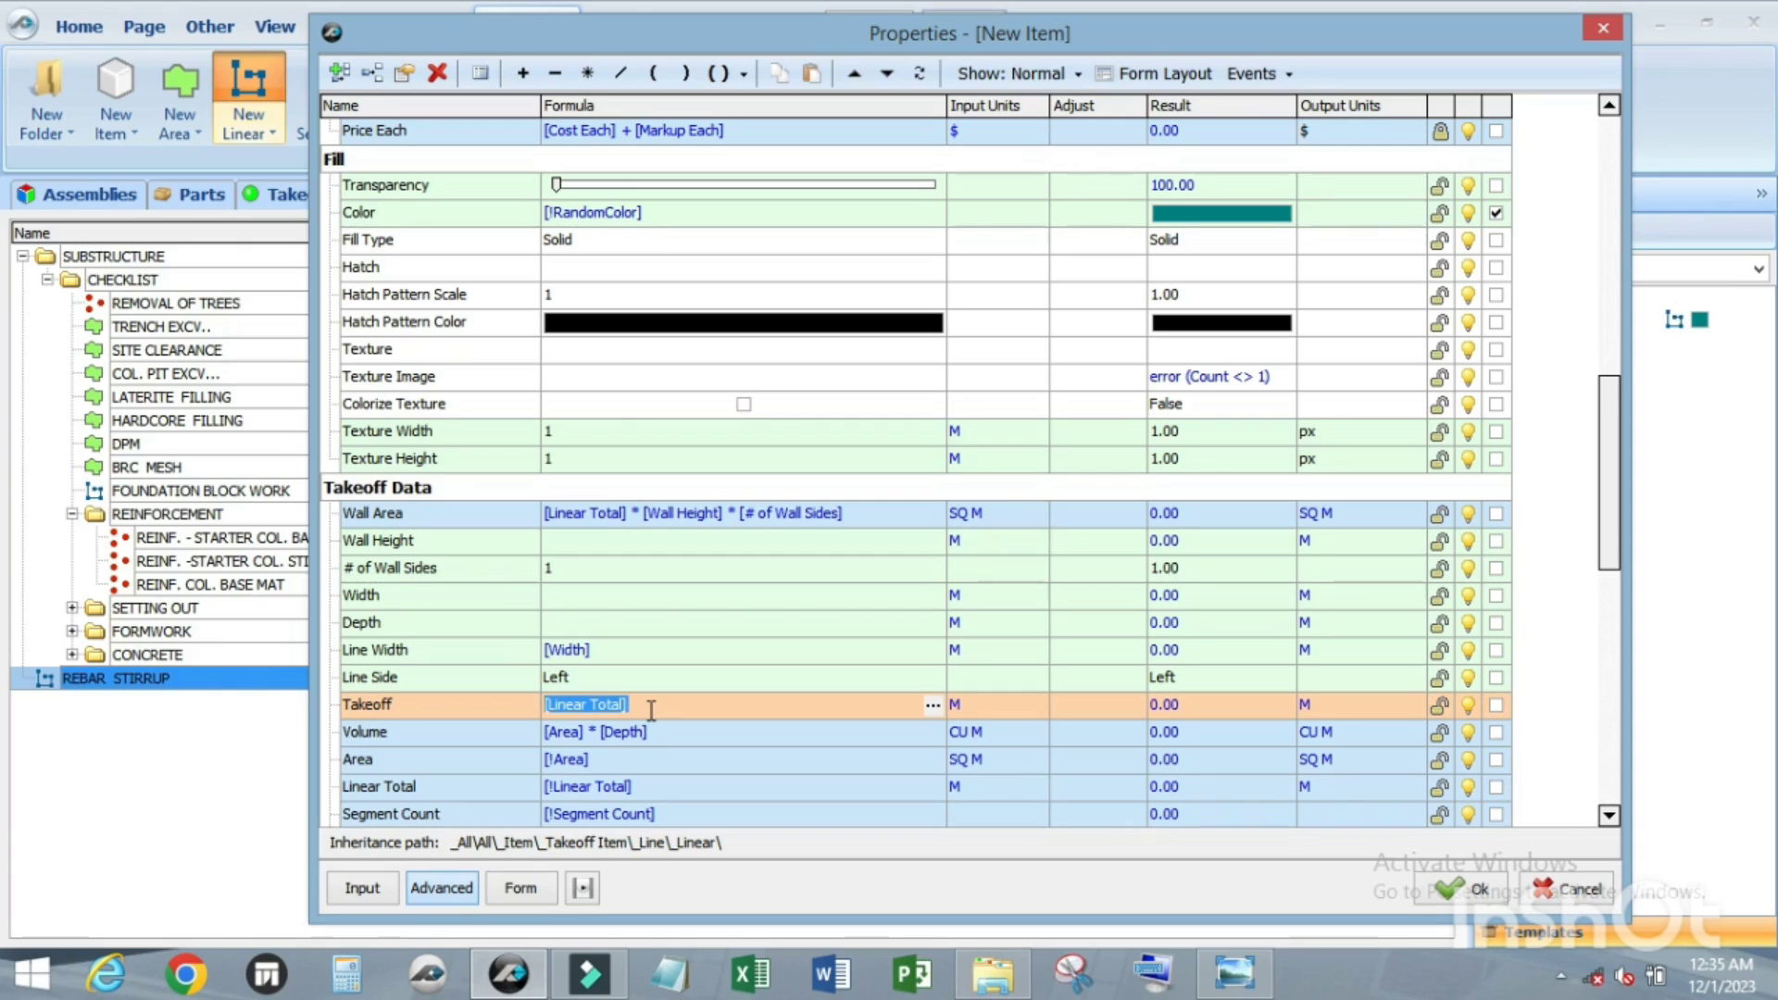
{"action": "key", "text": "Delete"}
{"action": "scroll", "coordinate": [640, 713], "scroll_direction": "up", "scroll_amount": 4}
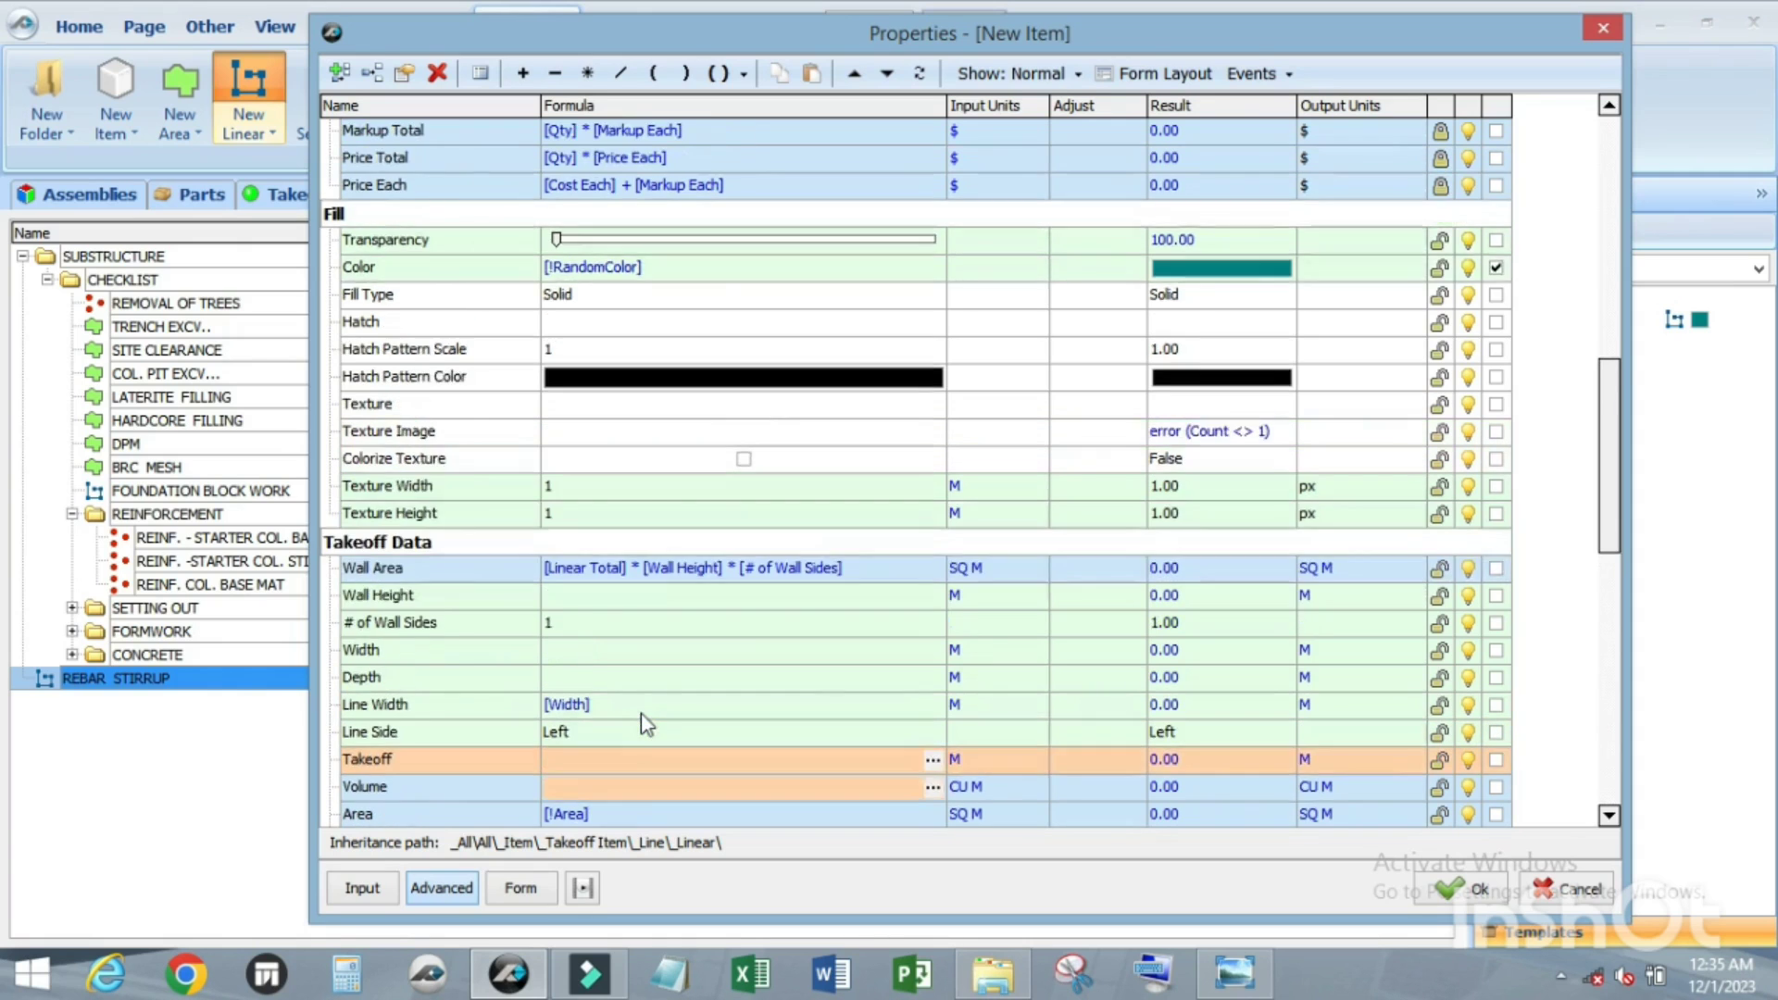
{"action": "scroll", "coordinate": [645, 714], "scroll_direction": "up", "scroll_amount": 4}
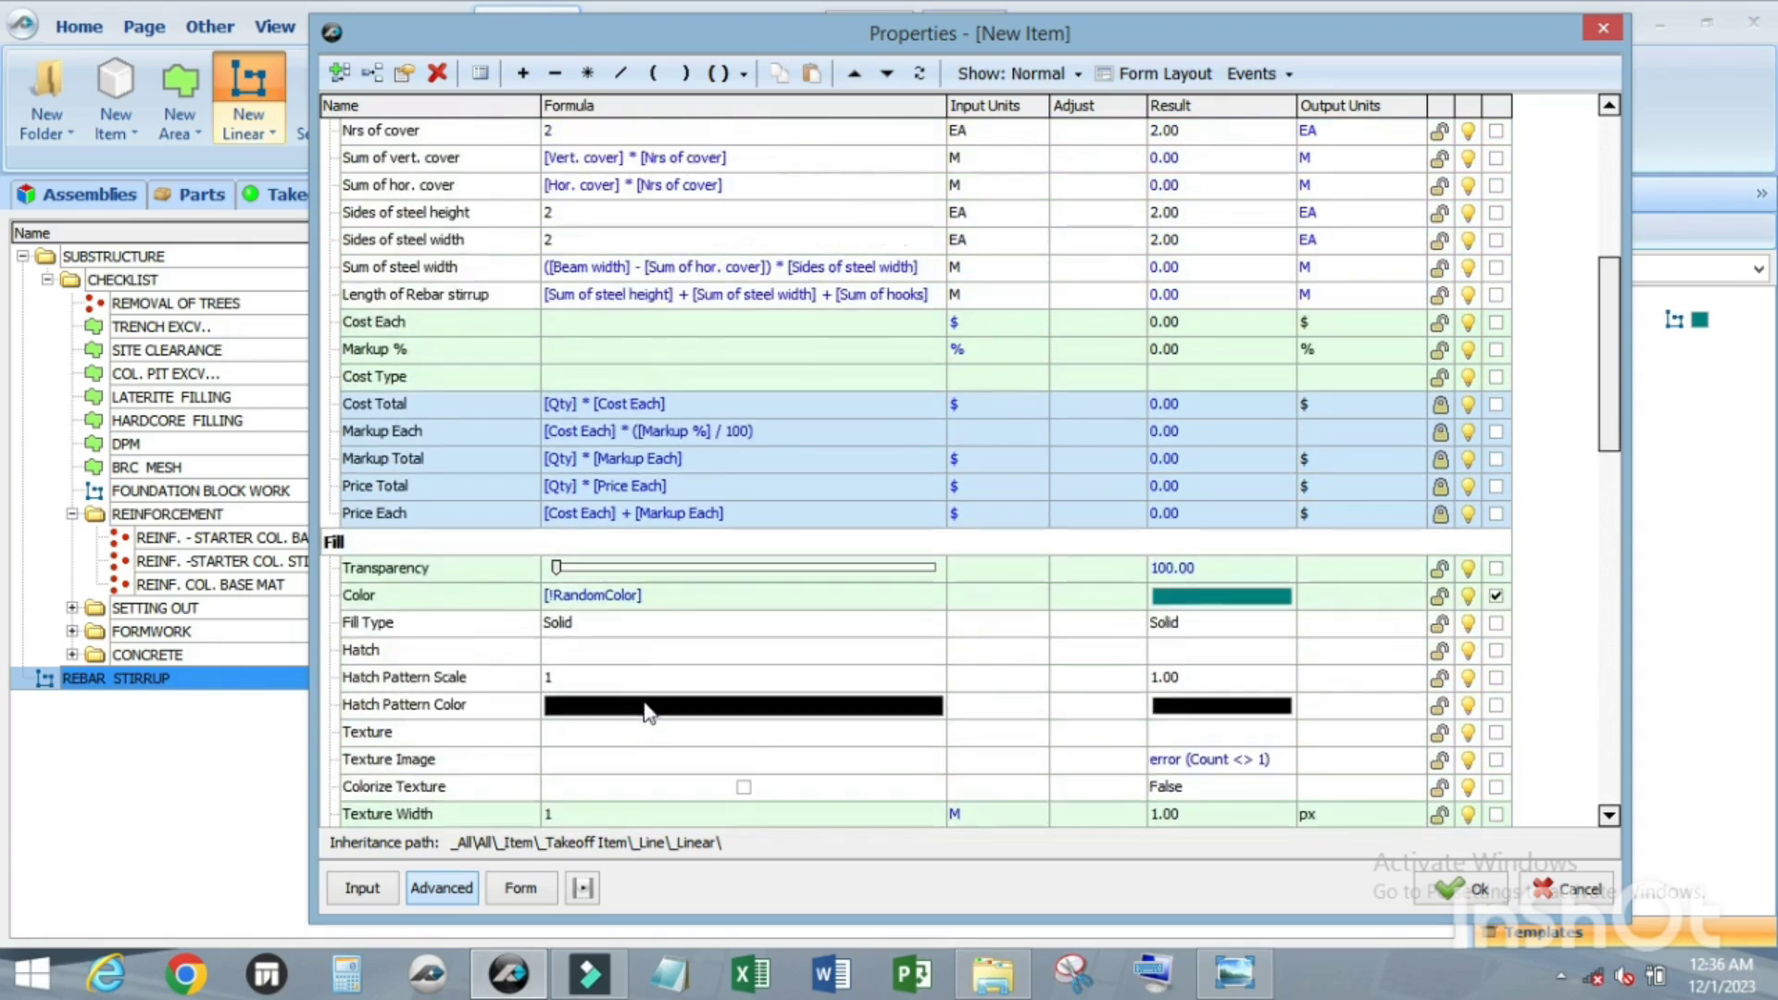
{"action": "scroll", "coordinate": [646, 682], "scroll_direction": "up", "scroll_amount": 3}
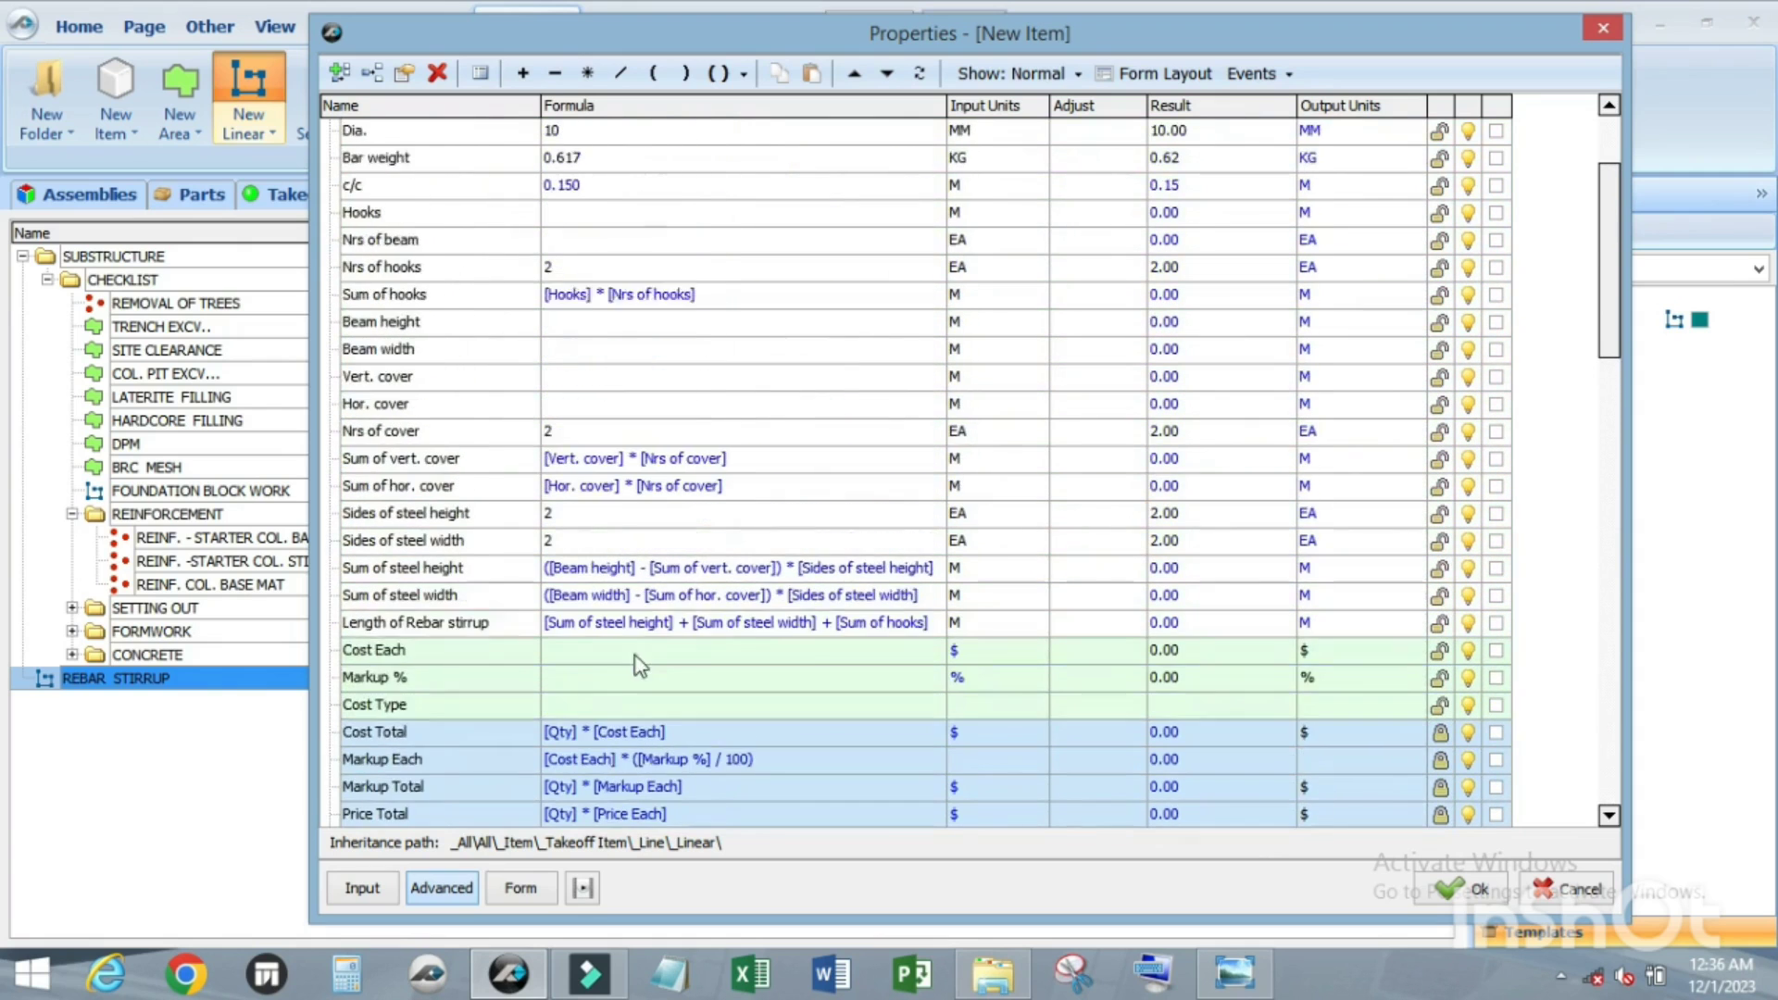
{"action": "scroll", "coordinate": [568, 400], "scroll_direction": "down", "scroll_amount": 2}
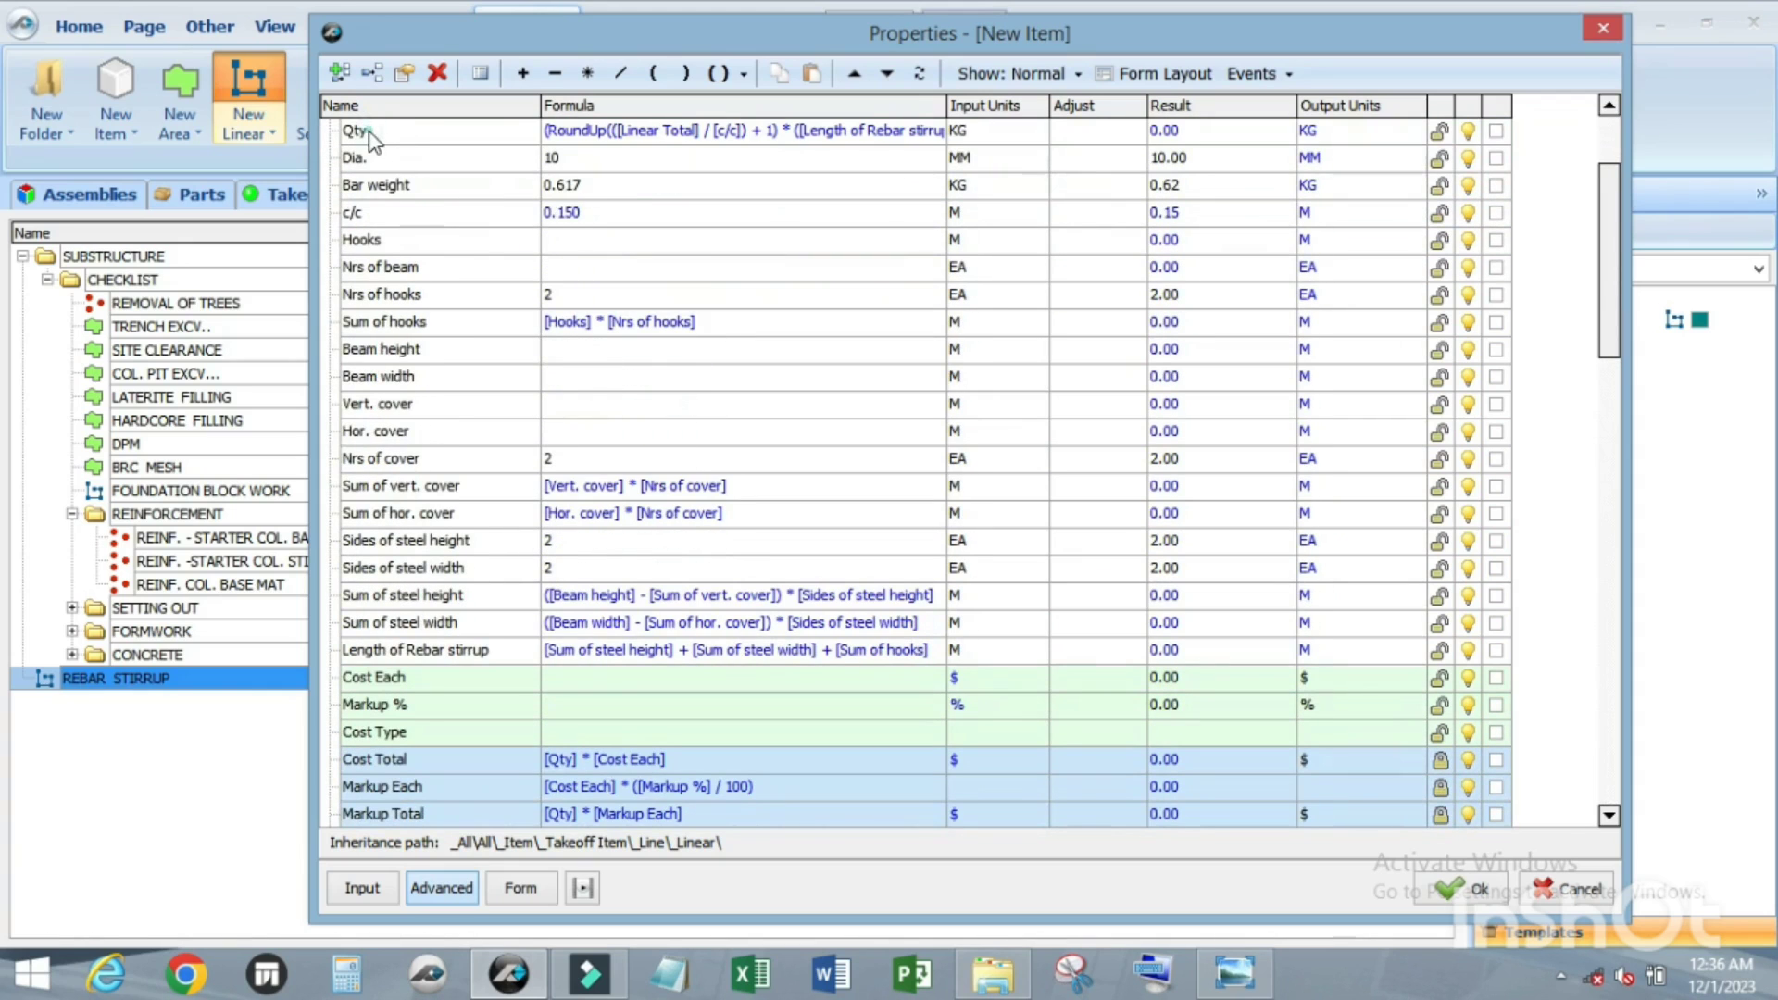
{"action": "left_click_drag", "start_coordinate": [372, 139], "coordinate": [590, 783]}
{"action": "left_click", "coordinate": [657, 735]}
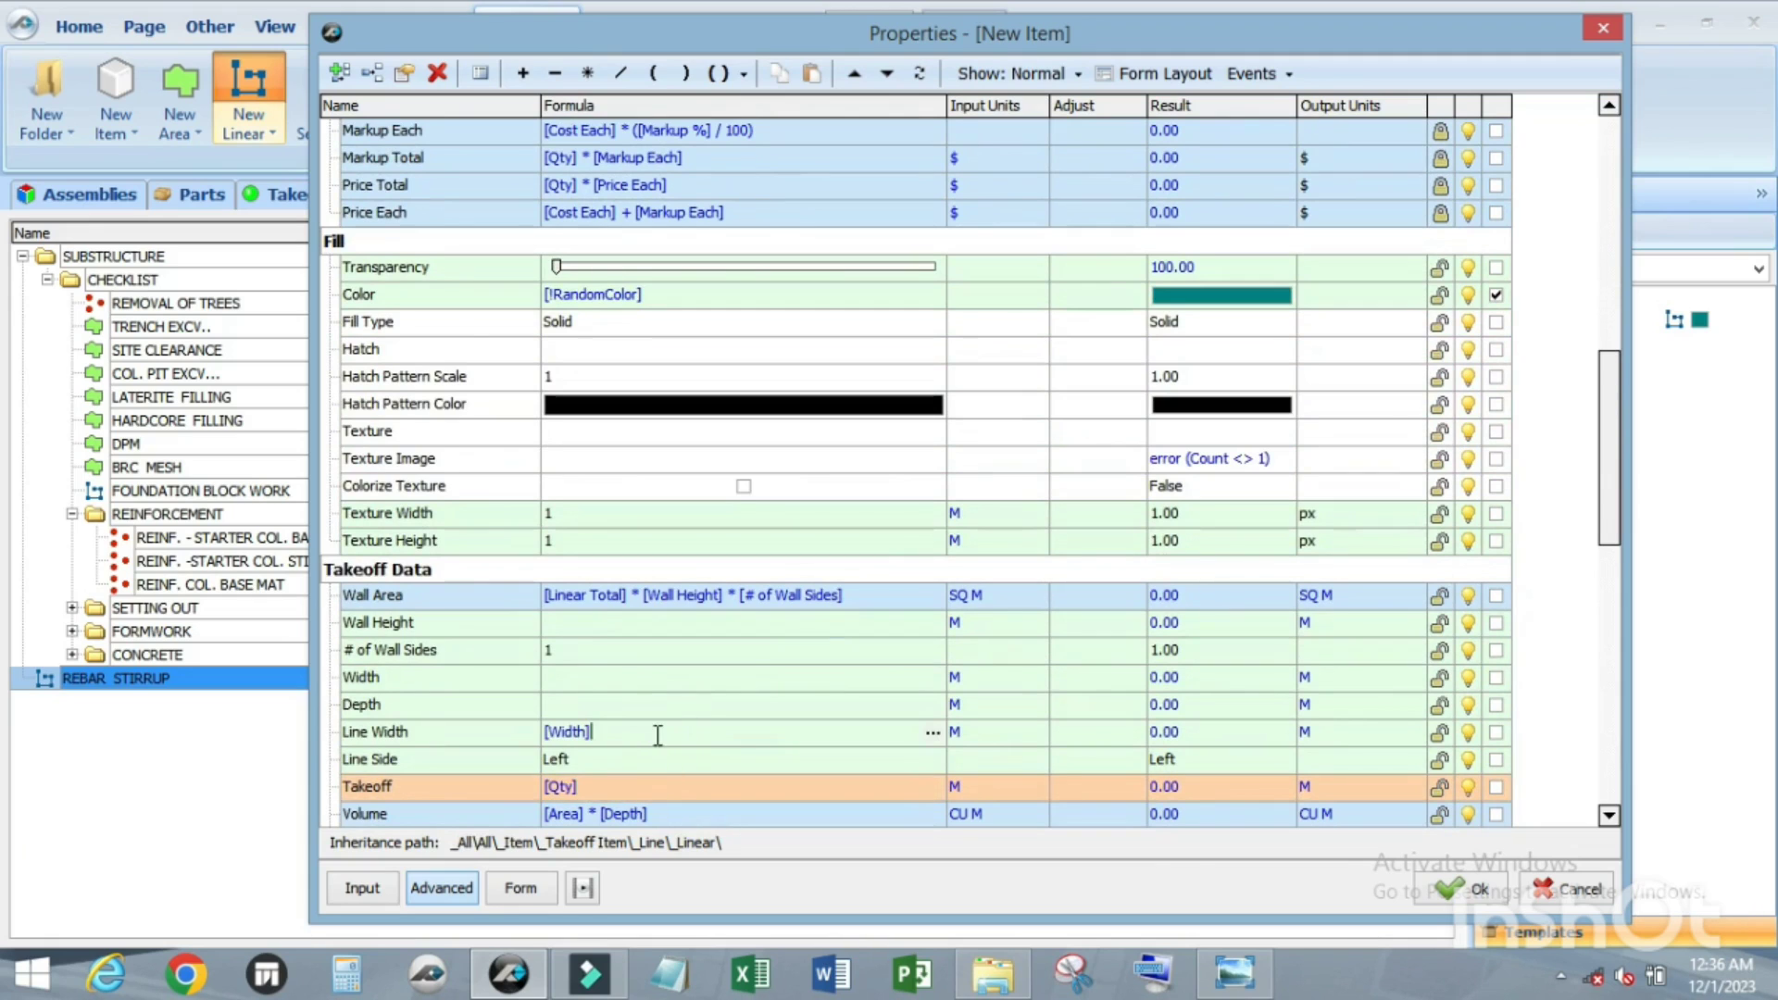
Step: Set the input units of the Takeoff property to KG
{"action": "scroll", "coordinate": [665, 708], "scroll_direction": "down", "scroll_amount": 5}
{"action": "left_click", "coordinate": [992, 621]}
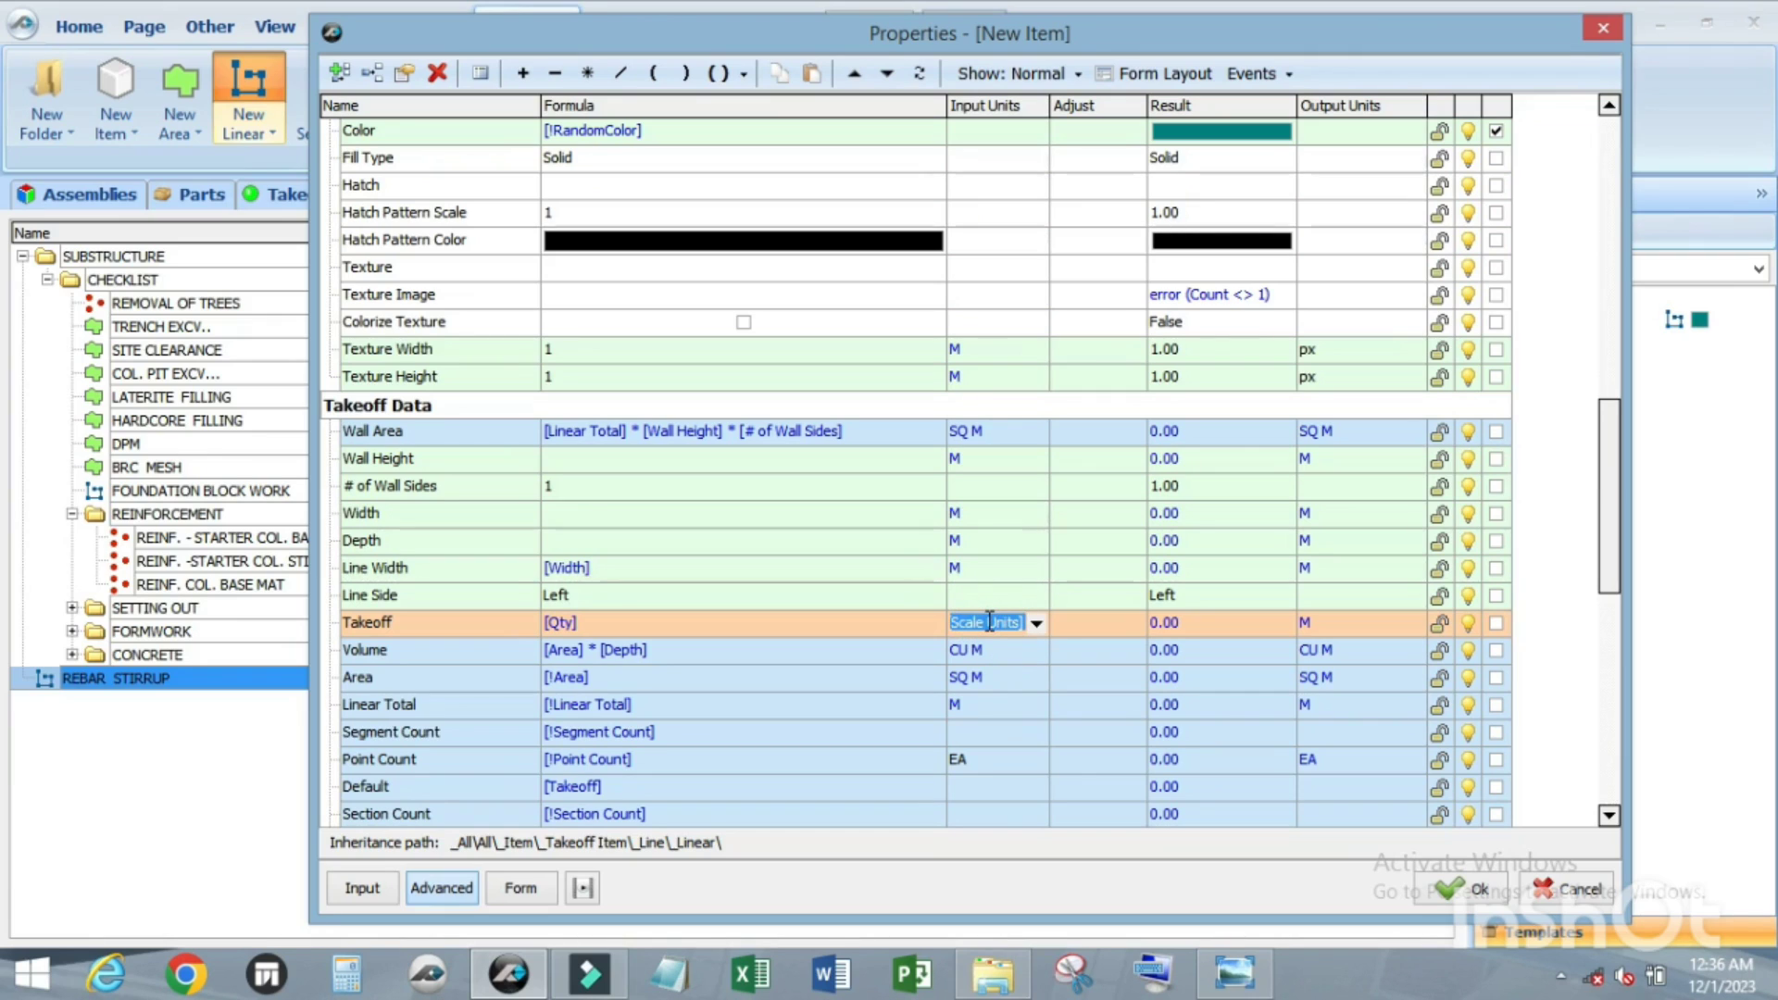
{"action": "type", "text": "KG"}
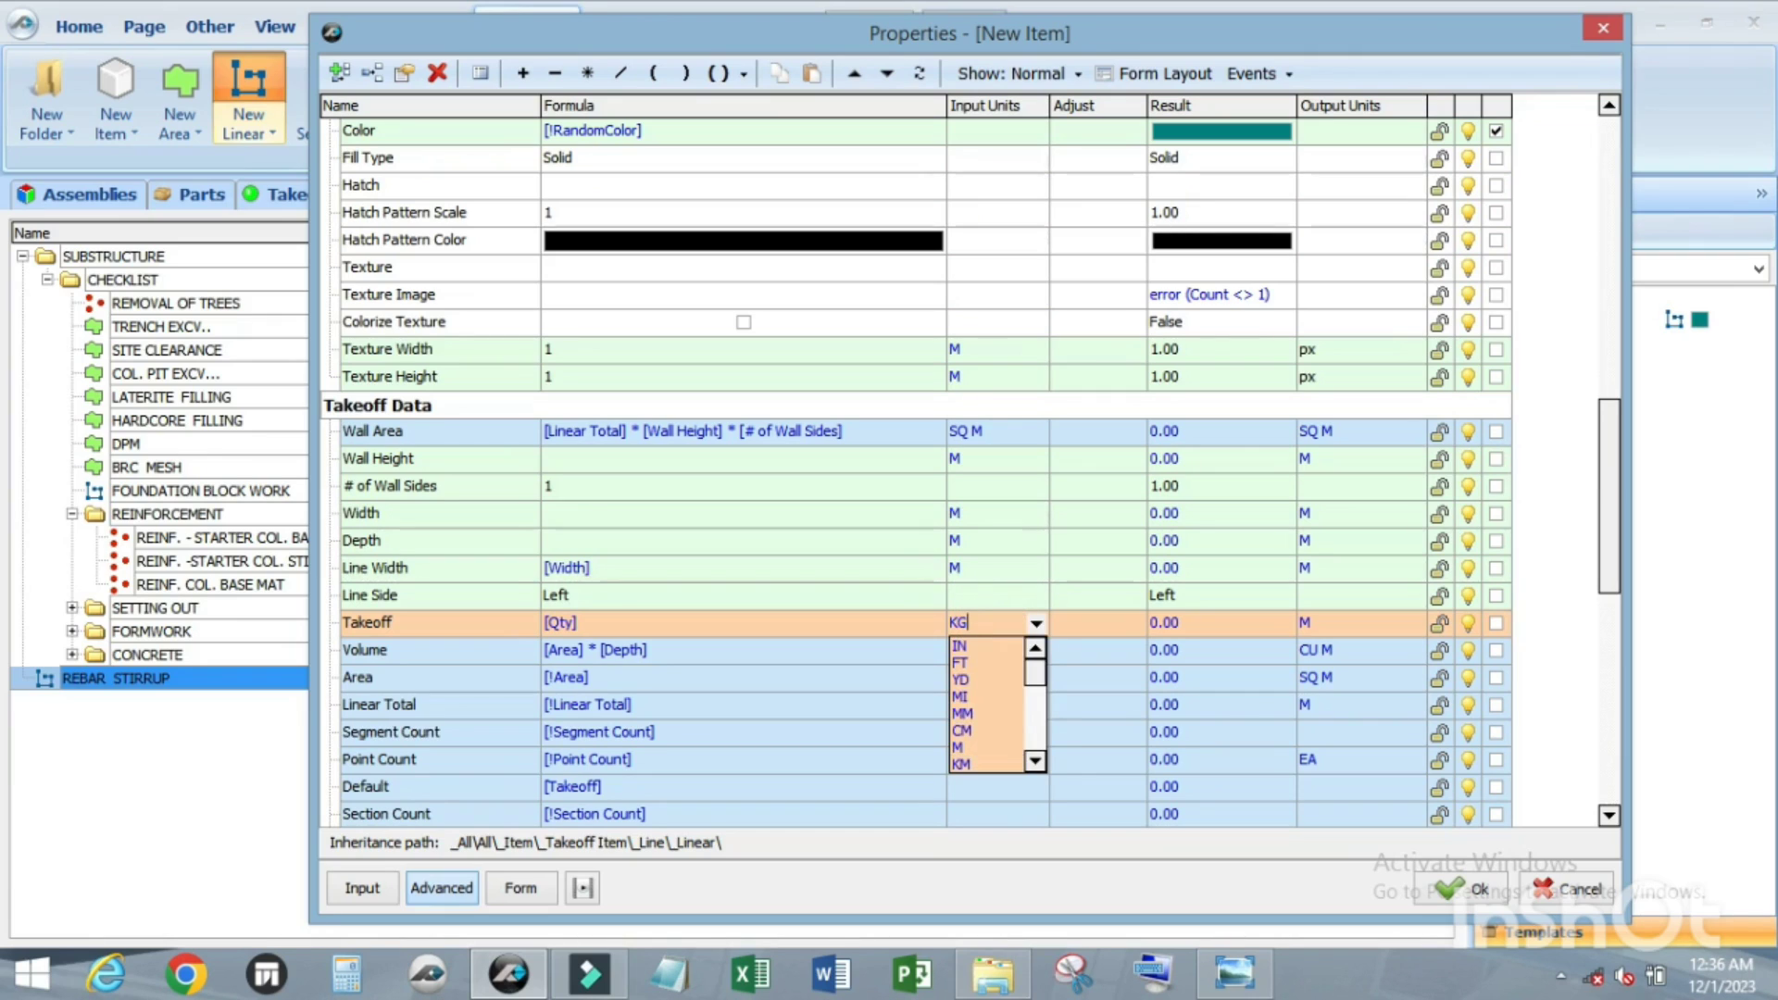
{"action": "key", "text": "Return"}
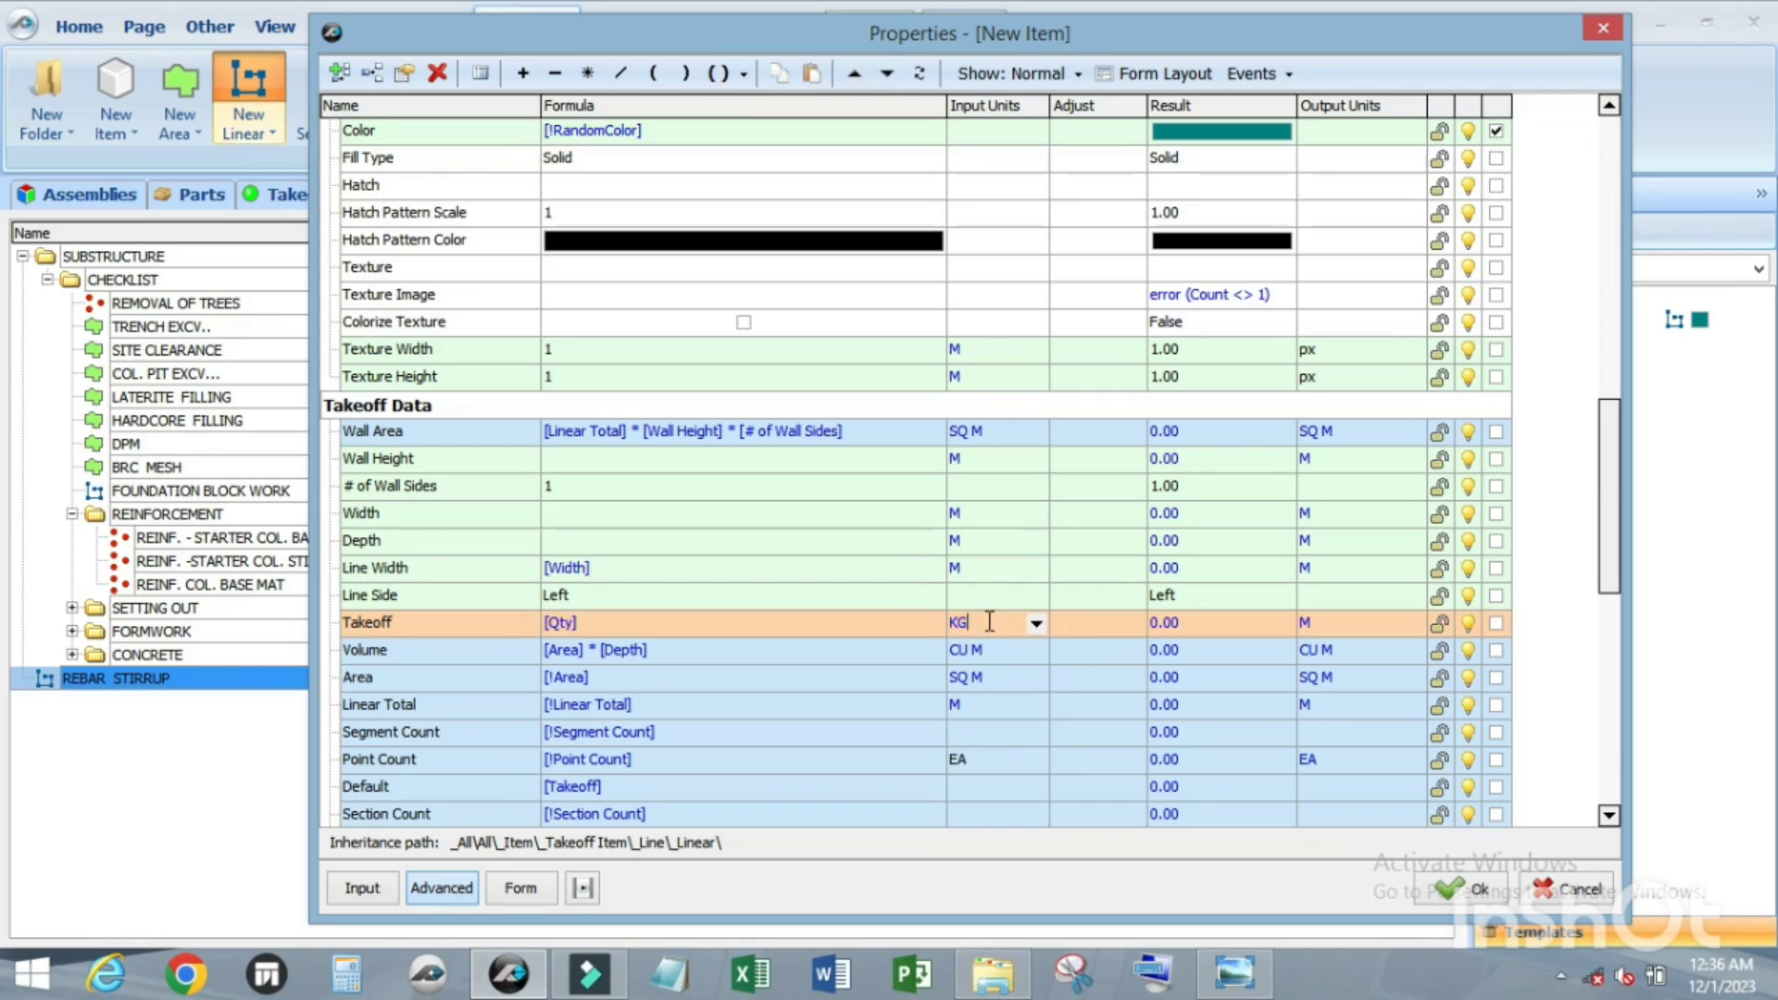
{"action": "scroll", "coordinate": [807, 560], "scroll_direction": "up", "scroll_amount": 1}
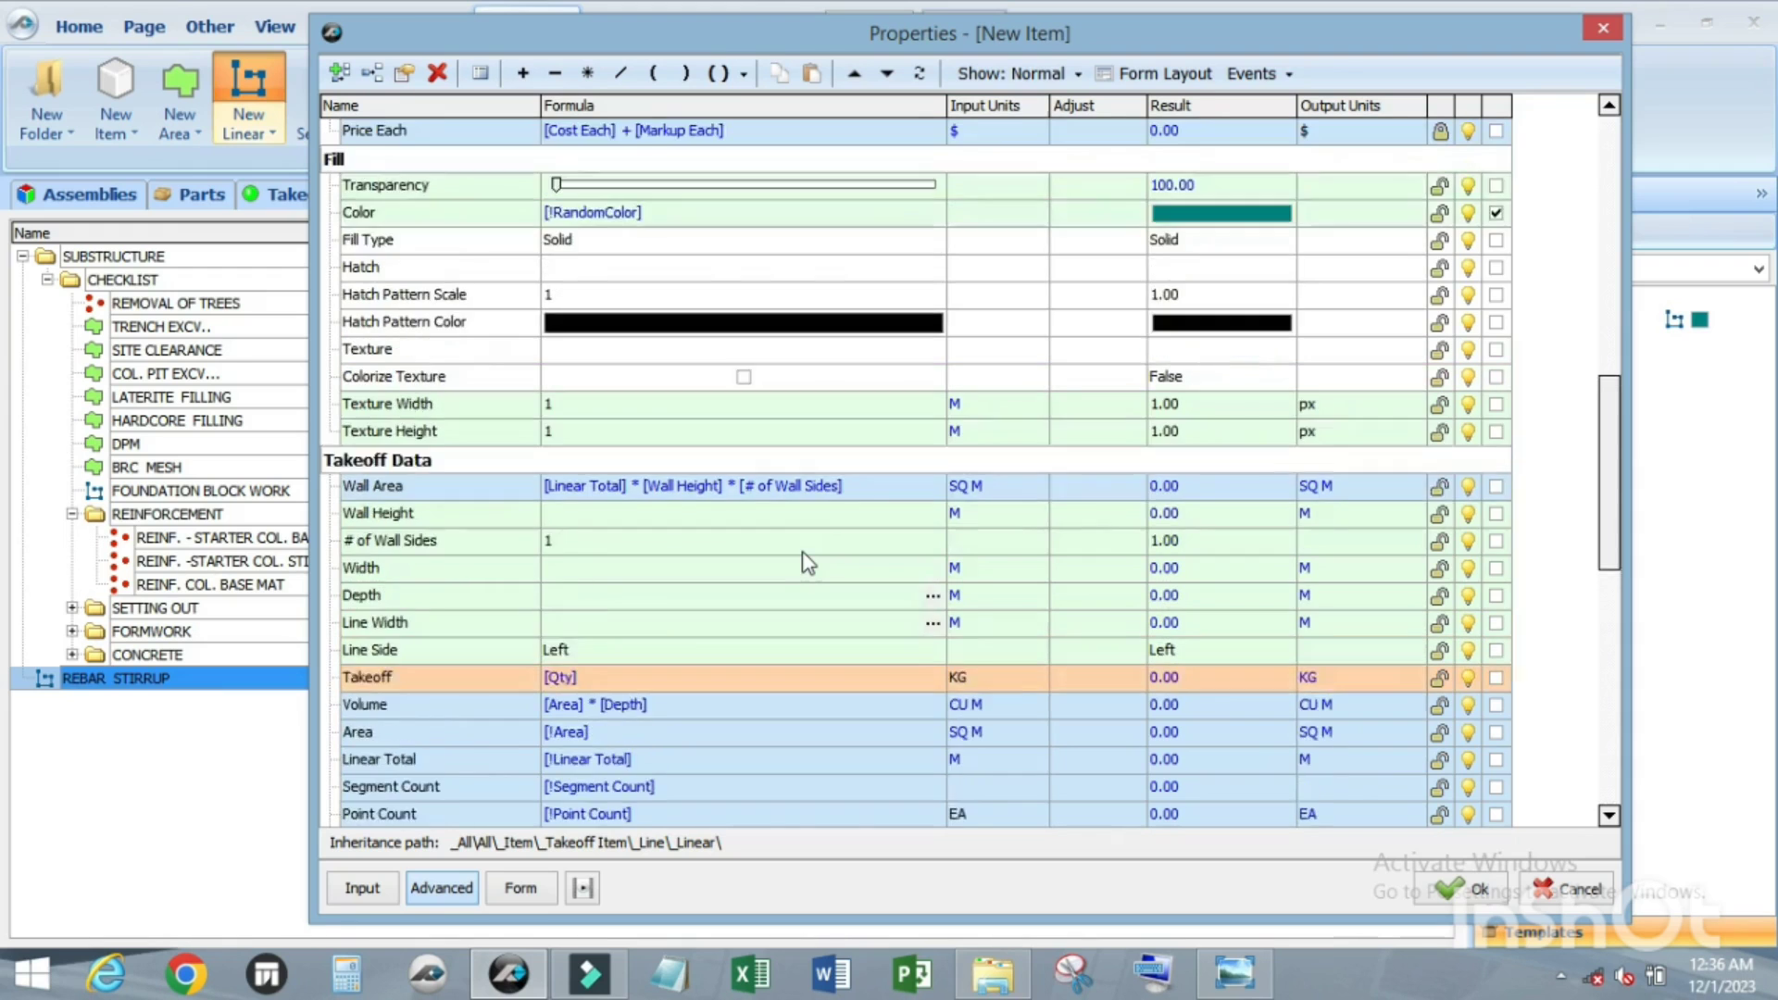
{"action": "scroll", "coordinate": [808, 560], "scroll_direction": "up", "scroll_amount": 5}
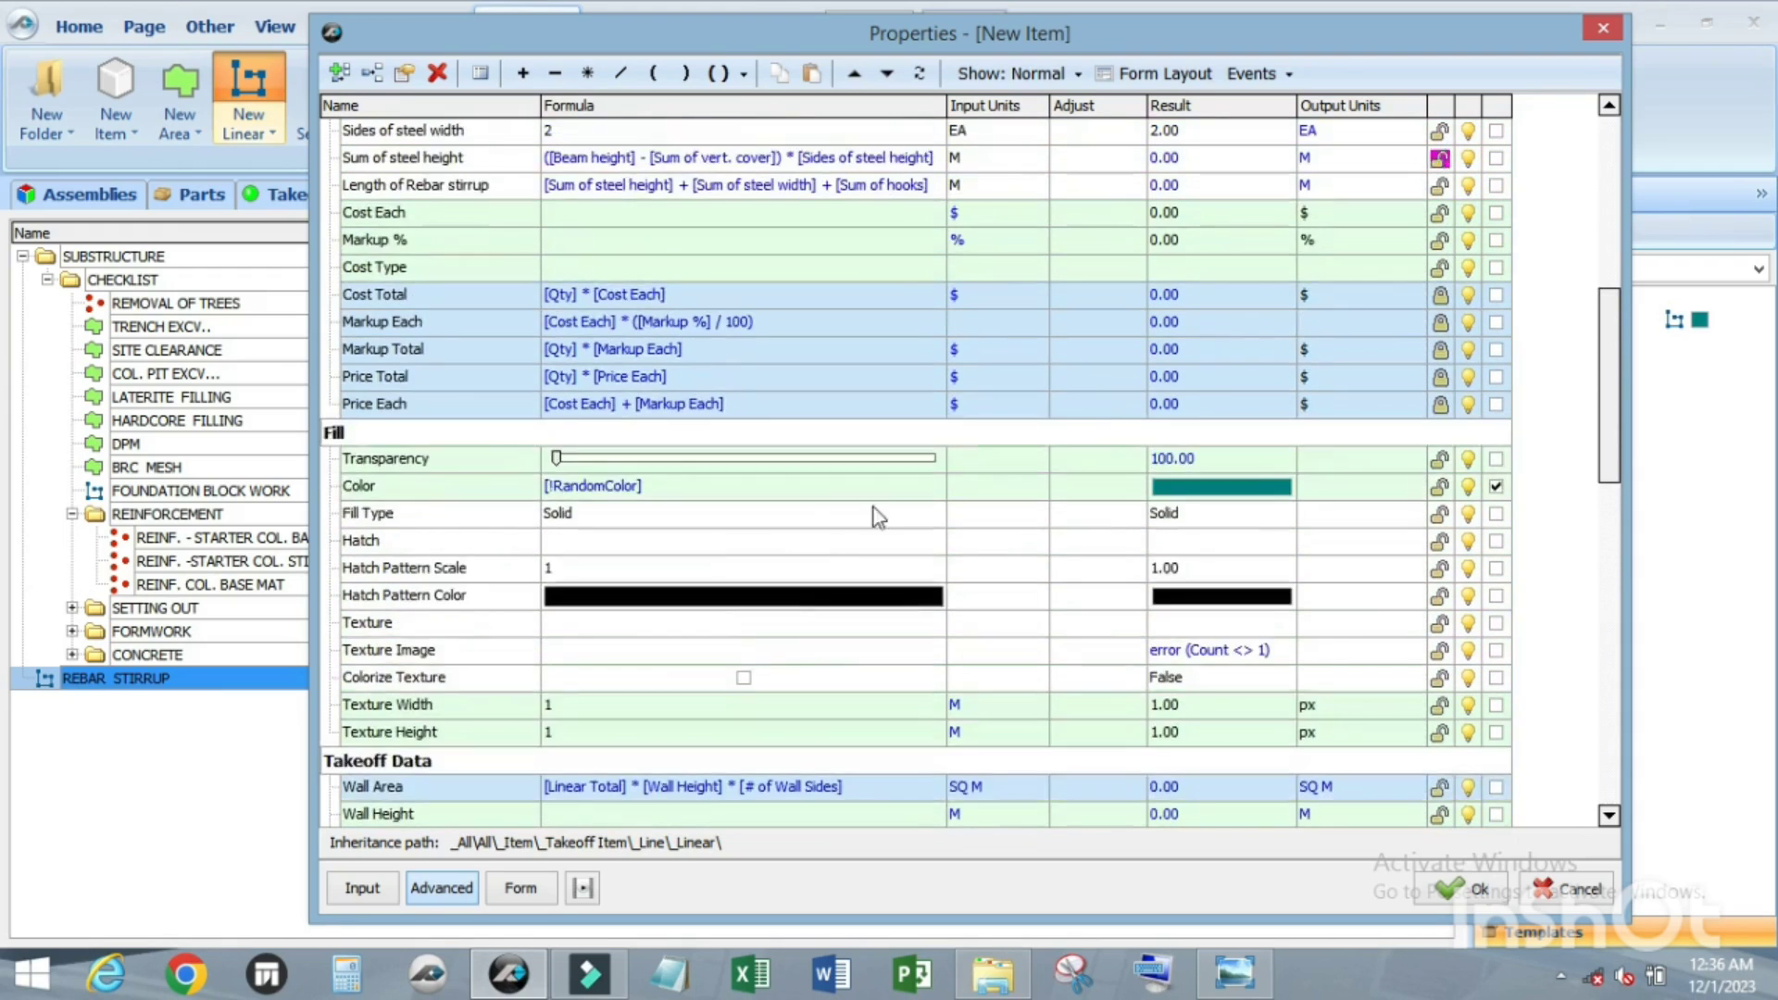
{"action": "scroll", "coordinate": [877, 517], "scroll_direction": "up", "scroll_amount": 3}
{"action": "left_click", "coordinate": [1183, 74]}
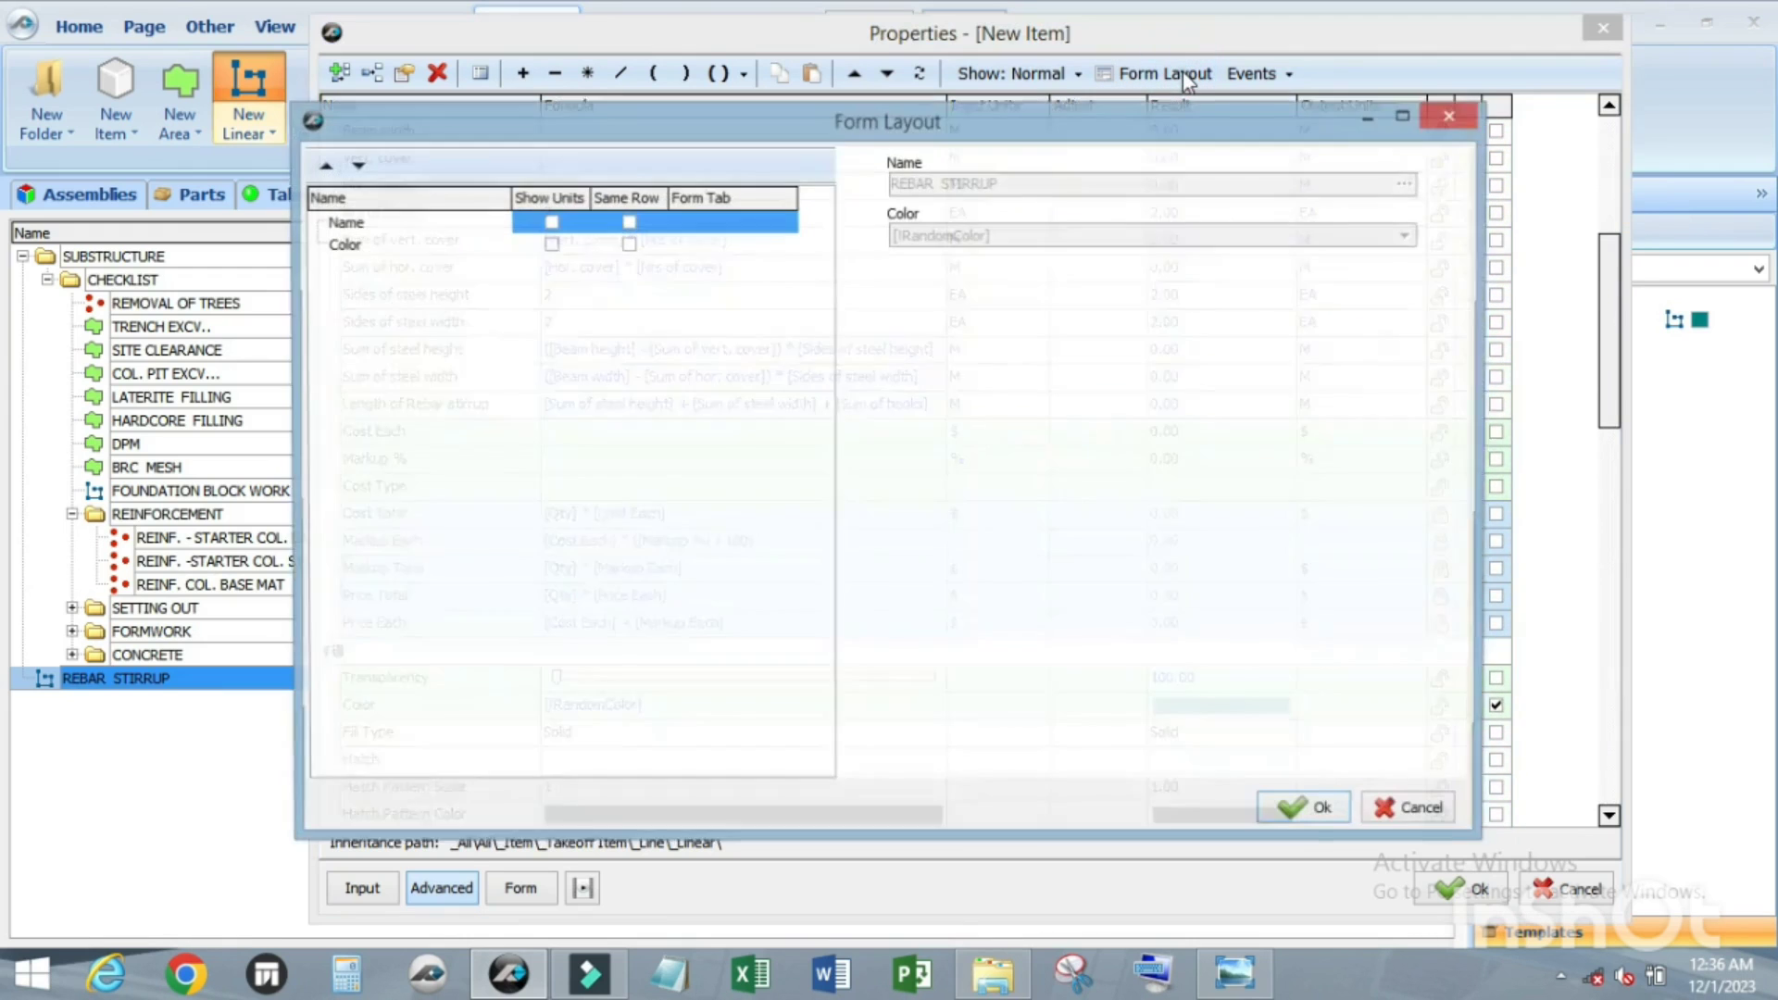
{"action": "left_click", "coordinate": [1446, 115]}
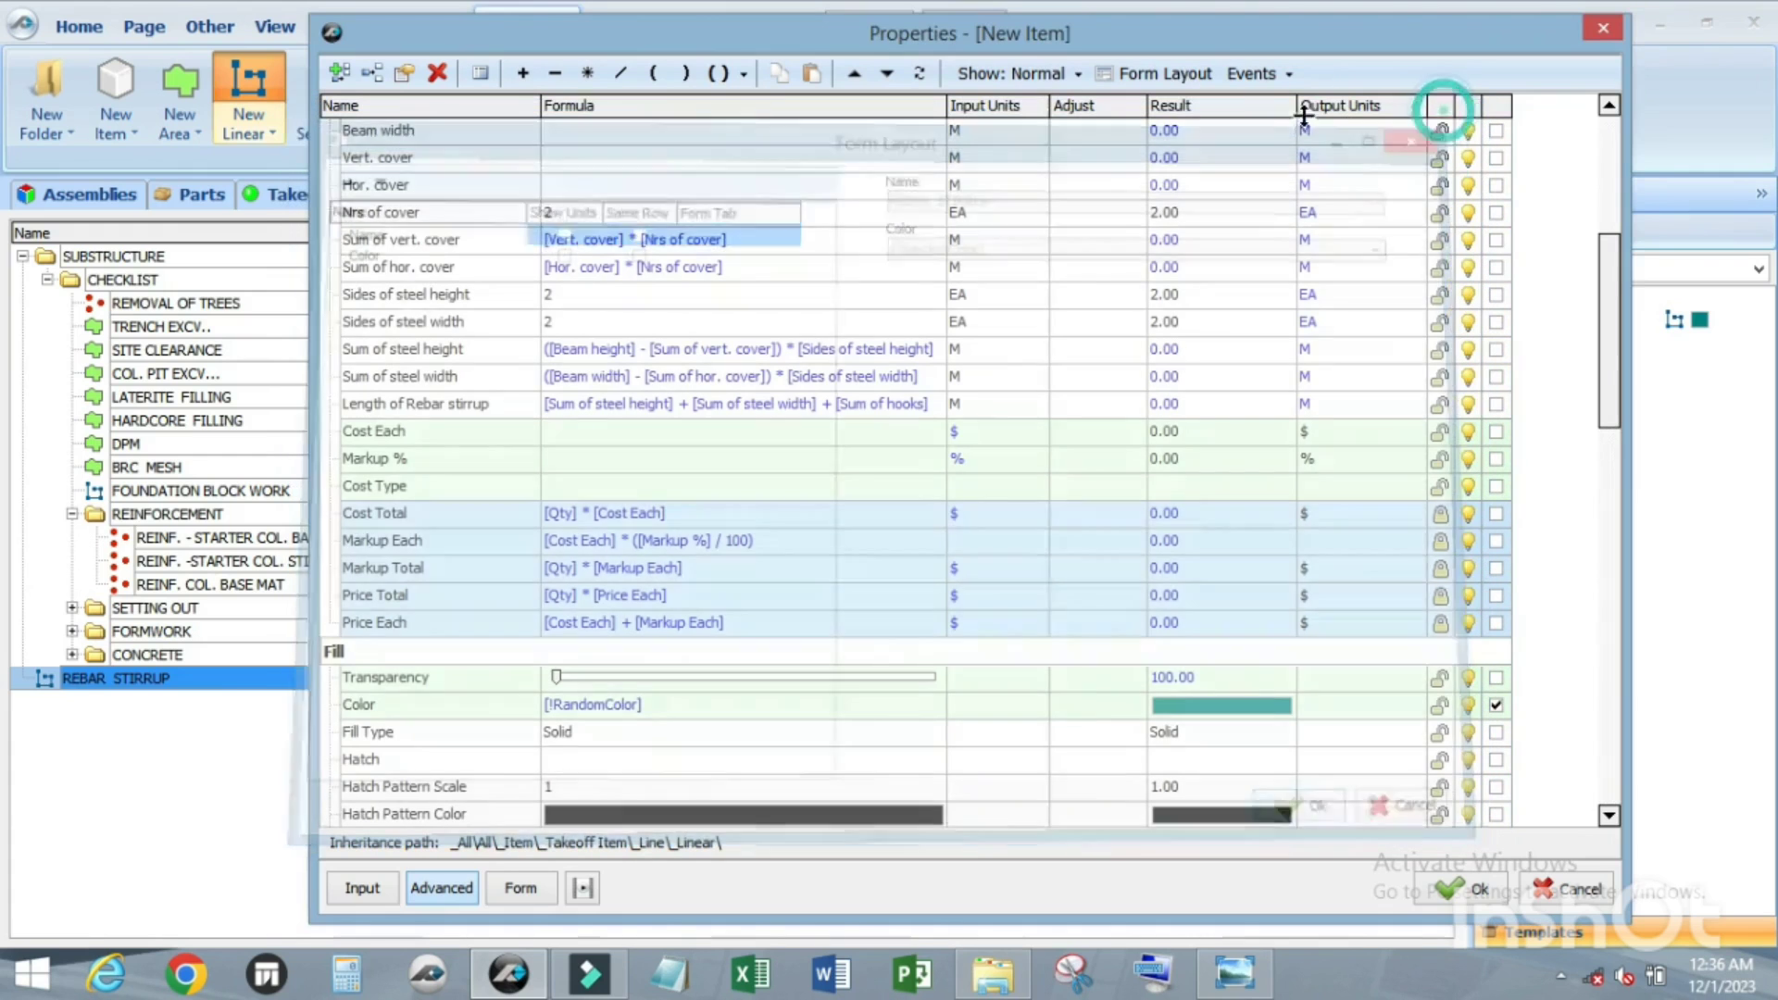
Step: Include Dia., Bar weight, c/c, Hooks, Nrs of beam and Nrs of hooks in the item's input form
{"action": "scroll", "coordinate": [808, 320], "scroll_direction": "up", "scroll_amount": 1}
{"action": "scroll", "coordinate": [833, 370], "scroll_direction": "up", "scroll_amount": 5}
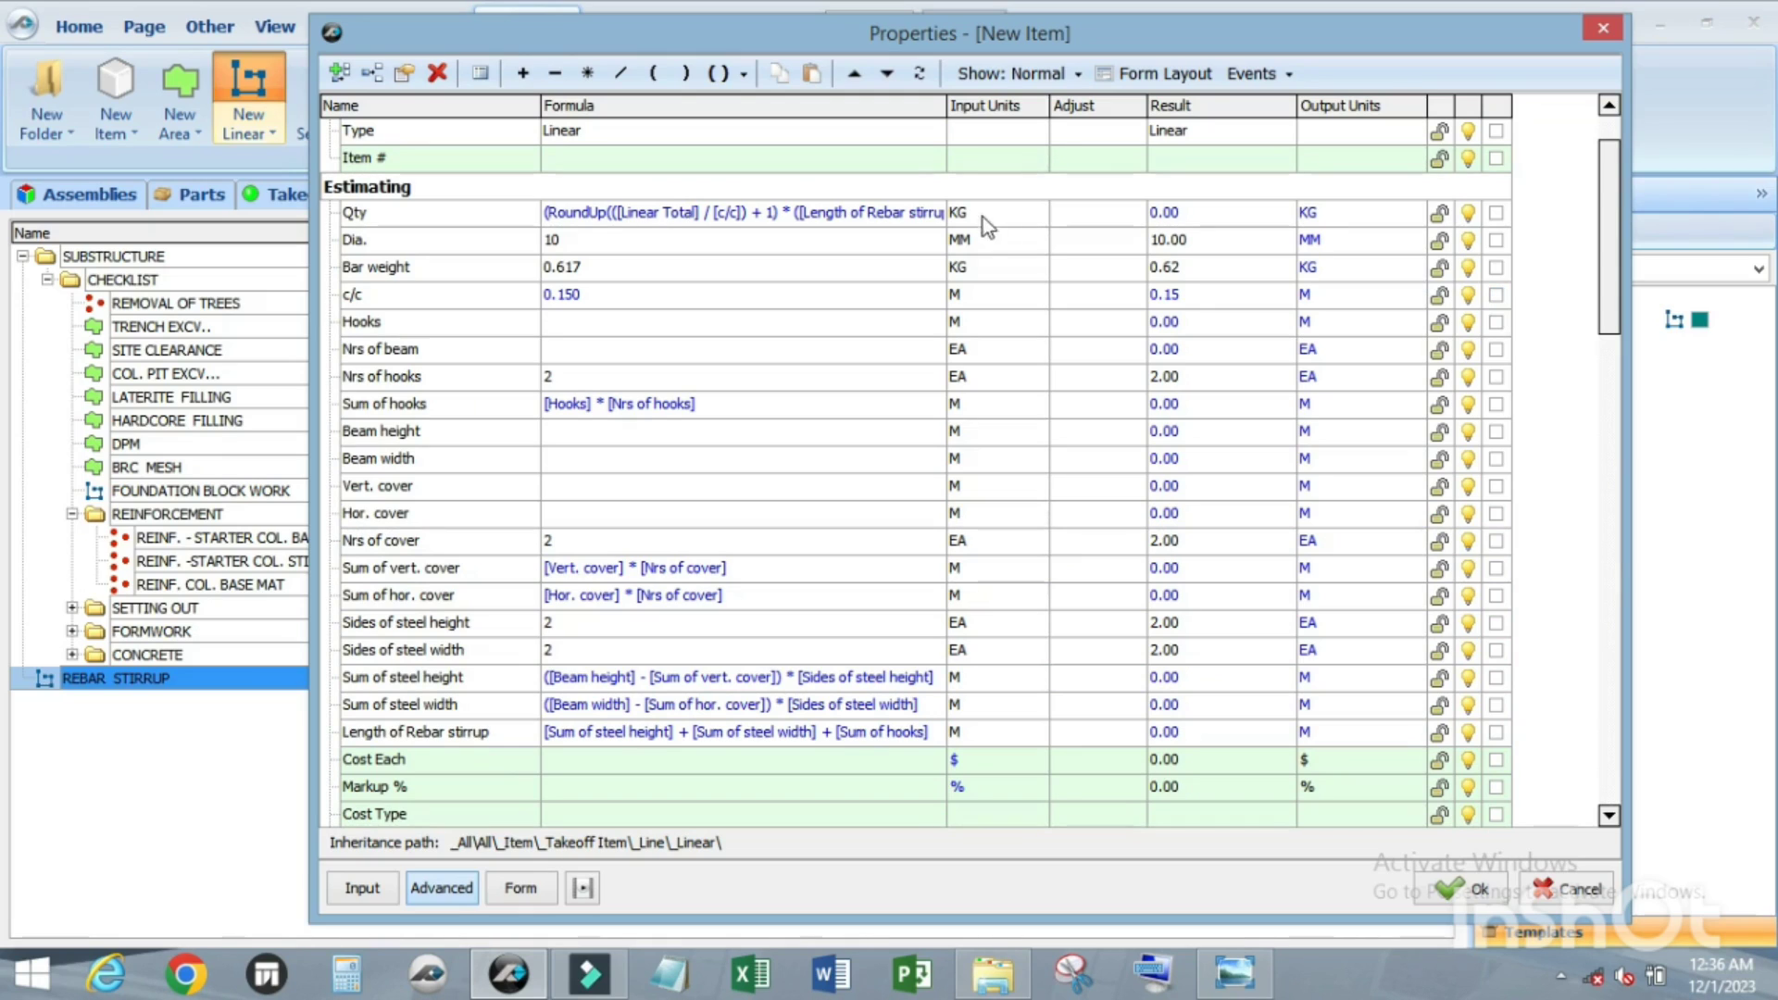
{"action": "left_click", "coordinate": [1495, 240]}
{"action": "left_click", "coordinate": [1496, 267]}
{"action": "left_click", "coordinate": [1496, 295]}
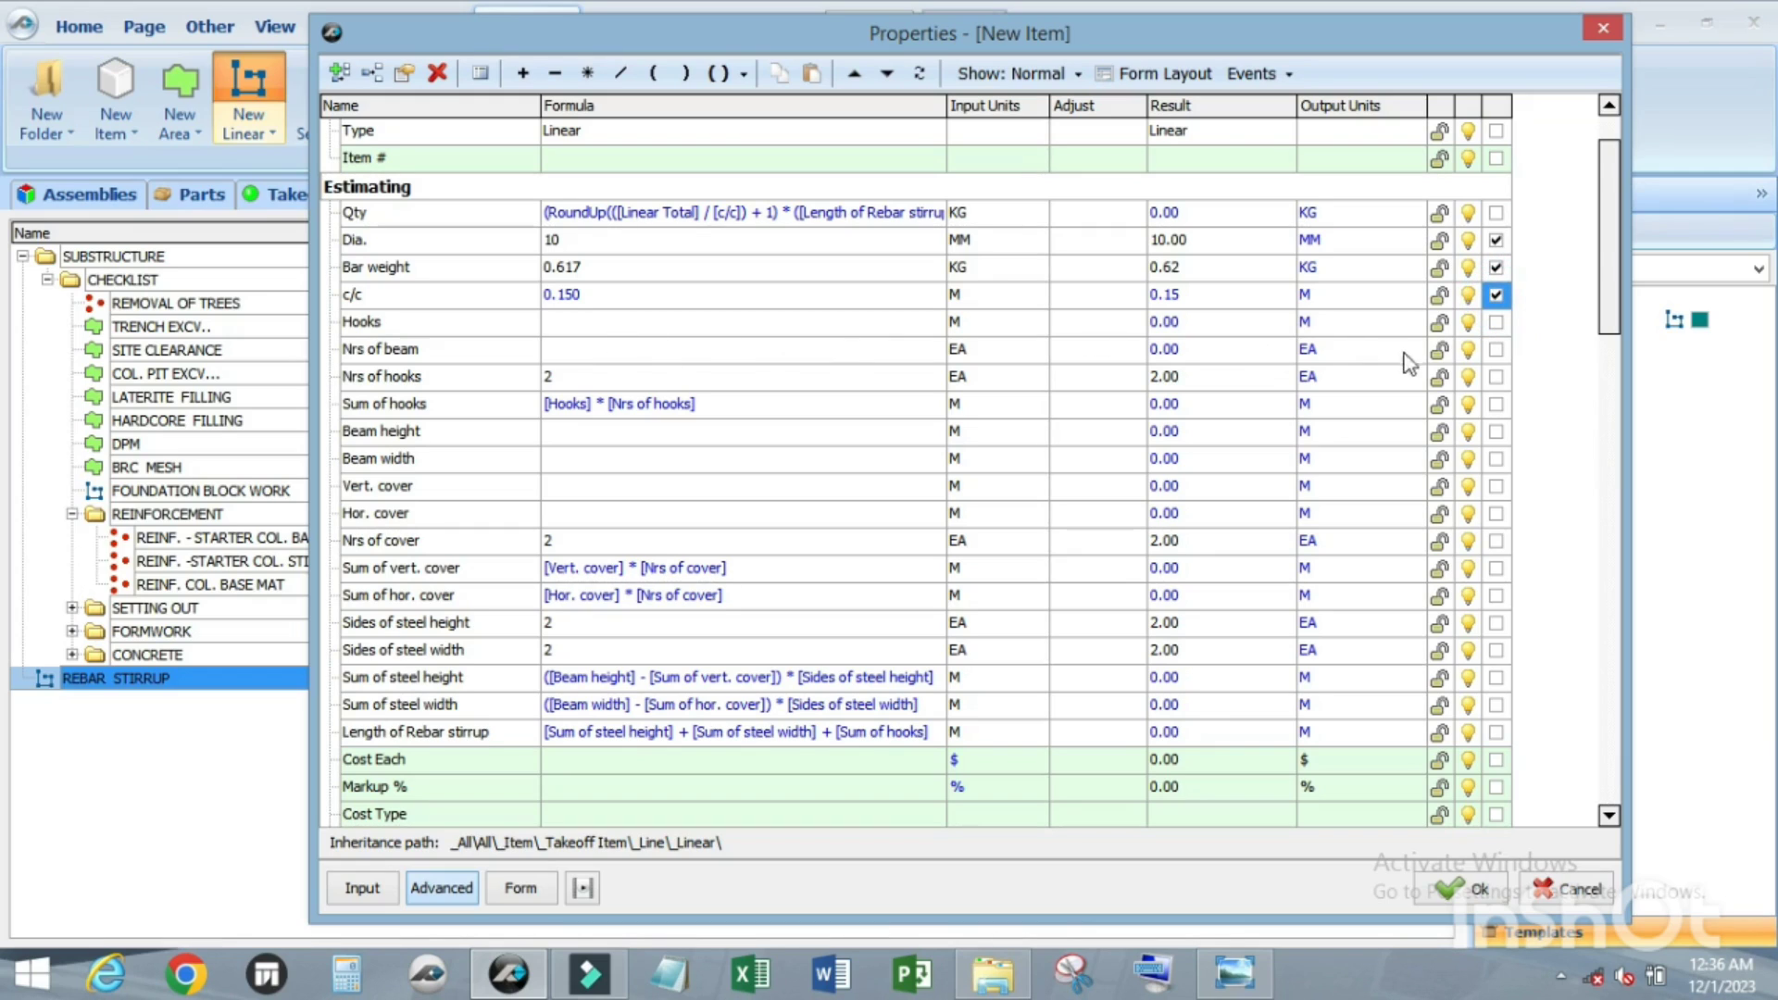
{"action": "left_click", "coordinate": [1495, 350]}
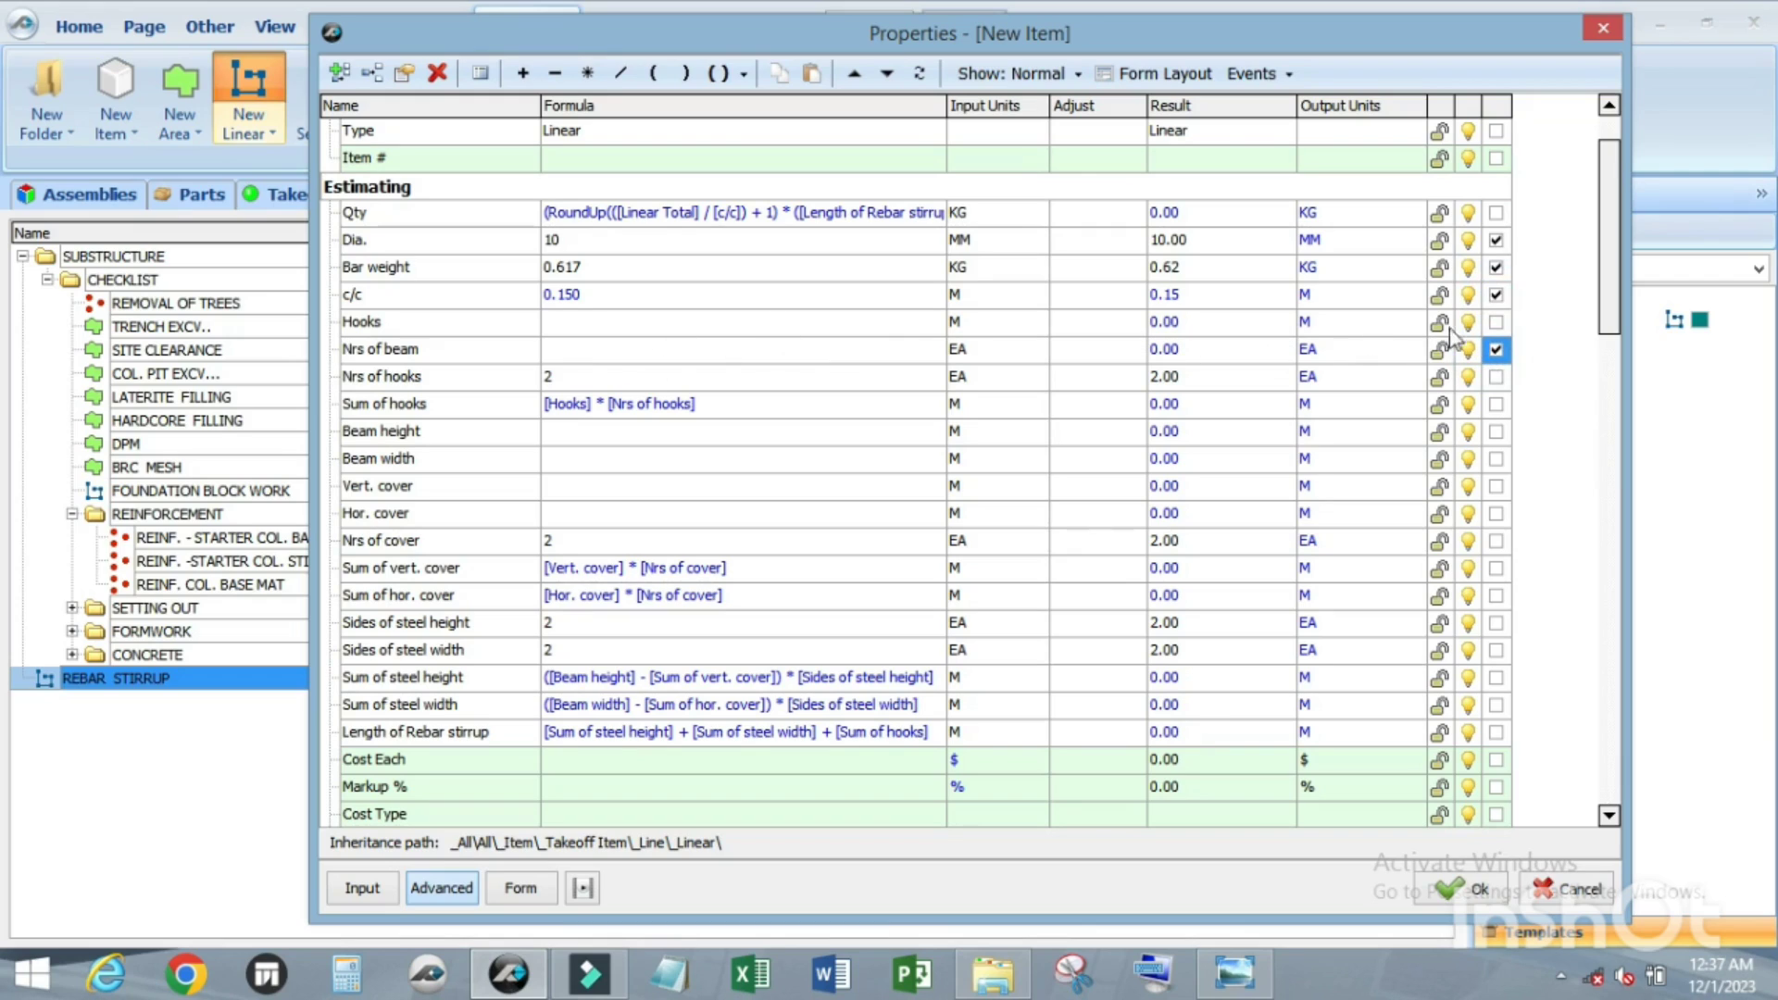
{"action": "left_click", "coordinate": [1495, 322]}
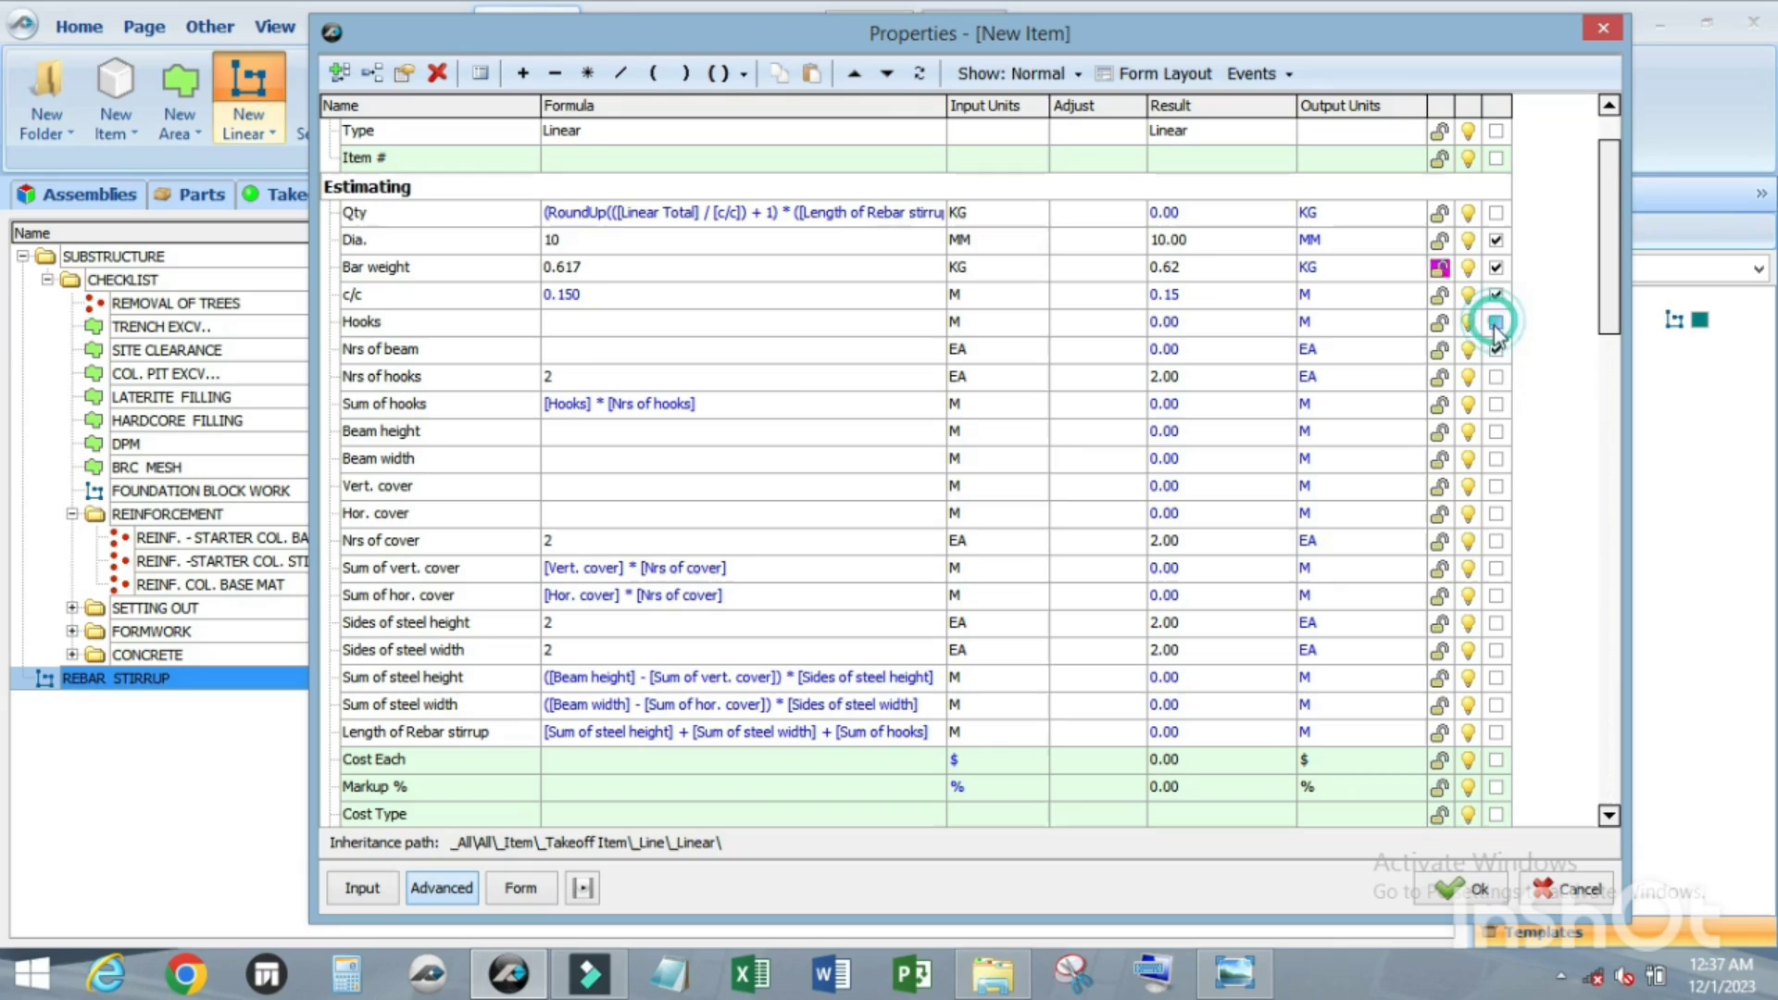
{"action": "left_click", "coordinate": [1495, 377]}
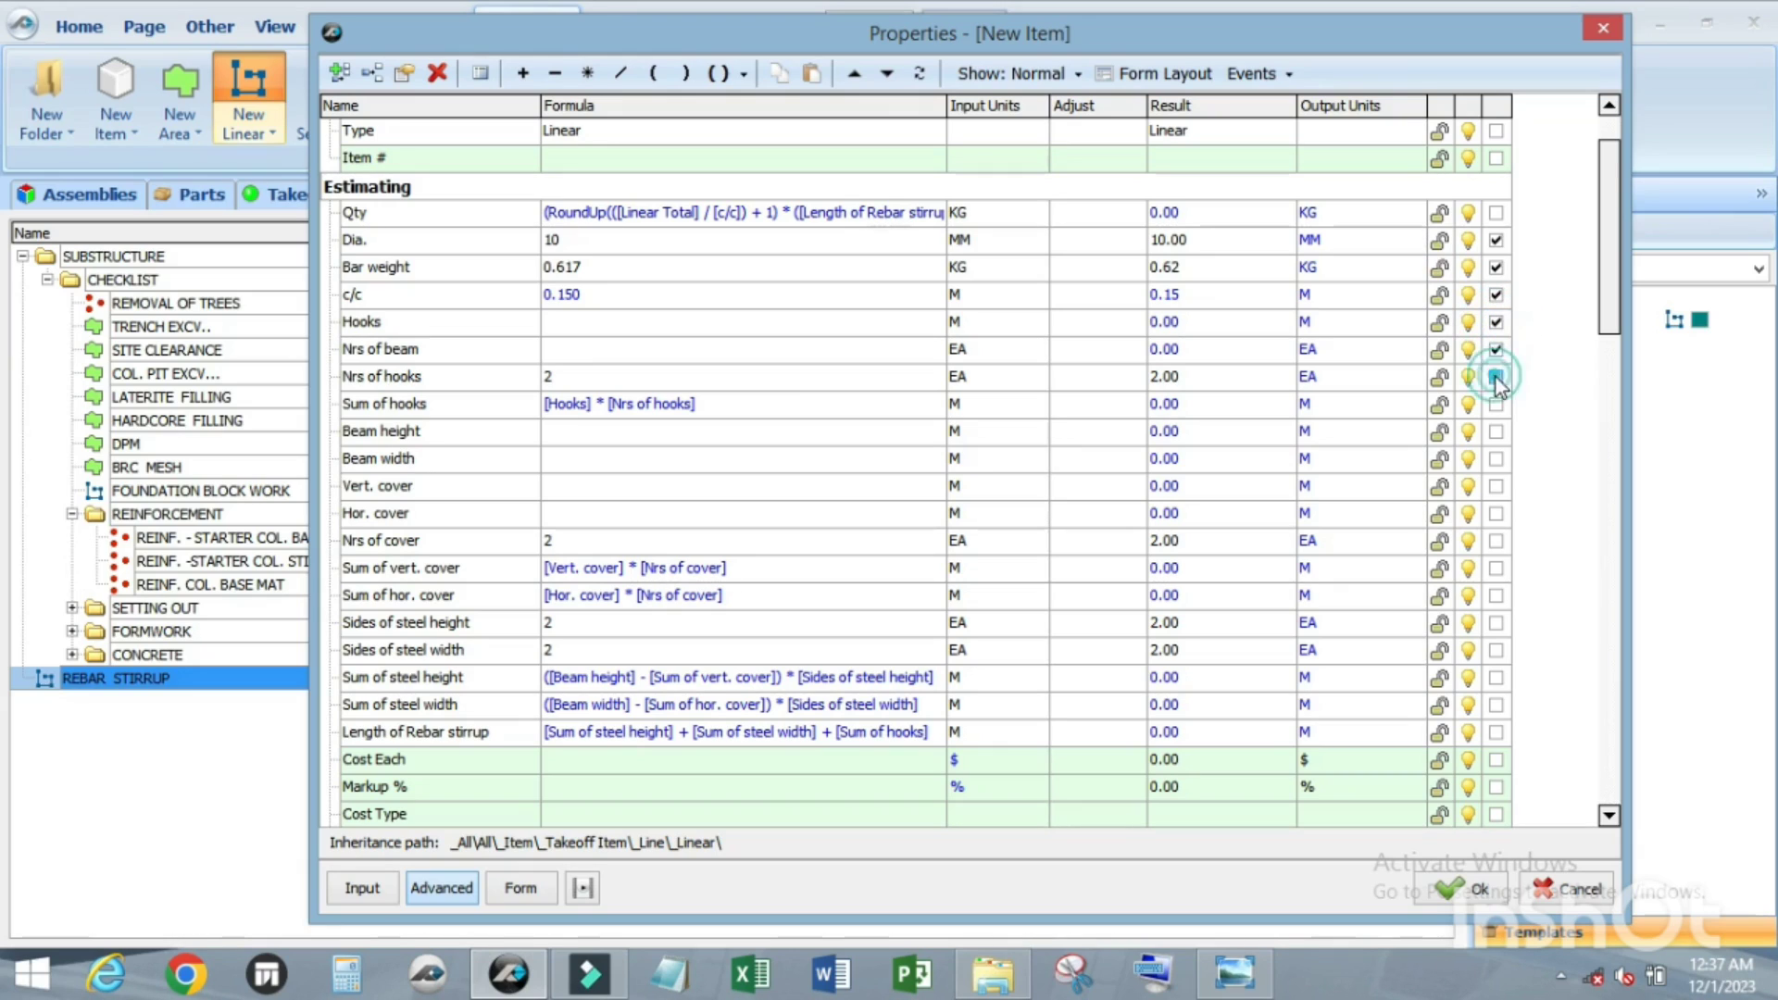
Step: Include Beam height, Beam width, Vert. cover, Hor. cover and Nrs of cover in the item's input form
{"action": "left_click", "coordinate": [1495, 433]}
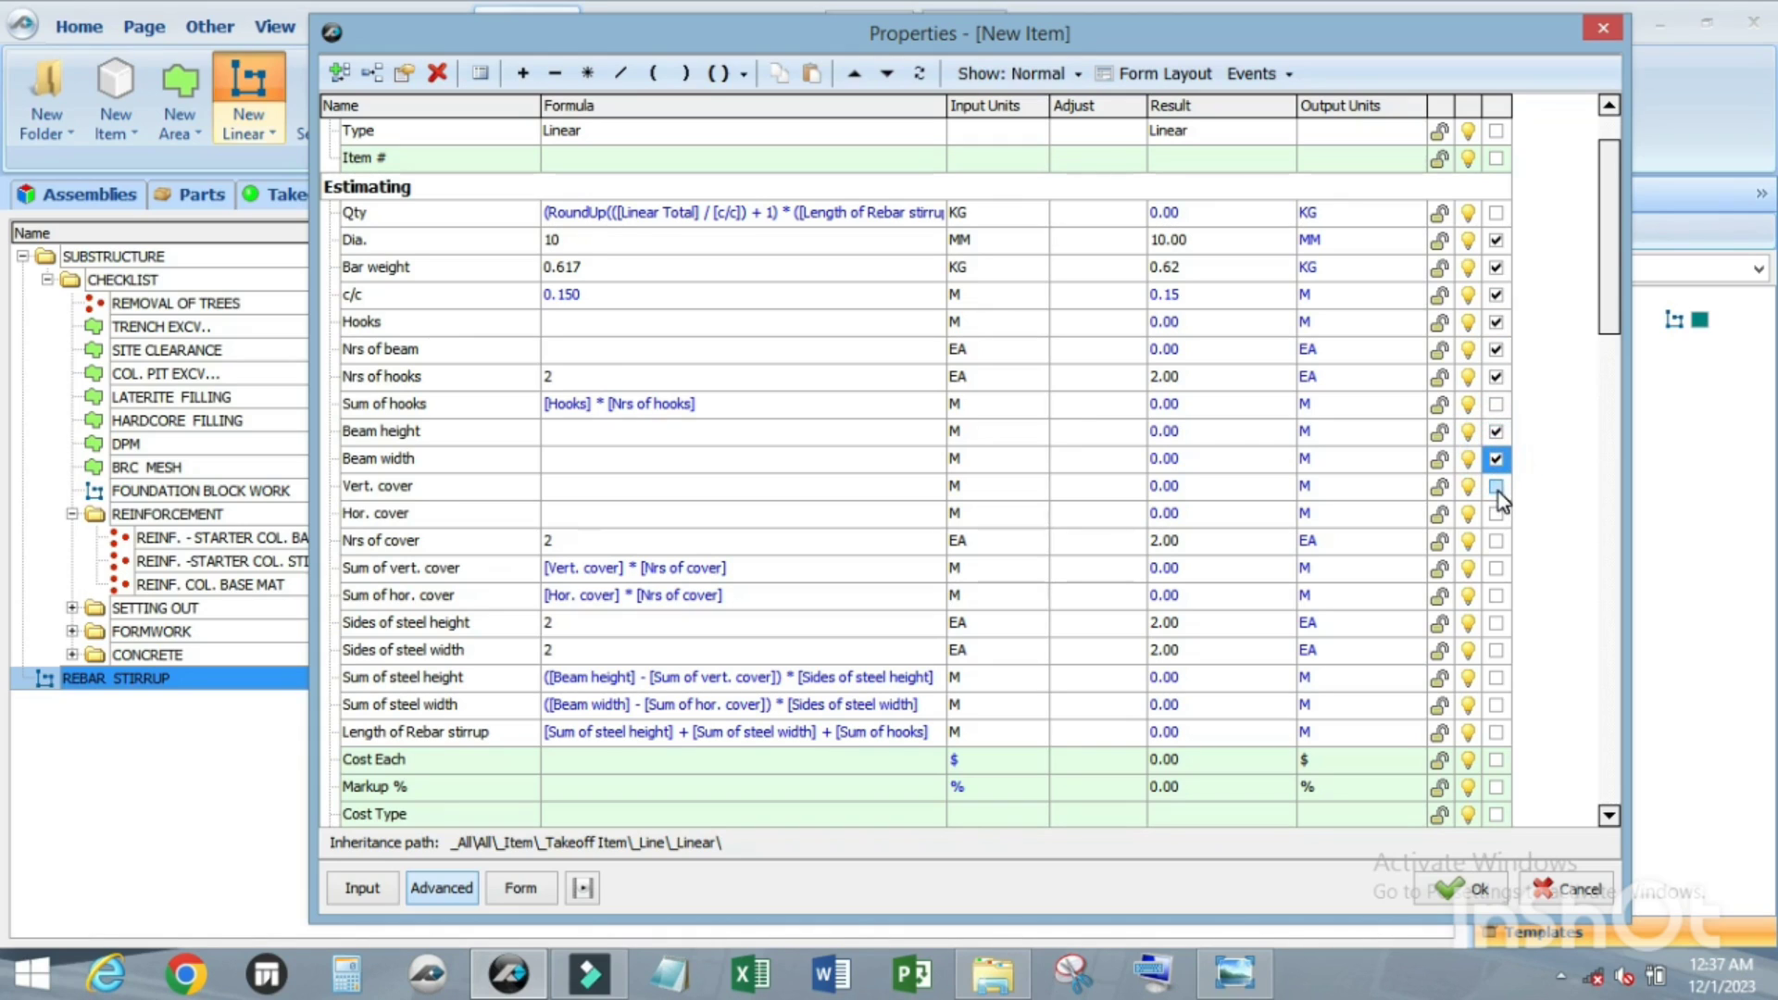
{"action": "left_click", "coordinate": [1496, 488]}
{"action": "left_click", "coordinate": [1496, 512]}
{"action": "scroll", "coordinate": [1491, 560], "scroll_direction": "down", "scroll_amount": 3}
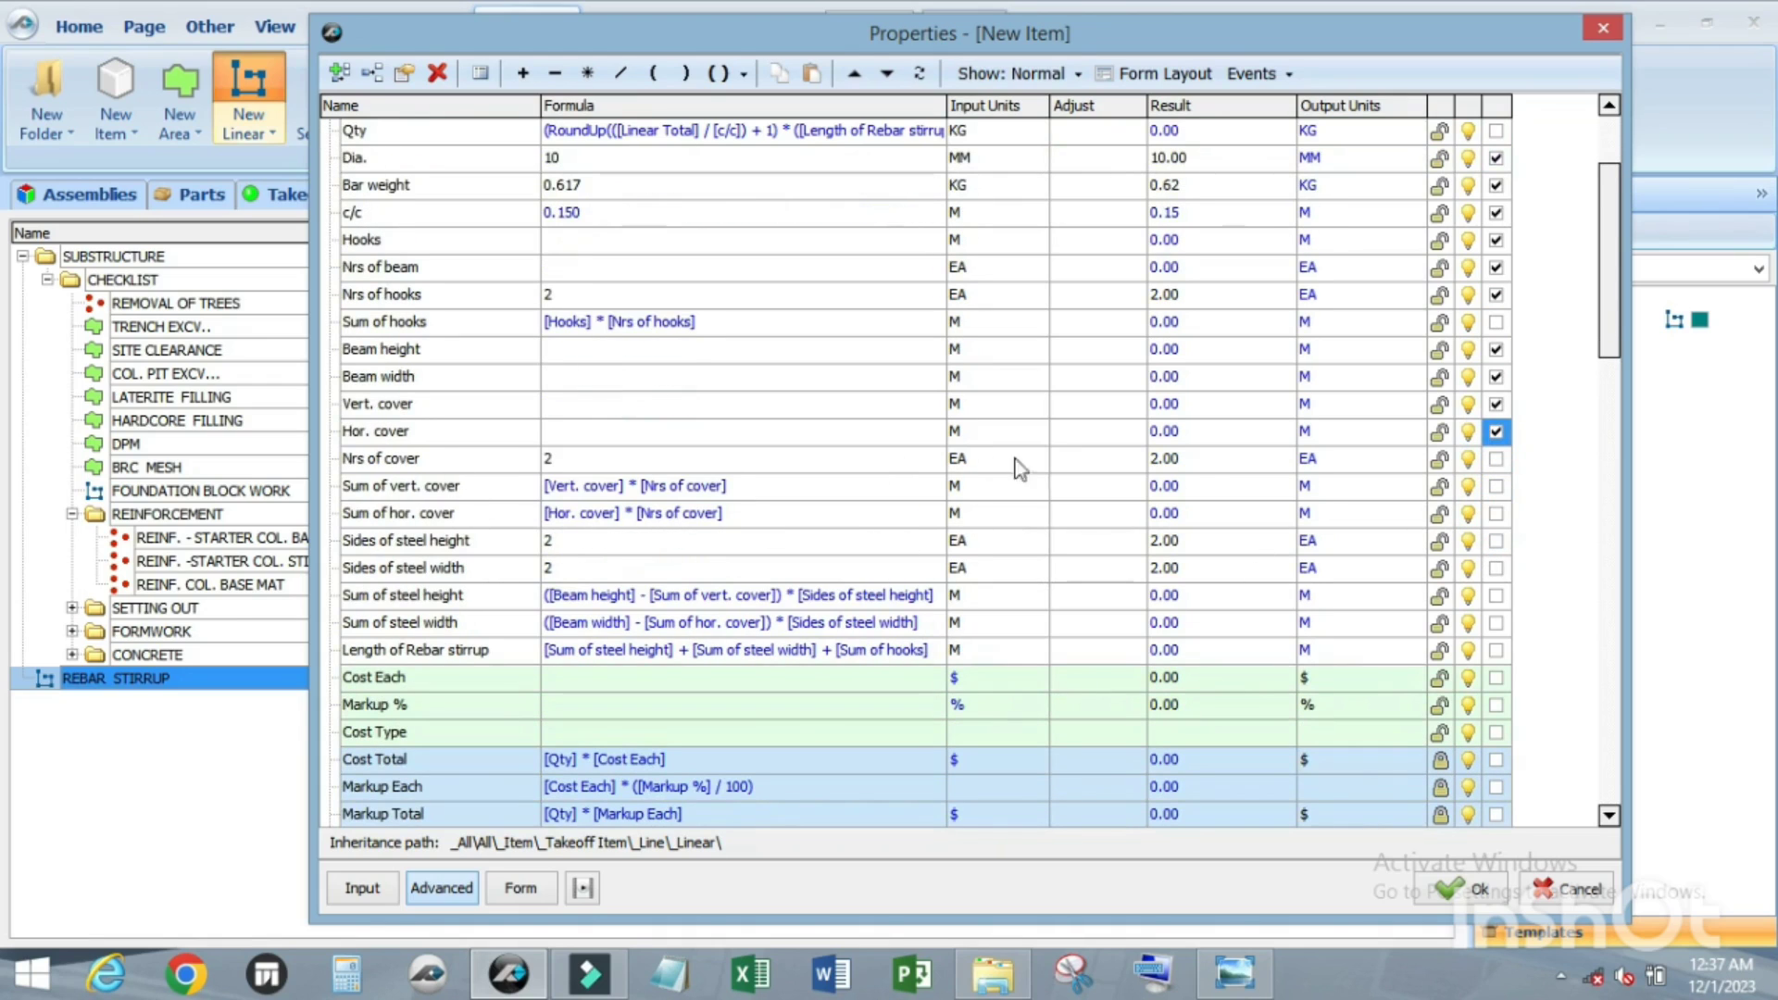
{"action": "left_click", "coordinate": [1496, 458]}
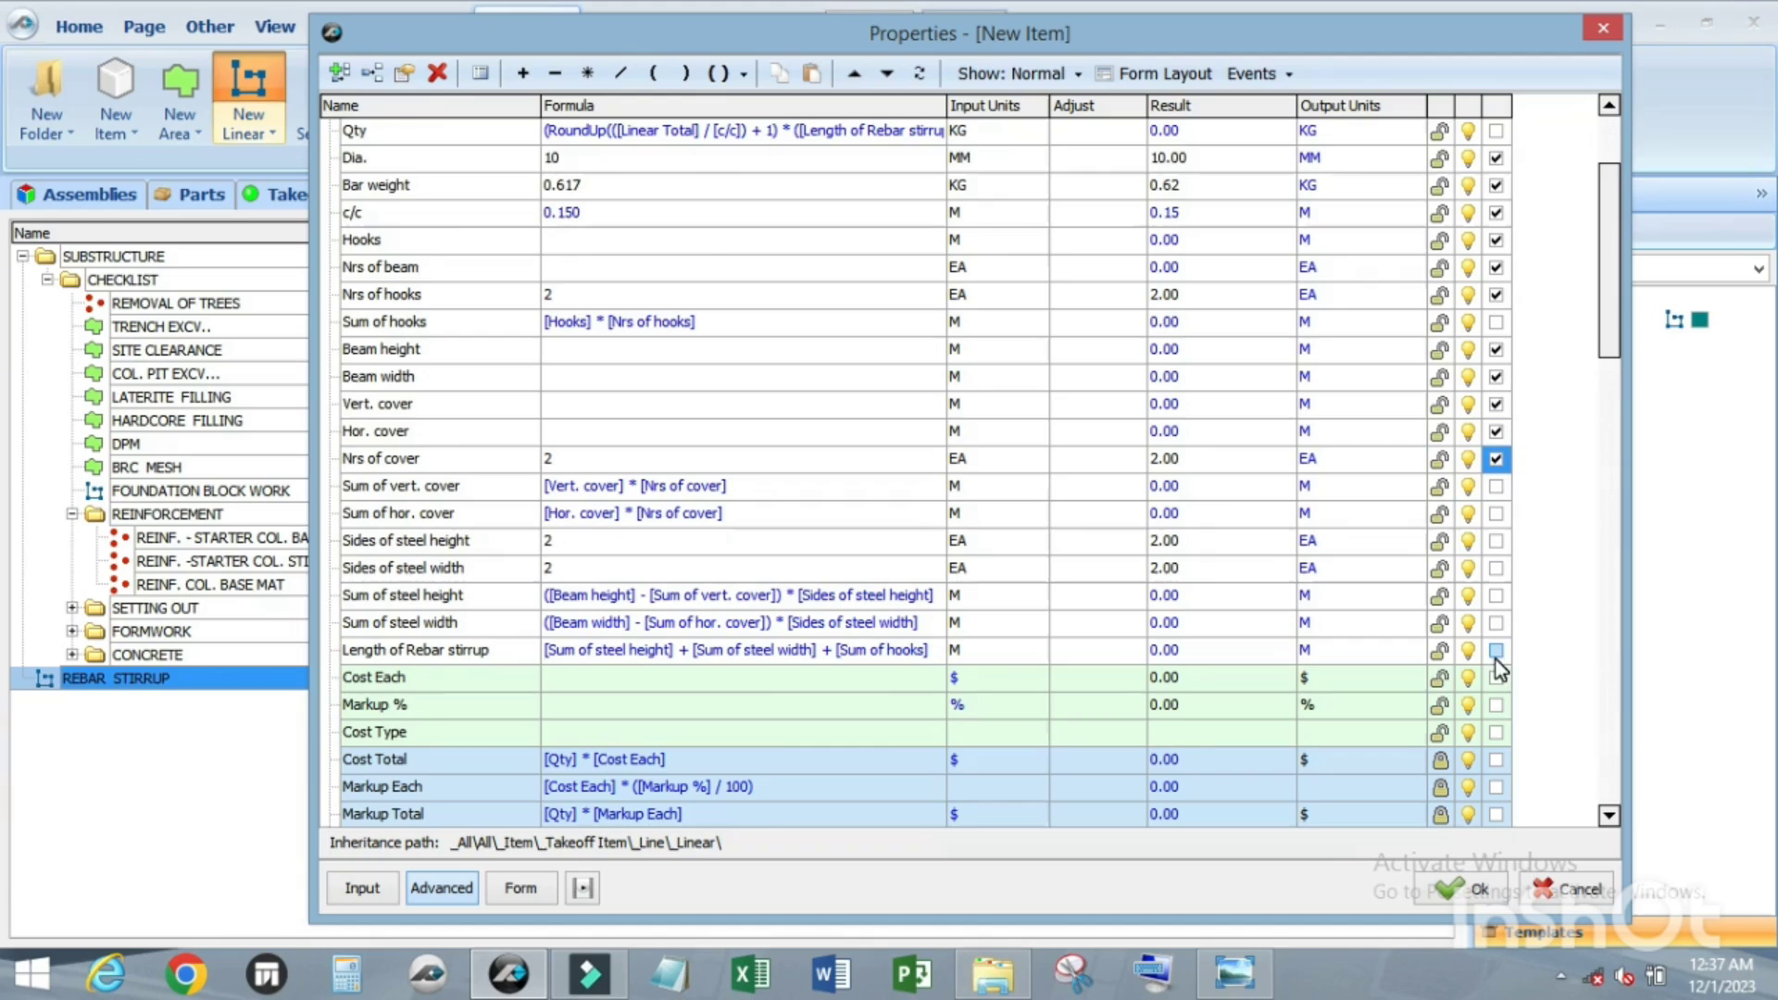
Step: In the form layout, set Hooks to the same row and assign it to a form tab named Hooks
{"action": "scroll", "coordinate": [1220, 502], "scroll_direction": "up", "scroll_amount": 3}
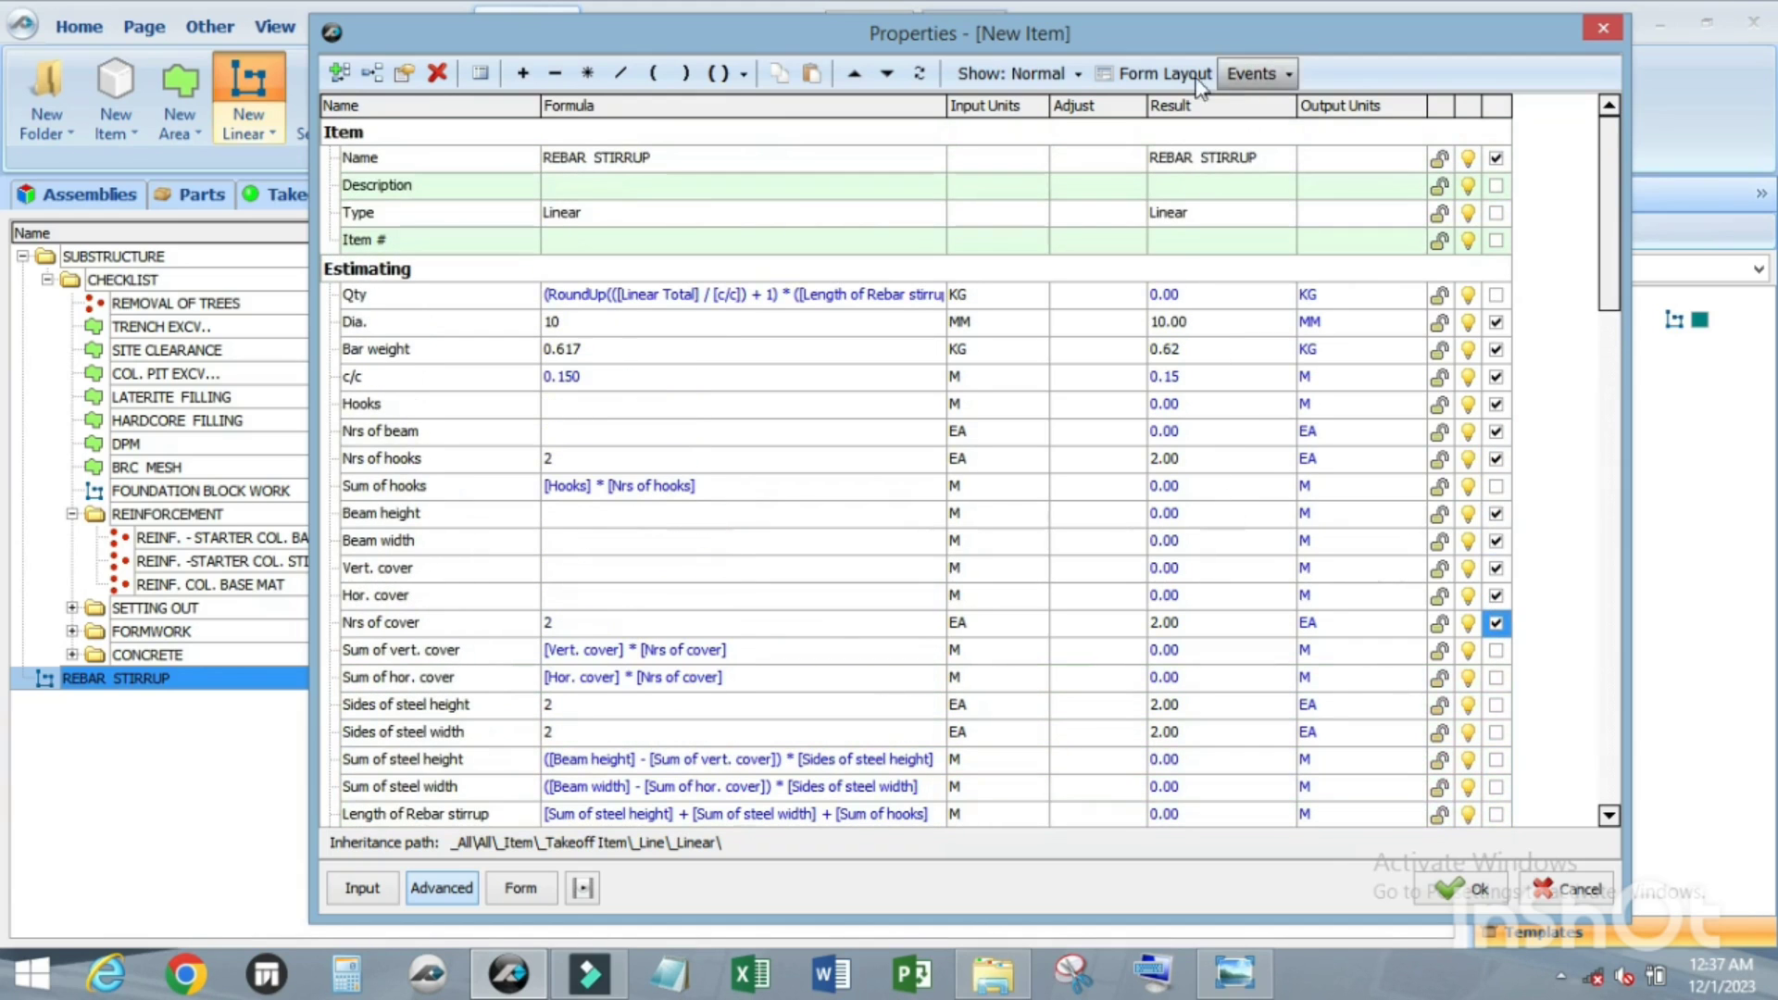
{"action": "left_click", "coordinate": [1157, 73]}
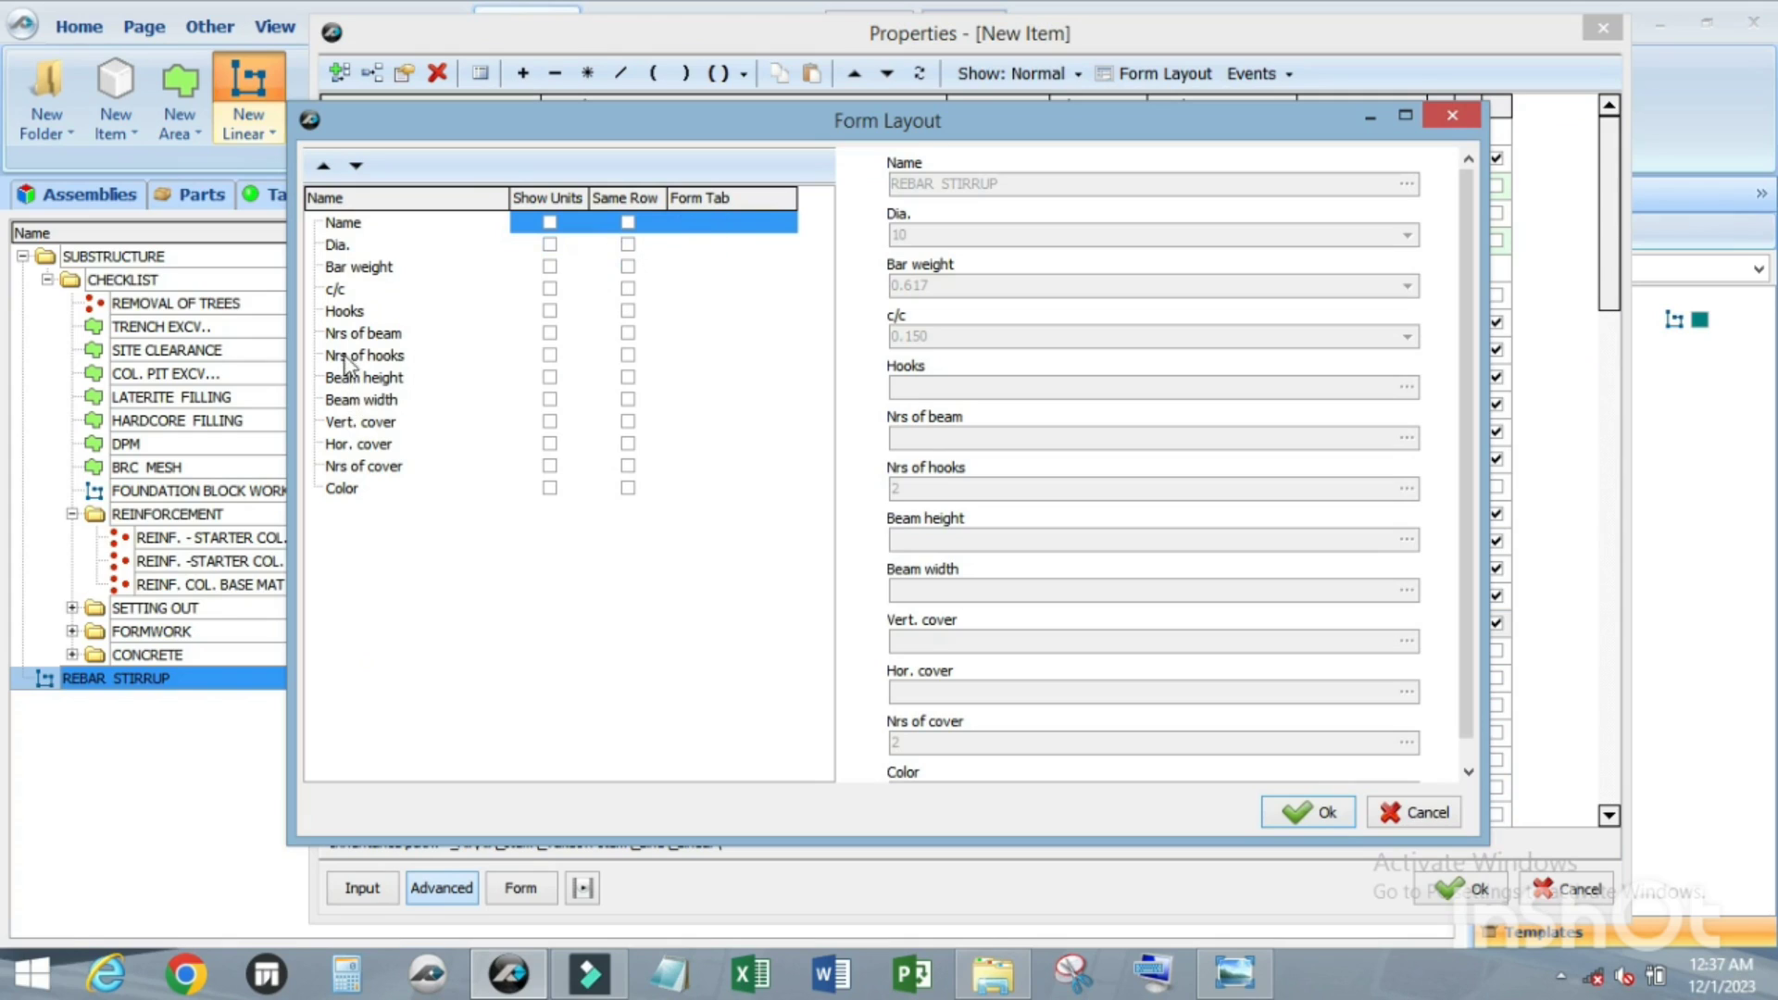
{"action": "left_click", "coordinate": [665, 309]}
{"action": "left_click", "coordinate": [685, 319]}
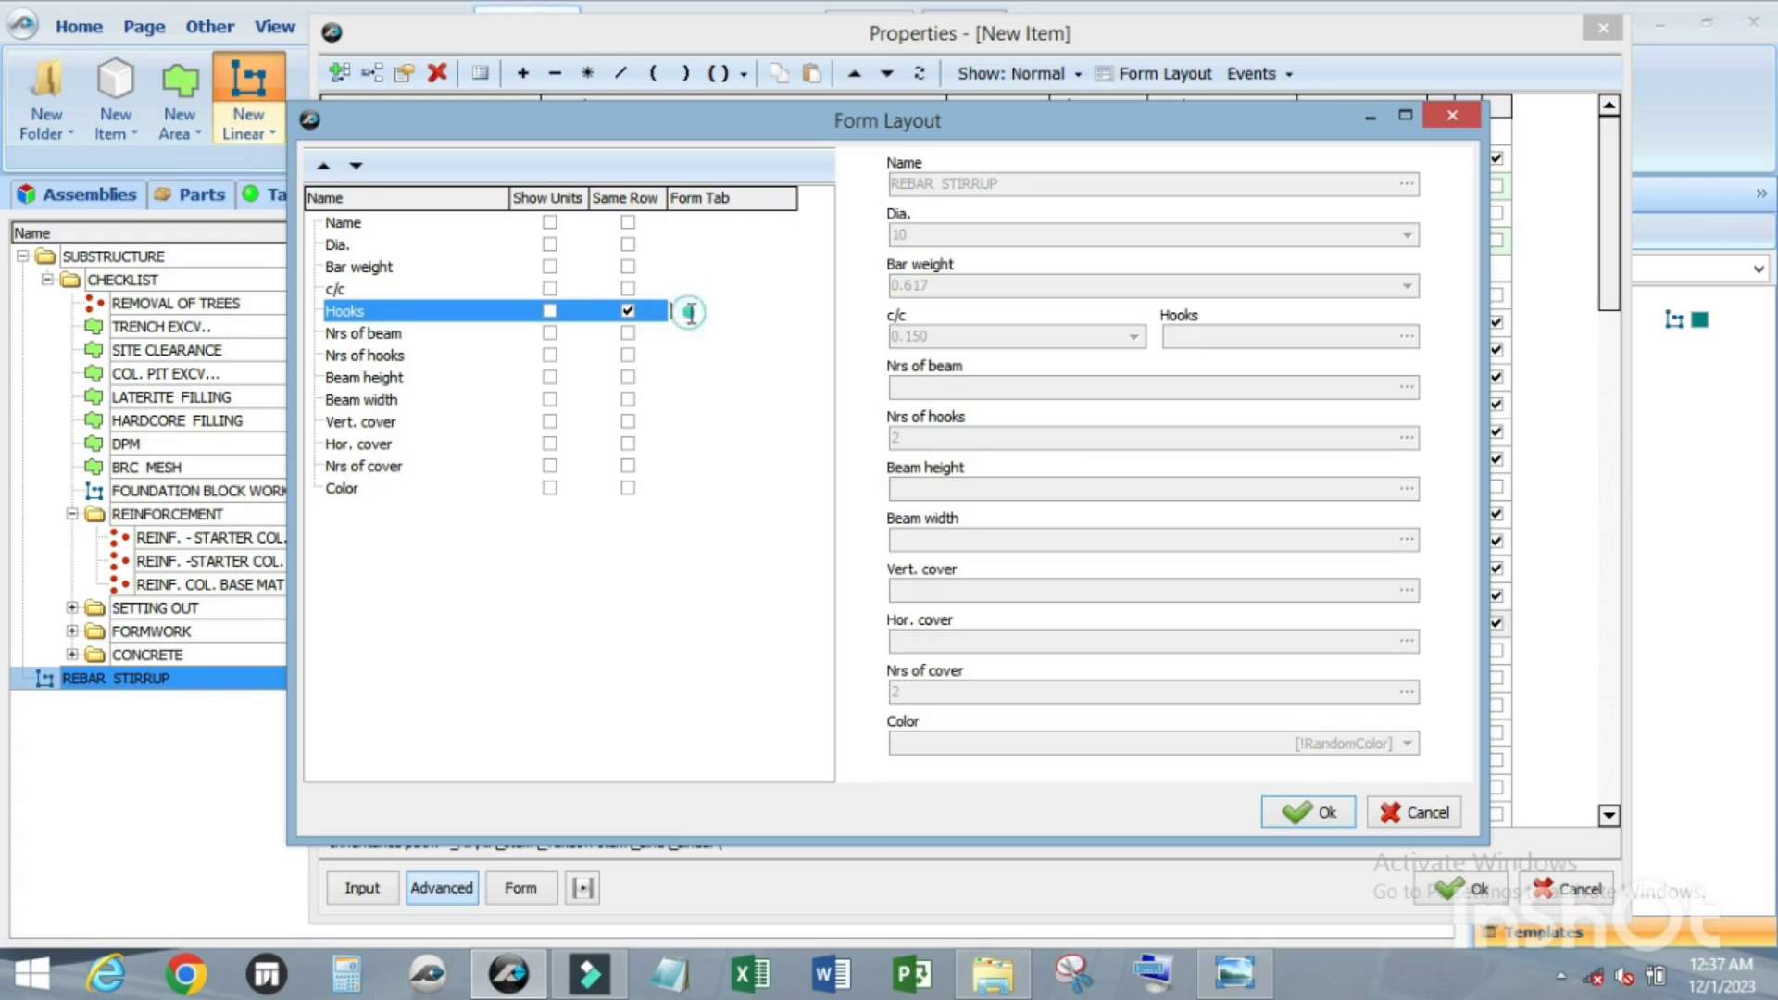
{"action": "type", "text": "Hooks"}
{"action": "left_click", "coordinate": [686, 552]}
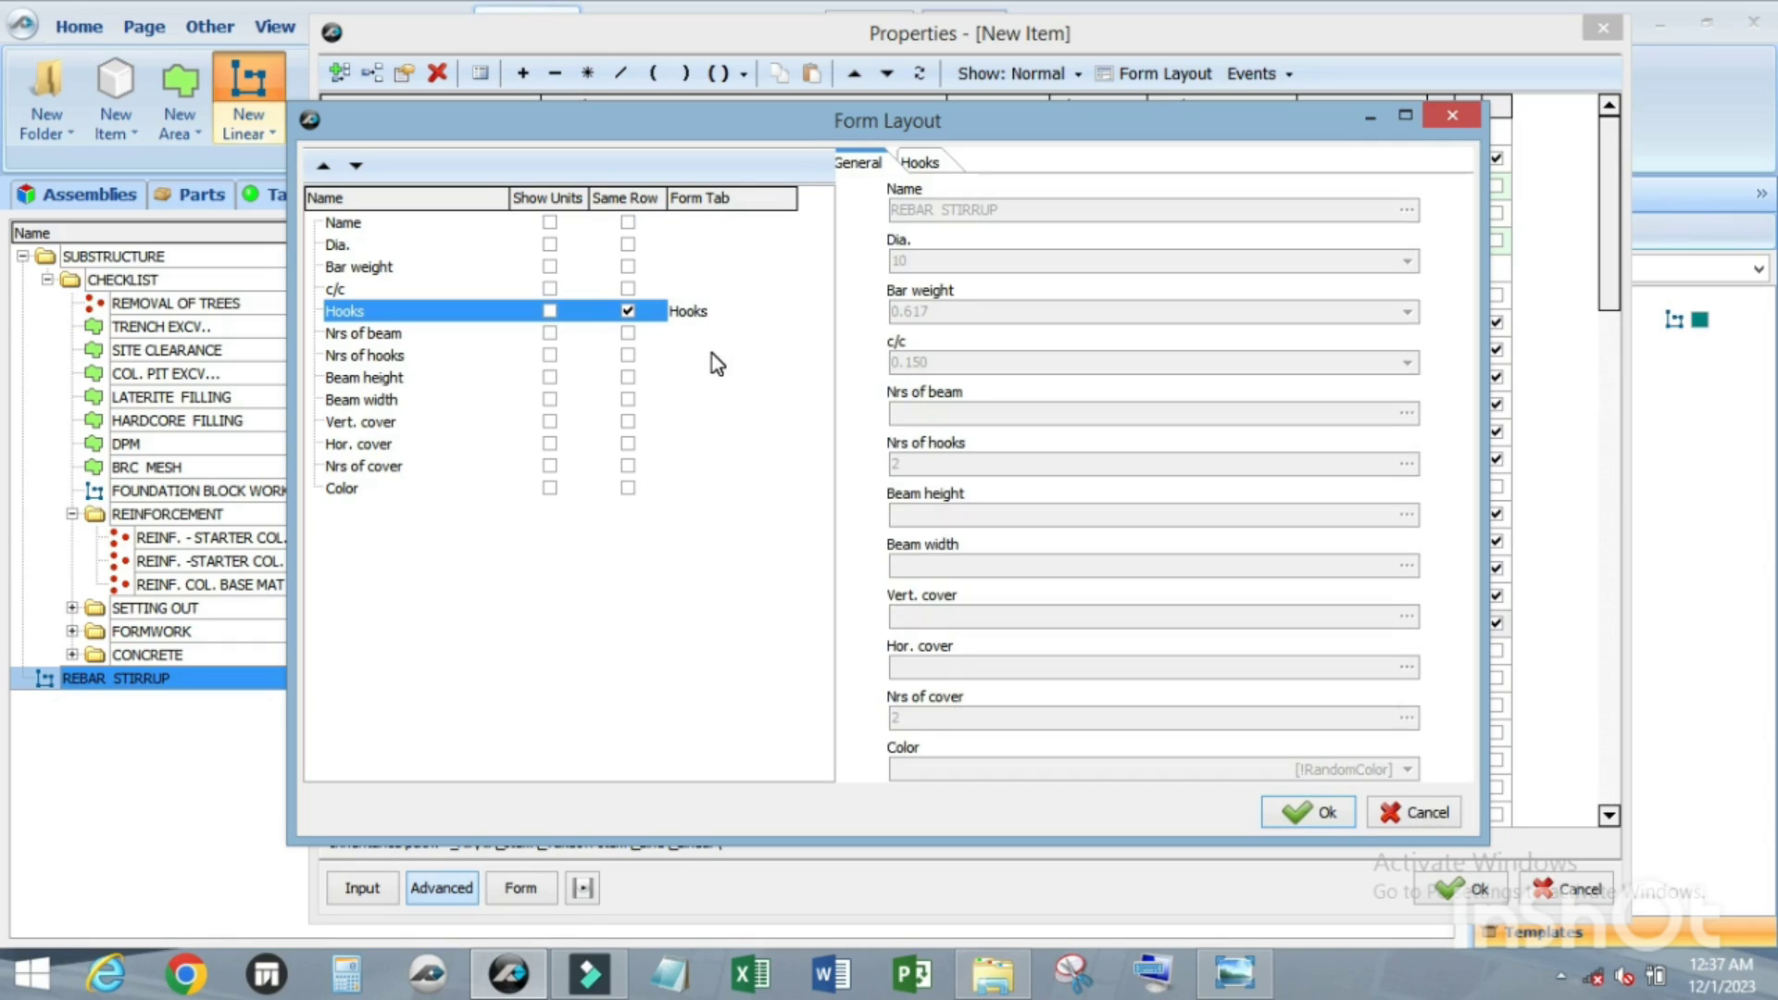
Step: Assign Nrs of hooks to the Hooks form tab
{"action": "left_click", "coordinate": [688, 321]}
{"action": "left_click", "coordinate": [683, 355]}
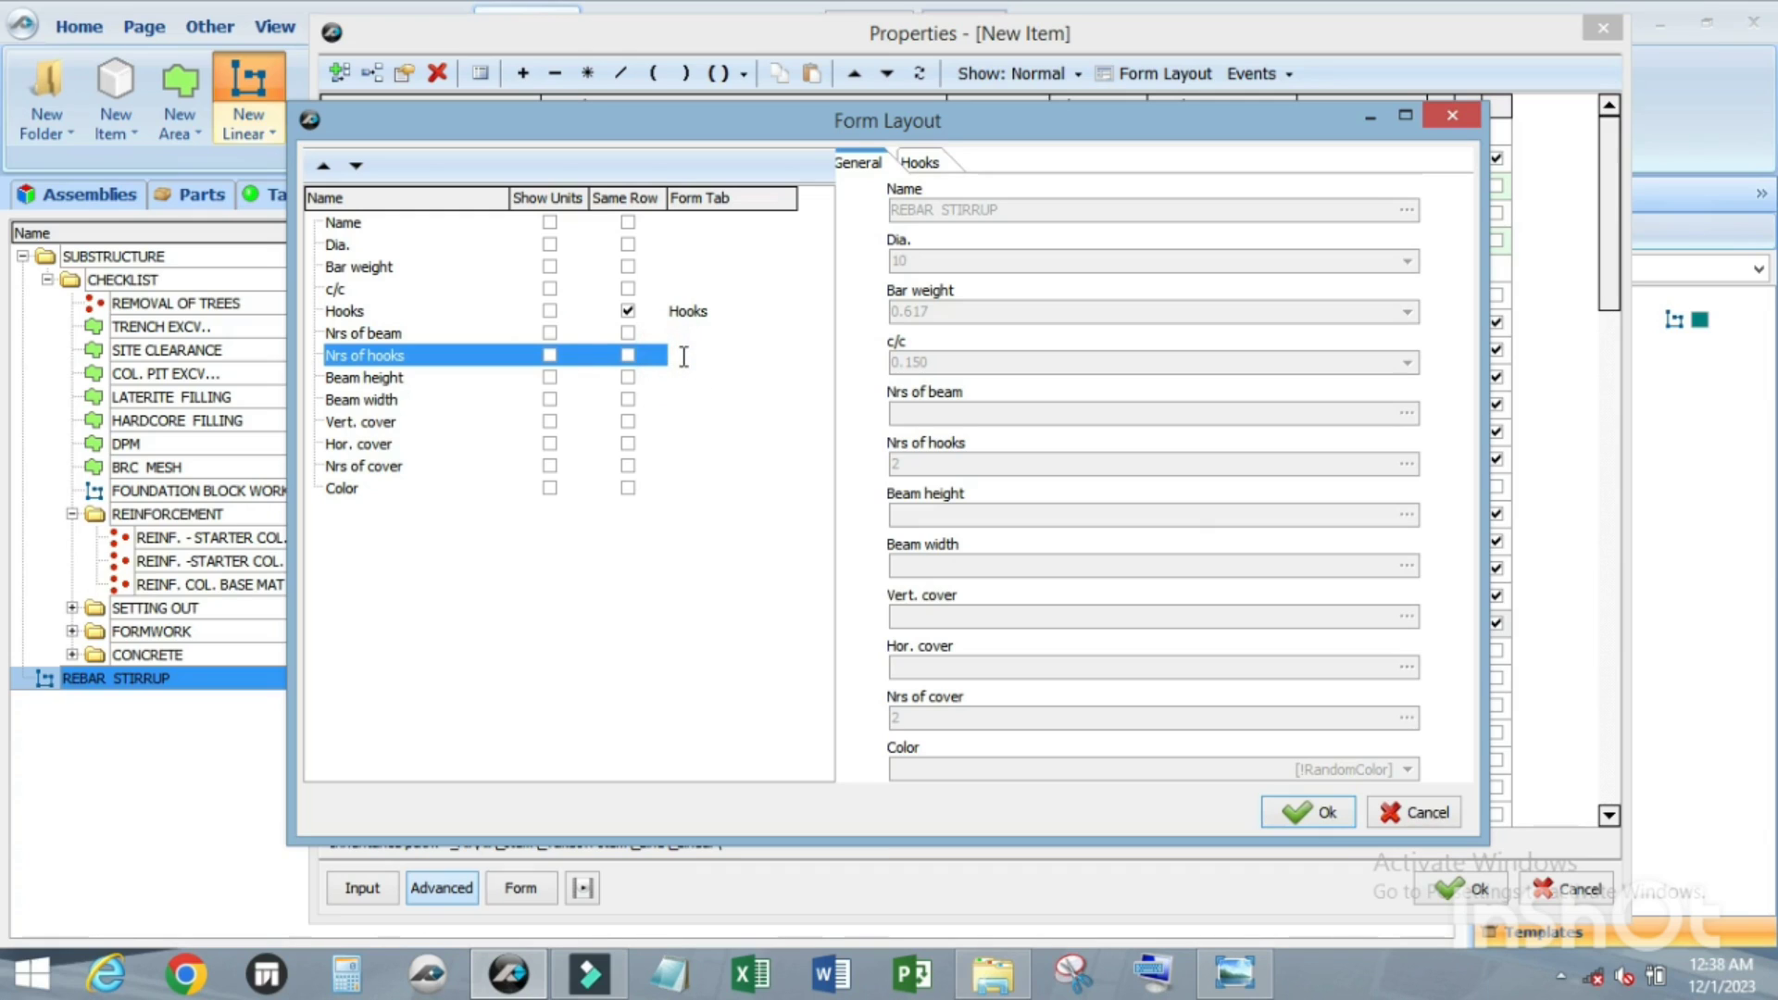
{"action": "type", "text": "Hooks"}
{"action": "left_click", "coordinate": [675, 572]}
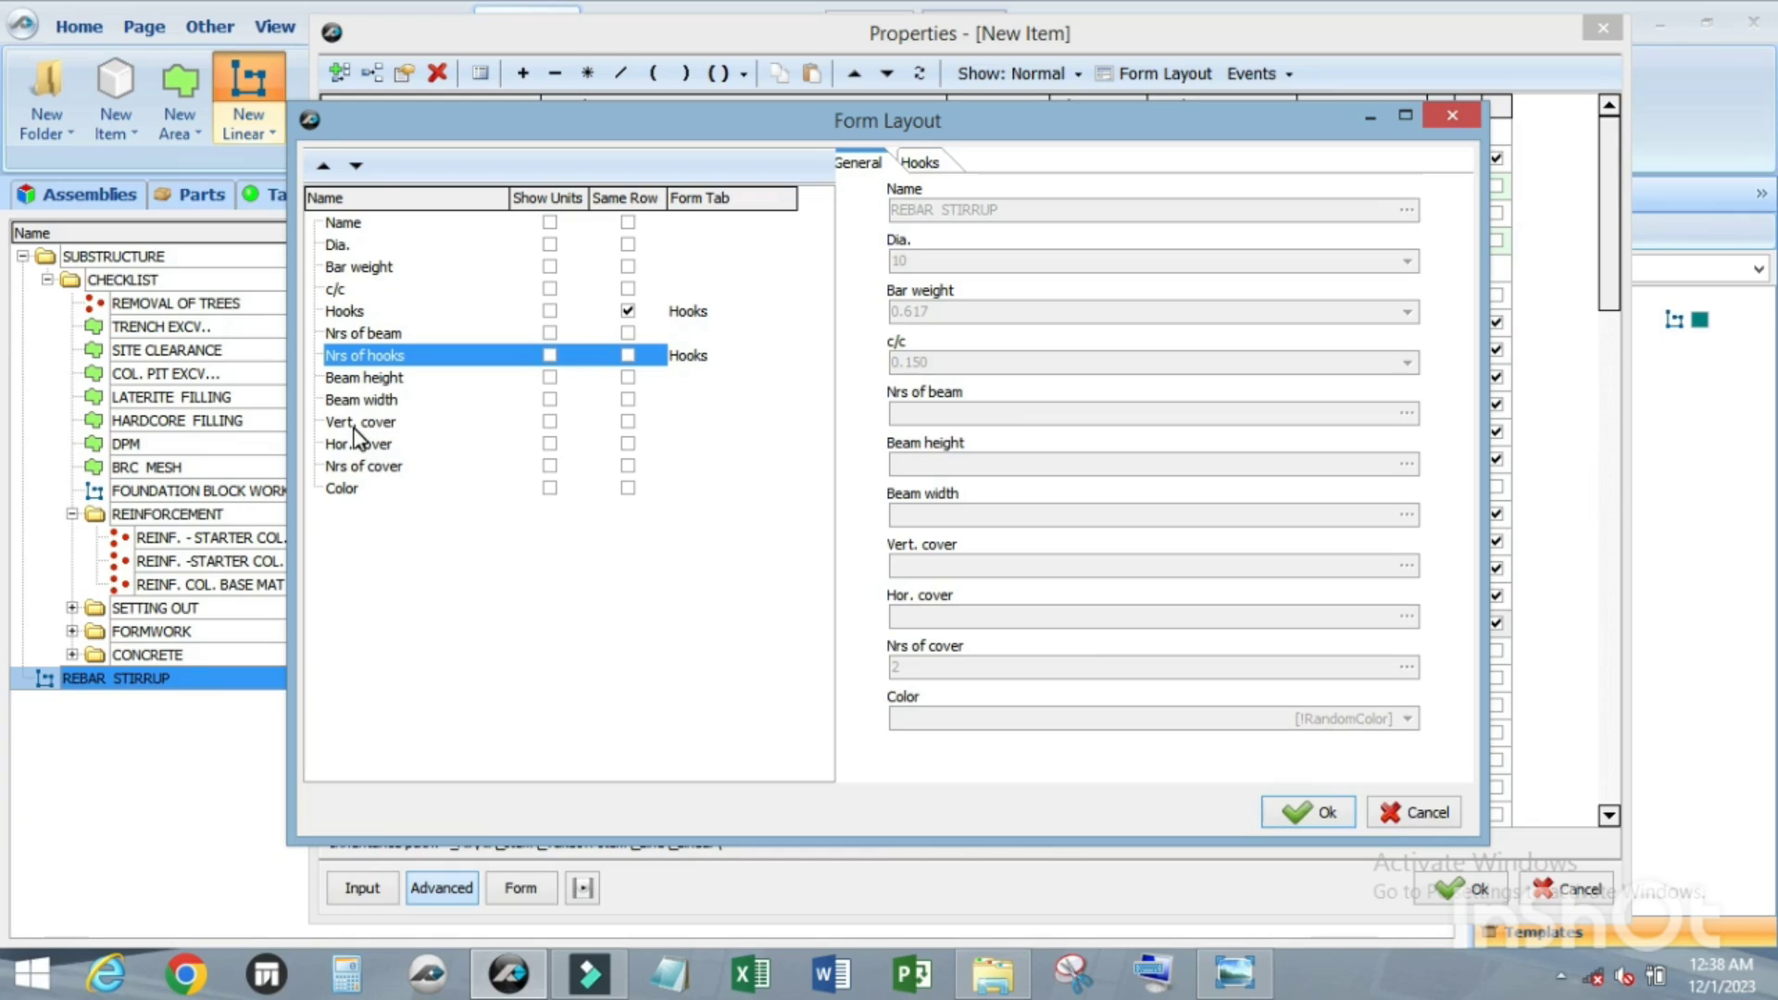
Step: Set Vert. cover to the same row and assign both Vert. cover and Hor. cover to a form tab named Cover
{"action": "left_click", "coordinate": [657, 424]}
{"action": "left_click", "coordinate": [698, 428]}
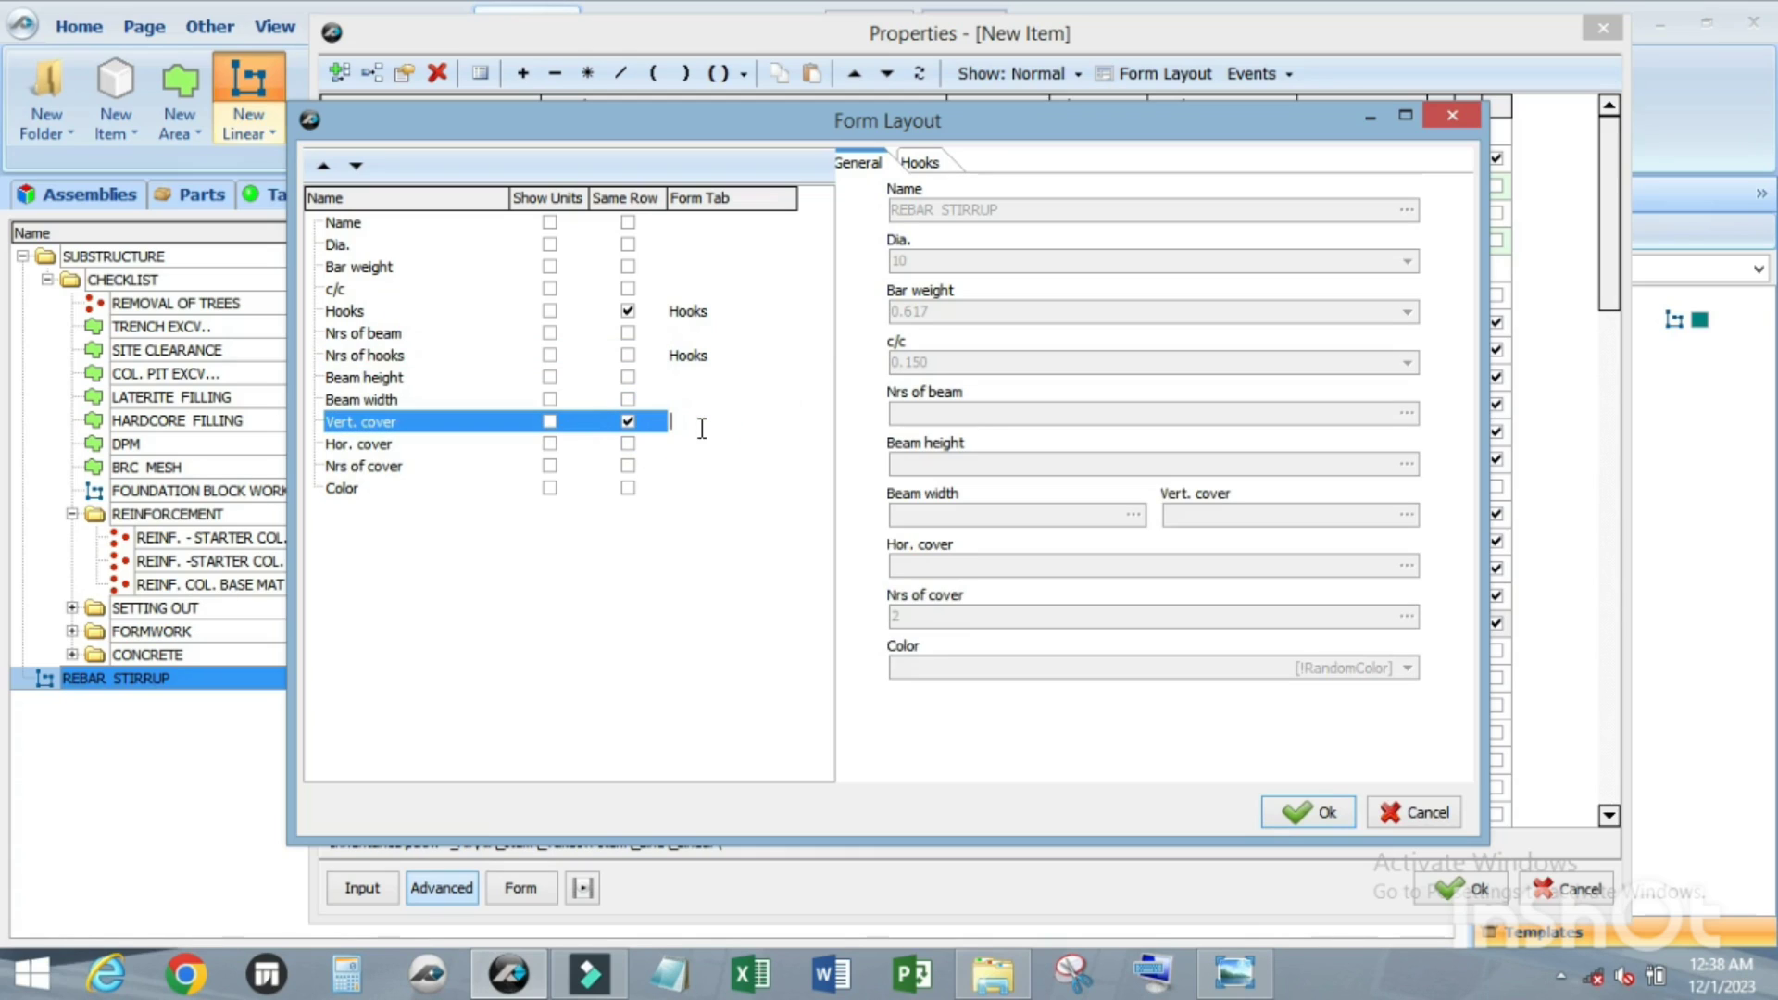
{"action": "type", "text": "Cover"}
{"action": "left_click", "coordinate": [694, 424]}
{"action": "left_click", "coordinate": [697, 453]}
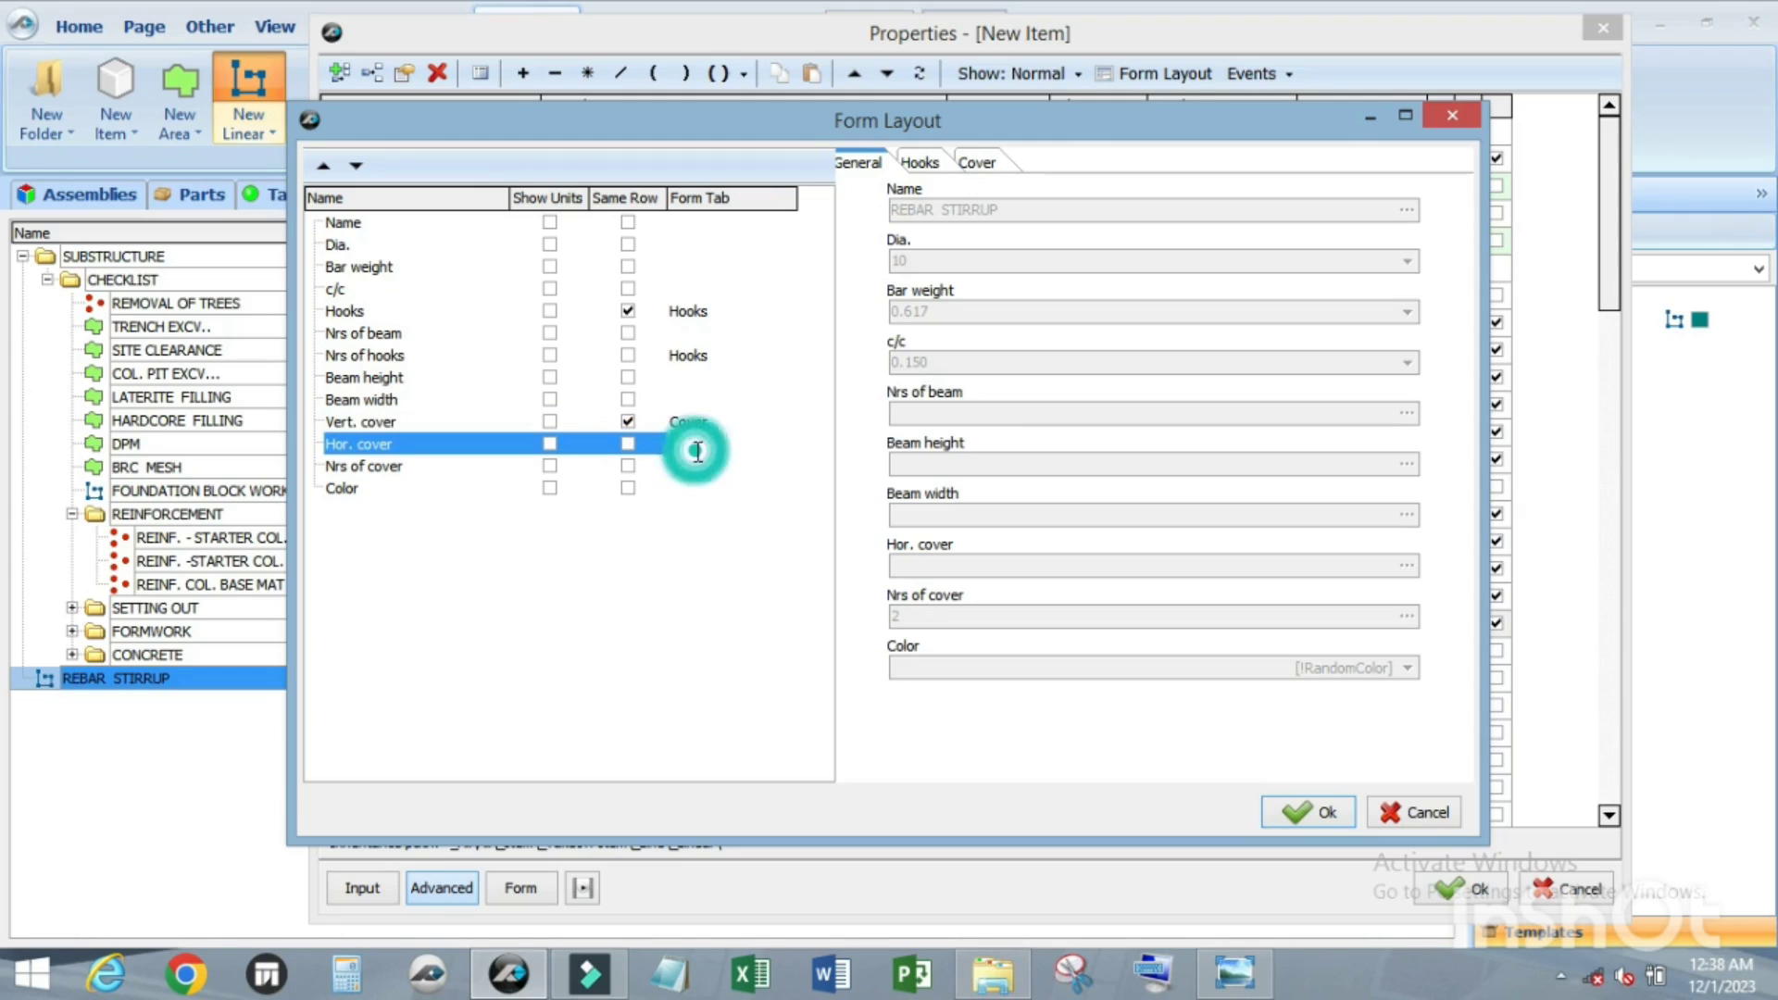
{"action": "type", "text": "Cover"}
{"action": "left_click", "coordinate": [700, 518]}
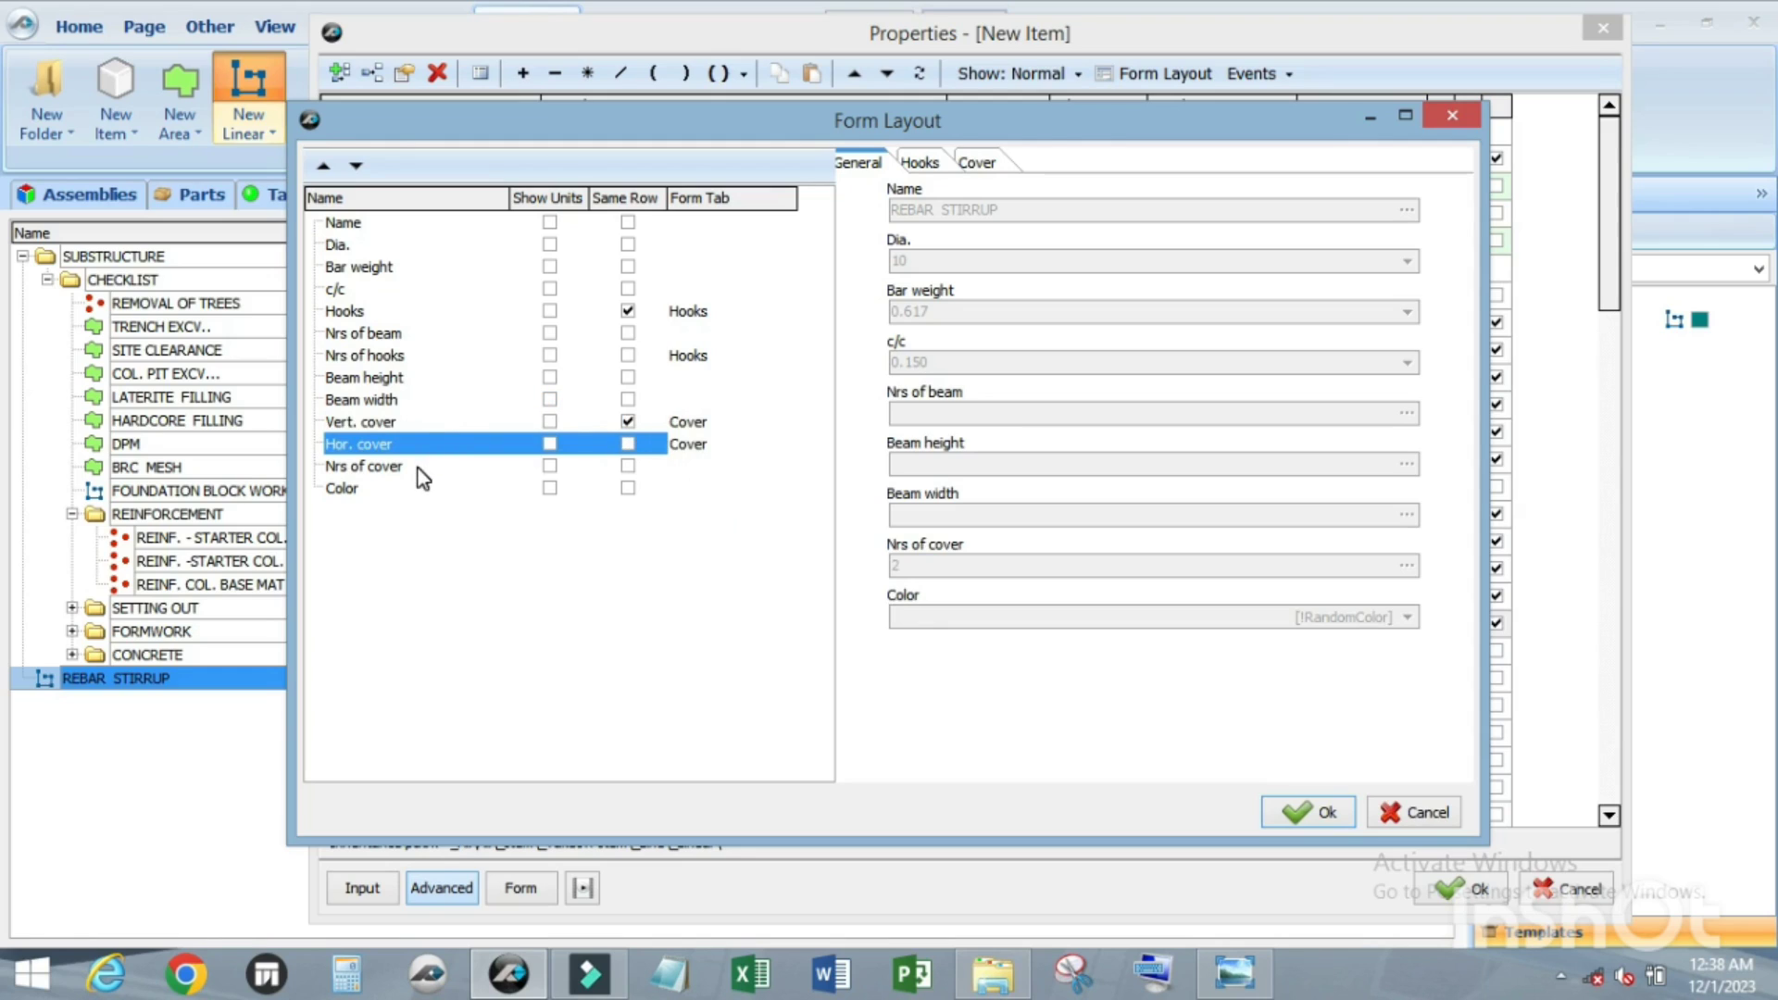
Step: Assign Nrs of cover to the Cover form tab
{"action": "left_click_drag", "start_coordinate": [1026, 113], "coordinate": [1023, 193]}
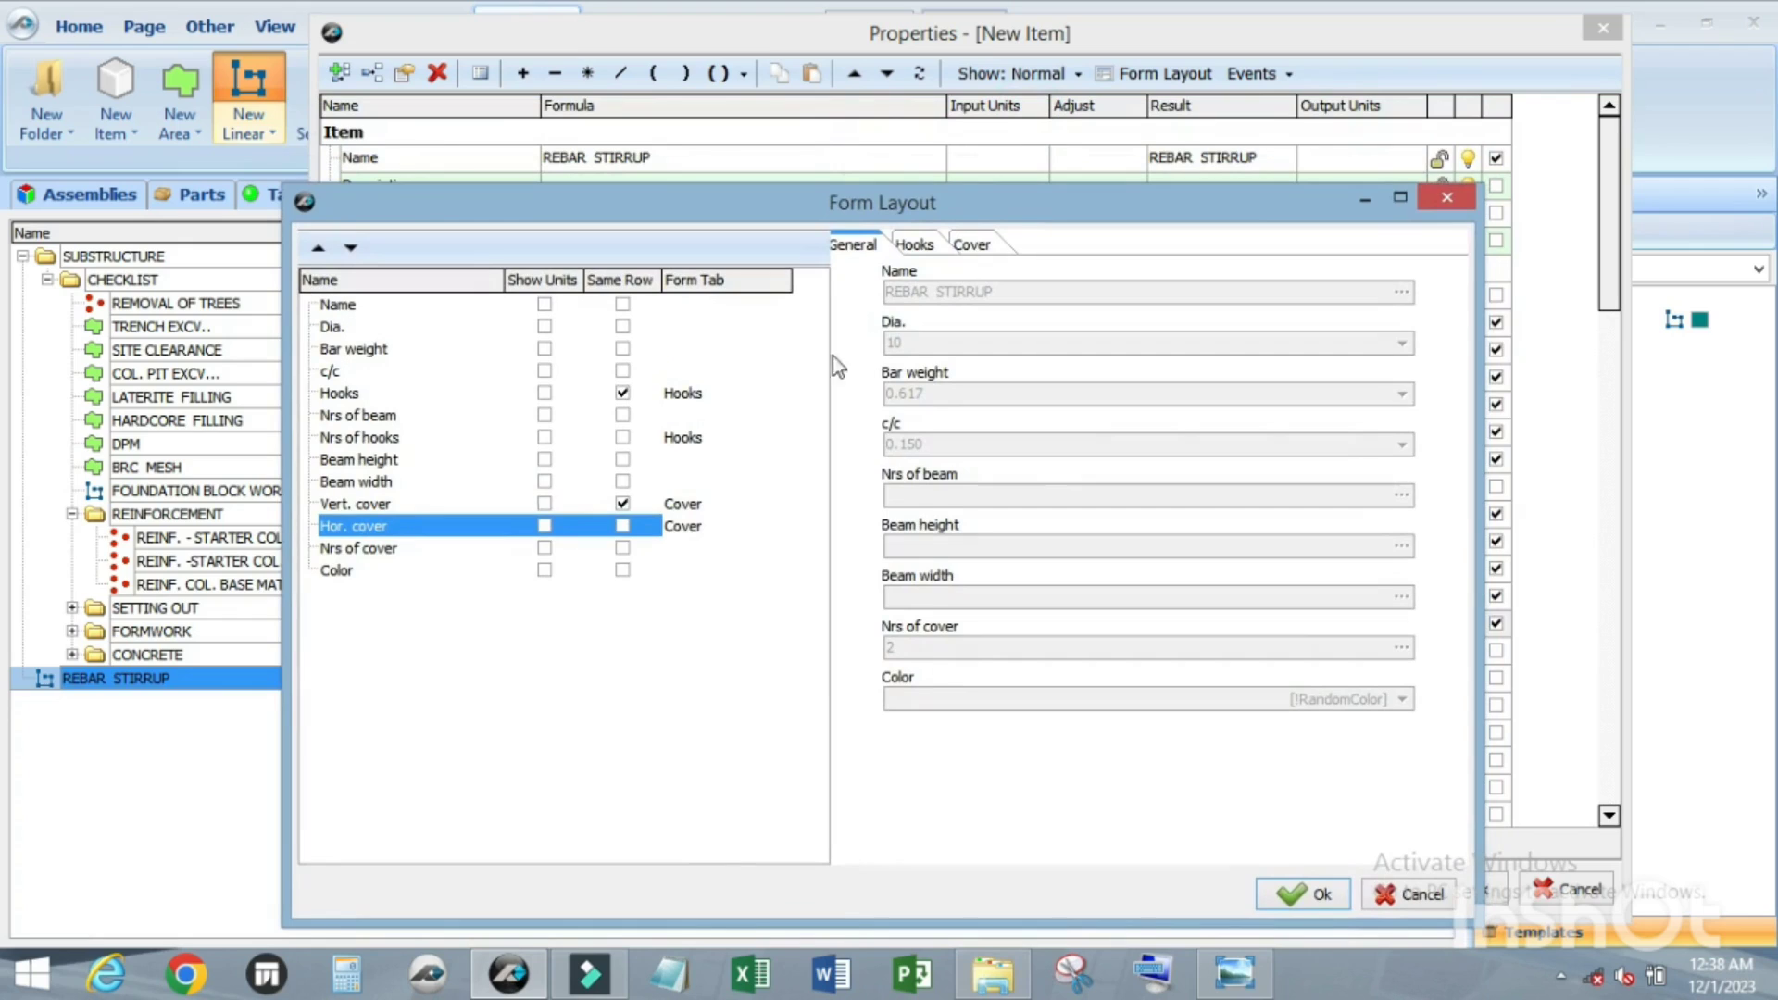
{"action": "left_click", "coordinate": [670, 552]}
{"action": "left_click", "coordinate": [674, 549]}
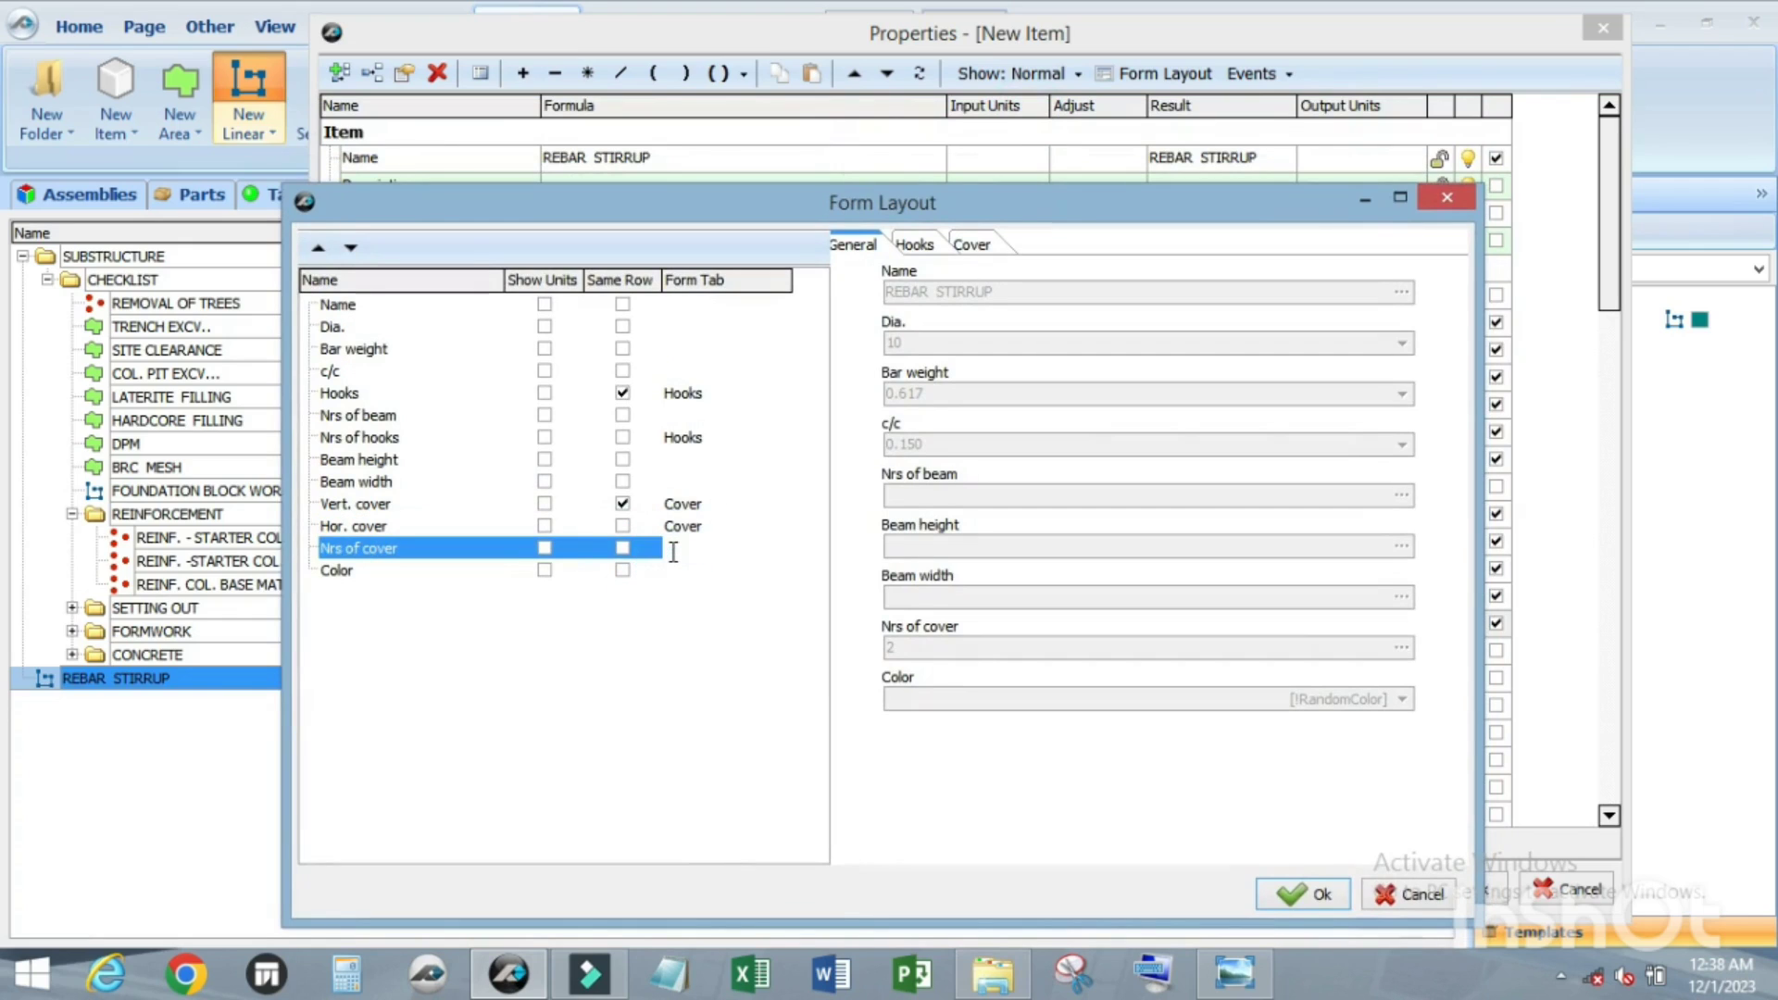
{"action": "type", "text": "Cover"}
{"action": "left_click", "coordinate": [705, 626]}
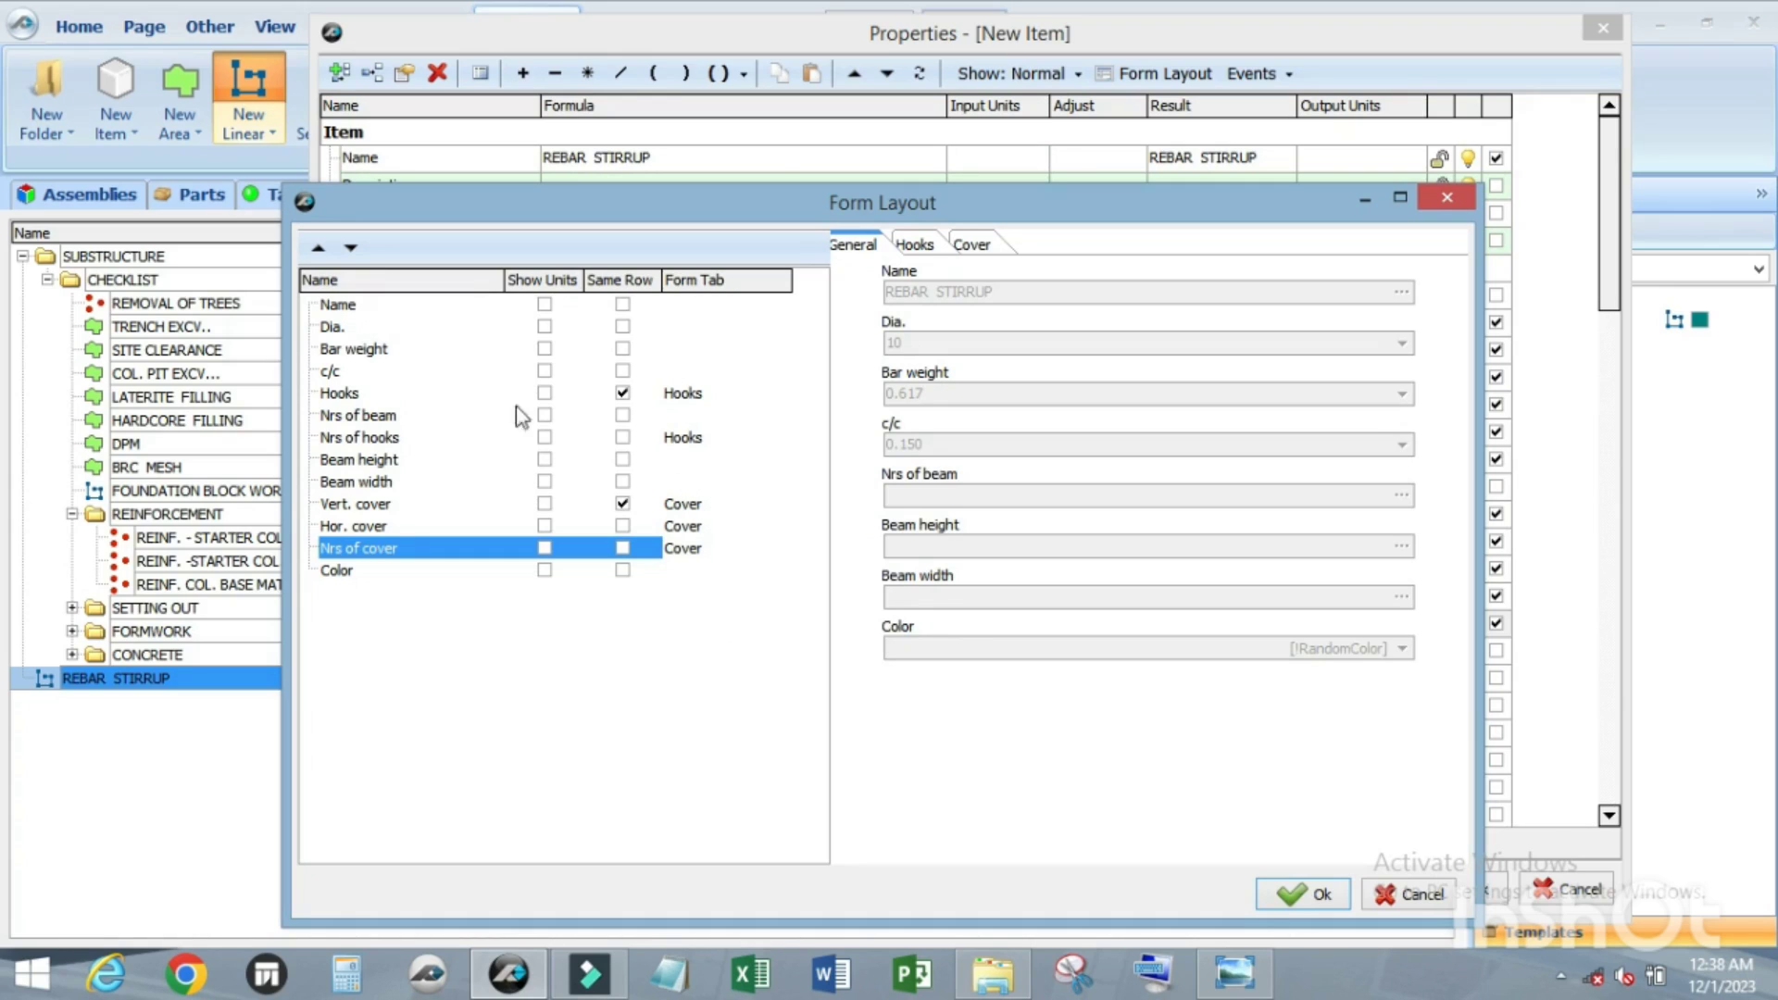
Step: Turn on unit display for every form layout field from Dia. through Nrs of cover, leaving out Name and Color
{"action": "left_click", "coordinate": [545, 330]}
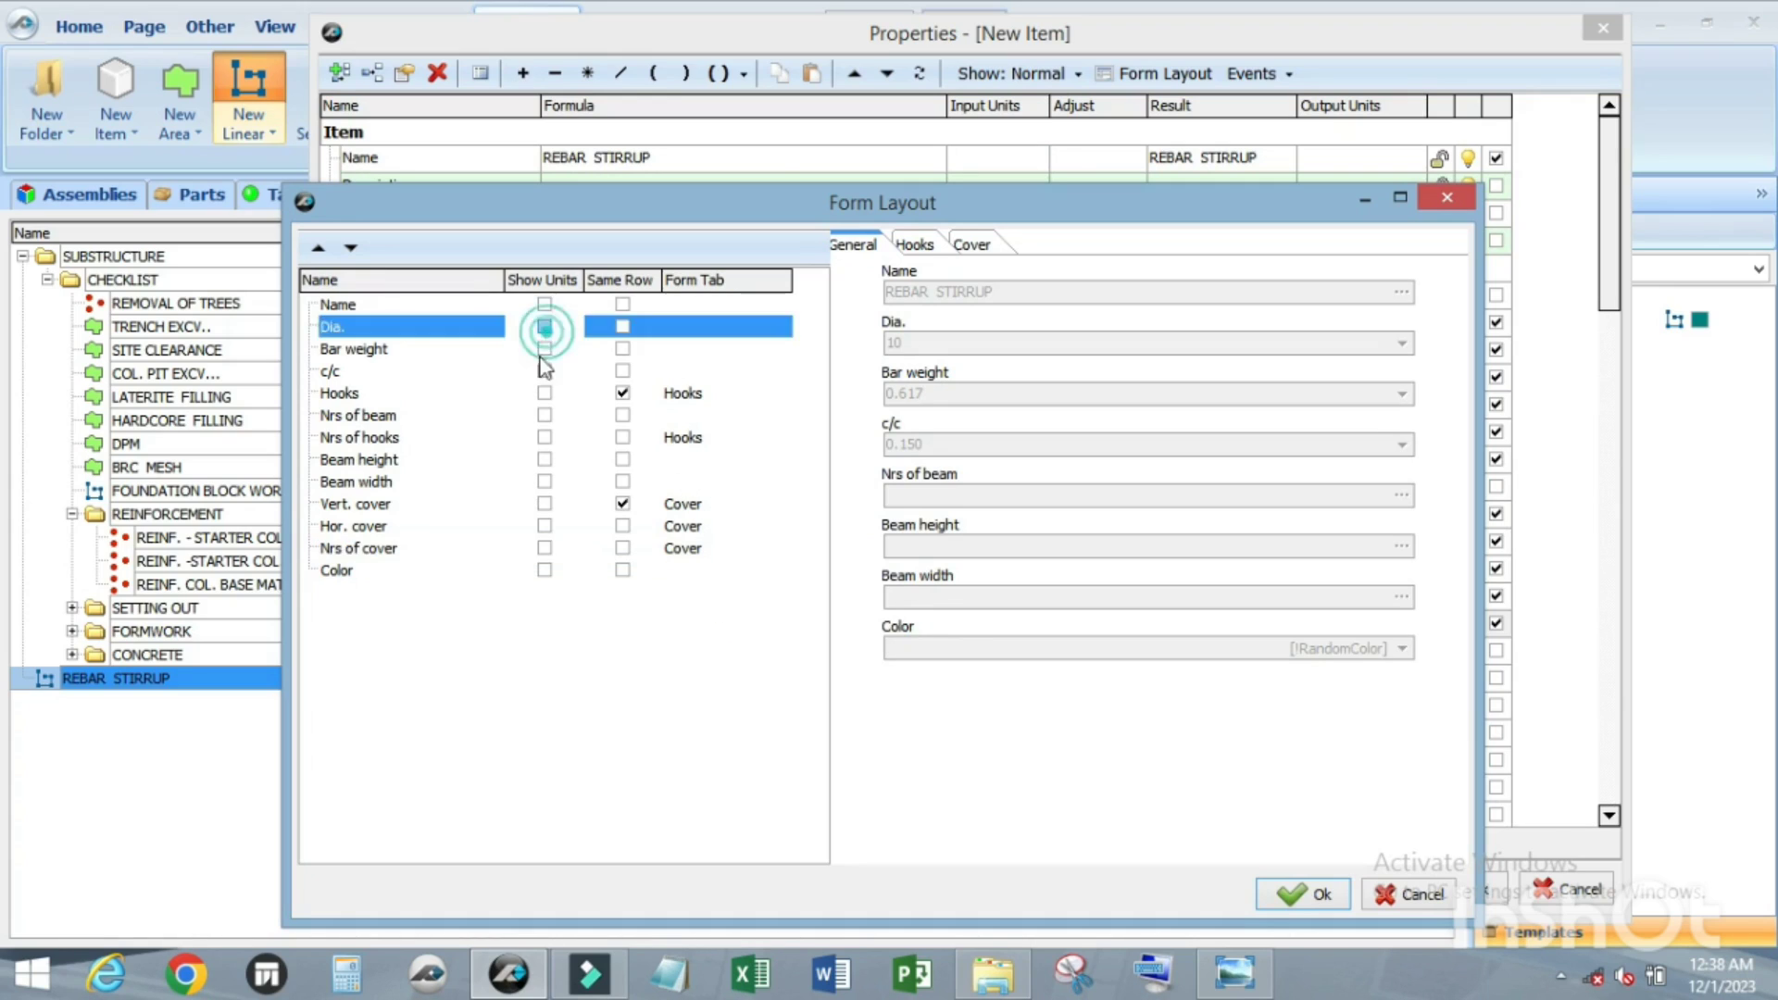
{"action": "left_click", "coordinate": [545, 365]}
{"action": "left_click", "coordinate": [546, 349]}
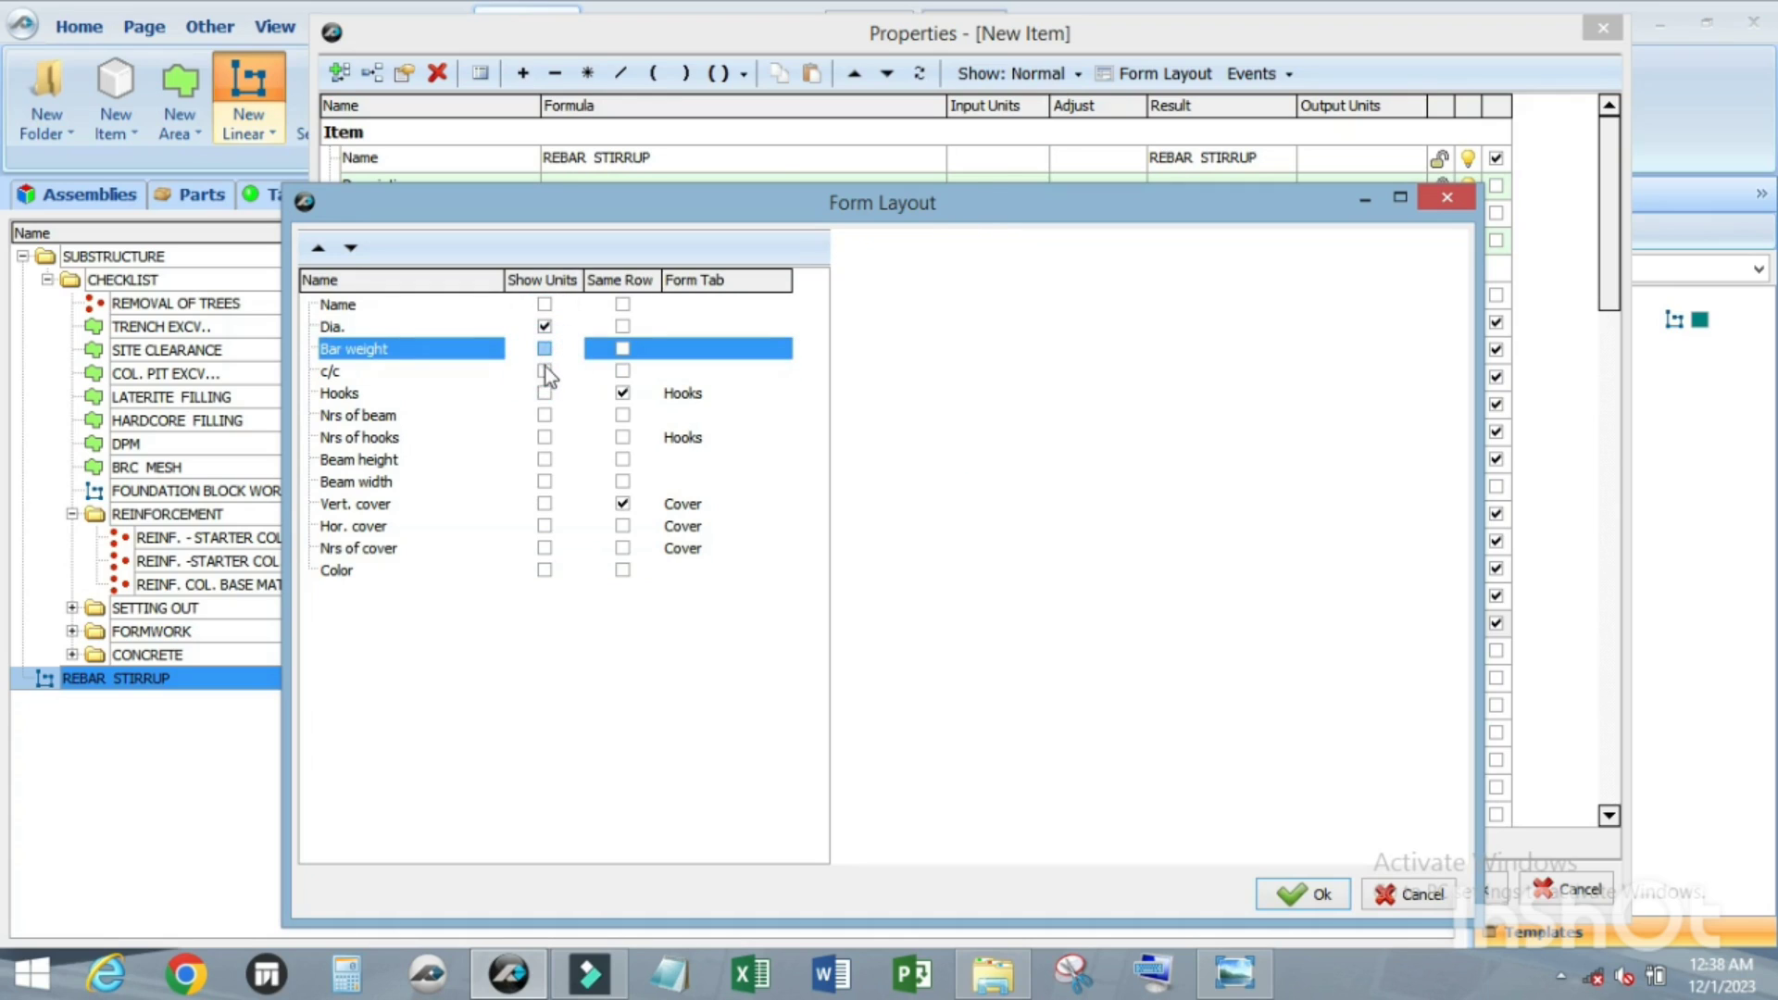
{"action": "left_click", "coordinate": [546, 369]}
{"action": "left_click", "coordinate": [547, 392]}
{"action": "left_click", "coordinate": [547, 415]}
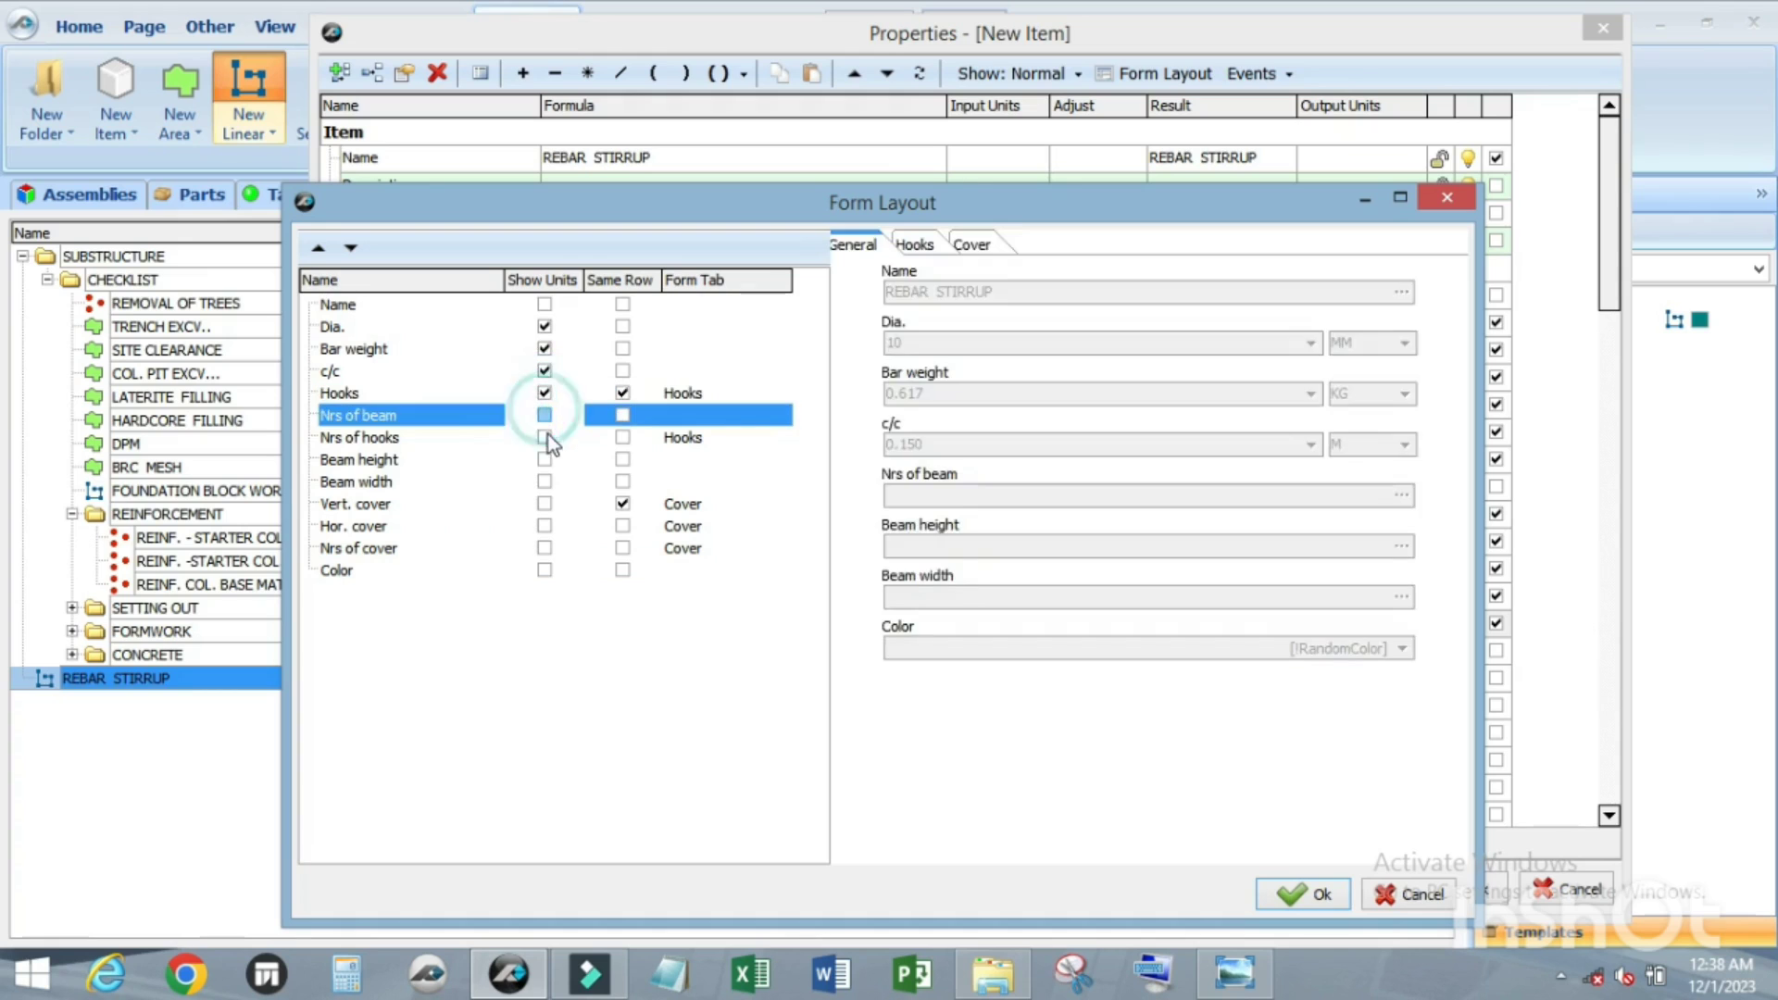
{"action": "left_click", "coordinate": [547, 436]}
{"action": "left_click", "coordinate": [546, 460]}
{"action": "left_click", "coordinate": [546, 481]}
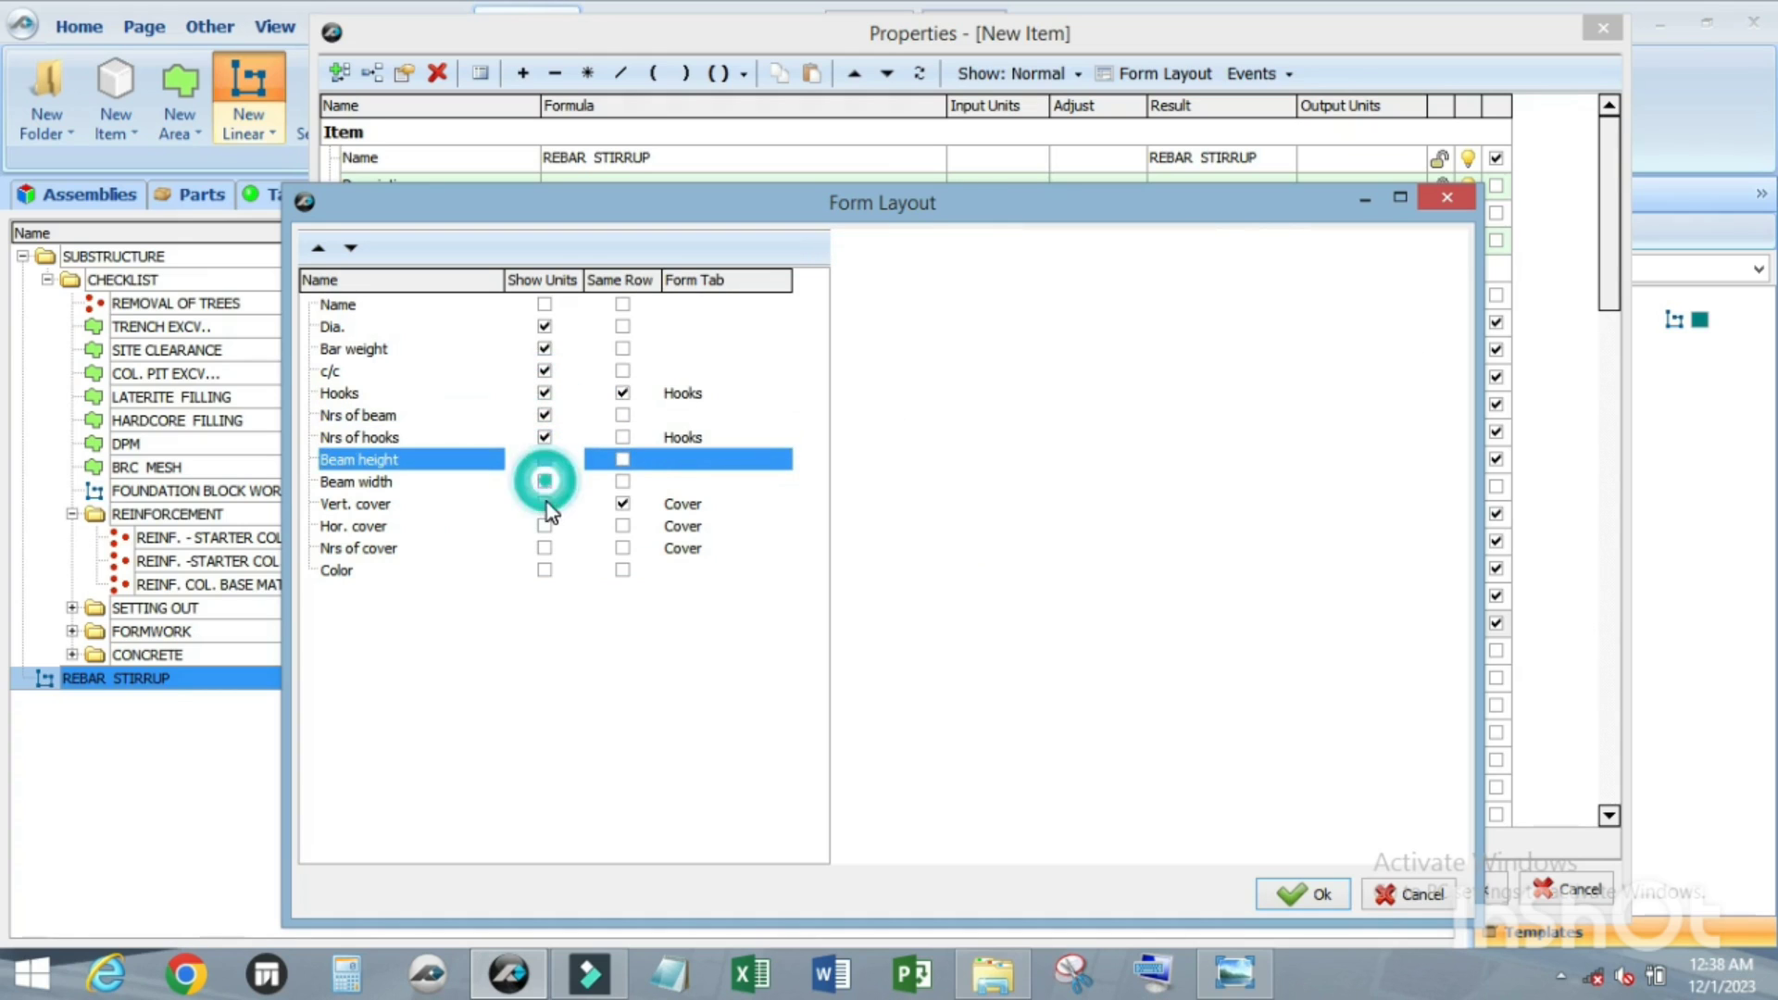
{"action": "left_click", "coordinate": [546, 525]}
{"action": "left_click", "coordinate": [546, 548]}
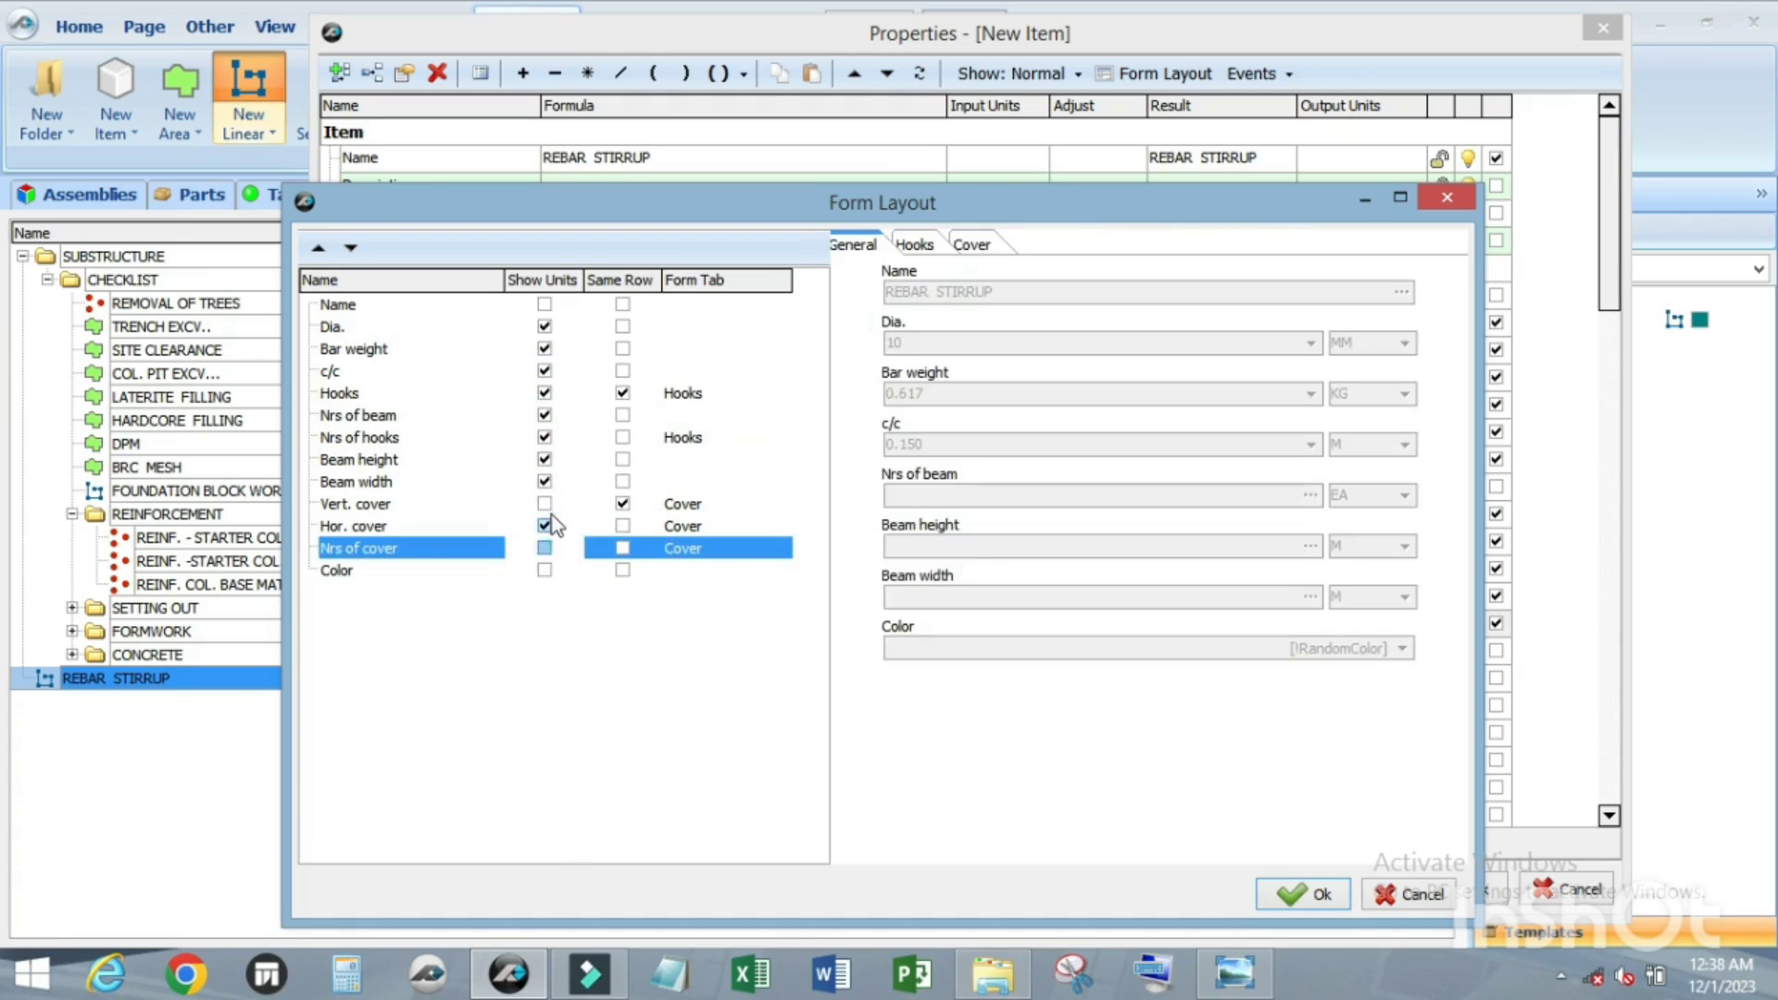
{"action": "left_click", "coordinate": [546, 503]}
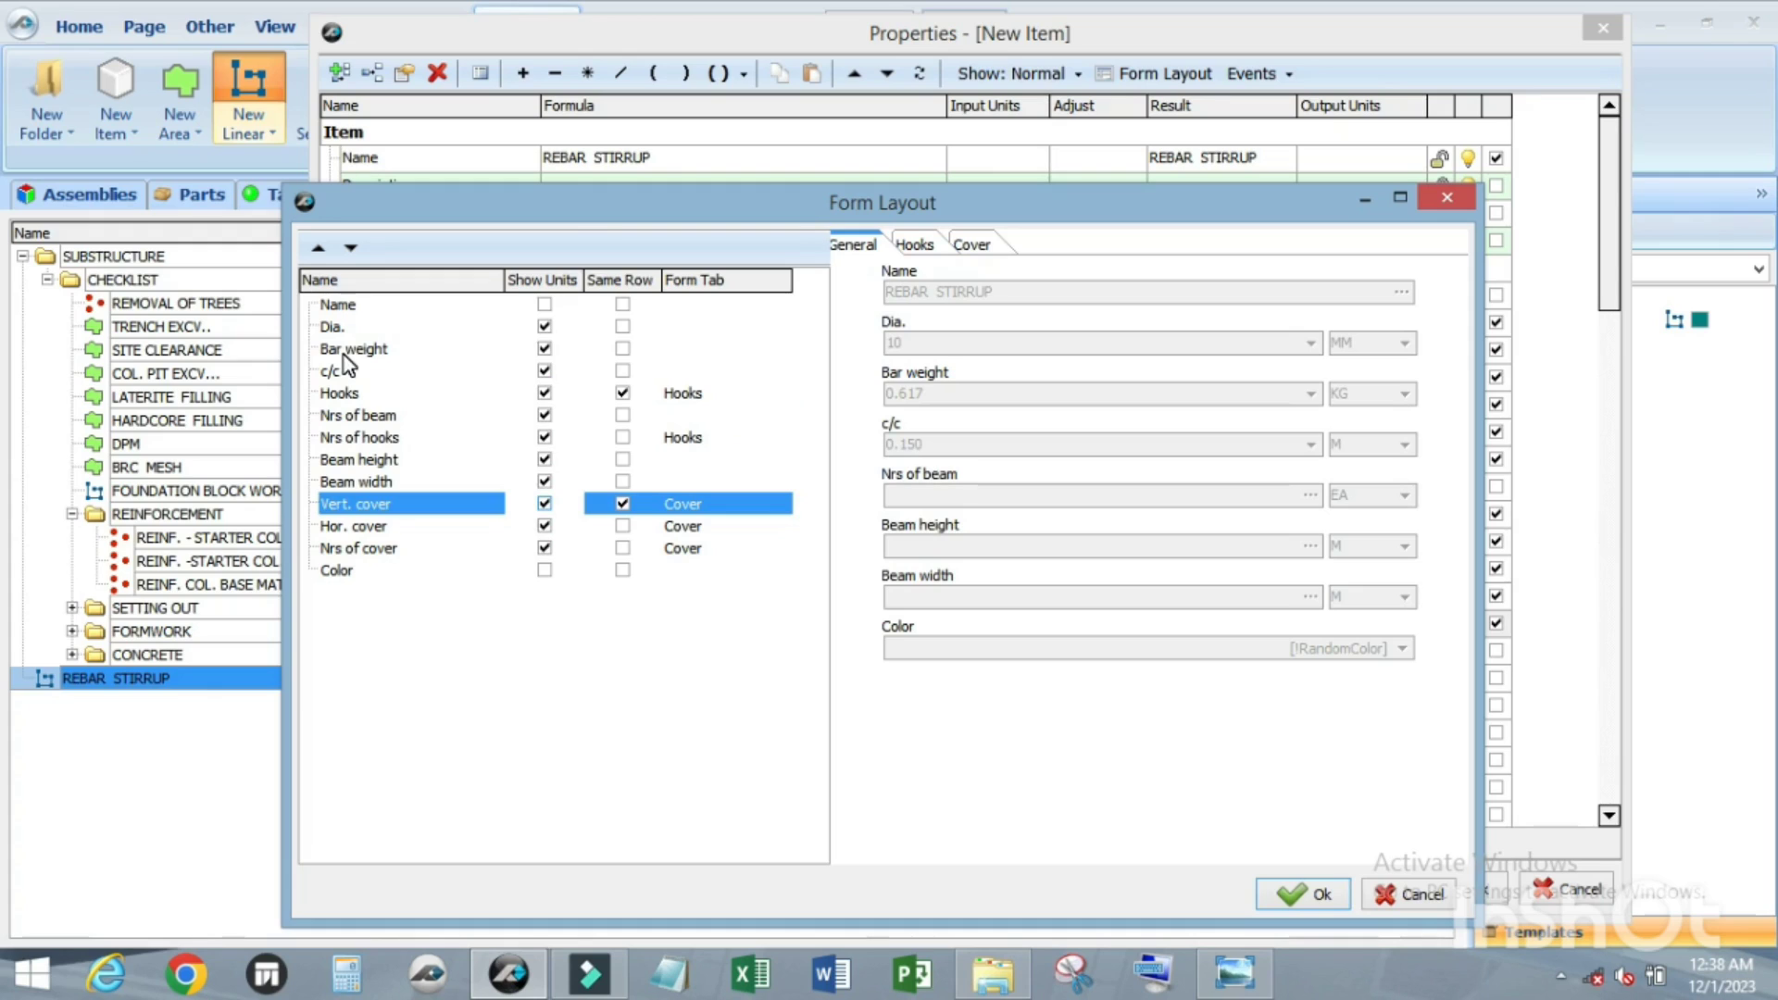
Step: Set Bar weight and Beam height to the same row, check the Hooks and Cover tabs in the preview, and accept the form layout
{"action": "left_click", "coordinate": [622, 349]}
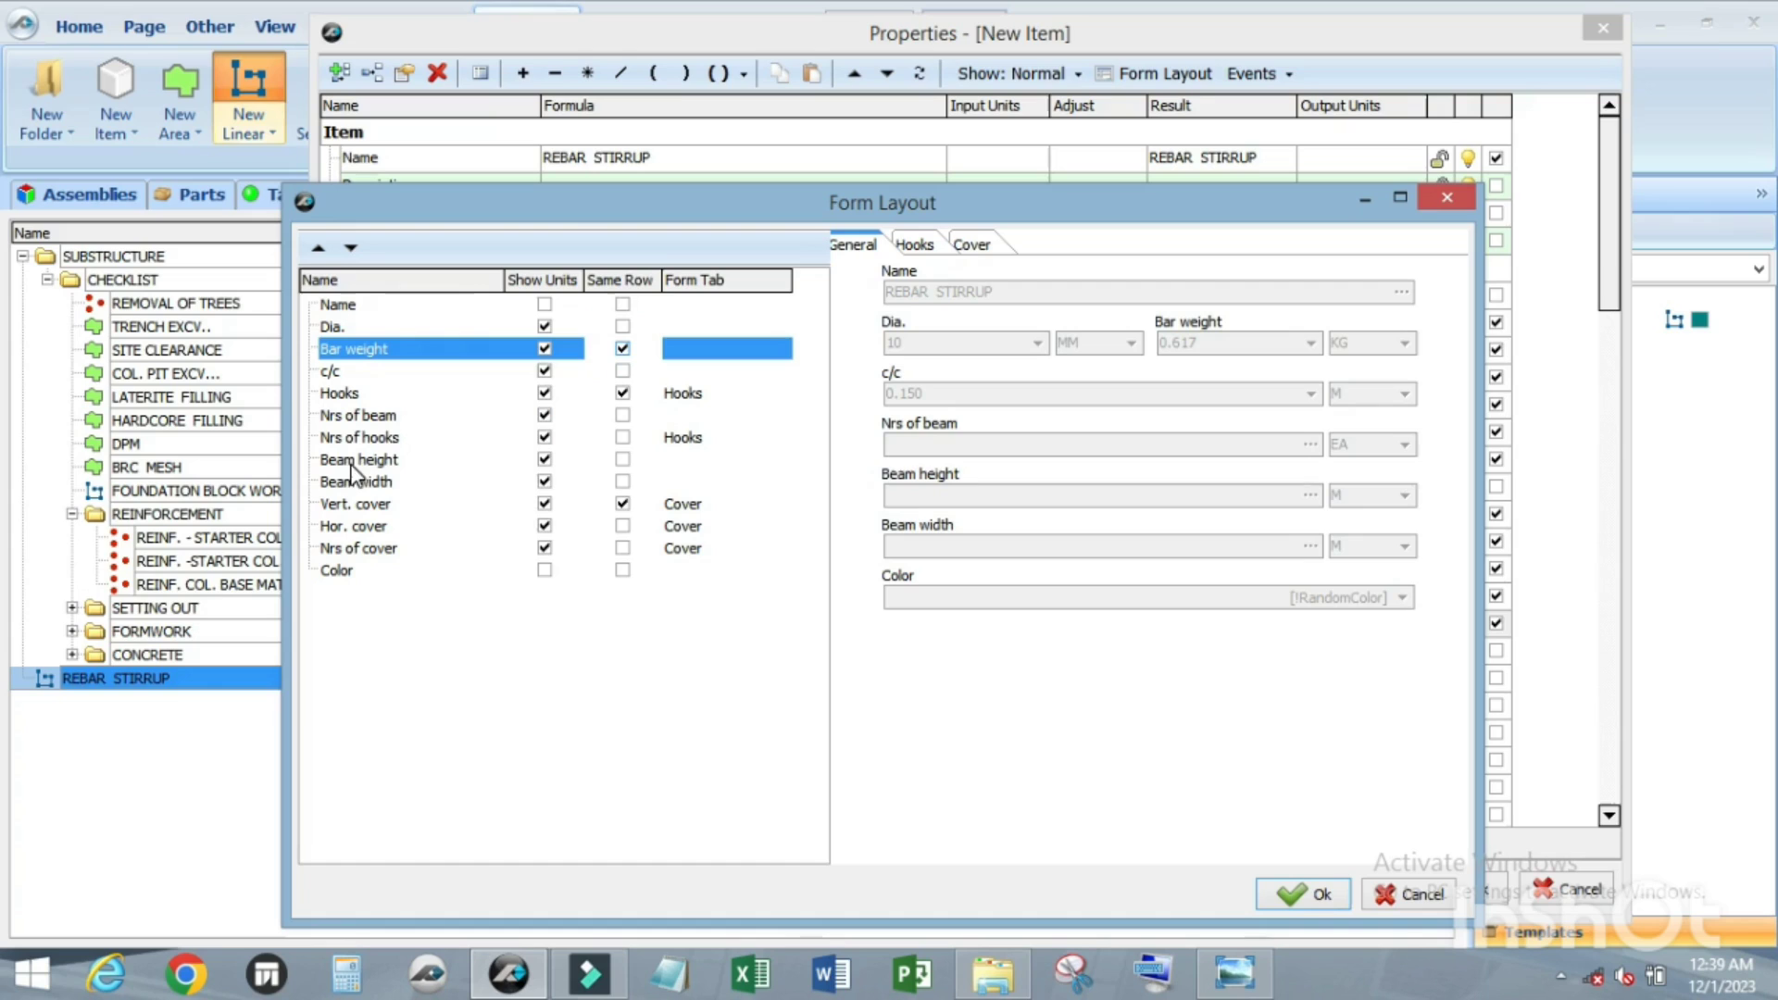
{"action": "left_click", "coordinate": [623, 459]}
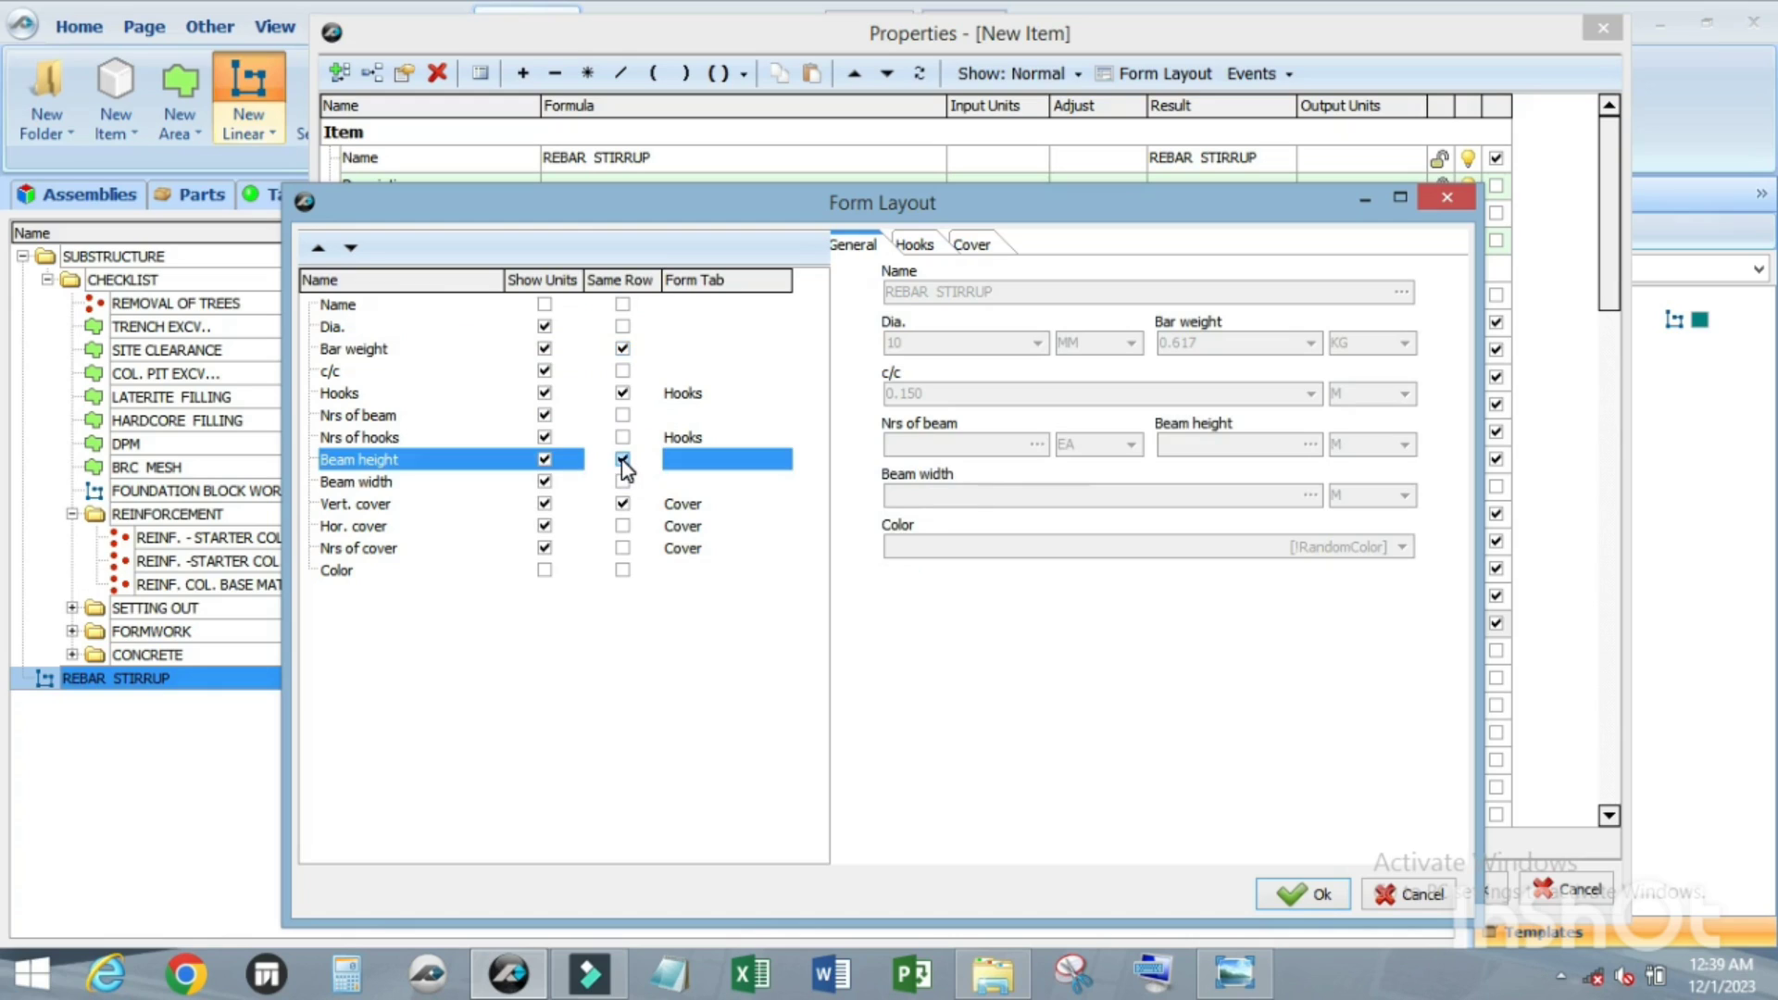
{"action": "left_click", "coordinate": [927, 246]}
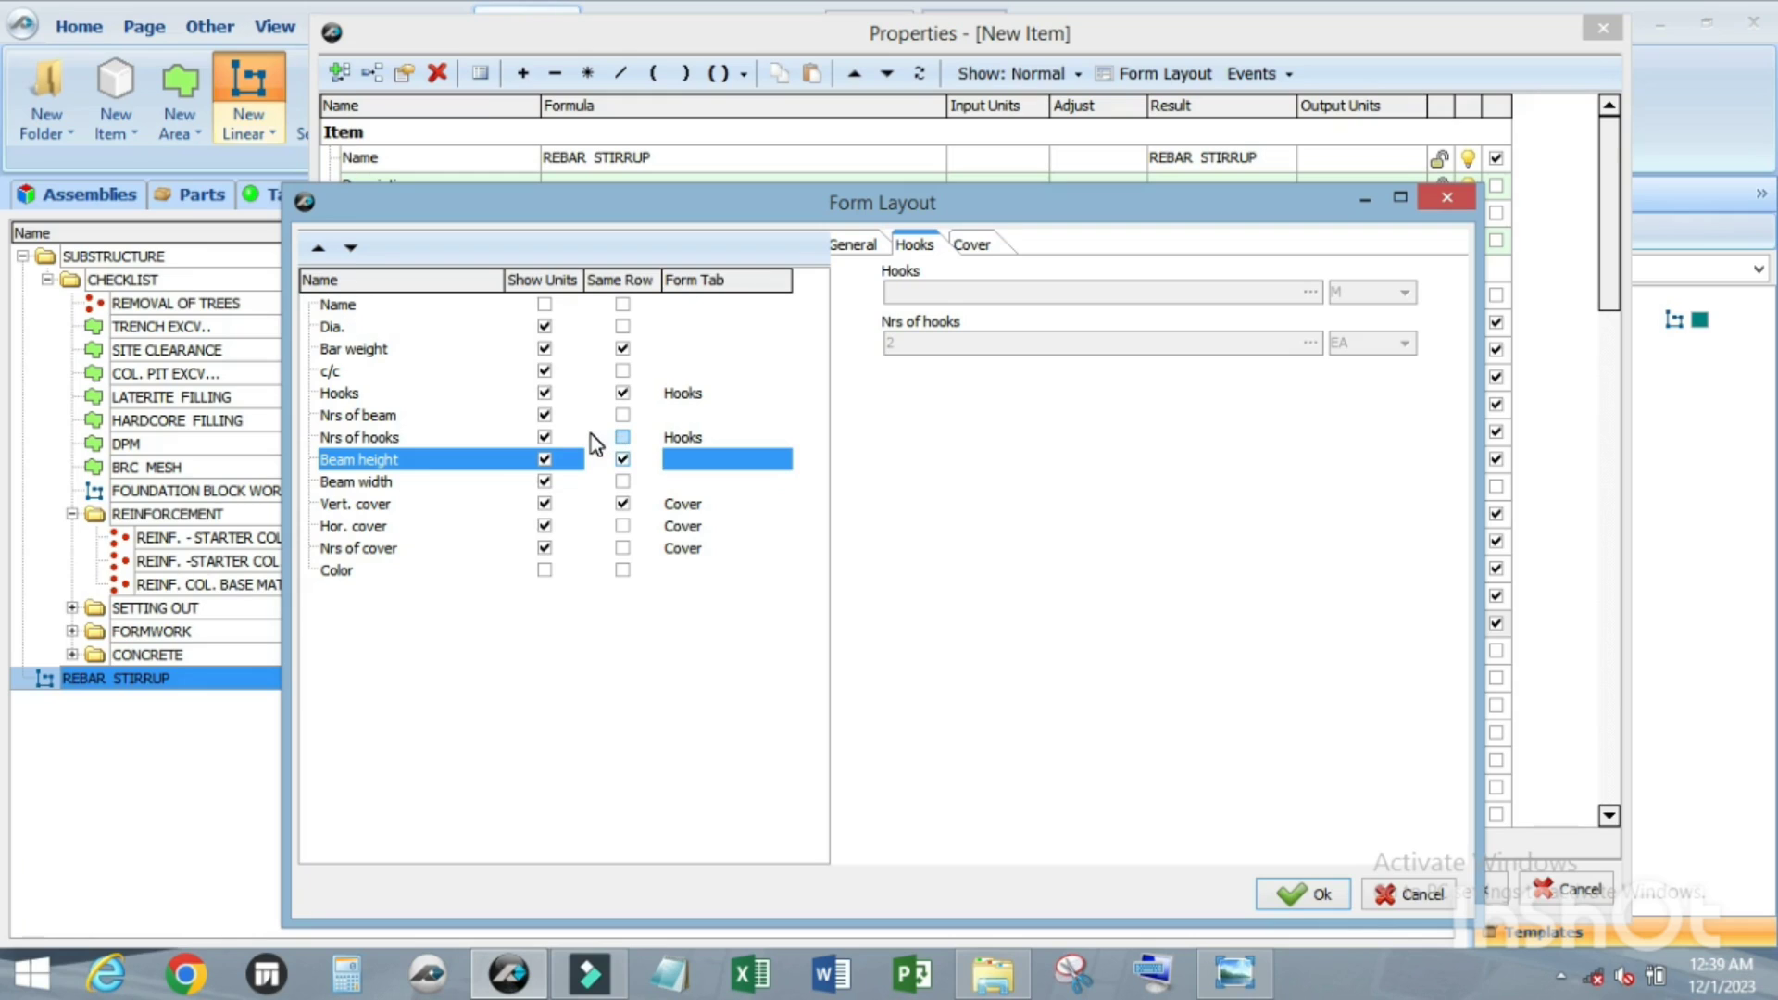
{"action": "left_click", "coordinate": [969, 246]}
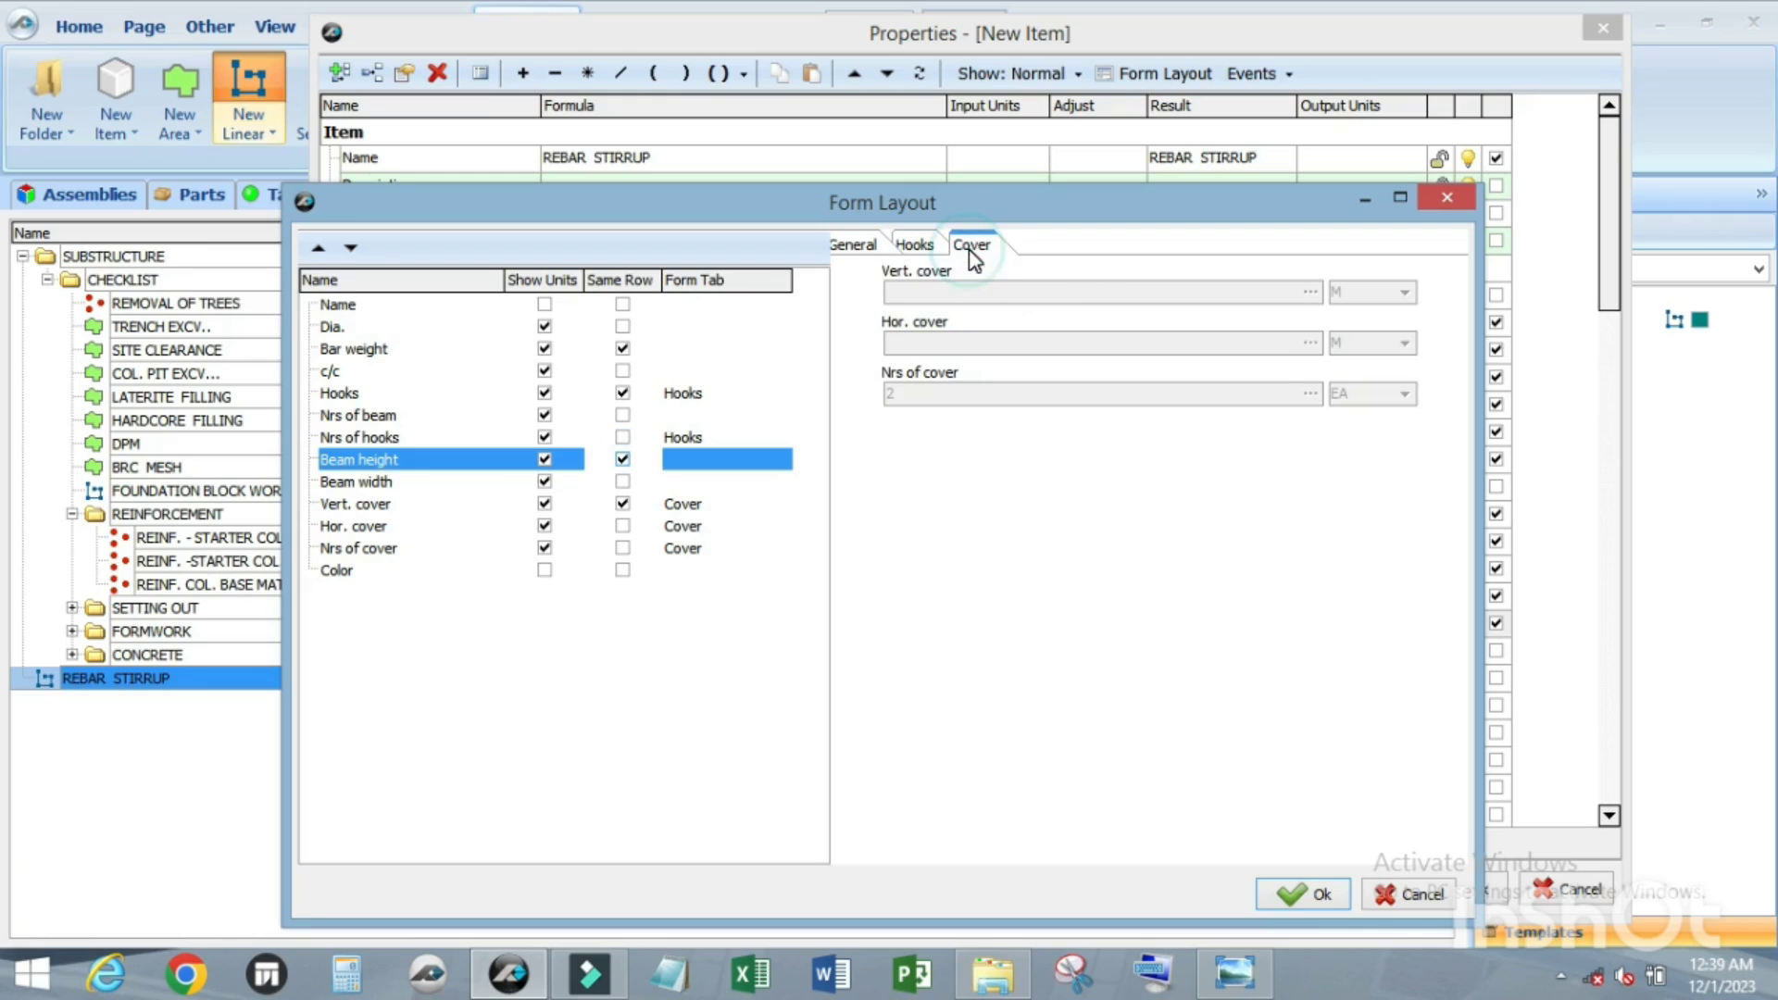
{"action": "left_click", "coordinate": [856, 245]}
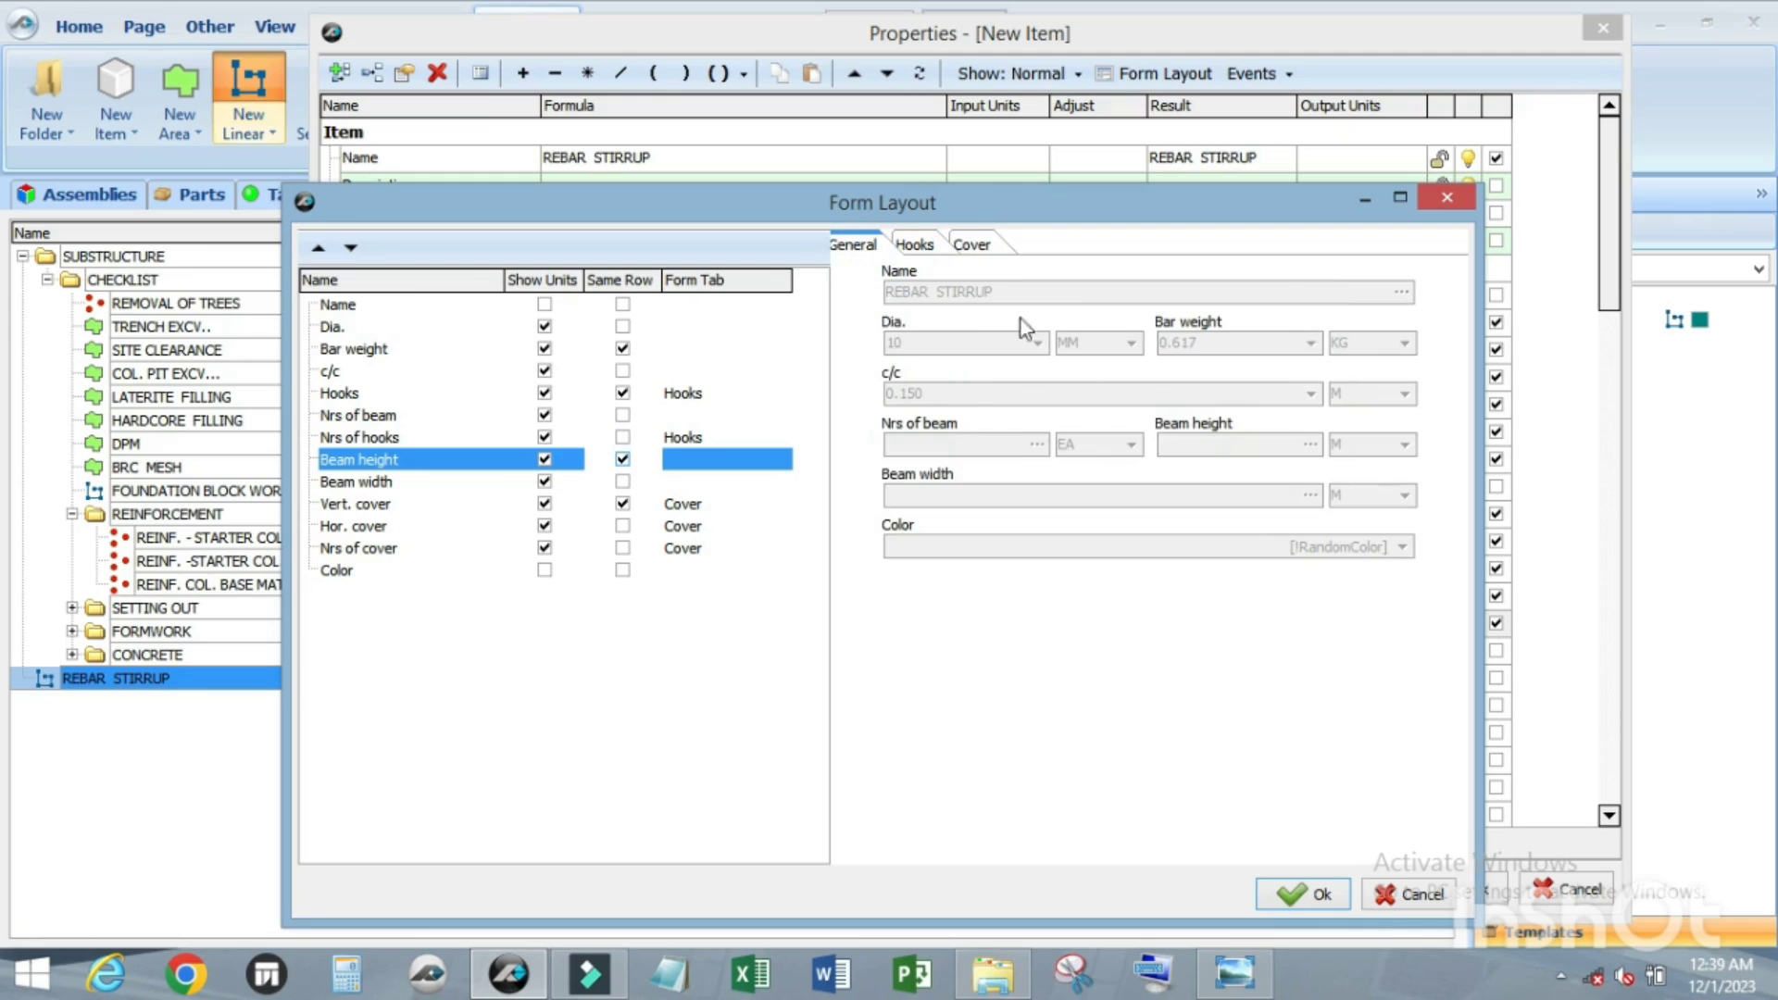
{"action": "left_click", "coordinate": [1292, 891]}
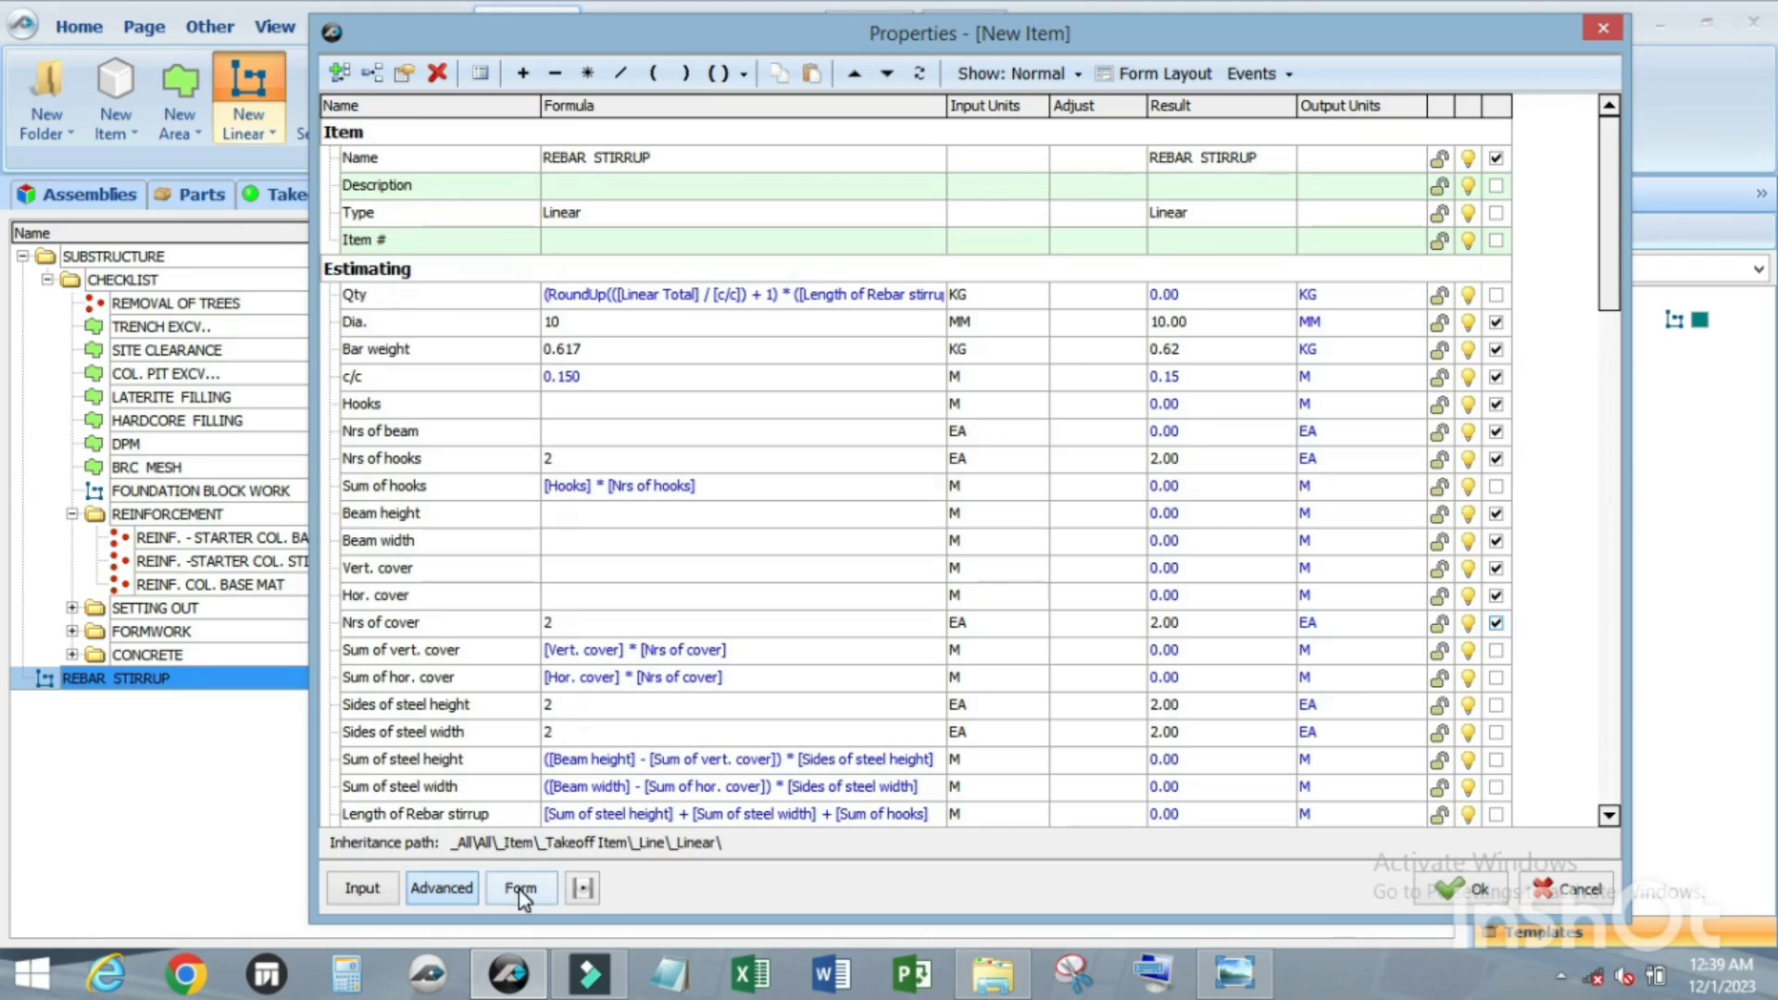
Step: Review the General, Hooks and Cover tabs in the item's form view and save the REBAR STIRRUP item
{"action": "left_click", "coordinate": [521, 889]}
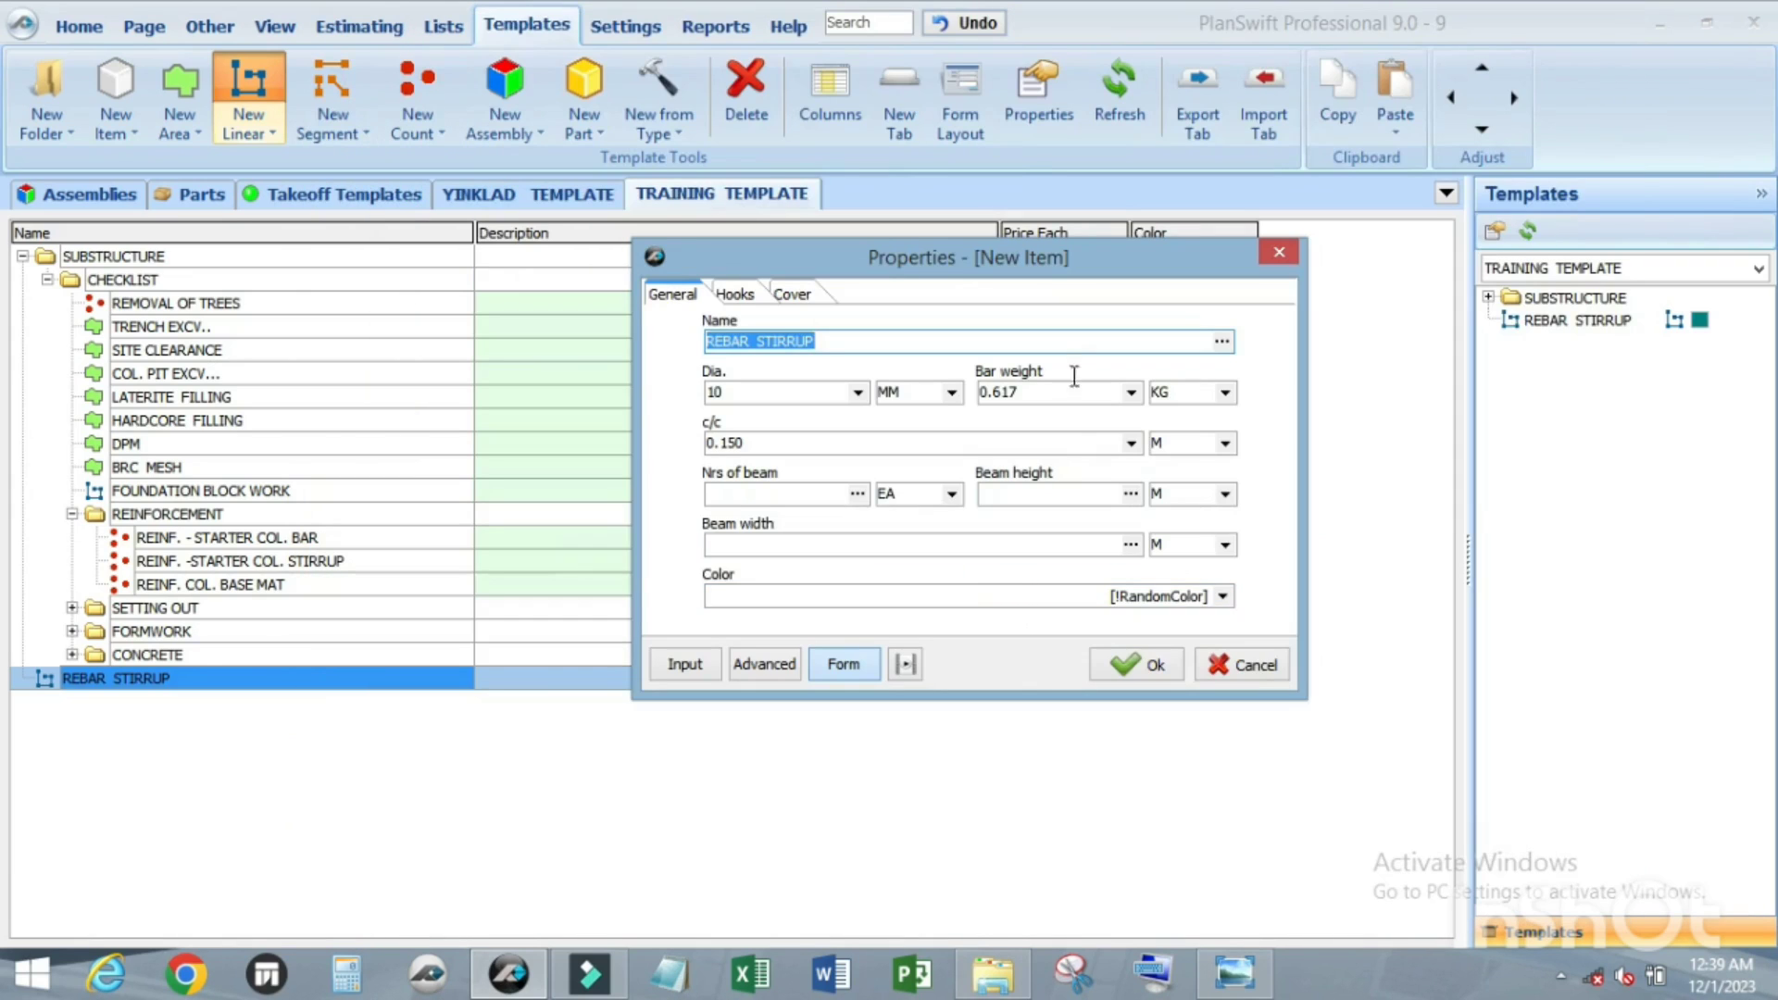
{"action": "left_click", "coordinate": [740, 291]}
{"action": "left_click", "coordinate": [798, 297]}
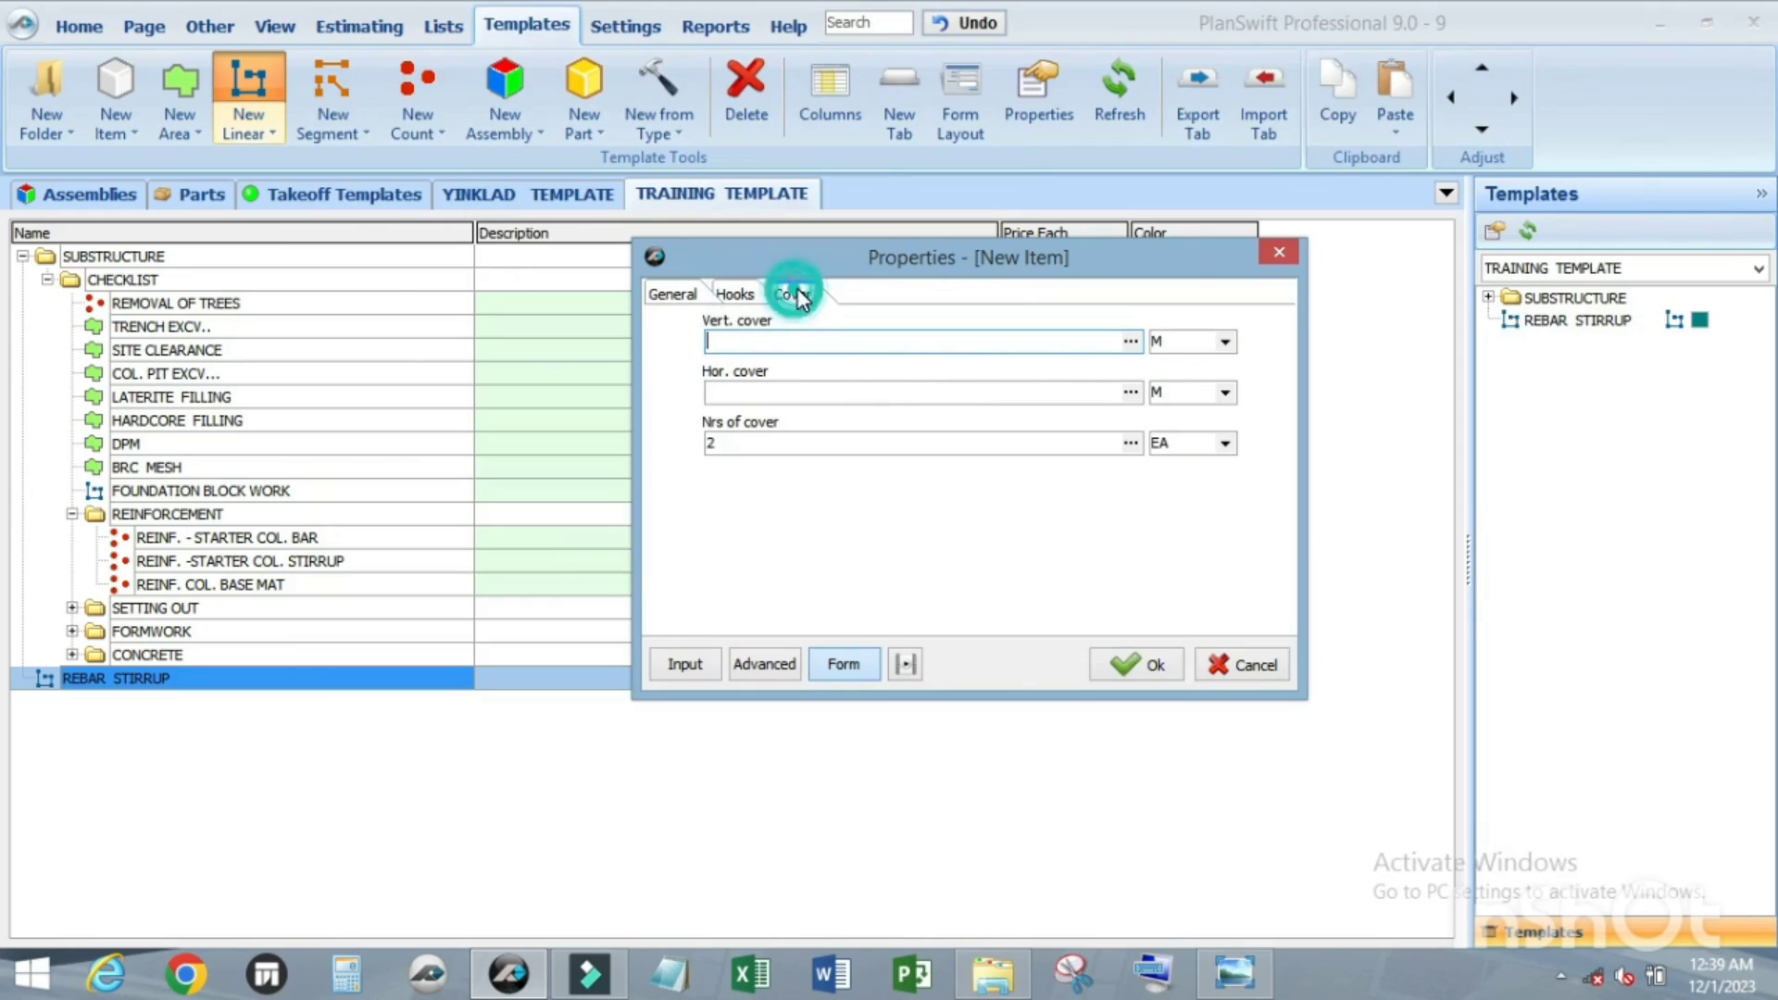
{"action": "left_click", "coordinate": [673, 293]}
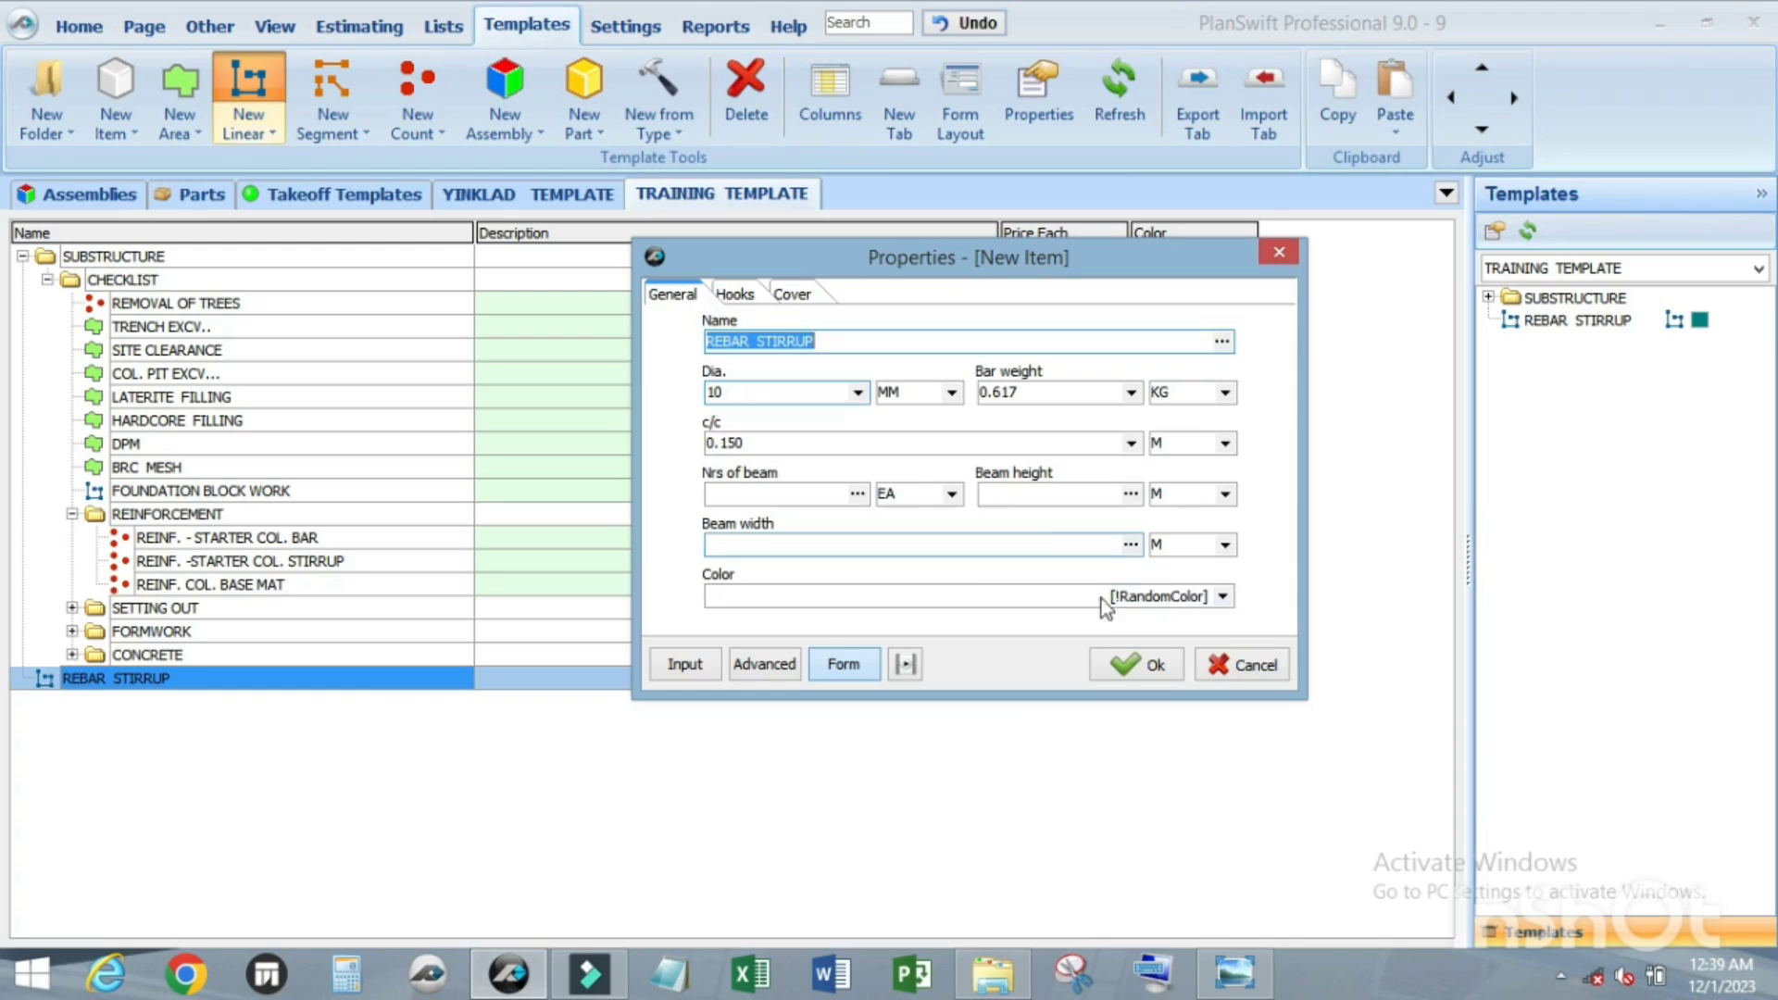
{"action": "left_click", "coordinate": [1139, 665]}
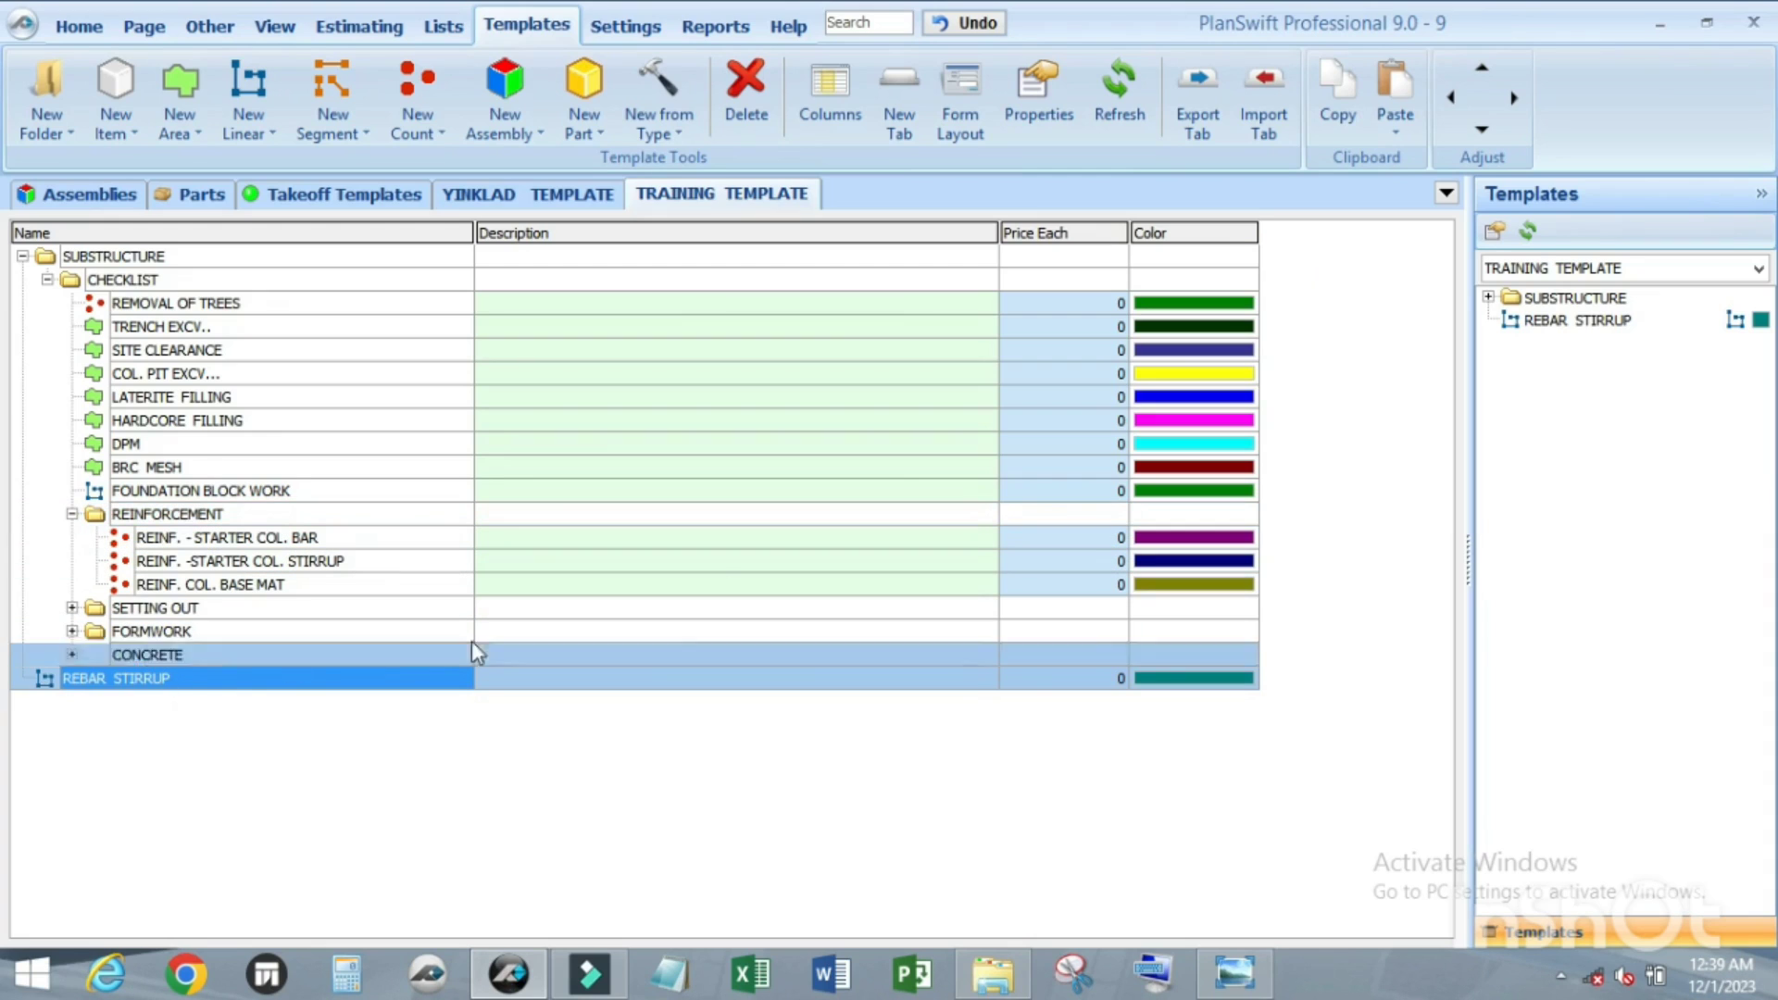
Step: Move the REBAR STIRRUP item into the REINFORCEMENT folder under CHECKLIST, below REINF. COL. BASE MAT
{"action": "left_click", "coordinate": [1482, 72]}
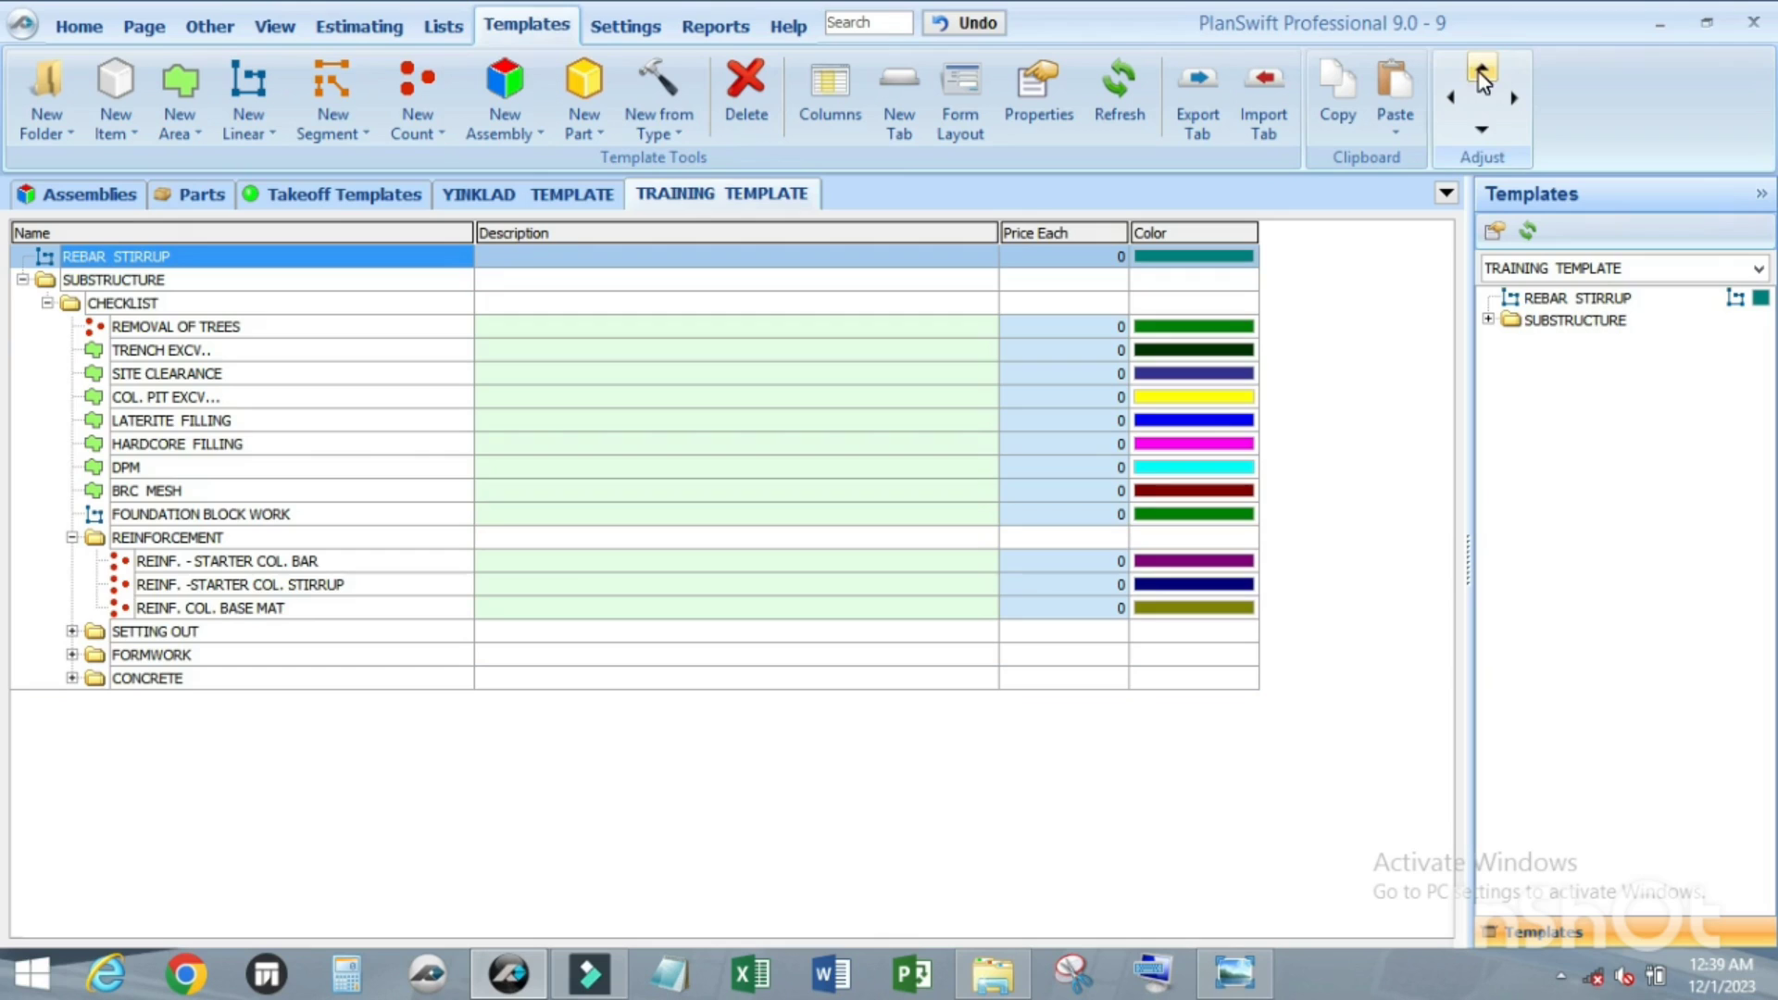
{"action": "left_click", "coordinate": [1482, 132]}
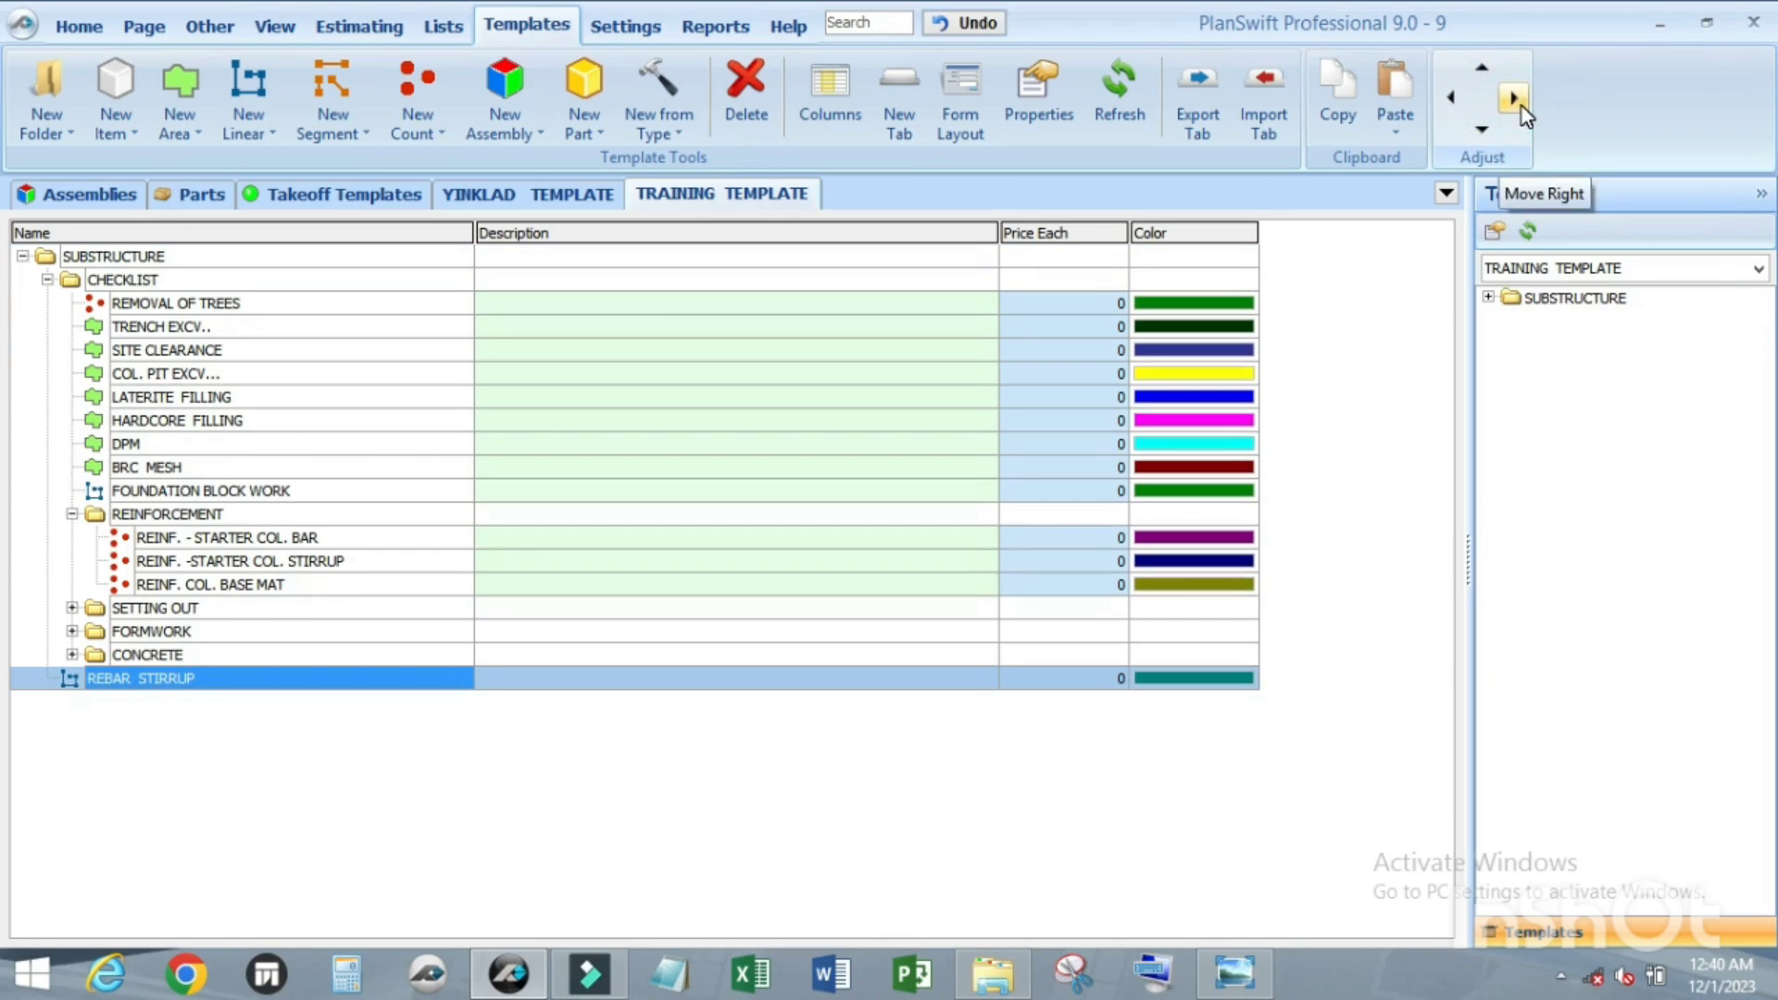
{"action": "left_click", "coordinate": [1515, 98]}
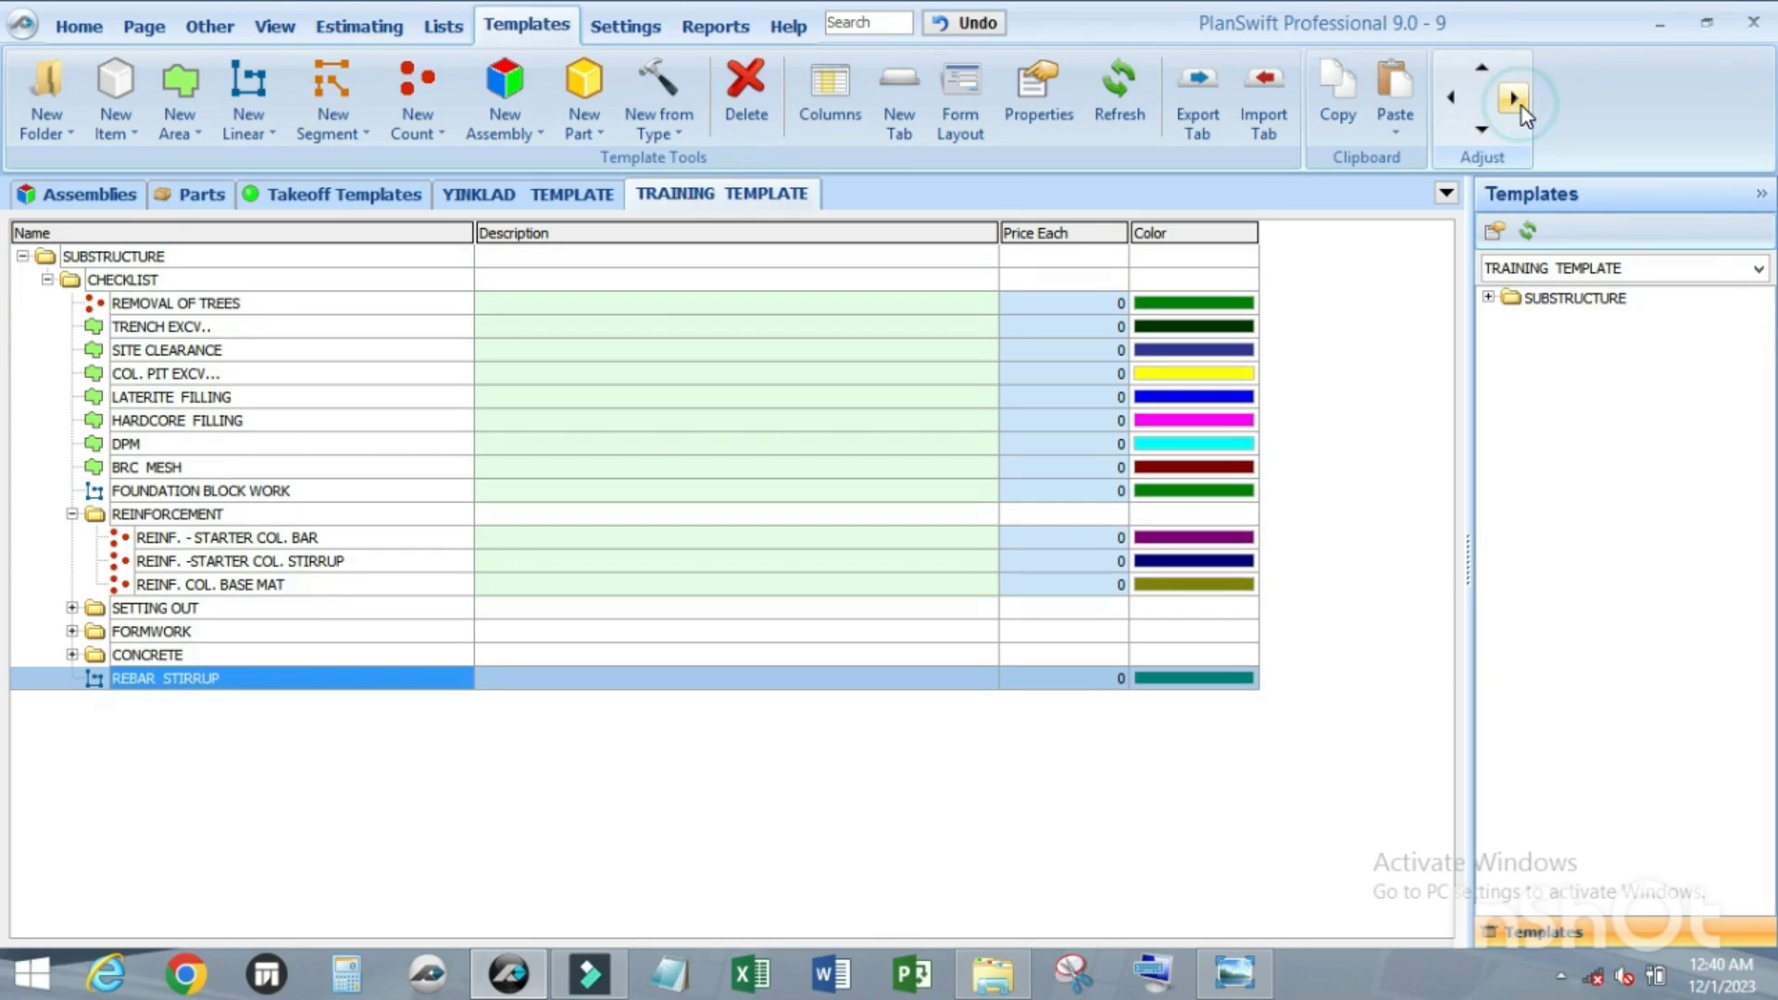
{"action": "left_click", "coordinate": [1479, 70]}
{"action": "left_click", "coordinate": [1479, 71]}
{"action": "left_click", "coordinate": [1479, 70]}
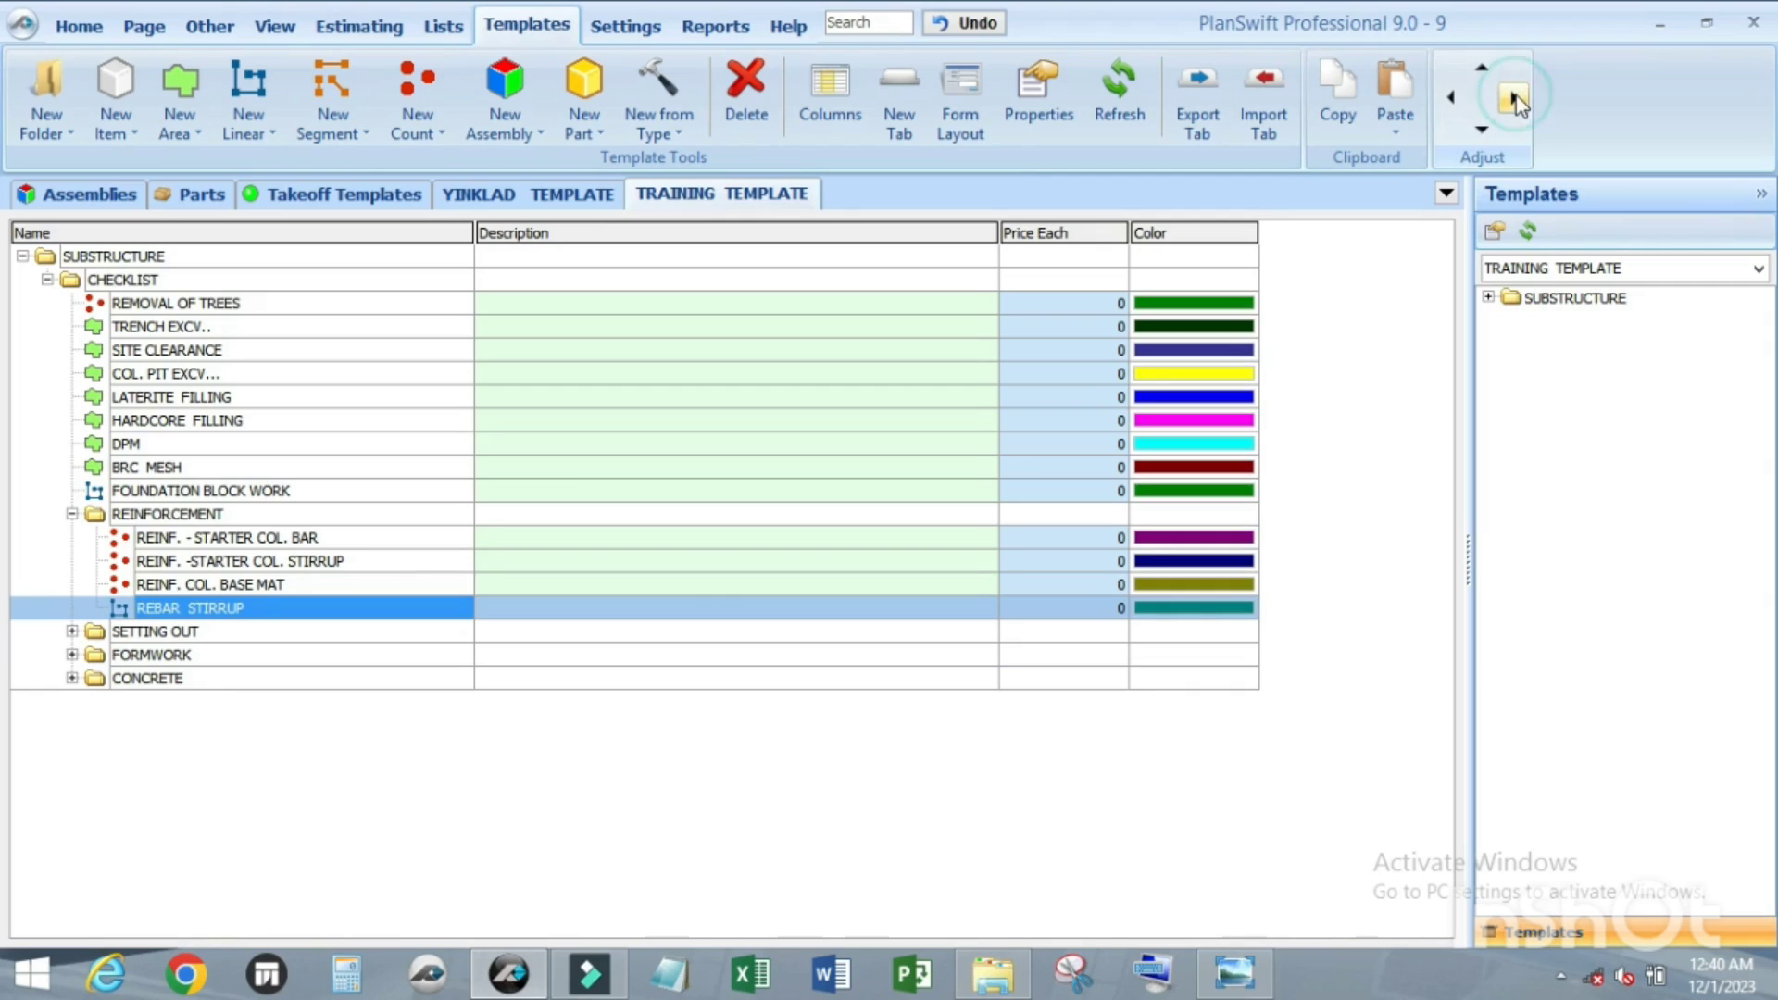
{"action": "left_click", "coordinate": [72, 515]}
{"action": "left_click", "coordinate": [72, 515]}
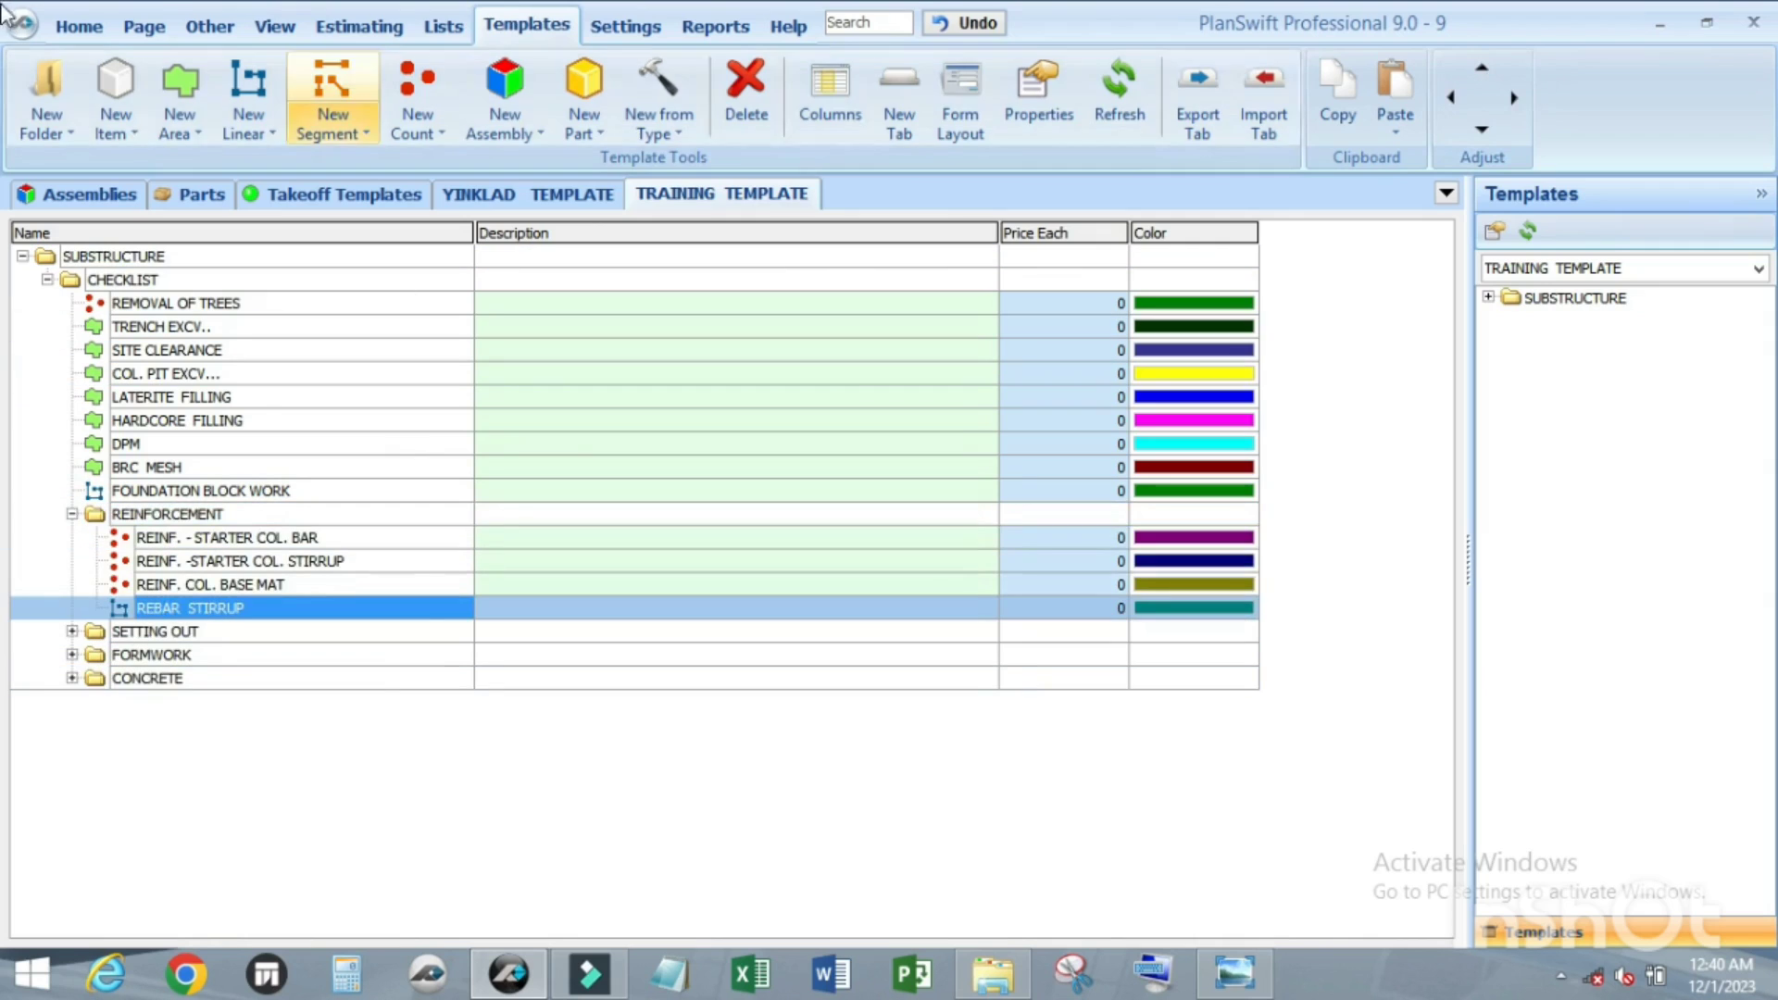
Step: Return to the ground floor beam drawing and expand the REINFORCEMENT folder to reach REBAR STIRRUP in the training template
{"action": "left_click", "coordinate": [90, 33]}
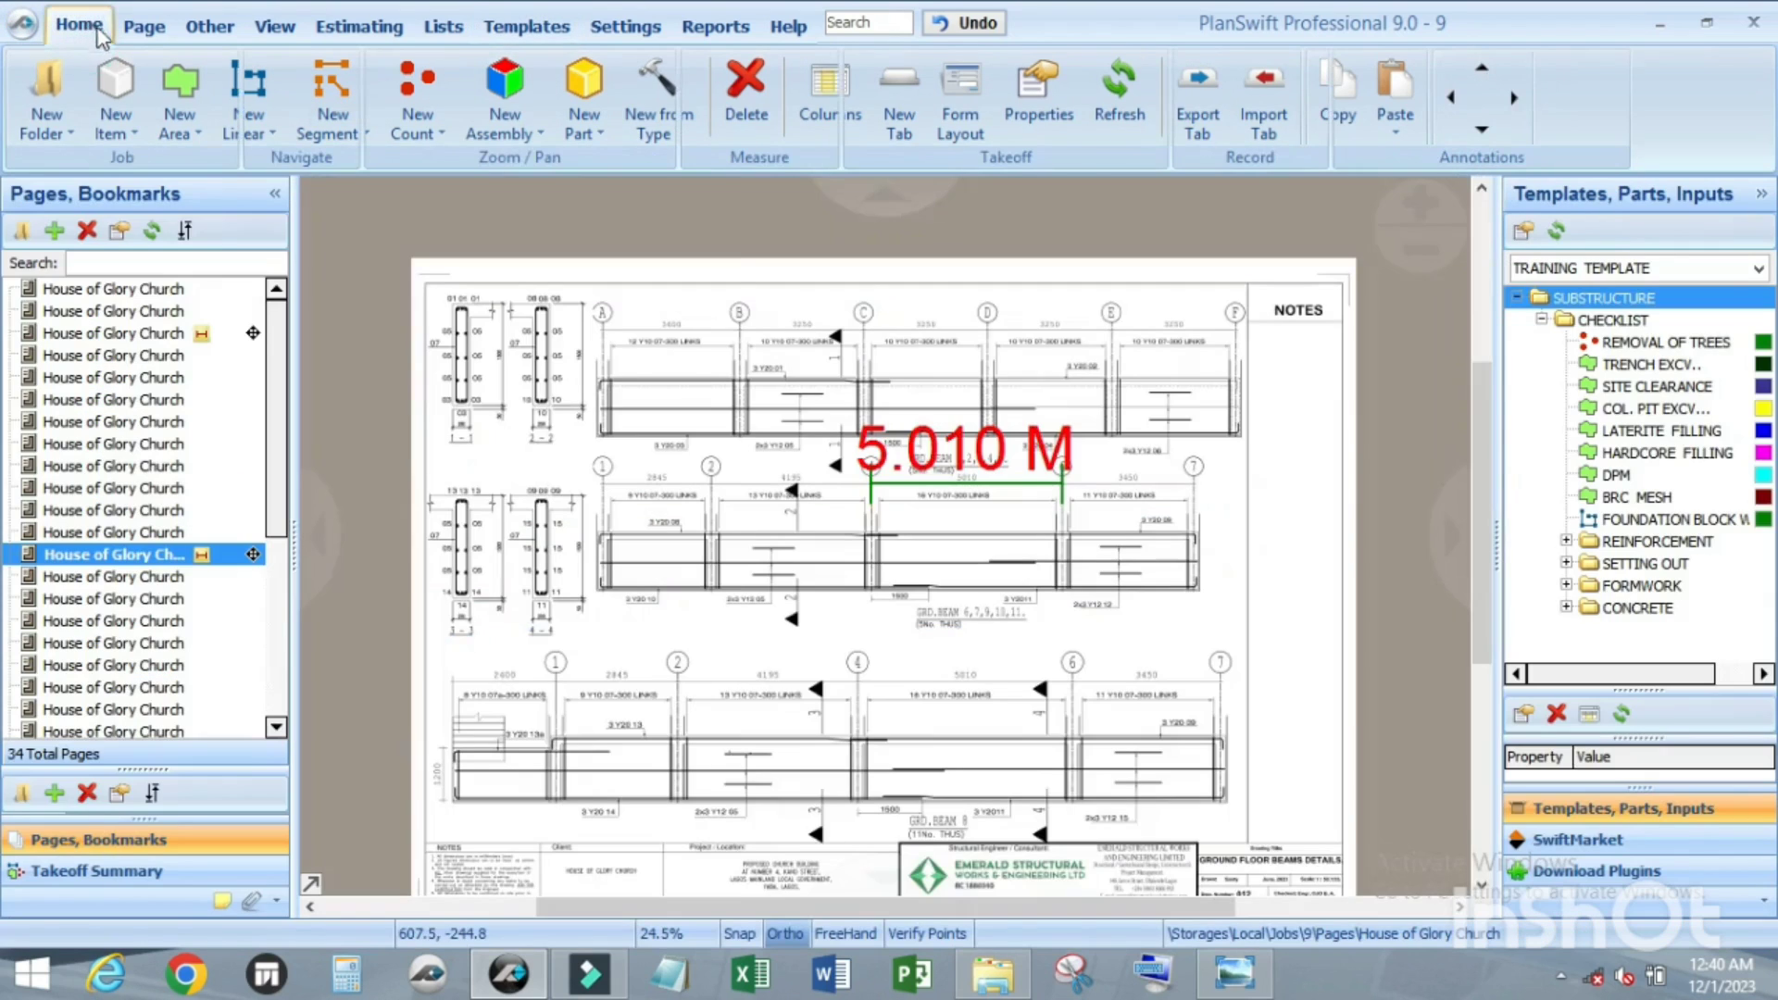
{"action": "left_click", "coordinate": [1566, 544]}
{"action": "left_click", "coordinate": [1634, 588]}
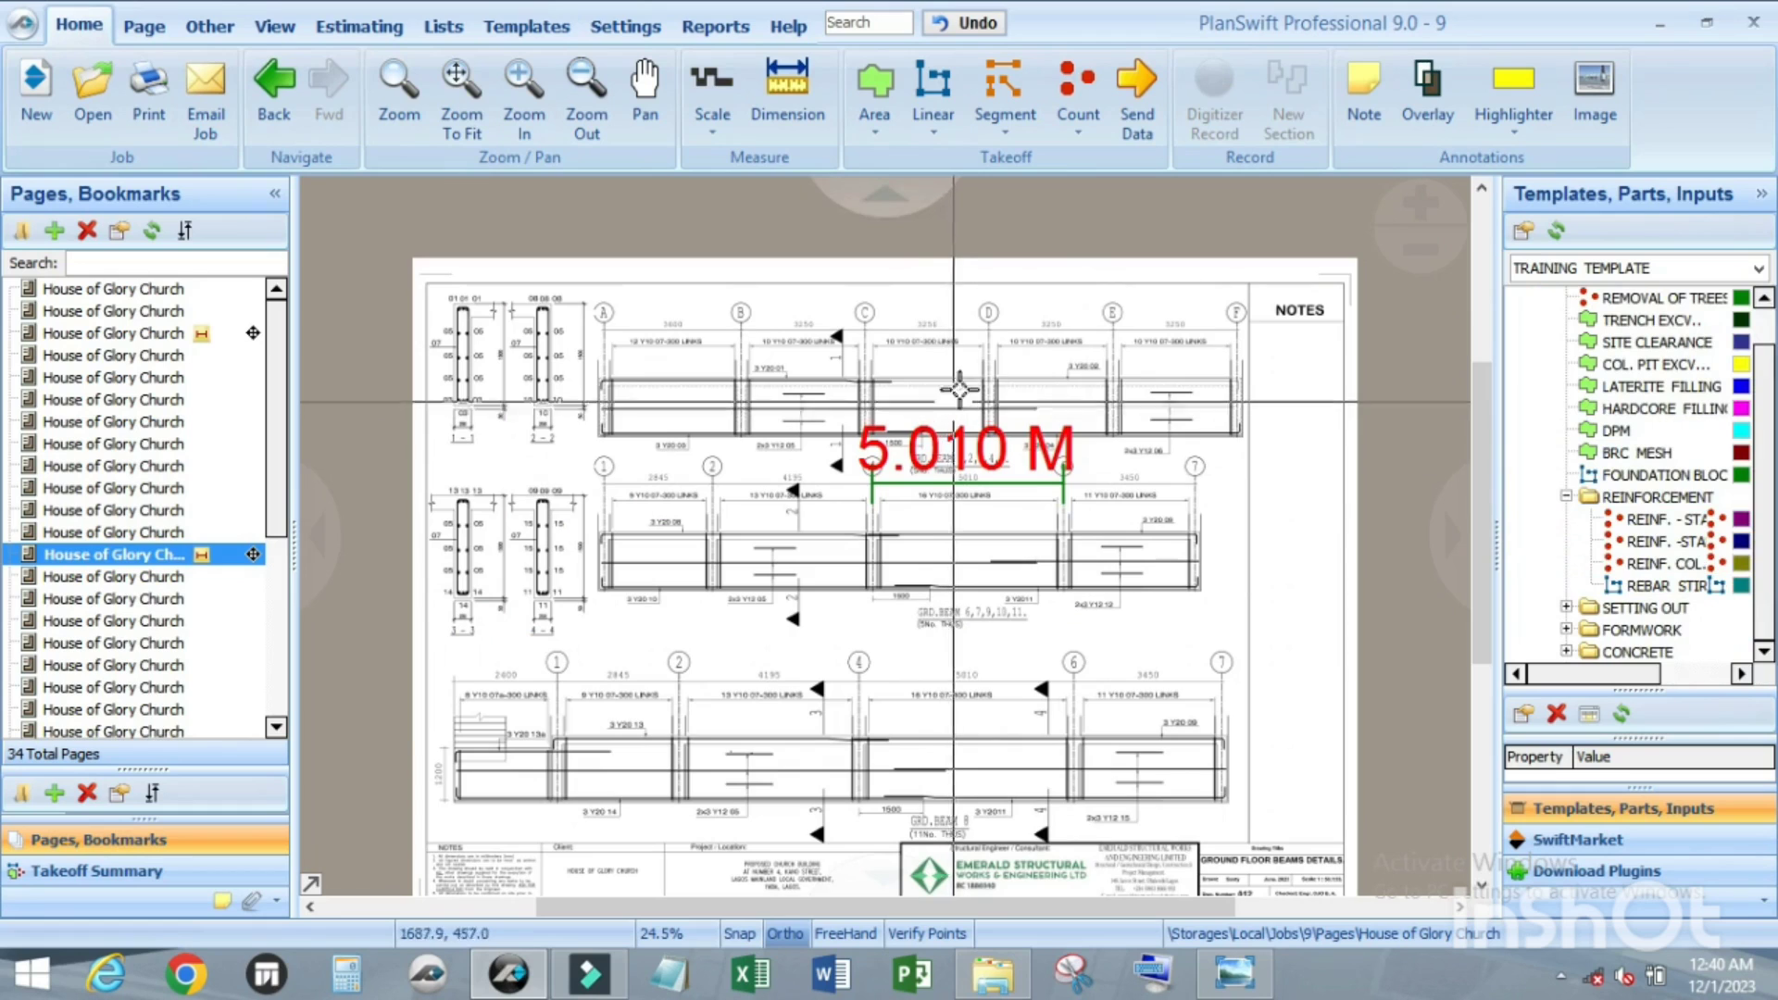
Step: Examine the stirrup shape, concrete cover and beam dimensions in the beam cross-section details beside grid line A
{"action": "scroll", "coordinate": [962, 375], "scroll_direction": "up", "scroll_amount": 1}
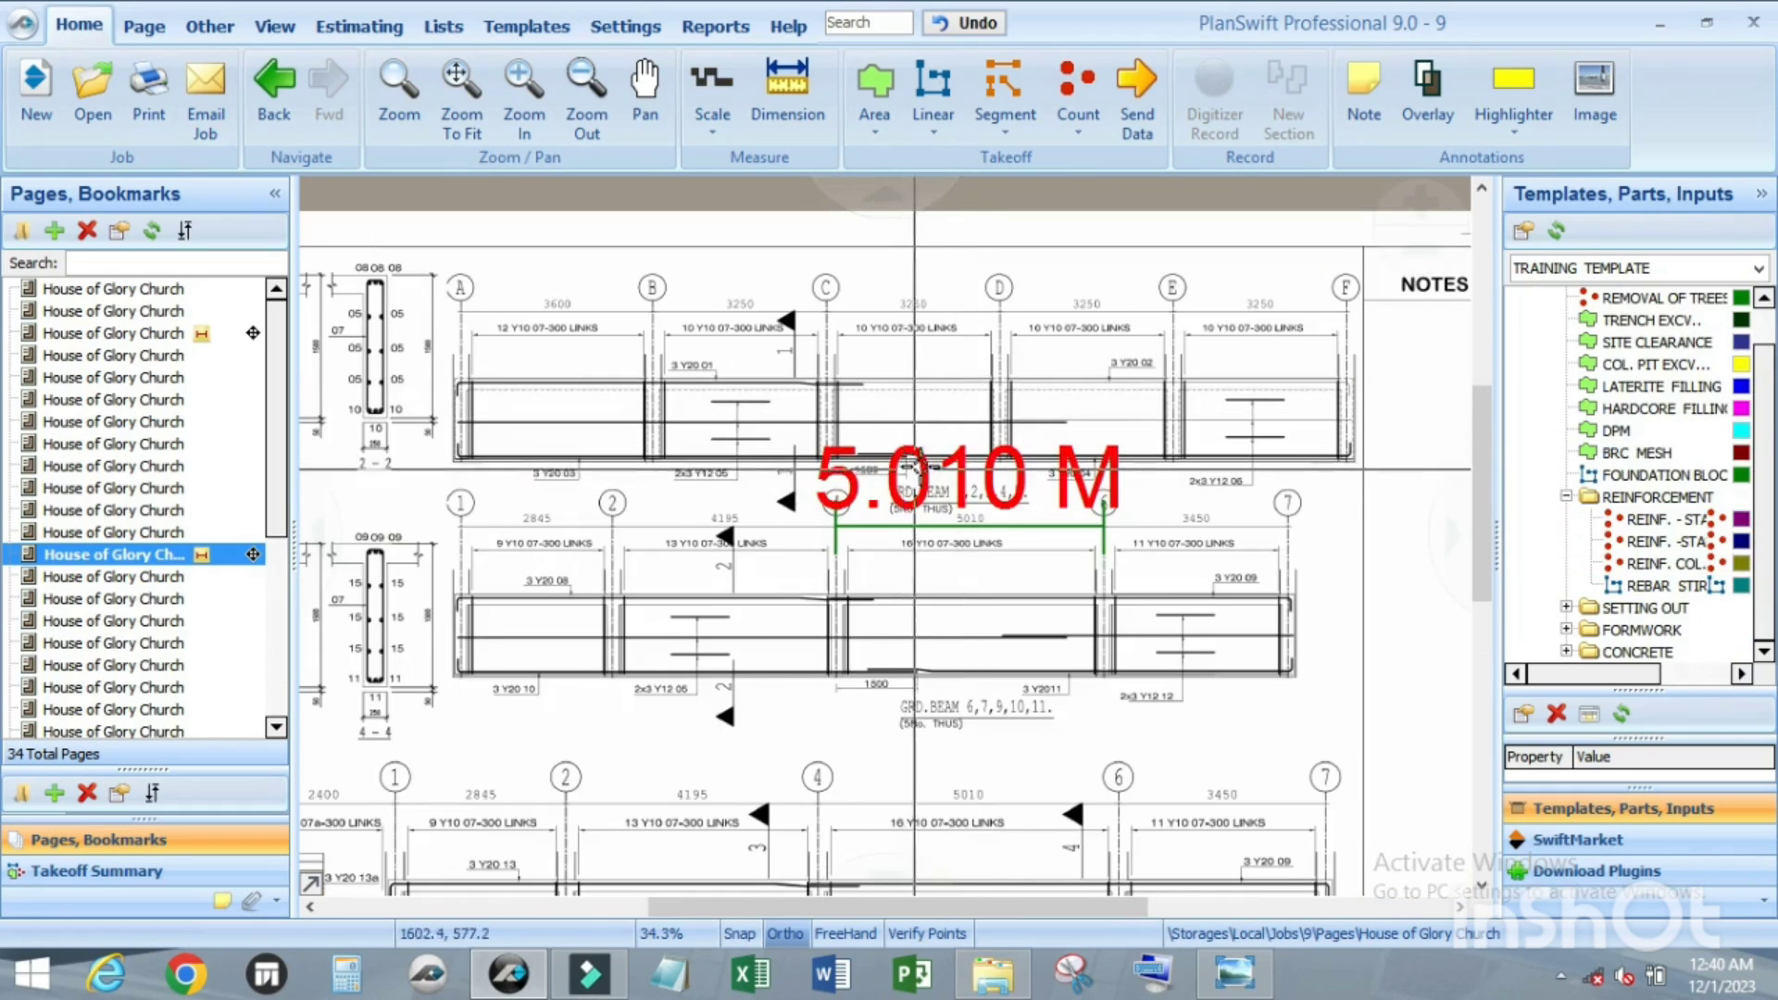
{"action": "scroll", "coordinate": [514, 388], "scroll_direction": "down", "scroll_amount": 1}
{"action": "scroll", "coordinate": [514, 389], "scroll_direction": "up", "scroll_amount": 6}
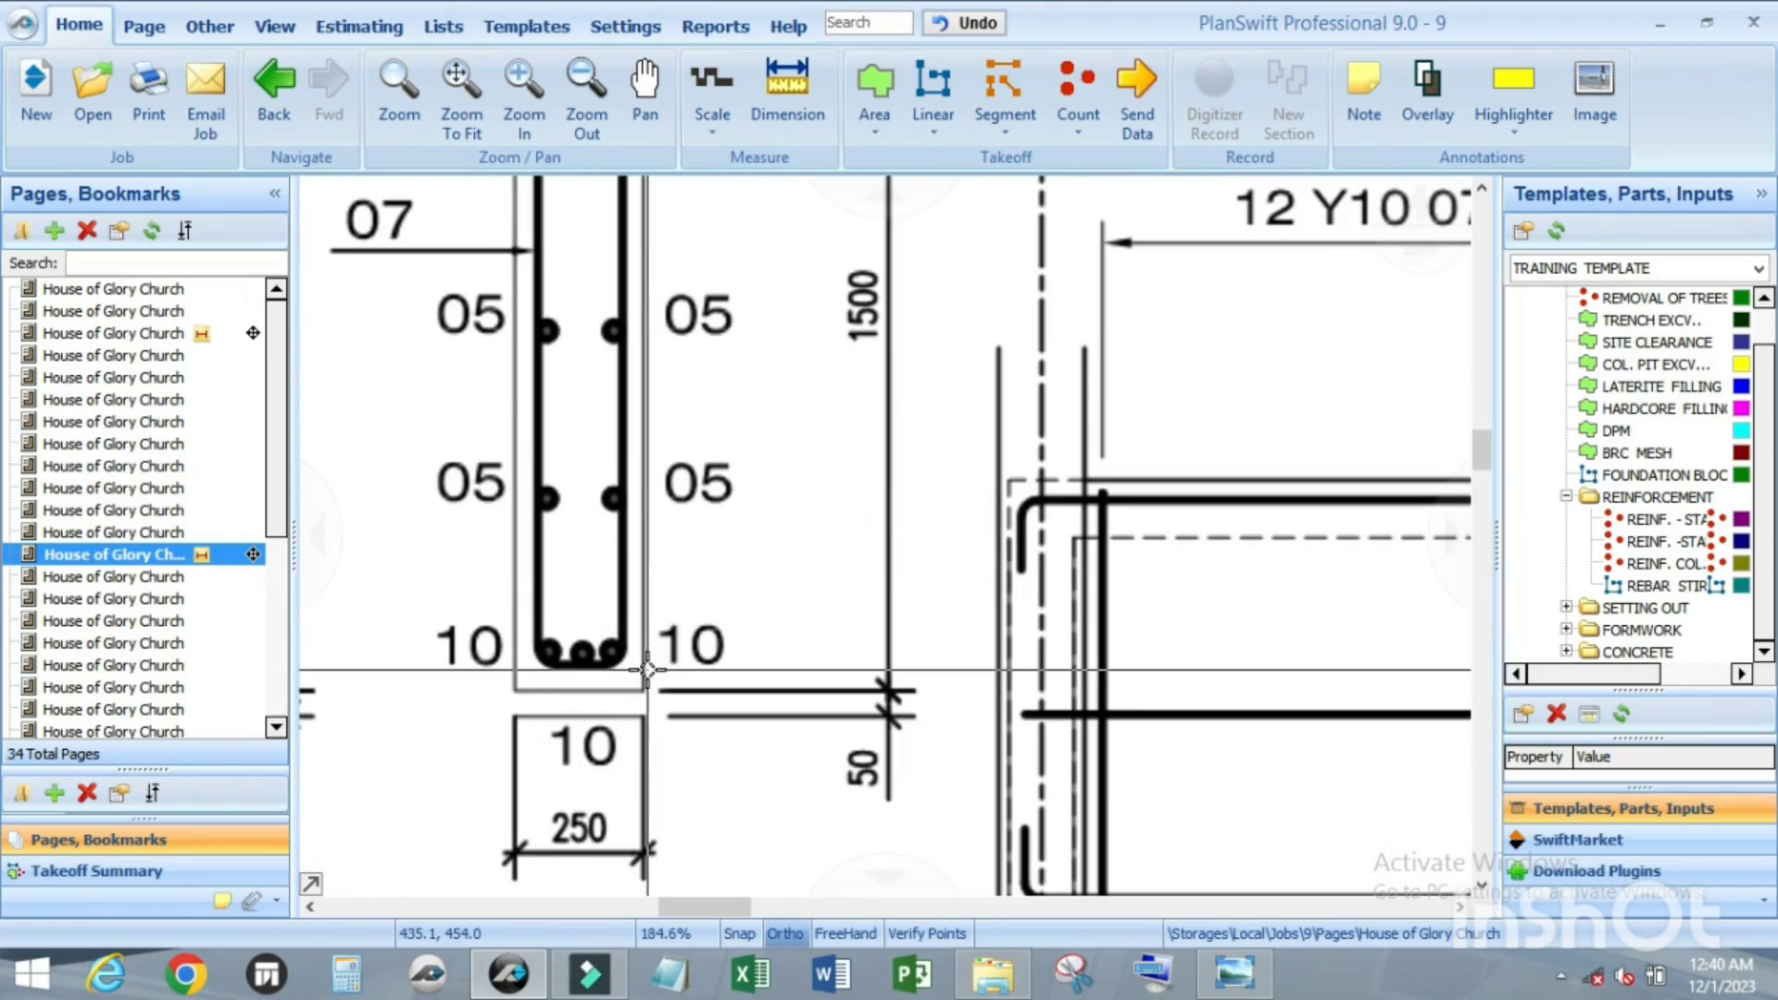
{"action": "scroll", "coordinate": [639, 408], "scroll_direction": "down", "scroll_amount": 2}
{"action": "scroll", "coordinate": [634, 401], "scroll_direction": "up", "scroll_amount": 2}
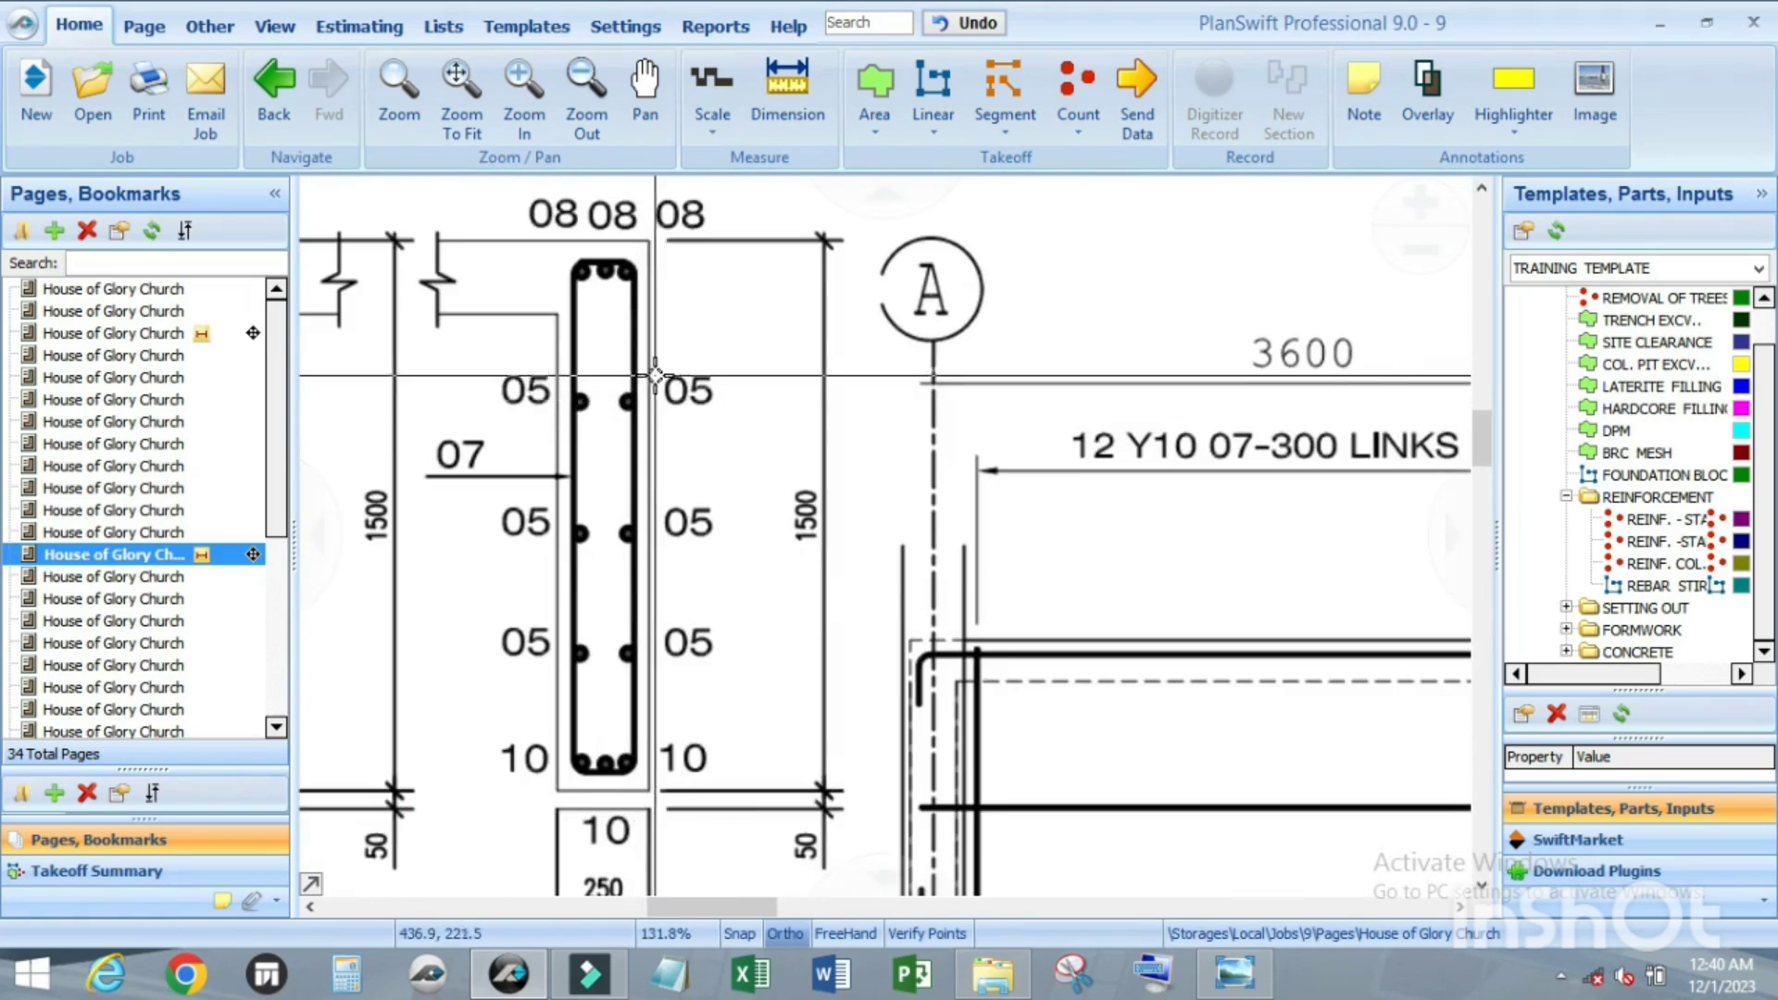
{"action": "scroll", "coordinate": [639, 394], "scroll_direction": "down", "scroll_amount": 2}
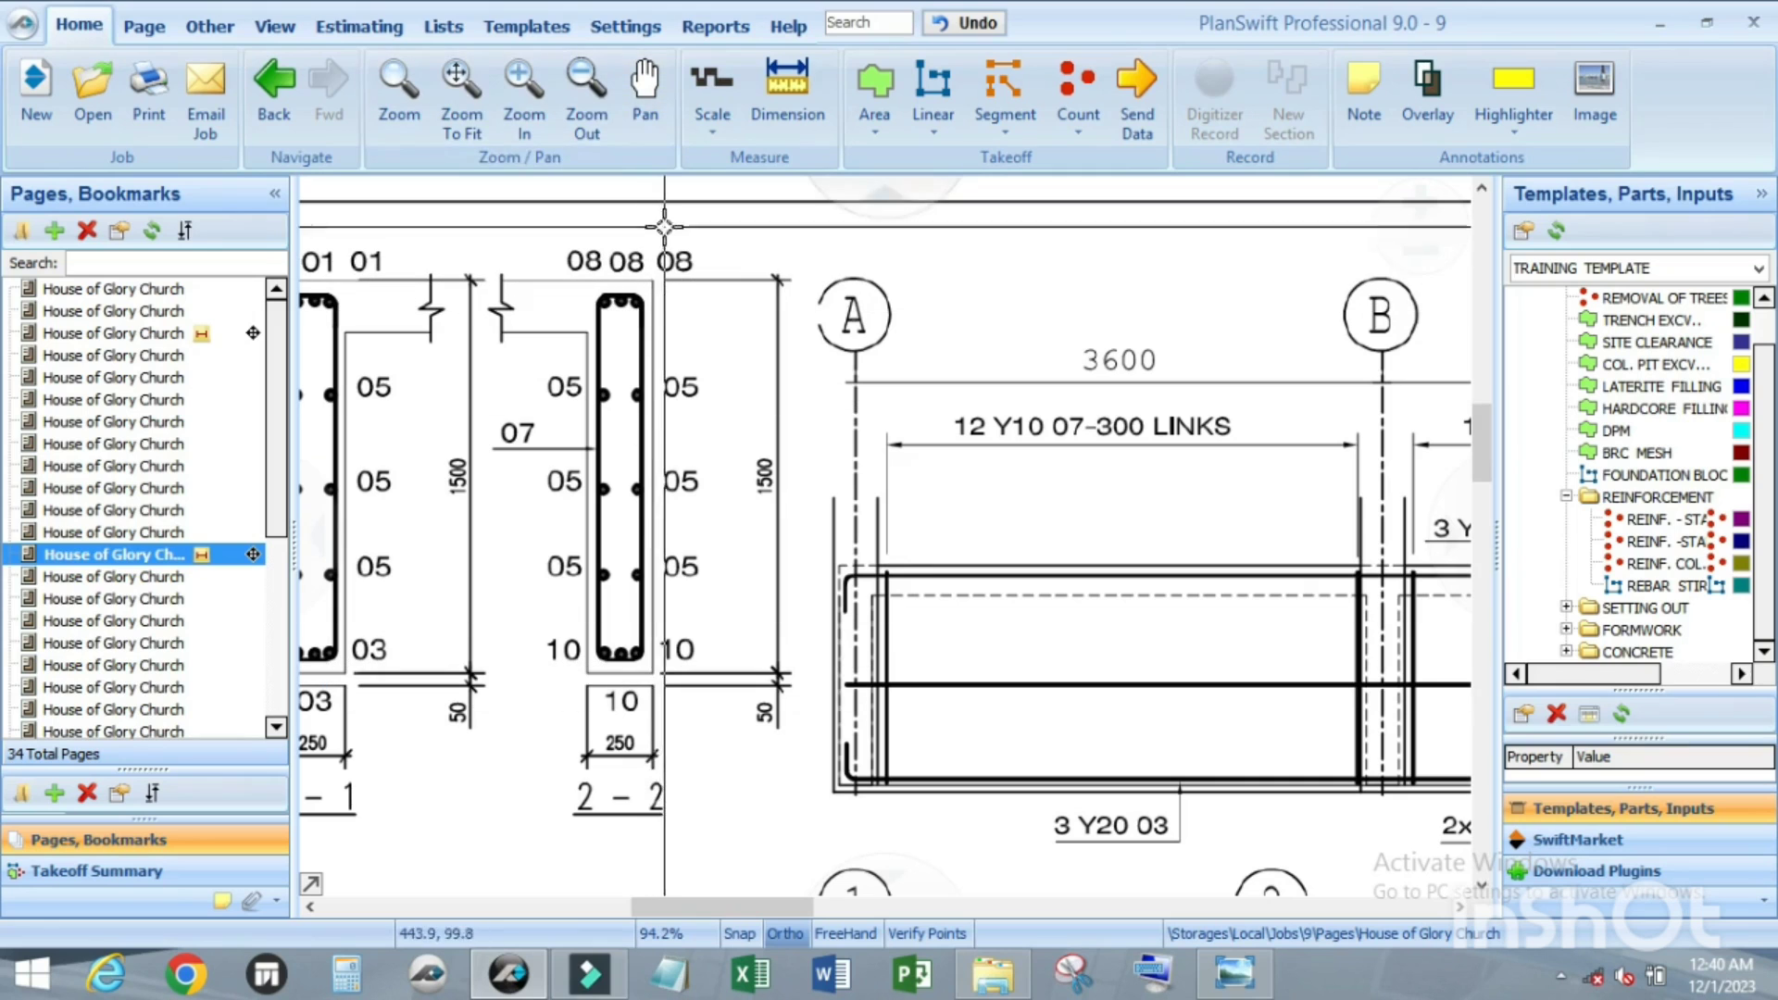
{"action": "scroll", "coordinate": [621, 665], "scroll_direction": "up", "scroll_amount": 3}
{"action": "scroll", "coordinate": [621, 665], "scroll_direction": "up", "scroll_amount": 1}
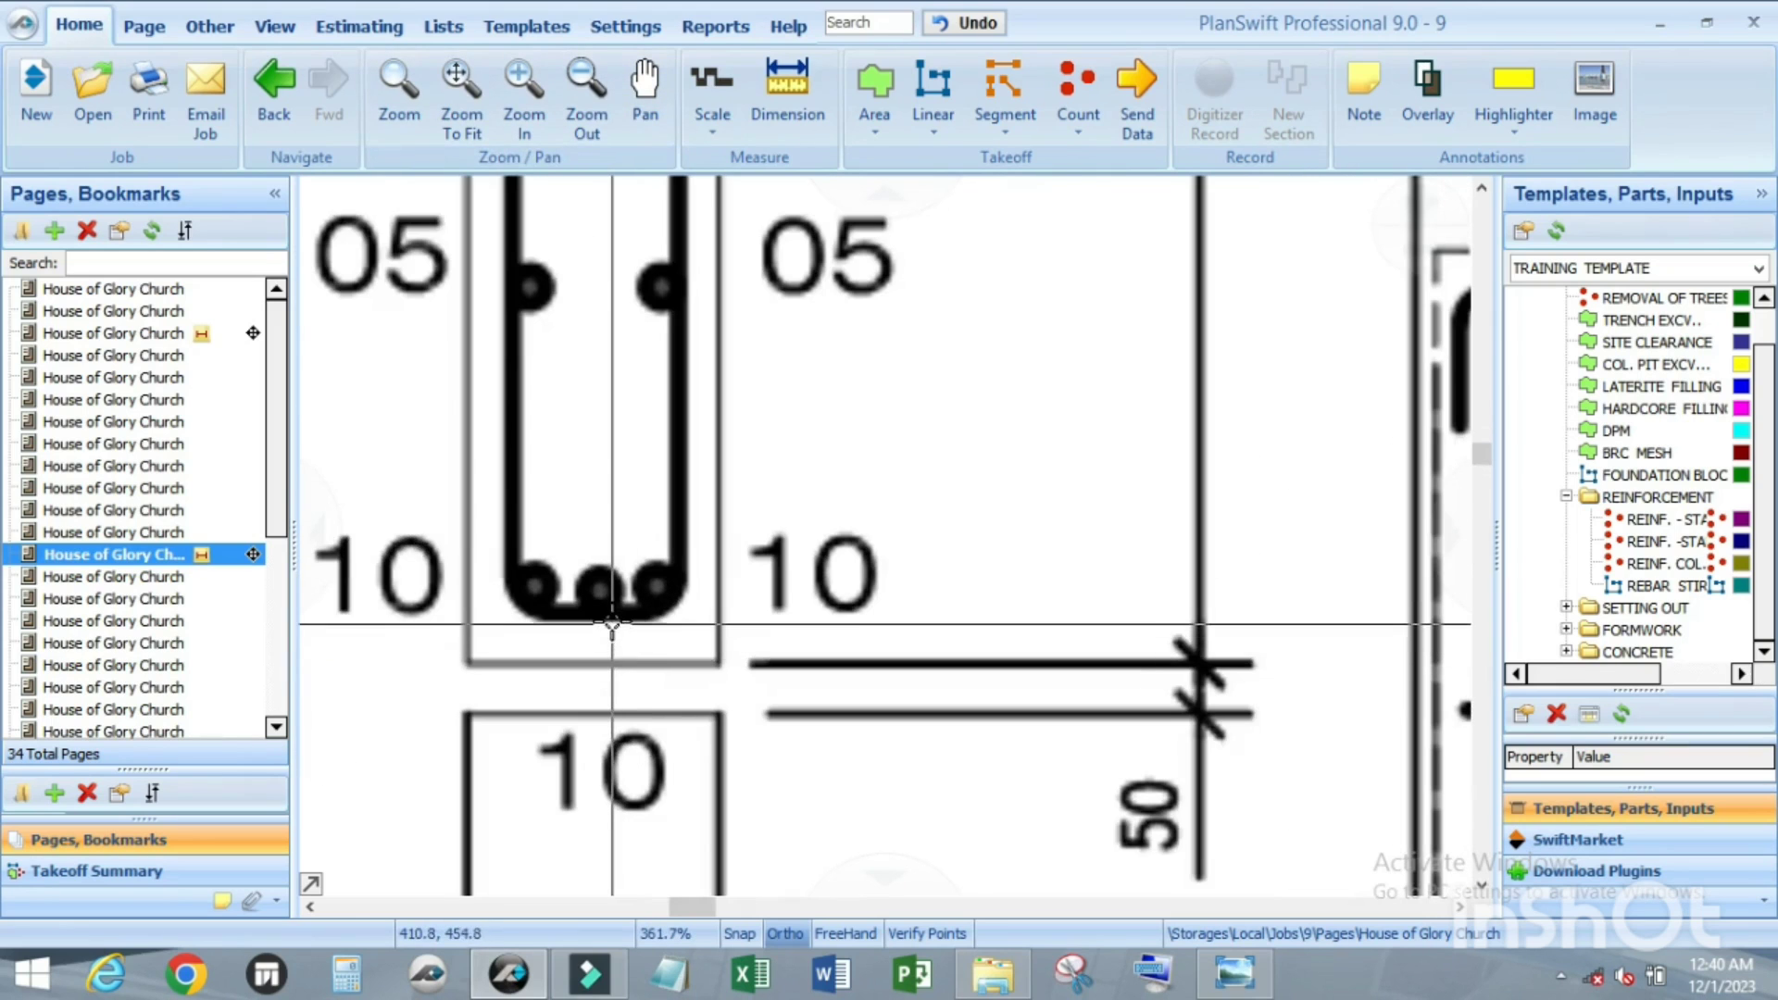
{"action": "scroll", "coordinate": [607, 614], "scroll_direction": "down", "scroll_amount": 4}
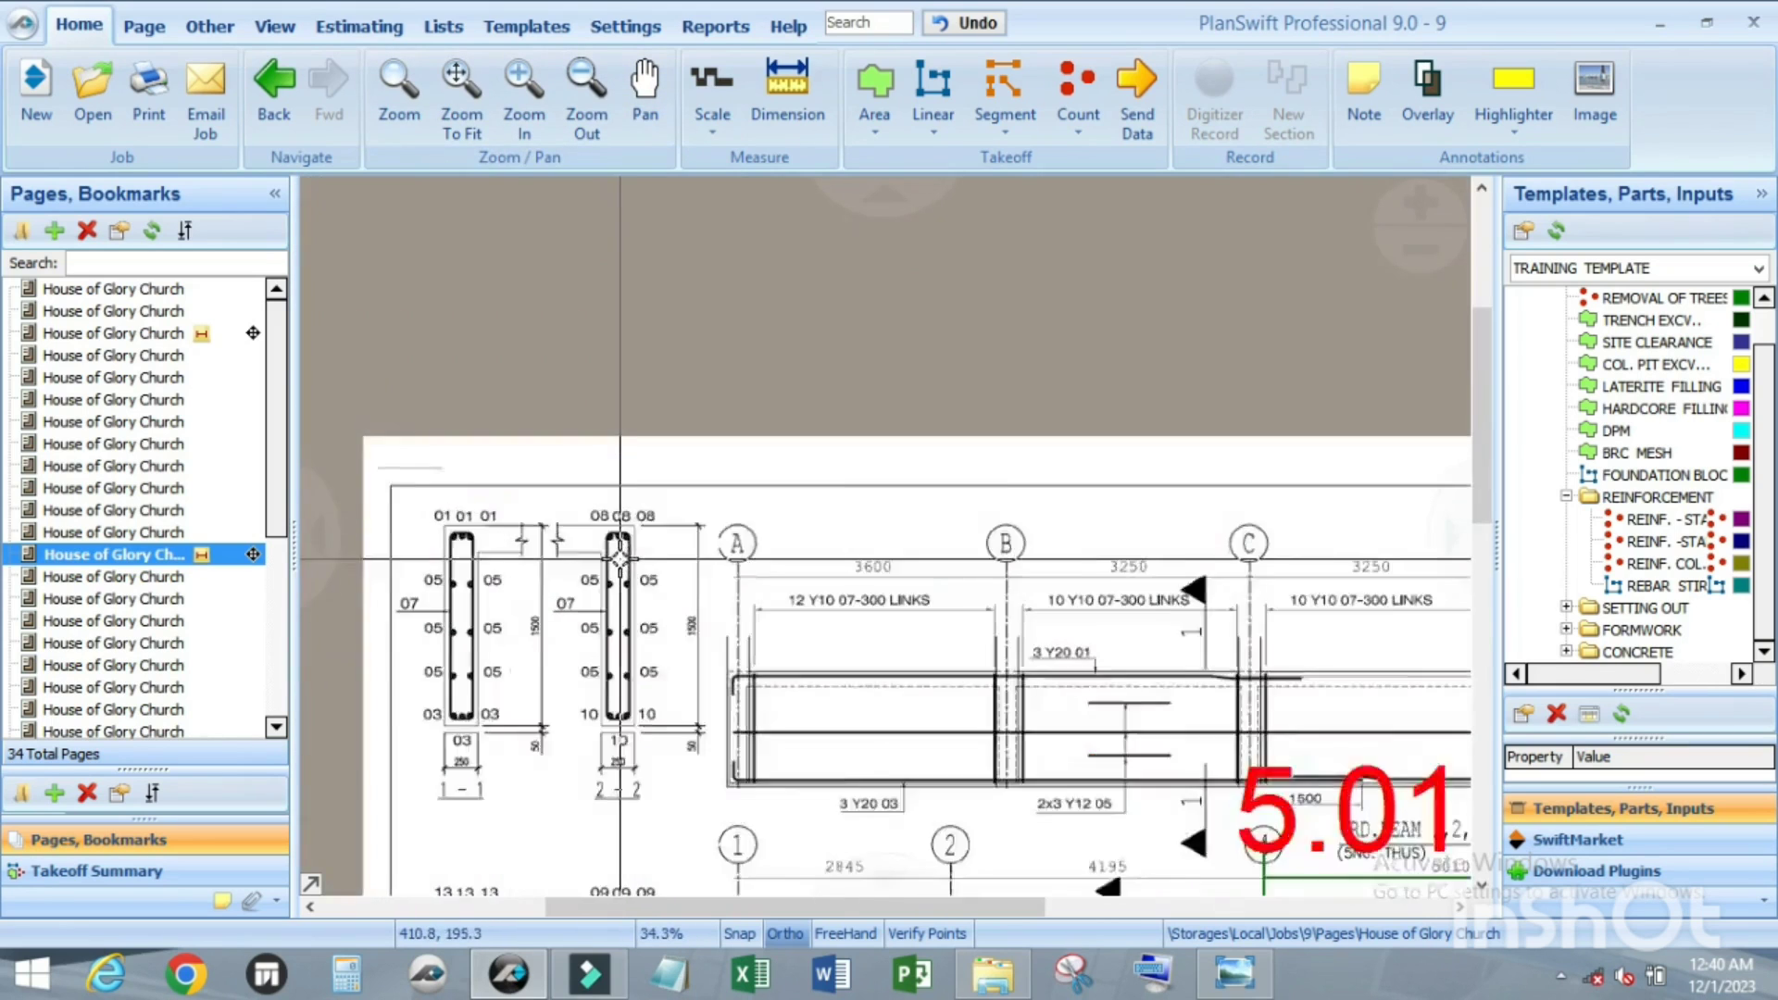
{"action": "scroll", "coordinate": [621, 517], "scroll_direction": "up", "scroll_amount": 2}
{"action": "scroll", "coordinate": [615, 518], "scroll_direction": "up", "scroll_amount": 3}
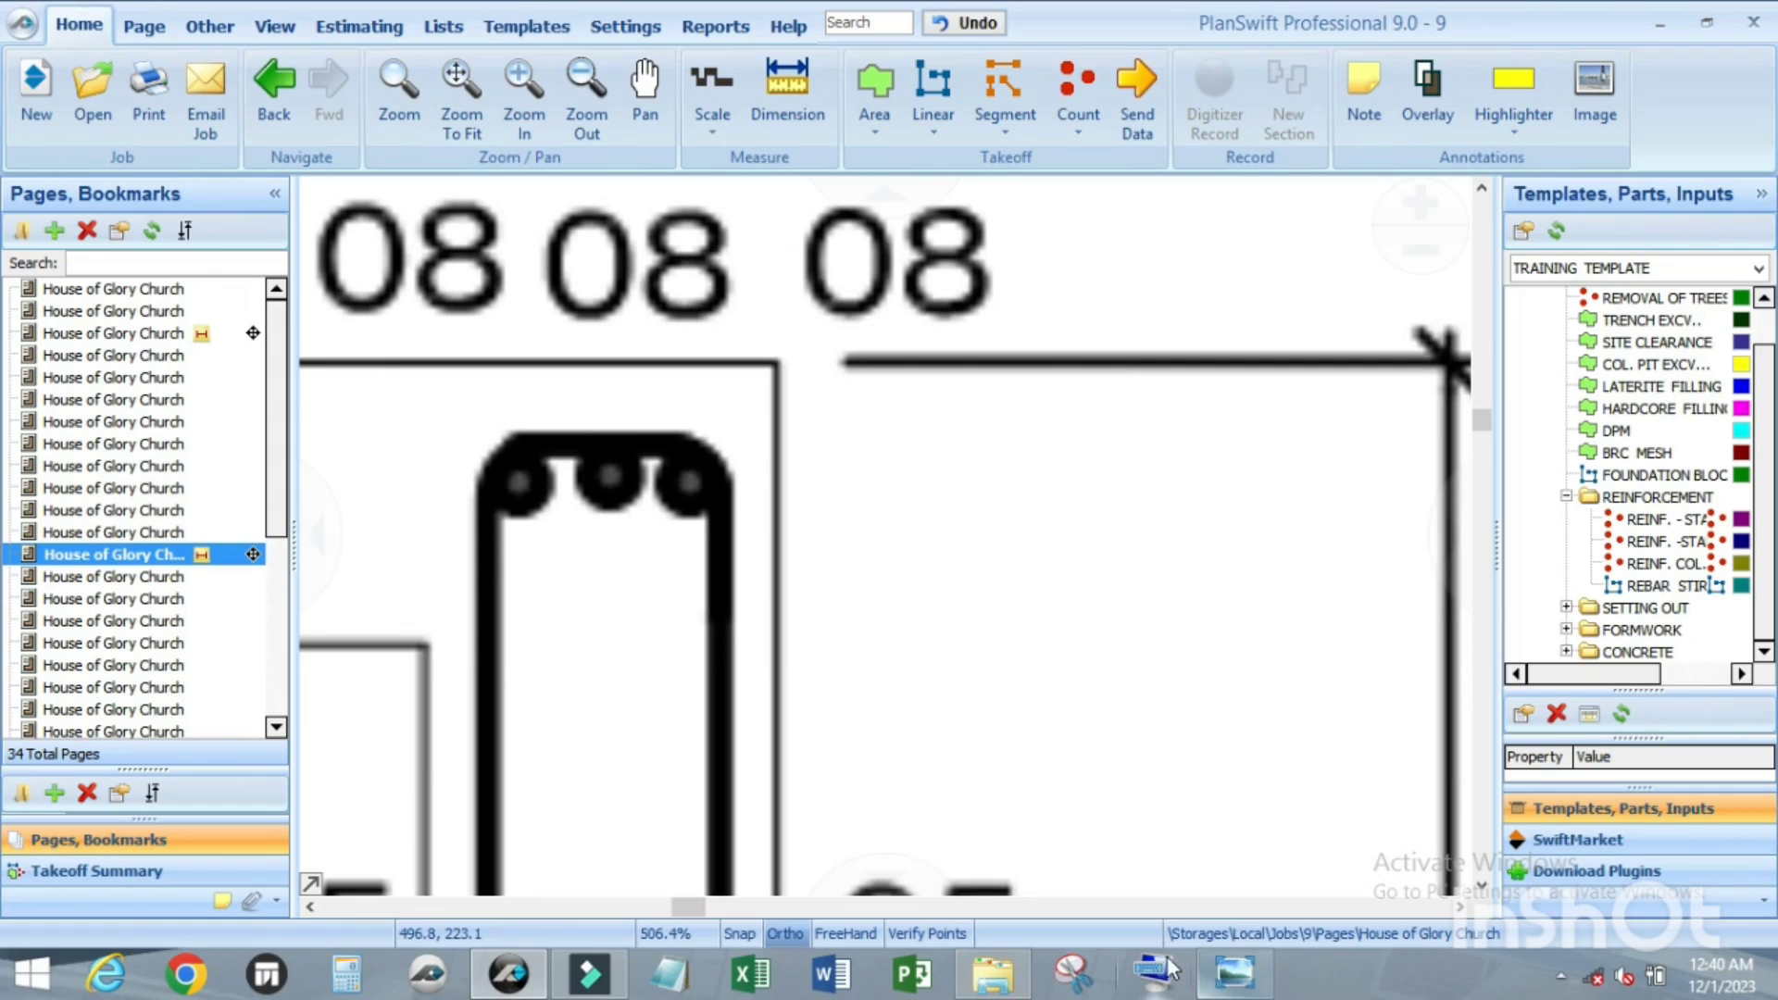
Step: Open the site photo page IMG-20231202-WA0007 from the PLANSWIFT PHOTO folder
{"action": "left_click", "coordinate": [311, 476]}
{"action": "left_click_drag", "start_coordinate": [276, 465], "coordinate": [280, 690]}
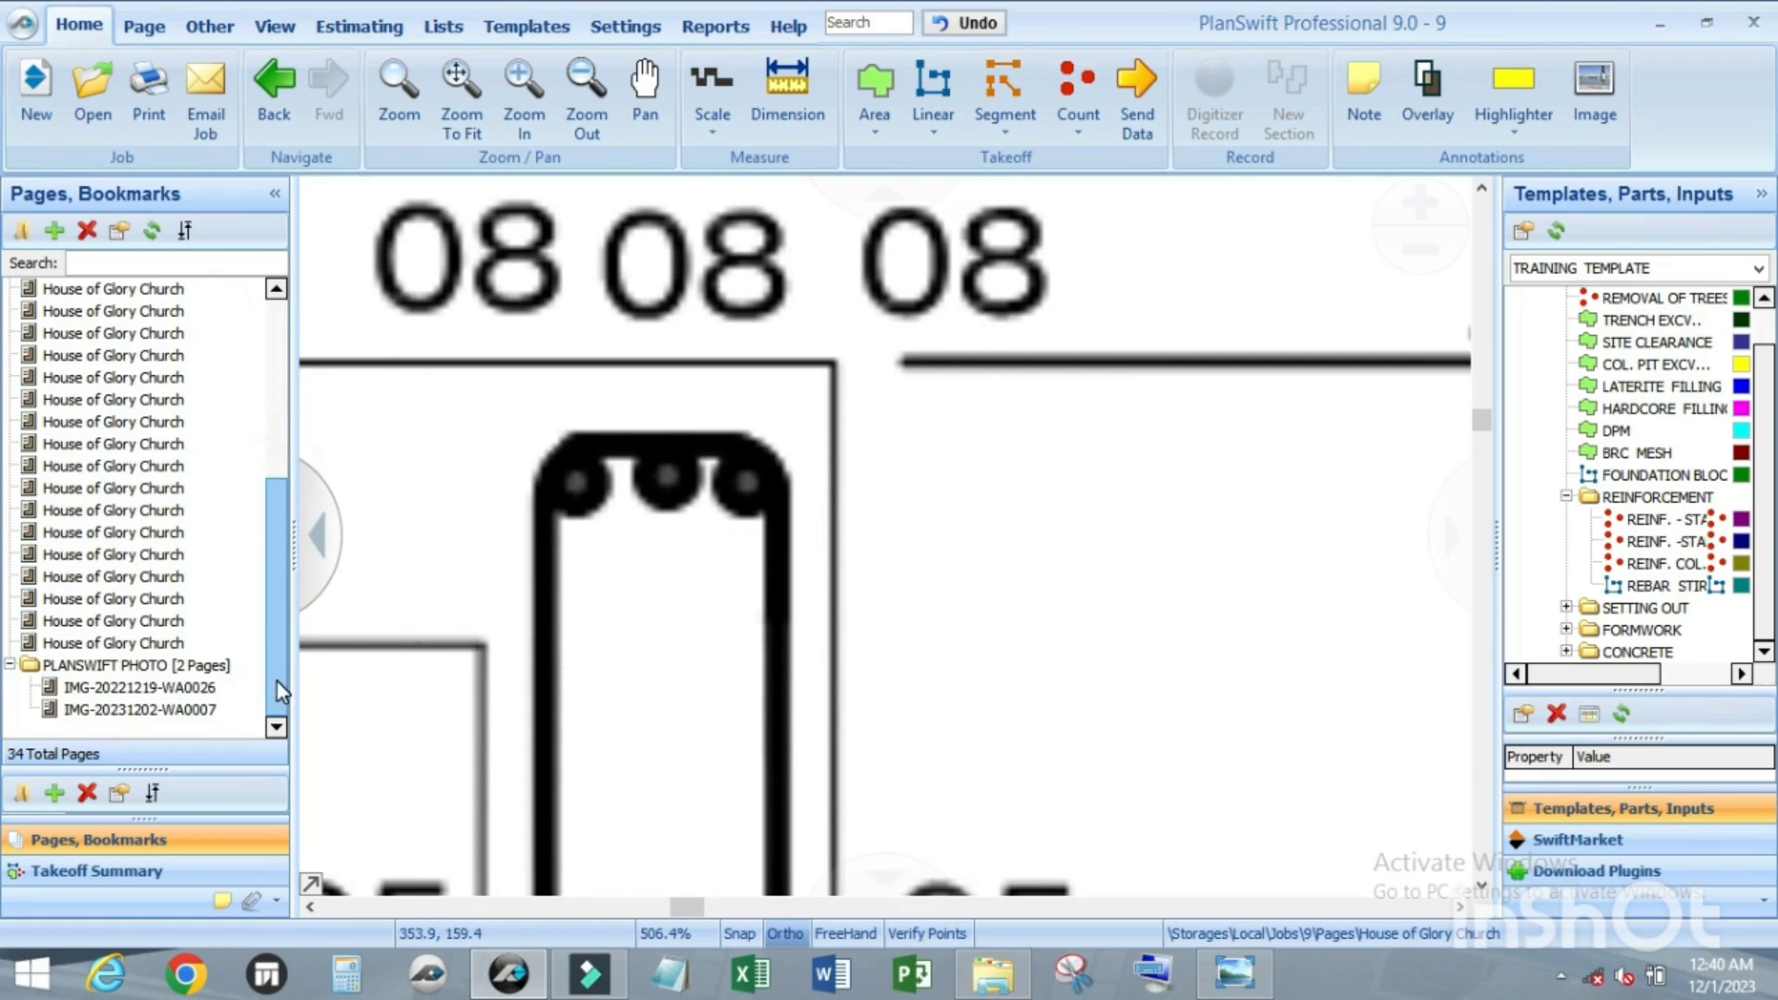
{"action": "left_click", "coordinate": [139, 709]}
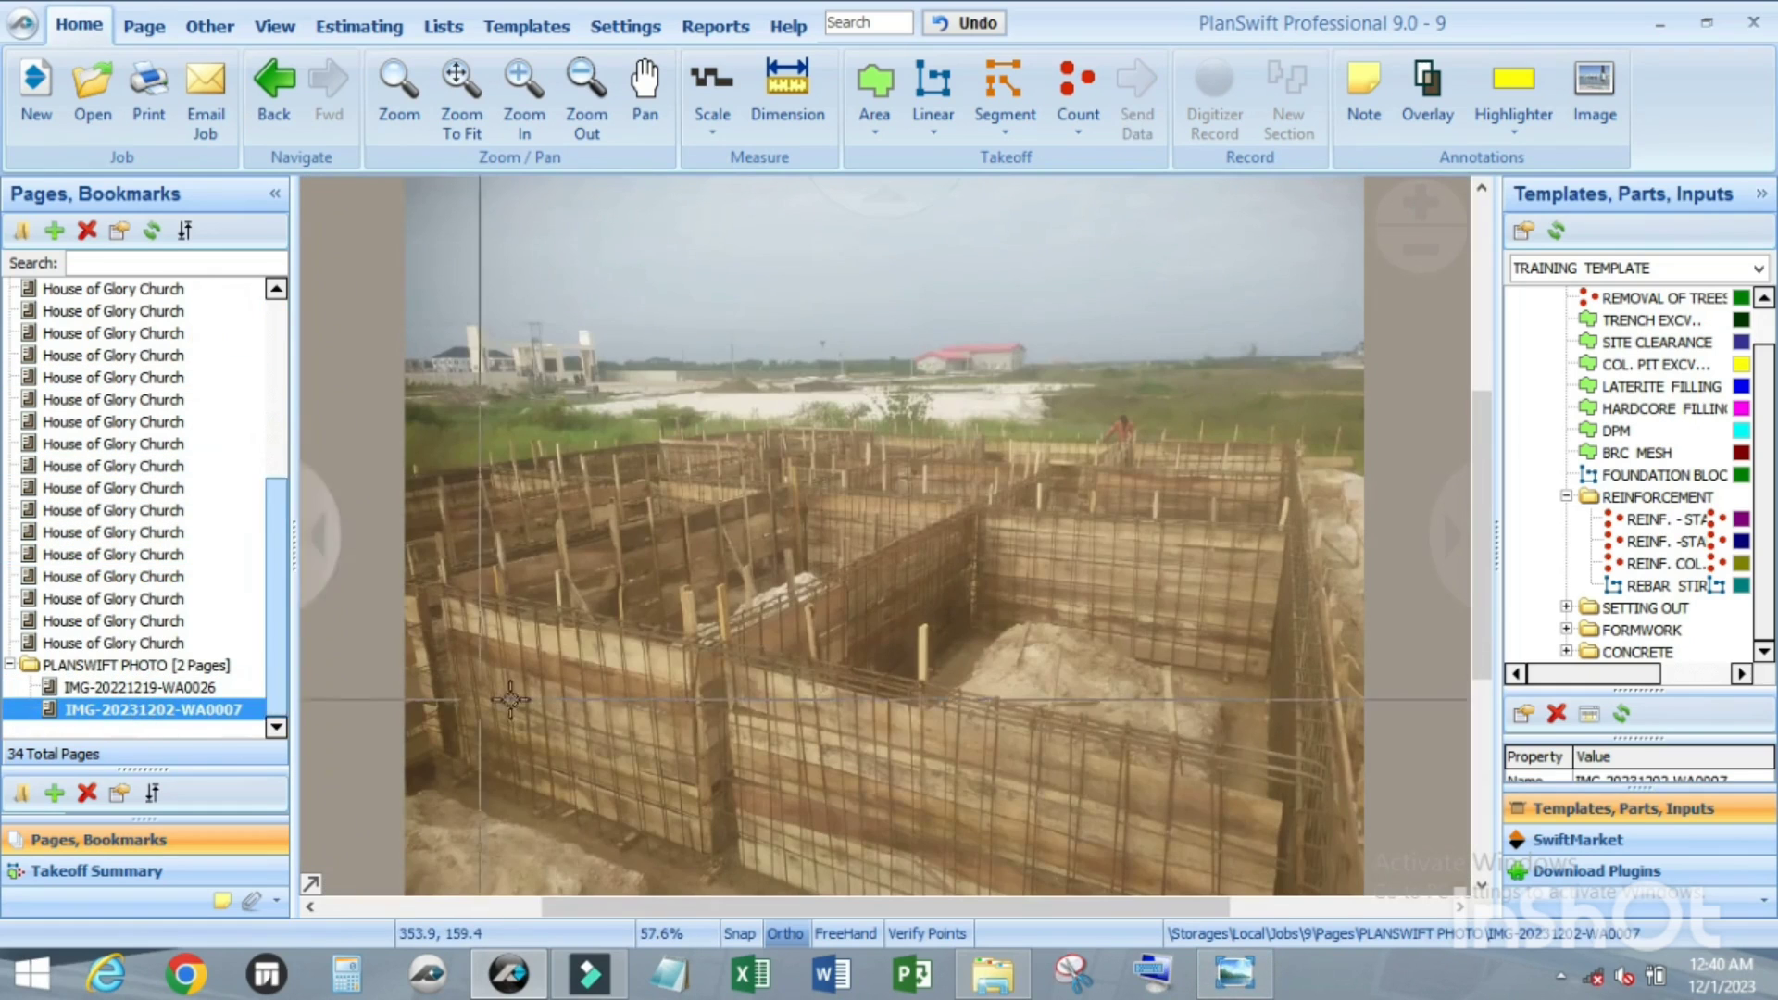
Step: Examine the stirrups and longitudinal bars along the formwork around the near corner of the site photo
{"action": "scroll", "coordinate": [510, 699], "scroll_direction": "up", "scroll_amount": 6}
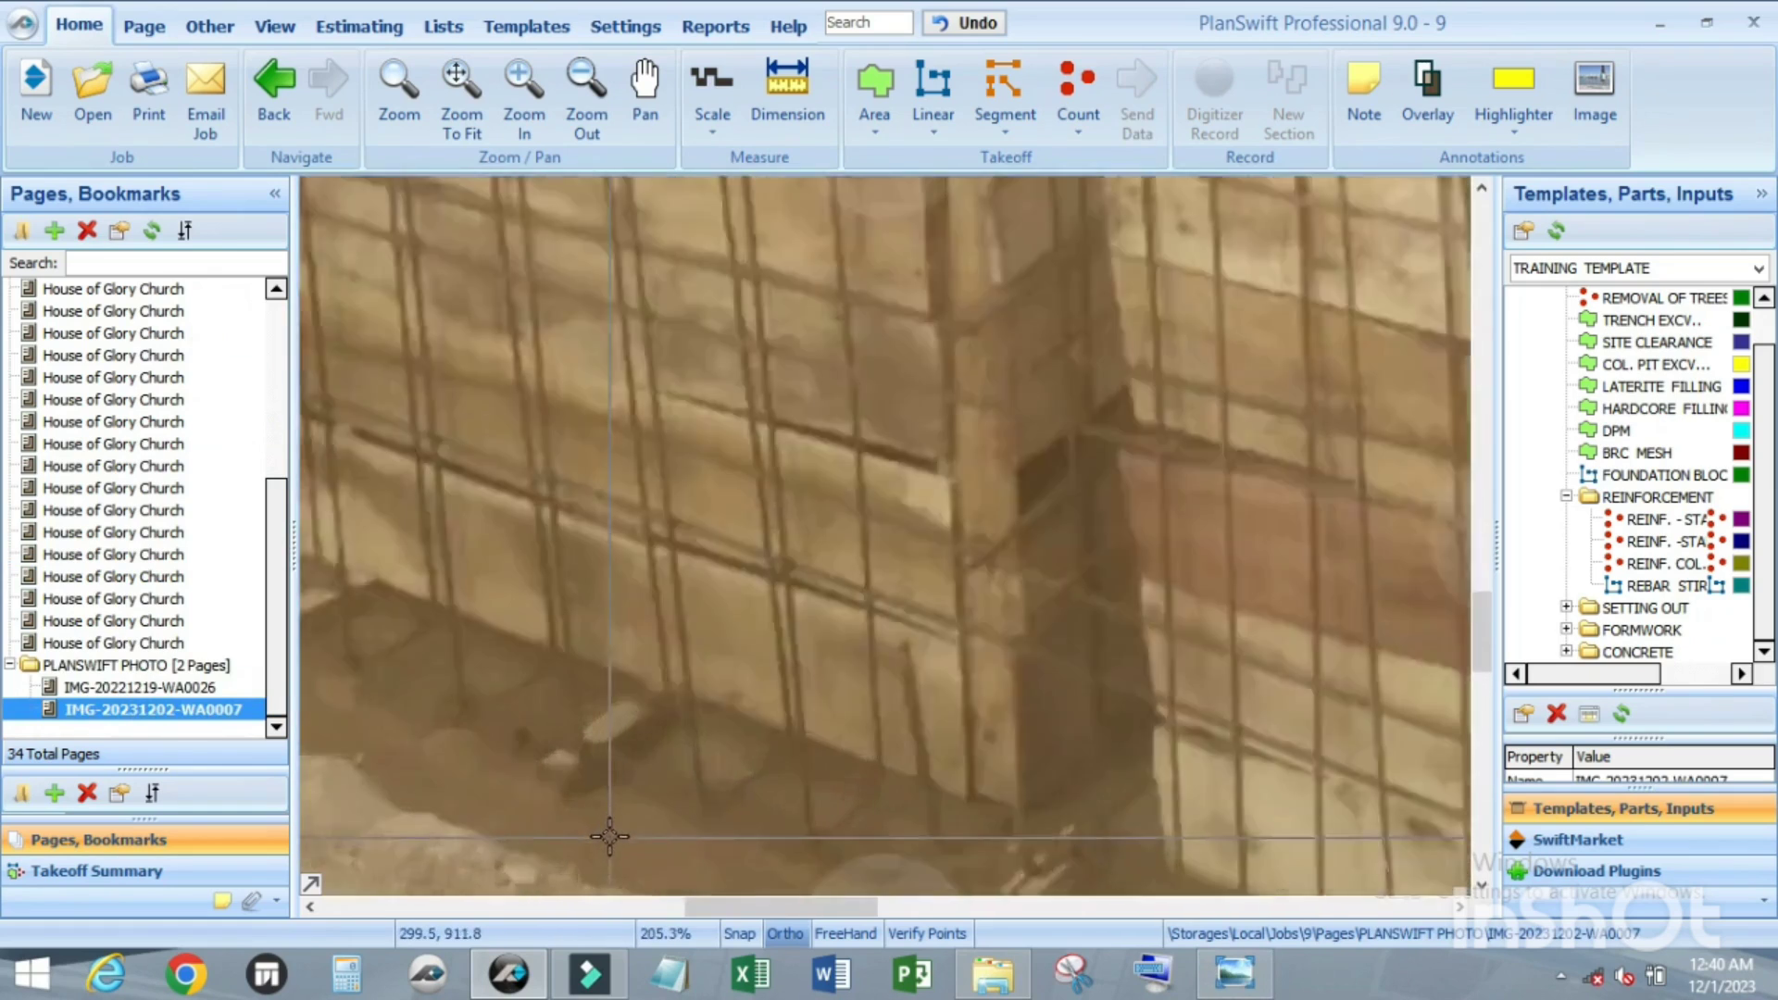
{"action": "scroll", "coordinate": [637, 758], "scroll_direction": "up", "scroll_amount": 2}
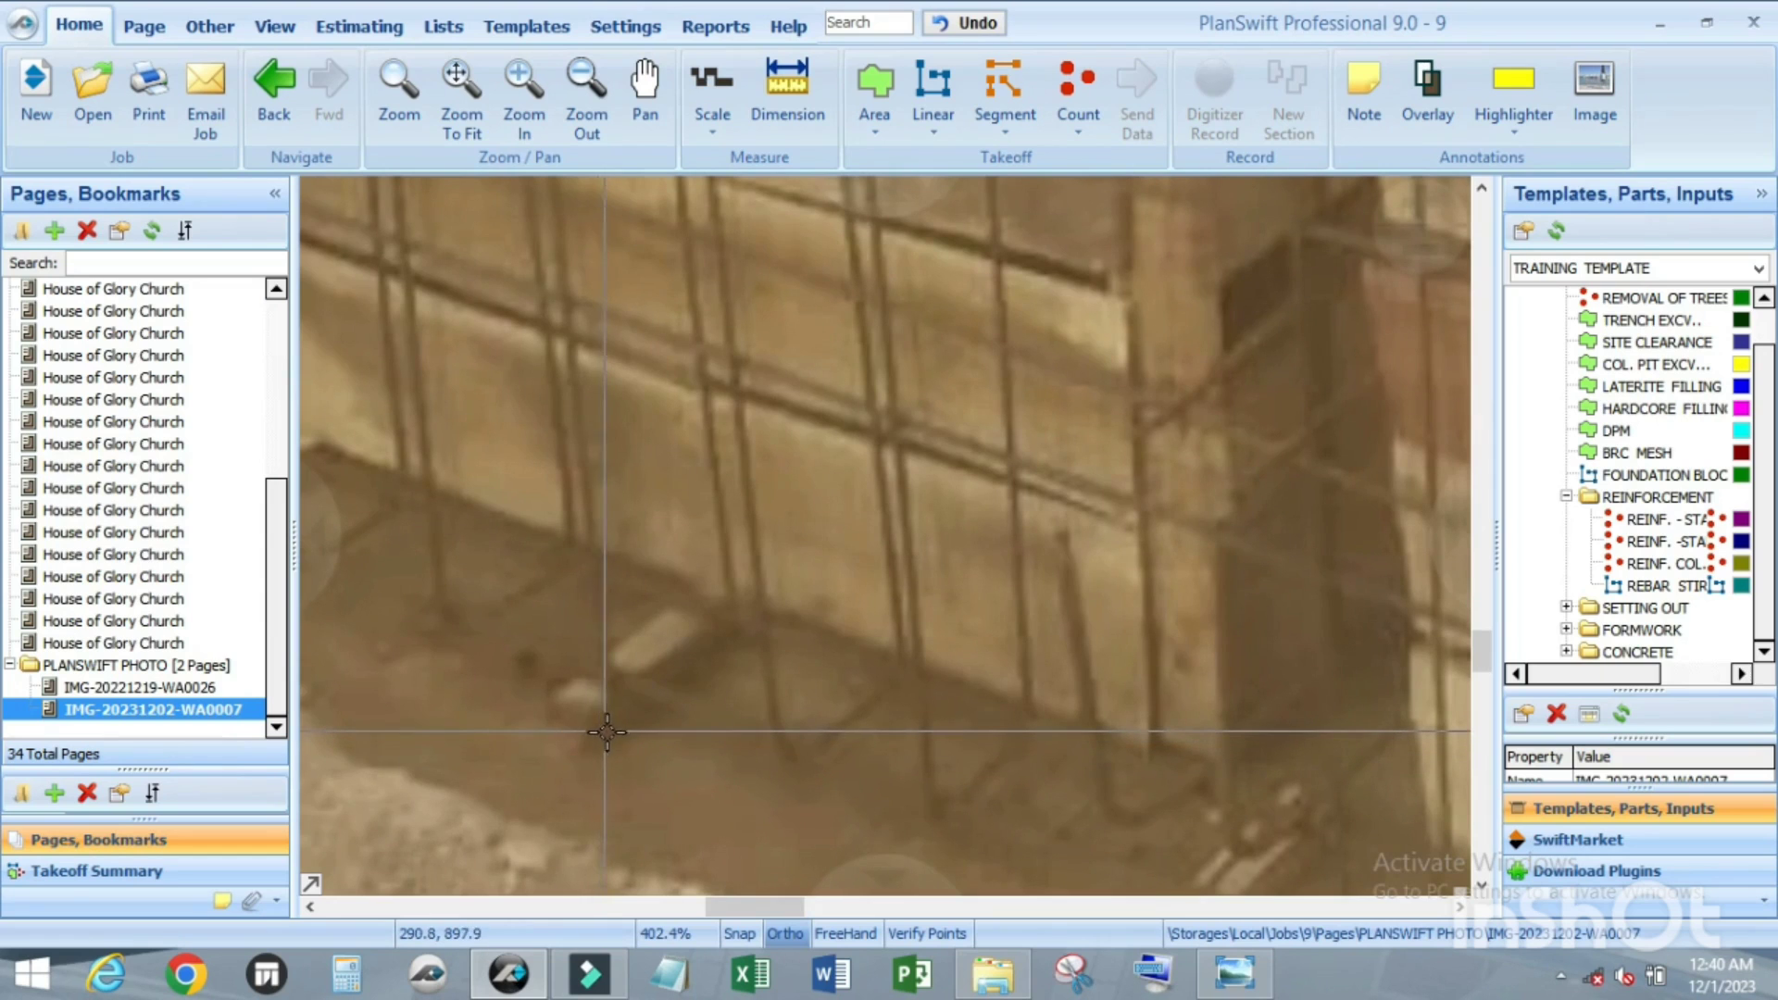
{"action": "scroll", "coordinate": [637, 731], "scroll_direction": "down", "scroll_amount": 2}
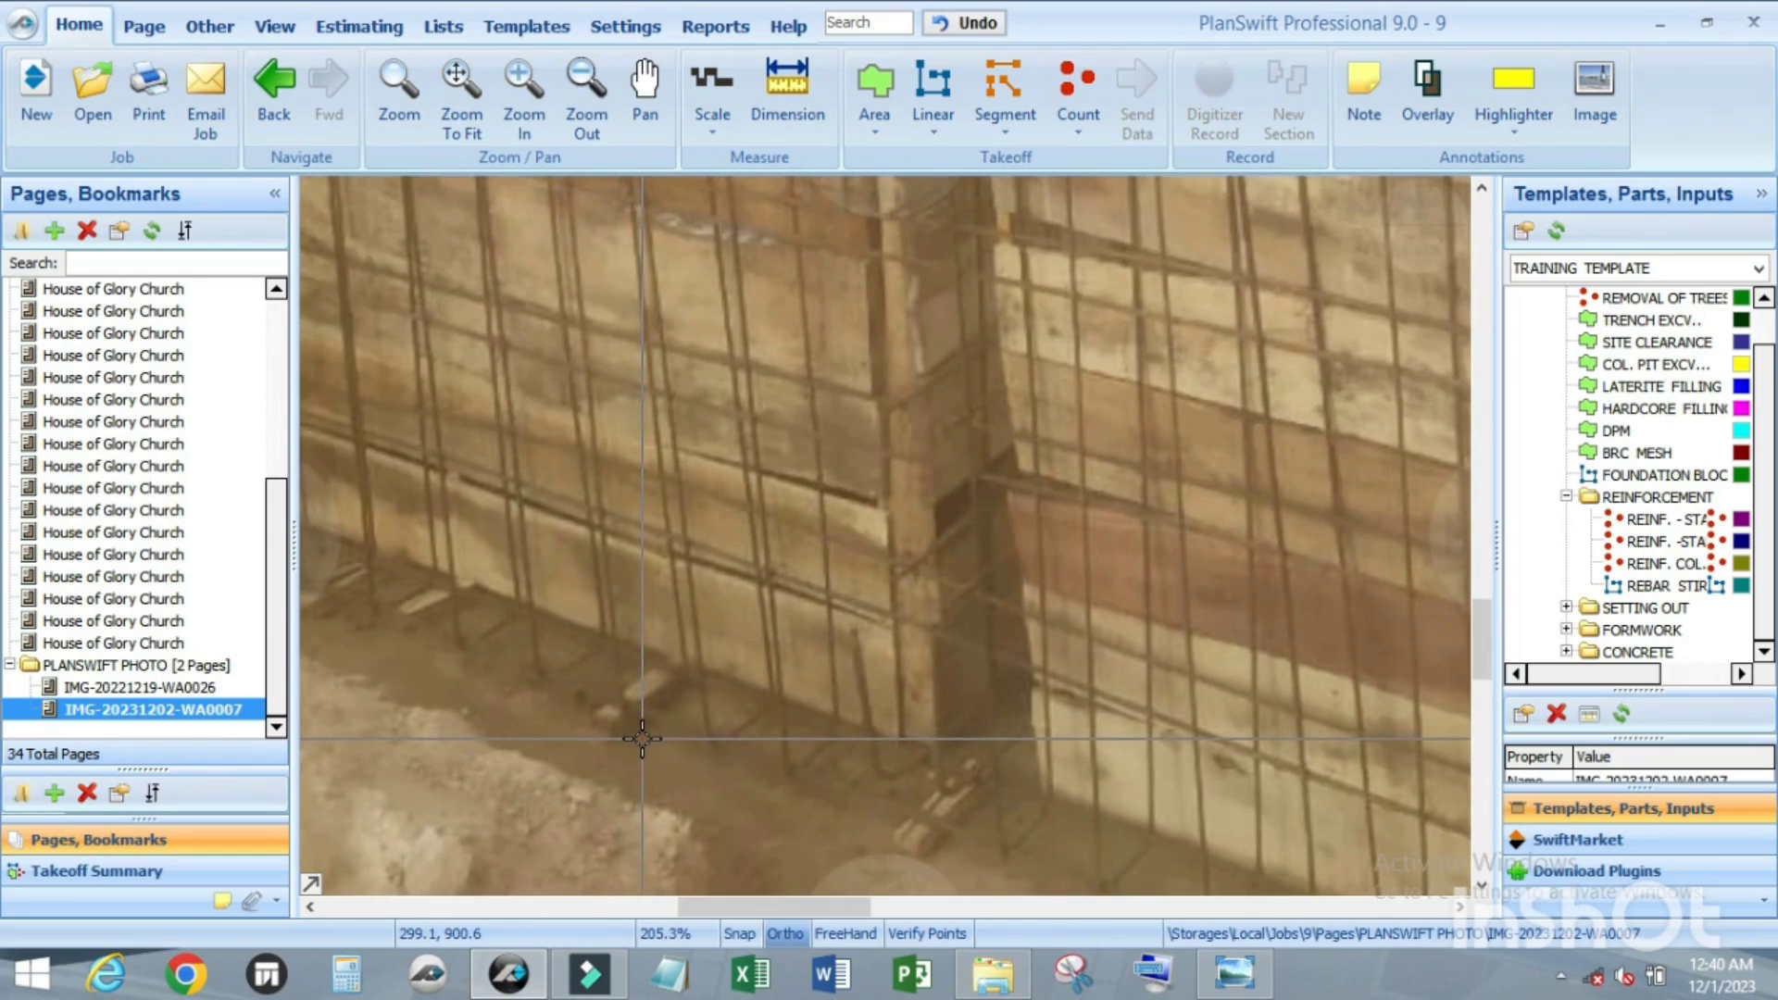
{"action": "scroll", "coordinate": [647, 741], "scroll_direction": "down", "scroll_amount": 3}
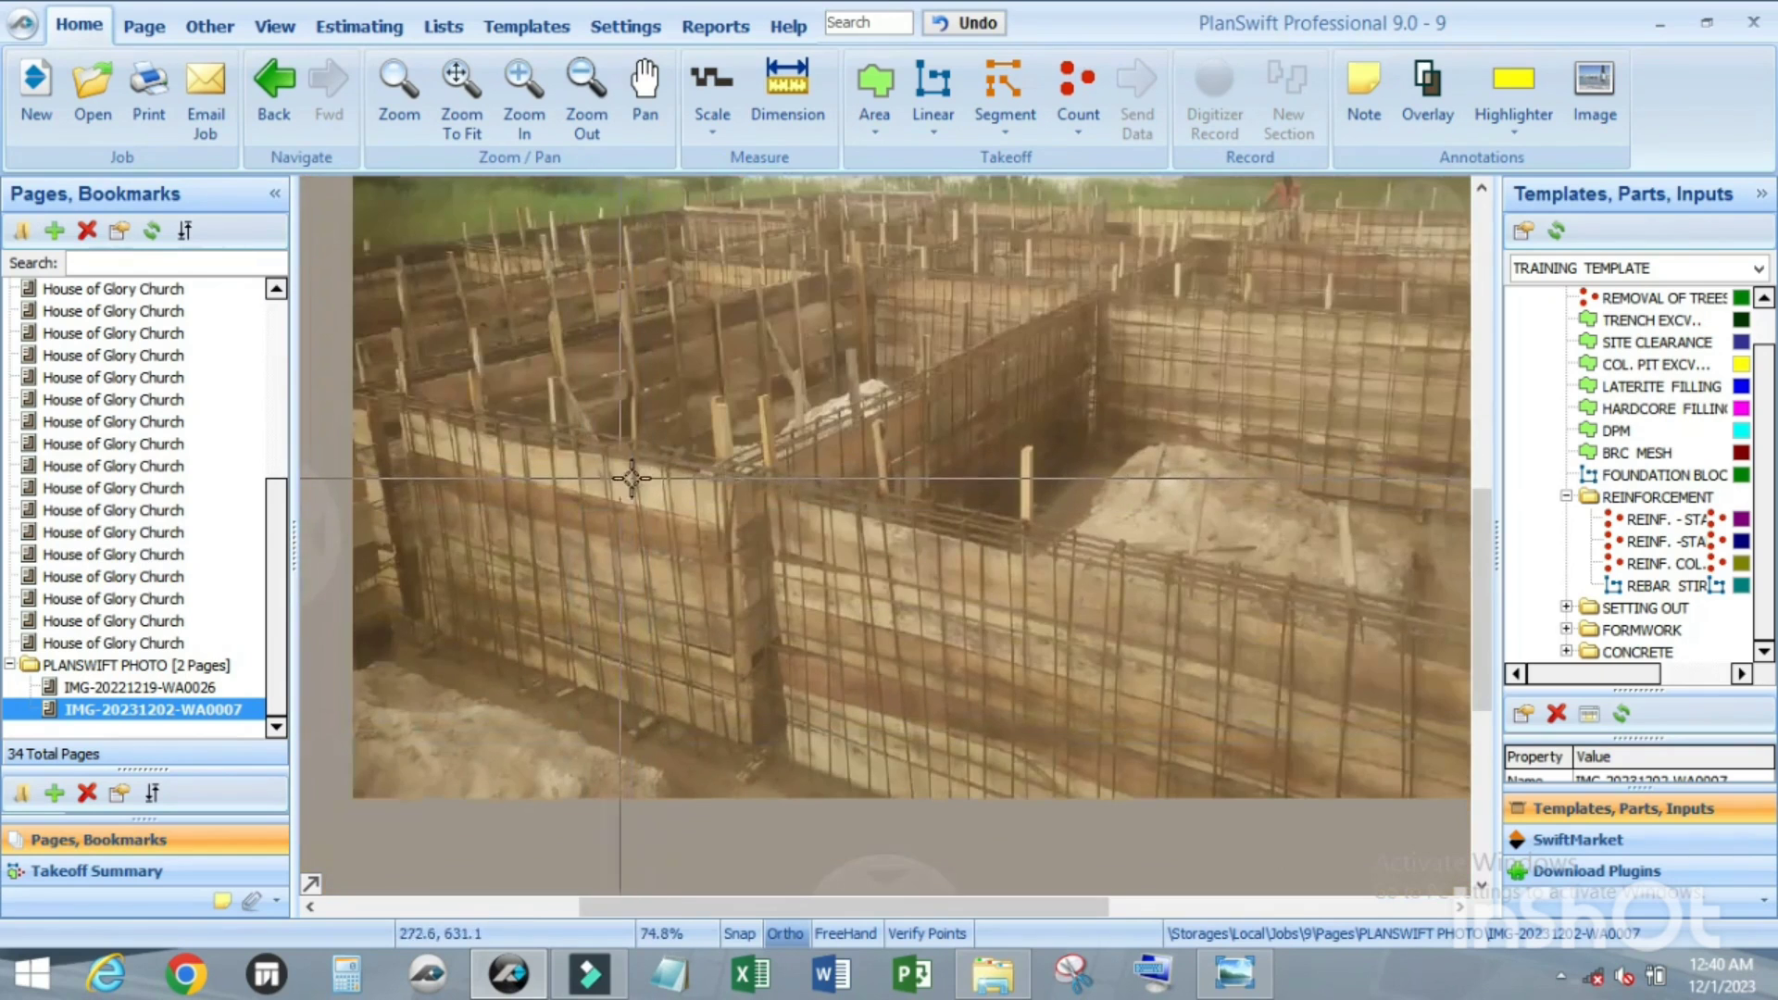
{"action": "scroll", "coordinate": [710, 568], "scroll_direction": "up", "scroll_amount": 3}
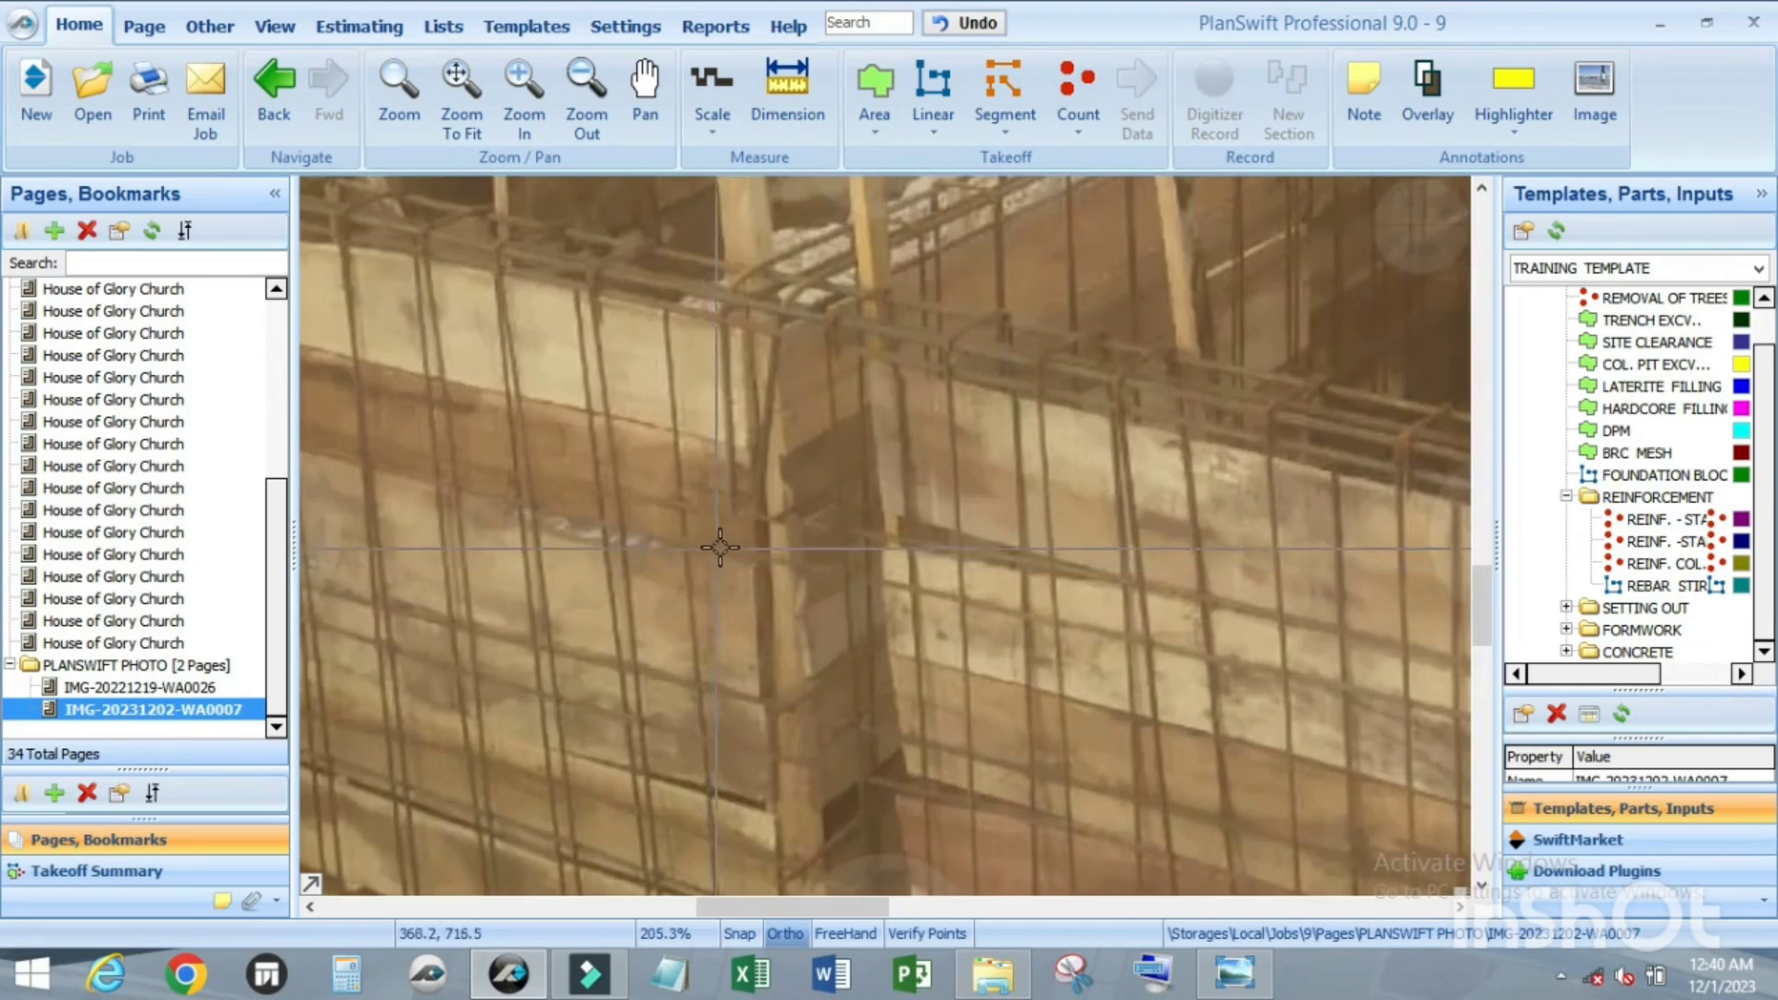
{"action": "scroll", "coordinate": [798, 561], "scroll_direction": "down", "scroll_amount": 3}
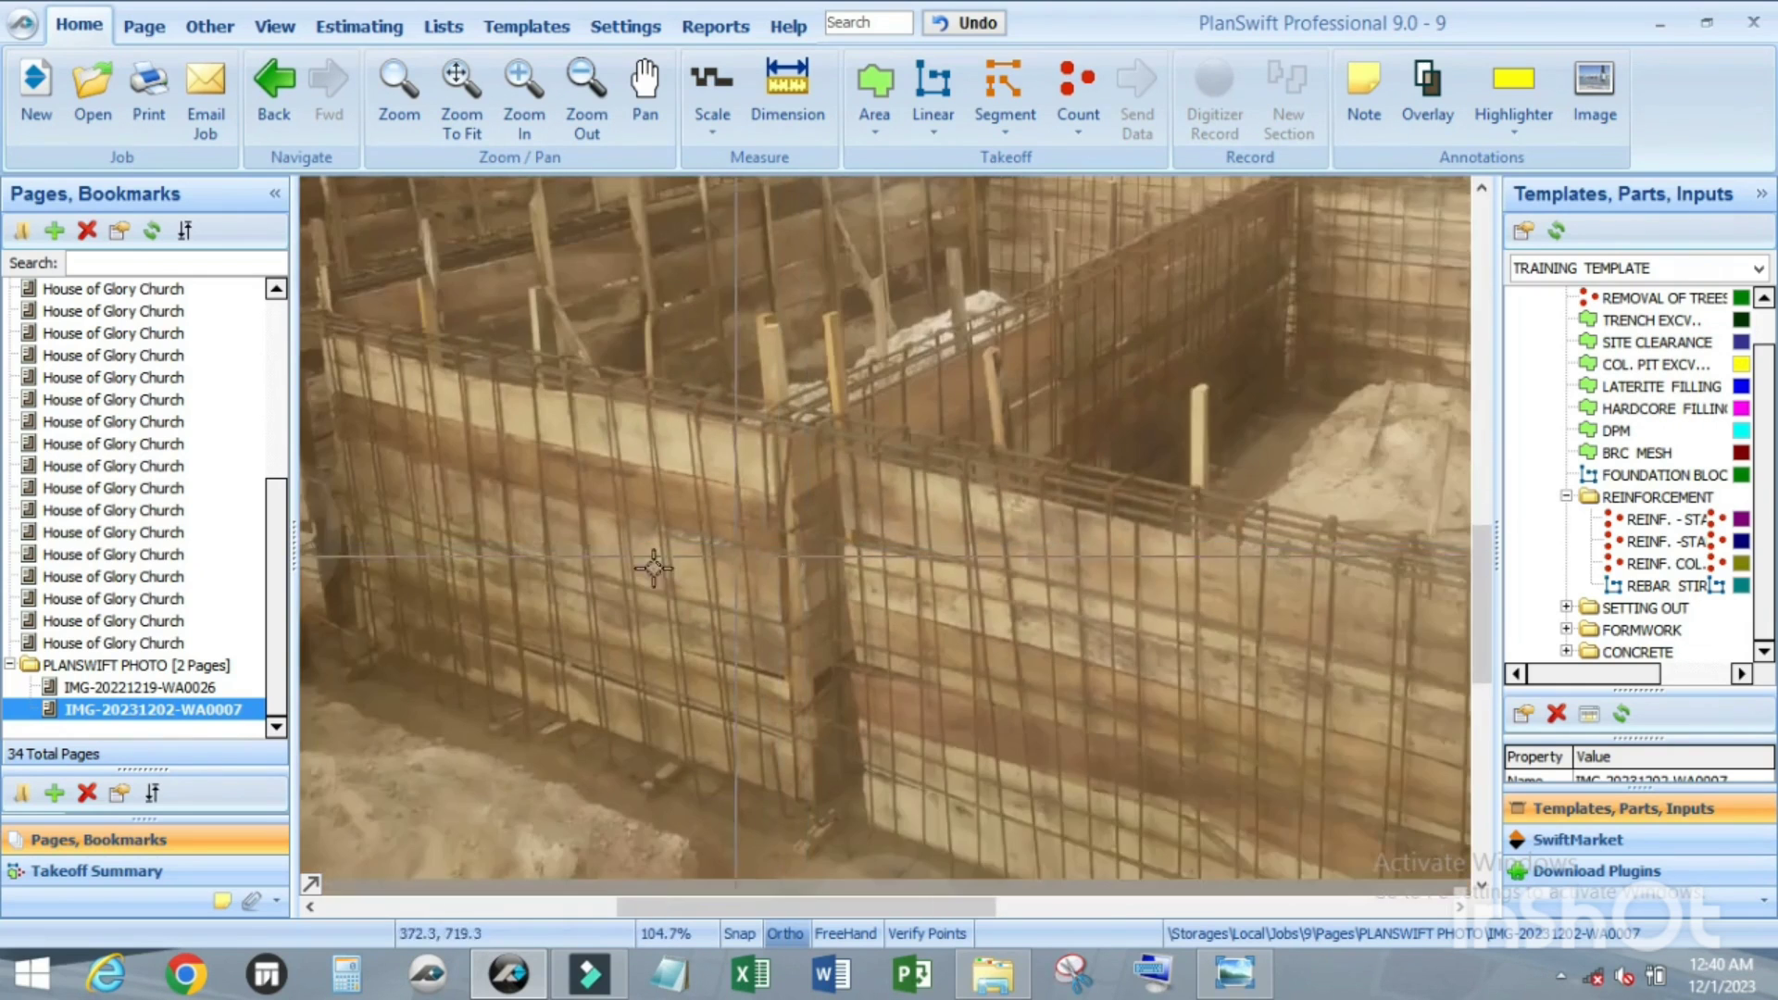
Step: Open the GROUND FLOOR BEAMS DETAILS drawing and examine the bottom bars, stirrup bend and concrete cover in section 2-2
{"action": "left_click", "coordinate": [176, 445]}
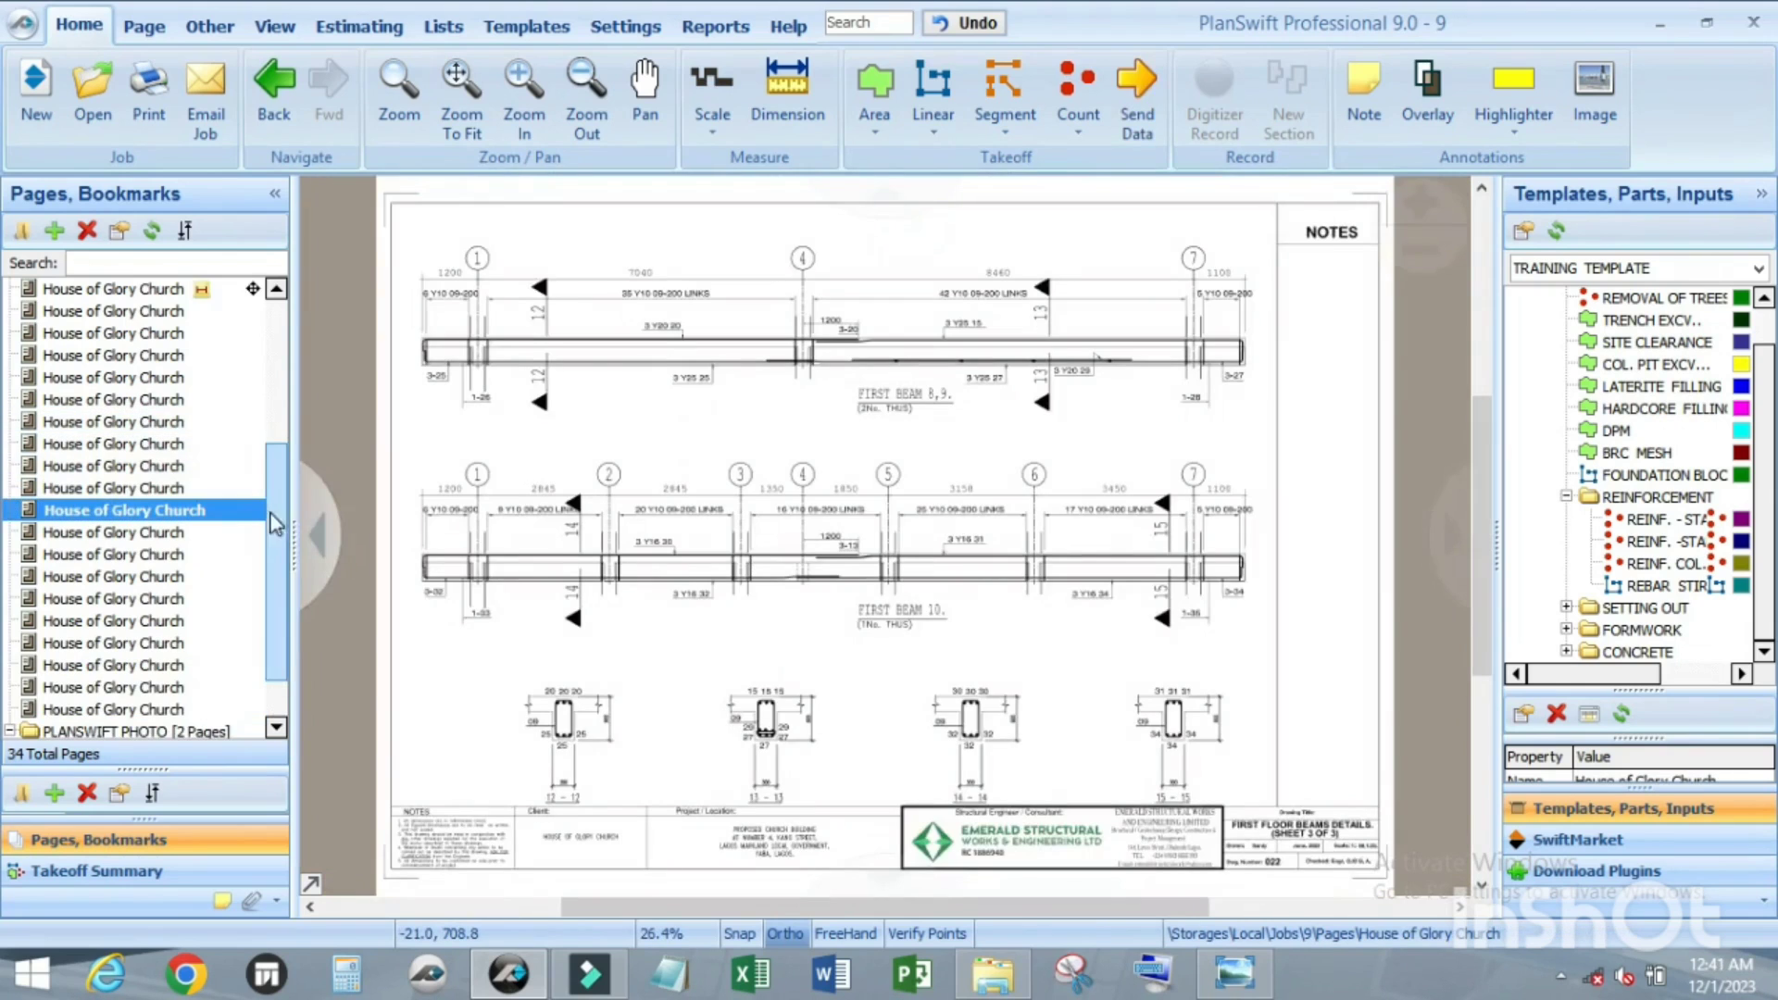
{"action": "left_click", "coordinate": [148, 288]}
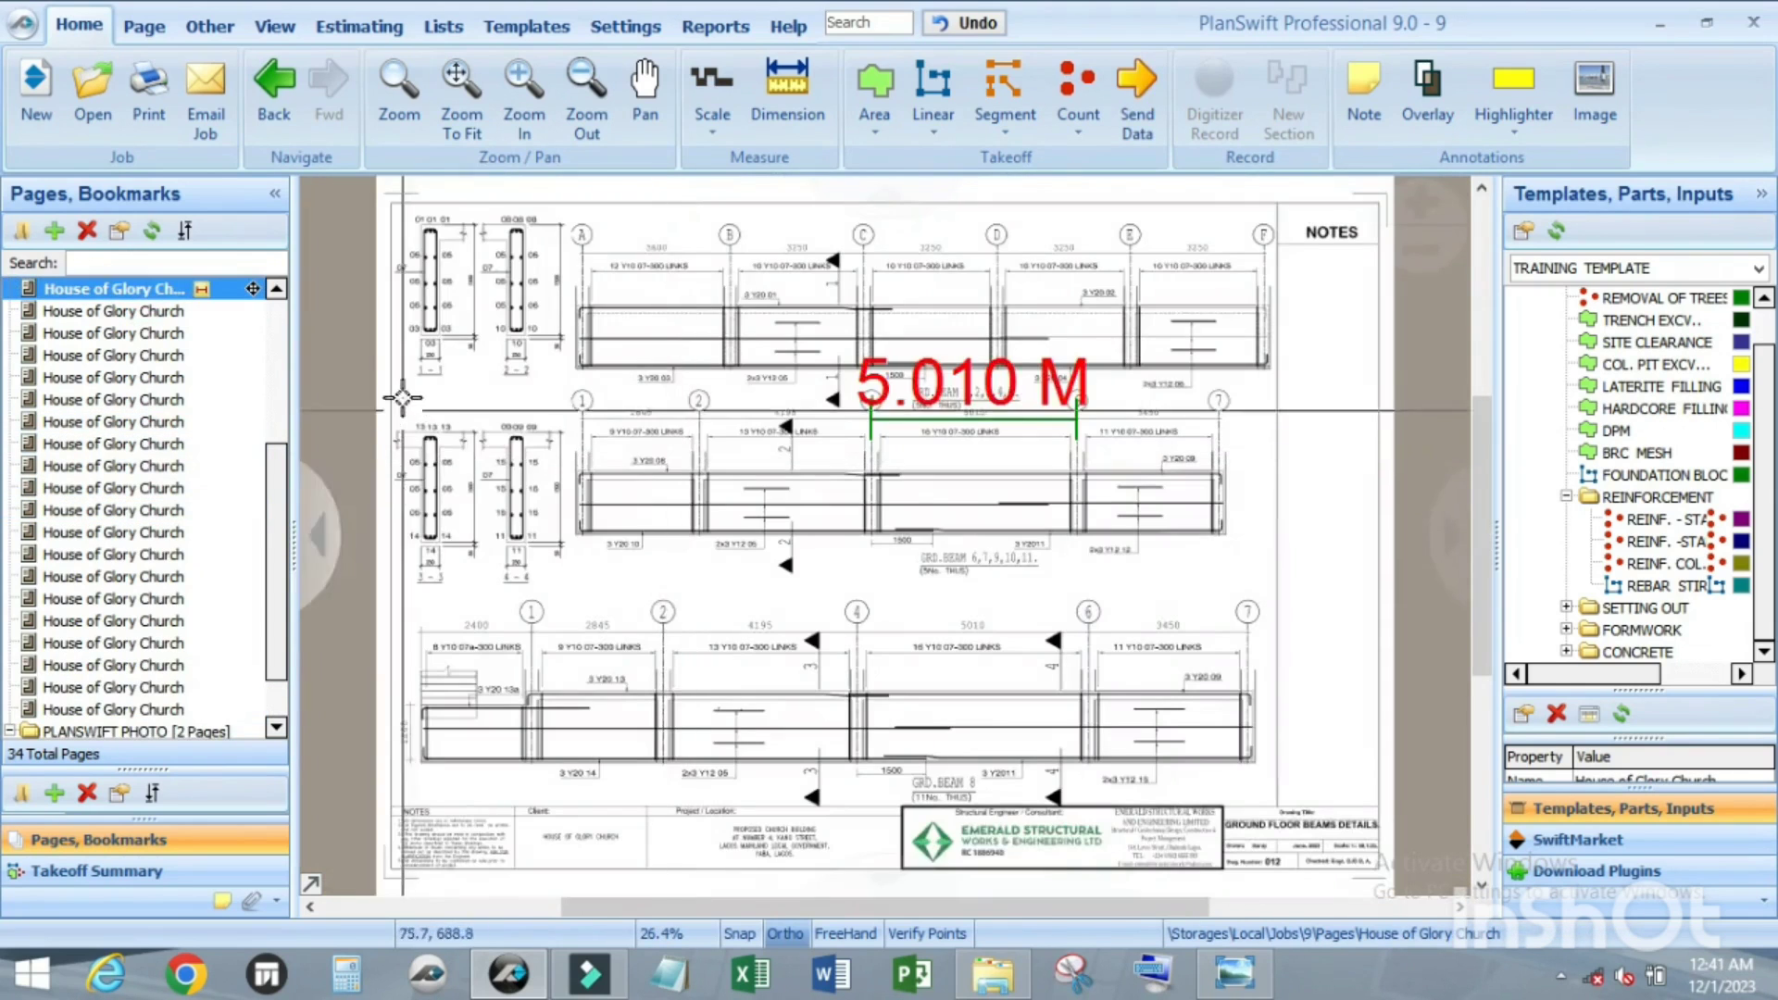
{"action": "scroll", "coordinate": [675, 371], "scroll_direction": "up", "scroll_amount": 10}
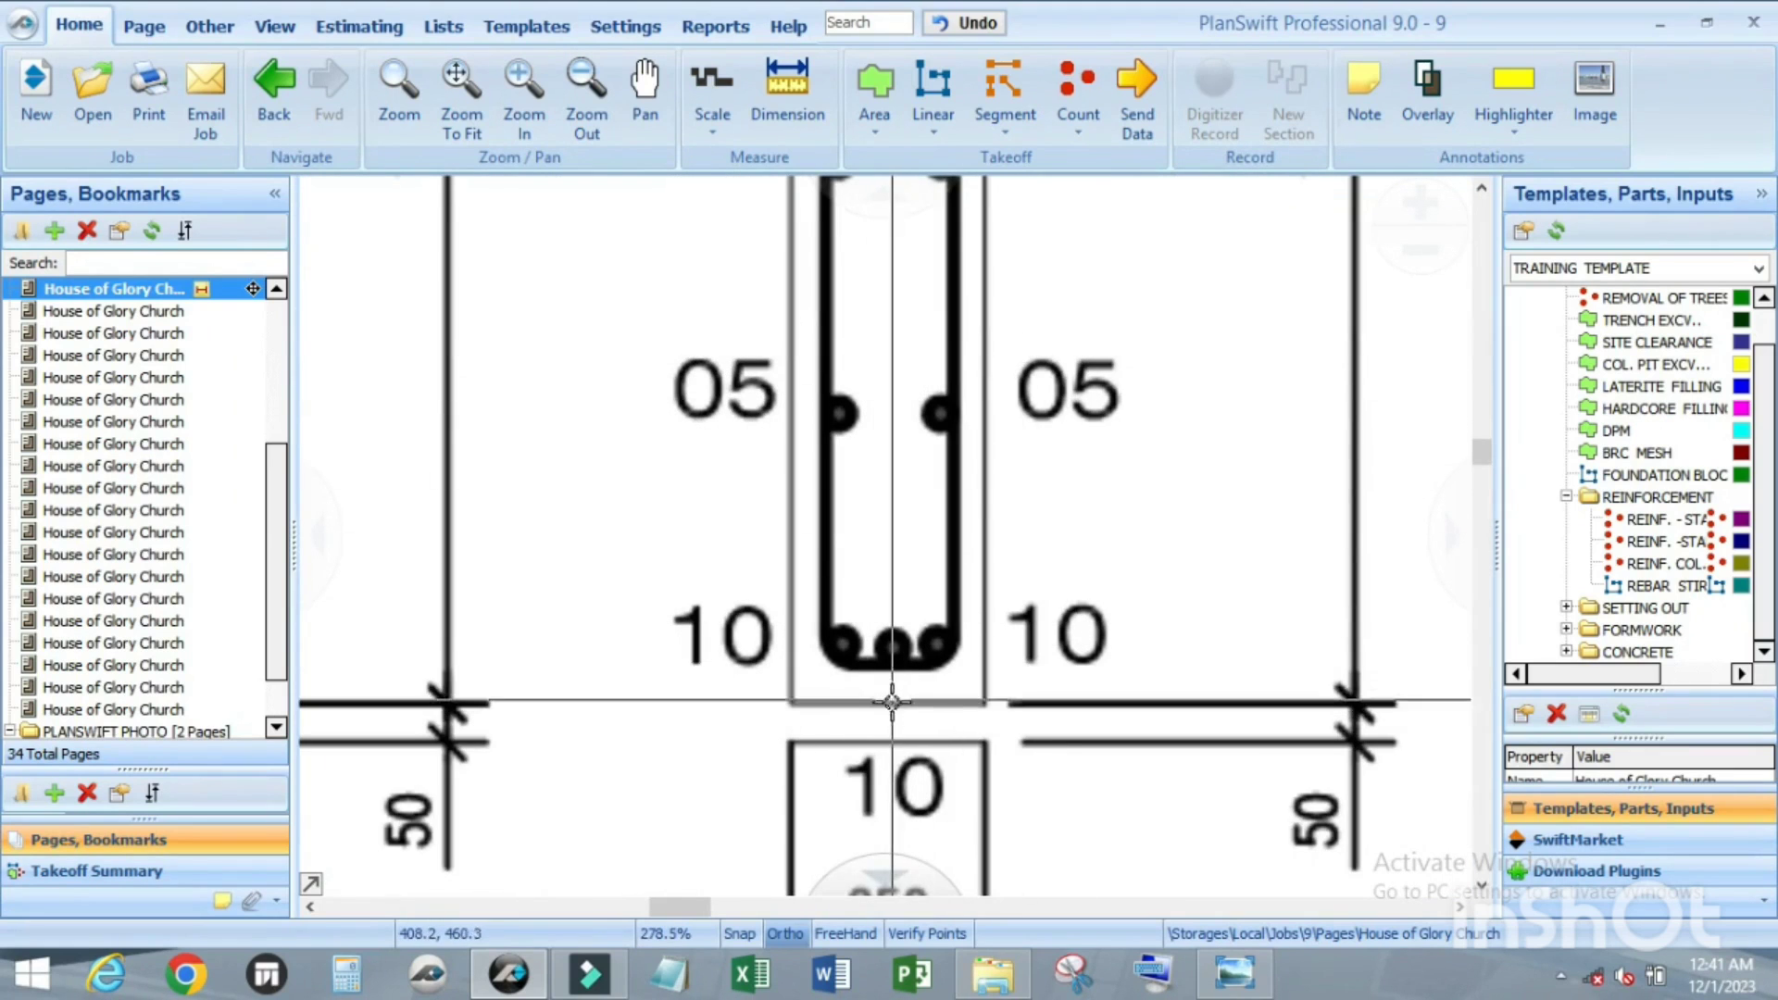
{"action": "scroll", "coordinate": [884, 683], "scroll_direction": "down", "scroll_amount": 4}
{"action": "scroll", "coordinate": [881, 667], "scroll_direction": "up", "scroll_amount": 6}
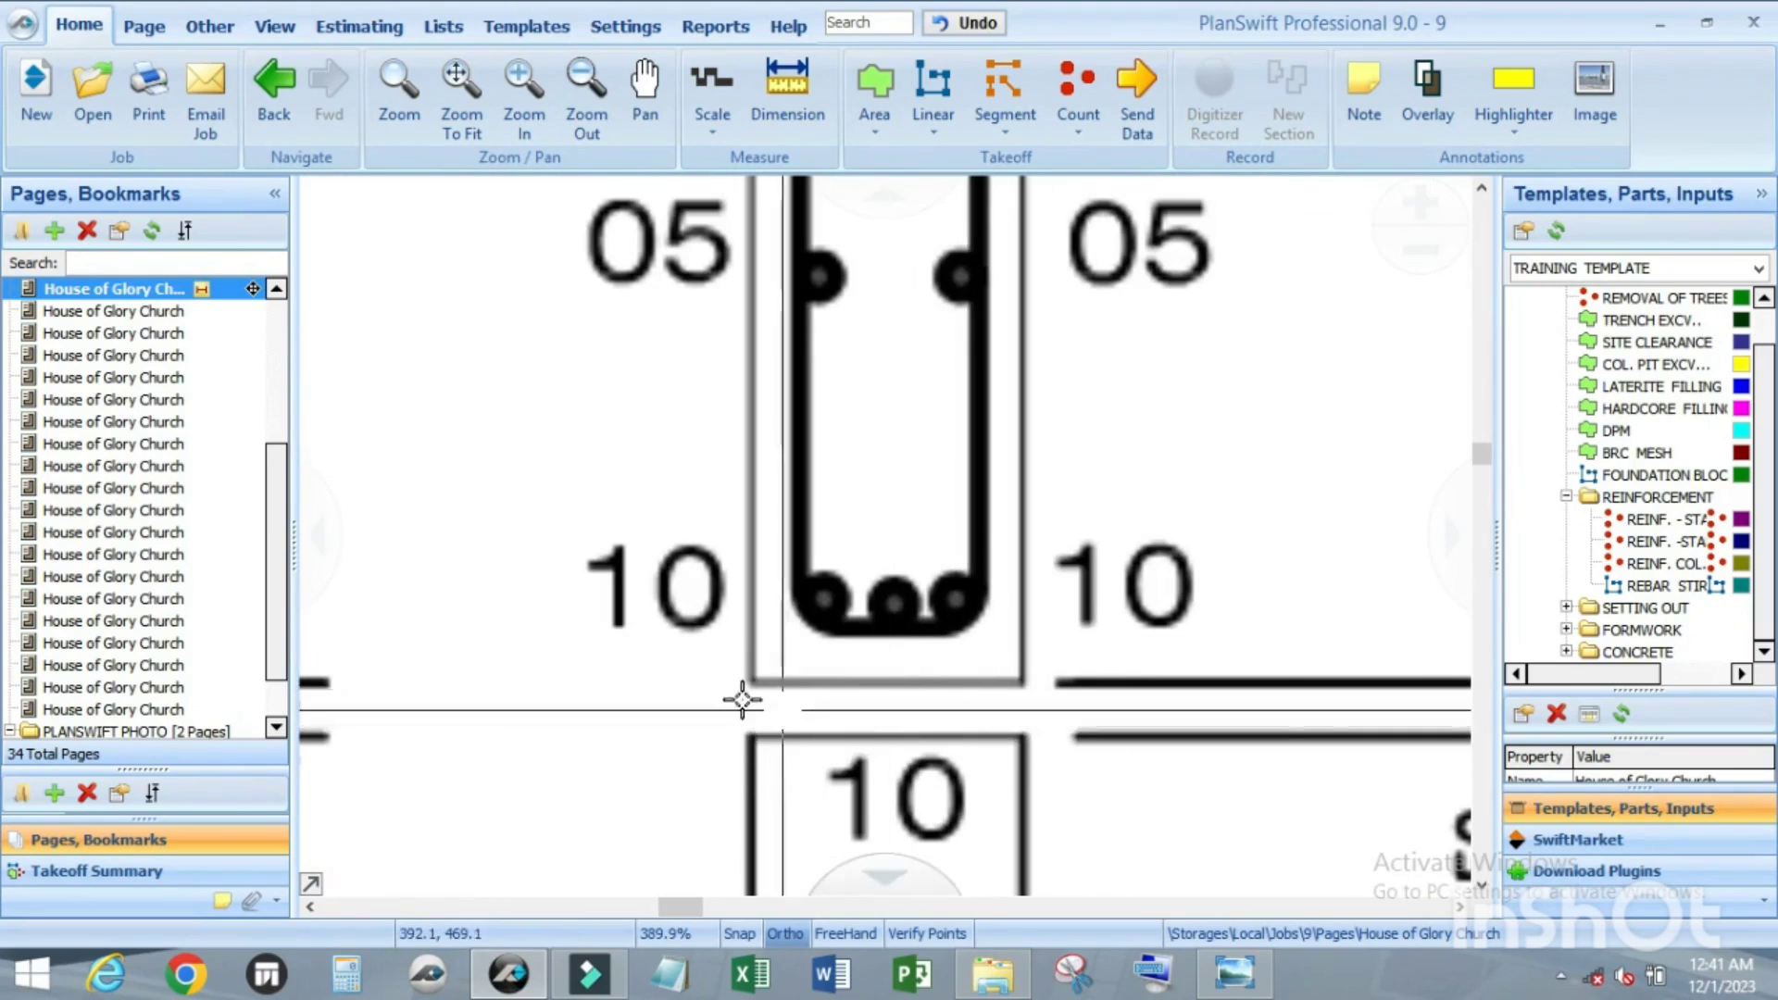
{"action": "scroll", "coordinate": [738, 698], "scroll_direction": "down", "scroll_amount": 5}
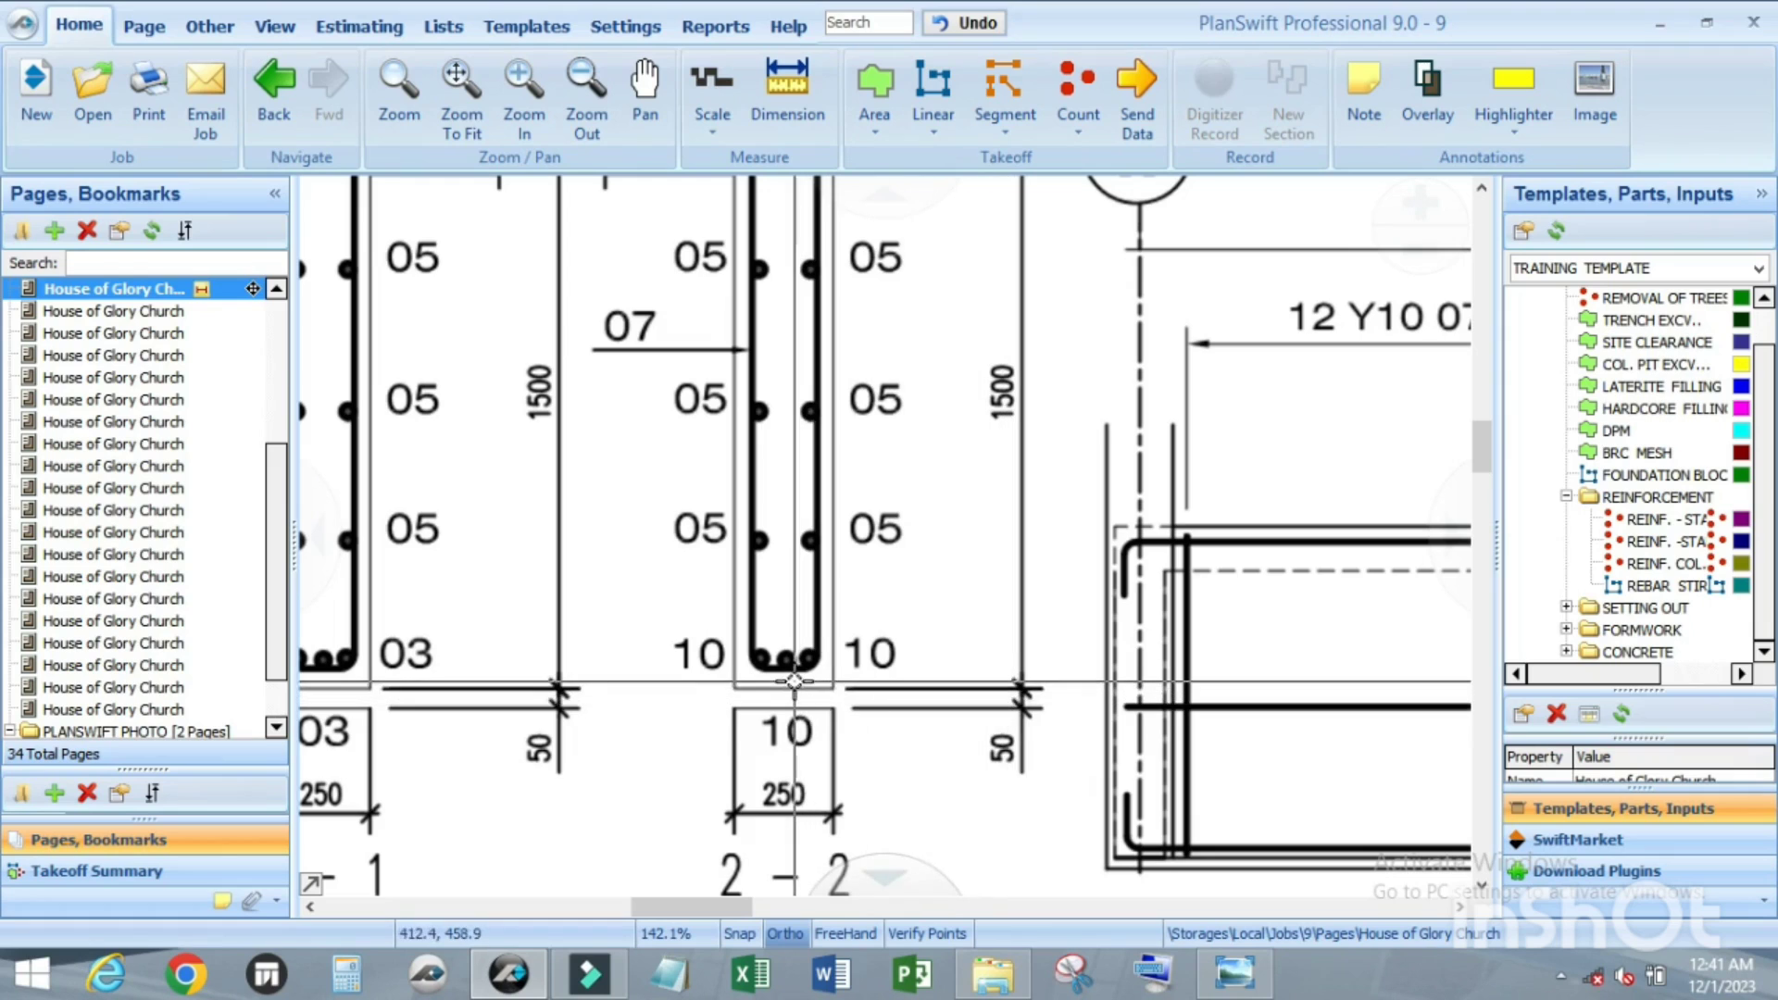
{"action": "scroll", "coordinate": [1008, 701], "scroll_direction": "up", "scroll_amount": 3}
{"action": "scroll", "coordinate": [635, 685], "scroll_direction": "up", "scroll_amount": 5}
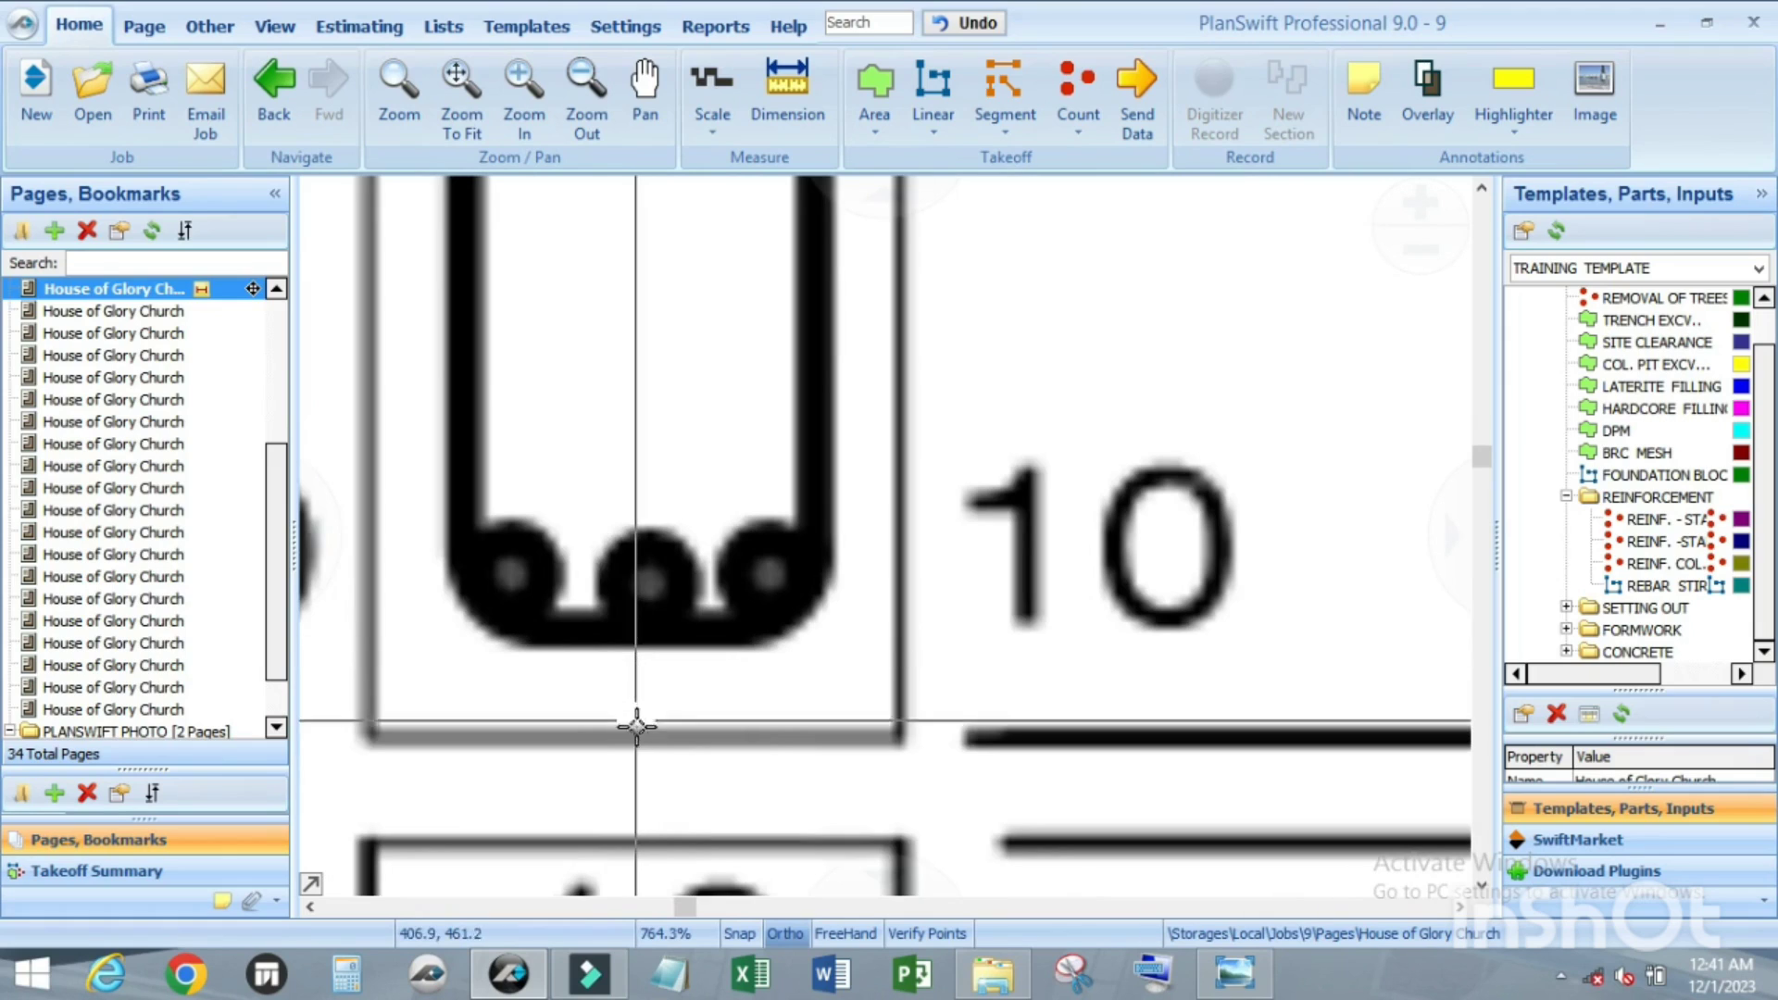
{"action": "scroll", "coordinate": [671, 722], "scroll_direction": "down", "scroll_amount": 5}
{"action": "scroll", "coordinate": [674, 732], "scroll_direction": "down", "scroll_amount": 4}
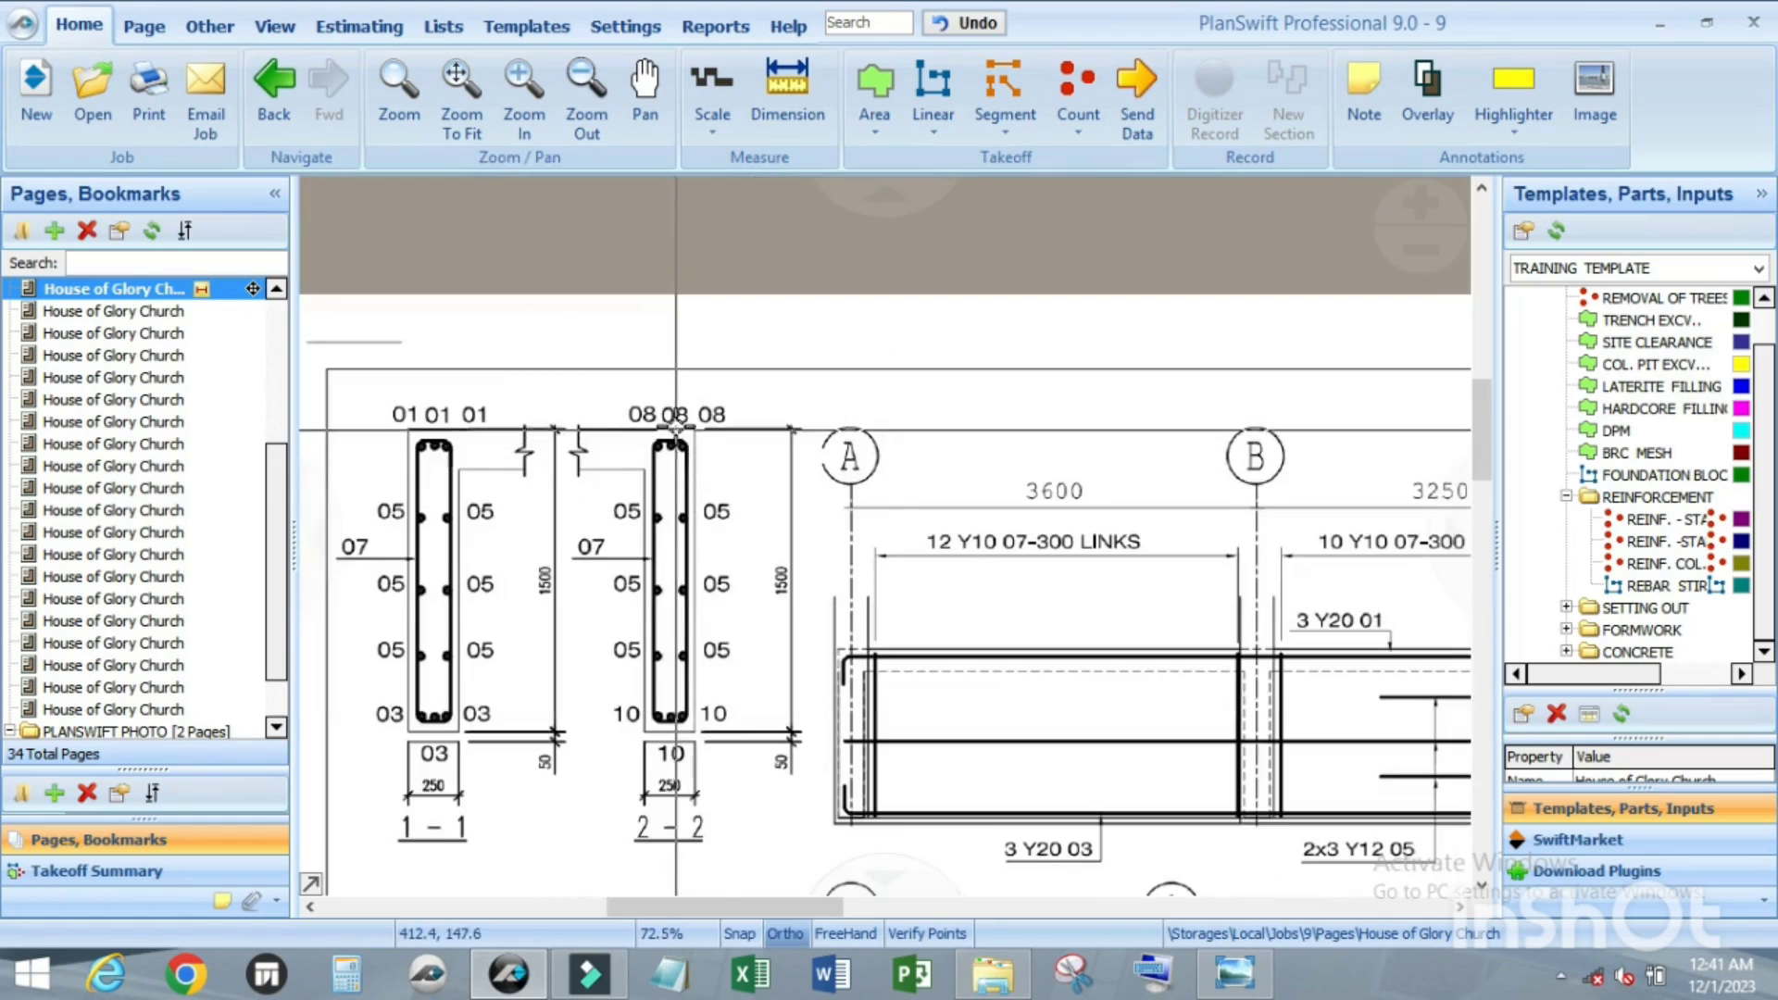
Step: Examine the 07 stirrup's sides, the top 08 bars and the overall beam depth in section 2-2
{"action": "scroll", "coordinate": [711, 660], "scroll_direction": "up", "scroll_amount": 2}
{"action": "scroll", "coordinate": [711, 660], "scroll_direction": "up", "scroll_amount": 5}
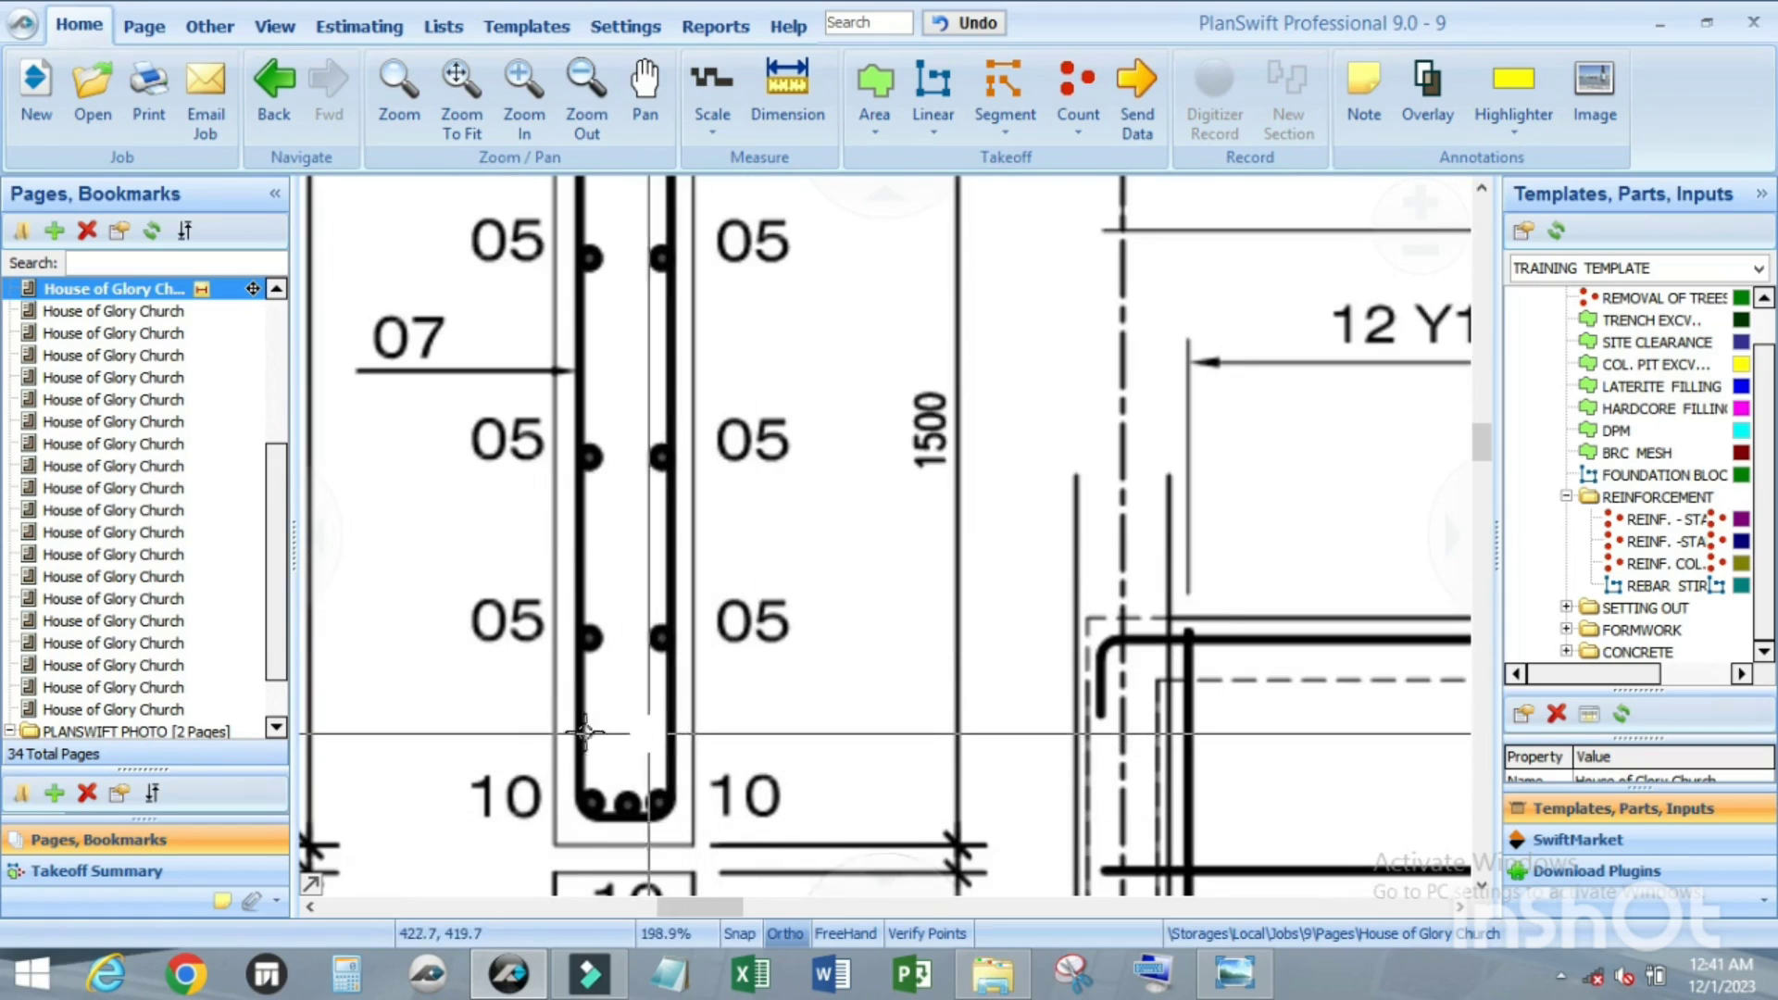
{"action": "scroll", "coordinate": [692, 660], "scroll_direction": "down", "scroll_amount": 5}
{"action": "scroll", "coordinate": [694, 562], "scroll_direction": "up", "scroll_amount": 2}
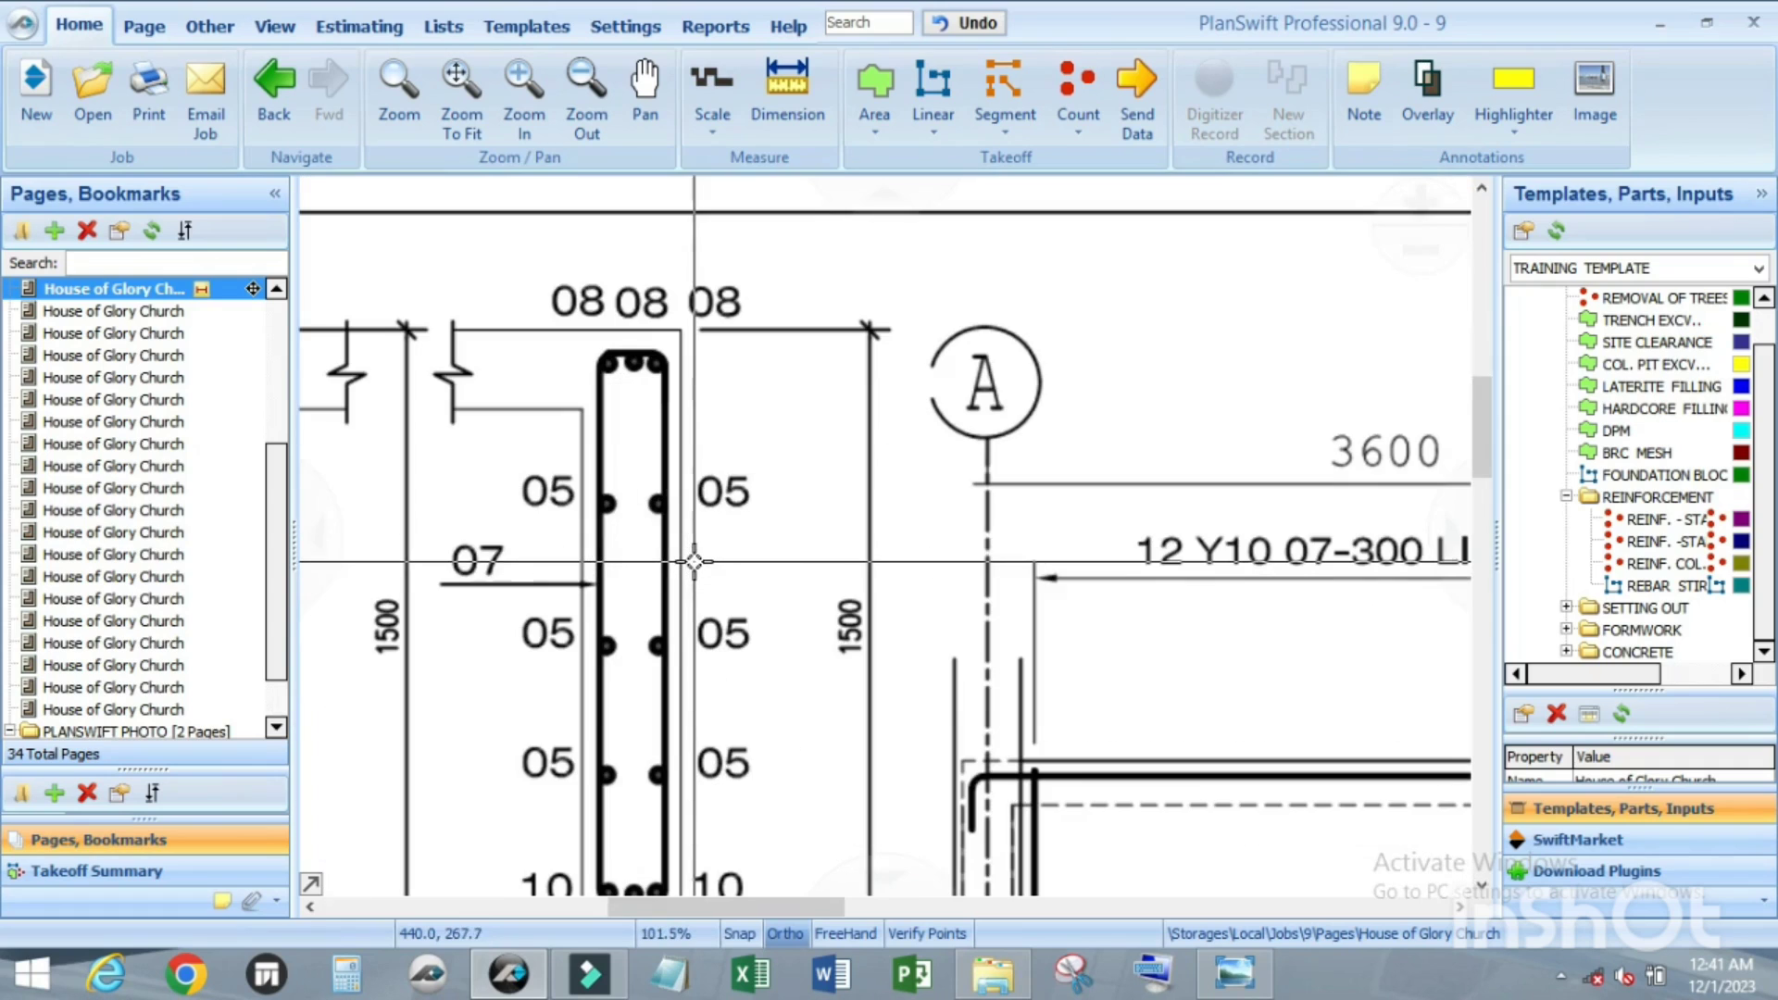
{"action": "scroll", "coordinate": [630, 368], "scroll_direction": "up", "scroll_amount": 2}
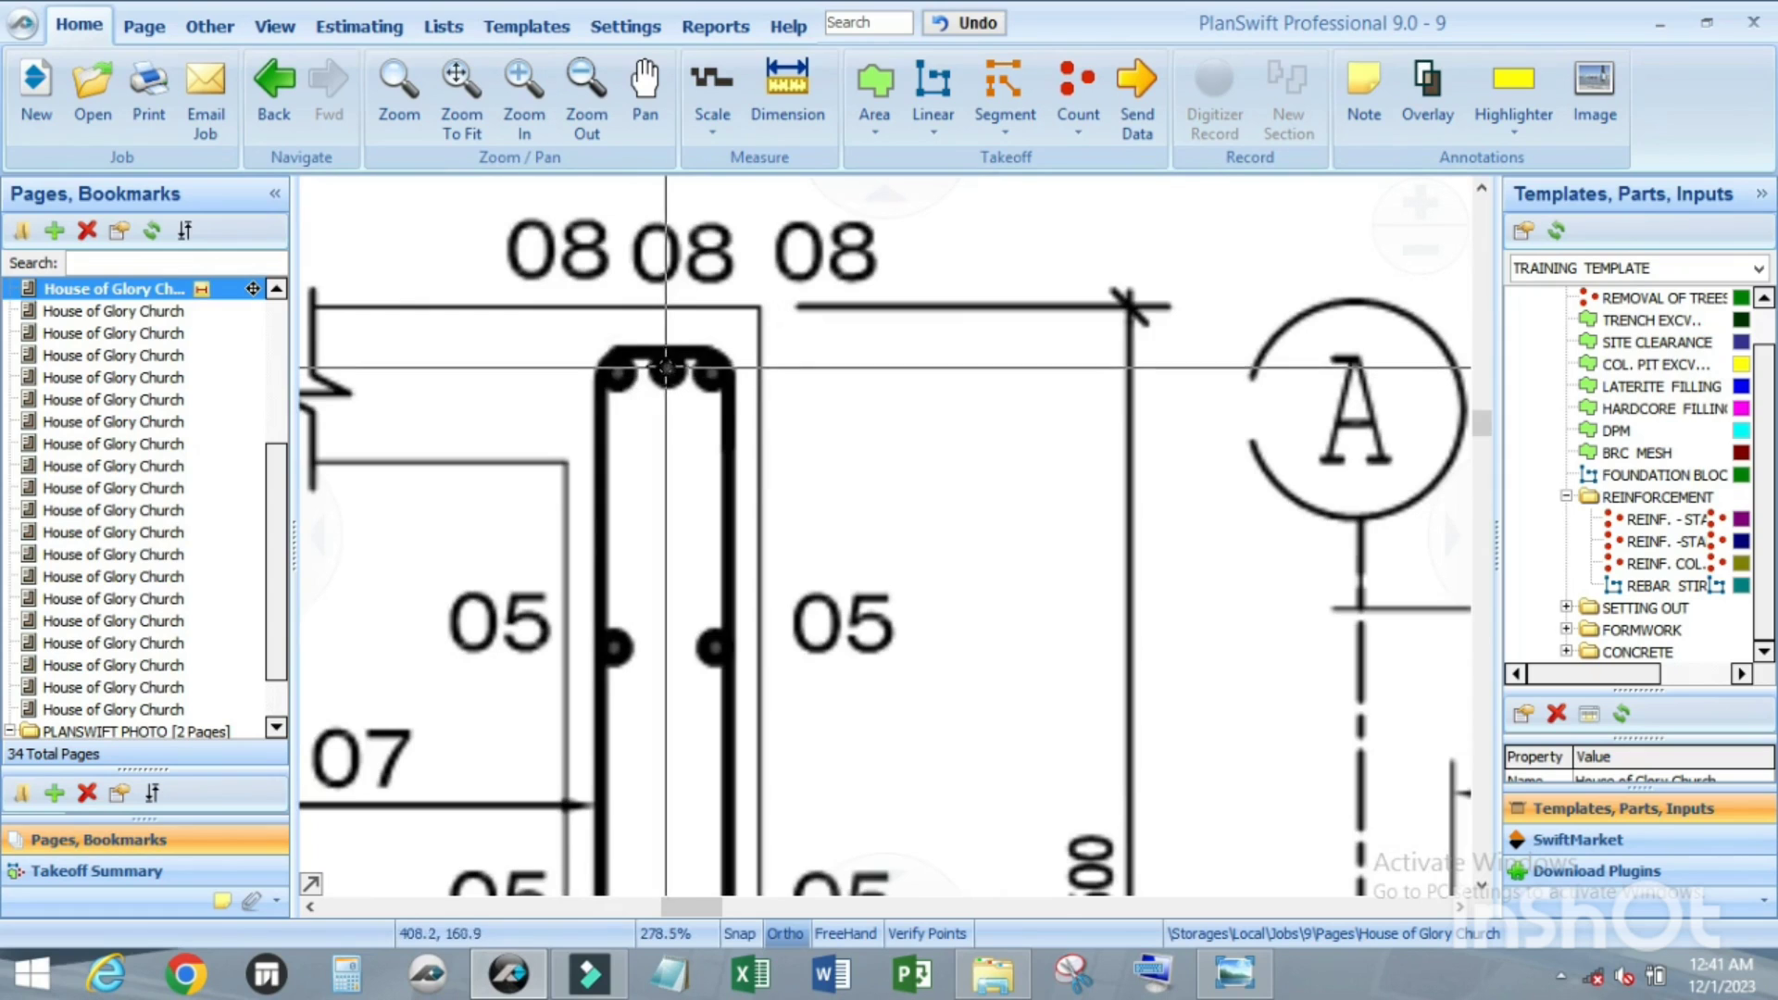
{"action": "scroll", "coordinate": [753, 367], "scroll_direction": "down", "scroll_amount": 3}
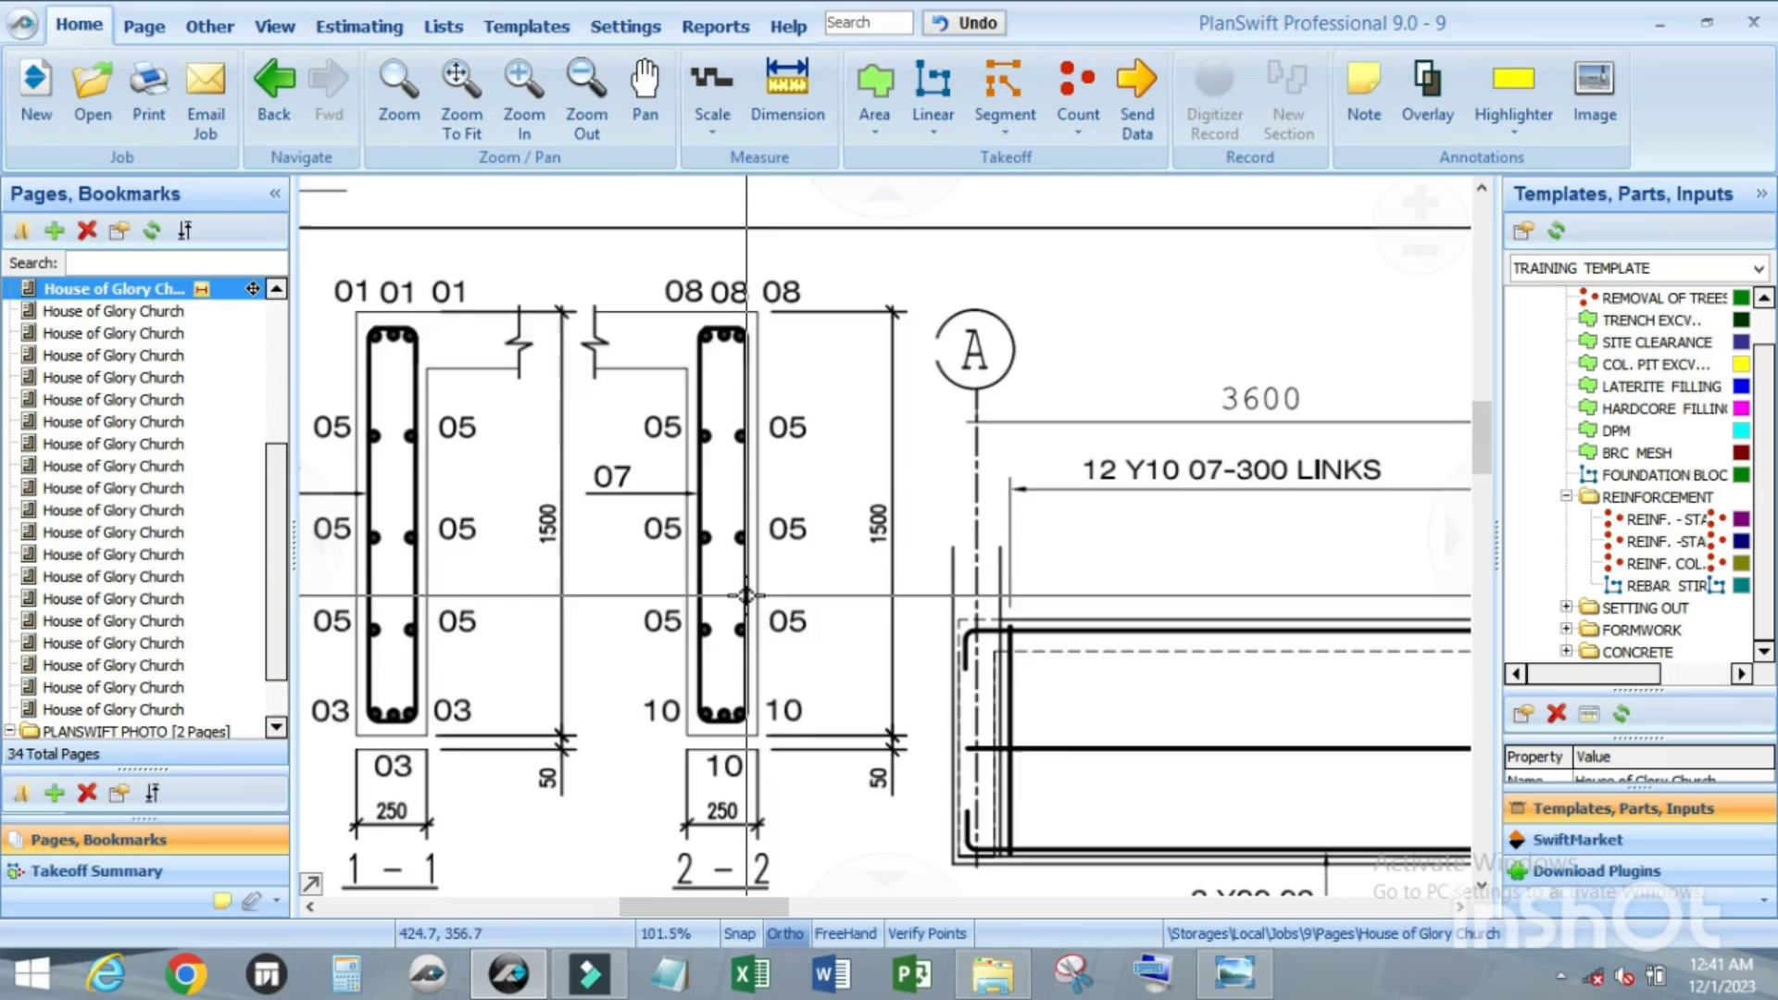
{"action": "scroll", "coordinate": [753, 368], "scroll_direction": "up", "scroll_amount": 2}
{"action": "scroll", "coordinate": [745, 389], "scroll_direction": "down", "scroll_amount": 1}
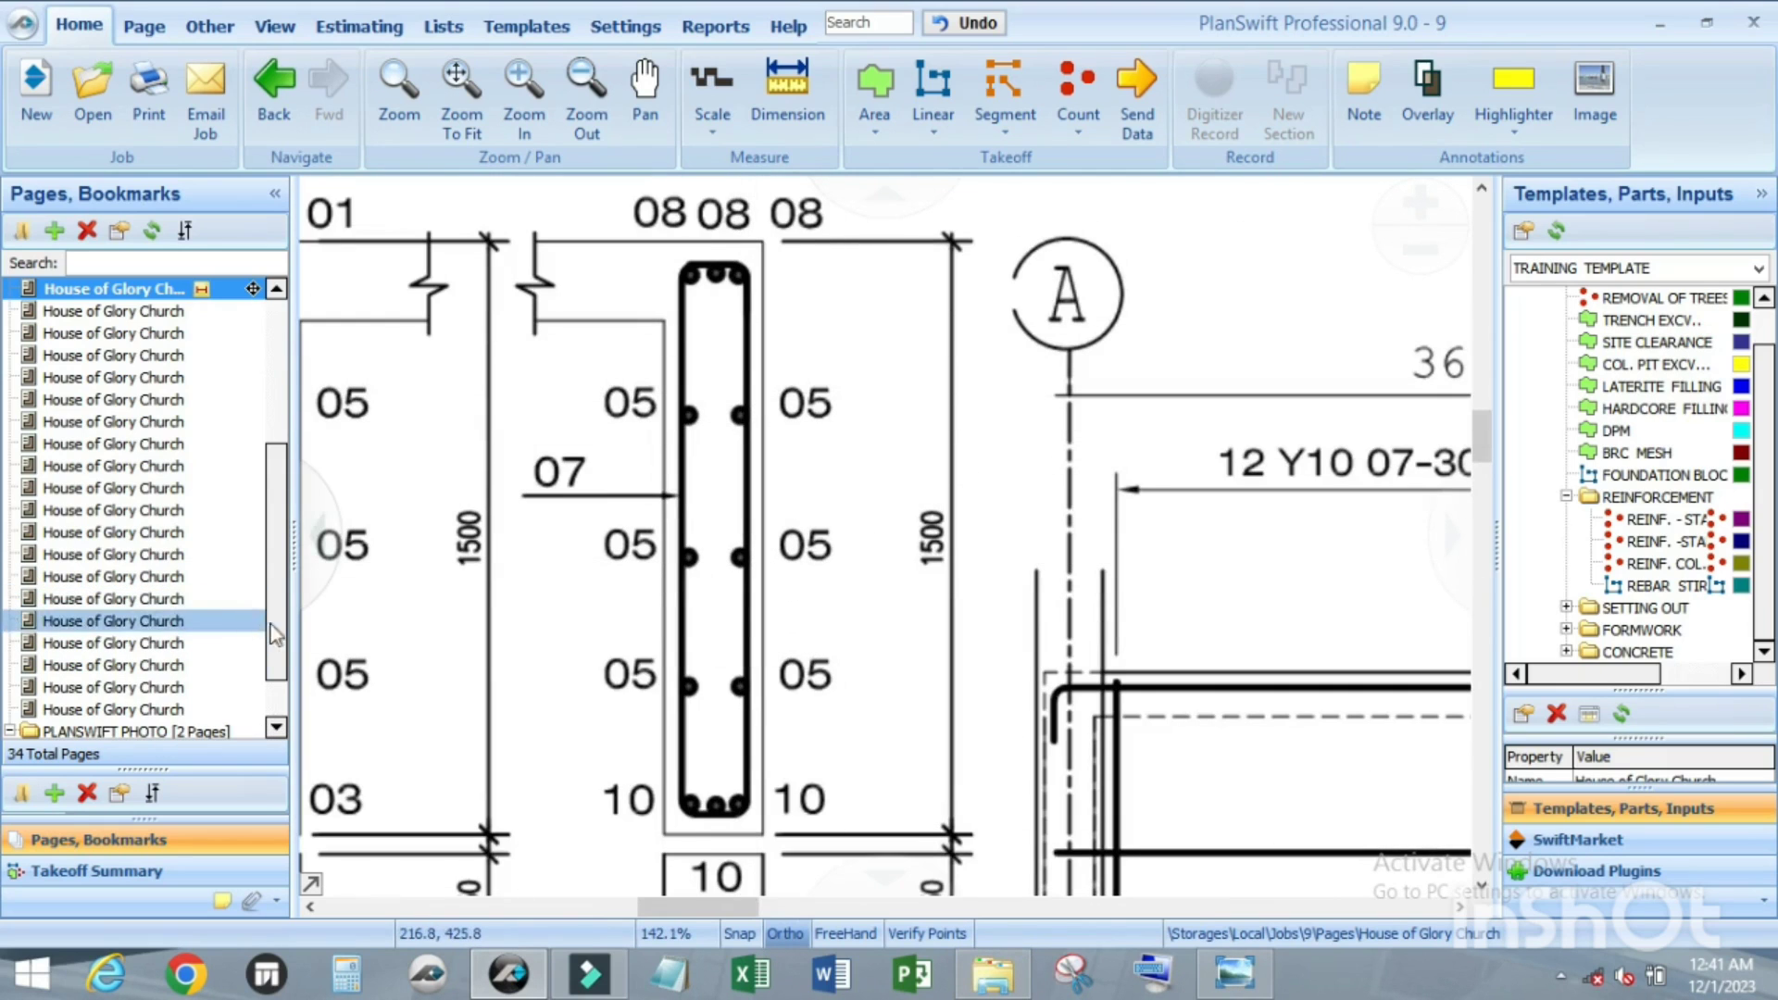
Step: Review both PLANSWIFT PHOTO pages, switch to Windows Photo Viewer to view the stirrup hook image, and return to PlanSwift
{"action": "scroll", "coordinate": [275, 636], "scroll_direction": "down", "scroll_amount": 1}
{"action": "left_click", "coordinate": [148, 687]}
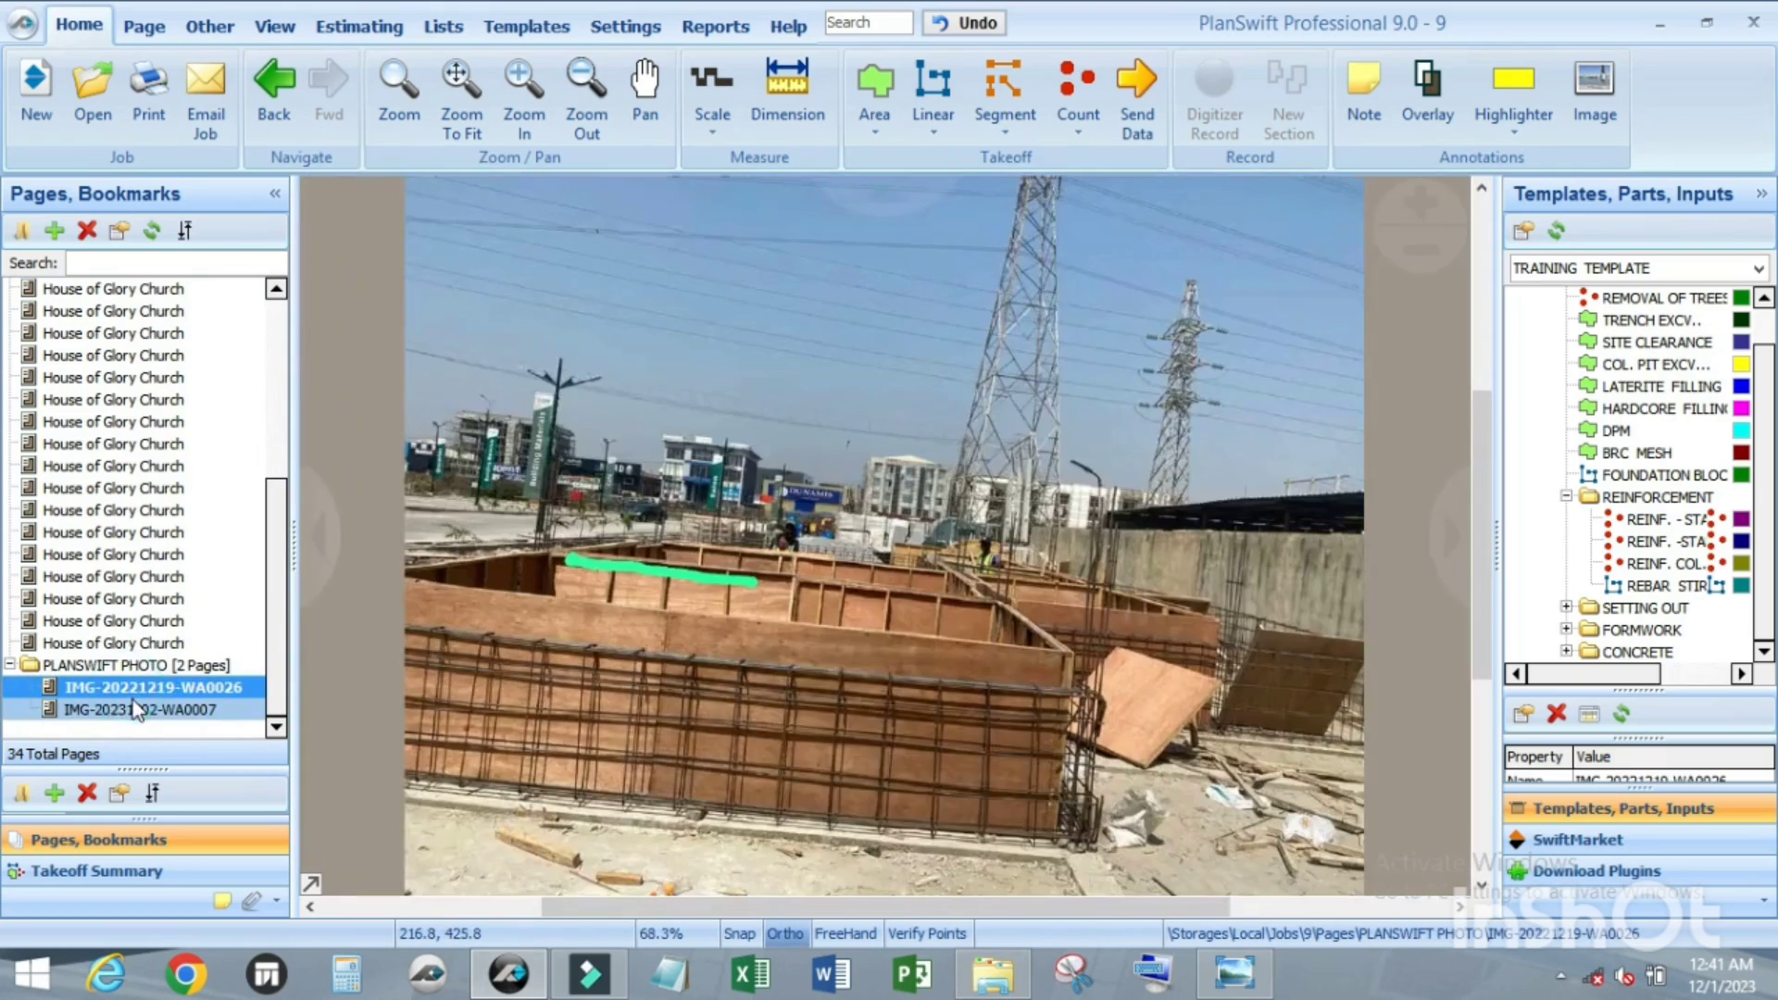
{"action": "left_click", "coordinate": [135, 707]}
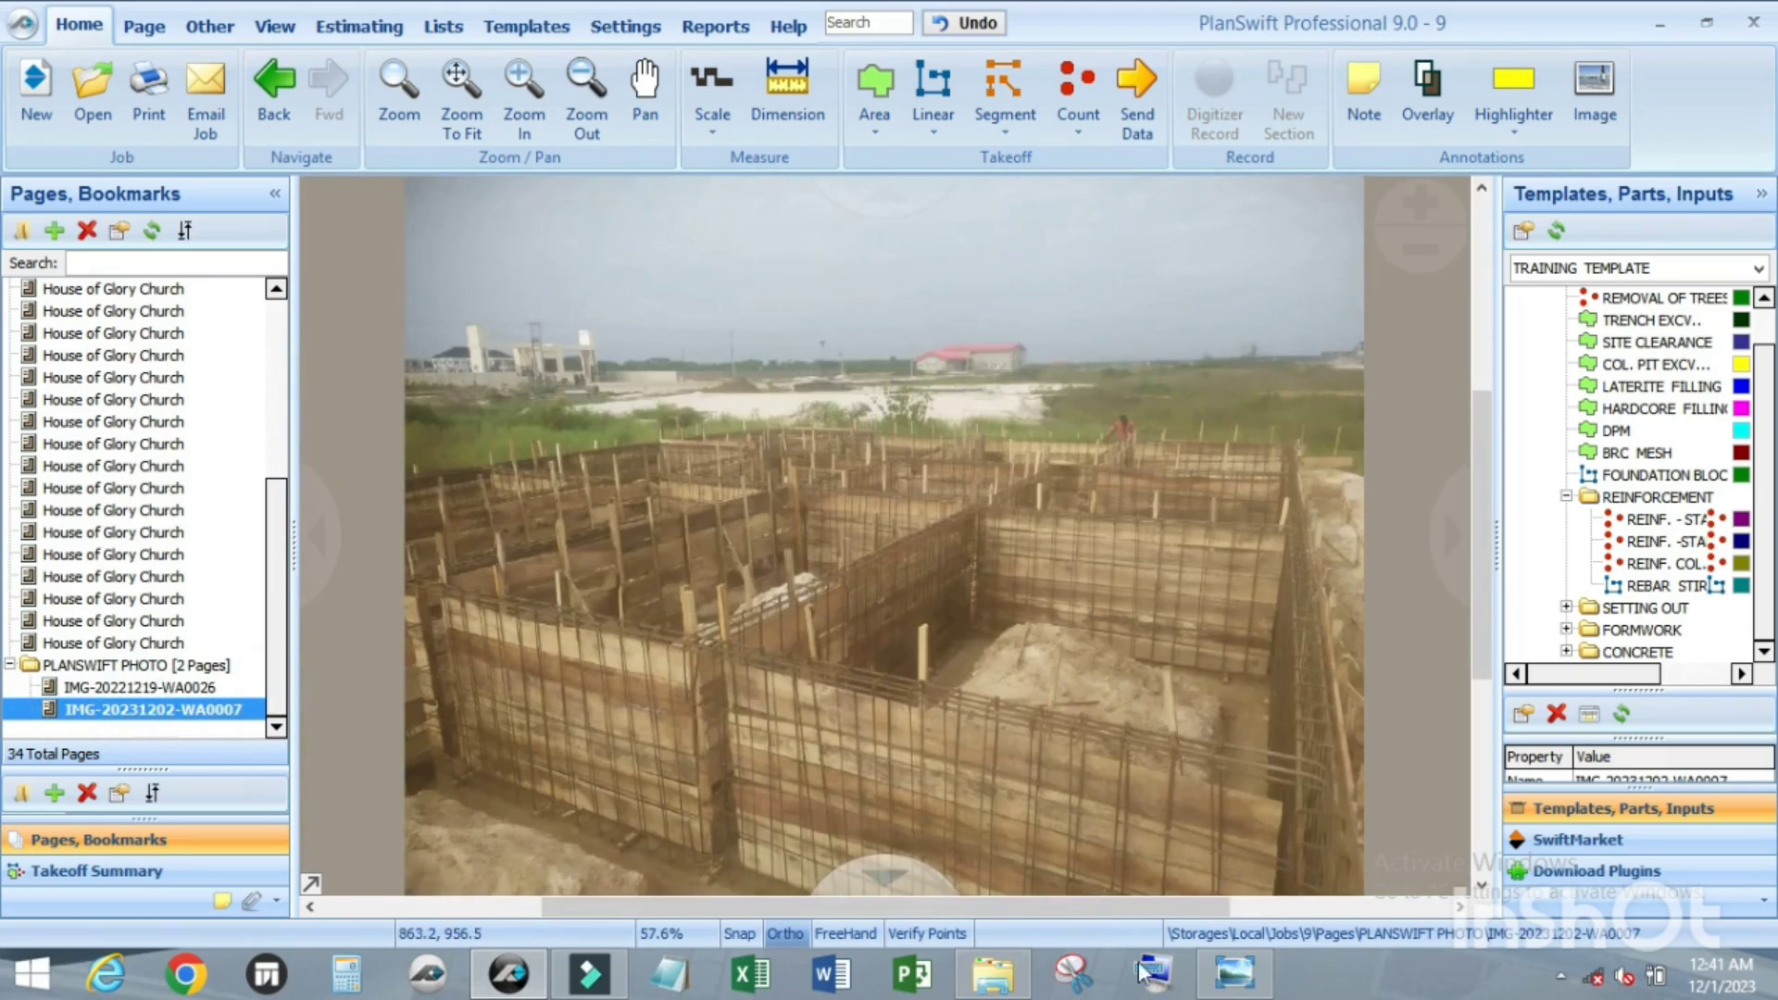
{"action": "left_click", "coordinate": [1229, 971]}
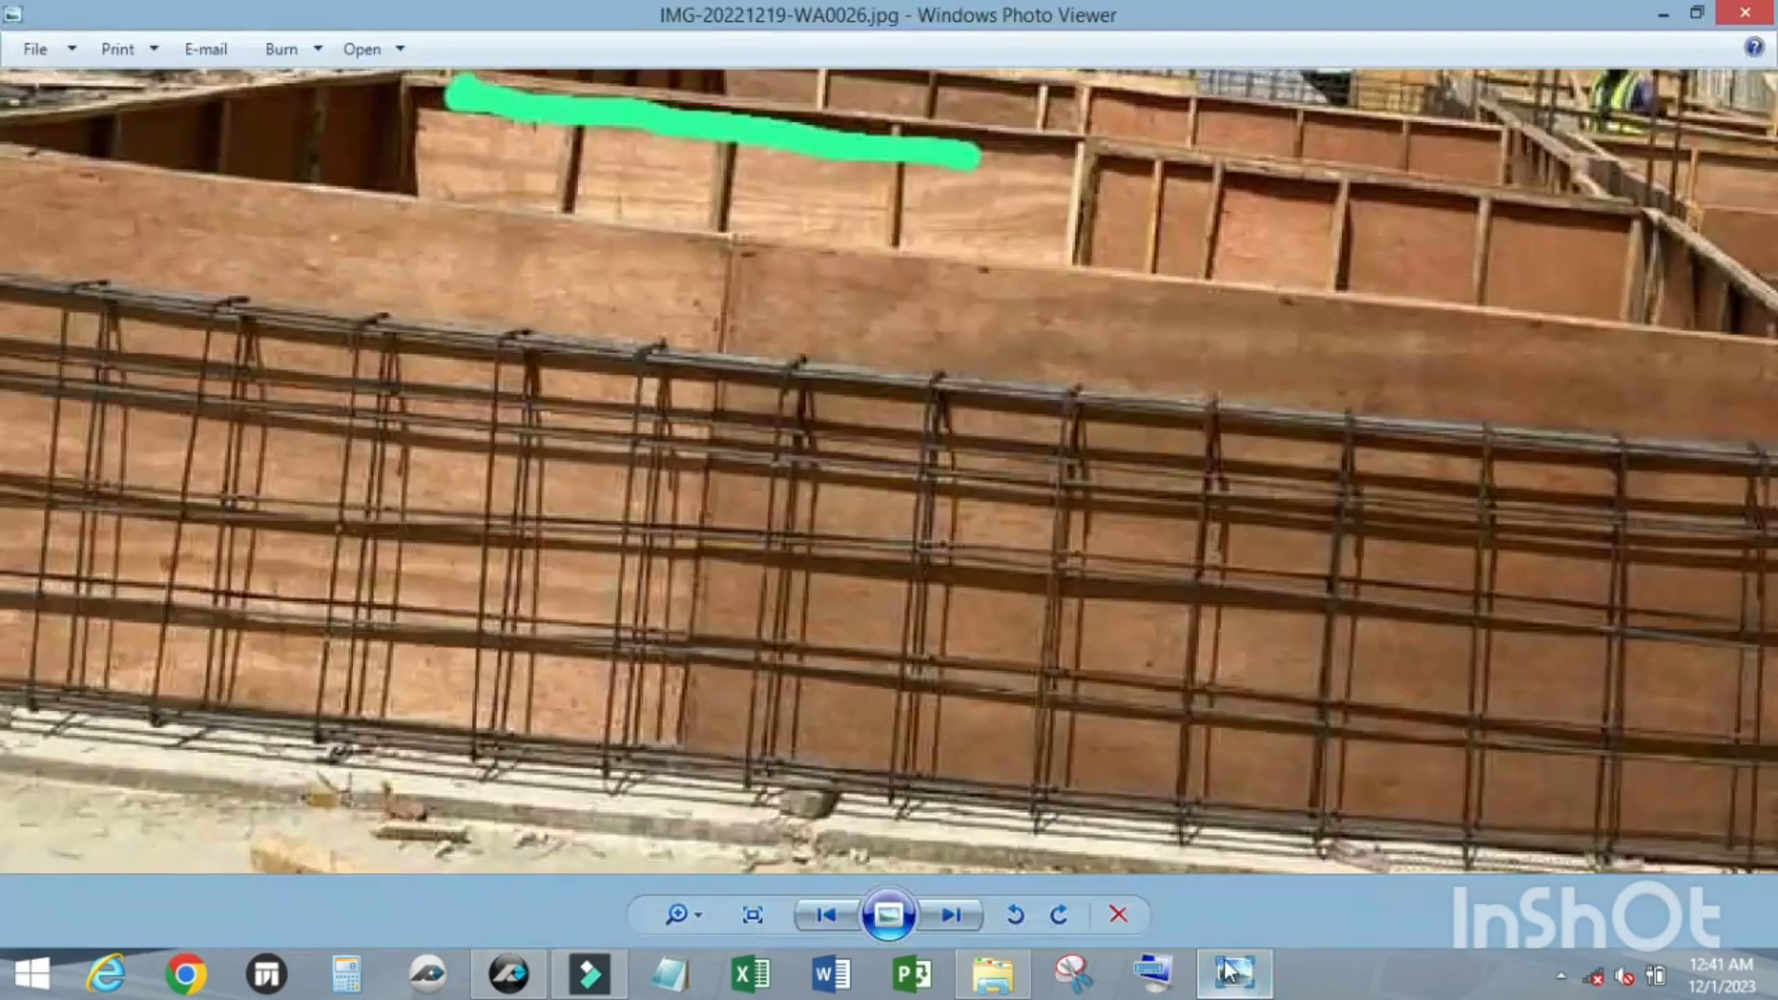
{"action": "left_click", "coordinate": [837, 914]}
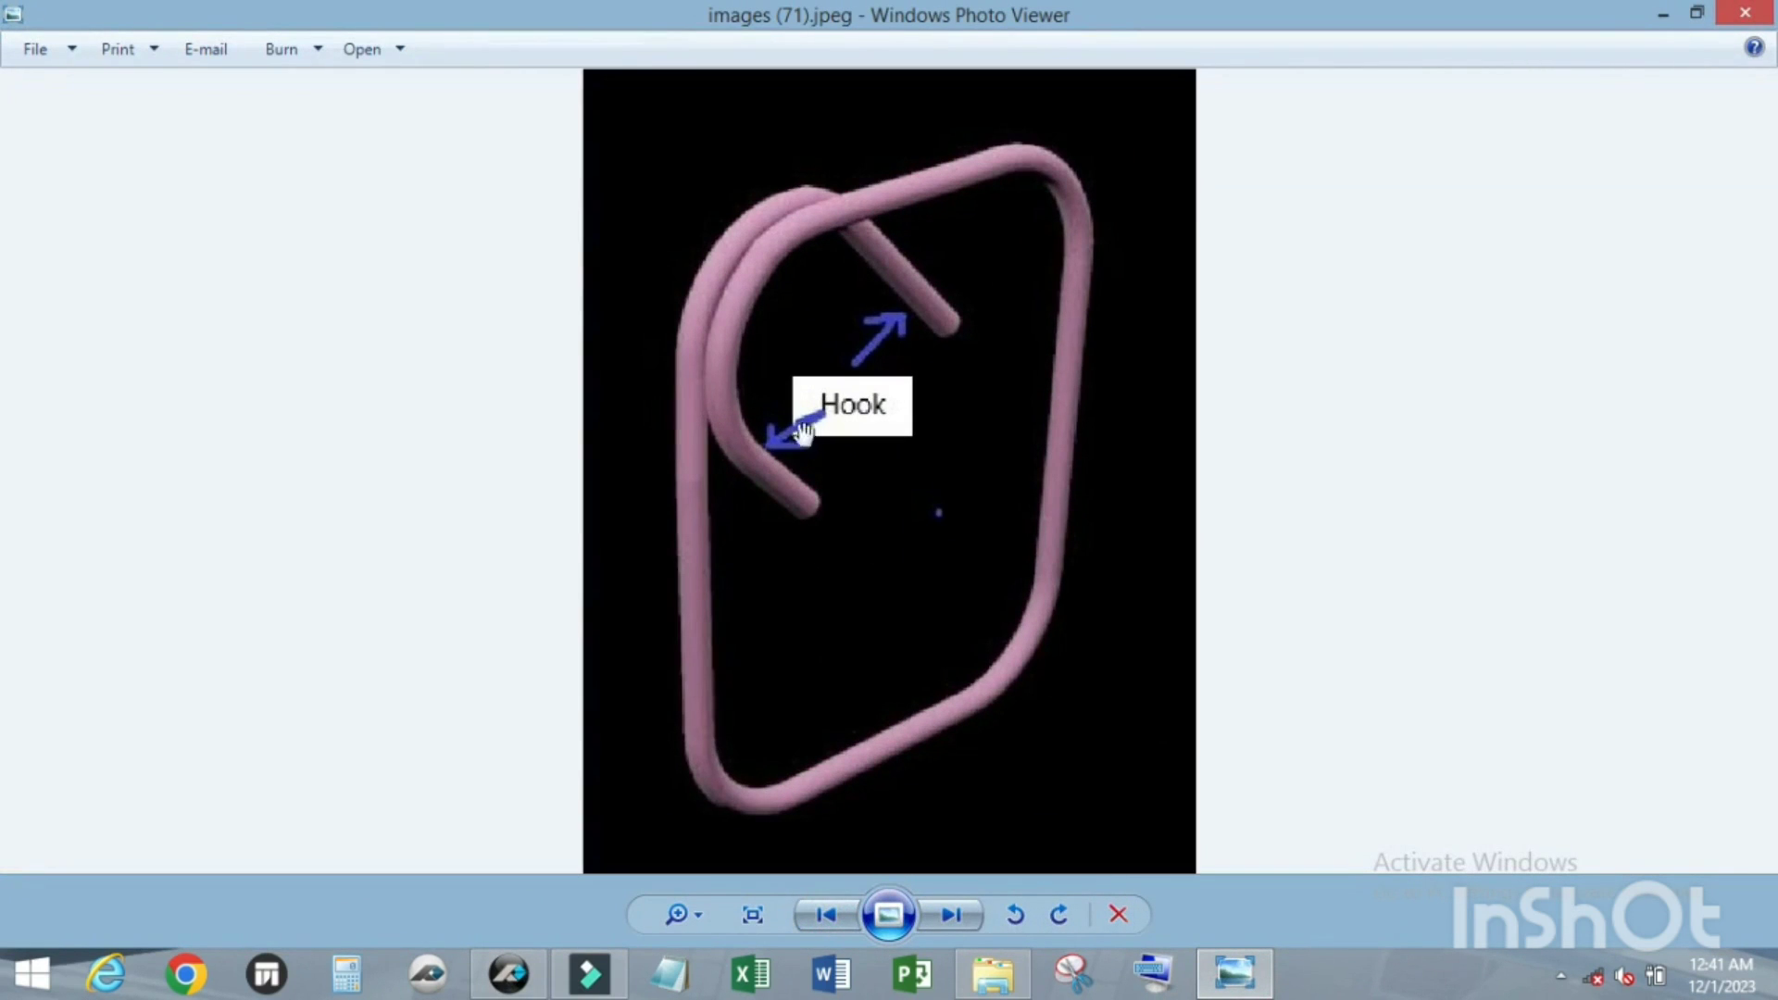
{"action": "left_click", "coordinate": [1657, 14]}
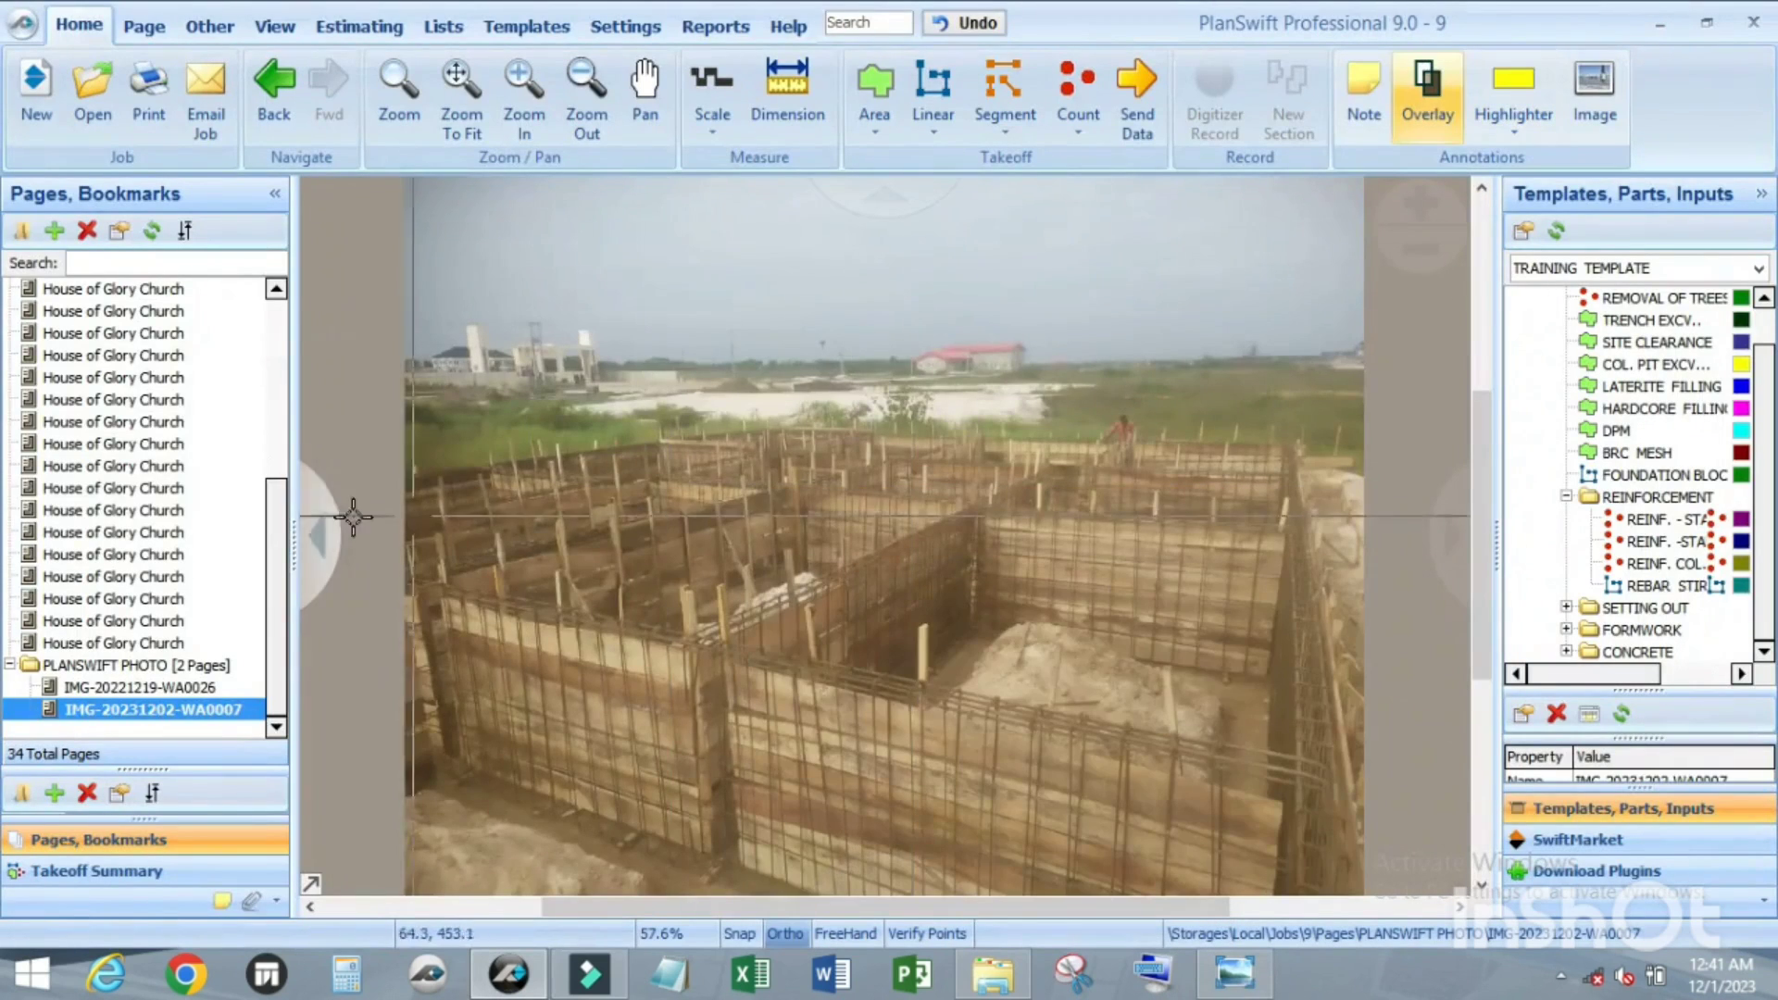
Step: Reopen the GROUND FLOOR BEAMS DETAILS drawing and examine the upper corners of the stirrup in section 2-2
{"action": "left_click", "coordinate": [142, 356]}
{"action": "scroll", "coordinate": [148, 357], "scroll_direction": "up", "scroll_amount": 3}
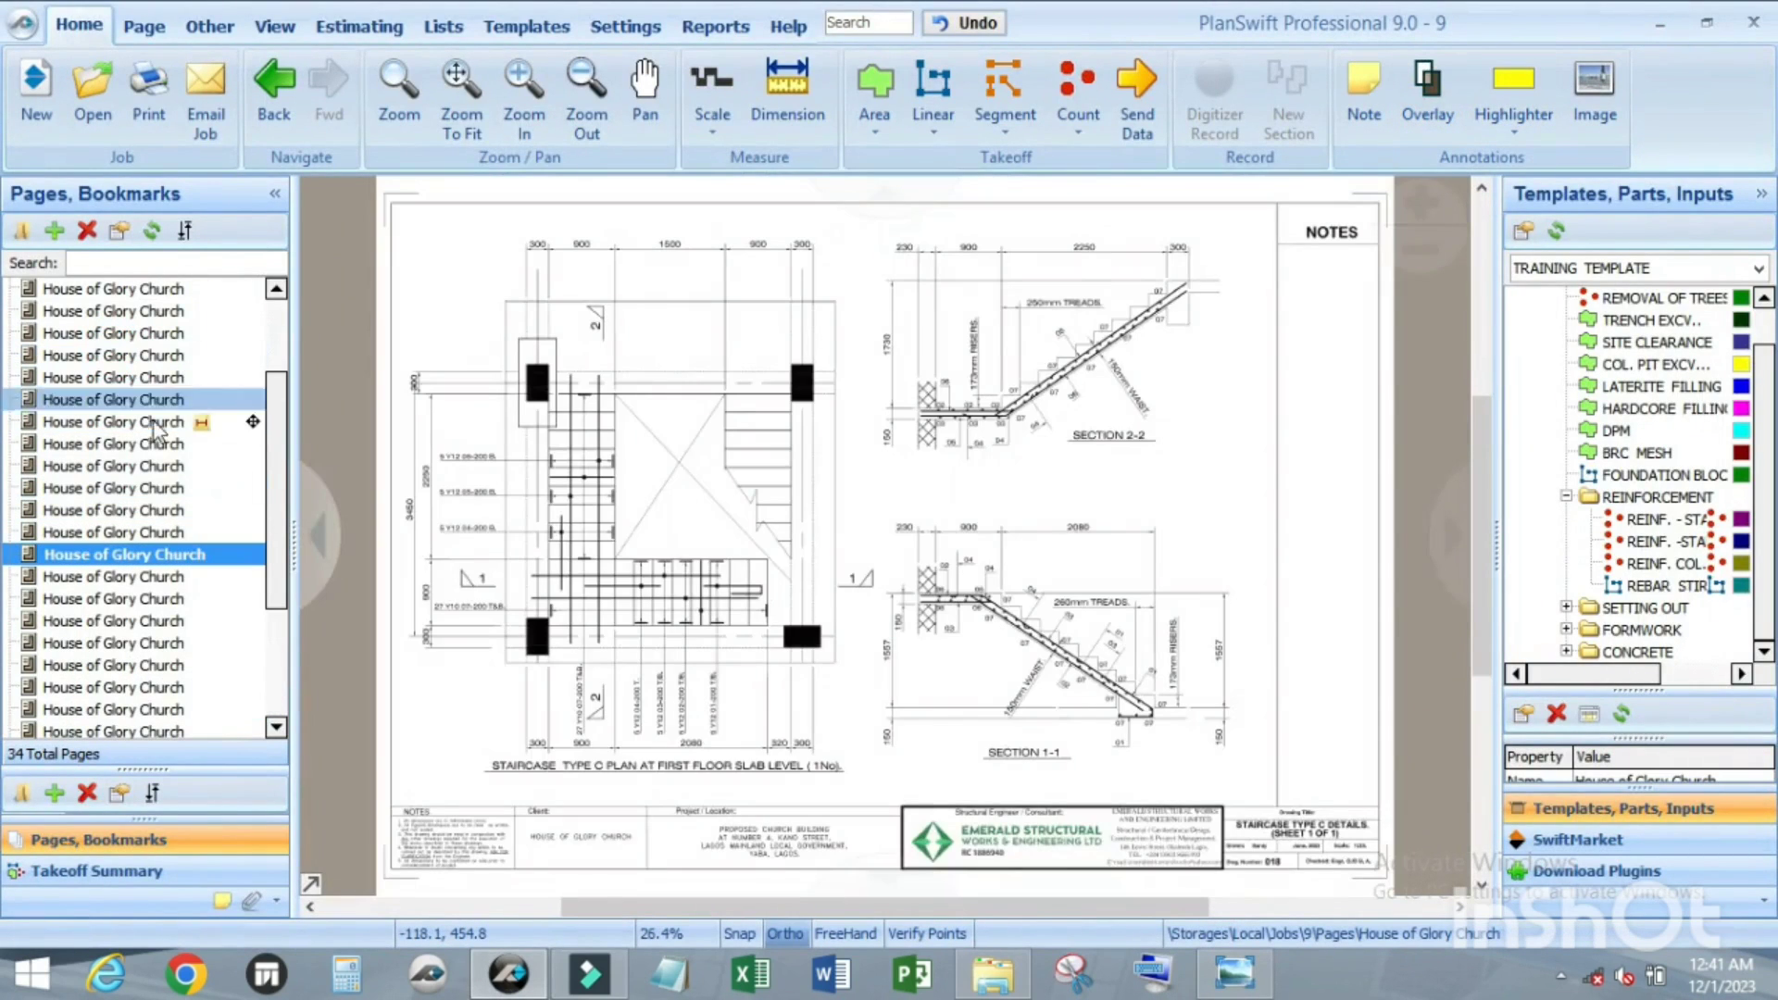
{"action": "left_click", "coordinate": [157, 424]}
{"action": "scroll", "coordinate": [462, 243], "scroll_direction": "up", "scroll_amount": 4}
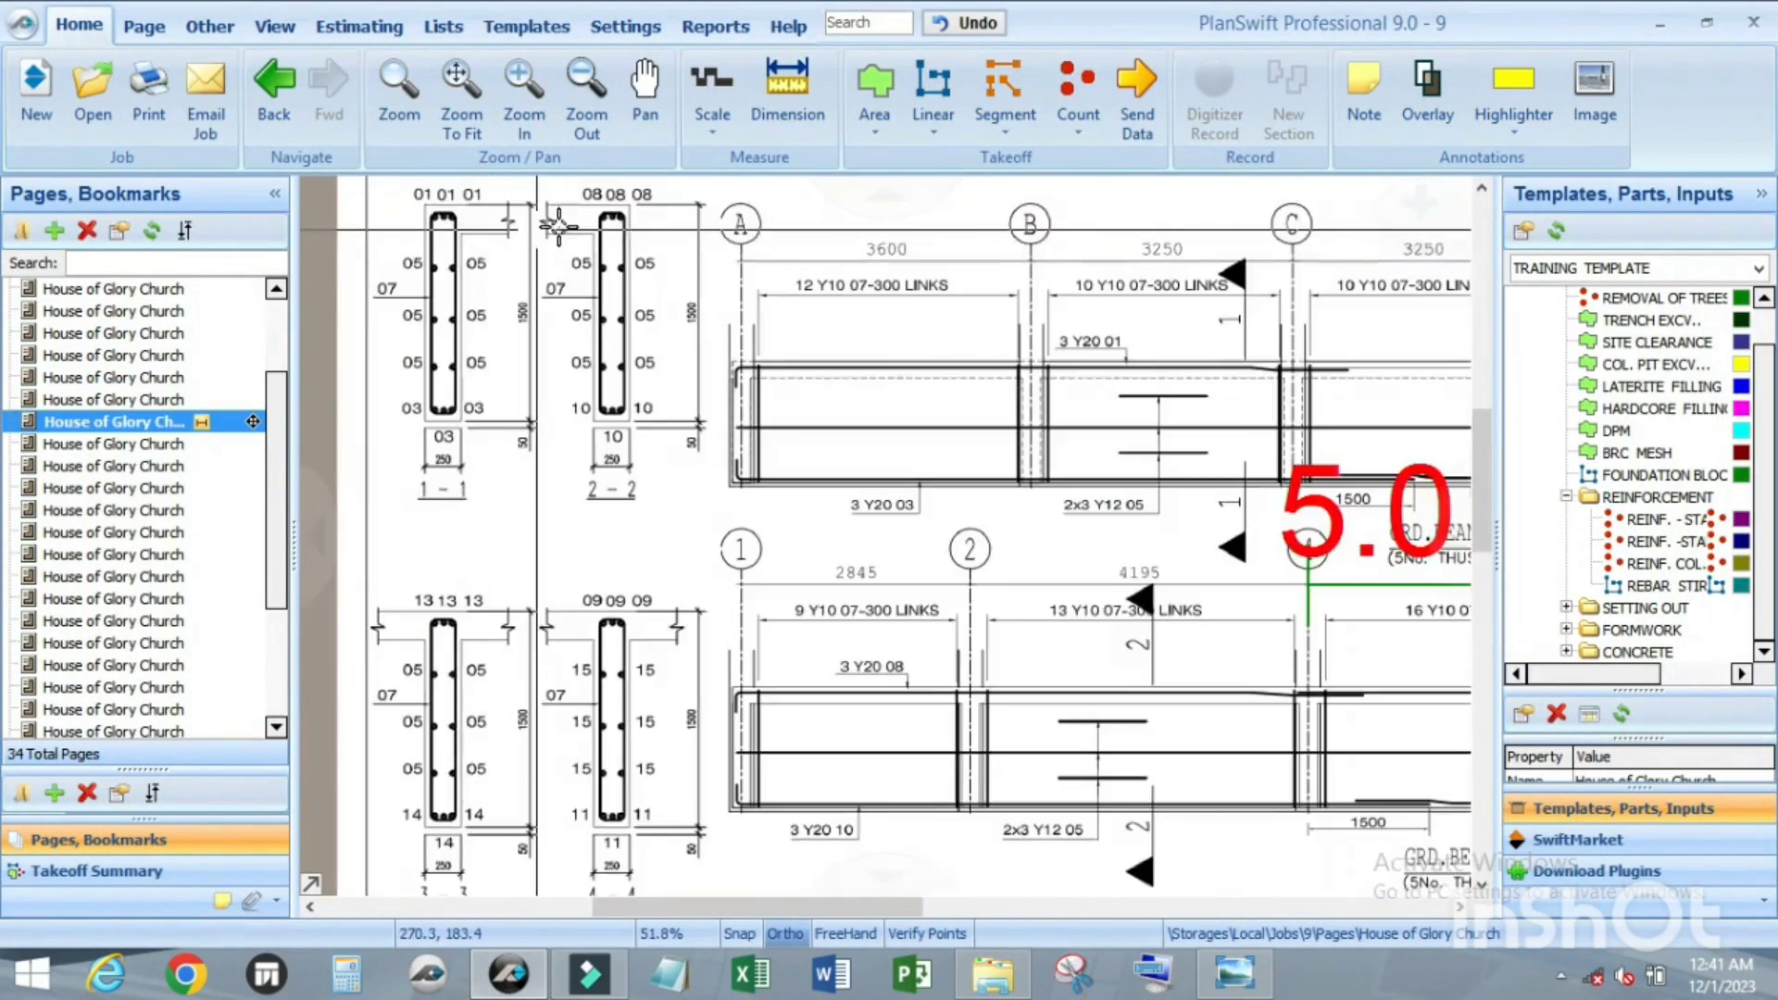
{"action": "scroll", "coordinate": [648, 356], "scroll_direction": "down", "scroll_amount": 3}
{"action": "scroll", "coordinate": [648, 276], "scroll_direction": "up", "scroll_amount": 4}
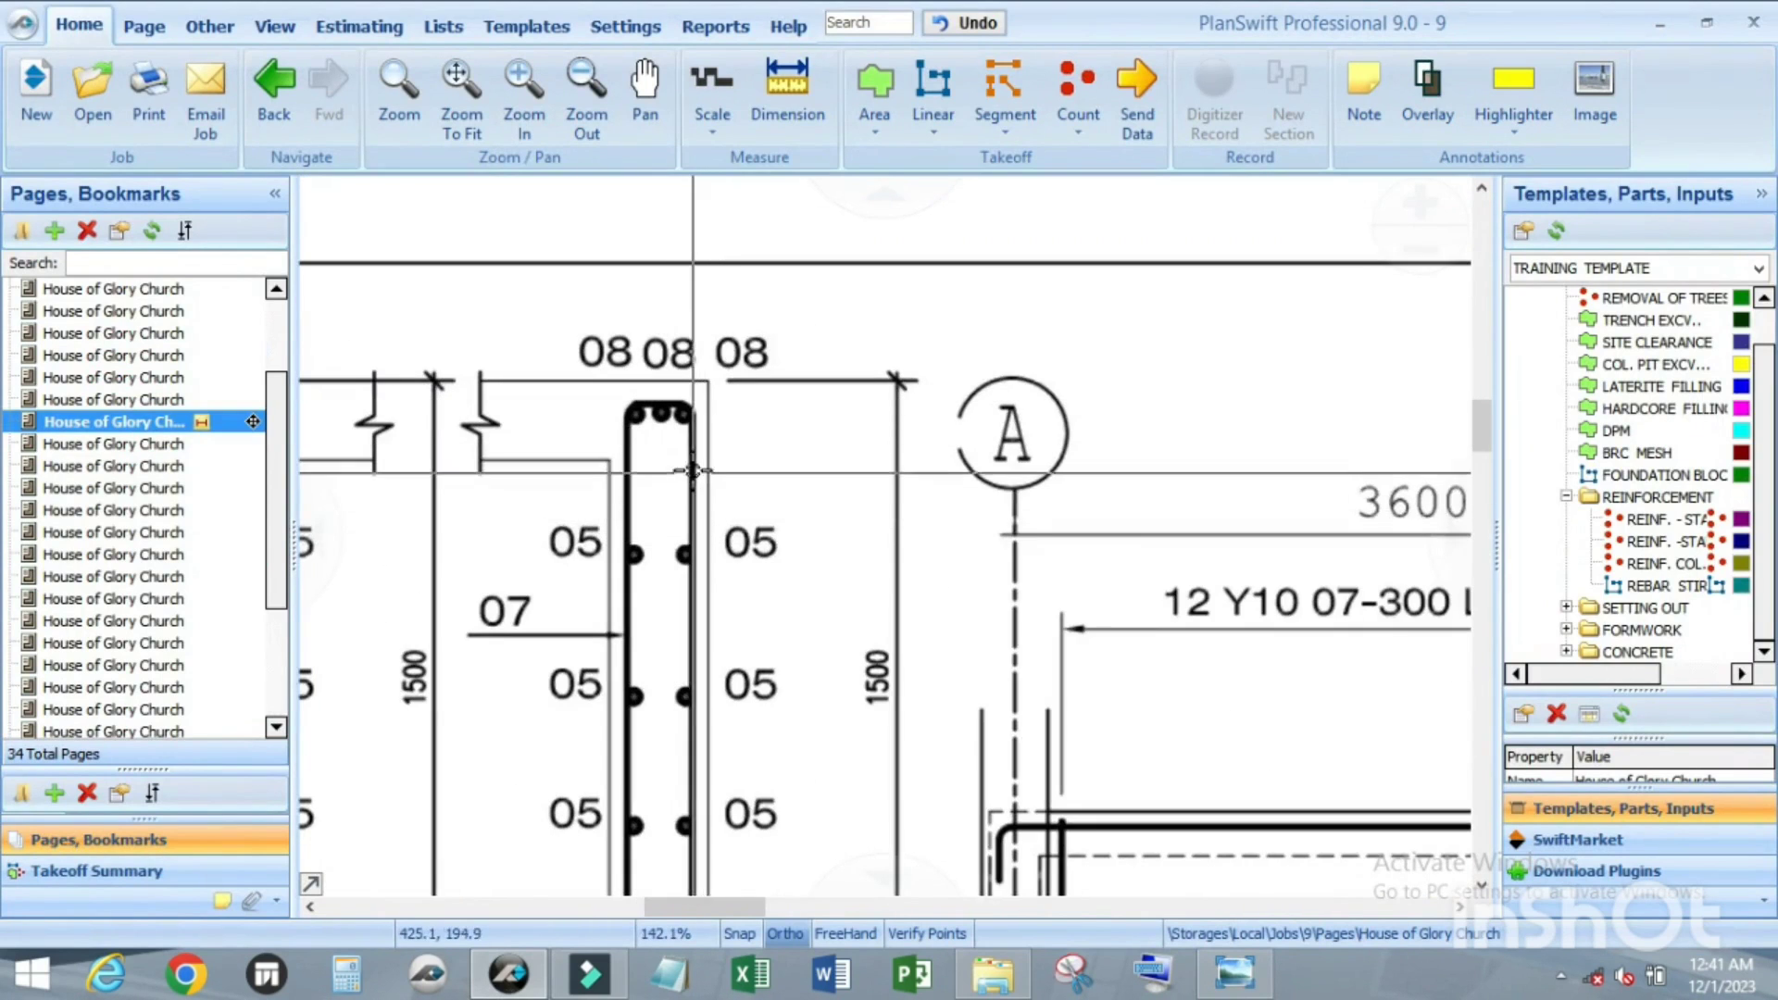
{"action": "scroll", "coordinate": [694, 379], "scroll_direction": "up", "scroll_amount": 3}
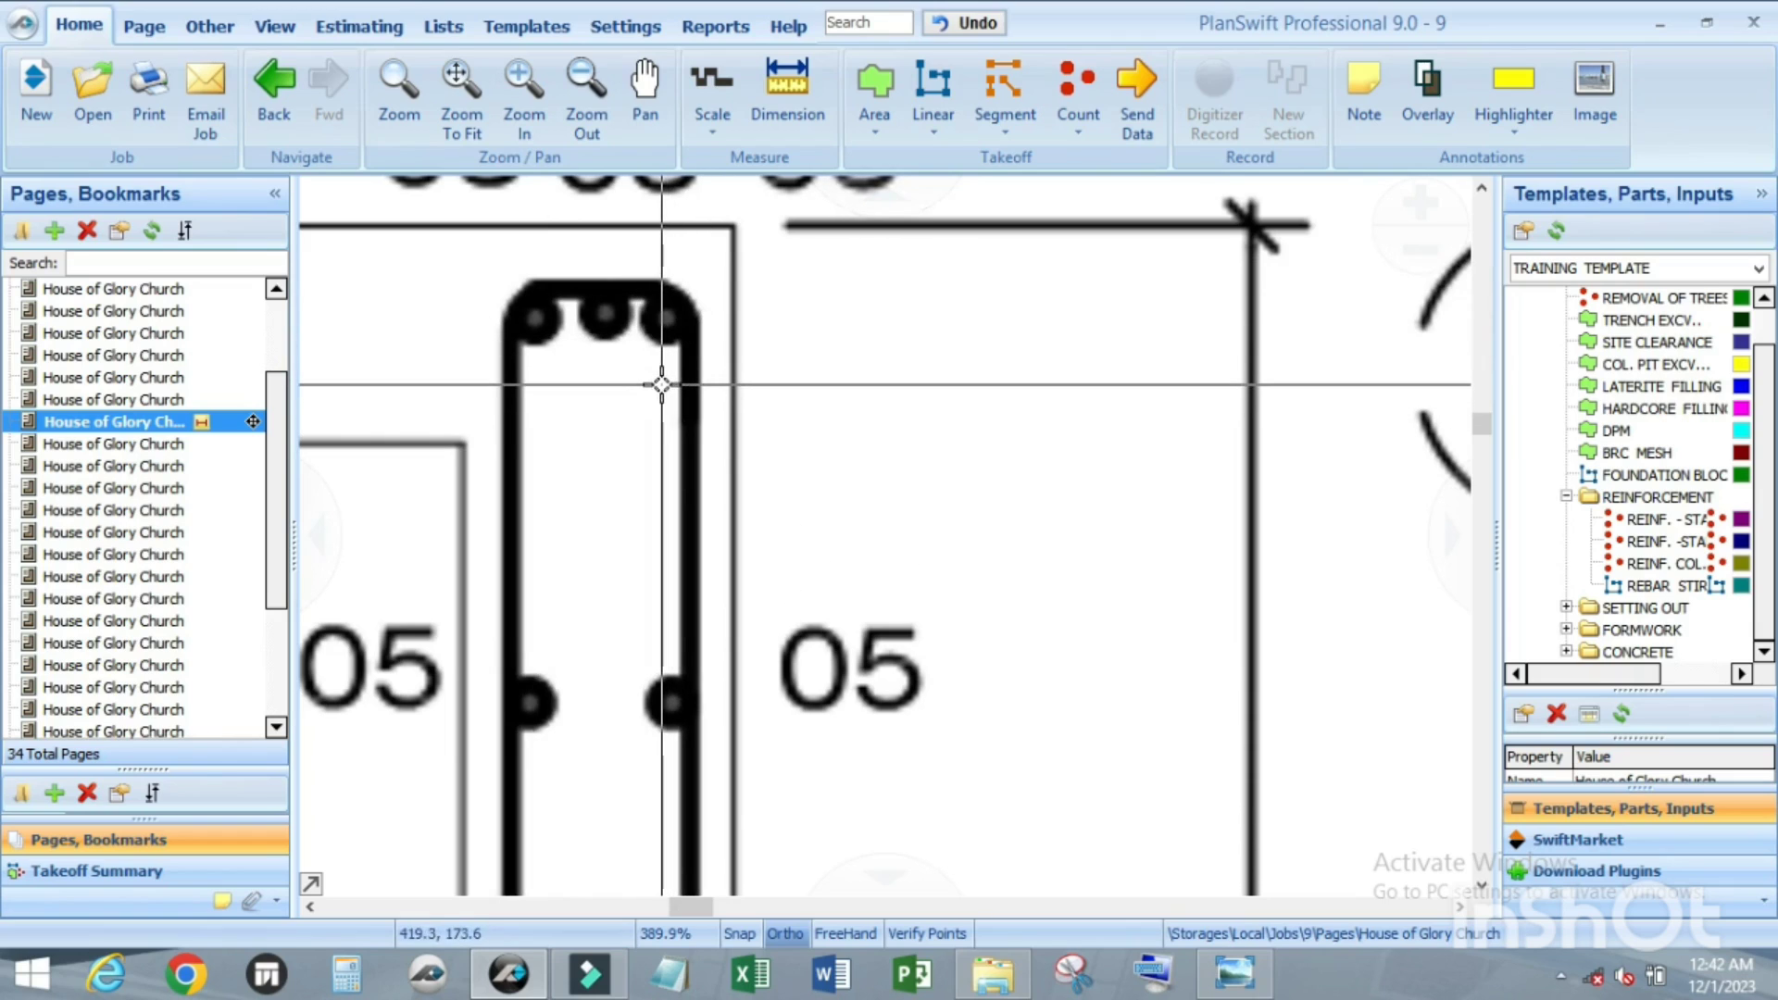
Step: Examine the link callouts, spans and number of identical beams for GRD.BEAM 1 to 5 and GRD.BEAM 6,7,9,10,11
{"action": "scroll", "coordinate": [665, 383], "scroll_direction": "down", "scroll_amount": 8}
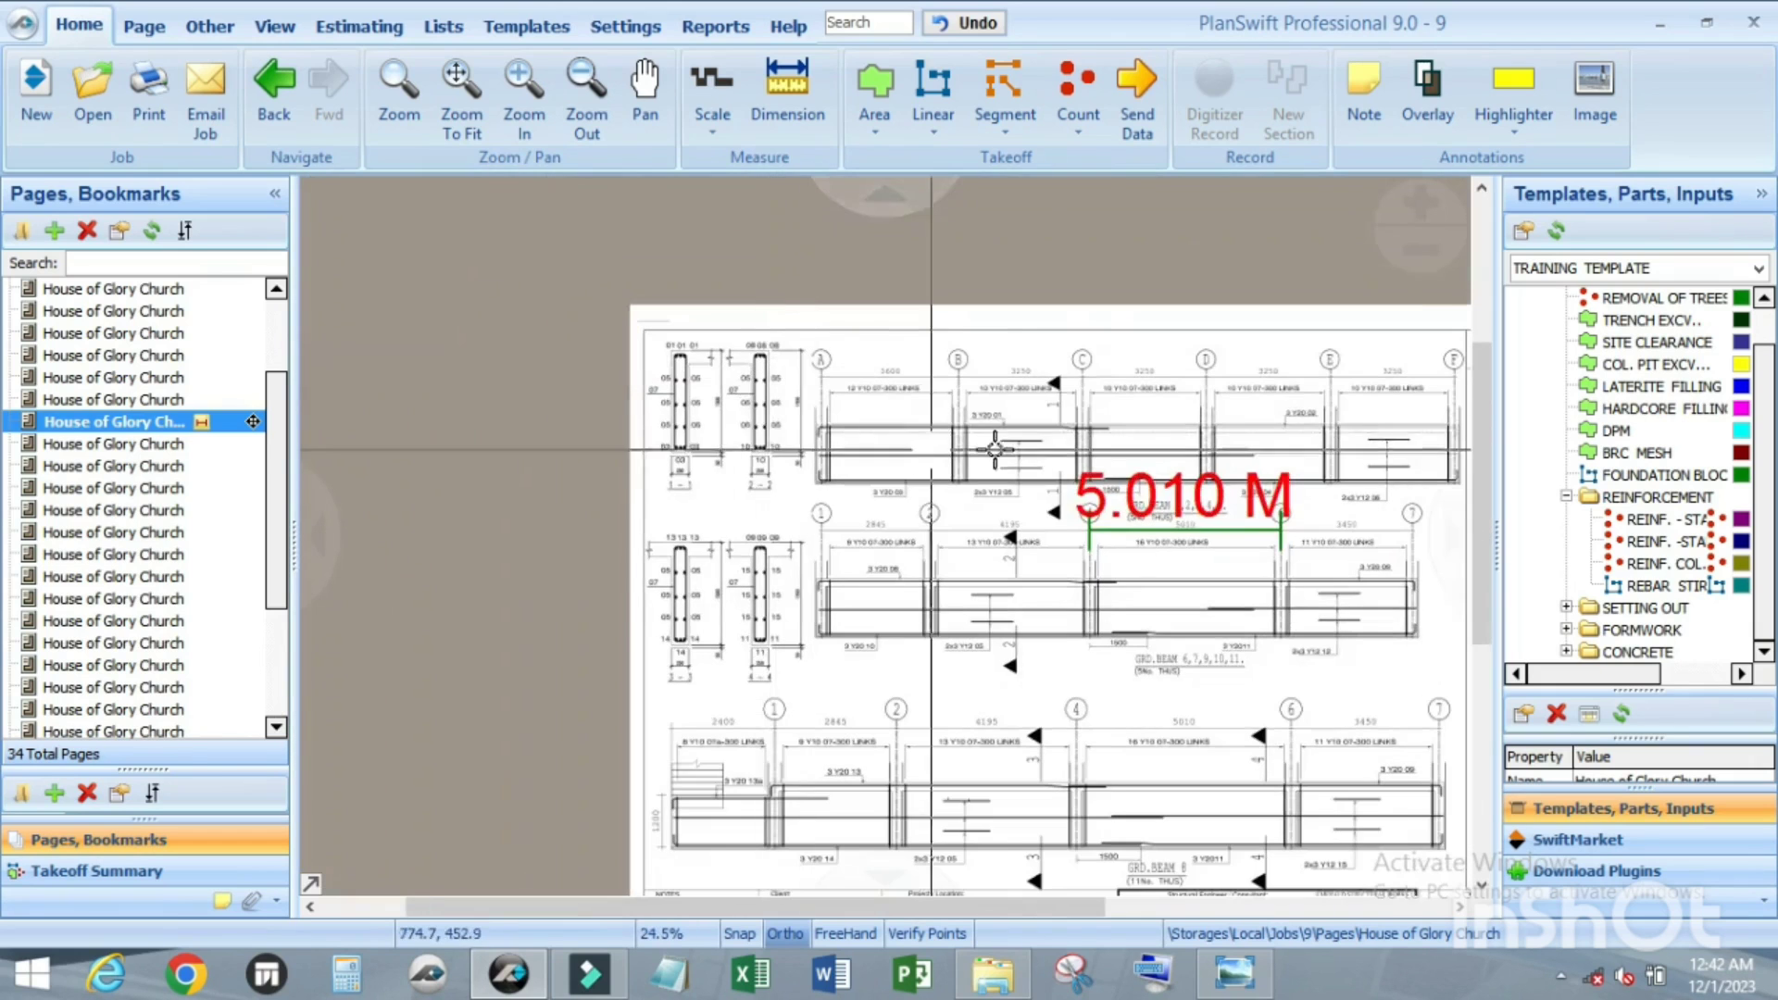
{"action": "scroll", "coordinate": [806, 376], "scroll_direction": "down", "scroll_amount": 1}
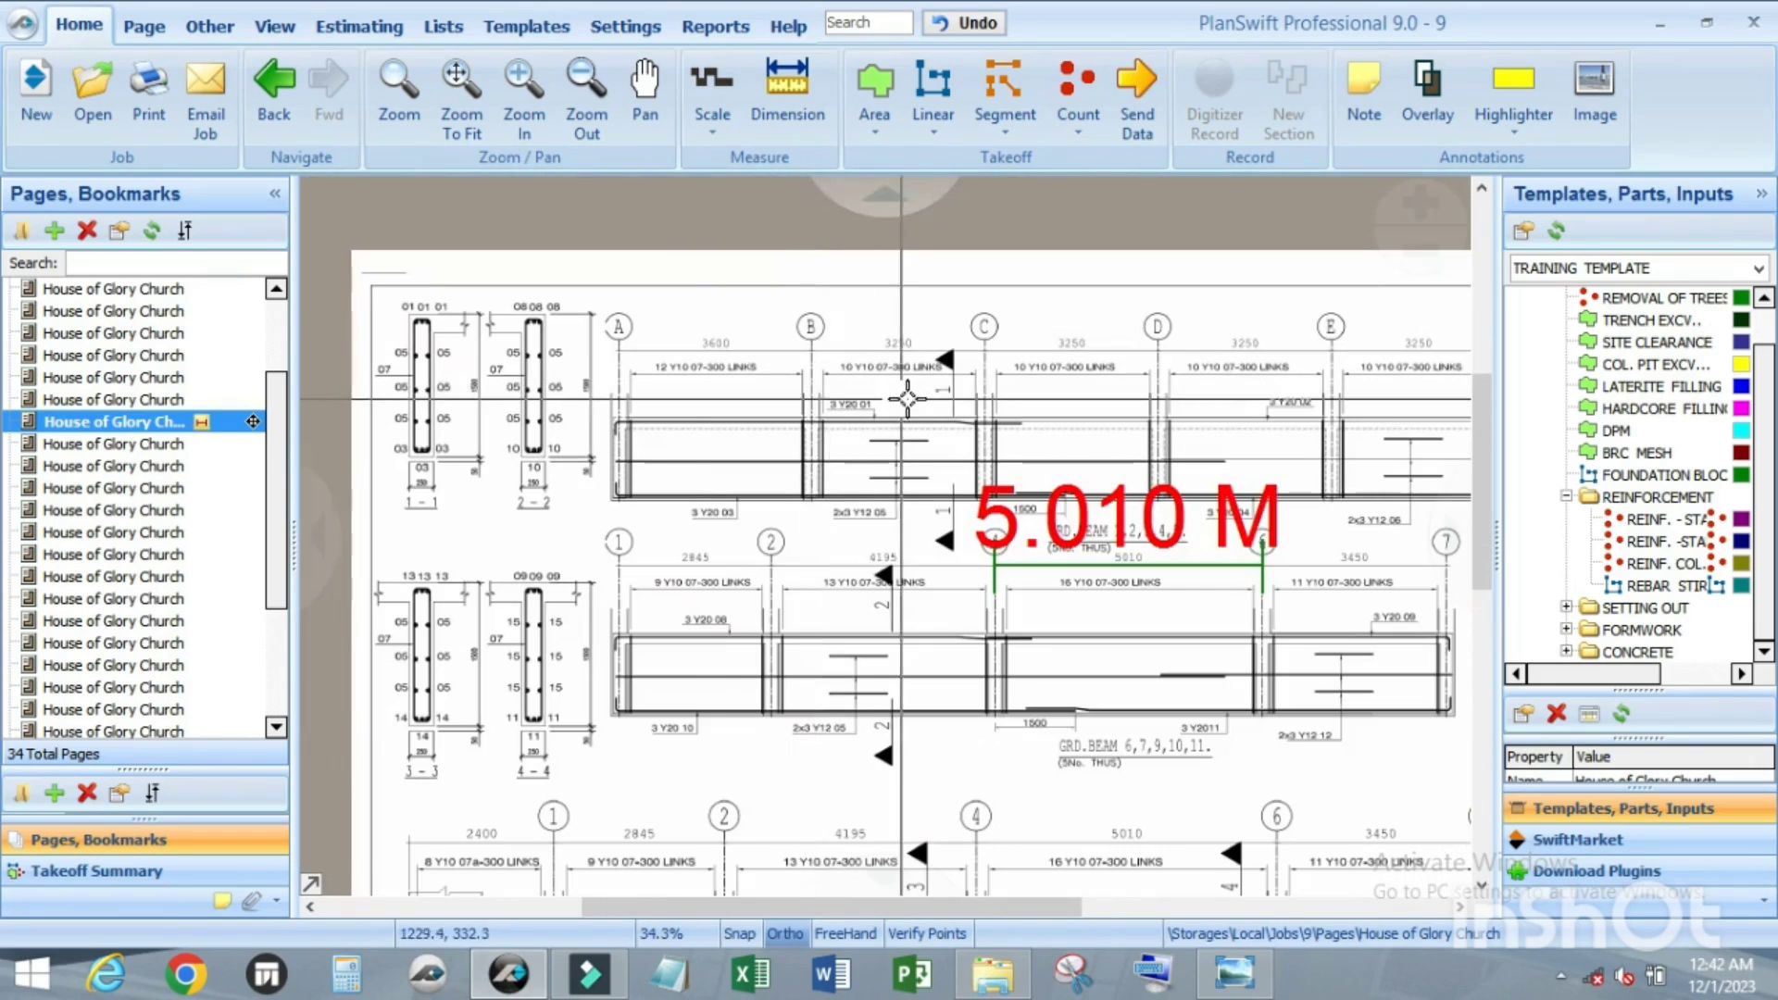
{"action": "scroll", "coordinate": [630, 396], "scroll_direction": "up", "scroll_amount": 4}
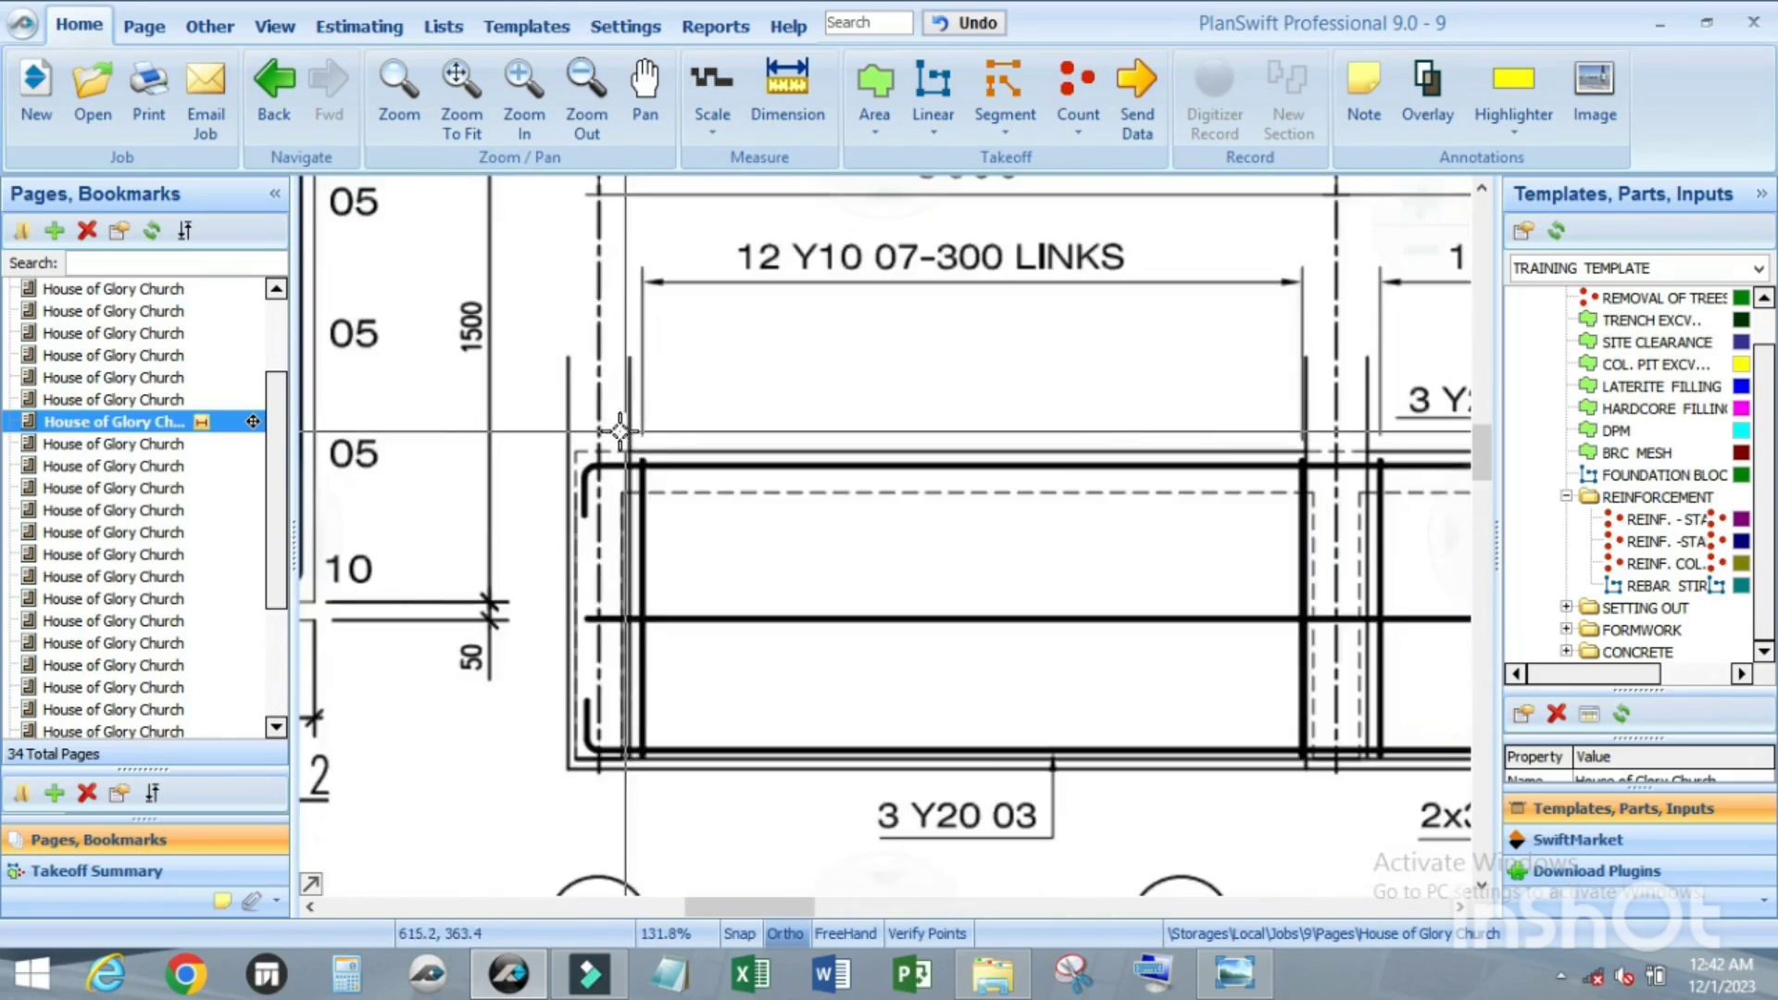
{"action": "scroll", "coordinate": [1039, 627], "scroll_direction": "down", "scroll_amount": 2}
{"action": "scroll", "coordinate": [1038, 627], "scroll_direction": "down", "scroll_amount": 3}
{"action": "scroll", "coordinate": [1143, 627], "scroll_direction": "up", "scroll_amount": 3}
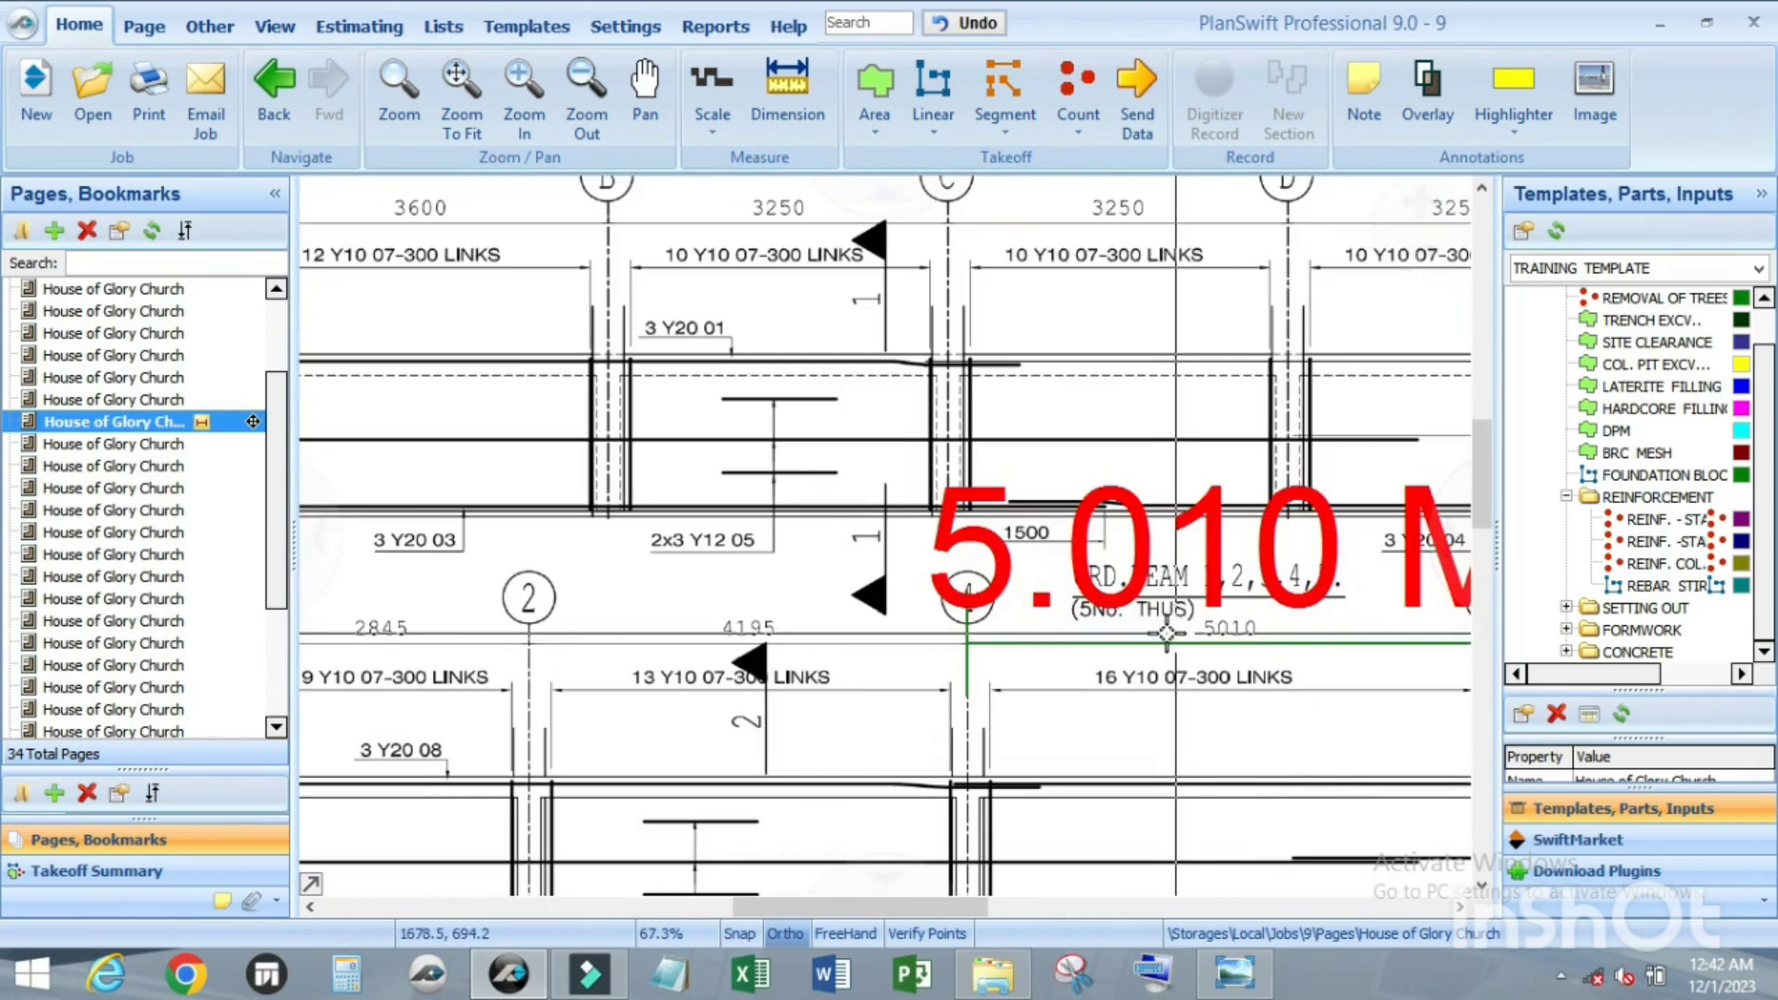
{"action": "scroll", "coordinate": [1093, 564], "scroll_direction": "down", "scroll_amount": 2}
{"action": "scroll", "coordinate": [1037, 482], "scroll_direction": "up", "scroll_amount": 4}
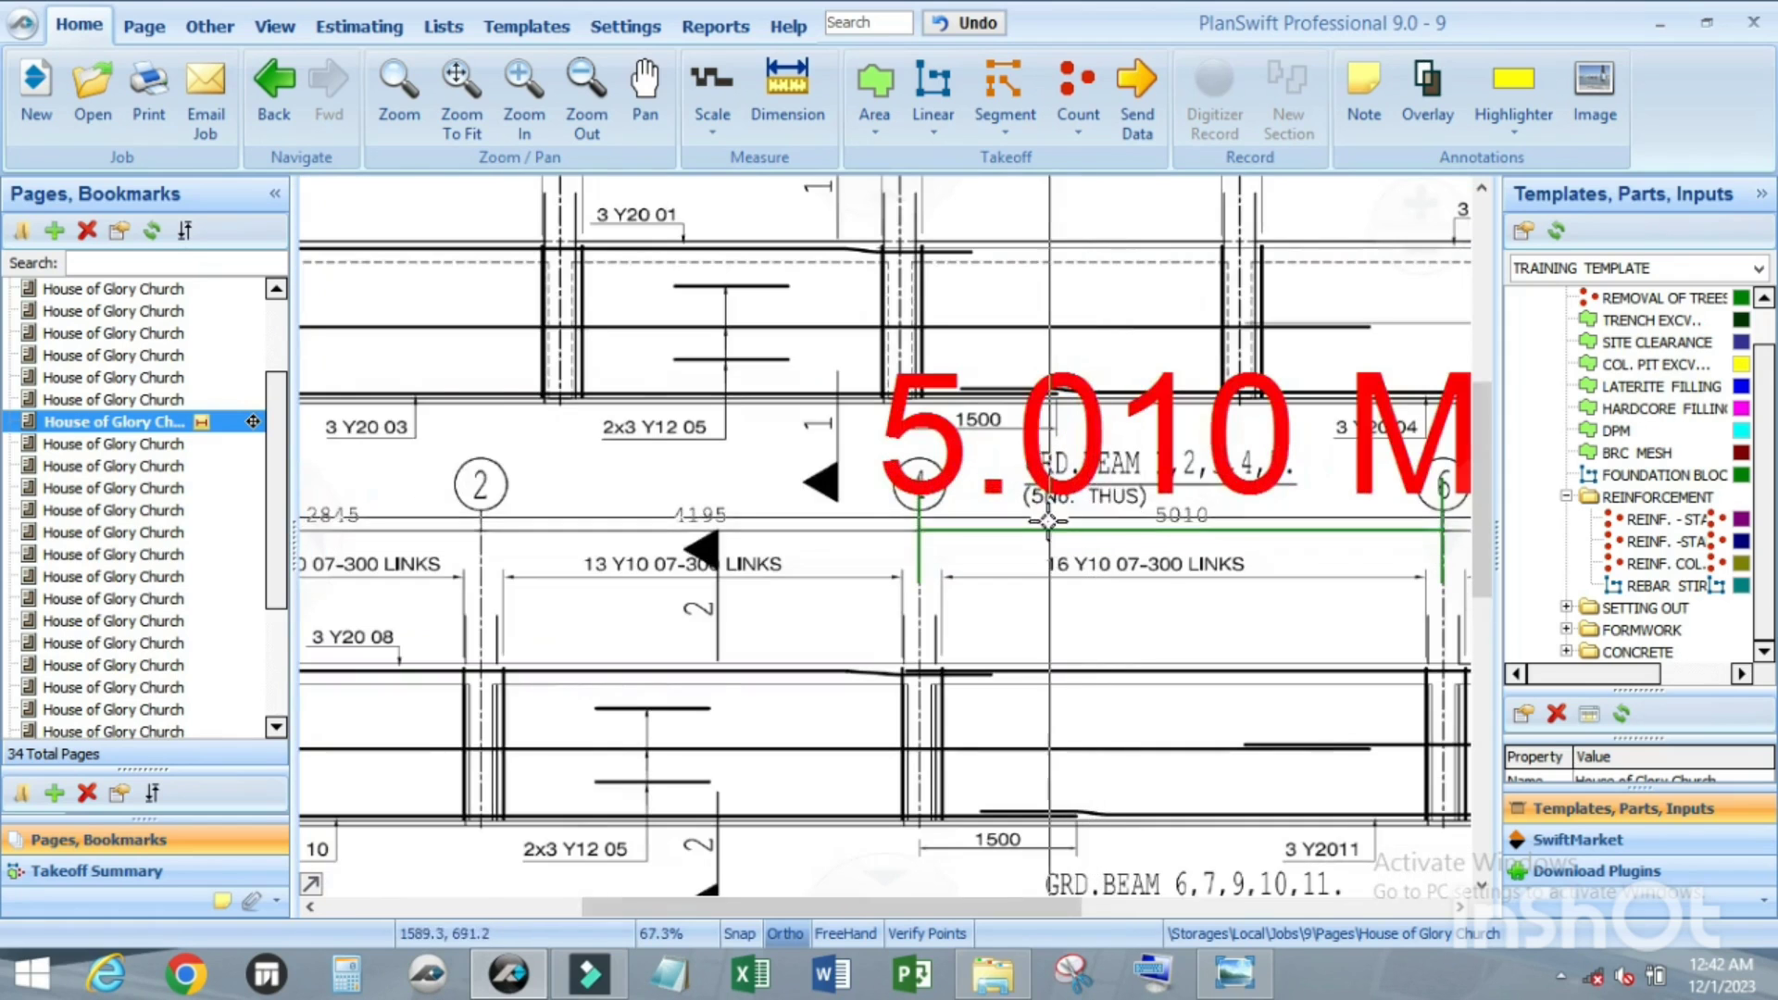
{"action": "scroll", "coordinate": [1037, 481], "scroll_direction": "down", "scroll_amount": 2}
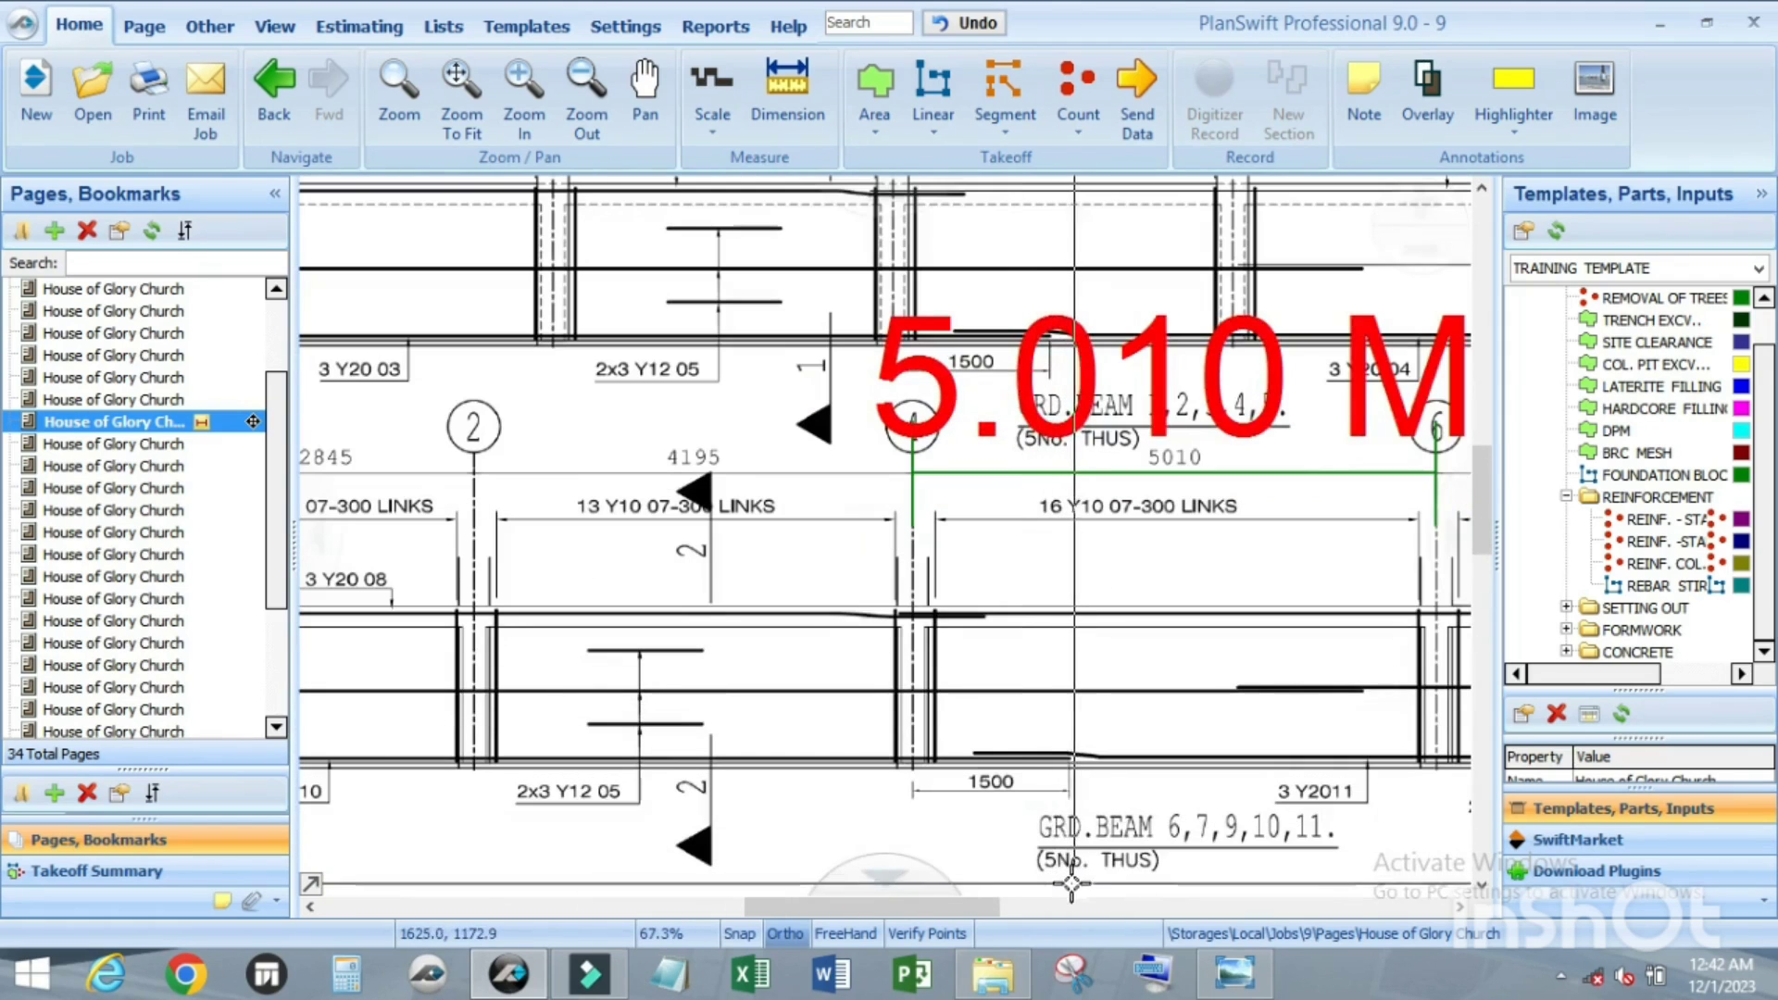
{"action": "scroll", "coordinate": [1067, 862], "scroll_direction": "up", "scroll_amount": 2}
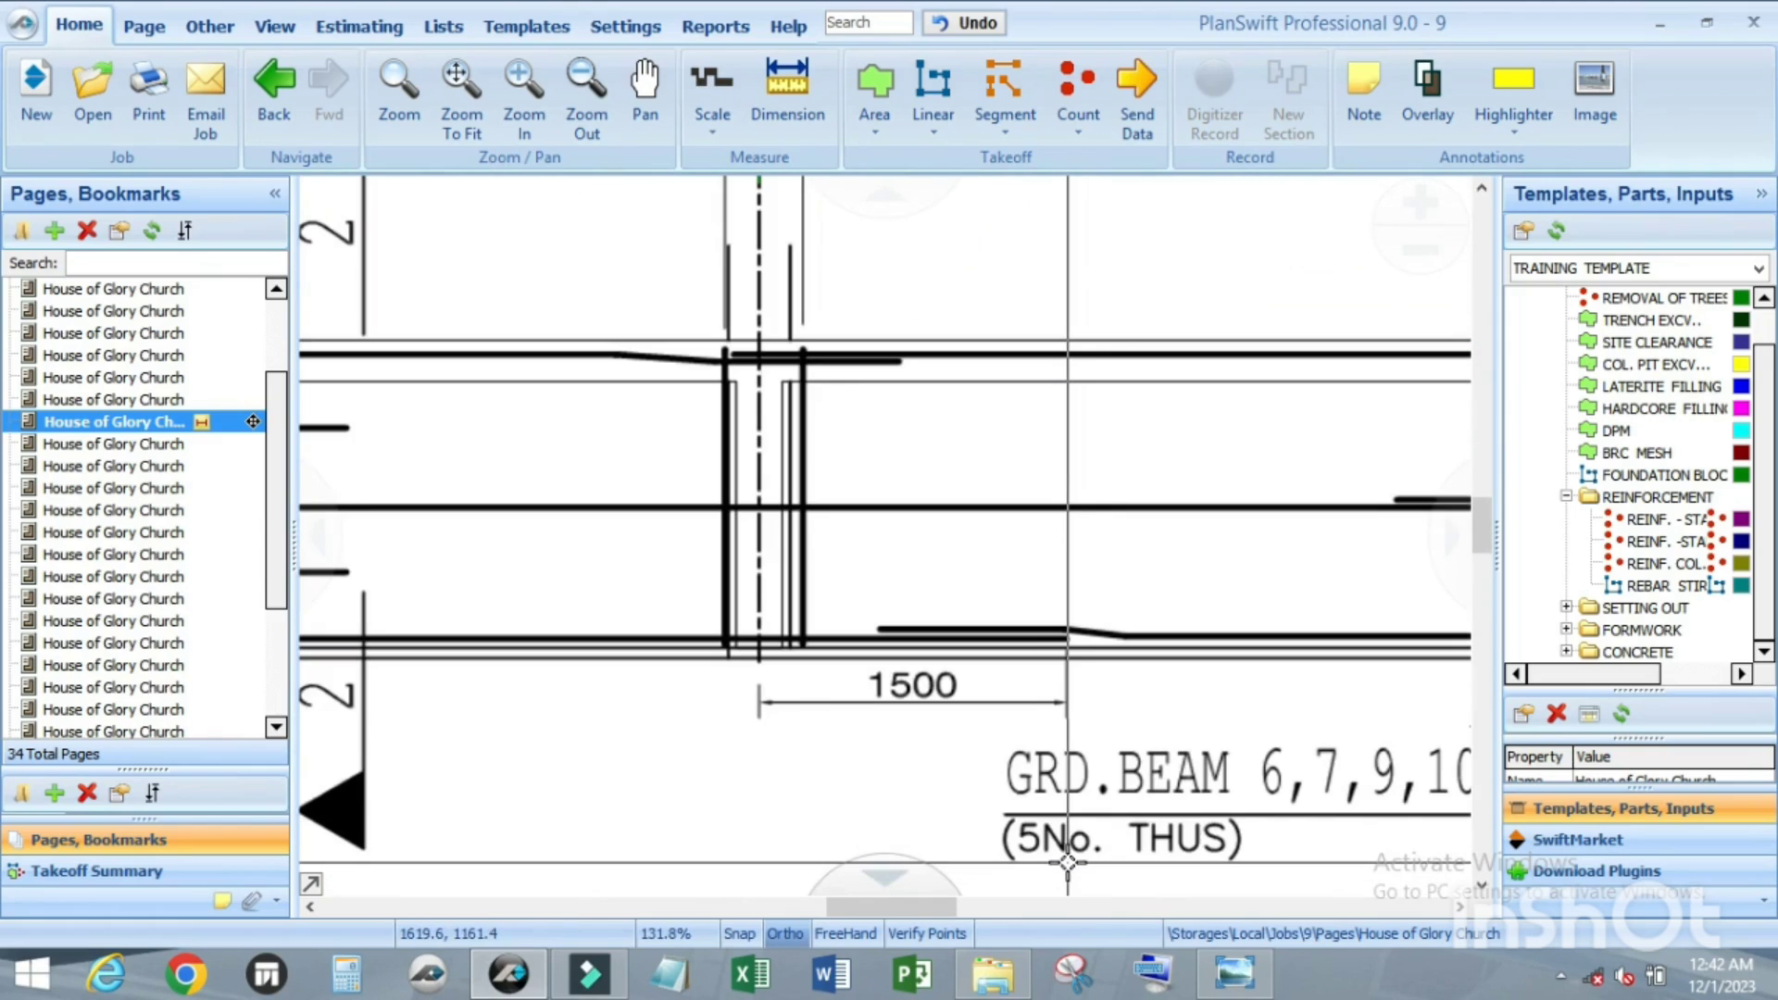
{"action": "scroll", "coordinate": [1120, 480], "scroll_direction": "down", "scroll_amount": 3}
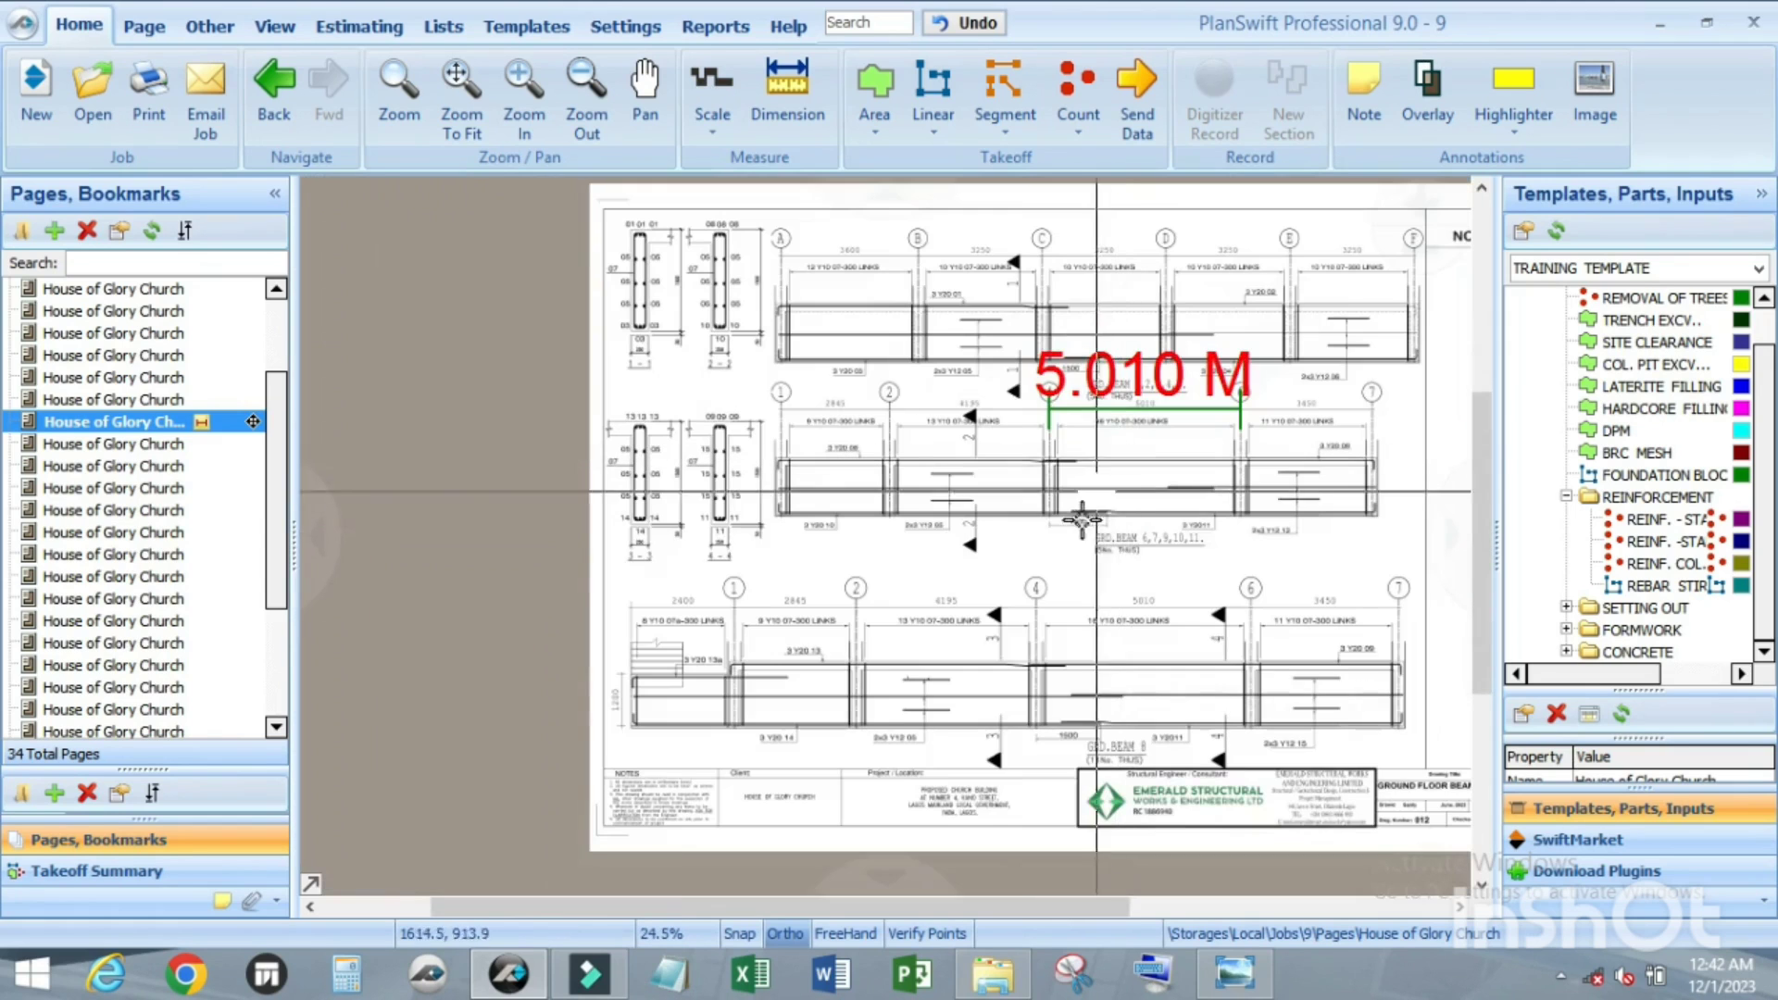
Step: Examine the link callouts, spans and number of identical beams for GRD.BEAM 8 on the ground floor beam details drawing
{"action": "scroll", "coordinate": [961, 706], "scroll_direction": "up", "scroll_amount": 1}
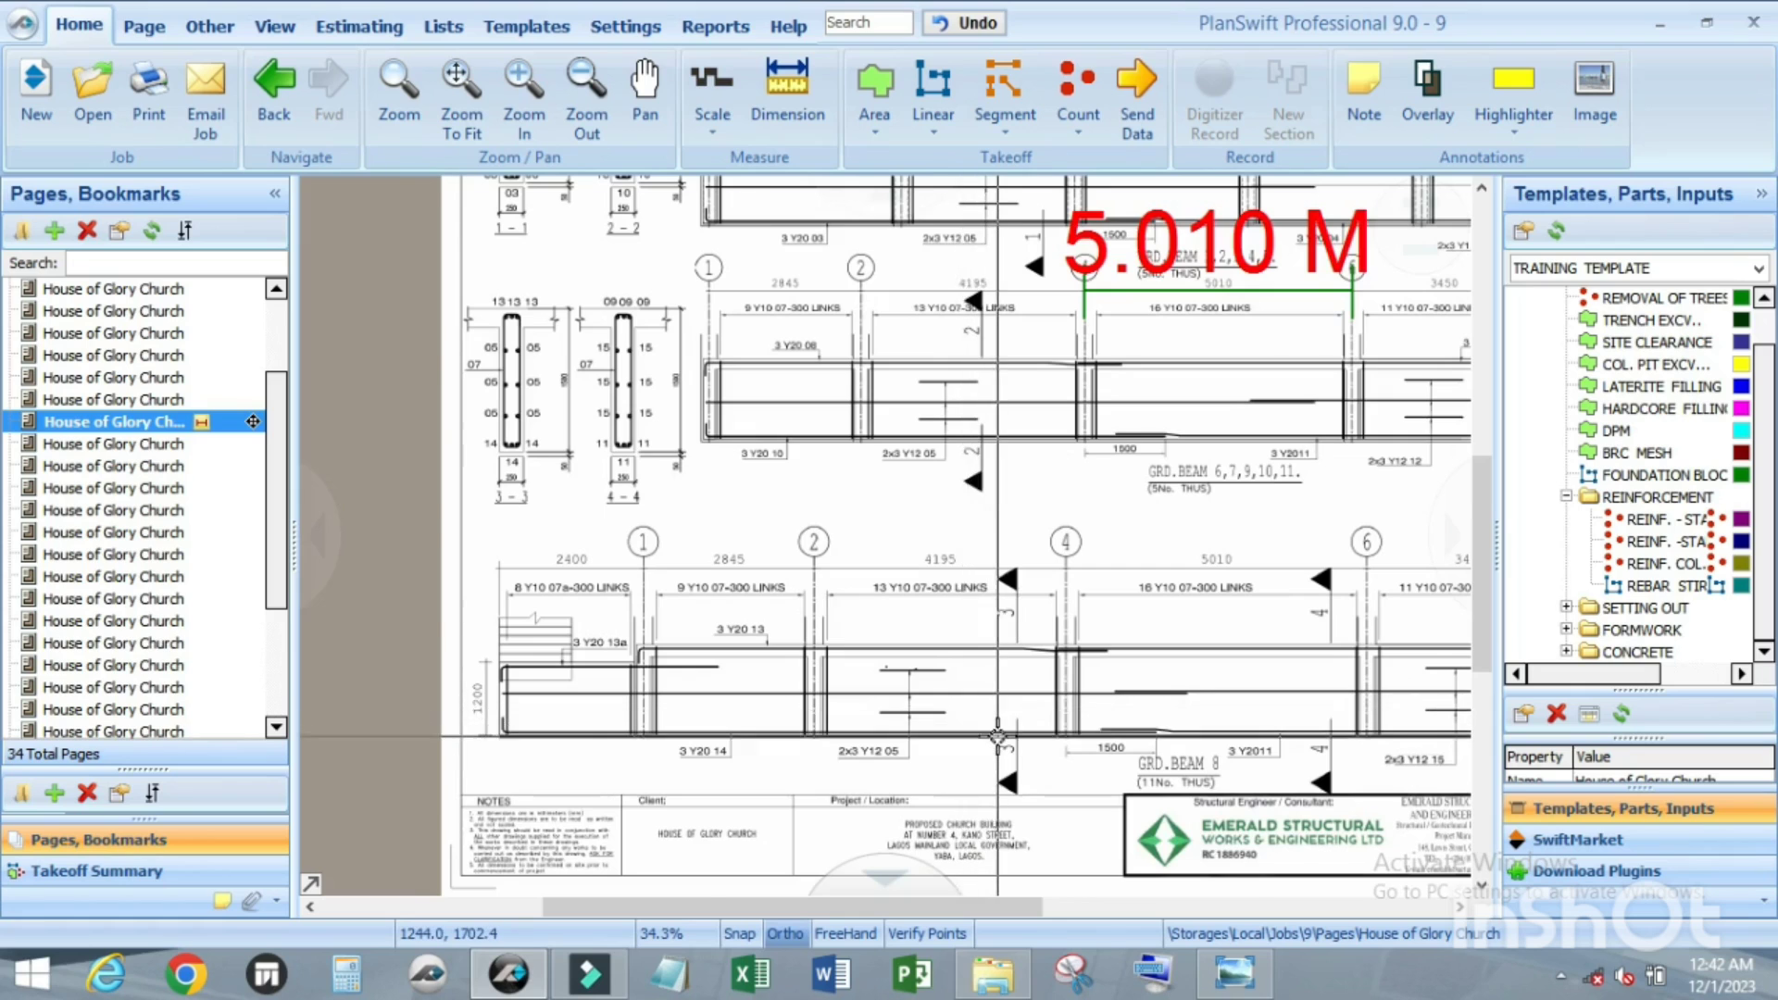
{"action": "scroll", "coordinate": [997, 736], "scroll_direction": "up", "scroll_amount": 1}
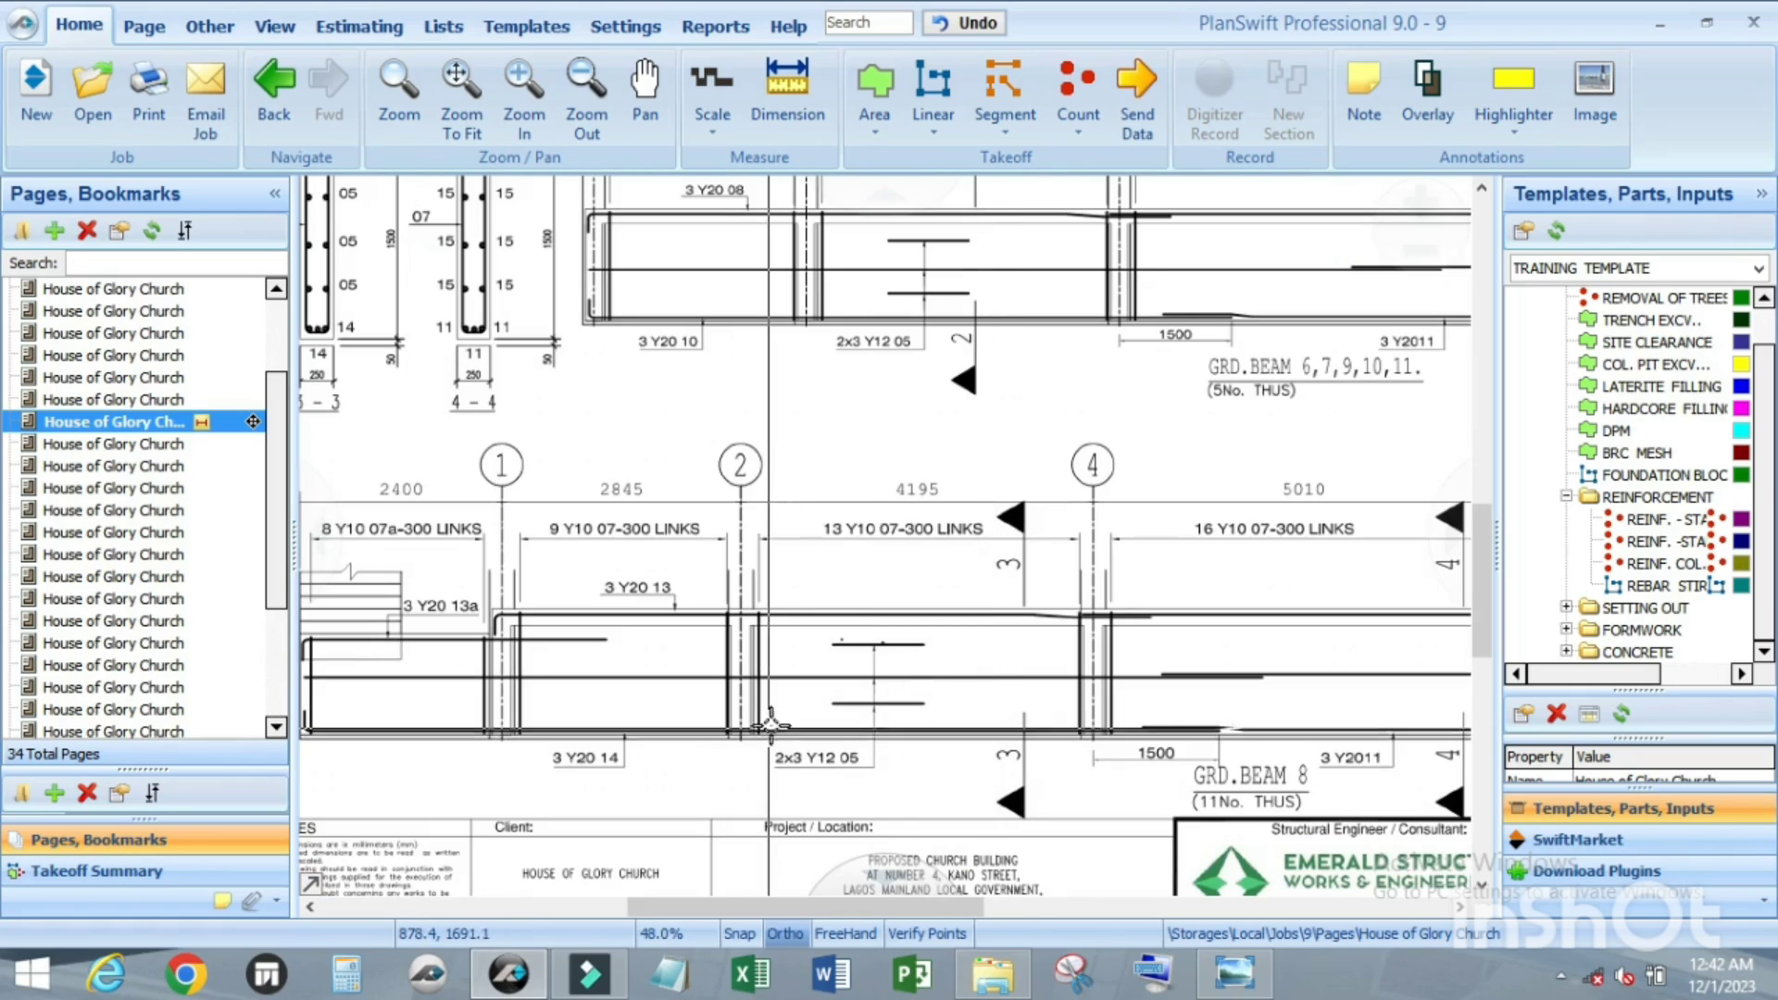
{"action": "scroll", "coordinate": [774, 718], "scroll_direction": "down", "scroll_amount": 2}
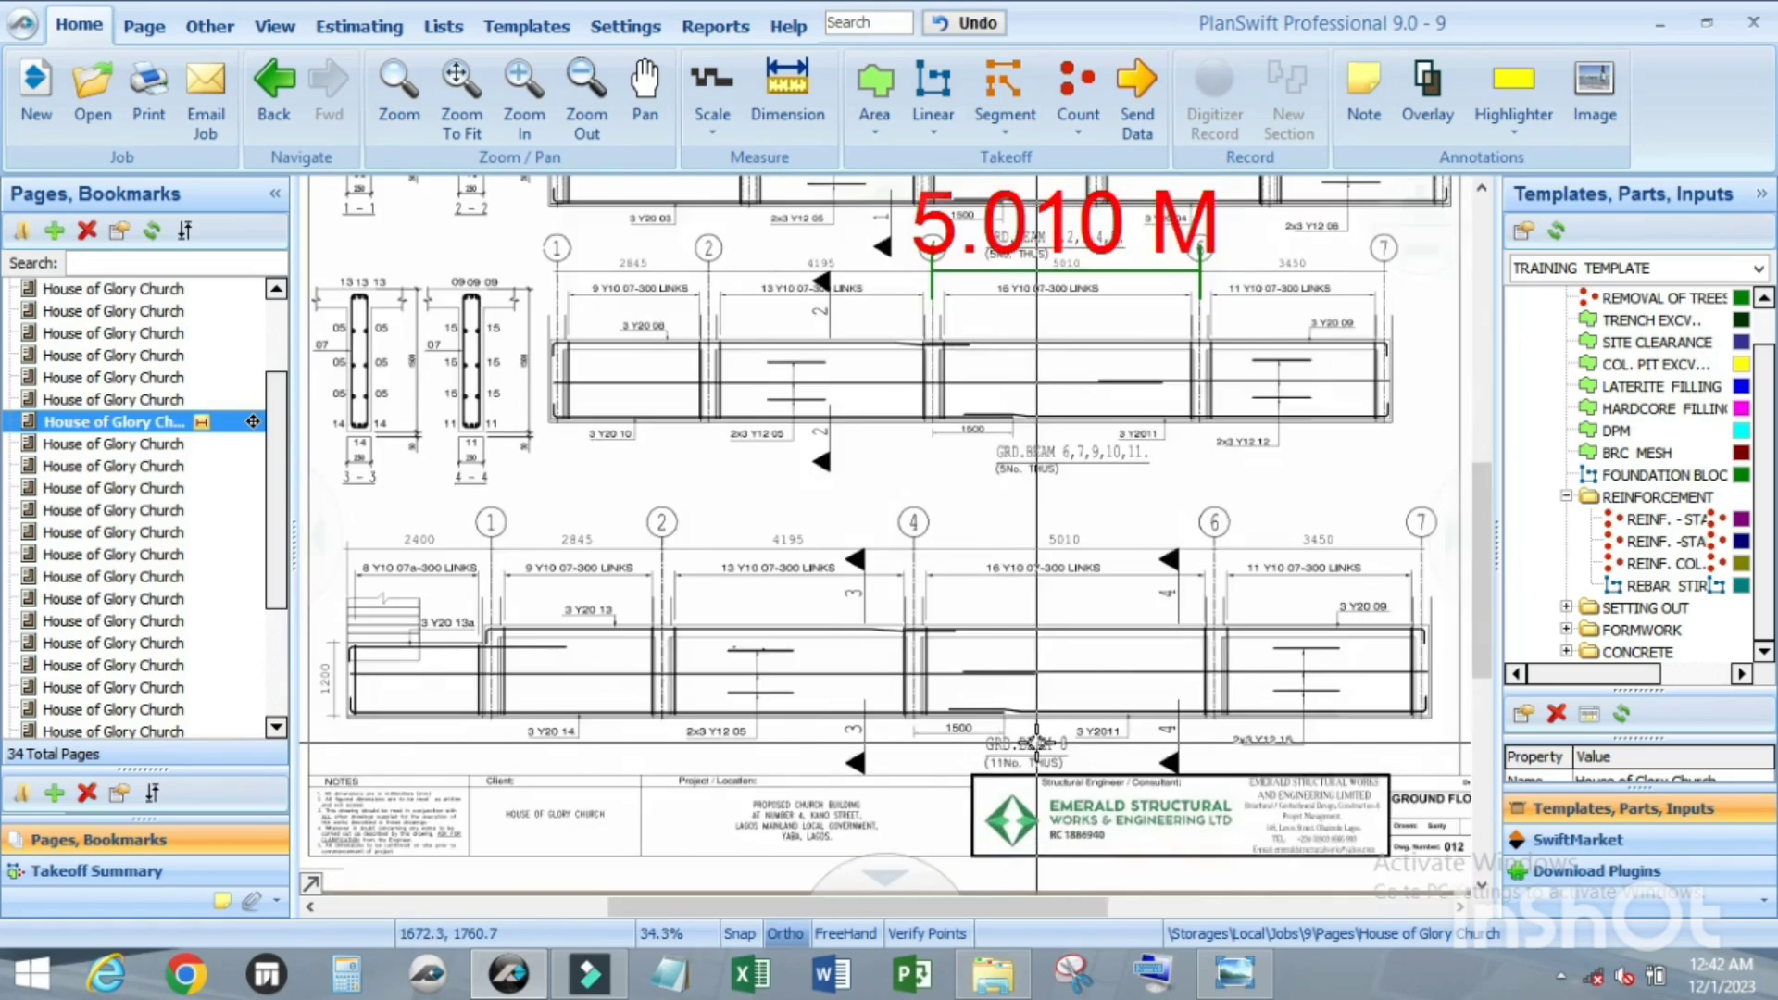
{"action": "scroll", "coordinate": [1033, 738], "scroll_direction": "up", "scroll_amount": 3}
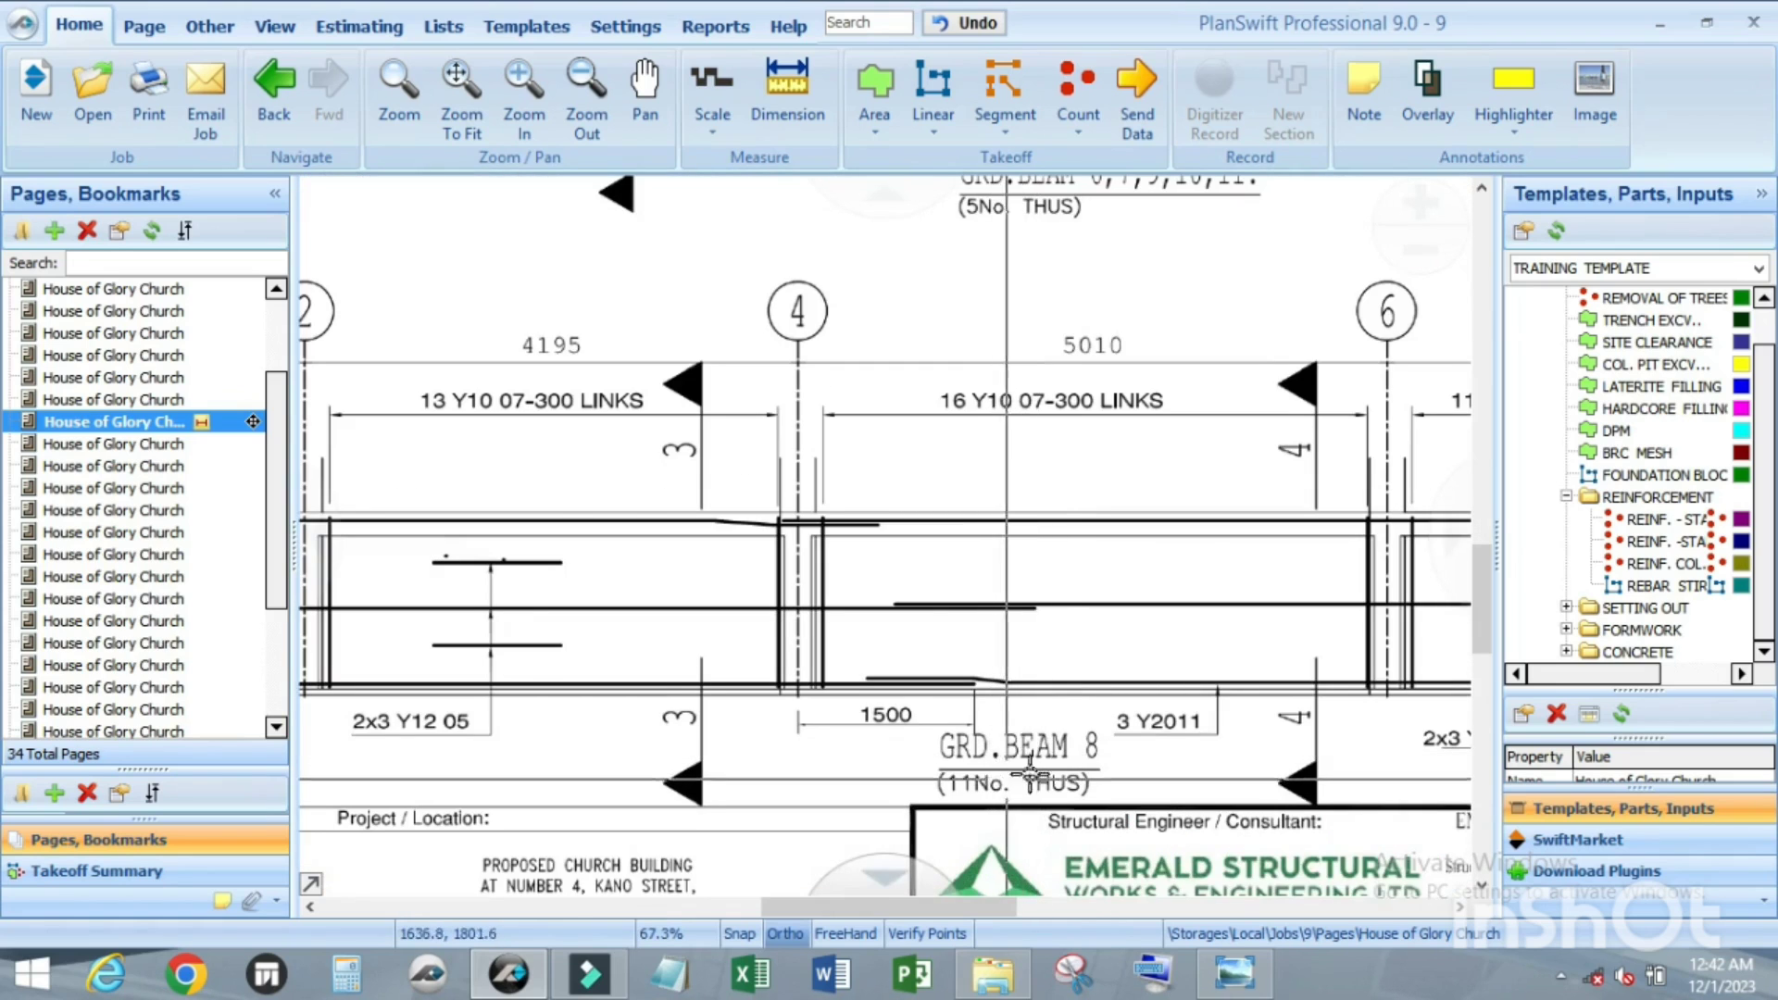
{"action": "scroll", "coordinate": [1036, 741], "scroll_direction": "down", "scroll_amount": 2}
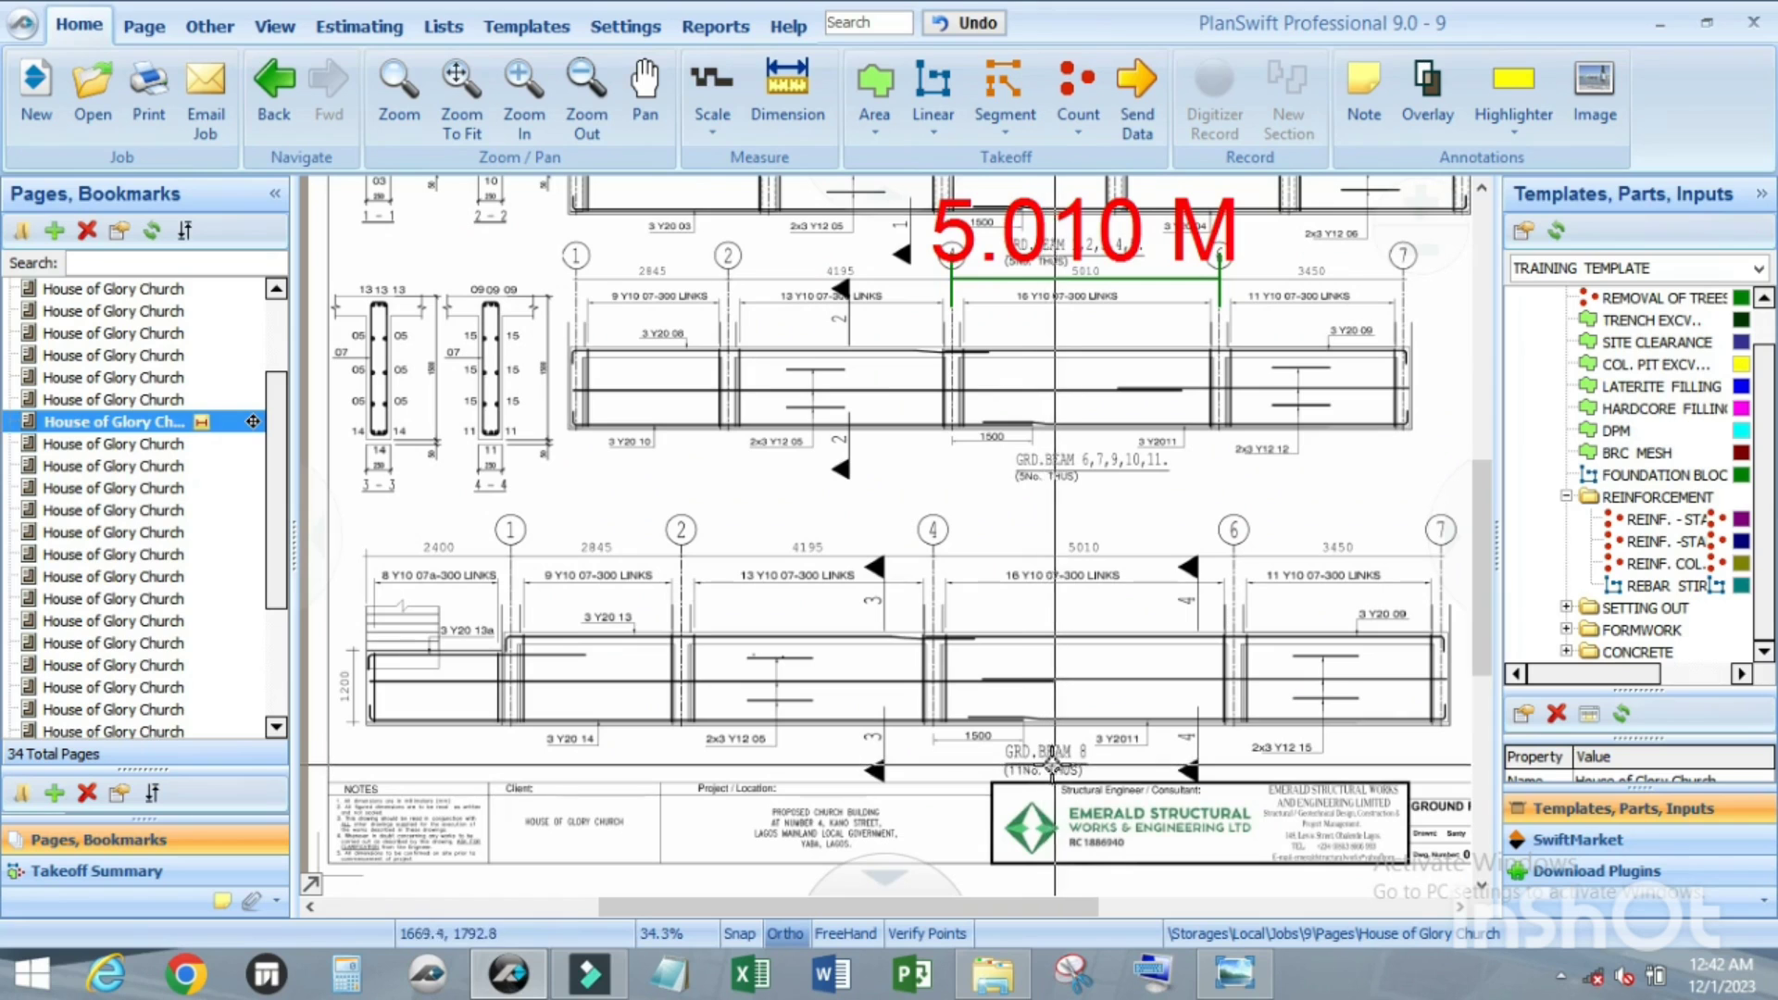
{"action": "scroll", "coordinate": [1009, 683], "scroll_direction": "down", "scroll_amount": 1}
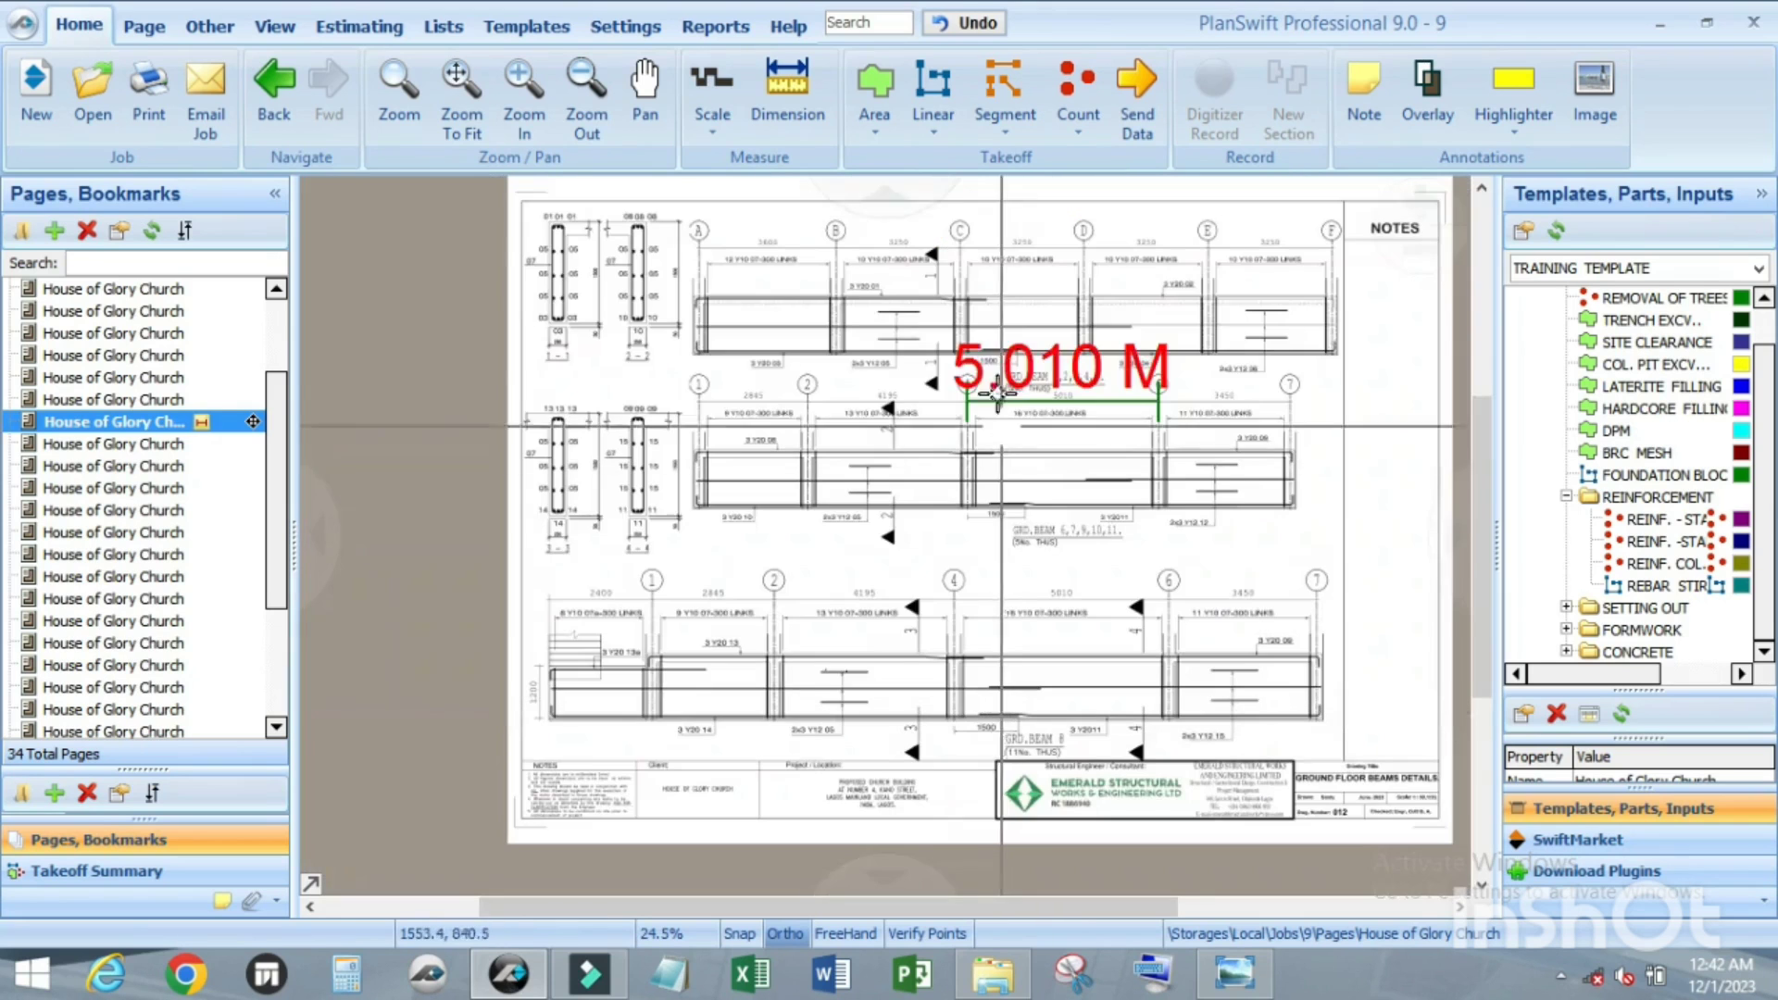
{"action": "scroll", "coordinate": [987, 226], "scroll_direction": "up", "scroll_amount": 3}
{"action": "scroll", "coordinate": [975, 383], "scroll_direction": "down", "scroll_amount": 2}
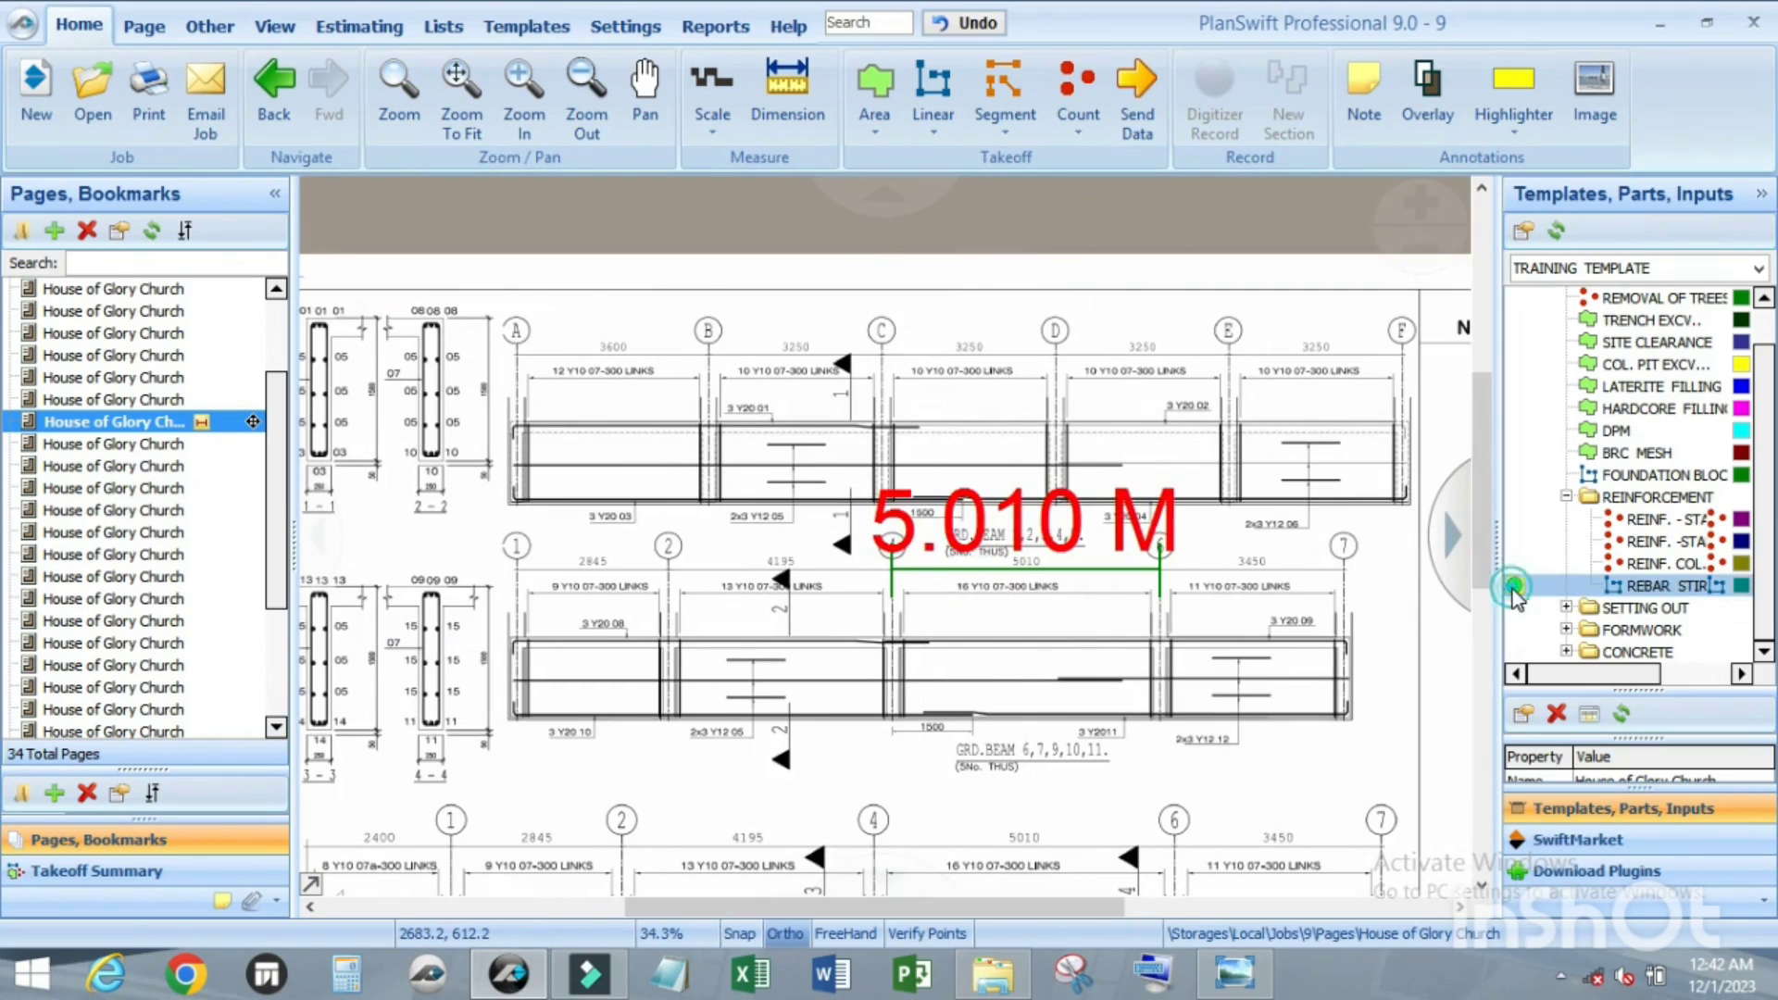
{"action": "double_click", "coordinate": [1574, 586]}
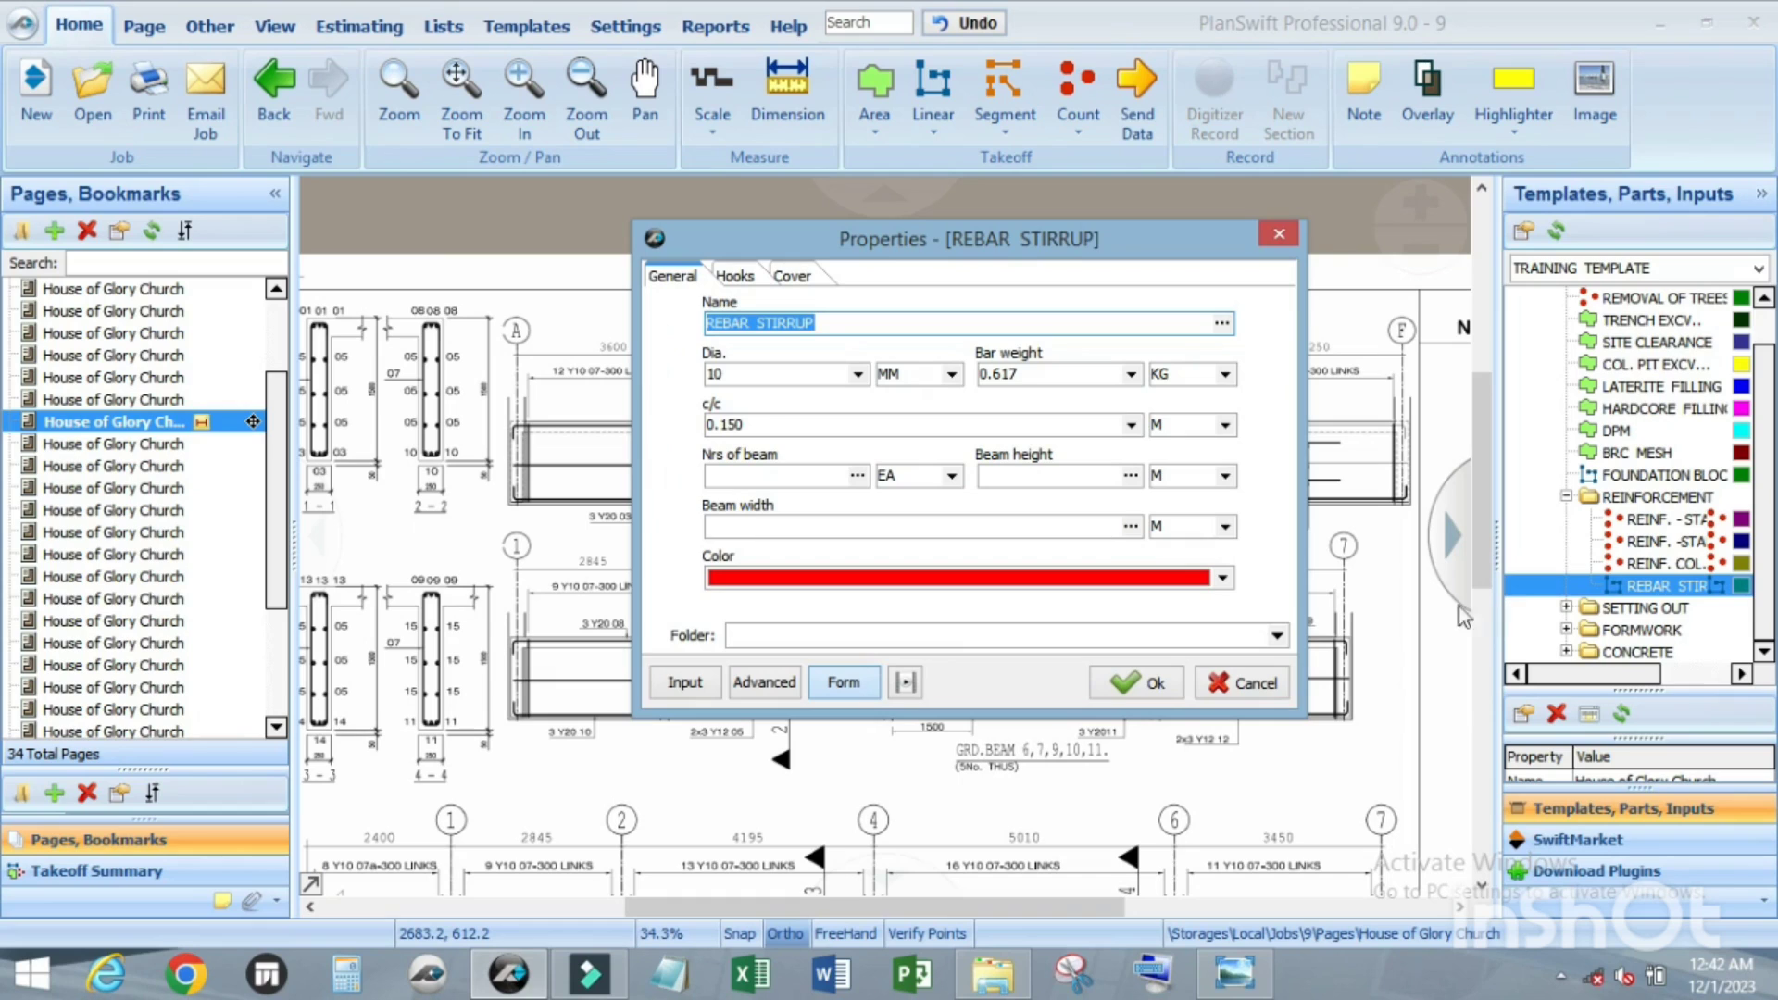
{"action": "left_click_drag", "start_coordinate": [872, 247], "coordinate": [882, 184]}
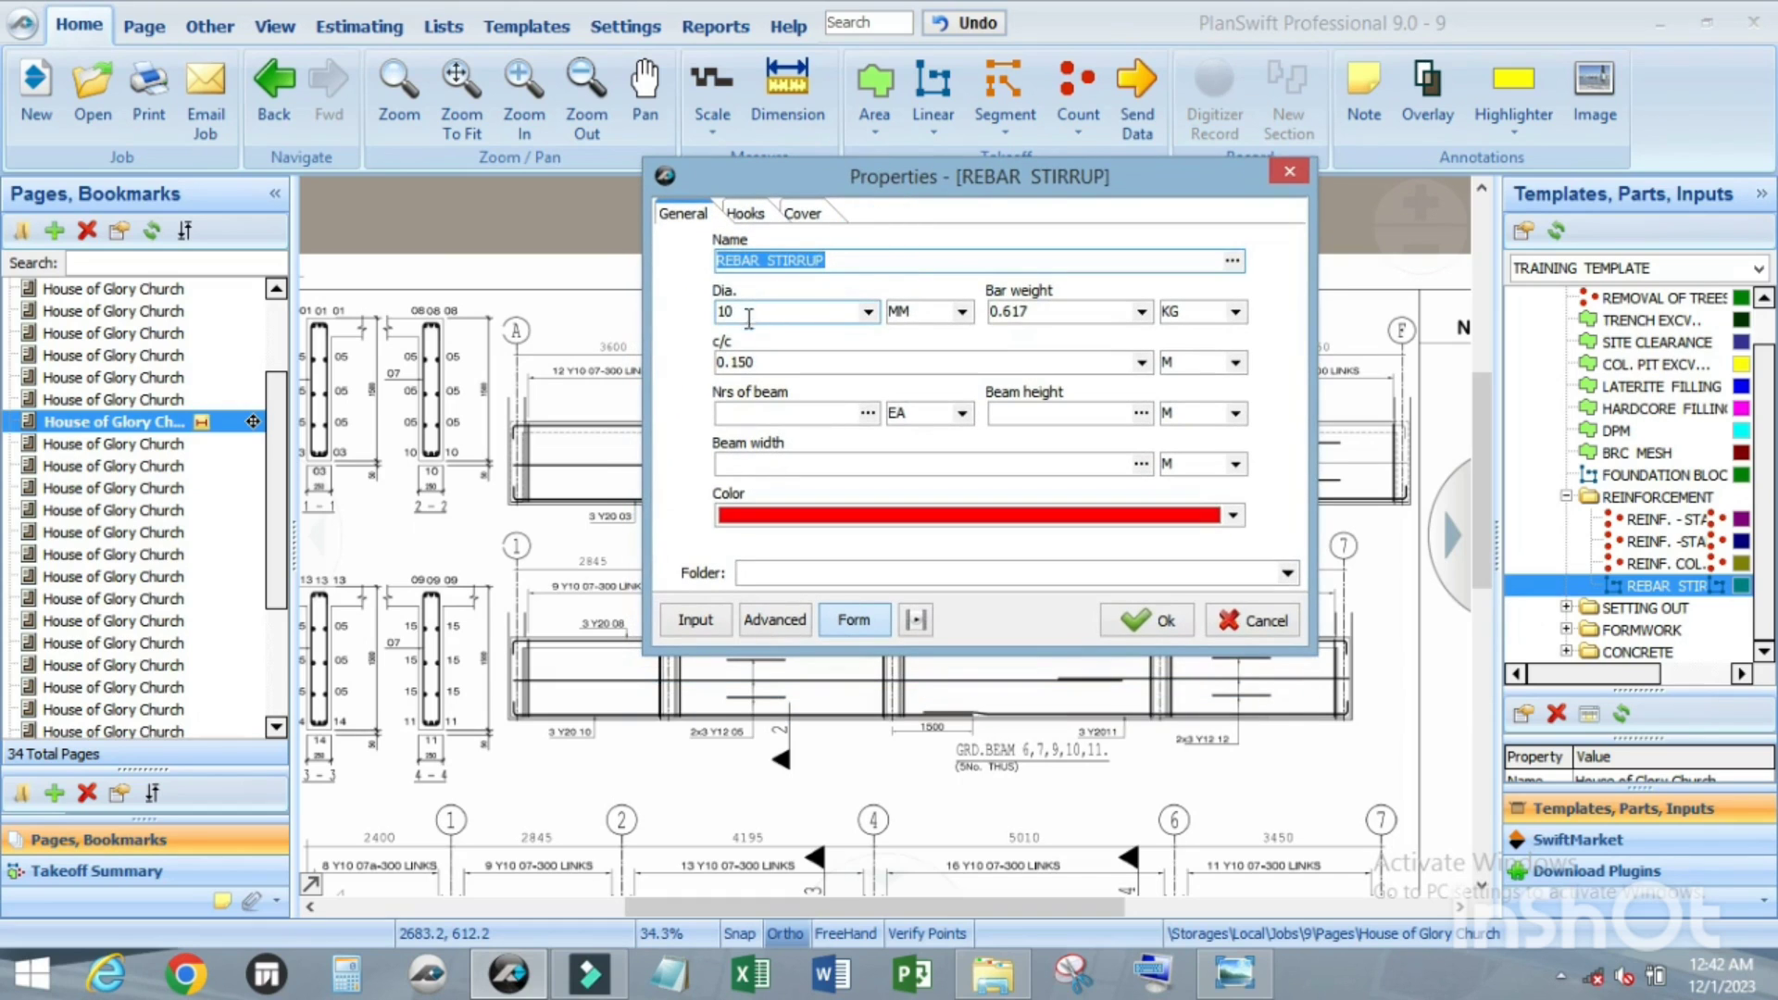
{"action": "mouse_move", "coordinate": [876, 189]}
{"action": "left_mouse_down"}
{"action": "mouse_move", "coordinate": [1219, 246]}
{"action": "mouse_move", "coordinate": [1033, 239]}
{"action": "left_mouse_up"}
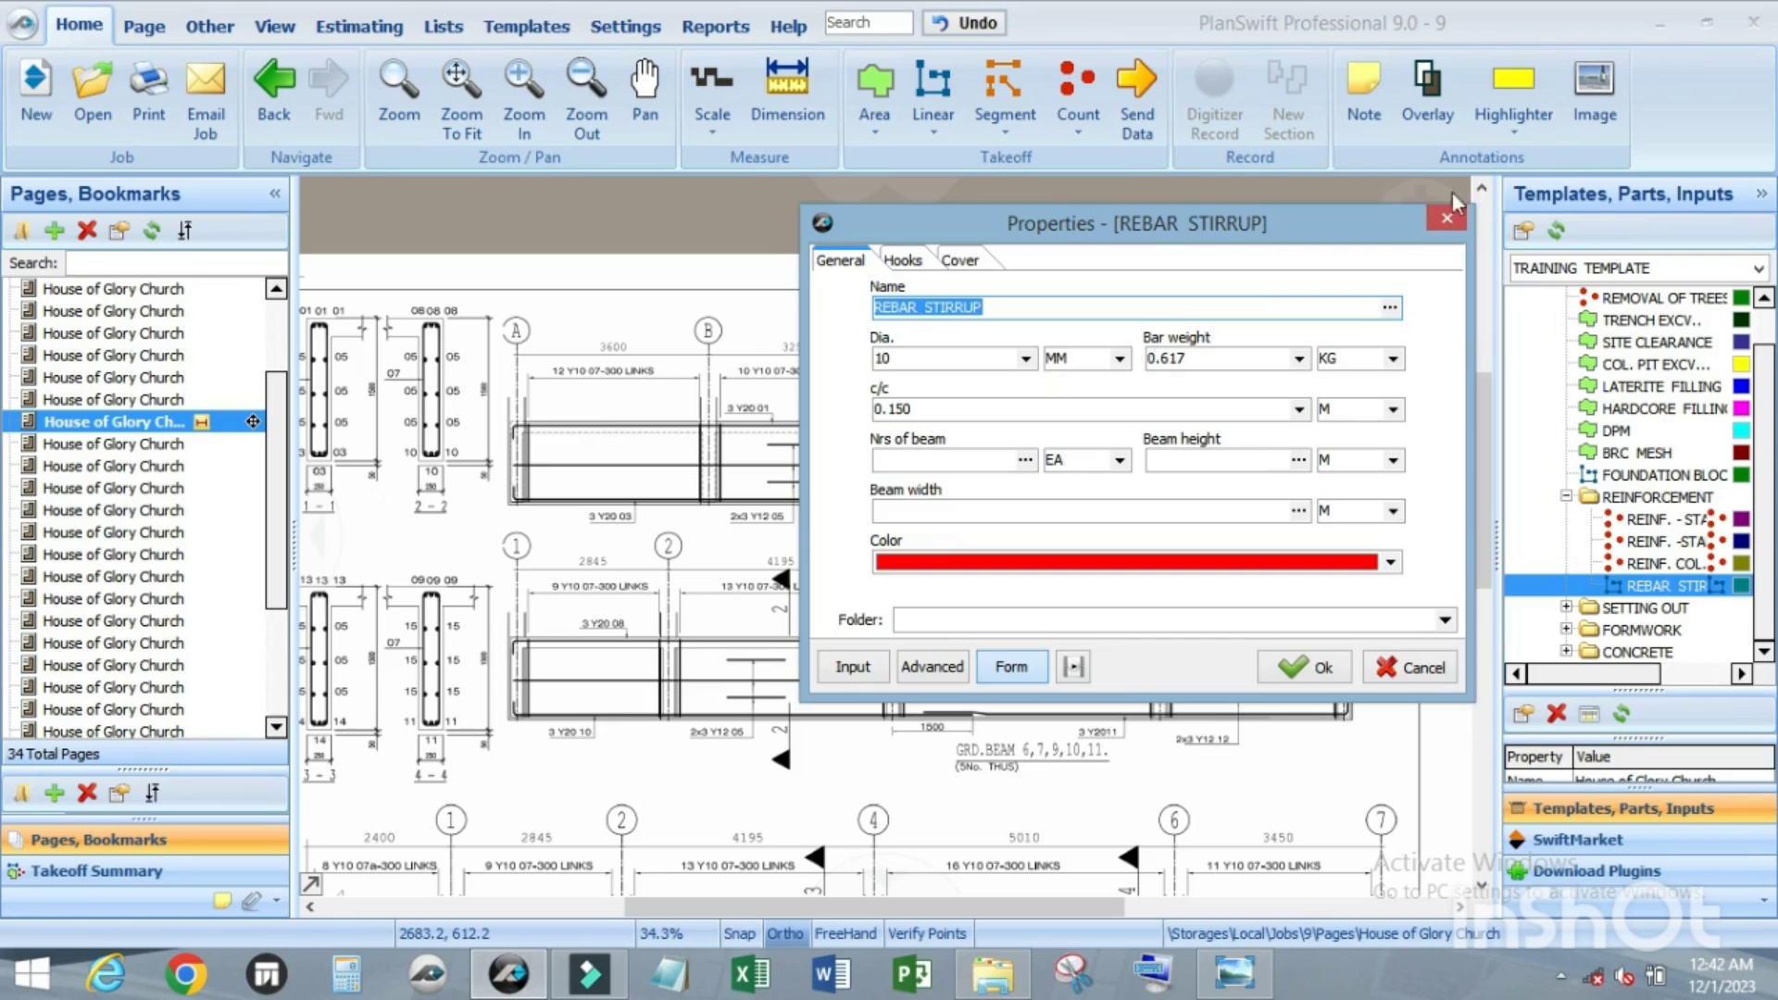
{"action": "left_click", "coordinate": [1442, 219]}
Step: Examine the bar diameter and spacing in the link callout between grids E and F of GRD.BEAM 1 to 5
{"action": "scroll", "coordinate": [1063, 453], "scroll_direction": "up", "scroll_amount": 3}
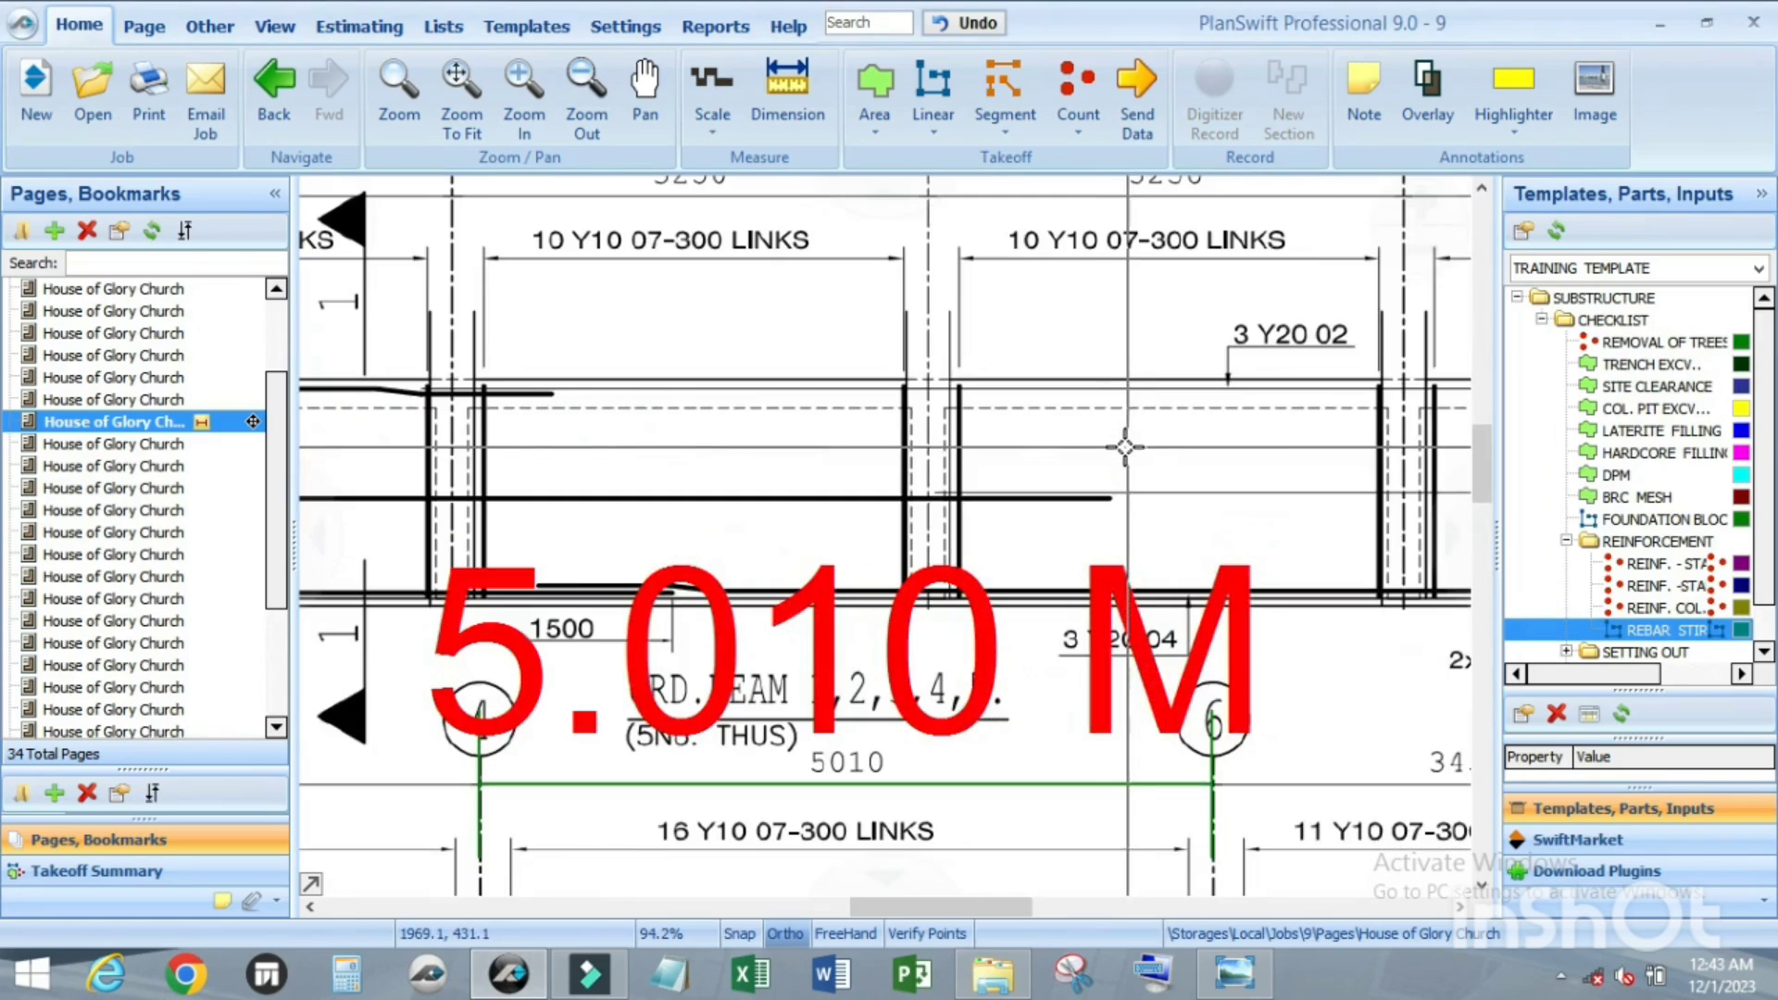
{"action": "scroll", "coordinate": [1063, 453], "scroll_direction": "down", "scroll_amount": 3}
{"action": "scroll", "coordinate": [1331, 447], "scroll_direction": "up", "scroll_amount": 1}
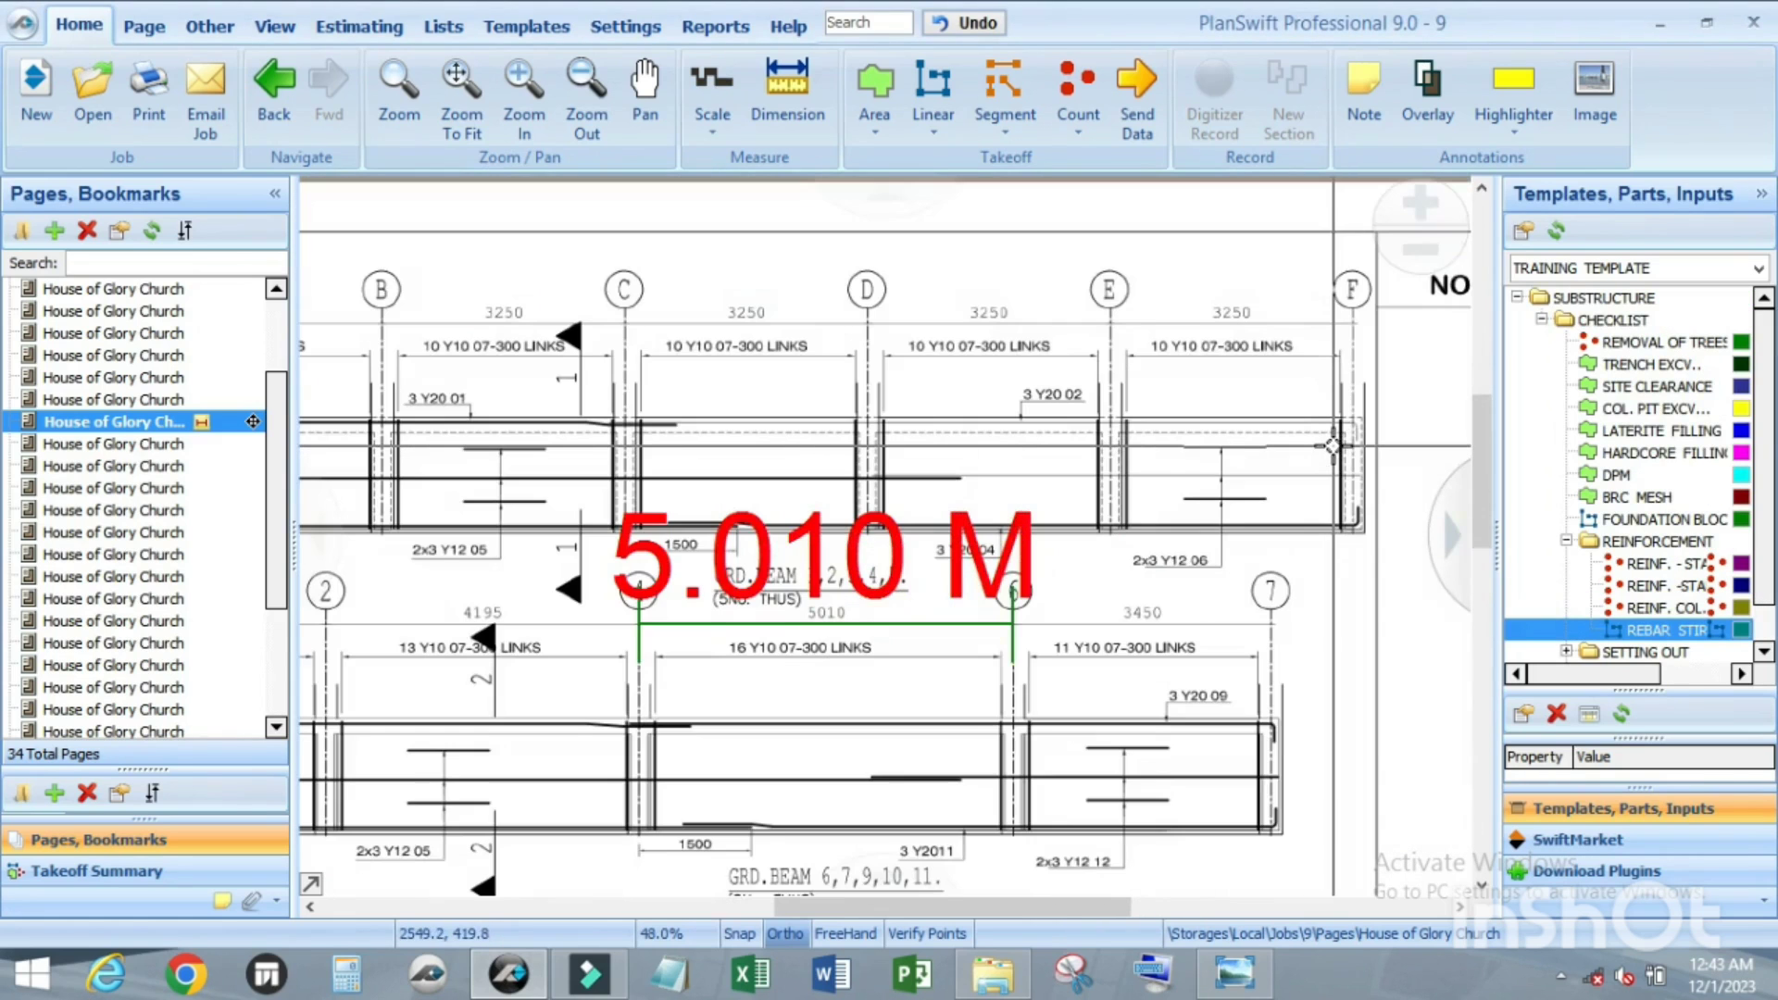
{"action": "scroll", "coordinate": [1224, 356], "scroll_direction": "up", "scroll_amount": 4}
{"action": "scroll", "coordinate": [907, 366], "scroll_direction": "down", "scroll_amount": 3}
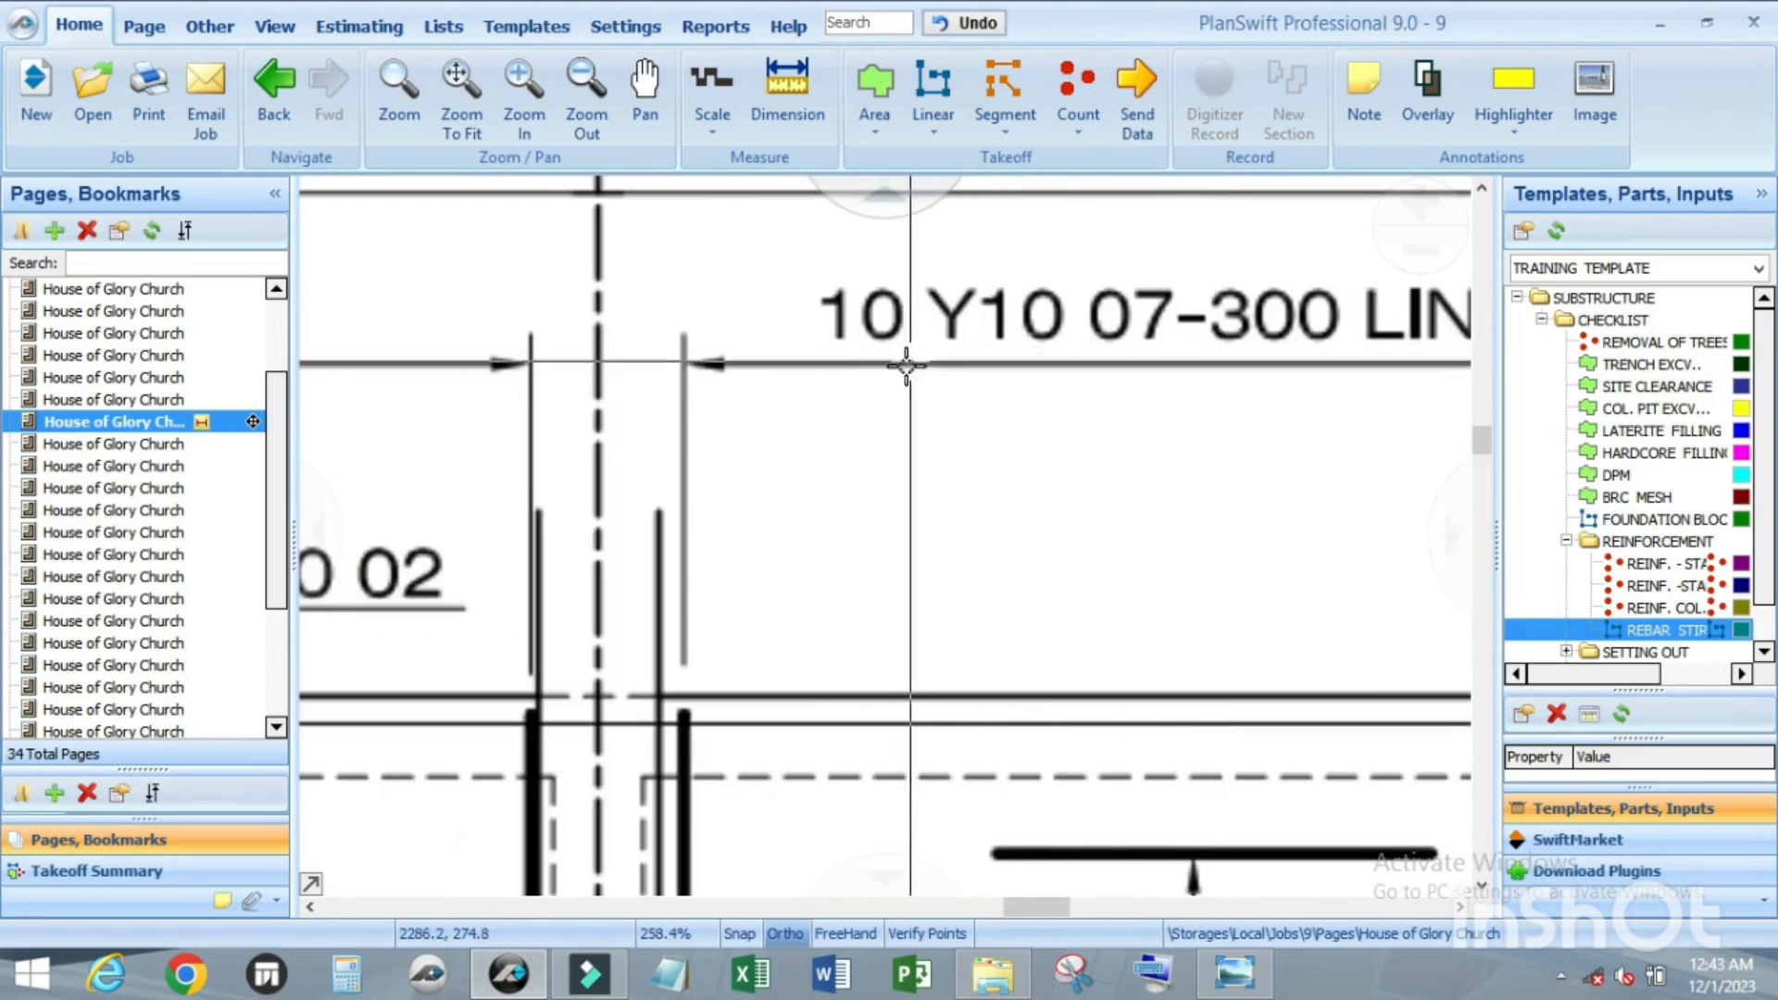
{"action": "scroll", "coordinate": [815, 389], "scroll_direction": "up", "scroll_amount": 2}
{"action": "scroll", "coordinate": [812, 390], "scroll_direction": "down", "scroll_amount": 1}
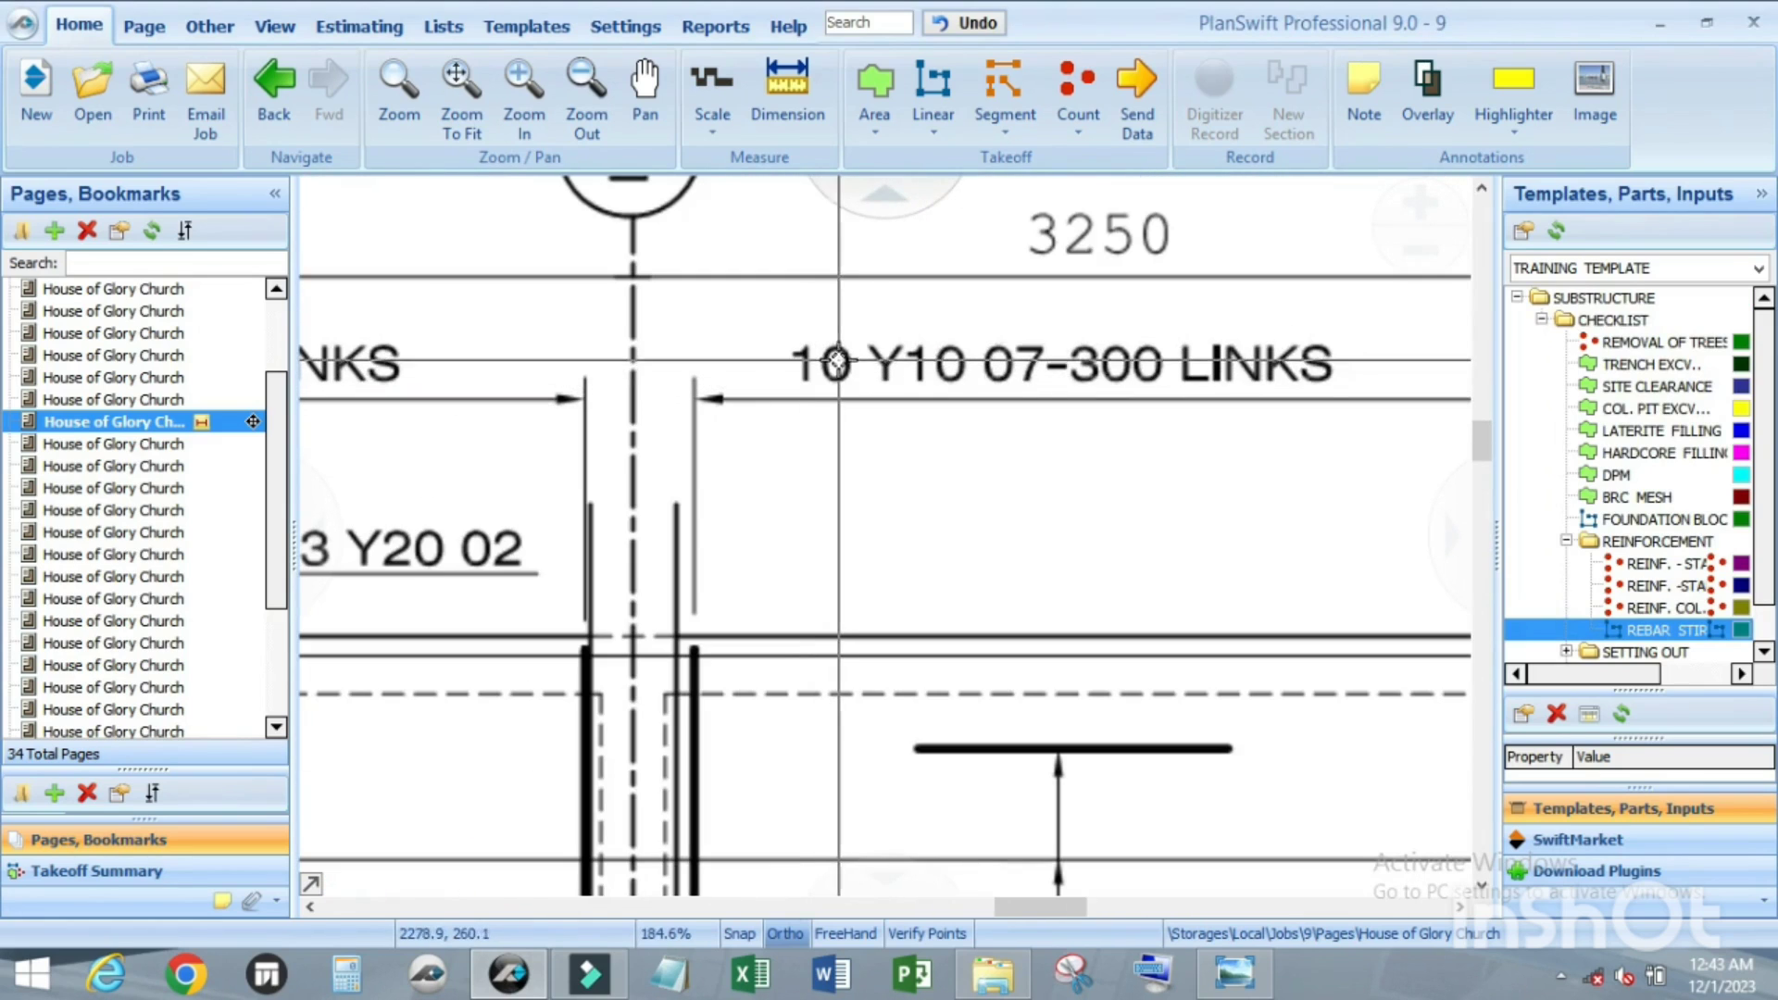
{"action": "scroll", "coordinate": [746, 370], "scroll_direction": "down", "scroll_amount": 4}
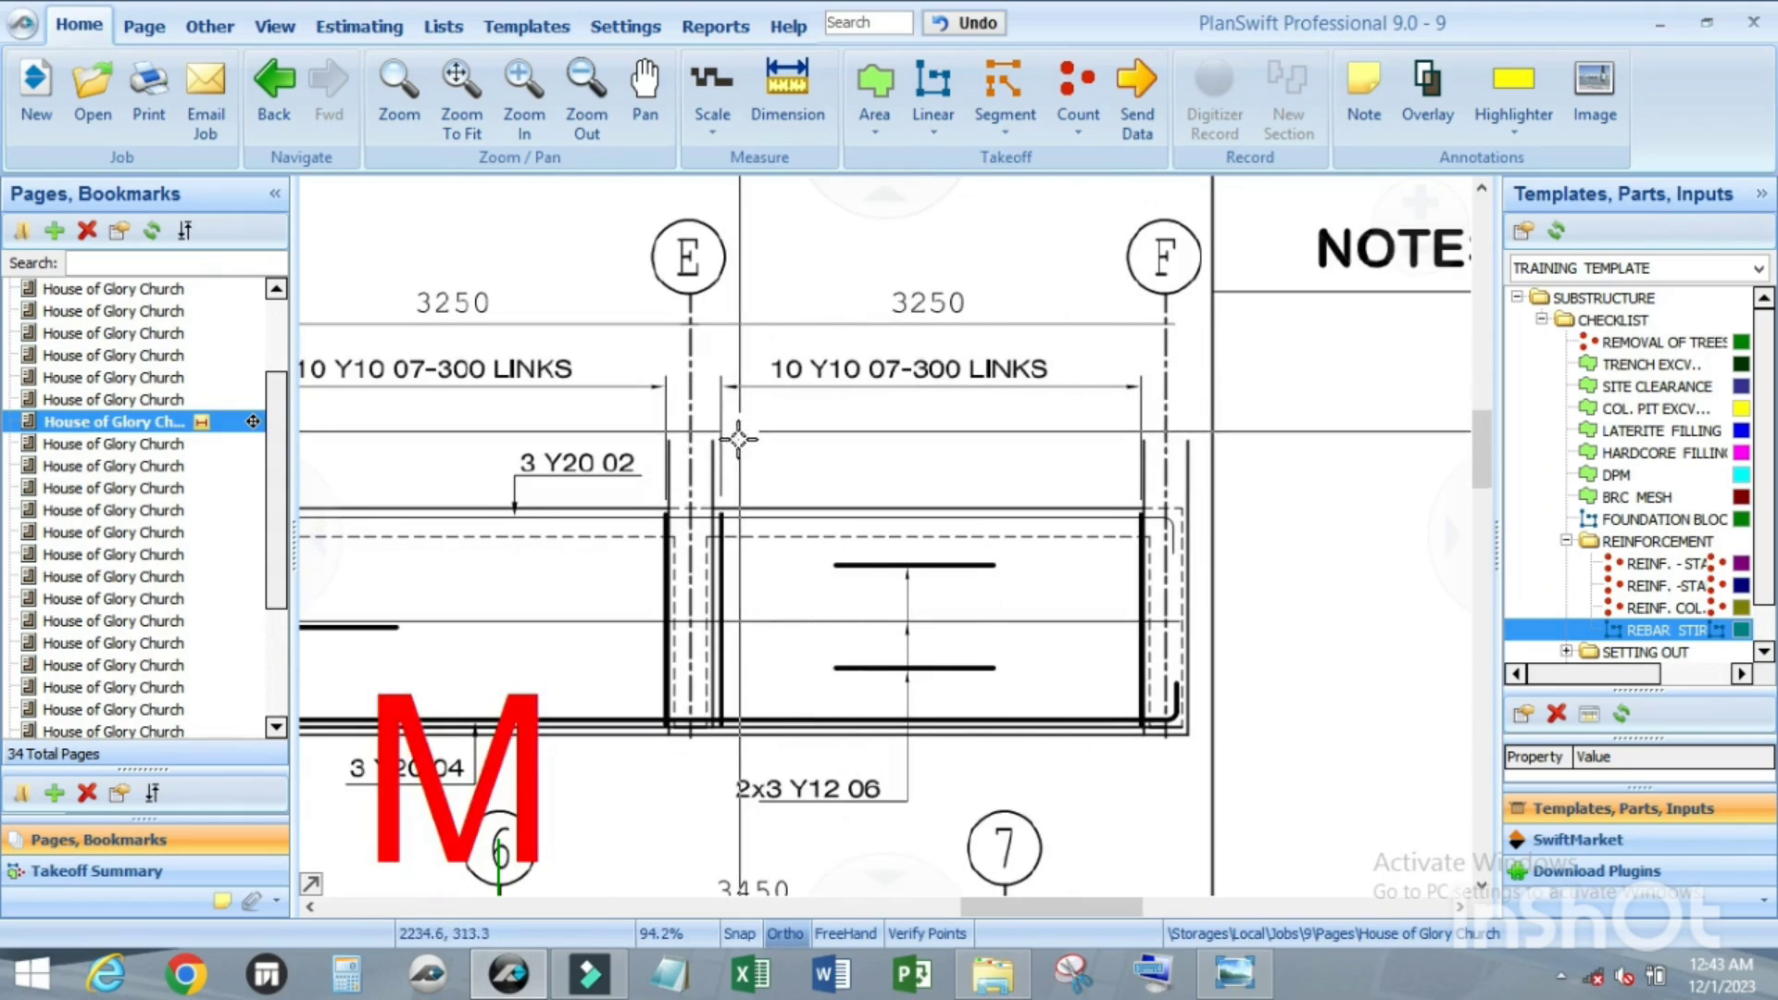
{"action": "scroll", "coordinate": [860, 400], "scroll_direction": "up", "scroll_amount": 4}
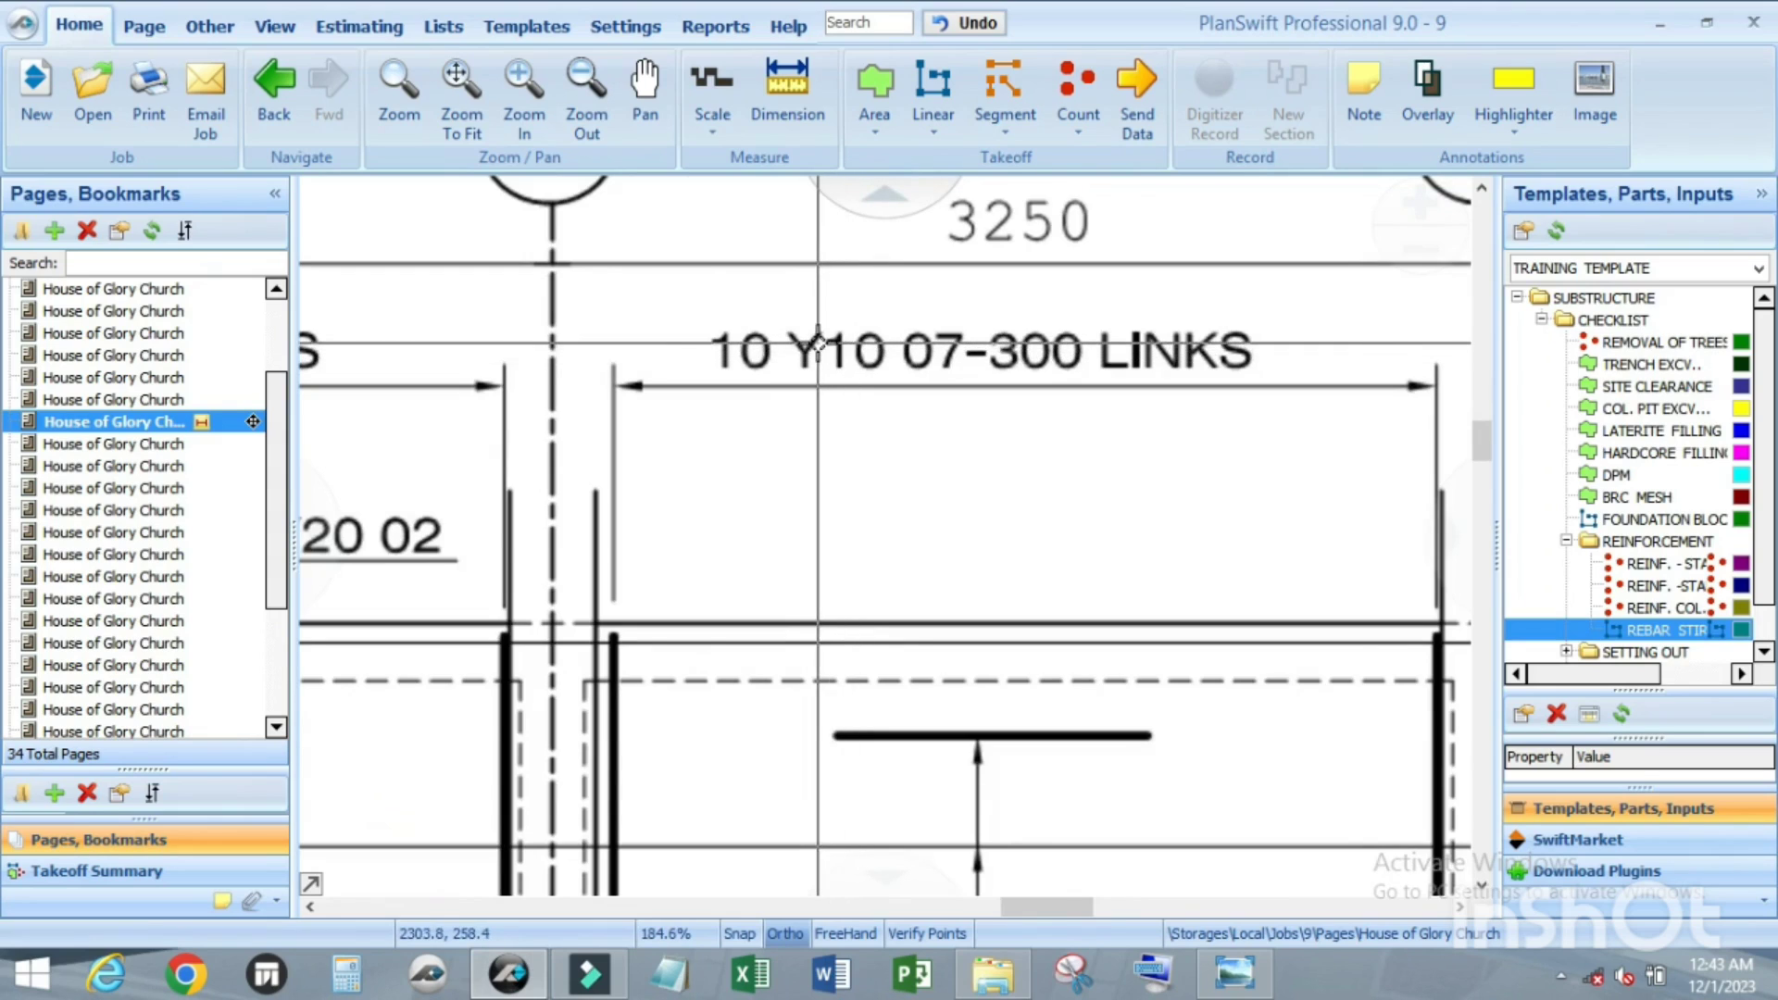
{"action": "scroll", "coordinate": [827, 352], "scroll_direction": "up", "scroll_amount": 2}
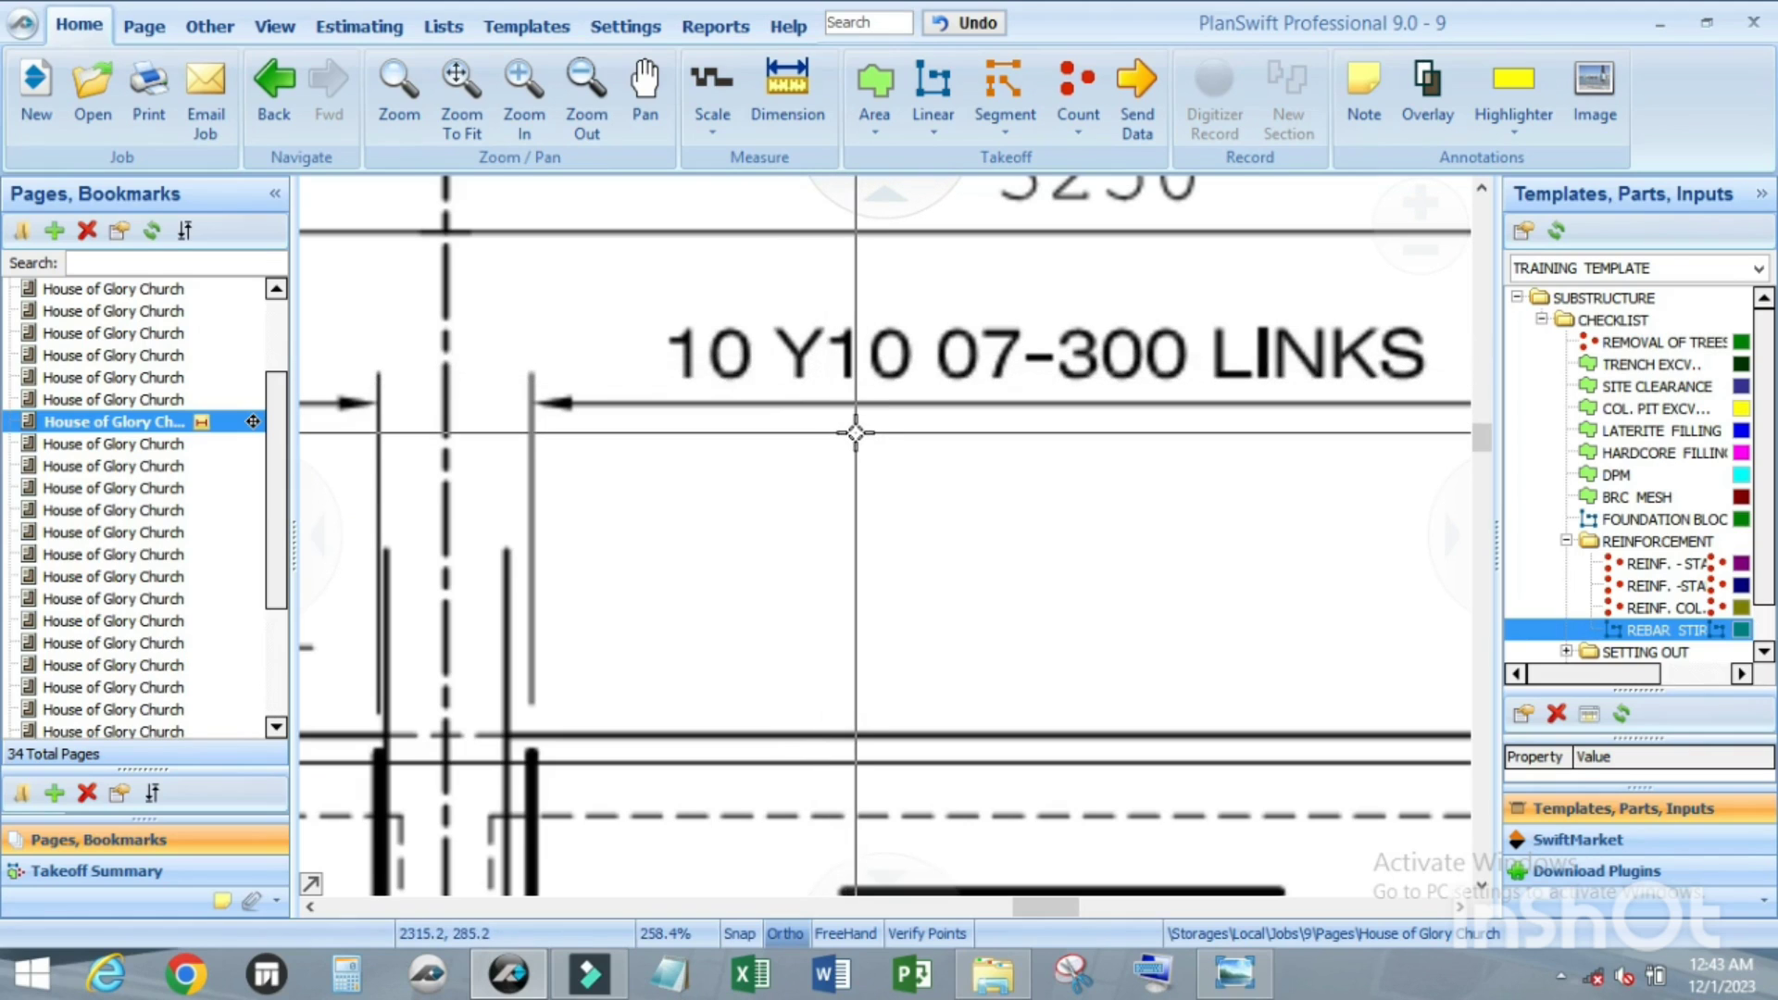
{"action": "scroll", "coordinate": [708, 421], "scroll_direction": "down", "scroll_amount": 3}
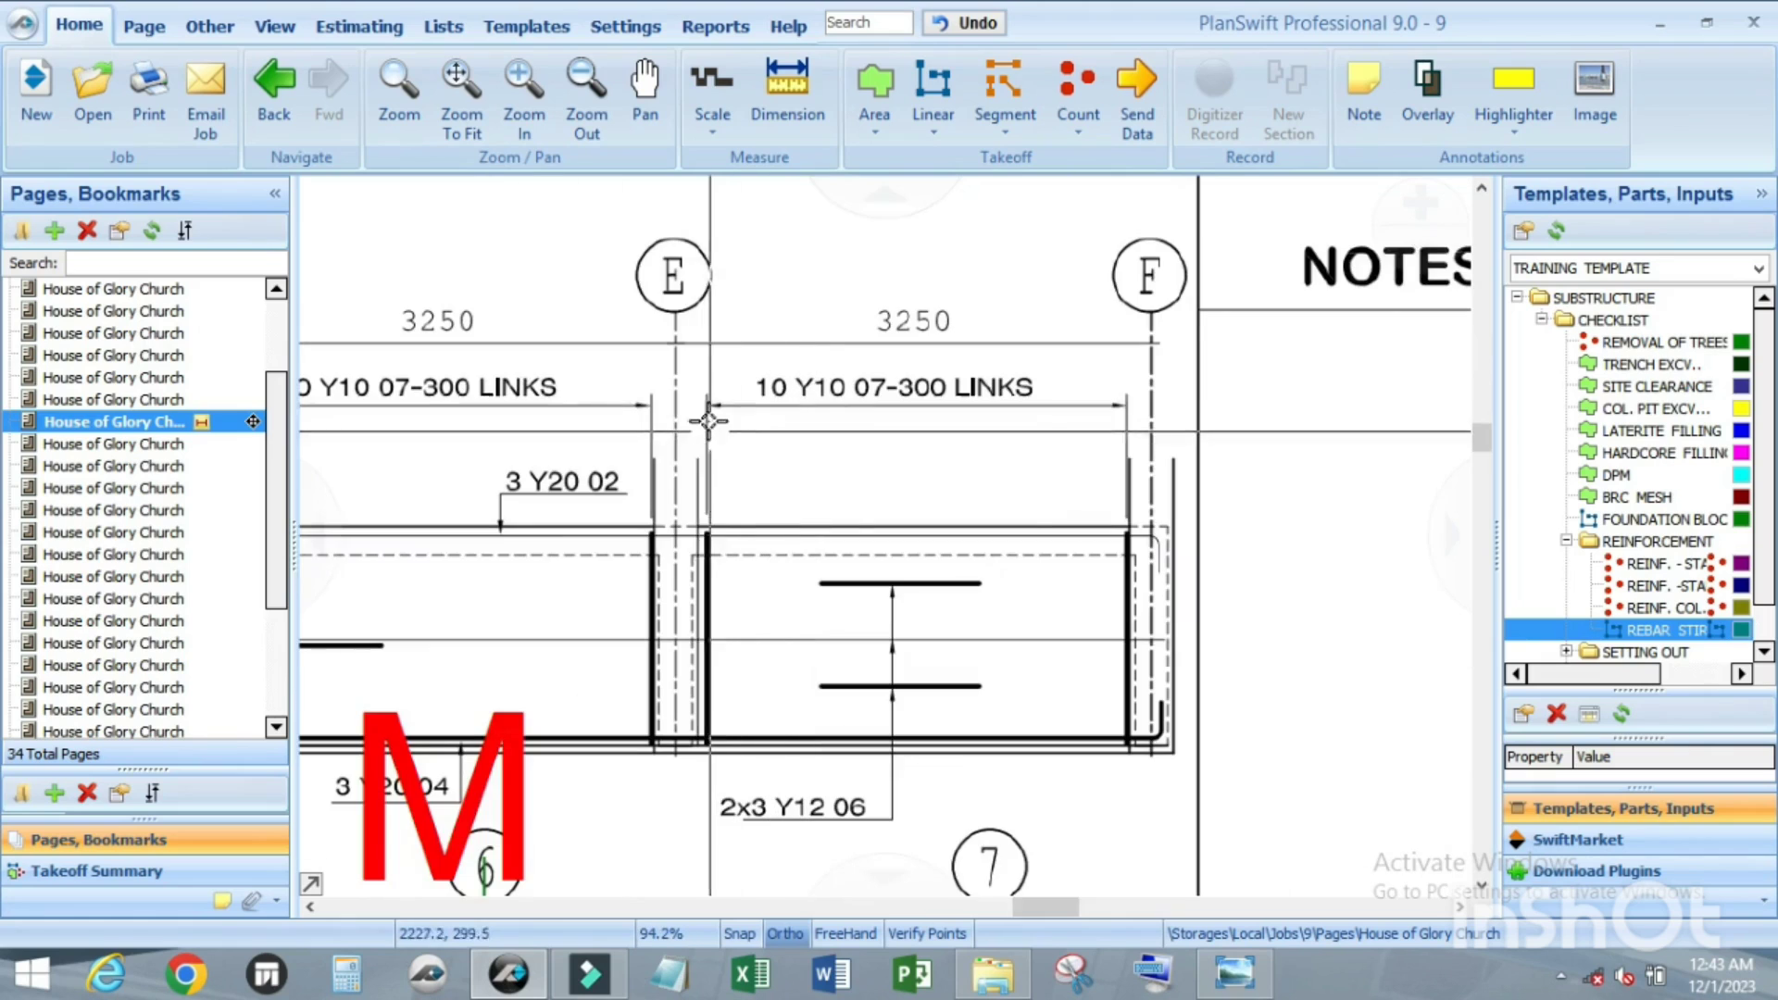
{"action": "scroll", "coordinate": [800, 375], "scroll_direction": "up", "scroll_amount": 4}
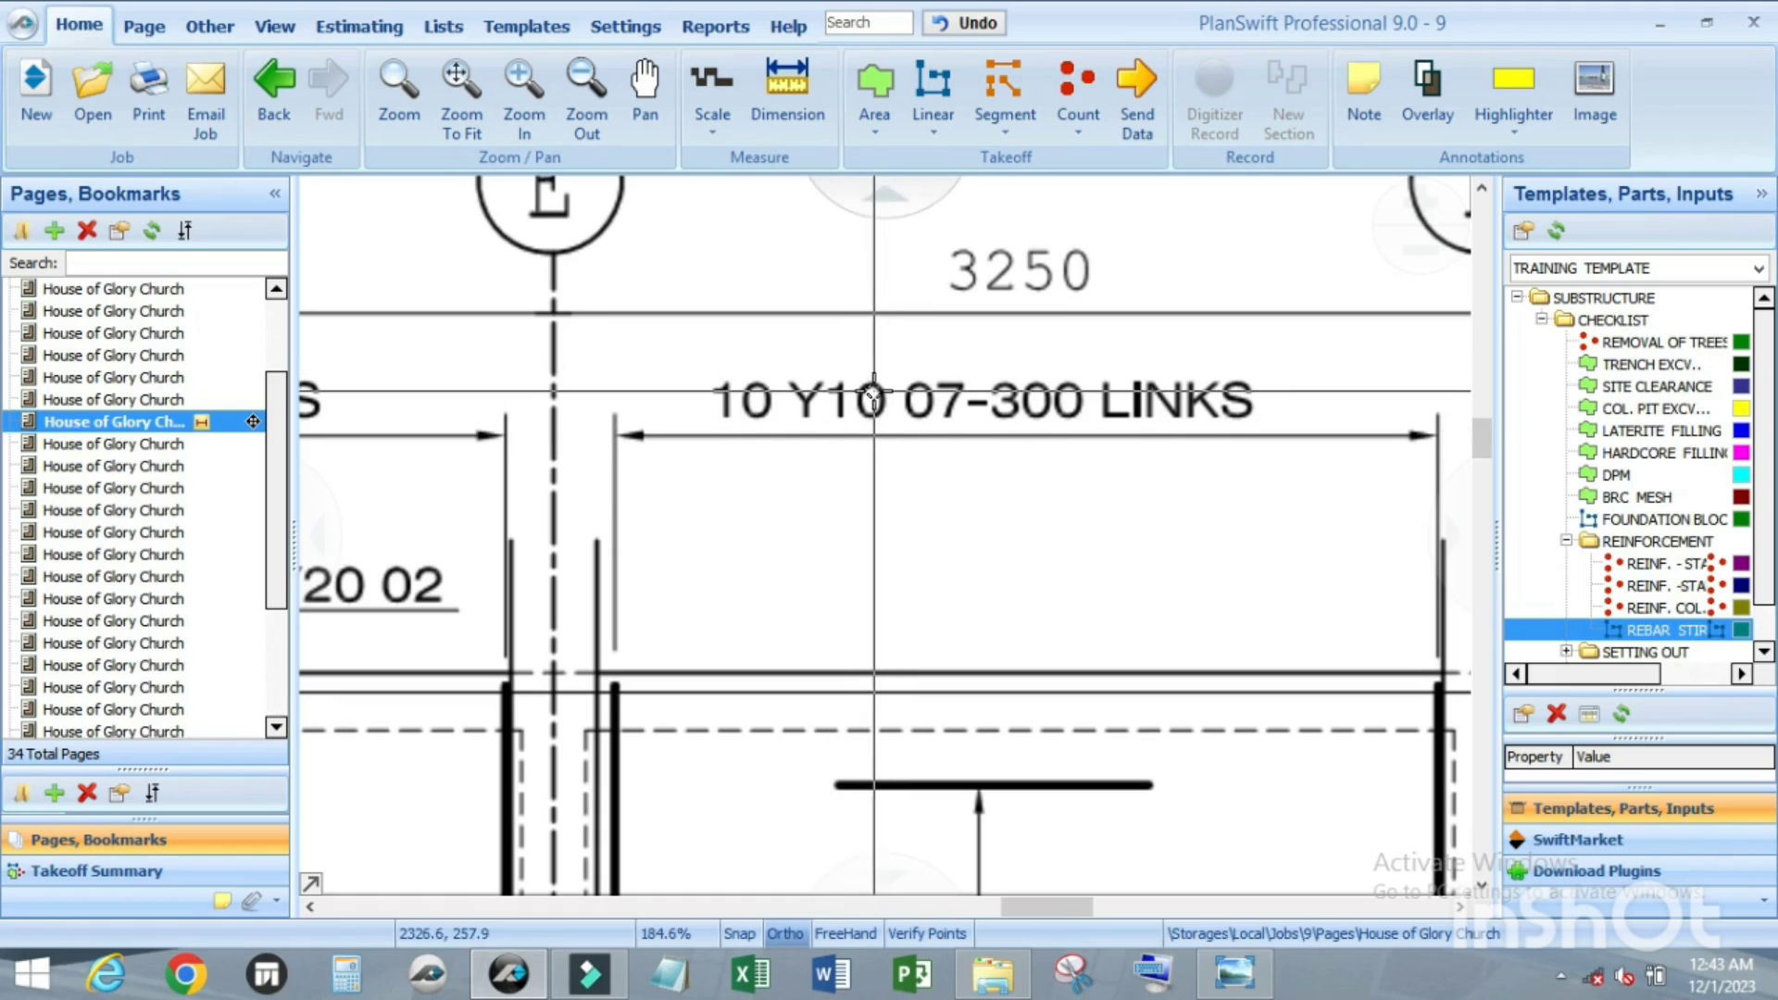
{"action": "scroll", "coordinate": [904, 416], "scroll_direction": "down", "scroll_amount": 2}
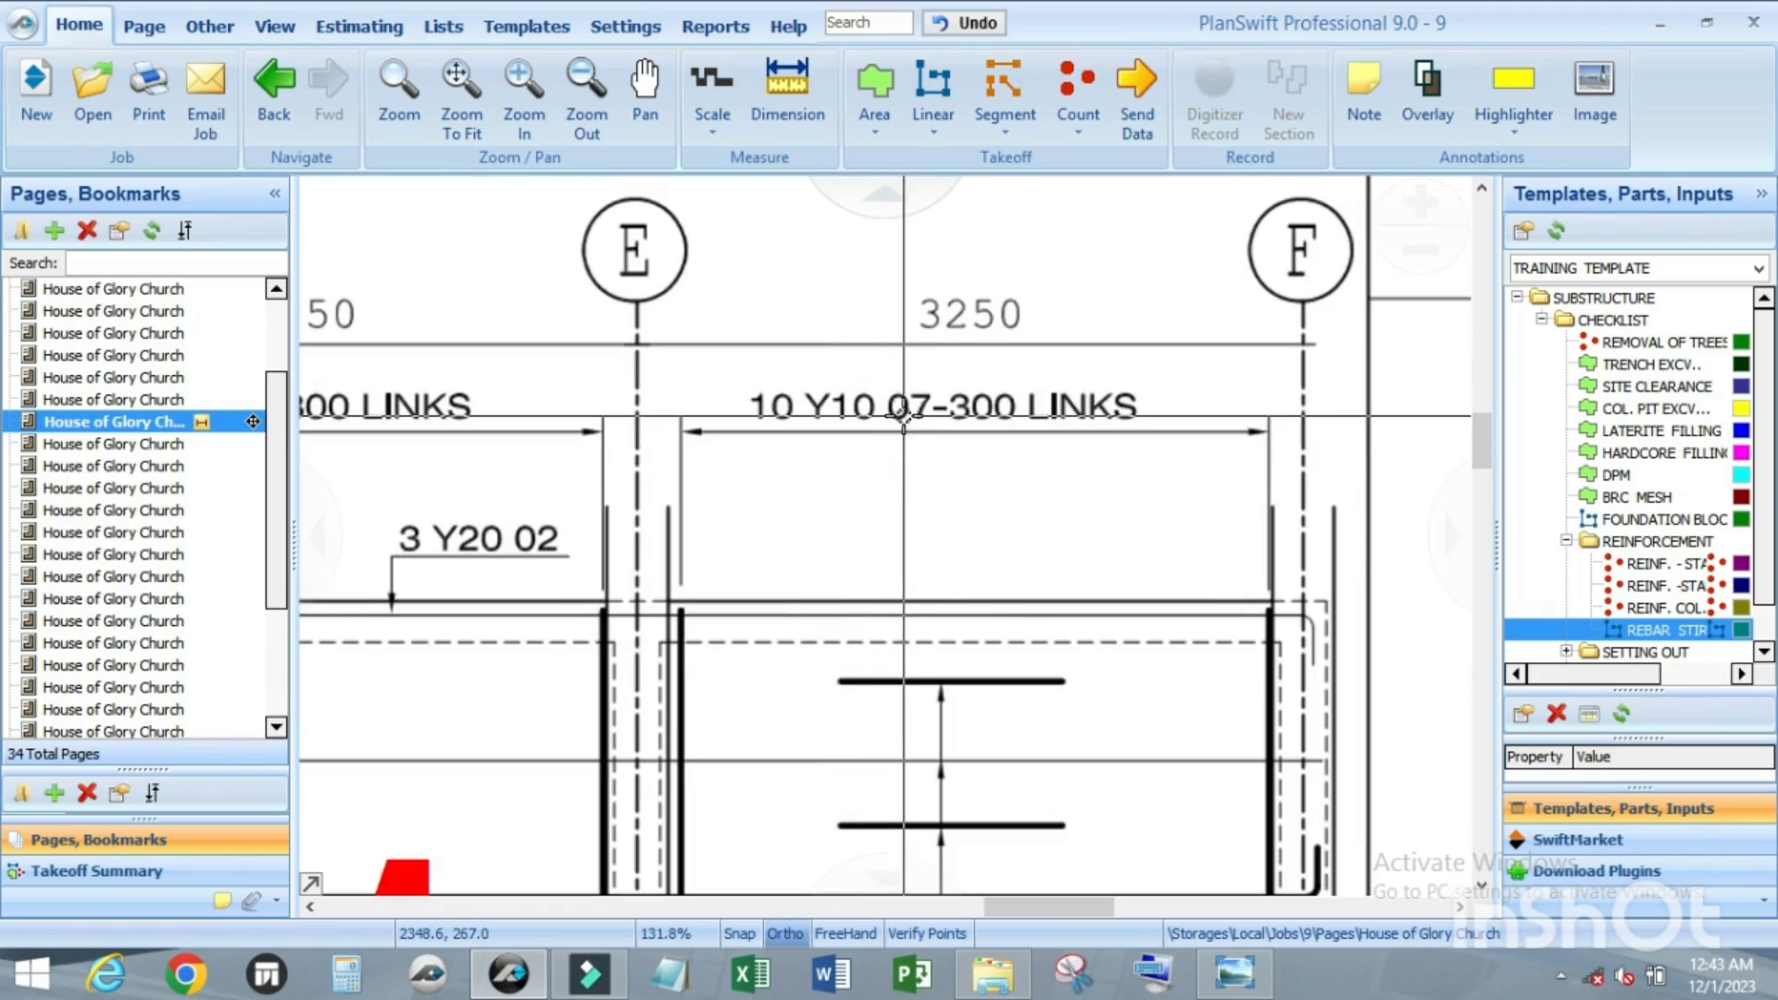
{"action": "scroll", "coordinate": [904, 419], "scroll_direction": "up", "scroll_amount": 2}
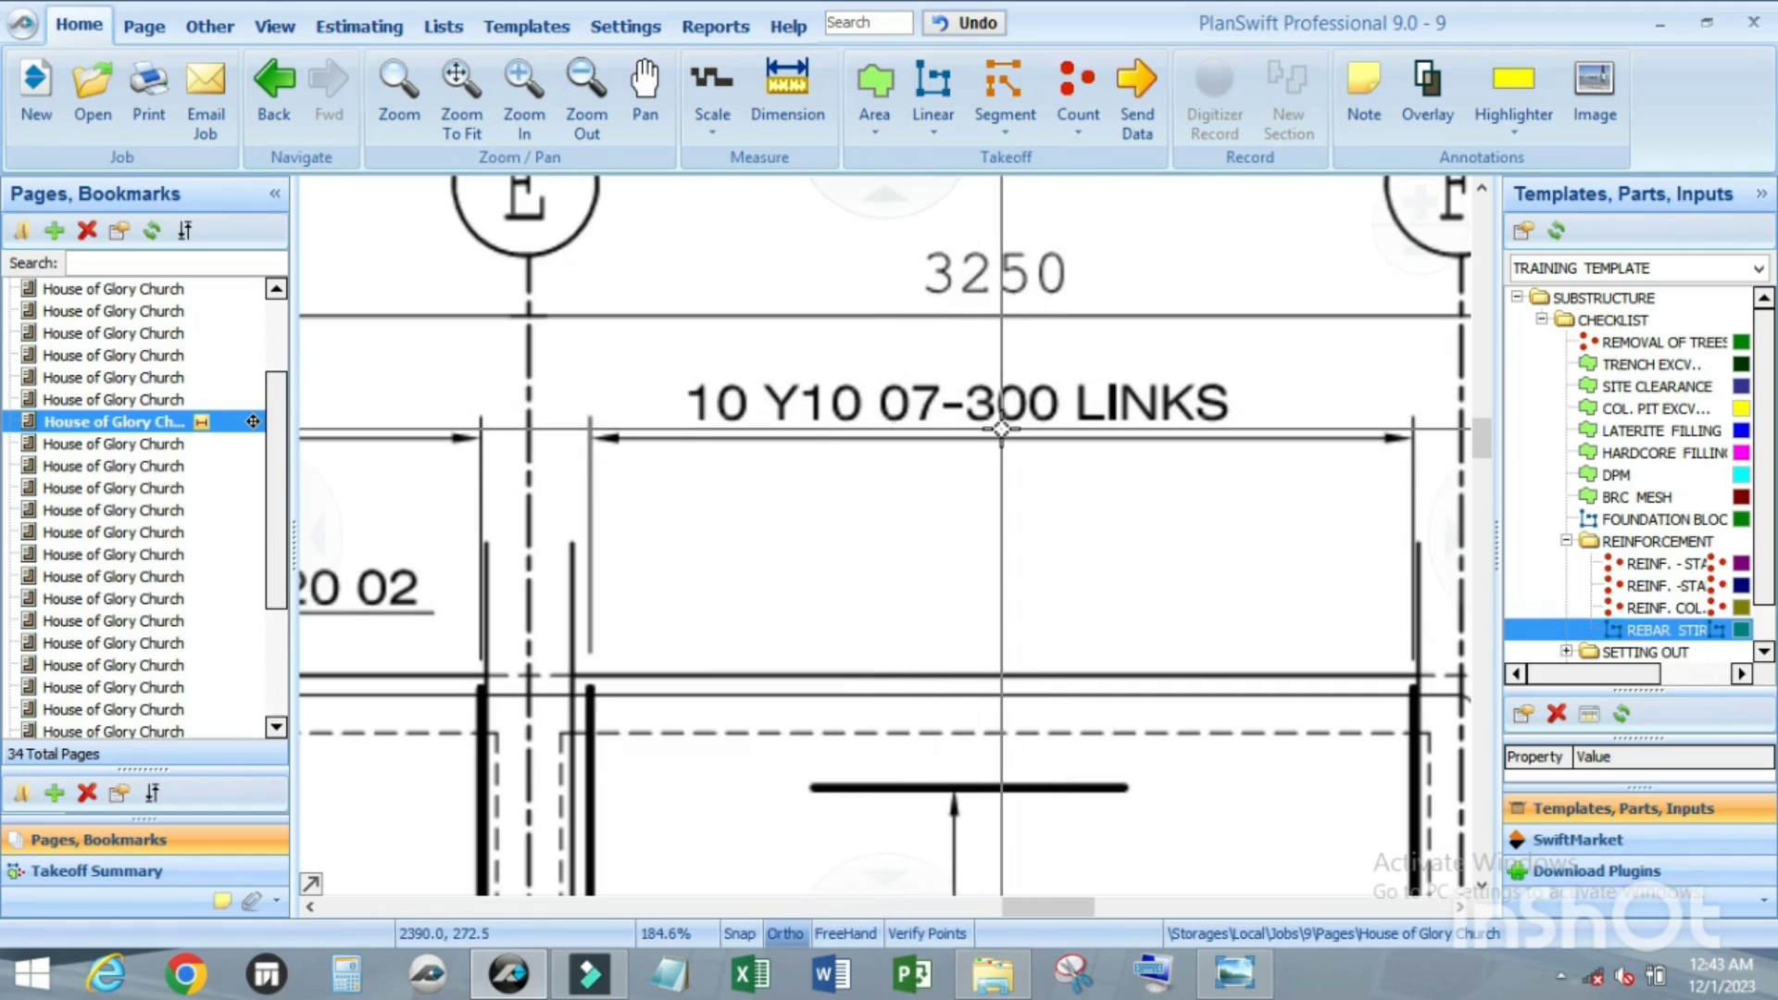
{"action": "scroll", "coordinate": [1001, 426], "scroll_direction": "down", "scroll_amount": 2}
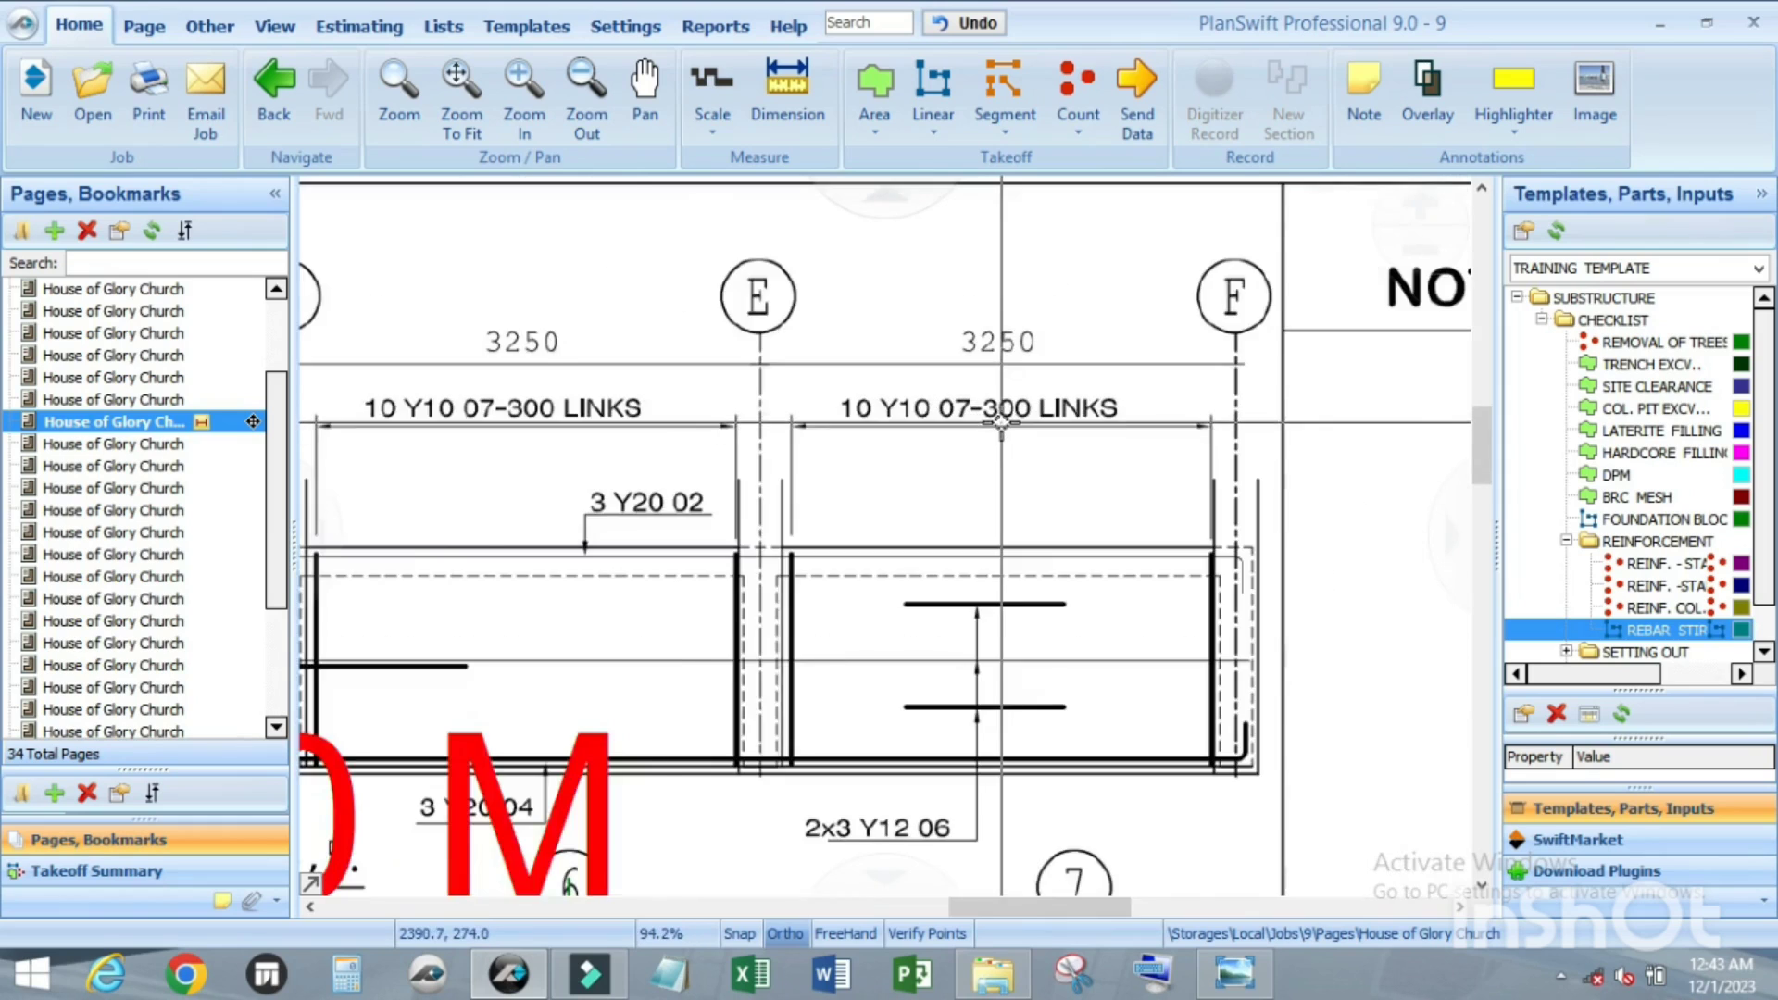
{"action": "scroll", "coordinate": [1001, 417], "scroll_direction": "up", "scroll_amount": 2}
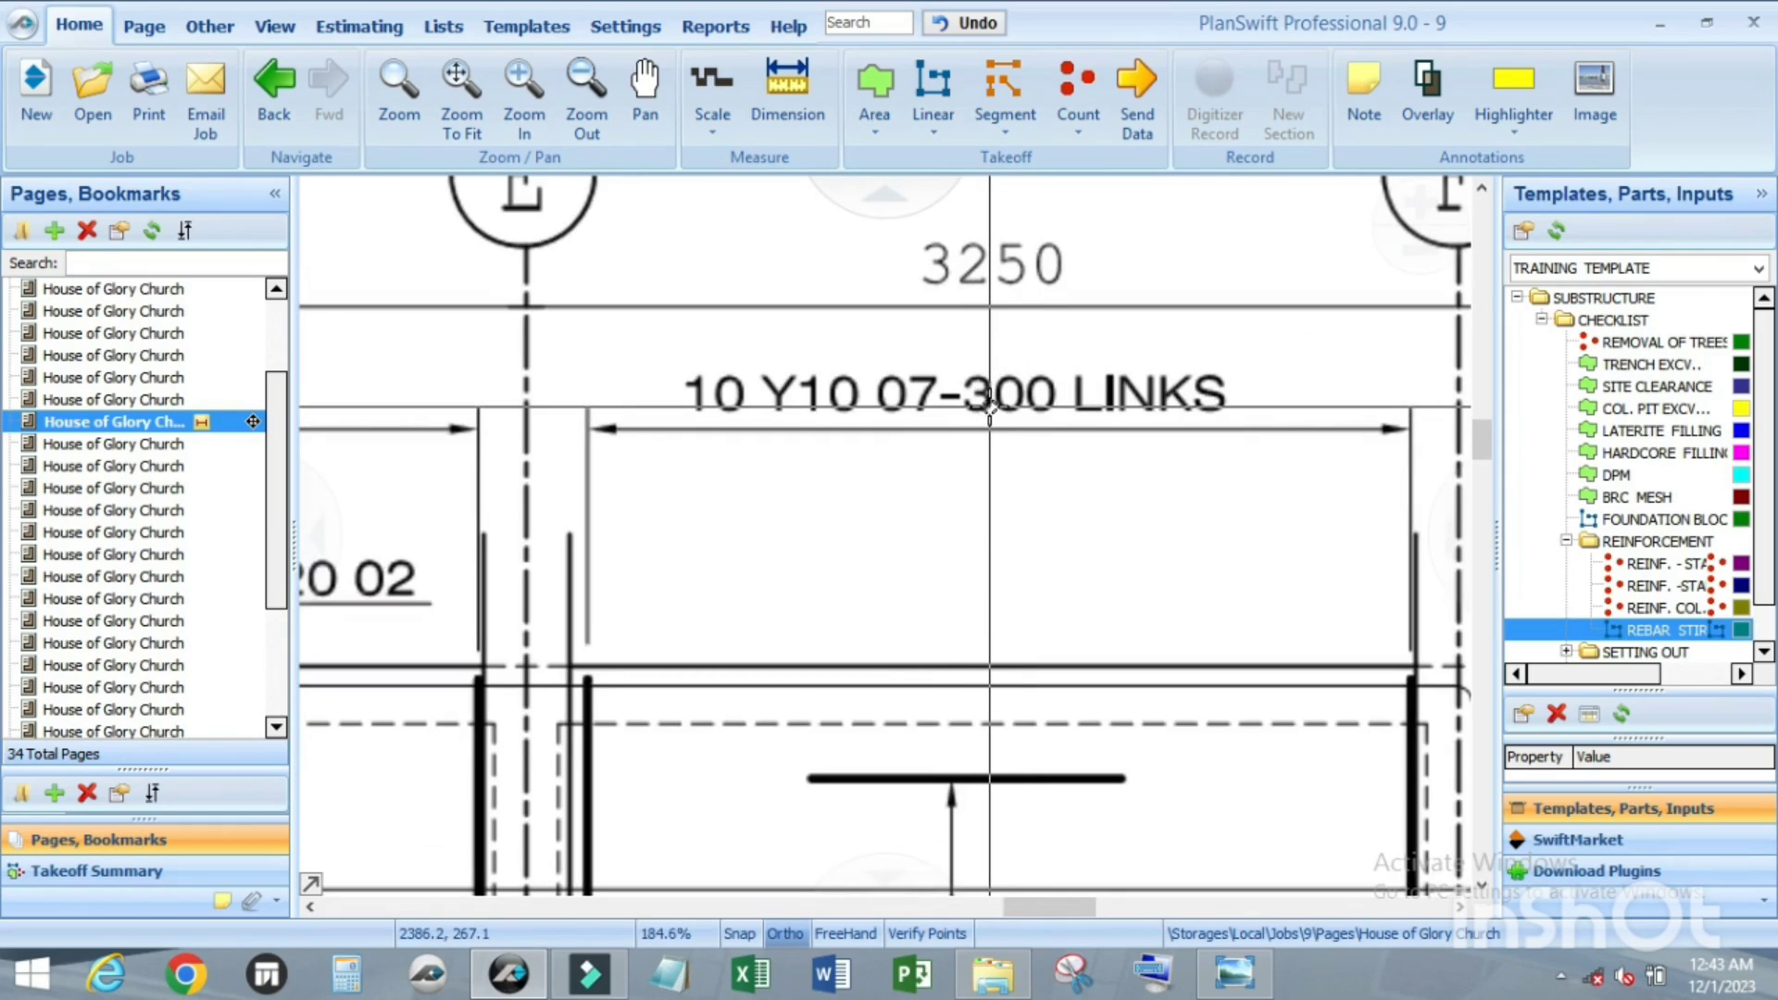
{"action": "scroll", "coordinate": [989, 416], "scroll_direction": "down", "scroll_amount": 2}
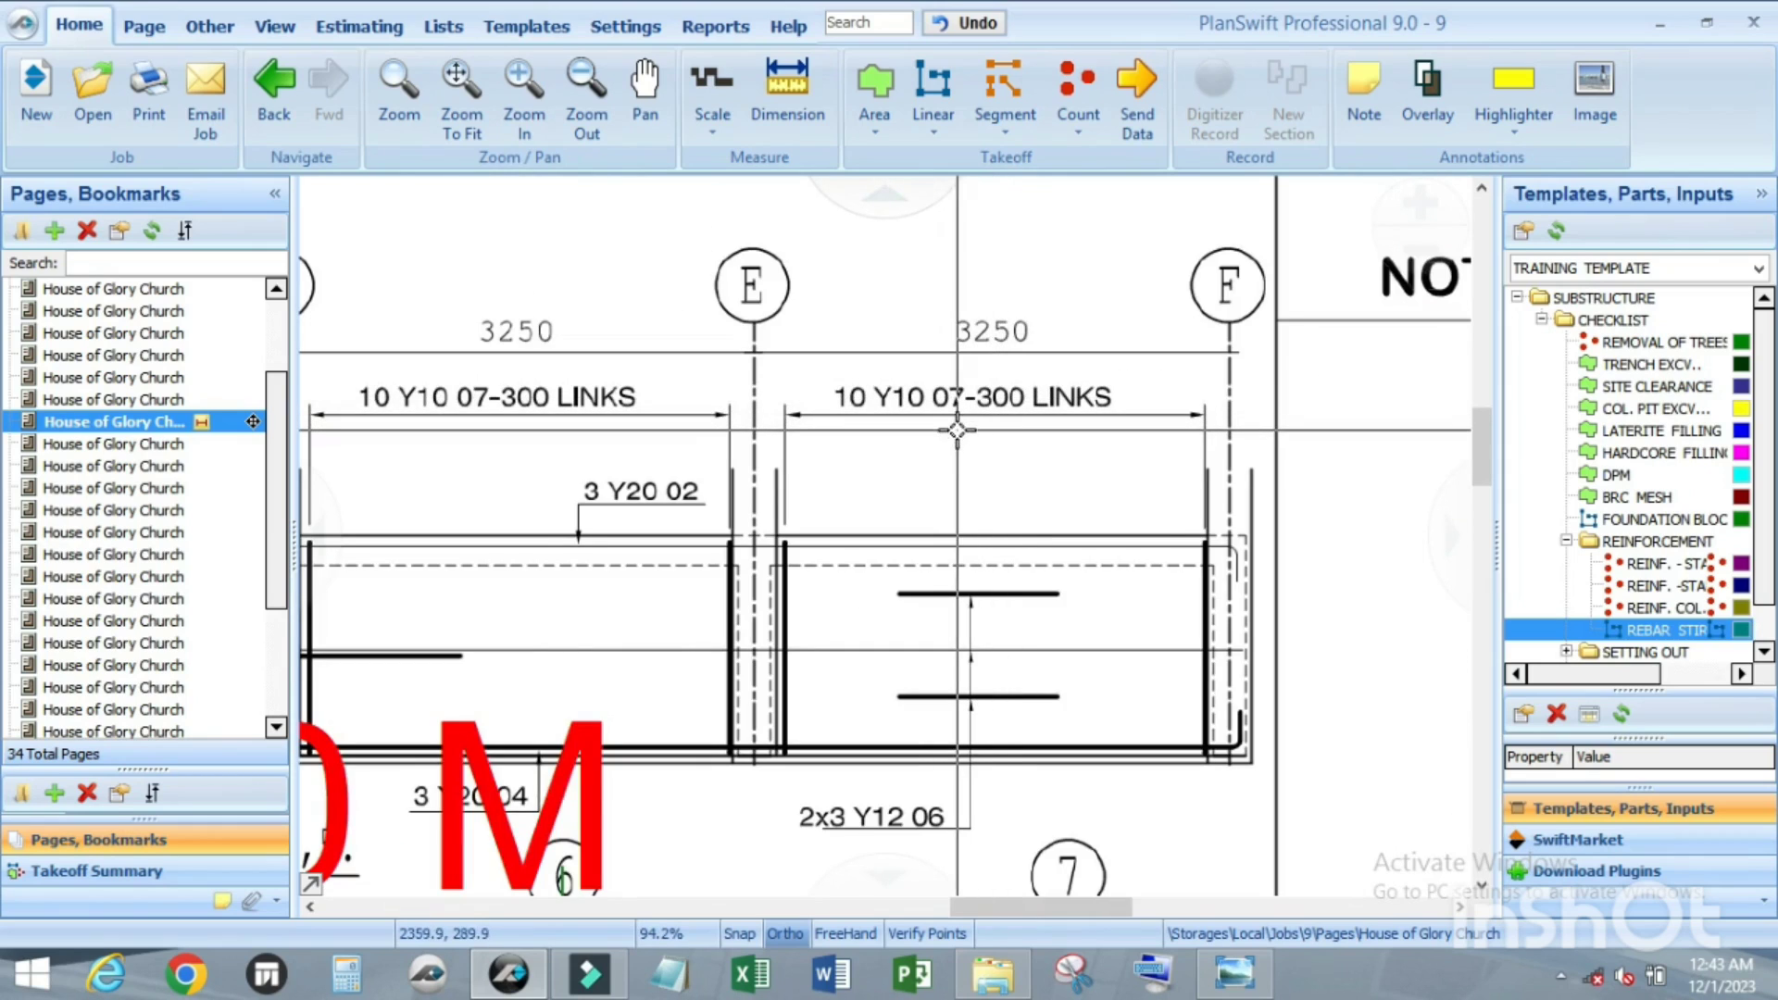
Step: Start a takeoff with the REBAR STIRRUP item and set its c/c spacing to 0.300 M
{"action": "mouse_move", "coordinate": [1576, 626]}
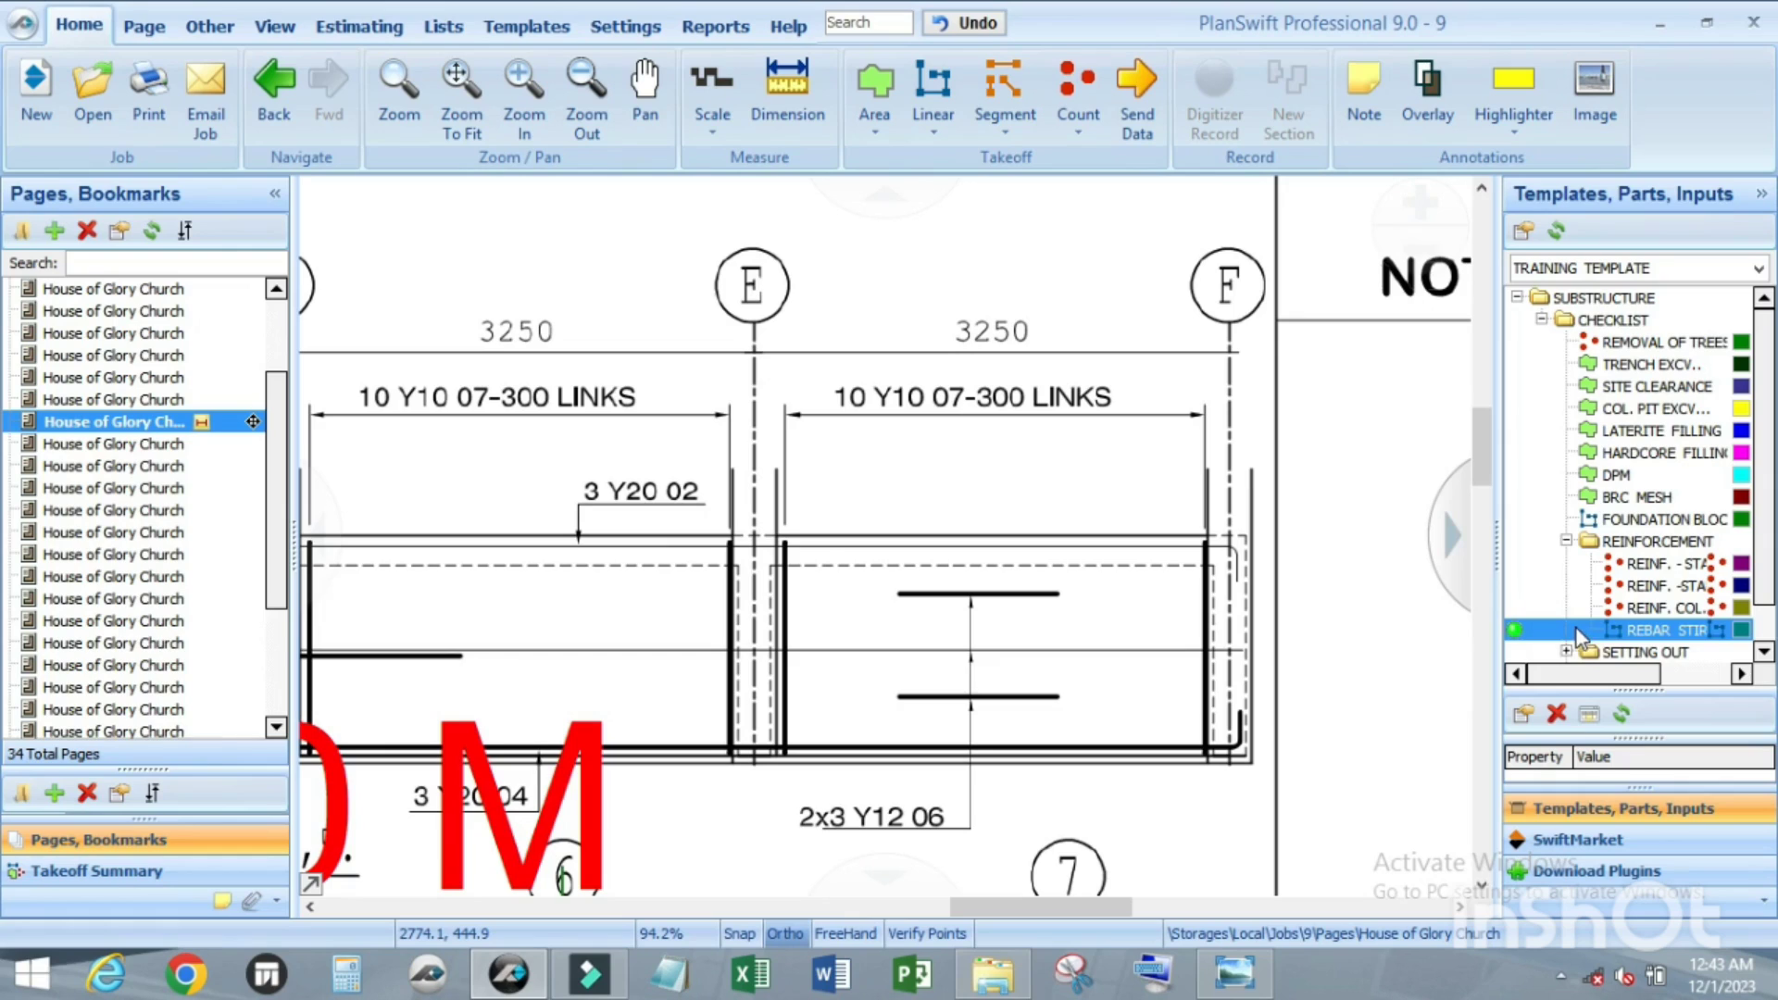
{"action": "left_click", "coordinate": [1517, 630]}
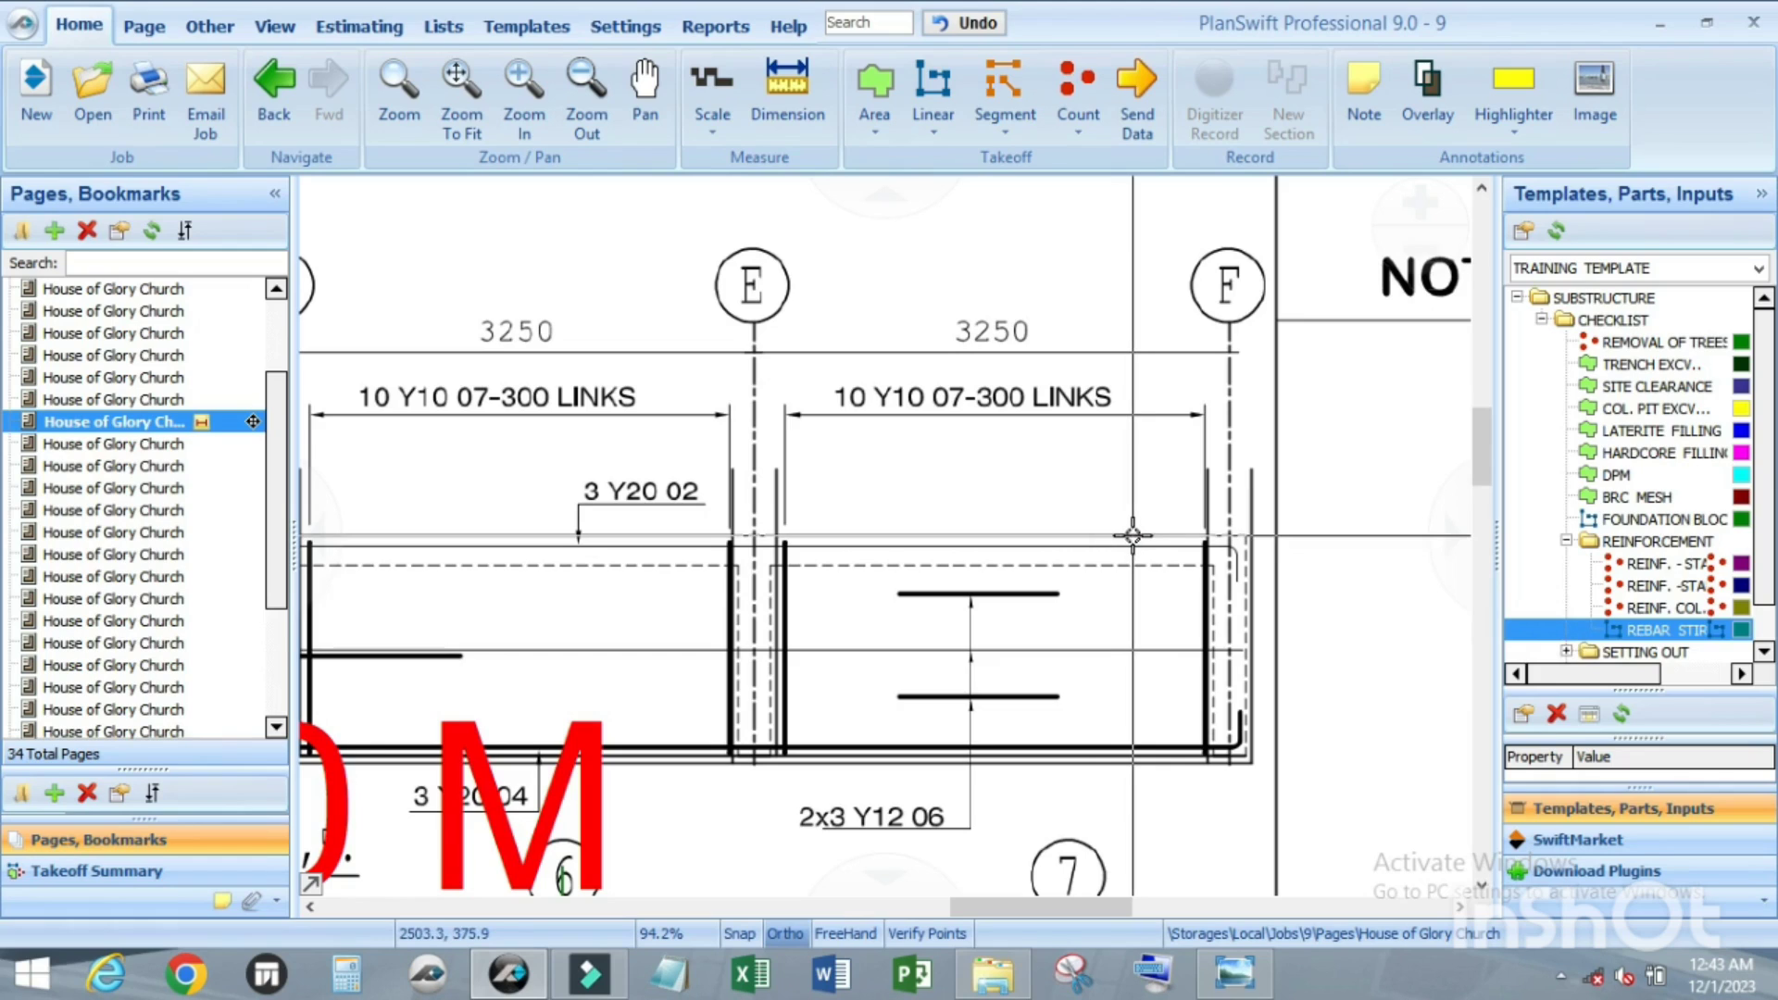
{"action": "double_click", "coordinate": [1514, 630]}
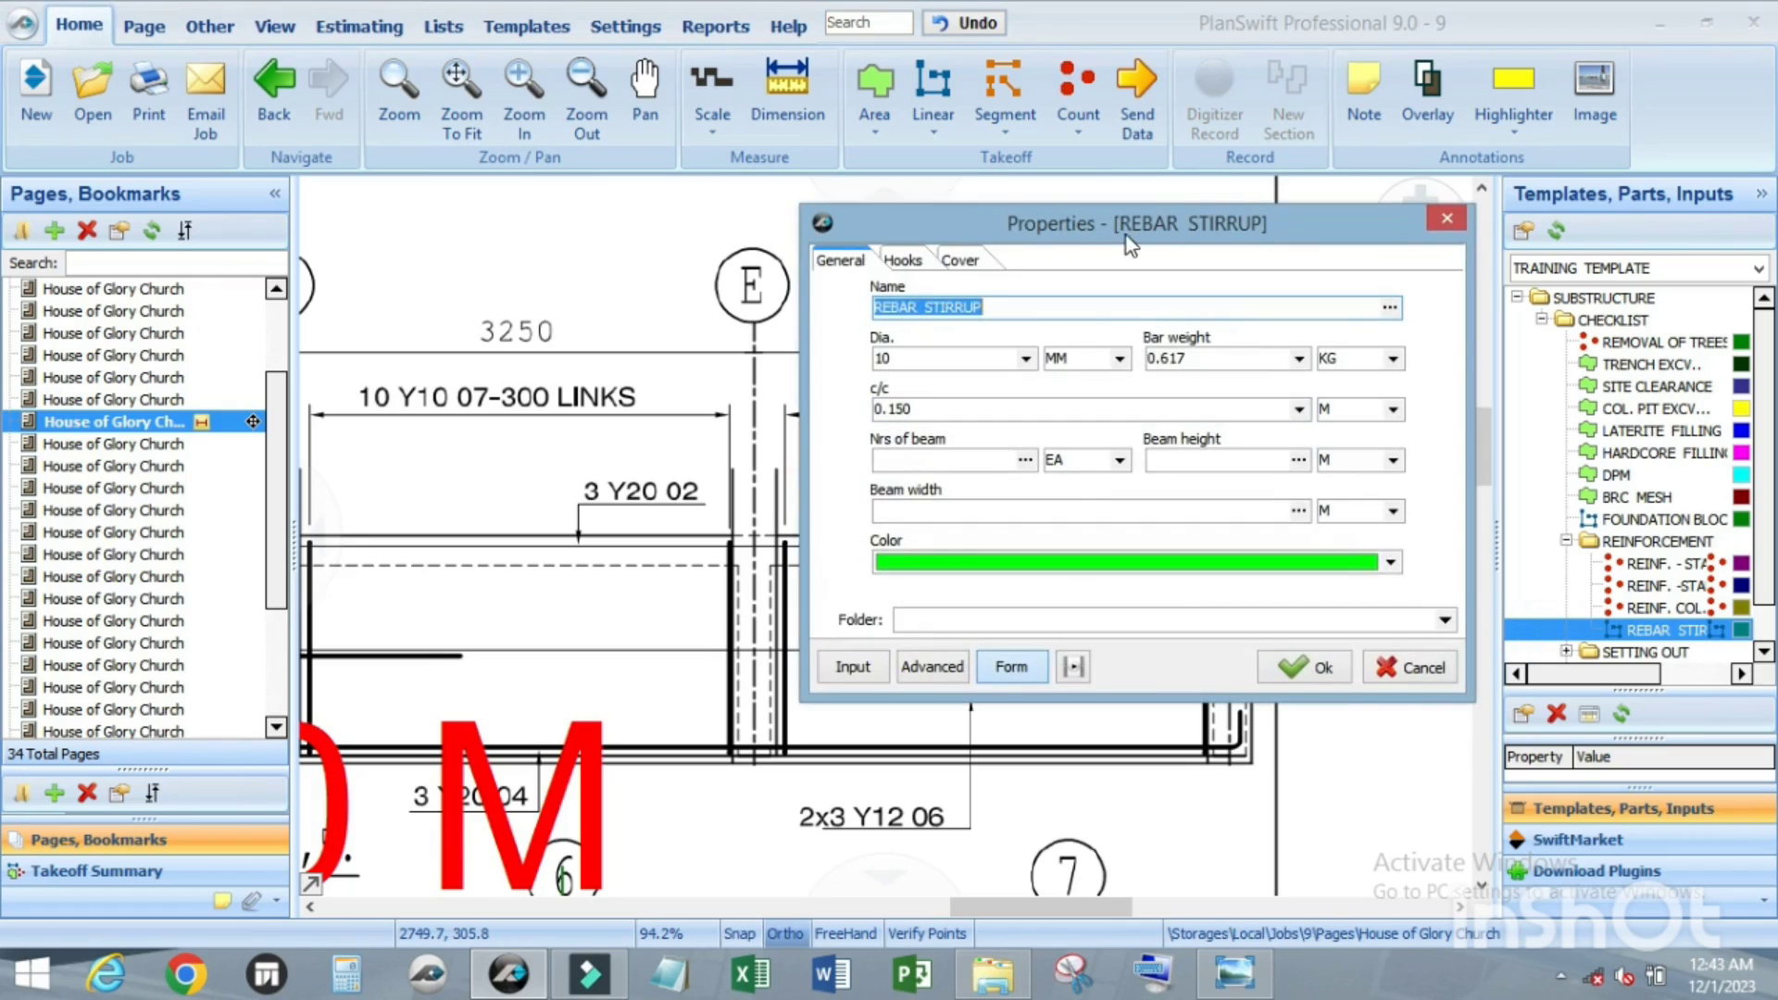
{"action": "left_click_drag", "start_coordinate": [1128, 238], "coordinate": [1055, 172]}
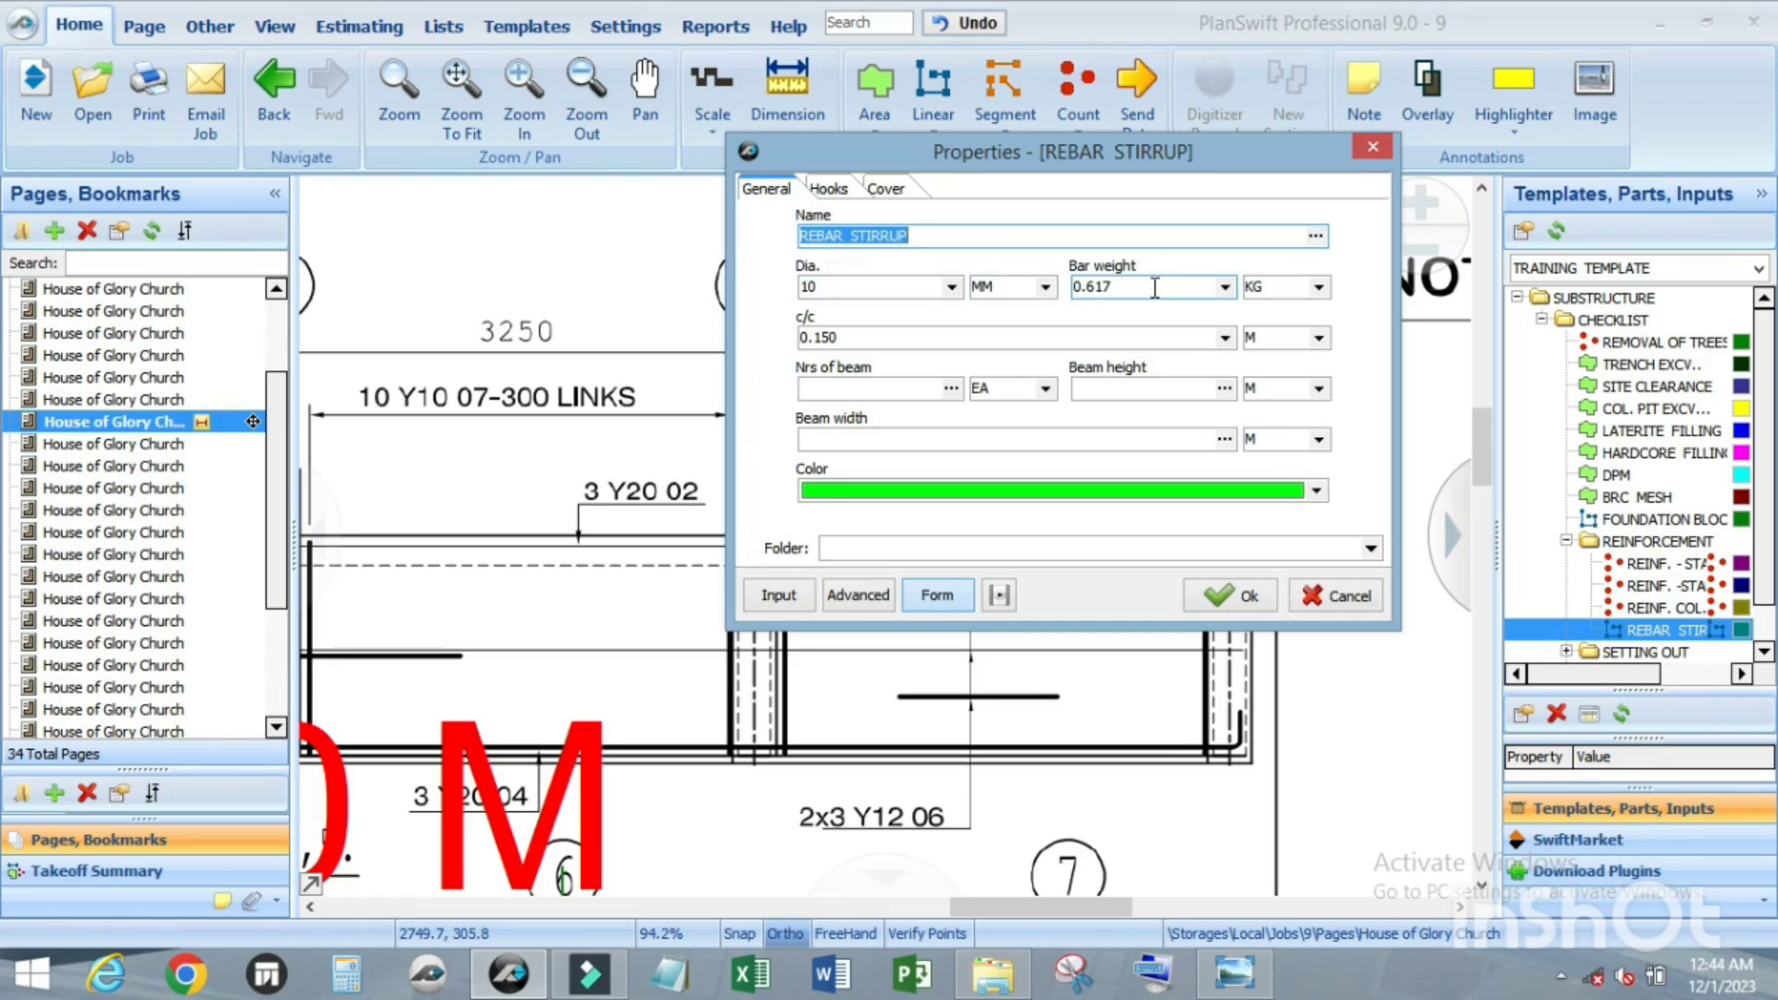
{"action": "left_click", "coordinate": [856, 339]}
{"action": "type", "text": "0."}
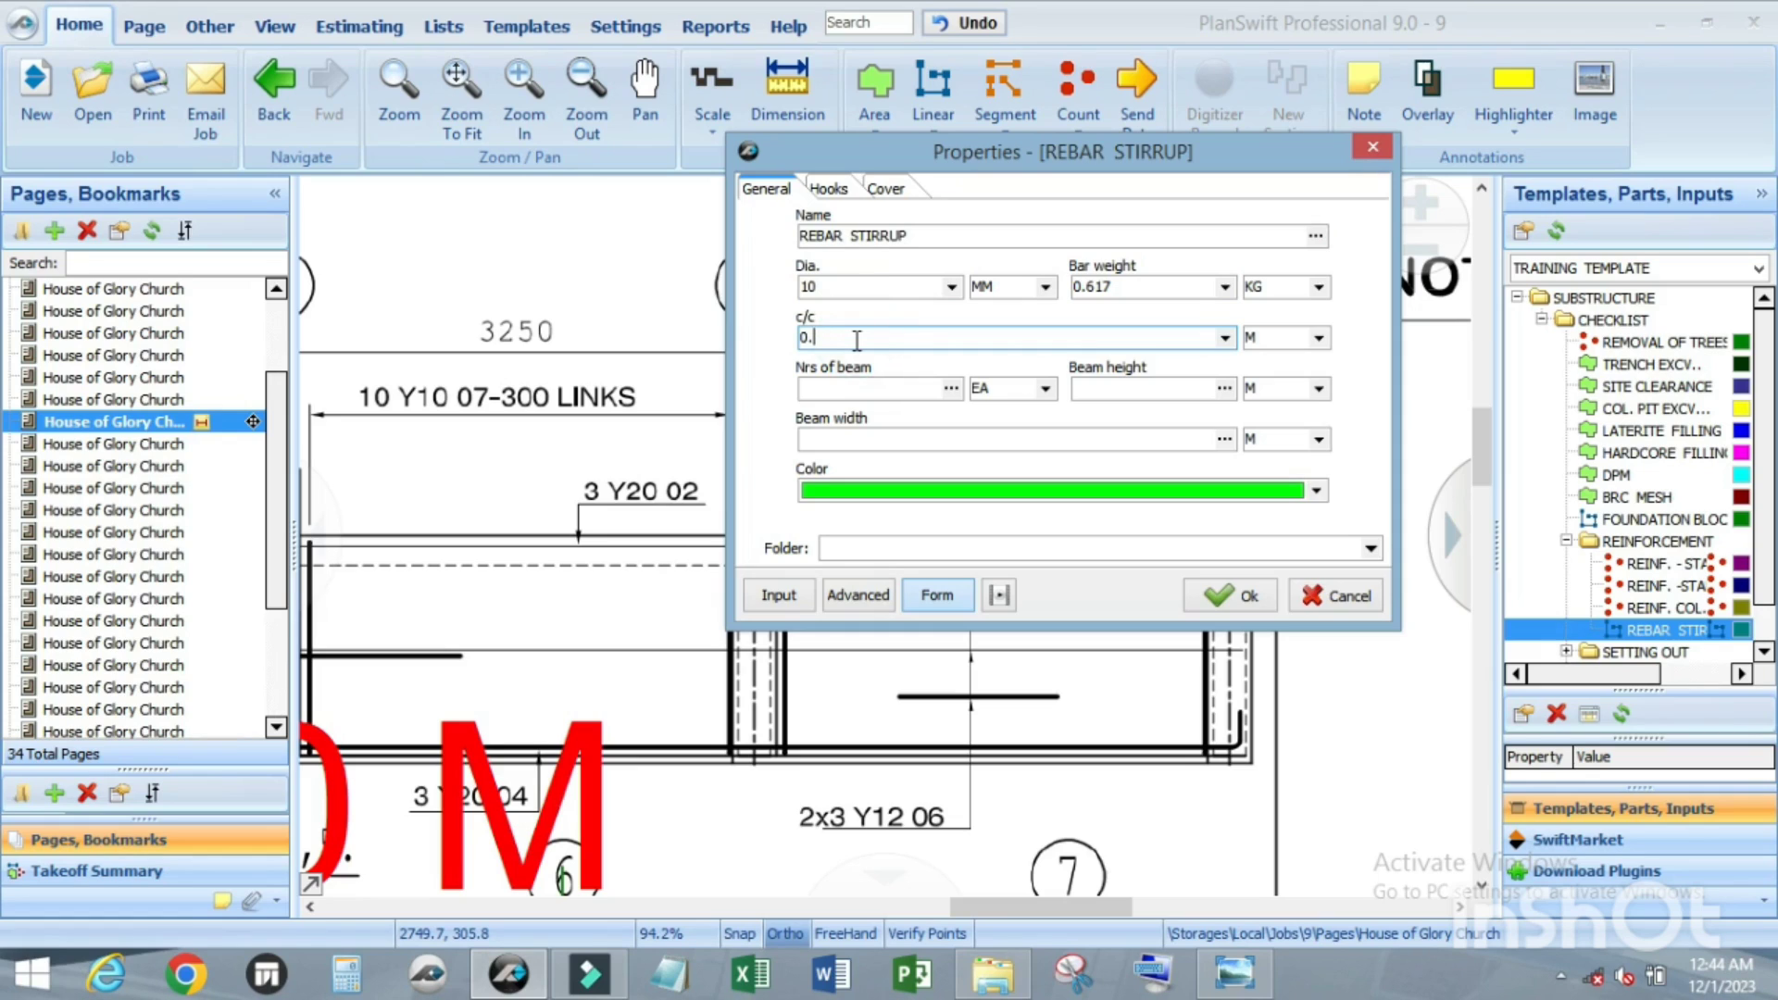
{"action": "type", "text": "300"}
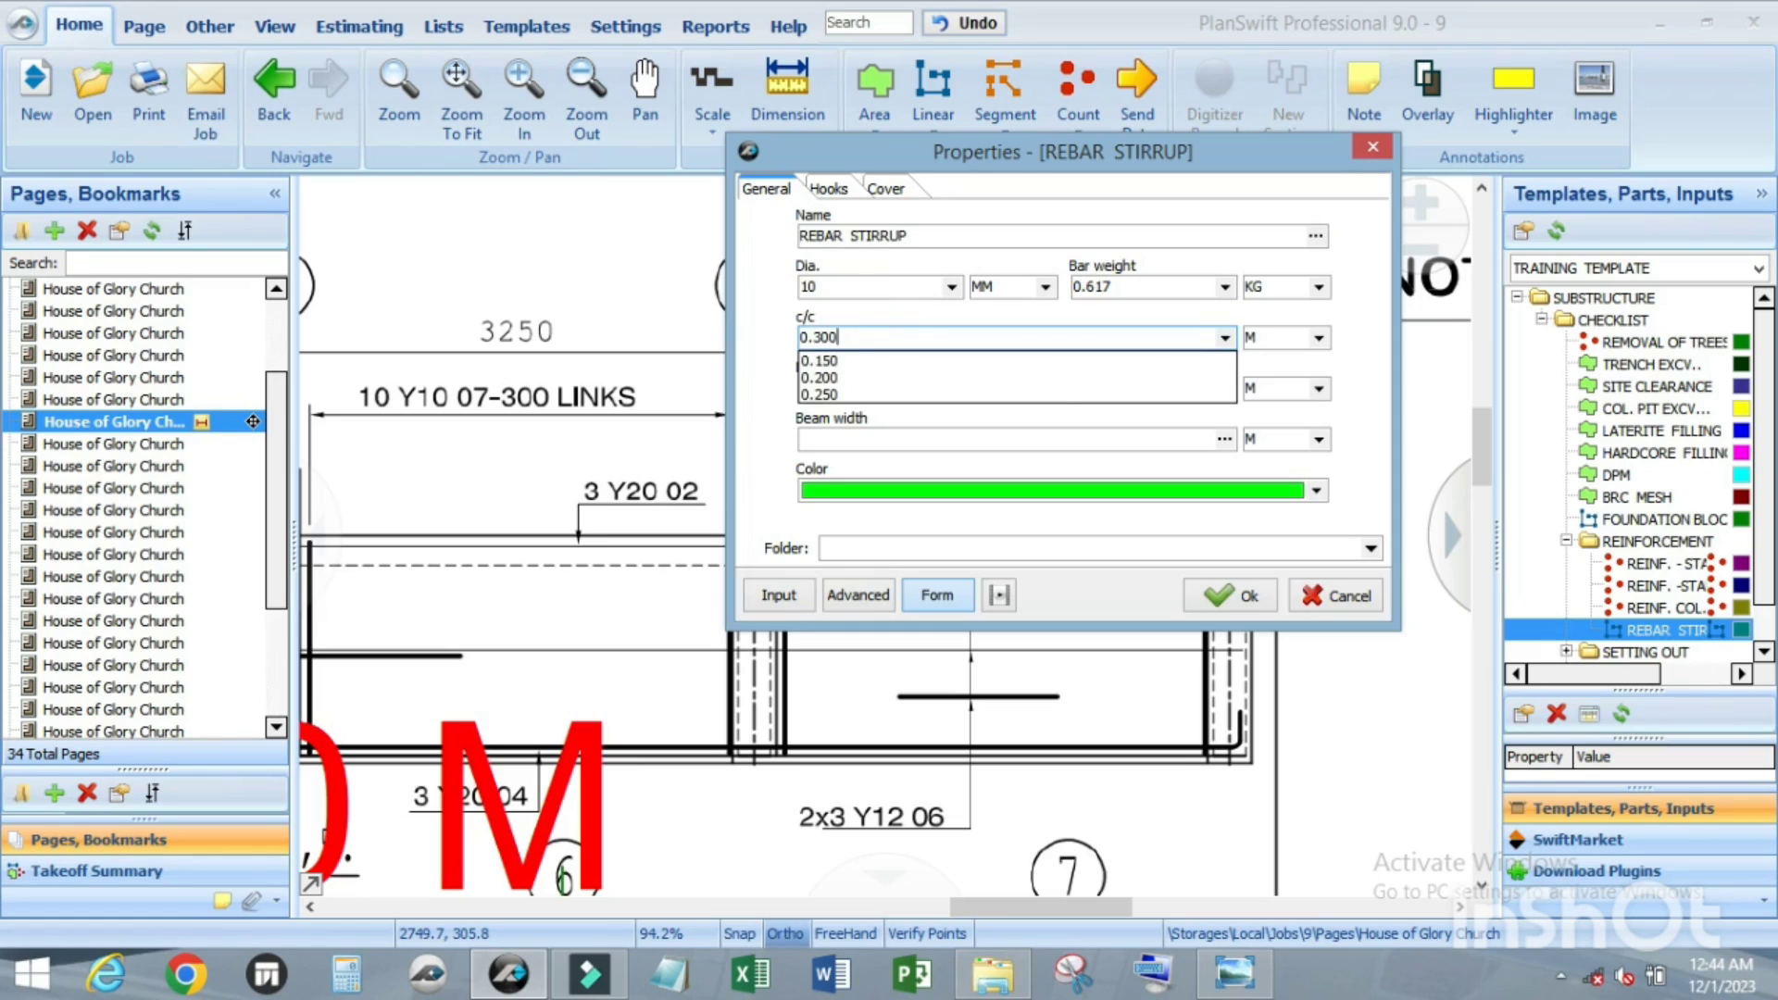
{"action": "key", "text": "Tab"}
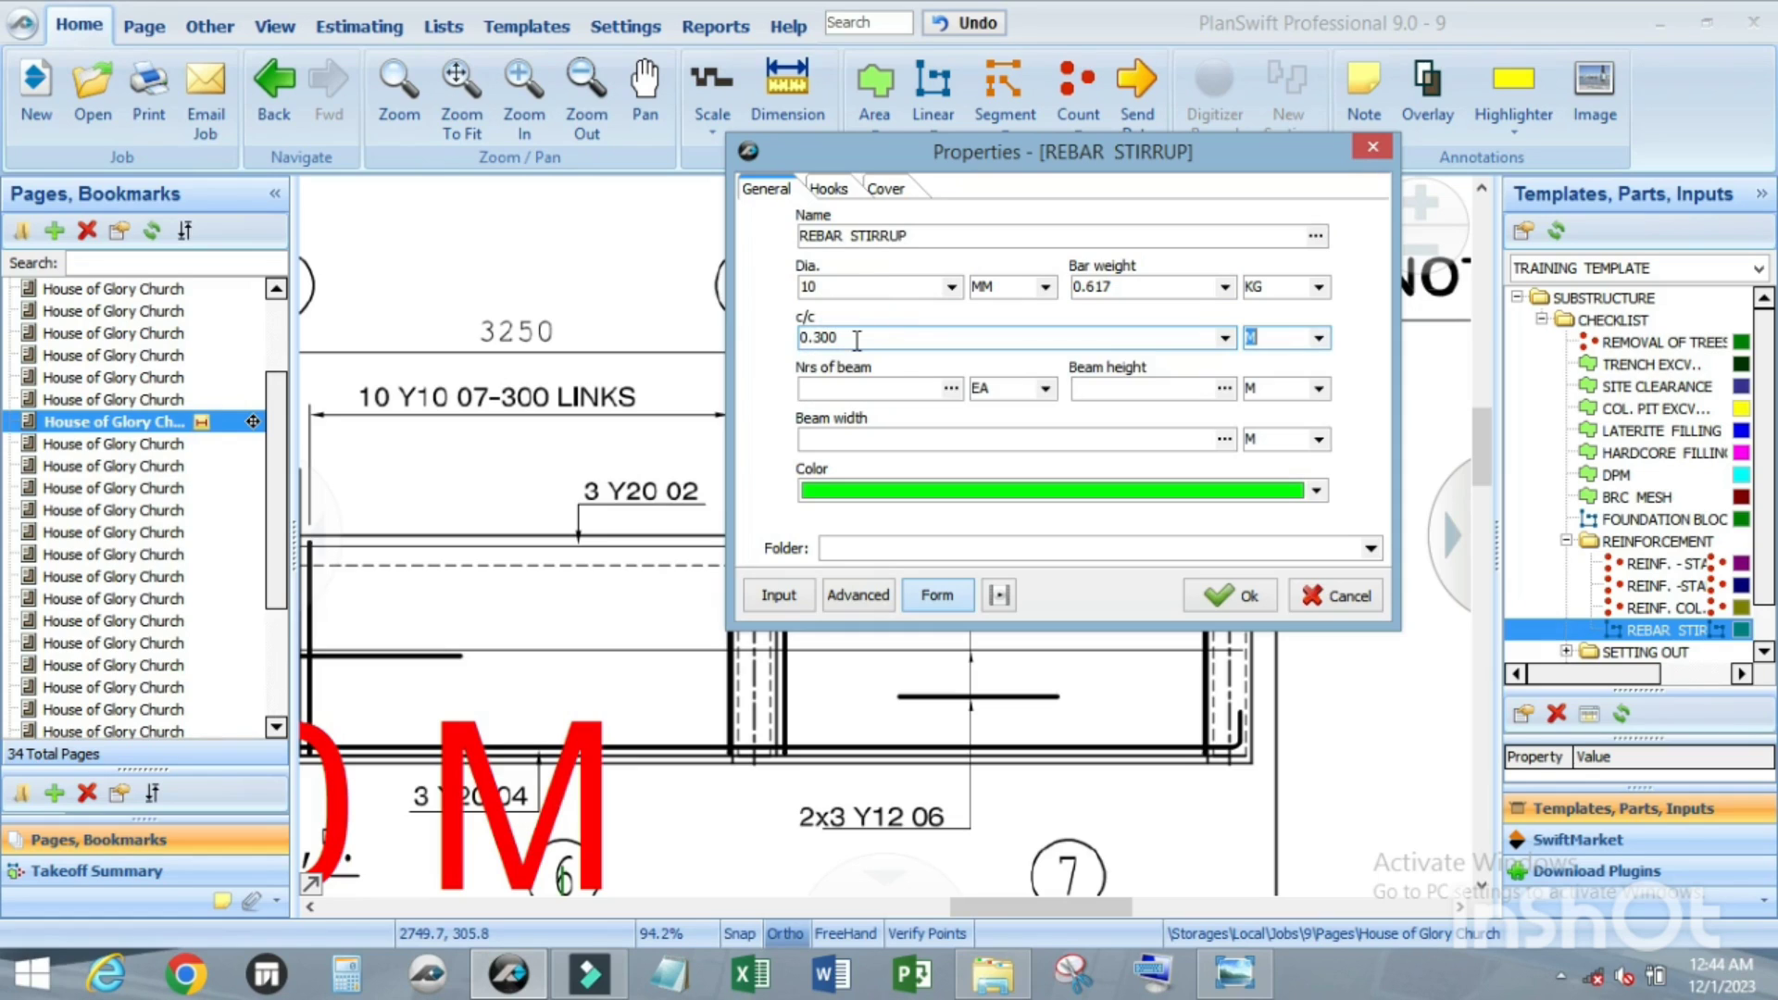
Step: Set the stirrup's number of beams to 5, beam height to 1.5 M and beam width to .25 M
{"action": "left_click", "coordinate": [832, 392]}
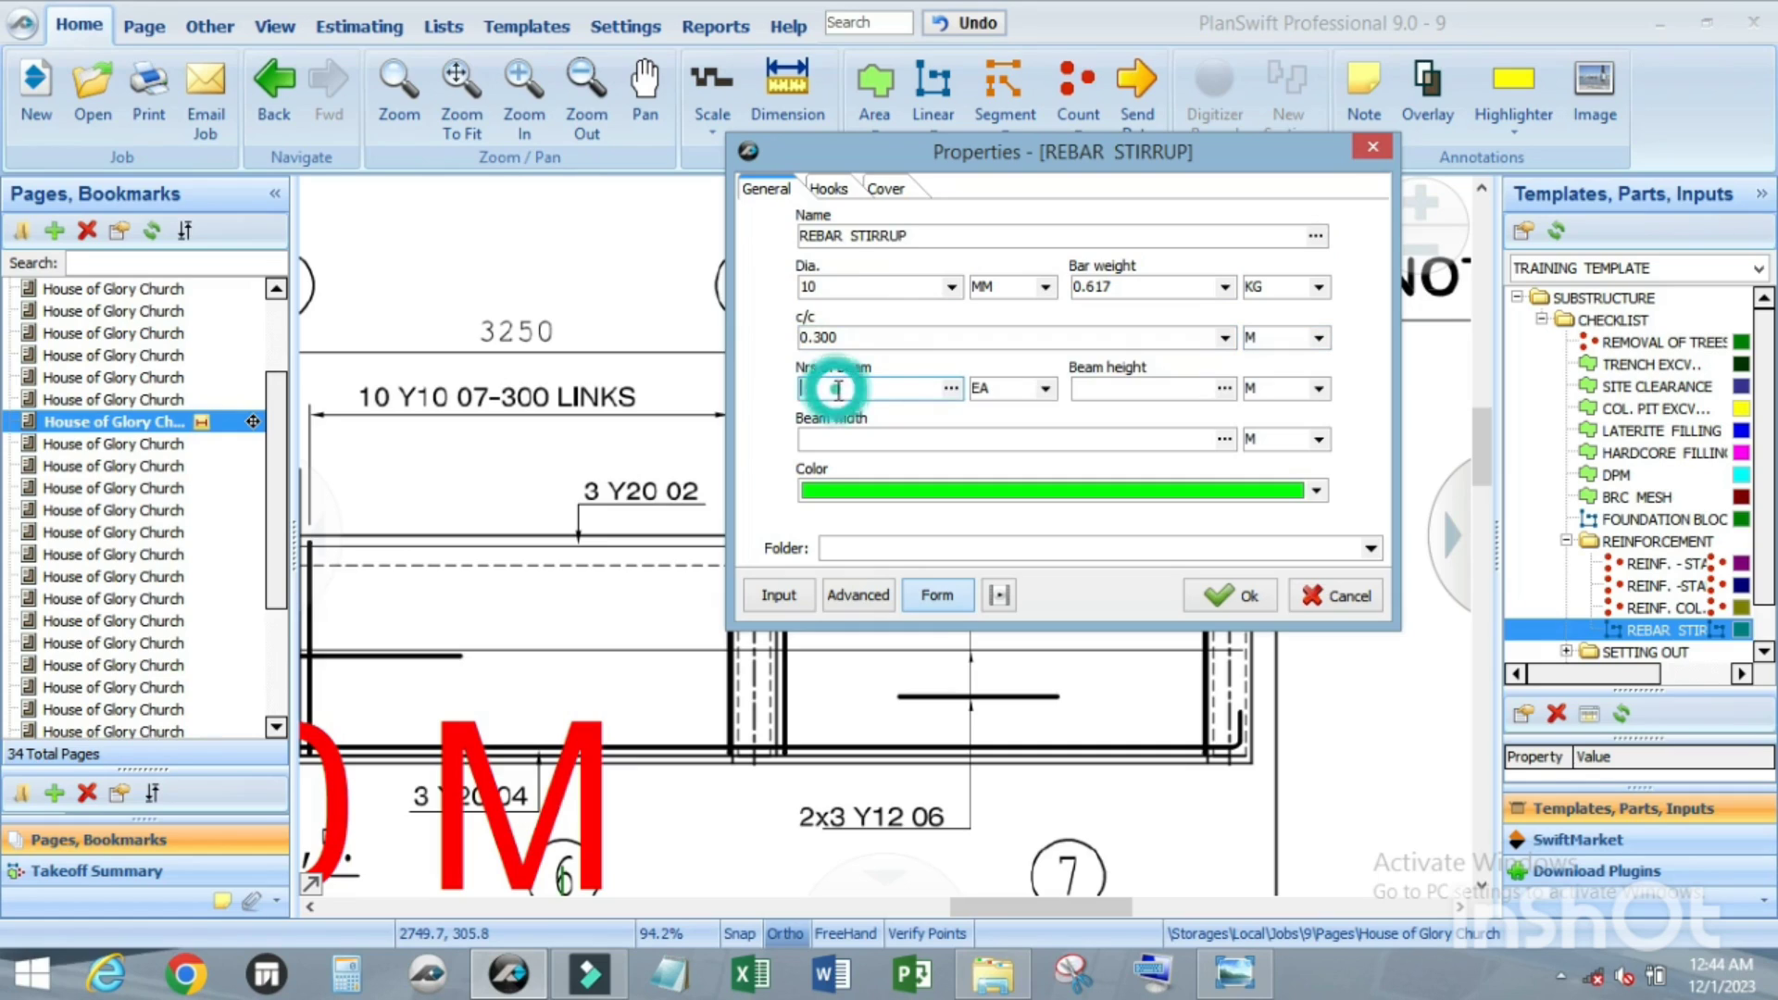
{"action": "type", "text": "5"}
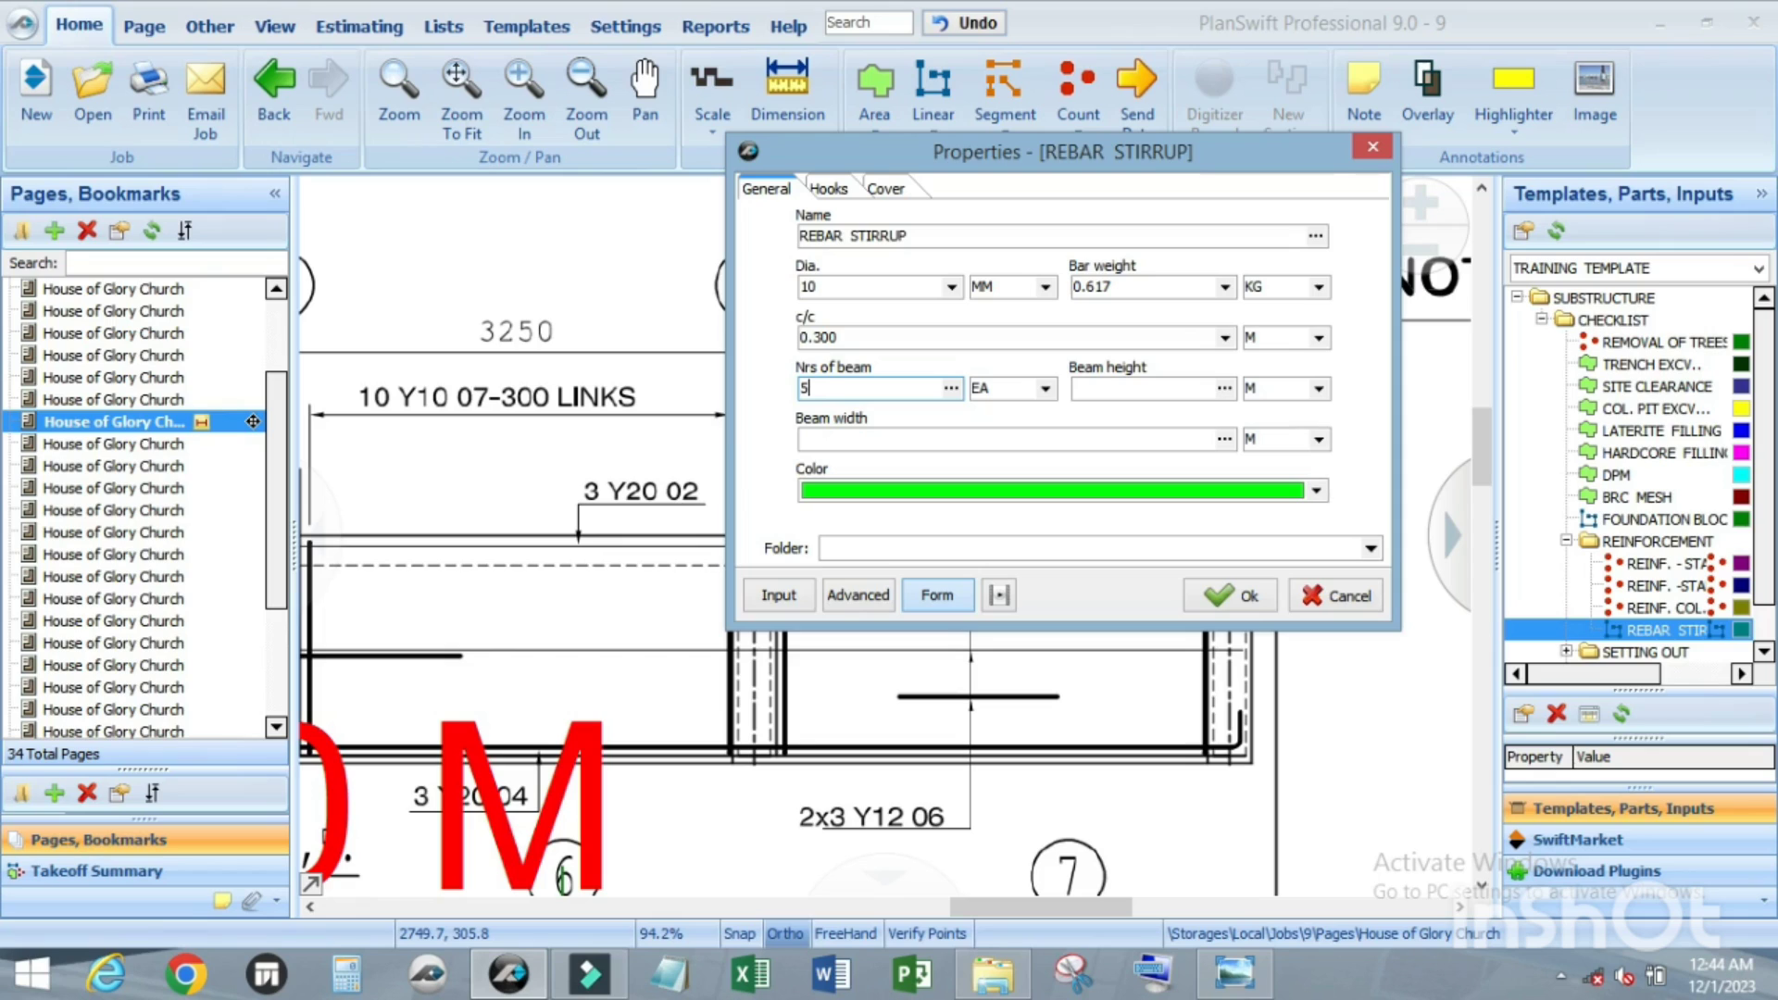
{"action": "left_click", "coordinate": [1115, 388]}
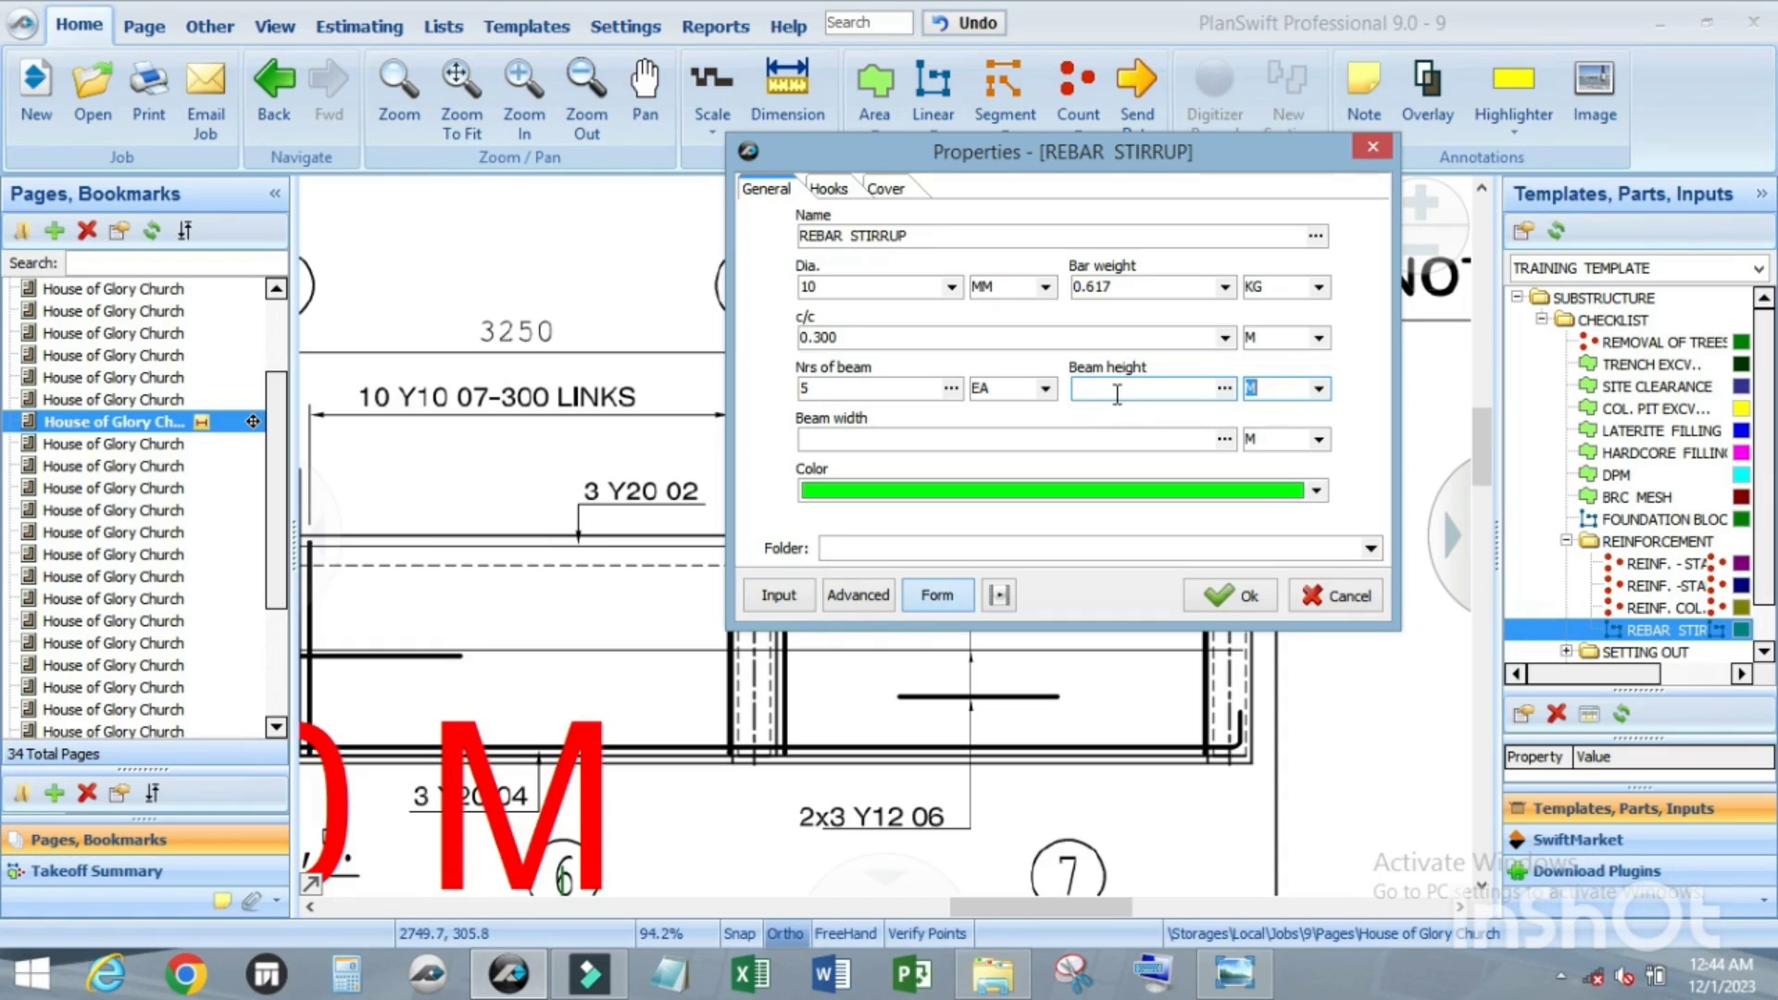
{"action": "type", "text": "1.5"}
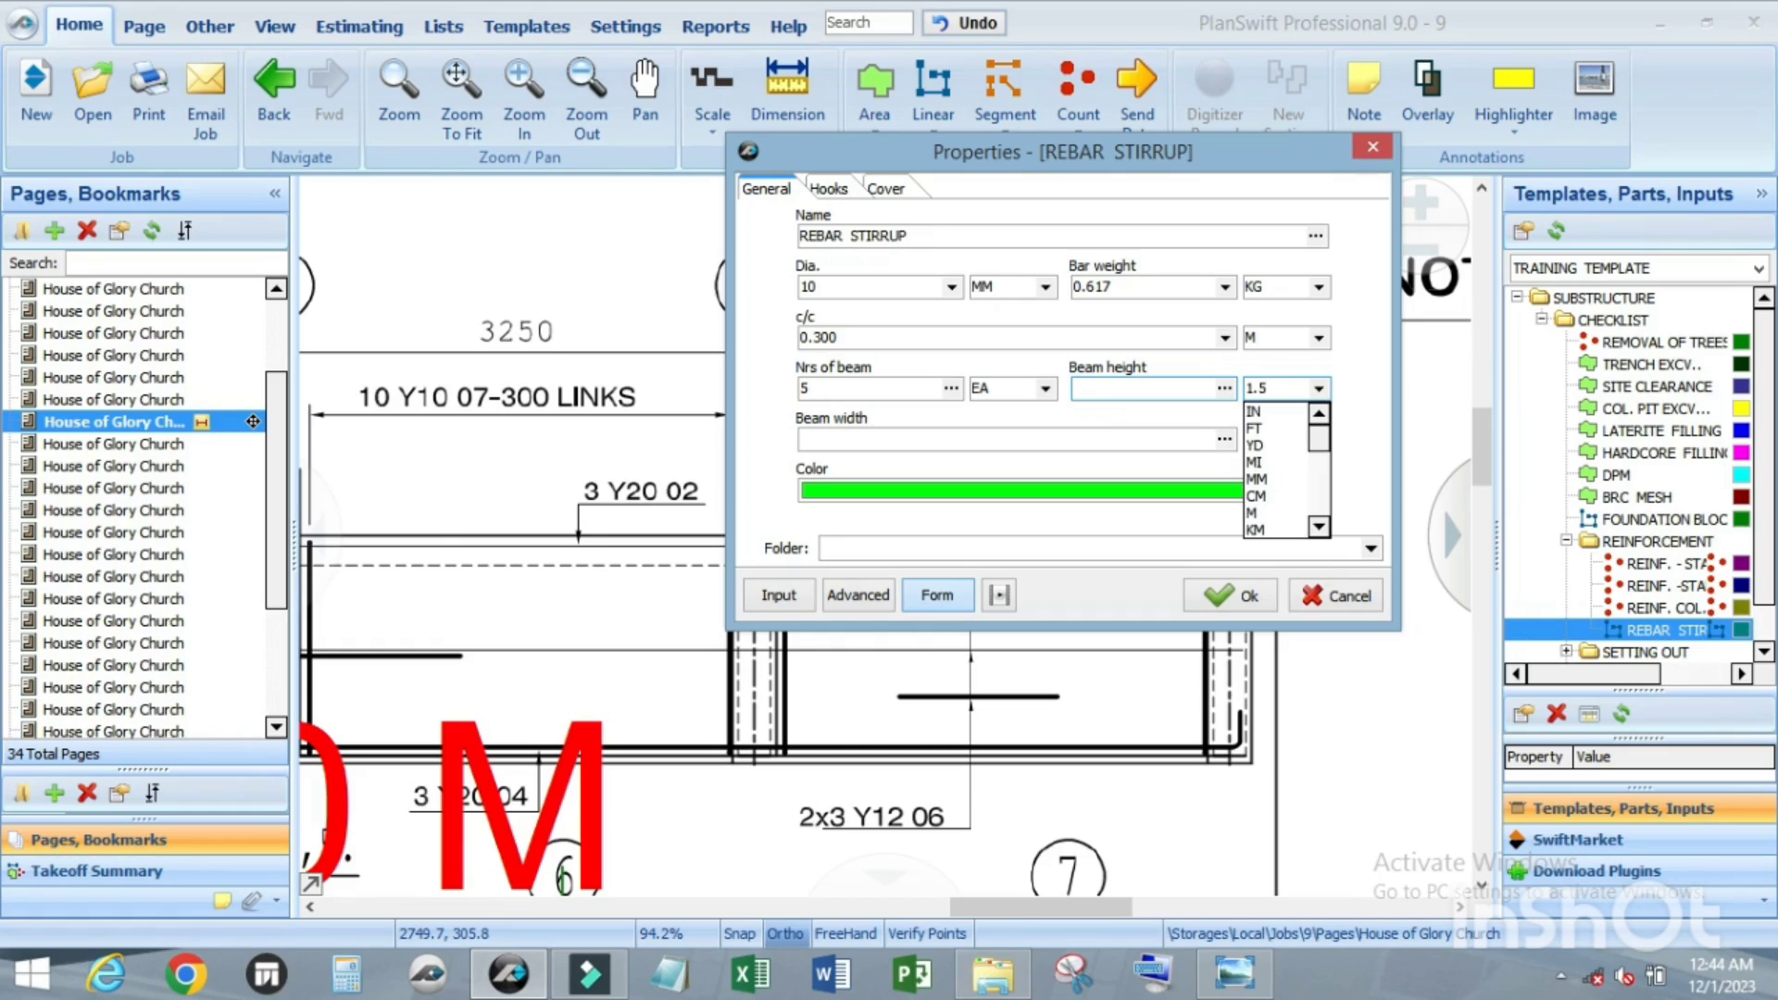
{"action": "left_click", "coordinate": [1120, 418]}
{"action": "left_click", "coordinate": [1317, 389]}
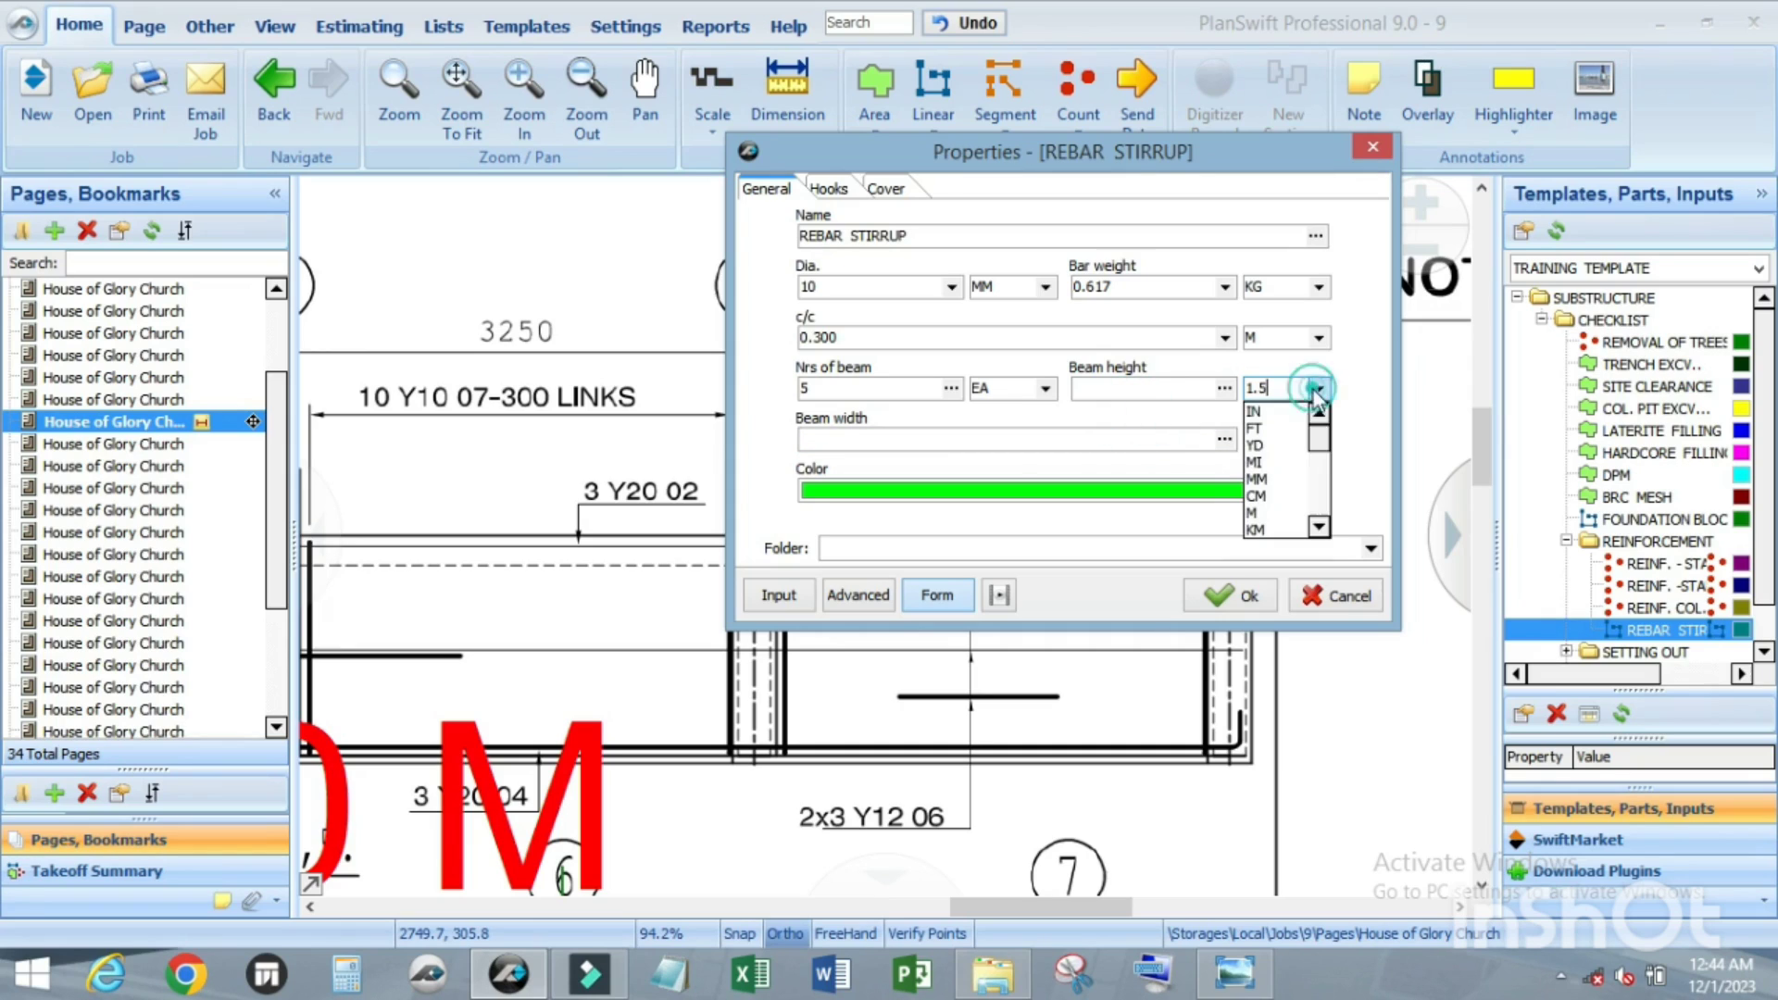
{"action": "left_click", "coordinate": [1252, 512]}
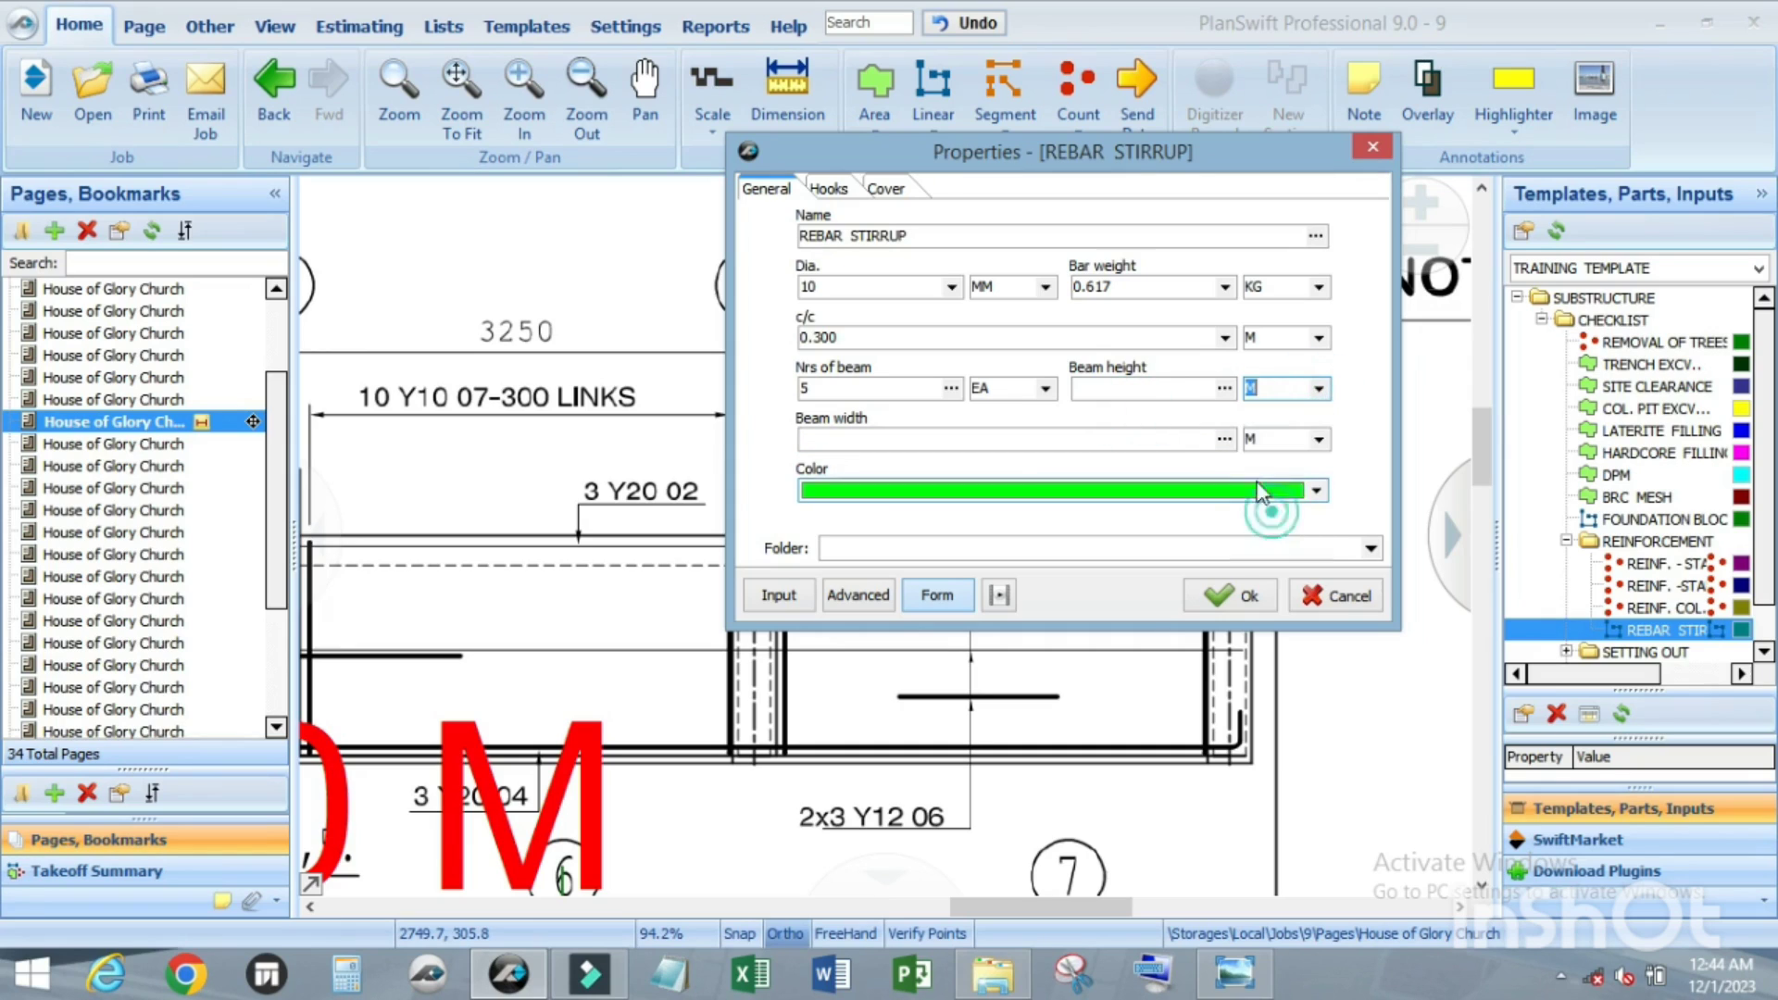
{"action": "left_click", "coordinate": [1168, 385]}
{"action": "type", "text": "1.5"}
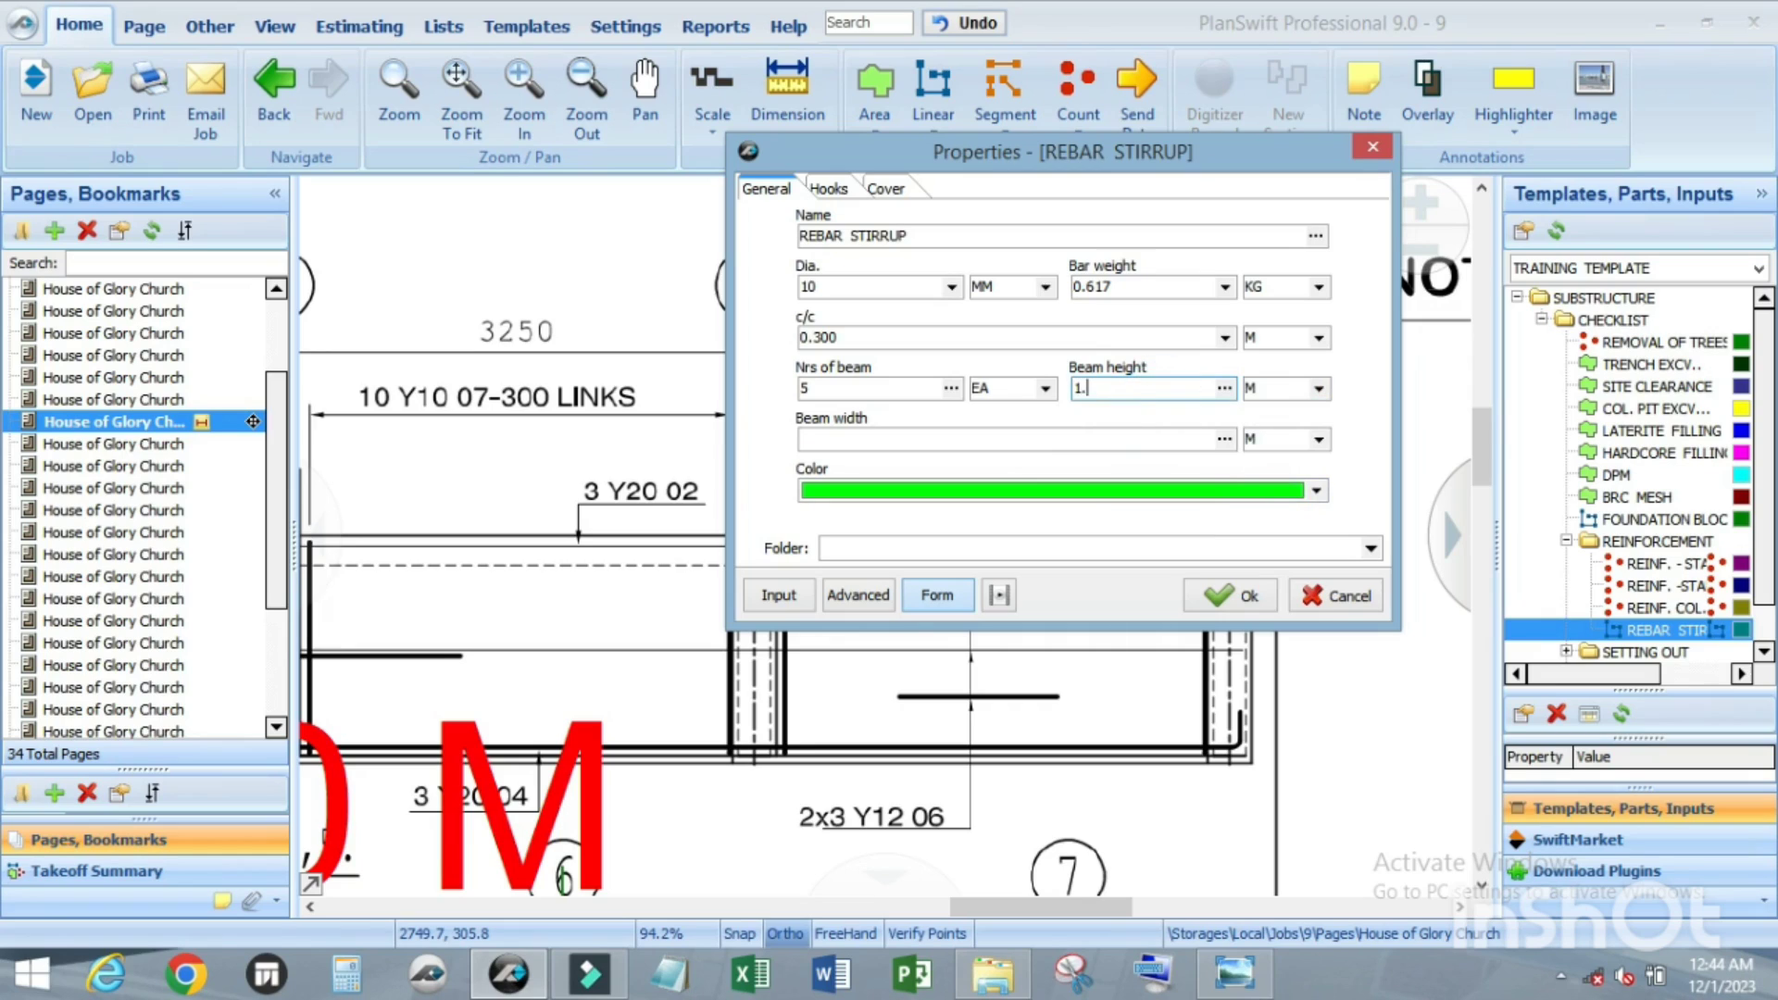
{"action": "left_click", "coordinate": [982, 436]}
{"action": "type", "text": ".25"}
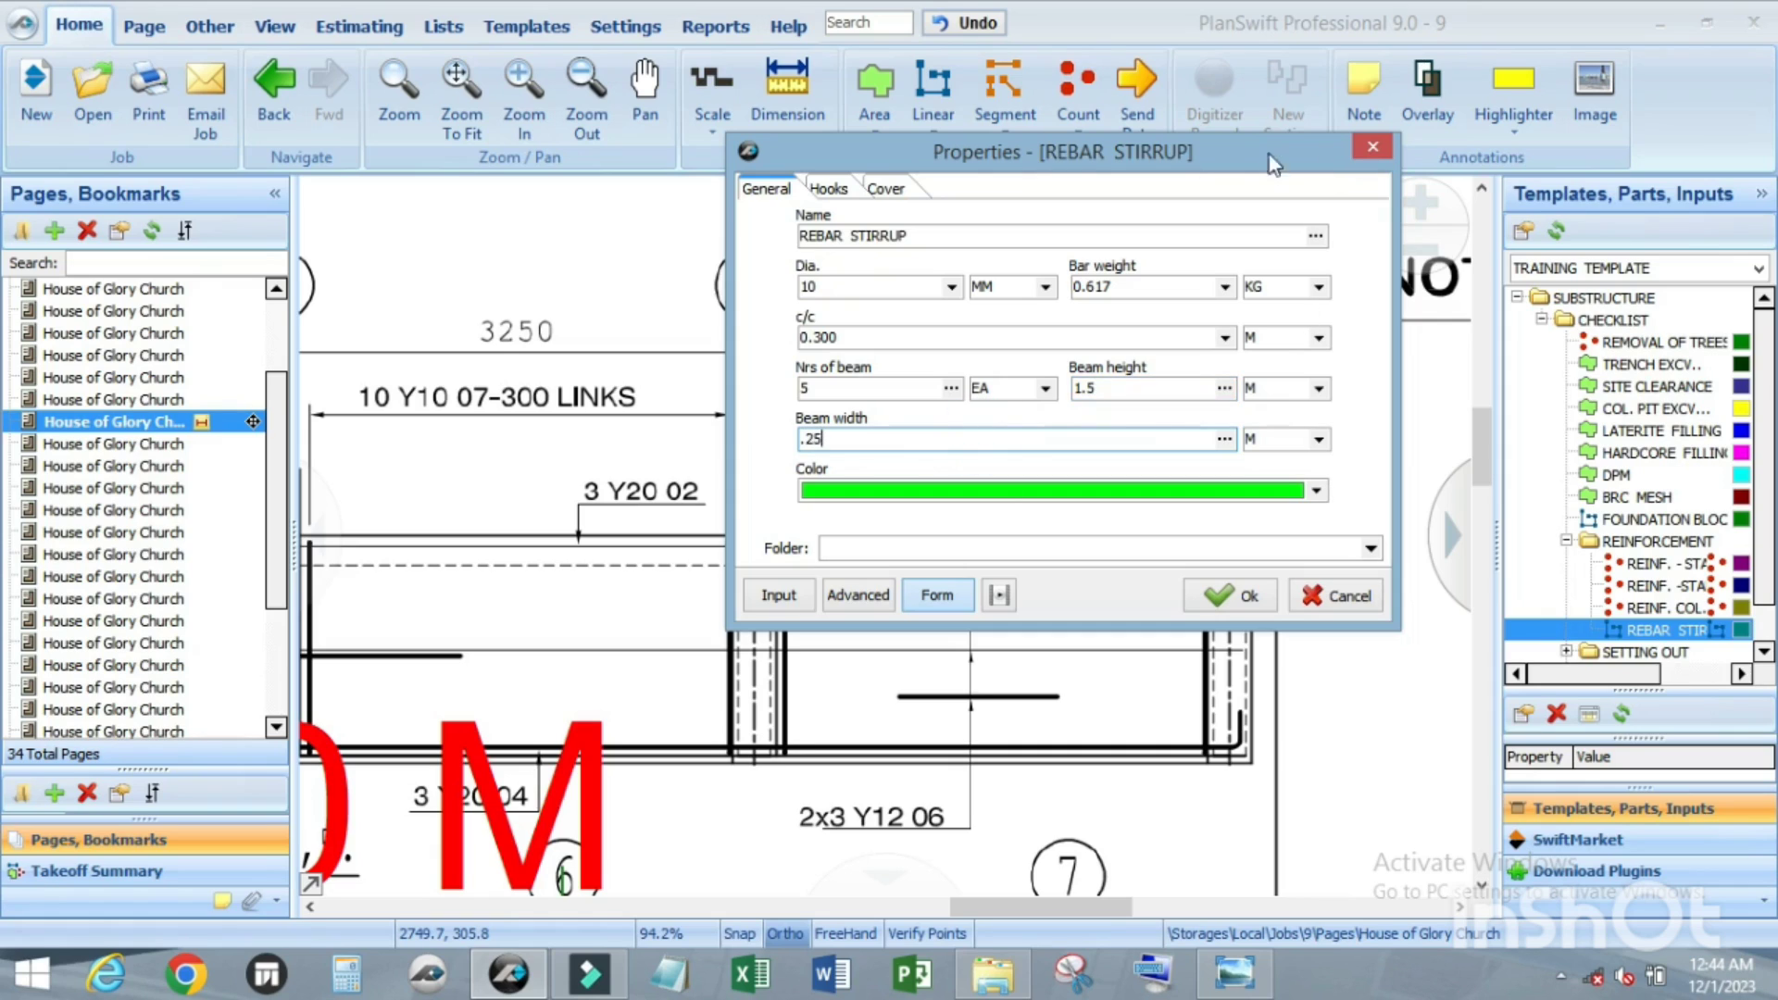
Step: Set the stirrup's hook length to .12 M, vertical cover to .05 M and horizontal cover to .025 M
{"action": "left_click", "coordinate": [829, 189]}
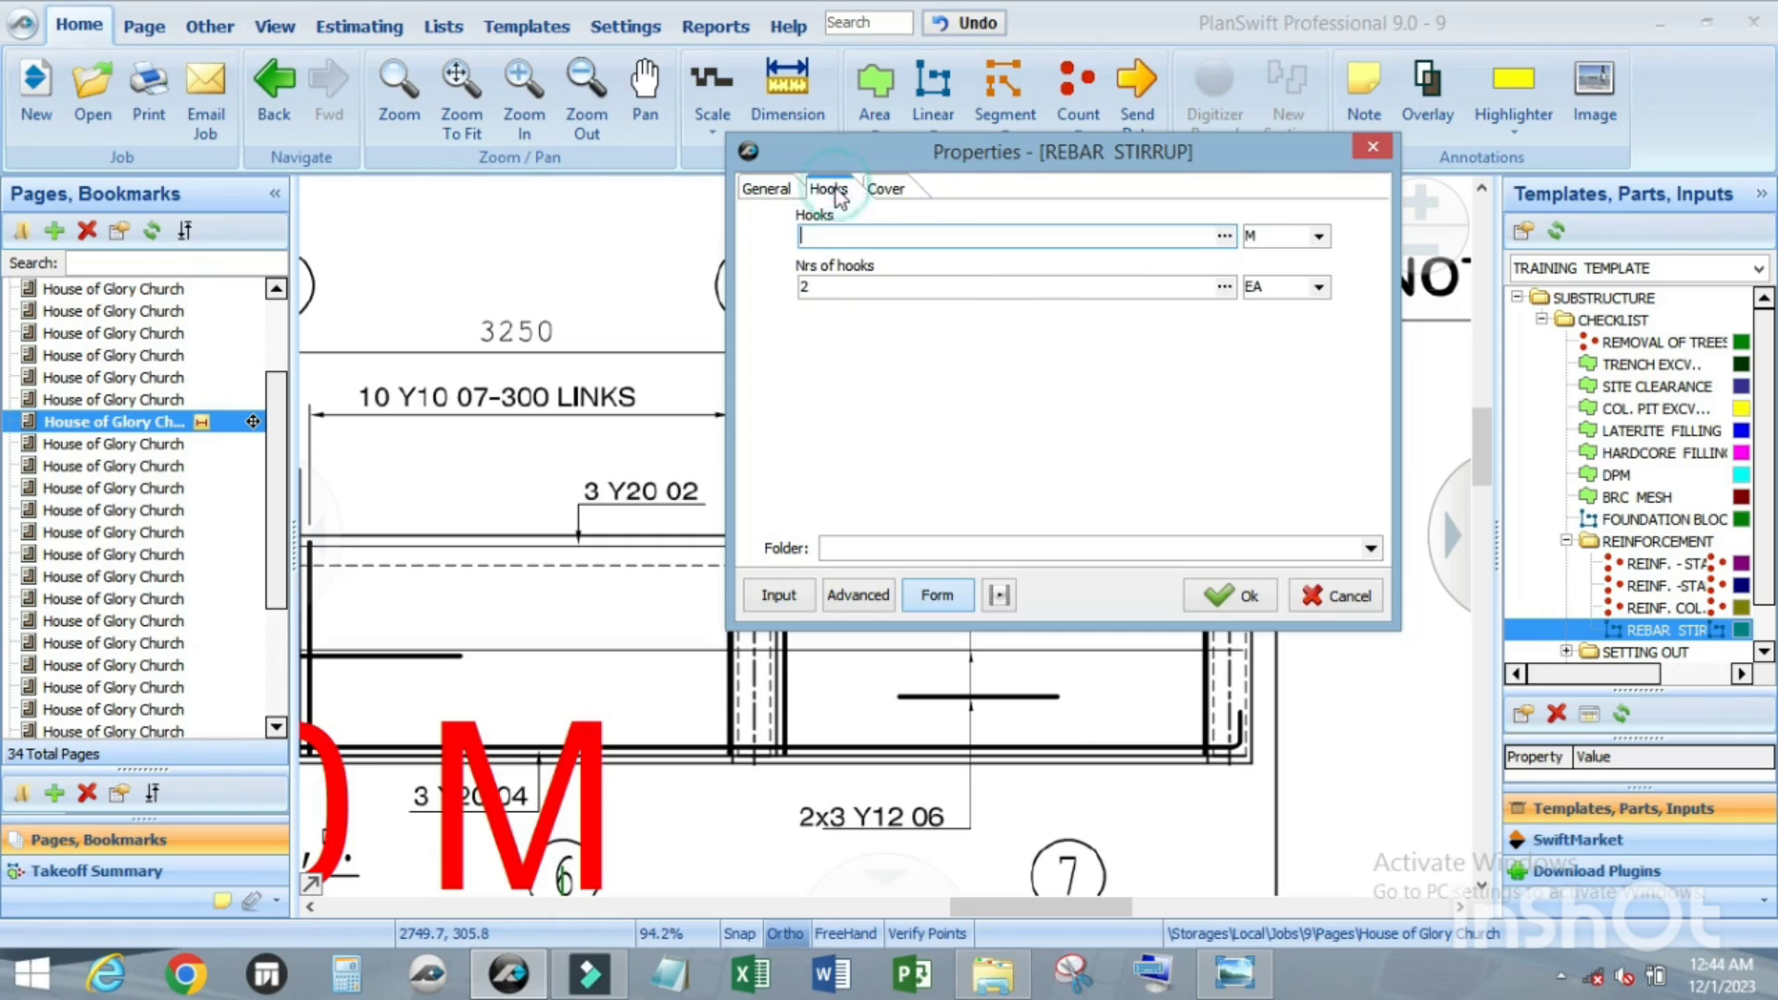
{"action": "left_click", "coordinate": [834, 236]}
{"action": "left_click", "coordinate": [887, 189]}
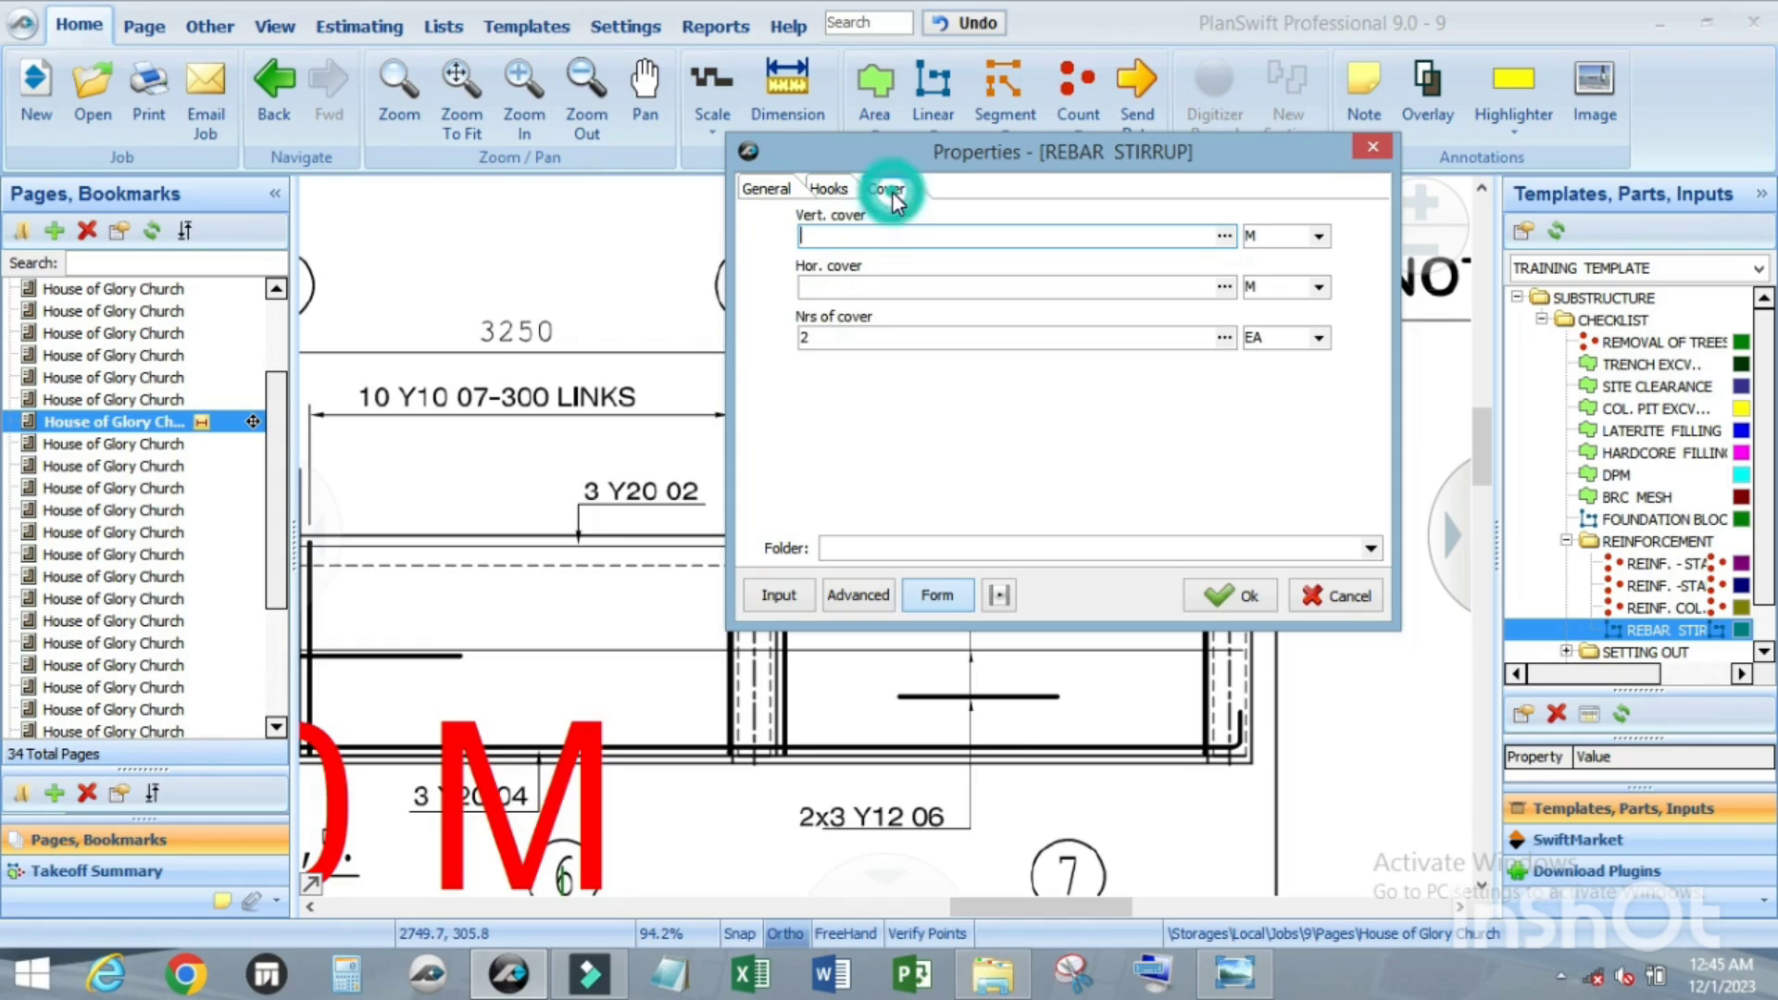
{"action": "left_click", "coordinate": [825, 236]}
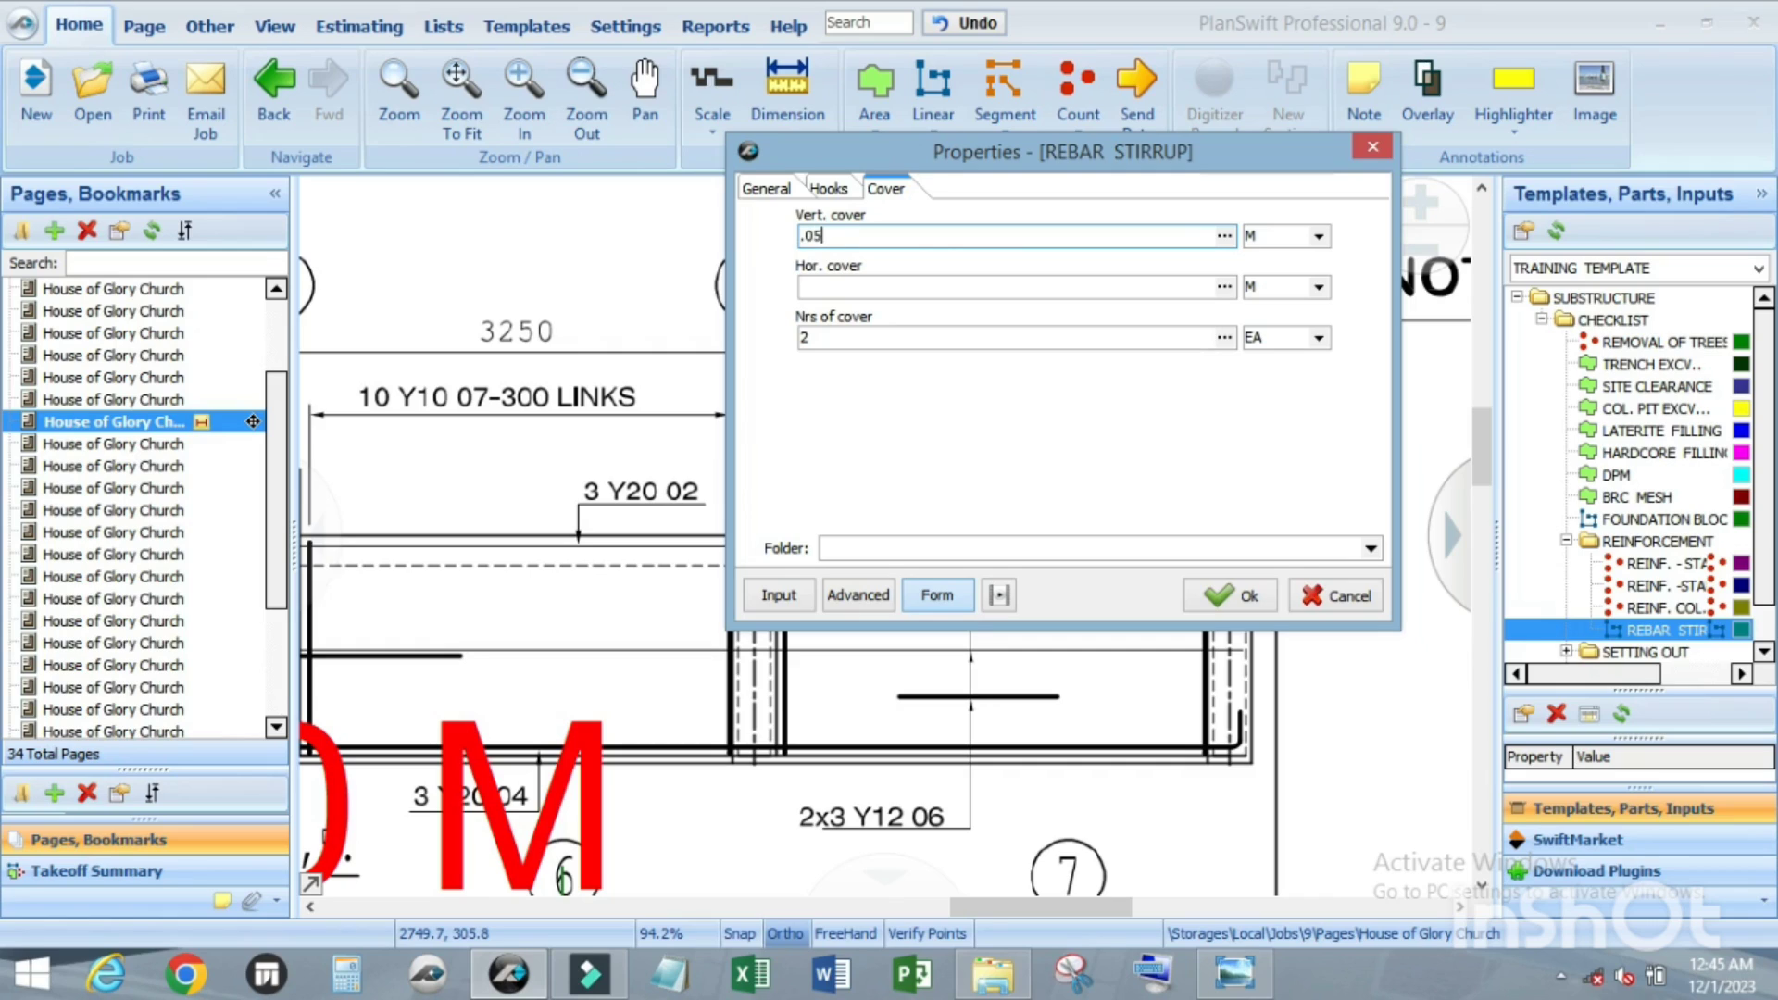
{"action": "left_click", "coordinate": [853, 287]}
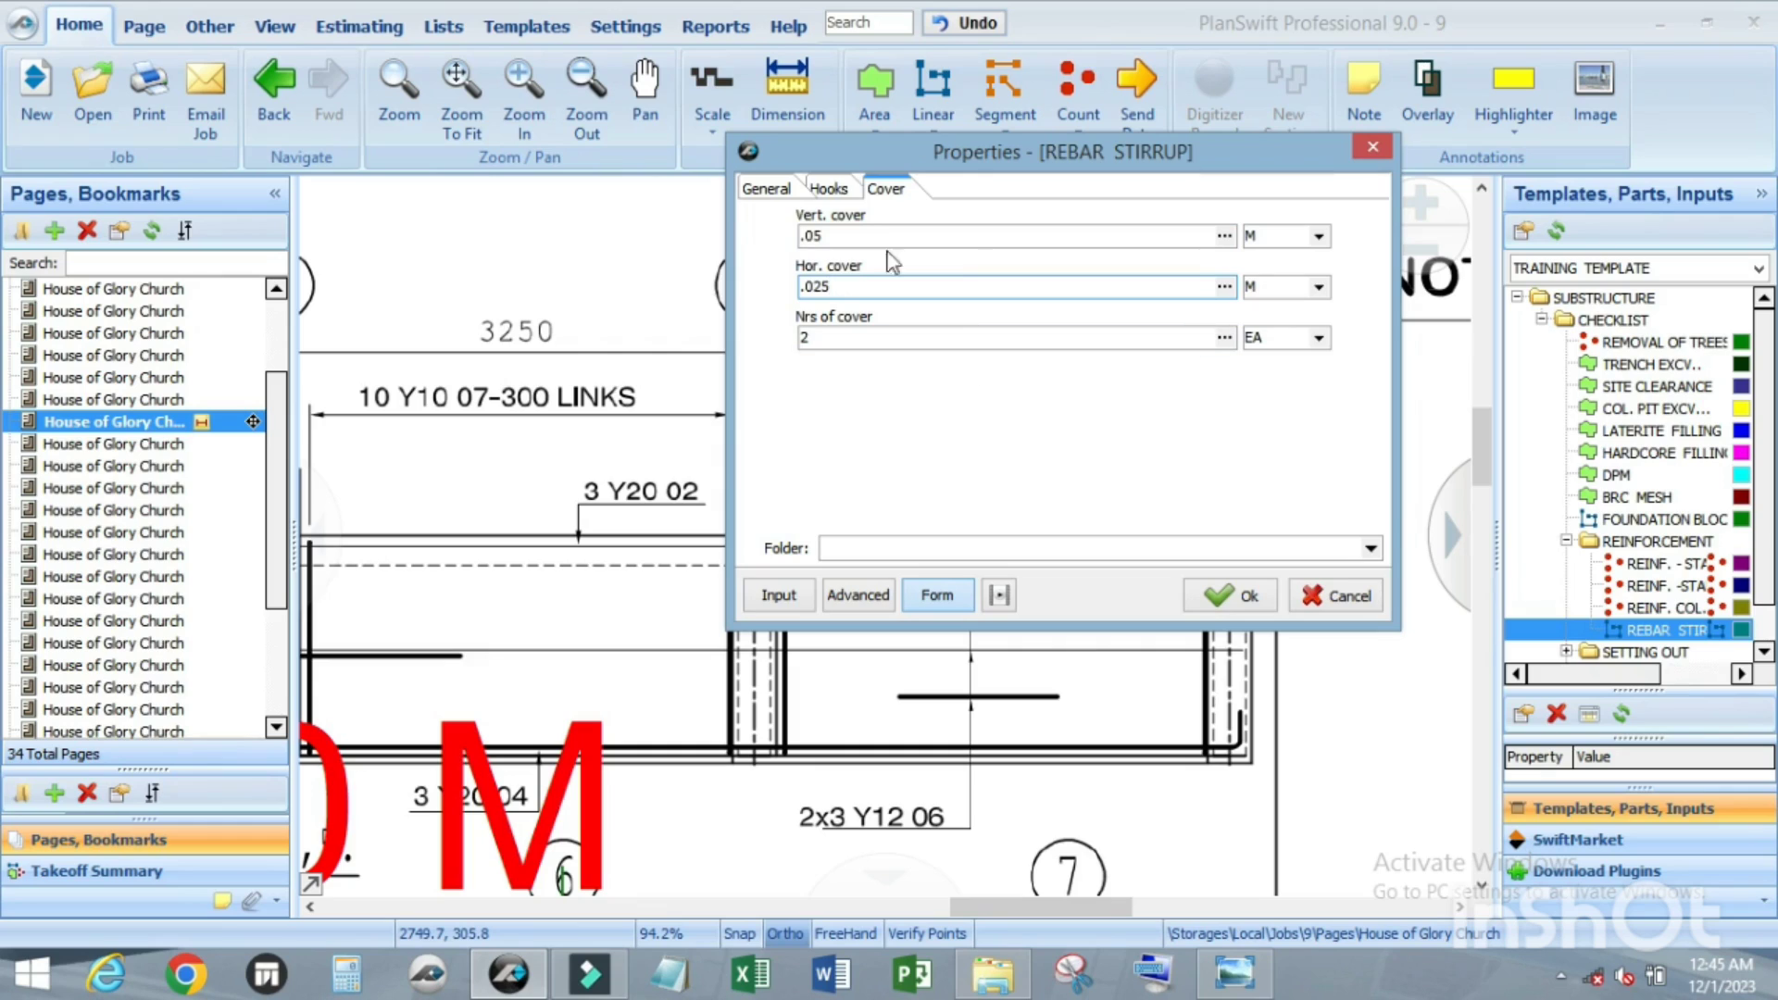
Step: Review the hook, cover and general values of REBAR STIRRUP and accept the properties to start recording
{"action": "left_click", "coordinate": [828, 190]}
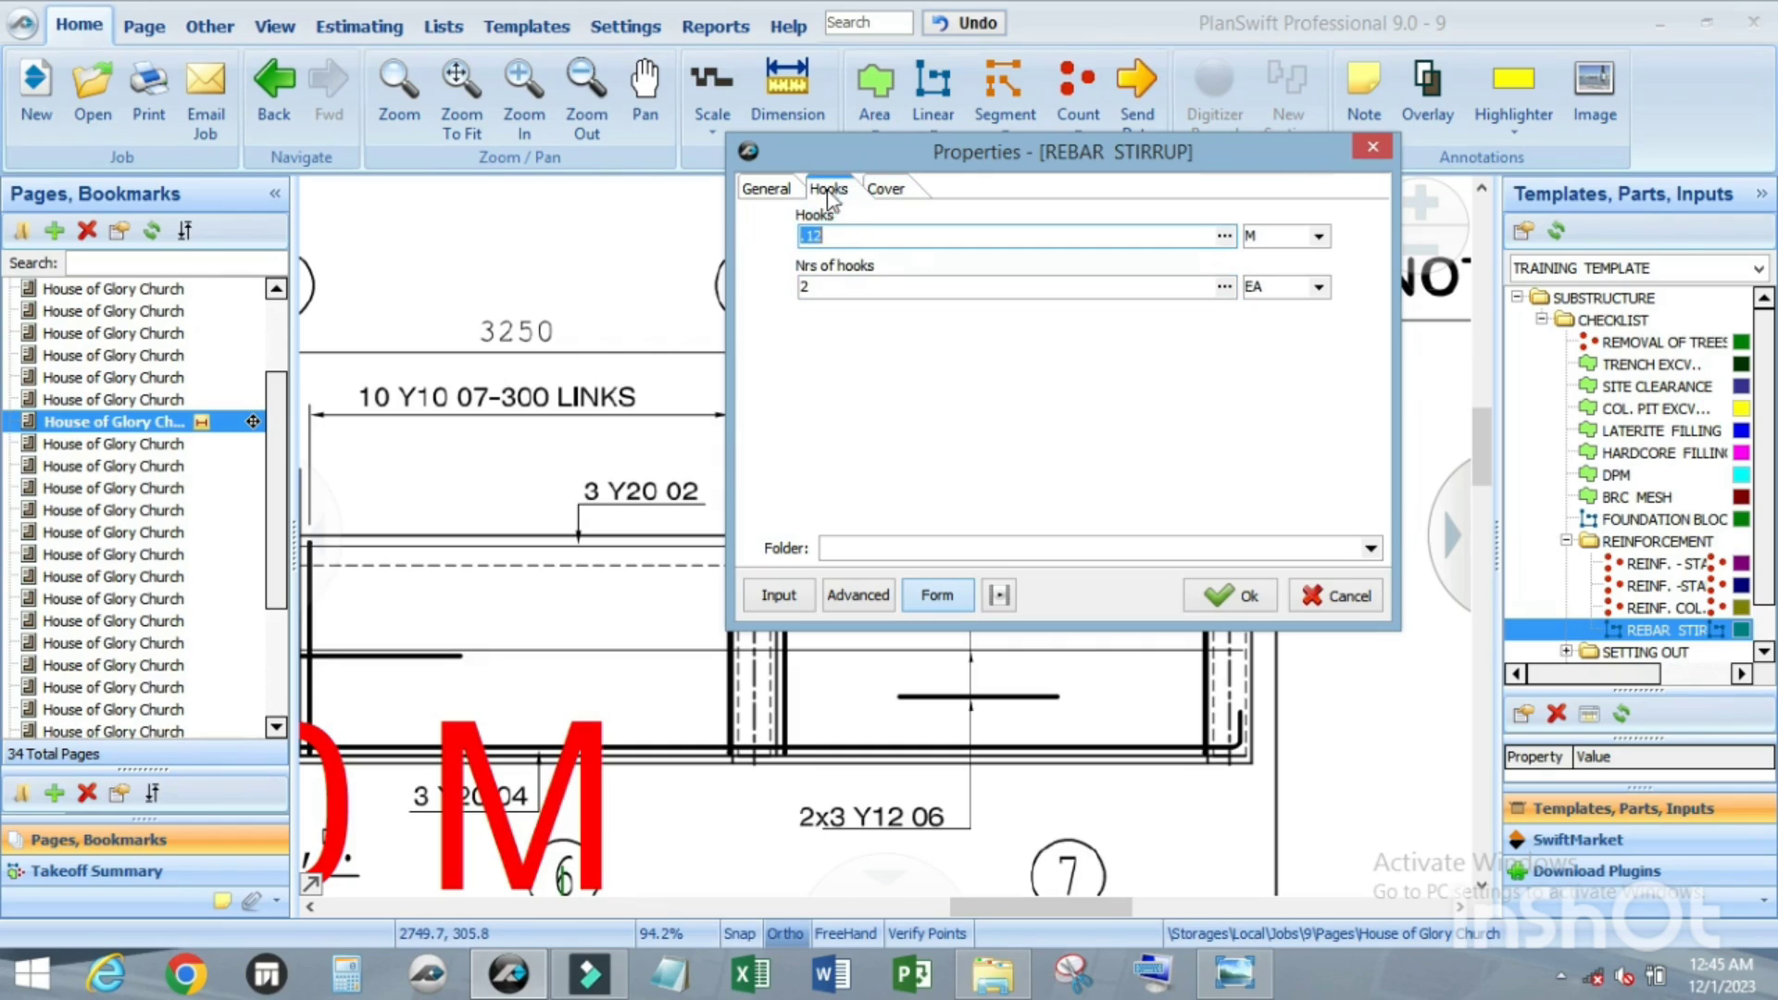
{"action": "left_click", "coordinate": [887, 190]}
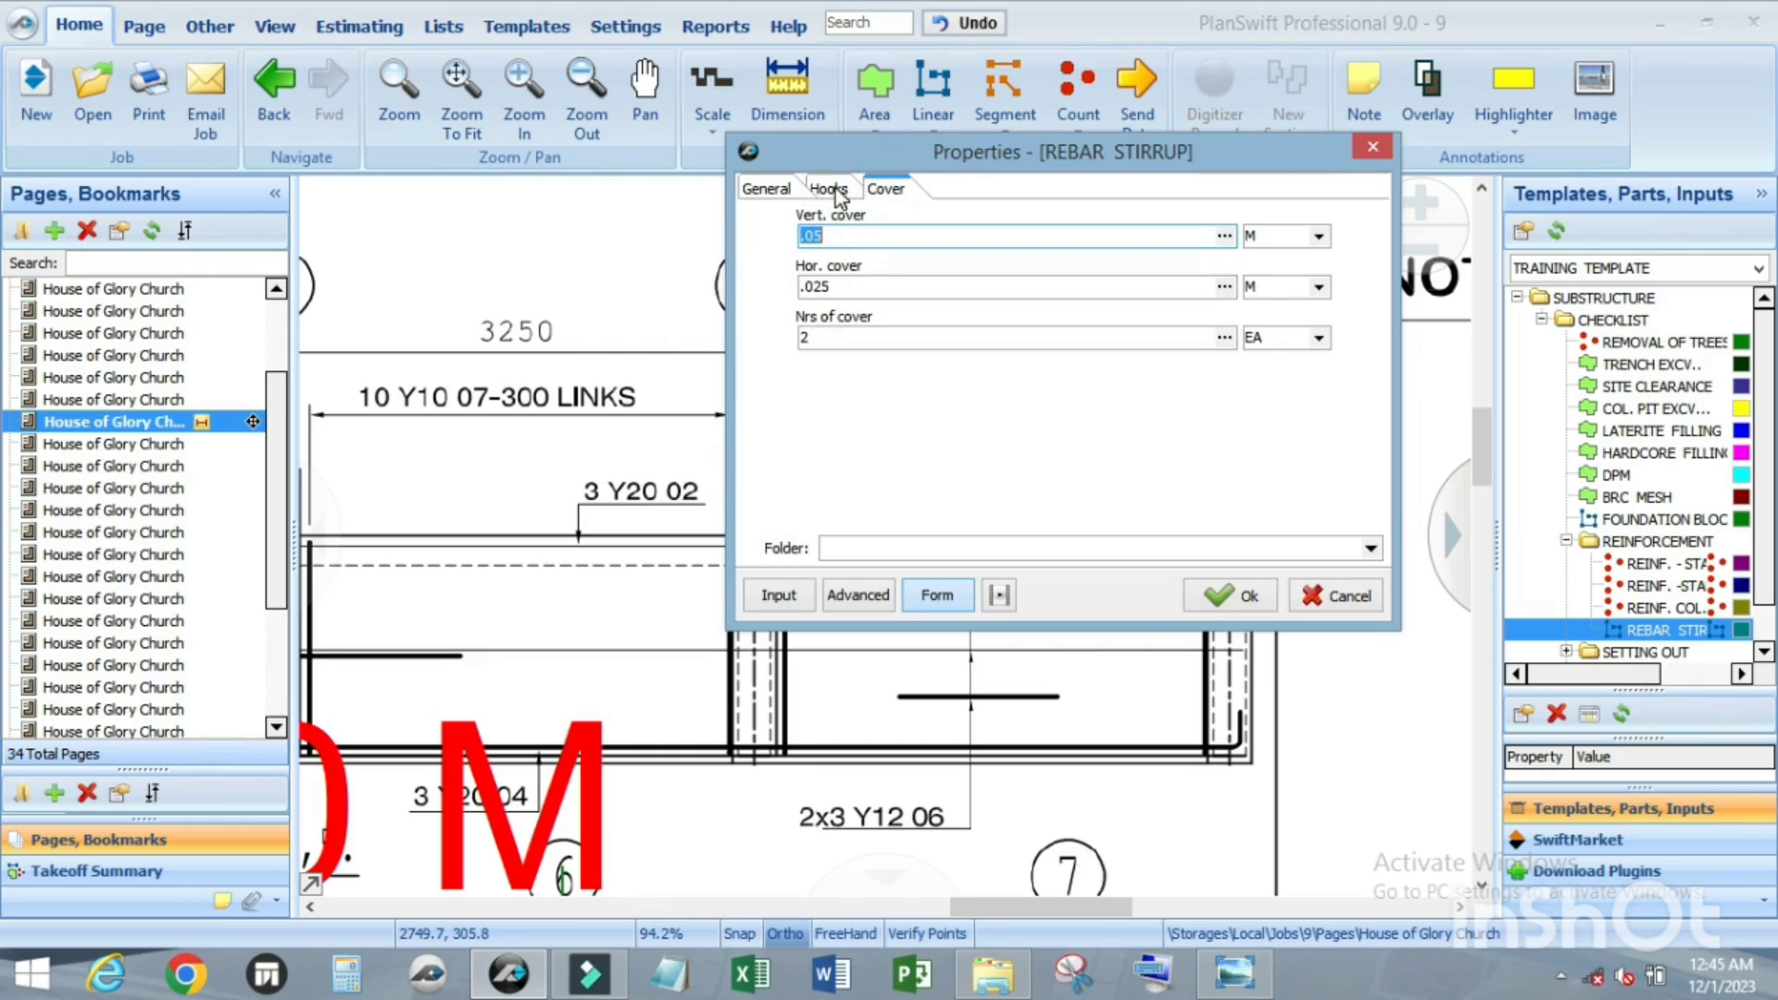
{"action": "left_click", "coordinate": [828, 190]}
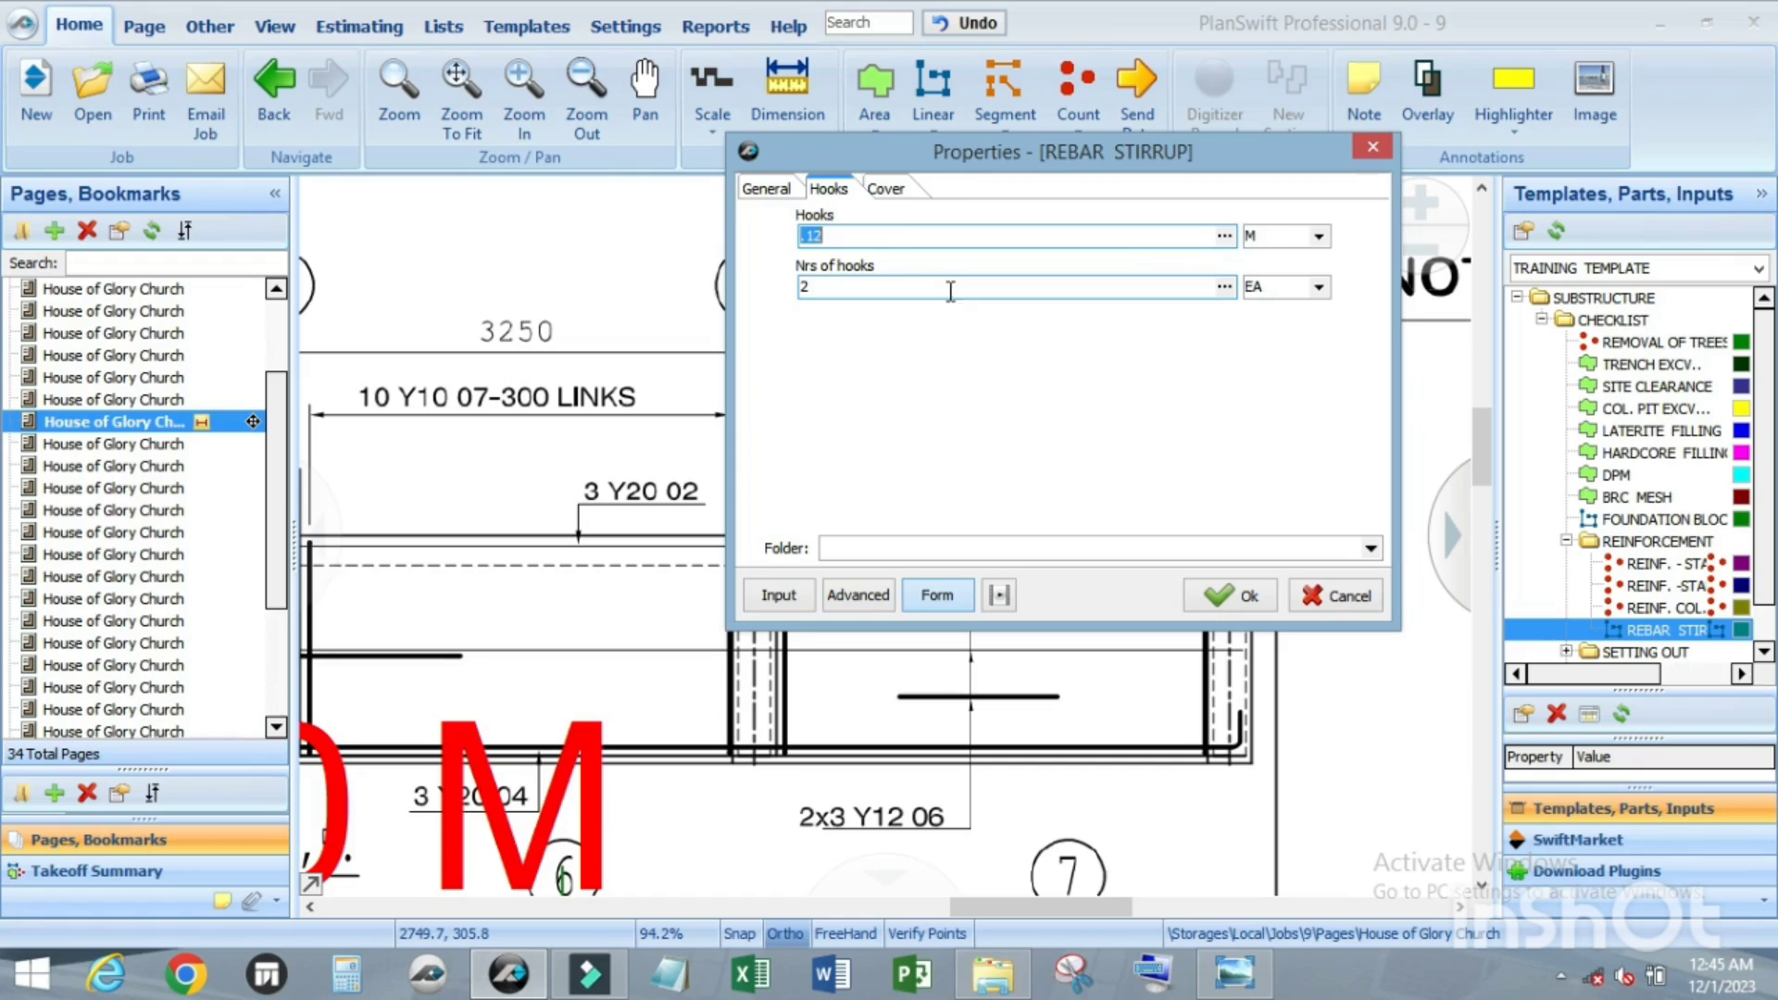
{"action": "left_click", "coordinate": [765, 189]}
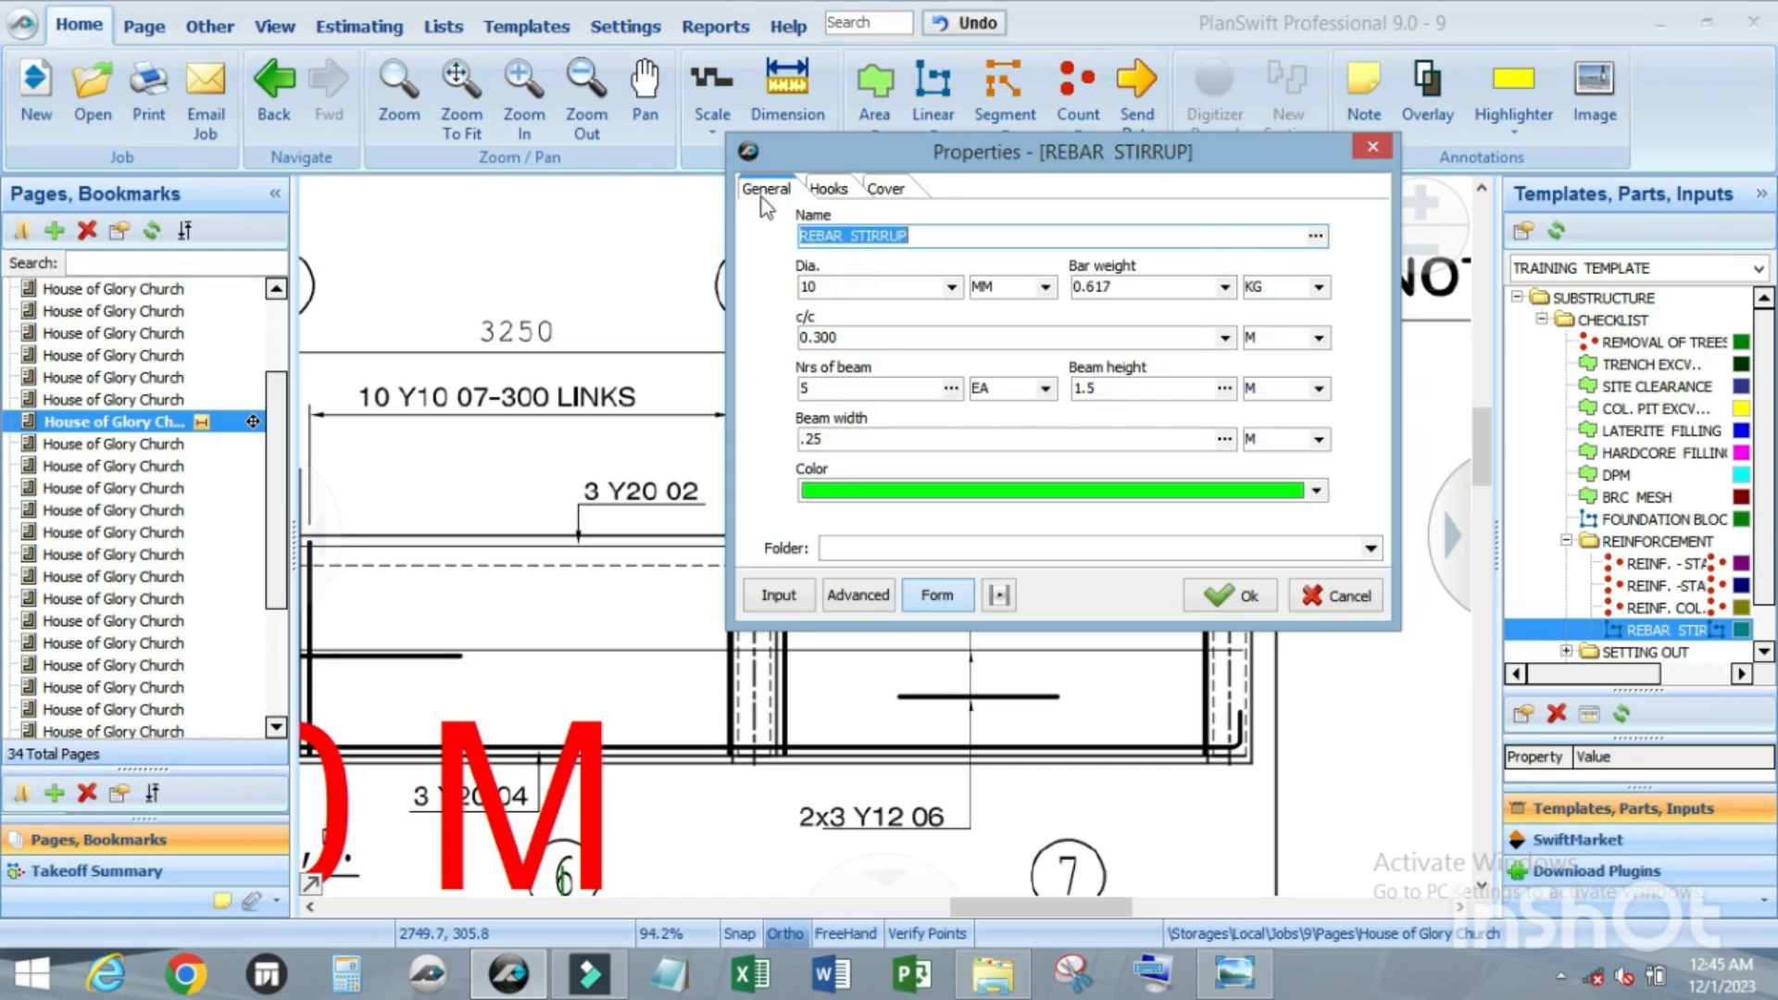
{"action": "left_click", "coordinate": [1229, 596]}
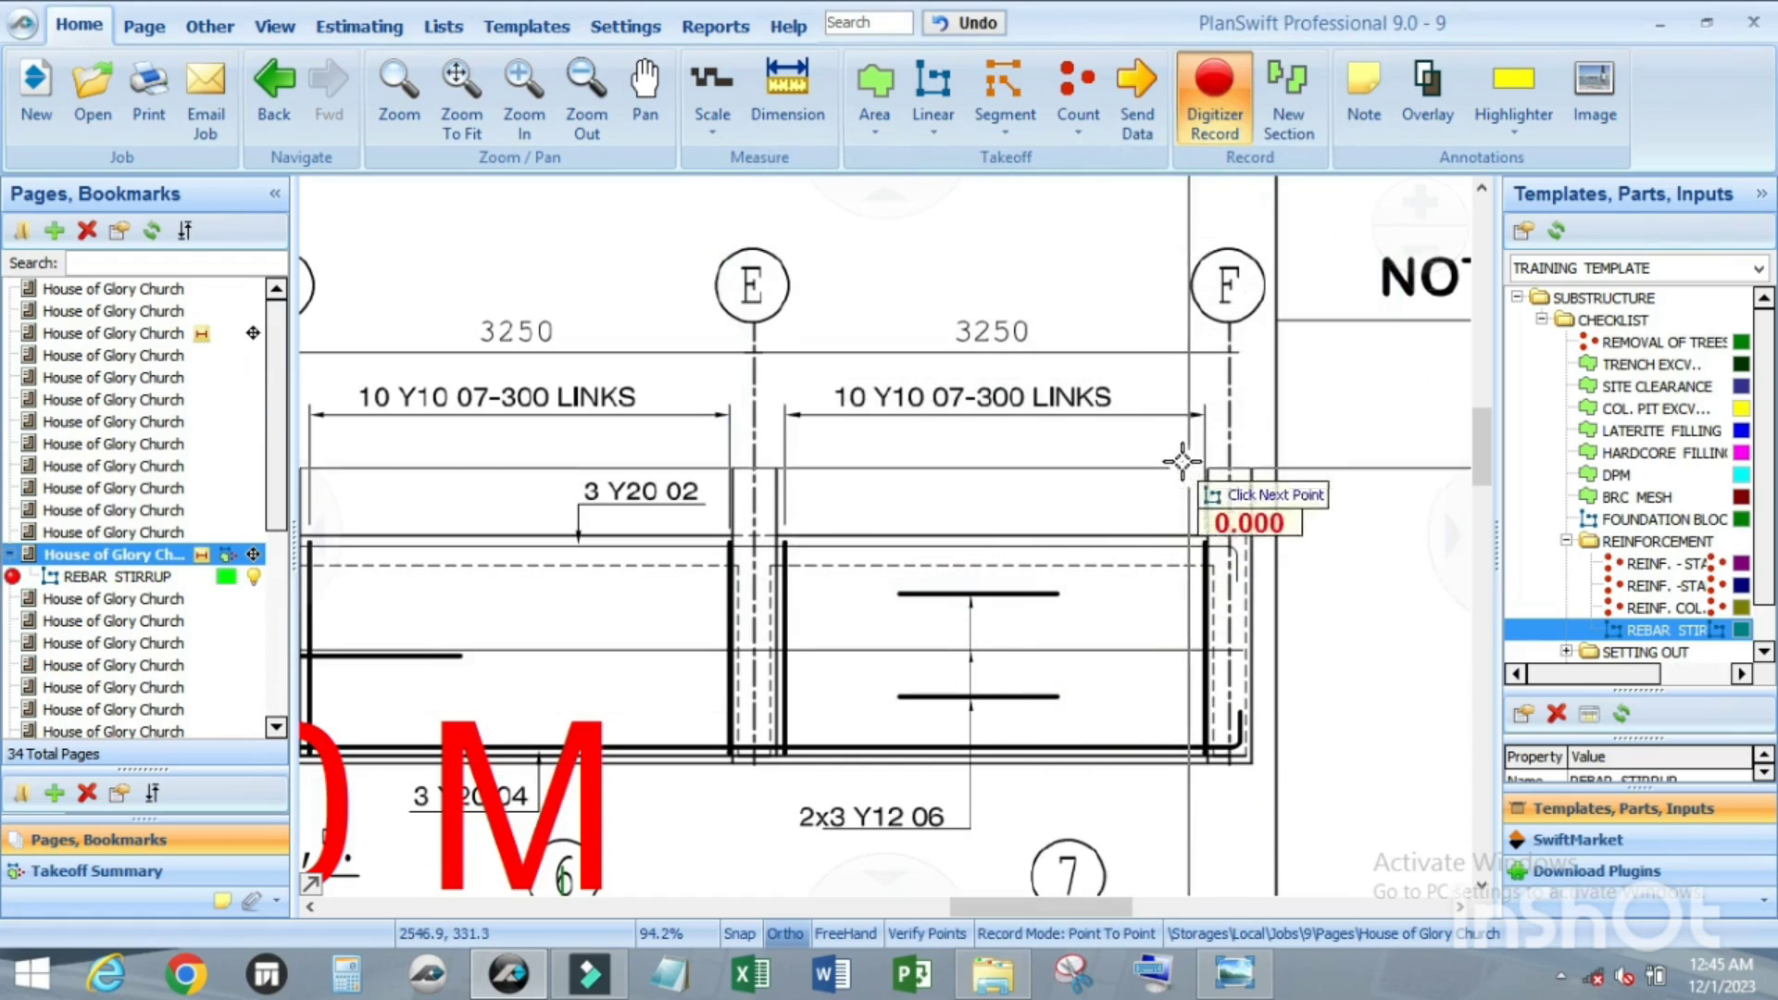
Step: Examine the depth, width and cover dimensions on beam cross-section 2-2 beside grid A
{"action": "scroll", "coordinate": [1273, 437], "scroll_direction": "down", "scroll_amount": 3}
{"action": "scroll", "coordinate": [1274, 437], "scroll_direction": "down", "scroll_amount": 2}
{"action": "scroll", "coordinate": [741, 468], "scroll_direction": "up", "scroll_amount": 2}
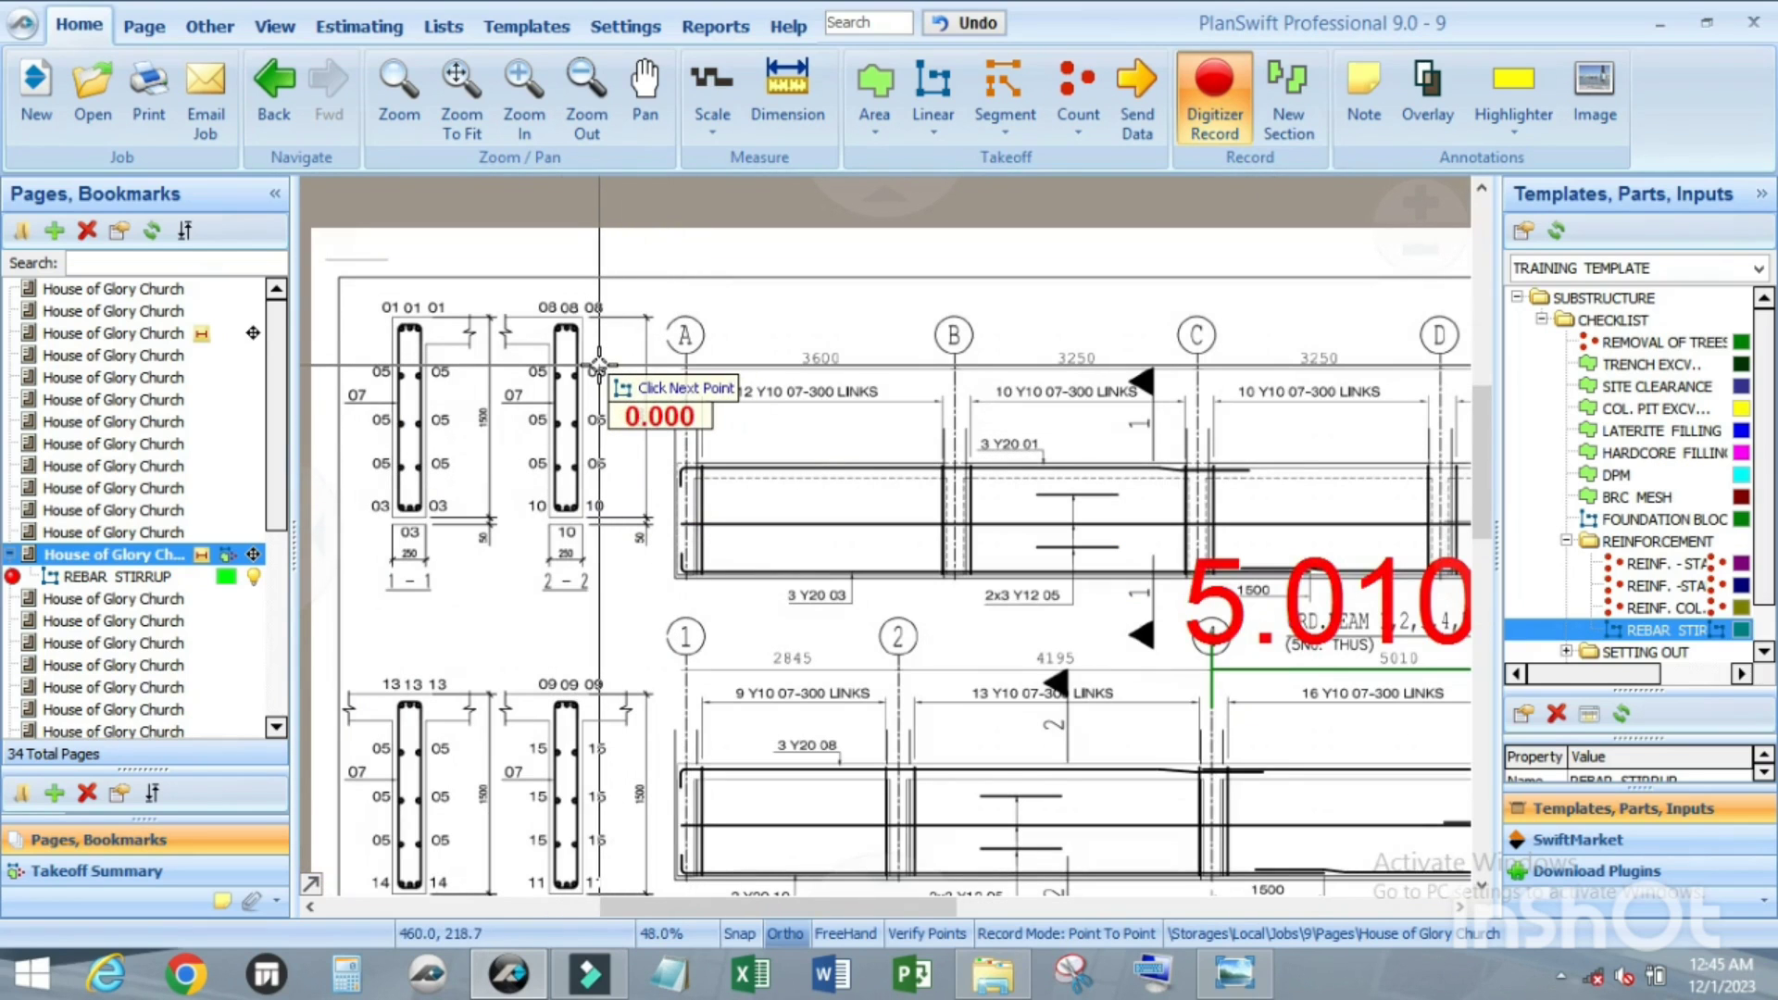
{"action": "scroll", "coordinate": [599, 363], "scroll_direction": "up", "scroll_amount": 3}
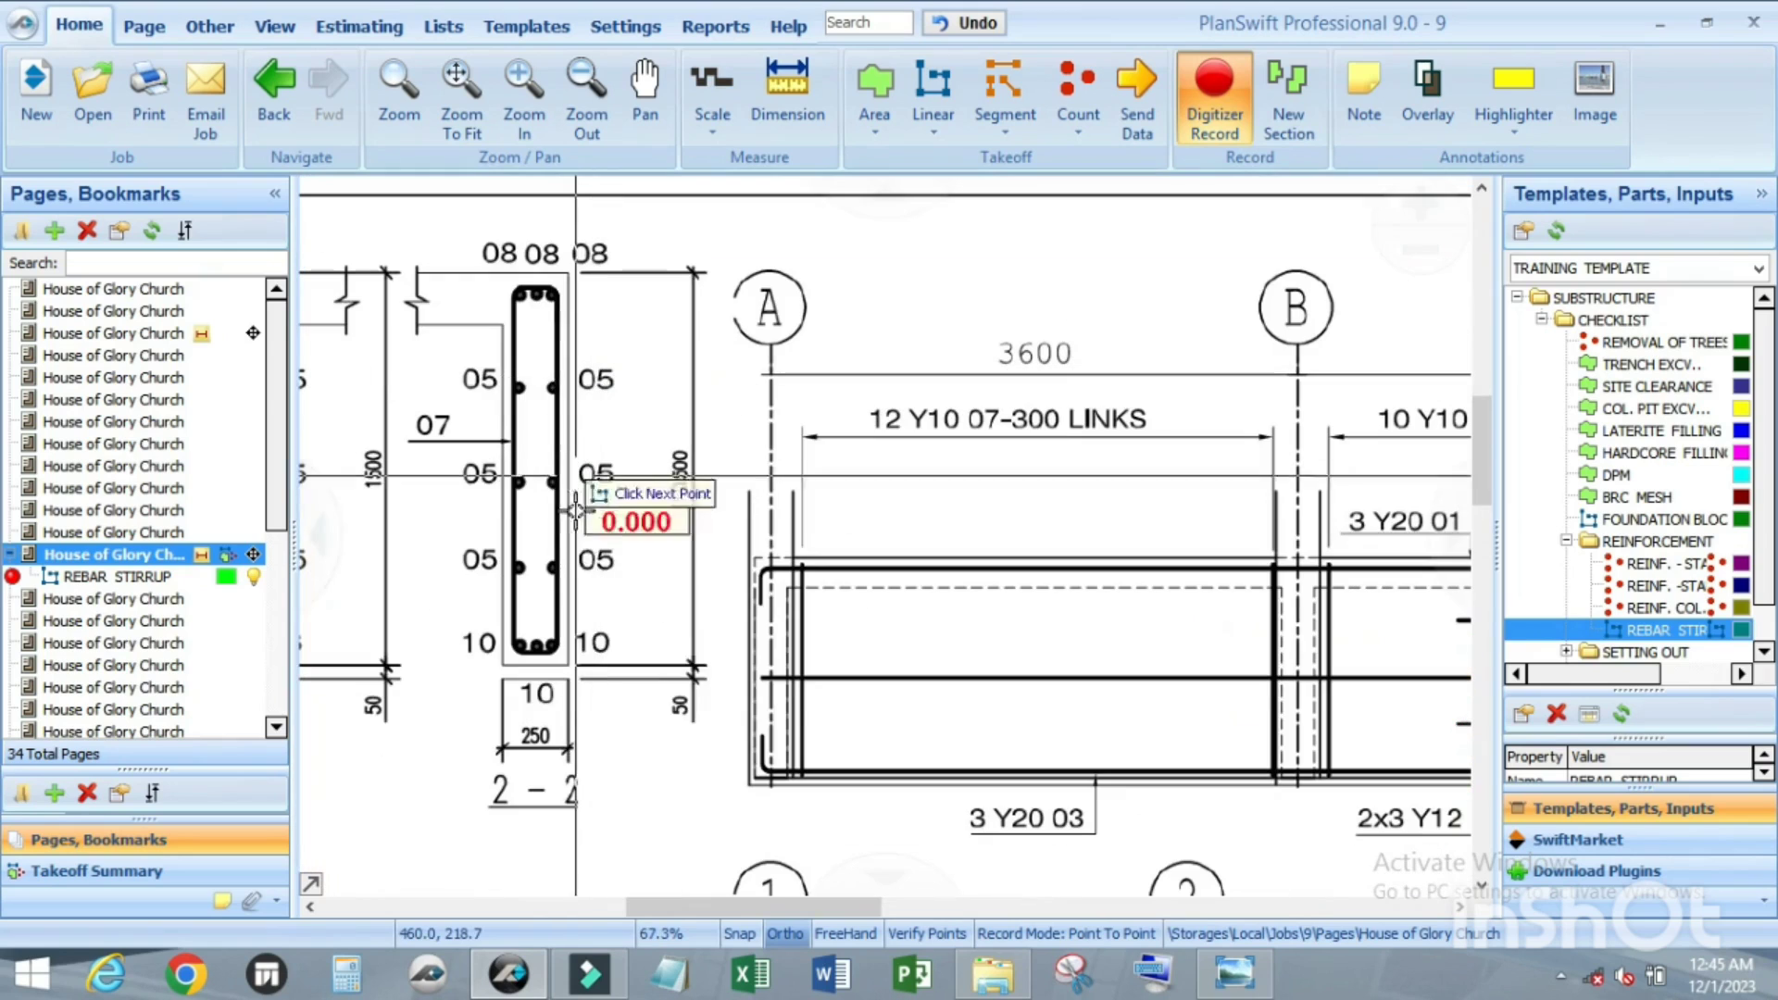
{"action": "scroll", "coordinate": [774, 575], "scroll_direction": "up", "scroll_amount": 3}
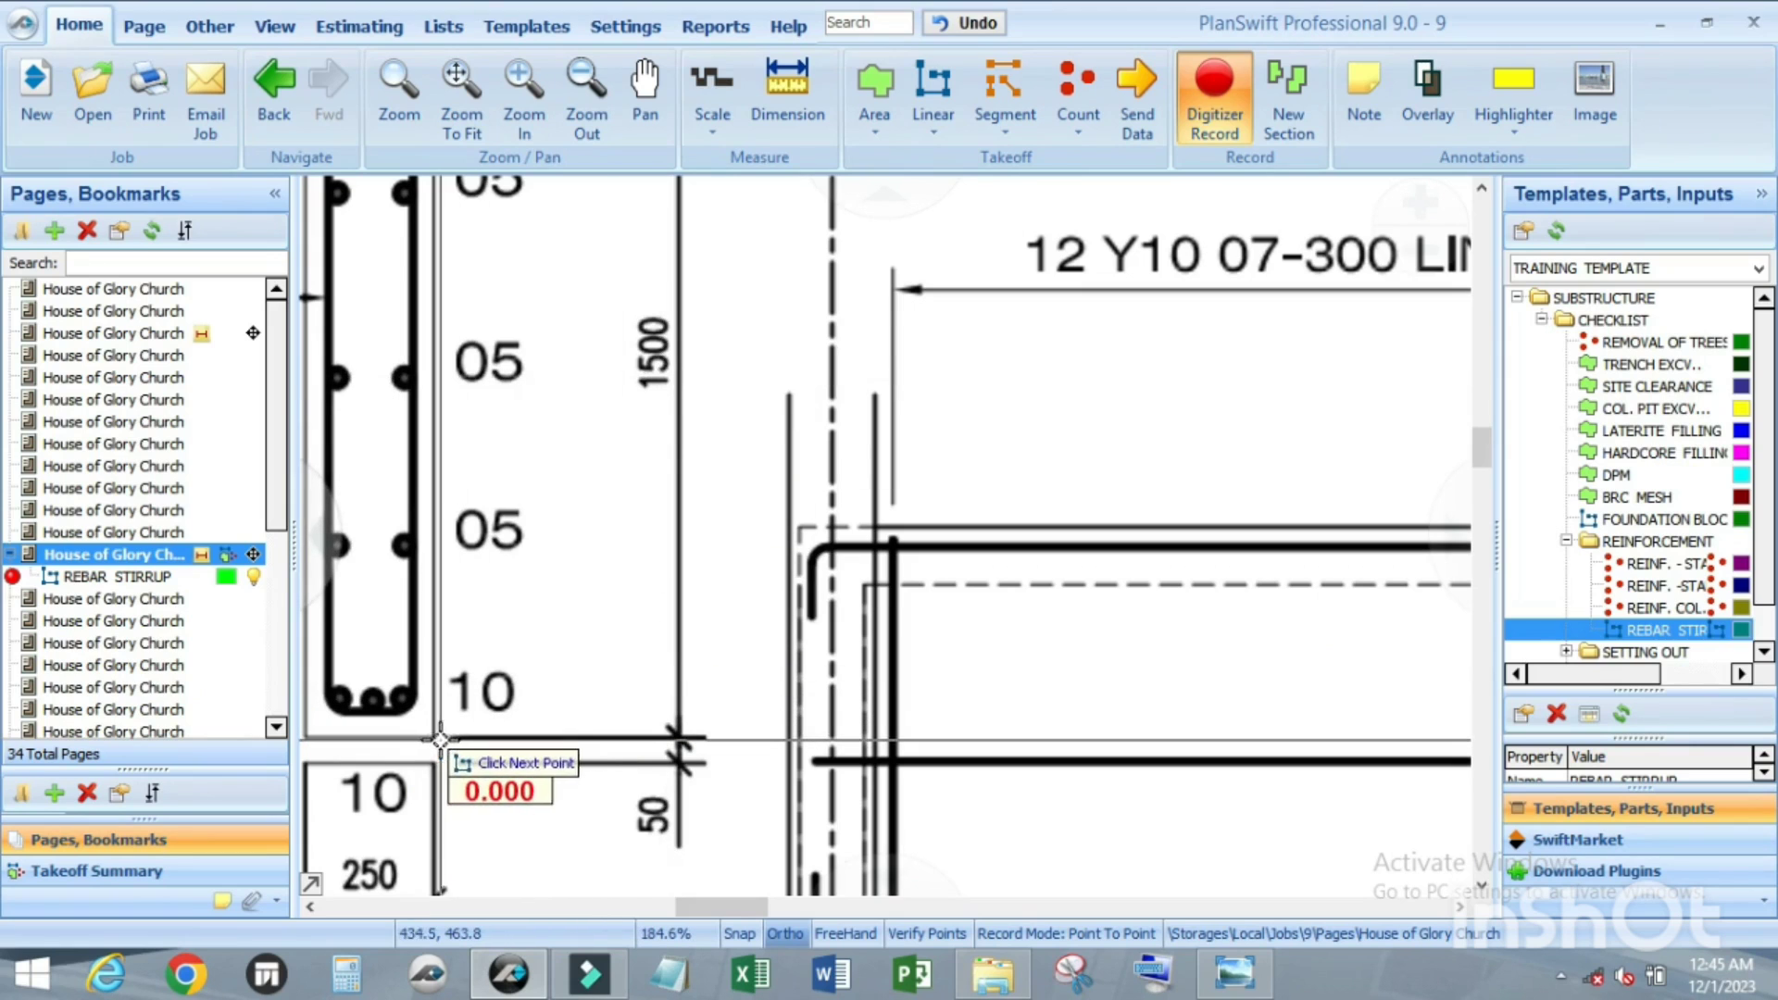
{"action": "scroll", "coordinate": [667, 741], "scroll_direction": "down", "scroll_amount": 4}
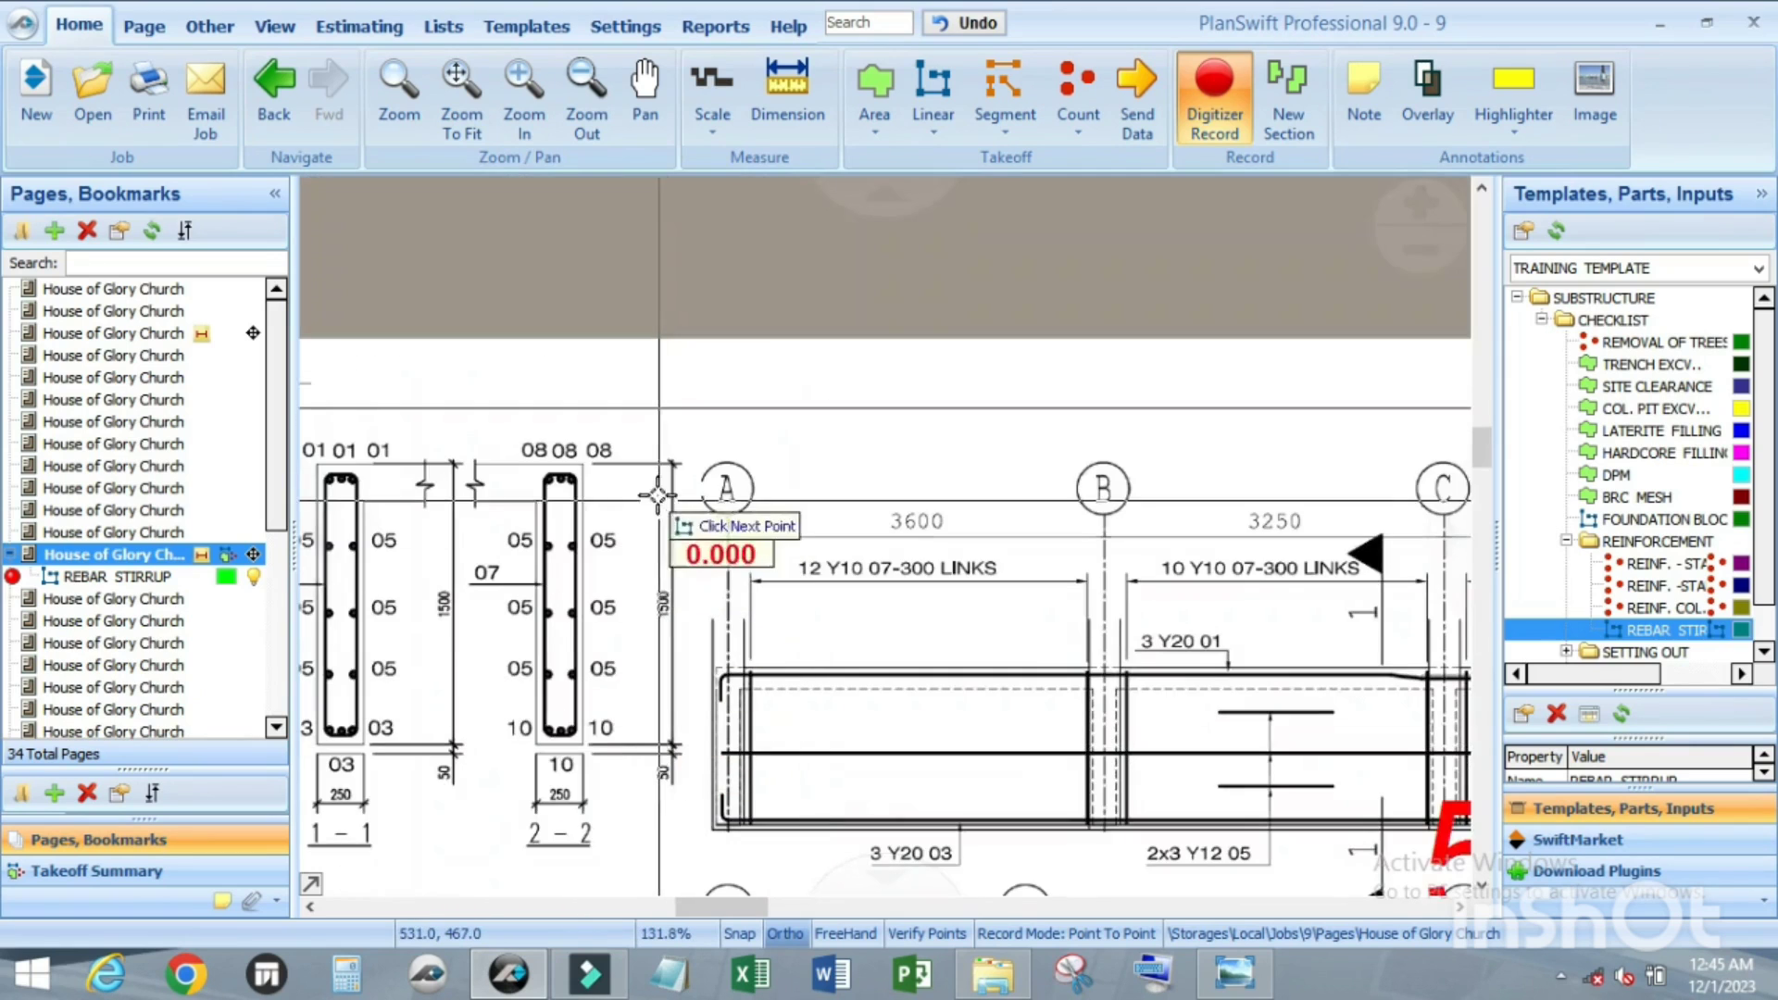
{"action": "scroll", "coordinate": [655, 496], "scroll_direction": "up", "scroll_amount": 3}
{"action": "scroll", "coordinate": [671, 416], "scroll_direction": "down", "scroll_amount": 3}
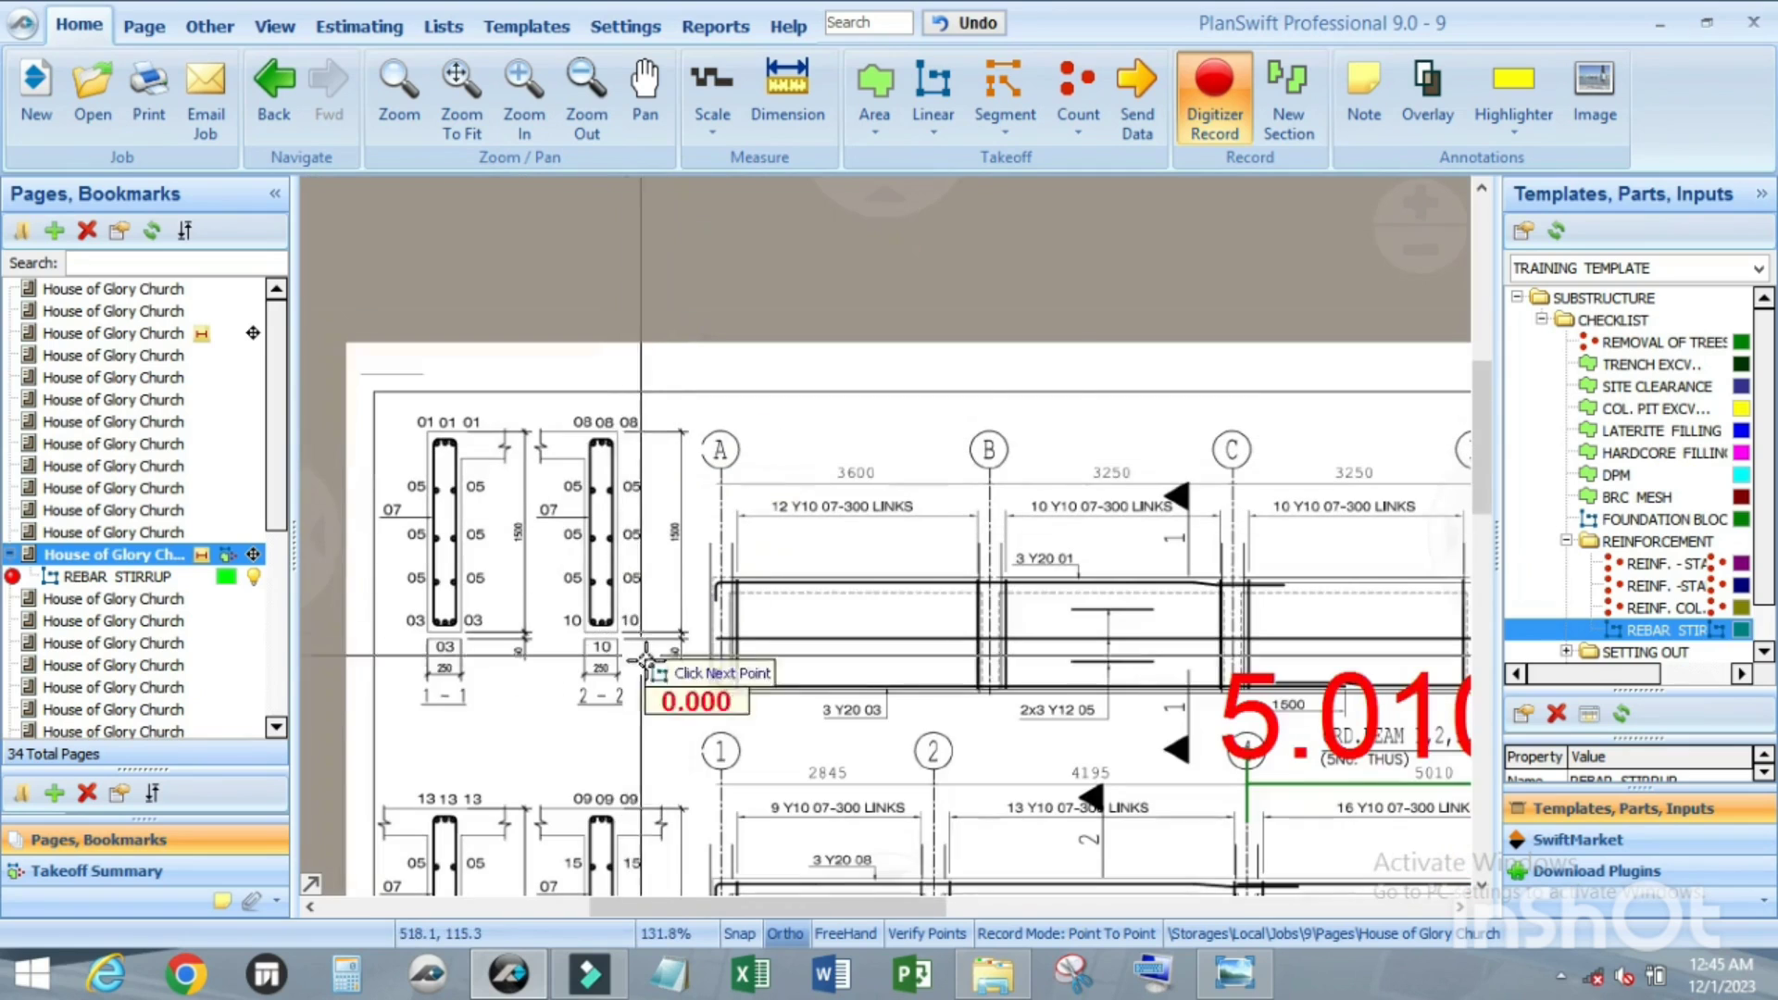
{"action": "scroll", "coordinate": [639, 666], "scroll_direction": "up", "scroll_amount": 2}
{"action": "scroll", "coordinate": [535, 626], "scroll_direction": "up", "scroll_amount": 3}
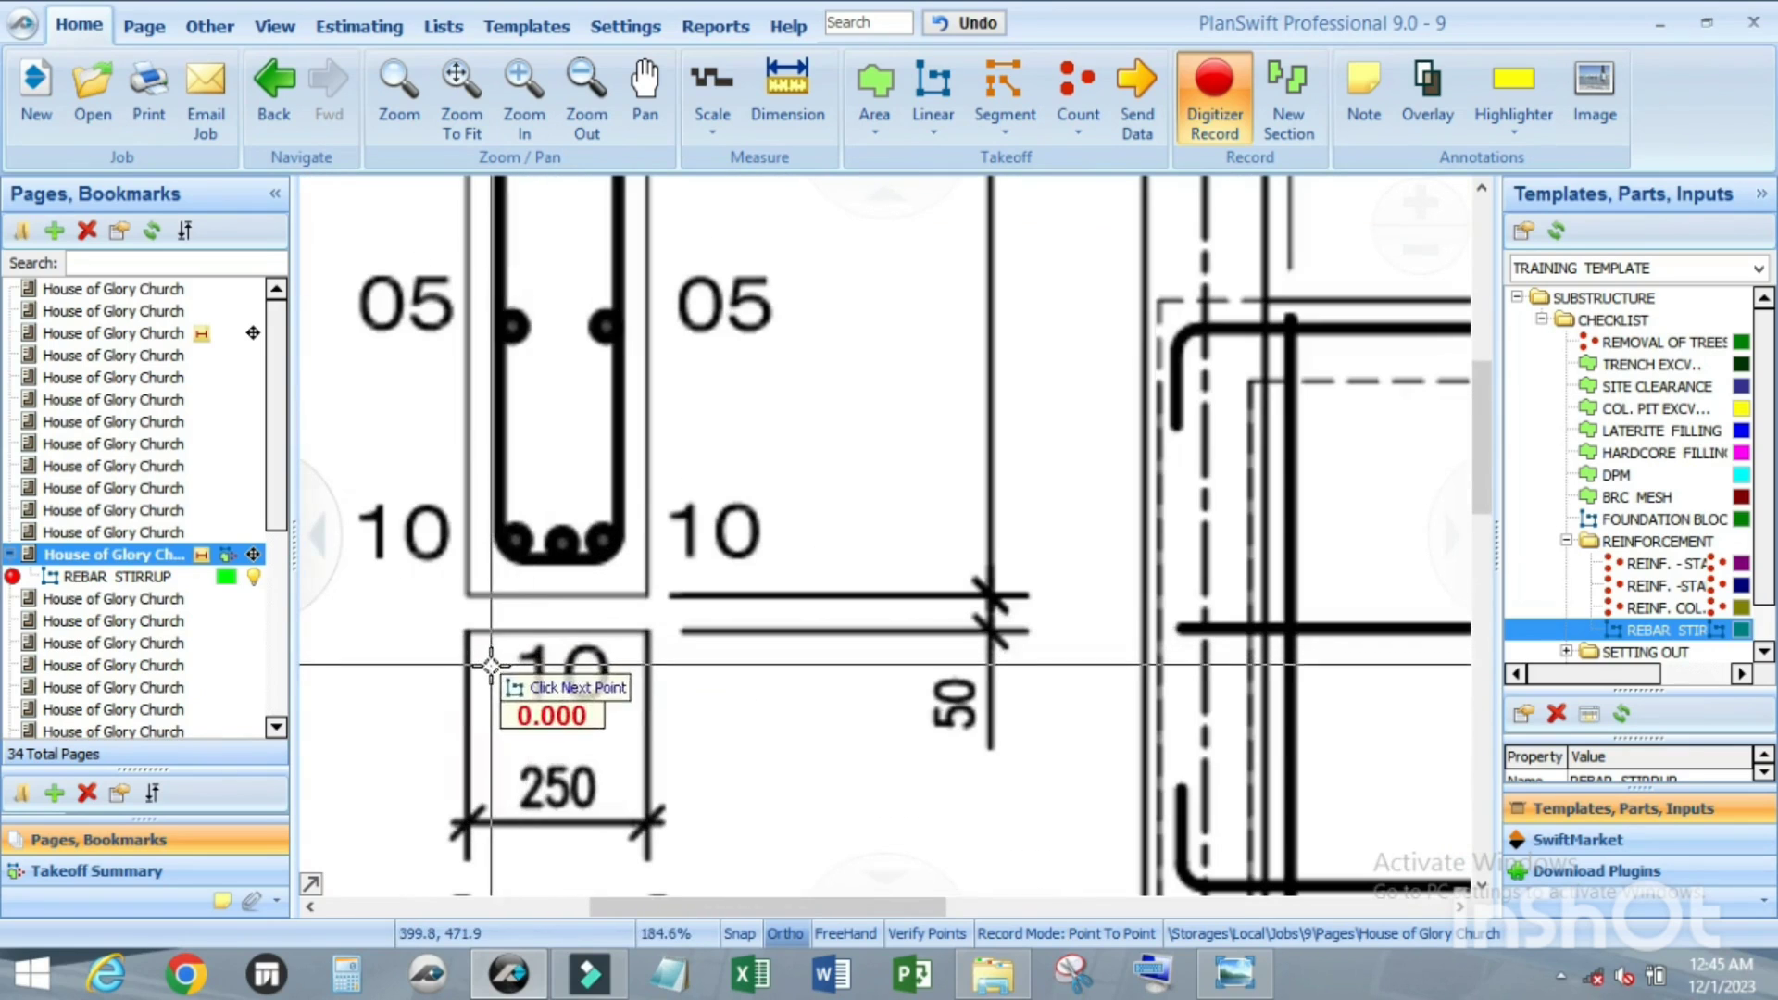
{"action": "scroll", "coordinate": [659, 803], "scroll_direction": "down", "scroll_amount": 3}
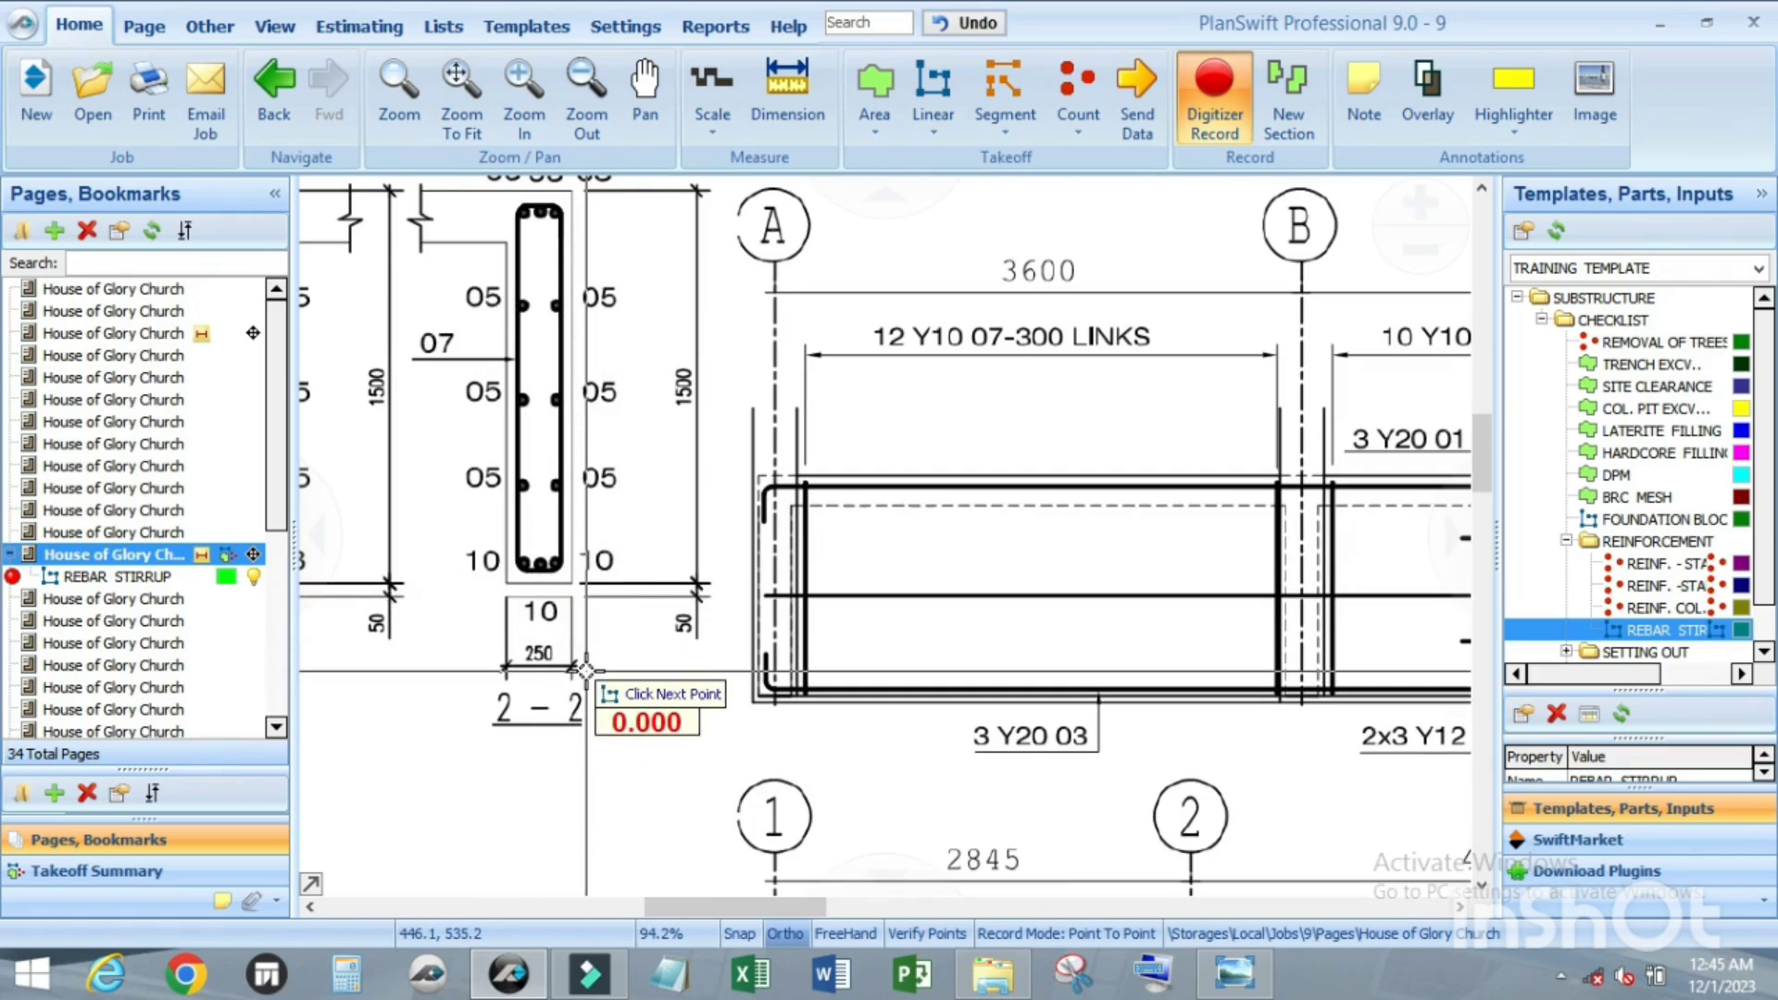
{"action": "scroll", "coordinate": [601, 648], "scroll_direction": "down", "scroll_amount": 2}
{"action": "scroll", "coordinate": [625, 586], "scroll_direction": "up", "scroll_amount": 1}
{"action": "scroll", "coordinate": [625, 586], "scroll_direction": "up", "scroll_amount": 1}
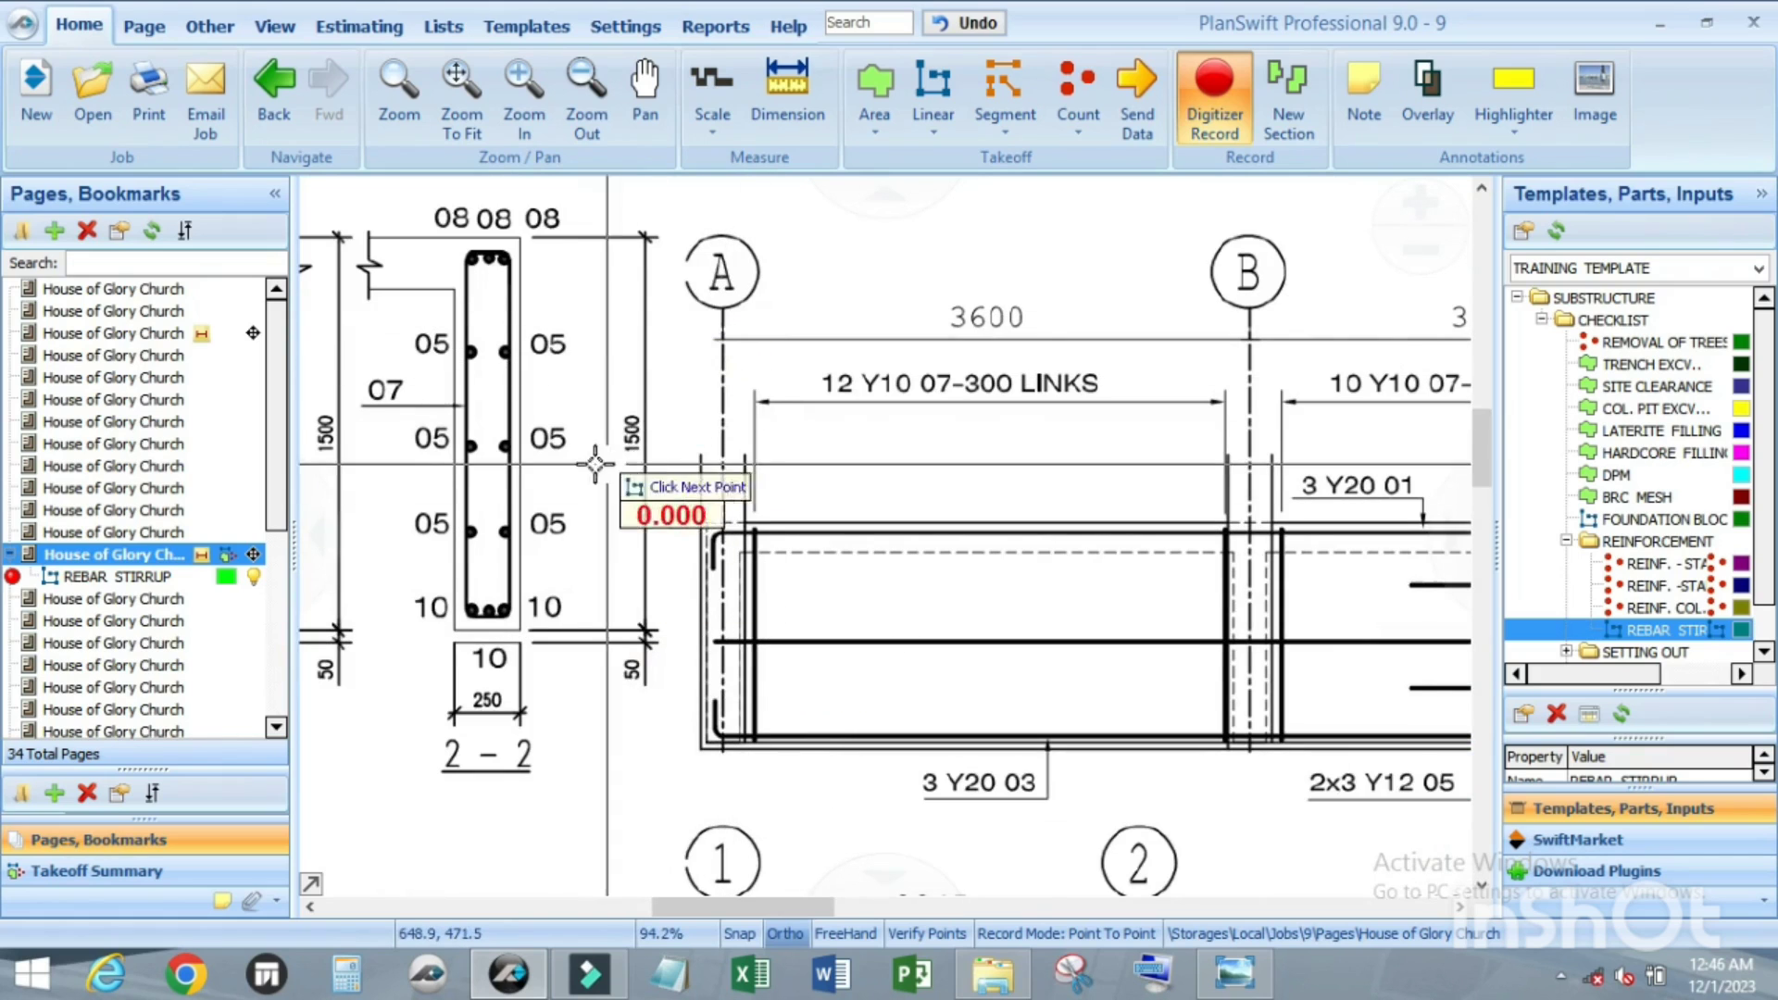
Step: Trace the stirrup line along the top edge of GRD.BEAM 1 to 5 from outside grid A to outside grid F, about 16.9 M long
{"action": "scroll", "coordinate": [648, 518], "scroll_direction": "down", "scroll_amount": 1}
{"action": "scroll", "coordinate": [695, 496], "scroll_direction": "up", "scroll_amount": 1}
{"action": "scroll", "coordinate": [622, 504], "scroll_direction": "up", "scroll_amount": 2}
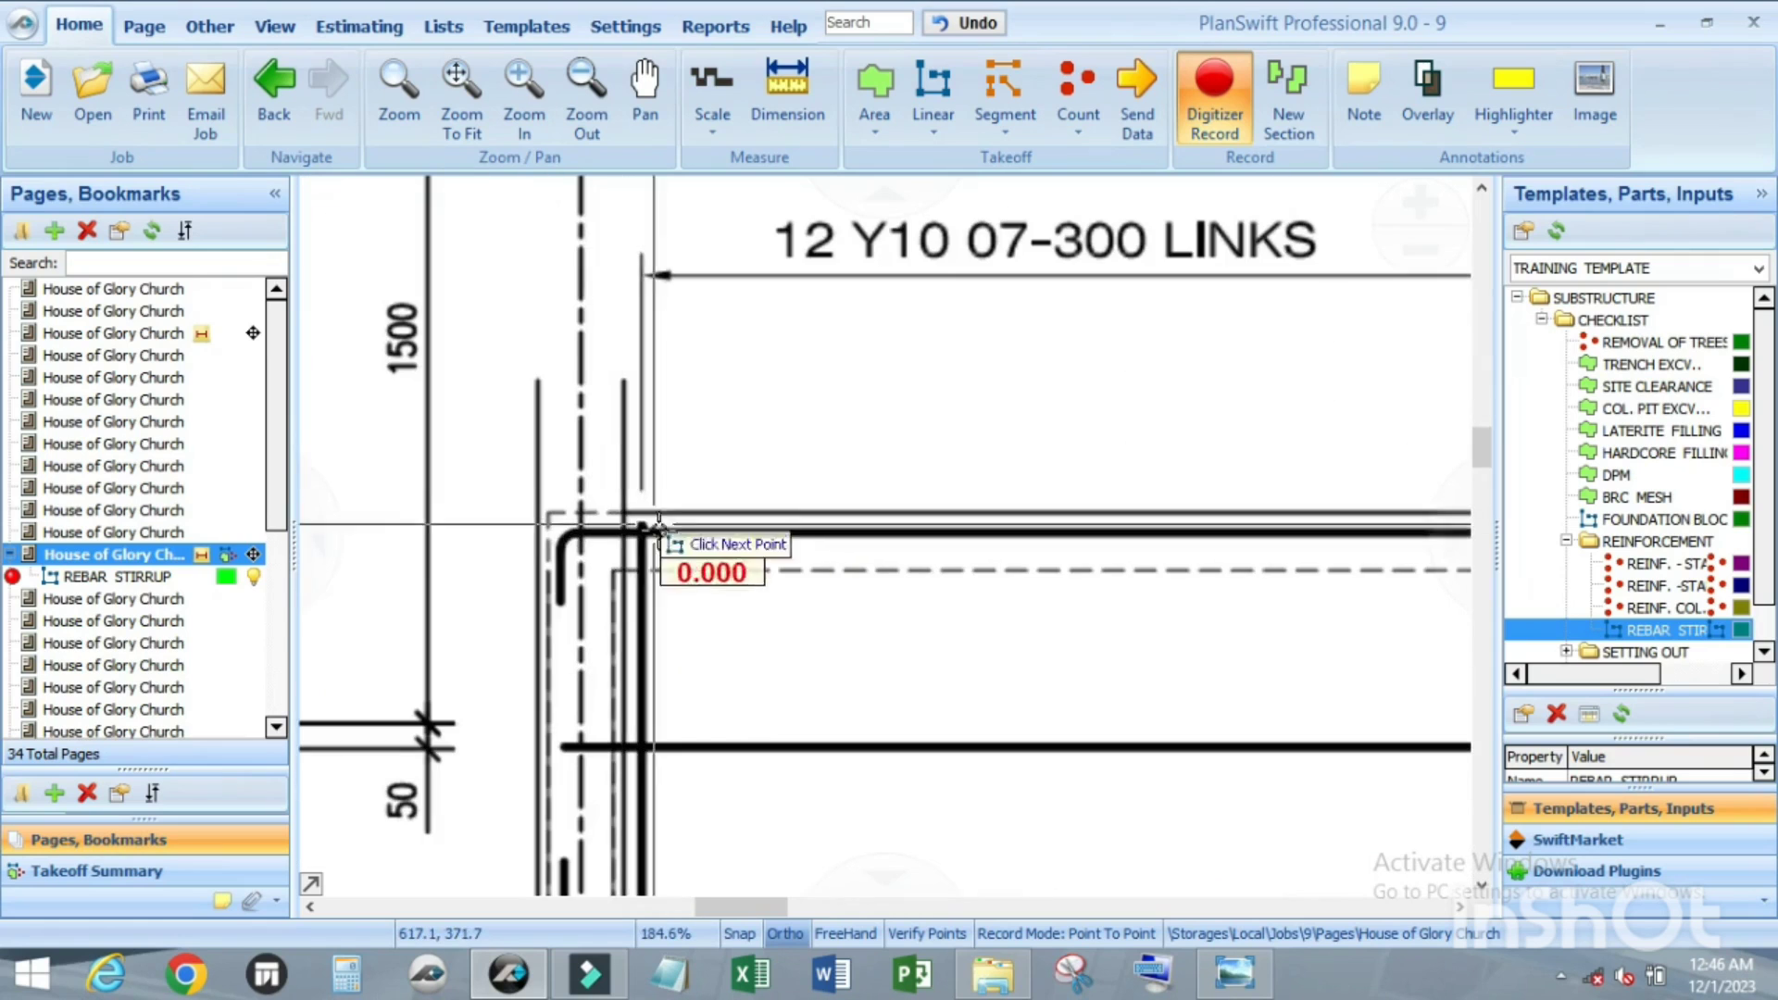
{"action": "scroll", "coordinate": [583, 532], "scroll_direction": "up", "scroll_amount": 1}
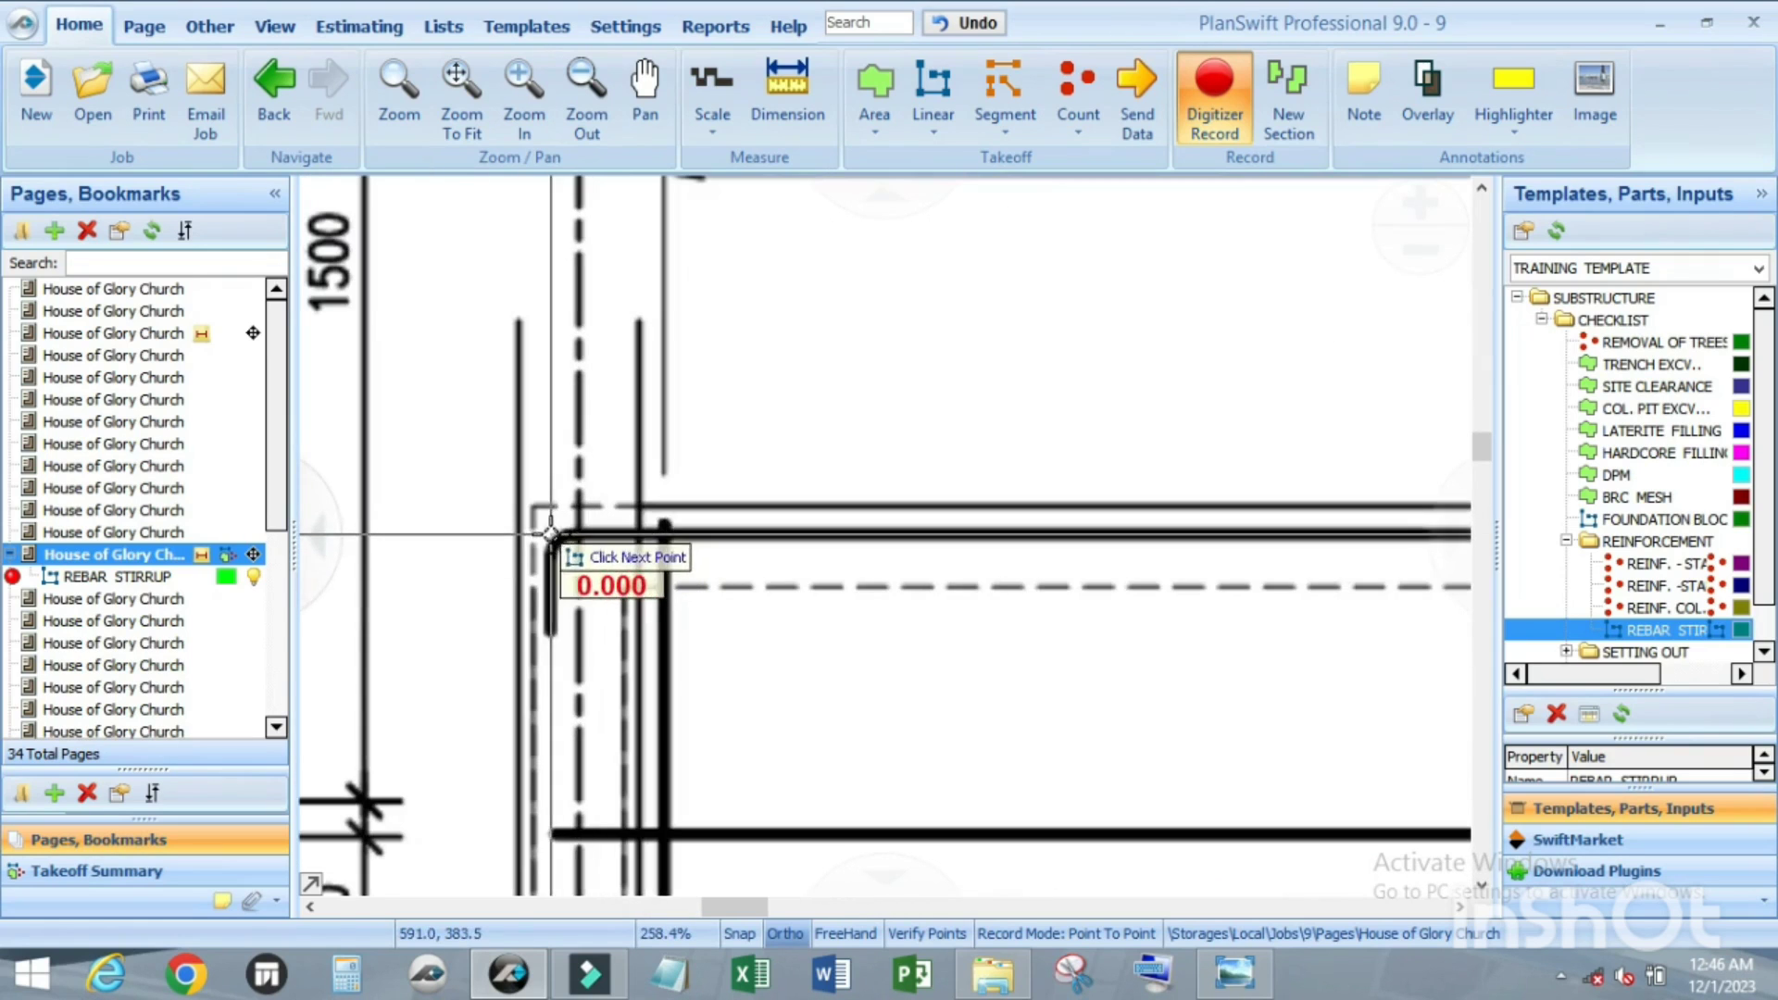
{"action": "scroll", "coordinate": [532, 527], "scroll_direction": "down", "scroll_amount": 1}
{"action": "scroll", "coordinate": [528, 529], "scroll_direction": "up", "scroll_amount": 1}
{"action": "scroll", "coordinate": [525, 530], "scroll_direction": "up", "scroll_amount": 4}
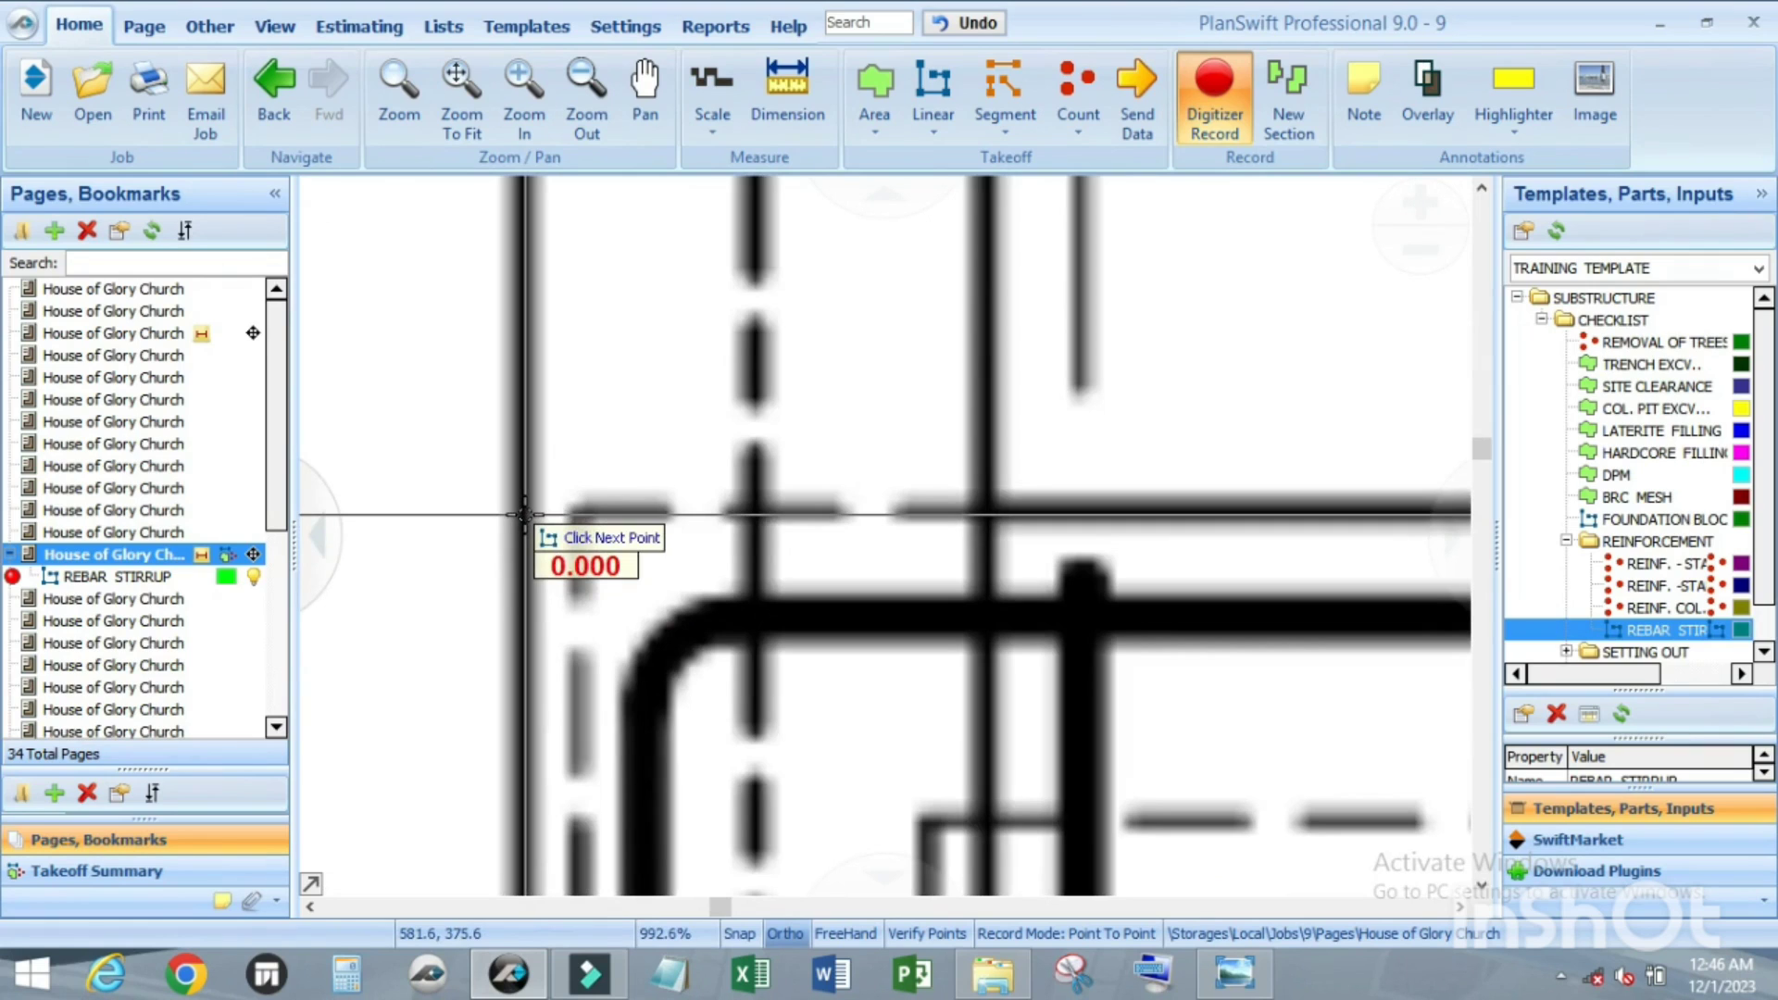
{"action": "scroll", "coordinate": [524, 514], "scroll_direction": "down", "scroll_amount": 6}
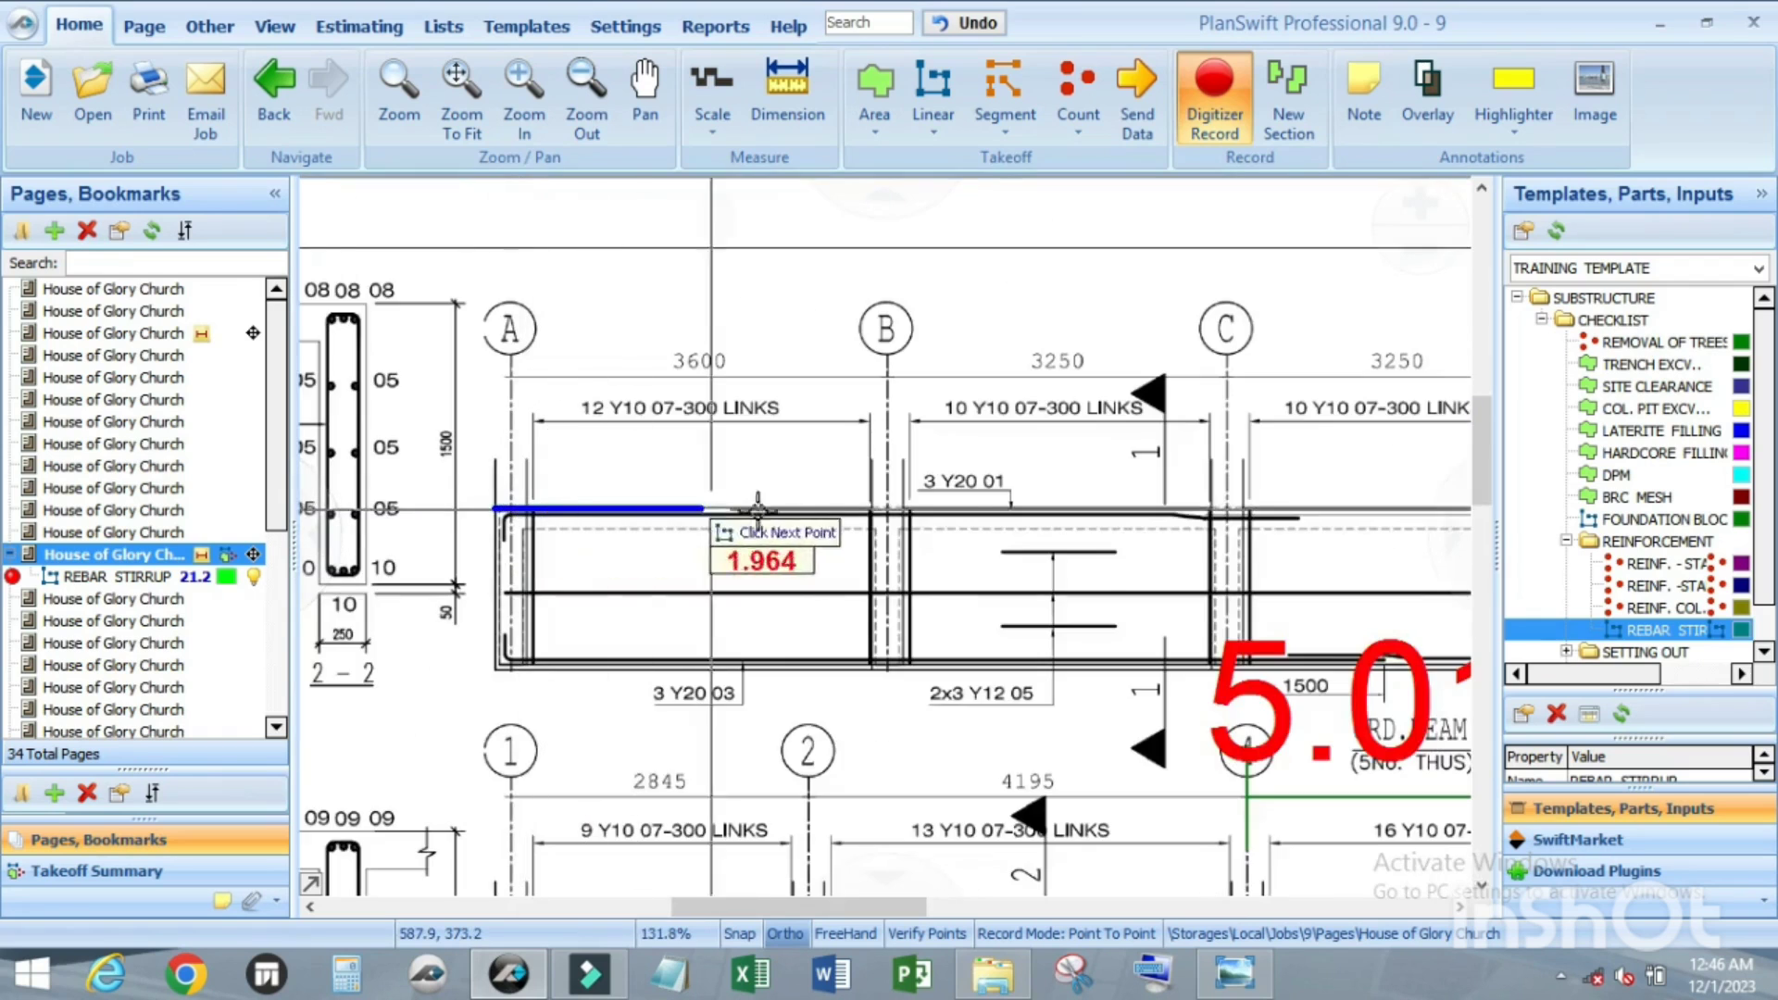
{"action": "scroll", "coordinate": [1296, 511], "scroll_direction": "up", "scroll_amount": 4}
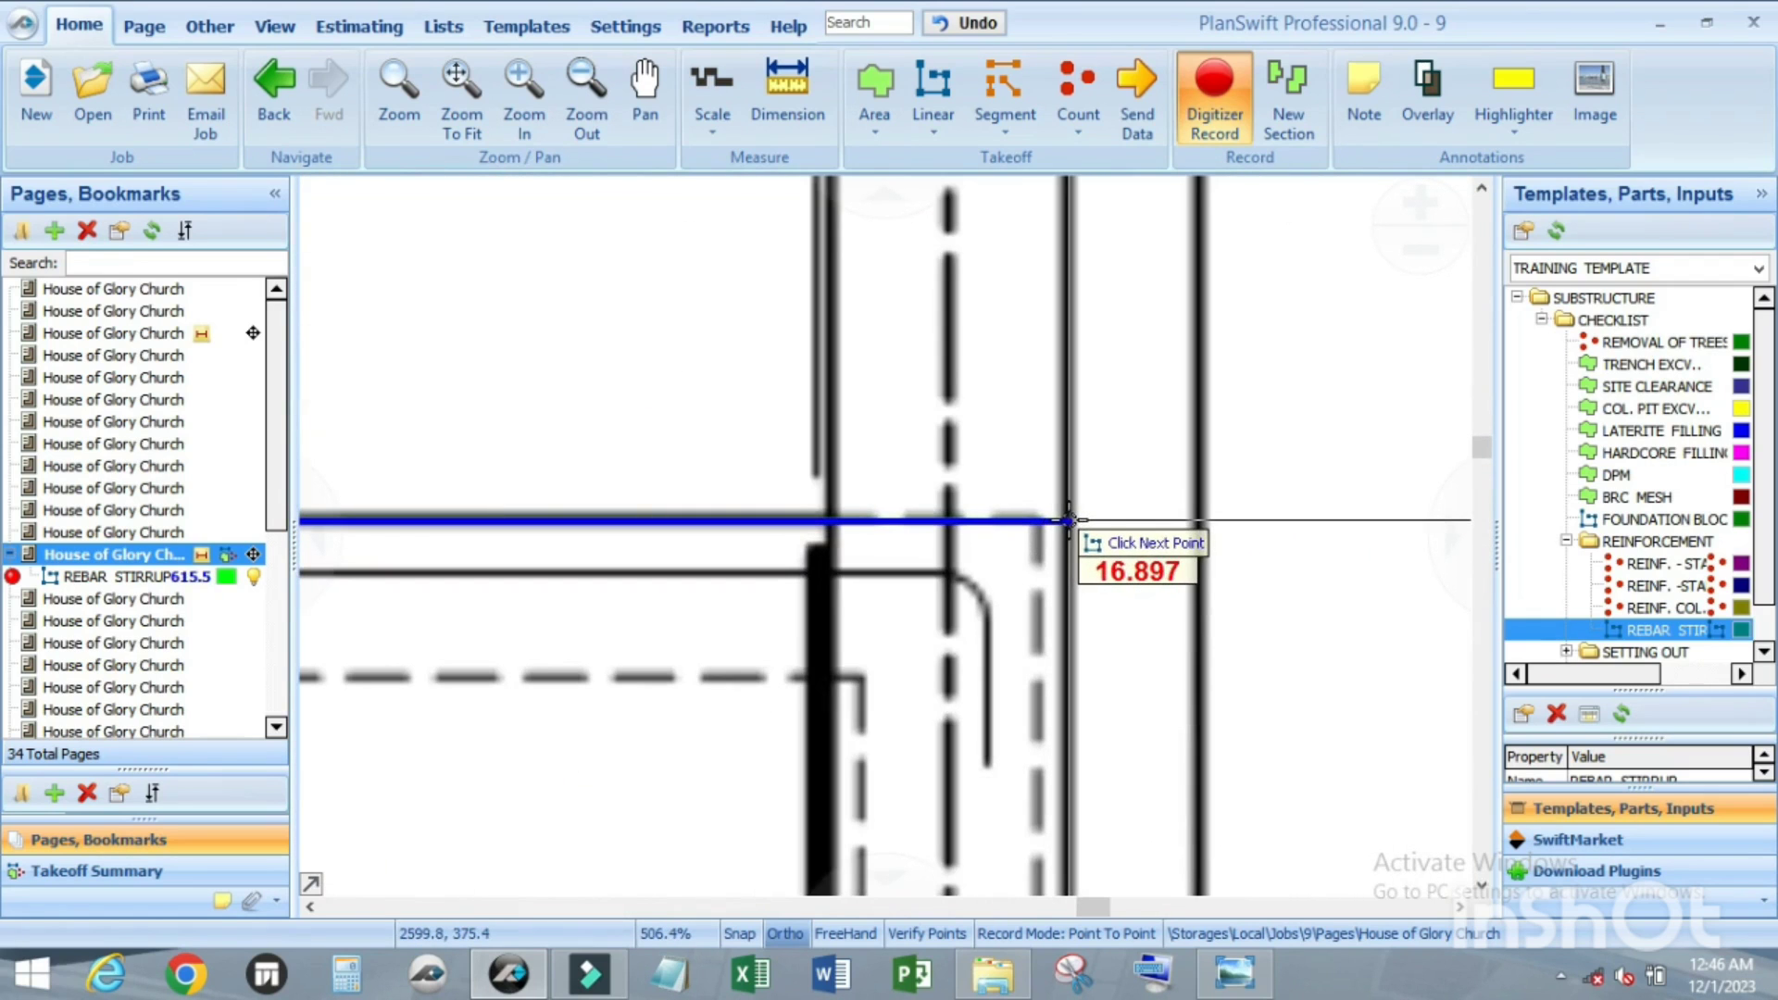
{"action": "left_click", "coordinate": [1069, 520]}
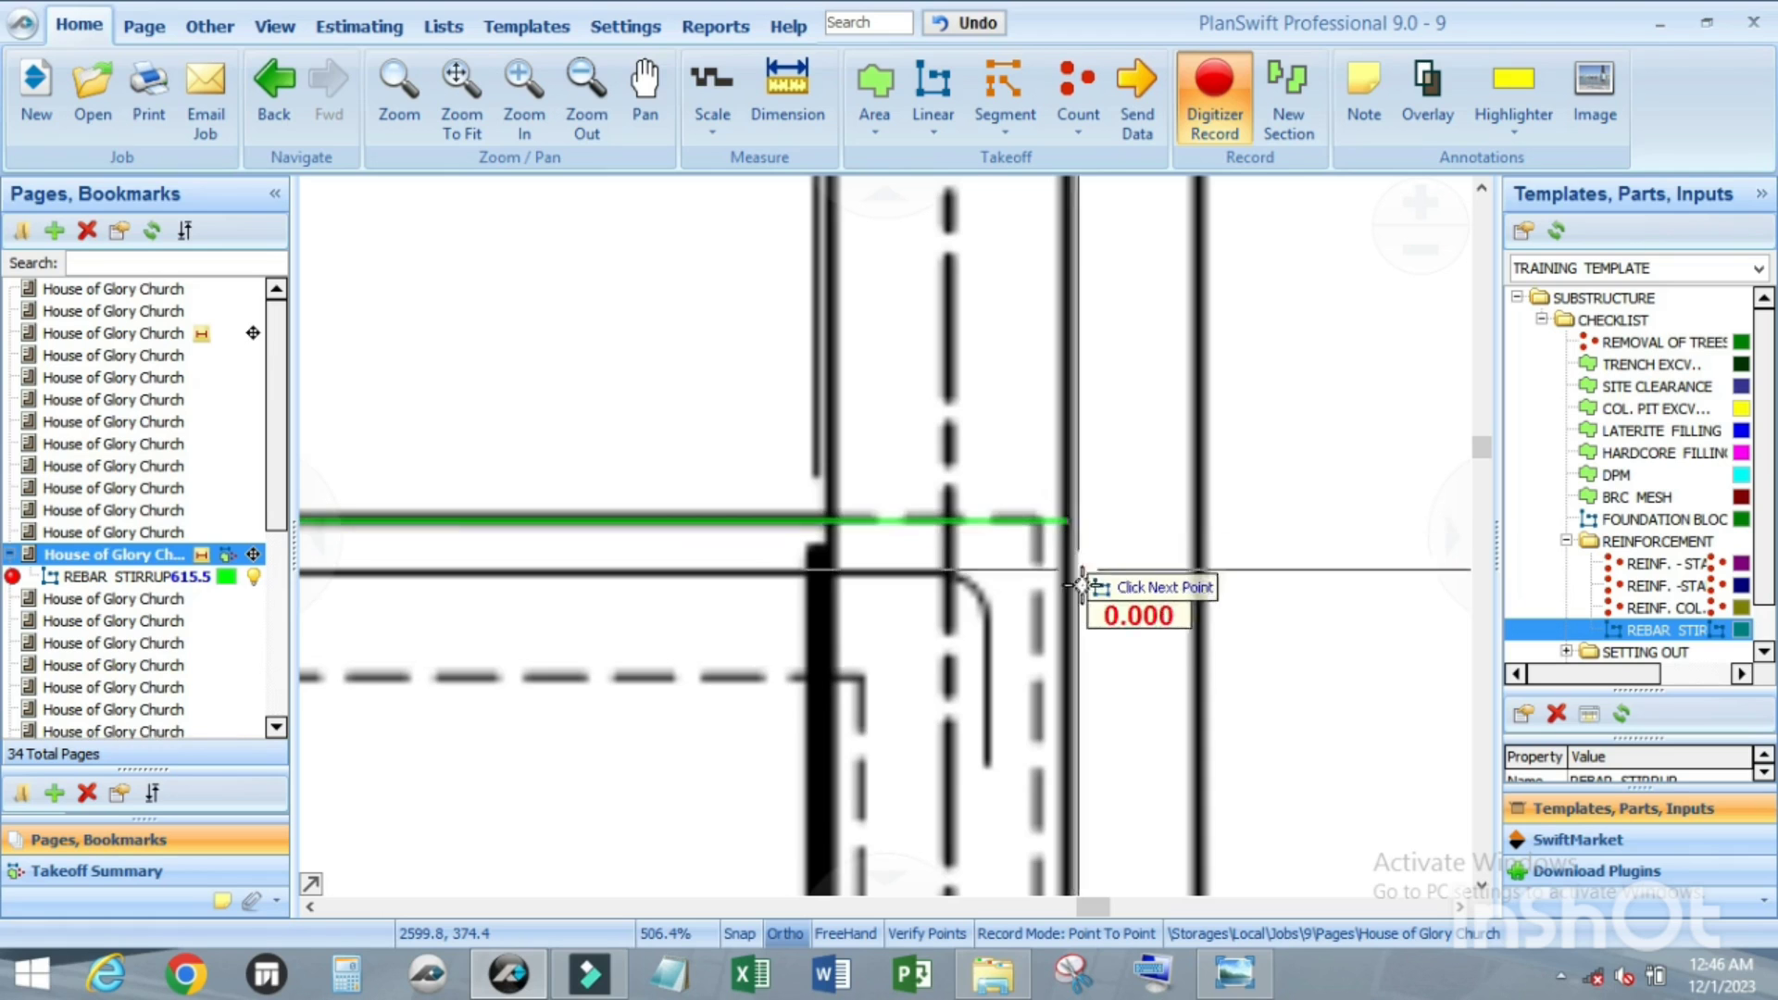
Step: Compare the beam labels and quantity notes under the GRD.BEAM 1 to 5 and GRD.BEAM 6,7,9,10,11 elevations
{"action": "scroll", "coordinate": [1068, 516], "scroll_direction": "down", "scroll_amount": 5}
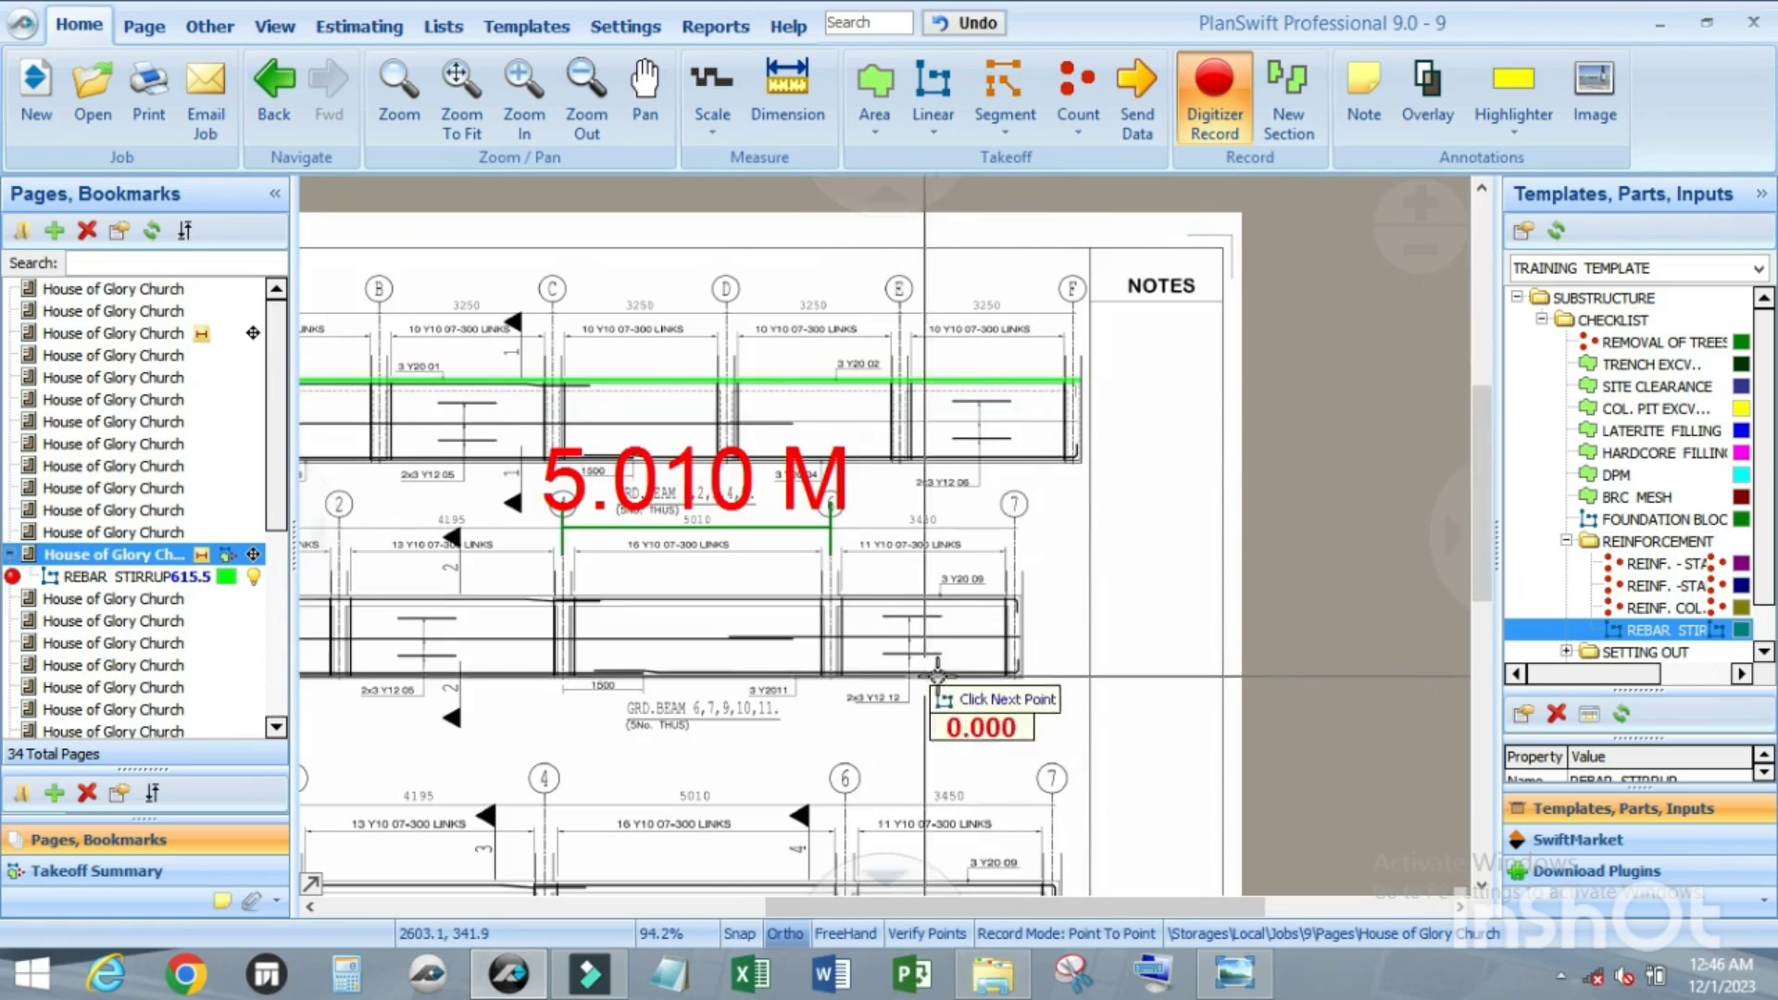
{"action": "scroll", "coordinate": [1019, 596], "scroll_direction": "up", "scroll_amount": 2}
{"action": "scroll", "coordinate": [1099, 521], "scroll_direction": "up", "scroll_amount": 2}
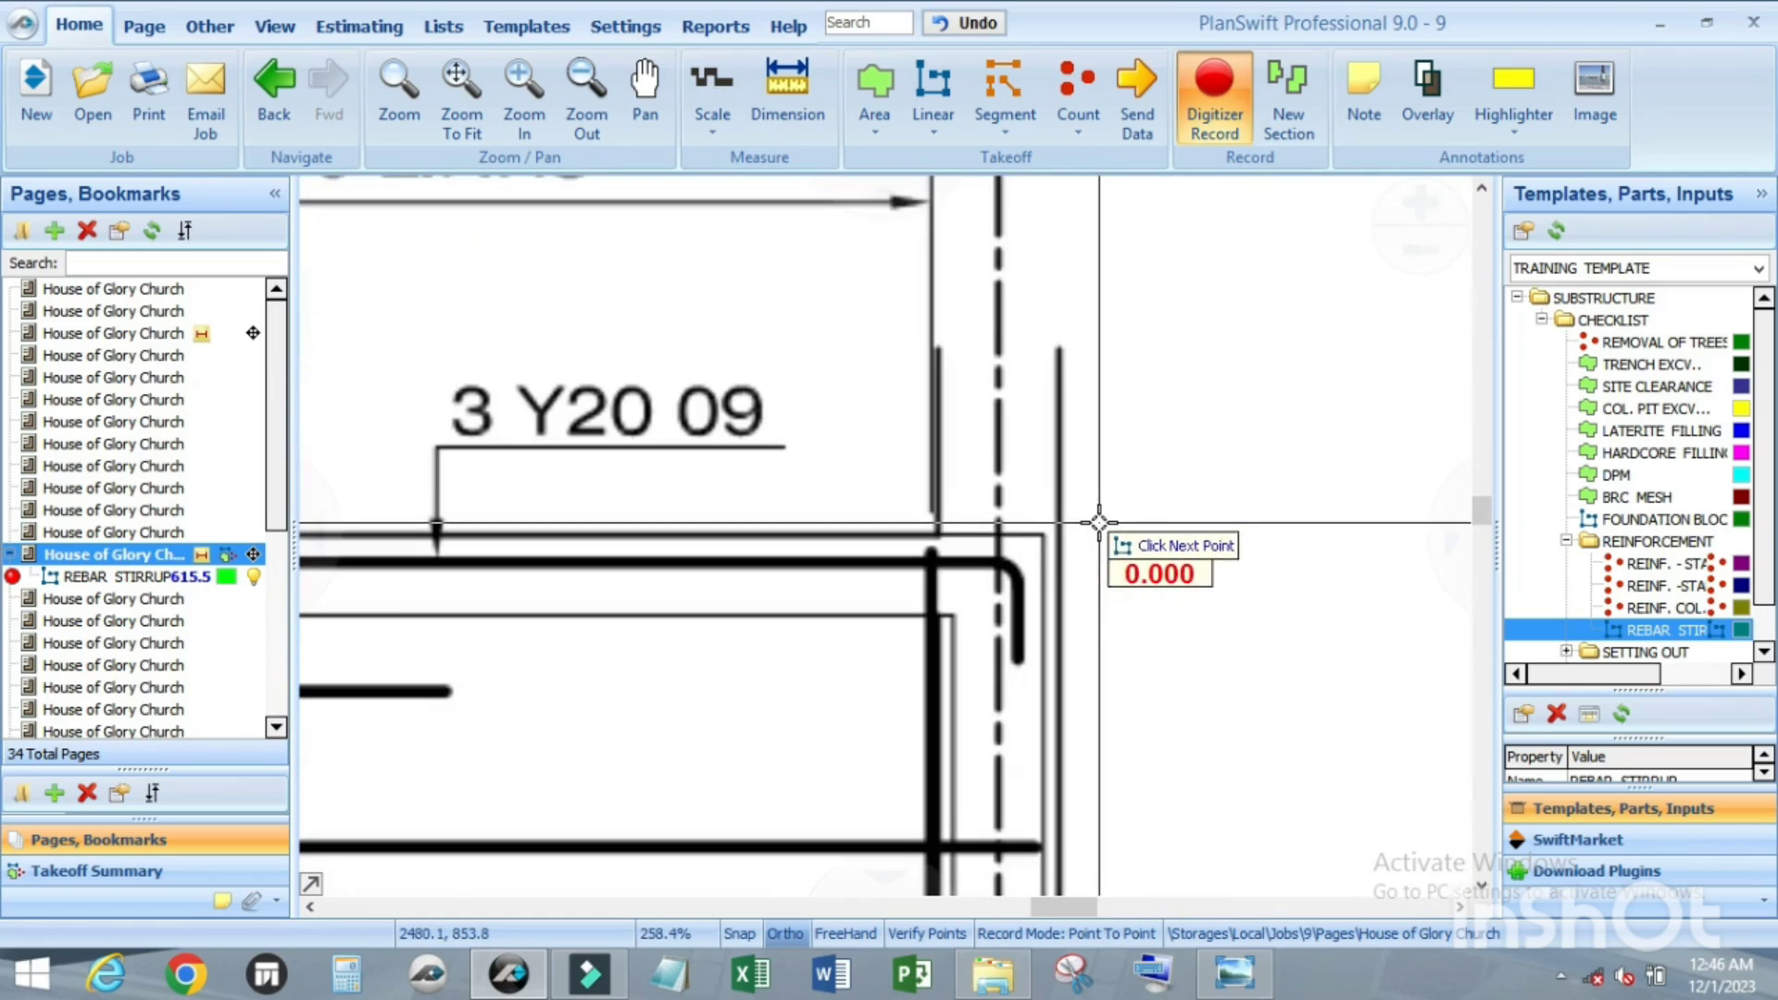
{"action": "scroll", "coordinate": [1130, 528], "scroll_direction": "down", "scroll_amount": 3}
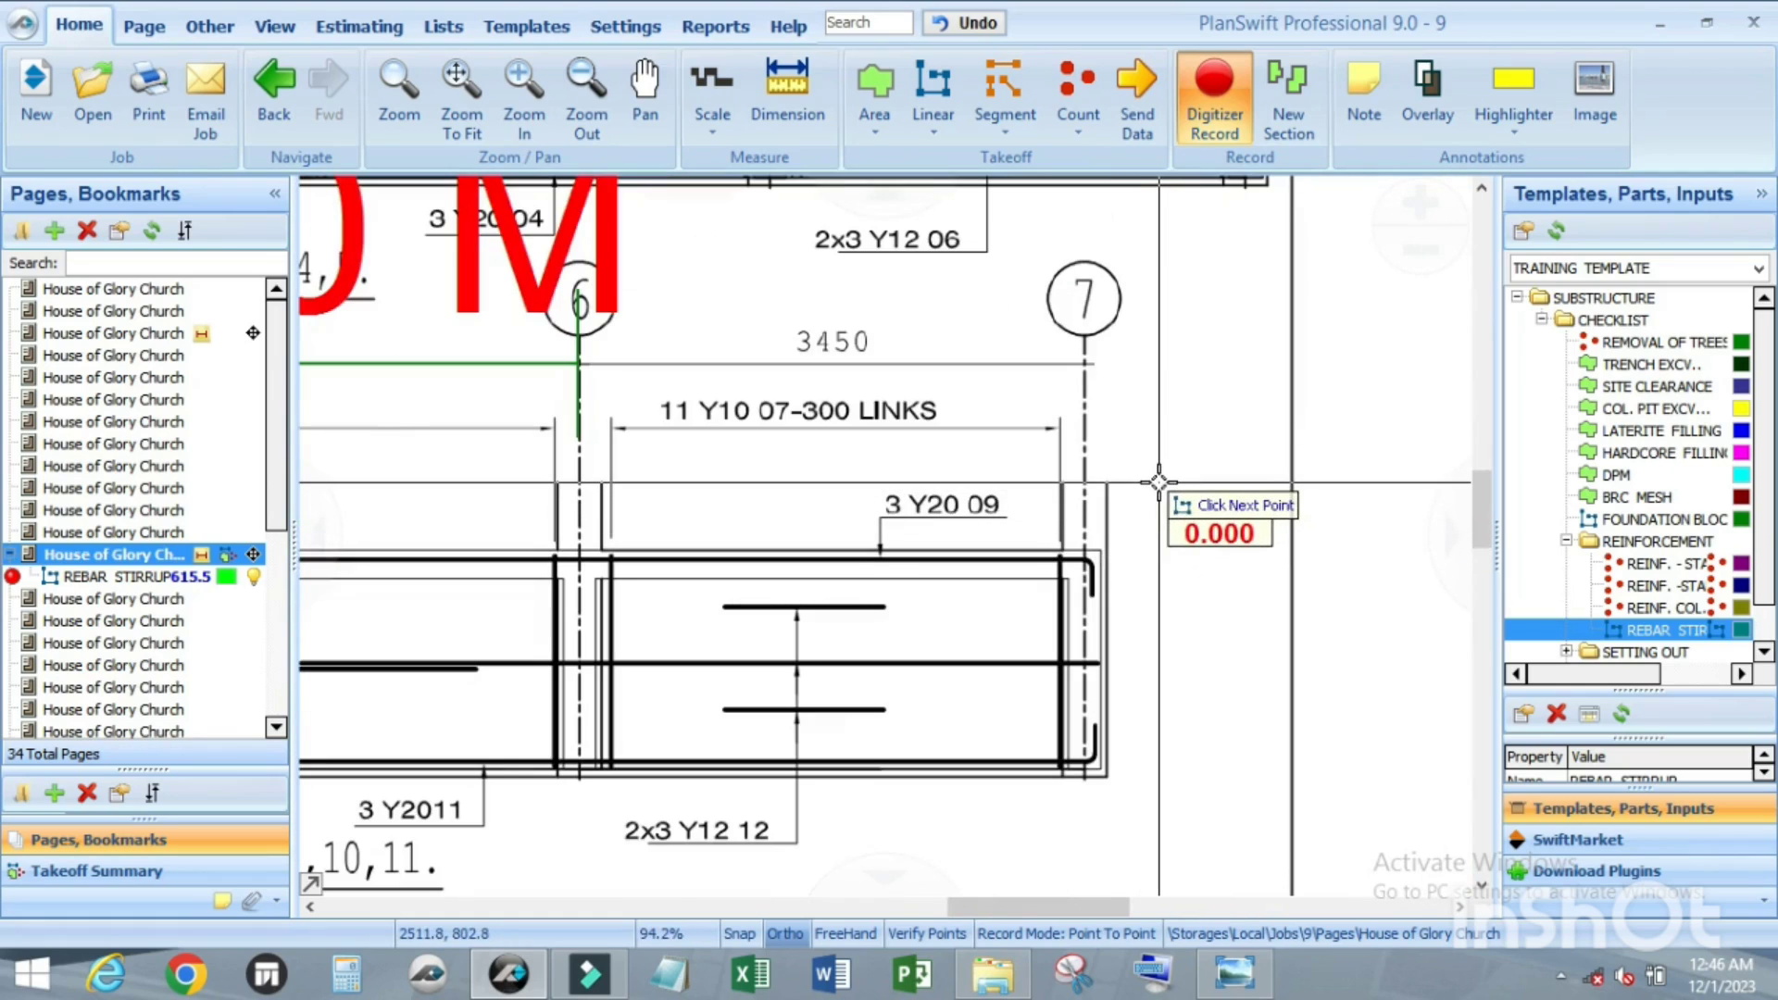
{"action": "scroll", "coordinate": [1157, 463], "scroll_direction": "down", "scroll_amount": 2}
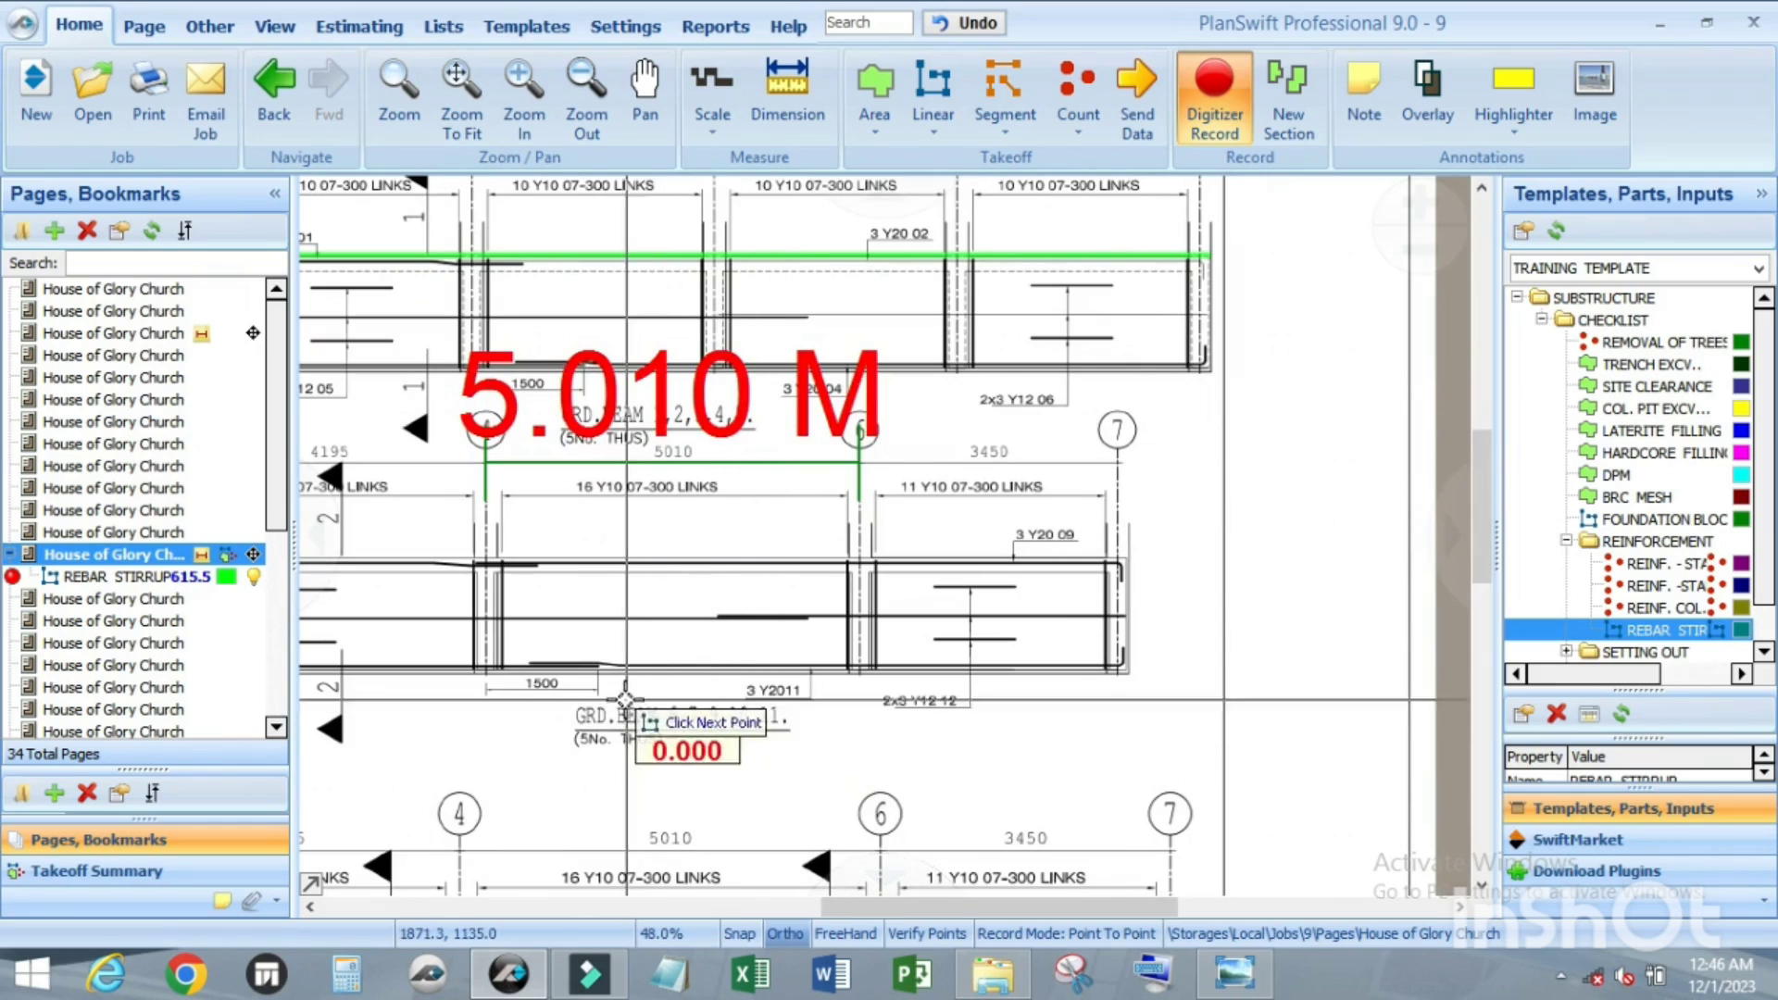
{"action": "scroll", "coordinate": [571, 428], "scroll_direction": "up", "scroll_amount": 3}
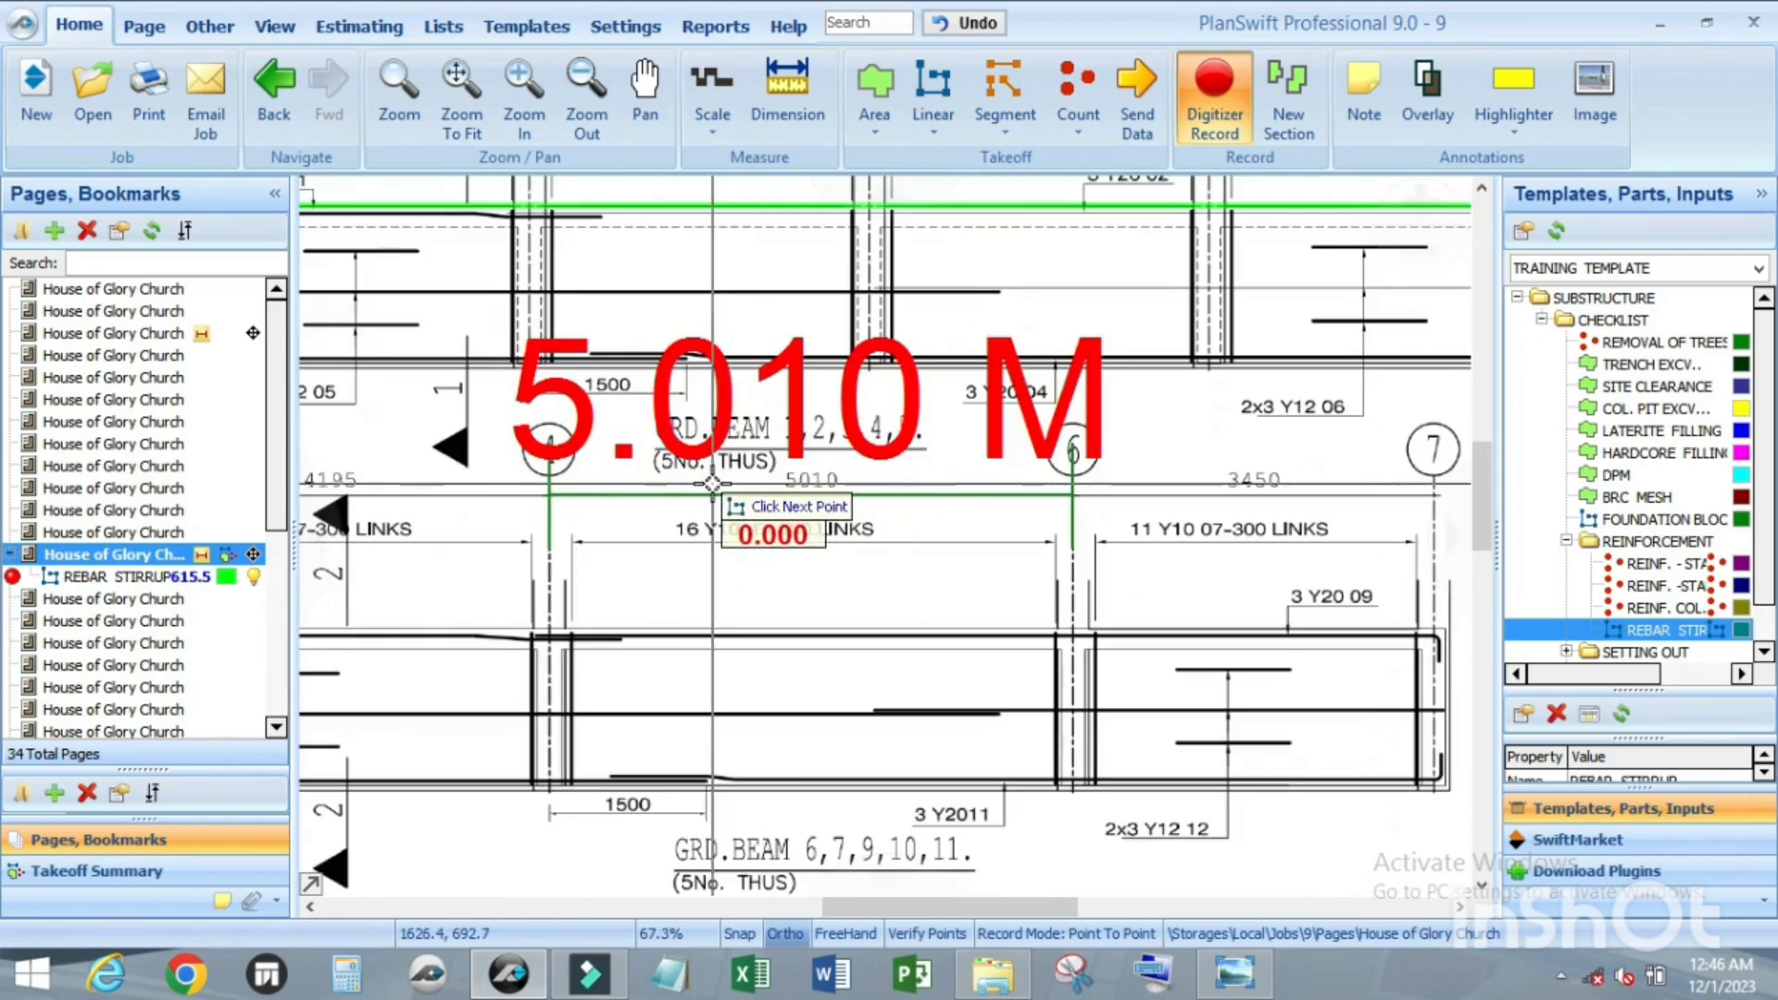
{"action": "scroll", "coordinate": [670, 459], "scroll_direction": "up", "scroll_amount": 3}
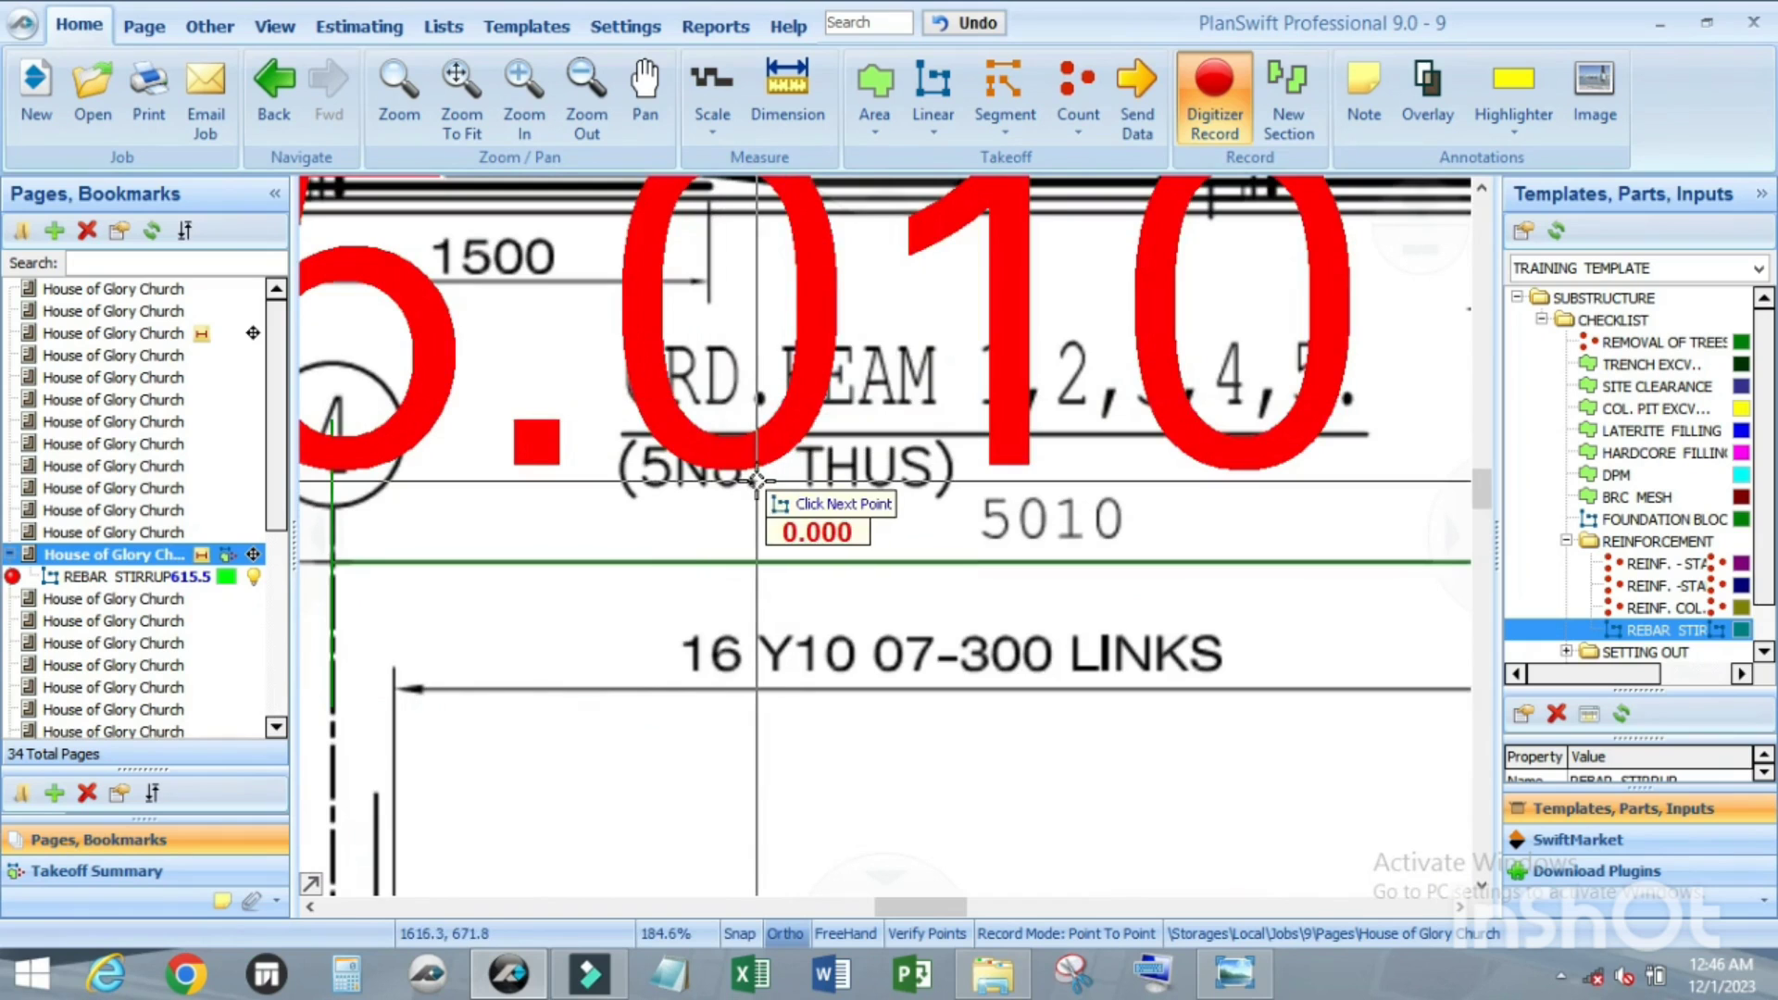
{"action": "scroll", "coordinate": [727, 479], "scroll_direction": "down", "scroll_amount": 6}
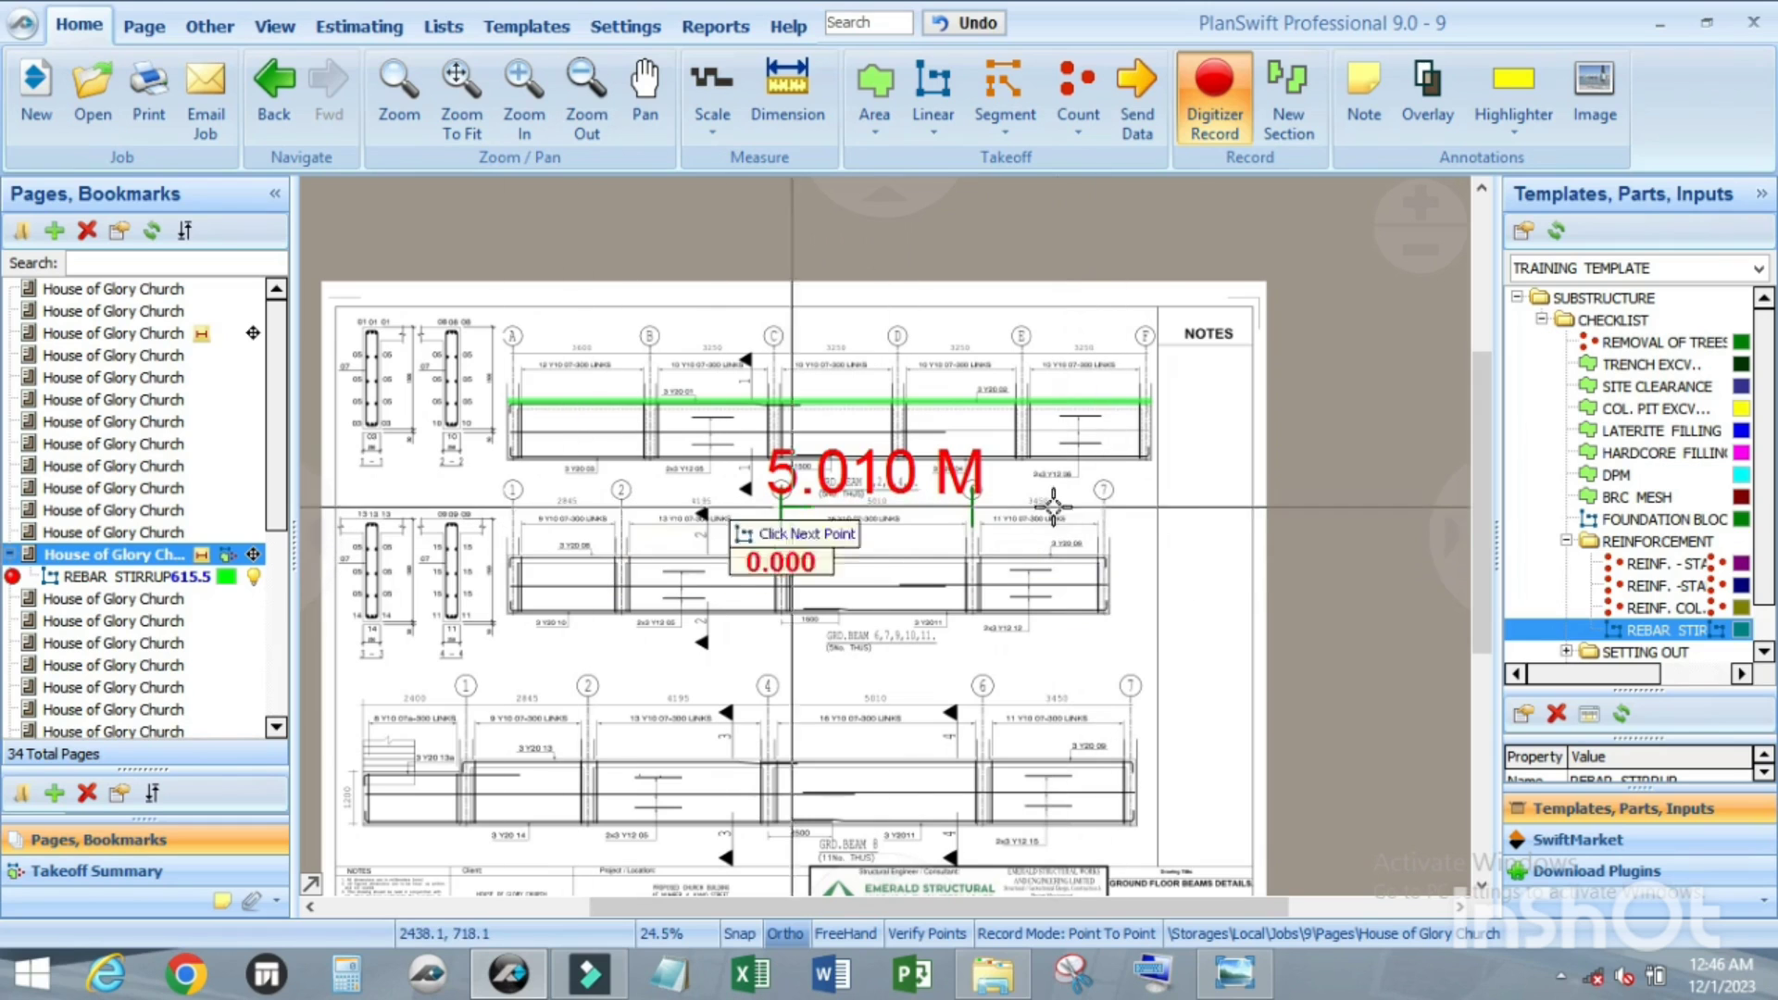
{"action": "scroll", "coordinate": [806, 482], "scroll_direction": "up", "scroll_amount": 3}
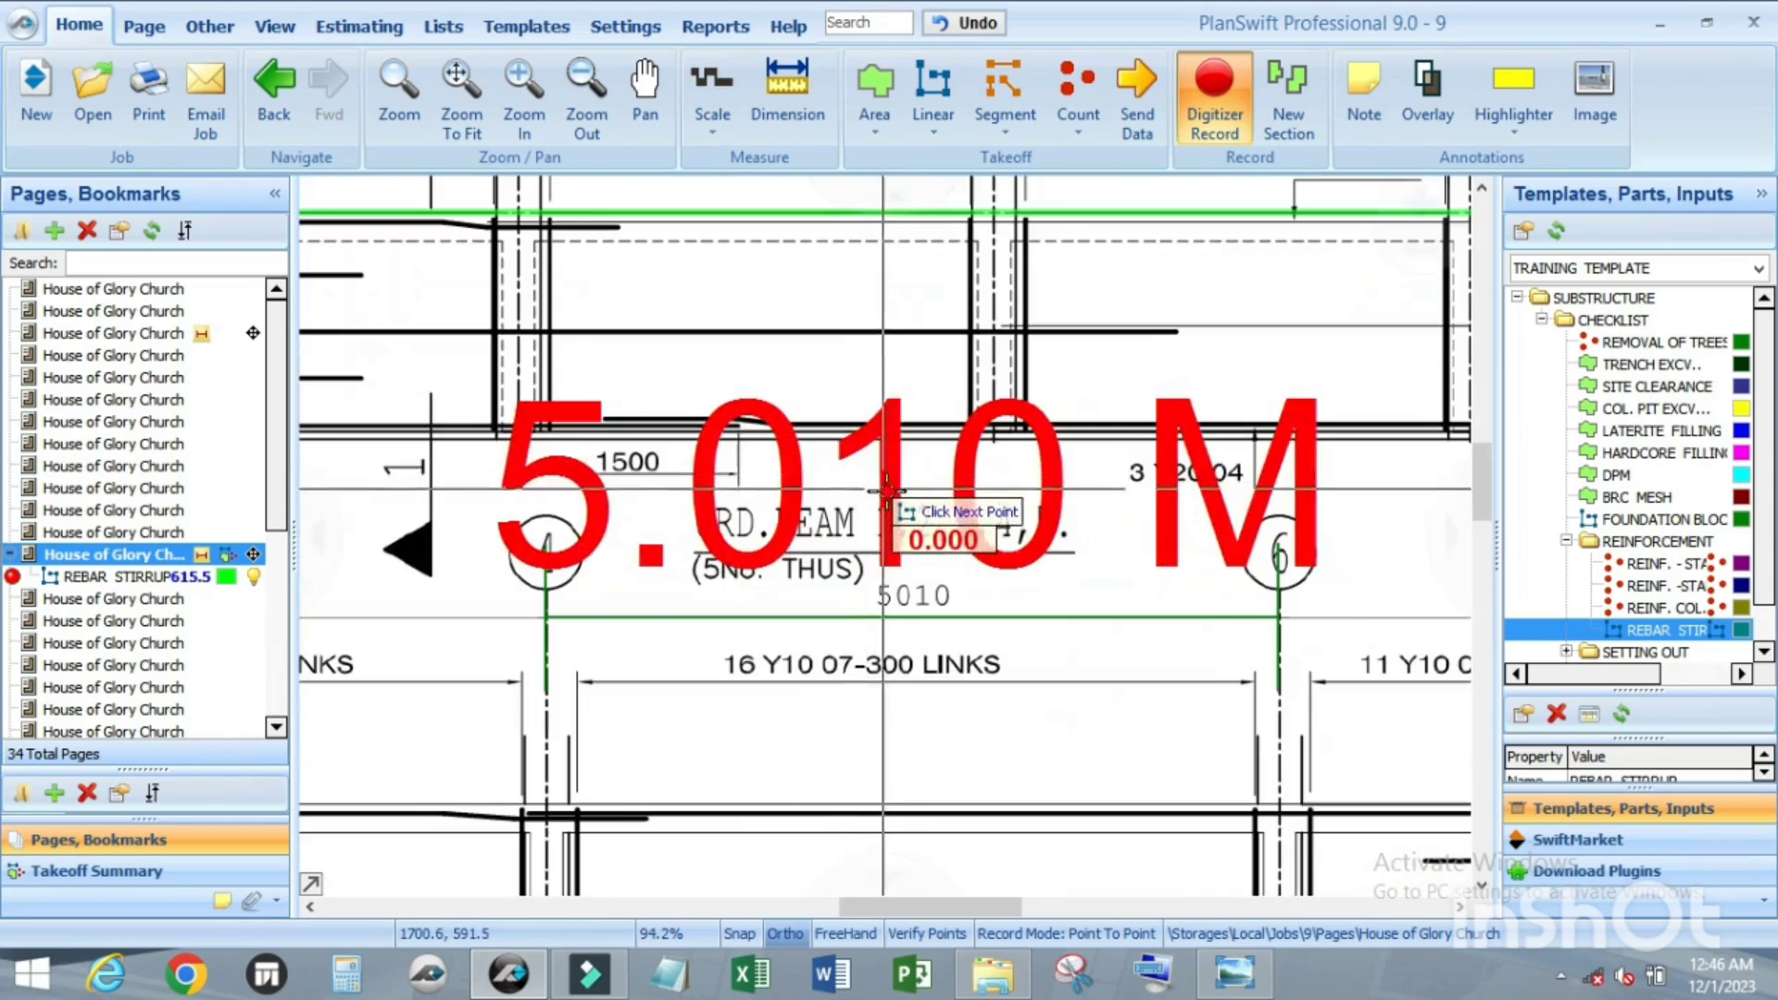
{"action": "scroll", "coordinate": [912, 499], "scroll_direction": "down", "scroll_amount": 3}
{"action": "scroll", "coordinate": [892, 544], "scroll_direction": "up", "scroll_amount": 3}
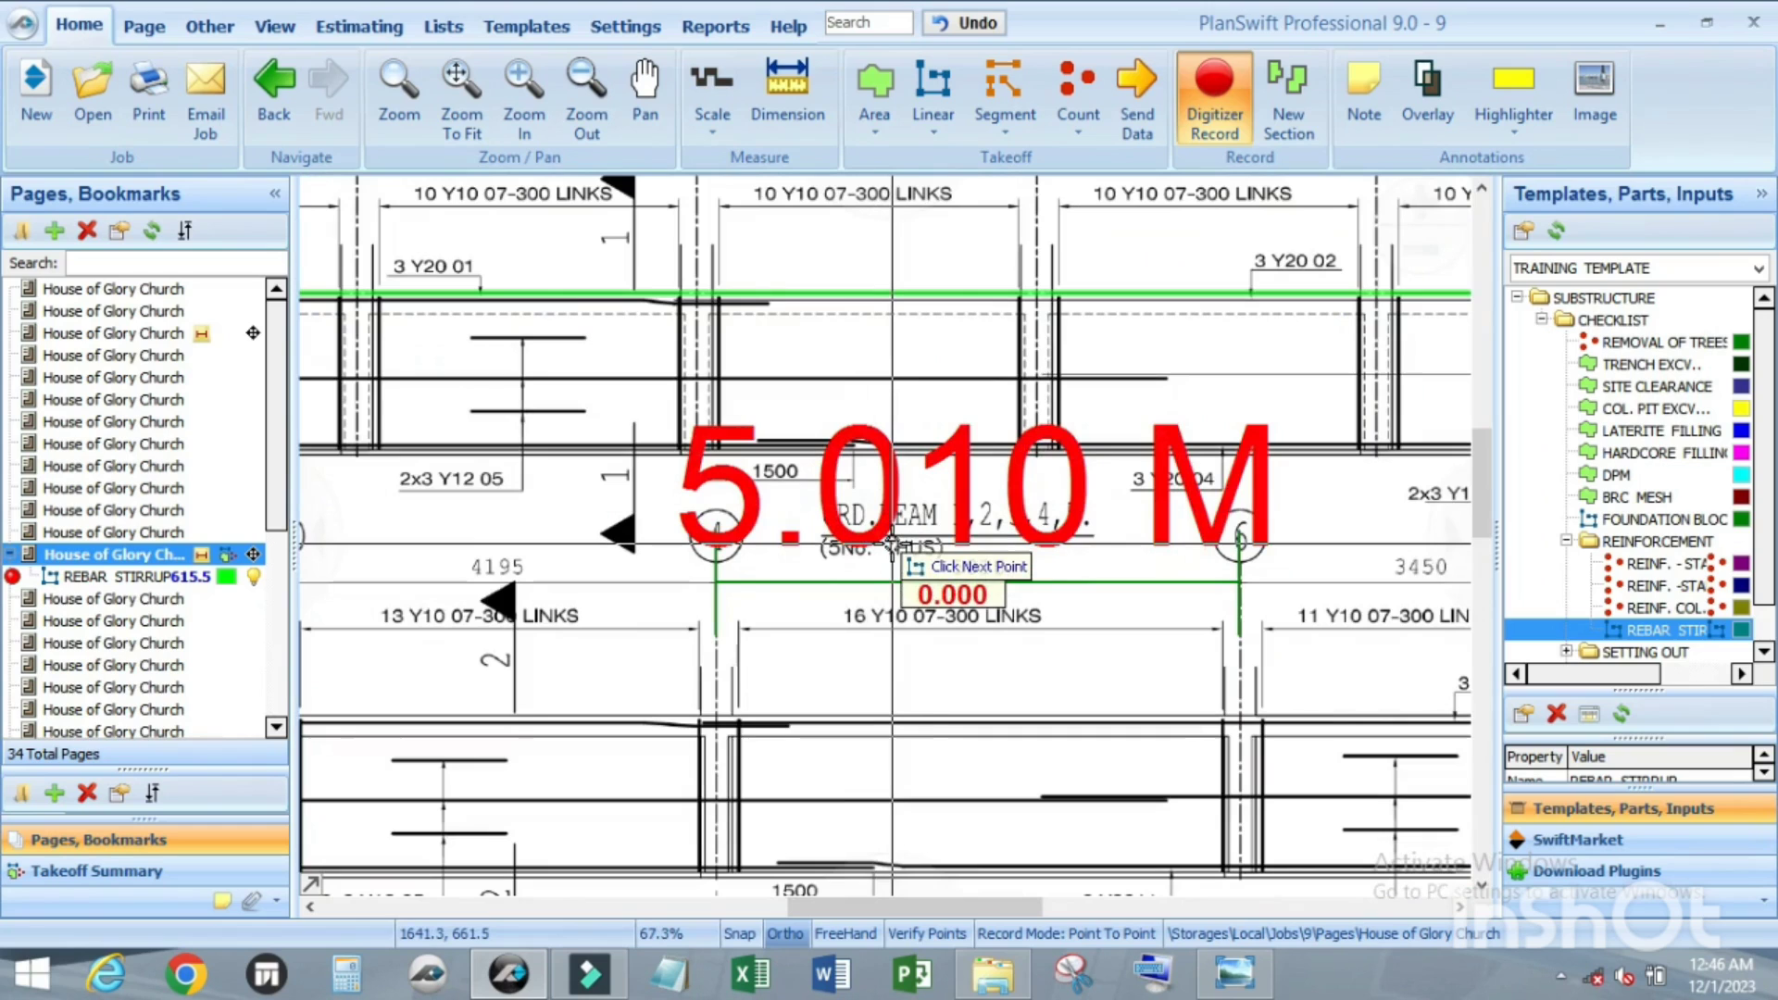
{"action": "scroll", "coordinate": [892, 545], "scroll_direction": "down", "scroll_amount": 3}
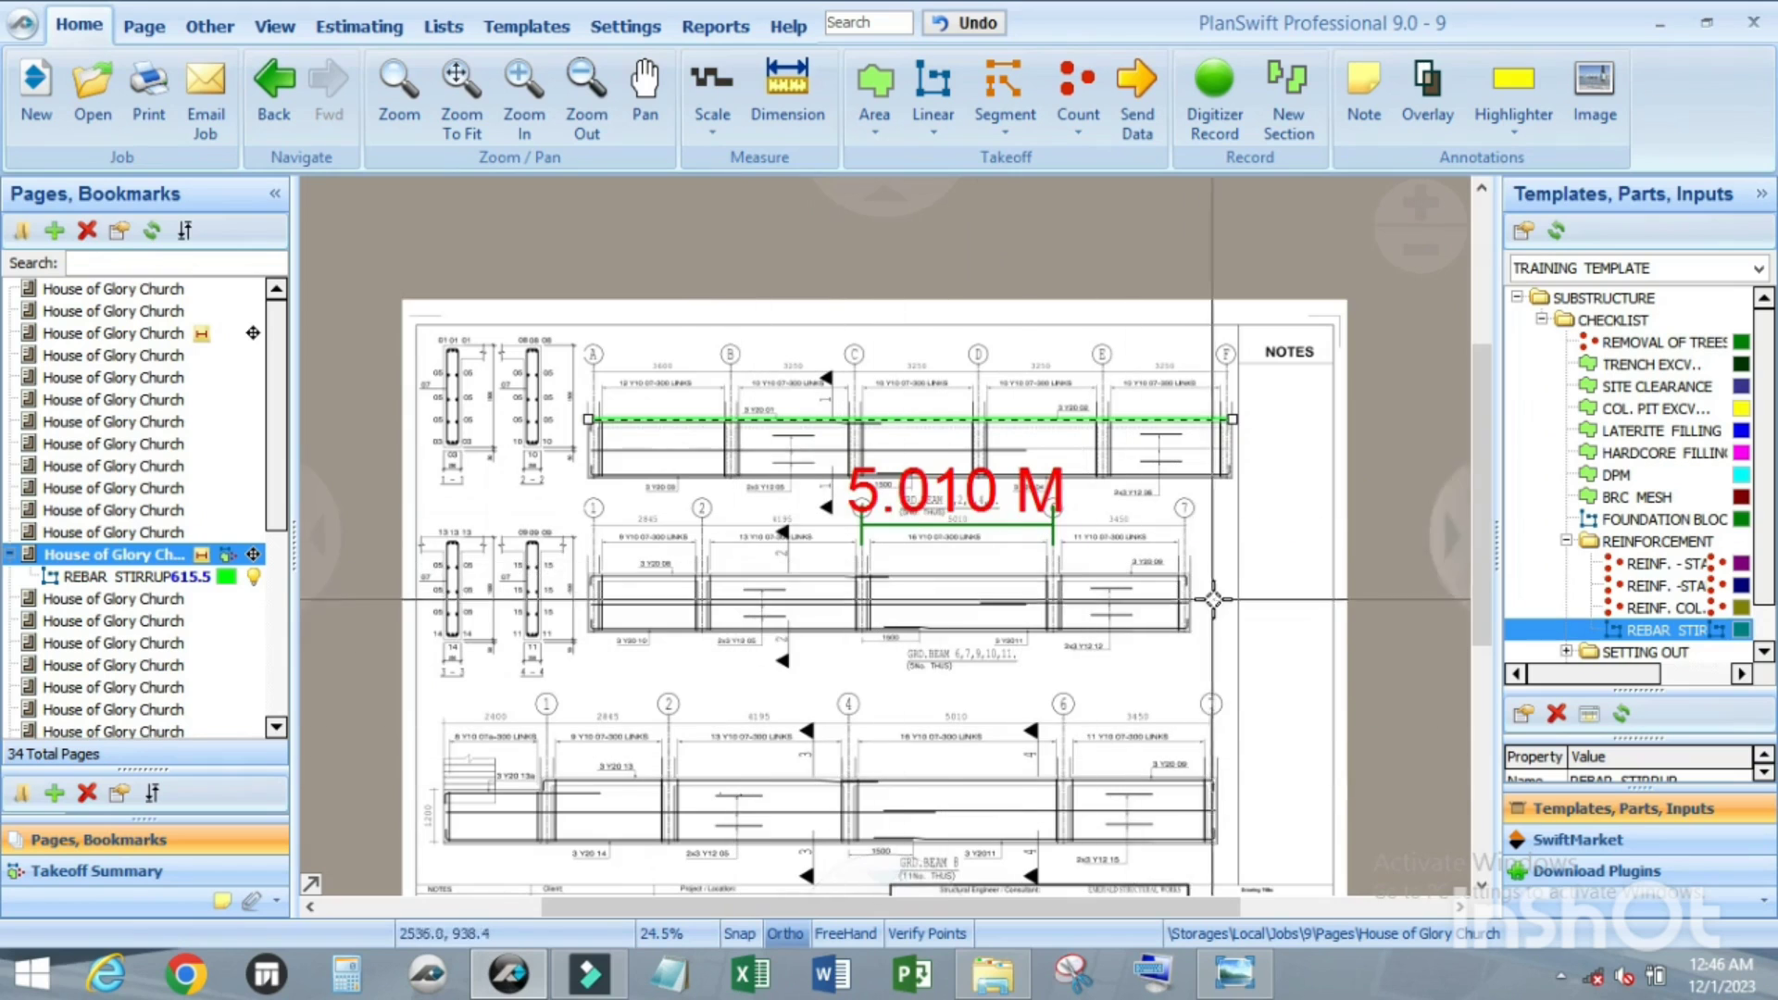
{"action": "scroll", "coordinate": [1170, 515], "scroll_direction": "up", "scroll_amount": 3}
{"action": "scroll", "coordinate": [980, 466], "scroll_direction": "down", "scroll_amount": 3}
{"action": "scroll", "coordinate": [1098, 398], "scroll_direction": "up", "scroll_amount": 2}
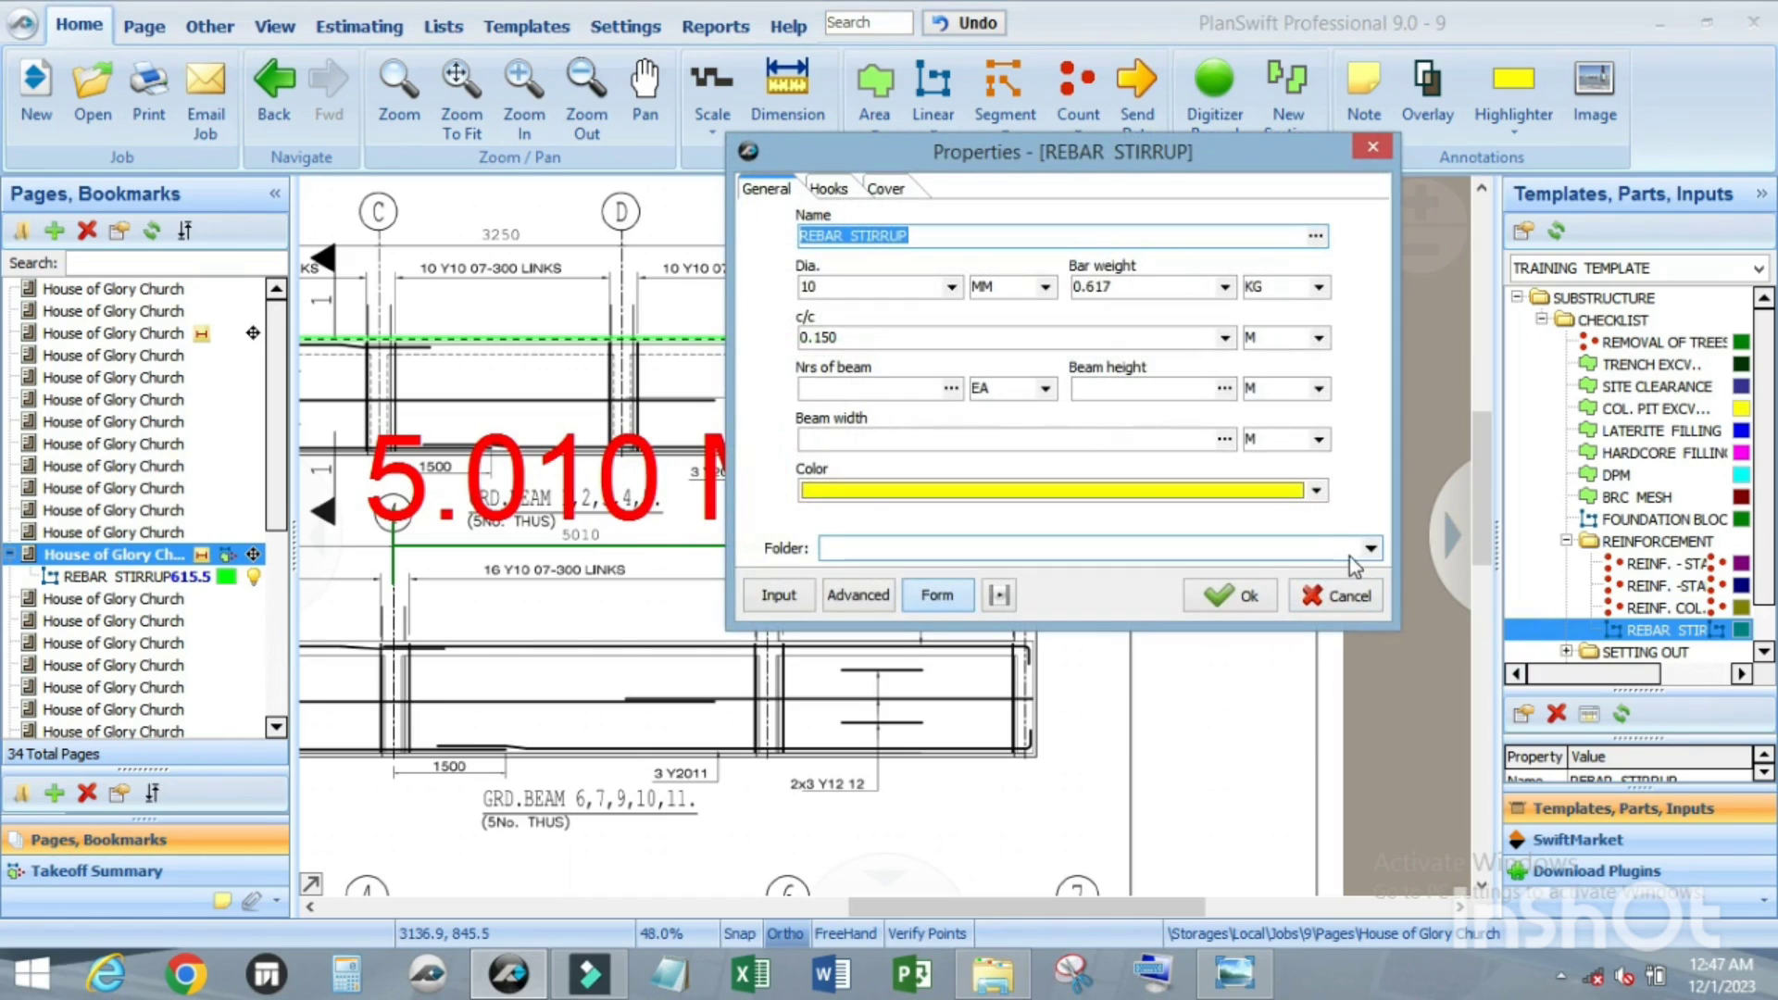
{"action": "left_click", "coordinate": [1373, 148]}
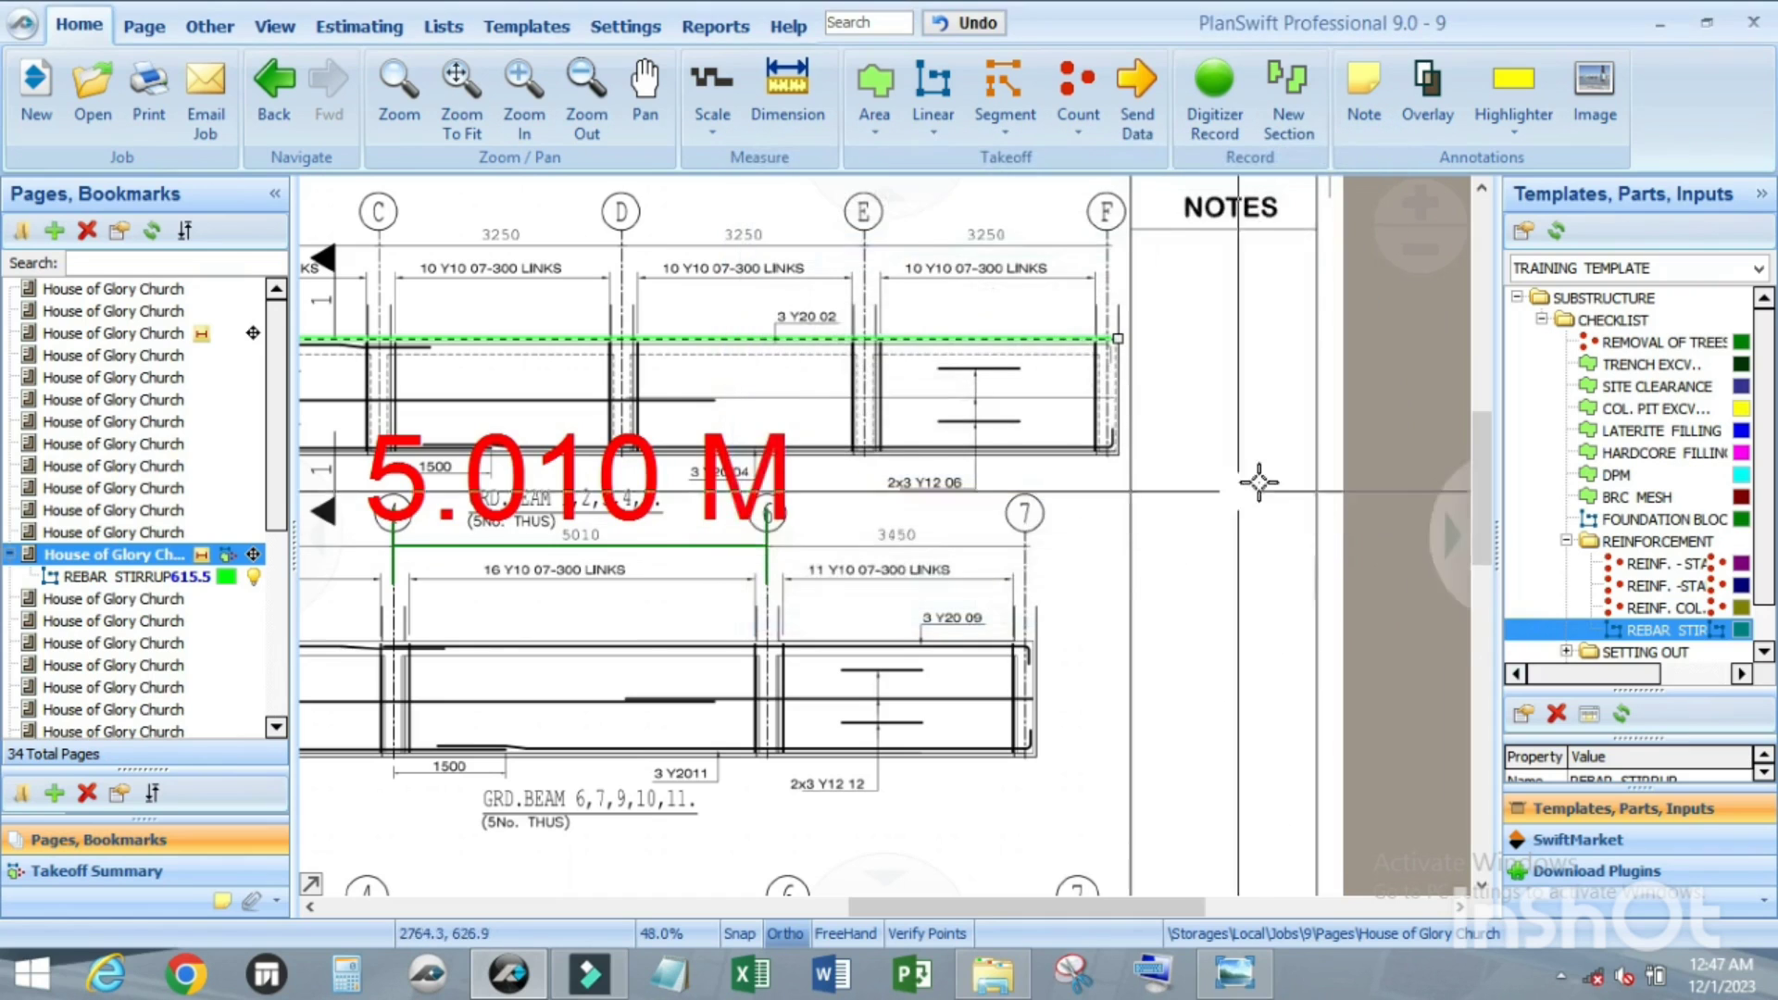
Step: Examine the depth, width and cover dimensions on cross-section 4-4 and the link spacing of GRD.BEAM 6,7,9,10,11
{"action": "scroll", "coordinate": [1253, 484], "scroll_direction": "down", "scroll_amount": 2}
{"action": "scroll", "coordinate": [468, 567], "scroll_direction": "up", "scroll_amount": 2}
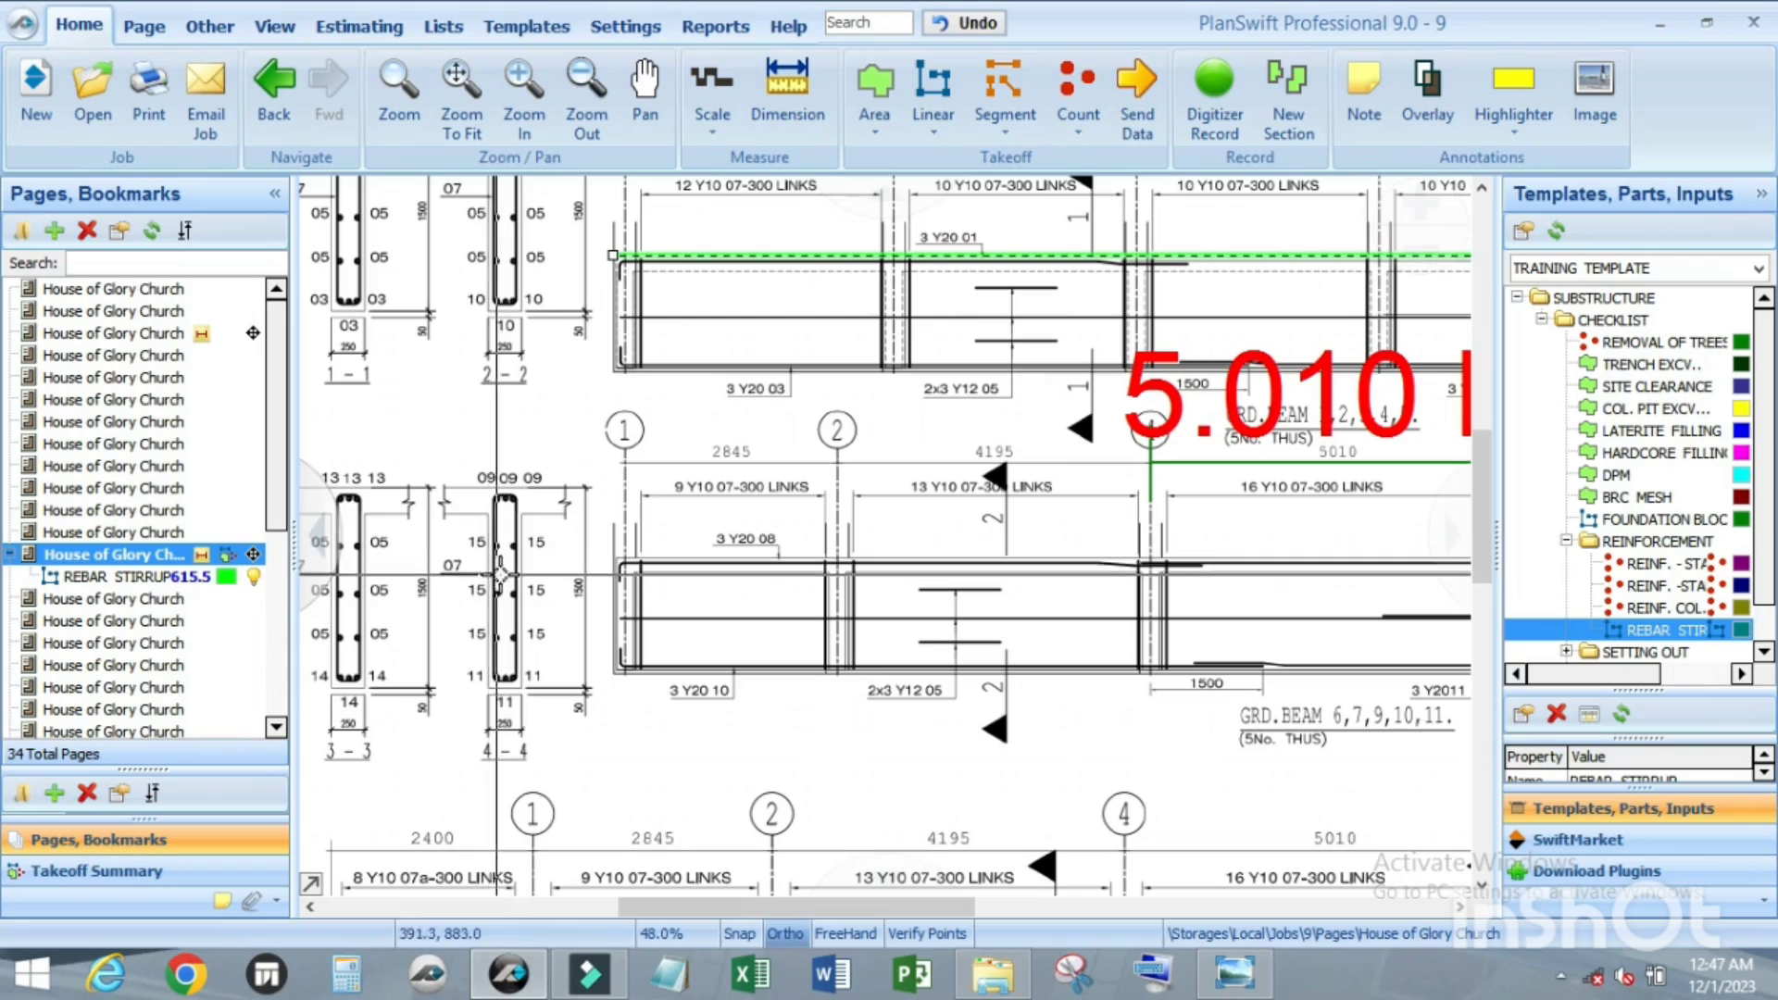
{"action": "scroll", "coordinate": [592, 602], "scroll_direction": "up", "scroll_amount": 1}
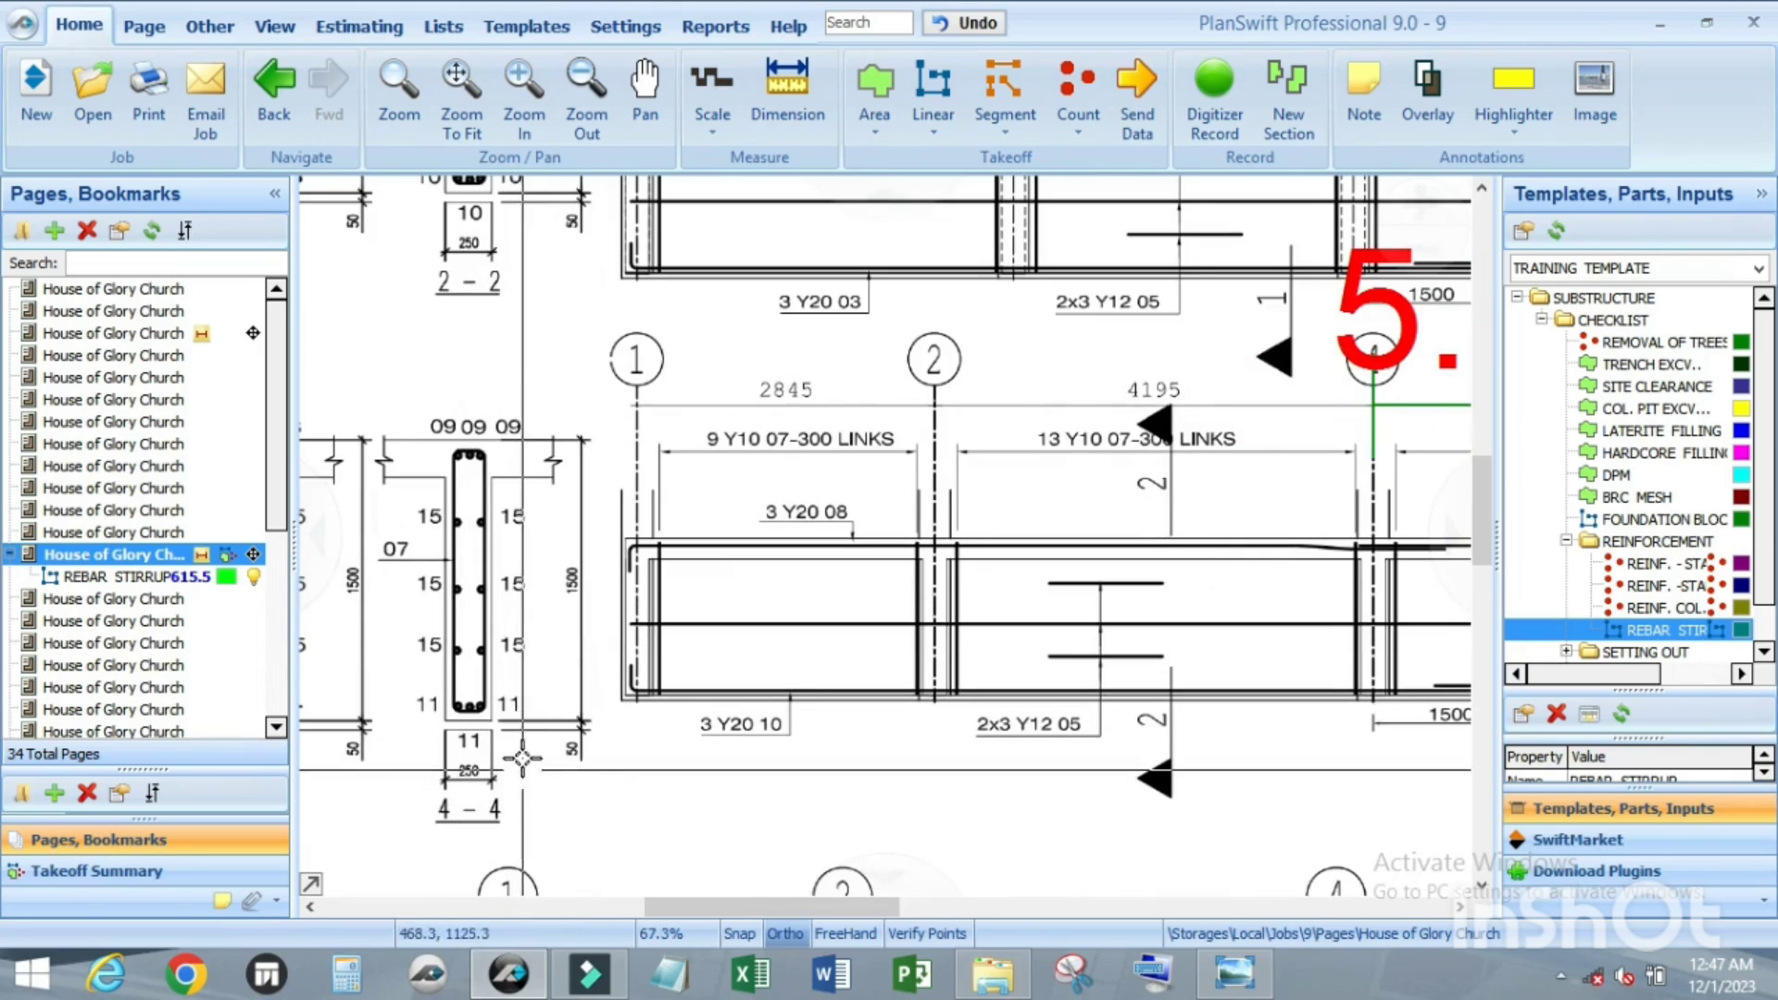
{"action": "scroll", "coordinate": [469, 682], "scroll_direction": "down", "scroll_amount": 1}
{"action": "scroll", "coordinate": [468, 680], "scroll_direction": "down", "scroll_amount": 1}
{"action": "scroll", "coordinate": [584, 595], "scroll_direction": "up", "scroll_amount": 2}
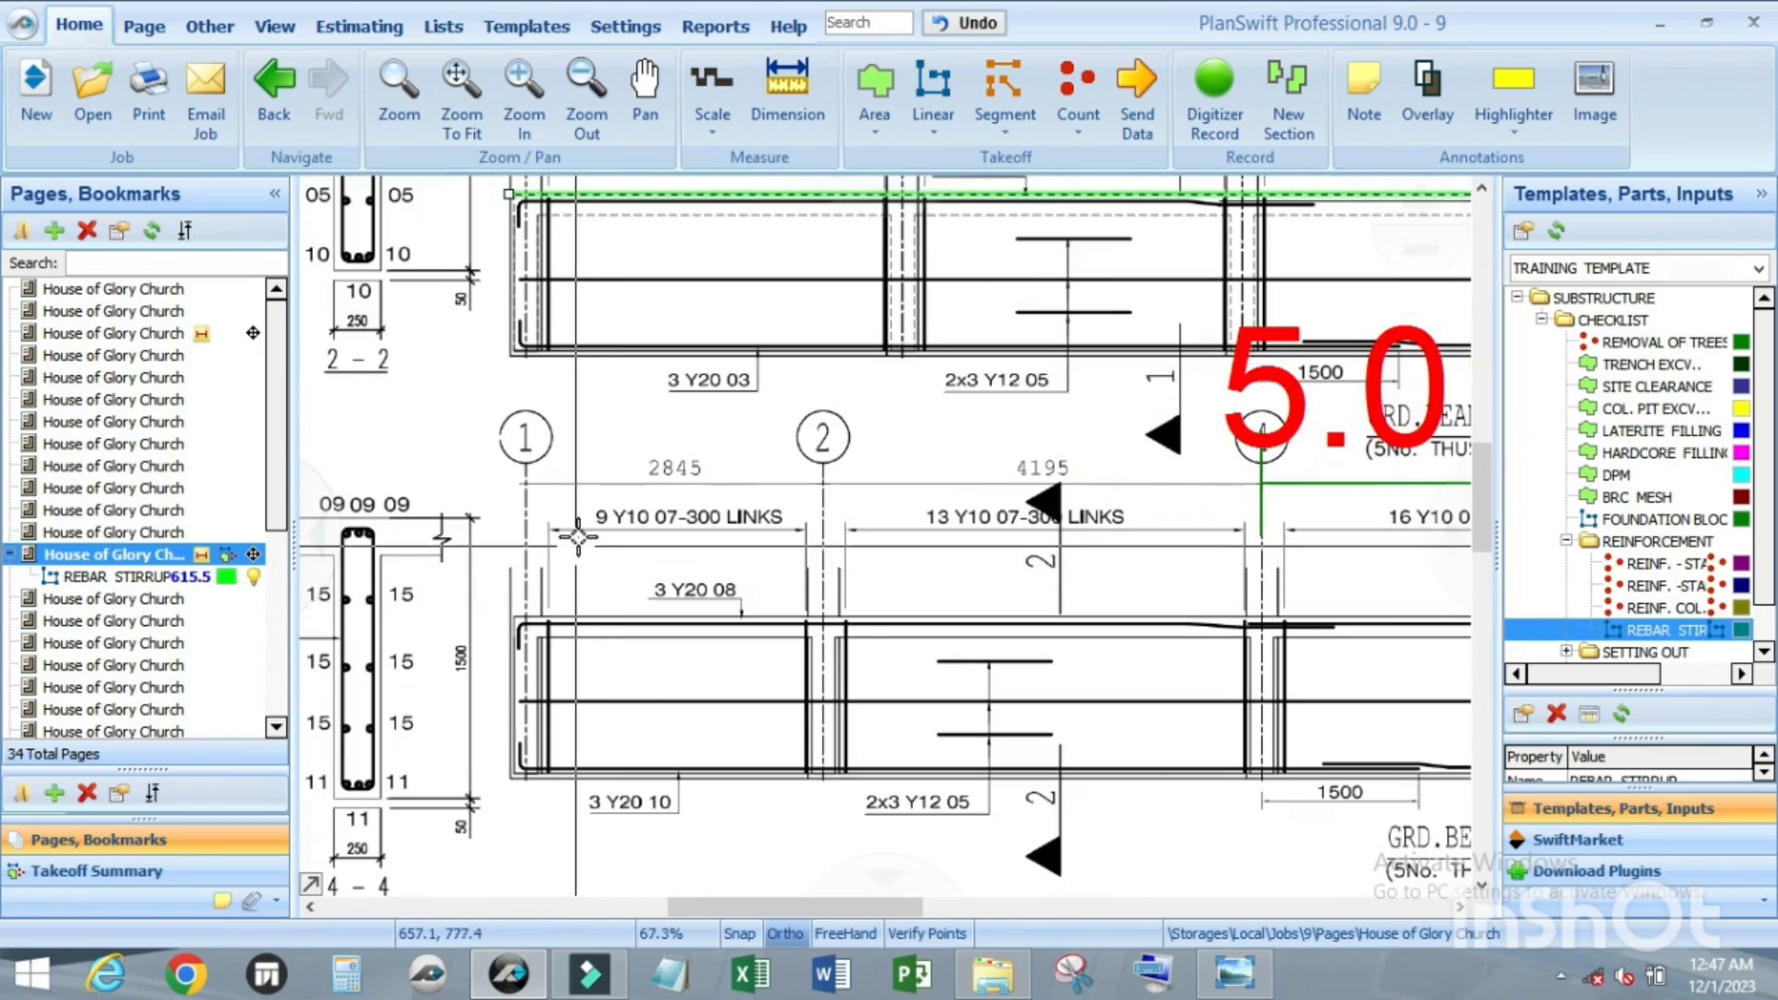
{"action": "scroll", "coordinate": [777, 562], "scroll_direction": "down", "scroll_amount": 2}
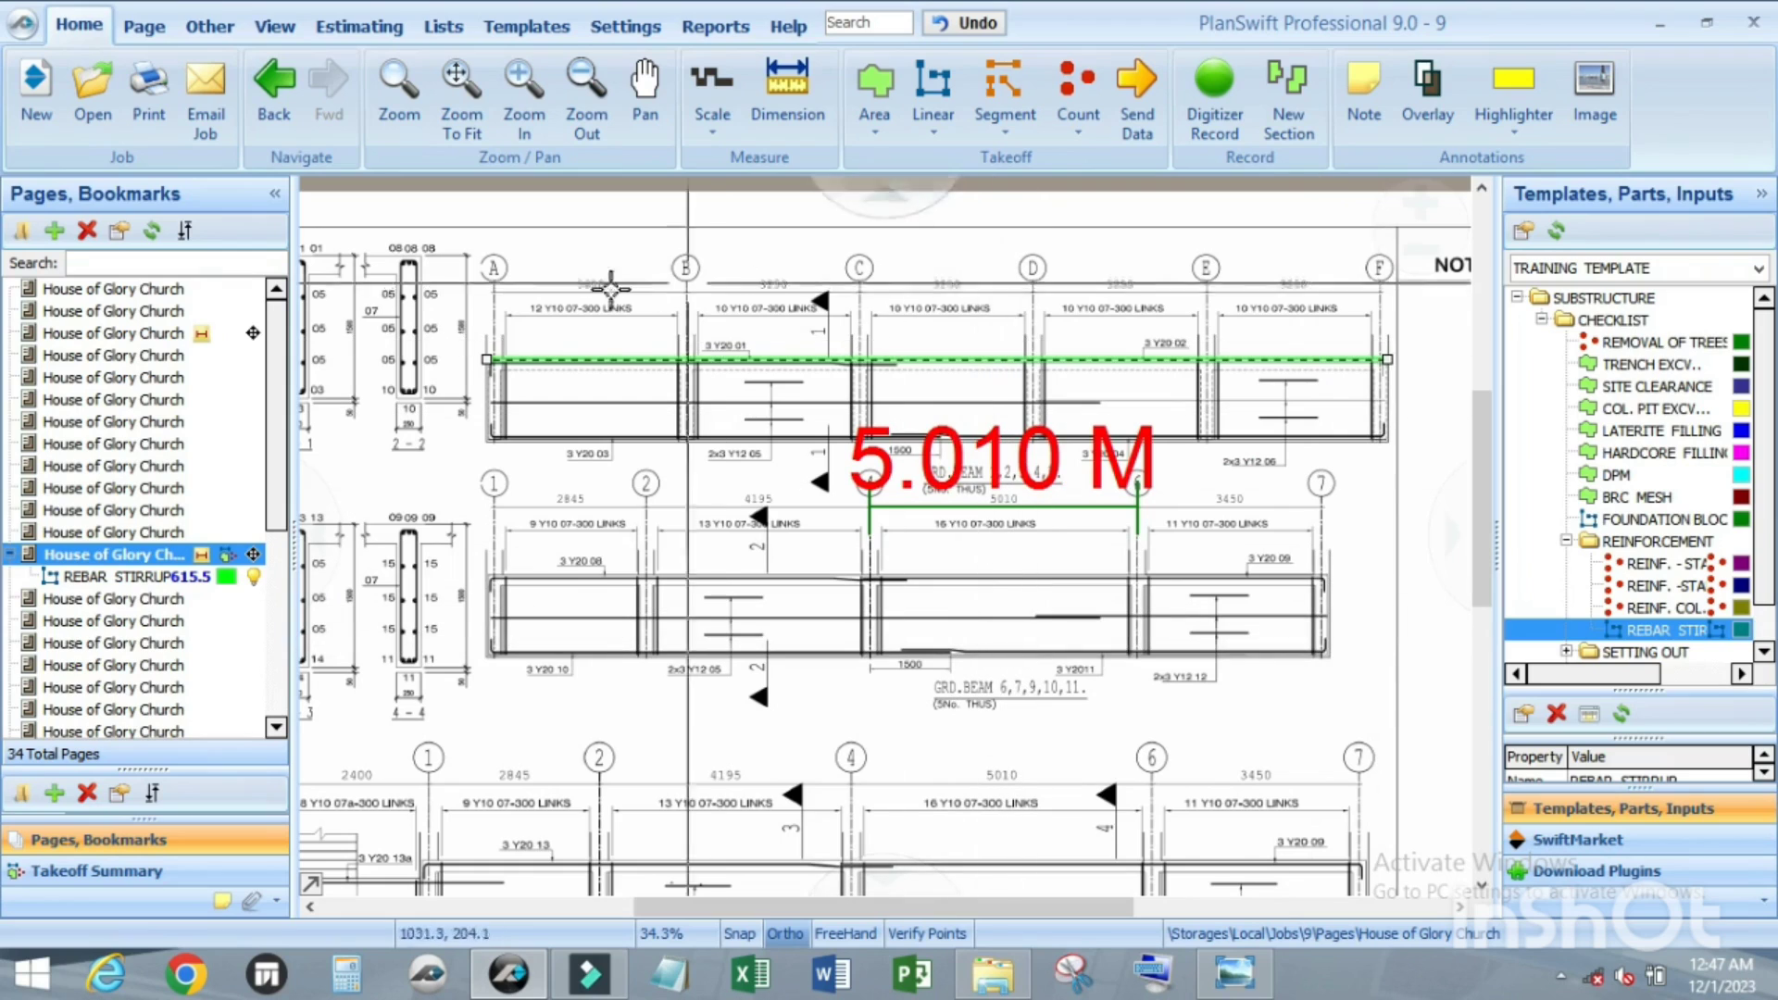
Step: Continue the existing stirrup takeoff along the top edge of GRD.BEAM 6,7,9,10,11, tracing from outside grid 7 to outside grid 1, about 15.8 m long
{"action": "mouse_move", "coordinate": [542, 359]}
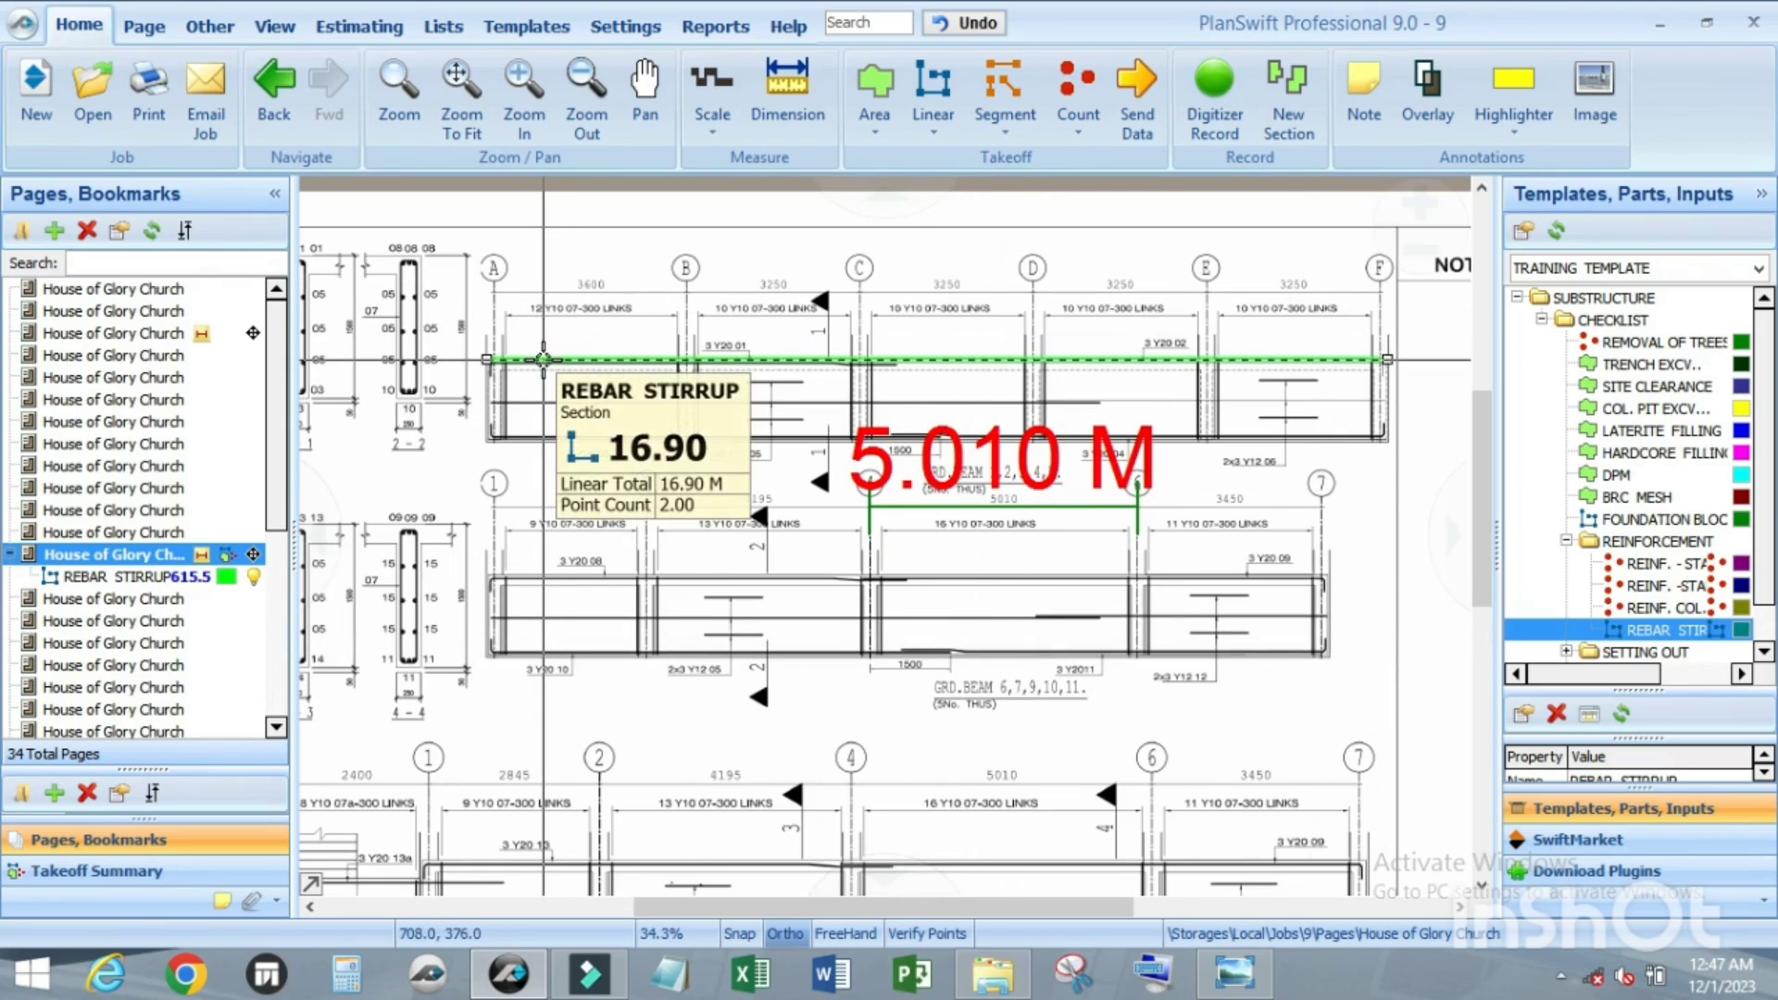
{"action": "left_click", "coordinate": [597, 359]}
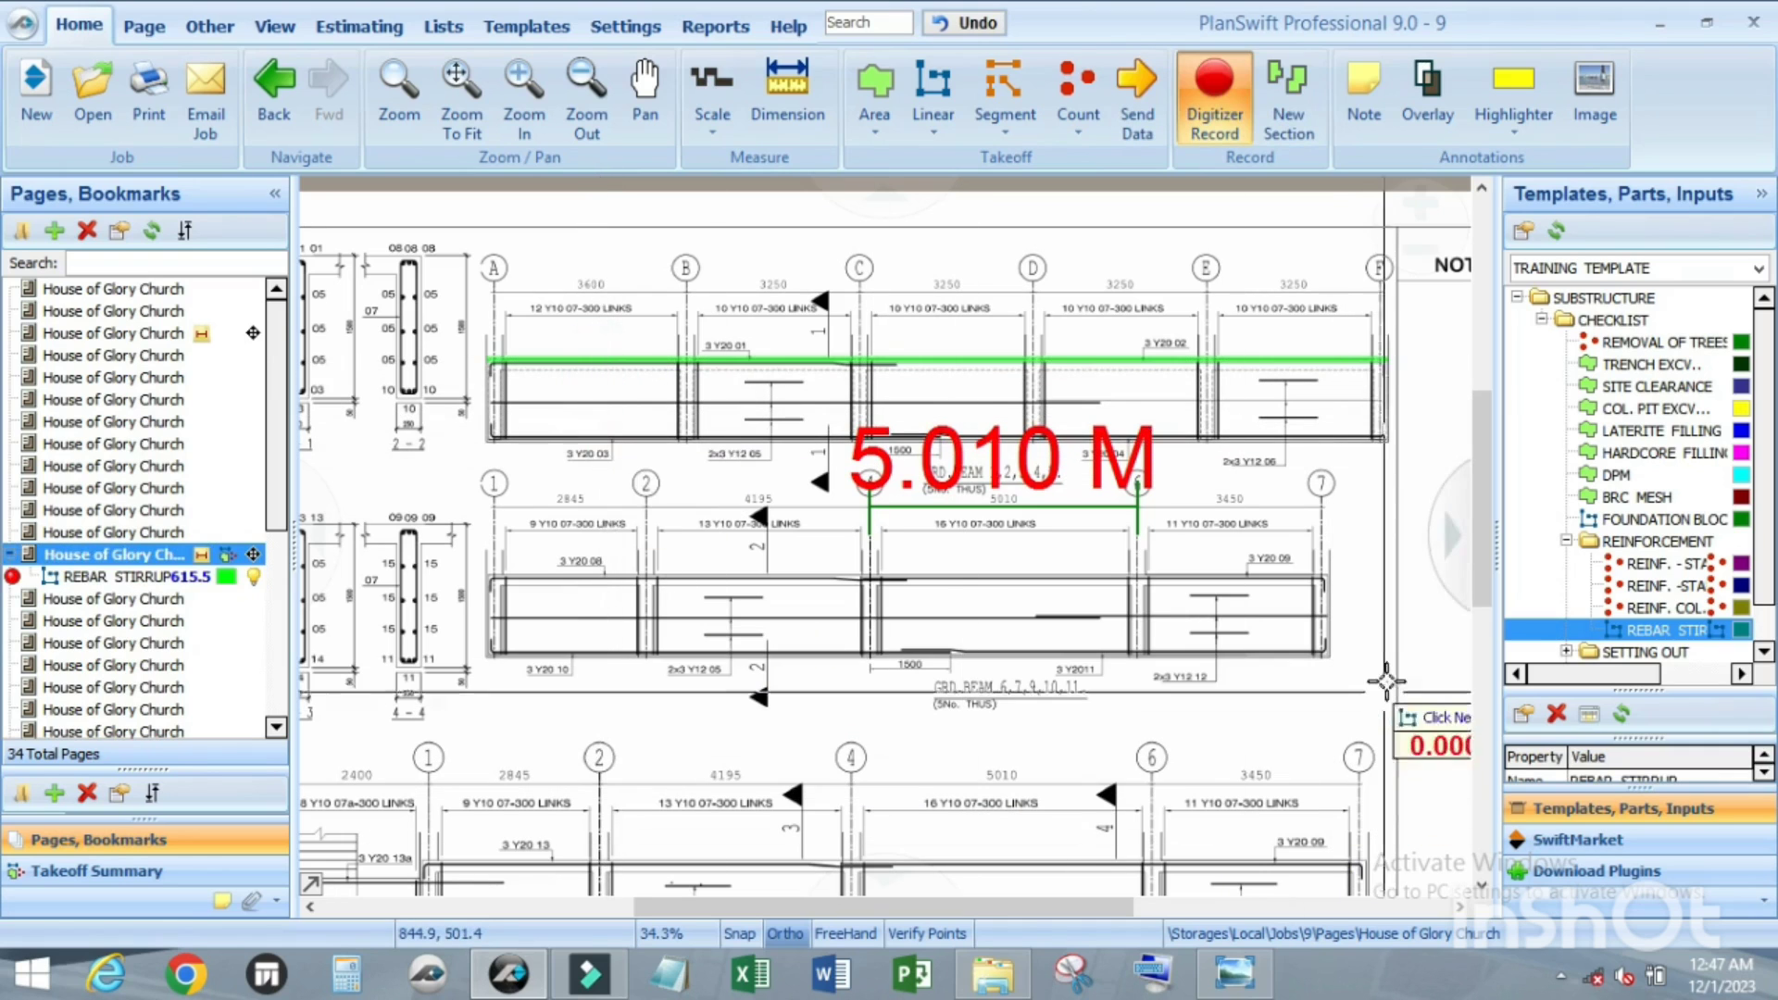
{"action": "scroll", "coordinate": [1370, 519], "scroll_direction": "up", "scroll_amount": 8}
{"action": "scroll", "coordinate": [1308, 568], "scroll_direction": "up", "scroll_amount": 5}
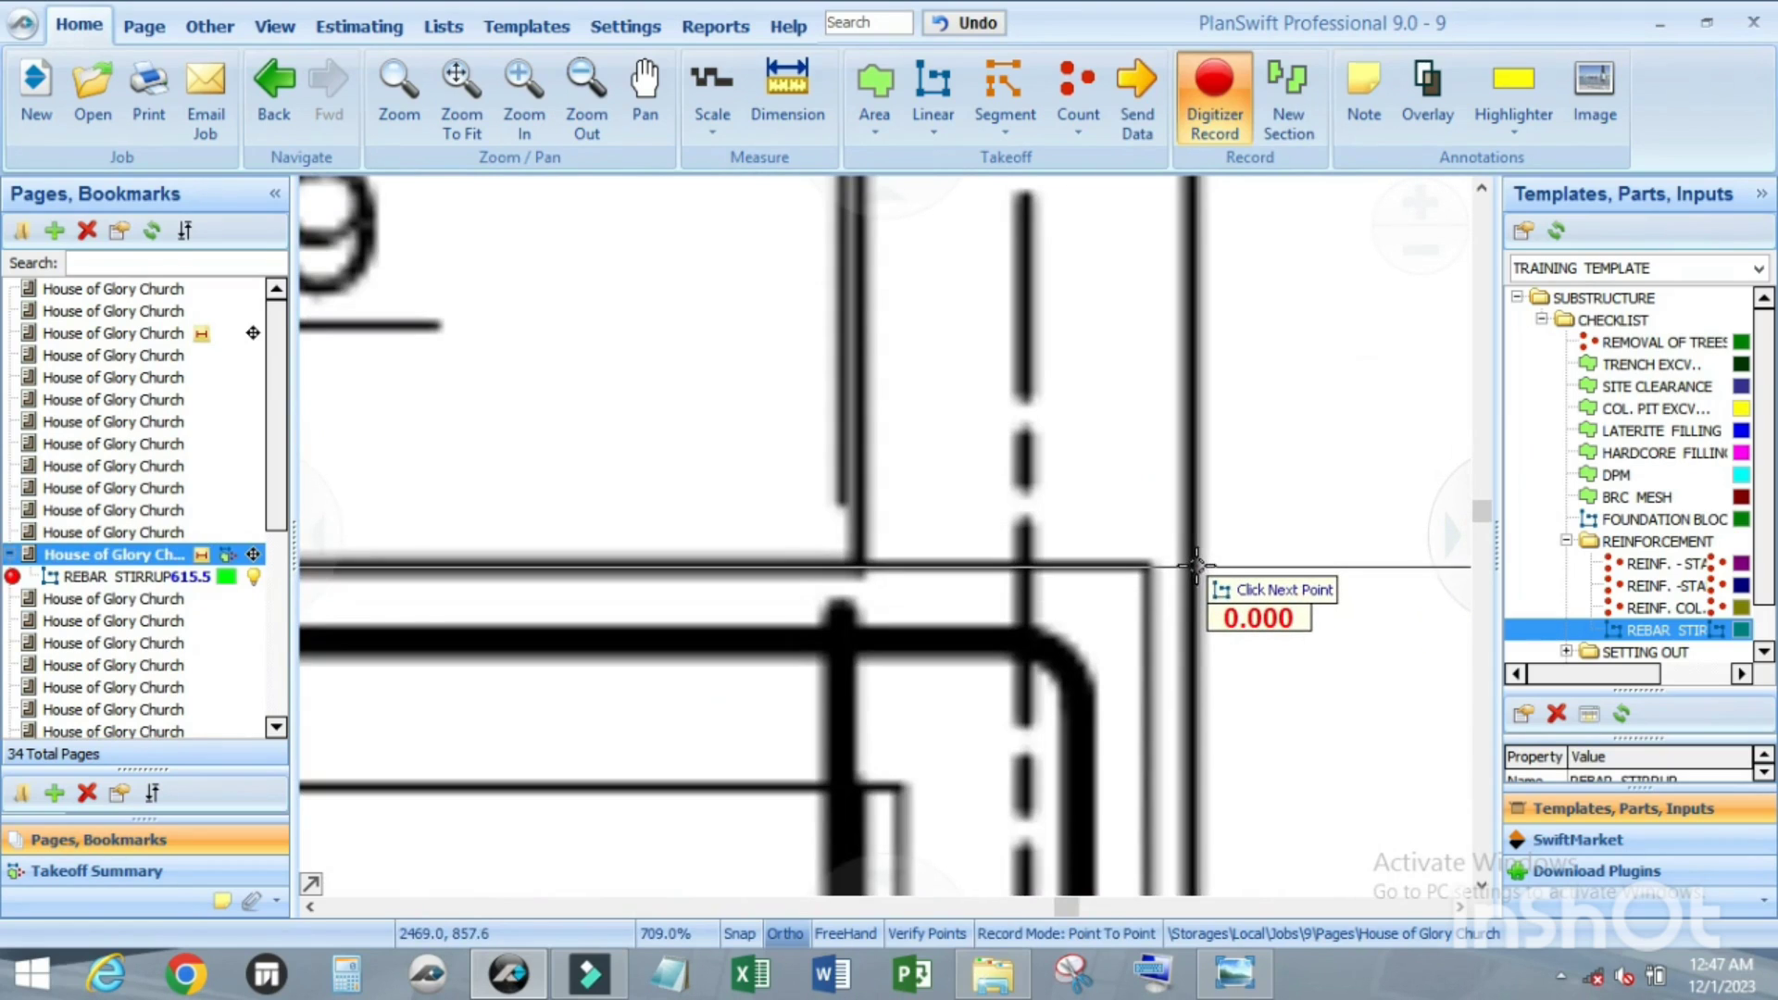
{"action": "scroll", "coordinate": [1363, 568], "scroll_direction": "down", "scroll_amount": 9}
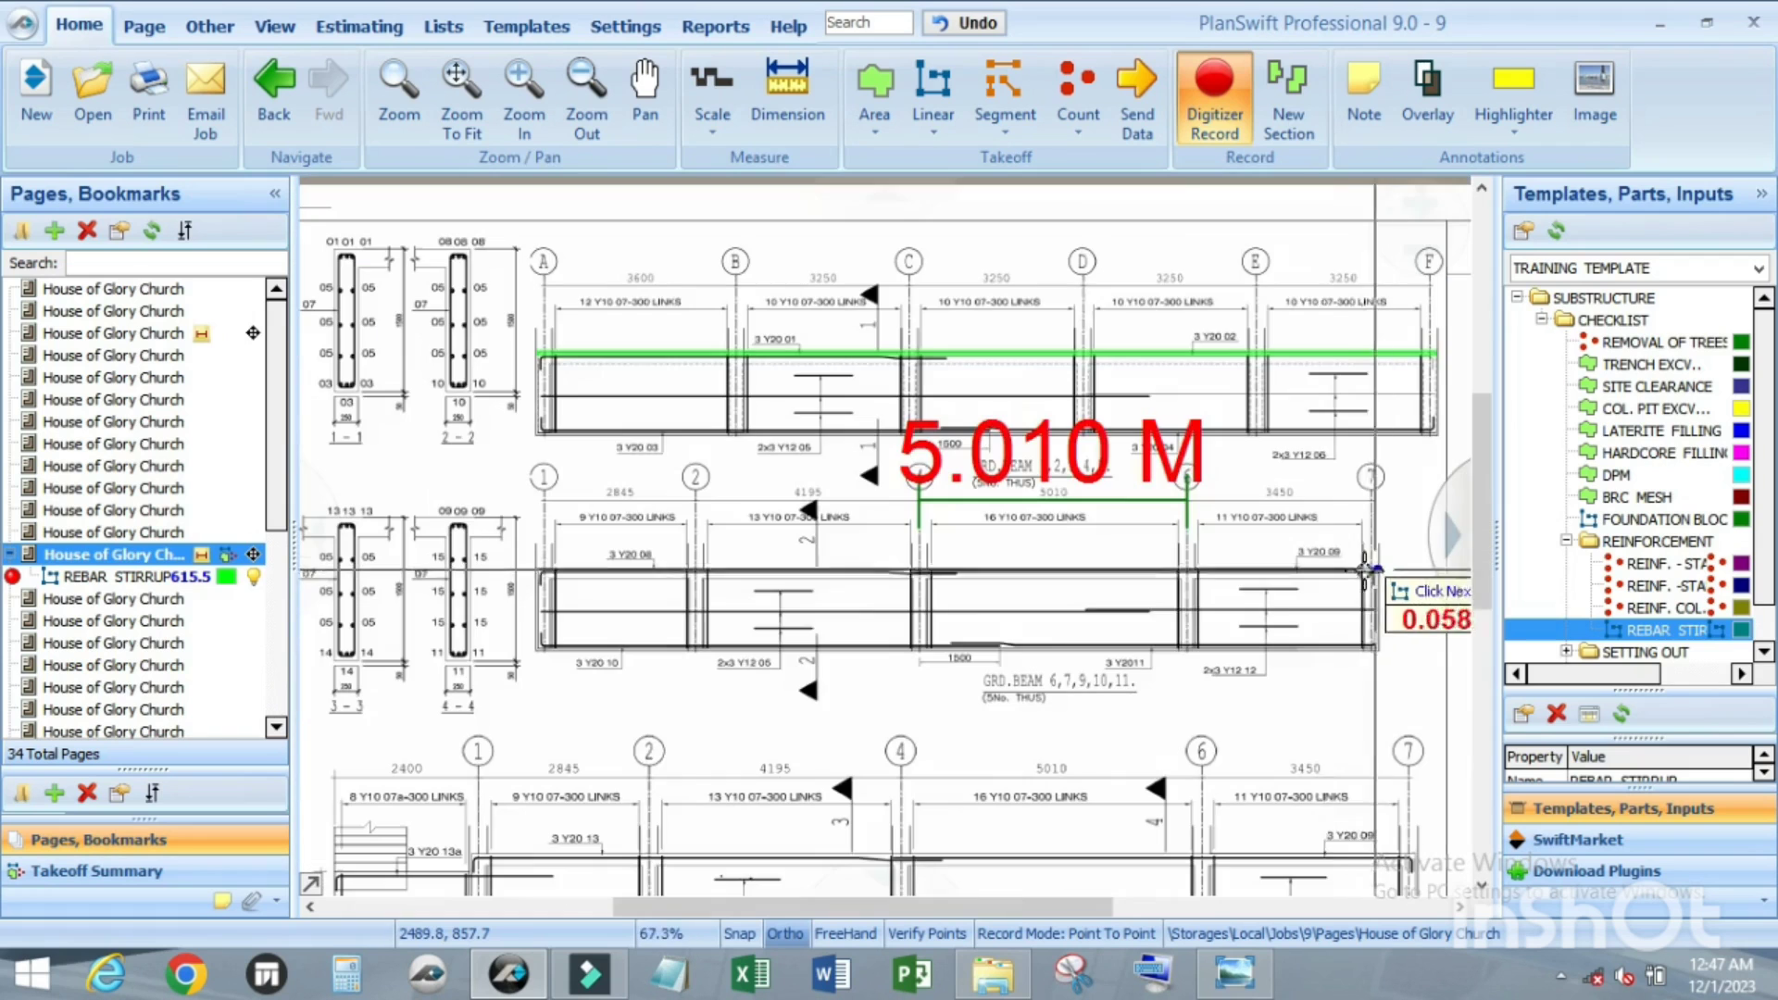
{"action": "scroll", "coordinate": [547, 579], "scroll_direction": "up", "scroll_amount": 3}
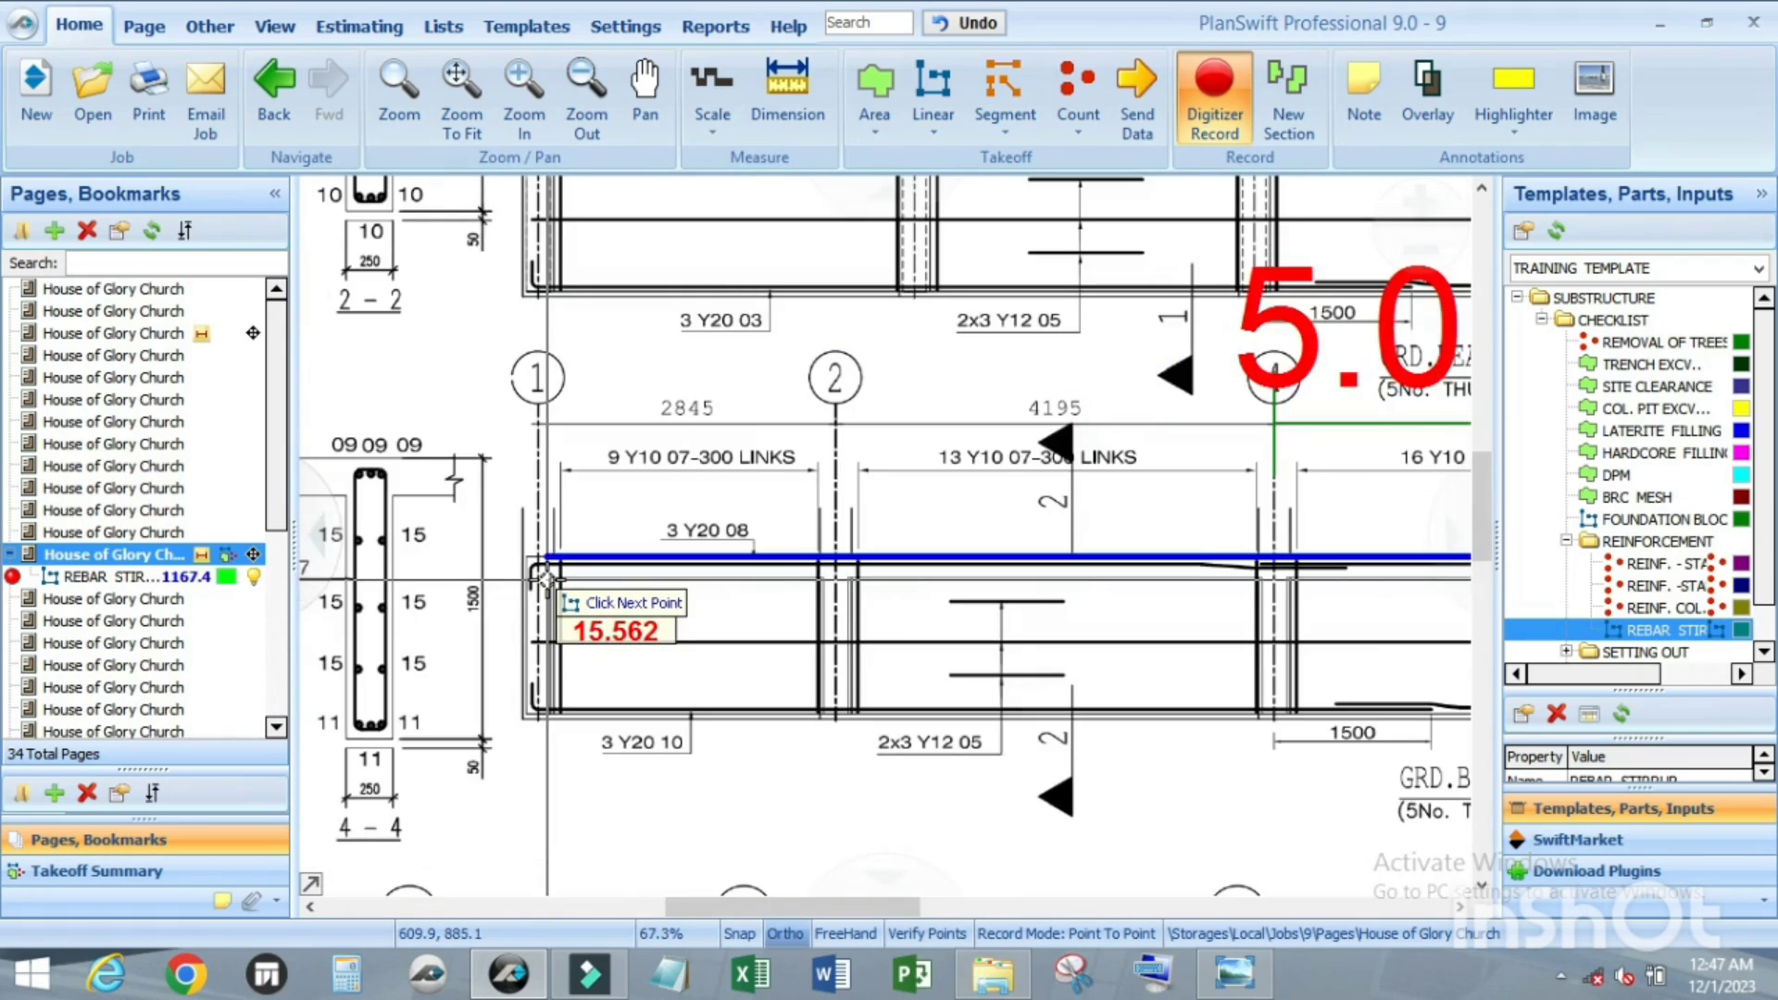
{"action": "scroll", "coordinate": [535, 576], "scroll_direction": "up", "scroll_amount": 10}
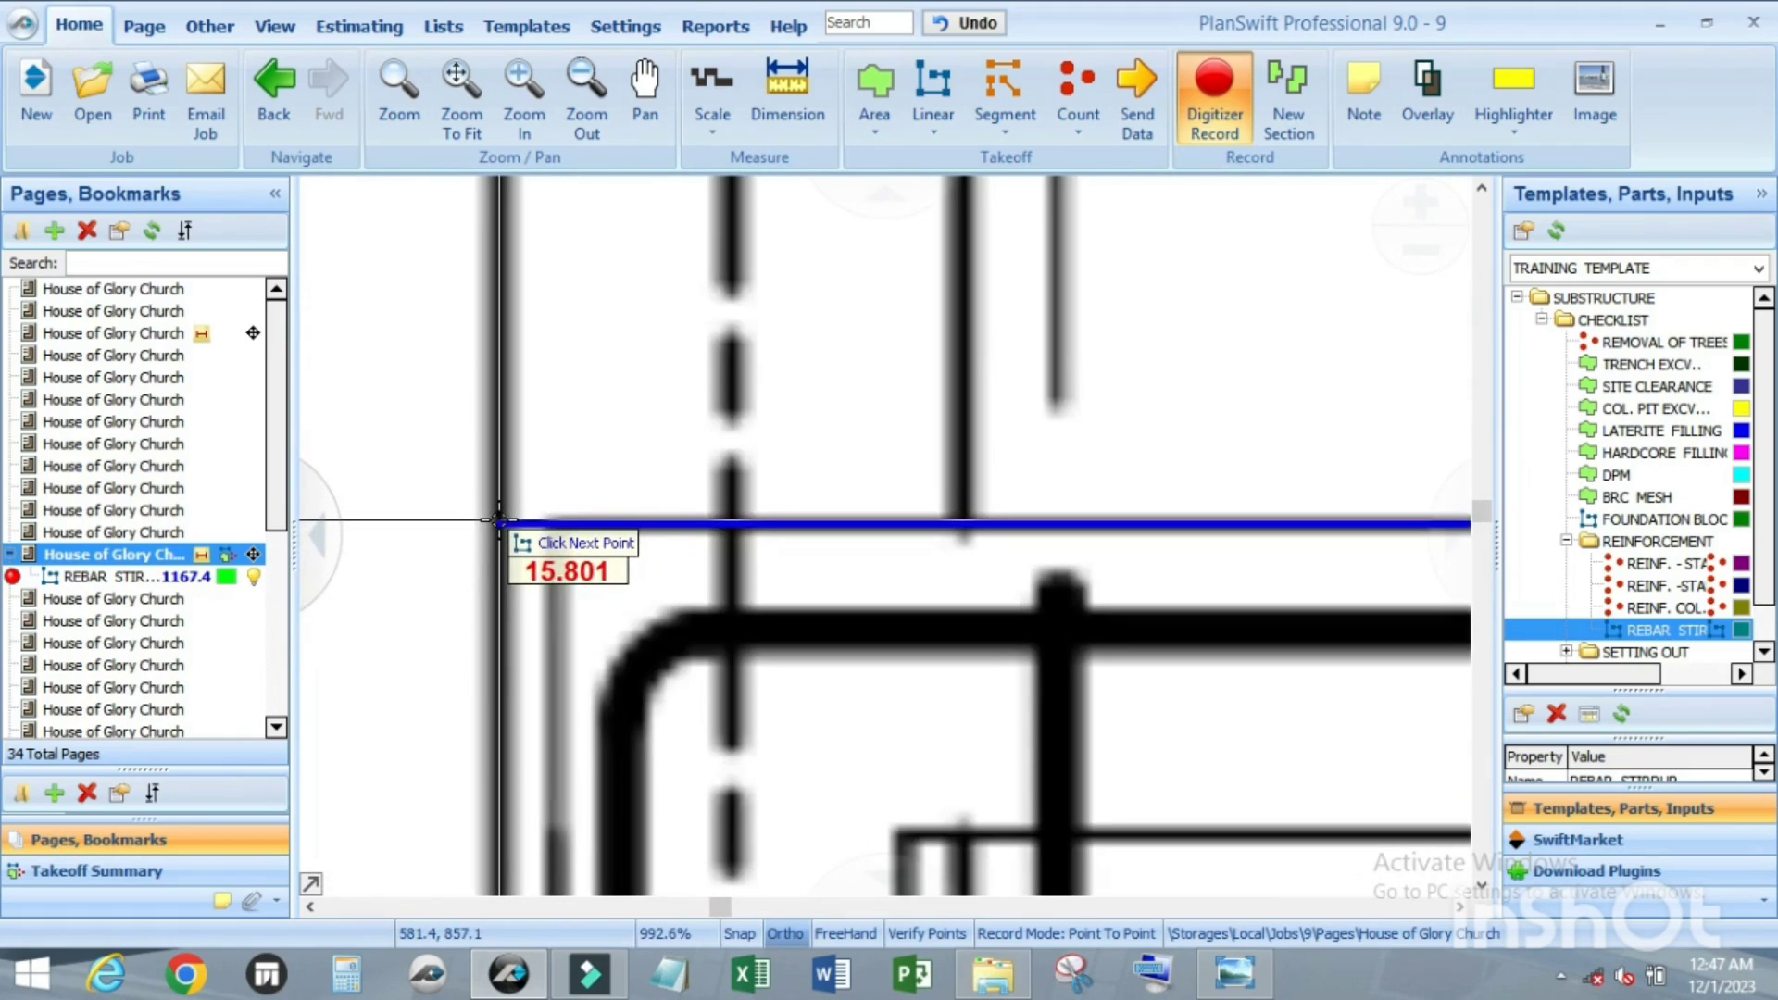
{"action": "double_click", "coordinate": [501, 525]}
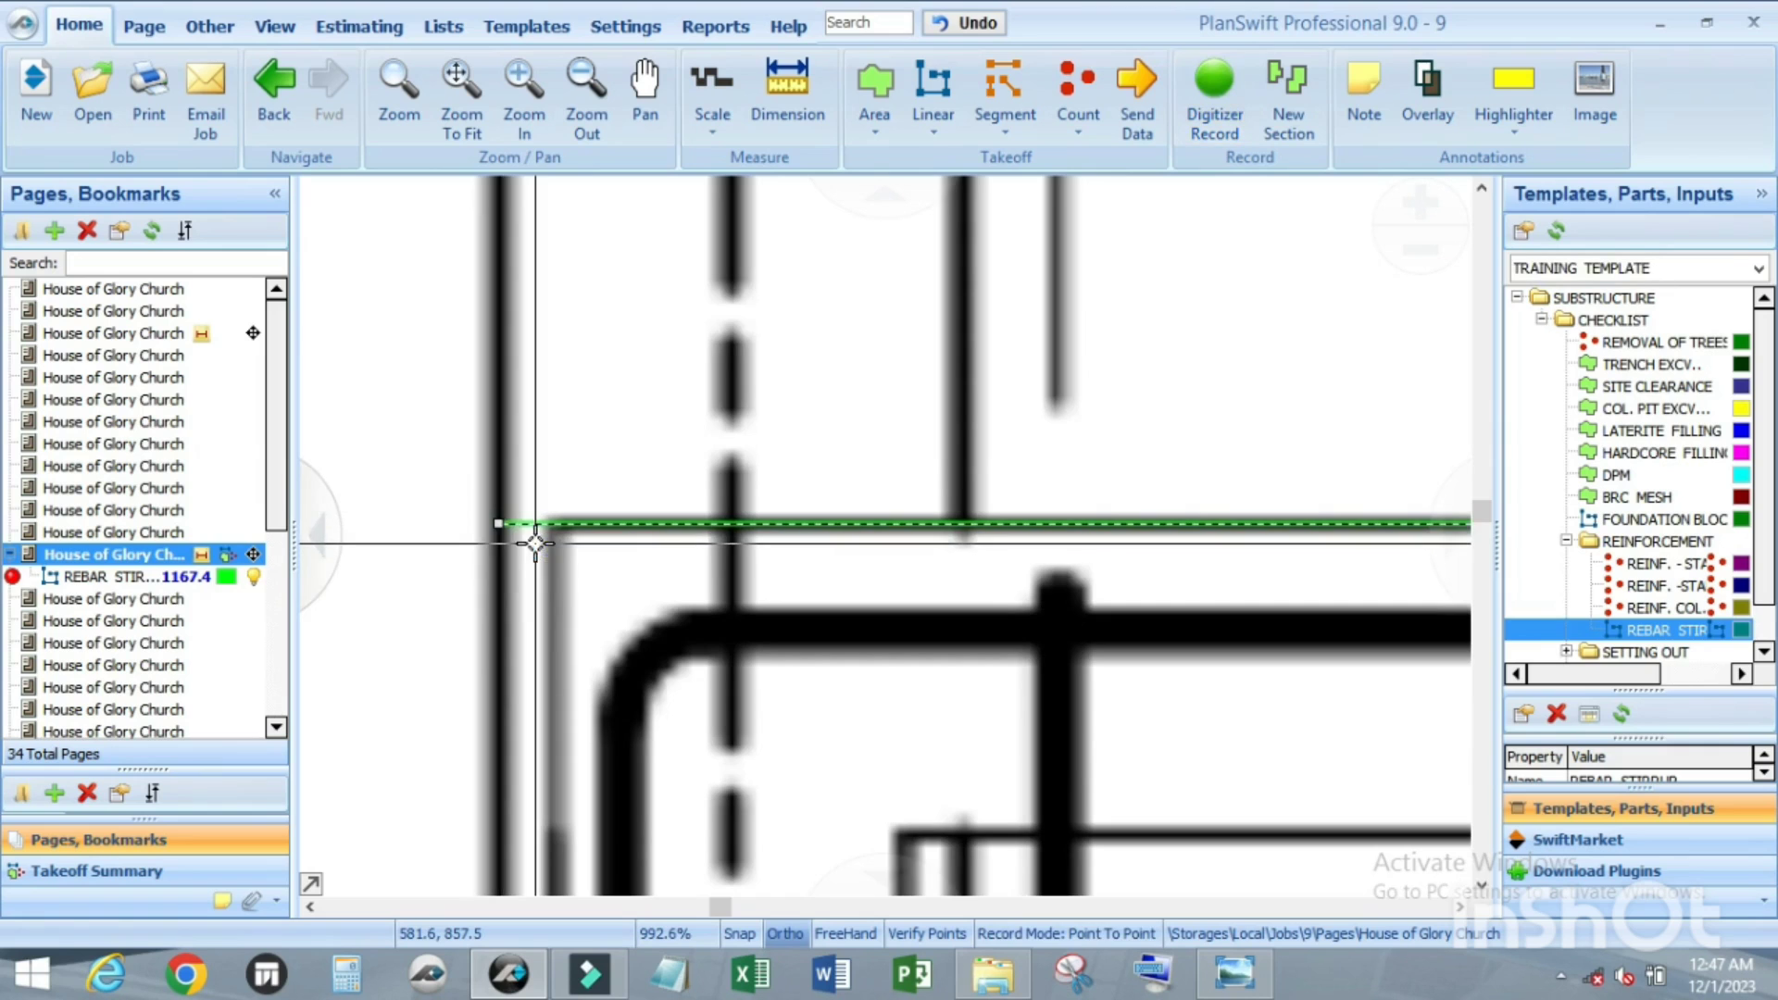
Step: Review the two traced stirrup lines against the beam elevations and the quantity note under GRD.BEAM 6,7,9,10,11
{"action": "scroll", "coordinate": [501, 525], "scroll_direction": "down", "scroll_amount": 12}
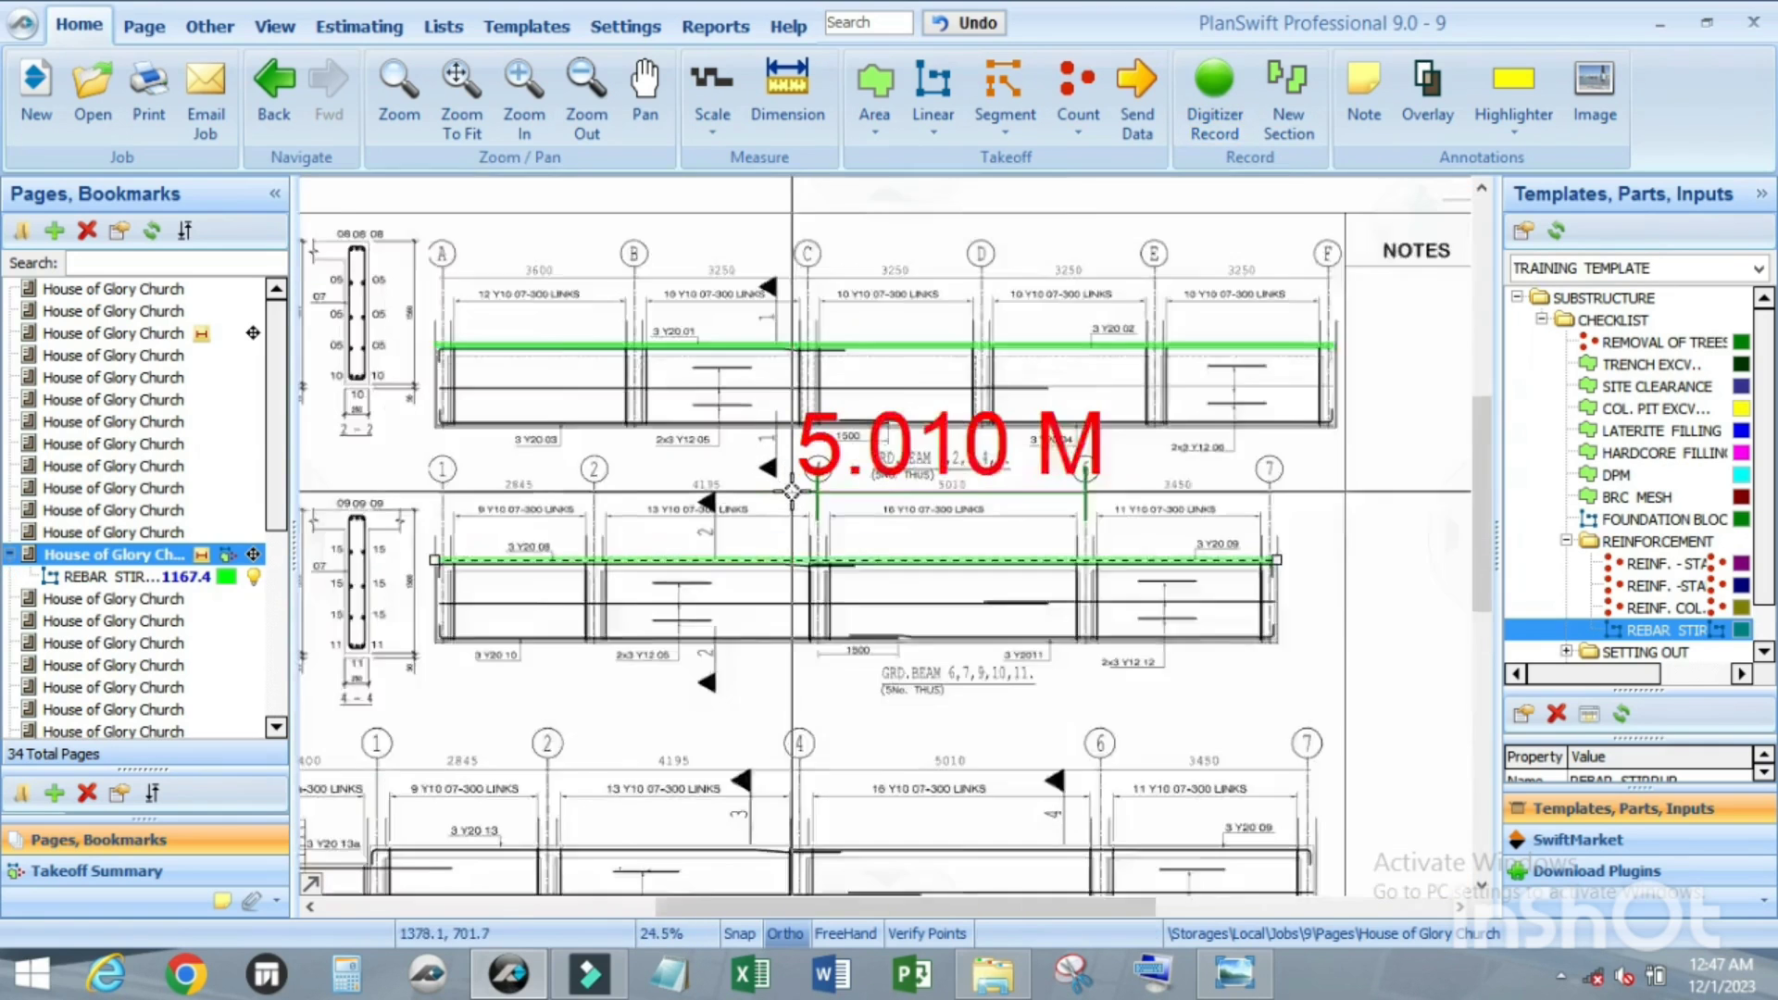
{"action": "scroll", "coordinate": [811, 505], "scroll_direction": "up", "scroll_amount": 3}
{"action": "scroll", "coordinate": [830, 505], "scroll_direction": "down", "scroll_amount": 2}
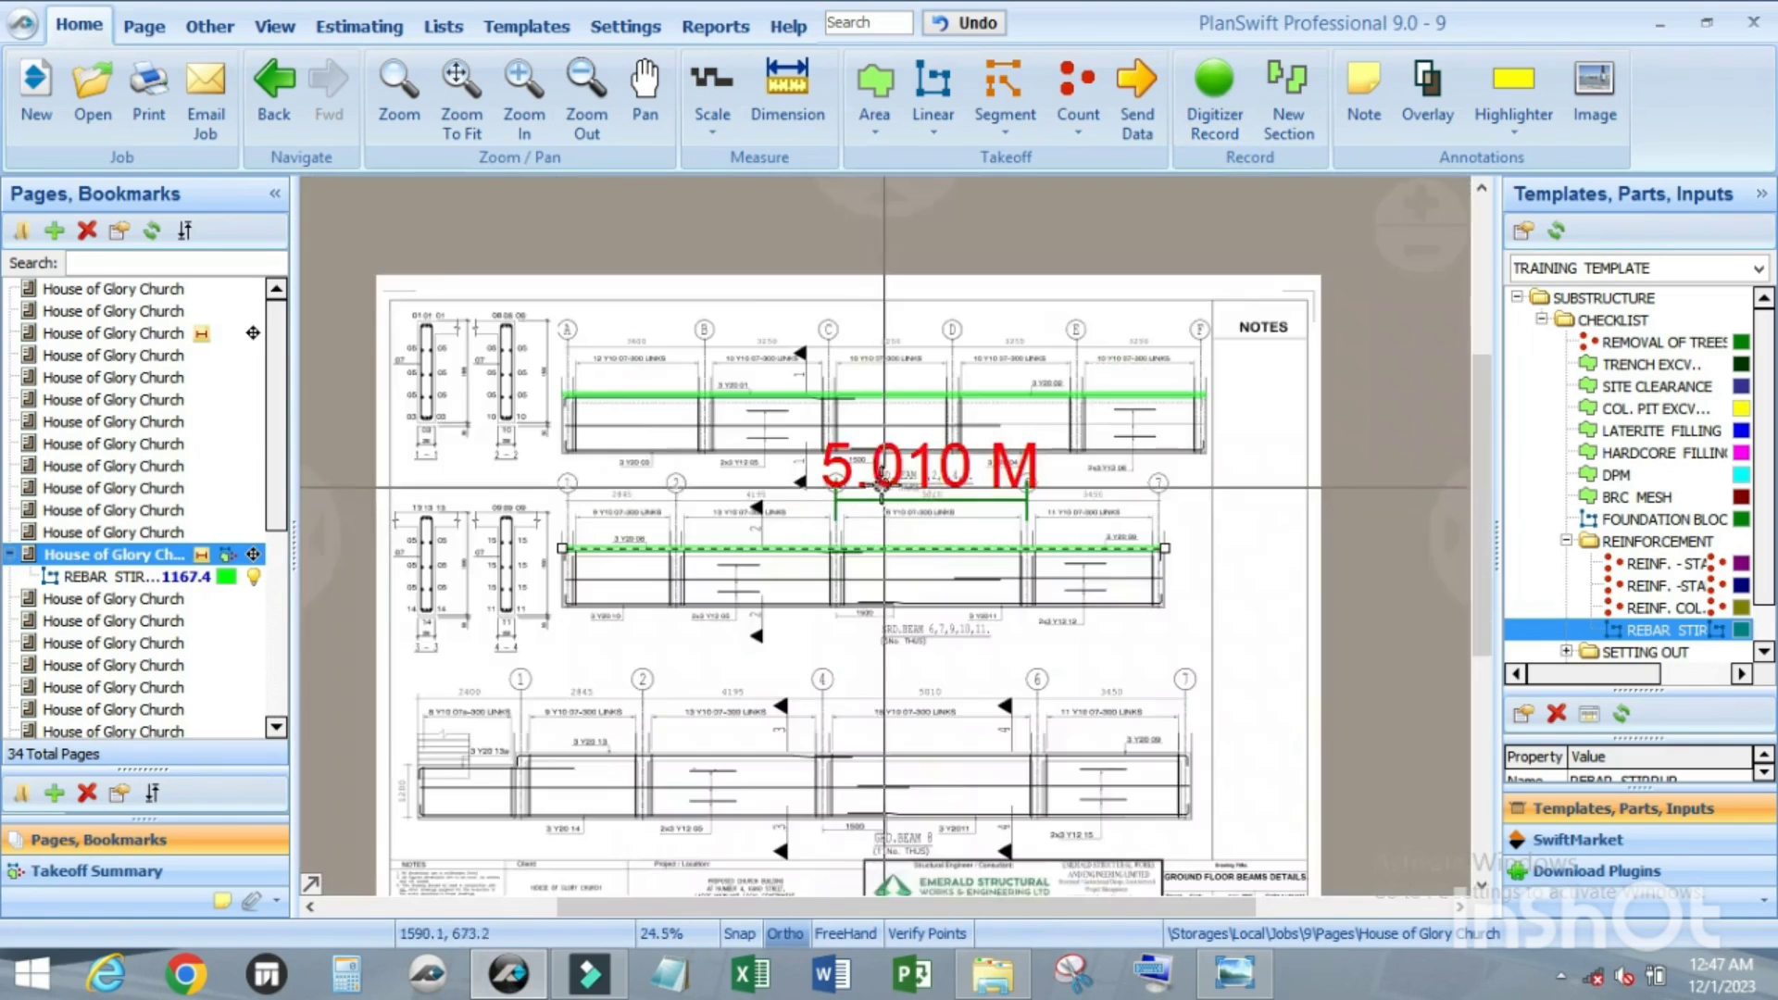
{"action": "scroll", "coordinate": [964, 491], "scroll_direction": "up", "scroll_amount": 5}
{"action": "scroll", "coordinate": [964, 492], "scroll_direction": "down", "scroll_amount": 5}
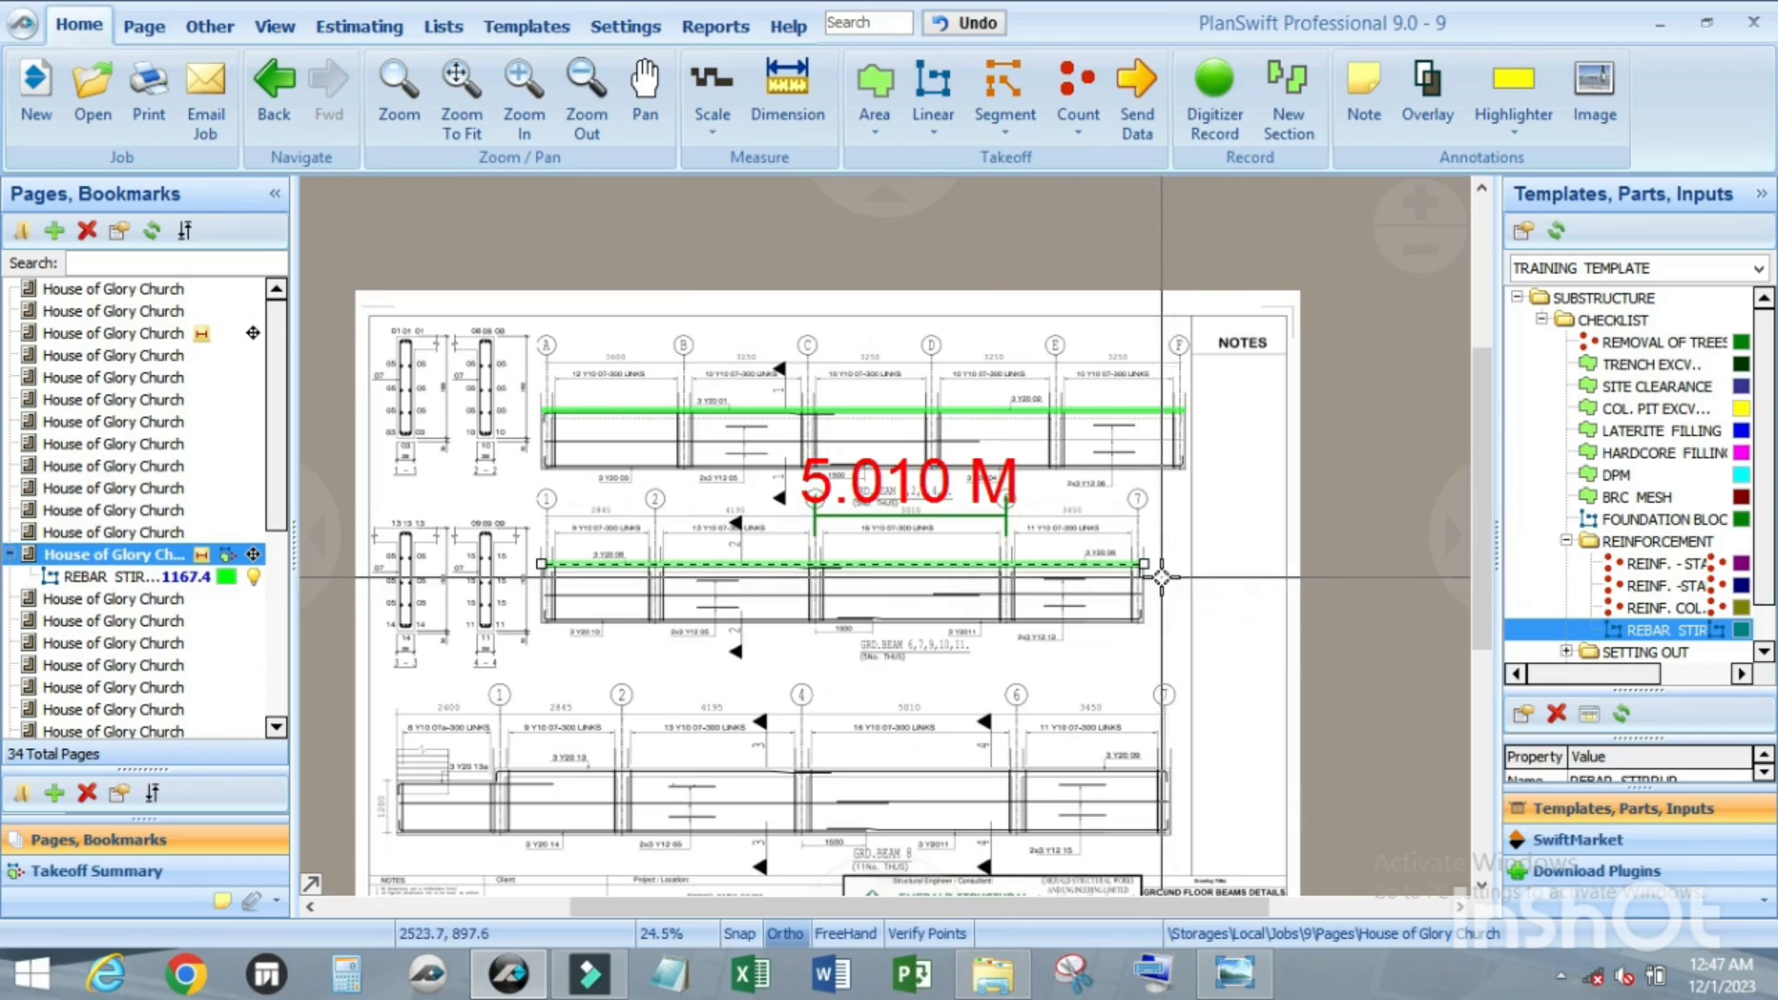
{"action": "scroll", "coordinate": [848, 428], "scroll_direction": "up", "scroll_amount": 3}
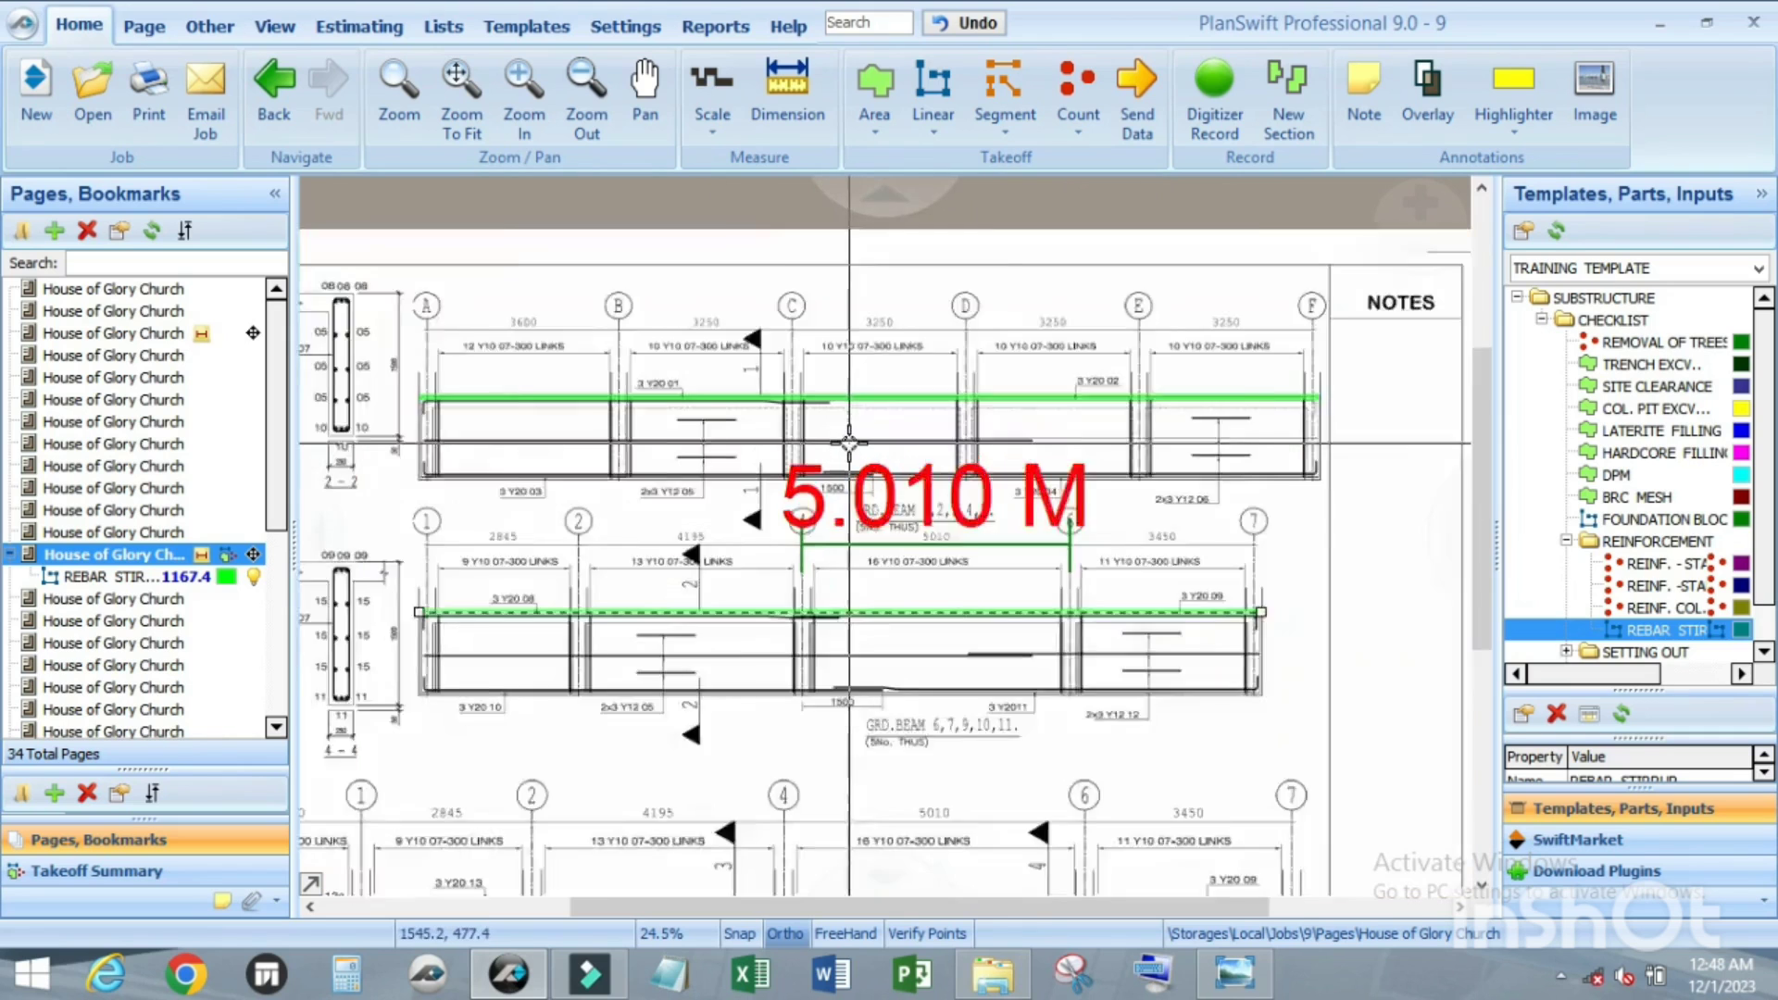
{"action": "scroll", "coordinate": [879, 483], "scroll_direction": "down", "scroll_amount": 3}
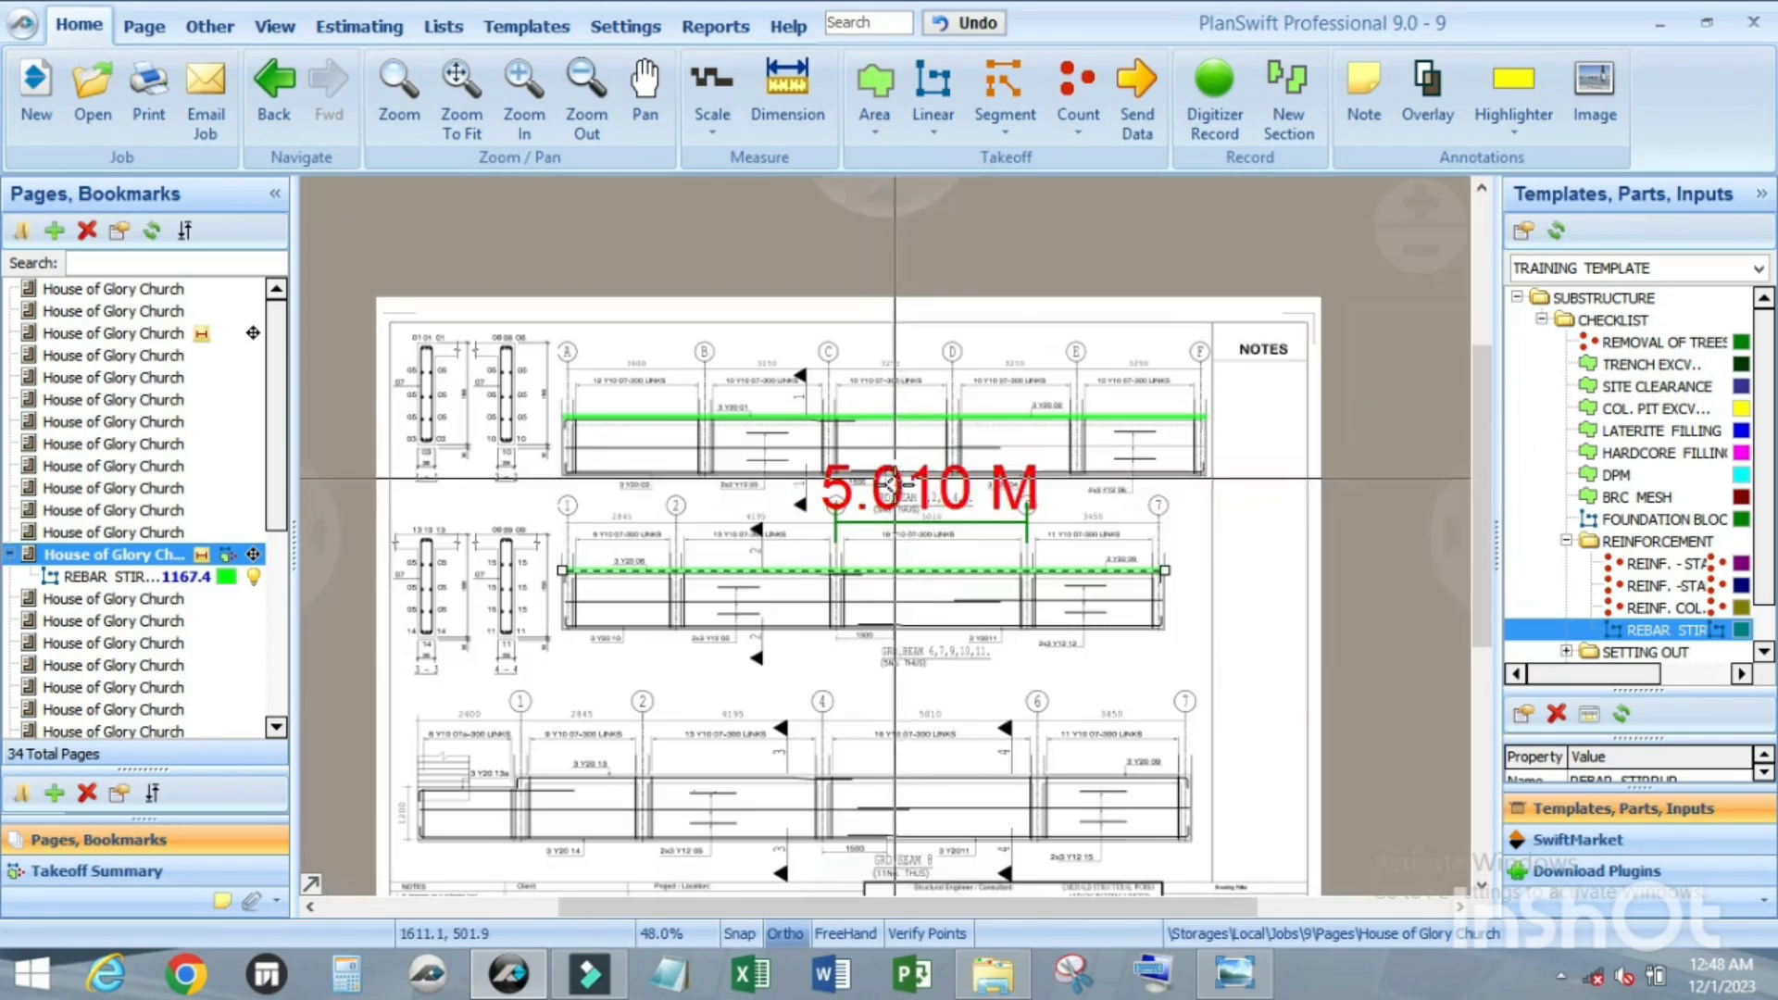
{"action": "left_click", "coordinate": [1141, 614]}
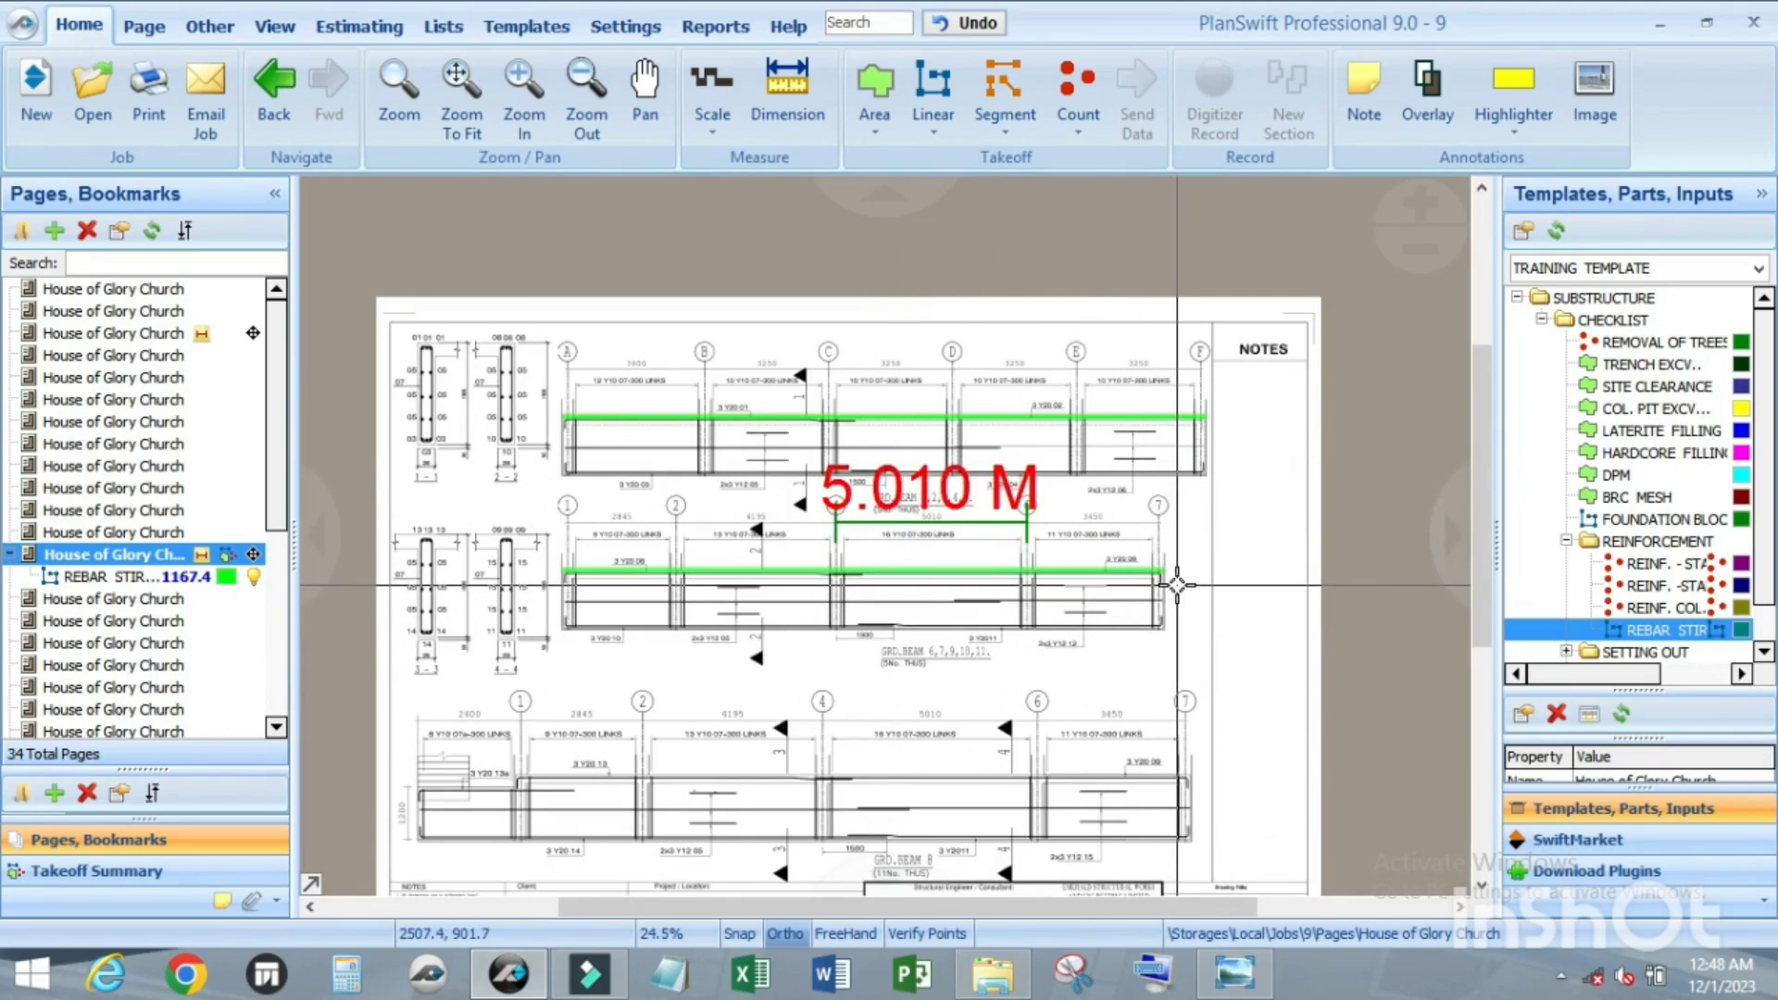
{"action": "scroll", "coordinate": [906, 601], "scroll_direction": "up", "scroll_amount": 3}
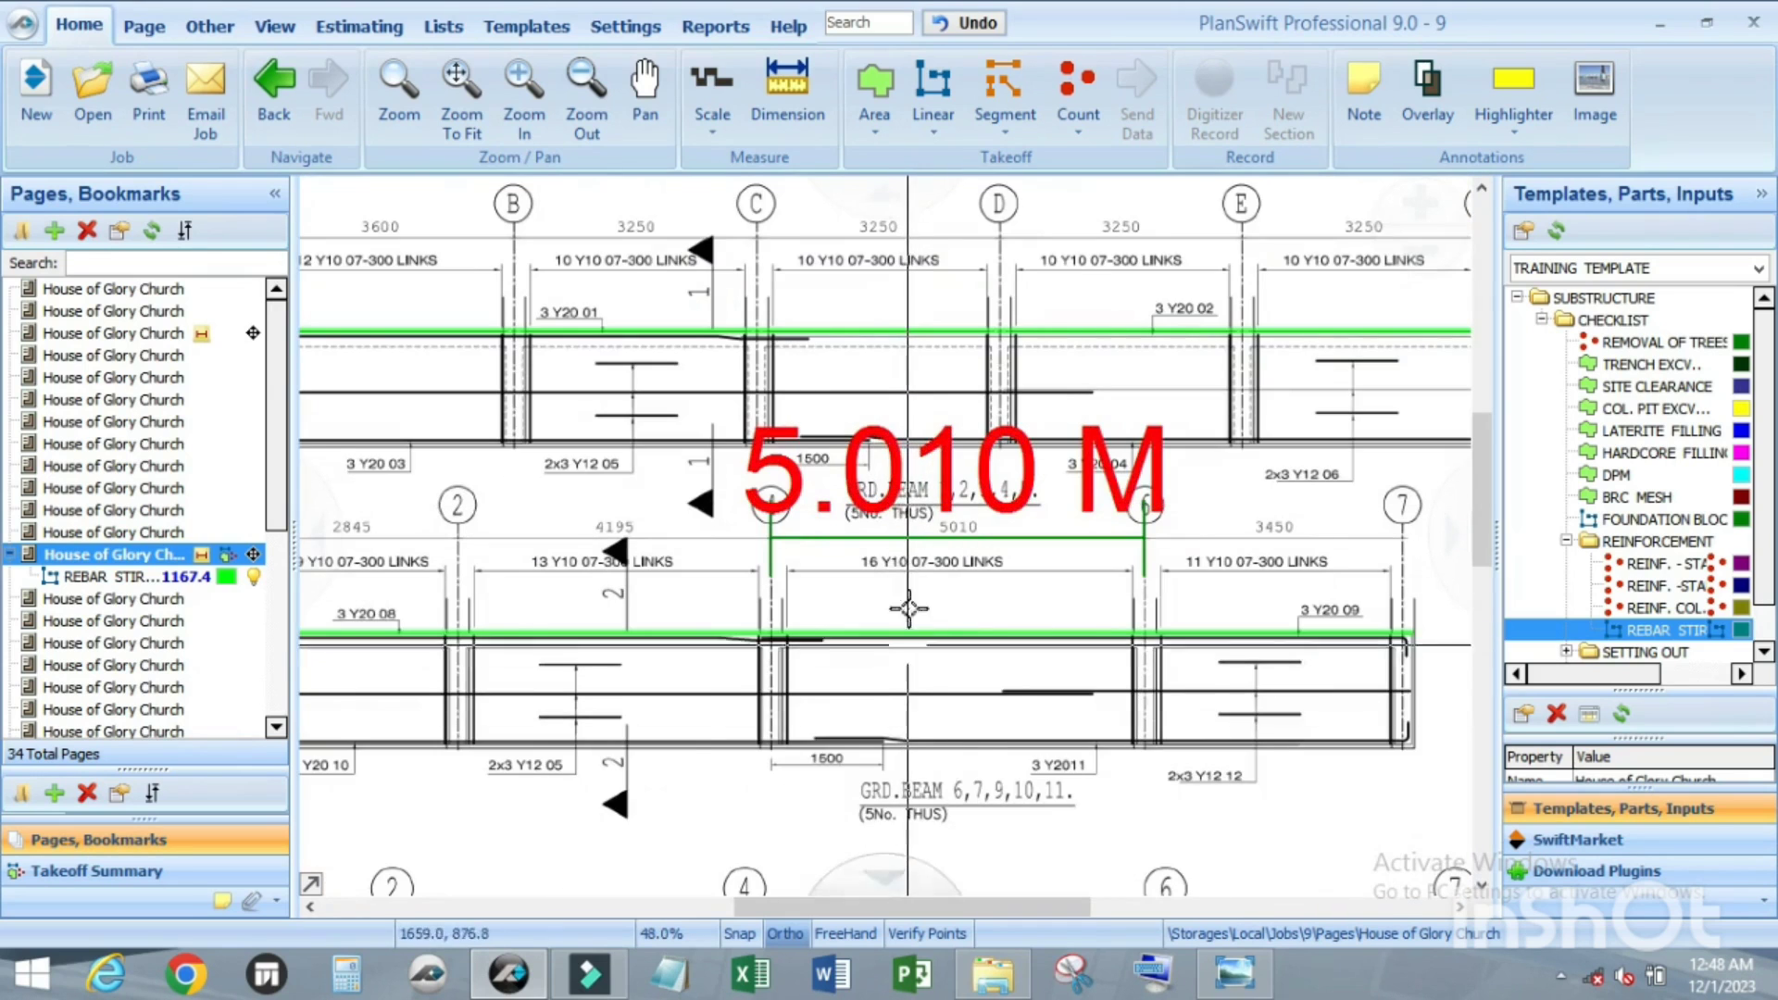
{"action": "scroll", "coordinate": [907, 608], "scroll_direction": "down", "scroll_amount": 2}
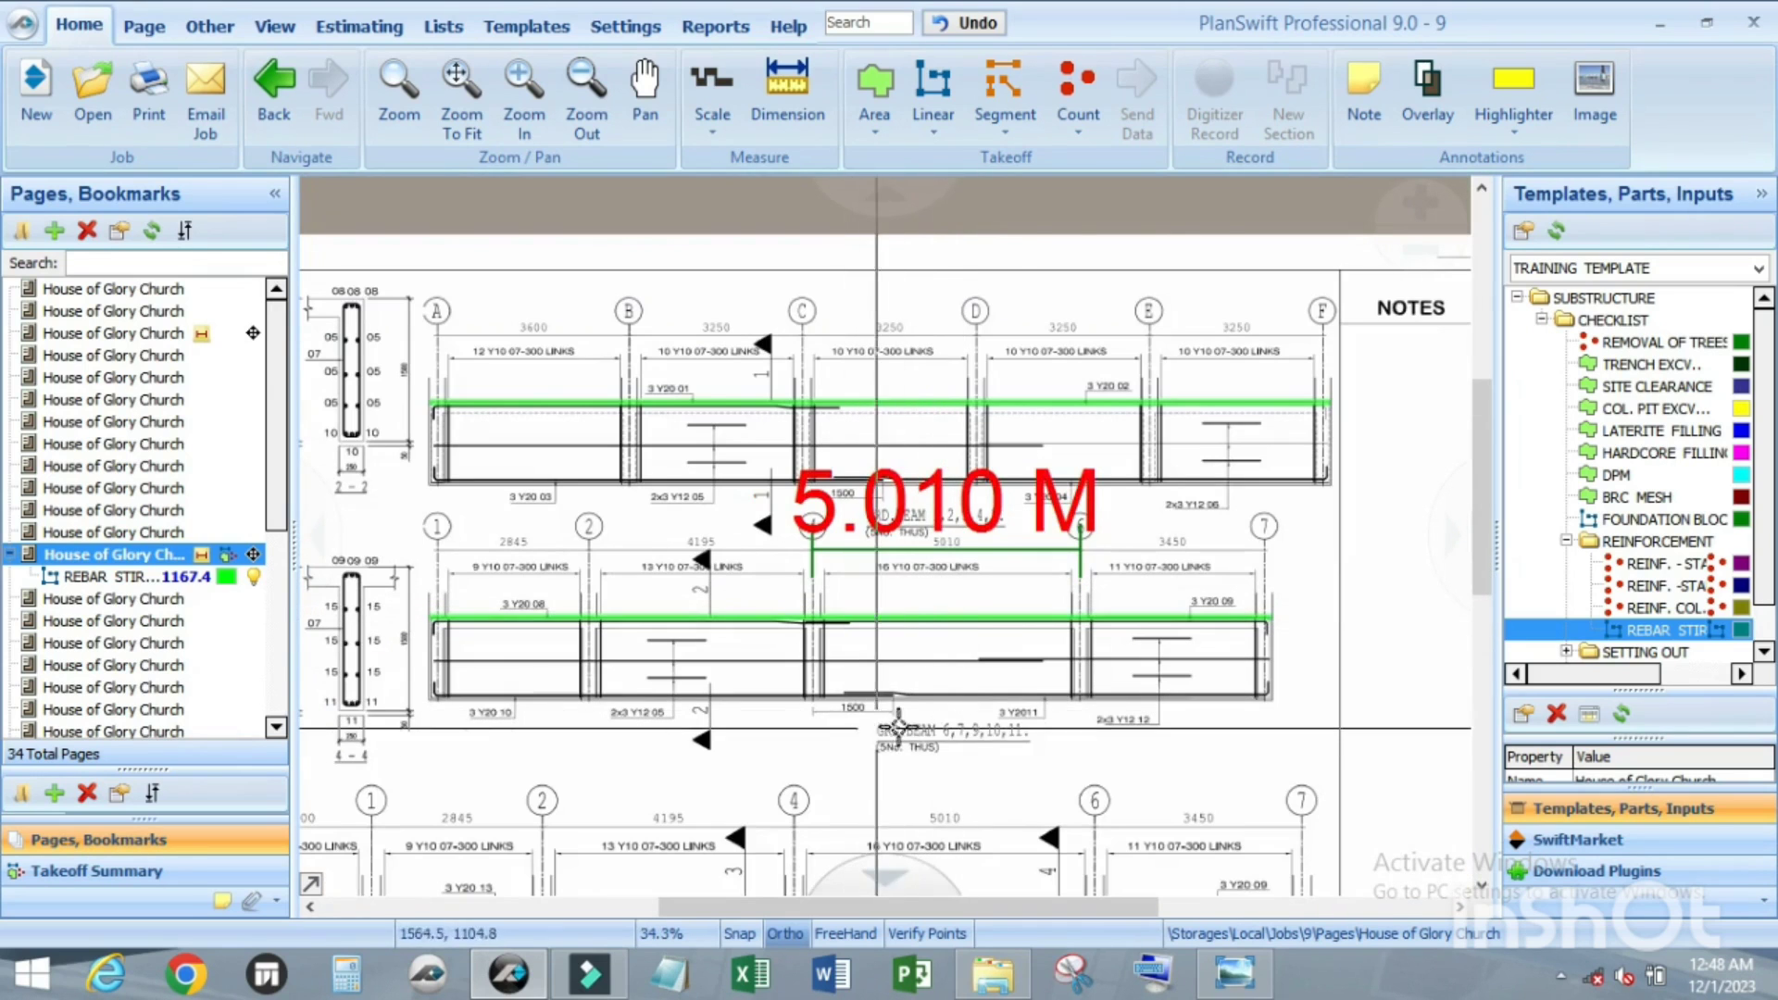
{"action": "scroll", "coordinate": [898, 727], "scroll_direction": "up", "scroll_amount": 2}
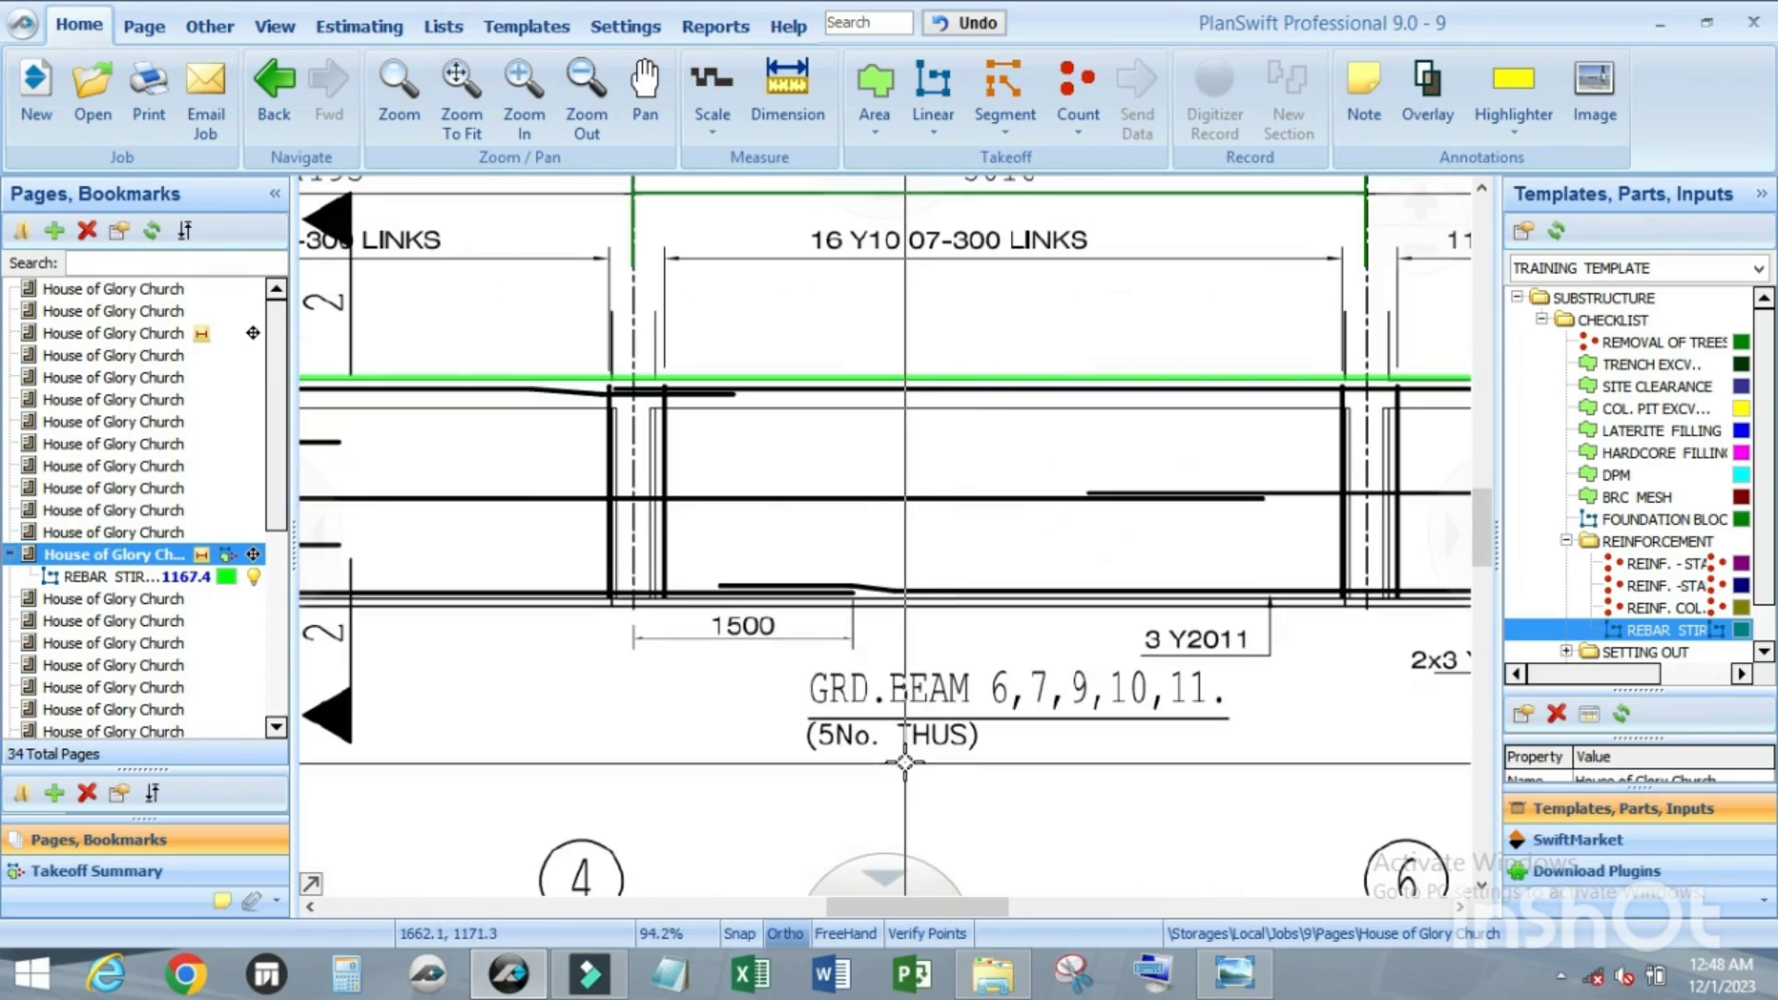
{"action": "scroll", "coordinate": [928, 774], "scroll_direction": "down", "scroll_amount": 2}
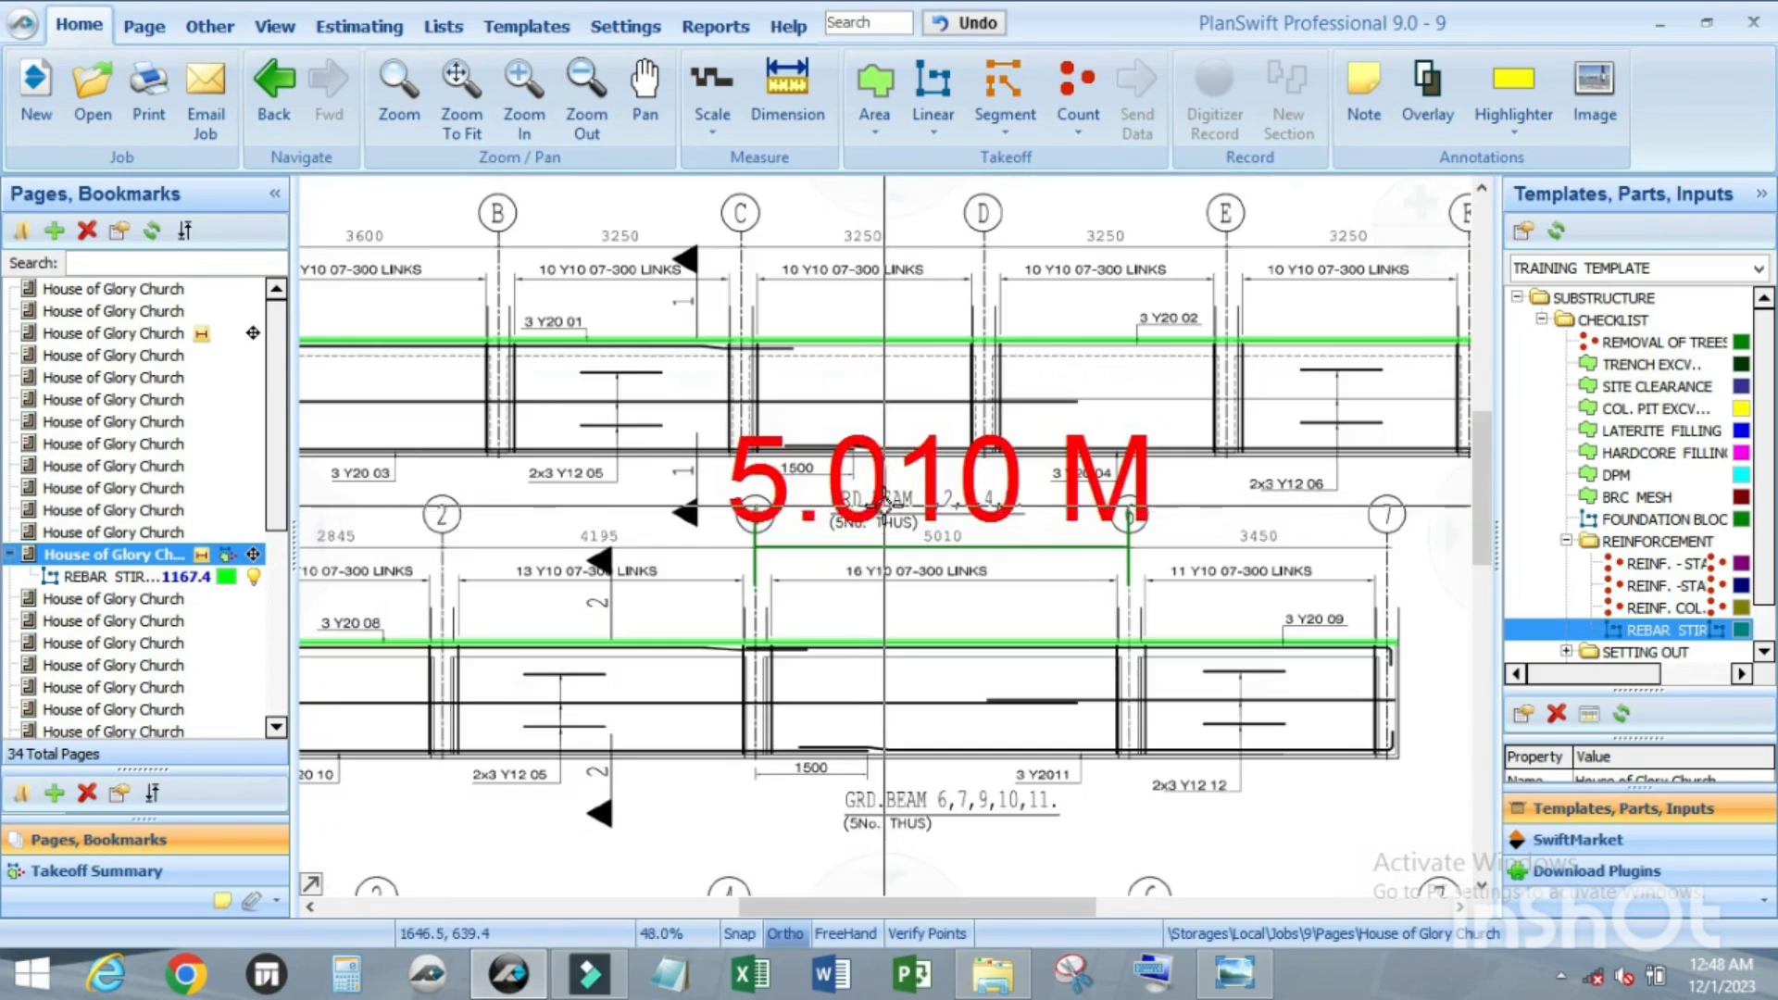
{"action": "scroll", "coordinate": [879, 514], "scroll_direction": "down", "scroll_amount": 1}
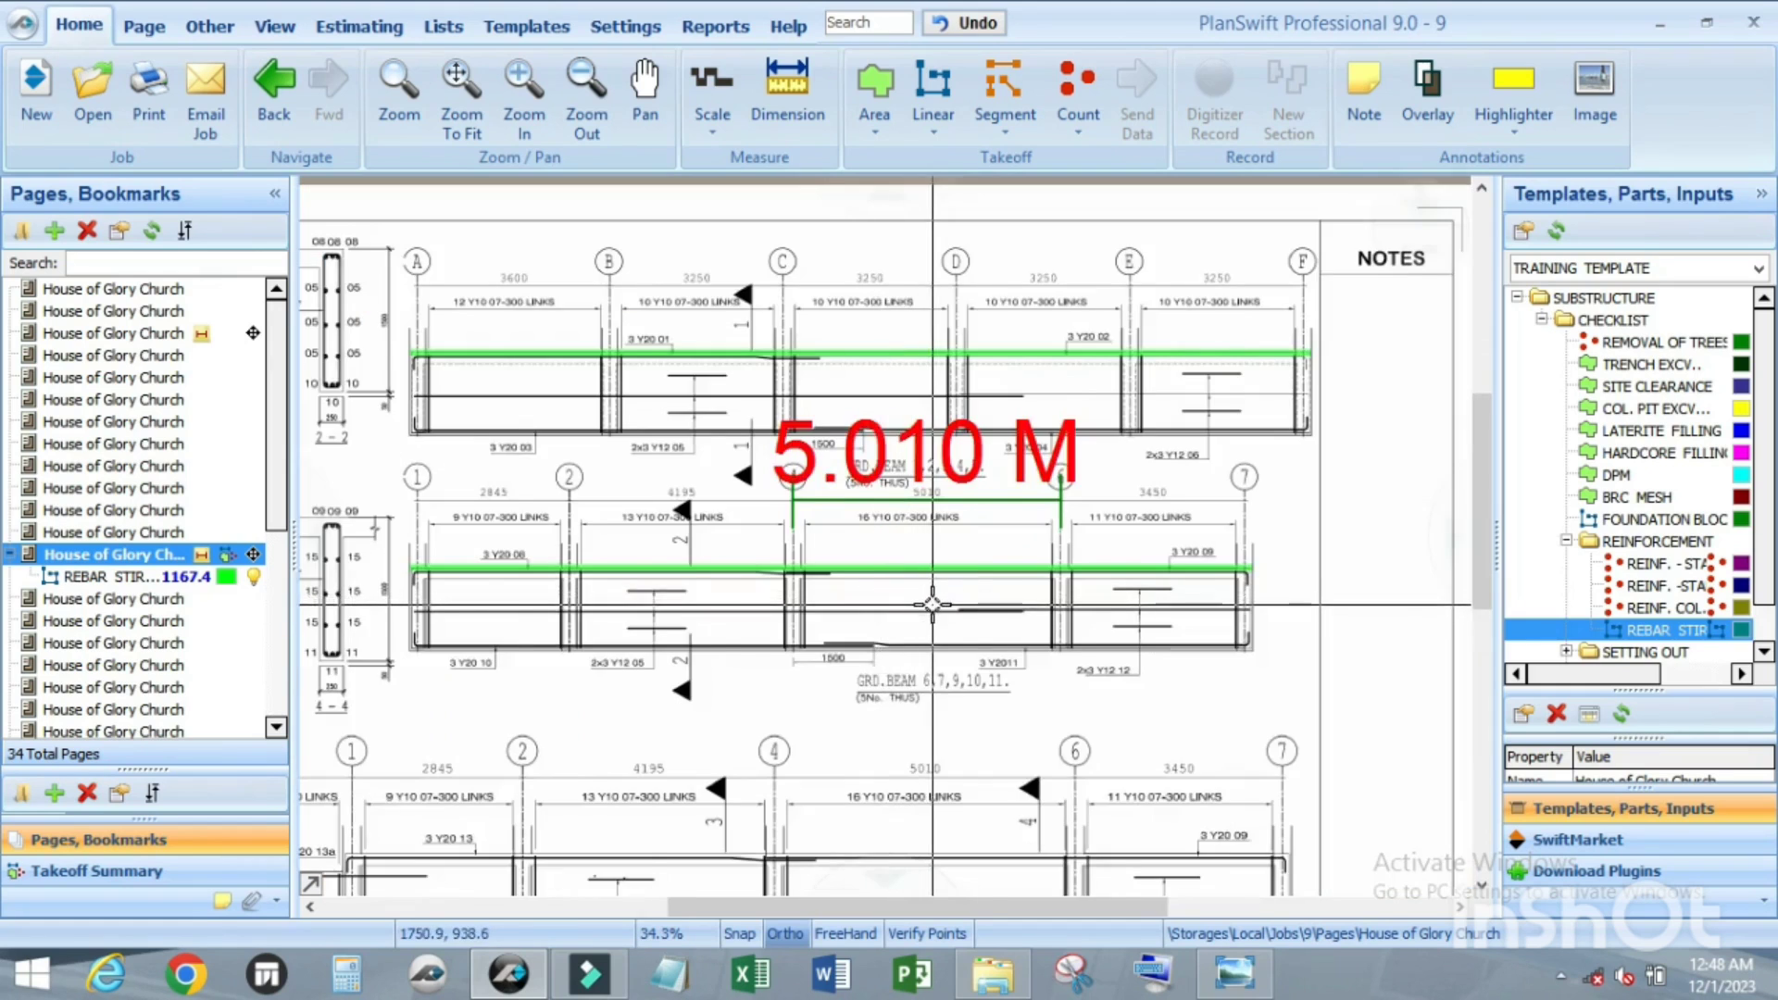
{"action": "scroll", "coordinate": [880, 593], "scroll_direction": "down", "scroll_amount": 1}
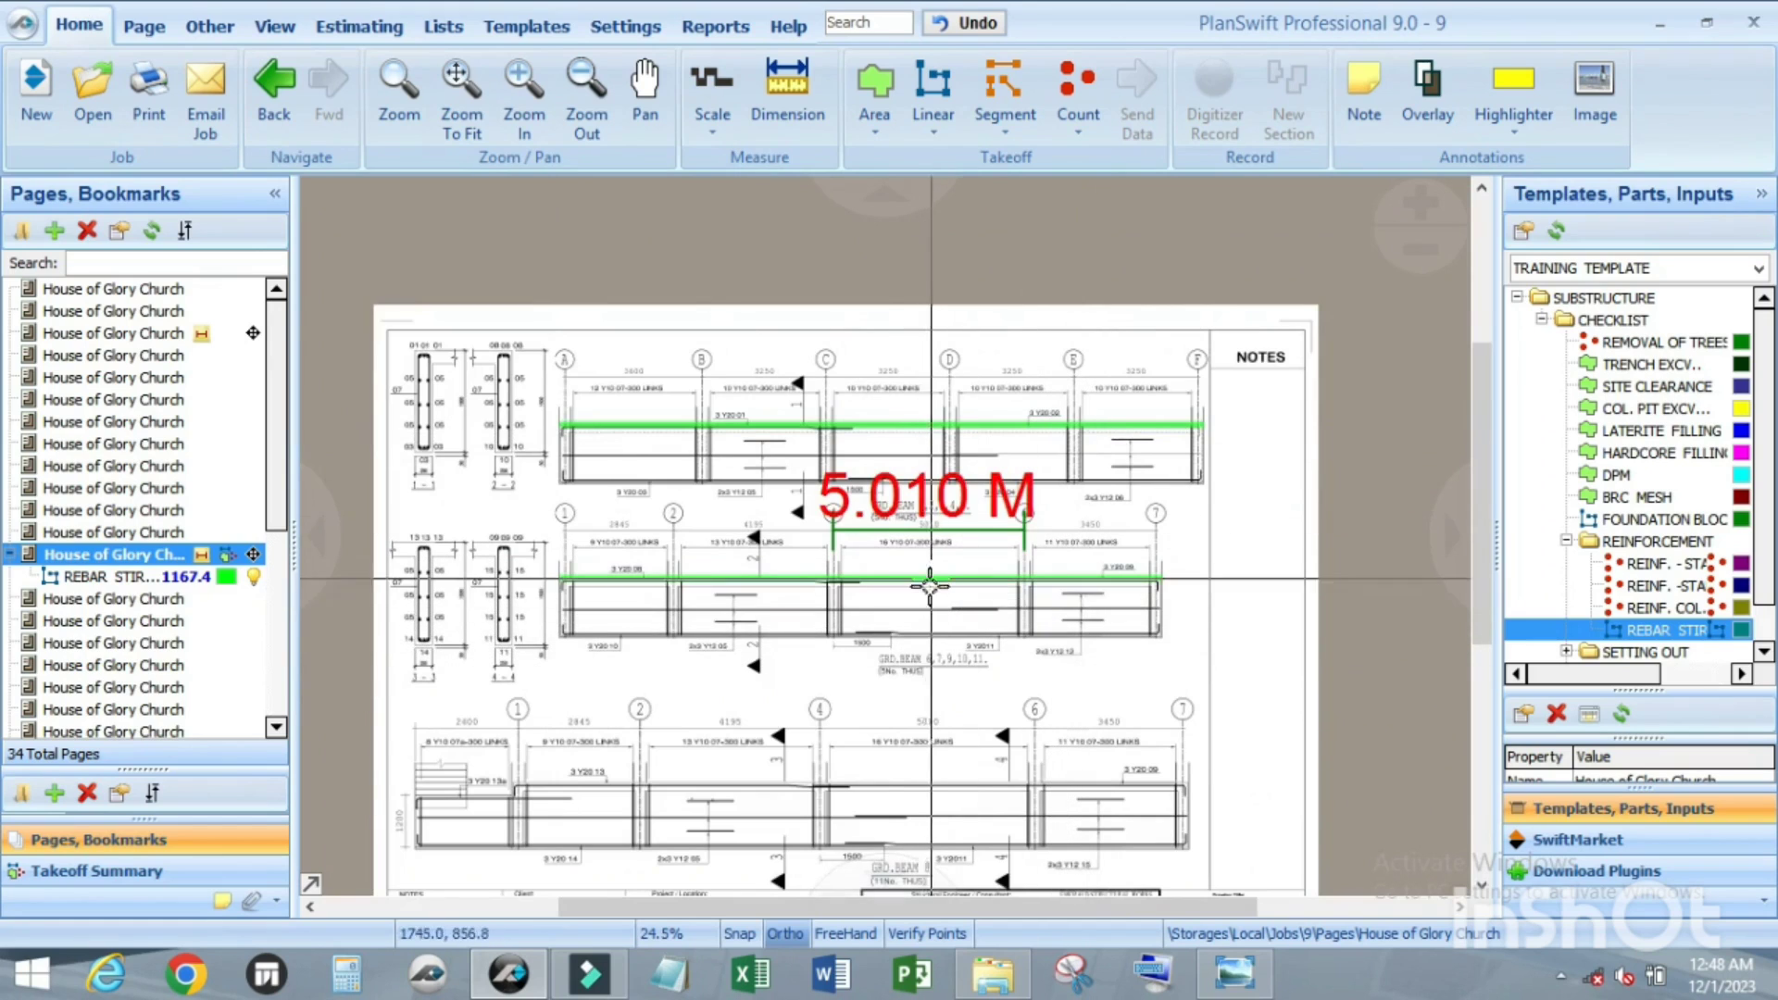
Step: Examine the GRD.BEAM 8 elevation from grid 1 to grid 7, checking its quantity note, section marks and link spacing
{"action": "scroll", "coordinate": [870, 657], "scroll_direction": "up", "scroll_amount": 2}
{"action": "scroll", "coordinate": [867, 657], "scroll_direction": "down", "scroll_amount": 2}
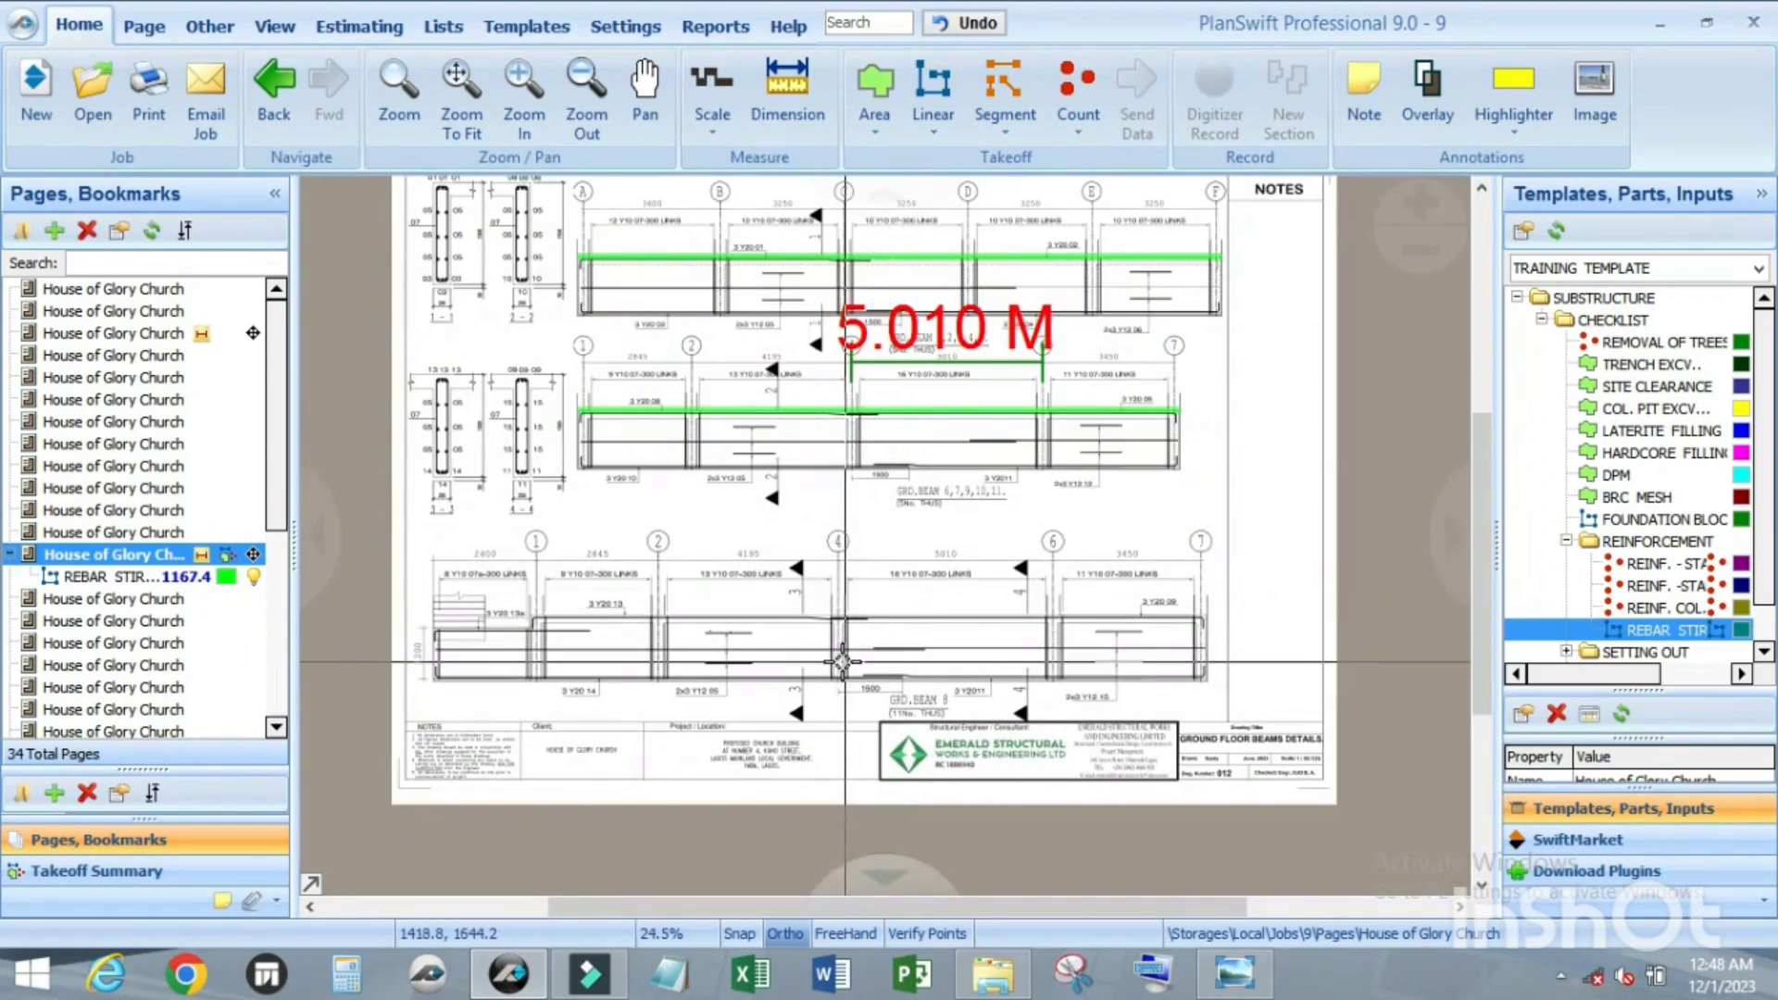
{"action": "scroll", "coordinate": [483, 641], "scroll_direction": "up", "scroll_amount": 2}
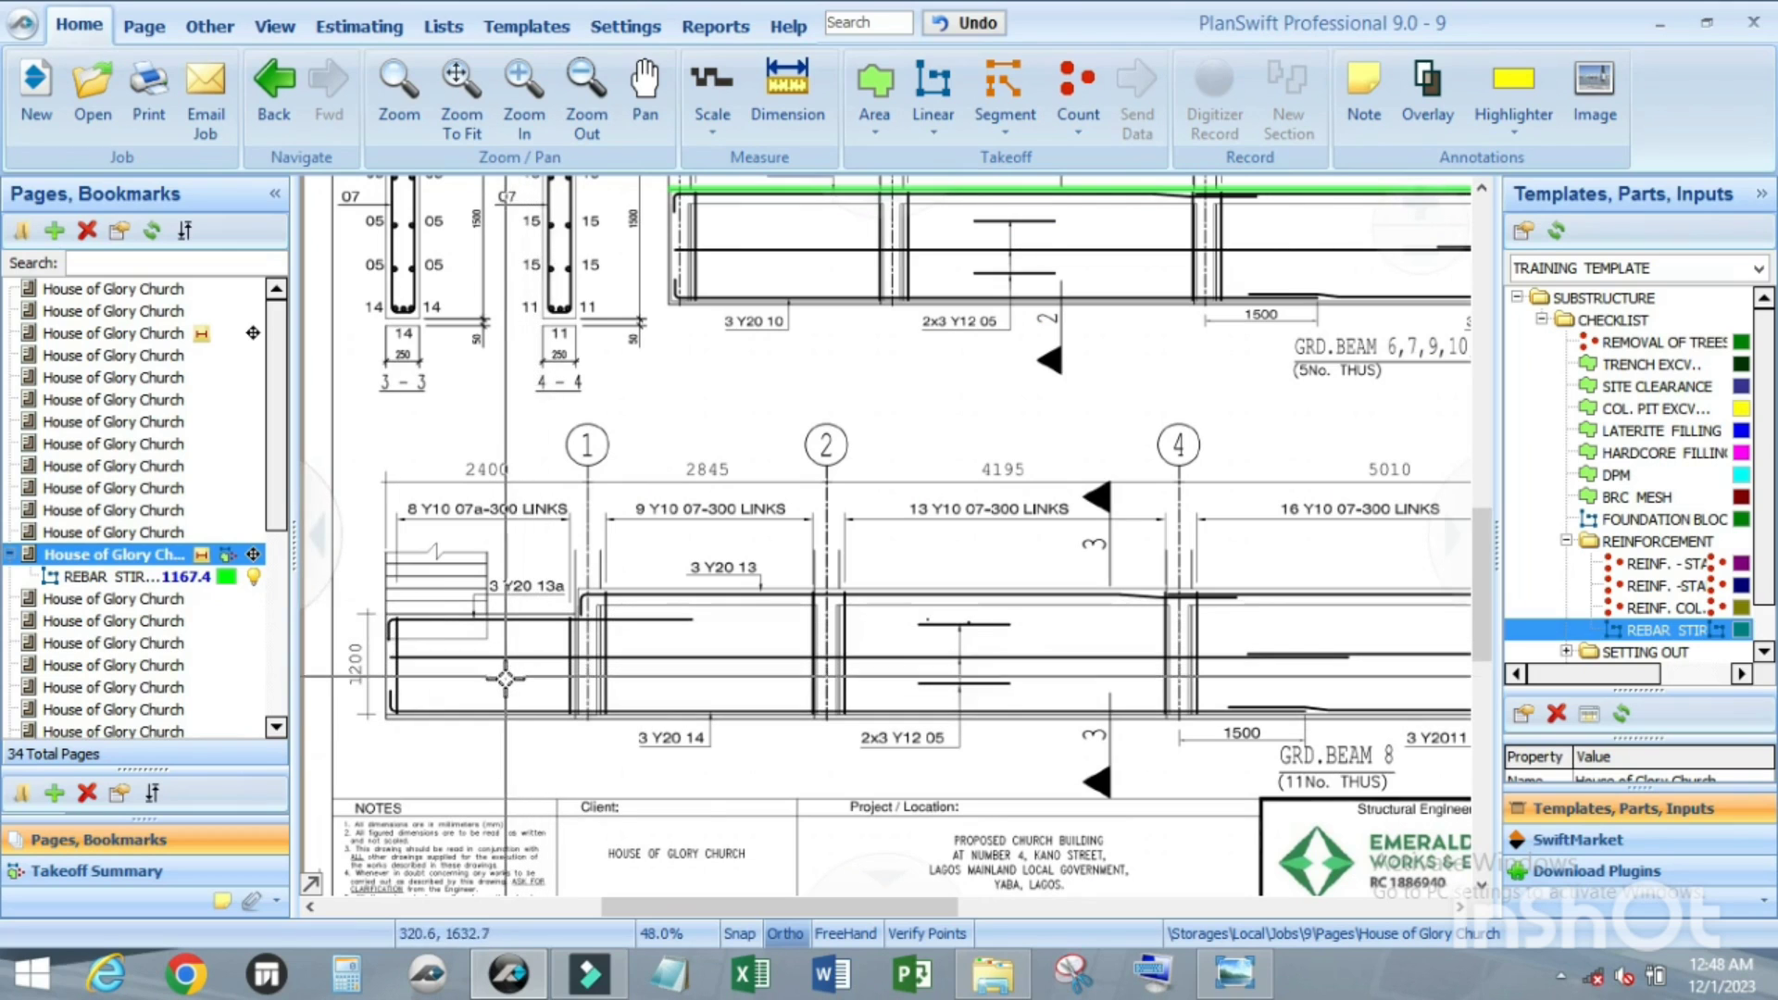
{"action": "scroll", "coordinate": [555, 676], "scroll_direction": "down", "scroll_amount": 3}
{"action": "scroll", "coordinate": [801, 655], "scroll_direction": "up", "scroll_amount": 3}
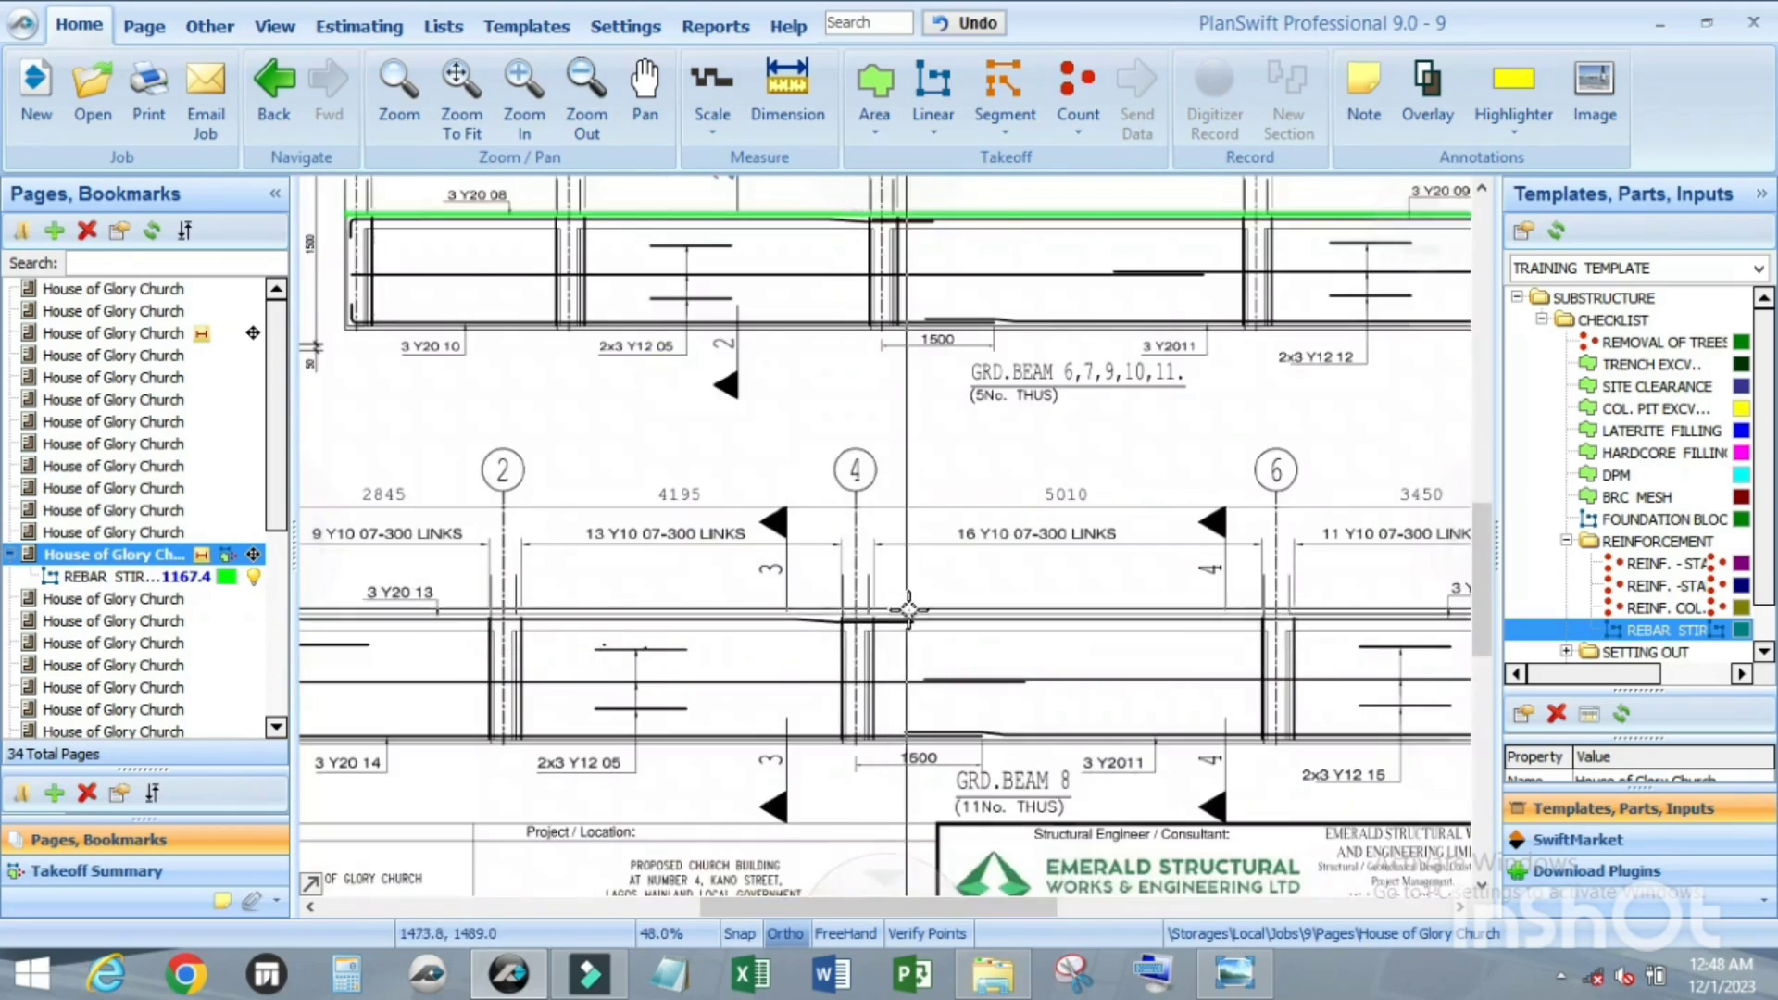
{"action": "scroll", "coordinate": [908, 609], "scroll_direction": "down", "scroll_amount": 2}
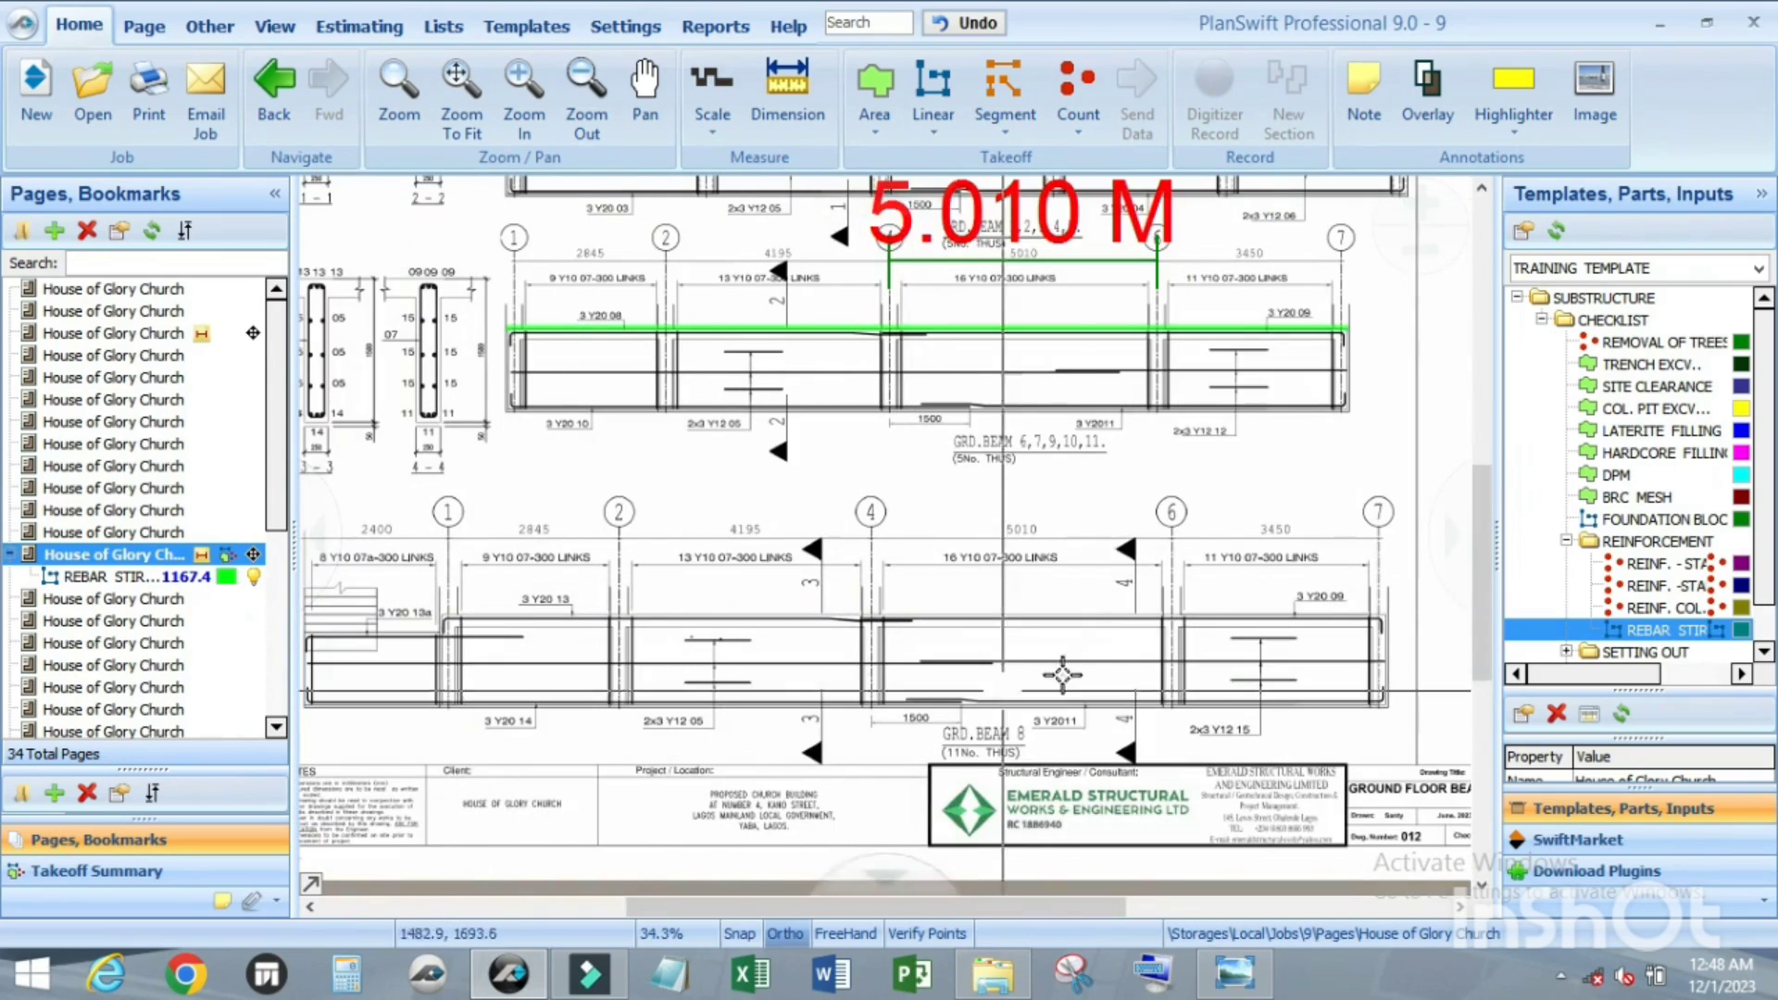
{"action": "scroll", "coordinate": [962, 745], "scroll_direction": "up", "scroll_amount": 2}
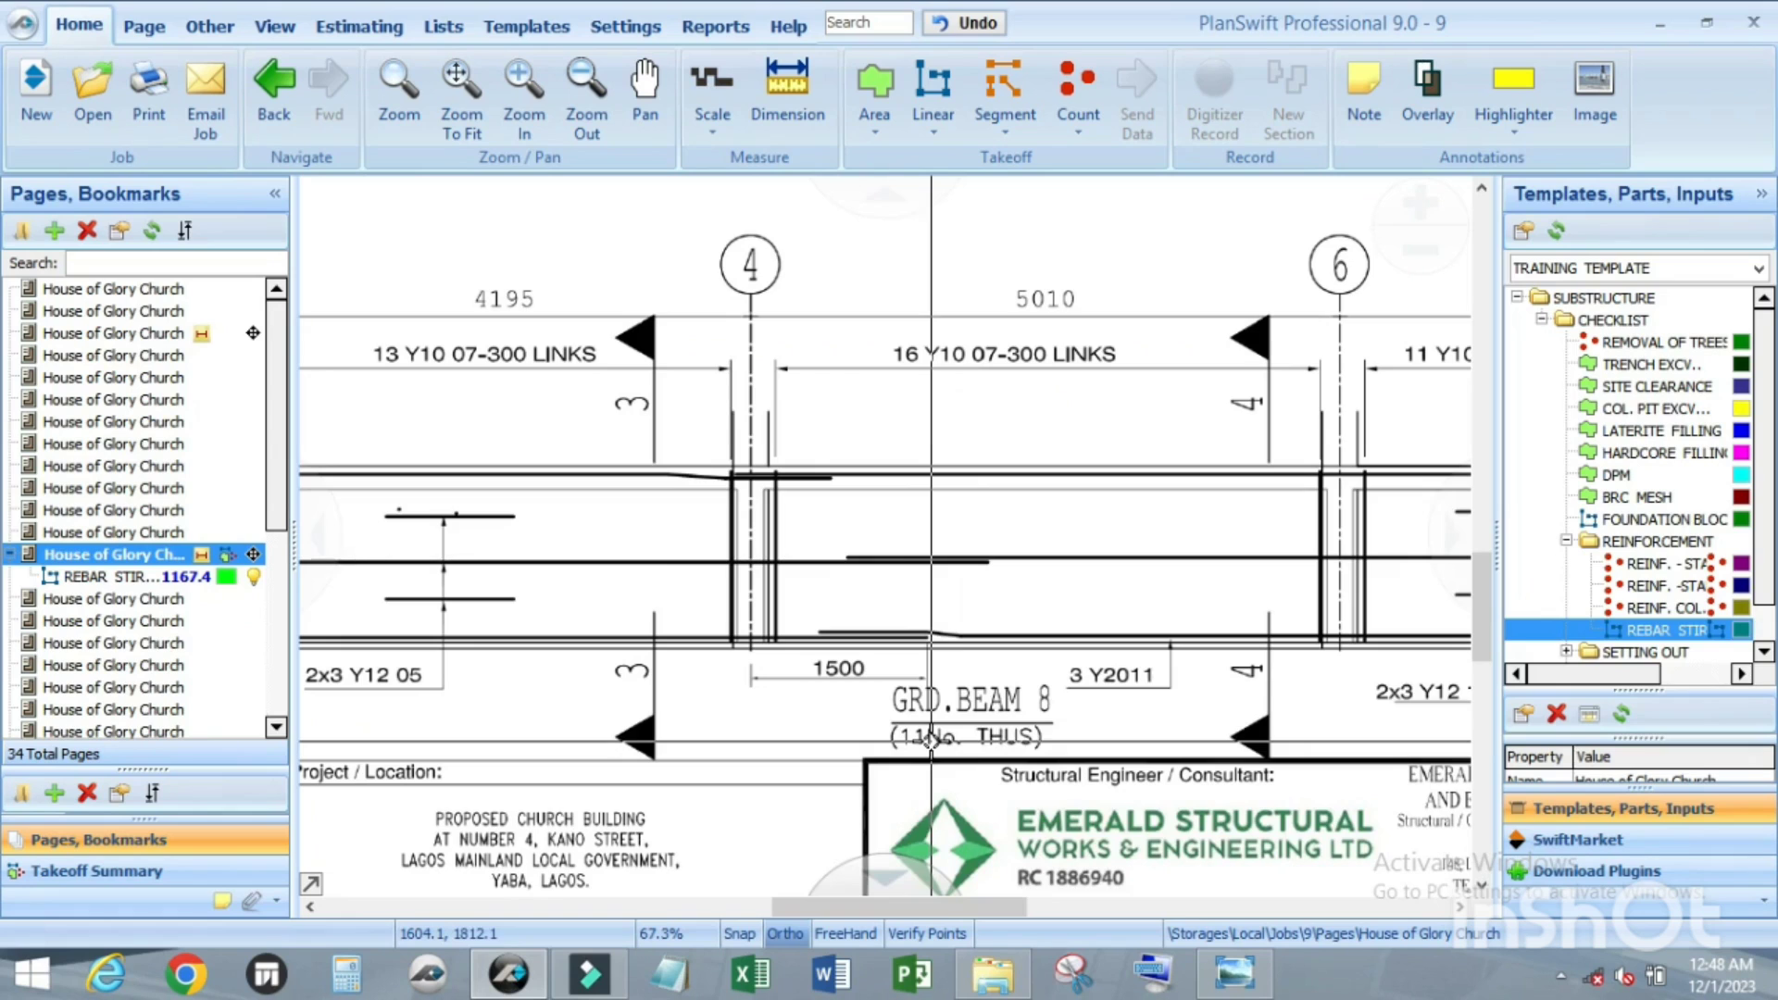
{"action": "scroll", "coordinate": [816, 681], "scroll_direction": "down", "scroll_amount": 2}
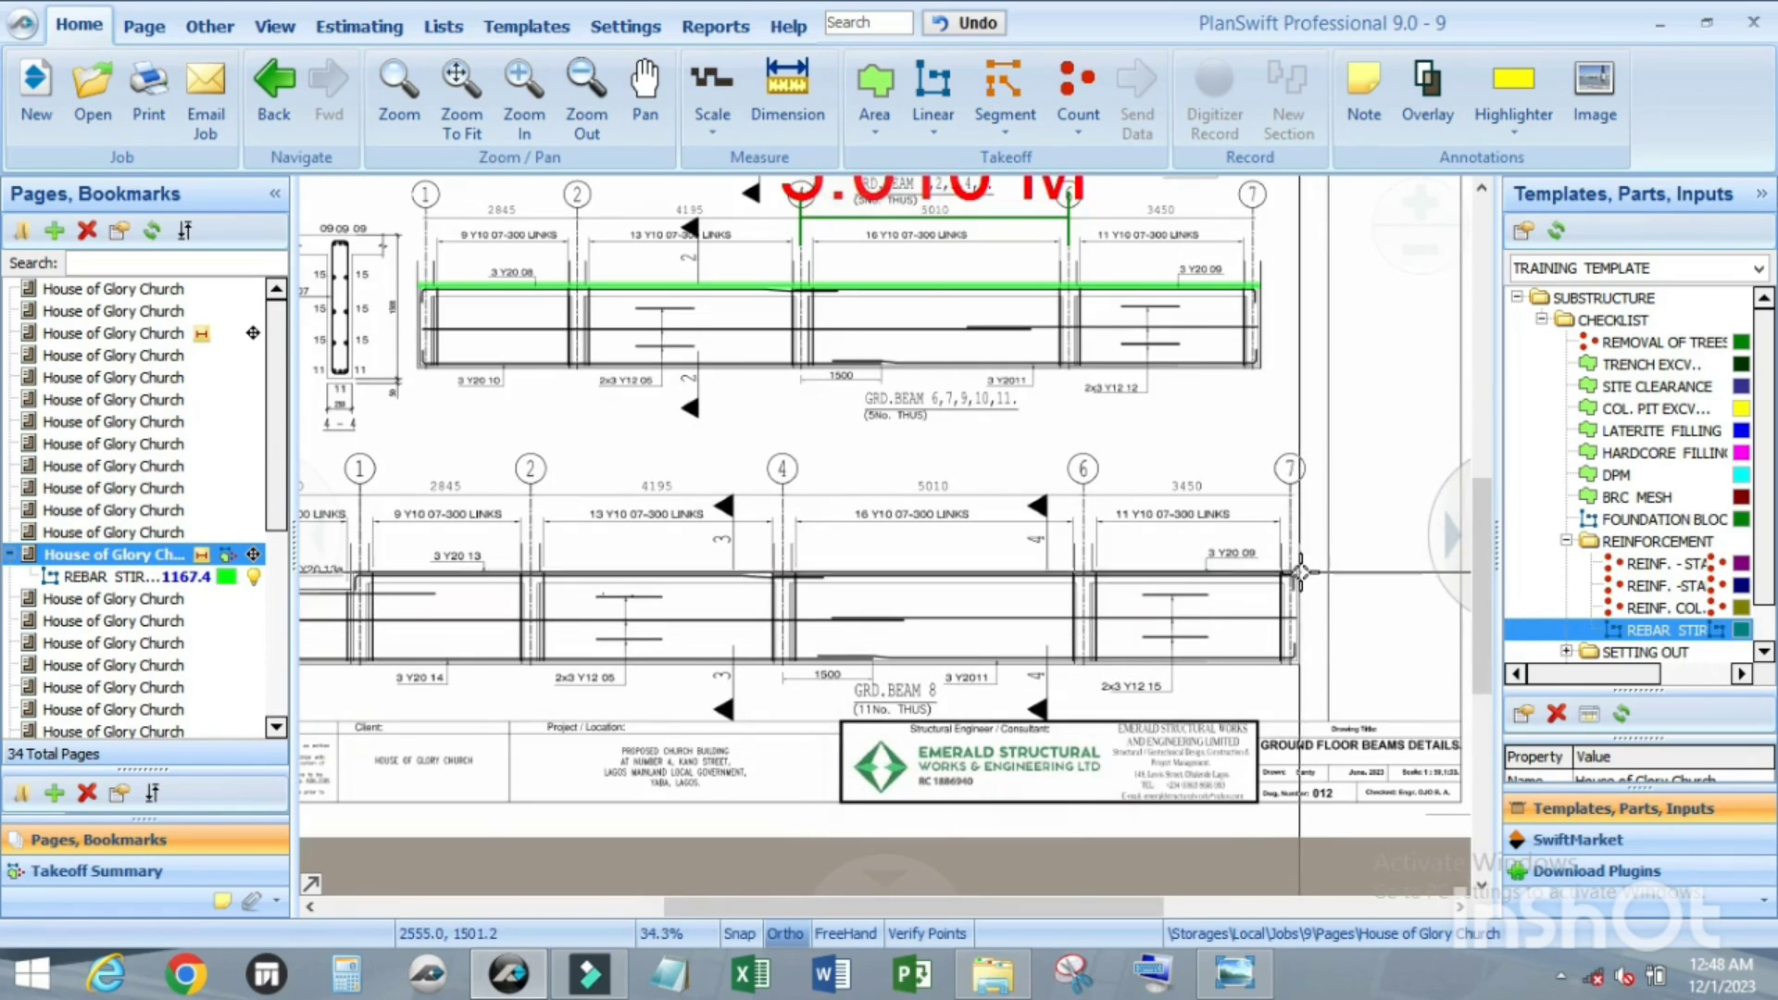
{"action": "scroll", "coordinate": [1301, 571], "scroll_direction": "down", "scroll_amount": 1}
{"action": "scroll", "coordinate": [595, 560], "scroll_direction": "up", "scroll_amount": 5}
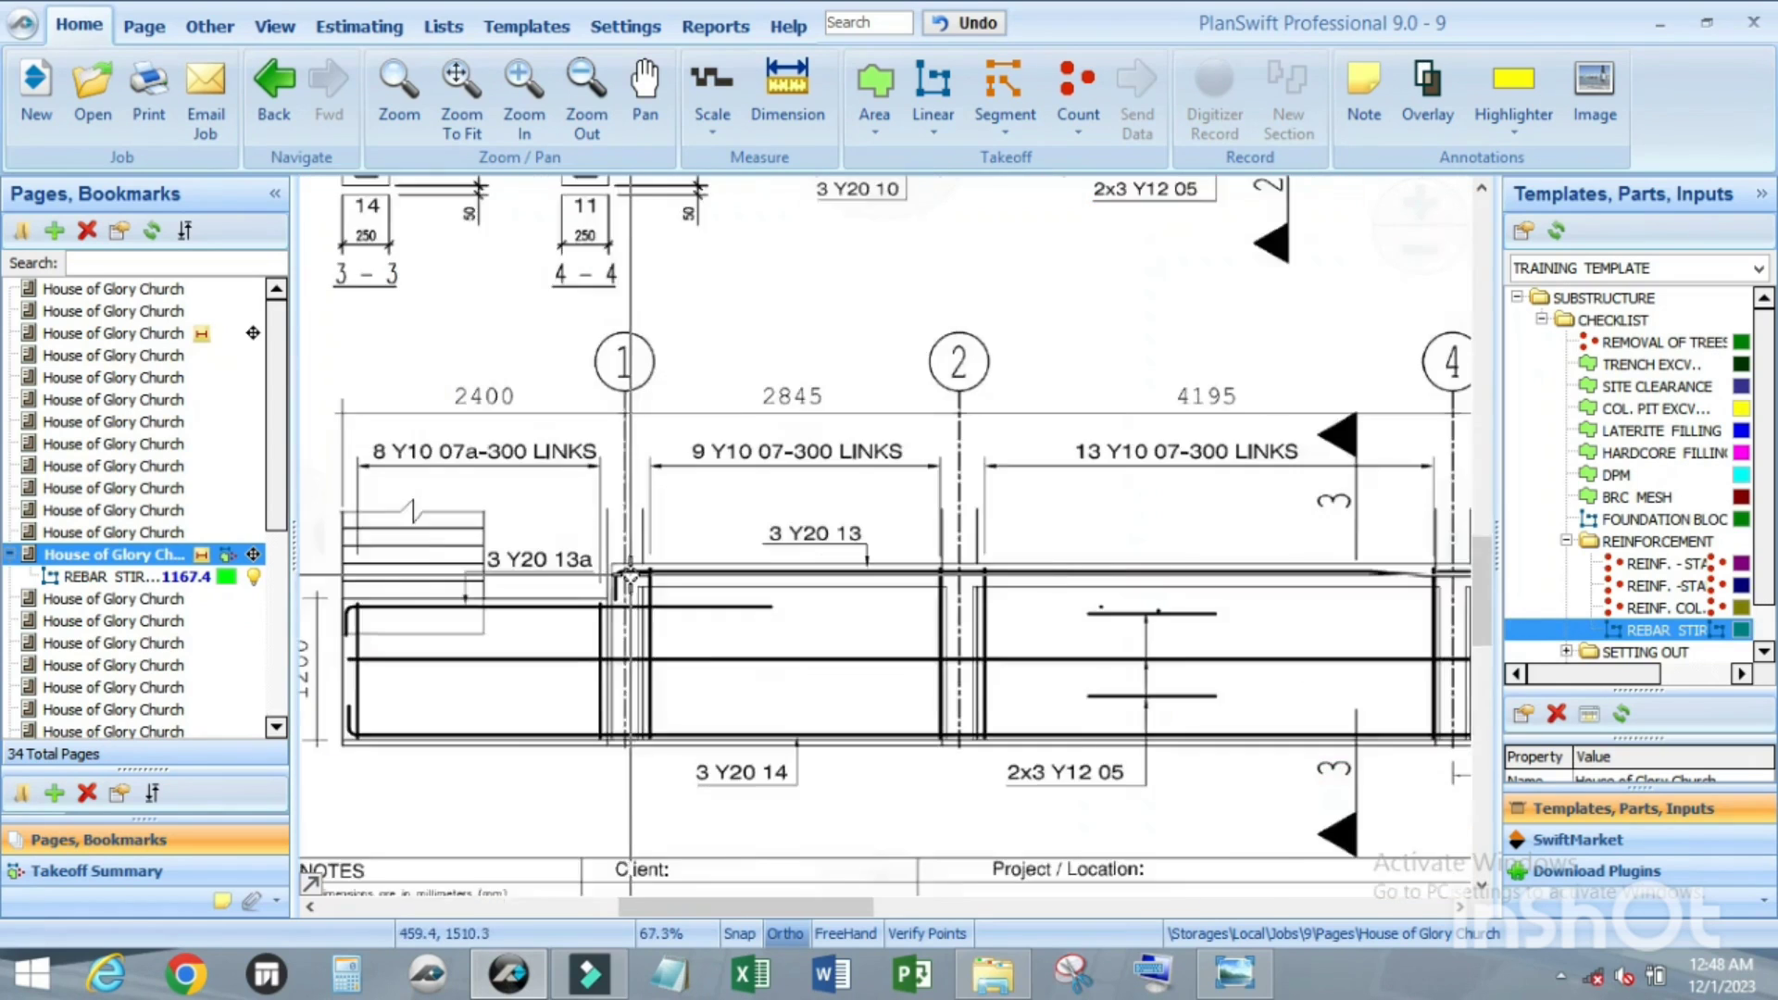
Step: Examine the 1200 mm deep end of GRD.BEAM 8 outside grid 1, comparing its 07a links with the adjoining spans
{"action": "scroll", "coordinate": [589, 546], "scroll_direction": "down", "scroll_amount": 2}
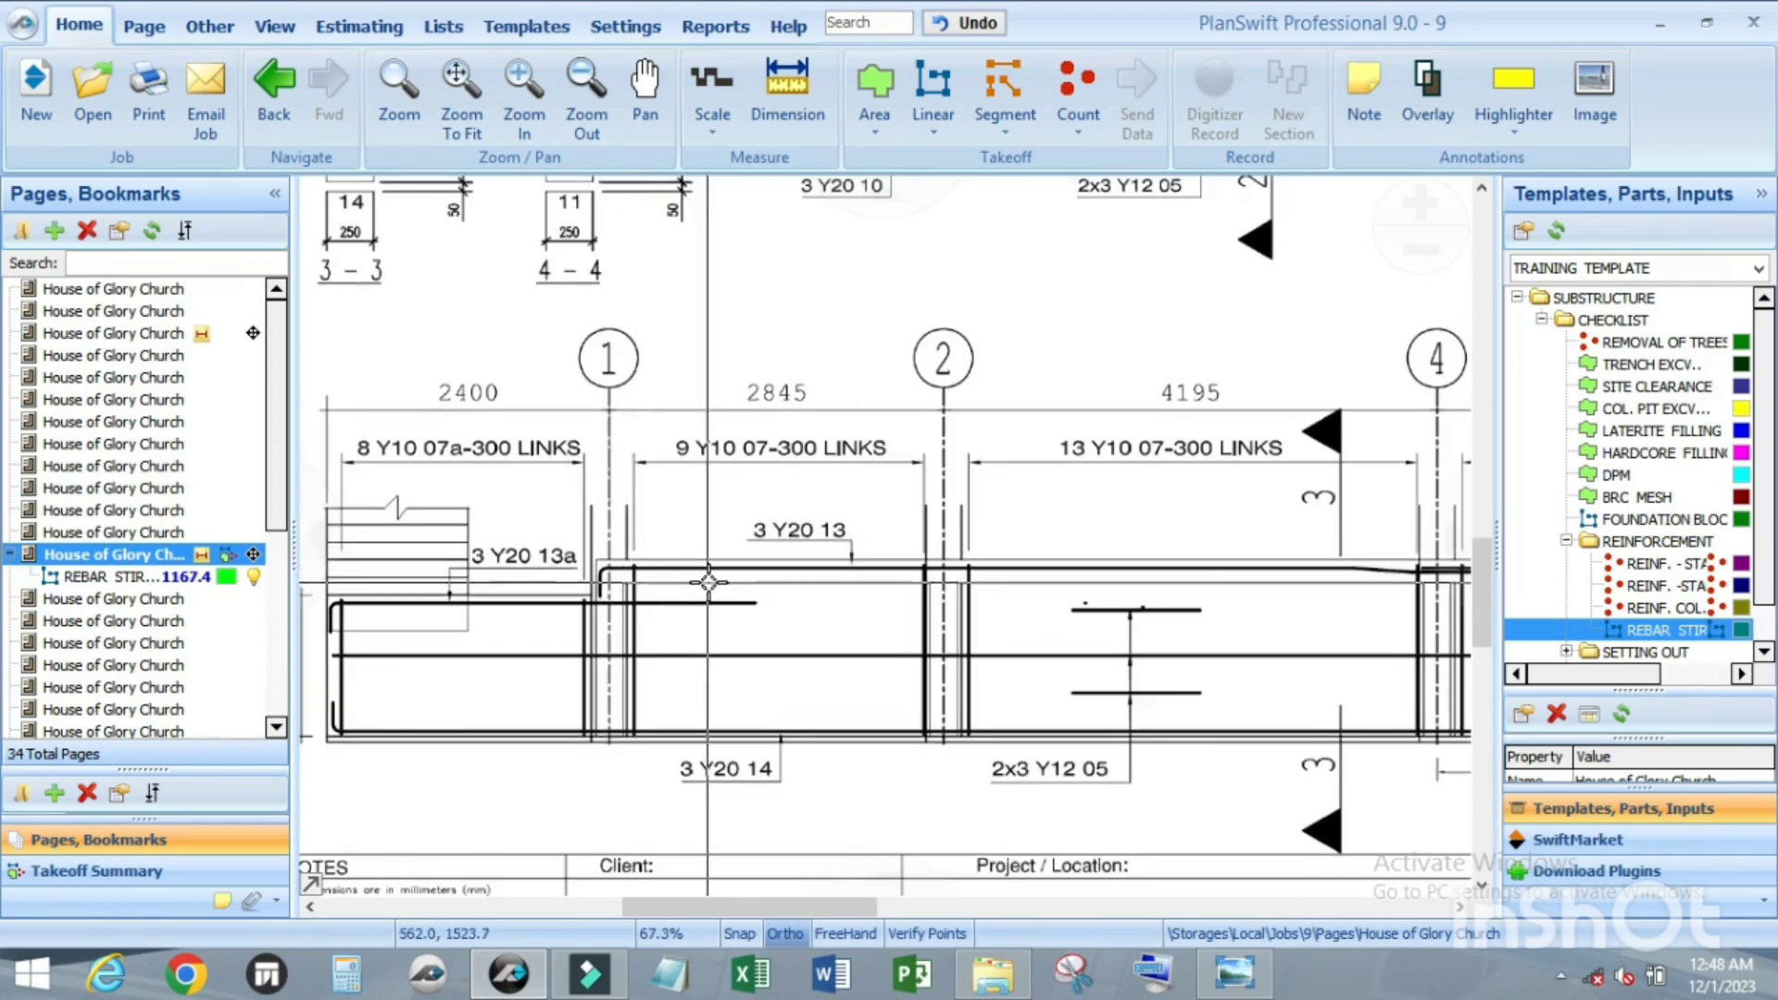
{"action": "scroll", "coordinate": [713, 588], "scroll_direction": "down", "scroll_amount": 2}
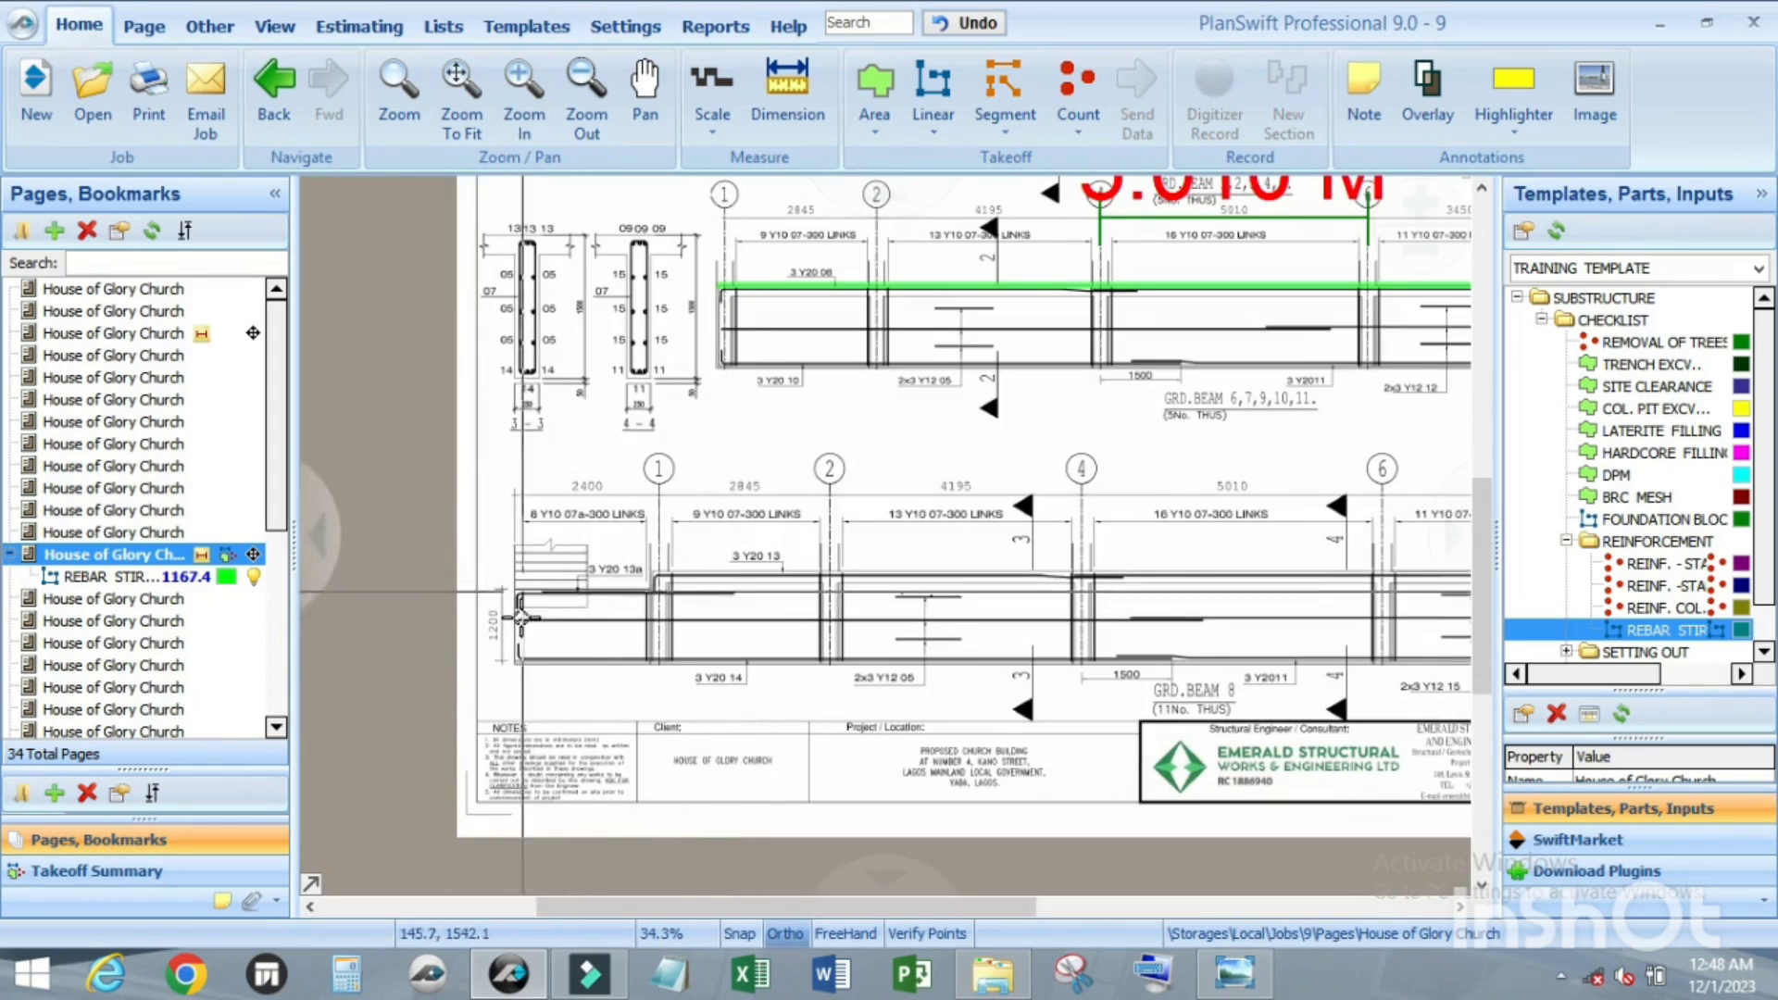
{"action": "scroll", "coordinate": [500, 635], "scroll_direction": "up", "scroll_amount": 2}
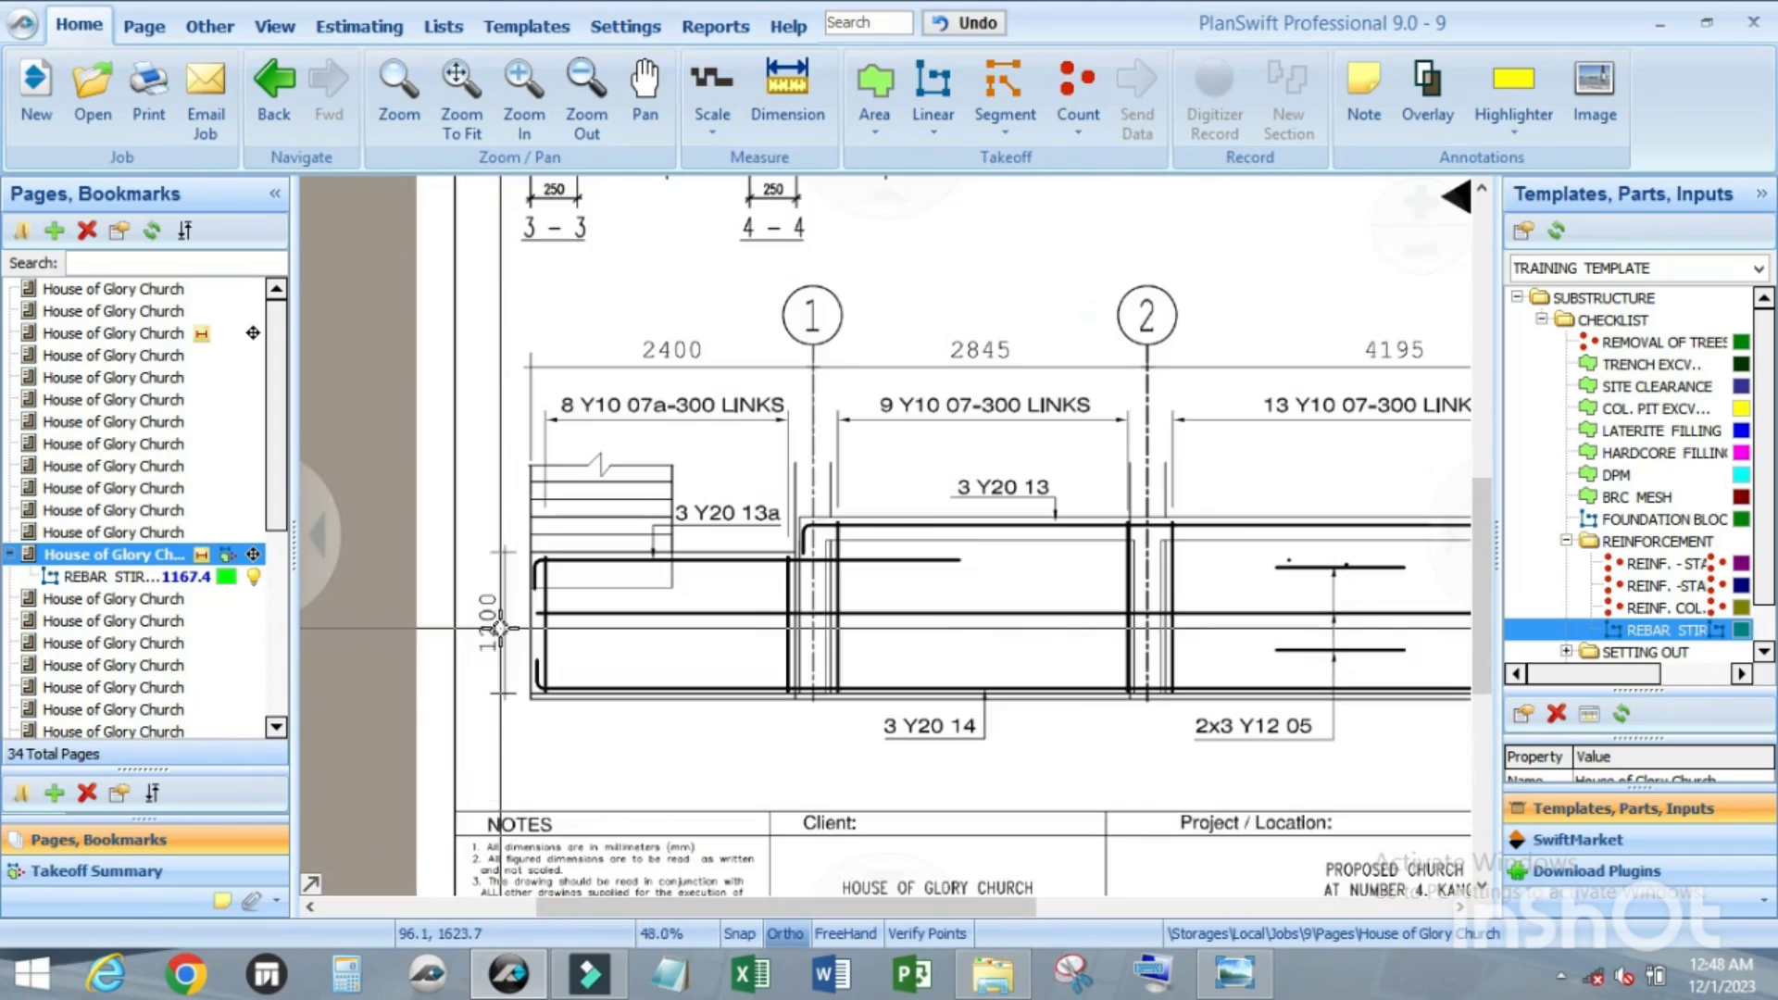
{"action": "scroll", "coordinate": [500, 616], "scroll_direction": "down", "scroll_amount": 2}
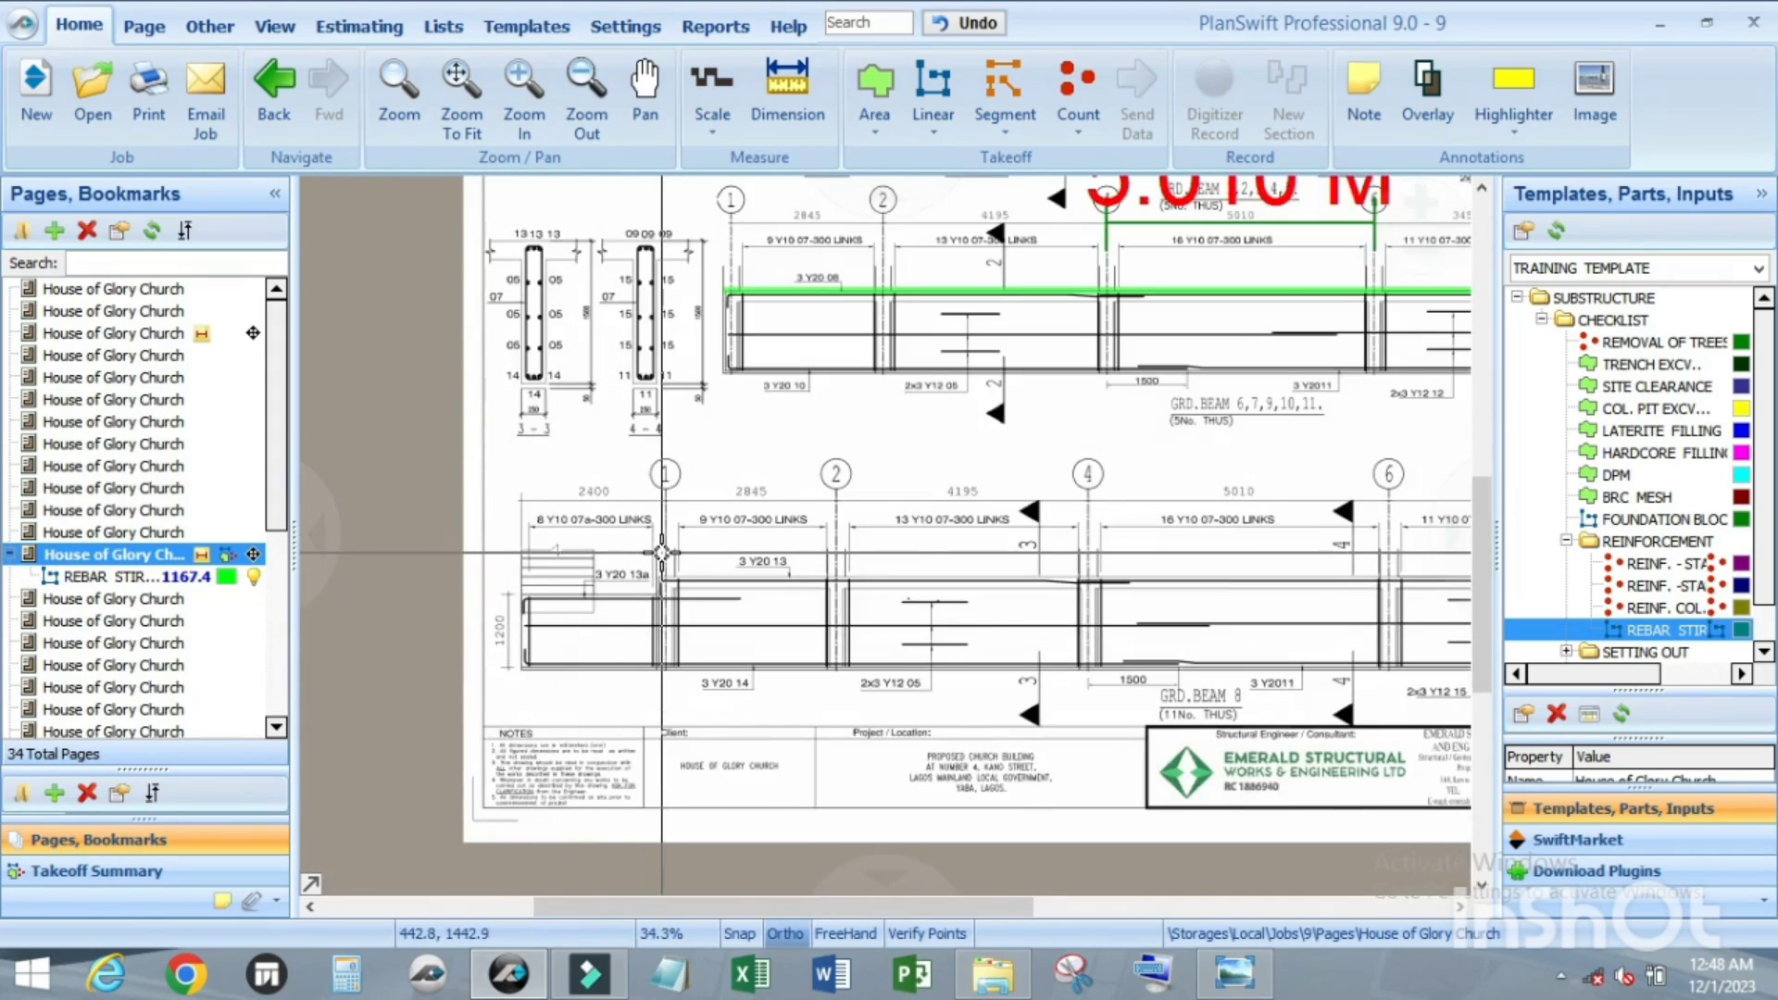
{"action": "scroll", "coordinate": [622, 574], "scroll_direction": "up", "scroll_amount": 1}
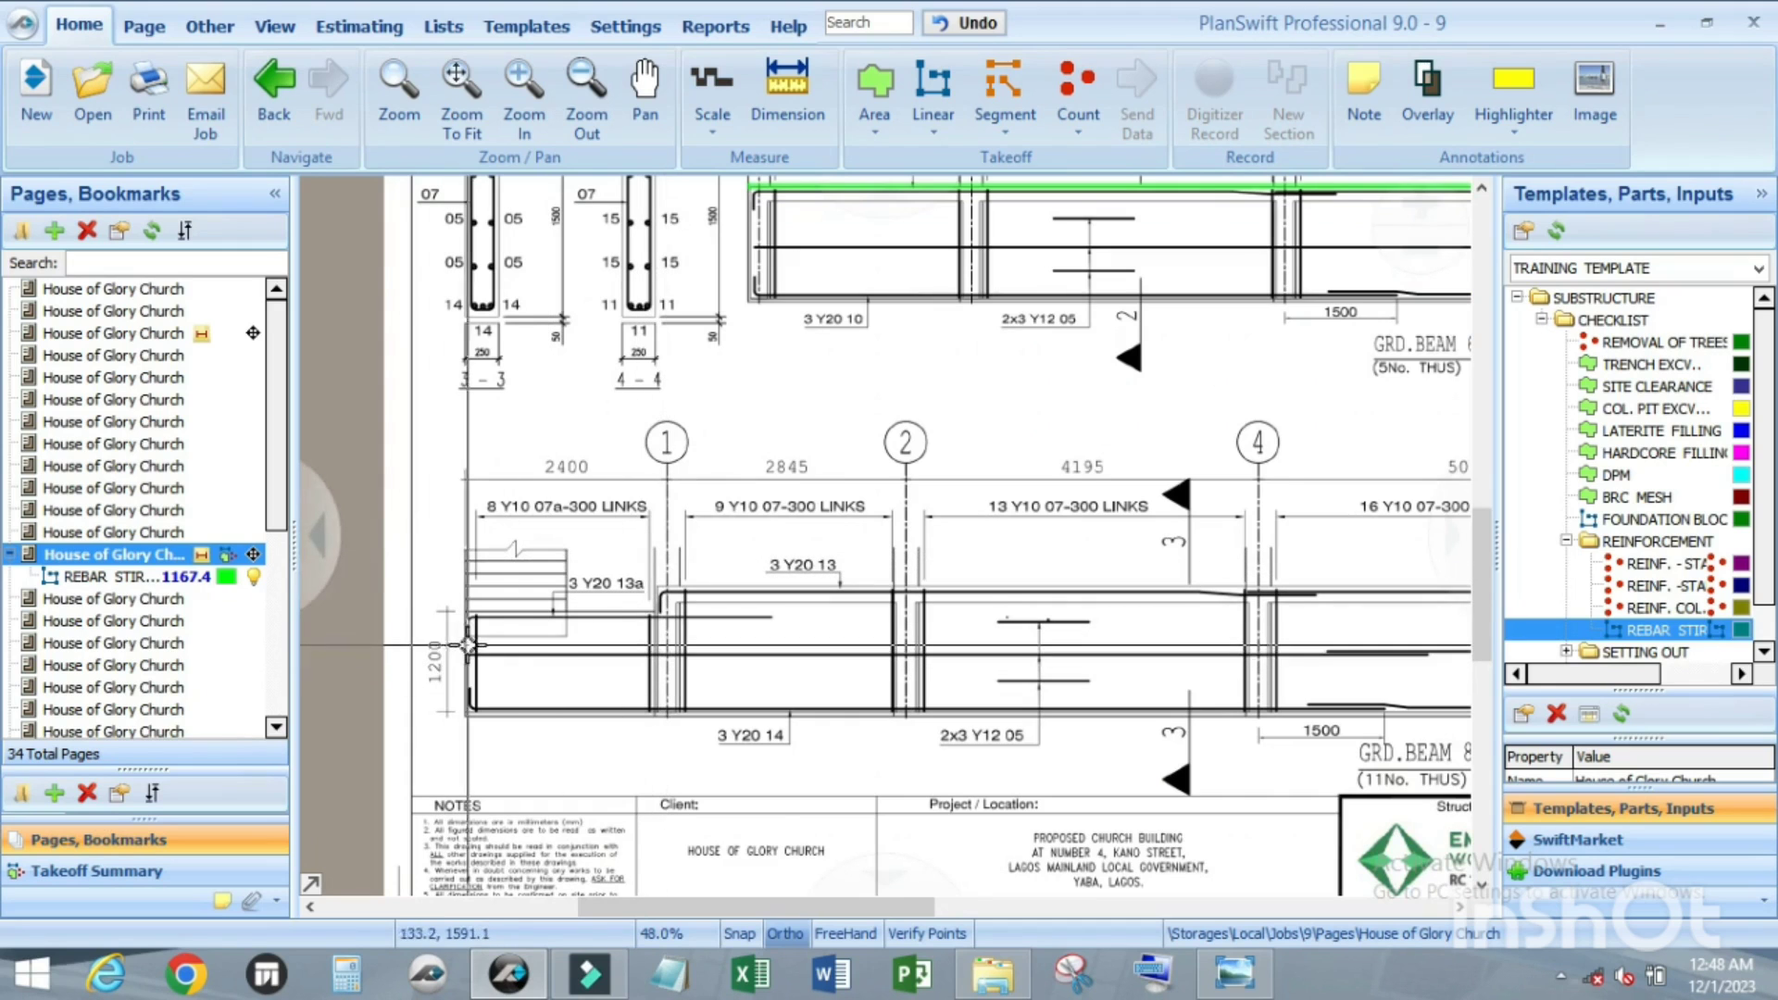
{"action": "scroll", "coordinate": [600, 665], "scroll_direction": "down", "scroll_amount": 1}
{"action": "scroll", "coordinate": [600, 664], "scroll_direction": "up", "scroll_amount": 3}
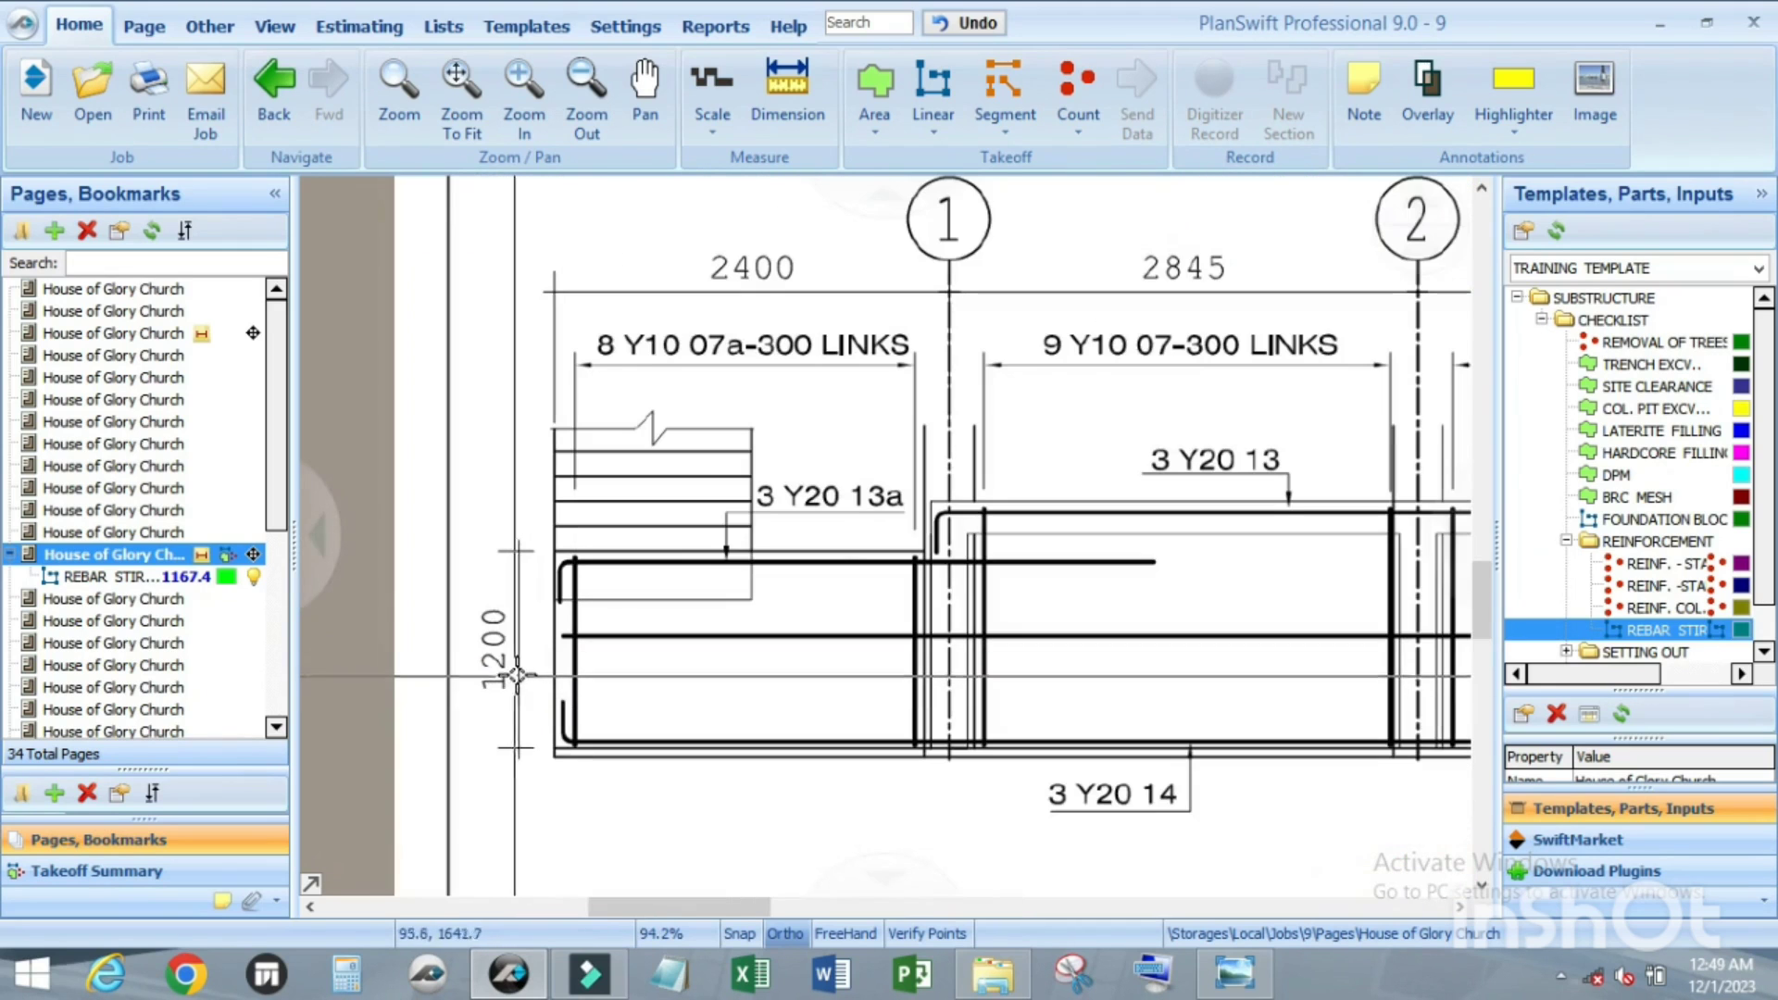
{"action": "scroll", "coordinate": [746, 621], "scroll_direction": "down", "scroll_amount": 3}
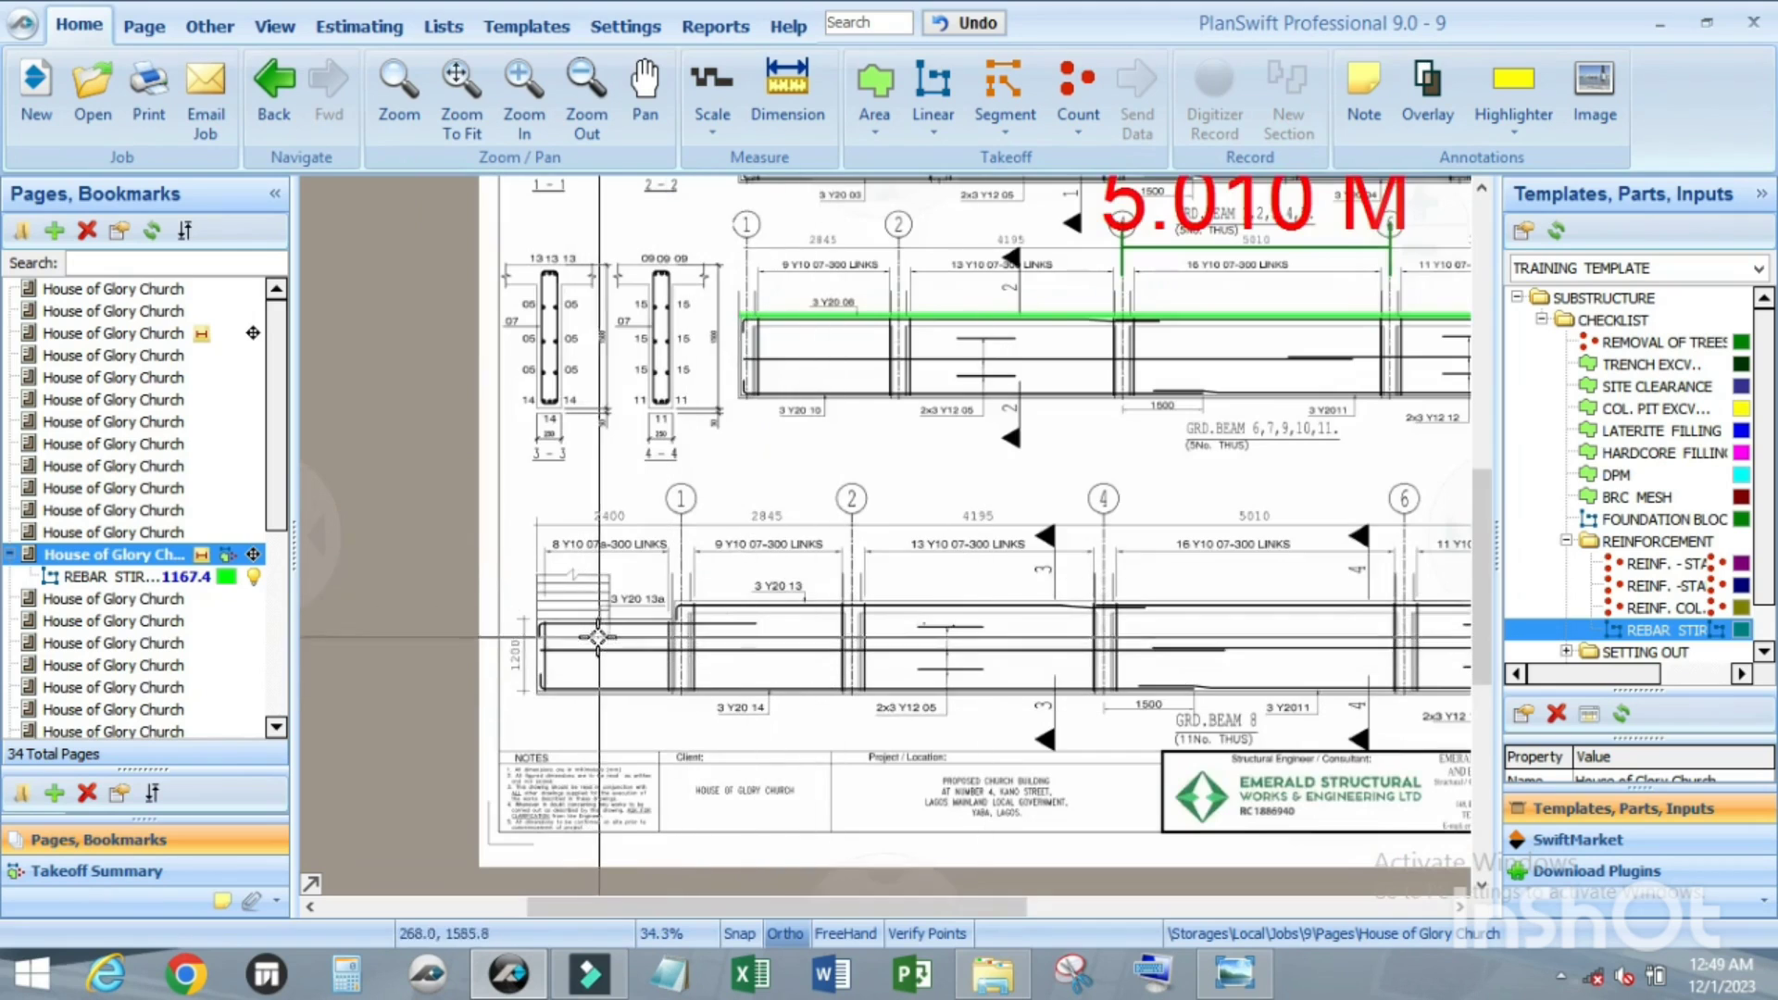
{"action": "scroll", "coordinate": [593, 643], "scroll_direction": "up", "scroll_amount": 2}
{"action": "scroll", "coordinate": [587, 604], "scroll_direction": "down", "scroll_amount": 3}
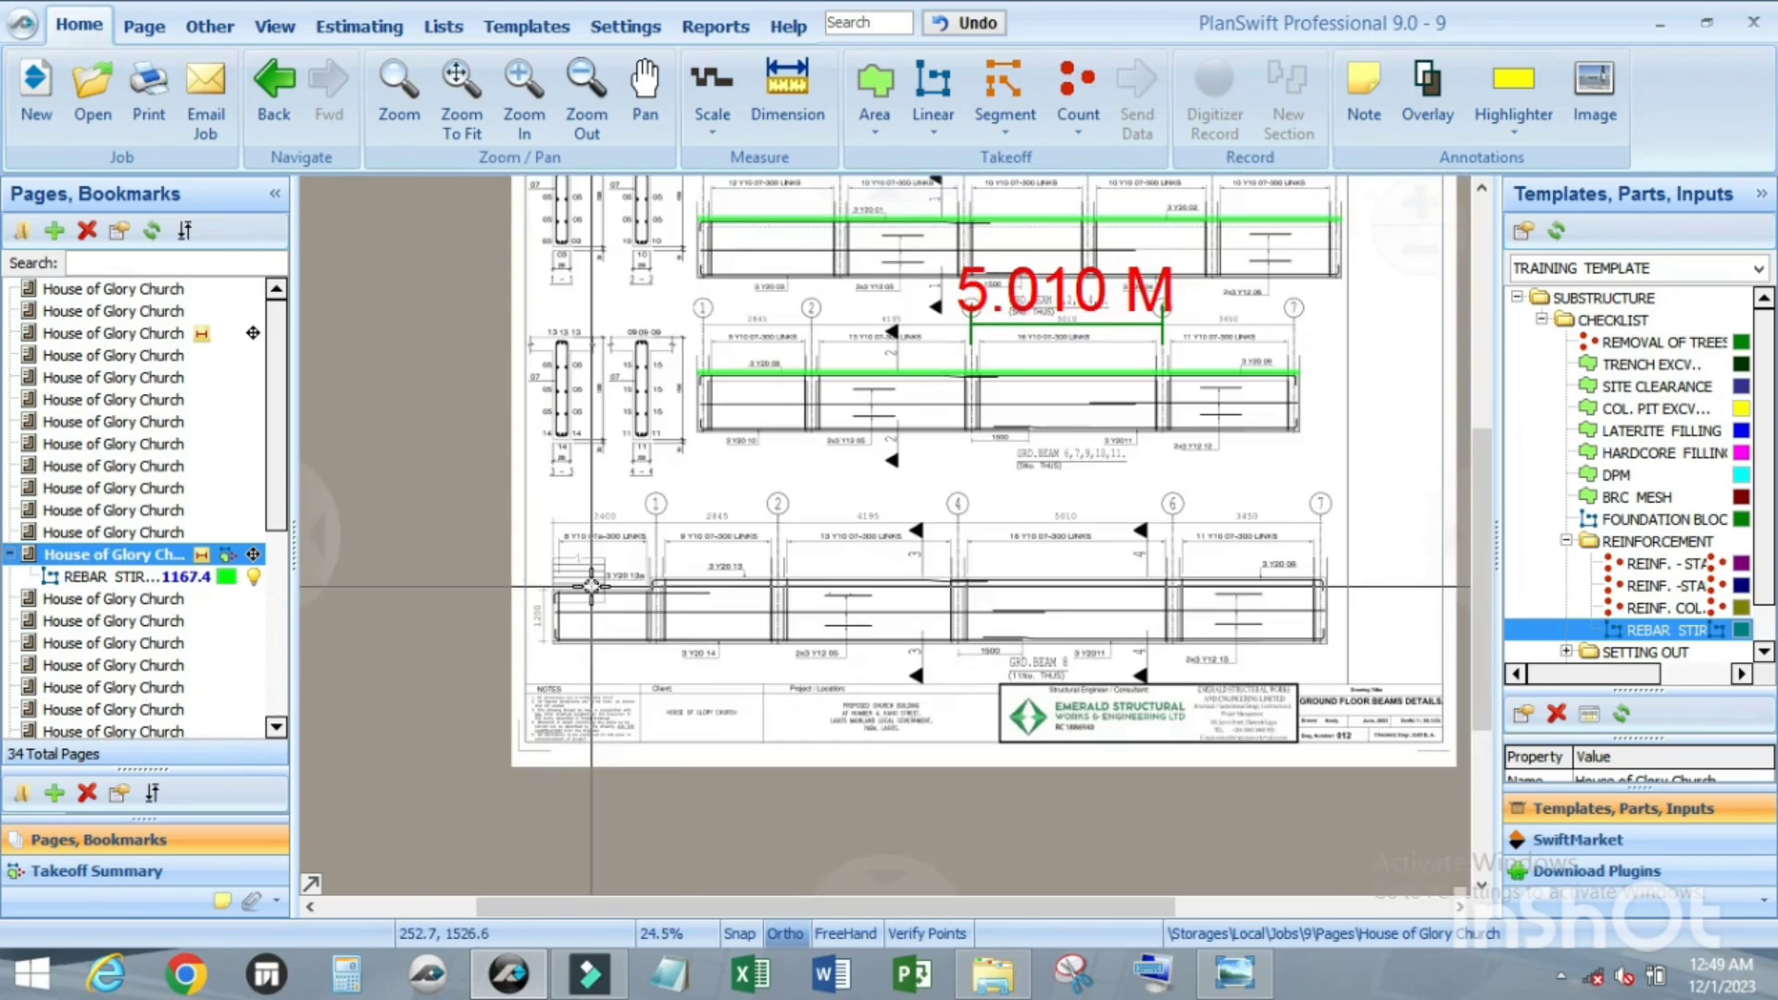
Step: Start a new REBAR STIRRUP item for GRD.BEAM 8 with 0.300 m spacing, 11 beams, 1.5 m height and 0.25 m width
{"action": "scroll", "coordinate": [1382, 603], "scroll_direction": "up", "scroll_amount": 4}
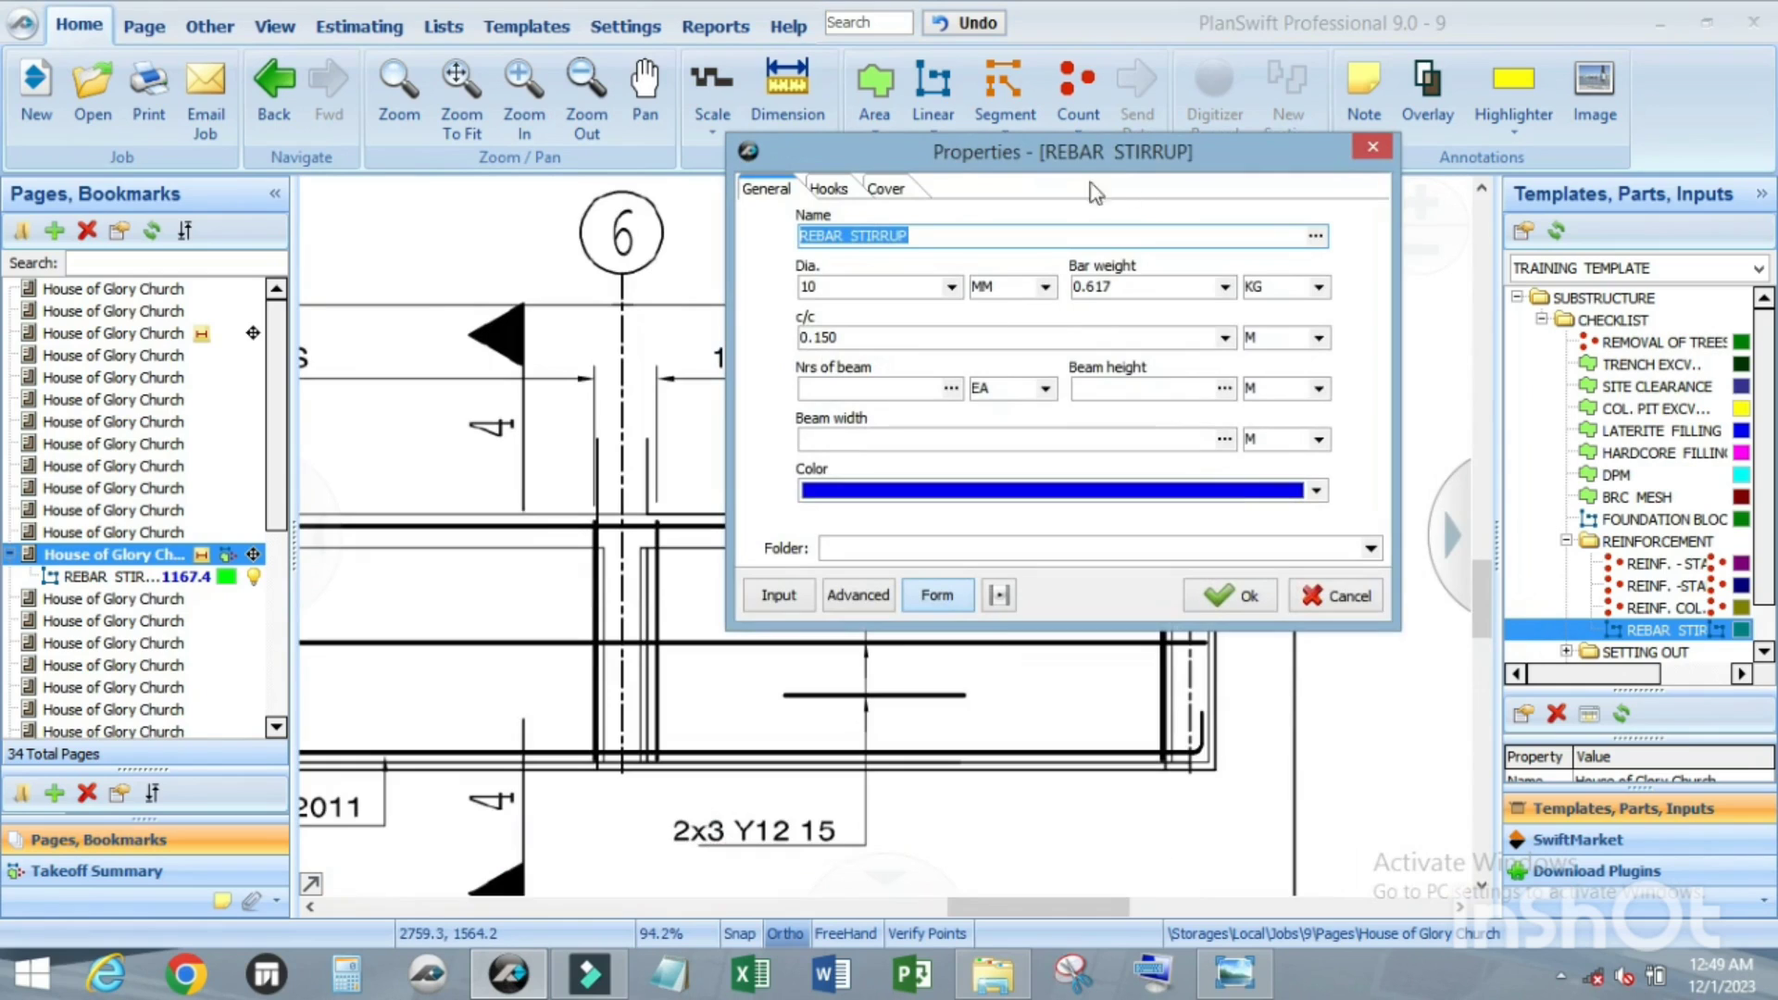
{"action": "left_click_drag", "start_coordinate": [1053, 164], "coordinate": [946, 139]}
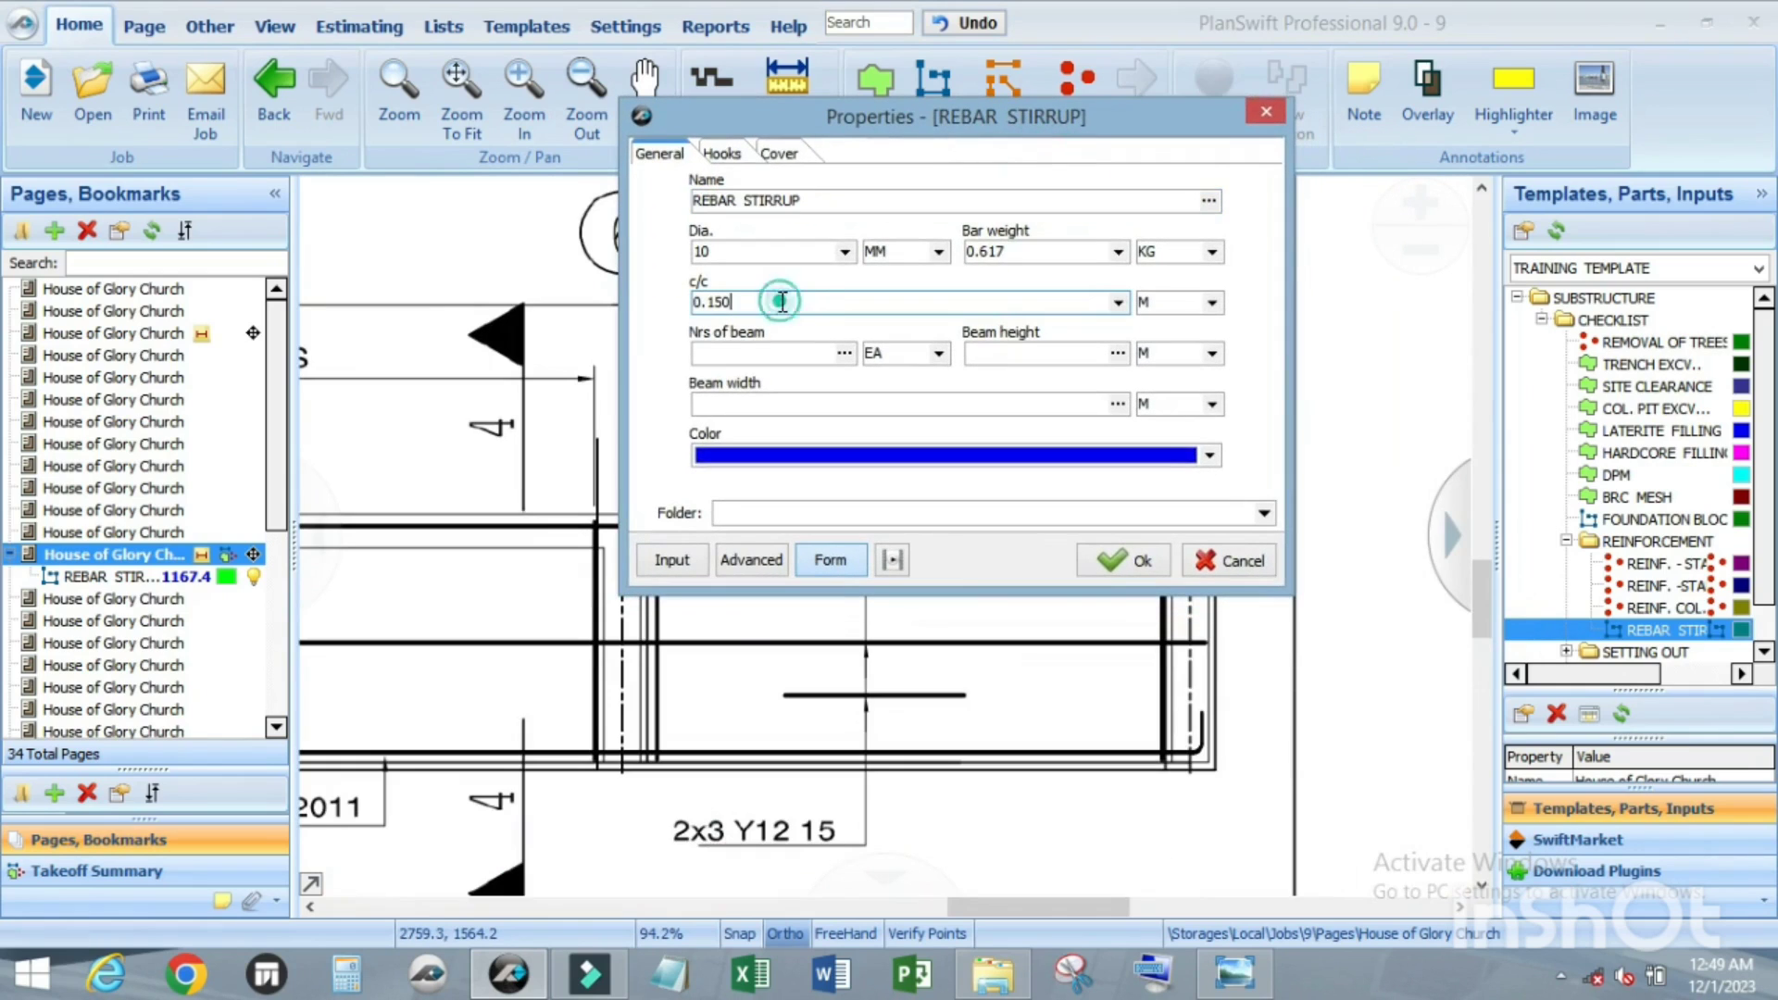
{"action": "left_click_drag", "start_coordinate": [1015, 127], "coordinate": [1023, 222]}
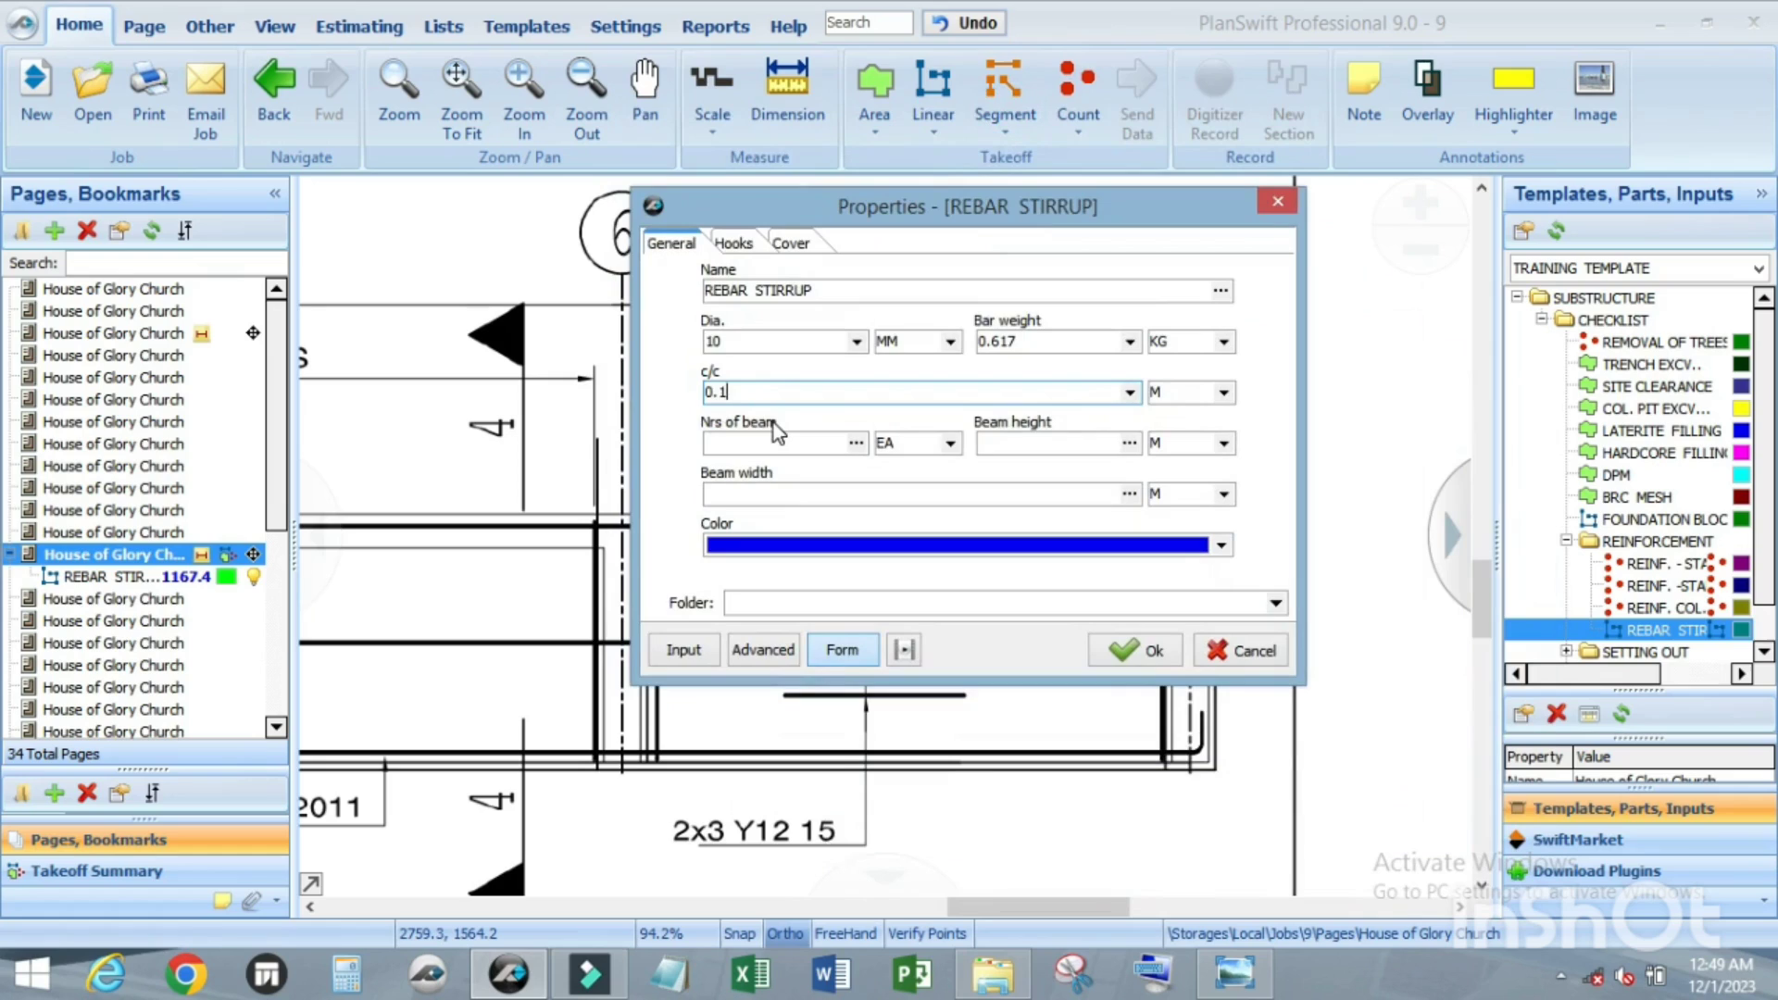
{"action": "key", "text": "BackSpace"}
{"action": "type", "text": "300"}
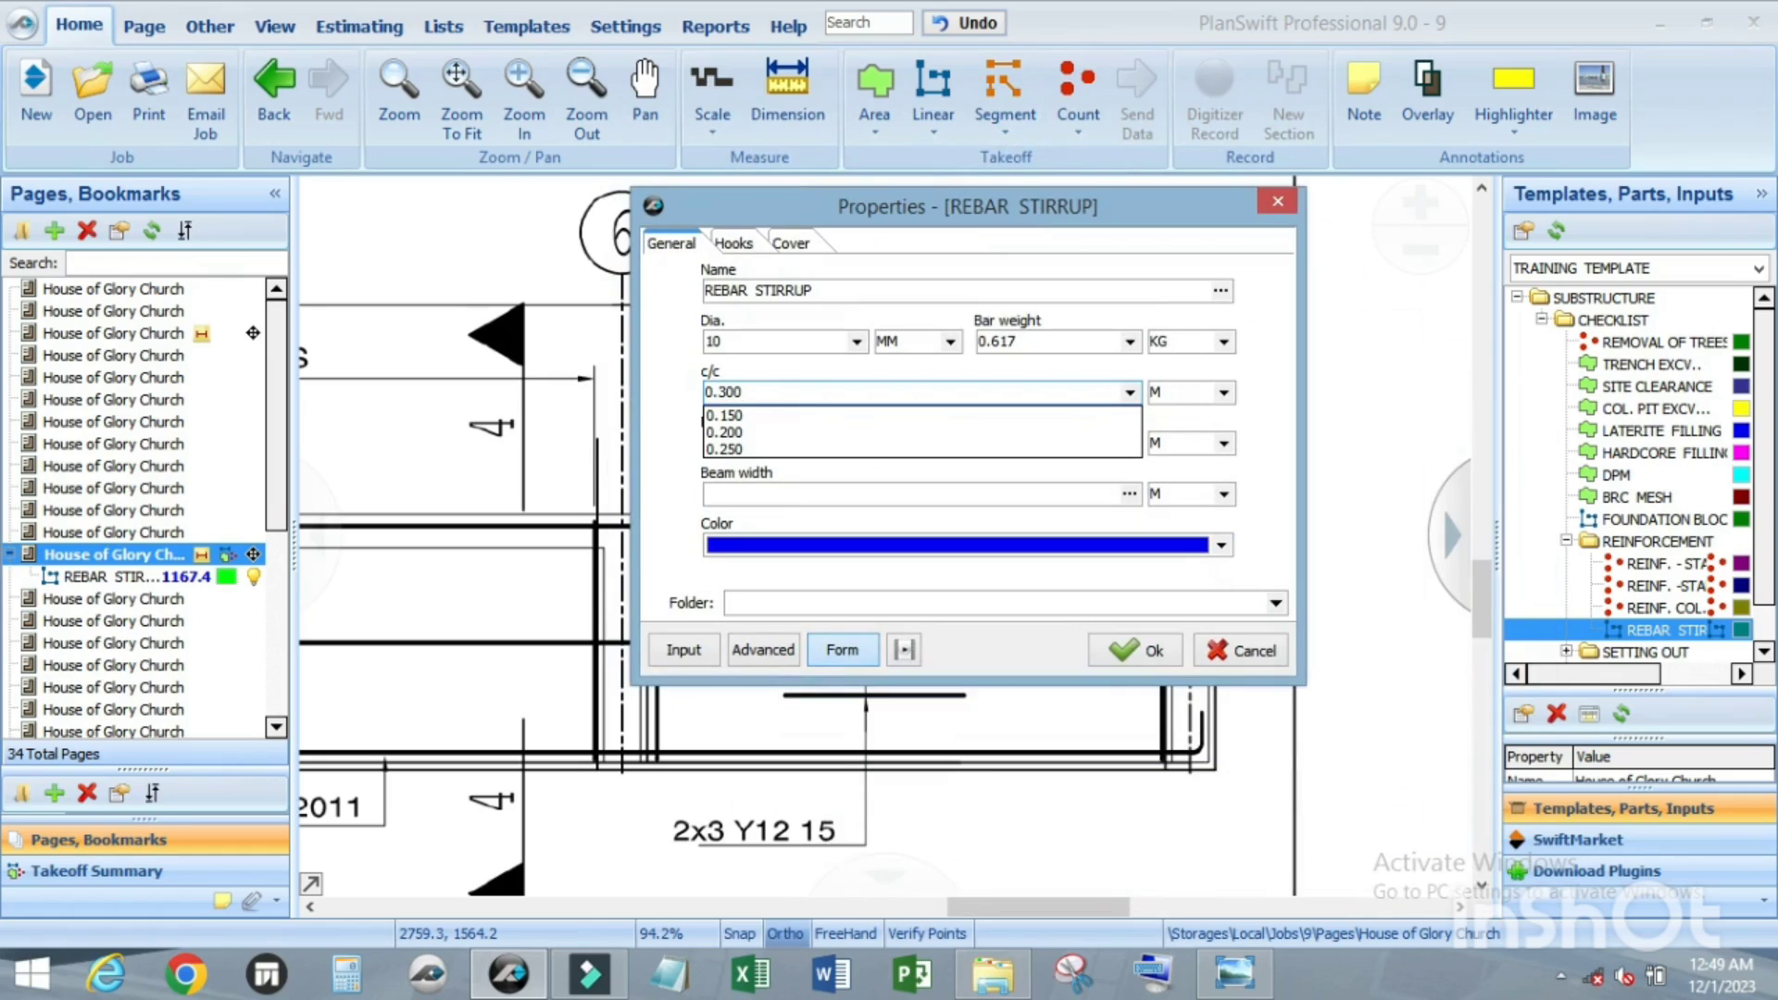
{"action": "left_click", "coordinate": [777, 448]}
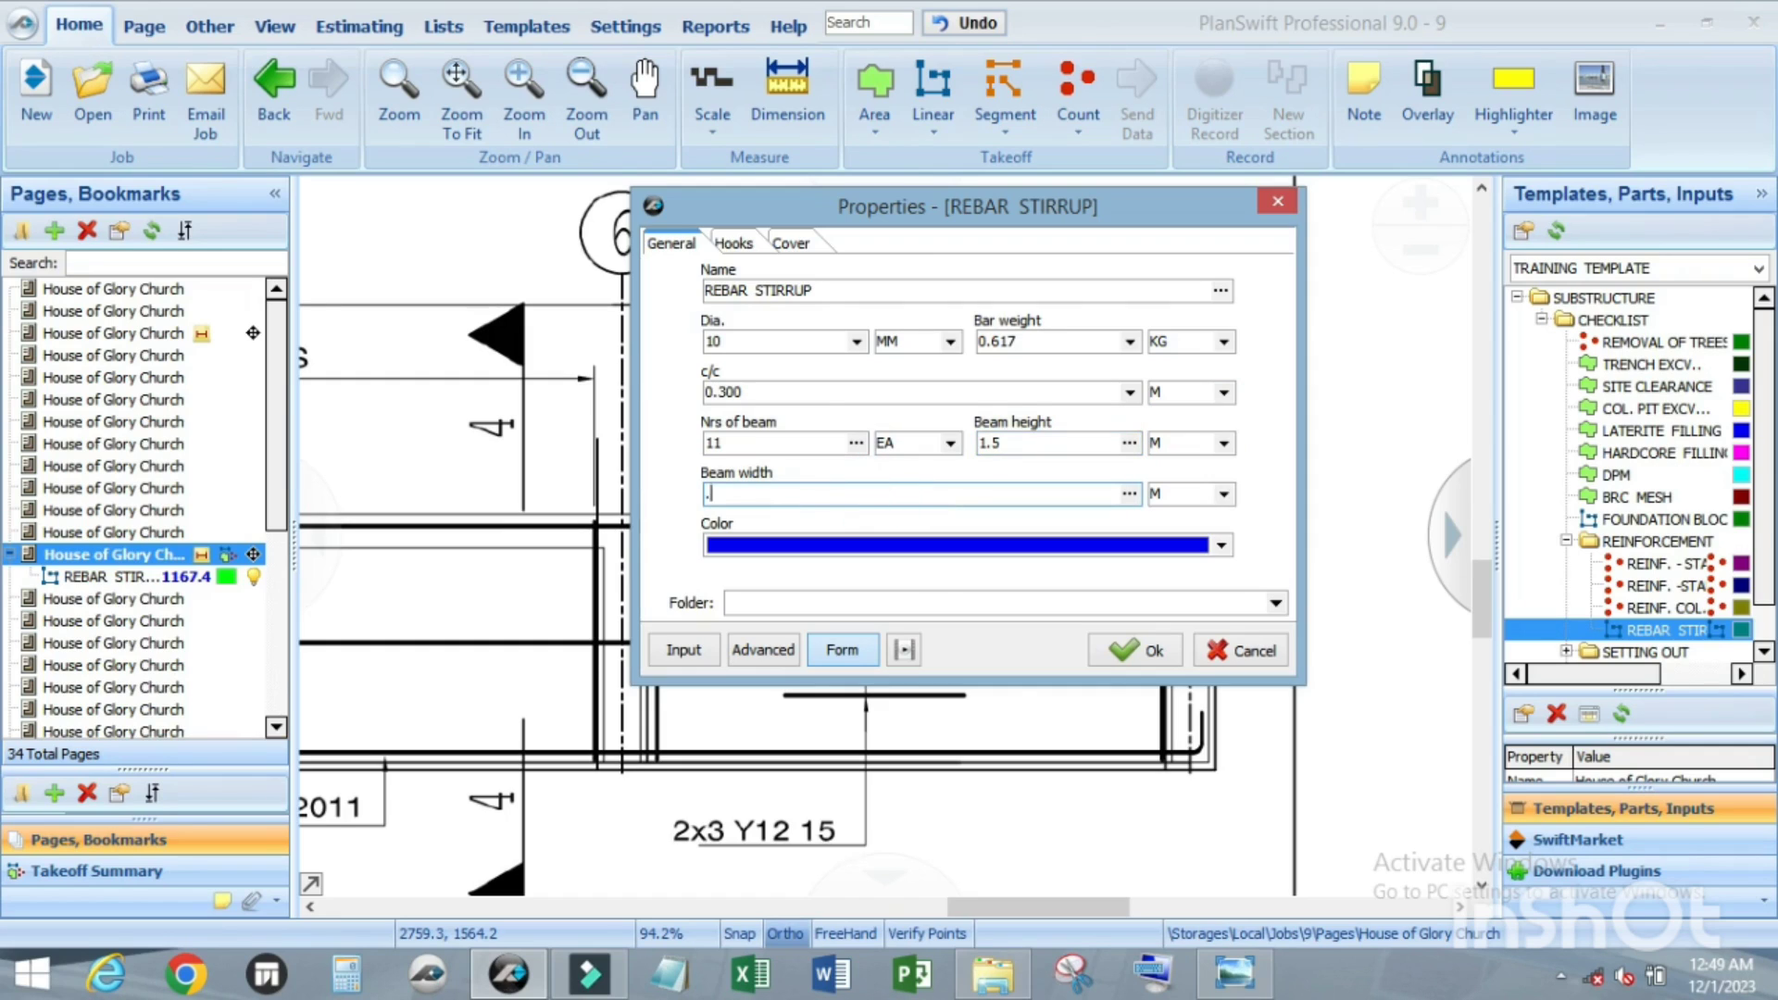
Step: Fill in the new stirrup item's hook and cover settings with 0.05 m vertical cover, and accept the properties
{"action": "left_click", "coordinate": [733, 244]}
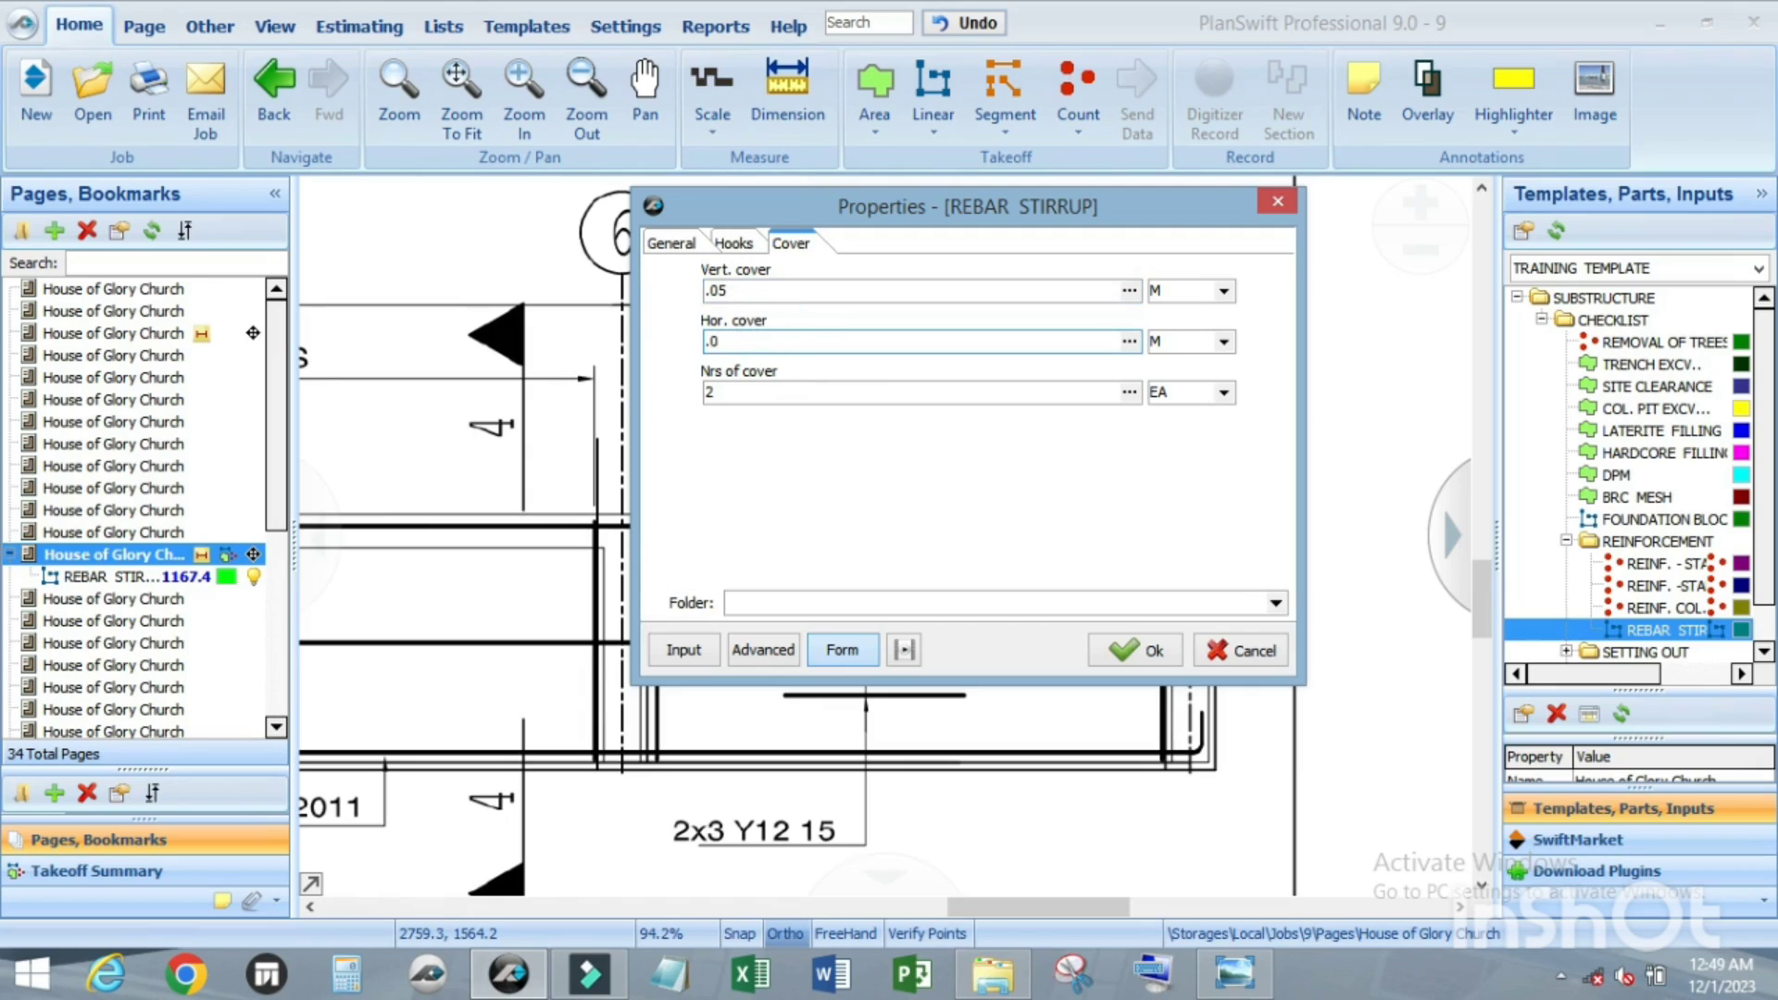
{"action": "left_click", "coordinate": [689, 248]}
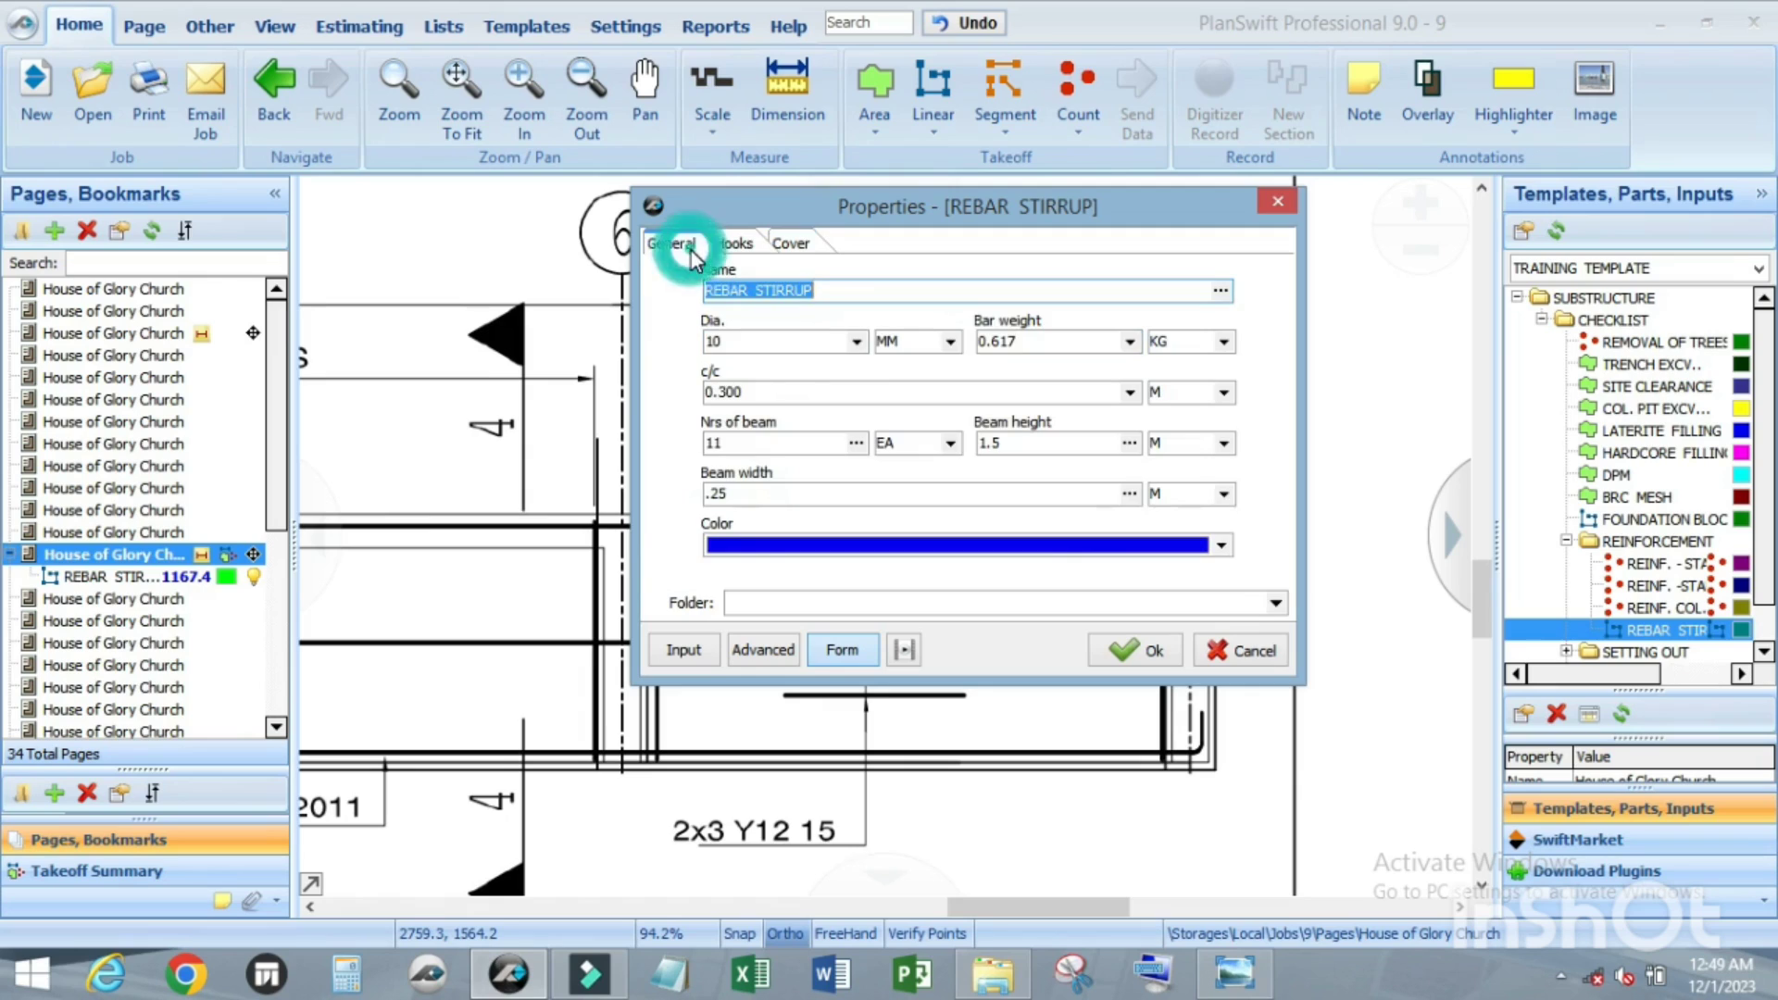
{"action": "left_click", "coordinate": [1124, 653]}
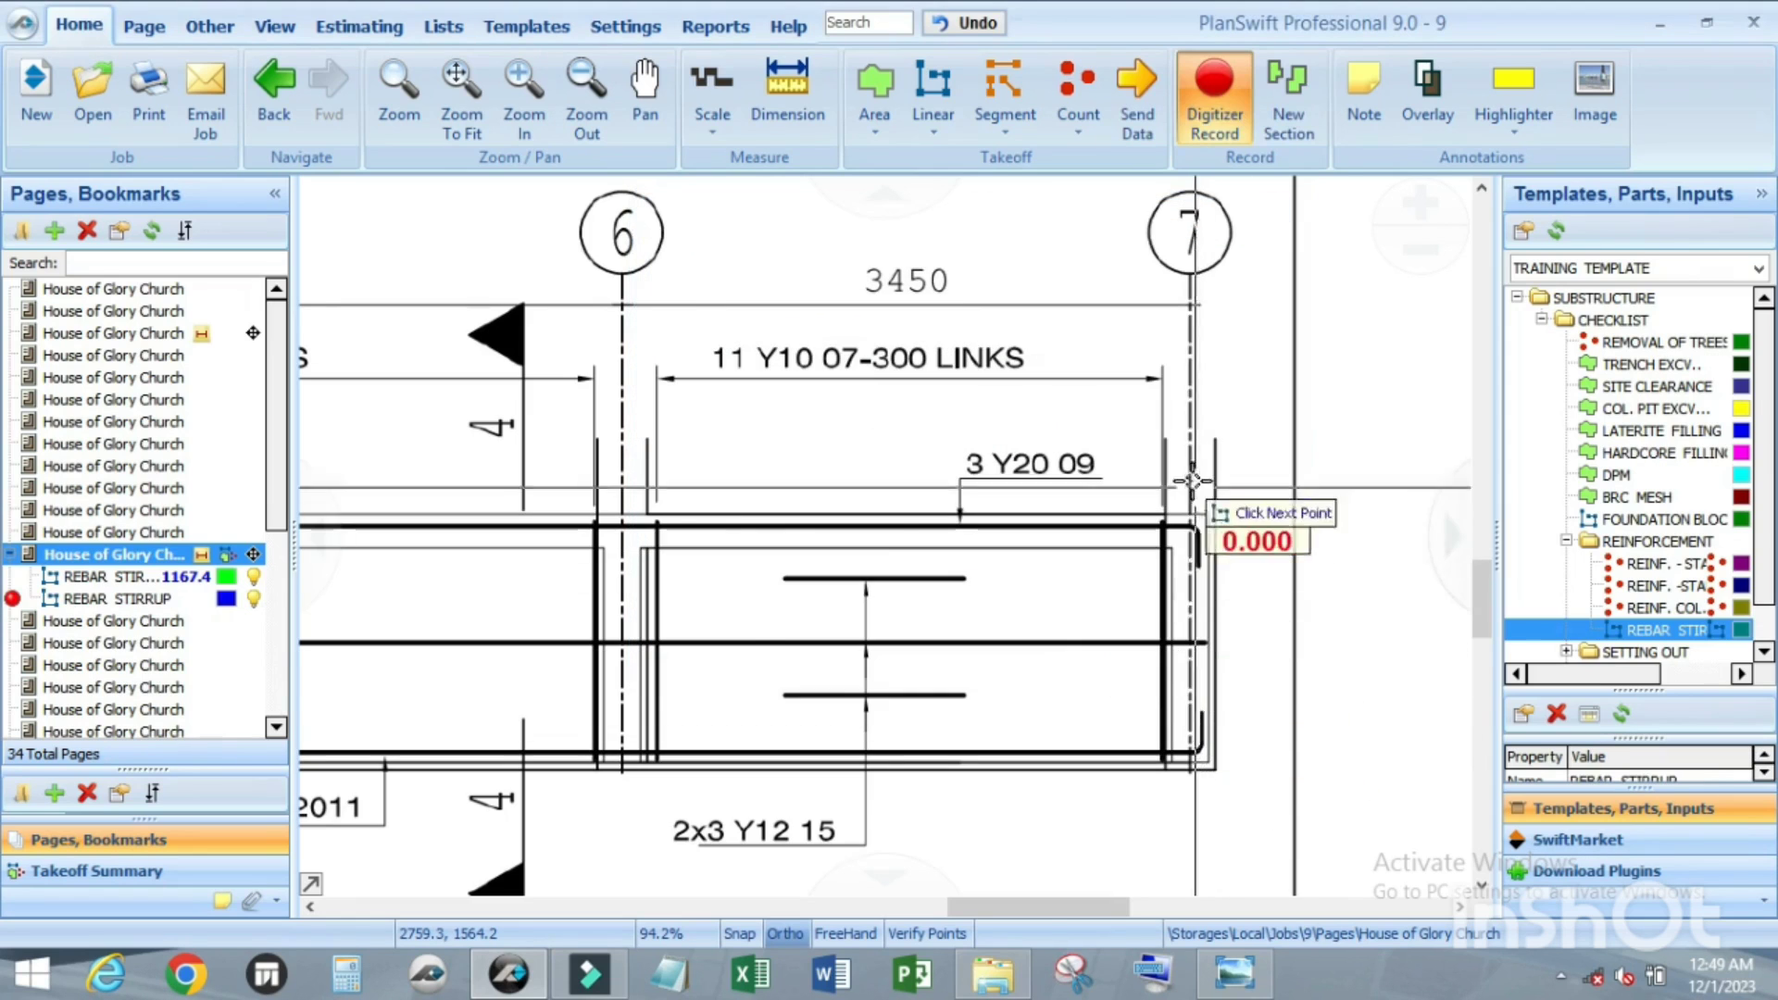
Step: Trace the stirrup line along the top edge of GRD.BEAM 8 from outside grid 7 to outside grid 1, about 17.8 m long, and end recording
{"action": "scroll", "coordinate": [1273, 590], "scroll_direction": "up", "scroll_amount": 3}
{"action": "scroll", "coordinate": [1273, 590], "scroll_direction": "up", "scroll_amount": 3}
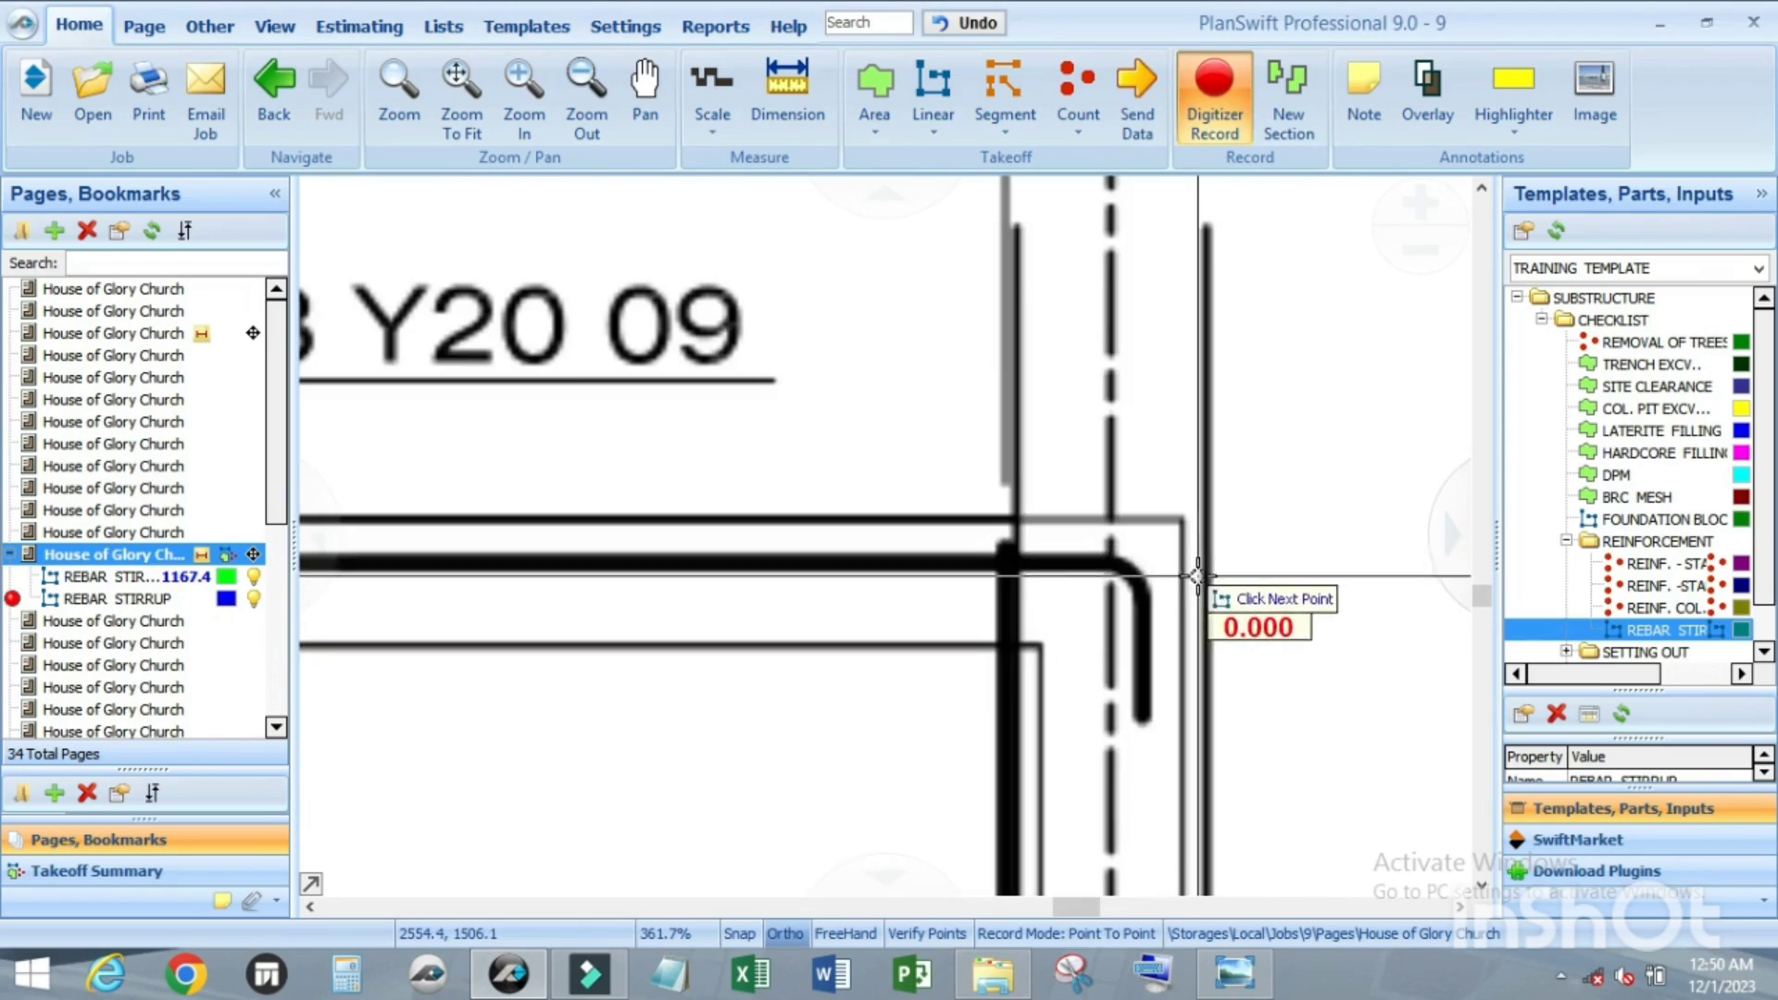
{"action": "scroll", "coordinate": [1209, 516], "scroll_direction": "down", "scroll_amount": 4}
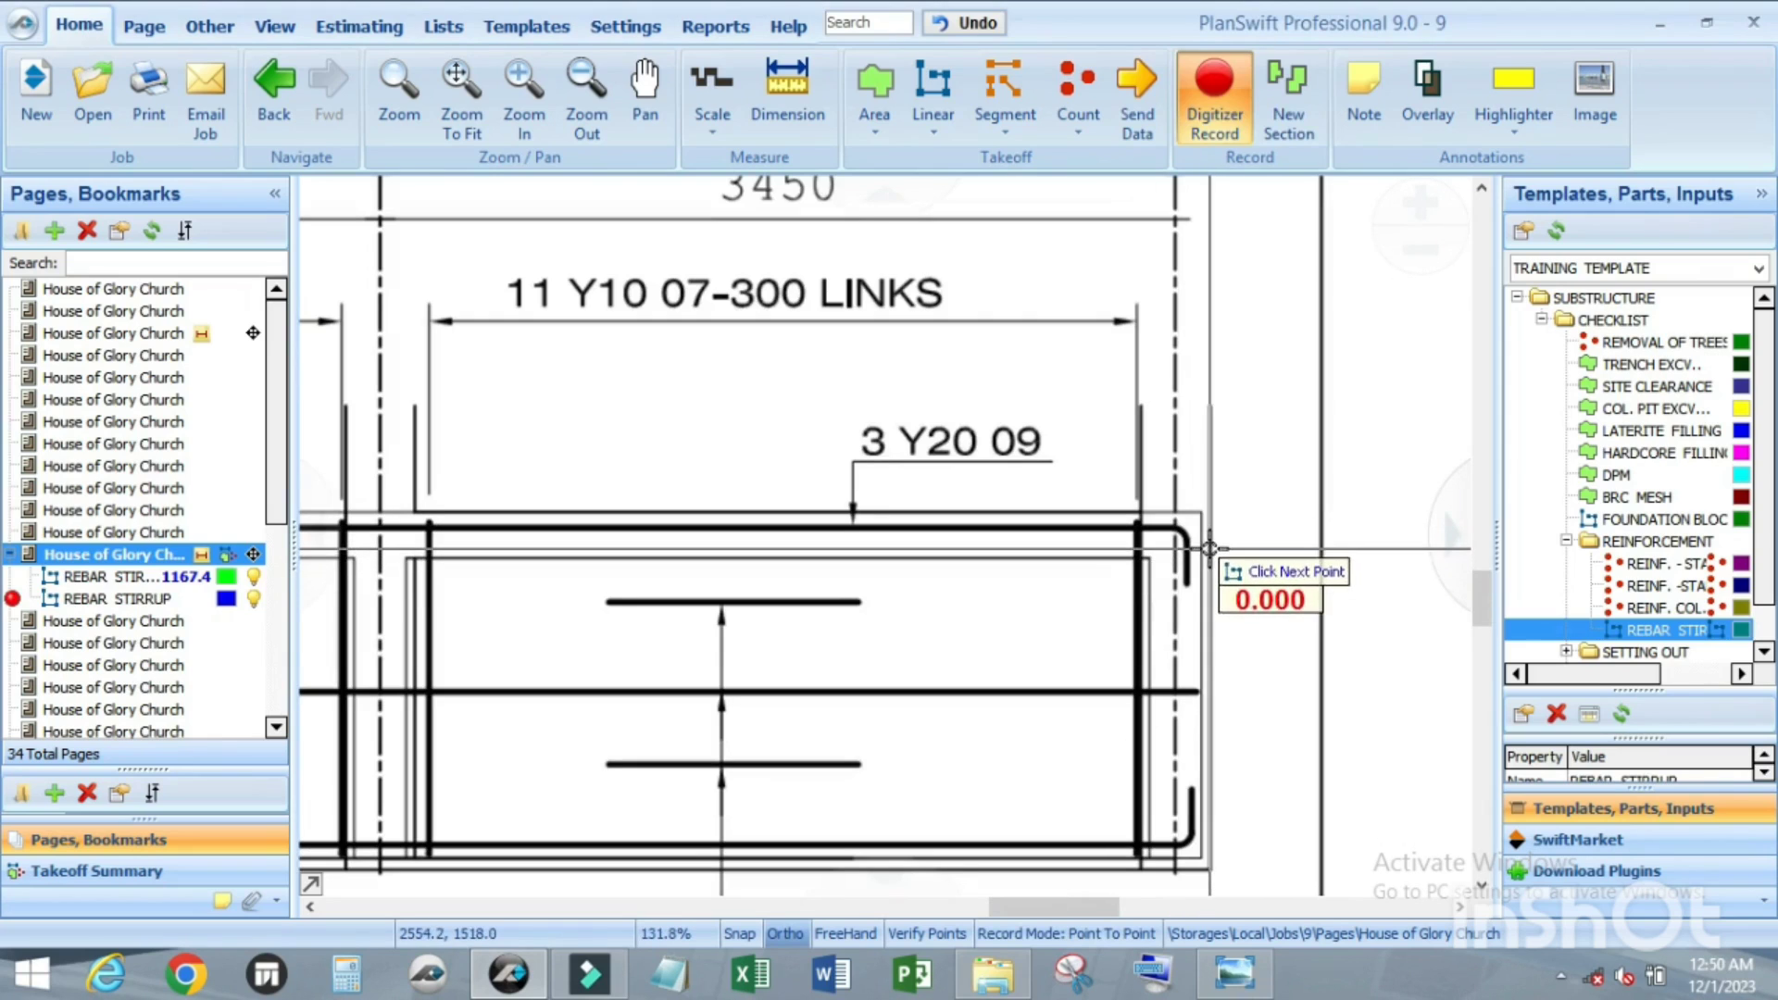
{"action": "scroll", "coordinate": [1212, 539], "scroll_direction": "up", "scroll_amount": 3}
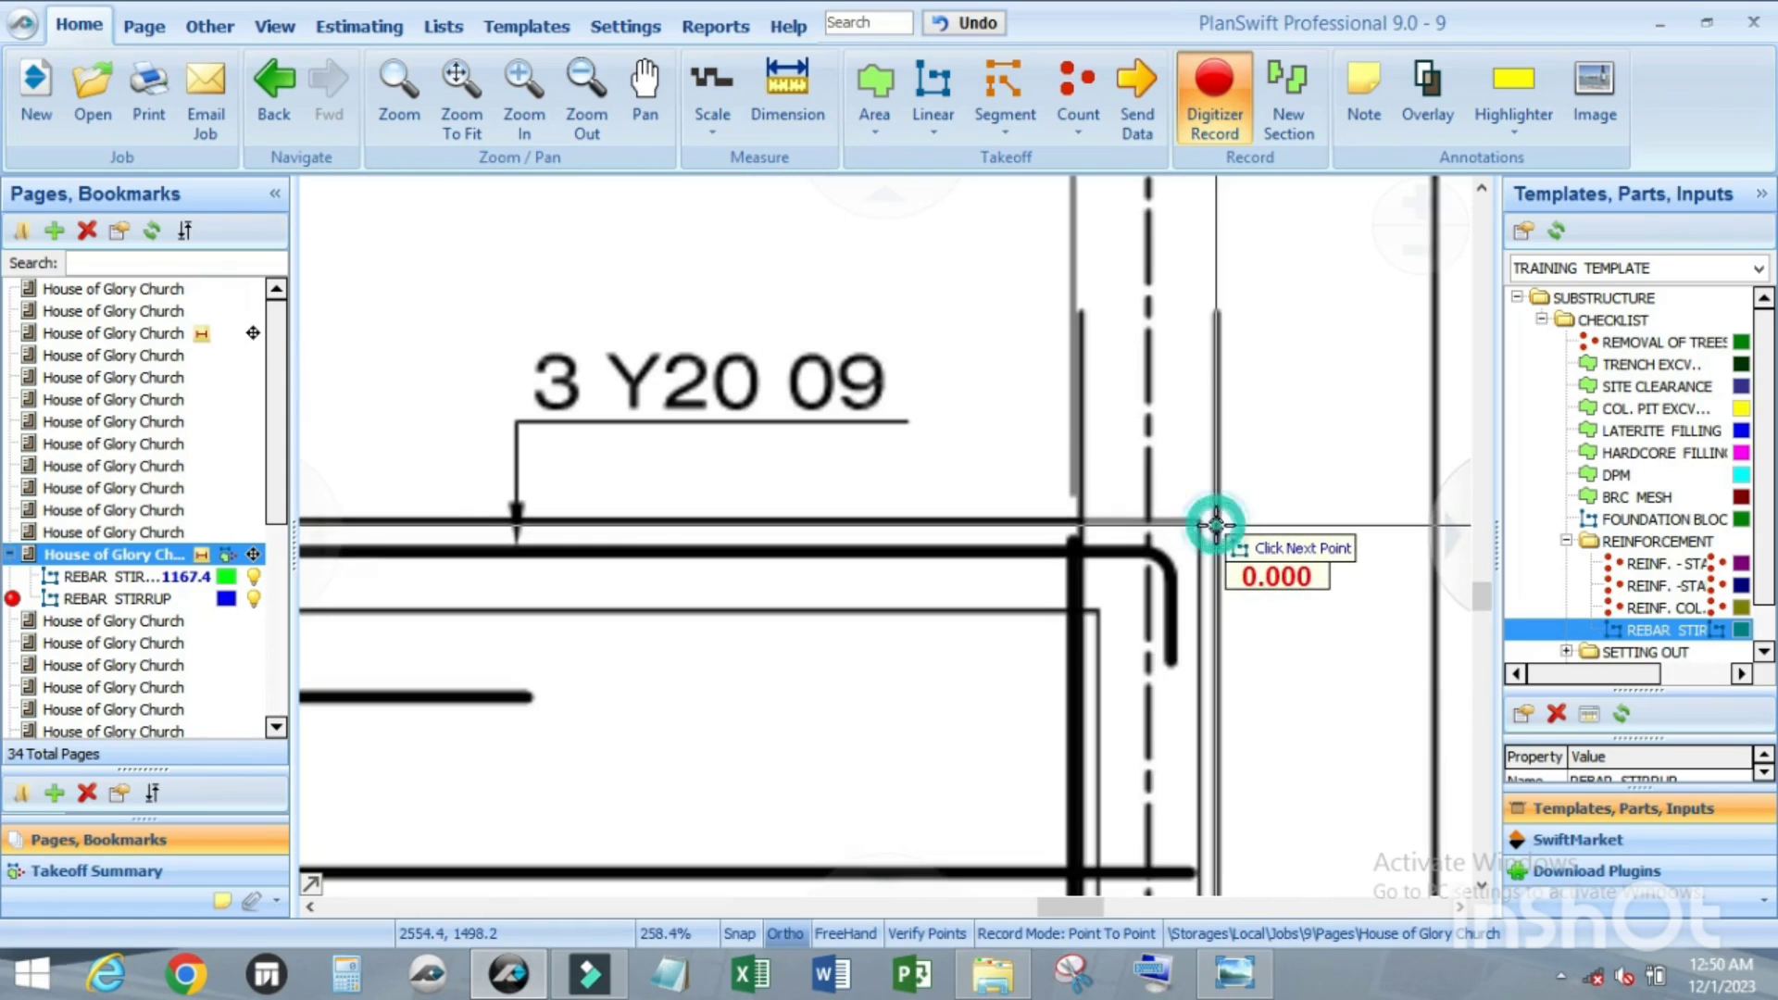
{"action": "scroll", "coordinate": [1215, 524], "scroll_direction": "down", "scroll_amount": 8}
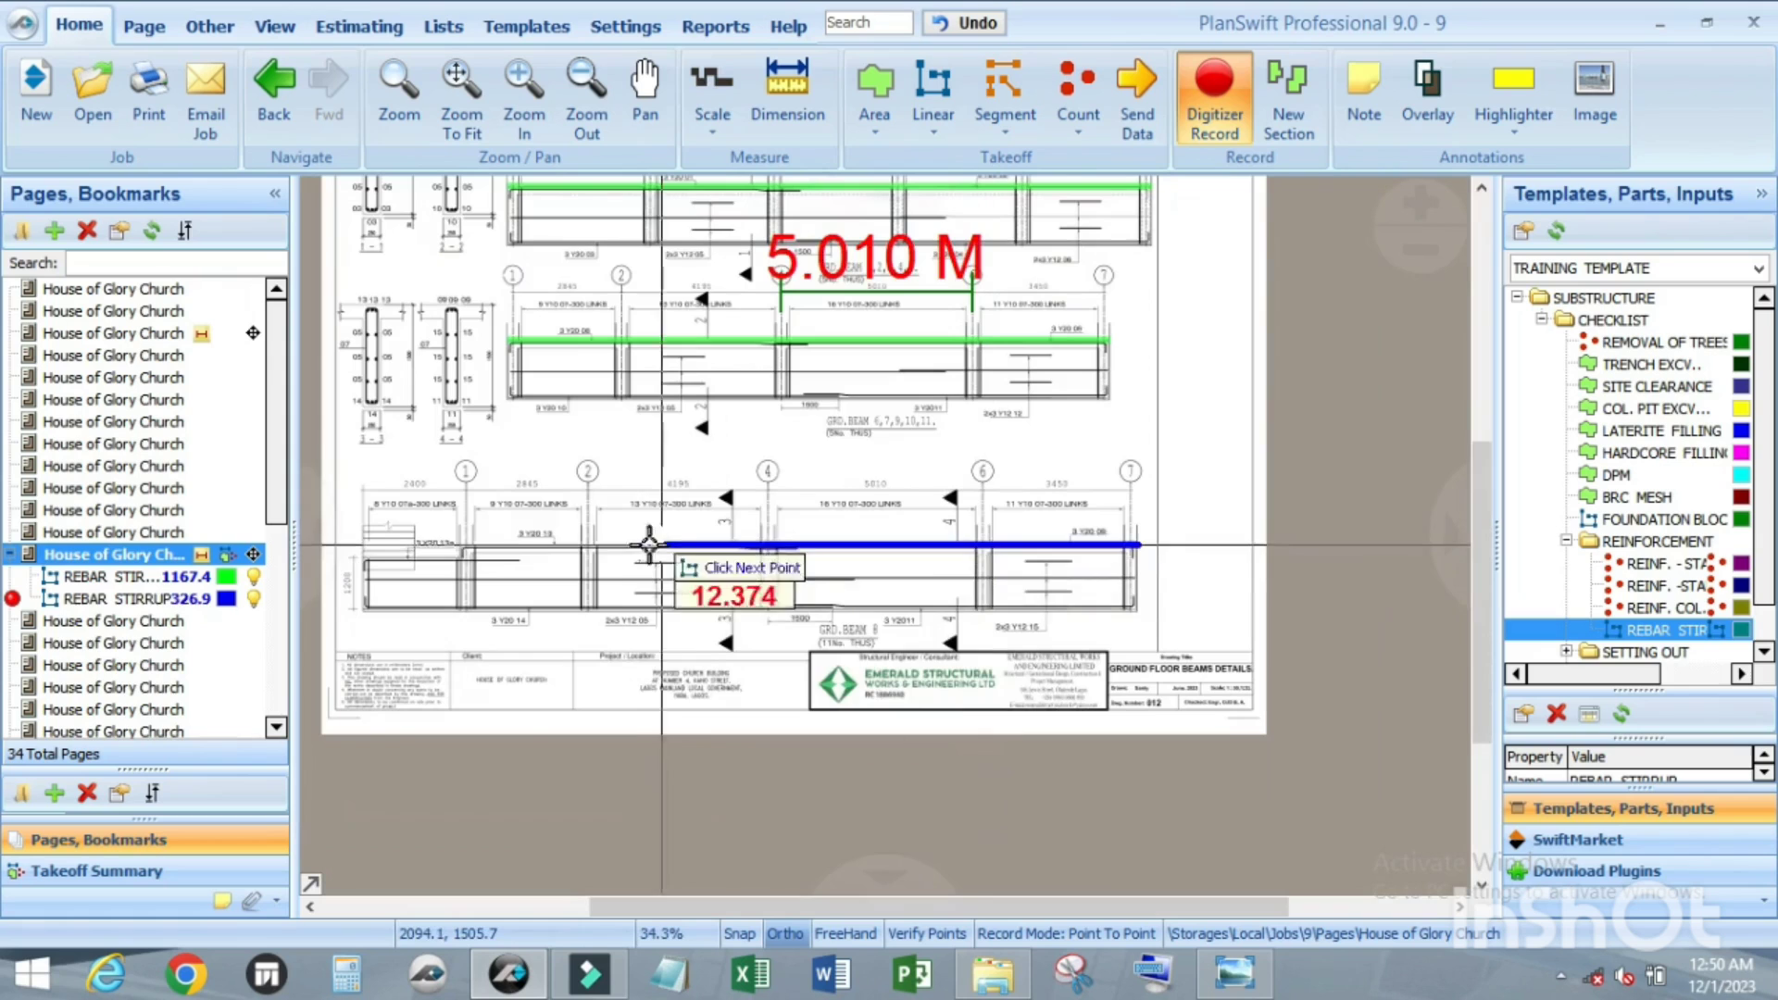
{"action": "scroll", "coordinate": [574, 541], "scroll_direction": "up", "scroll_amount": 2}
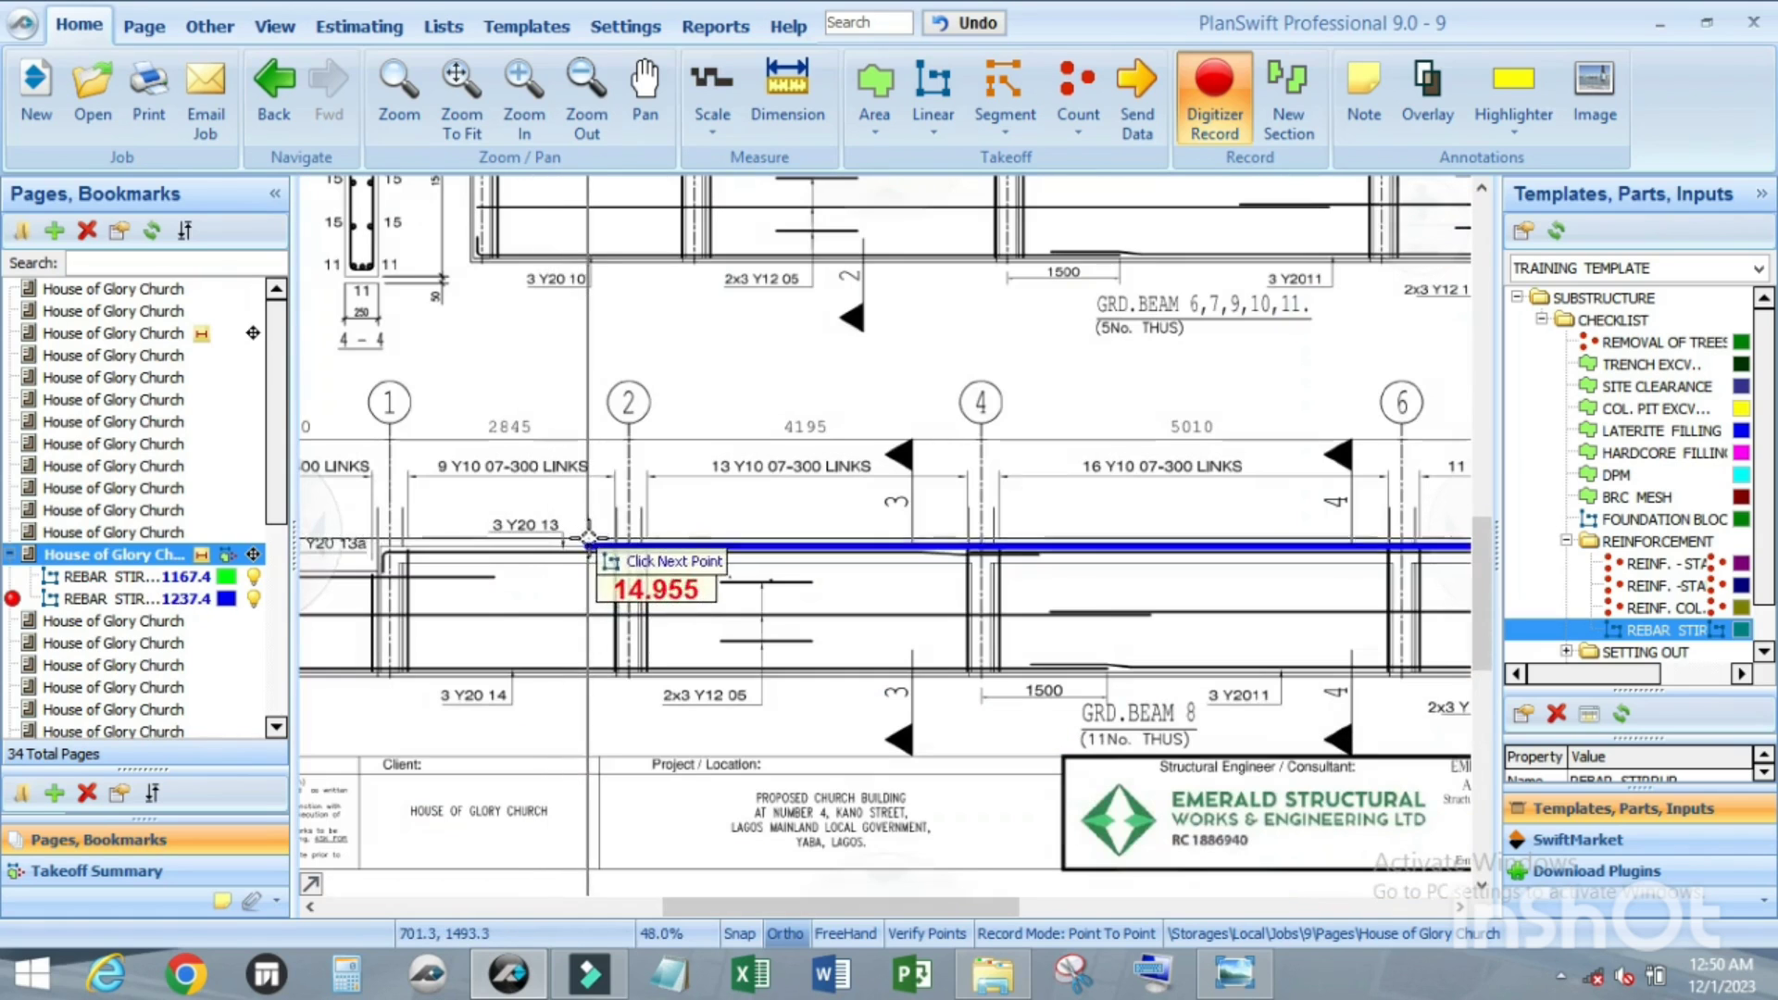
{"action": "scroll", "coordinate": [615, 554], "scroll_direction": "down", "scroll_amount": 3}
{"action": "scroll", "coordinate": [654, 544], "scroll_direction": "up", "scroll_amount": 7}
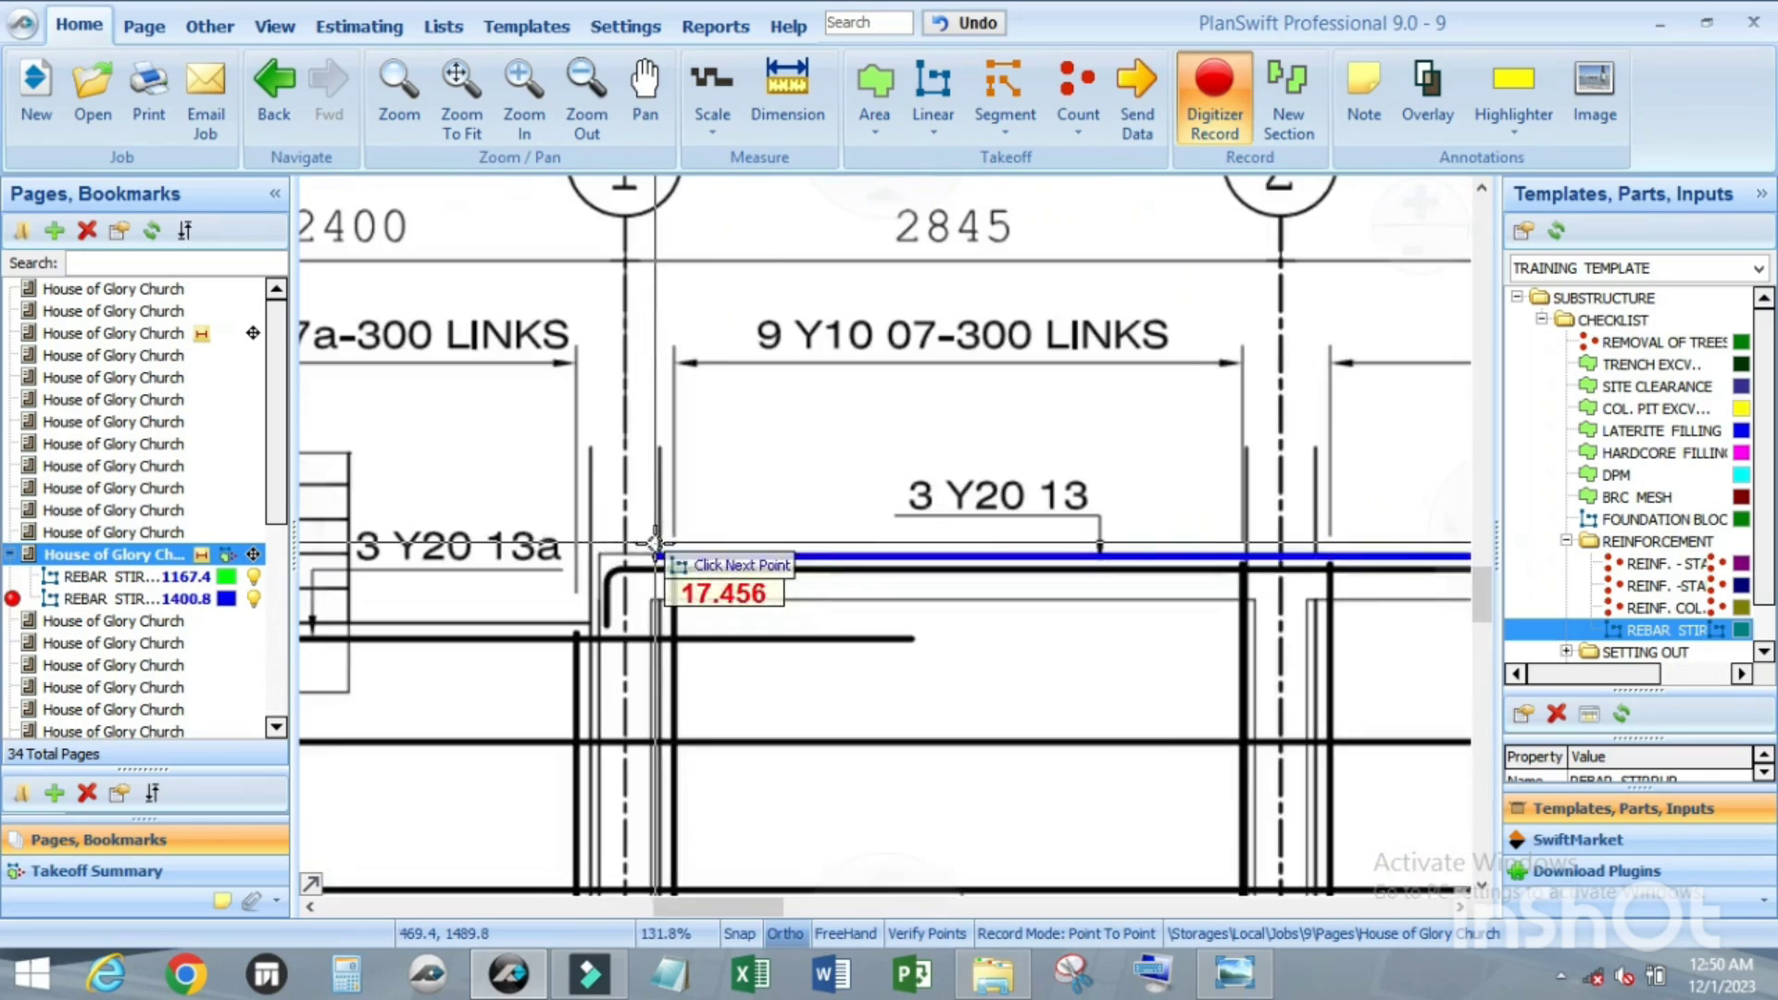
{"action": "scroll", "coordinate": [671, 562], "scroll_direction": "up", "scroll_amount": 2}
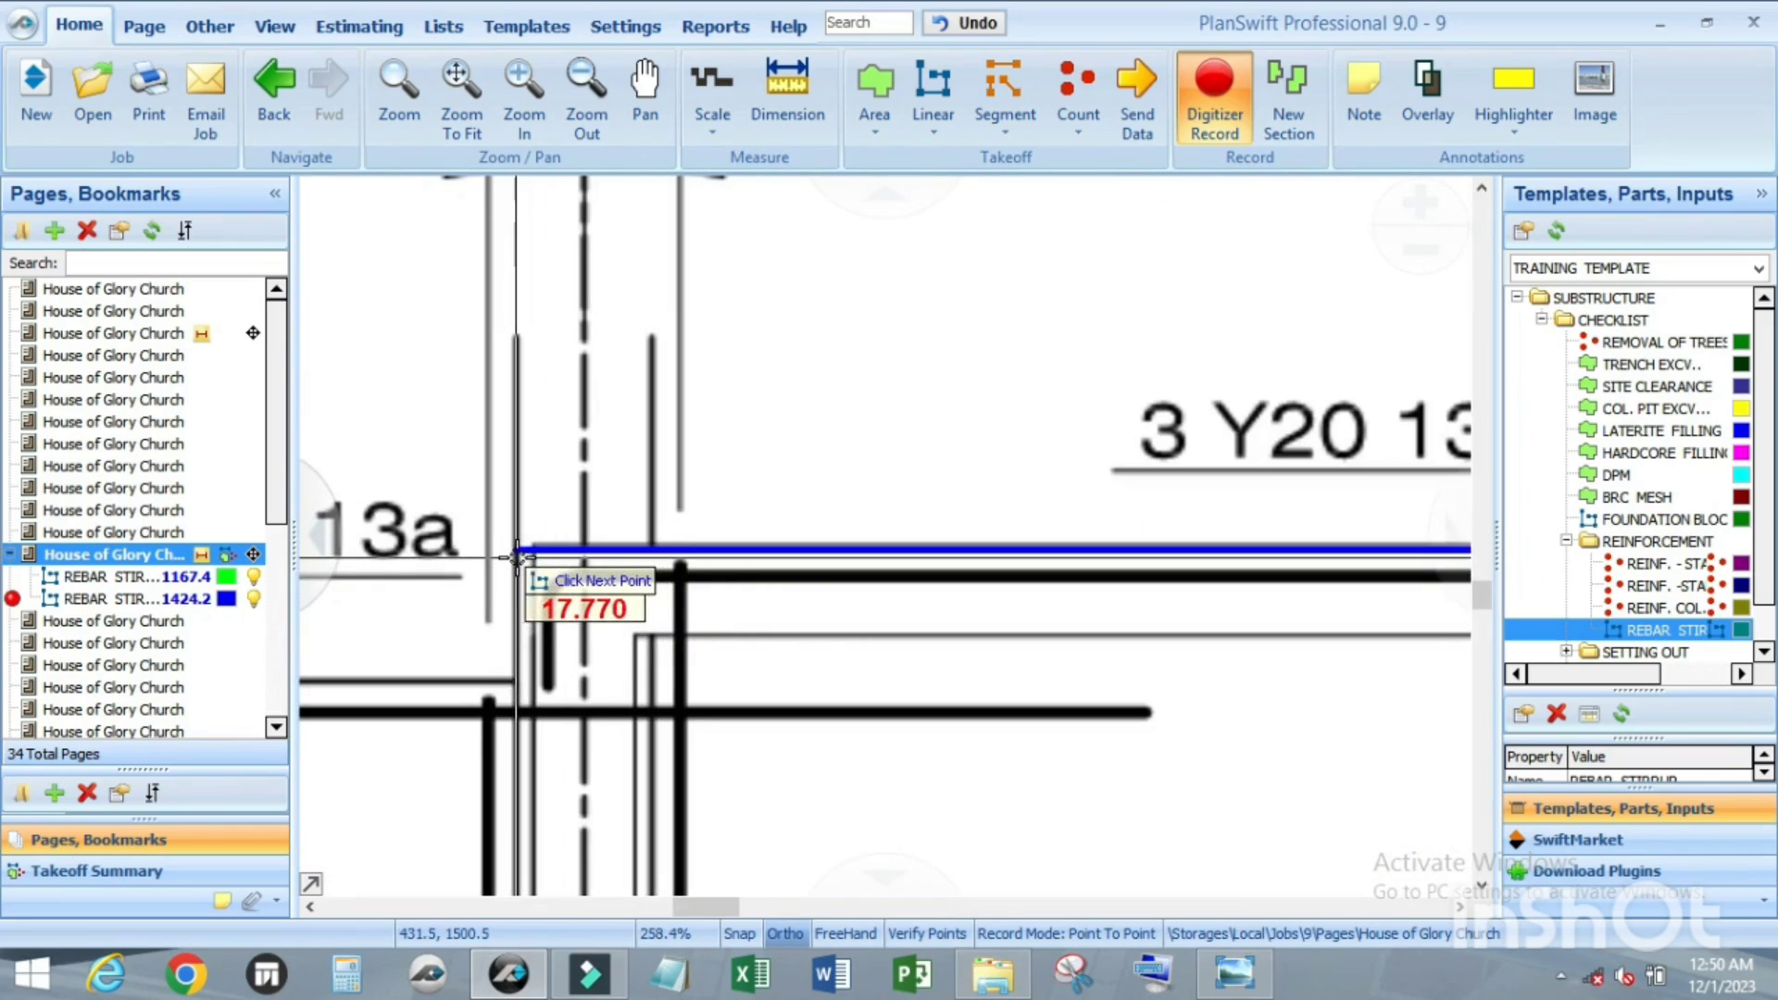
{"action": "scroll", "coordinate": [658, 559], "scroll_direction": "down", "scroll_amount": 4}
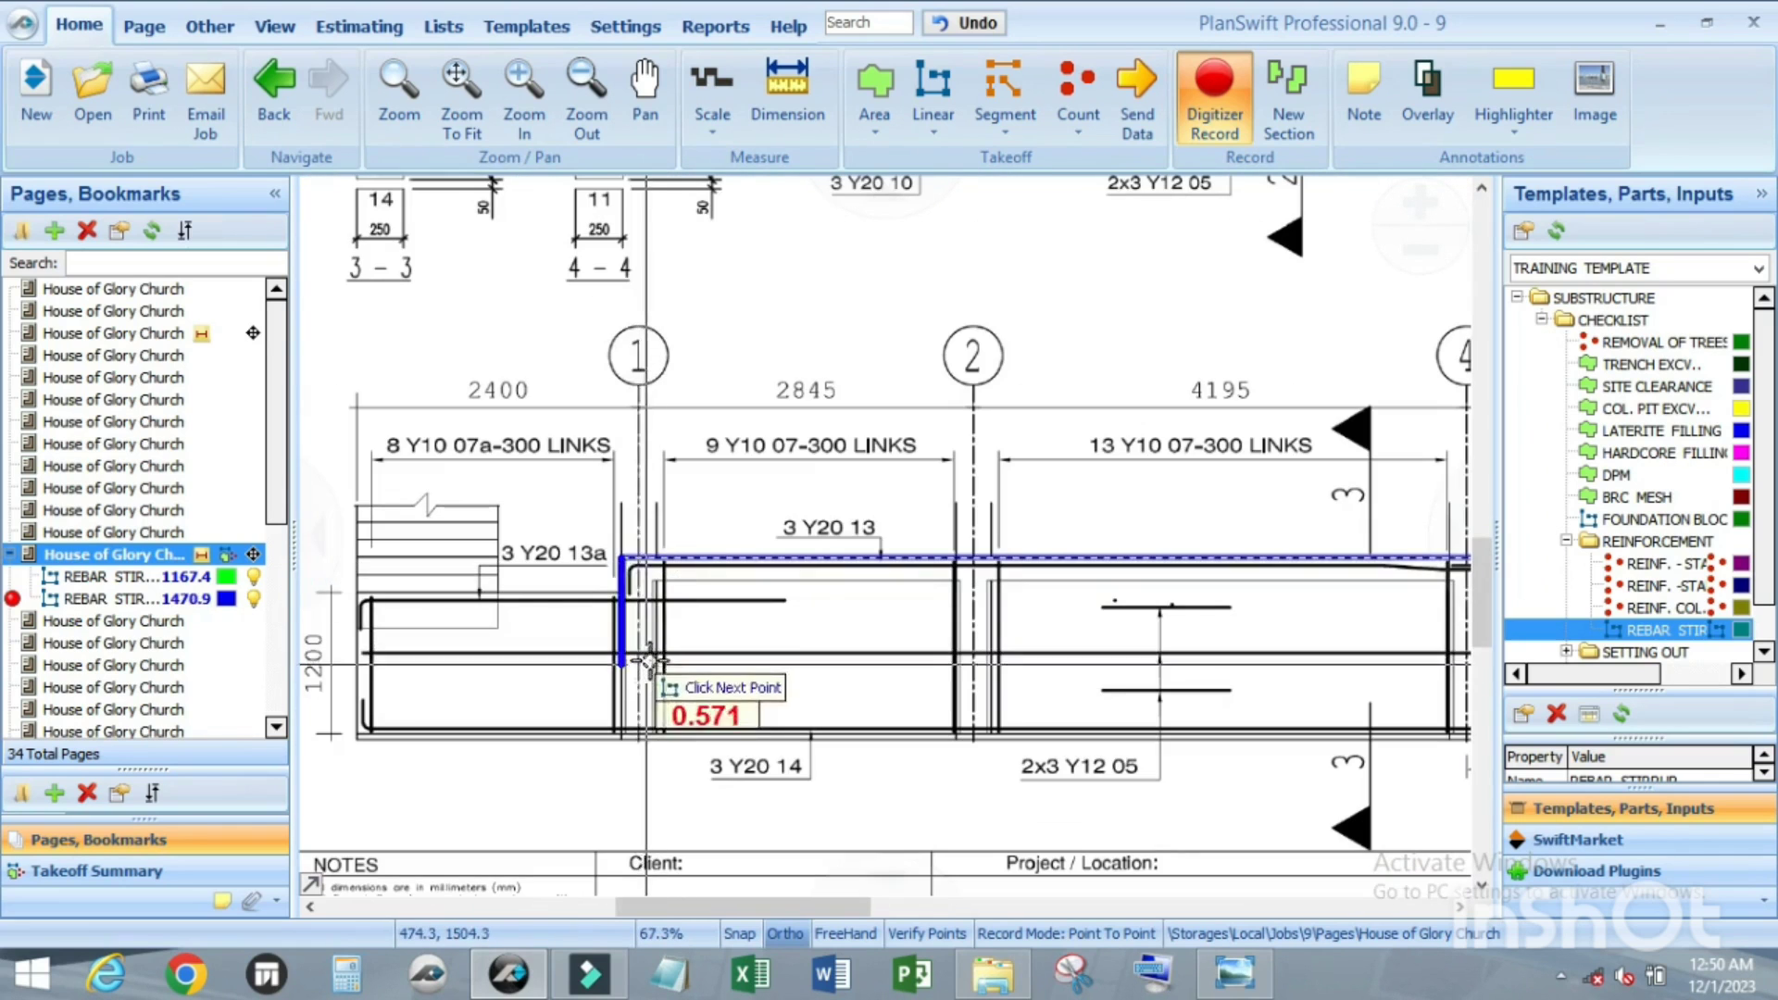
{"action": "key", "text": "Escape"}
Step: Check where the traced stirrup line ends beside the shallower 2400 mm span of GRD.BEAM 8 outside grid 1
{"action": "scroll", "coordinate": [678, 602], "scroll_direction": "down", "scroll_amount": 2}
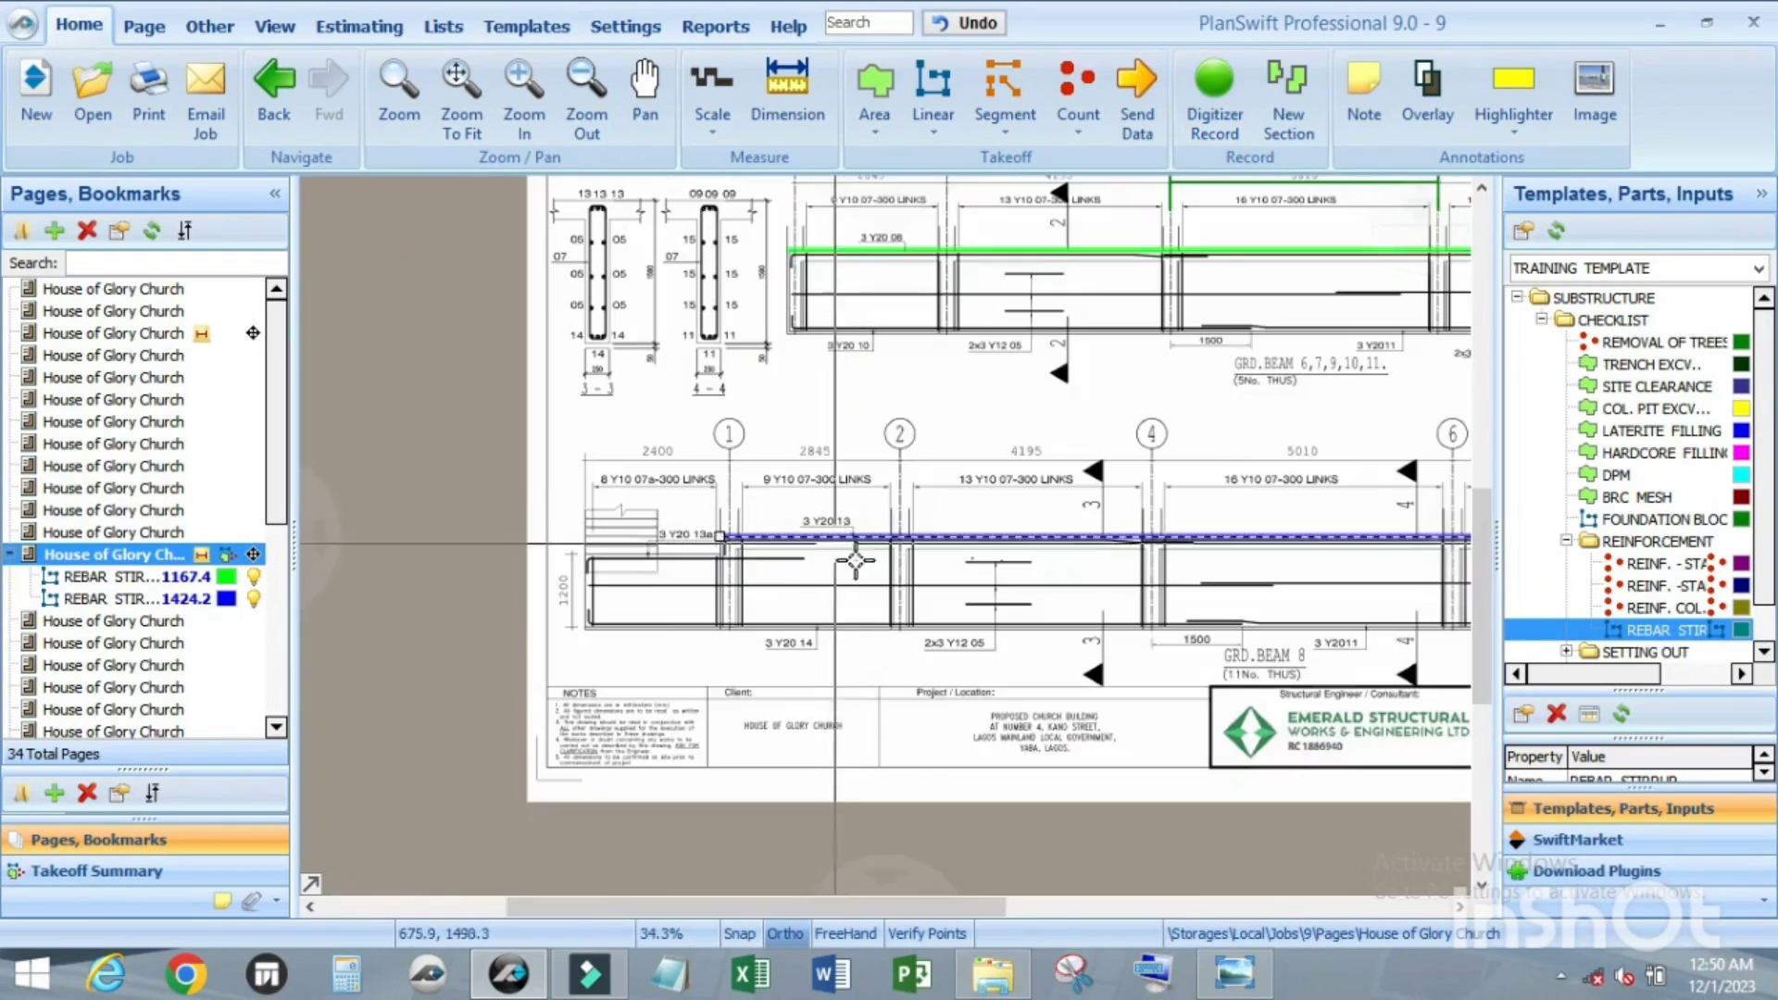
{"action": "scroll", "coordinate": [677, 525], "scroll_direction": "up", "scroll_amount": 3}
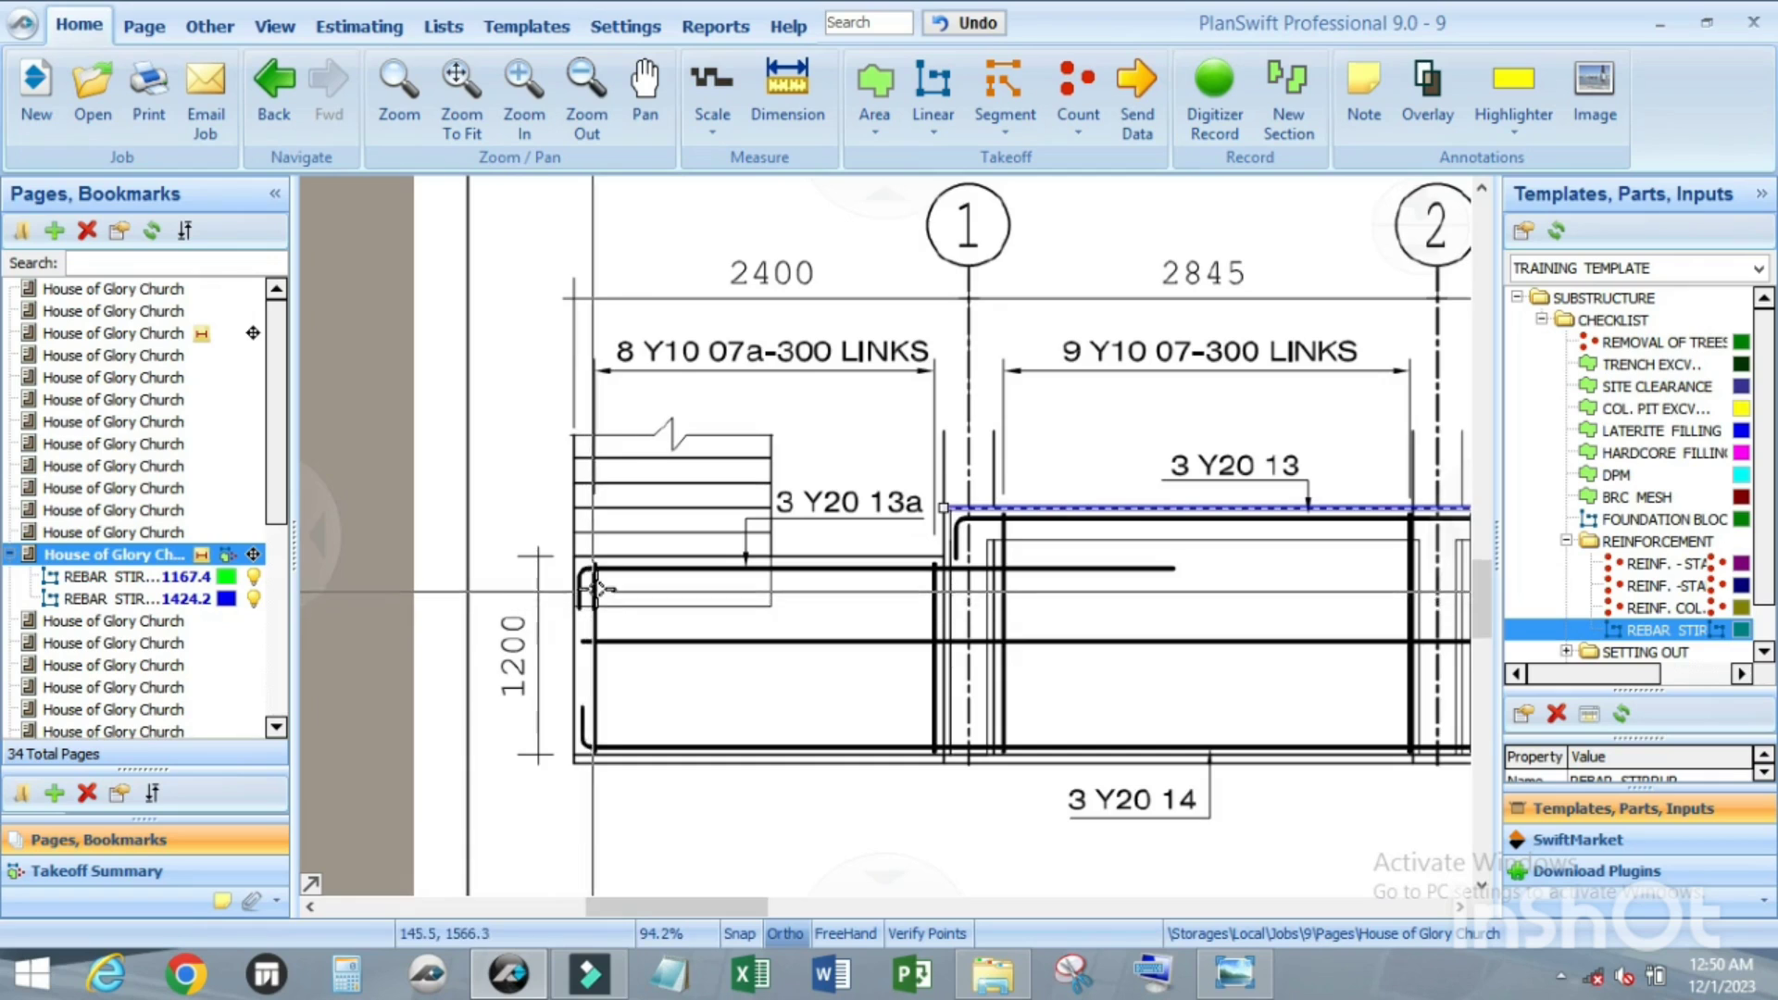
{"action": "scroll", "coordinate": [595, 589], "scroll_direction": "up", "scroll_amount": 1}
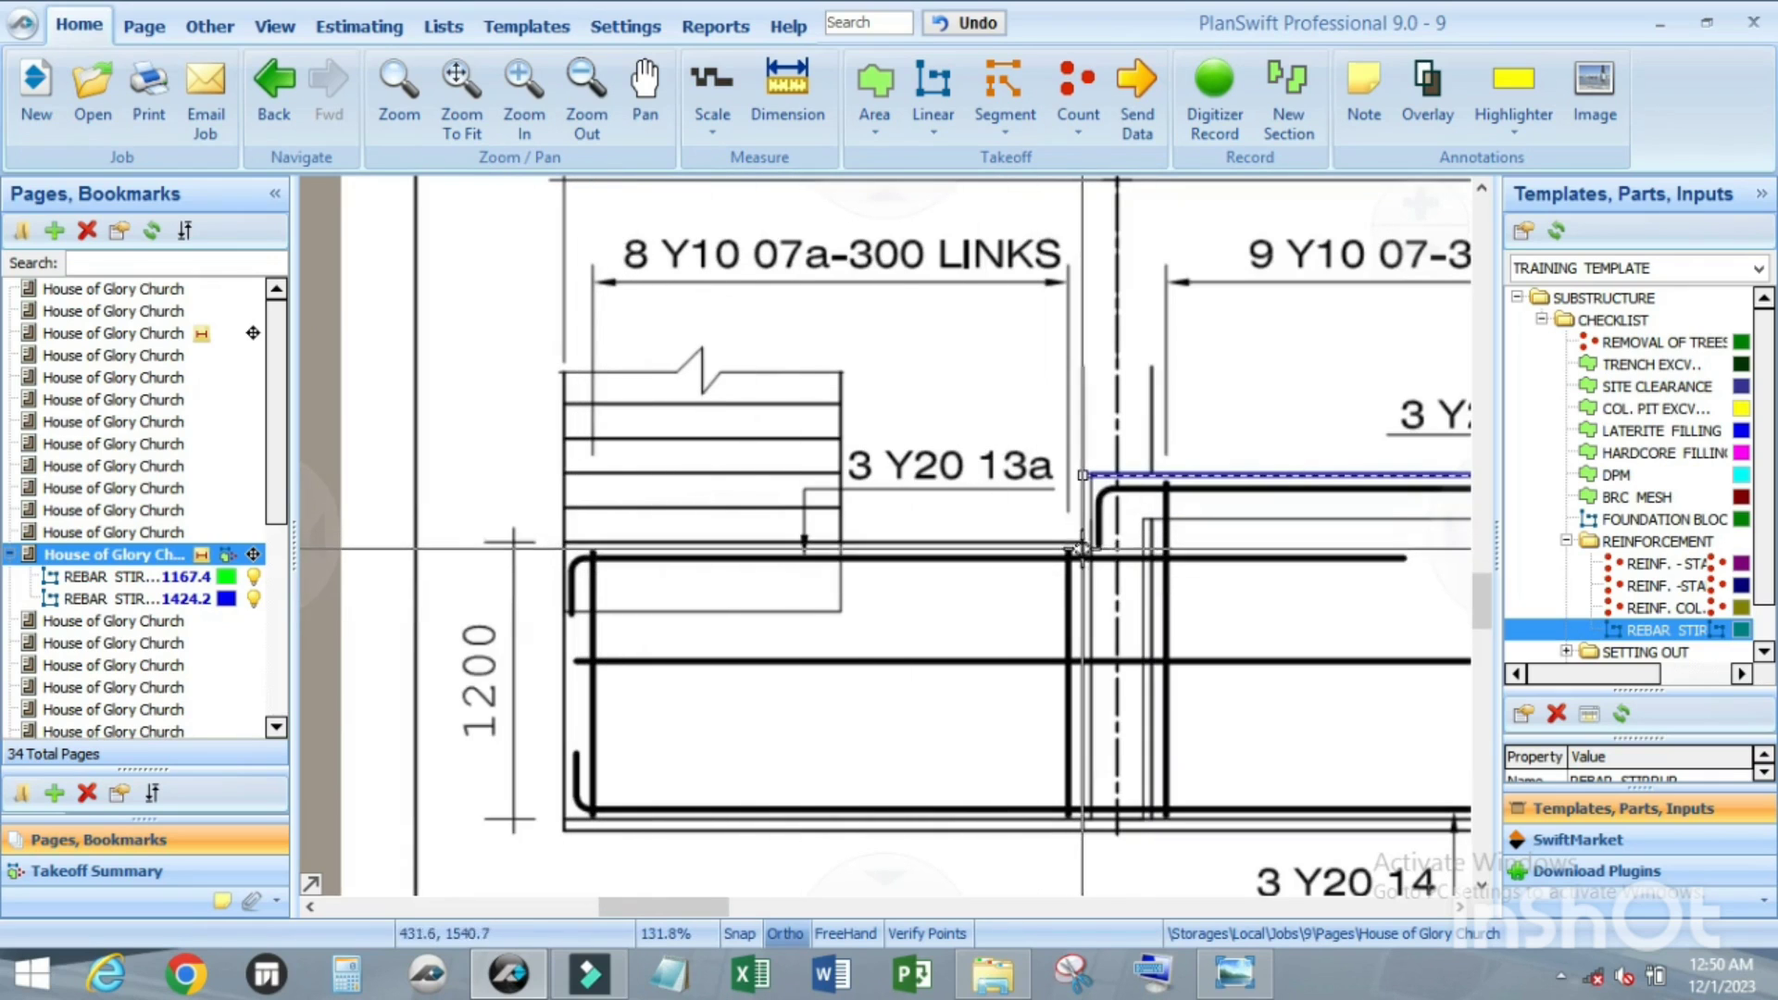
{"action": "scroll", "coordinate": [866, 575], "scroll_direction": "down", "scroll_amount": 1}
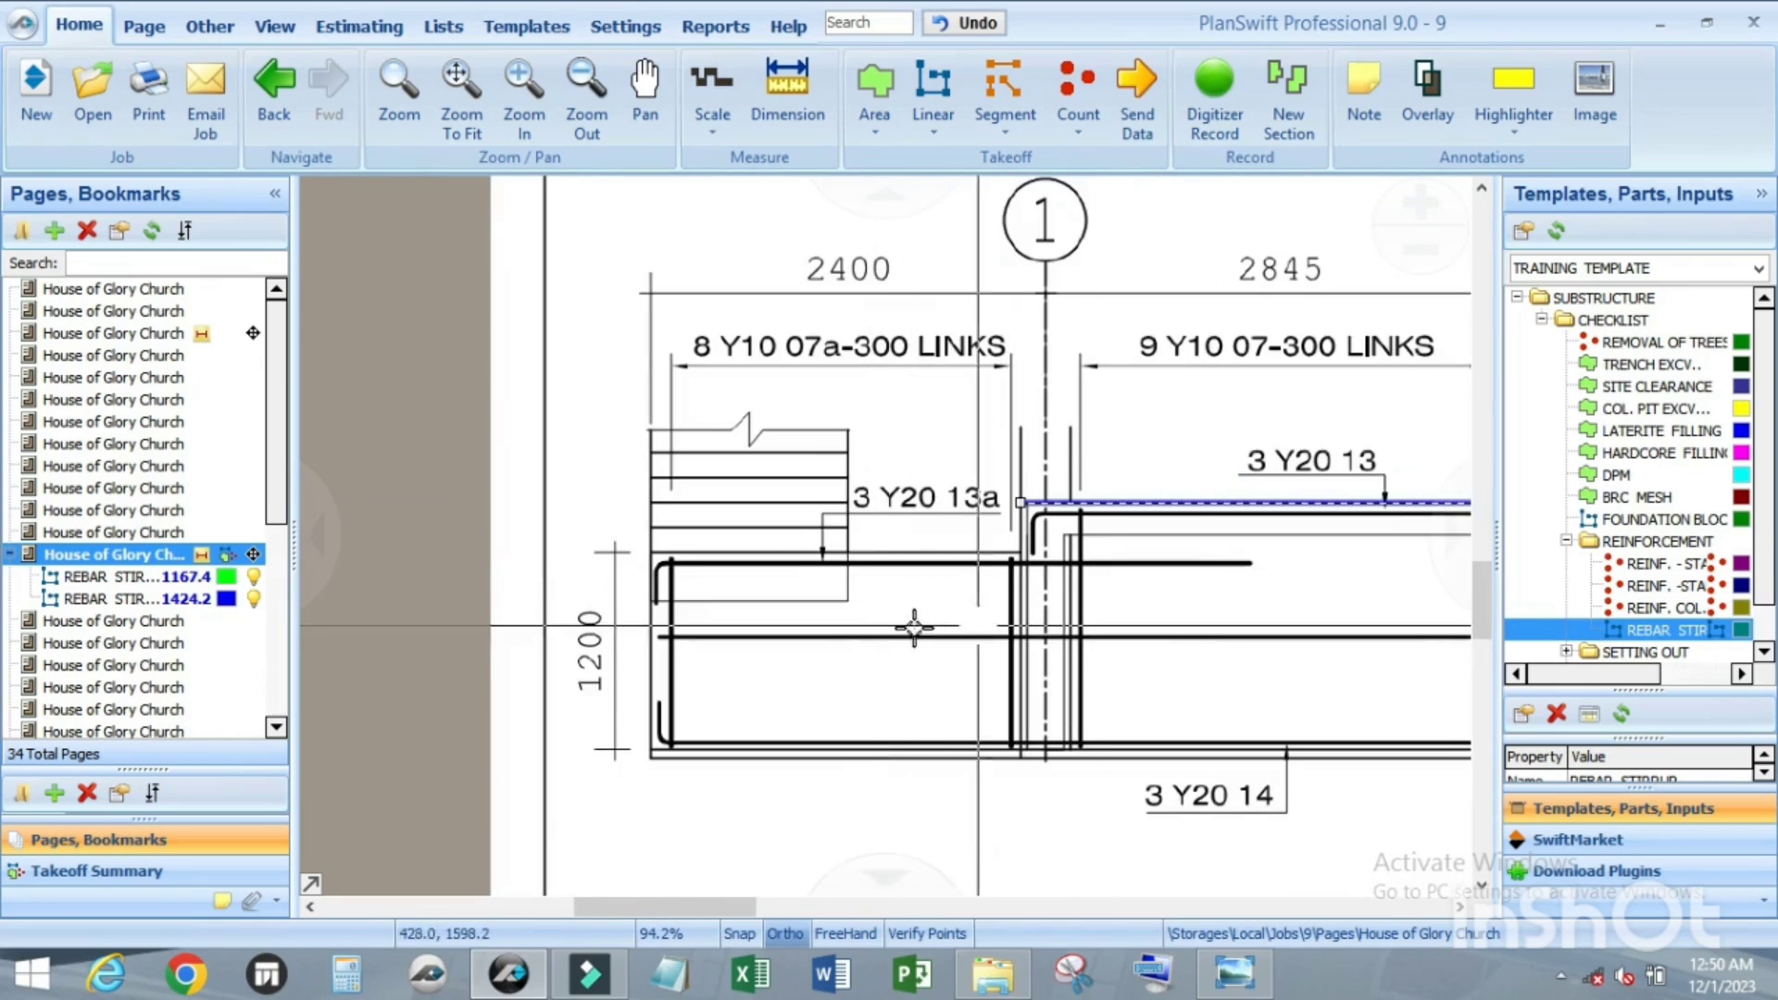
Step: Start a new REBAR STIRRUP item for GRD.BEAM 8's 2400 mm span with 0.300 m spacing, 11 beams, 1.2 m height and 0.25 m width
{"action": "scroll", "coordinate": [833, 621], "scroll_direction": "up", "scroll_amount": 1}
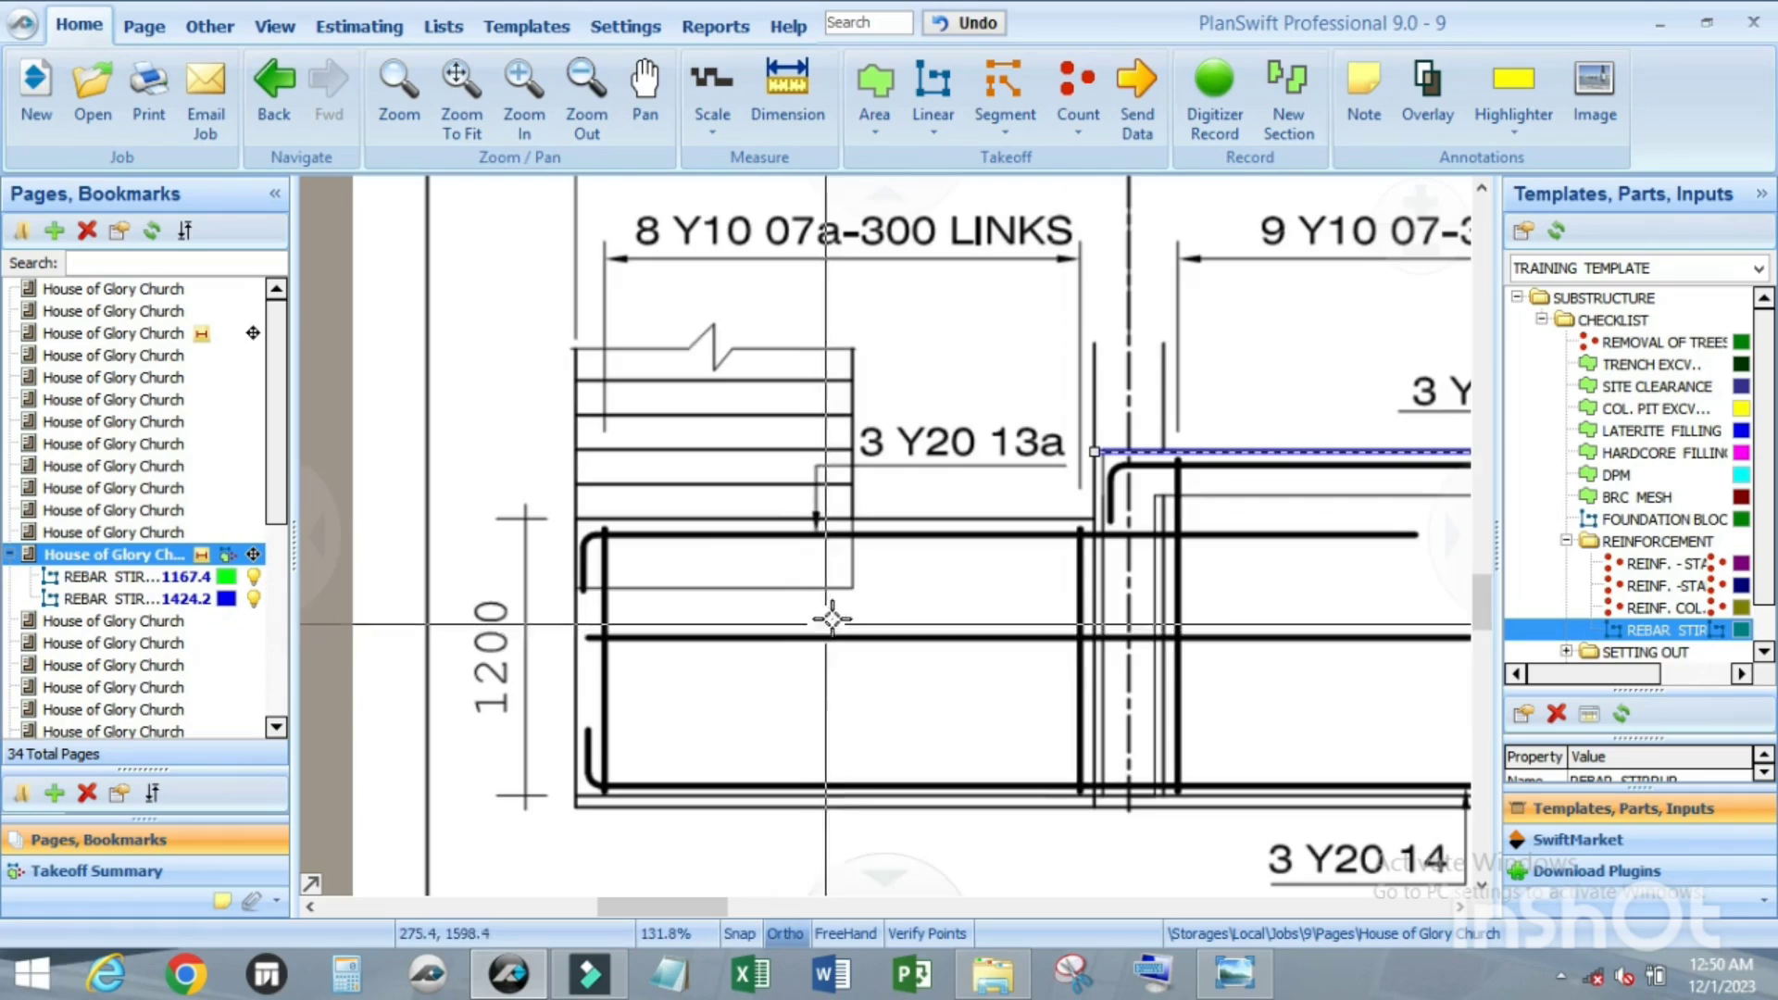
{"action": "scroll", "coordinate": [1061, 637], "scroll_direction": "down", "scroll_amount": 3}
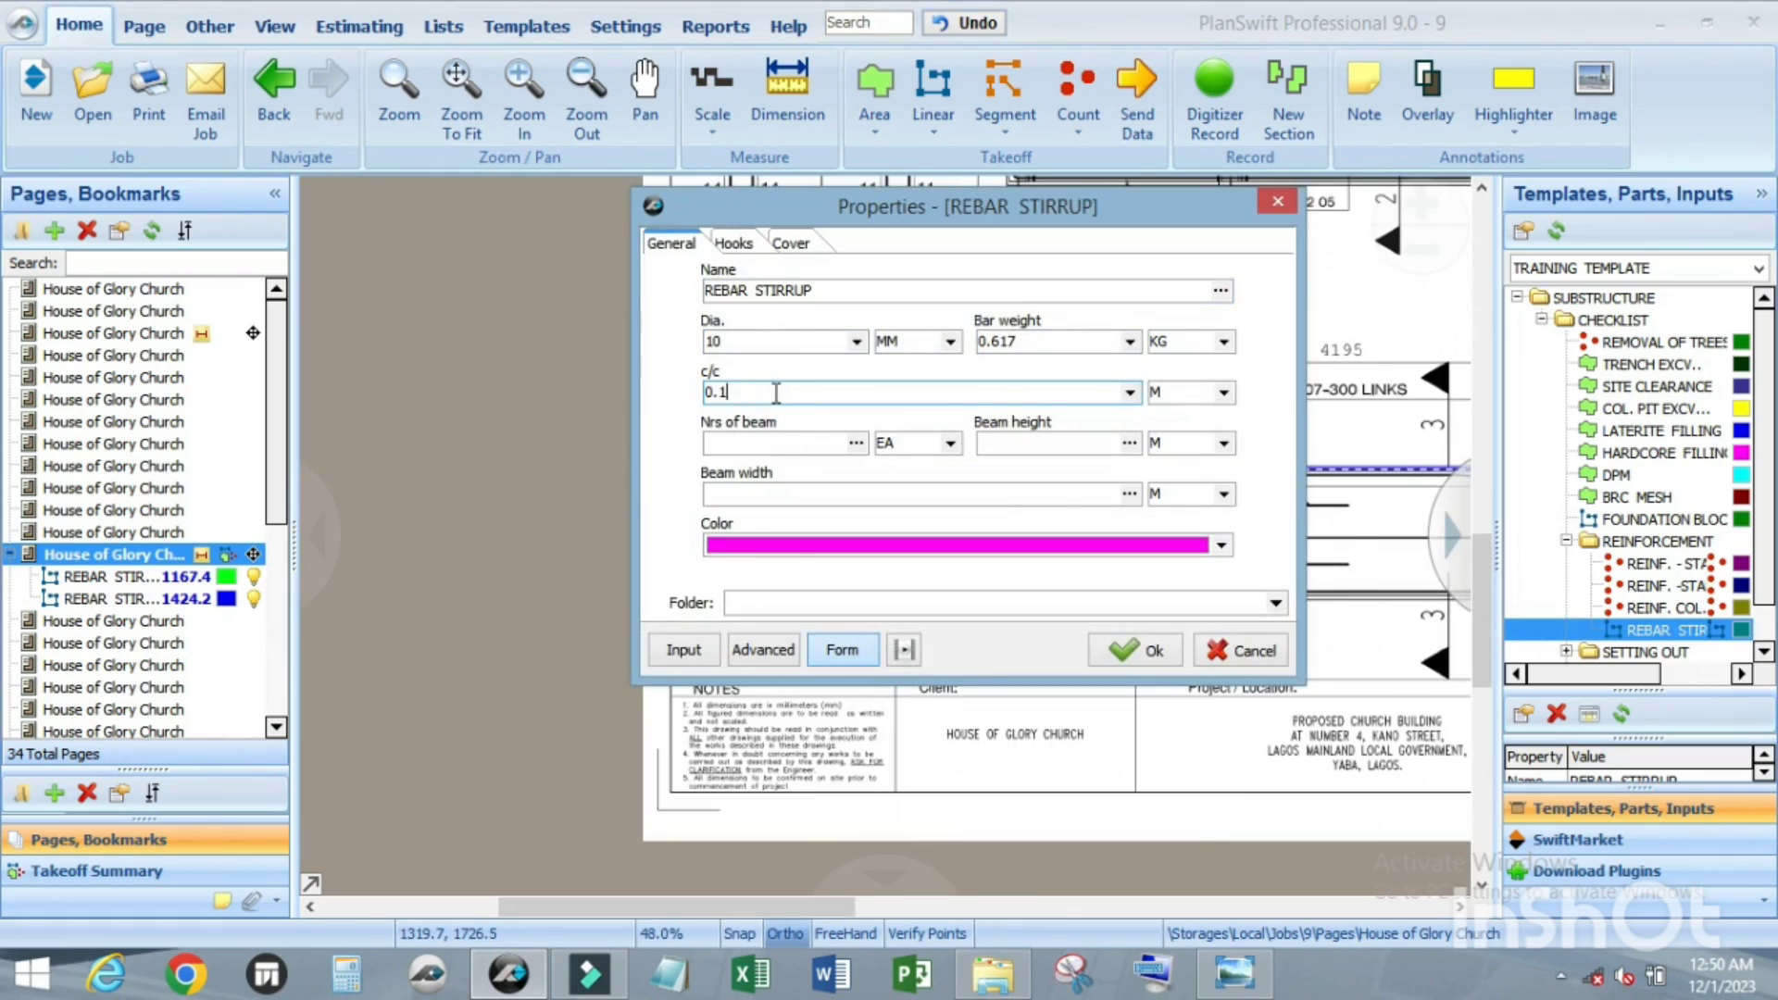
{"action": "mouse_move", "coordinate": [975, 225]}
{"action": "left_mouse_down"}
{"action": "mouse_move", "coordinate": [619, 305]}
{"action": "mouse_move", "coordinate": [861, 742]}
{"action": "mouse_move", "coordinate": [878, 726]}
{"action": "mouse_move", "coordinate": [878, 193]}
{"action": "left_mouse_up"}
{"action": "type", "text": "300"}
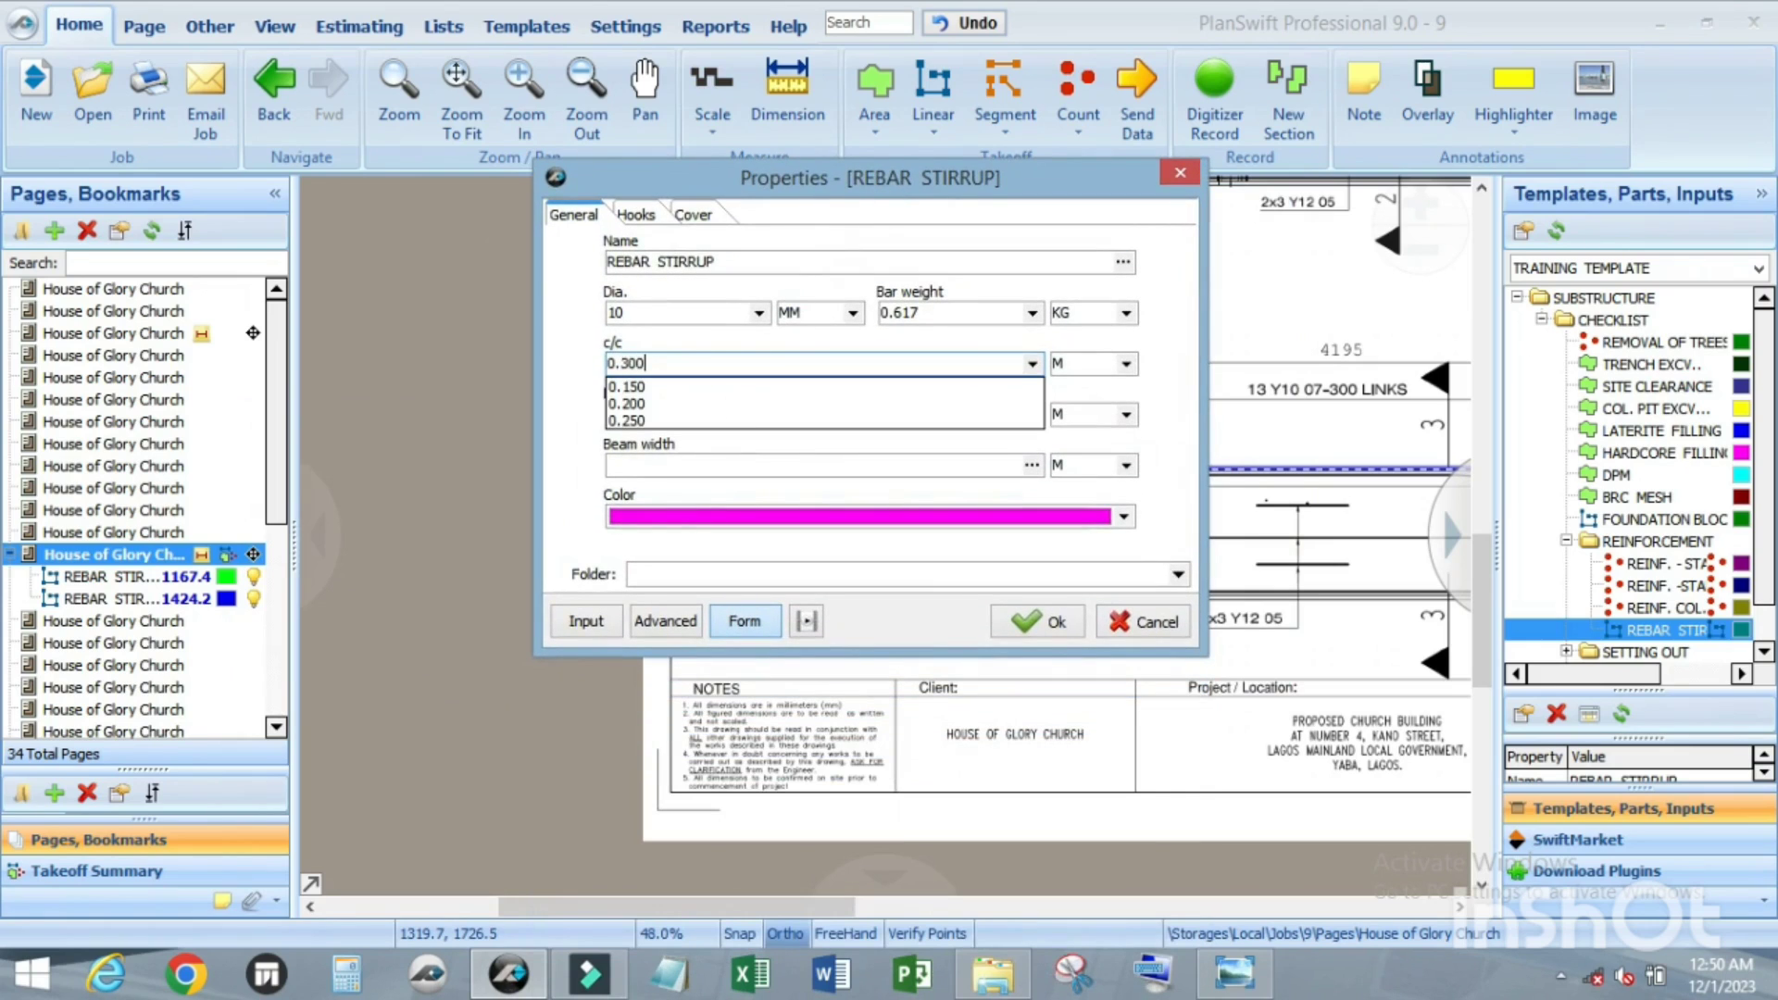
{"action": "key", "text": "Tab"}
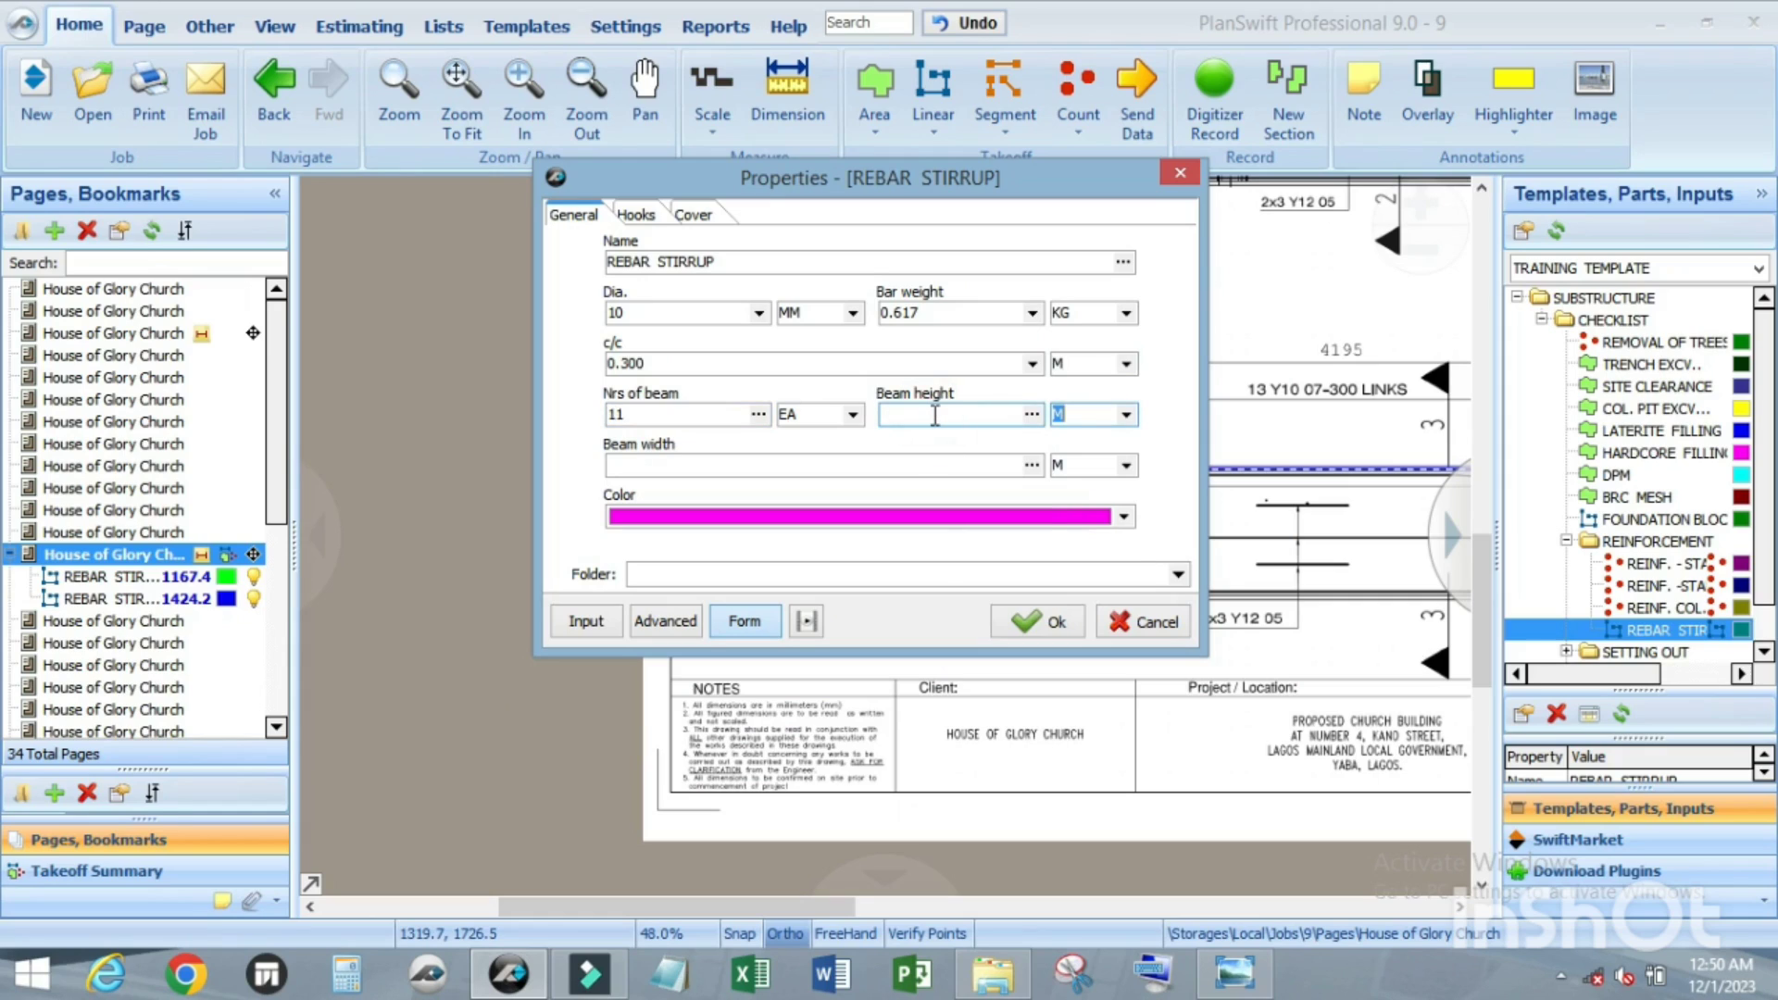
{"action": "type", "text": "1.2"}
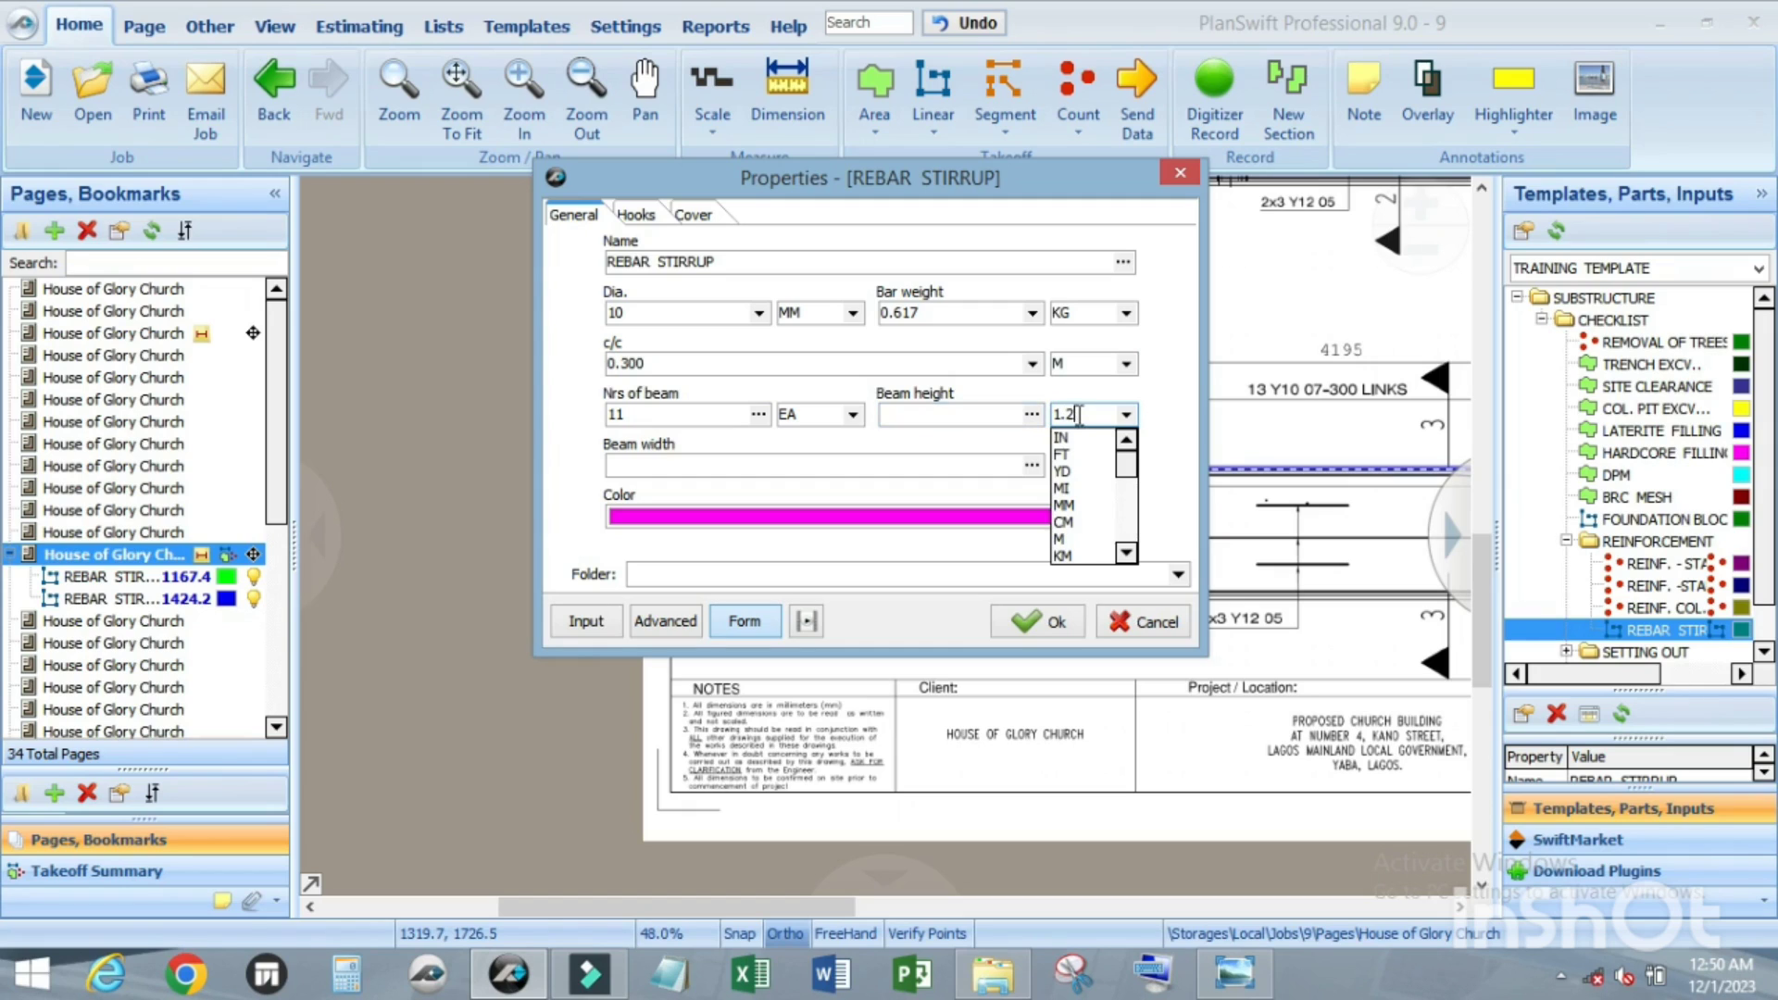
{"action": "left_click", "coordinate": [1064, 539]}
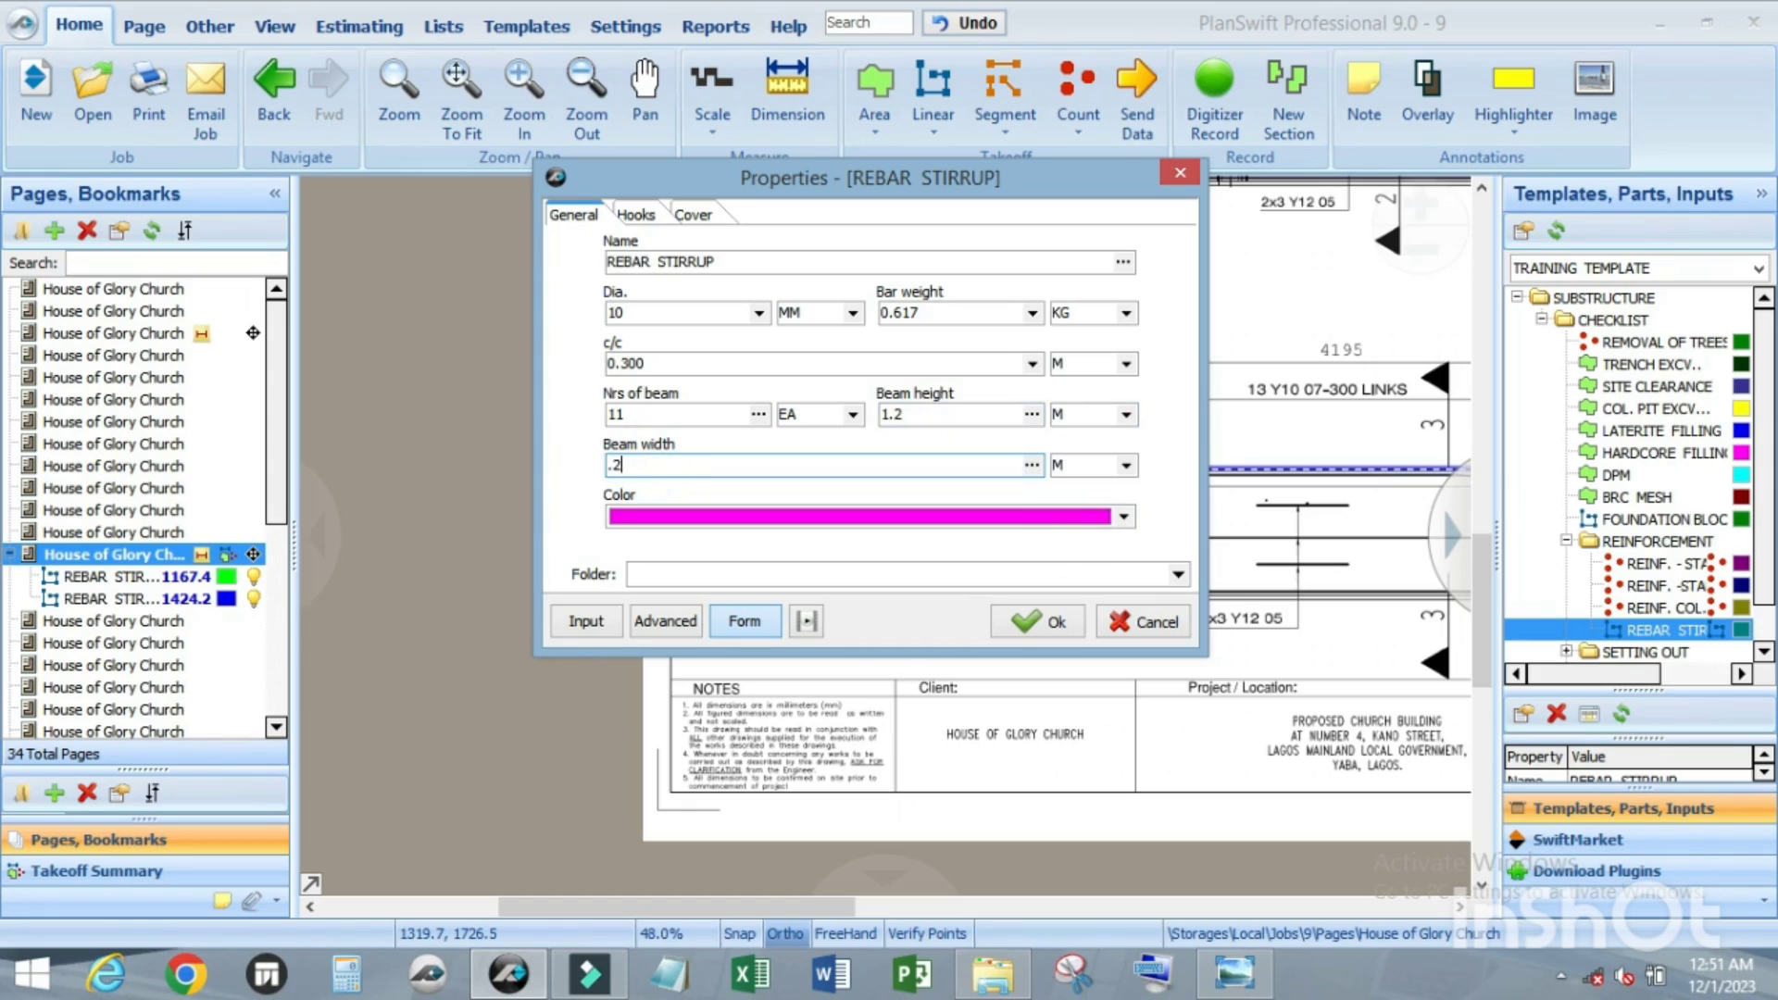
Step: Complete the new stirrup item's hook settings, set 0.05 m vertical and 0.025 m horizontal cover, and accept the properties
{"action": "left_click", "coordinate": [636, 215]}
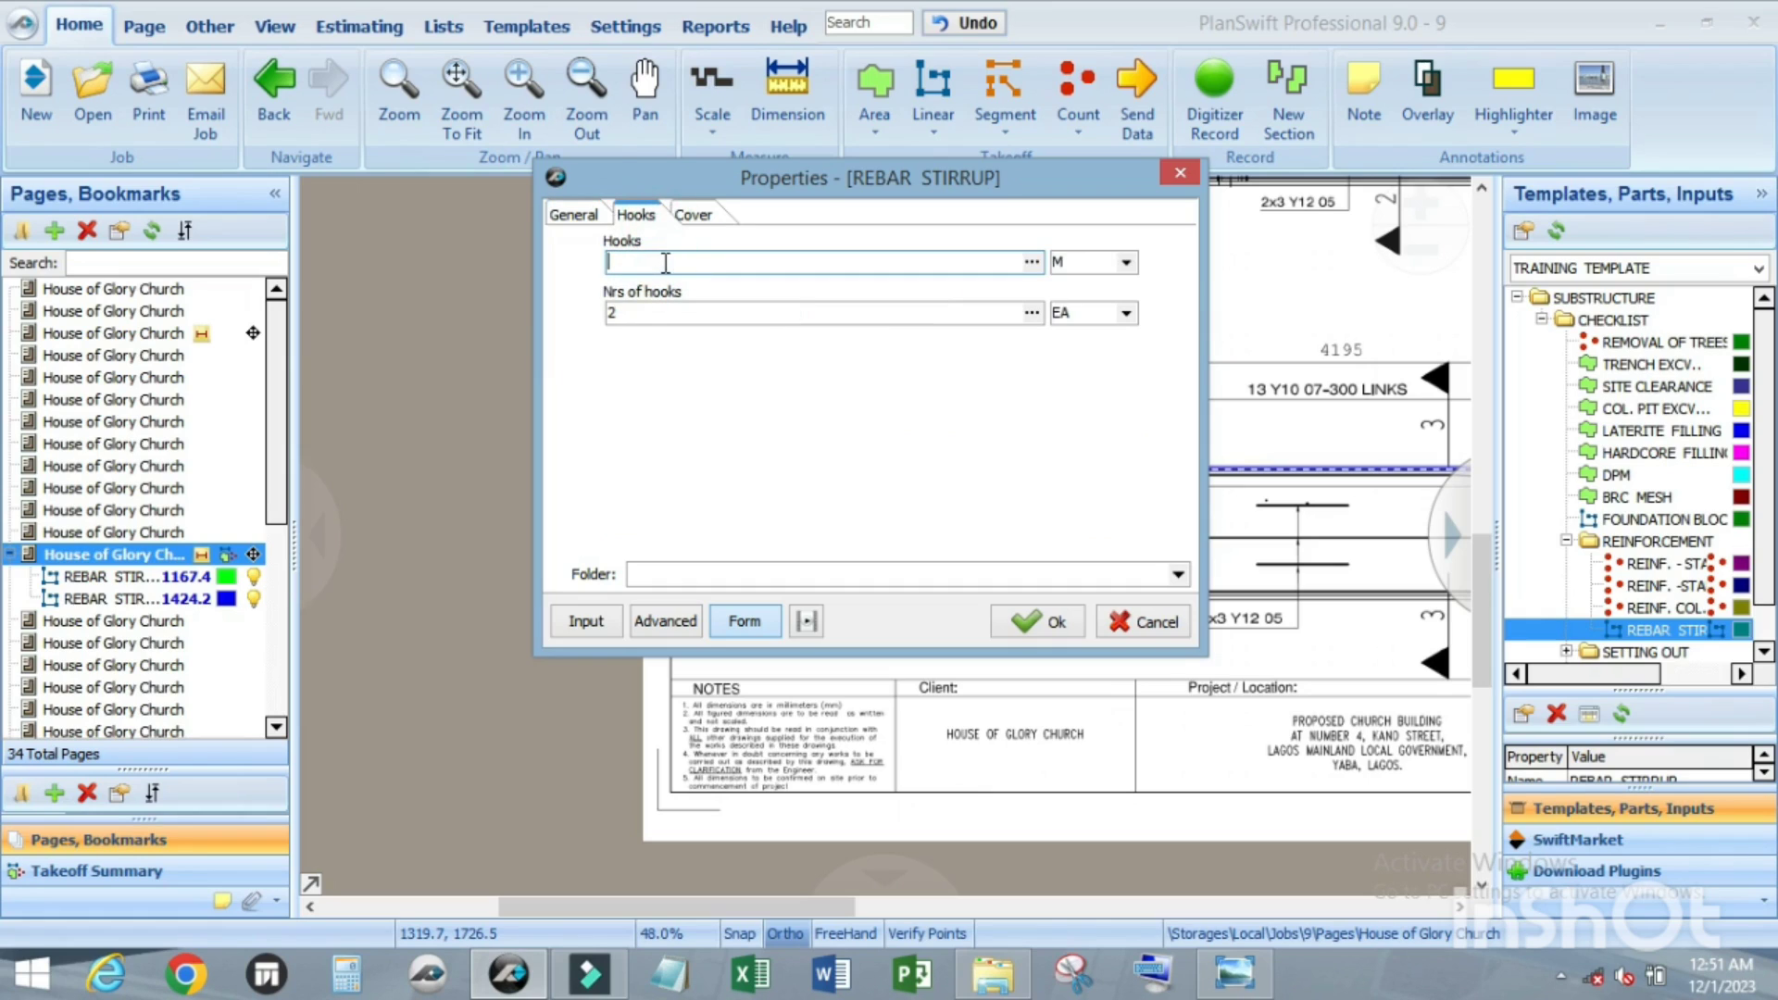
{"action": "left_click", "coordinate": [709, 219]}
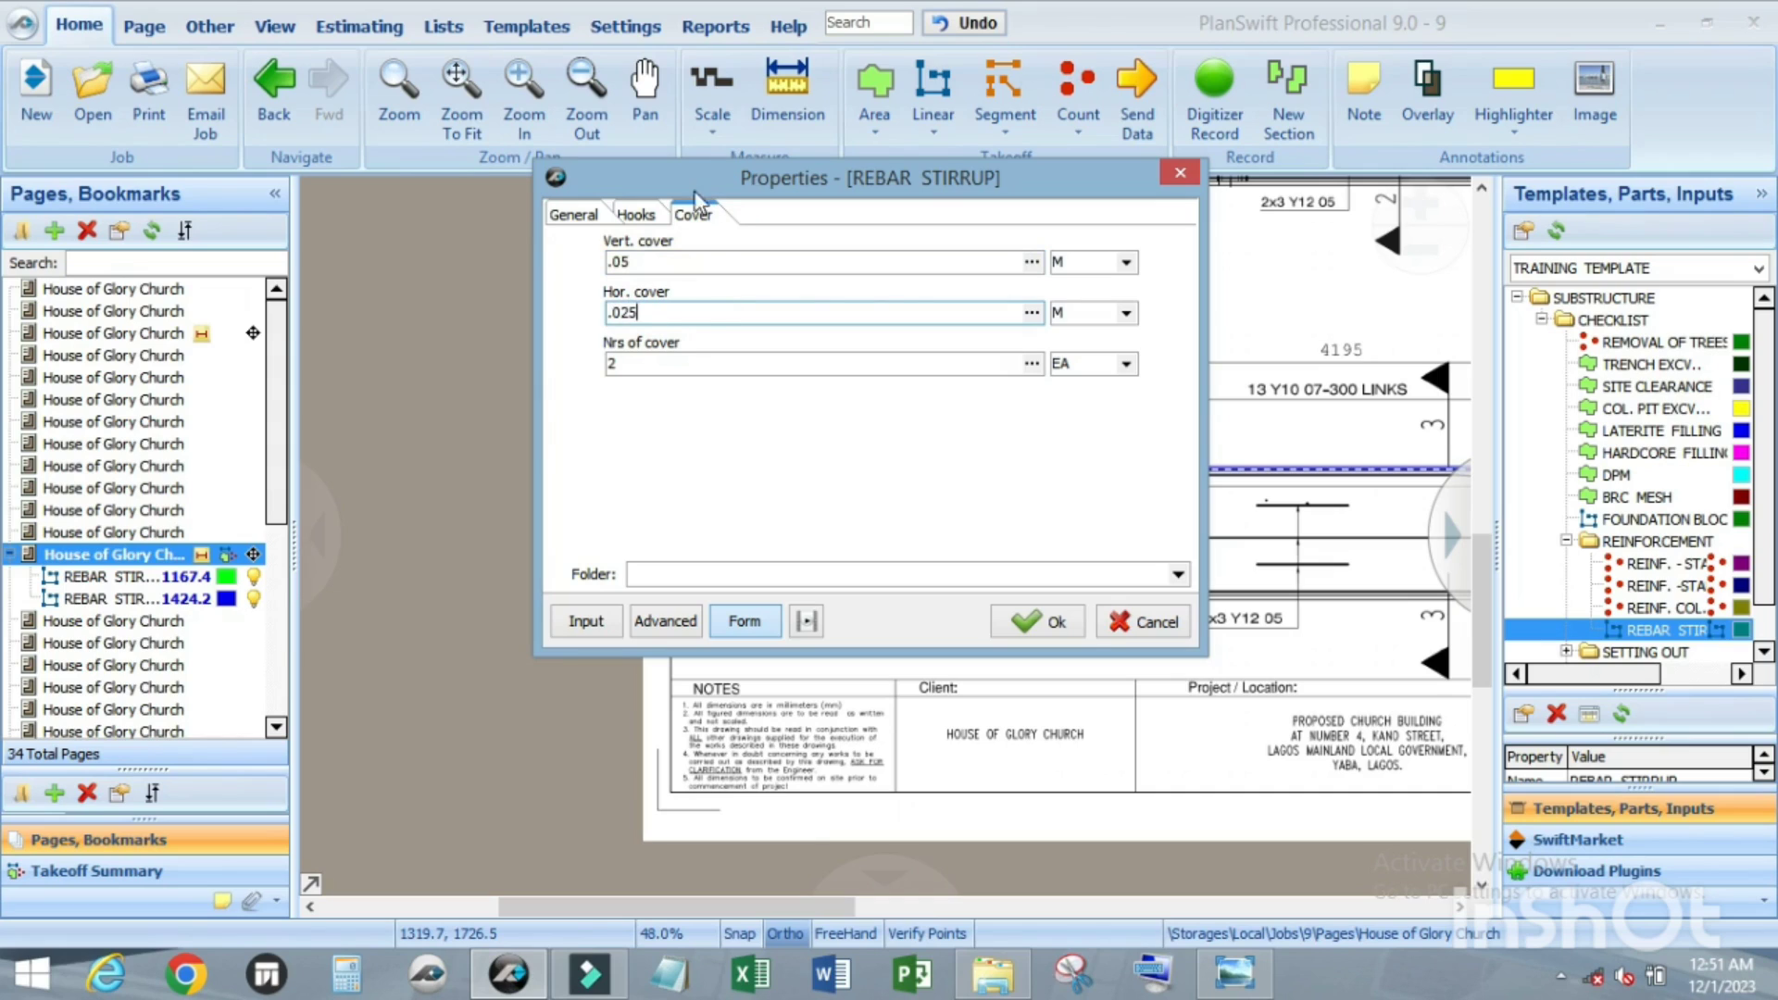
{"action": "left_click", "coordinate": [593, 216]}
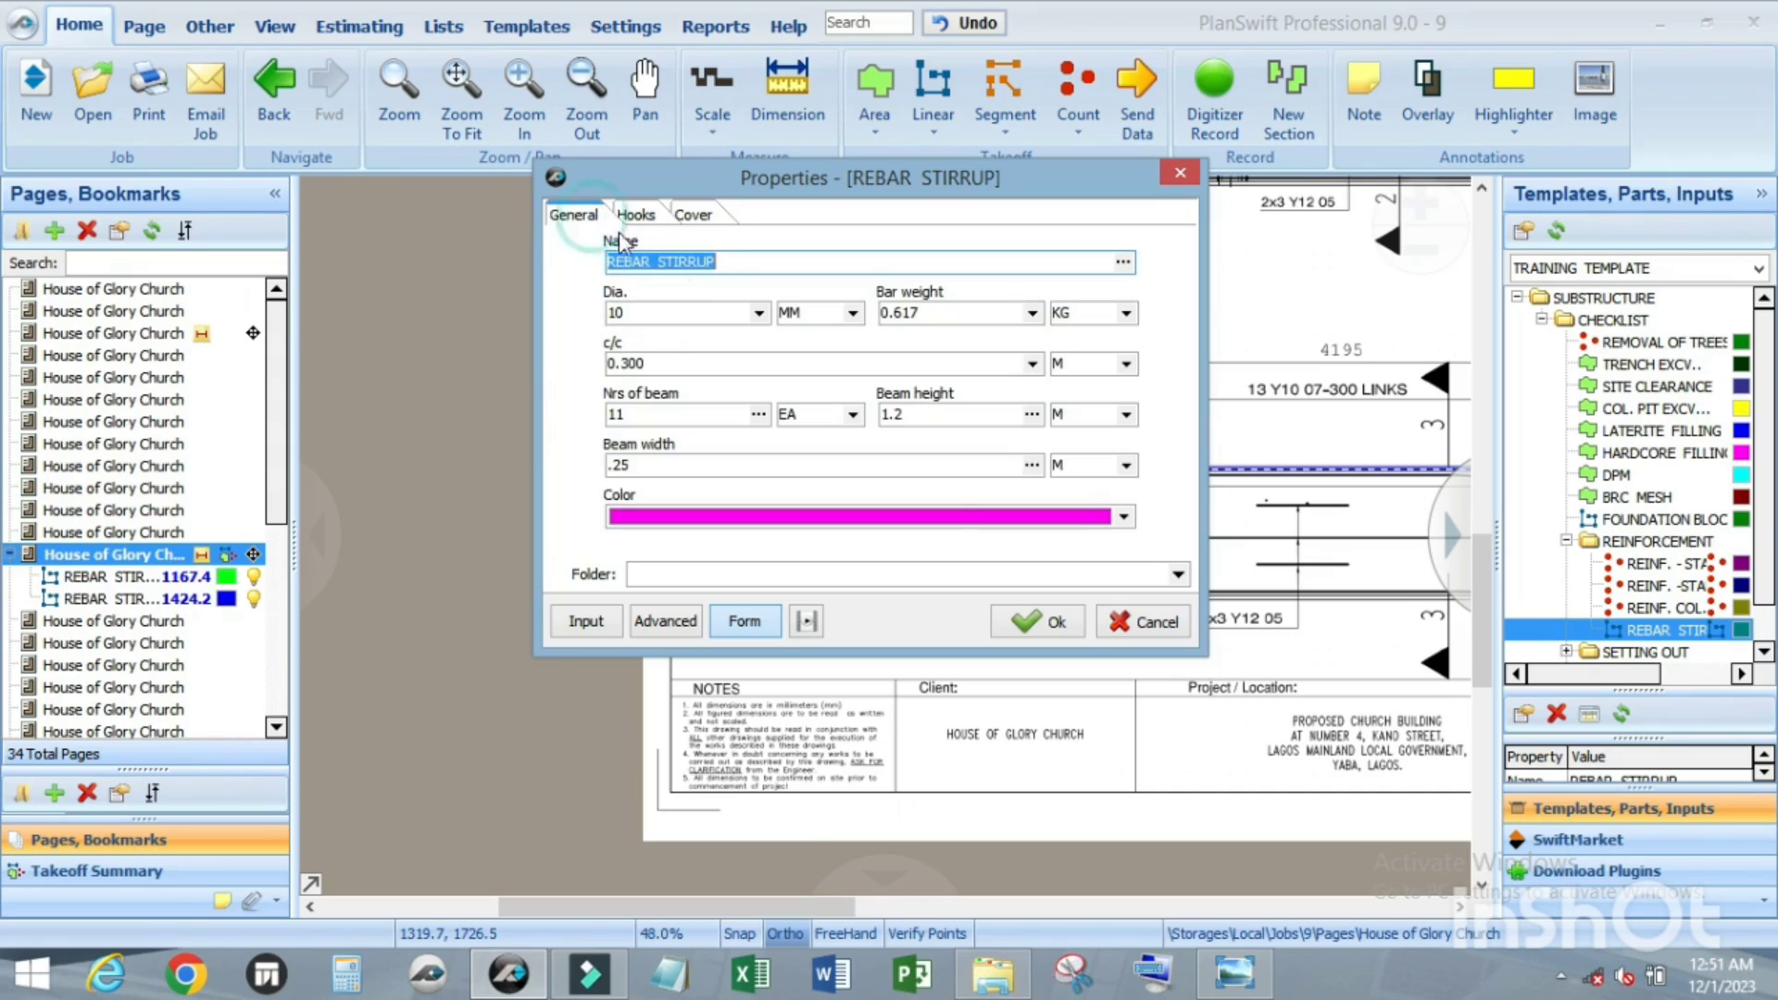
{"action": "left_click", "coordinate": [1038, 622]}
Step: Trace the stirrup line along the top edge of GRD.BEAM 8's shallower span outside grid 1, about 2.5 m long, and end recording
{"action": "scroll", "coordinate": [639, 551], "scroll_direction": "up", "scroll_amount": 8}
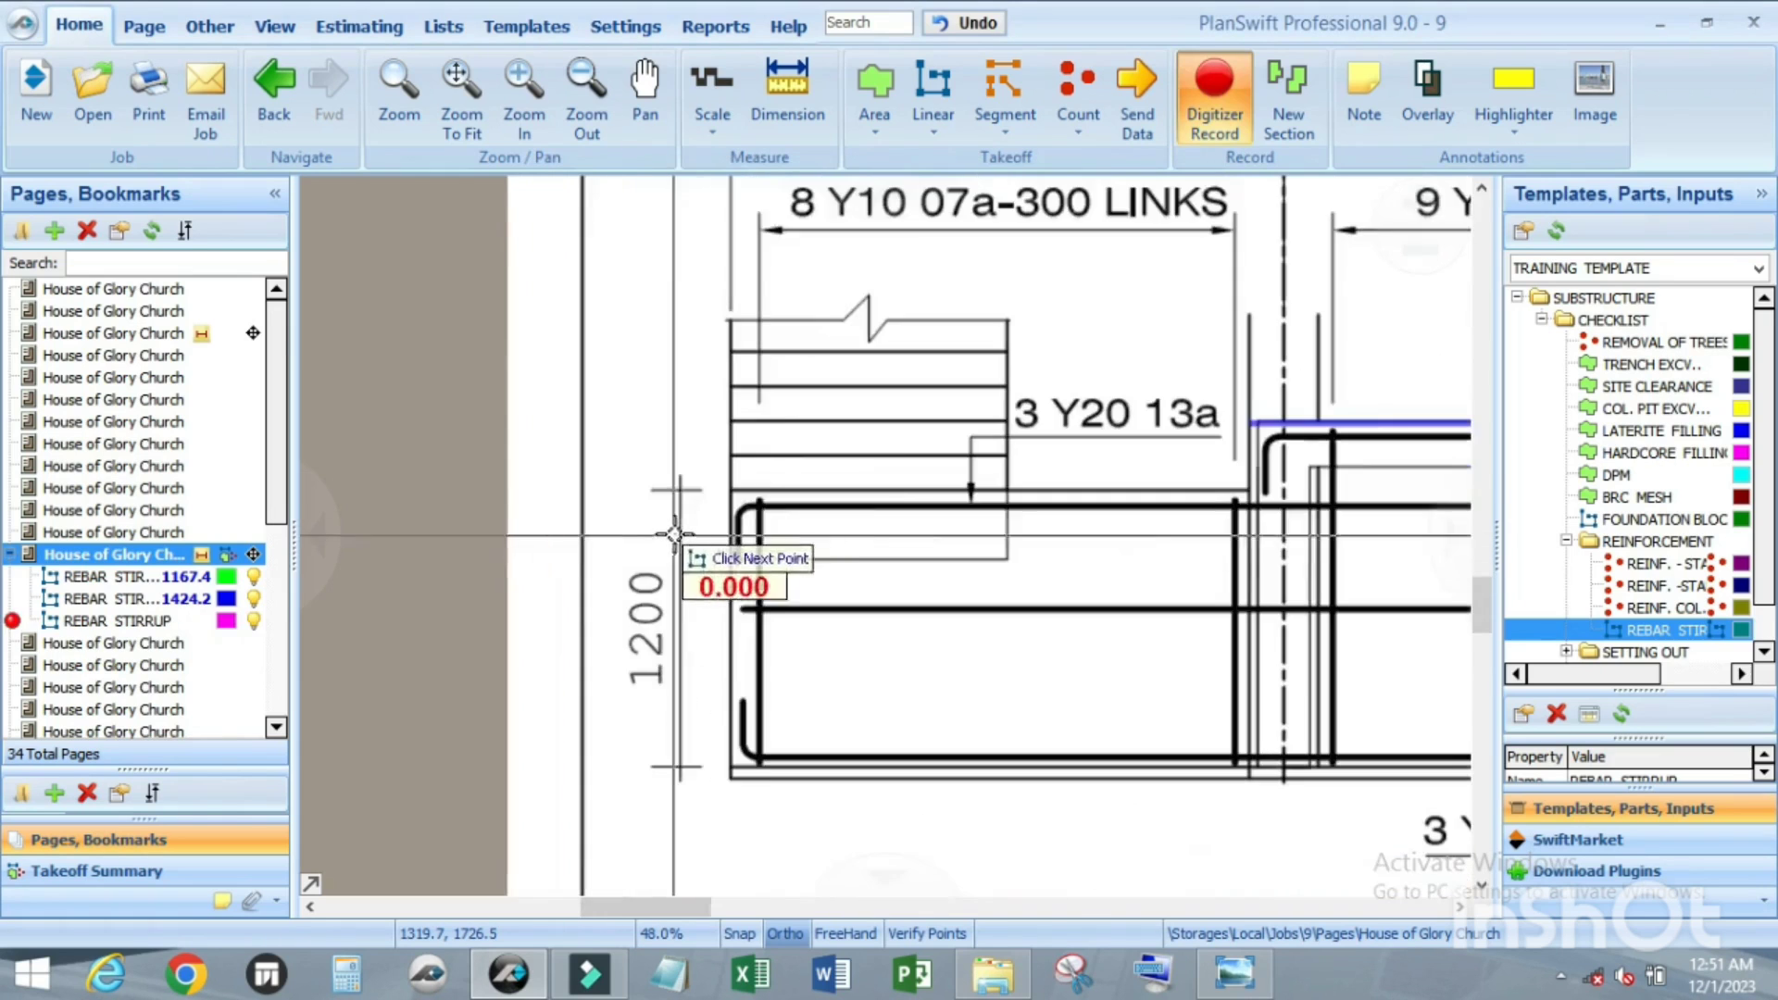
{"action": "scroll", "coordinate": [681, 551], "scroll_direction": "down", "scroll_amount": 5}
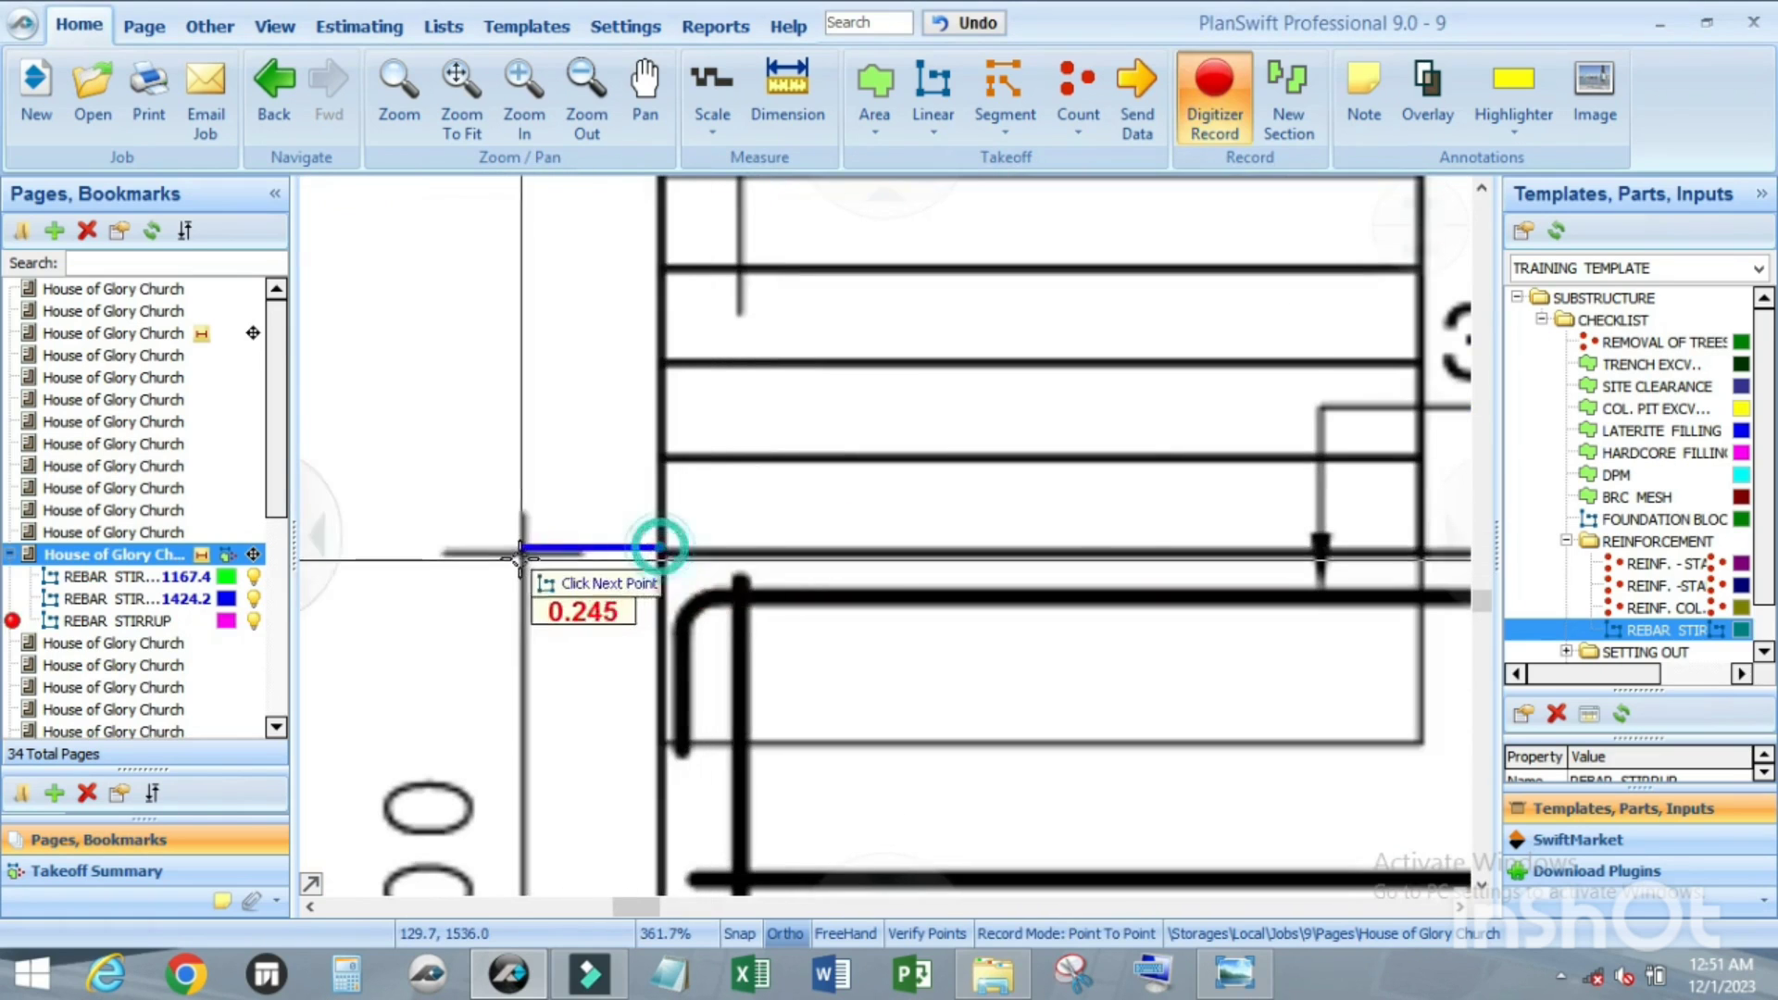
{"action": "scroll", "coordinate": [1104, 565], "scroll_direction": "up", "scroll_amount": 5}
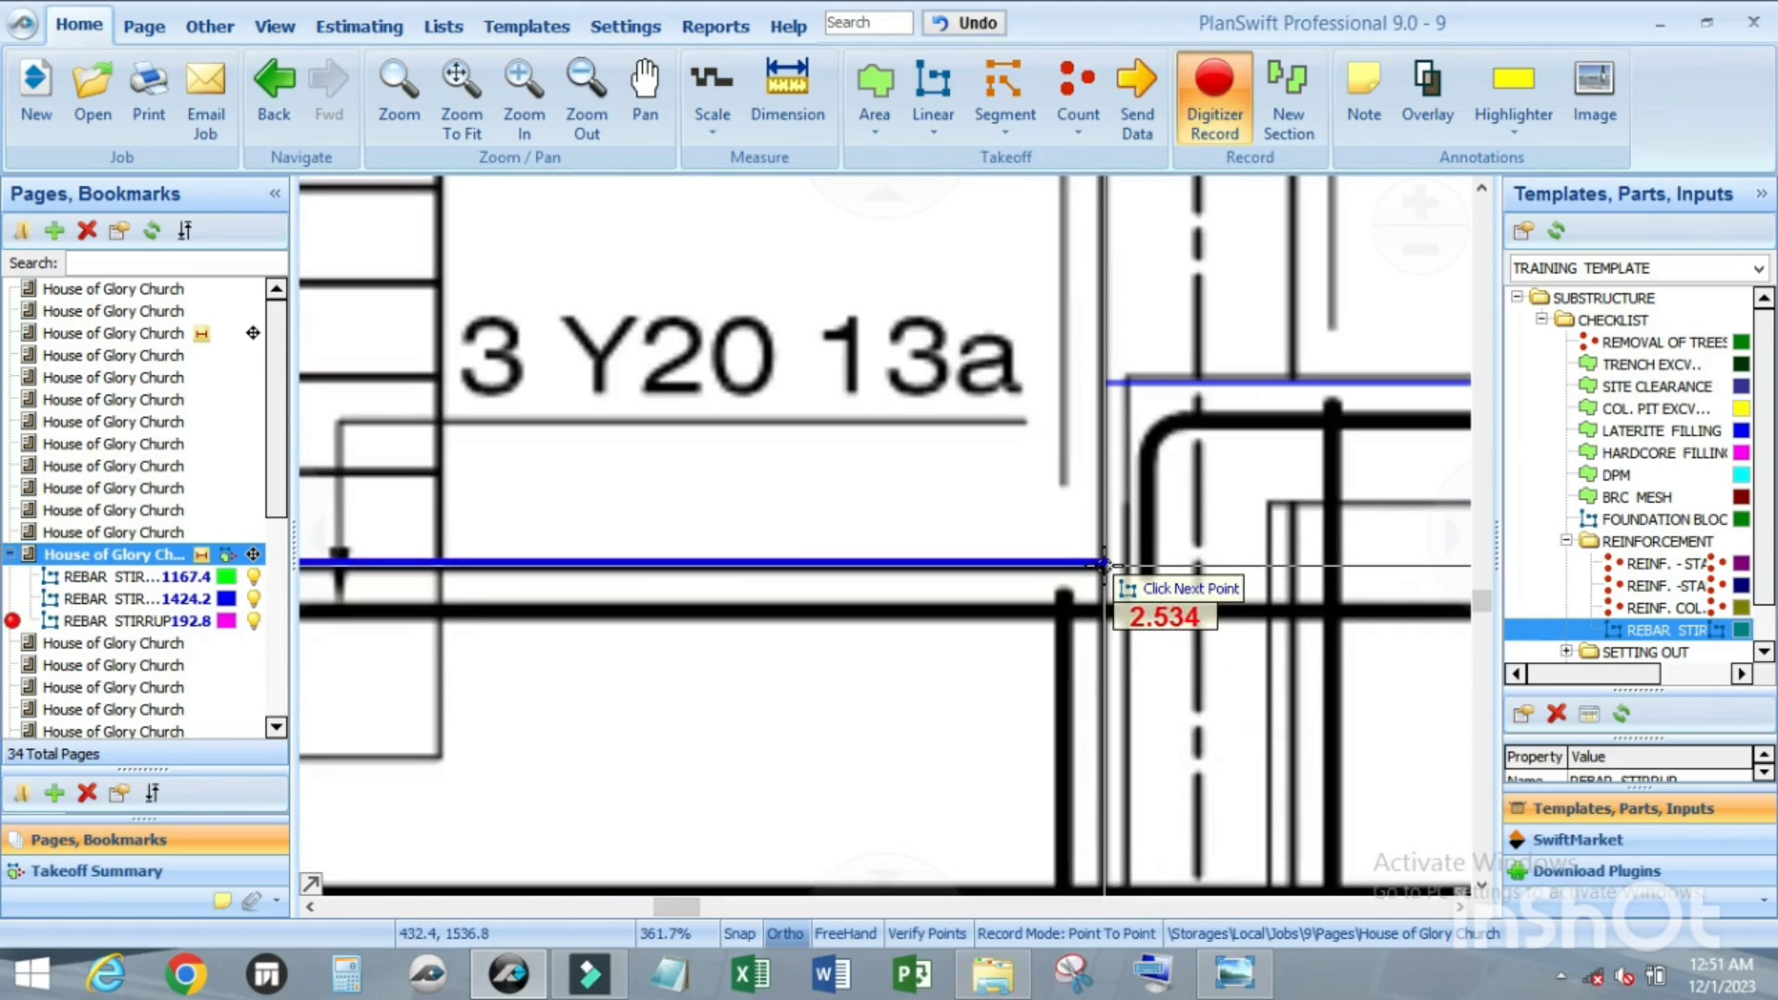
{"action": "left_click", "coordinate": [1104, 565]}
{"action": "double_click", "coordinate": [1106, 573]}
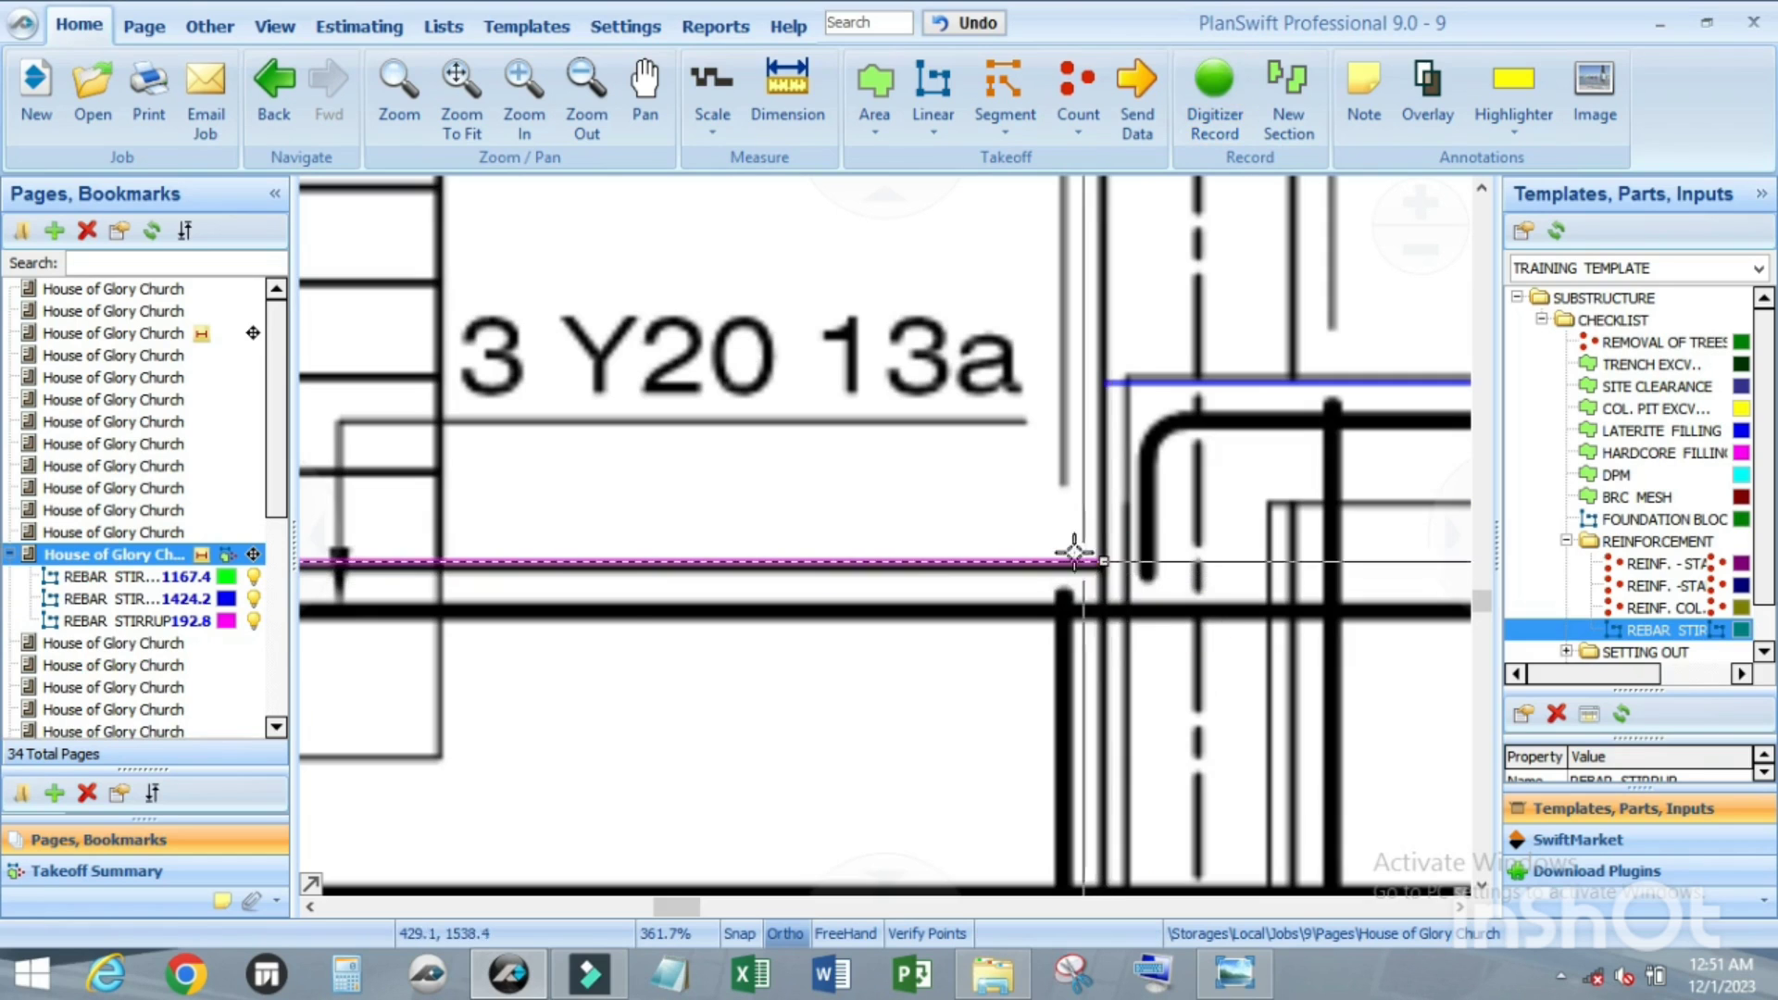
Step: Show the takeoff legend and place it over the notes at the lower-left corner of the drawing sheet
{"action": "scroll", "coordinate": [1045, 570], "scroll_direction": "down", "scroll_amount": 13}
{"action": "scroll", "coordinate": [1045, 570], "scroll_direction": "up", "scroll_amount": 3}
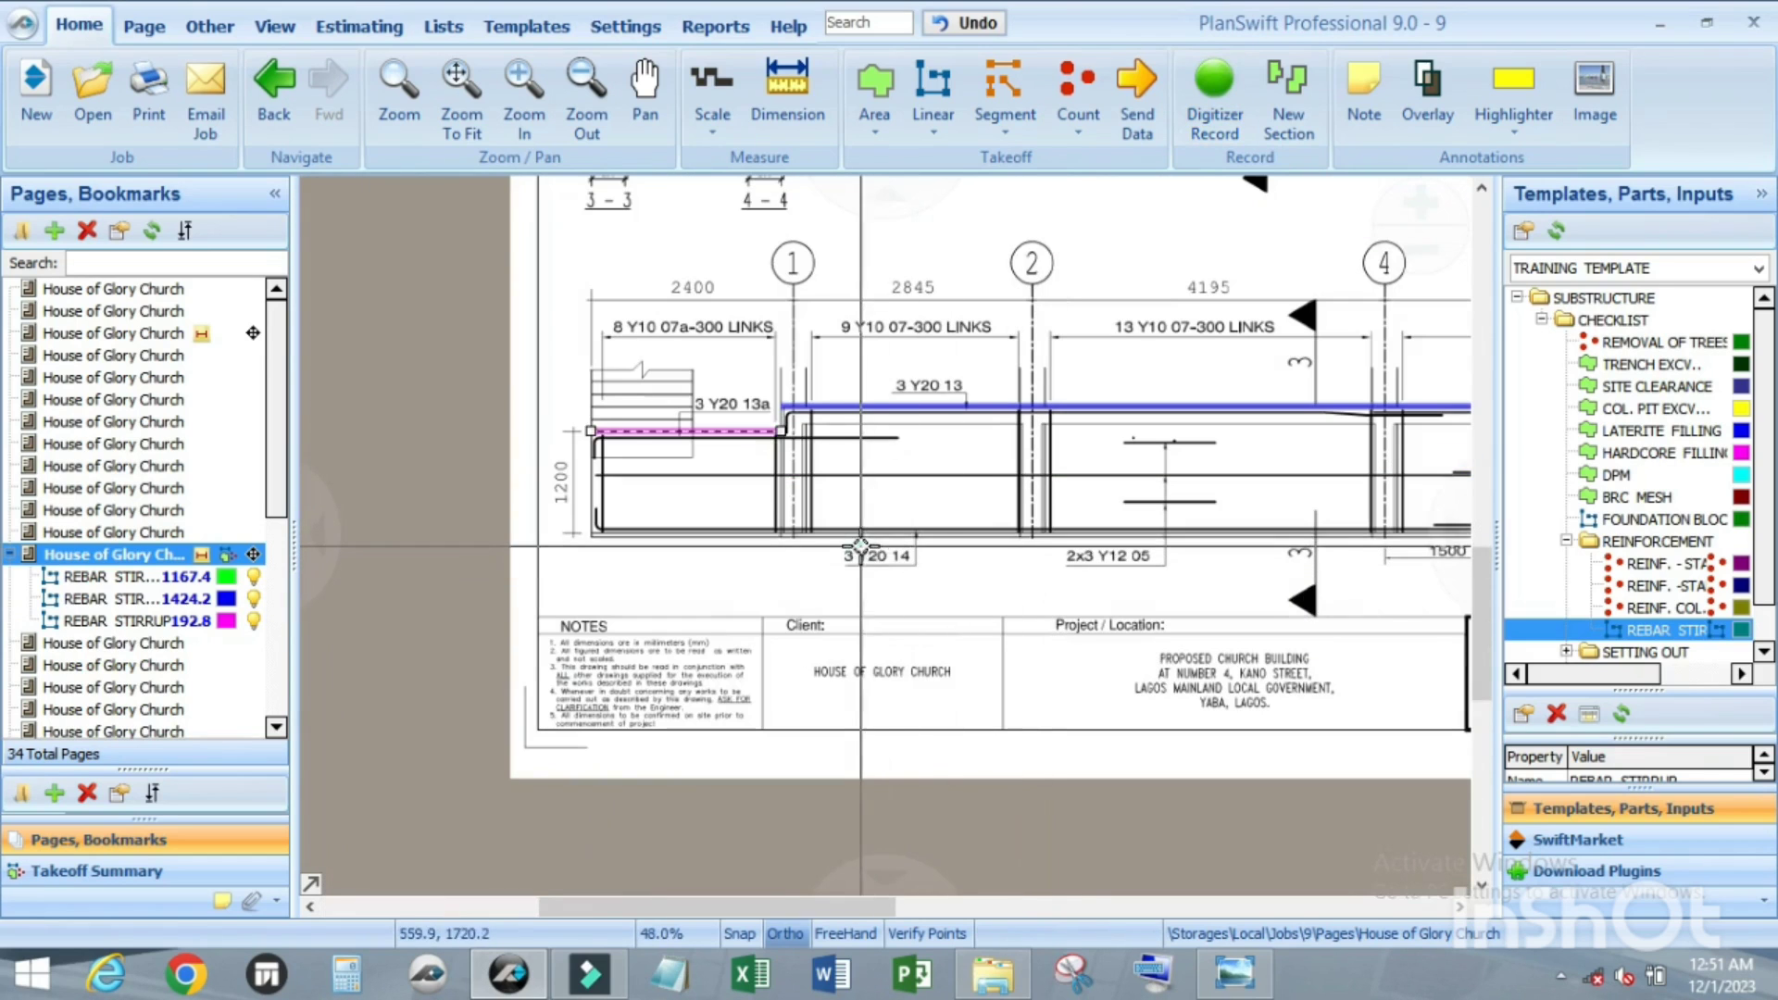
{"action": "right_click", "coordinate": [862, 481]}
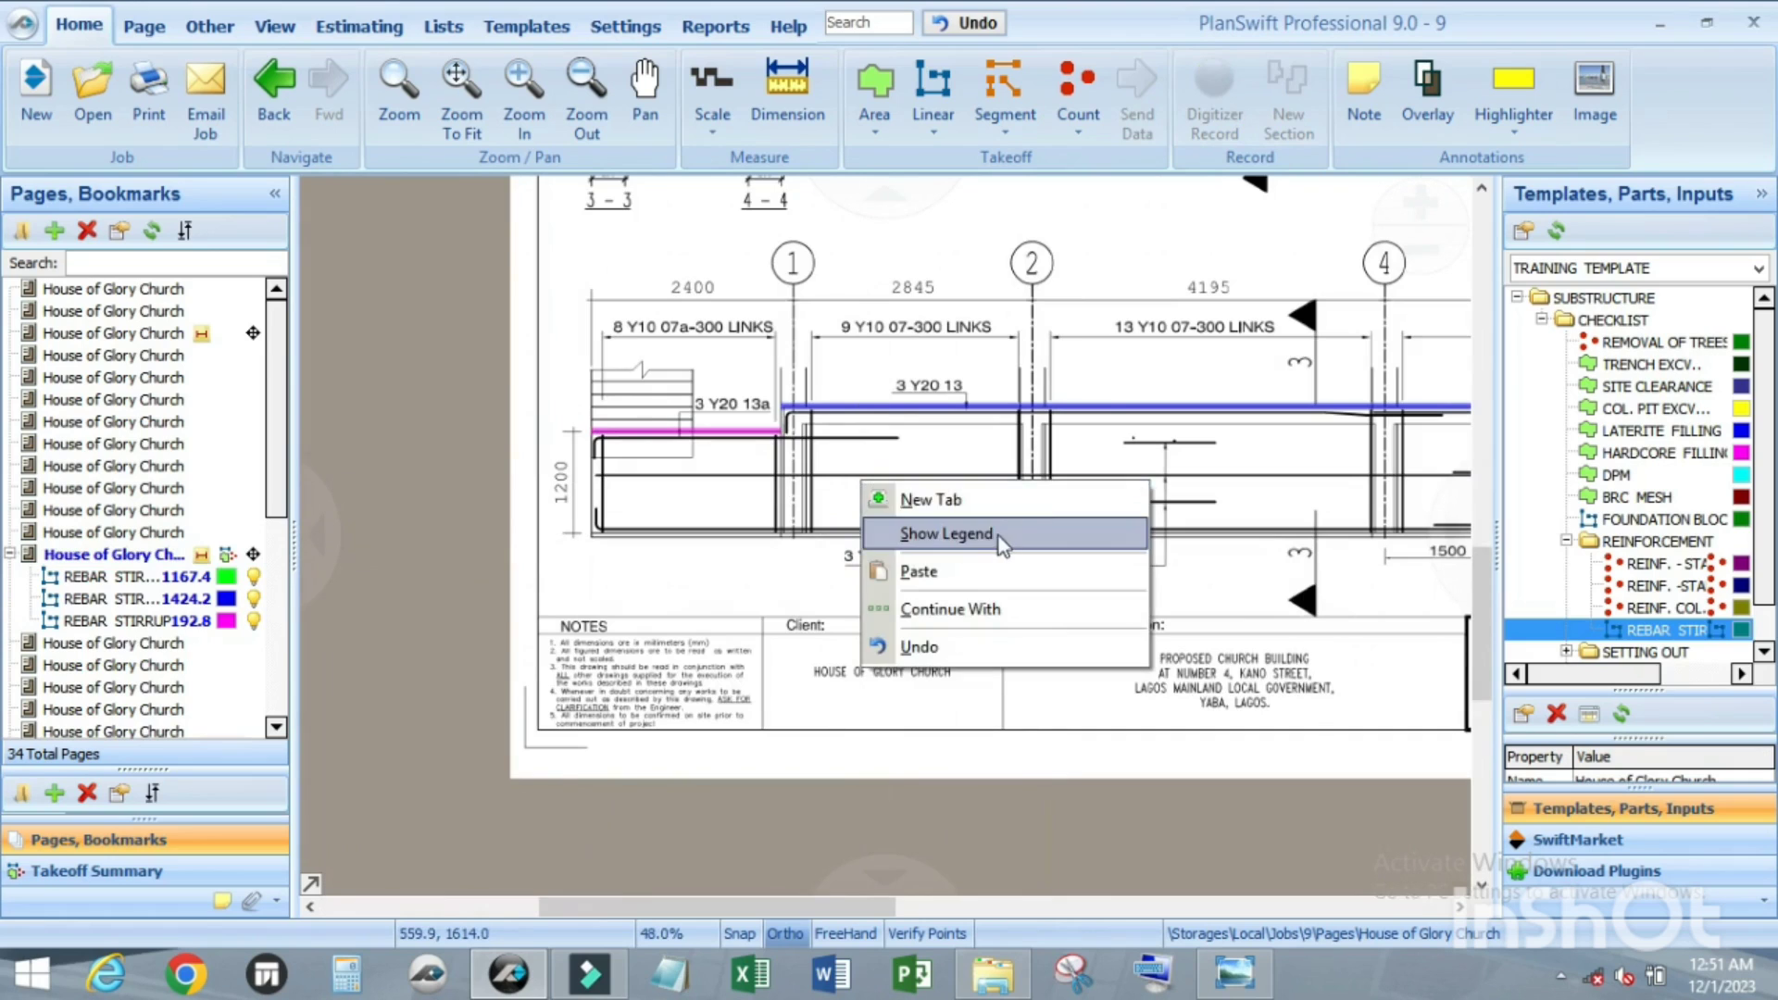
{"action": "left_click", "coordinate": [946, 533]}
{"action": "left_click", "coordinate": [838, 708]}
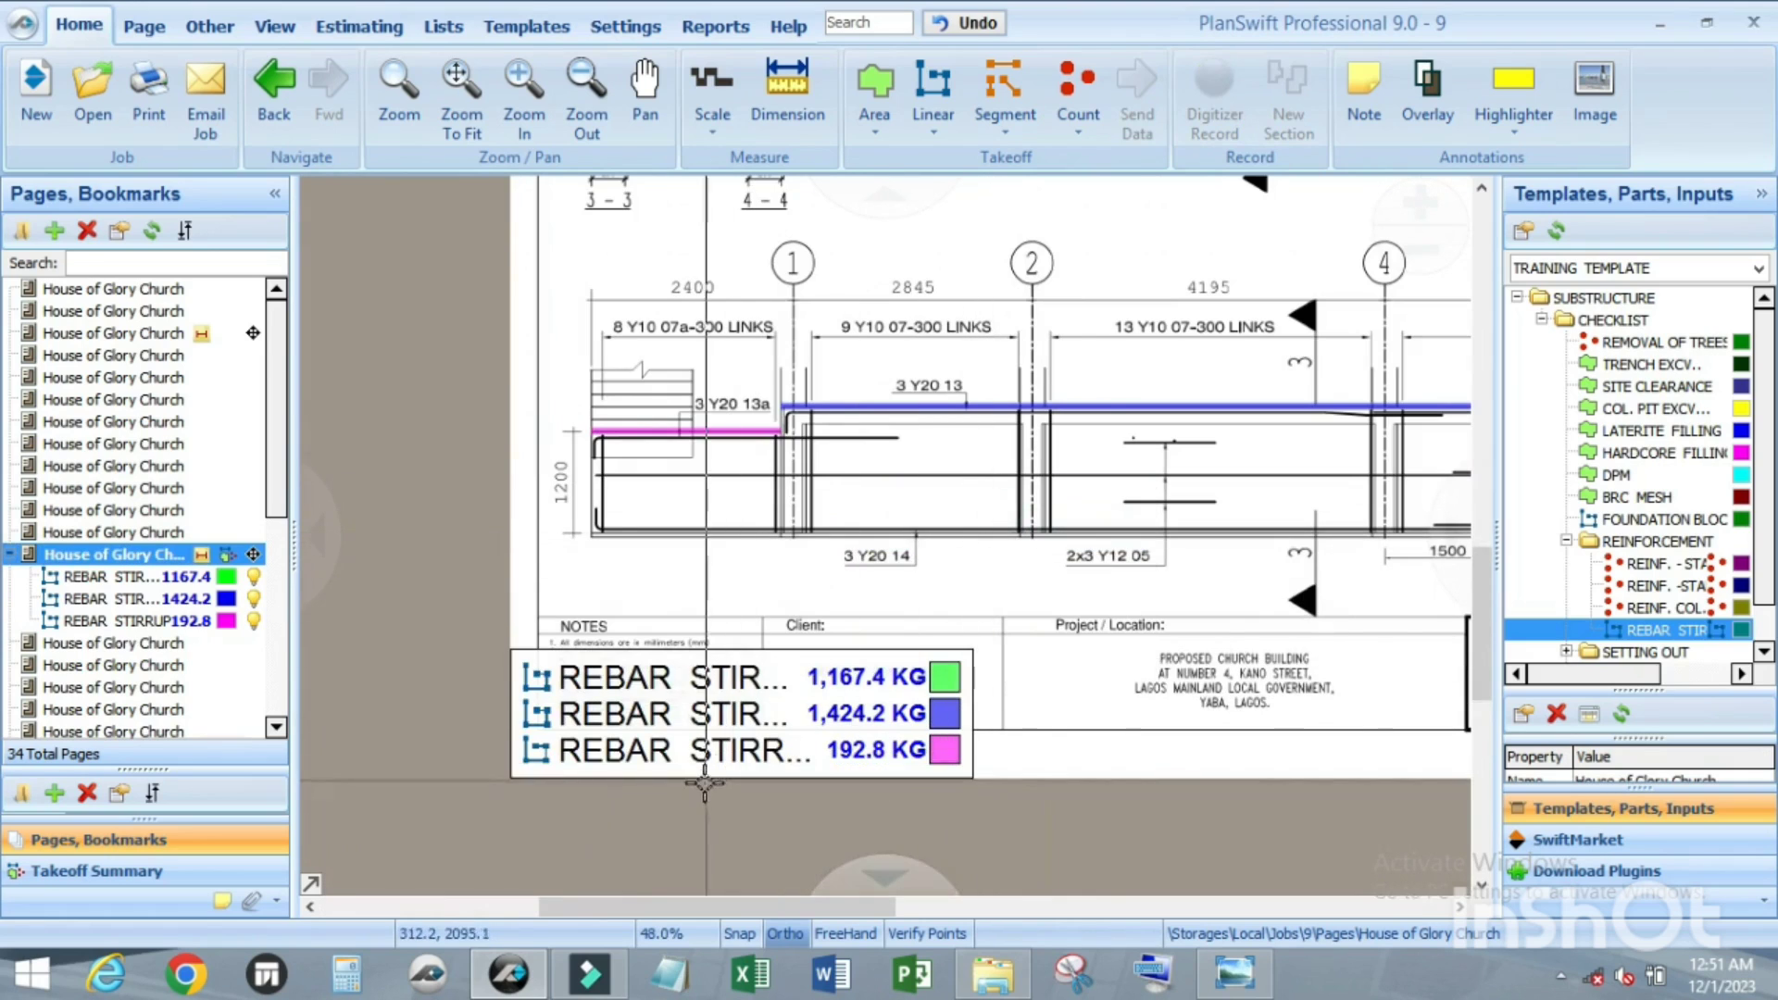
Step: Widen the takeoff legend so the full REBAR STIRRUP names fit beside their weights, and deselect it
{"action": "scroll", "coordinate": [838, 713], "scroll_direction": "down", "scroll_amount": 3}
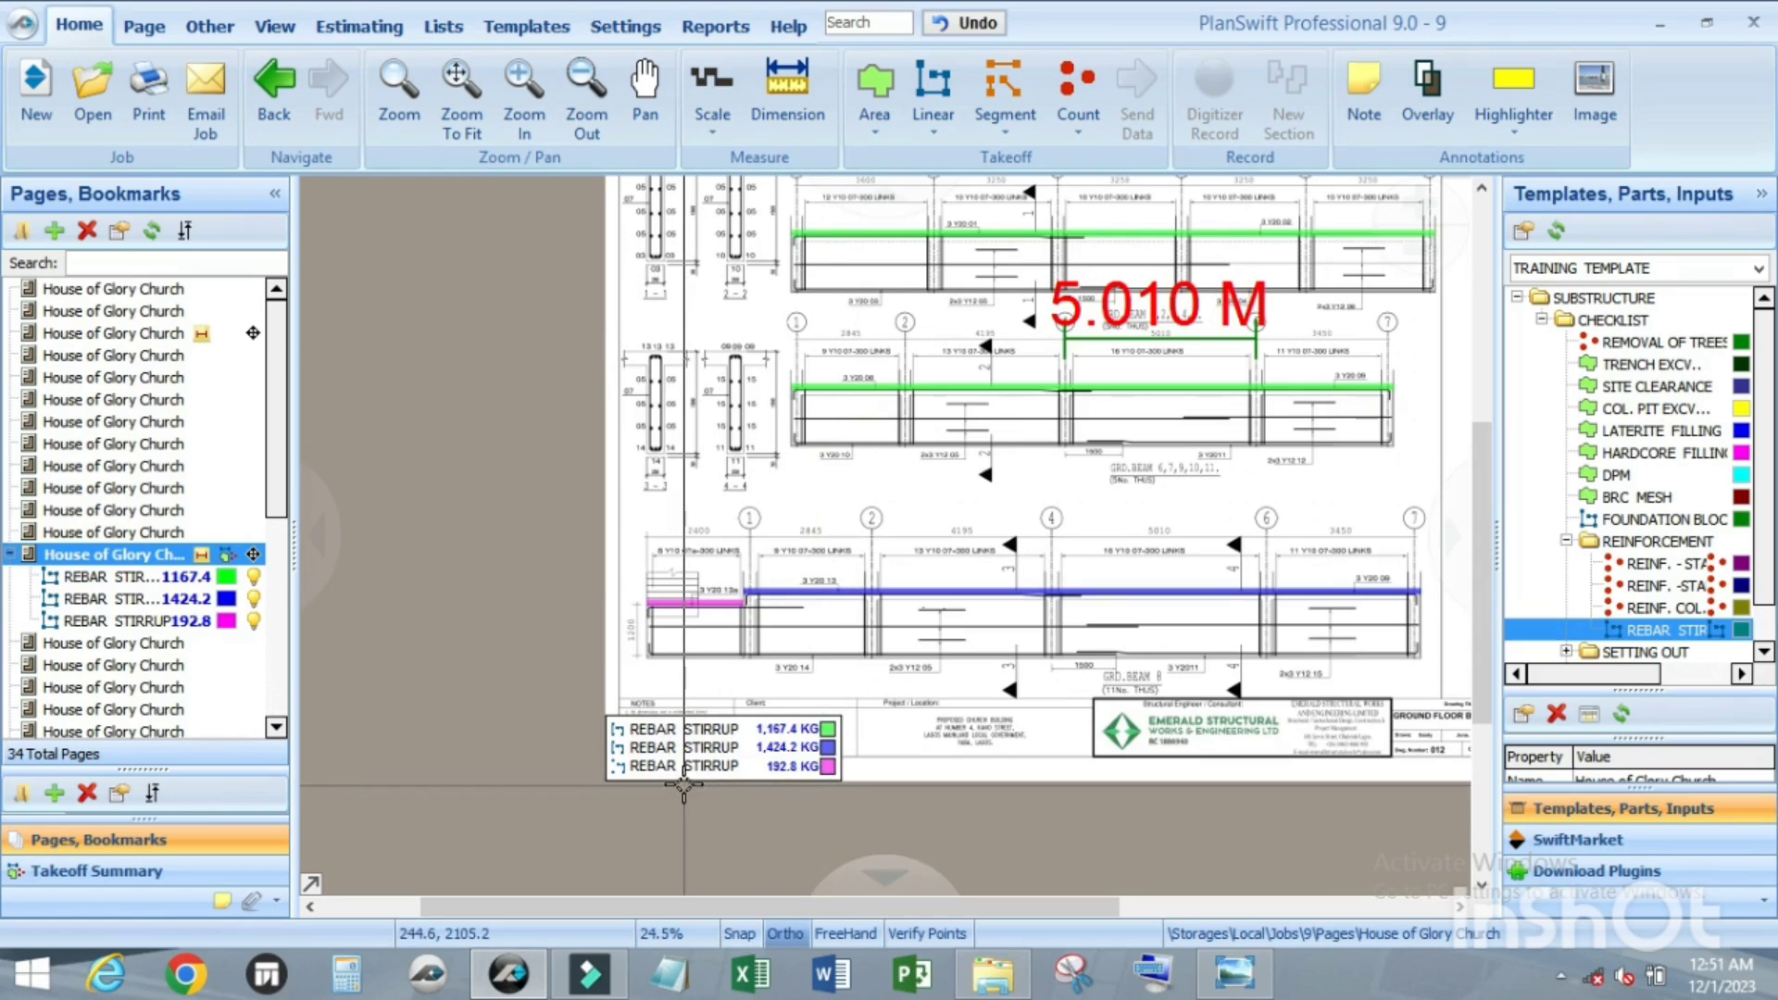
{"action": "scroll", "coordinate": [786, 730], "scroll_direction": "up", "scroll_amount": 3}
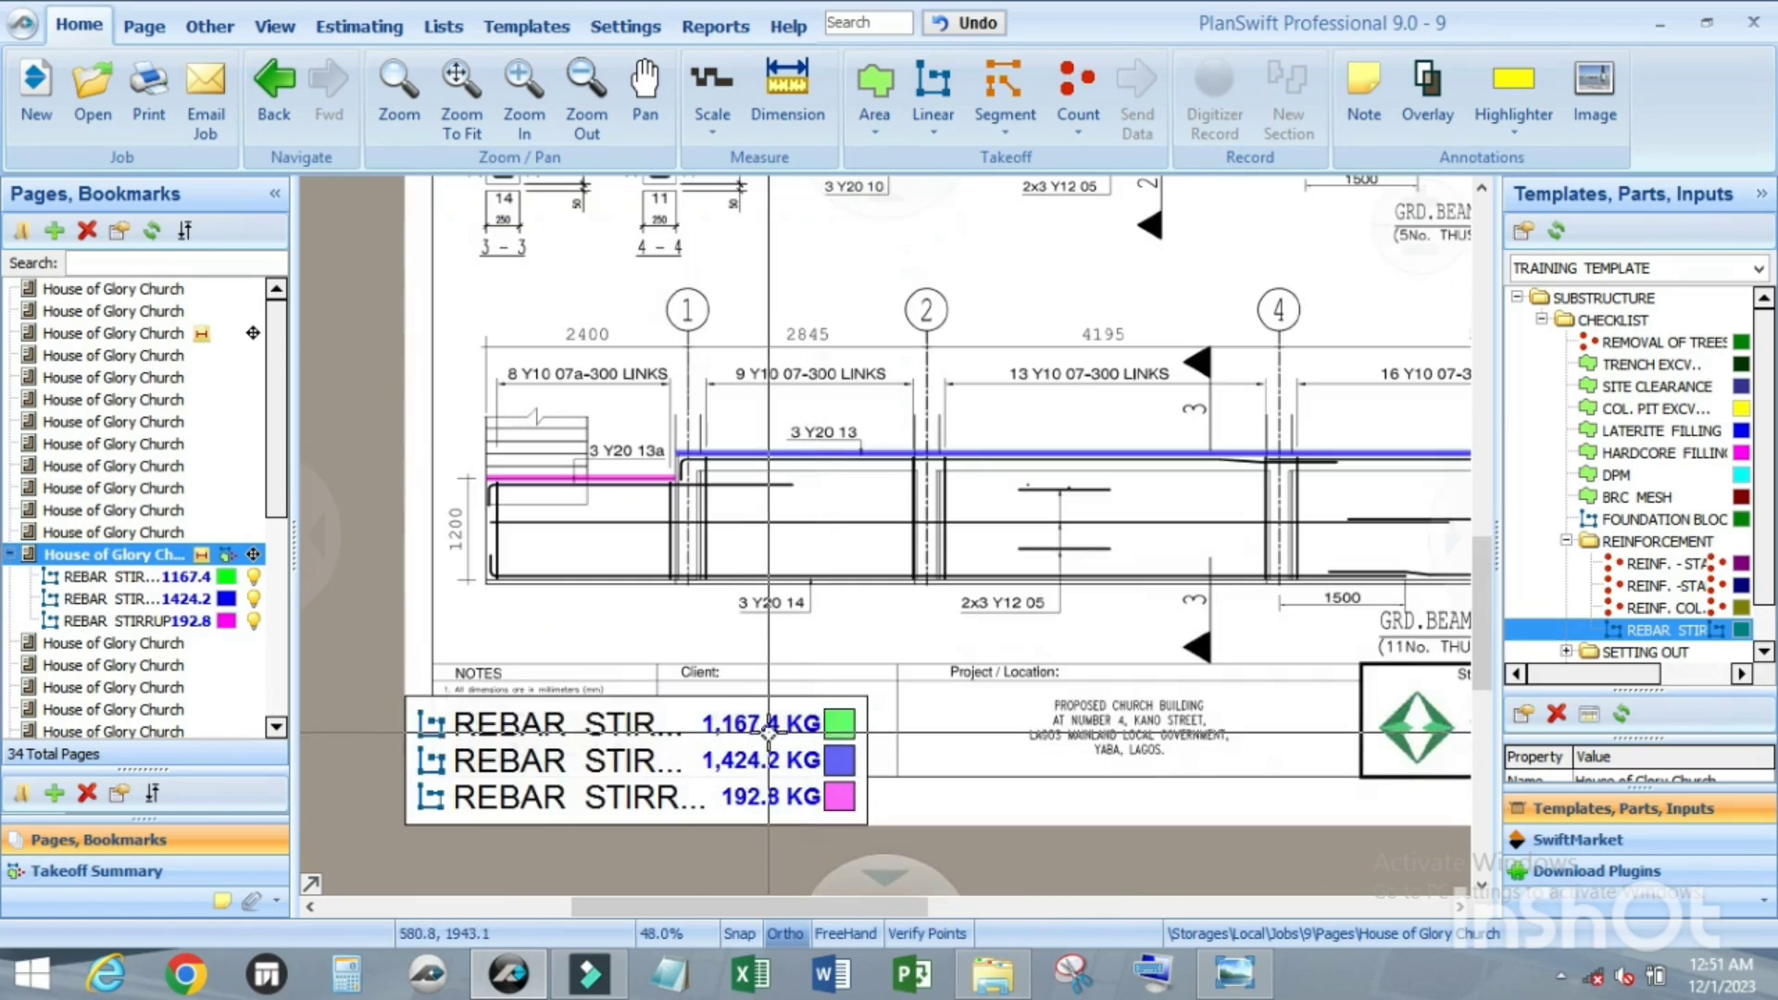
{"action": "scroll", "coordinate": [769, 731], "scroll_direction": "down", "scroll_amount": 3}
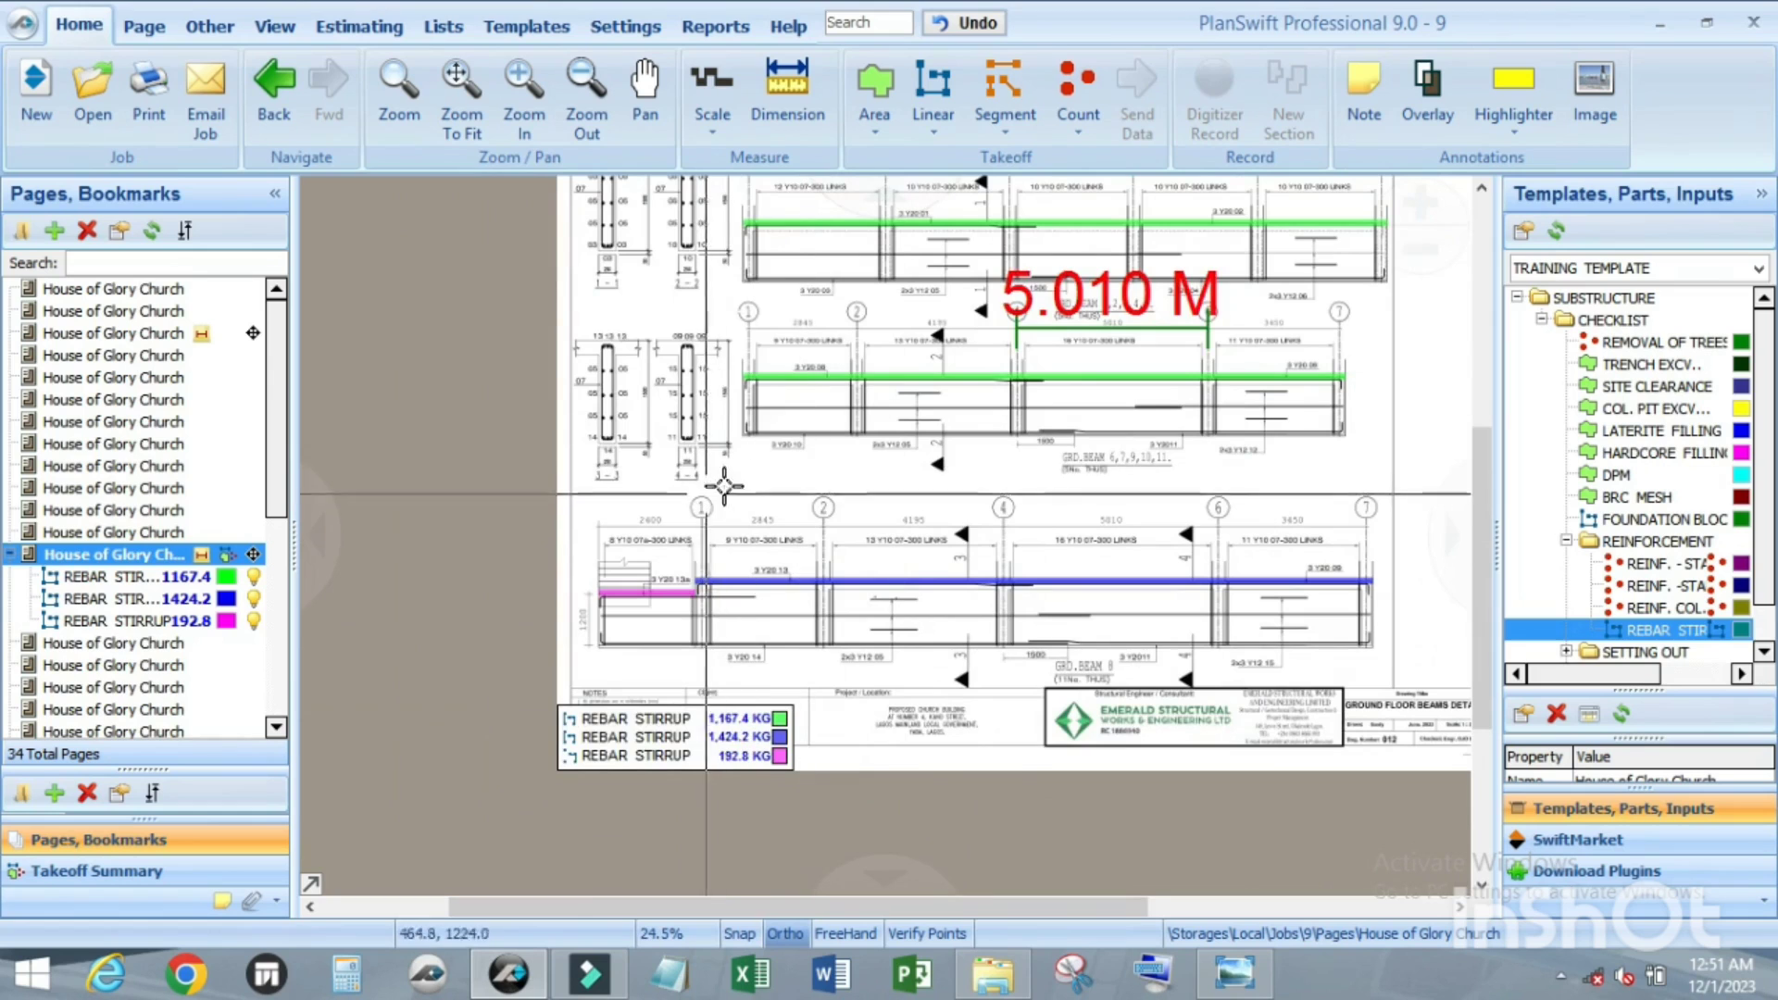
{"action": "scroll", "coordinate": [826, 757], "scroll_direction": "up", "scroll_amount": 4}
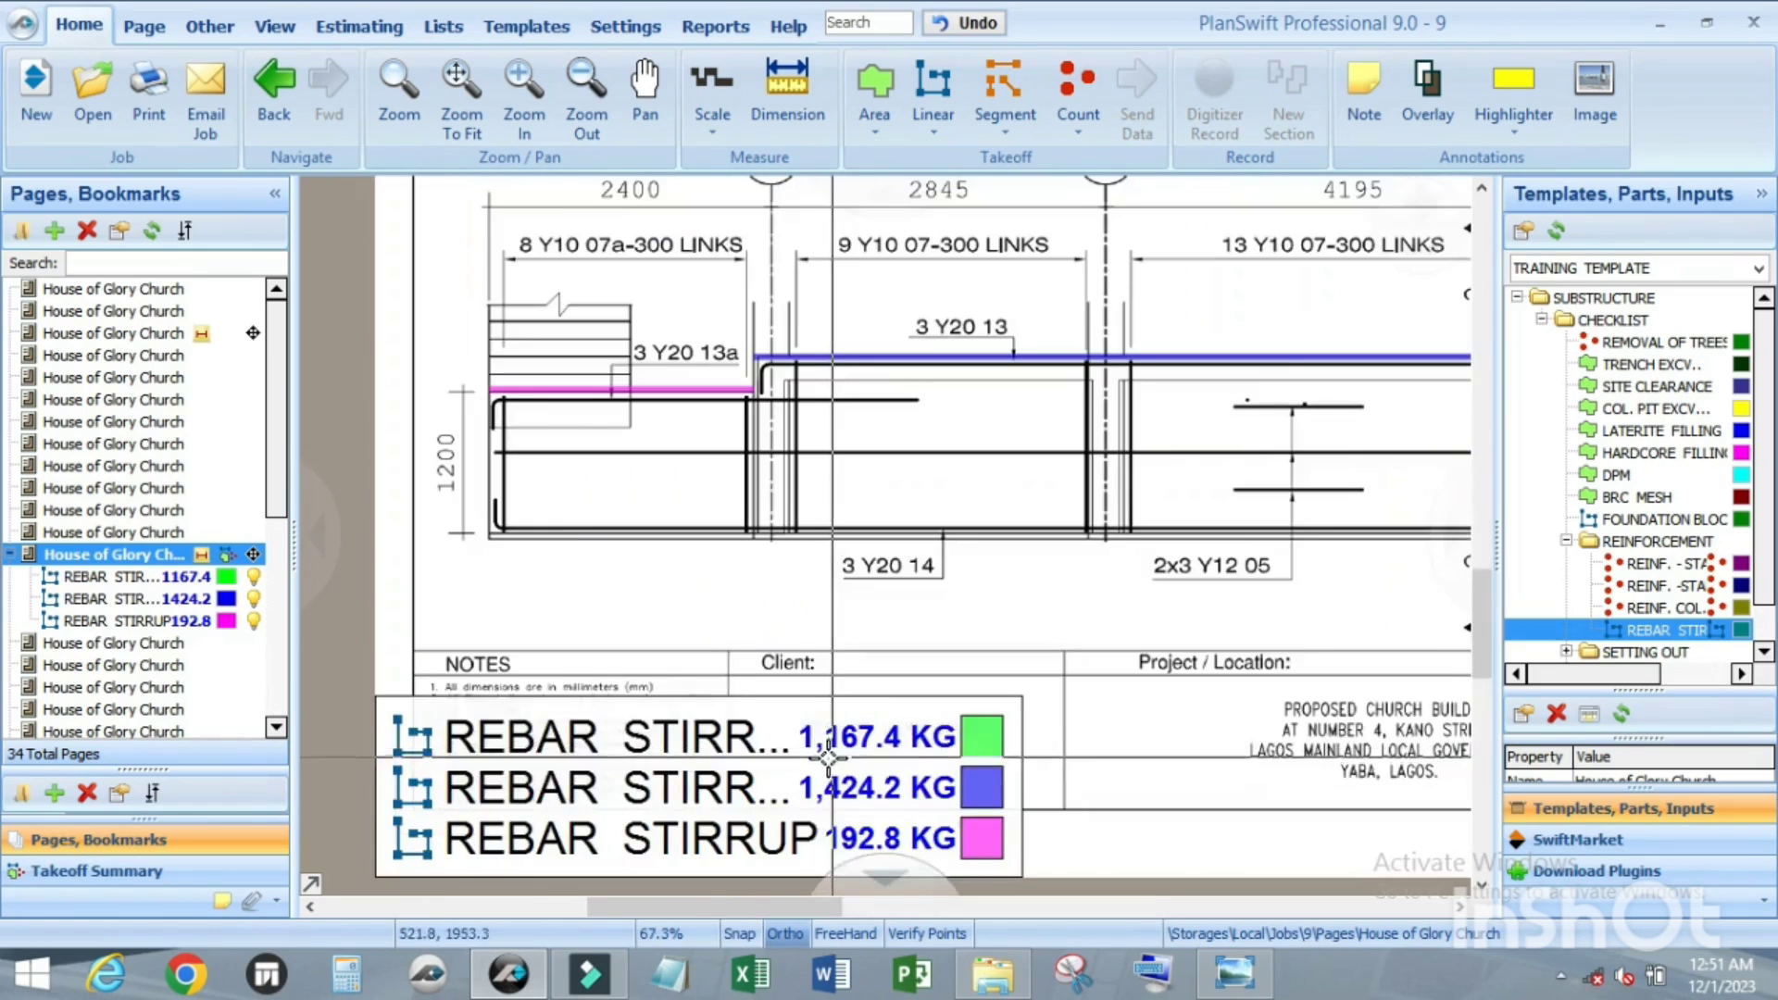
{"action": "scroll", "coordinate": [827, 757], "scroll_direction": "down", "scroll_amount": 3}
{"action": "left_click", "coordinate": [894, 736]}
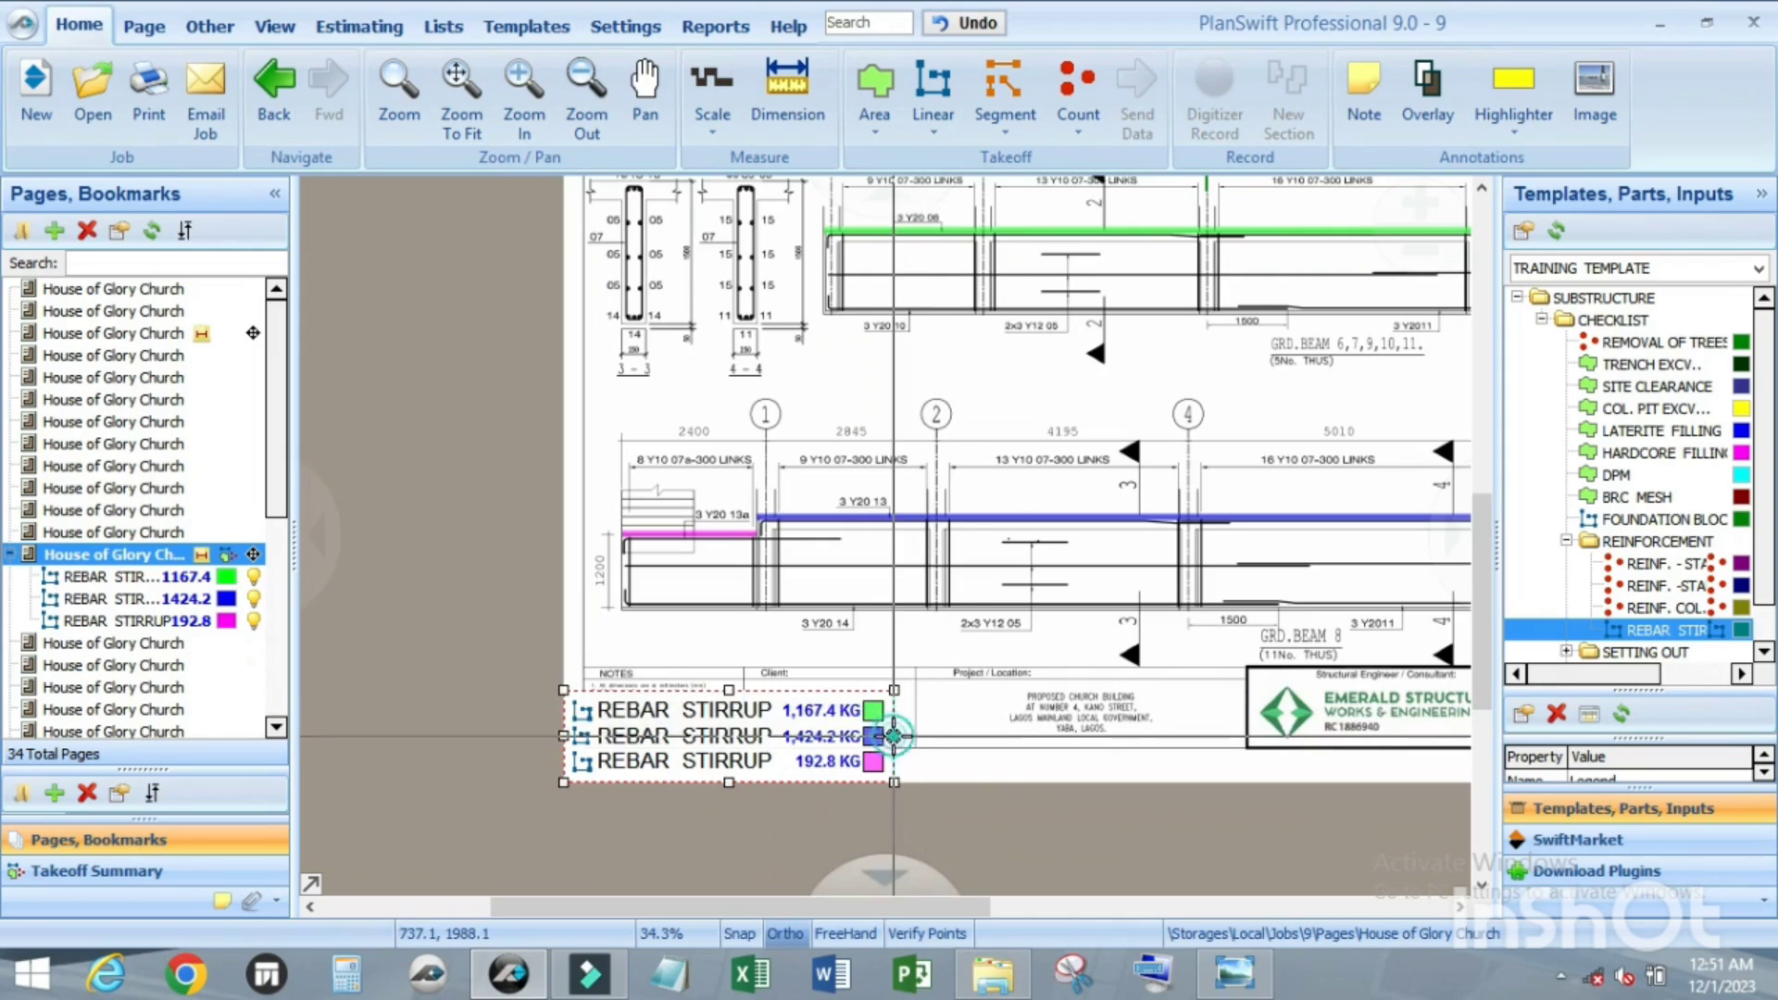
{"action": "left_click_drag", "start_coordinate": [894, 736], "coordinate": [1029, 736]}
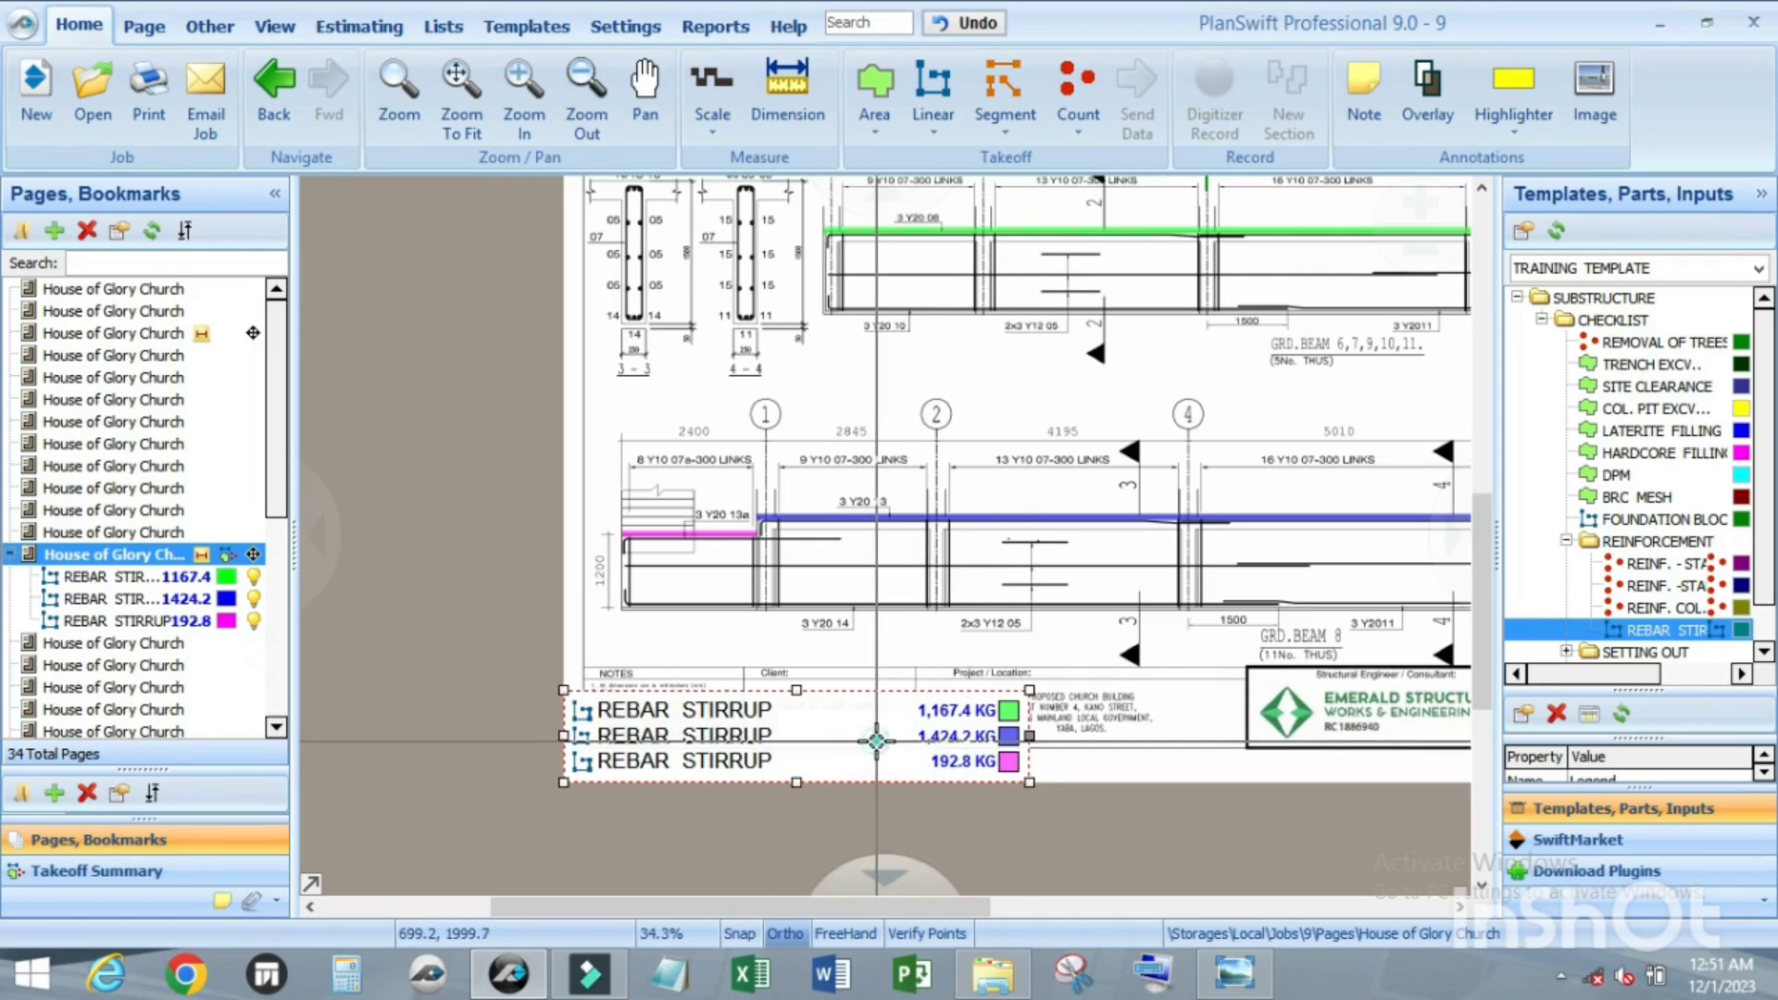
{"action": "left_click", "coordinate": [1123, 845]}
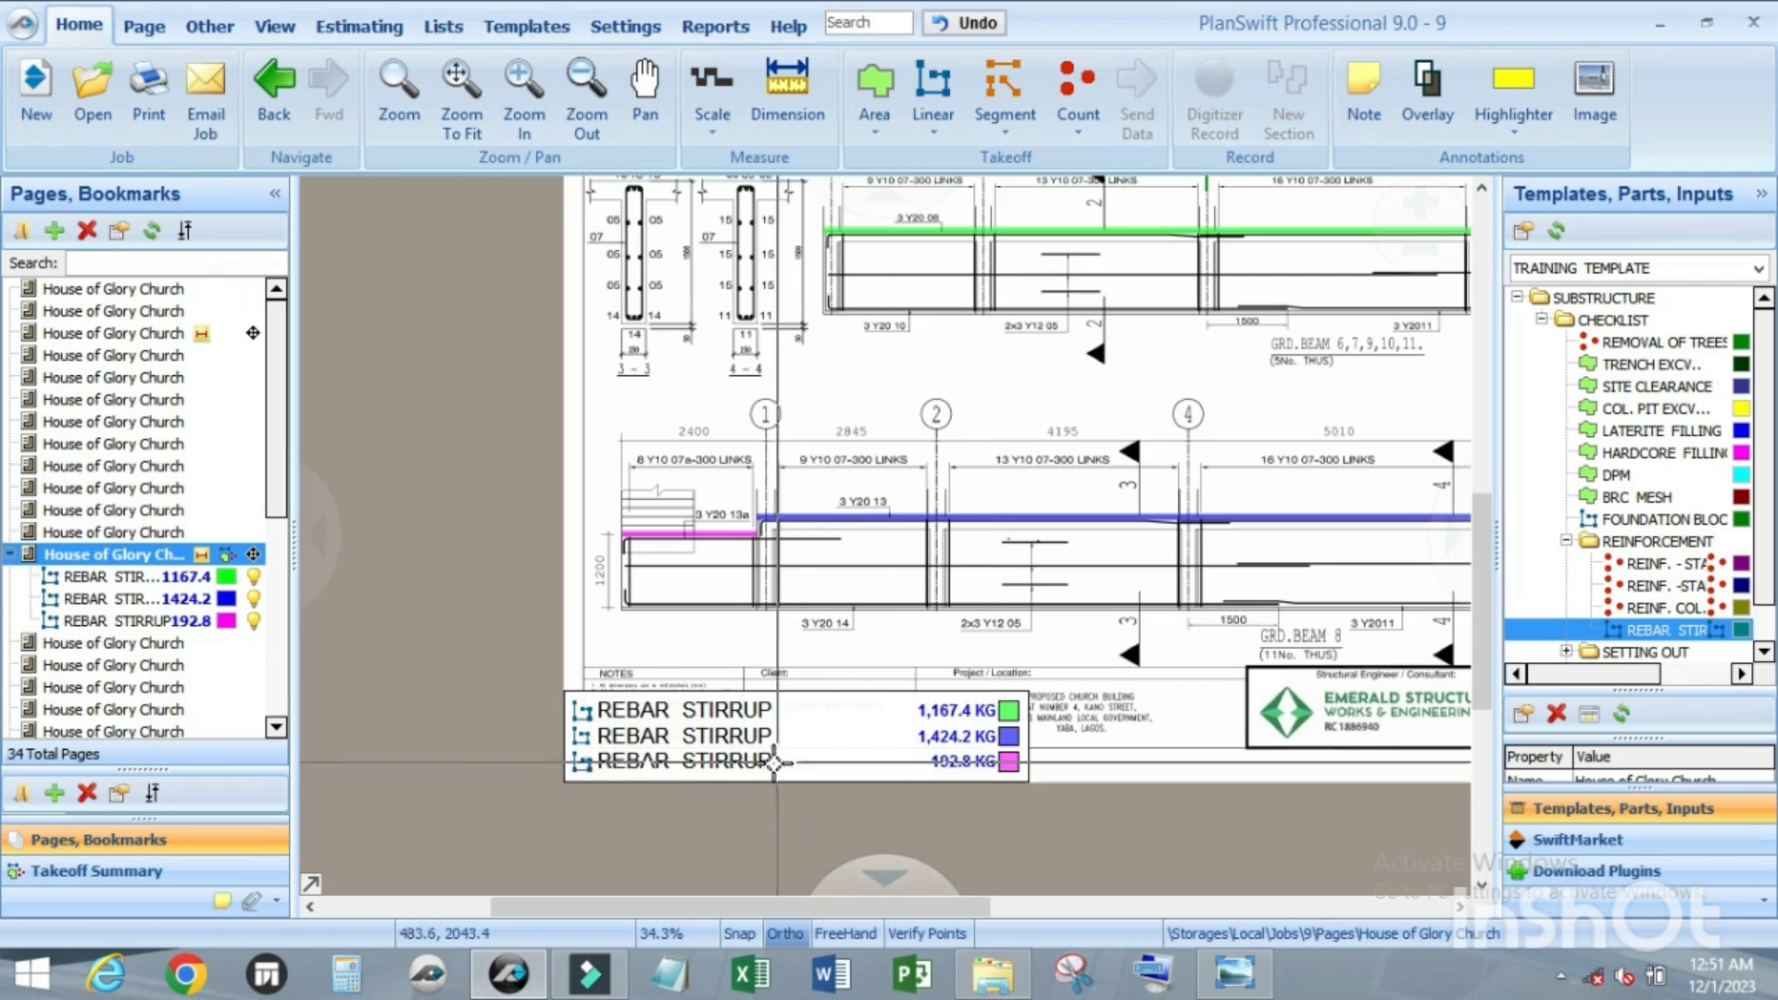
Step: Examine the side bars marked 05 and 15 in sections 3-3 and 4-4 against the 2x3 Y12 05 callout on GRD.BEAM 6,7,9,10,11
{"action": "scroll", "coordinate": [774, 761], "scroll_direction": "down", "scroll_amount": 1}
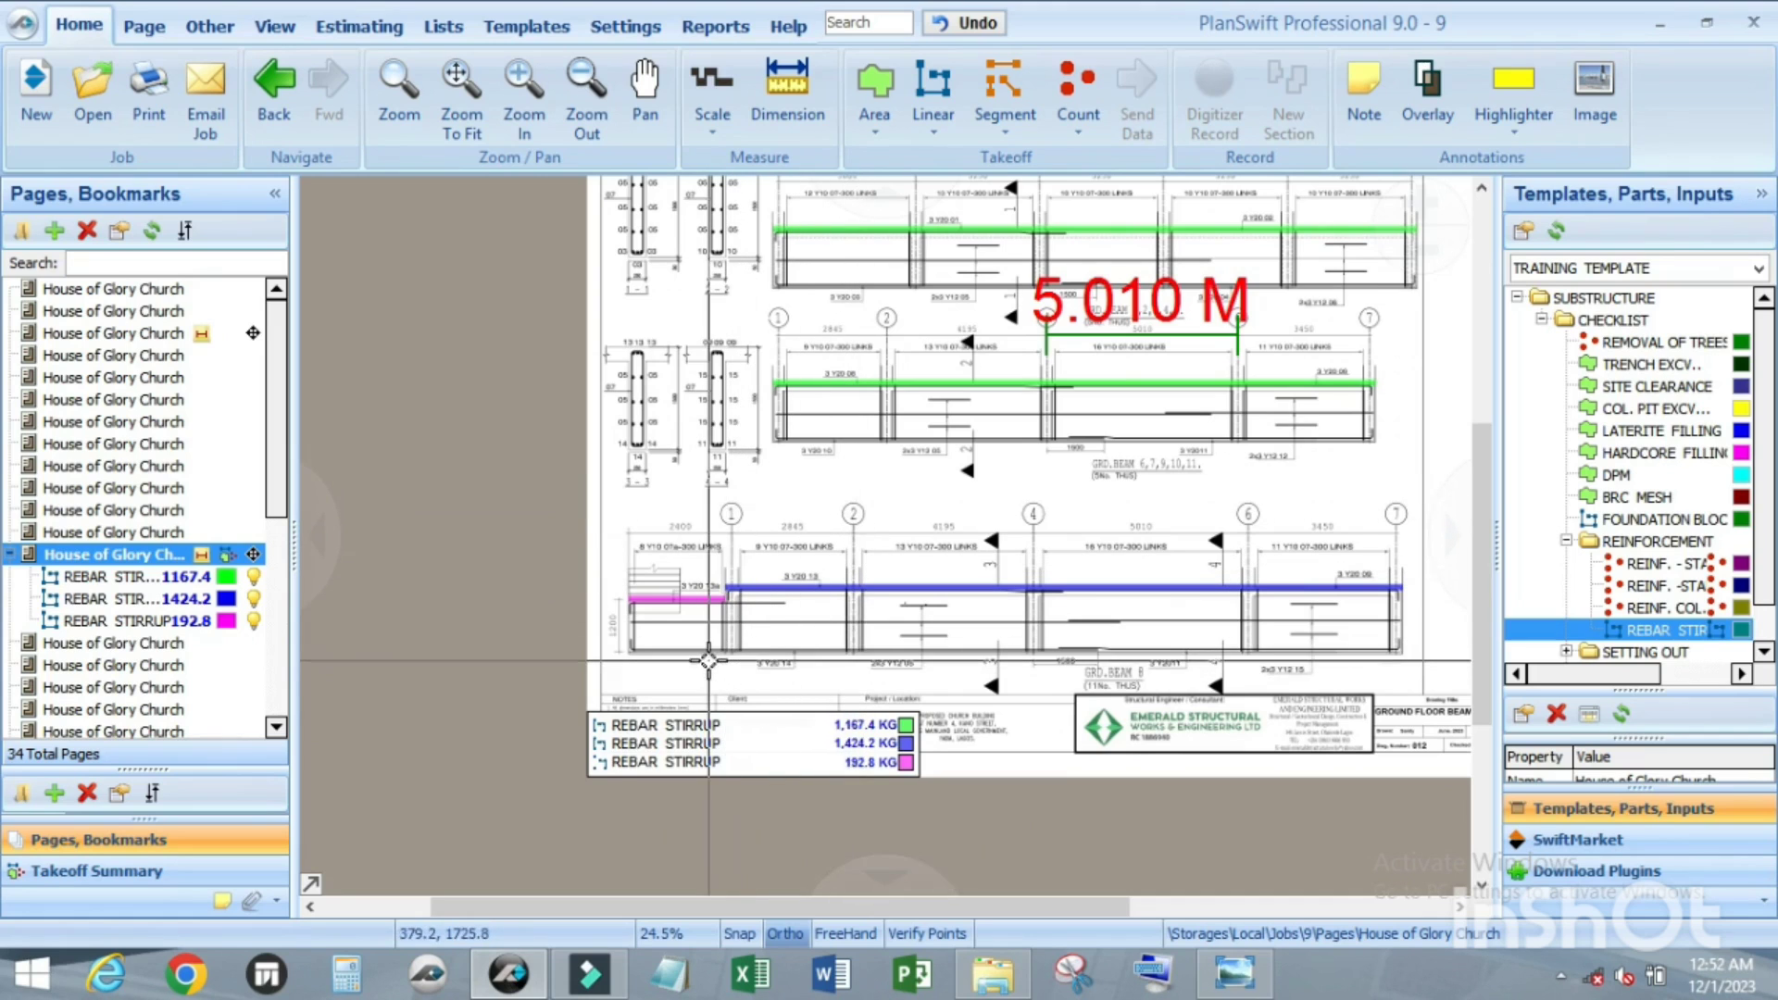
{"action": "scroll", "coordinate": [863, 552], "scroll_direction": "up", "scroll_amount": 2}
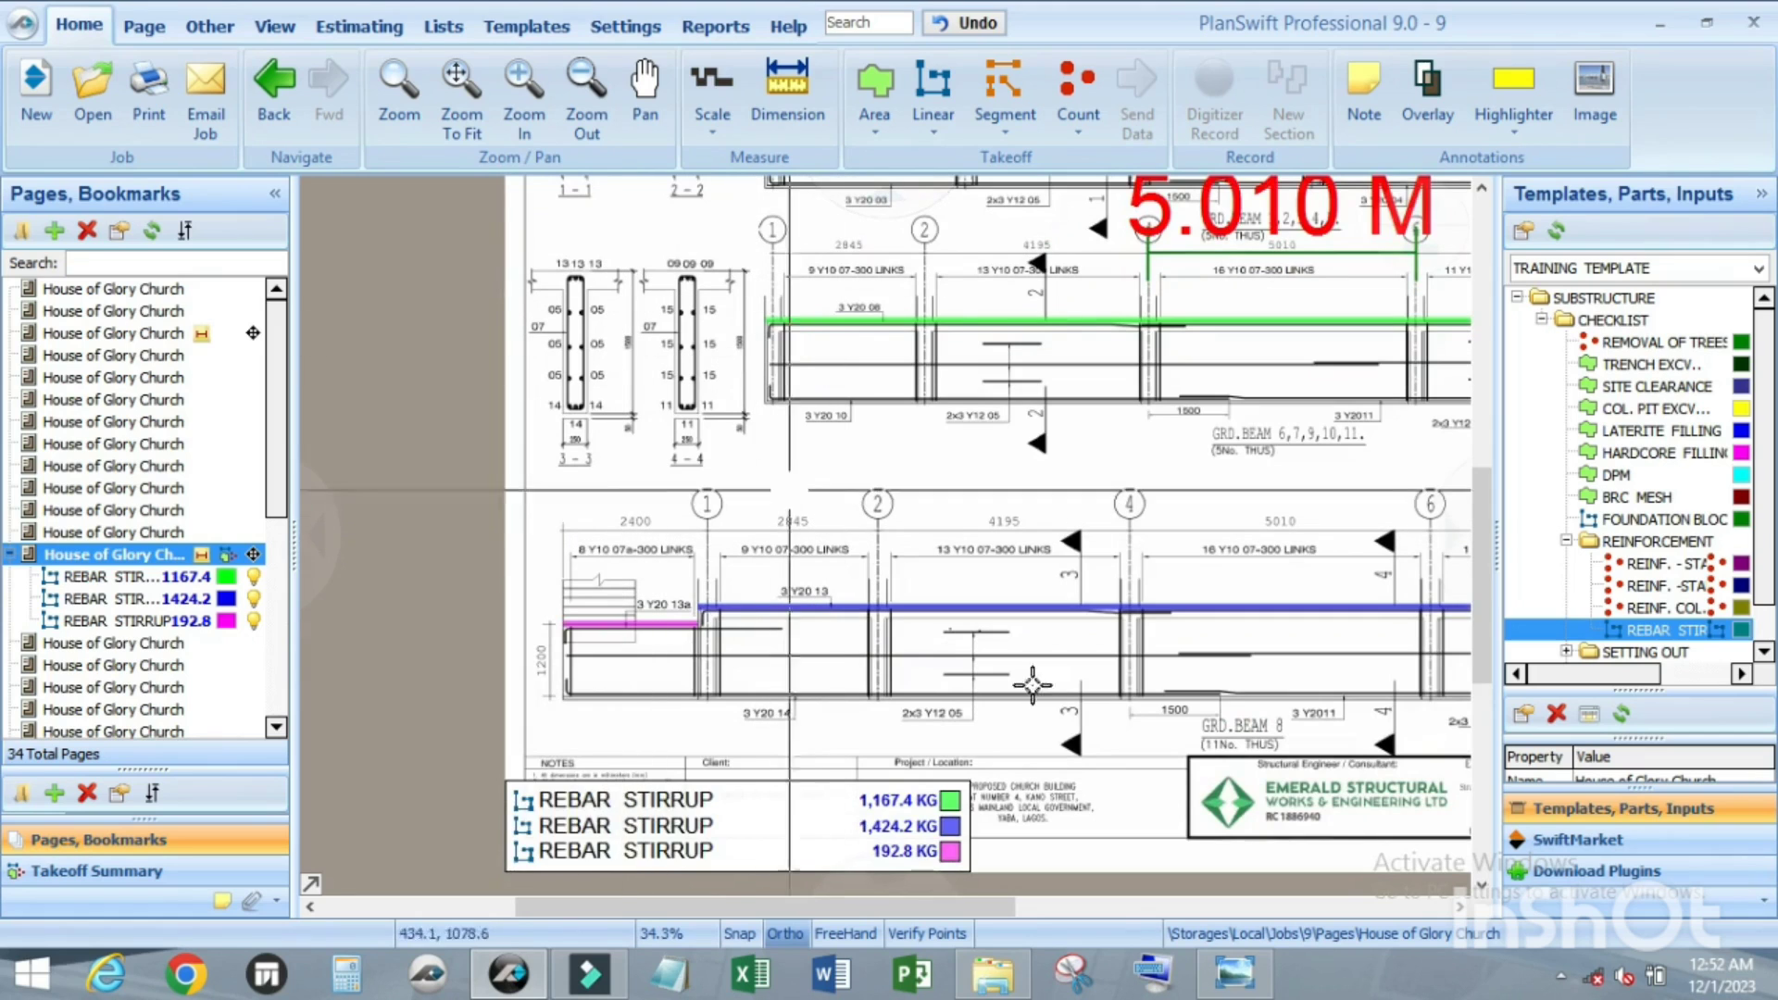
{"action": "scroll", "coordinate": [575, 310], "scroll_direction": "up", "scroll_amount": 6}
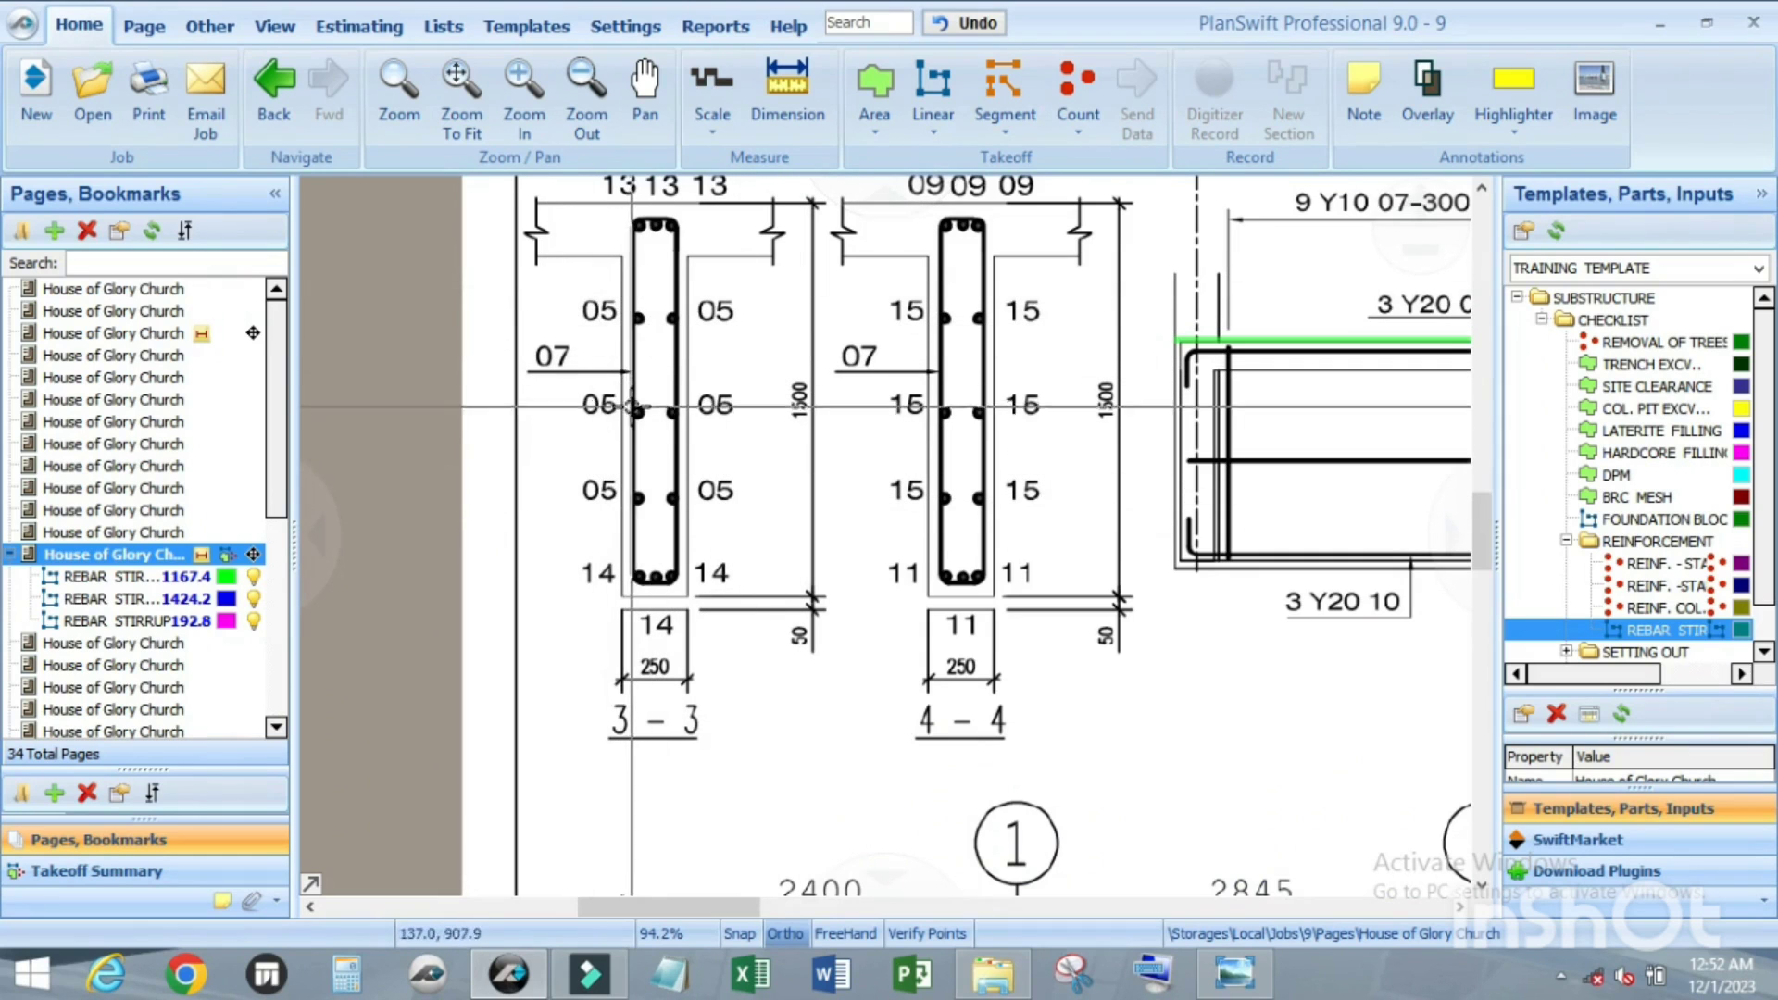
{"action": "scroll", "coordinate": [554, 498], "scroll_direction": "down", "scroll_amount": 5}
{"action": "scroll", "coordinate": [963, 482], "scroll_direction": "up", "scroll_amount": 4}
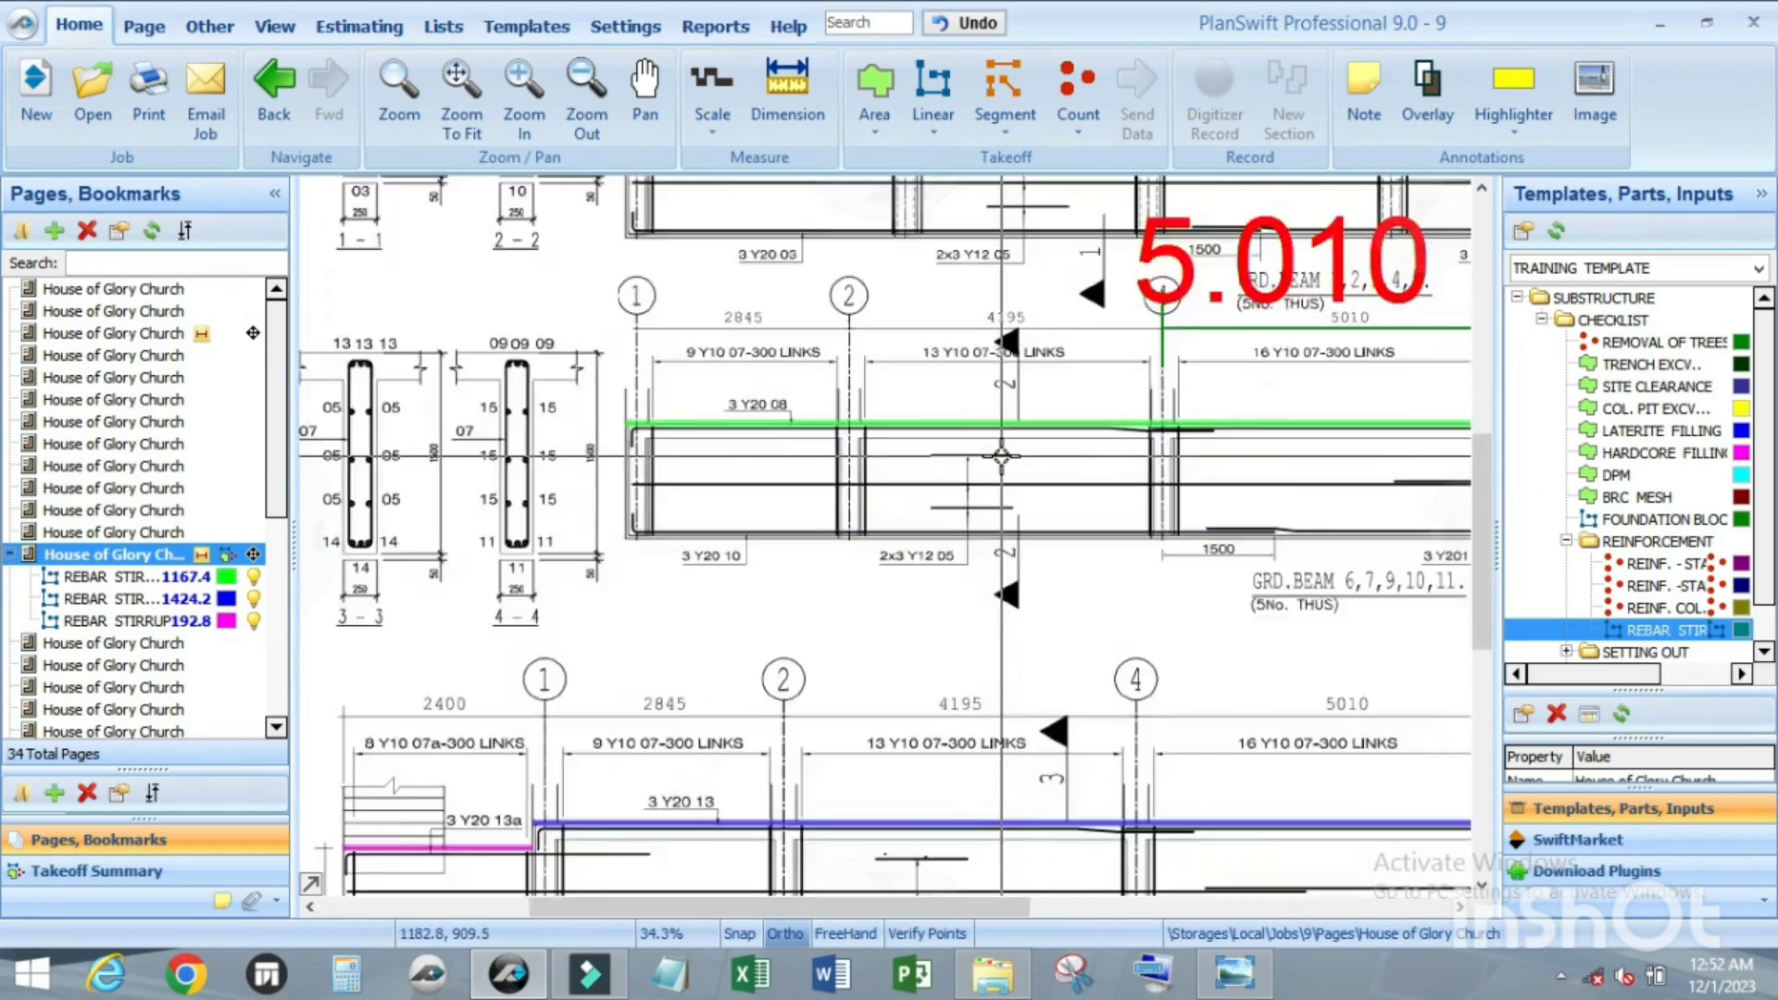
{"action": "scroll", "coordinate": [769, 551], "scroll_direction": "down", "scroll_amount": 3}
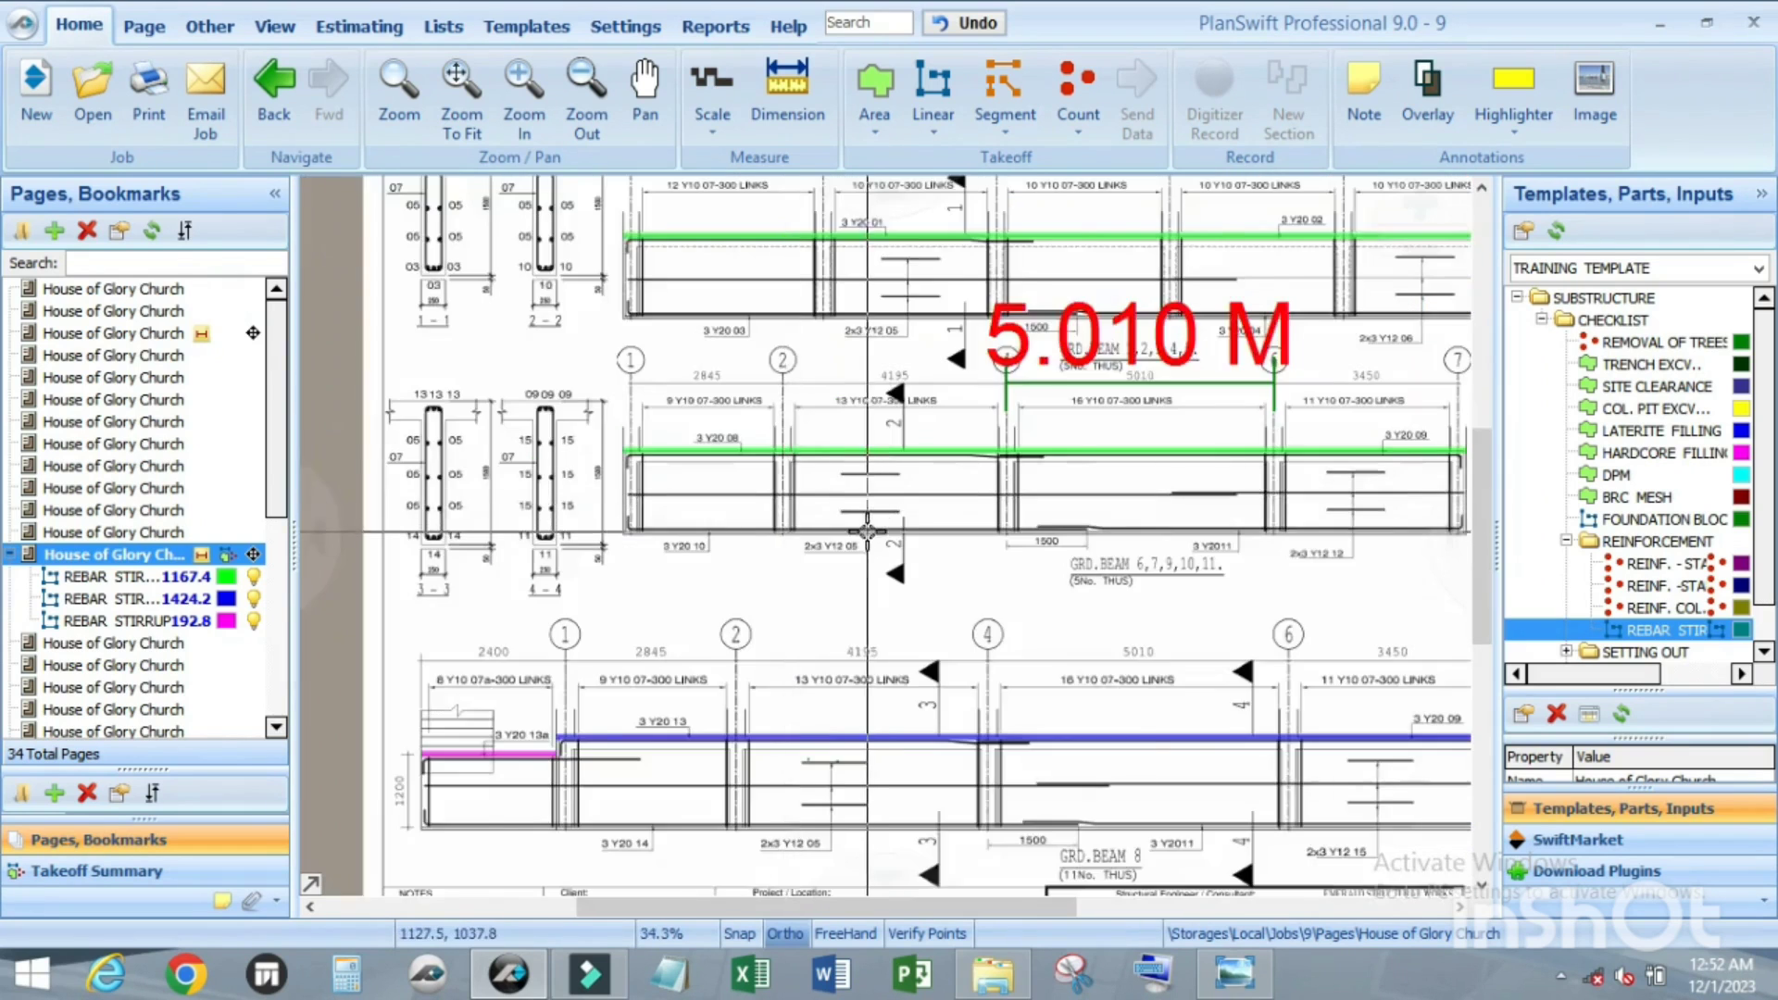
{"action": "scroll", "coordinate": [782, 560], "scroll_direction": "up", "scroll_amount": 3}
{"action": "scroll", "coordinate": [782, 560], "scroll_direction": "down", "scroll_amount": 3}
{"action": "scroll", "coordinate": [967, 610], "scroll_direction": "up", "scroll_amount": 3}
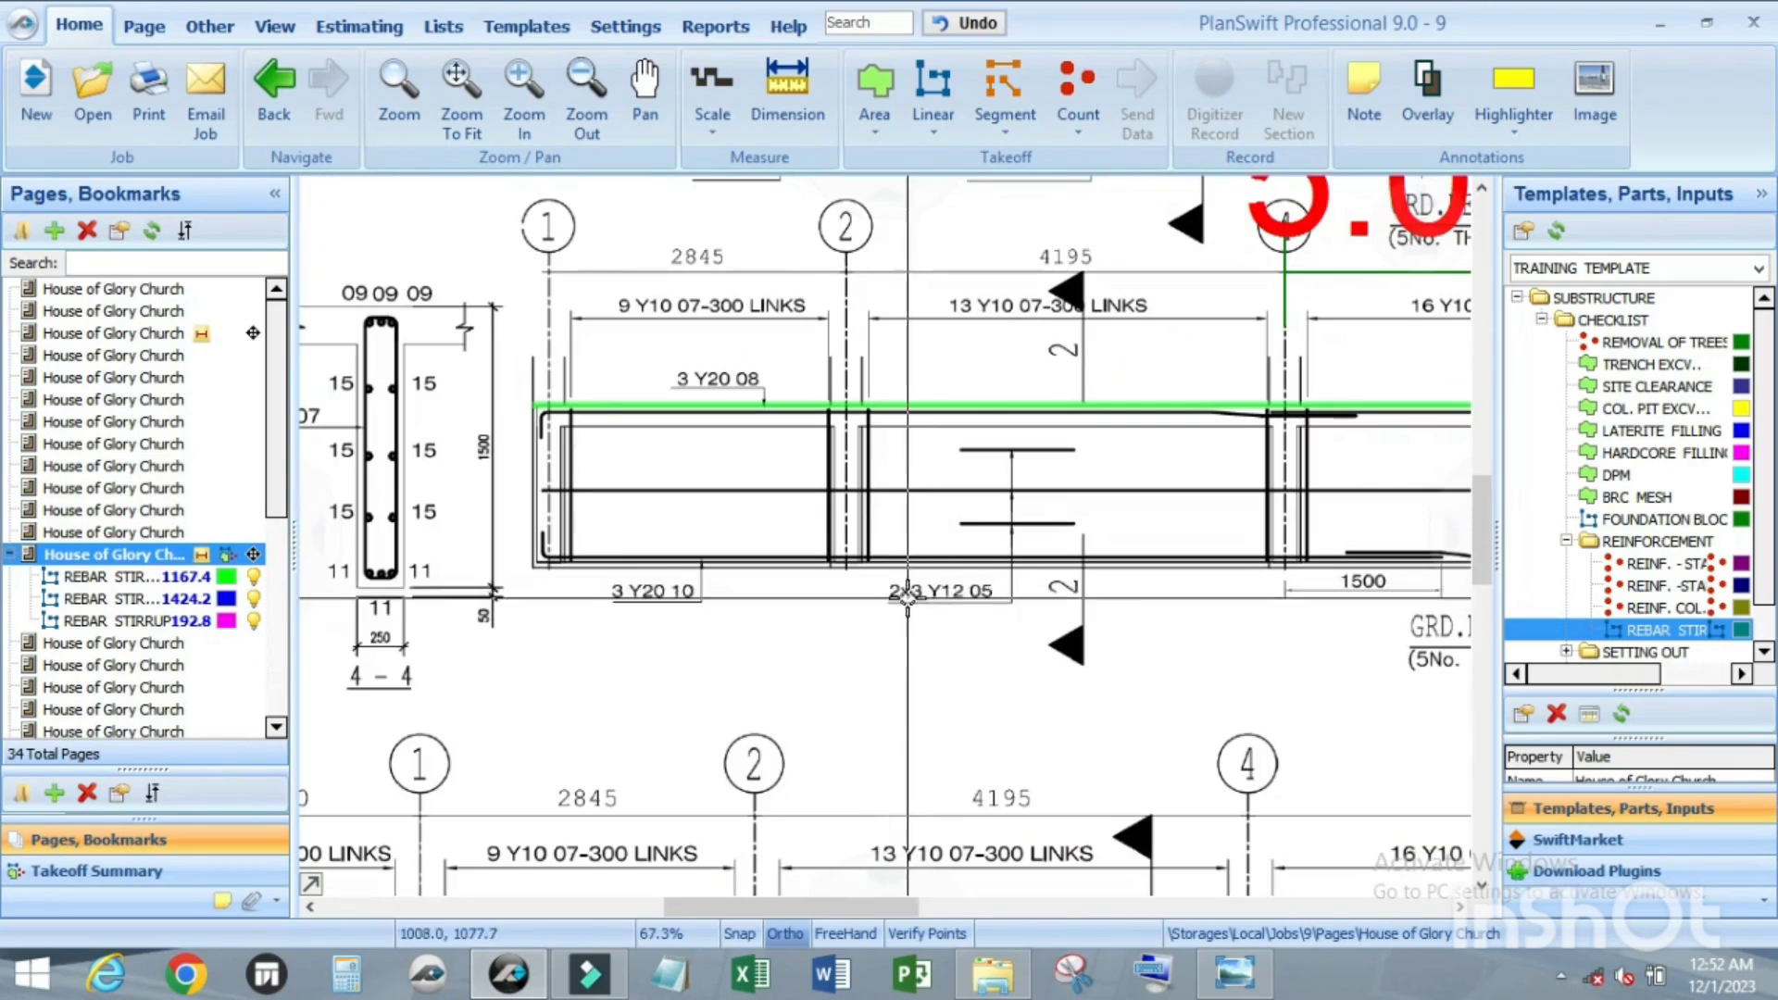
{"action": "scroll", "coordinate": [967, 610], "scroll_direction": "down", "scroll_amount": 3}
{"action": "scroll", "coordinate": [958, 616], "scroll_direction": "up", "scroll_amount": 4}
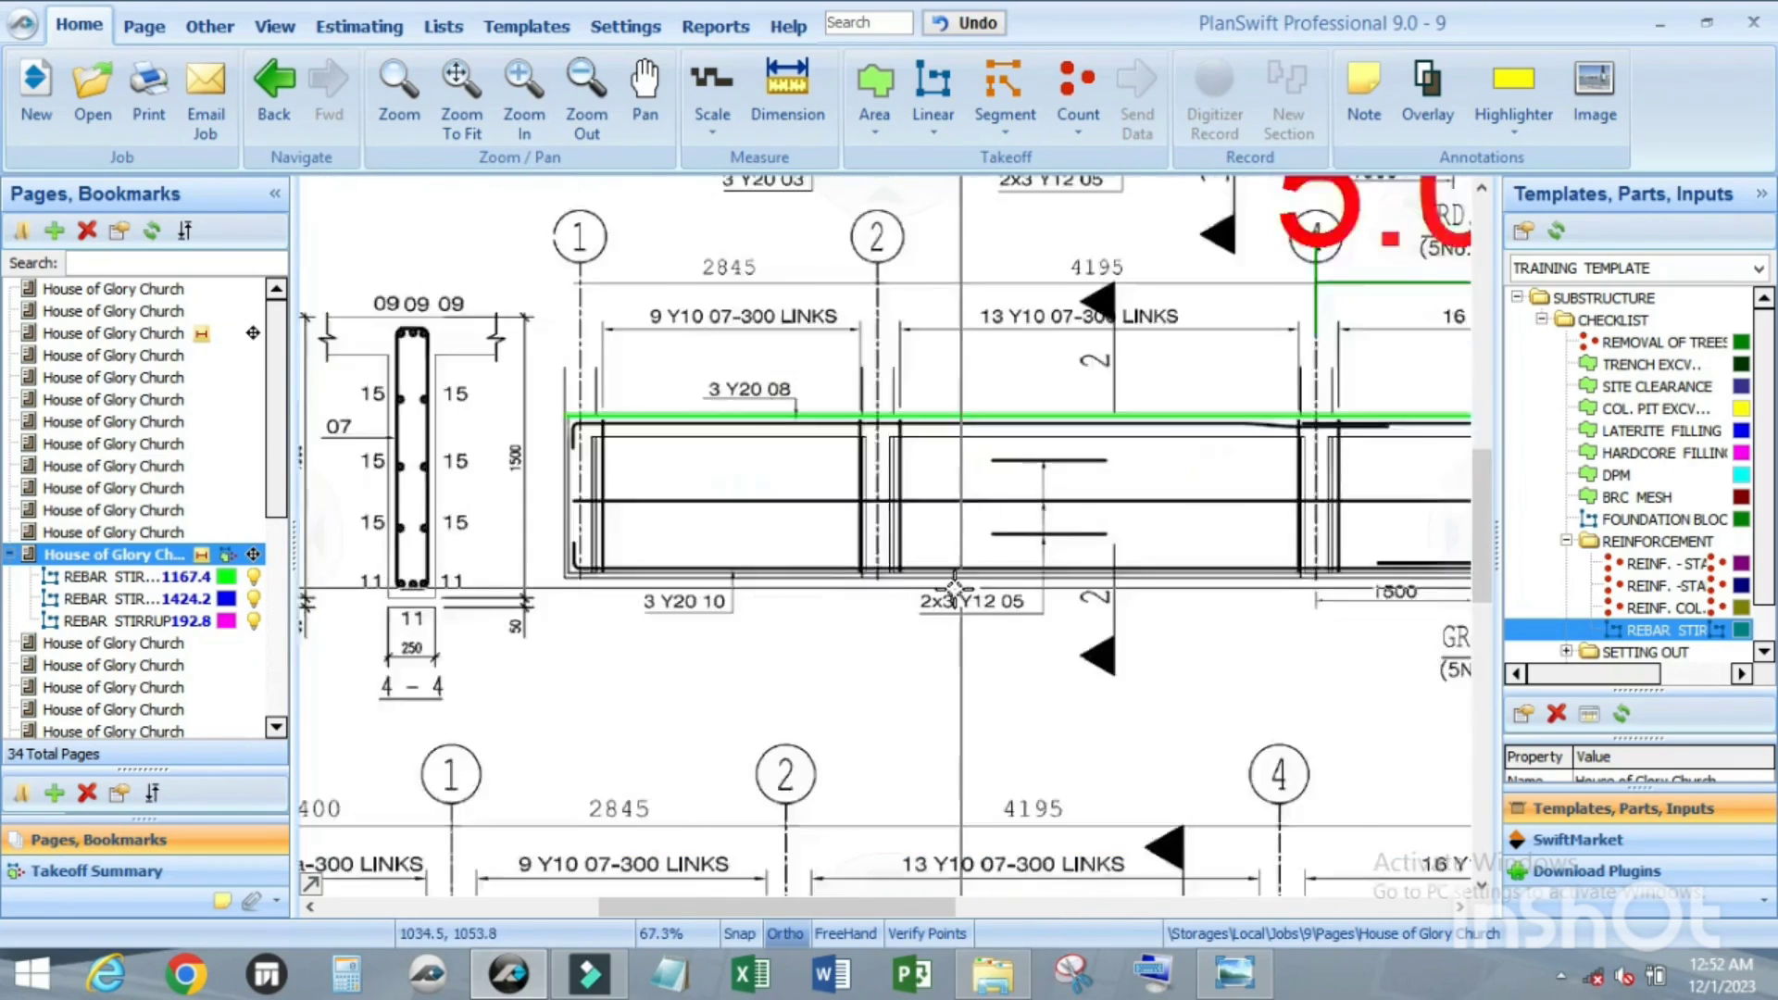
{"action": "scroll", "coordinate": [953, 616], "scroll_direction": "down", "scroll_amount": 4}
{"action": "scroll", "coordinate": [796, 574], "scroll_direction": "up", "scroll_amount": 3}
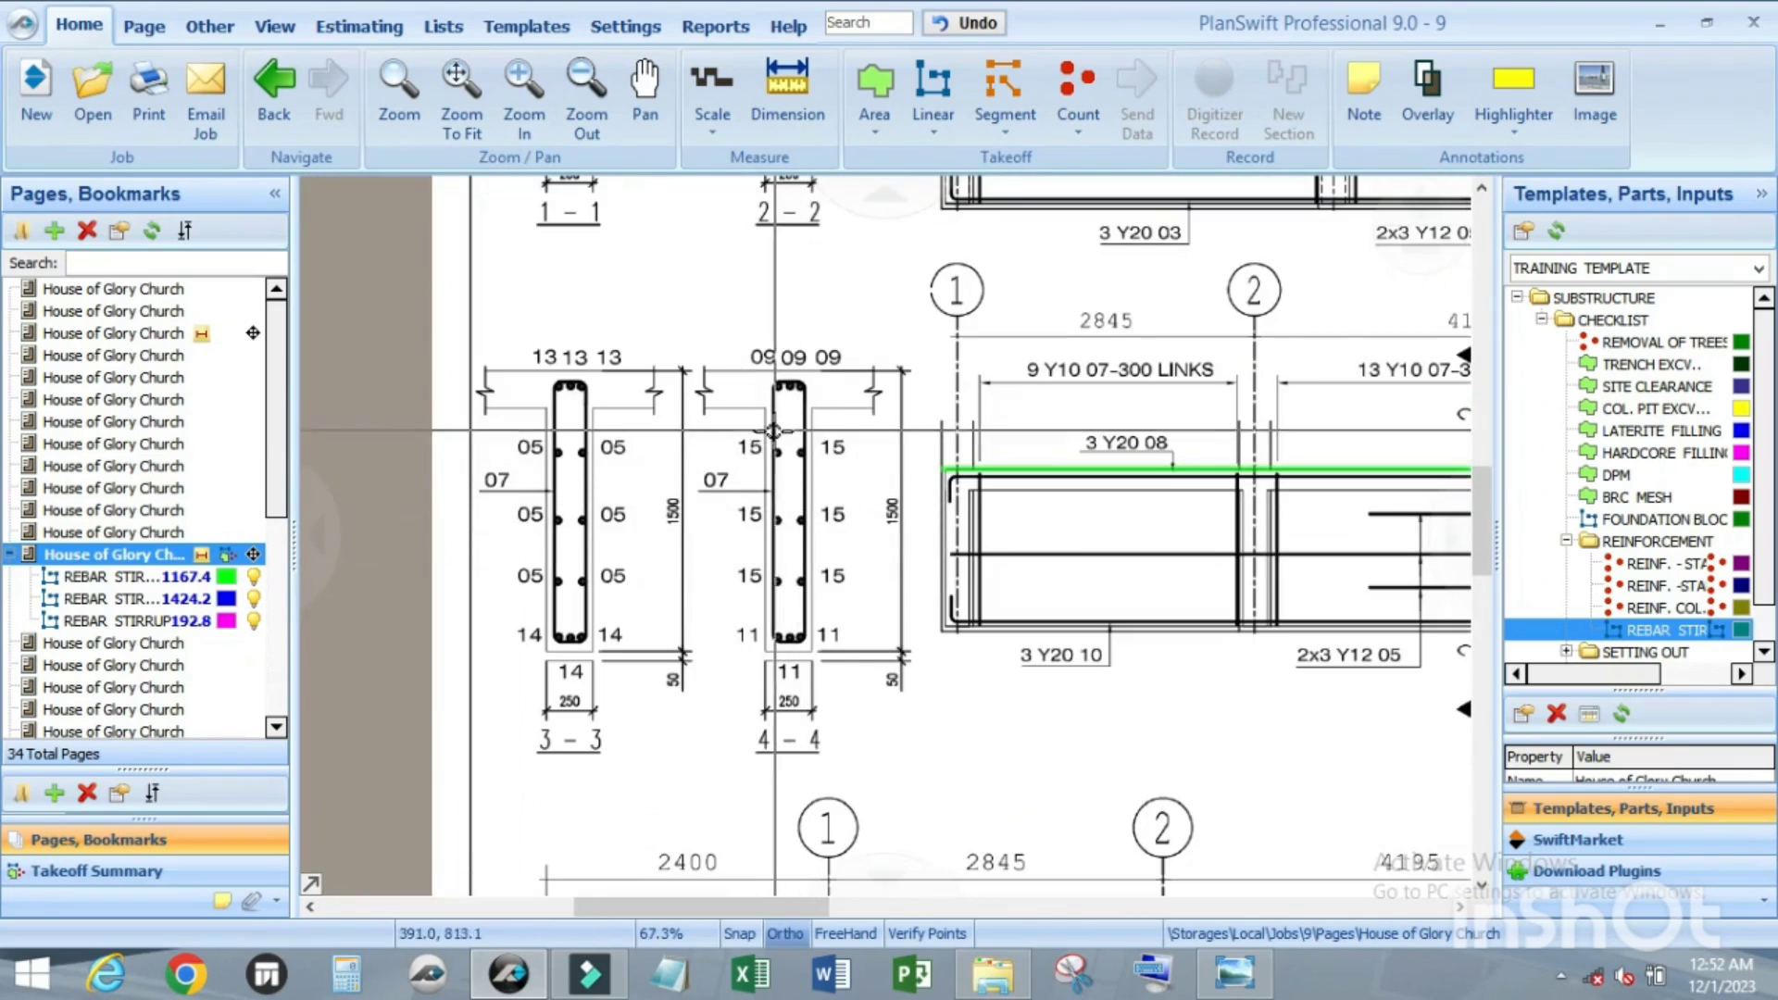
{"action": "scroll", "coordinate": [773, 611], "scroll_direction": "down", "scroll_amount": 3}
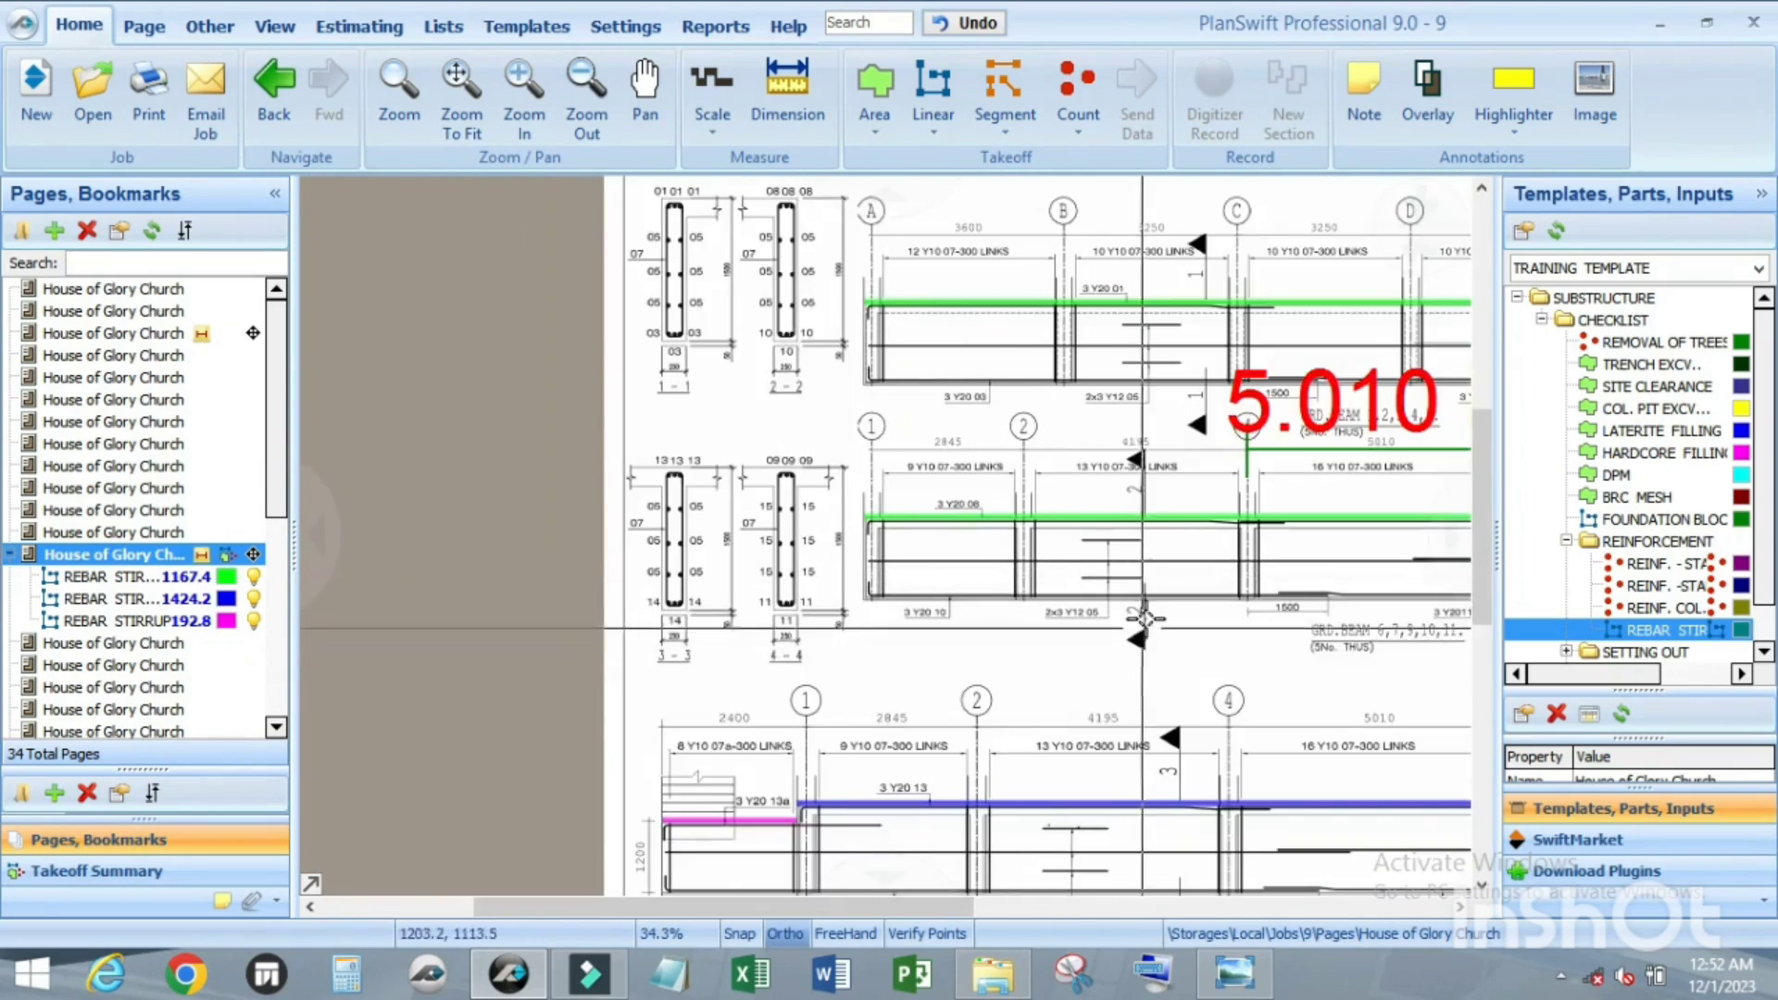
{"action": "scroll", "coordinate": [1074, 616], "scroll_direction": "up", "scroll_amount": 3}
{"action": "scroll", "coordinate": [1040, 619], "scroll_direction": "up", "scroll_amount": 3}
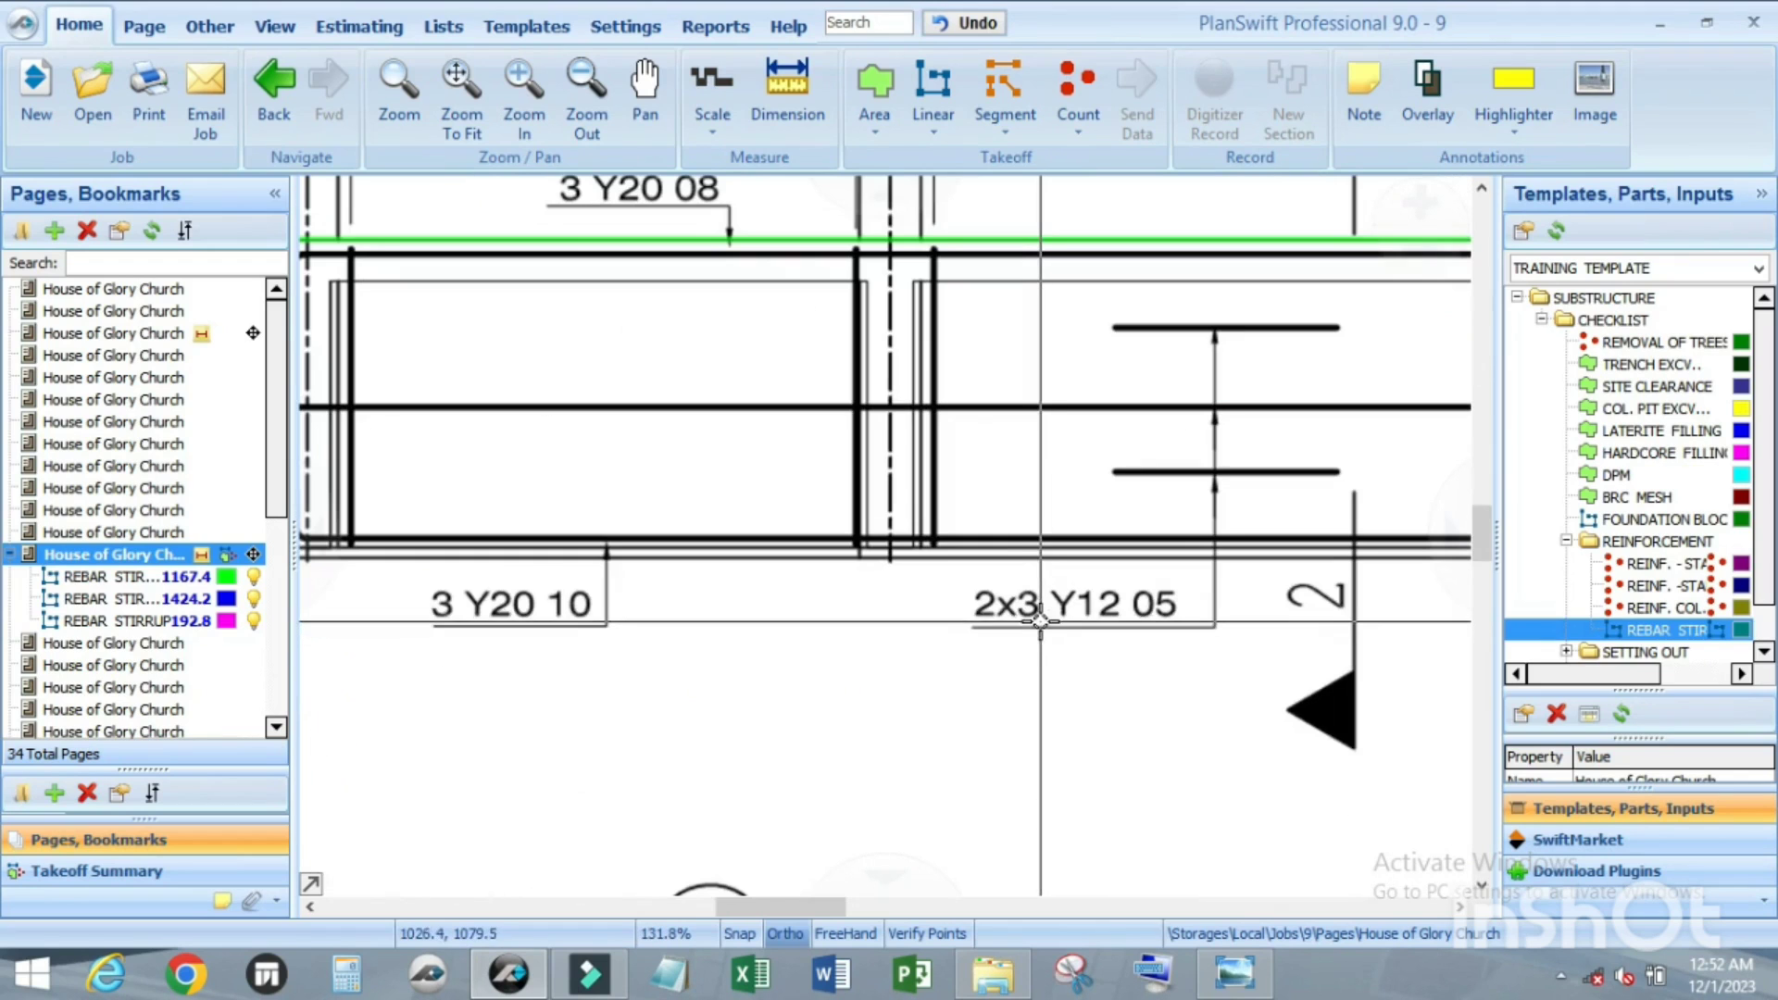
{"action": "scroll", "coordinate": [1198, 602], "scroll_direction": "down", "scroll_amount": 3}
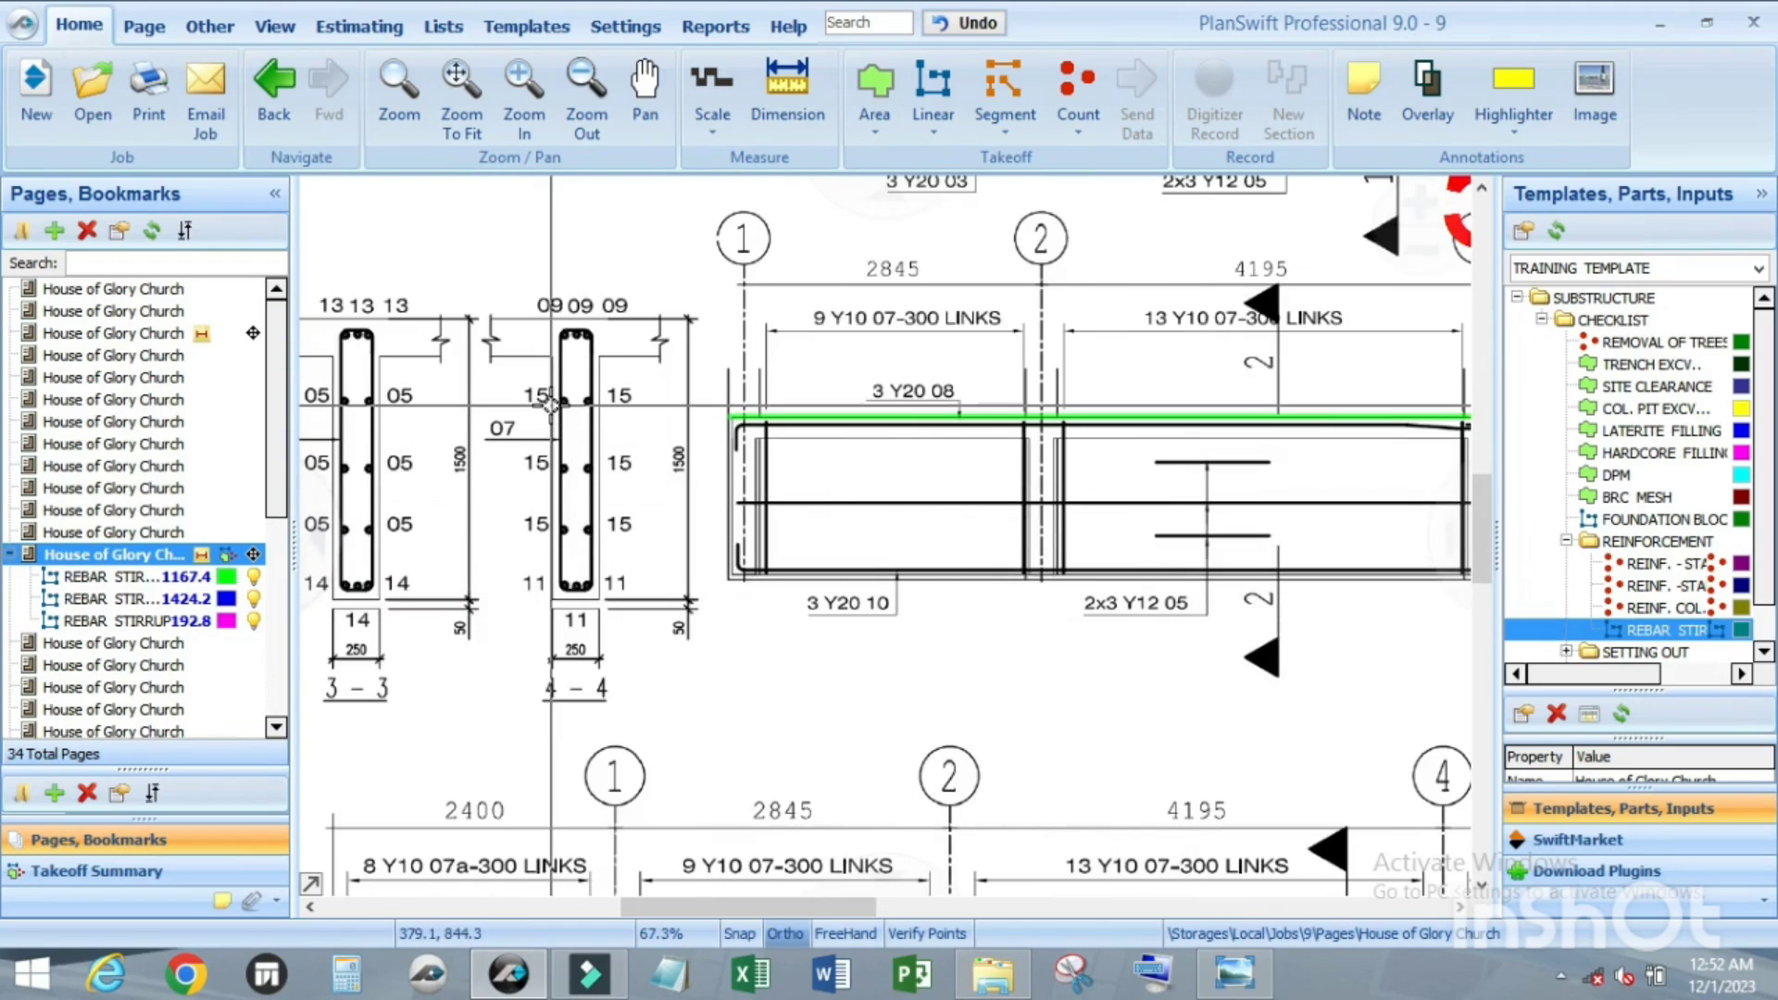
{"action": "scroll", "coordinate": [576, 407], "scroll_direction": "up", "scroll_amount": 3}
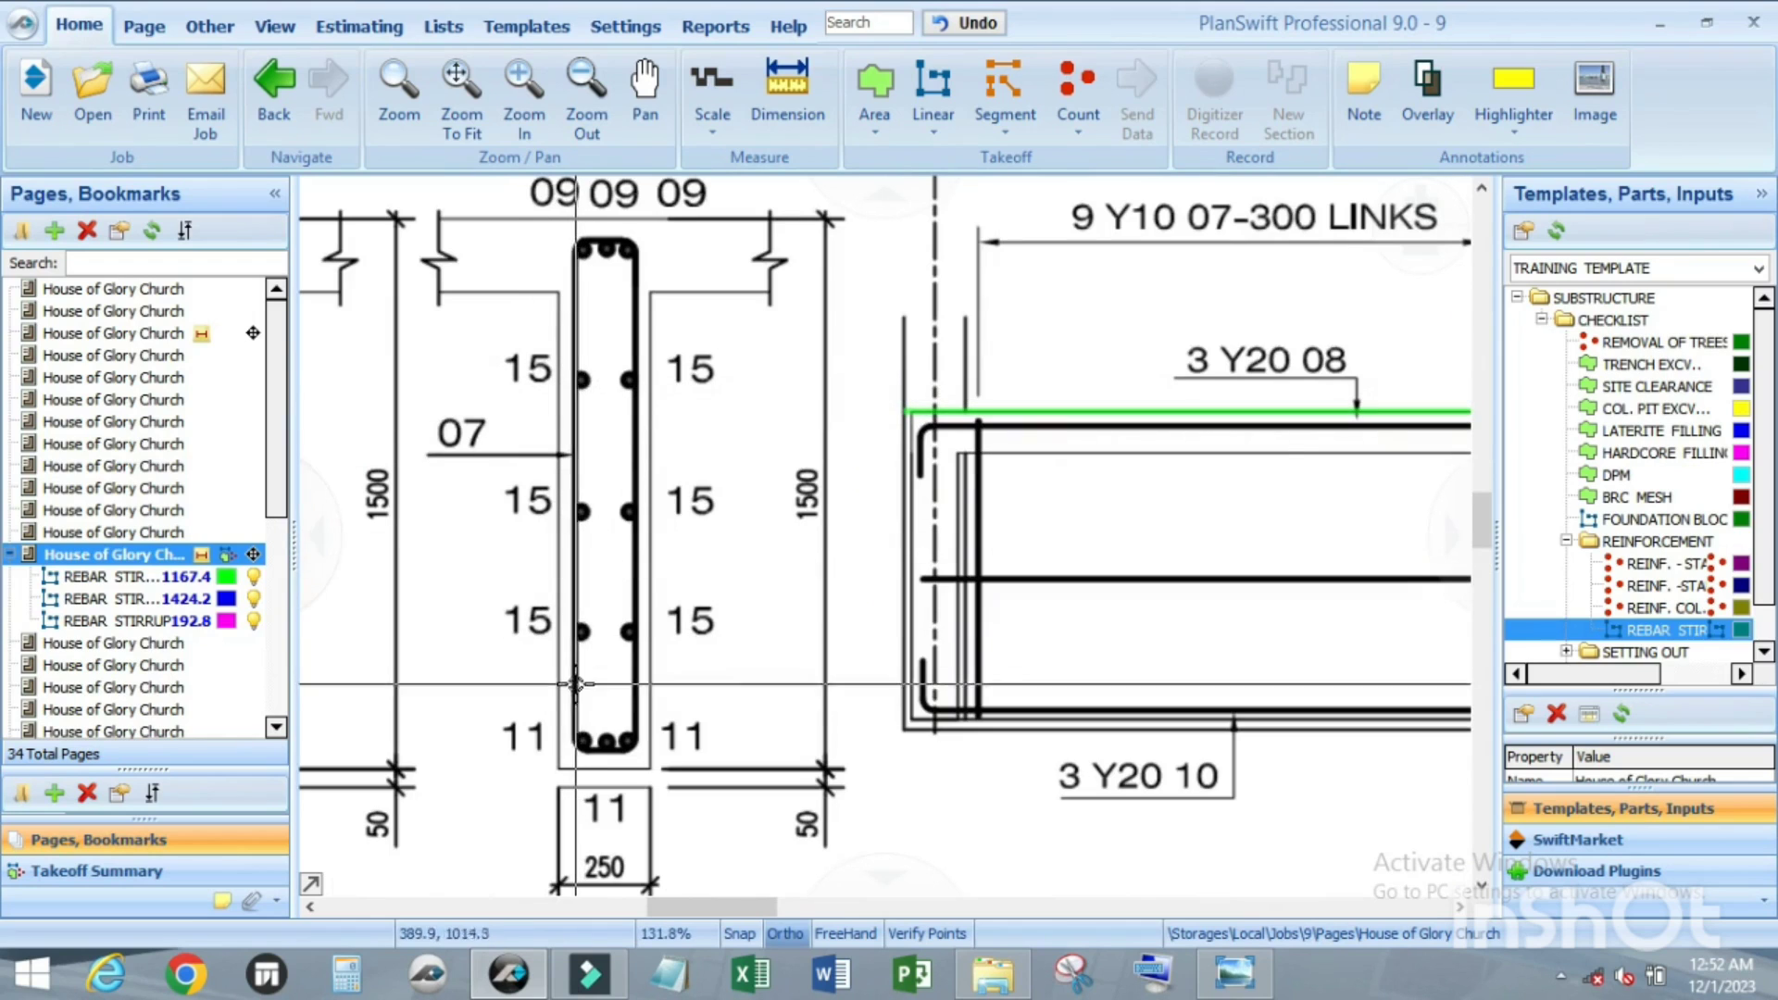
Step: Compare the 2x3 Y12 05 side bar callouts on the upper two ground beam elevations and view the whole sheet
{"action": "scroll", "coordinate": [507, 574], "scroll_direction": "down", "scroll_amount": 3}
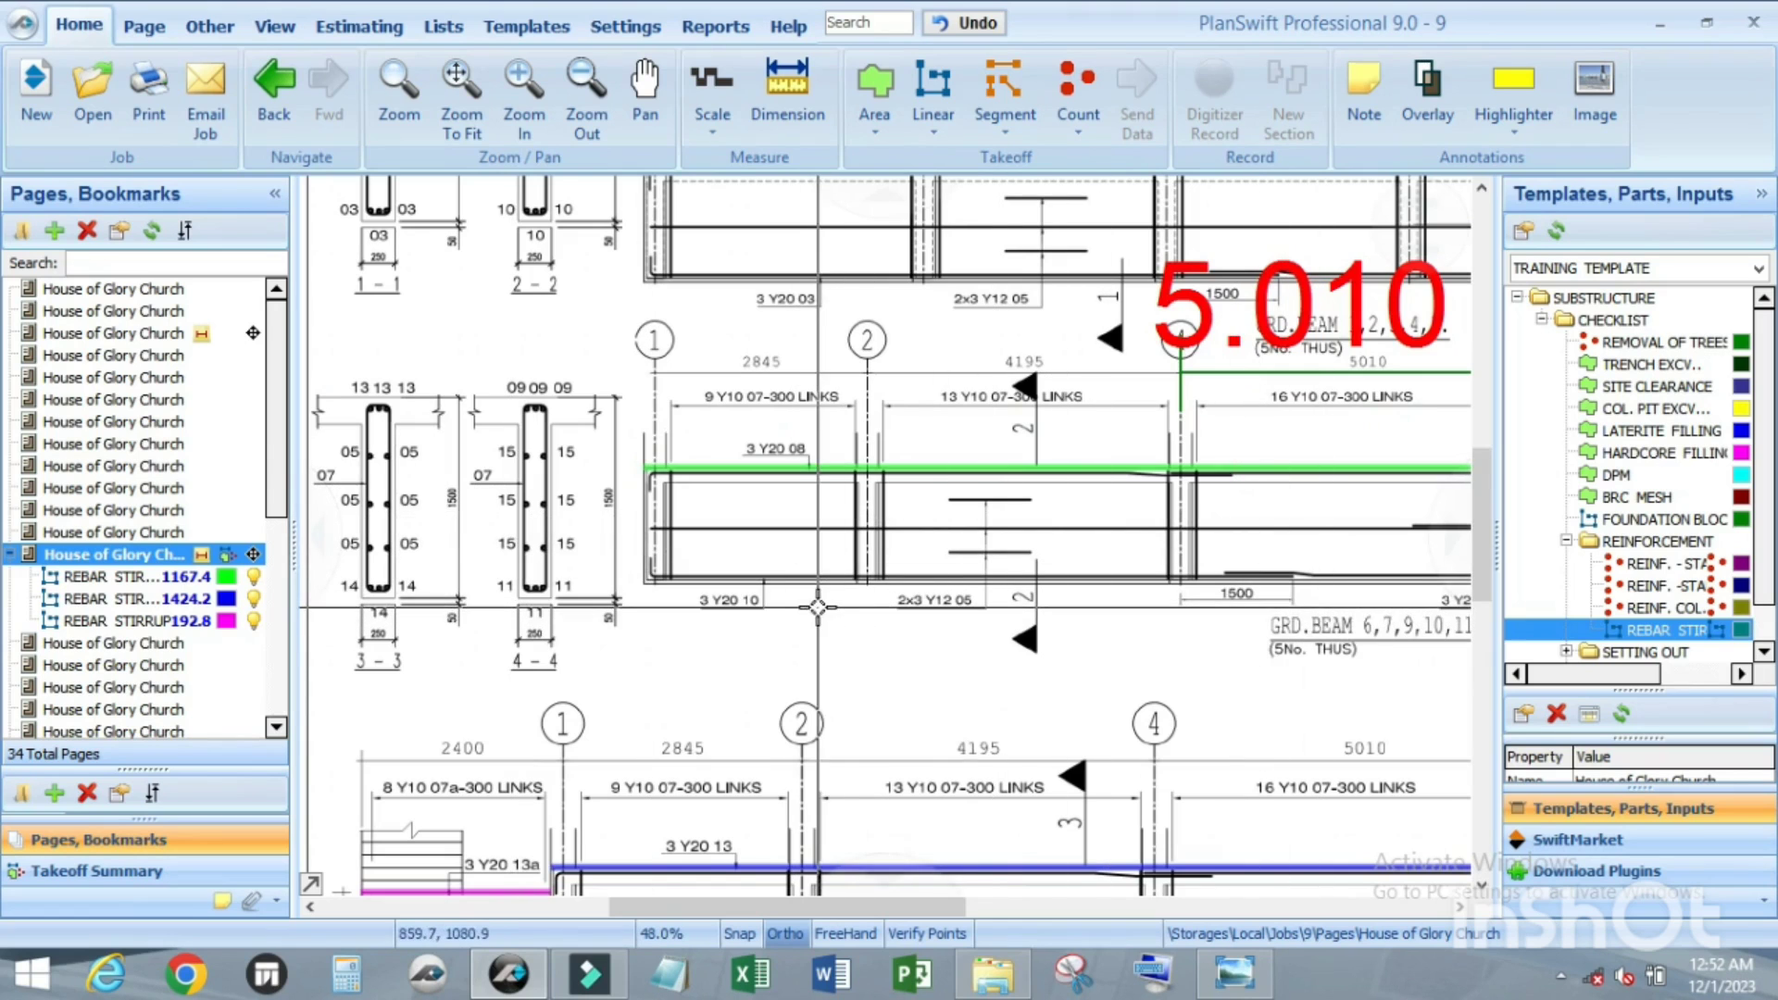
{"action": "scroll", "coordinate": [1013, 611], "scroll_direction": "up", "scroll_amount": 2}
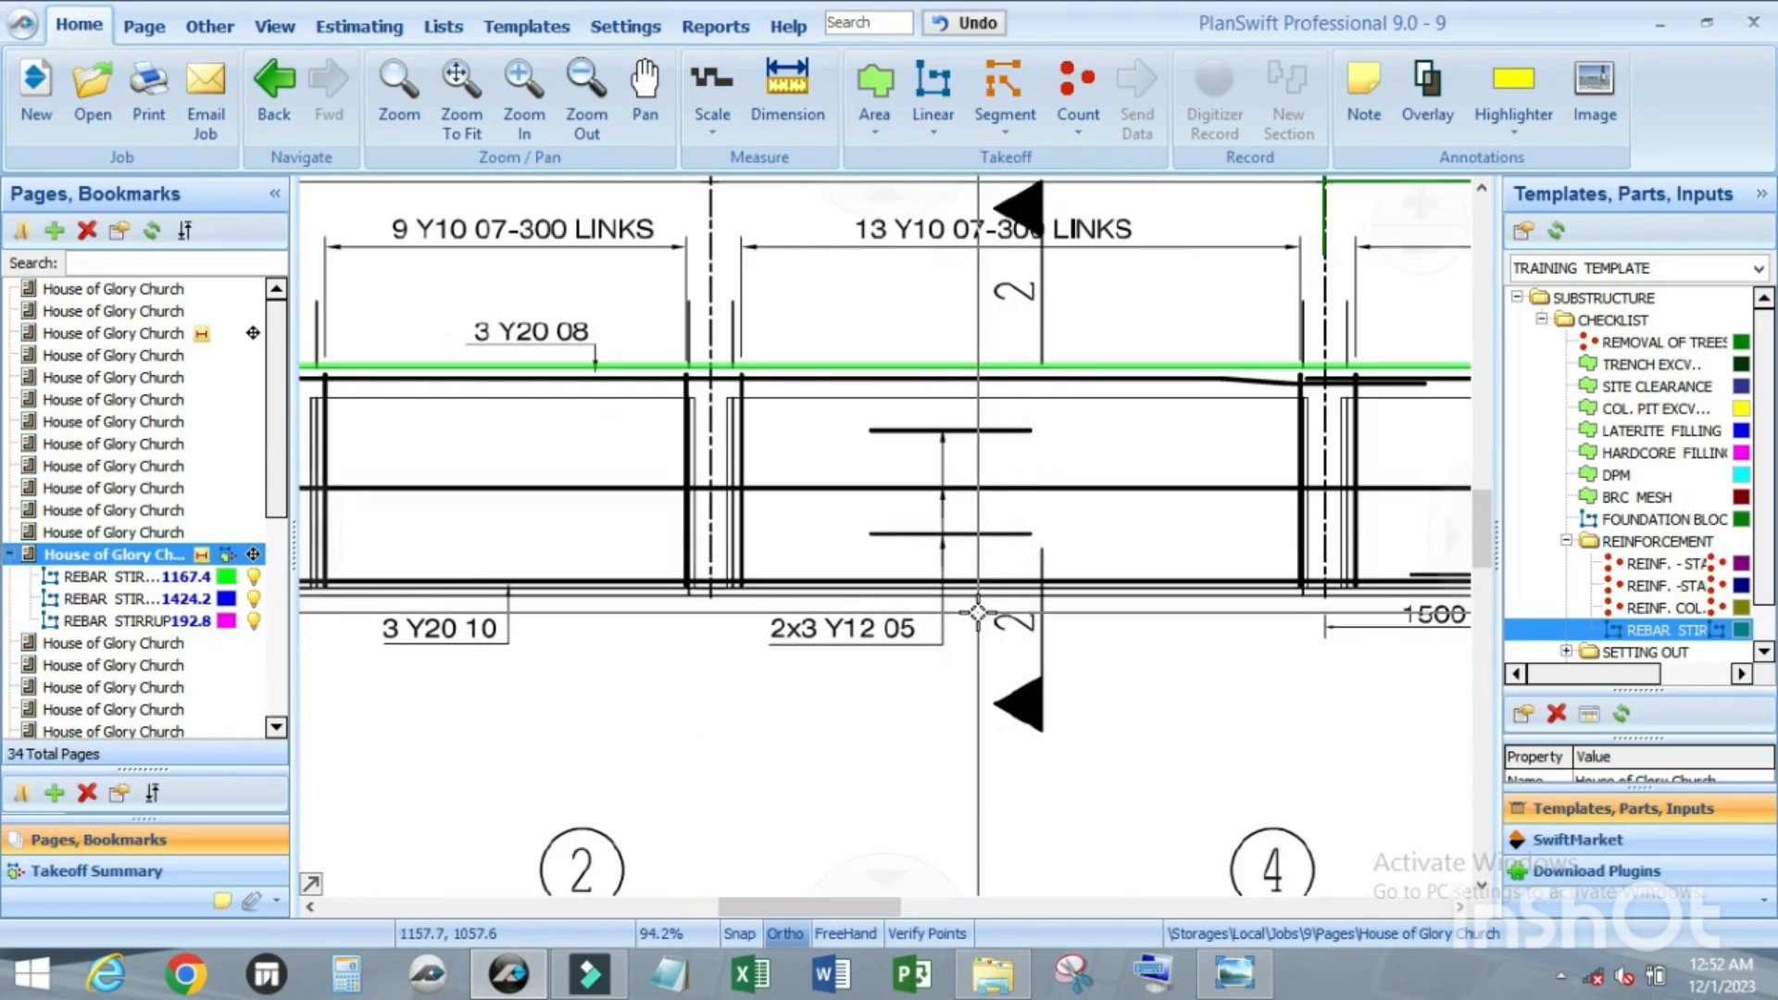
{"action": "scroll", "coordinate": [1009, 639], "scroll_direction": "down", "scroll_amount": 3}
{"action": "scroll", "coordinate": [863, 417], "scroll_direction": "up", "scroll_amount": 3}
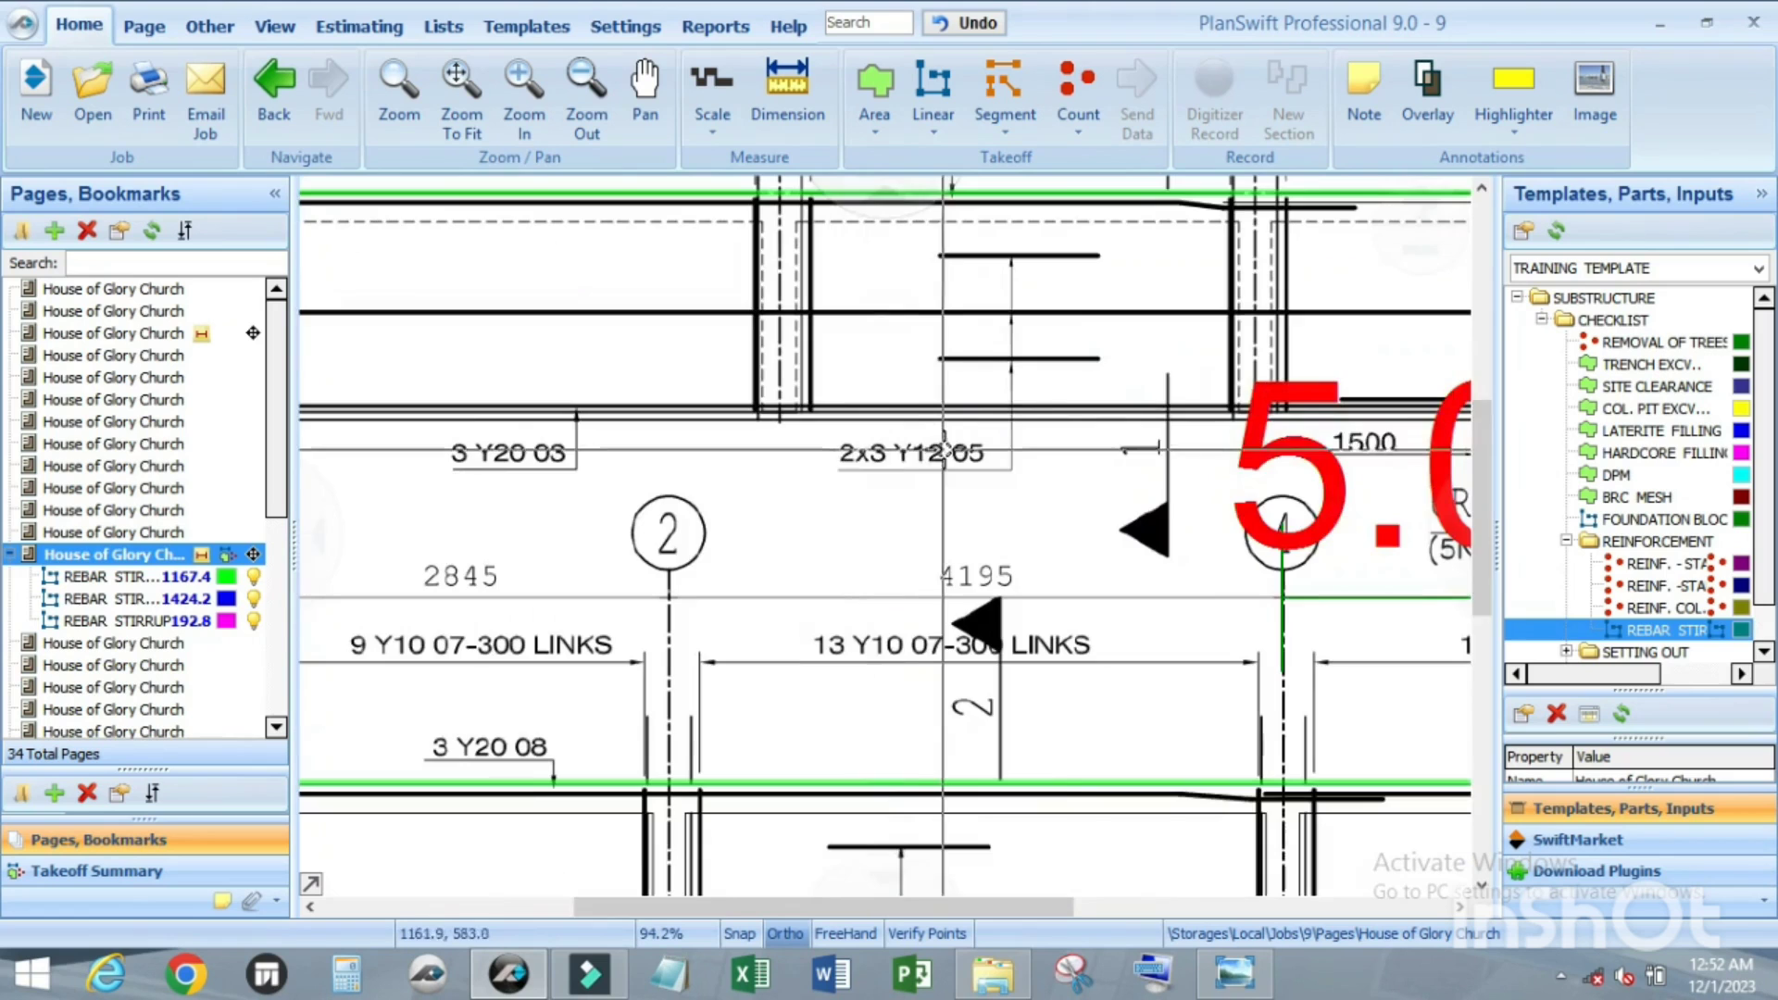
{"action": "scroll", "coordinate": [932, 359], "scroll_direction": "down", "scroll_amount": 3}
{"action": "scroll", "coordinate": [936, 583], "scroll_direction": "down", "scroll_amount": 1}
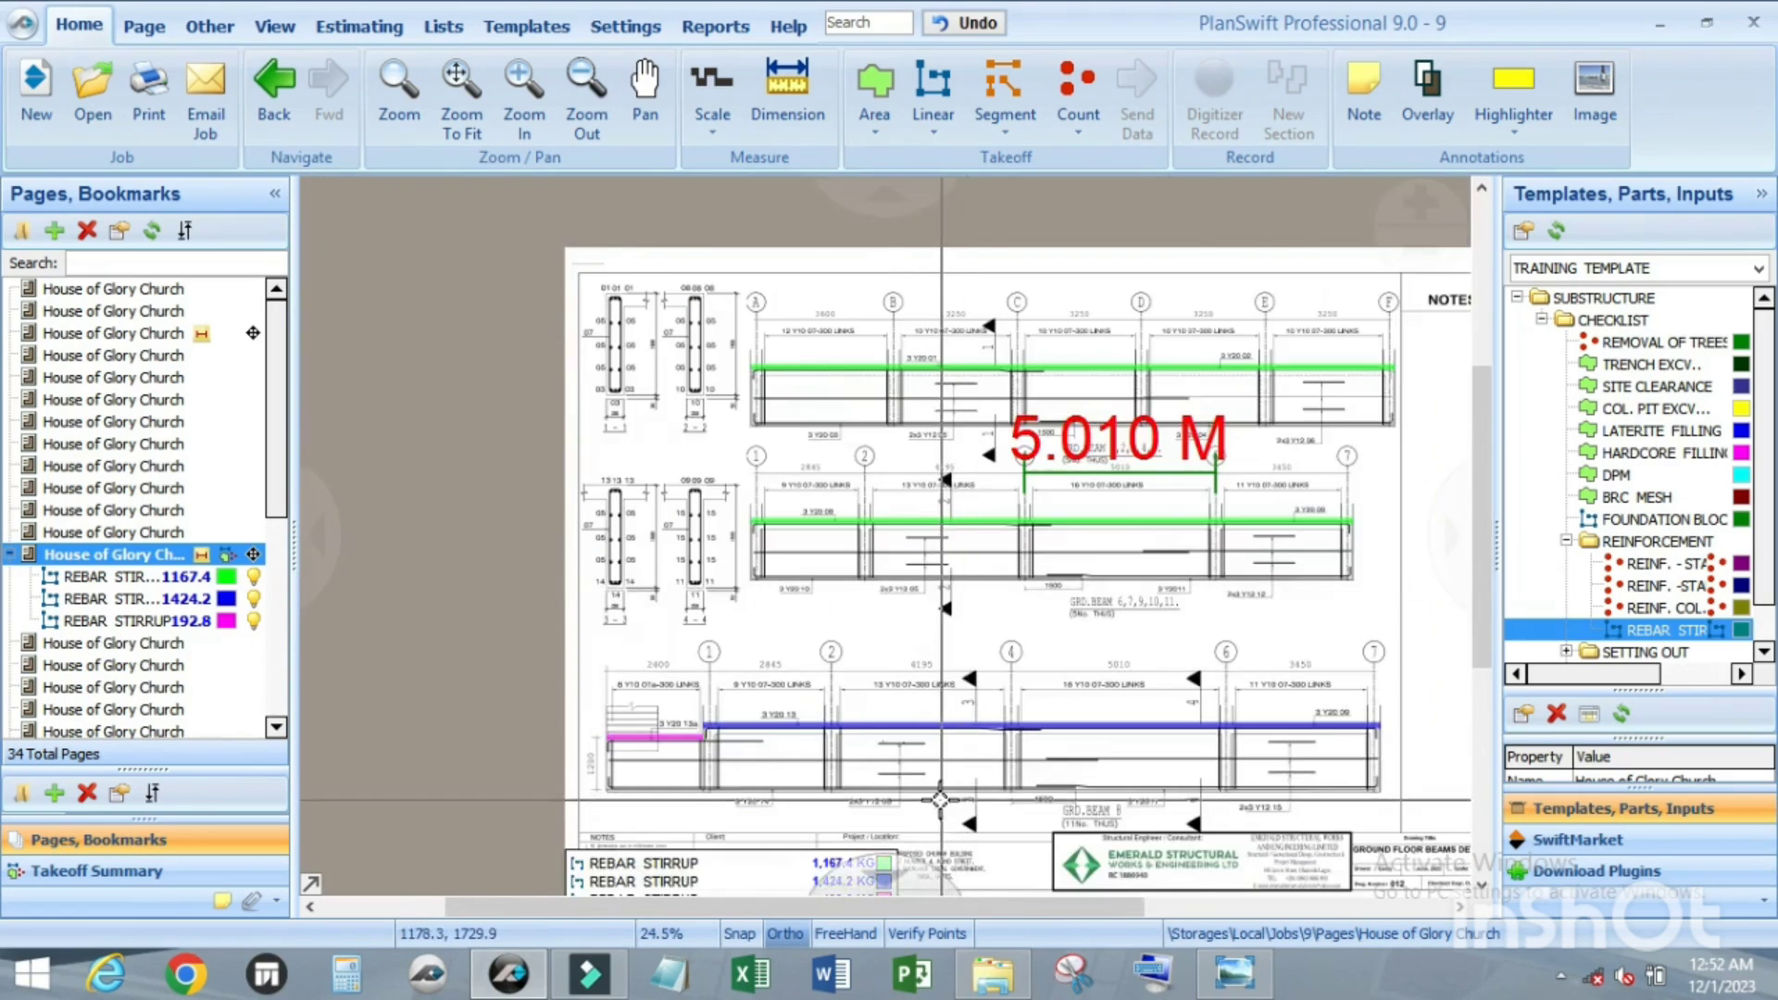
{"action": "scroll", "coordinate": [838, 782], "scroll_direction": "up", "scroll_amount": 2}
{"action": "scroll", "coordinate": [860, 770], "scroll_direction": "down", "scroll_amount": 3}
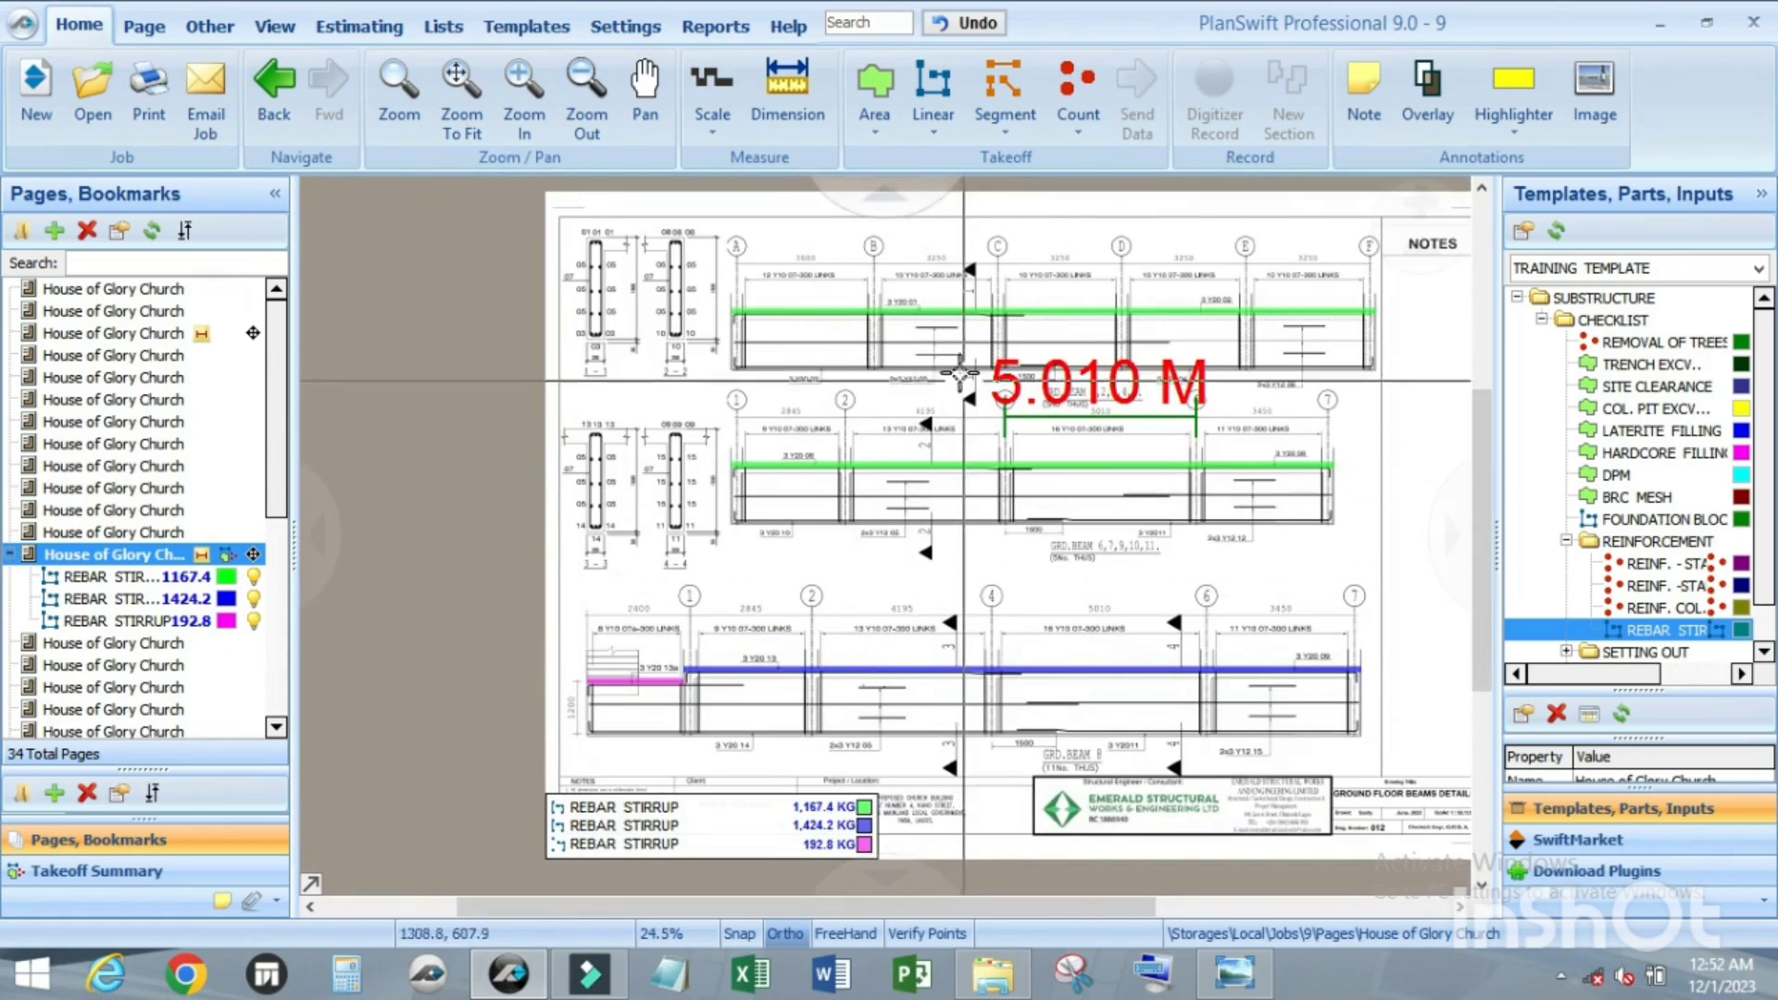
{"action": "scroll", "coordinate": [806, 385], "scroll_direction": "up", "scroll_amount": 2}
{"action": "scroll", "coordinate": [806, 385], "scroll_direction": "down", "scroll_amount": 2}
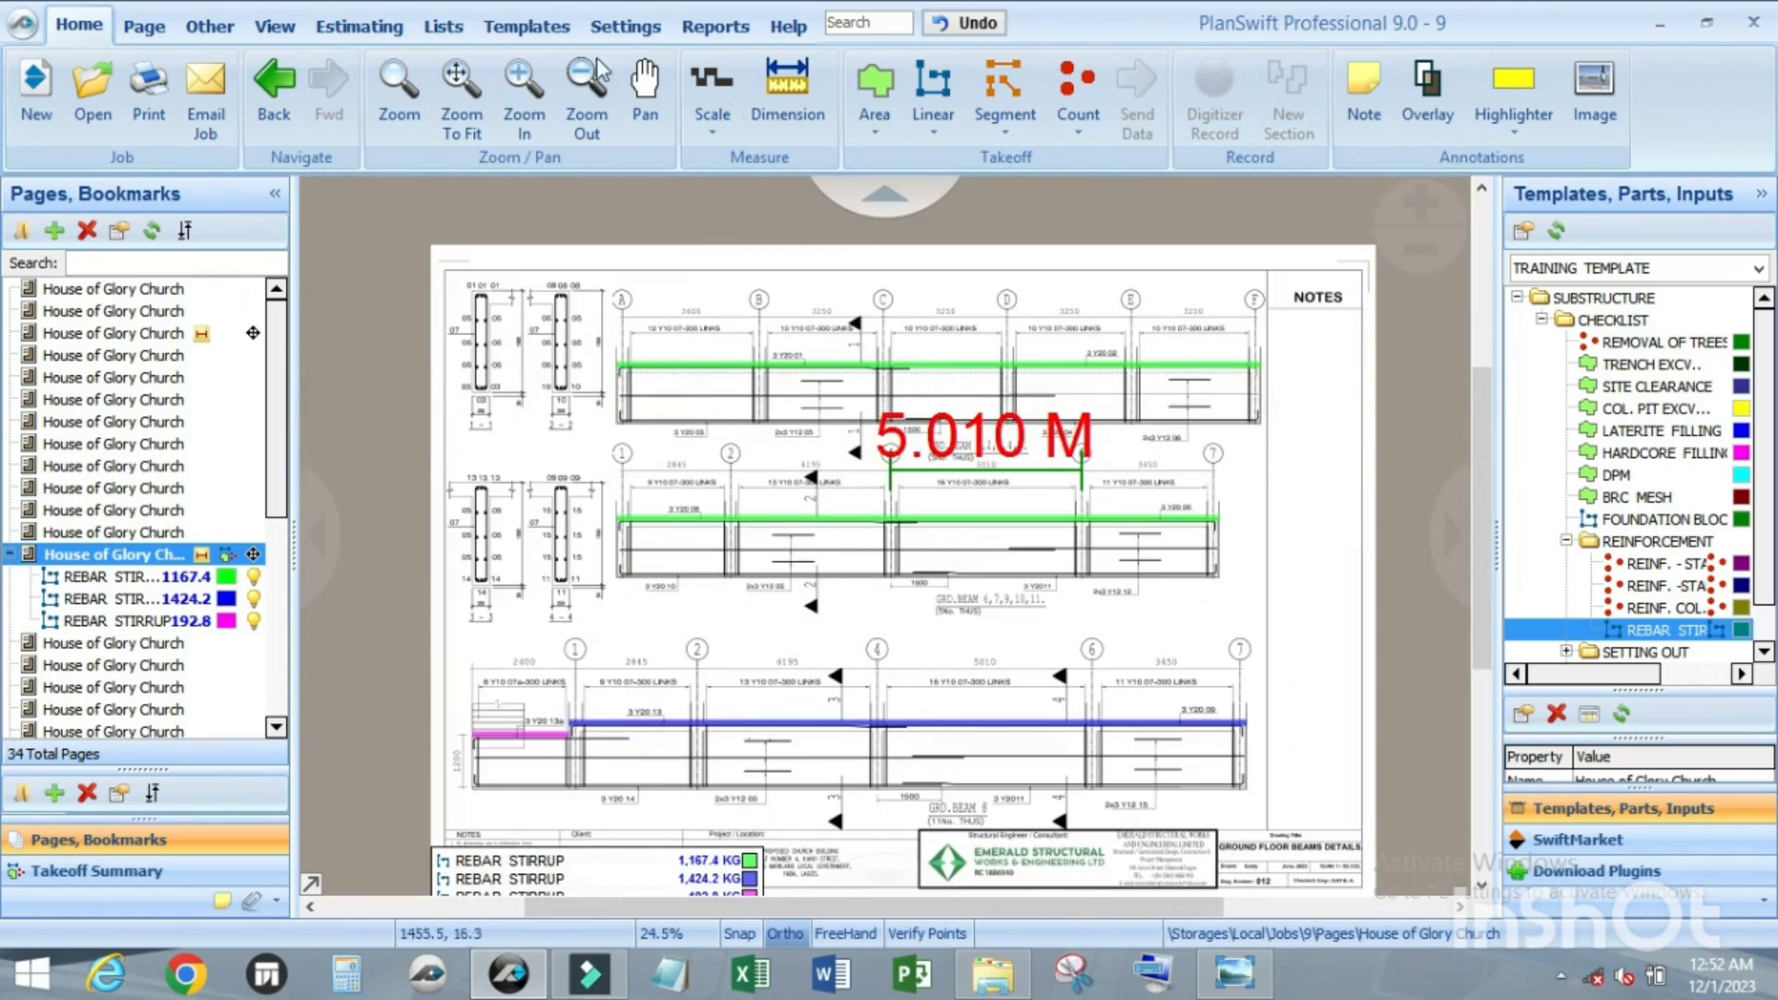
Step: Create a linear template item named STEEL - RAFT BEAM SIDE BAR in the TRAINING TEMPLATE checklist
{"action": "left_click", "coordinate": [540, 38]}
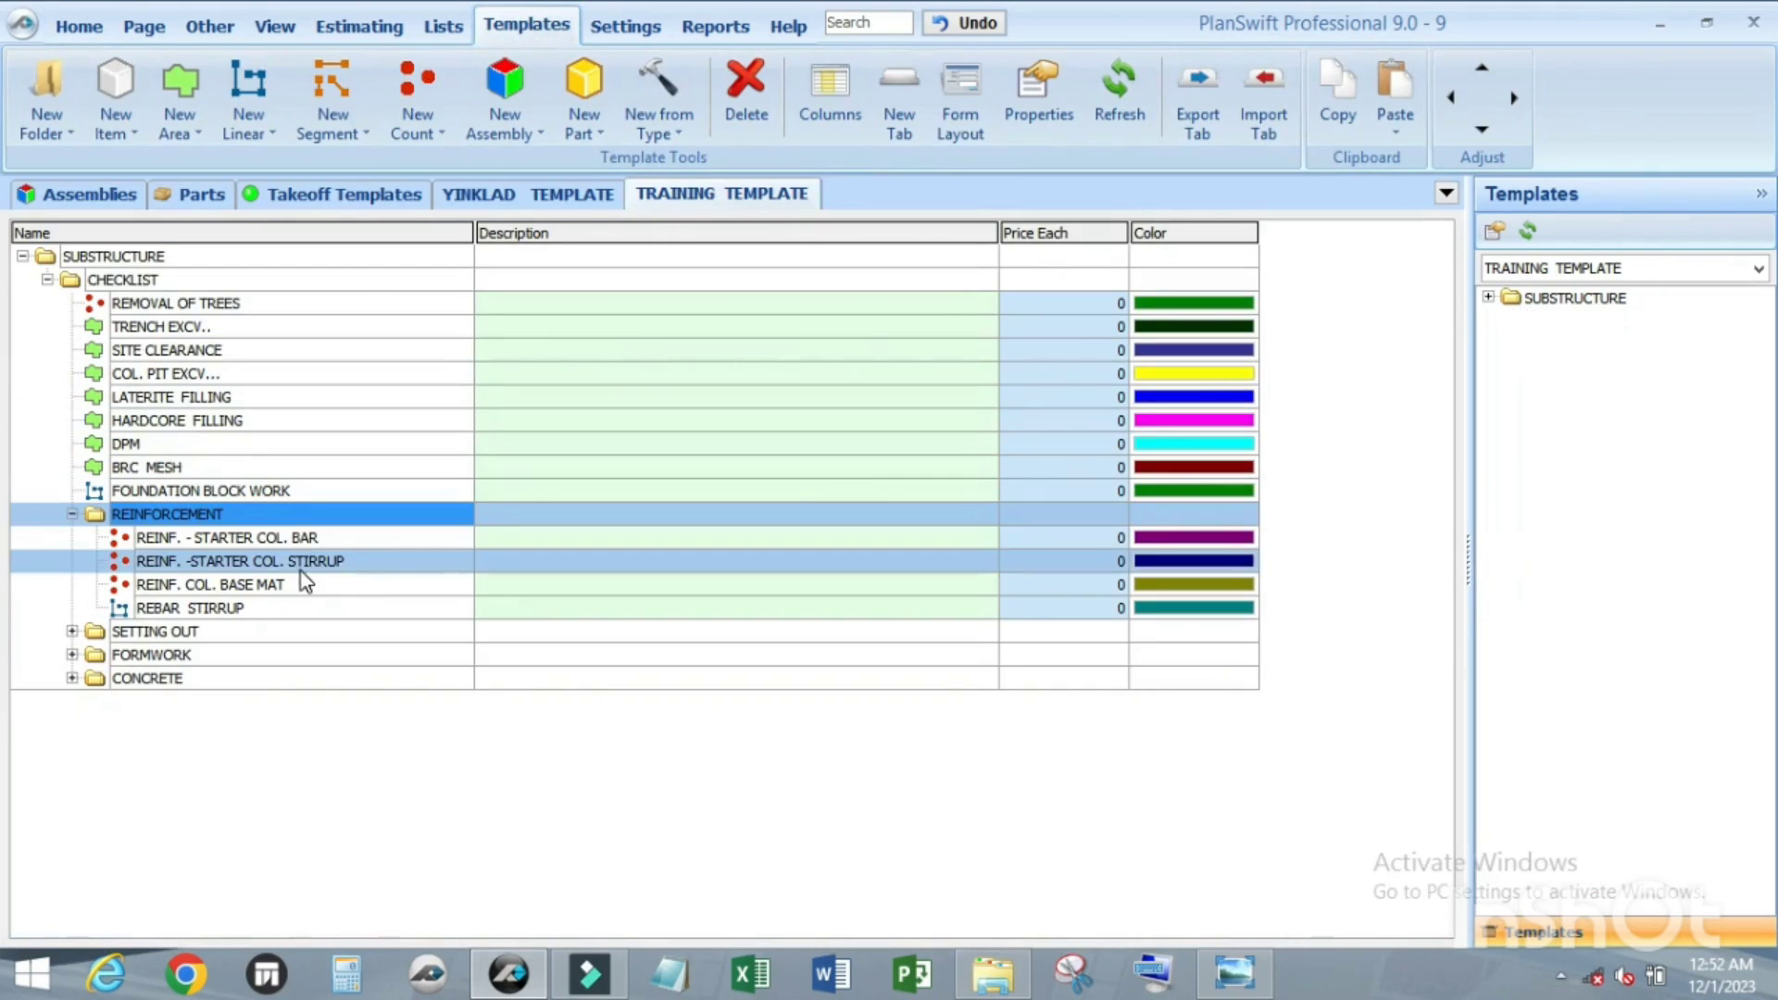
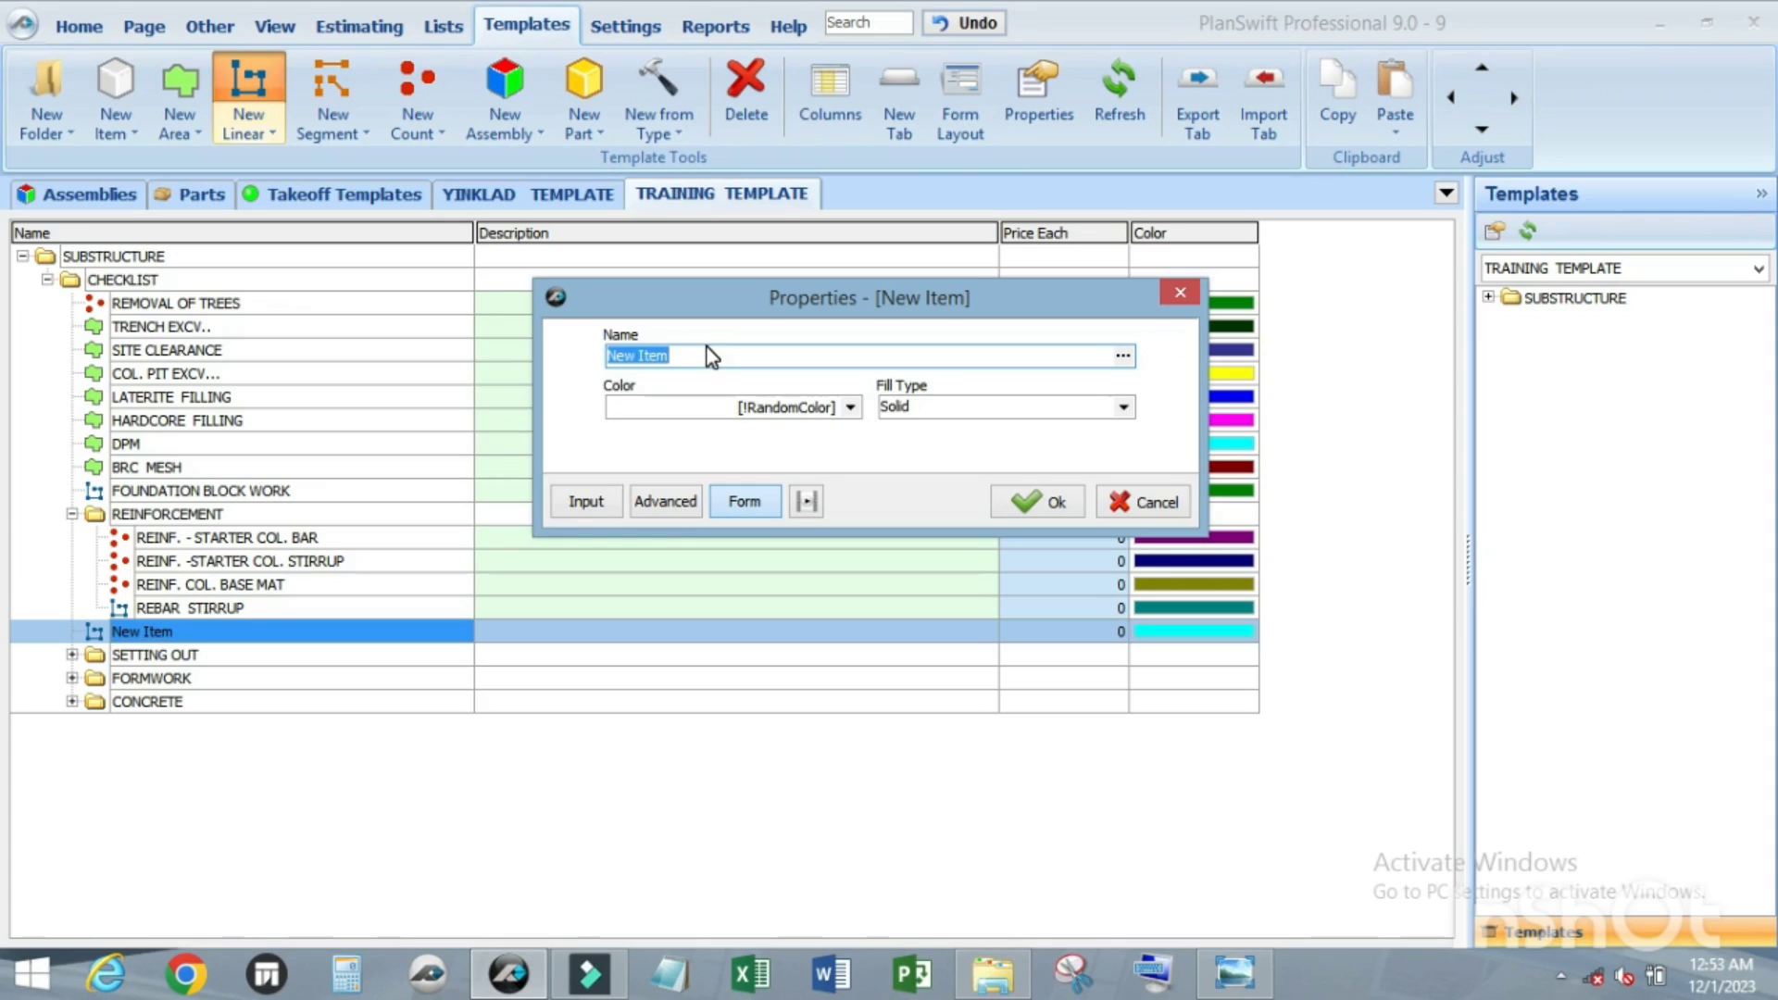
{"action": "type", "text": "S"}
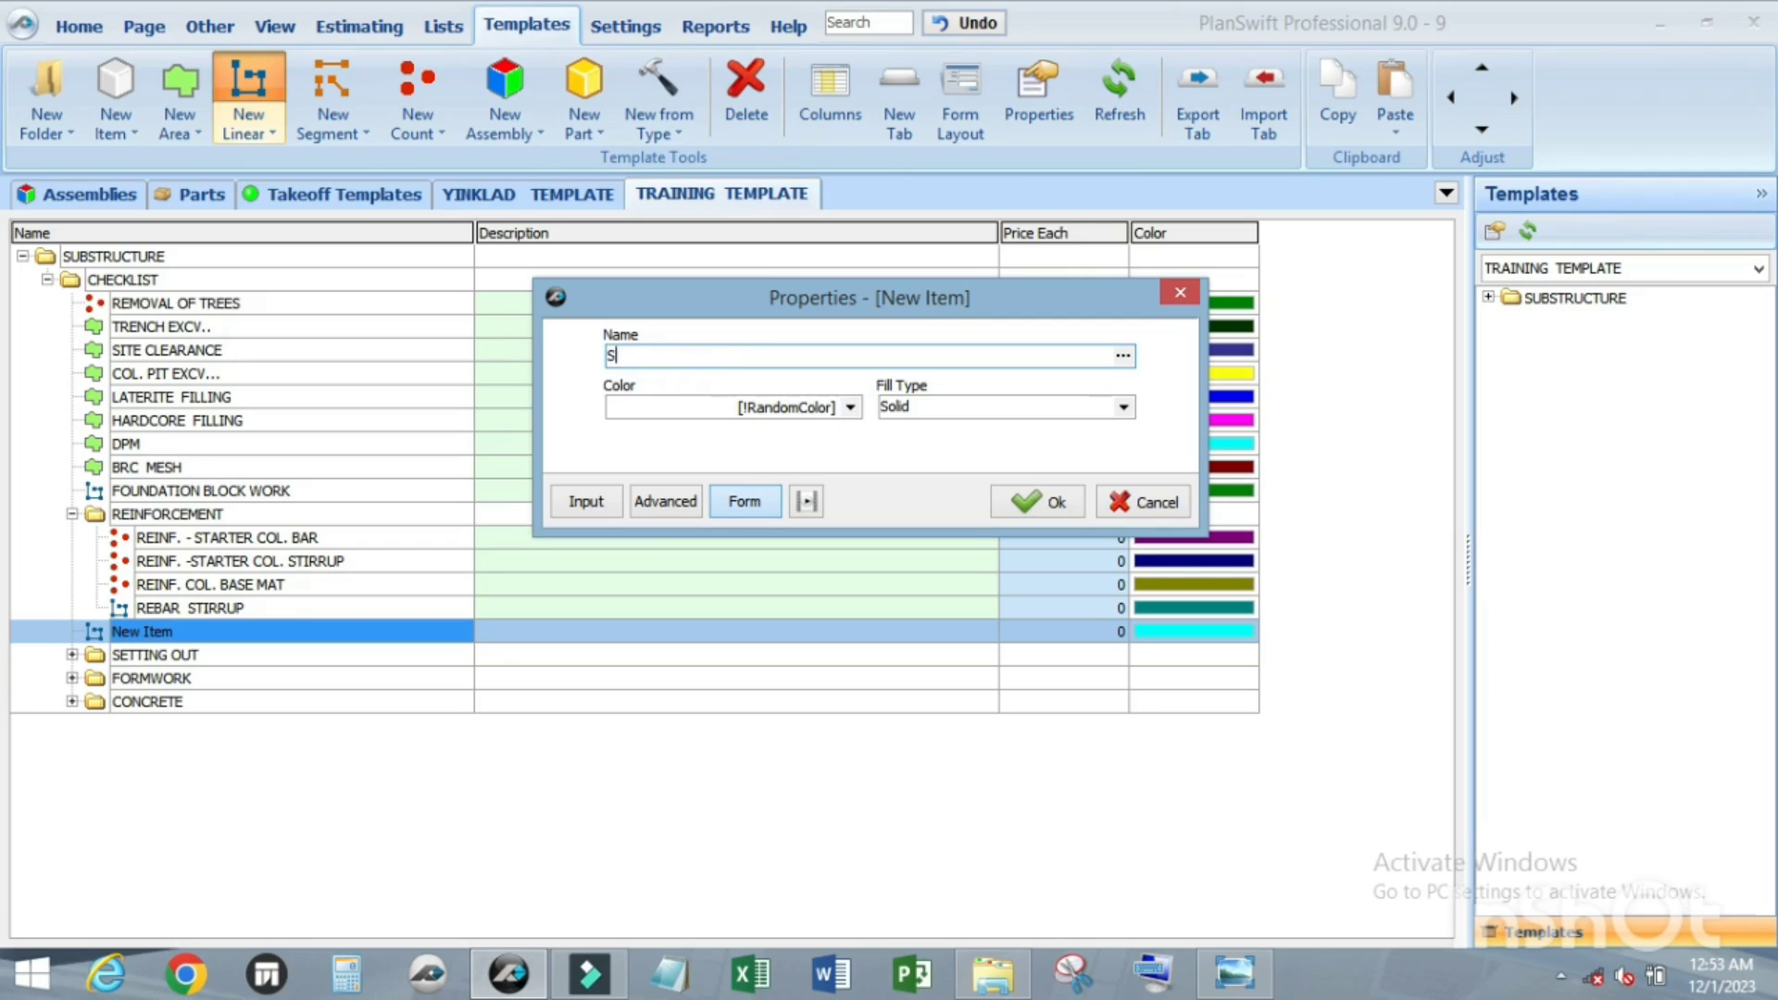
{"action": "type", "text": "TEEL"}
{"action": "type", "text": "- SIDE"}
{"action": "key", "text": "BackSpace"}
{"action": "key", "text": "BackSpace"}
{"action": "key", "text": "BackSpace"}
{"action": "key", "text": "BackSpace"}
{"action": "type", "text": "RAFT BEAM SIDE"}
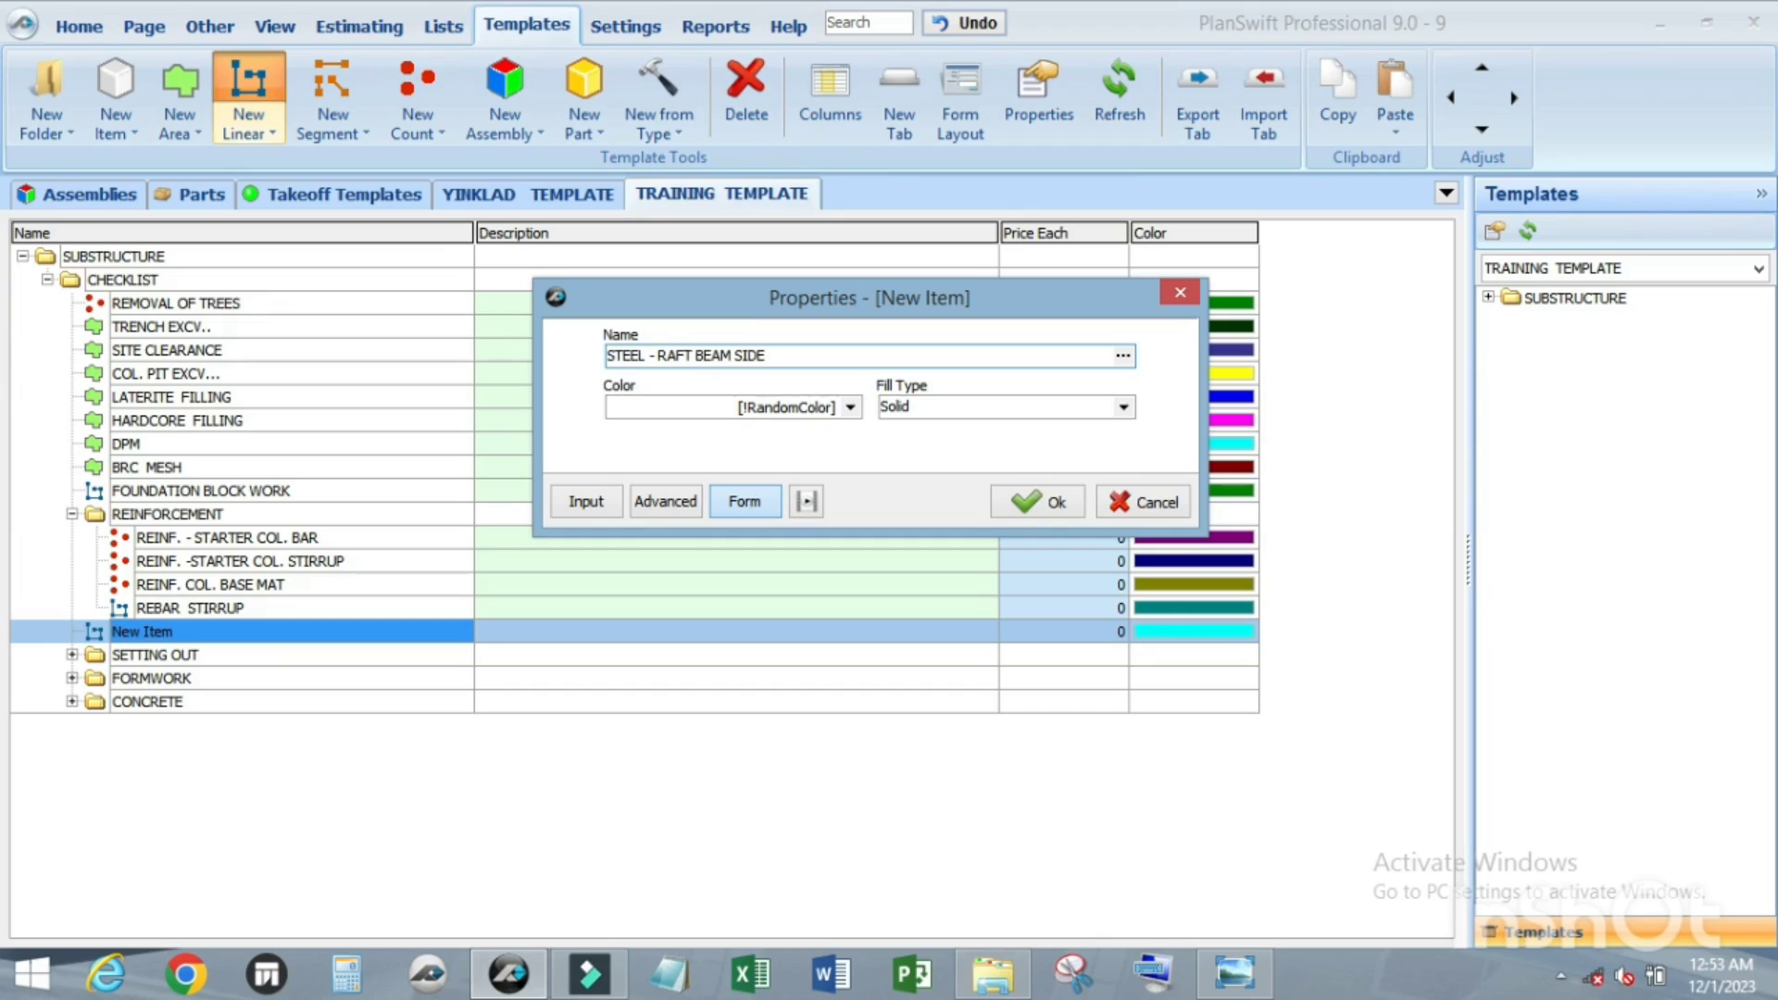
{"action": "type", "text": " BAR"}
Step: Add a number property named Dia to the item's Estimating group, with 12 as its list value
{"action": "left_click", "coordinate": [664, 504]}
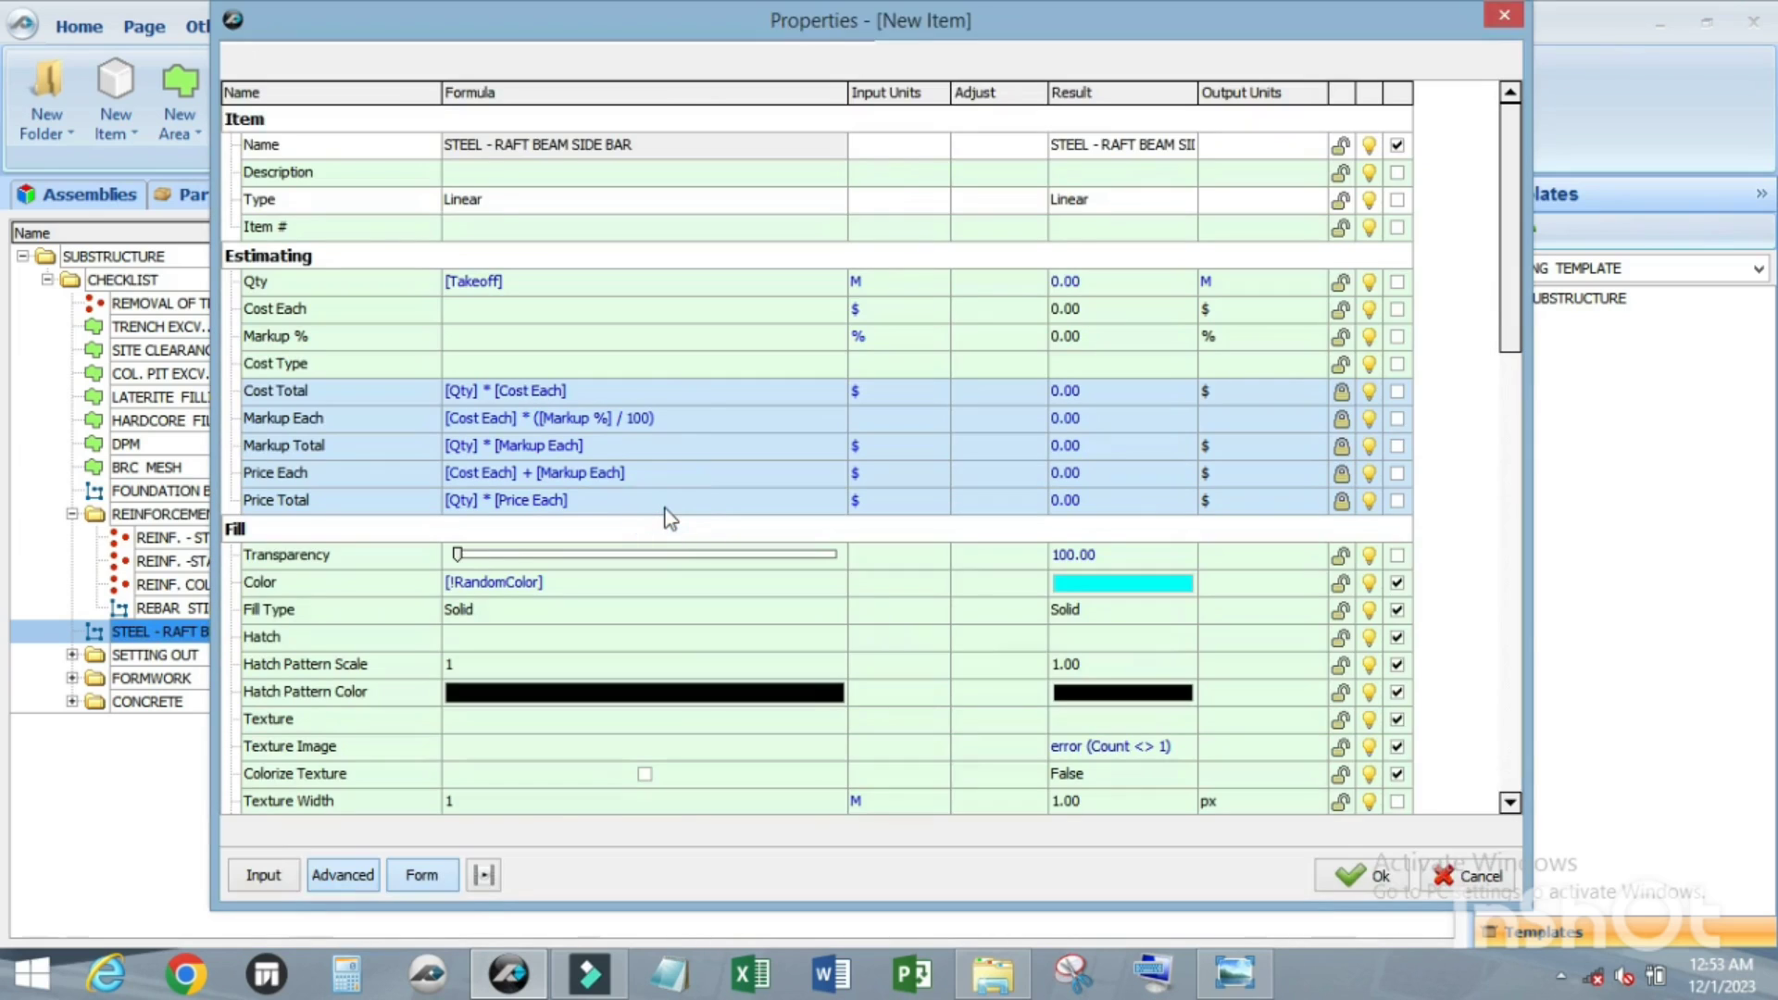
{"action": "left_click", "coordinate": [296, 277]}
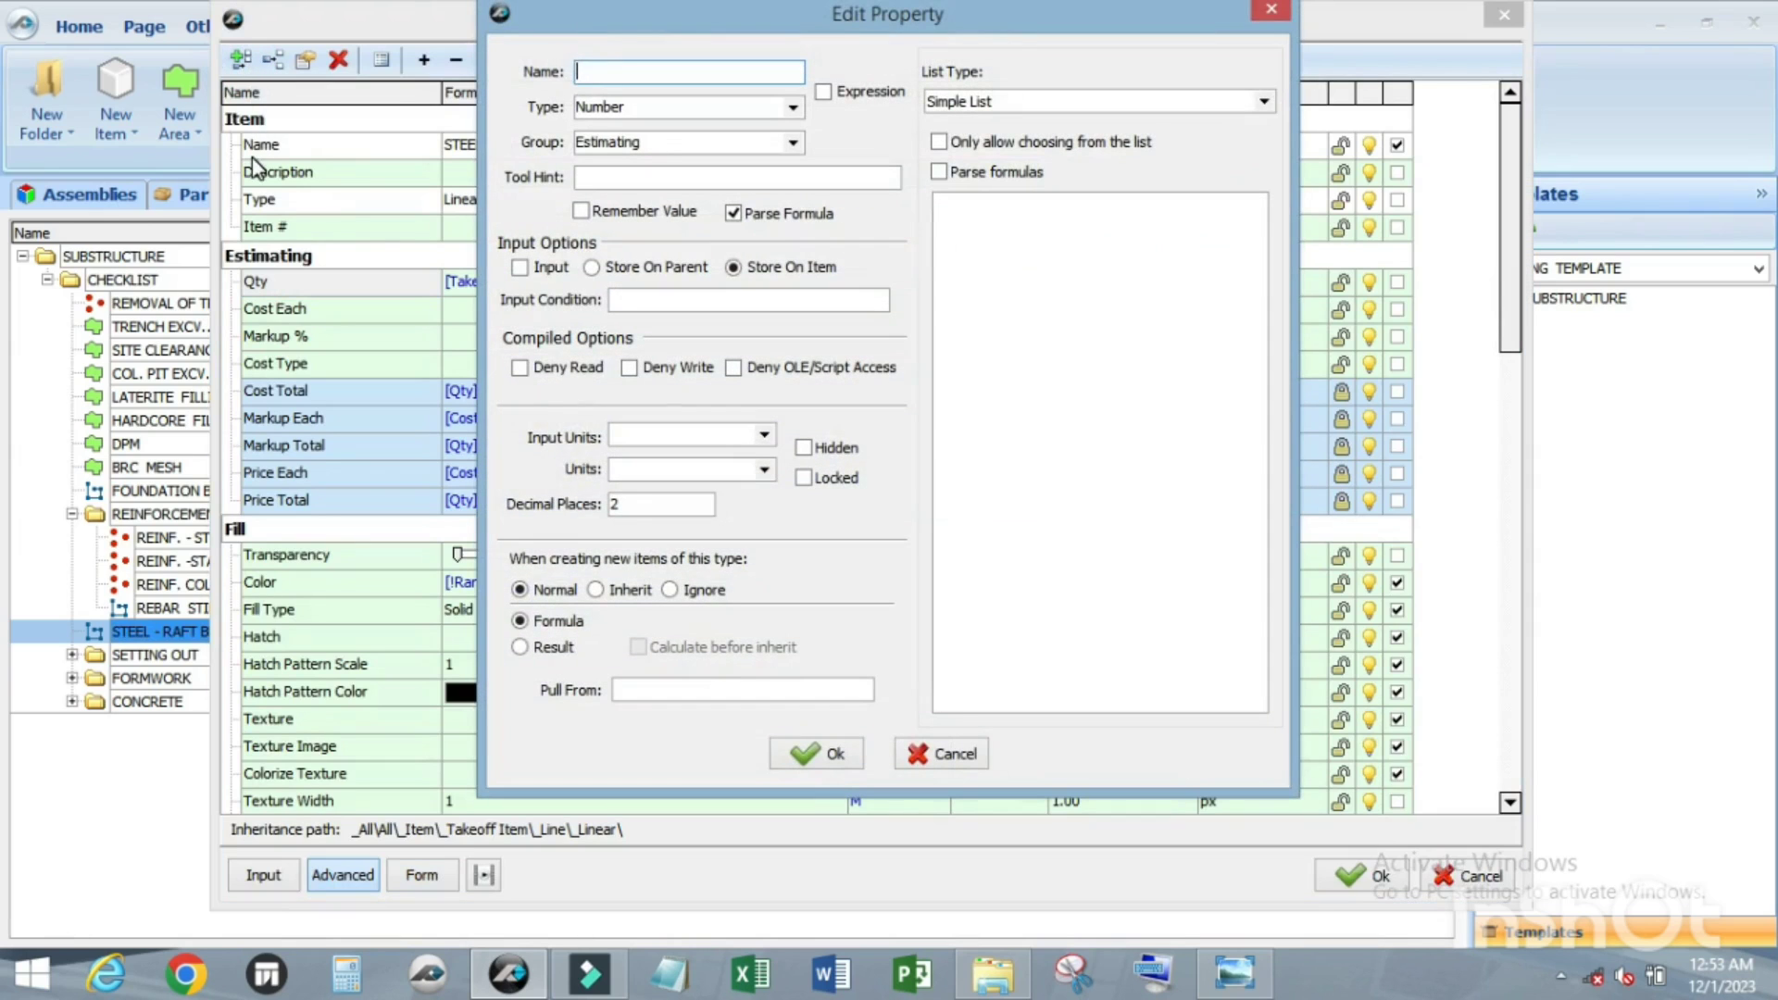
{"action": "type", "text": "Dia"}
{"action": "left_click", "coordinate": [980, 239]}
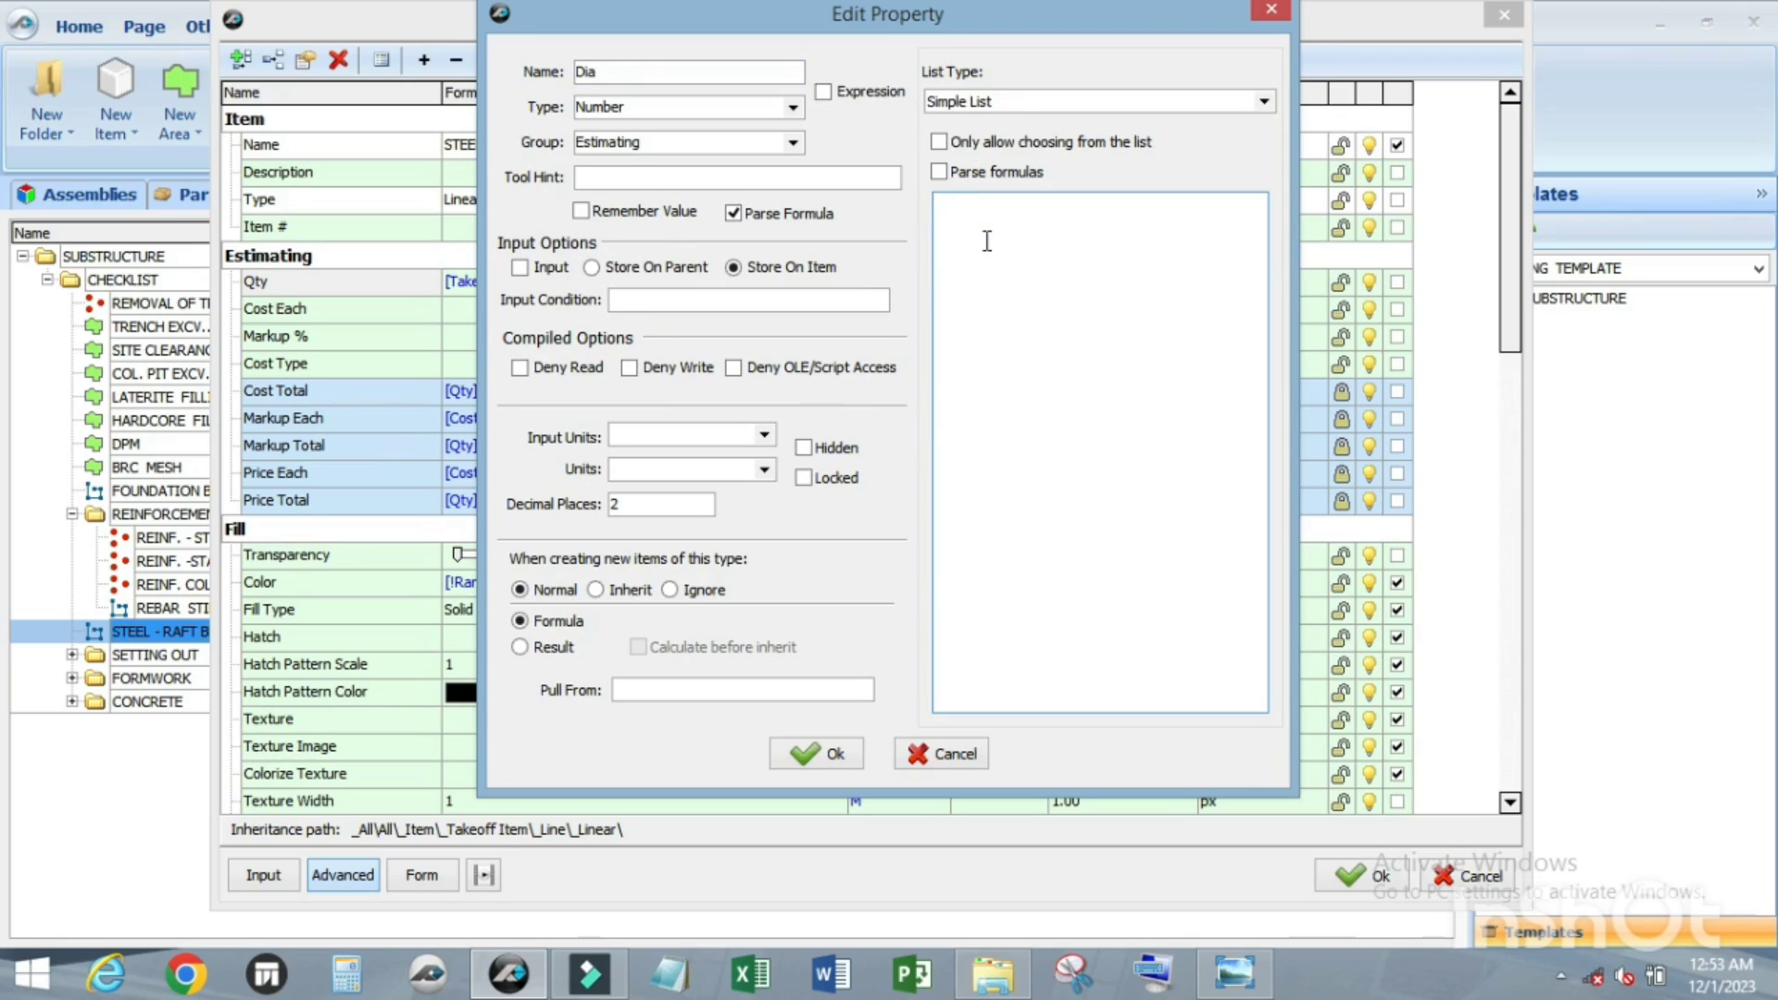
{"action": "type", "text": "12"}
{"action": "left_click", "coordinate": [822, 750]}
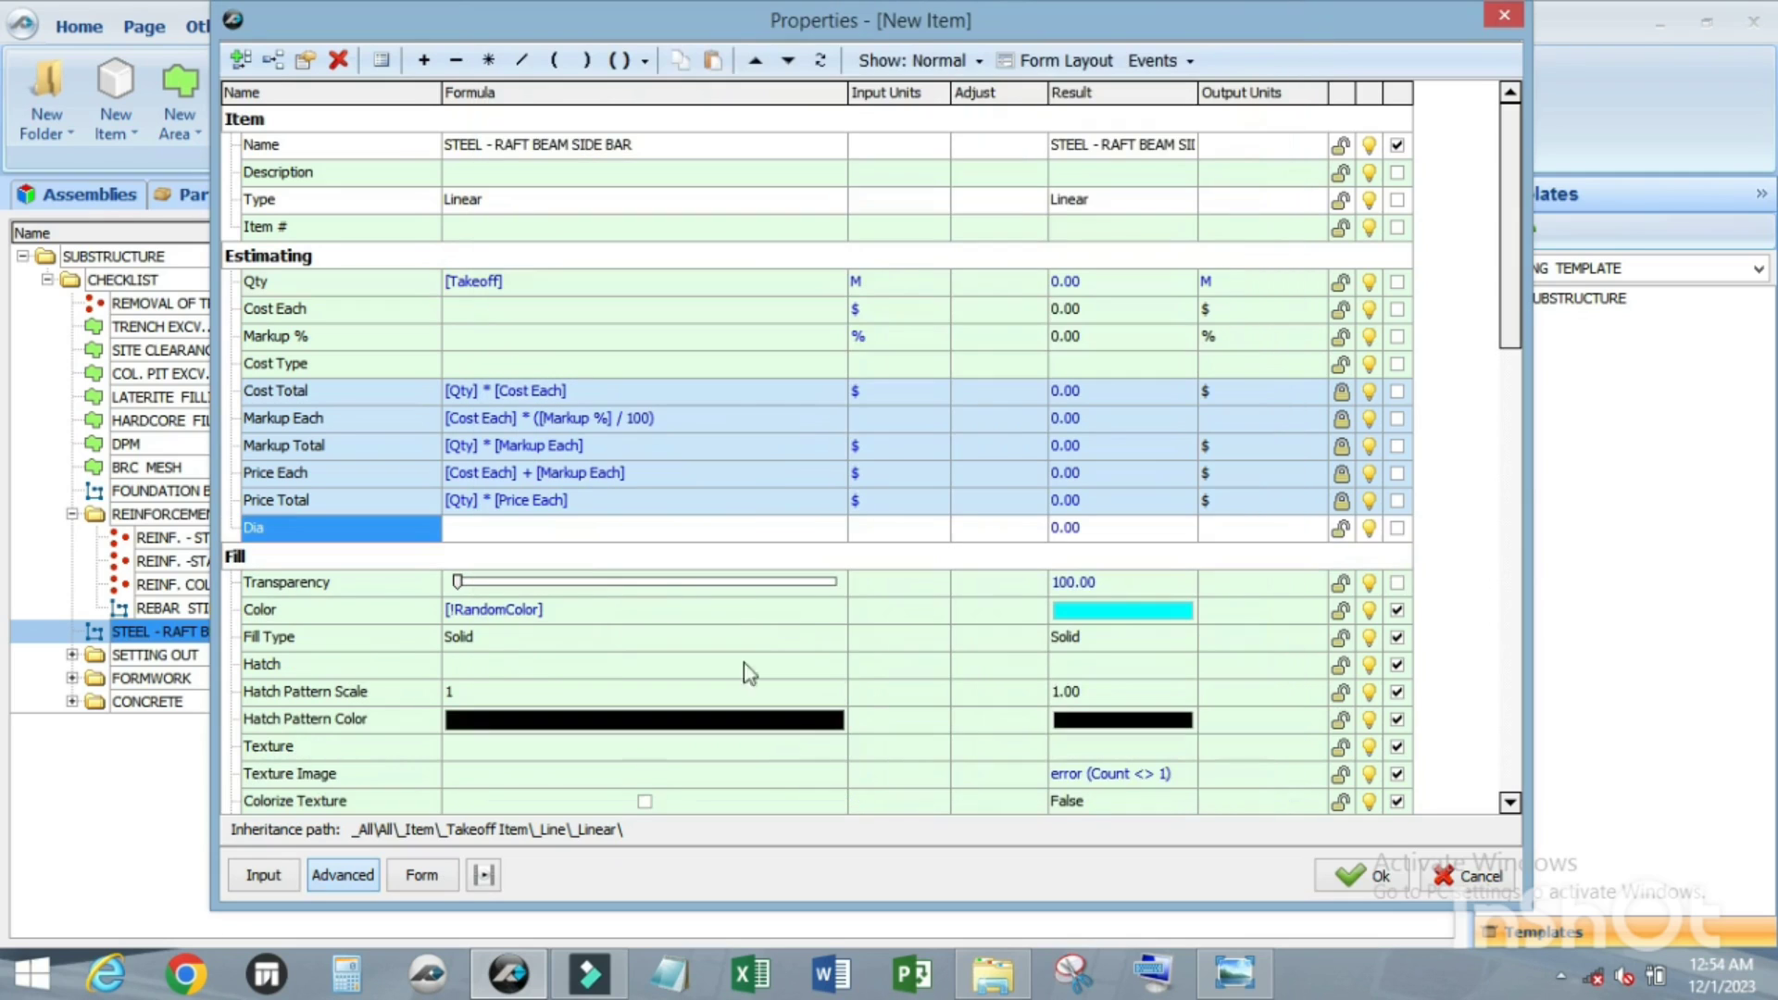
{"action": "left_click", "coordinate": [299, 287]}
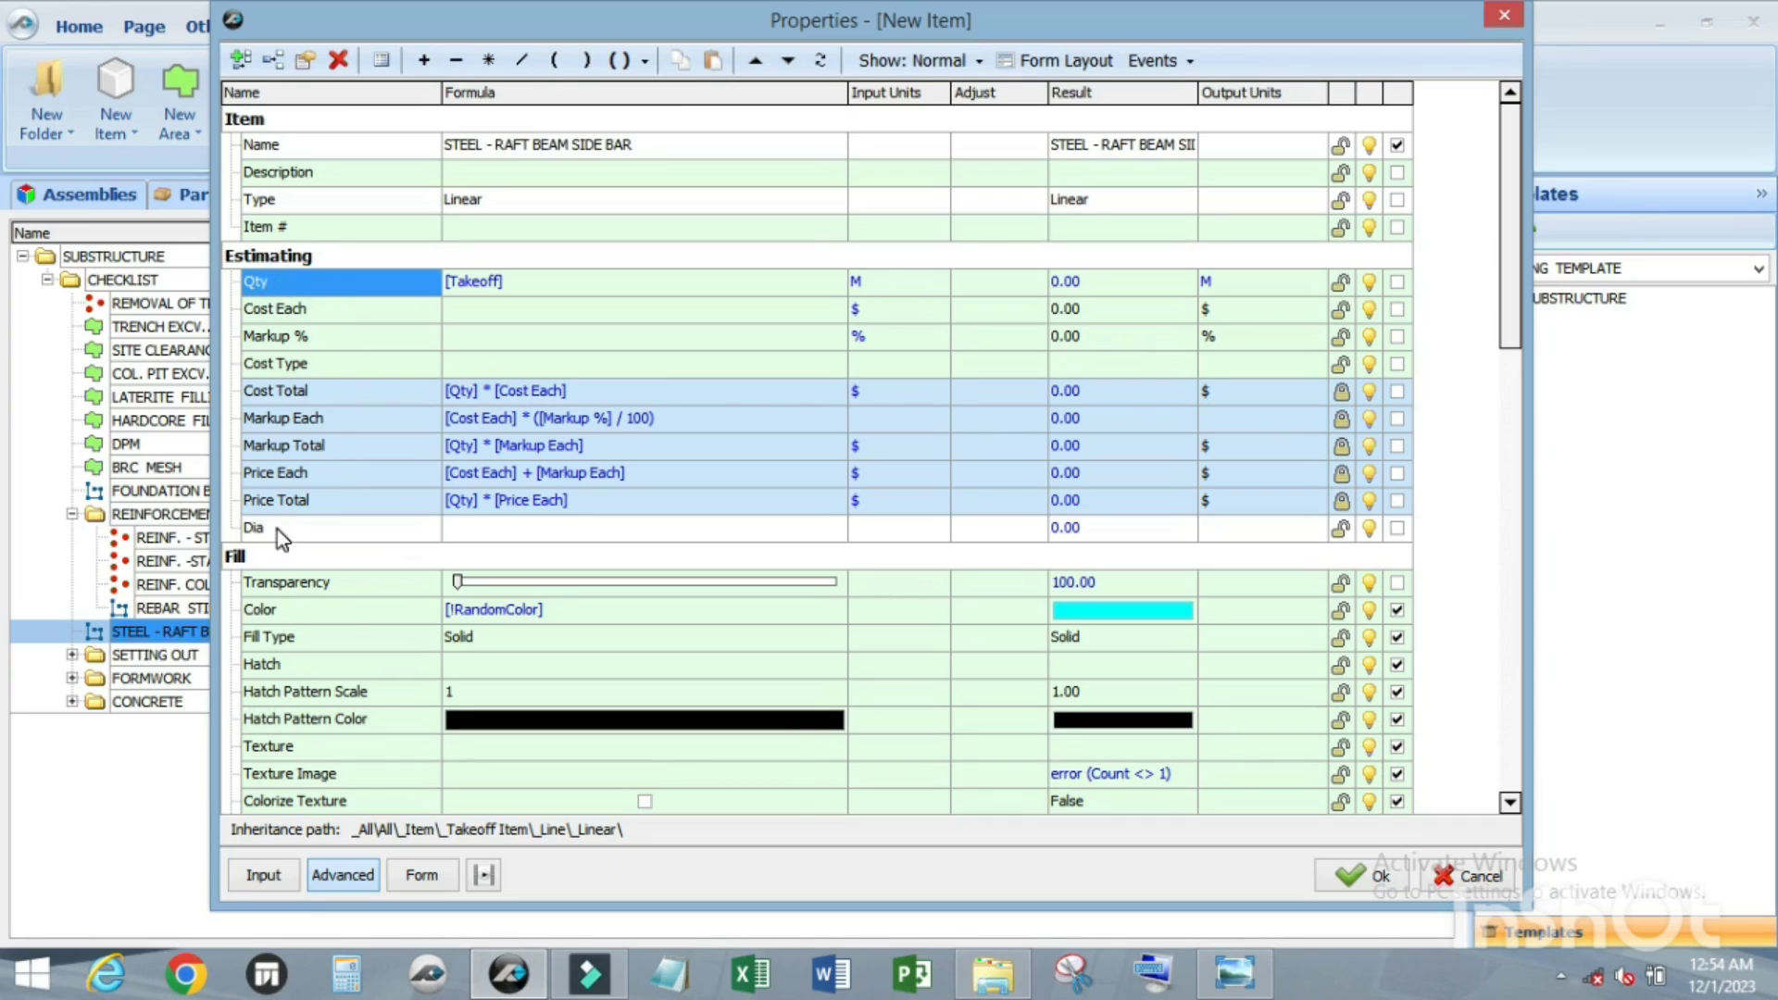
{"action": "left_click", "coordinate": [275, 529]}
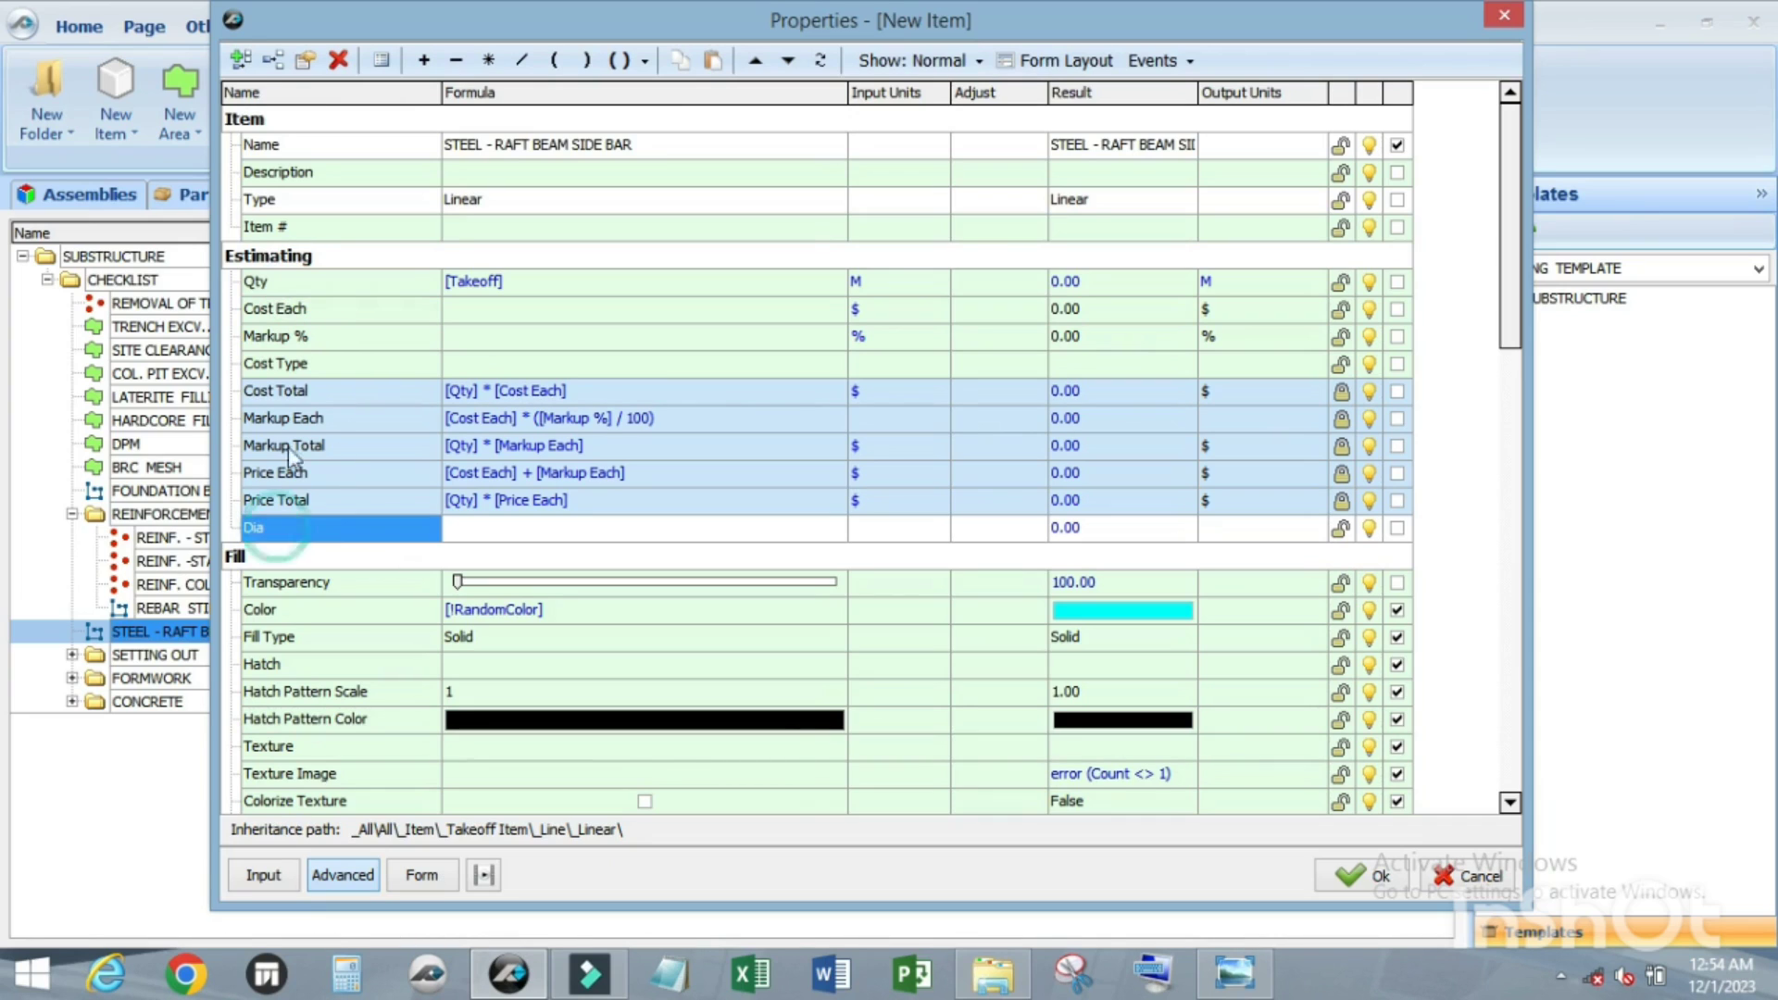
{"action": "left_click", "coordinate": [326, 526]}
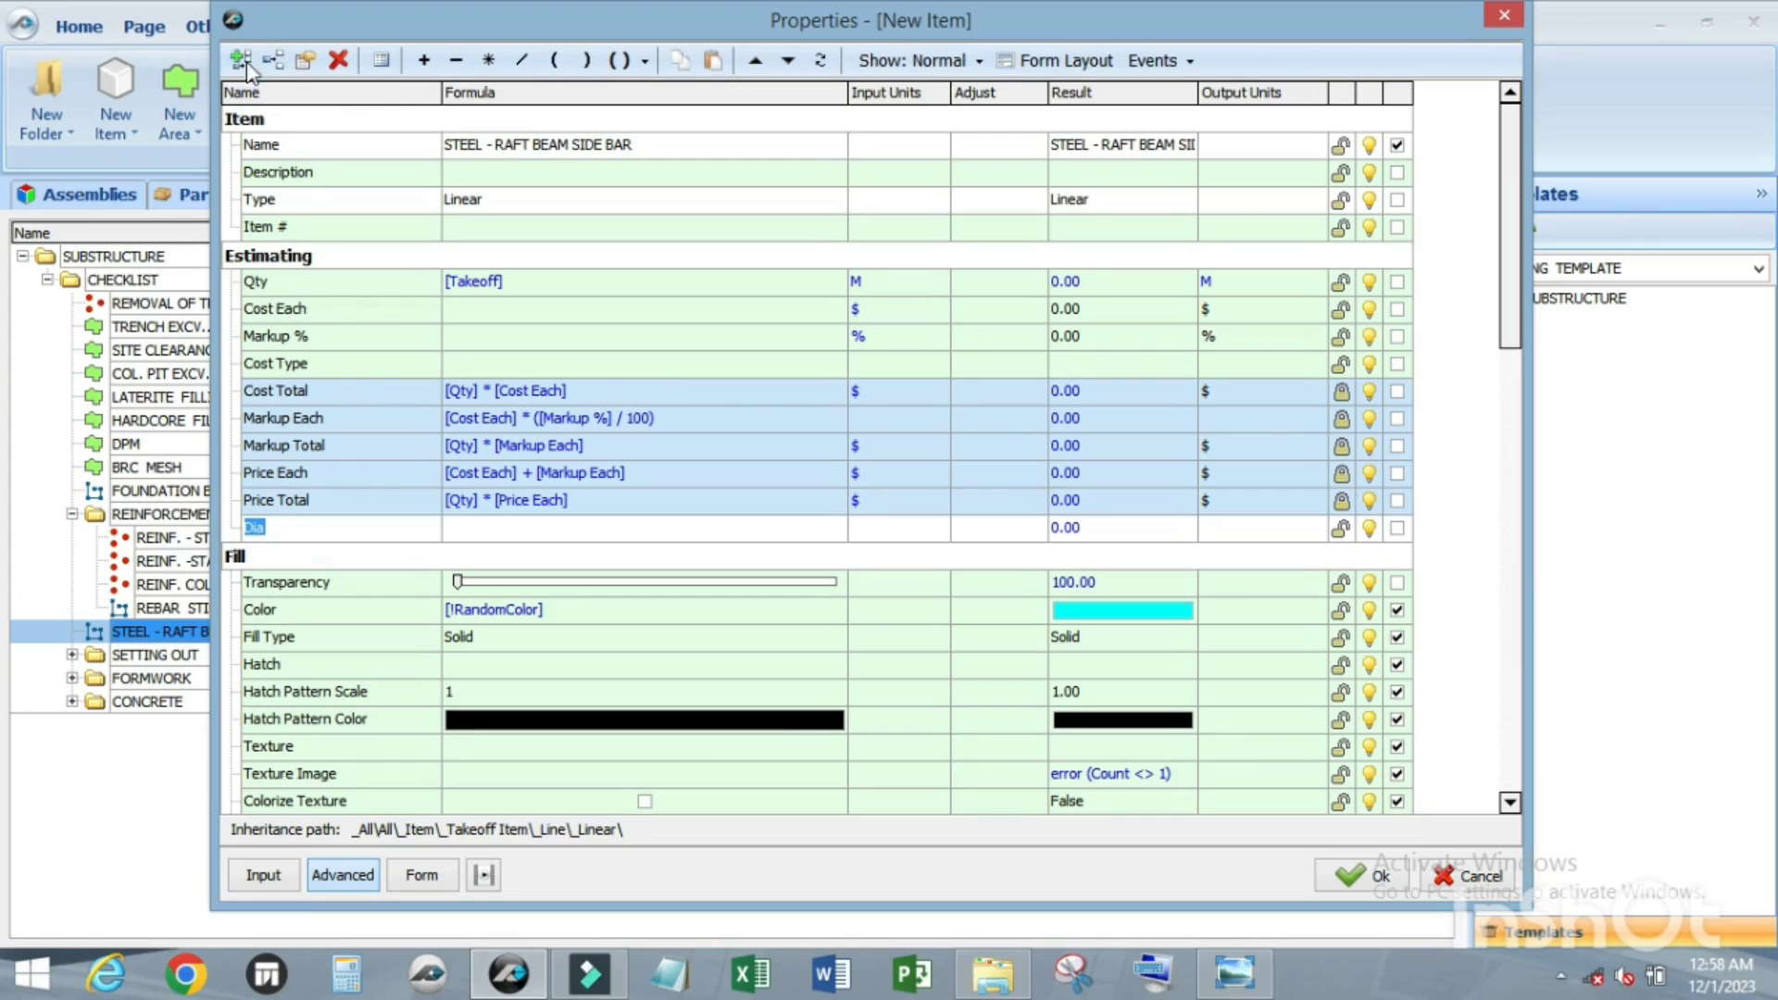
Step: Add a number property named Bar weight to the Estimating group, with 0.889 as its list value
{"action": "left_click", "coordinate": [244, 65]}
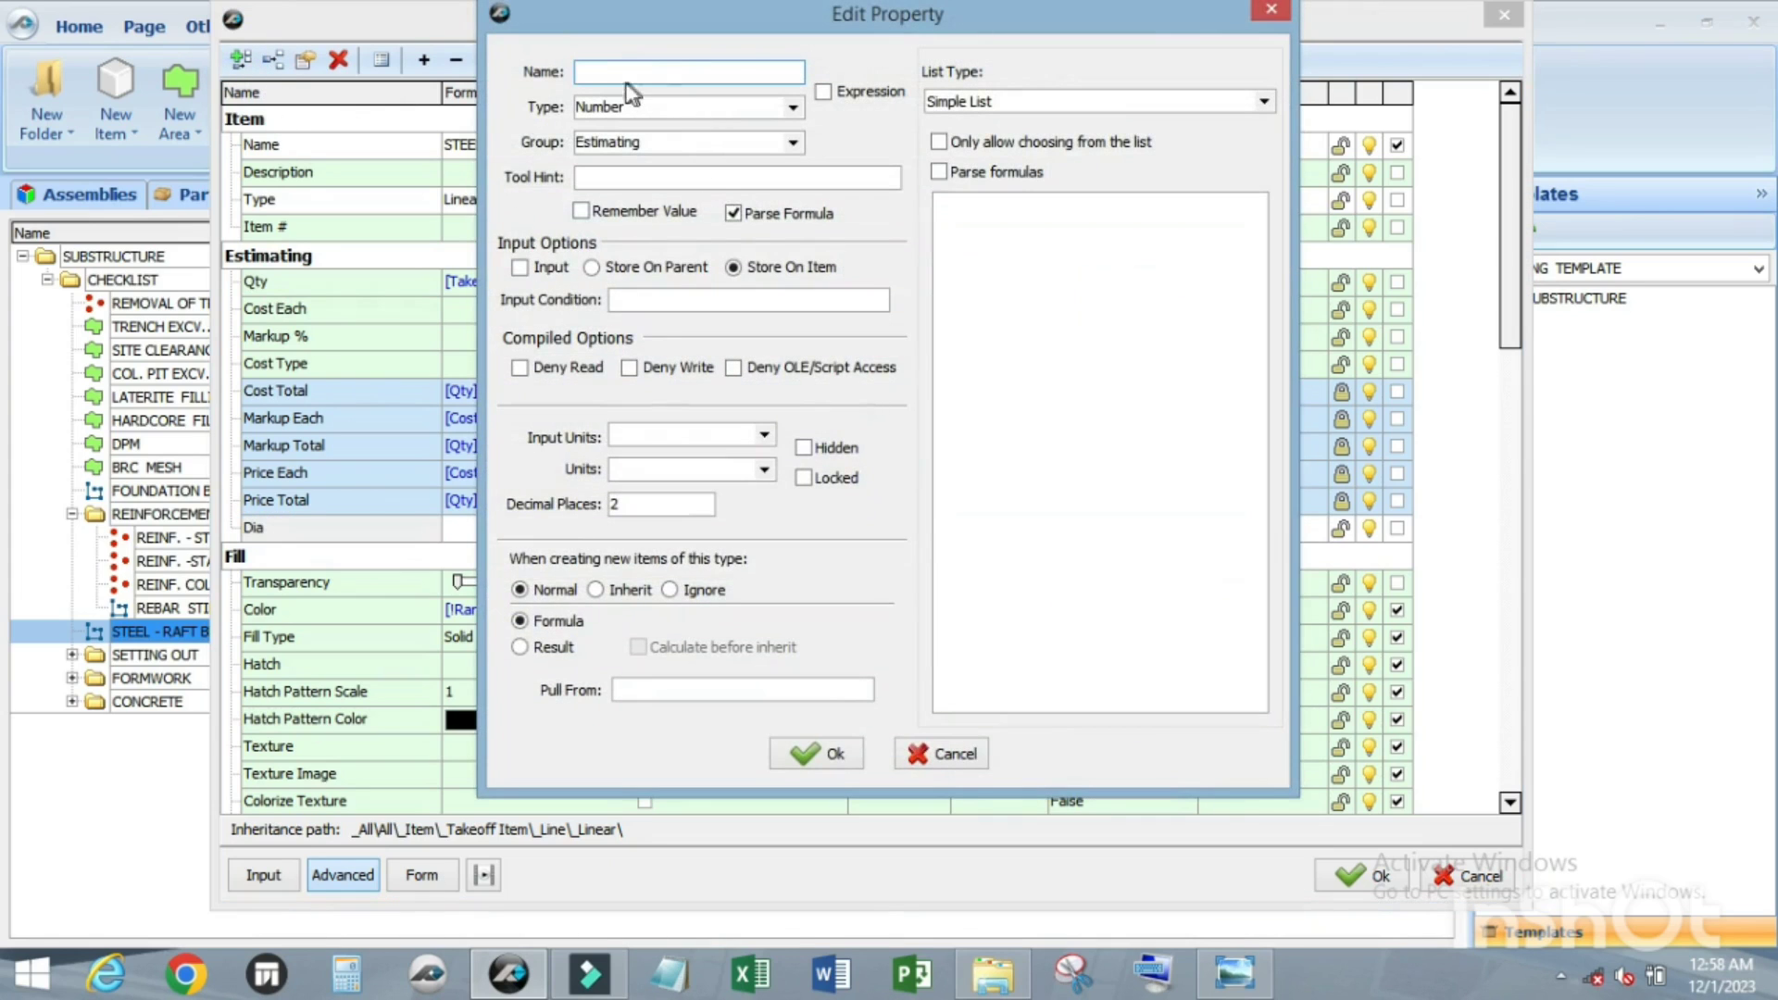
{"action": "type", "text": "Bar weight"}
{"action": "left_click", "coordinate": [974, 214]}
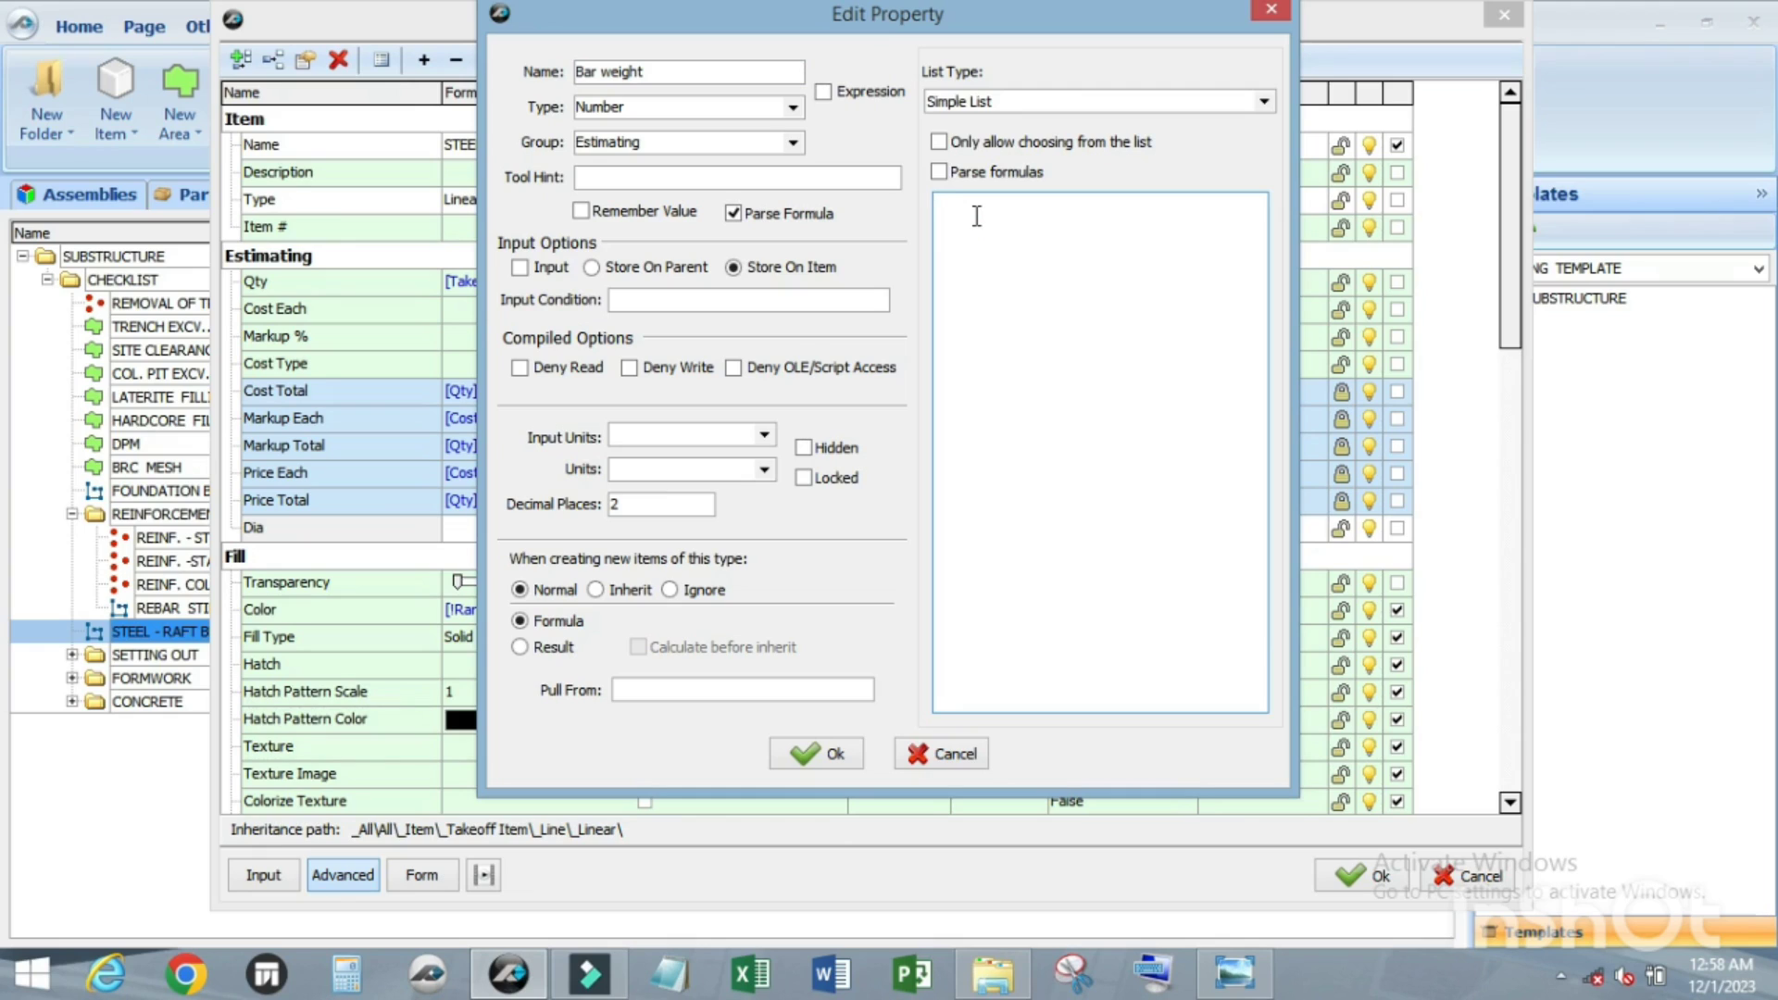
{"action": "type", "text": "0.889"}
{"action": "left_click", "coordinate": [827, 753]}
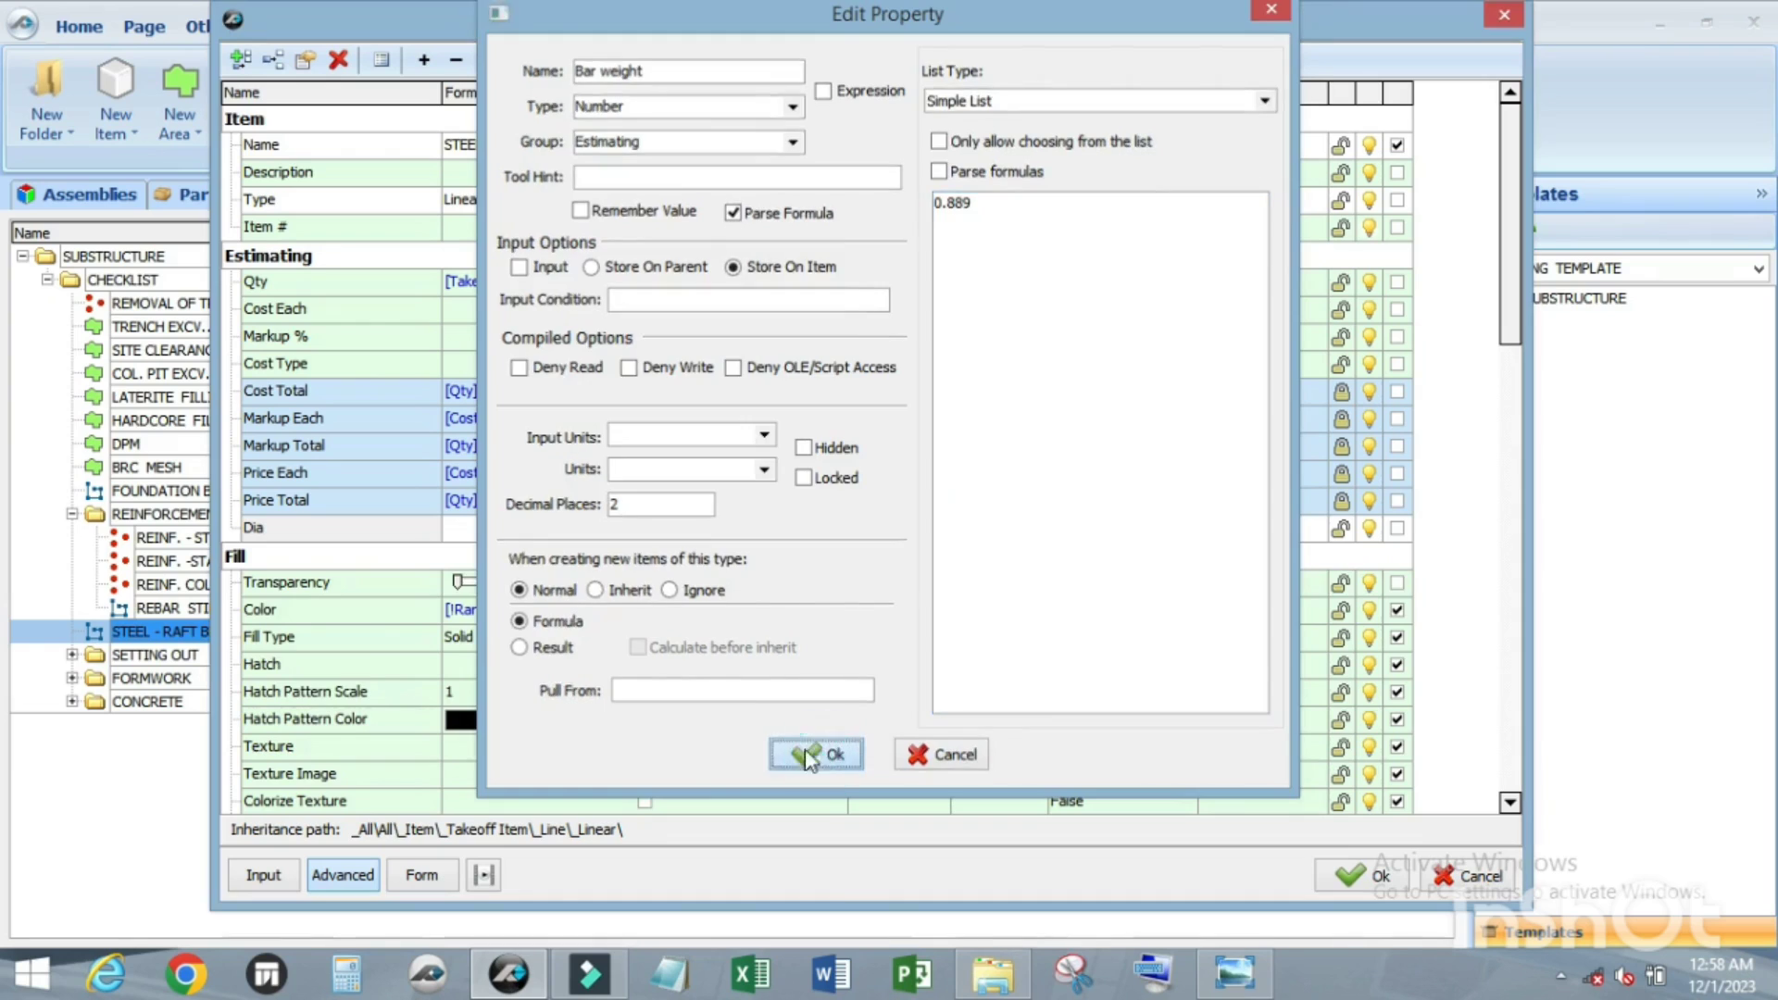
Step: Add two number properties named Nrs of bar and Nrs of bm to the Estimating group, without list values
{"action": "left_click", "coordinate": [252, 60]}
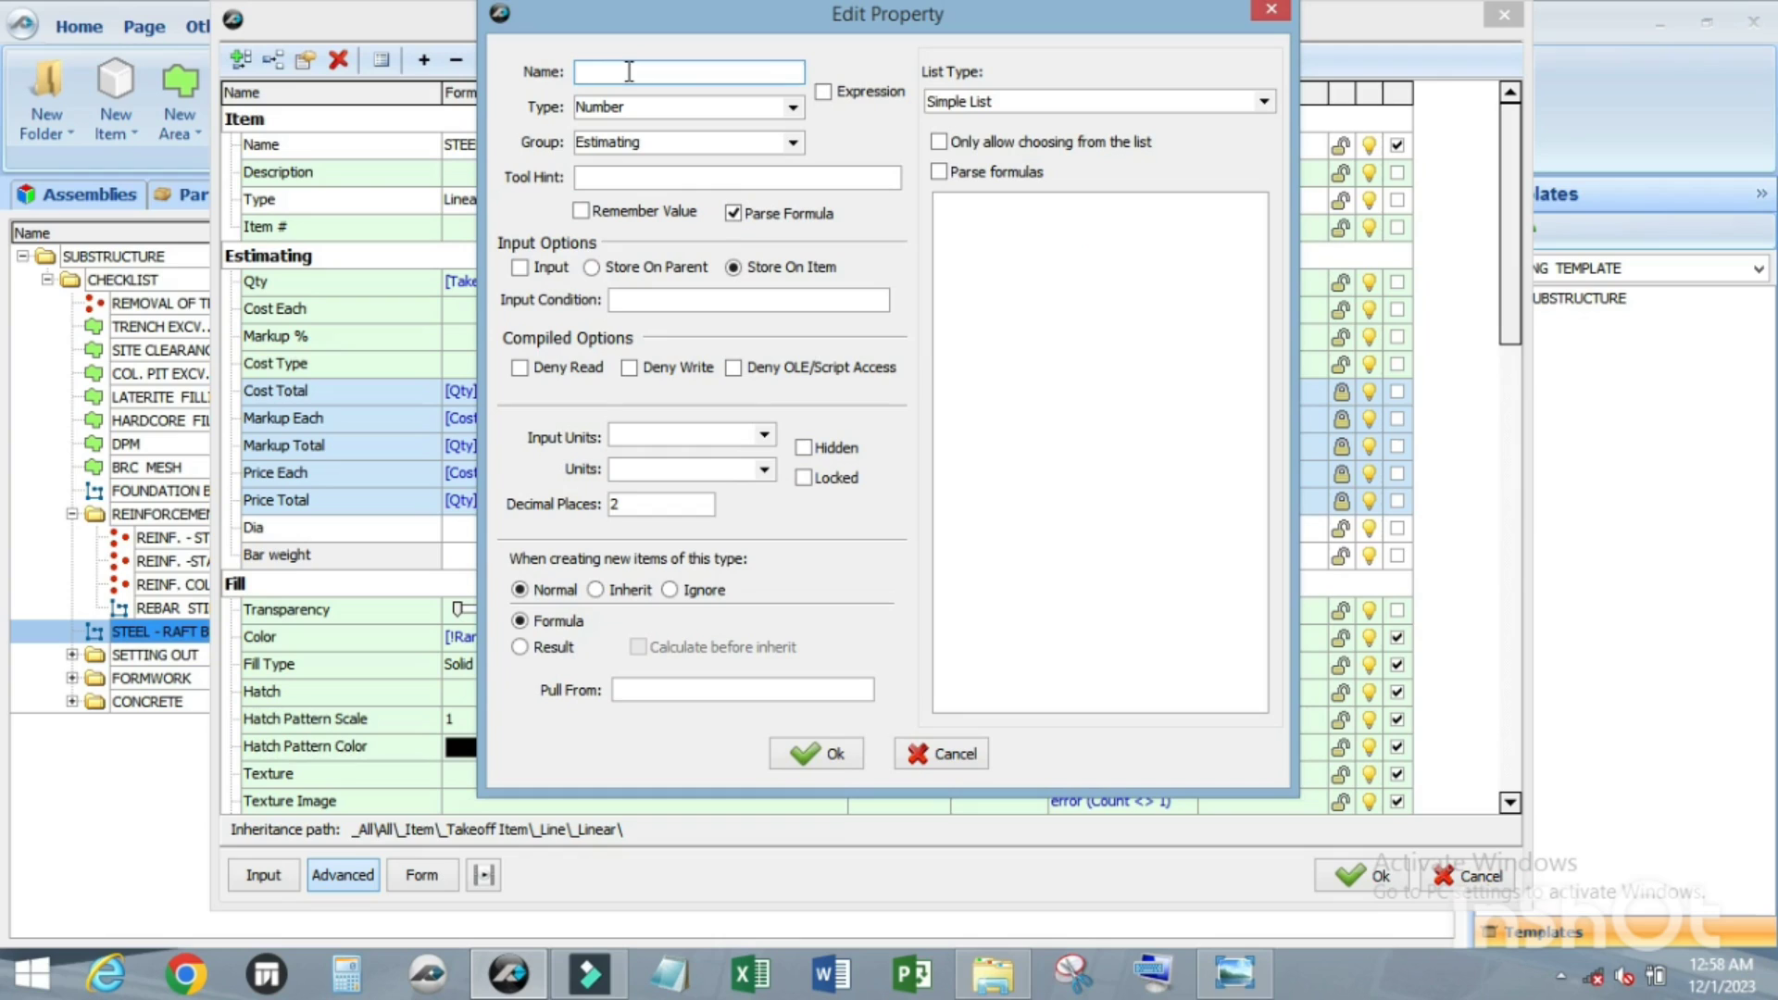
{"action": "type", "text": "Nrs of bar"}
{"action": "left_click", "coordinate": [796, 754]}
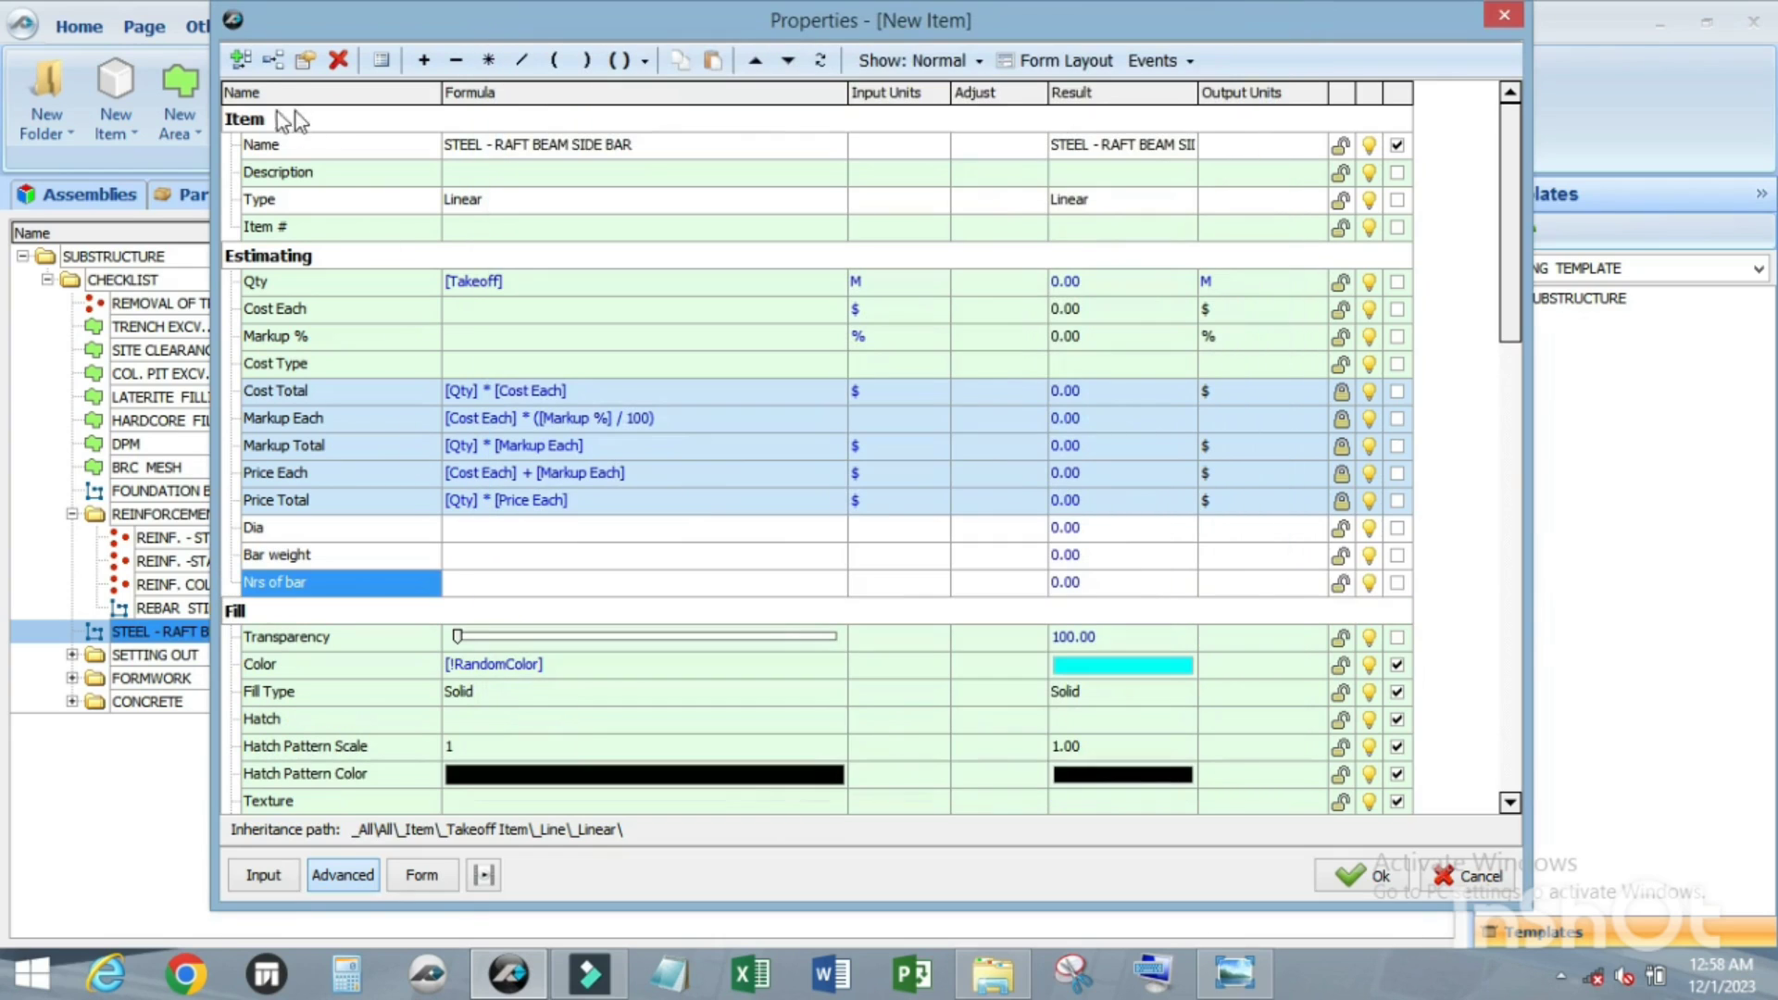
{"action": "left_click", "coordinate": [244, 59]}
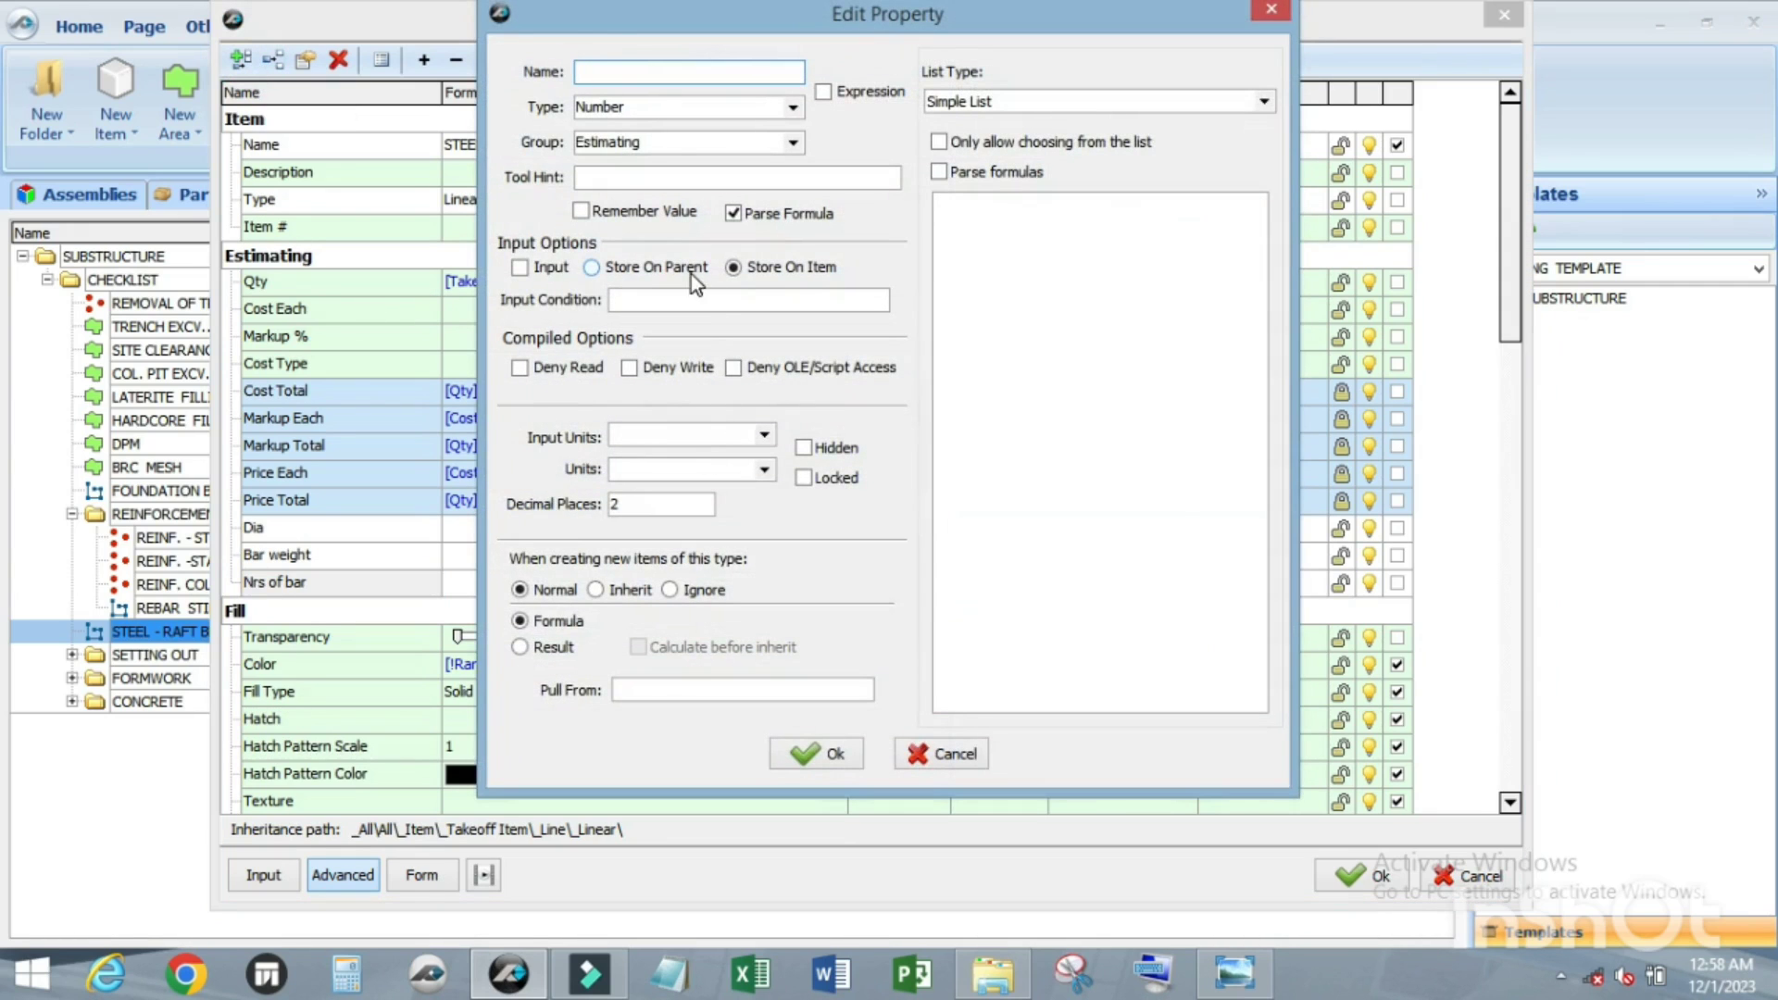
{"action": "type", "text": "Nrs of bm"}
{"action": "left_click", "coordinate": [827, 754]}
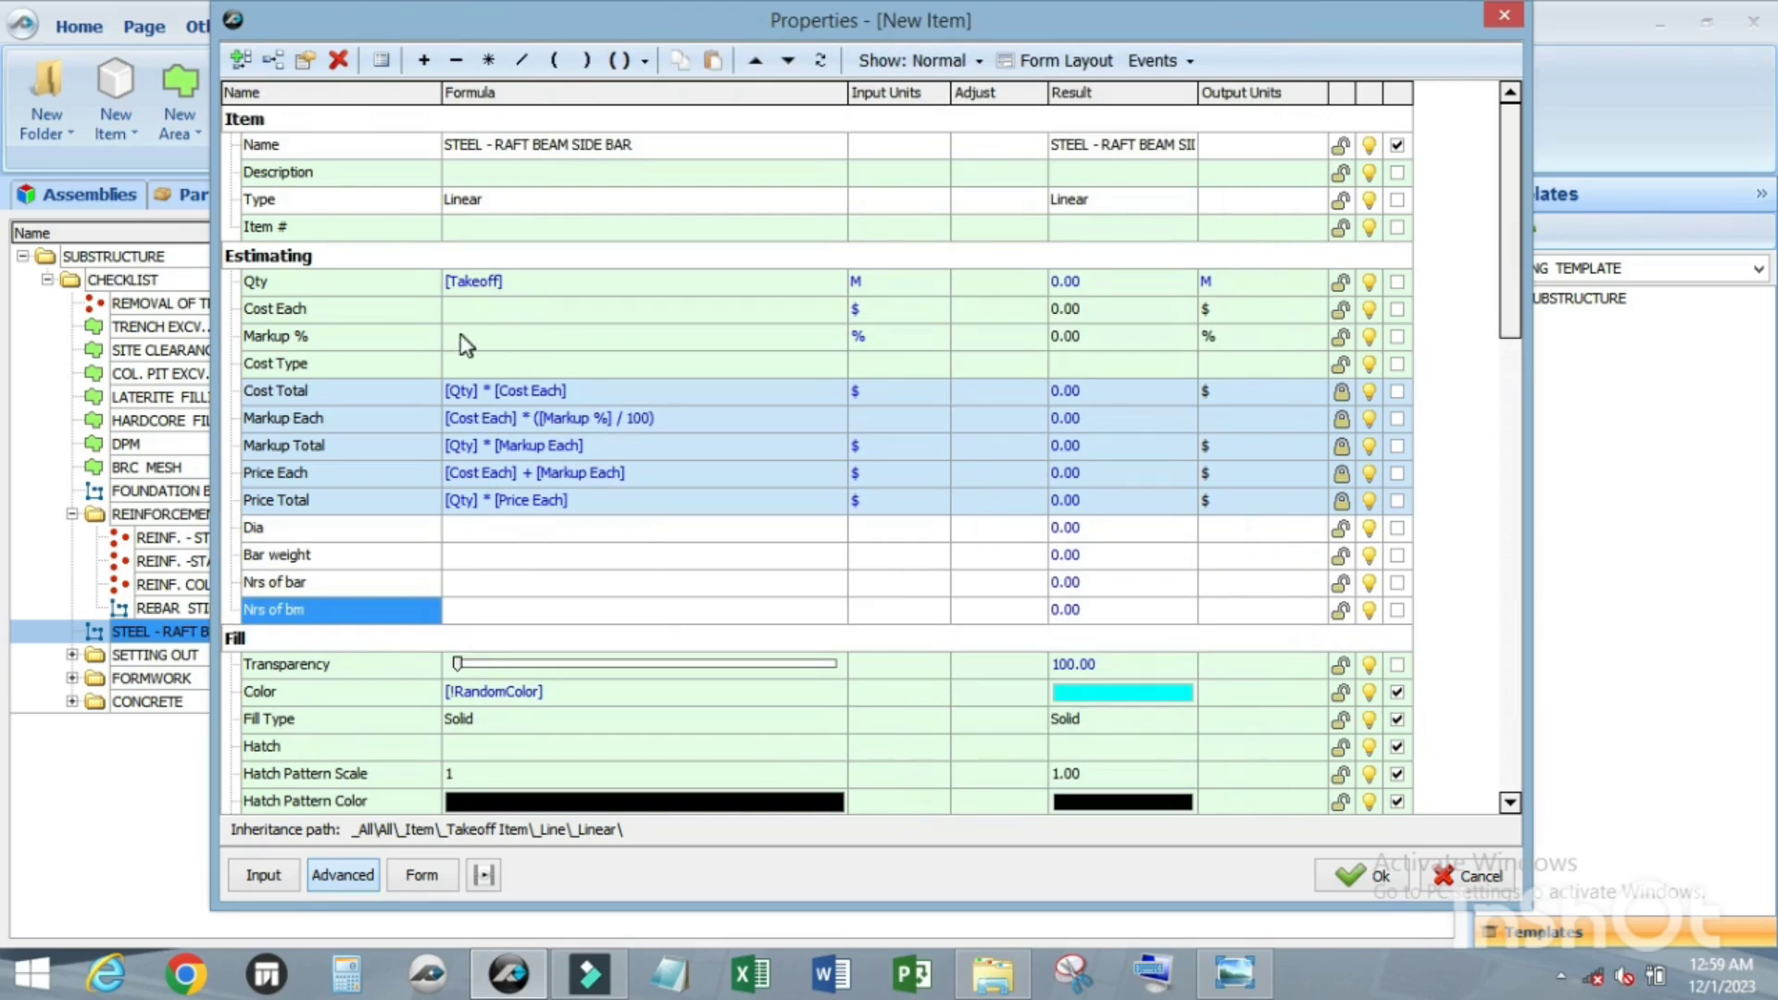
Step: Move the Dia property up the Estimating group so it sits directly below Qty
{"action": "left_click", "coordinate": [281, 529]}
{"action": "left_click_drag", "start_coordinate": [735, 26], "coordinate": [743, 38]}
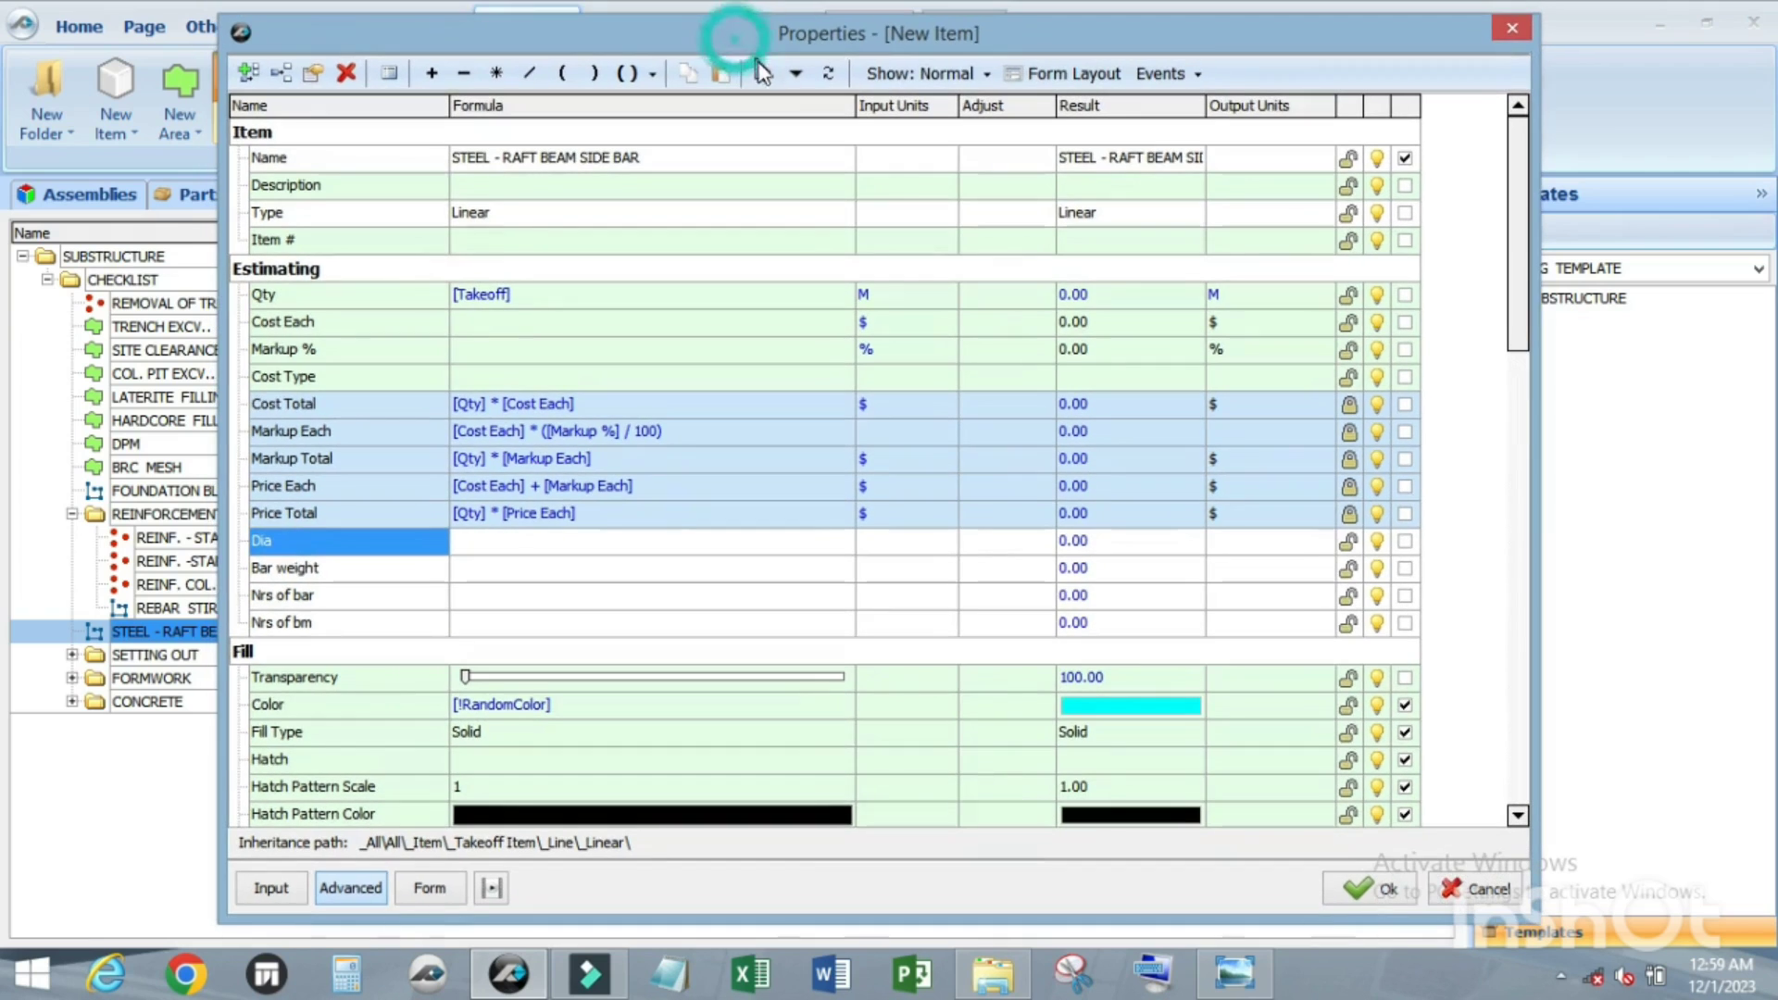
{"action": "left_click", "coordinate": [765, 73]}
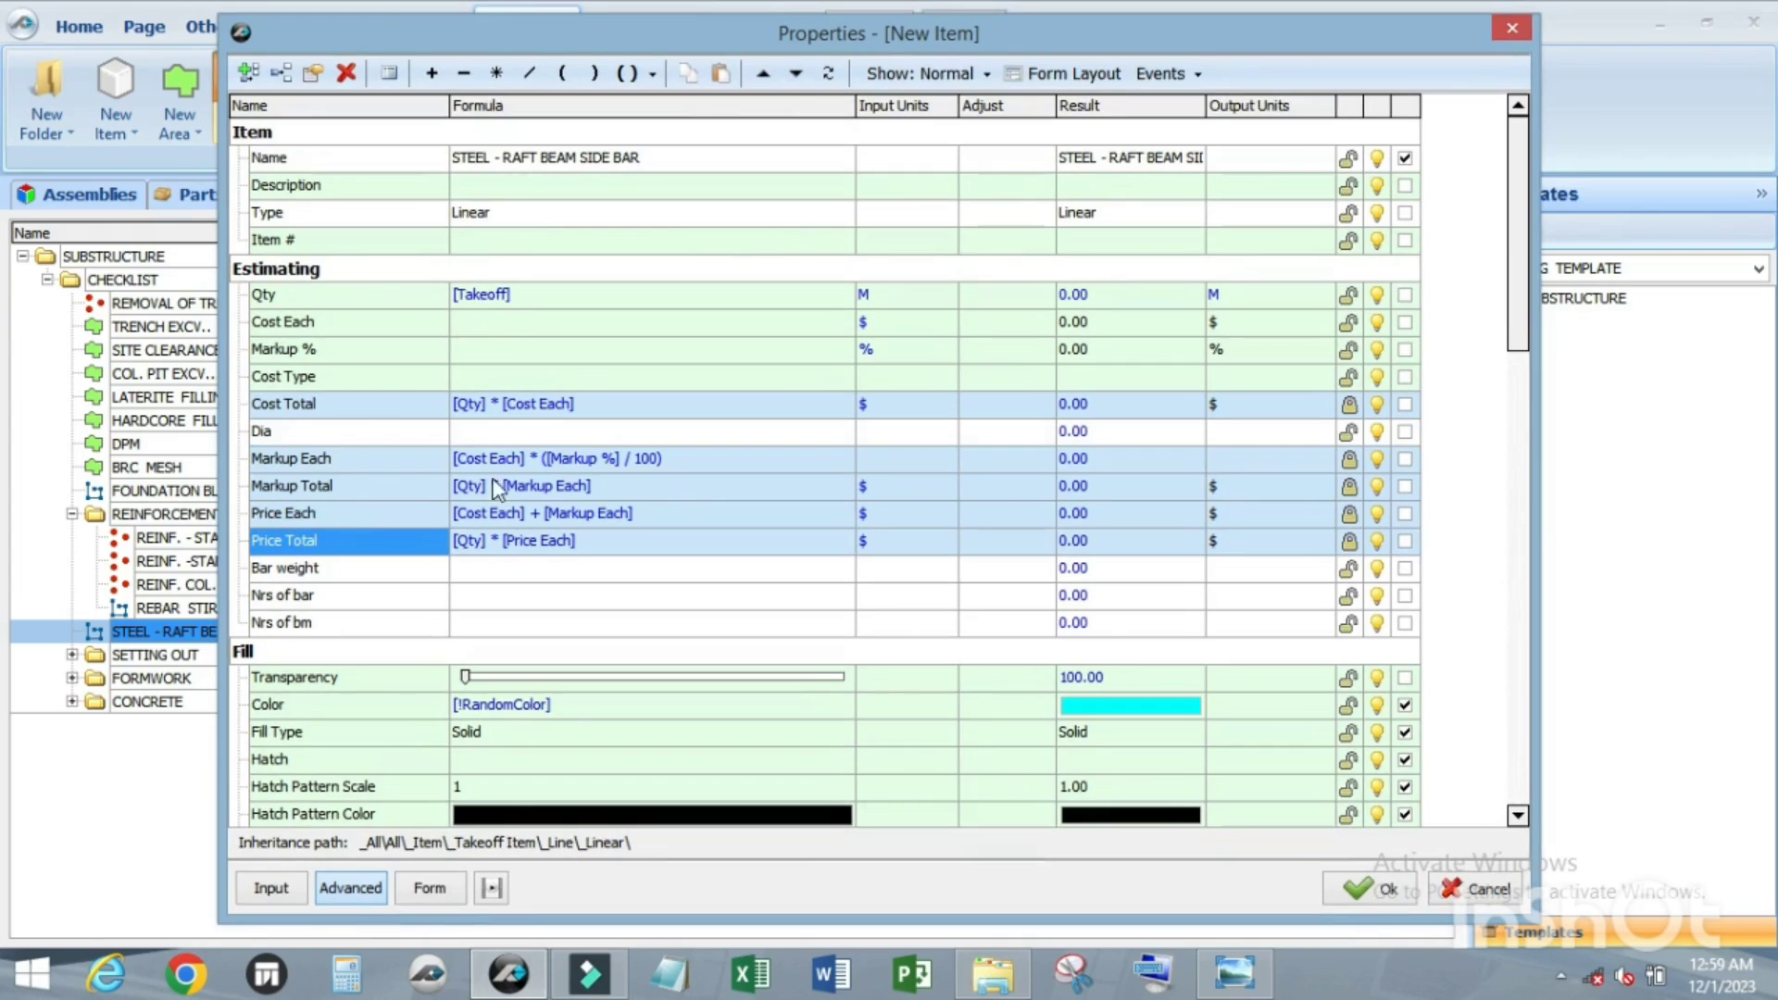
{"action": "left_click", "coordinate": [319, 433]}
{"action": "left_click", "coordinate": [761, 73]}
{"action": "left_click", "coordinate": [761, 73]}
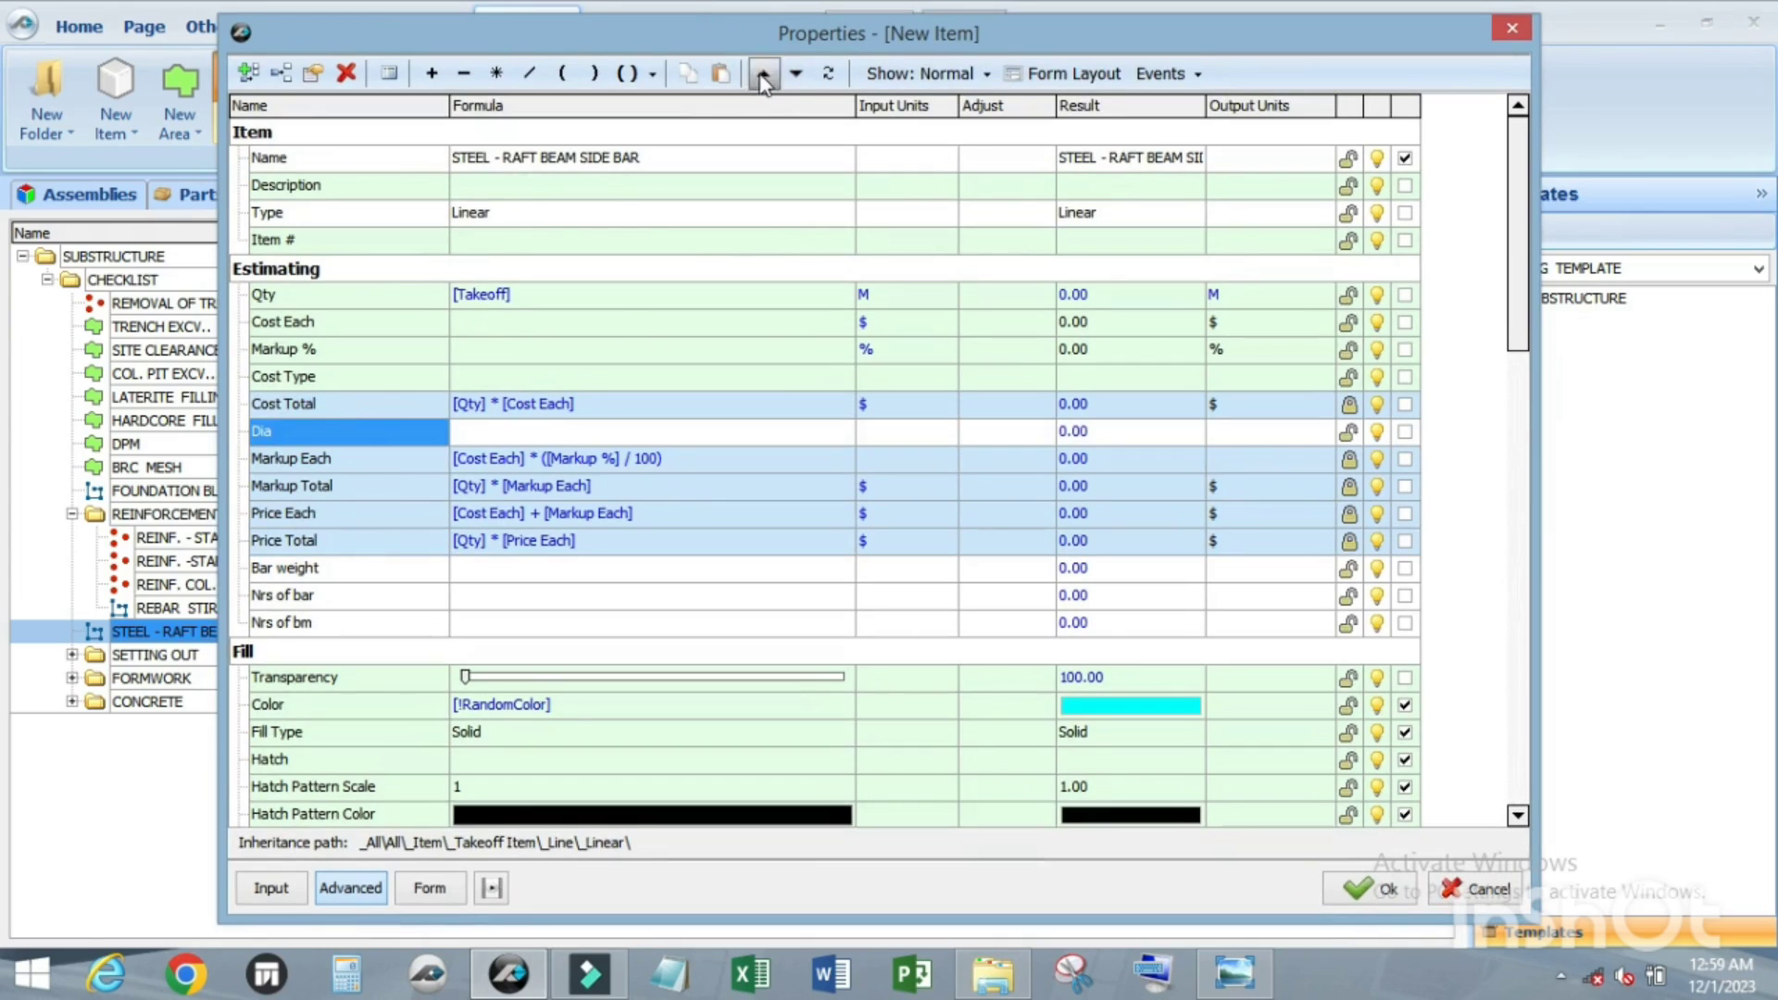
{"action": "left_click", "coordinate": [761, 73]}
{"action": "left_click", "coordinate": [761, 73]}
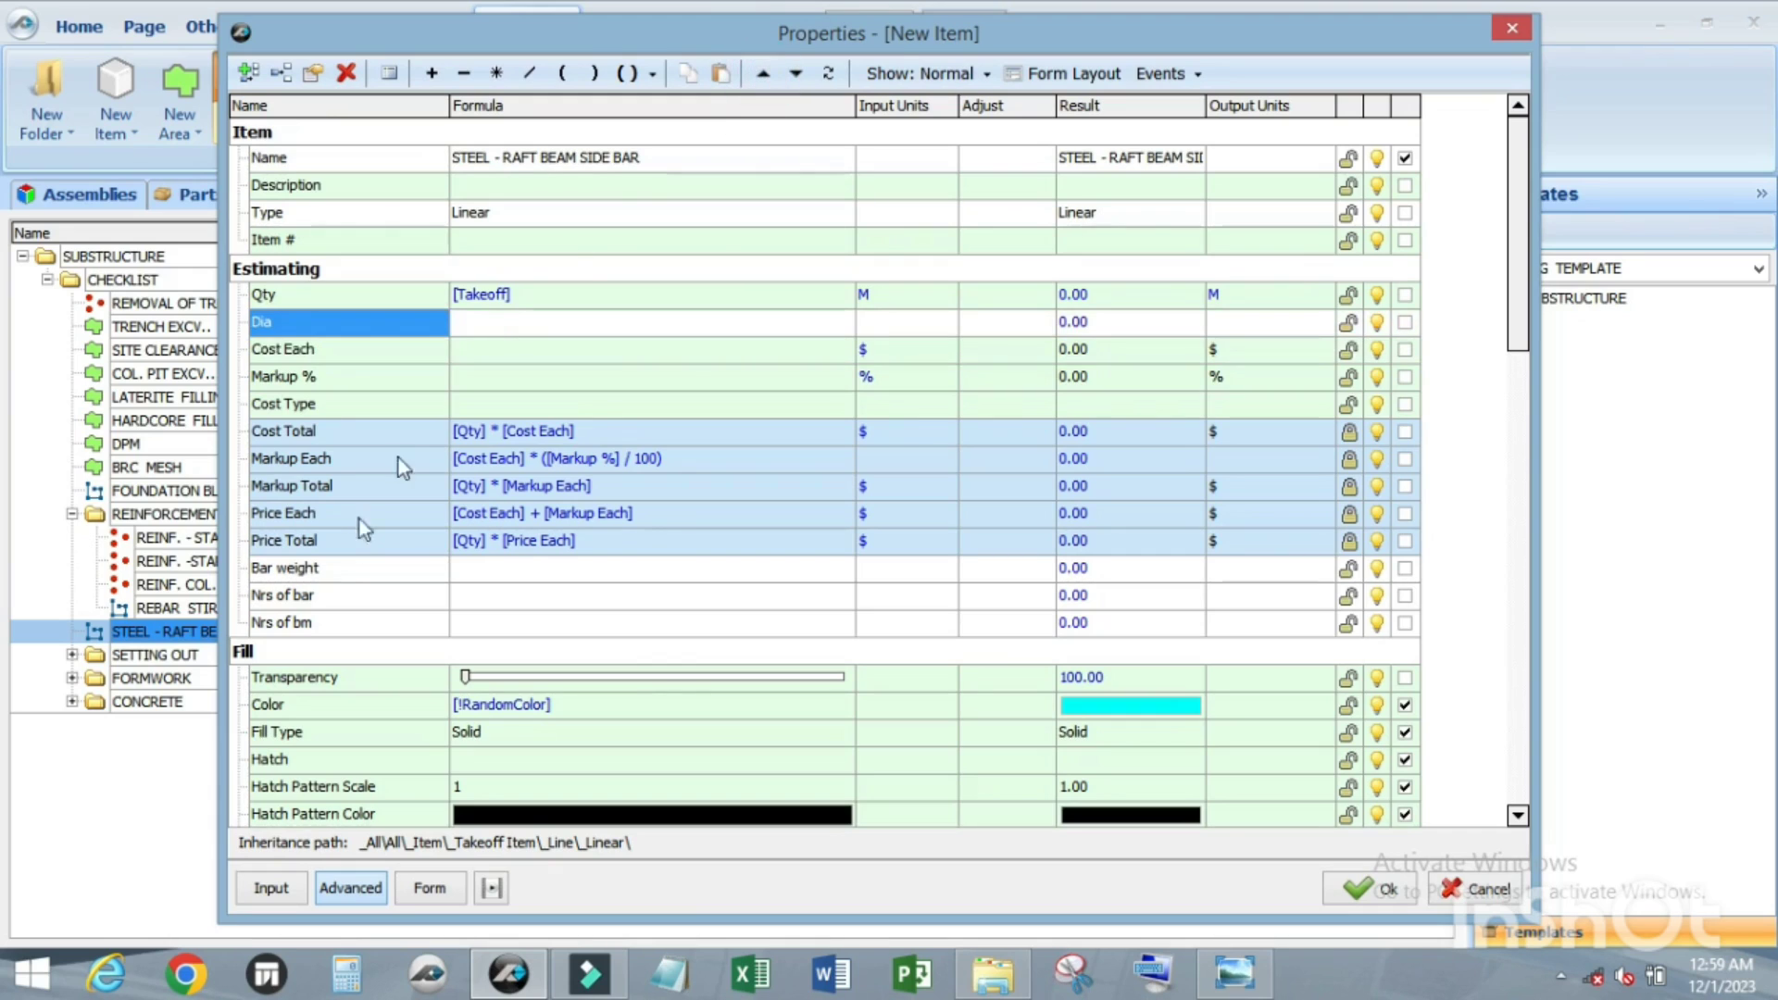
Step: Move the Bar weight property up the Estimating group so it sits directly below Dia
{"action": "left_click", "coordinate": [319, 569]}
{"action": "left_click", "coordinate": [762, 73]}
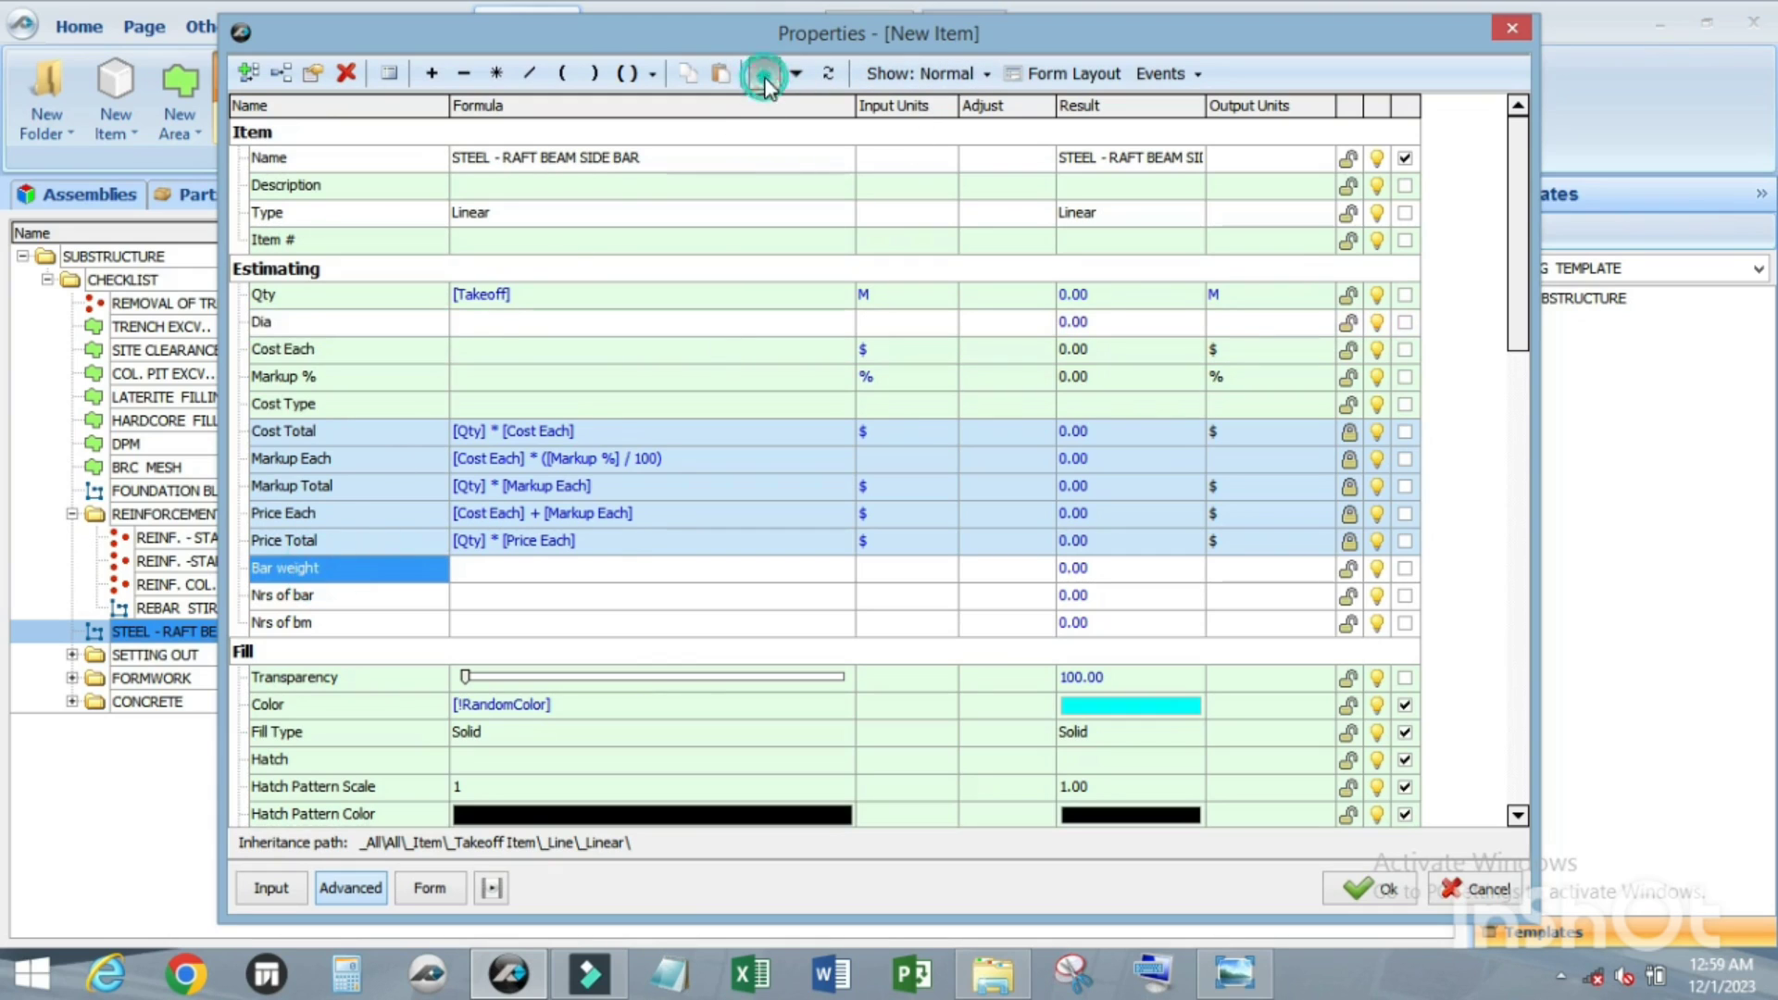
{"action": "left_click", "coordinate": [762, 73]}
{"action": "left_click", "coordinate": [762, 73]}
{"action": "left_click", "coordinate": [762, 73]}
{"action": "left_click", "coordinate": [762, 74]}
{"action": "left_click", "coordinate": [762, 73]}
{"action": "left_click", "coordinate": [762, 73]}
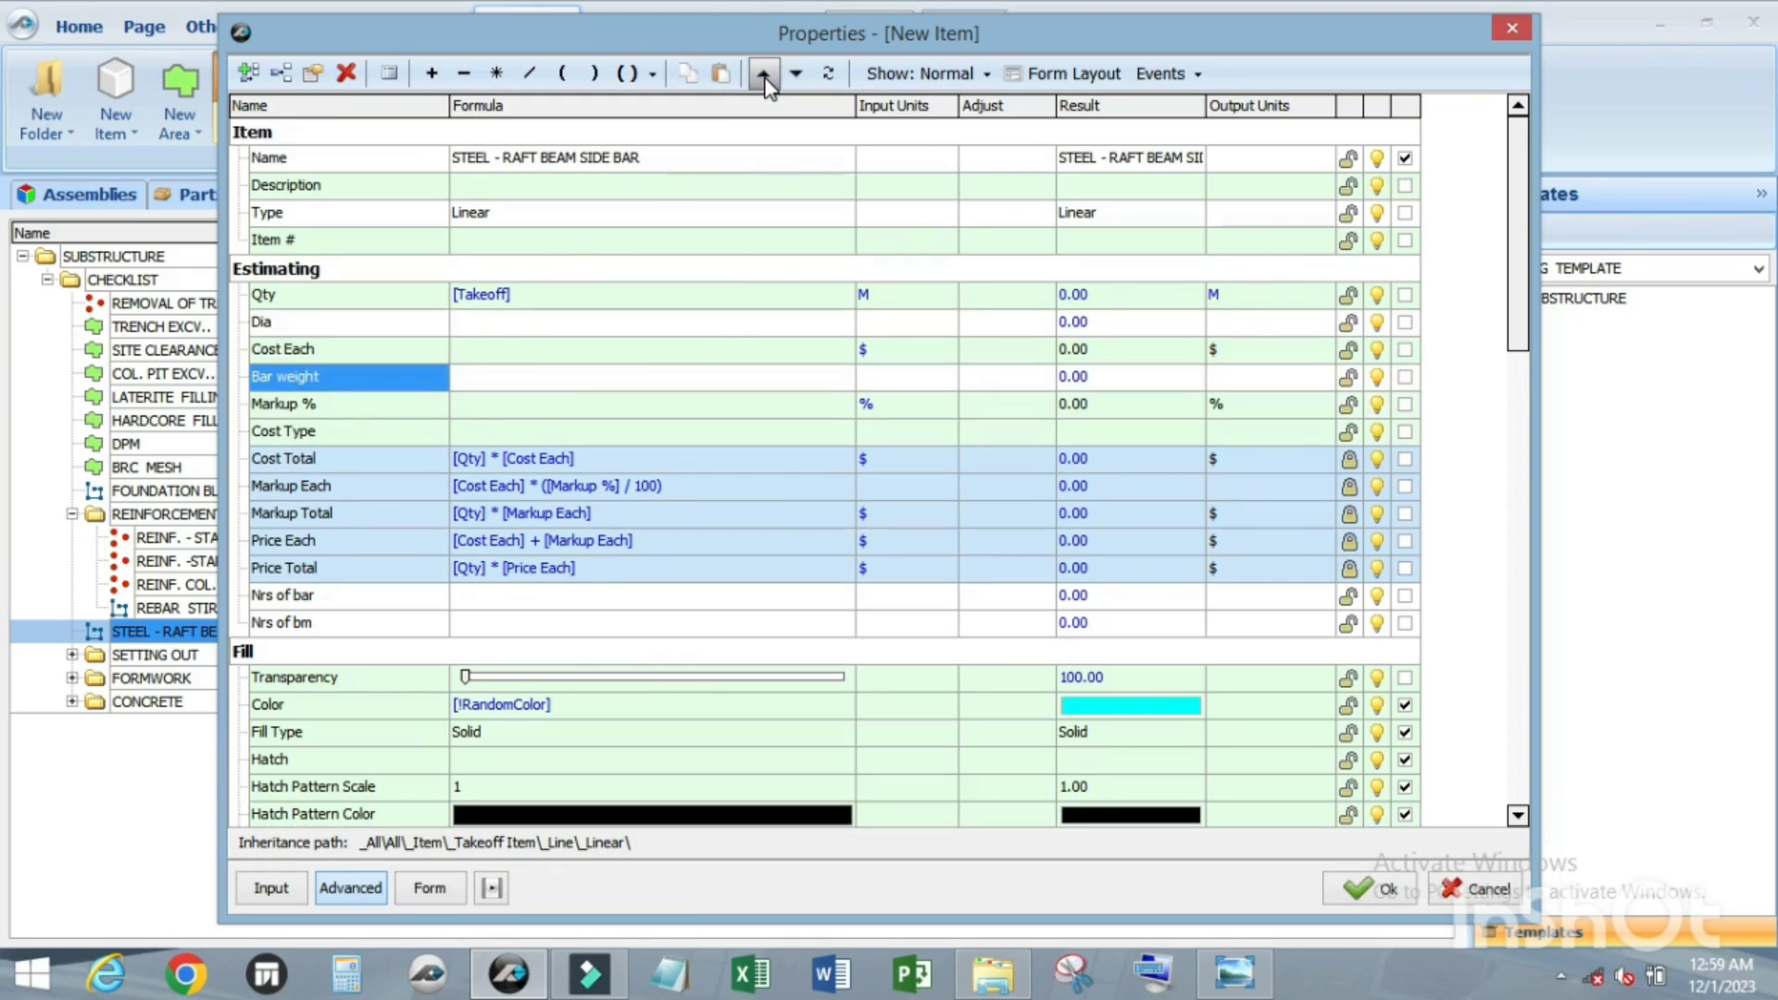
{"action": "left_click", "coordinate": [761, 73]}
Step: Move the Nrs of bar property up the Estimating group so it sits directly below Bar weight
{"action": "left_click", "coordinate": [324, 595]}
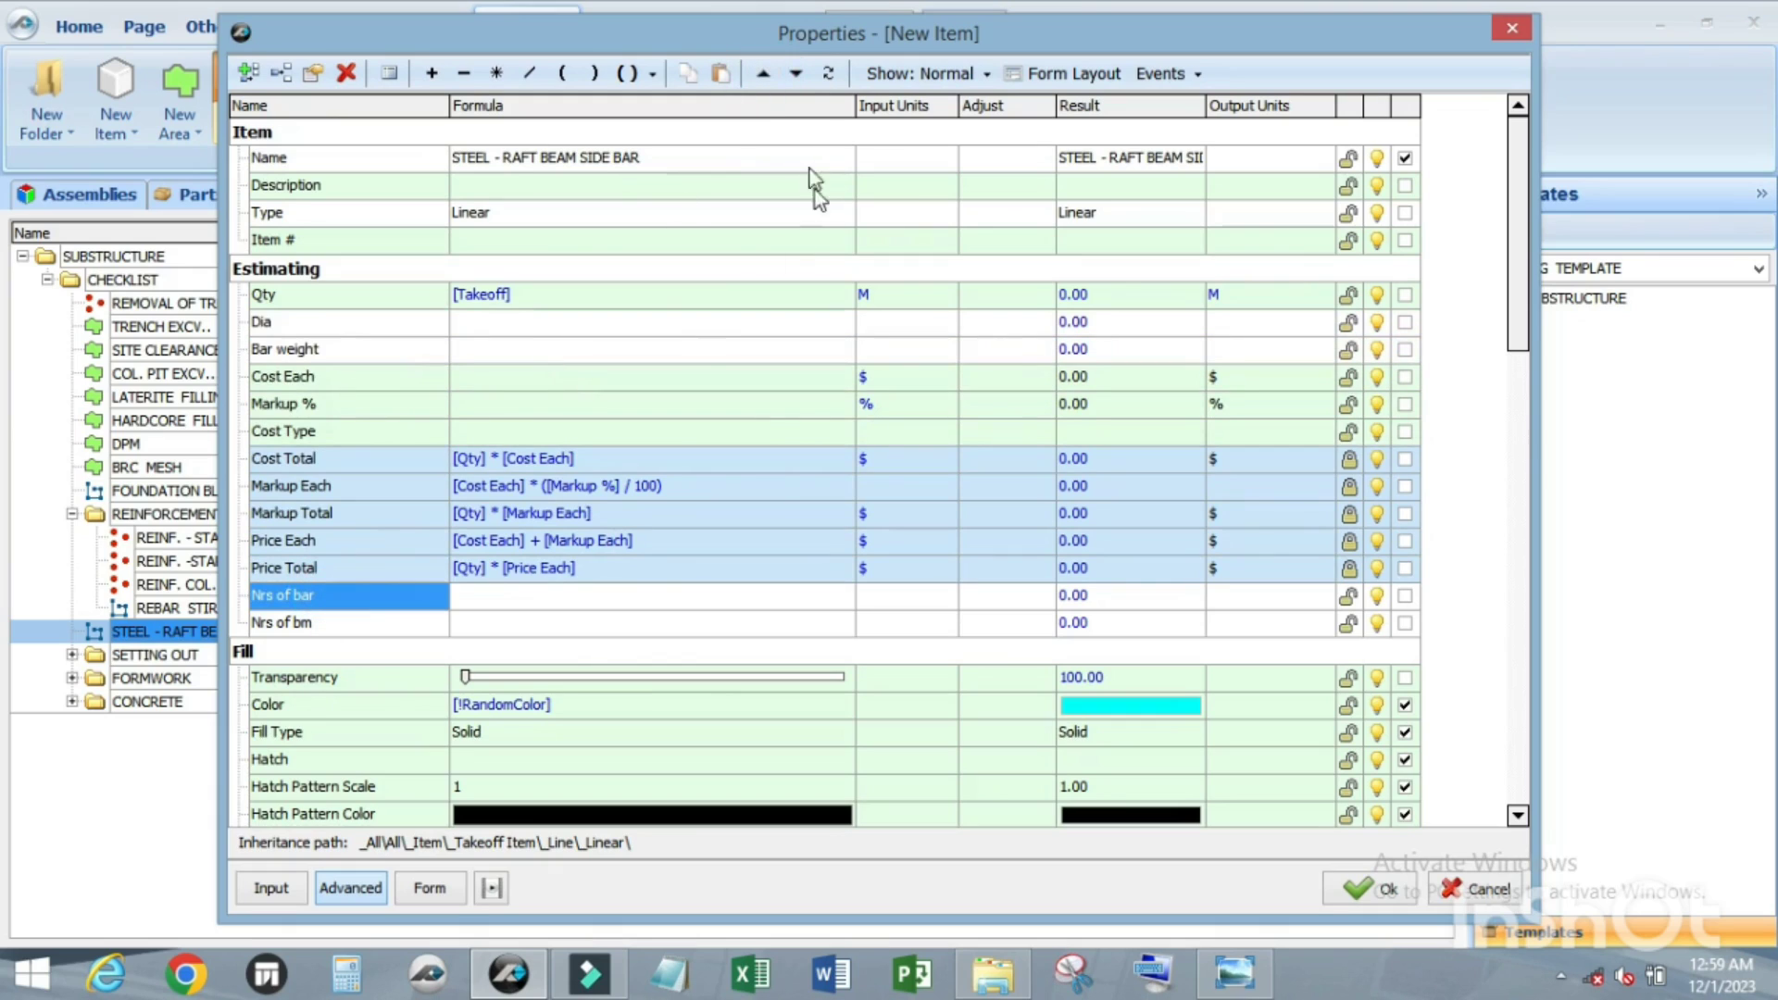
{"action": "left_click", "coordinate": [762, 73]}
{"action": "left_click", "coordinate": [762, 73]}
{"action": "left_click", "coordinate": [762, 73]}
{"action": "left_click", "coordinate": [762, 73]}
{"action": "left_click", "coordinate": [762, 73]}
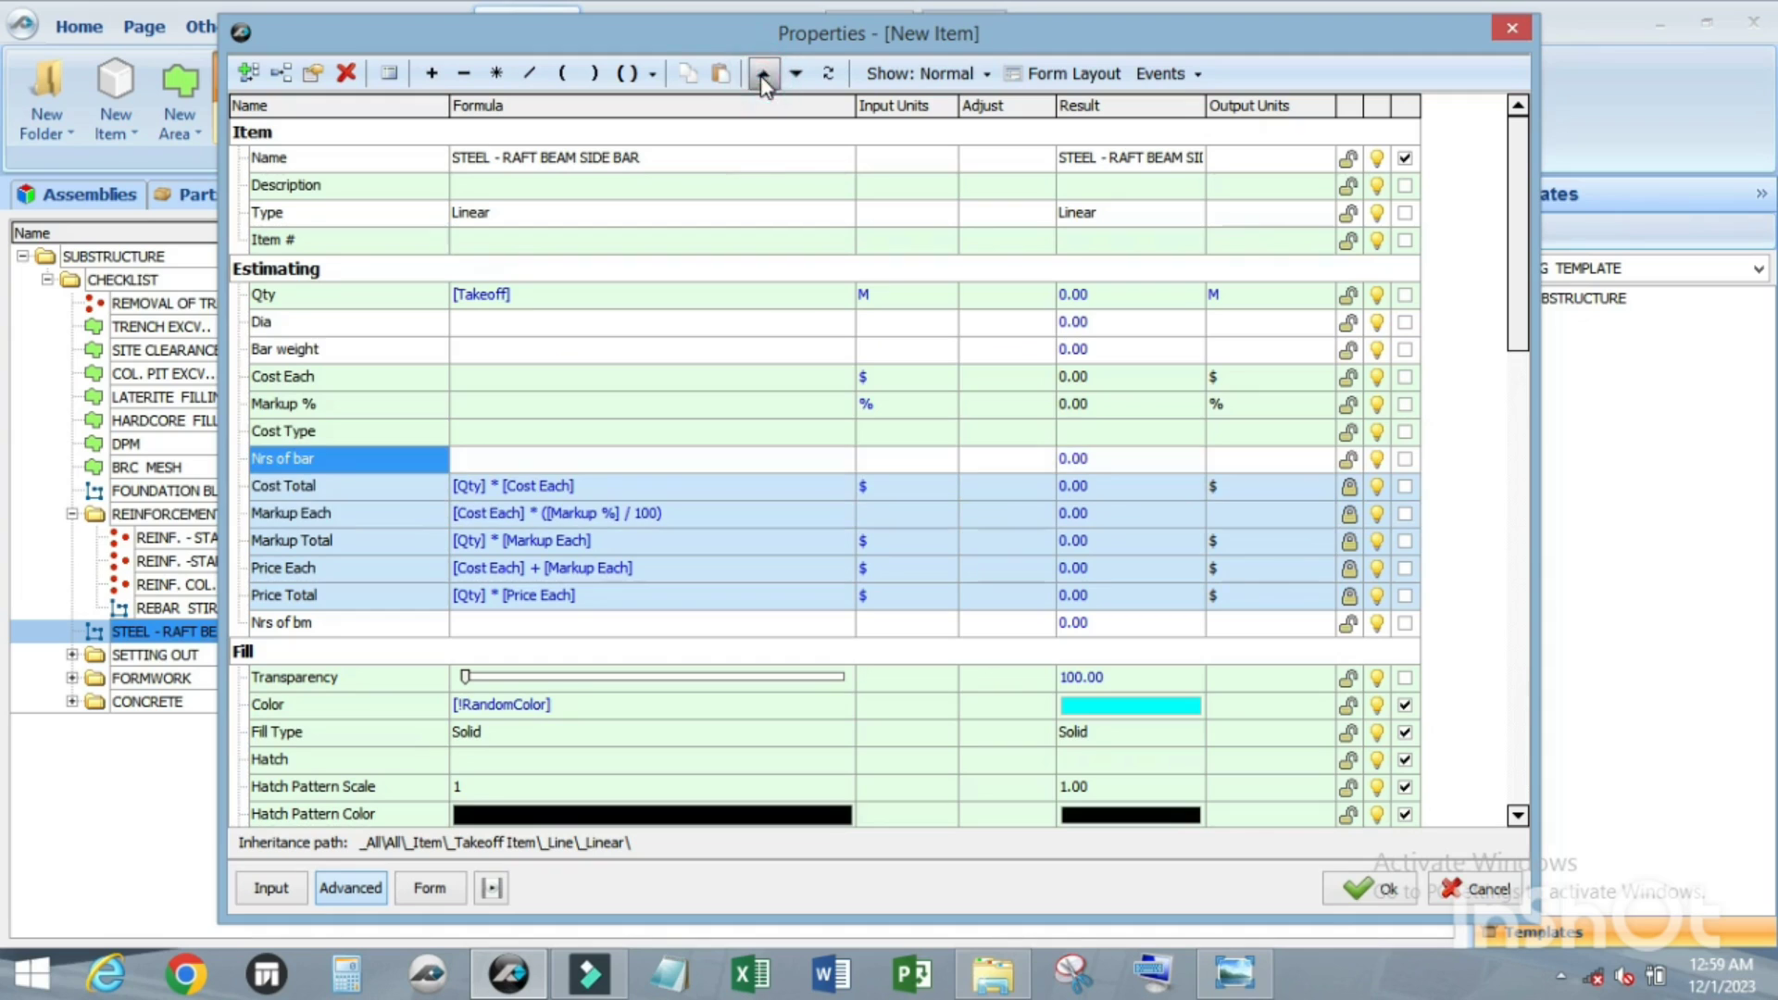
{"action": "left_click", "coordinate": [762, 73]}
{"action": "left_click", "coordinate": [762, 73]}
{"action": "left_click", "coordinate": [762, 73]}
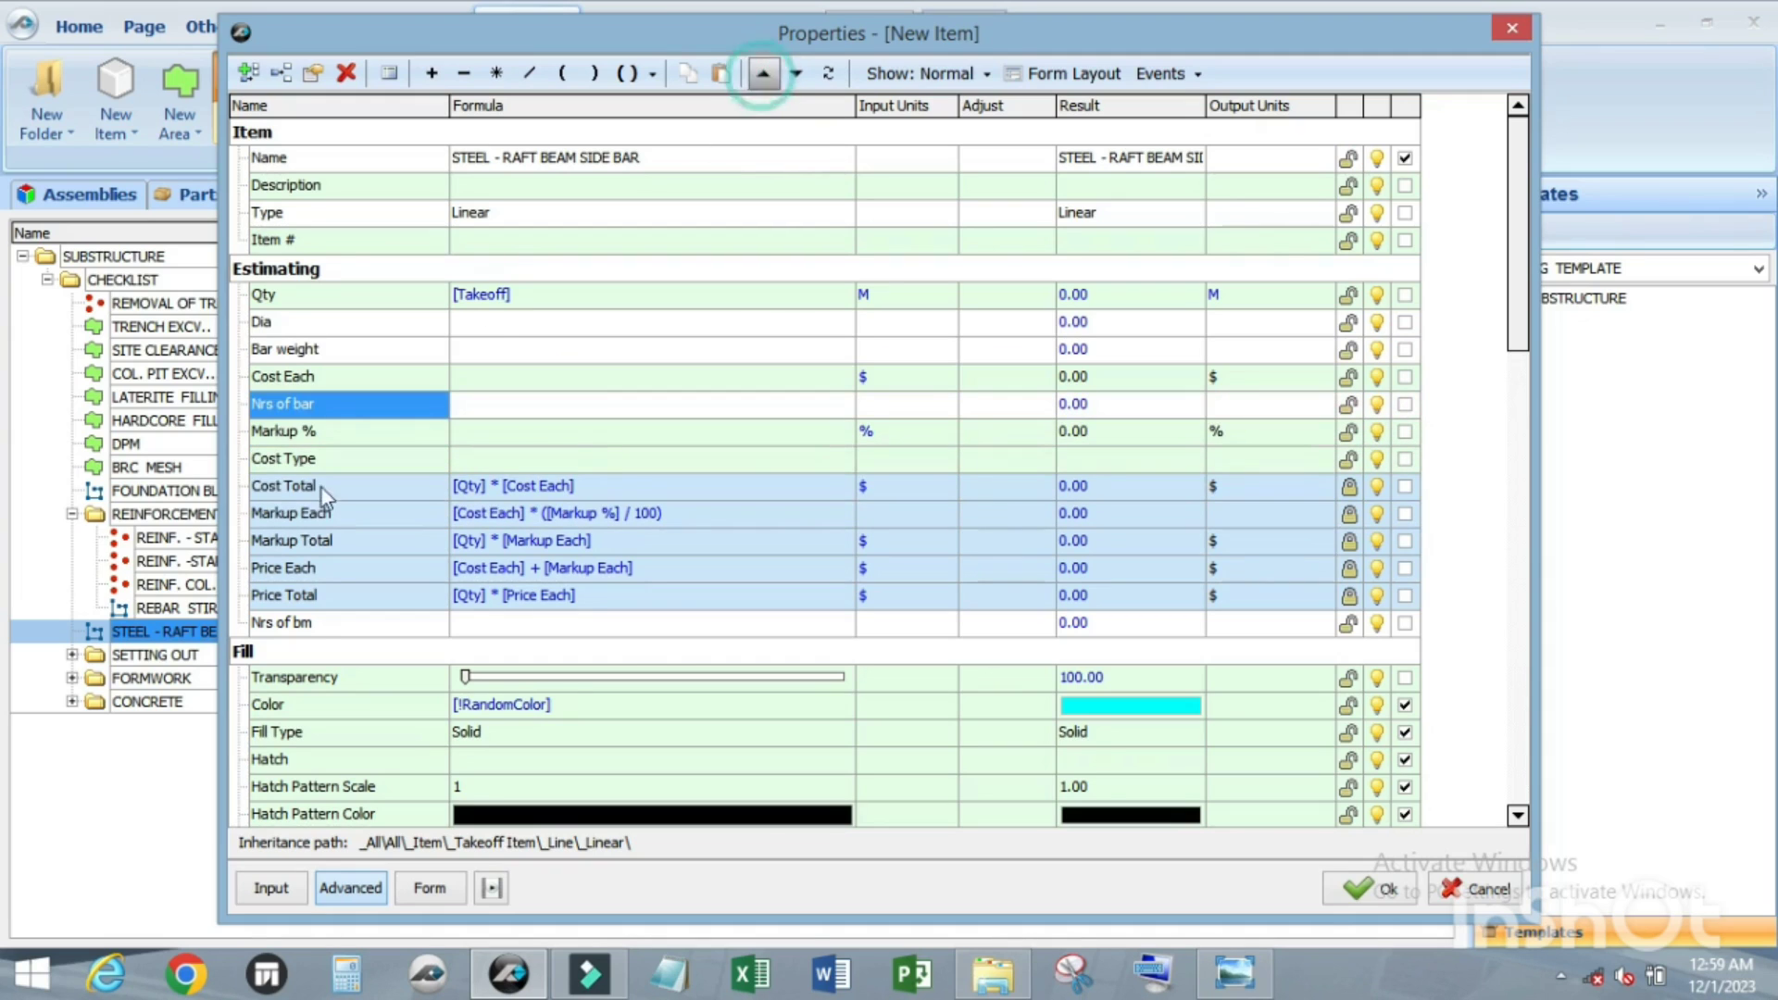
Step: Move the Nrs of bm property up the Estimating group so it sits directly below Nrs of bar
{"action": "left_click", "coordinate": [315, 626]}
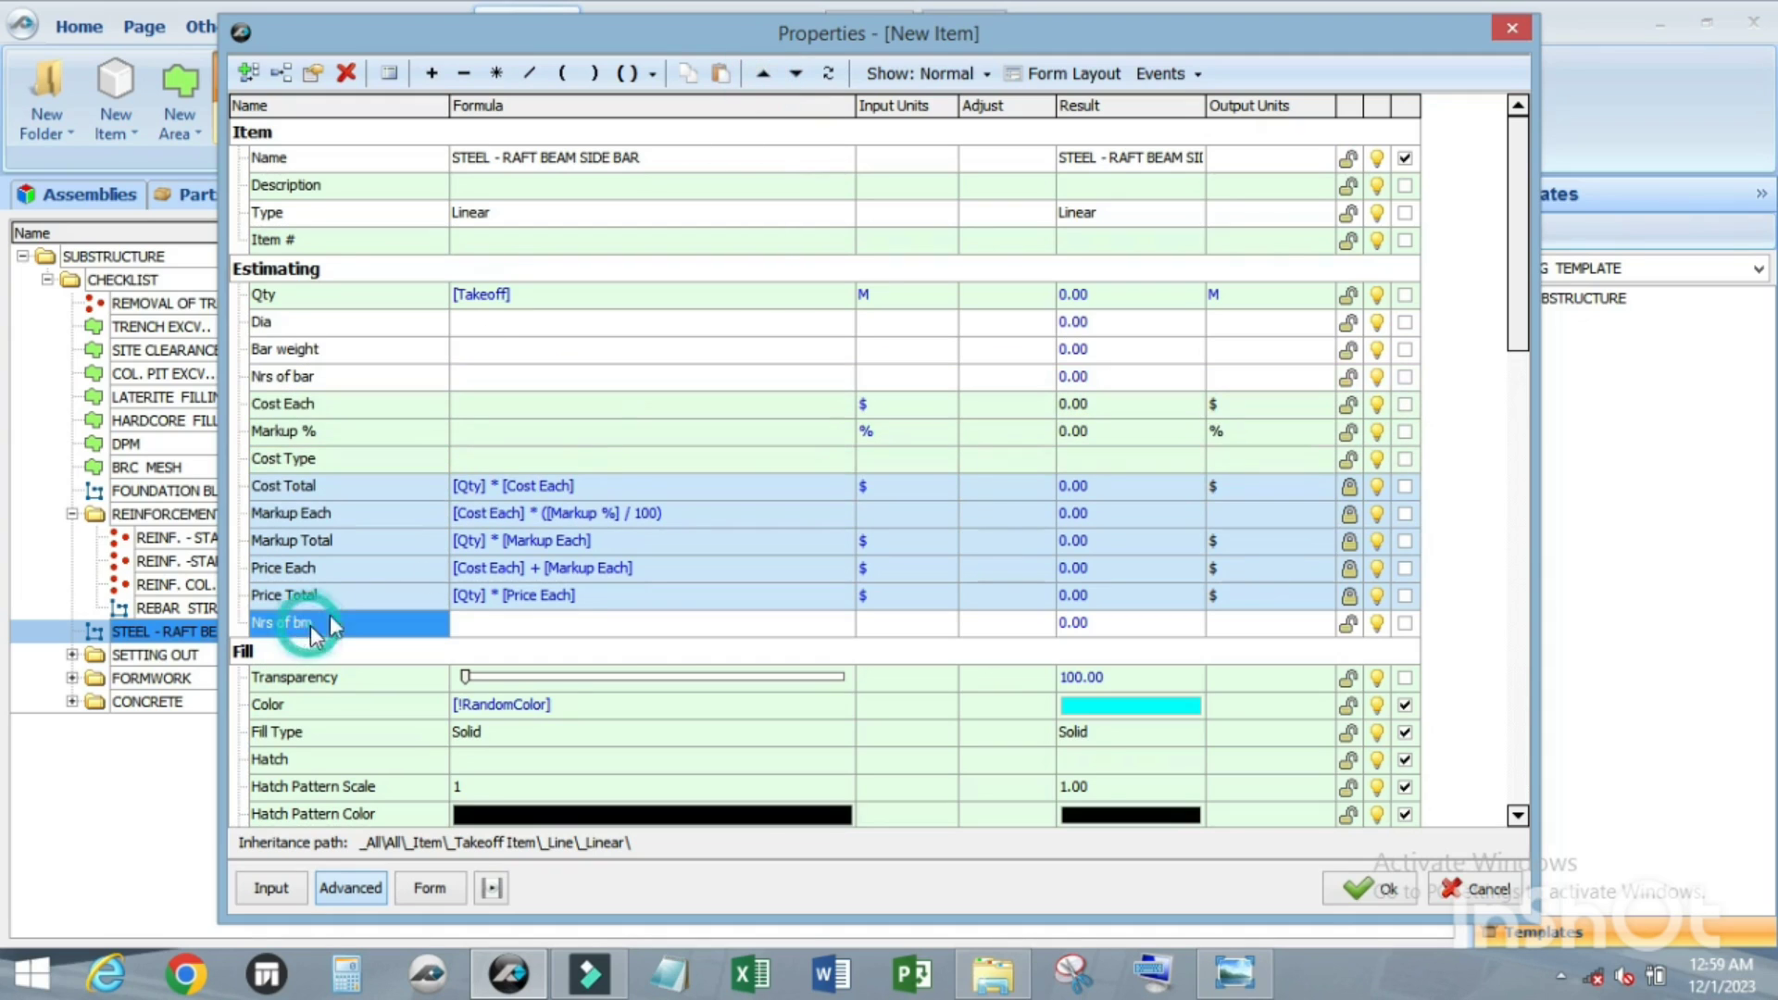
{"action": "left_click", "coordinate": [762, 74]}
{"action": "left_click", "coordinate": [761, 73]}
{"action": "left_click", "coordinate": [762, 74]}
{"action": "left_click", "coordinate": [762, 73]}
{"action": "left_click", "coordinate": [762, 73]}
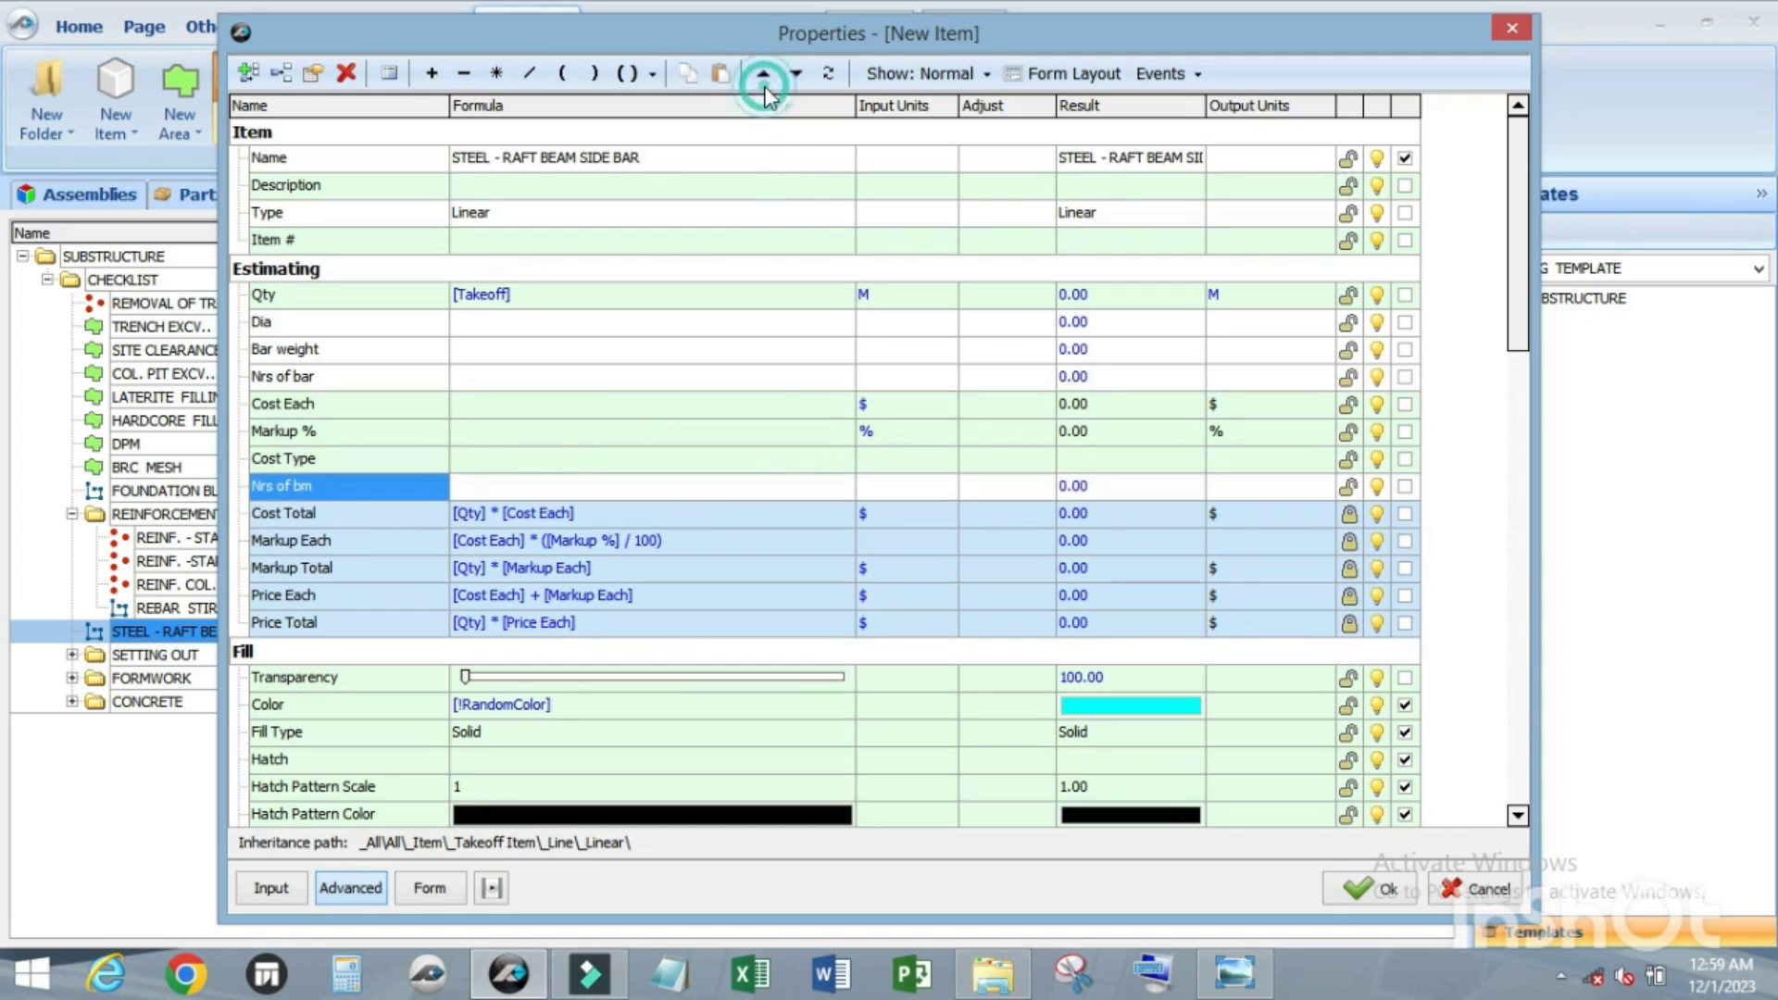
{"action": "left_click", "coordinate": [762, 73]}
{"action": "left_click", "coordinate": [762, 73]}
{"action": "left_click", "coordinate": [761, 73]}
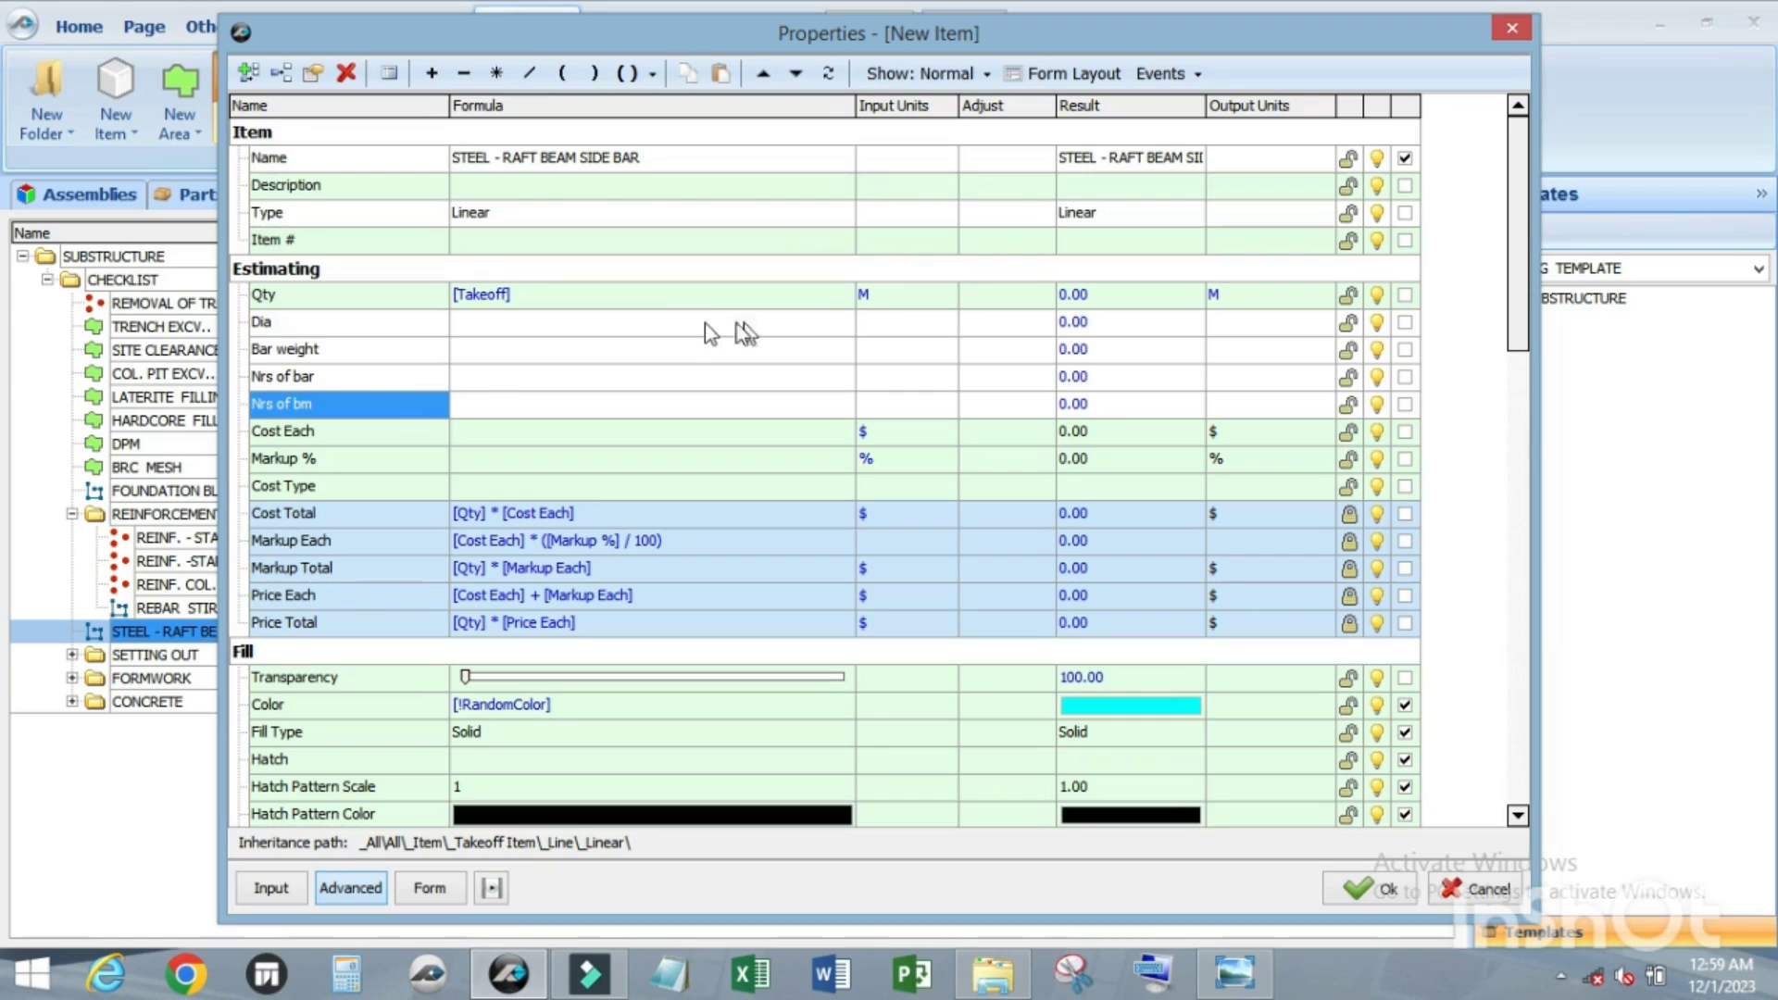
Step: Set the input unit of the Dia property to MM
{"action": "scroll", "coordinate": [493, 274], "scroll_direction": "down", "scroll_amount": 1}
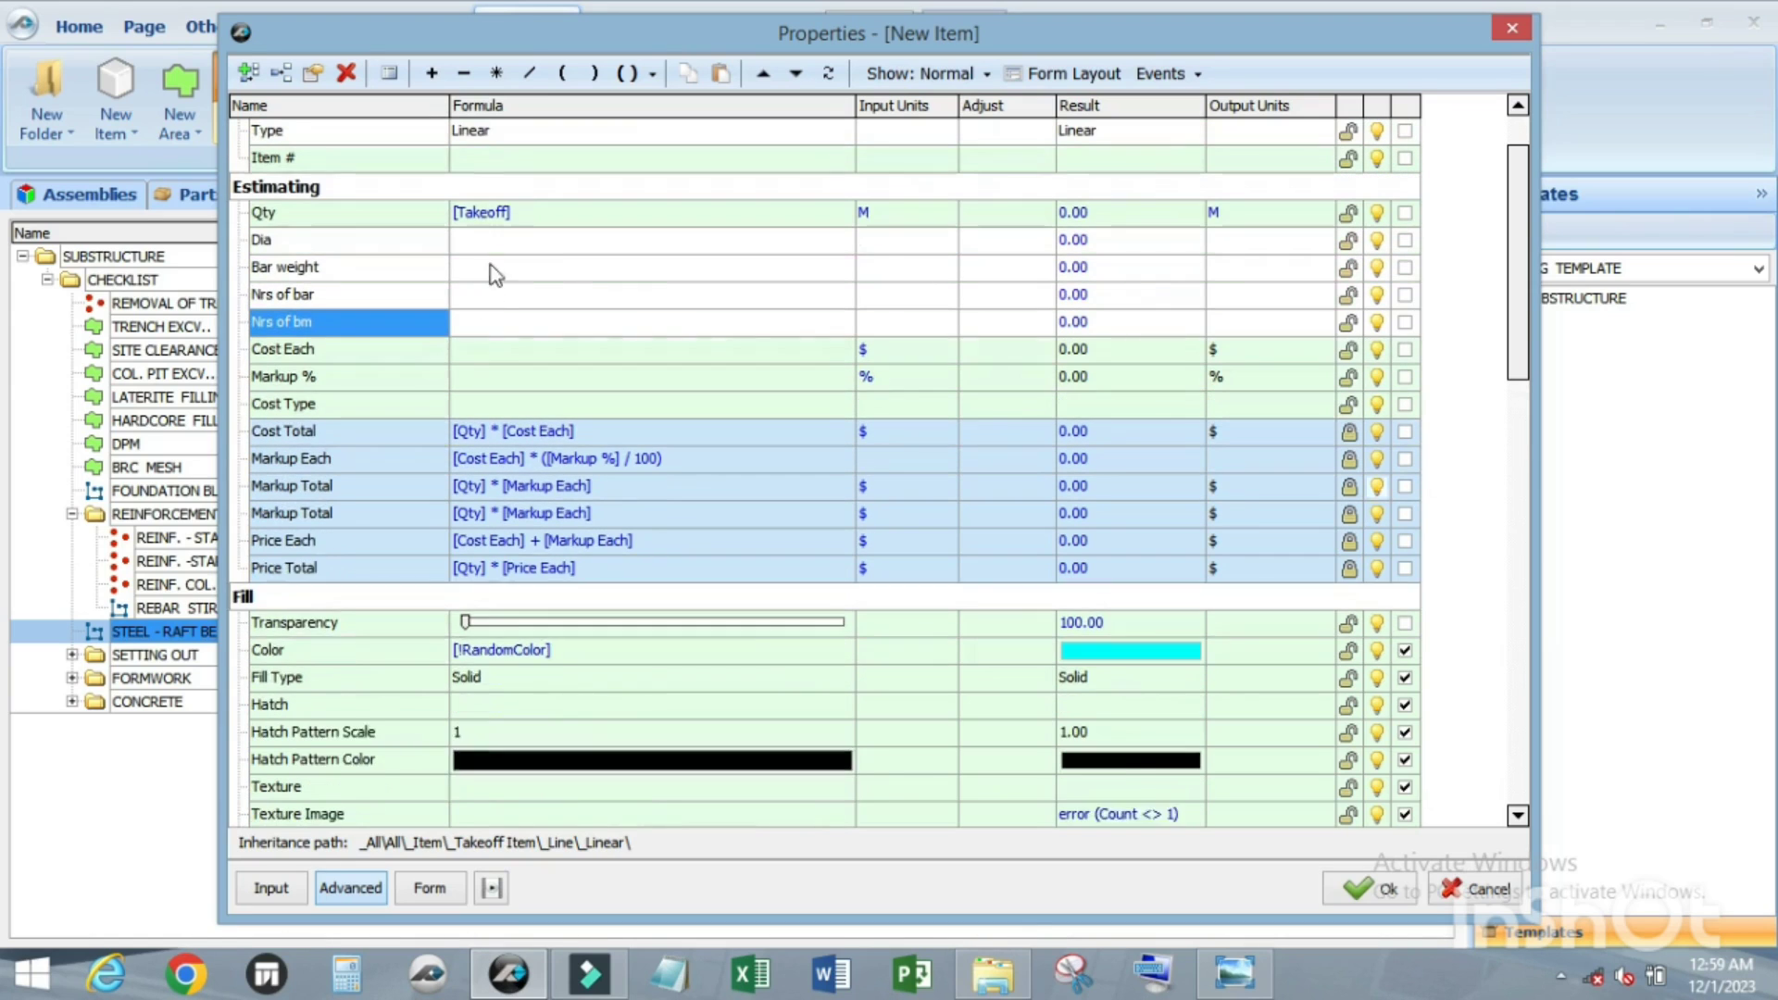
{"action": "left_click", "coordinate": [889, 240]}
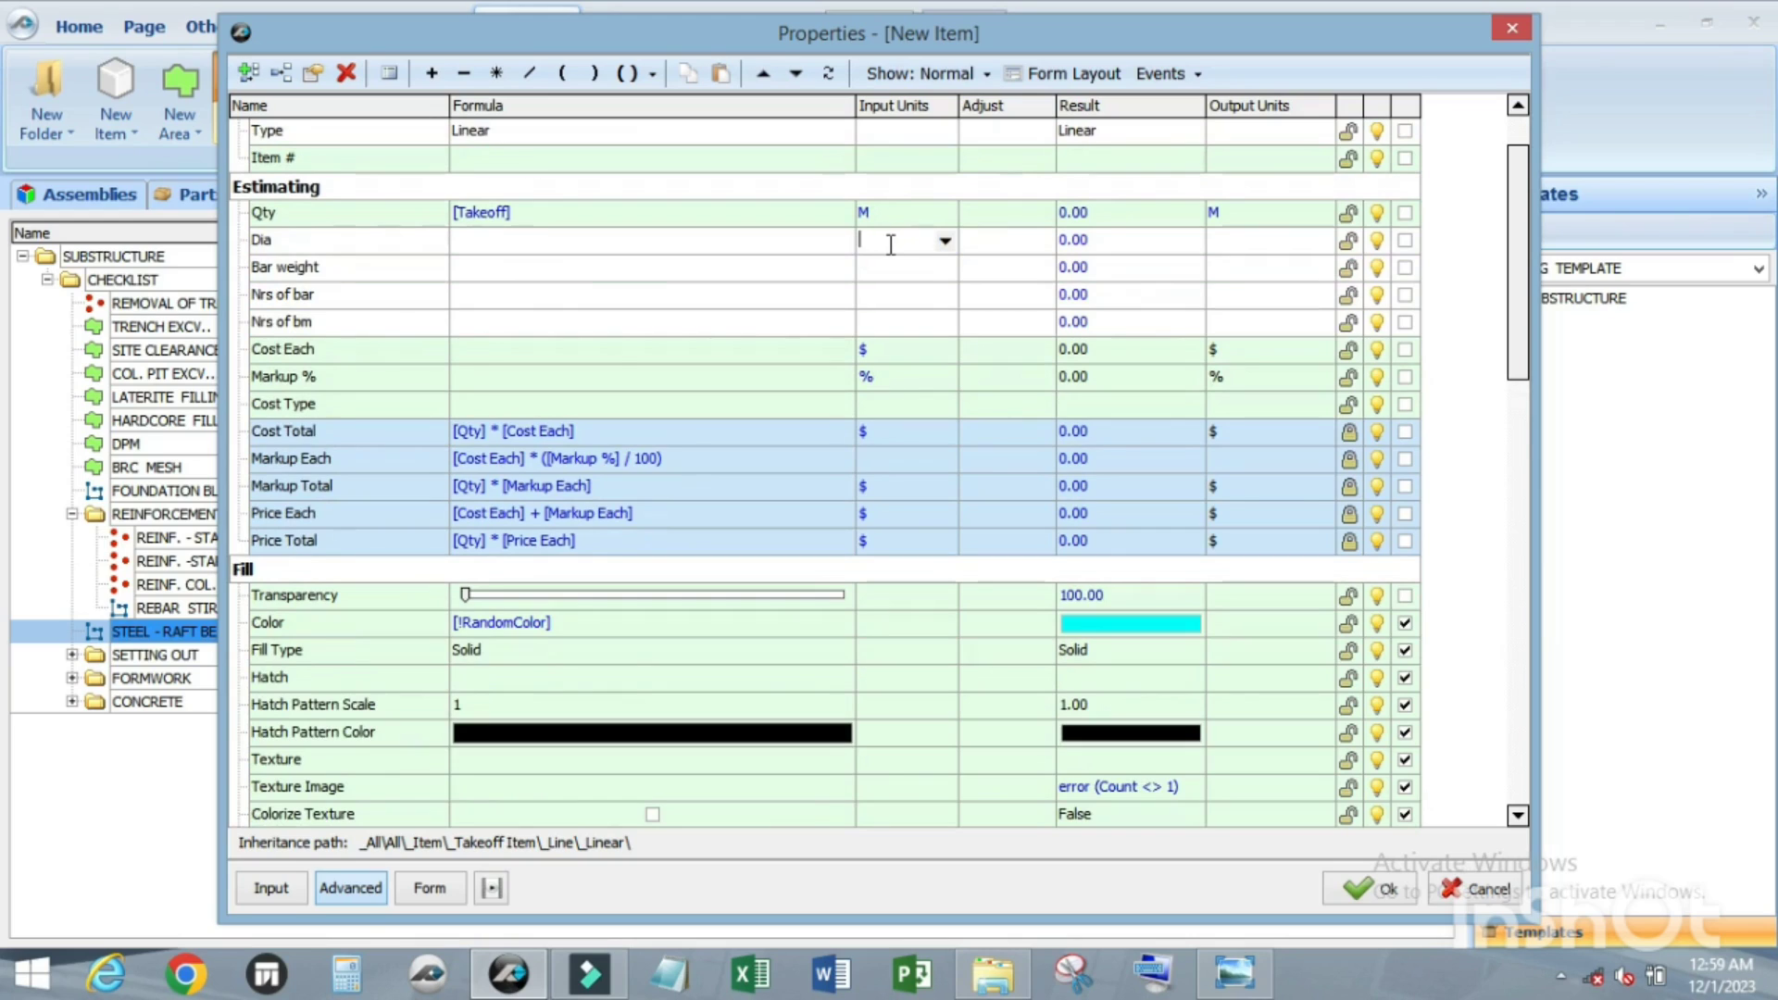
{"action": "type", "text": "mm"}
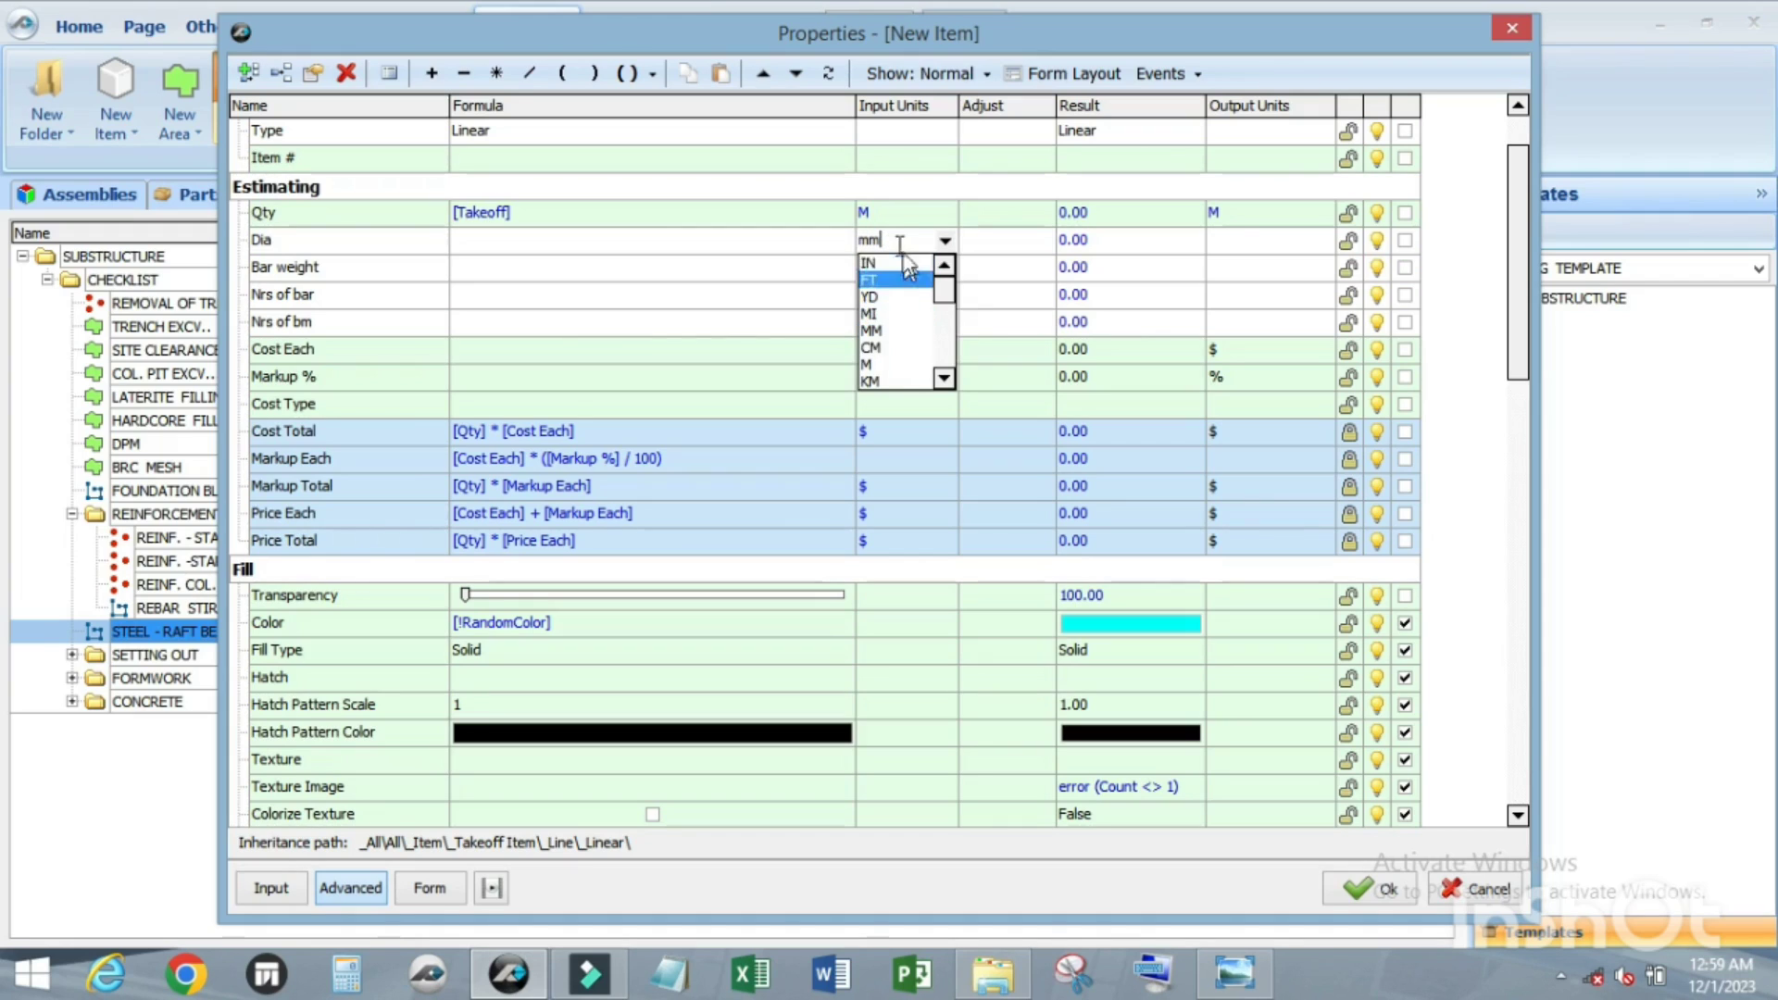
{"action": "left_click", "coordinate": [897, 334]}
Step: Set the input unit of the Bar weight property to KG
{"action": "left_click", "coordinate": [913, 268]}
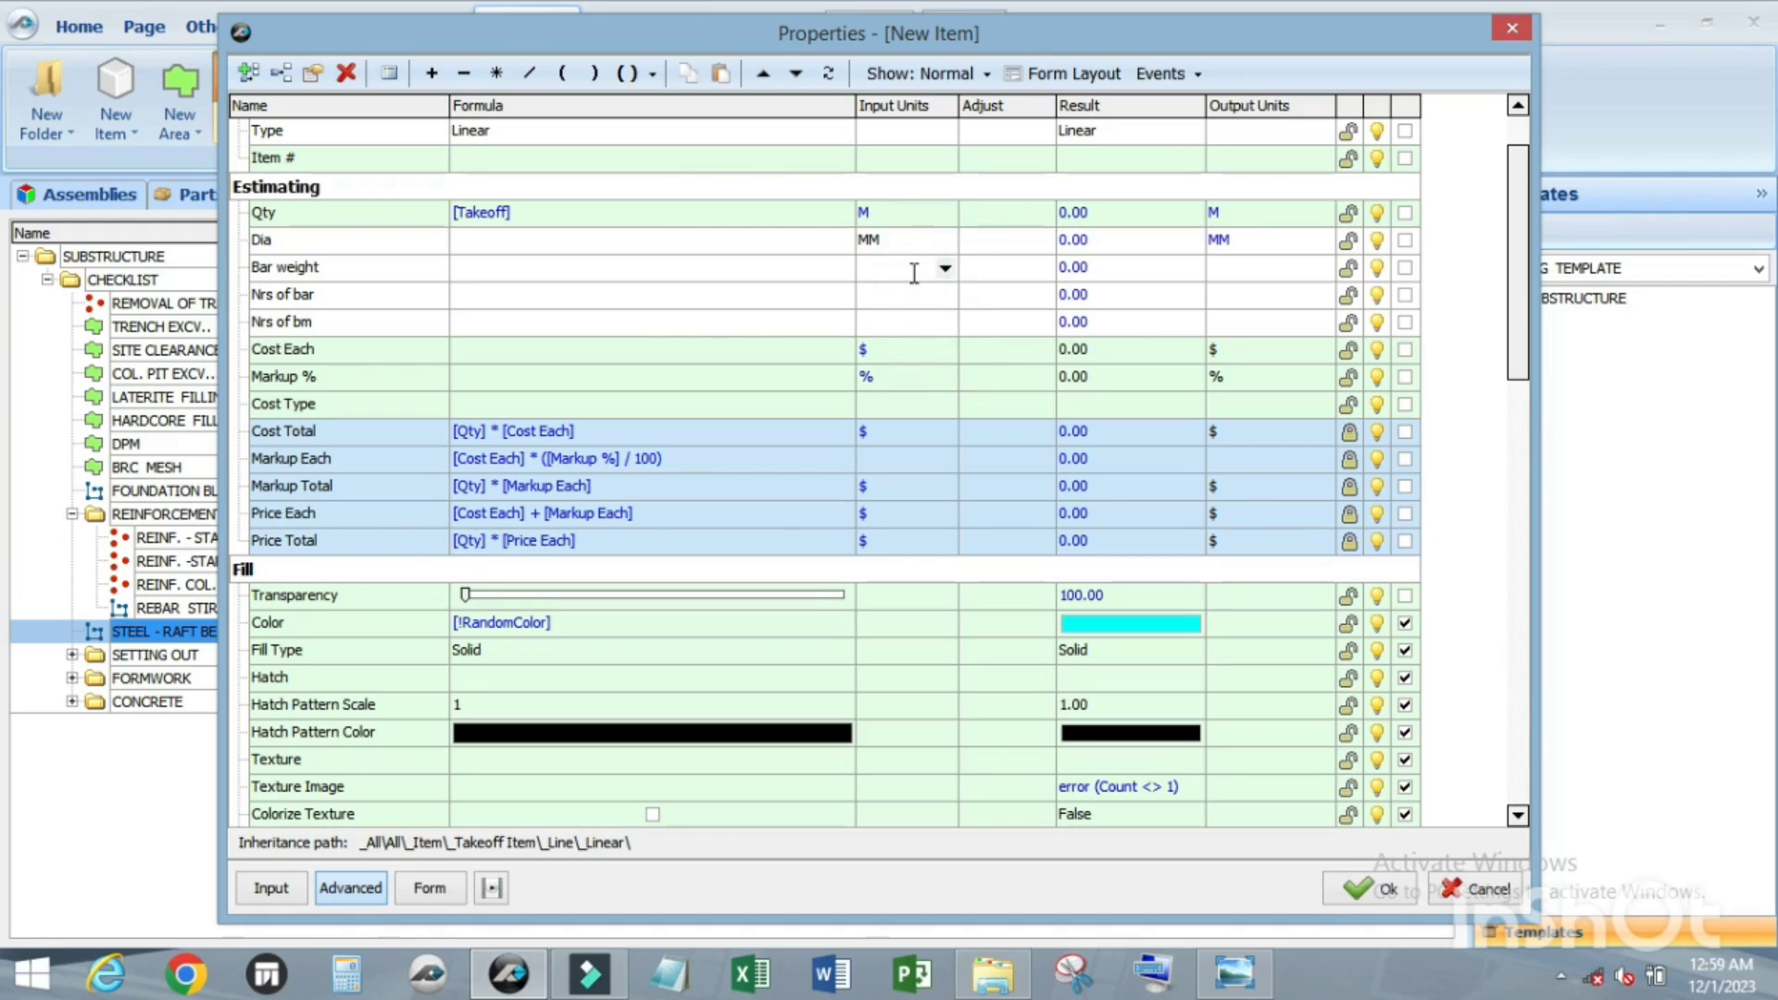
{"action": "left_click", "coordinate": [942, 269]}
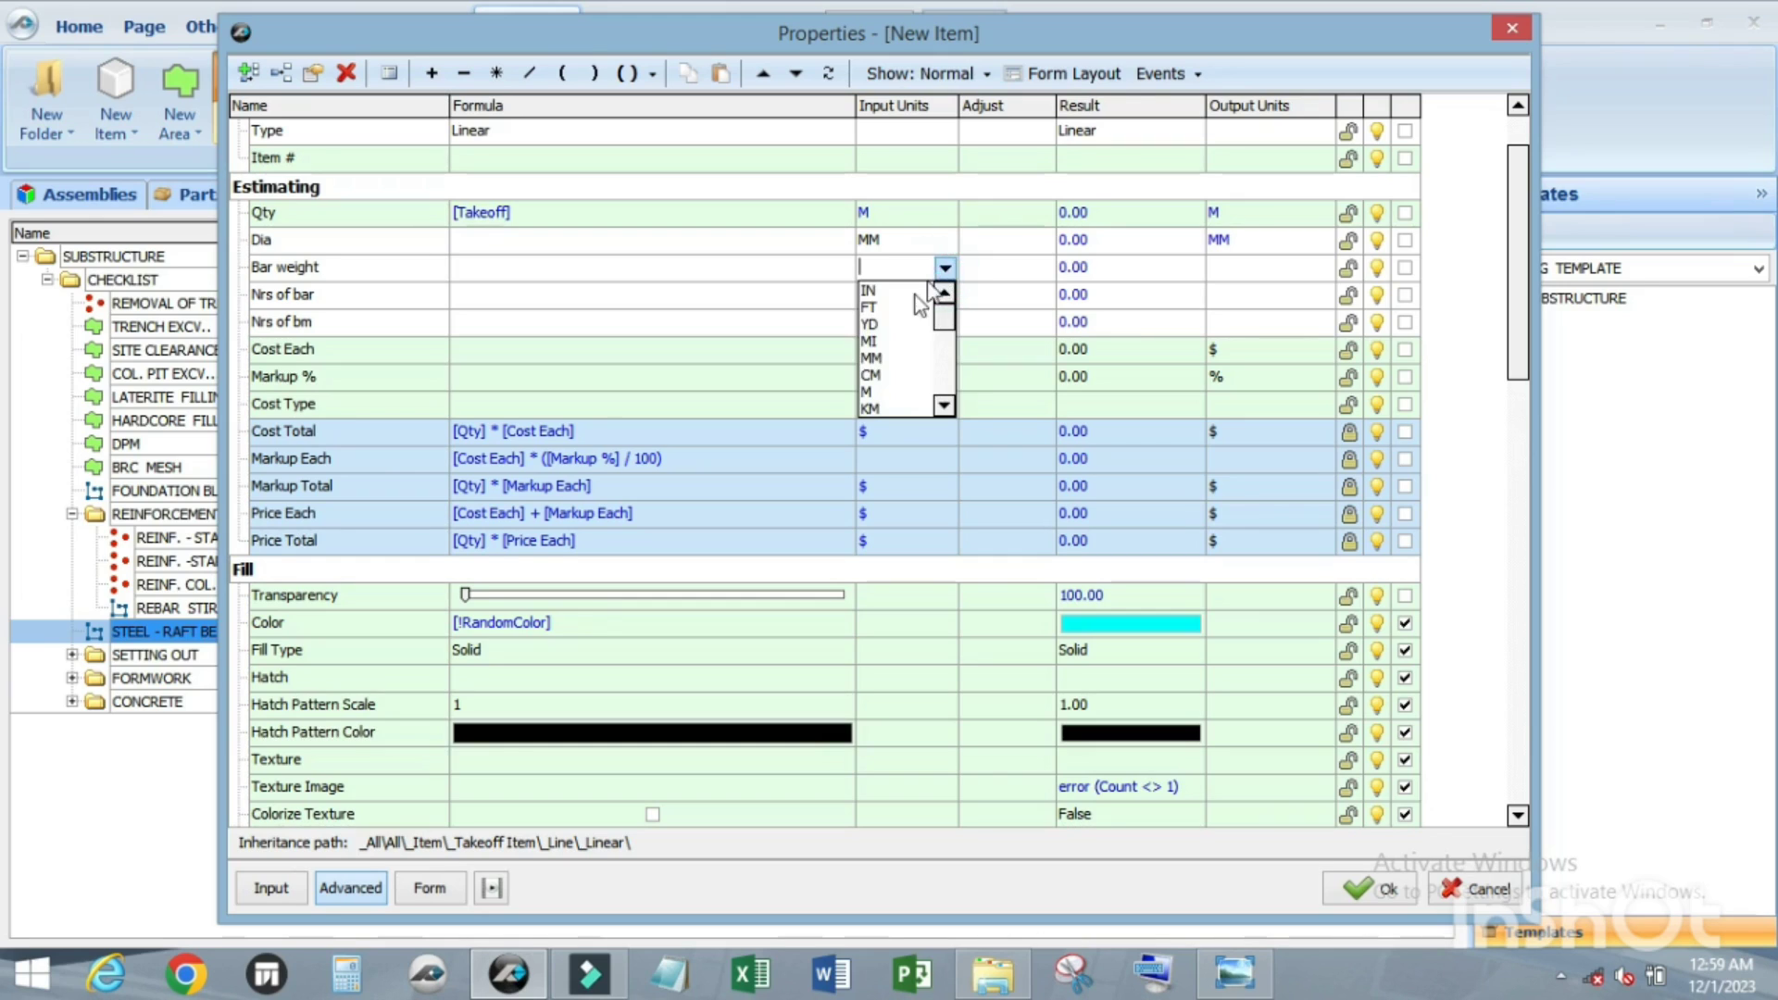
{"action": "scroll", "coordinate": [889, 375], "scroll_direction": "down", "scroll_amount": 2}
{"action": "left_click", "coordinate": [885, 318]}
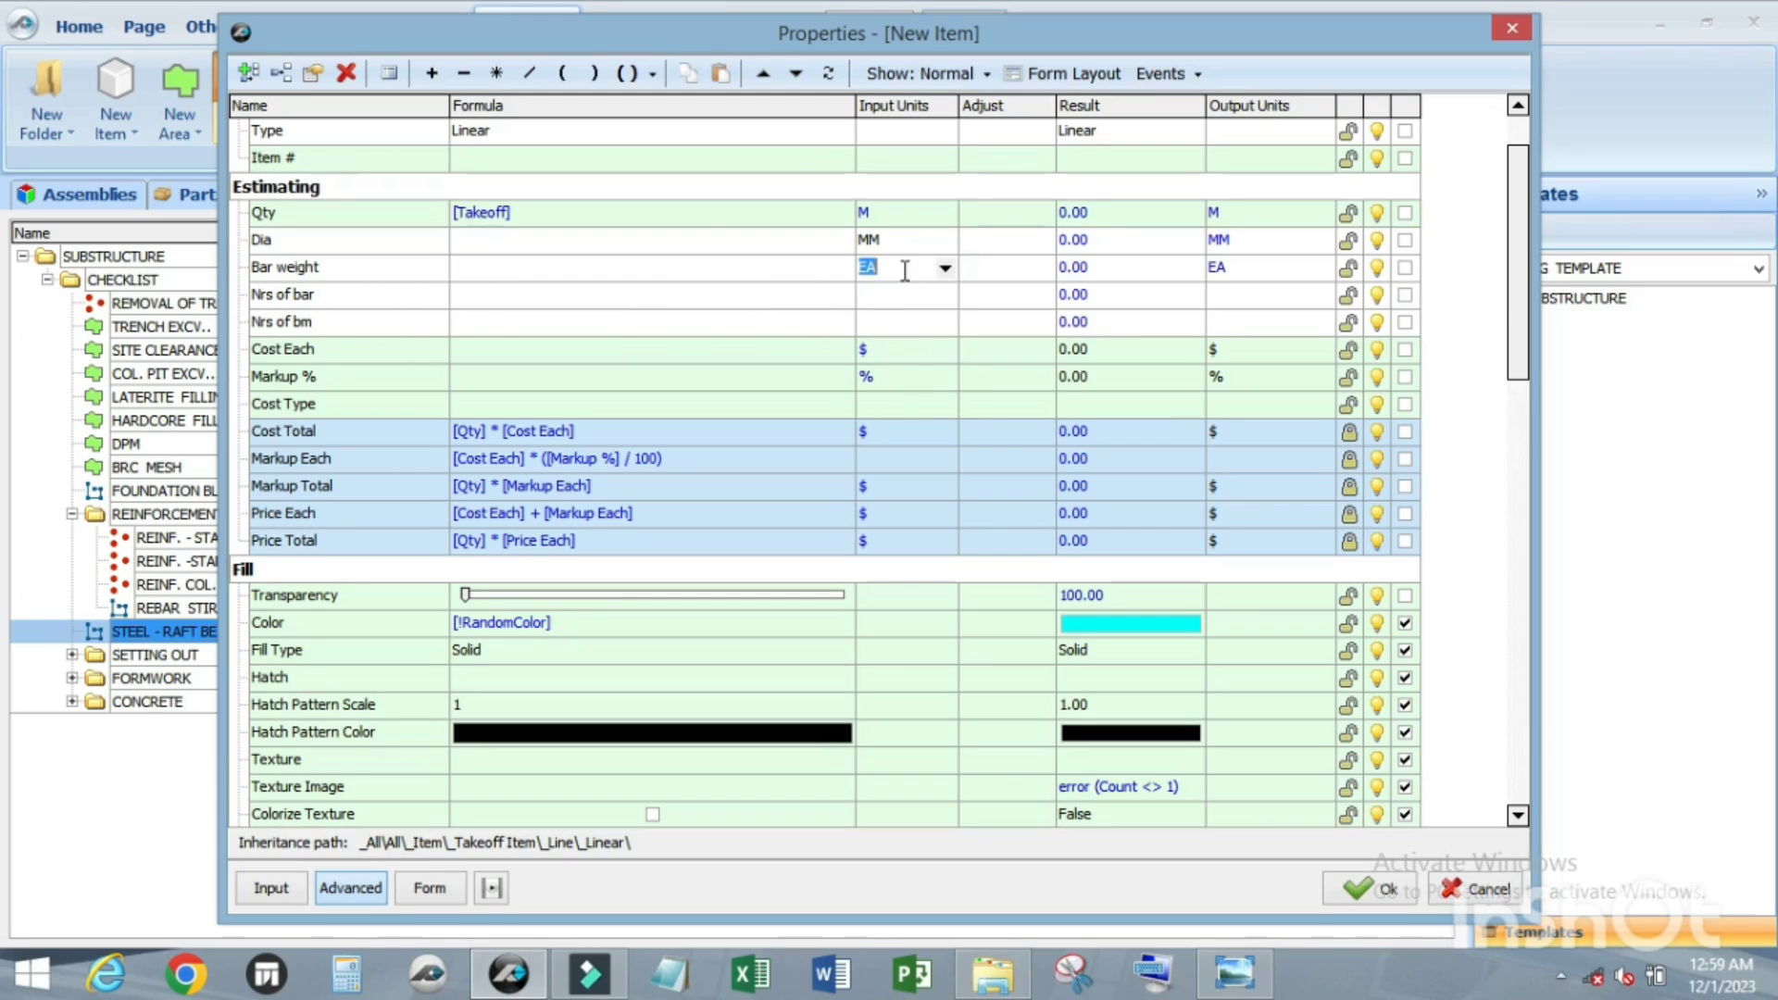
{"action": "type", "text": "KG"}
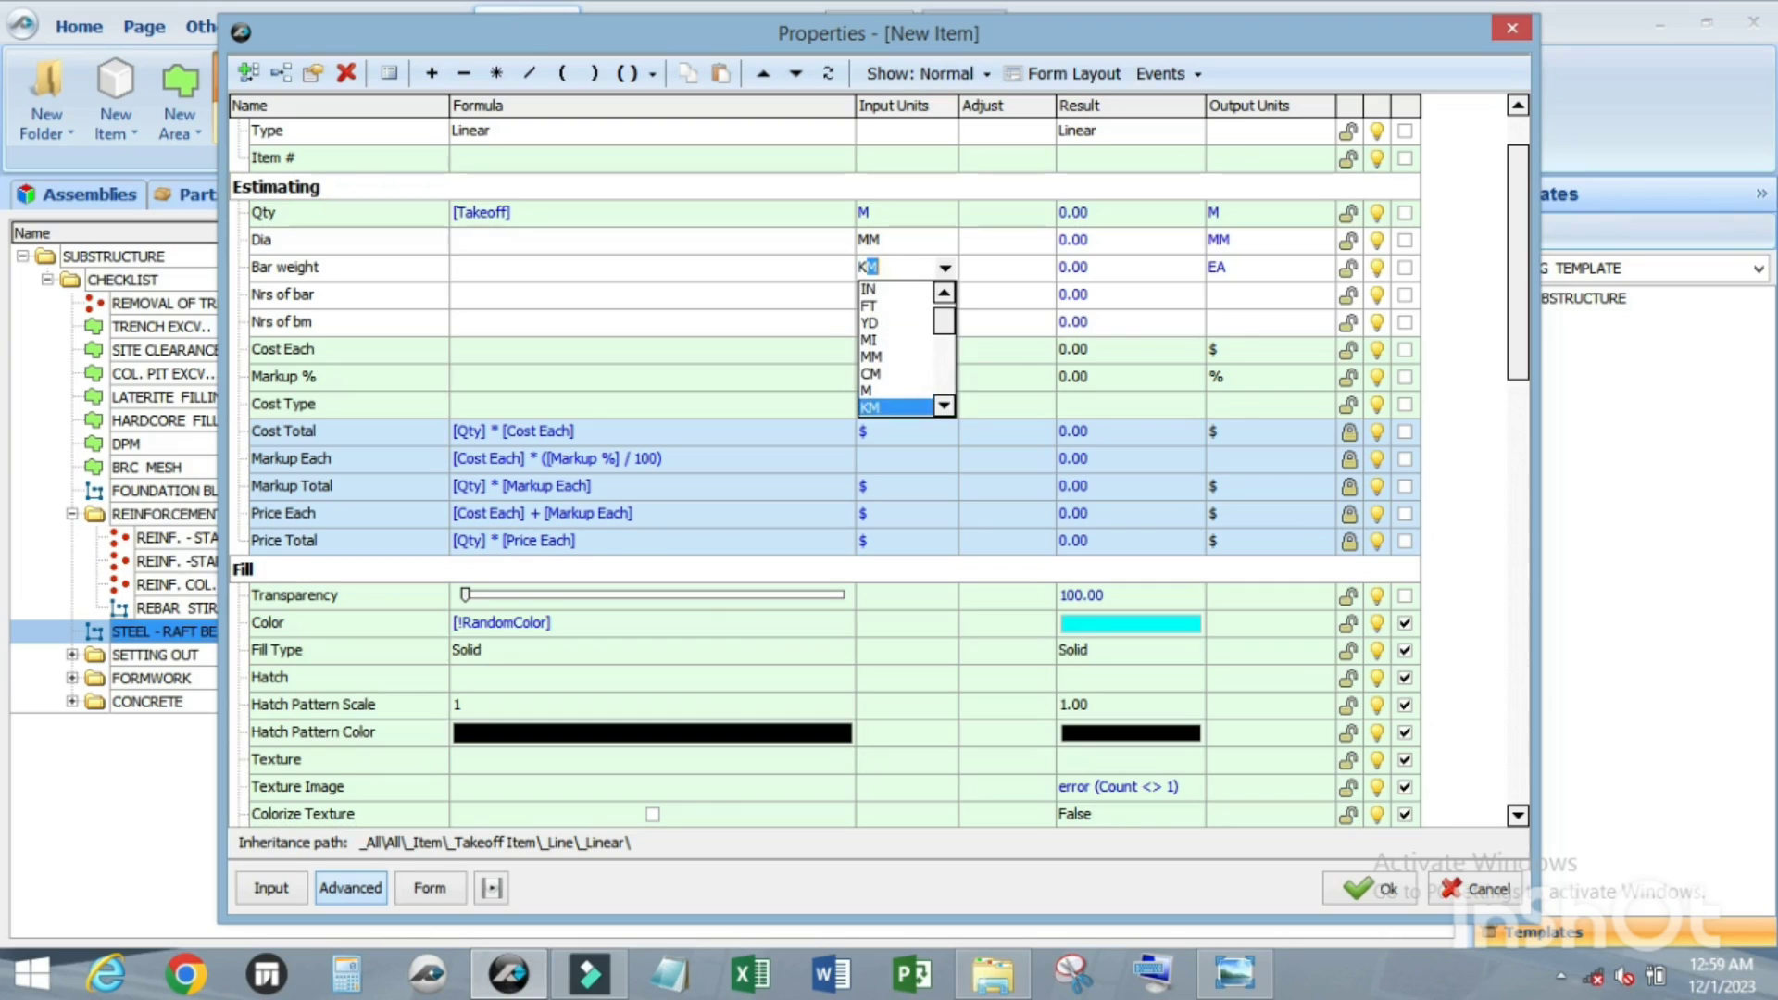
{"action": "key", "text": "Return"}
Step: Set the input units of both the Nrs of bar and Nrs of bm properties to EA
{"action": "left_click", "coordinate": [894, 294]}
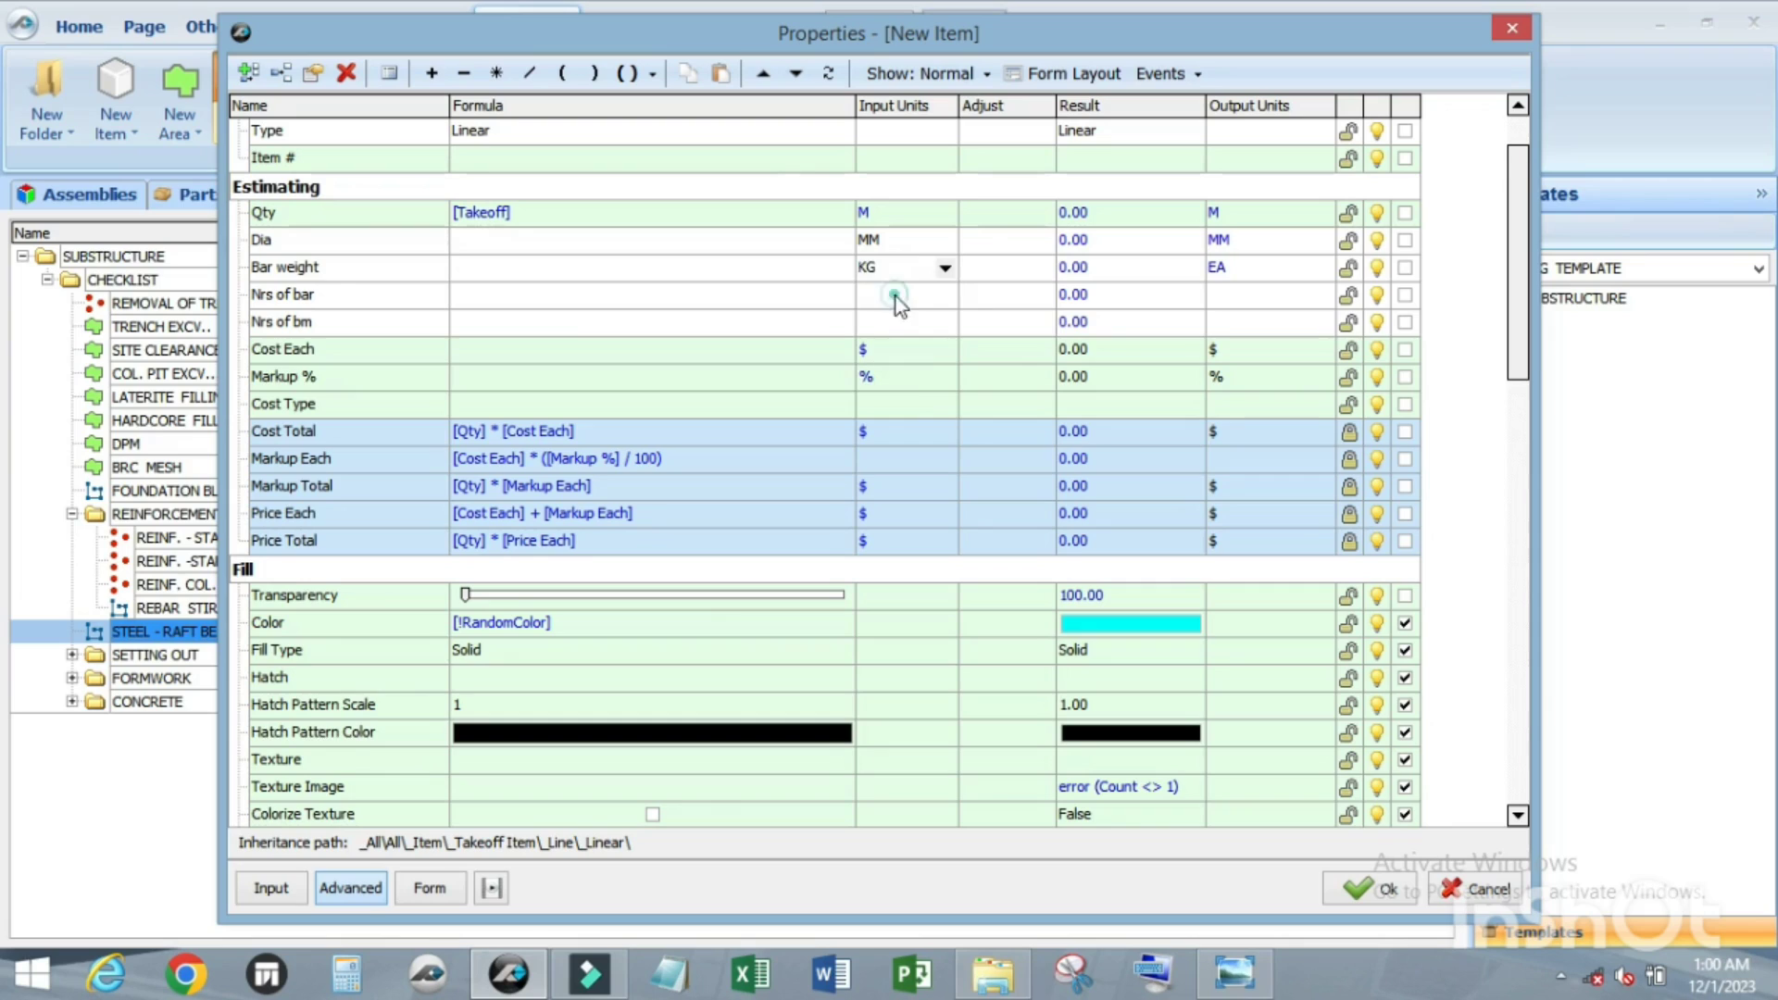
{"action": "left_click", "coordinate": [944, 294]}
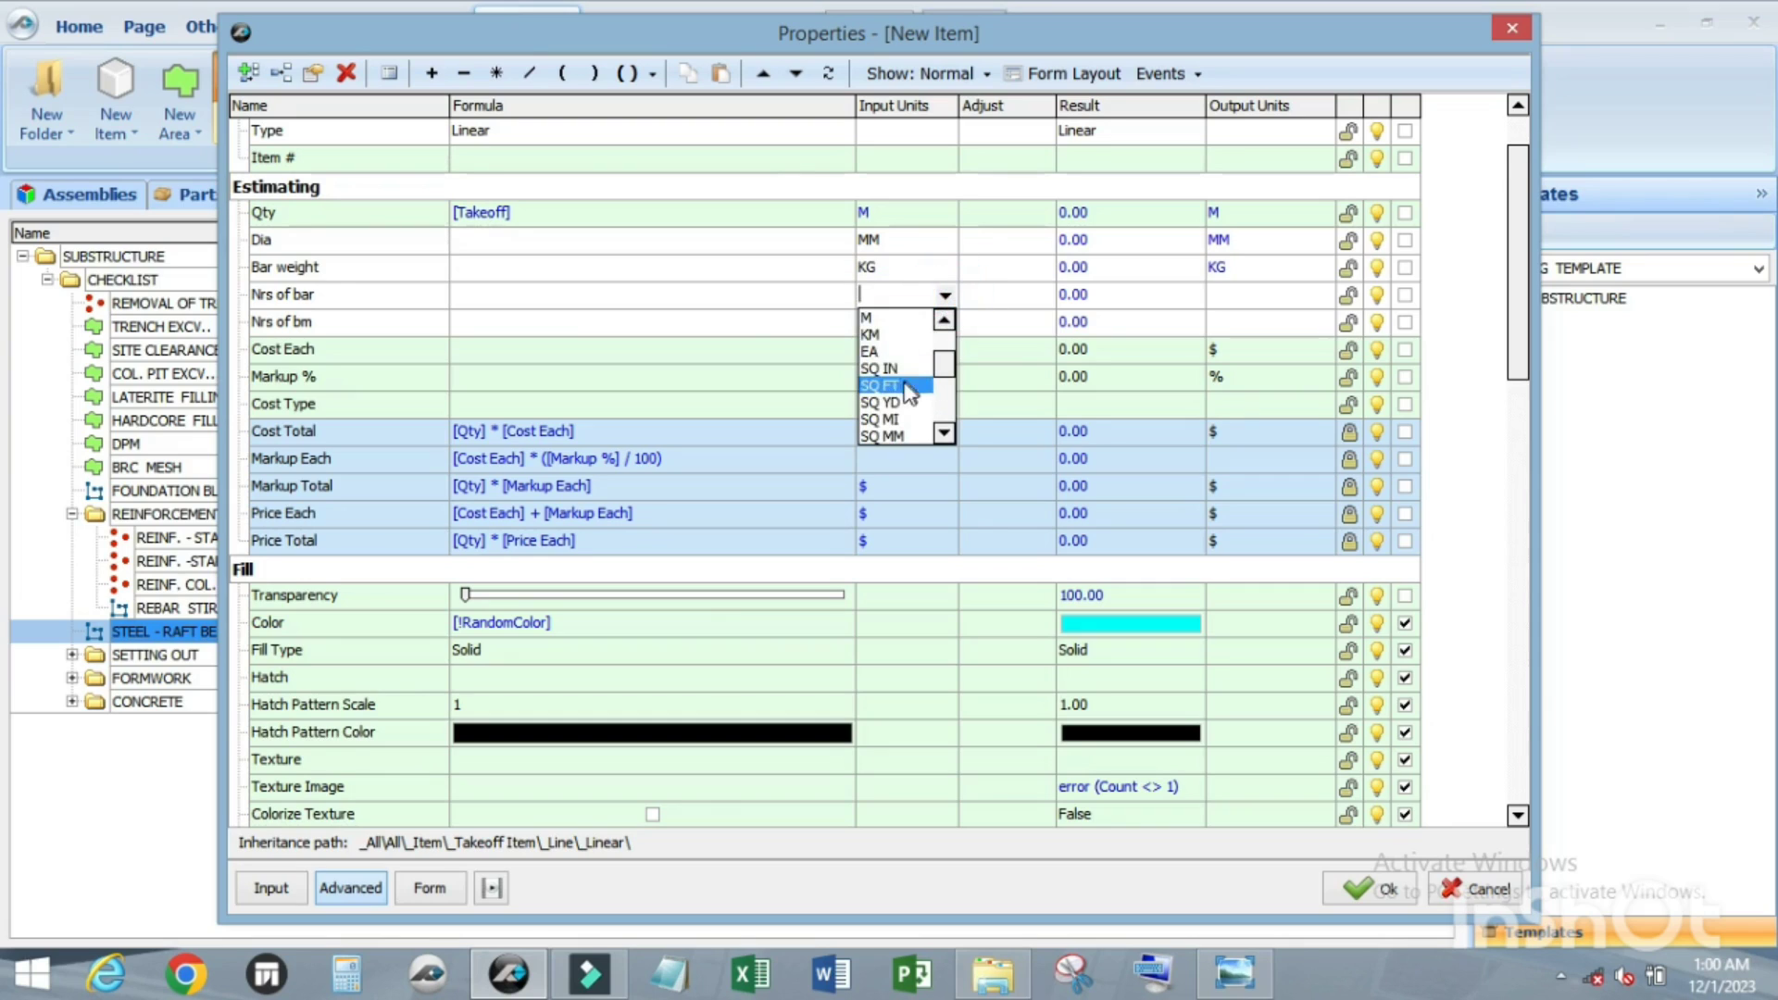
{"action": "left_click", "coordinate": [875, 351]}
{"action": "left_click", "coordinate": [945, 321]}
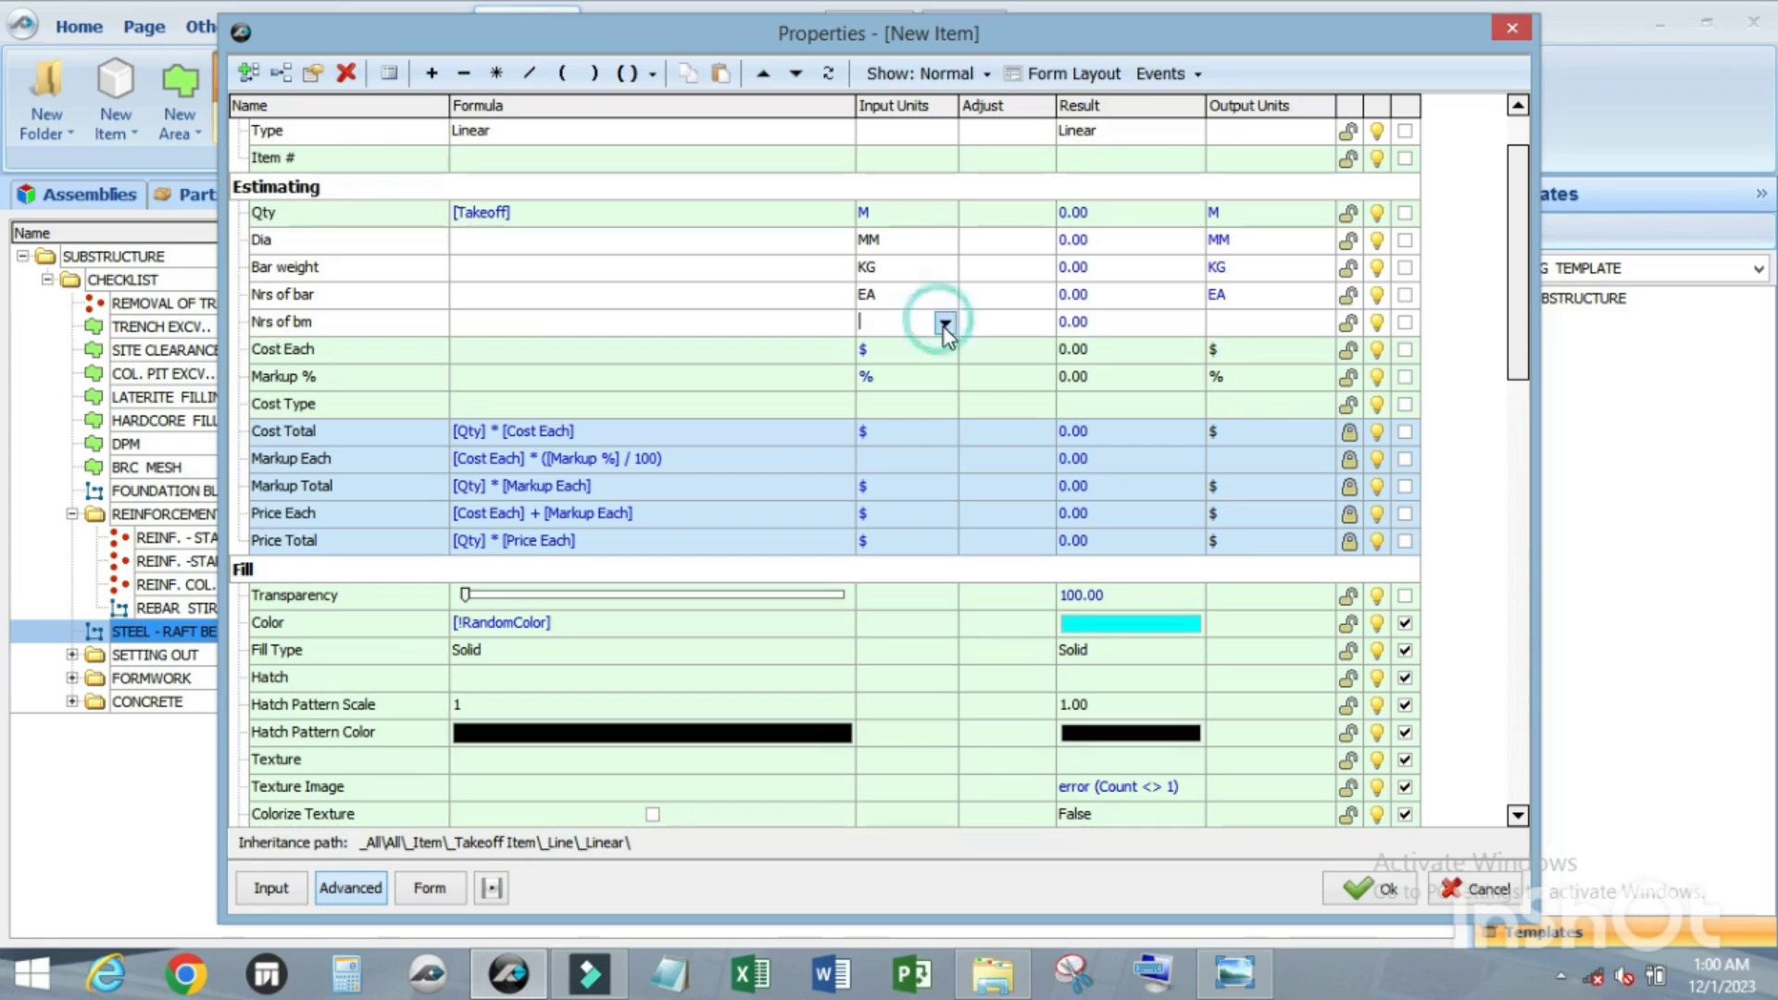
{"action": "left_click", "coordinate": [944, 324]}
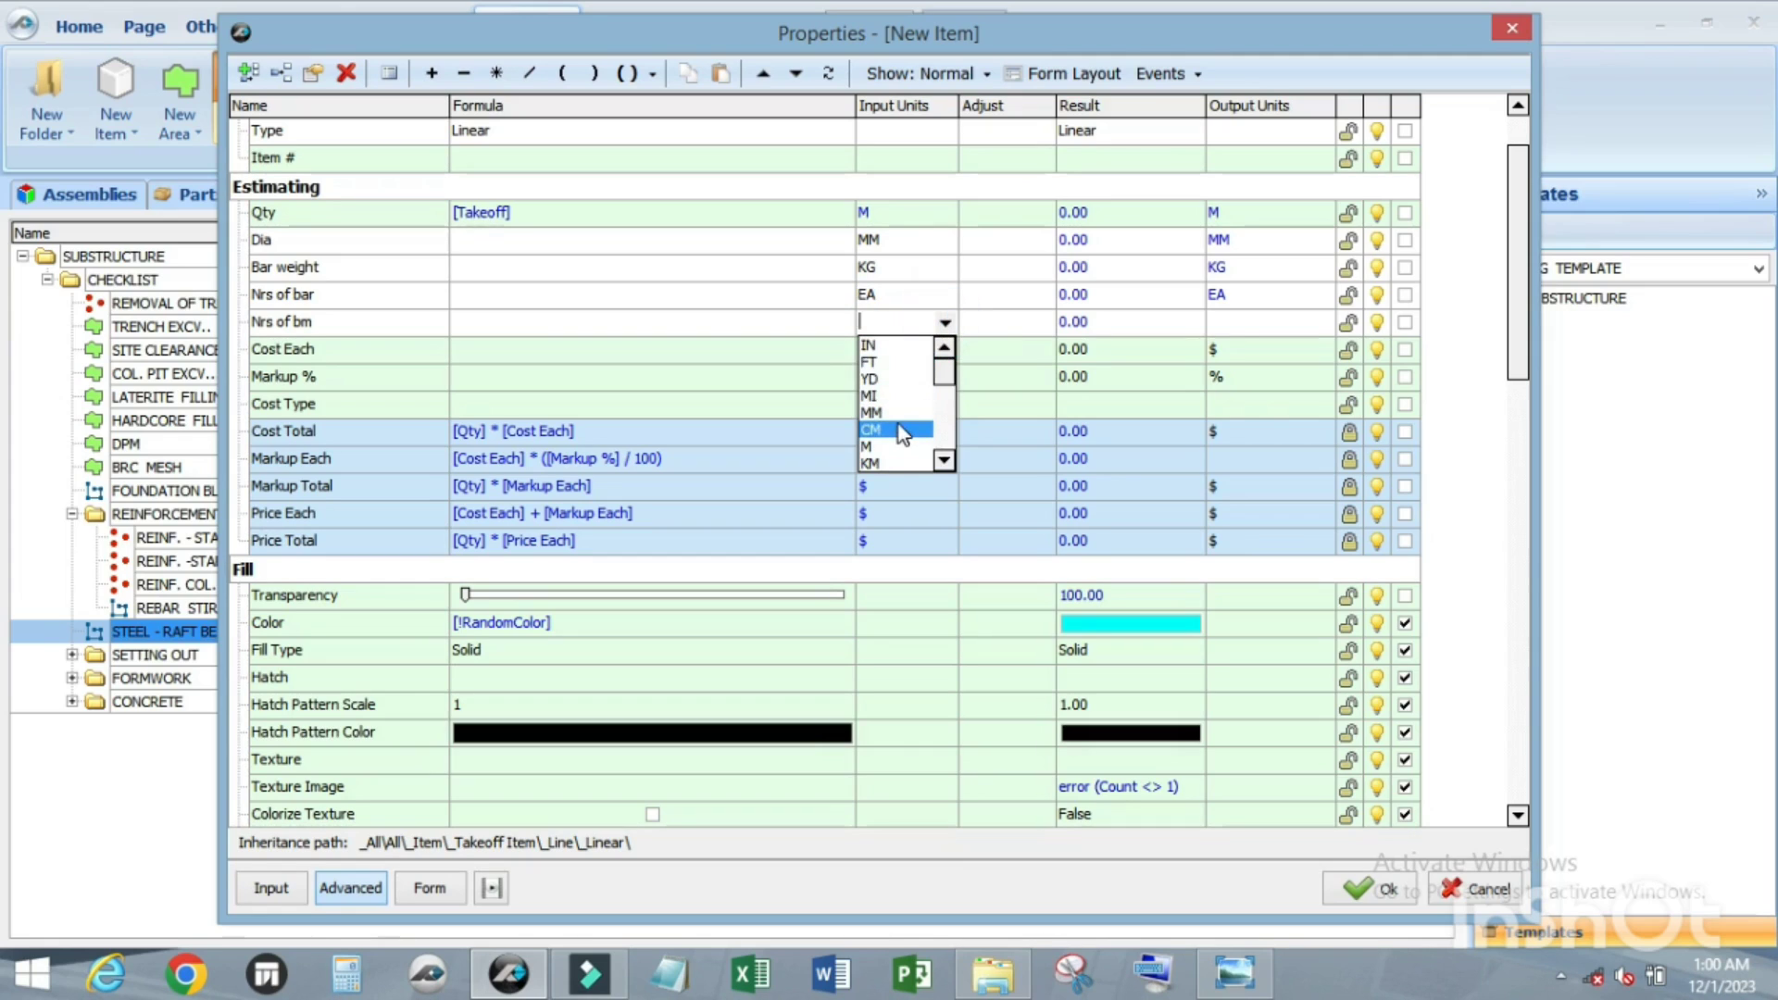
{"action": "scroll", "coordinate": [898, 424], "scroll_direction": "down", "scroll_amount": 3}
{"action": "left_click", "coordinate": [898, 444]}
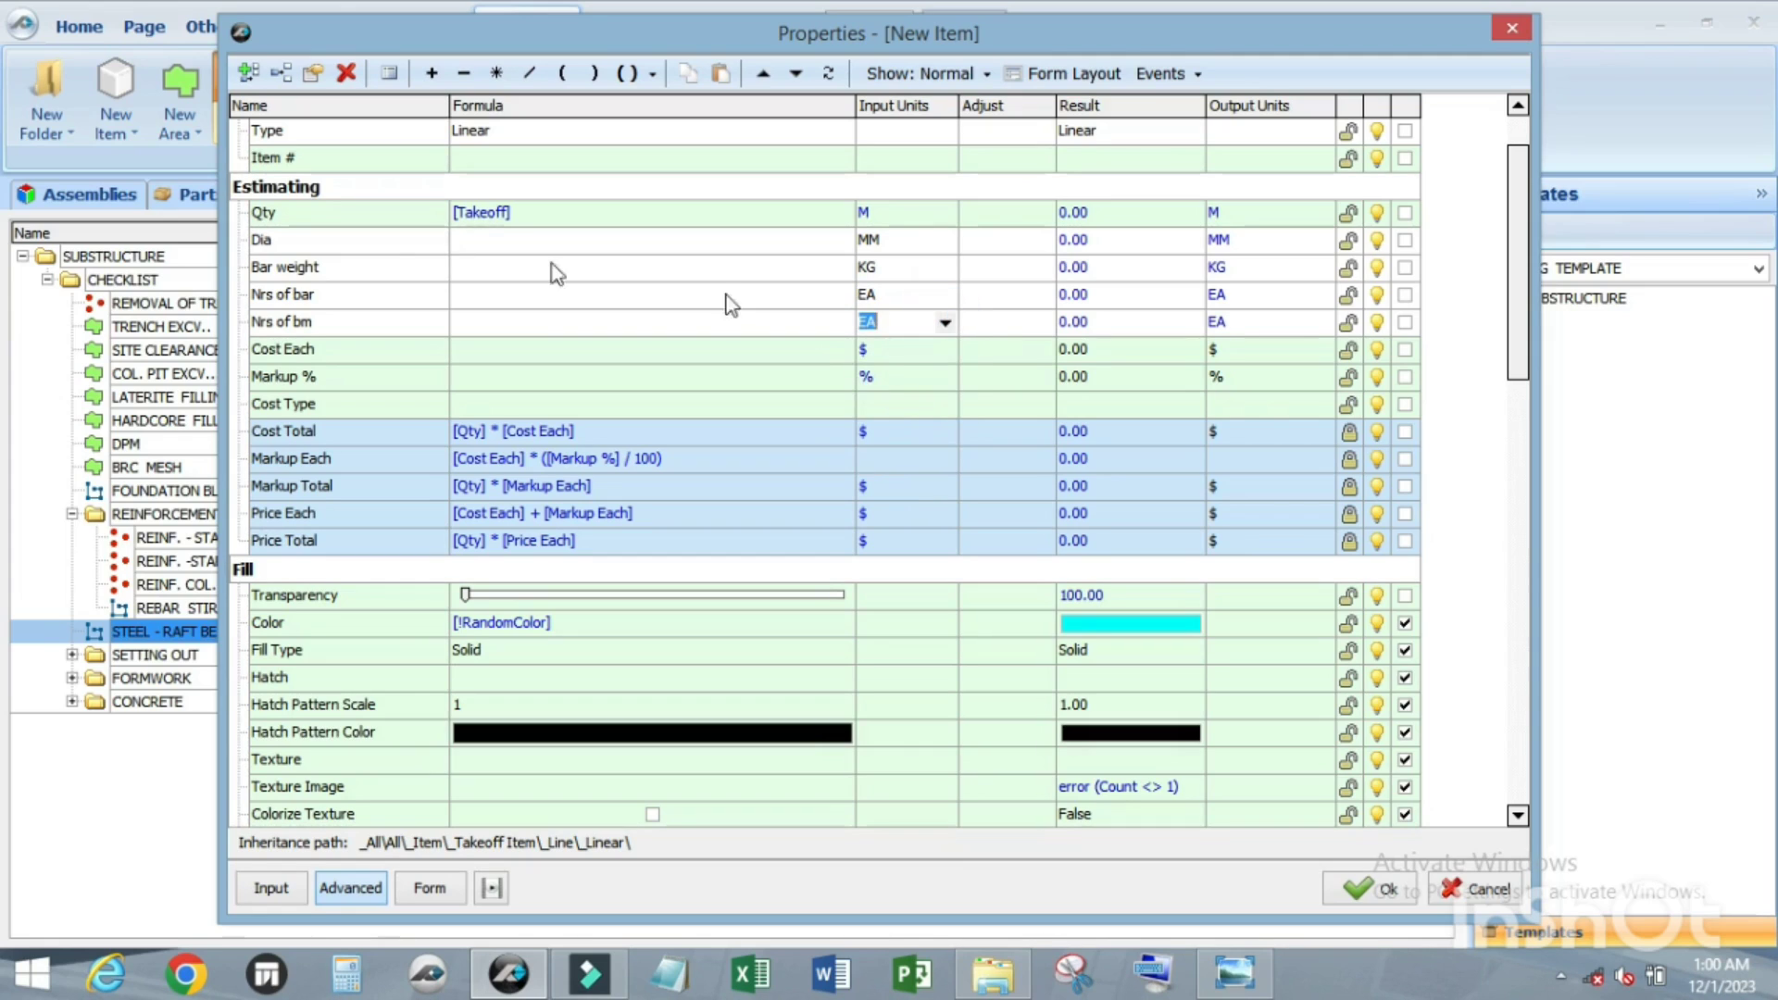
Step: Replace the Qty formula with the Linear Total property of the STEEL - RAFT BEAM SIDE BAR item
{"action": "left_click", "coordinate": [547, 212]}
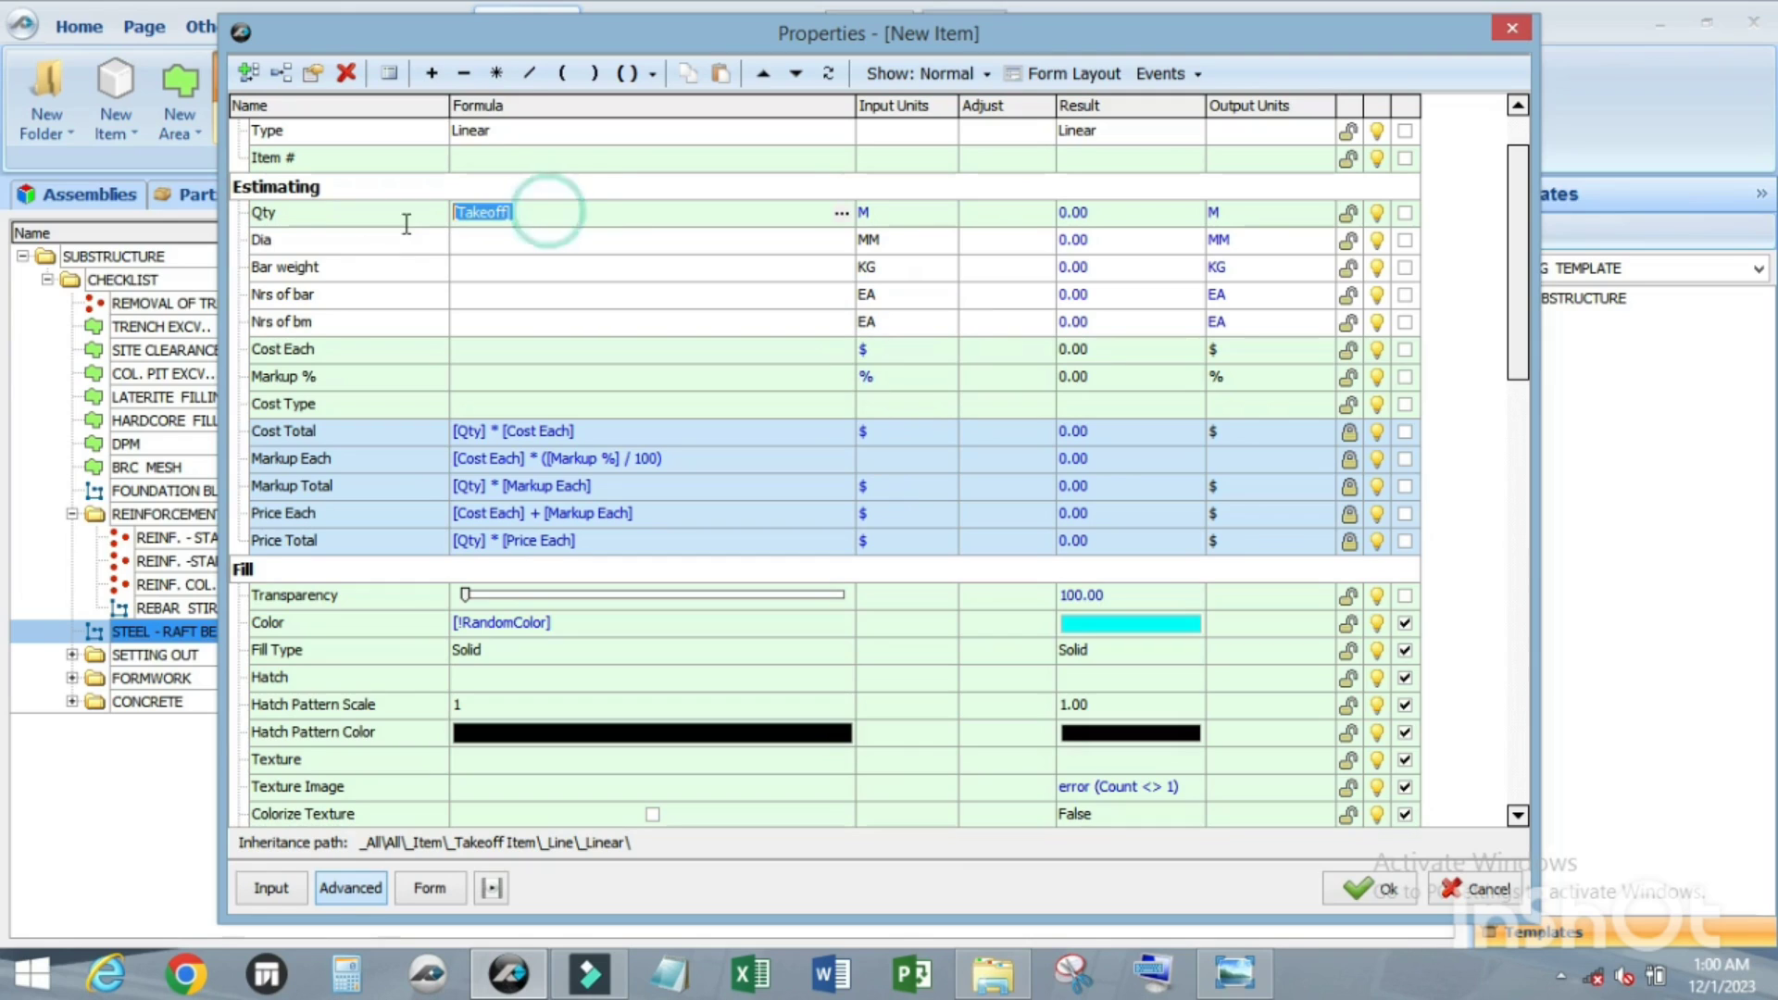
{"action": "key", "text": "Delete"}
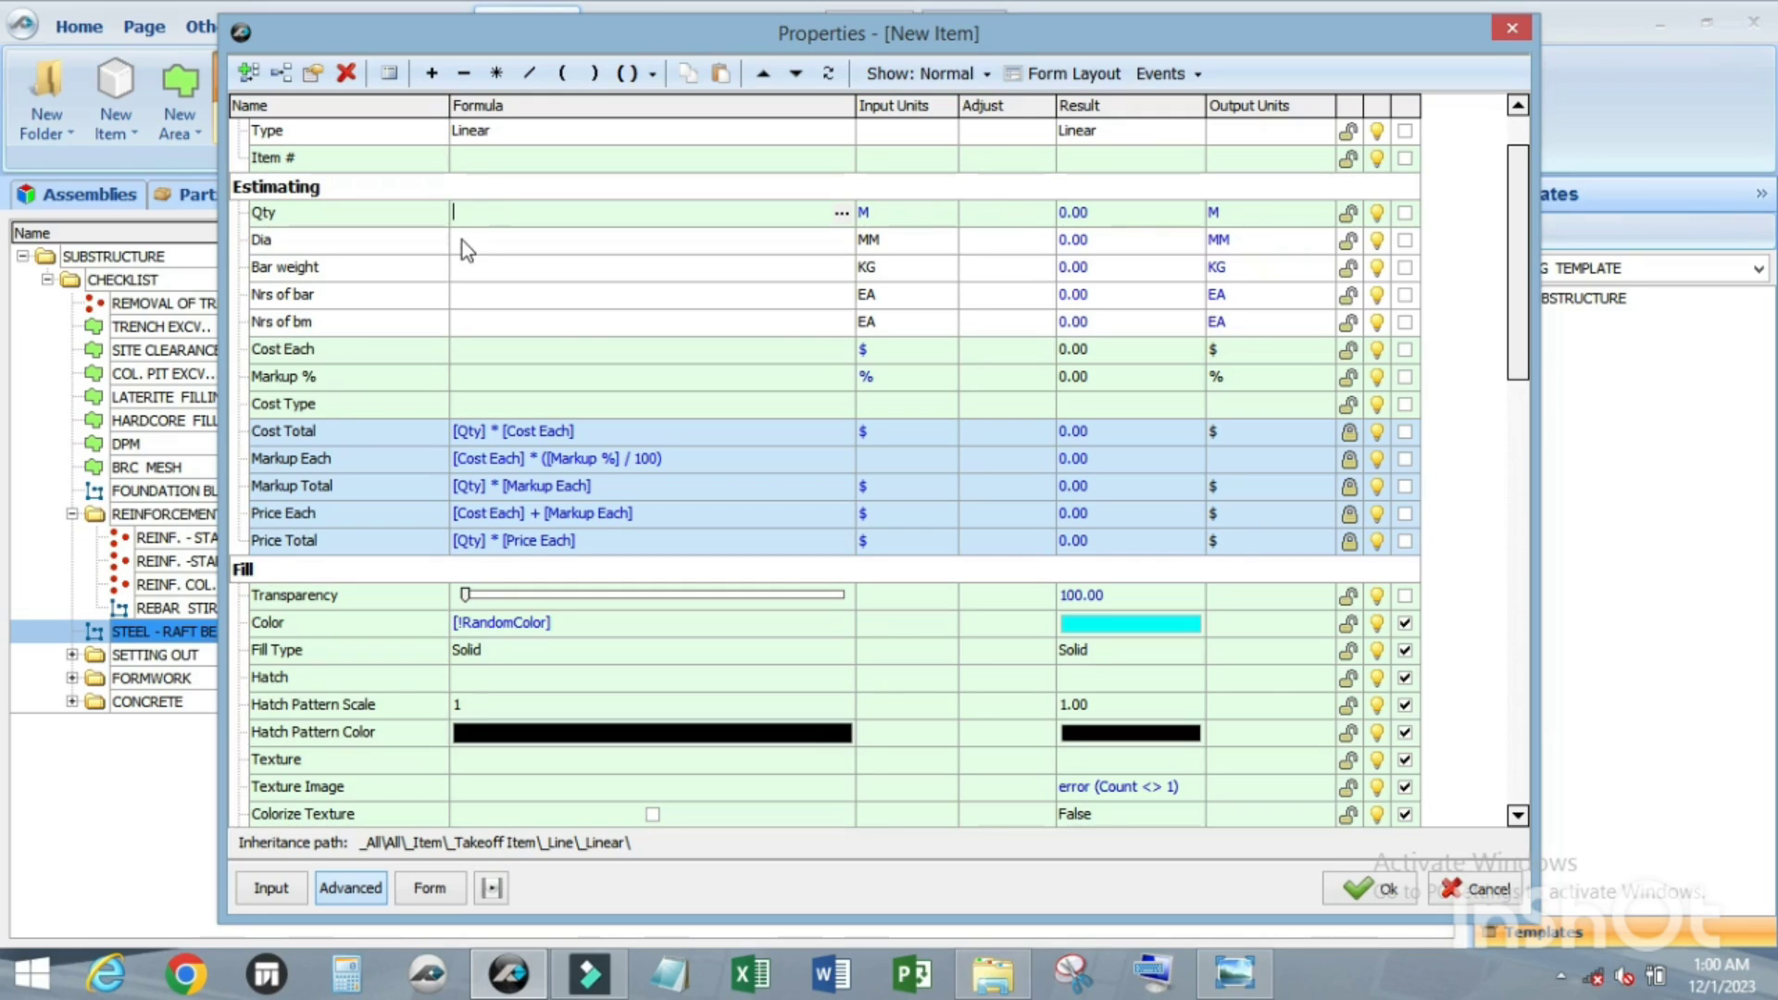
{"action": "left_click", "coordinate": [476, 214]}
{"action": "scroll", "coordinate": [407, 309], "scroll_direction": "down", "scroll_amount": 5}
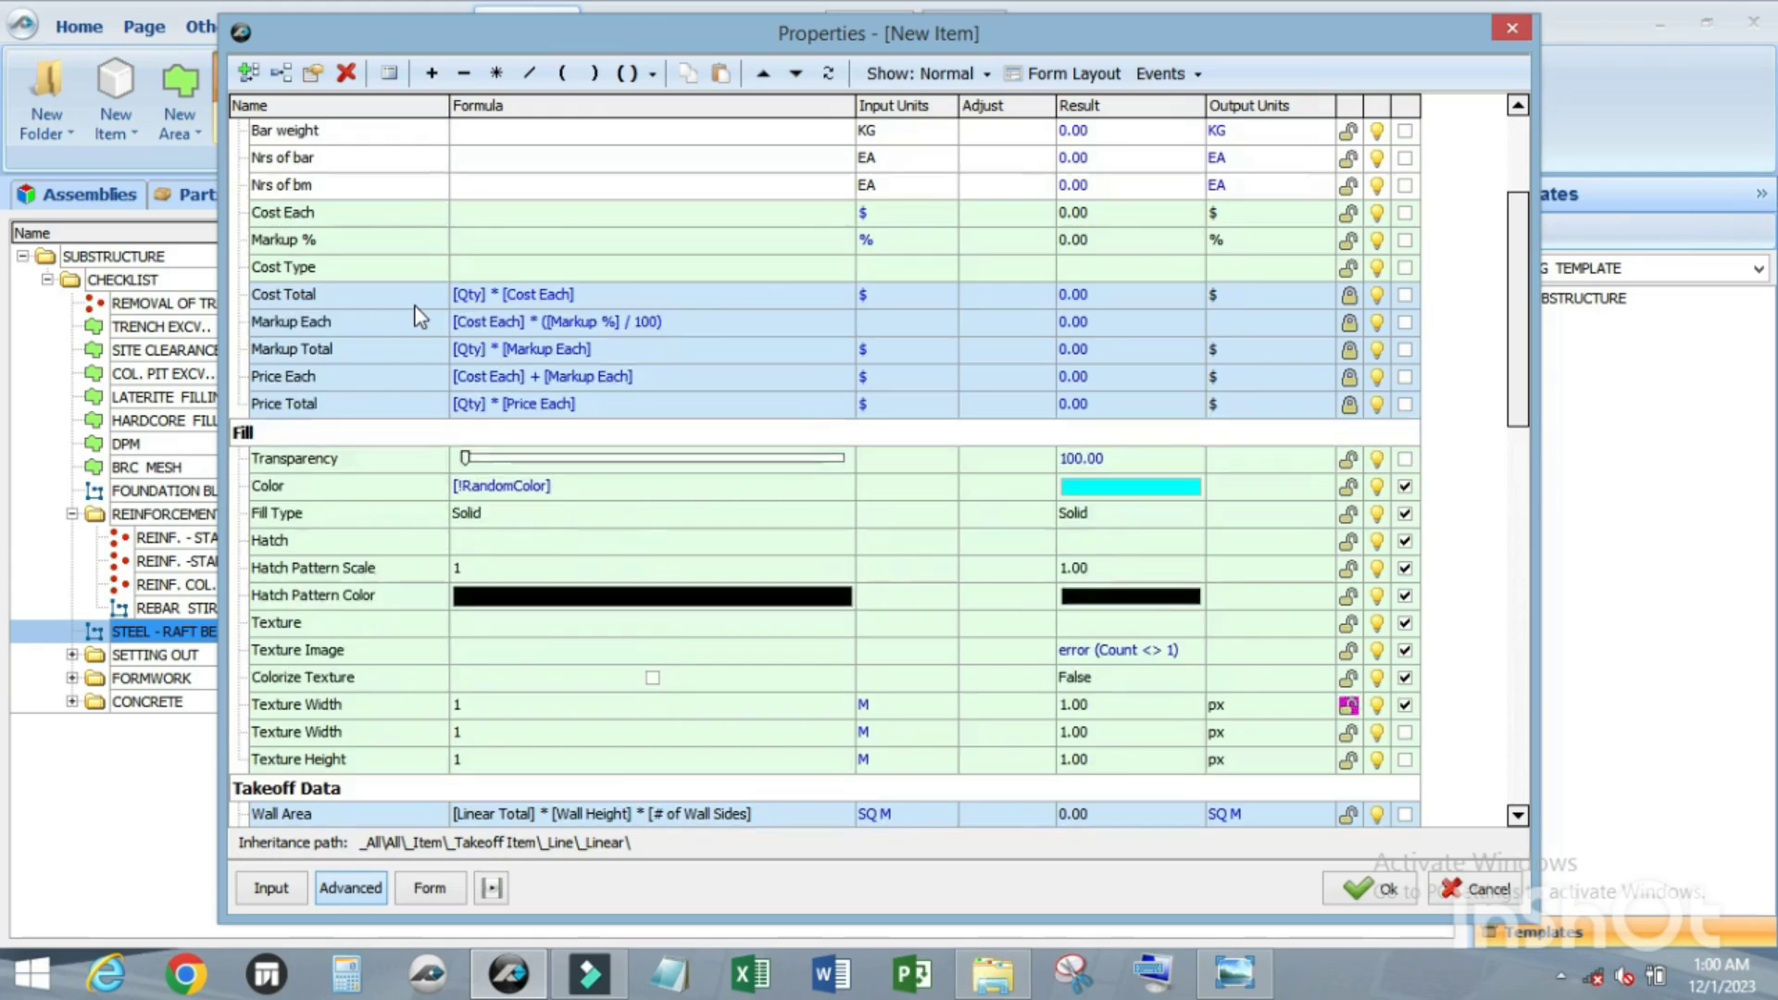
{"action": "scroll", "coordinate": [416, 308], "scroll_direction": "up", "scroll_amount": 4}
{"action": "scroll", "coordinate": [483, 287], "scroll_direction": "up", "scroll_amount": 1}
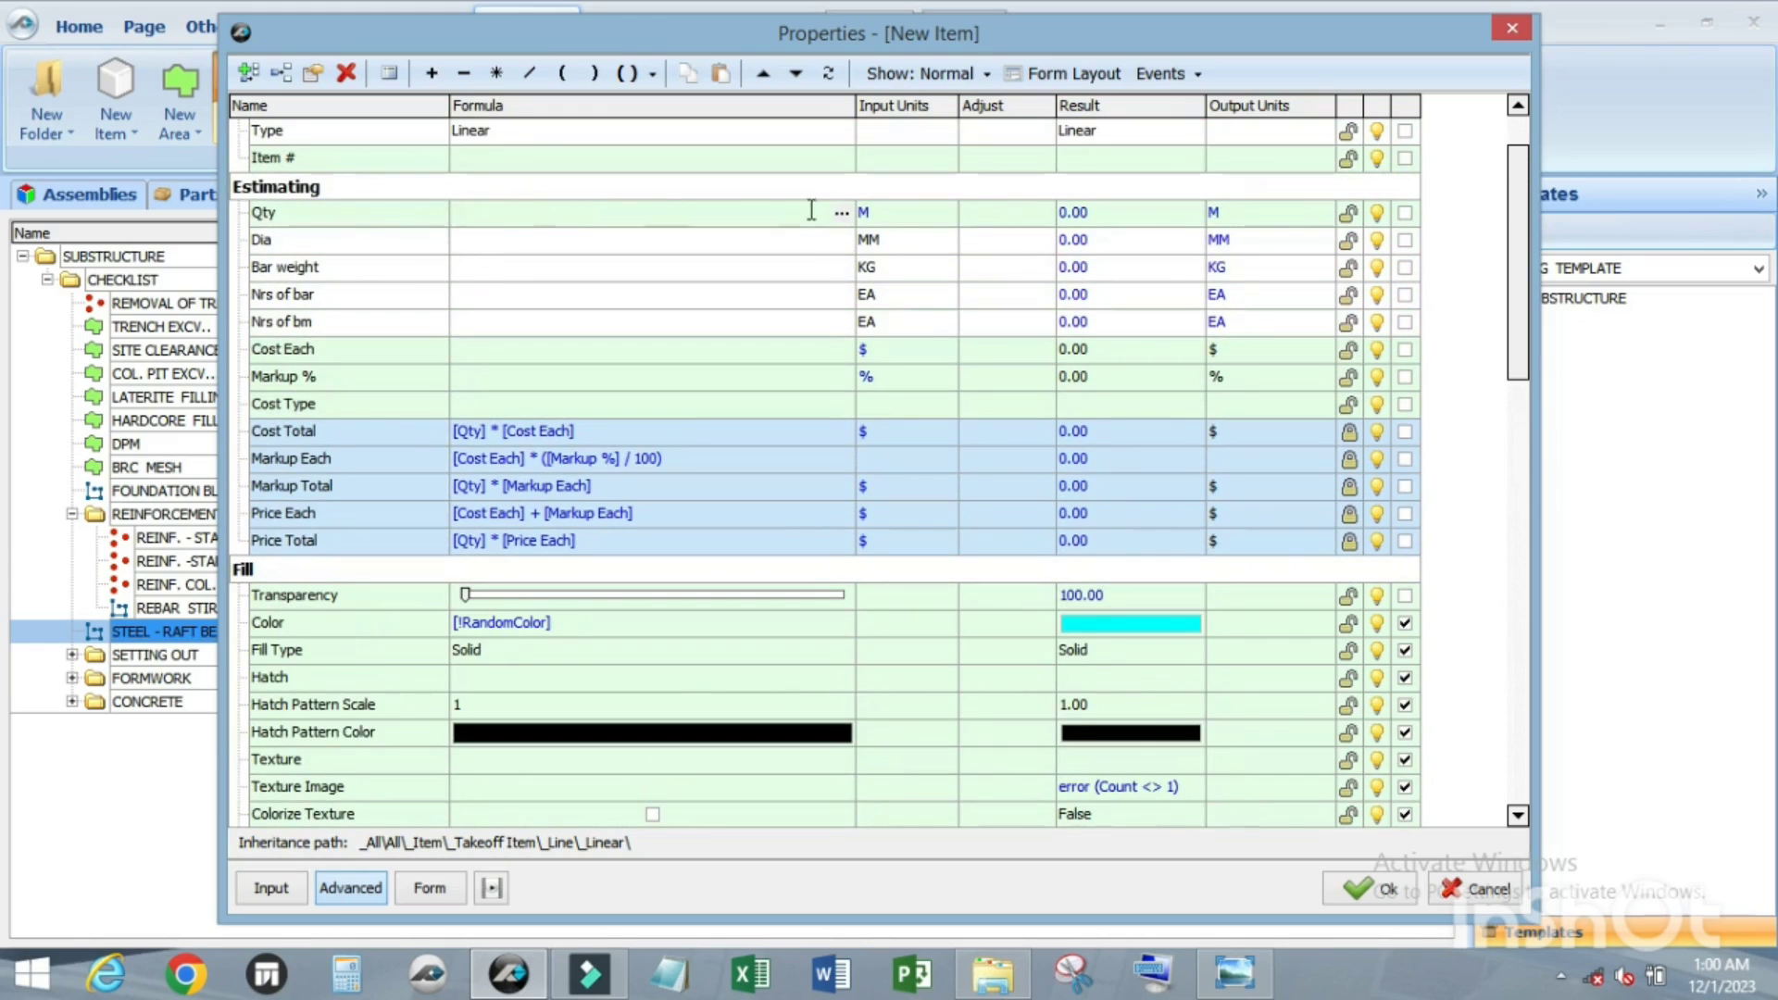
{"action": "left_click", "coordinate": [839, 215]}
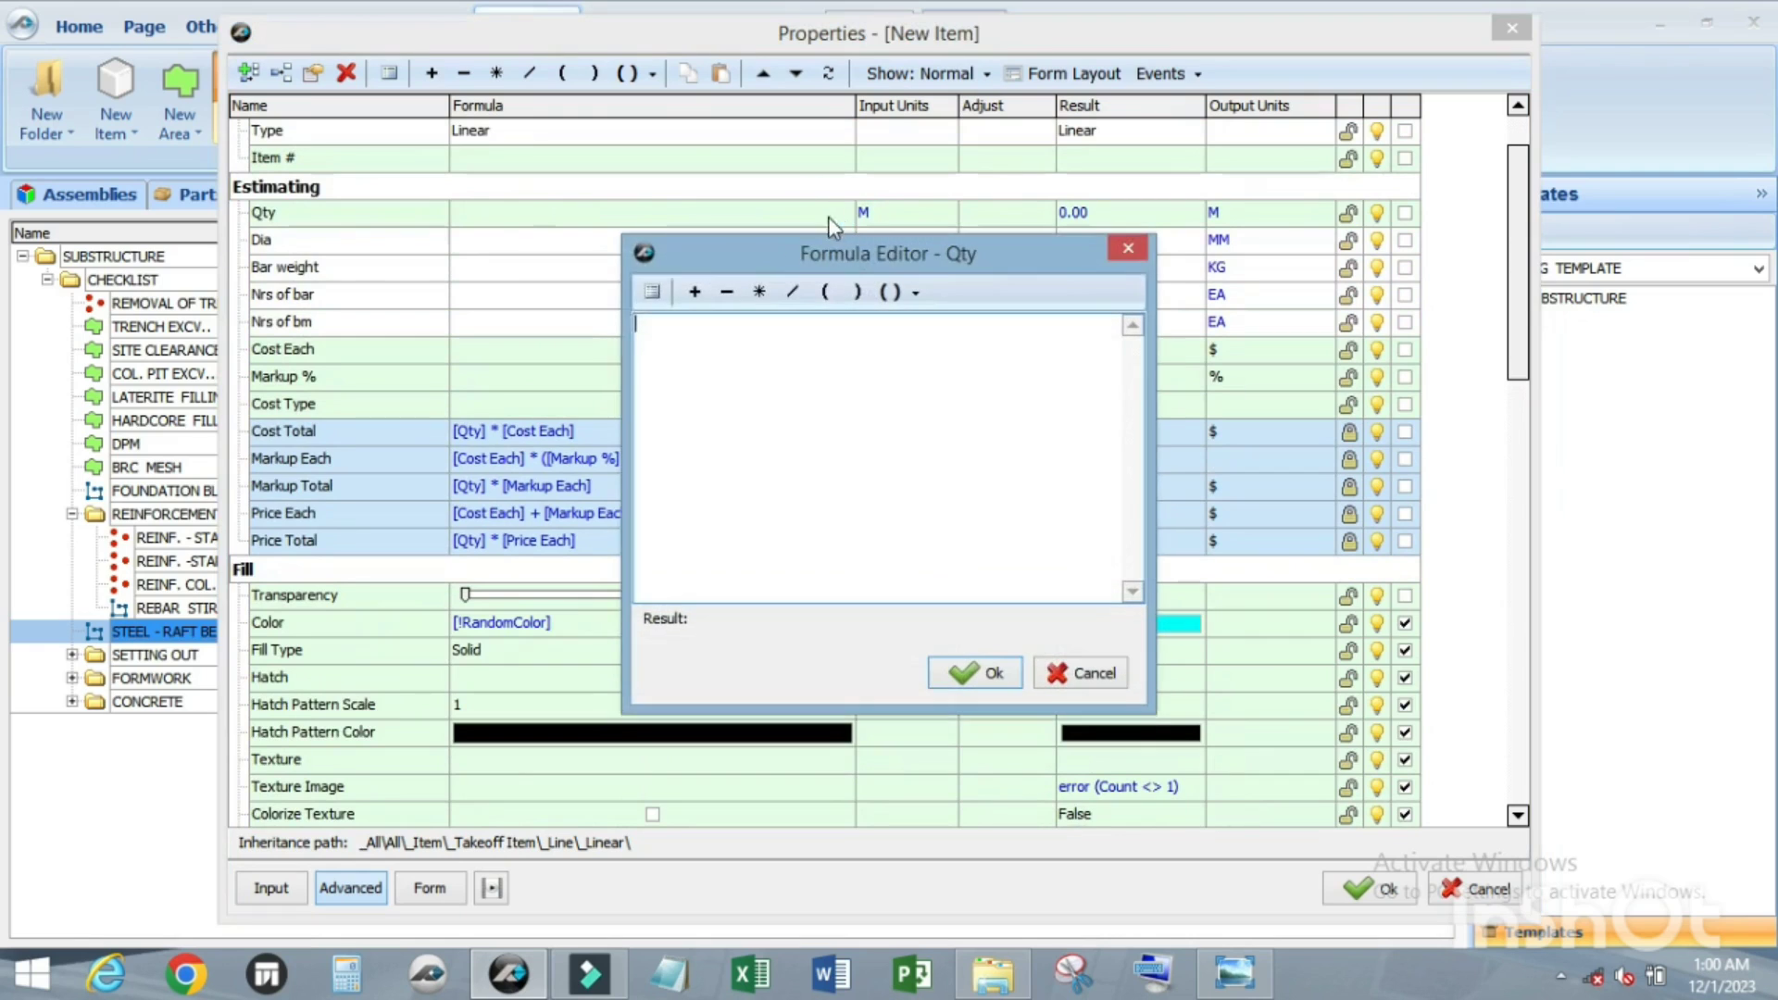
{"action": "left_click", "coordinate": [652, 291]}
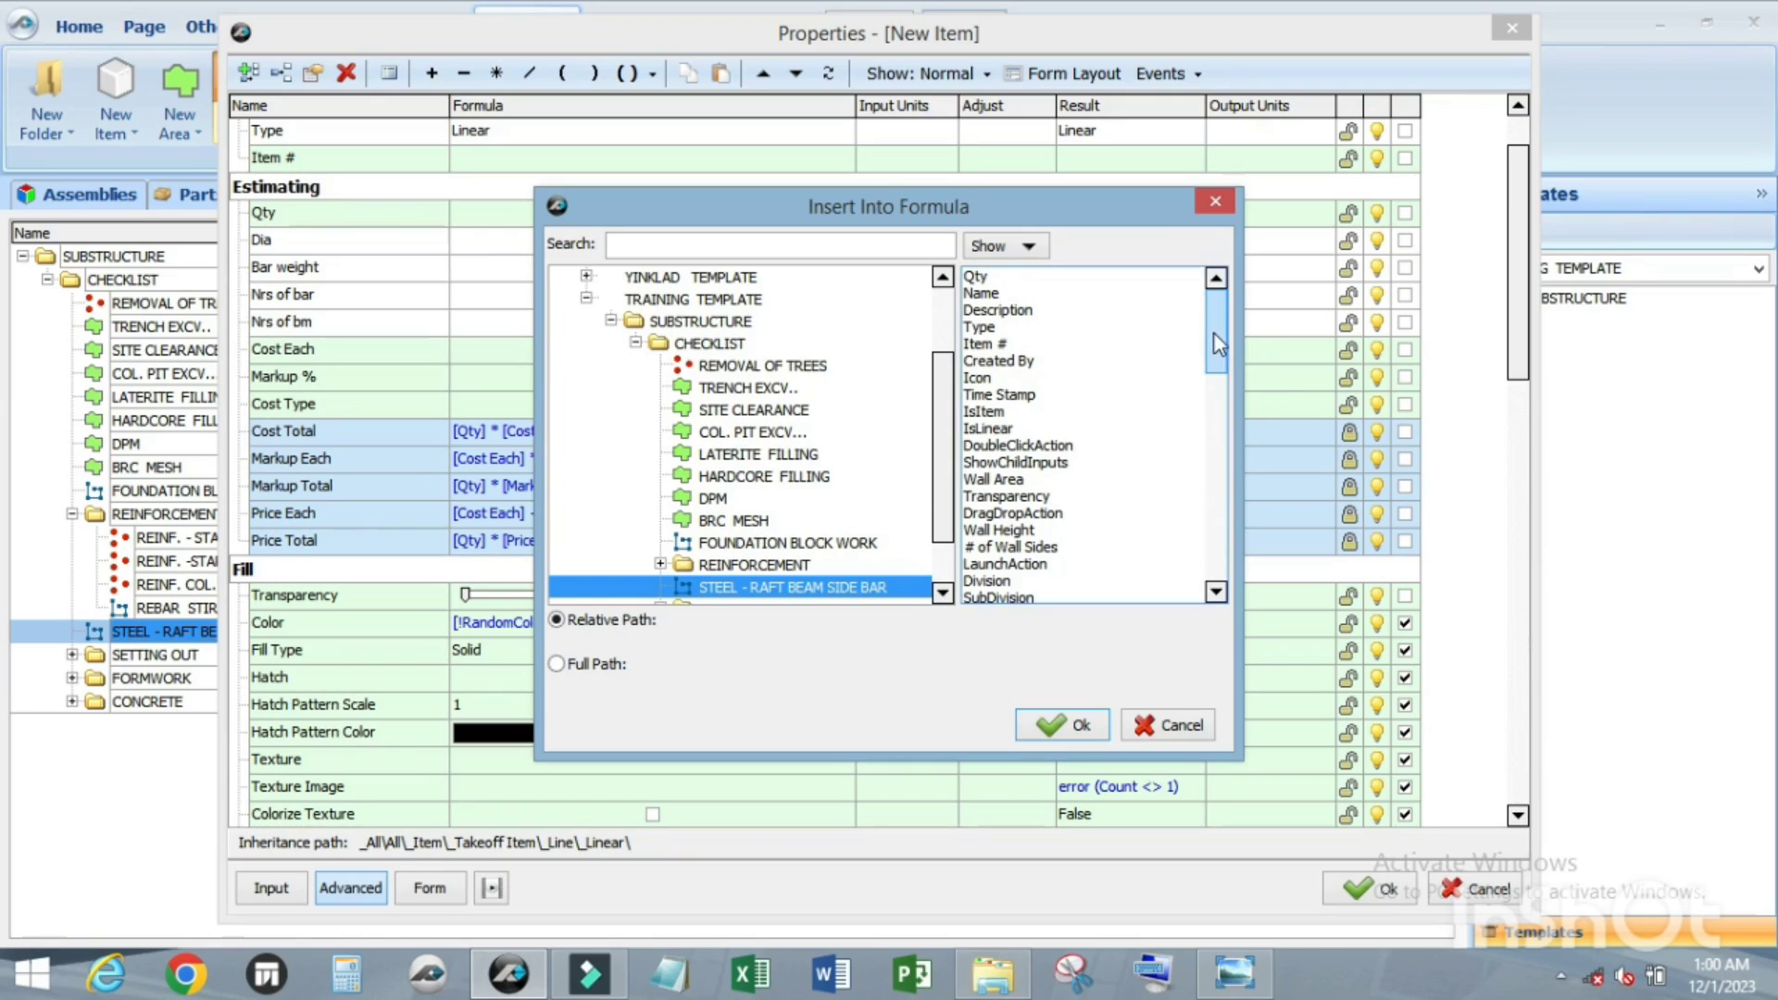
{"action": "left_click_drag", "start_coordinate": [1213, 333], "coordinate": [1207, 530]}
{"action": "left_click", "coordinate": [1009, 533]}
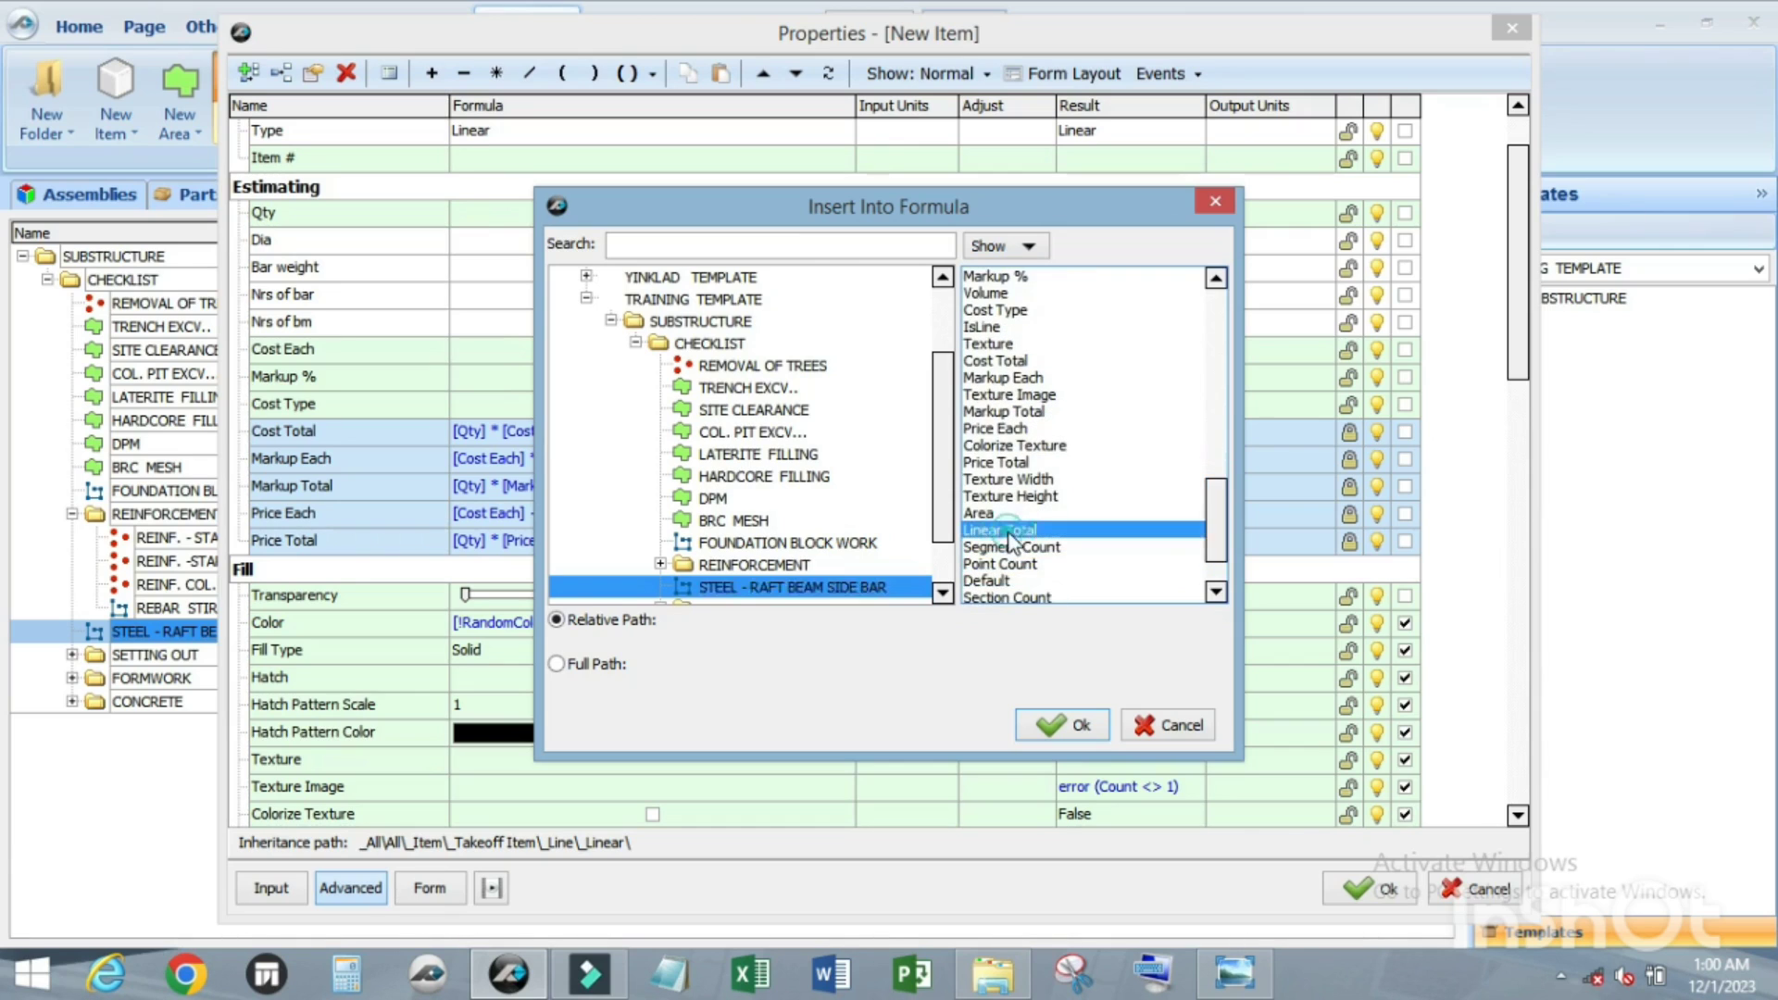
{"action": "left_click", "coordinate": [1062, 725]}
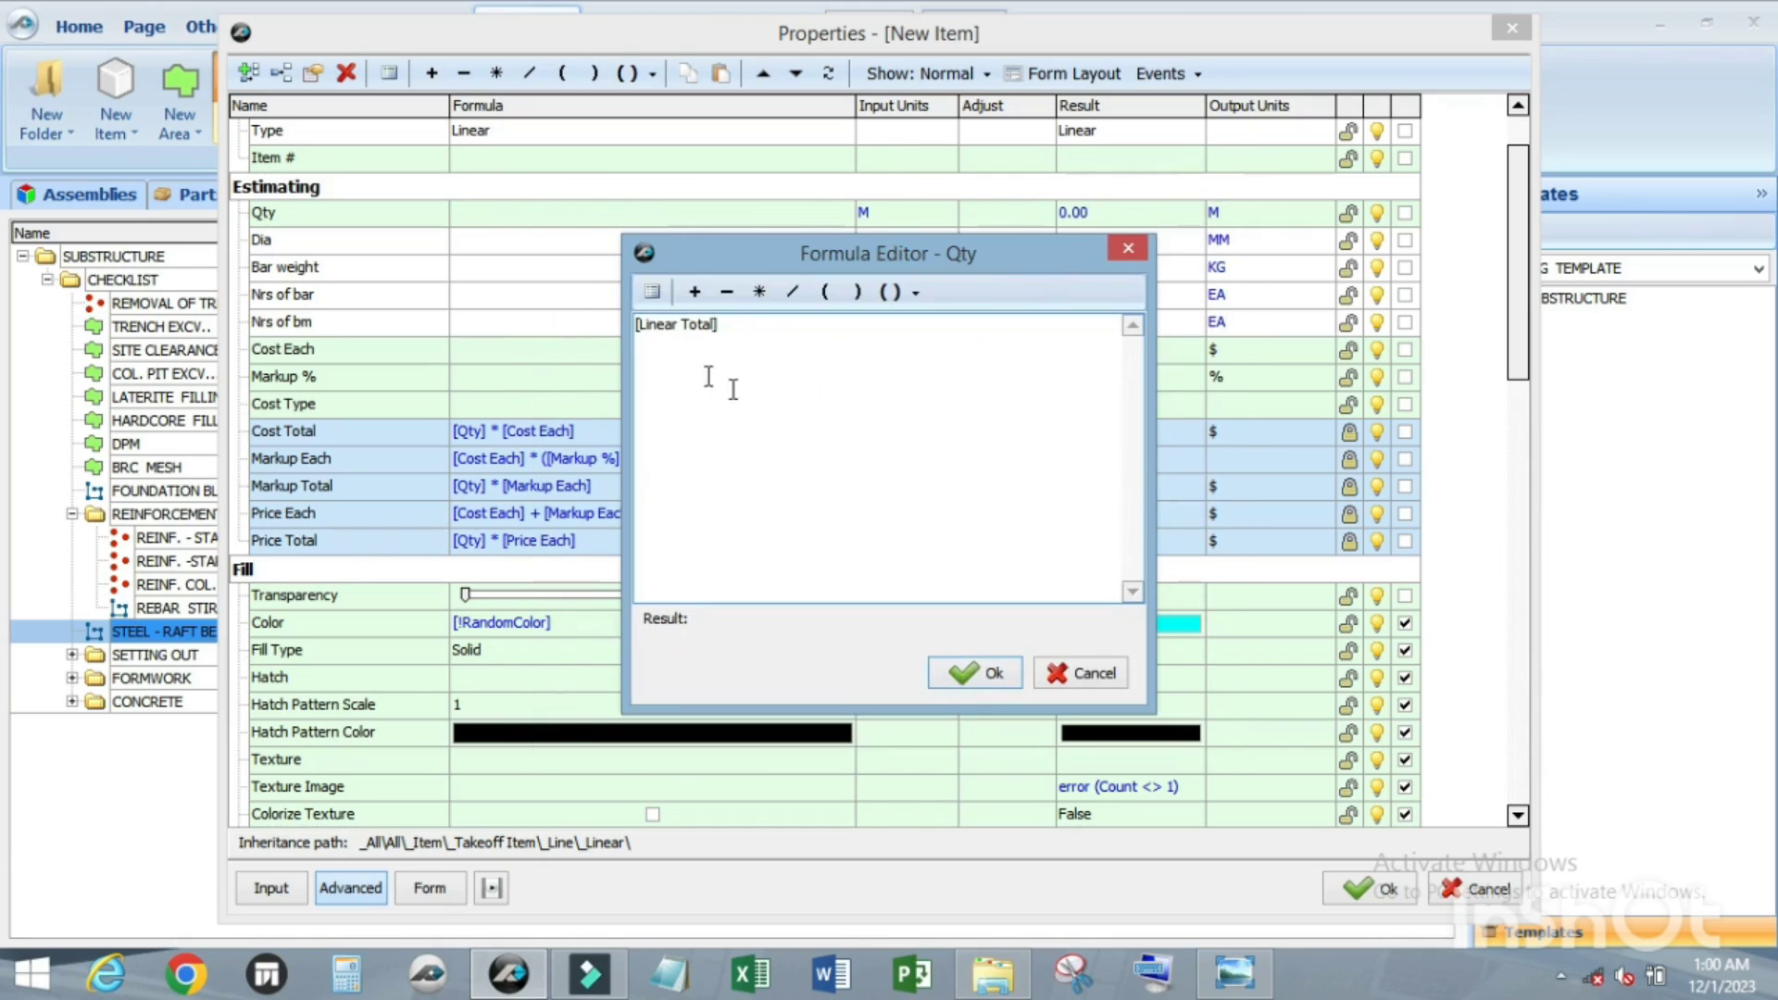
{"action": "left_click", "coordinate": [981, 675]}
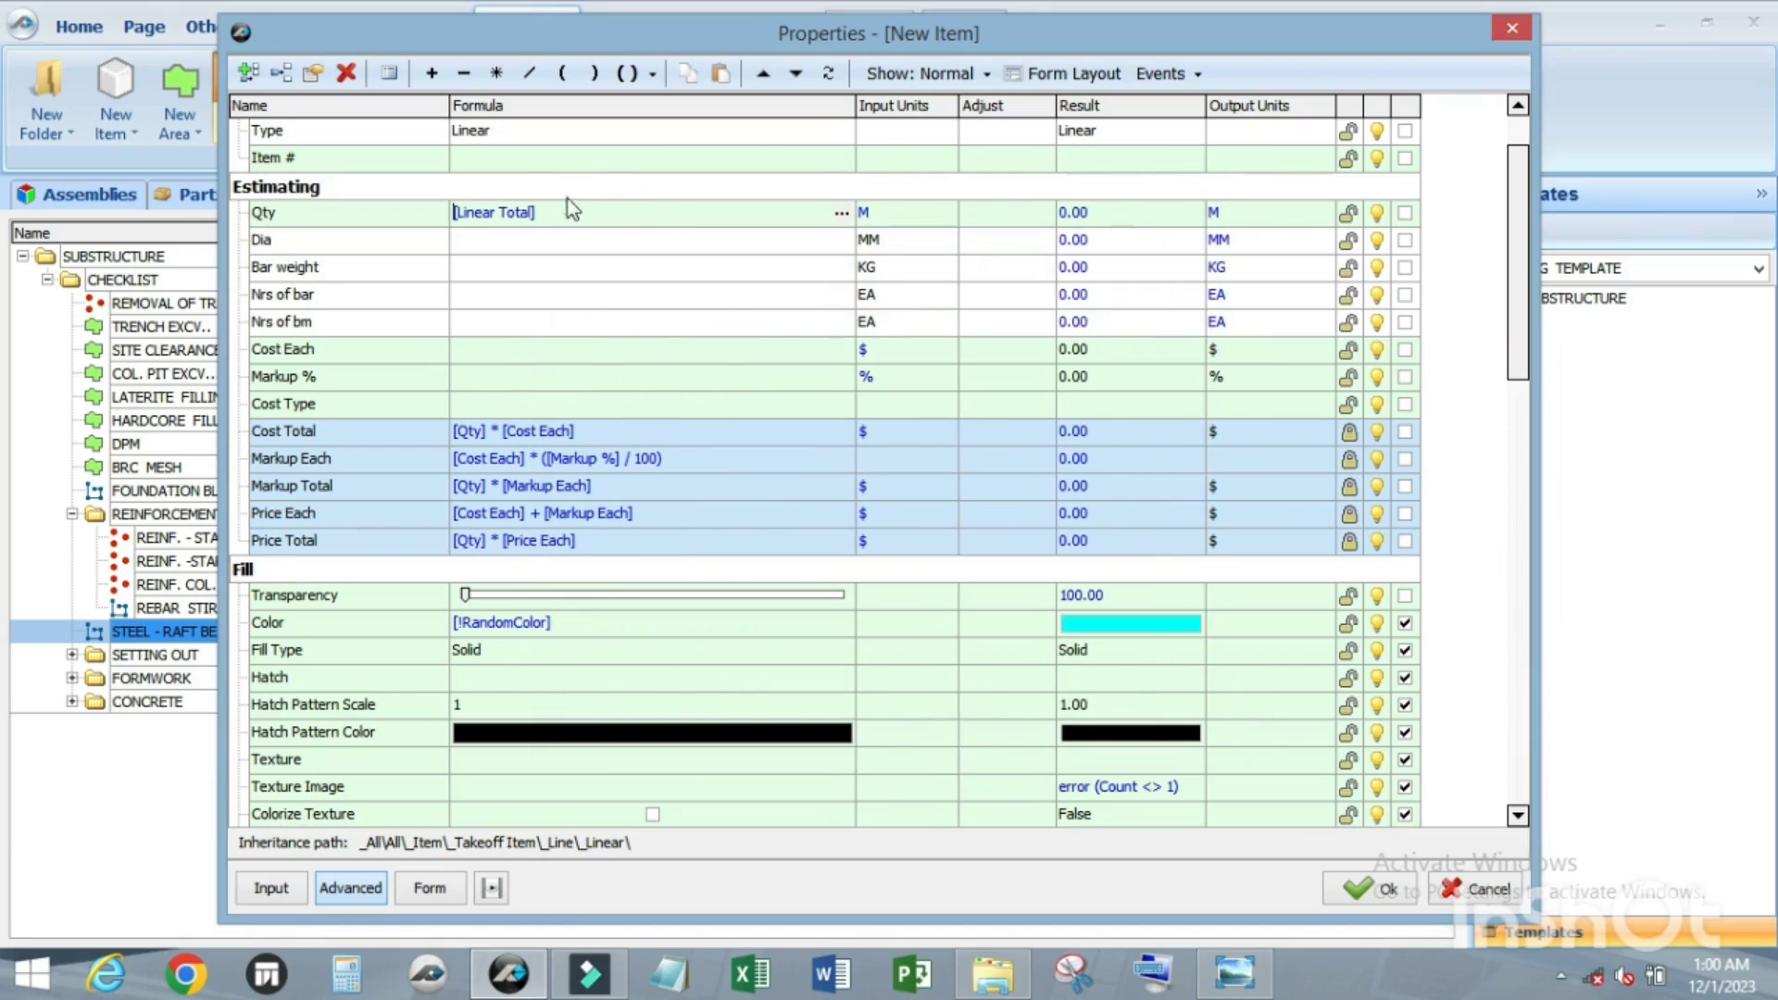
Step: Extend the Qty formula by multiplying [Linear Total] by [Nrs of bar]
{"action": "left_click", "coordinate": [564, 213]}
{"action": "left_click", "coordinate": [500, 76]}
{"action": "mouse_move", "coordinate": [289, 296]}
{"action": "left_mouse_down"}
{"action": "mouse_move", "coordinate": [618, 209]}
{"action": "mouse_move", "coordinate": [431, 286]}
{"action": "mouse_move", "coordinate": [320, 293]}
{"action": "left_mouse_up"}
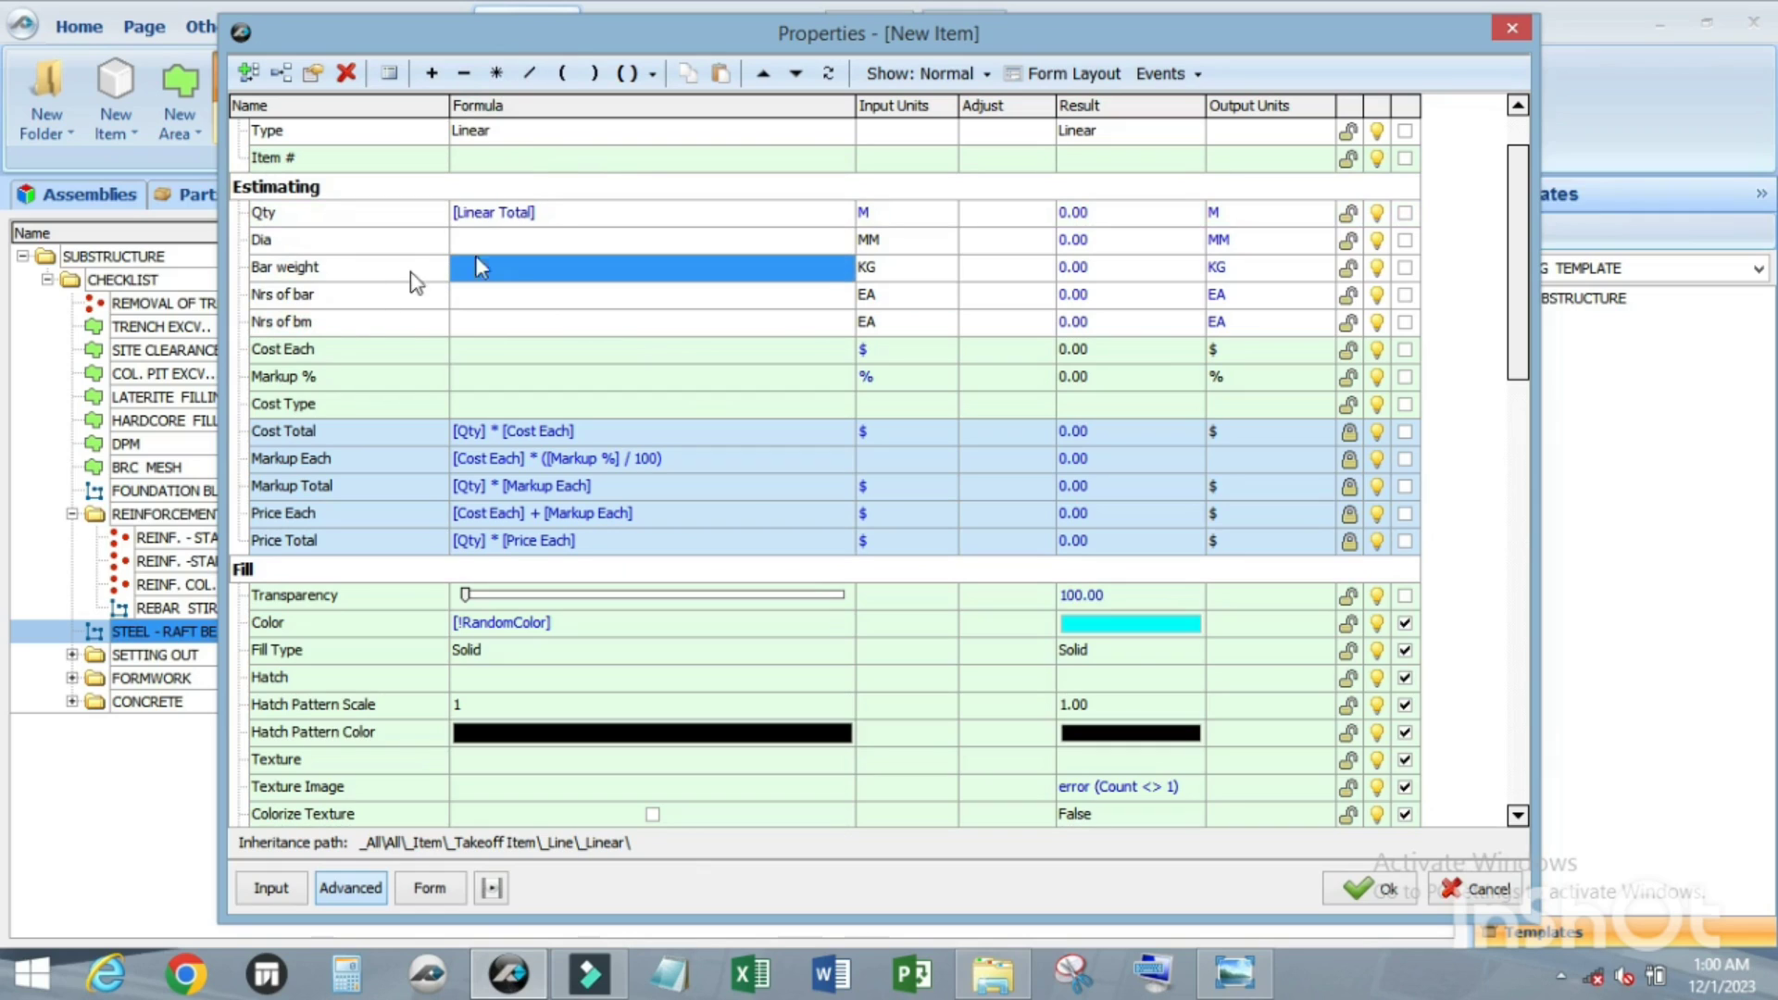
{"action": "left_click", "coordinate": [553, 211]}
{"action": "left_click", "coordinate": [552, 211]}
{"action": "left_click", "coordinate": [497, 76]}
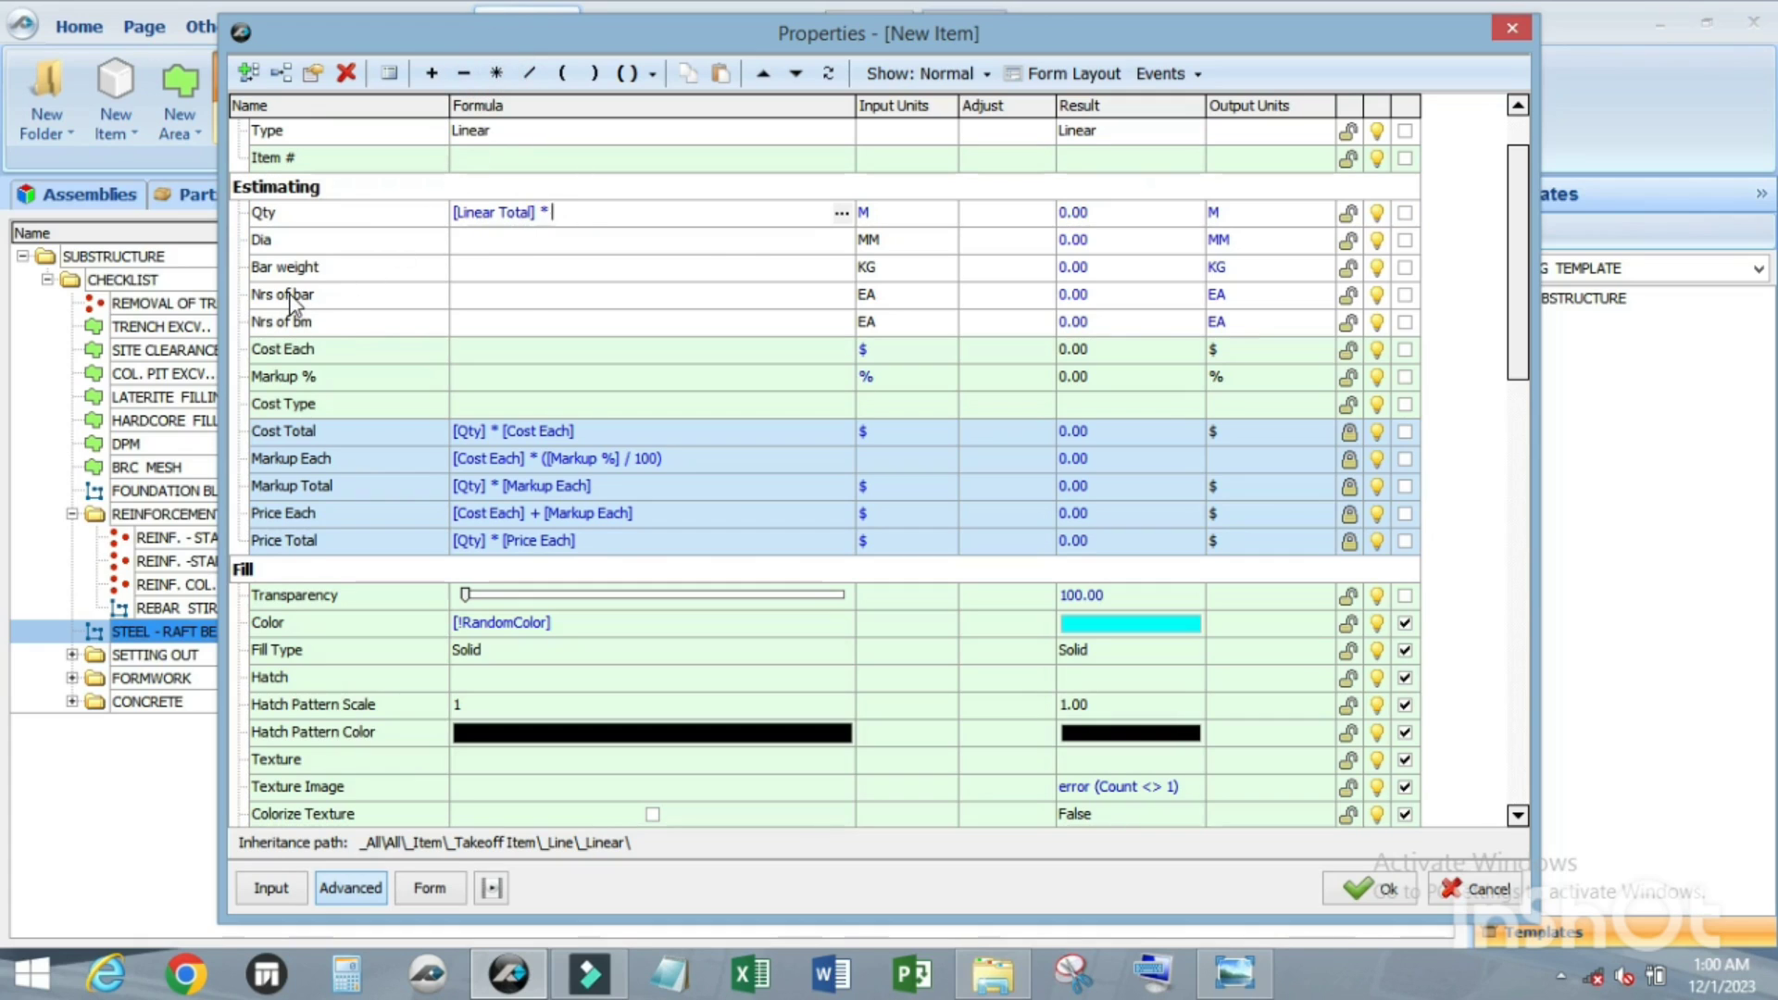
{"action": "left_click_drag", "start_coordinate": [291, 303], "coordinate": [607, 212]}
Step: Wrap the [Linear Total] * [Nrs of bar] expression of the Qty formula in the RoundUp function
{"action": "left_click_drag", "start_coordinate": [651, 216], "coordinate": [442, 217]}
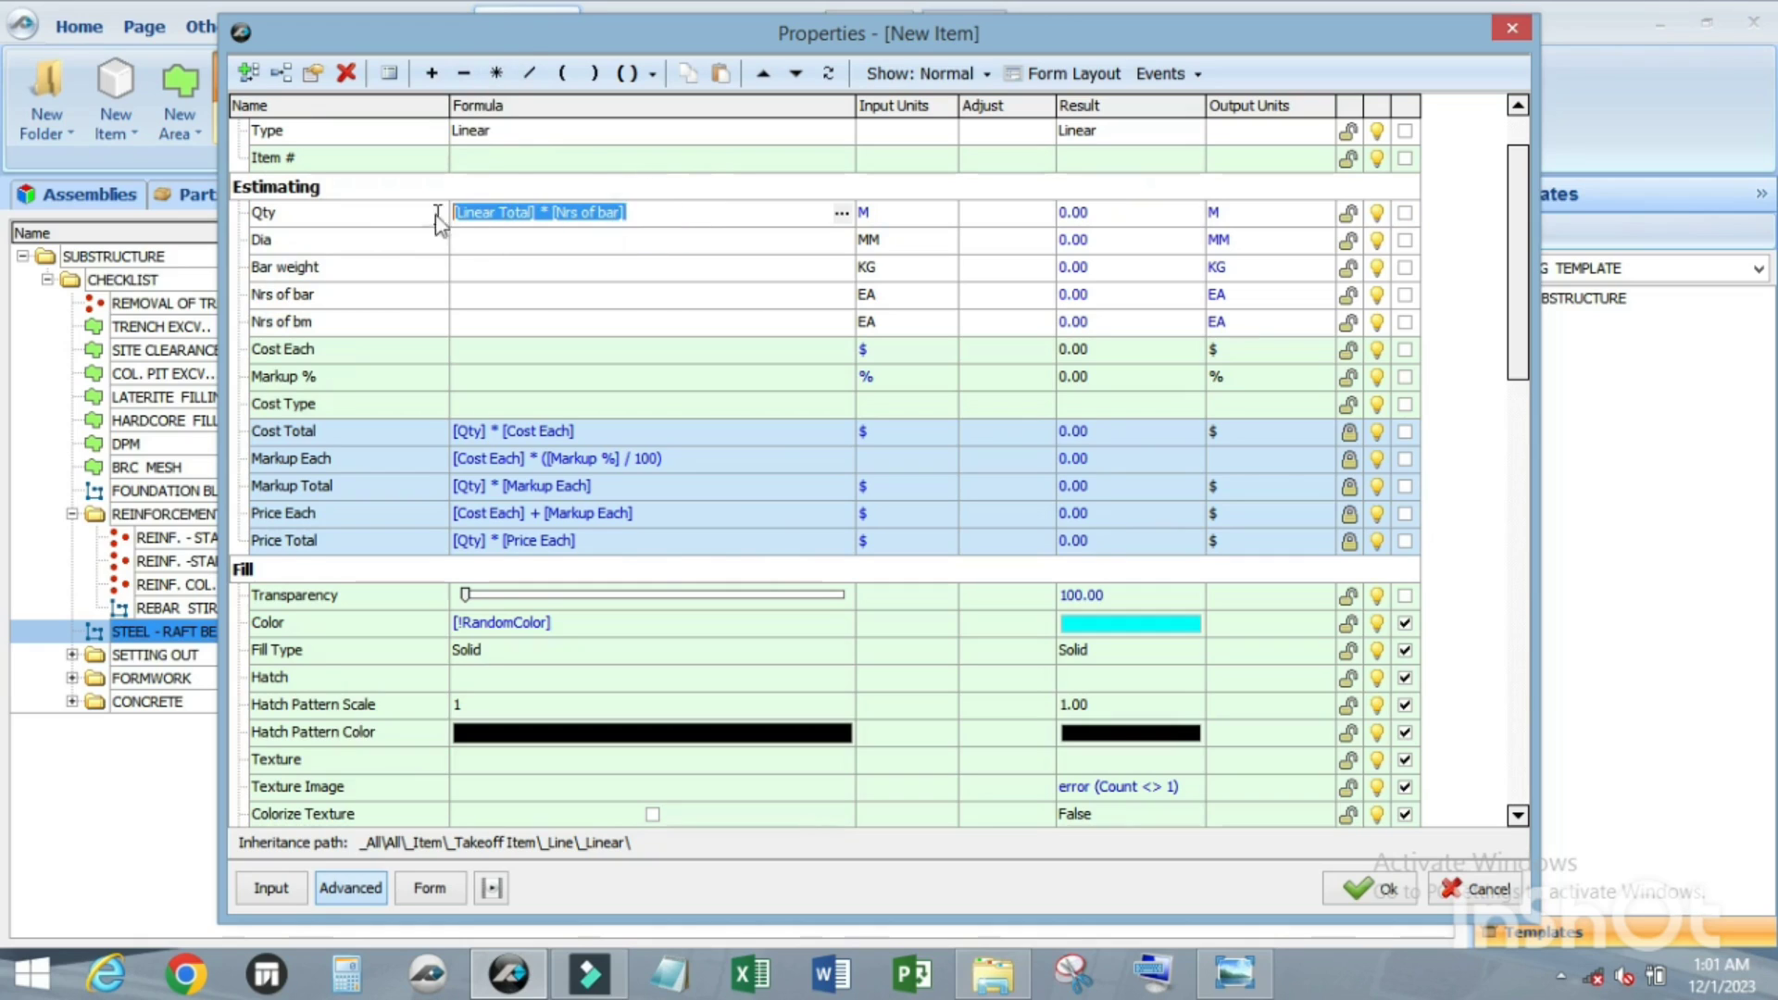
{"action": "left_click", "coordinate": [651, 78]}
{"action": "left_click", "coordinate": [673, 135]}
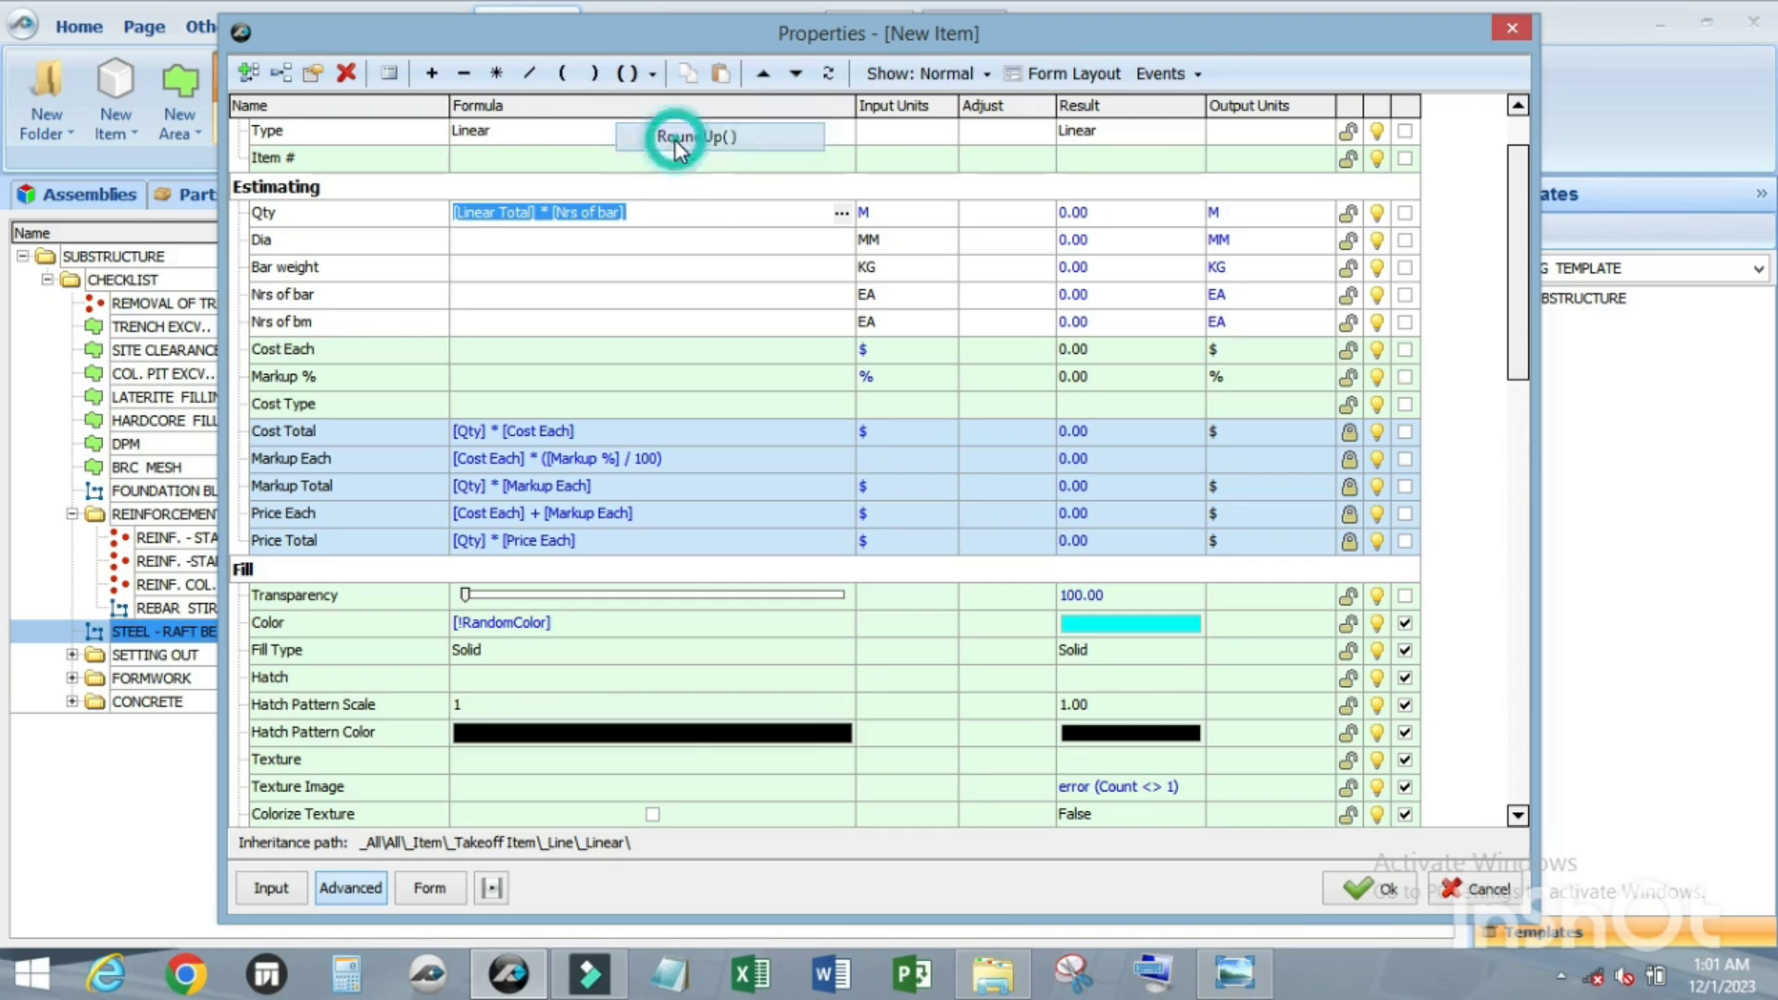
Step: Multiply the Qty formula's RoundUp term by [Nrs of bm] and enclose the whole expression in parentheses
{"action": "left_click", "coordinate": [709, 214]}
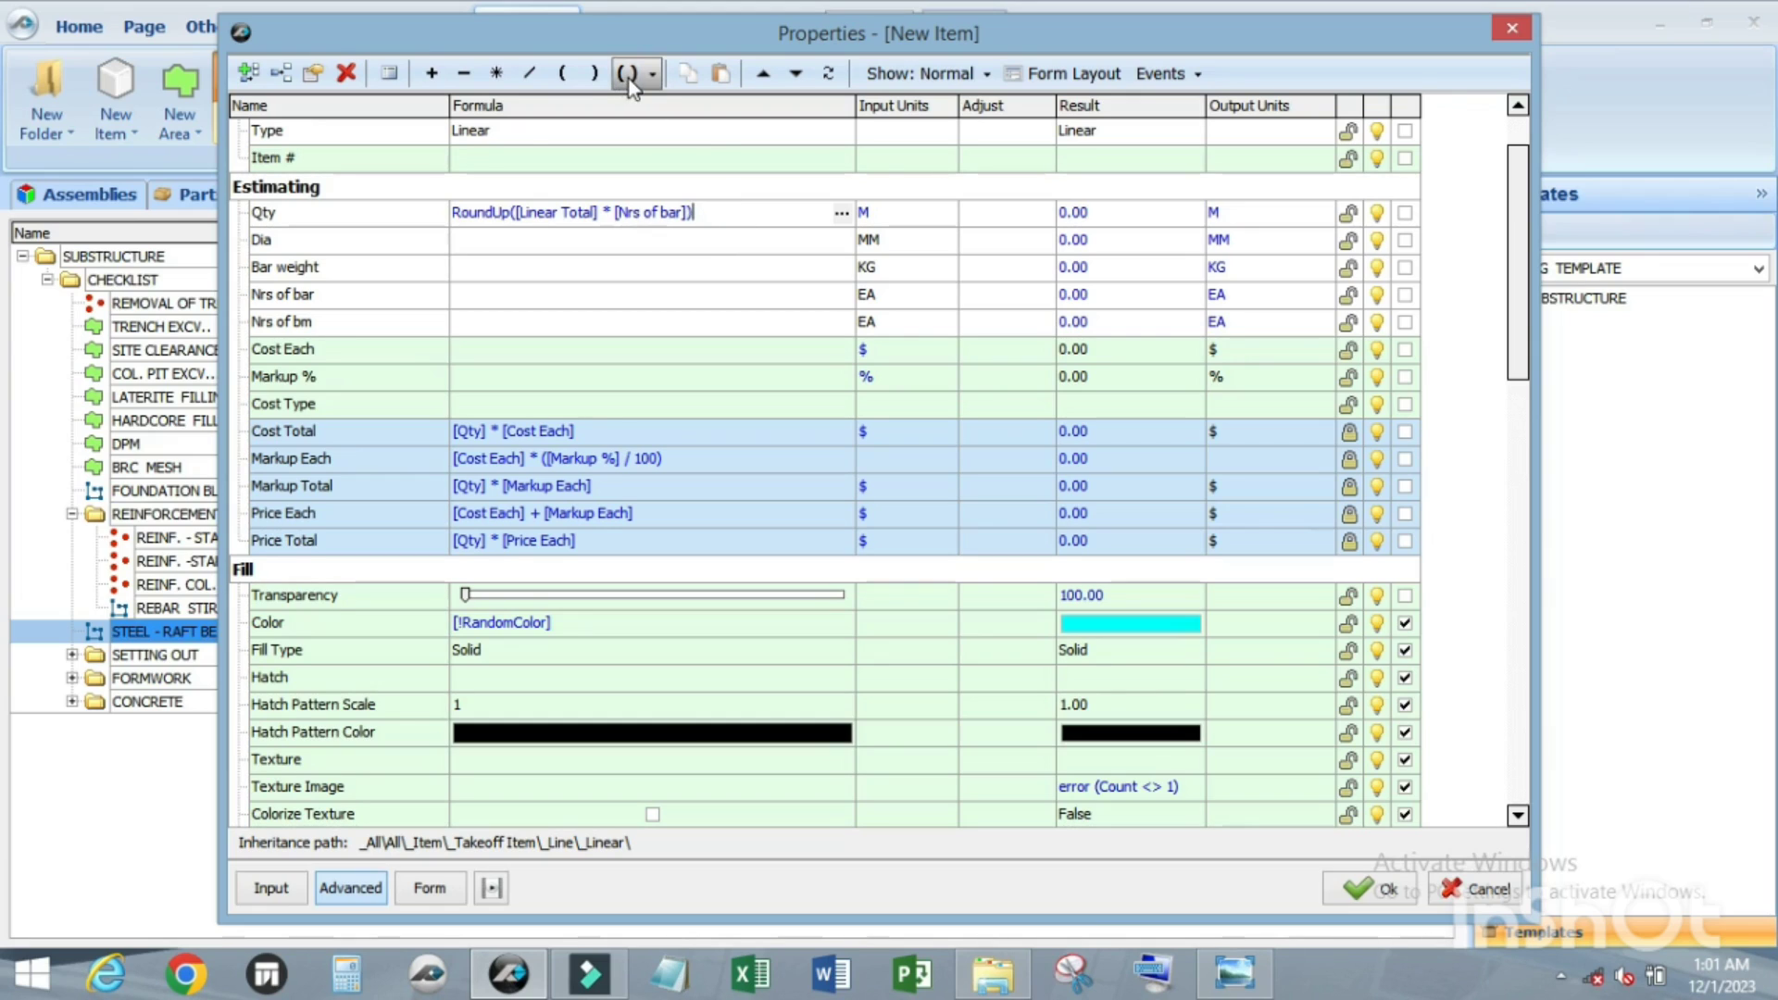
{"action": "left_click", "coordinate": [500, 74]}
{"action": "left_click_drag", "start_coordinate": [291, 320], "coordinate": [433, 212]}
{"action": "left_click", "coordinate": [652, 83]}
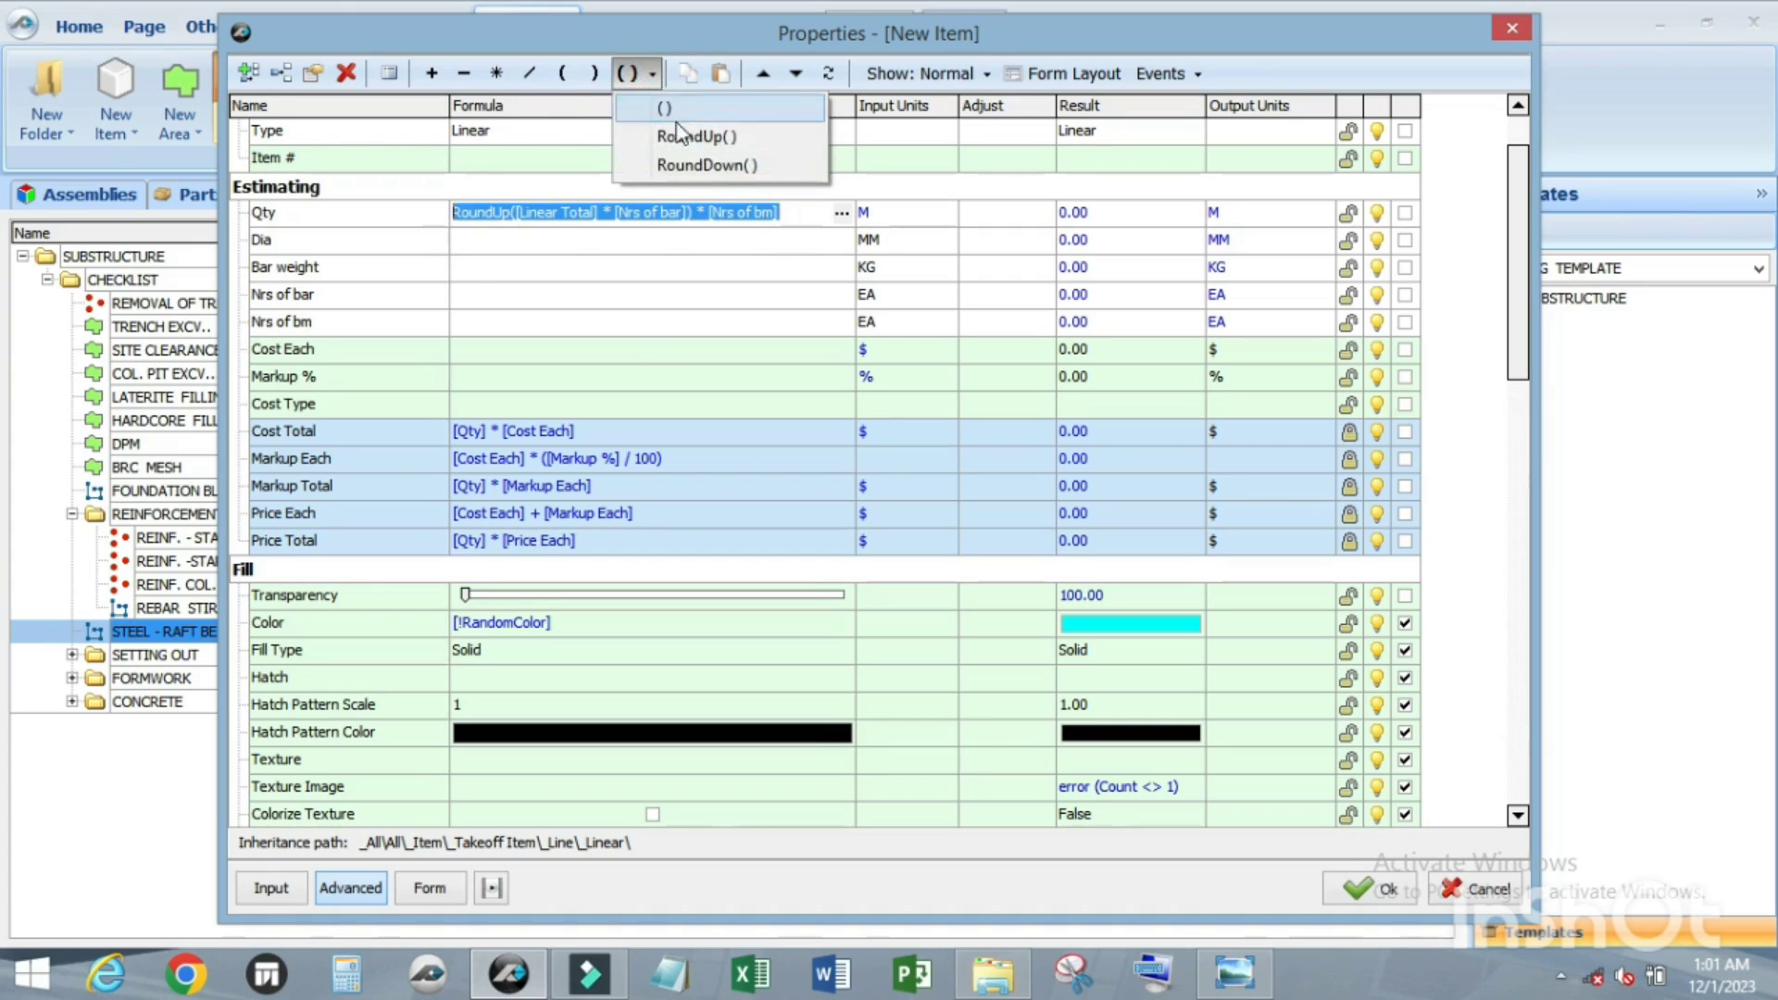
{"action": "left_click", "coordinate": [671, 113]}
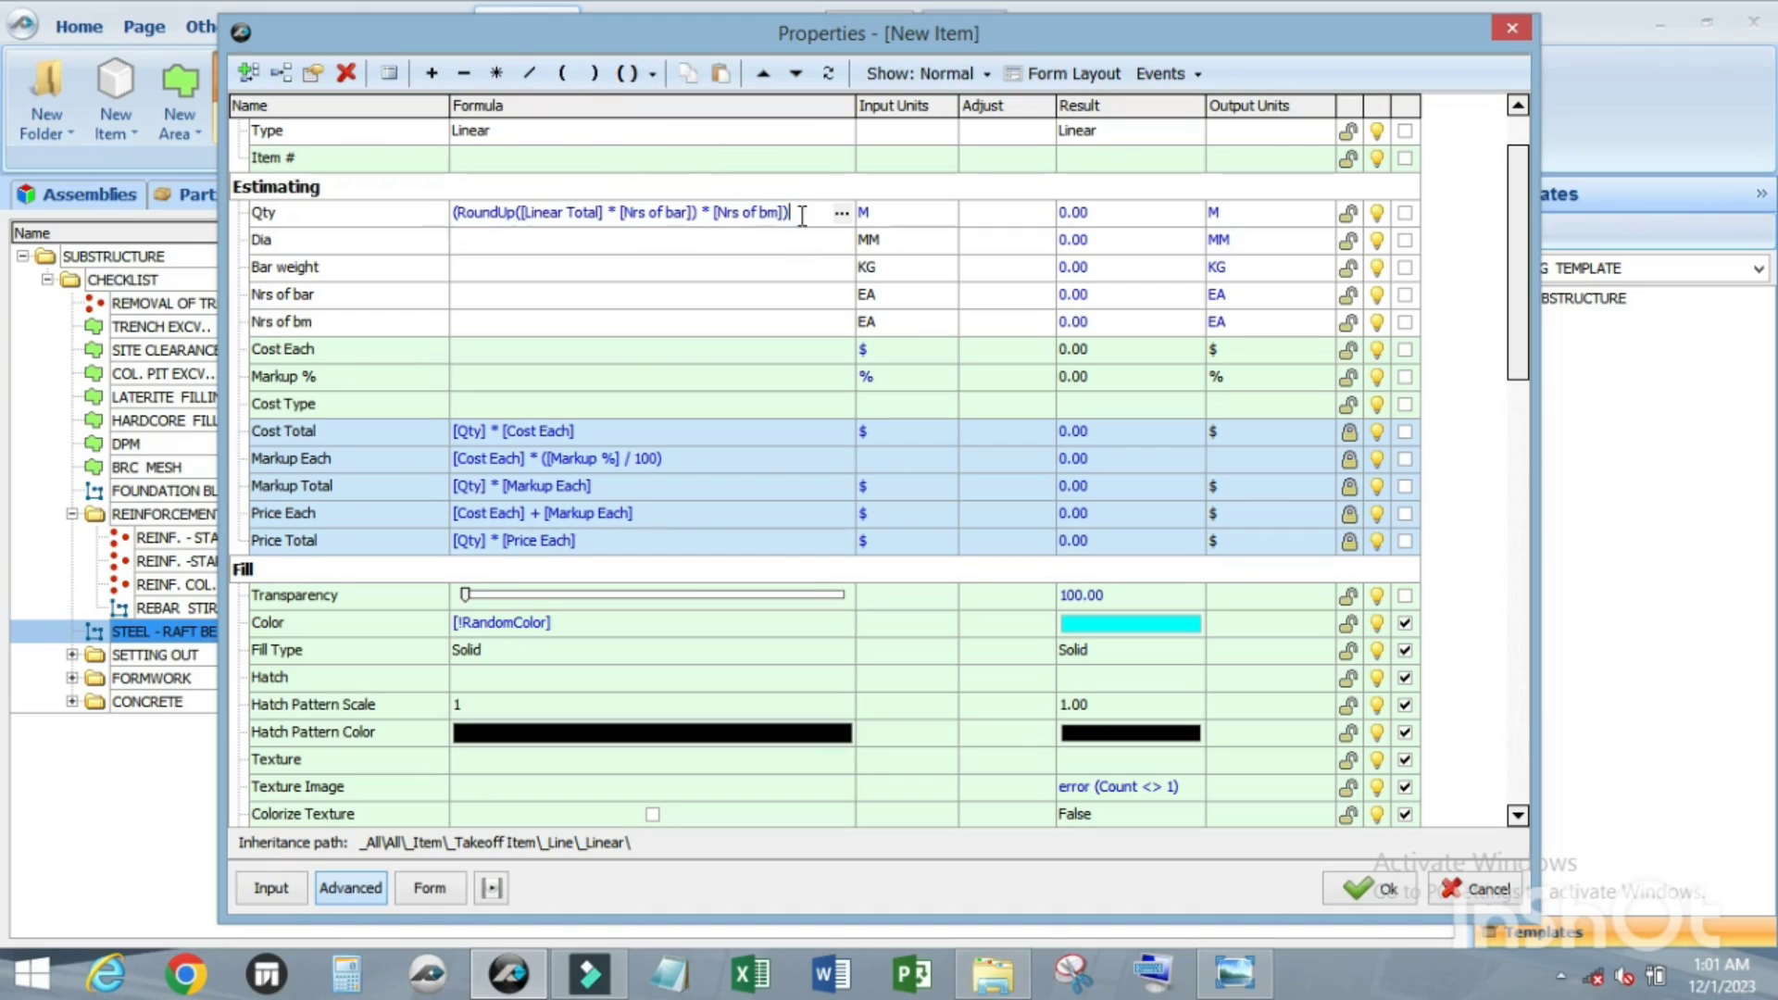
Step: Multiply the parenthesised Qty expression by [Bar weight]
{"action": "left_click", "coordinate": [498, 73]}
{"action": "left_click", "coordinate": [787, 238]}
{"action": "left_click", "coordinate": [819, 215]}
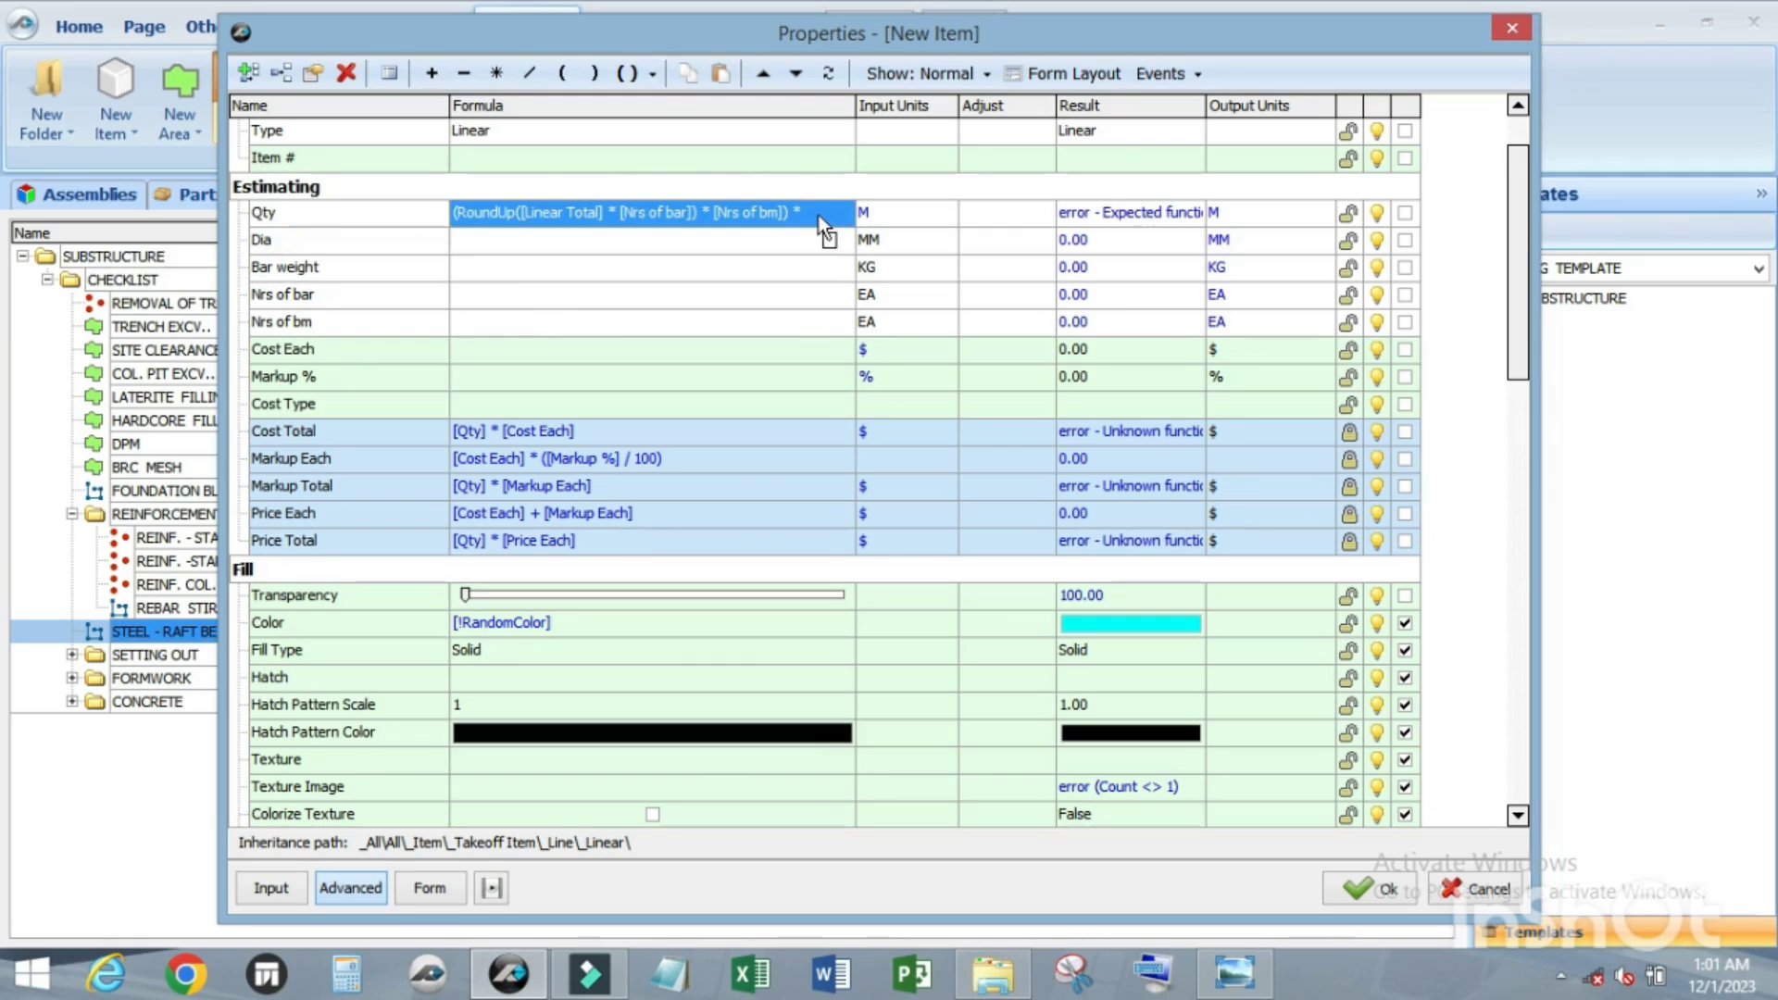
{"action": "left_click_drag", "start_coordinate": [819, 214], "coordinate": [820, 214]}
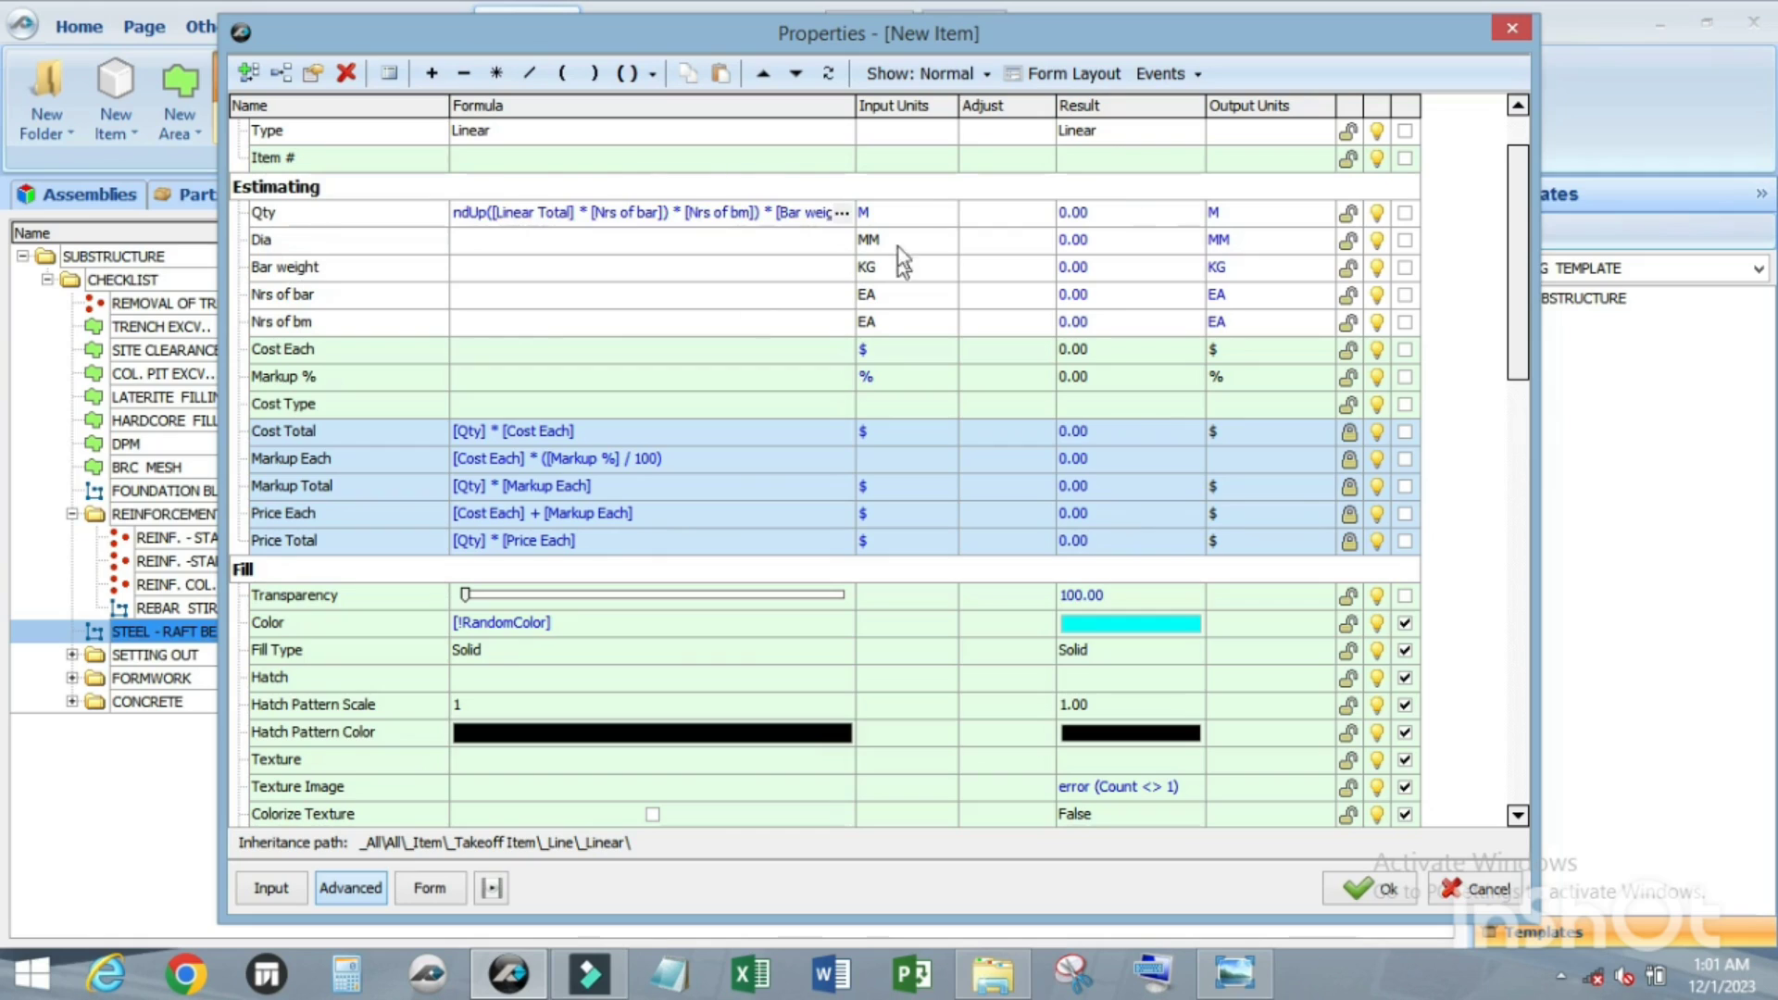
Step: Set the input units of the Qty property to KG
{"action": "left_click", "coordinate": [894, 214]}
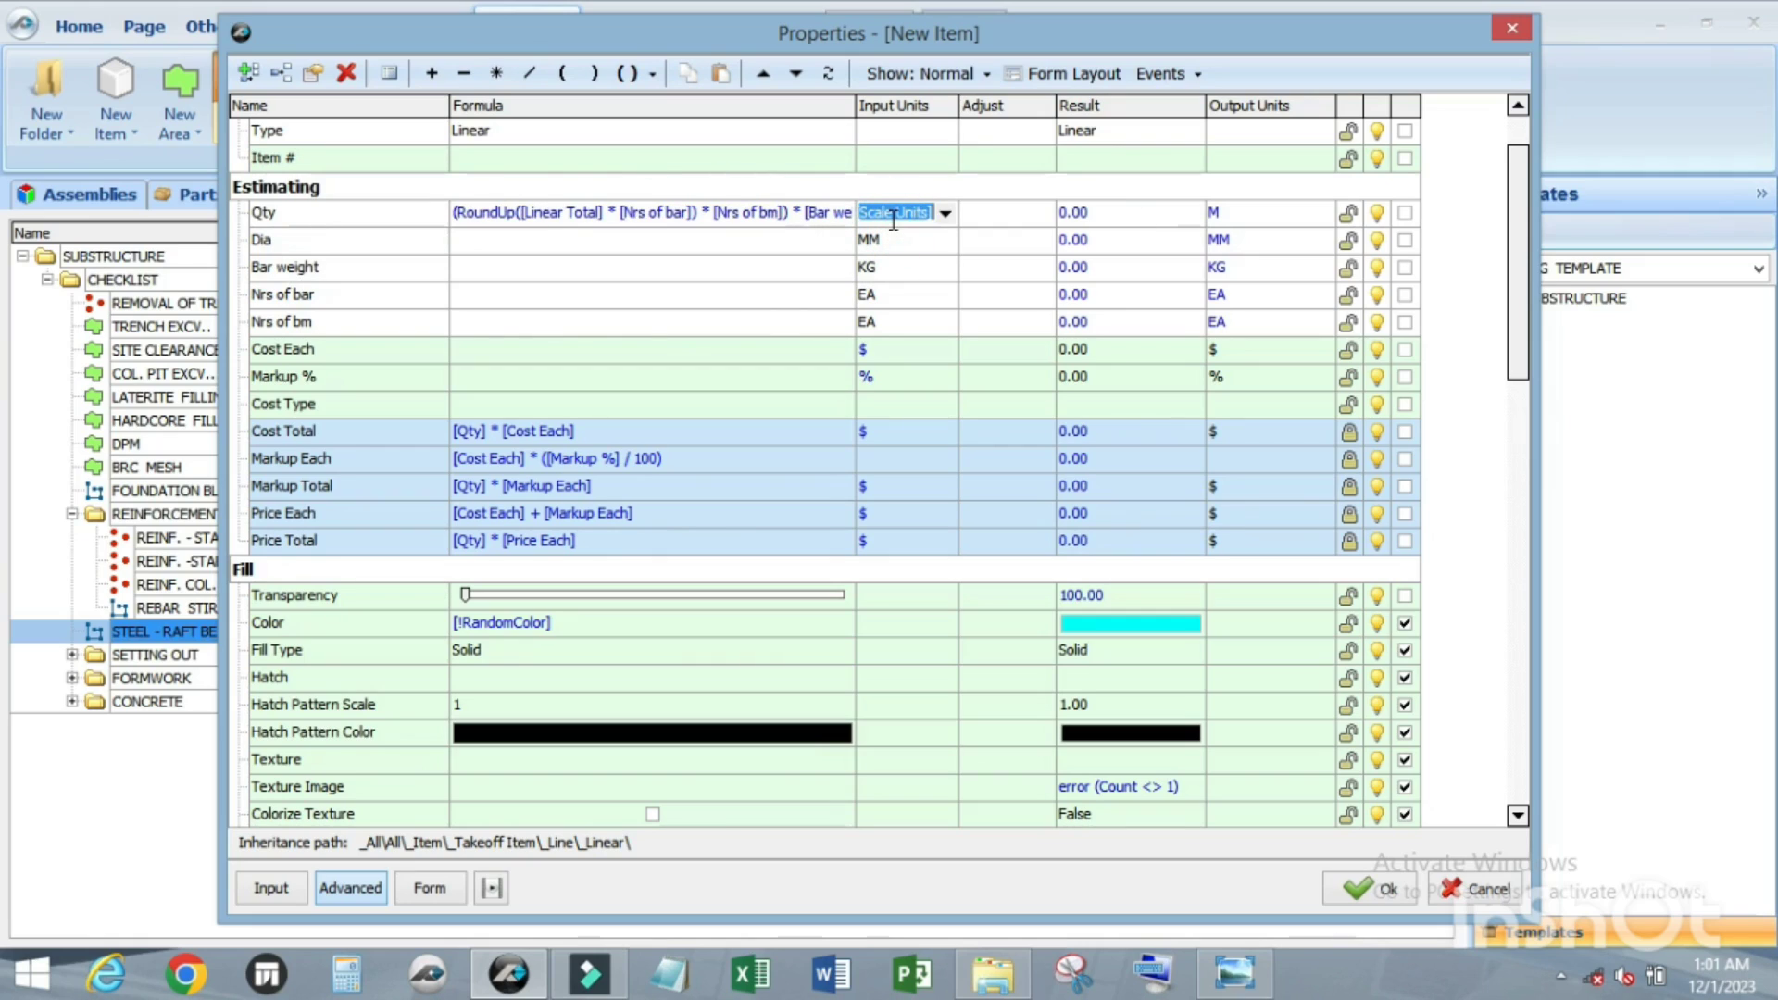
{"action": "type", "text": "KG"}
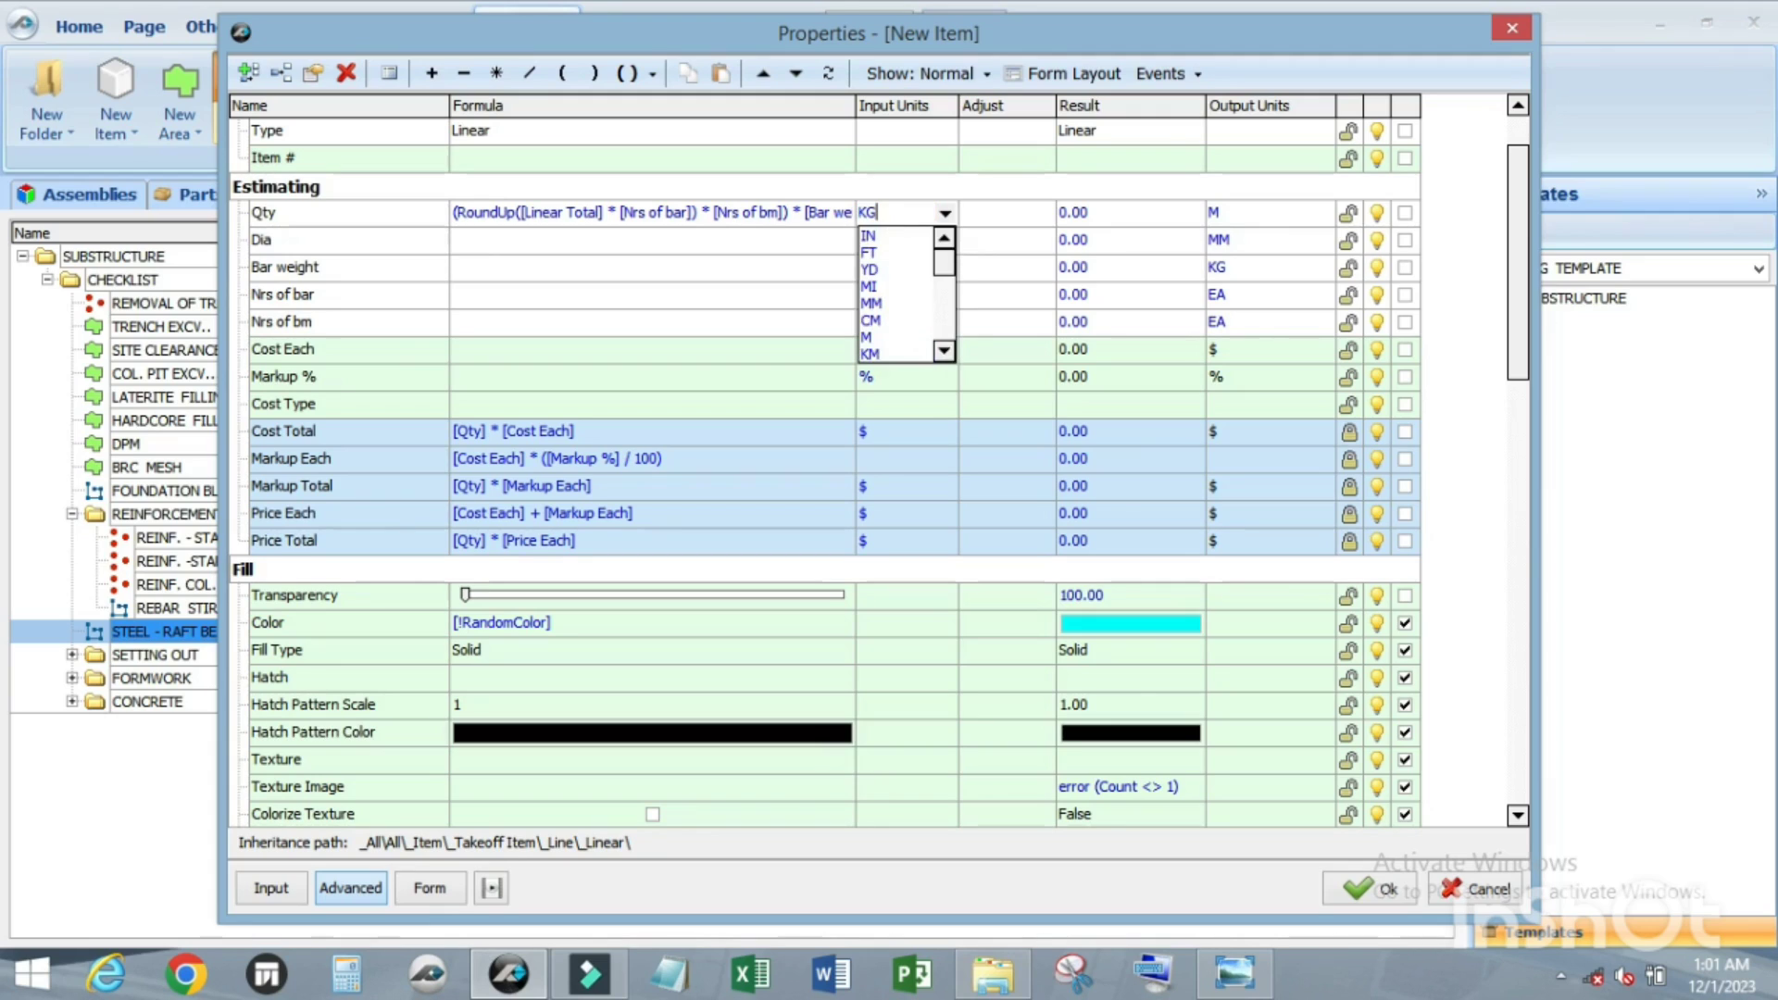
{"action": "left_click", "coordinate": [893, 220]}
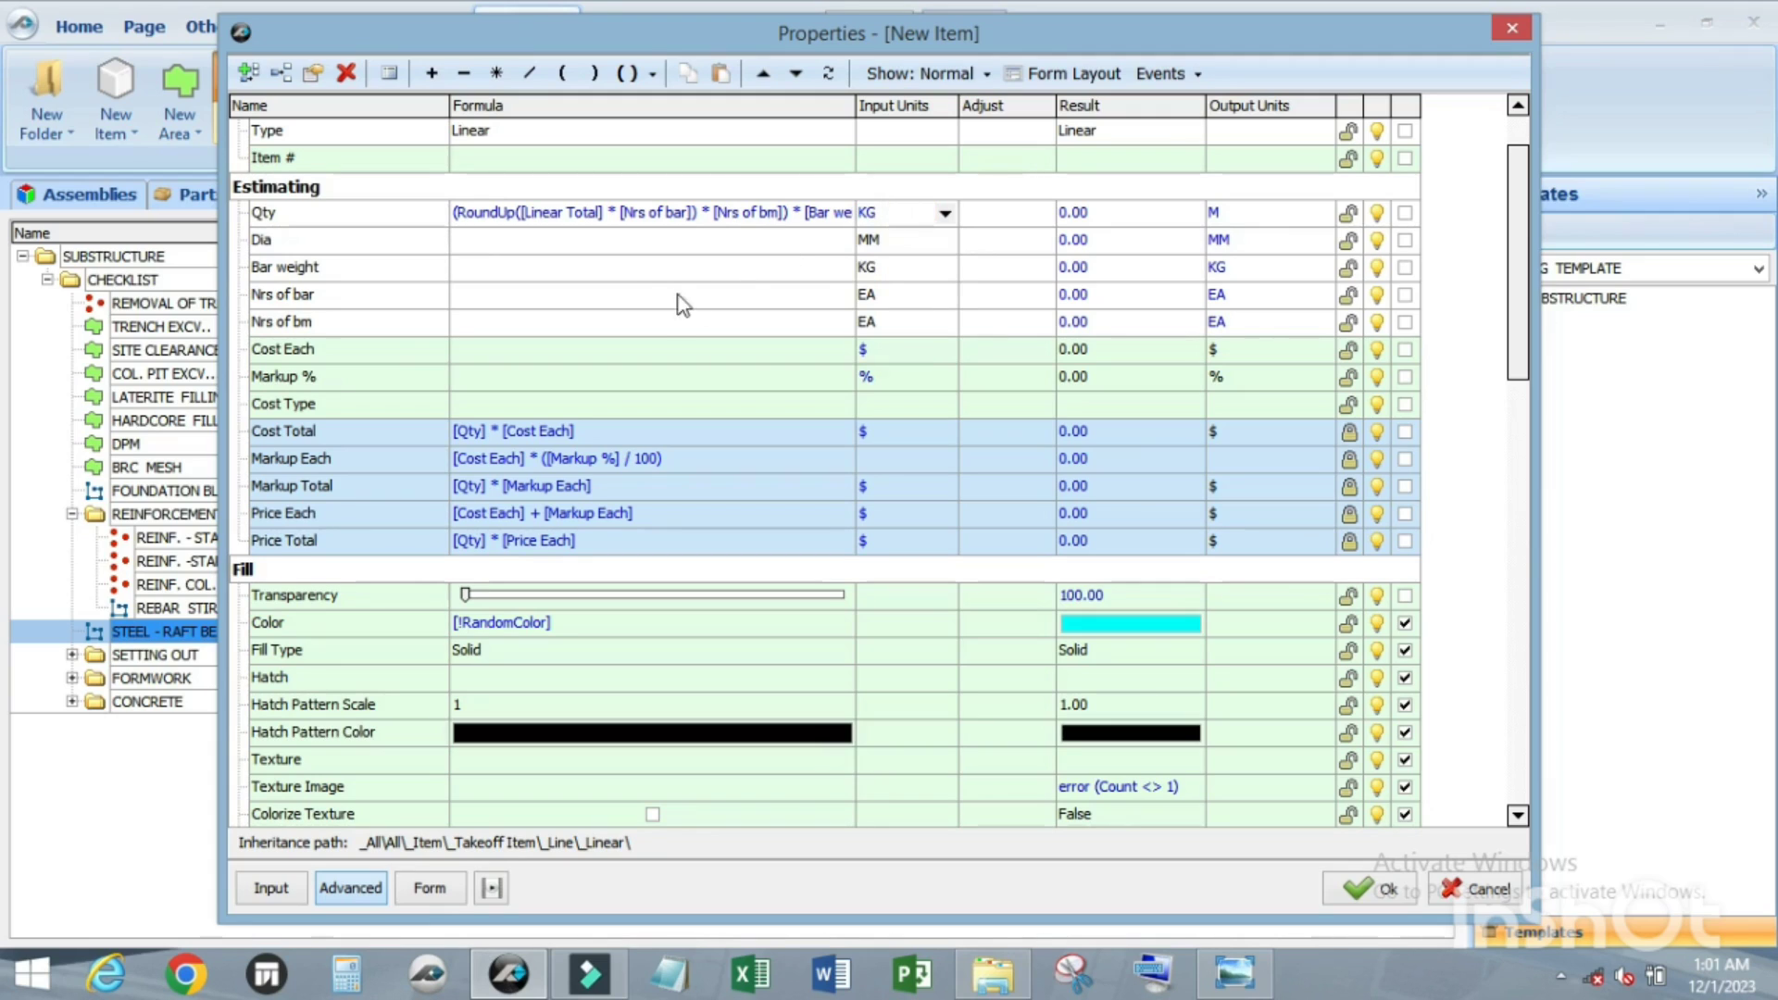
{"action": "left_click", "coordinate": [648, 297]}
{"action": "scroll", "coordinate": [468, 296], "scroll_direction": "down", "scroll_amount": 3}
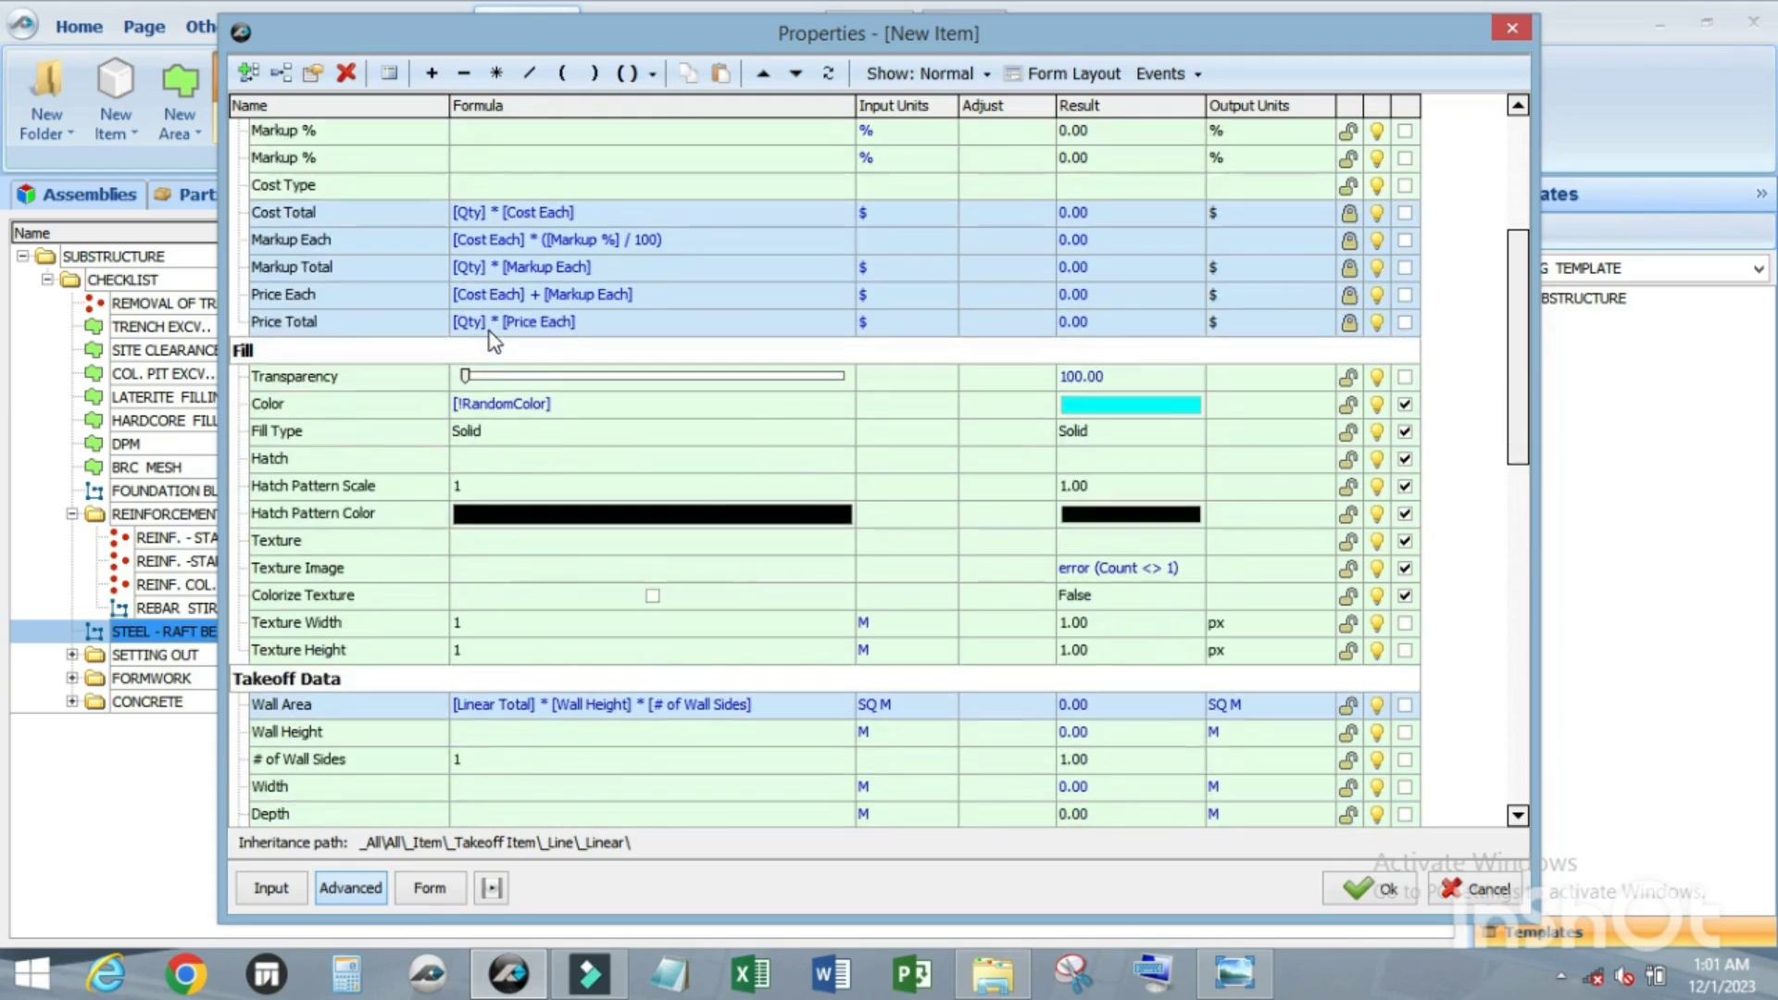
{"action": "scroll", "coordinate": [489, 334], "scroll_direction": "down", "scroll_amount": 3}
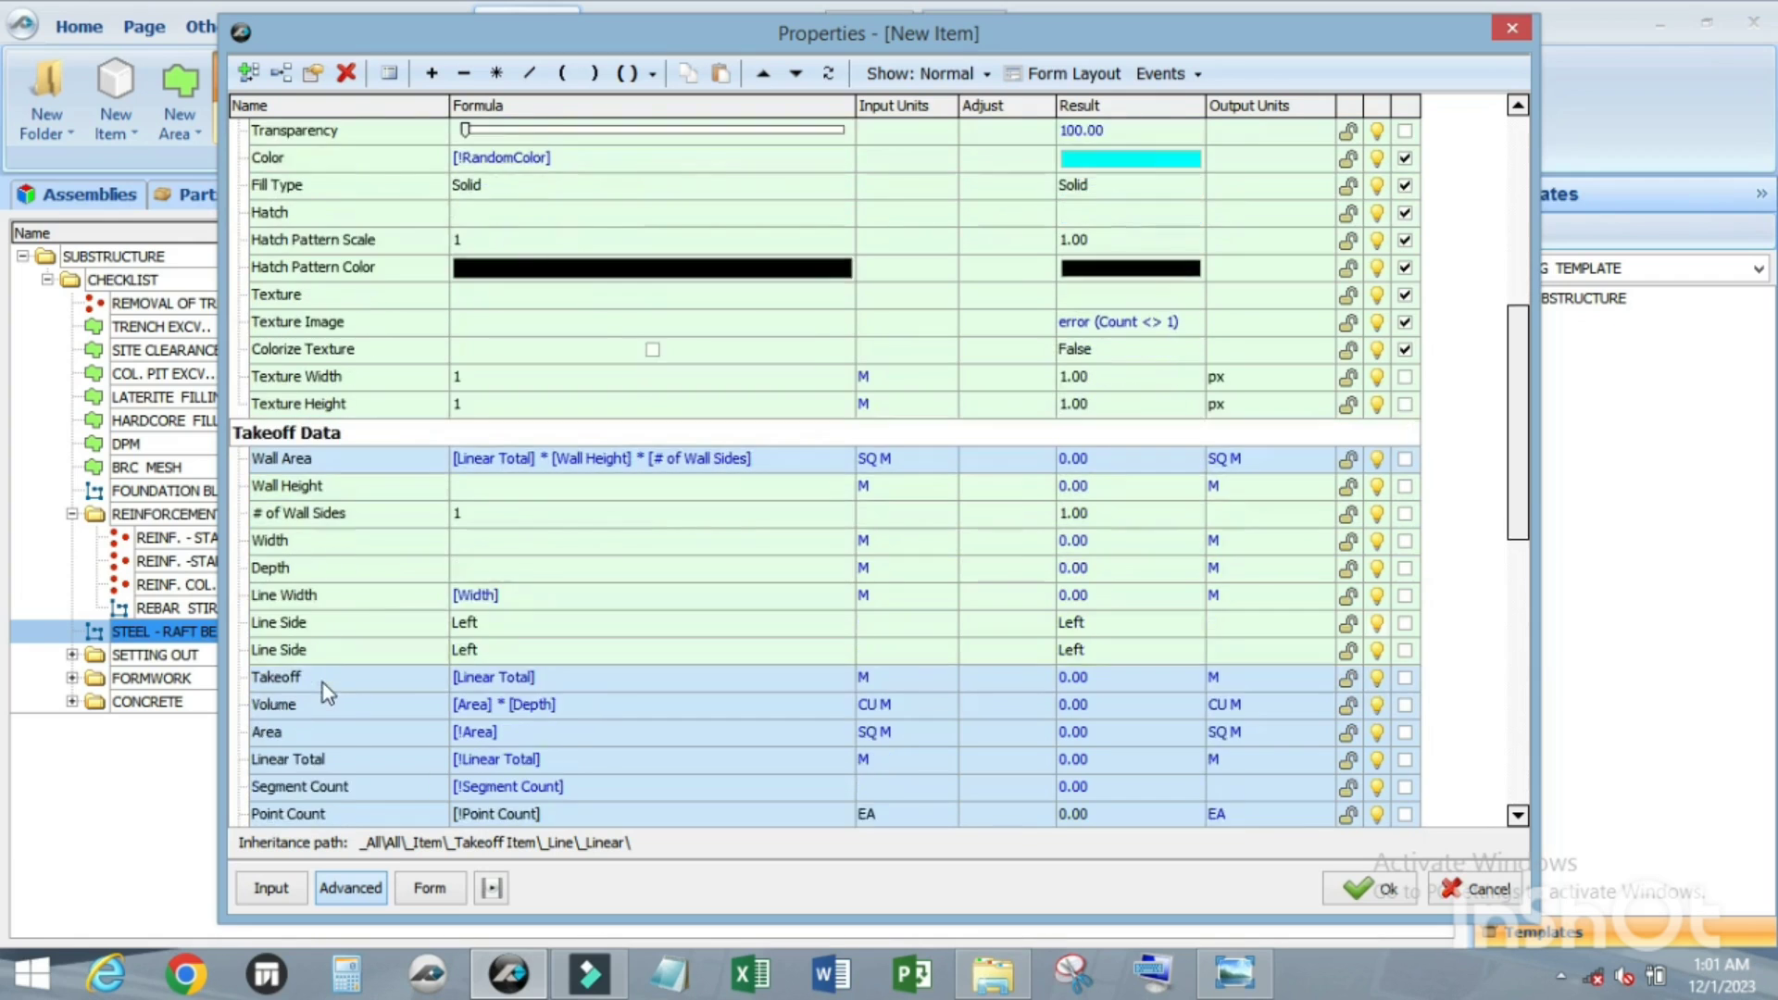
{"action": "scroll", "coordinate": [324, 684], "scroll_direction": "down", "scroll_amount": 2}
{"action": "left_click", "coordinate": [363, 565]}
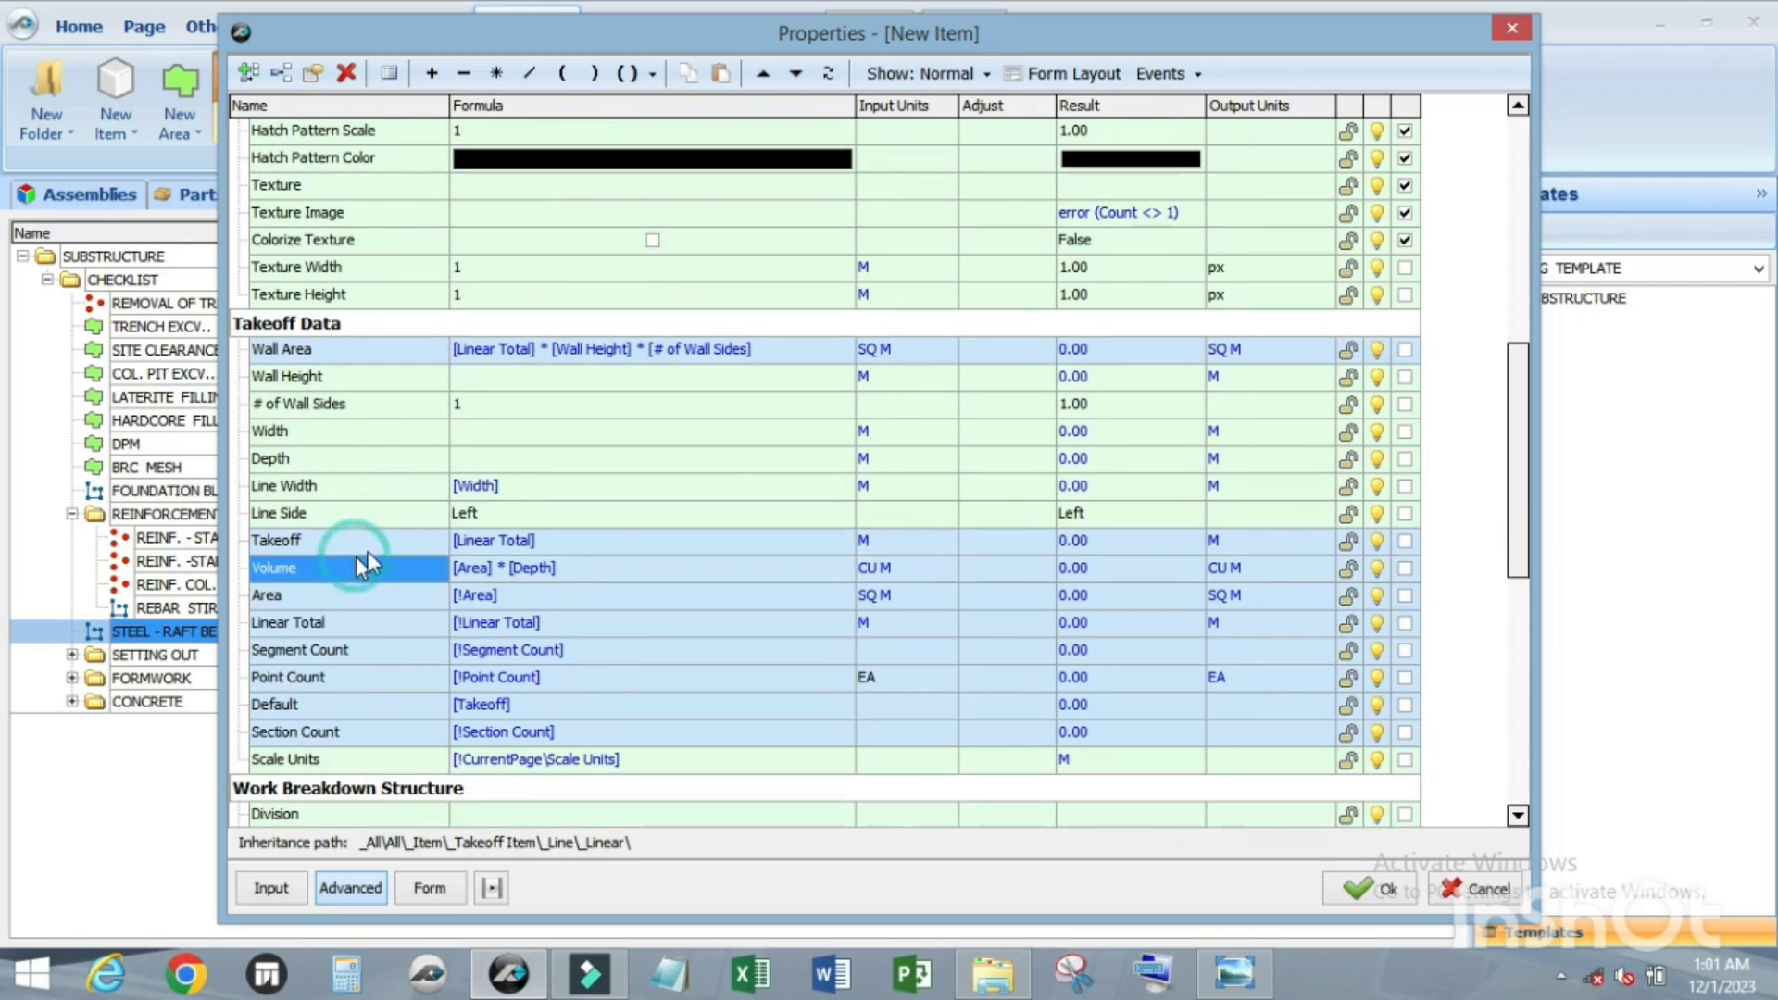
{"action": "left_click", "coordinate": [595, 545]}
{"action": "double_click", "coordinate": [620, 545]}
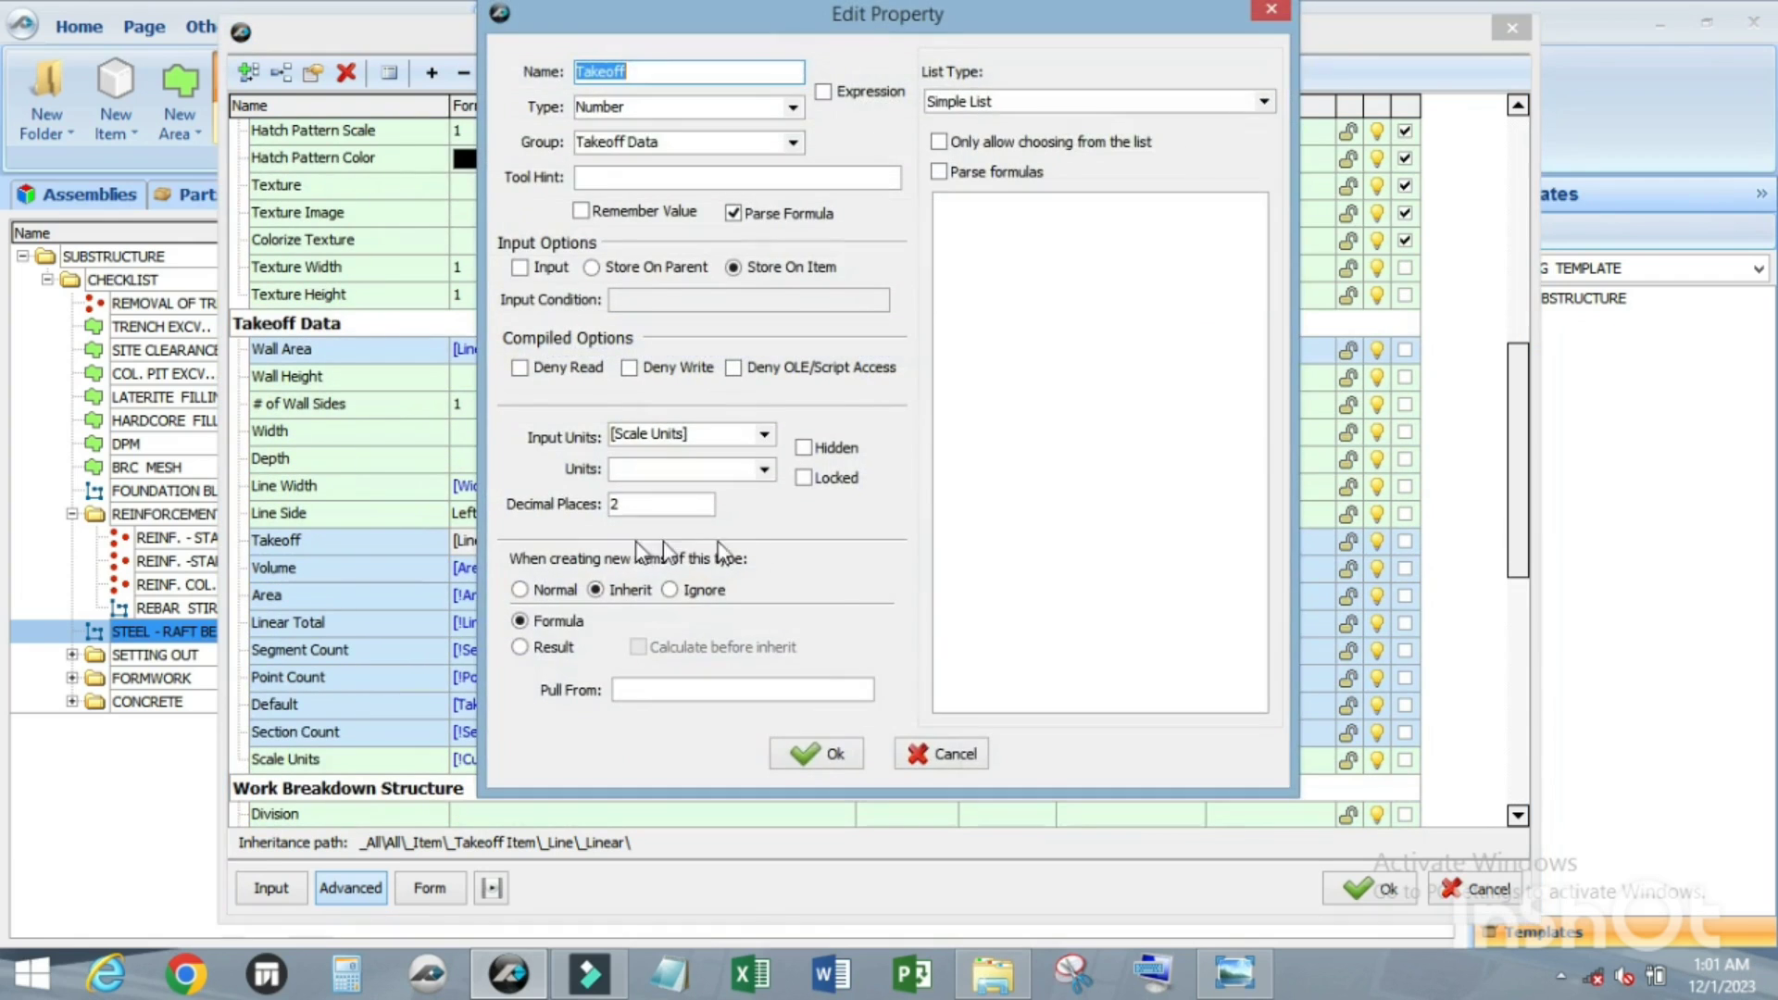
{"action": "left_click", "coordinate": [944, 755]}
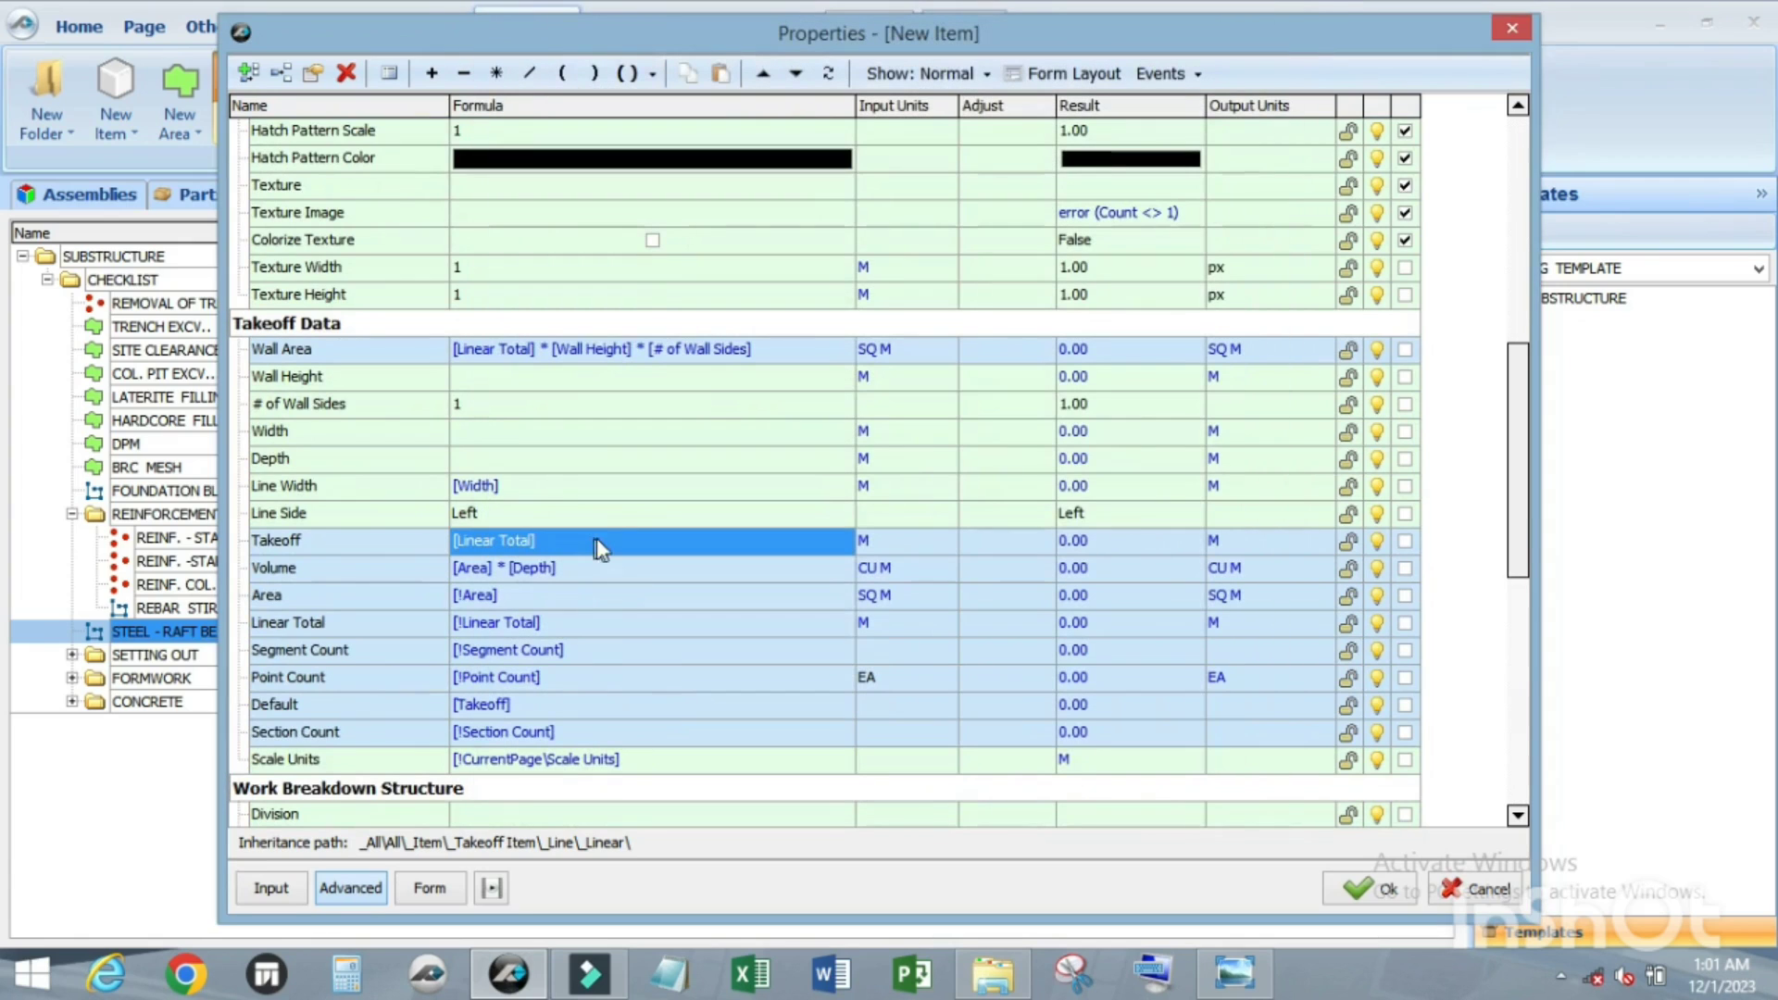
Step: Override the inherited Takeoff property and replace its formula with [Qty]
{"action": "left_click", "coordinate": [570, 546]}
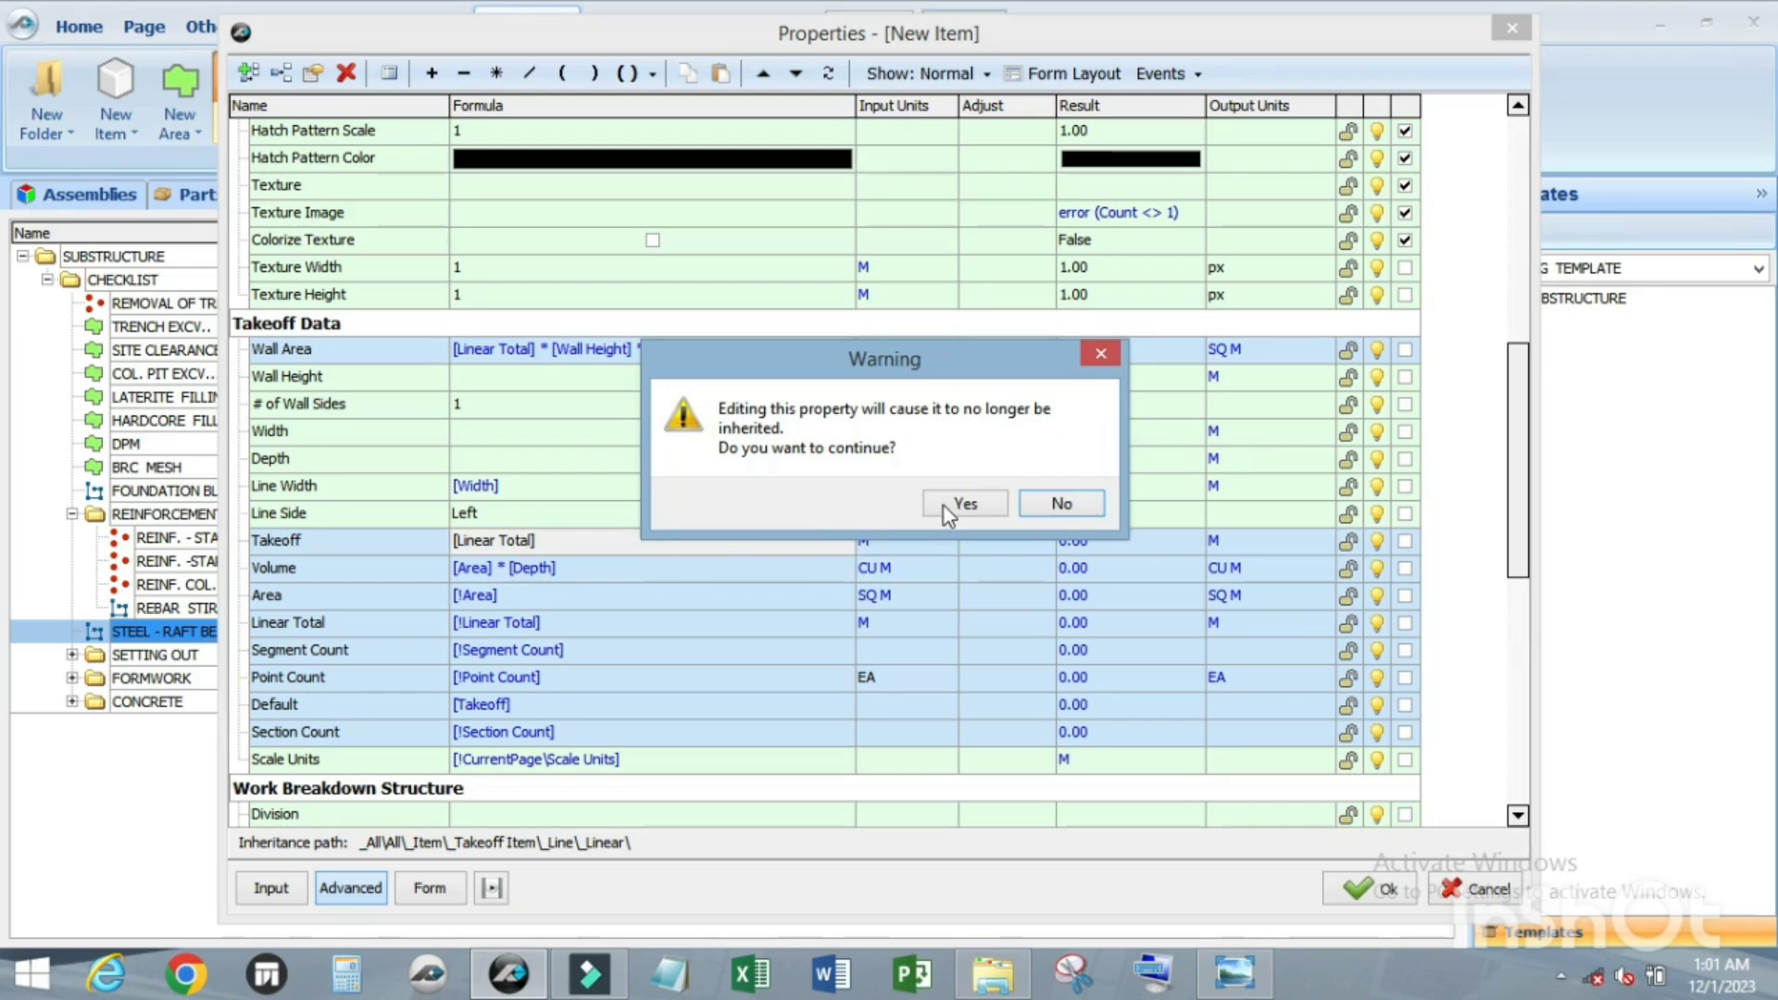
{"action": "left_click", "coordinate": [944, 504]}
{"action": "left_click_drag", "start_coordinate": [559, 539], "coordinate": [426, 543]}
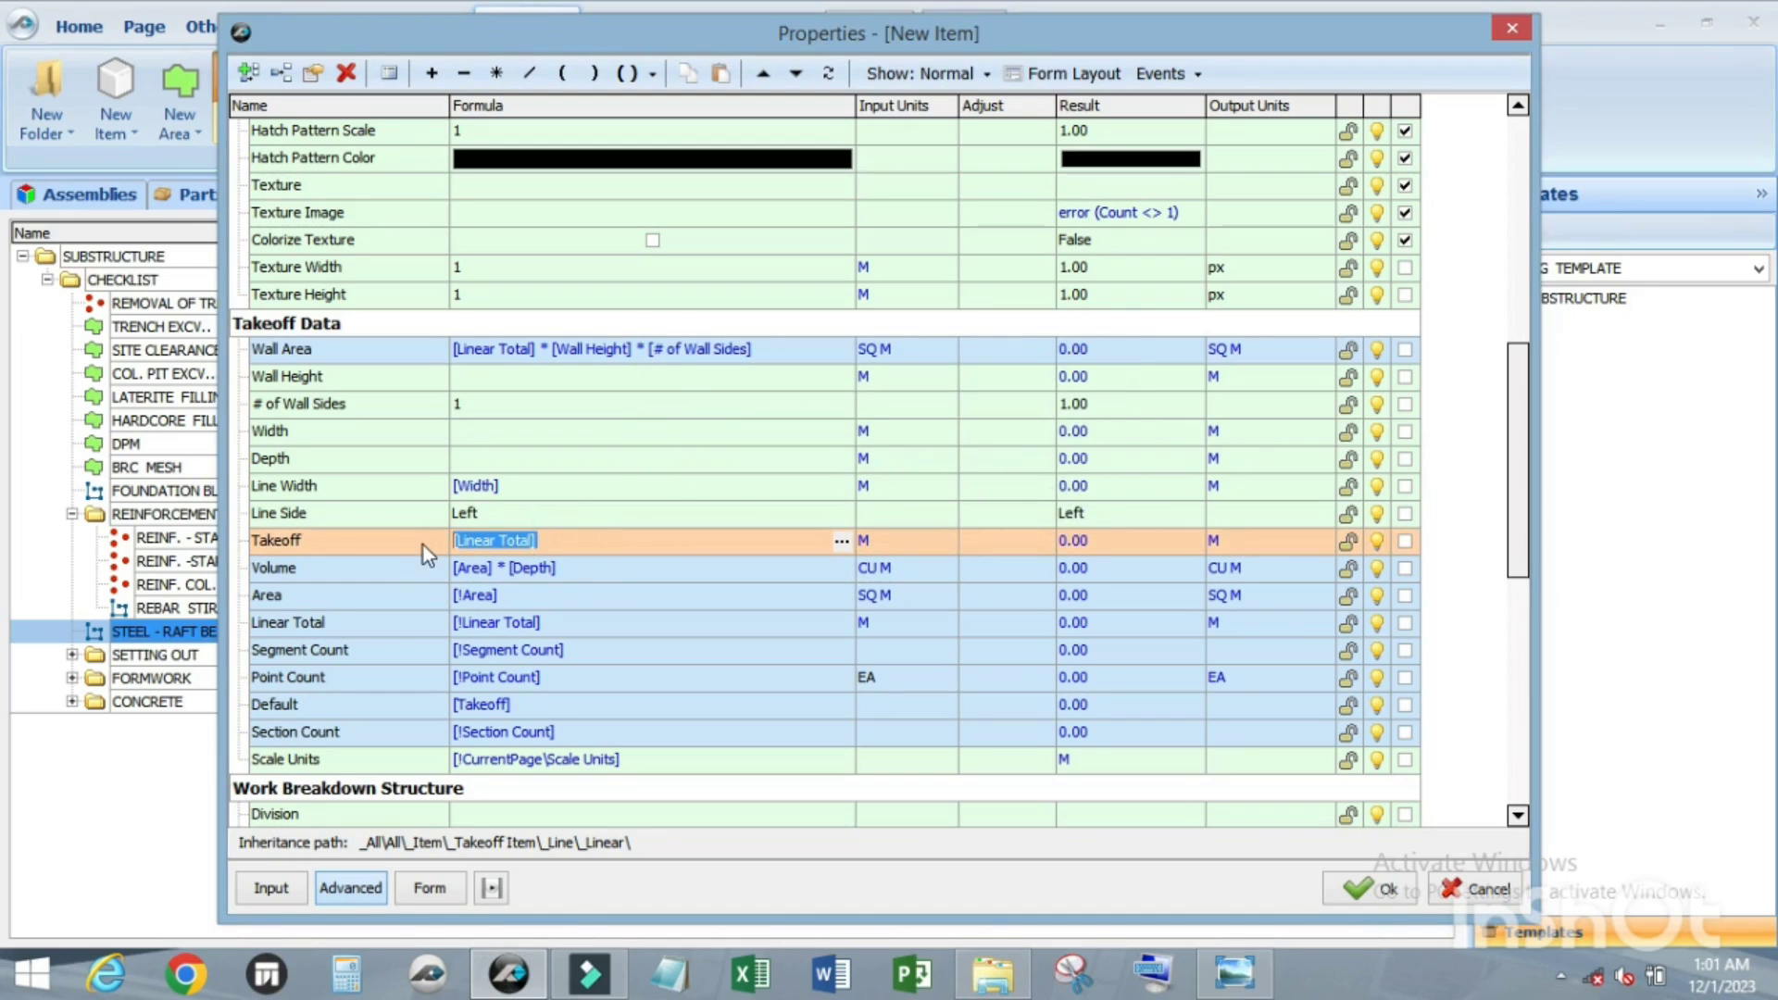
{"action": "key", "text": "Delete"}
{"action": "left_click", "coordinate": [507, 544]}
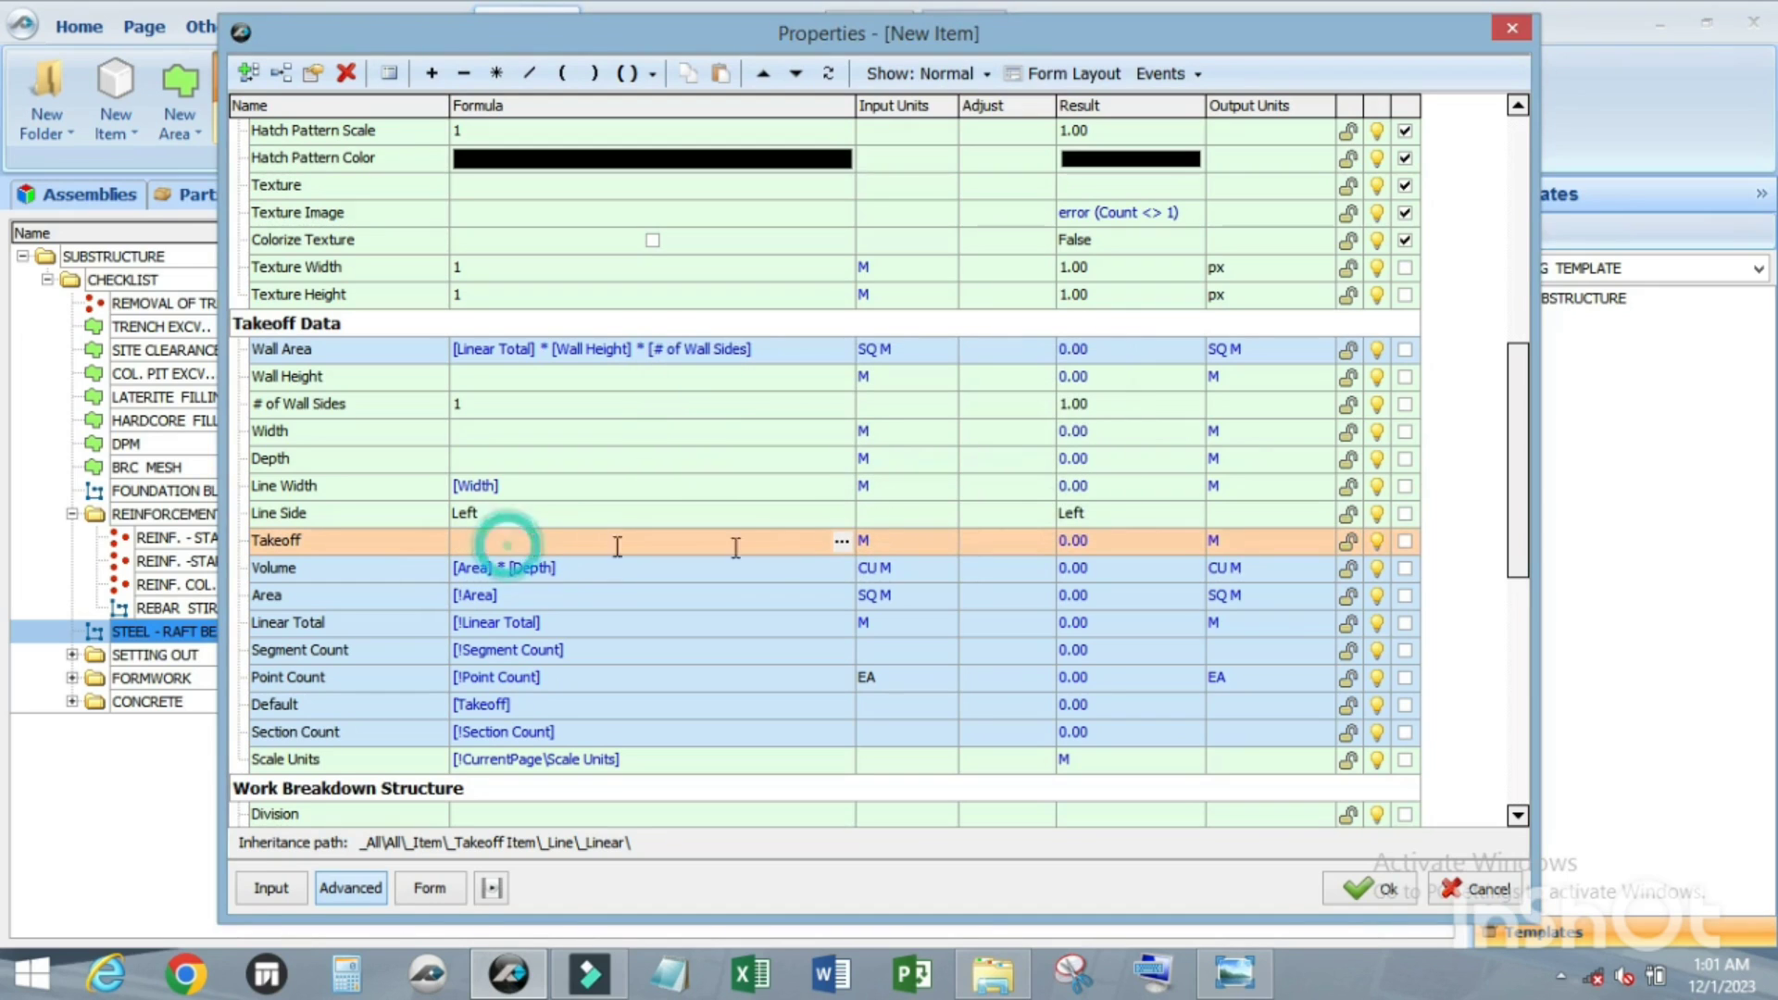
{"action": "left_click", "coordinate": [840, 541]}
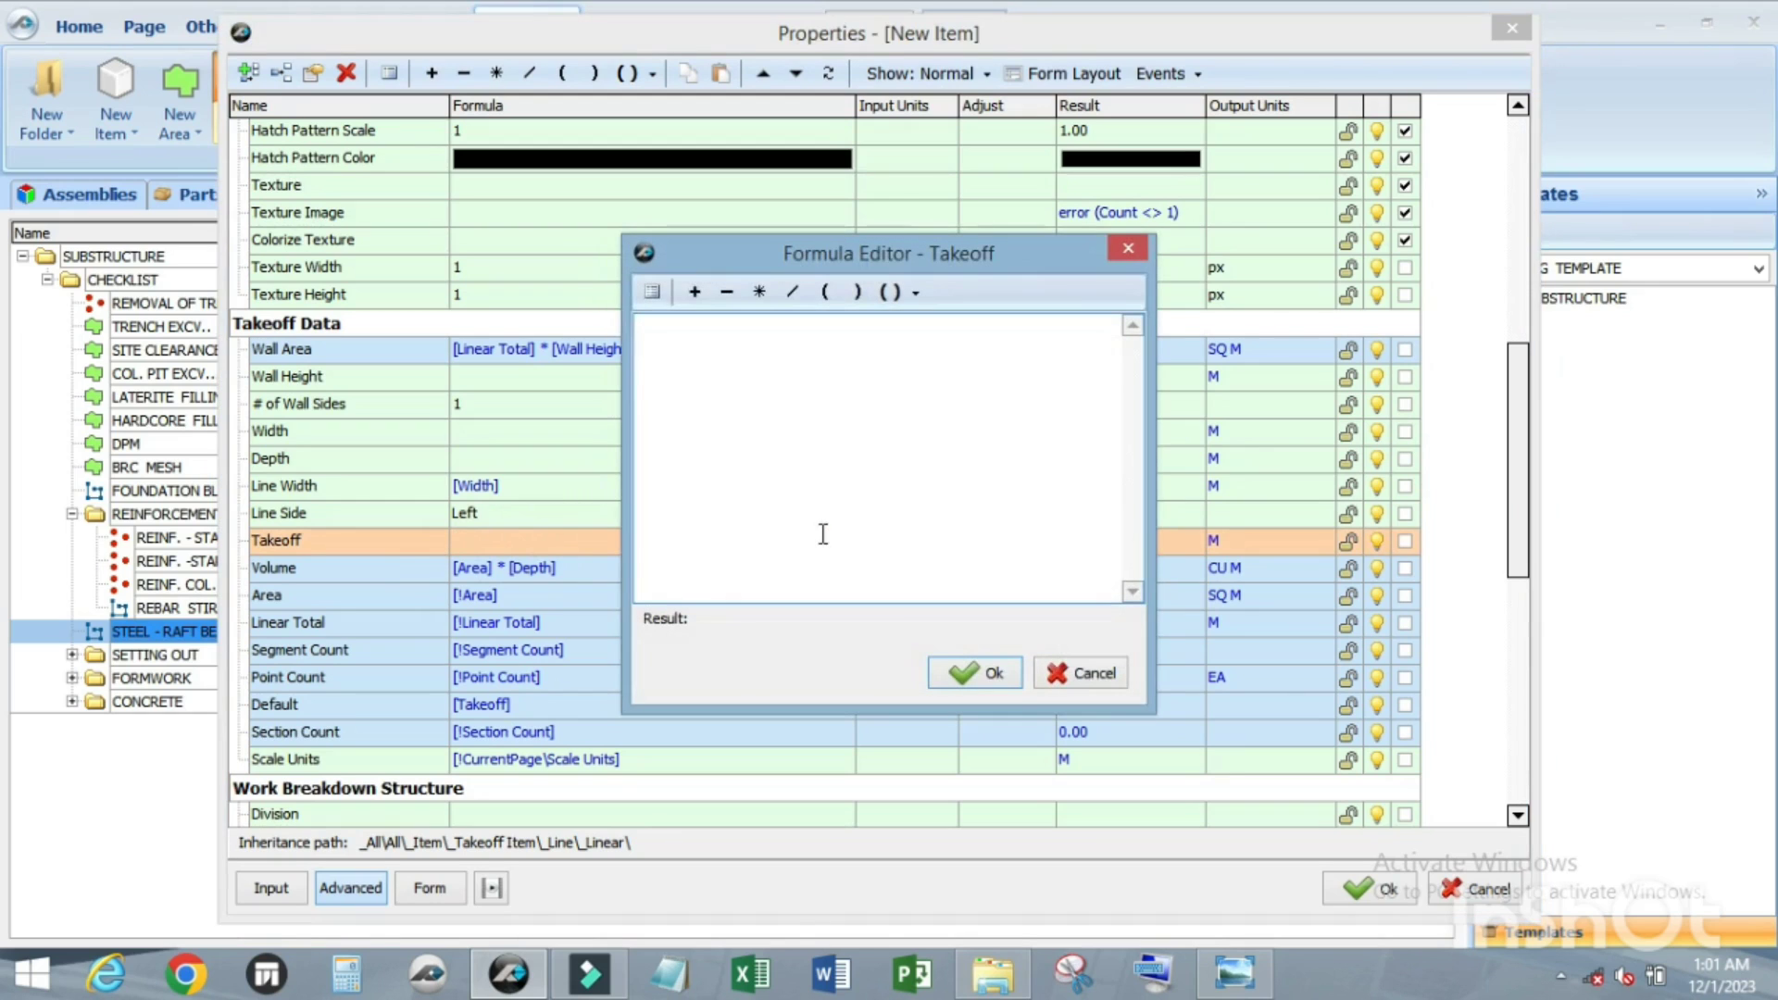
{"action": "left_click", "coordinate": [650, 293]}
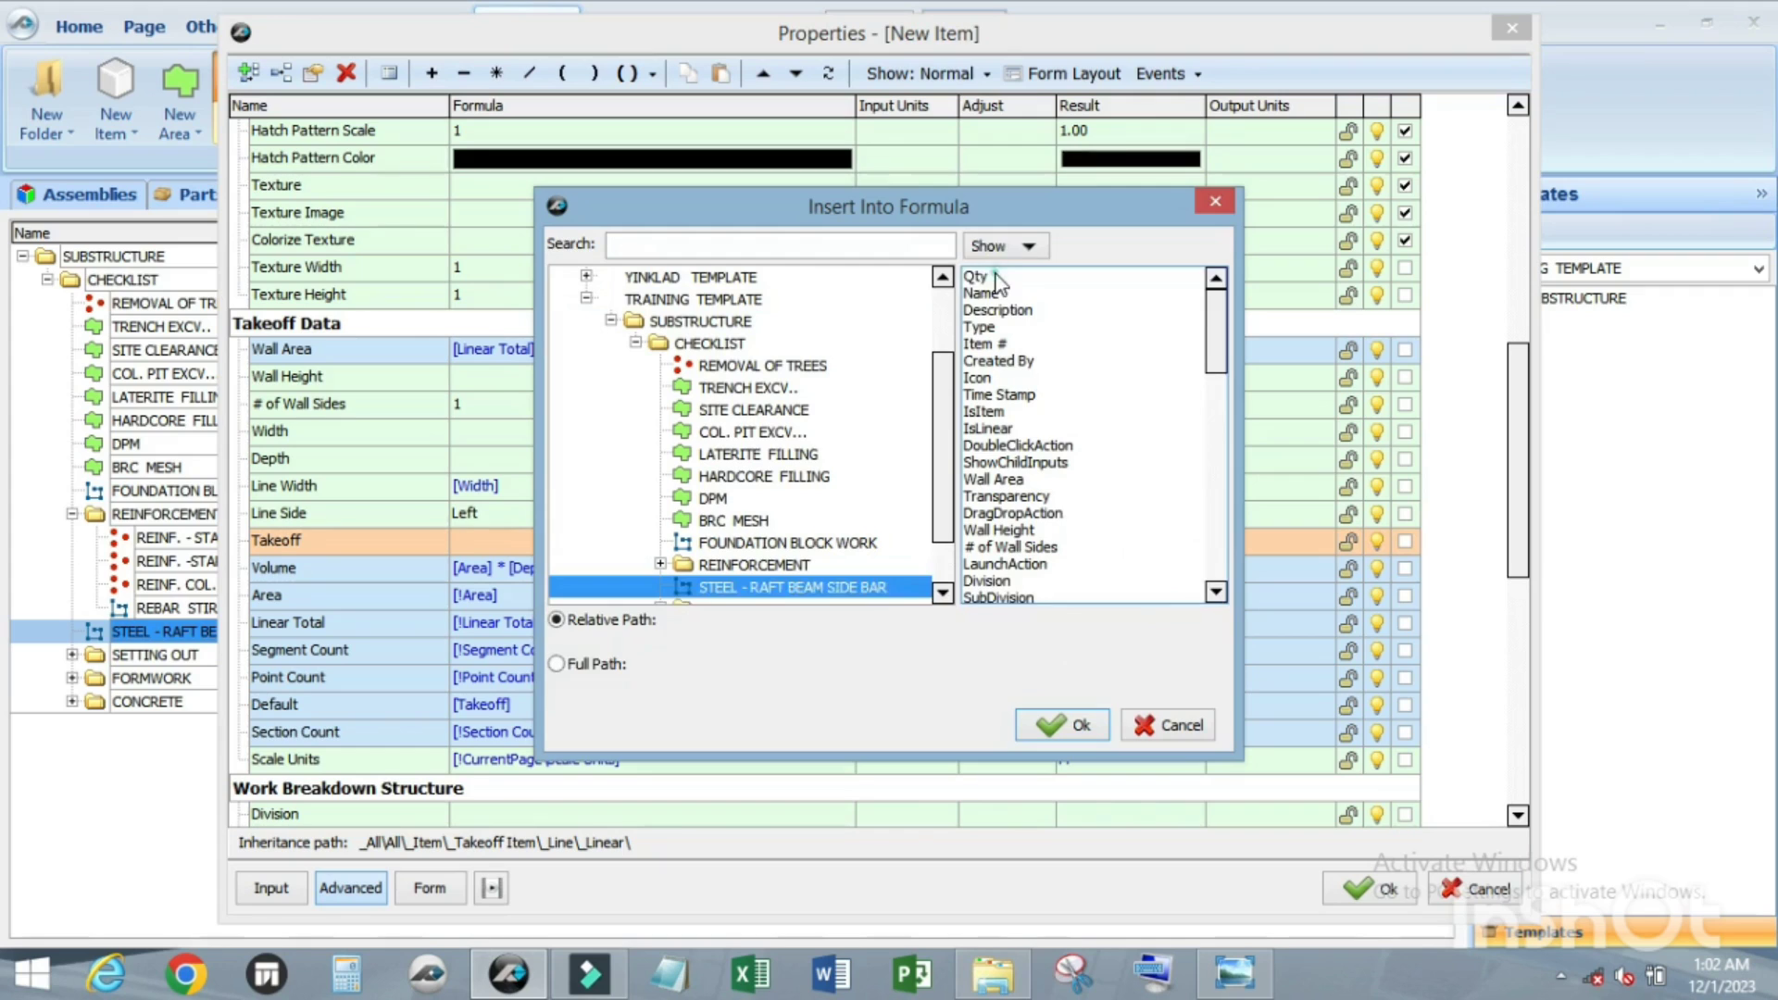
{"action": "left_click", "coordinate": [1070, 723]}
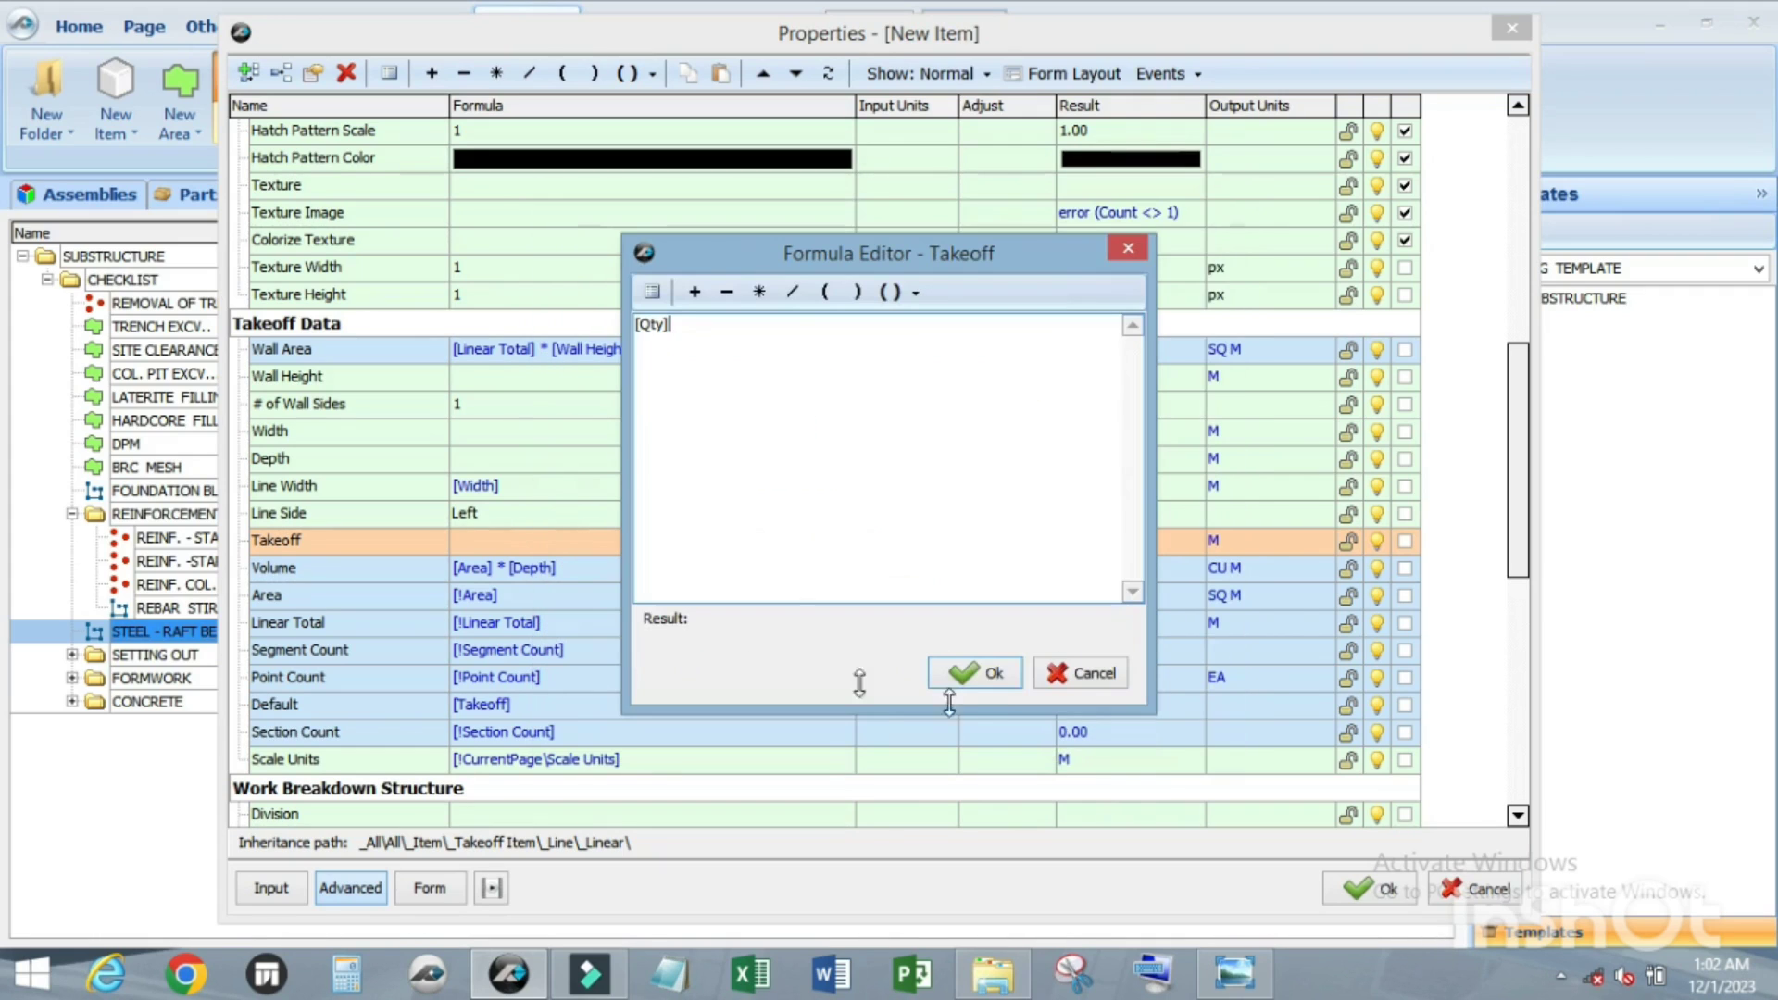
{"action": "left_click", "coordinate": [962, 671]}
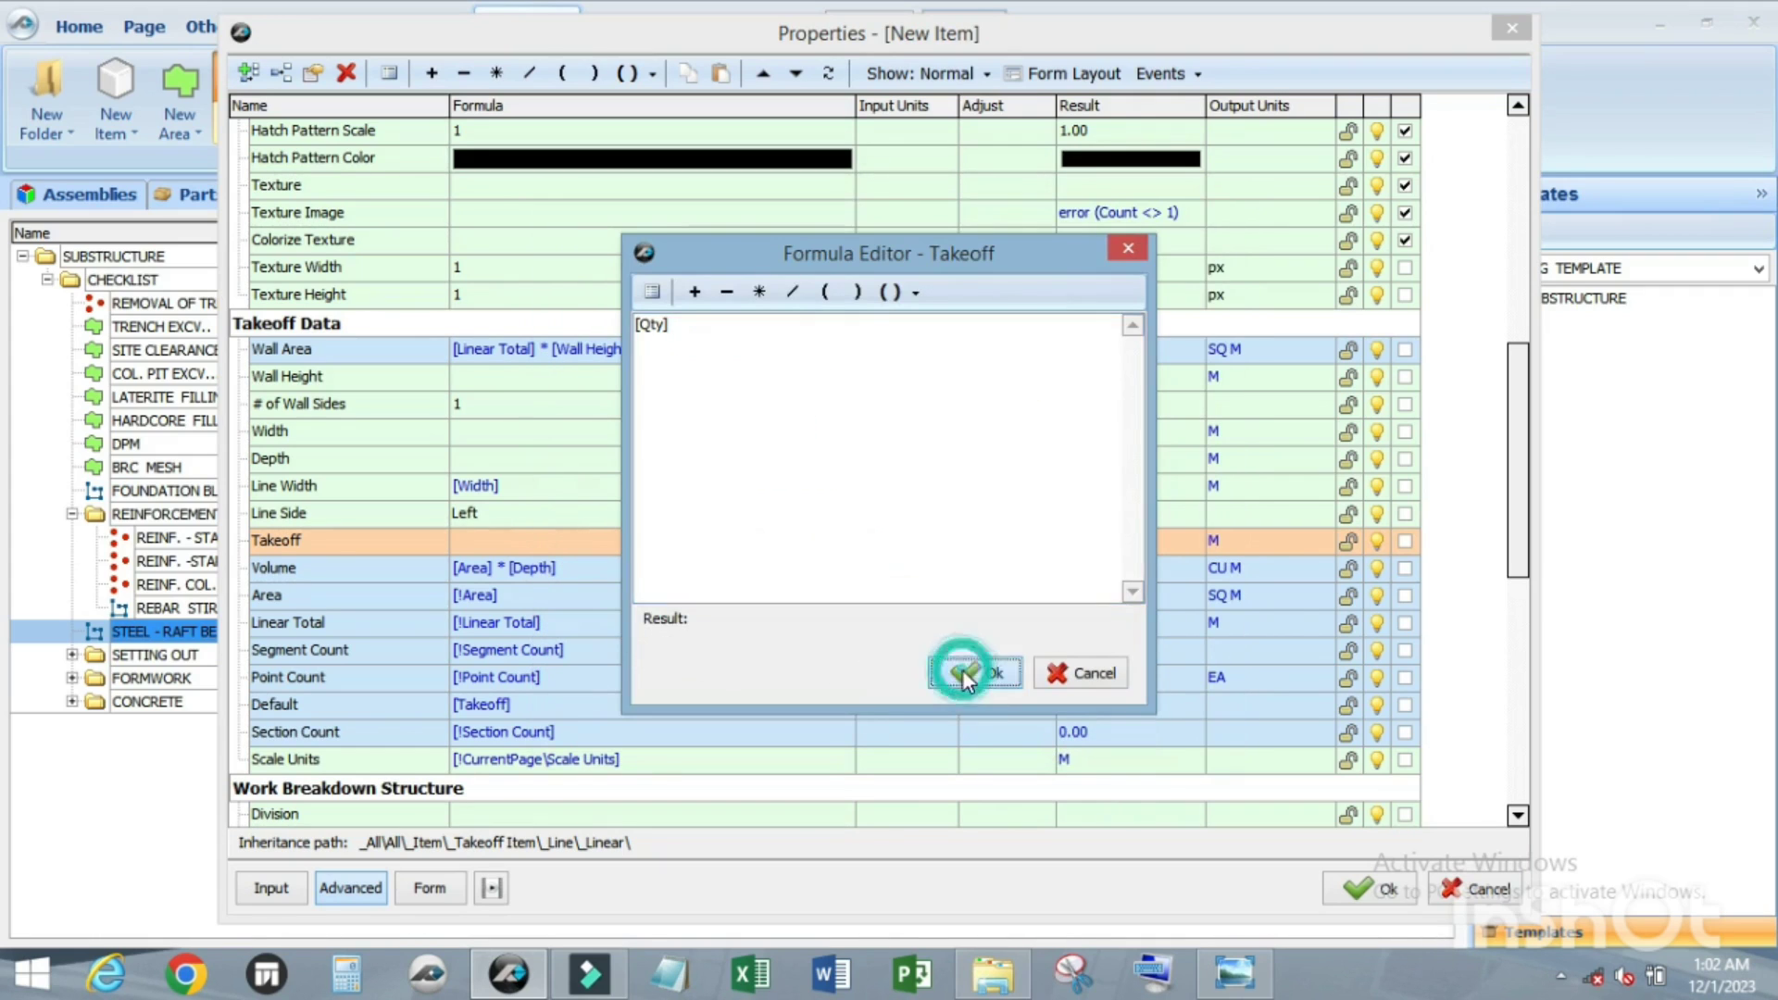
Step: Set the input units of the Takeoff property to KG
{"action": "left_click", "coordinate": [896, 546]}
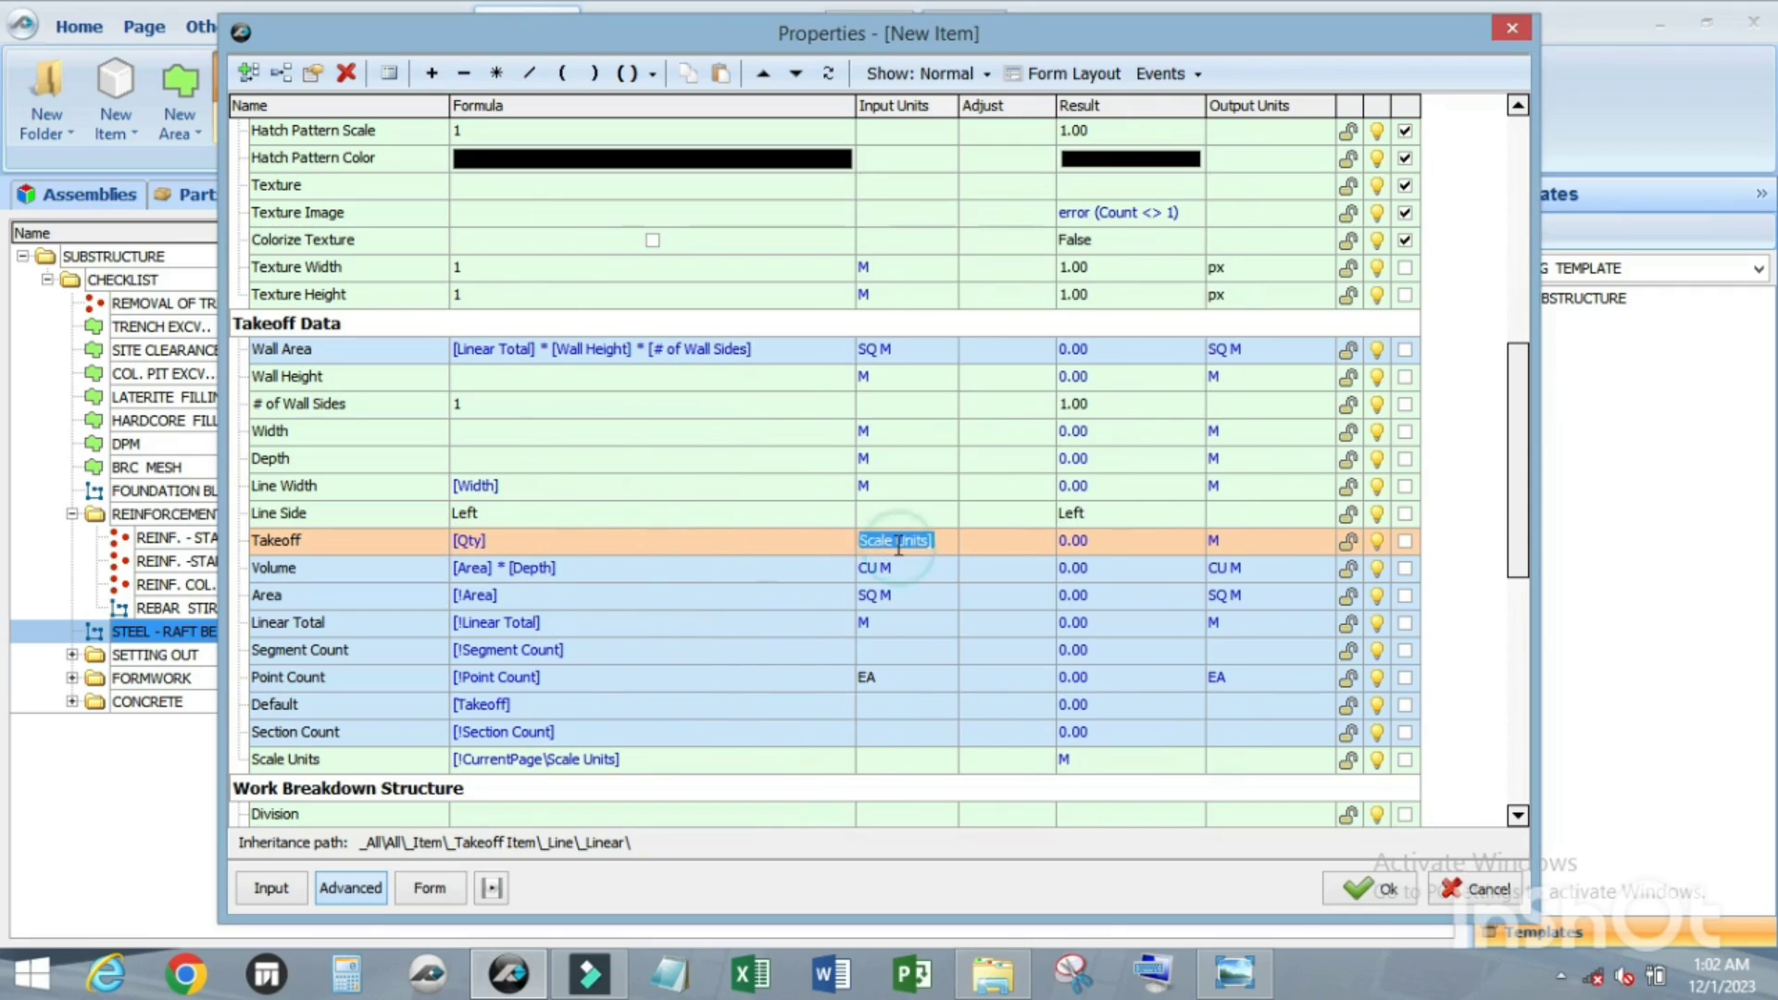
{"action": "type", "text": "KG"}
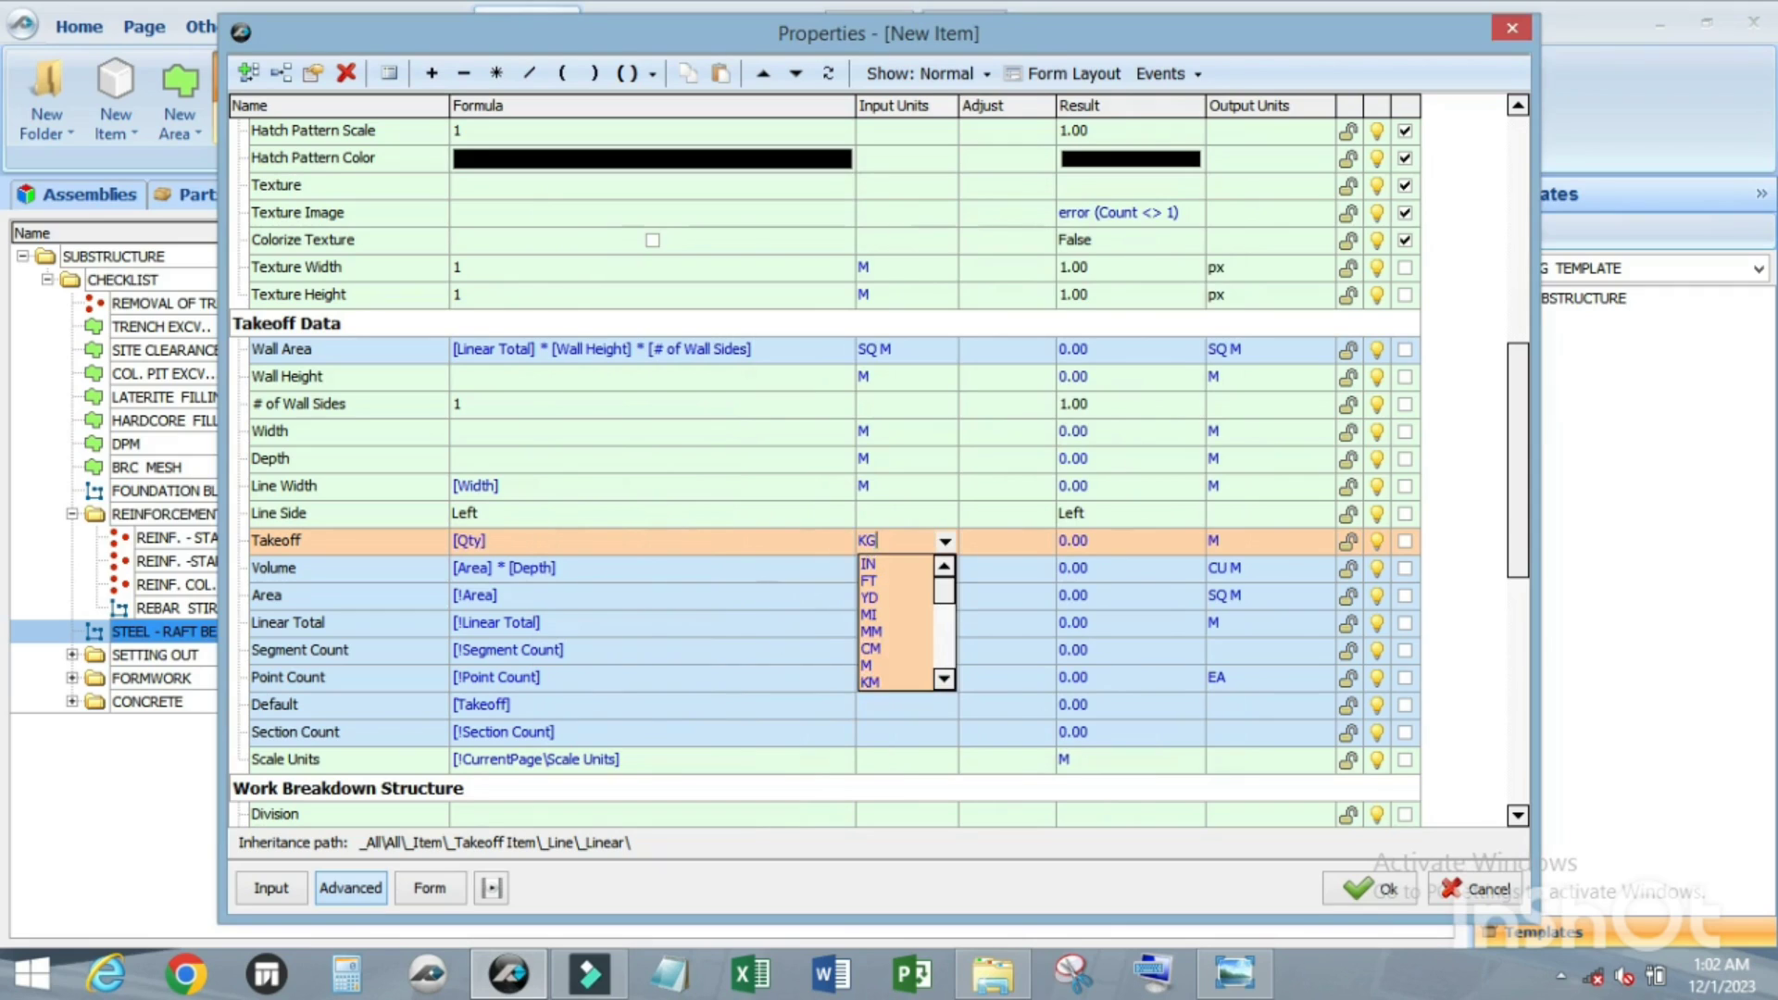
{"action": "key", "text": "Return"}
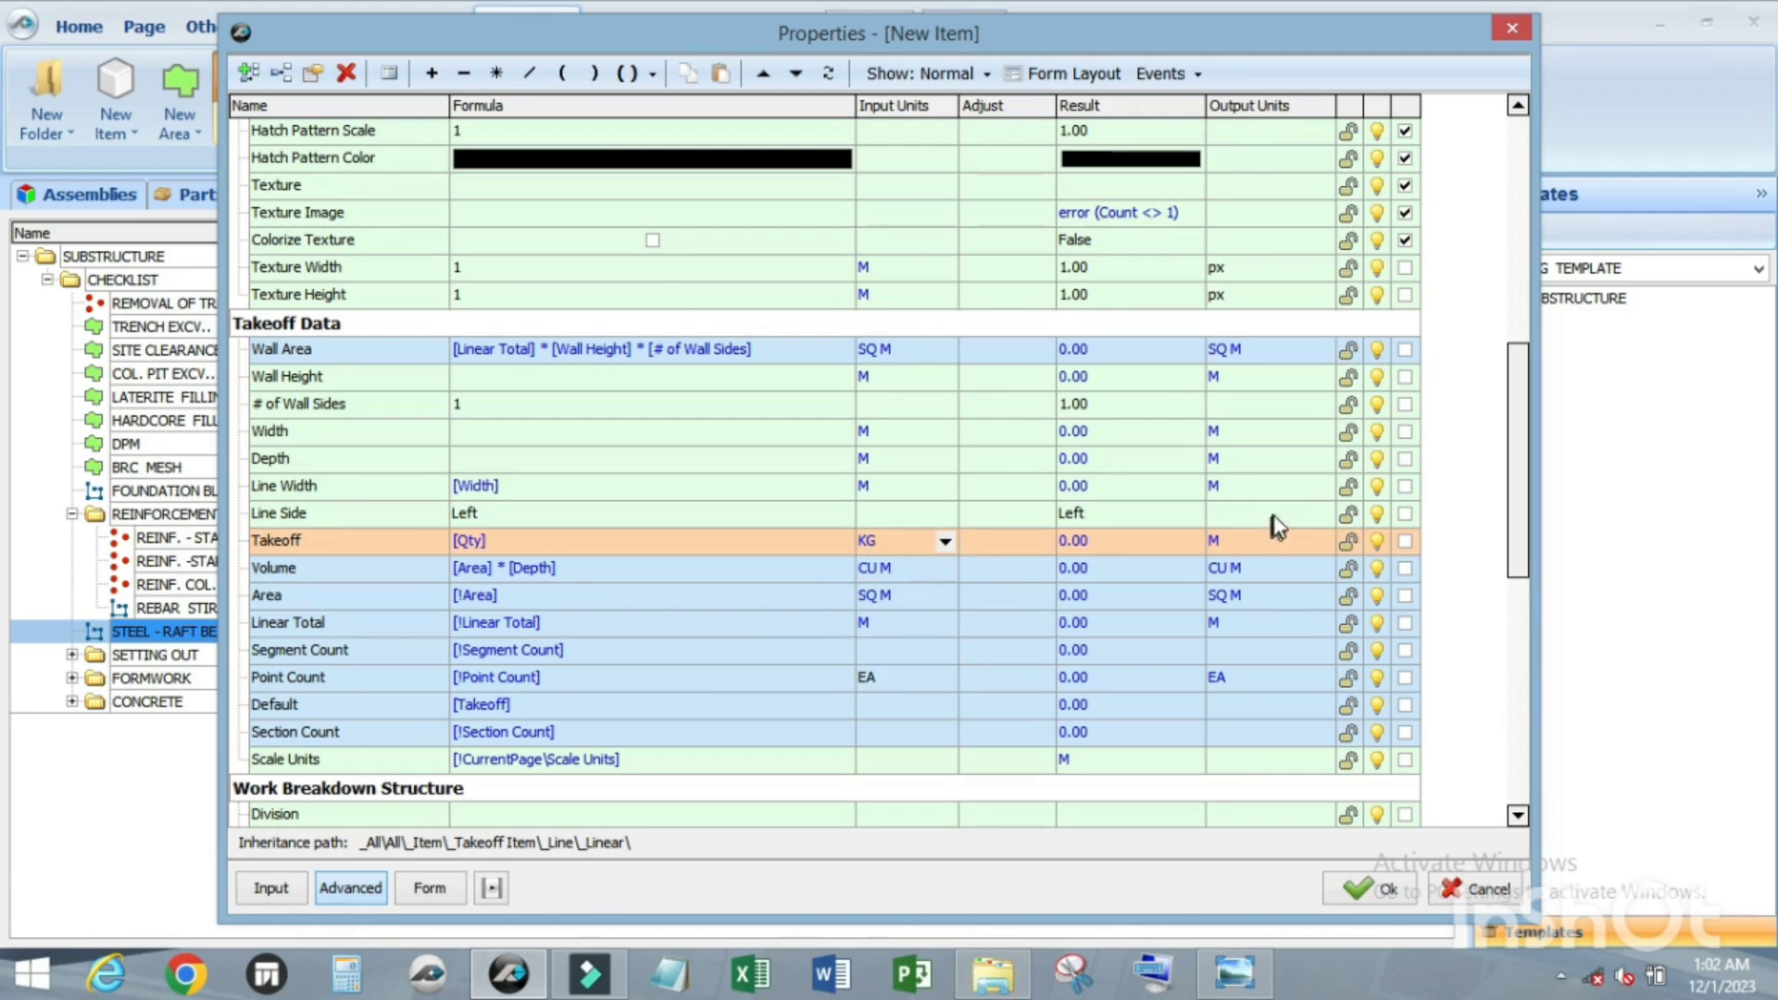
Step: Turn off the input option for the Texture Image, Hatch Pattern Color and Texture properties of the Fill group
{"action": "scroll", "coordinate": [1276, 526], "scroll_direction": "up", "scroll_amount": 2}
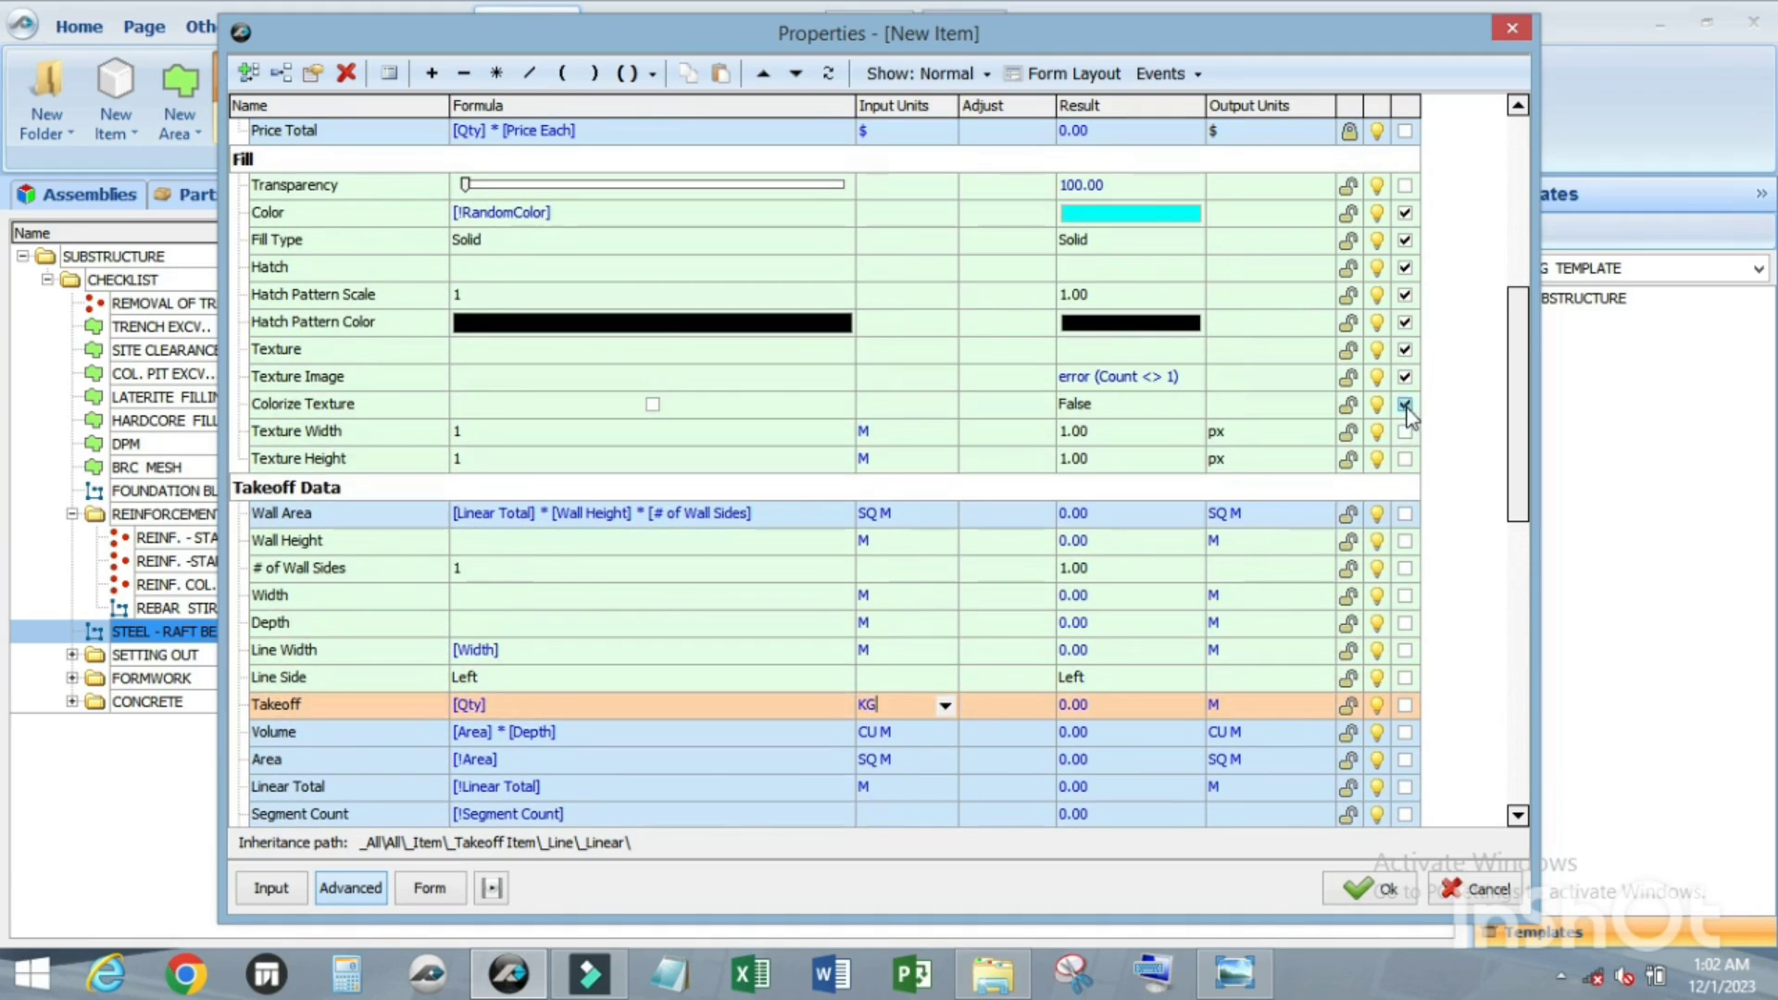
{"action": "left_click", "coordinate": [1405, 377]}
{"action": "left_click", "coordinate": [1404, 322]}
{"action": "left_click", "coordinate": [1404, 350]}
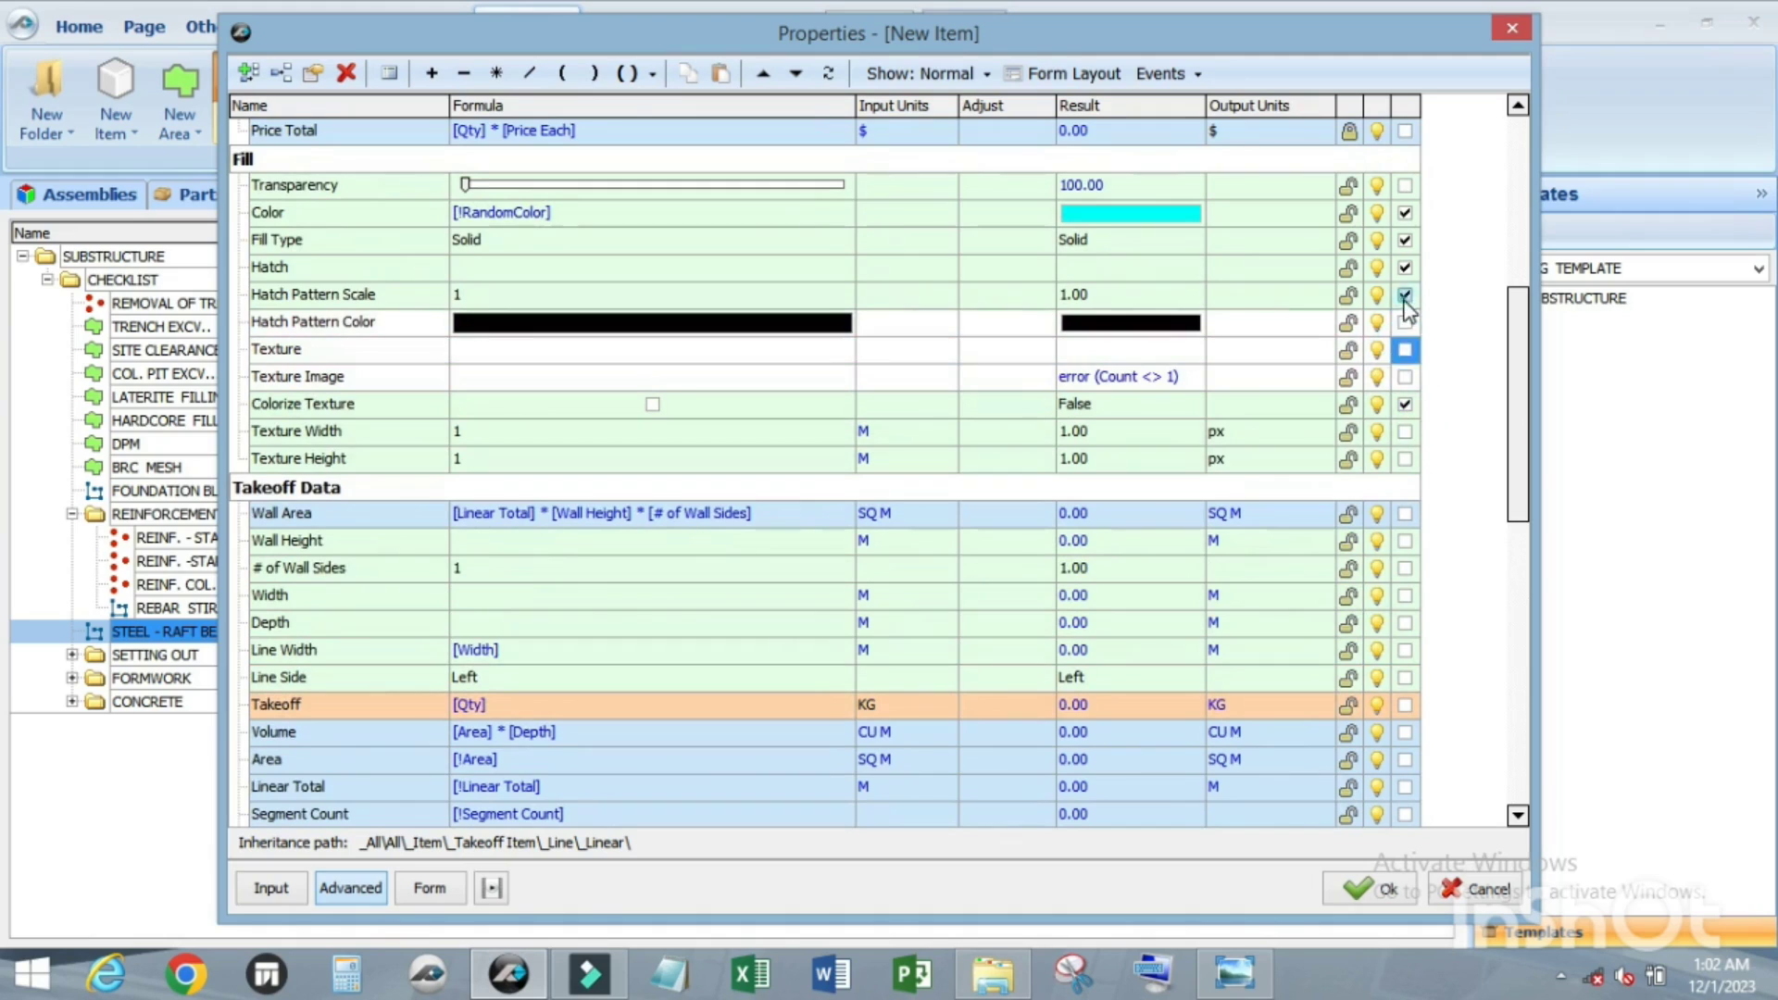
Step: Exclude Fill Type, Hatch, Hatch Pattern Scale and Colorize Texture from the item's form and check the form layout
{"action": "left_click", "coordinate": [1404, 295]}
{"action": "left_click", "coordinate": [1405, 268]}
{"action": "left_click", "coordinate": [1405, 240]}
{"action": "left_click", "coordinate": [1405, 405]}
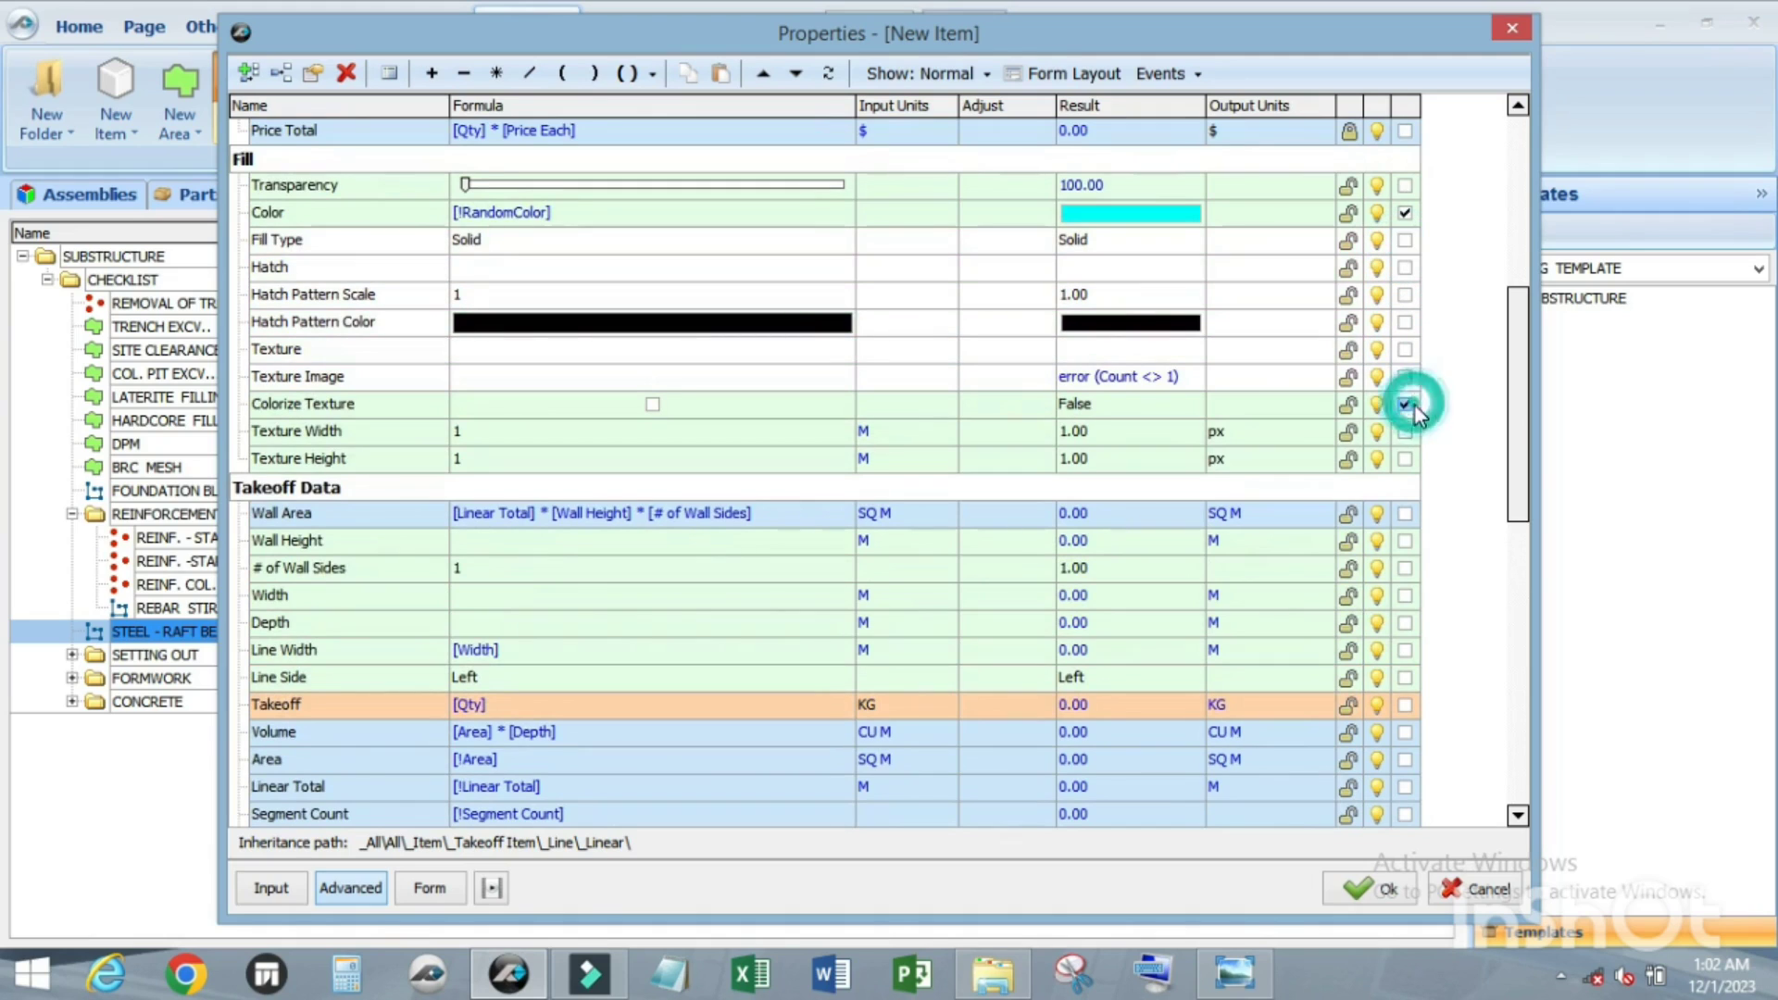
{"action": "scroll", "coordinate": [1148, 315], "scroll_direction": "up", "scroll_amount": 3}
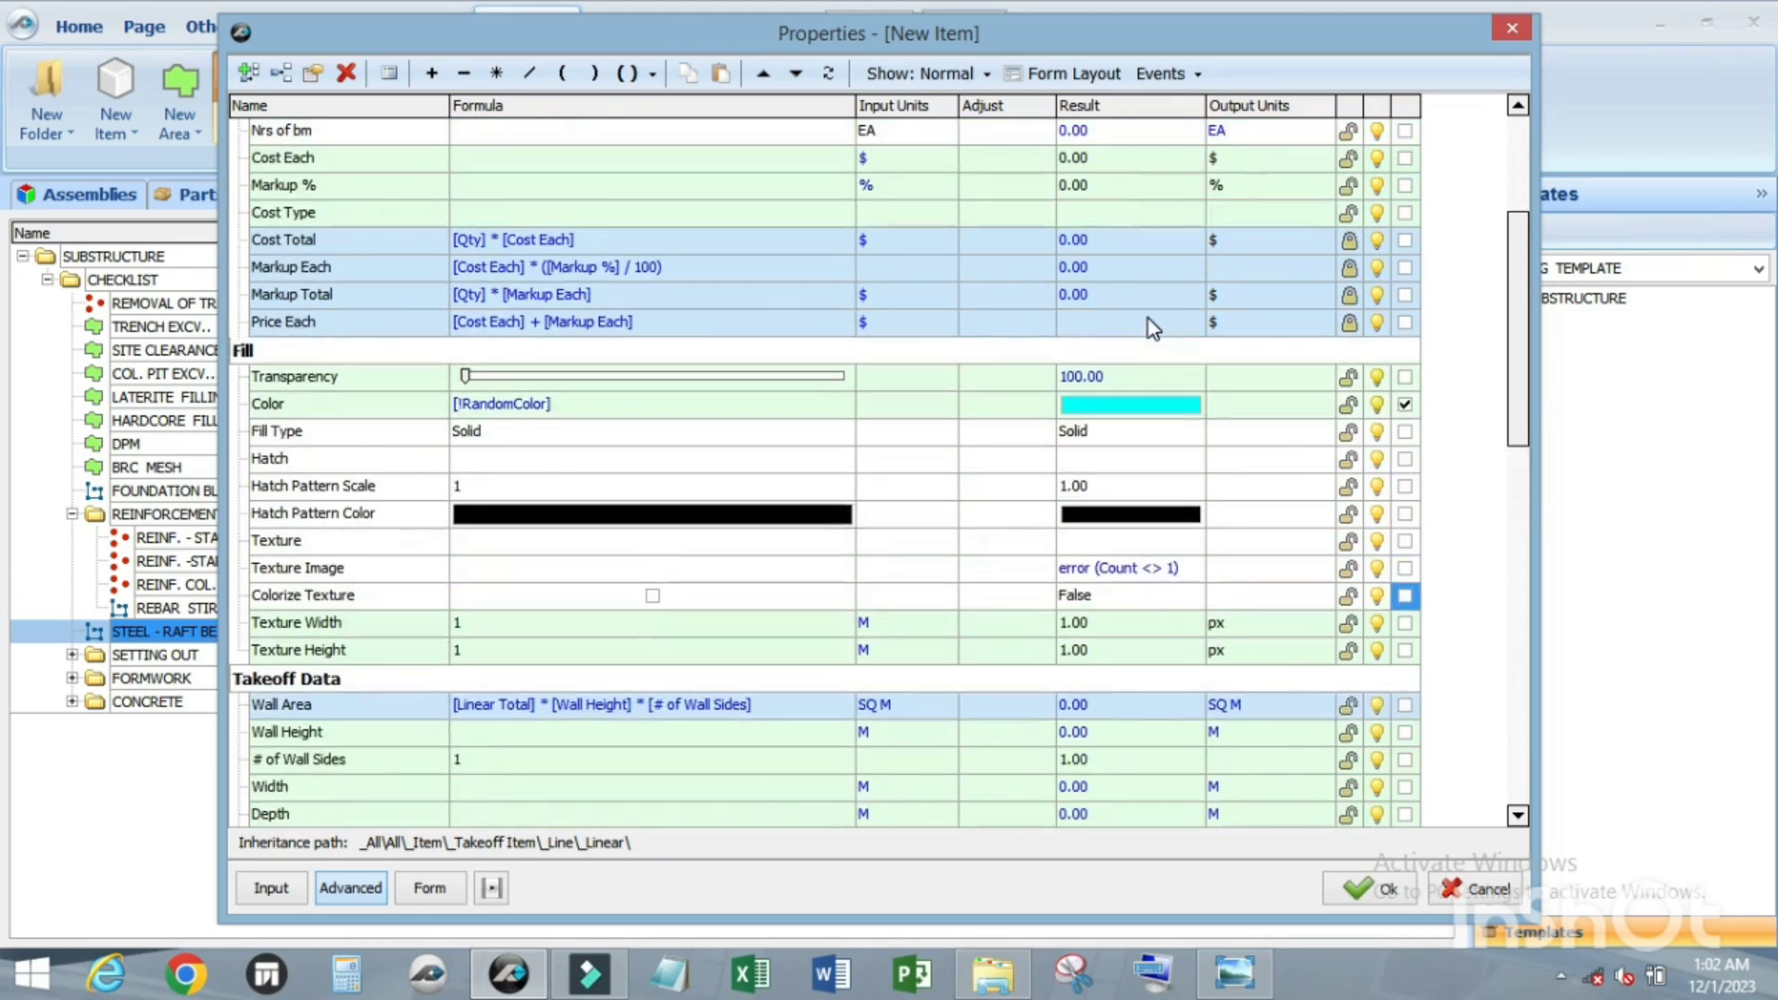
{"action": "scroll", "coordinate": [1148, 319], "scroll_direction": "up", "scroll_amount": 5}
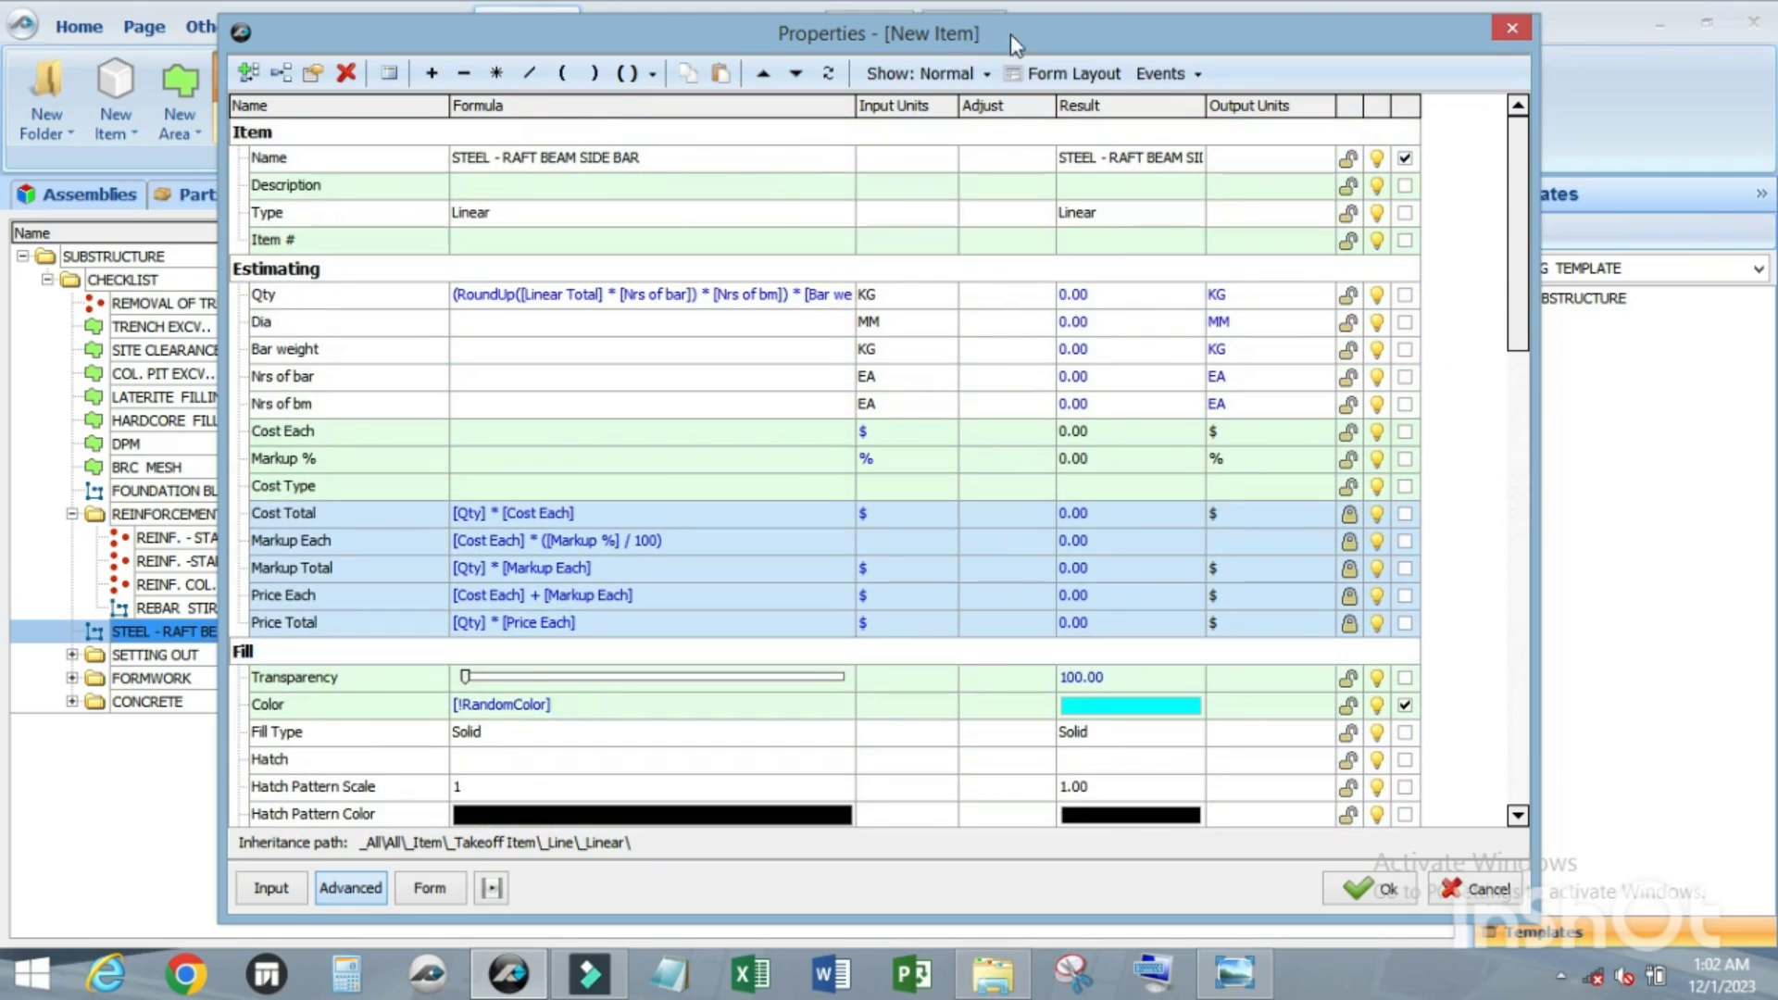
{"action": "left_click", "coordinate": [1052, 74]}
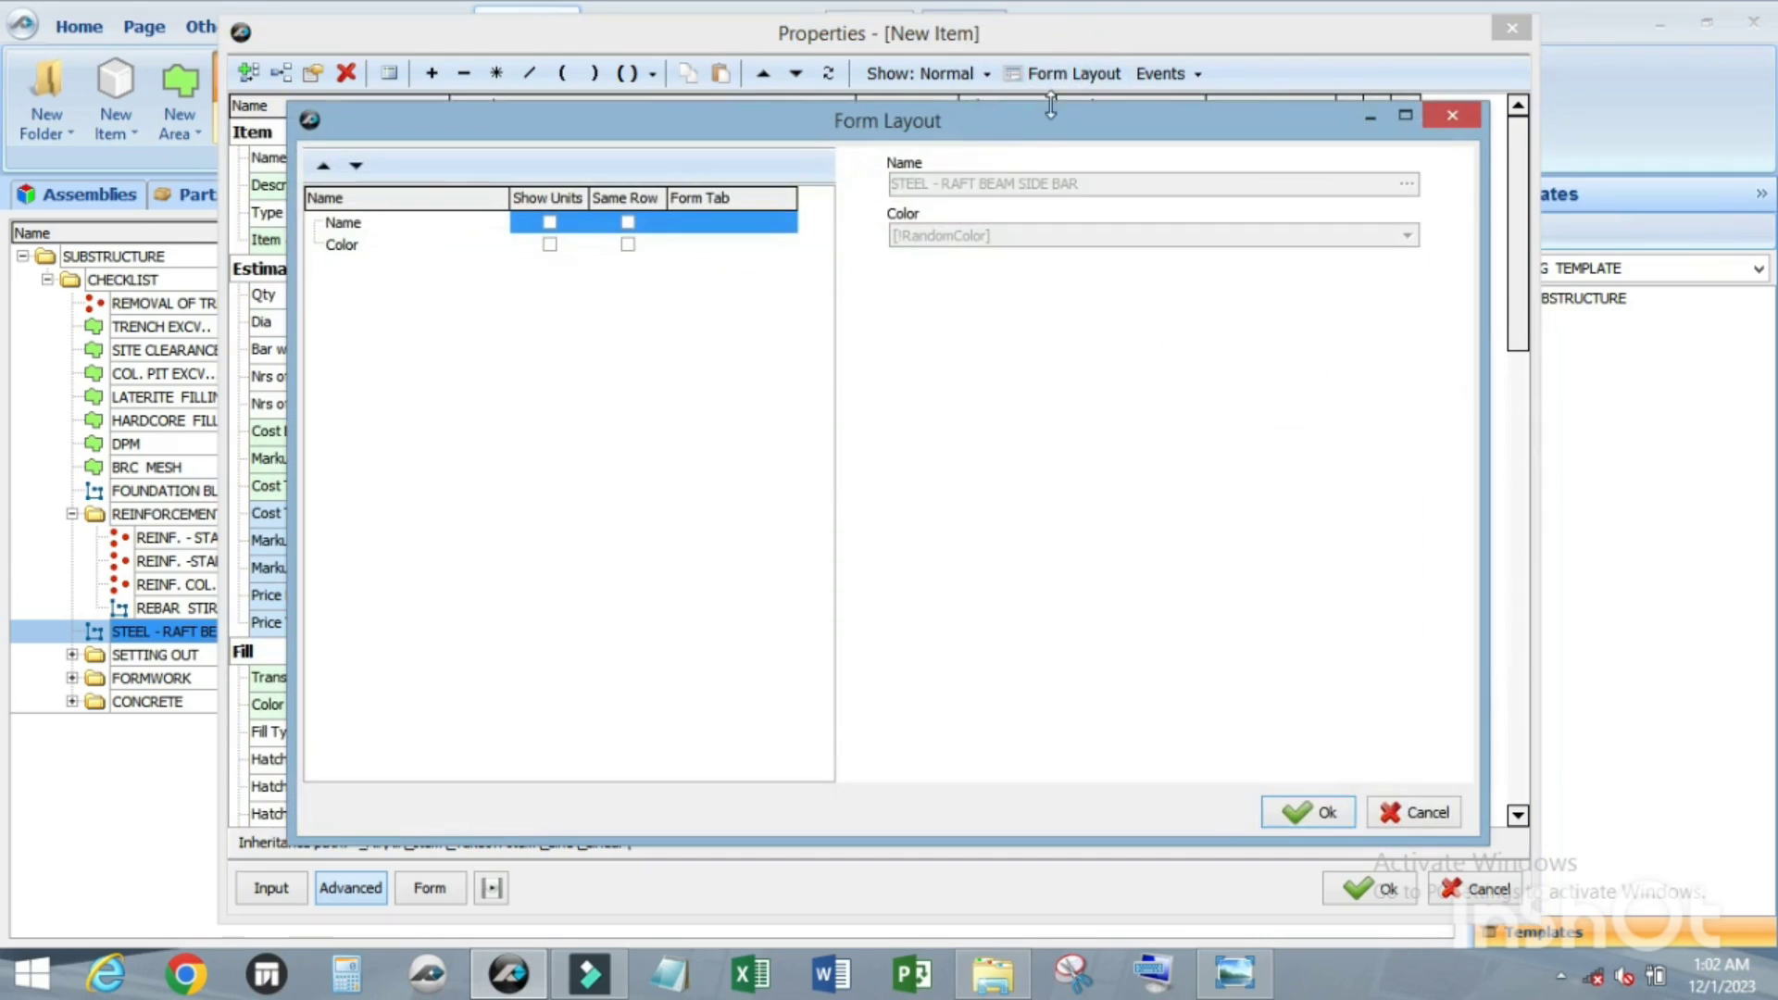
{"action": "left_click", "coordinate": [1450, 116]}
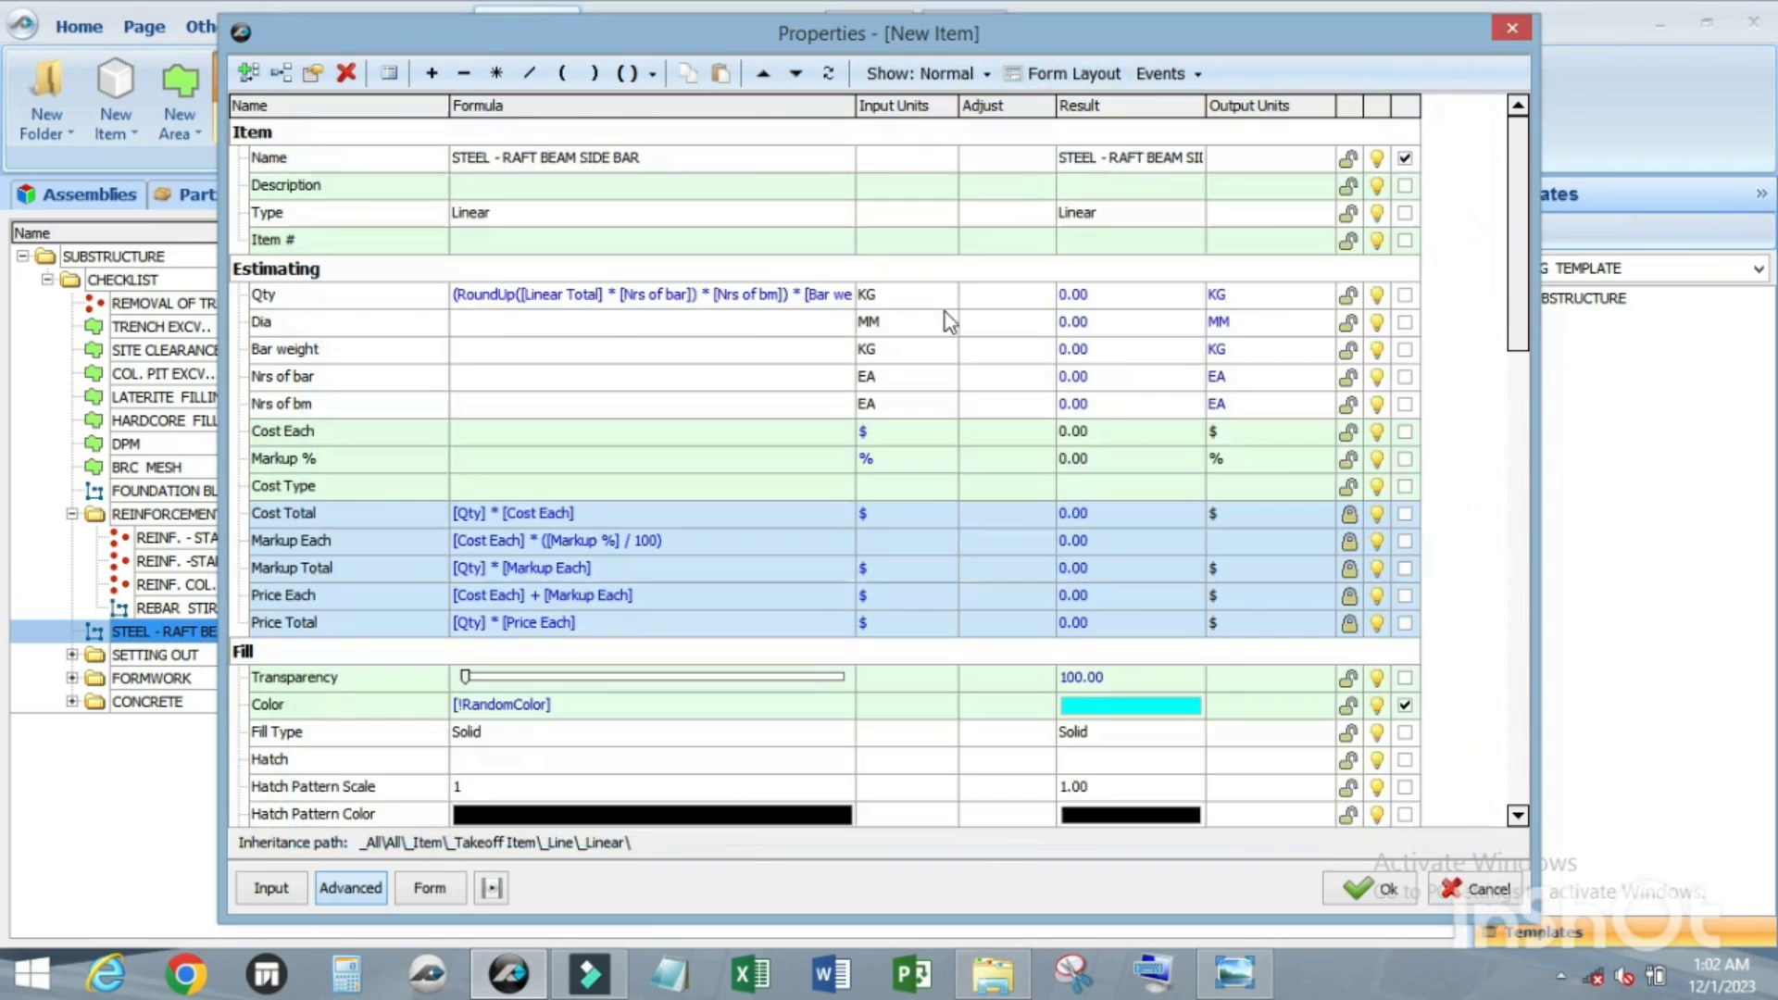
Step: Include the Dia, Bar weight, Nrs of bar and Nrs of bm properties in the item's form
{"action": "left_click", "coordinate": [1405, 321]}
{"action": "left_click", "coordinate": [1404, 349]}
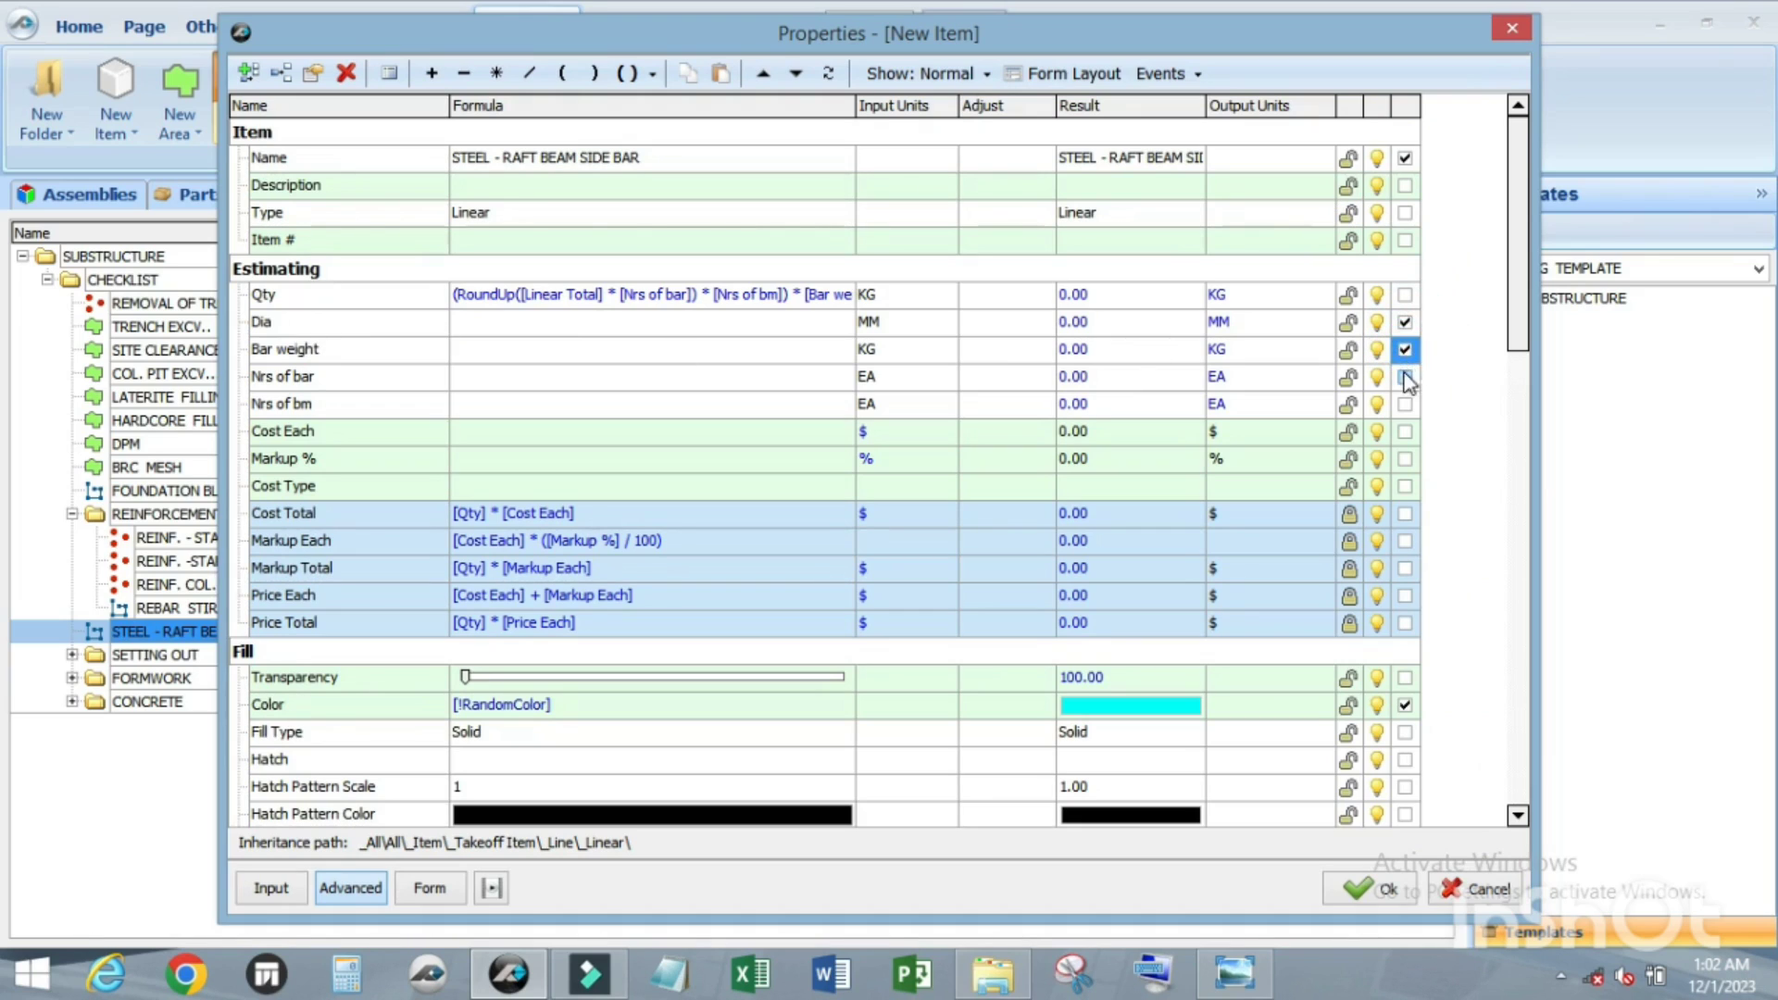
{"action": "left_click", "coordinate": [1404, 376]}
{"action": "left_click", "coordinate": [1404, 405]}
Step: Show the units for Dia, Bar weight, Nrs of bar and Nrs of bm in the form layout
{"action": "left_click", "coordinate": [1097, 78]}
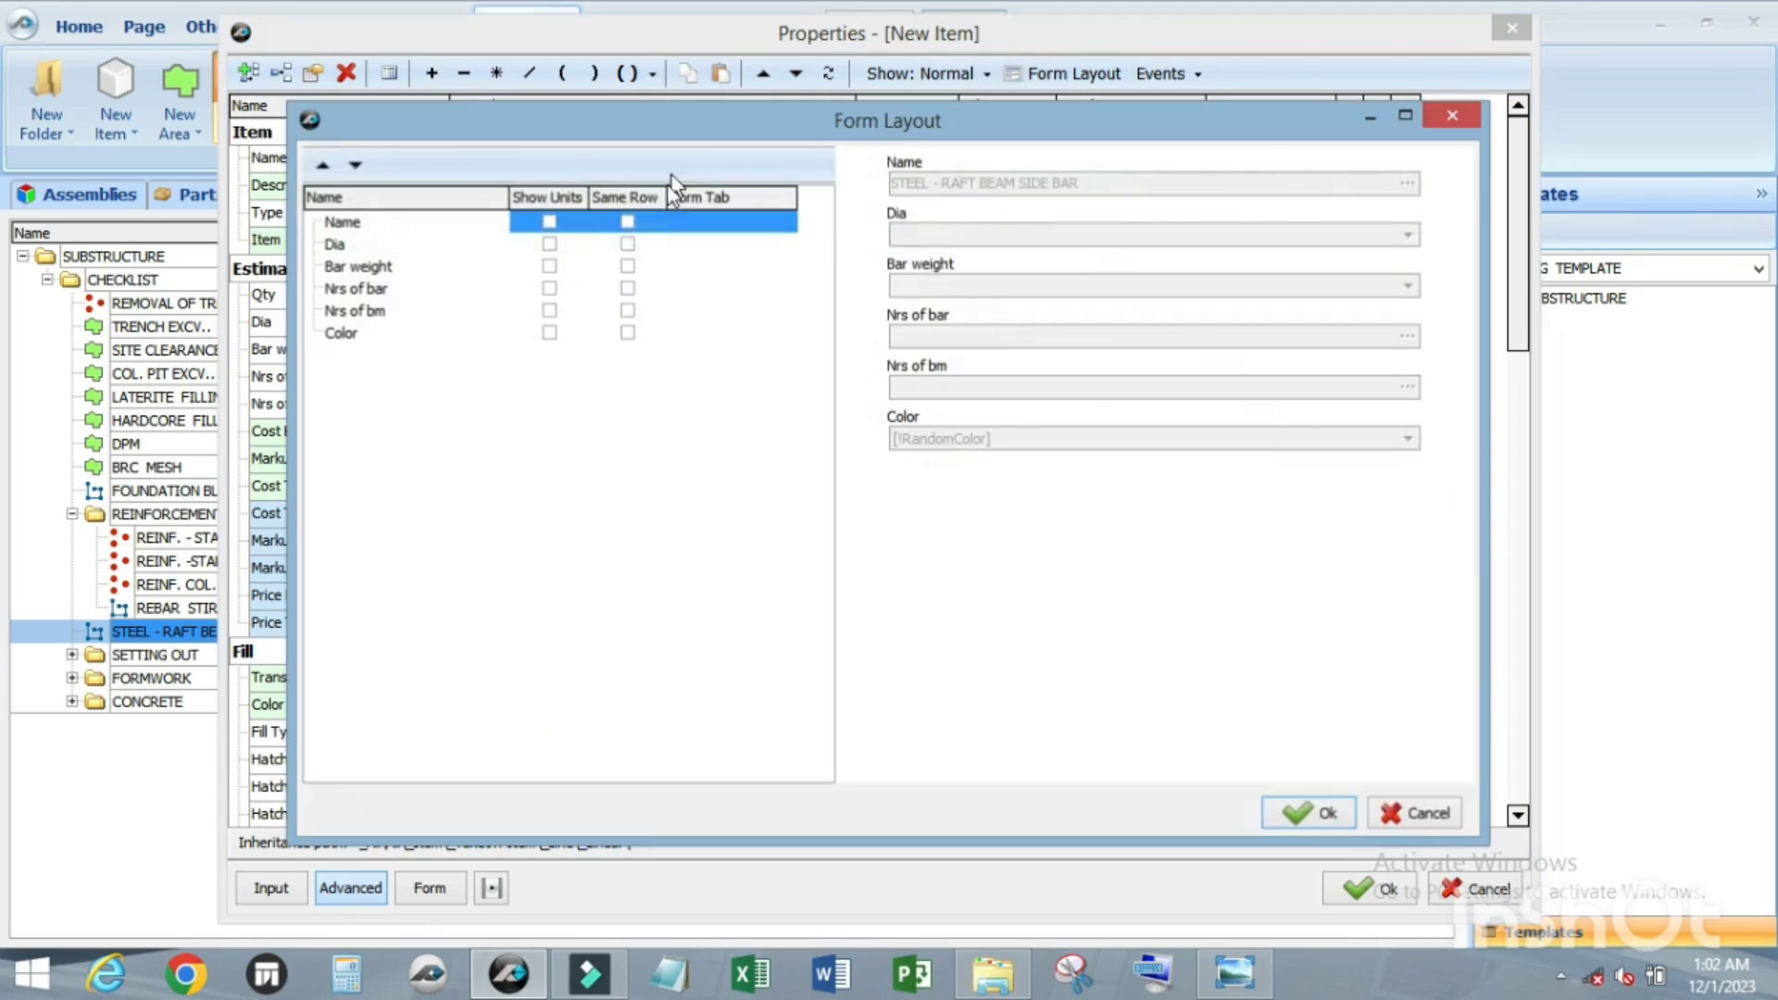
{"action": "left_click", "coordinate": [549, 244]}
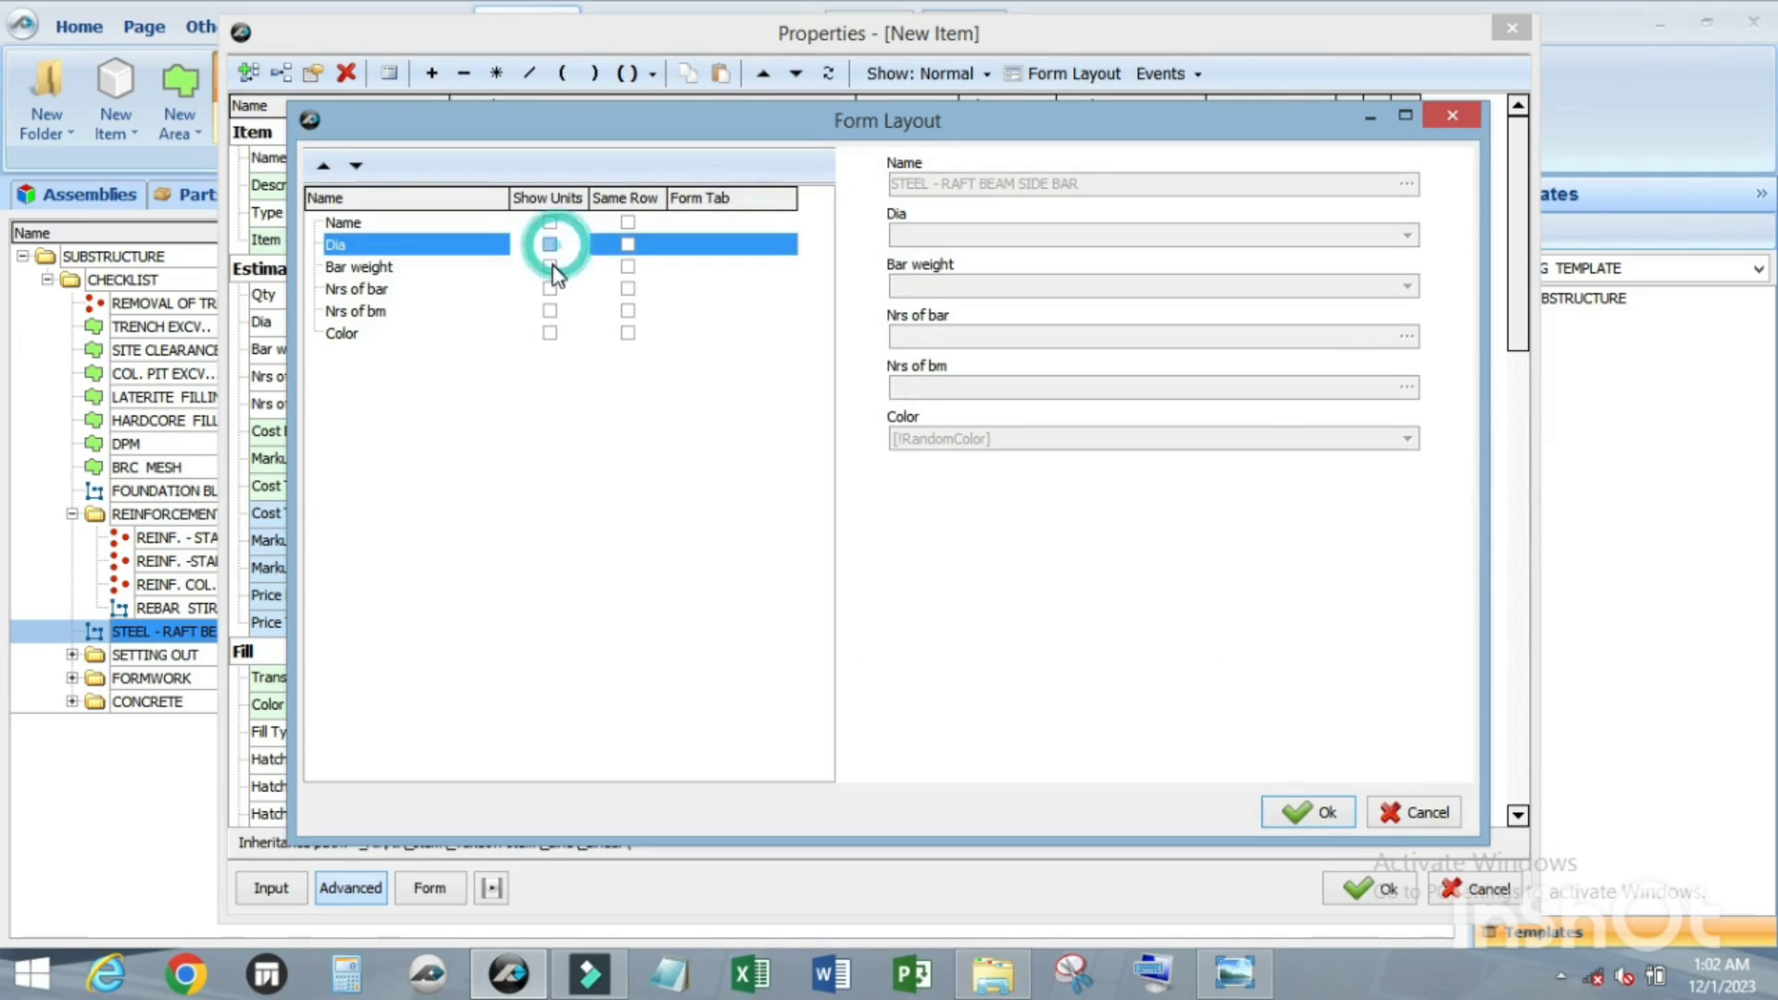
{"action": "left_click", "coordinate": [549, 267]}
{"action": "left_click", "coordinate": [549, 288]}
{"action": "left_click", "coordinate": [550, 311]}
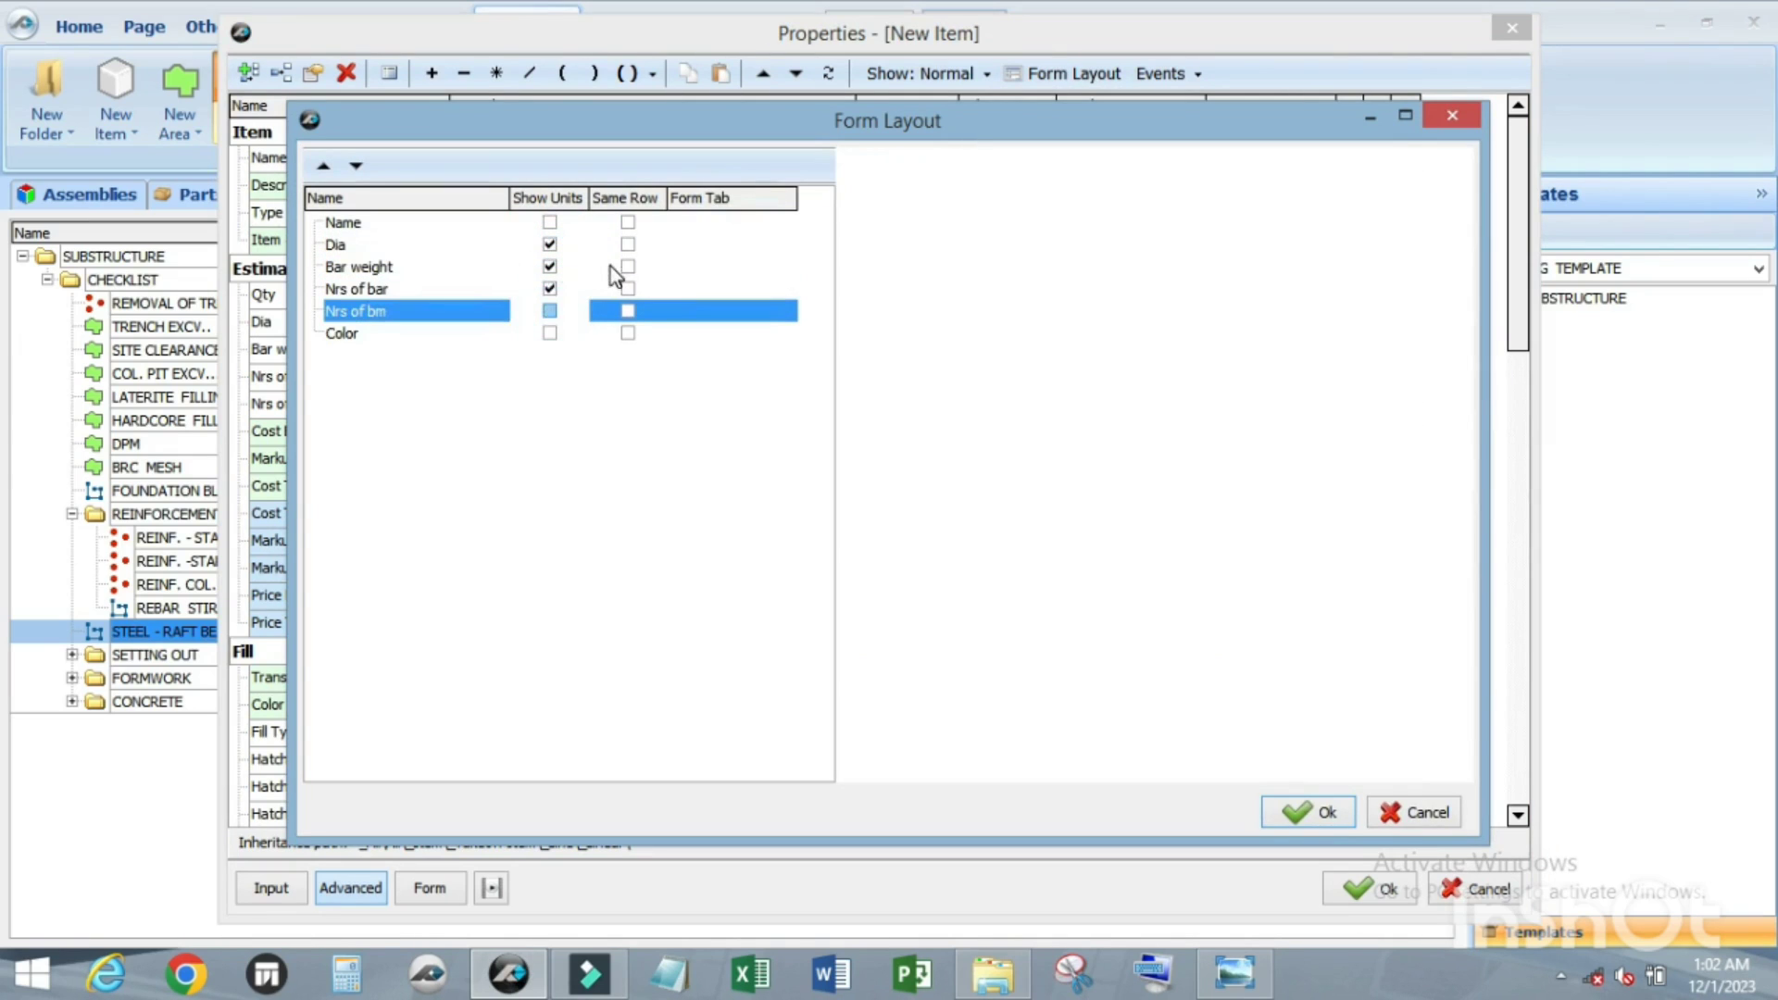
Step: Place Bar weight on the same row as Dia and Nrs of bm on the same row as Nrs of bar
{"action": "left_click", "coordinate": [627, 266]}
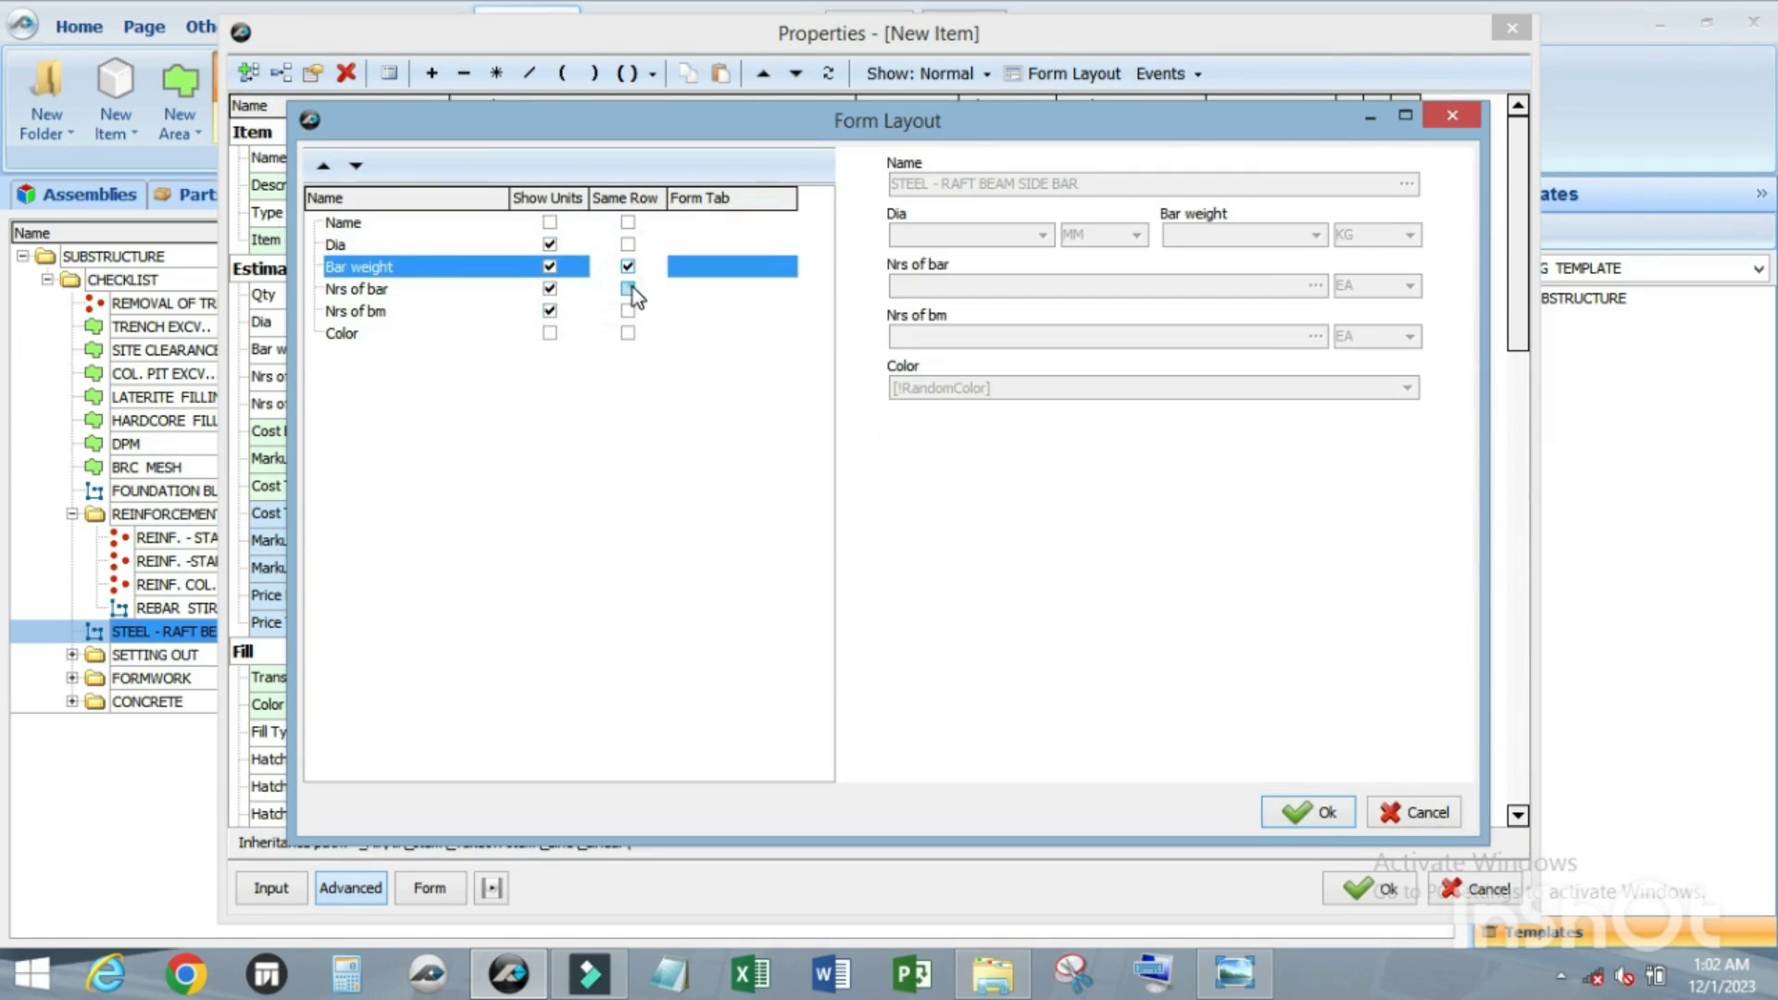
{"action": "left_click", "coordinate": [627, 289]}
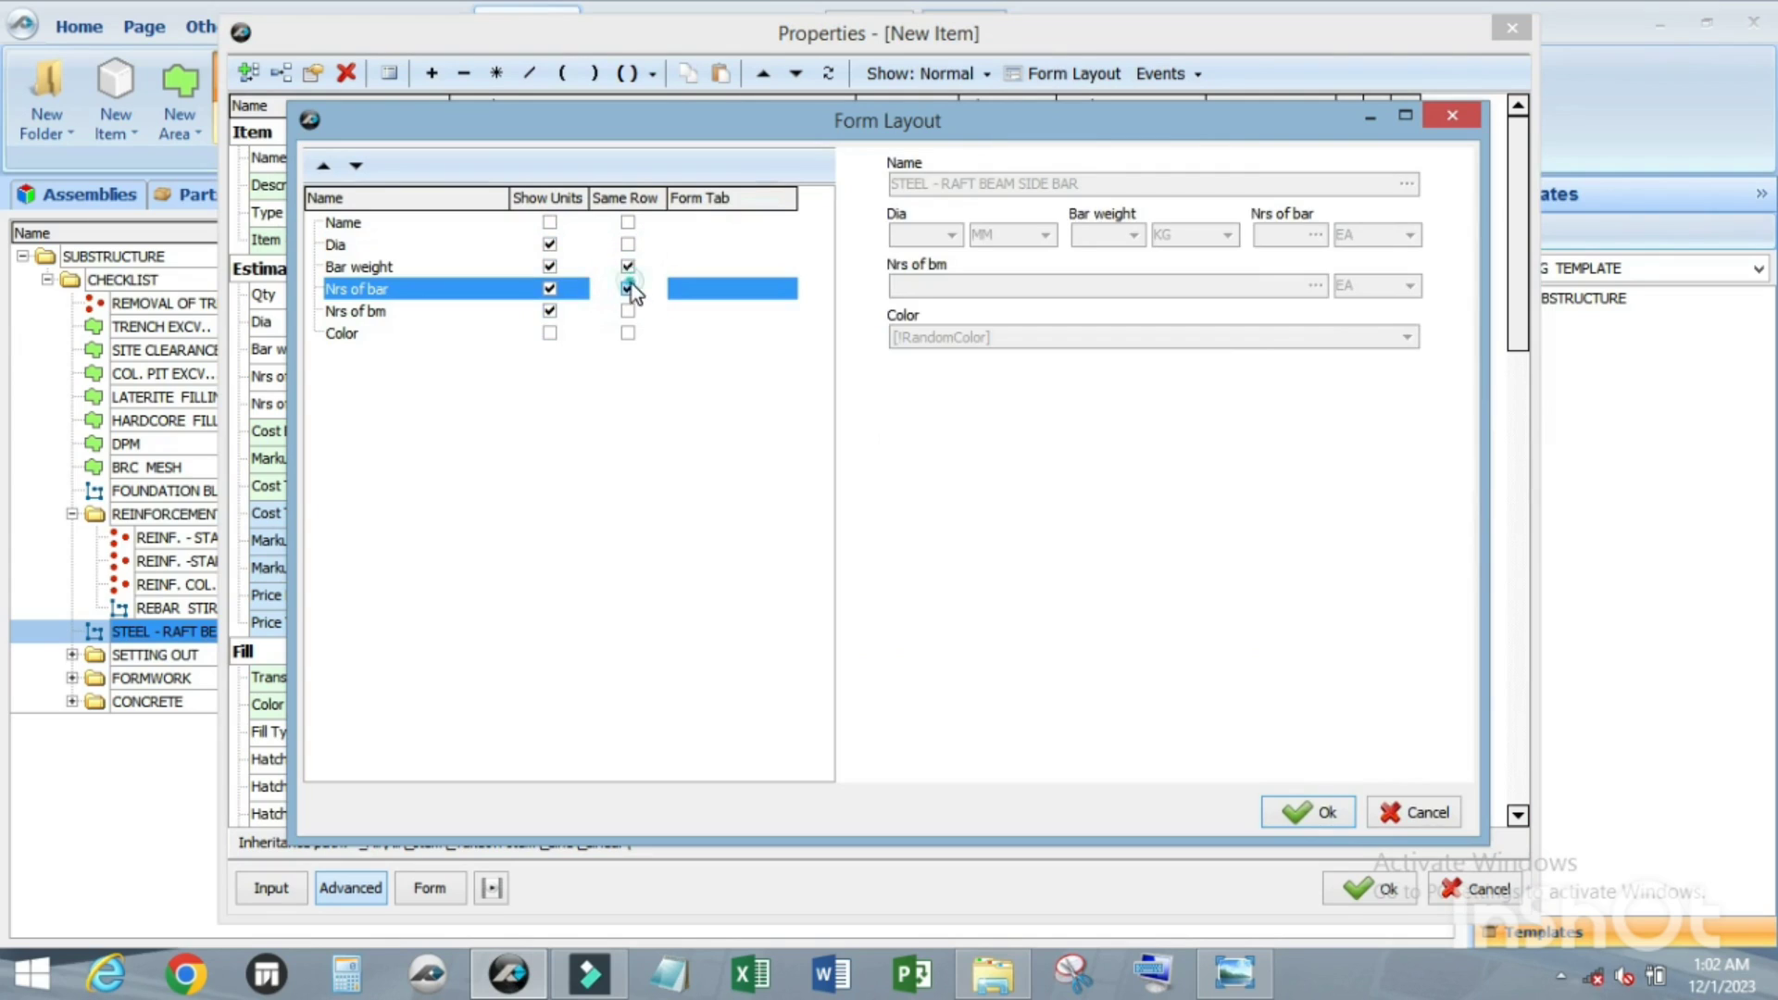
{"action": "left_click", "coordinate": [628, 287]}
{"action": "left_click", "coordinate": [630, 310]}
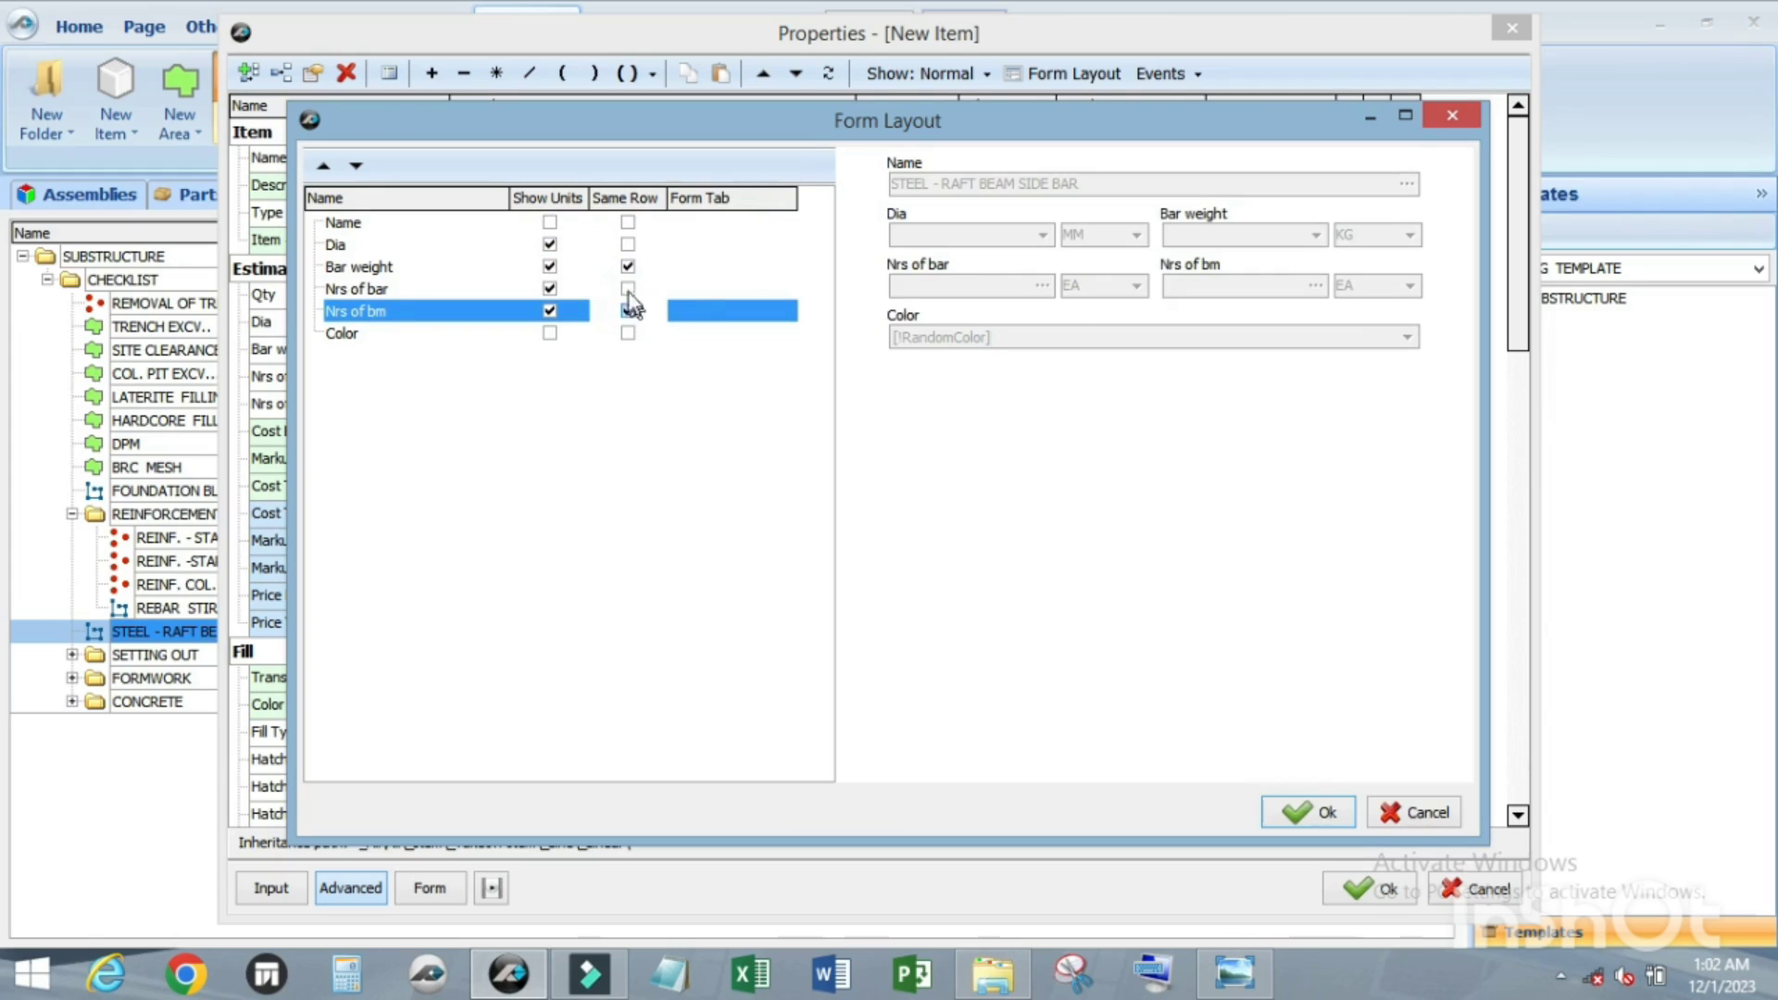
{"action": "left_click", "coordinate": [1298, 811]}
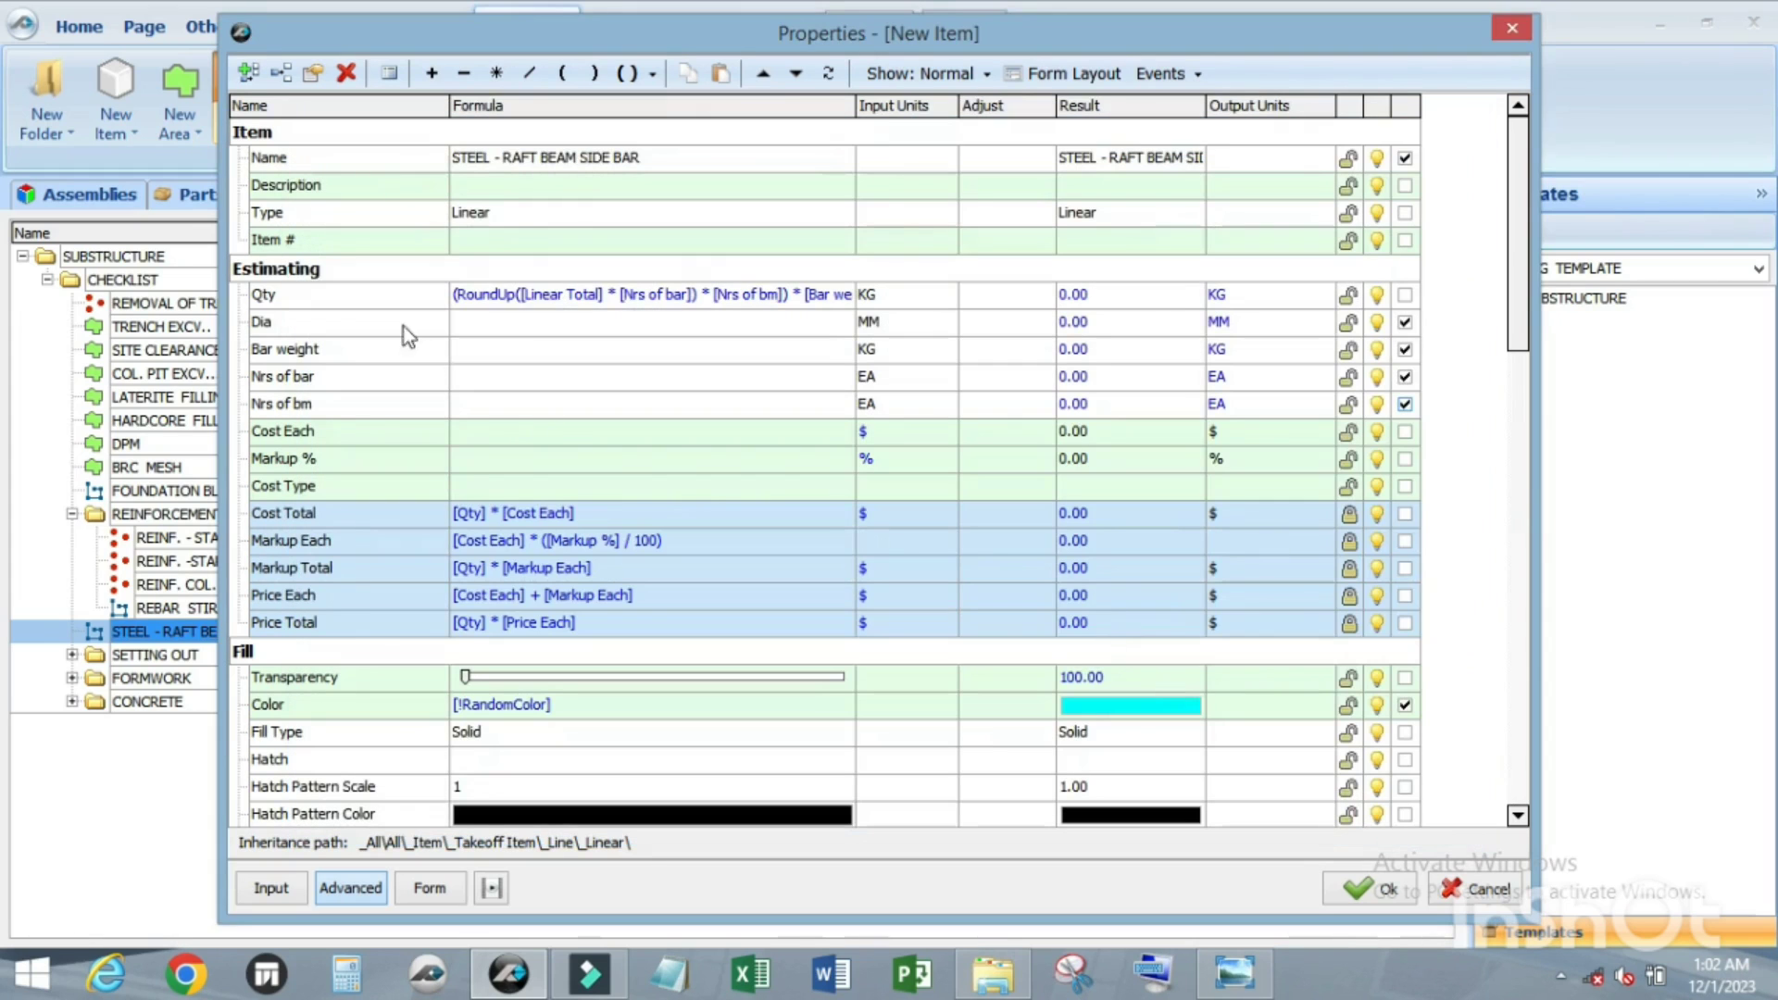
Step: Set the item's bar weight to 0.889 KG and its Dia to 12 MM
{"action": "left_click", "coordinate": [476, 350]}
{"action": "left_click", "coordinate": [841, 350]}
{"action": "left_click", "coordinate": [649, 374]}
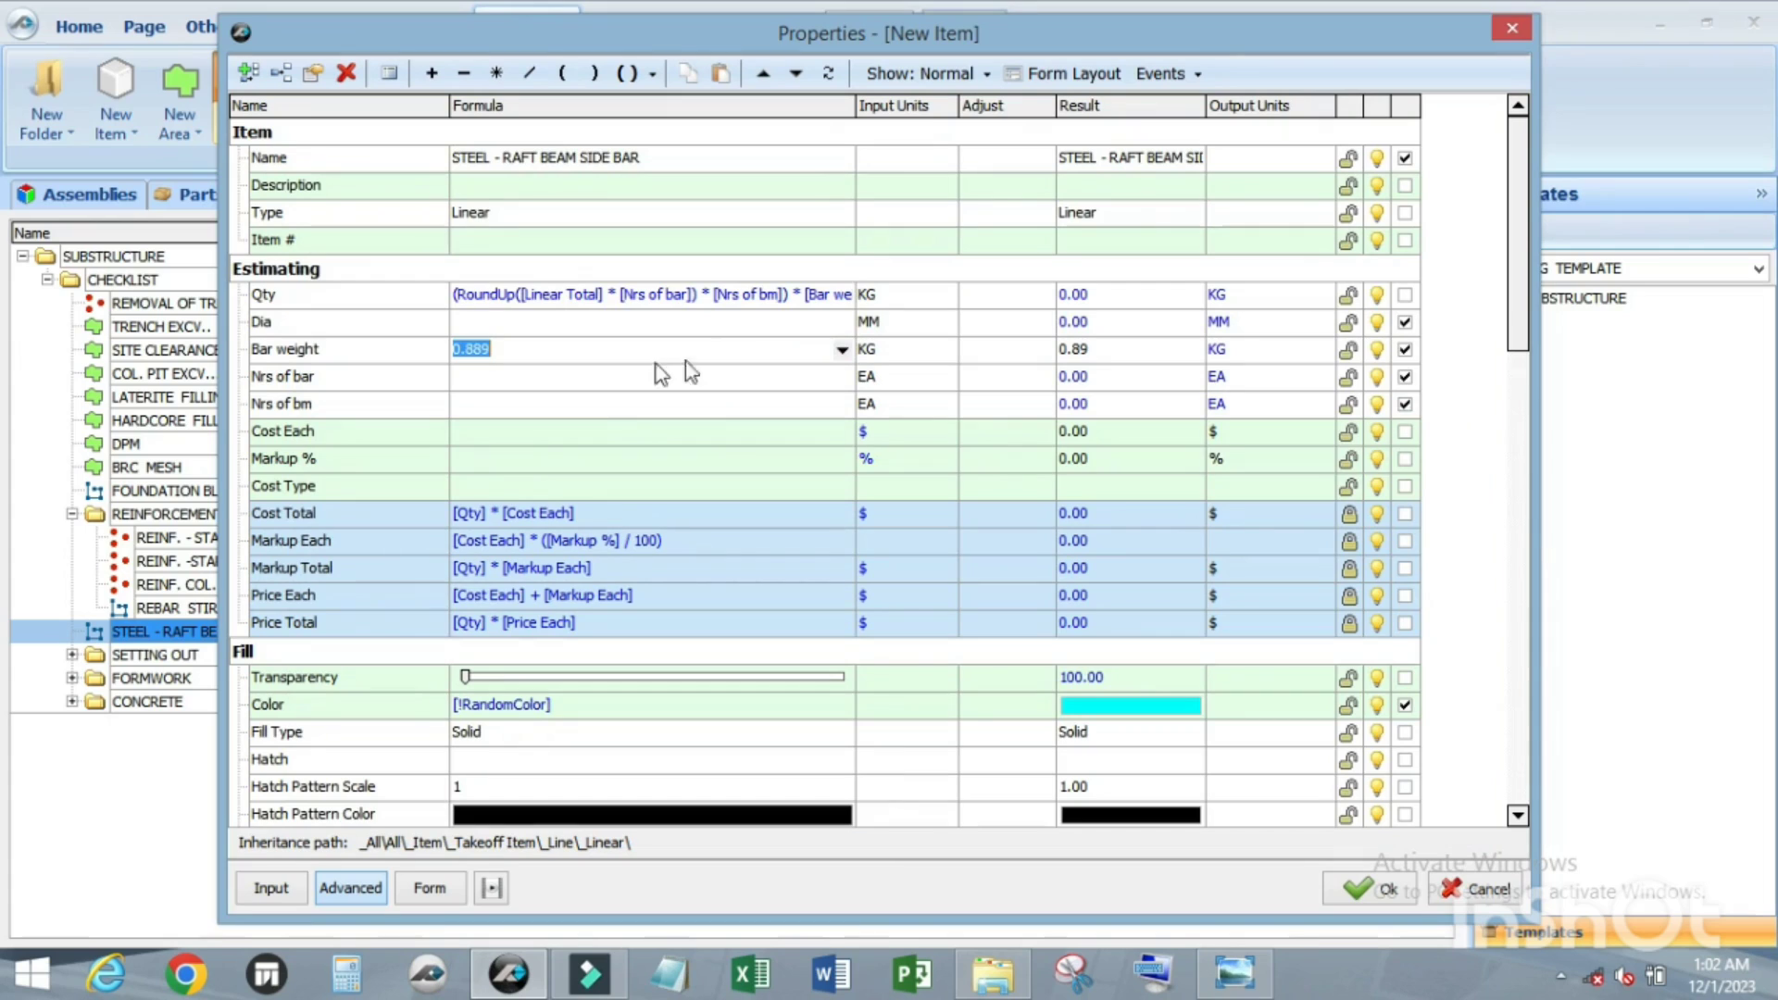
{"action": "left_click", "coordinate": [824, 322]}
{"action": "left_click", "coordinate": [841, 322]}
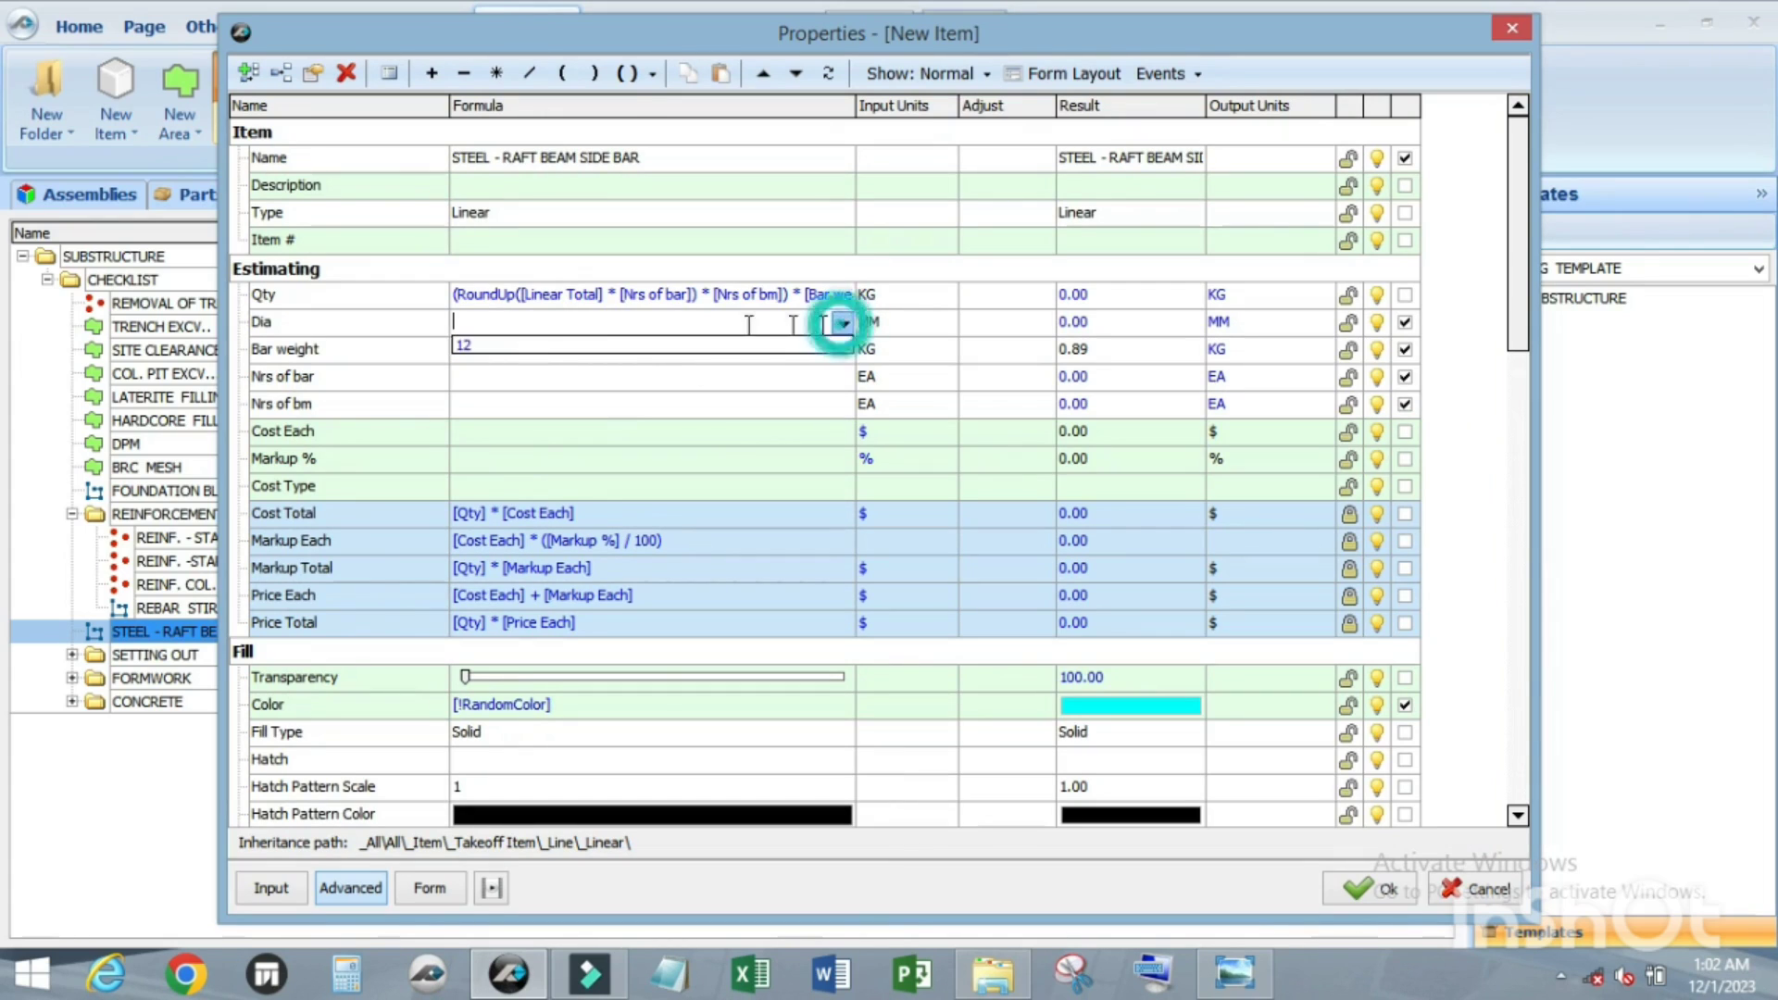
{"action": "left_click", "coordinate": [524, 350]}
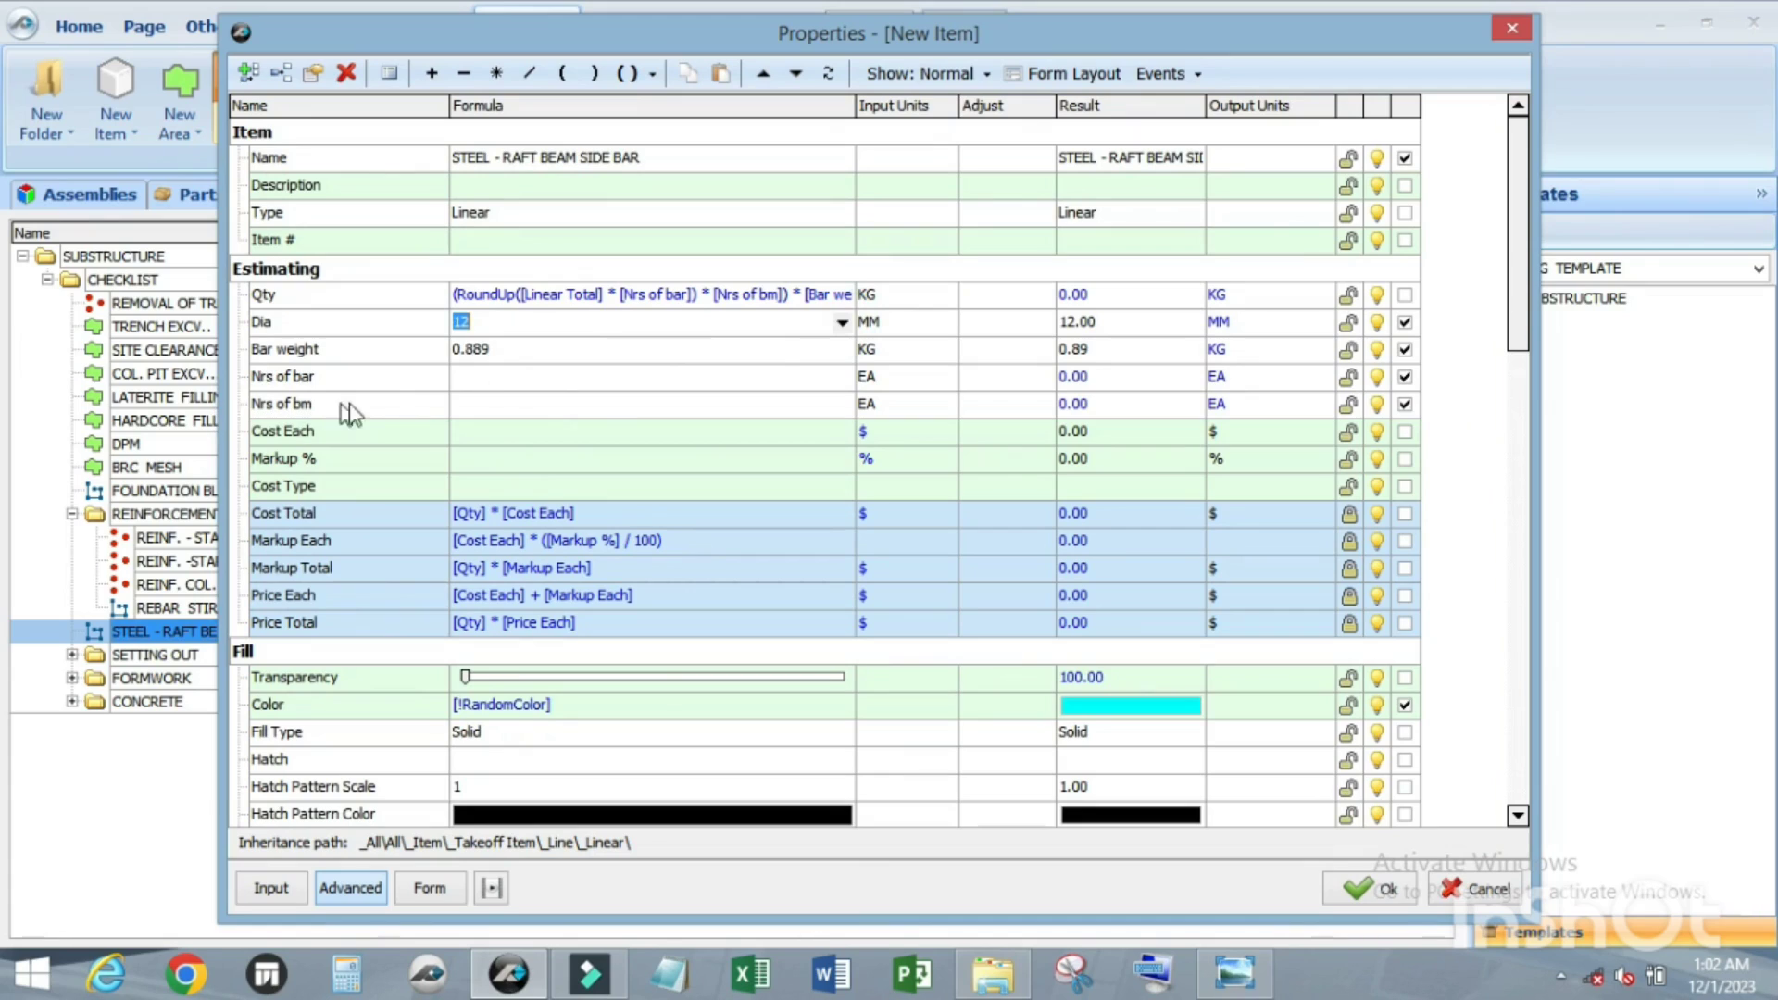
Step: Save the STEEL - RAFT BEAM SIDE BAR item from its form view and move it into the REINFORCEMENT folder
{"action": "left_click", "coordinate": [429, 887]}
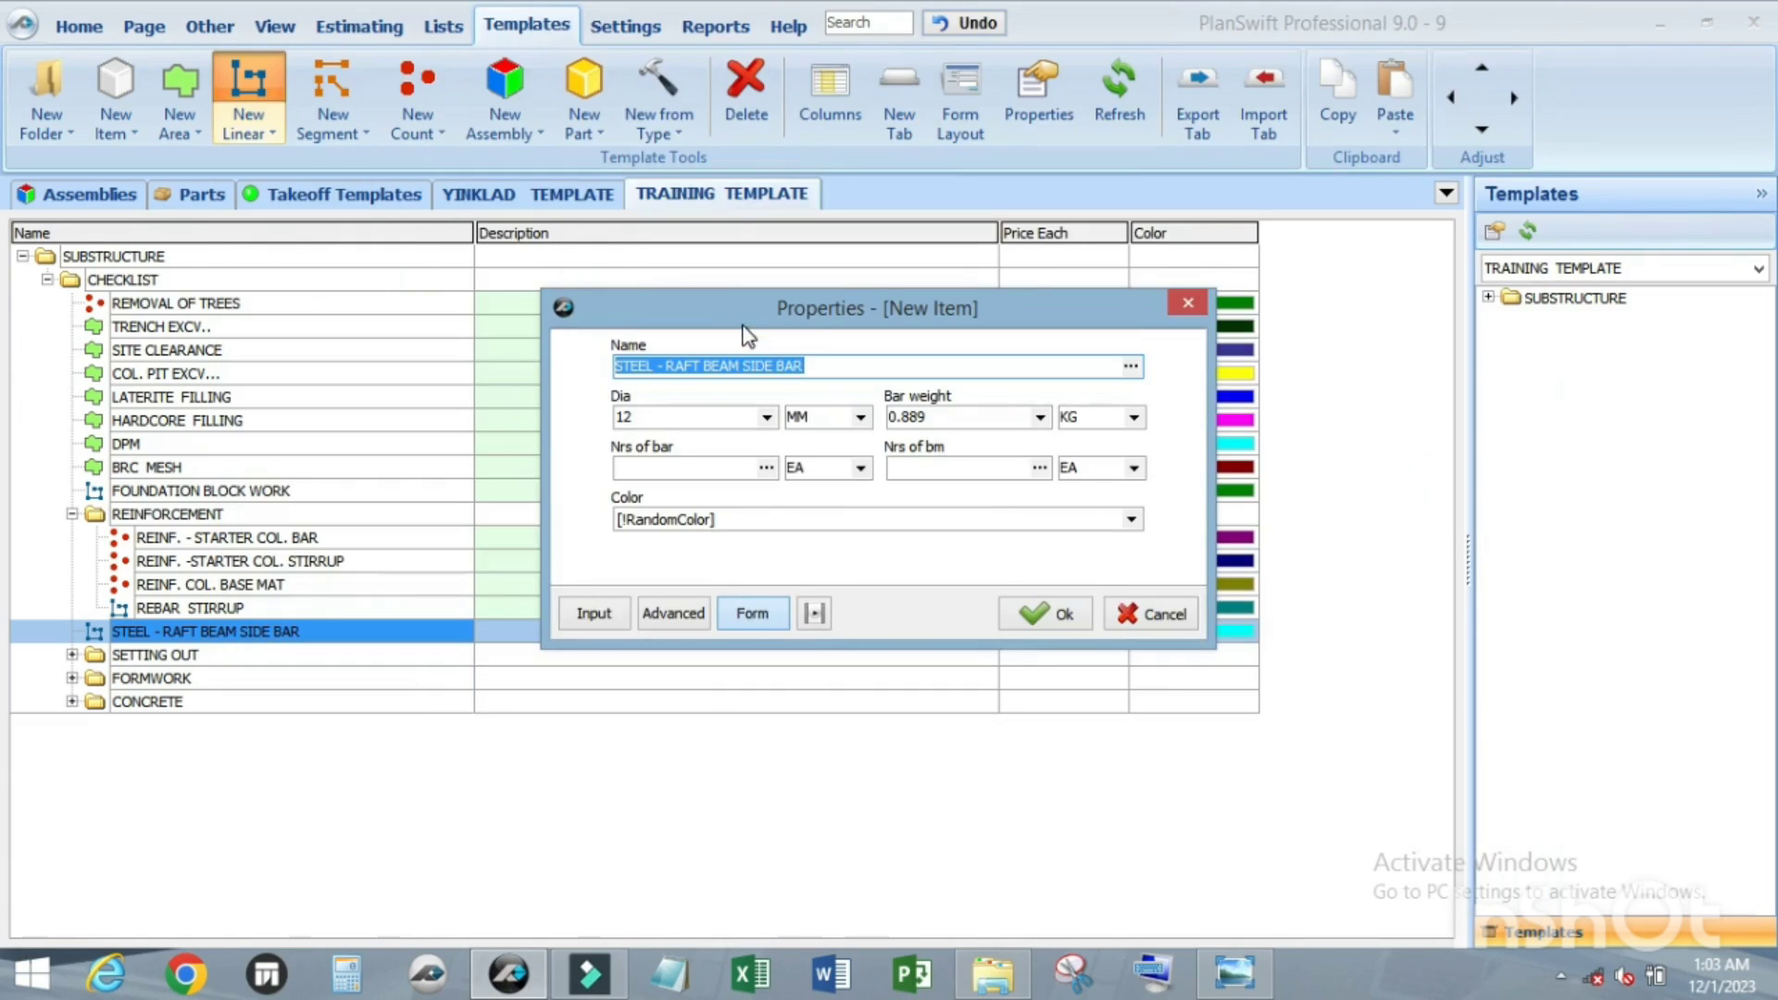
{"action": "left_click_drag", "start_coordinate": [741, 325], "coordinate": [737, 187]}
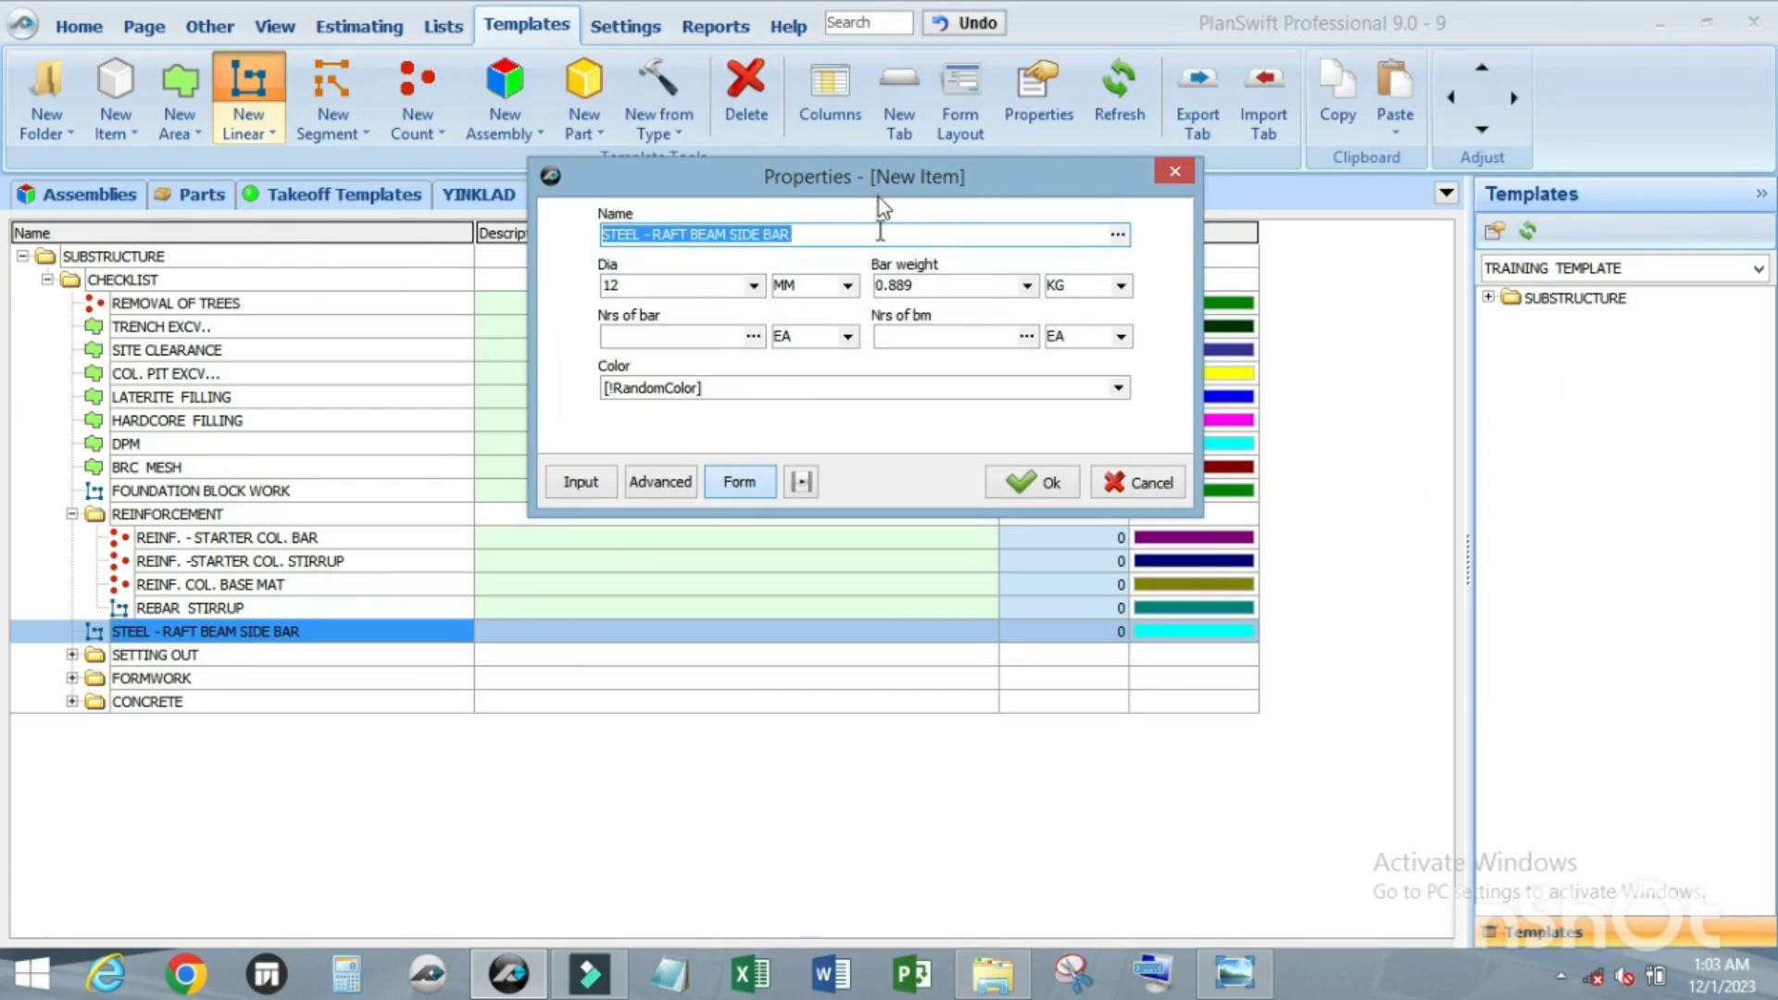
{"action": "left_click_drag", "start_coordinate": [869, 172], "coordinate": [846, 241]}
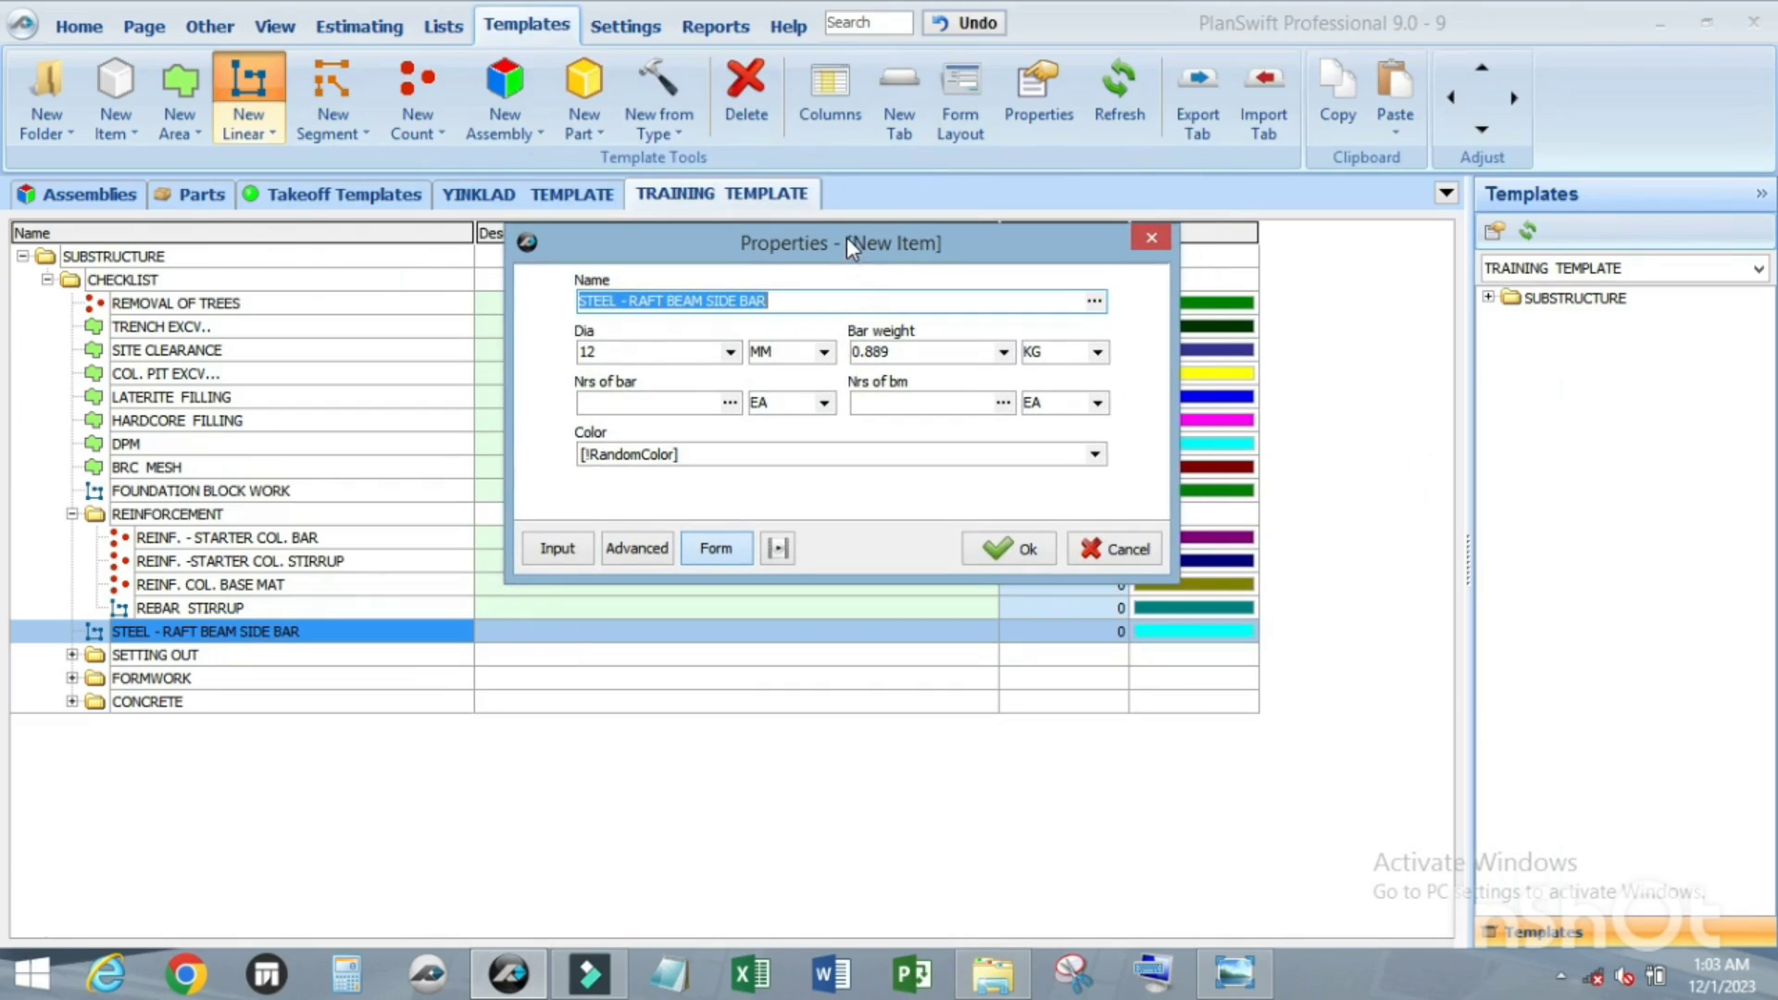
{"action": "left_click", "coordinate": [1004, 548]}
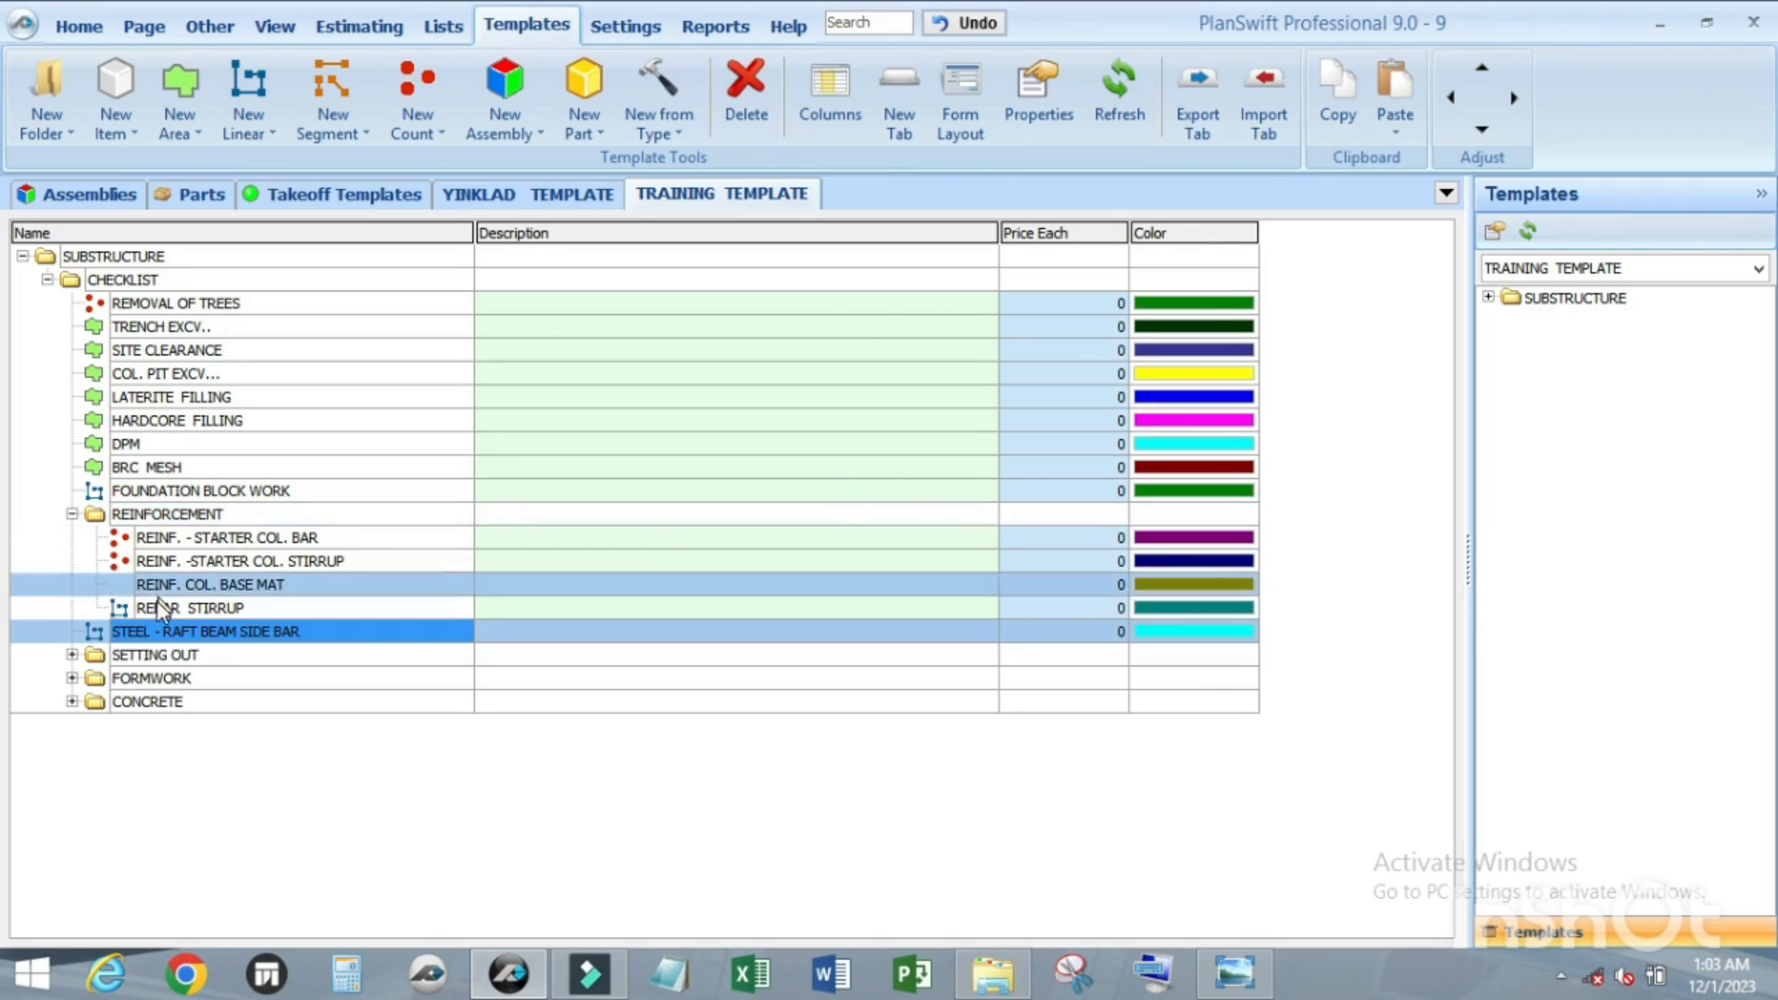
{"action": "left_click", "coordinate": [1515, 99]}
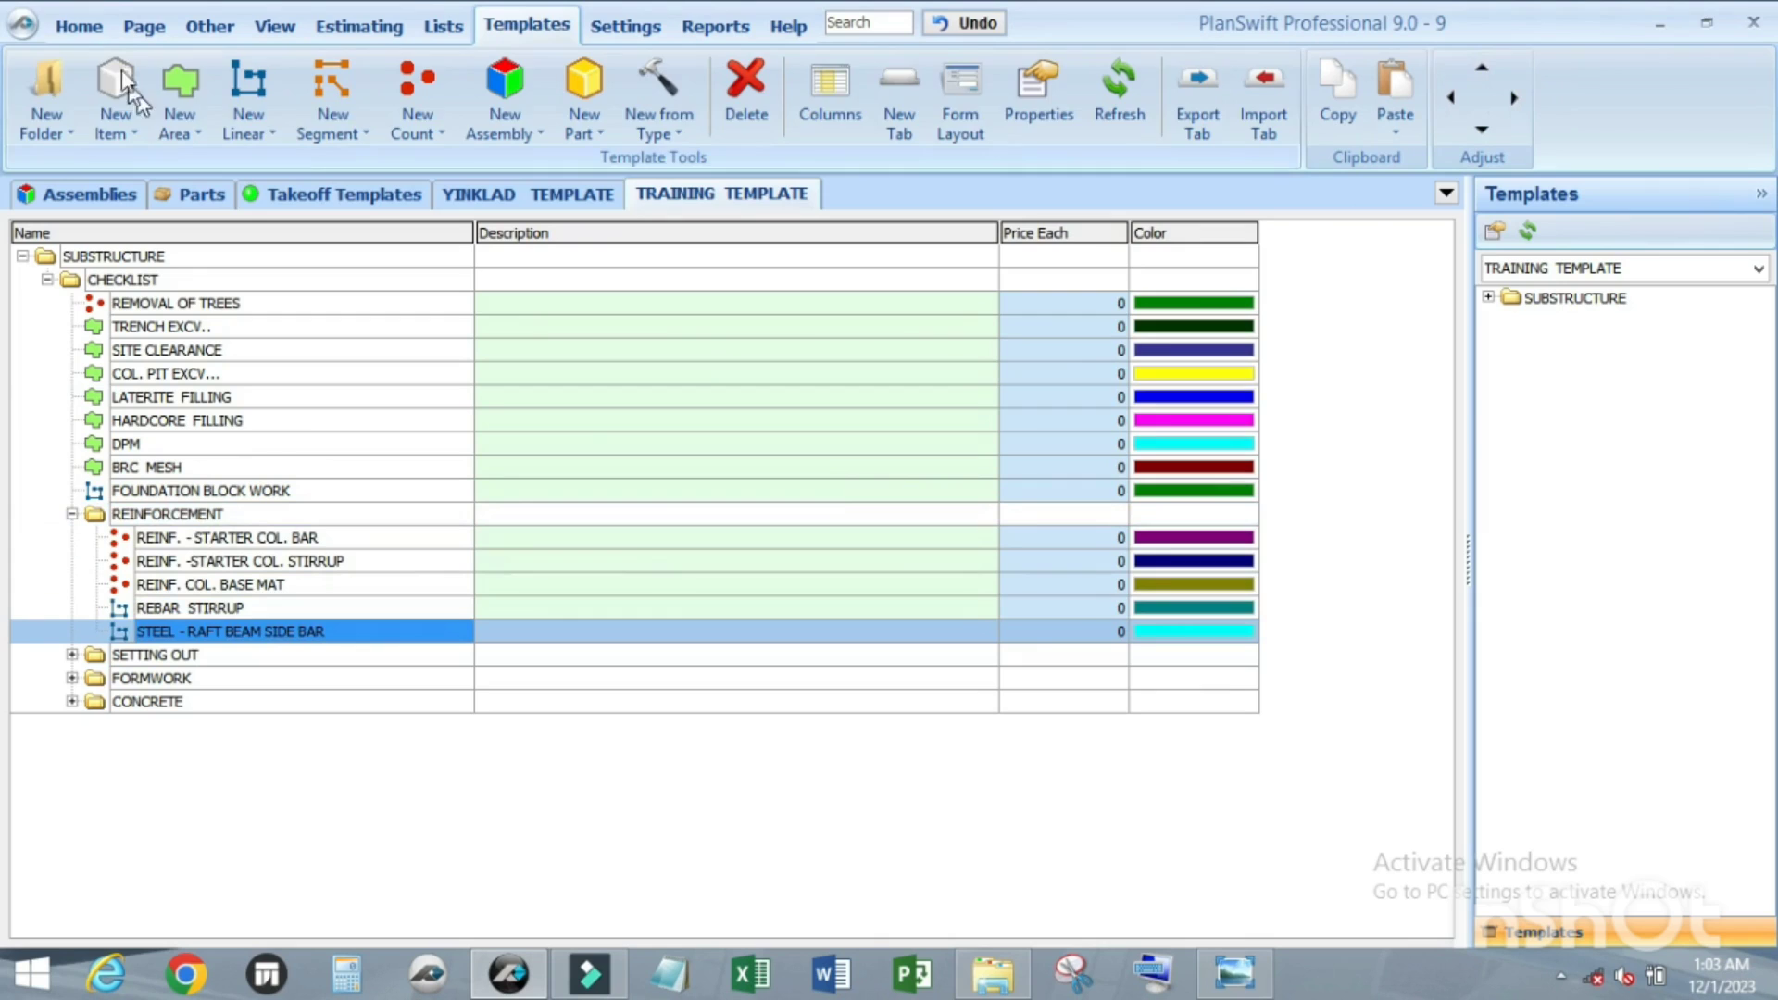
Step: Return to the ground floor beams drawing and hide its three REBAR STIRRUP takeoffs
{"action": "left_click", "coordinate": [100, 32]}
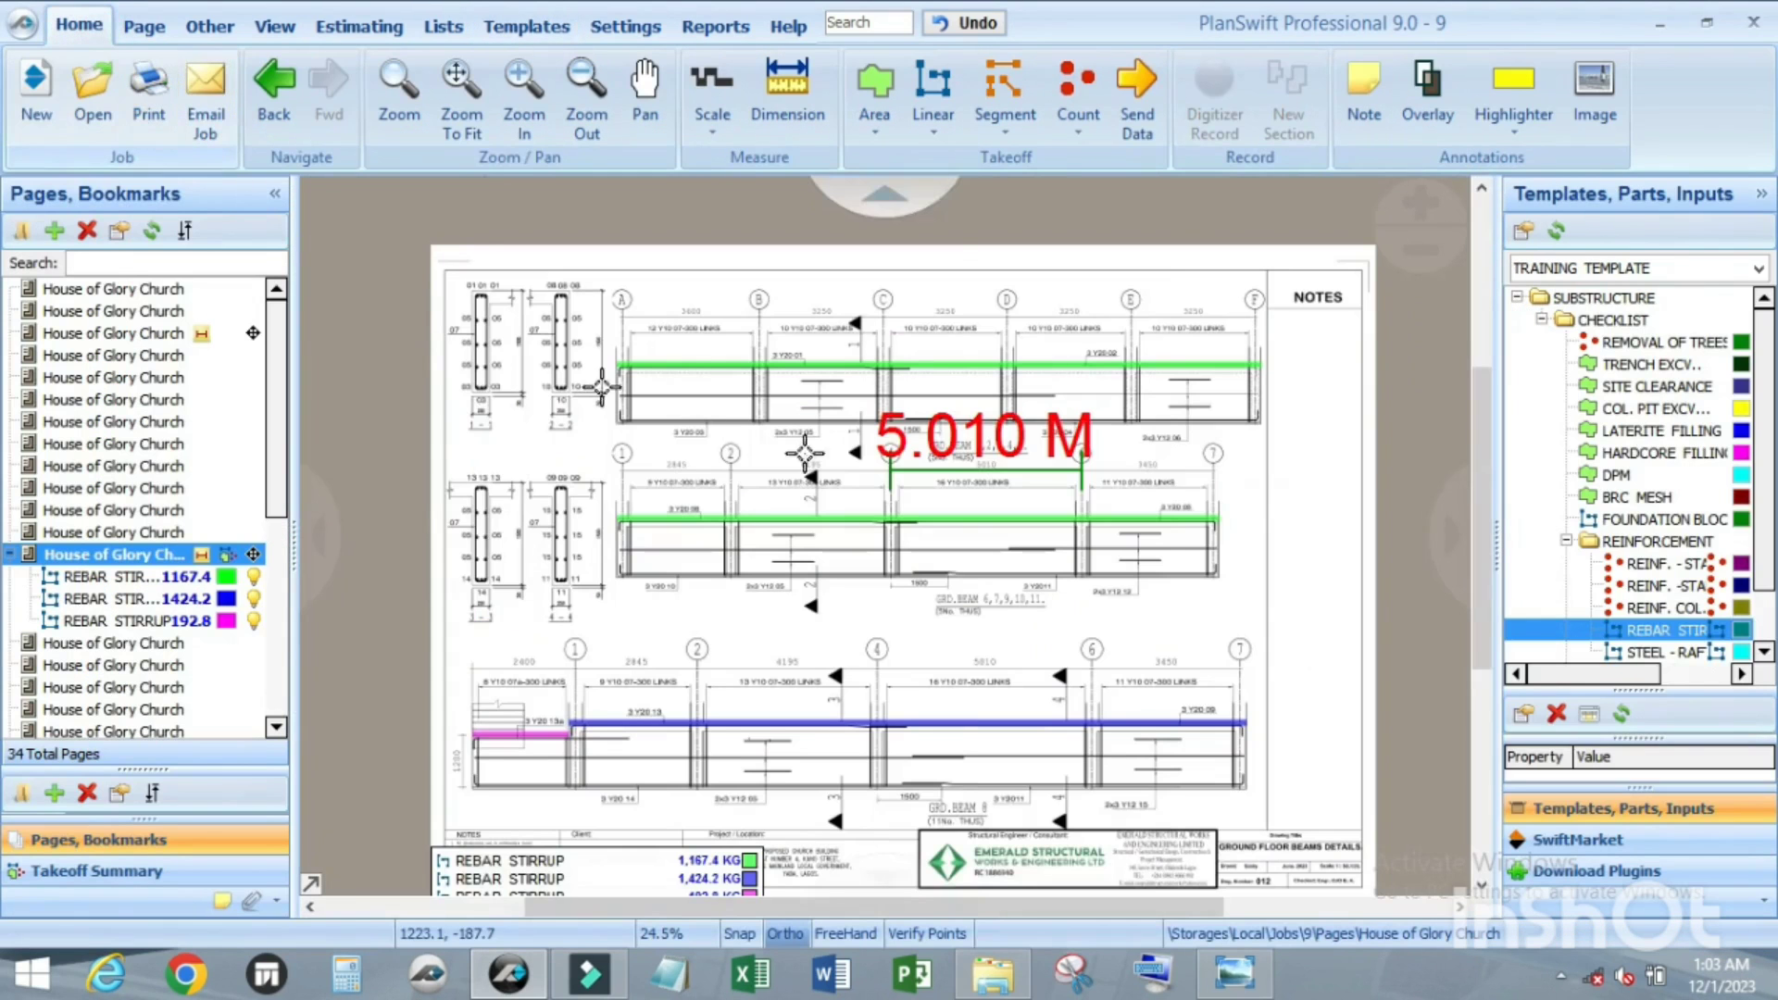
{"action": "scroll", "coordinate": [1102, 460], "scroll_direction": "up", "scroll_amount": 1}
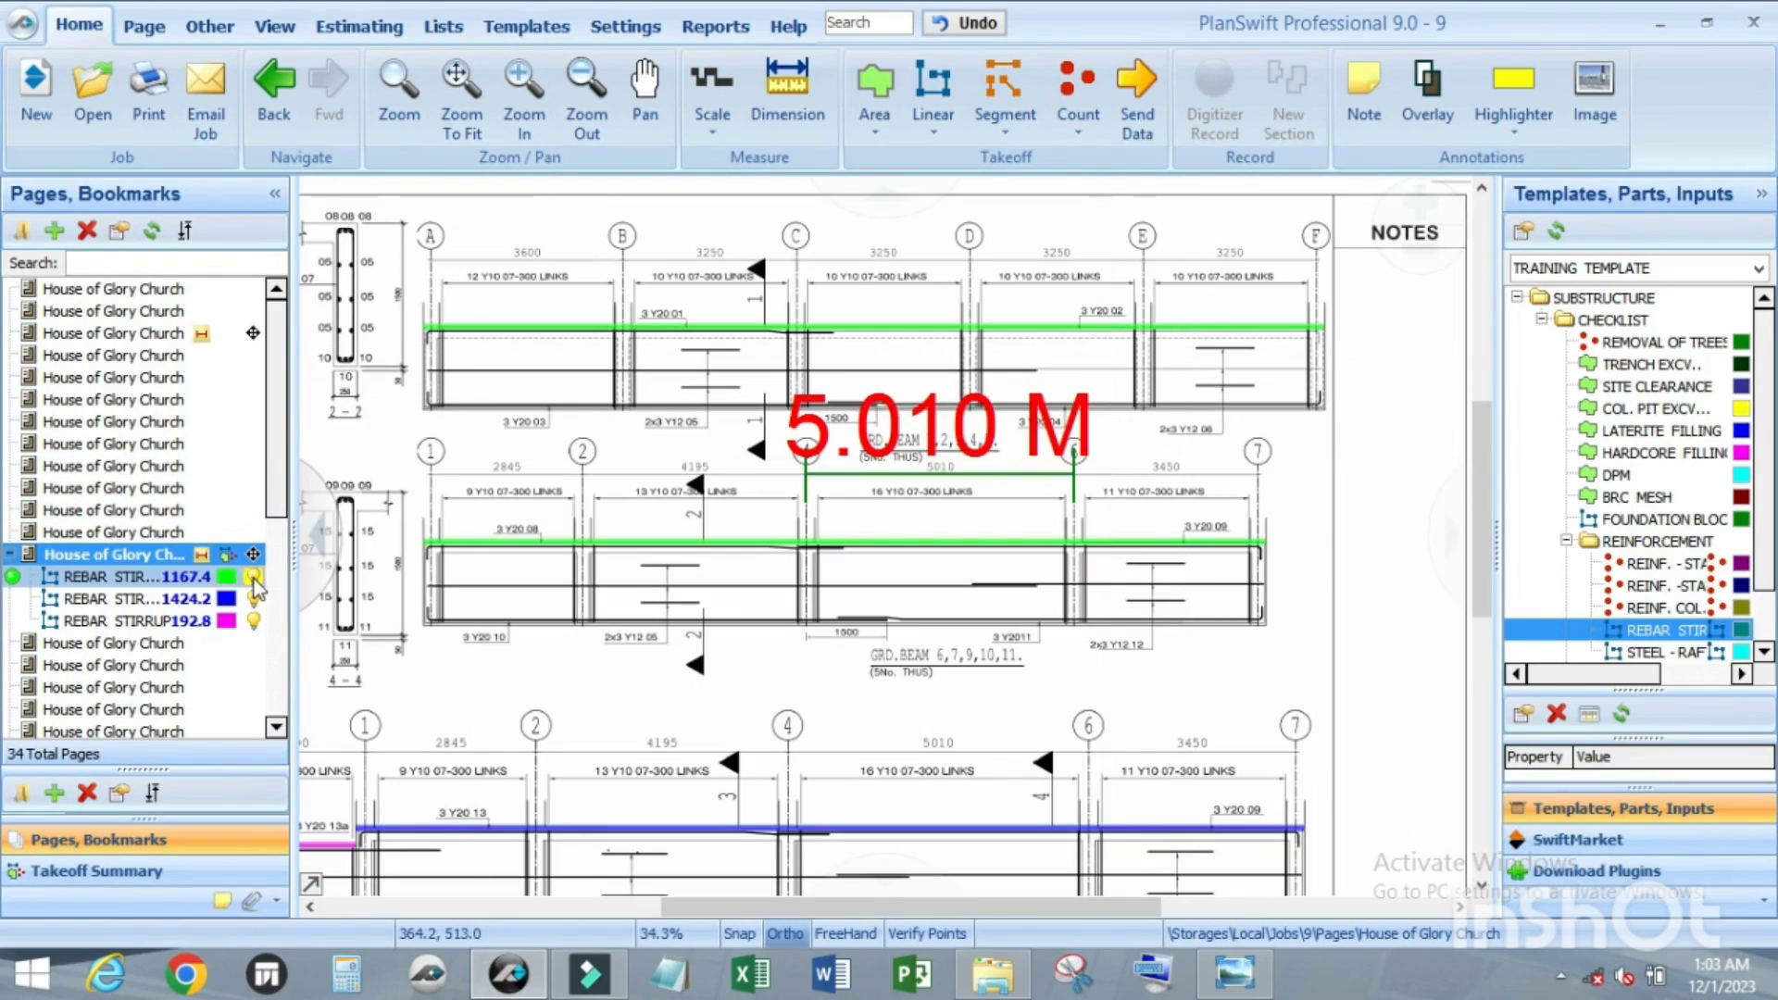
{"action": "left_click", "coordinate": [253, 576]}
{"action": "left_click", "coordinate": [252, 598]}
{"action": "left_click", "coordinate": [253, 621]}
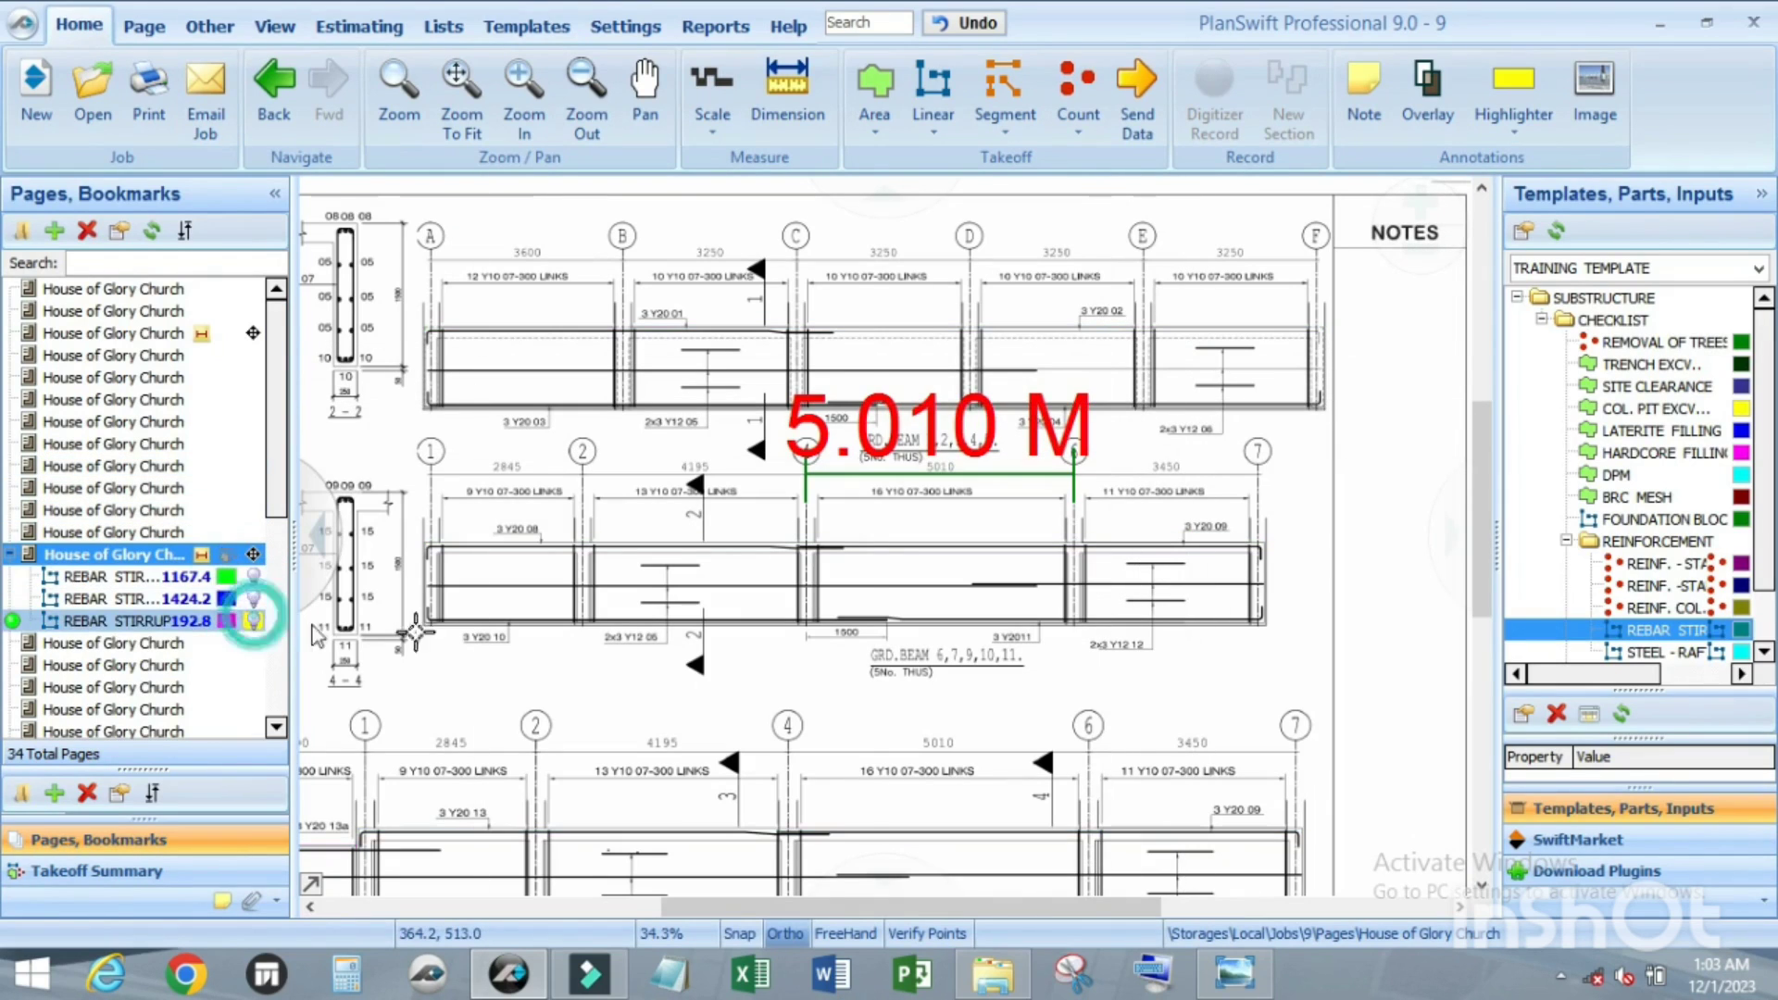
Step: Examine the ground beam elevations and cross-sections for the side bar details
{"action": "scroll", "coordinate": [981, 398], "scroll_direction": "down", "scroll_amount": 1}
{"action": "scroll", "coordinate": [1006, 393], "scroll_direction": "up", "scroll_amount": 1}
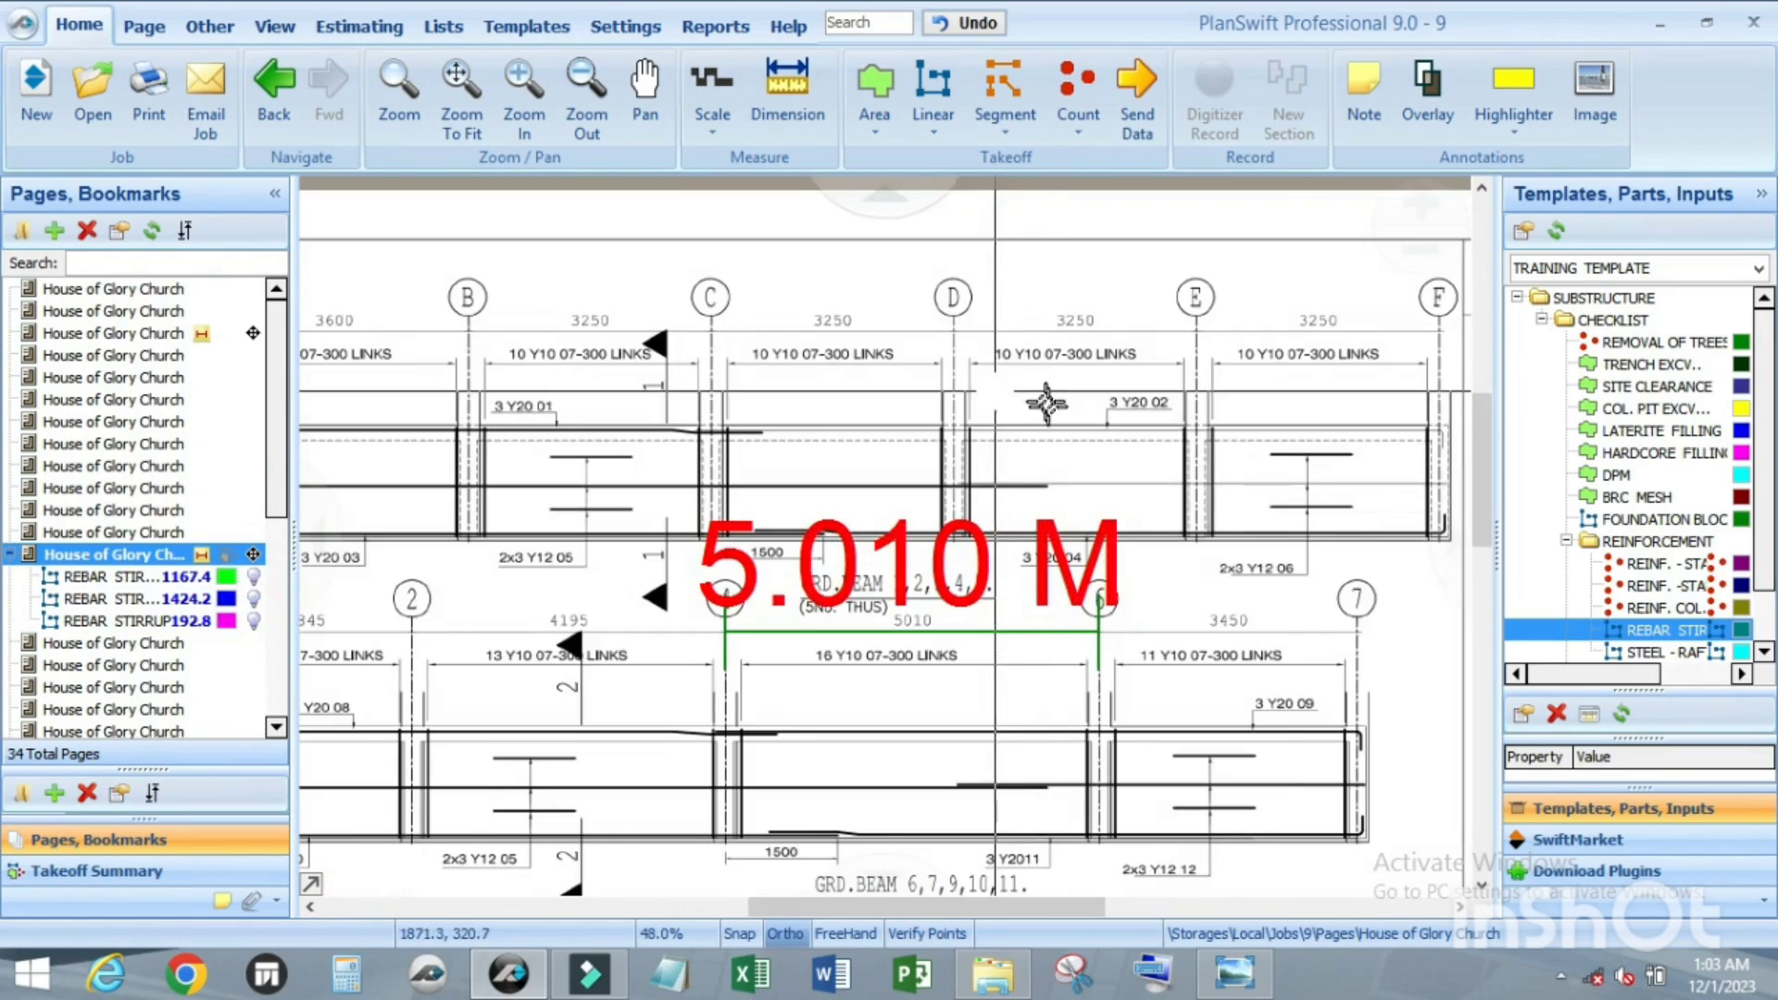
{"action": "scroll", "coordinate": [1142, 375], "scroll_direction": "up", "scroll_amount": 1}
{"action": "scroll", "coordinate": [963, 380], "scroll_direction": "down", "scroll_amount": 1}
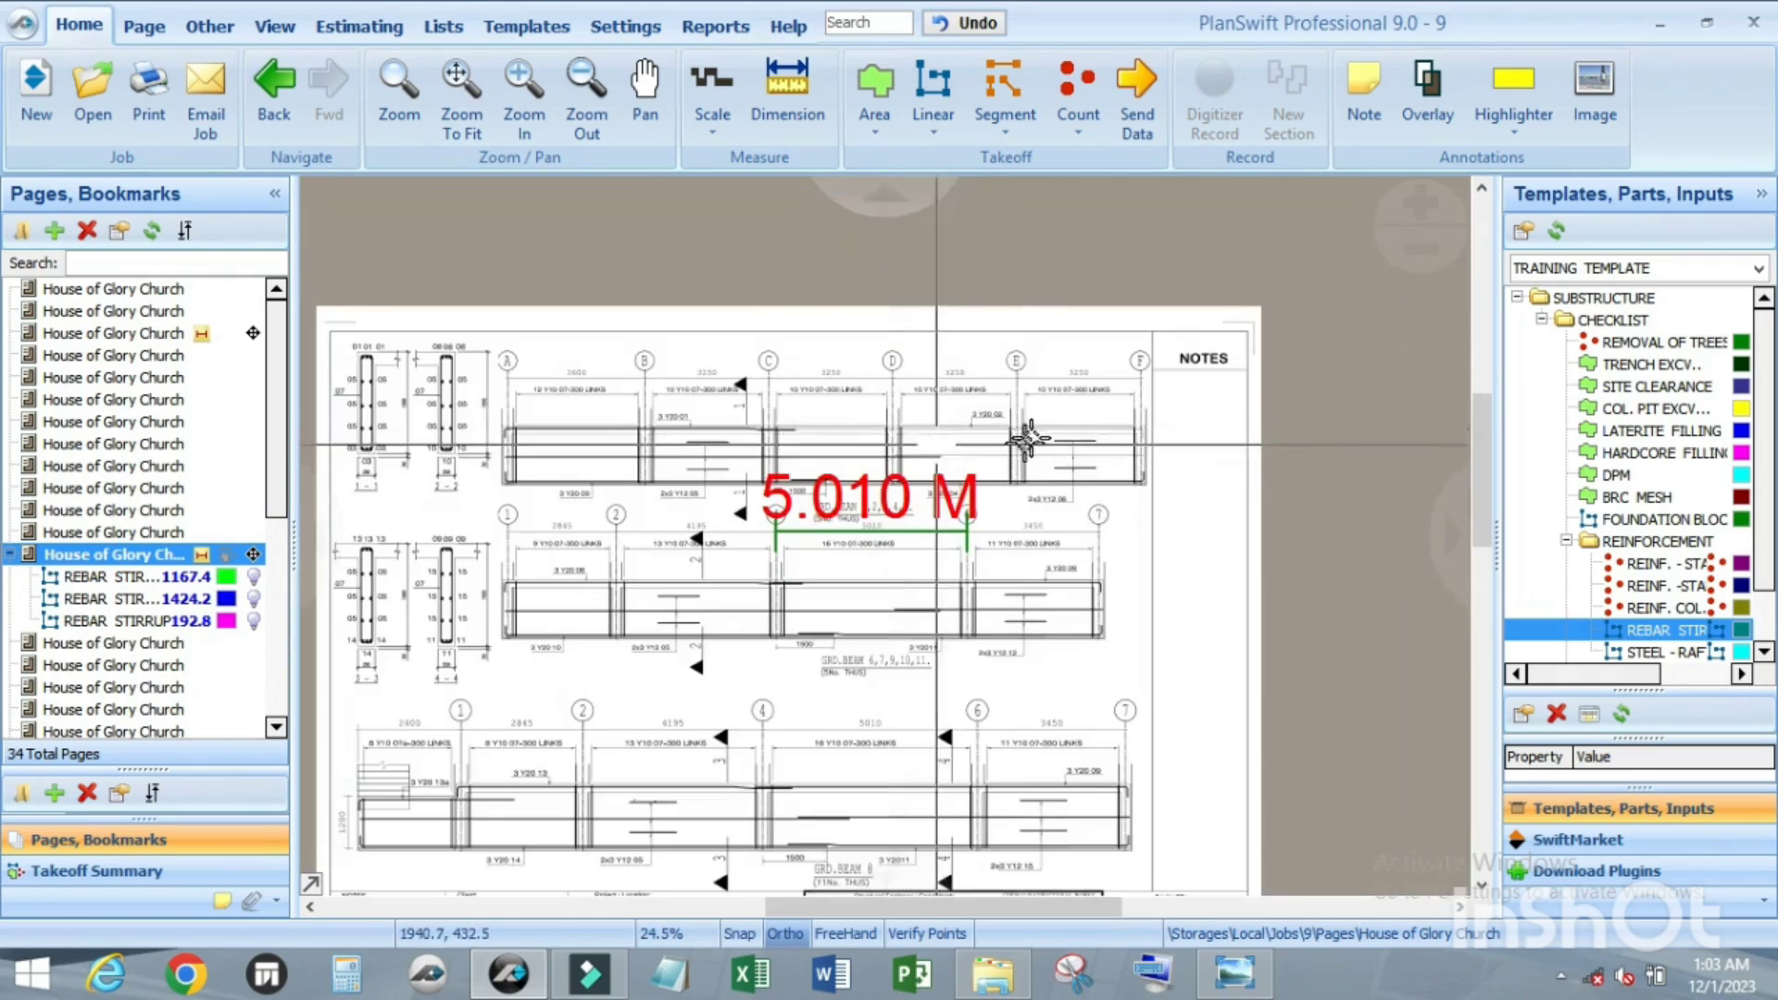
{"action": "scroll", "coordinate": [1046, 435], "scroll_direction": "up", "scroll_amount": 1}
{"action": "scroll", "coordinate": [1074, 408], "scroll_direction": "down", "scroll_amount": 1}
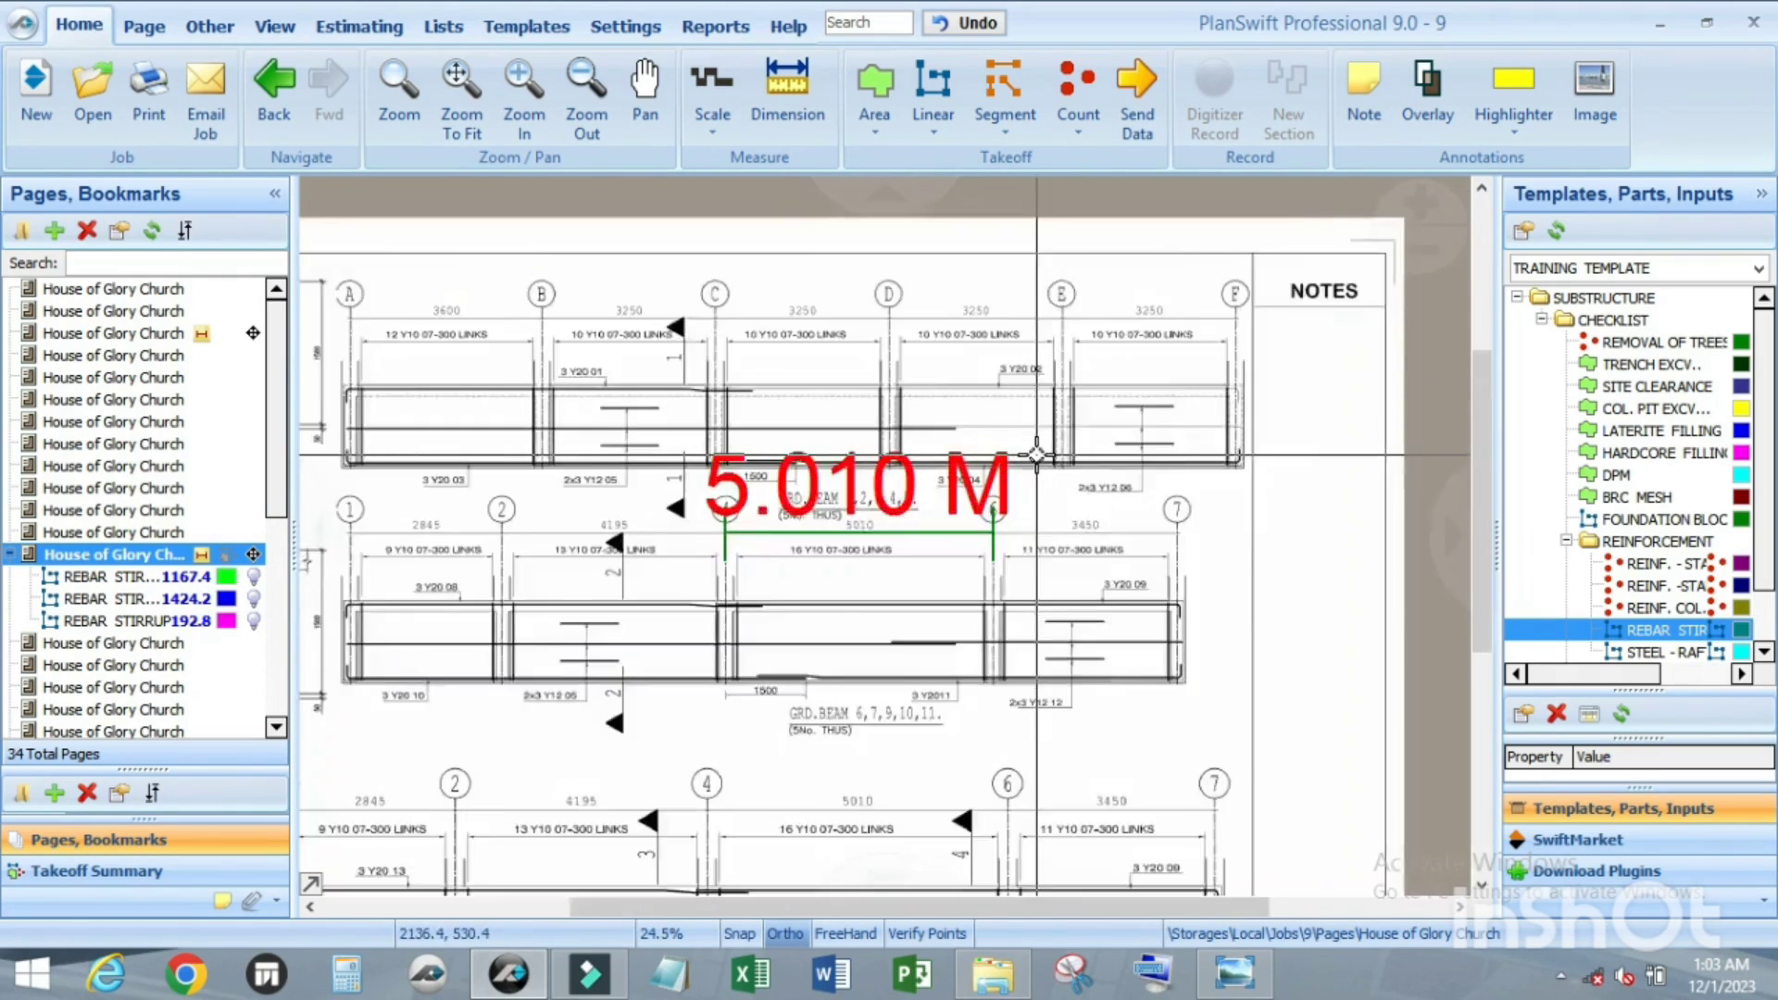
{"action": "scroll", "coordinate": [1111, 426], "scroll_direction": "up", "scroll_amount": 1}
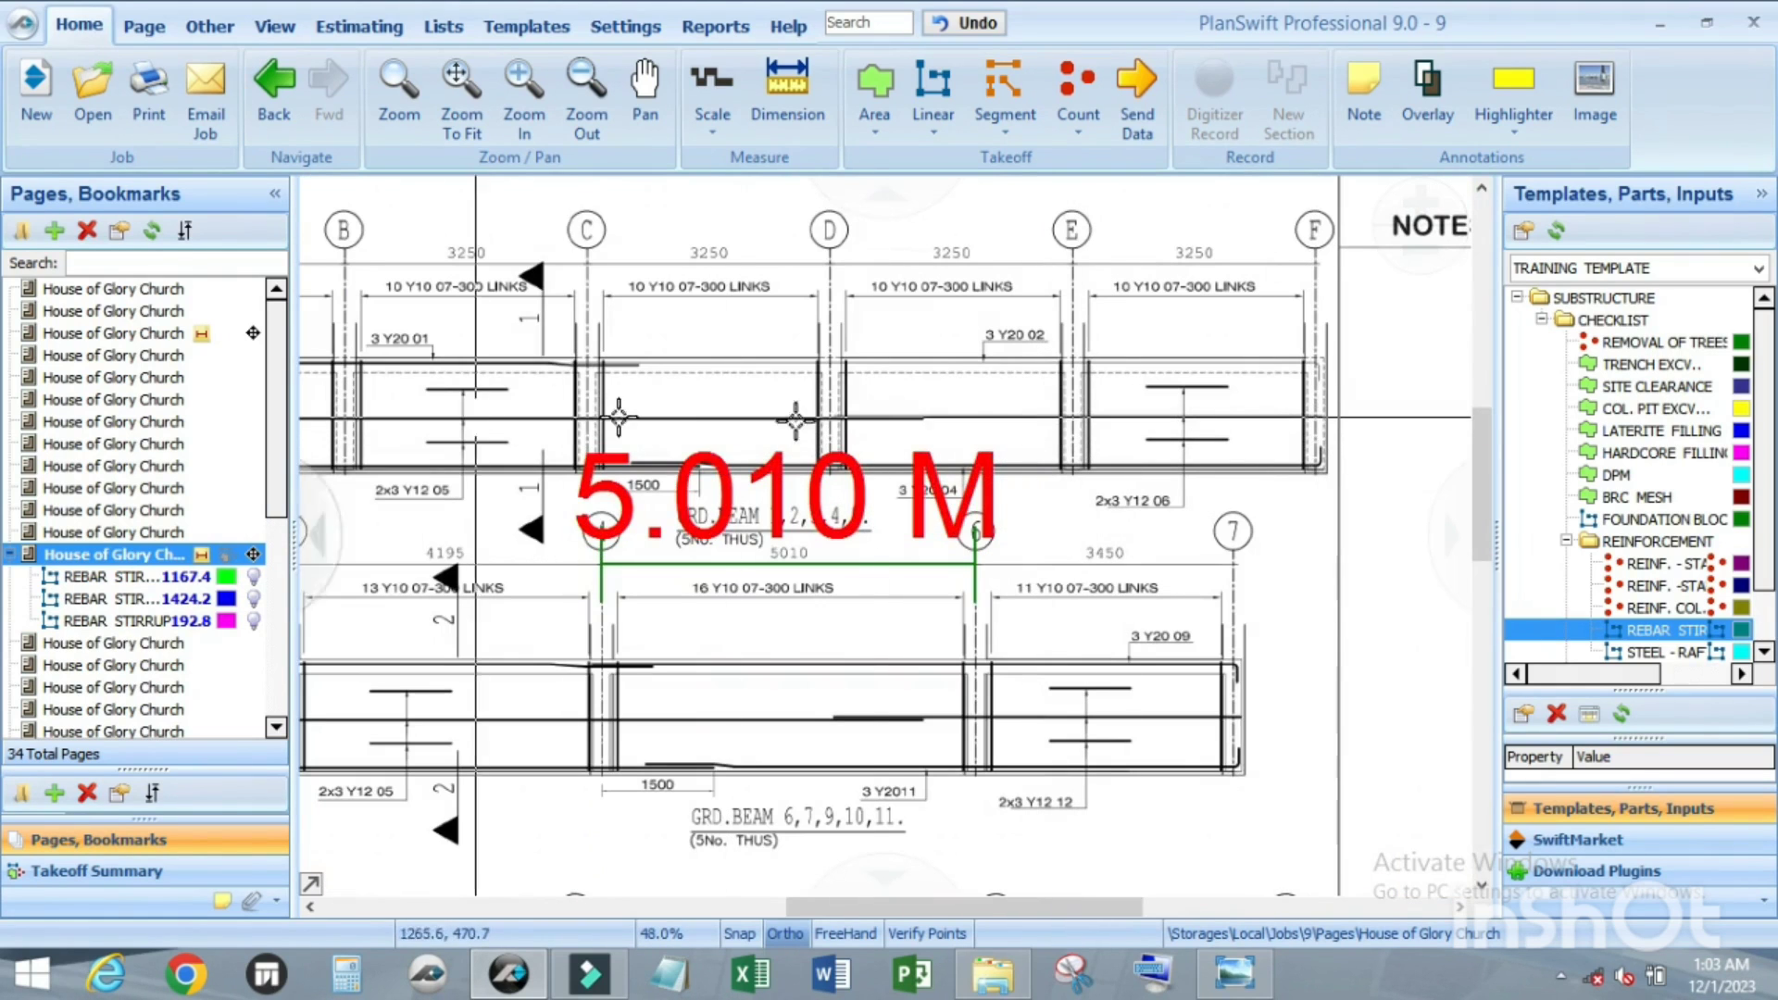
{"action": "scroll", "coordinate": [833, 419], "scroll_direction": "down", "scroll_amount": 2}
{"action": "scroll", "coordinate": [627, 423], "scroll_direction": "up", "scroll_amount": 1}
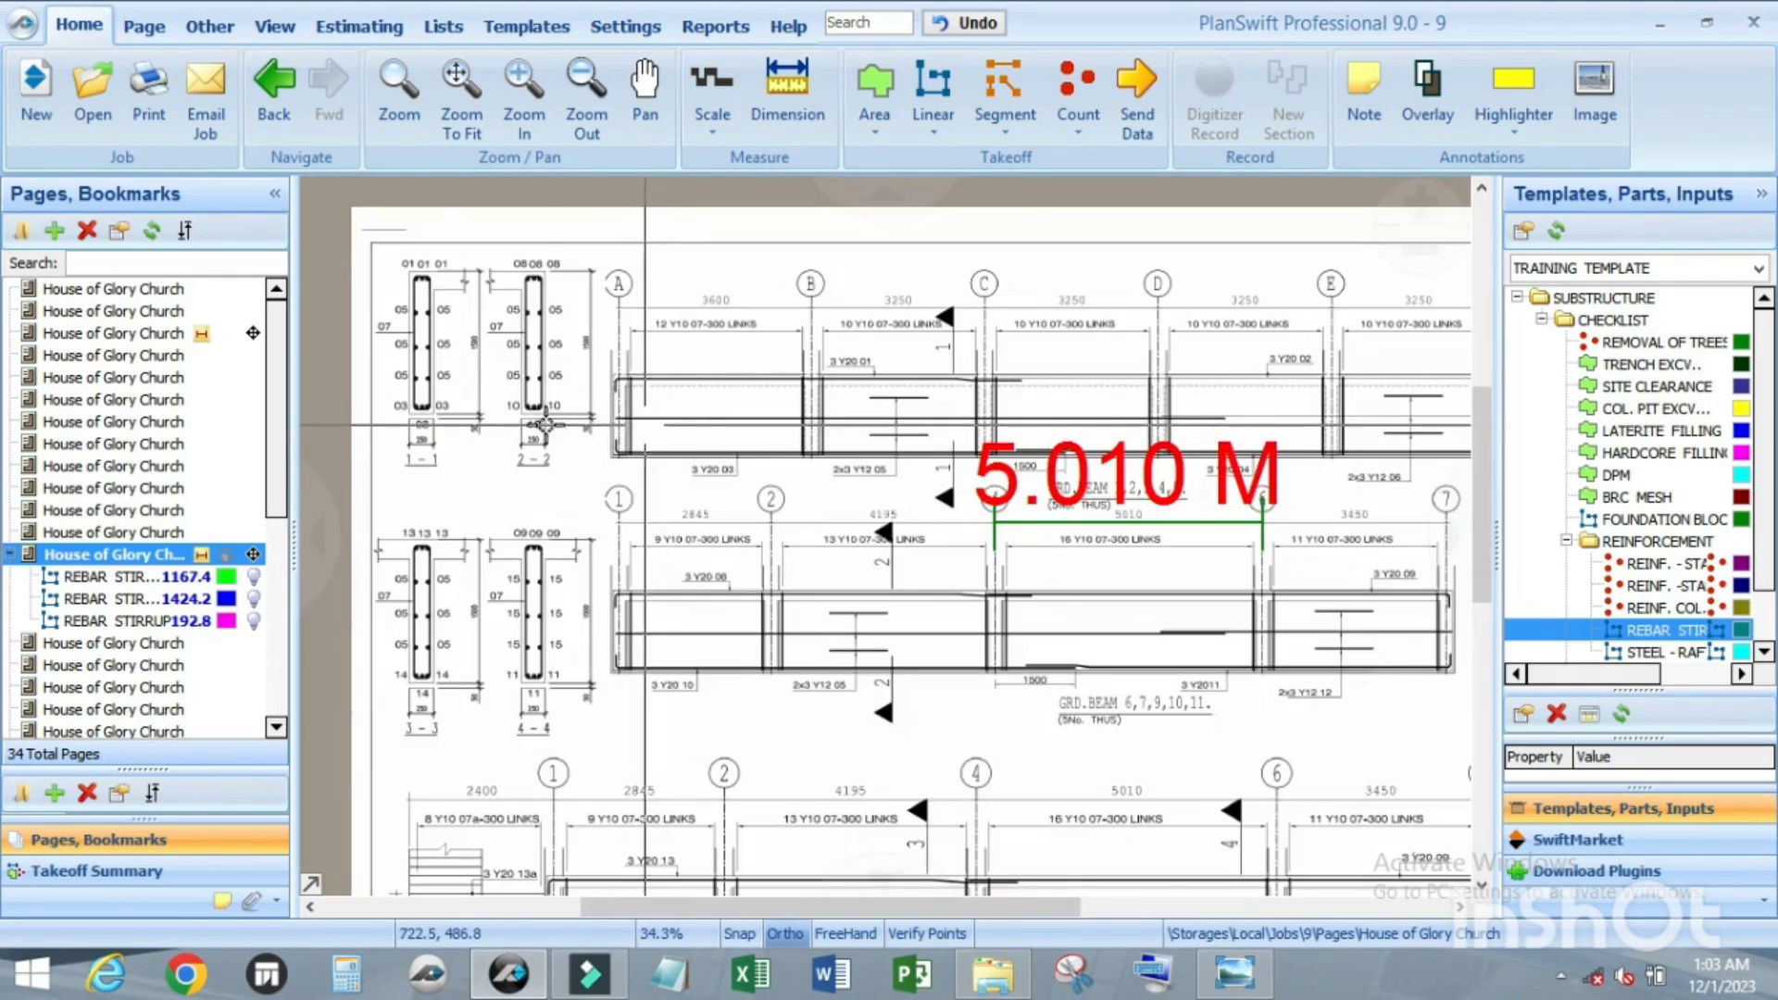
{"action": "scroll", "coordinate": [694, 412], "scroll_direction": "down", "scroll_amount": 1}
{"action": "scroll", "coordinate": [1072, 425], "scroll_direction": "up", "scroll_amount": 1}
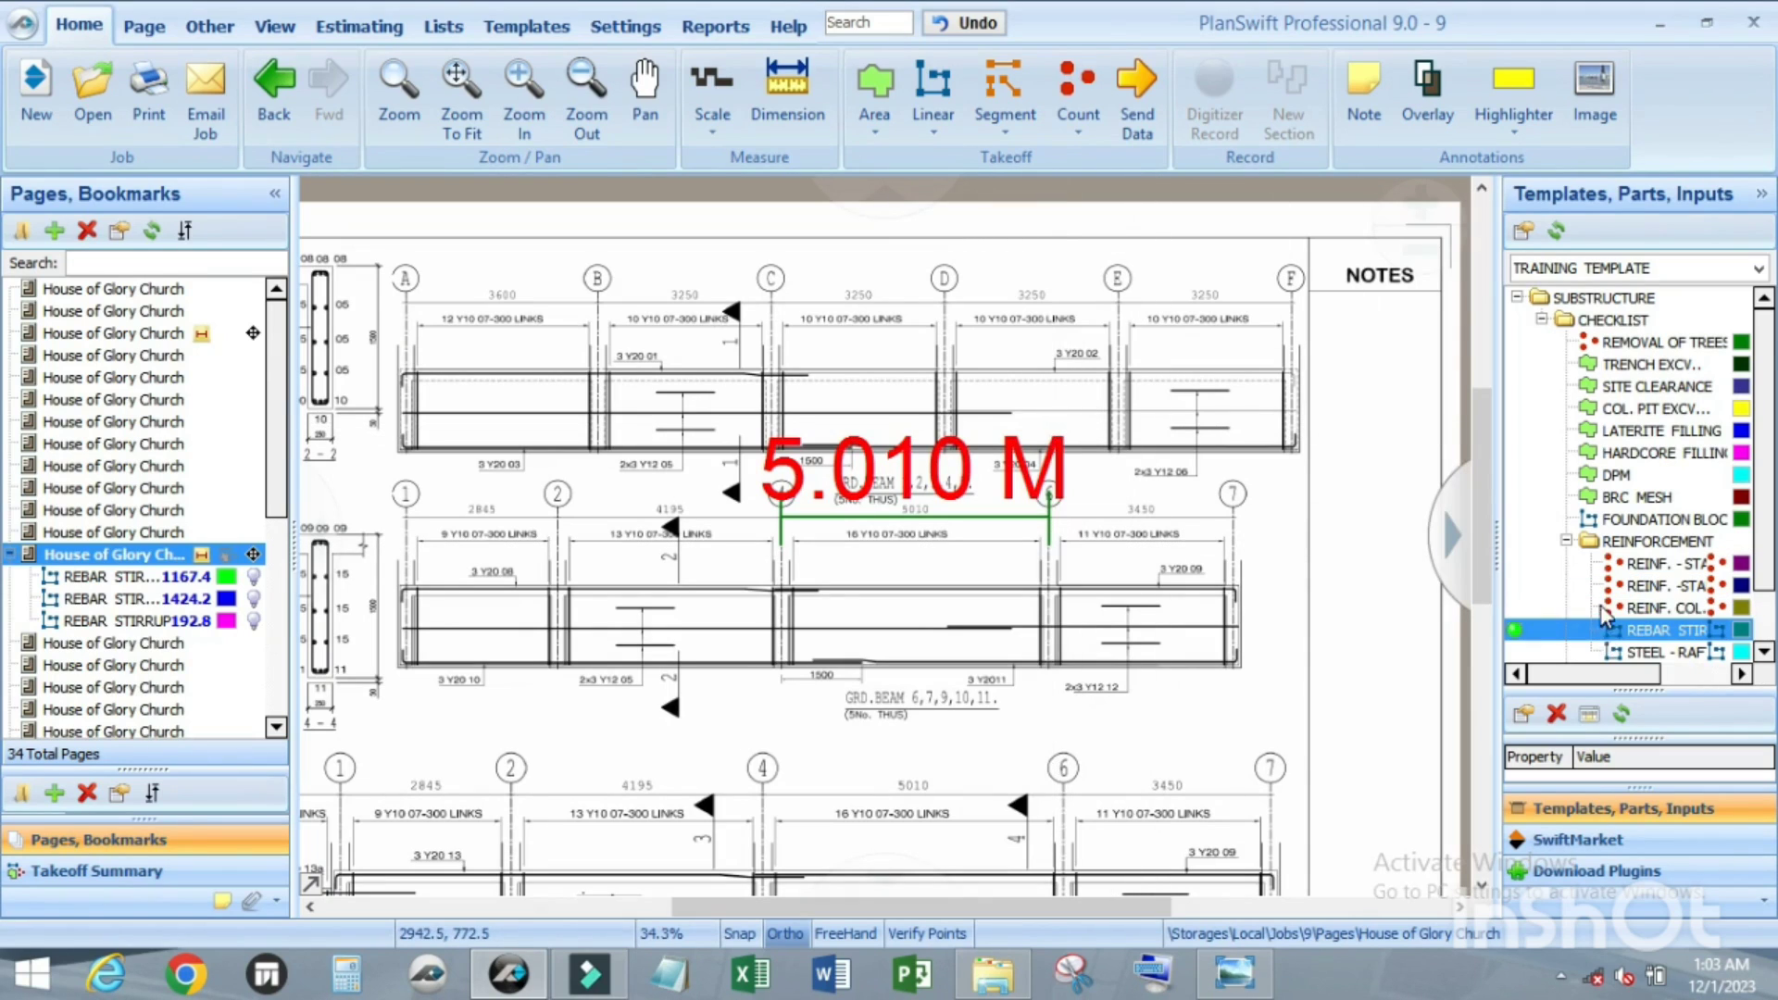
{"action": "scroll", "coordinate": [1604, 613], "scroll_direction": "down", "scroll_amount": 1}
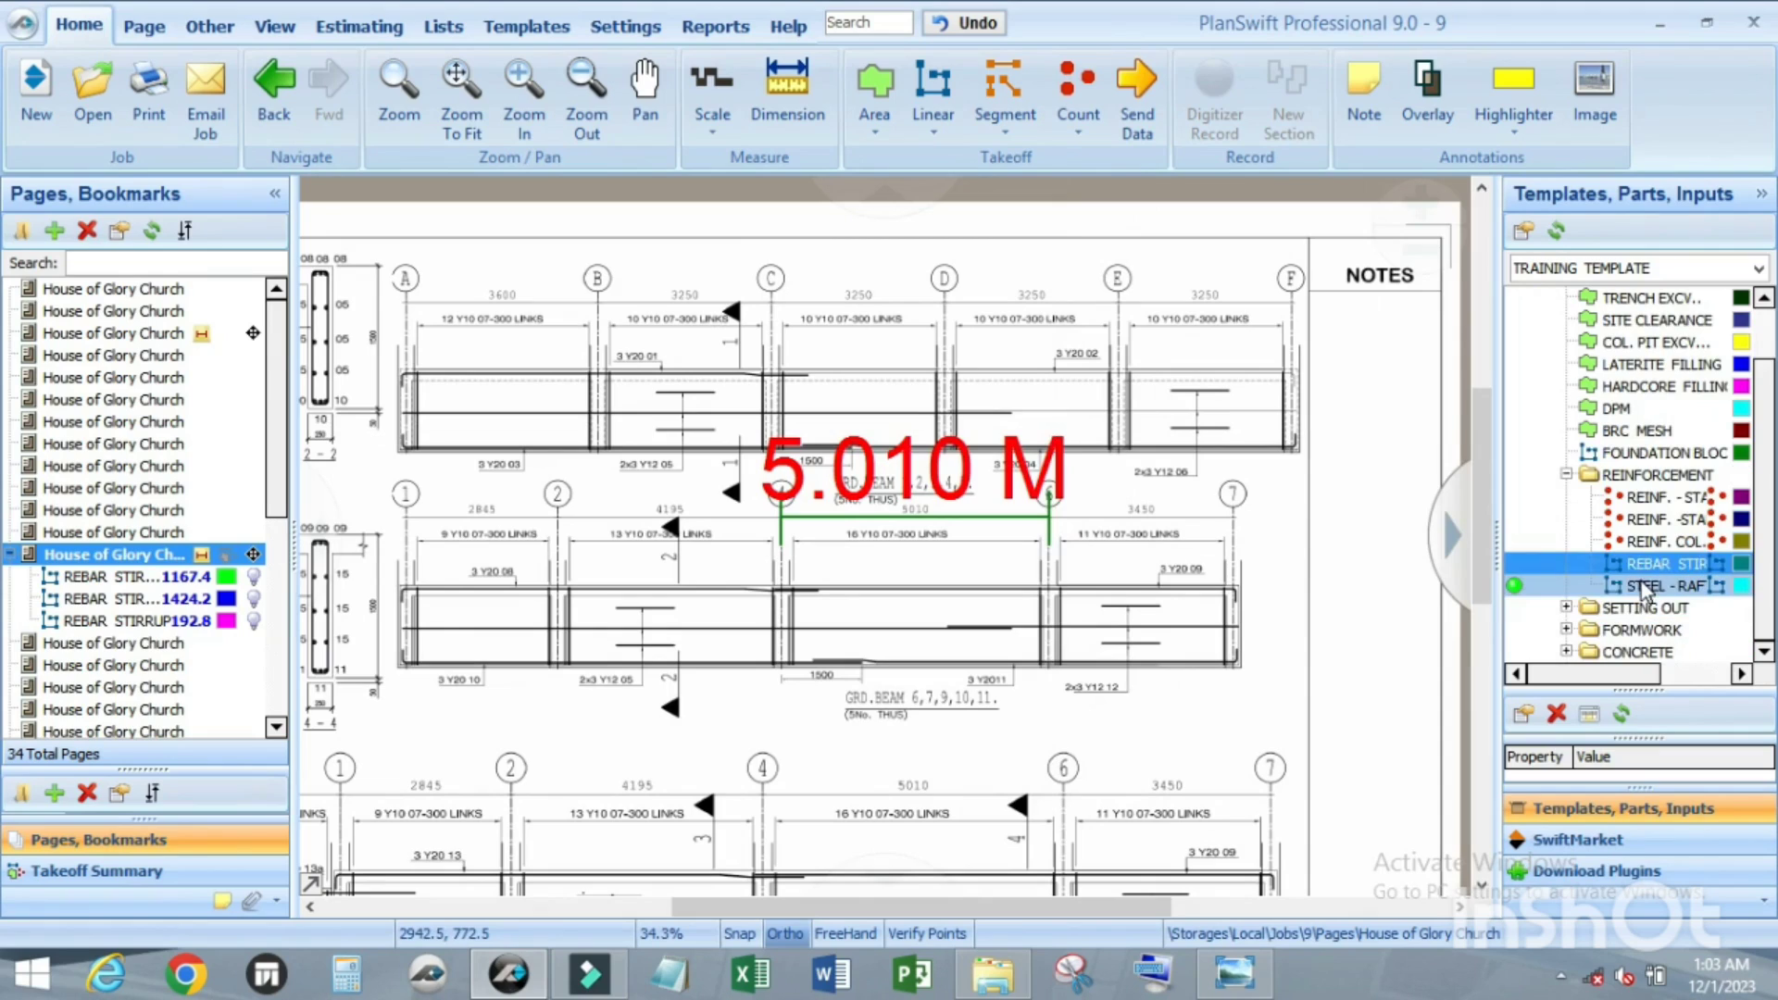
{"action": "left_click_drag", "start_coordinate": [1606, 681], "coordinate": [1548, 678]}
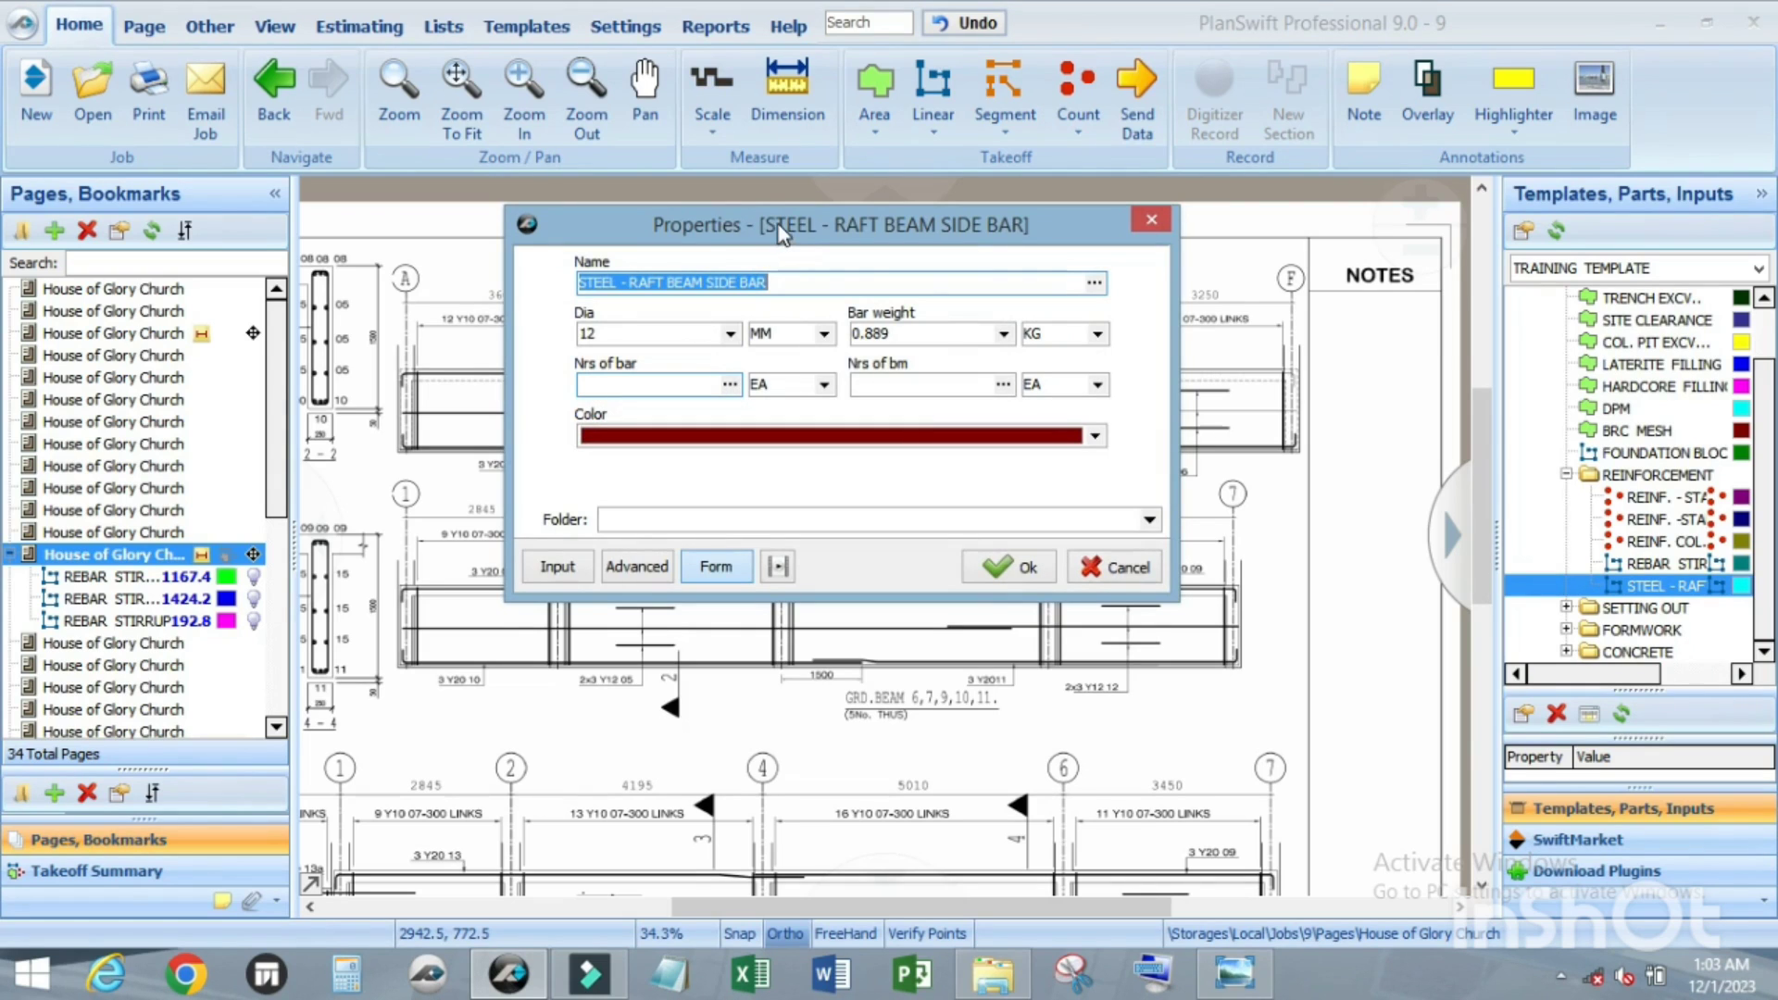
{"action": "left_click_drag", "start_coordinate": [778, 234], "coordinate": [782, 592]}
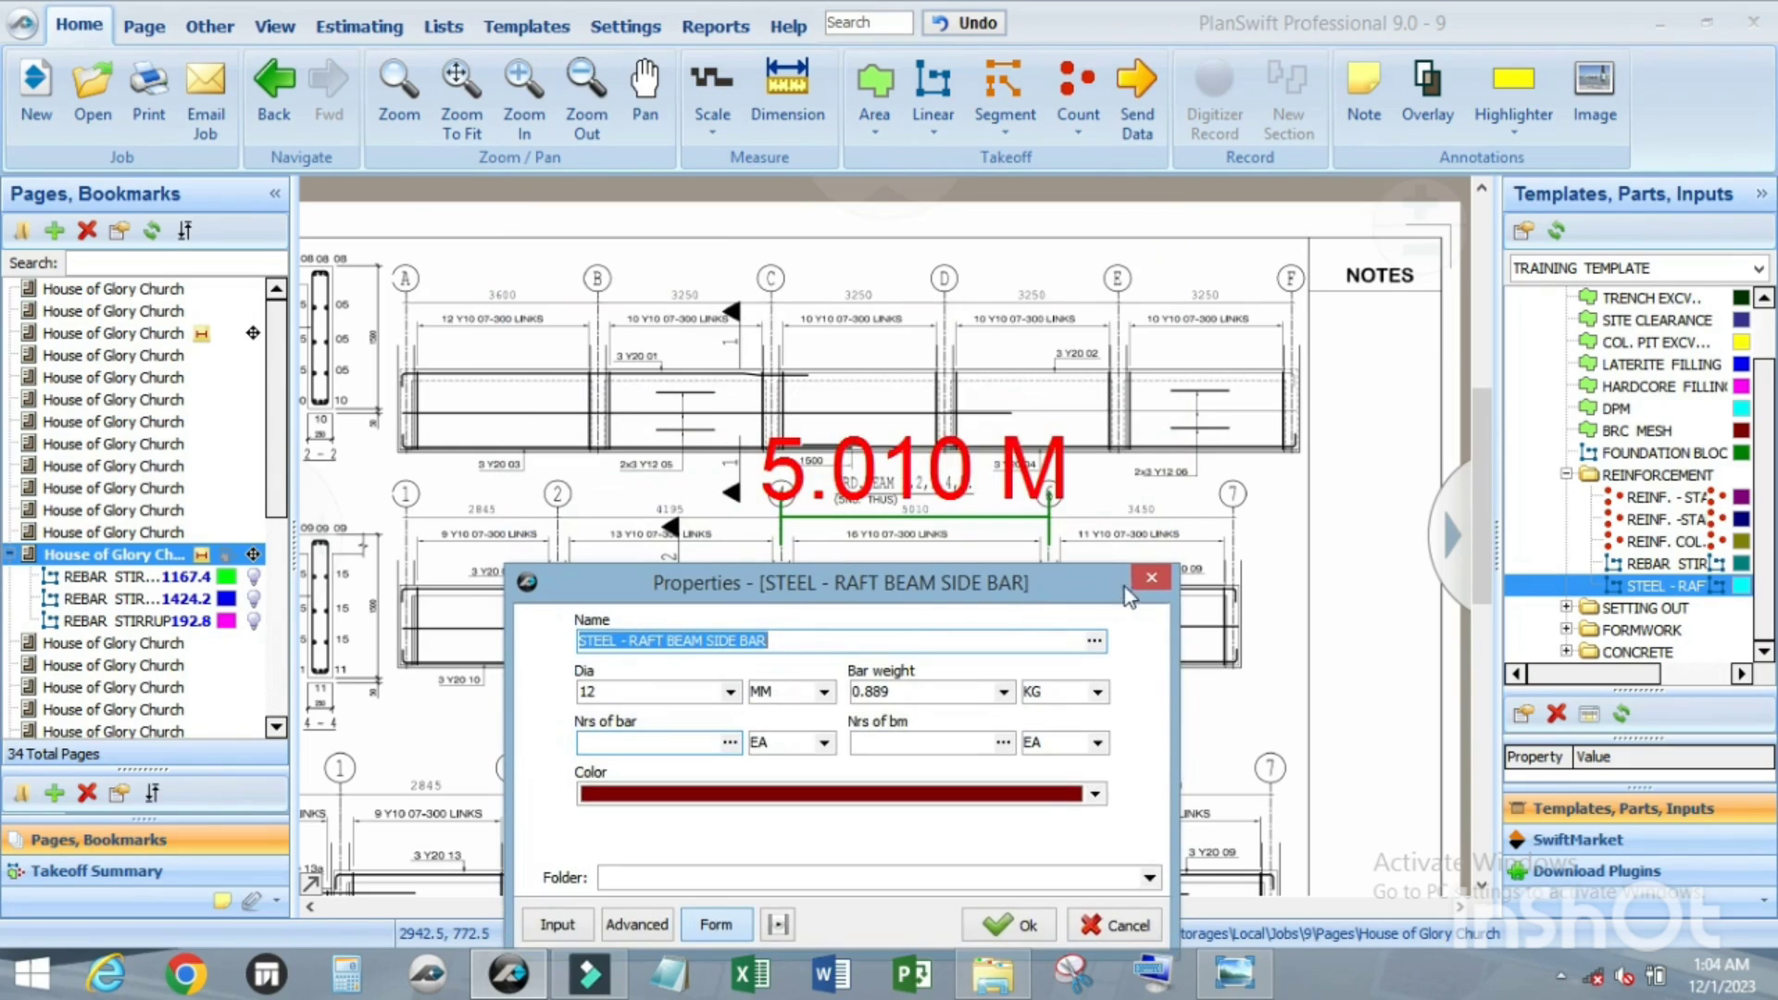
{"action": "left_click", "coordinate": [1149, 577]}
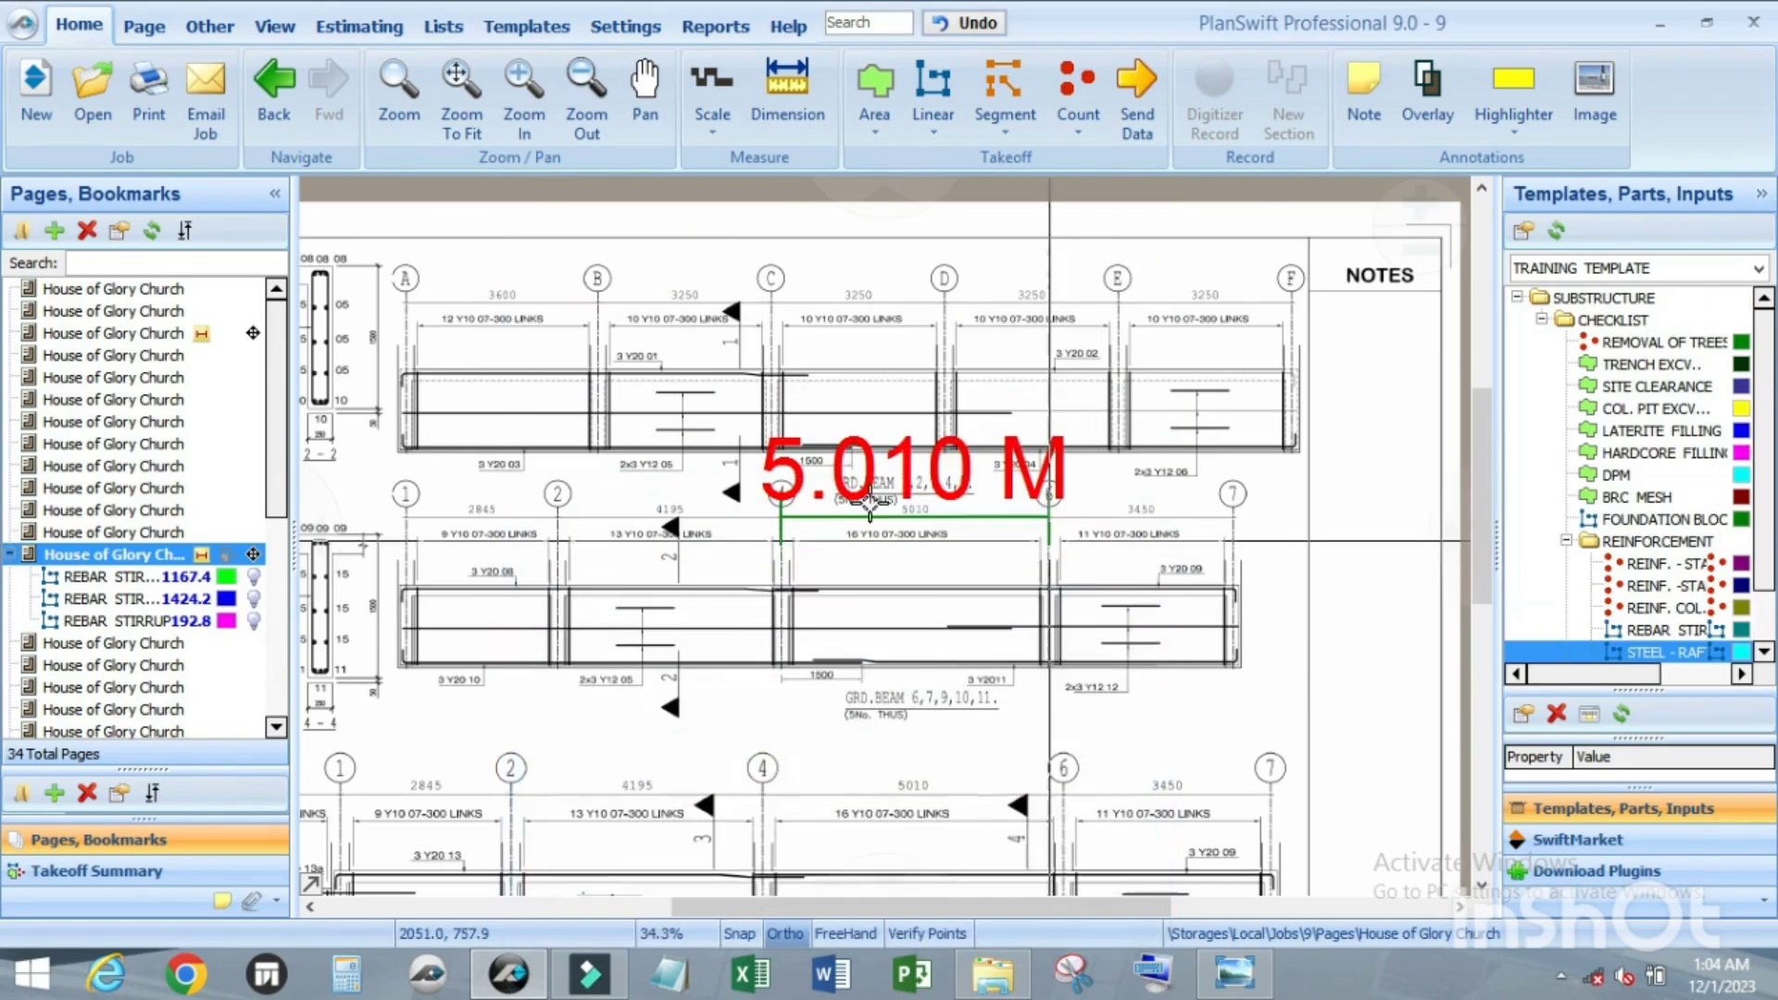
Step: Examine the 2x3 Y12 side bar callouts along the elevation of GRD.BEAM 1,2,3,4,5
{"action": "scroll", "coordinate": [648, 491], "scroll_direction": "up", "scroll_amount": 3}
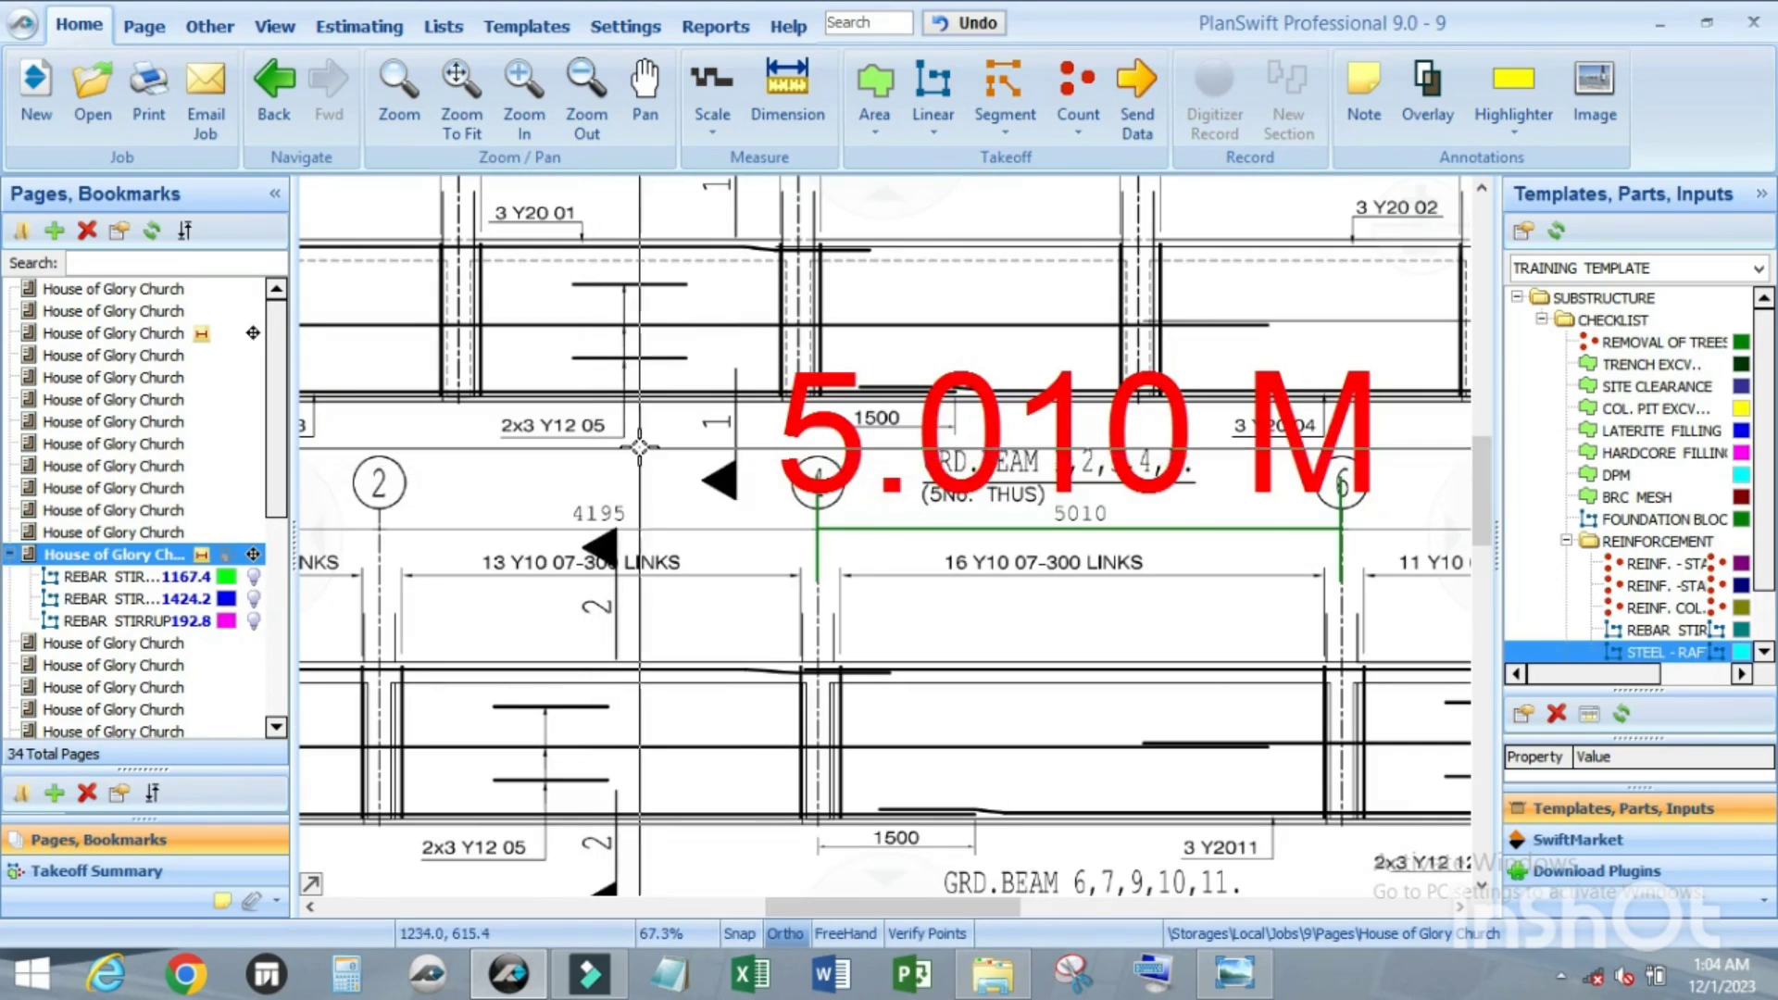
{"action": "scroll", "coordinate": [592, 461], "scroll_direction": "down", "scroll_amount": 3}
{"action": "scroll", "coordinate": [989, 444], "scroll_direction": "up", "scroll_amount": 3}
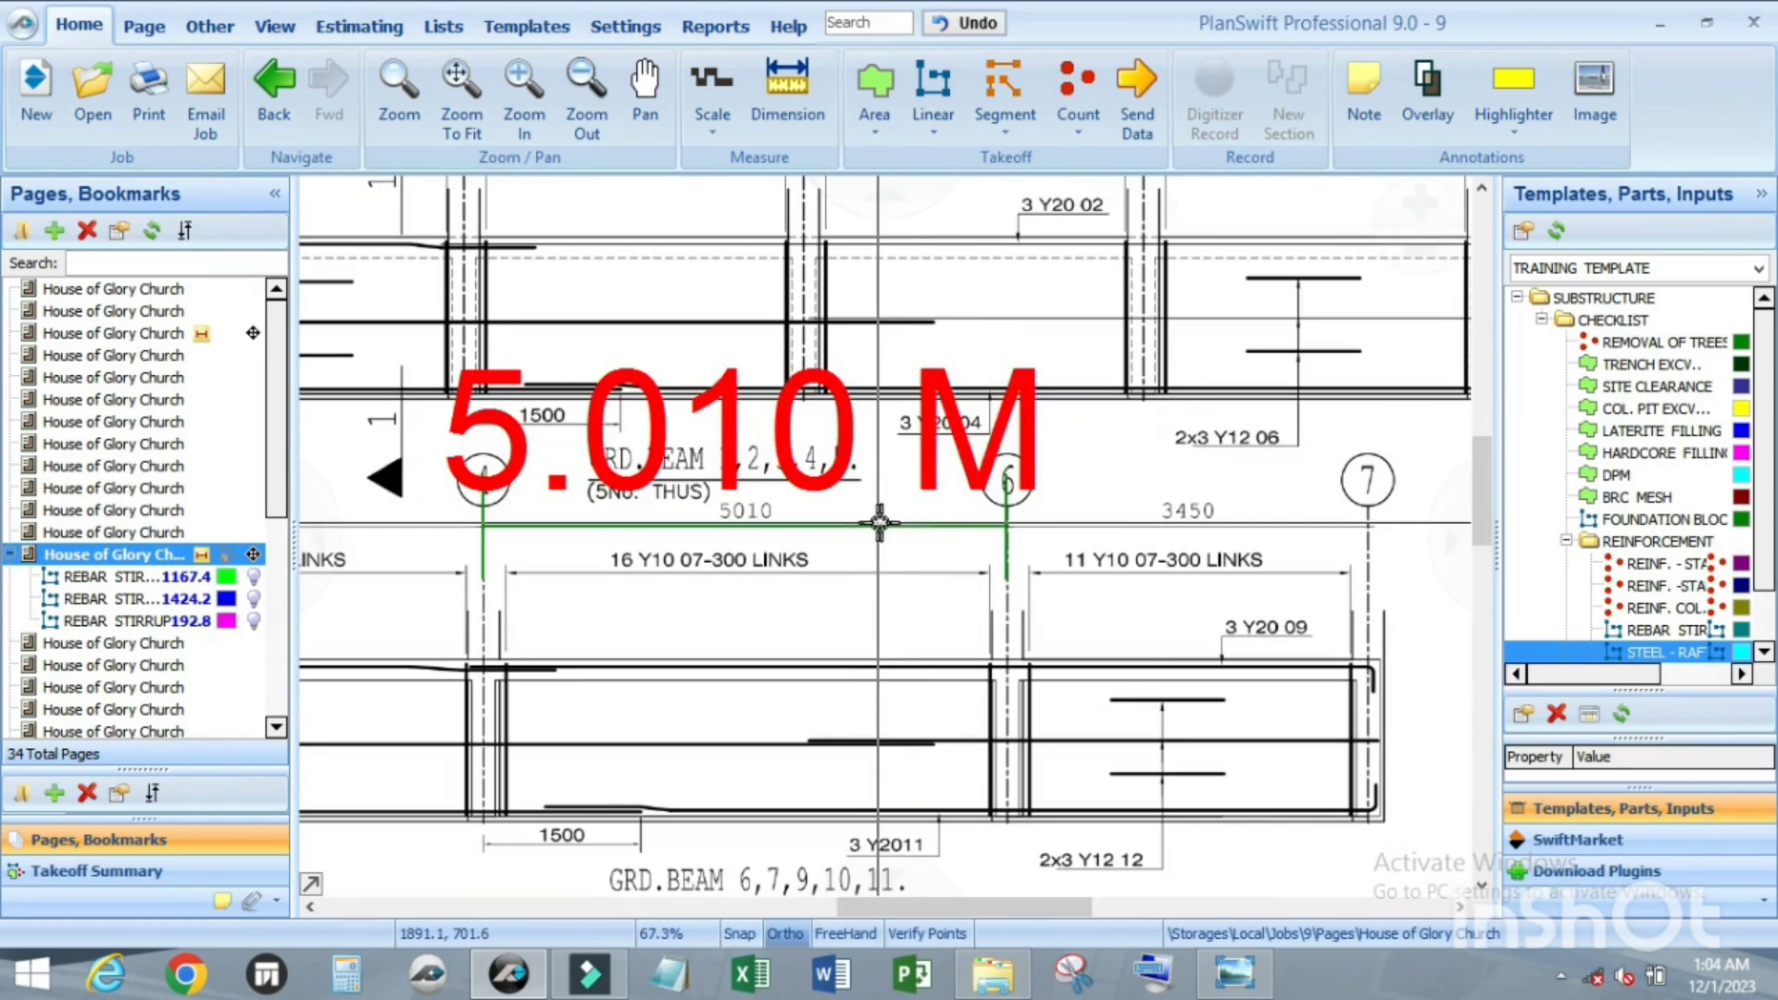
{"action": "scroll", "coordinate": [1136, 404], "scroll_direction": "down", "scroll_amount": 3}
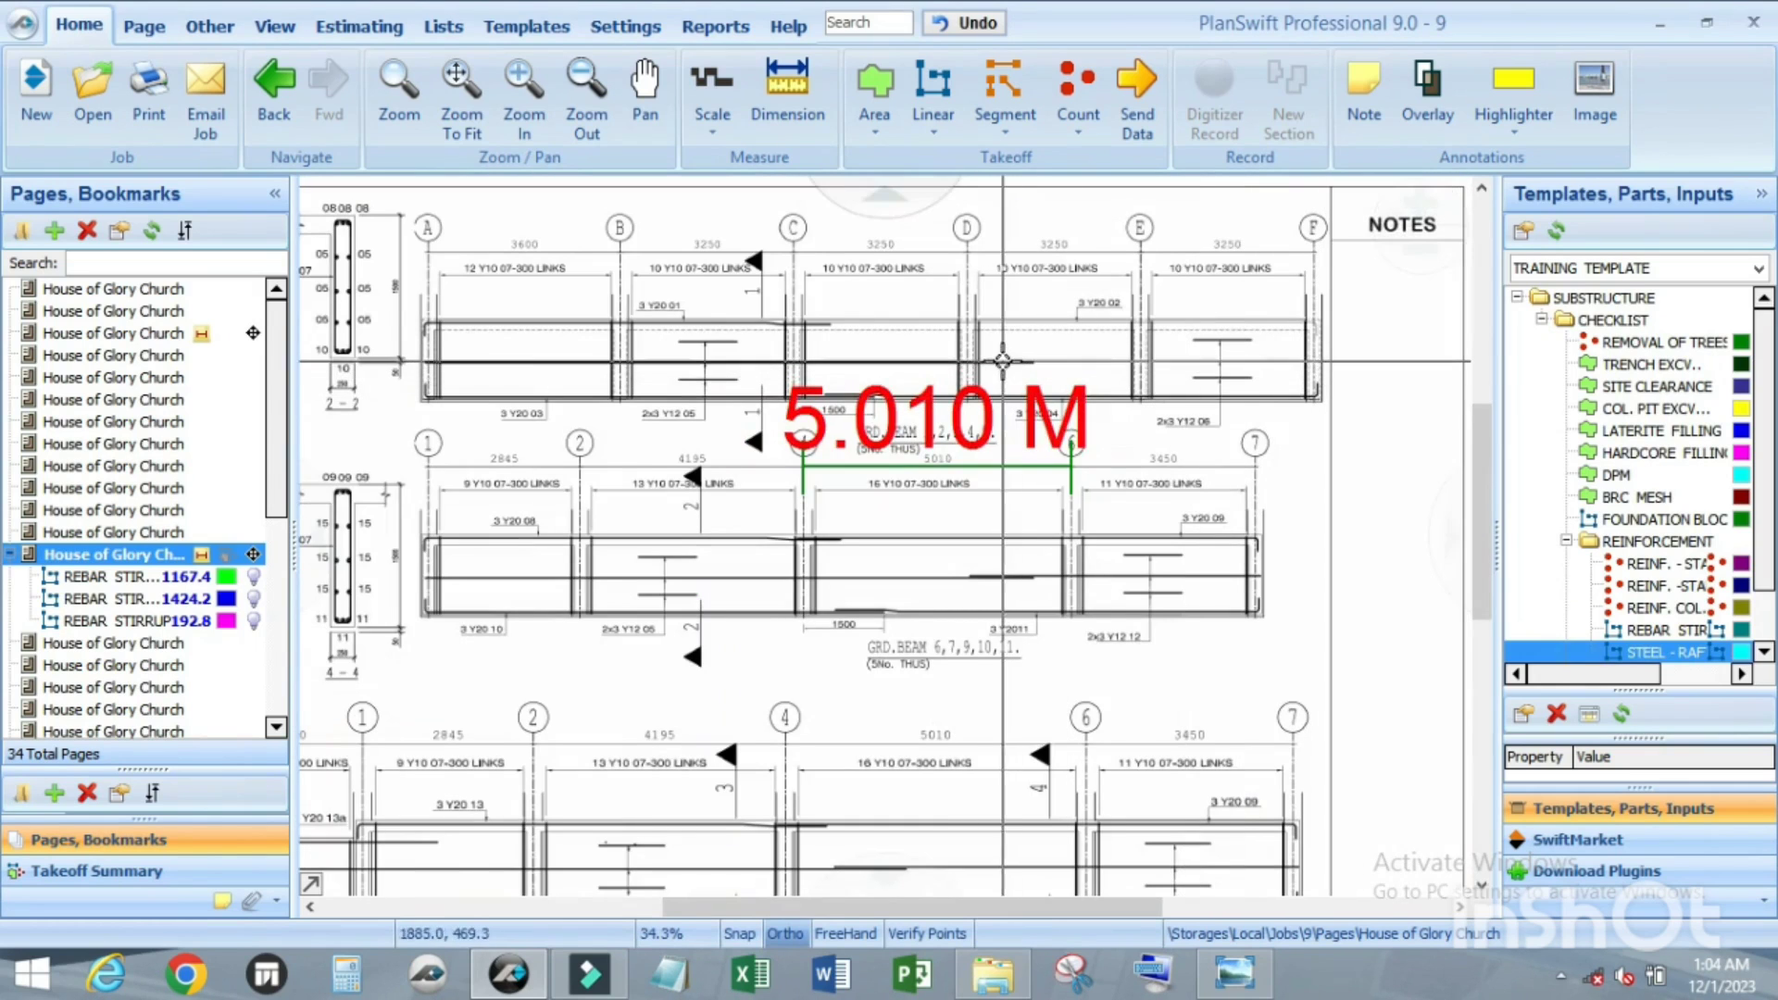
{"action": "scroll", "coordinate": [1201, 396], "scroll_direction": "up", "scroll_amount": 3}
{"action": "scroll", "coordinate": [1136, 503], "scroll_direction": "up", "scroll_amount": 2}
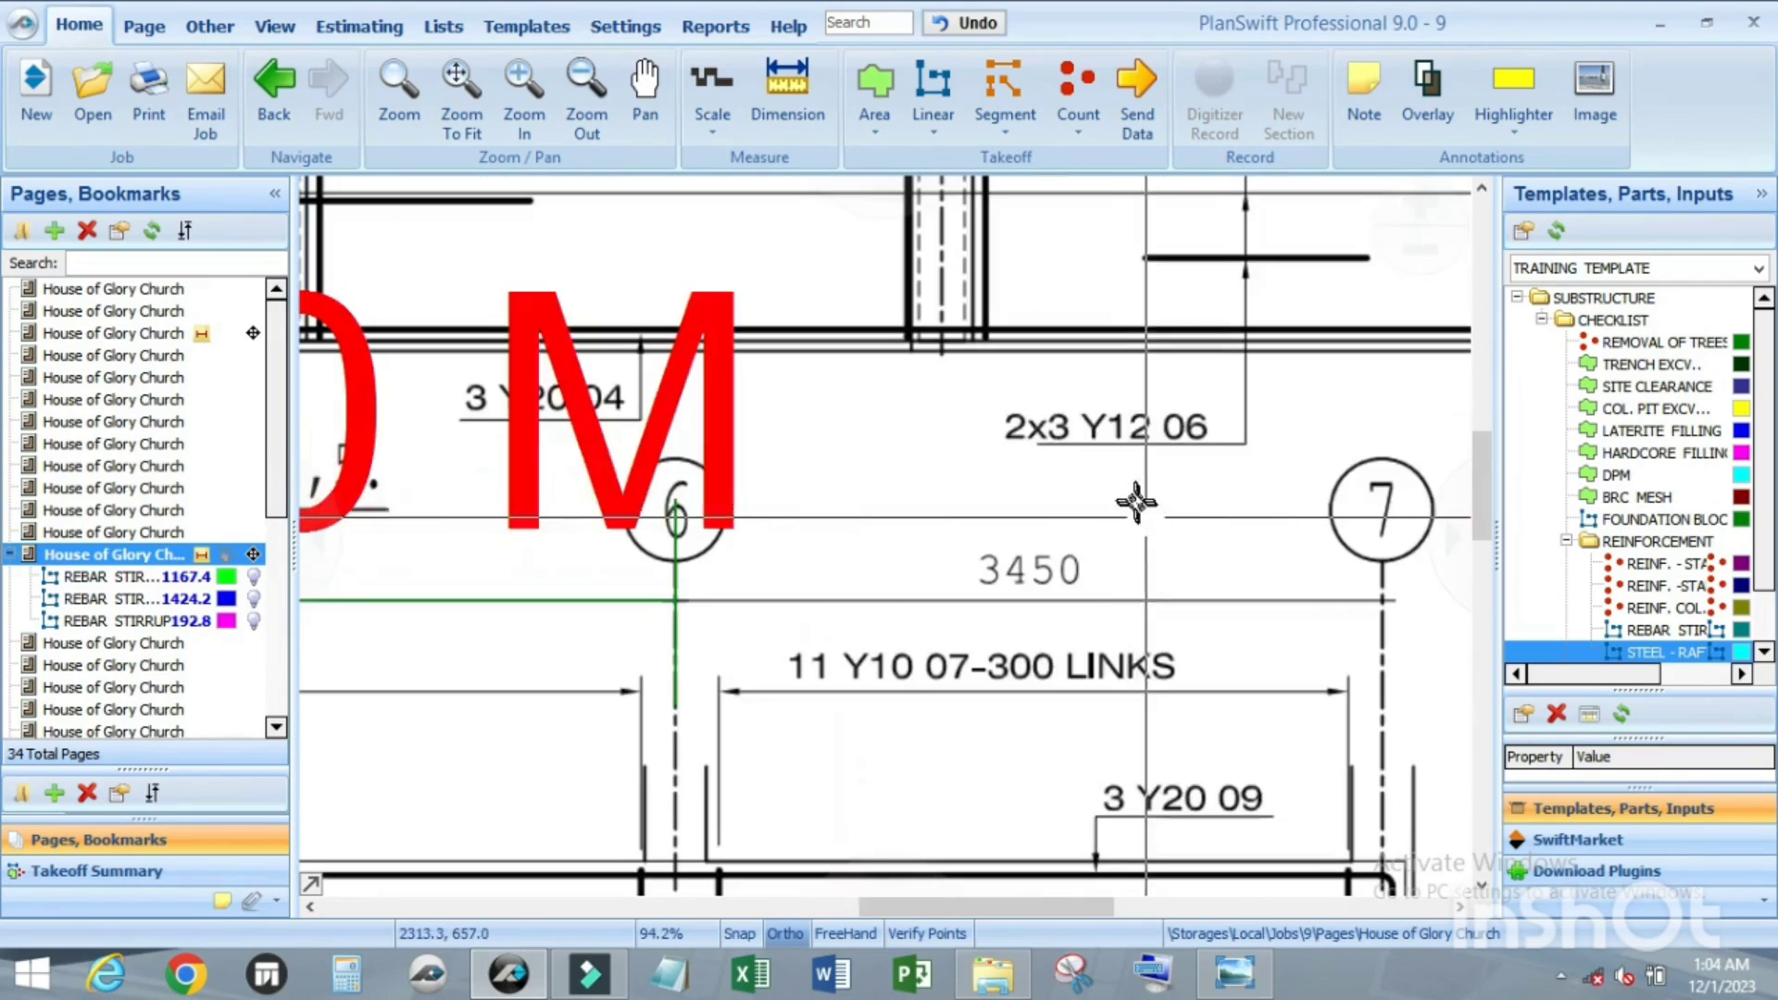
{"action": "scroll", "coordinate": [1111, 472], "scroll_direction": "up", "scroll_amount": 1}
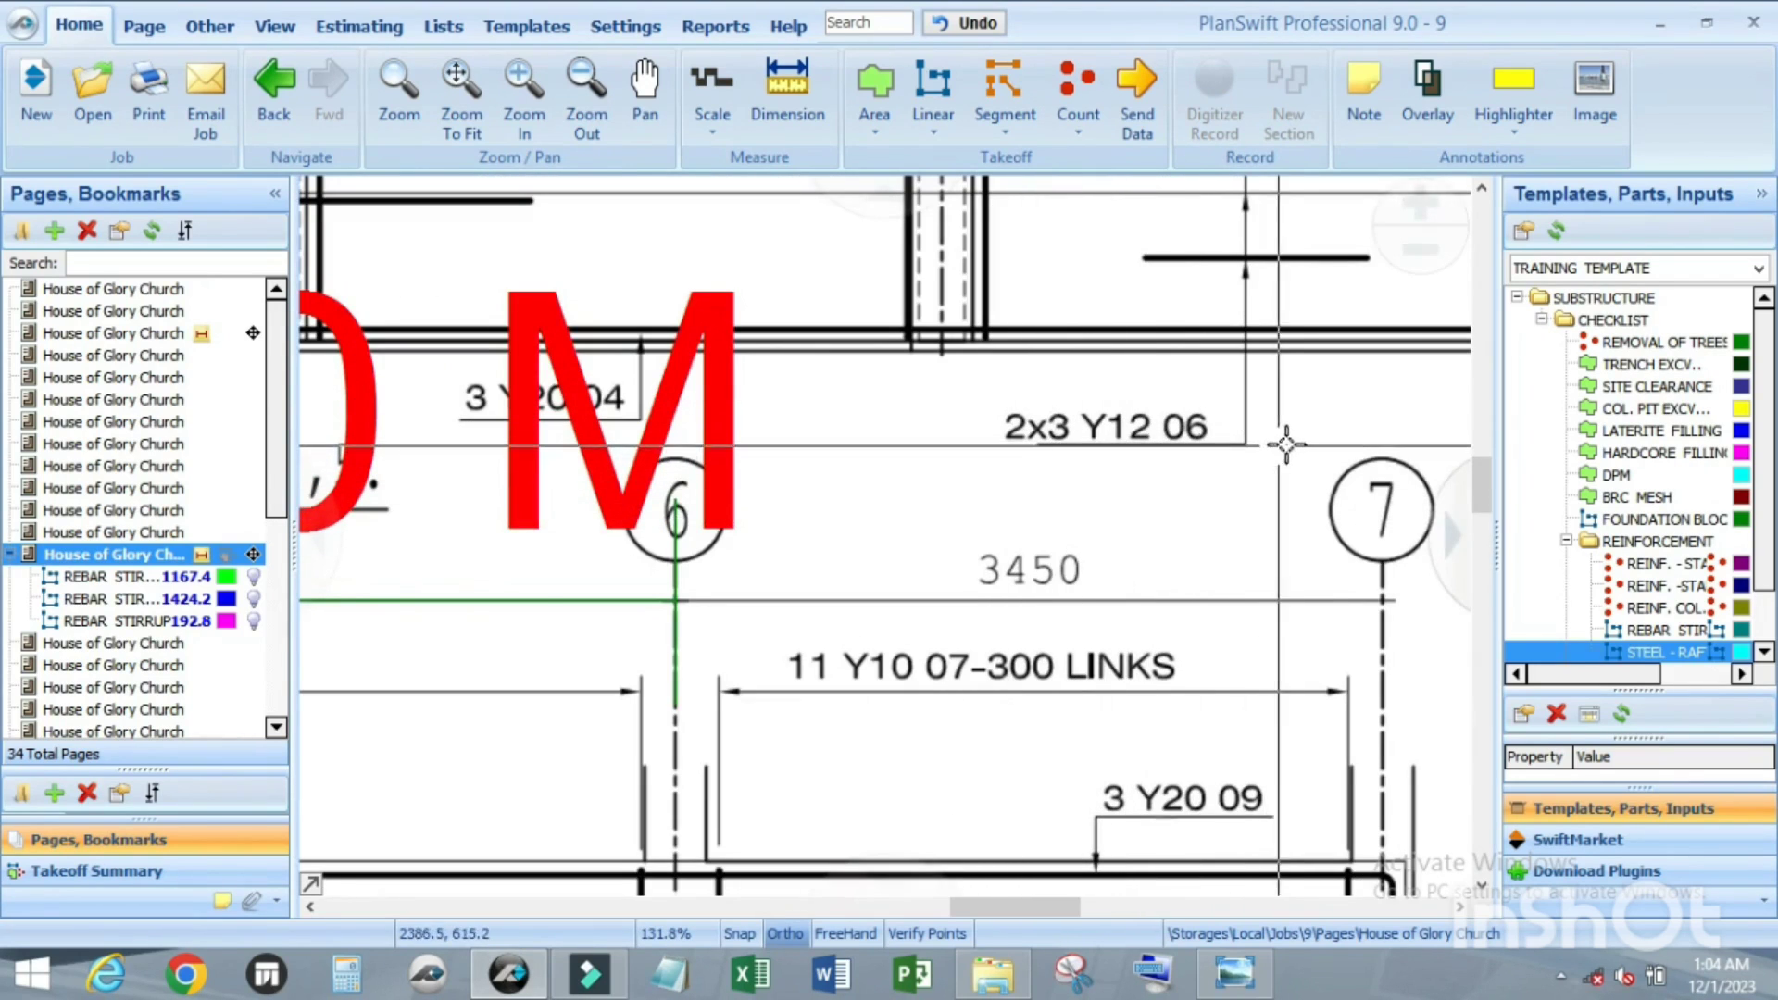
{"action": "scroll", "coordinate": [1285, 446], "scroll_direction": "down", "scroll_amount": 3}
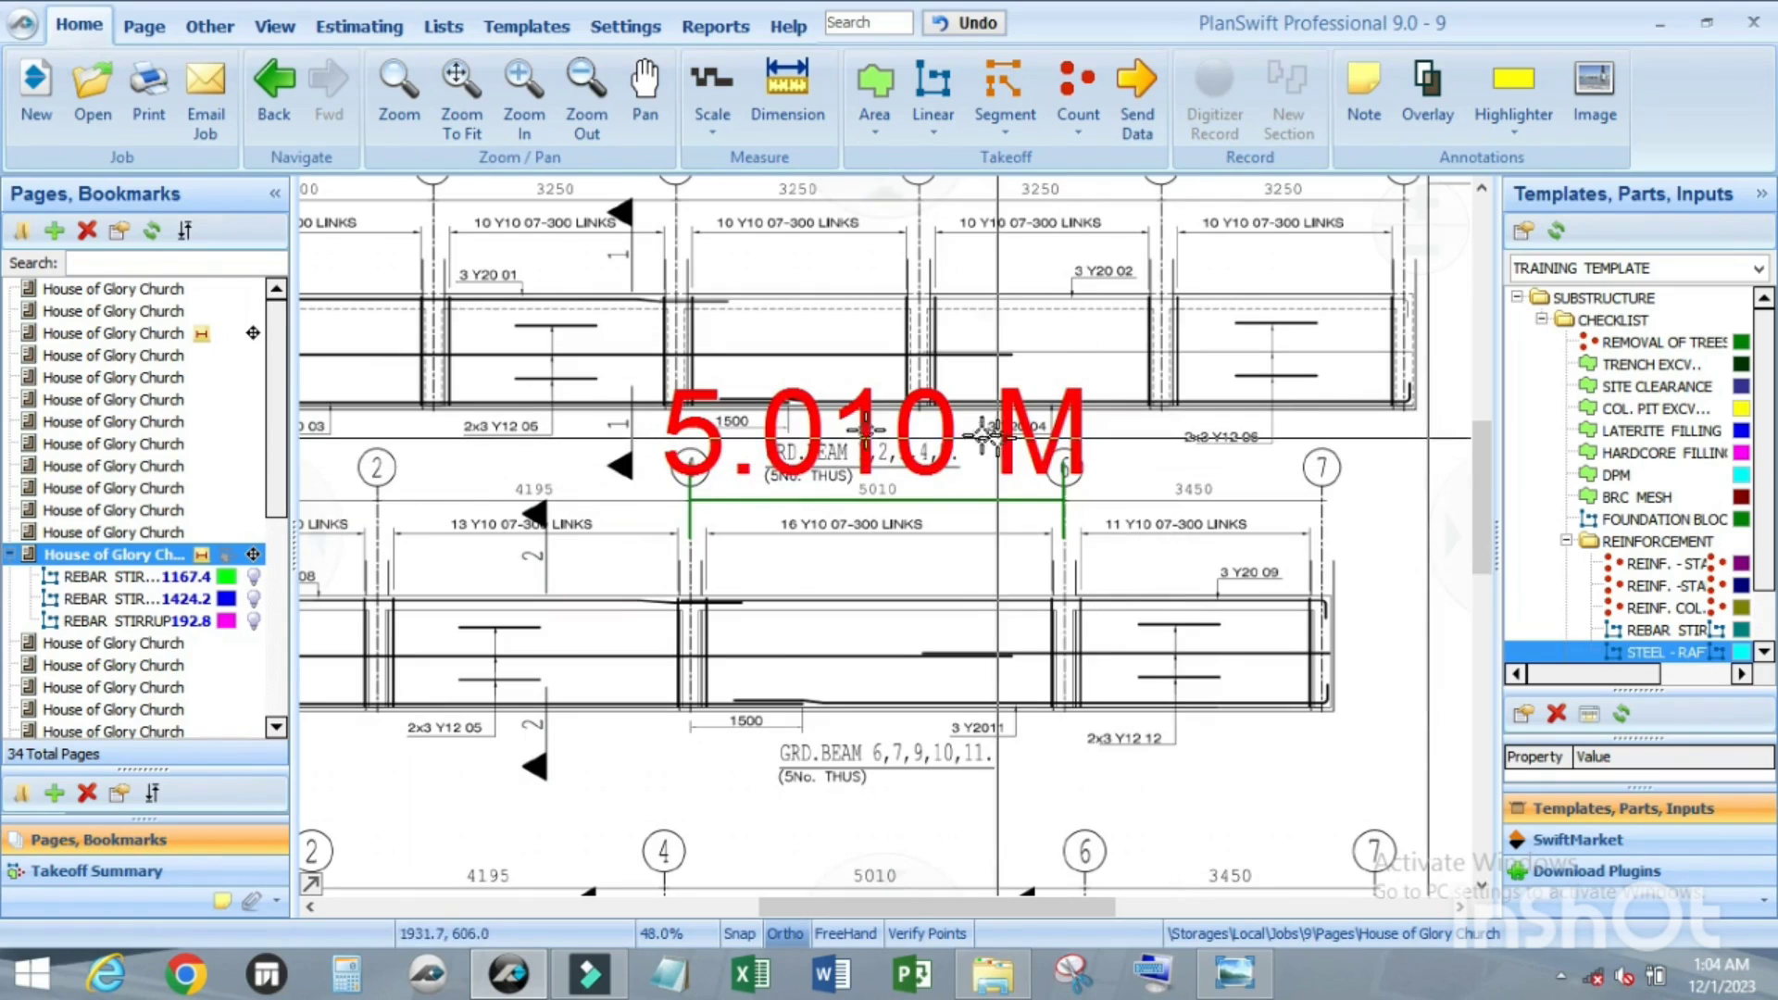
{"action": "scroll", "coordinate": [824, 422], "scroll_direction": "down", "scroll_amount": 2}
{"action": "scroll", "coordinate": [796, 445], "scroll_direction": "up", "scroll_amount": 2}
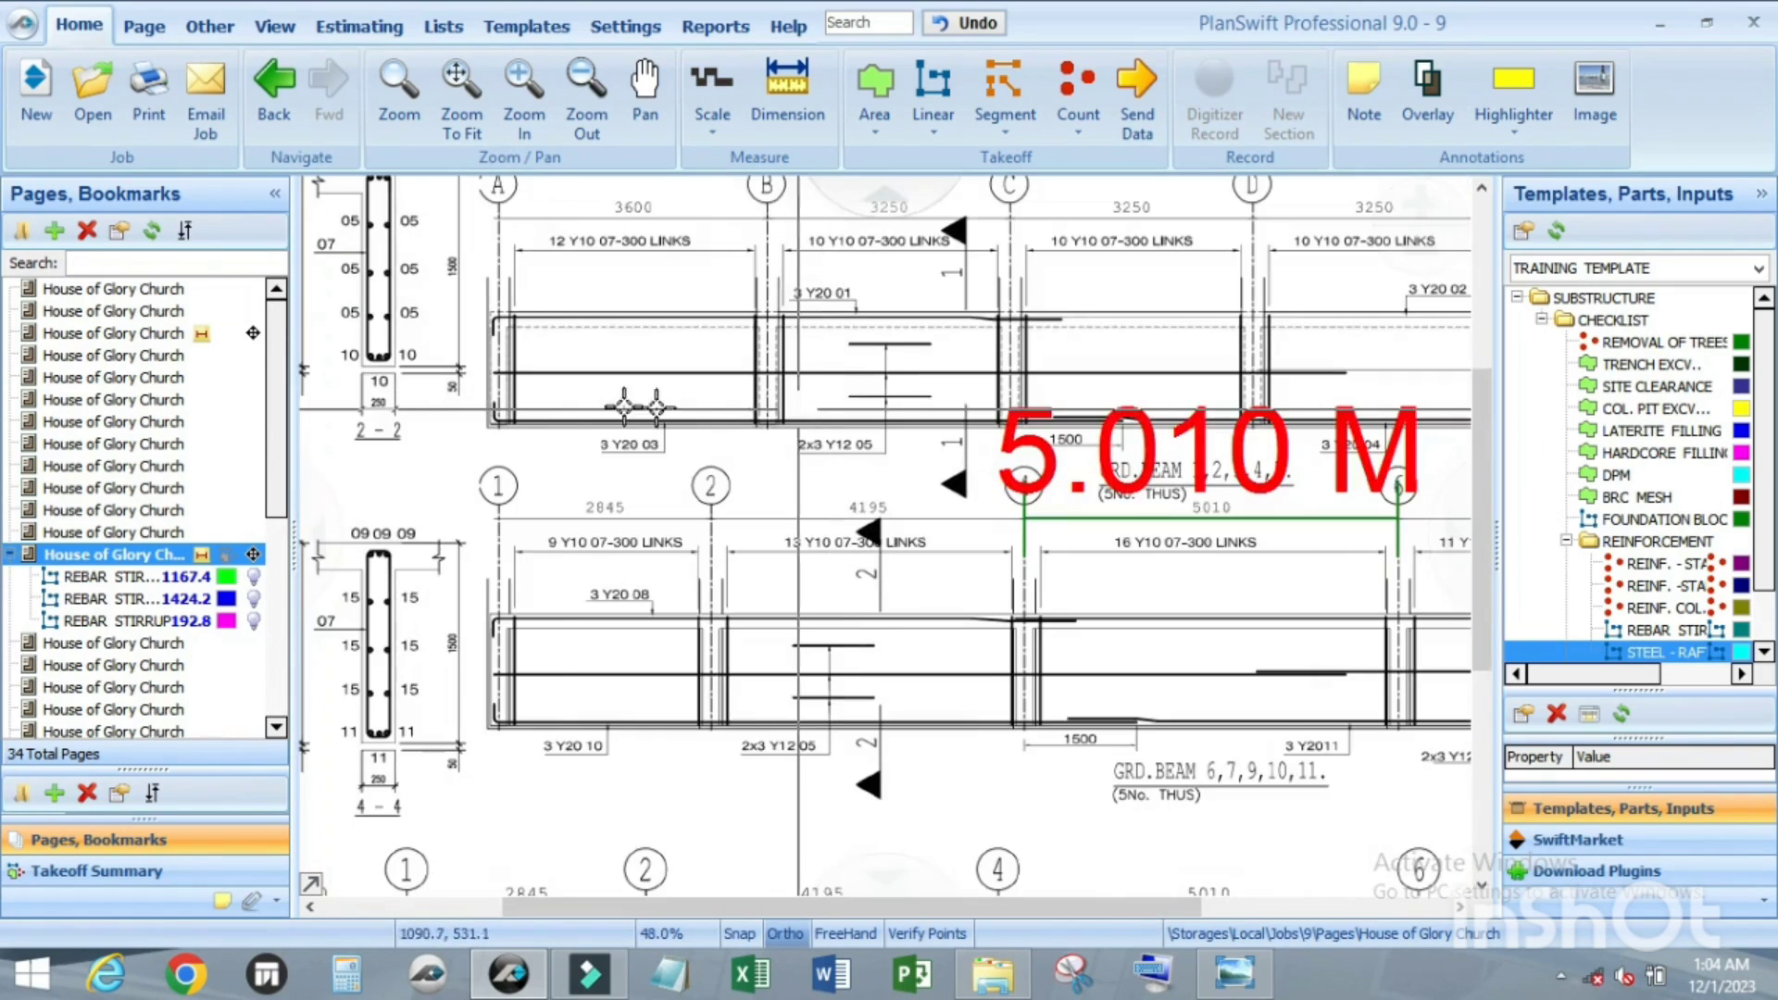
{"action": "scroll", "coordinate": [778, 491], "scroll_direction": "up", "scroll_amount": 2}
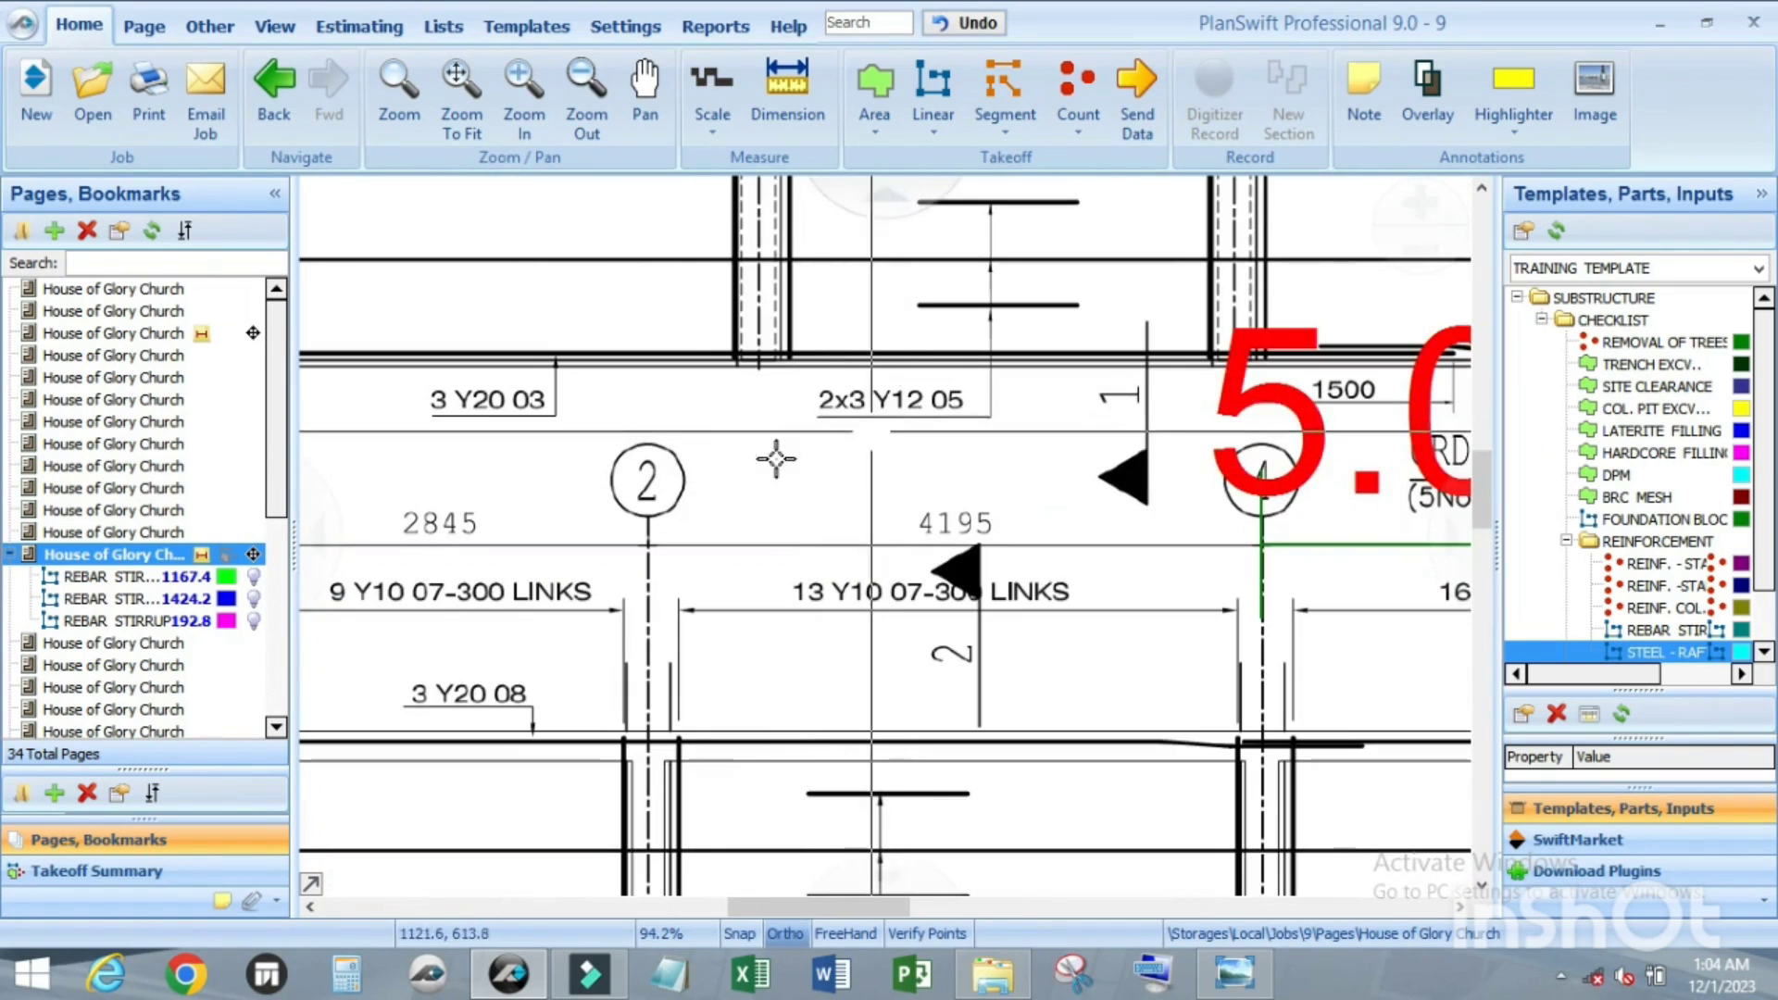
{"action": "scroll", "coordinate": [680, 453], "scroll_direction": "down", "scroll_amount": 2}
{"action": "scroll", "coordinate": [815, 440], "scroll_direction": "up", "scroll_amount": 3}
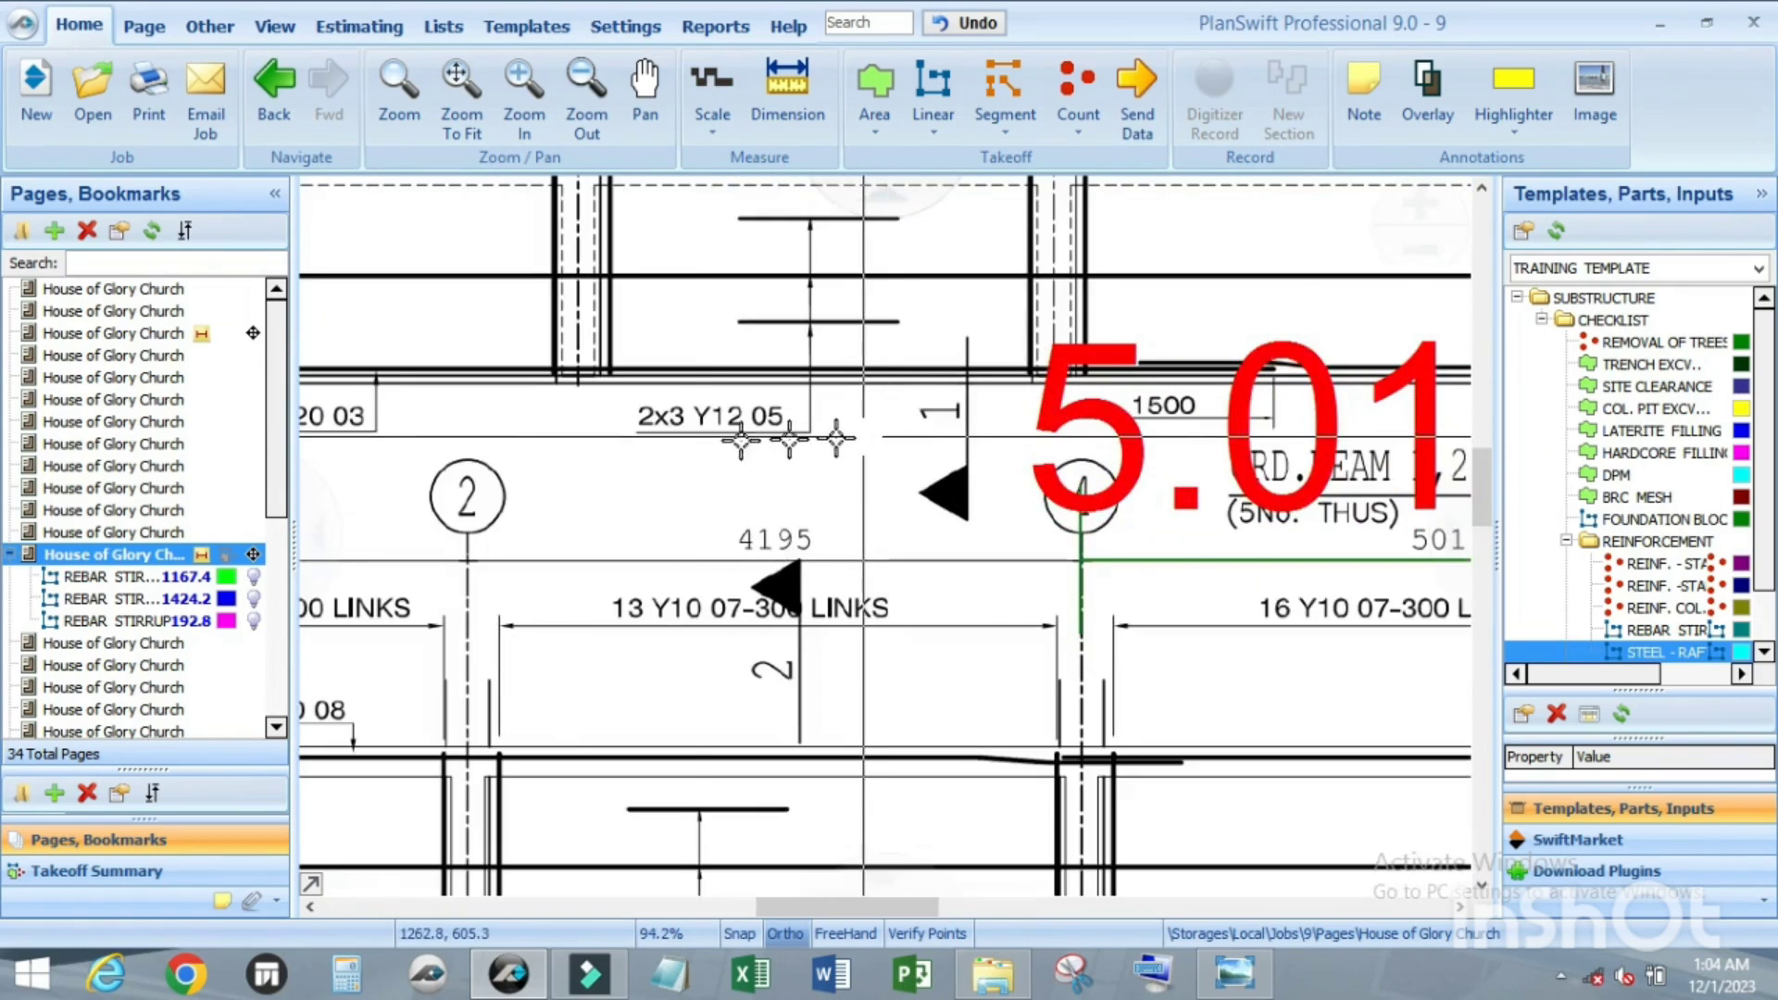
{"action": "scroll", "coordinate": [834, 447], "scroll_direction": "down", "scroll_amount": 1}
{"action": "scroll", "coordinate": [1032, 442], "scroll_direction": "up", "scroll_amount": 1}
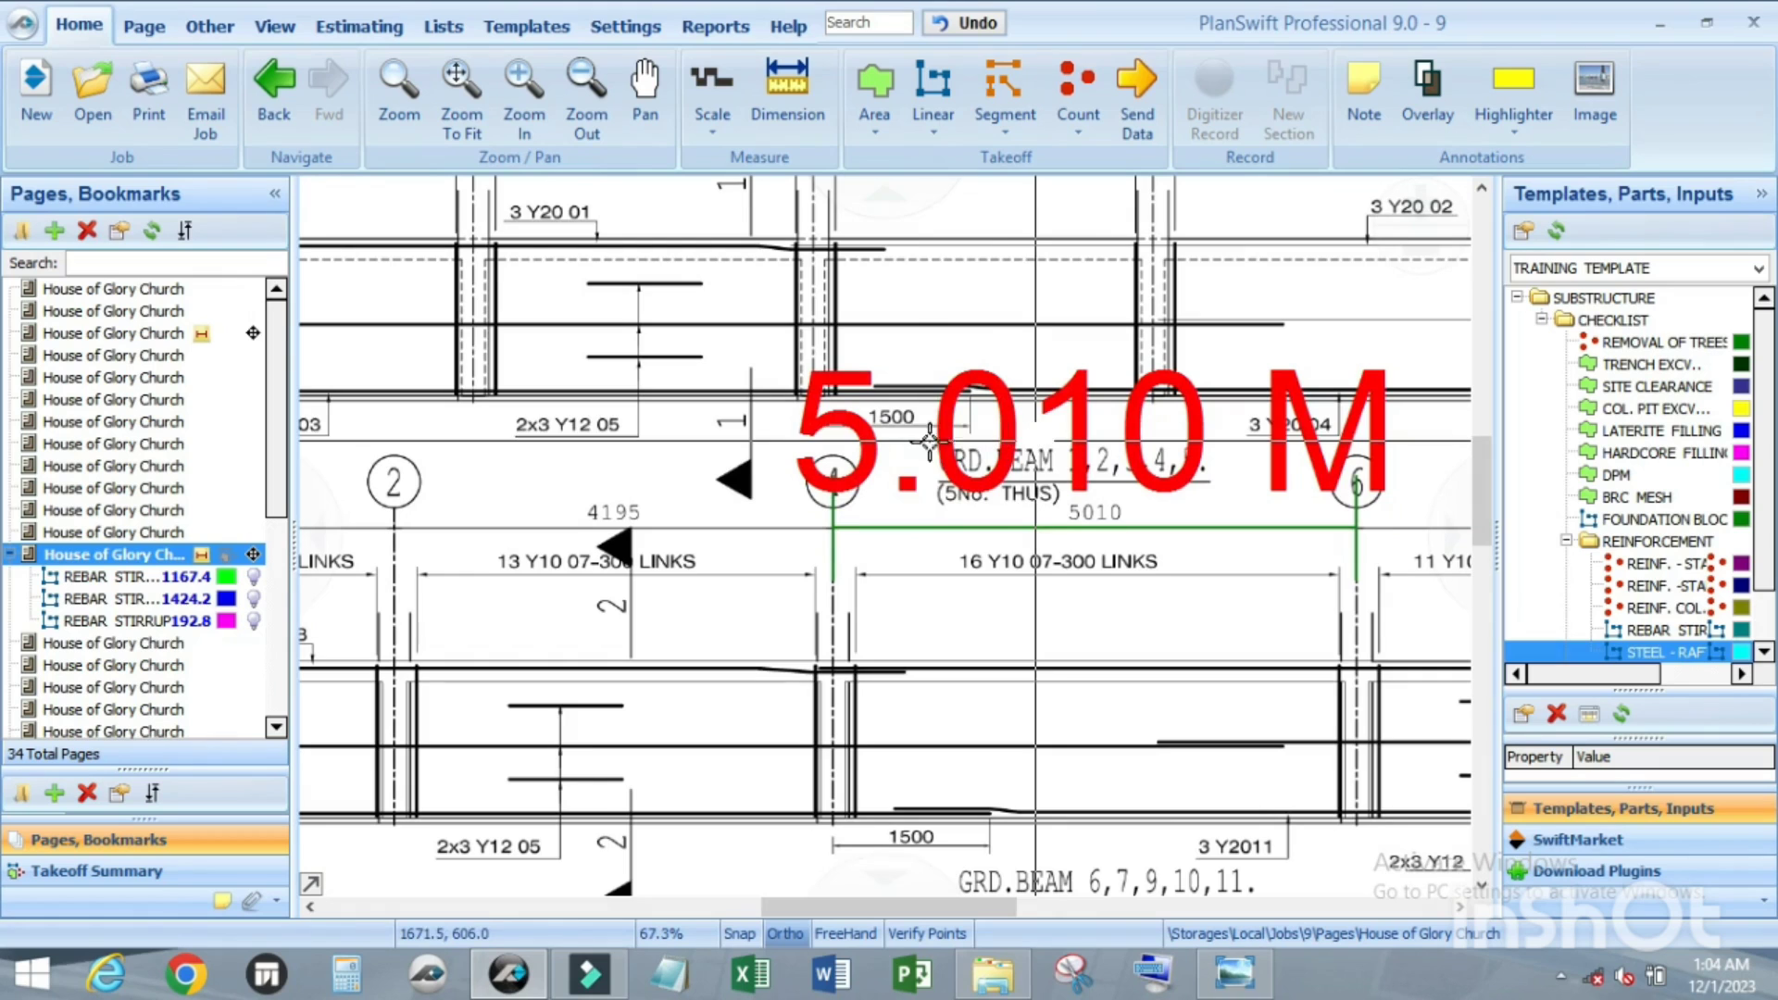
Step: Check the number-of-beams note beneath the GRD.BEAM 1,2,3,4,5 title
{"action": "scroll", "coordinate": [982, 500], "scroll_direction": "up", "scroll_amount": 2}
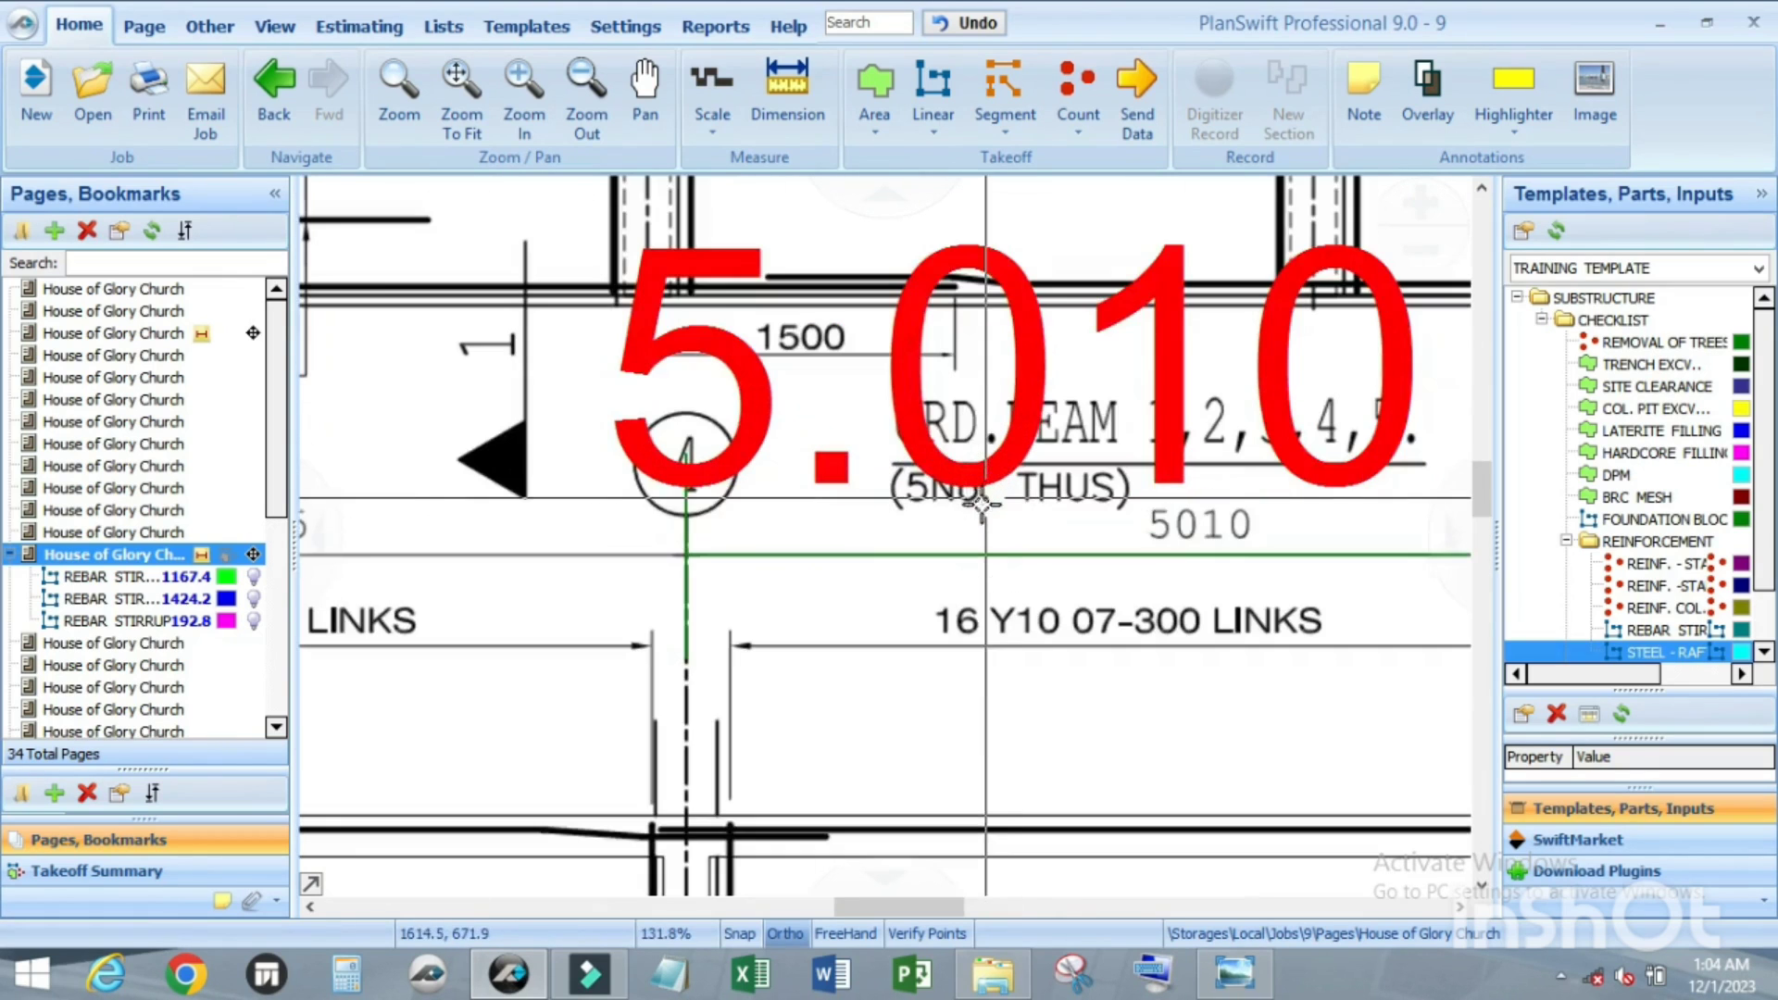
{"action": "scroll", "coordinate": [905, 546], "scroll_direction": "down", "scroll_amount": 1}
{"action": "scroll", "coordinate": [893, 509], "scroll_direction": "up", "scroll_amount": 2}
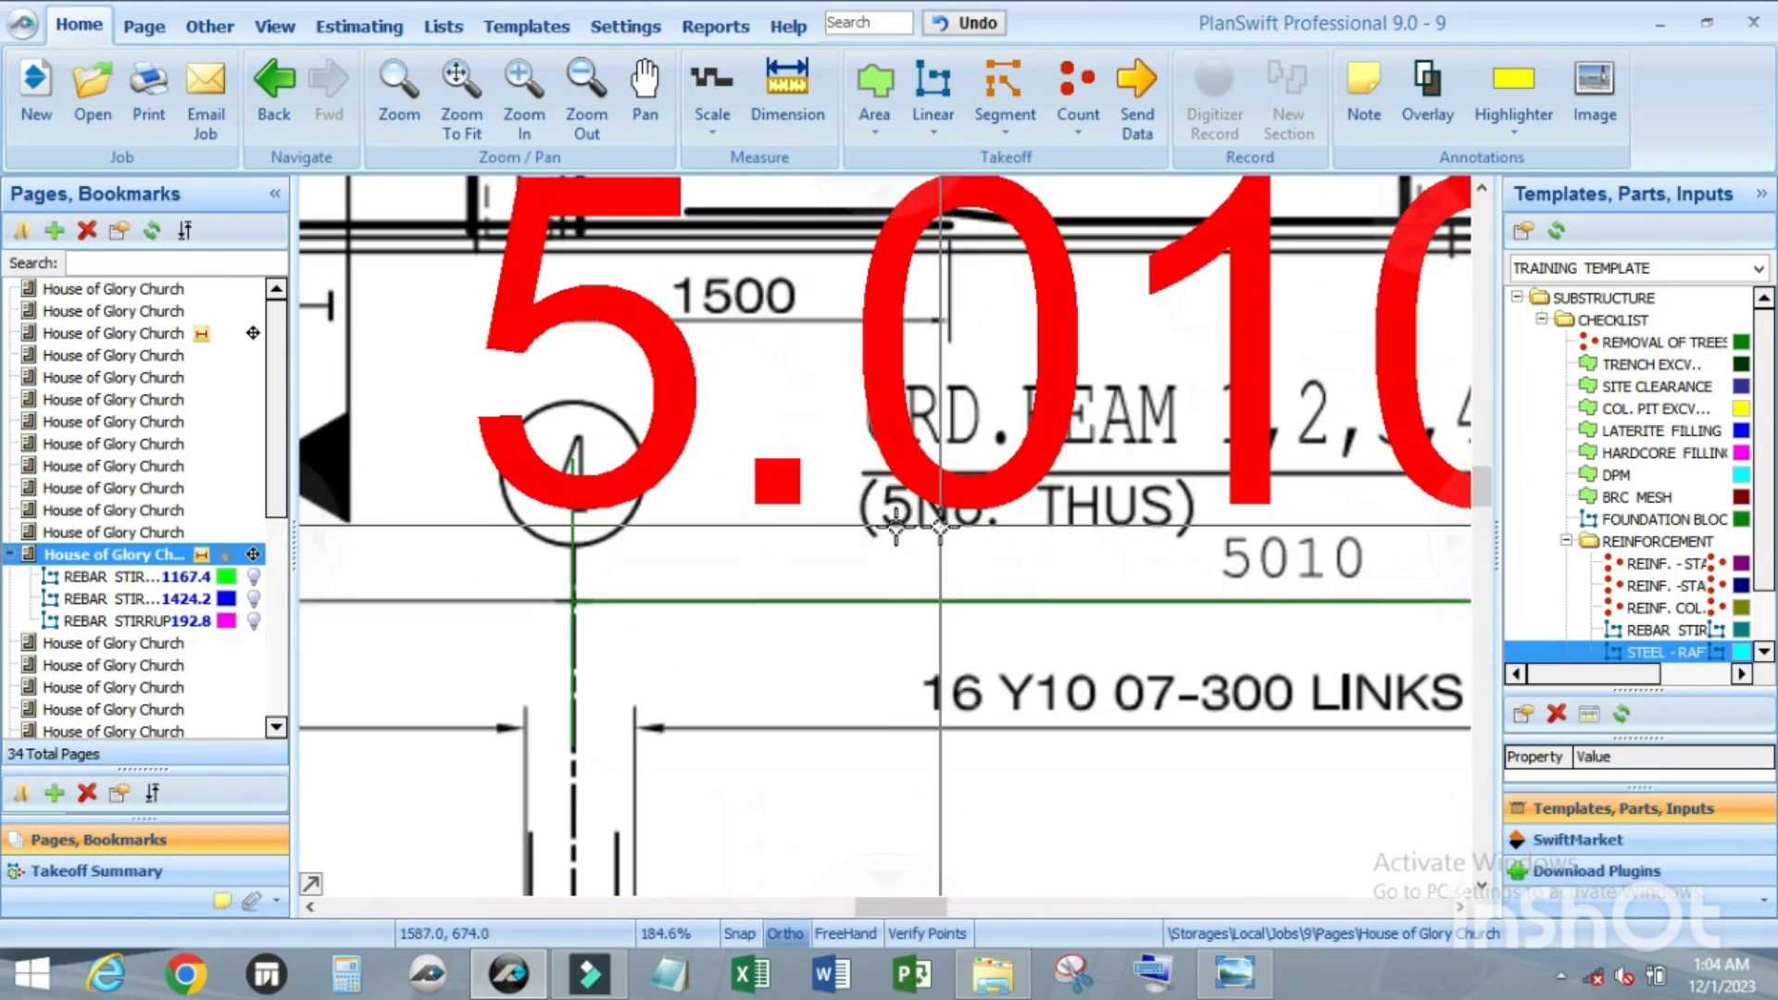
{"action": "scroll", "coordinate": [894, 496], "scroll_direction": "down", "scroll_amount": 4}
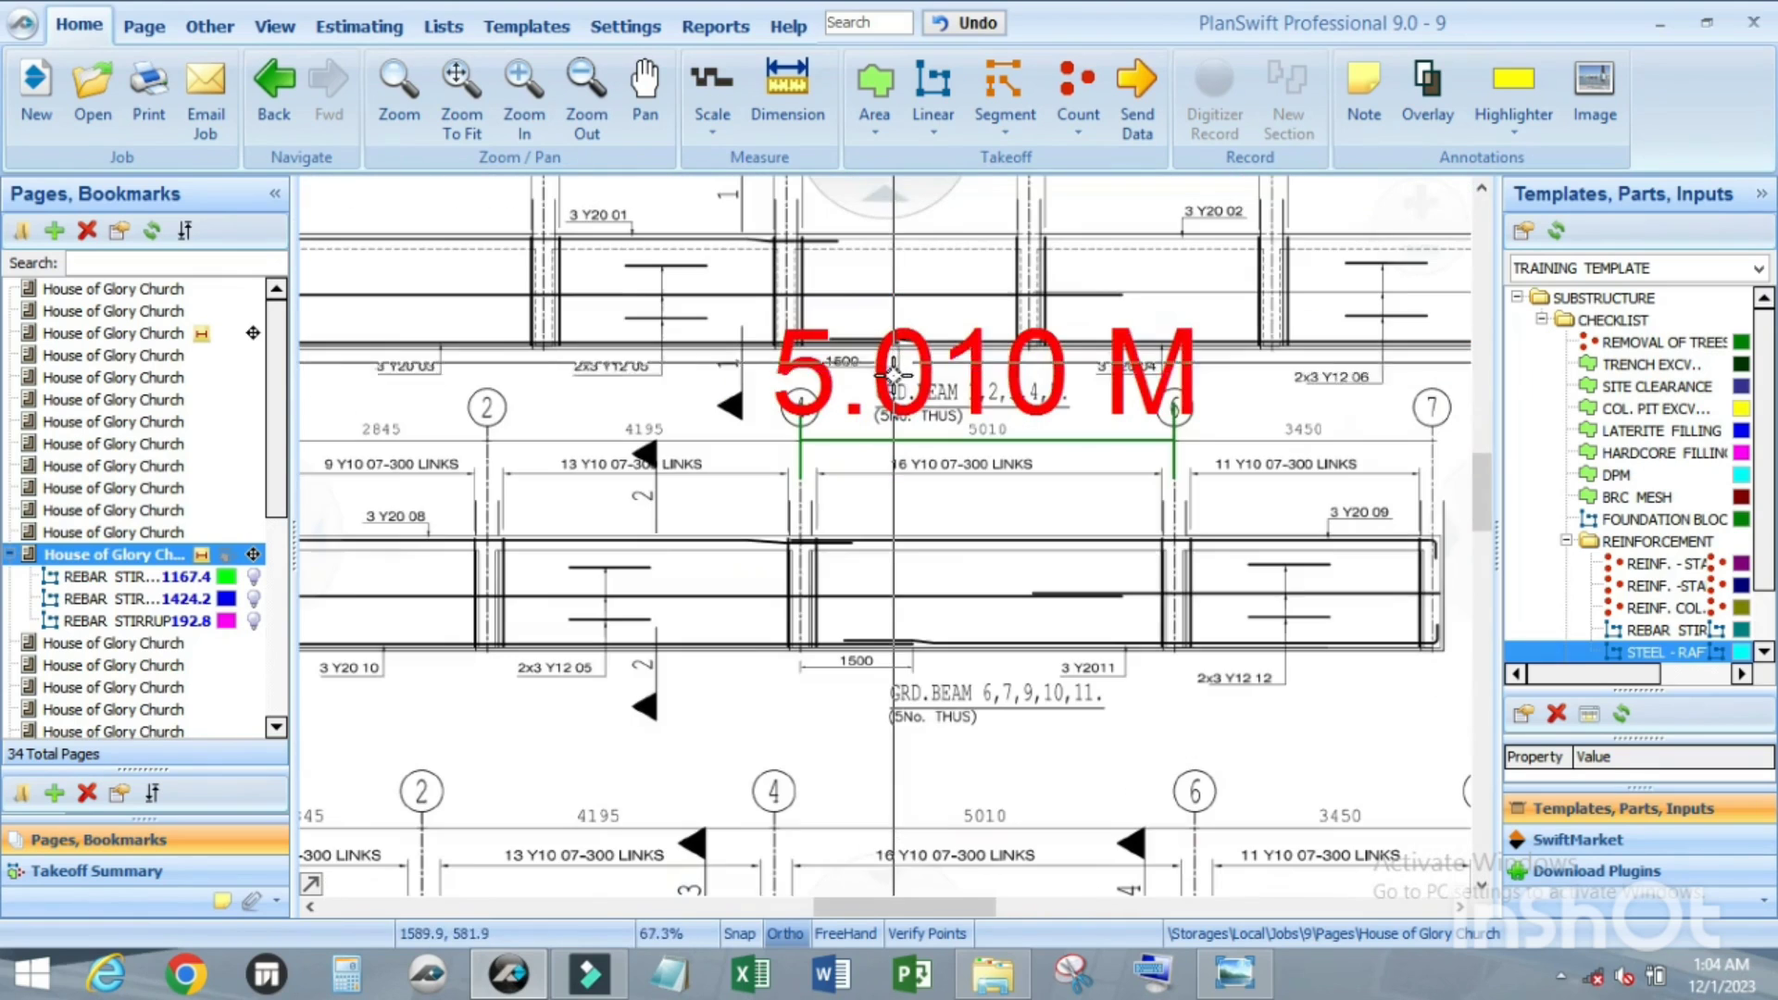
{"action": "scroll", "coordinate": [937, 378], "scroll_direction": "up", "scroll_amount": 2}
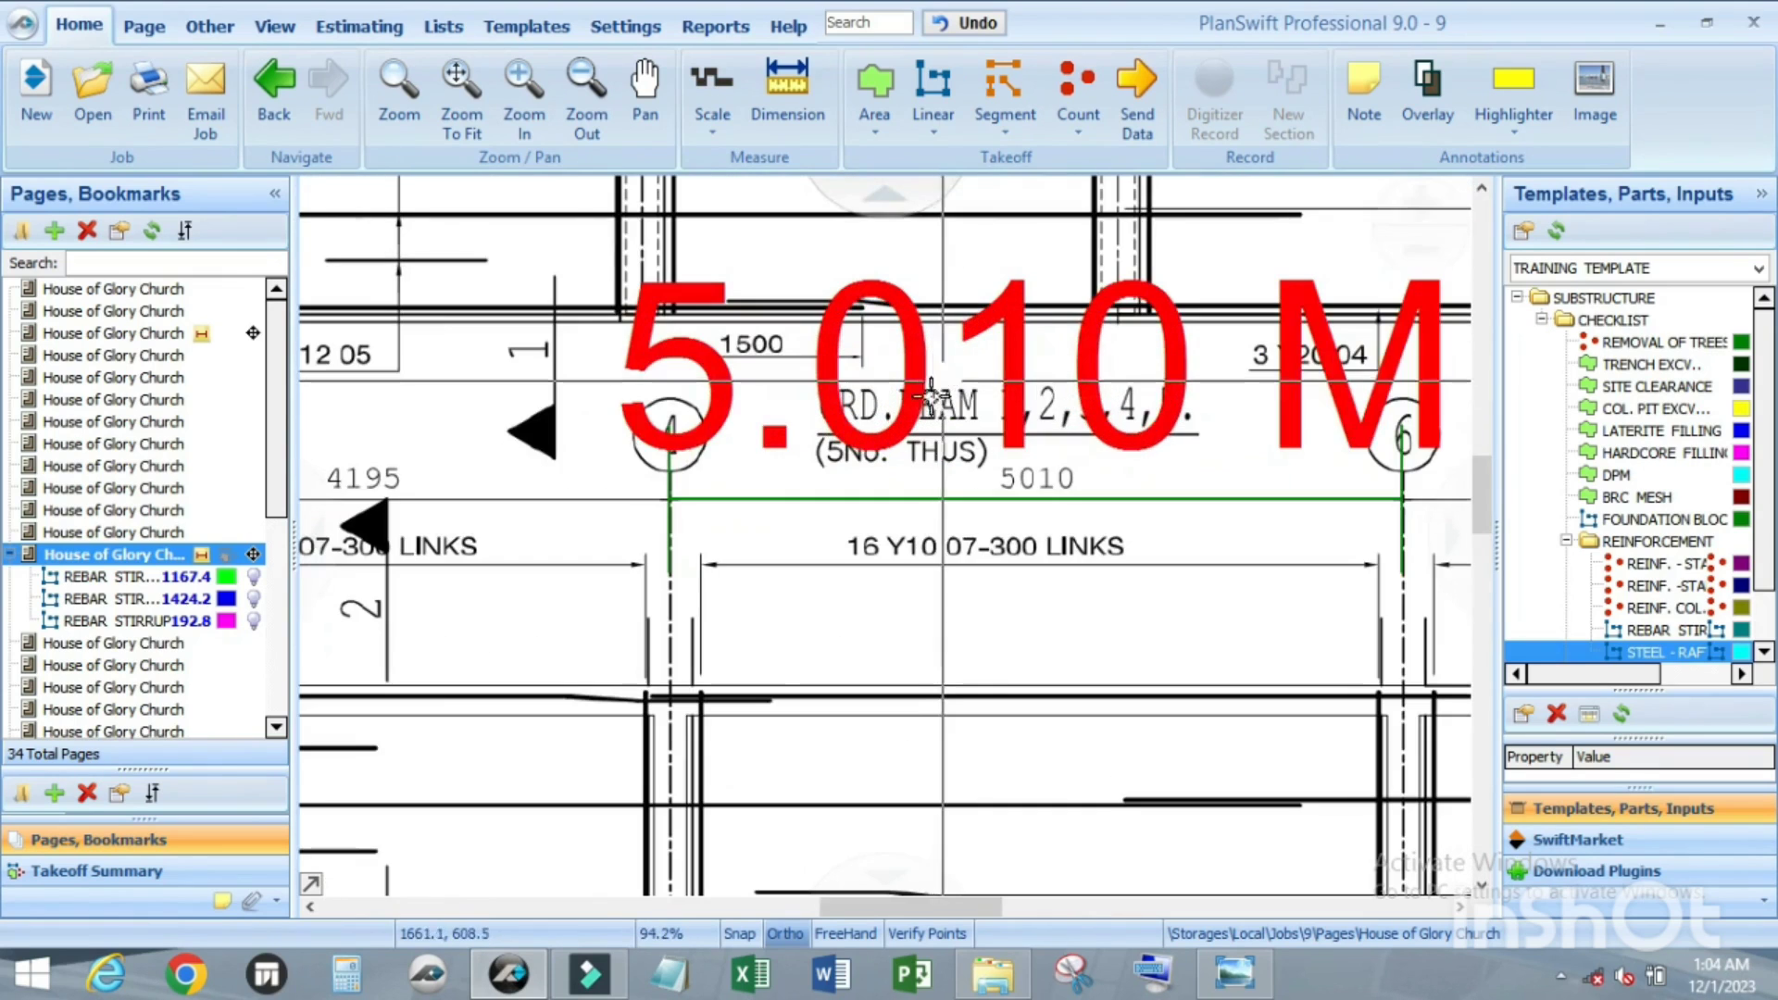
{"action": "scroll", "coordinate": [1085, 435], "scroll_direction": "down", "scroll_amount": 3}
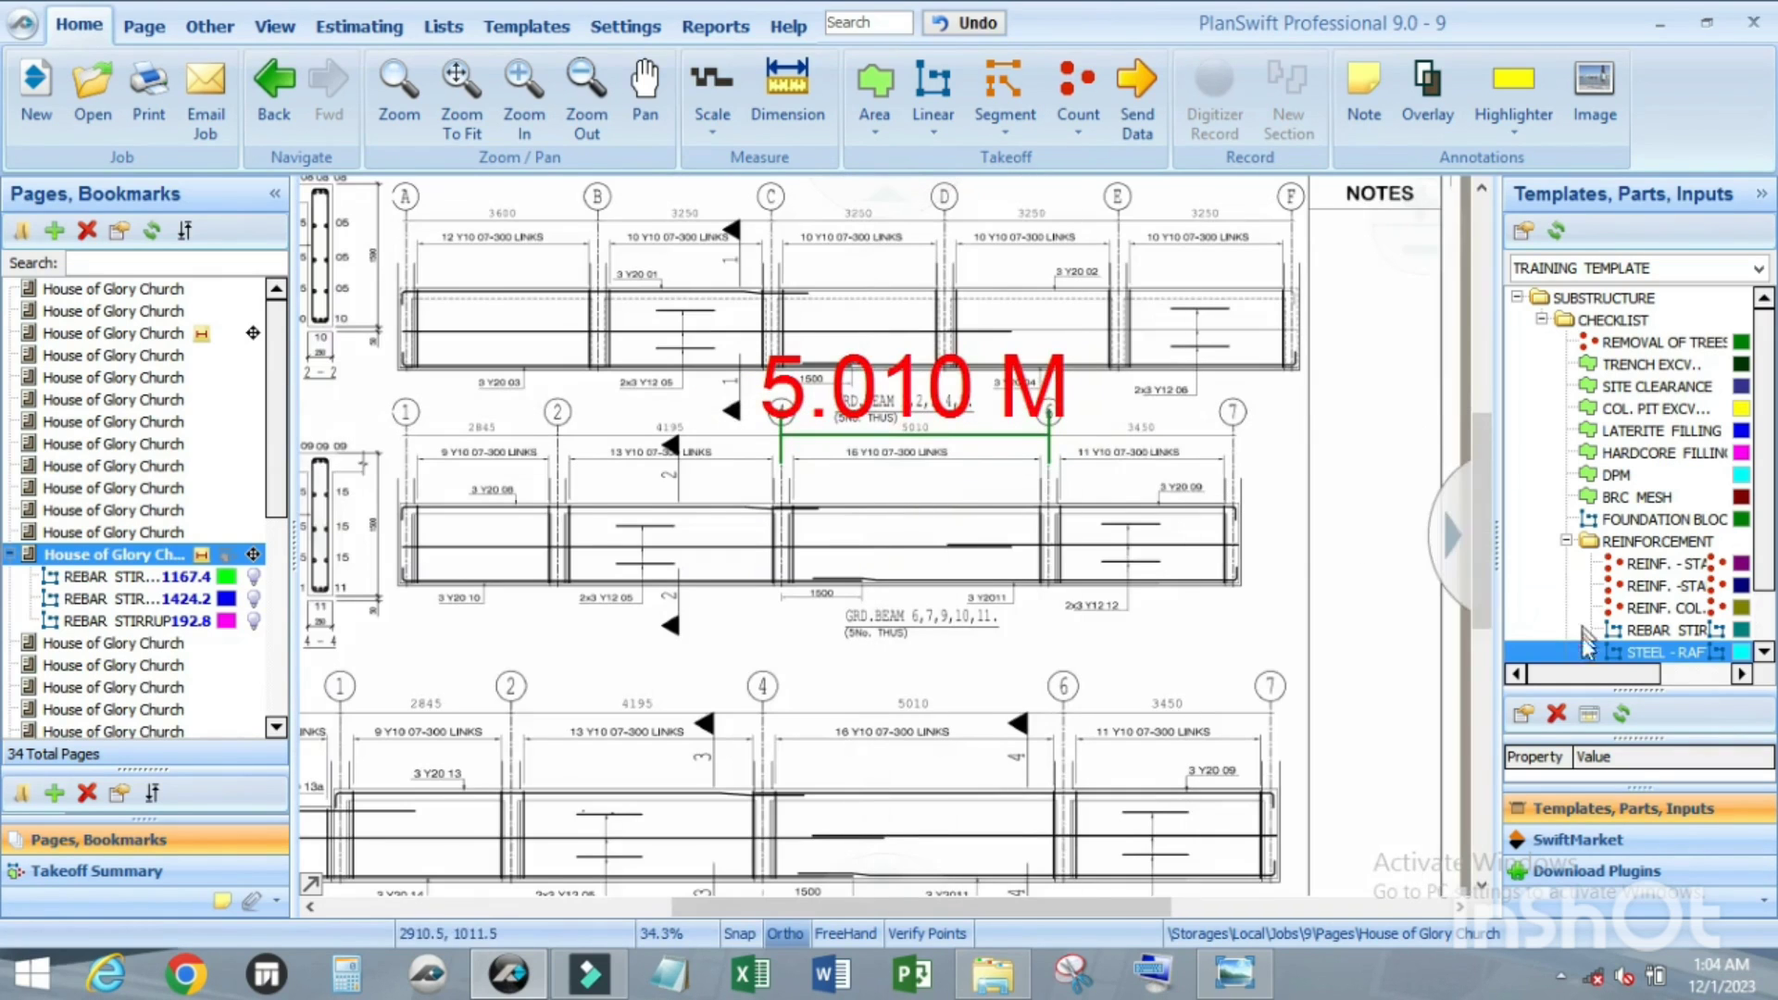
Step: Examine the side bar callouts and the beam quantity note on the GRD.BEAM 6,7,9,10,11 elevation
{"action": "scroll", "coordinate": [914, 544], "scroll_direction": "up", "scroll_amount": 2}
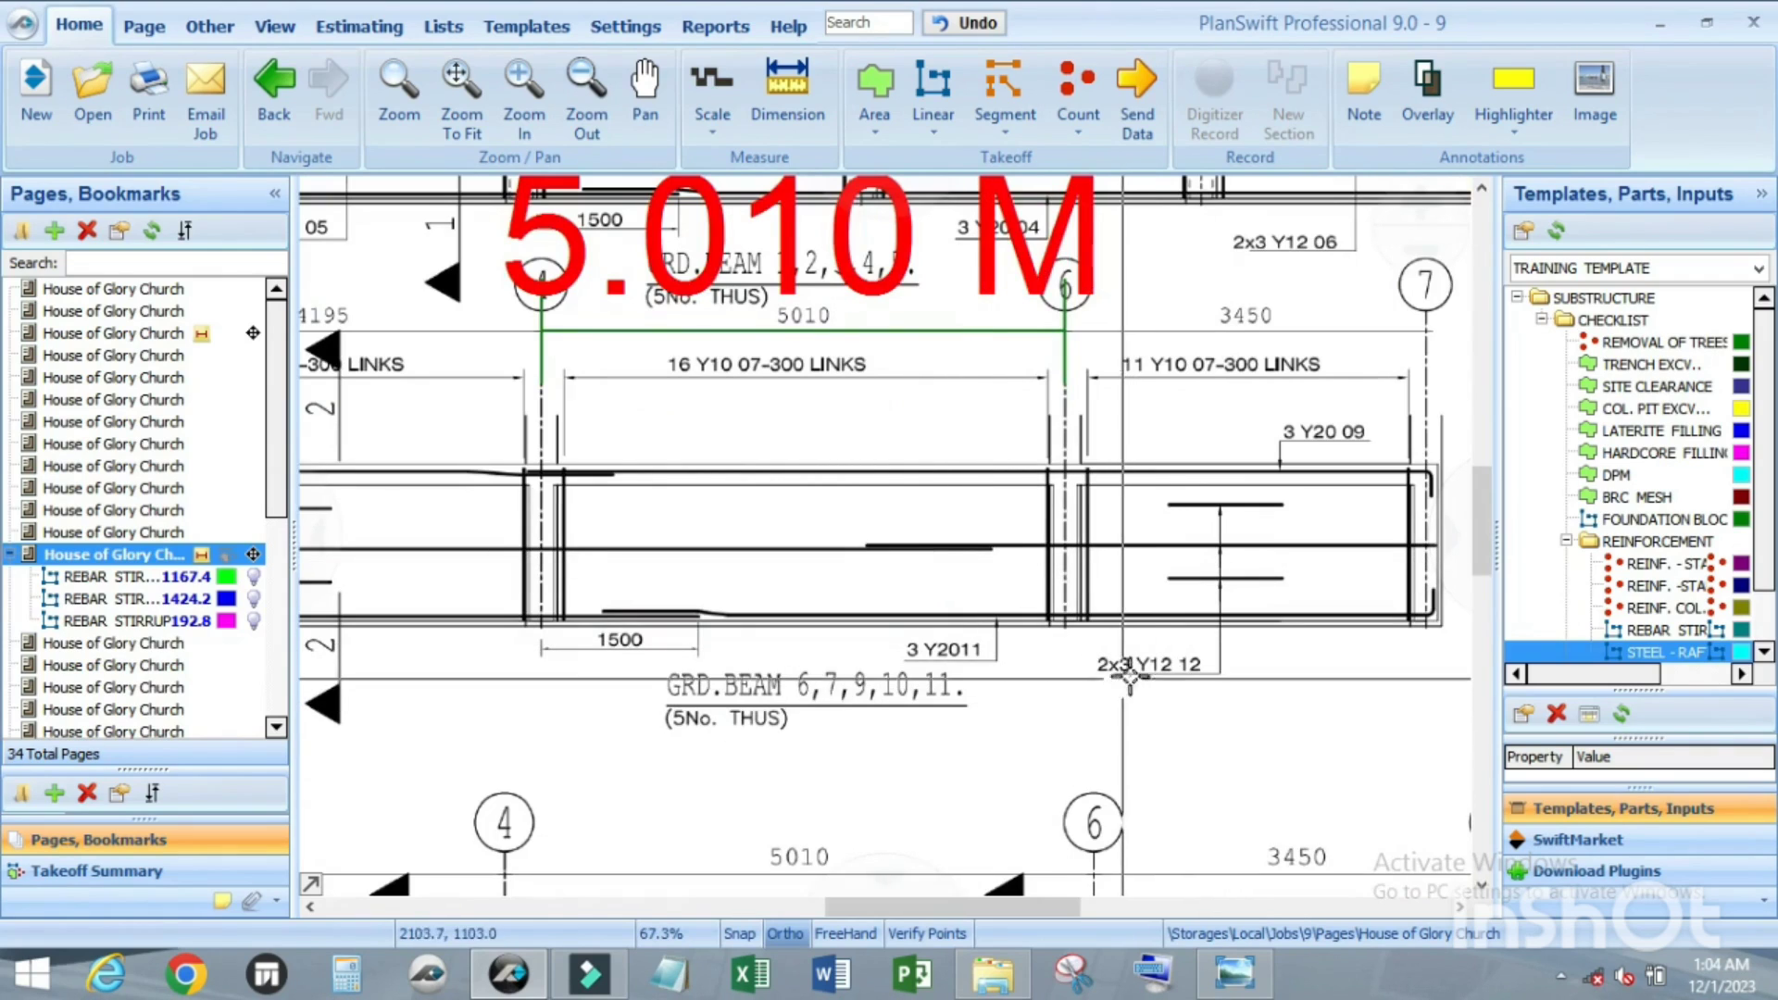
{"action": "scroll", "coordinate": [1152, 657], "scroll_direction": "down", "scroll_amount": 1}
{"action": "scroll", "coordinate": [1115, 657], "scroll_direction": "down", "scroll_amount": 2}
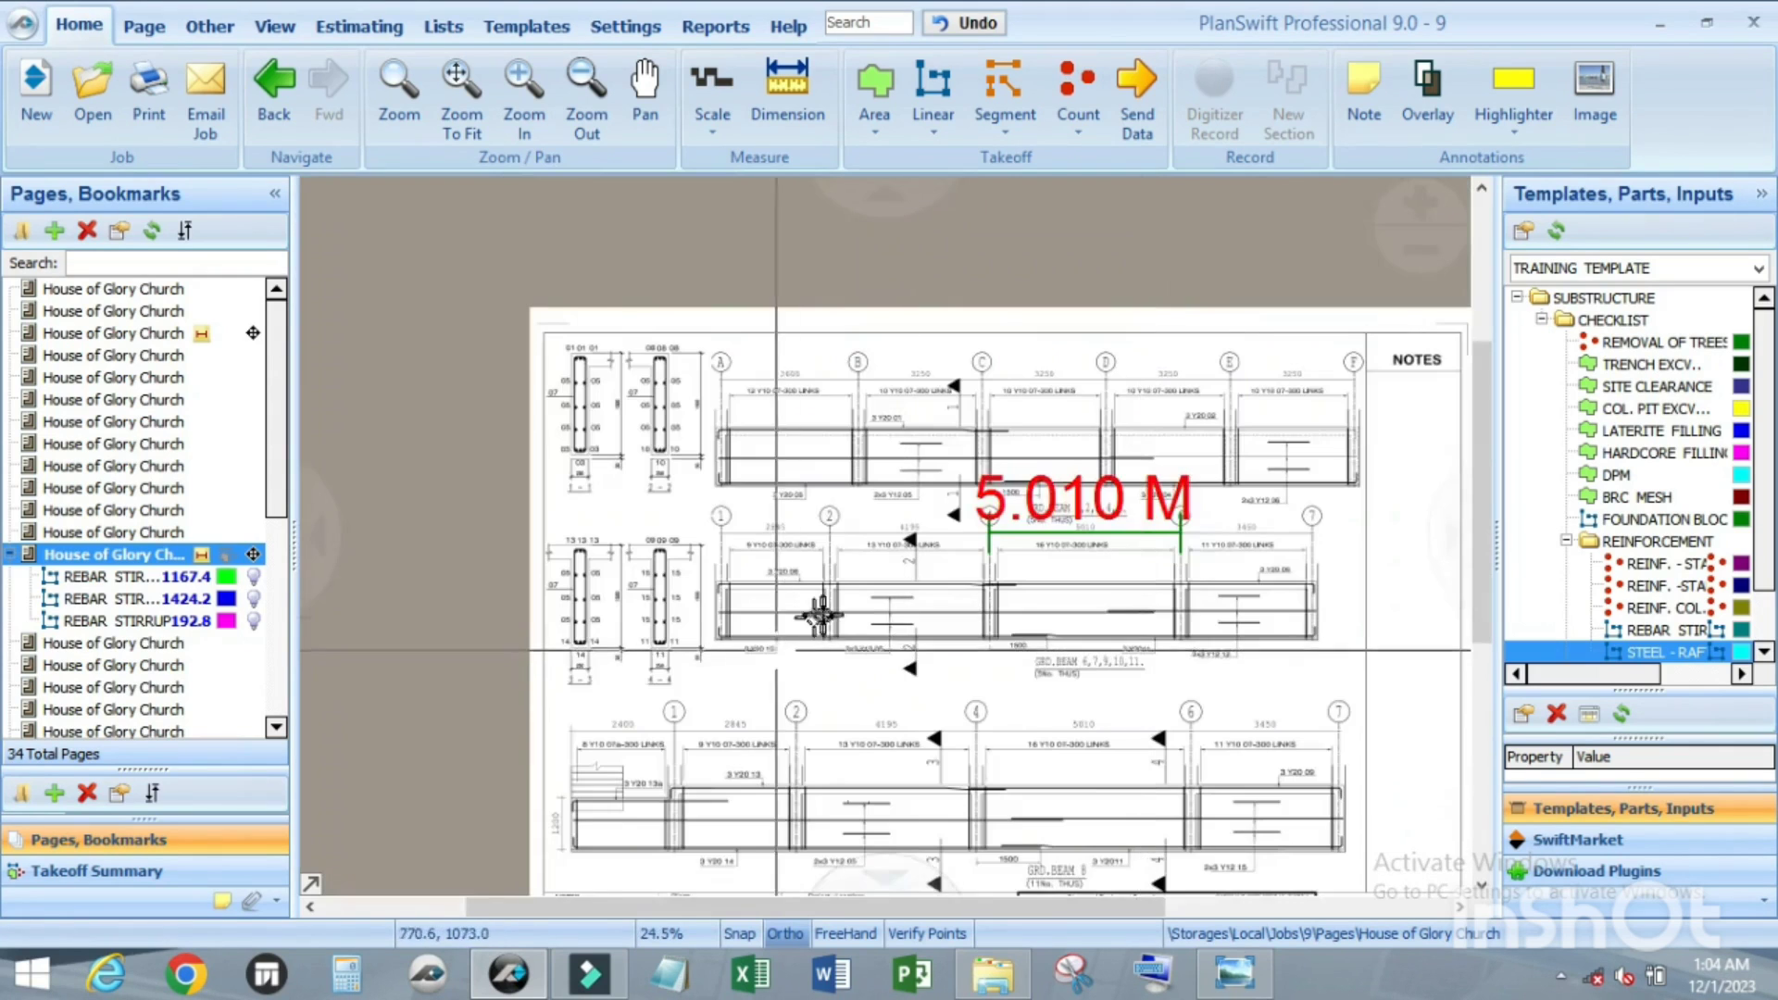
{"action": "scroll", "coordinate": [823, 615], "scroll_direction": "up", "scroll_amount": 3}
{"action": "scroll", "coordinate": [763, 660], "scroll_direction": "down", "scroll_amount": 3}
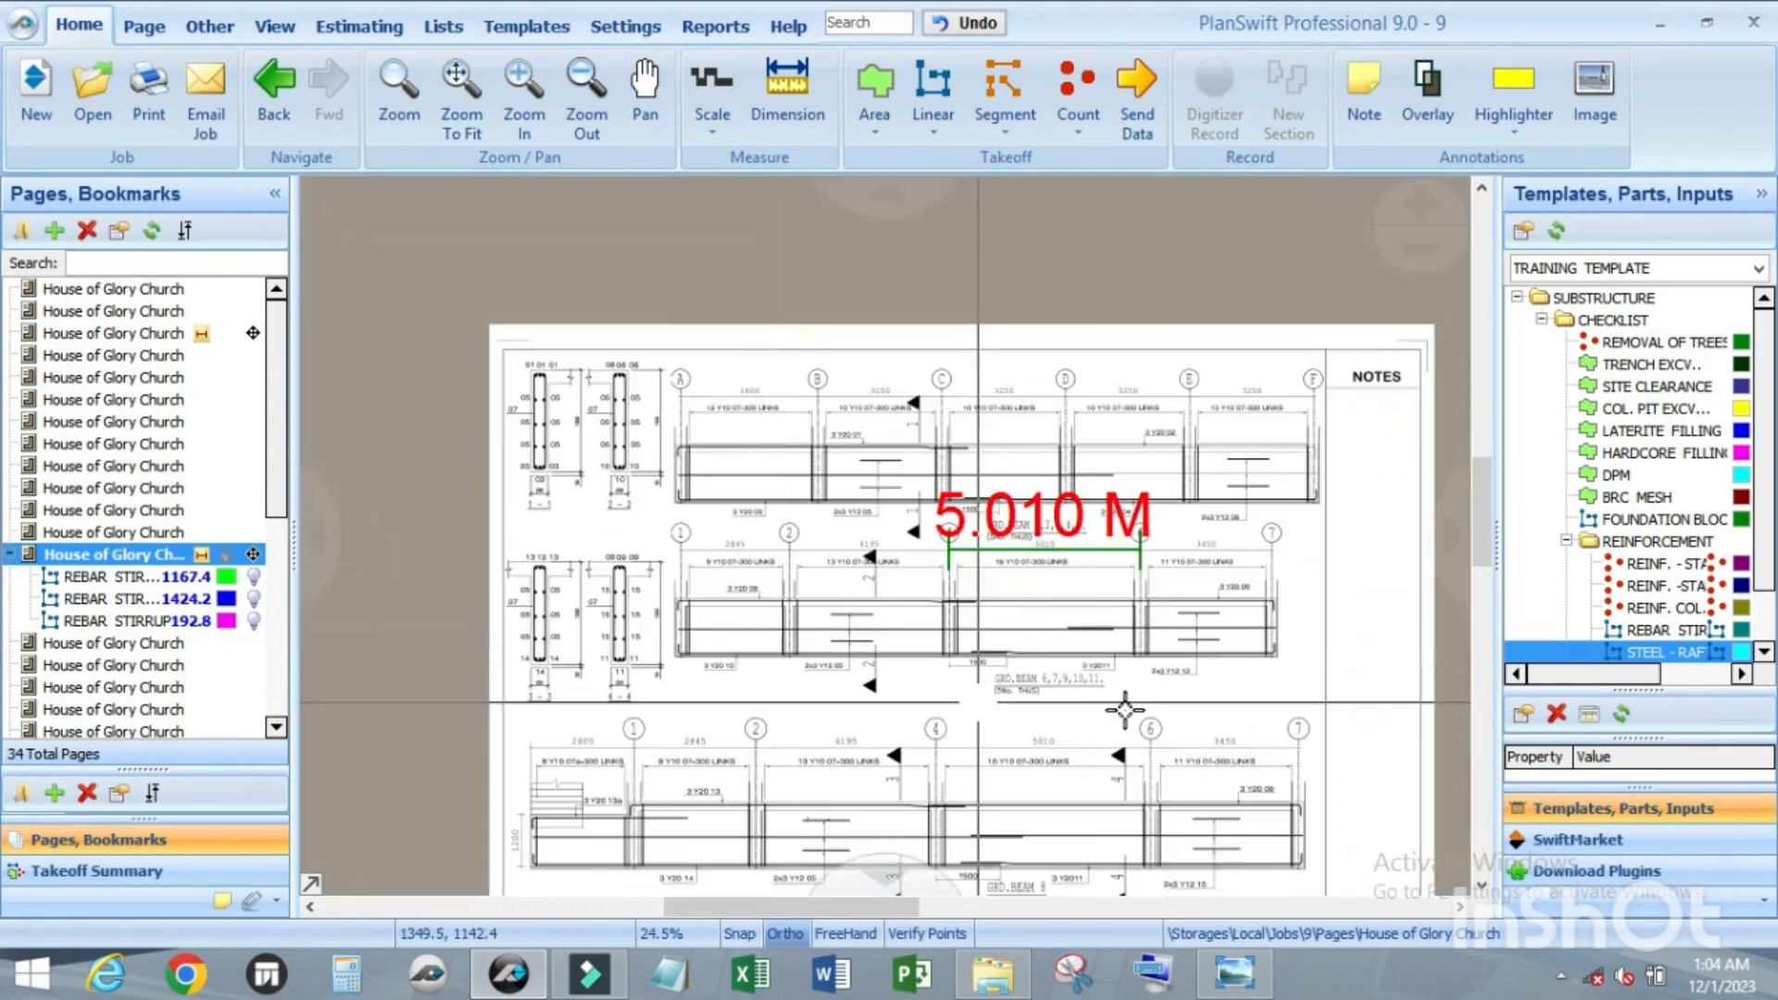
{"action": "scroll", "coordinate": [1024, 682], "scroll_direction": "up", "scroll_amount": 3}
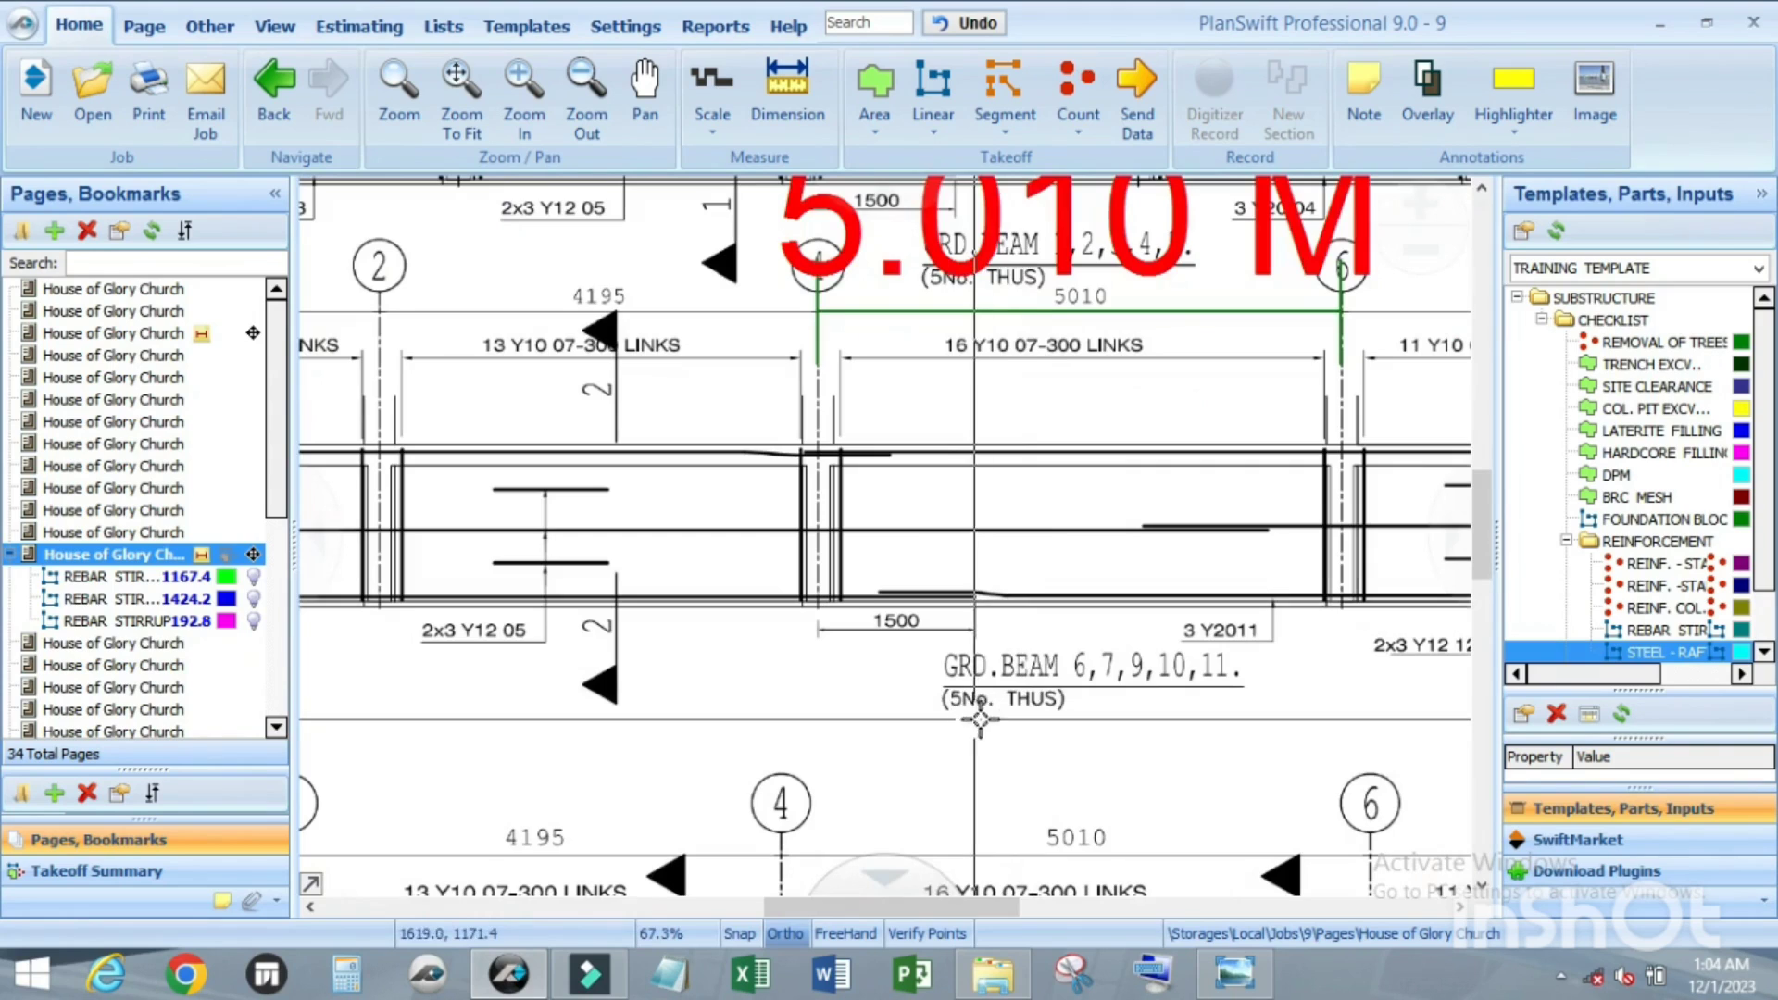
{"action": "scroll", "coordinate": [979, 715], "scroll_direction": "down", "scroll_amount": 2}
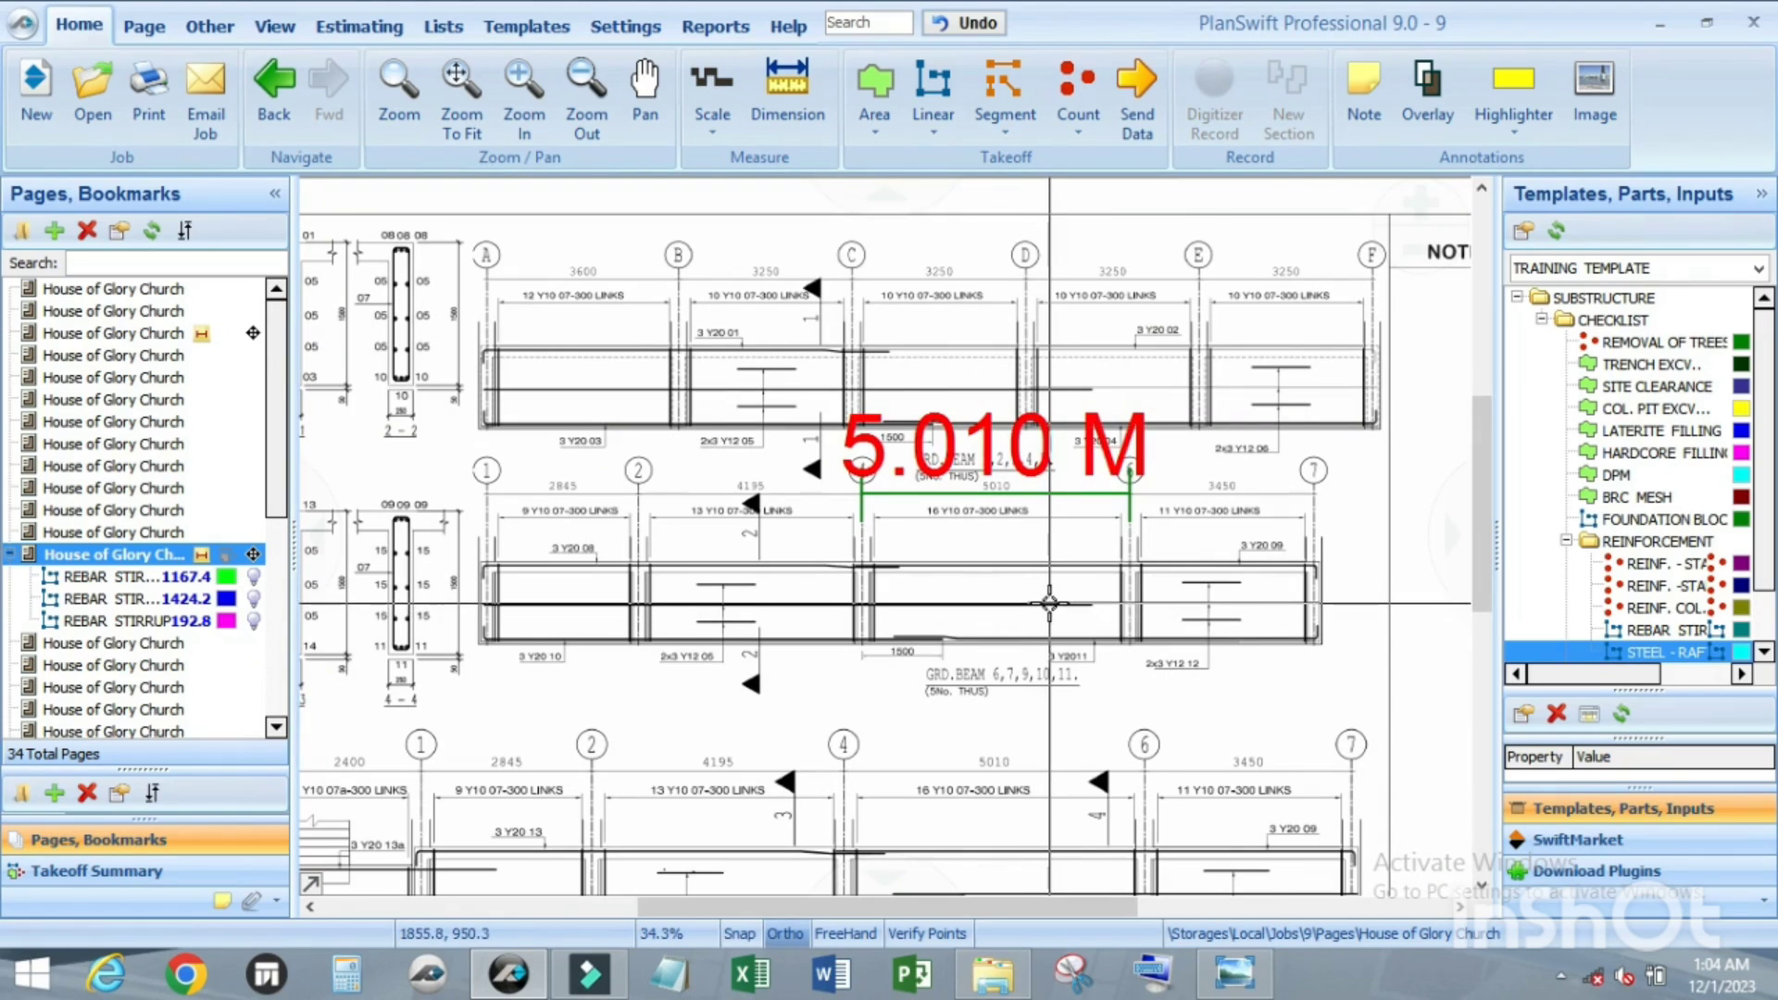
{"action": "scroll", "coordinate": [1307, 608], "scroll_direction": "up", "scroll_amount": 1}
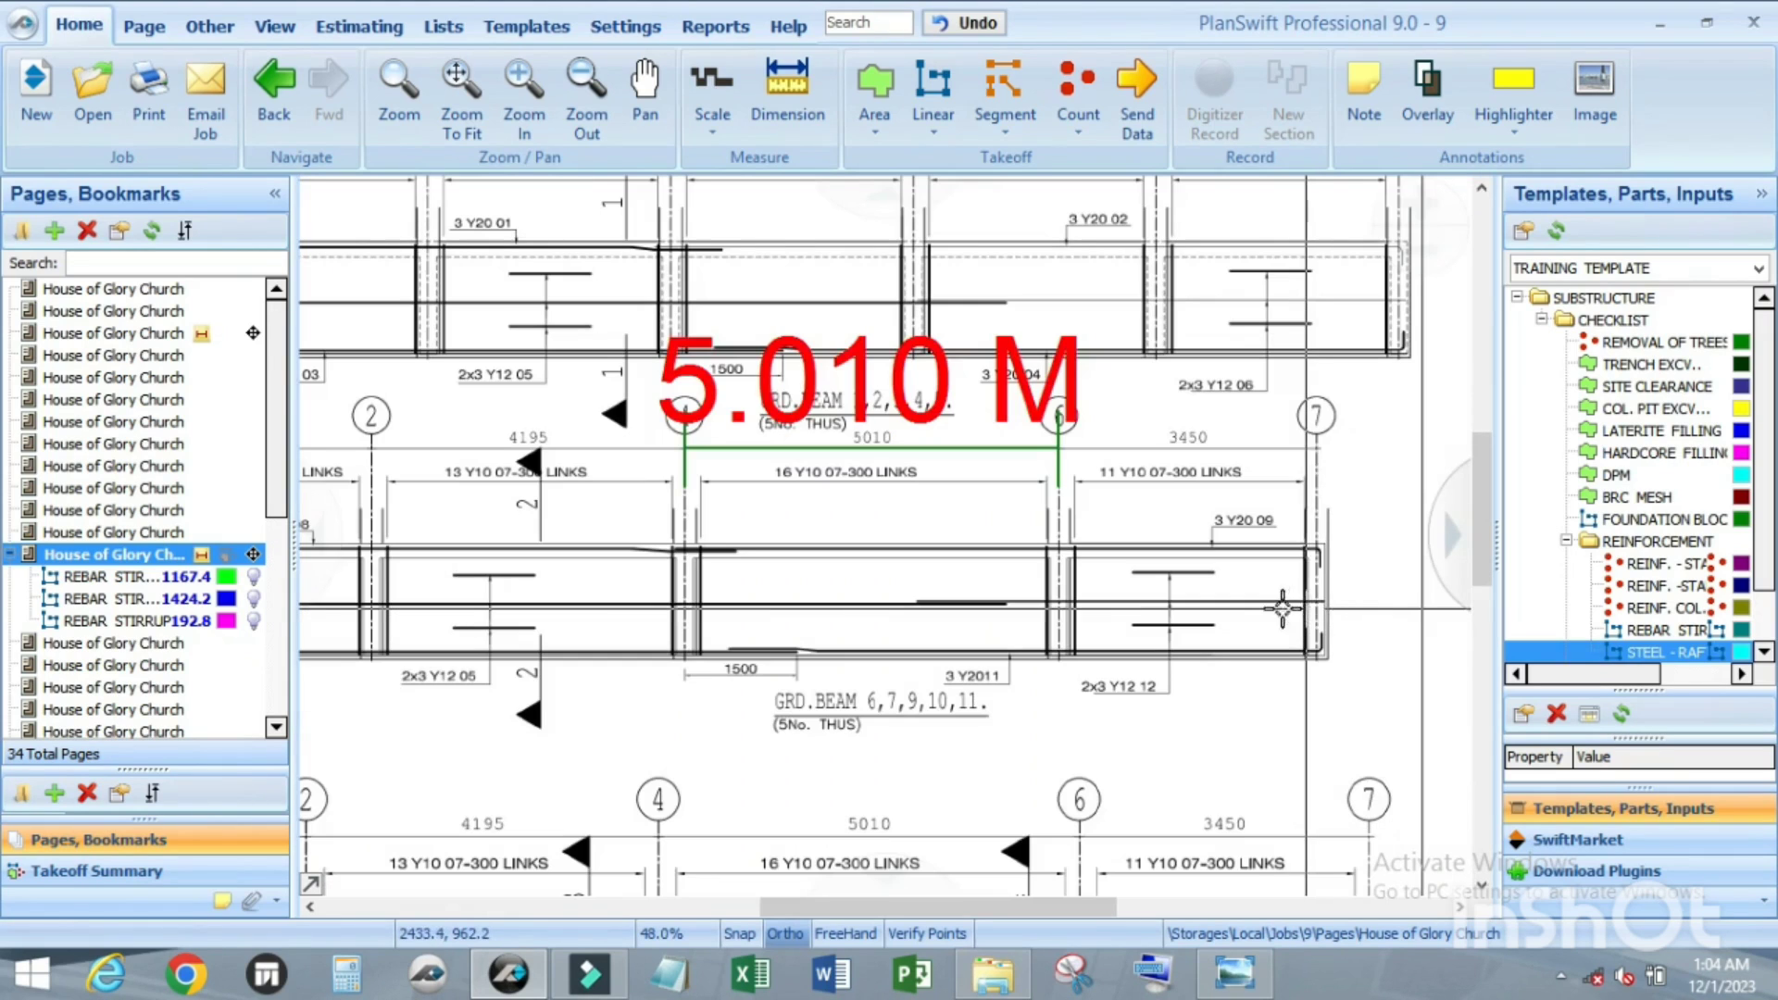
{"action": "scroll", "coordinate": [1250, 601], "scroll_direction": "down", "scroll_amount": 2}
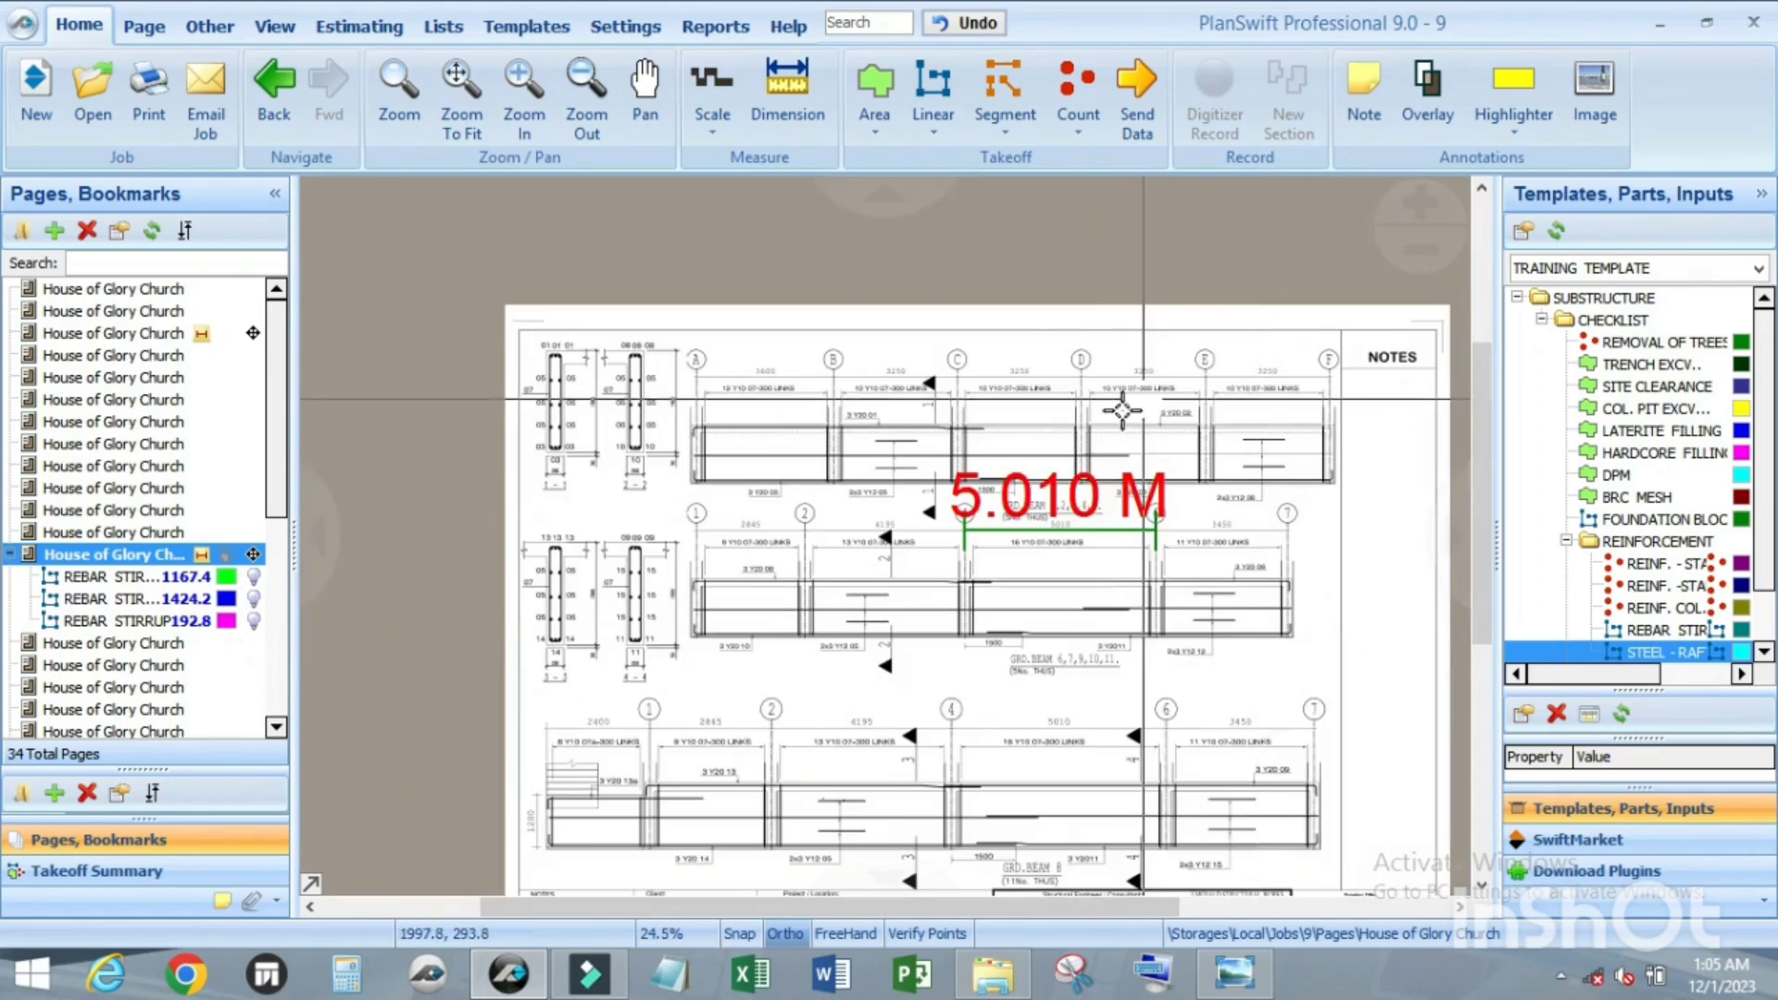
Step: Recheck the beam quantity and the side bars between grids B and C on the GRD.BEAM 1,2,3,4,5 elevation
{"action": "scroll", "coordinate": [1009, 514], "scroll_direction": "up", "scroll_amount": 2}
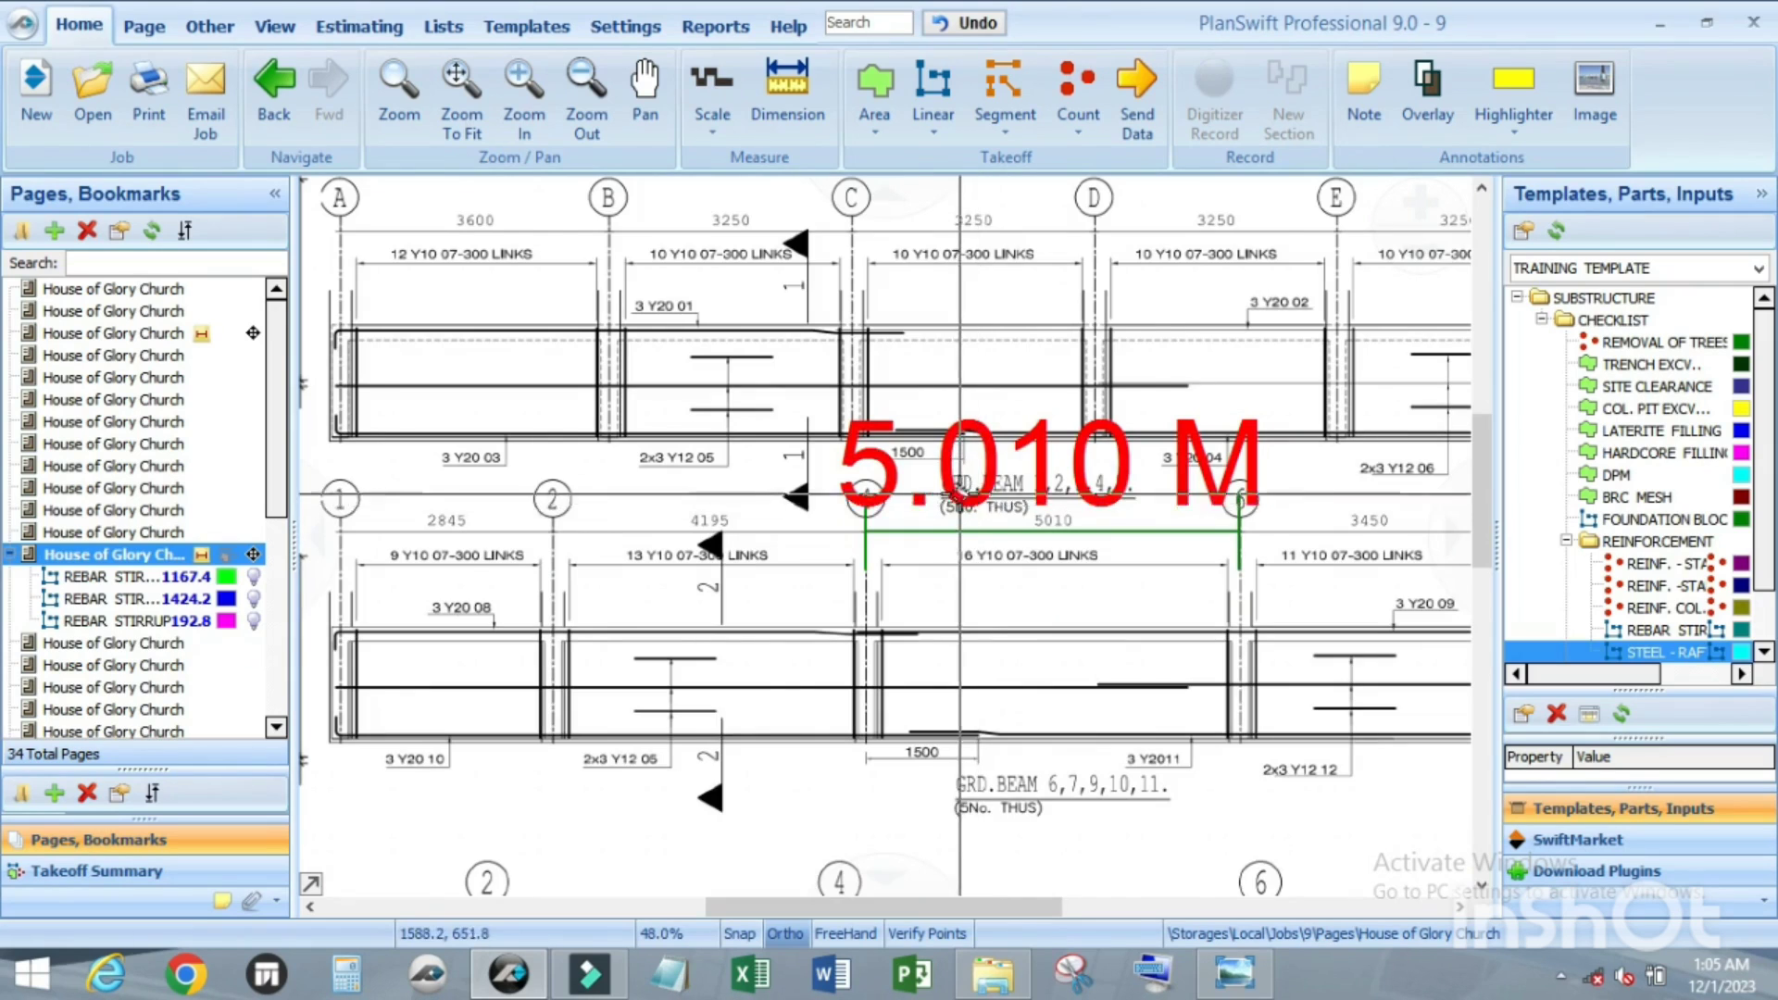
{"action": "scroll", "coordinate": [978, 502], "scroll_direction": "up", "scroll_amount": 1}
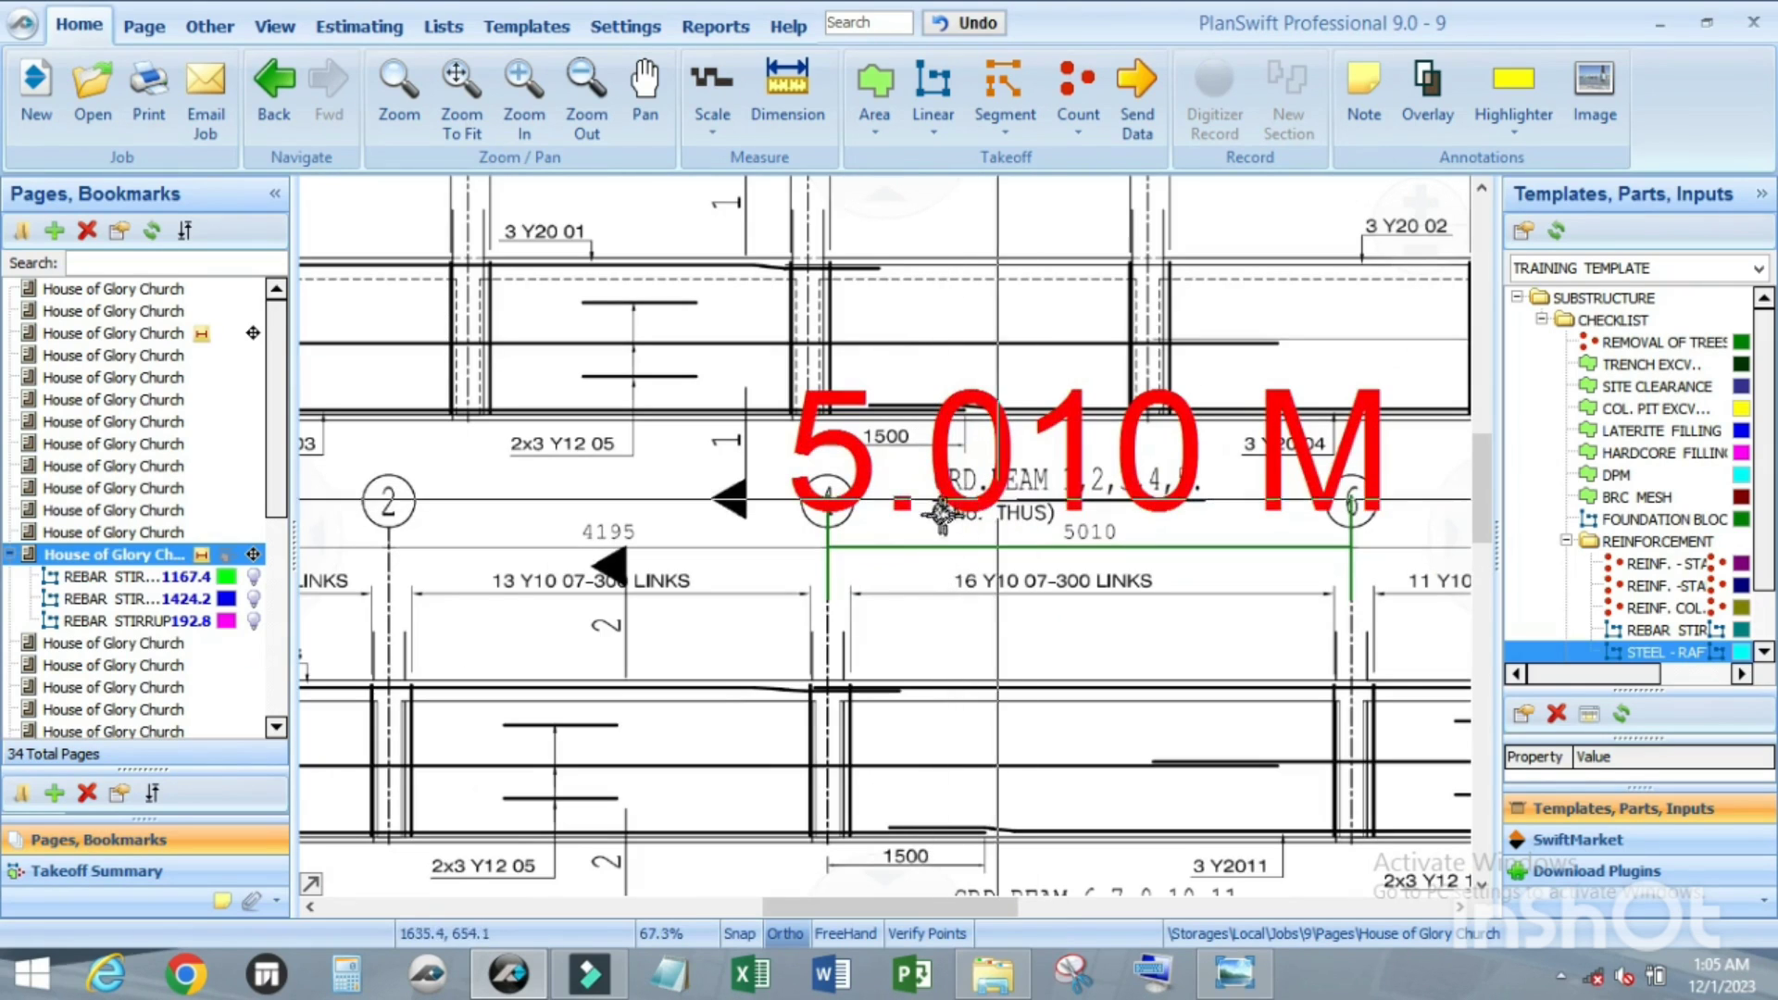
{"action": "scroll", "coordinate": [1000, 478], "scroll_direction": "down", "scroll_amount": 1}
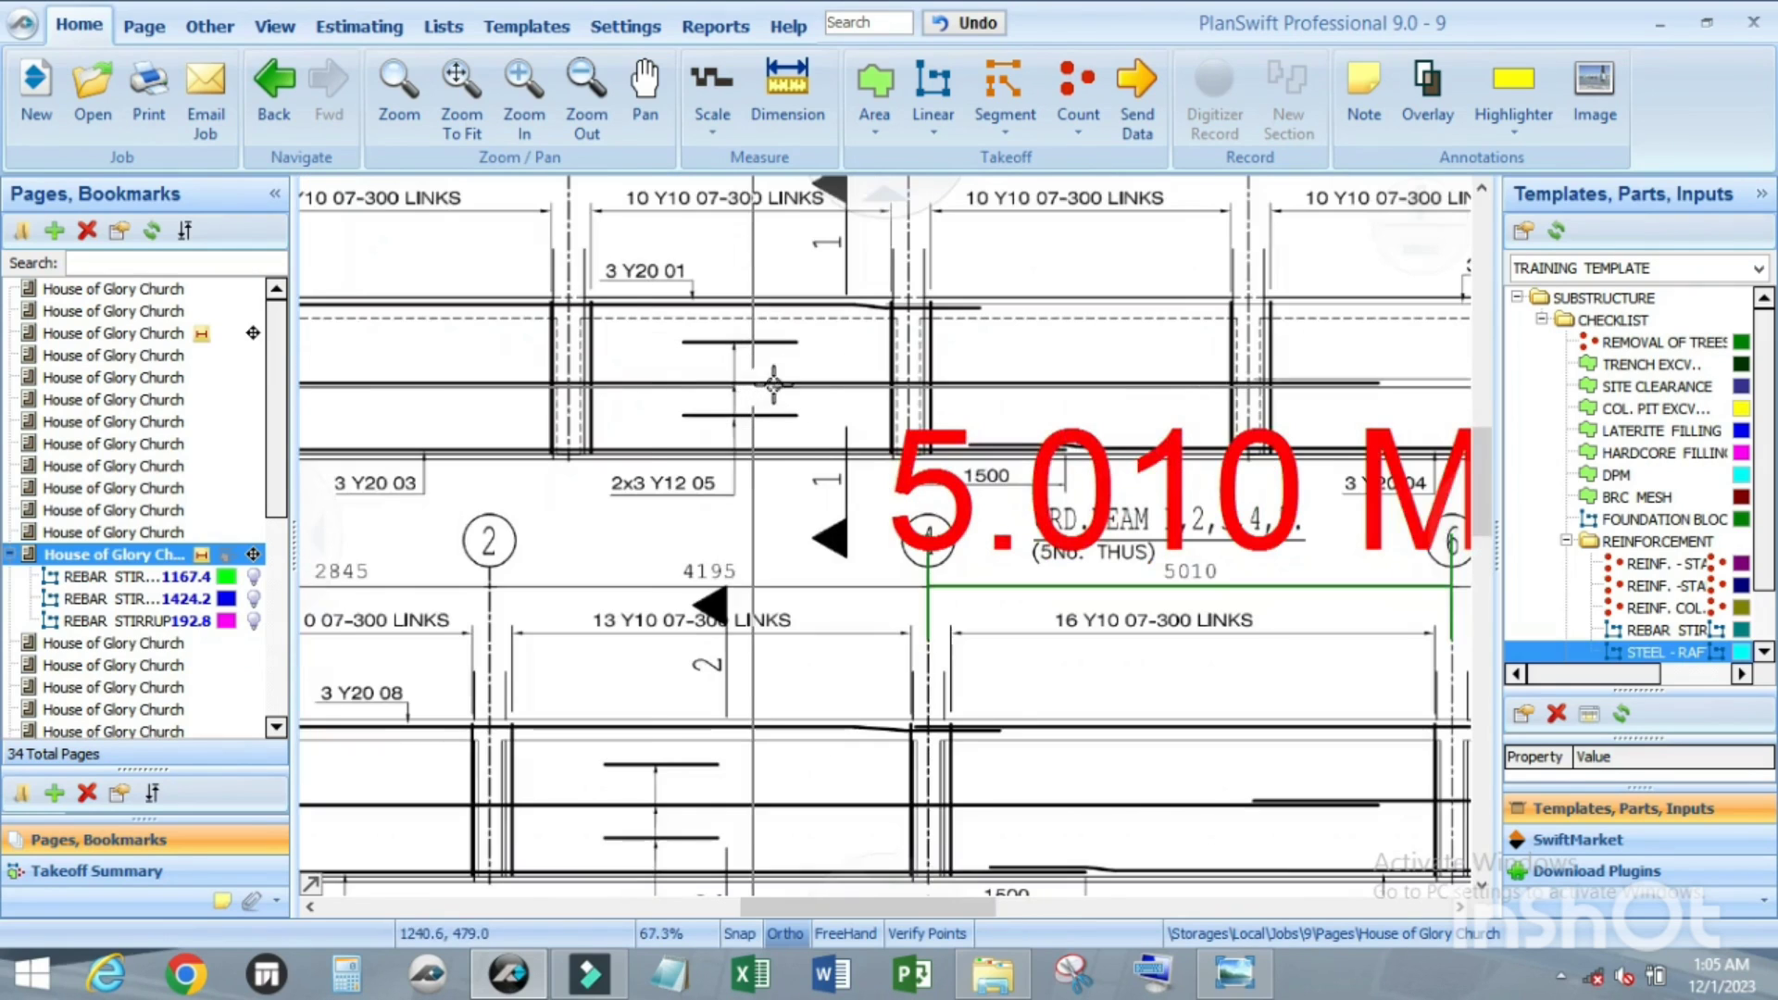
{"action": "scroll", "coordinate": [762, 387], "scroll_direction": "down", "scroll_amount": 1}
{"action": "scroll", "coordinate": [770, 391], "scroll_direction": "up", "scroll_amount": 1}
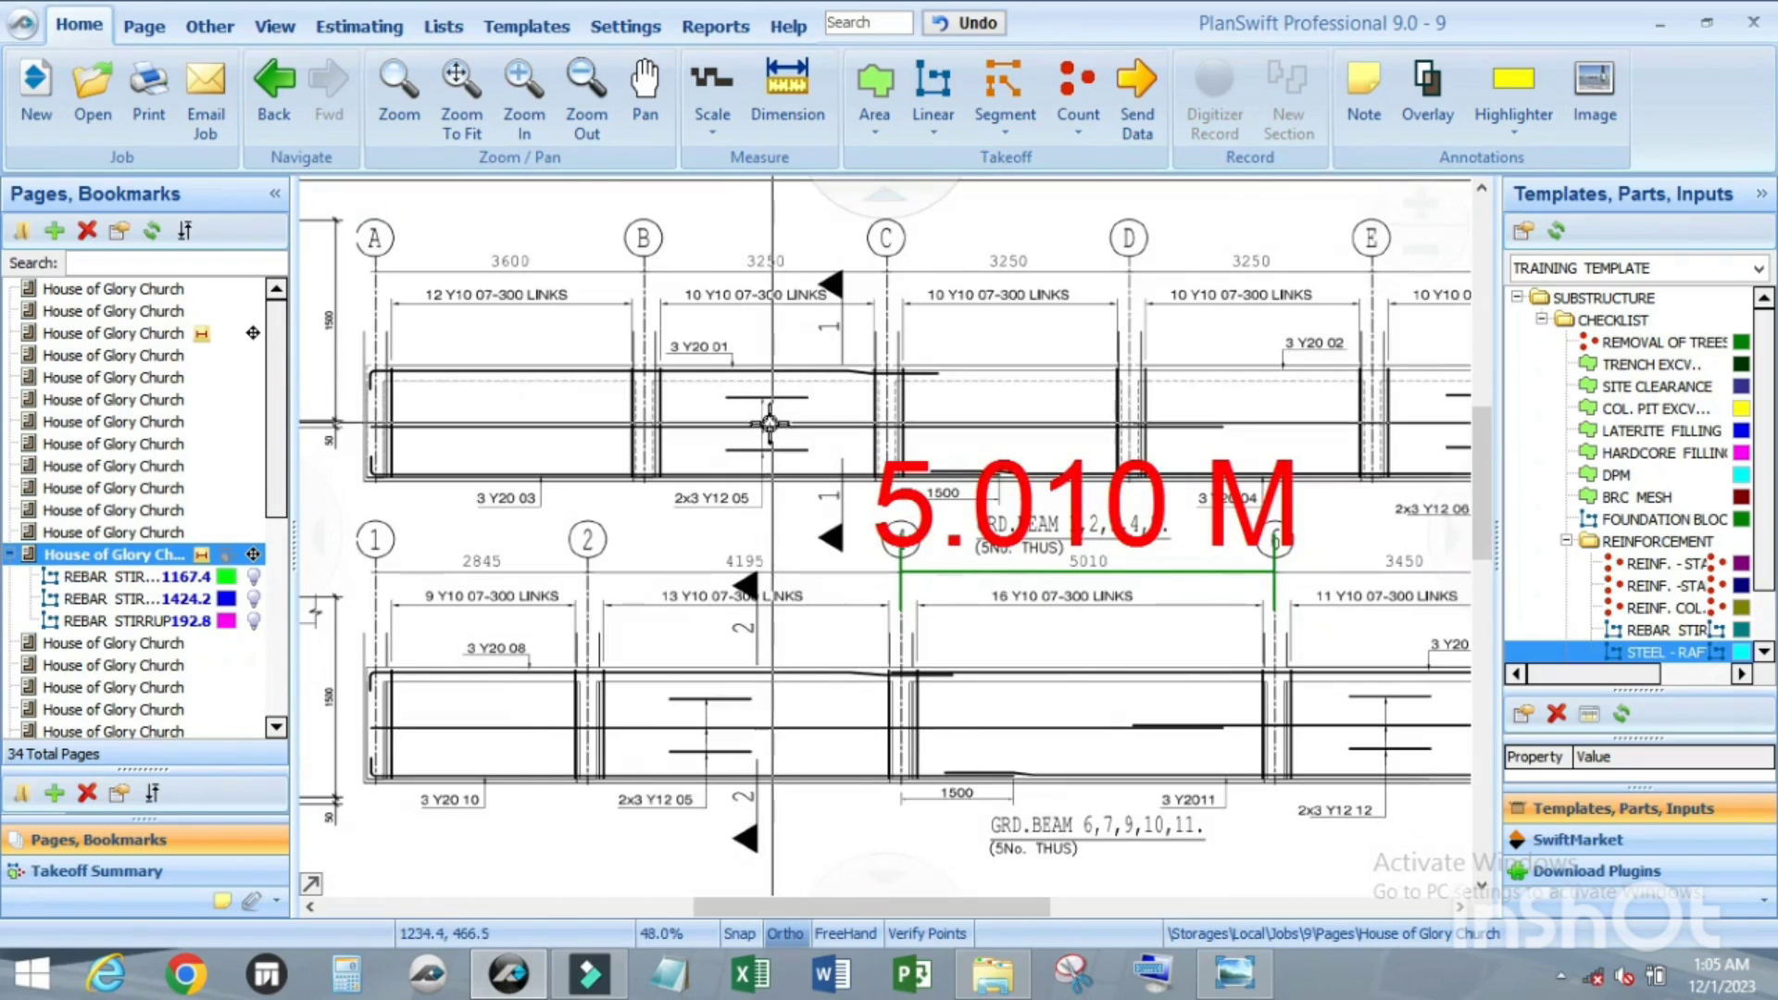
{"action": "scroll", "coordinate": [769, 421], "scroll_direction": "up", "scroll_amount": 1}
{"action": "scroll", "coordinate": [796, 424], "scroll_direction": "down", "scroll_amount": 1}
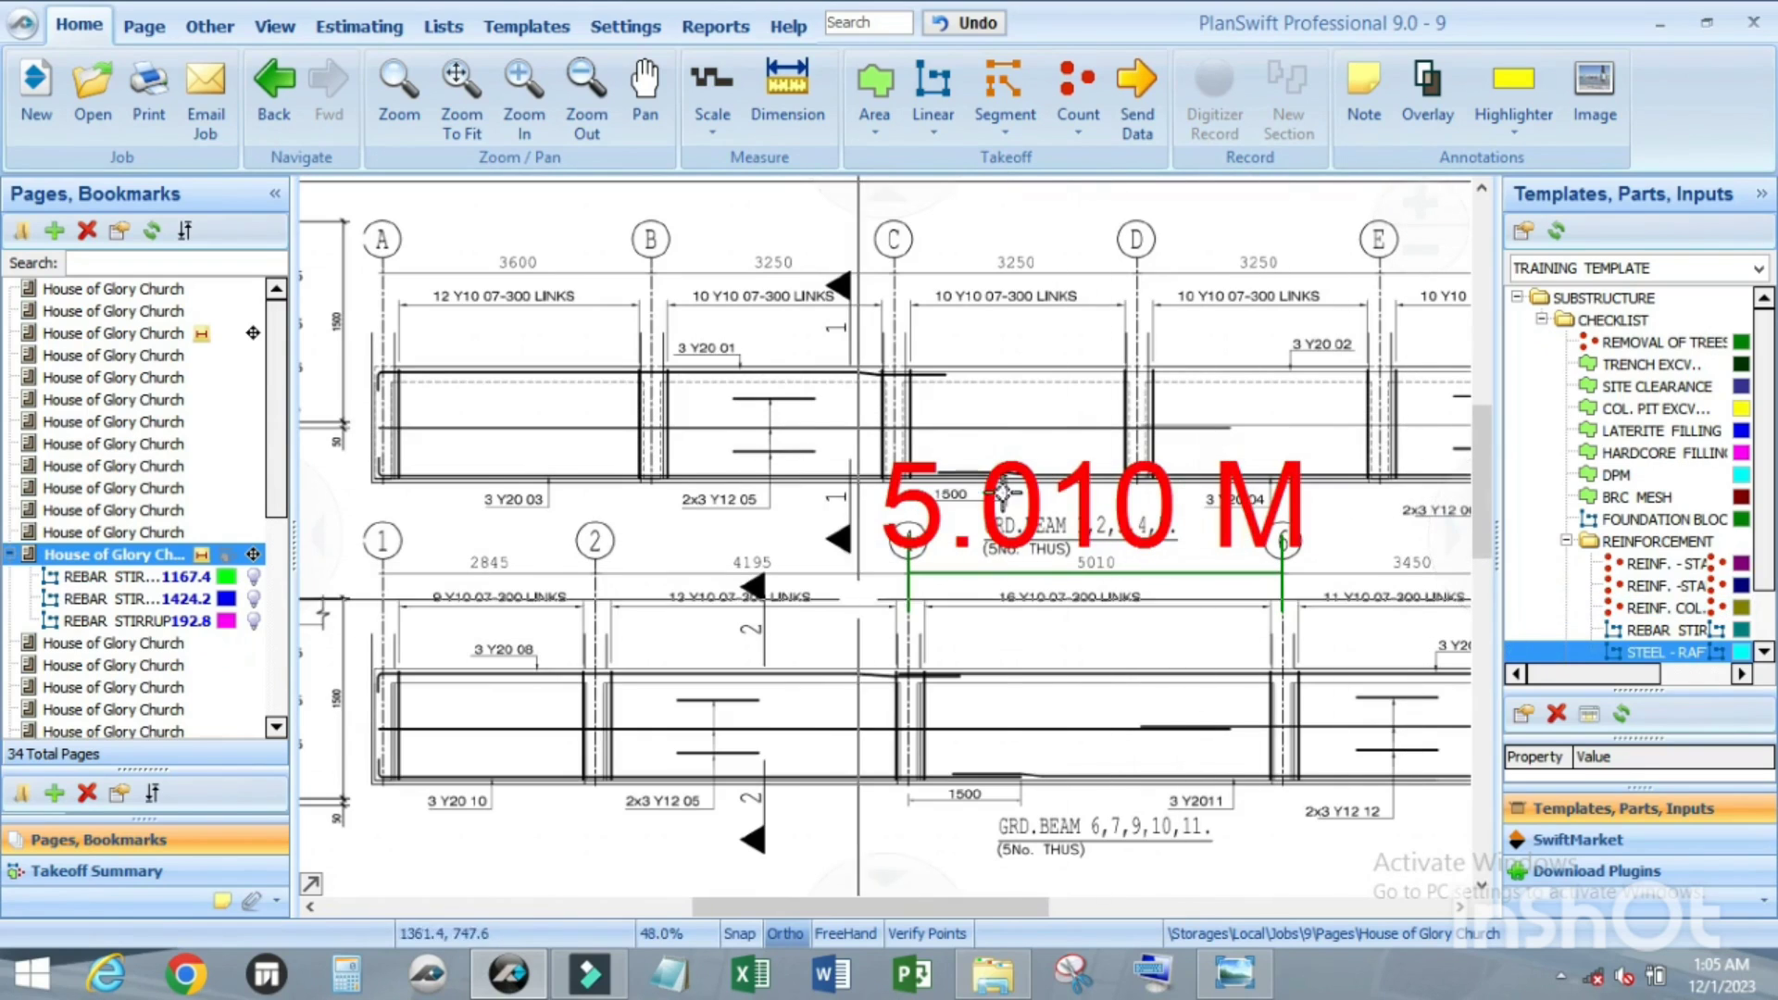
Step: Start a STEEL - RAFT BEAM SIDE BAR takeoff with Nrs of bar set to 6 and the number of beams filled in
{"action": "scroll", "coordinate": [1611, 616], "scroll_direction": "down", "scroll_amount": 1}
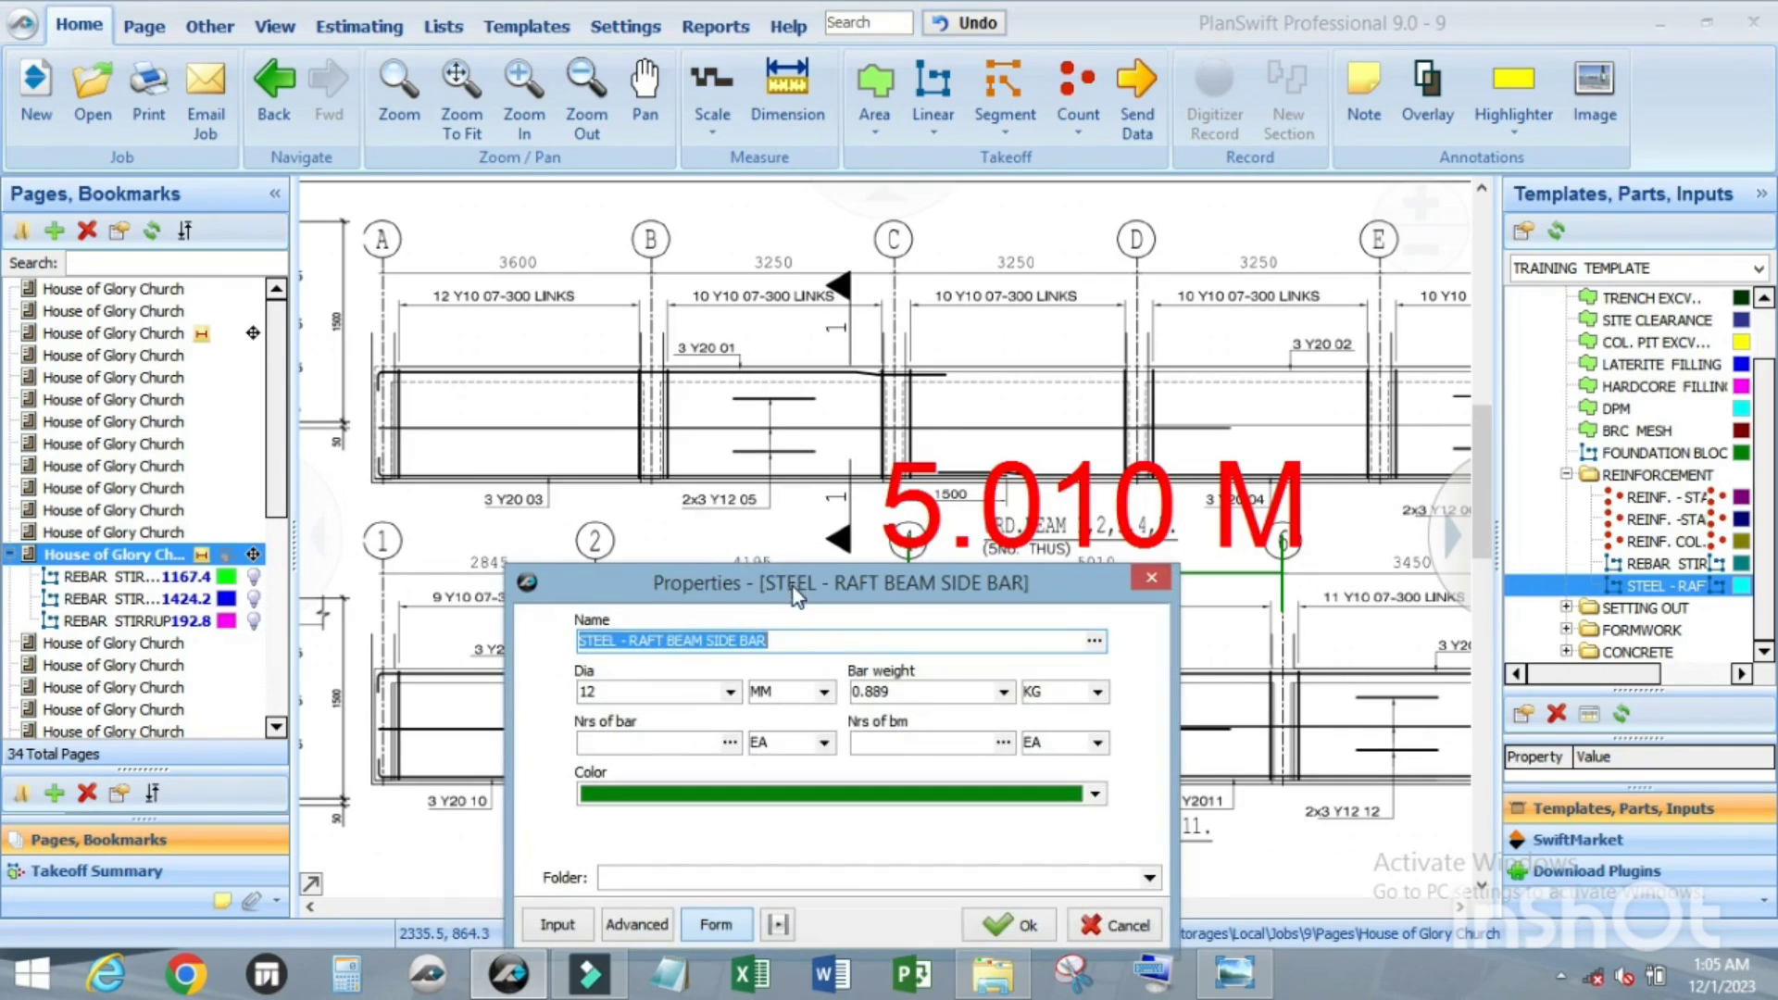
{"action": "mouse_move", "coordinate": [795, 597]}
{"action": "left_mouse_down"}
{"action": "mouse_move", "coordinate": [939, 228]}
{"action": "mouse_move", "coordinate": [950, 295]}
{"action": "mouse_move", "coordinate": [953, 261]}
{"action": "left_mouse_up"}
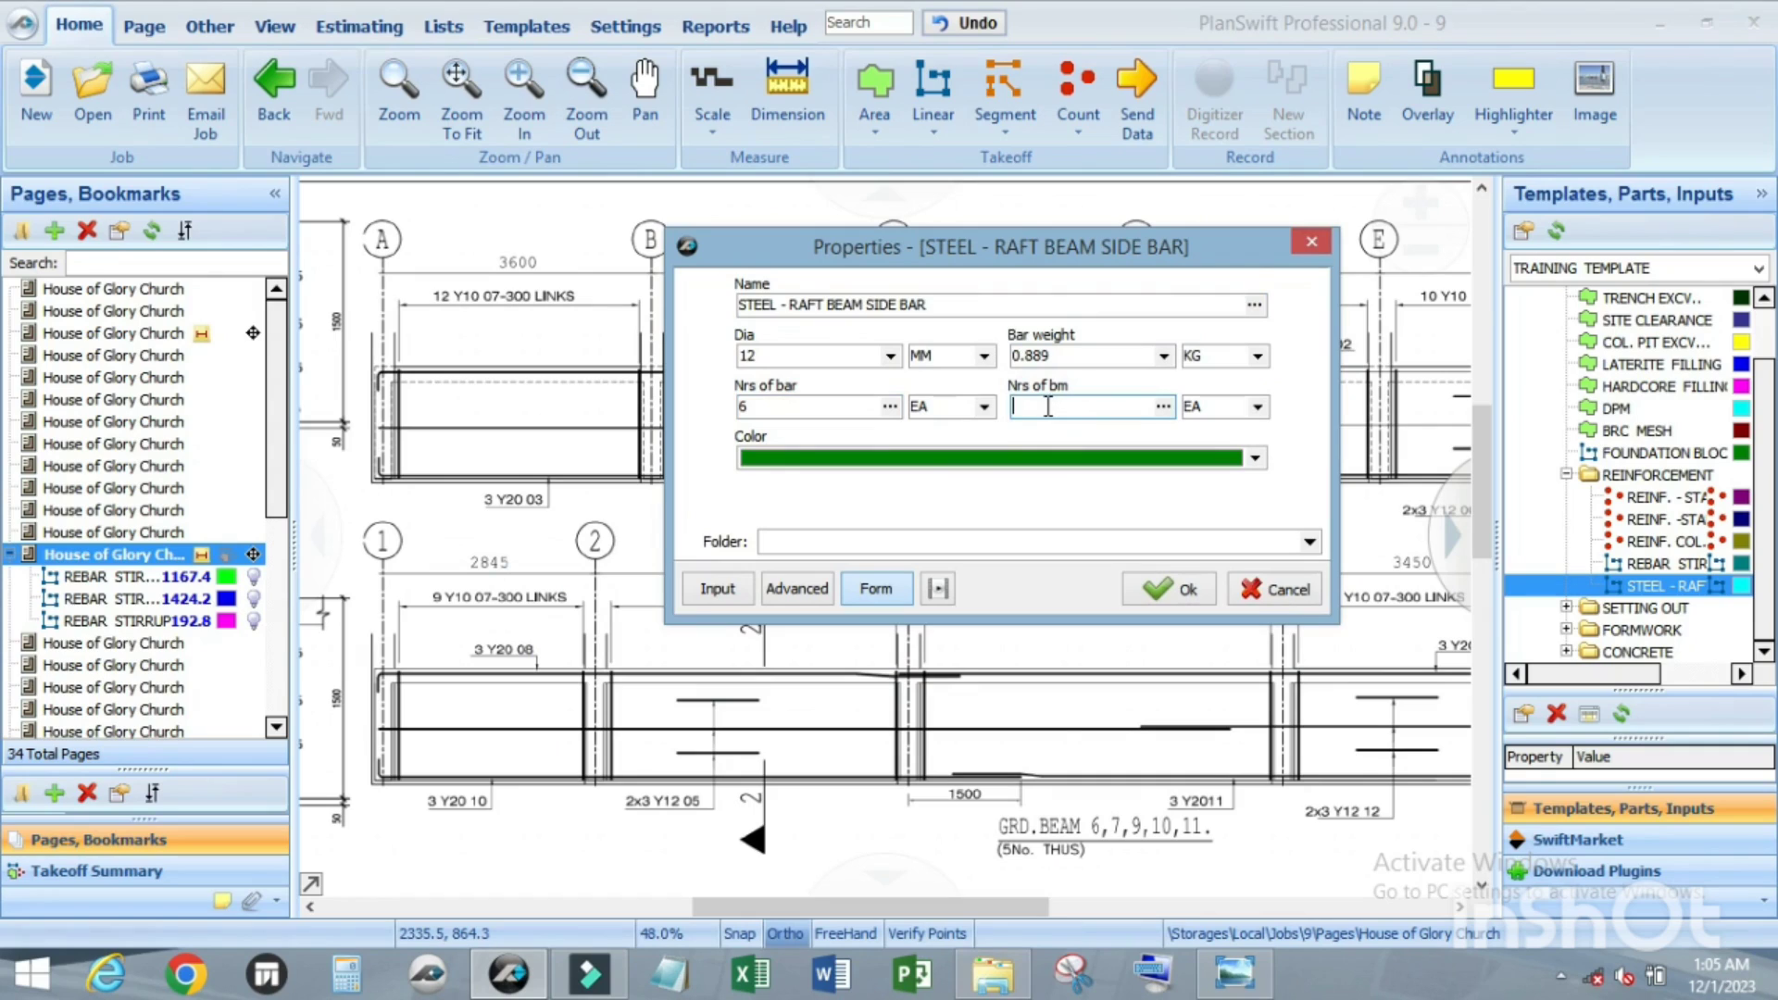
{"action": "left_click", "coordinate": [1156, 591]}
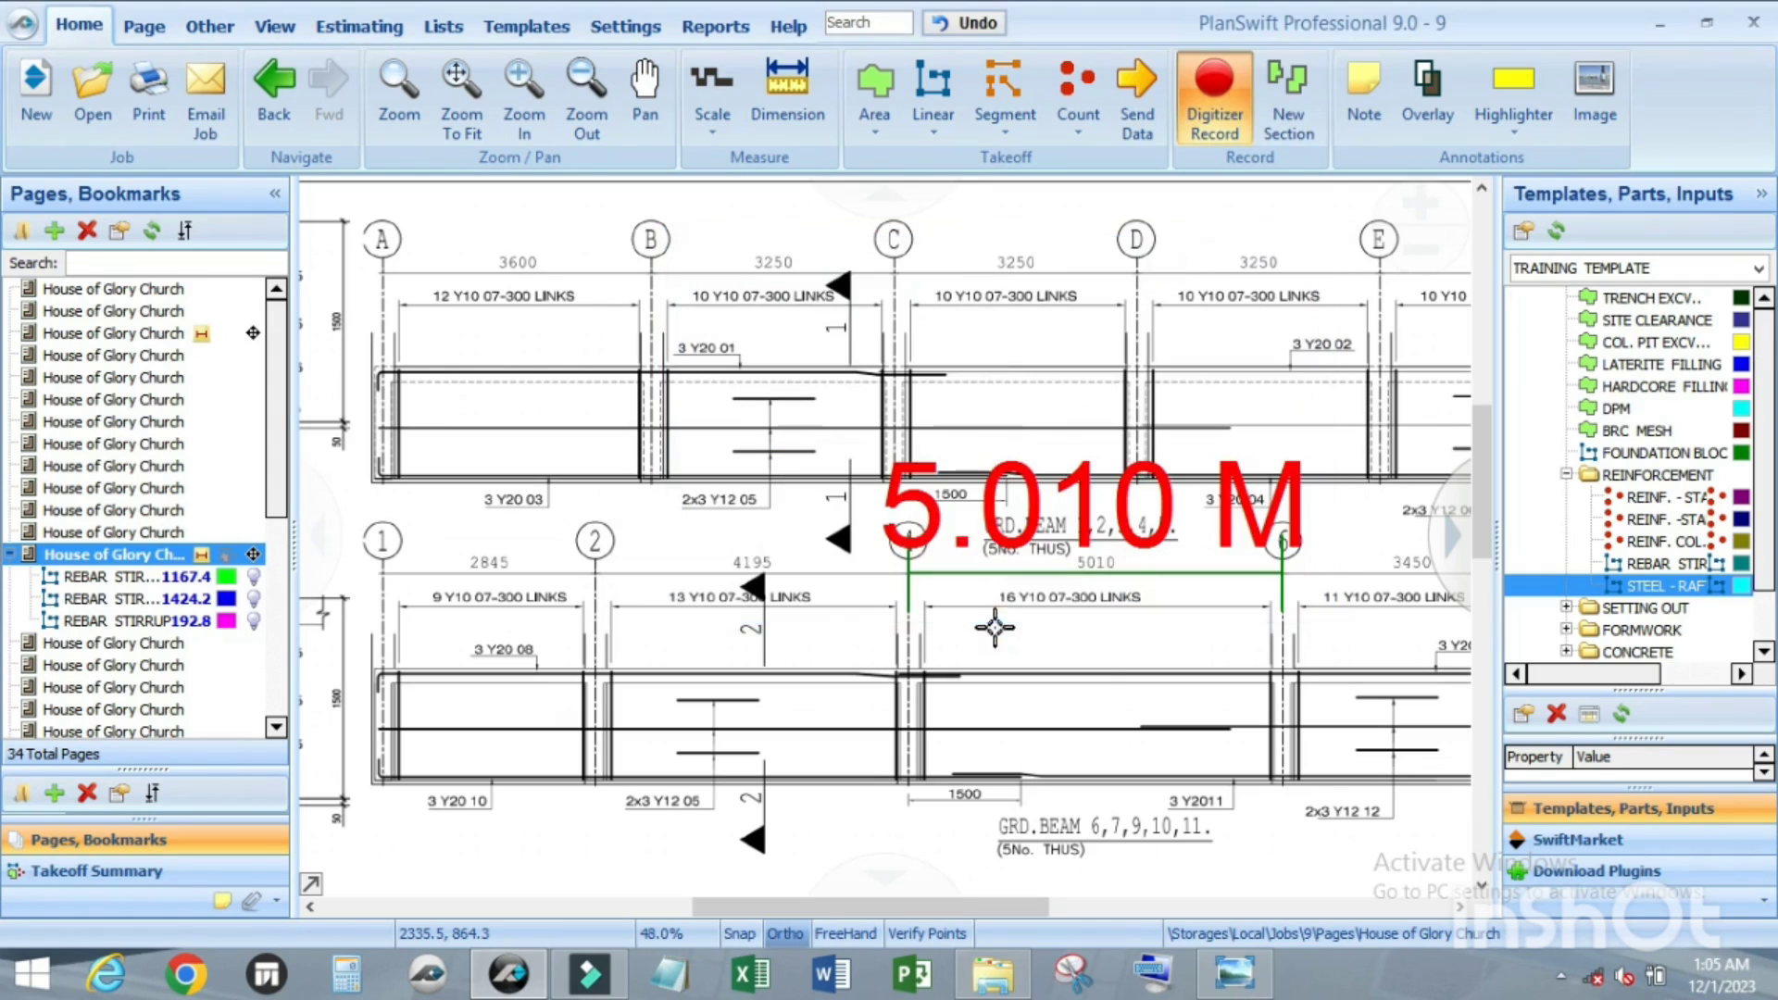
Step: Trace the side bar on GRD.BEAM 1,2,3,4,5 from its grid F end to just past grid D, about 6.8 m long
{"action": "scroll", "coordinate": [797, 690], "scroll_direction": "down", "scroll_amount": 2}
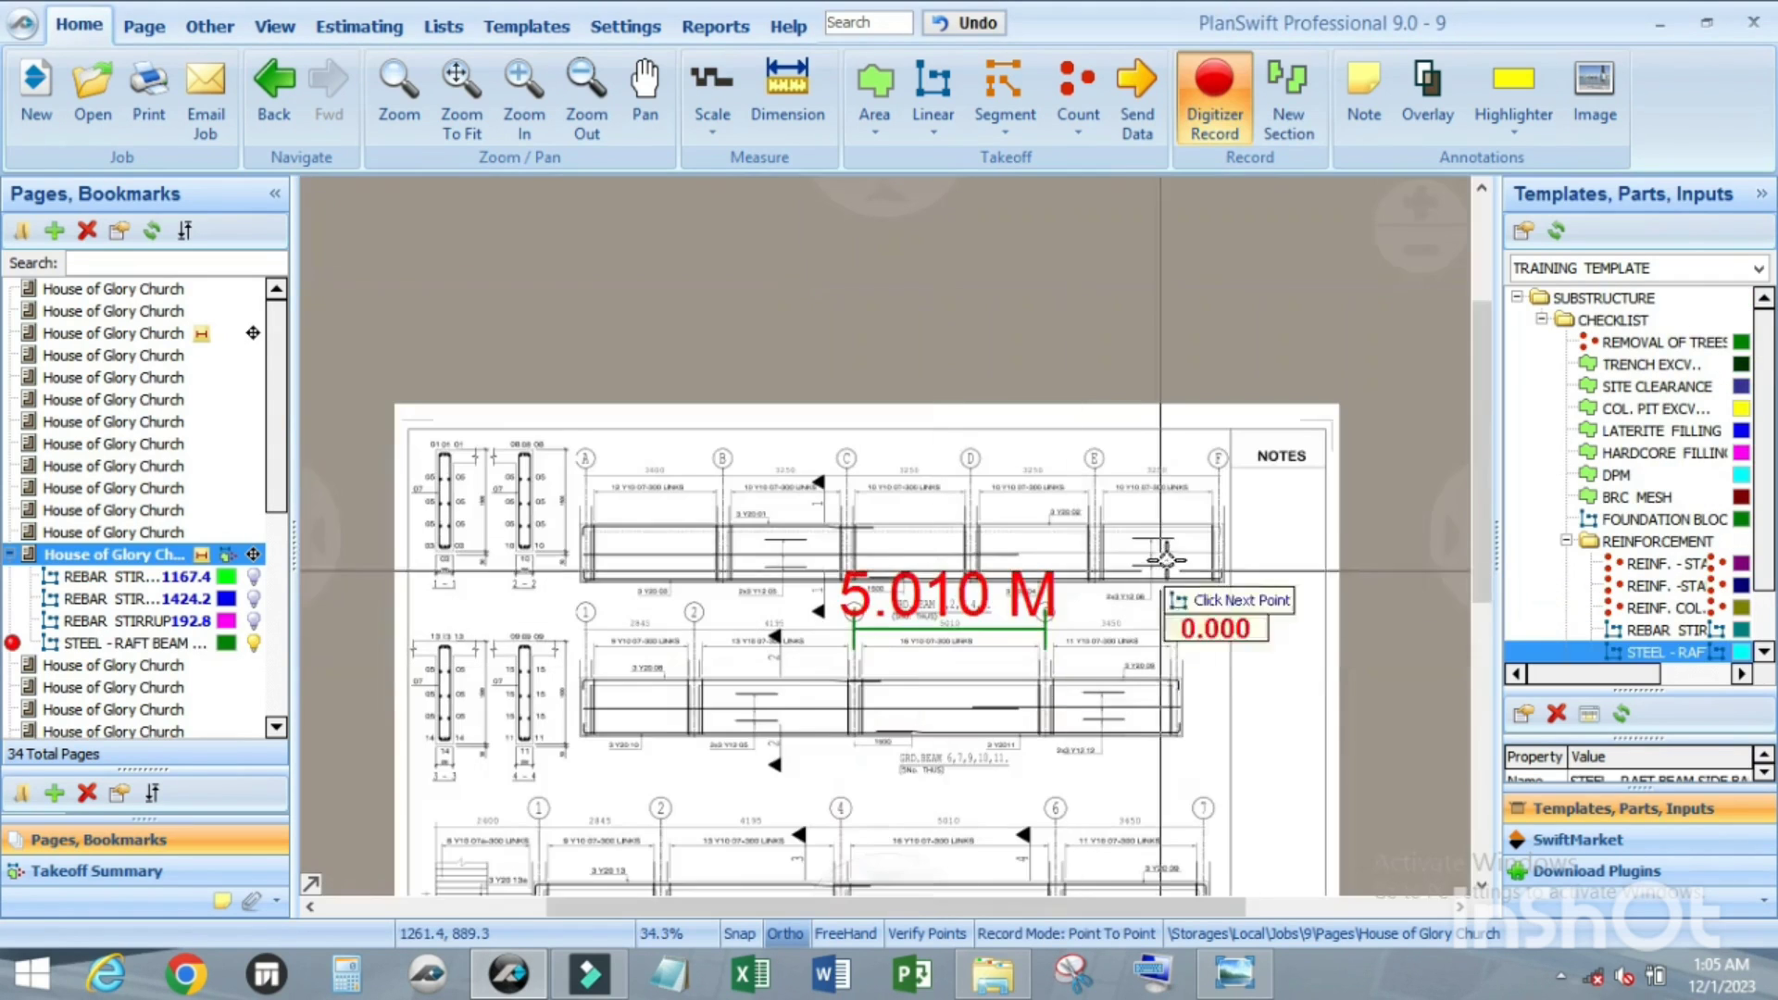
{"action": "scroll", "coordinate": [1184, 559], "scroll_direction": "up", "scroll_amount": 5}
{"action": "scroll", "coordinate": [1328, 592], "scroll_direction": "up", "scroll_amount": 3}
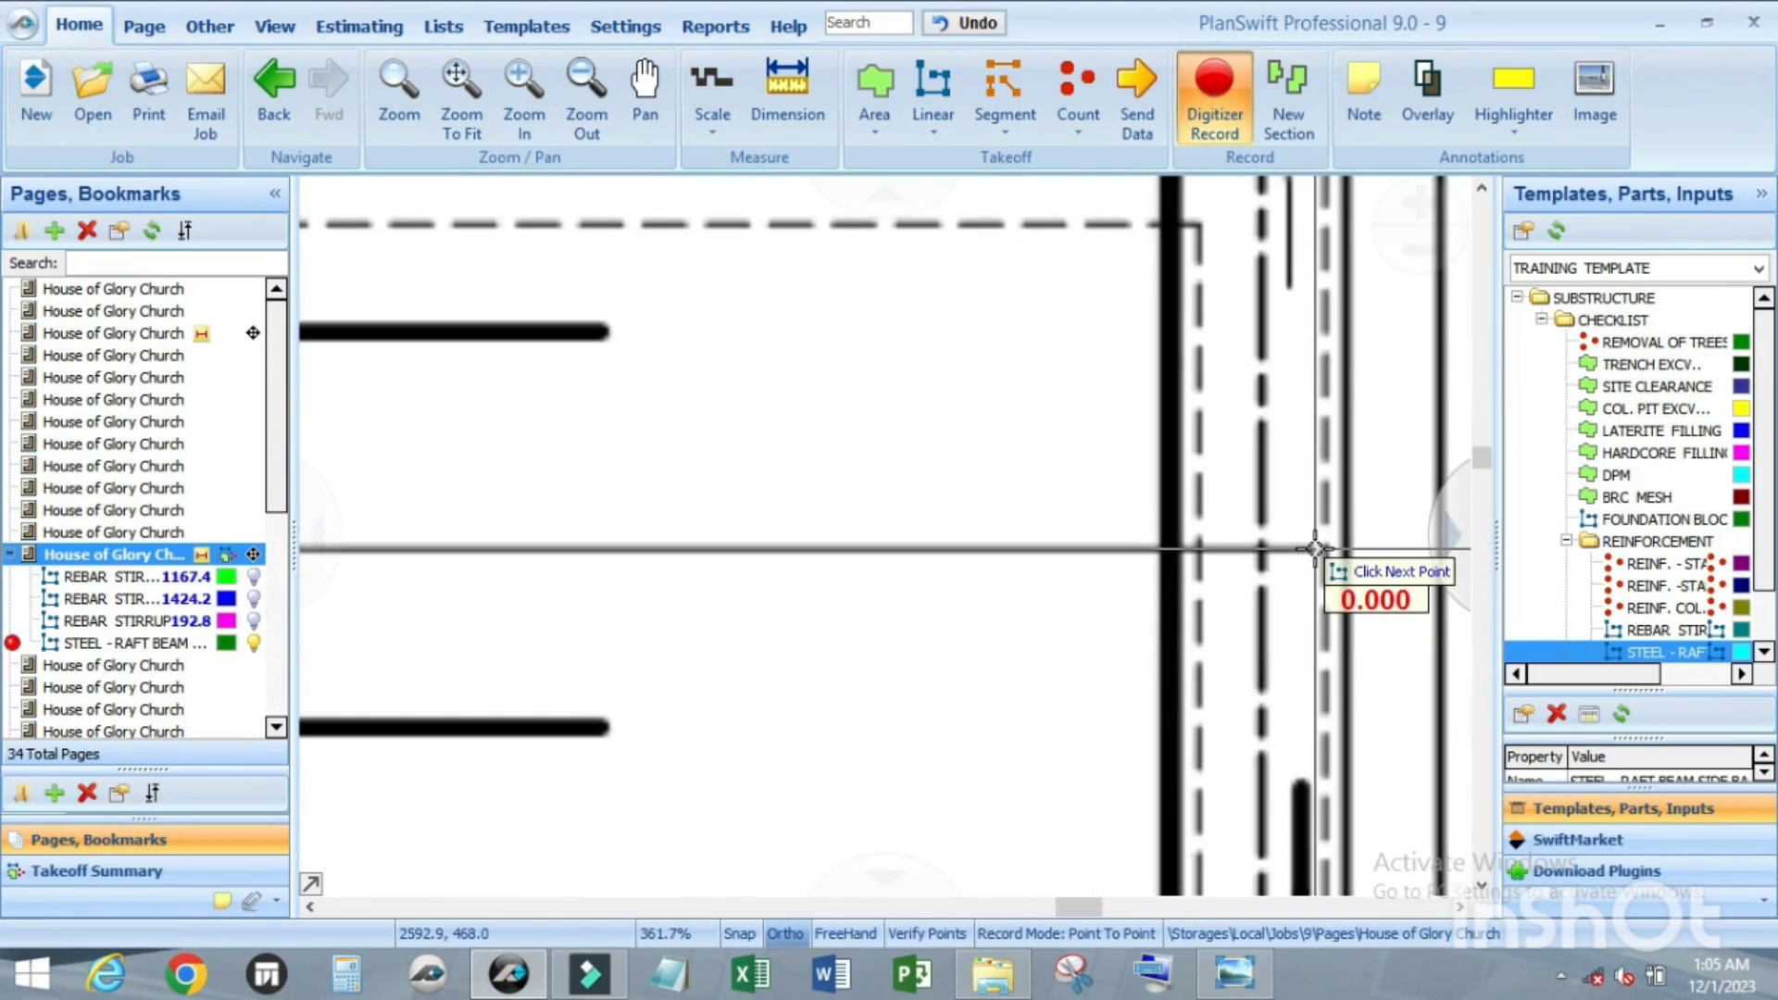
{"action": "scroll", "coordinate": [1316, 548], "scroll_direction": "down", "scroll_amount": 4}
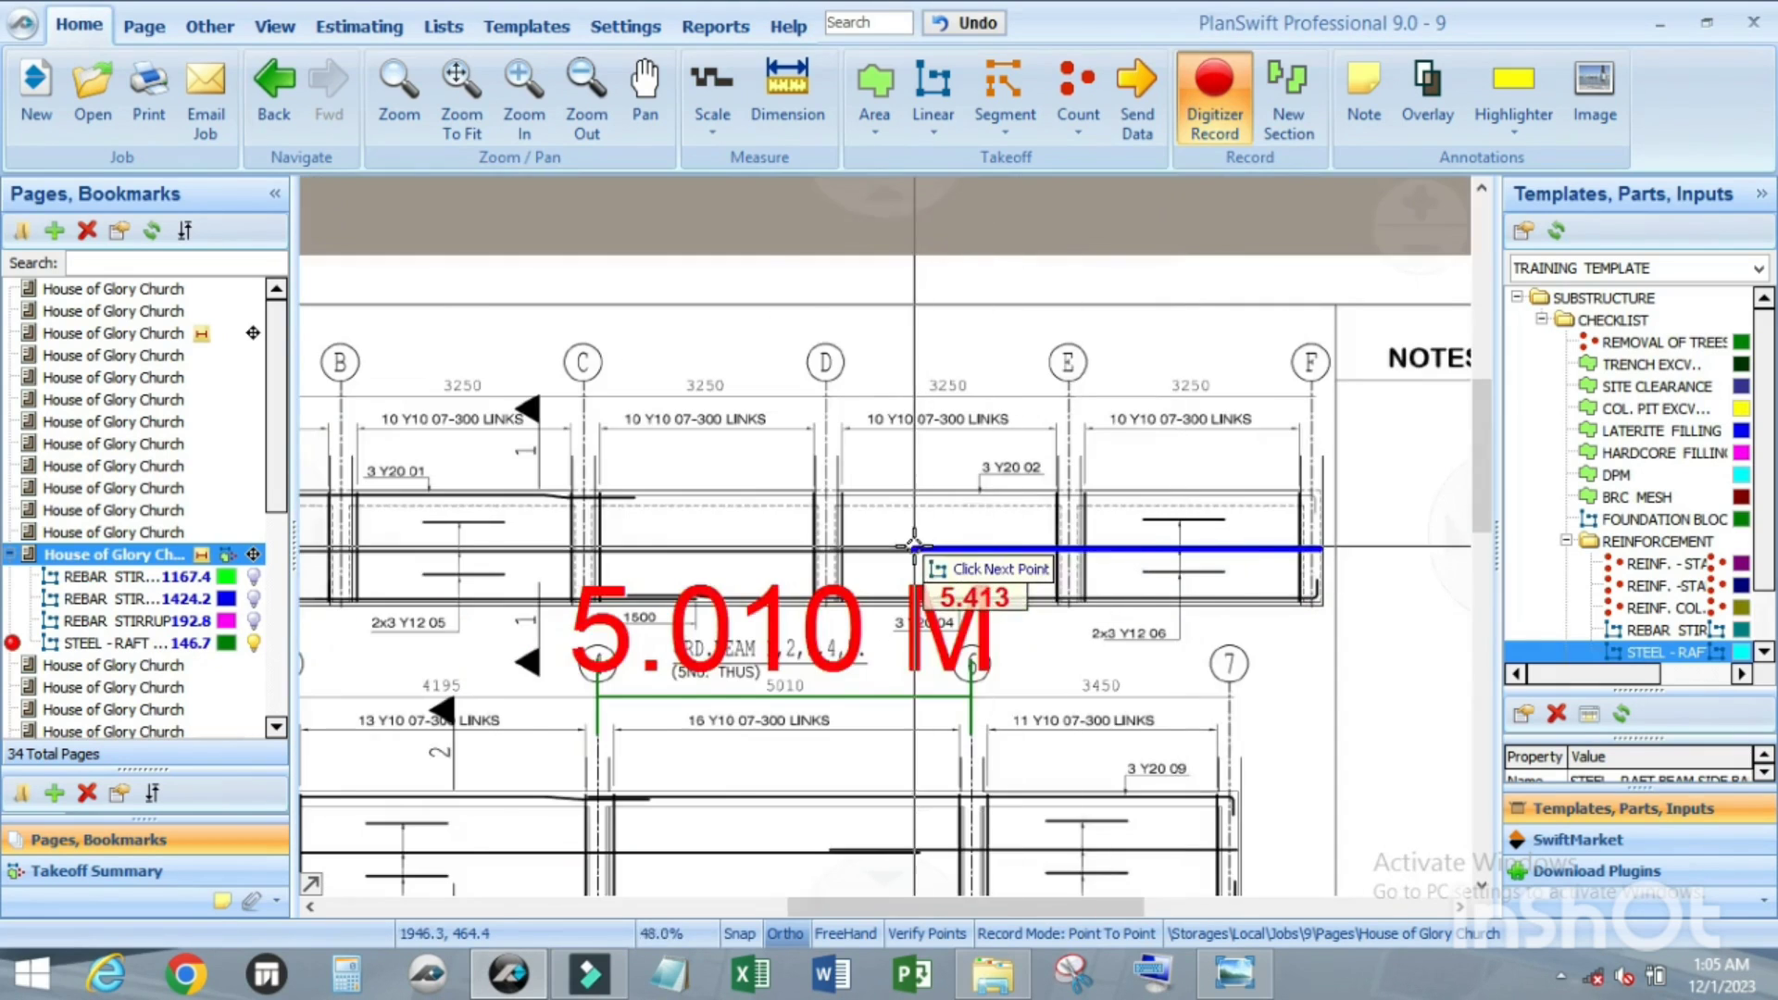
{"action": "scroll", "coordinate": [908, 549], "scroll_direction": "up", "scroll_amount": 1}
{"action": "scroll", "coordinate": [685, 553], "scroll_direction": "up", "scroll_amount": 1}
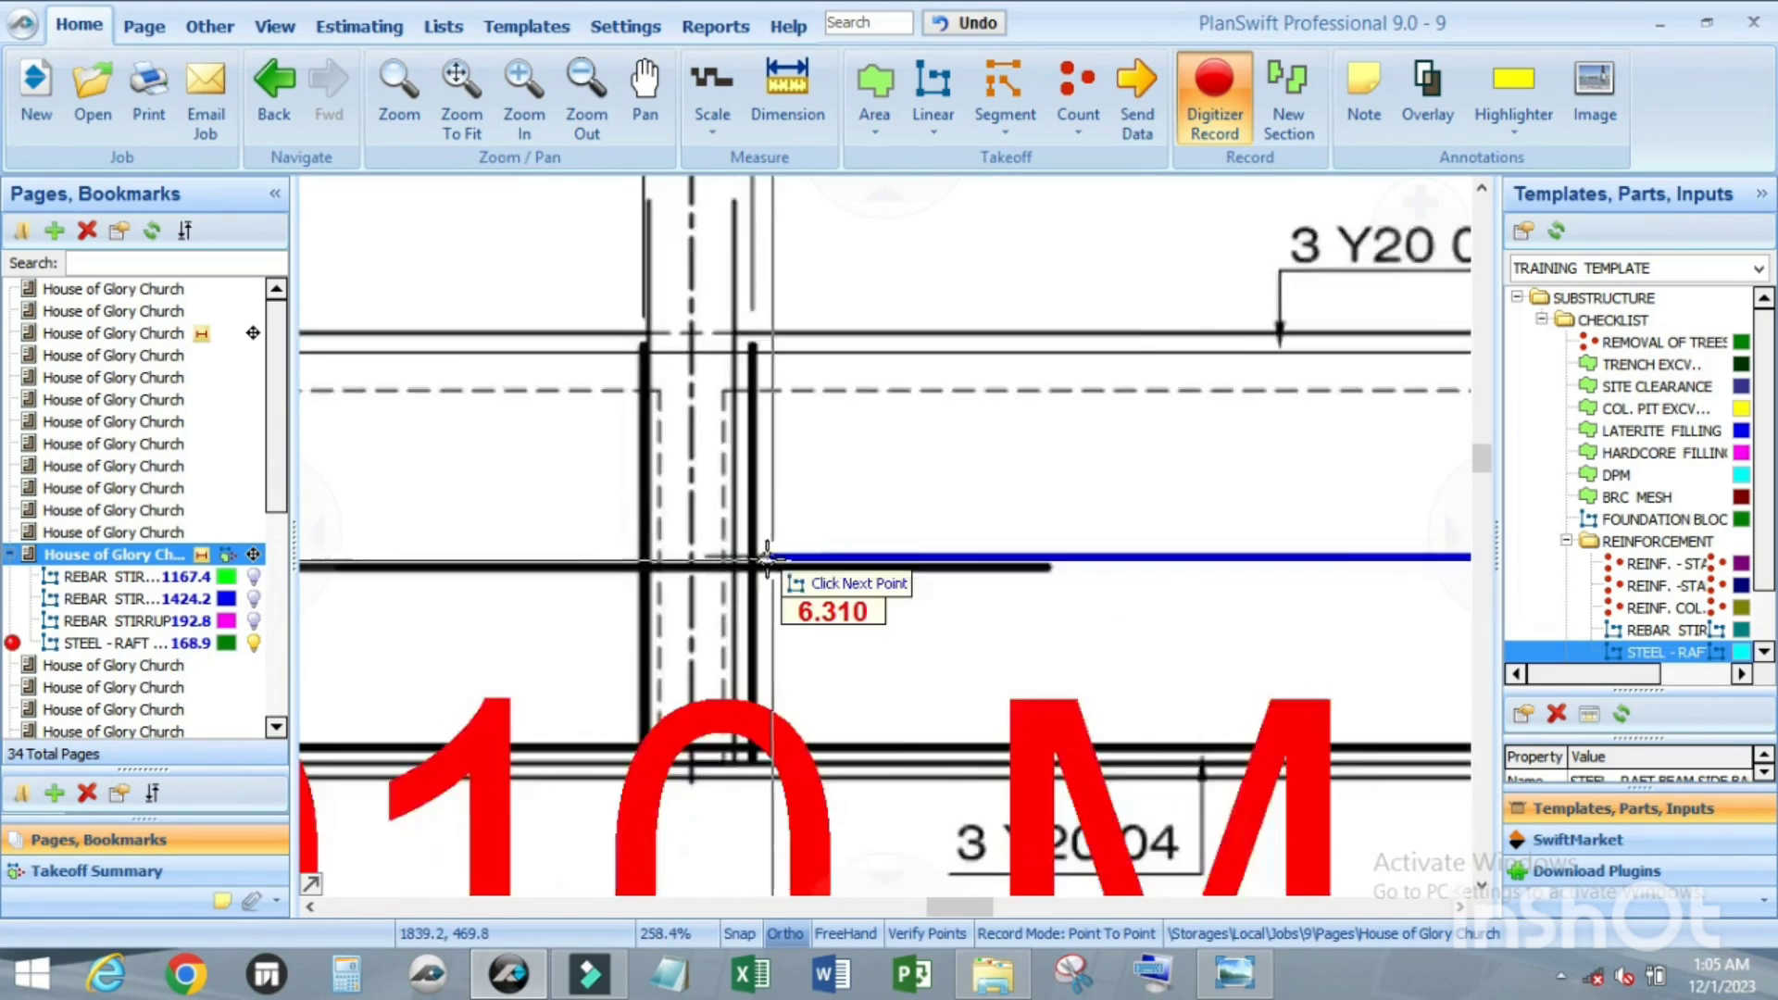
{"action": "scroll", "coordinate": [712, 551], "scroll_direction": "down", "scroll_amount": 1}
{"action": "scroll", "coordinate": [669, 556], "scroll_direction": "up", "scroll_amount": 1}
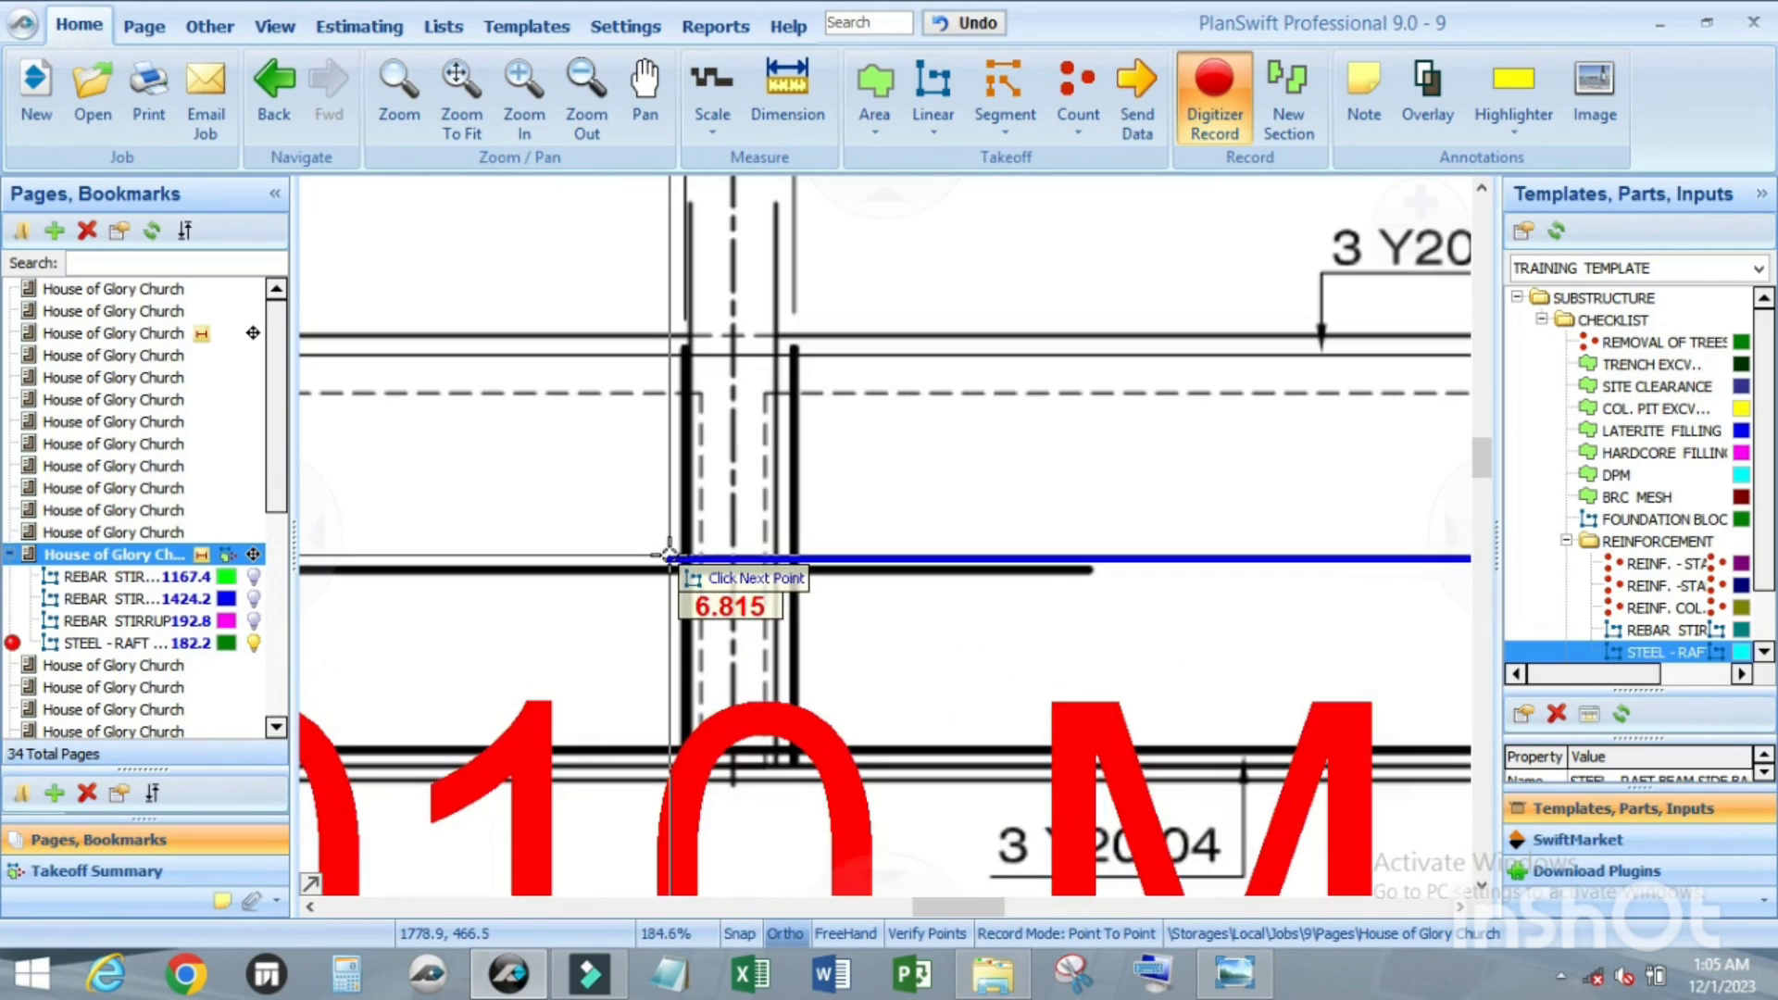
{"action": "scroll", "coordinate": [722, 583], "scroll_direction": "down", "scroll_amount": 2}
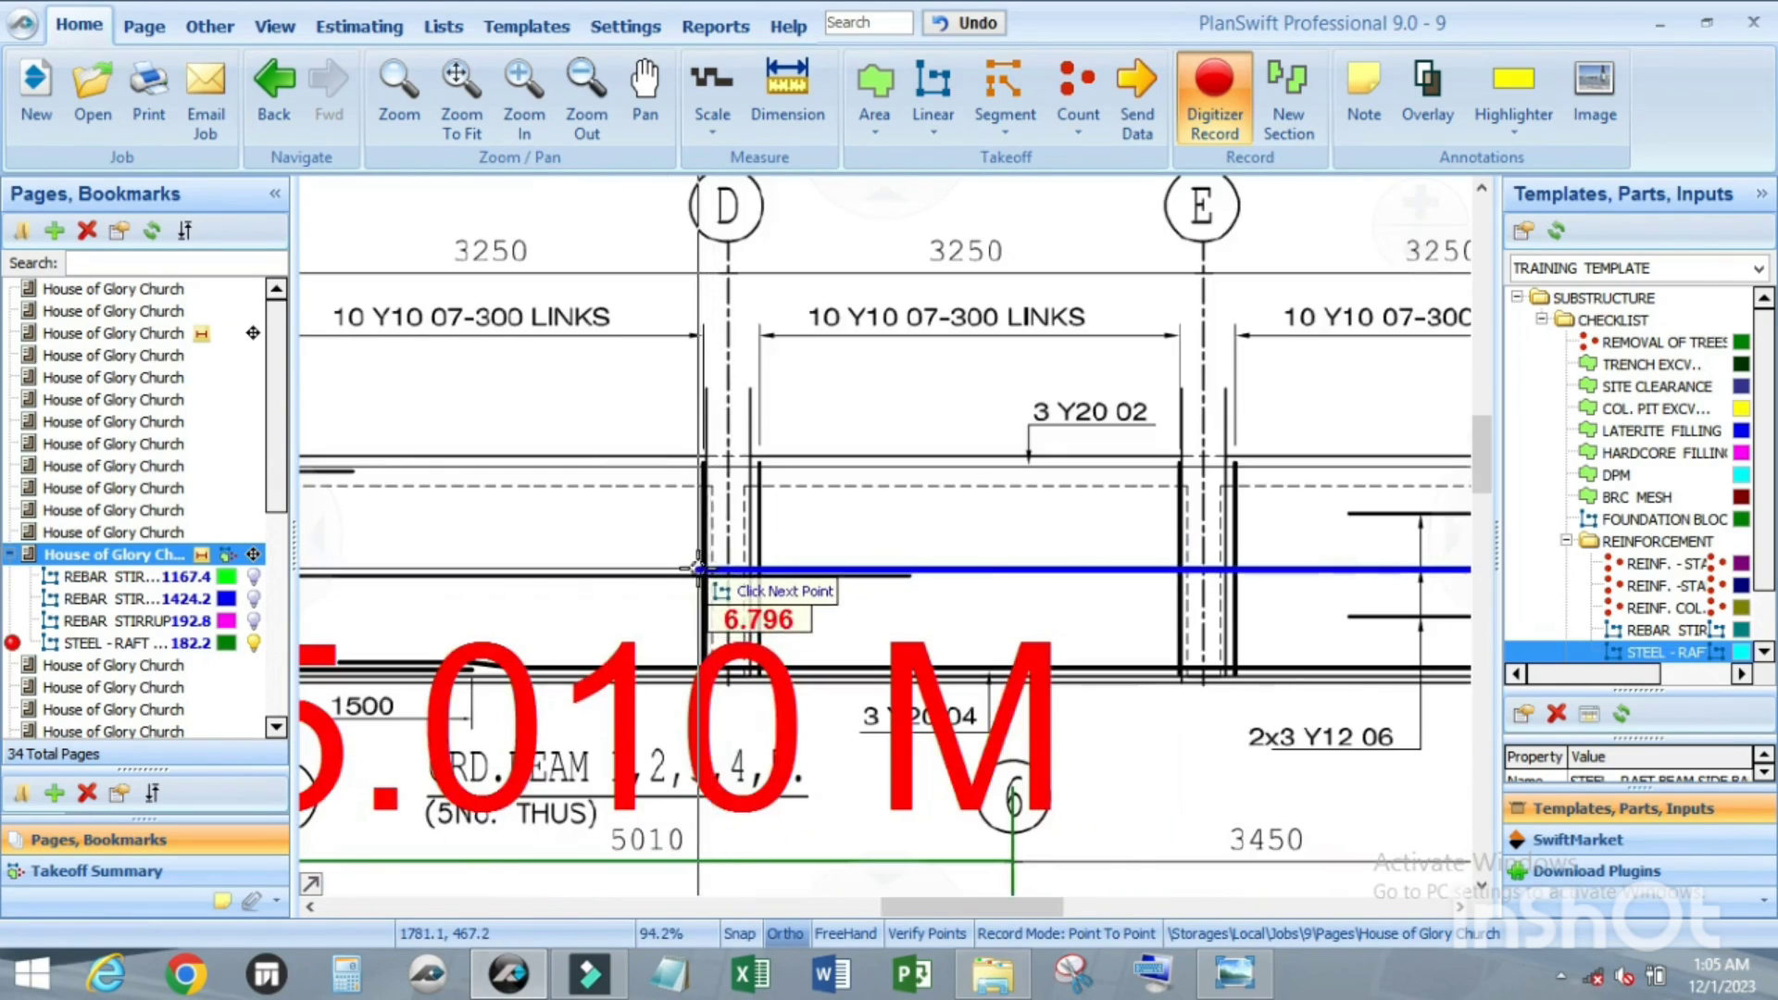
{"action": "scroll", "coordinate": [699, 568], "scroll_direction": "up", "scroll_amount": 2}
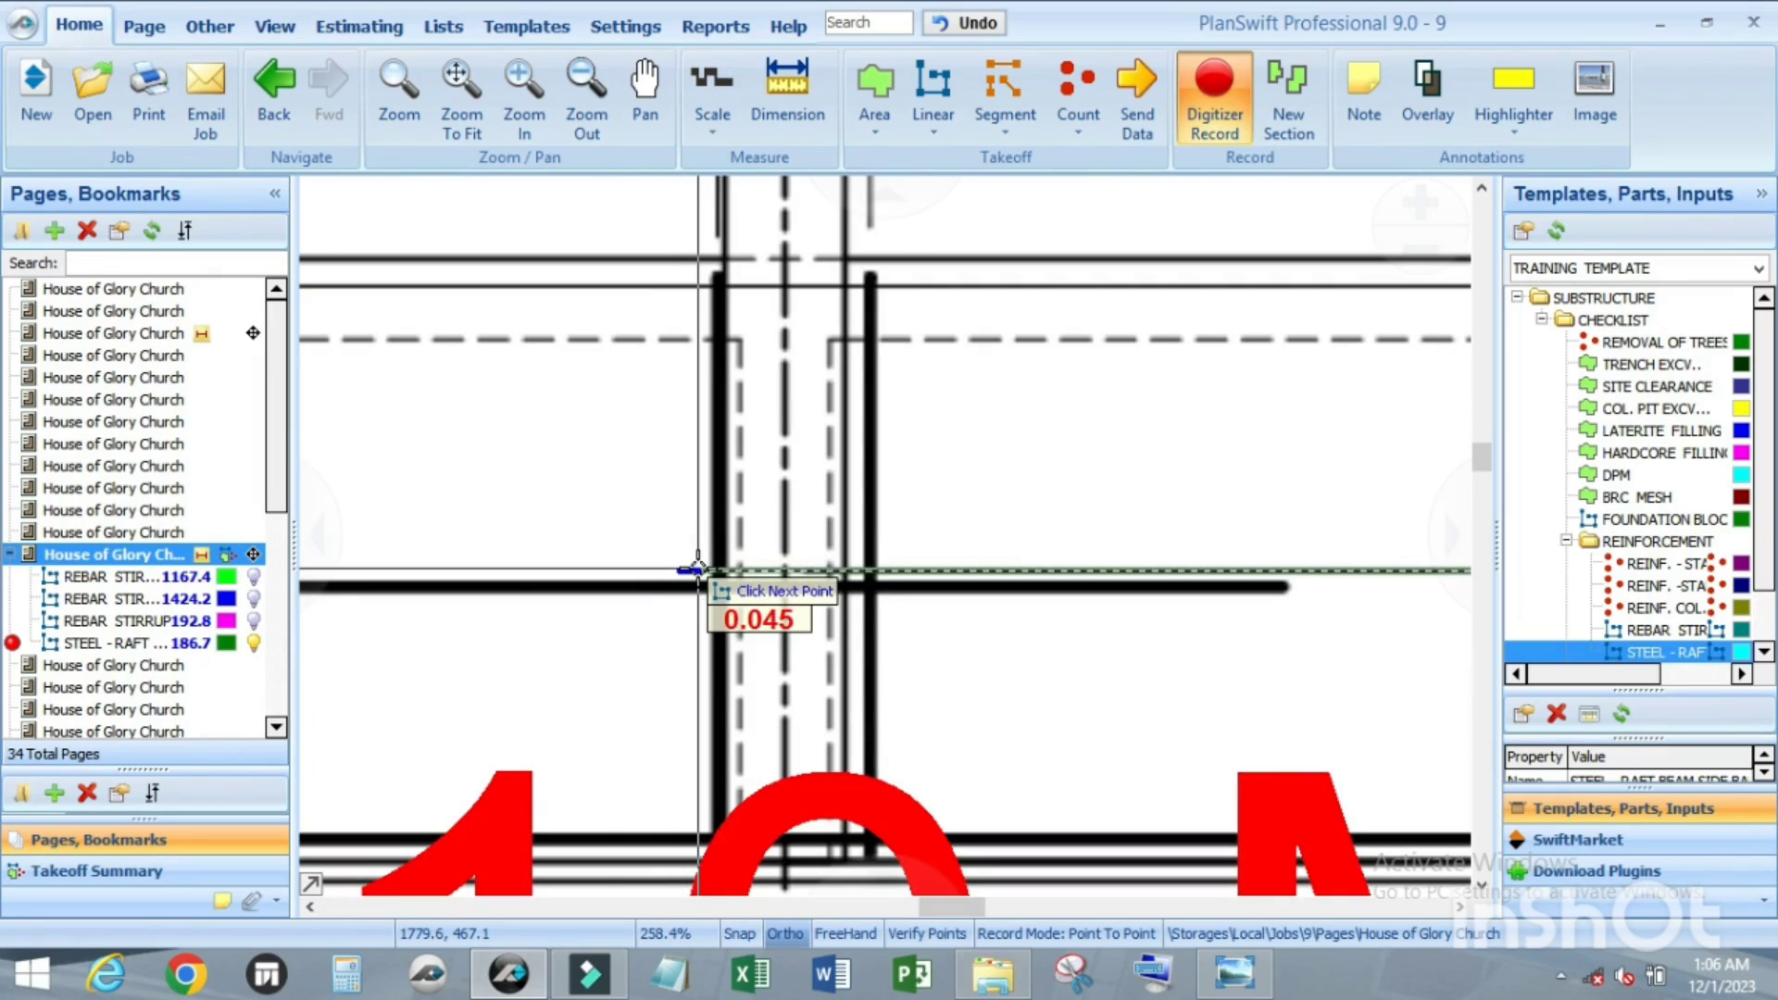
{"action": "key", "text": "n"}
Step: Trace the overlapping second side bar on GRD.BEAM 1,2,3,4,5 from its lap end between grids D and E to grid A, about 11.4 m
{"action": "scroll", "coordinate": [718, 530], "scroll_direction": "down", "scroll_amount": 1}
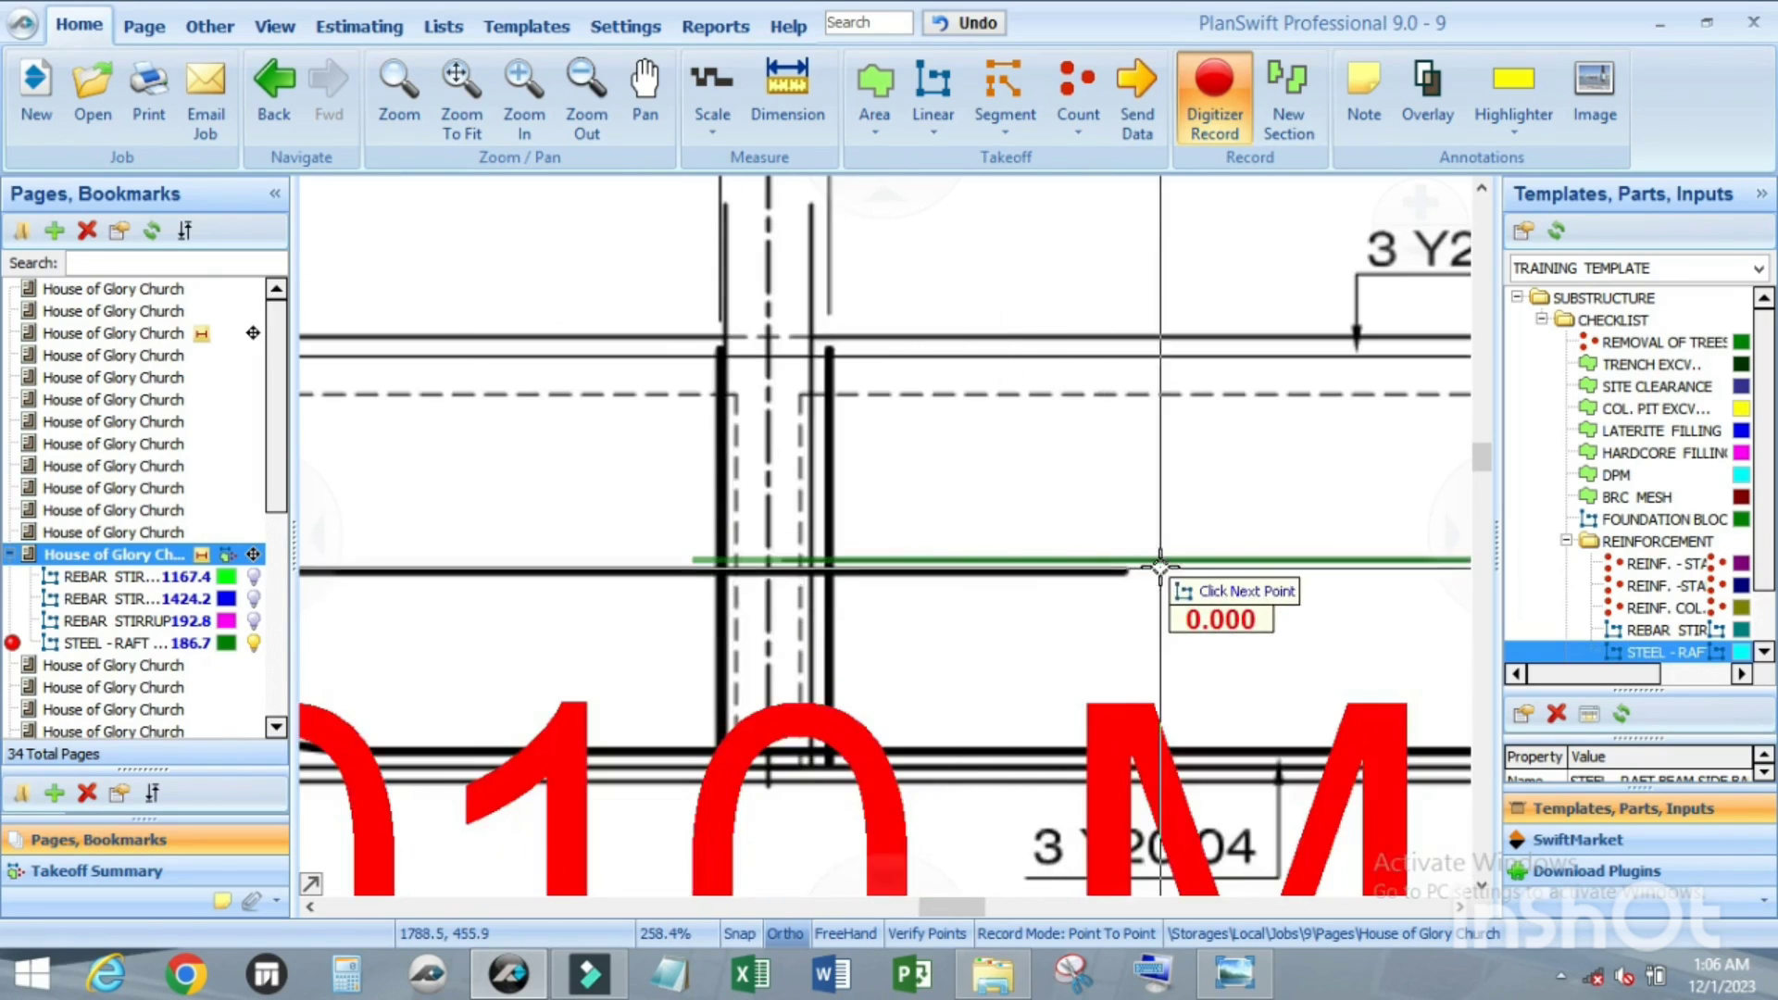
{"action": "scroll", "coordinate": [1156, 573], "scroll_direction": "up", "scroll_amount": 2}
{"action": "scroll", "coordinate": [1102, 575], "scroll_direction": "up", "scroll_amount": 2}
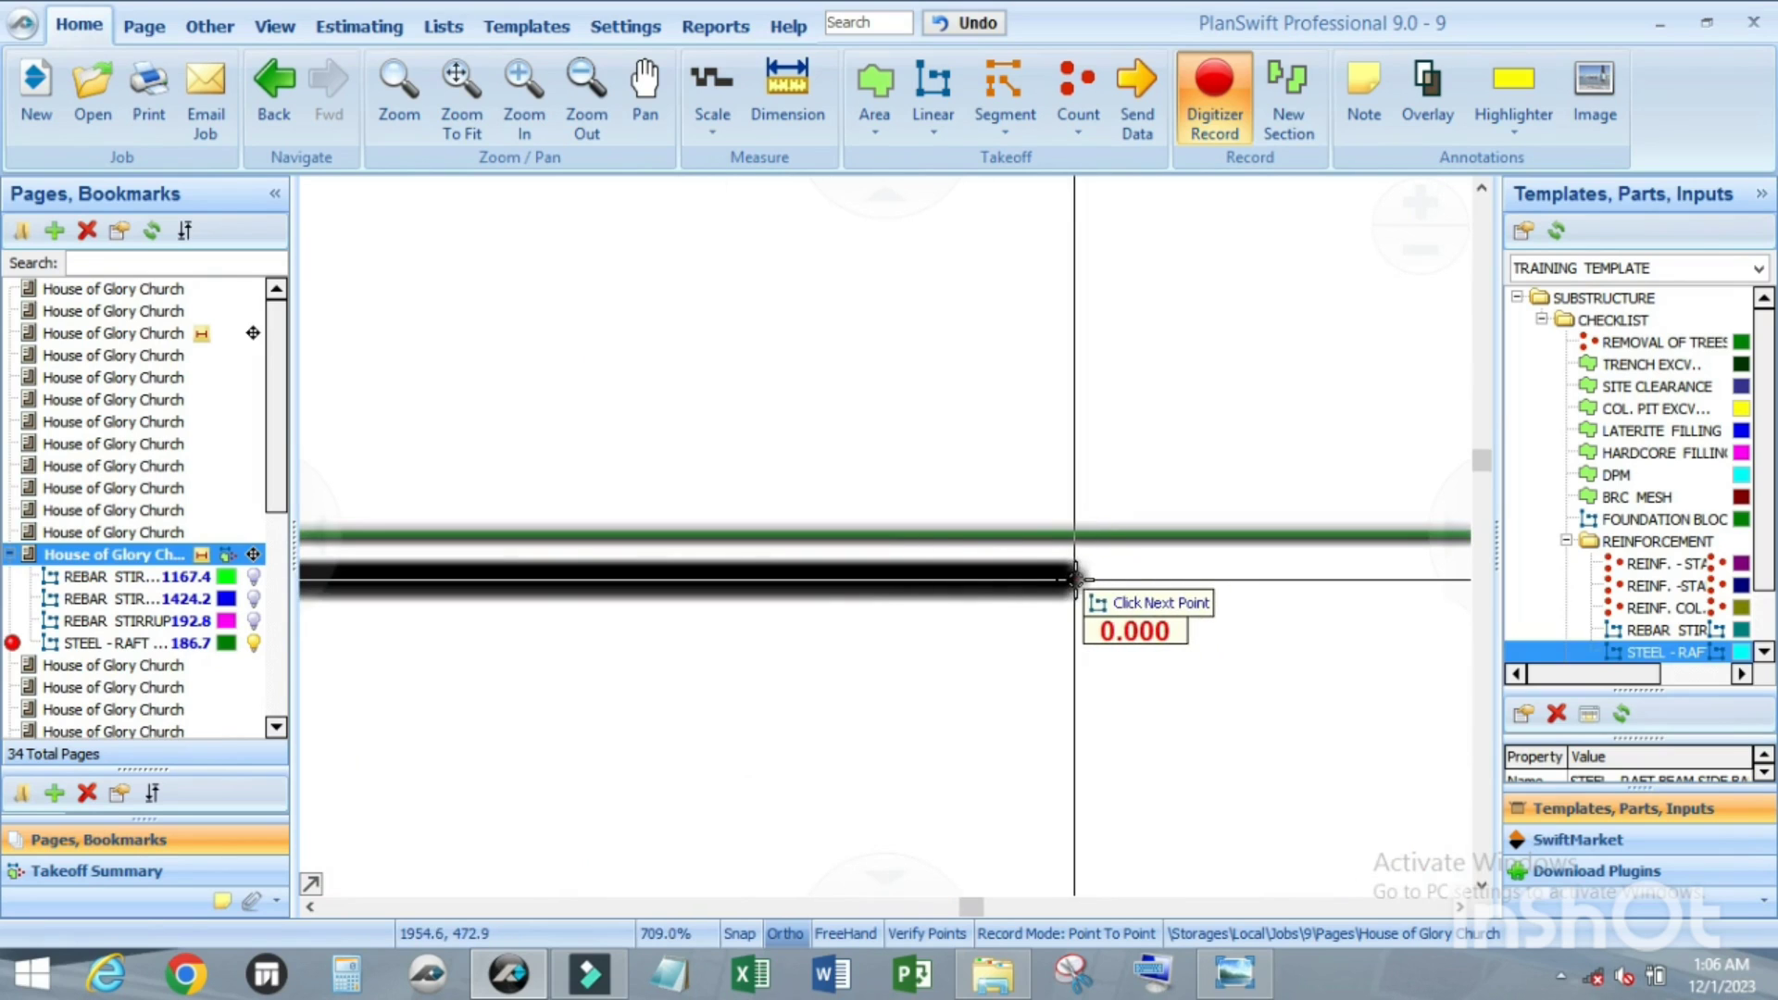
{"action": "left_click", "coordinate": [1074, 580]}
{"action": "scroll", "coordinate": [1075, 579], "scroll_direction": "down", "scroll_amount": 9}
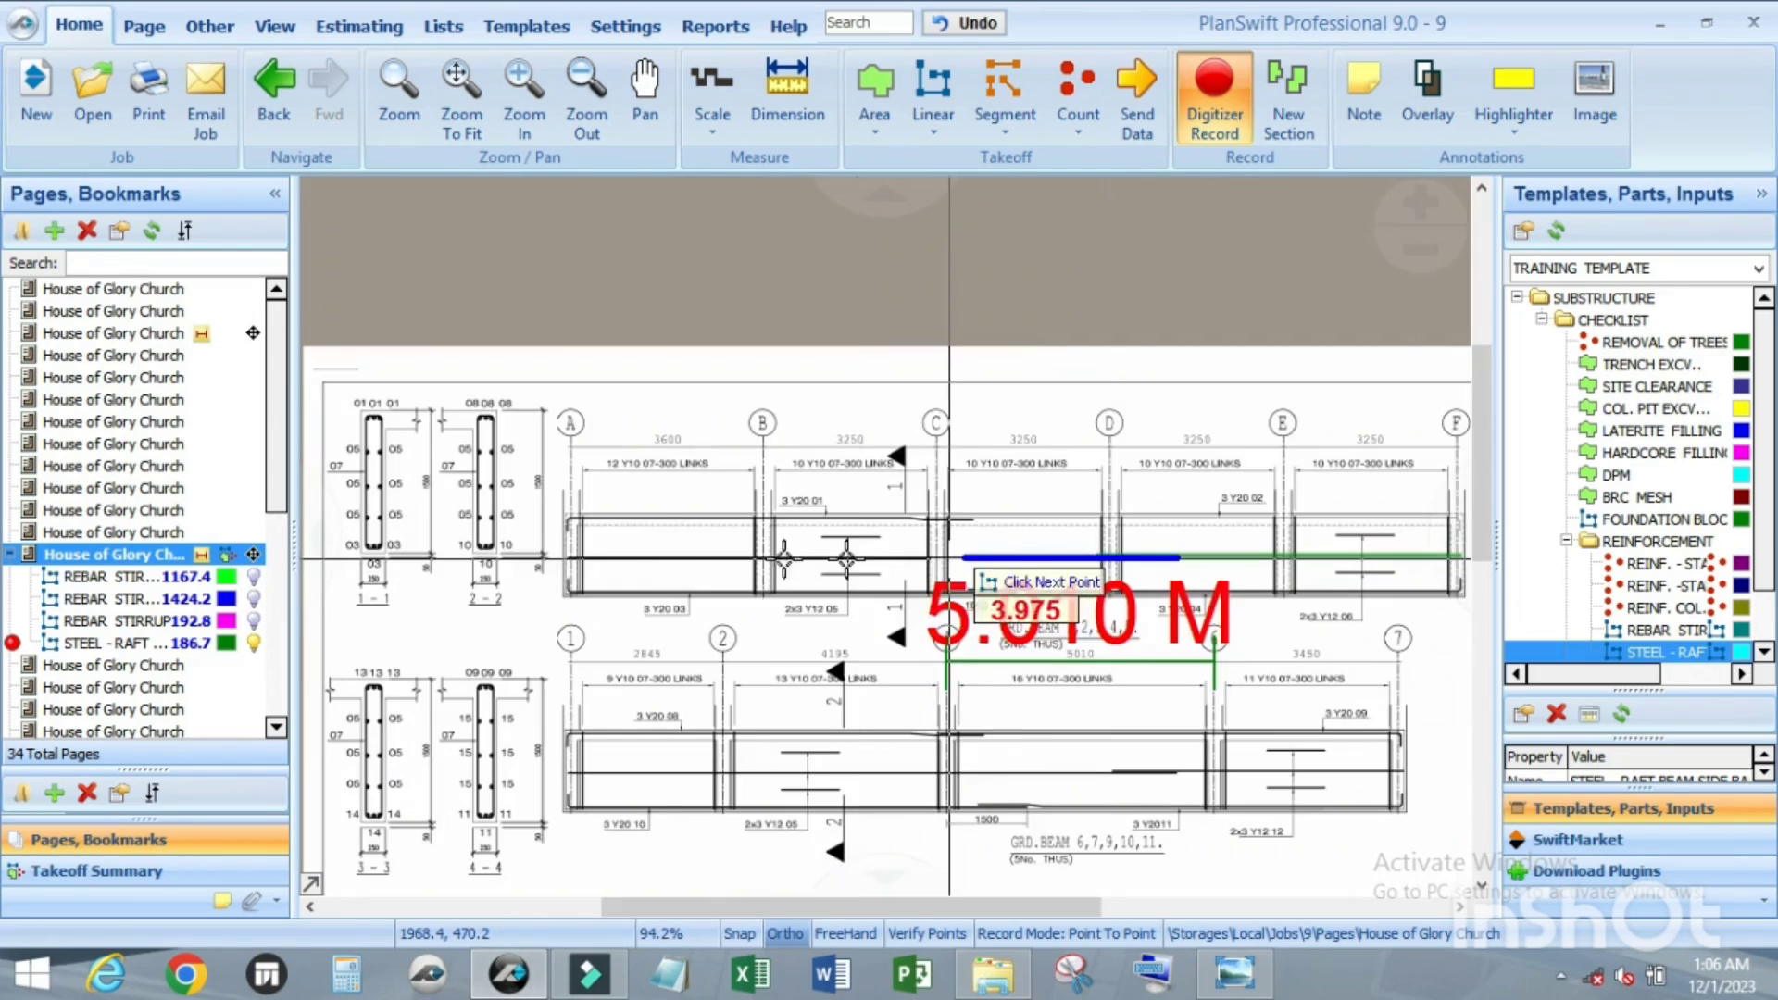
{"action": "scroll", "coordinate": [595, 558], "scroll_direction": "up", "scroll_amount": 9}
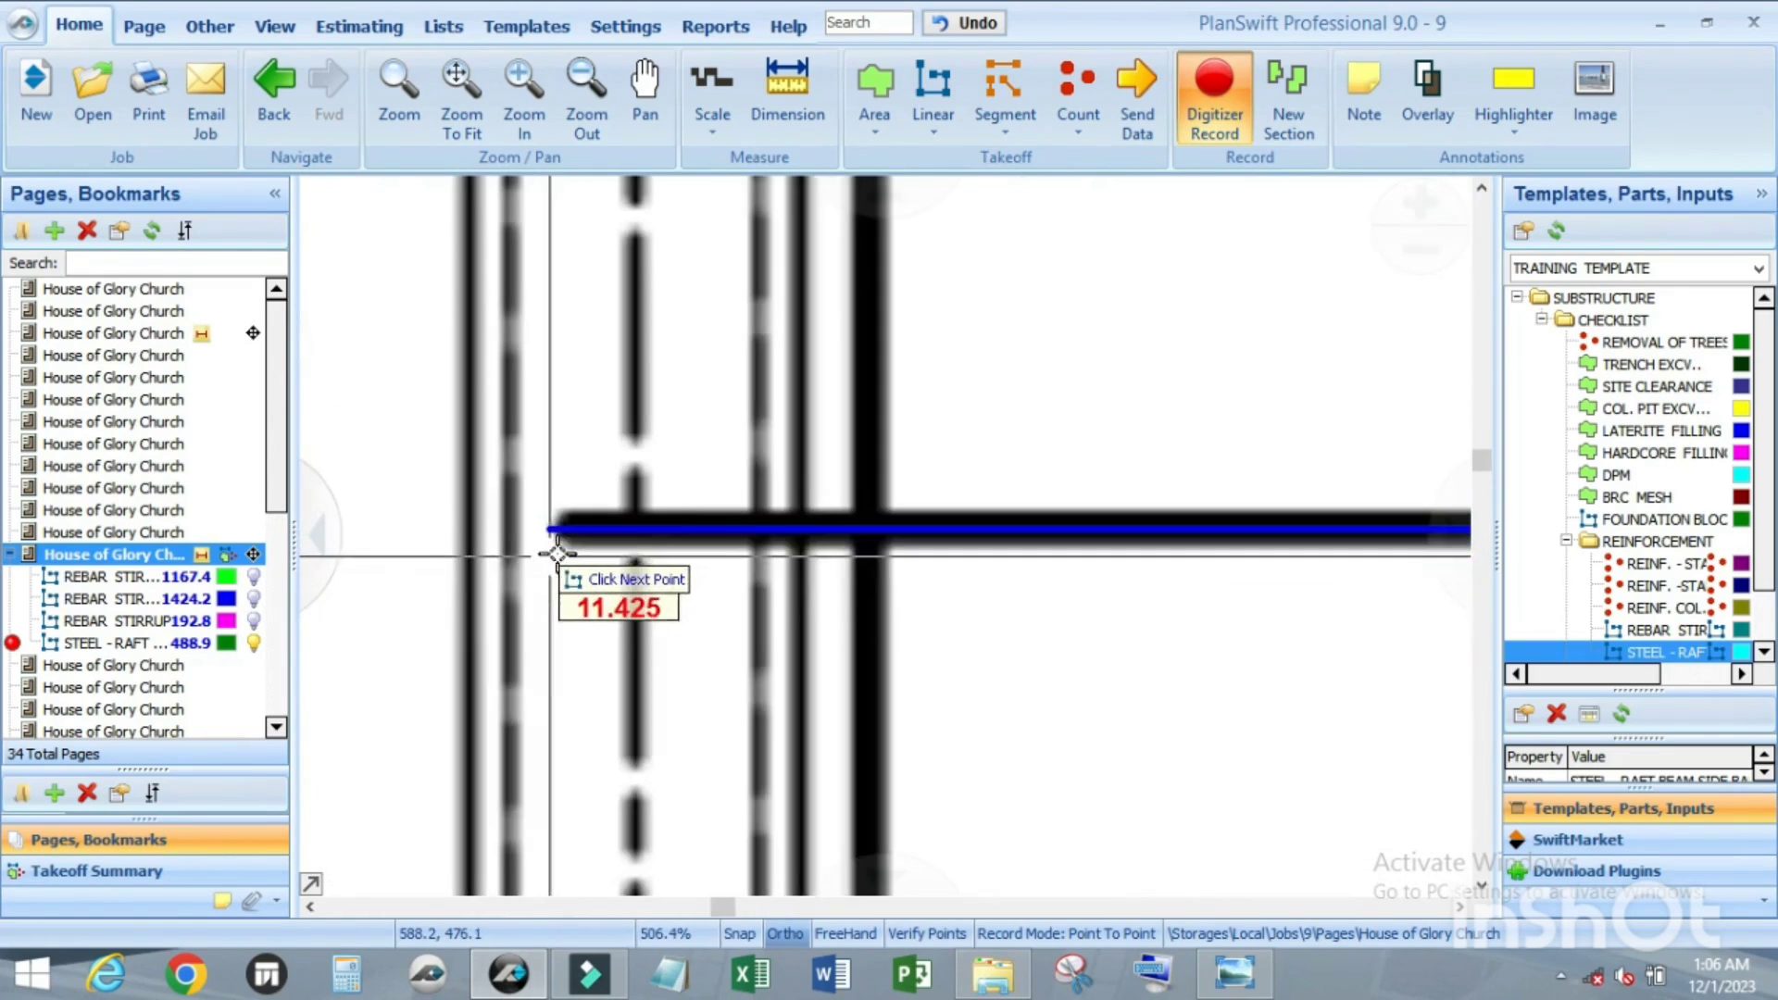
{"action": "left_click", "coordinate": [564, 537]}
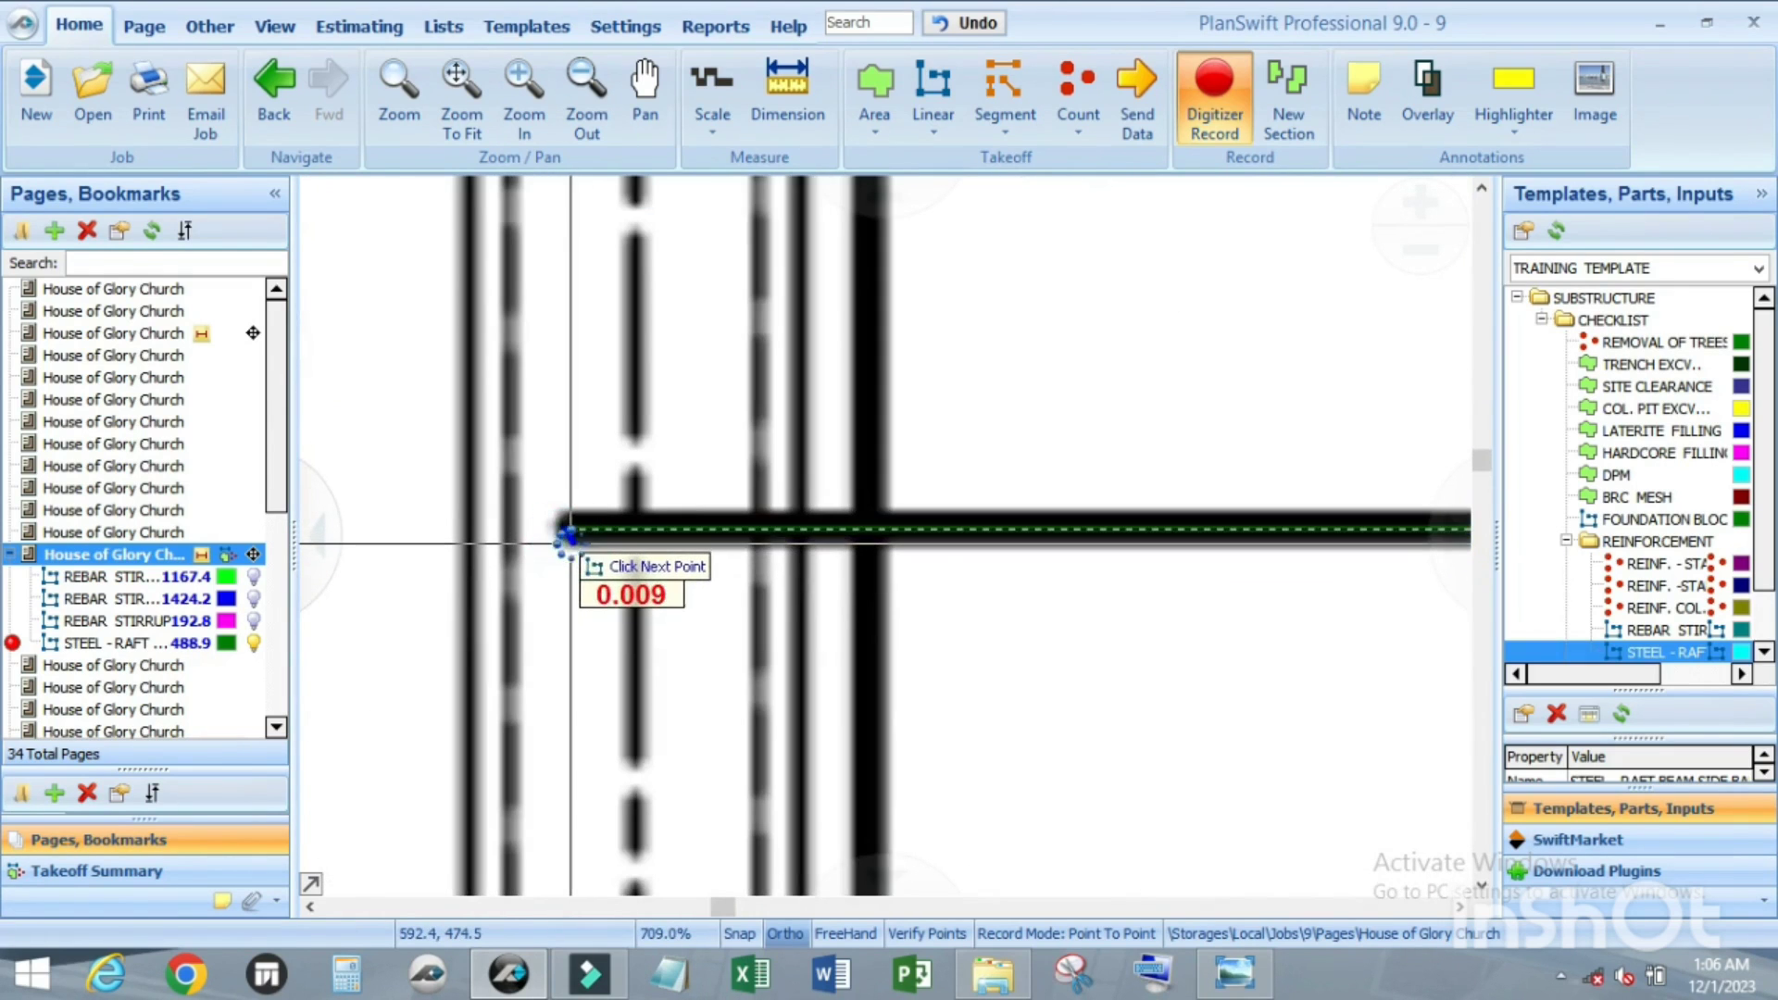
Step: Trace the side bar on GRD.BEAM 6,7,9,10,11 from its grid 7 end to its lap end between grids 4 and 6, about 5.5 m
{"action": "scroll", "coordinate": [635, 515], "scroll_direction": "down", "scroll_amount": 4}
{"action": "scroll", "coordinate": [690, 452], "scroll_direction": "down", "scroll_amount": 2}
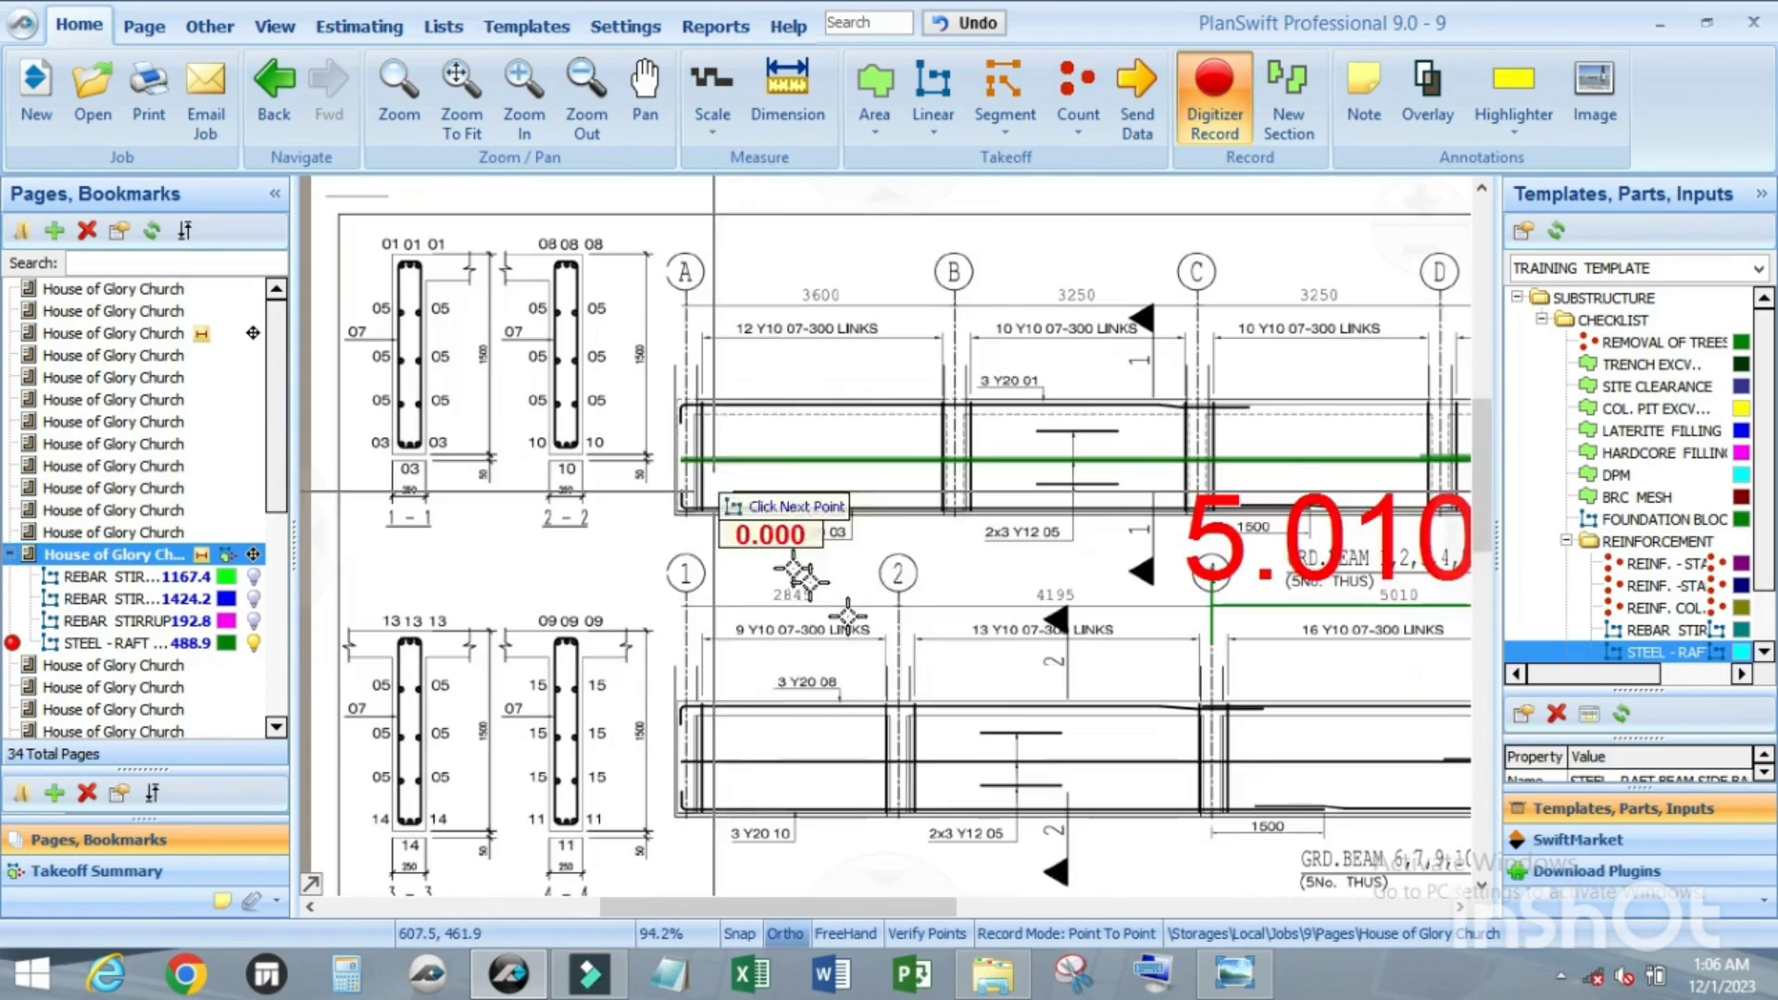
{"action": "scroll", "coordinate": [861, 686], "scroll_direction": "down", "scroll_amount": 2}
{"action": "scroll", "coordinate": [1312, 694], "scroll_direction": "up", "scroll_amount": 8}
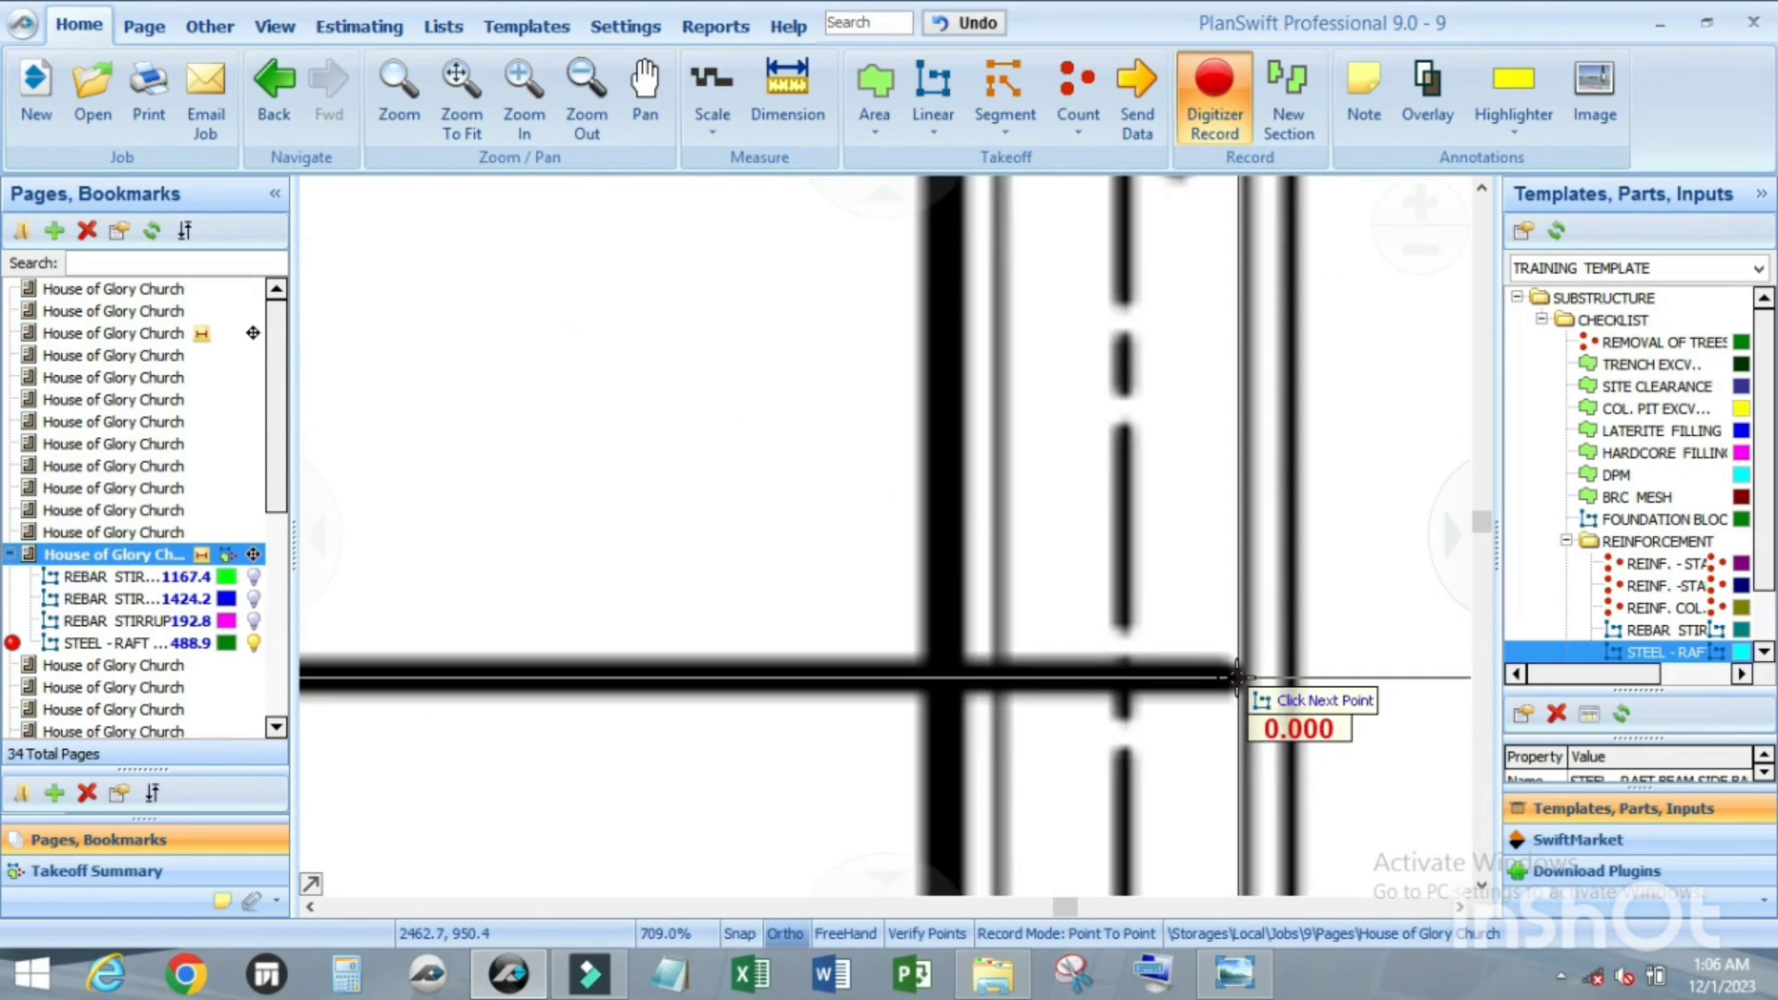
{"action": "left_click", "coordinate": [1237, 676]}
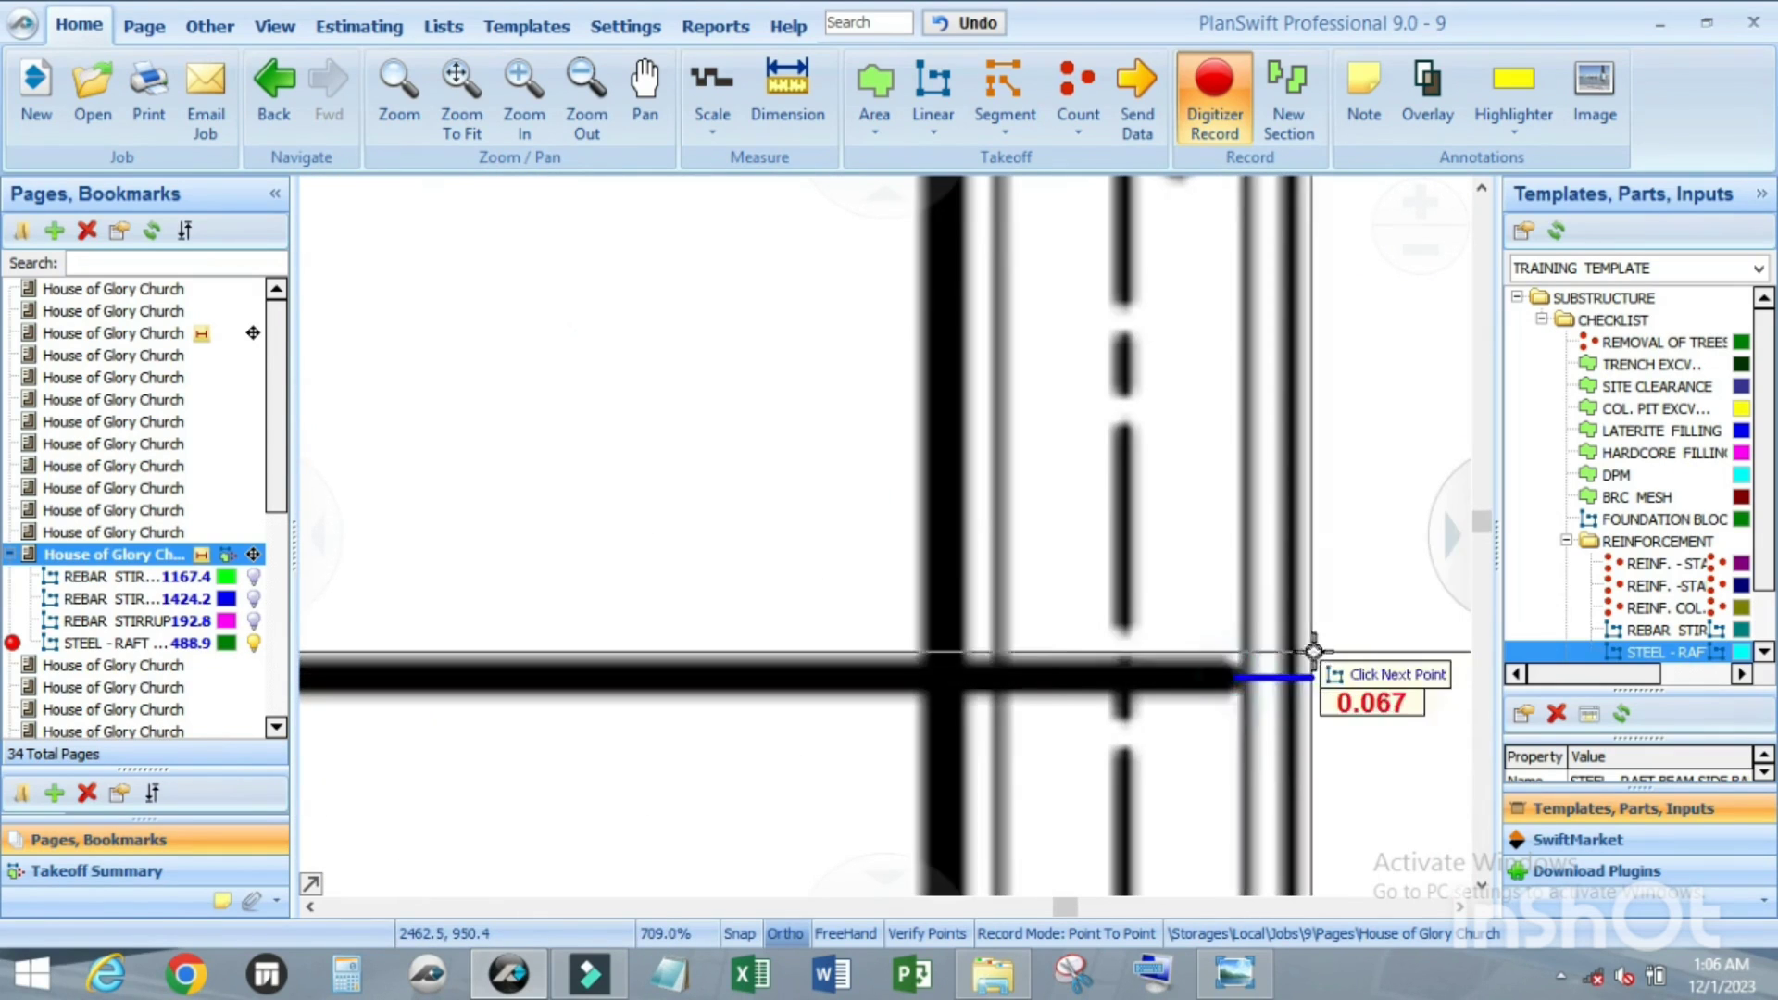
{"action": "scroll", "coordinate": [1239, 677], "scroll_direction": "down", "scroll_amount": 9}
{"action": "scroll", "coordinate": [1088, 653], "scroll_direction": "up", "scroll_amount": 5}
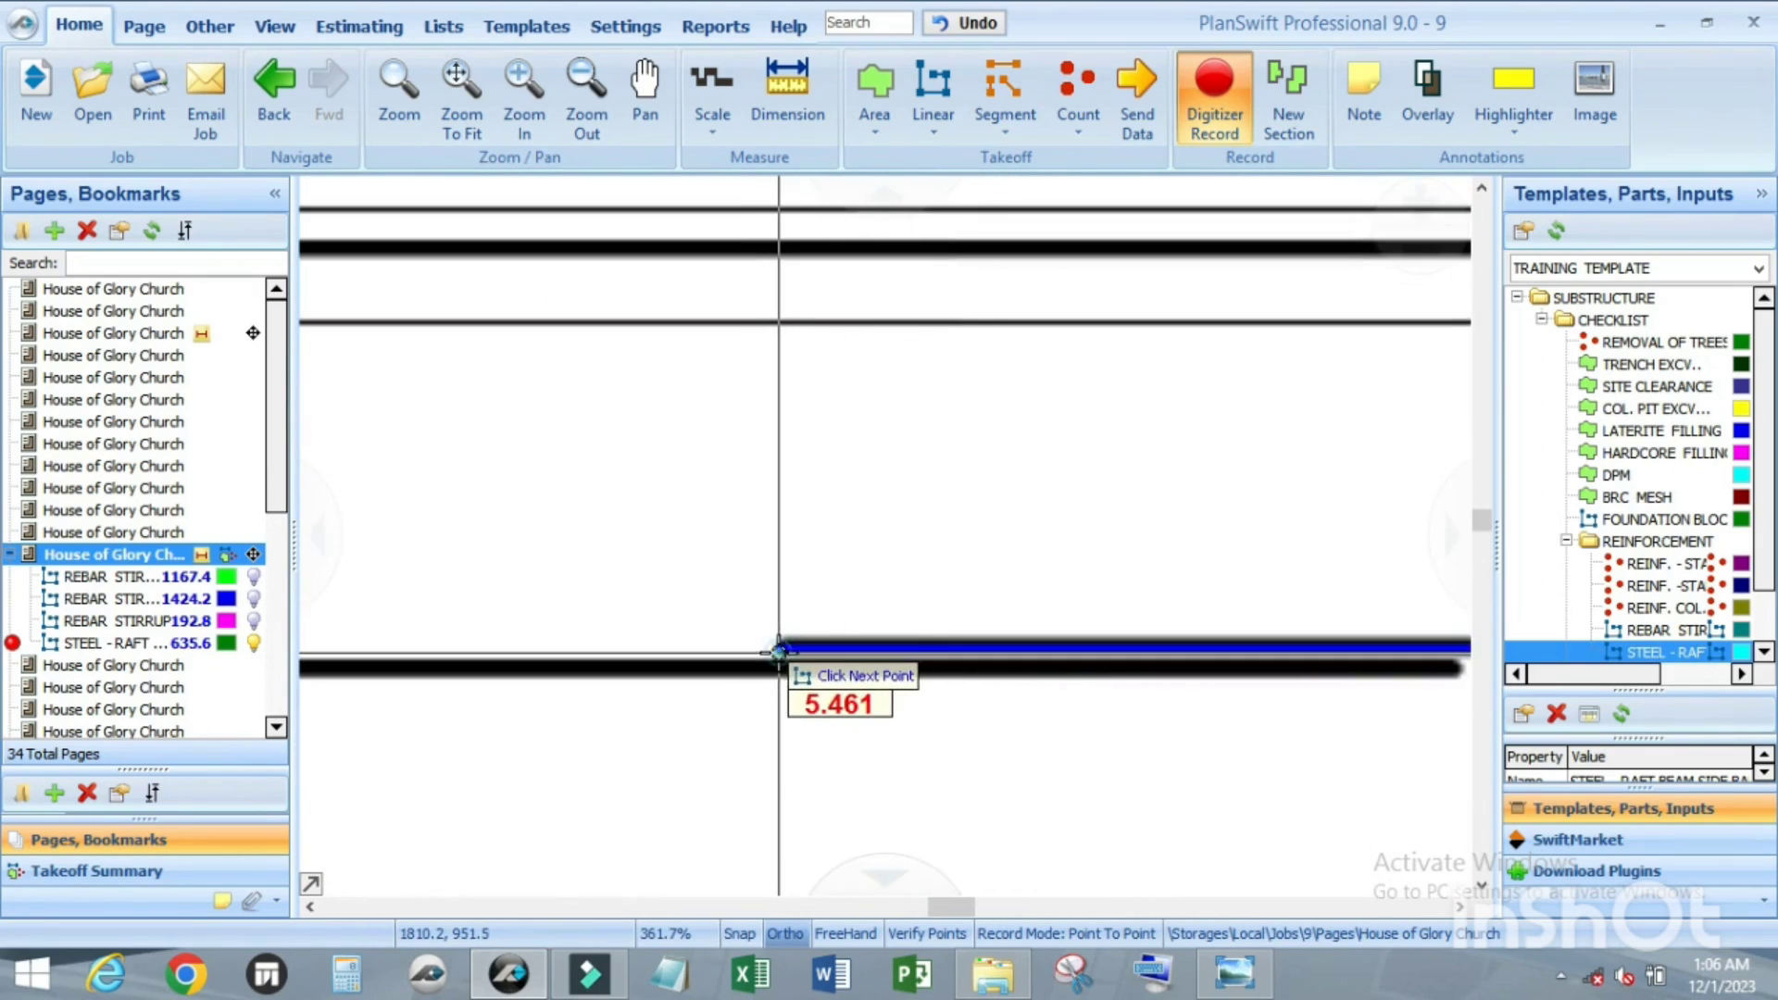
Step: Trace the overlapping side bar on GRD.BEAM 6,7,9,10,11 from its lap end to grid 1, about 11.4 m, and finish the takeoff
{"action": "scroll", "coordinate": [990, 639], "scroll_direction": "down", "scroll_amount": 3}
{"action": "scroll", "coordinate": [1190, 663], "scroll_direction": "up", "scroll_amount": 5}
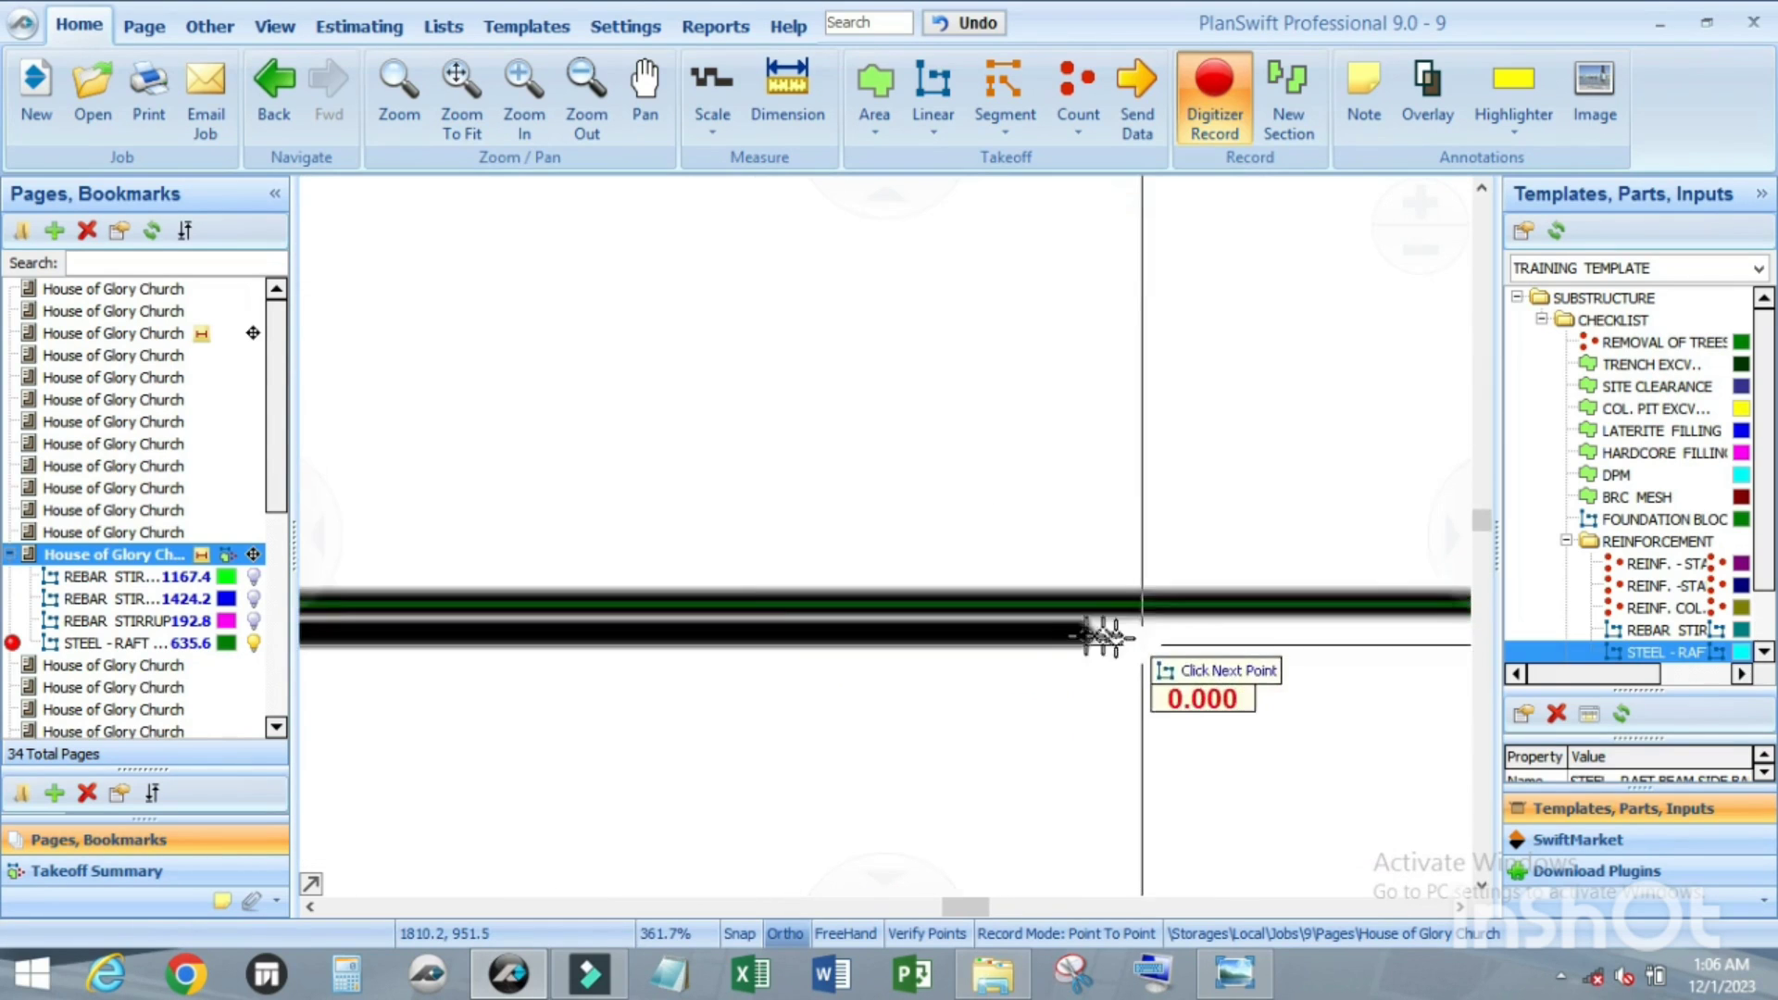
{"action": "scroll", "coordinate": [1074, 627], "scroll_direction": "down", "scroll_amount": 7}
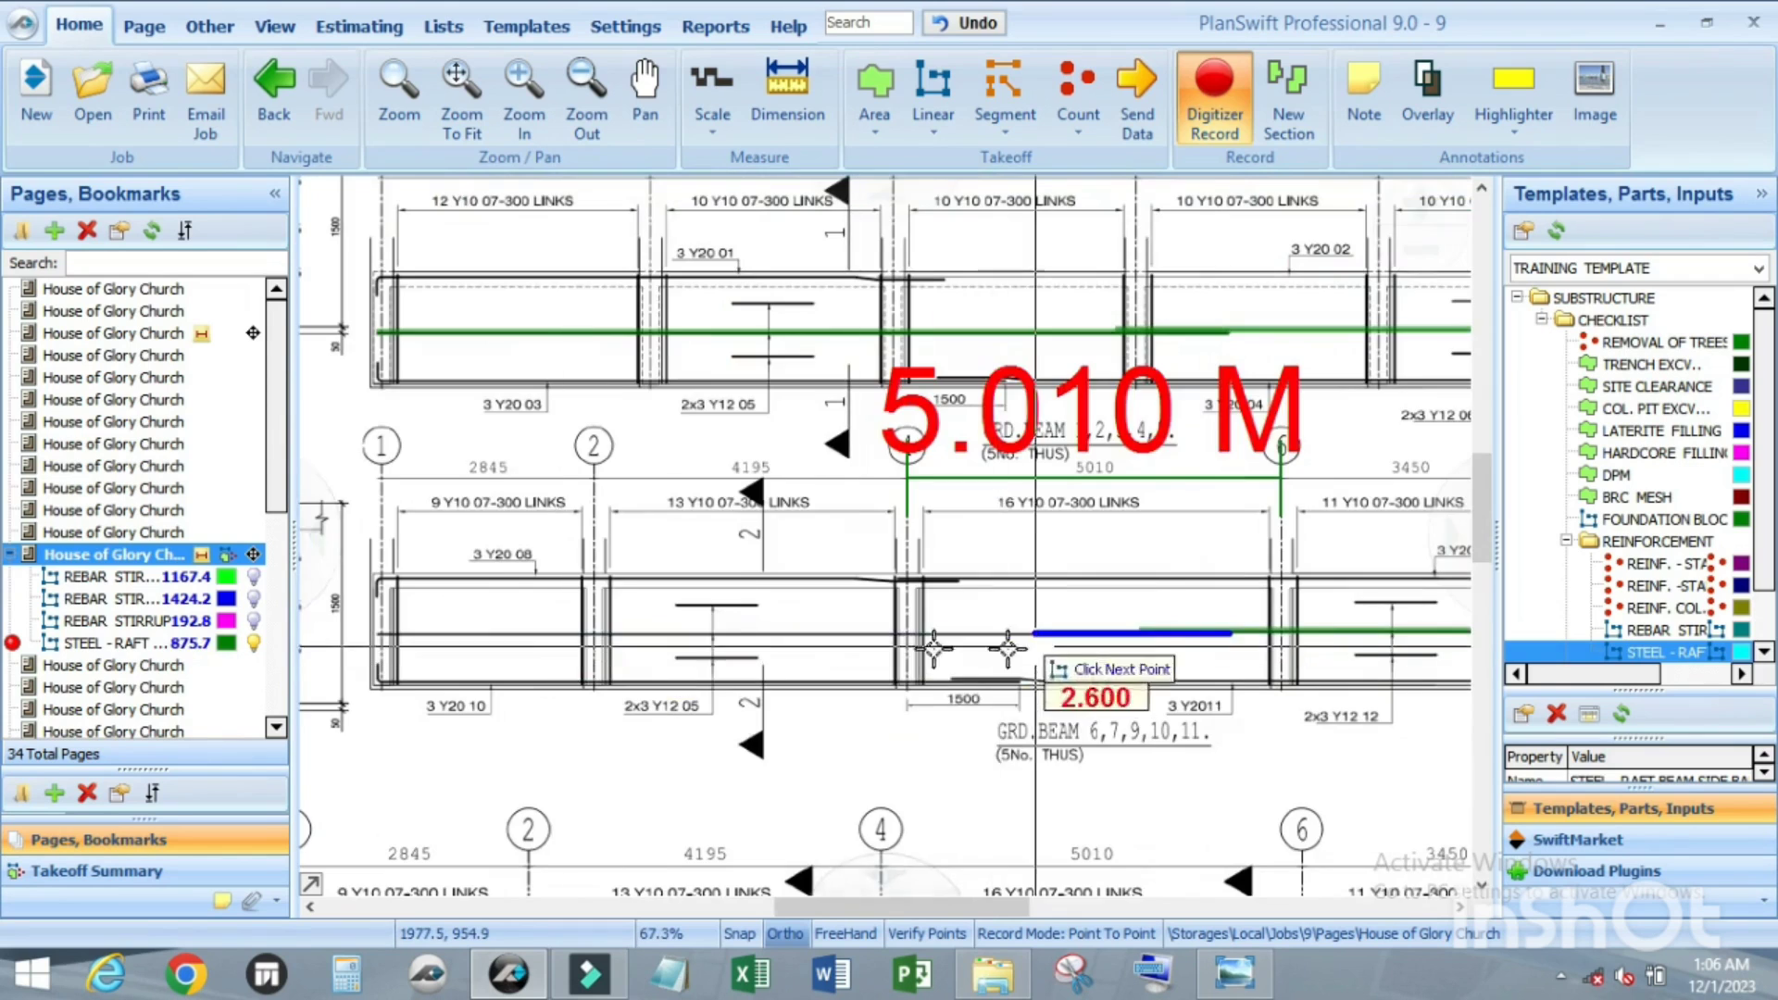
{"action": "scroll", "coordinate": [1007, 648], "scroll_direction": "down", "scroll_amount": 2}
{"action": "scroll", "coordinate": [722, 635], "scroll_direction": "up", "scroll_amount": 6}
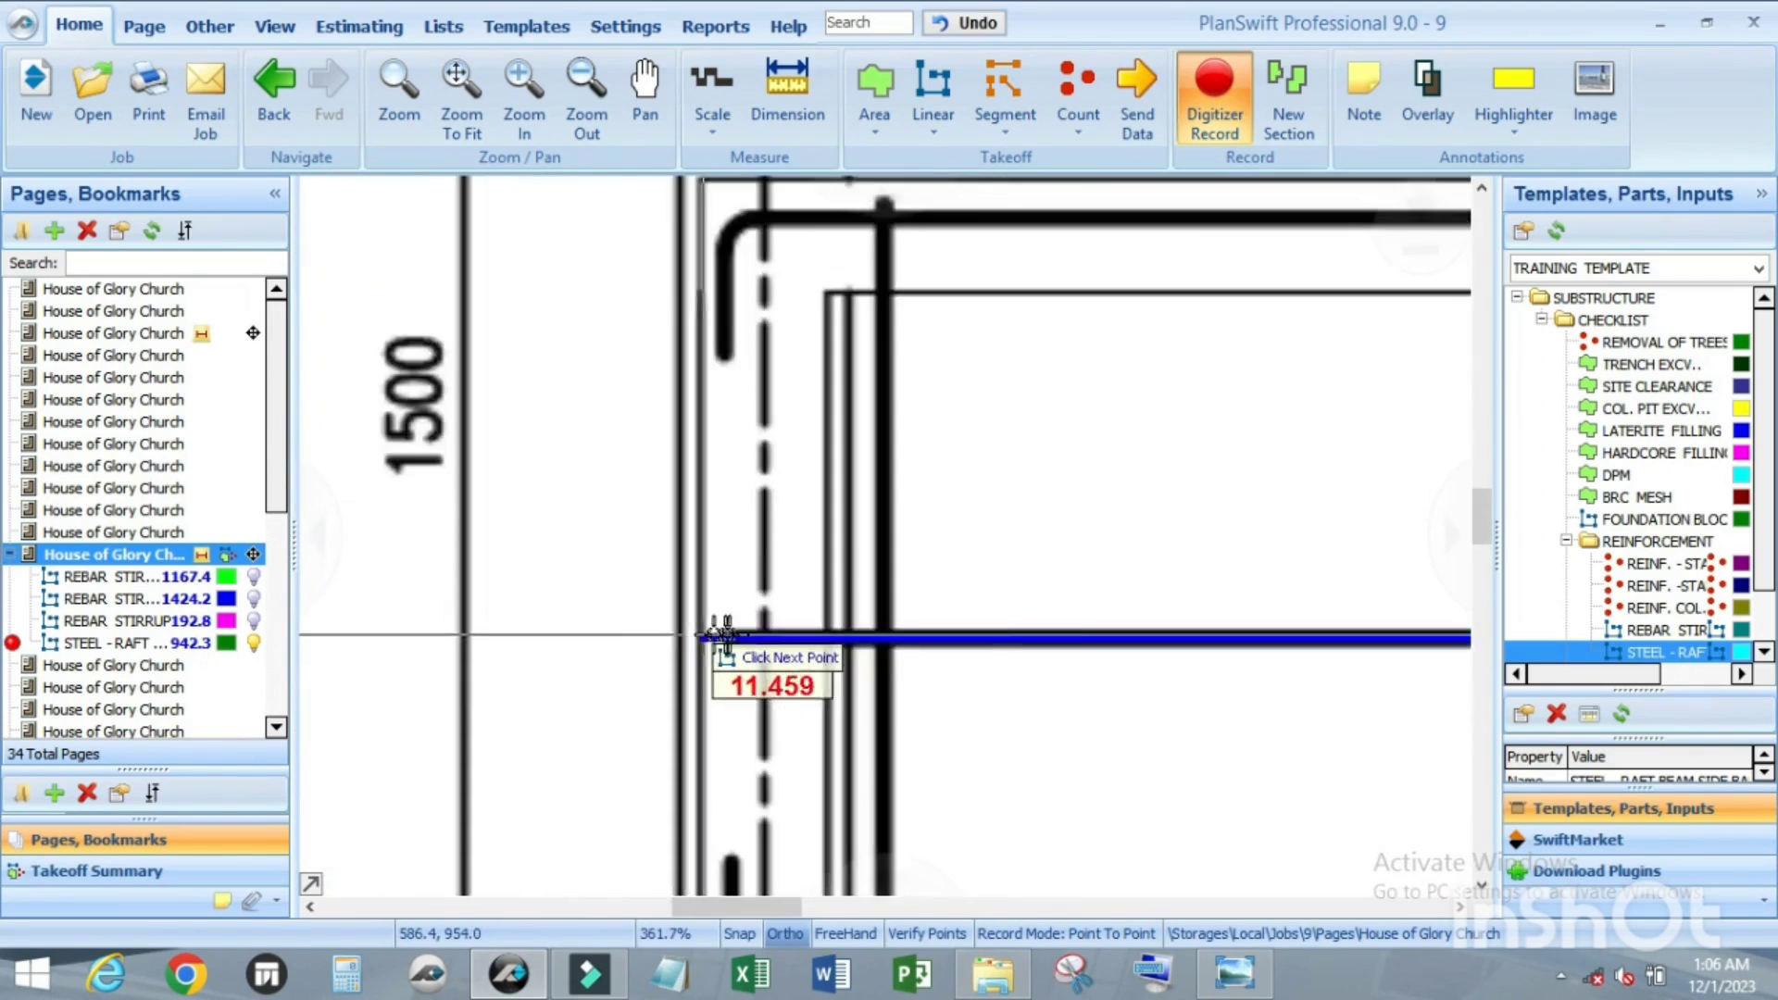
{"action": "scroll", "coordinate": [722, 636], "scroll_direction": "up", "scroll_amount": 2}
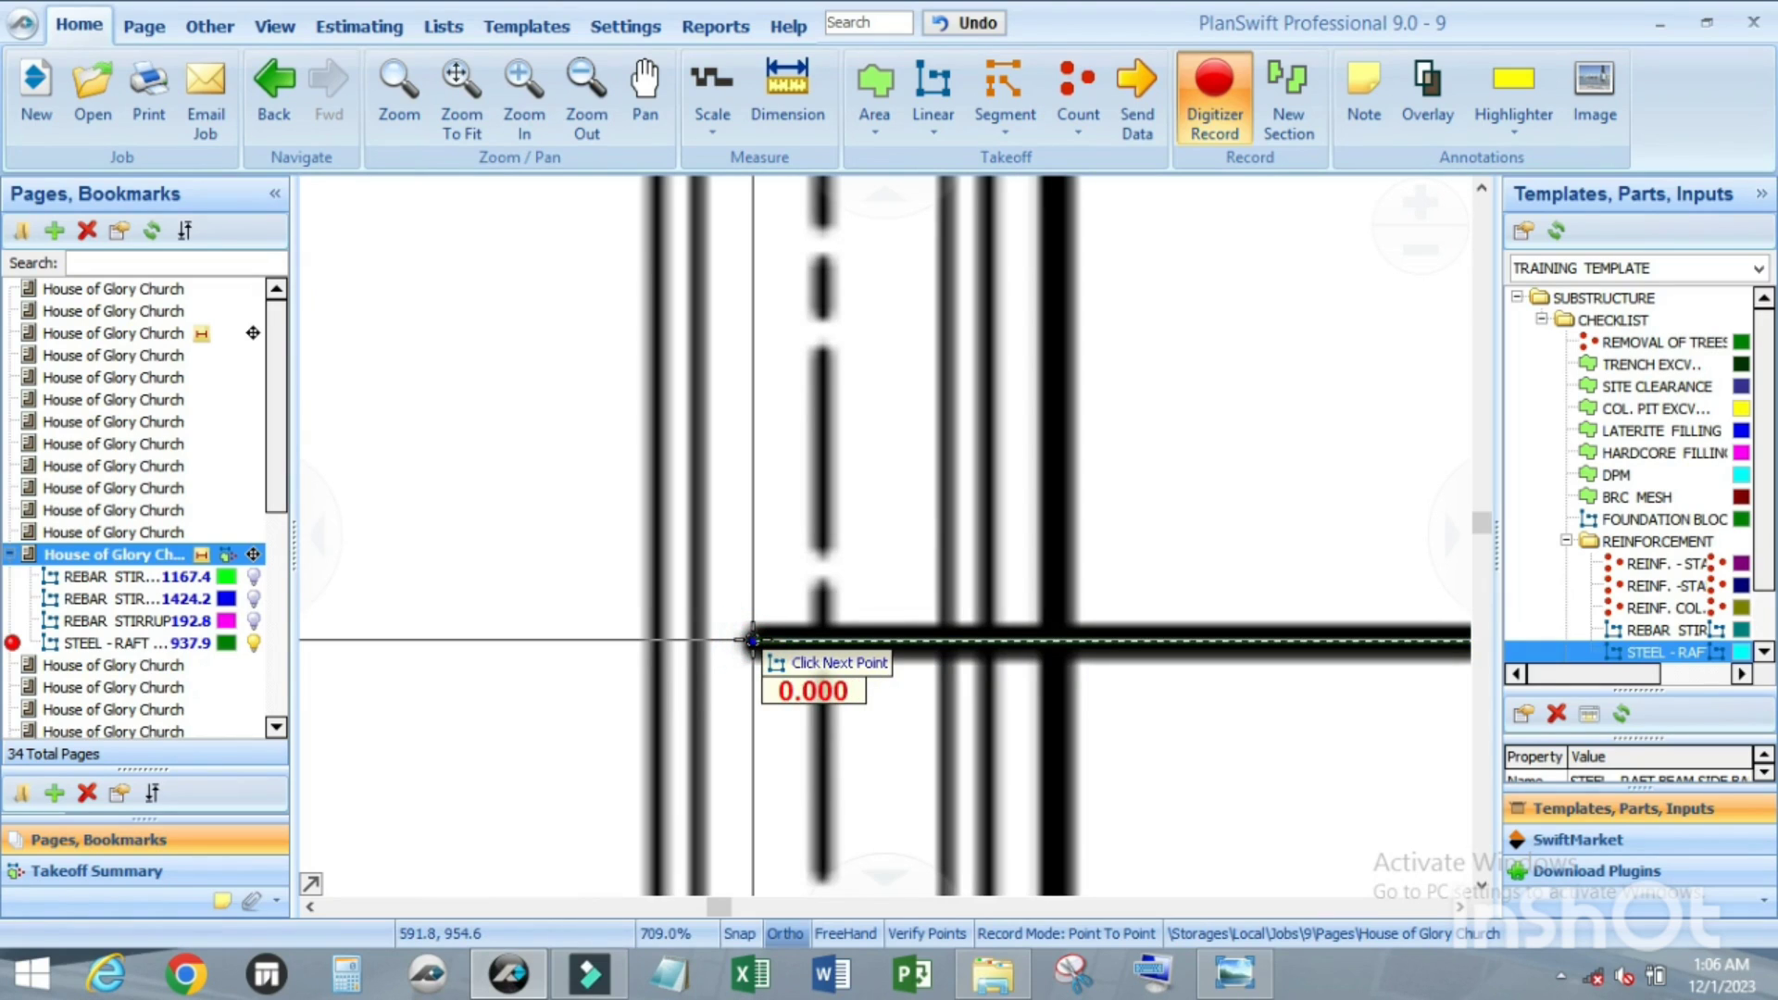
{"action": "scroll", "coordinate": [827, 648], "scroll_direction": "down", "scroll_amount": 9}
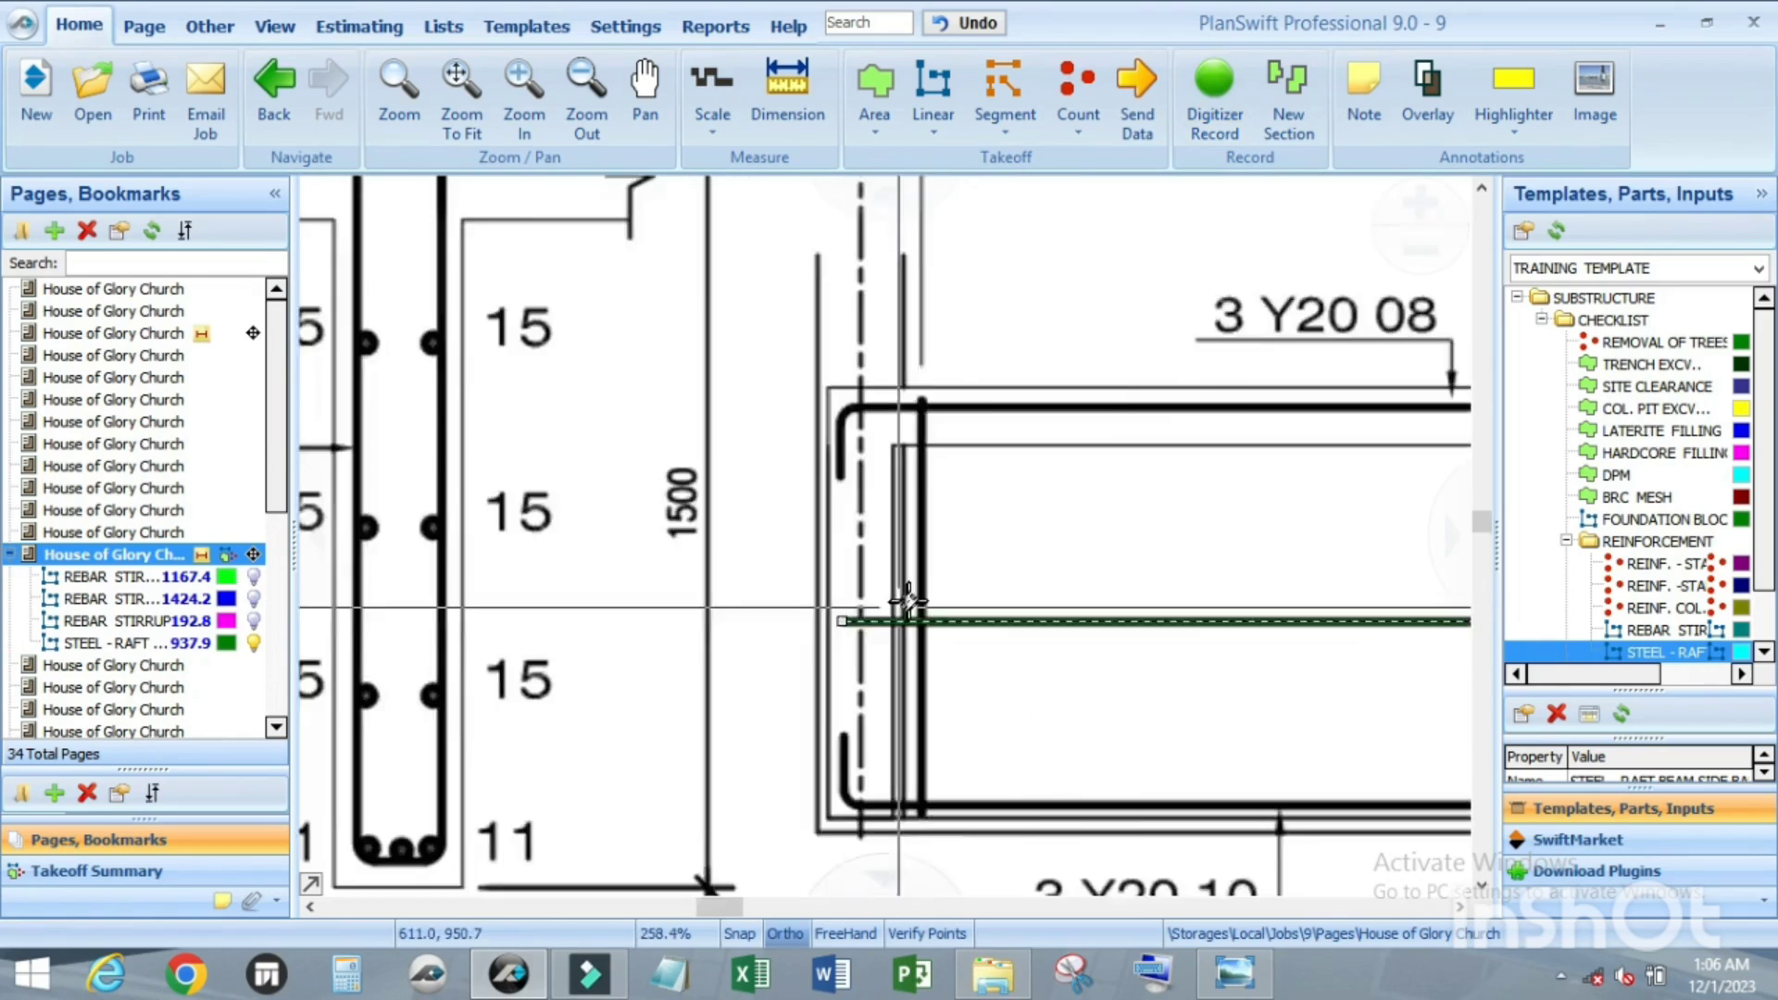
{"action": "key", "text": "Escape"}
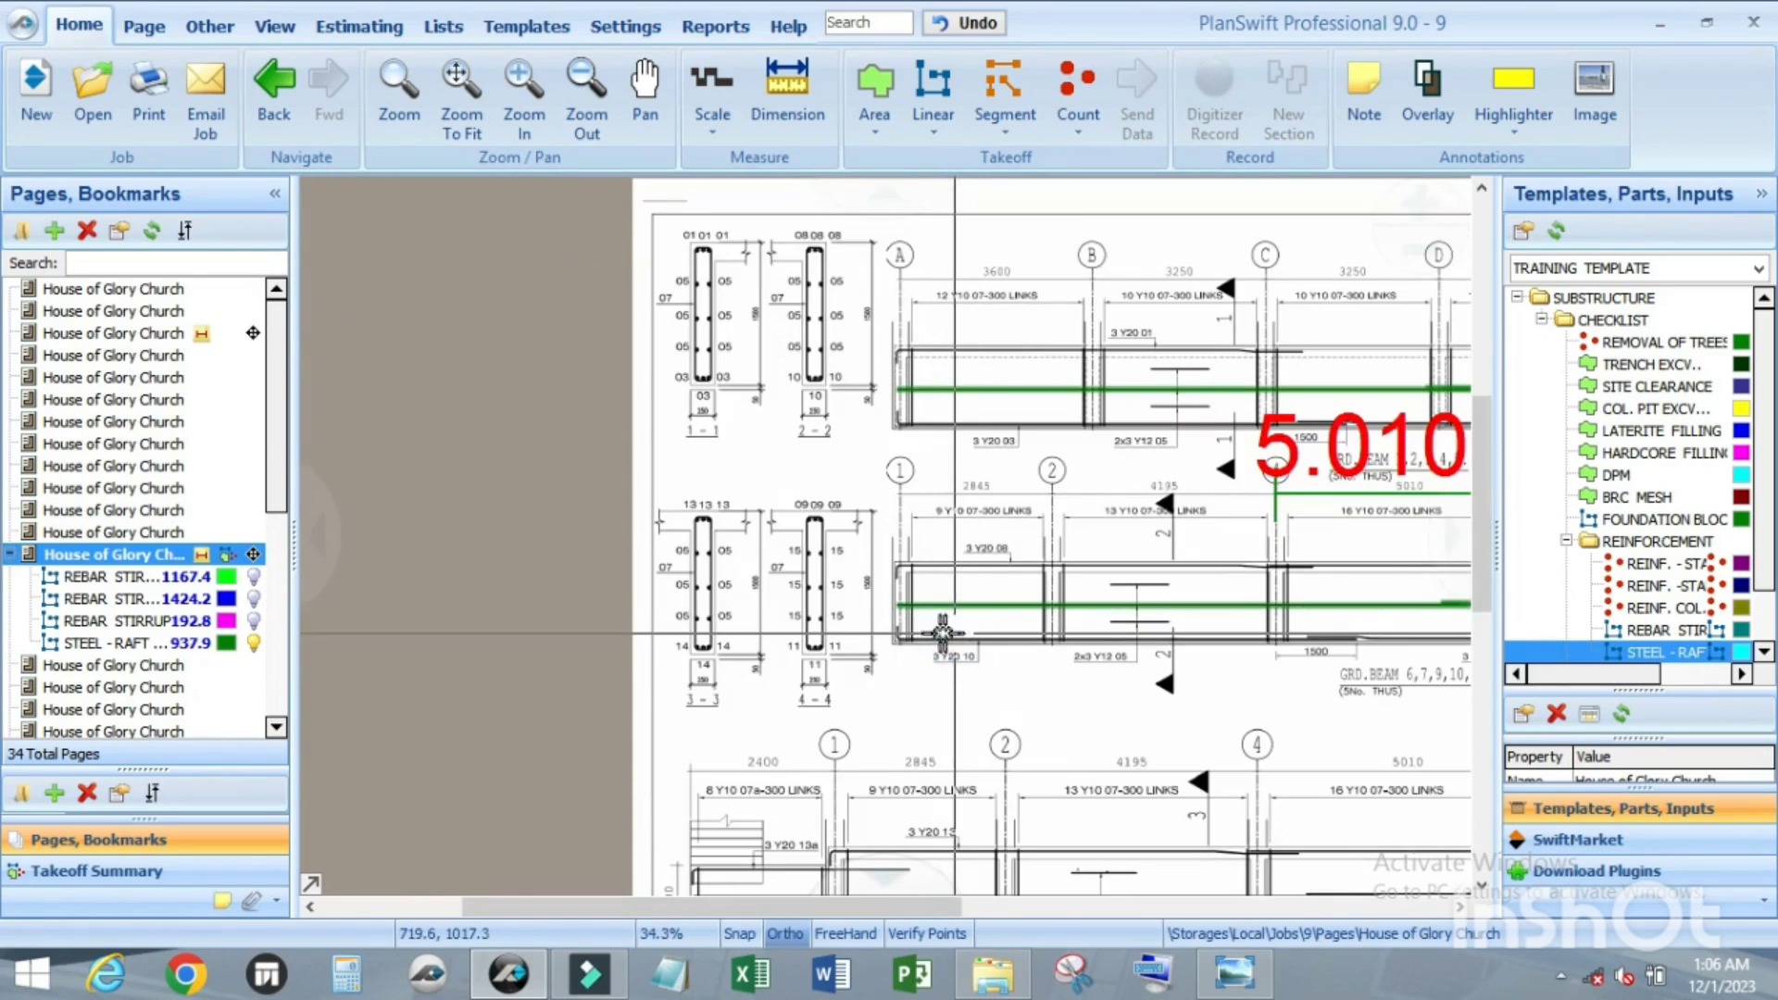
Step: Check the STEEL - RAFT BEAM SIDE BAR weight in the legend at the foot of the drawing sheet
{"action": "scroll", "coordinate": [894, 553], "scroll_direction": "down", "scroll_amount": 1}
{"action": "scroll", "coordinate": [897, 556], "scroll_direction": "up", "scroll_amount": 1}
{"action": "scroll", "coordinate": [937, 537], "scroll_direction": "down", "scroll_amount": 1}
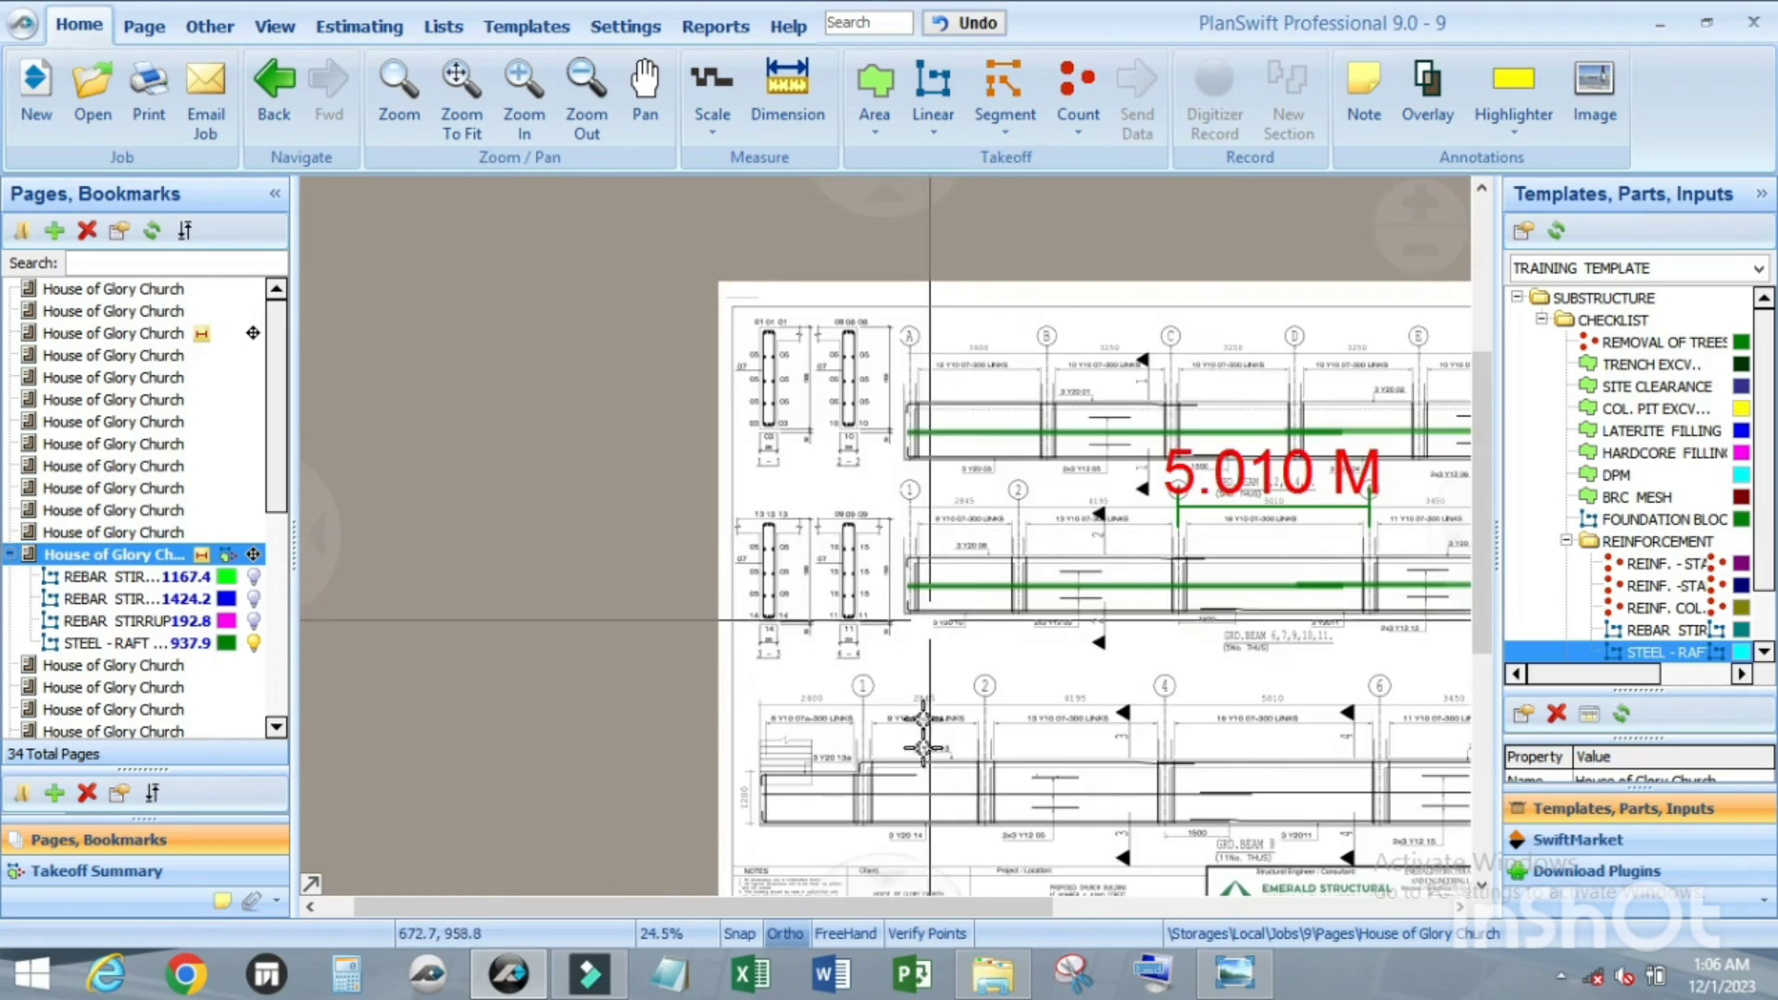
{"action": "scroll", "coordinate": [935, 830], "scroll_direction": "up", "scroll_amount": 2}
{"action": "scroll", "coordinate": [935, 529], "scroll_direction": "down", "scroll_amount": 2}
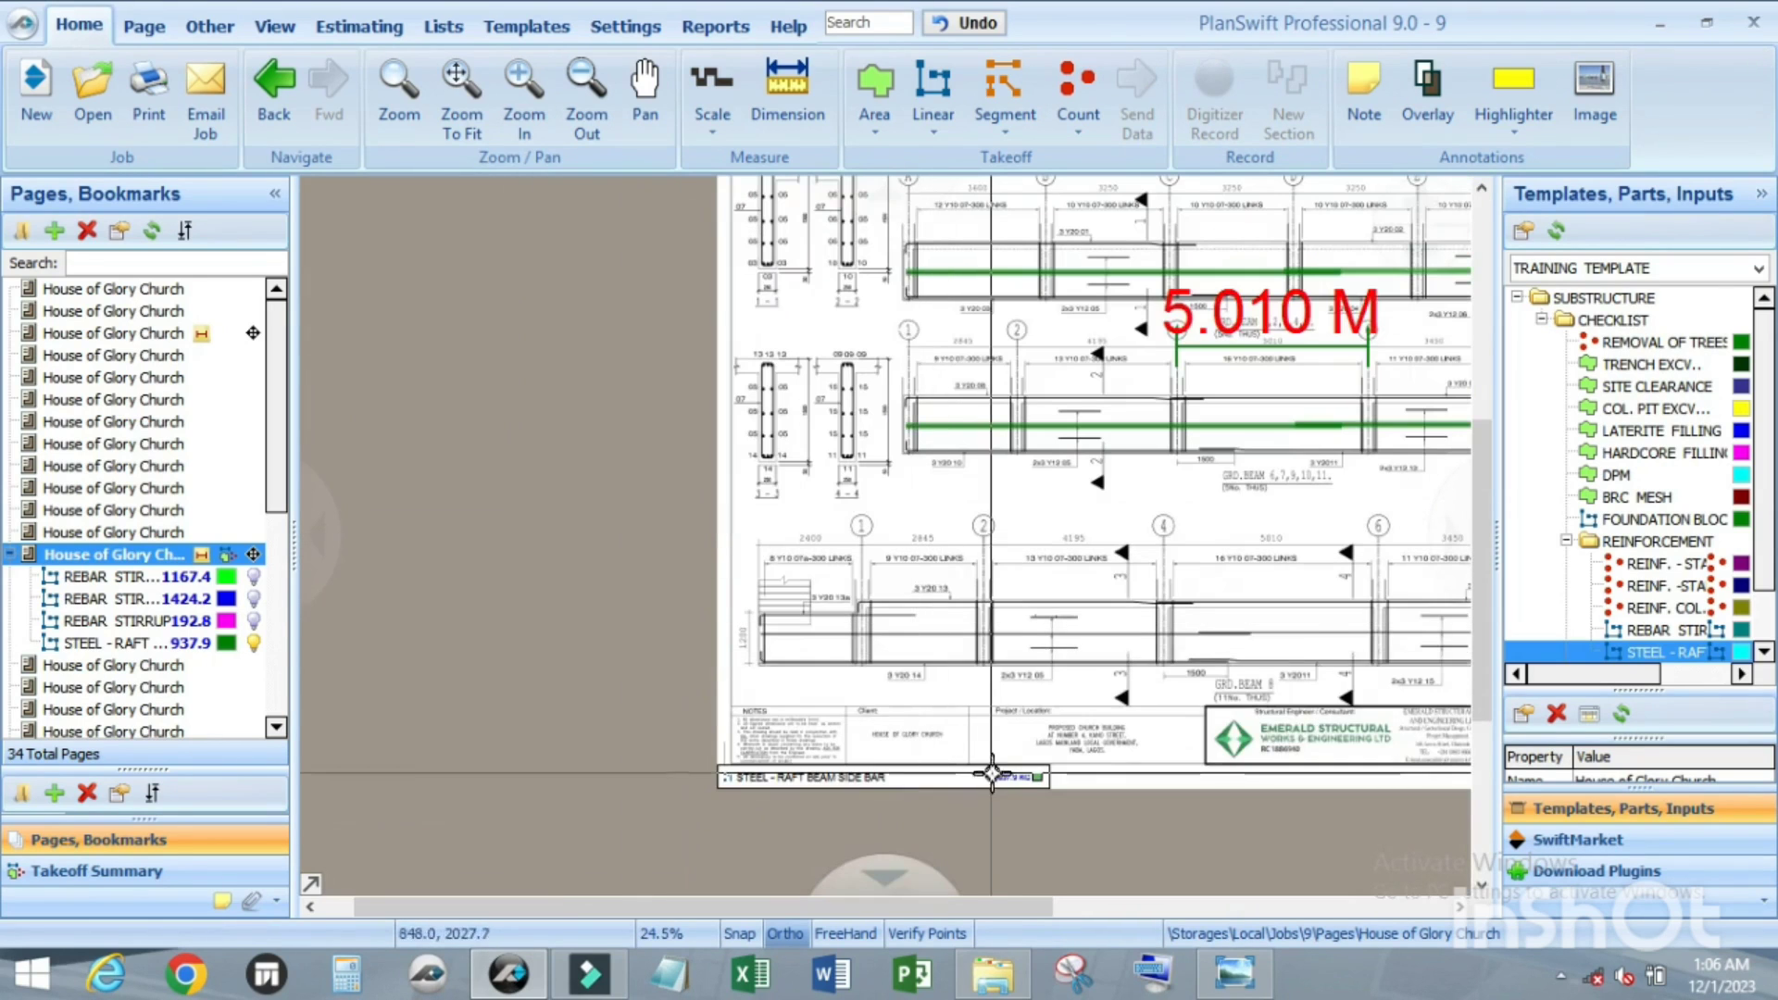
{"action": "scroll", "coordinate": [1000, 776], "scroll_direction": "up", "scroll_amount": 5}
{"action": "scroll", "coordinate": [986, 783], "scroll_direction": "down", "scroll_amount": 2}
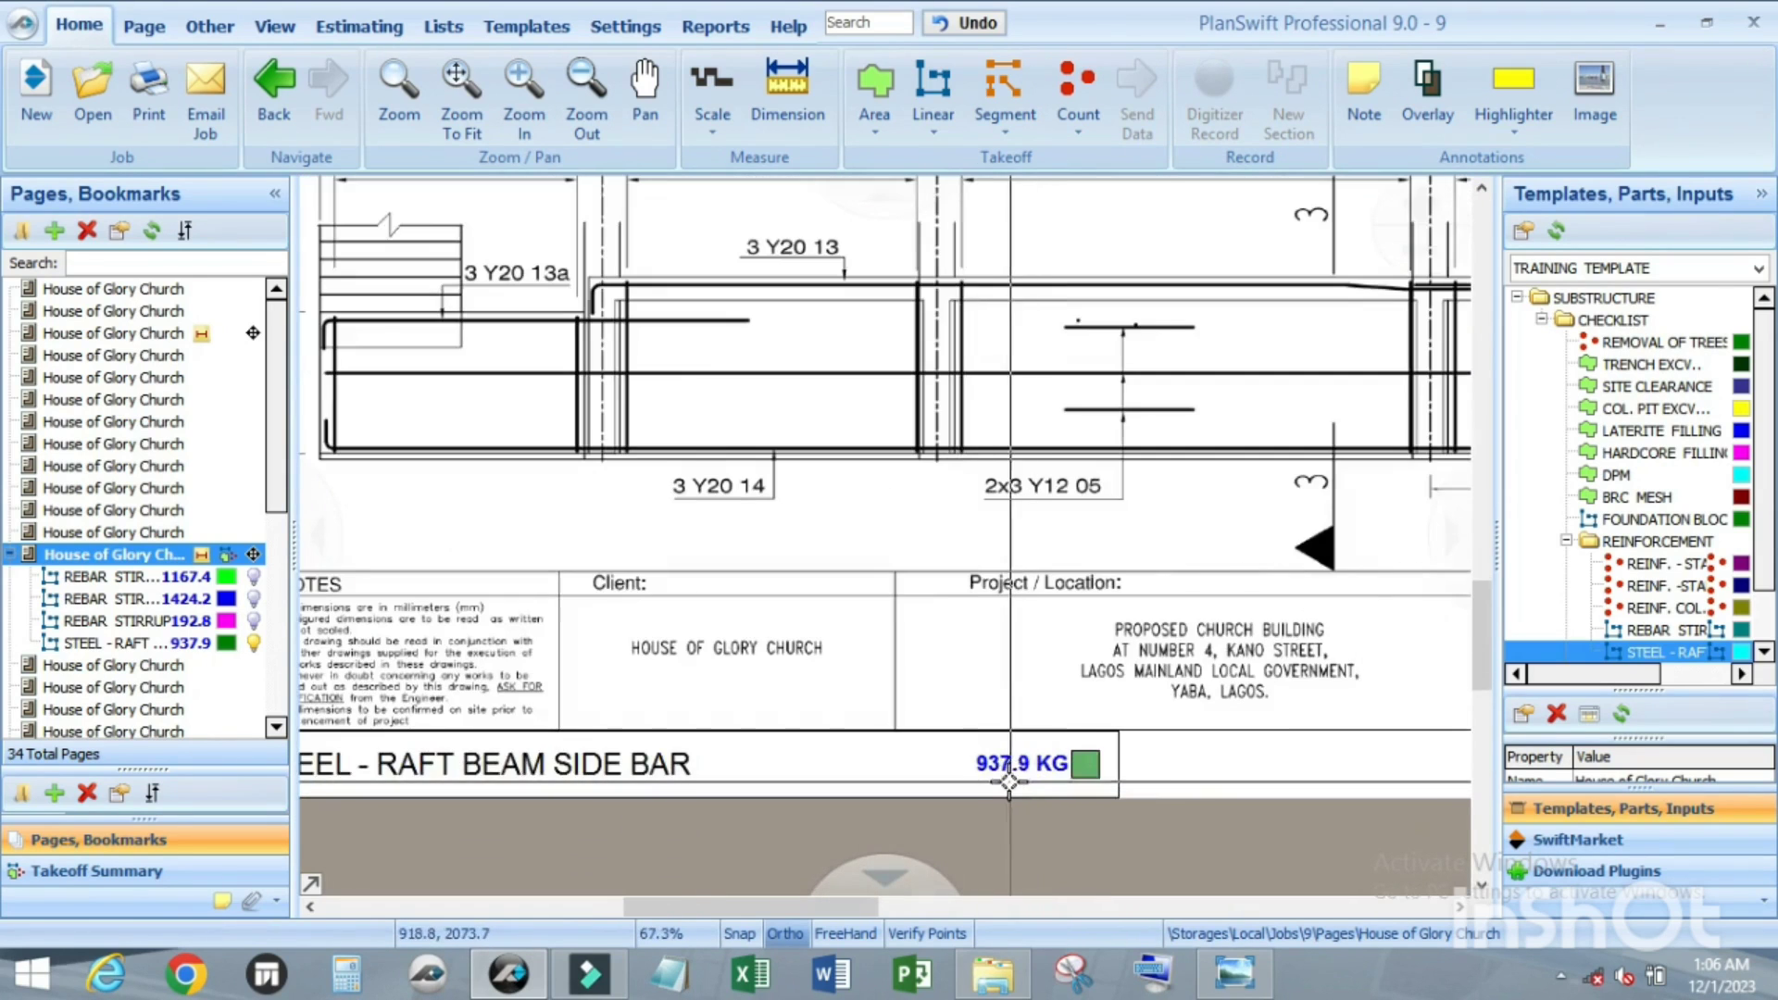
{"action": "scroll", "coordinate": [995, 779], "scroll_direction": "up", "scroll_amount": 2}
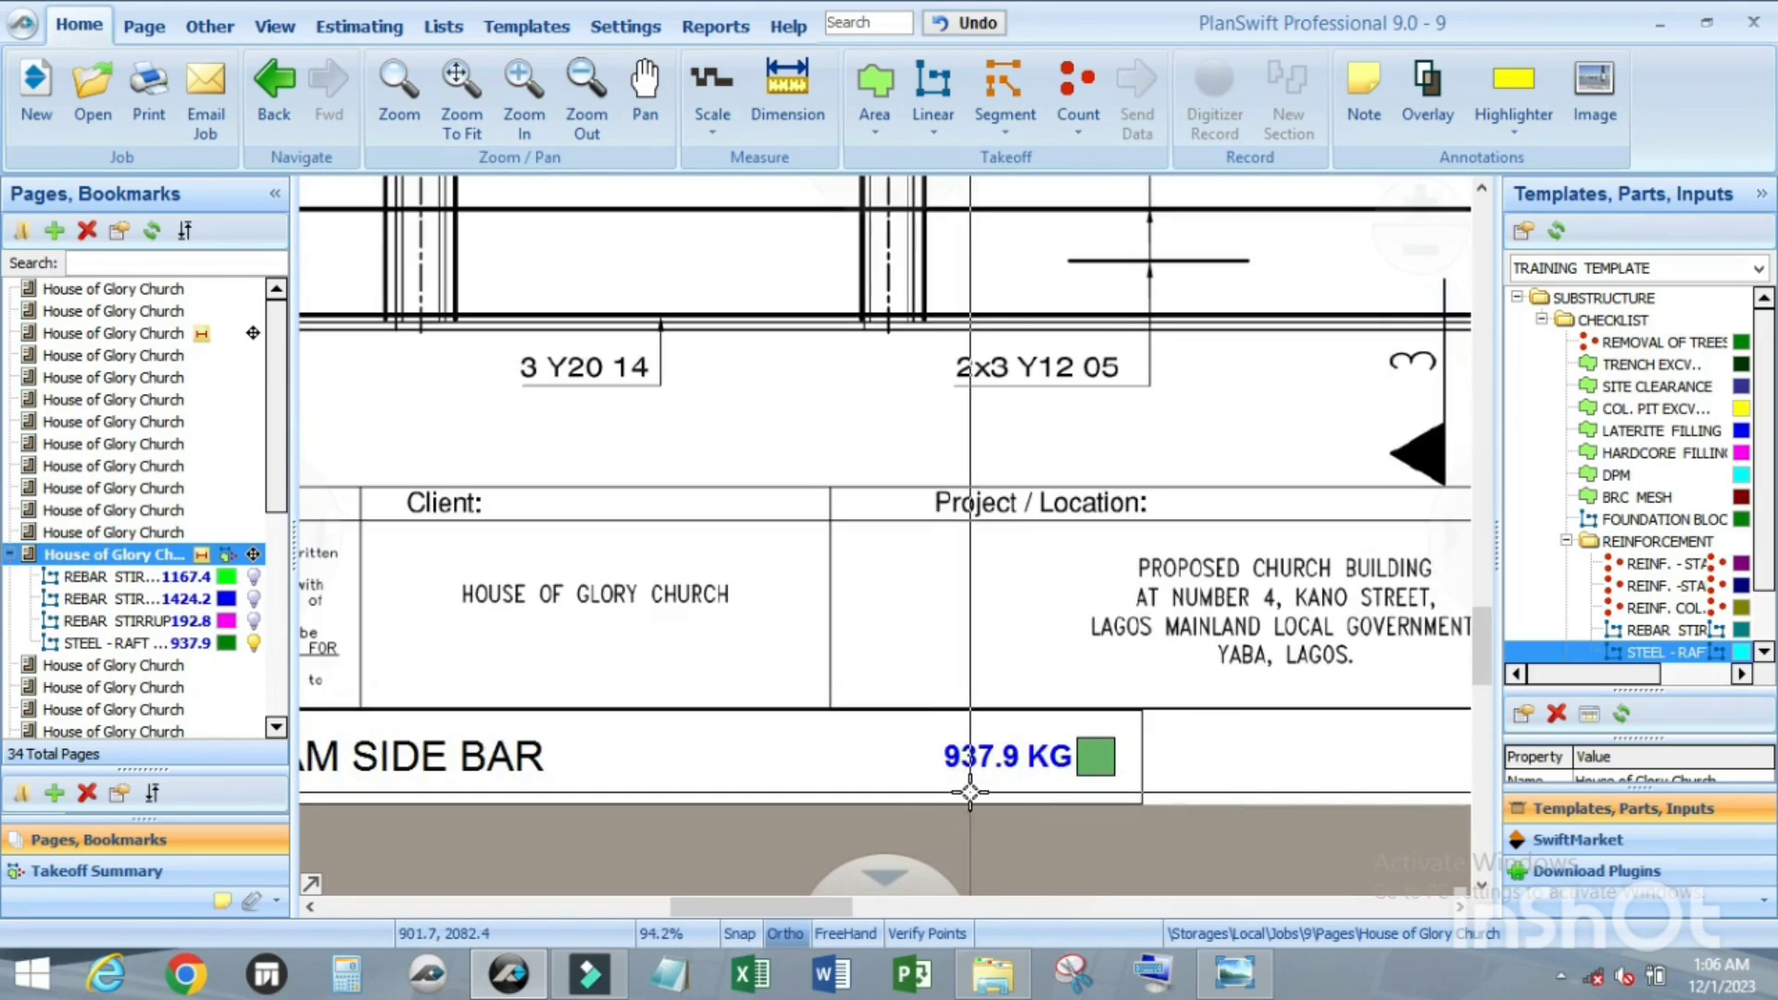
{"action": "scroll", "coordinate": [945, 785], "scroll_direction": "down", "scroll_amount": 3}
{"action": "scroll", "coordinate": [931, 785], "scroll_direction": "down", "scroll_amount": 2}
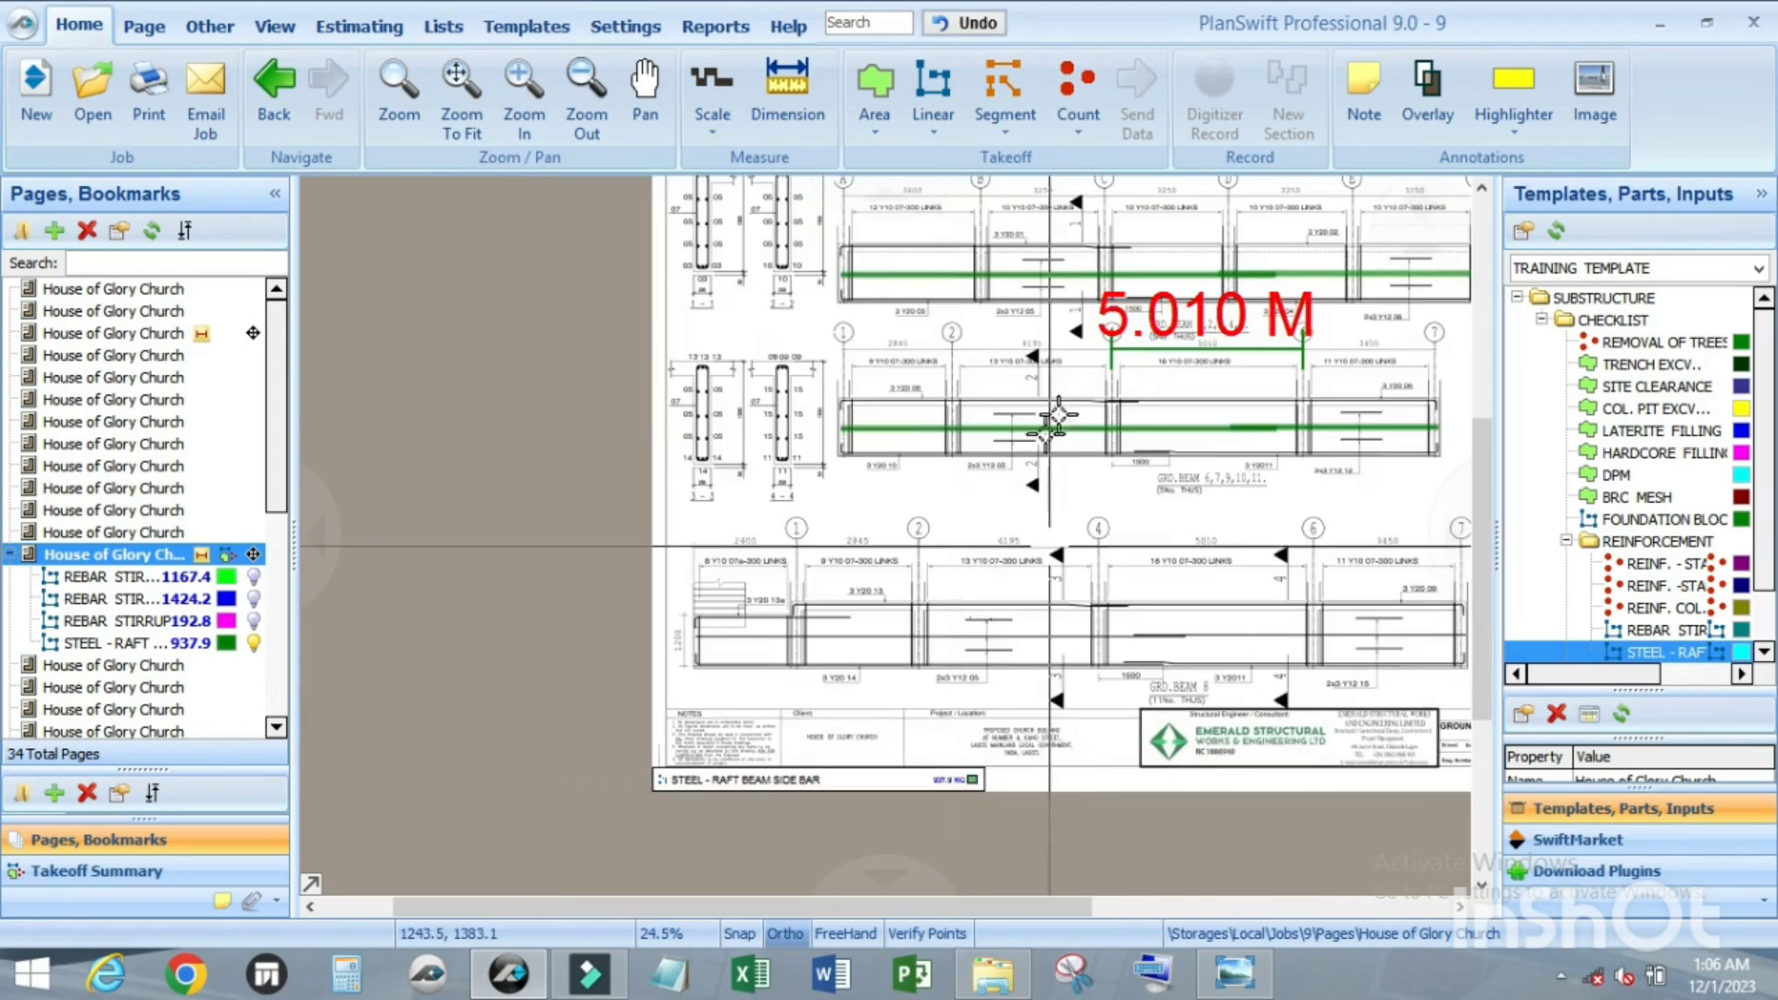
Step: Examine the side bar layout, callouts and beam quantity note on the GRD.BEAM 8 elevation
{"action": "scroll", "coordinate": [1125, 419], "scroll_direction": "up", "scroll_amount": 2}
{"action": "scroll", "coordinate": [1022, 443], "scroll_direction": "down", "scroll_amount": 2}
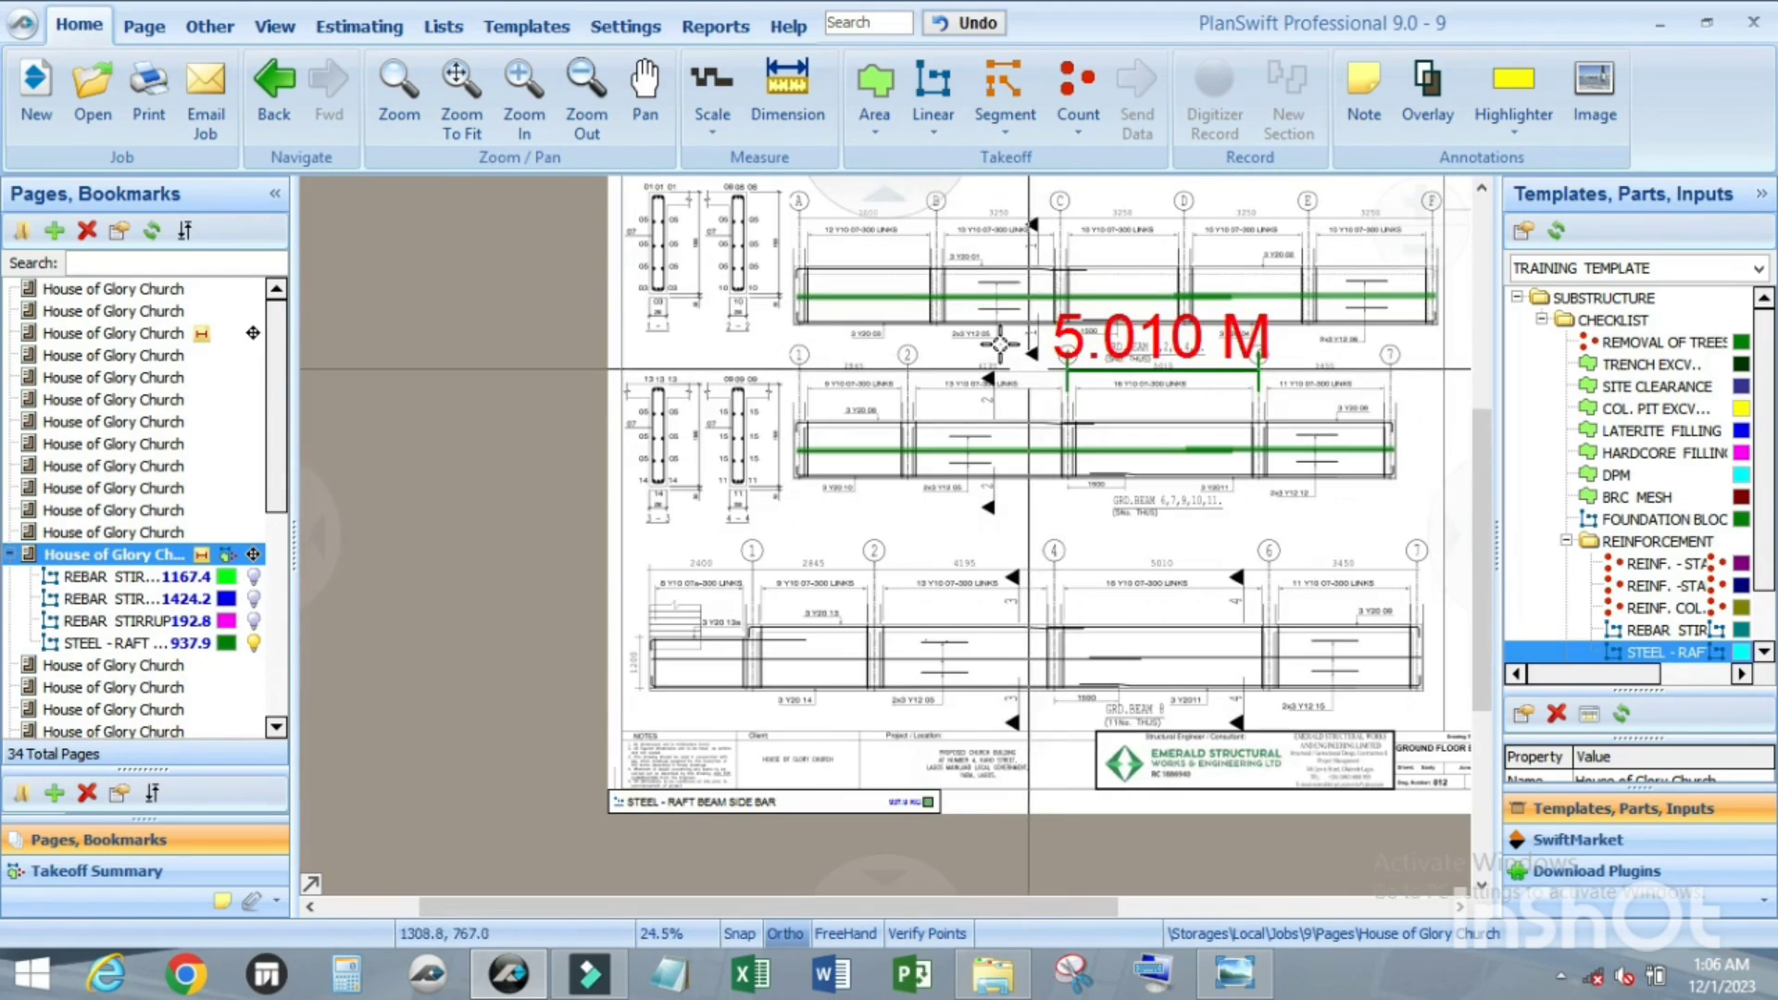
{"action": "scroll", "coordinate": [792, 429], "scroll_direction": "up", "scroll_amount": 1}
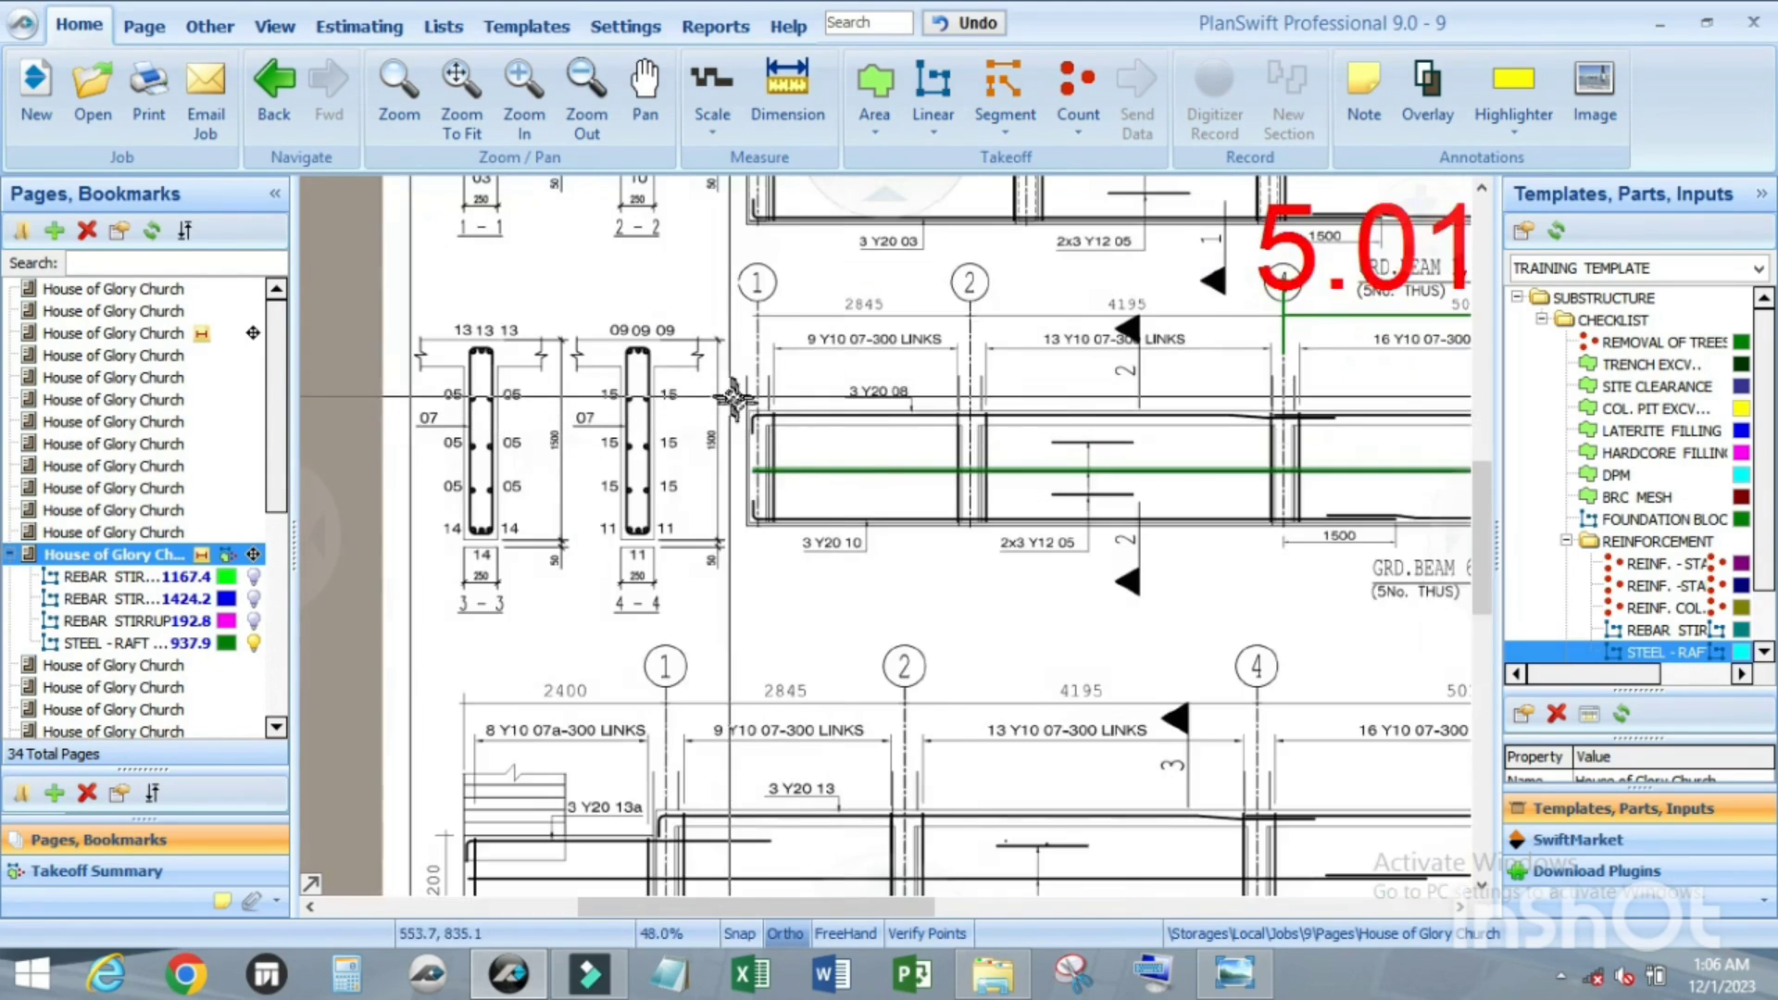
{"action": "scroll", "coordinate": [788, 429], "scroll_direction": "down", "scroll_amount": 1}
{"action": "scroll", "coordinate": [809, 656], "scroll_direction": "up", "scroll_amount": 2}
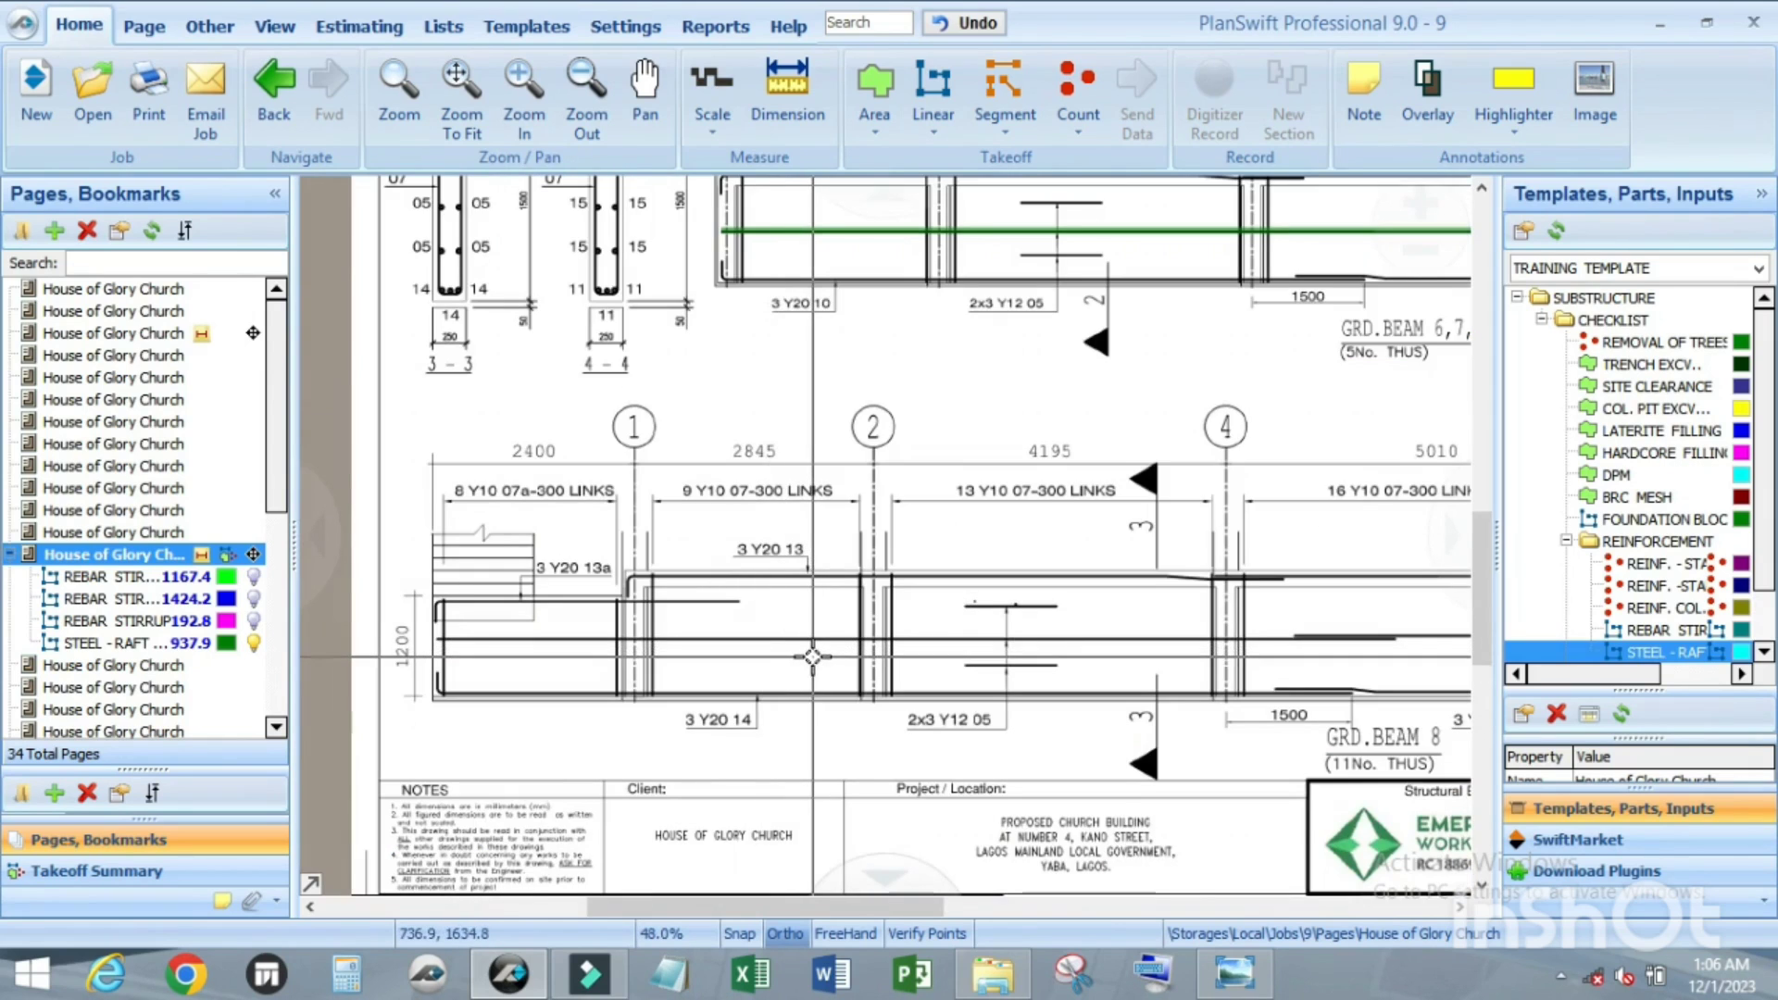
{"action": "scroll", "coordinate": [639, 627], "scroll_direction": "down", "scroll_amount": 2}
{"action": "scroll", "coordinate": [1272, 625], "scroll_direction": "up", "scroll_amount": 2}
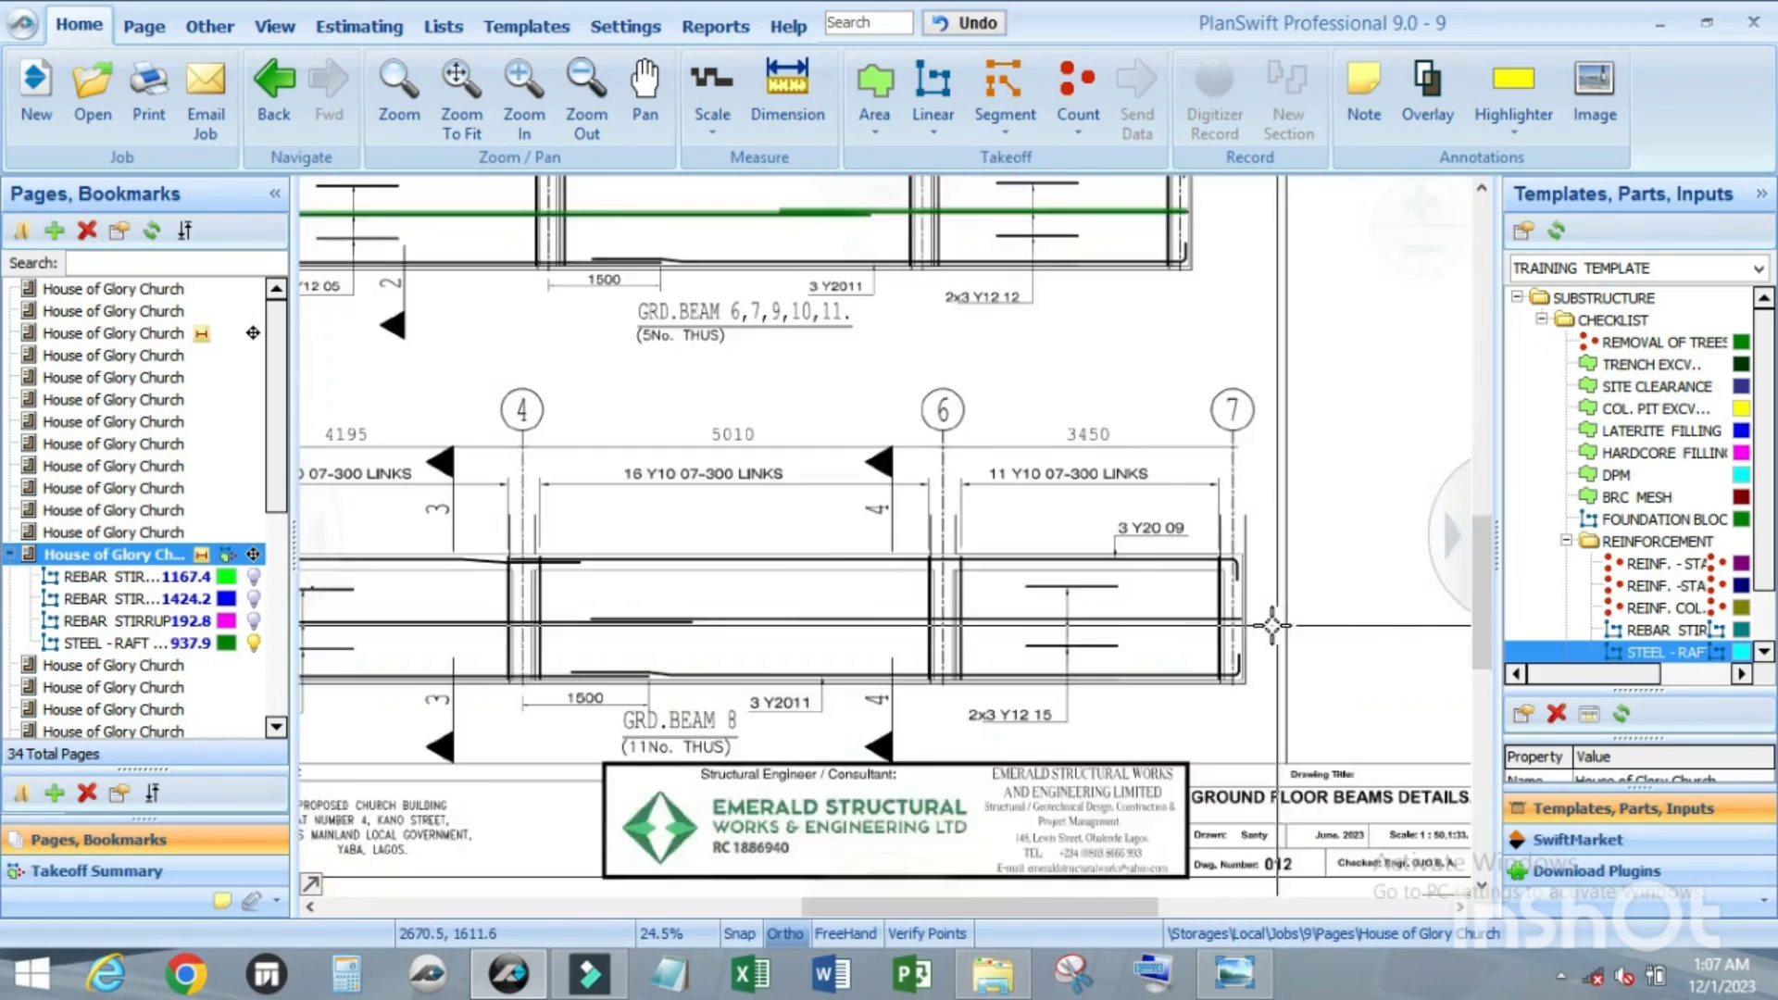
{"action": "scroll", "coordinate": [1272, 626], "scroll_direction": "down", "scroll_amount": 3}
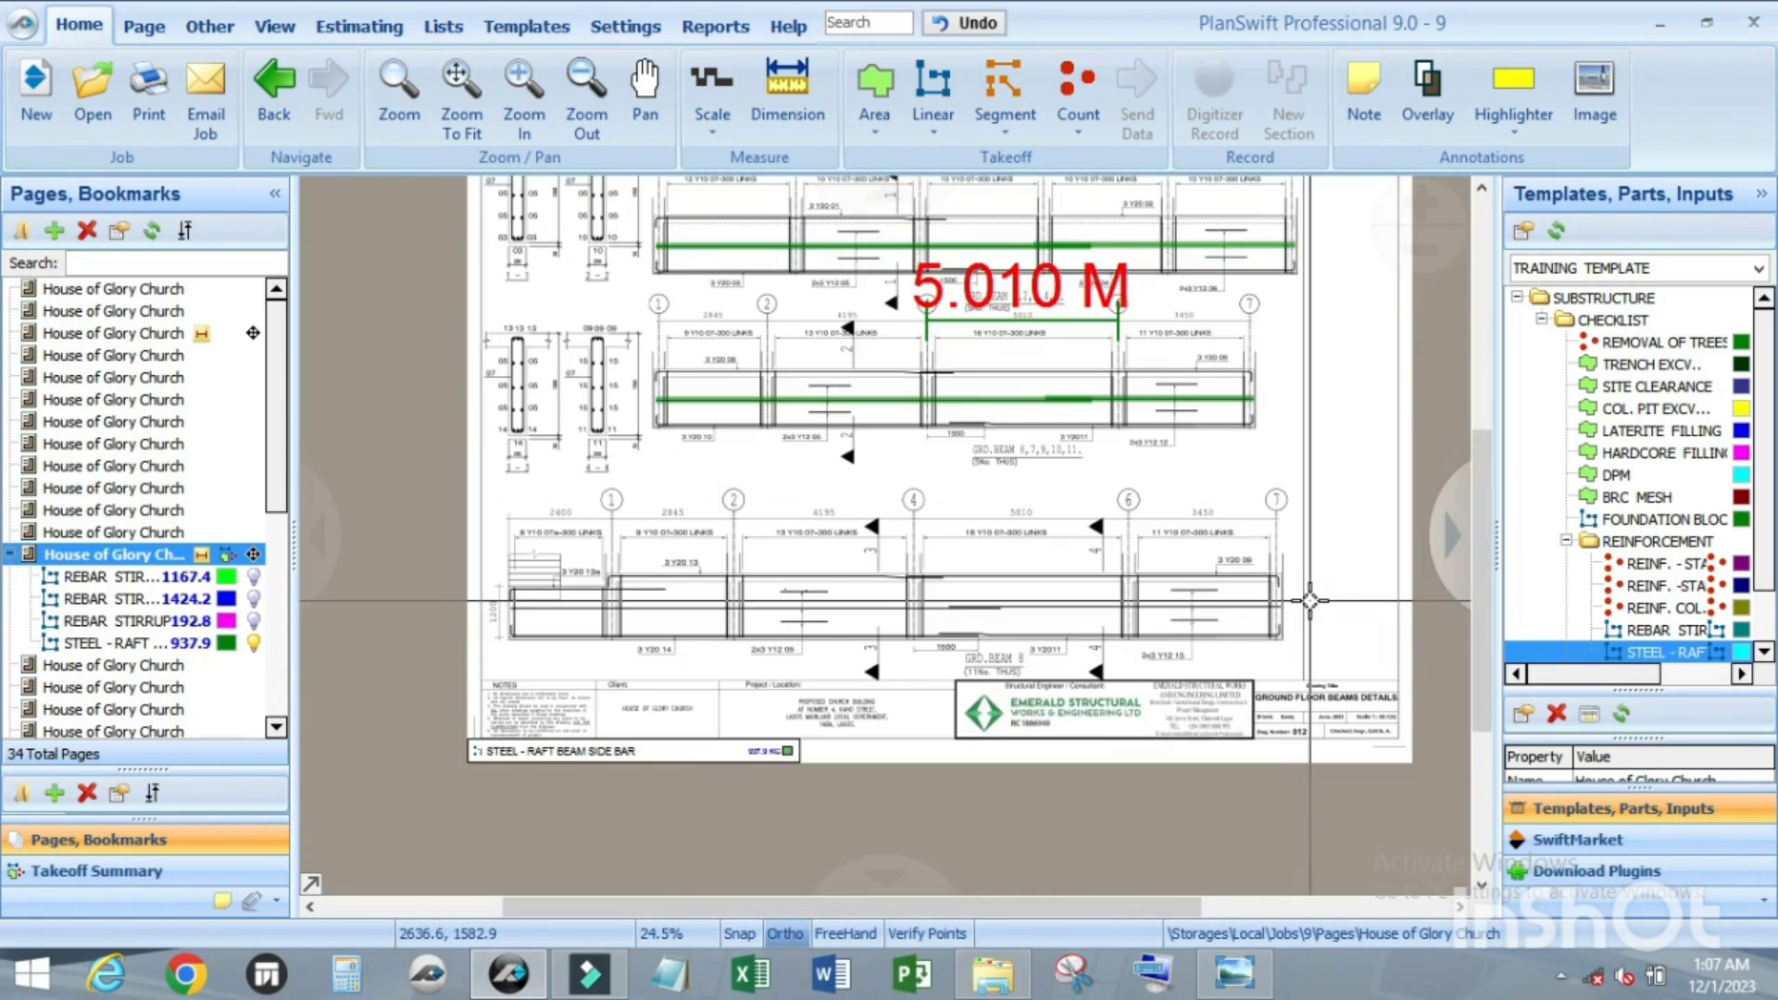
{"action": "scroll", "coordinate": [1255, 600], "scroll_direction": "up", "scroll_amount": 2}
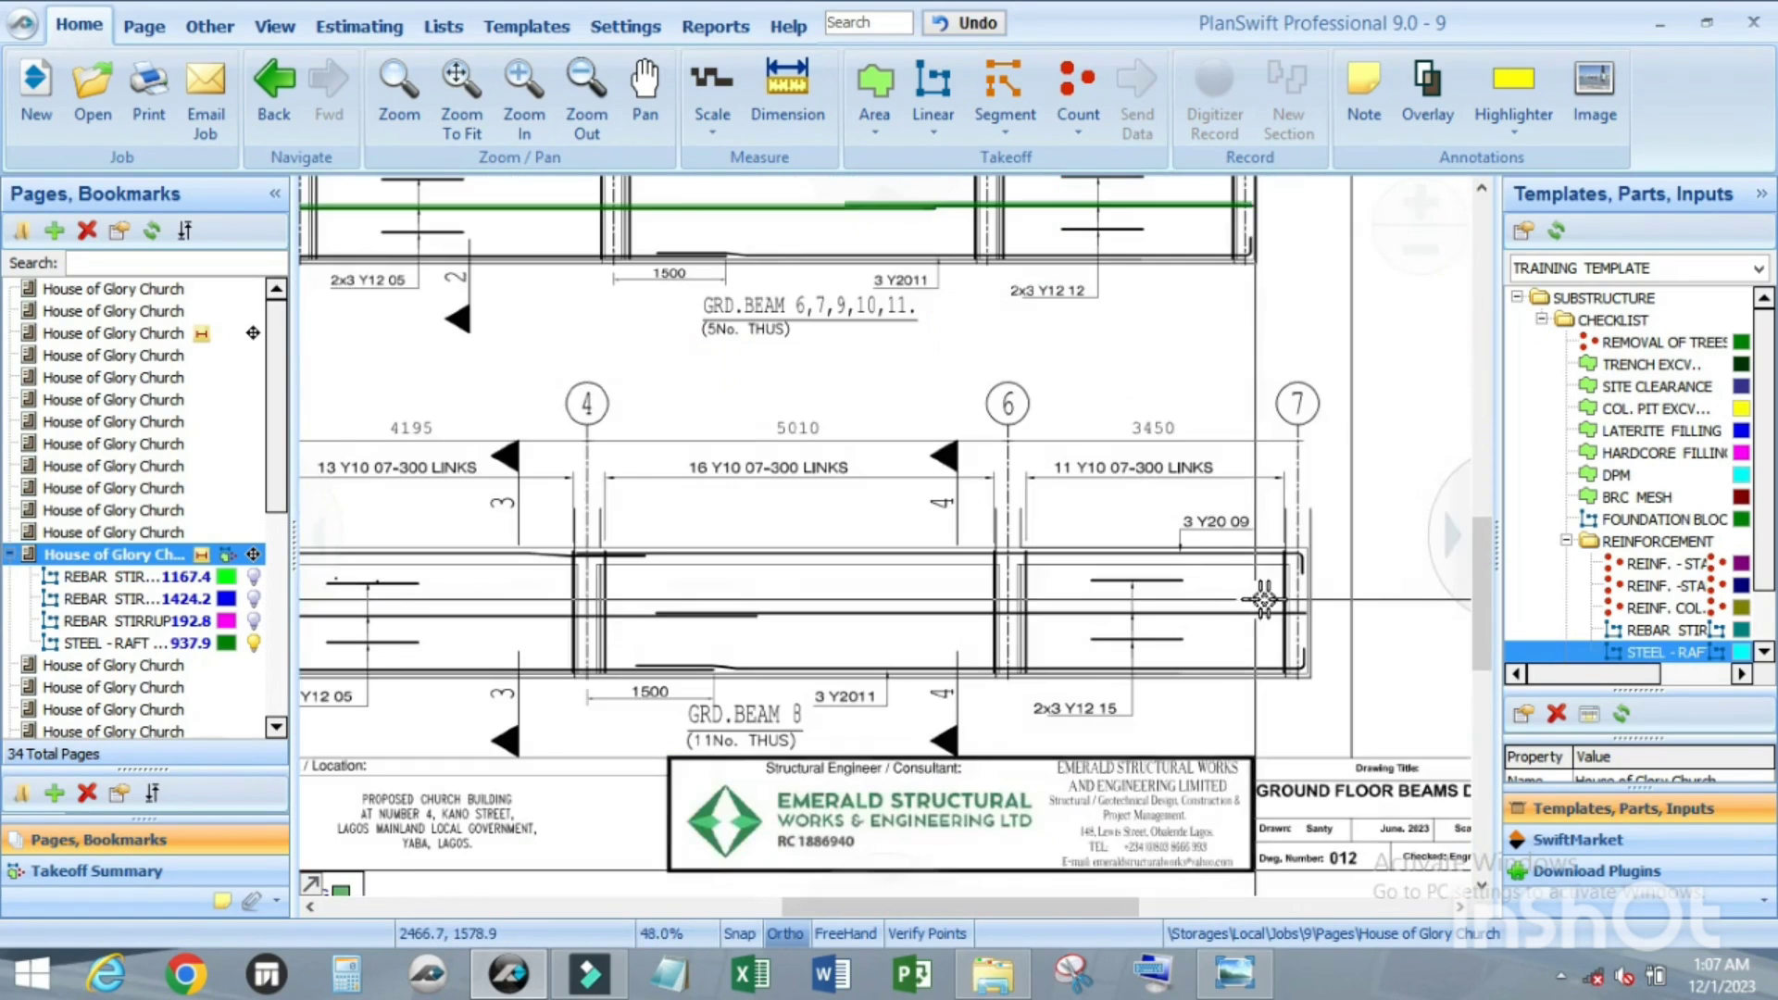
{"action": "scroll", "coordinate": [1263, 600], "scroll_direction": "down", "scroll_amount": 2}
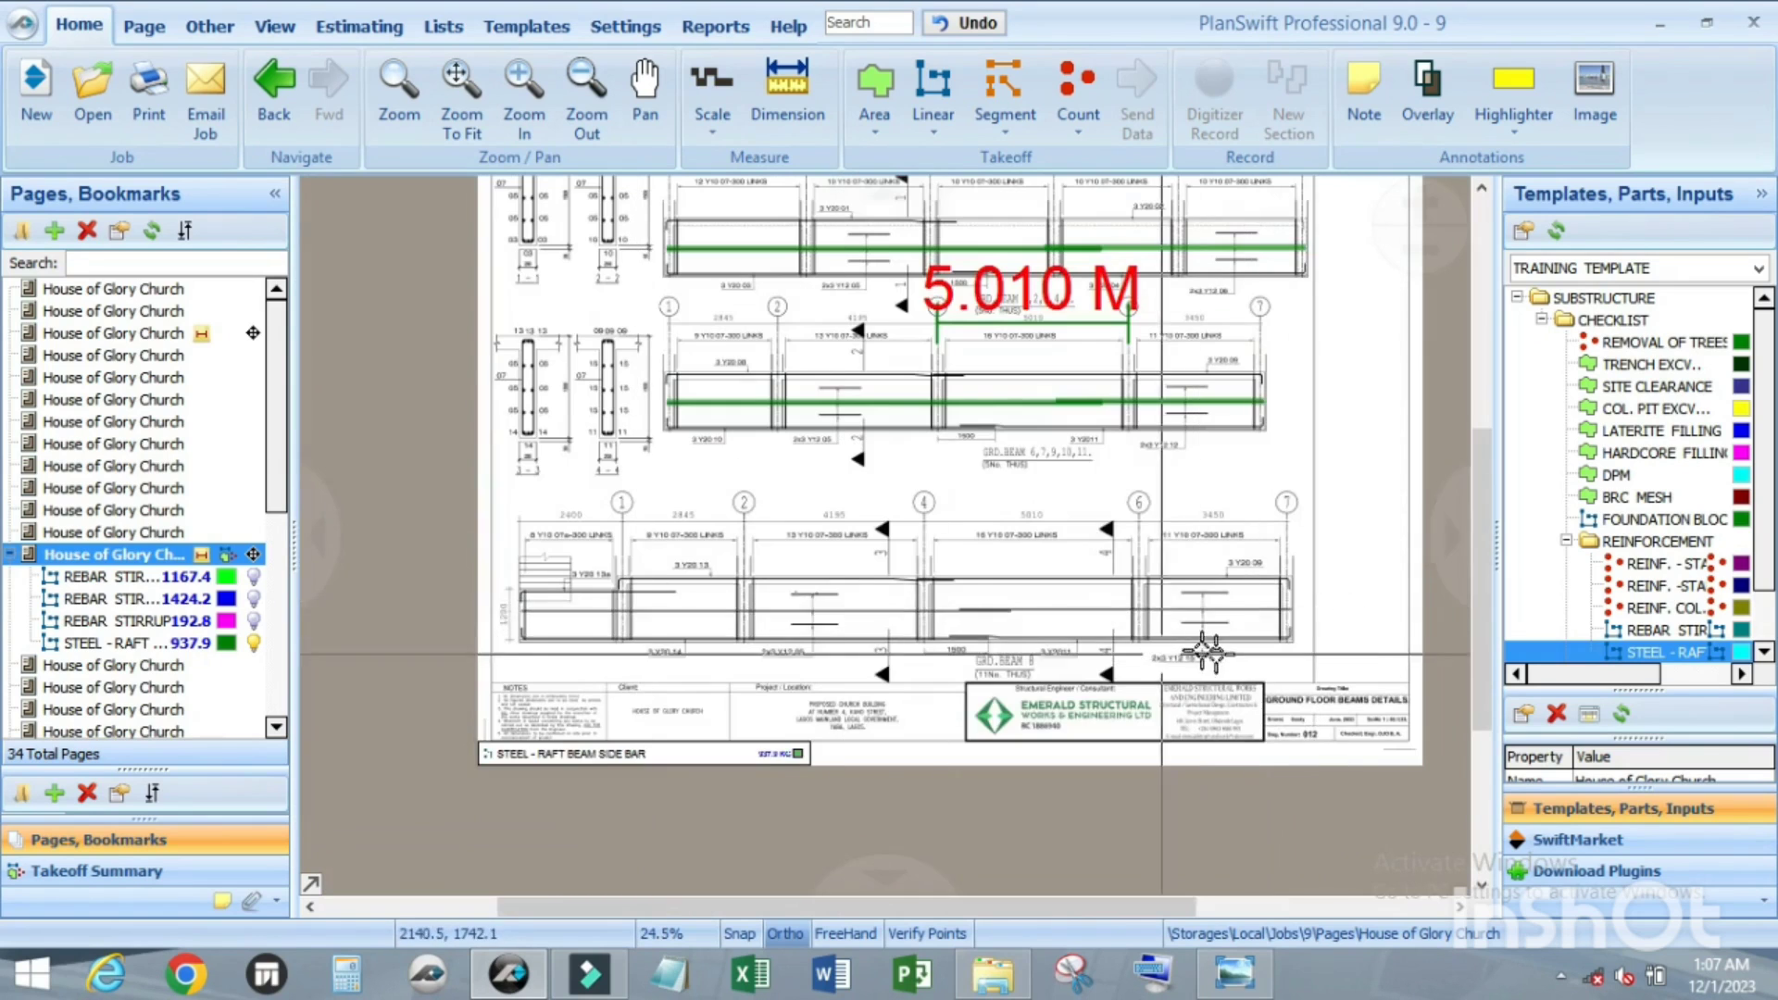
{"action": "scroll", "coordinate": [1203, 653], "scroll_direction": "up", "scroll_amount": 2}
{"action": "scroll", "coordinate": [1283, 660], "scroll_direction": "down", "scroll_amount": 2}
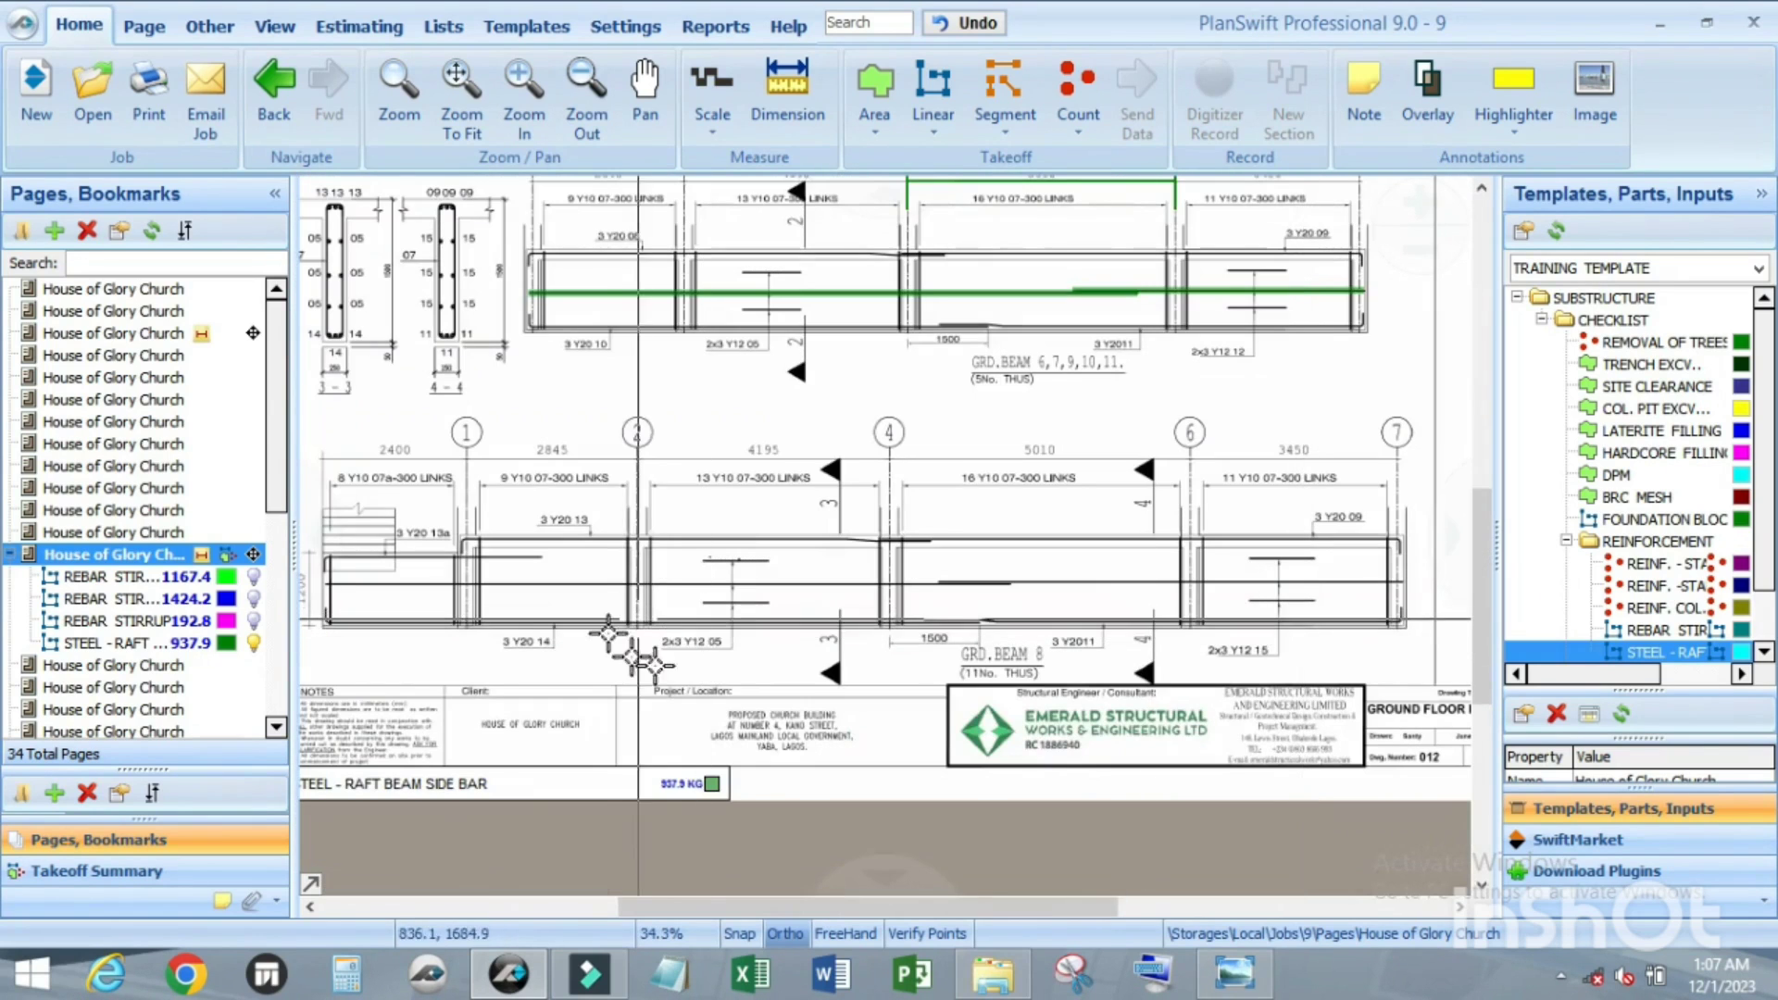
Step: Read the Y12 side bar callouts along GRD.BEAM 8 and the number of beams noted under its title
{"action": "scroll", "coordinate": [649, 666], "scroll_direction": "up", "scroll_amount": 2}
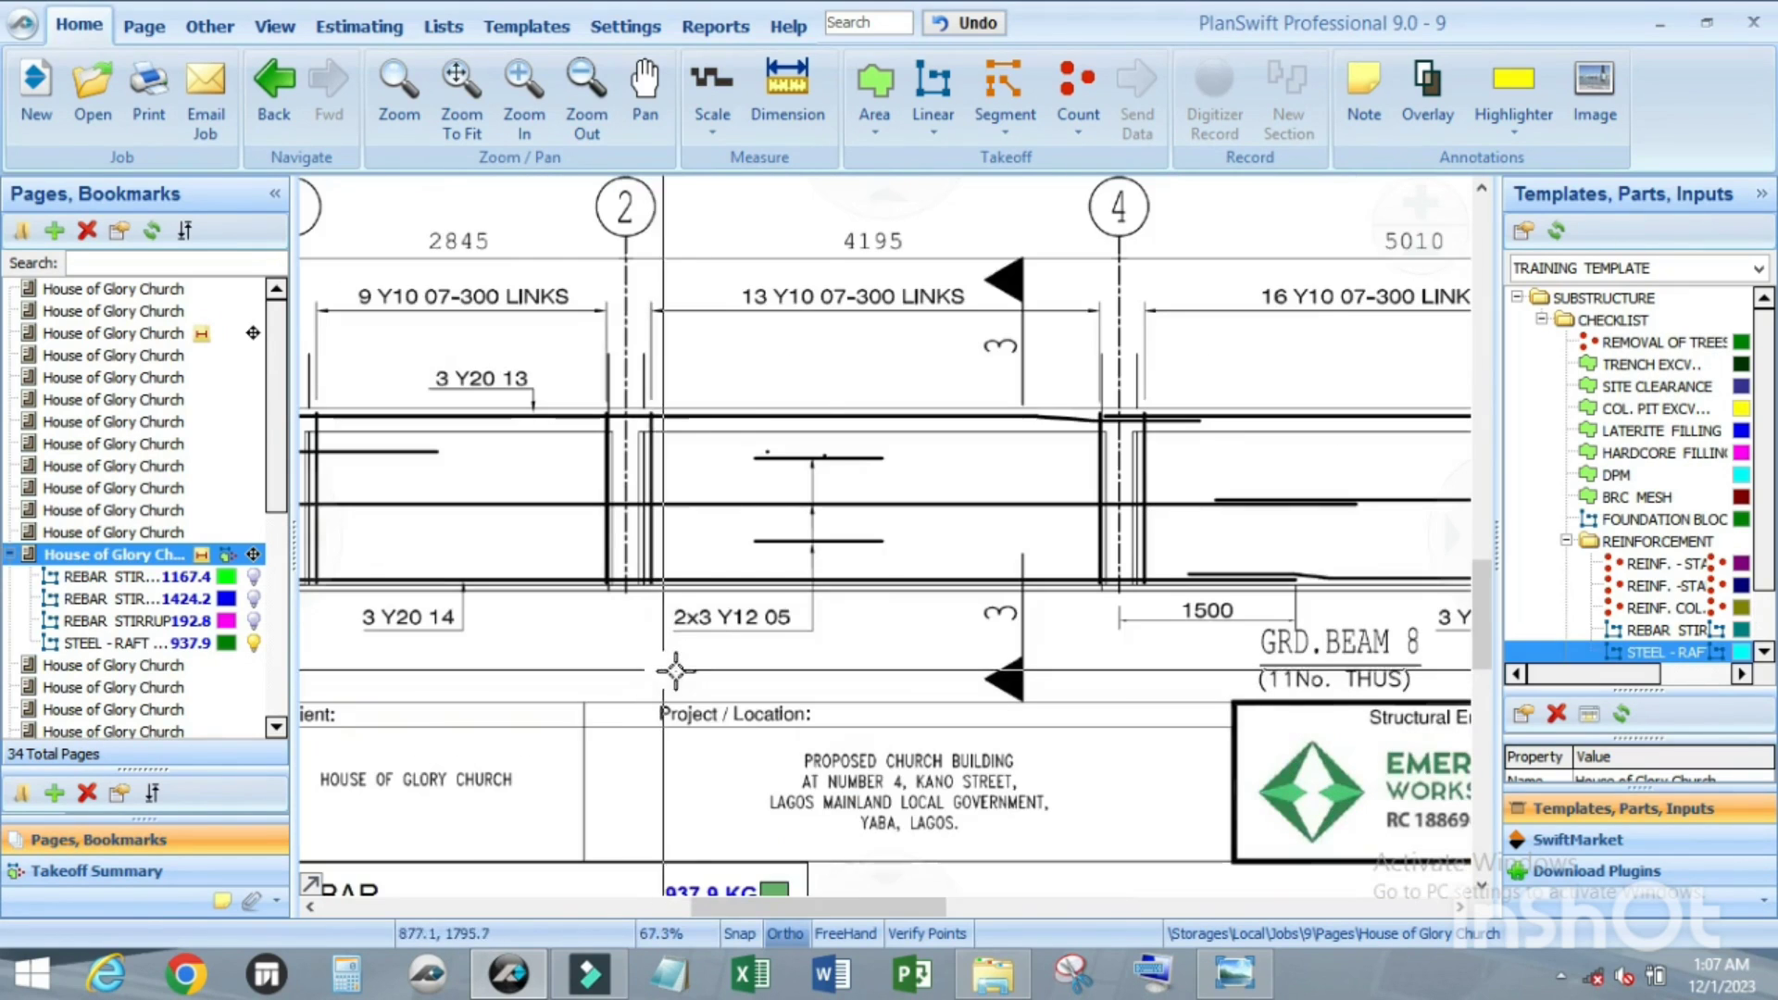
{"action": "scroll", "coordinate": [861, 662], "scroll_direction": "down", "scroll_amount": 2}
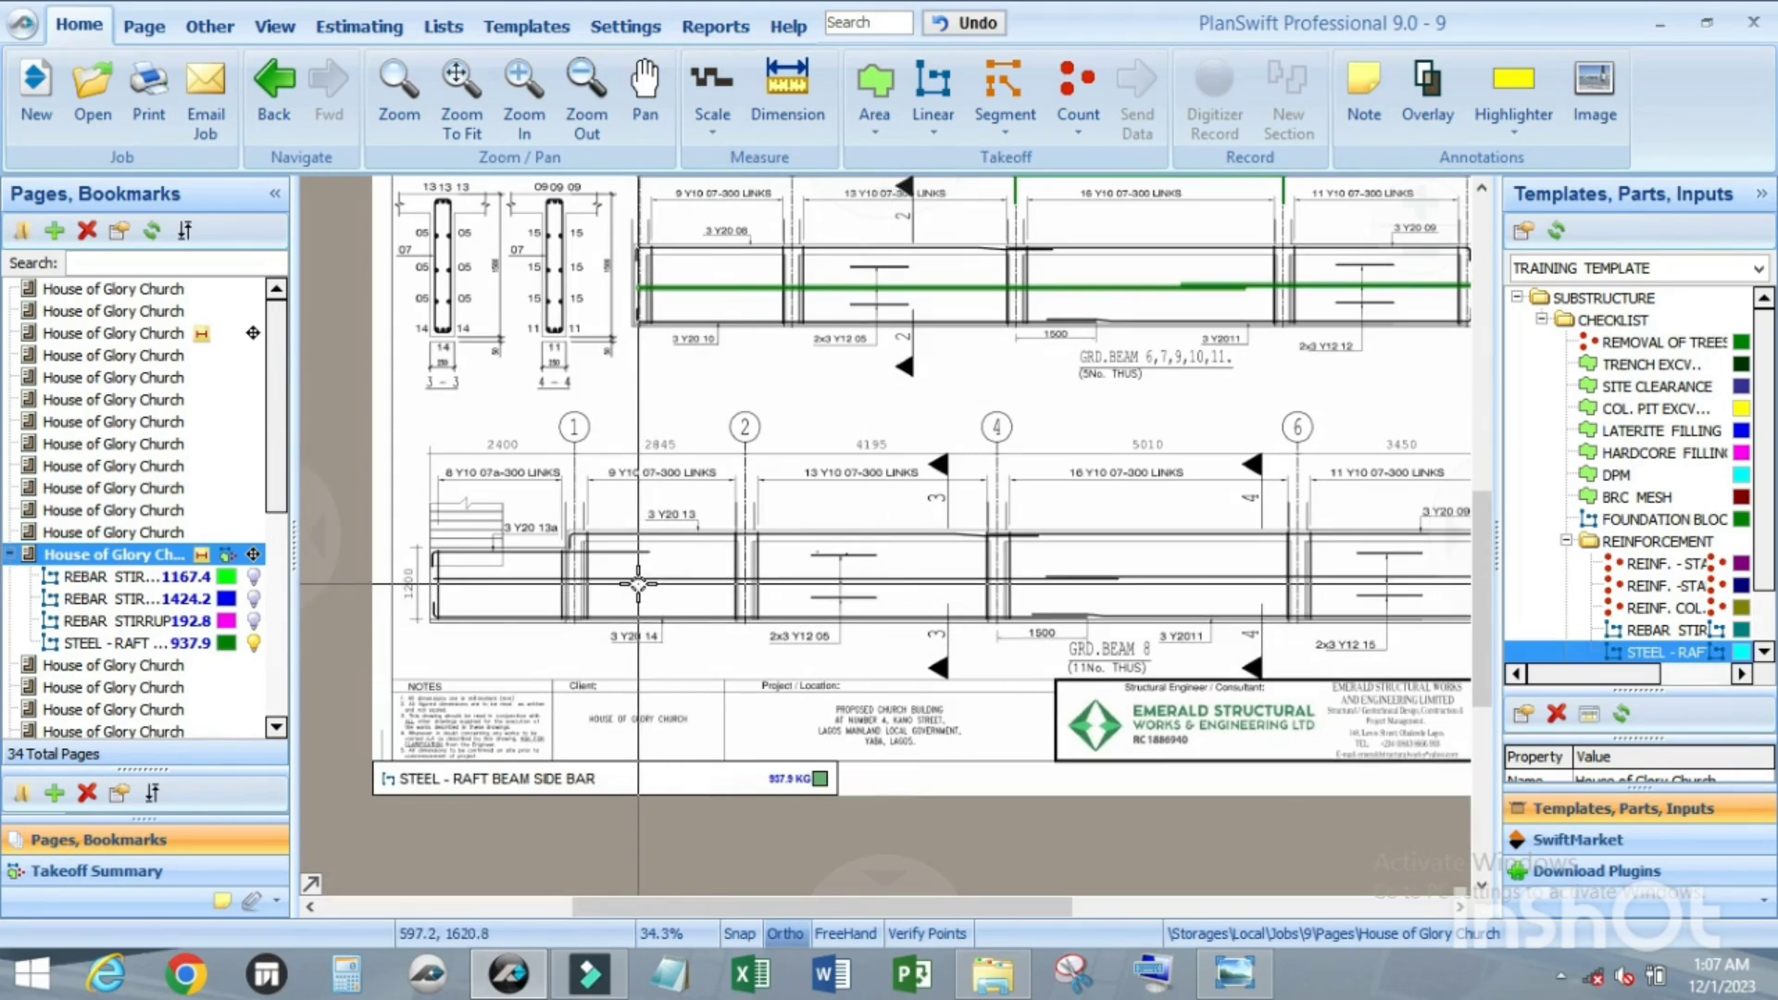
{"action": "scroll", "coordinate": [637, 587], "scroll_direction": "down", "scroll_amount": 1}
{"action": "scroll", "coordinate": [1266, 592], "scroll_direction": "up", "scroll_amount": 2}
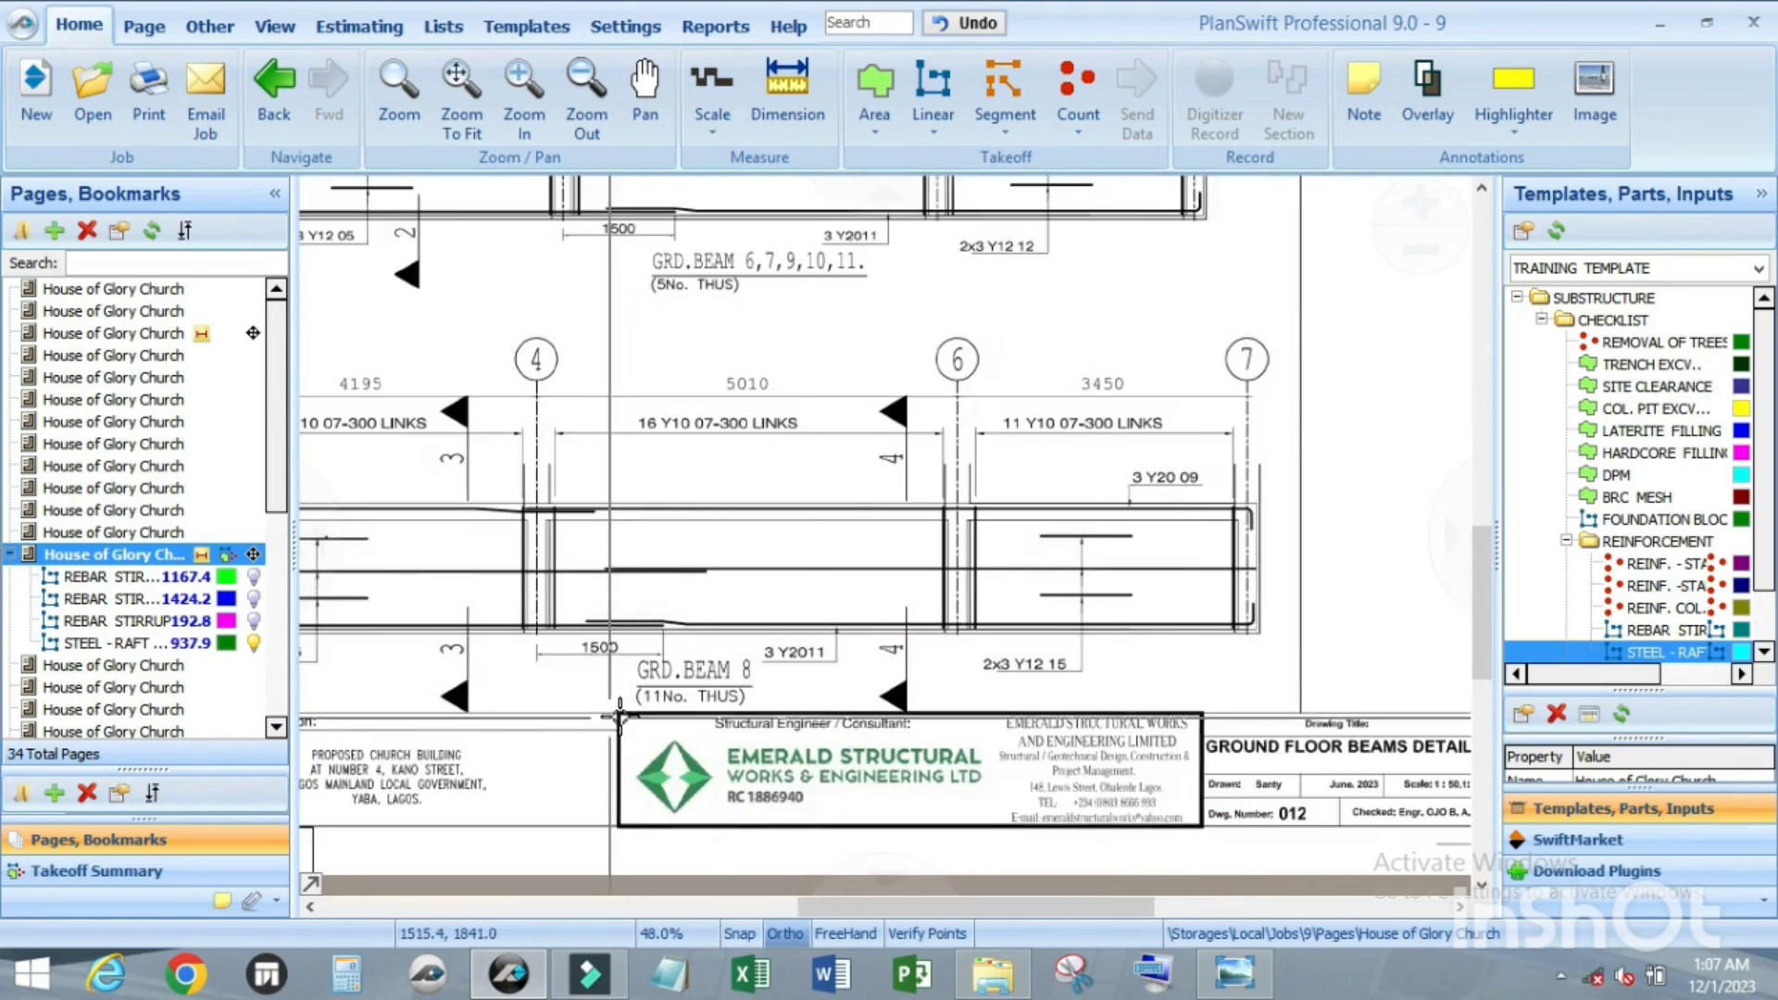
{"action": "scroll", "coordinate": [674, 711], "scroll_direction": "up", "scroll_amount": 2}
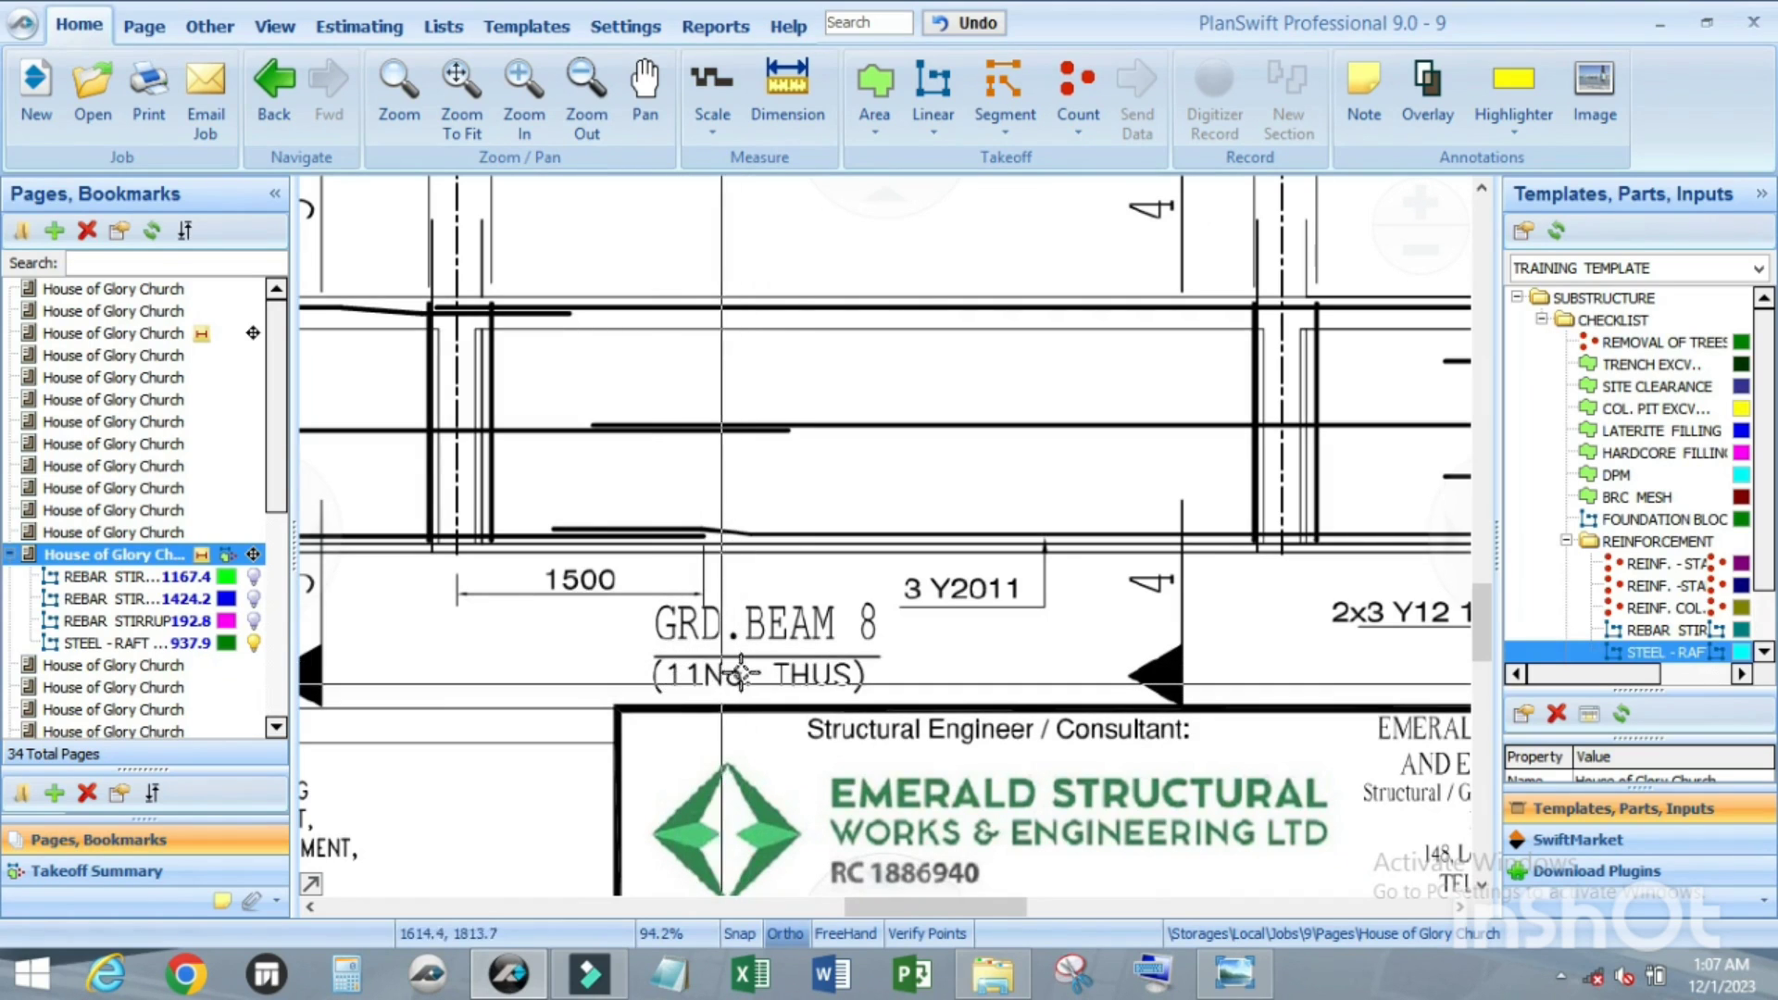
{"action": "scroll", "coordinate": [840, 561], "scroll_direction": "down", "scroll_amount": 2}
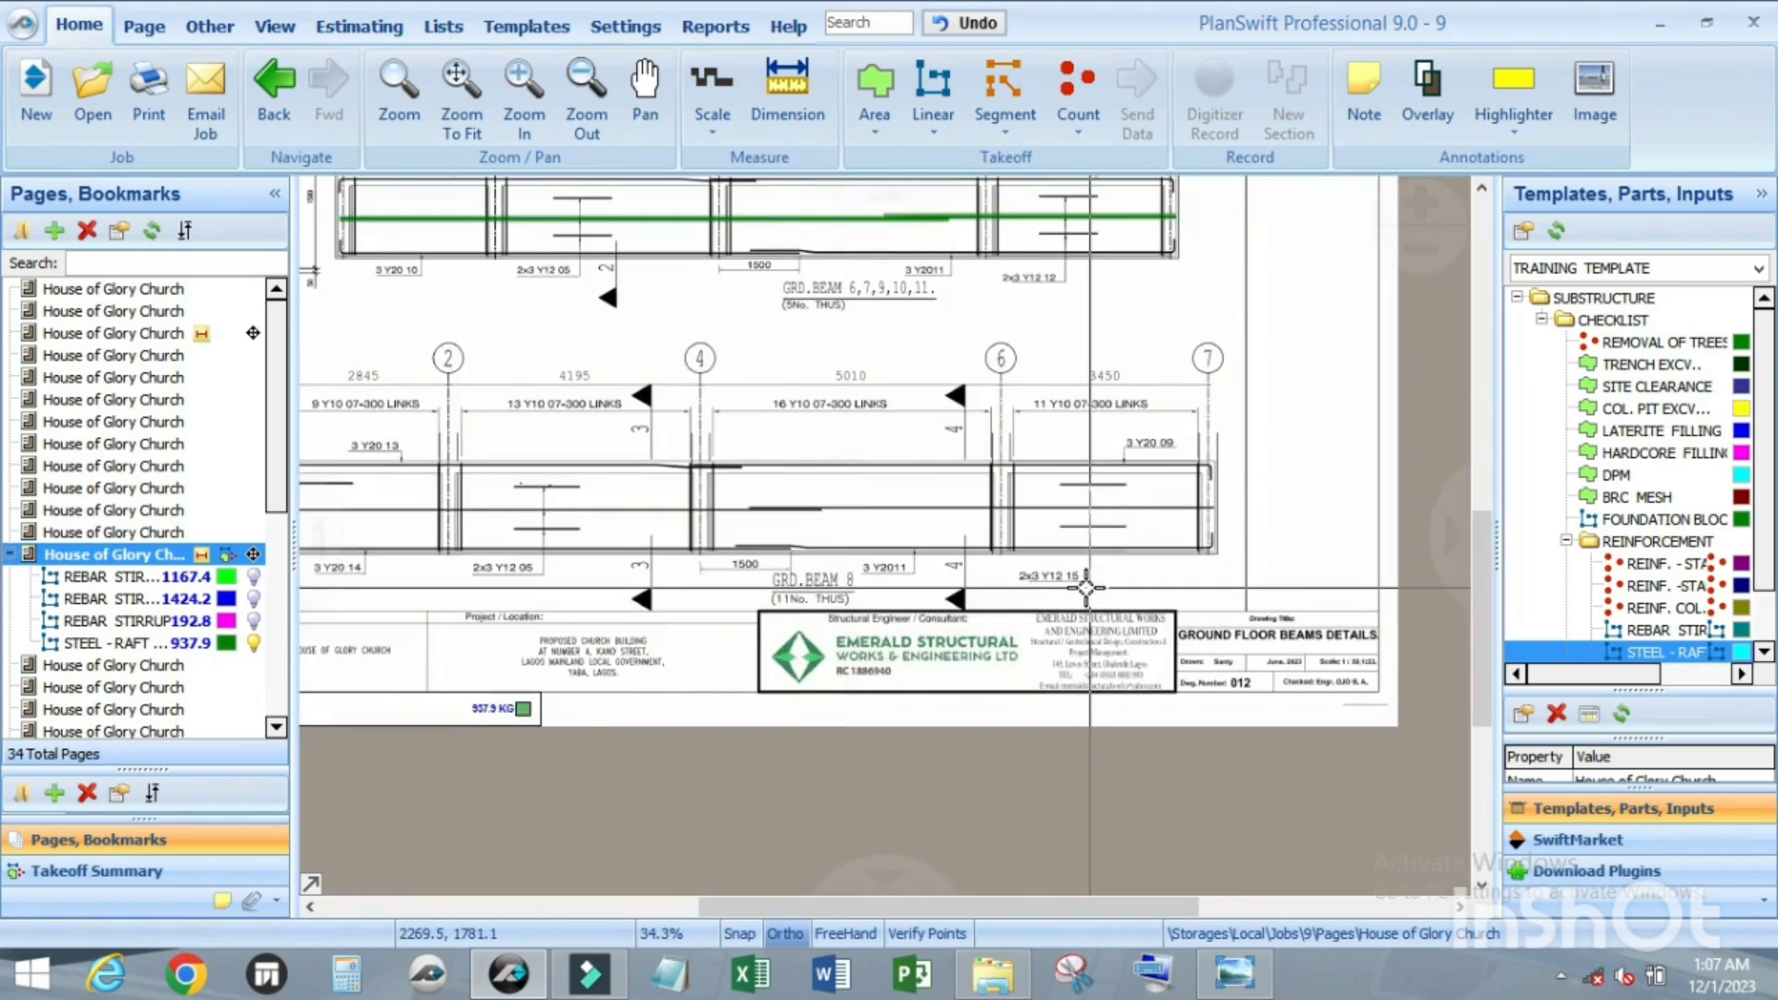
{"action": "scroll", "coordinate": [933, 589], "scroll_direction": "up", "scroll_amount": 2}
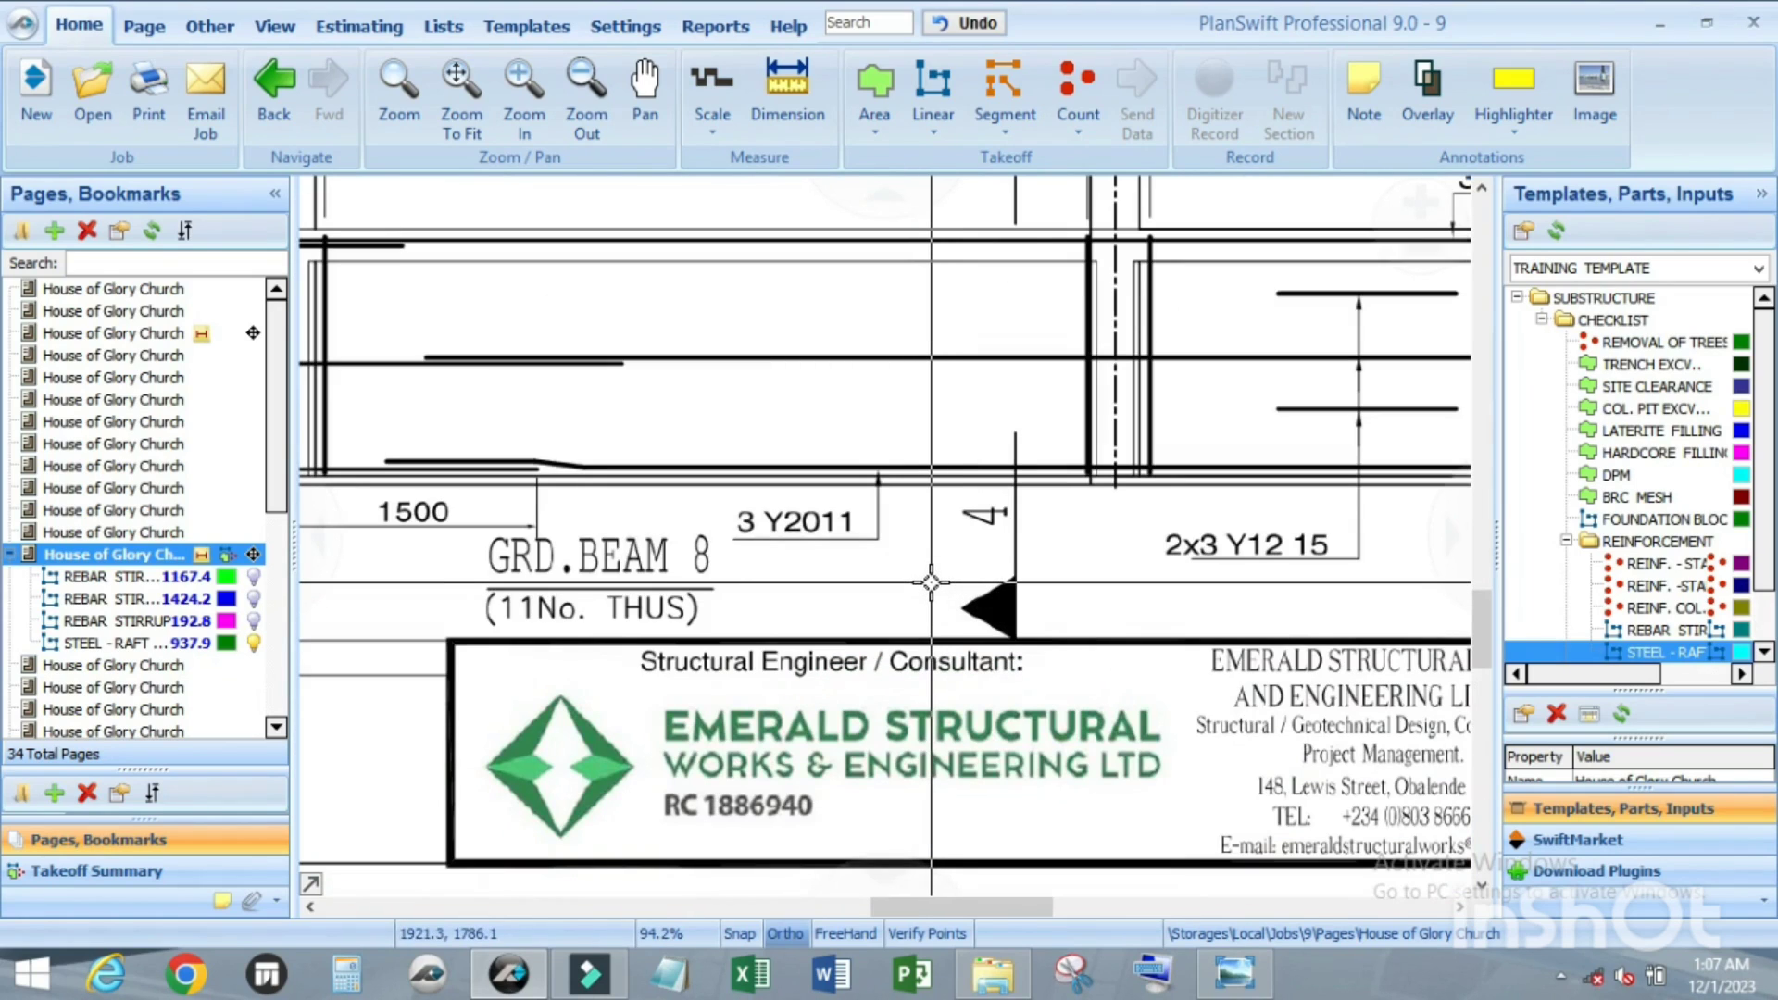
{"action": "scroll", "coordinate": [842, 583], "scroll_direction": "down", "scroll_amount": 2}
Step: Start a second STEEL - RAFT BEAM SIDE BAR takeoff and trace the GRD.BEAM 8 side bar from grid 7 to its lap end between grids 4 and 6
{"action": "scroll", "coordinate": [1071, 472], "scroll_direction": "up", "scroll_amount": 2}
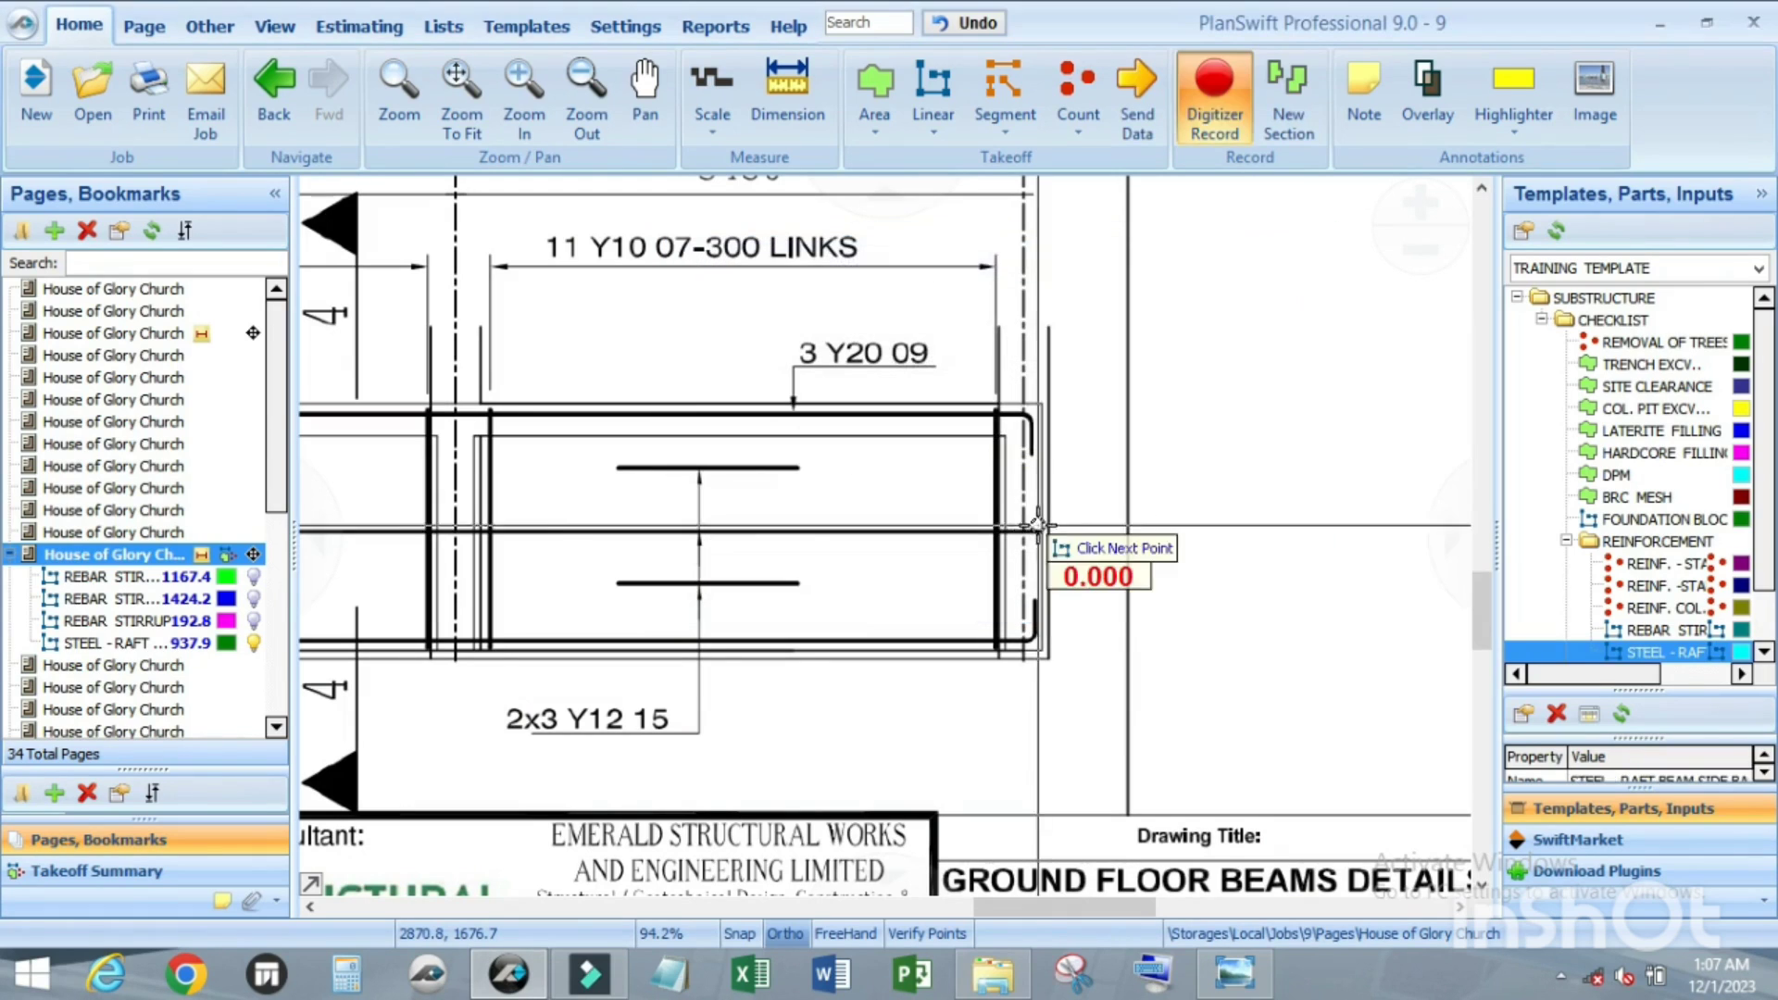
{"action": "scroll", "coordinate": [1047, 551], "scroll_direction": "up", "scroll_amount": 8}
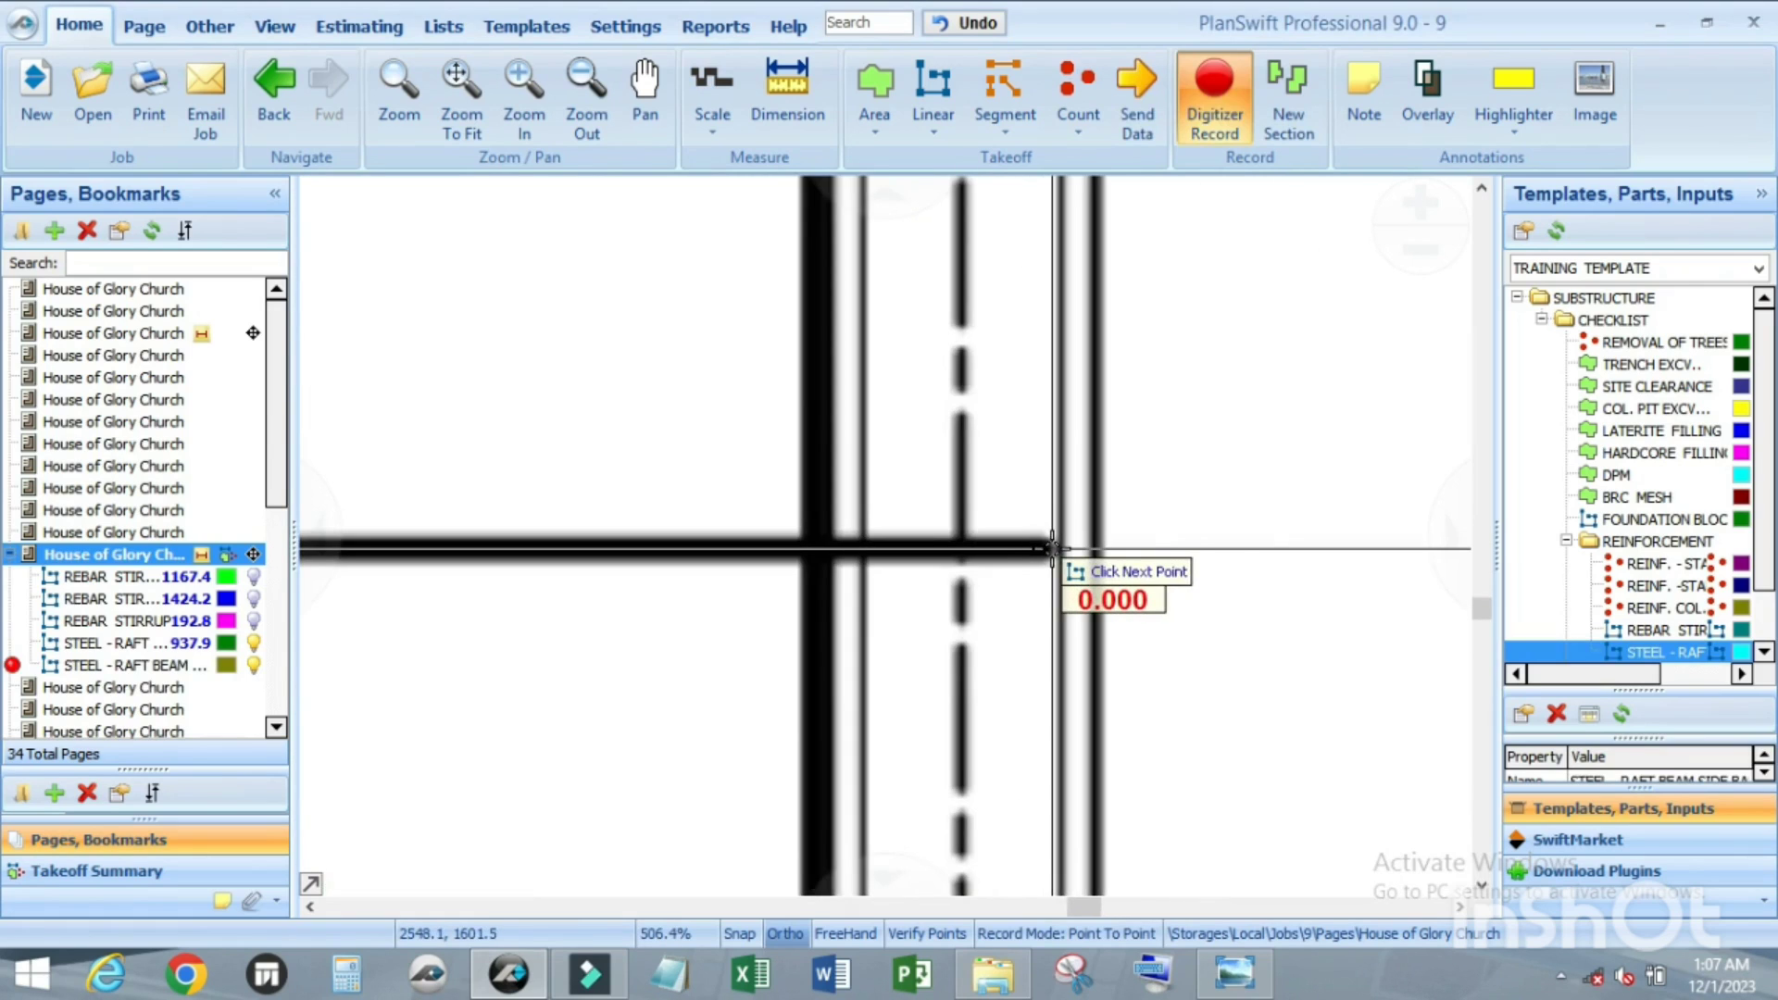
{"action": "scroll", "coordinate": [1290, 536], "scroll_direction": "down", "scroll_amount": 12}
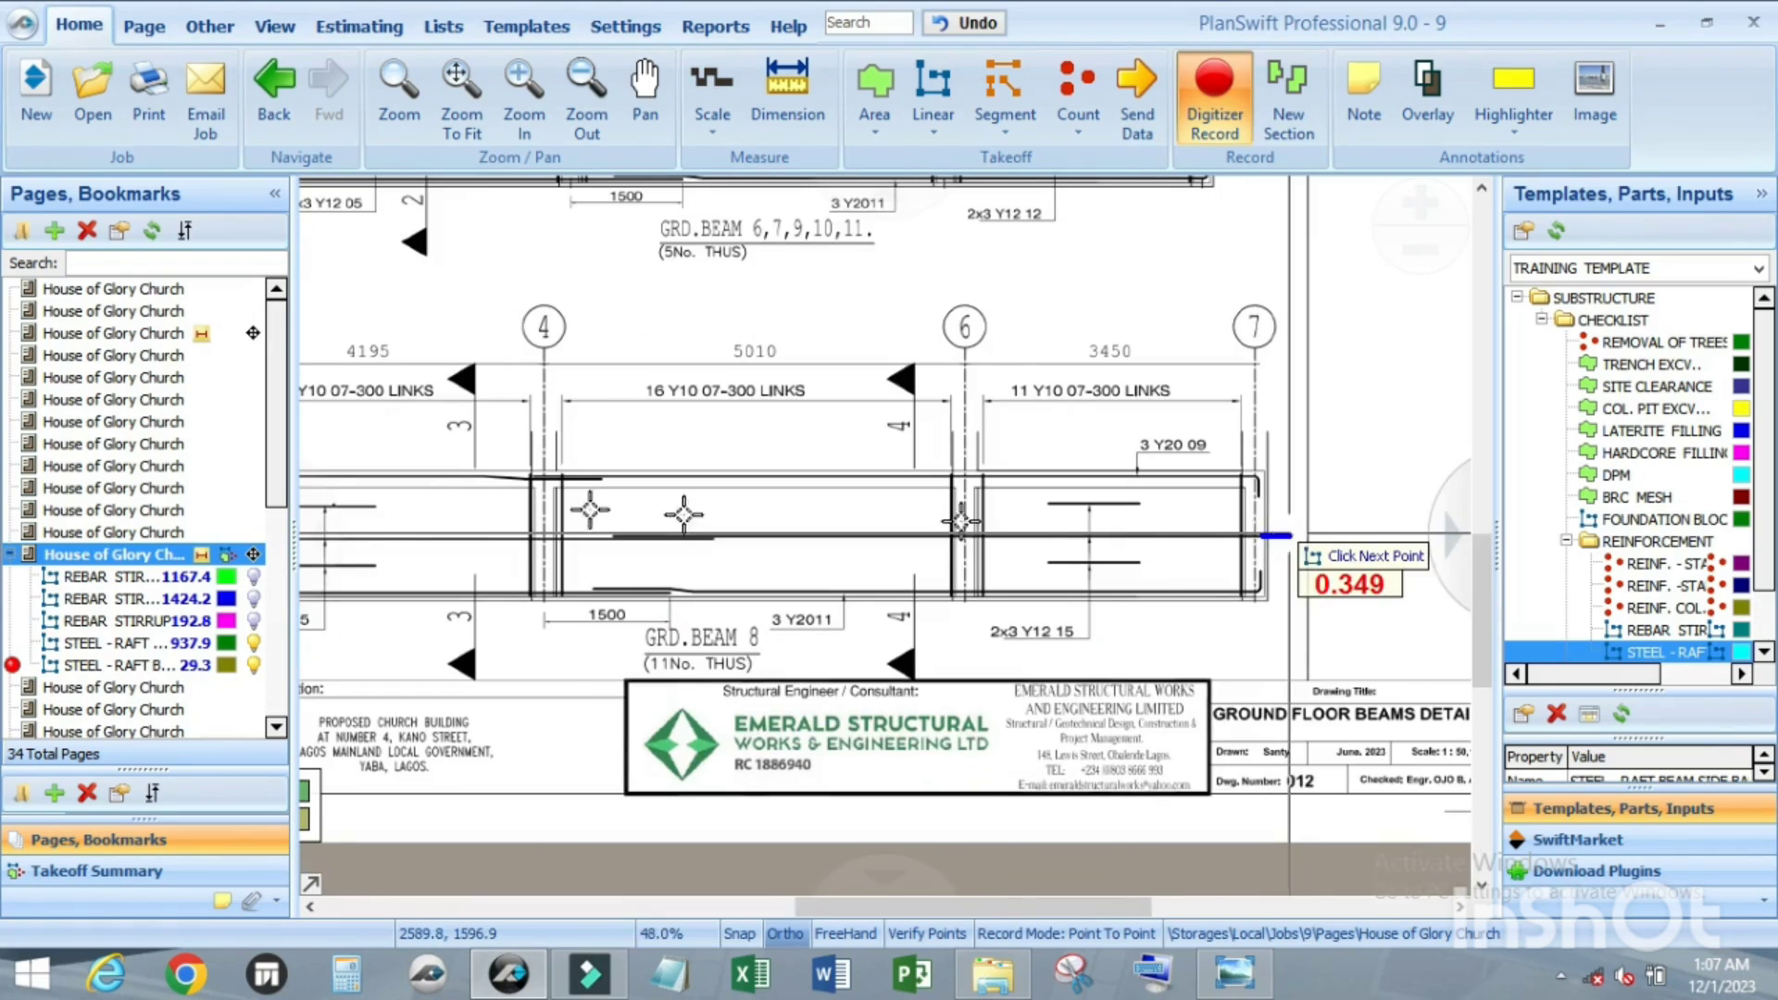
{"action": "scroll", "coordinate": [587, 527], "scroll_direction": "up", "scroll_amount": 10}
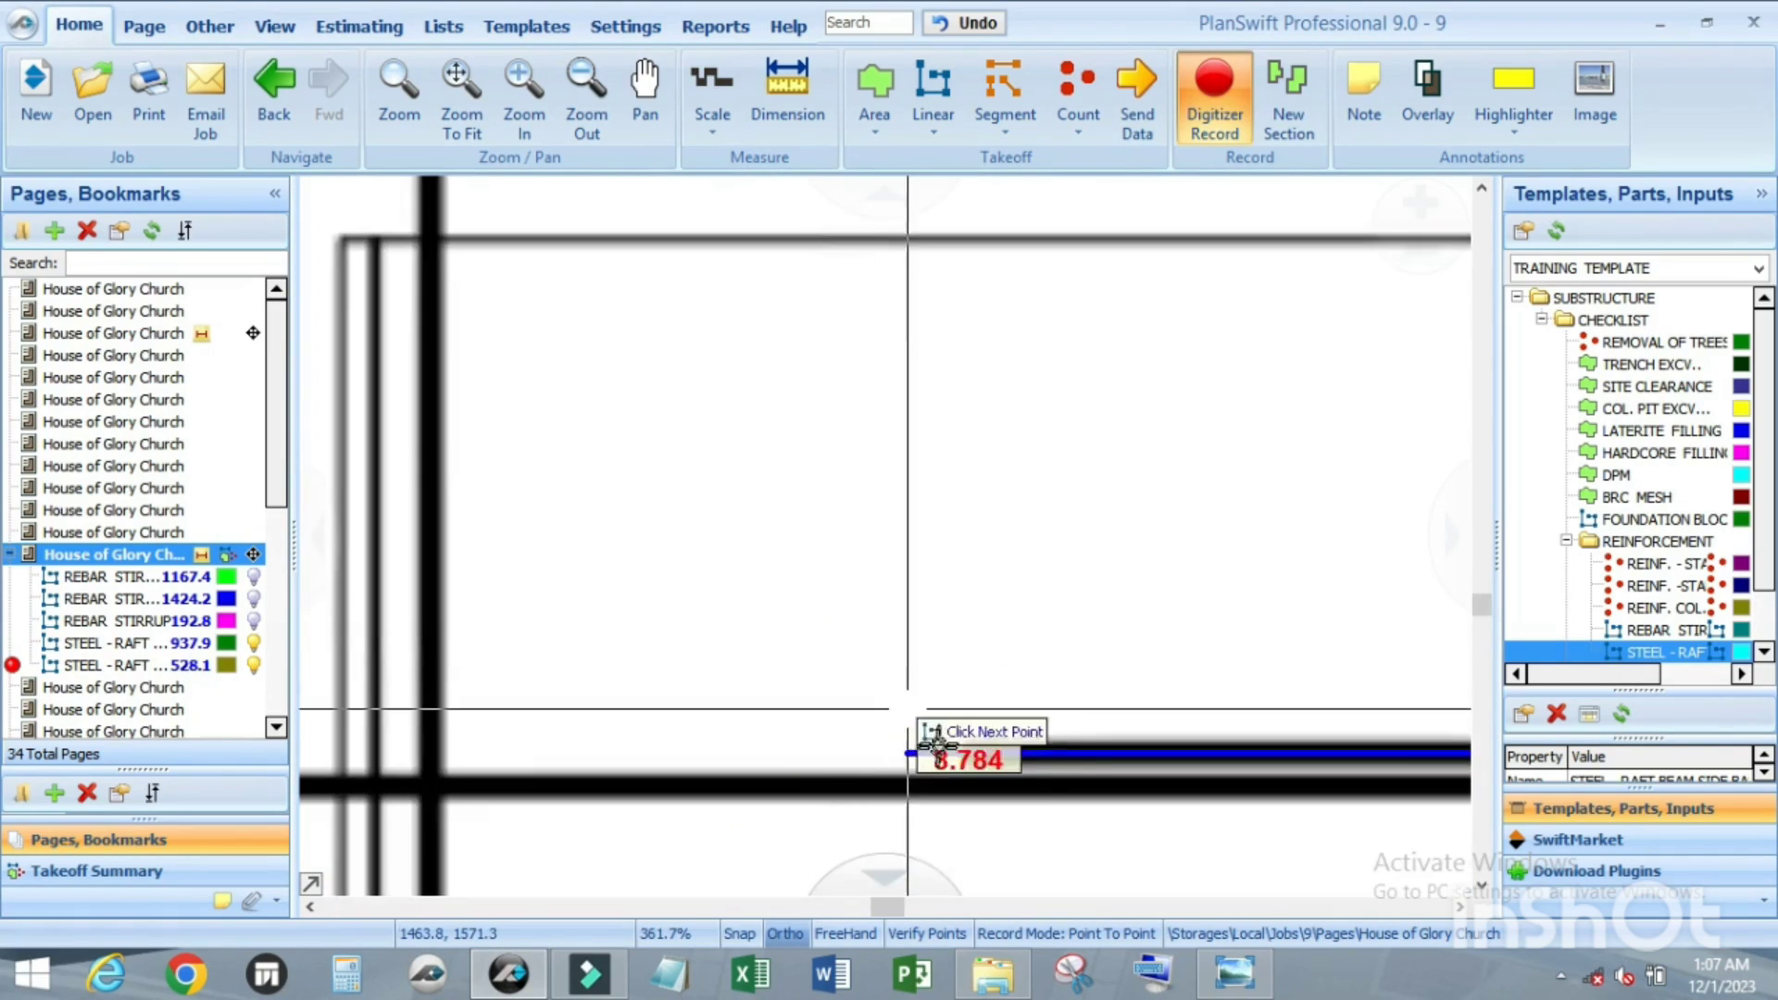
{"action": "scroll", "coordinate": [937, 748], "scroll_direction": "up", "scroll_amount": 5}
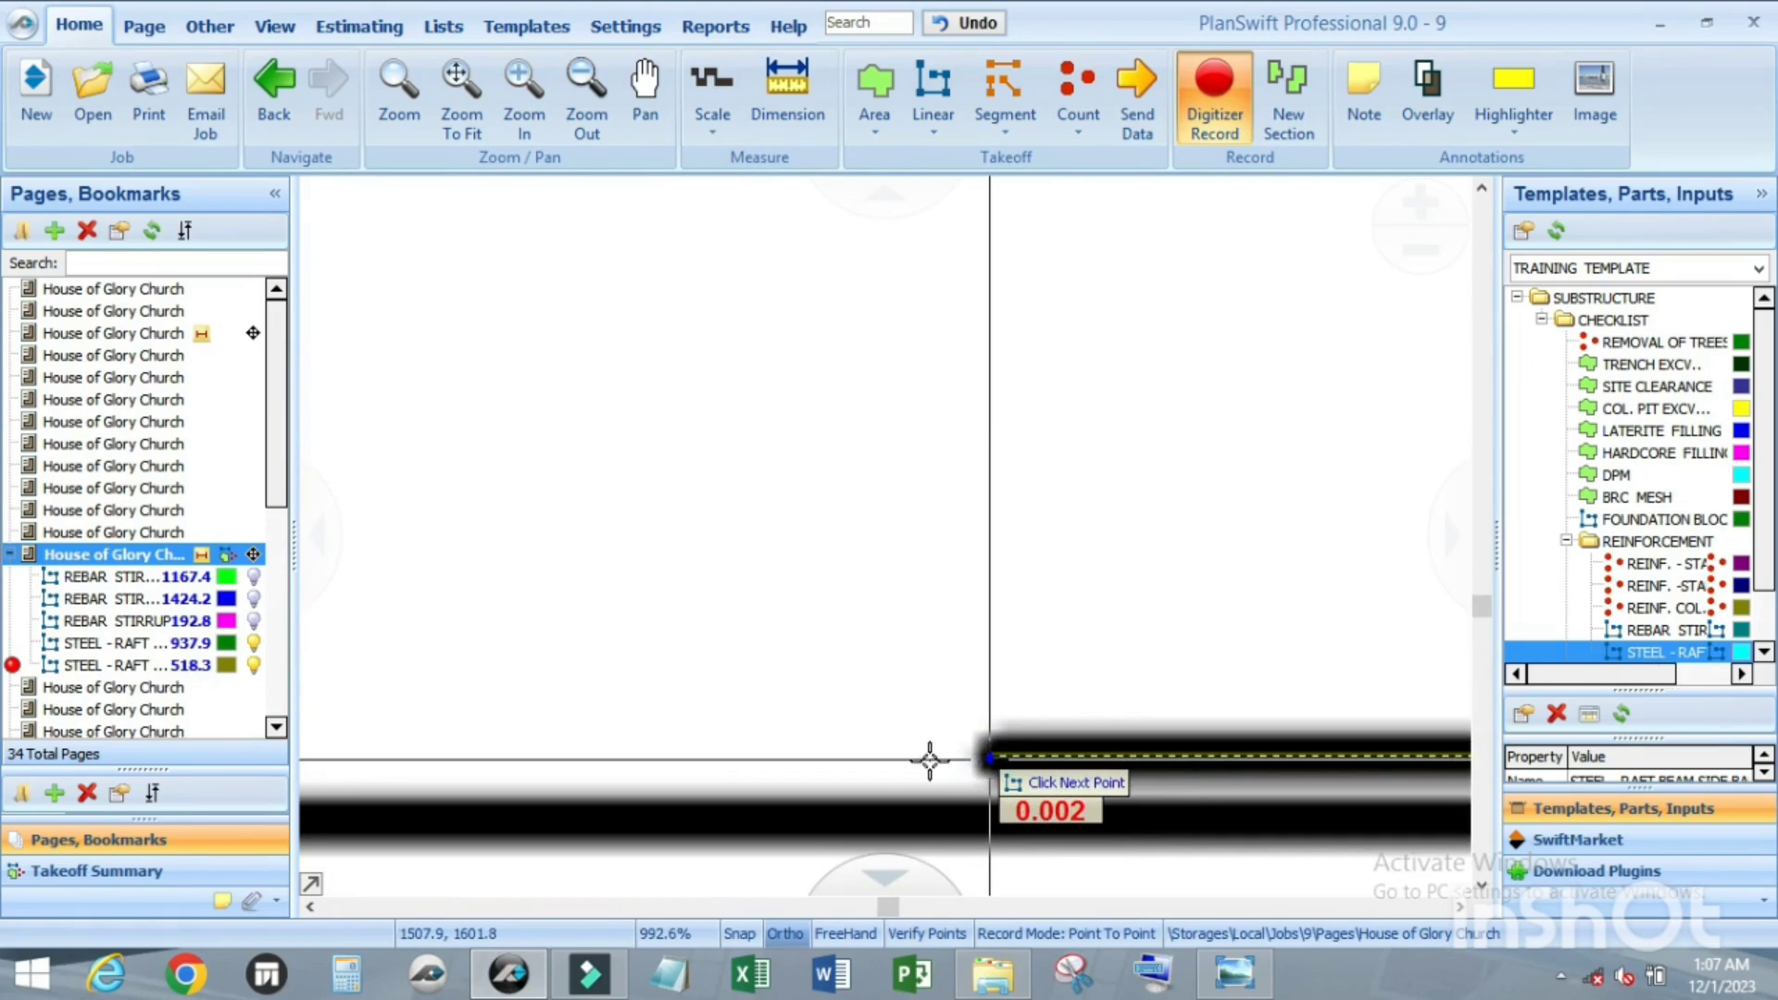
Step: Trace the overlapping GRD.BEAM 8 side bar as a new section from its lap end to the cantilever end beyond grid 1, about 12.8 m, and finish recording
{"action": "key", "text": "n"}
{"action": "scroll", "coordinate": [734, 647], "scroll_direction": "down", "scroll_amount": 2}
{"action": "scroll", "coordinate": [844, 738], "scroll_direction": "down", "scroll_amount": 2}
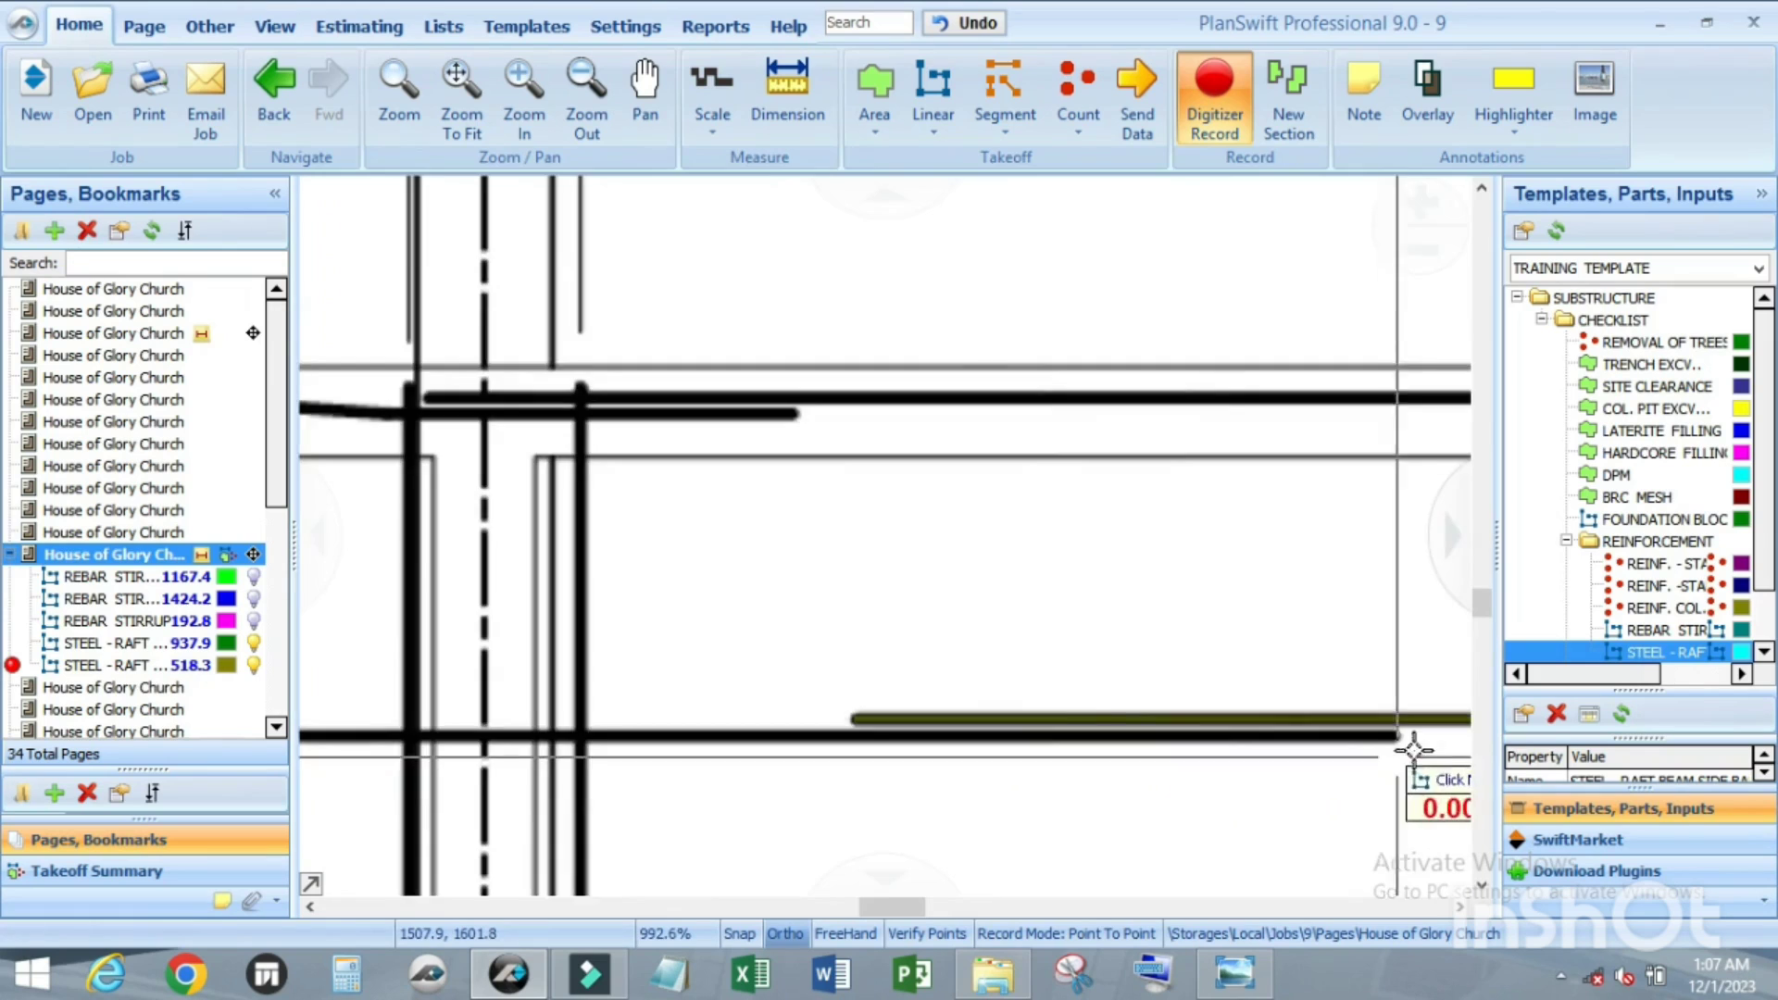
{"action": "scroll", "coordinate": [1380, 703], "scroll_direction": "up", "scroll_amount": 3}
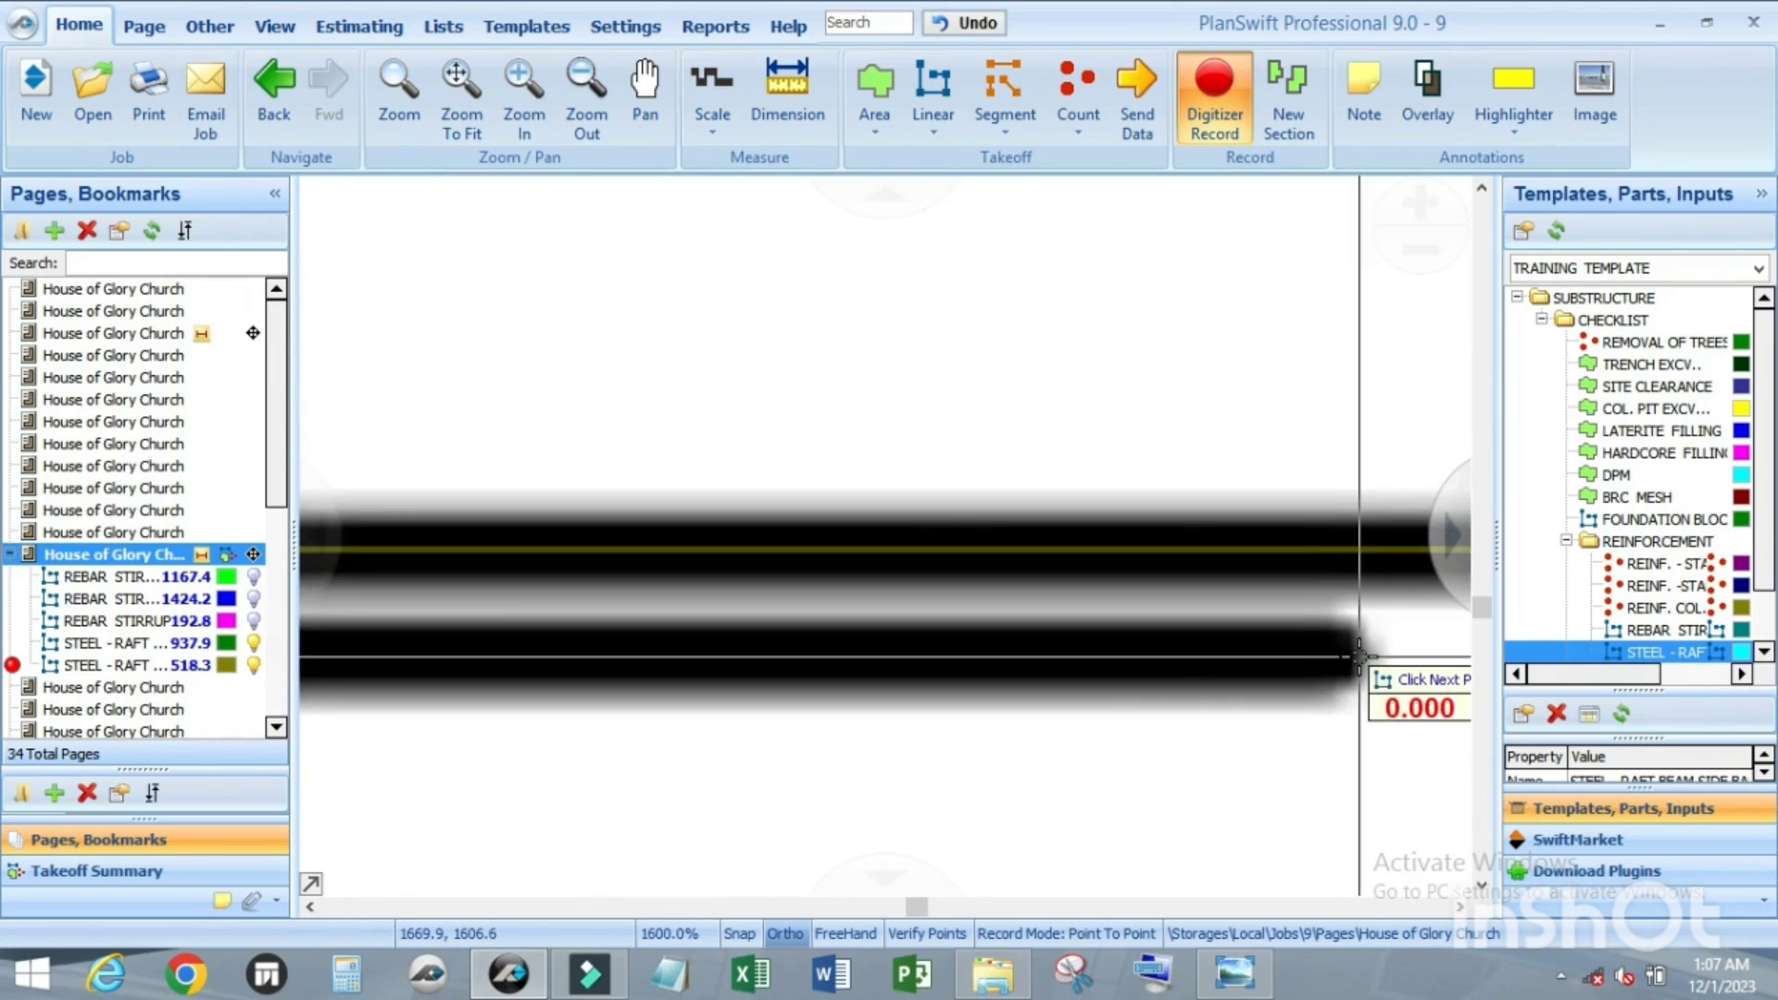
{"action": "scroll", "coordinate": [1305, 659], "scroll_direction": "down", "scroll_amount": 10}
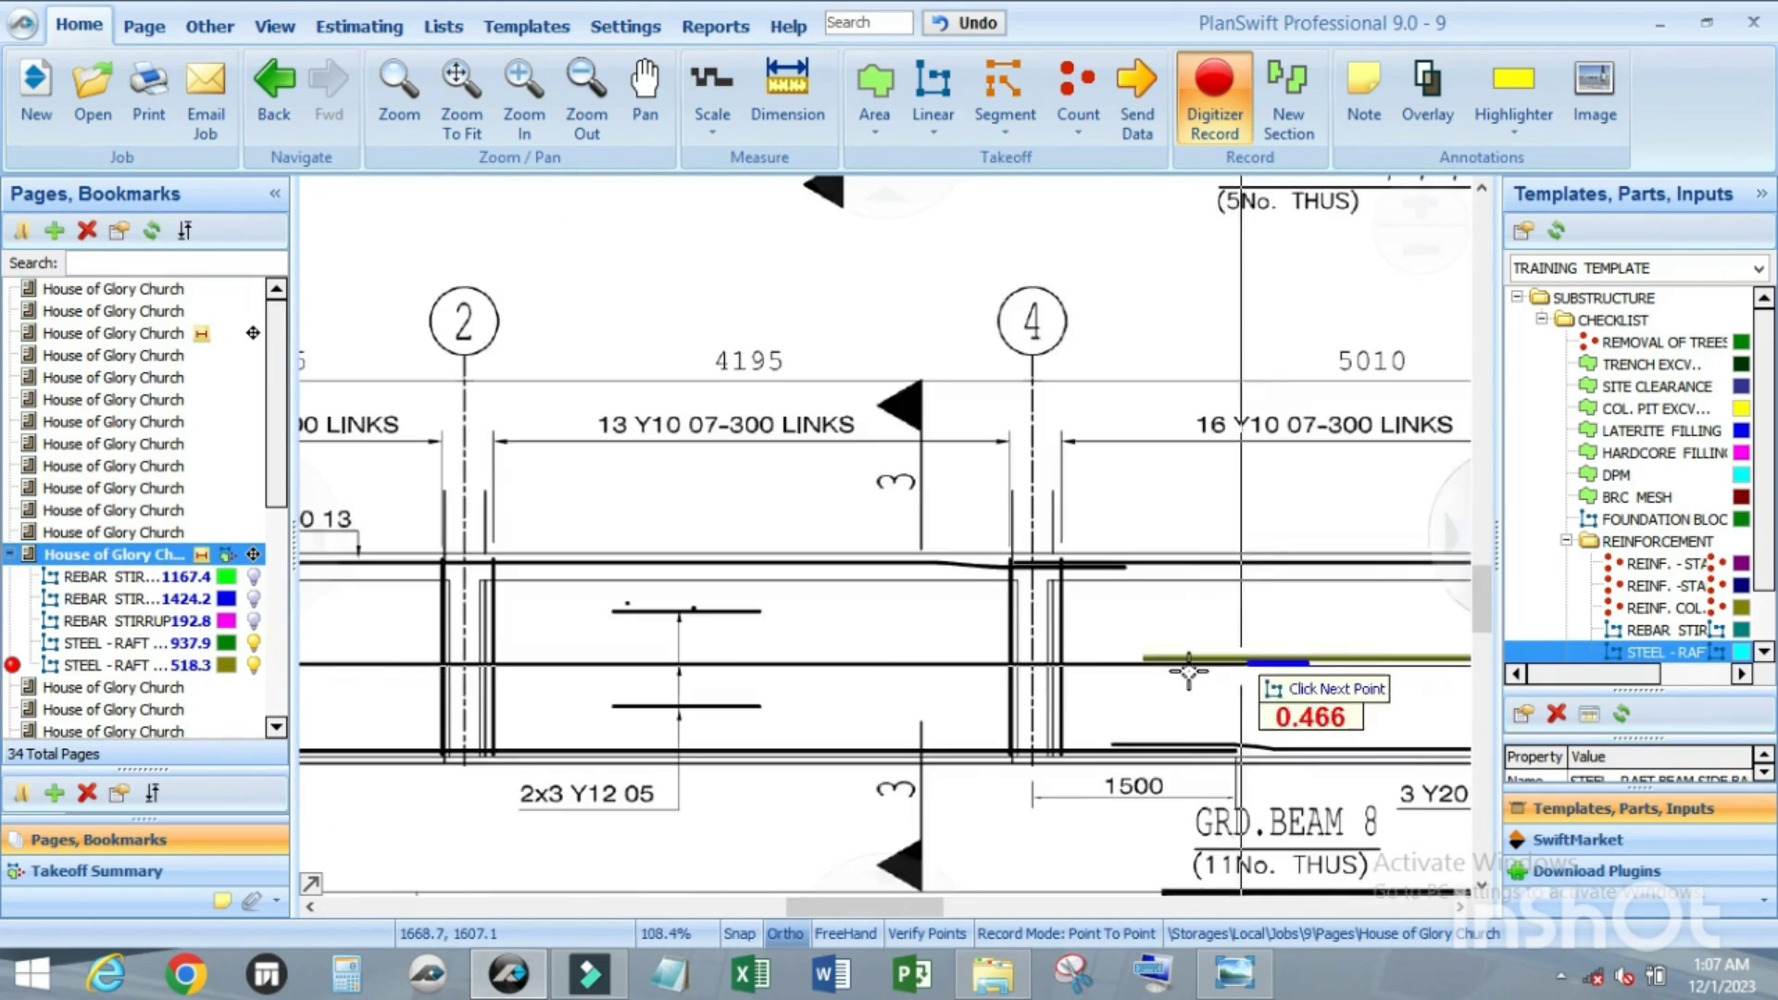
{"action": "scroll", "coordinate": [1187, 668], "scroll_direction": "down", "scroll_amount": 3}
{"action": "scroll", "coordinate": [468, 666], "scroll_direction": "up", "scroll_amount": 5}
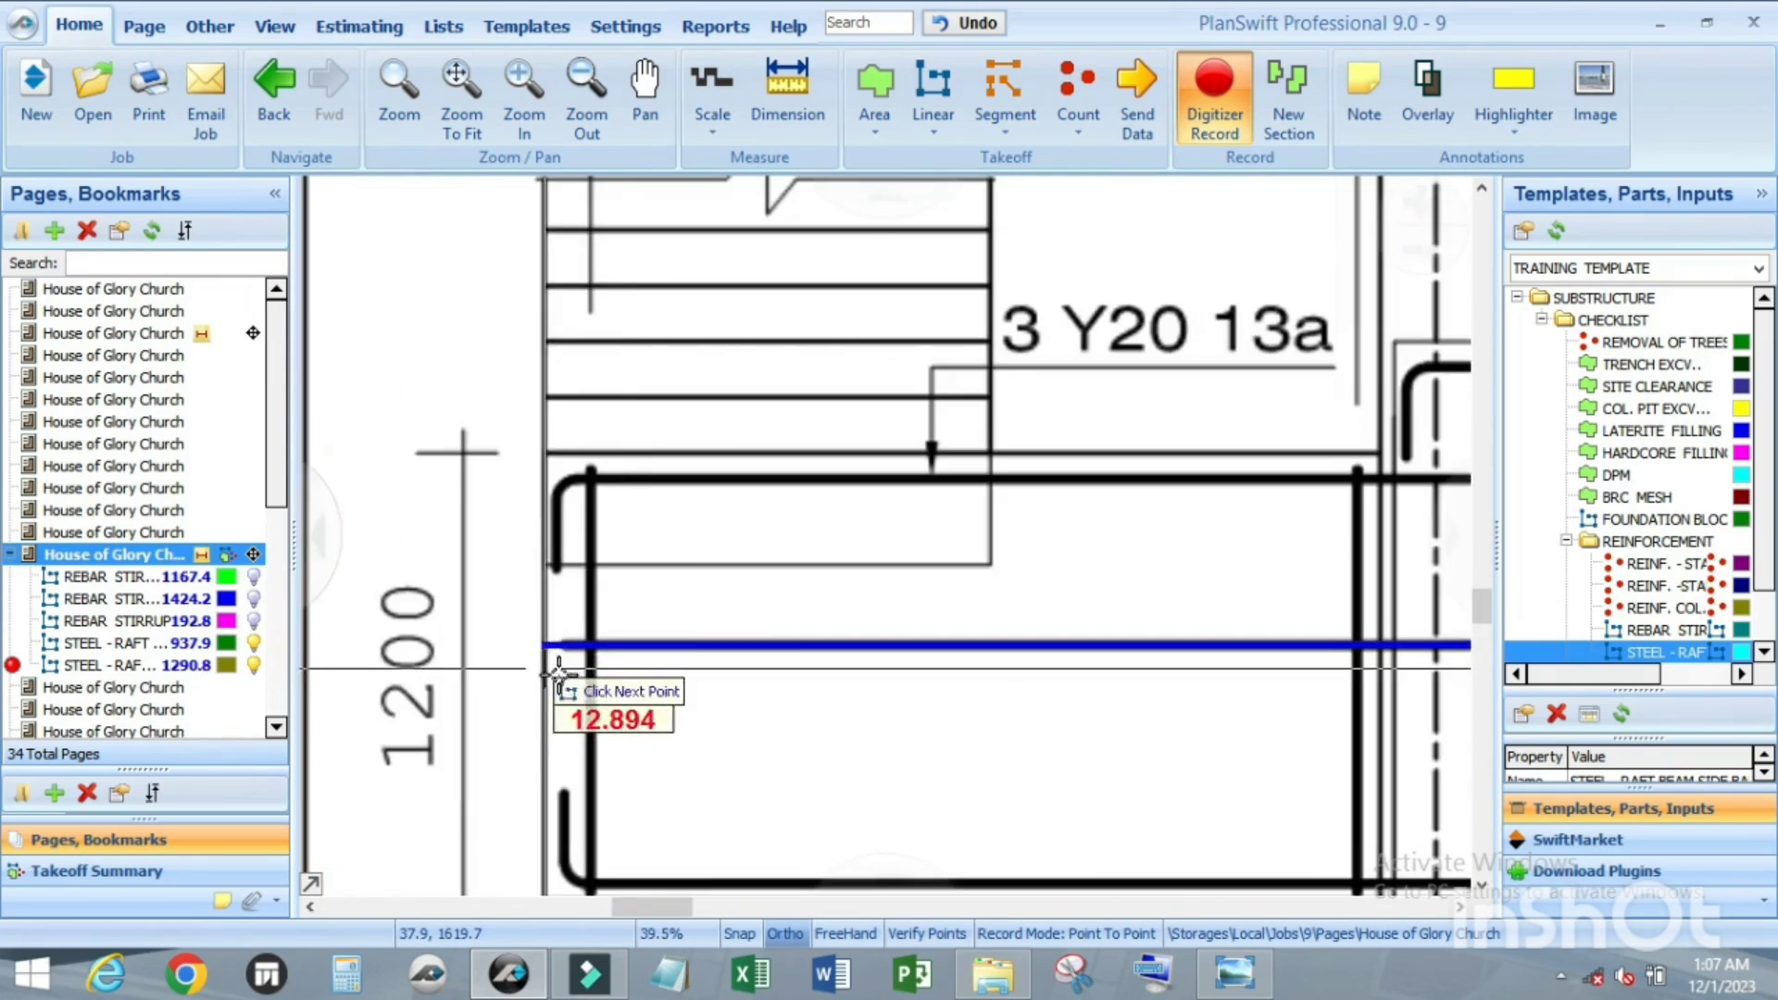
{"action": "scroll", "coordinate": [560, 648], "scroll_direction": "up", "scroll_amount": 6}
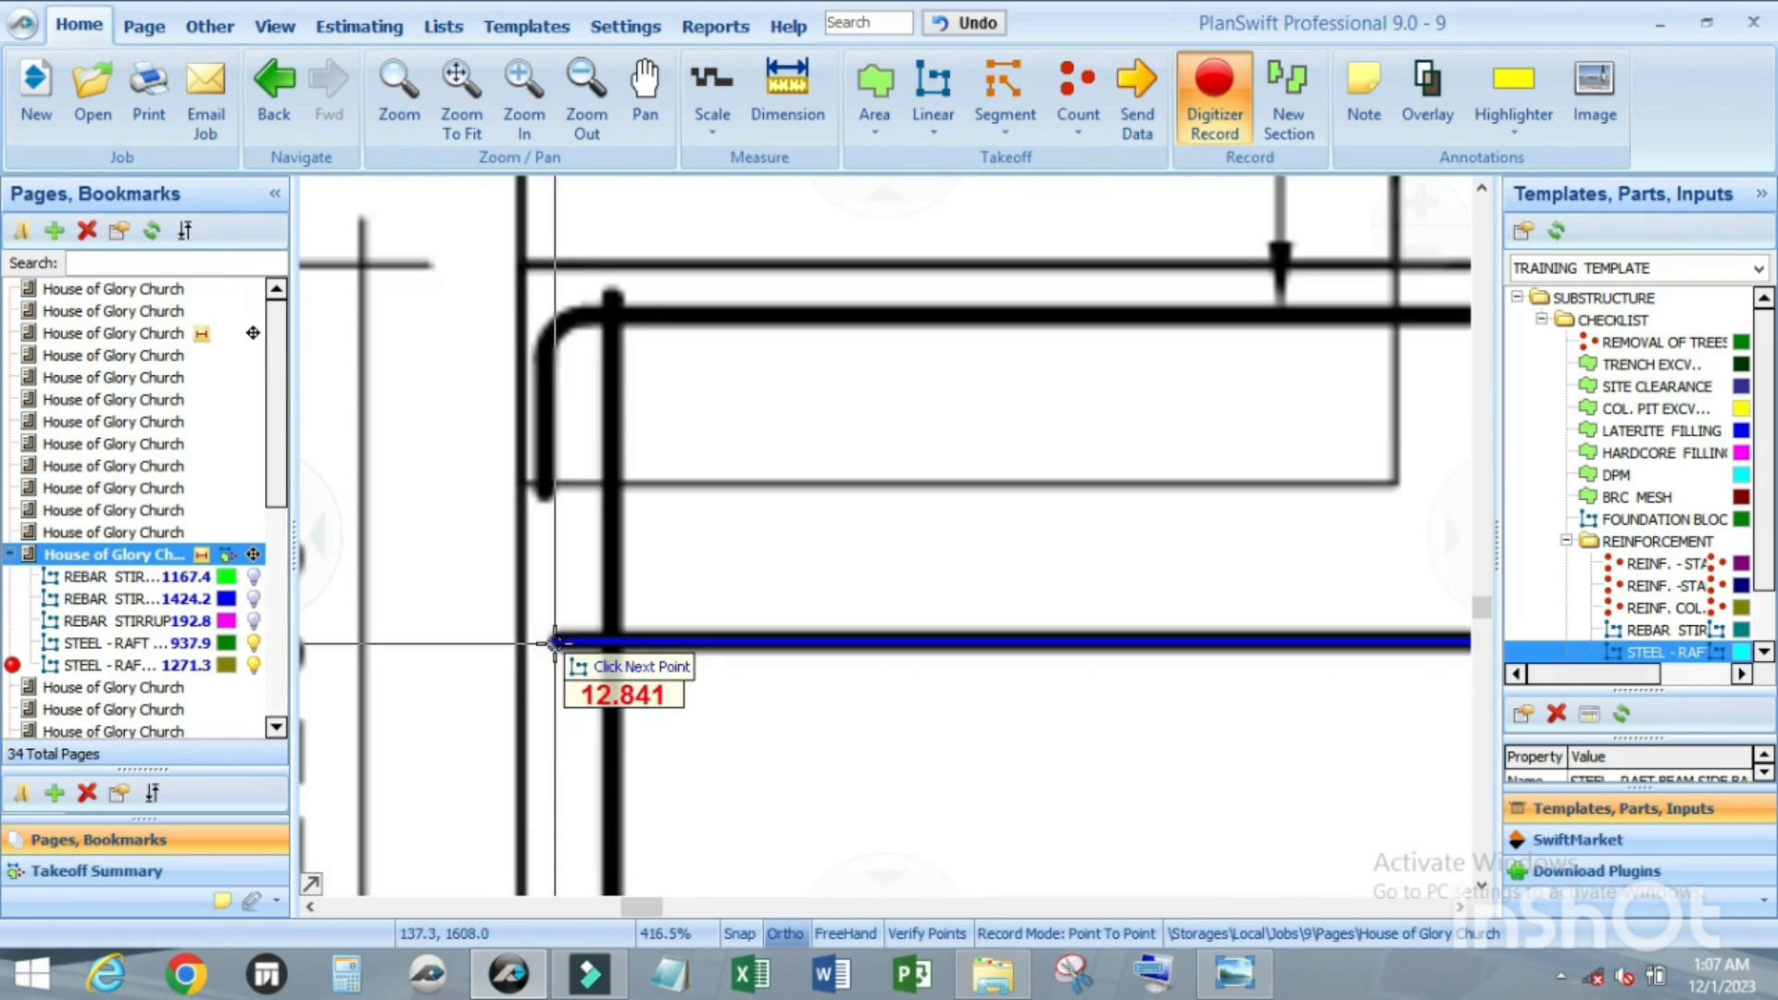
{"action": "double_click", "coordinate": [558, 646]}
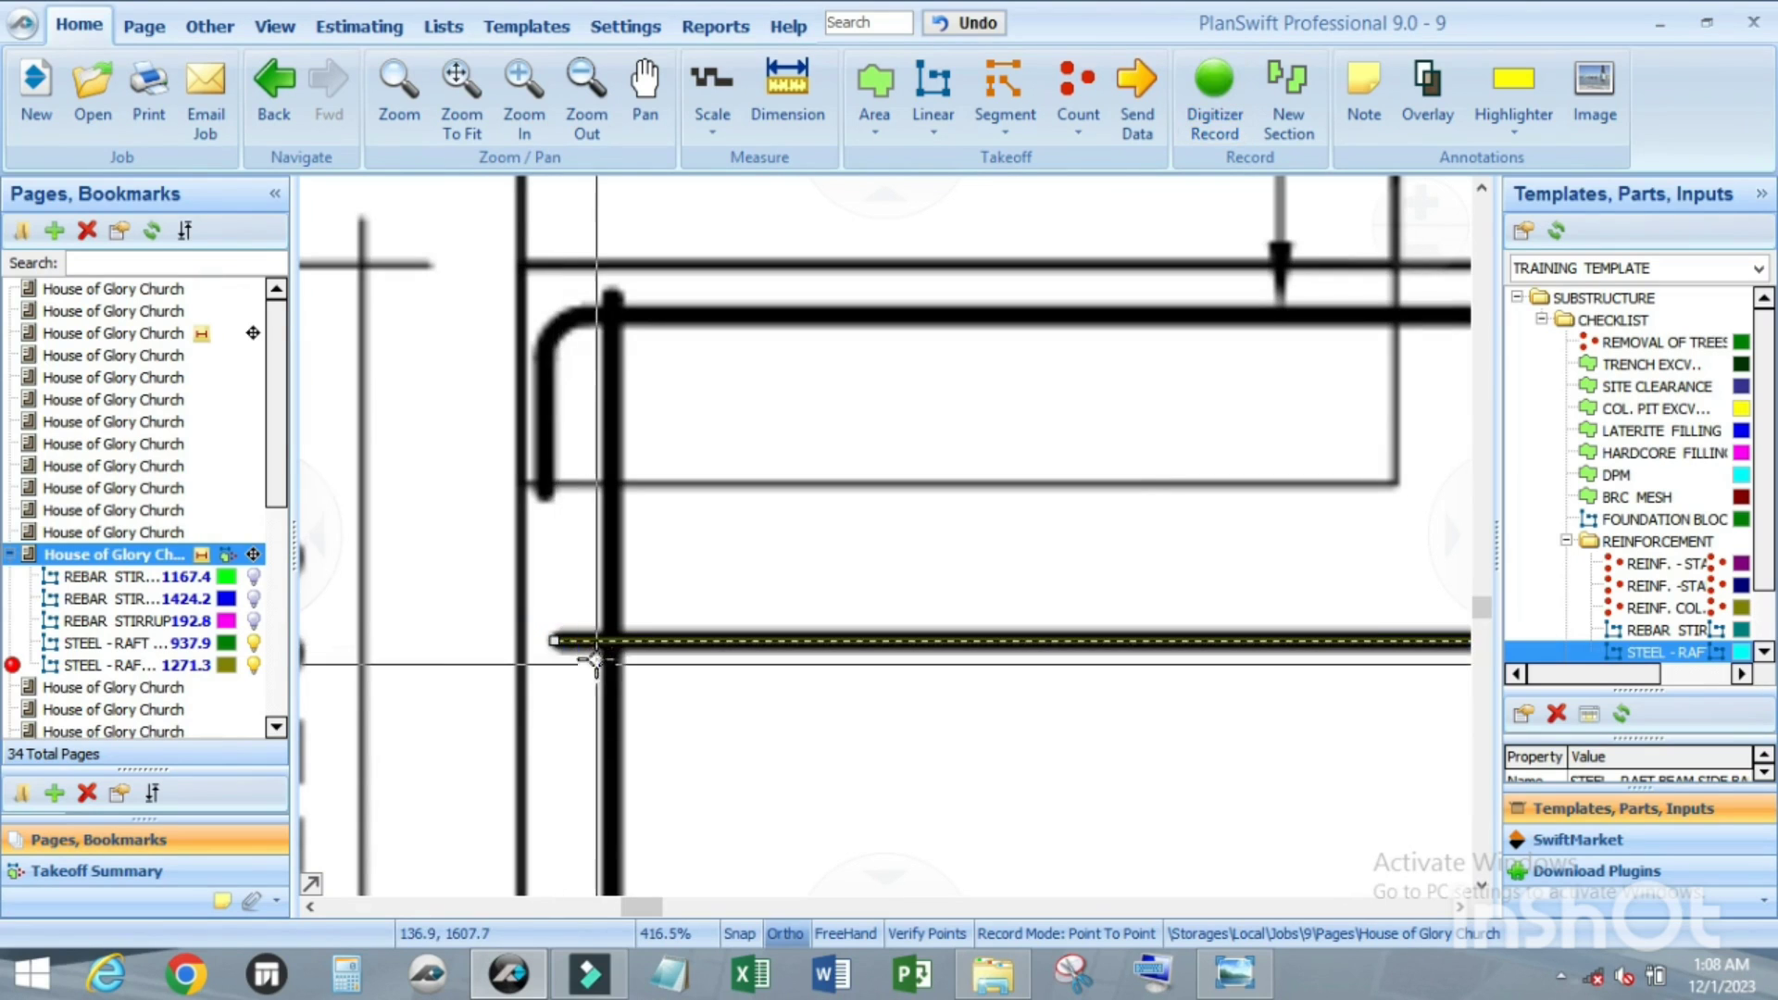
Step: Check both STEEL - RAFT BEAM SIDE BAR weights in the legend and the traced side bars on GRD.BEAM 8
{"action": "scroll", "coordinate": [727, 526], "scroll_direction": "down", "scroll_amount": 7}
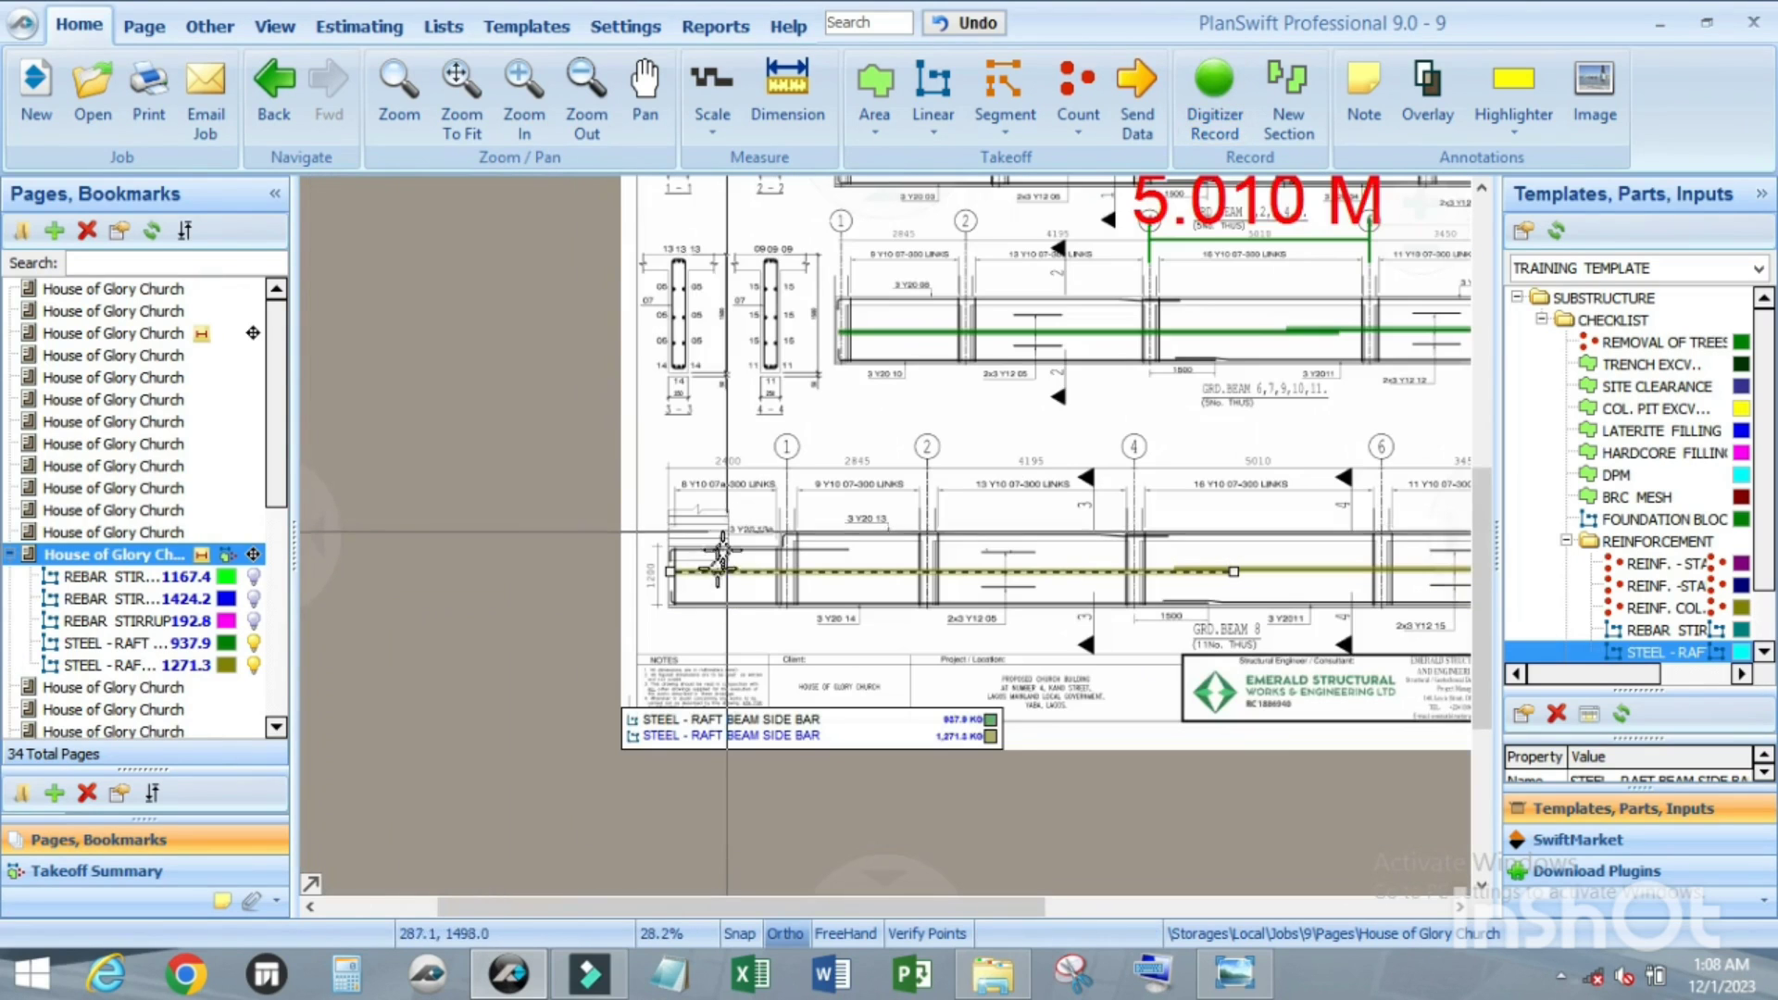
{"action": "scroll", "coordinate": [797, 731], "scroll_direction": "up", "scroll_amount": 2}
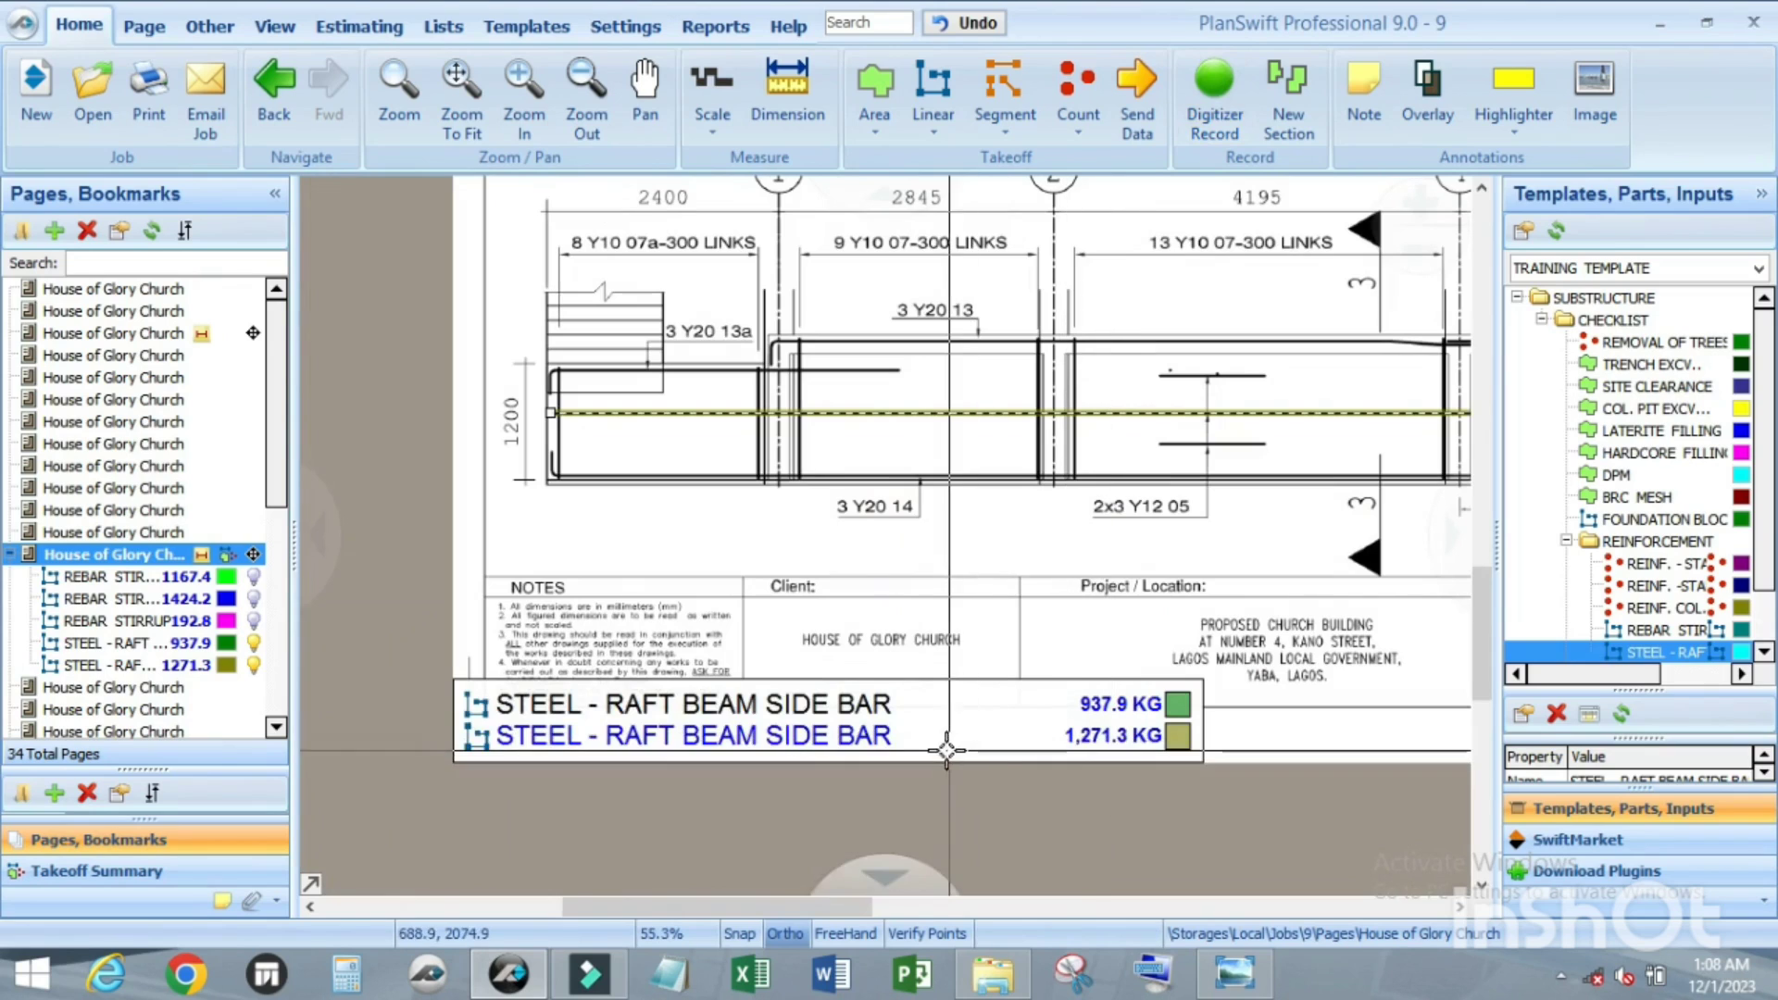
{"action": "scroll", "coordinate": [1130, 748], "scroll_direction": "up", "scroll_amount": 2}
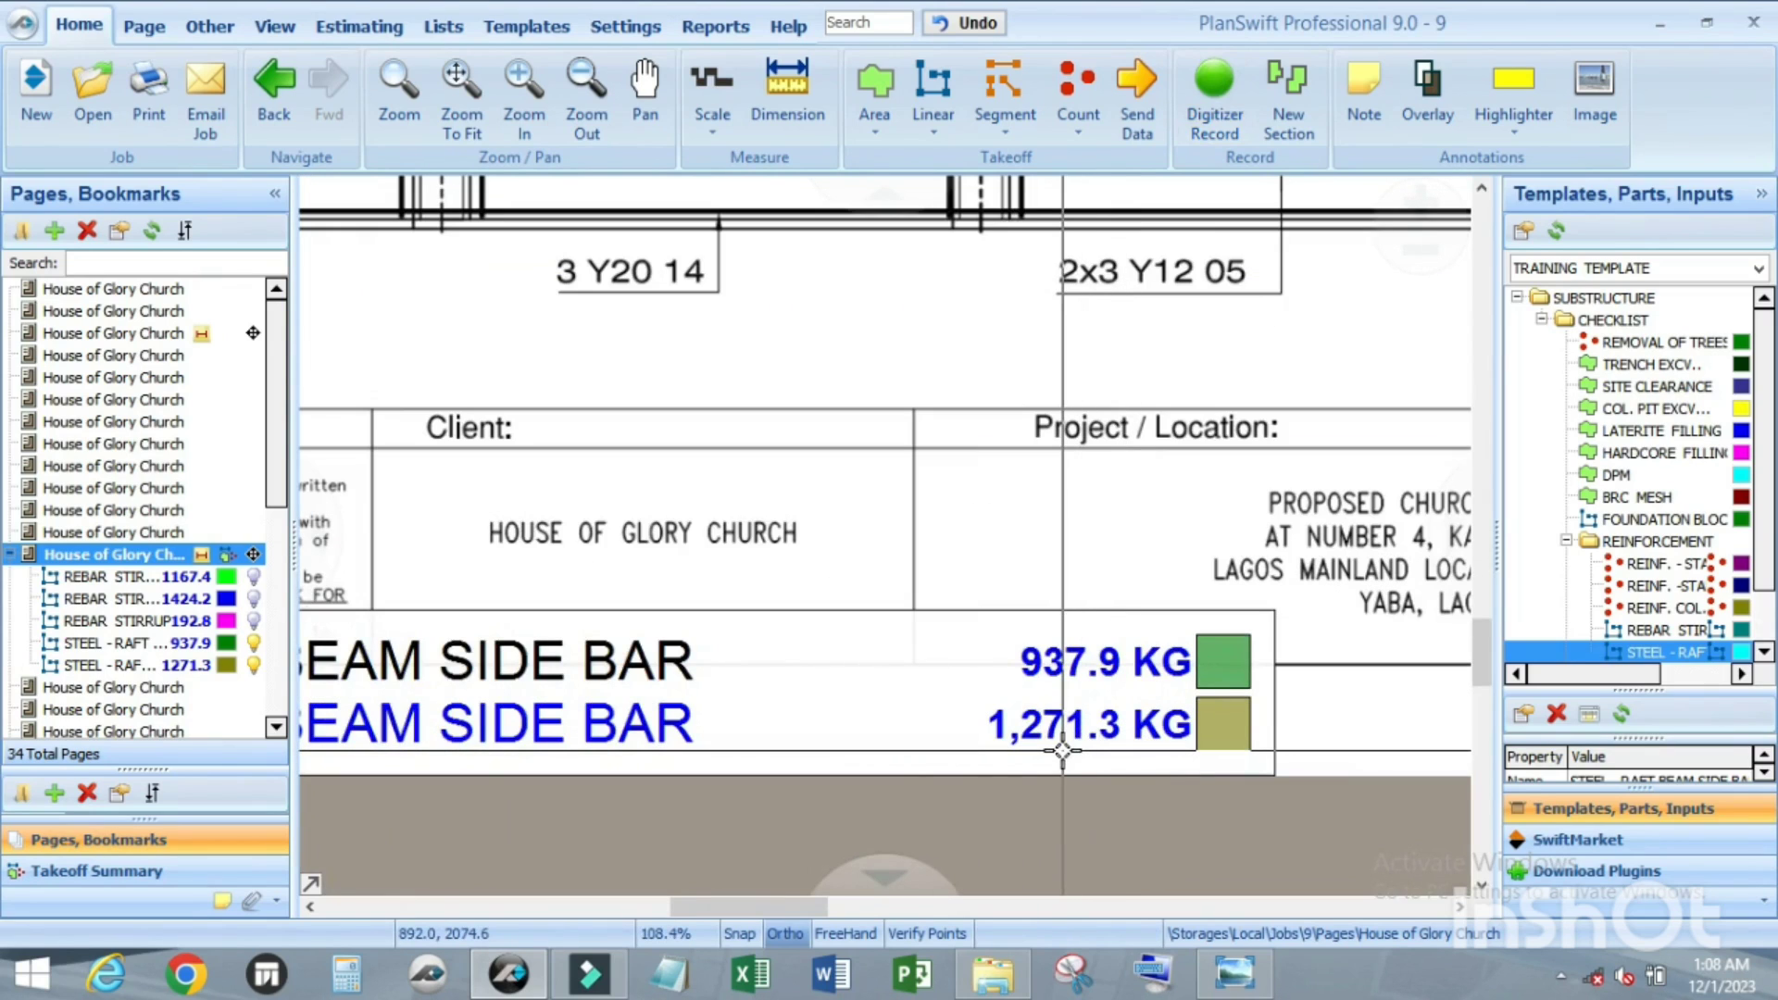
{"action": "scroll", "coordinate": [1069, 752], "scroll_direction": "down", "scroll_amount": 4}
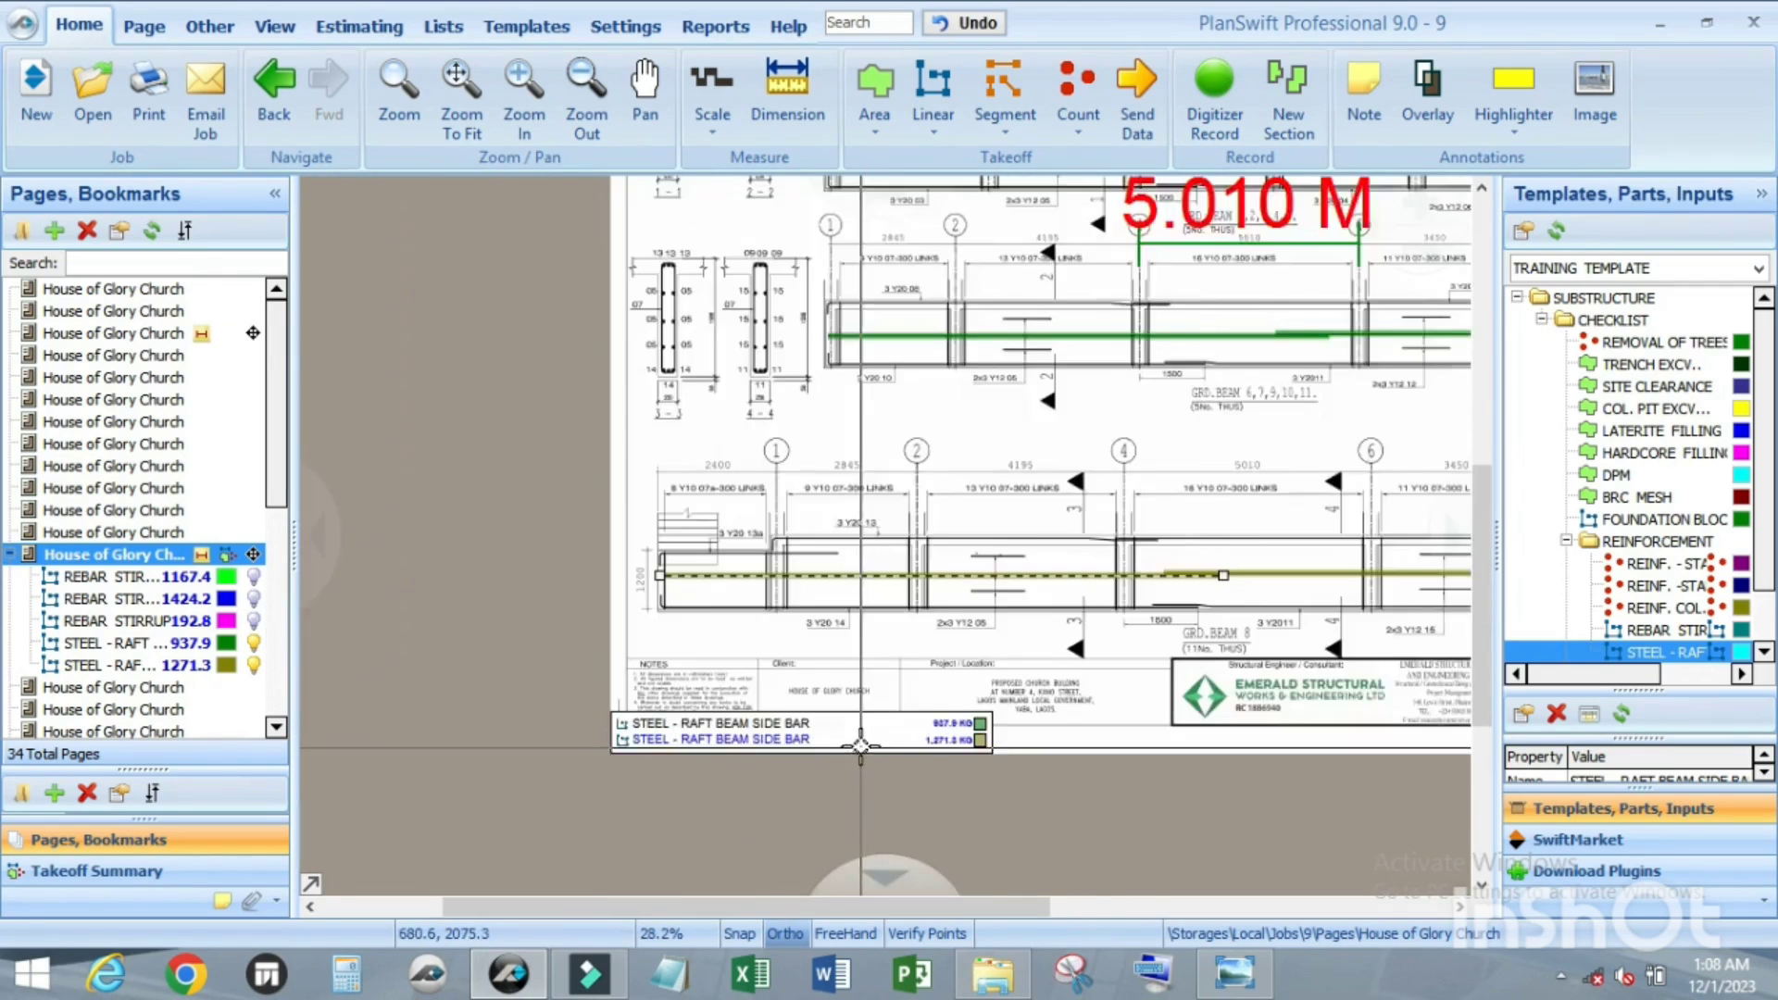
{"action": "scroll", "coordinate": [838, 611], "scroll_direction": "up", "scroll_amount": 2}
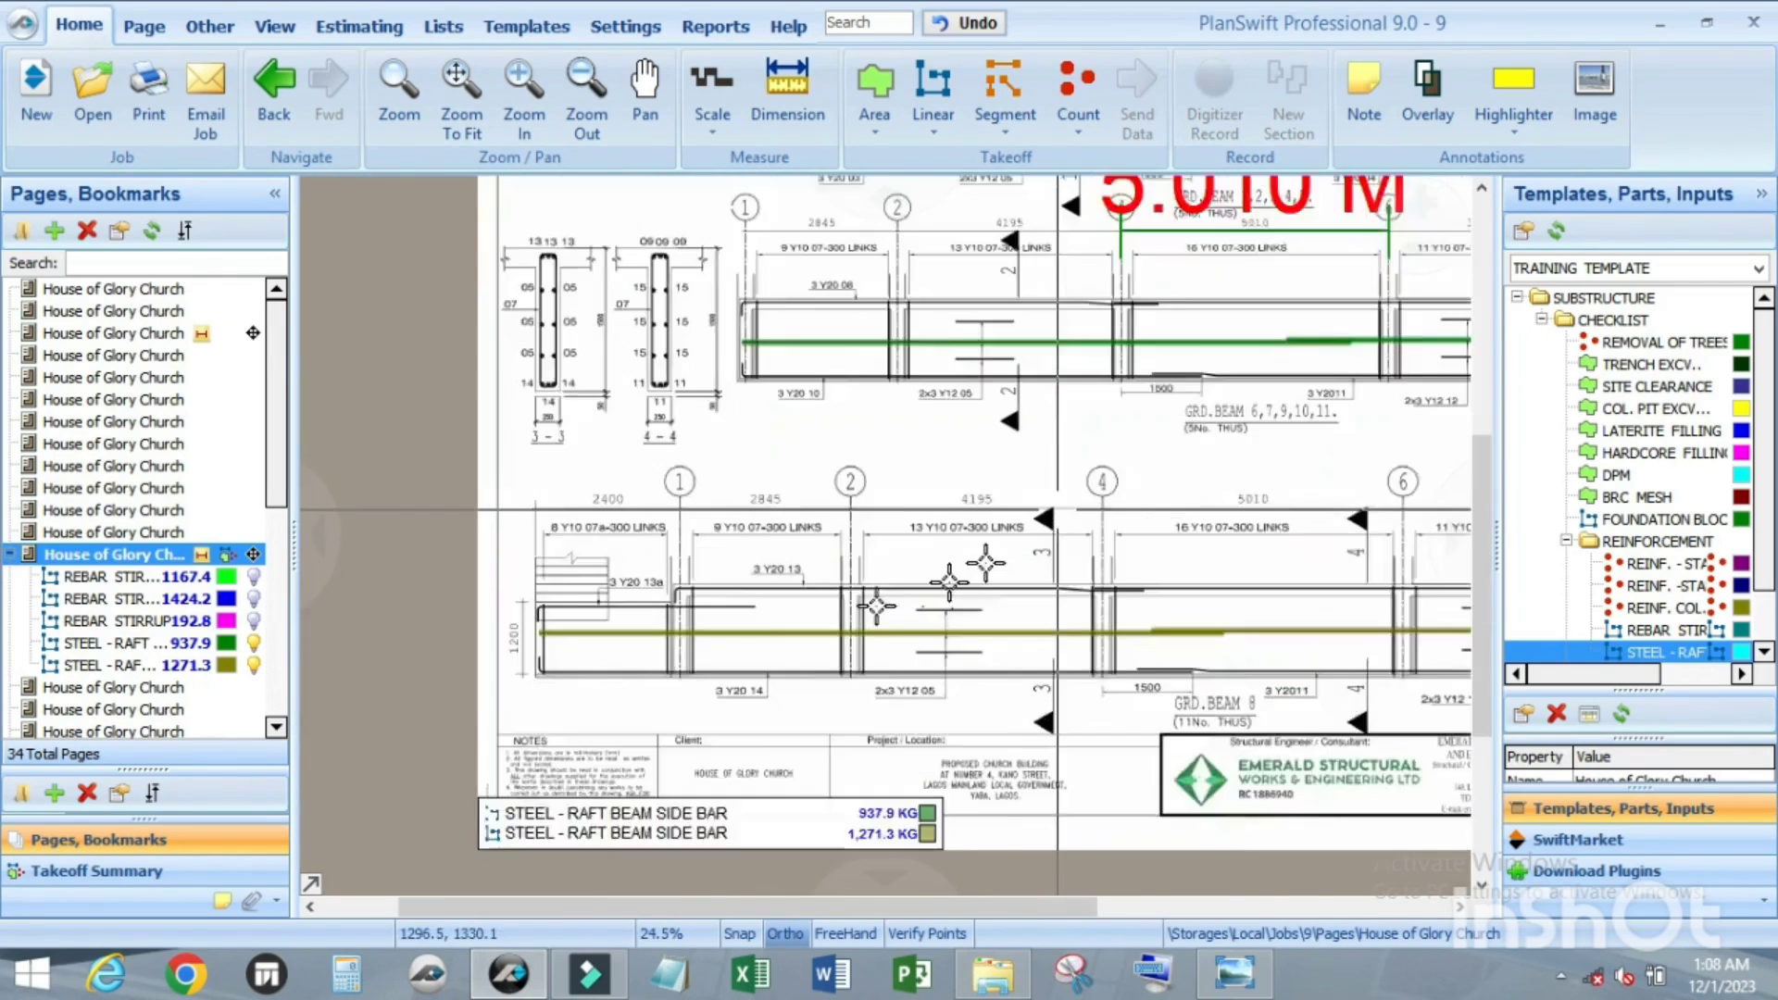
{"action": "scroll", "coordinate": [838, 611], "scroll_direction": "down", "scroll_amount": 1}
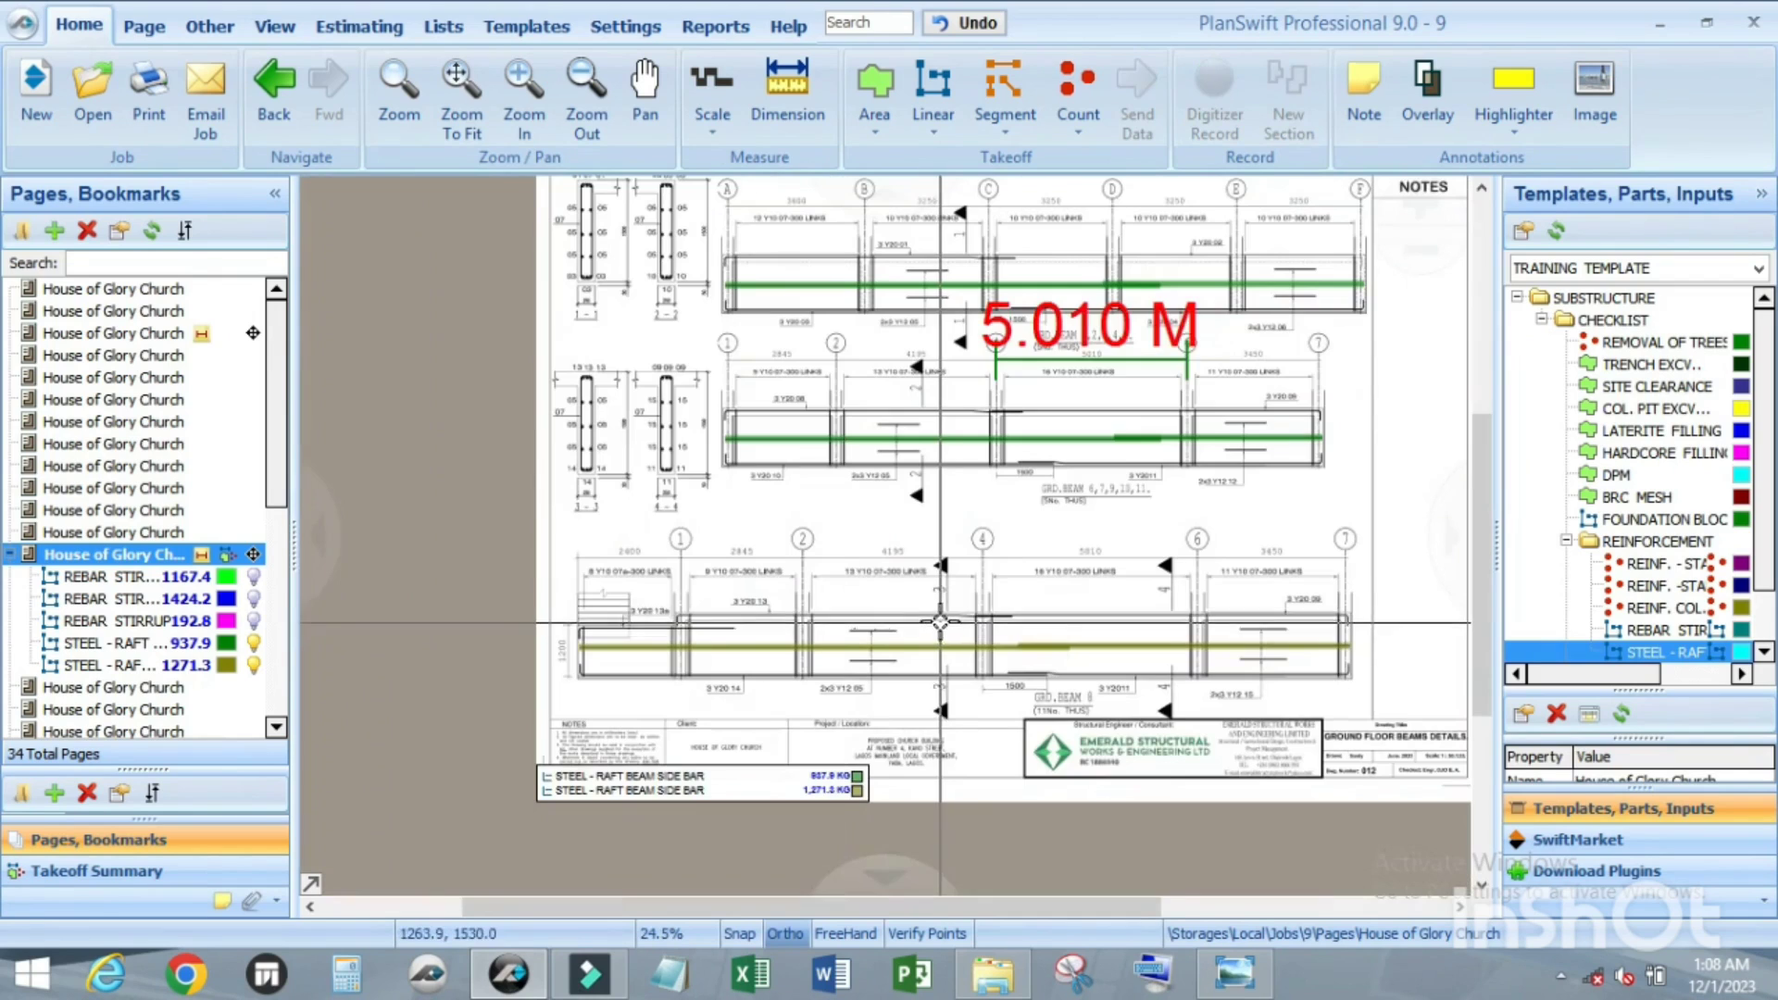
{"action": "scroll", "coordinate": [1006, 667], "scroll_direction": "up", "scroll_amount": 1}
{"action": "scroll", "coordinate": [819, 634], "scroll_direction": "down", "scroll_amount": 1}
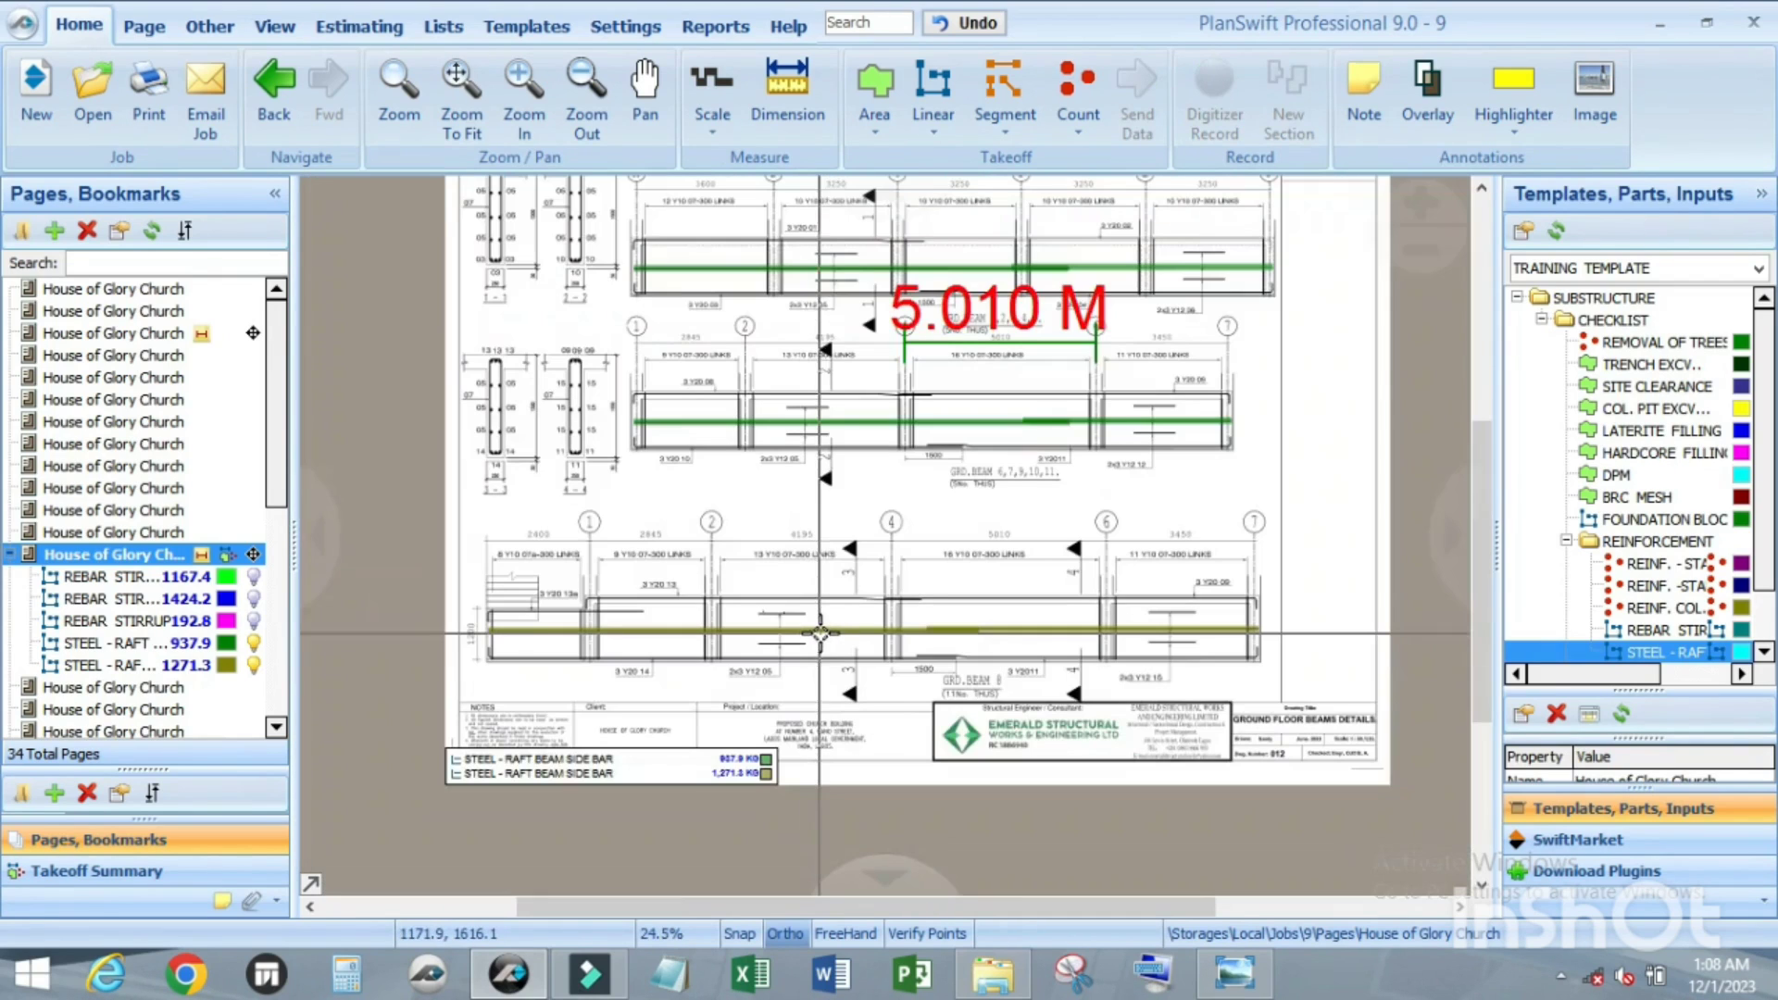
{"action": "scroll", "coordinate": [801, 629], "scroll_direction": "up", "scroll_amount": 1}
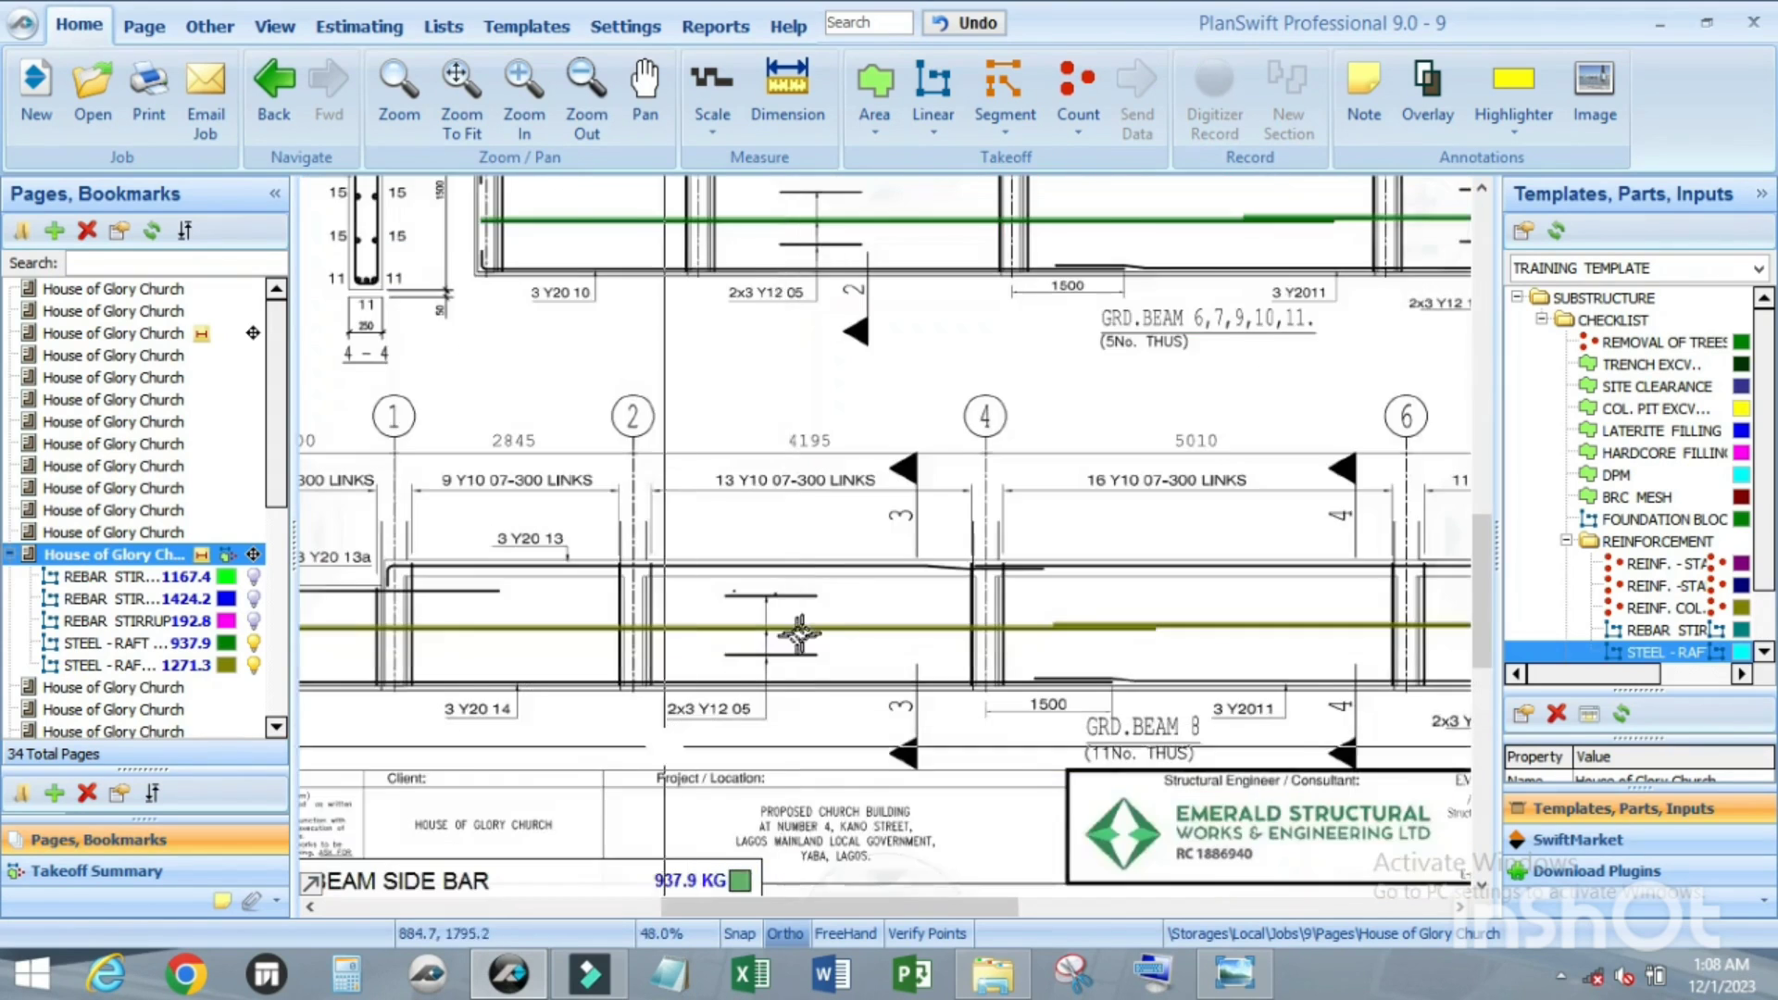
{"action": "scroll", "coordinate": [797, 627], "scroll_direction": "down", "scroll_amount": 1}
{"action": "scroll", "coordinate": [568, 781], "scroll_direction": "up", "scroll_amount": 1}
{"action": "scroll", "coordinate": [526, 804], "scroll_direction": "up", "scroll_amount": 1}
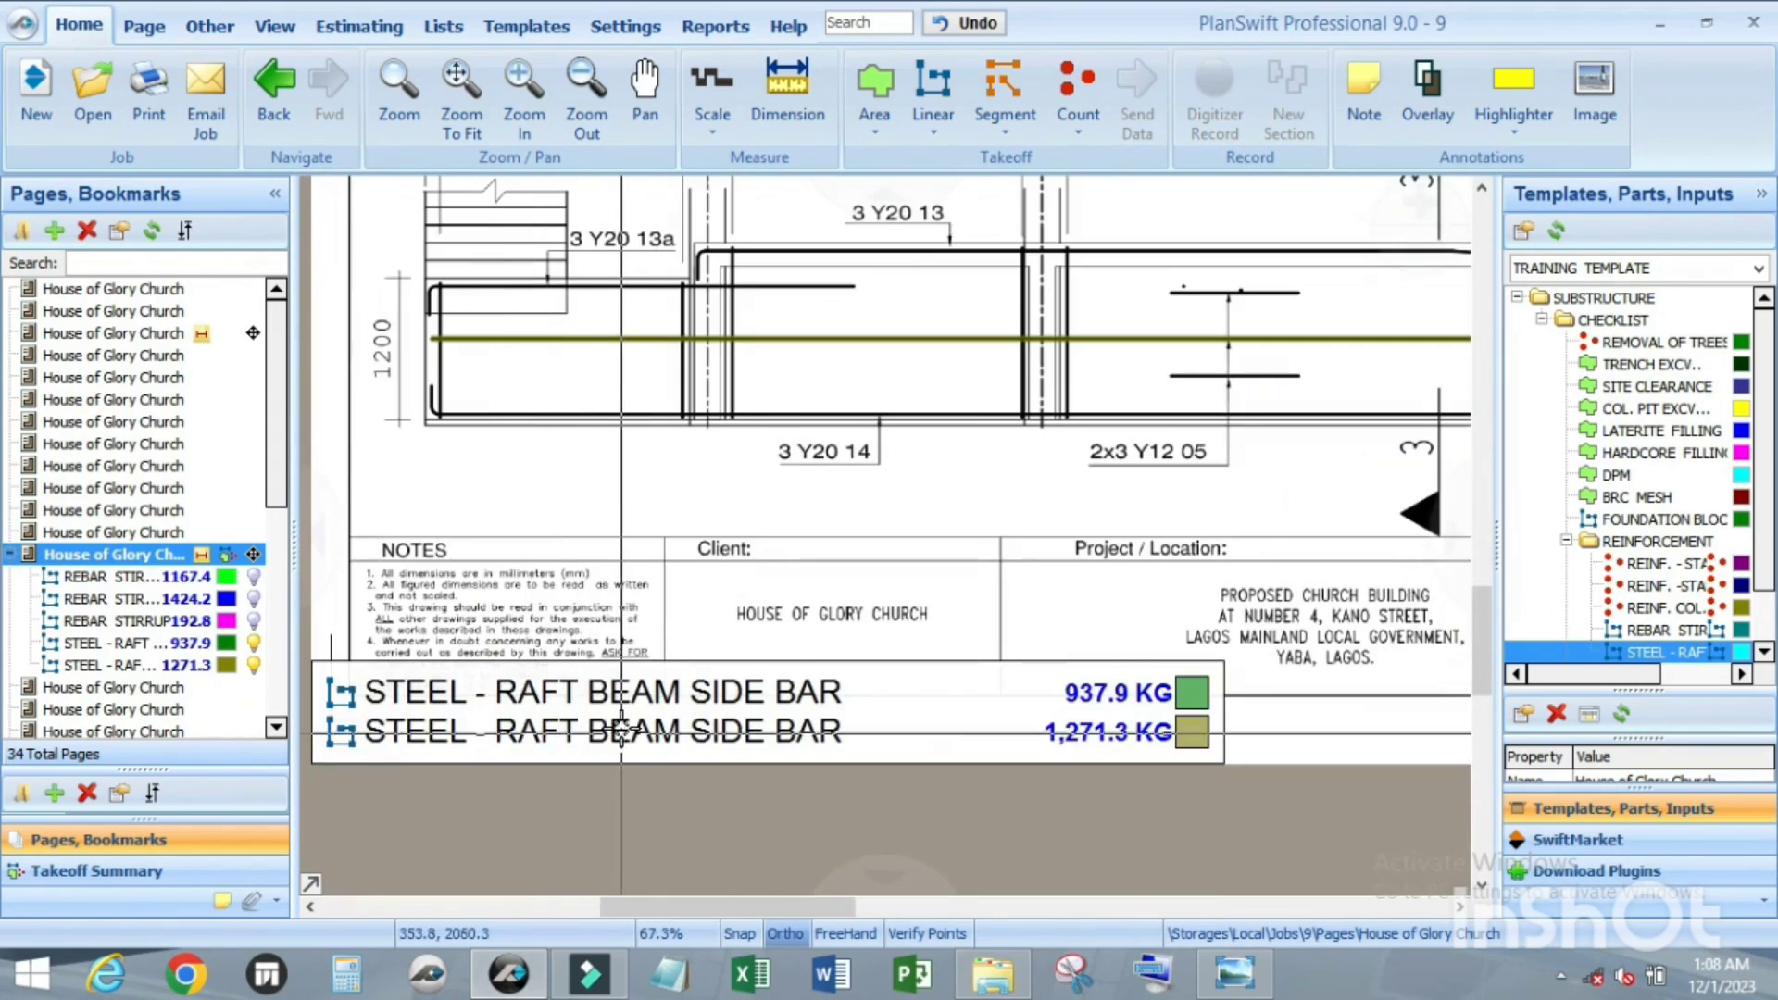
{"action": "scroll", "coordinate": [621, 731], "scroll_direction": "down", "scroll_amount": 1}
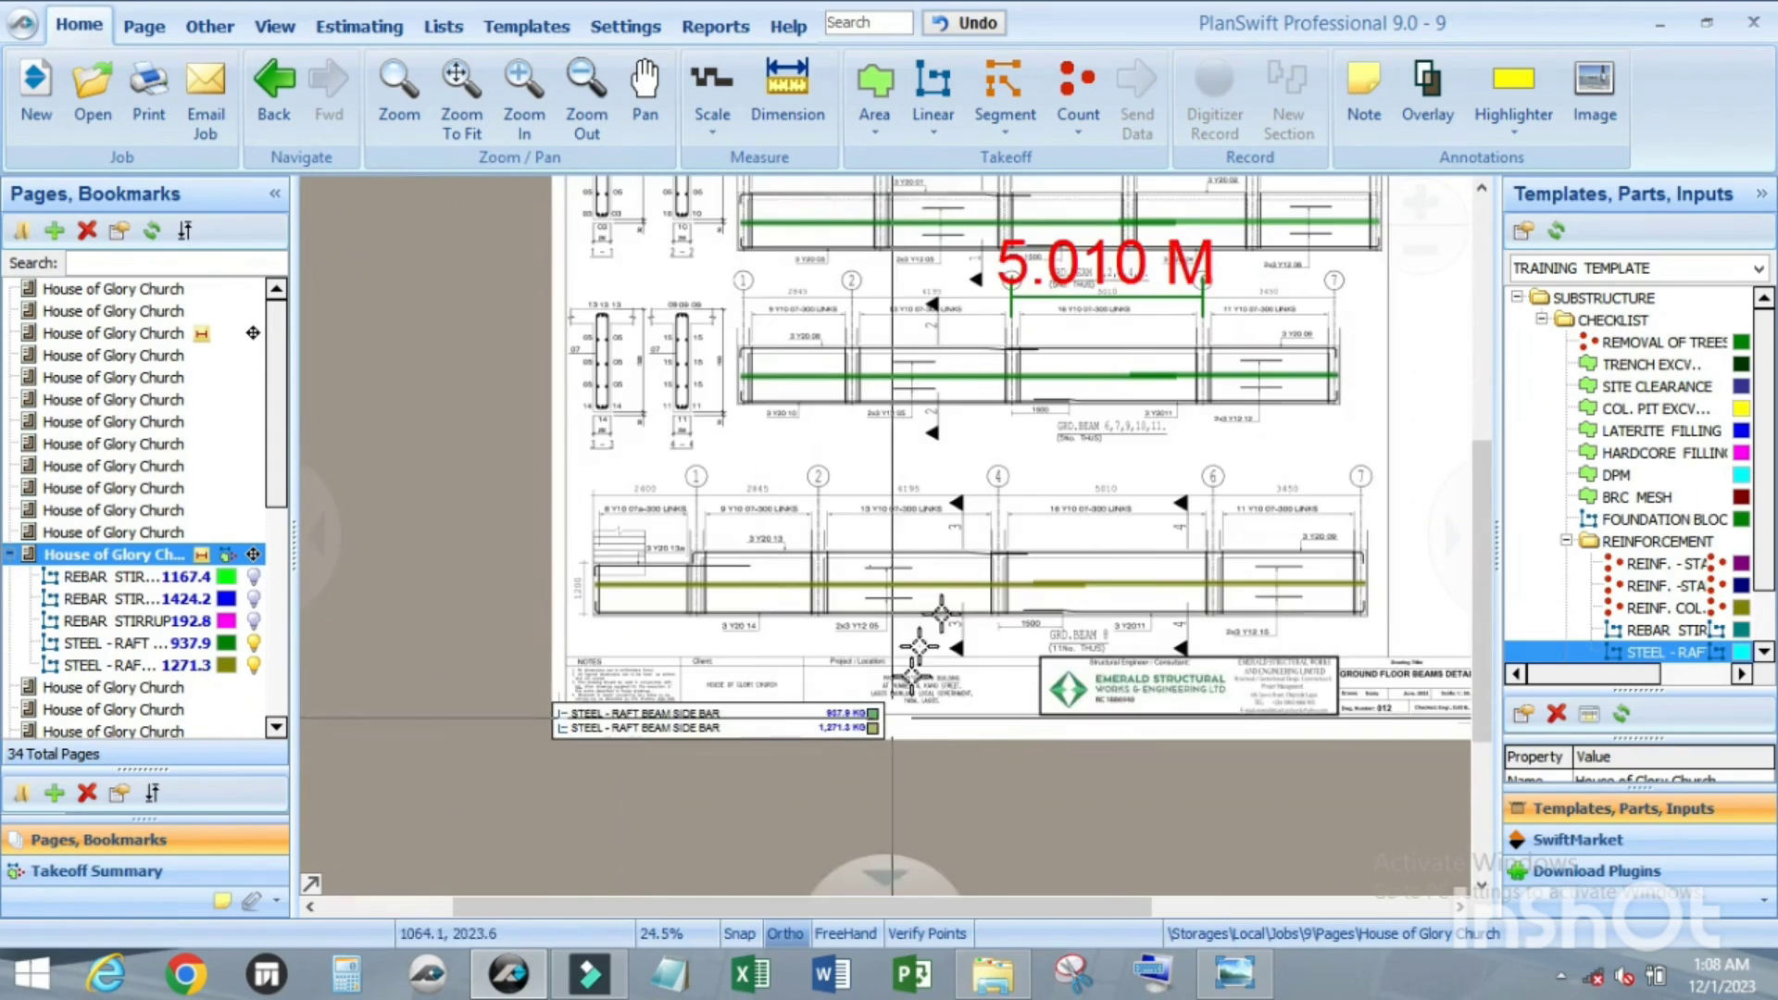
Step: Examine the bar marks on beam sections 3-3 and 4-4 and the Y20 main bar callouts on the GRD.BEAM 1,2,3,4,5 elevation
{"action": "scroll", "coordinate": [682, 299], "scroll_direction": "up", "scroll_amount": 2}
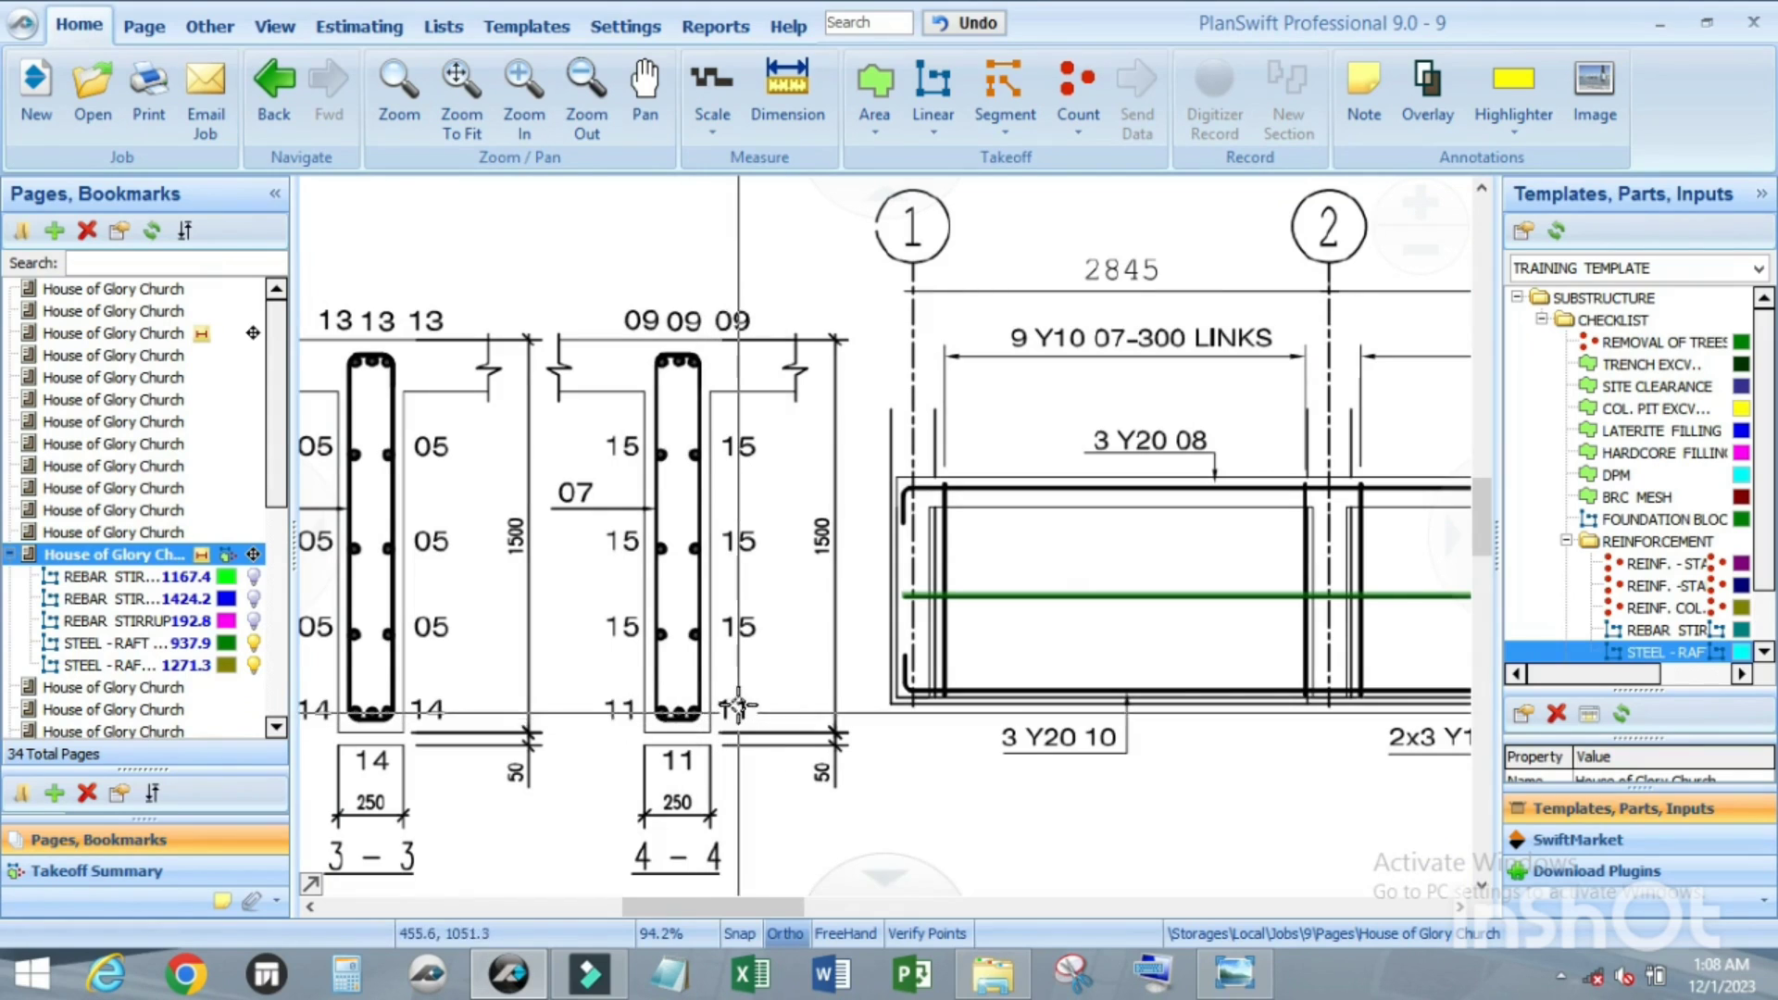
{"action": "scroll", "coordinate": [675, 658], "scroll_direction": "down", "scroll_amount": 2}
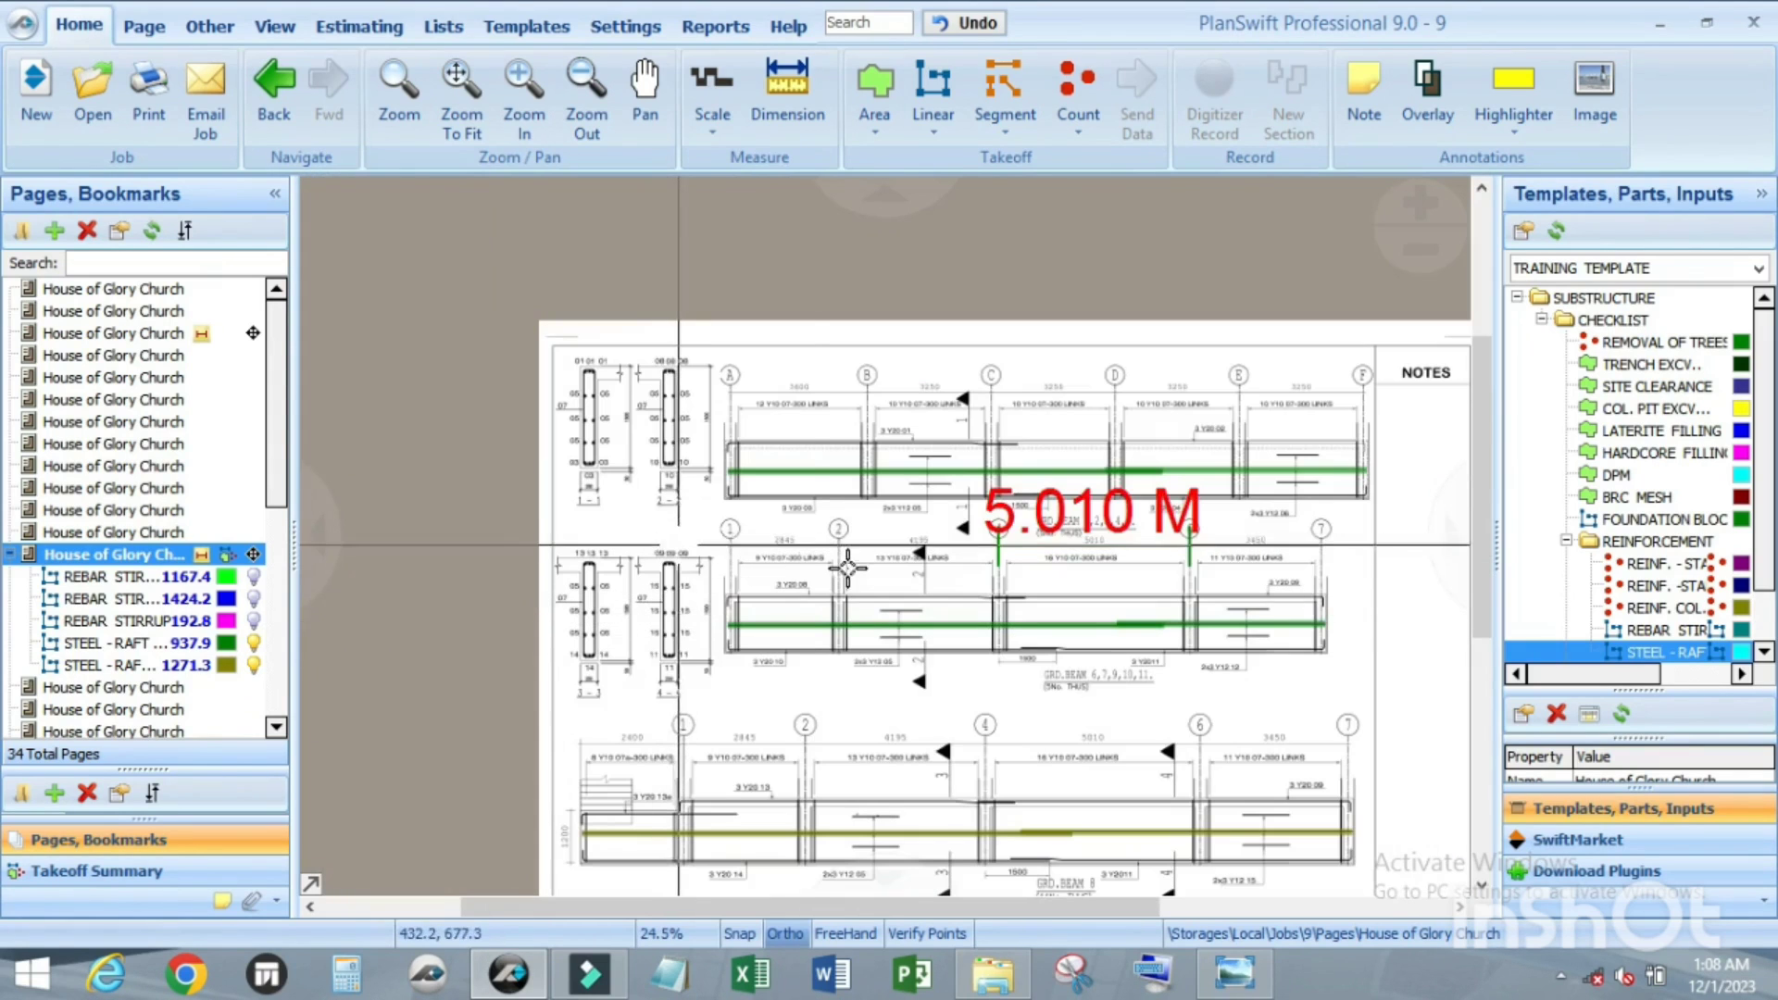
{"action": "scroll", "coordinate": [954, 407], "scroll_direction": "up", "scroll_amount": 2}
{"action": "scroll", "coordinate": [1070, 449], "scroll_direction": "down", "scroll_amount": 2}
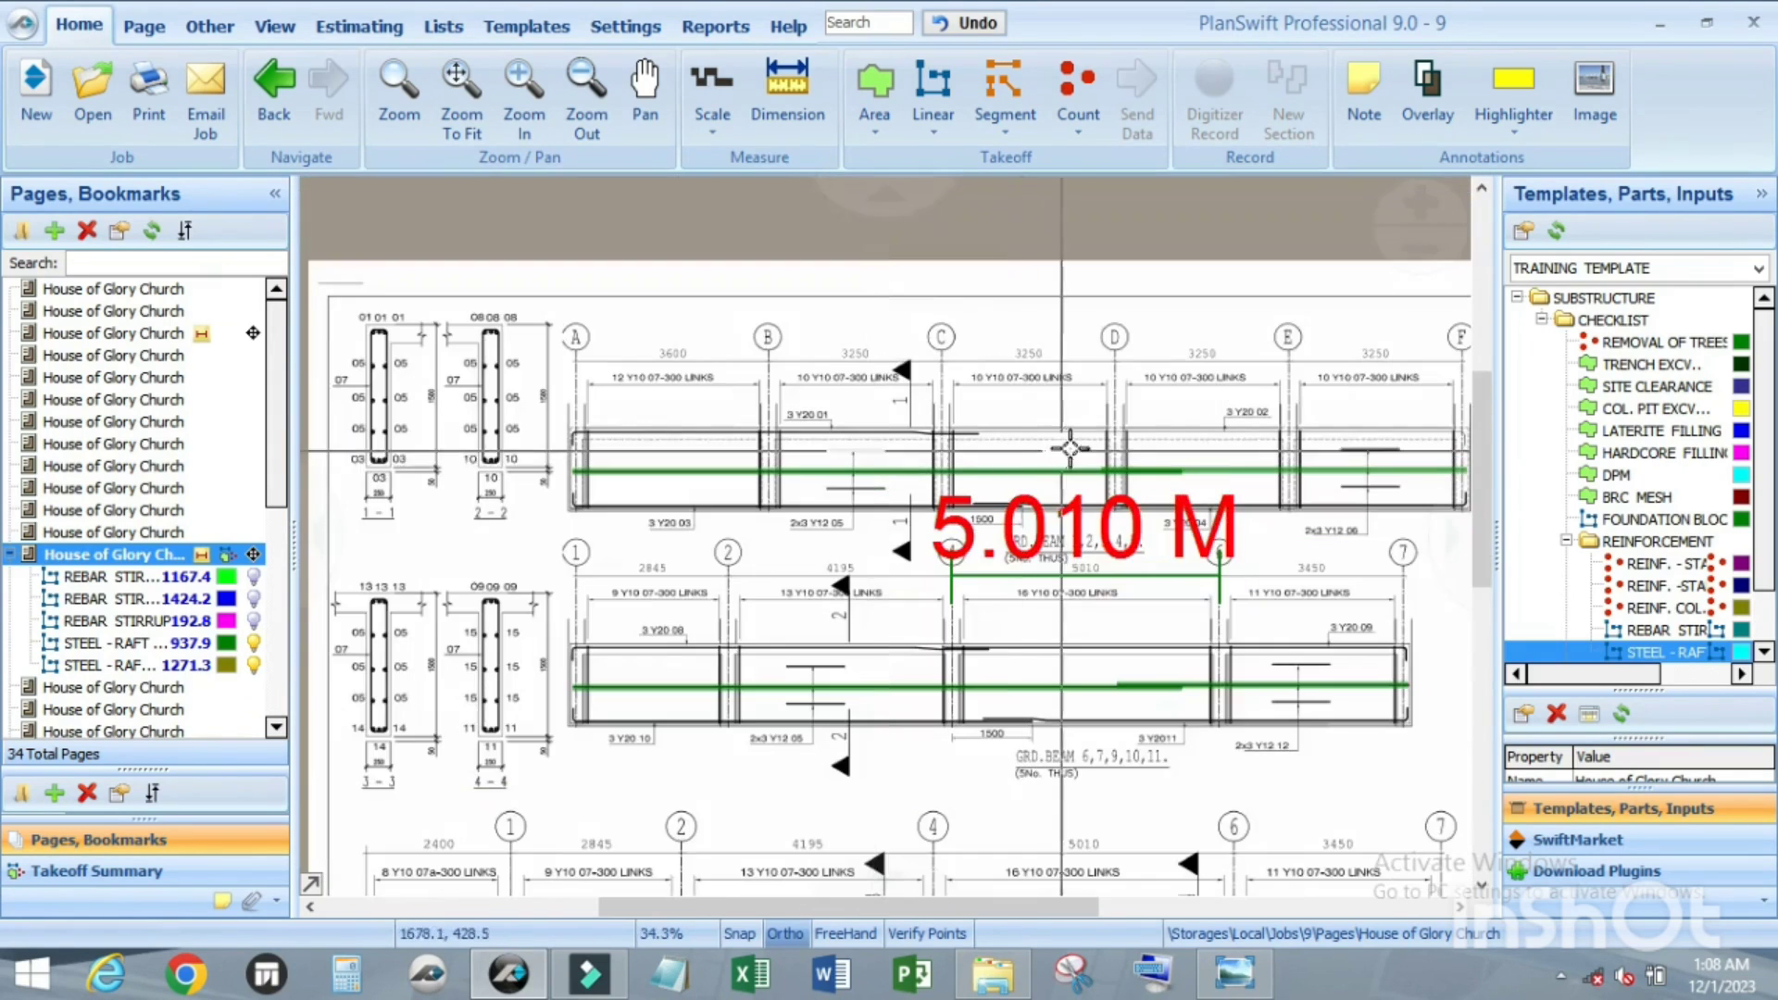
{"action": "scroll", "coordinate": [732, 443], "scroll_direction": "up", "scroll_amount": 1}
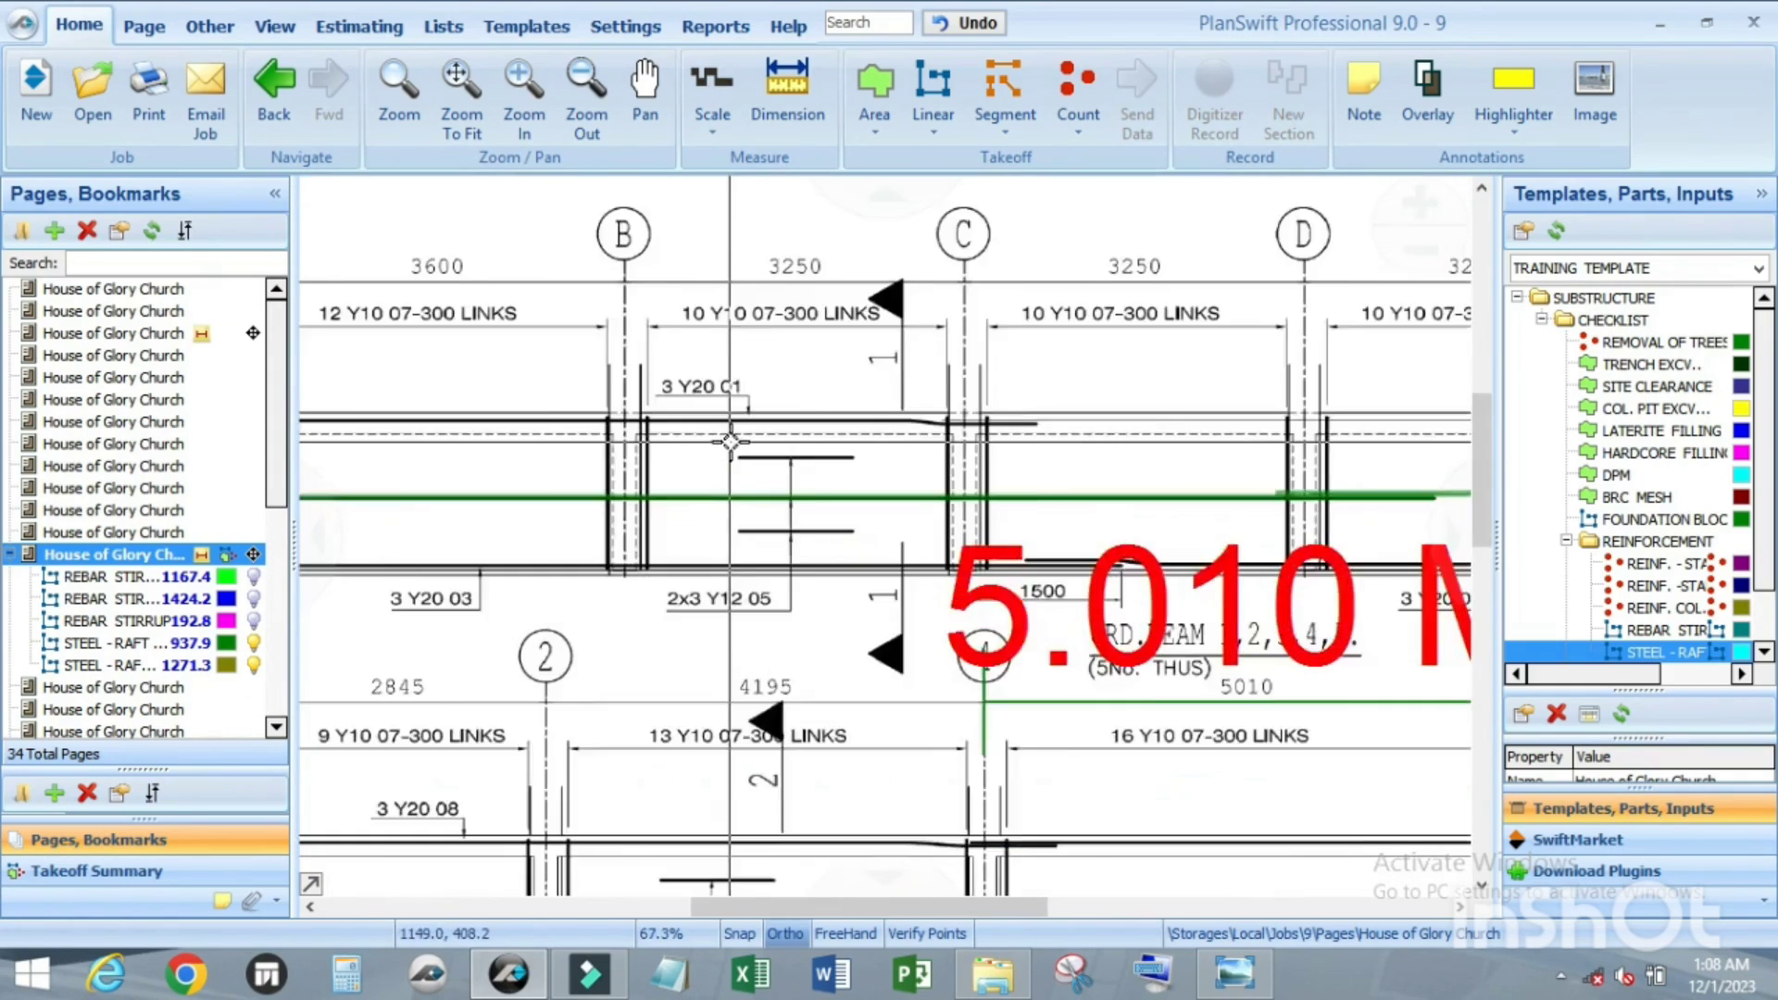
{"action": "scroll", "coordinate": [732, 443], "scroll_direction": "up", "scroll_amount": 1}
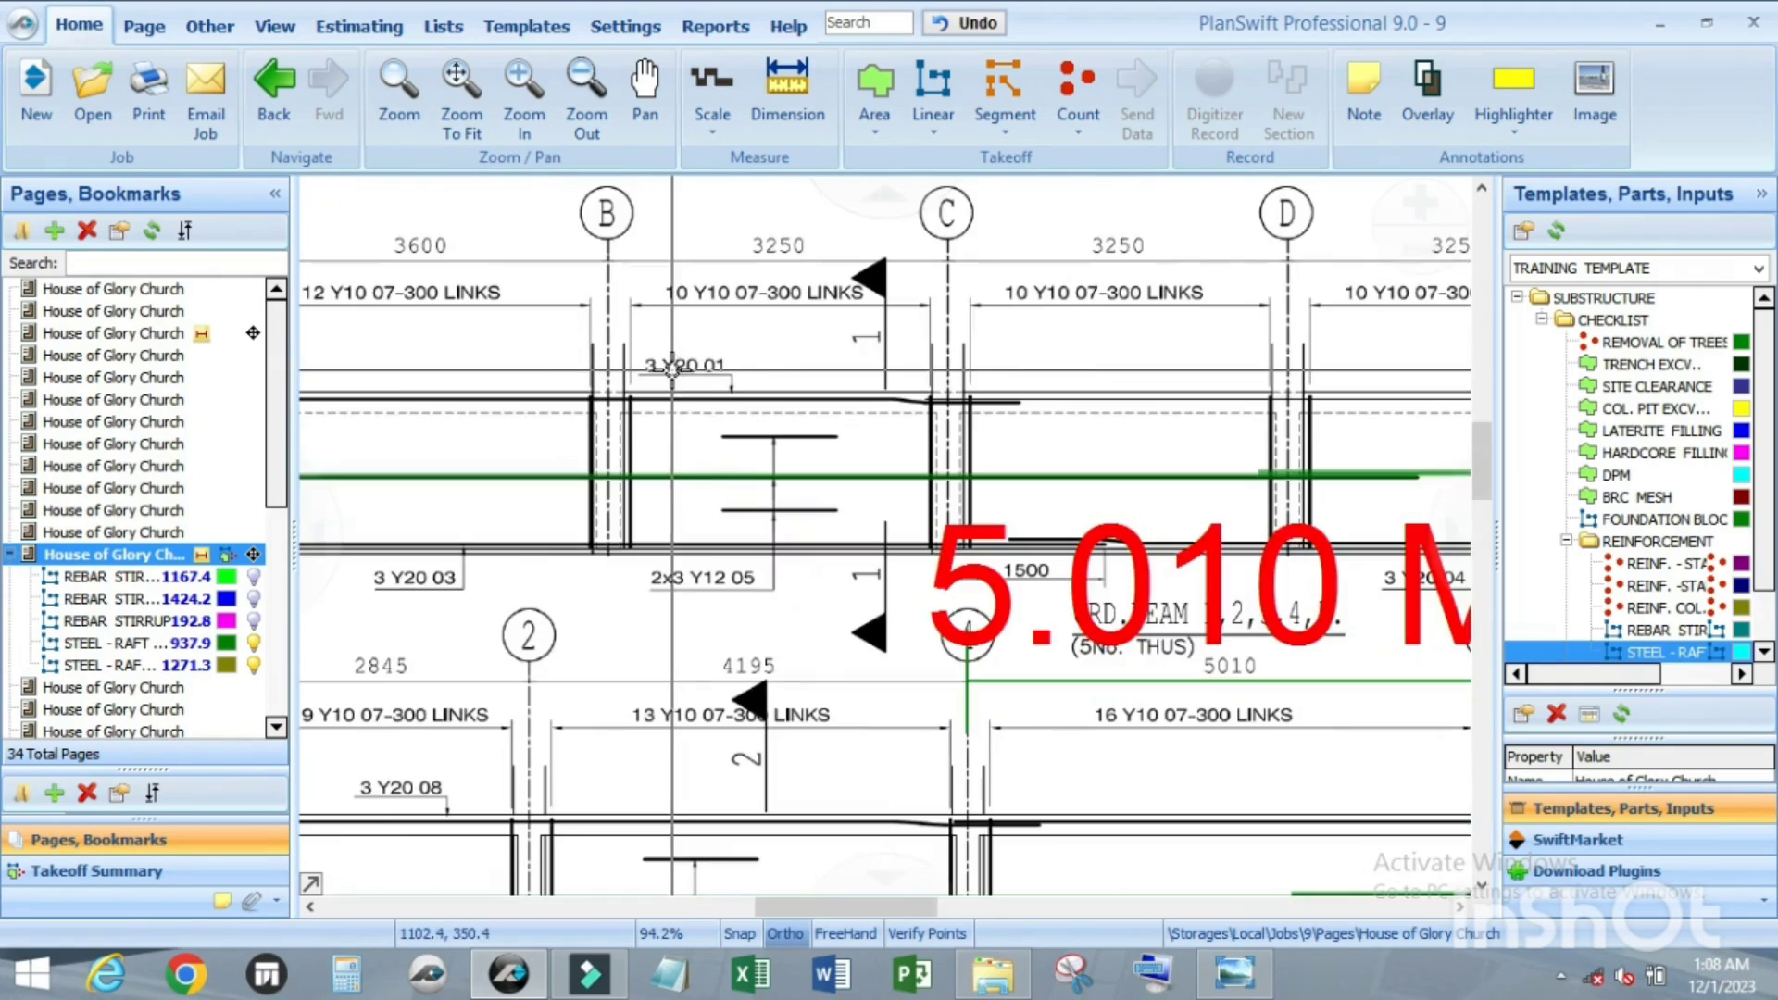
{"action": "scroll", "coordinate": [415, 602], "scroll_direction": "down", "scroll_amount": 1}
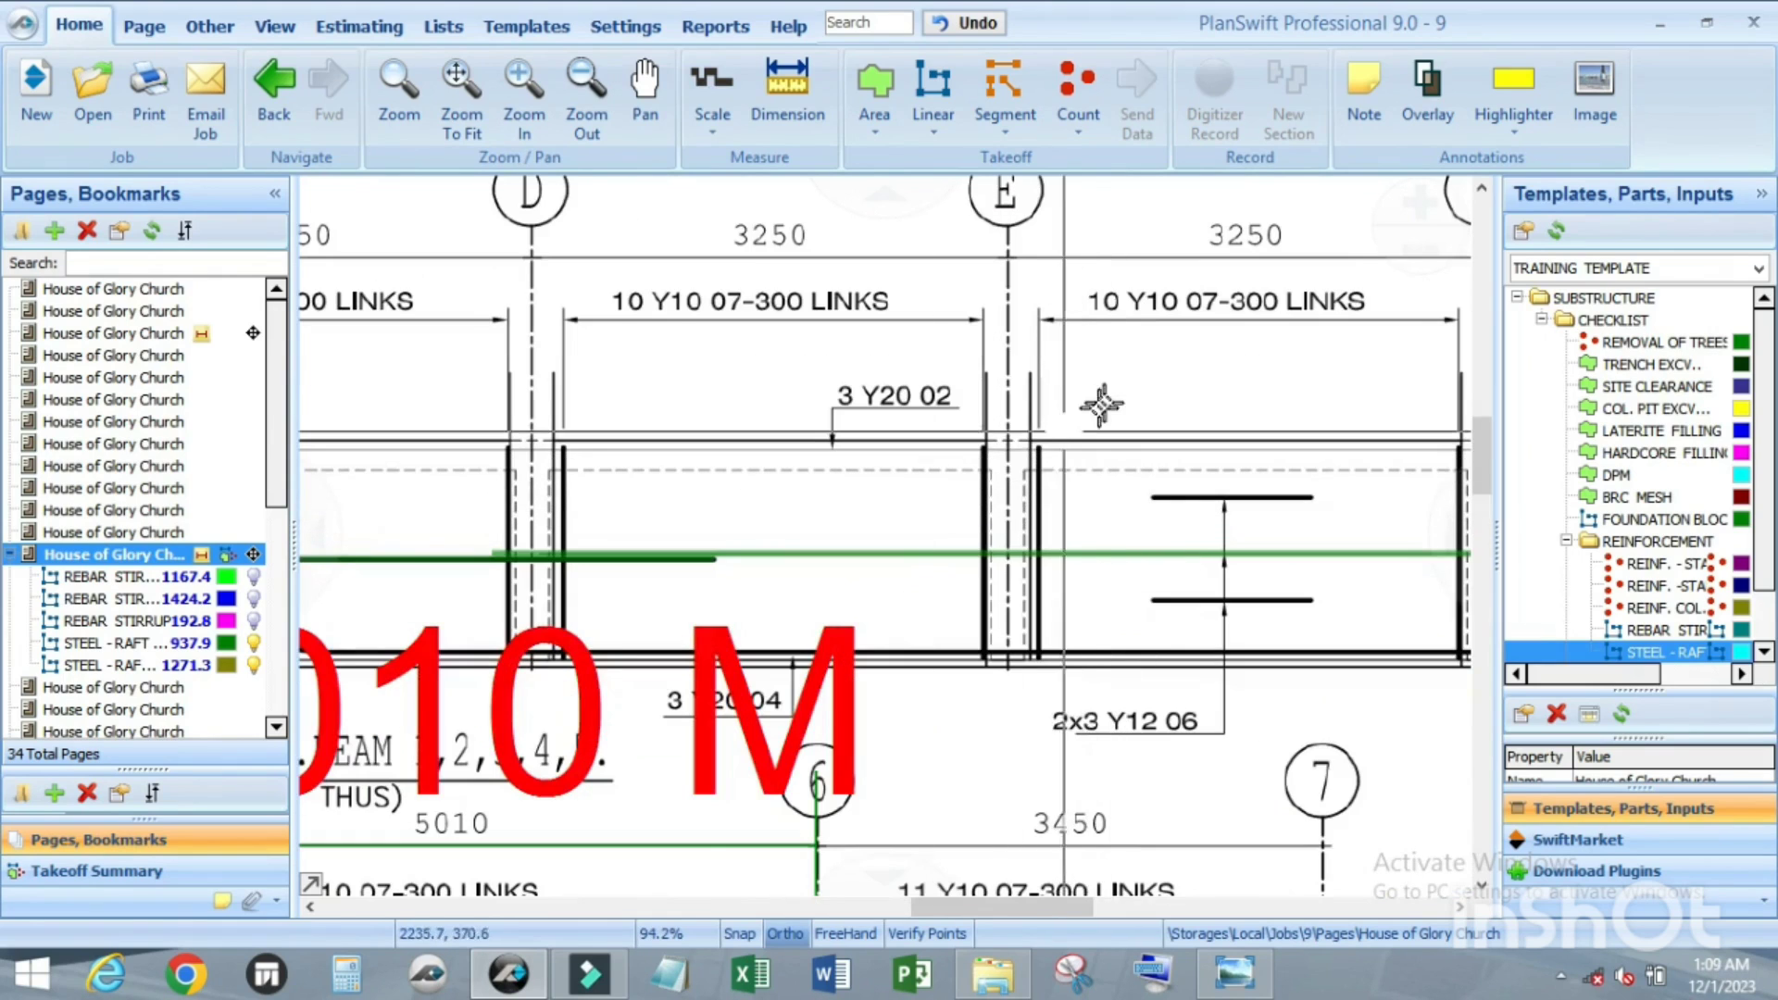
{"action": "scroll", "coordinate": [1100, 407], "scroll_direction": "down", "scroll_amount": 2}
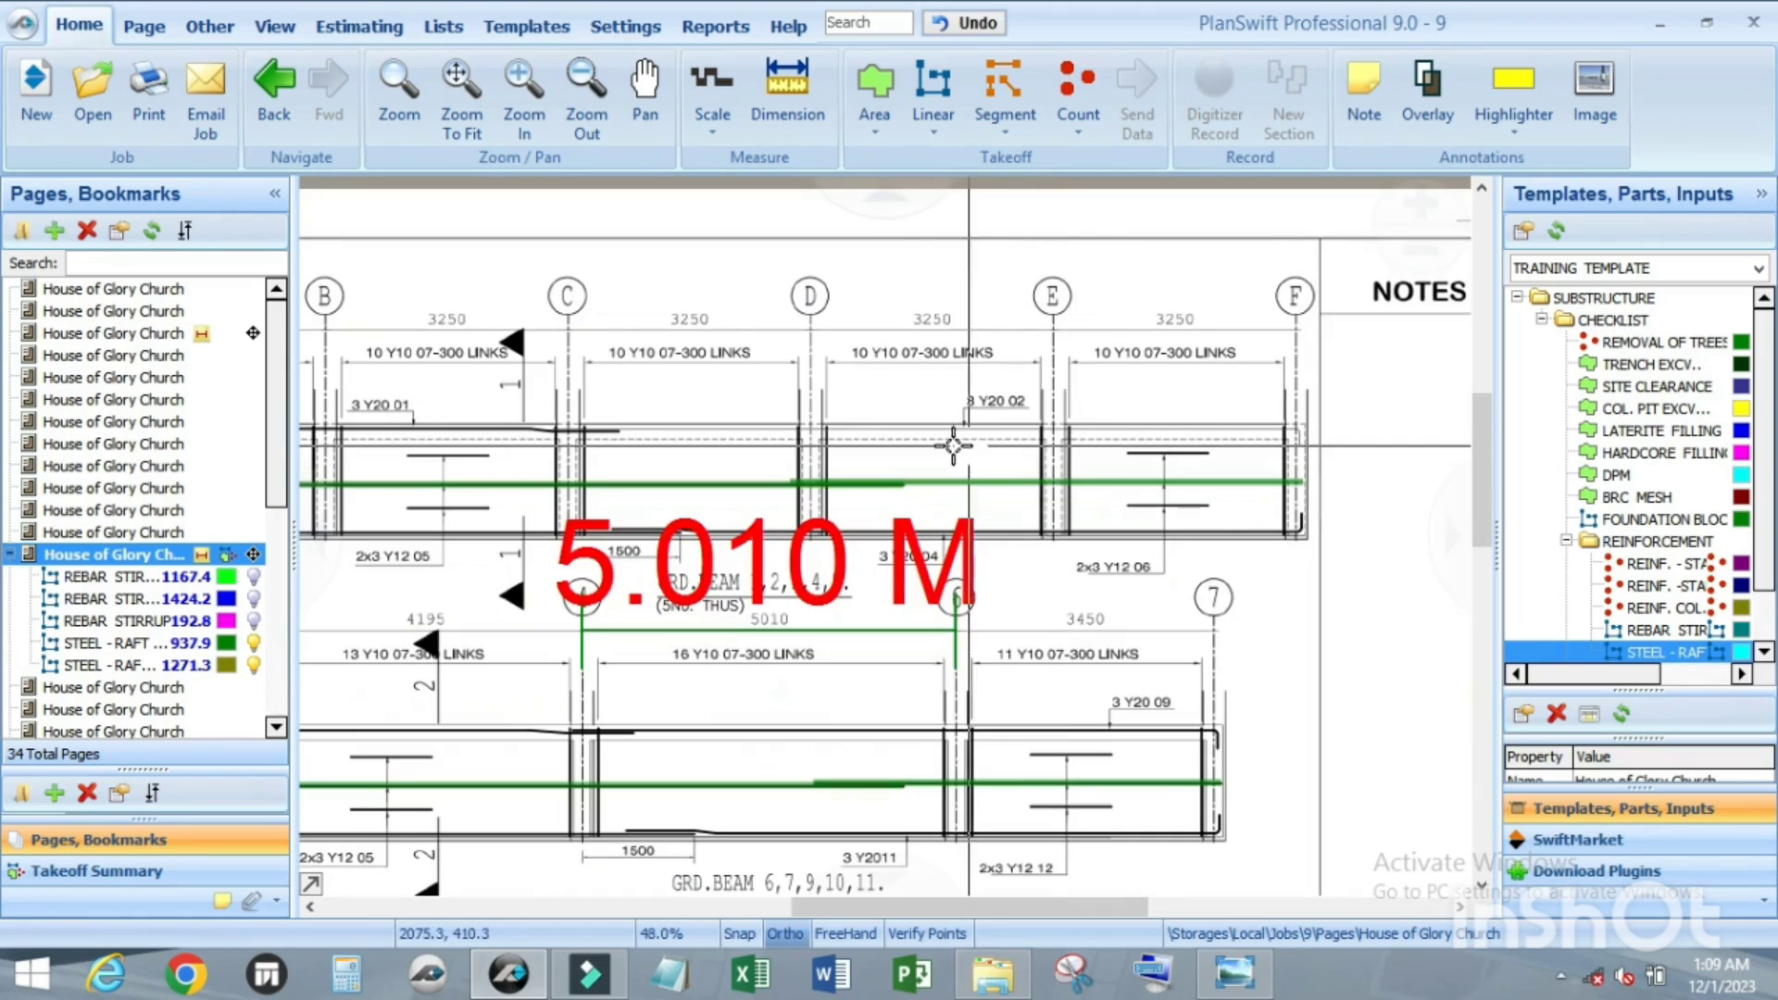
{"action": "scroll", "coordinate": [944, 421], "scroll_direction": "up", "scroll_amount": 2}
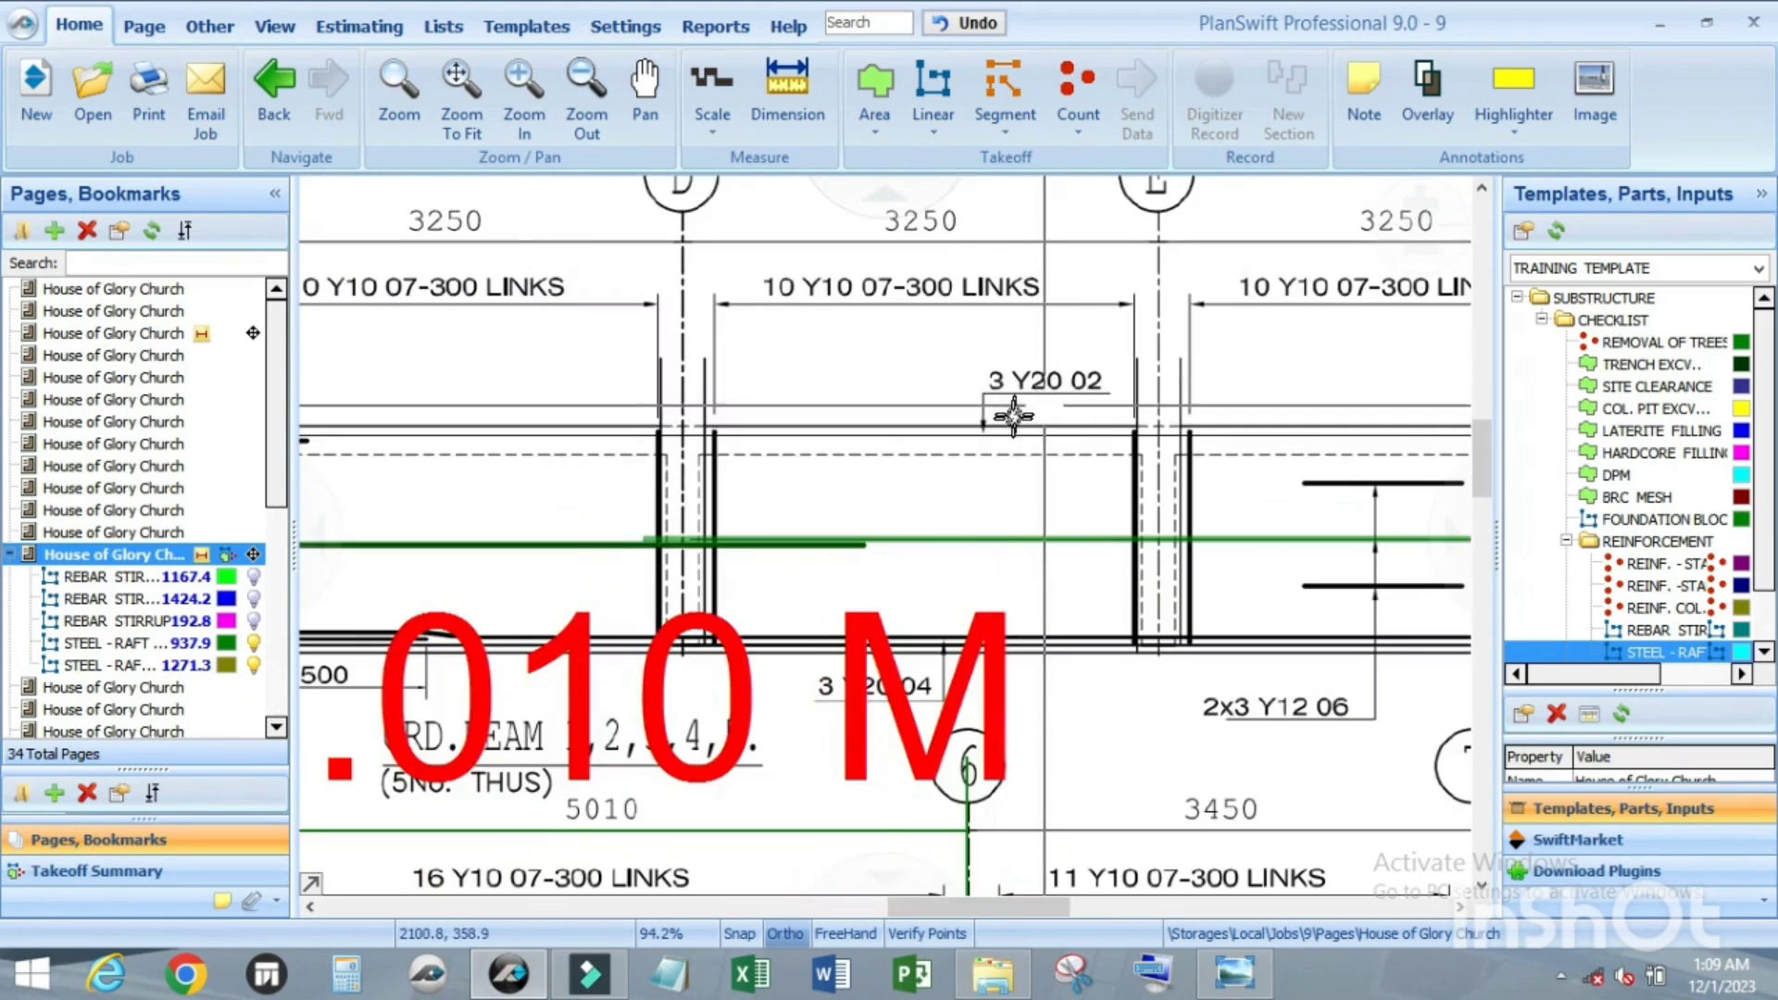
Step: Examine the top and bottom Y20 main bar callouts along the GRD.BEAM 1,2,3,4,5 elevation
{"action": "scroll", "coordinate": [1060, 354], "scroll_direction": "down", "scroll_amount": 4}
{"action": "scroll", "coordinate": [1065, 463], "scroll_direction": "up", "scroll_amount": 3}
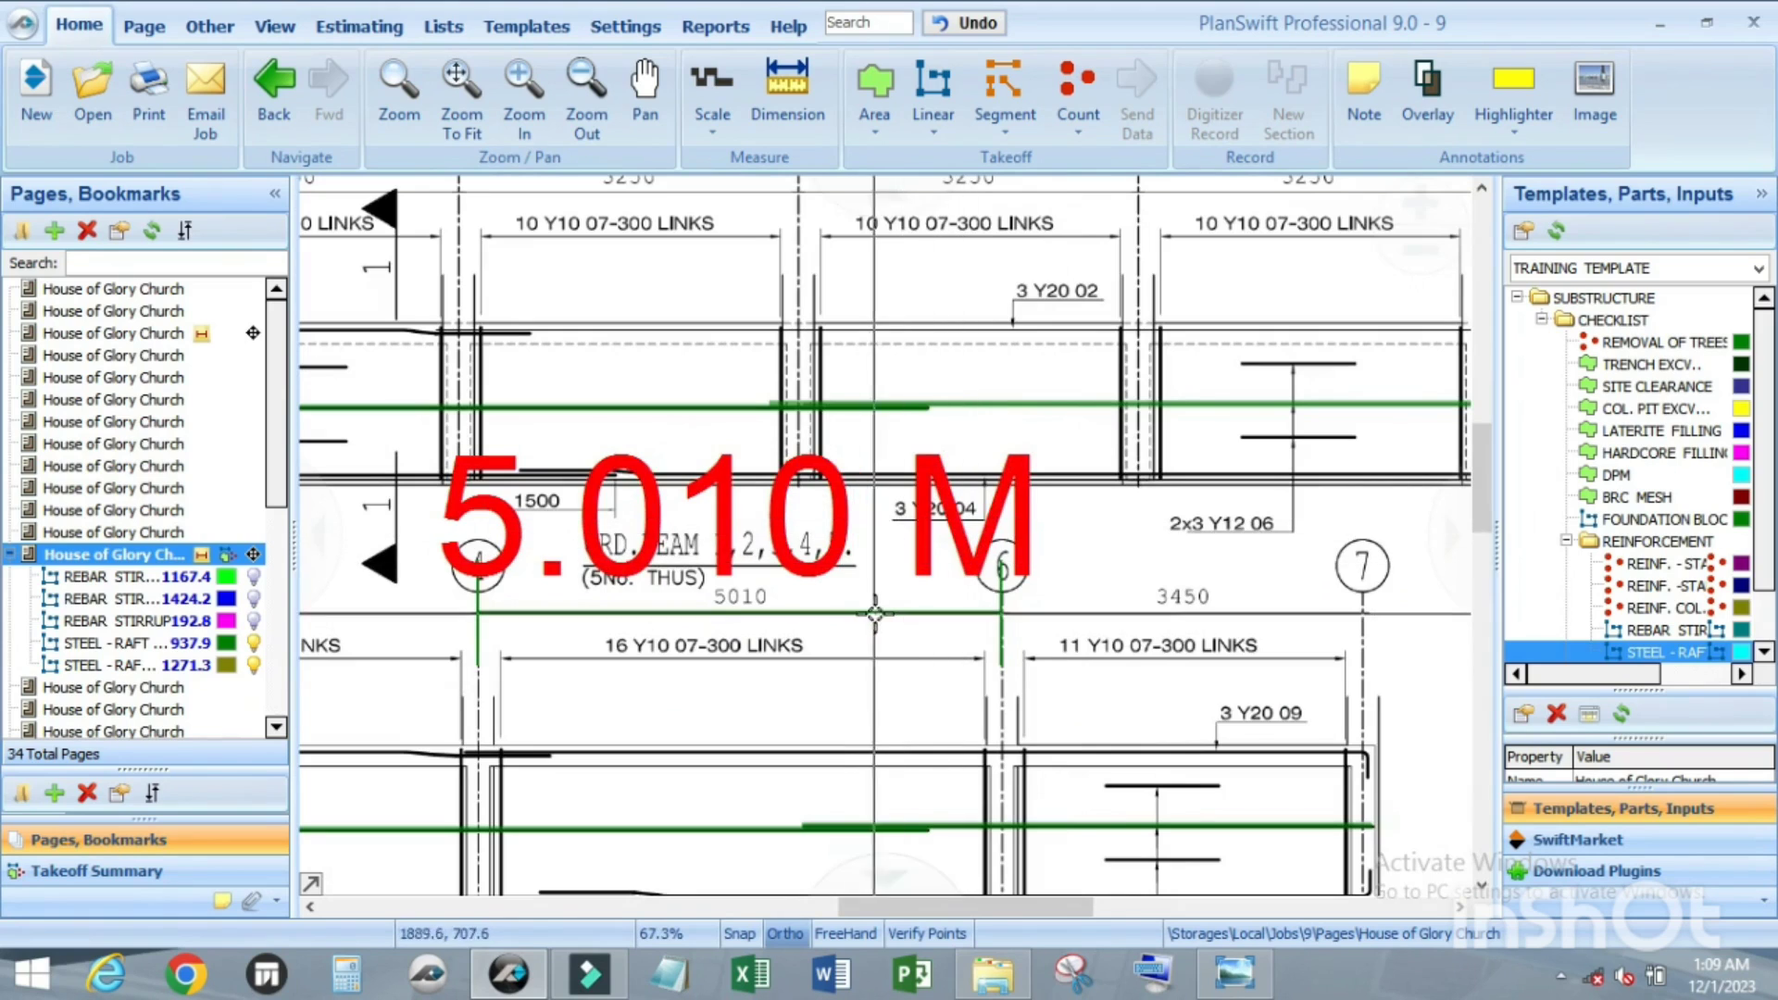
{"action": "scroll", "coordinate": [910, 630], "scroll_direction": "down", "scroll_amount": 3}
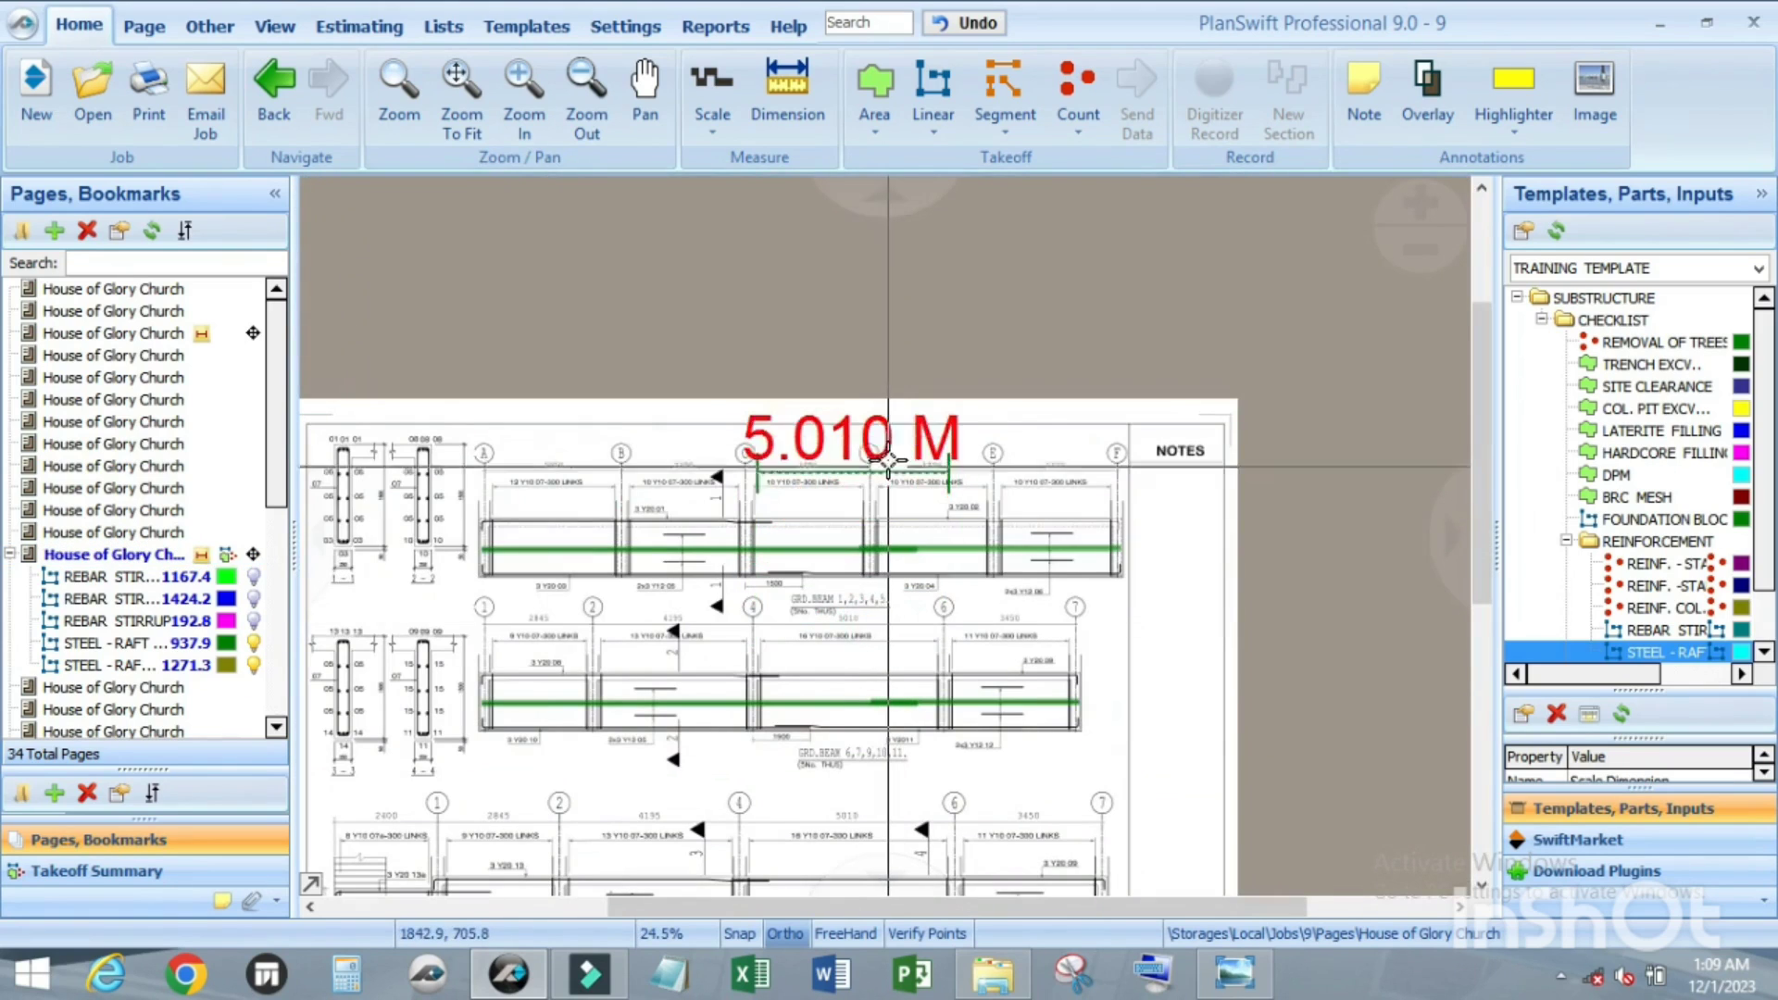
{"action": "scroll", "coordinate": [888, 564], "scroll_direction": "up", "scroll_amount": 2}
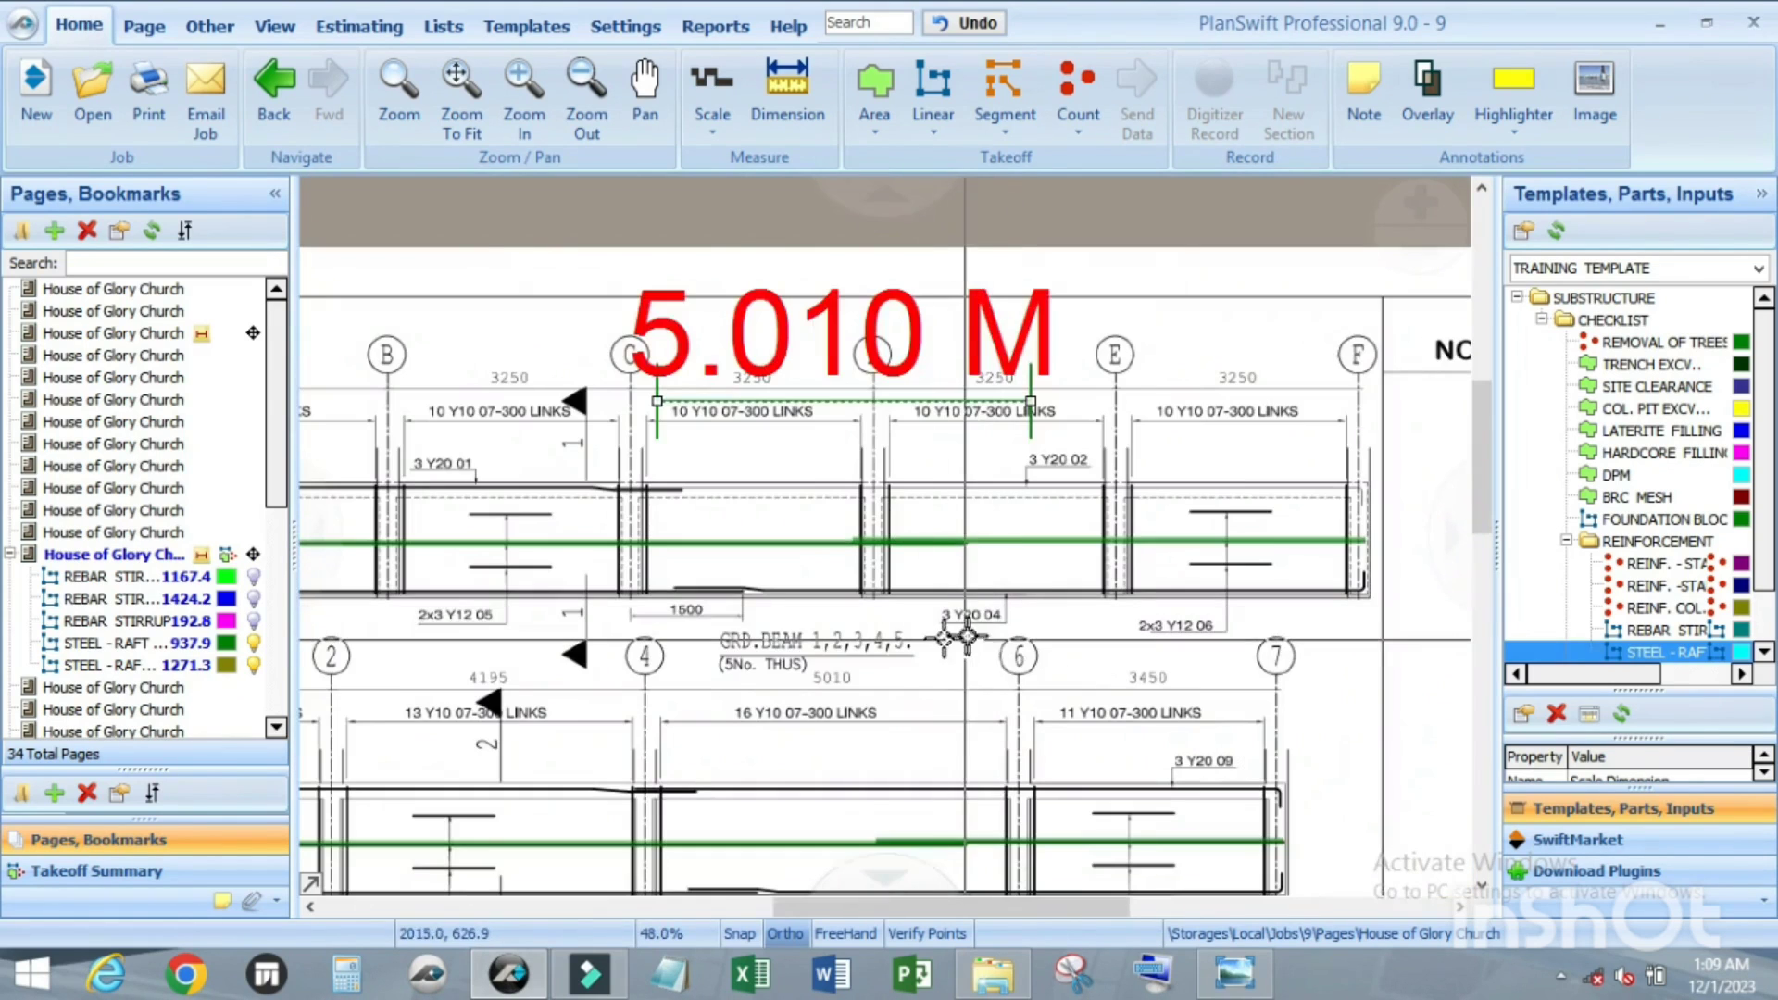
{"action": "scroll", "coordinate": [972, 602], "scroll_direction": "up", "scroll_amount": 2}
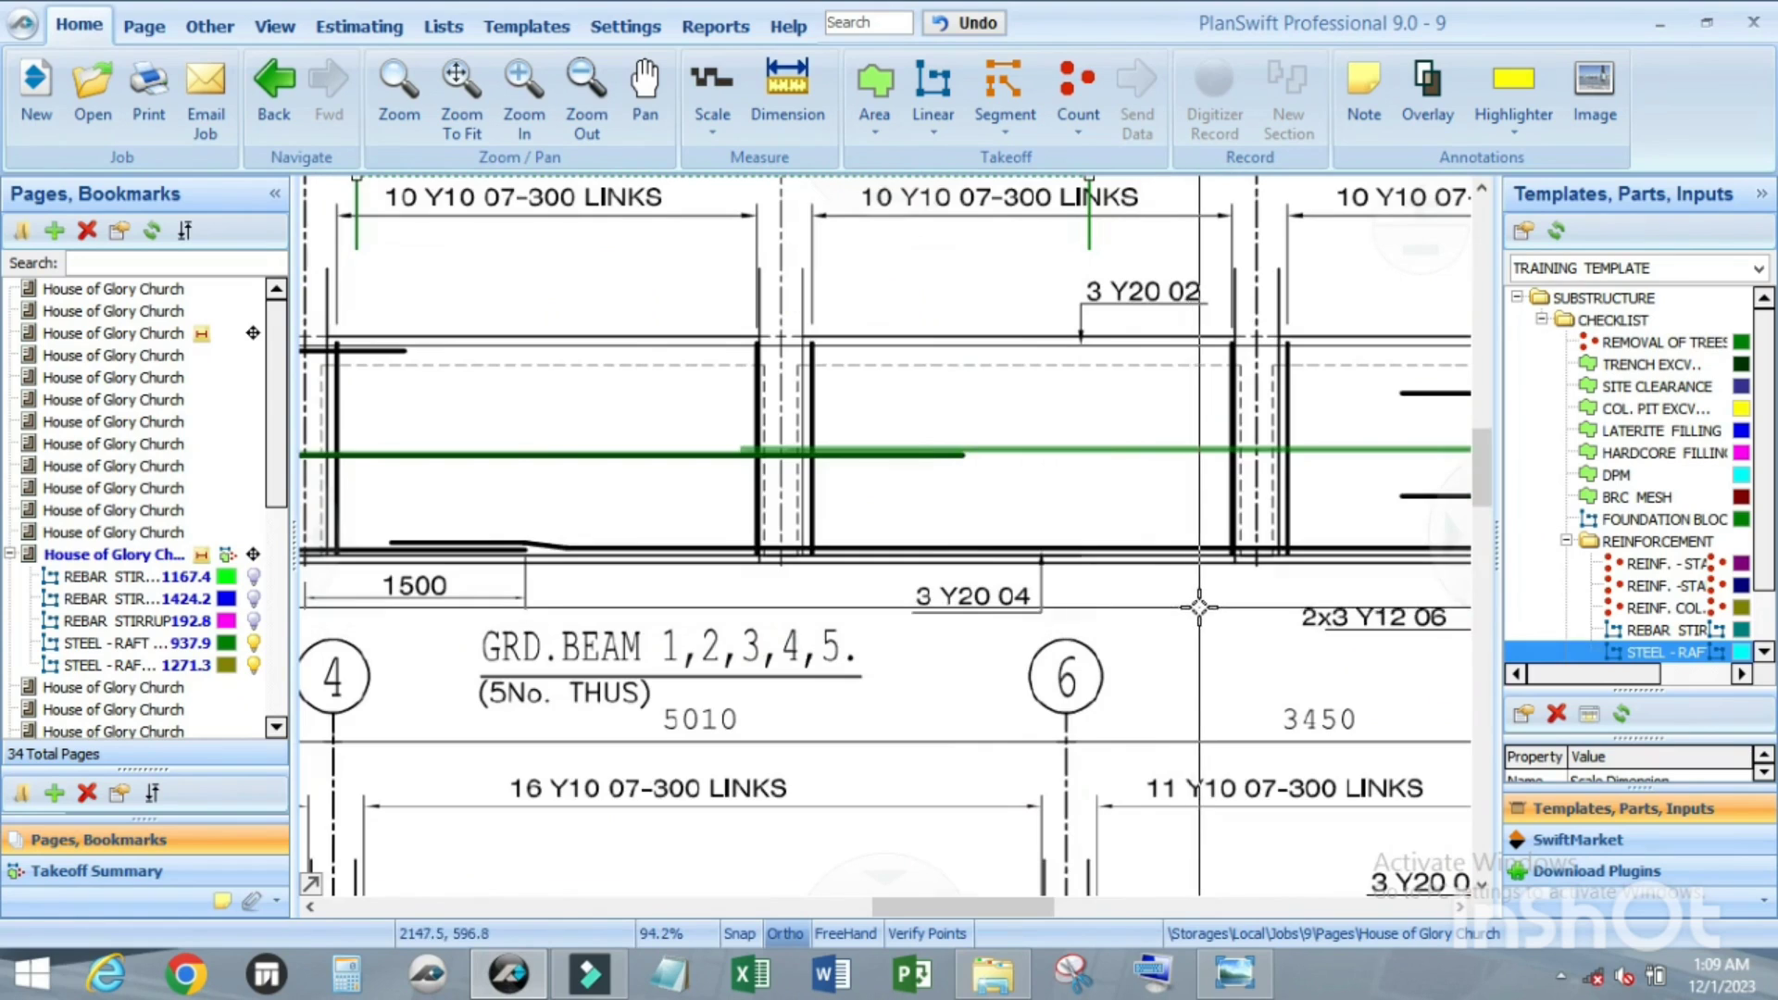
{"action": "scroll", "coordinate": [1199, 607], "scroll_direction": "down", "scroll_amount": 2}
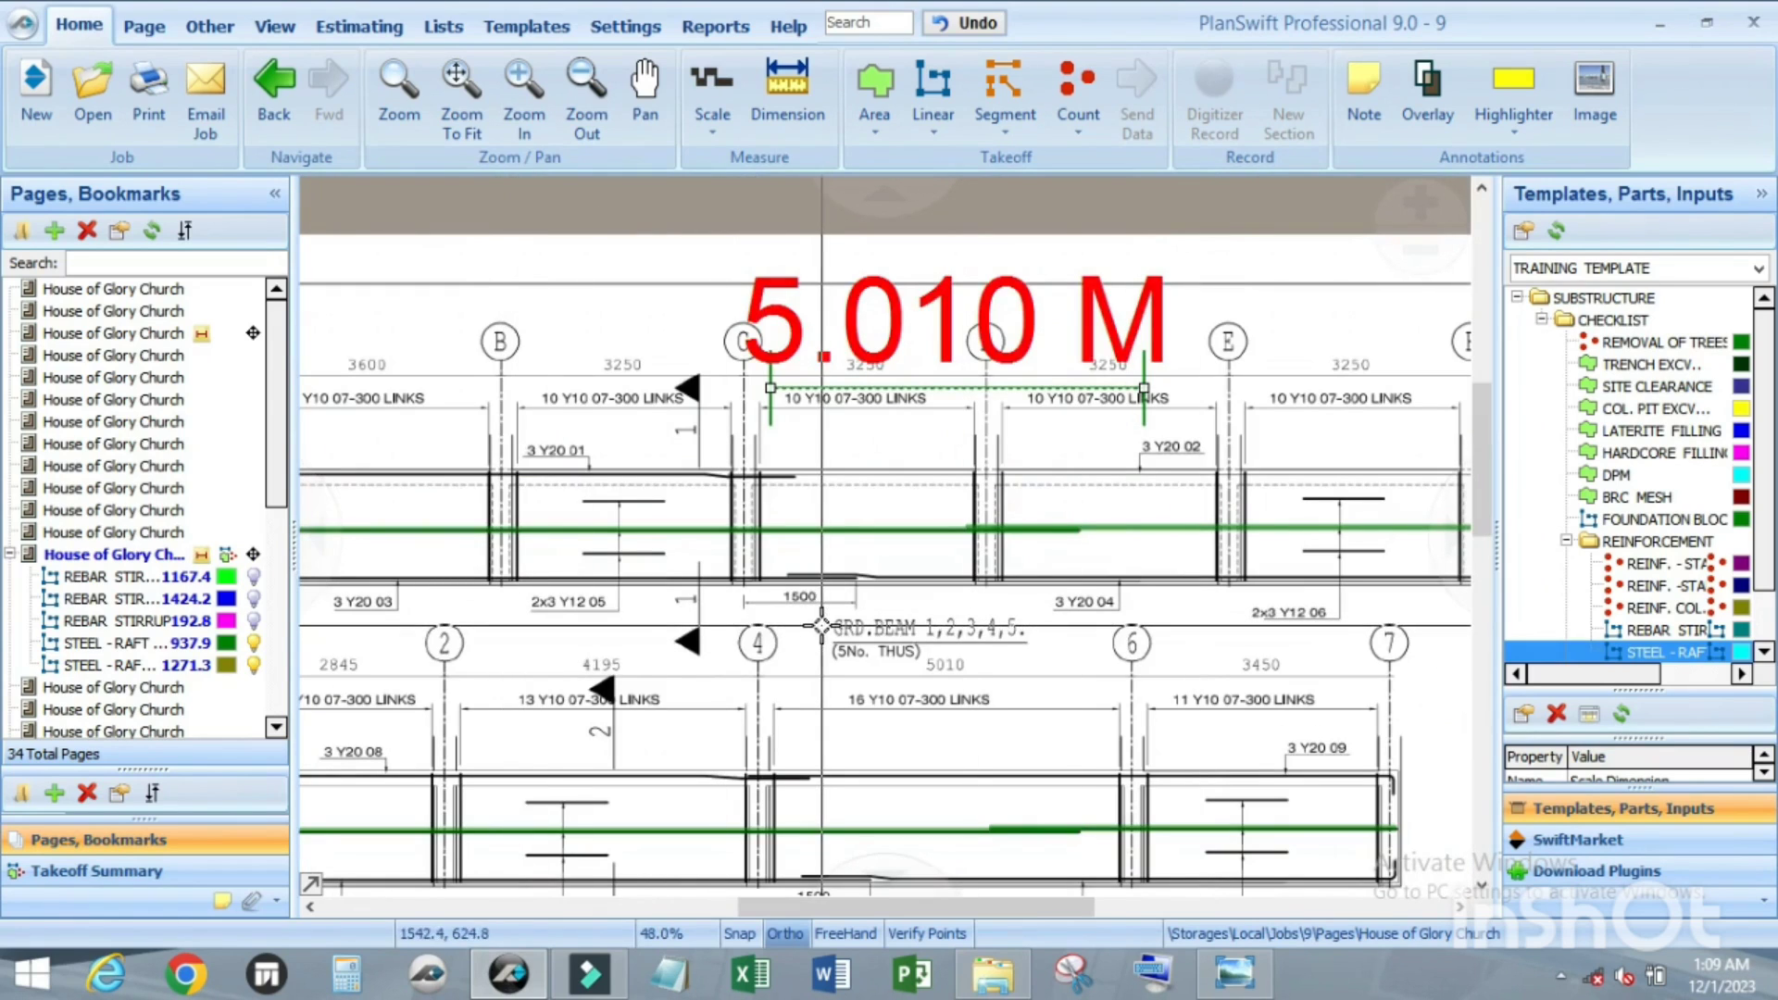
{"action": "scroll", "coordinate": [1006, 616], "scroll_direction": "down", "scroll_amount": 2}
{"action": "scroll", "coordinate": [636, 619], "scroll_direction": "up", "scroll_amount": 3}
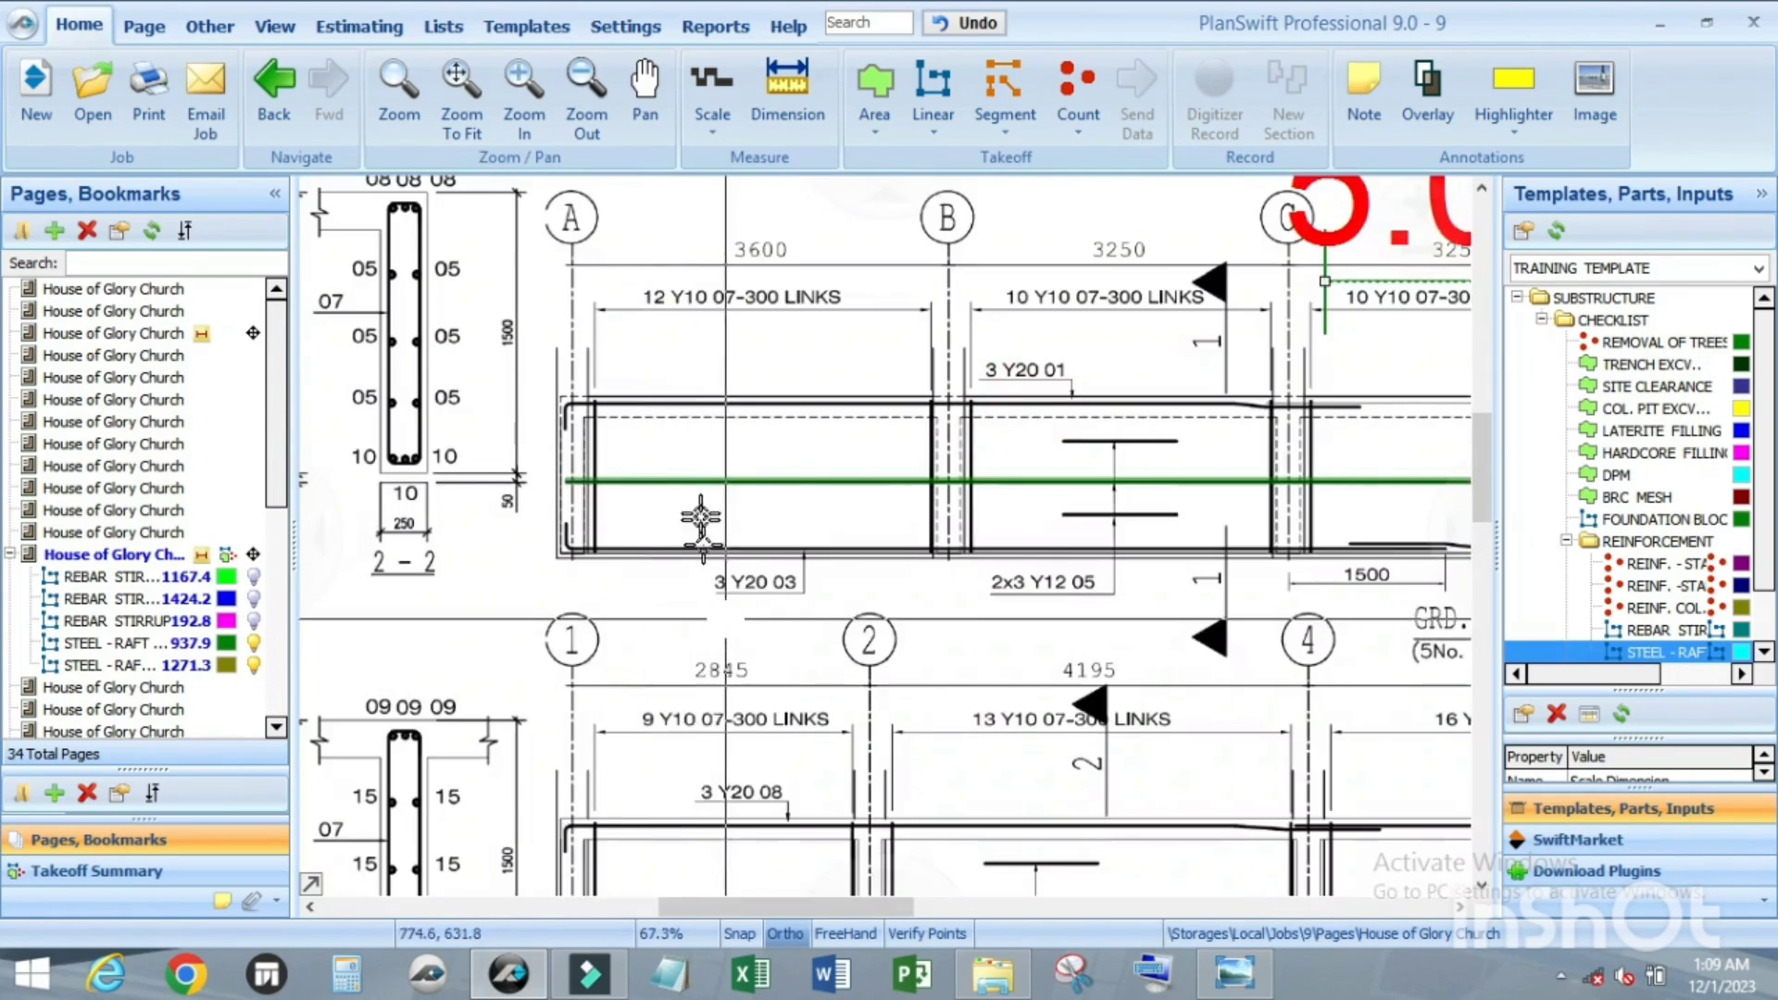
Step: Examine the top and bottom Y20 main bar callouts along the GRD.BEAM 6,7,9,10,11 elevation
{"action": "scroll", "coordinate": [699, 519], "scroll_direction": "down", "scroll_amount": 3}
{"action": "scroll", "coordinate": [778, 653], "scroll_direction": "up", "scroll_amount": 3}
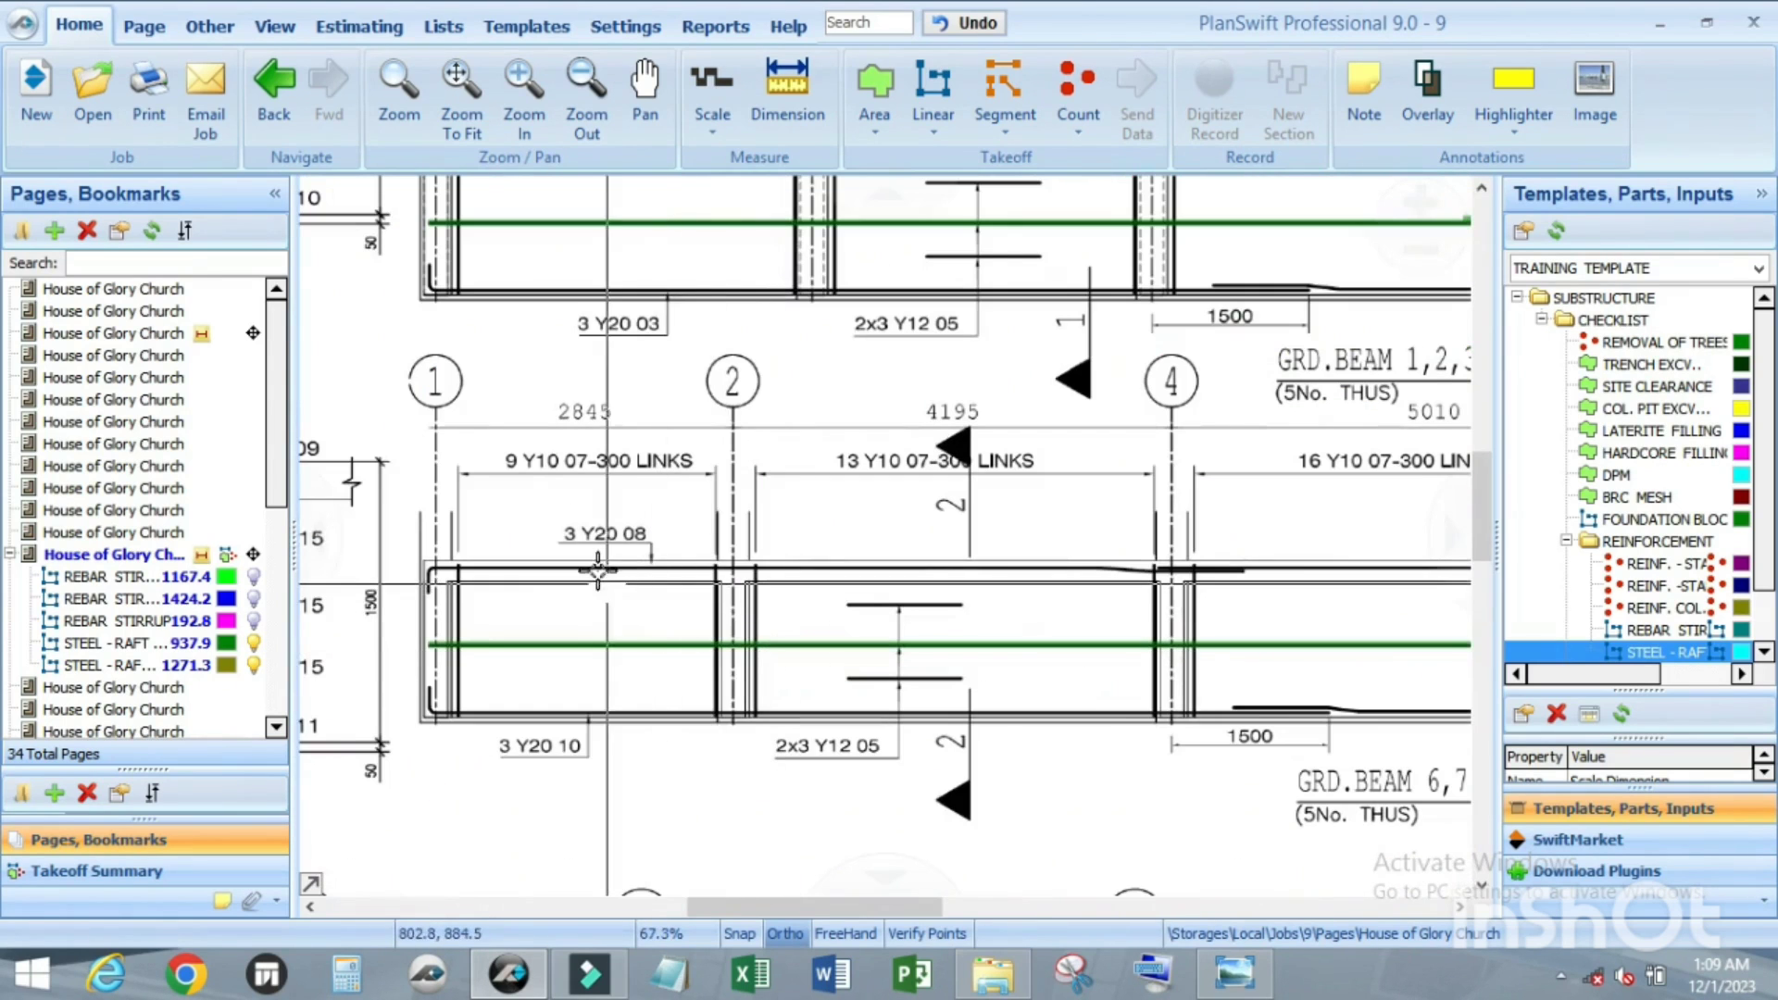
{"action": "scroll", "coordinate": [591, 540], "scroll_direction": "down", "scroll_amount": 3}
{"action": "scroll", "coordinate": [1081, 560], "scroll_direction": "up", "scroll_amount": 2}
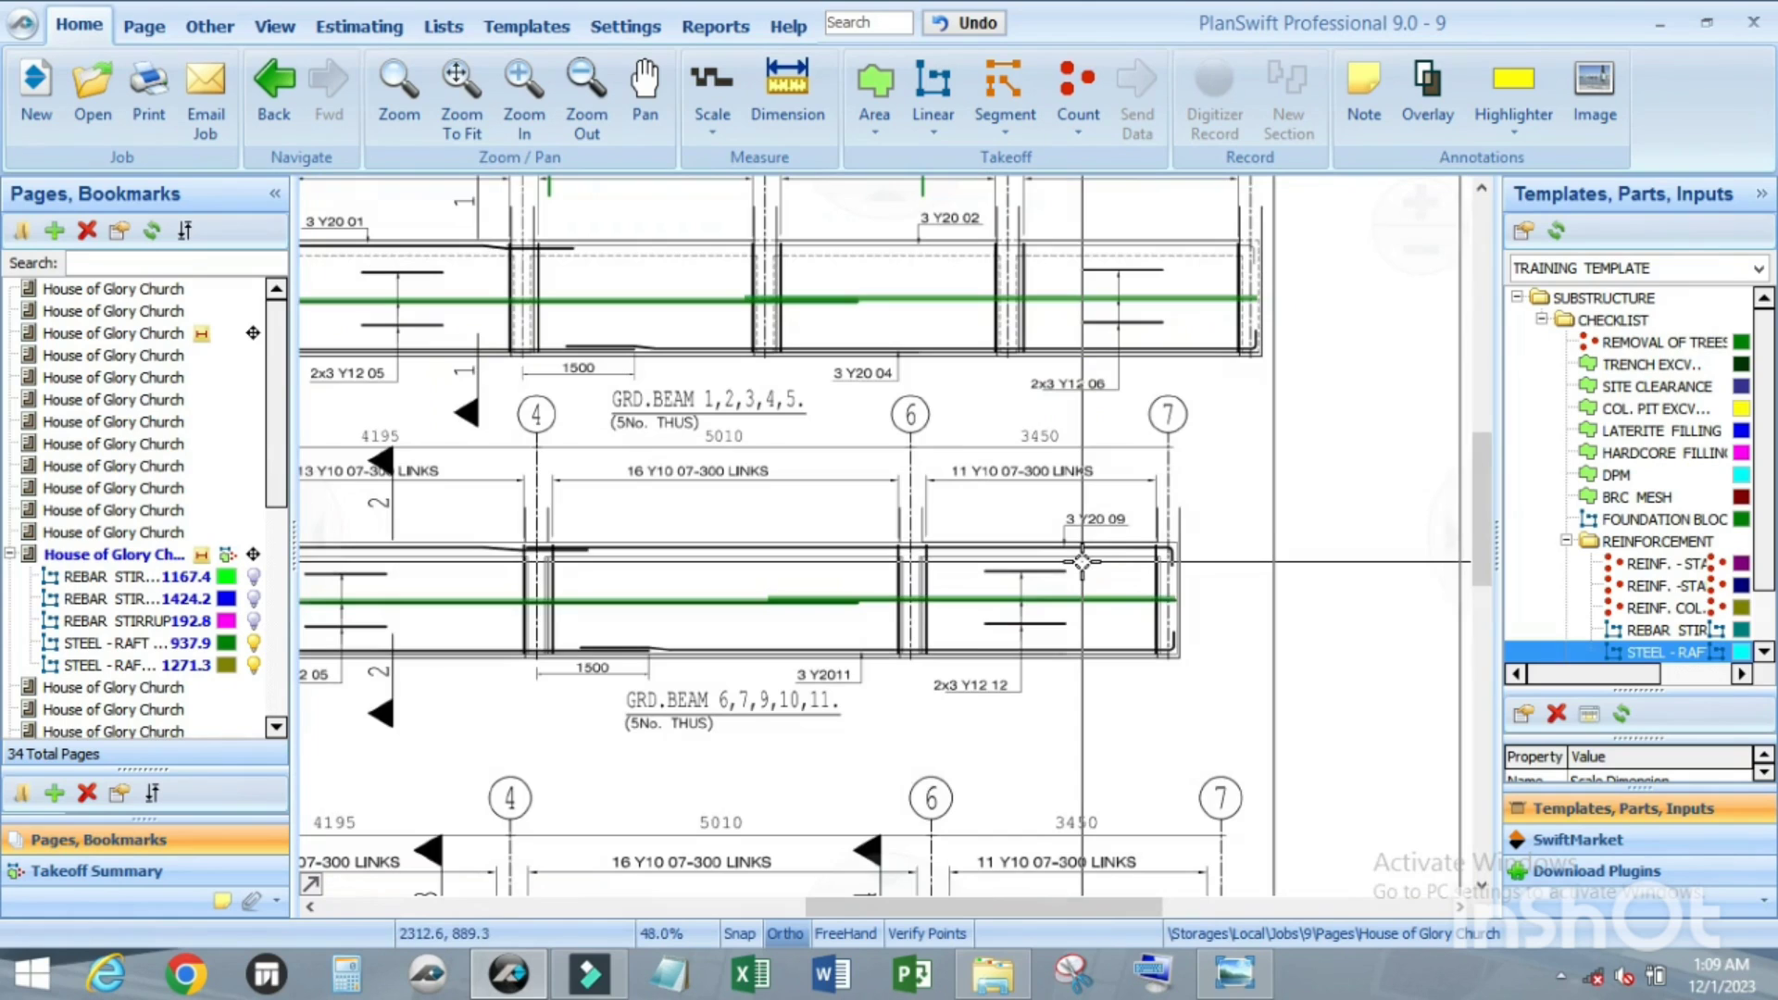
{"action": "scroll", "coordinate": [1101, 557], "scroll_direction": "down", "scroll_amount": 3}
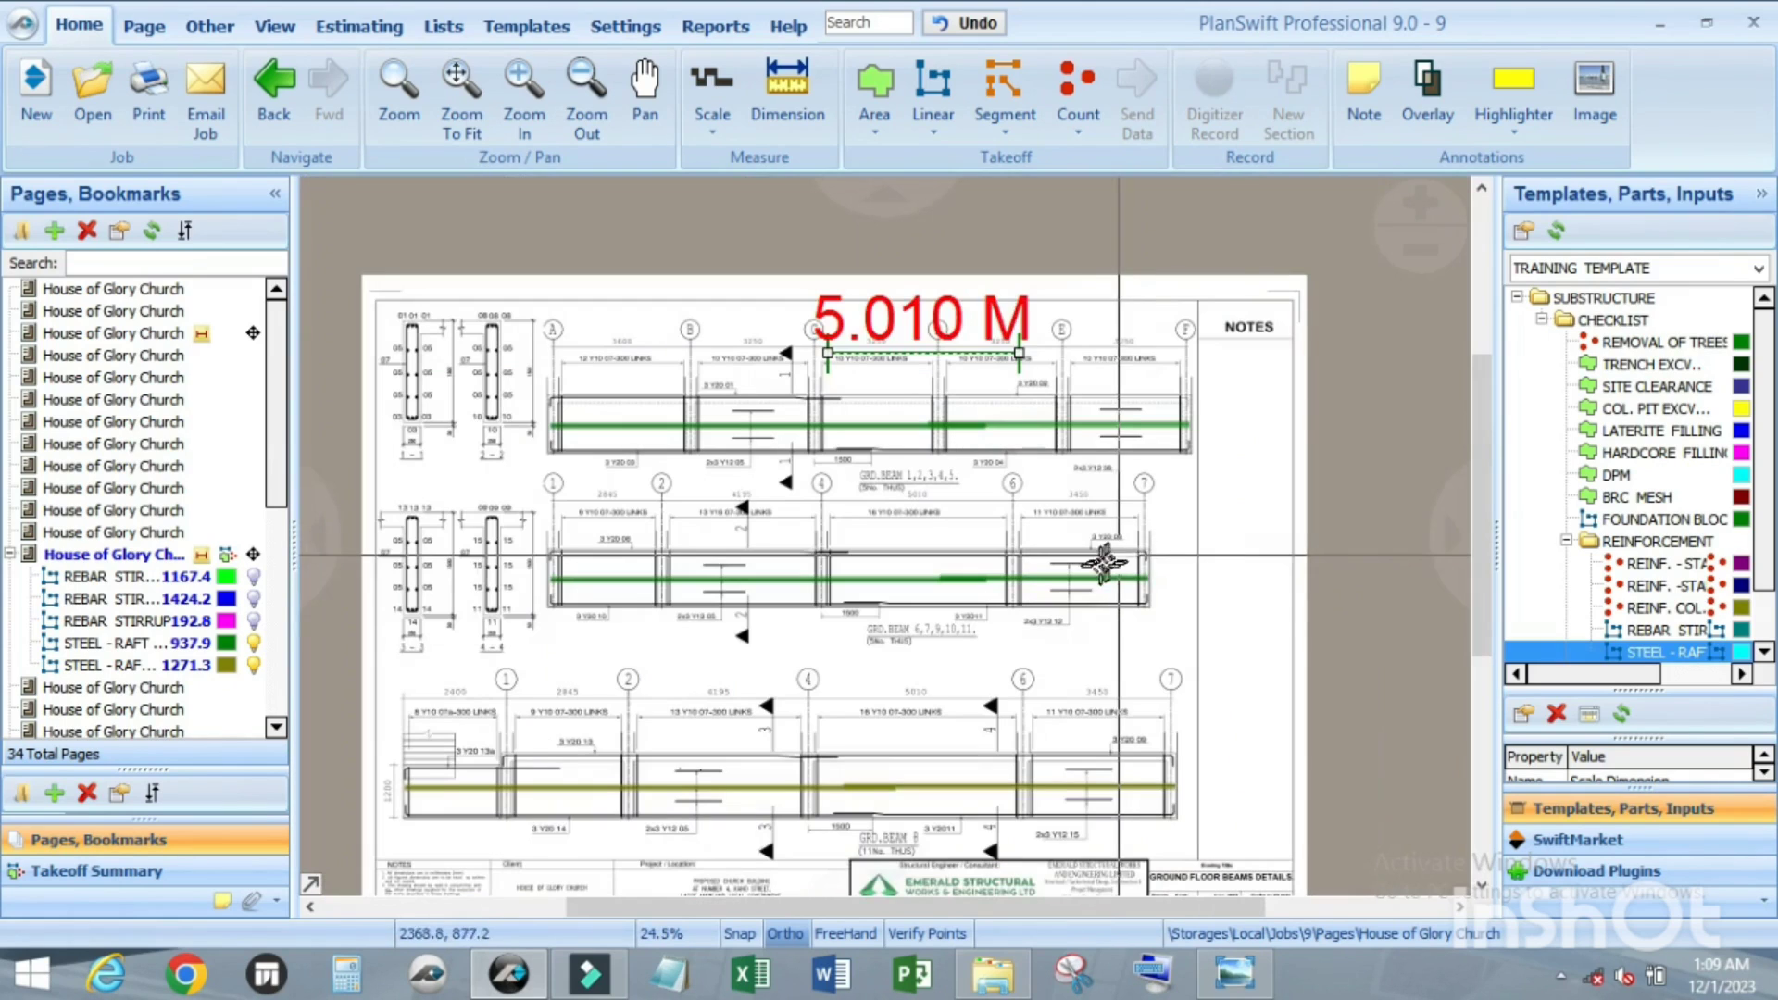
{"action": "scroll", "coordinate": [856, 606], "scroll_direction": "up", "scroll_amount": 4}
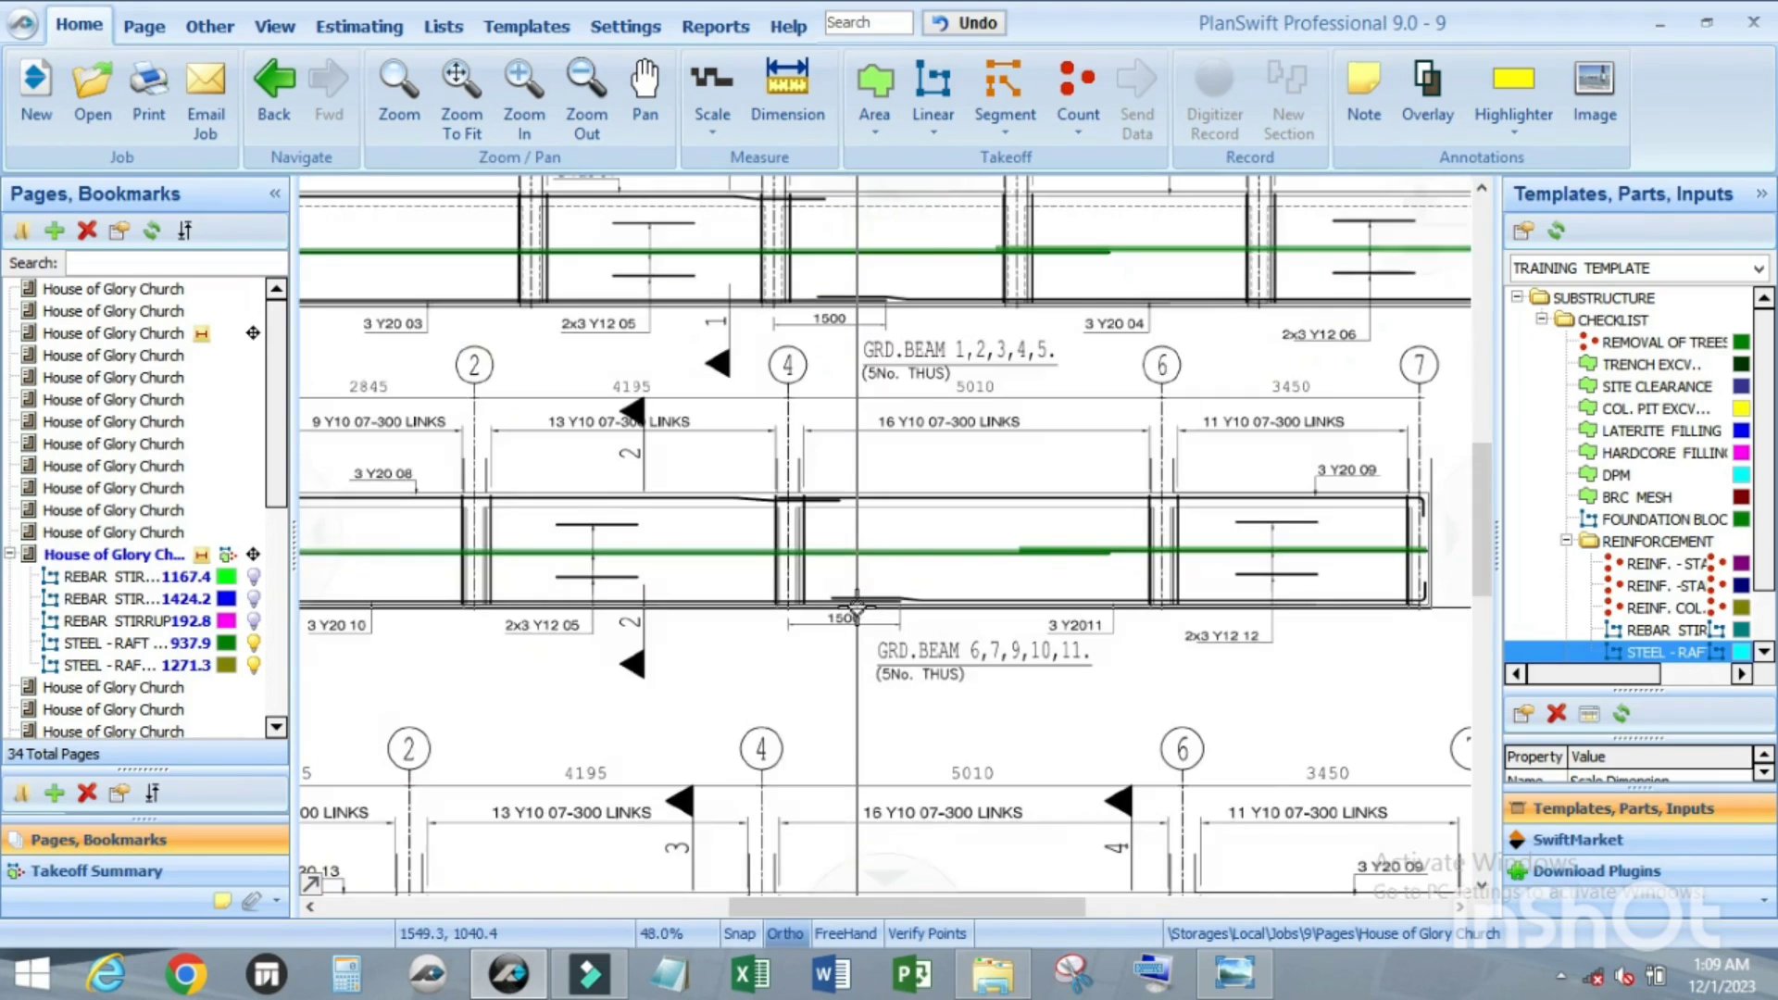
{"action": "scroll", "coordinate": [925, 603], "scroll_direction": "down", "scroll_amount": 1}
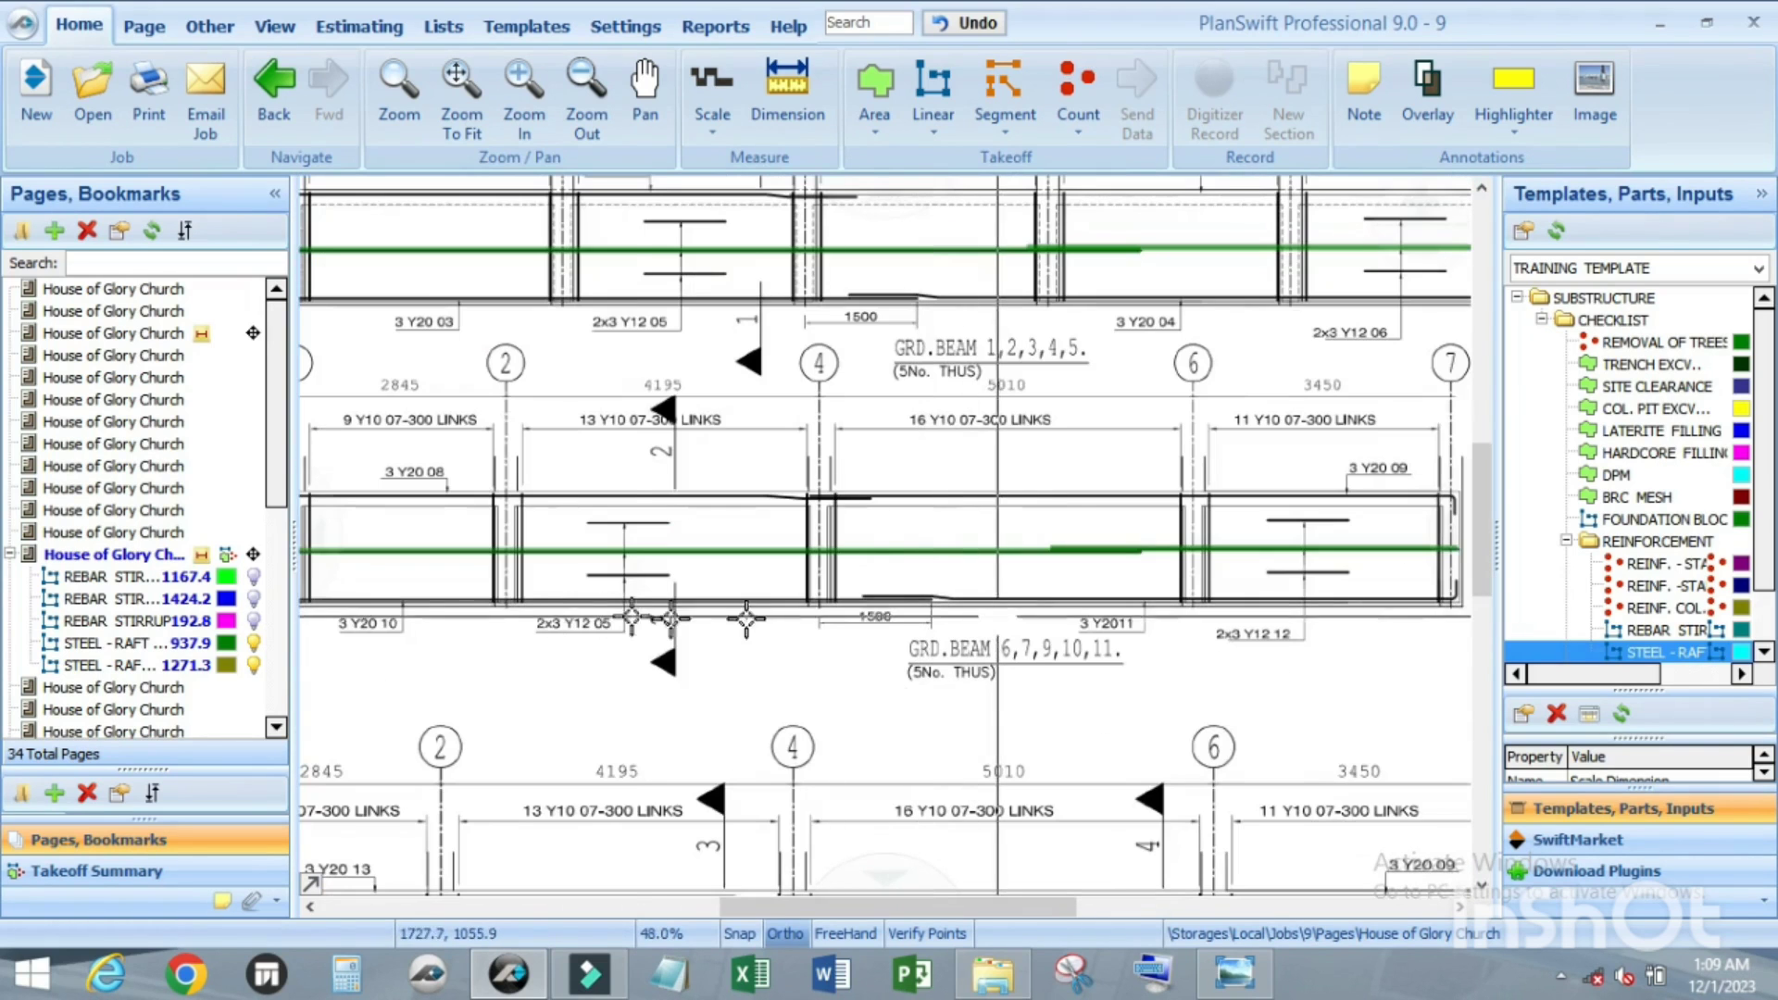
{"action": "scroll", "coordinate": [925, 460], "scroll_direction": "up", "scroll_amount": 2}
Step: Examine the GRD.BEAM 8 main bar callouts from the cantilever end to grid 7 and compare them with GRD.BEAM 6,7,9,10,11
{"action": "scroll", "coordinate": [868, 632], "scroll_direction": "down", "scroll_amount": 3}
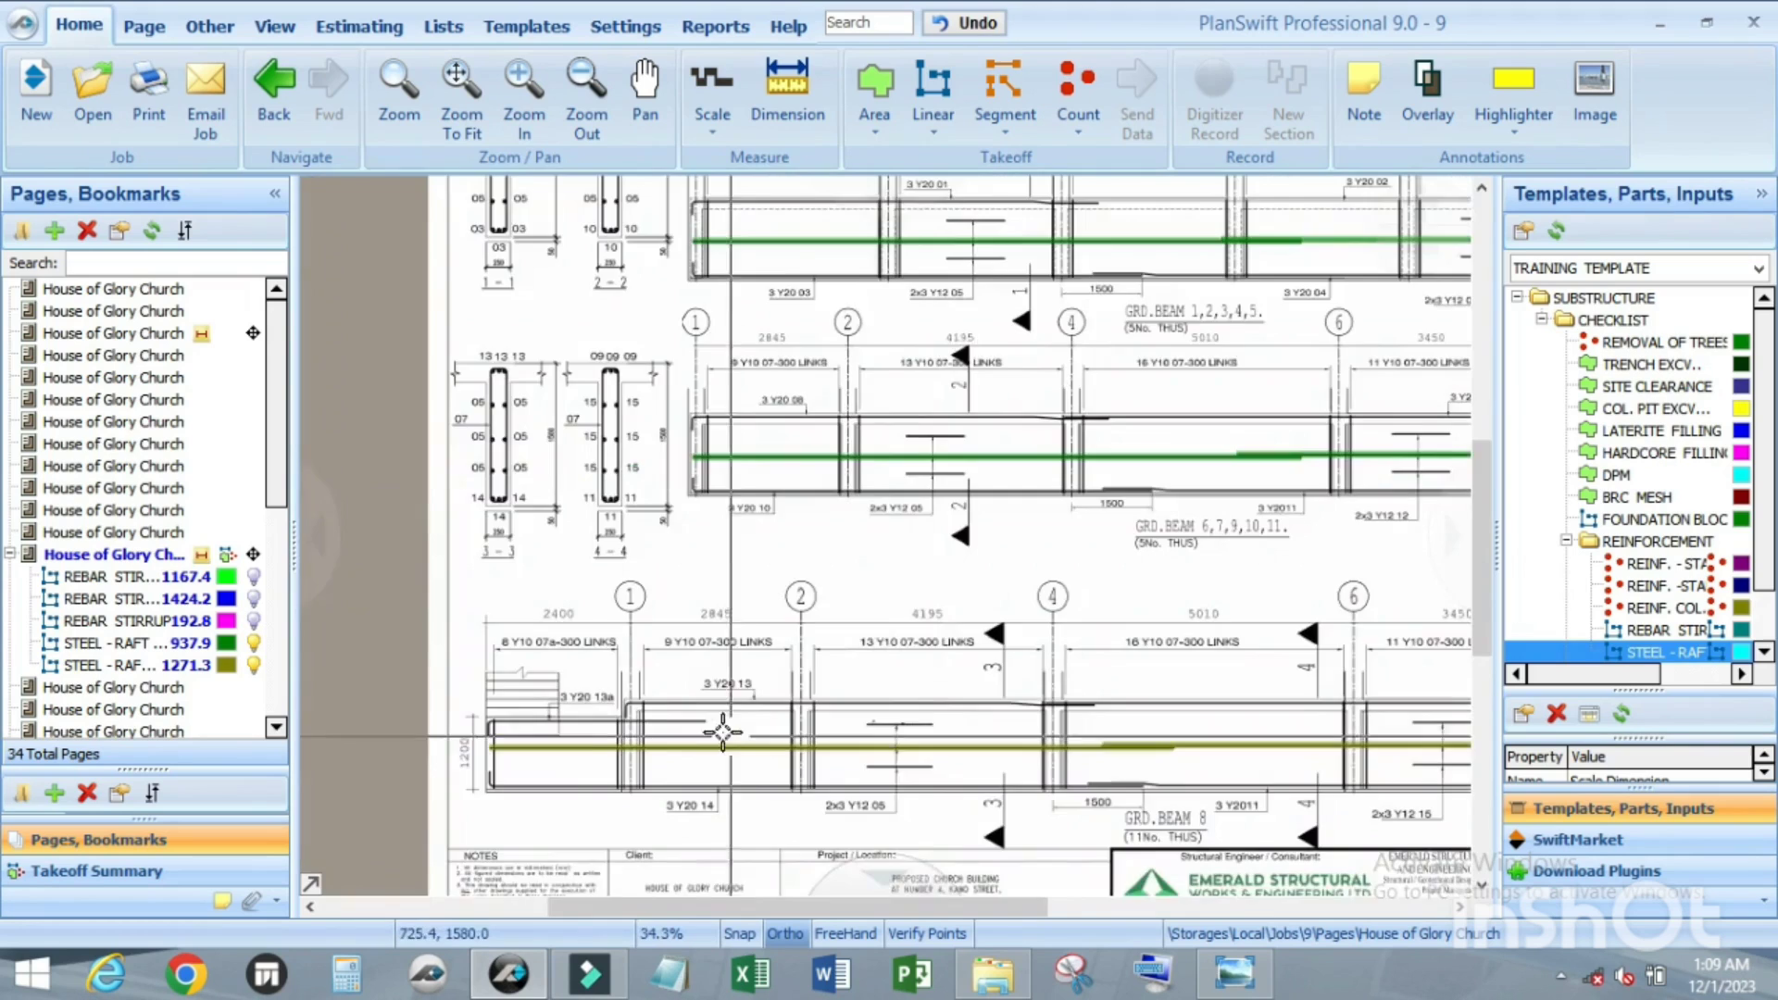
{"action": "scroll", "coordinate": [723, 733], "scroll_direction": "up", "scroll_amount": 1}
{"action": "scroll", "coordinate": [654, 663], "scroll_direction": "down", "scroll_amount": 3}
{"action": "scroll", "coordinate": [675, 587], "scroll_direction": "up", "scroll_amount": 2}
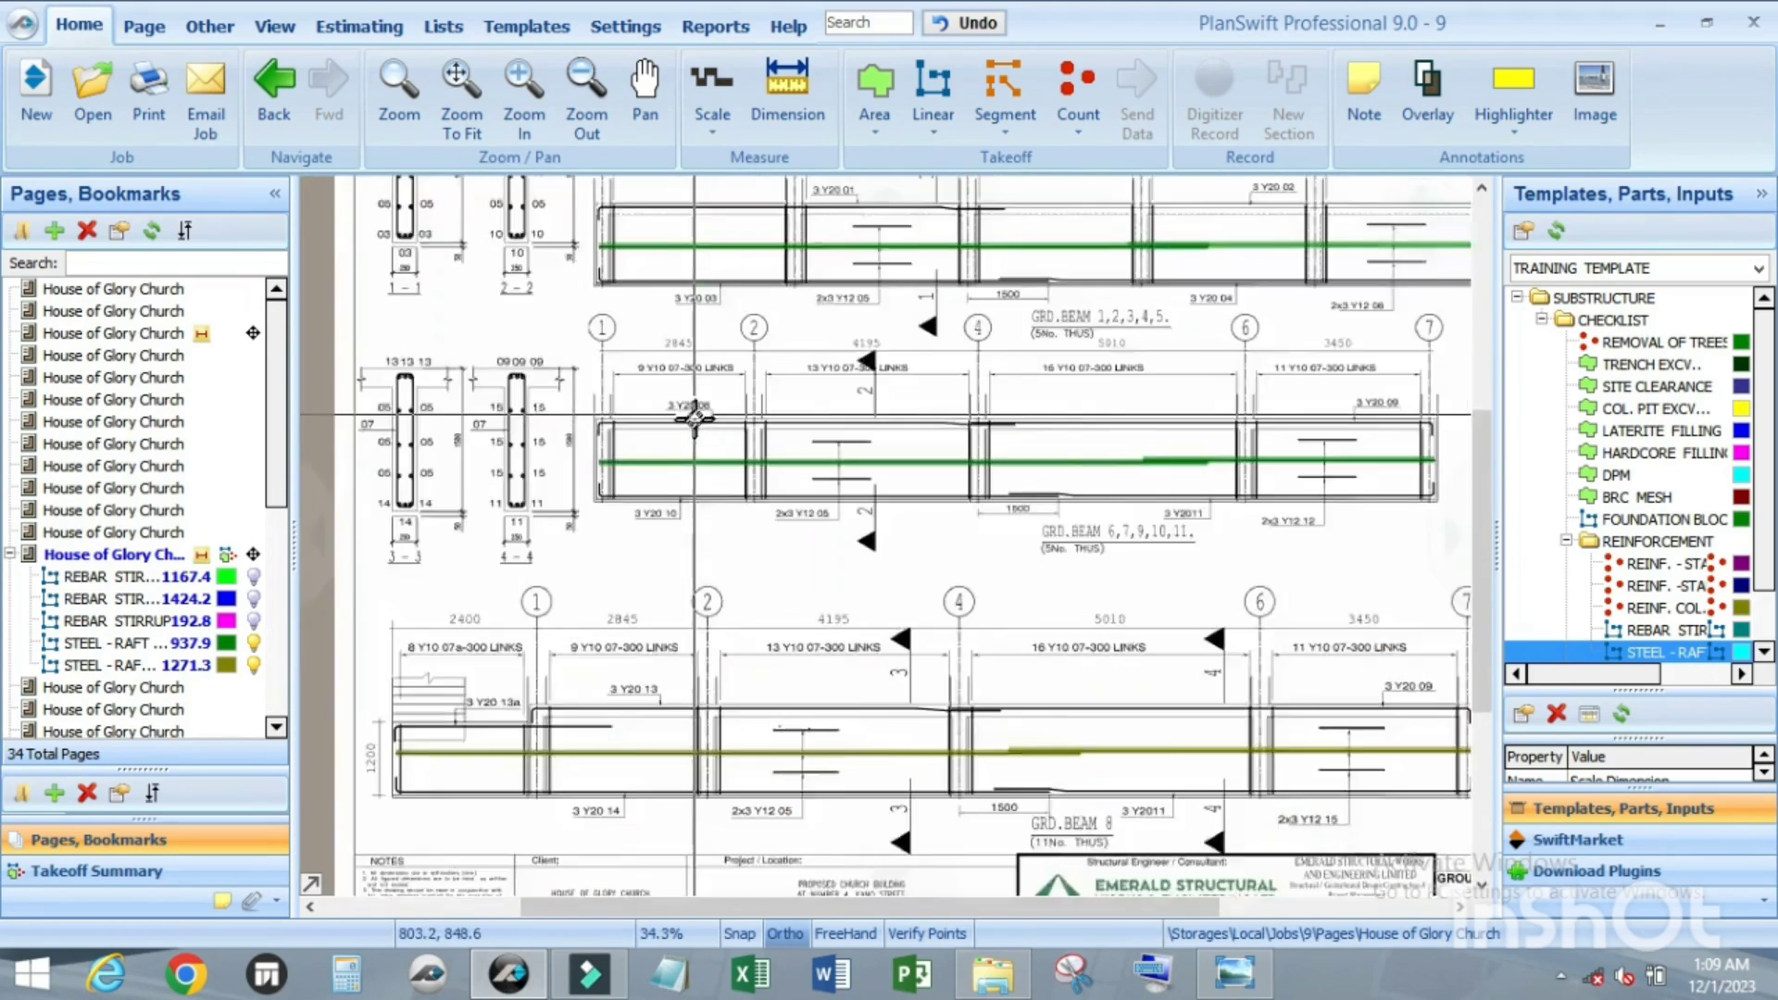
{"action": "scroll", "coordinate": [693, 418], "scroll_direction": "up", "scroll_amount": 2}
{"action": "scroll", "coordinate": [727, 597], "scroll_direction": "down", "scroll_amount": 3}
{"action": "scroll", "coordinate": [1152, 685], "scroll_direction": "up", "scroll_amount": 2}
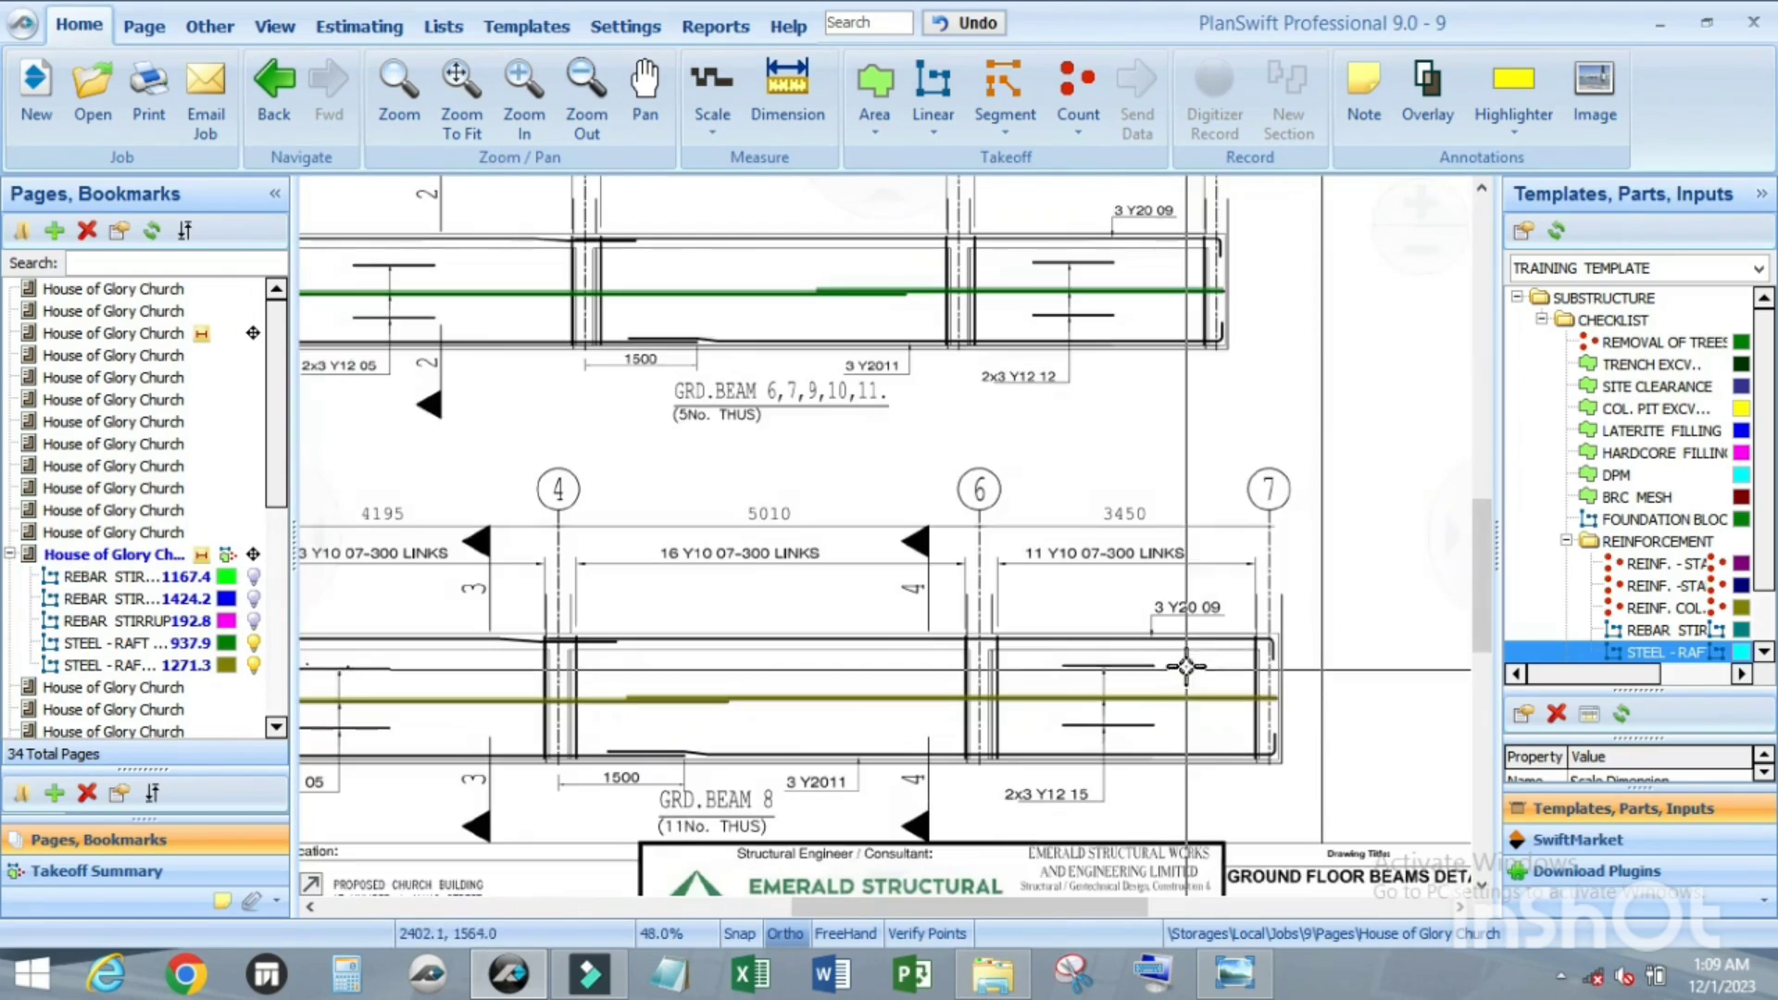
{"action": "scroll", "coordinate": [1203, 634], "scroll_direction": "down", "scroll_amount": 2}
{"action": "scroll", "coordinate": [1185, 682], "scroll_direction": "up", "scroll_amount": 2}
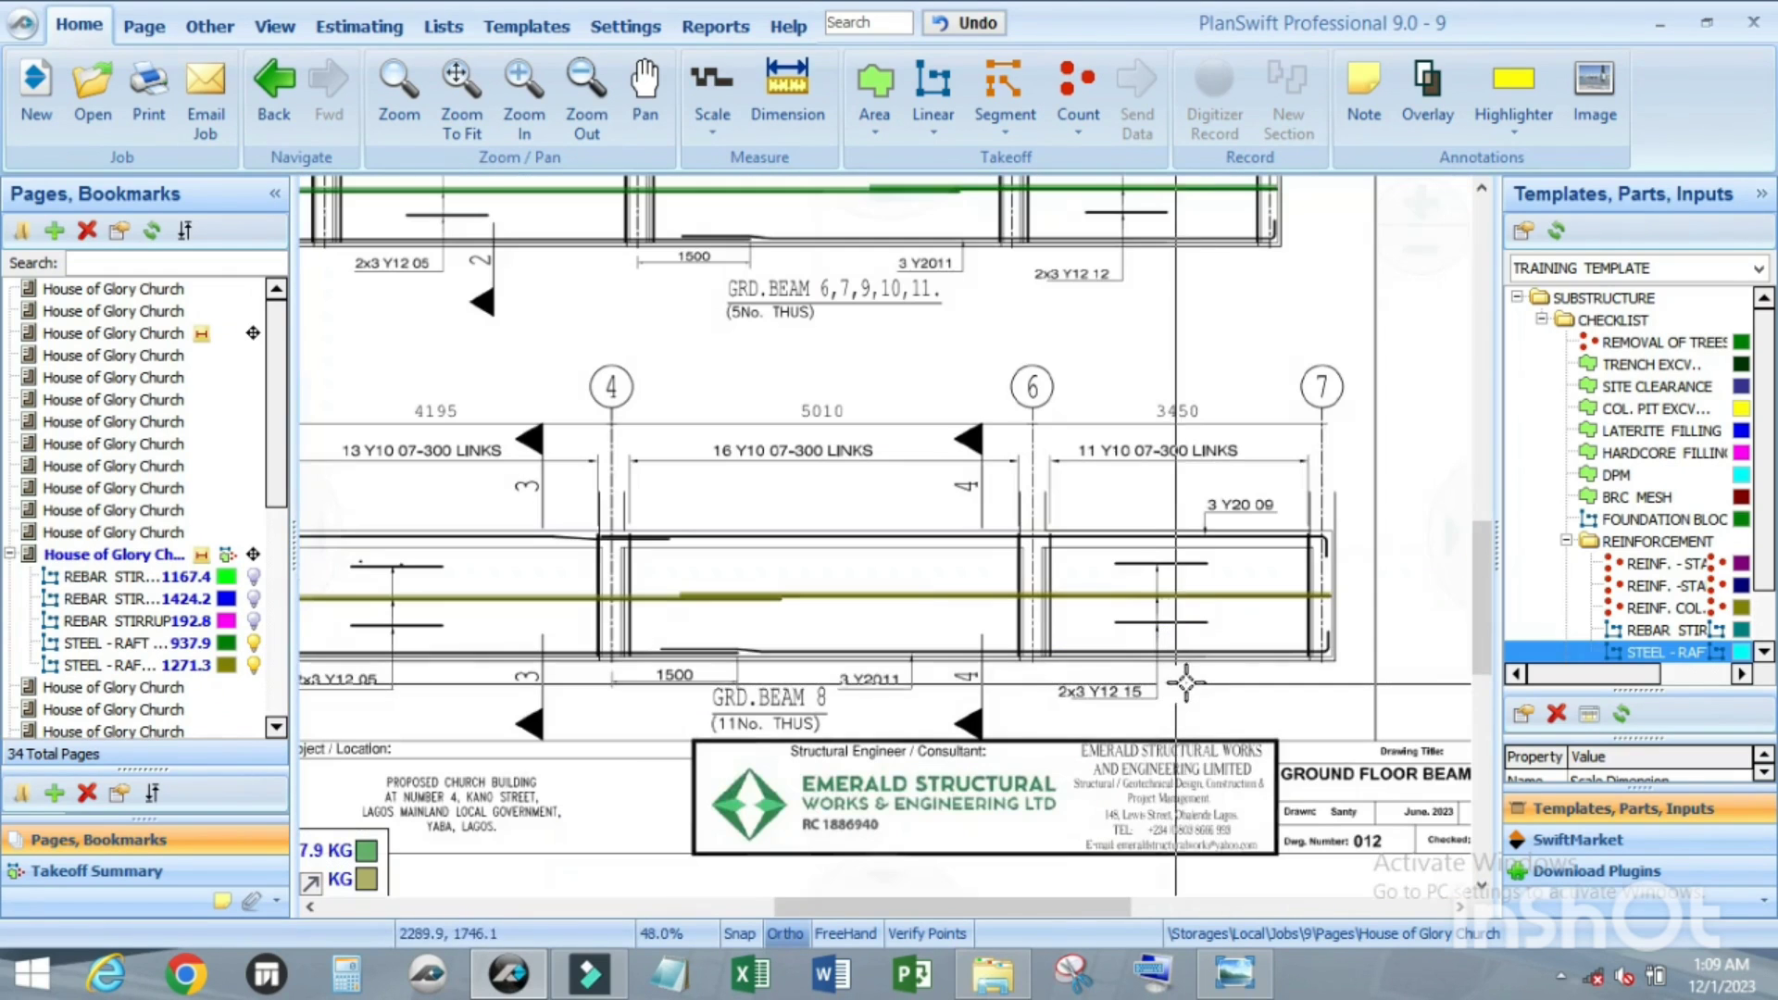
{"action": "scroll", "coordinate": [875, 705], "scroll_direction": "up", "scroll_amount": 1}
{"action": "scroll", "coordinate": [1052, 698], "scroll_direction": "down", "scroll_amount": 3}
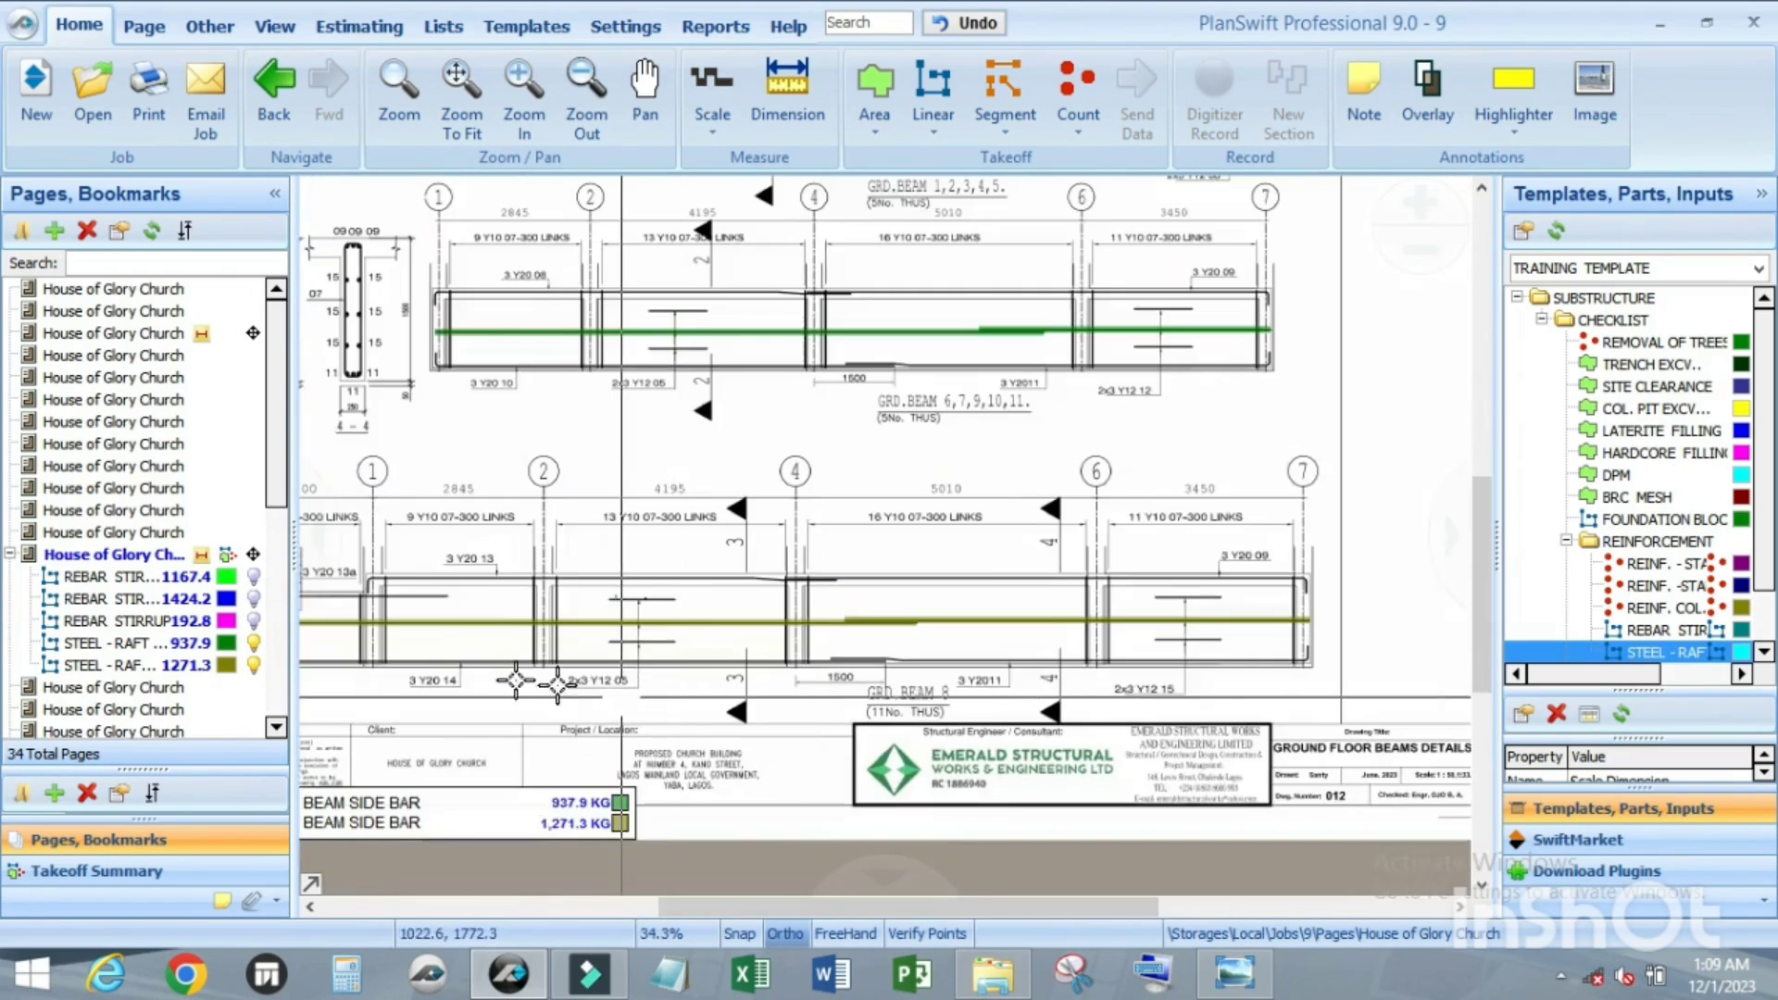
{"action": "scroll", "coordinate": [662, 729], "scroll_direction": "up", "scroll_amount": 3}
Step: Follow the first top main bar of GRD.BEAM 1,2,3,4,5 from grid A to its lap just past grid C
{"action": "scroll", "coordinate": [662, 729], "scroll_direction": "down", "scroll_amount": 3}
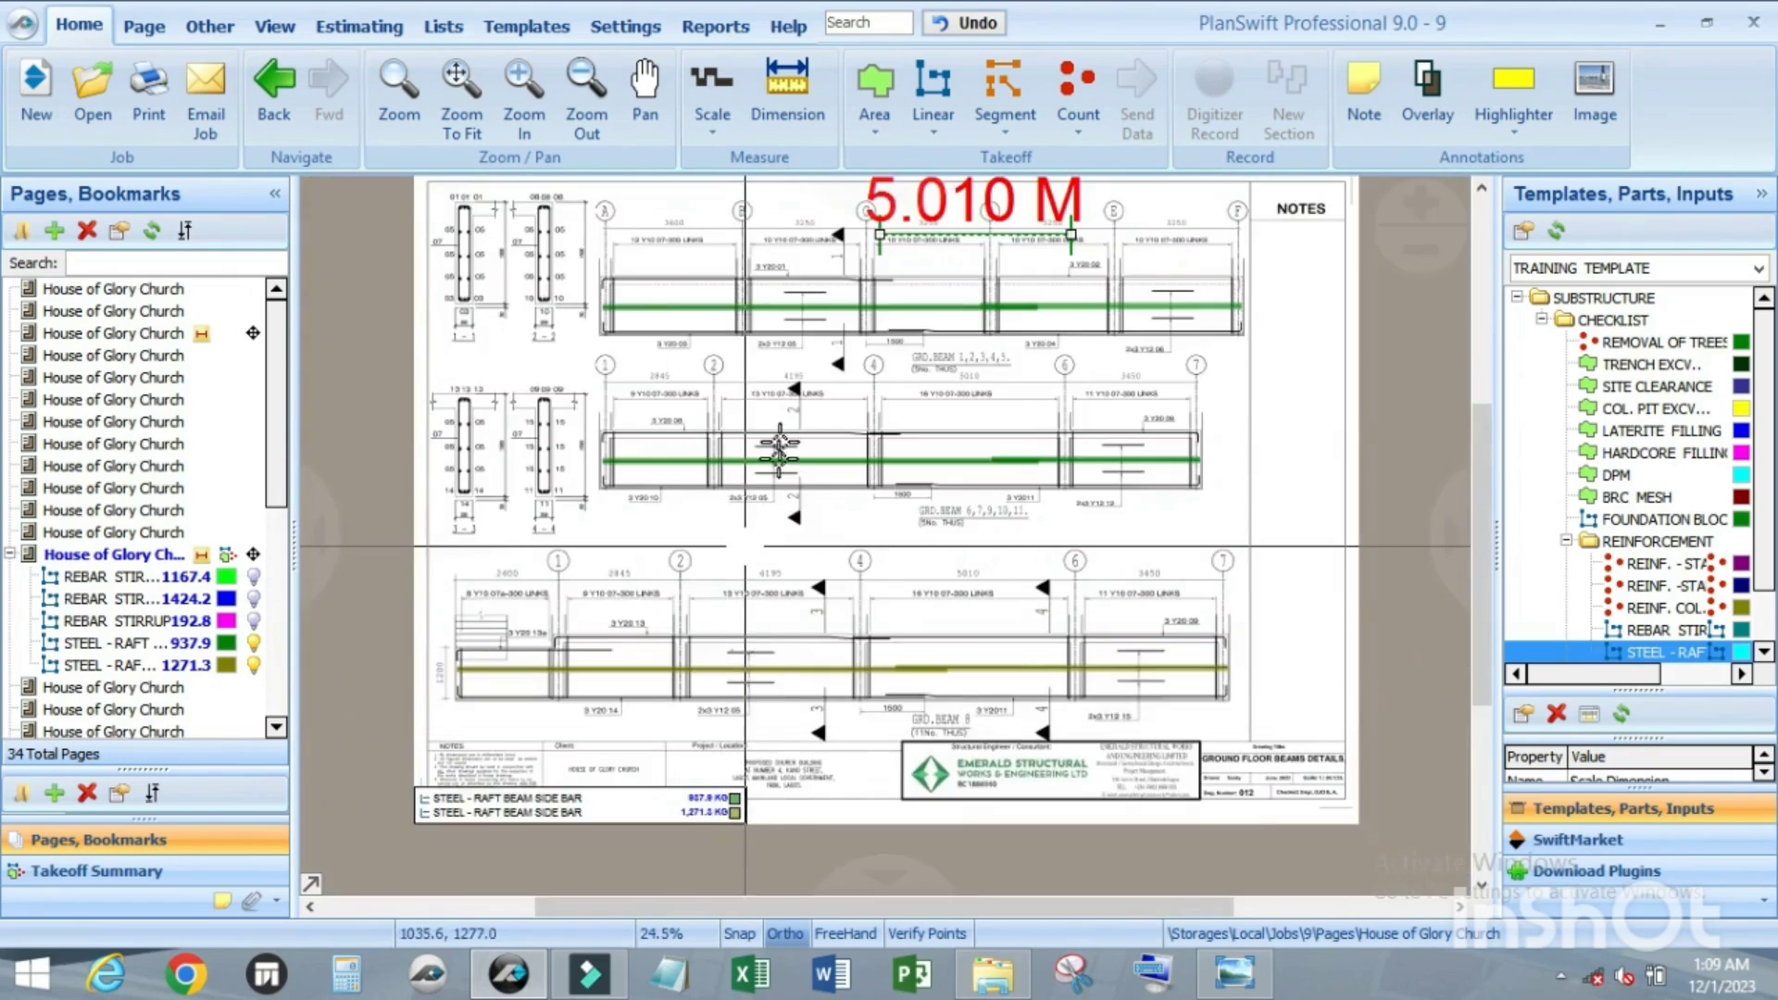
{"action": "scroll", "coordinate": [779, 444], "scroll_direction": "up", "scroll_amount": 2}
{"action": "scroll", "coordinate": [708, 477], "scroll_direction": "down", "scroll_amount": 2}
{"action": "scroll", "coordinate": [798, 356], "scroll_direction": "up", "scroll_amount": 3}
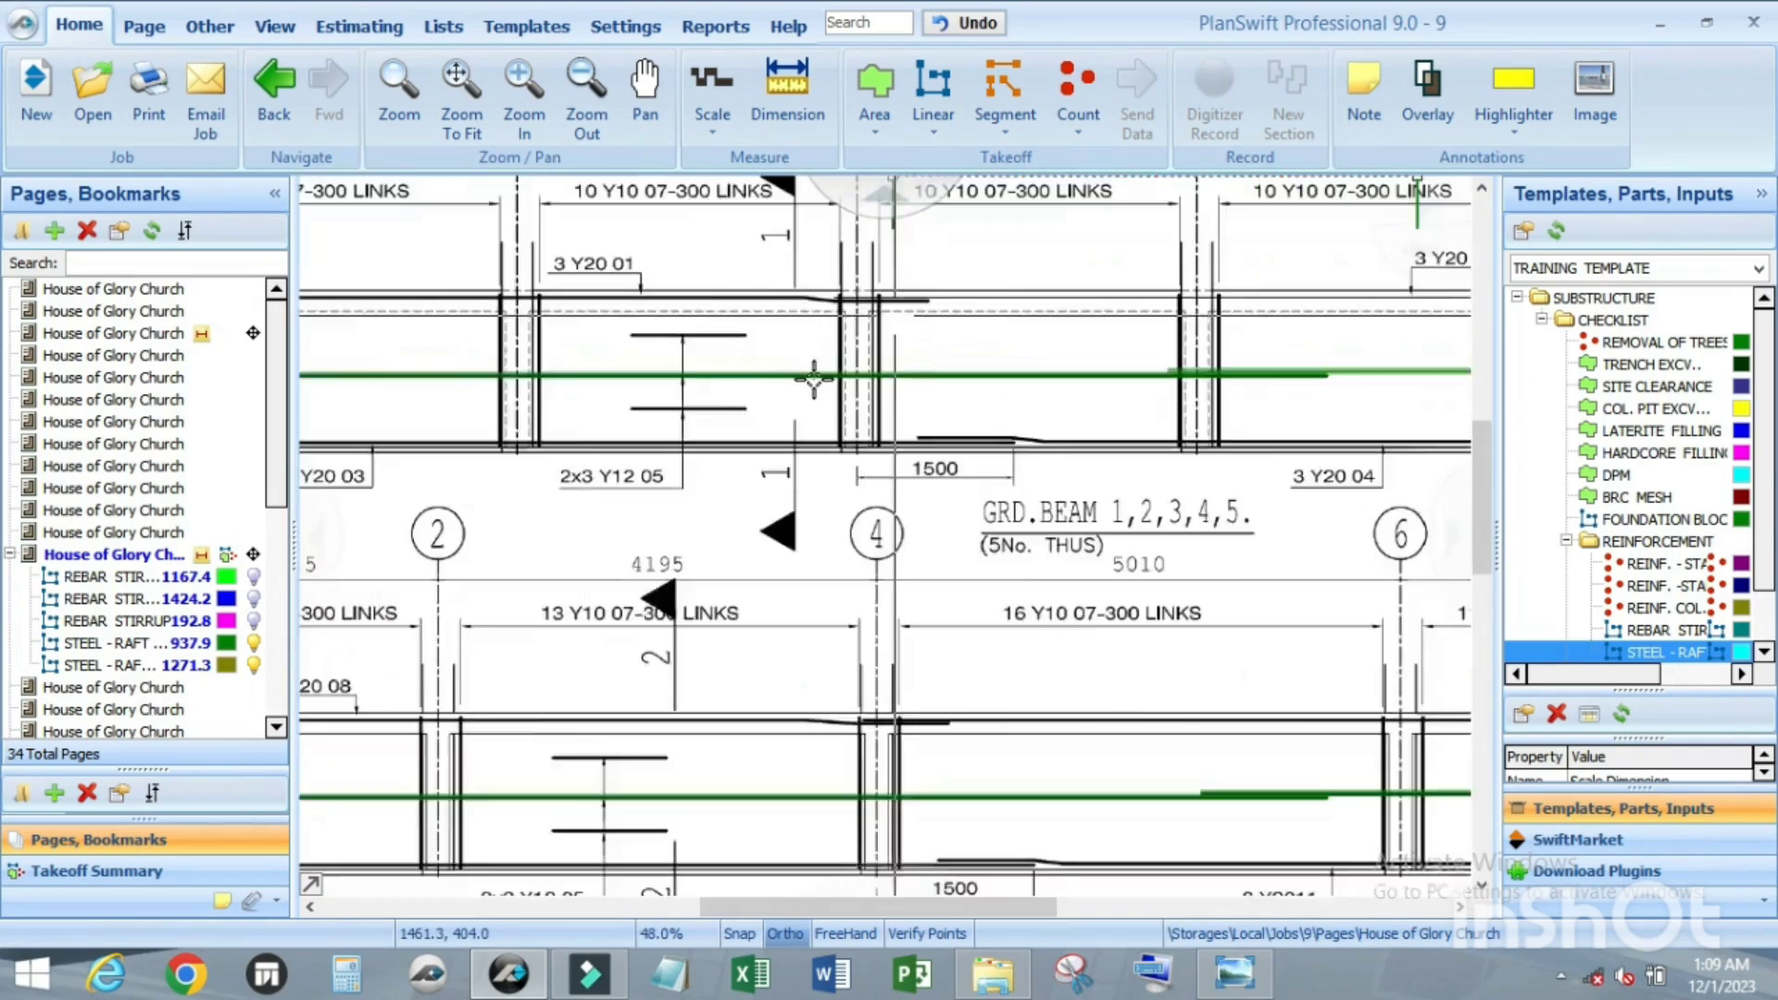
{"action": "scroll", "coordinate": [838, 350], "scroll_direction": "down", "scroll_amount": 1}
{"action": "scroll", "coordinate": [1052, 402], "scroll_direction": "down", "scroll_amount": 2}
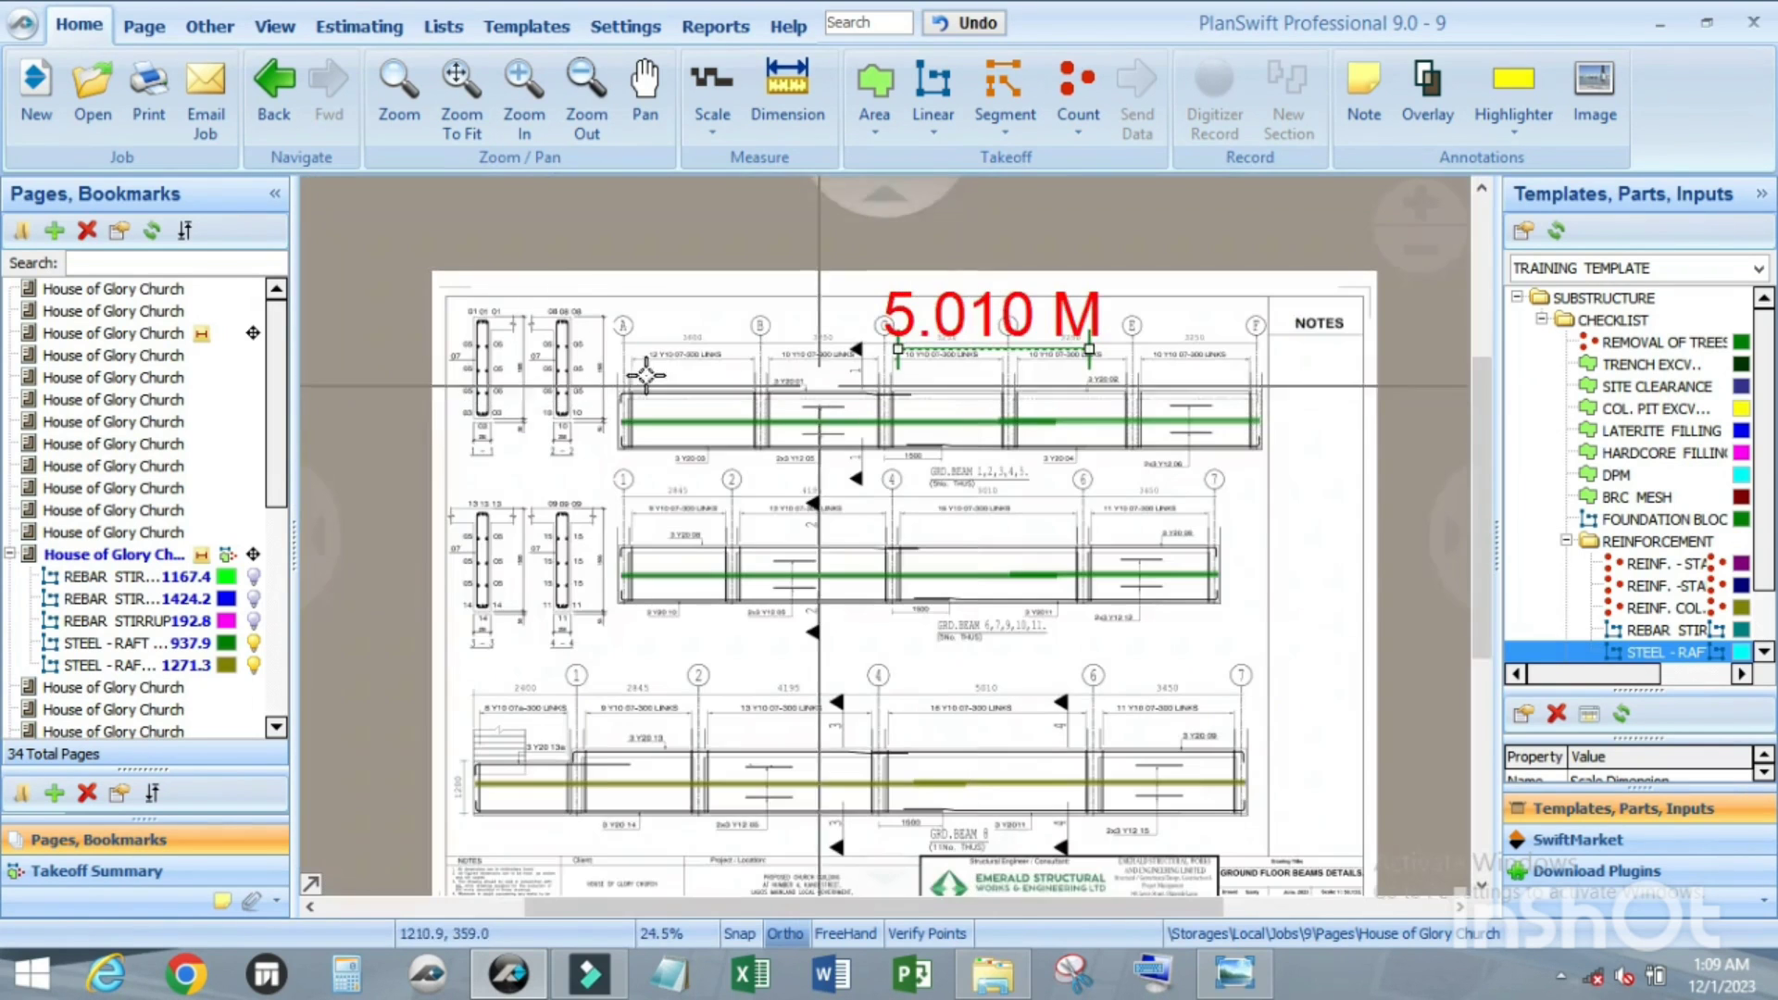
{"action": "scroll", "coordinate": [562, 426], "scroll_direction": "up", "scroll_amount": 2}
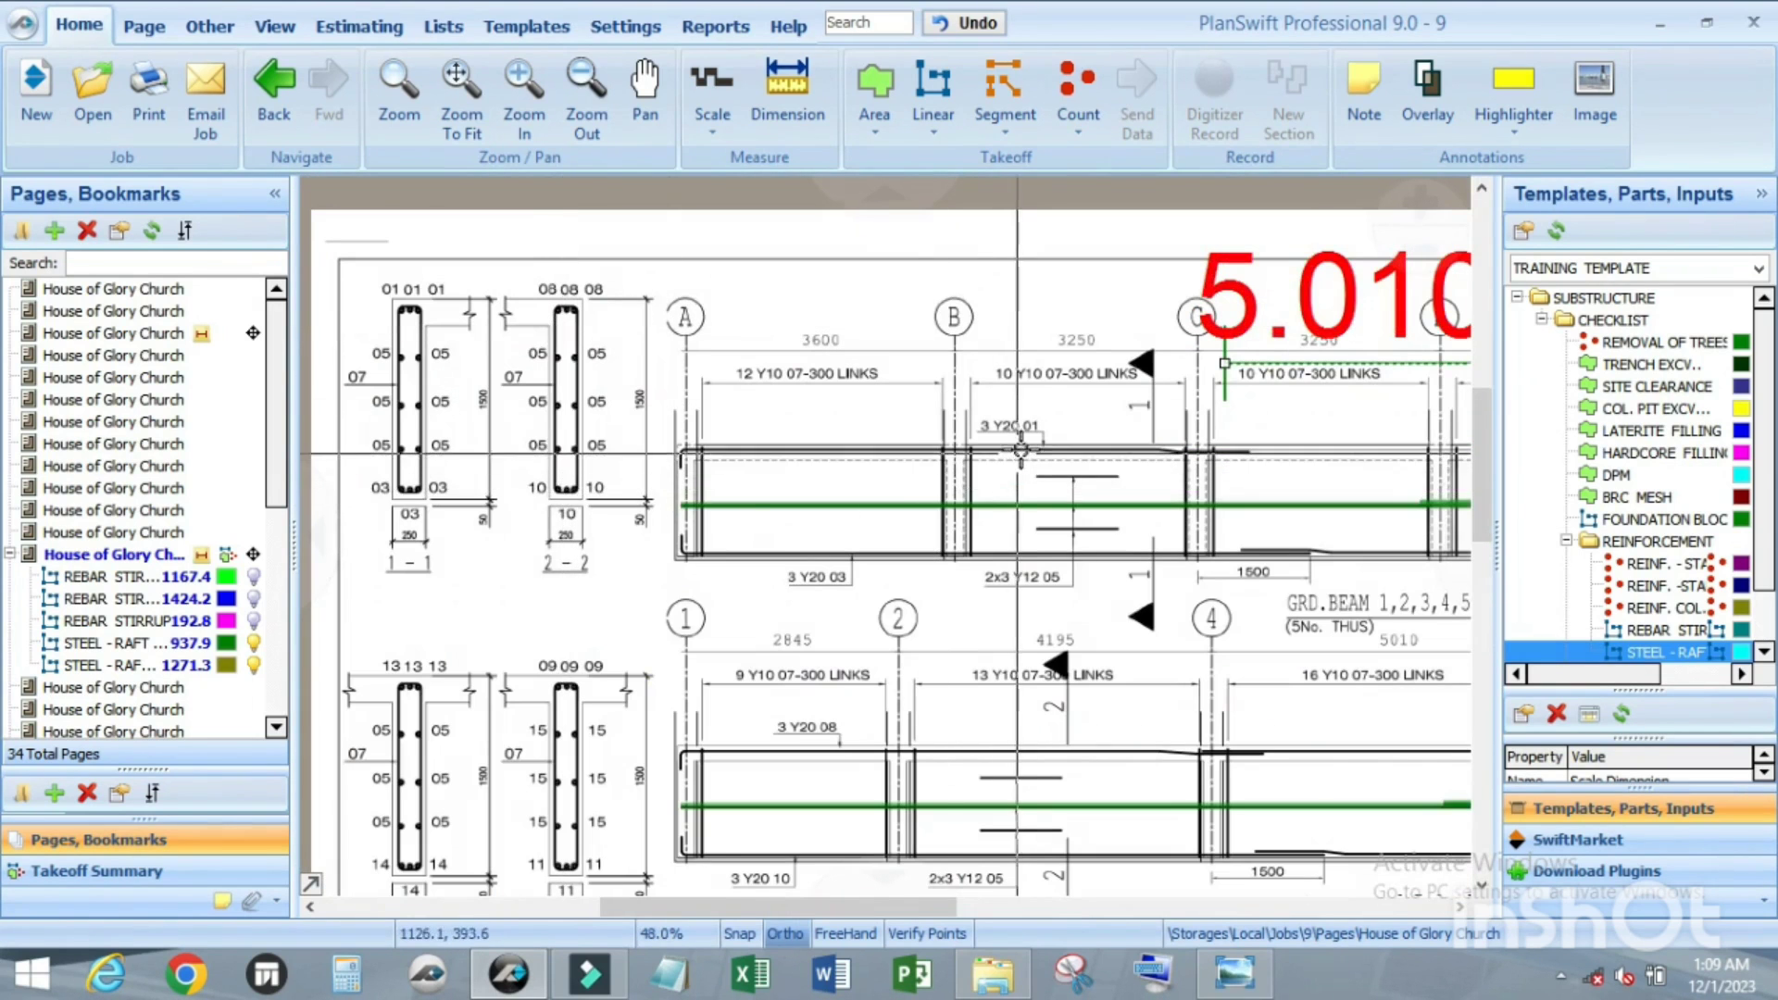
{"action": "scroll", "coordinate": [1020, 451], "scroll_direction": "up", "scroll_amount": 2}
{"action": "scroll", "coordinate": [683, 475], "scroll_direction": "down", "scroll_amount": 2}
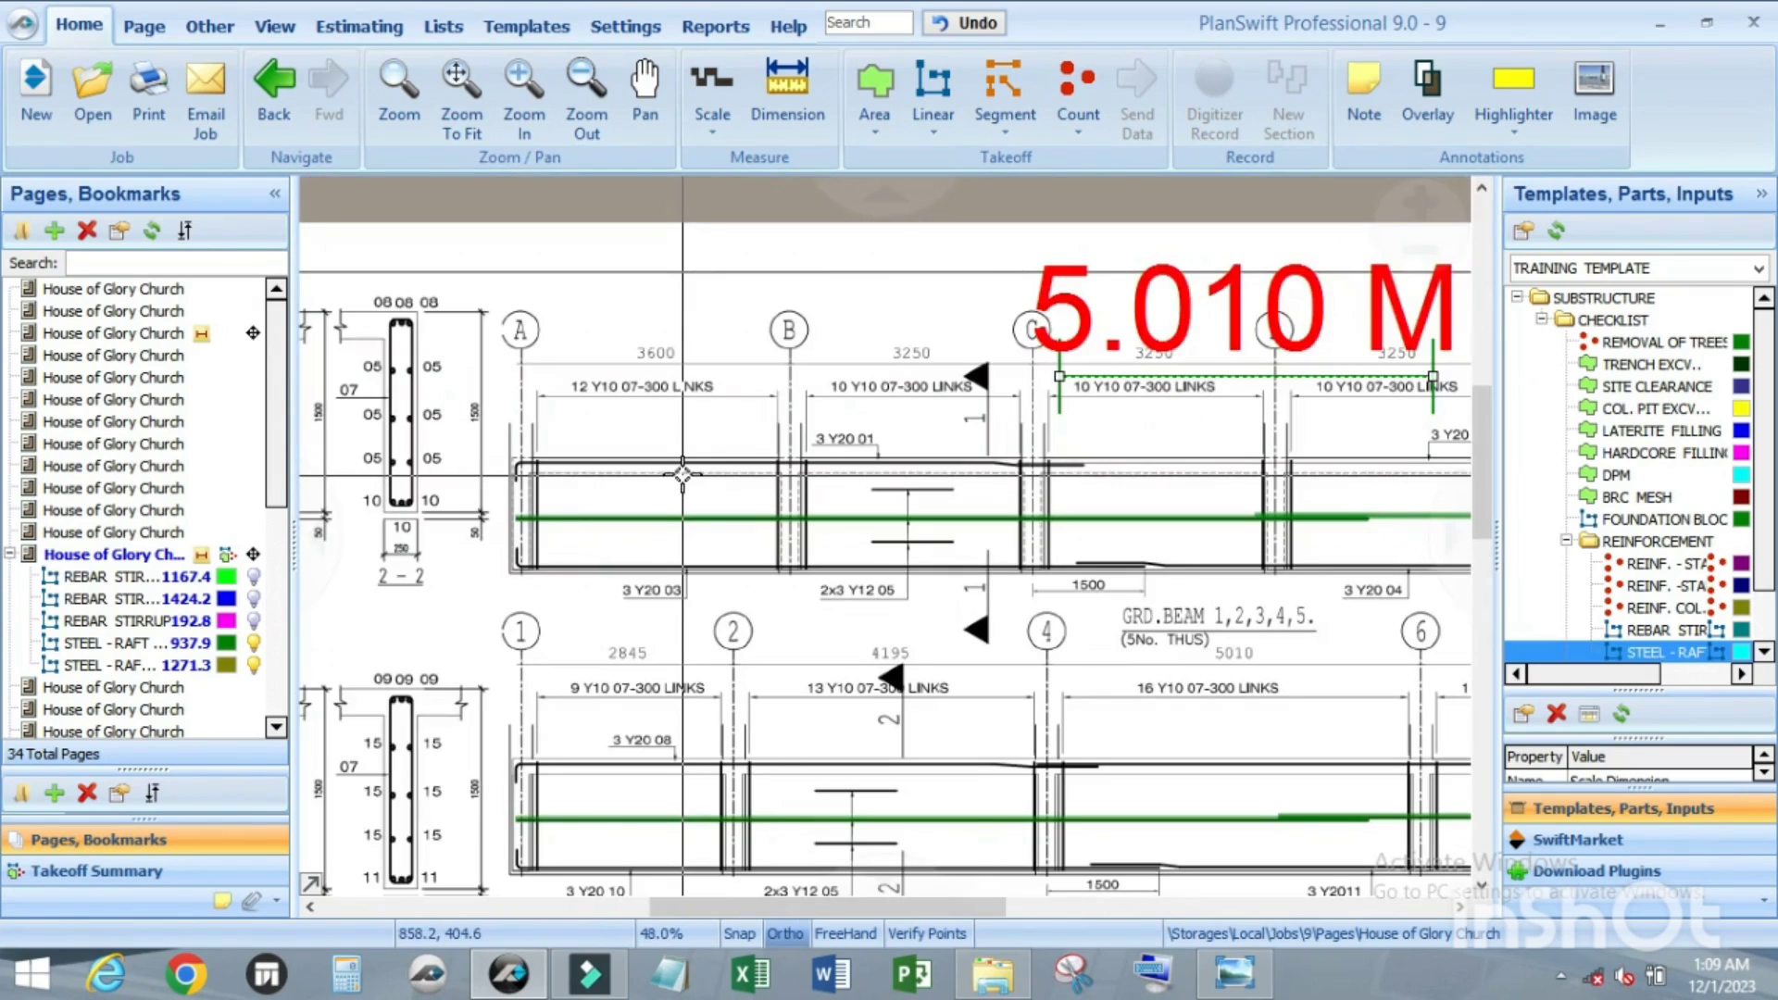
{"action": "scroll", "coordinate": [962, 463], "scroll_direction": "up", "scroll_amount": 1}
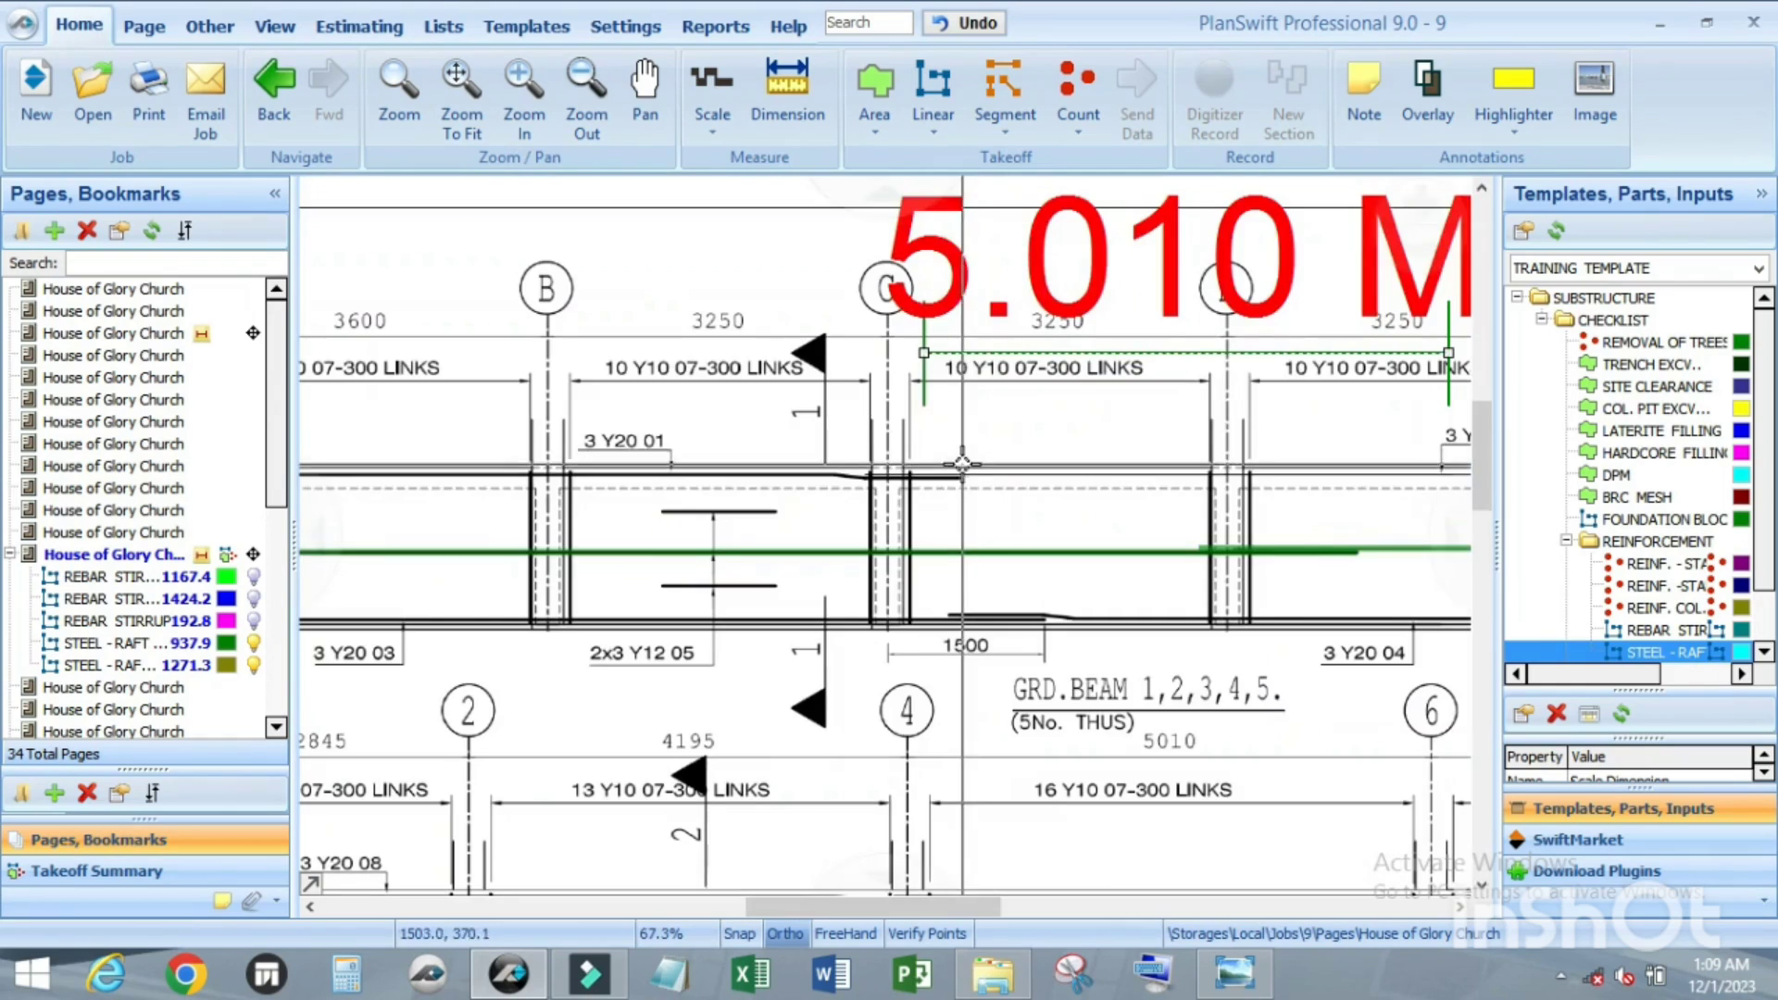
{"action": "scroll", "coordinate": [816, 542], "scroll_direction": "down", "scroll_amount": 2}
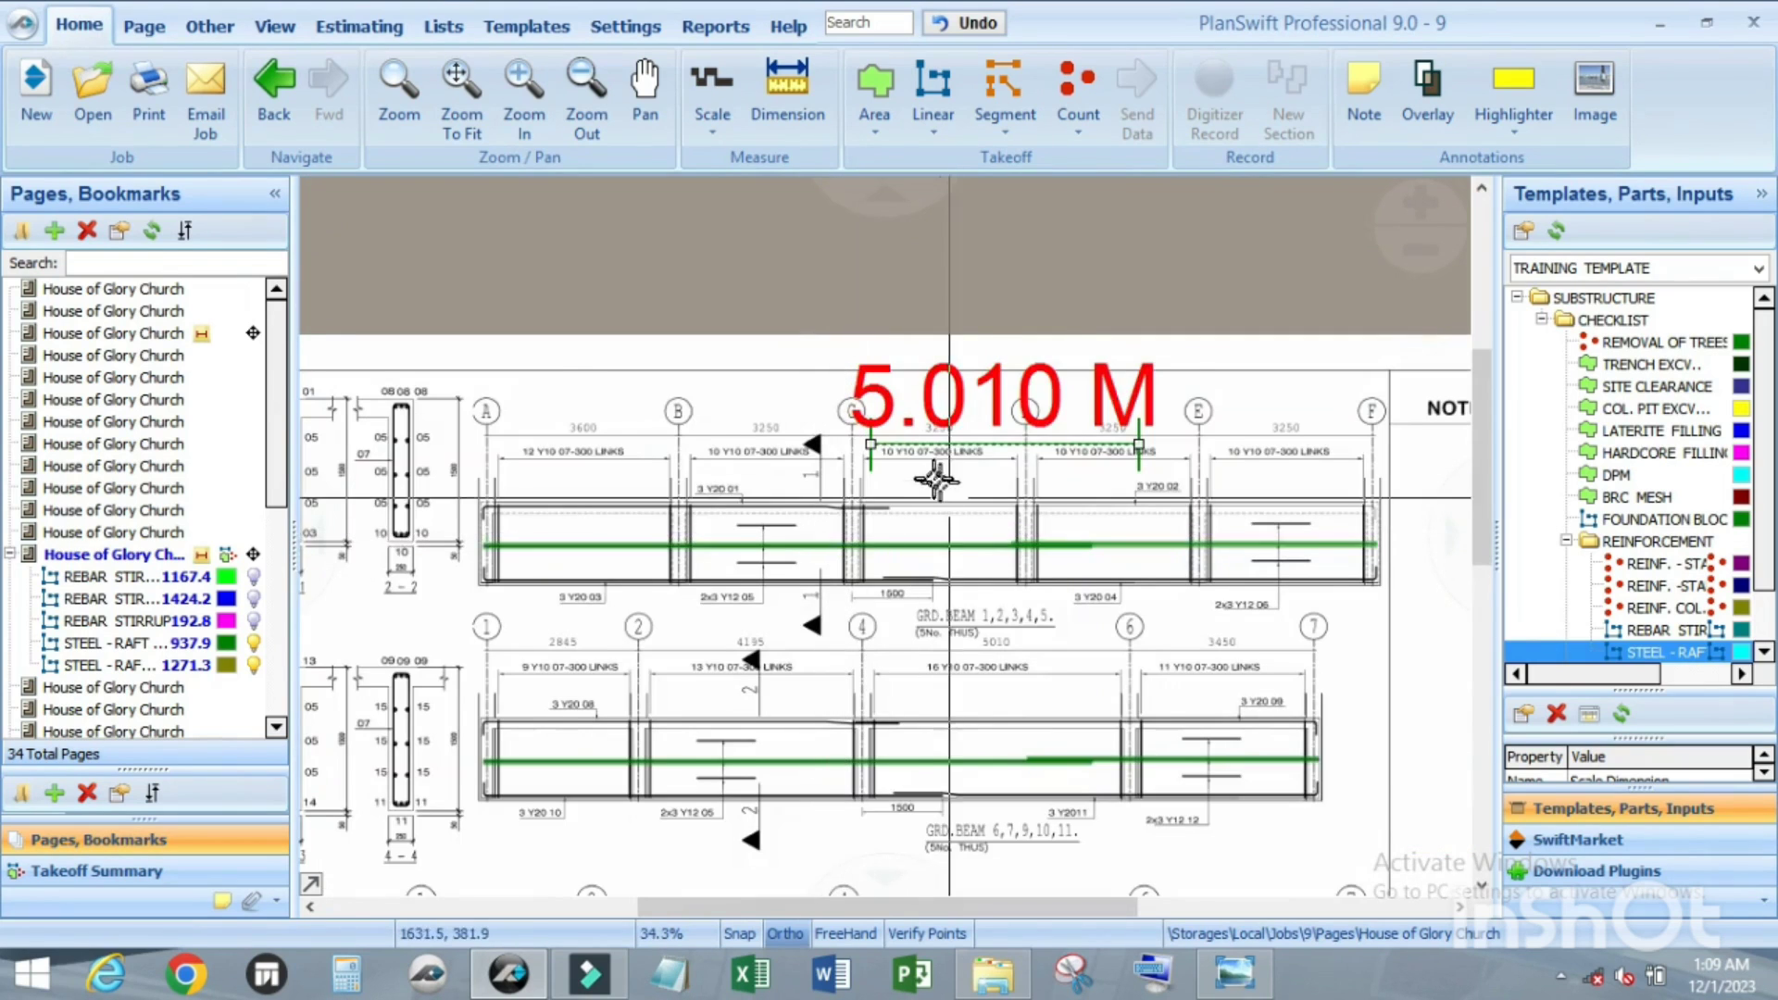
Step: Follow the second top main bar of GRD.BEAM 1,2,3,4,5 from the lap near grid C to its end at grid F
{"action": "scroll", "coordinate": [935, 478], "scroll_direction": "up", "scroll_amount": 1}
{"action": "scroll", "coordinate": [935, 521], "scroll_direction": "down", "scroll_amount": 1}
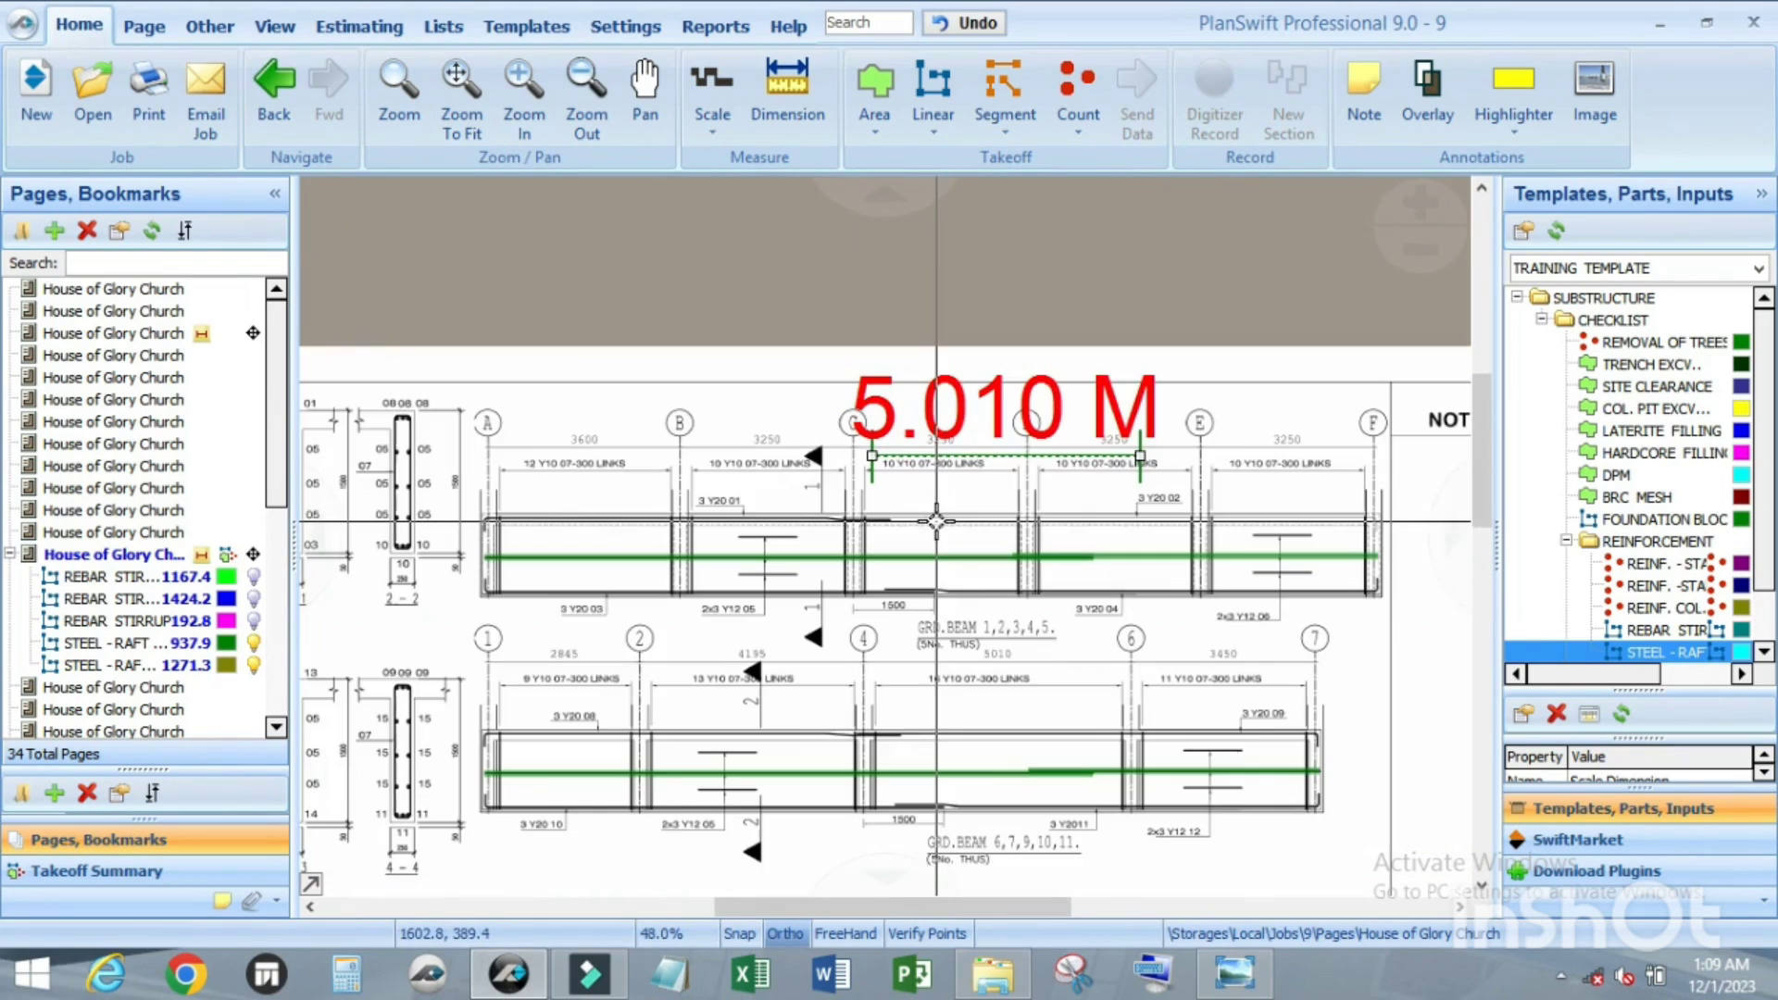
{"action": "scroll", "coordinate": [1039, 510], "scroll_direction": "up", "scroll_amount": 1}
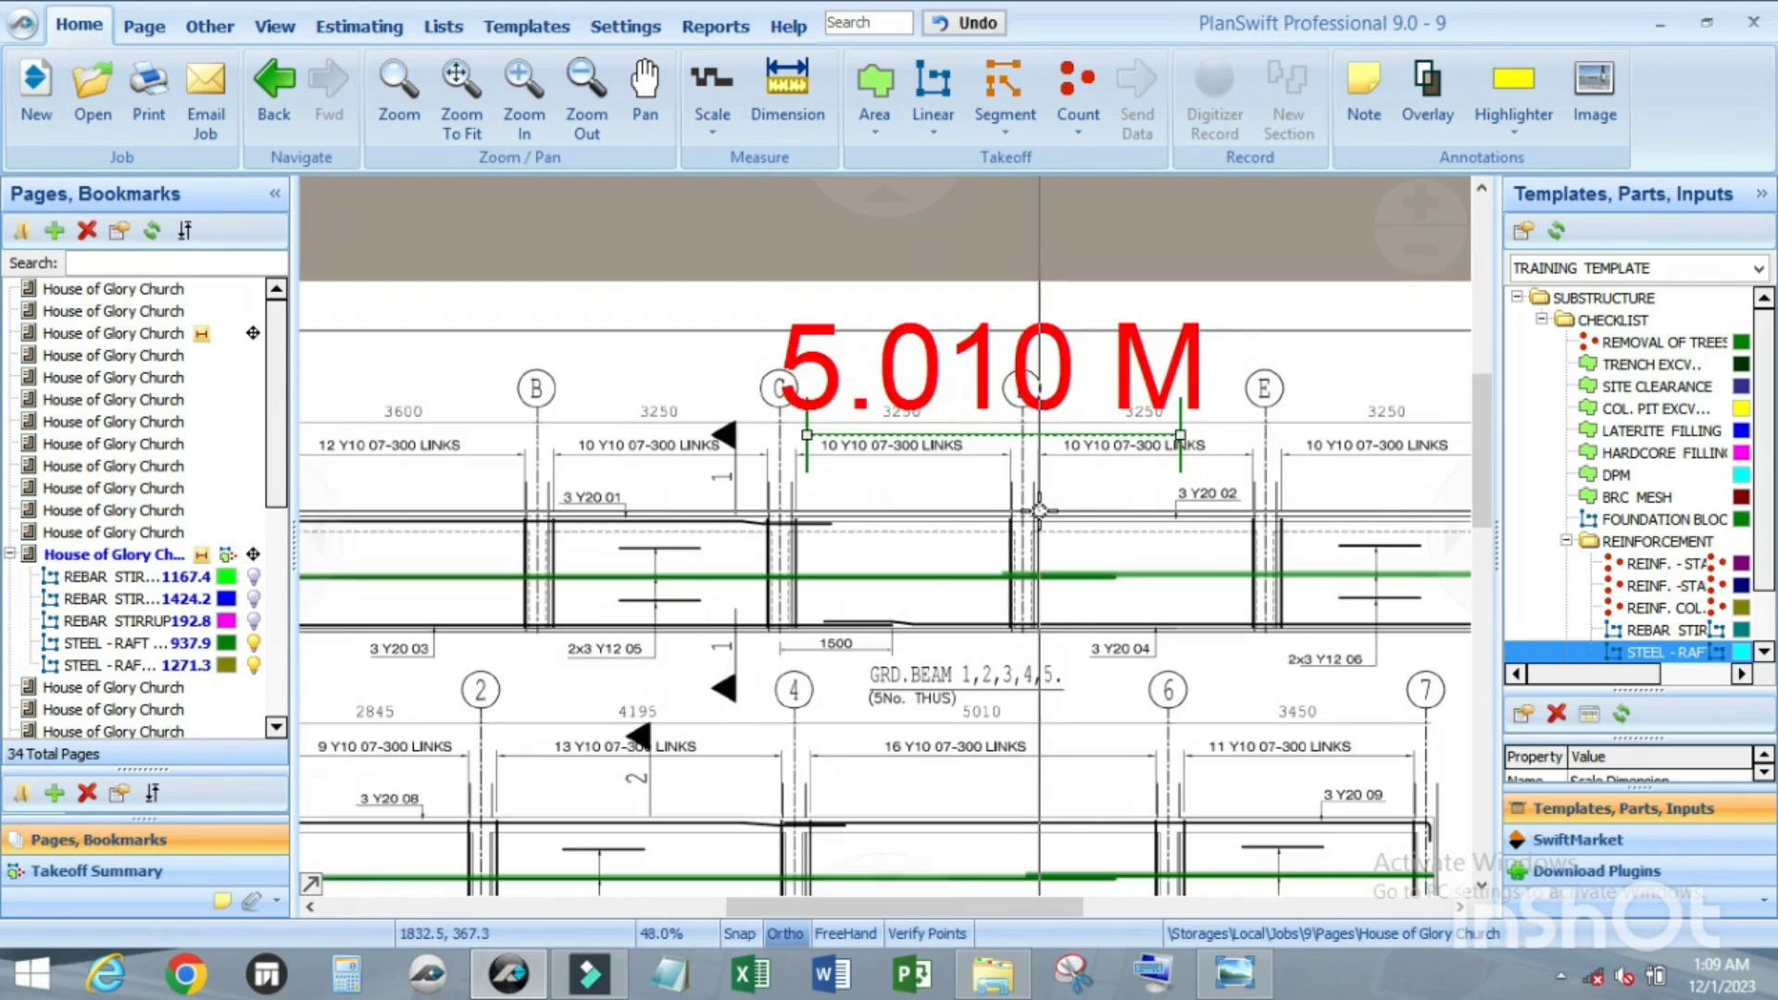
{"action": "scroll", "coordinate": [1035, 510], "scroll_direction": "down", "scroll_amount": 1}
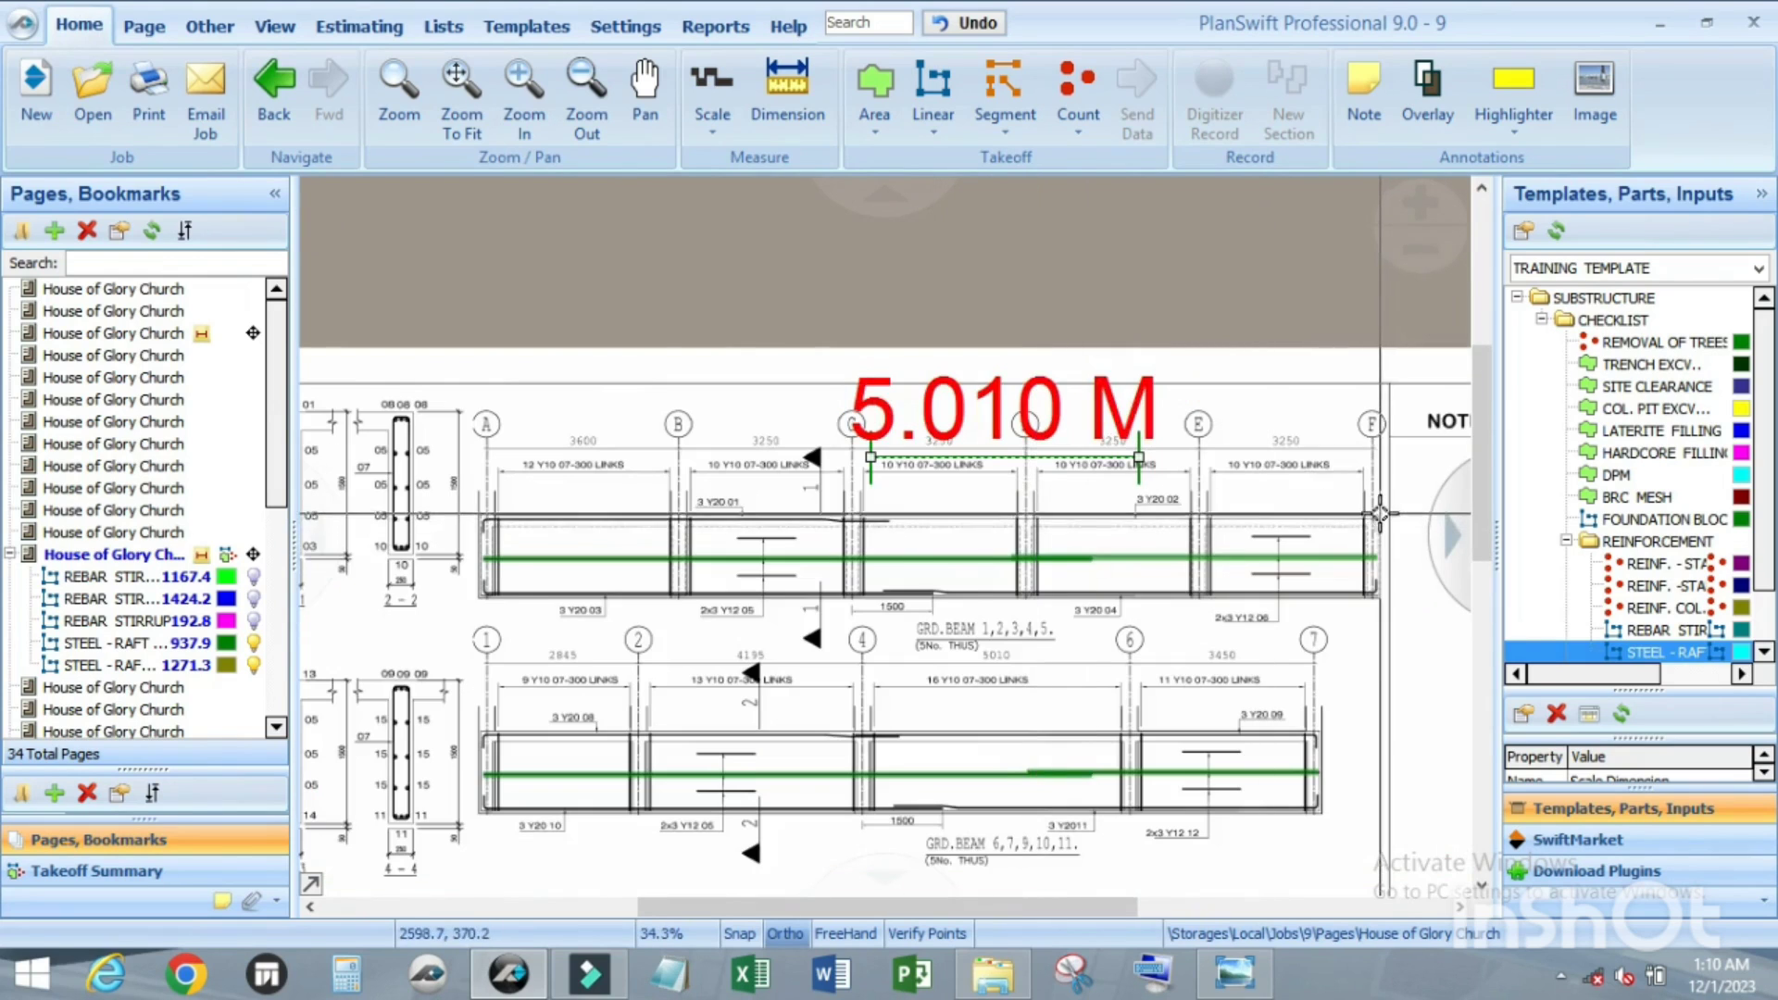
{"action": "scroll", "coordinate": [1381, 515], "scroll_direction": "up", "scroll_amount": 2}
{"action": "scroll", "coordinate": [1381, 516], "scroll_direction": "down", "scroll_amount": 1}
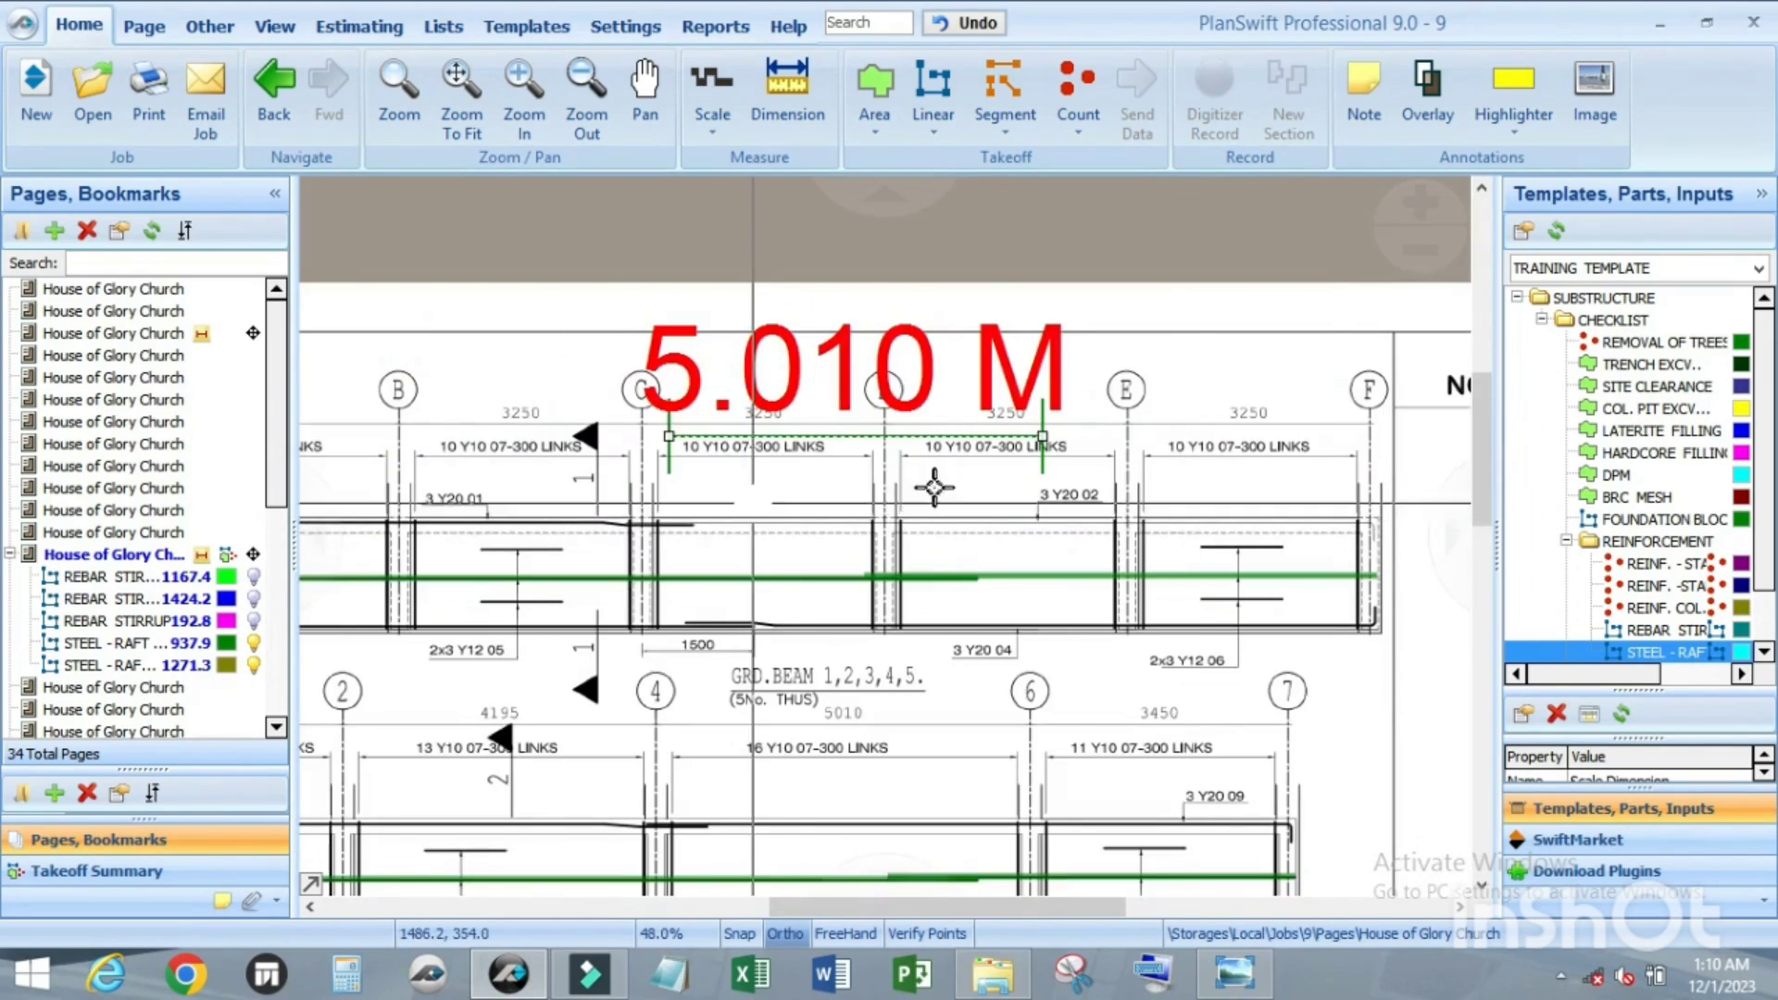
{"action": "scroll", "coordinate": [818, 482], "scroll_direction": "down", "scroll_amount": 2}
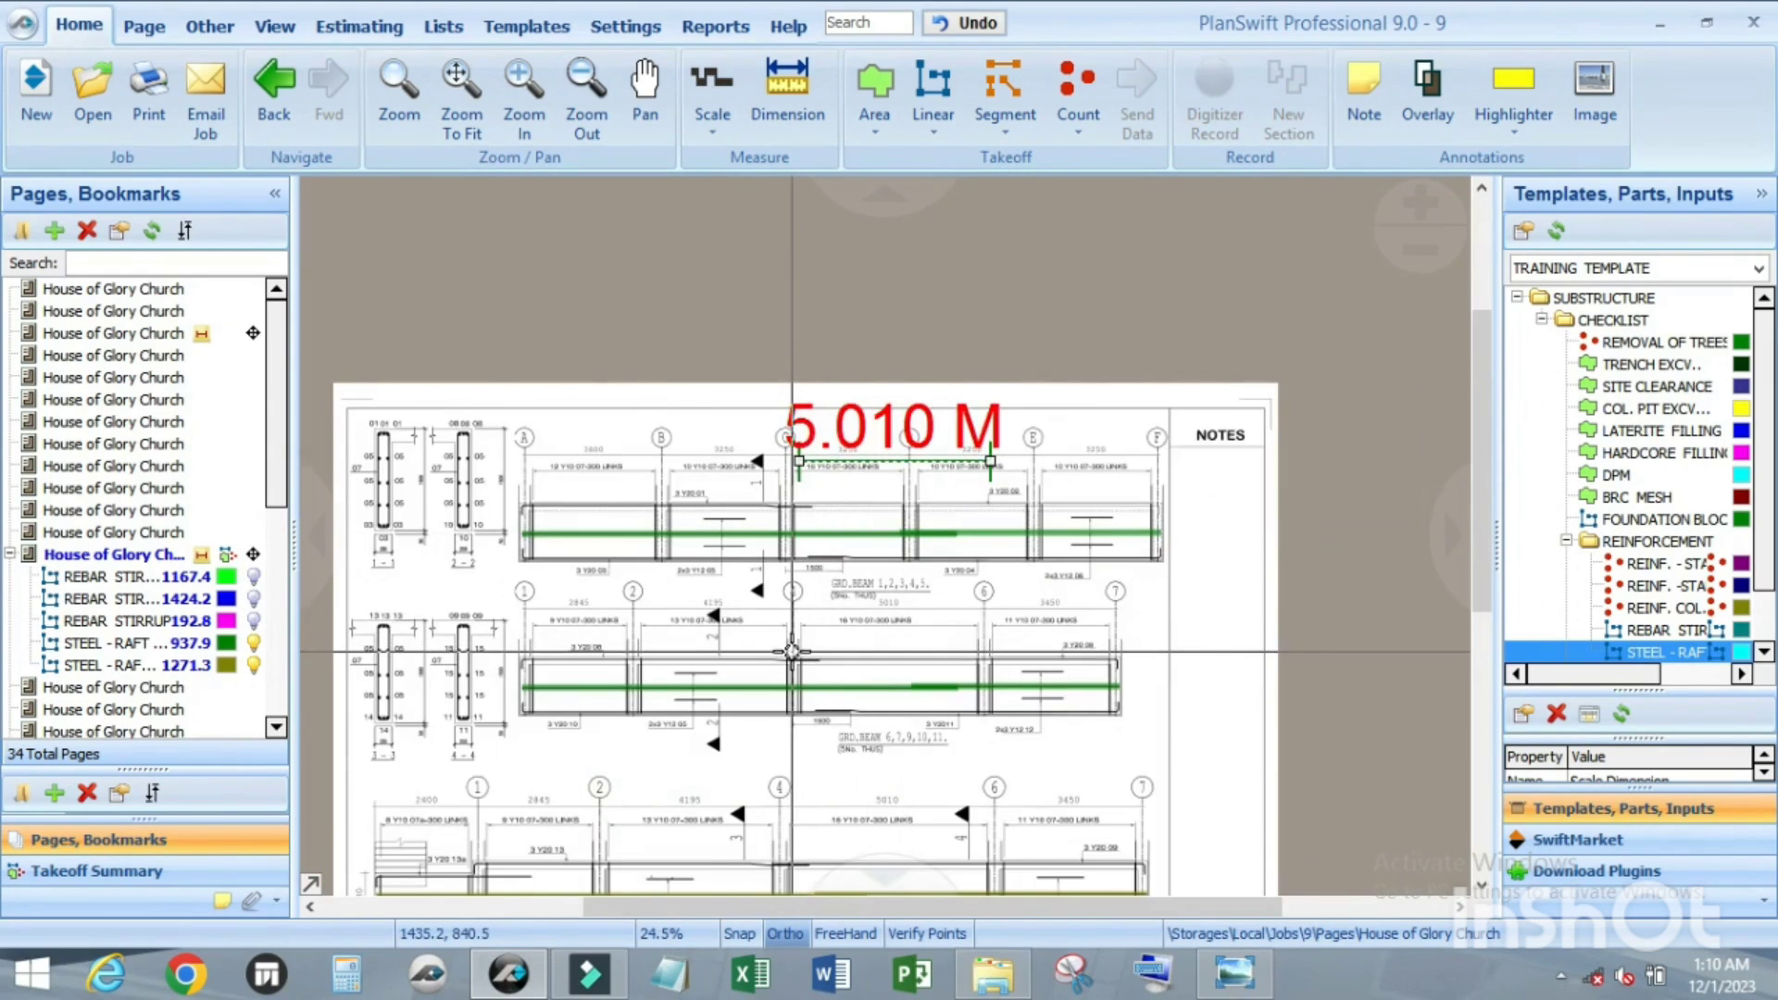
{"action": "scroll", "coordinate": [791, 651], "scroll_direction": "up", "scroll_amount": 1}
{"action": "scroll", "coordinate": [1261, 417], "scroll_direction": "up", "scroll_amount": 1}
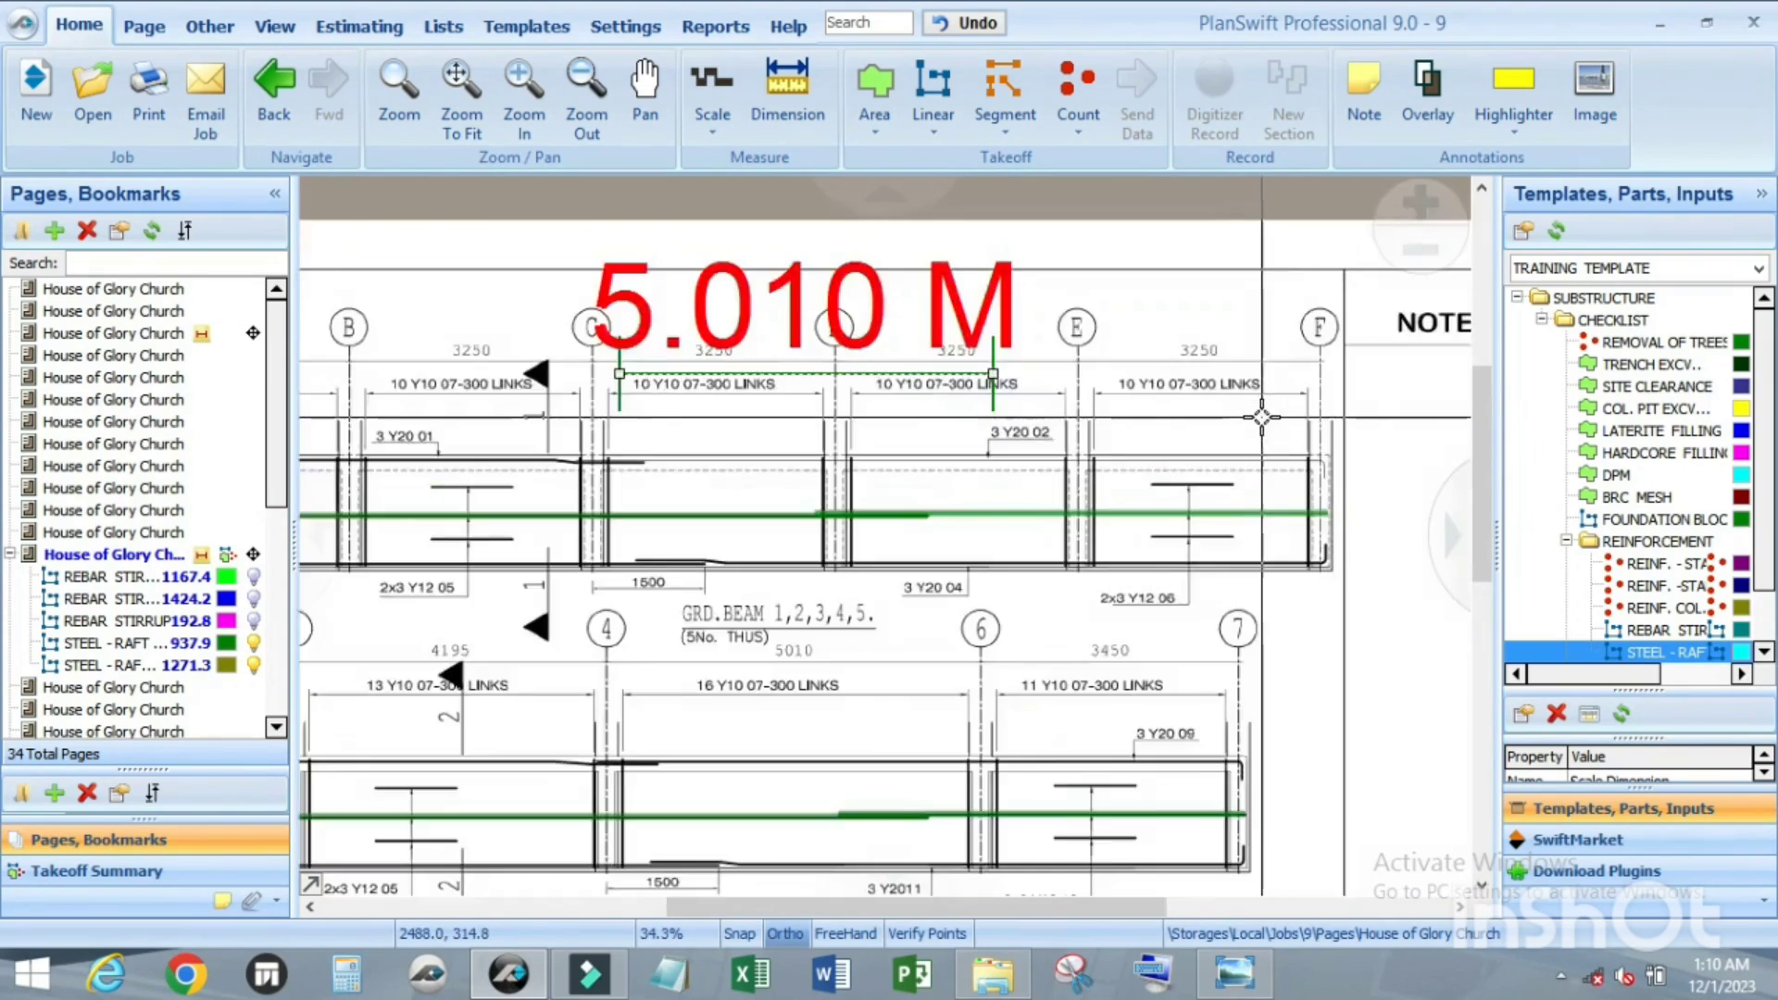
{"action": "scroll", "coordinate": [1261, 418], "scroll_direction": "up", "scroll_amount": 1}
{"action": "scroll", "coordinate": [1210, 453], "scroll_direction": "down", "scroll_amount": 2}
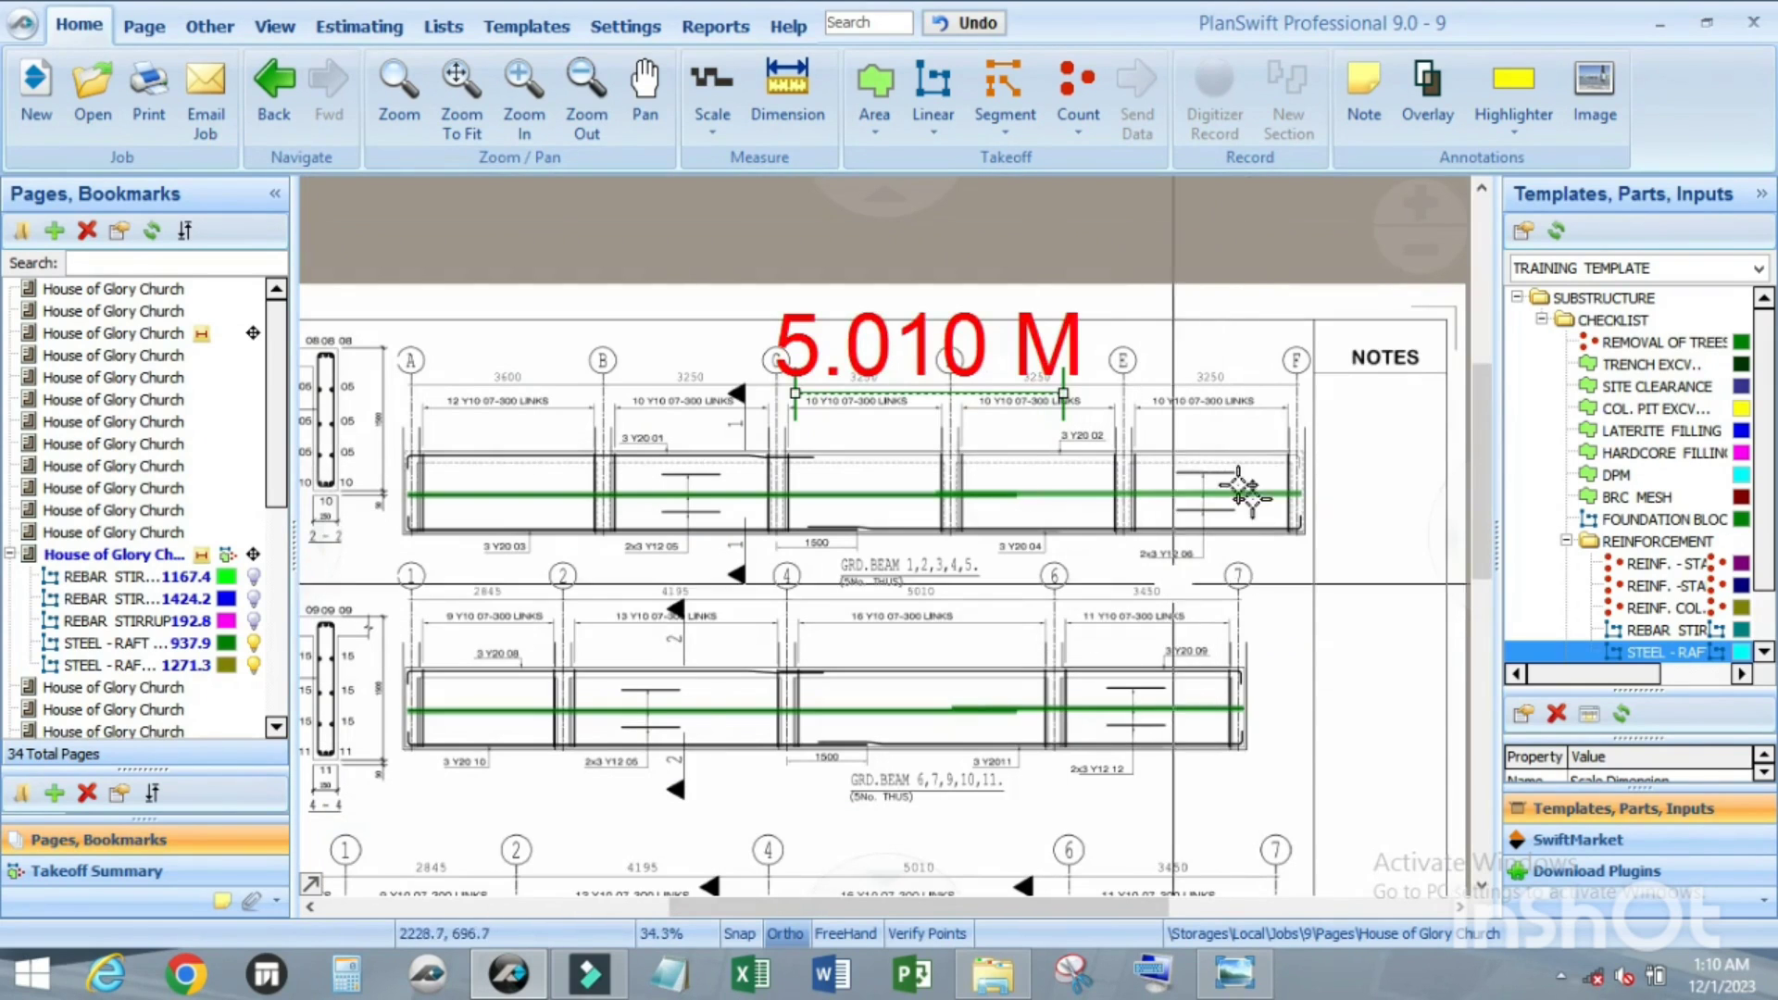
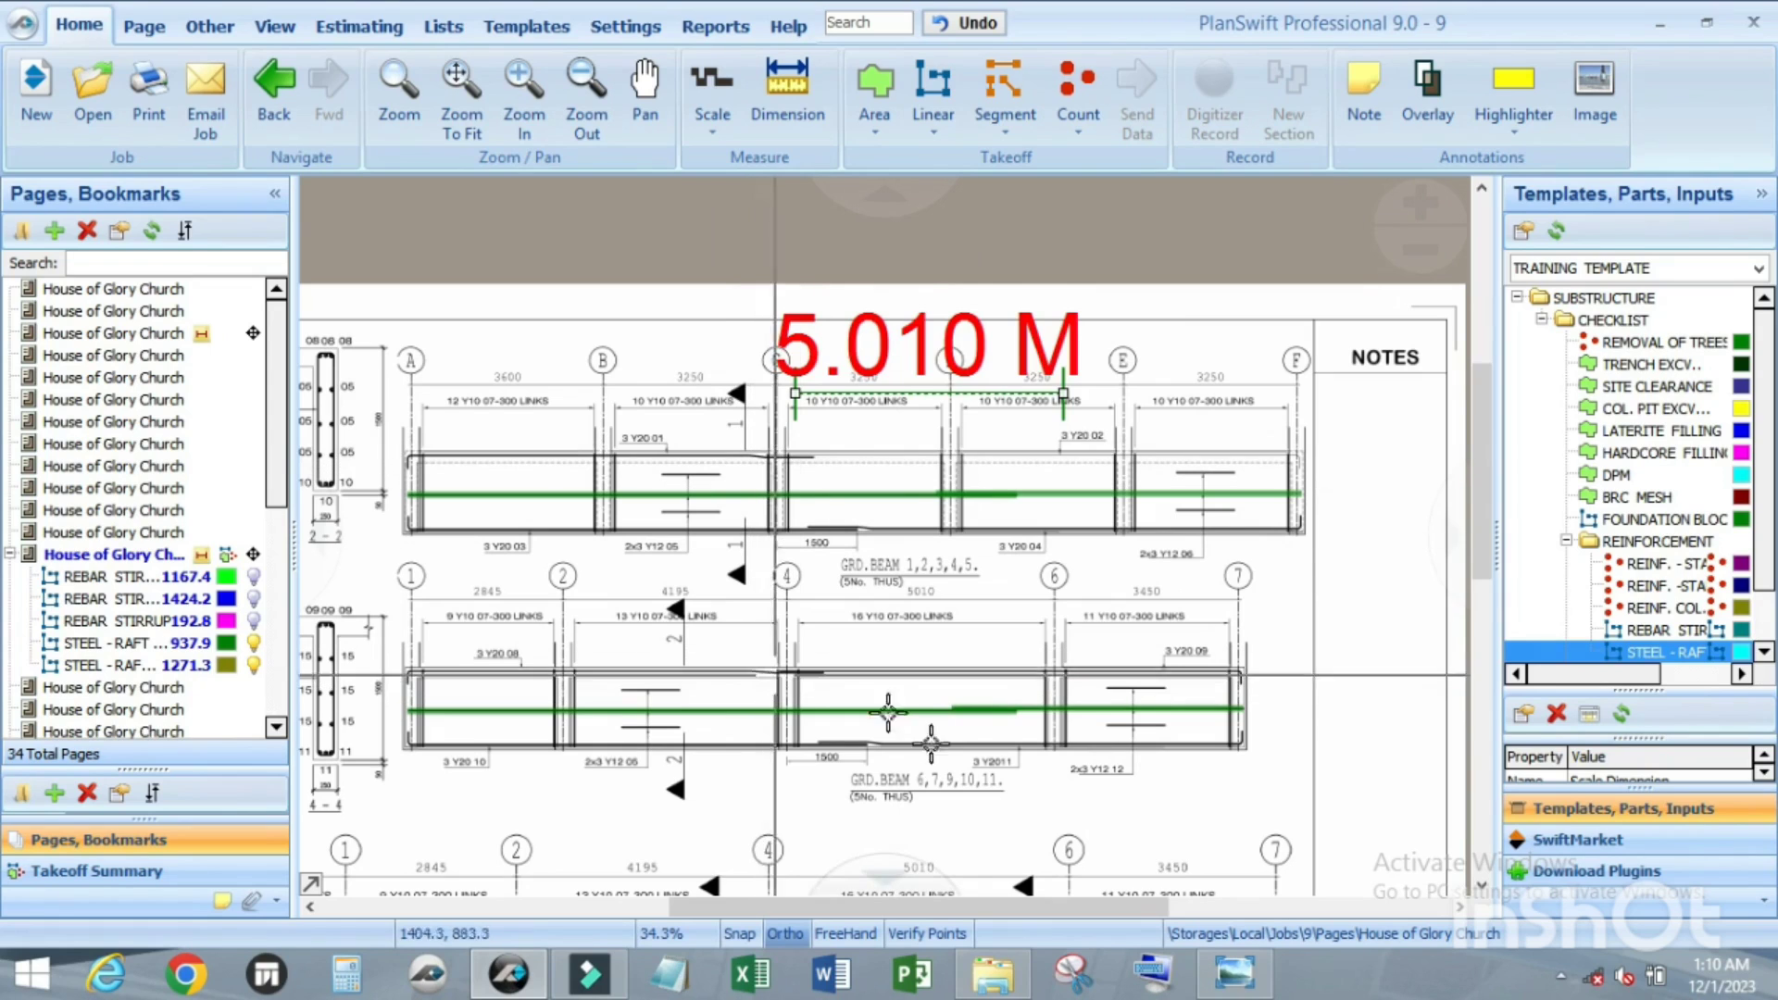
Step: Examine the bottom main bar laps near grid 4 and the bottom bar callouts on GRD.BEAM 6,7,9,10,11
{"action": "scroll", "coordinate": [901, 815], "scroll_direction": "up", "scroll_amount": 5}
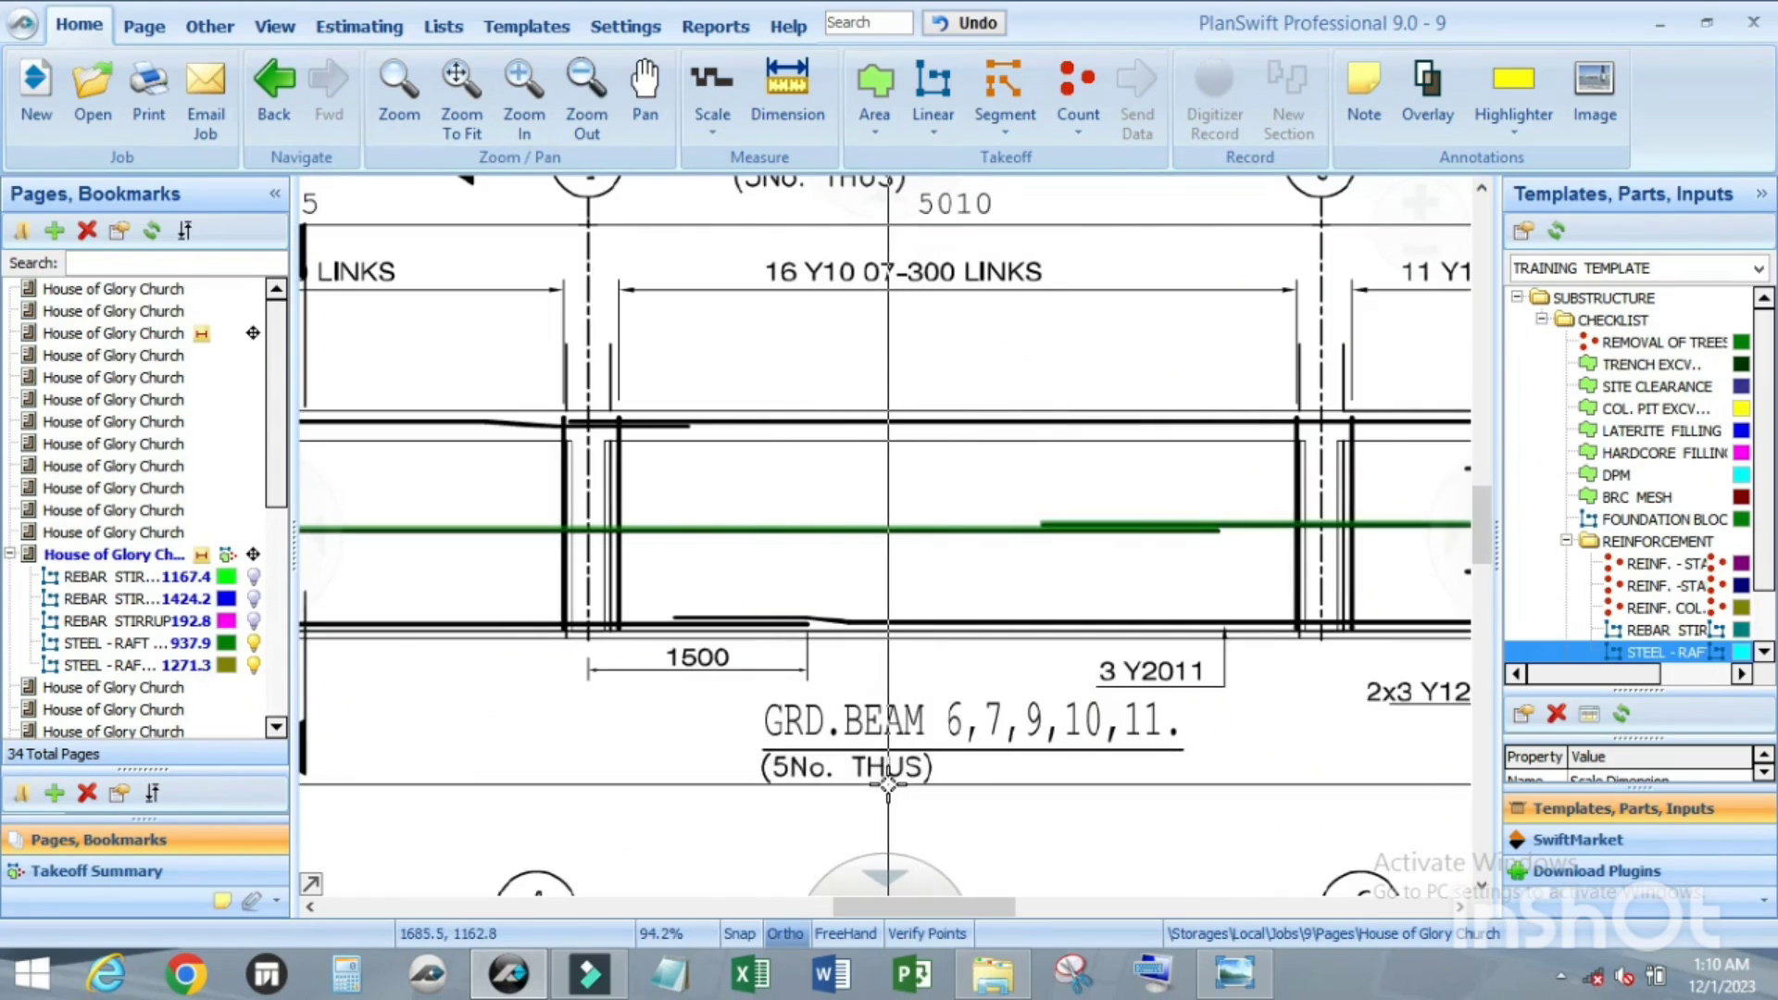
{"action": "scroll", "coordinate": [887, 786], "scroll_direction": "down", "scroll_amount": 4}
{"action": "scroll", "coordinate": [873, 607], "scroll_direction": "up", "scroll_amount": 2}
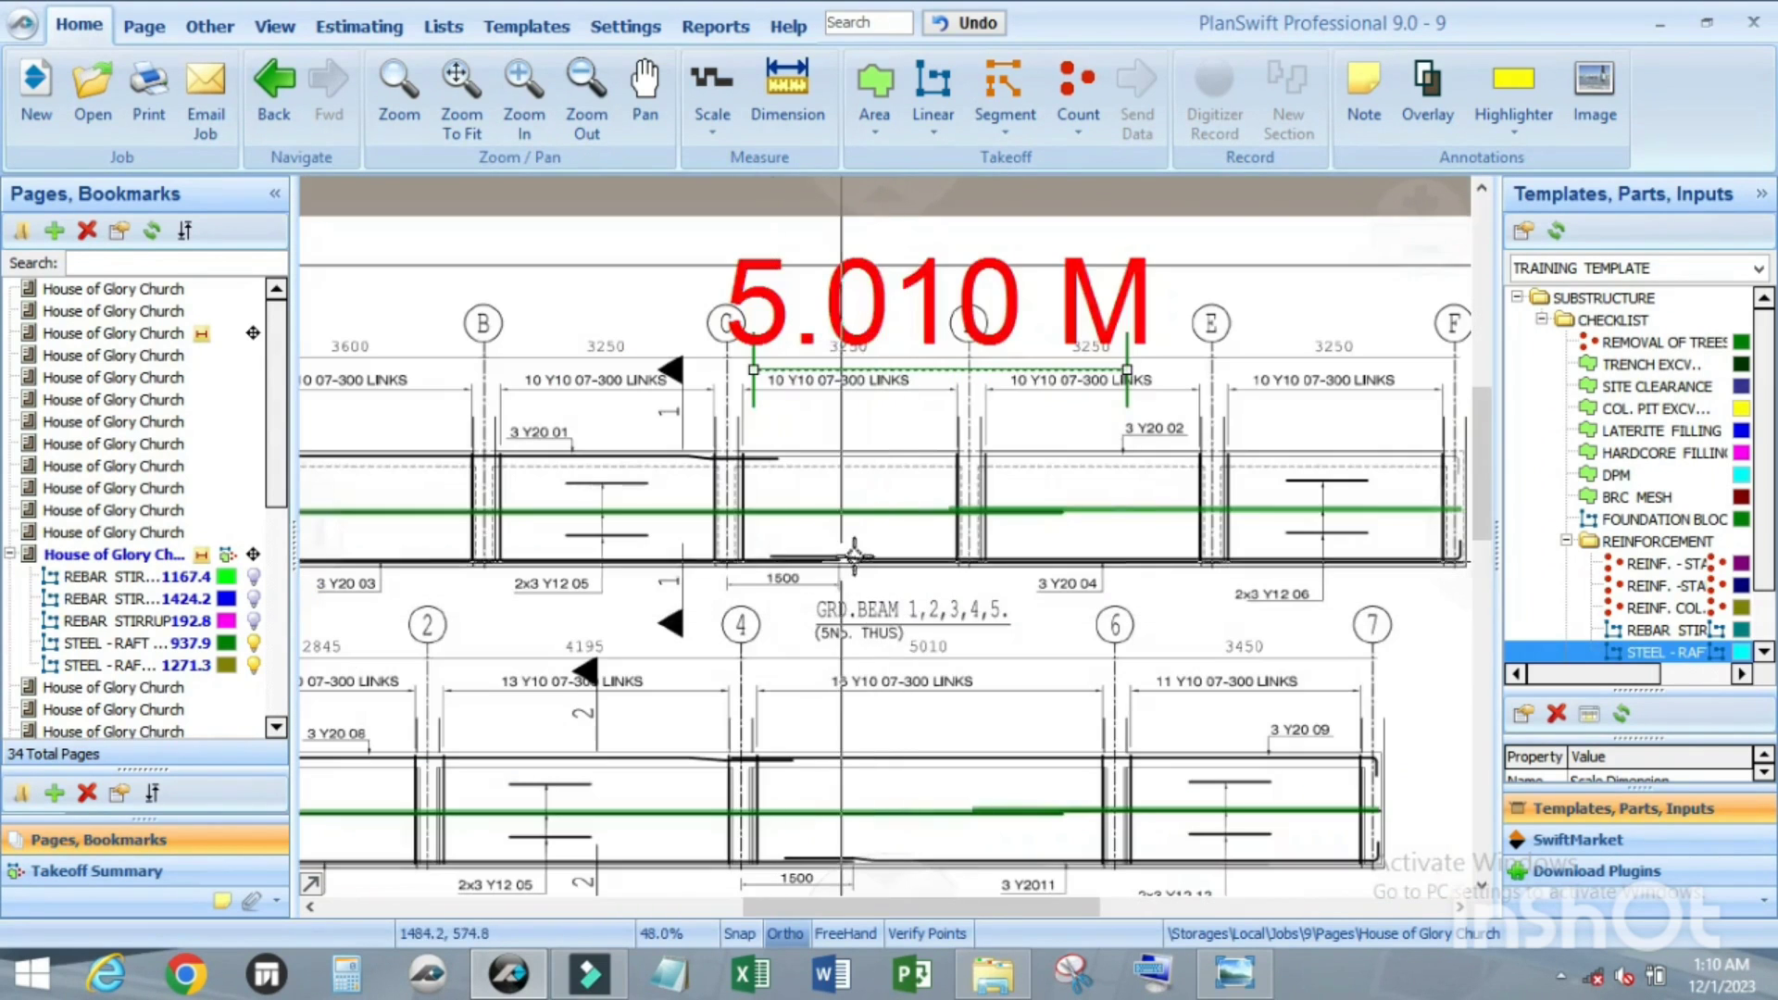
{"action": "scroll", "coordinate": [854, 557], "scroll_direction": "down", "scroll_amount": 2}
{"action": "scroll", "coordinate": [861, 727], "scroll_direction": "up", "scroll_amount": 3}
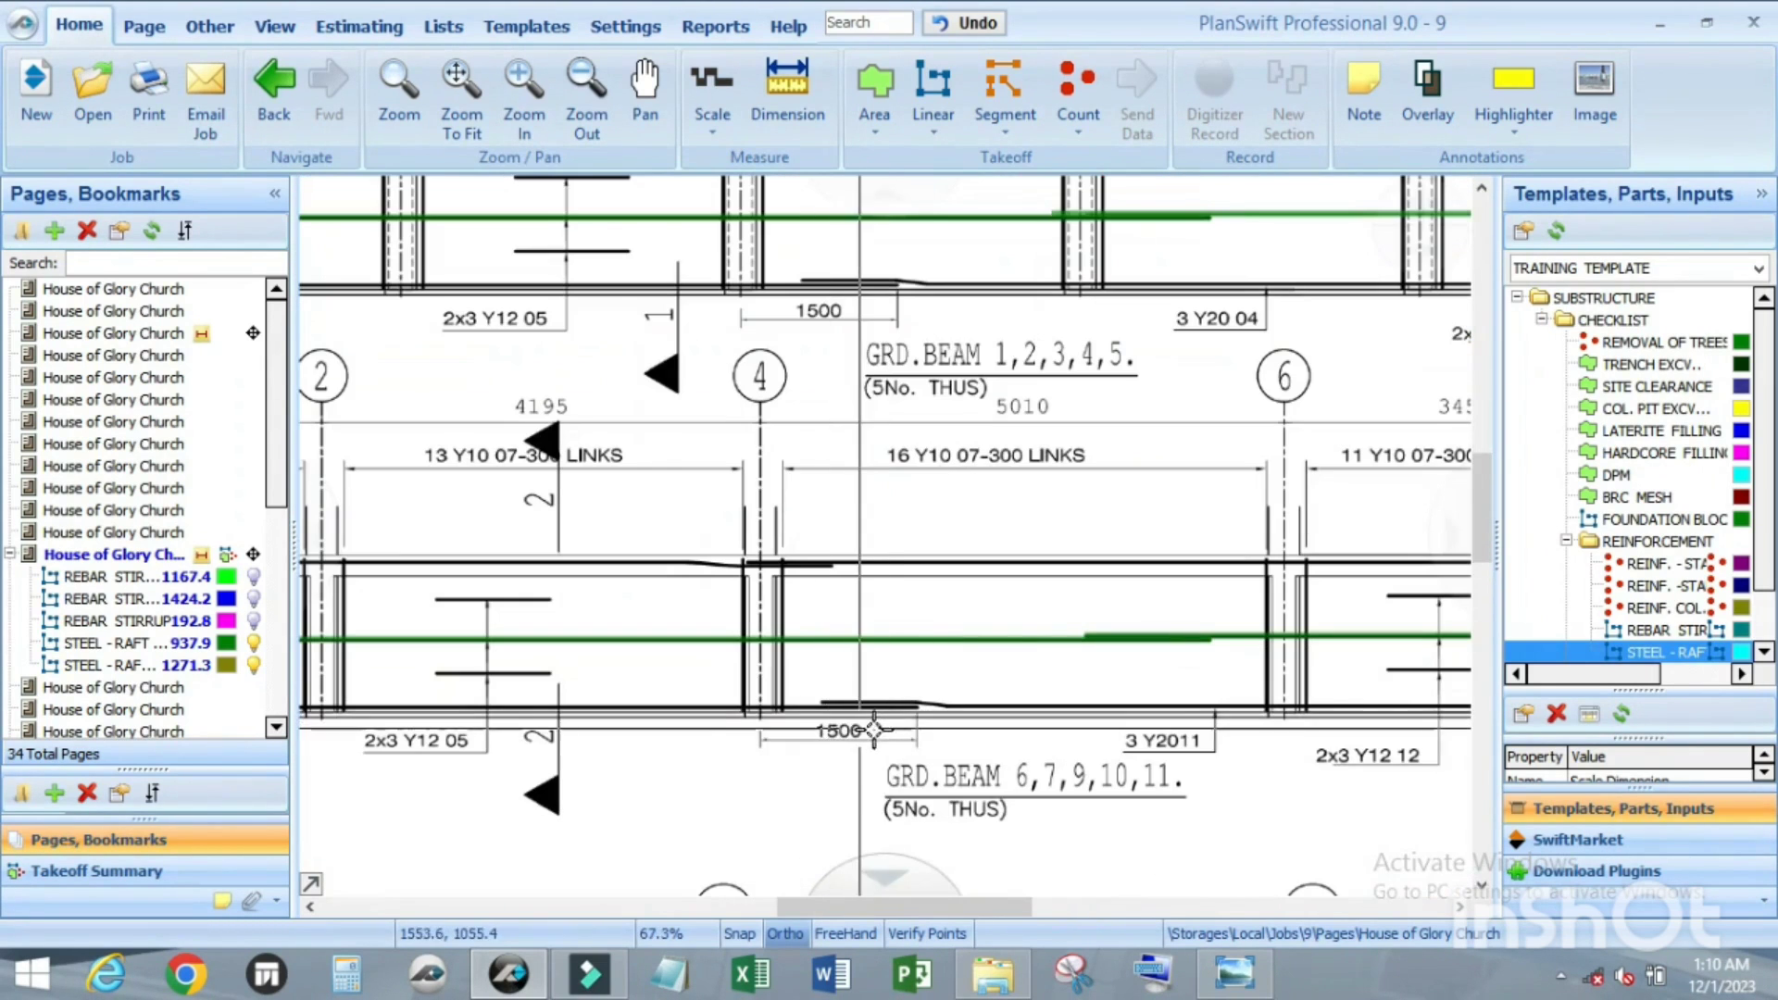
{"action": "scroll", "coordinate": [639, 726], "scroll_direction": "down", "scroll_amount": 2}
{"action": "scroll", "coordinate": [588, 736], "scroll_direction": "up", "scroll_amount": 2}
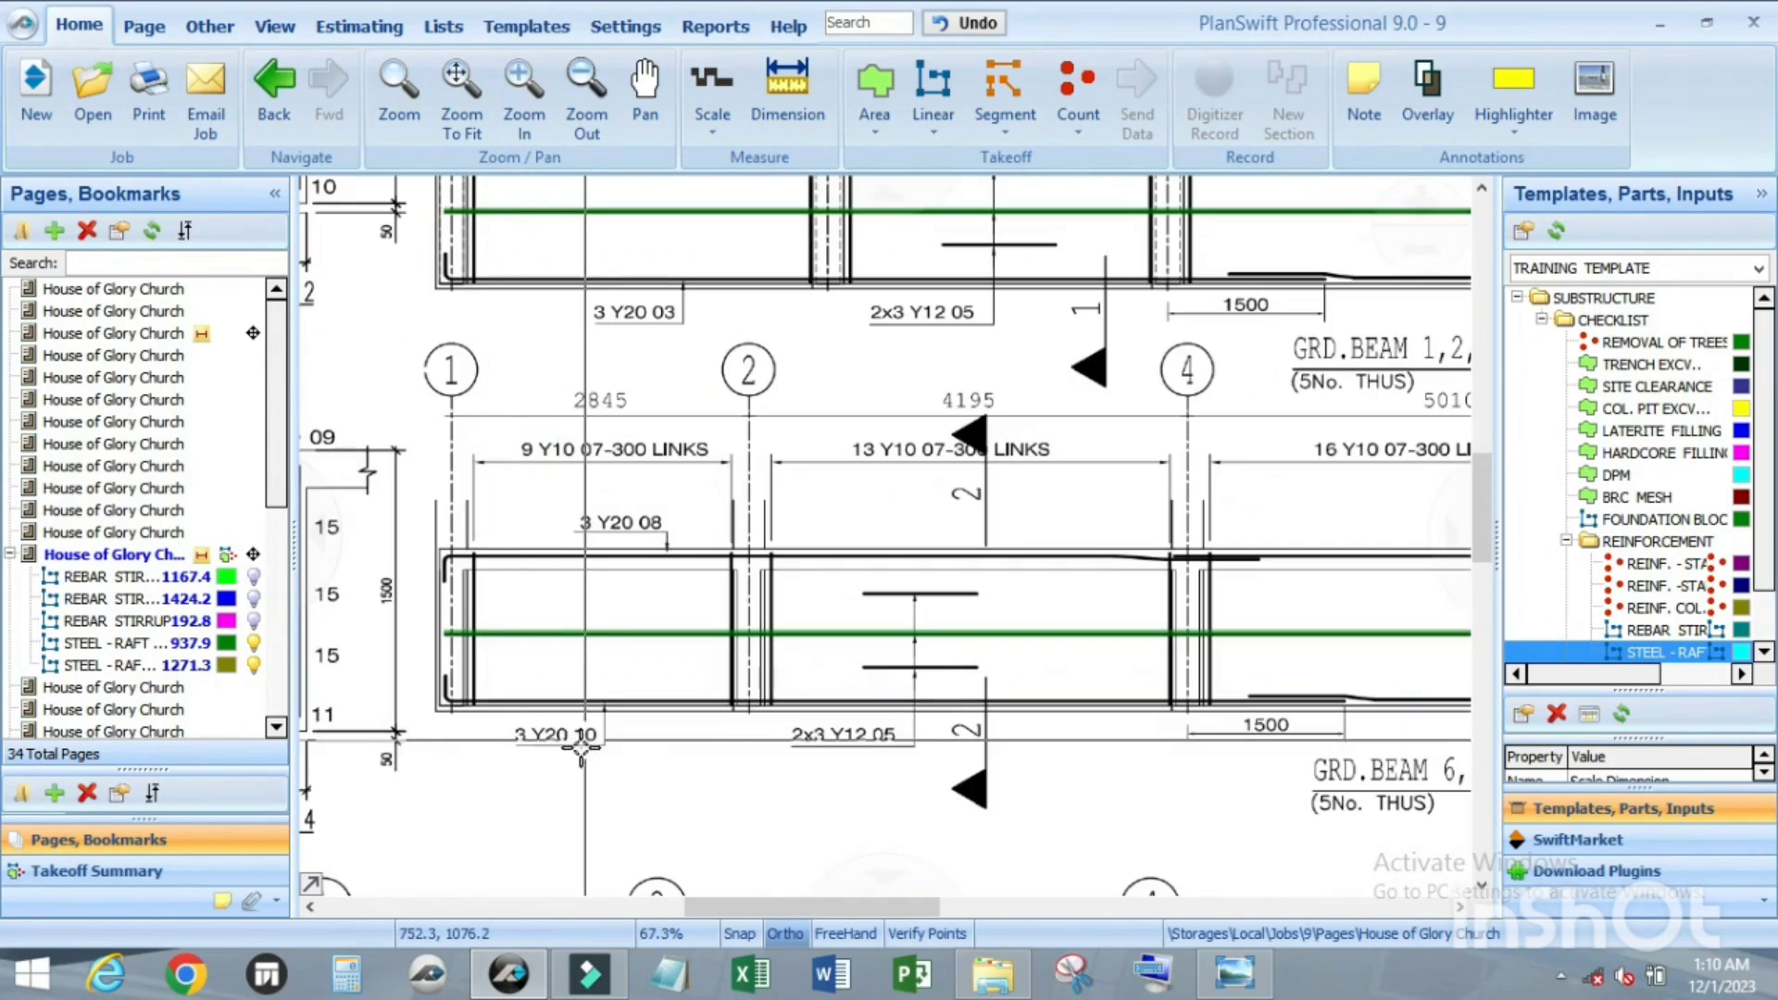
Step: Compare the Y20 bottom bar callouts at the starting spans of GRD.BEAM 1,2,3,4,5 and GRD.BEAM 6,7,9,10,11
{"action": "scroll", "coordinate": [616, 736], "scroll_direction": "down", "scroll_amount": 2}
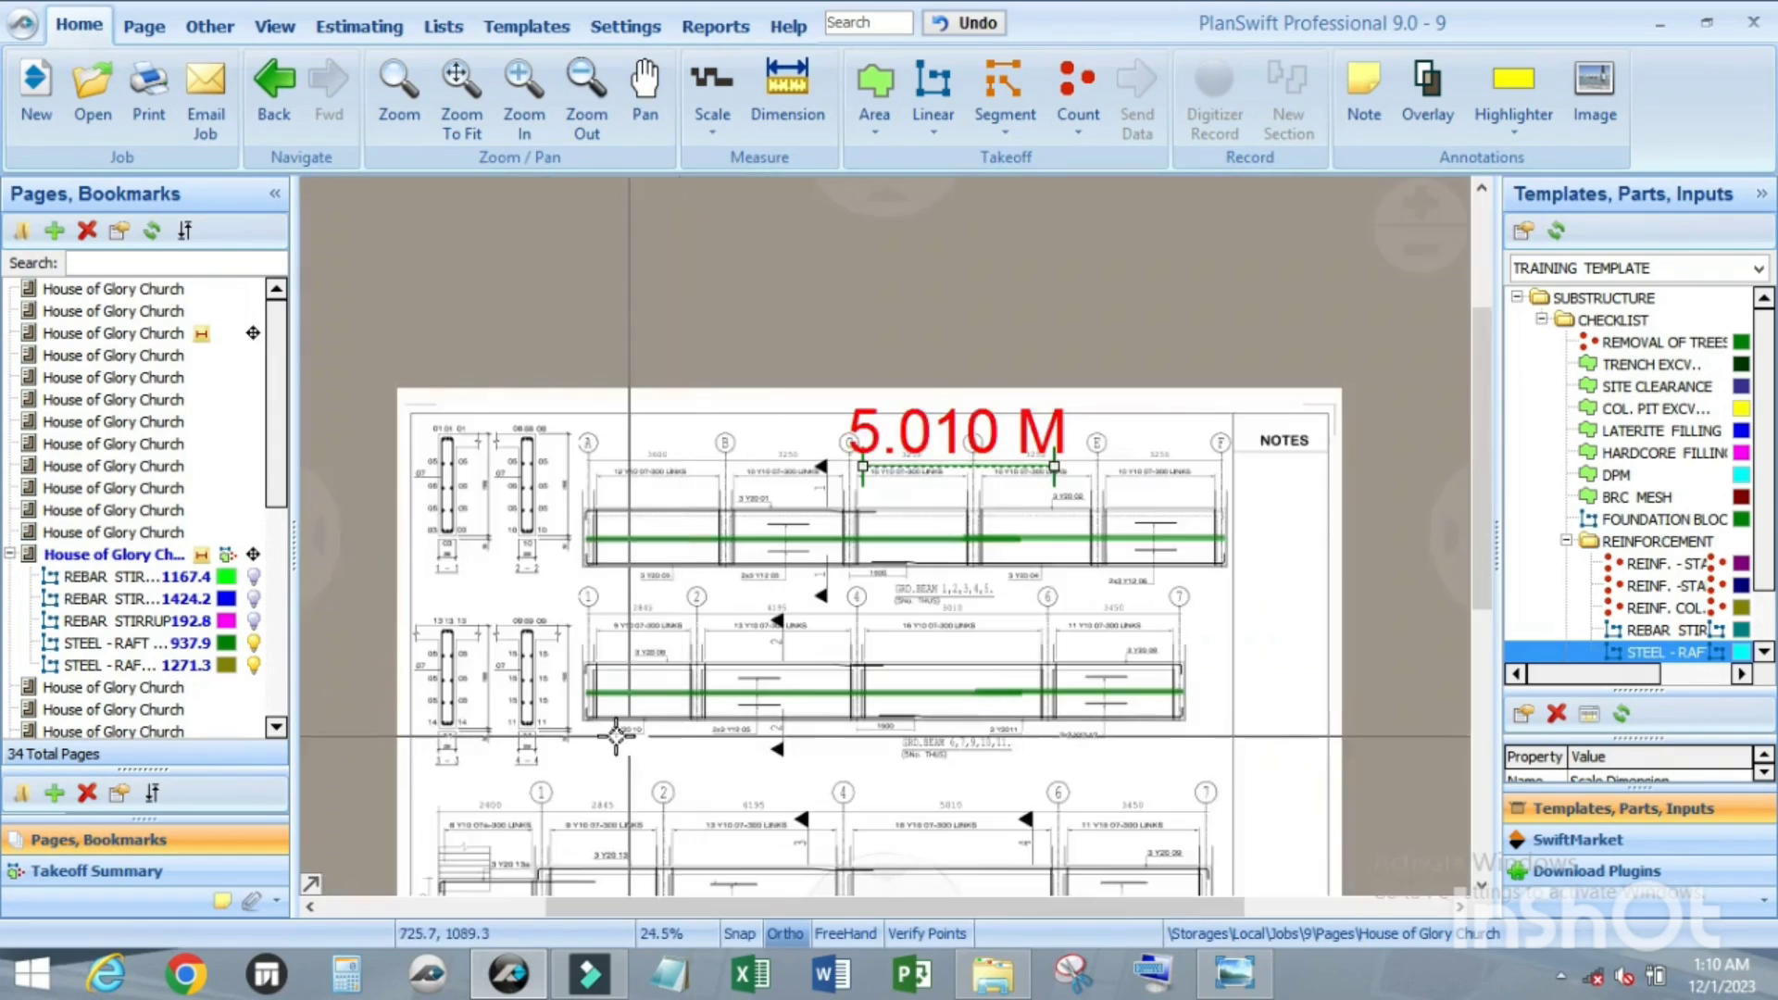
{"action": "scroll", "coordinate": [616, 736], "scroll_direction": "up", "scroll_amount": 2}
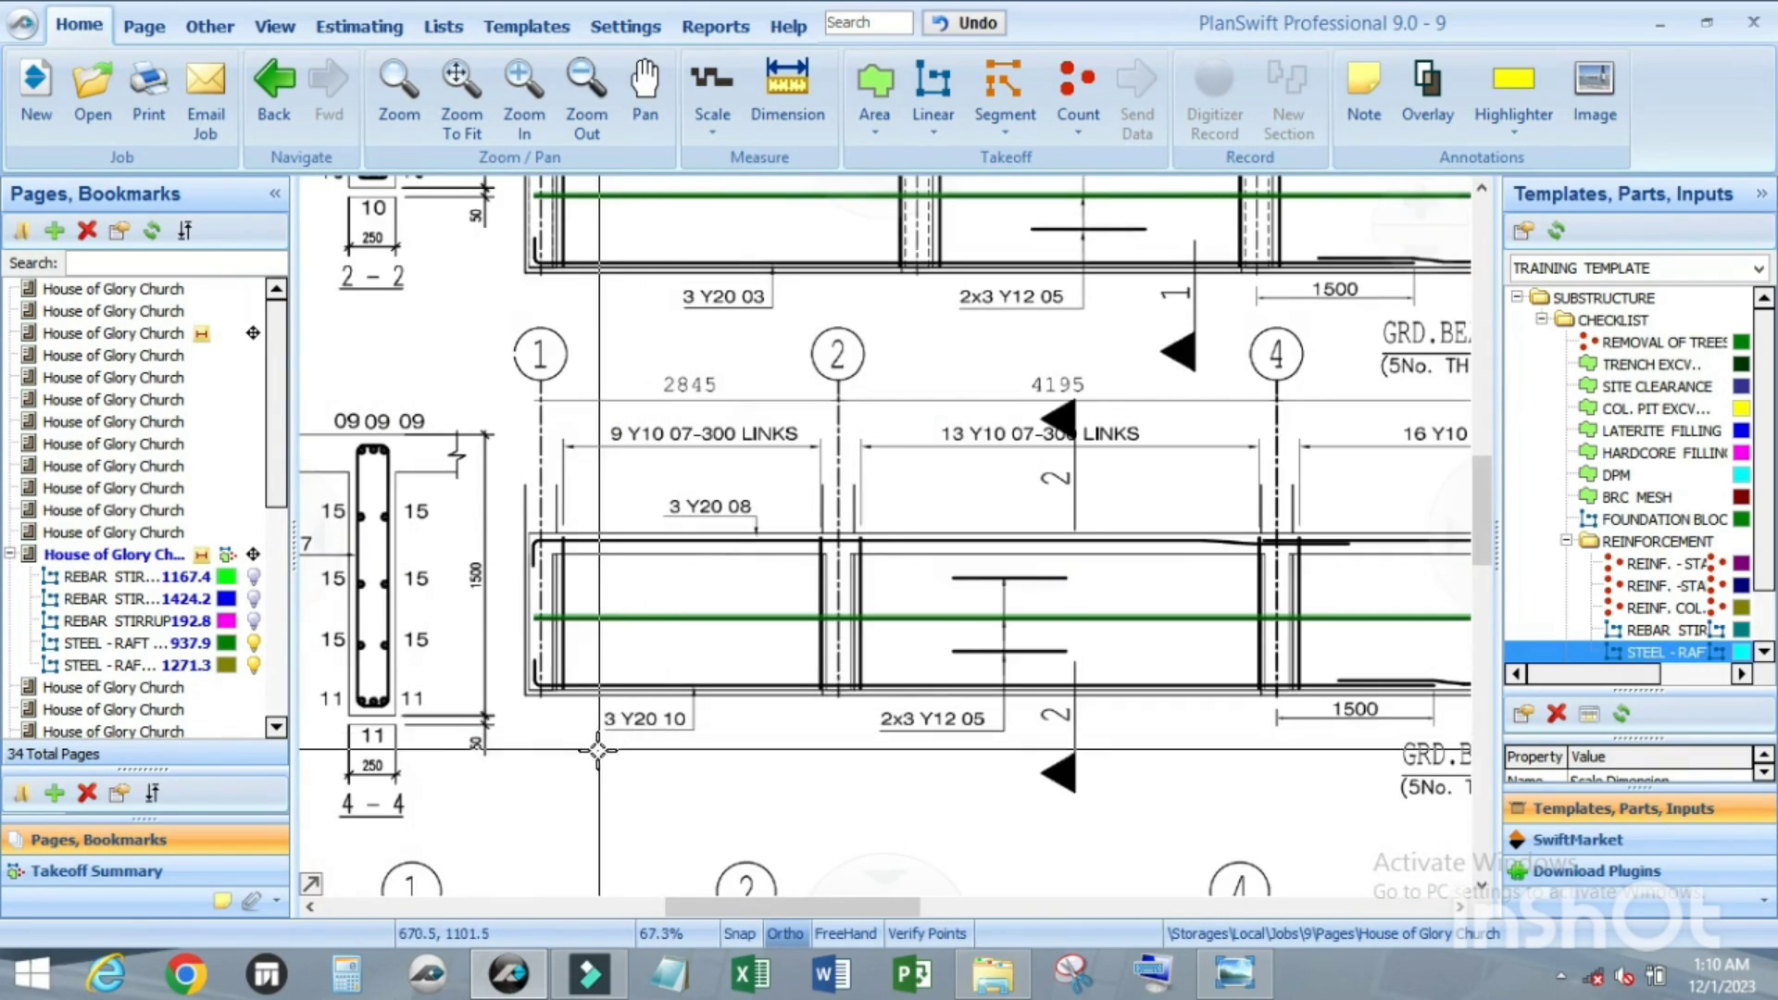
{"action": "scroll", "coordinate": [598, 750], "scroll_direction": "down", "scroll_amount": 2}
{"action": "scroll", "coordinate": [632, 528], "scroll_direction": "up", "scroll_amount": 2}
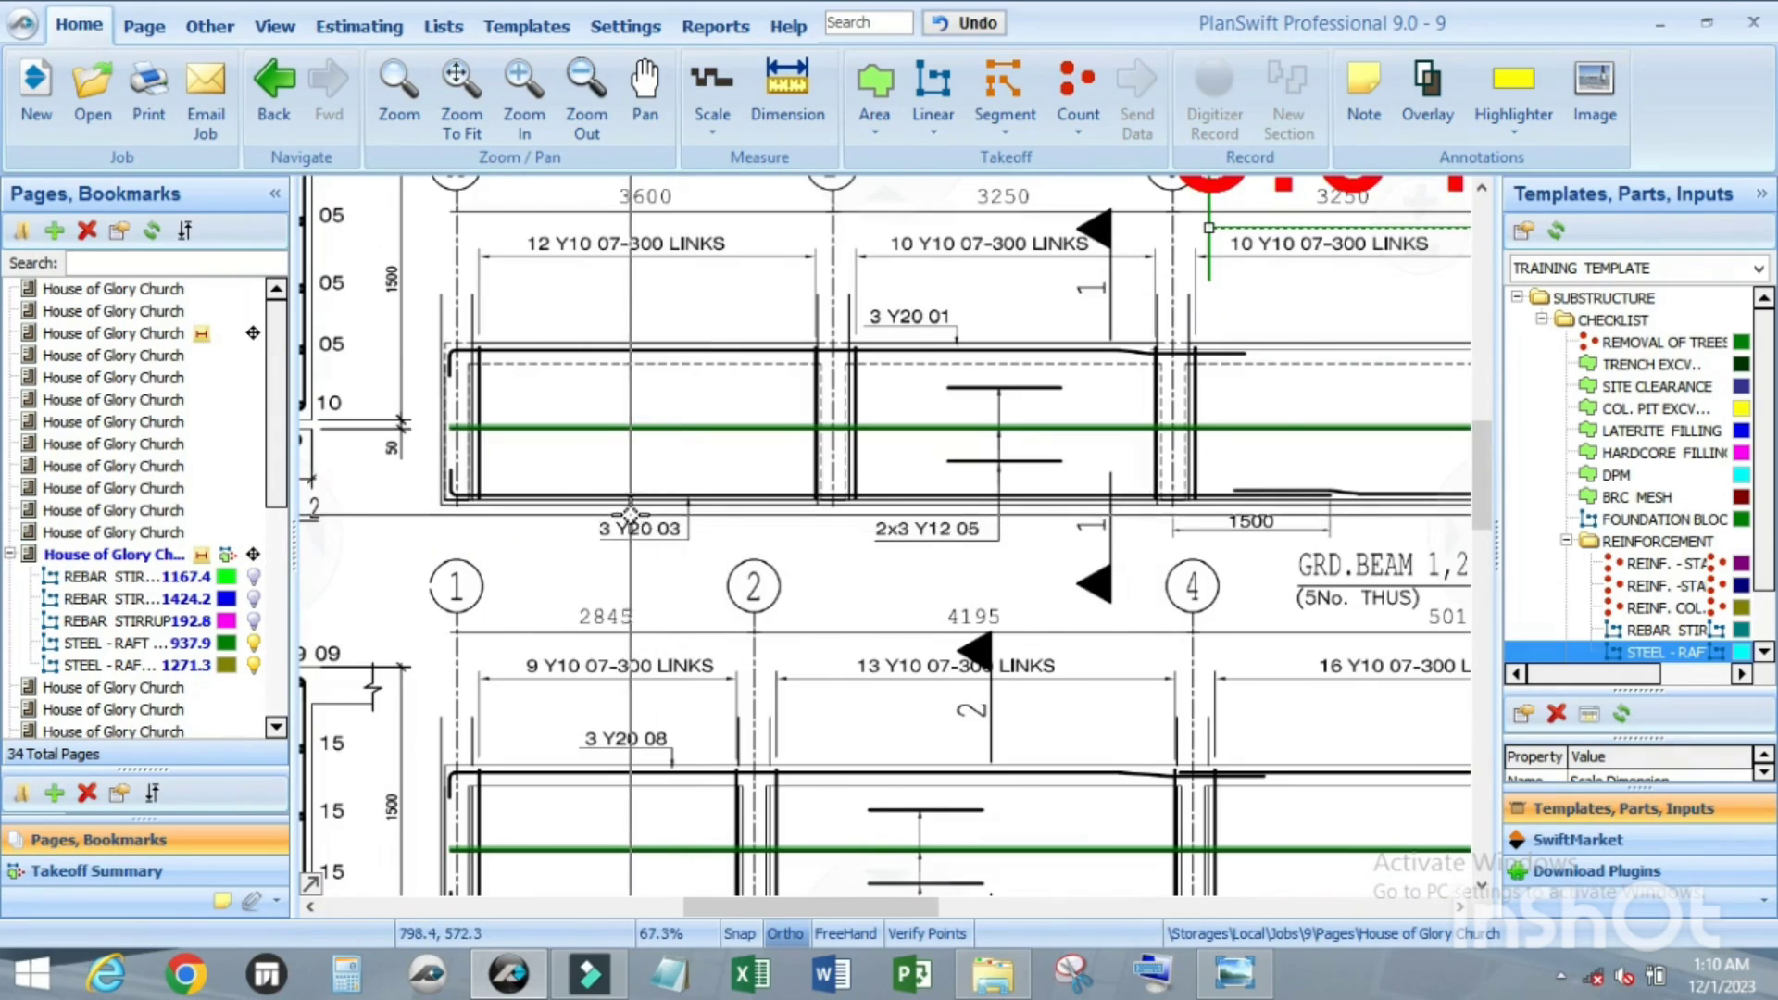
{"action": "scroll", "coordinate": [629, 515], "scroll_direction": "down", "scroll_amount": 1}
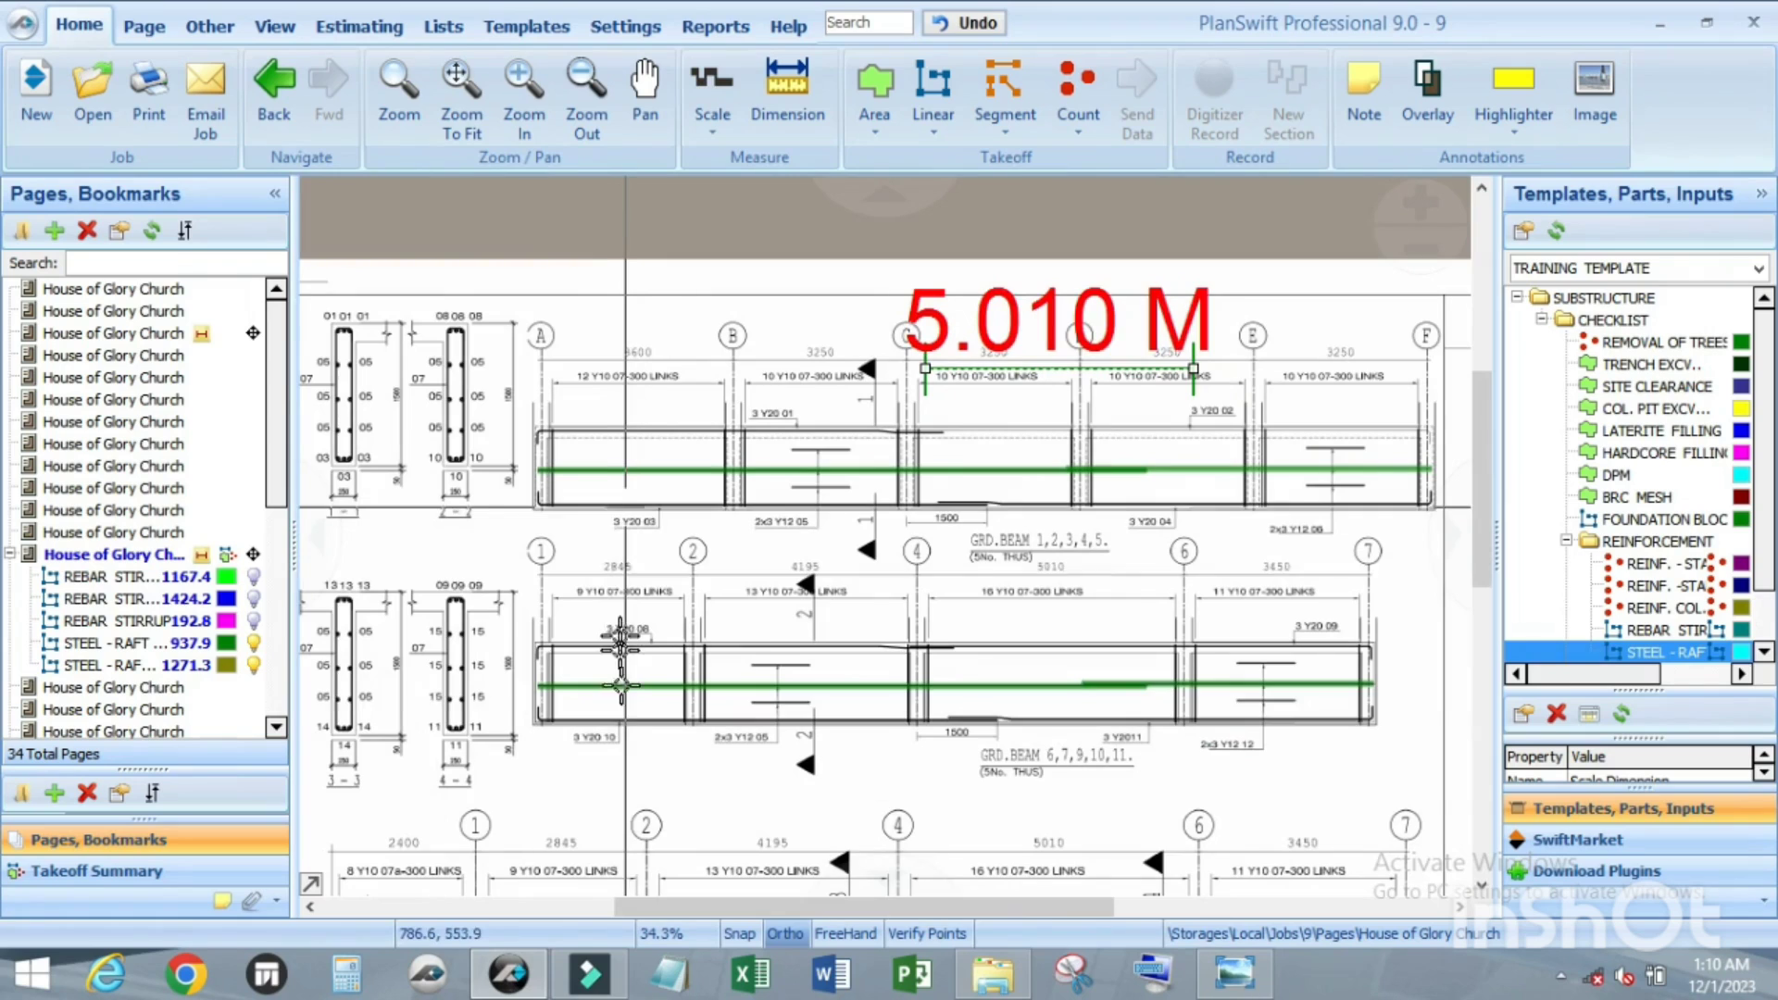
{"action": "scroll", "coordinate": [620, 711], "scroll_direction": "up", "scroll_amount": 1}
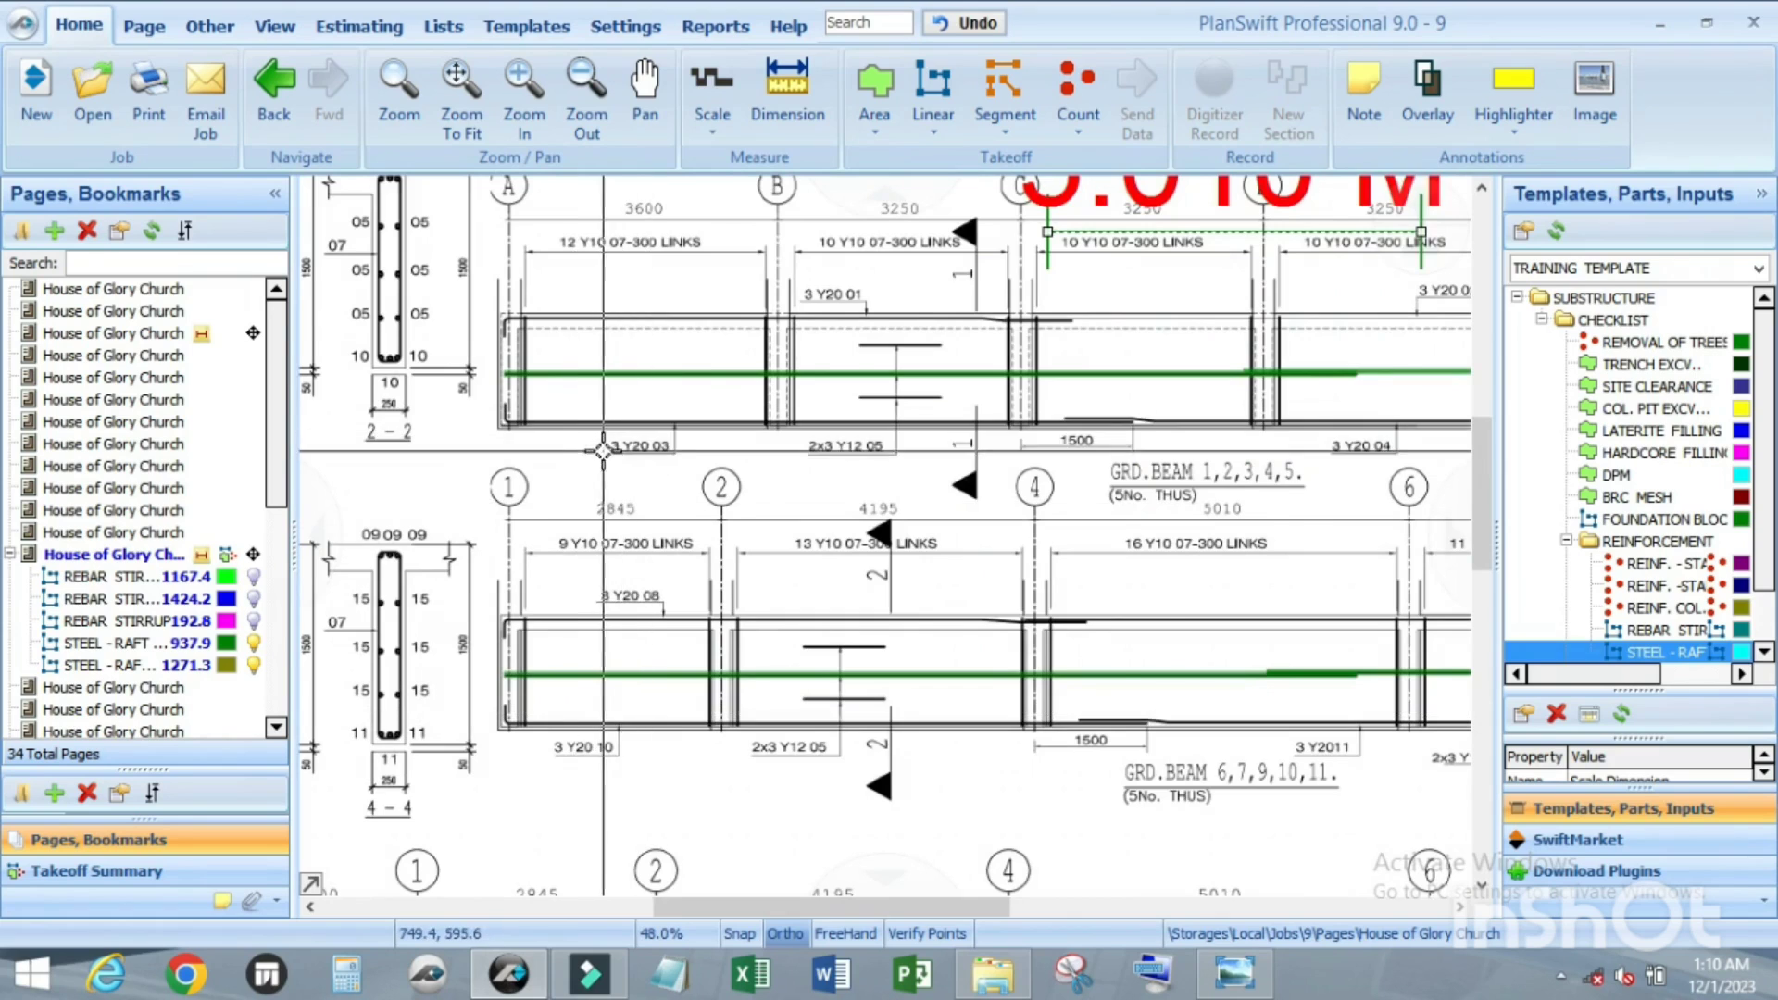
{"action": "scroll", "coordinate": [597, 426], "scroll_direction": "up", "scroll_amount": 3}
{"action": "scroll", "coordinate": [636, 432], "scroll_direction": "down", "scroll_amount": 3}
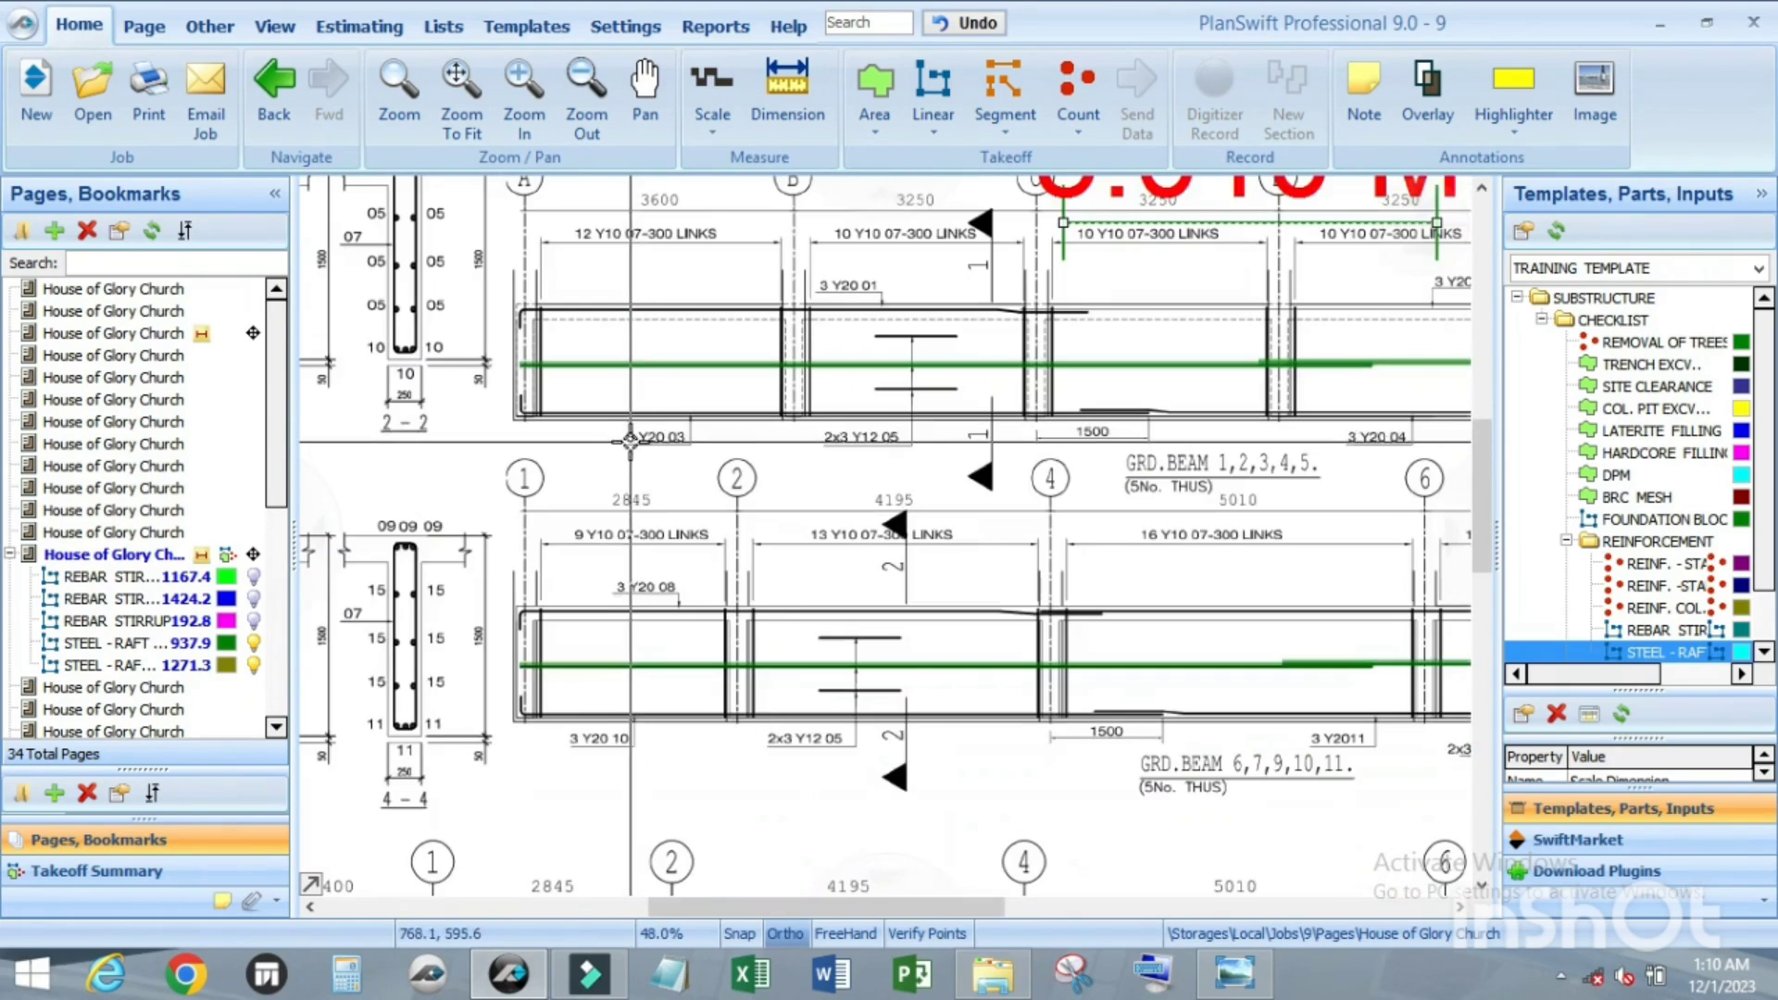
{"action": "scroll", "coordinate": [1024, 726], "scroll_direction": "down", "scroll_amount": 2}
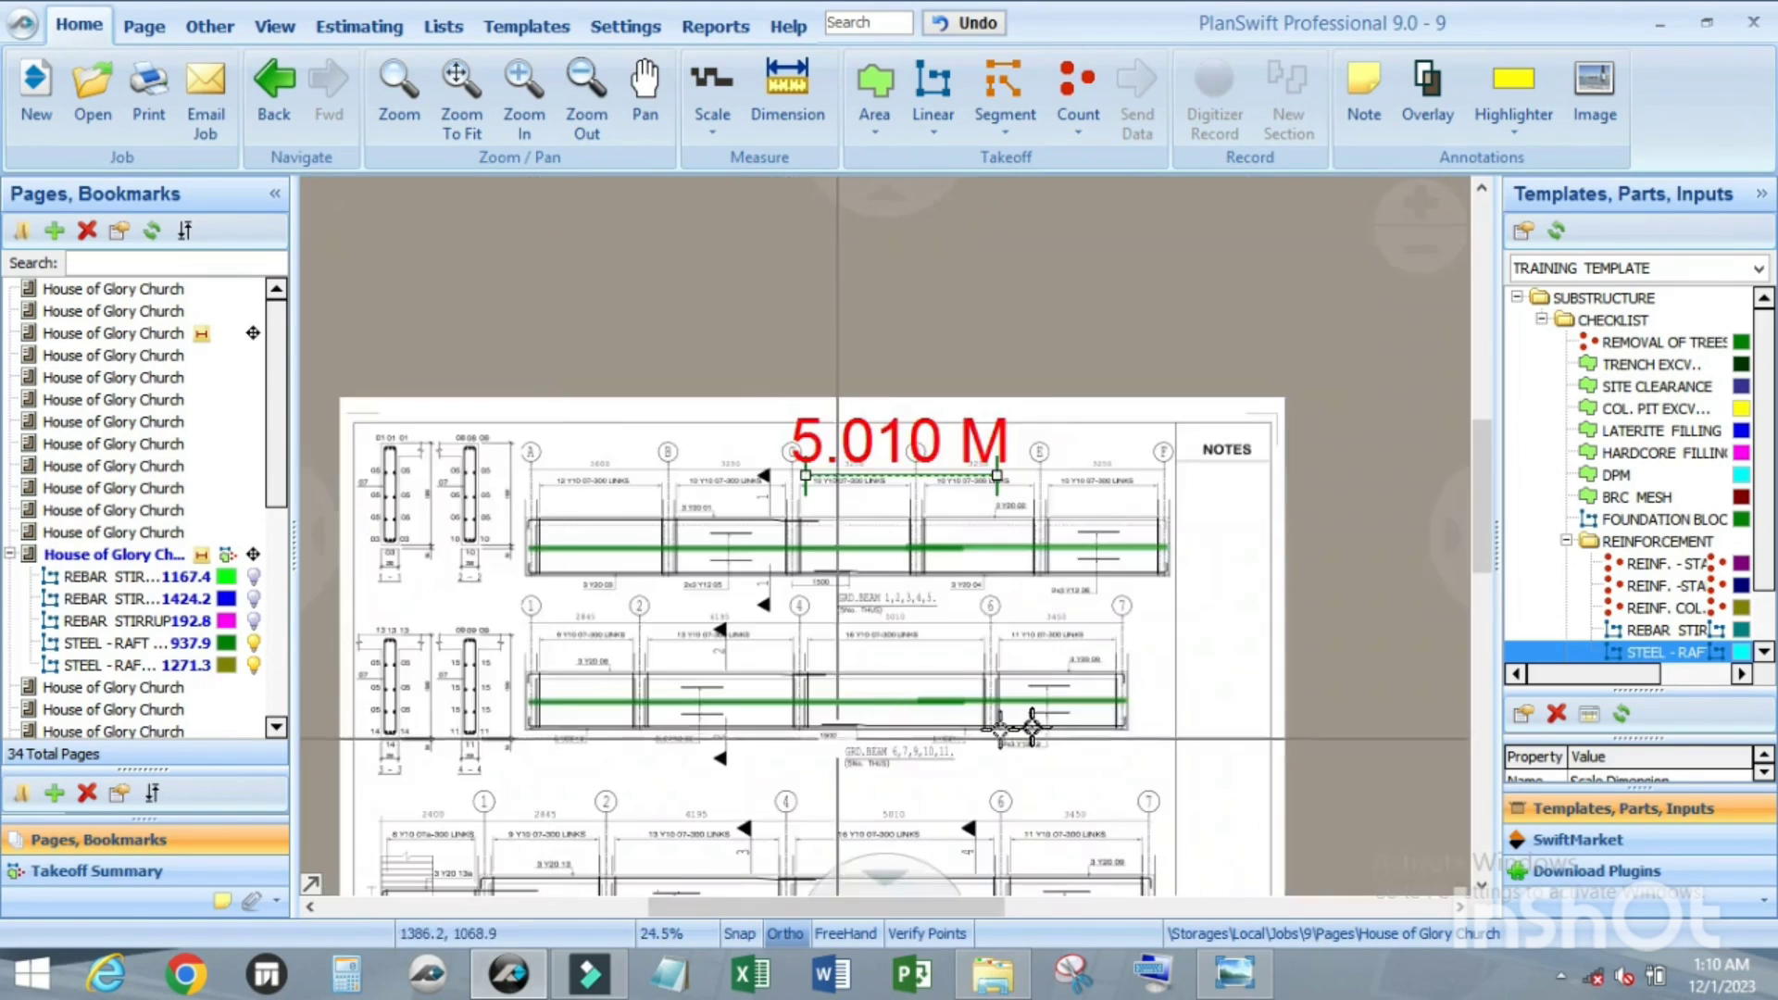
Step: Examine the Y20 main bar callouts and laps from grid 4 to grid 7, comparing GRD.BEAM 6,7,9,10,11 with GRD.BEAM 8 and GRD.BEAM 1,2,3,4,5
{"action": "scroll", "coordinate": [1024, 740], "scroll_direction": "up", "scroll_amount": 3}
{"action": "scroll", "coordinate": [933, 778], "scroll_direction": "down", "scroll_amount": 1}
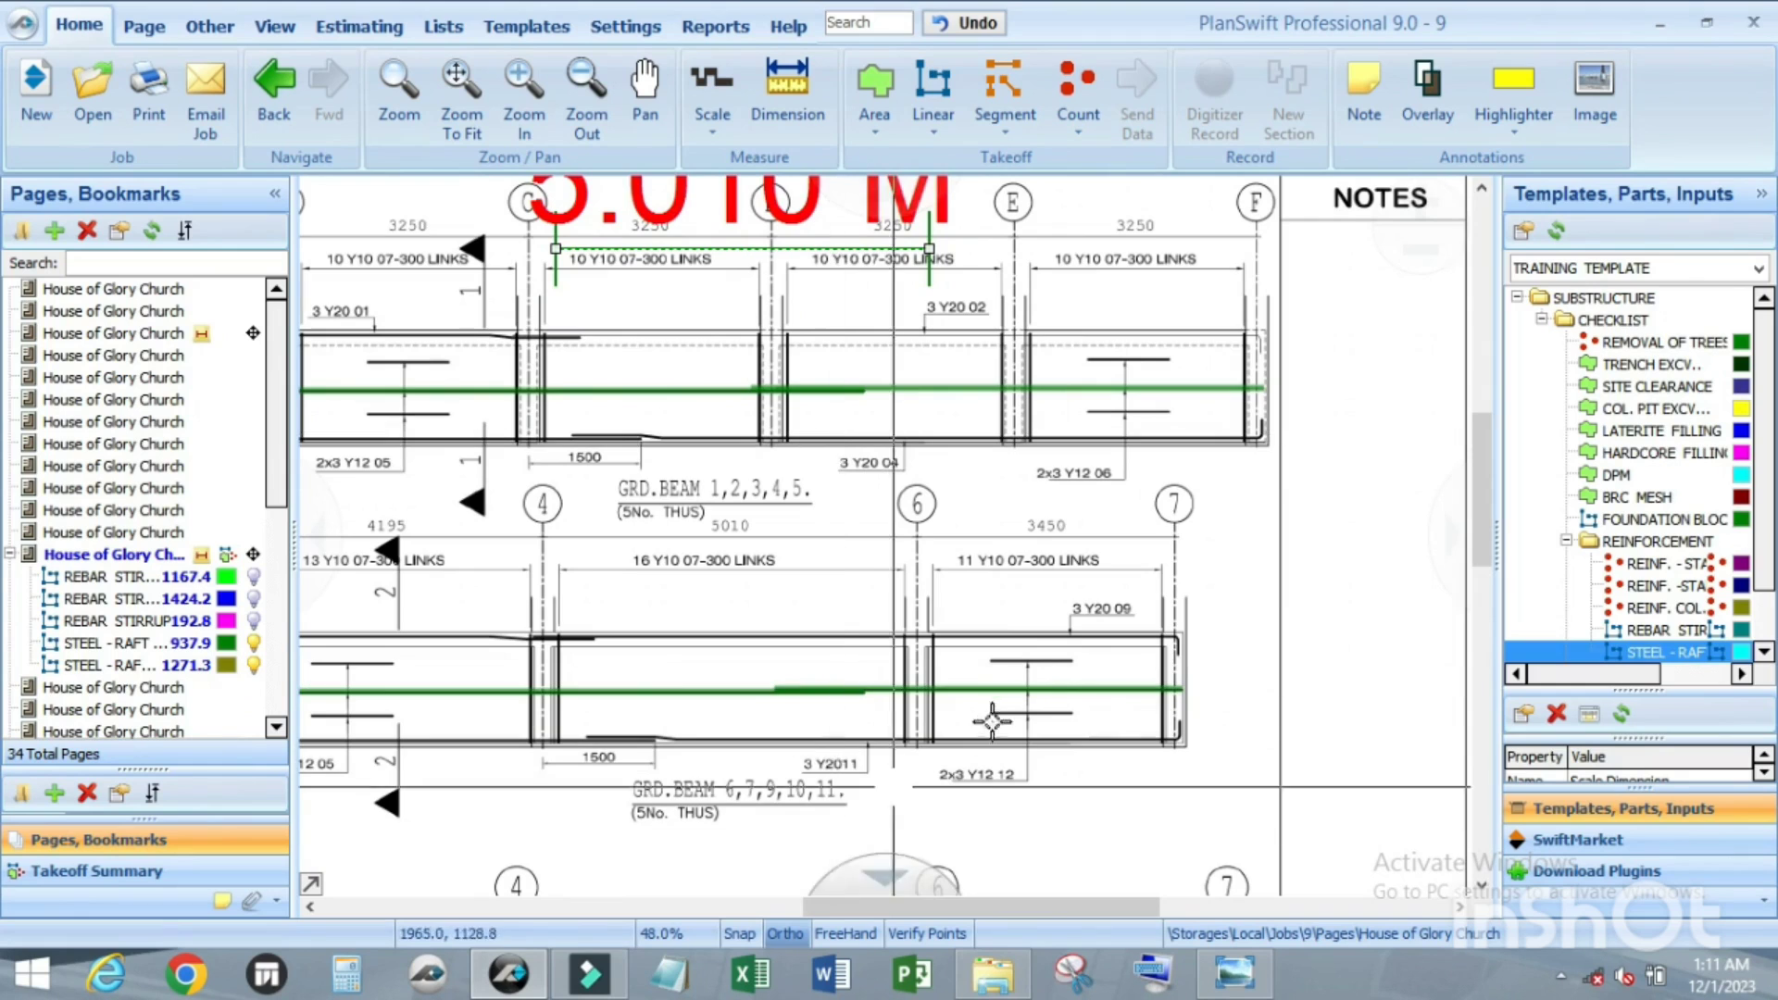
{"action": "scroll", "coordinate": [992, 721], "scroll_direction": "down", "scroll_amount": 2}
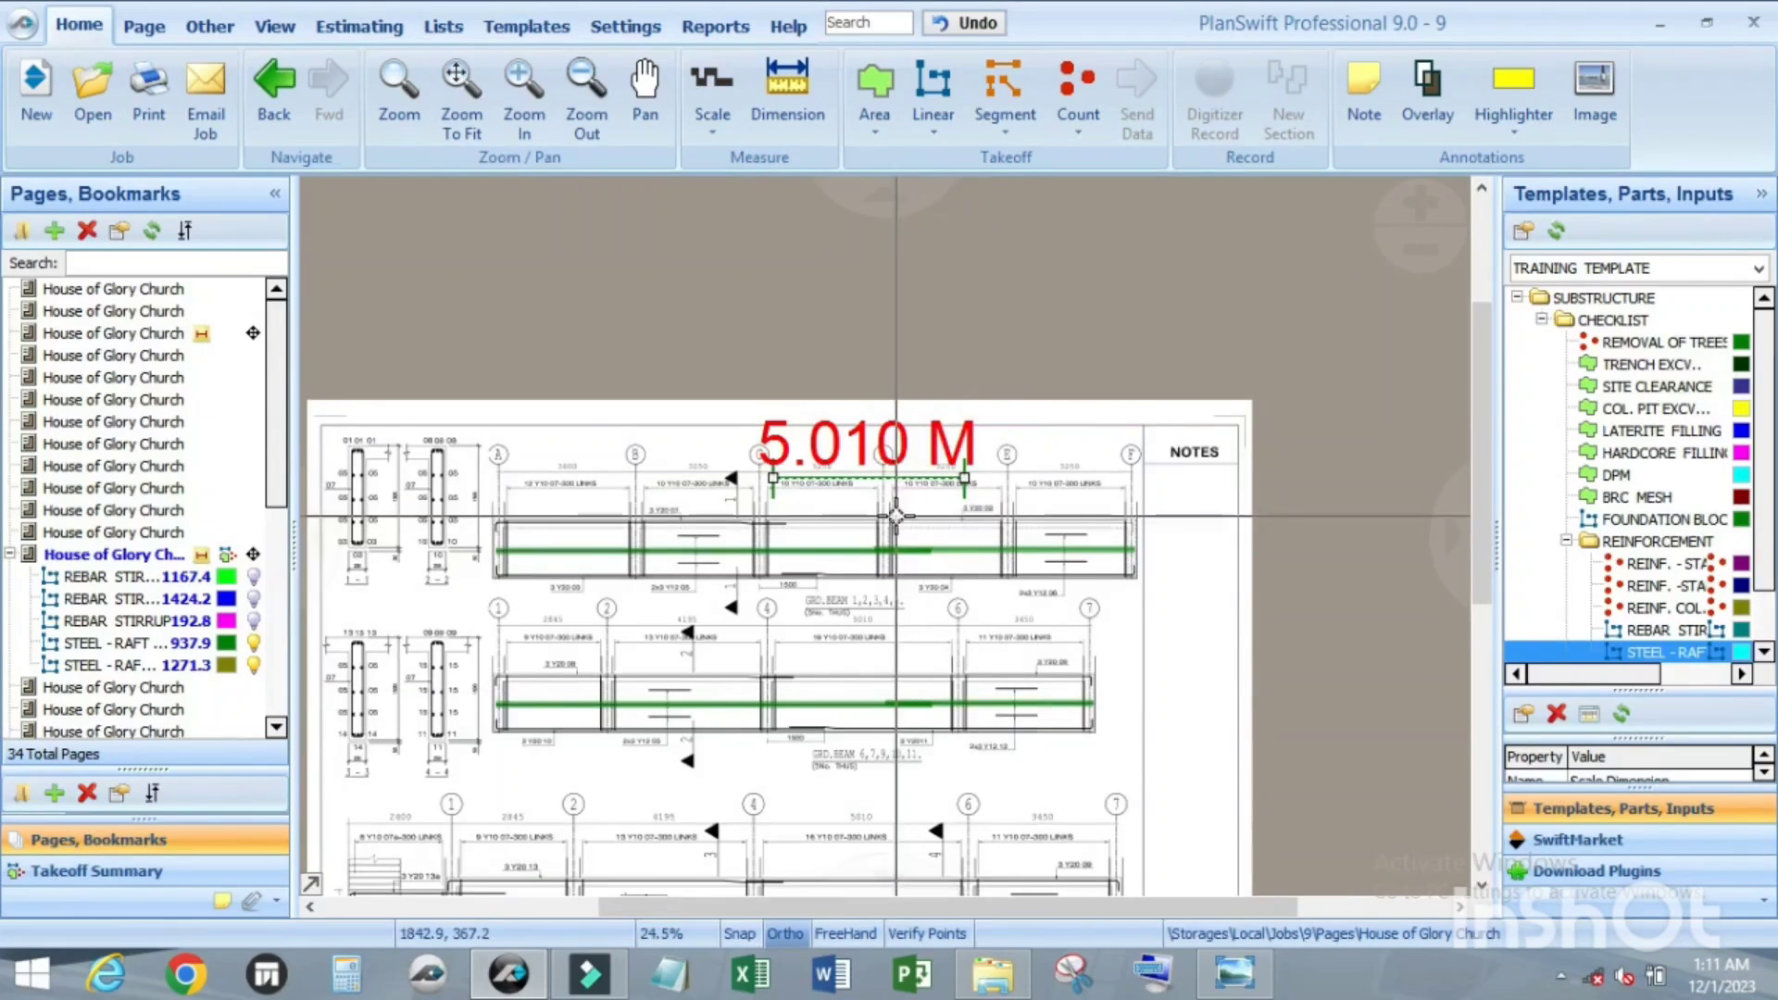
{"action": "scroll", "coordinate": [793, 733], "scroll_direction": "up", "scroll_amount": 2}
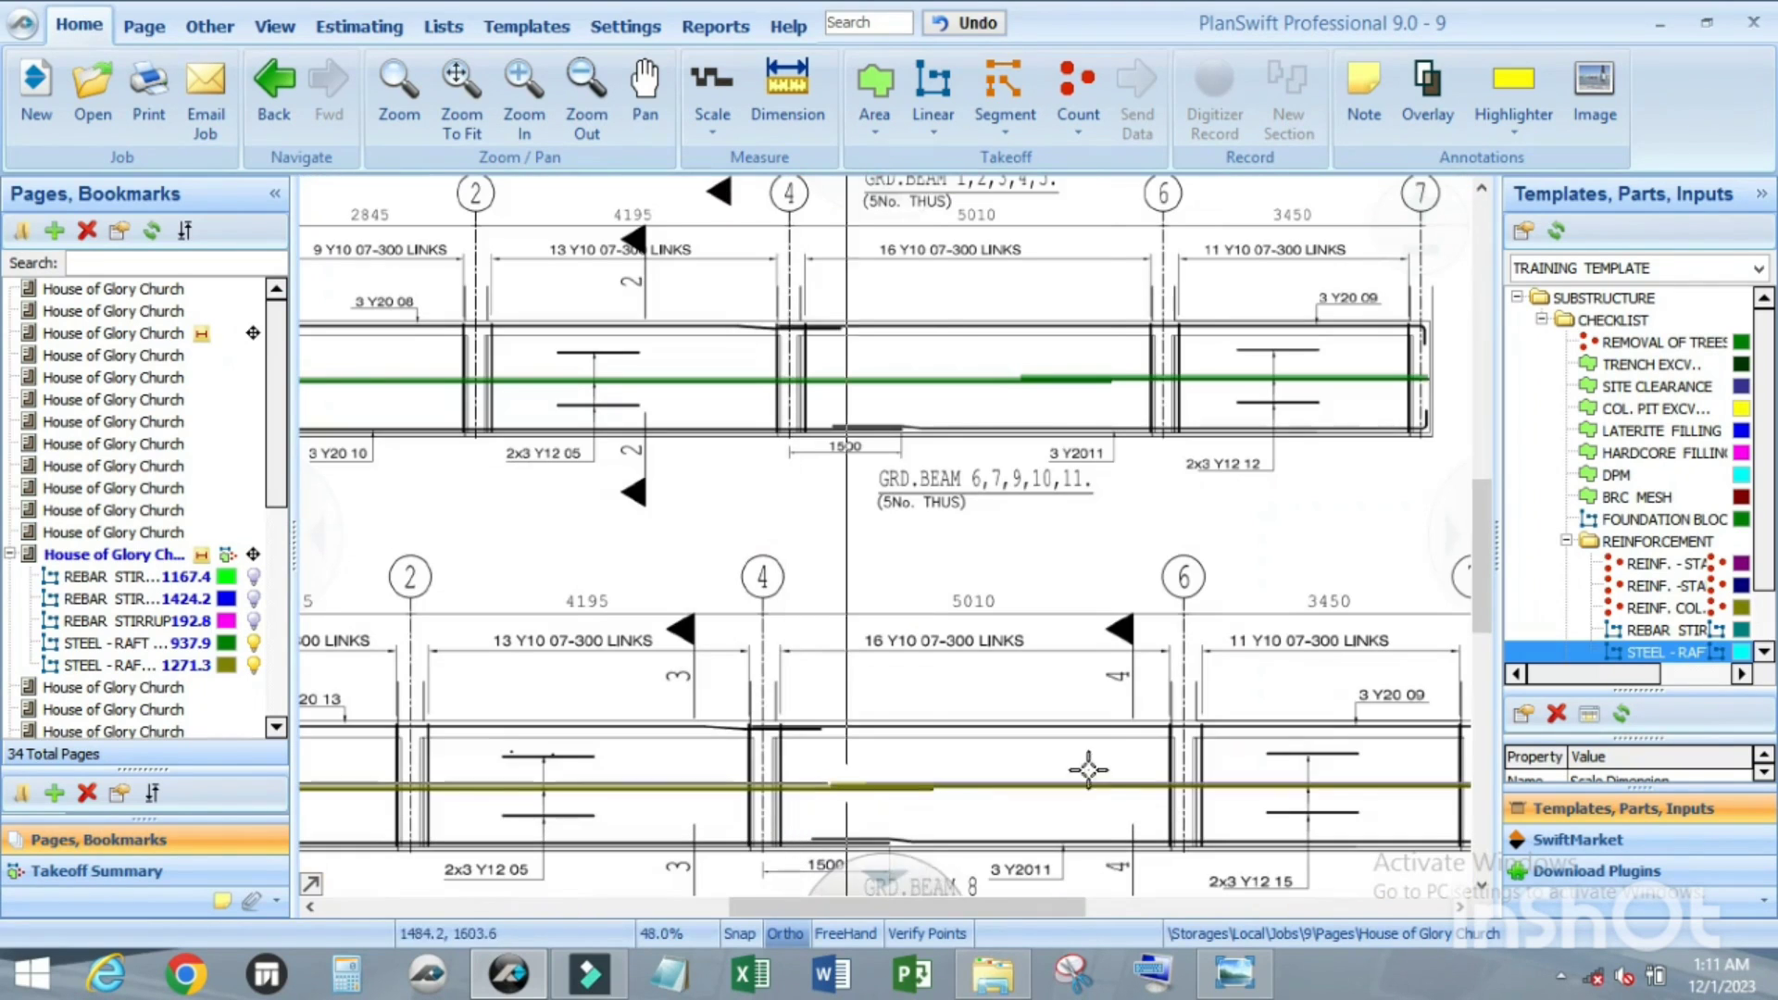
{"action": "scroll", "coordinate": [991, 787], "scroll_direction": "down", "scroll_amount": 2}
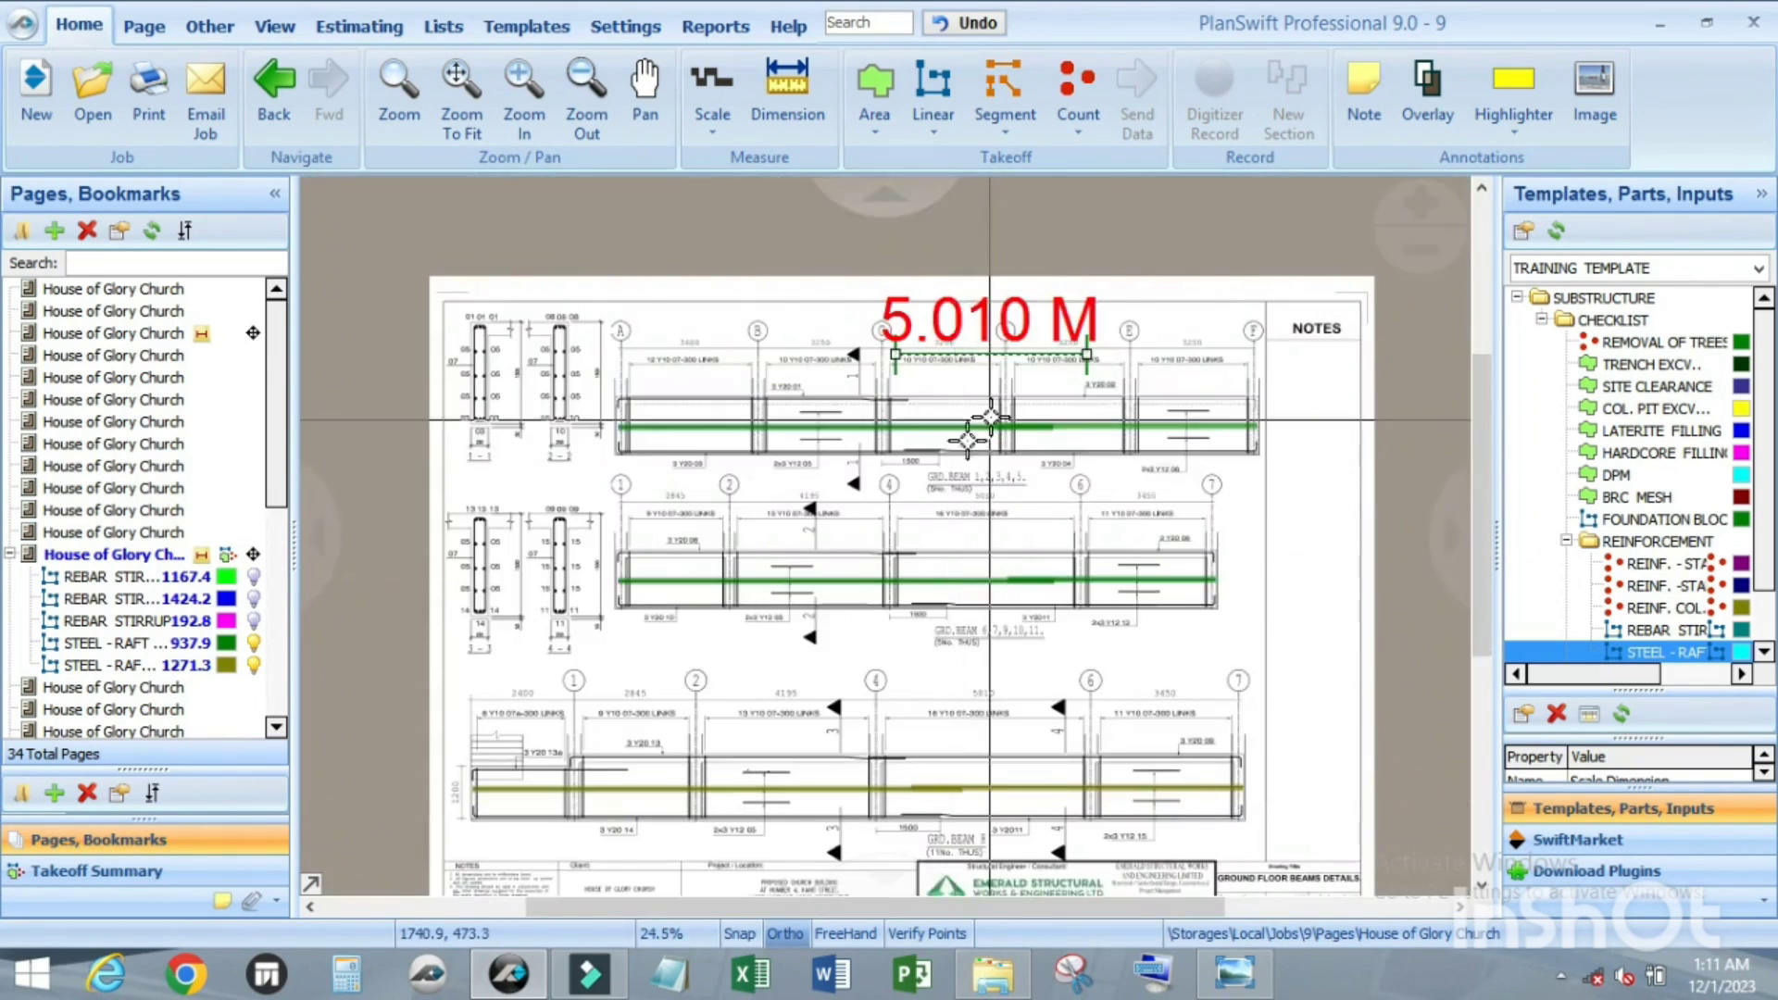
{"action": "scroll", "coordinate": [990, 419], "scroll_direction": "up", "scroll_amount": 2}
{"action": "left_click", "coordinate": [958, 550]}
{"action": "scroll", "coordinate": [958, 550], "scroll_direction": "down", "scroll_amount": 2}
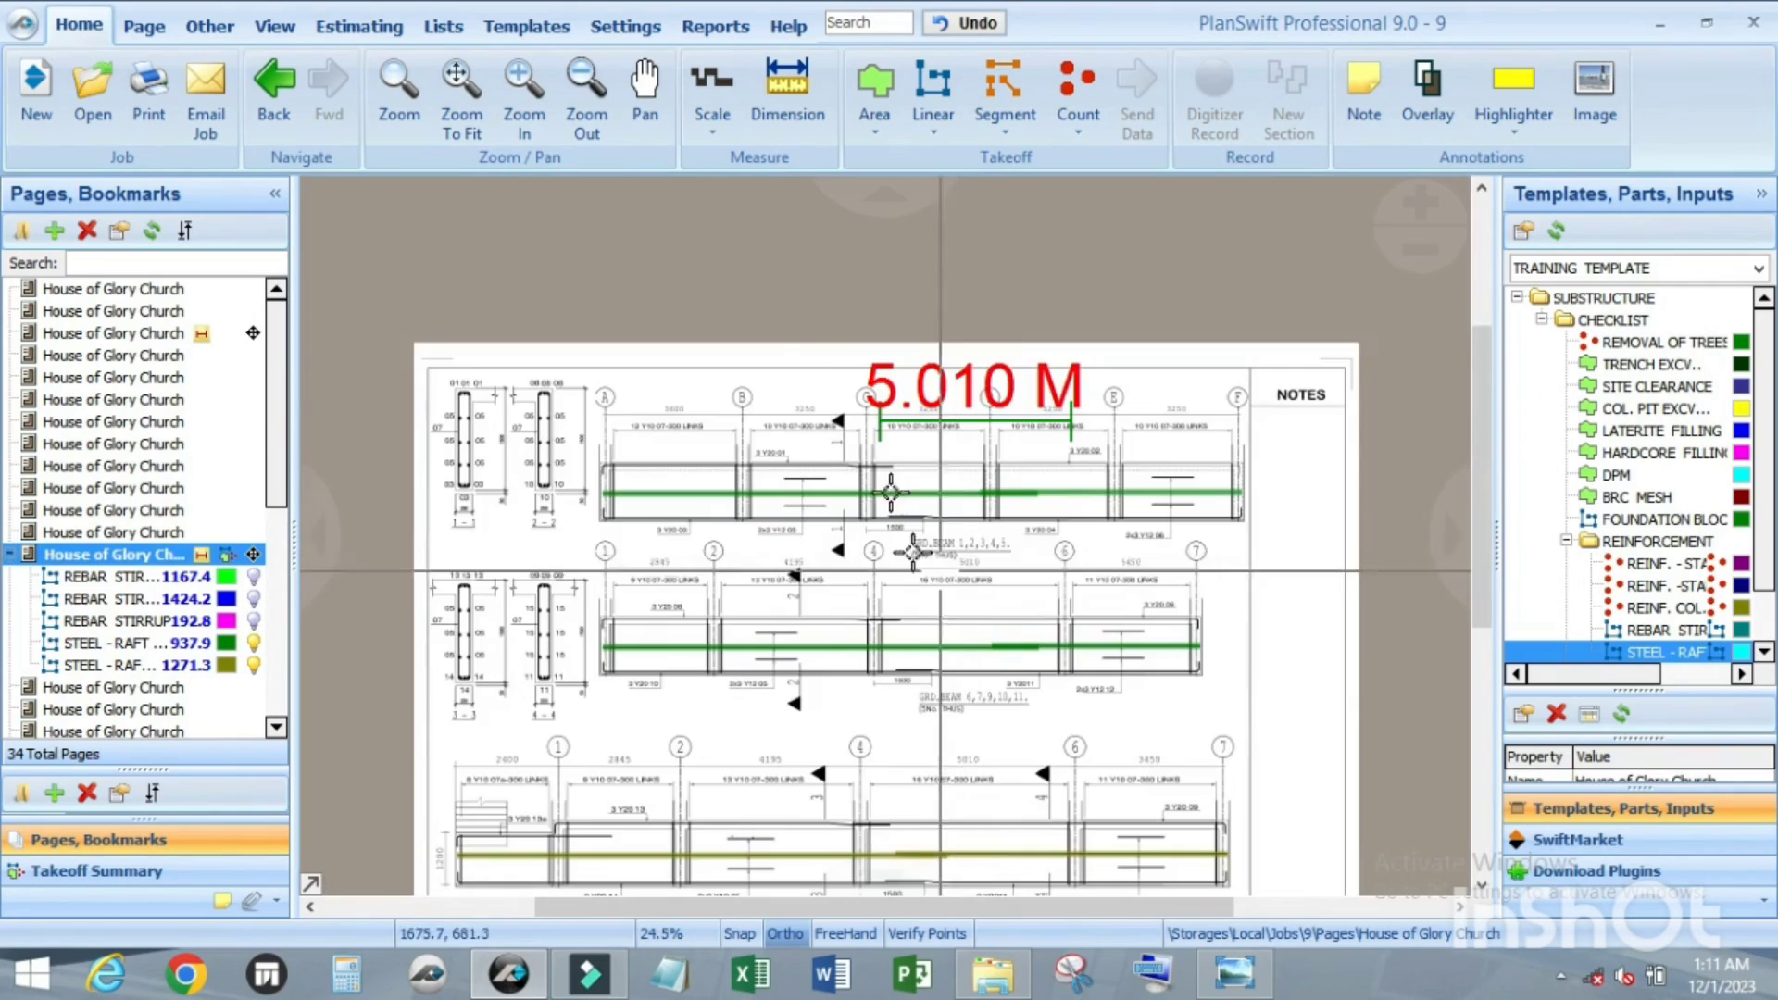
{"action": "scroll", "coordinate": [834, 428], "scroll_direction": "up", "scroll_amount": 2}
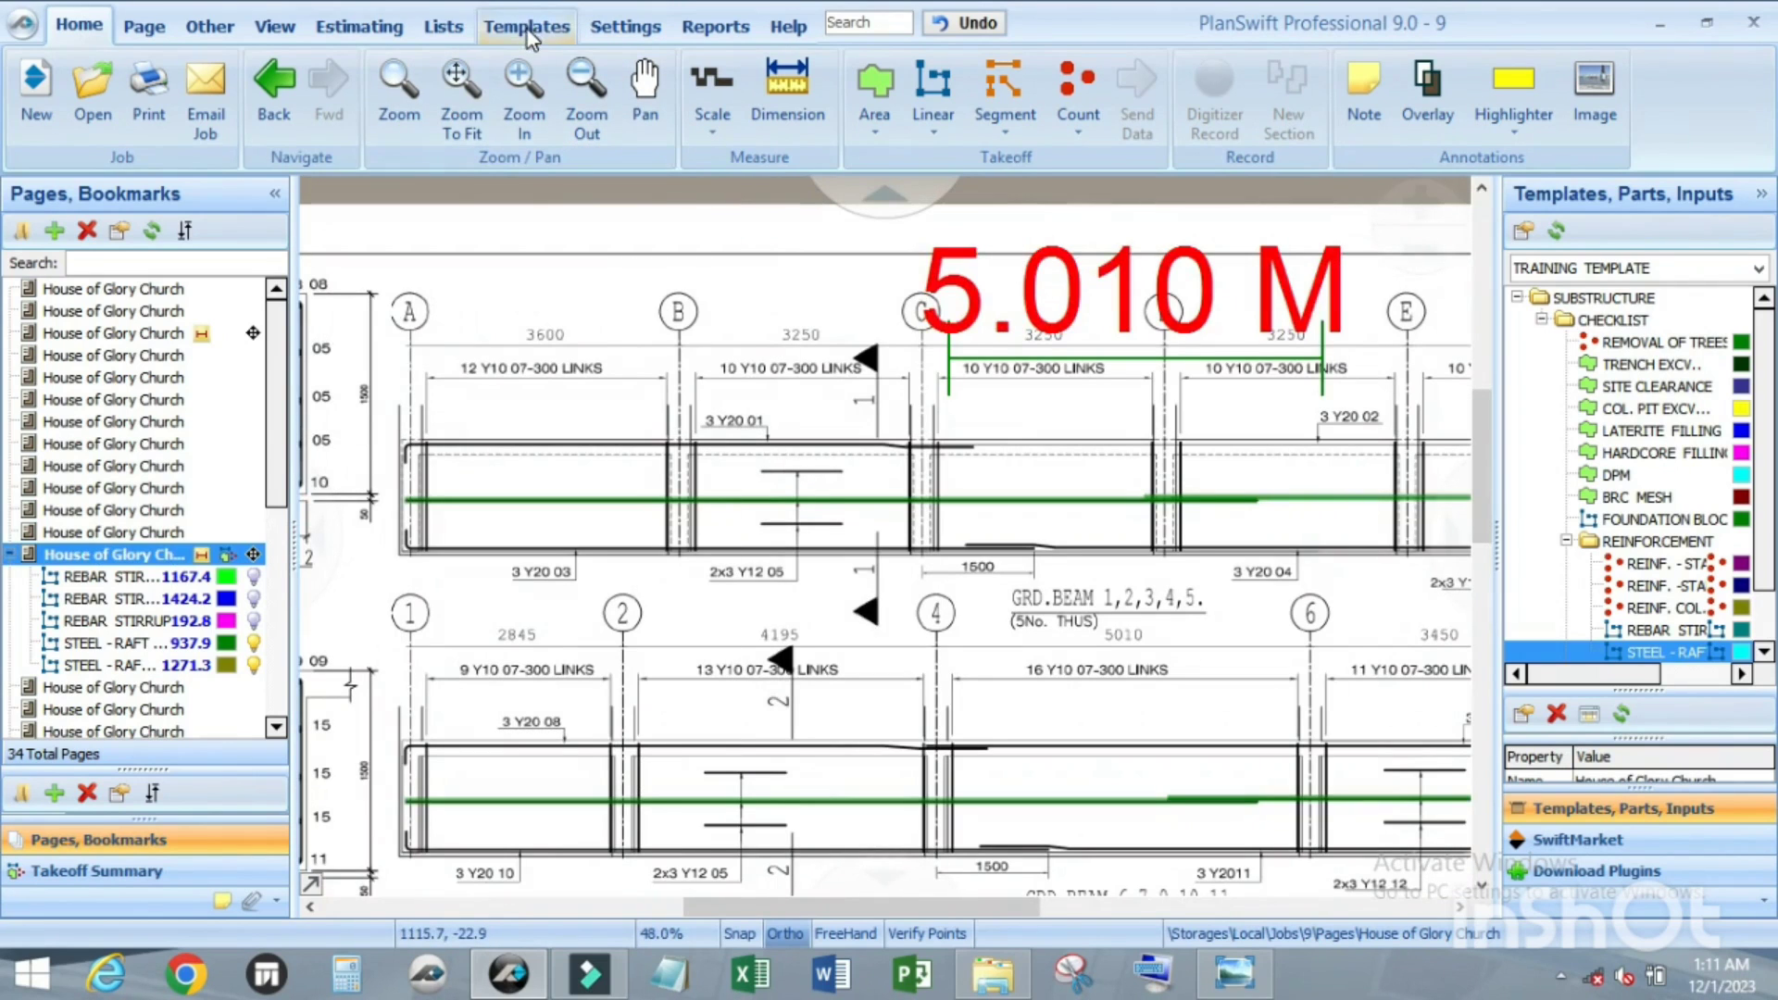
Step: Open the TRAINING TEMPLATE item list for editing
{"action": "left_click", "coordinate": [528, 32]}
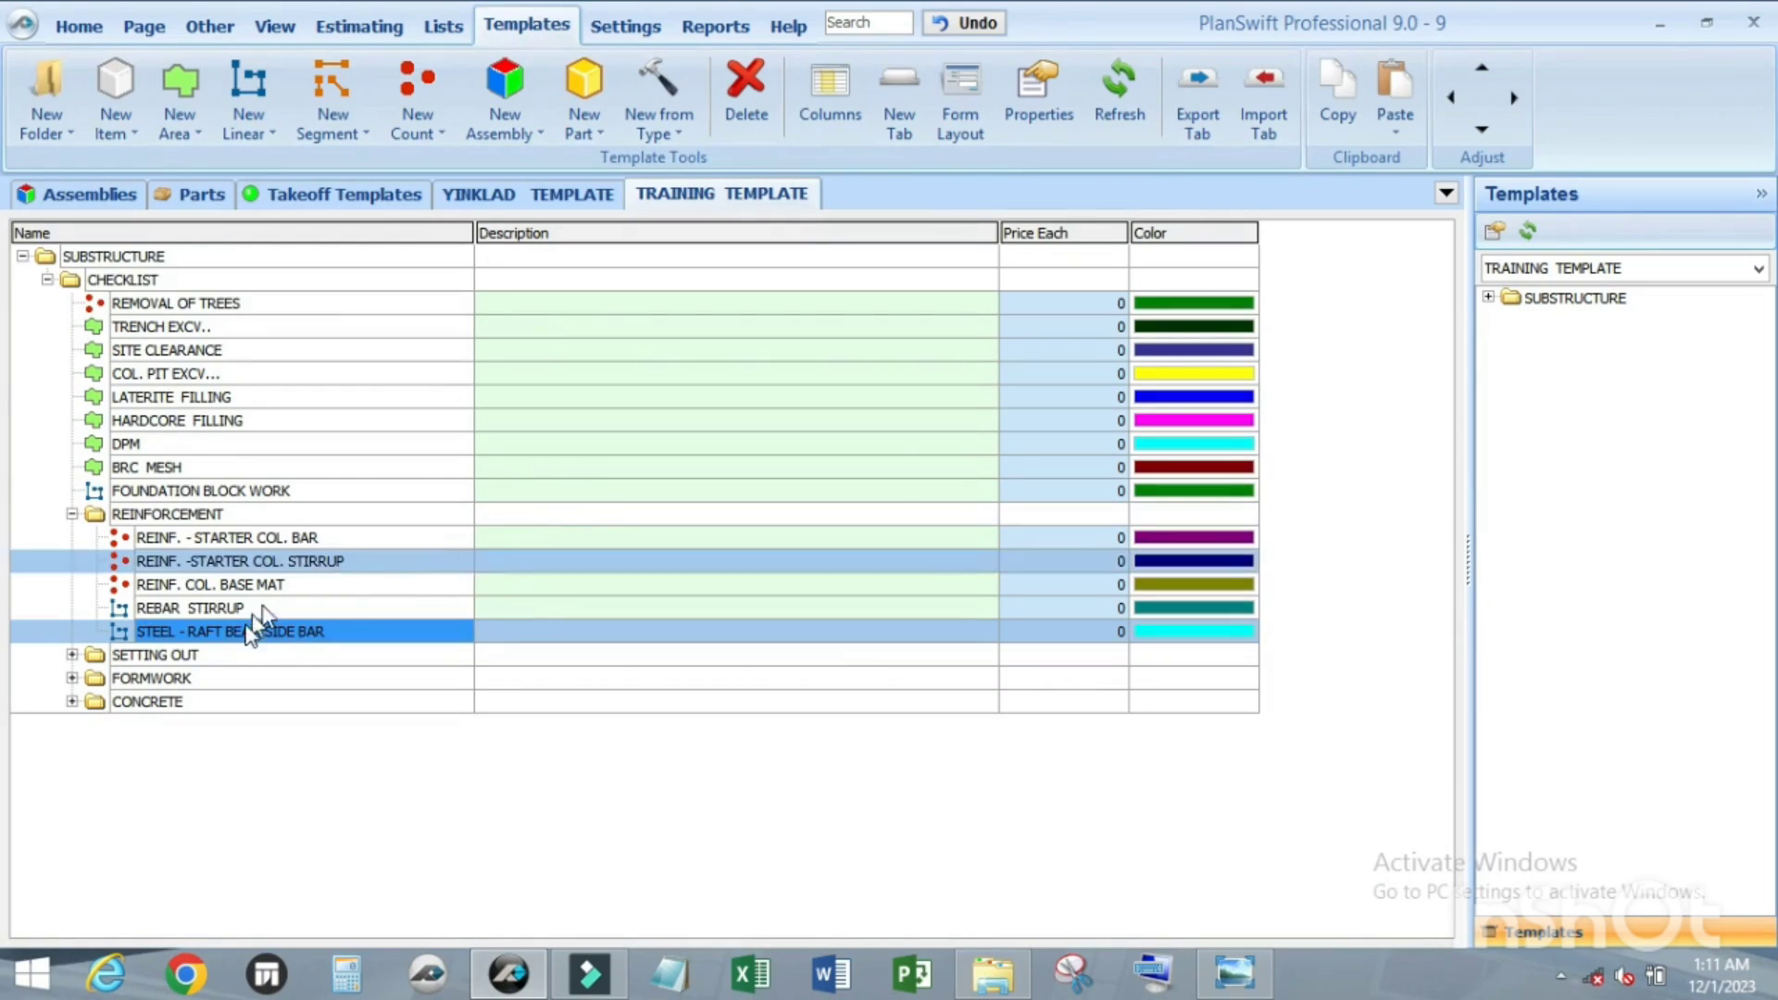
{"action": "left_click", "coordinate": [250, 634]}
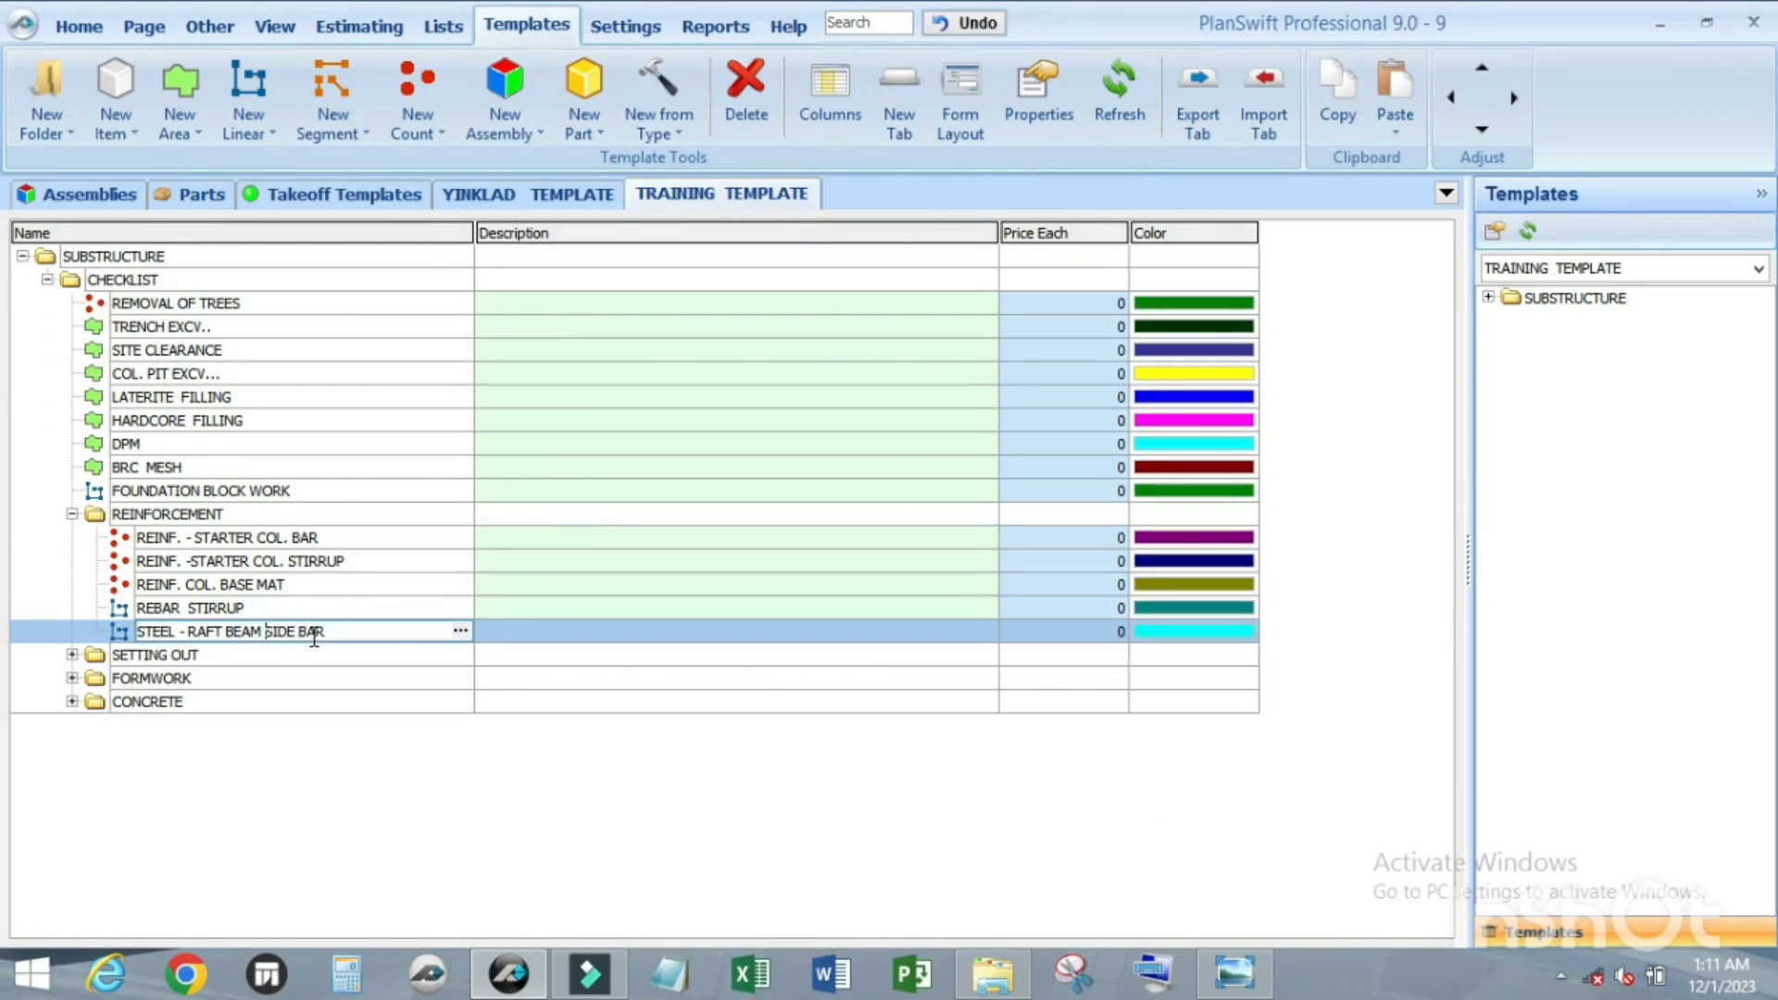
{"action": "left_click_drag", "start_coordinate": [332, 635], "coordinate": [137, 635]}
{"action": "key", "text": "ctrl+c"}
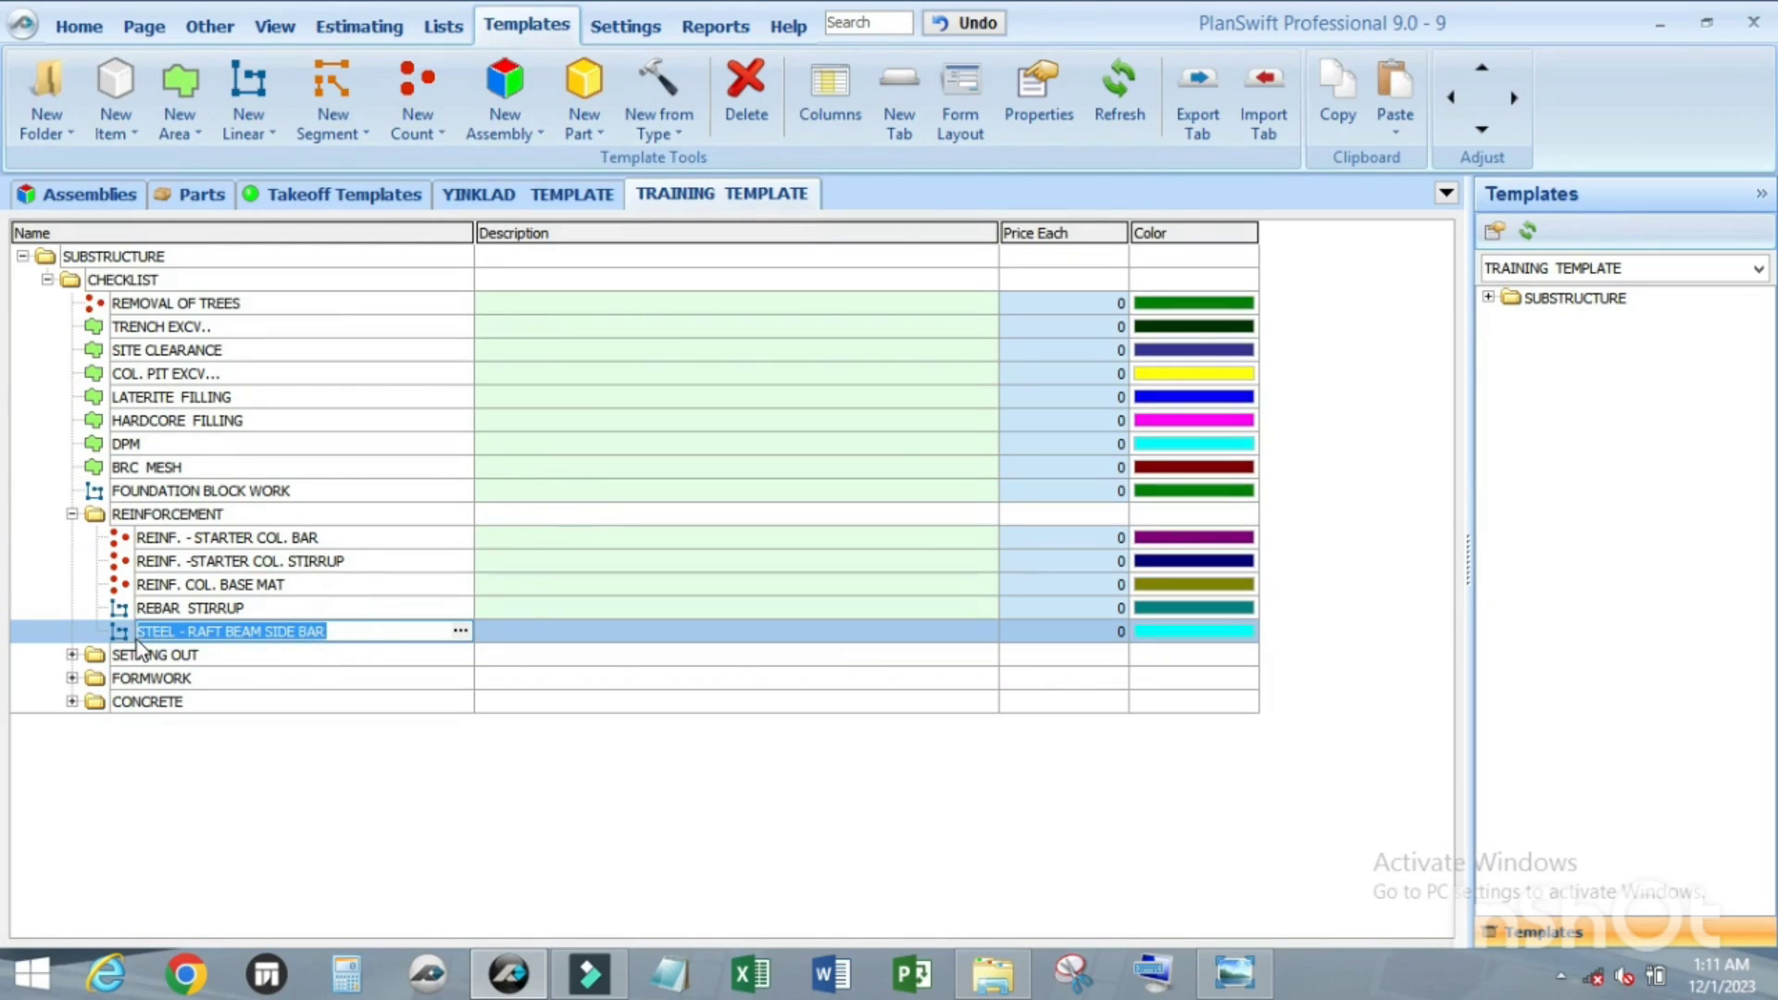
{"action": "left_click", "coordinate": [319, 780]}
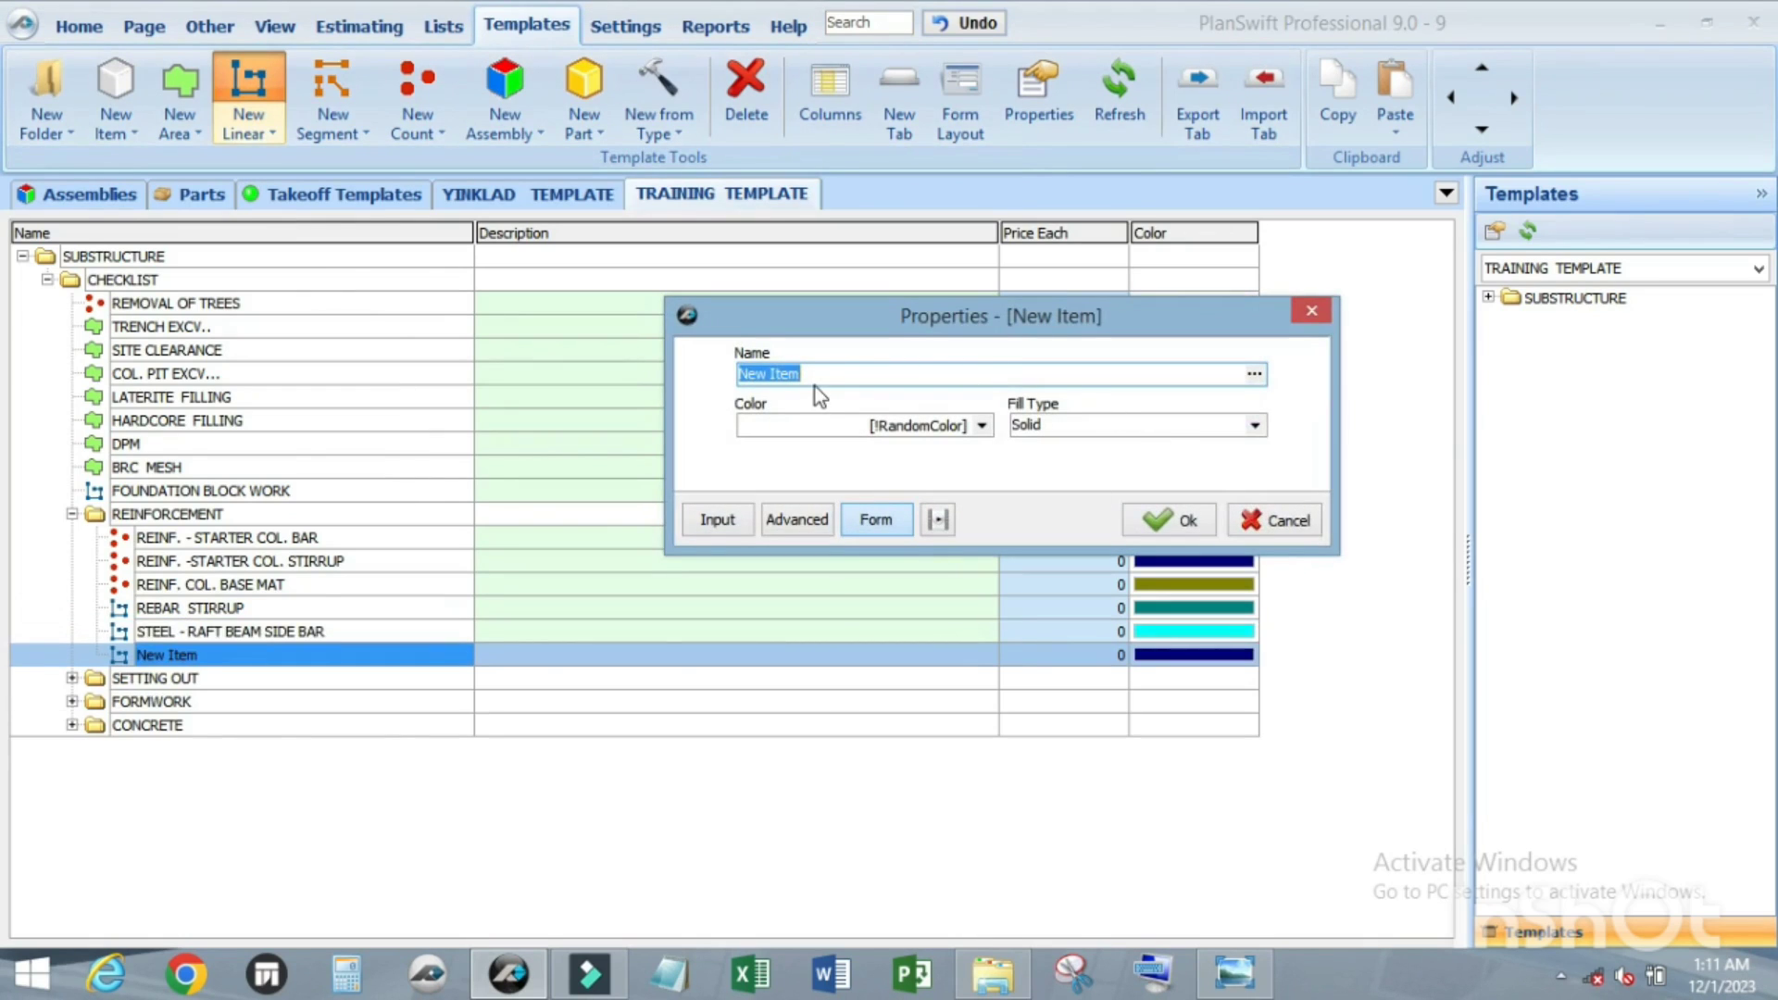
{"action": "key", "text": "ctrl+v"}
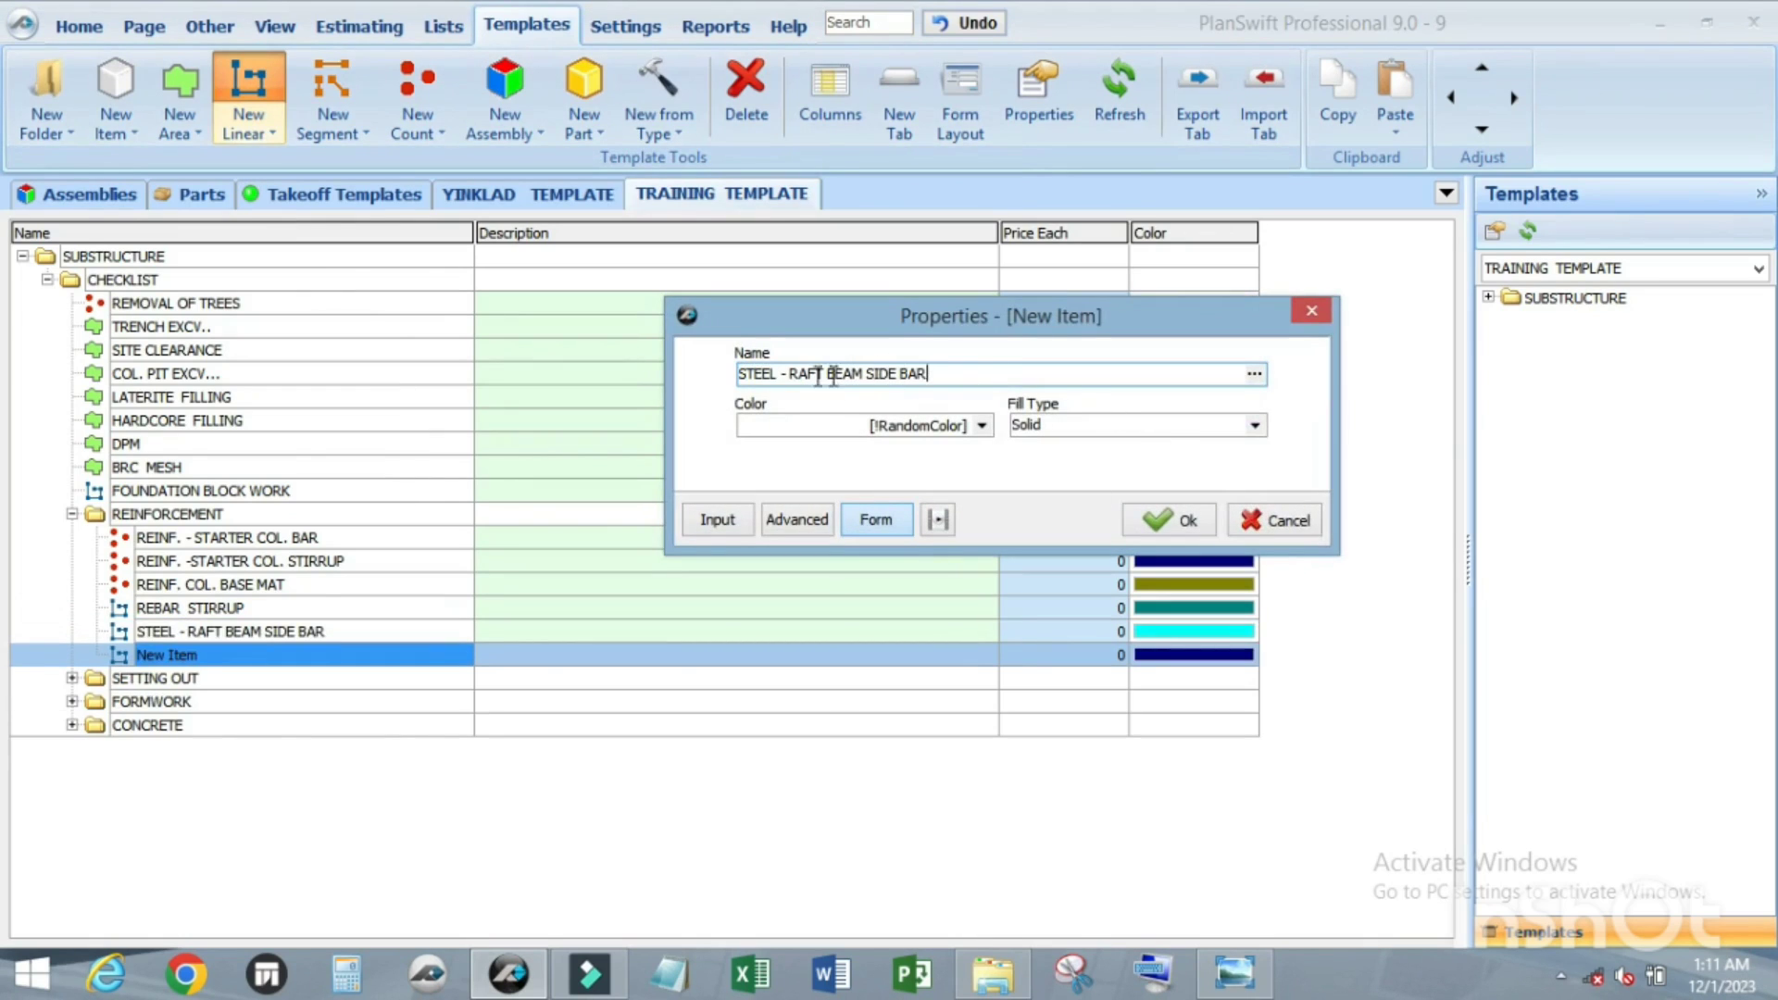
{"action": "left_click_drag", "start_coordinate": [933, 374], "coordinate": [875, 376]}
{"action": "type", "text": "TOP"}
{"action": "left_click", "coordinate": [795, 524]}
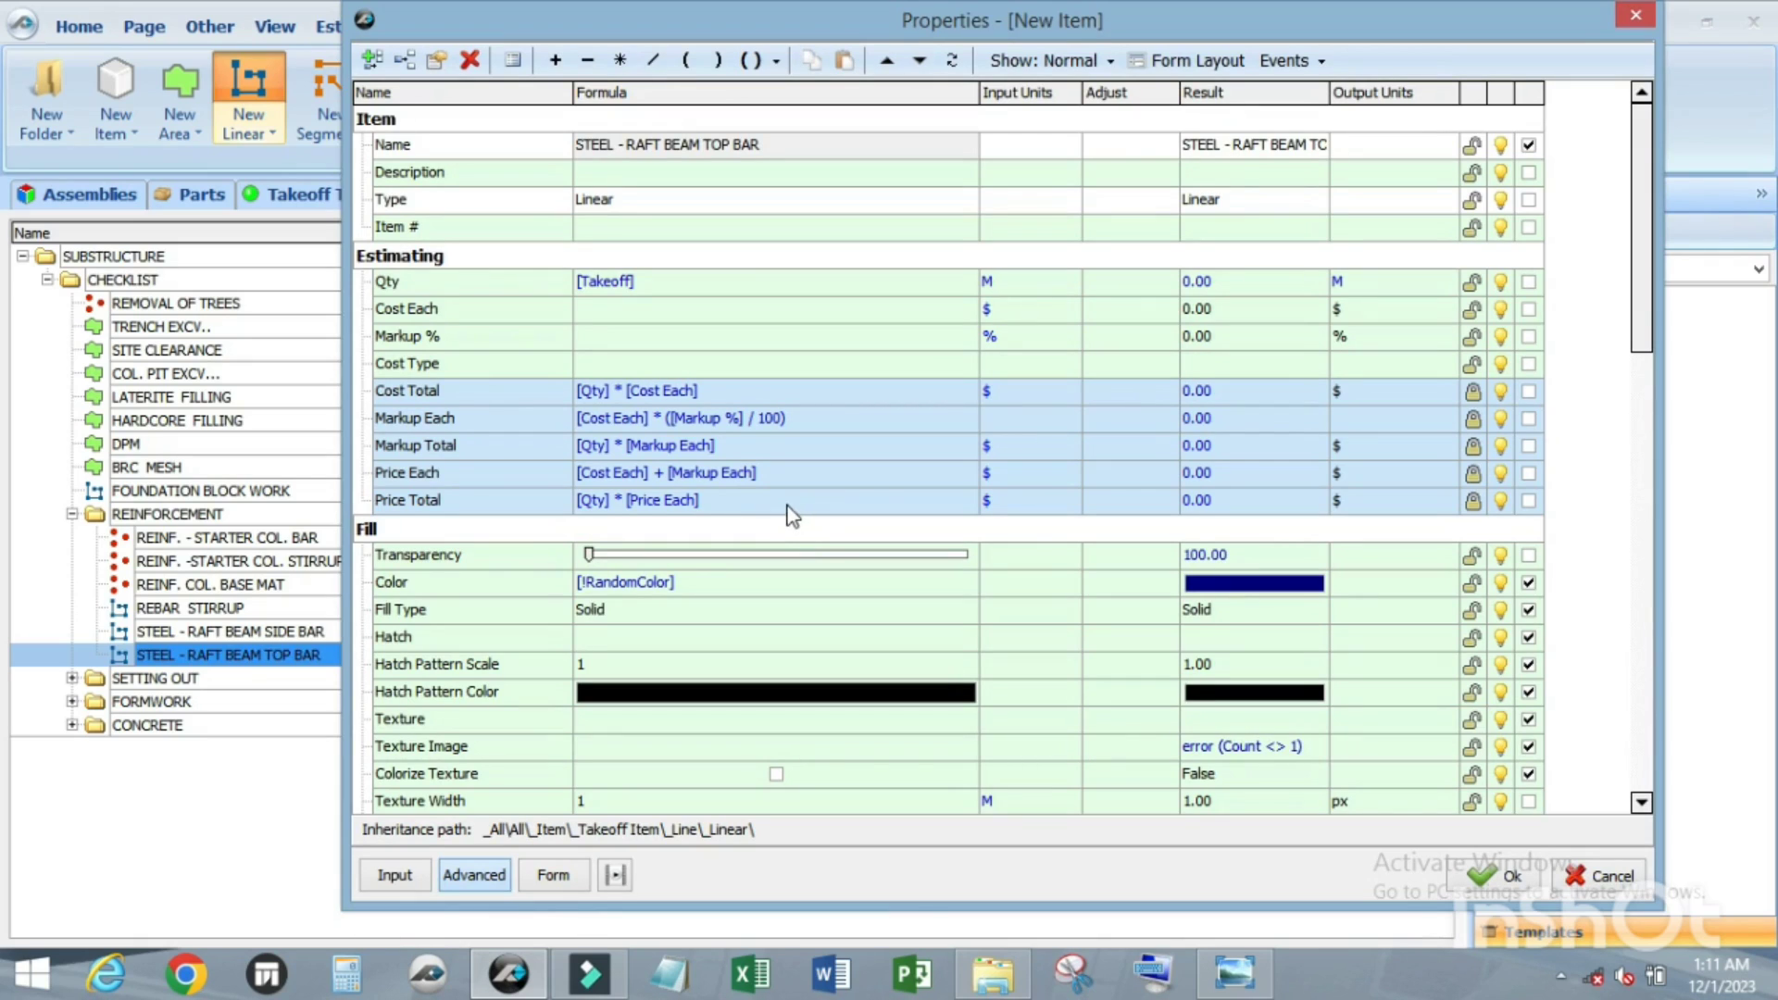
{"action": "left_click", "coordinate": [1636, 16]}
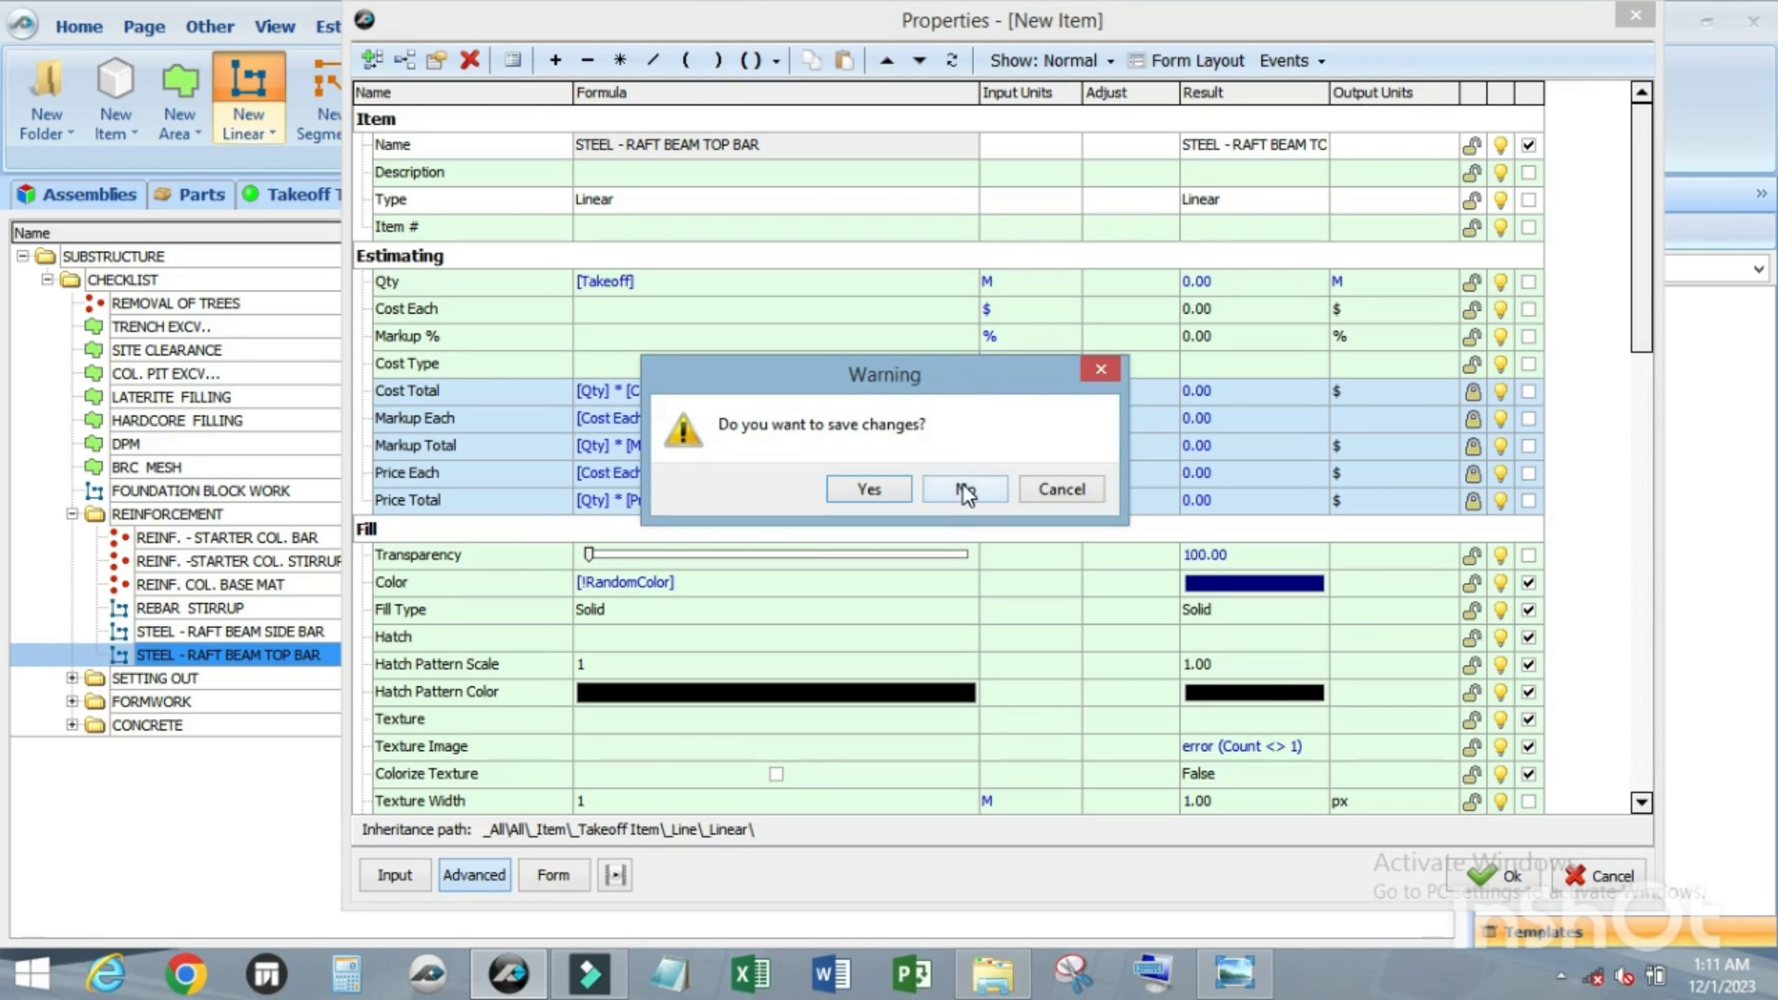
{"action": "left_click", "coordinate": [964, 489]}
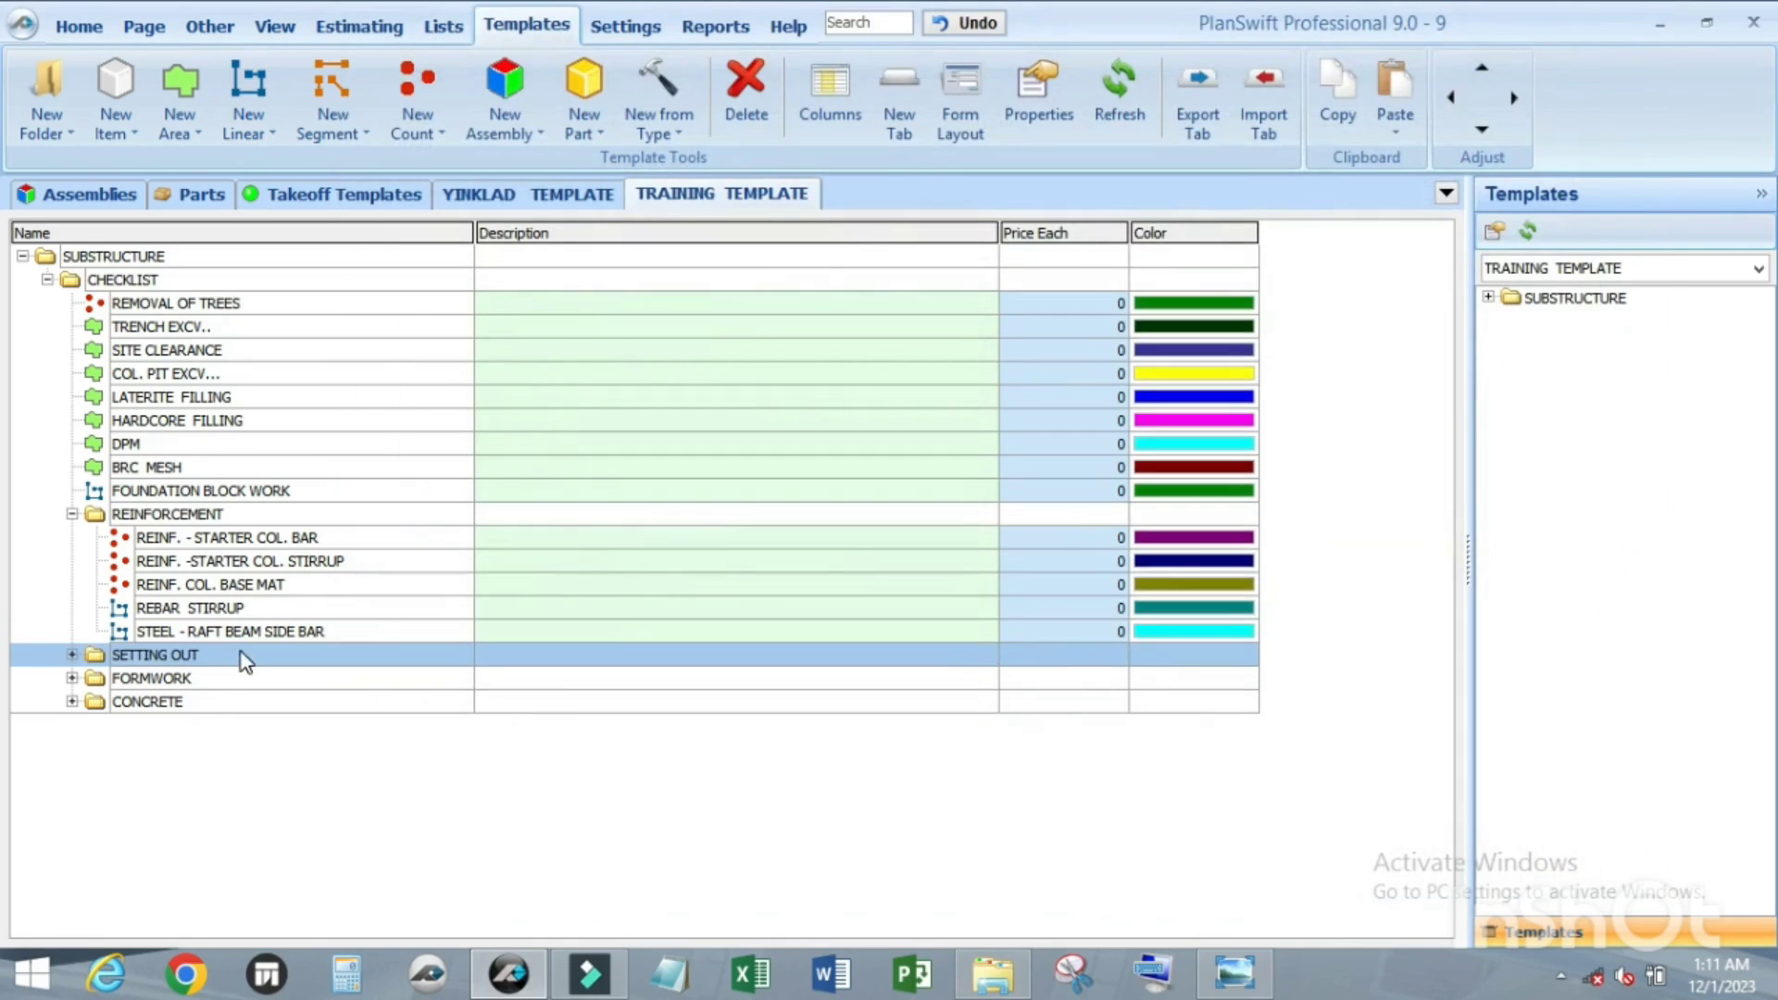
Step: Duplicate the STEEL - RAFT BEAM SIDE BAR item under REINFORCEMENT and rename the copy STEEL - RAFT BEAM TOP BAR
{"action": "left_click", "coordinate": [309, 634]}
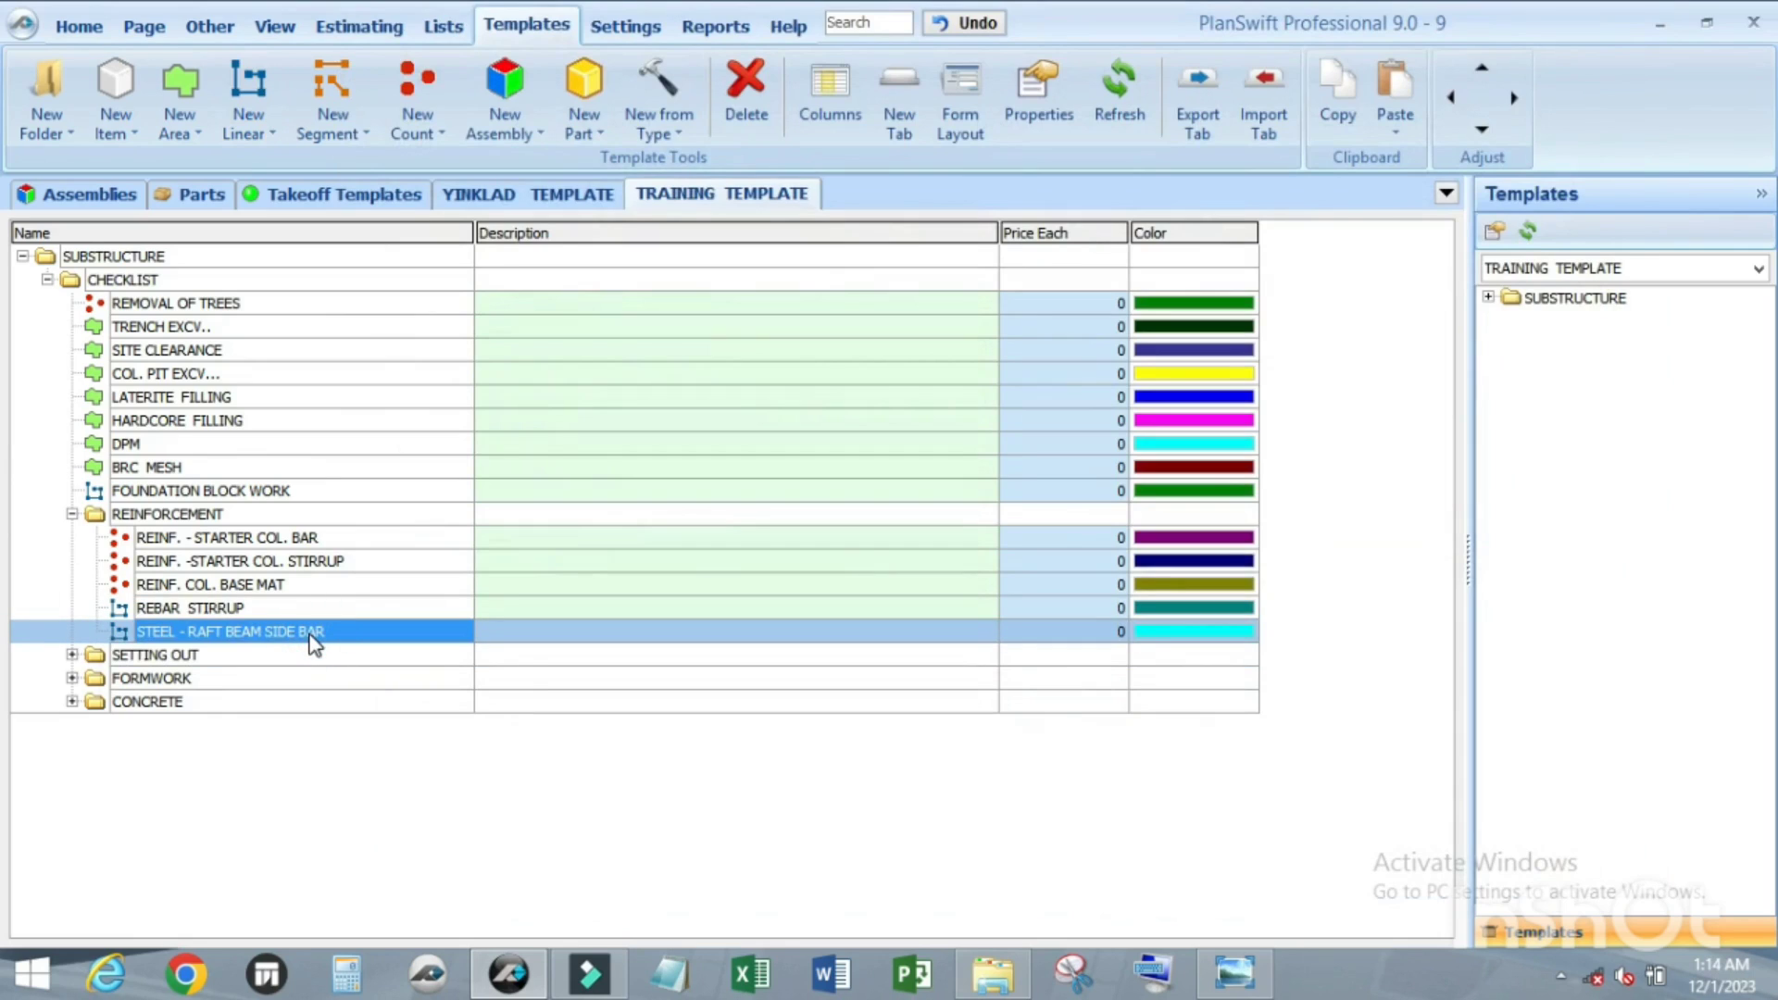
{"action": "right_click", "coordinate": [315, 643]}
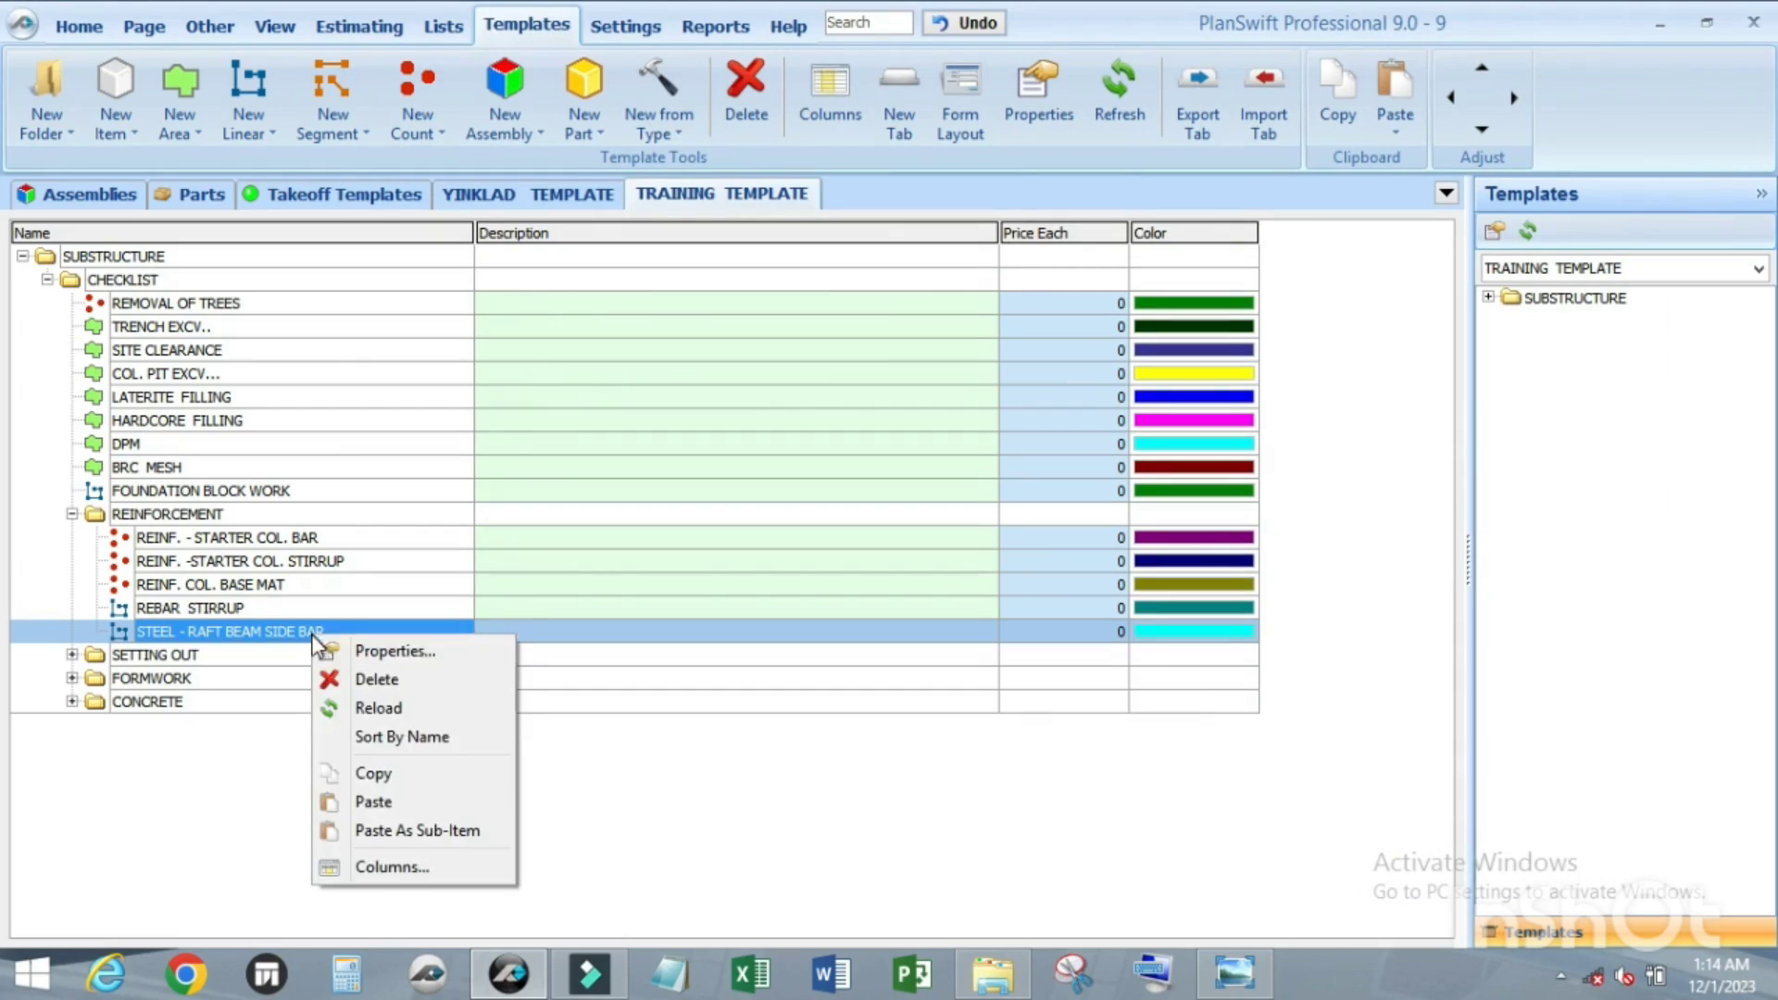
{"action": "left_click", "coordinate": [361, 798]}
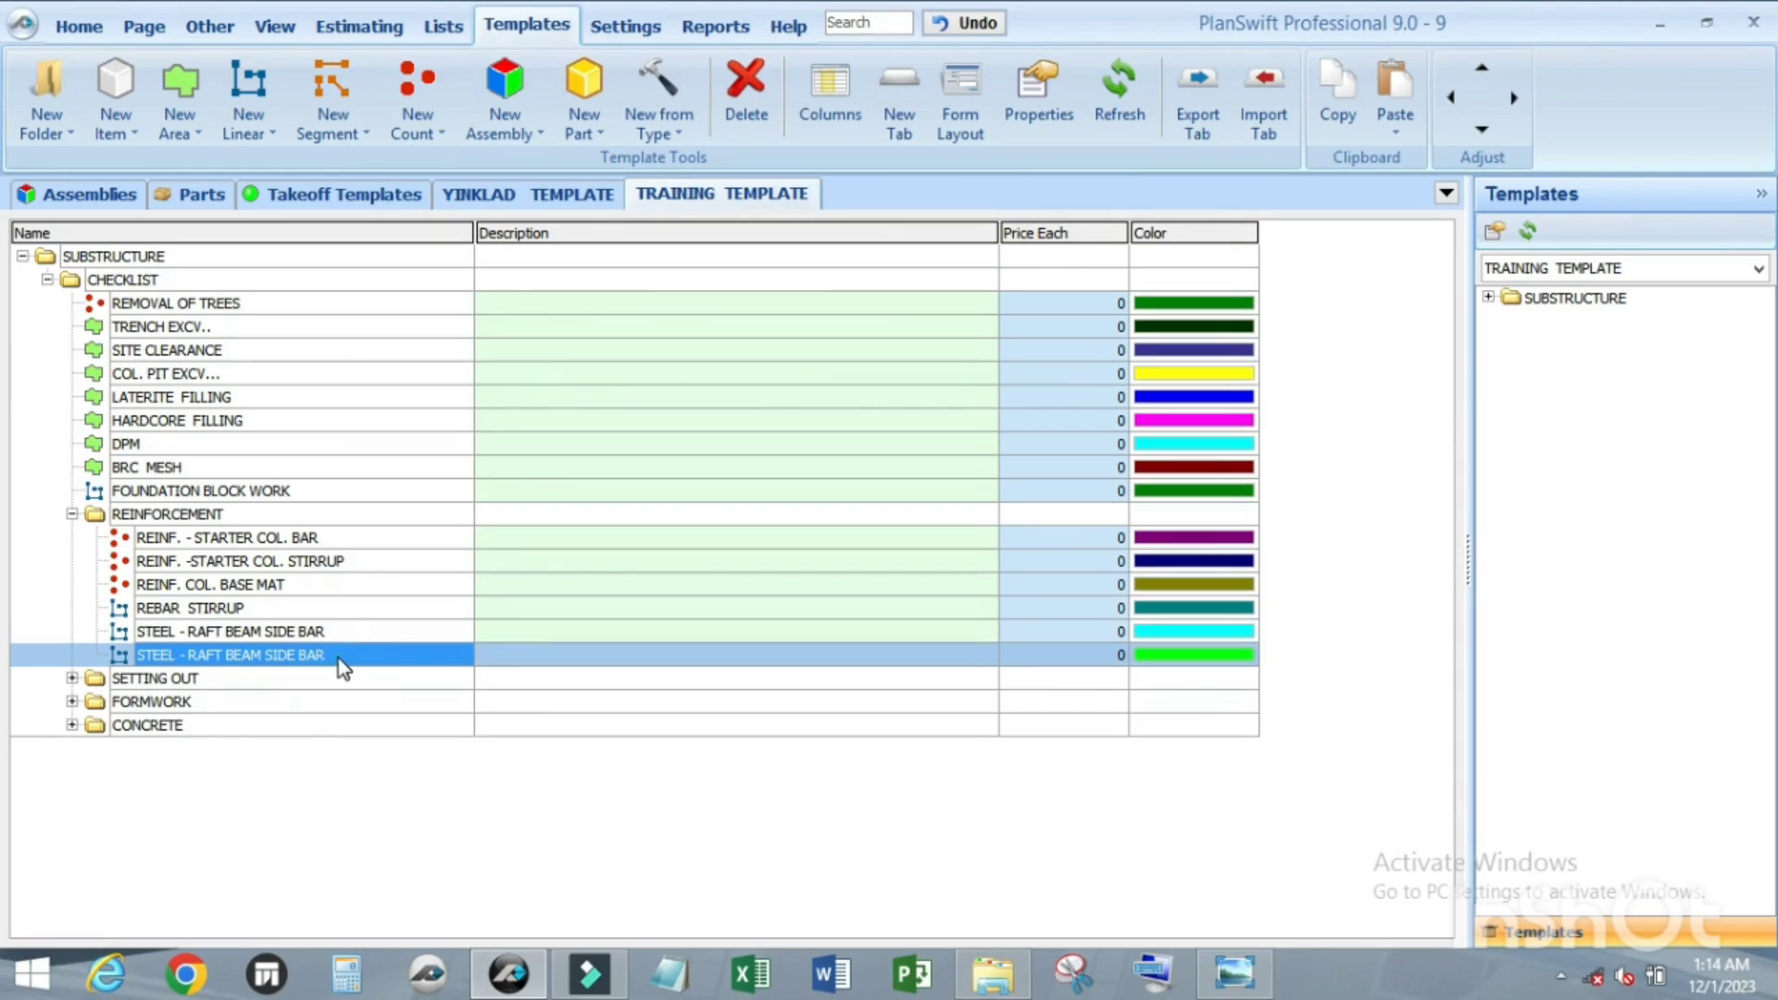
{"action": "left_click", "coordinate": [298, 653]}
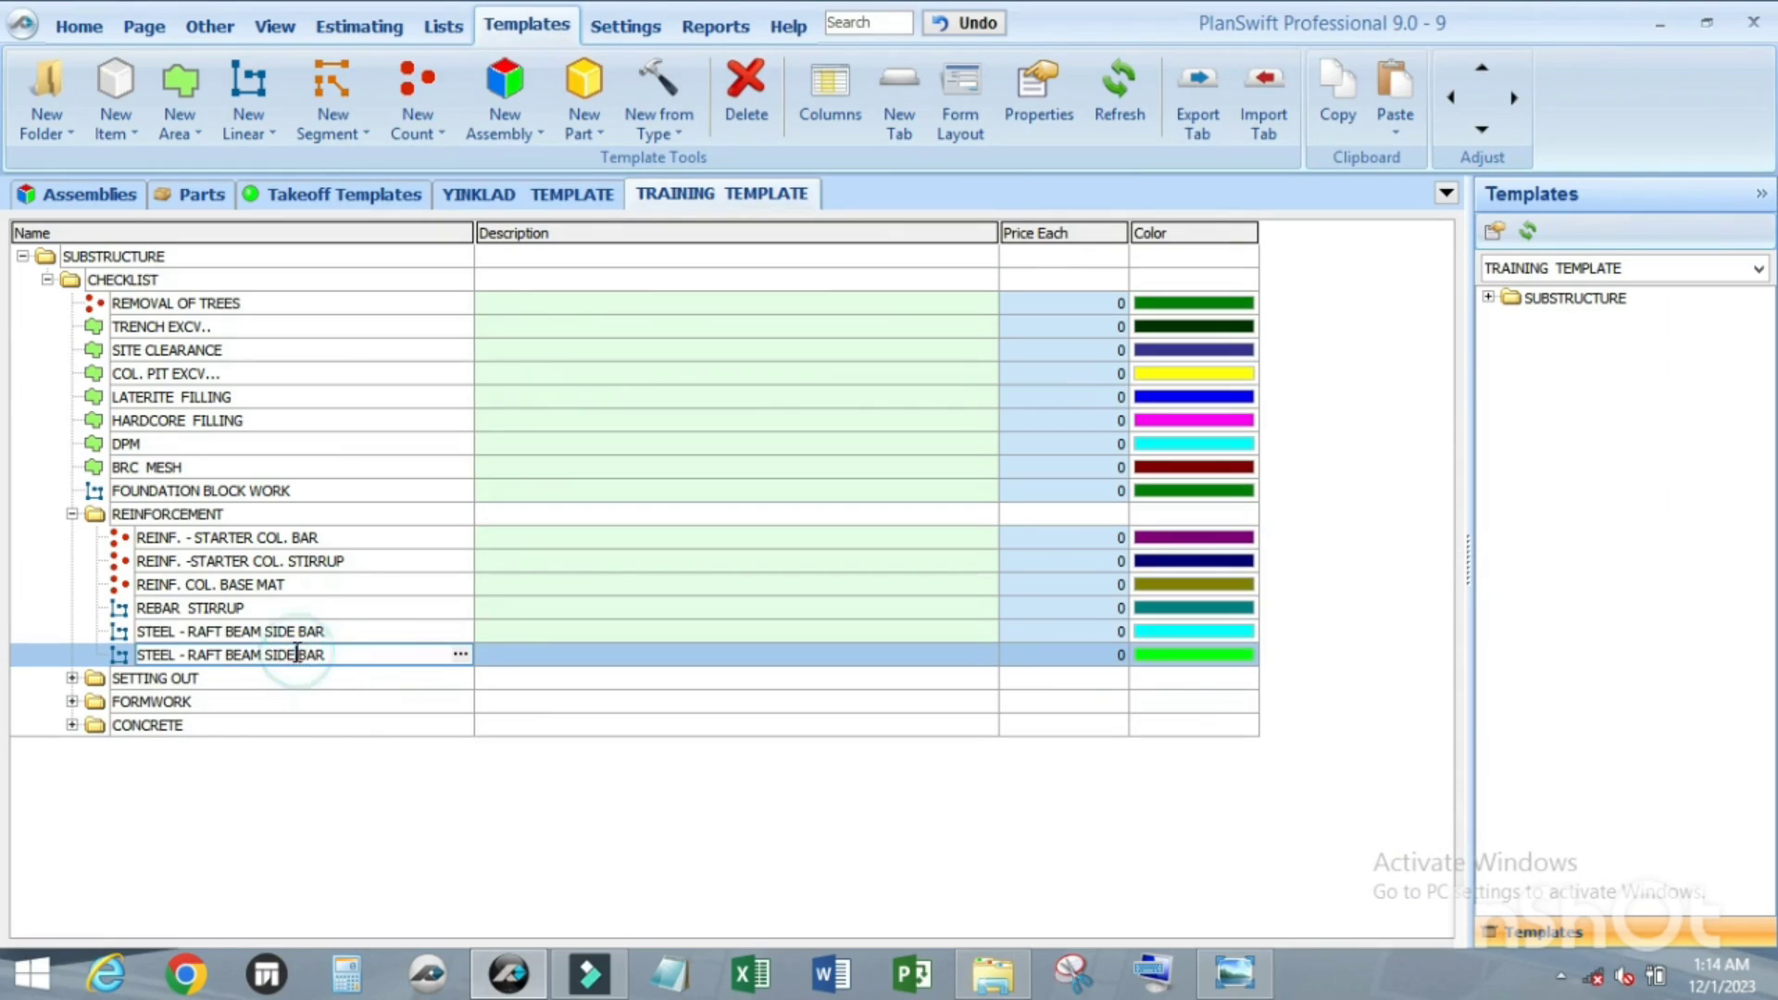
{"action": "key", "text": "BackSpace"}
{"action": "key", "text": "BackSpace"}
{"action": "key", "text": "BackSpace"}
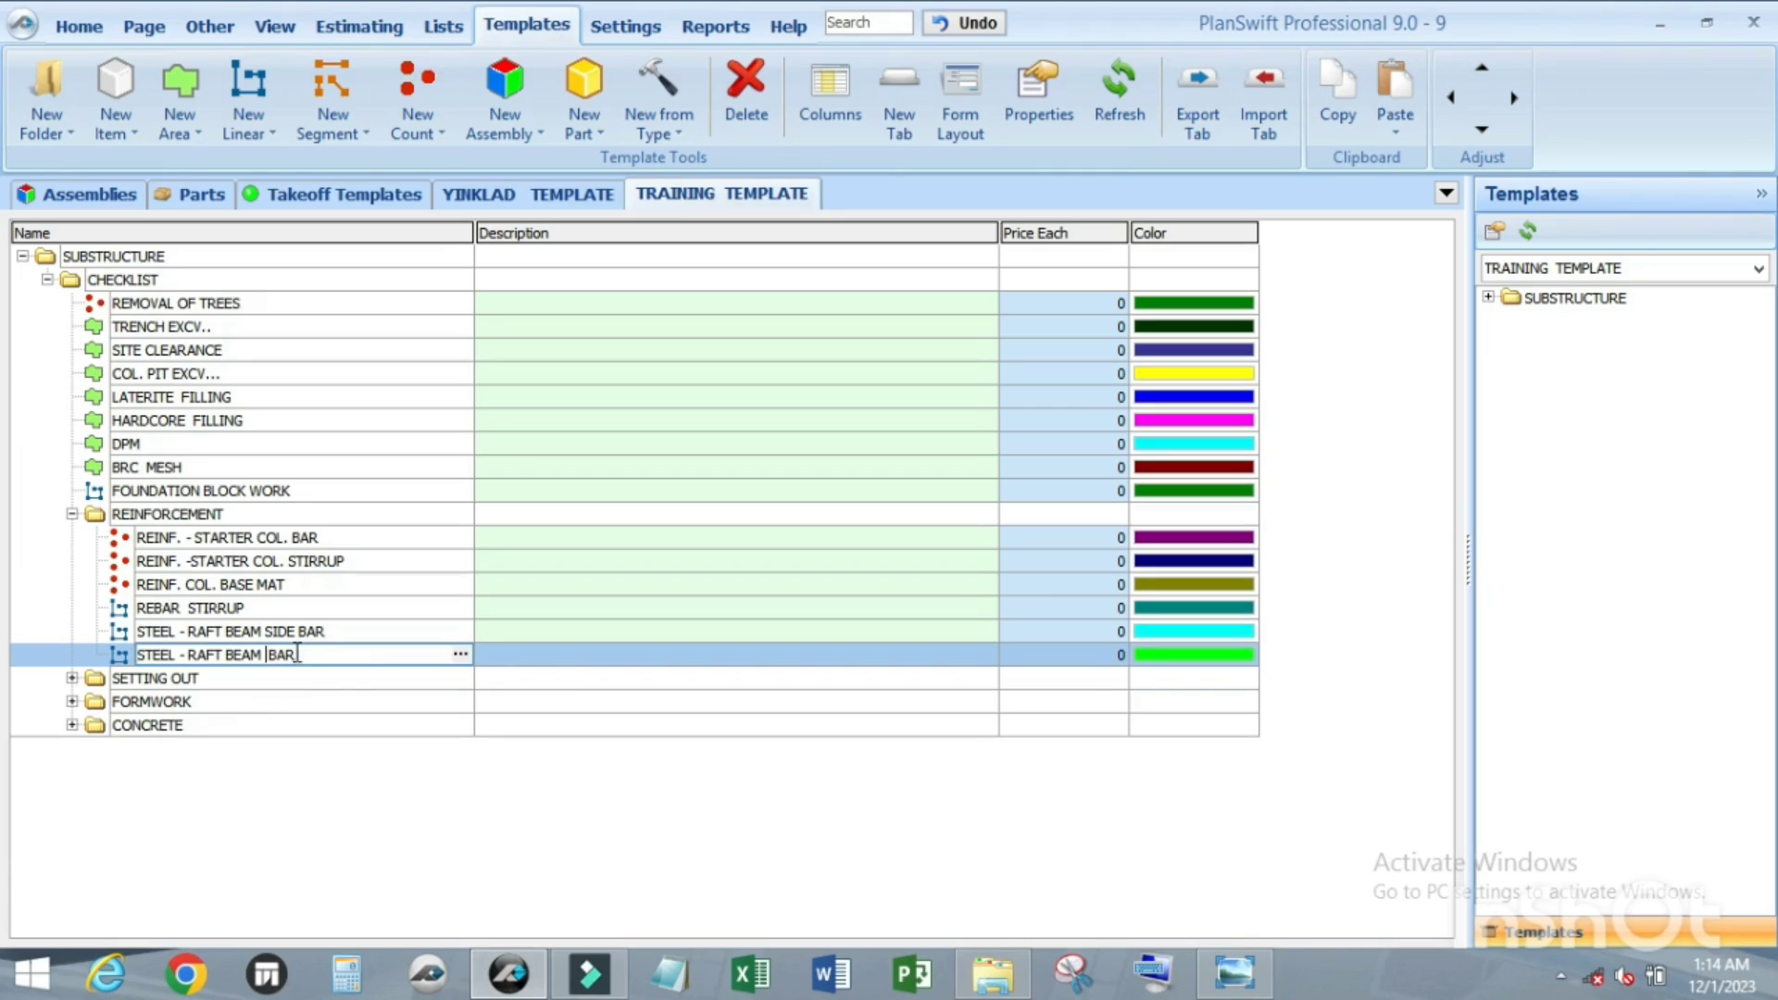
{"action": "type", "text": "TOP"}
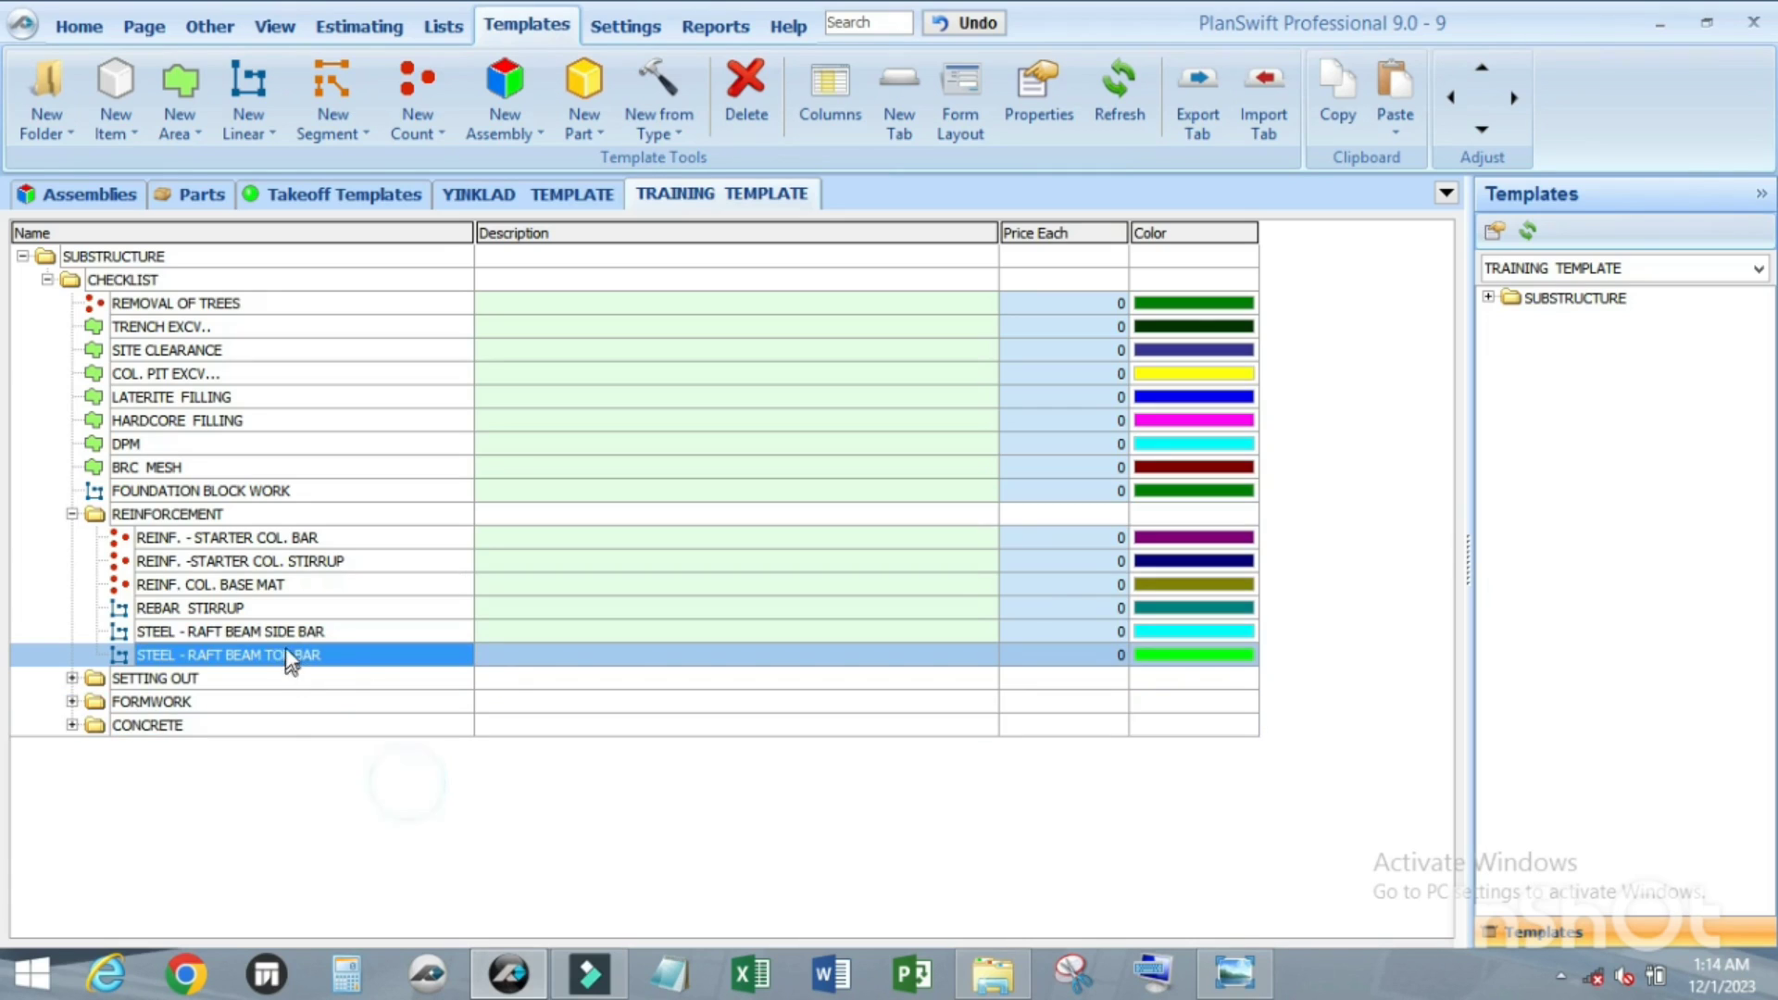
{"action": "key", "text": "Return"}
Step: Edit the Dia property of STEEL - RAFT BEAM TOP BAR so its simple list offers 16 and 20
{"action": "double_click", "coordinate": [296, 656]}
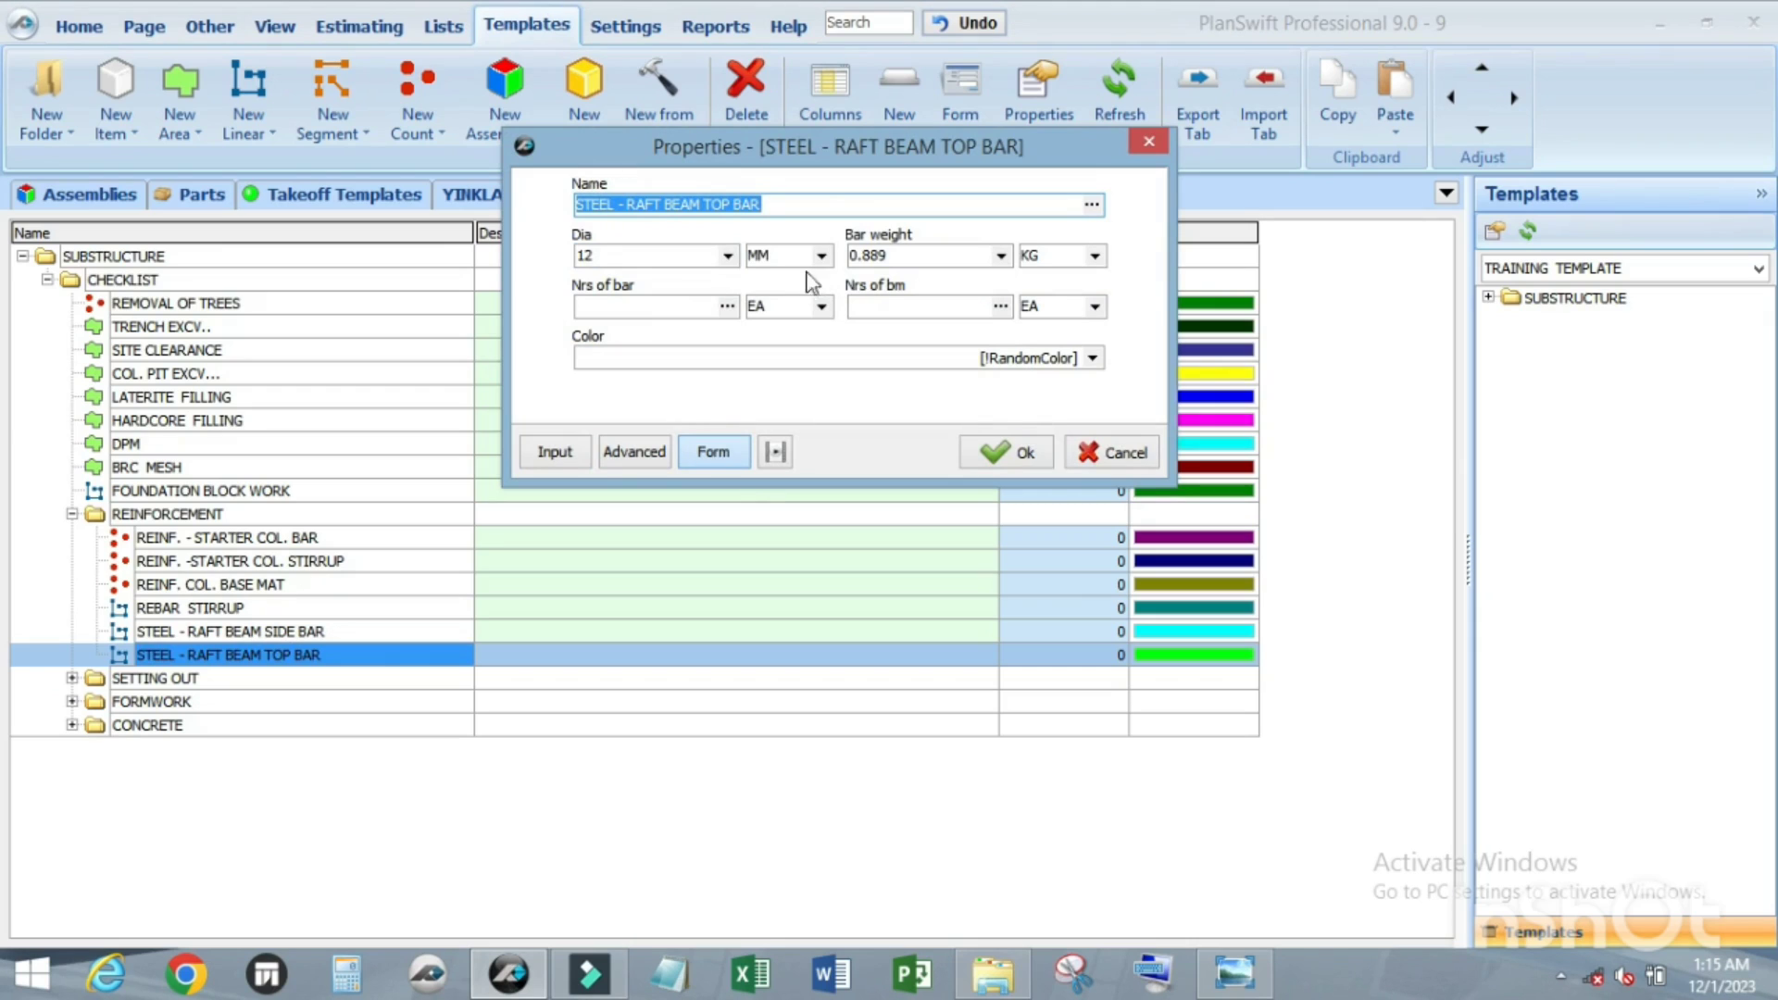
{"action": "left_click", "coordinate": [635, 454]}
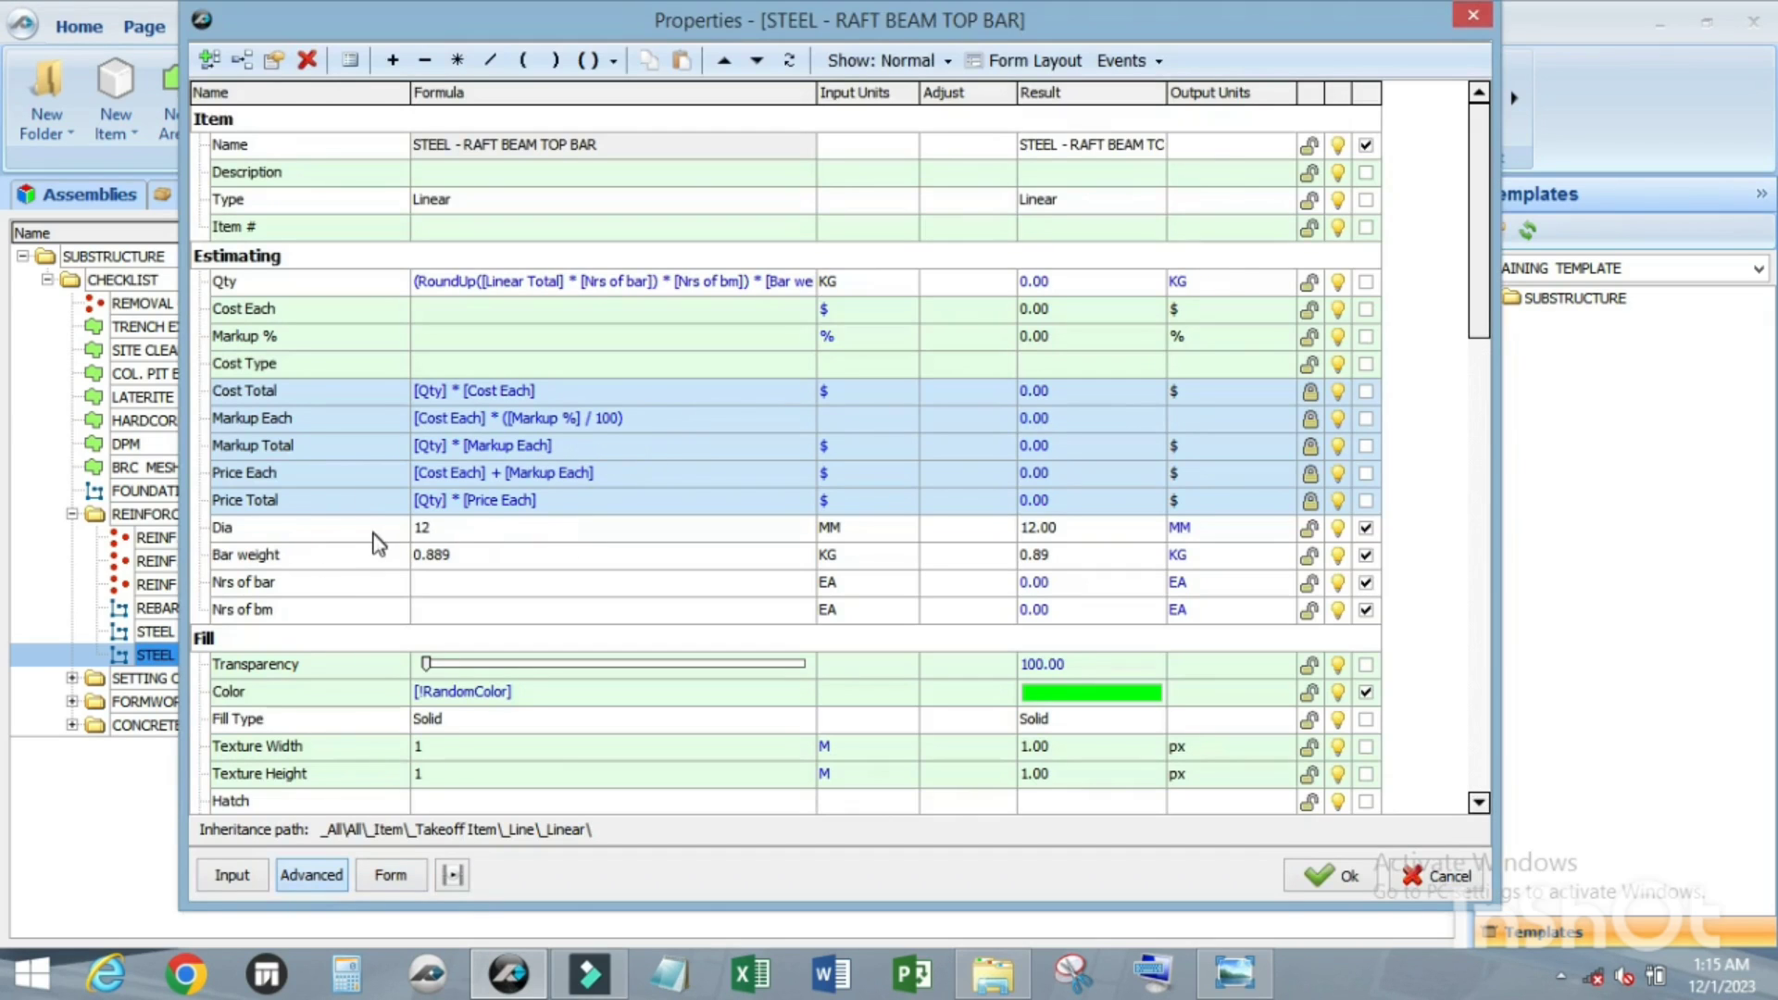
{"action": "left_click", "coordinate": [377, 535]}
{"action": "double_click", "coordinate": [315, 540]}
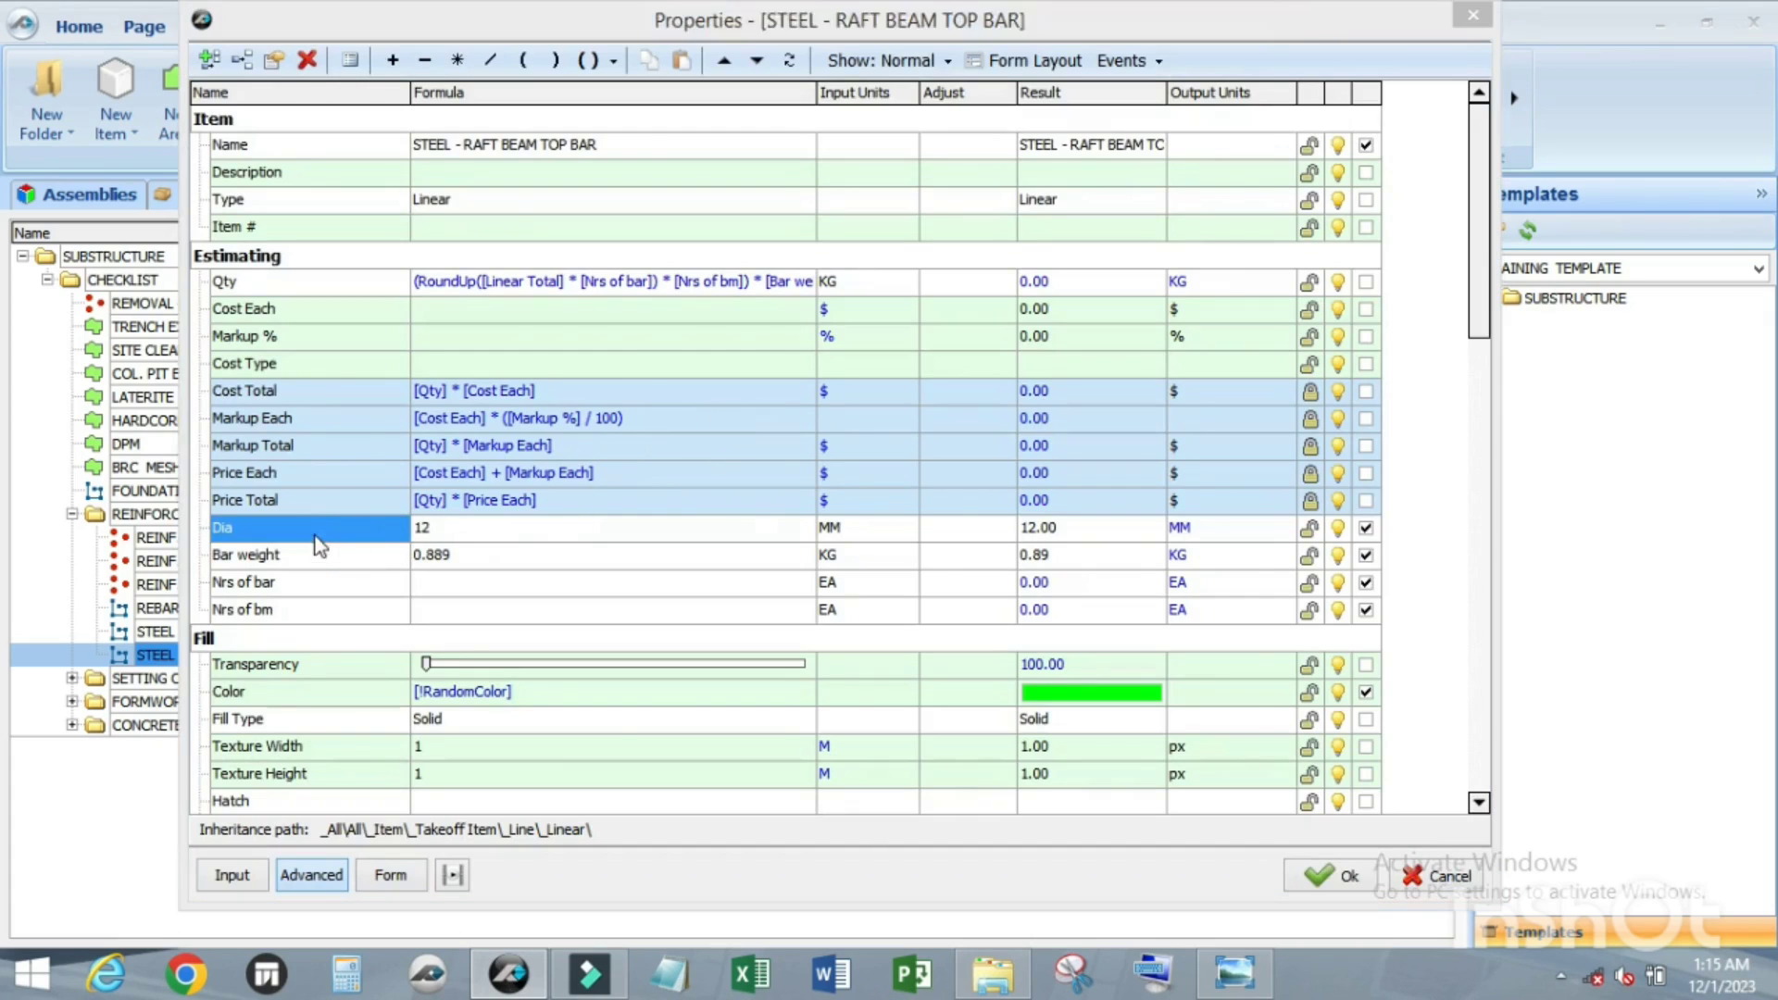
{"action": "left_click", "coordinate": [1000, 215]}
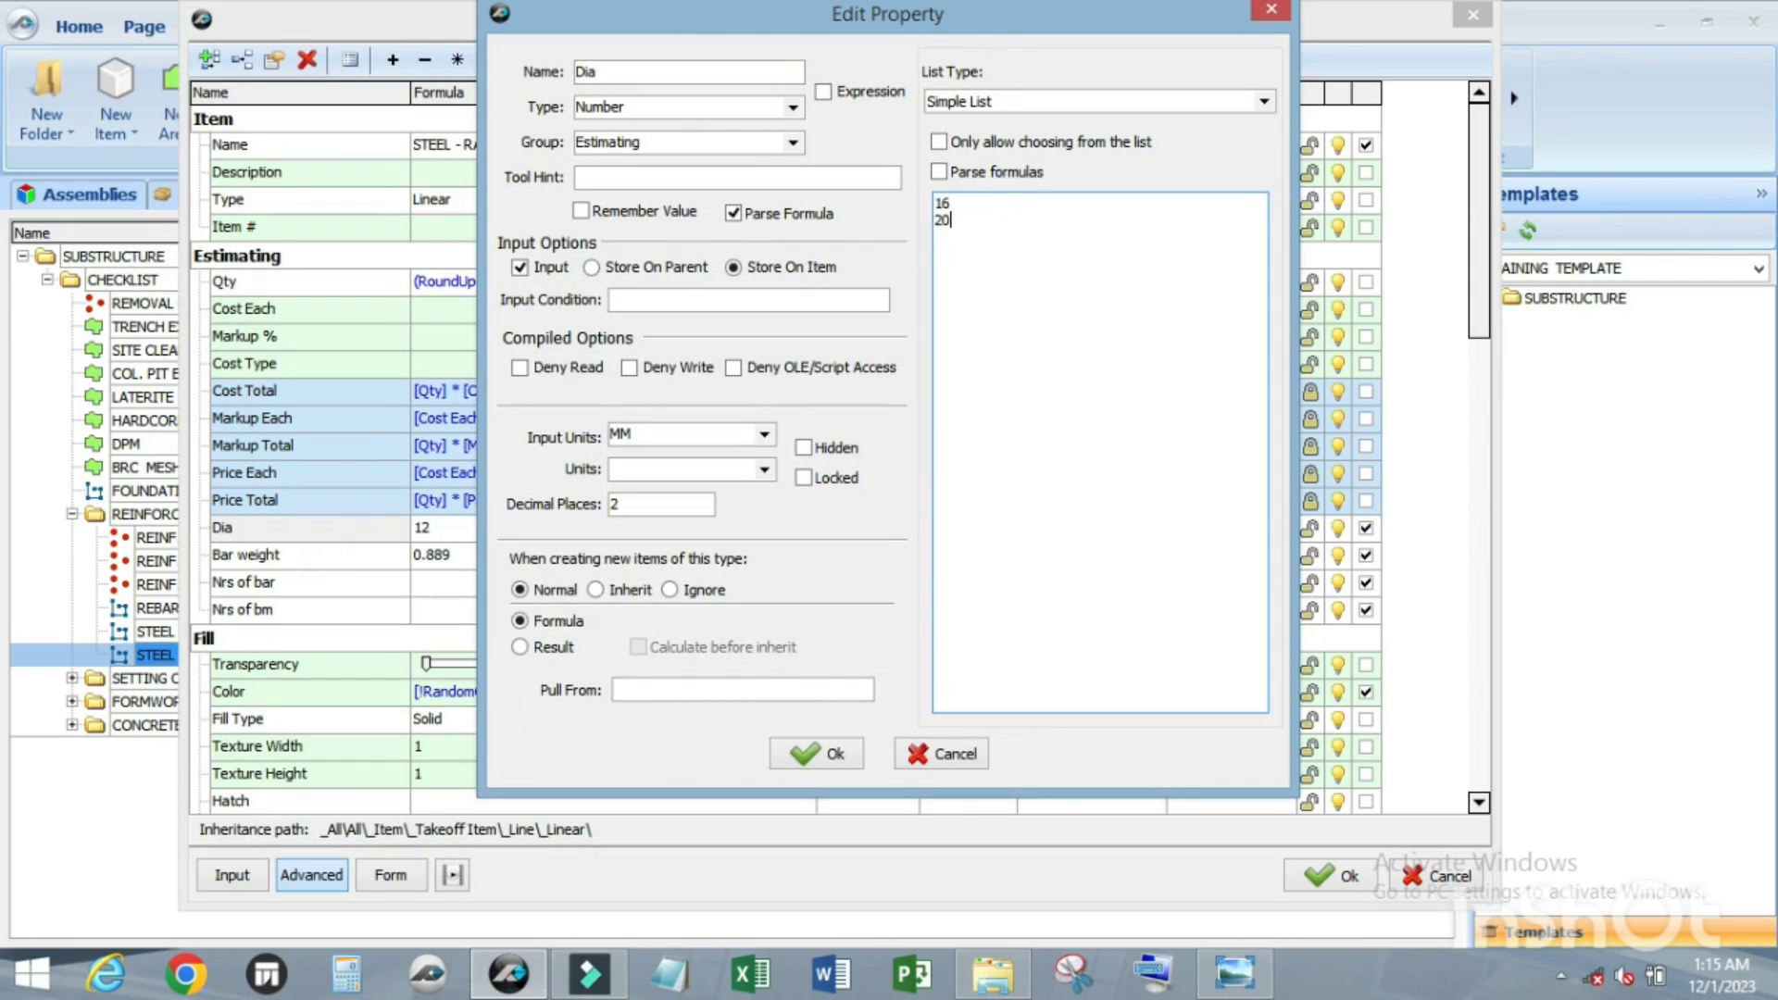
{"action": "left_click", "coordinate": [803, 753]}
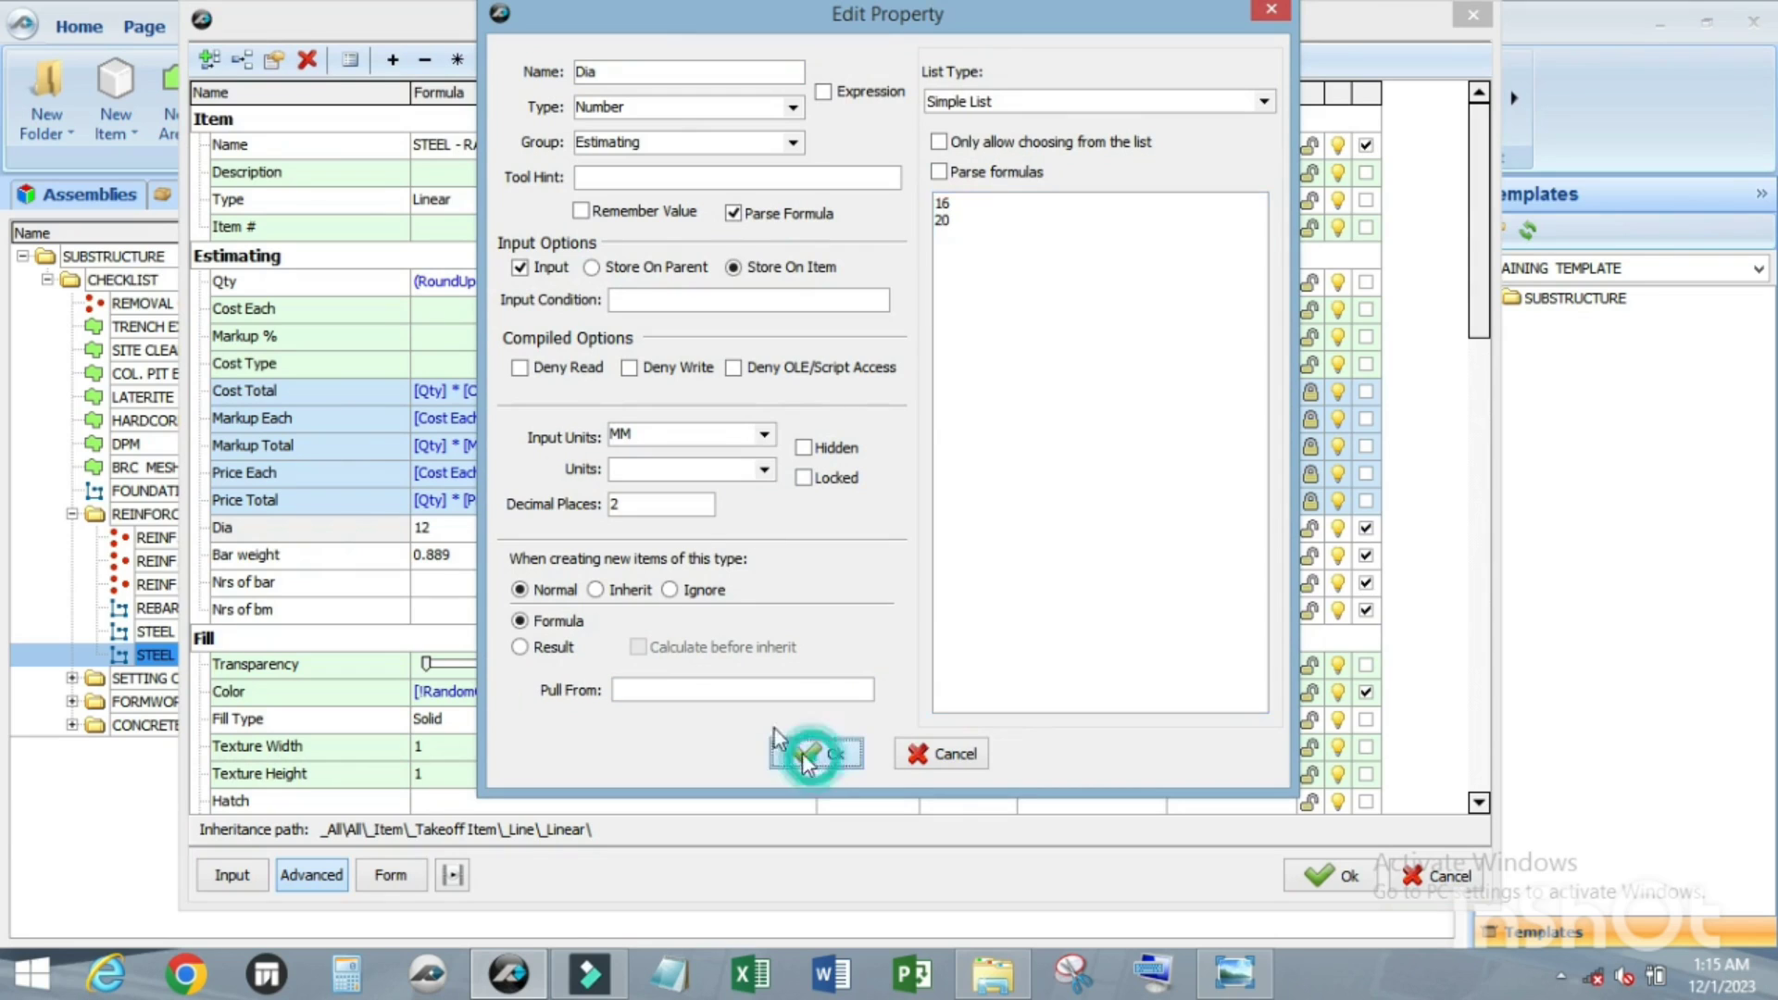
Step: Set the top bar item's Dia to 20 mm from its list
{"action": "left_click", "coordinate": [794, 526]}
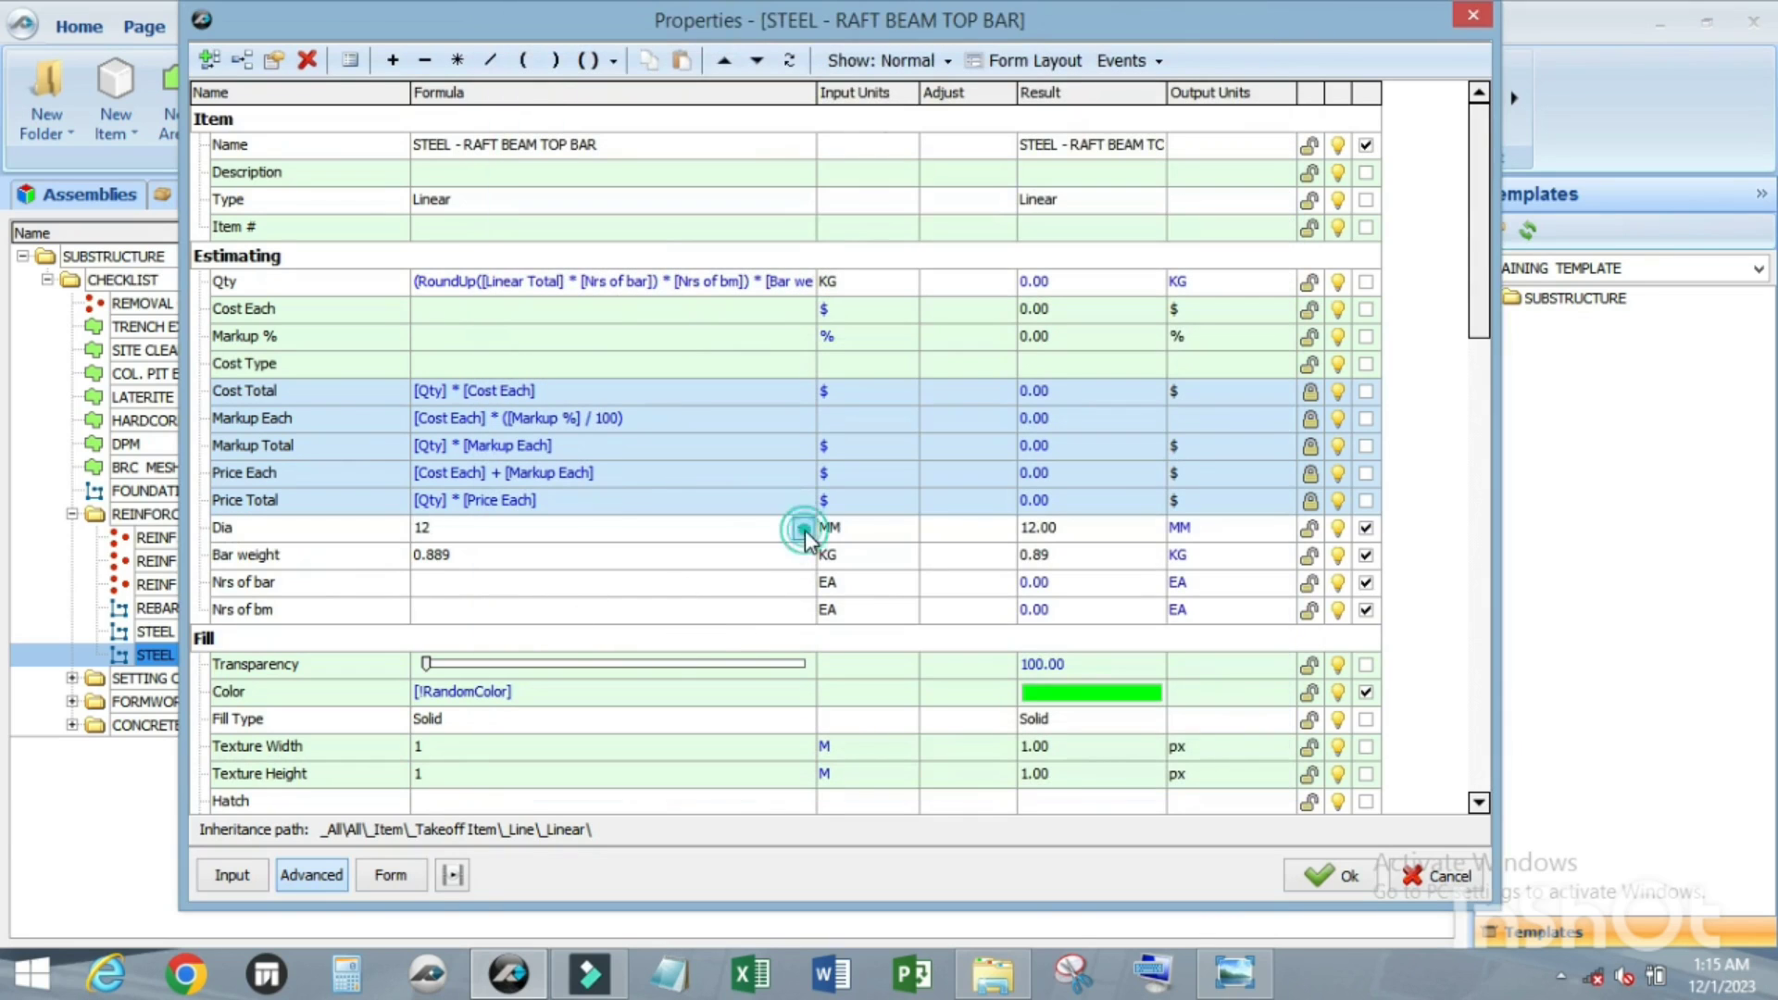
{"action": "left_click", "coordinate": [803, 528]}
{"action": "left_click", "coordinate": [531, 567]}
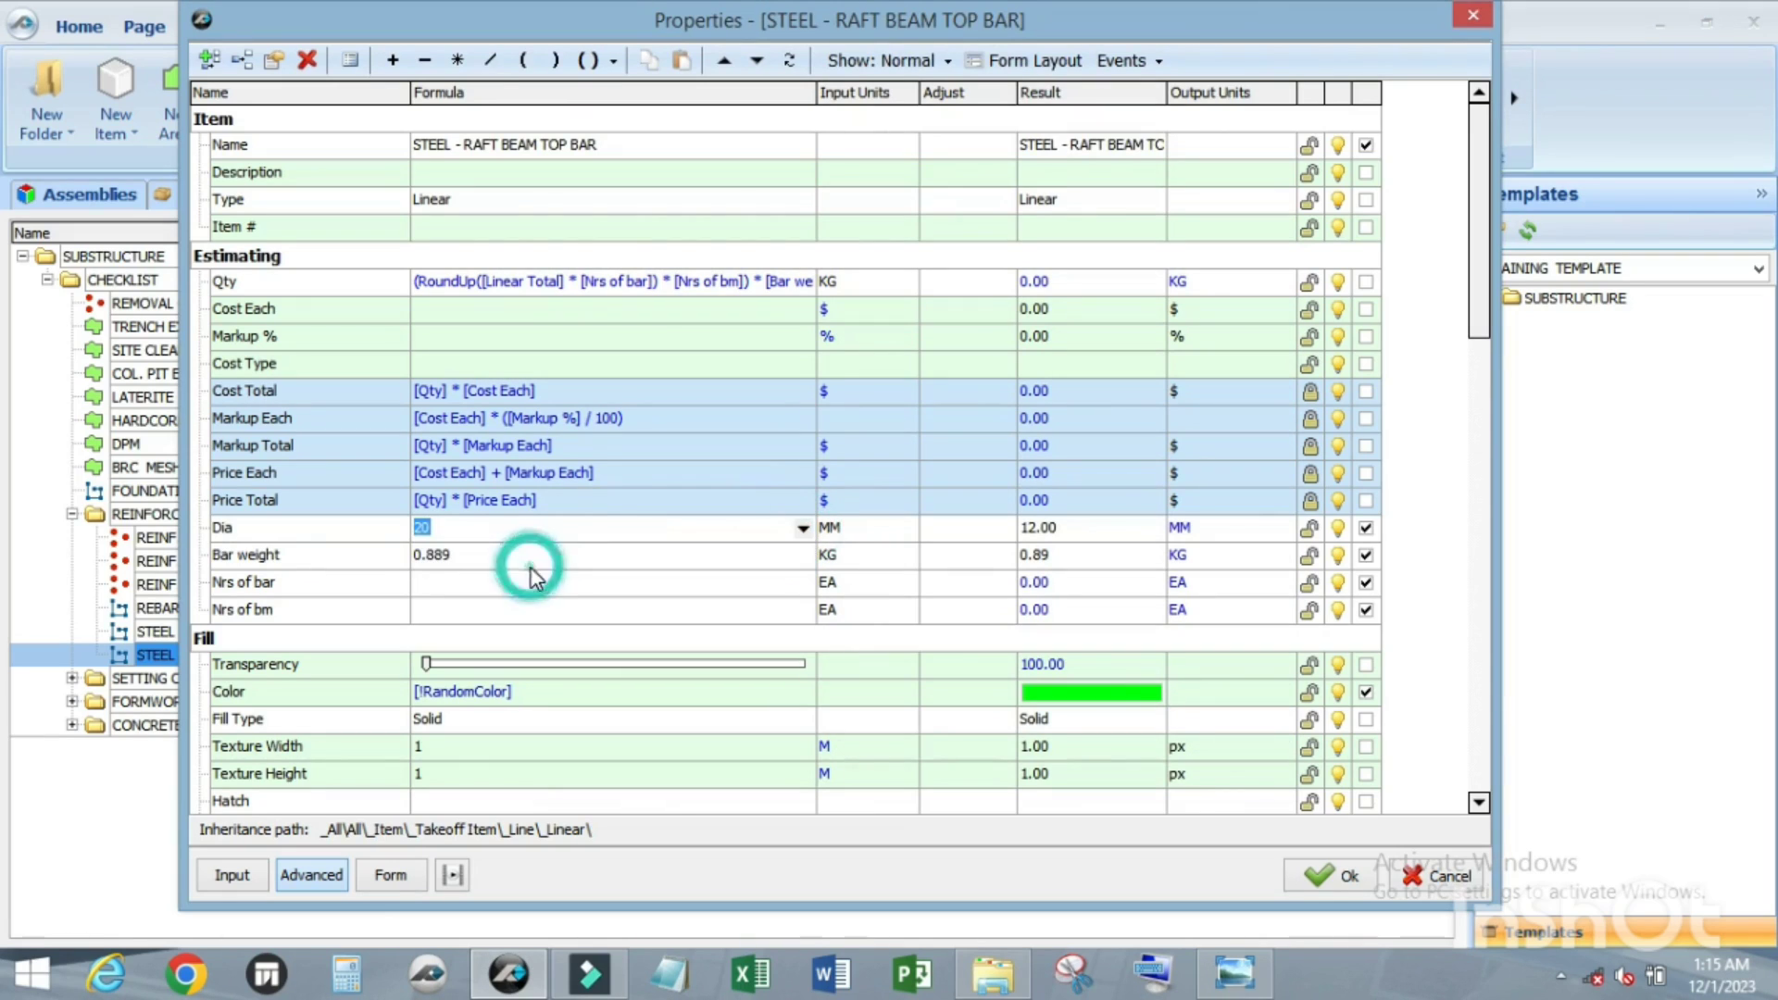
Step: Edit the Bar weight property of STEEL - RAFT BEAM TOP BAR so its simple list offers 1.580 and 2.467
{"action": "left_click", "coordinate": [314, 555]}
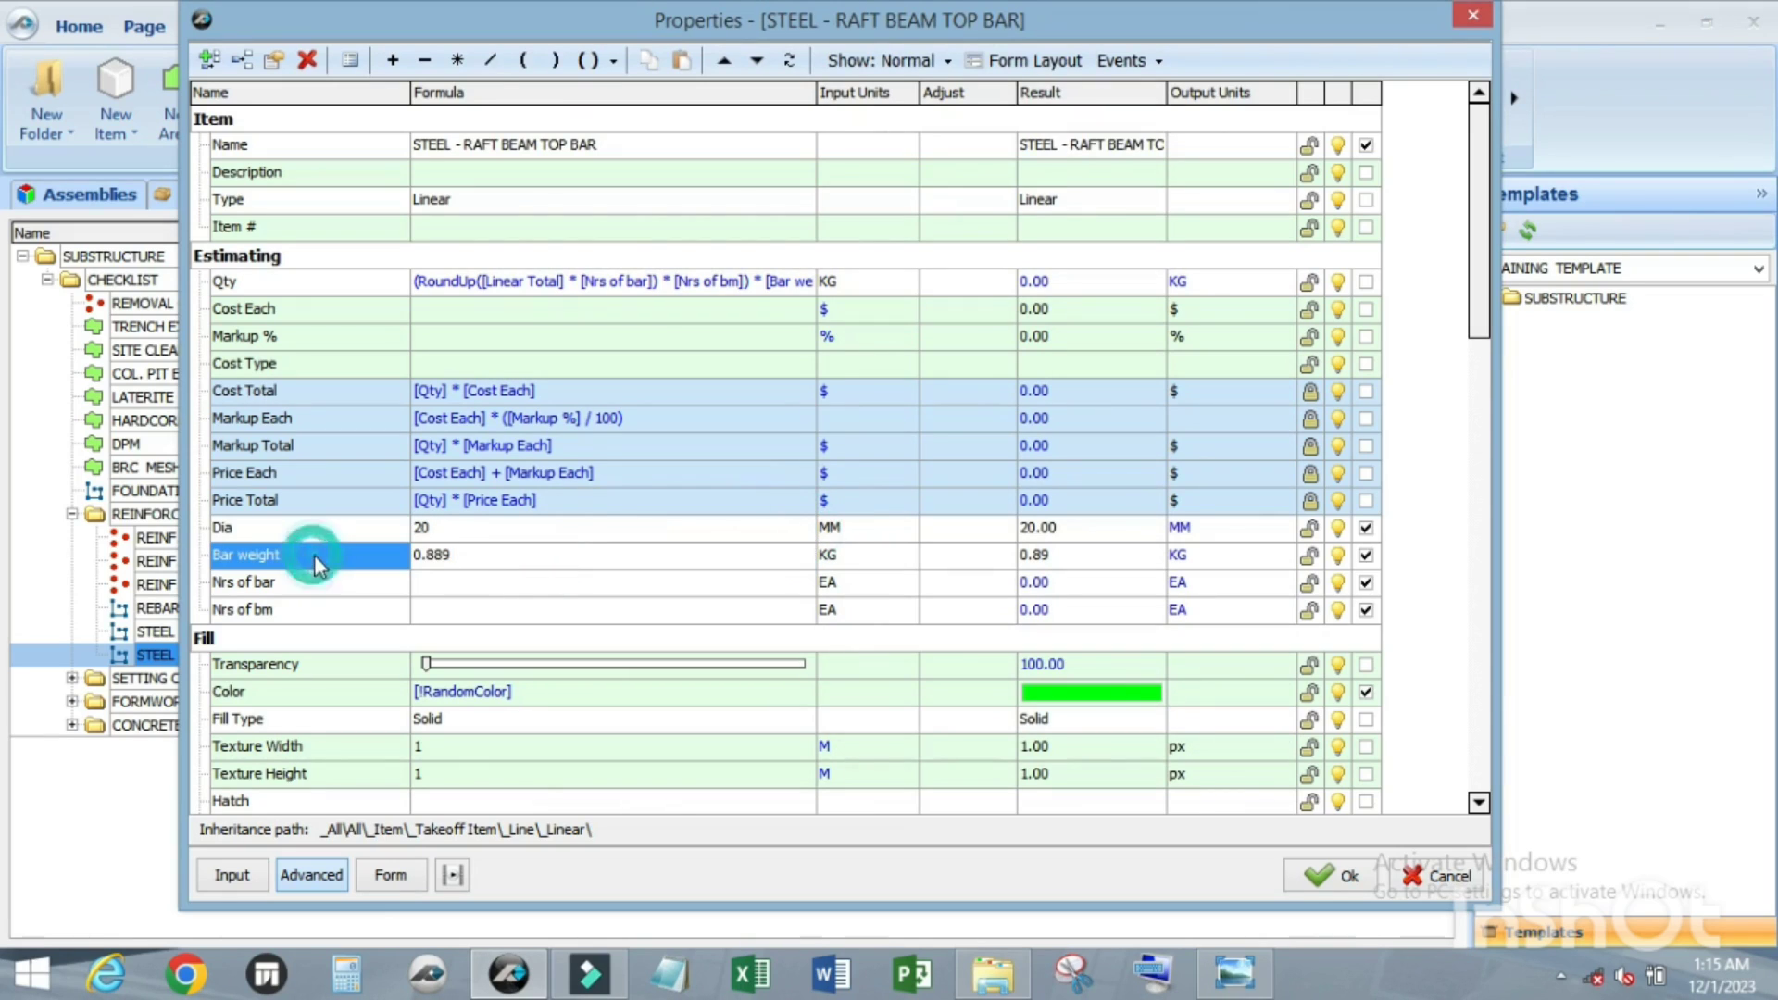
{"action": "double_click", "coordinate": [318, 565]}
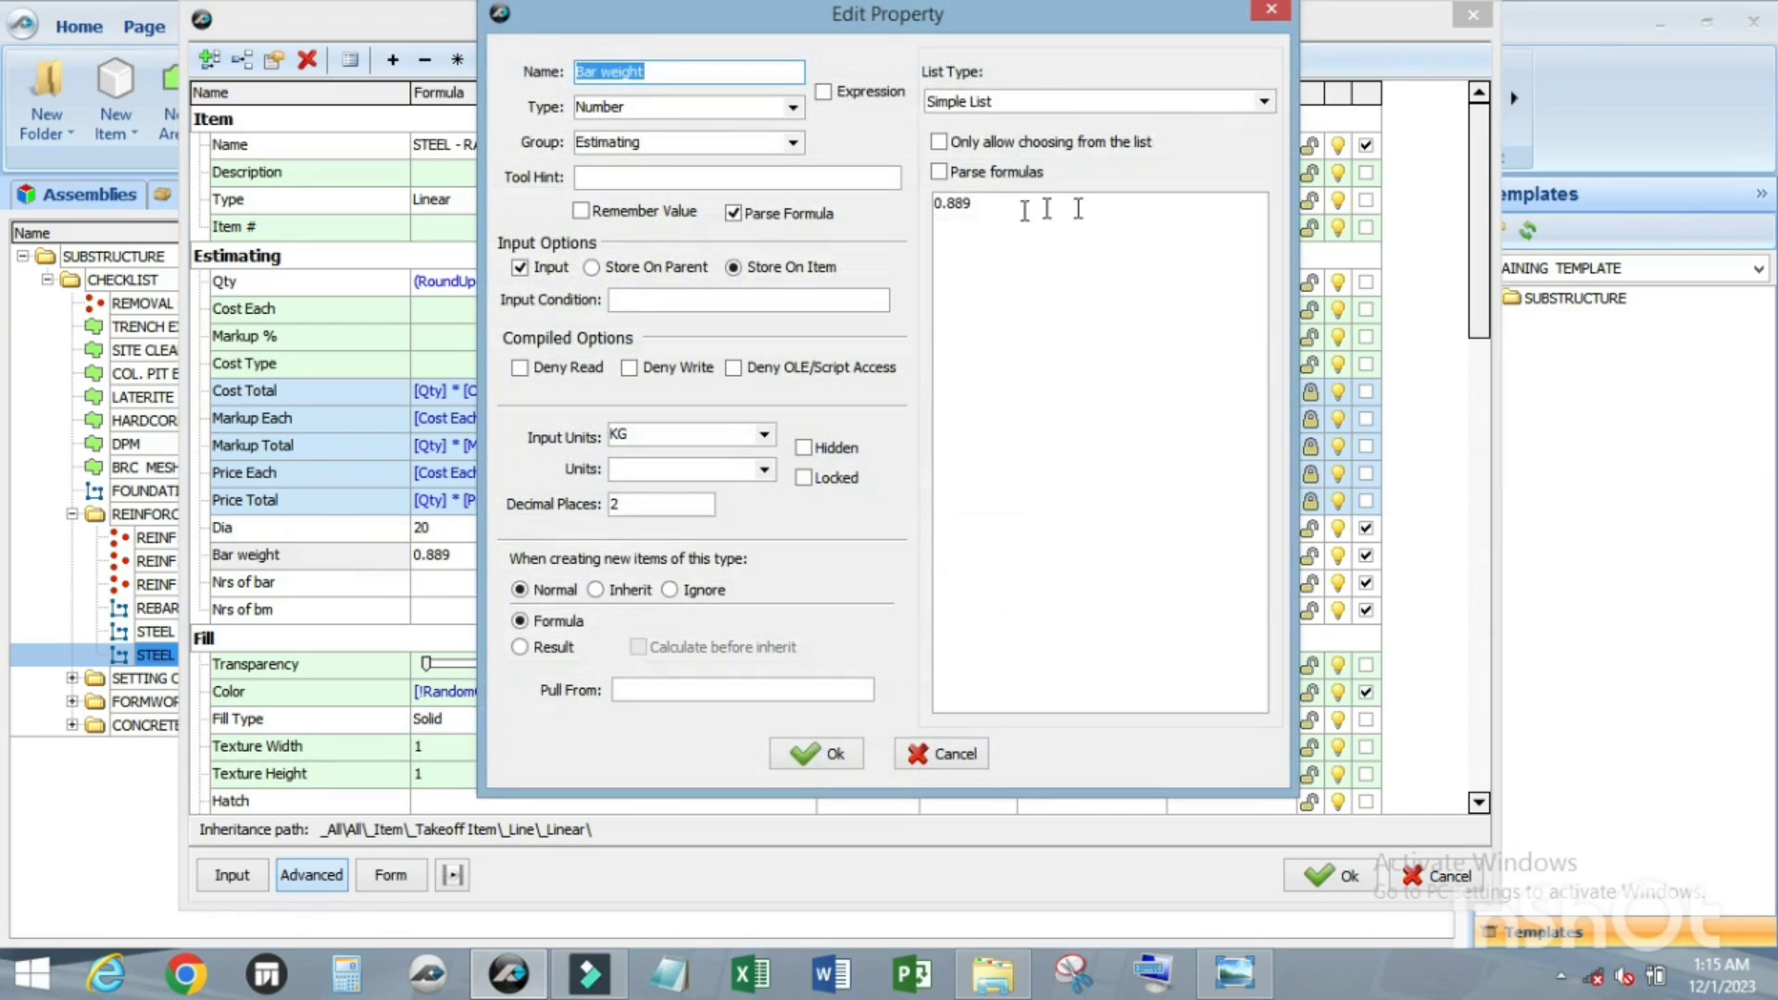
{"action": "left_click", "coordinate": [1022, 208]}
{"action": "key", "text": "ctrl+a"}
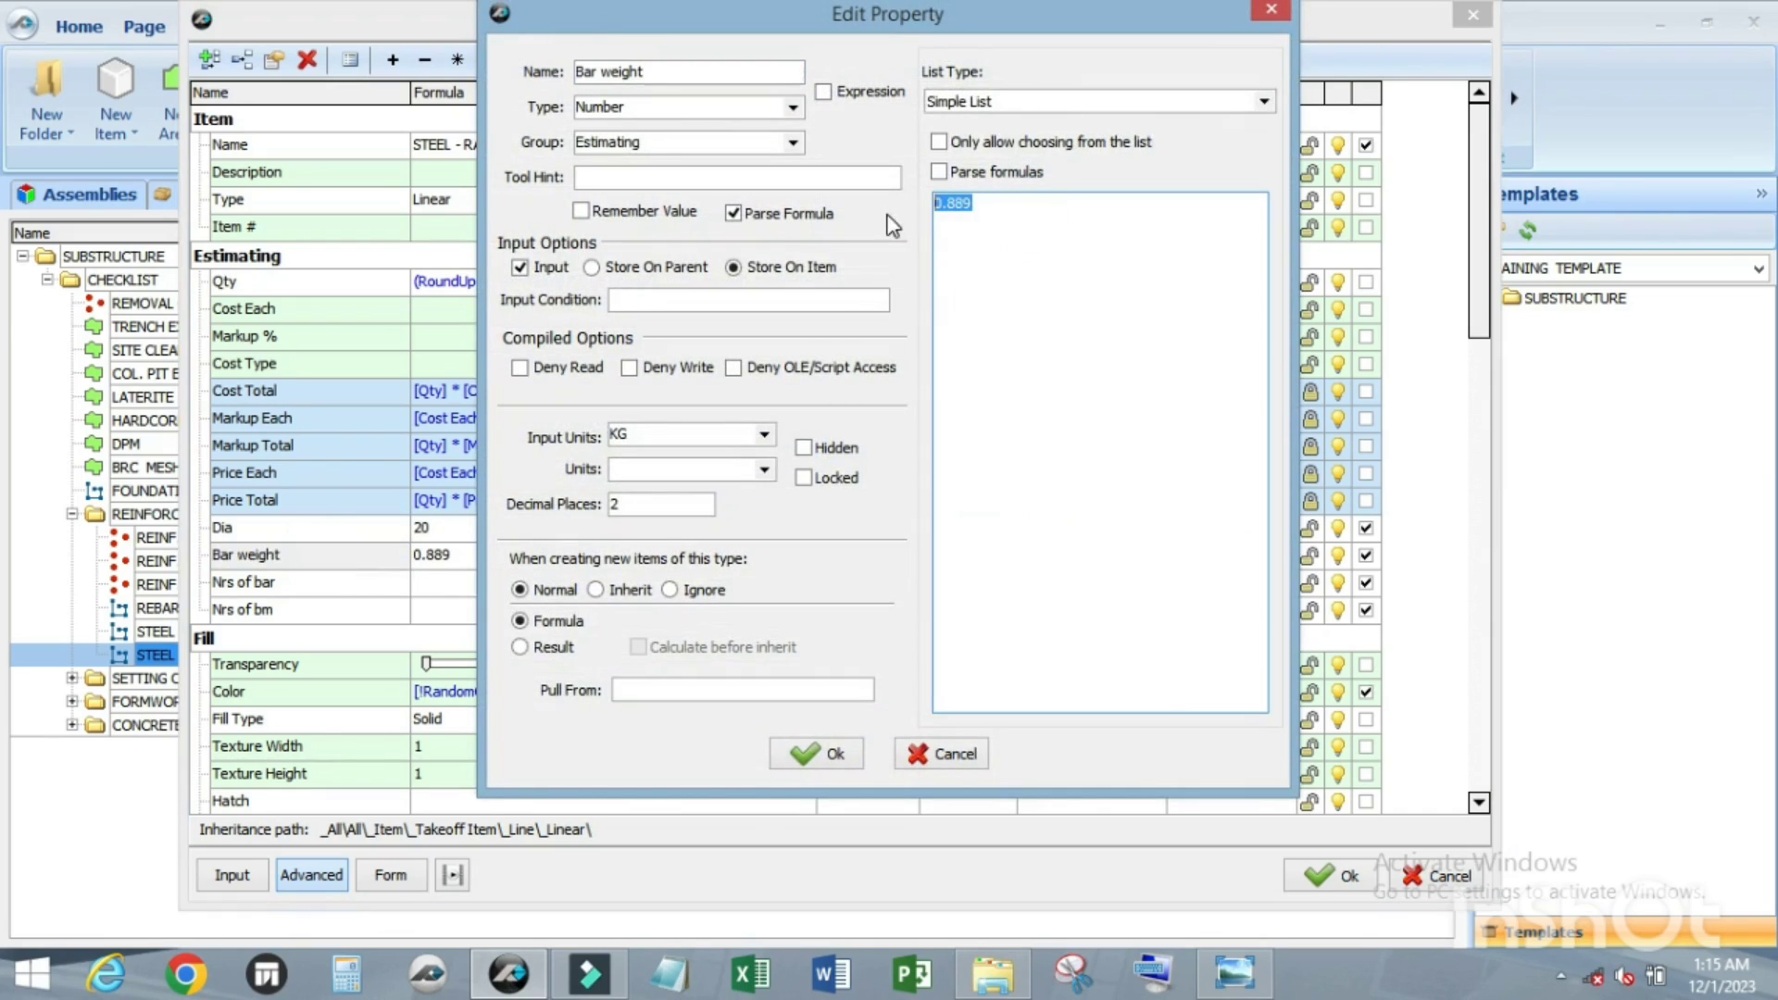
{"action": "type", "text": "1.580"}
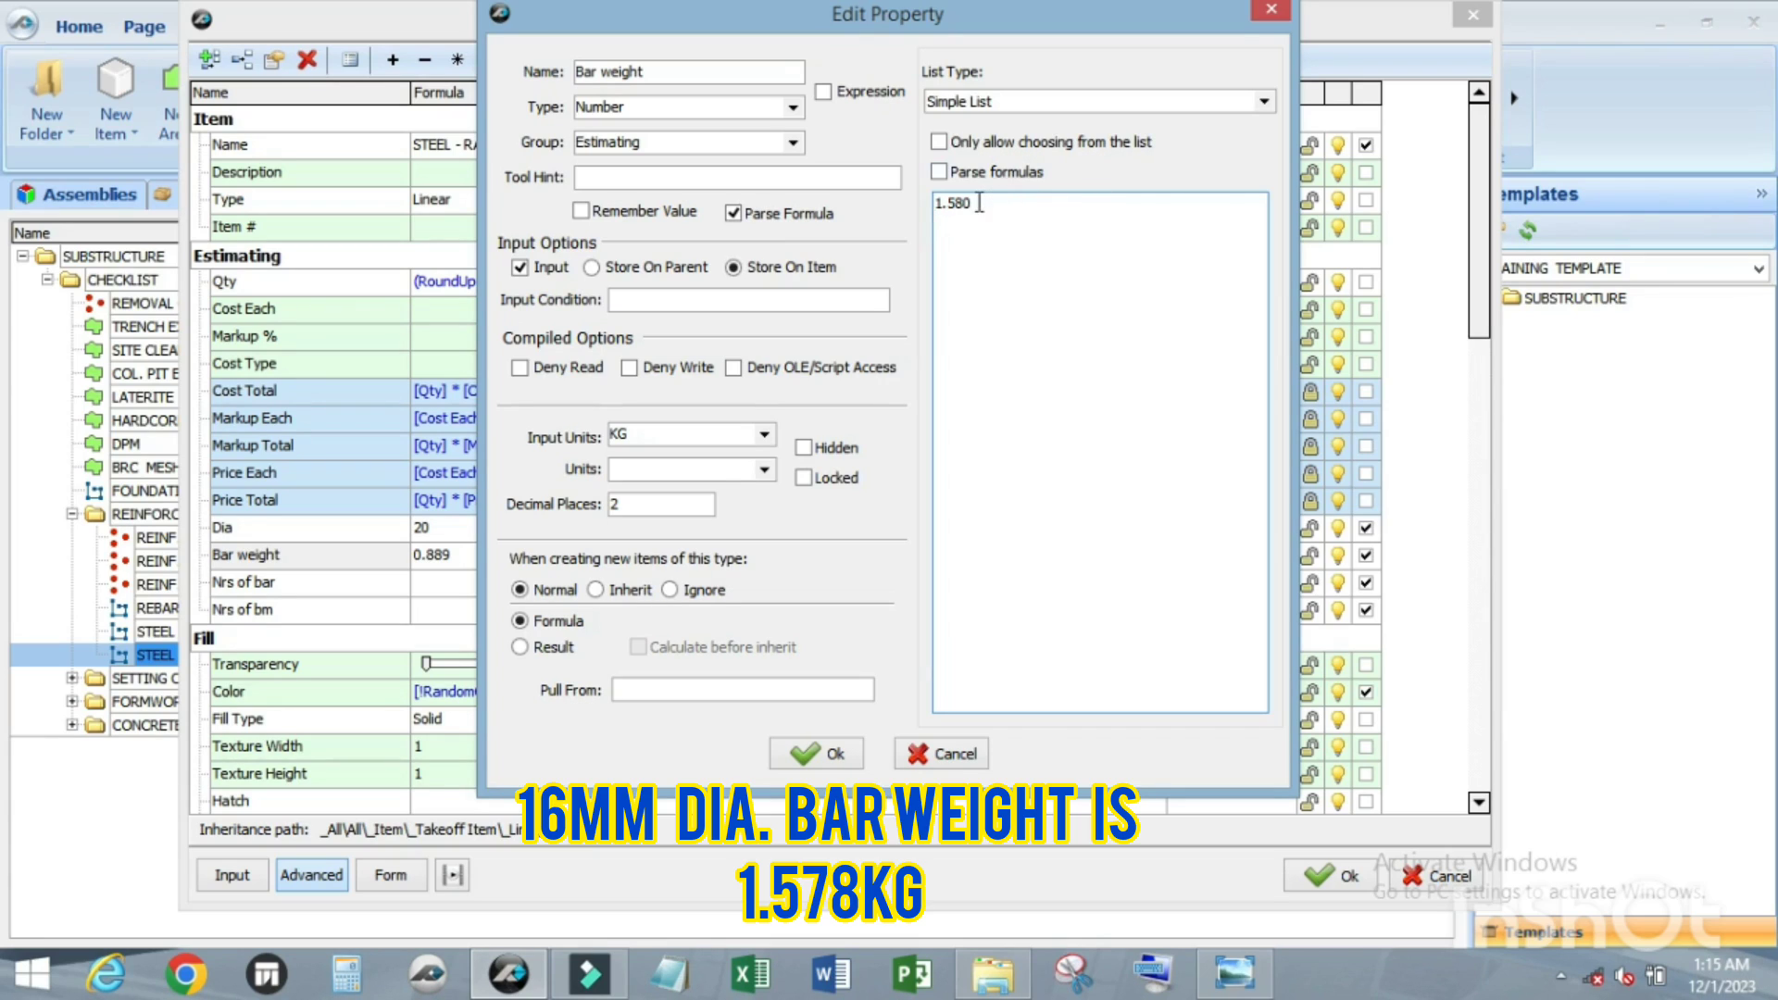
{"action": "left_click_drag", "start_coordinate": [972, 203], "coordinate": [937, 202]}
{"action": "type", "text": "1"}
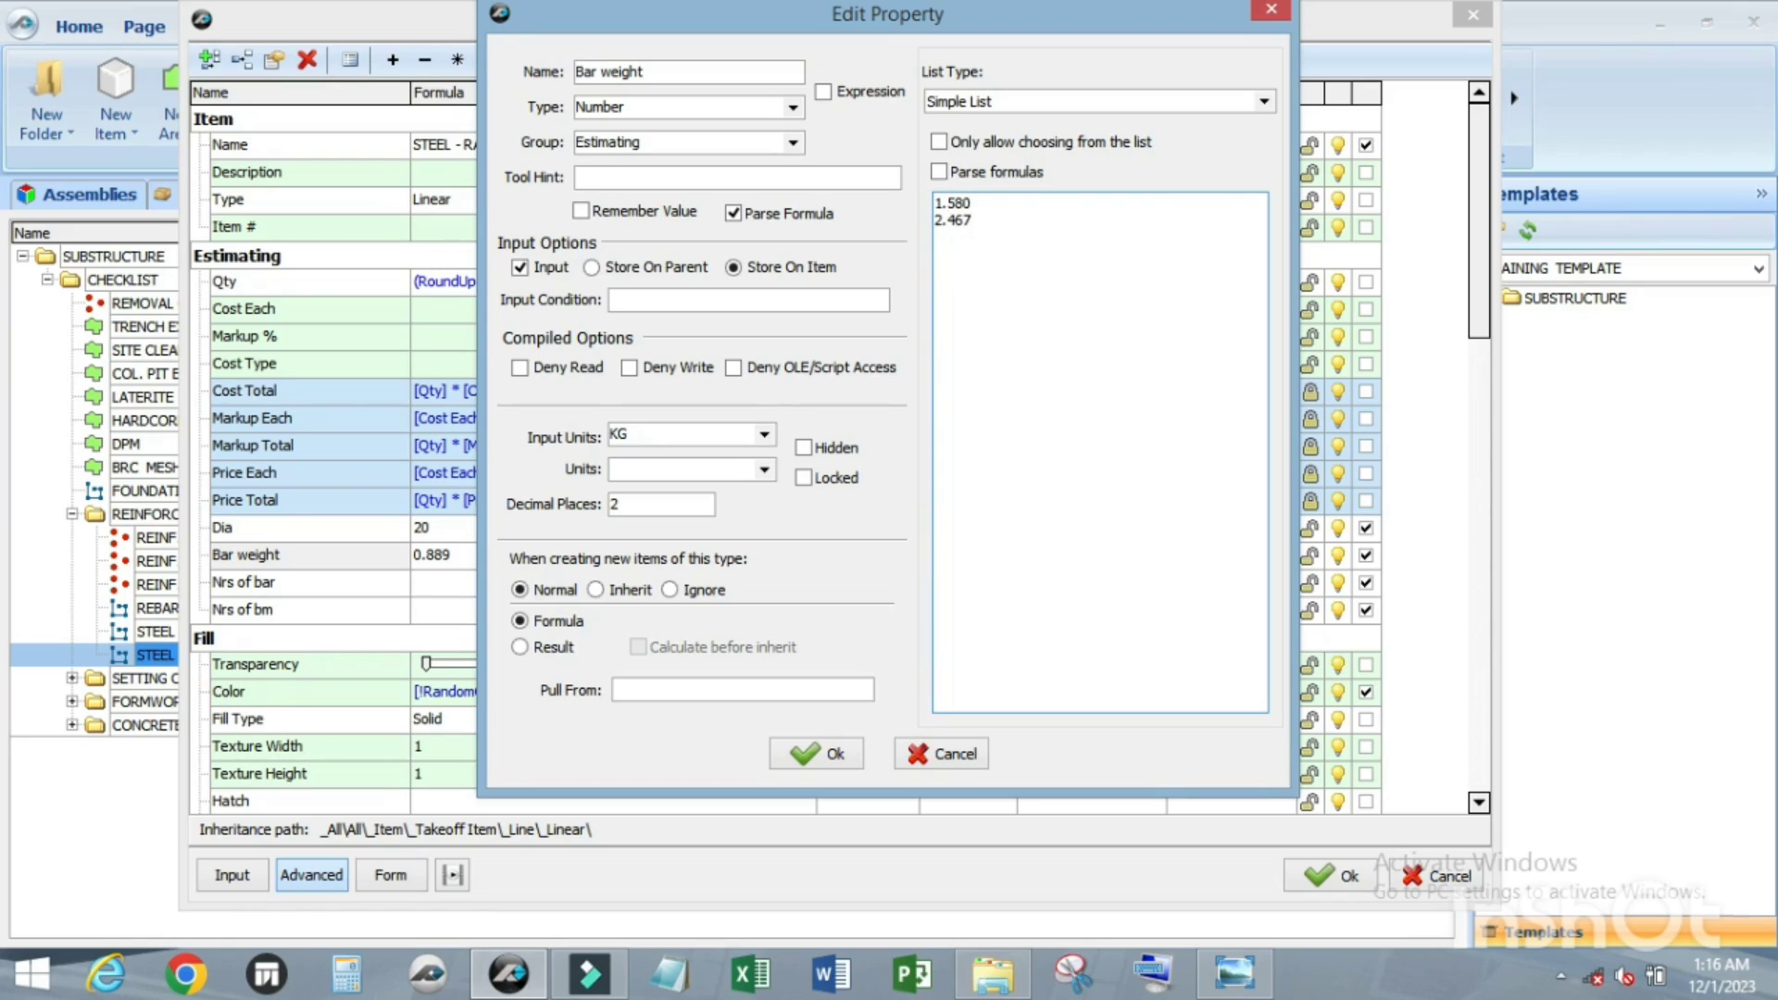
{"action": "left_click", "coordinate": [806, 752]}
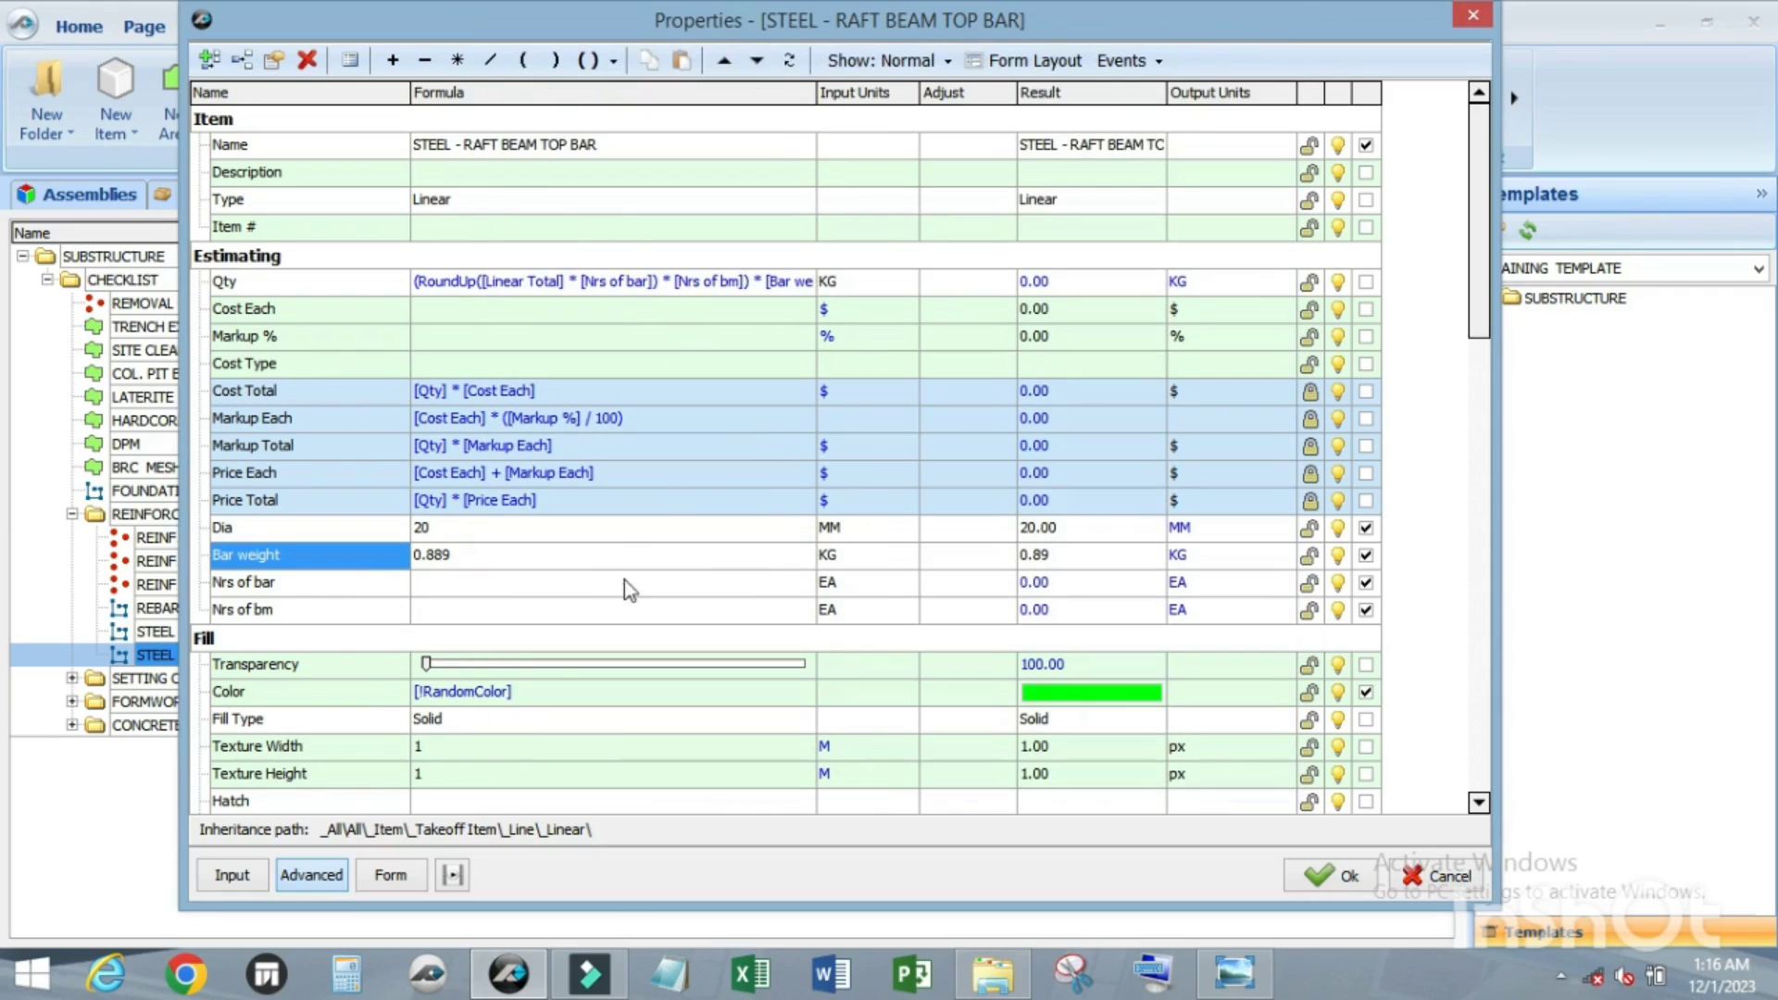
Step: Set the top bar template item's Bar weight to 1.580 kg from its list and save the item
{"action": "left_click", "coordinate": [388, 874]}
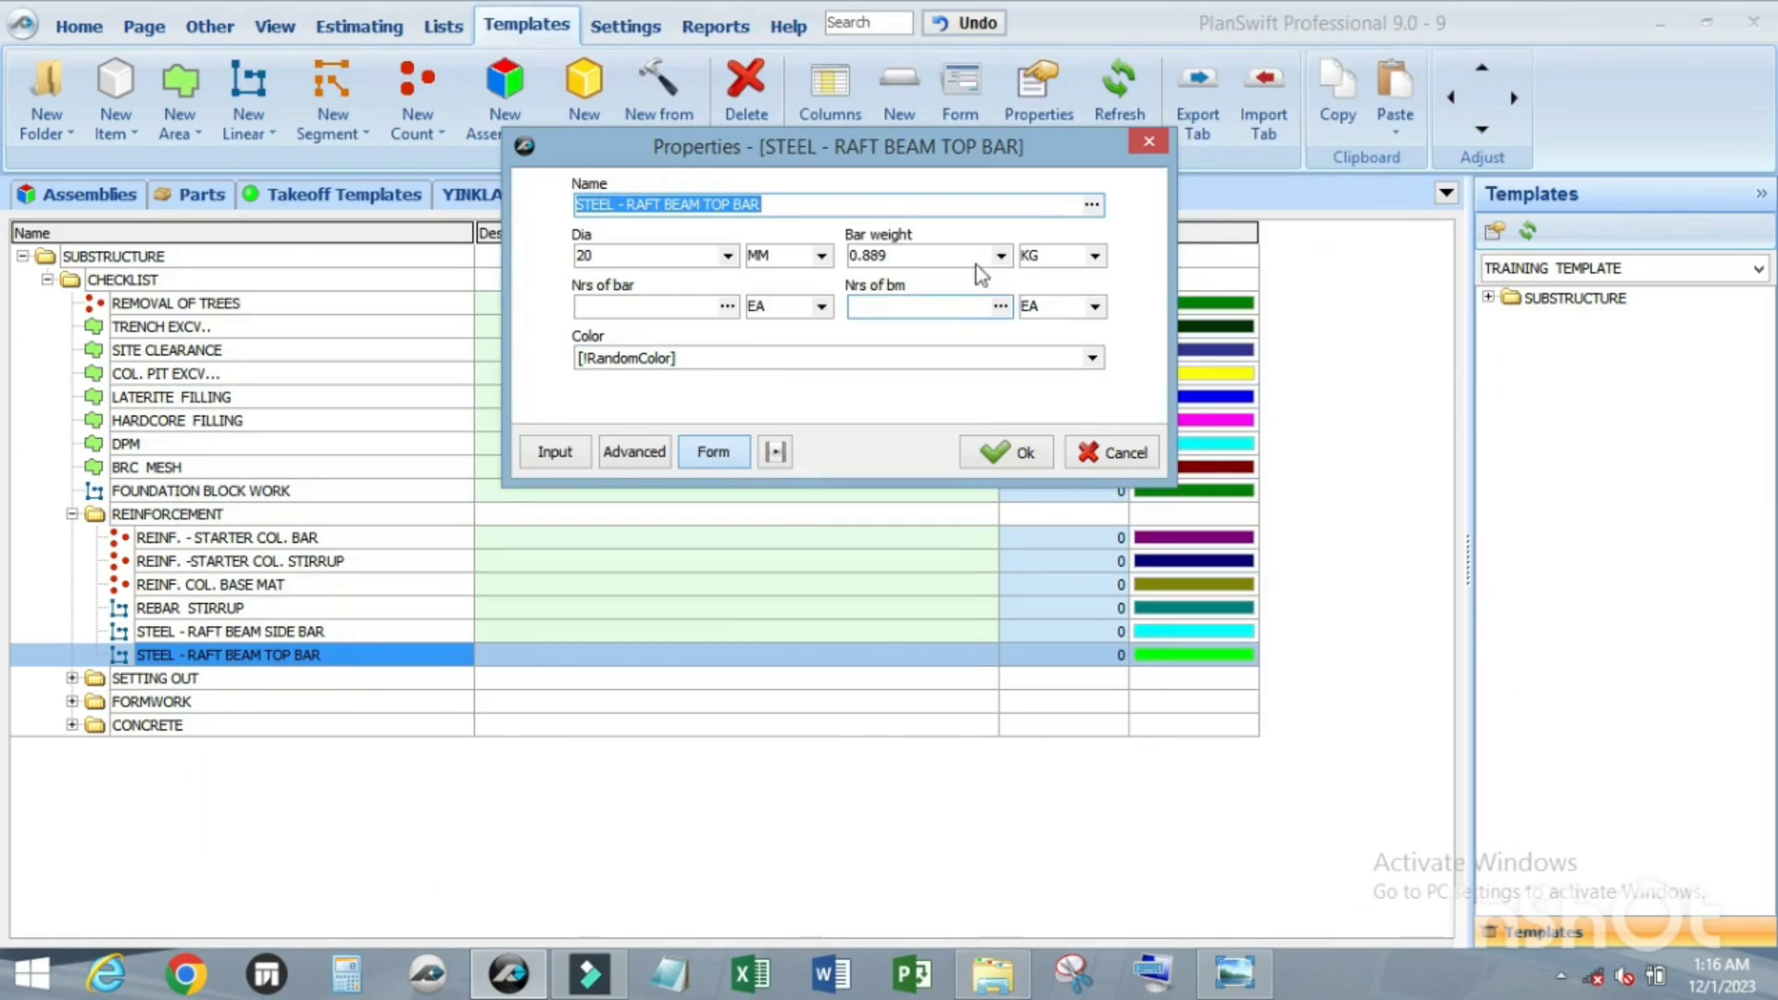
{"action": "left_click", "coordinate": [1002, 254]}
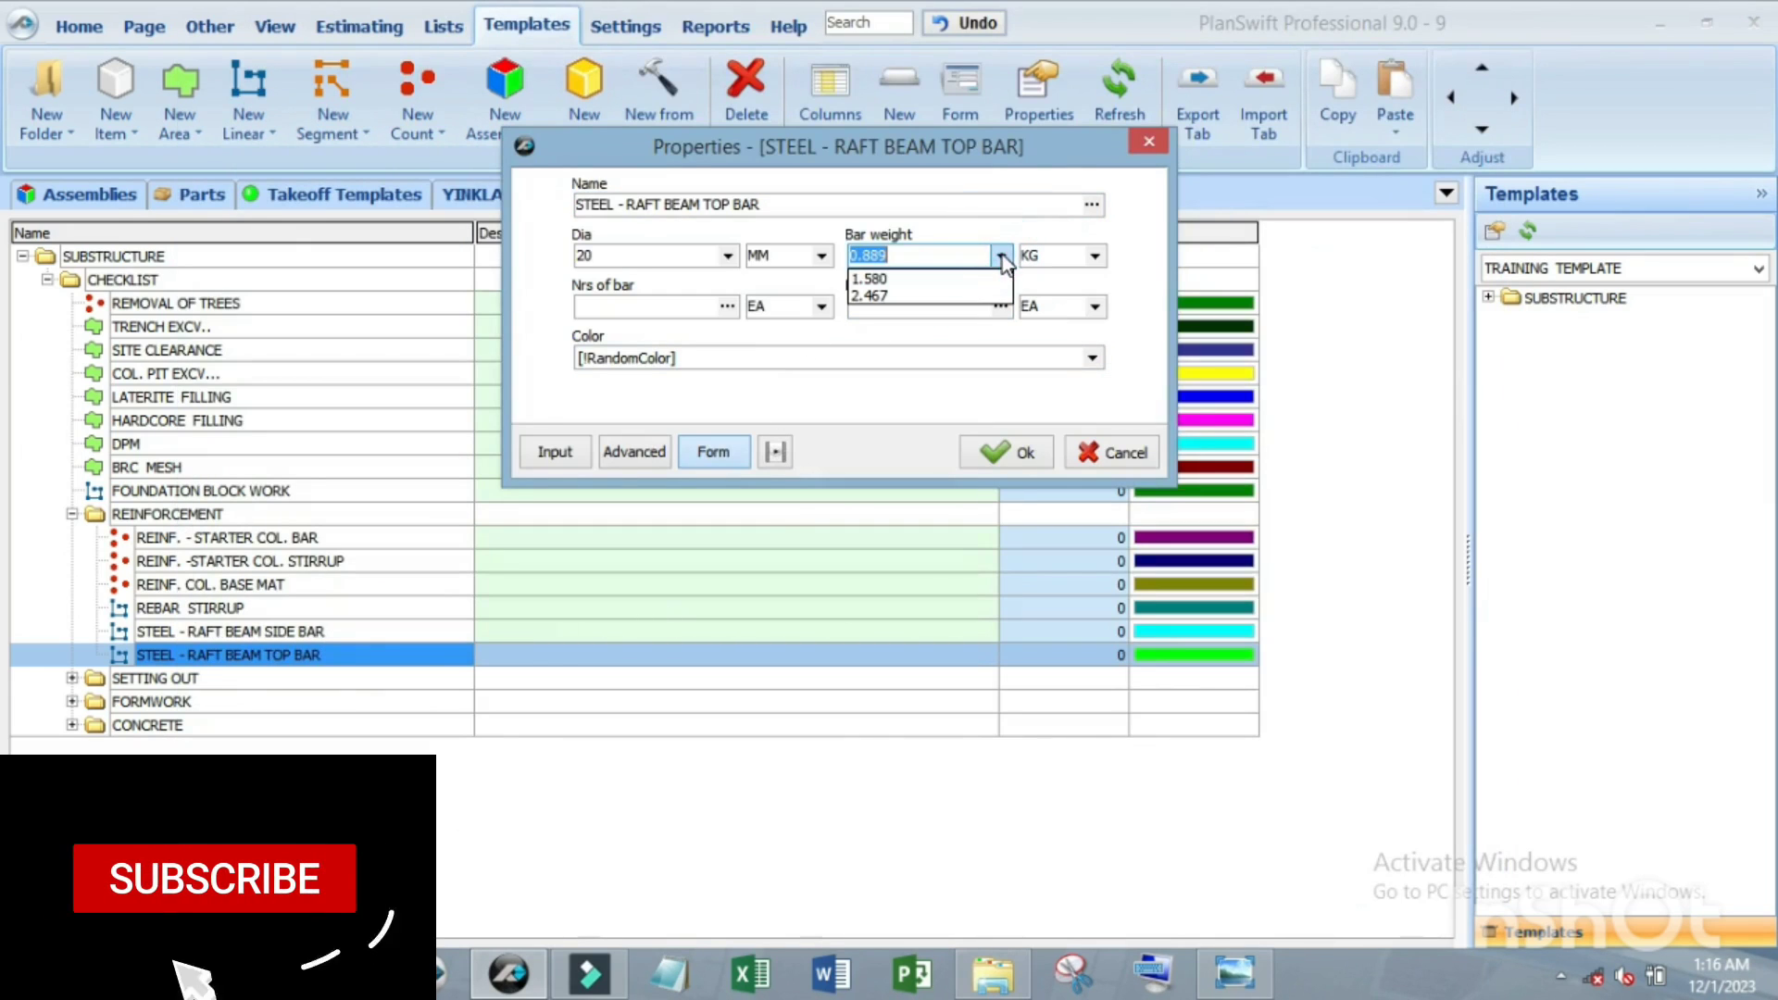
{"action": "left_click", "coordinate": [930, 278]}
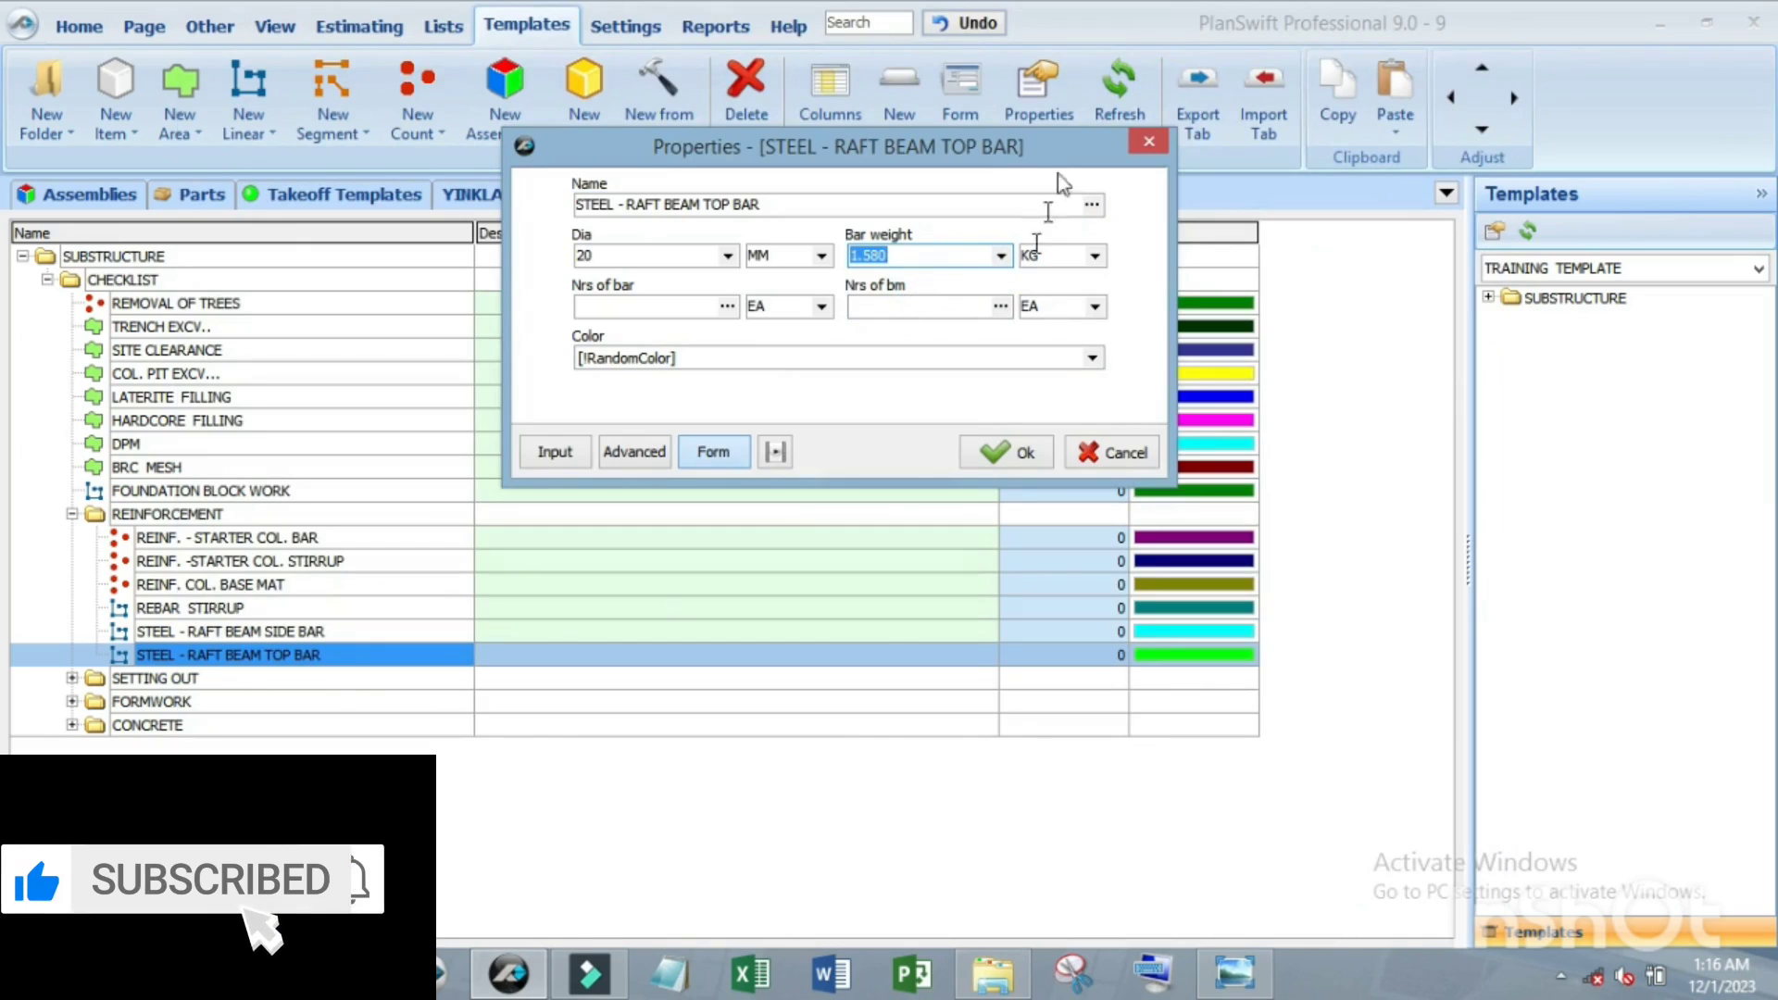
{"action": "left_click", "coordinate": [1006, 452]}
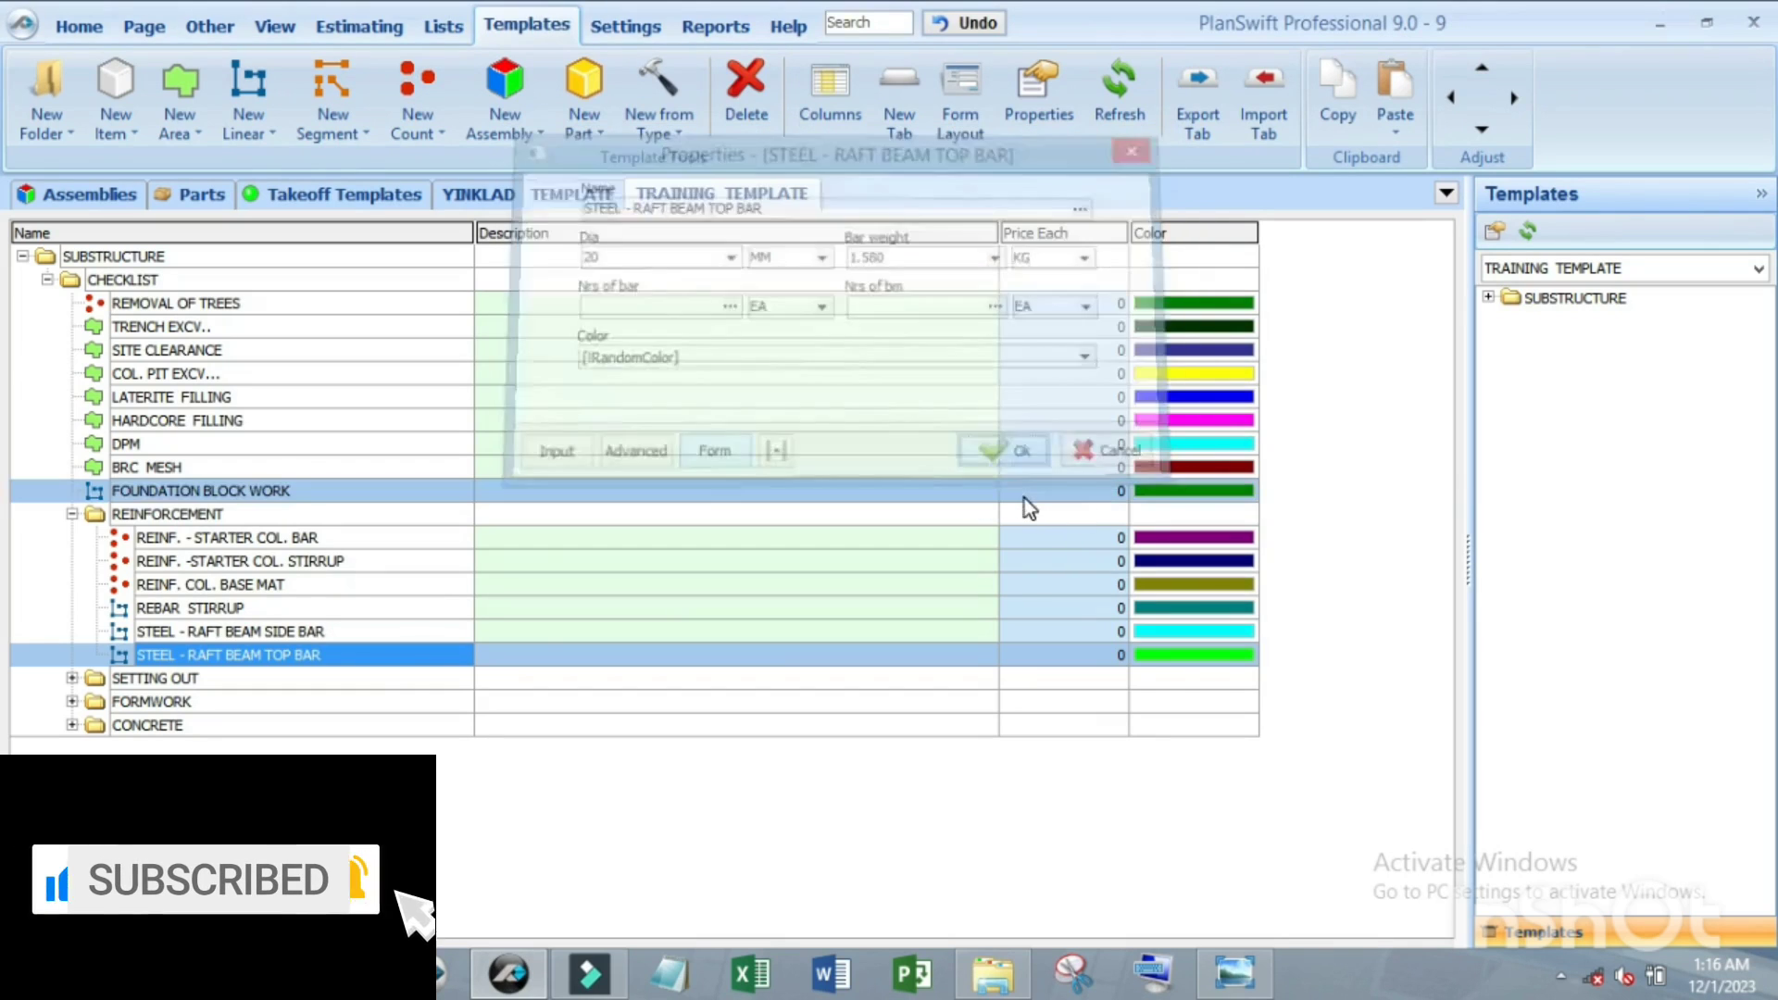
Step: Return to the ground beam drawing and start a takeoff with the STEEL - RAFT BEAM TOP BAR template item
{"action": "left_click", "coordinate": [79, 25]}
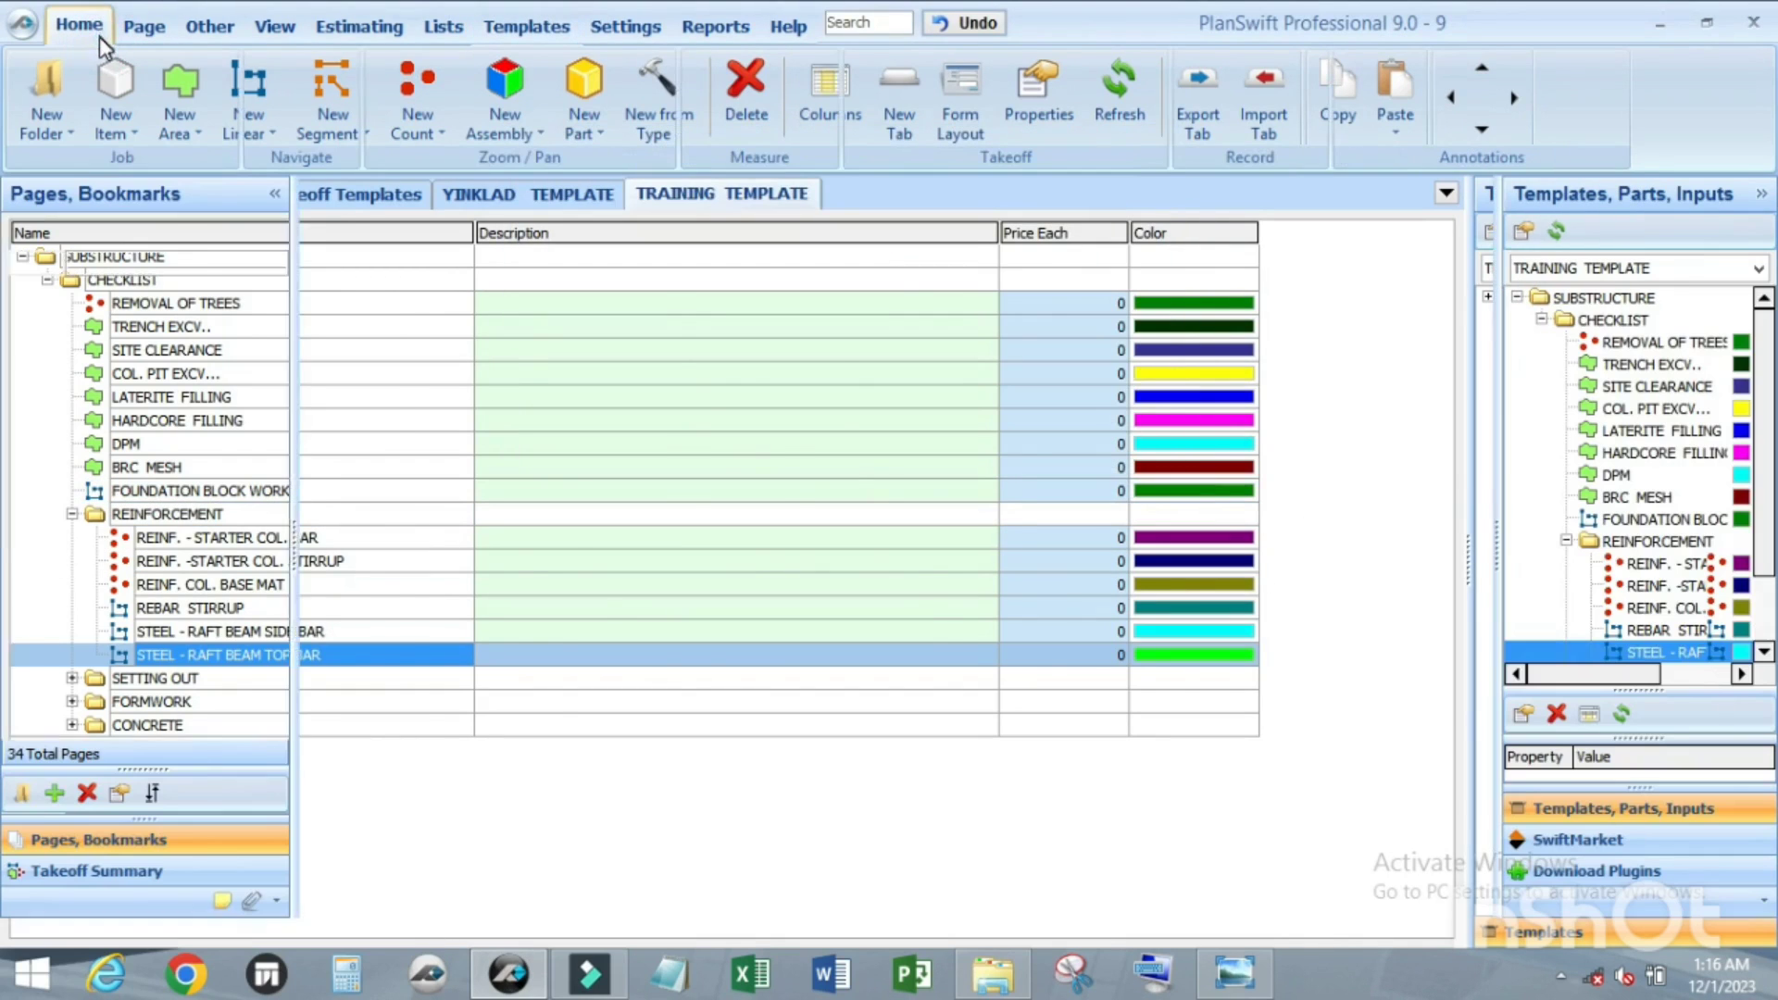
{"action": "scroll", "coordinate": [1182, 508], "scroll_direction": "down", "scroll_amount": 2}
{"action": "scroll", "coordinate": [1182, 508], "scroll_direction": "up", "scroll_amount": 2}
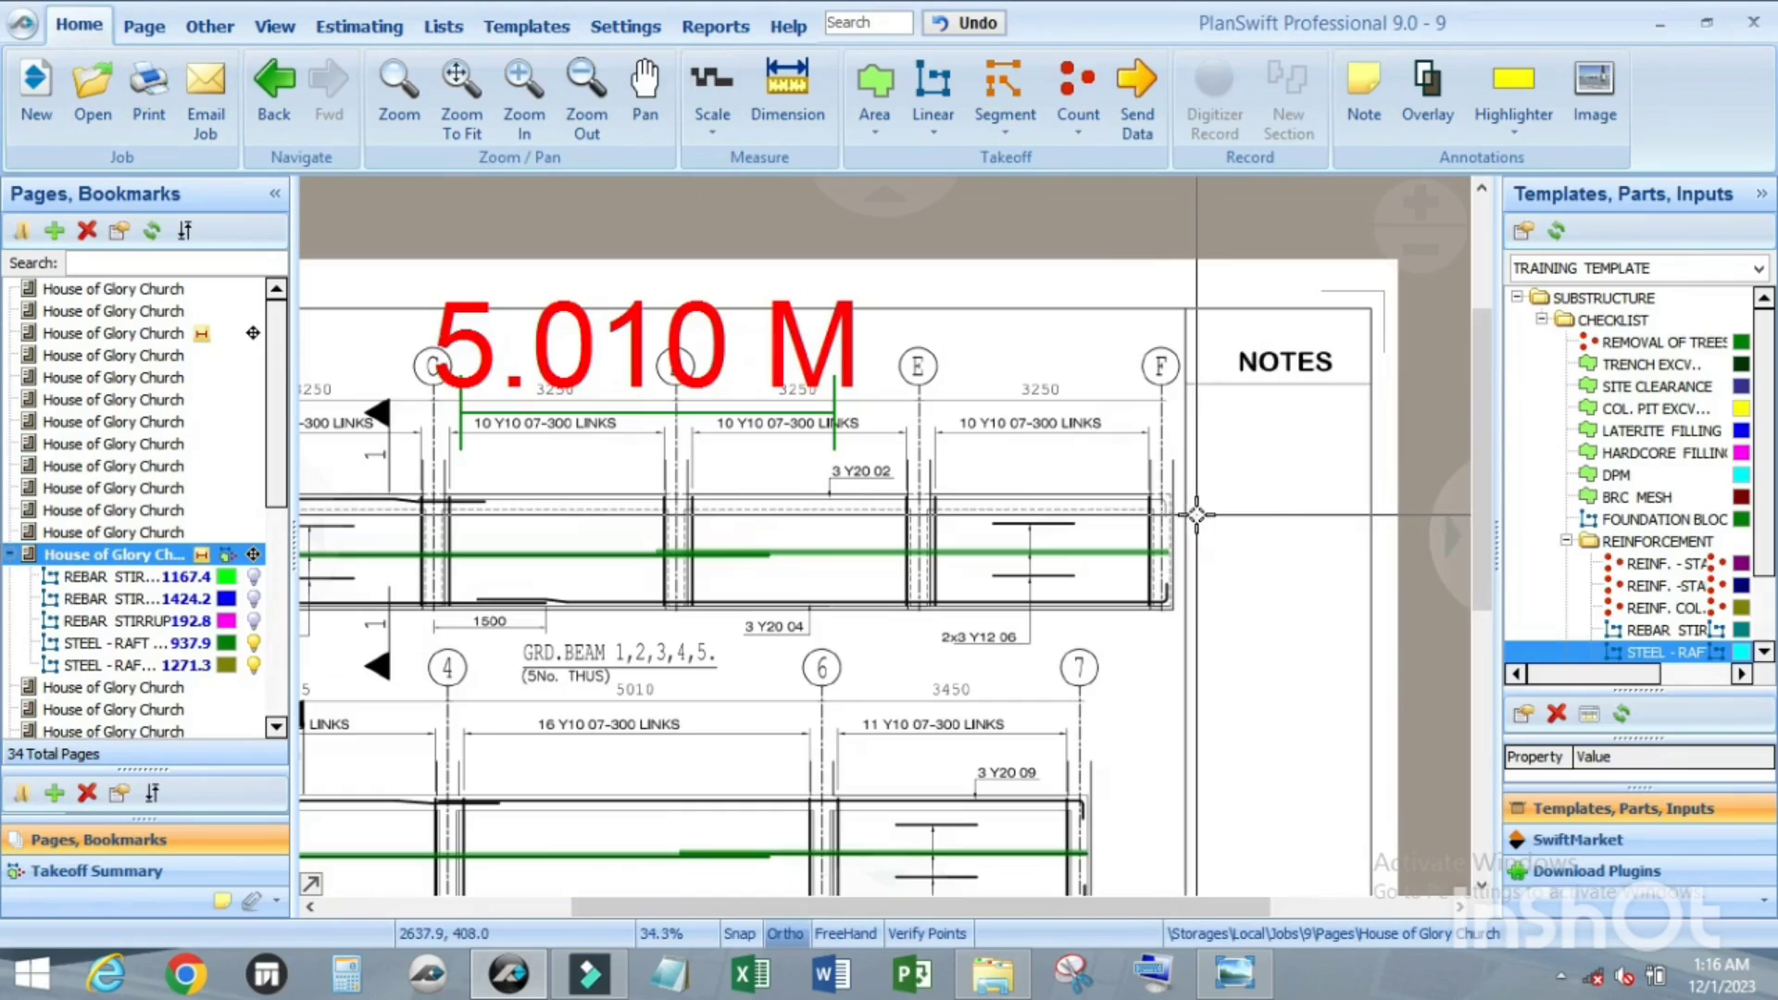
{"action": "scroll", "coordinate": [1102, 486], "scroll_direction": "down", "scroll_amount": 2}
{"action": "scroll", "coordinate": [1056, 504], "scroll_direction": "up", "scroll_amount": 2}
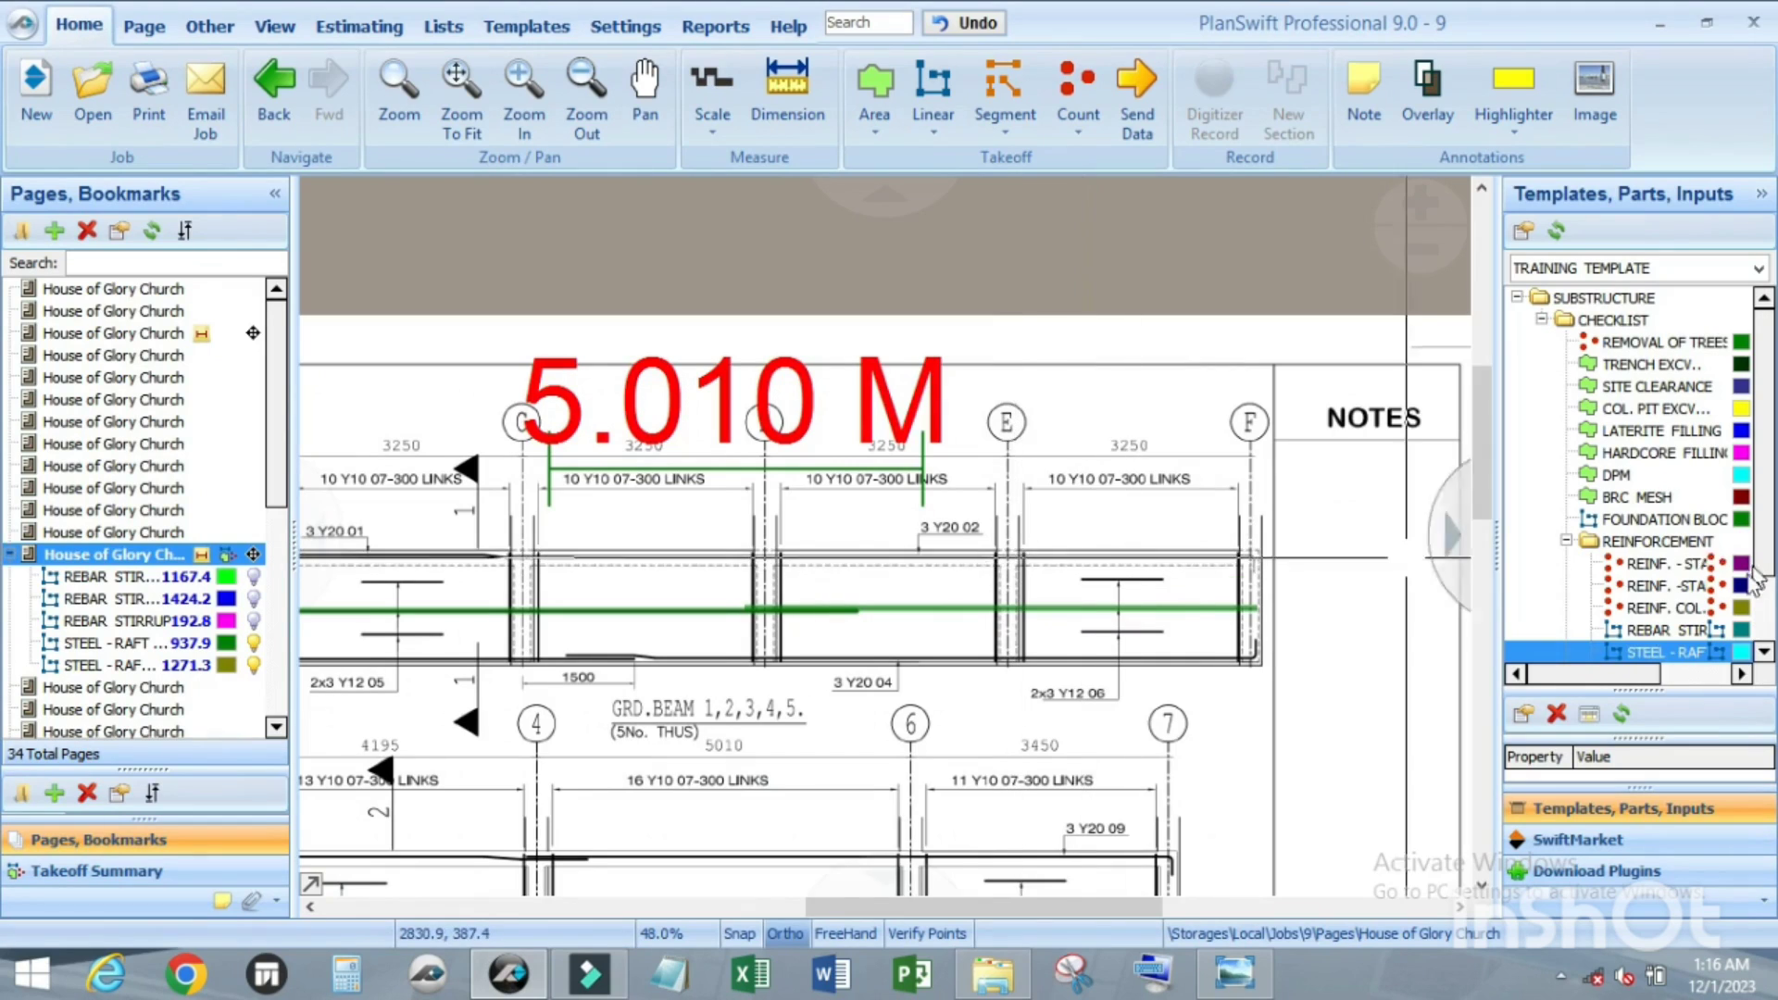
{"action": "scroll", "coordinate": [1666, 656], "scroll_direction": "down", "scroll_amount": 2}
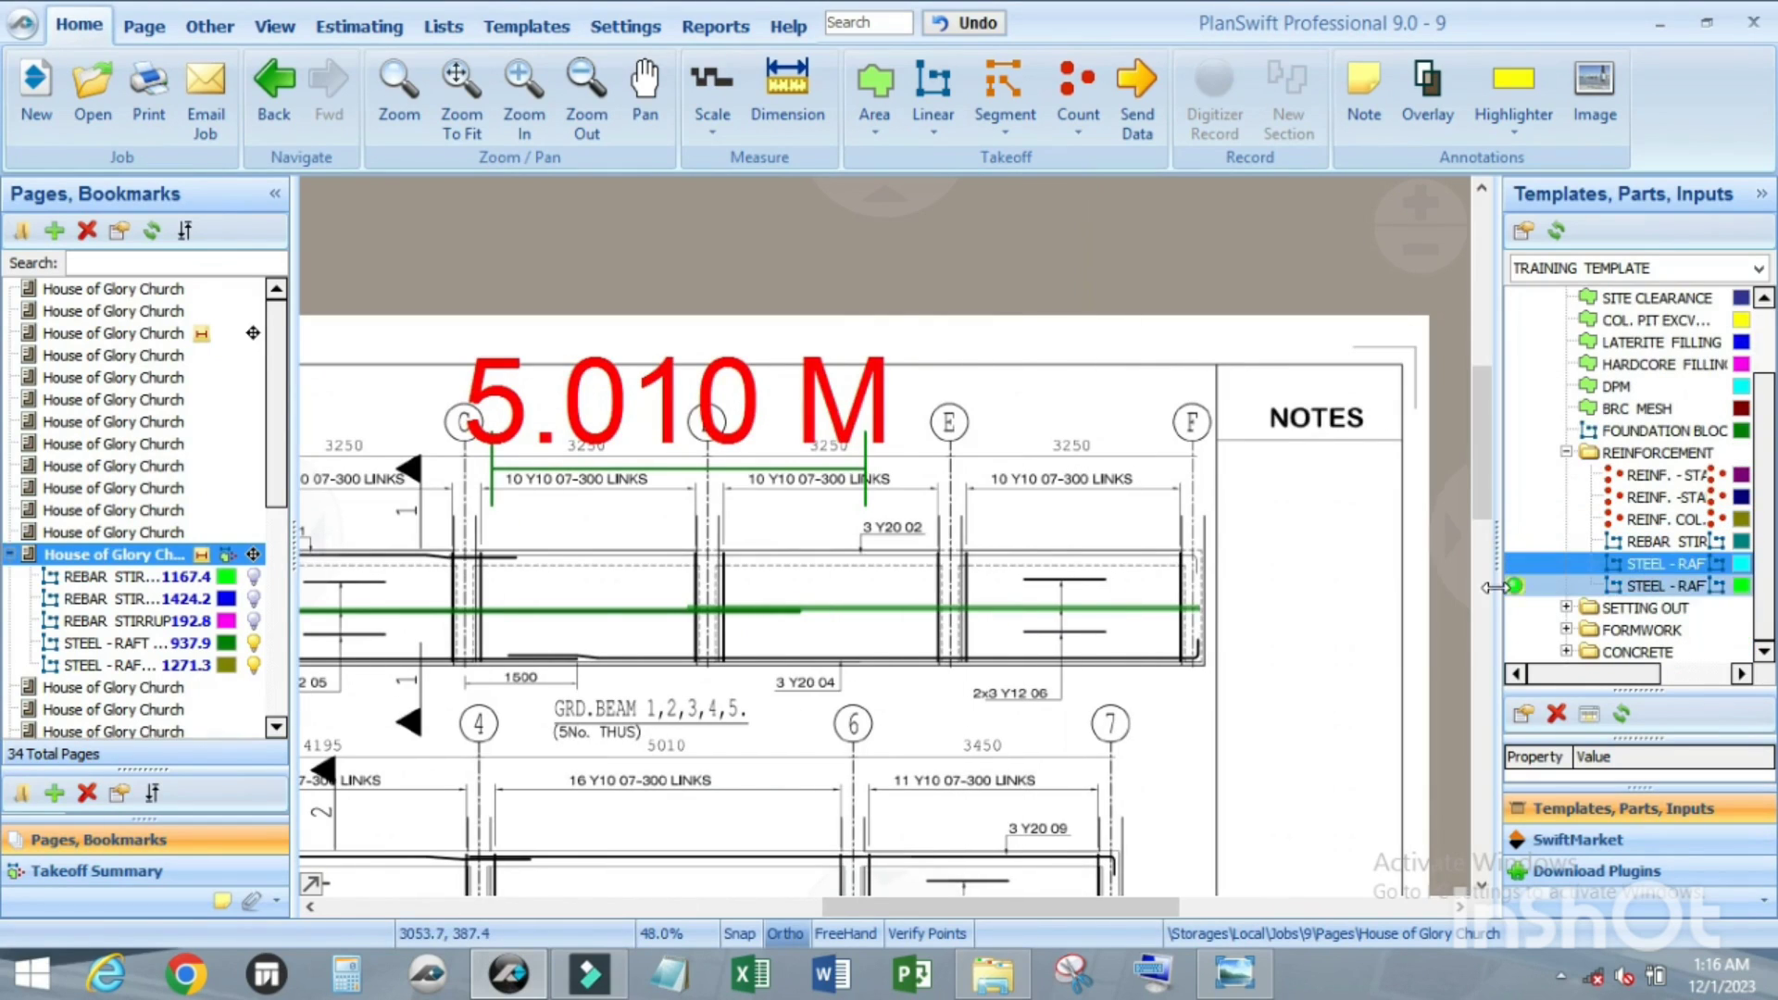
{"action": "double_click", "coordinate": [1519, 591]}
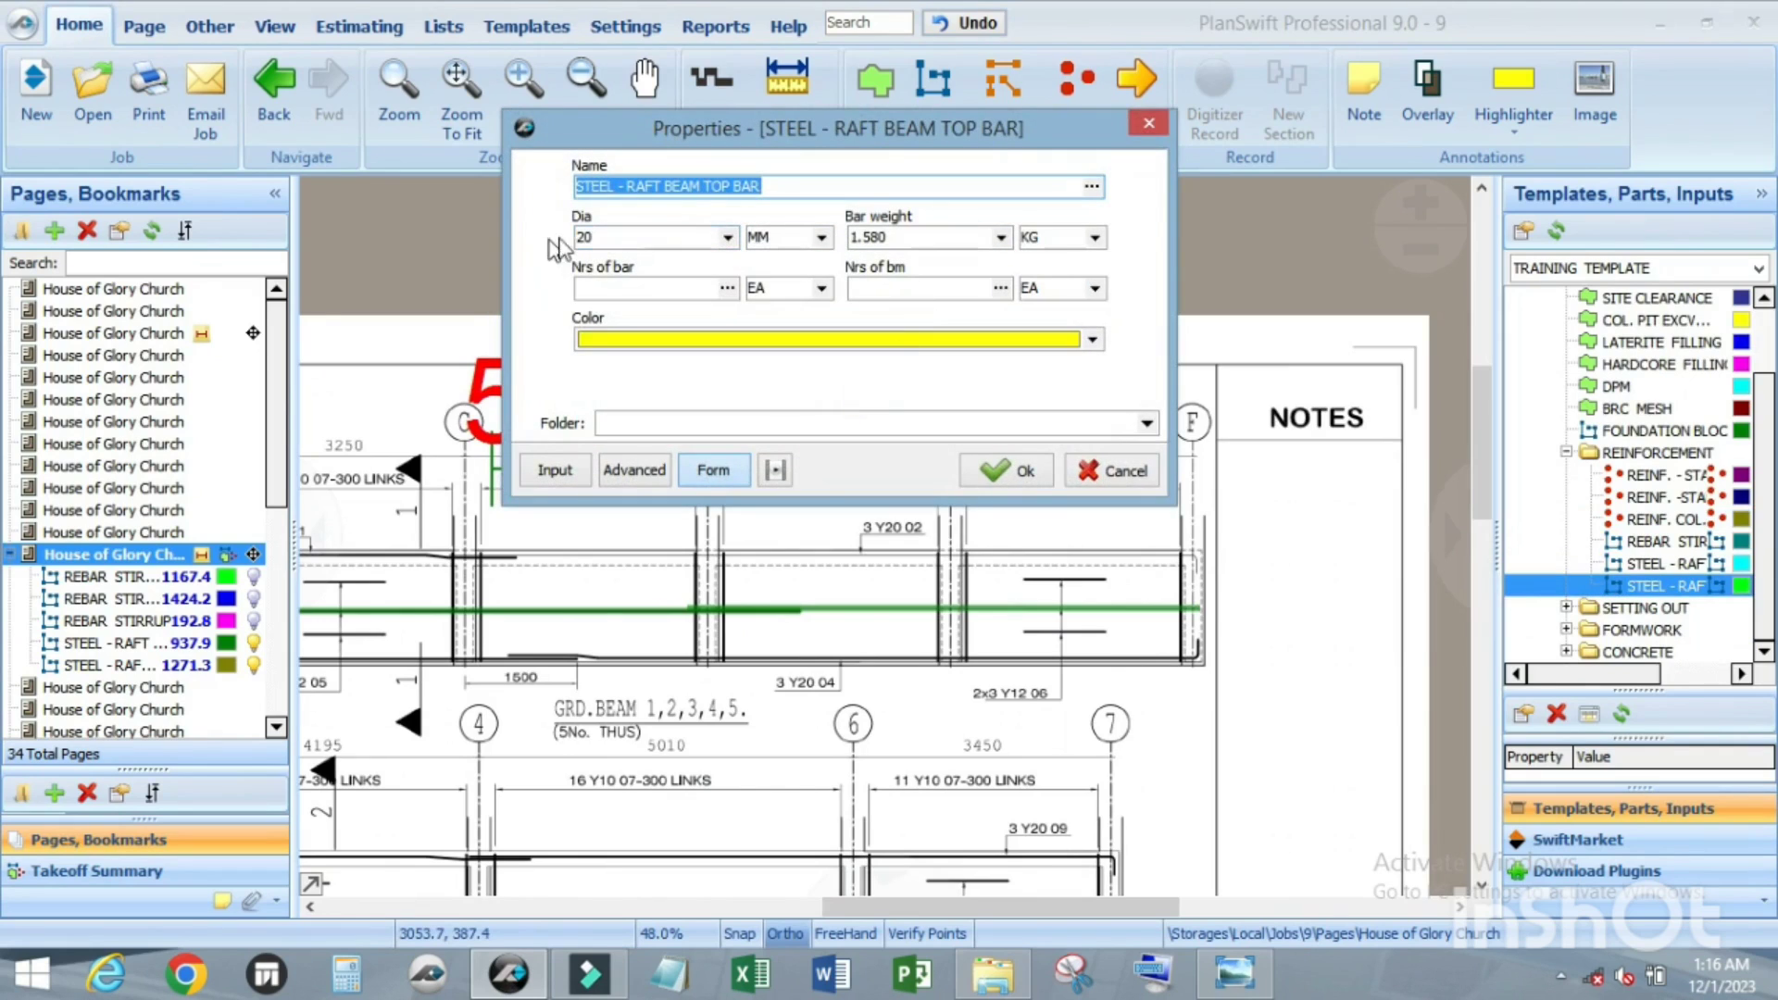
Step: Set the takeoff's Bar weight to 2.467 kg, Nrs of bar to 3 and Nrs of bm to 5, and start recording
{"action": "left_click", "coordinate": [999, 238]}
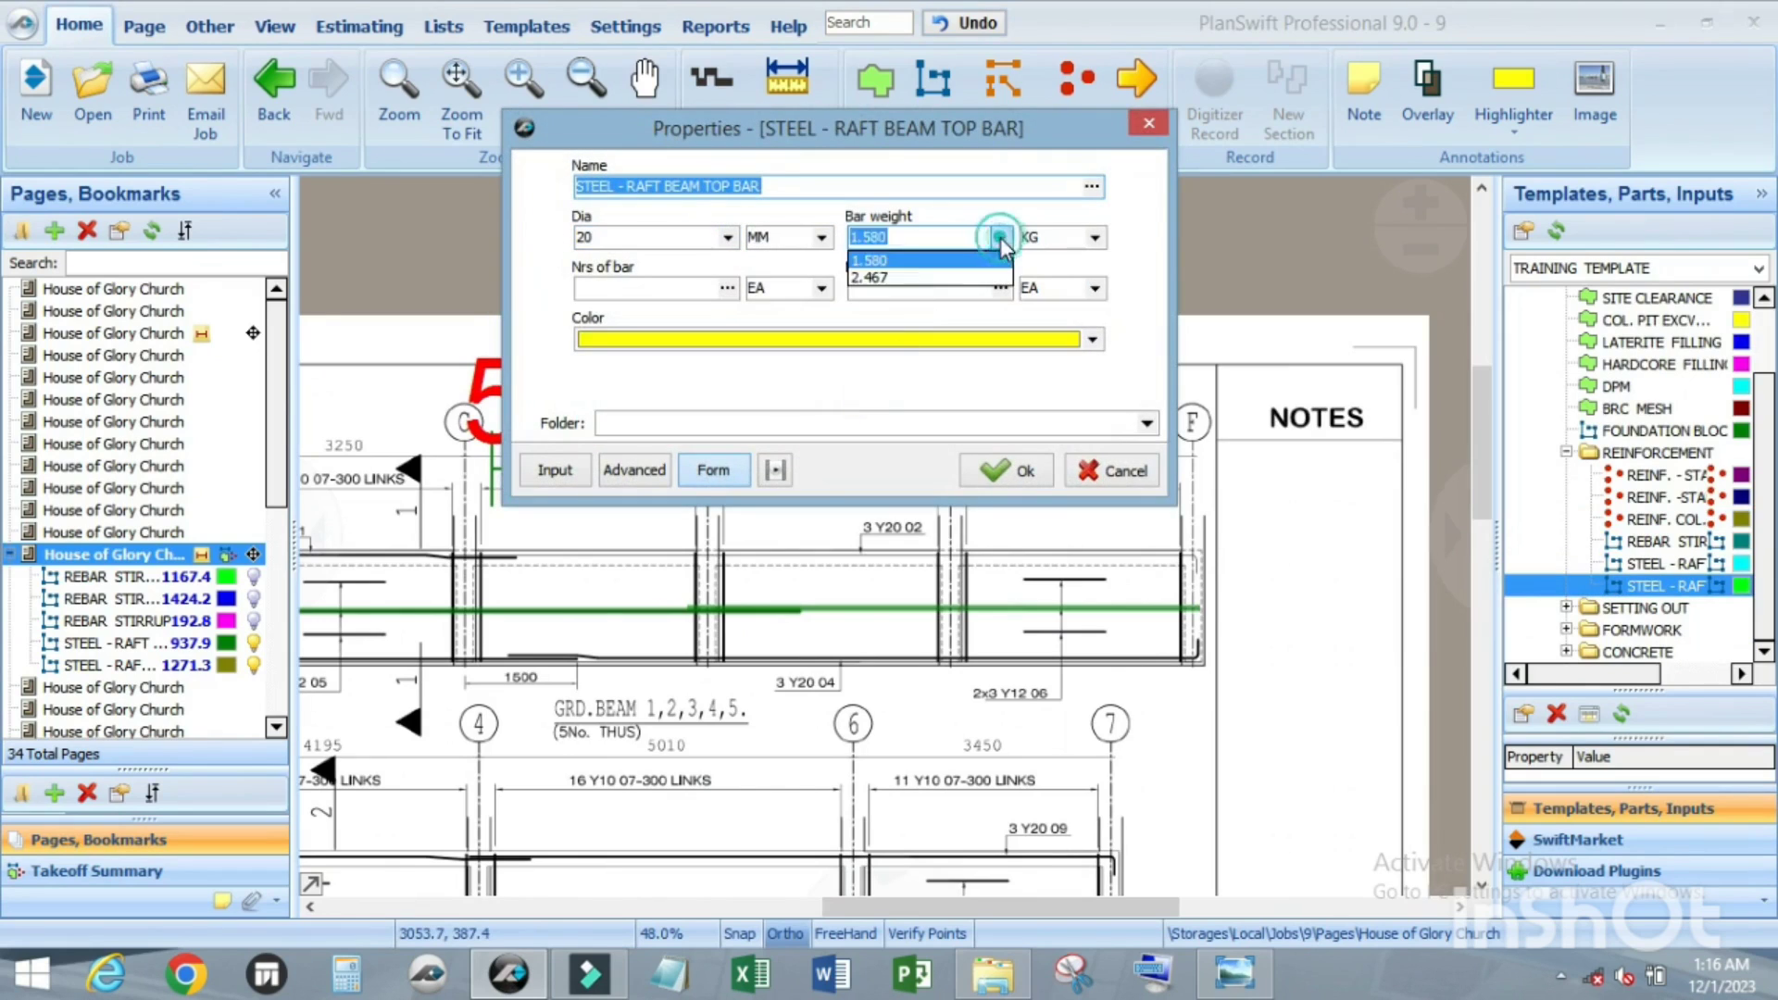
{"action": "left_click", "coordinate": [941, 279]}
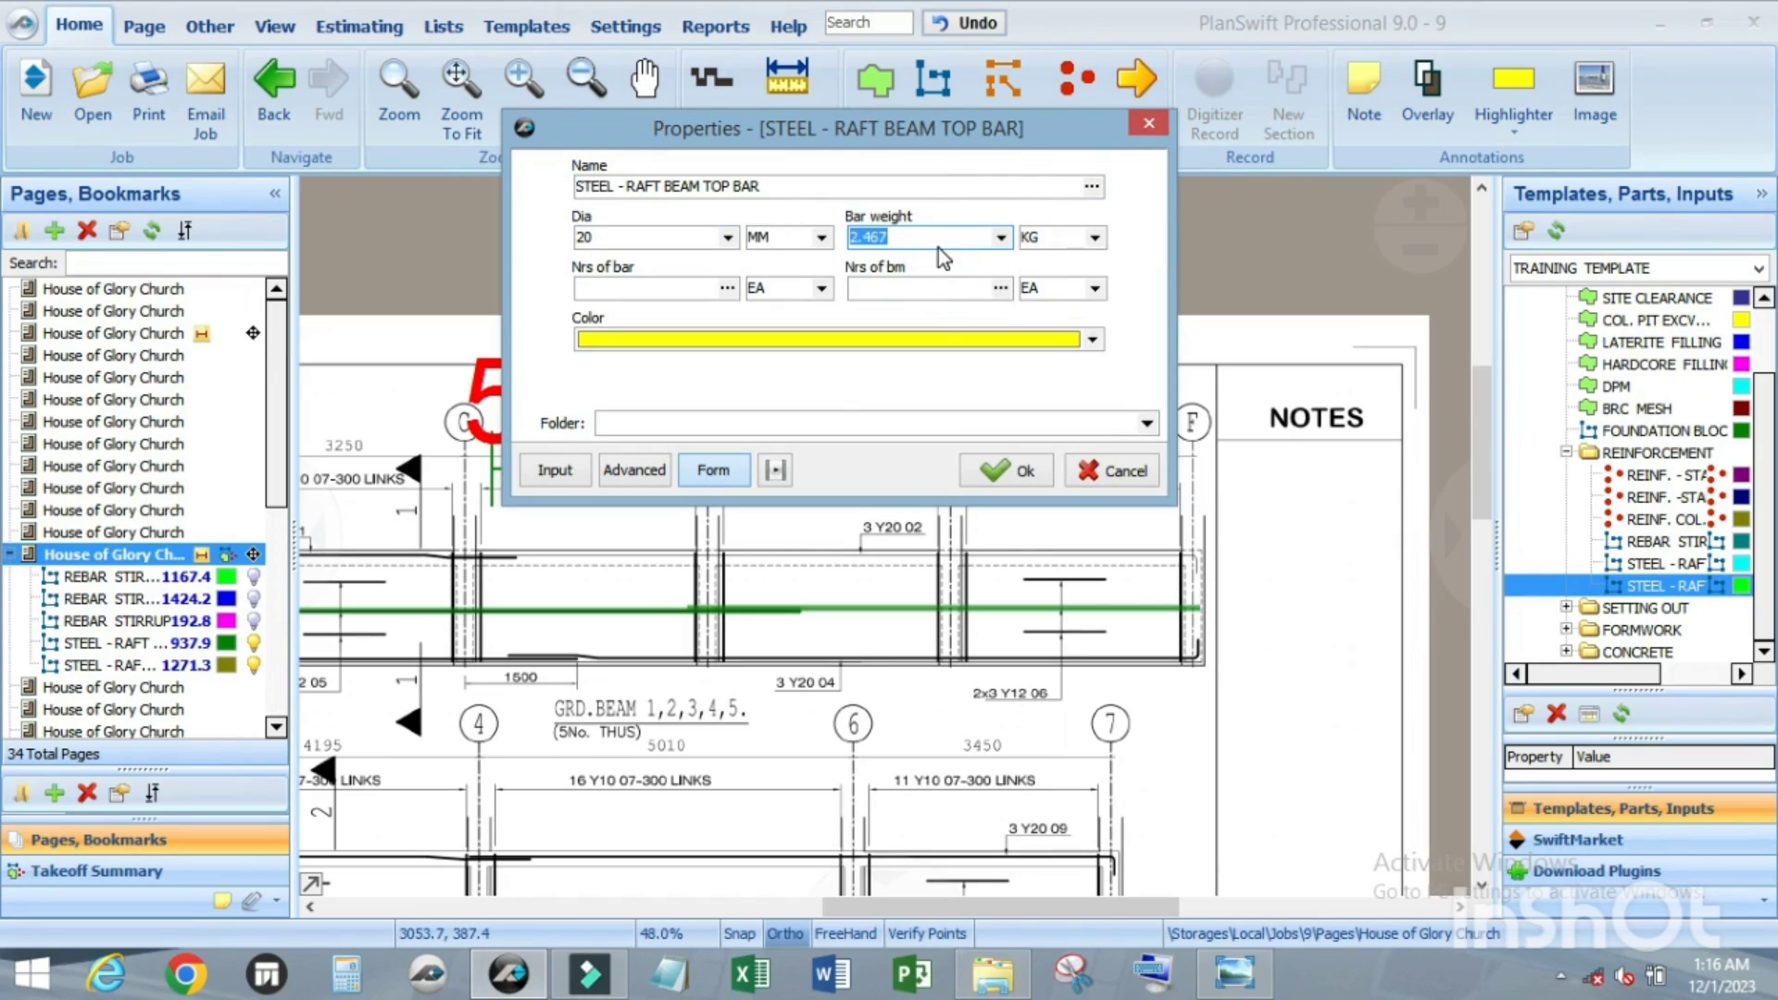
{"action": "left_click", "coordinate": [650, 290]}
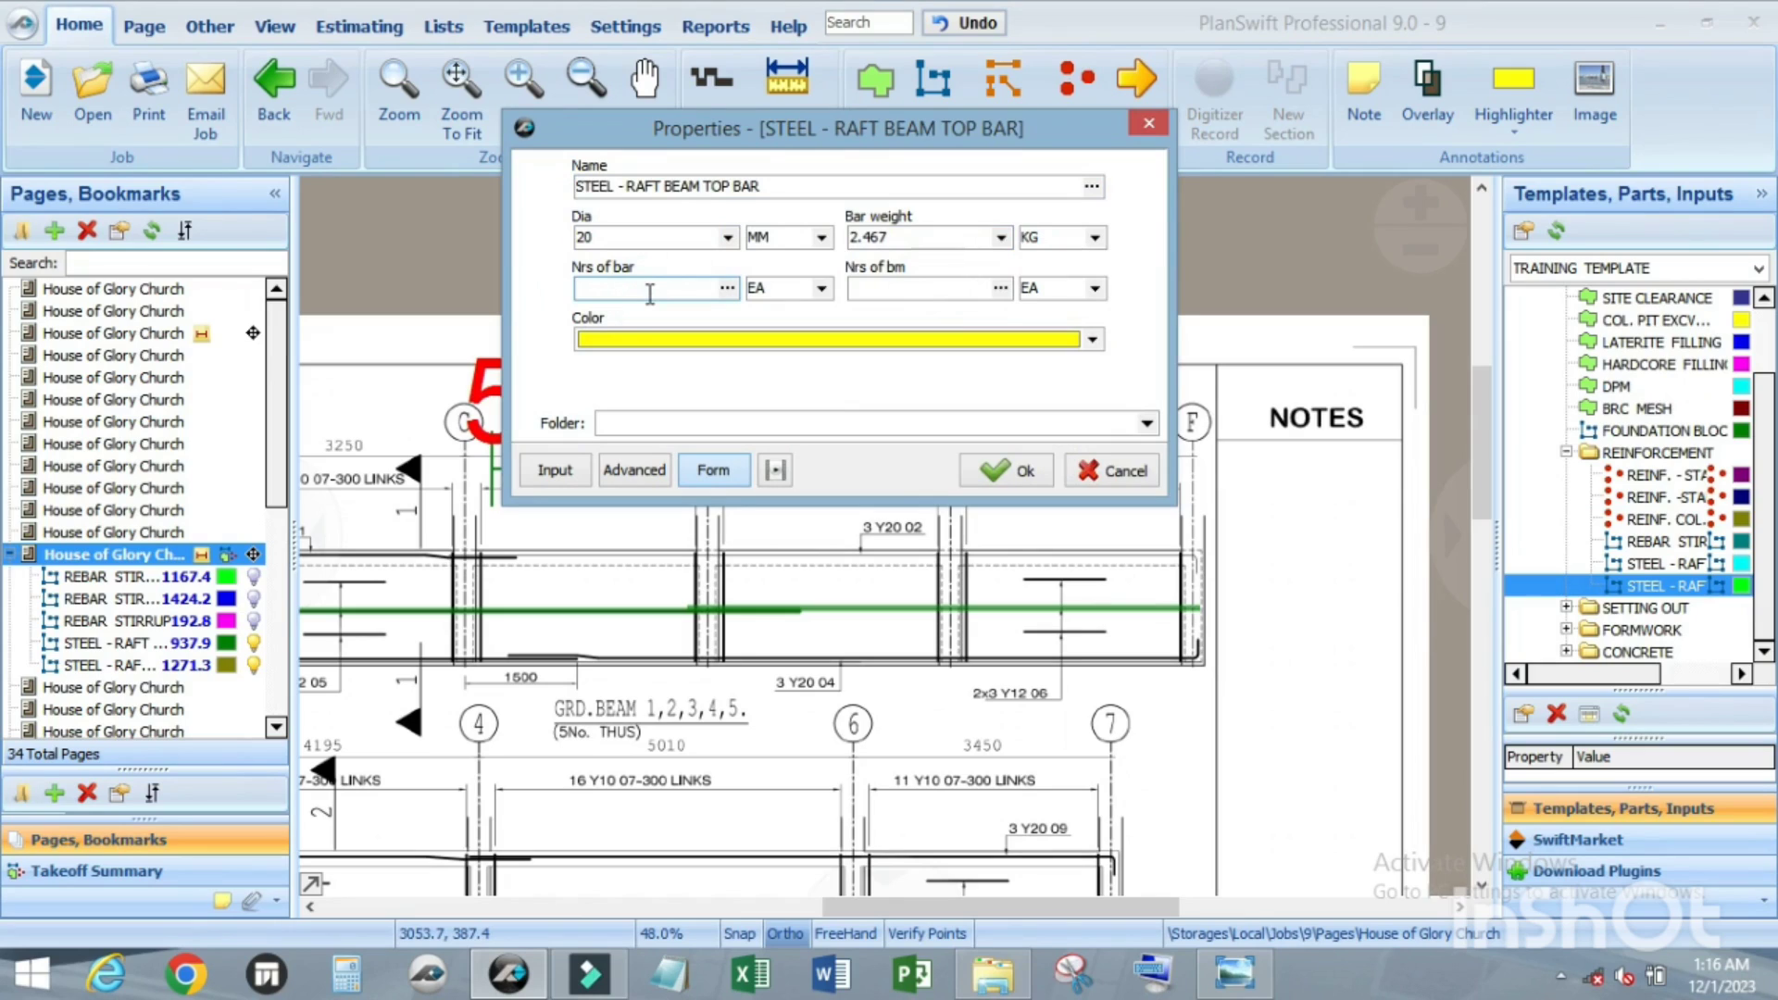
{"action": "type", "text": "3"}
{"action": "left_click", "coordinate": [895, 290]}
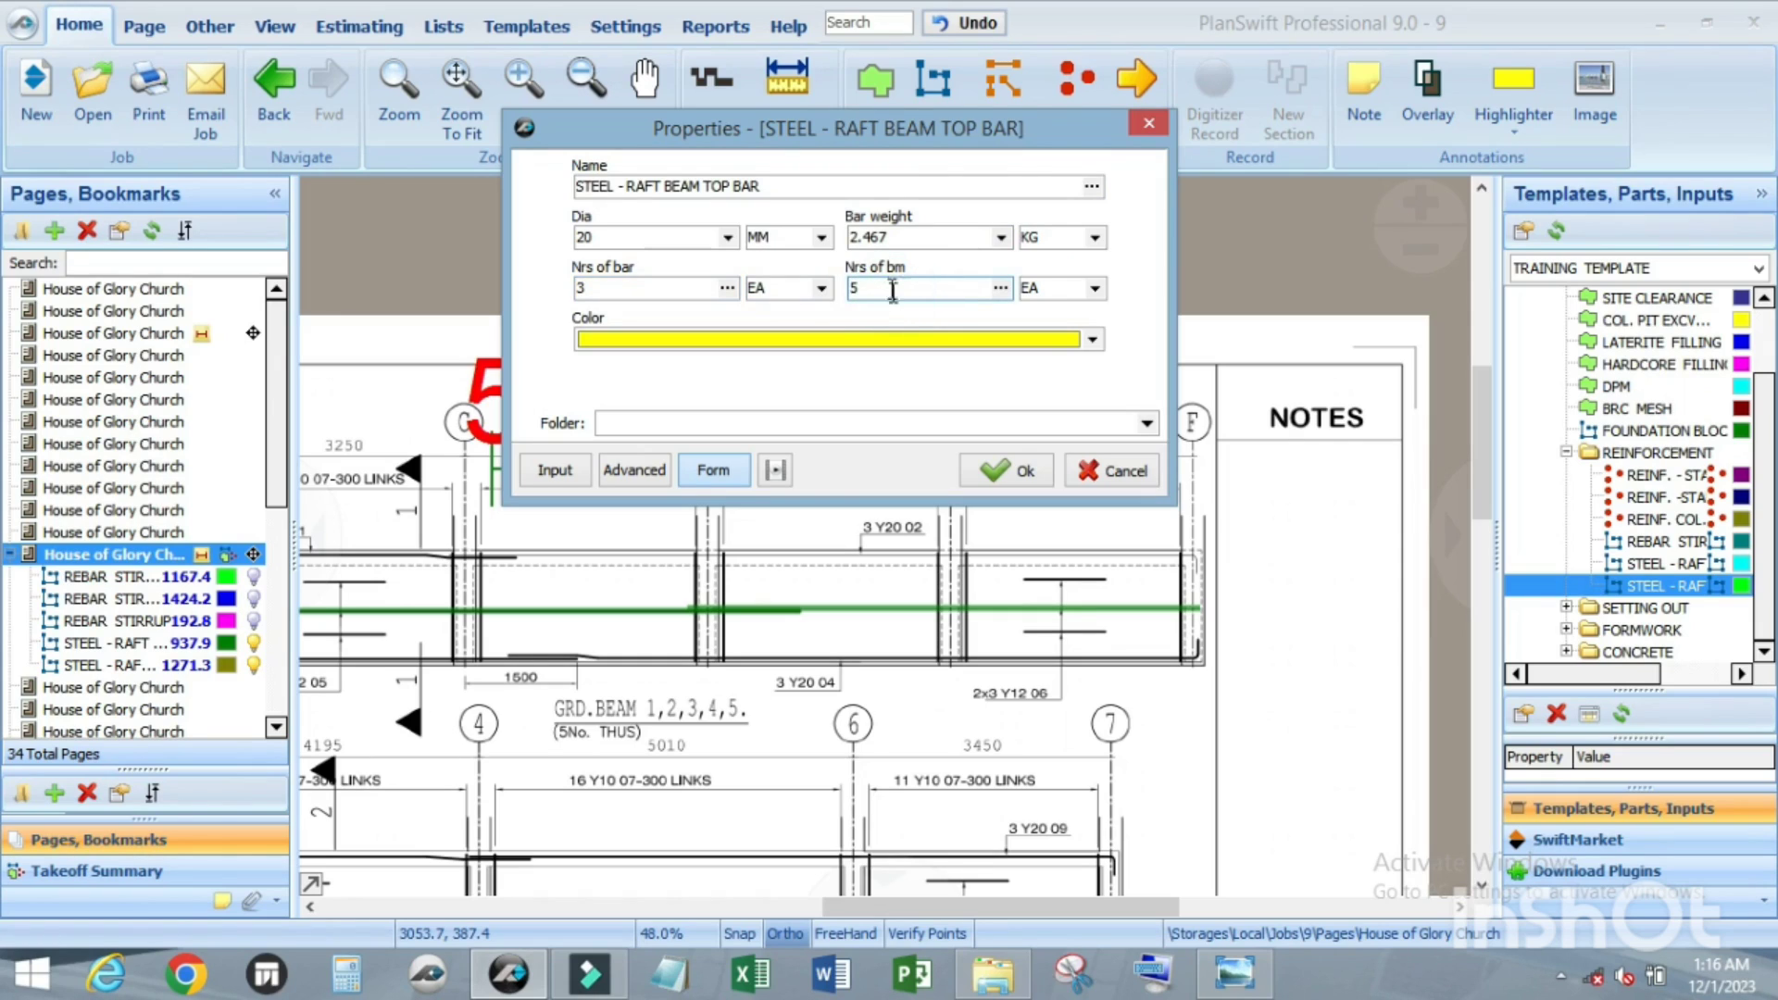
{"action": "left_click", "coordinate": [994, 465]}
Step: Trace the hooked end of the 3 Y20 02 top bar at grid F of ground beam 1-5, with an arc around its bend
{"action": "scroll", "coordinate": [1205, 574], "scroll_direction": "up", "scroll_amount": 4}
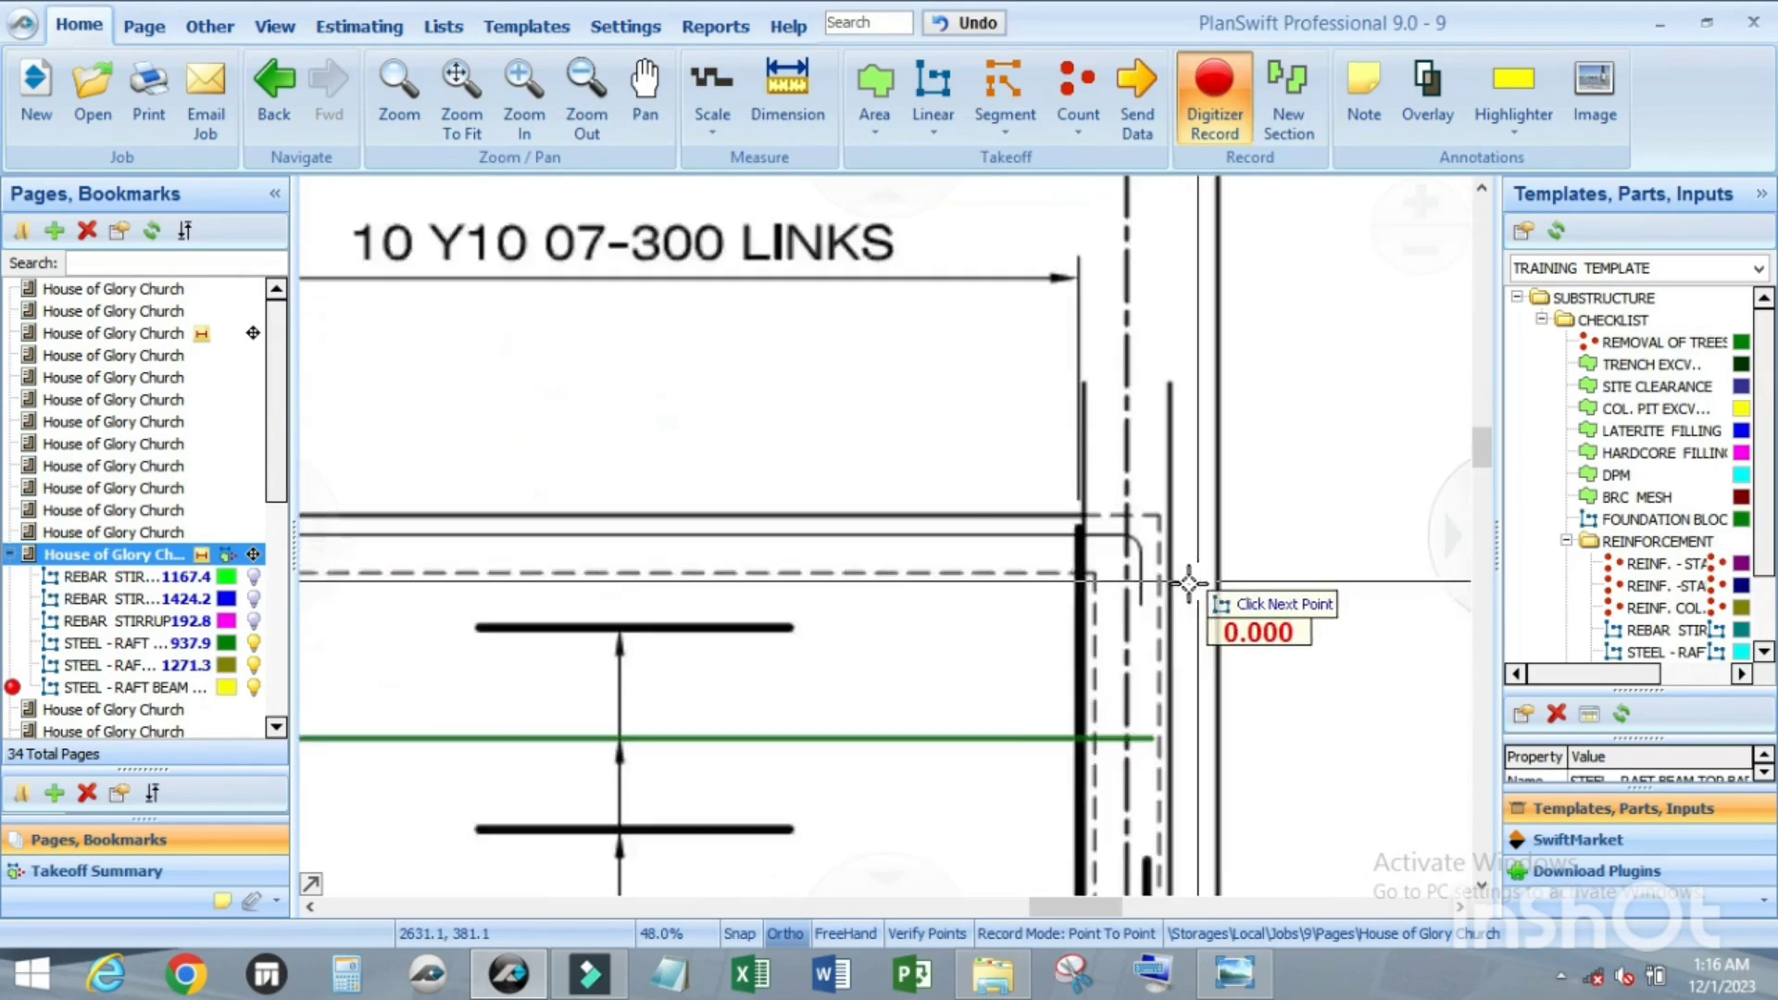
{"action": "scroll", "coordinate": [1189, 583], "scroll_direction": "up", "scroll_amount": 6}
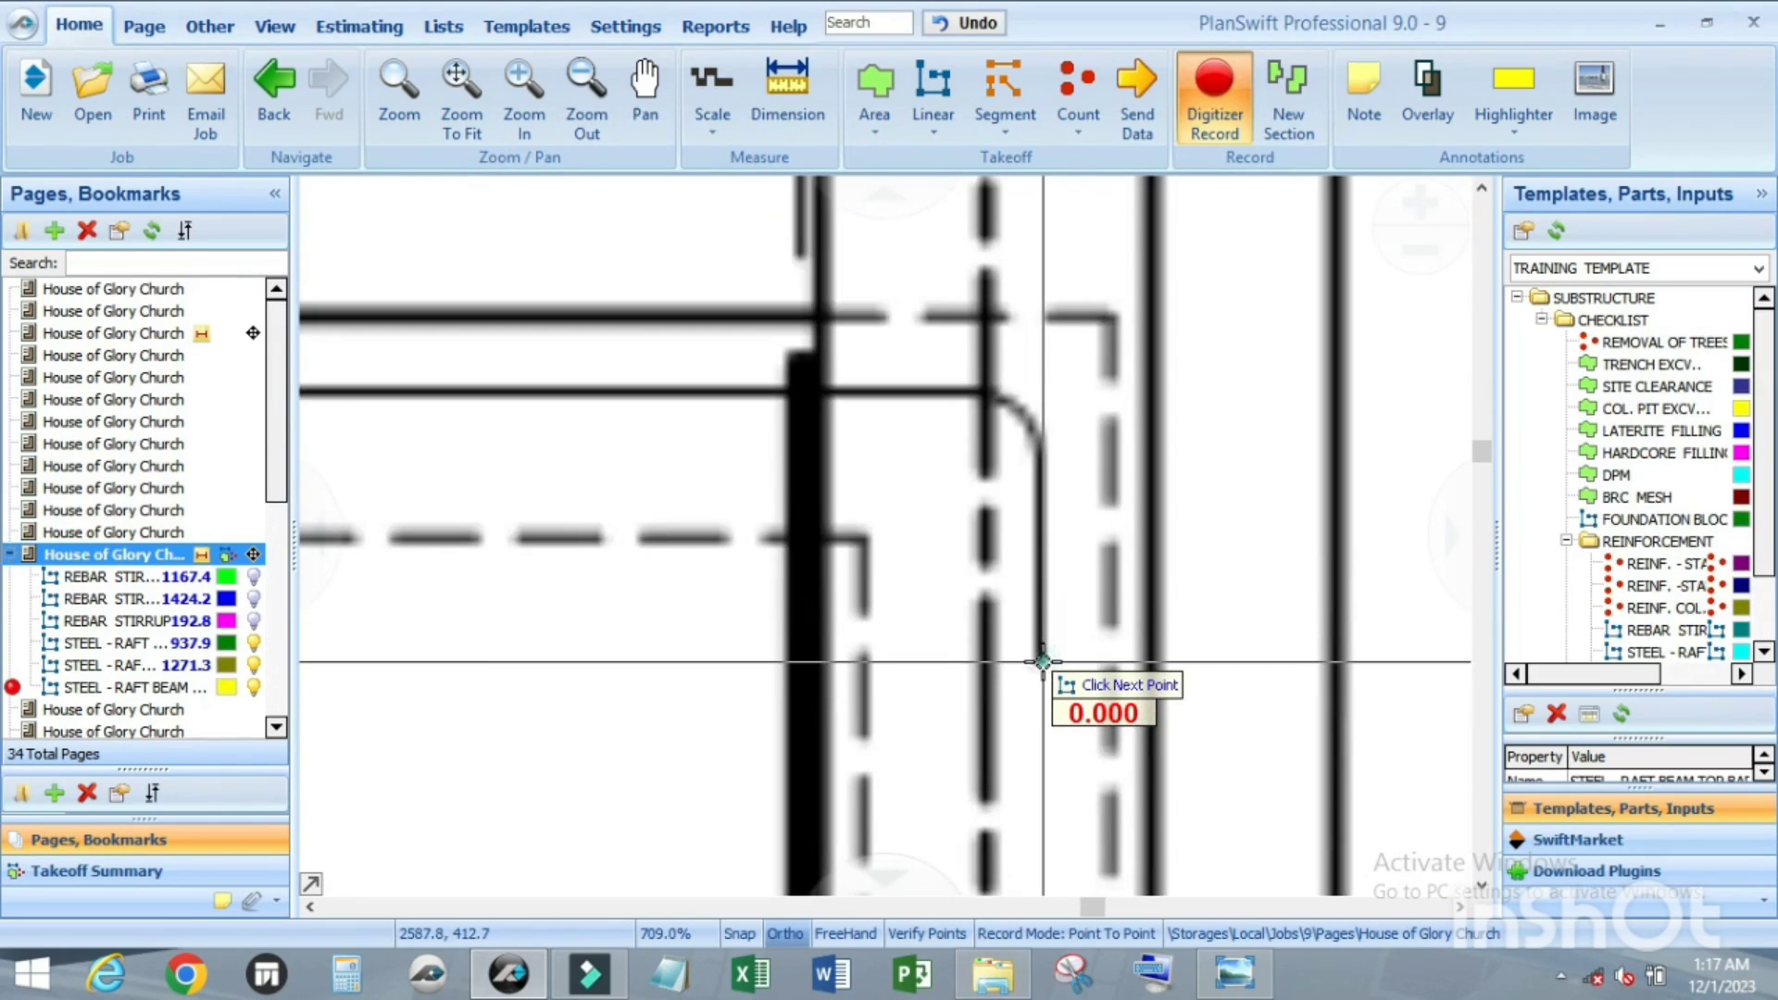
{"action": "left_click", "coordinate": [1043, 660]}
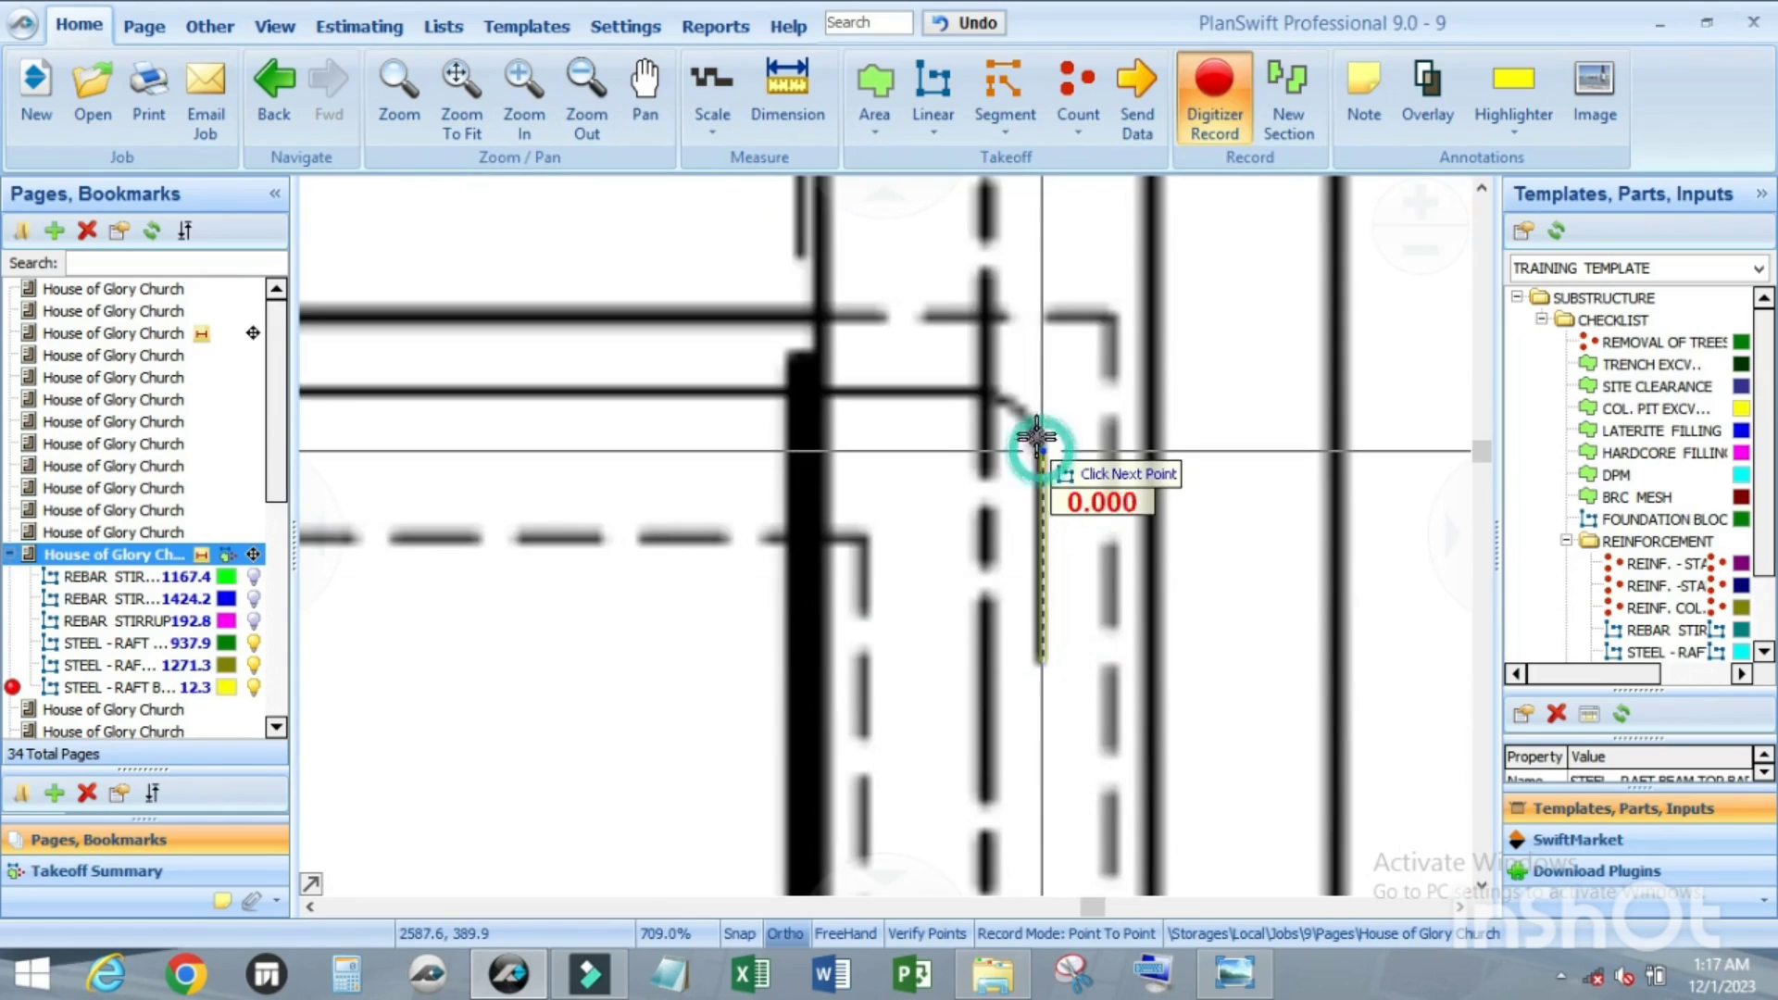
{"action": "scroll", "coordinate": [1009, 407], "scroll_direction": "up", "scroll_amount": 1}
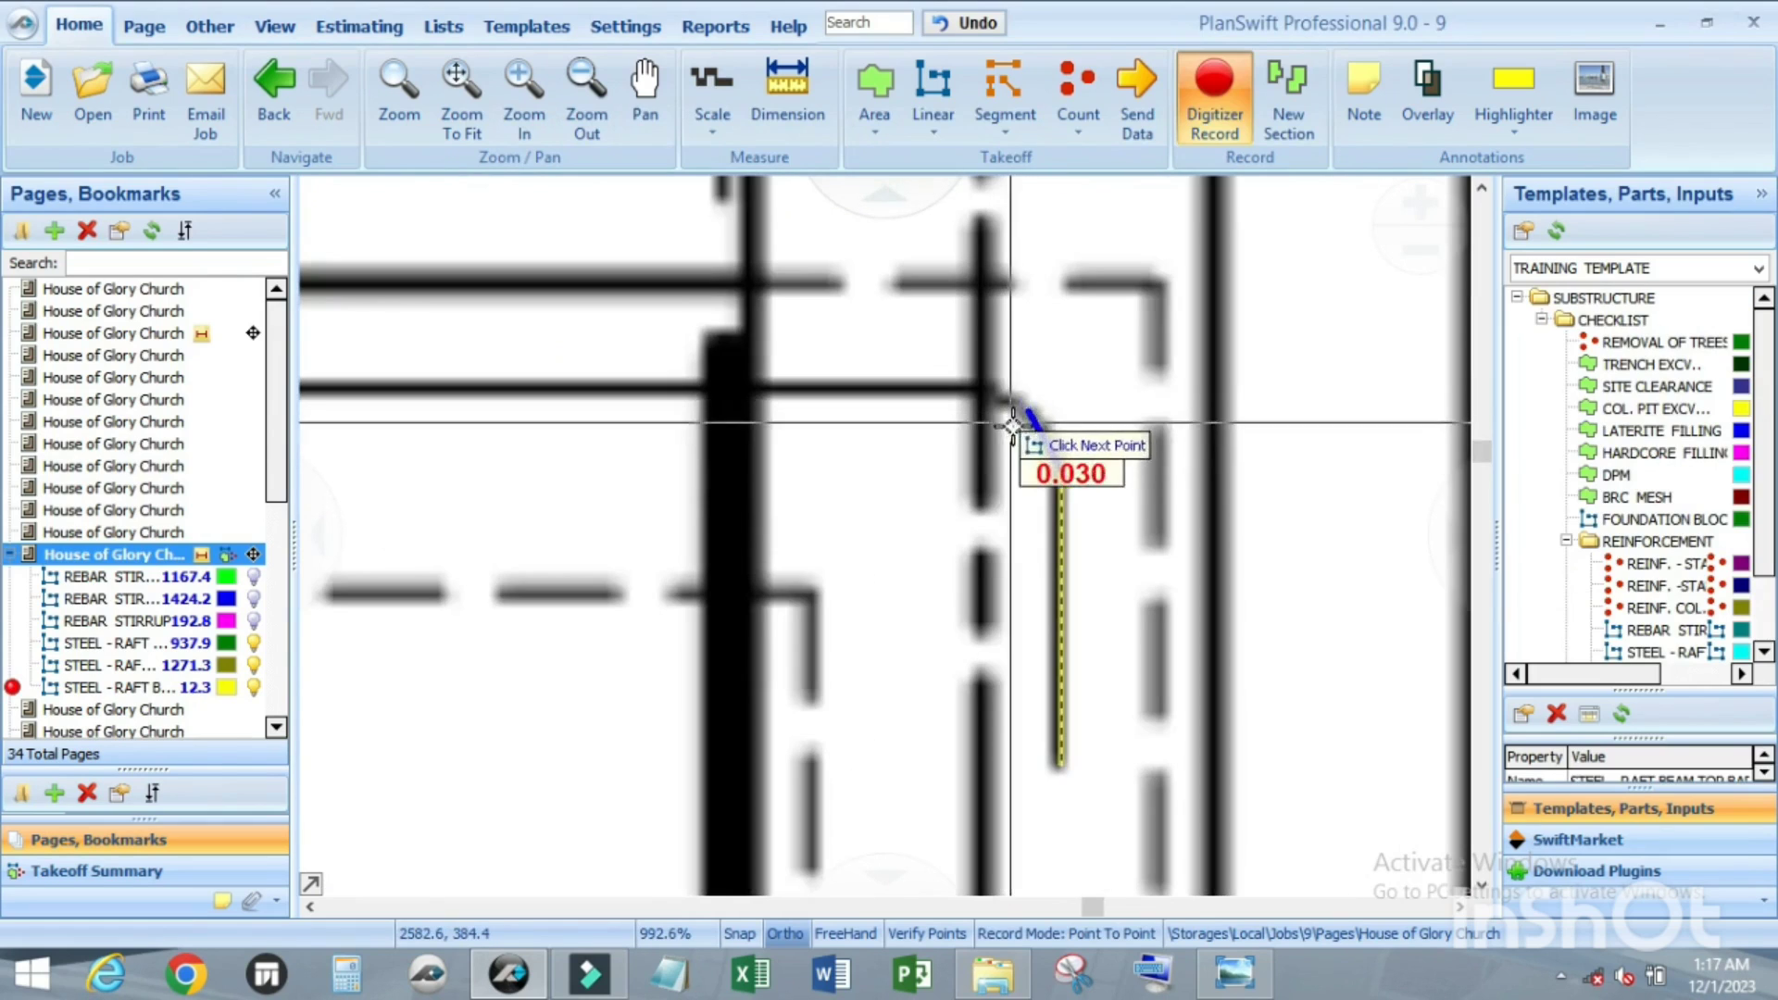
{"action": "scroll", "coordinate": [1011, 426], "scroll_direction": "up", "scroll_amount": 1}
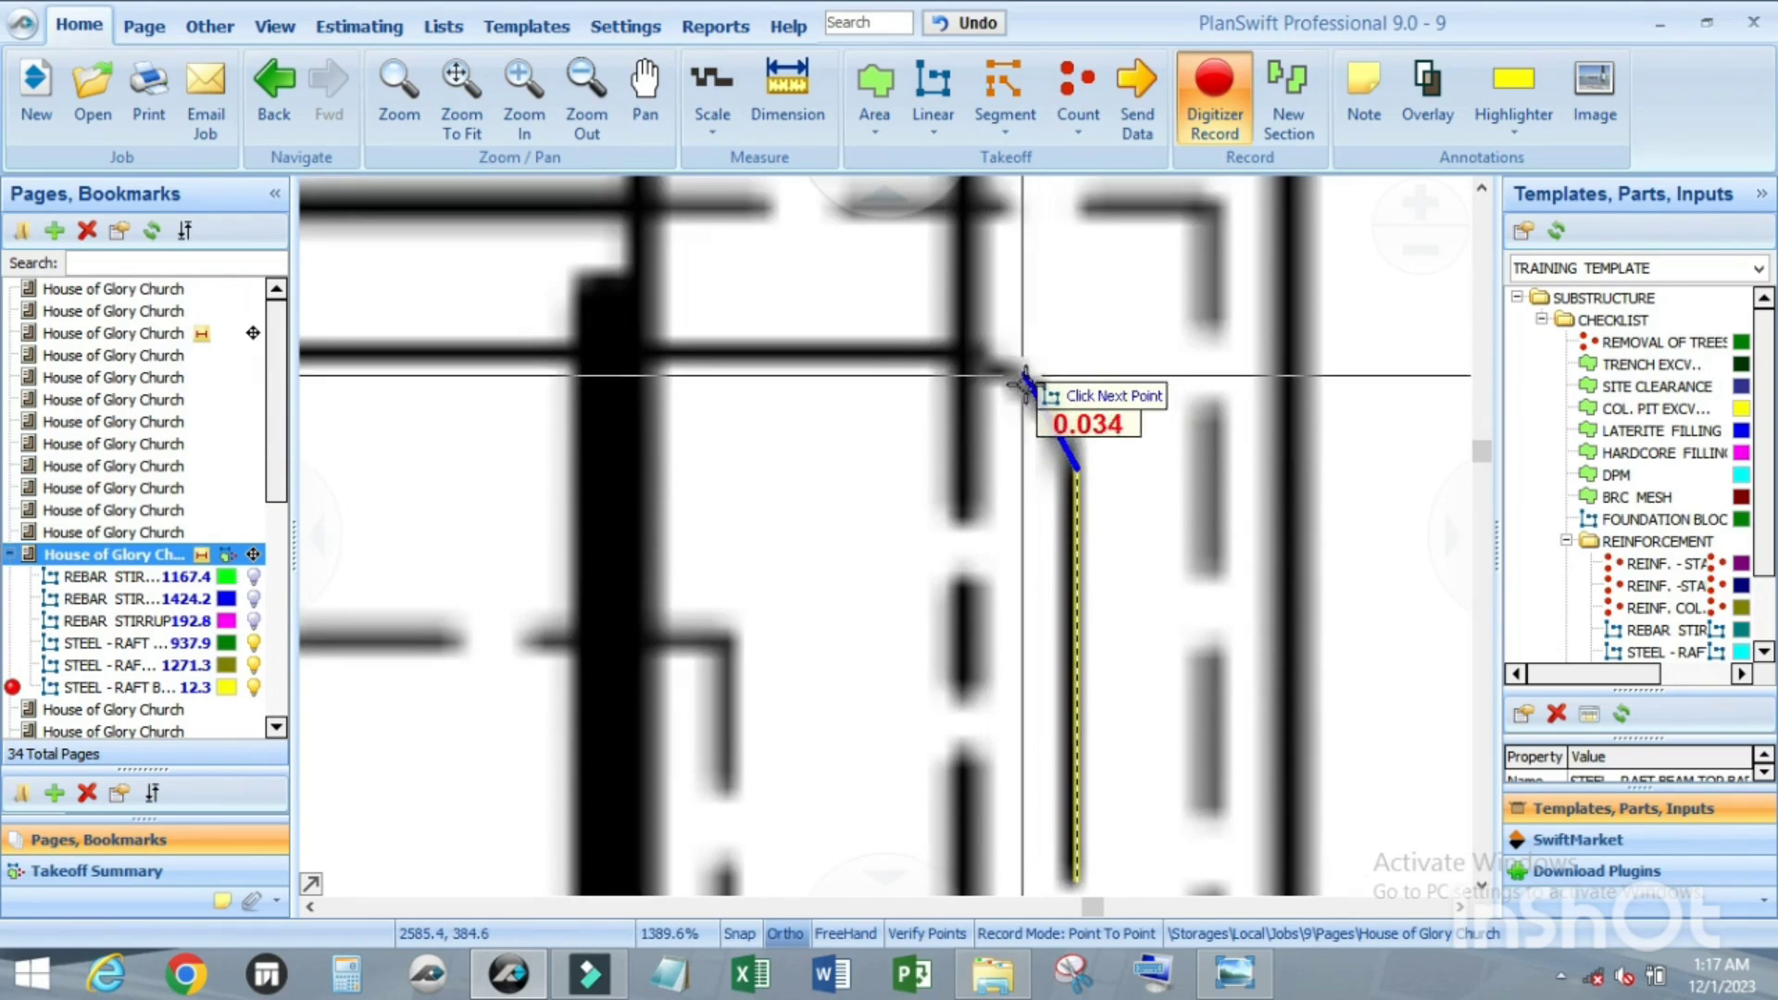
{"action": "scroll", "coordinate": [1027, 378], "scroll_direction": "down", "scroll_amount": 1}
{"action": "scroll", "coordinate": [1028, 377], "scroll_direction": "up", "scroll_amount": 1}
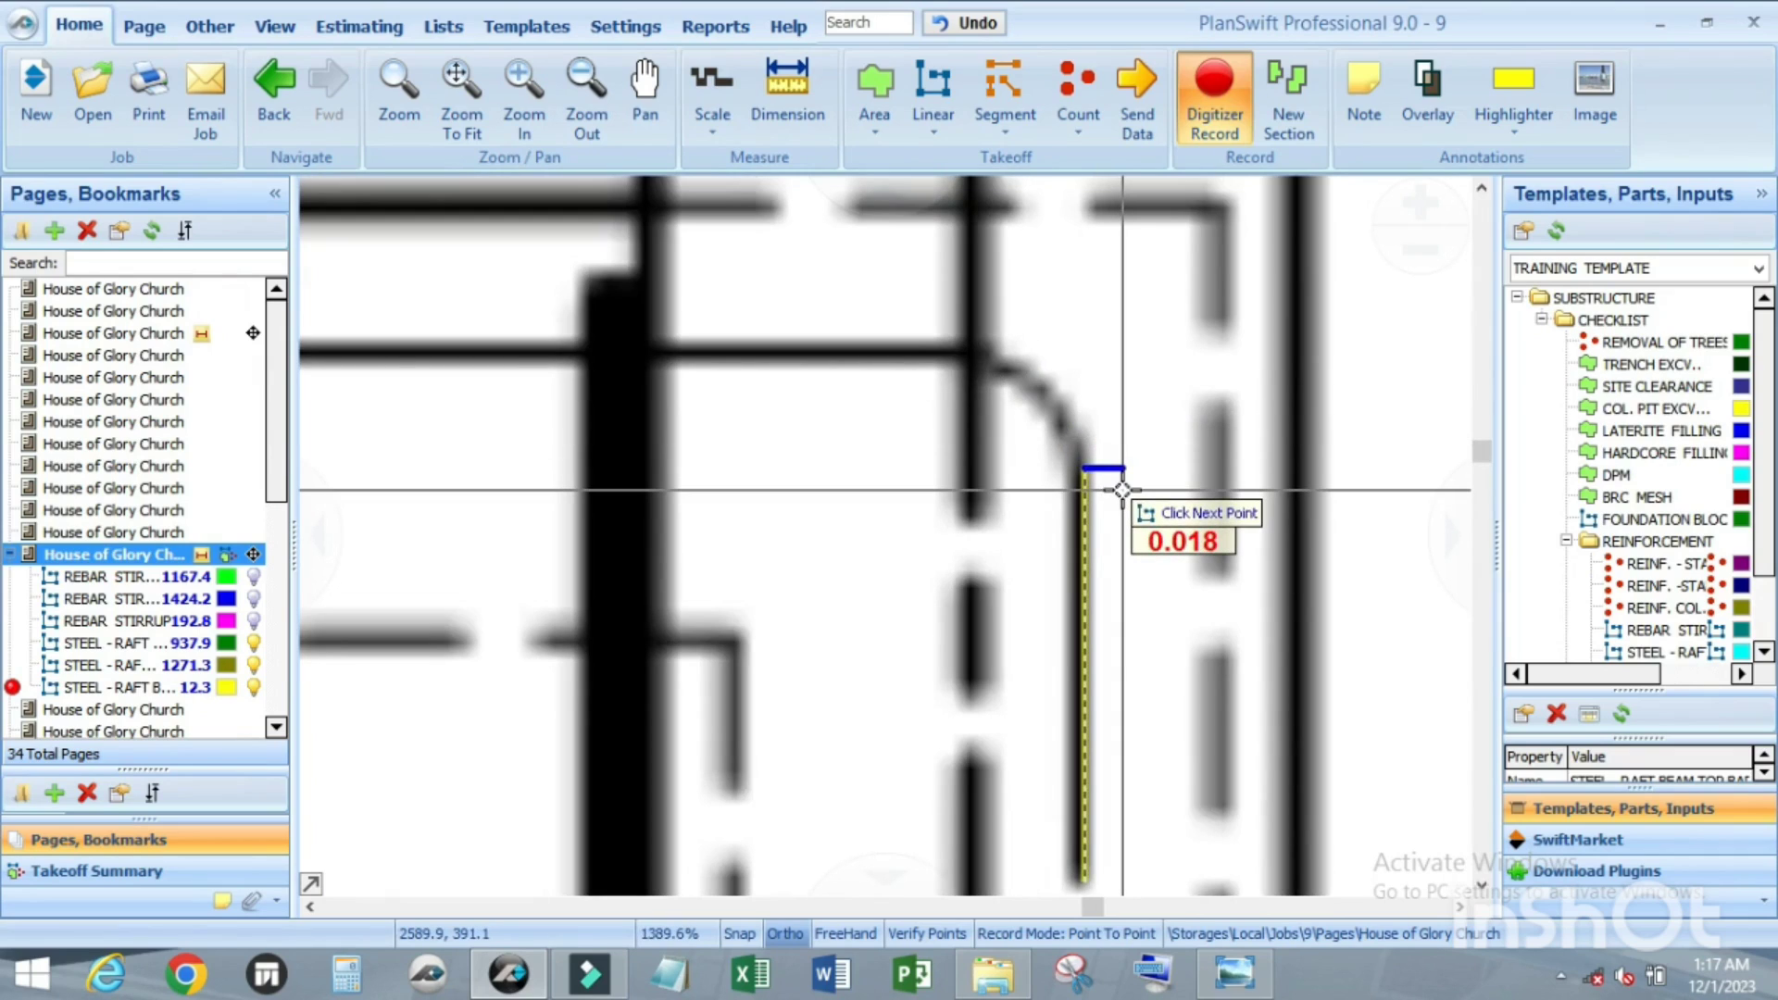
{"action": "key", "text": "a"}
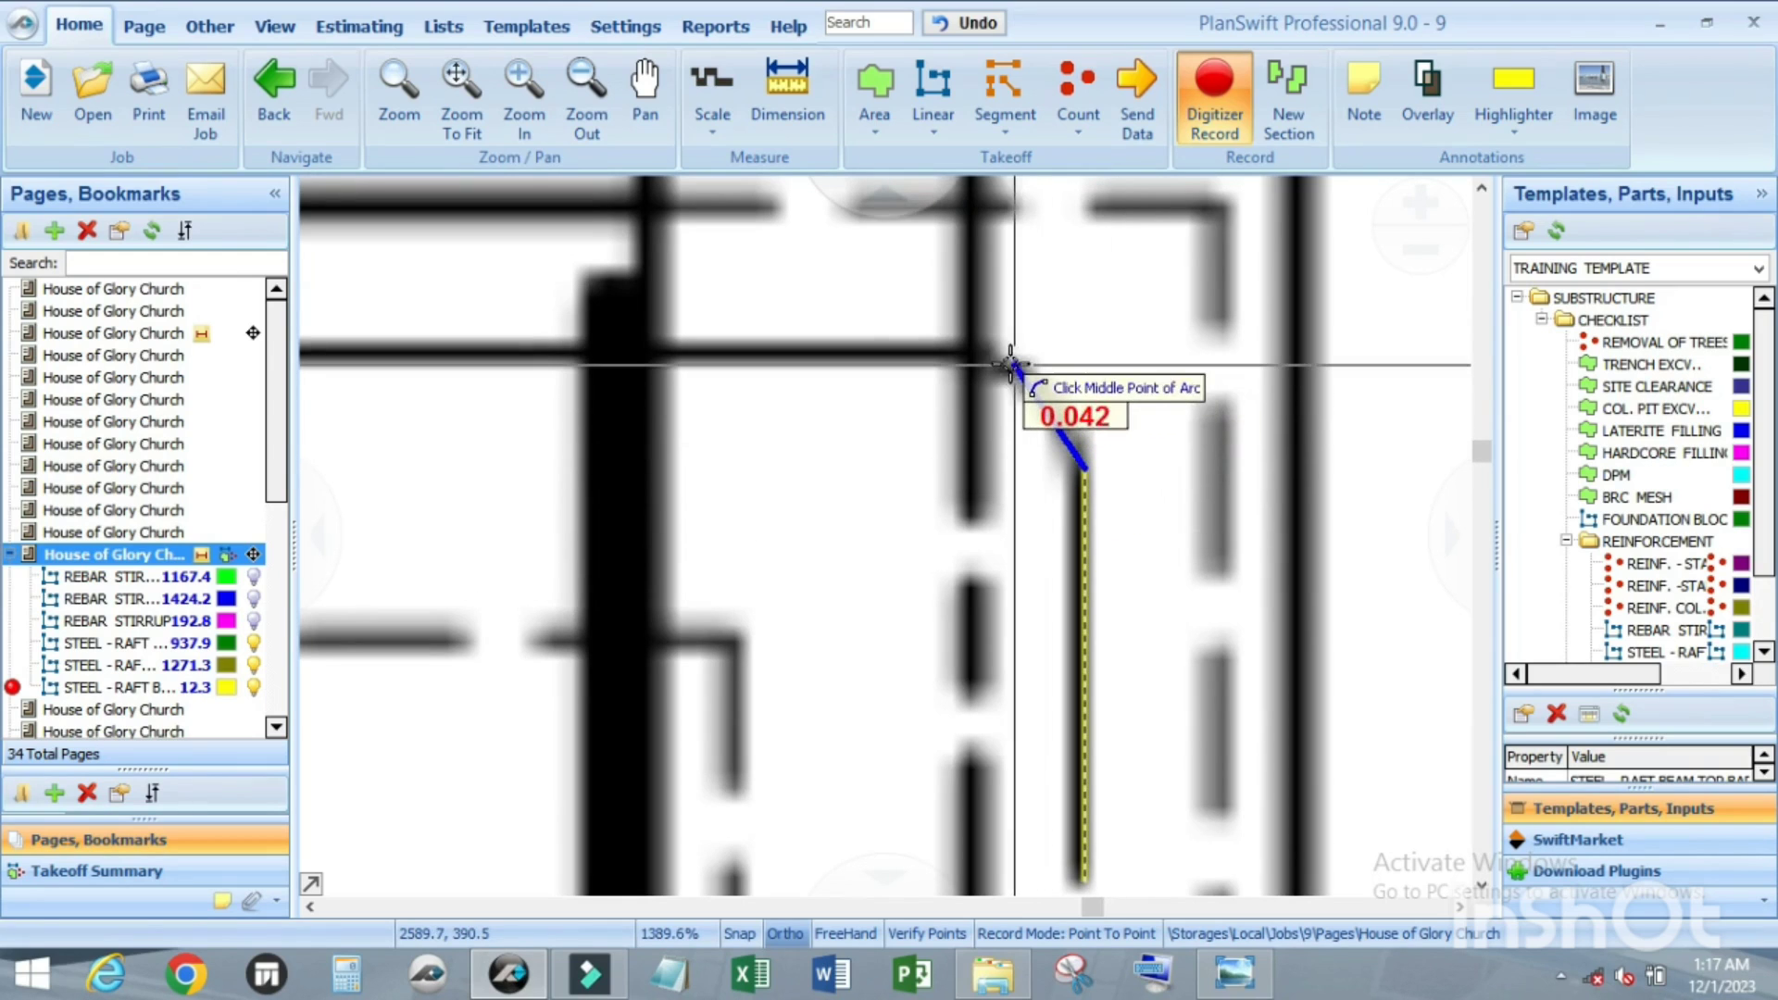
{"action": "left_click", "coordinate": [997, 361]}
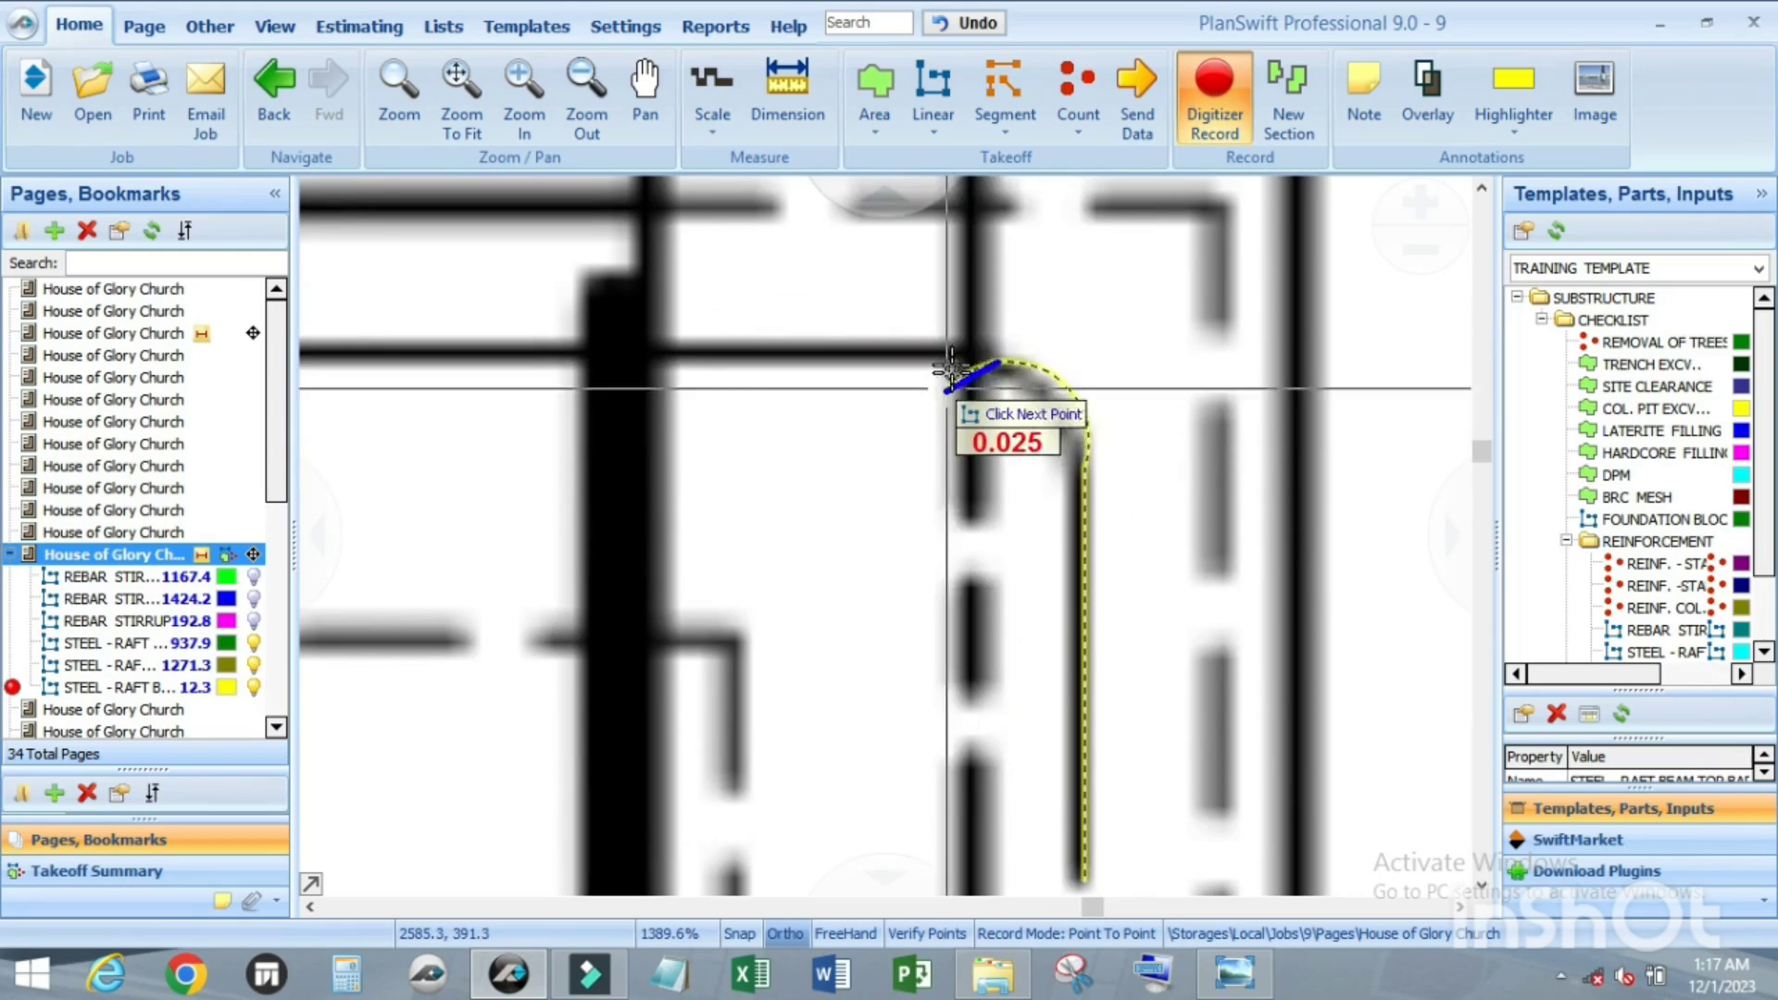
{"action": "scroll", "coordinate": [972, 365], "scroll_direction": "up", "scroll_amount": 1}
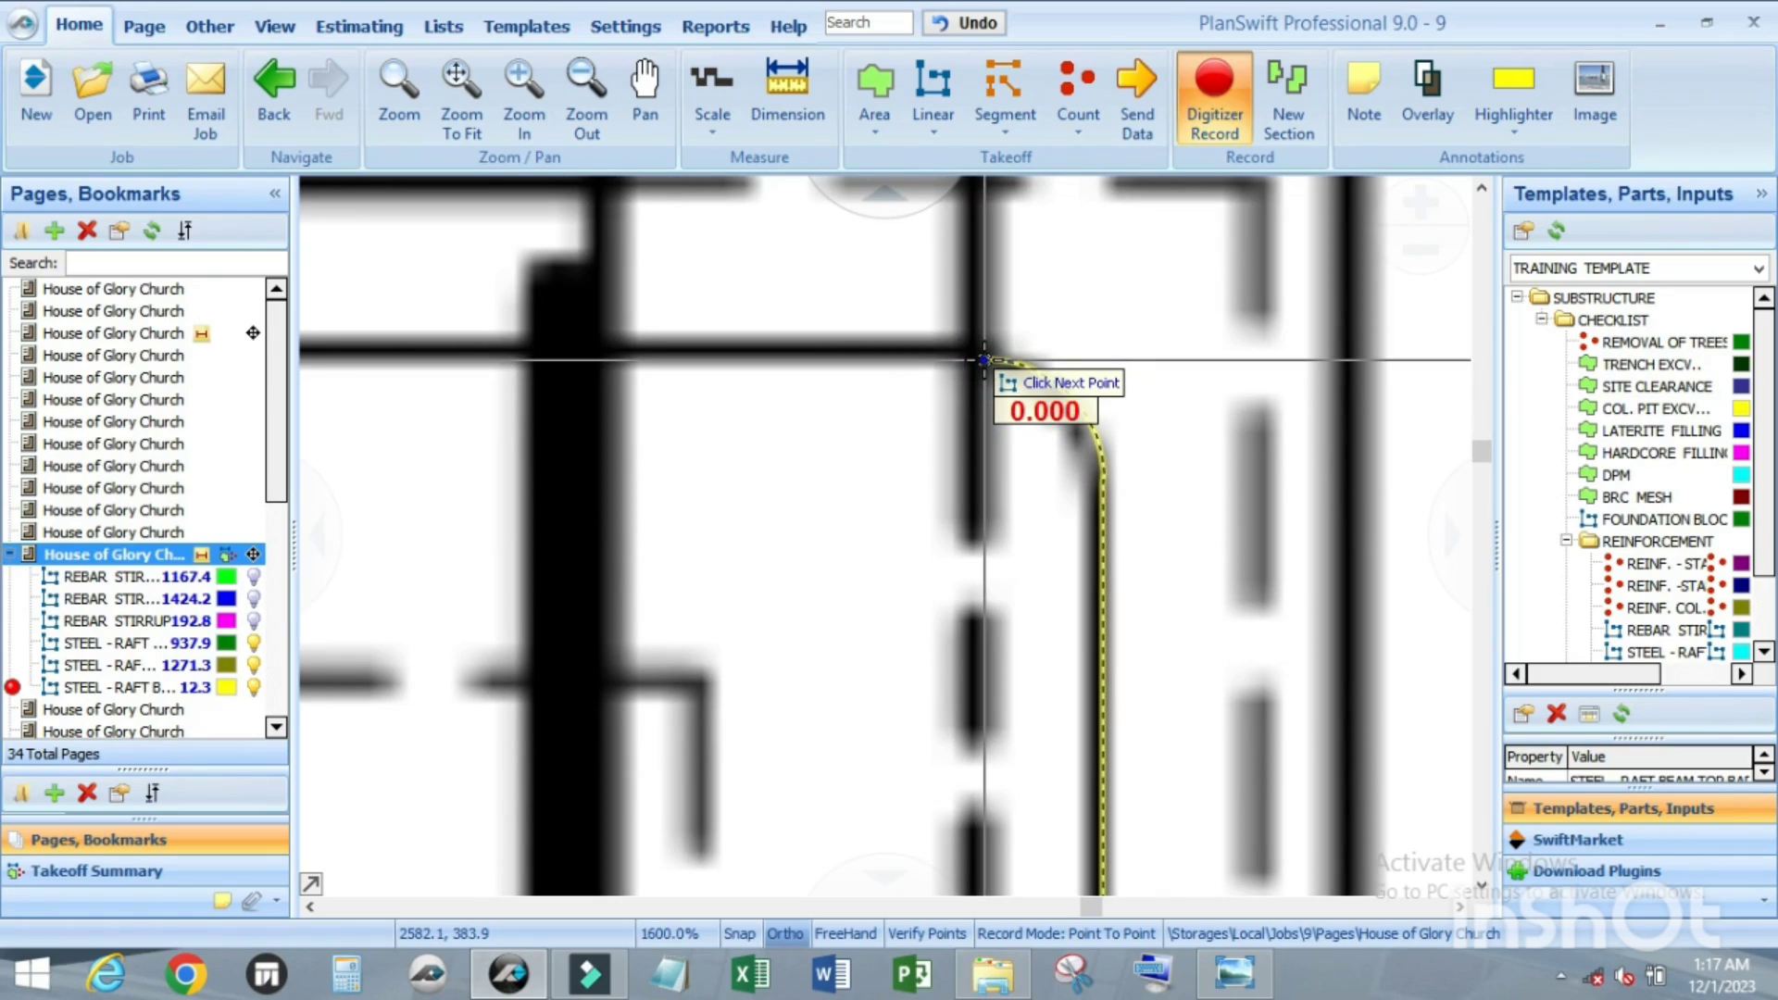
Step: Trace the straight run of the 3 Y20 02 top bar to its lap end near grid C and finish the section
{"action": "scroll", "coordinate": [1180, 361], "scroll_direction": "down", "scroll_amount": 10}
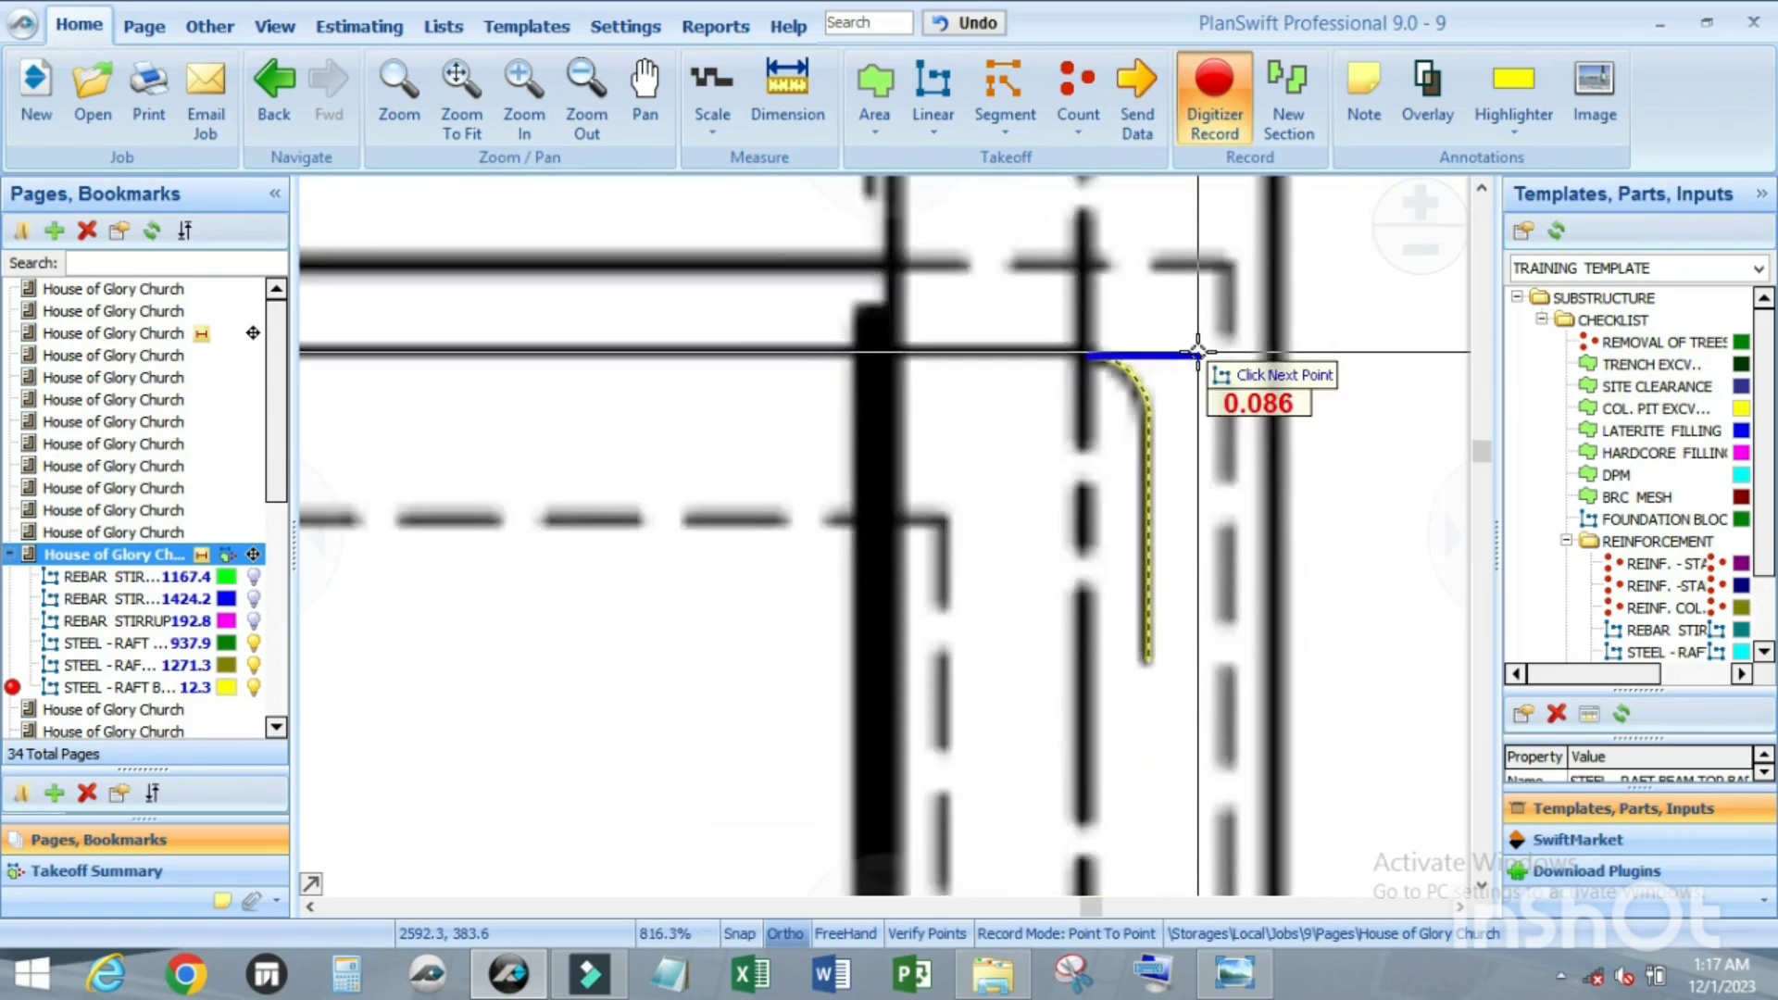
{"action": "scroll", "coordinate": [1190, 352], "scroll_direction": "down", "scroll_amount": 8}
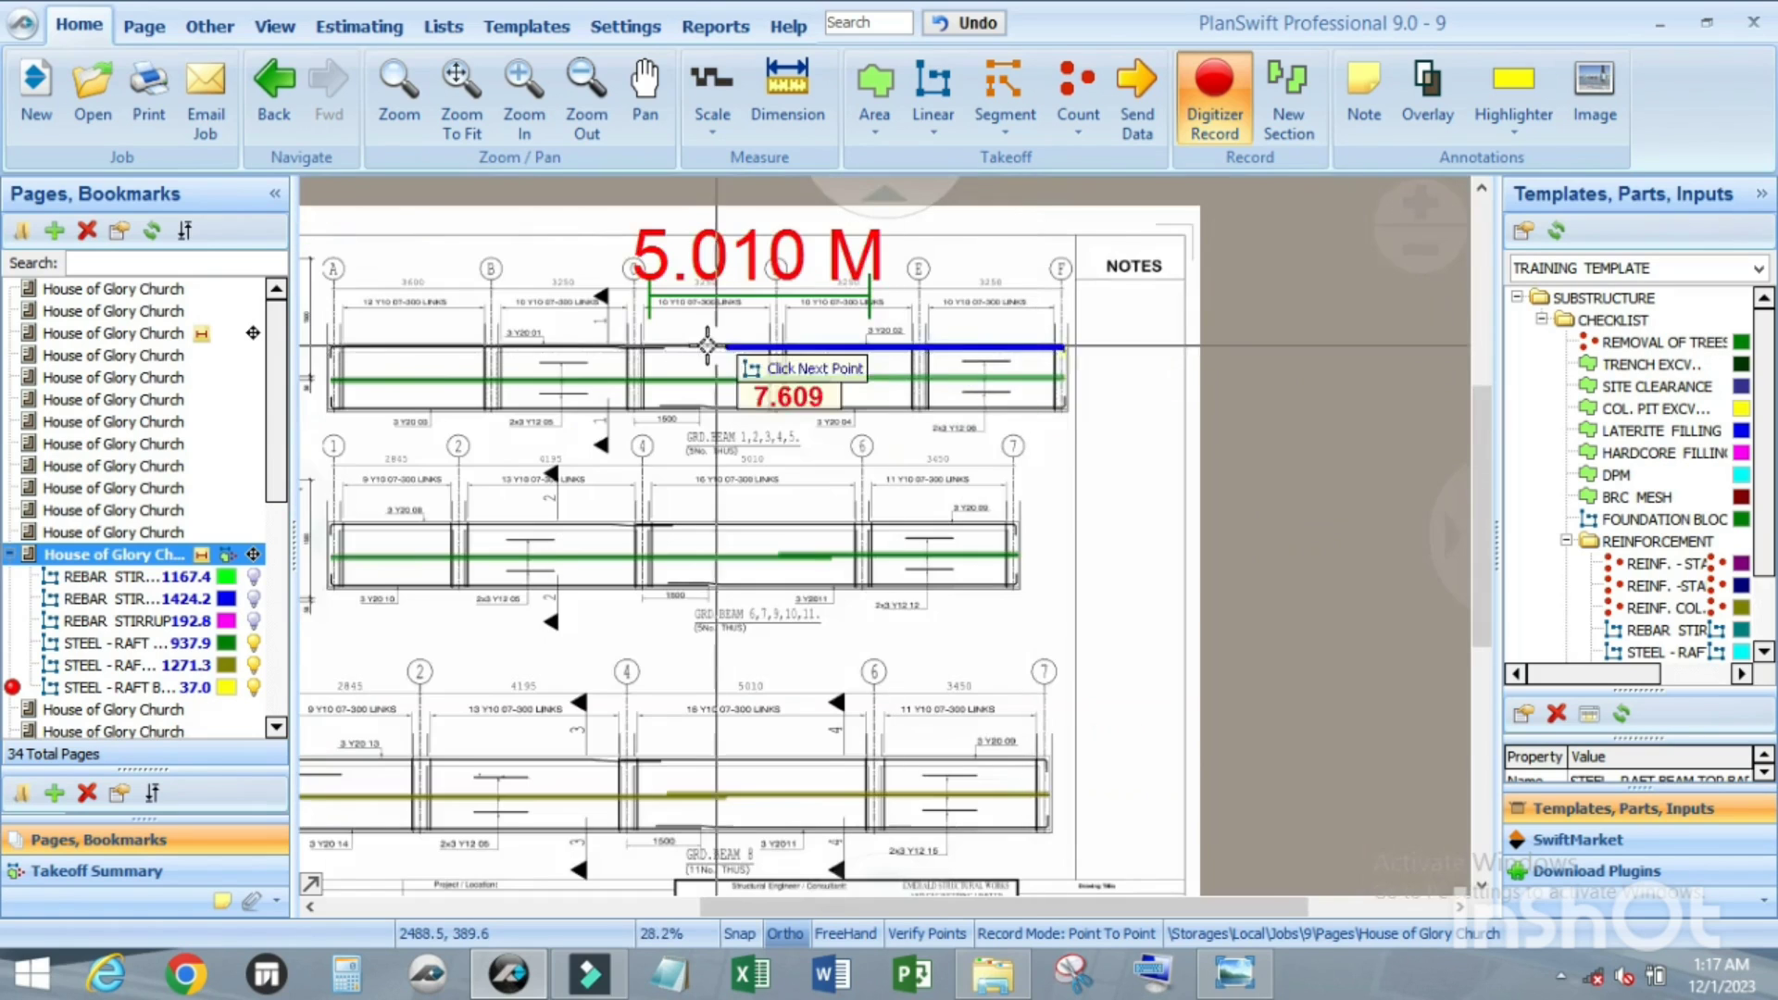
{"action": "scroll", "coordinate": [569, 340], "scroll_direction": "up", "scroll_amount": 3}
{"action": "scroll", "coordinate": [568, 341], "scroll_direction": "up", "scroll_amount": 8}
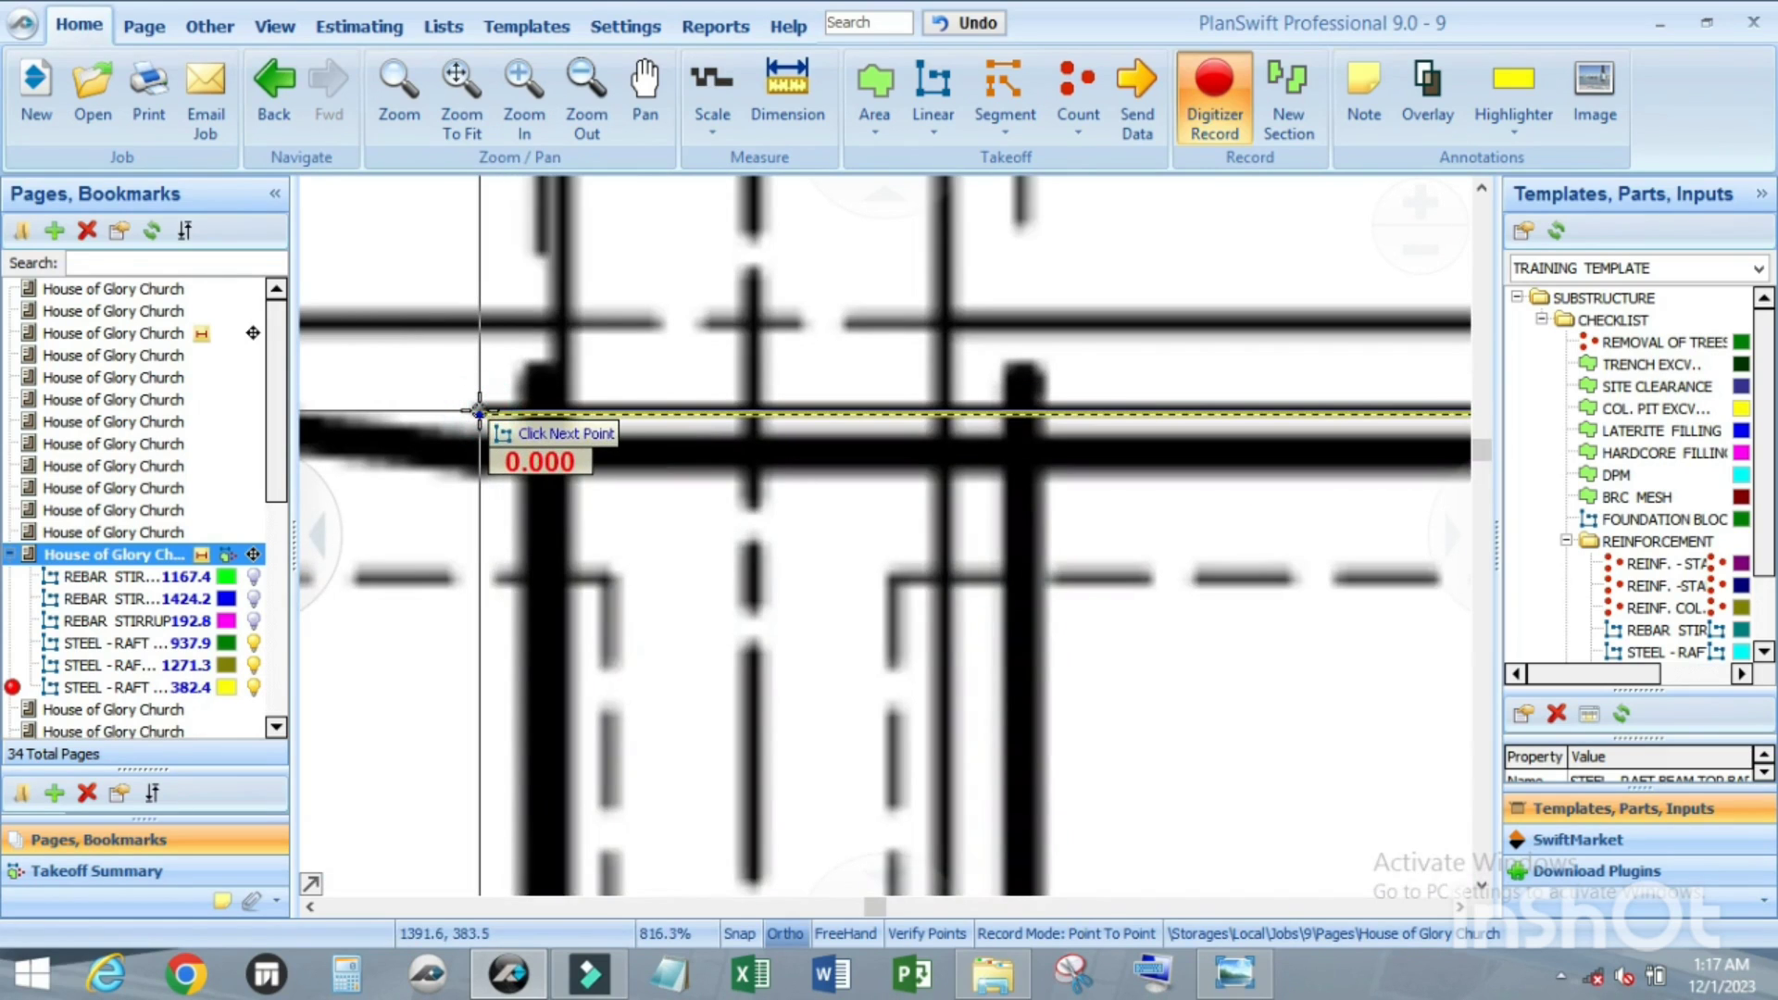
{"action": "key", "text": "Escape"}
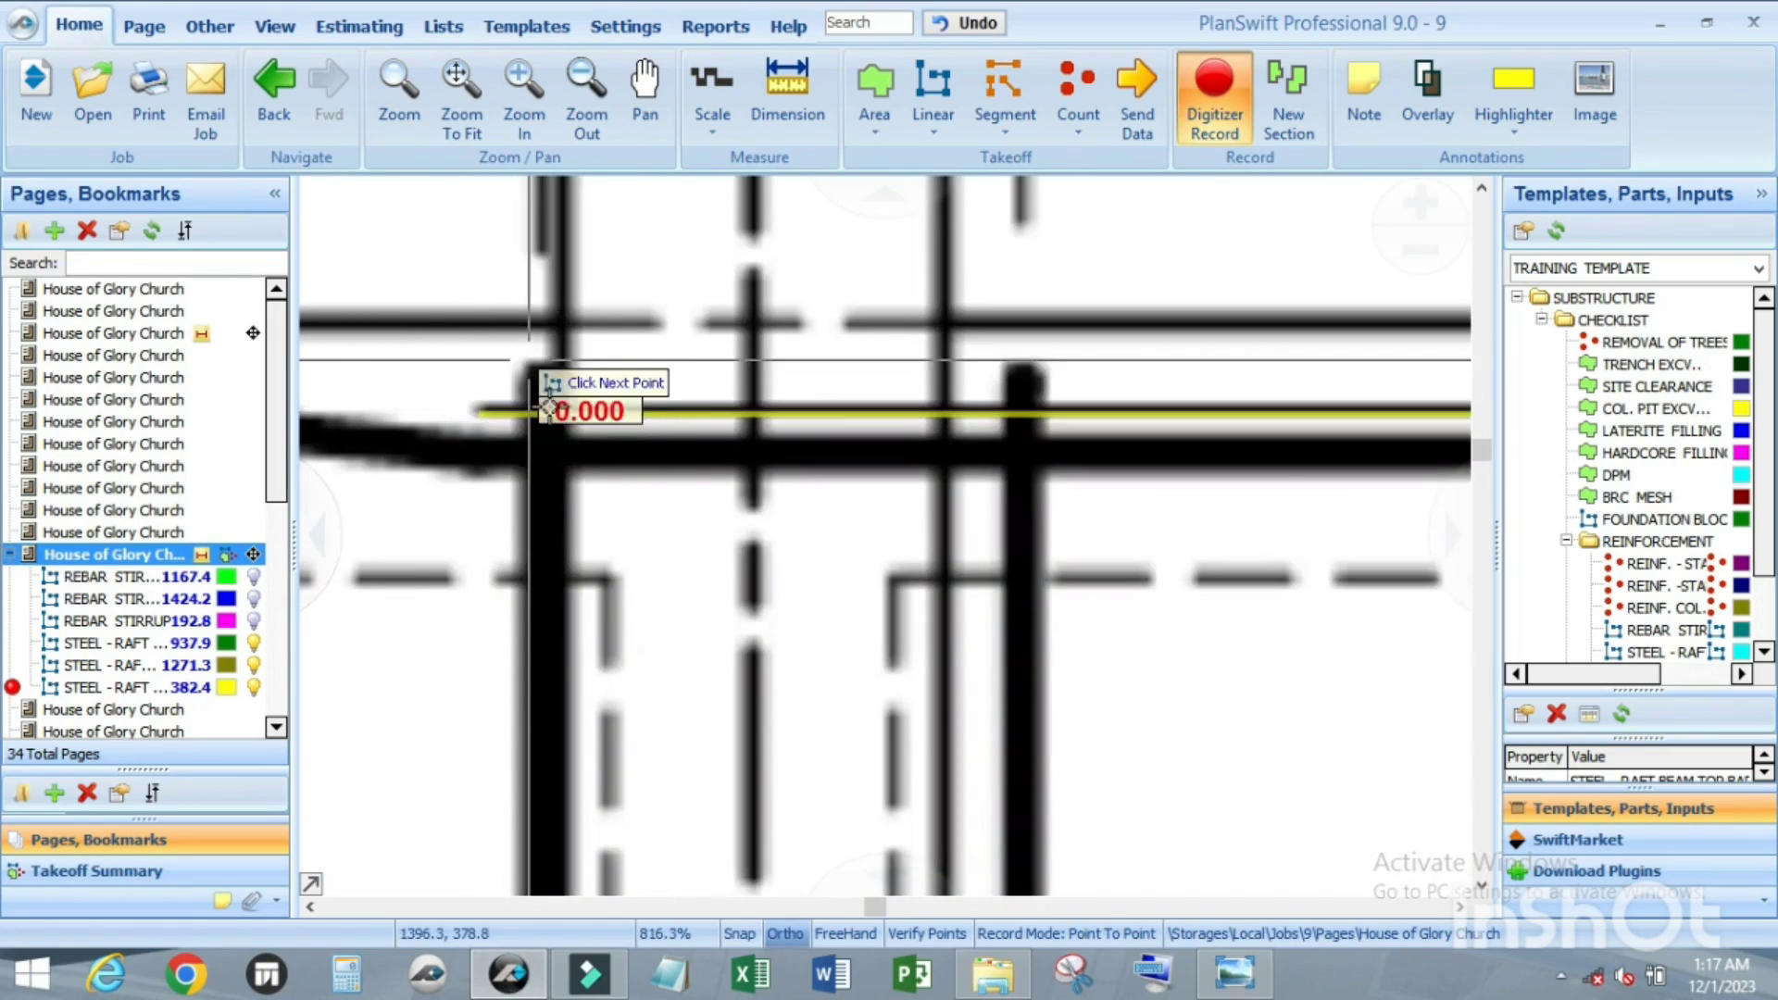
Step: Trace the lap end of the 3 Y20 01 top bar near grid C of ground beam 1-5, including its sloped crank
{"action": "scroll", "coordinate": [531, 358], "scroll_direction": "down", "scroll_amount": 3}
{"action": "scroll", "coordinate": [912, 412], "scroll_direction": "up", "scroll_amount": 2}
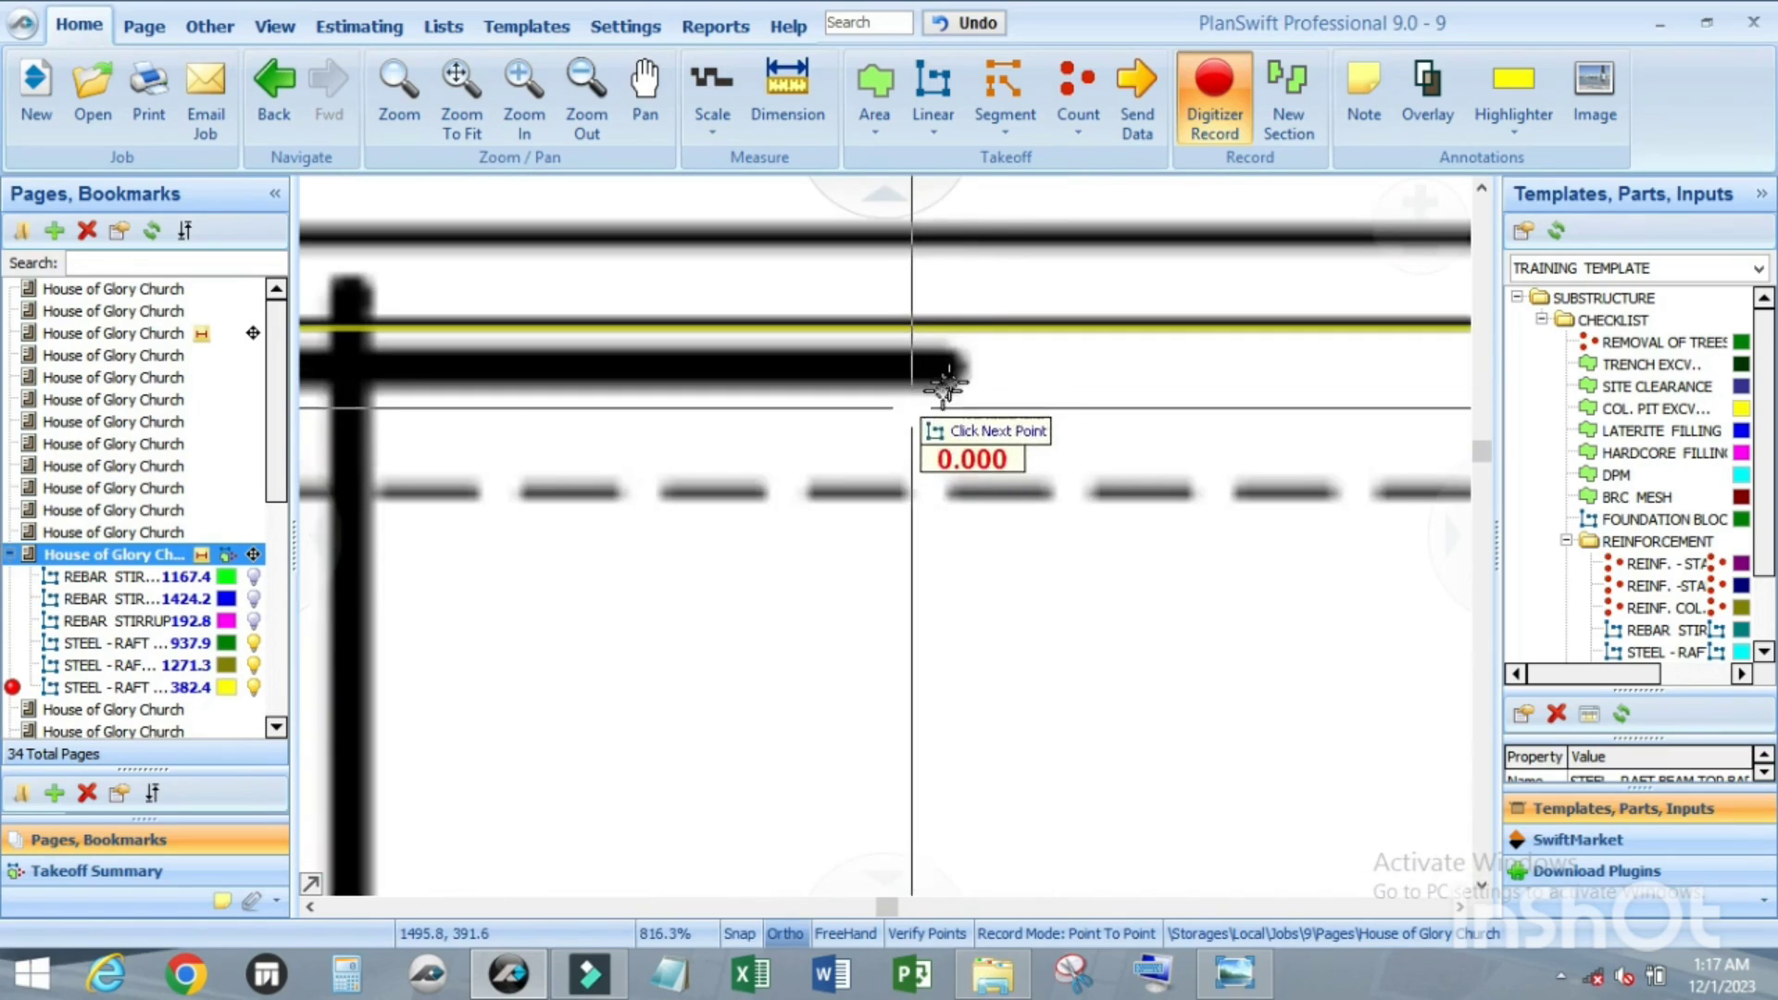
{"action": "scroll", "coordinate": [953, 368], "scroll_direction": "down", "scroll_amount": 4}
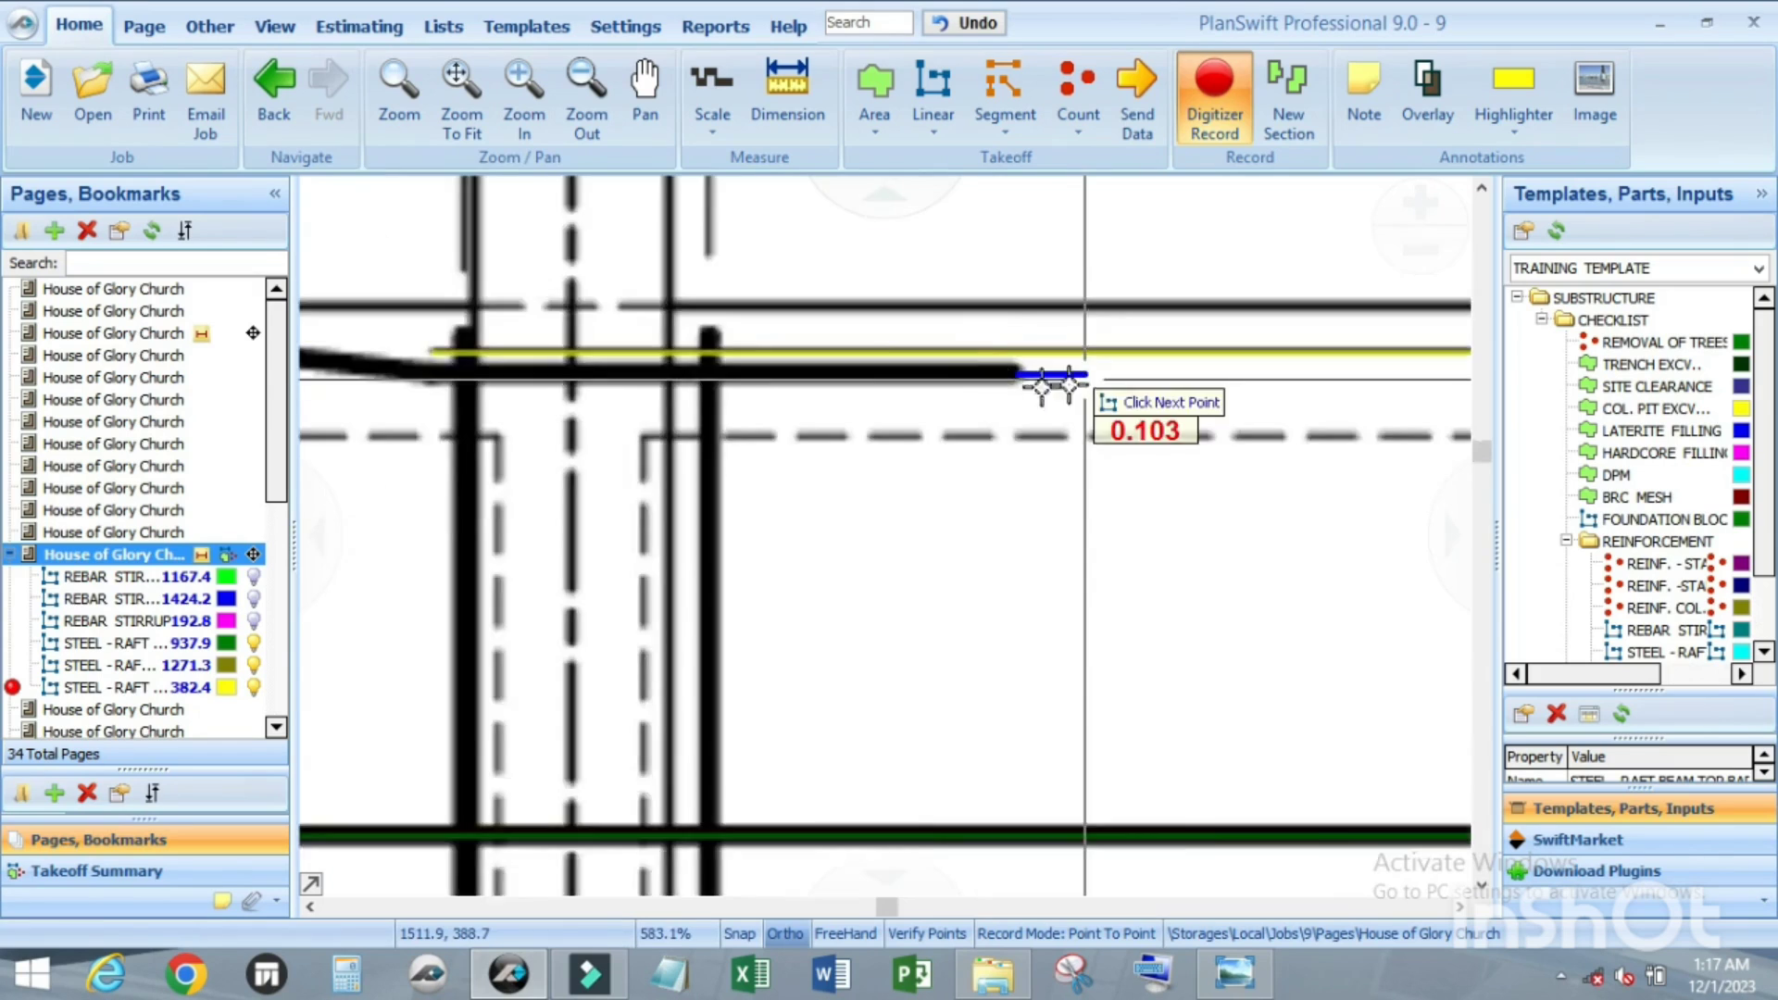
{"action": "scroll", "coordinate": [864, 370], "scroll_direction": "up", "scroll_amount": 2}
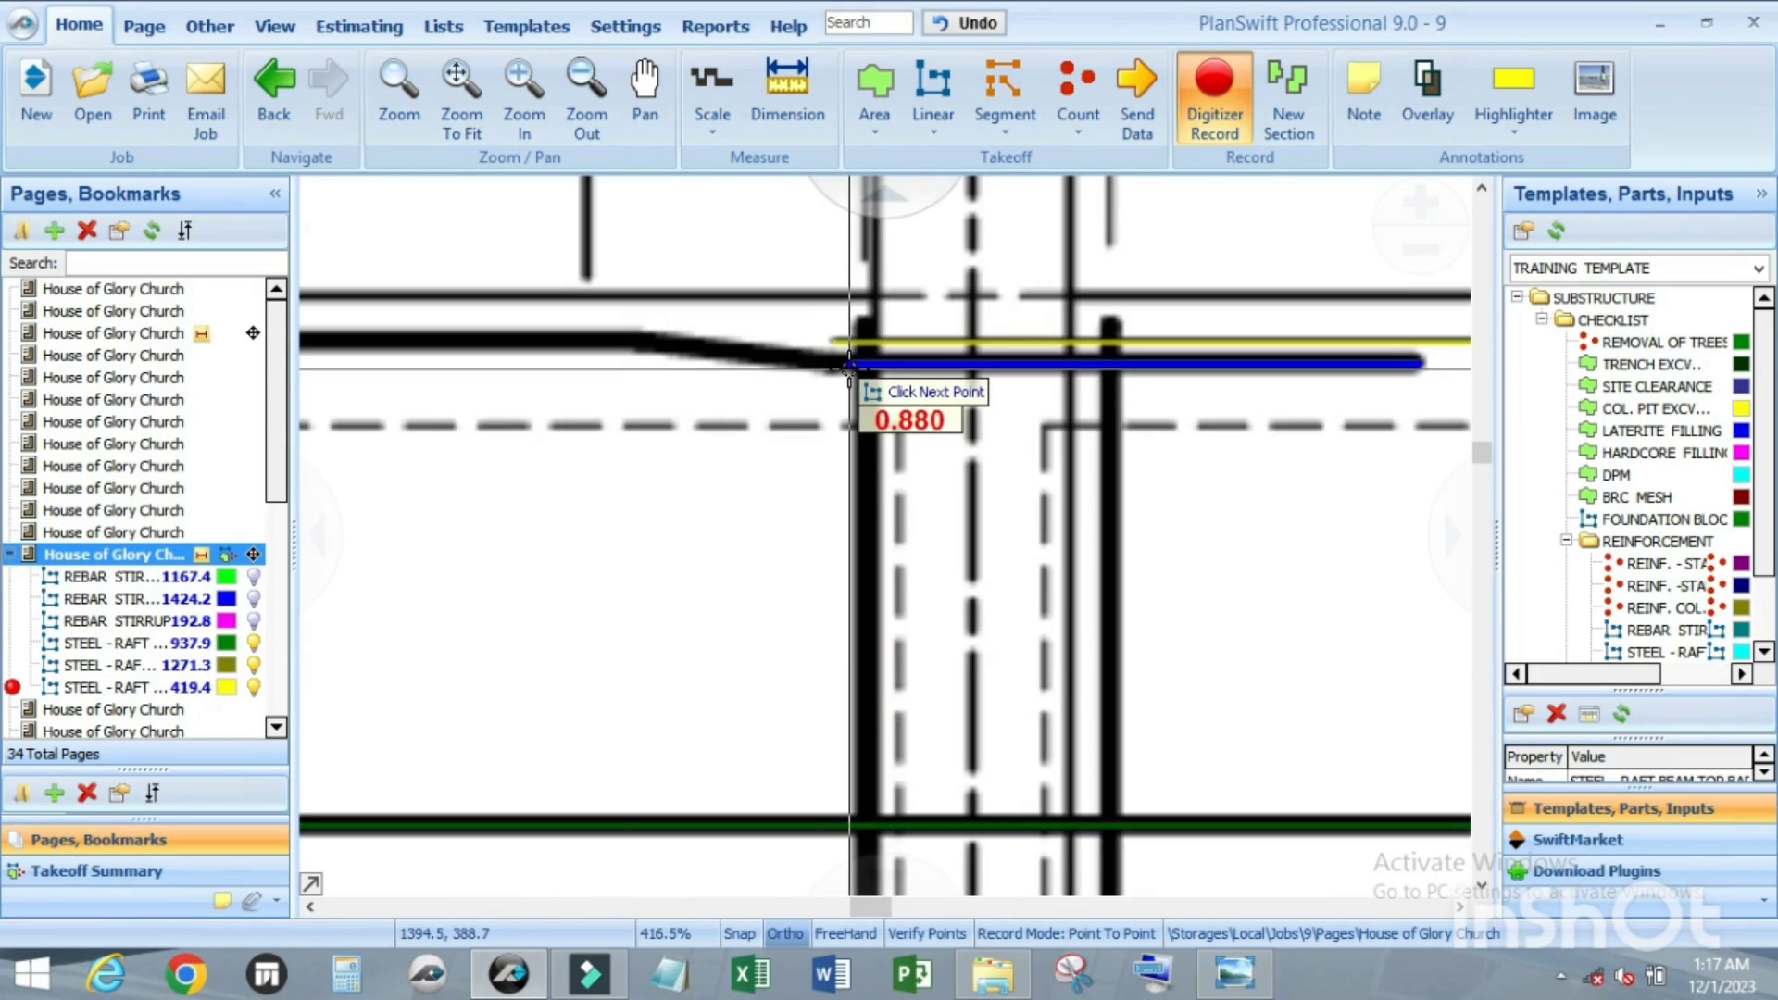
{"action": "left_click", "coordinate": [856, 364]}
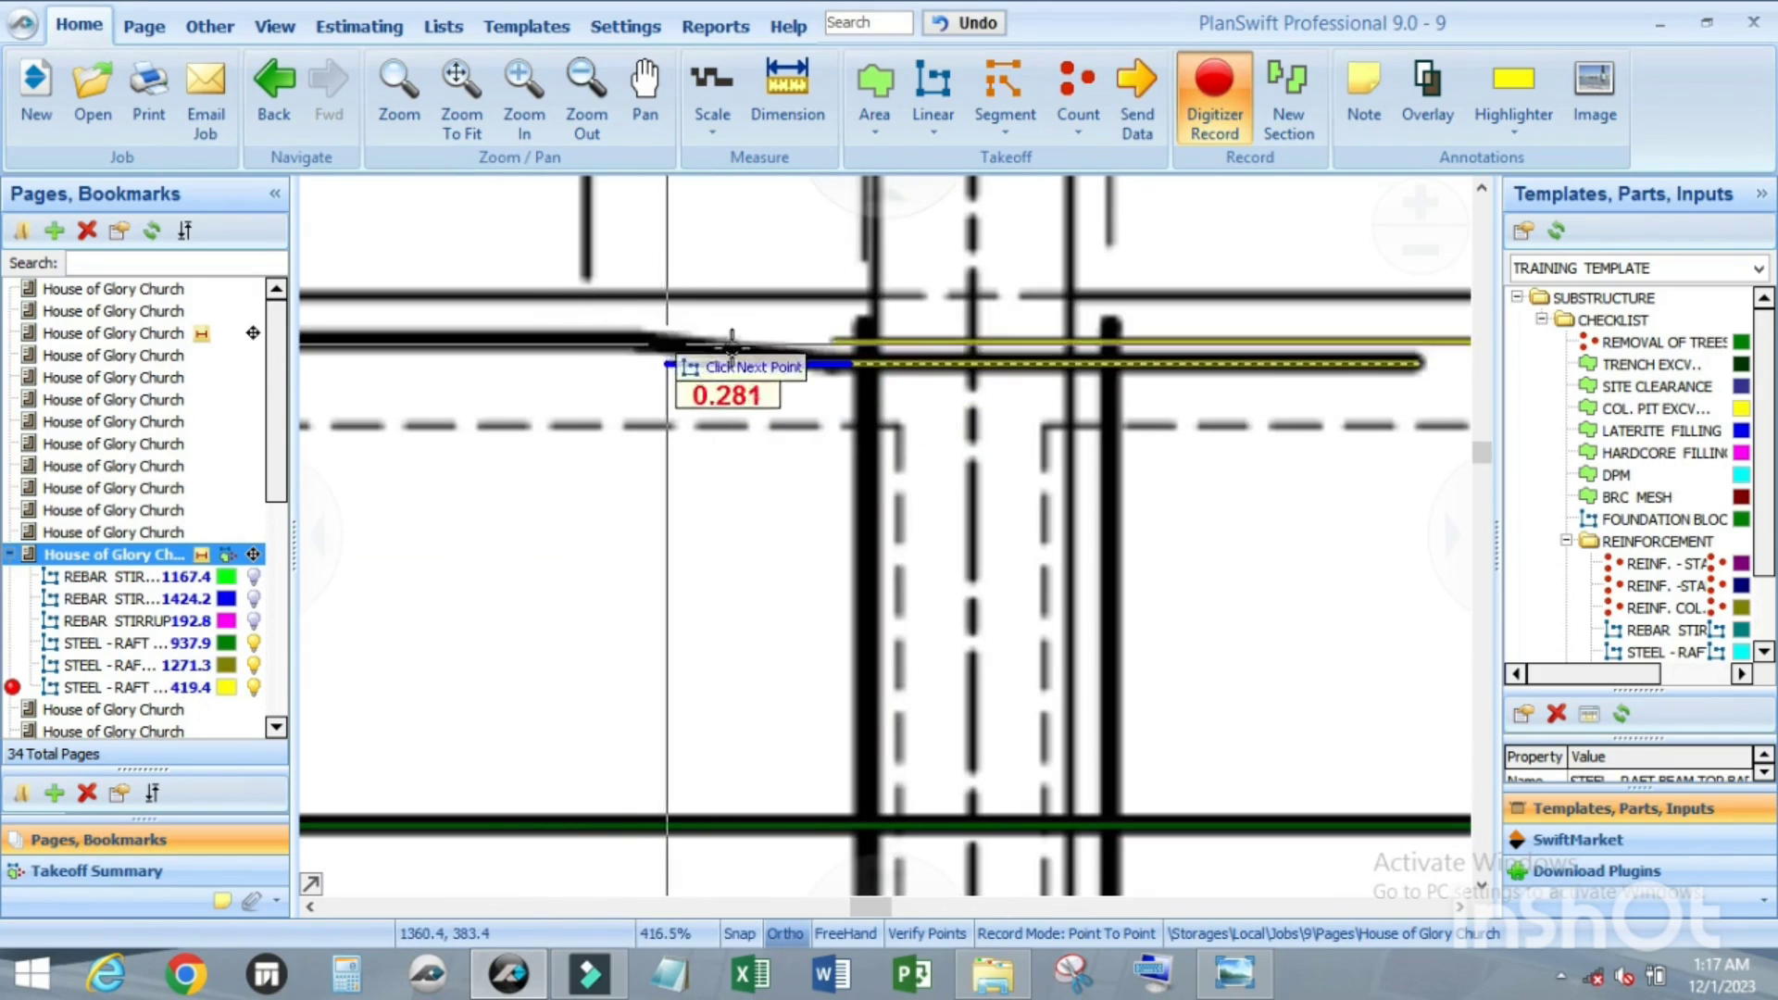
{"action": "scroll", "coordinate": [655, 338], "scroll_direction": "up", "scroll_amount": 2}
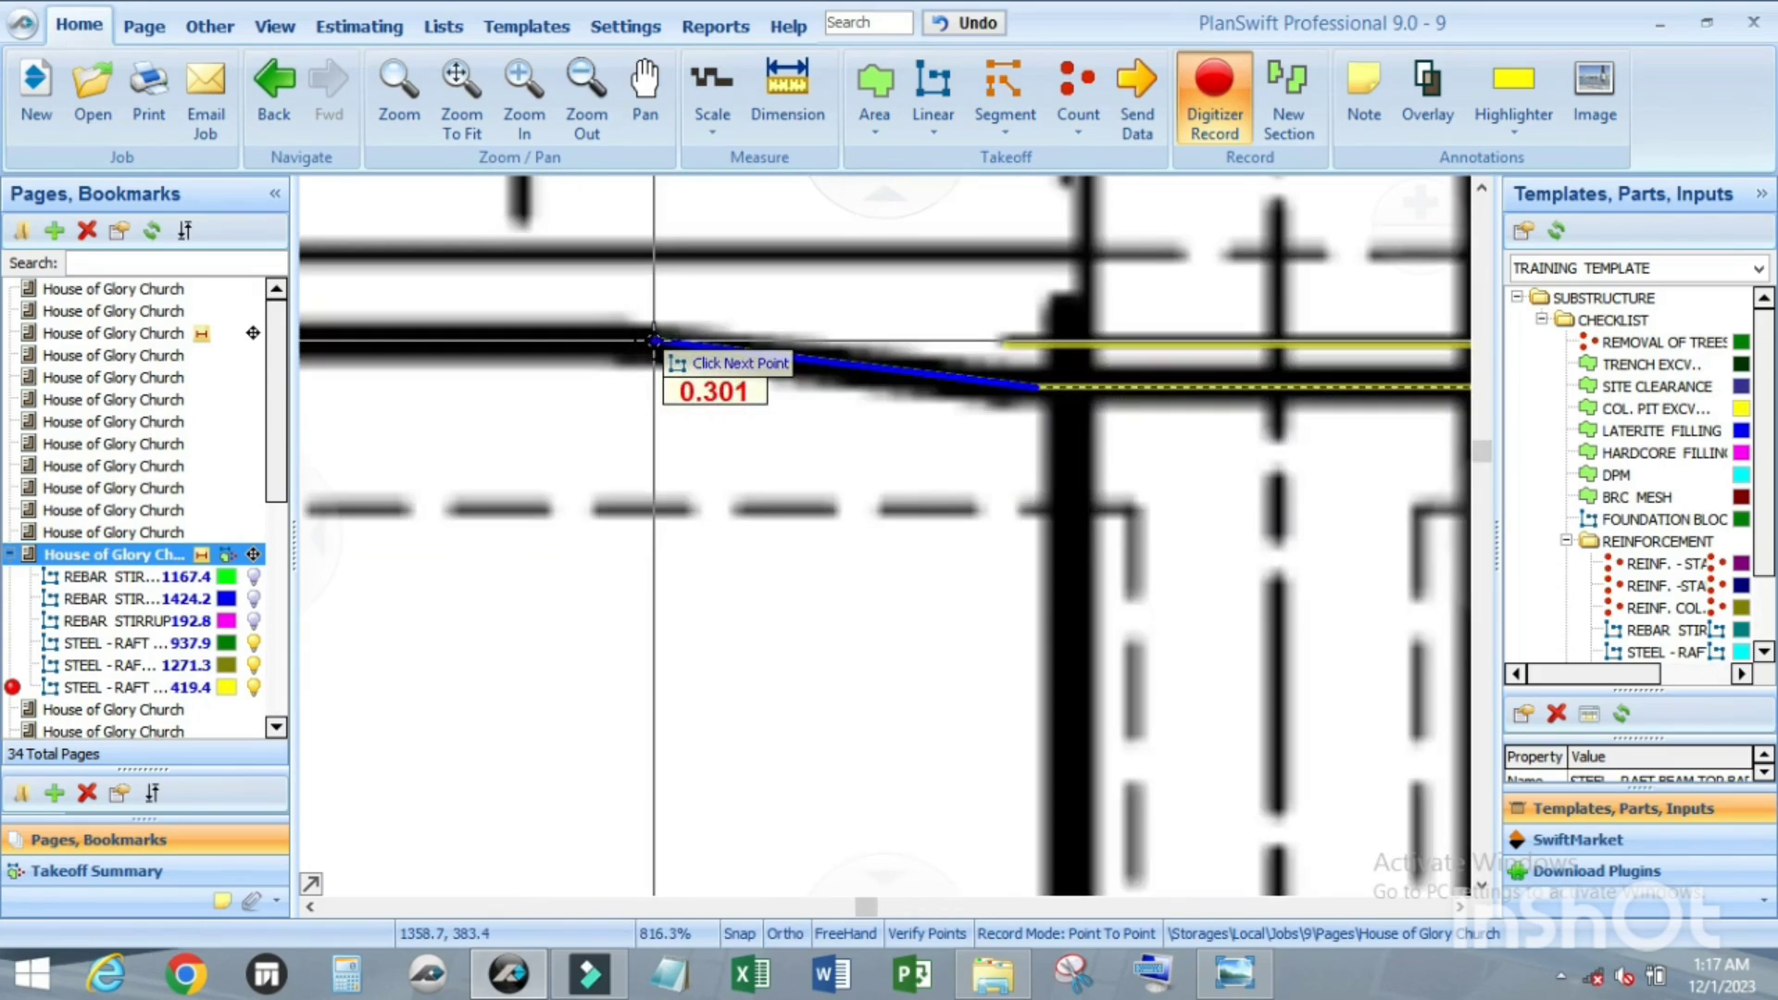
Step: Trace the 3 Y20 01 top bar's straight run to grid A and its hooked end with an arc around the bend, ending the recording
{"action": "scroll", "coordinate": [1242, 349], "scroll_direction": "down", "scroll_amount": 8}
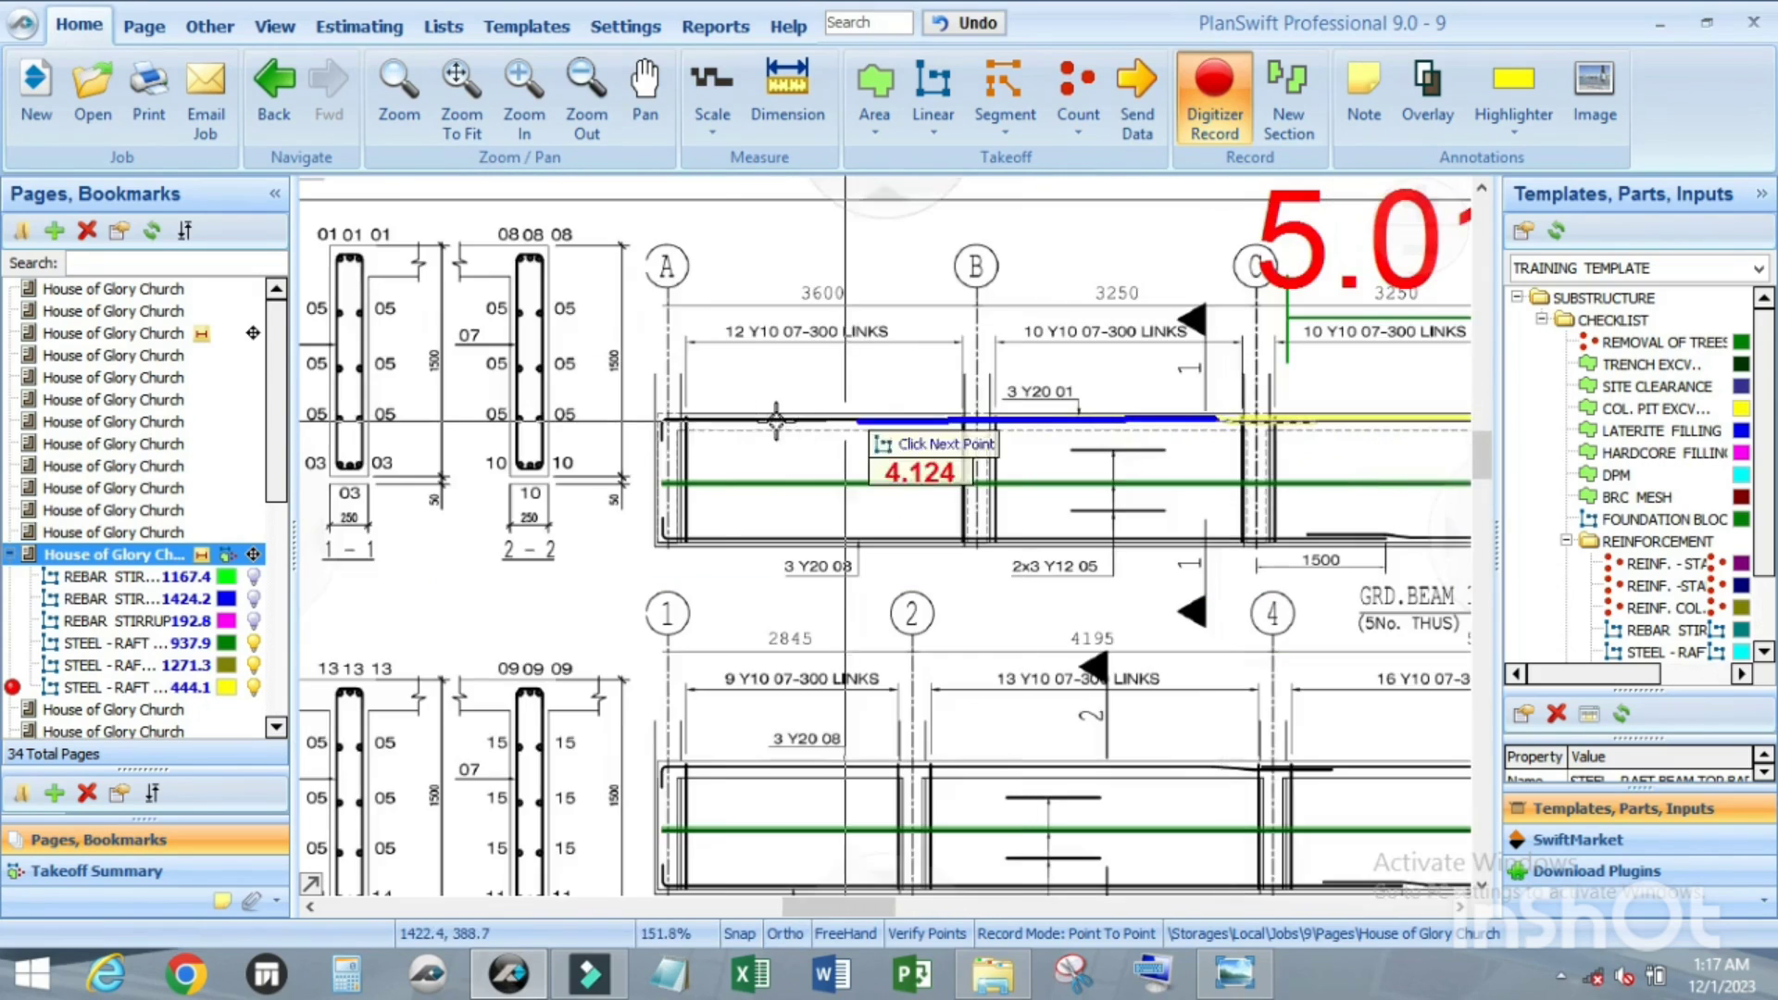
{"action": "scroll", "coordinate": [660, 419], "scroll_direction": "up", "scroll_amount": 10}
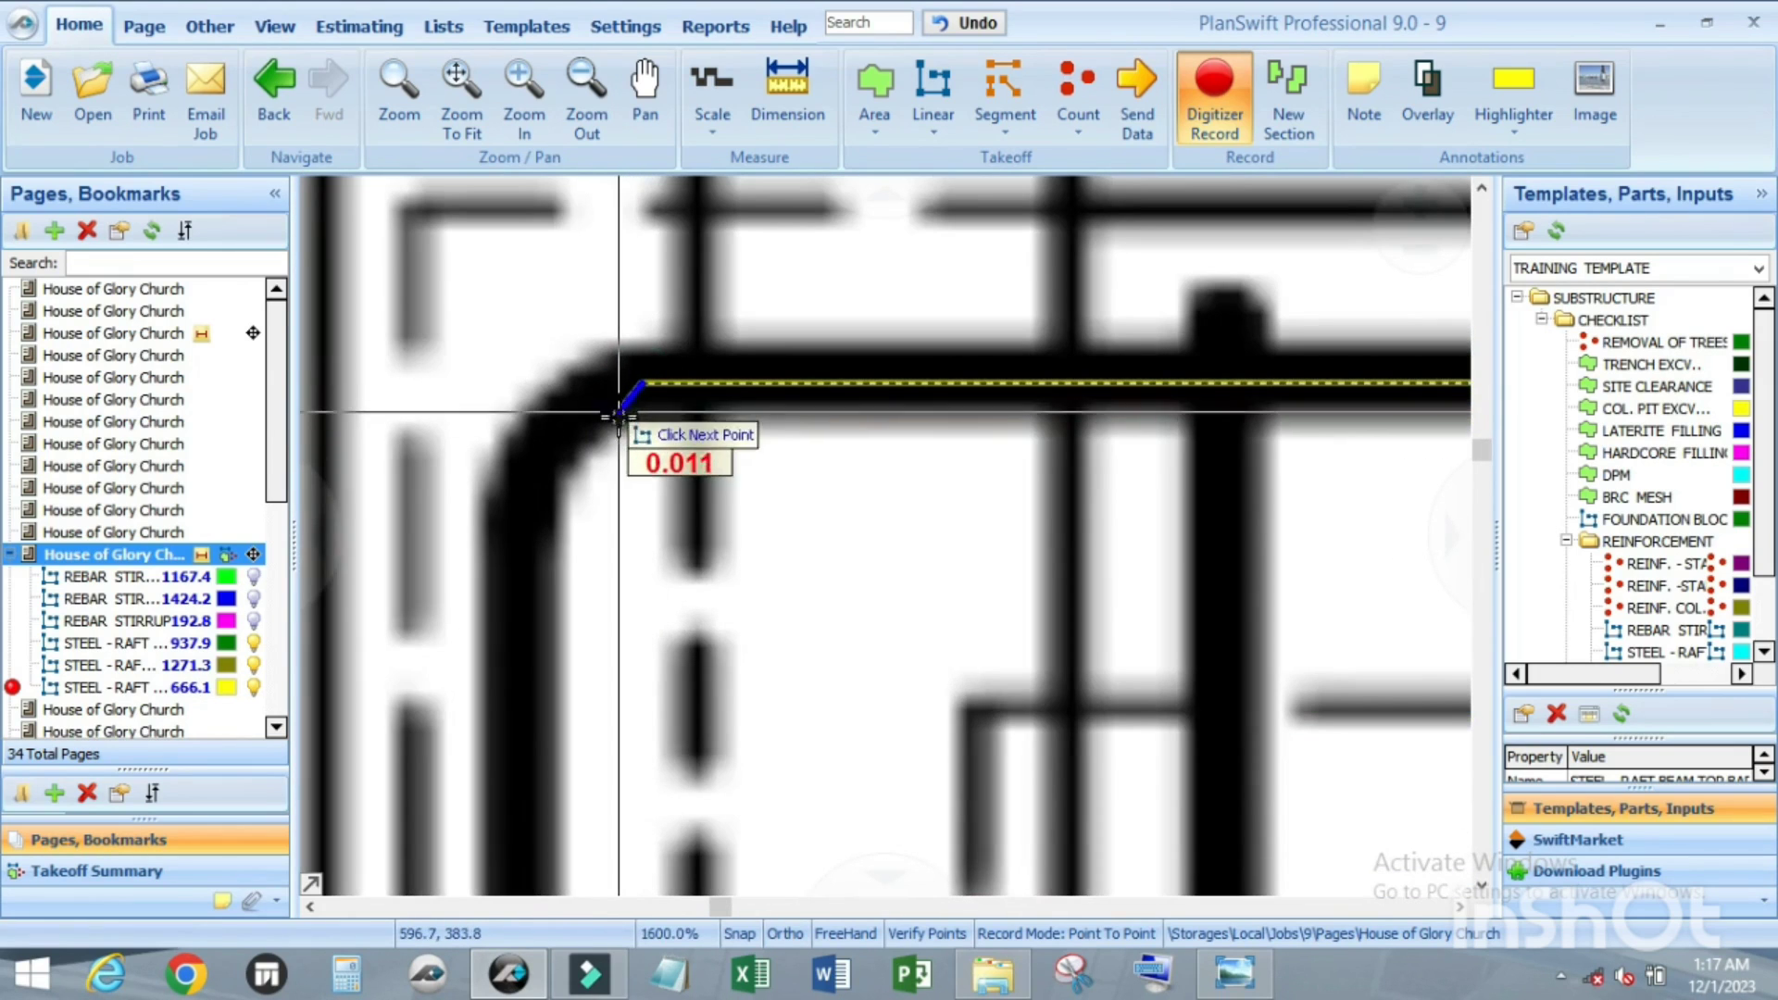
{"action": "key", "text": "a"}
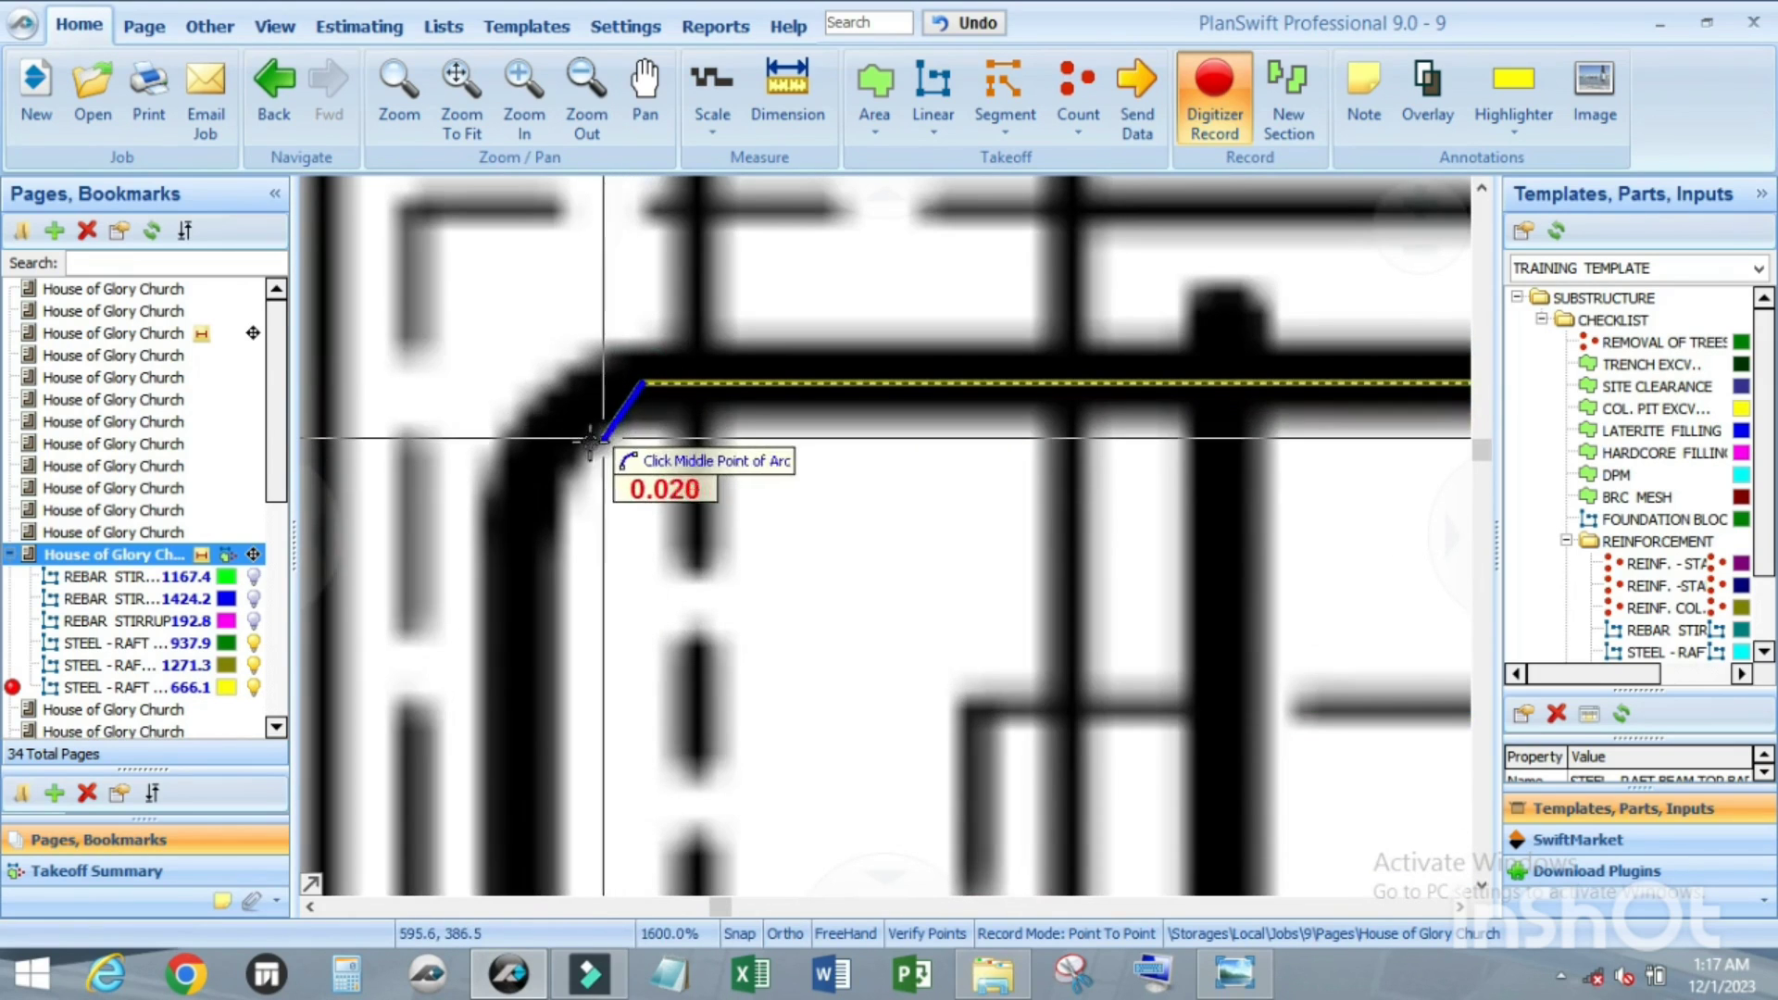
{"action": "left_click", "coordinate": [518, 486]}
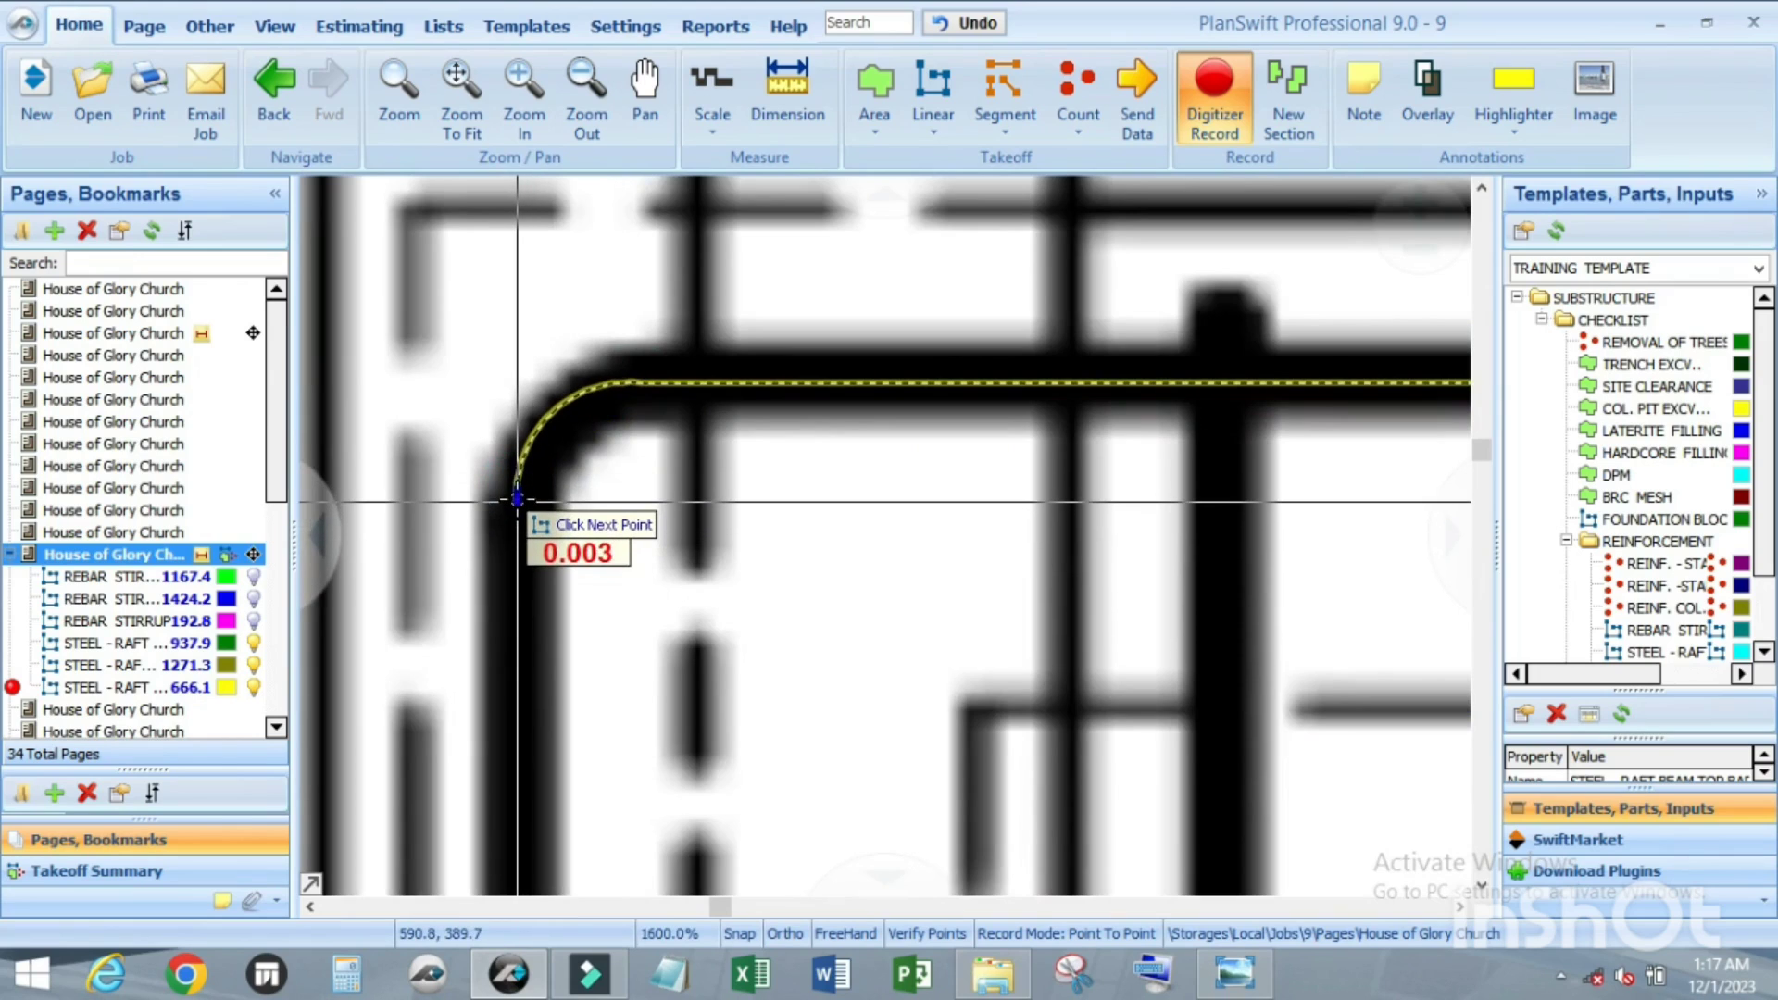
{"action": "scroll", "coordinate": [528, 597], "scroll_direction": "down", "scroll_amount": 3}
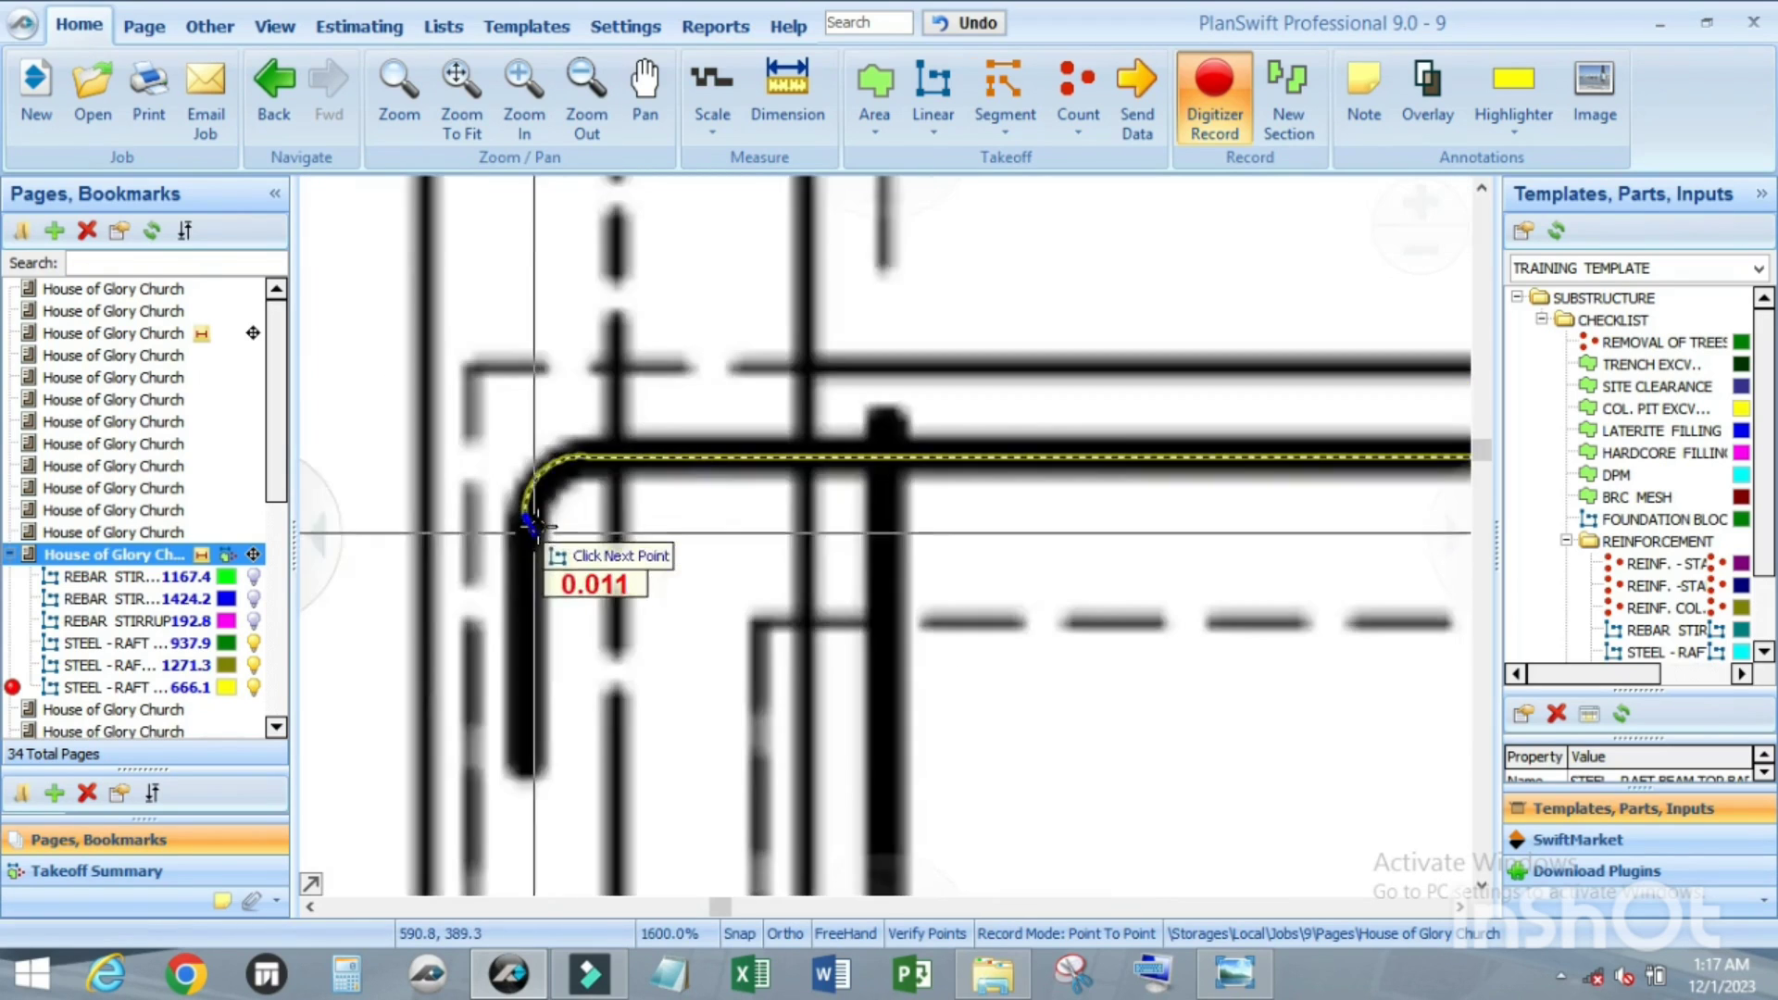
{"action": "scroll", "coordinate": [532, 616], "scroll_direction": "up", "scroll_amount": 3}
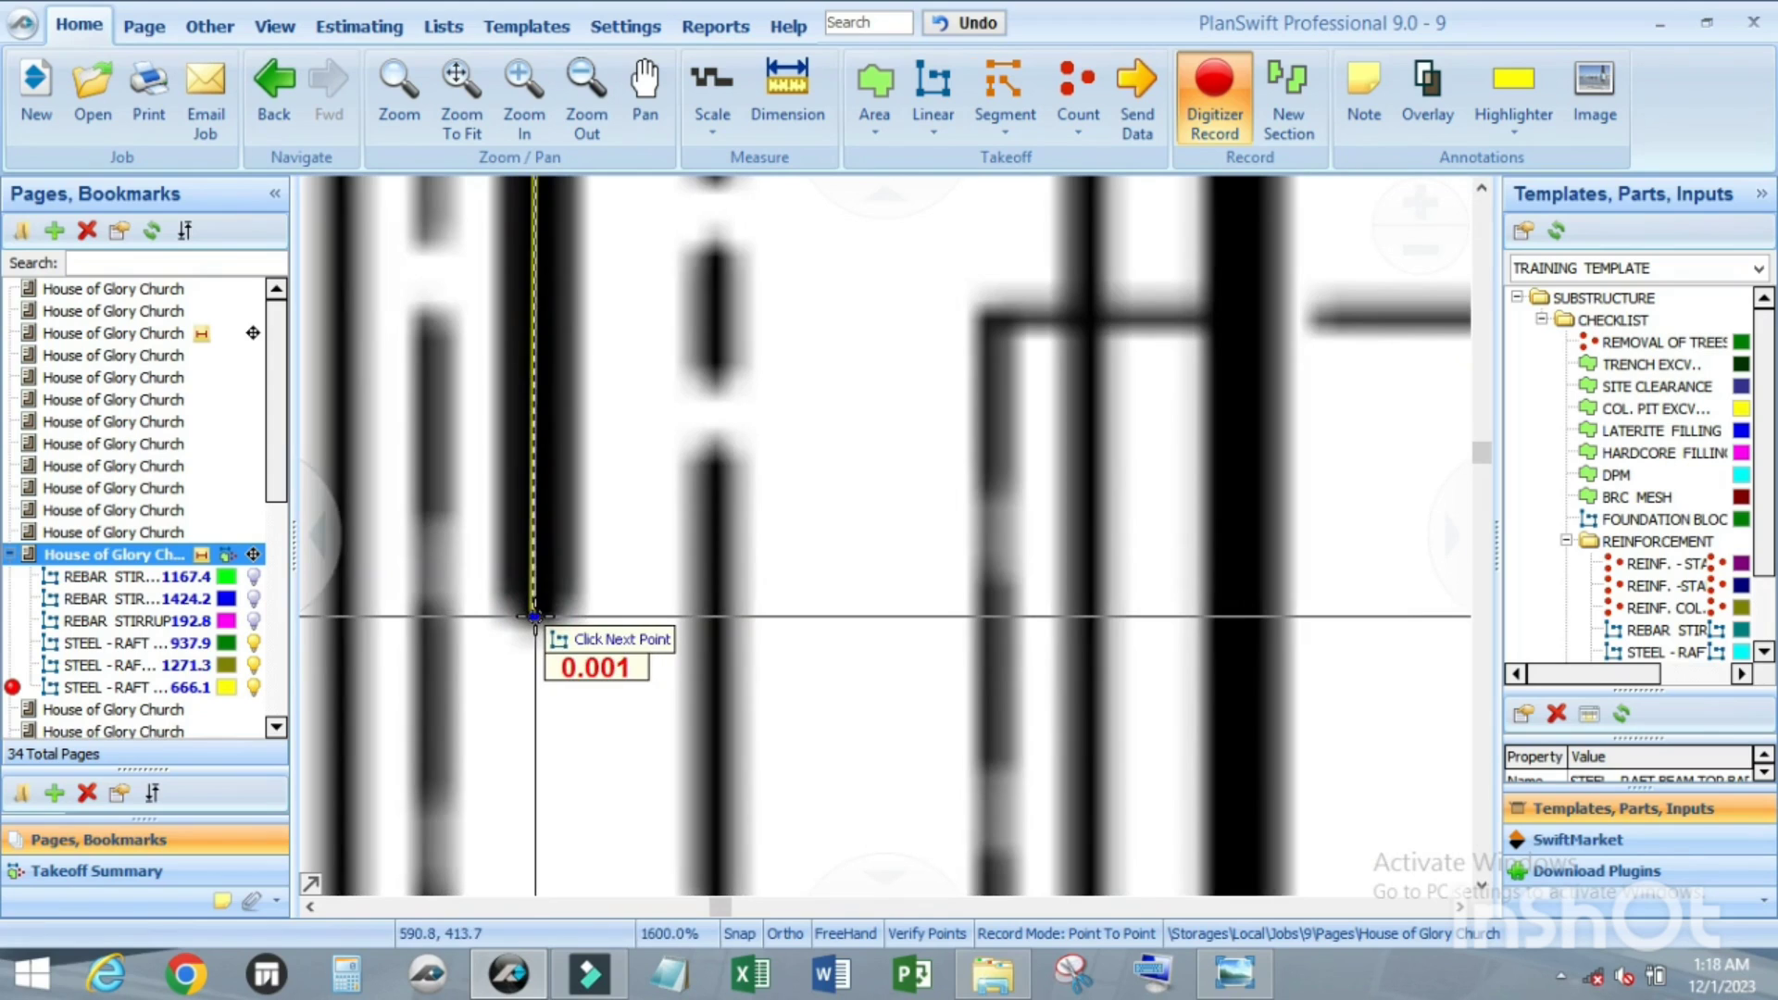
{"action": "key", "text": "Escape"}
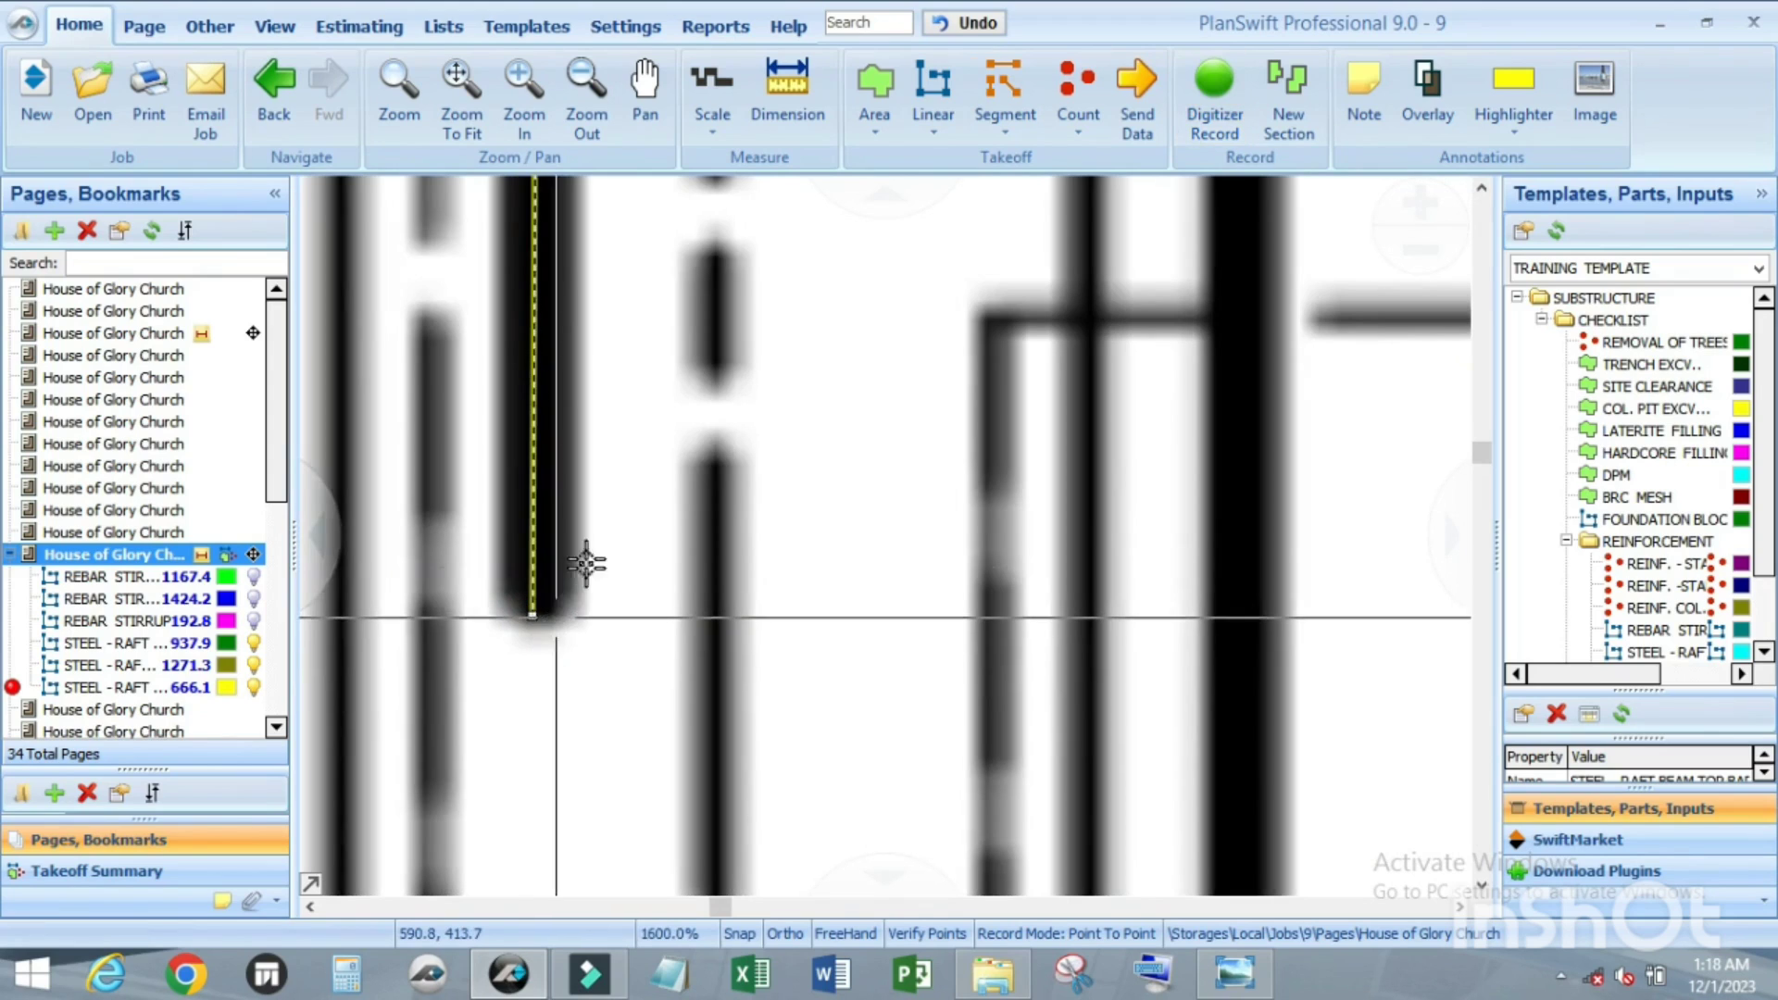
Step: Resume recording the top bar takeoff and trace the vertical hook leg of the 3 Y20 09 bar at grid 7 of ground beam 6,7,9,10,11
{"action": "scroll", "coordinate": [595, 543], "scroll_direction": "down", "scroll_amount": 8}
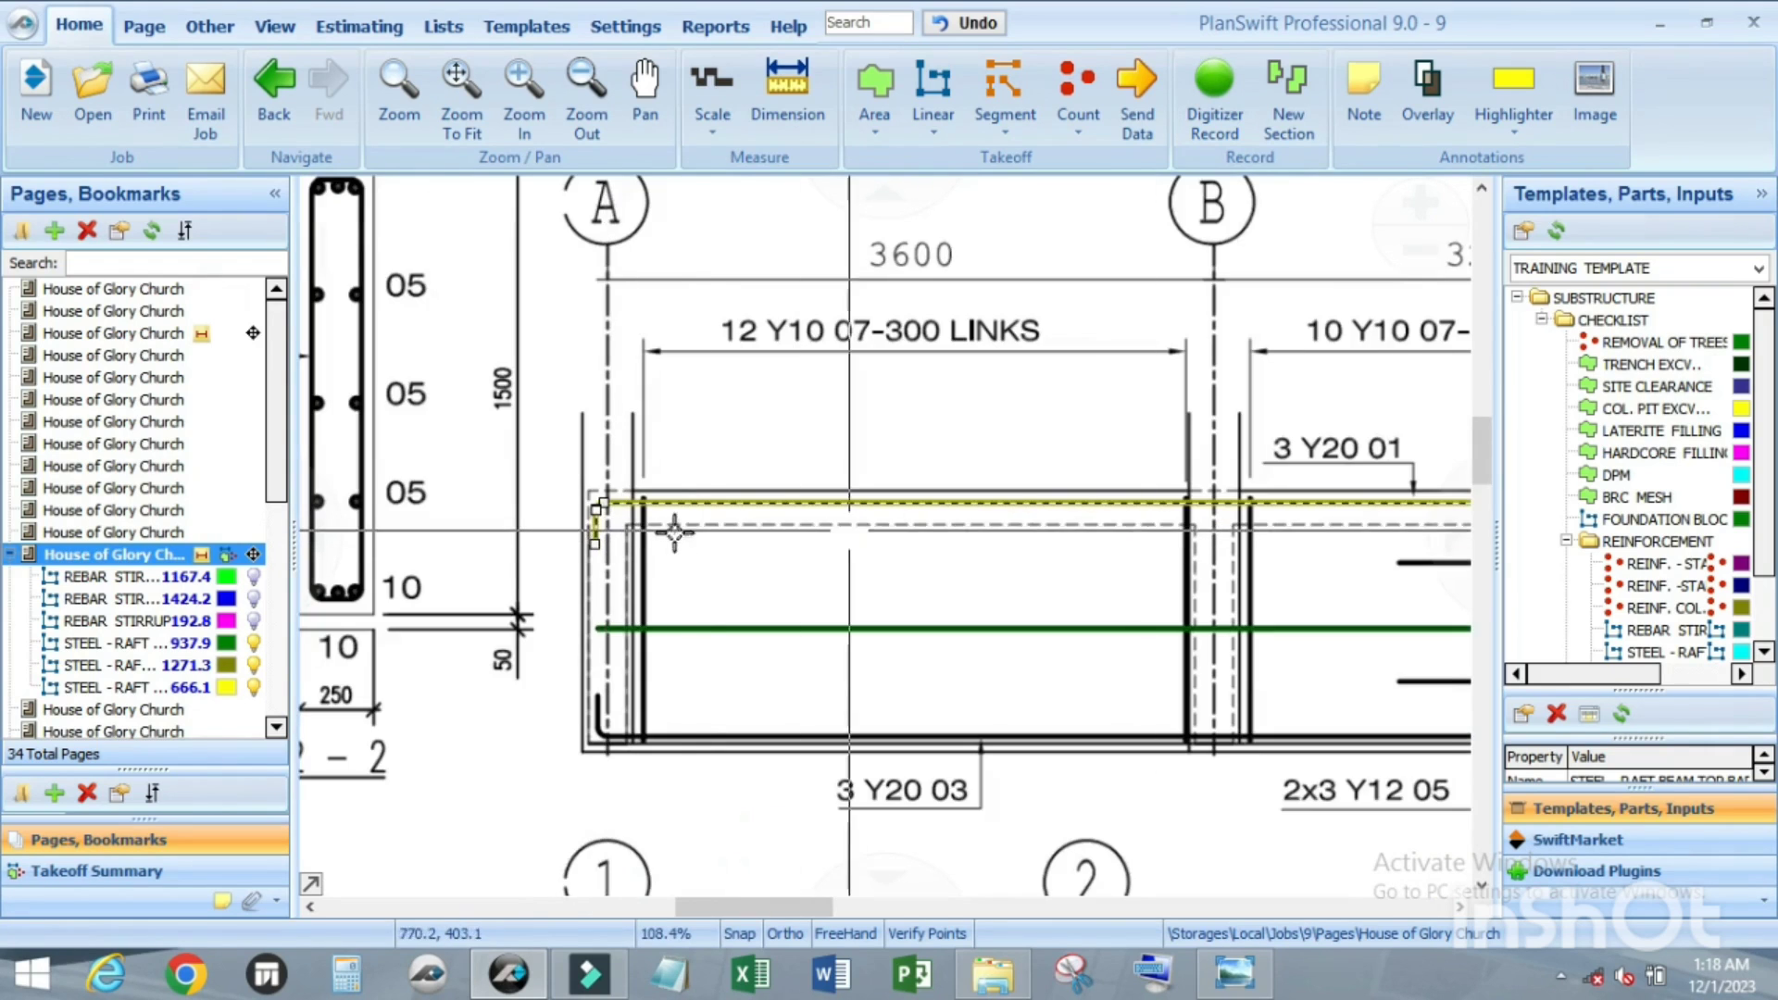
{"action": "scroll", "coordinate": [1189, 523], "scroll_direction": "down", "scroll_amount": 3}
{"action": "scroll", "coordinate": [1199, 523], "scroll_direction": "up", "scroll_amount": 5}
{"action": "scroll", "coordinate": [1199, 523], "scroll_direction": "down", "scroll_amount": 4}
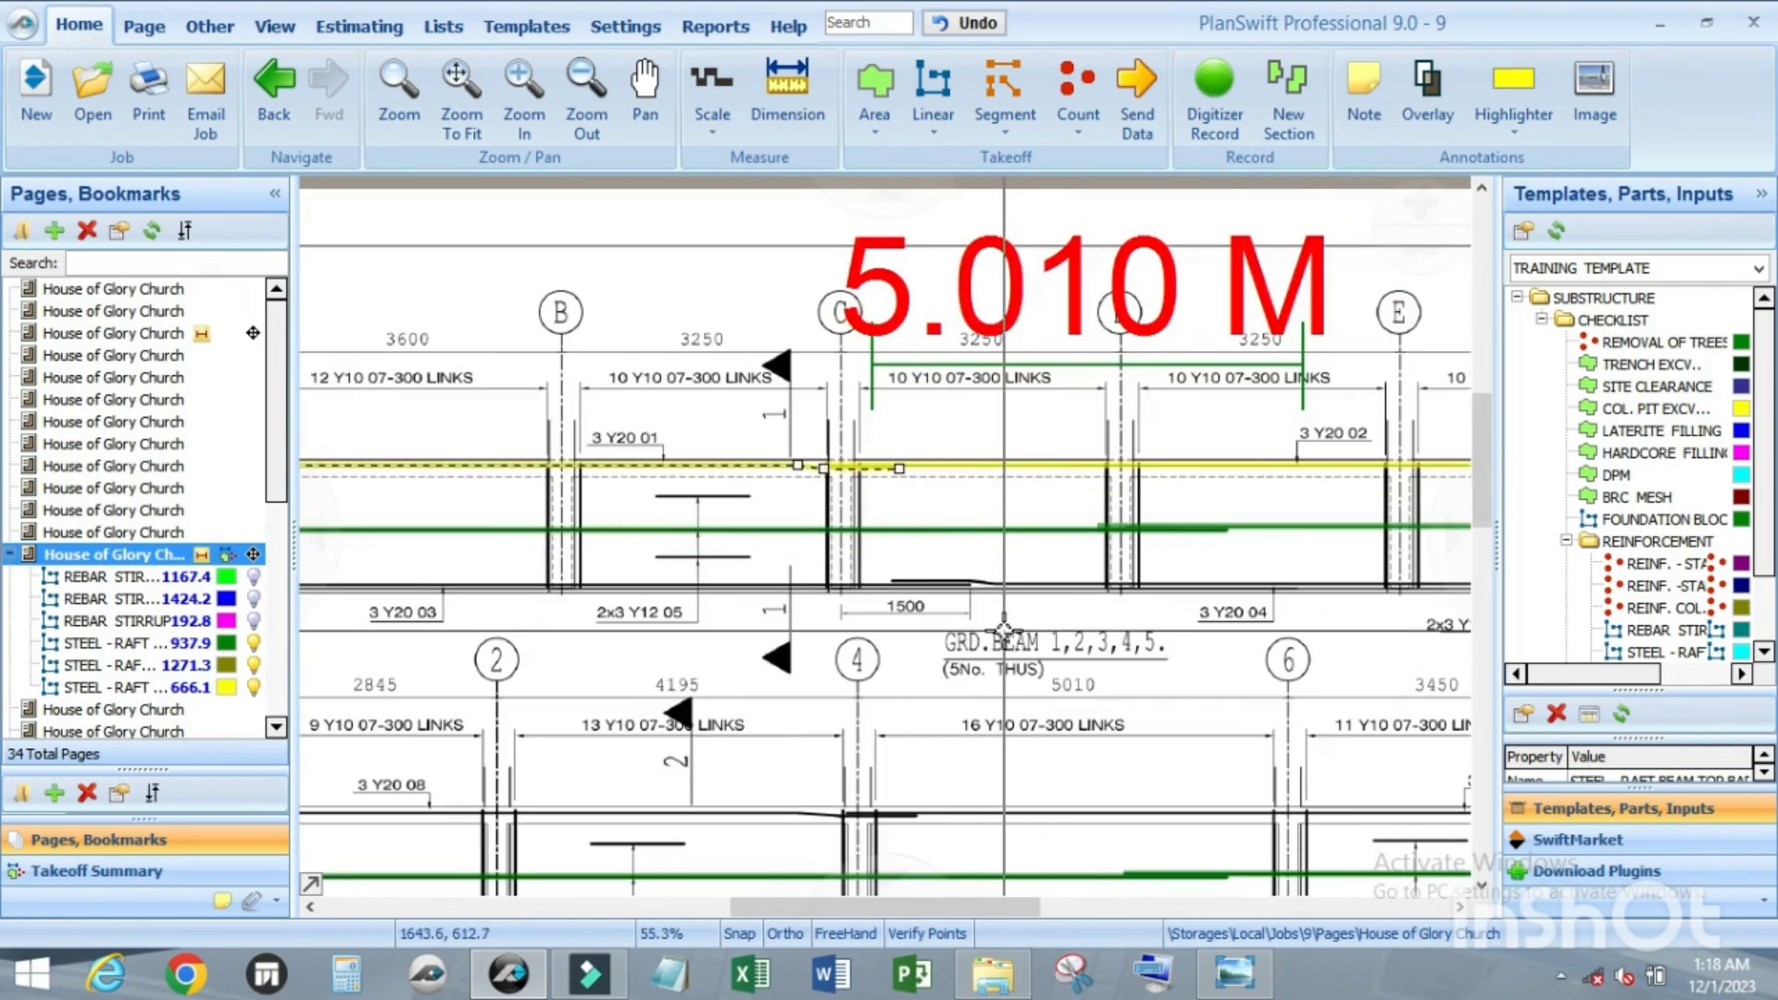
{"action": "scroll", "coordinate": [916, 469], "scroll_direction": "down", "scroll_amount": 2}
{"action": "scroll", "coordinate": [1240, 653], "scroll_direction": "up", "scroll_amount": 8}
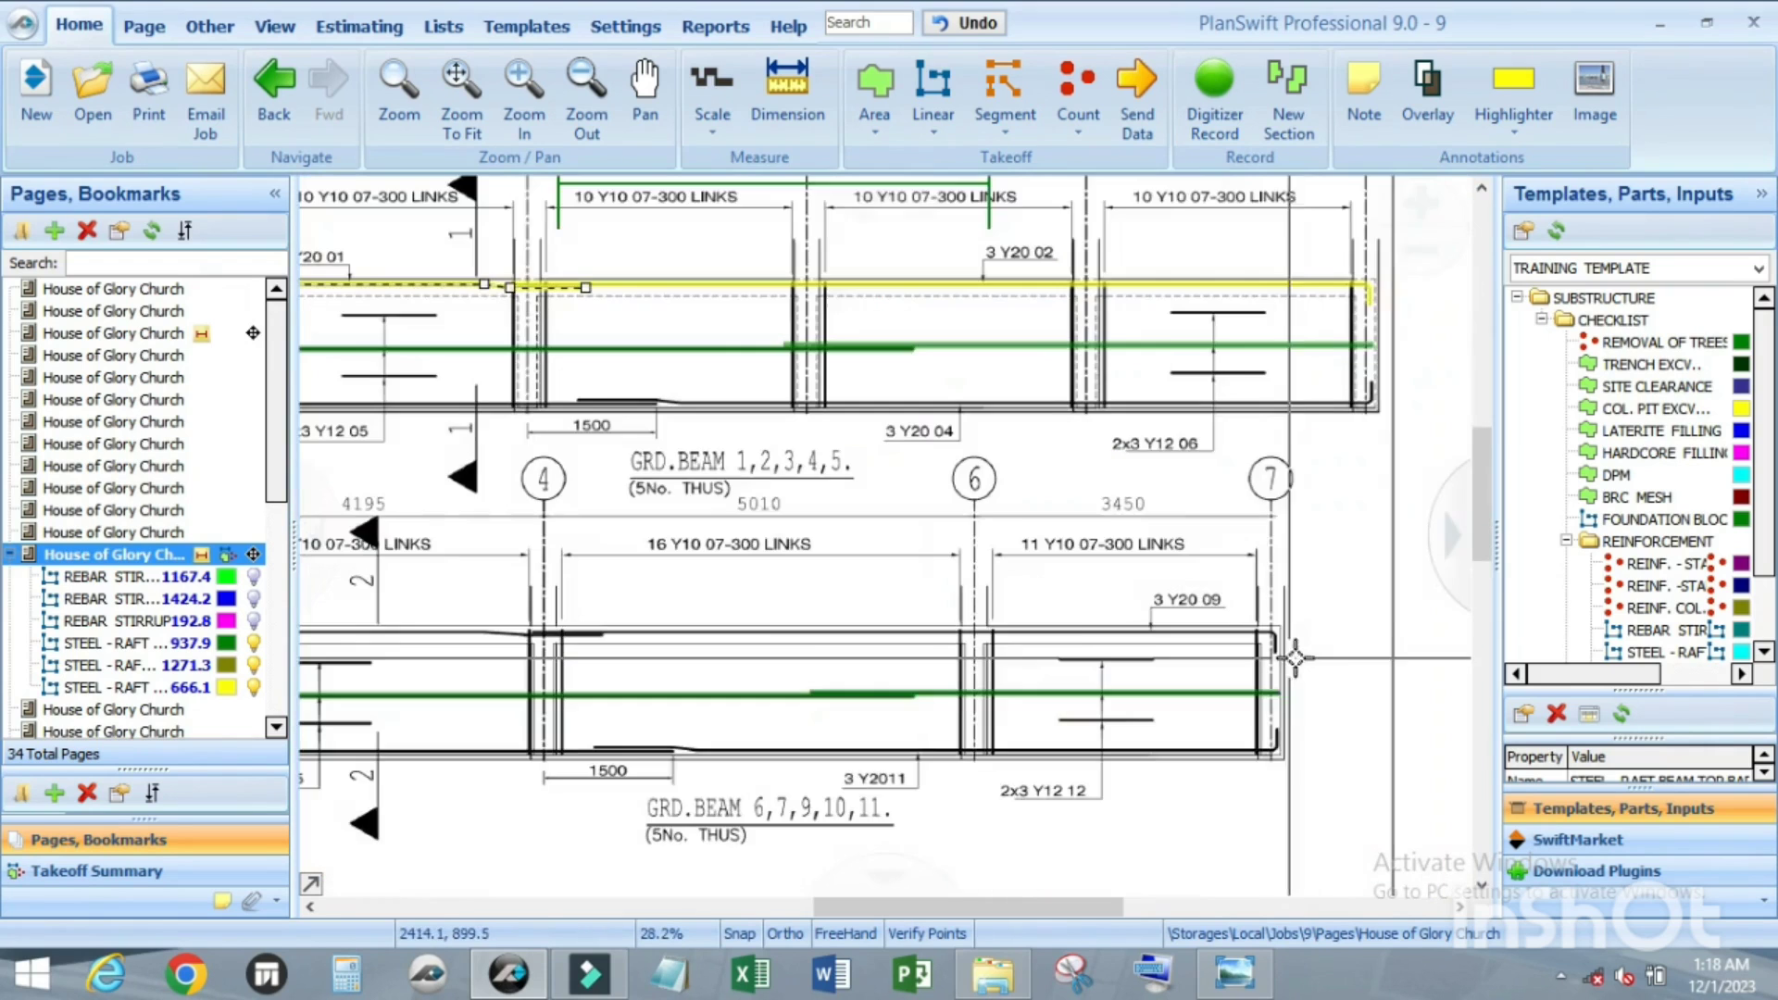
{"action": "scroll", "coordinate": [1244, 633], "scroll_direction": "up", "scroll_amount": 2}
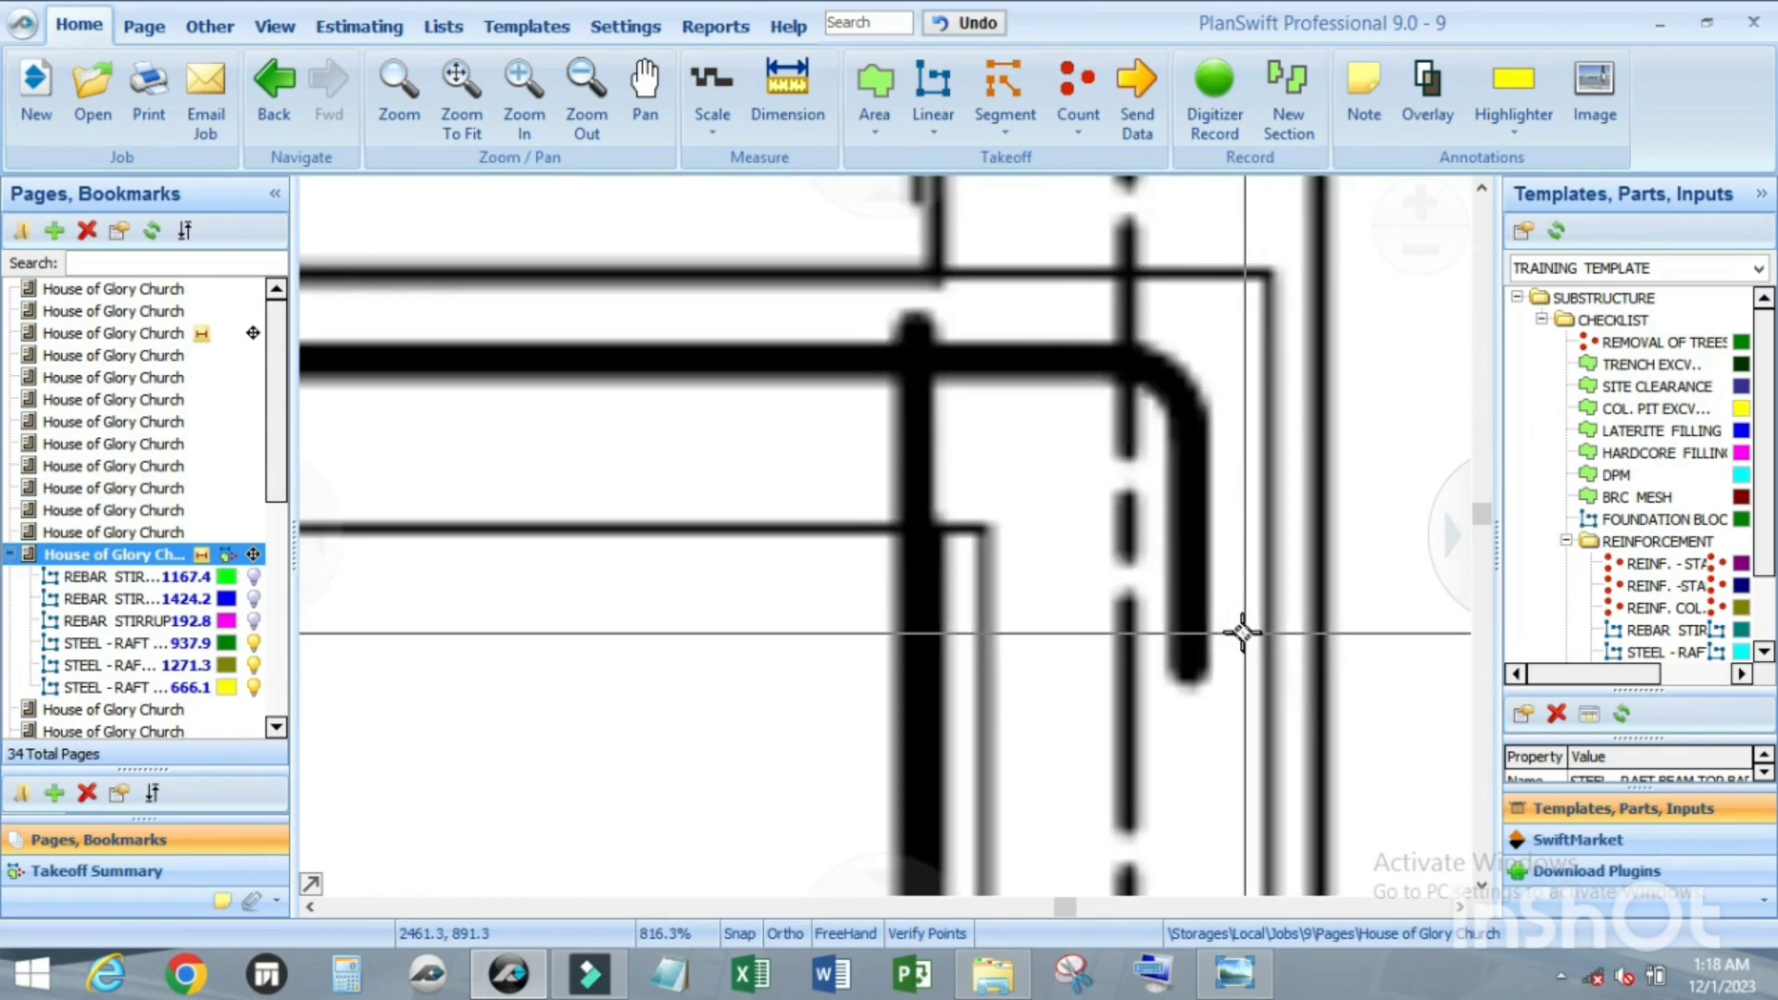
{"action": "scroll", "coordinate": [1242, 631], "scroll_direction": "down", "scroll_amount": 1}
{"action": "key", "text": "r"}
{"action": "scroll", "coordinate": [1210, 662], "scroll_direction": "up", "scroll_amount": 2}
{"action": "scroll", "coordinate": [1210, 662], "scroll_direction": "up", "scroll_amount": 1}
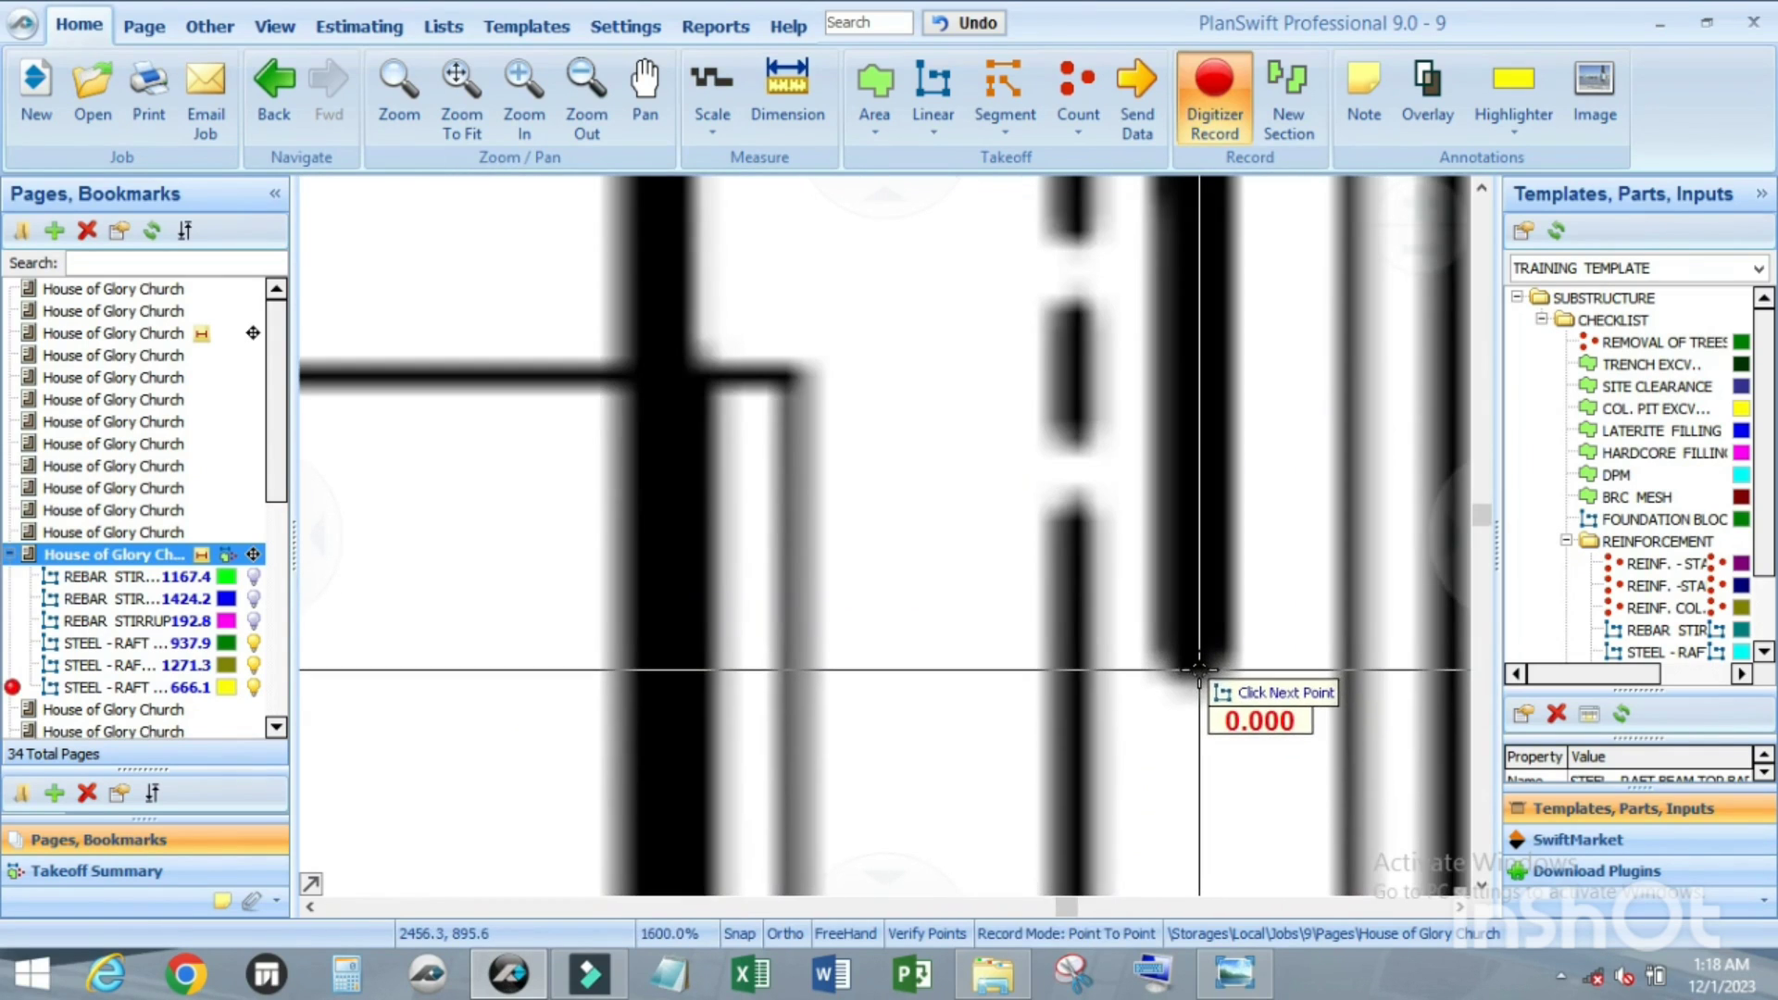
{"action": "left_click", "coordinate": [1198, 669]}
{"action": "scroll", "coordinate": [1193, 685], "scroll_direction": "down", "scroll_amount": 2}
{"action": "scroll", "coordinate": [1185, 709], "scroll_direction": "up", "scroll_amount": 2}
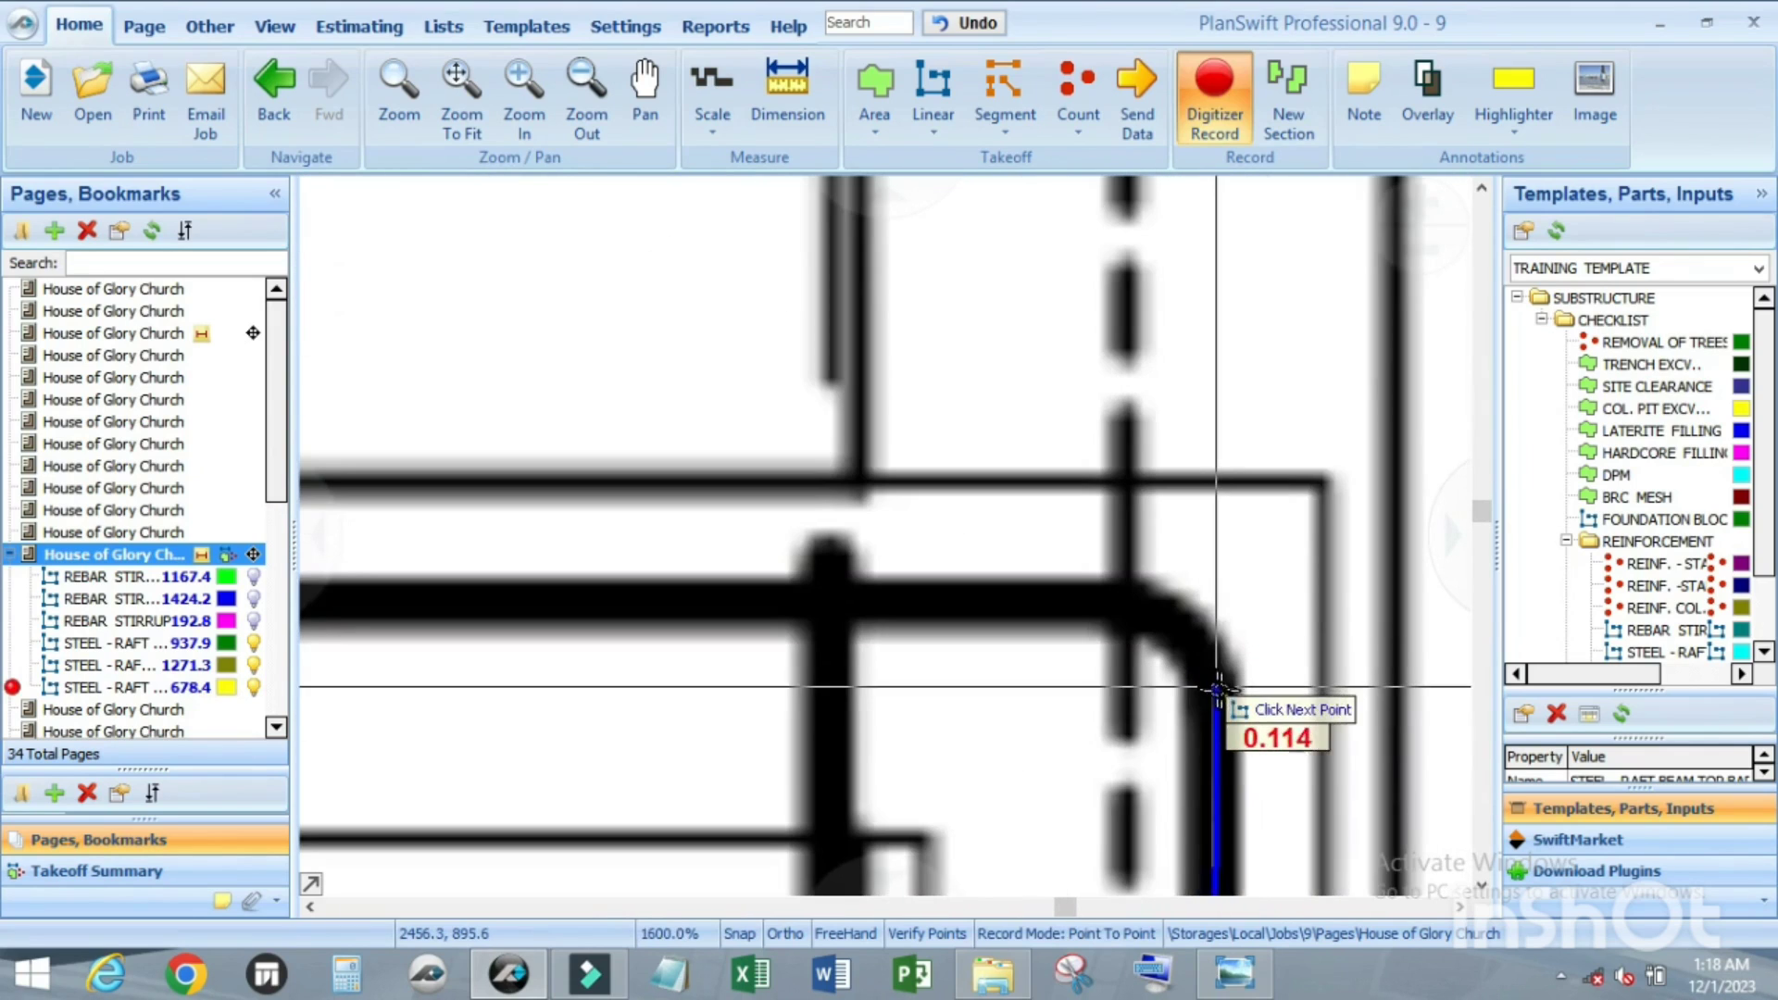
Step: Add an arc around the bend of the 3 Y20 09 top bar's hook at grid 7
{"action": "scroll", "coordinate": [1224, 697], "scroll_direction": "down", "scroll_amount": 1}
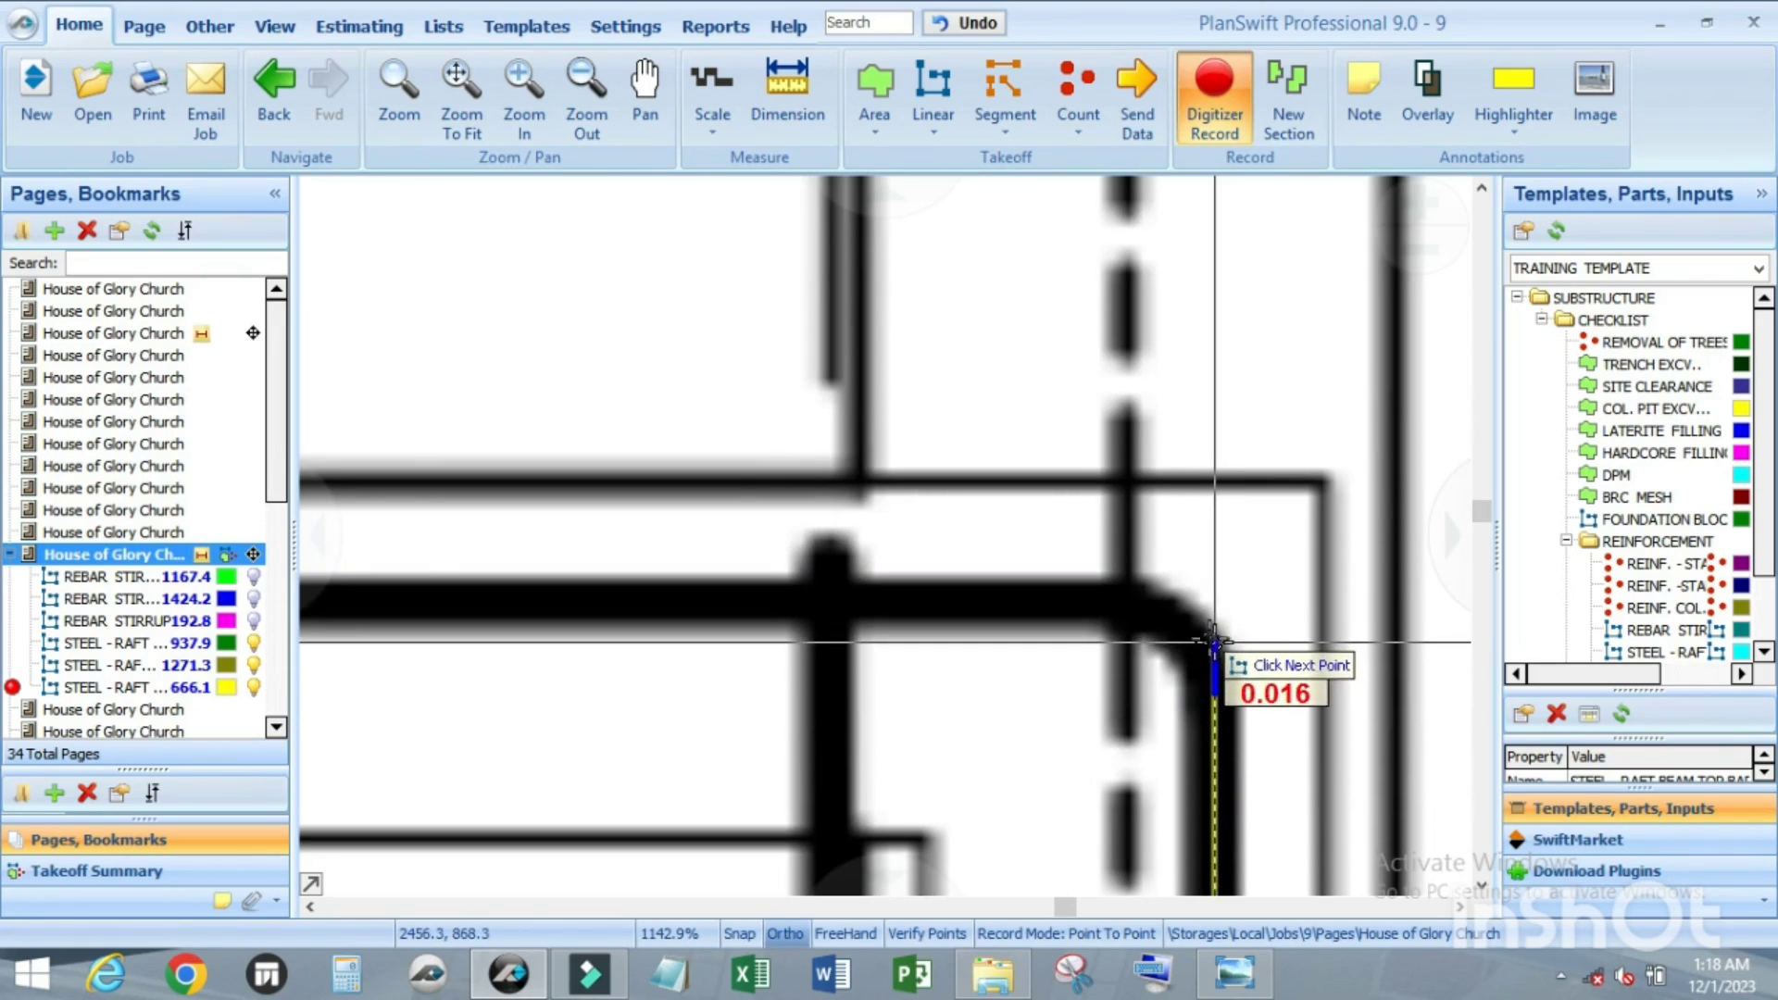
{"action": "key", "text": "a"}
{"action": "scroll", "coordinate": [1212, 637], "scroll_direction": "up", "scroll_amount": 1}
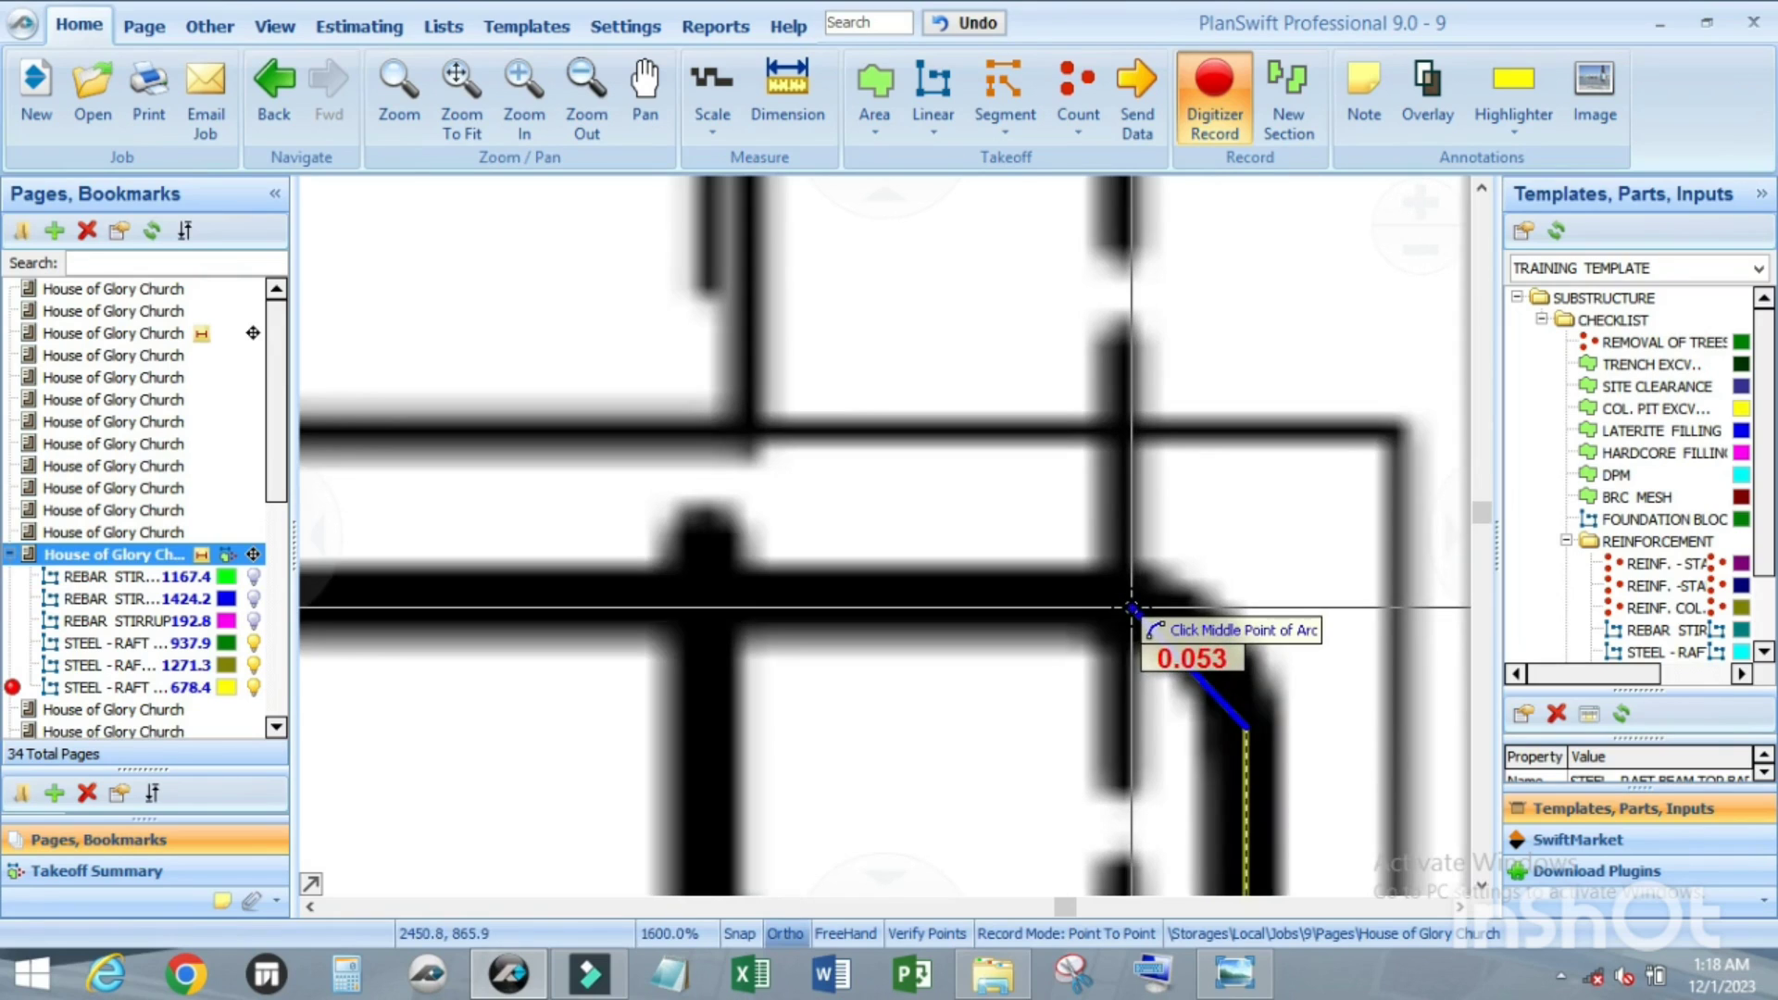
{"action": "left_click", "coordinate": [1131, 607]}
{"action": "left_click", "coordinate": [1135, 602]}
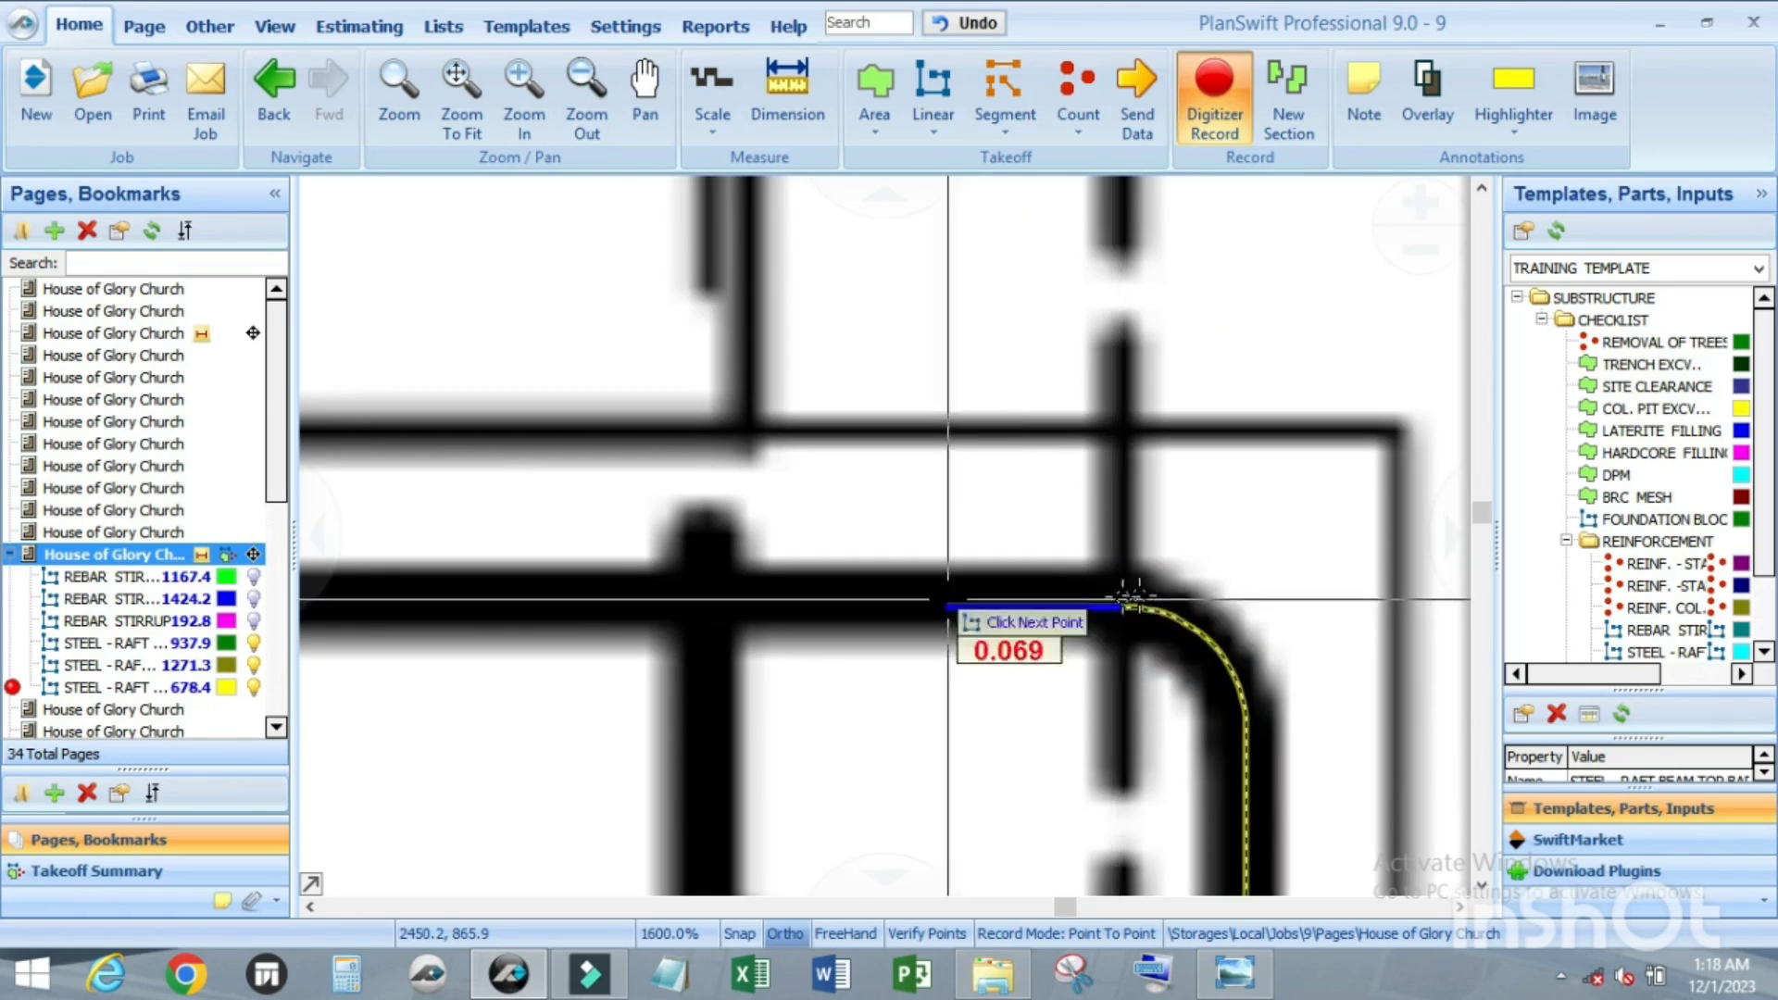
Step: Trace the straight run of the 3 Y20 09 top bar from grid 7 to its lap end near grid 4 and finish the section
{"action": "scroll", "coordinate": [1139, 611], "scroll_direction": "down", "scroll_amount": 8}
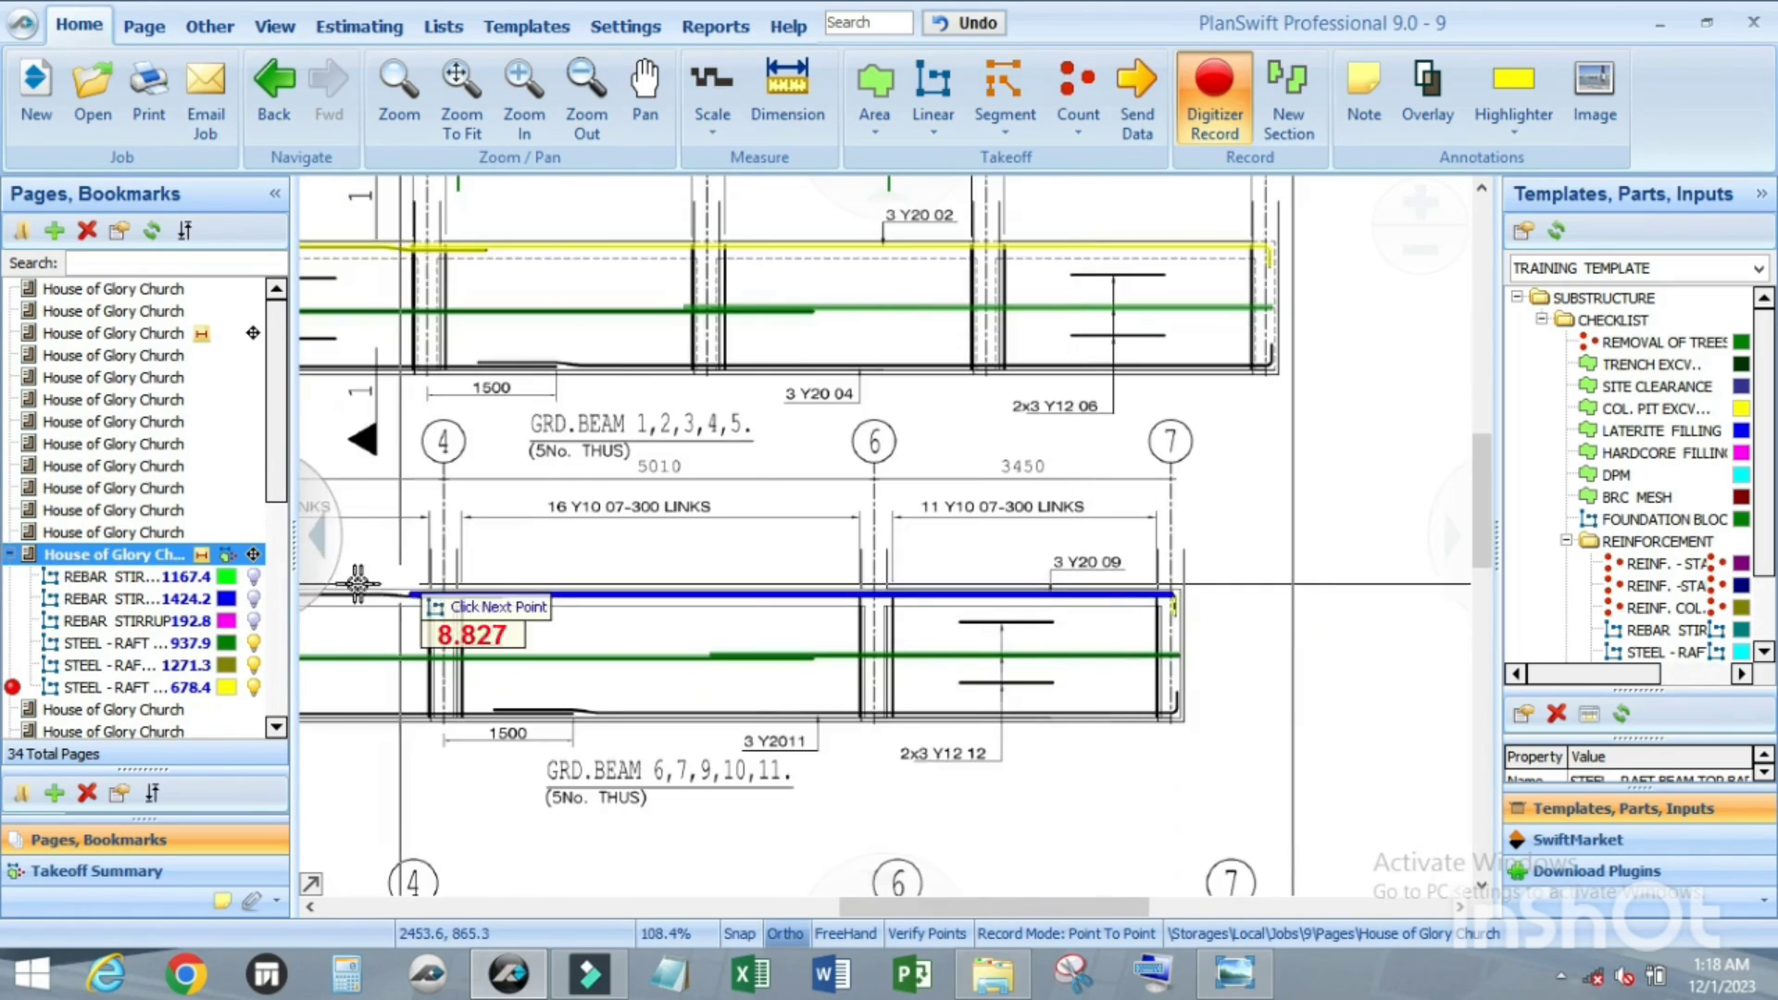
{"action": "scroll", "coordinate": [370, 597], "scroll_direction": "up", "scroll_amount": 5}
{"action": "scroll", "coordinate": [609, 623], "scroll_direction": "up", "scroll_amount": 3}
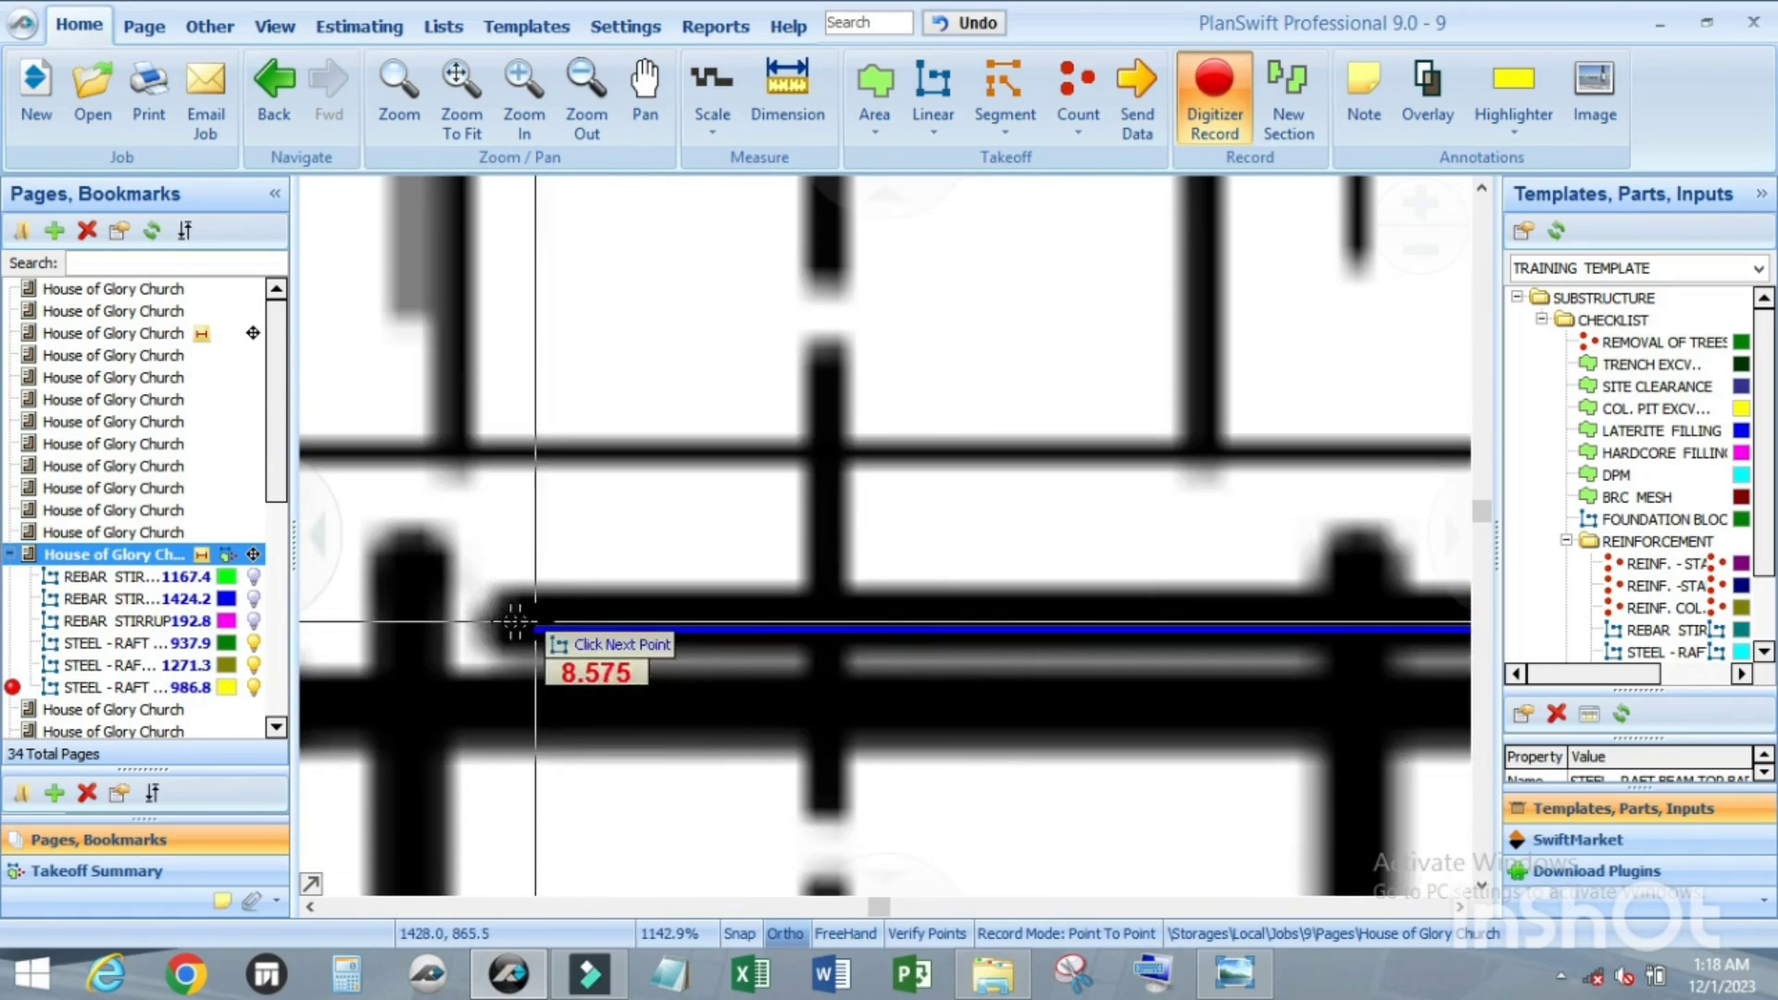
{"action": "scroll", "coordinate": [970, 621], "scroll_direction": "down", "scroll_amount": 5}
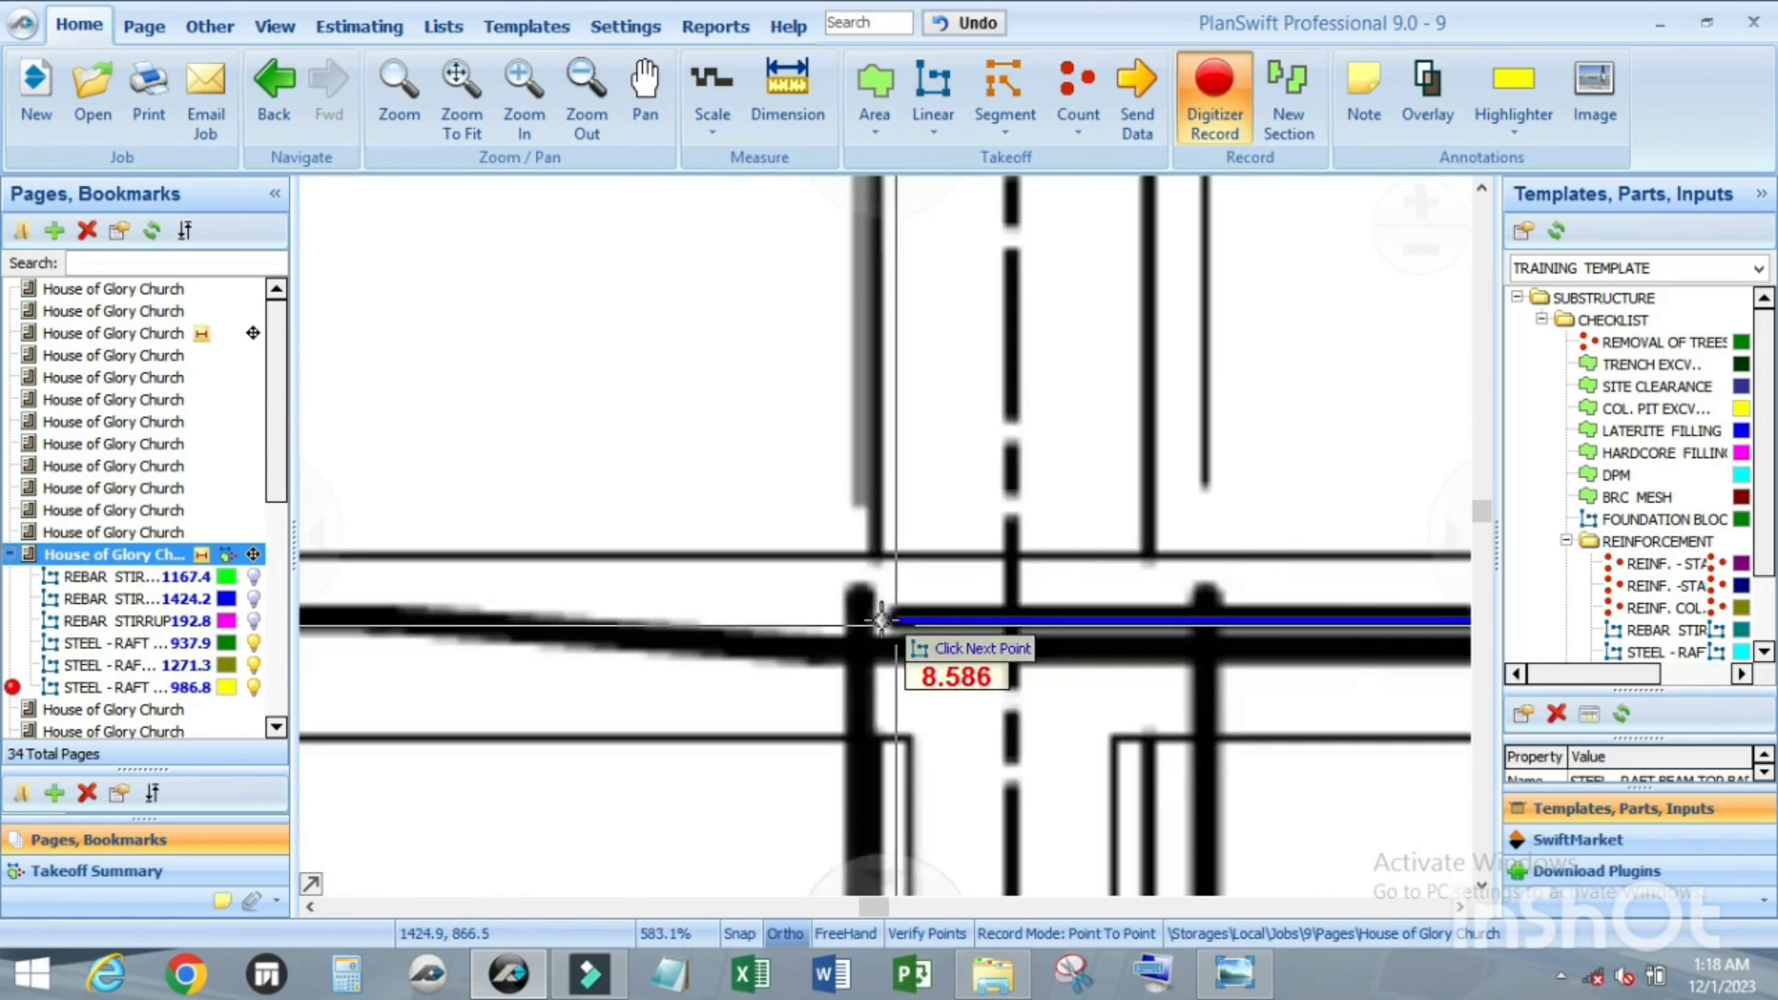
{"action": "scroll", "coordinate": [810, 613], "scroll_direction": "up", "scroll_amount": 2}
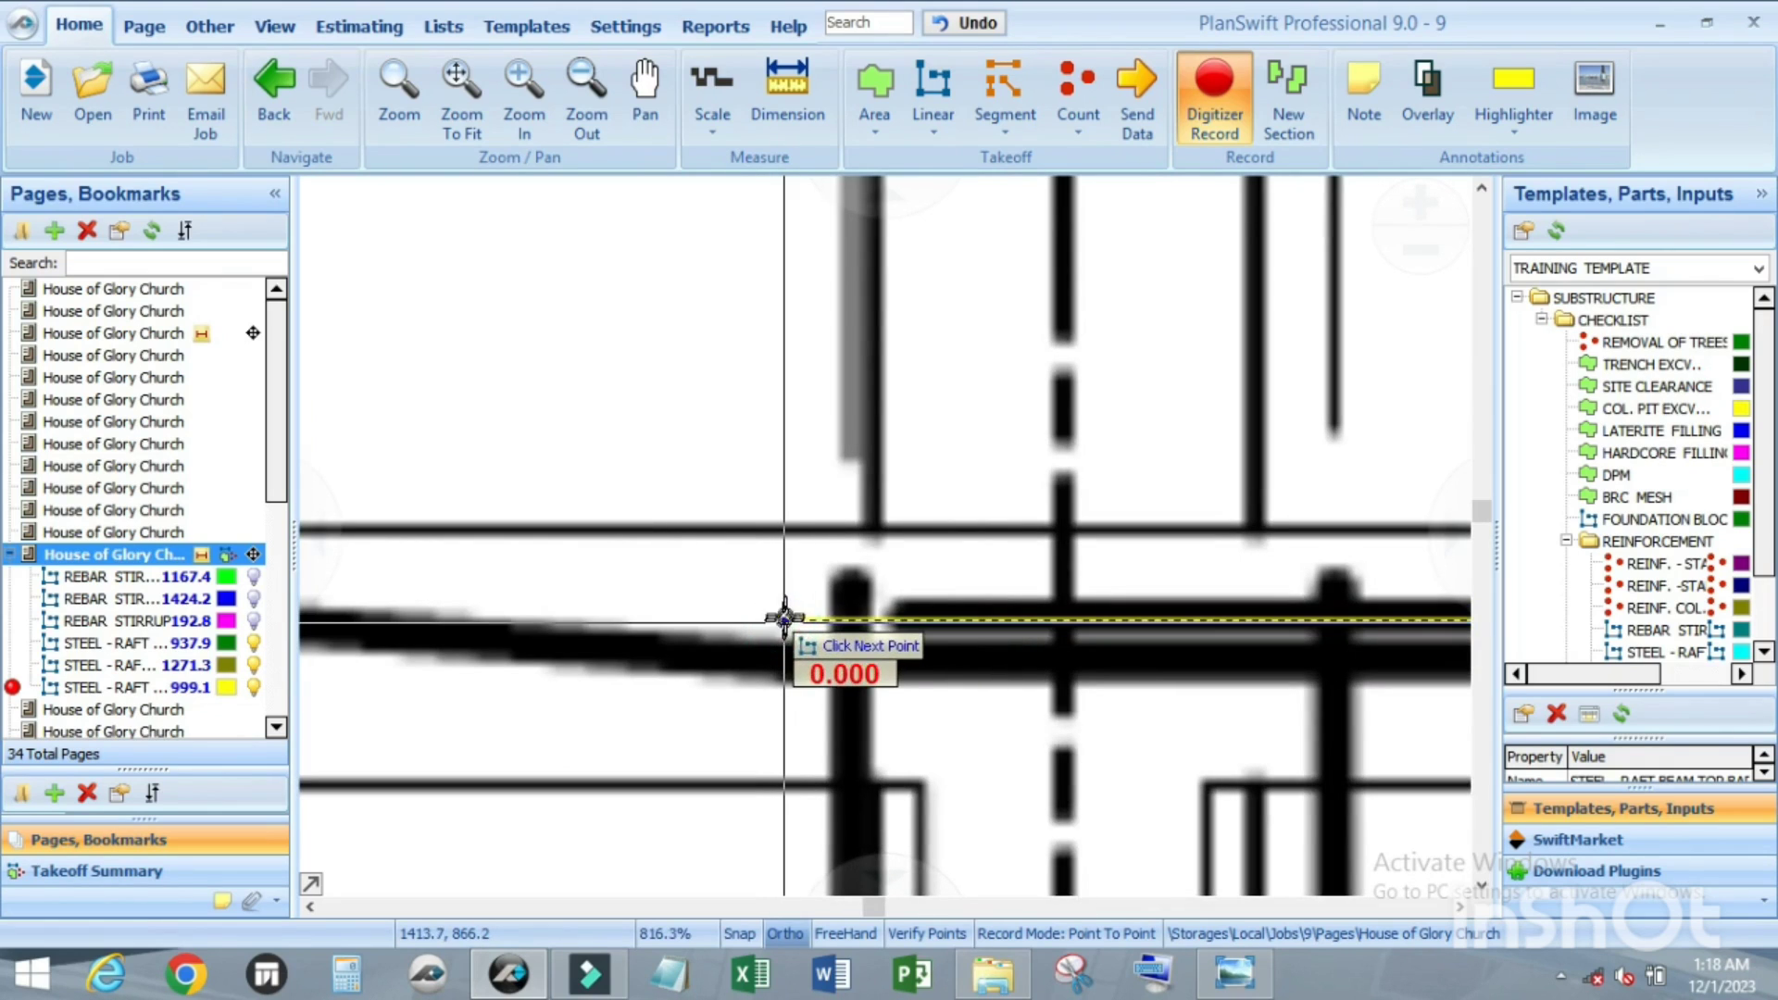
Step: Trace the lap end of the 3 Y20 08 top bar across grid 4, including its sloped crank
{"action": "scroll", "coordinate": [744, 620], "scroll_direction": "down", "scroll_amount": 2}
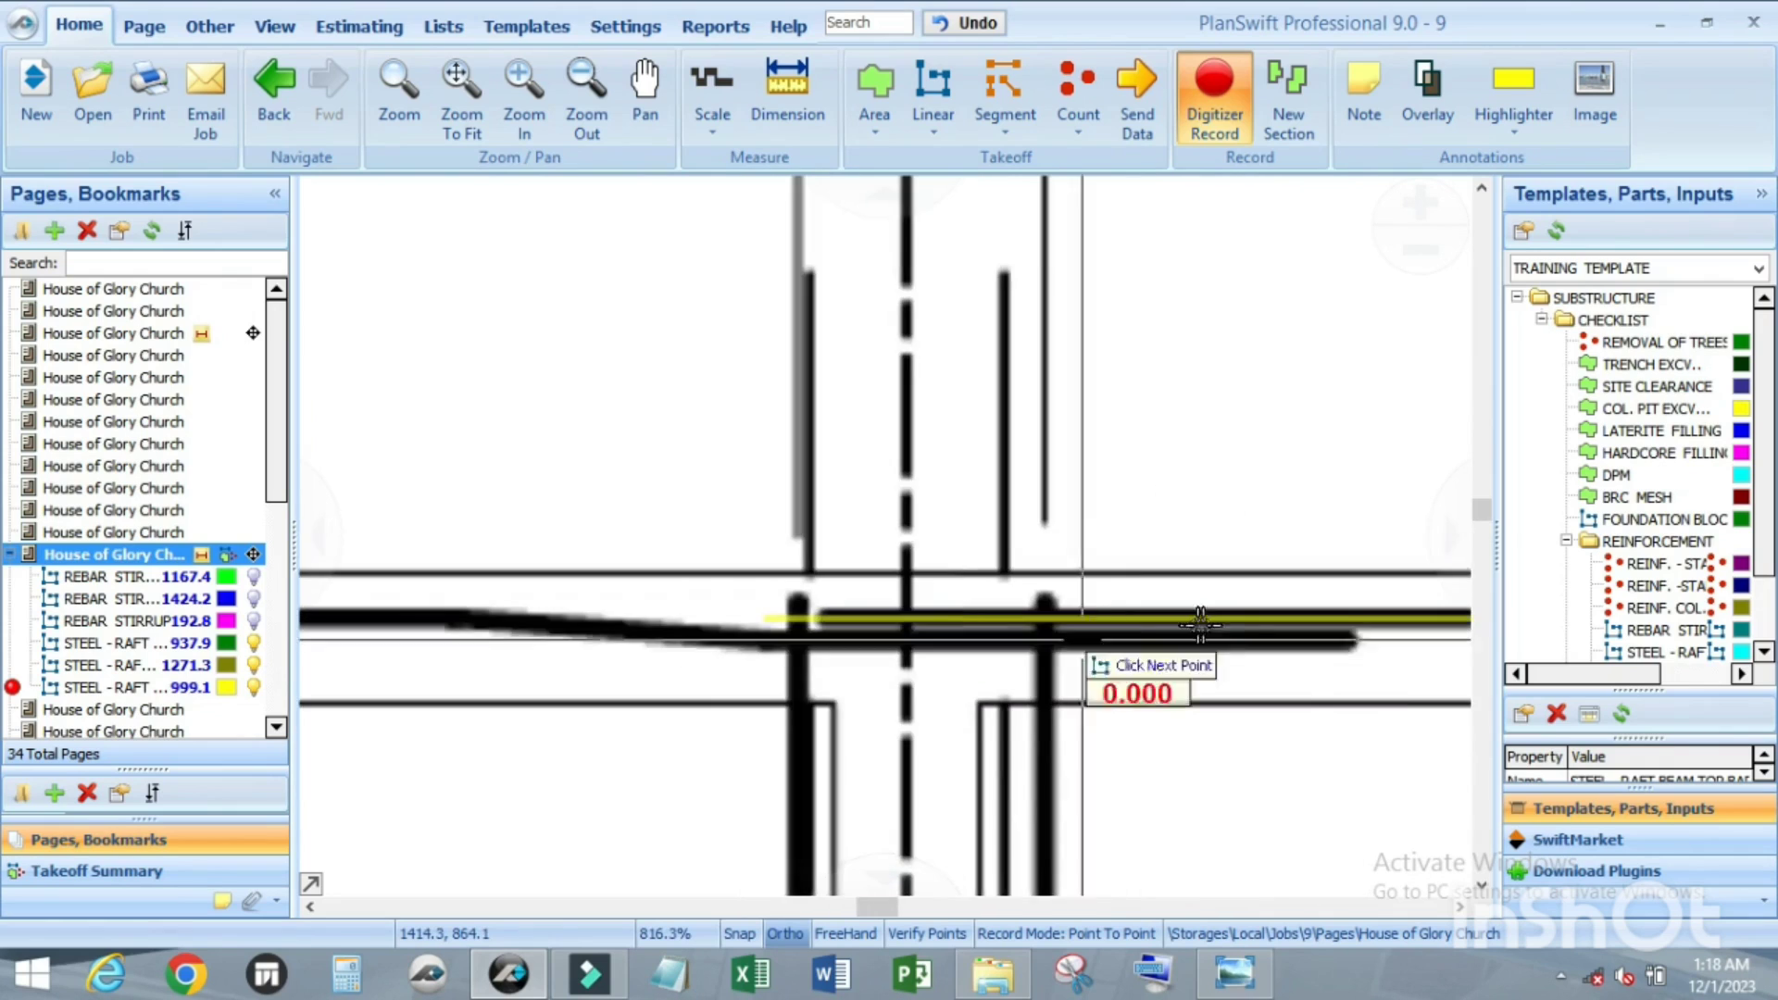
{"action": "scroll", "coordinate": [1364, 639], "scroll_direction": "up", "scroll_amount": 1}
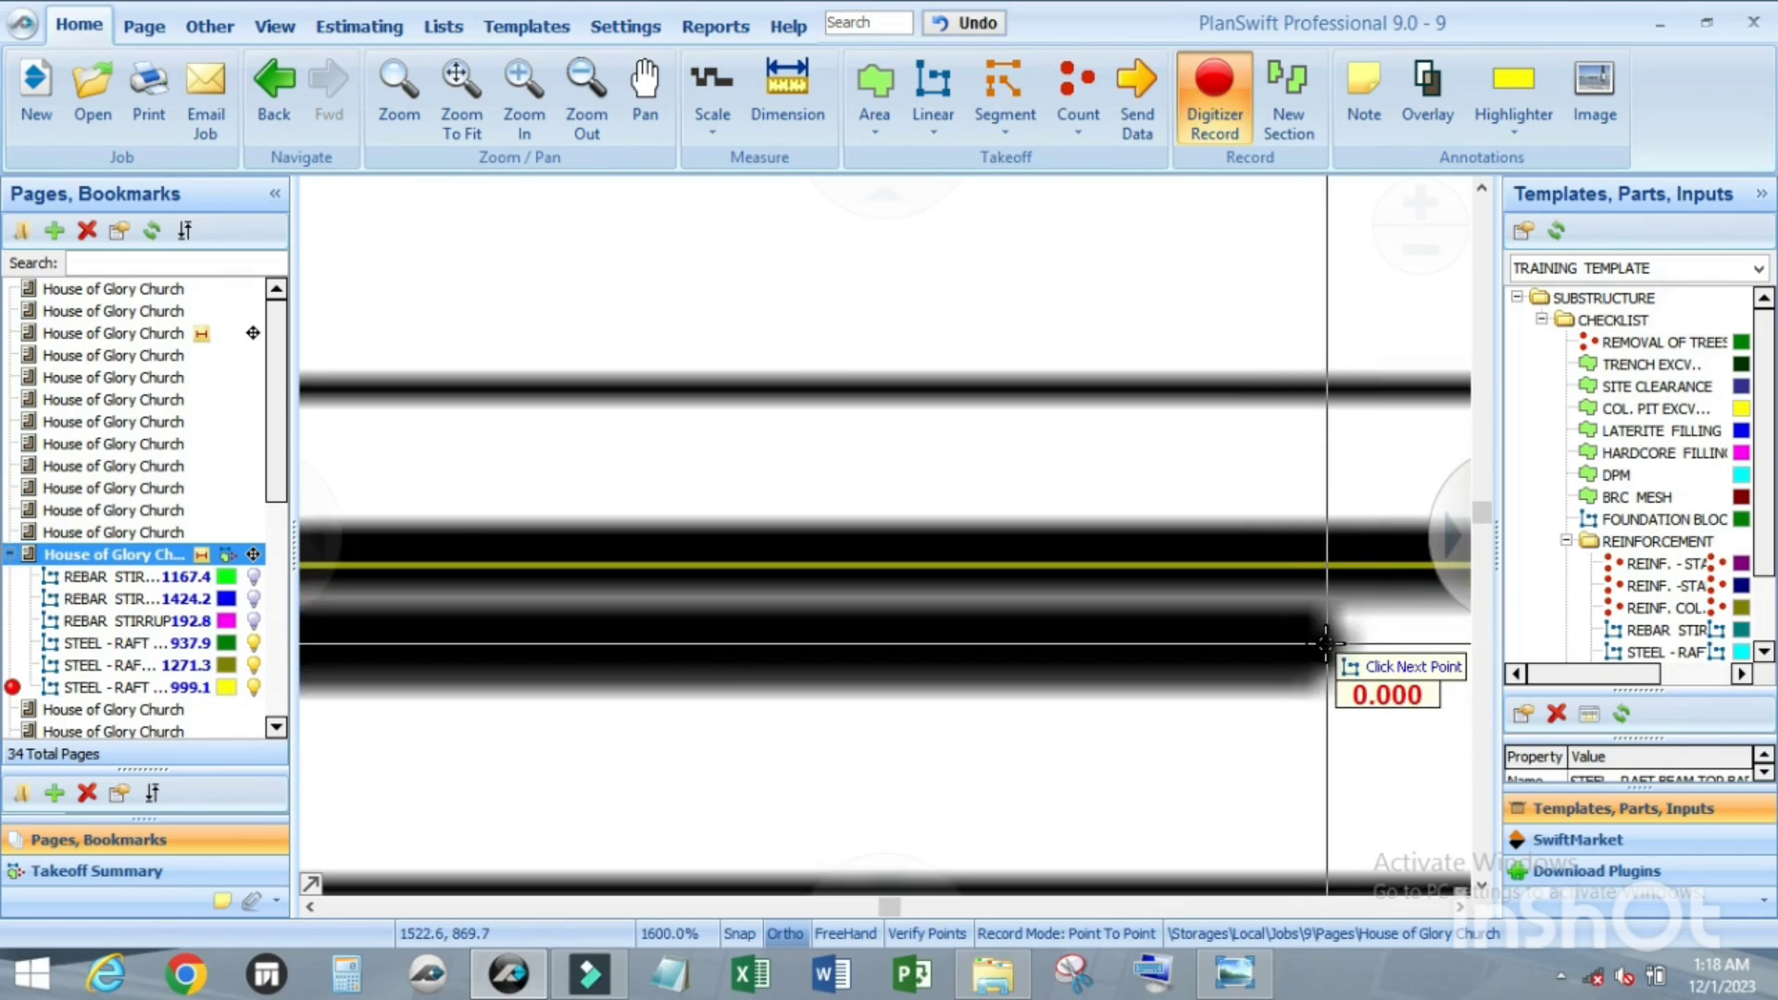
{"action": "scroll", "coordinate": [1322, 644], "scroll_direction": "down", "scroll_amount": 2}
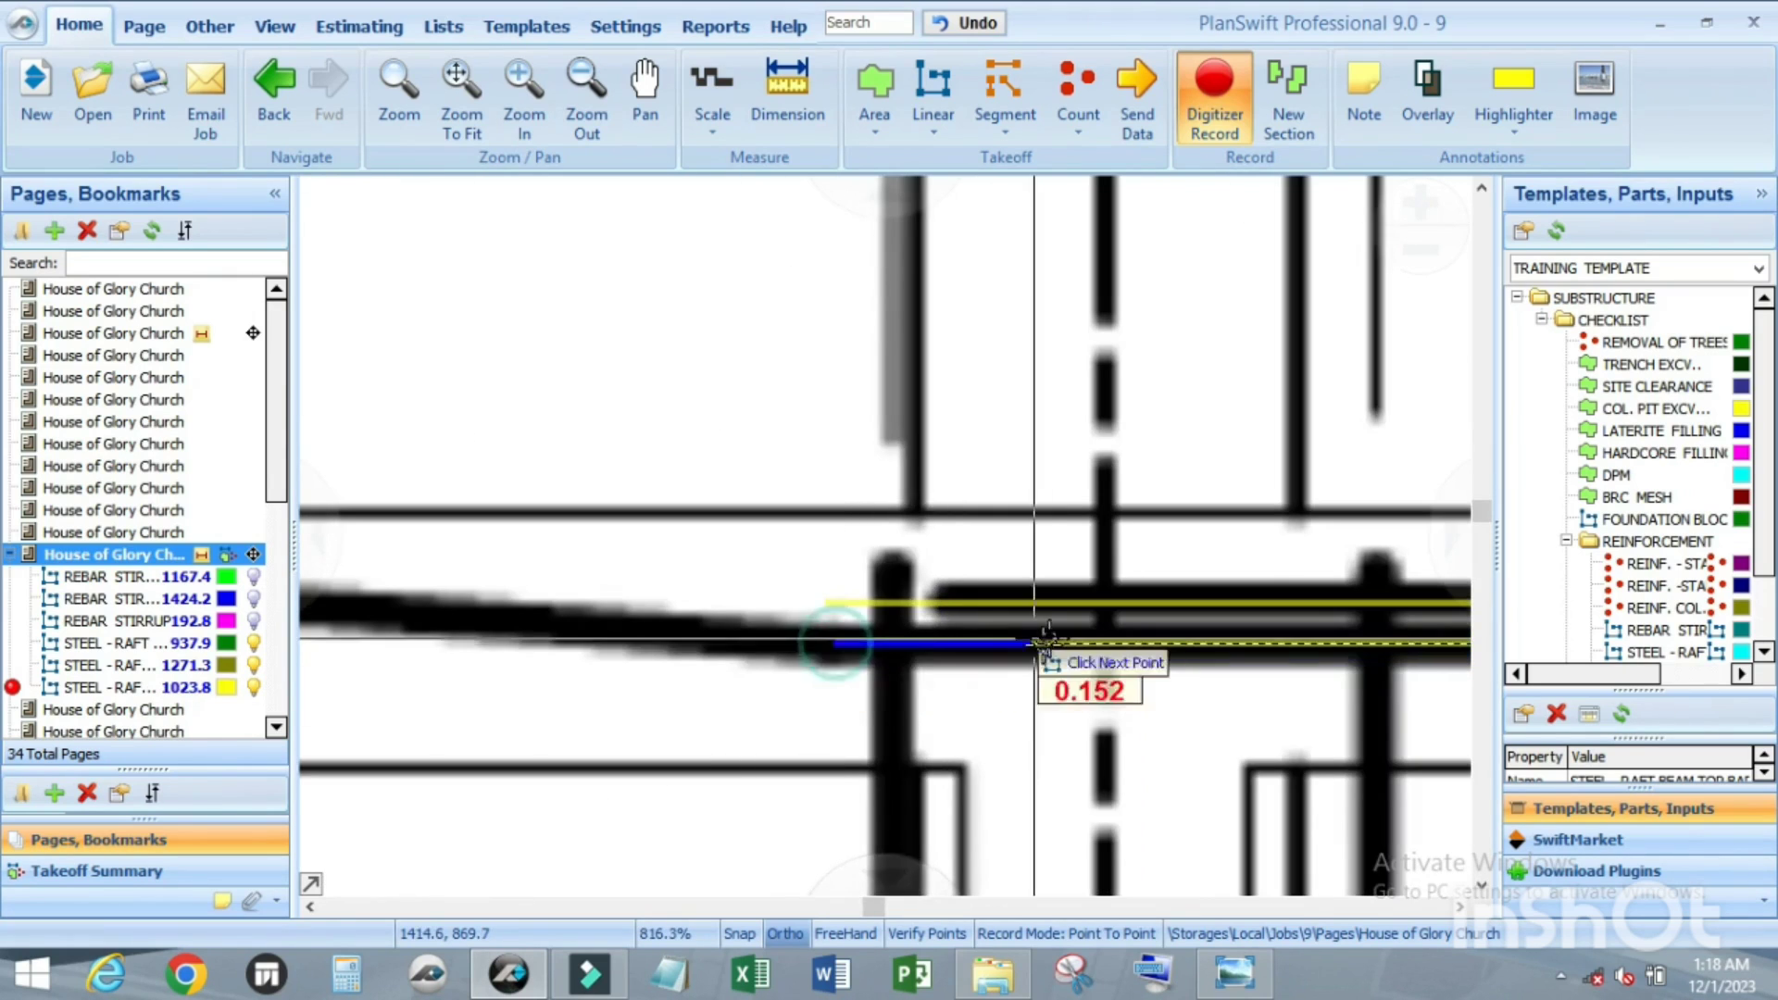
{"action": "scroll", "coordinate": [1046, 639], "scroll_direction": "down", "scroll_amount": 2}
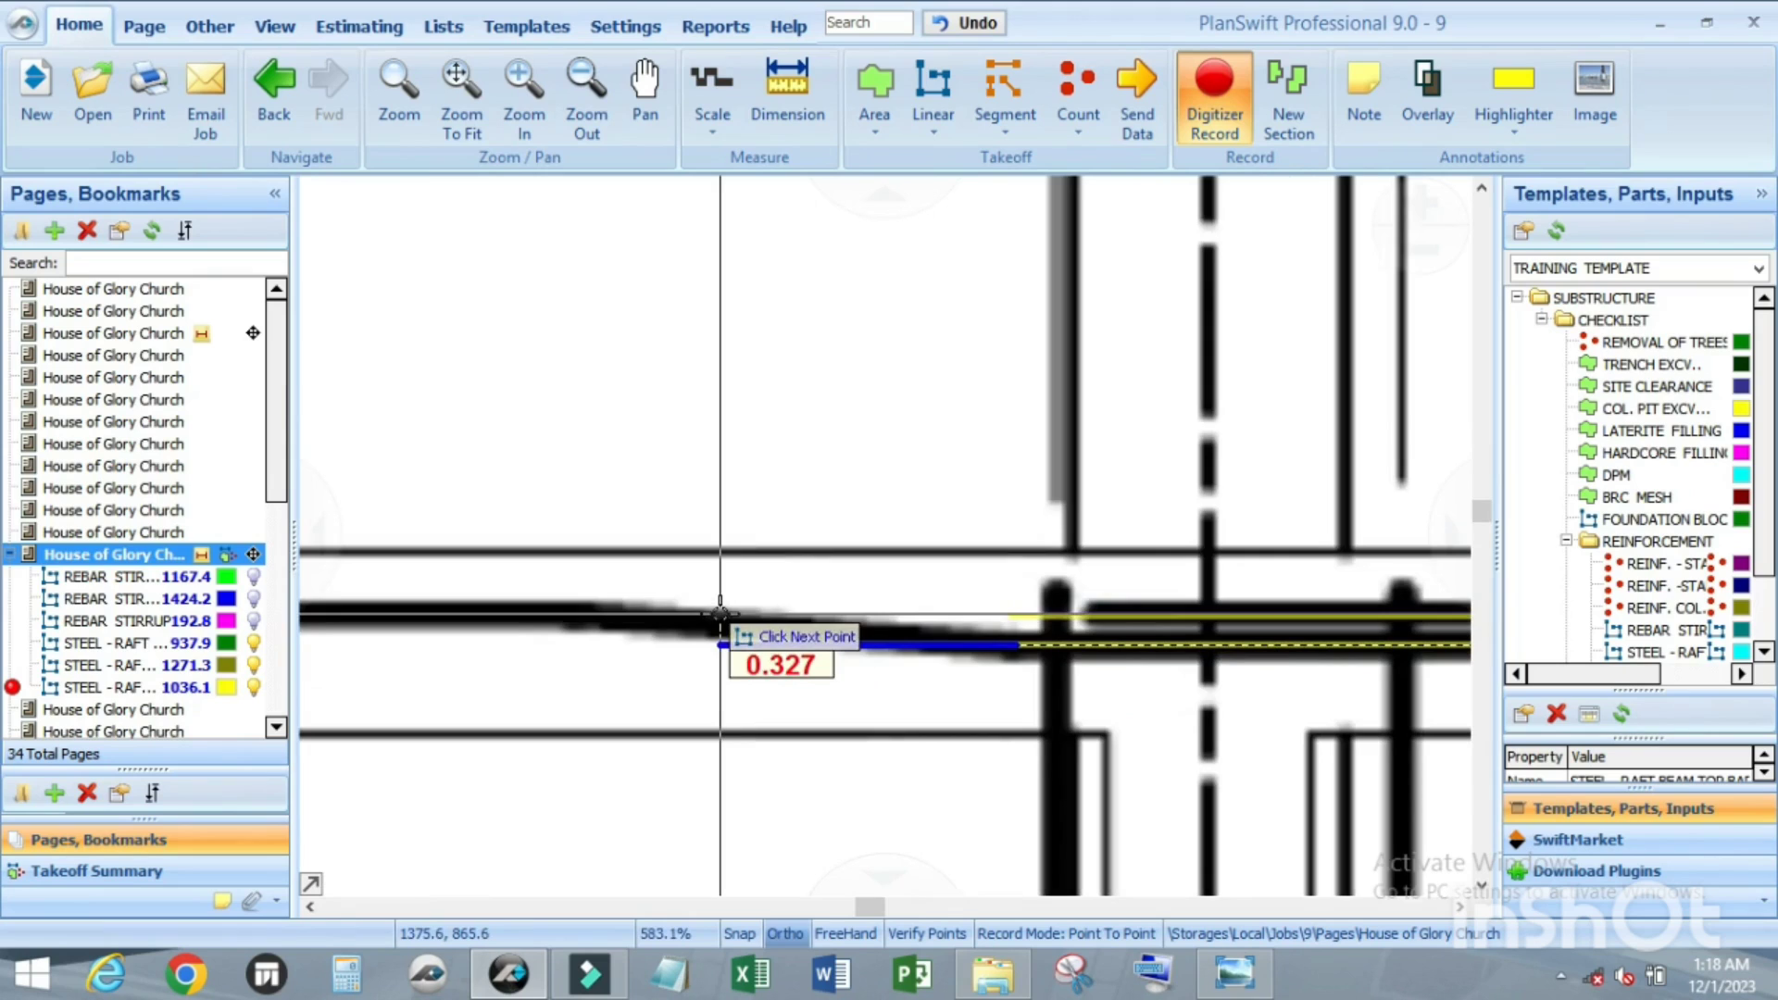
{"action": "scroll", "coordinate": [633, 608], "scroll_direction": "up", "scroll_amount": 1}
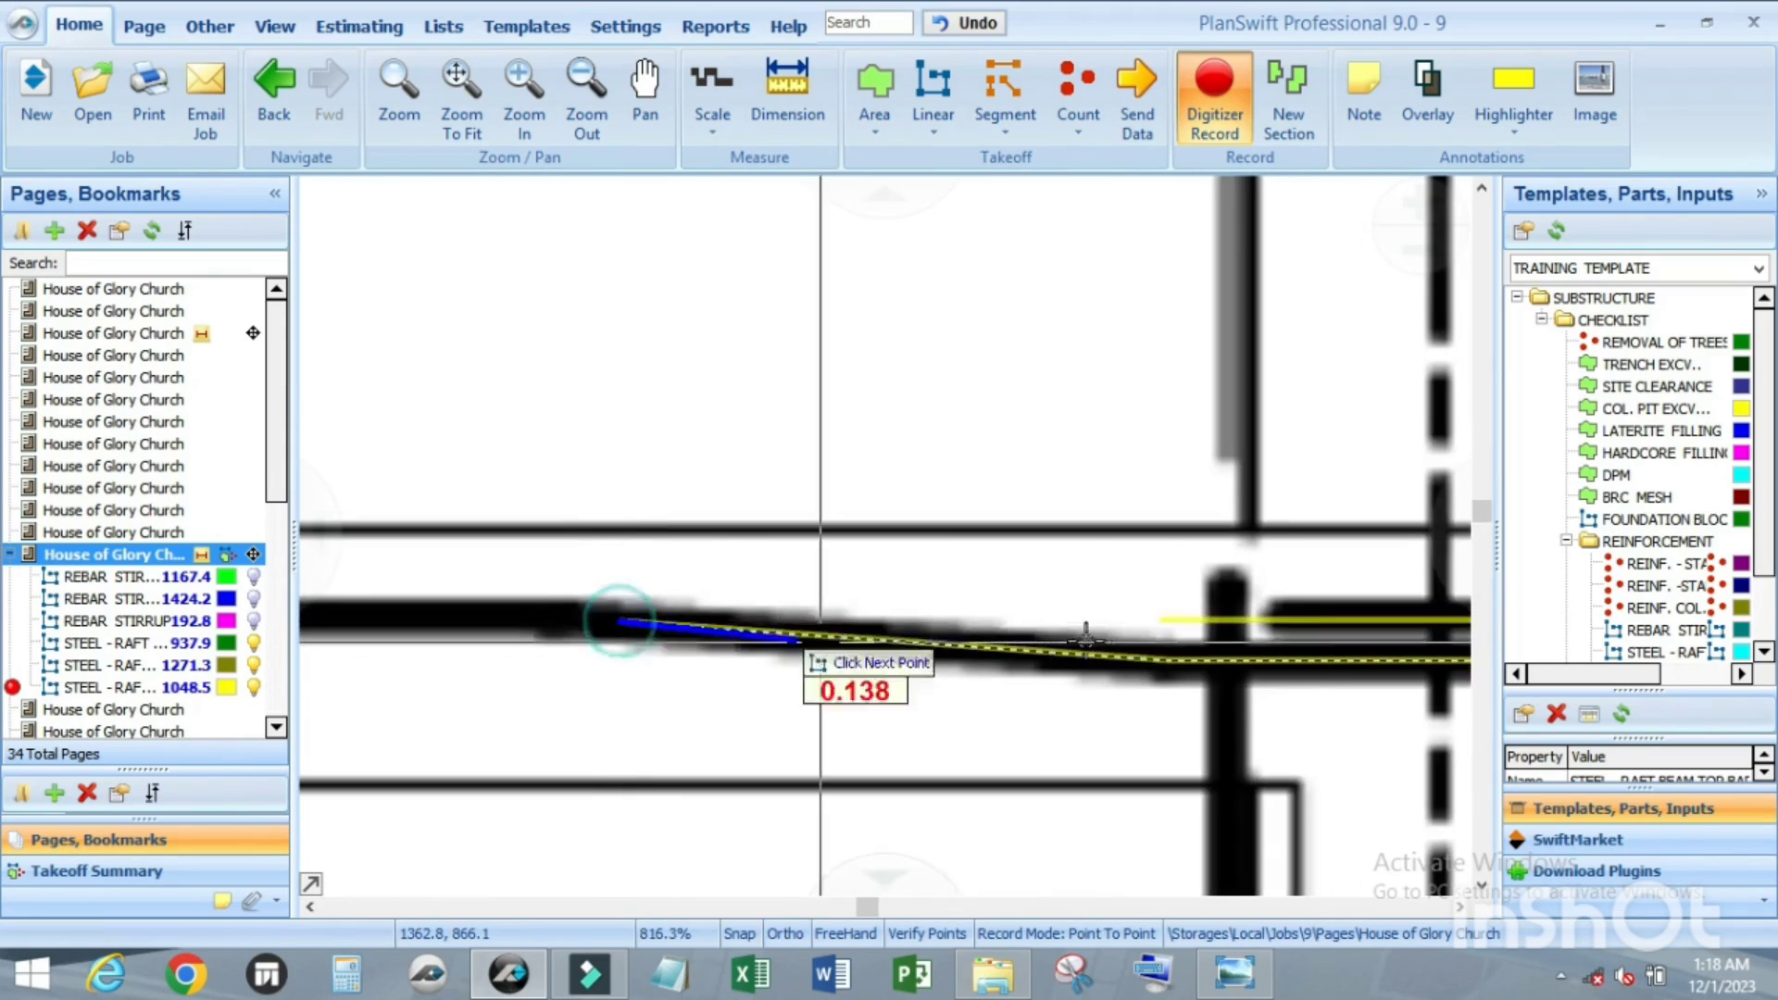
Step: Trace the straight run of the 3 Y20 08 top bar from grid 4 to the start of its bend at grid 1
{"action": "scroll", "coordinate": [820, 641], "scroll_direction": "down", "scroll_amount": 7}
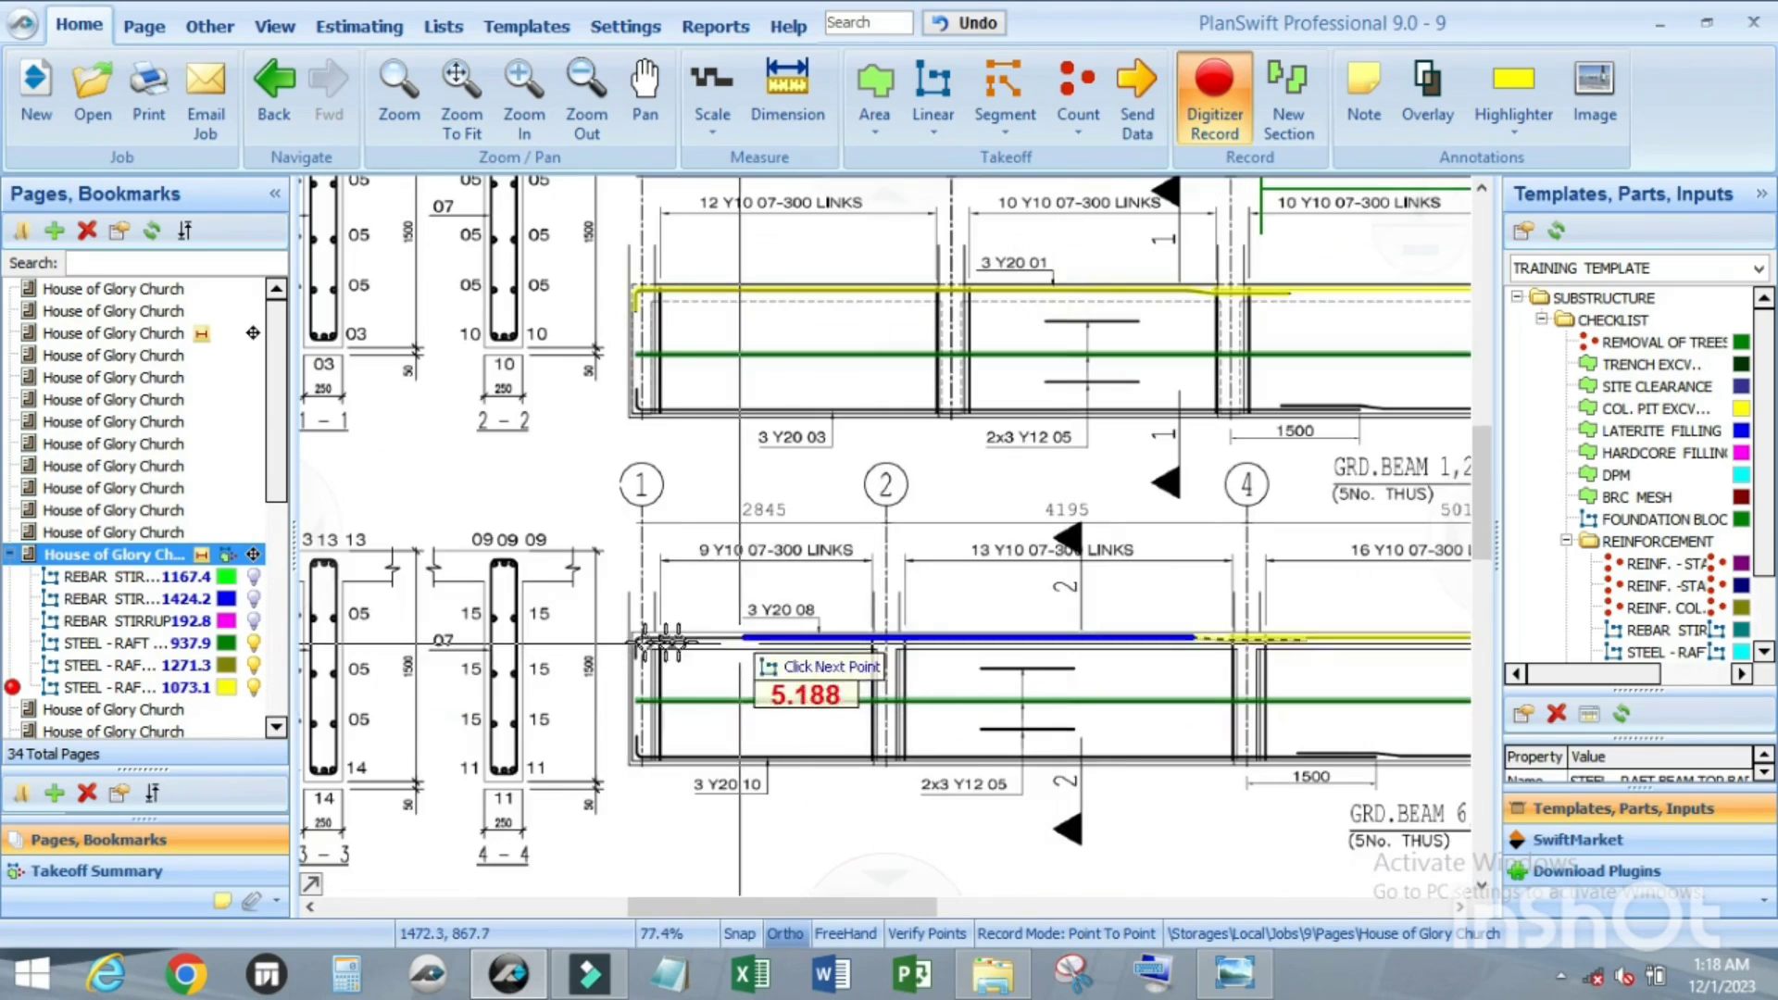
{"action": "scroll", "coordinate": [661, 642], "scroll_direction": "up", "scroll_amount": 8}
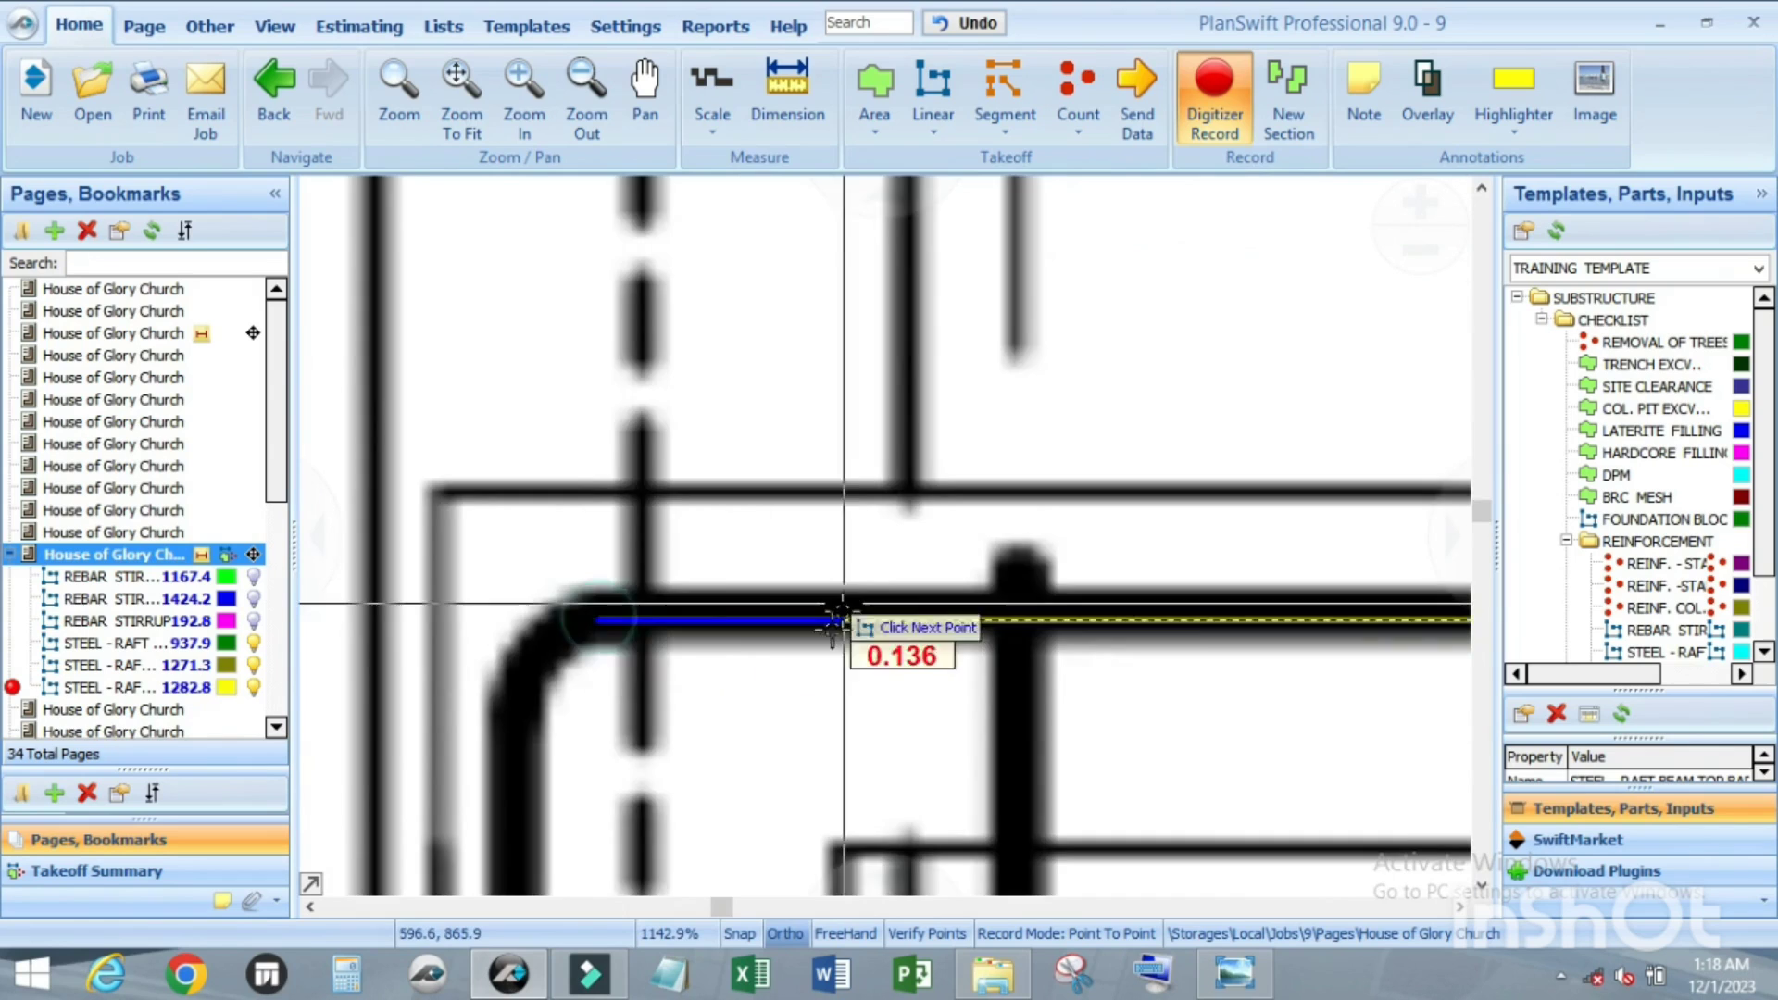
{"action": "left_click", "coordinate": [599, 619]}
Step: Add an arc around the bend of the 3 Y20 08 top bar's hook at grid 1
{"action": "scroll", "coordinate": [599, 618], "scroll_direction": "down", "scroll_amount": 2}
{"action": "scroll", "coordinate": [750, 639], "scroll_direction": "up", "scroll_amount": 3}
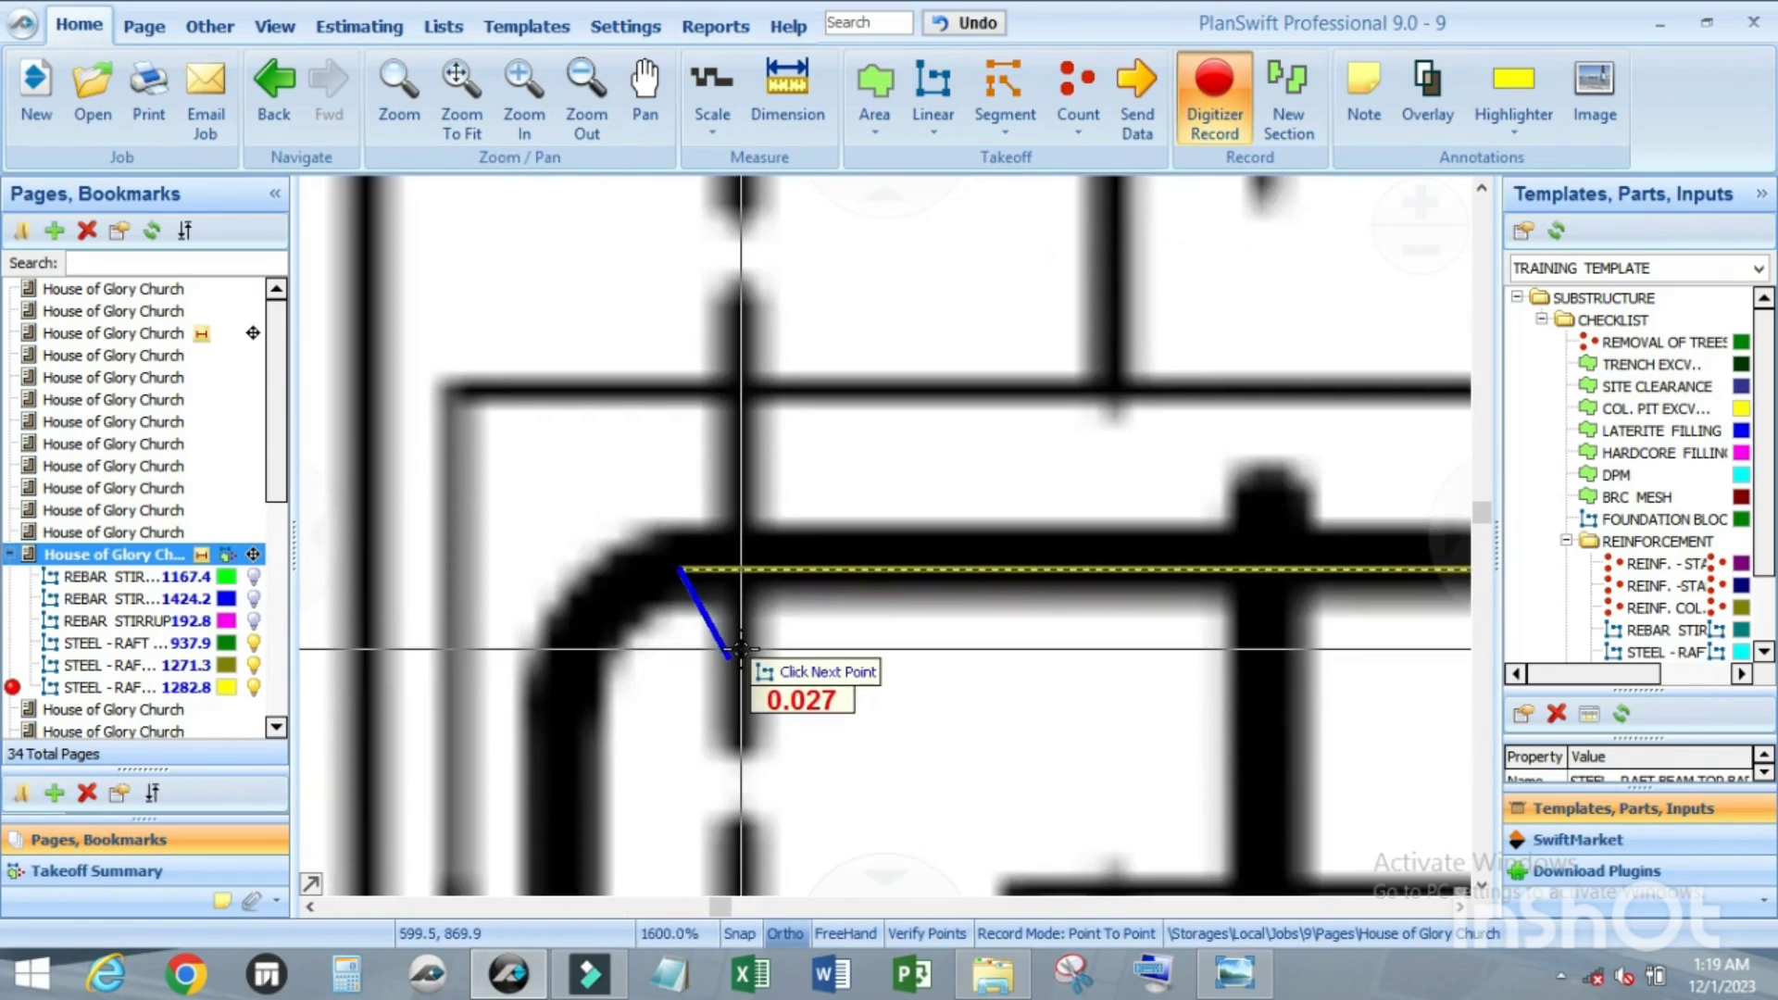
{"action": "key", "text": "a"}
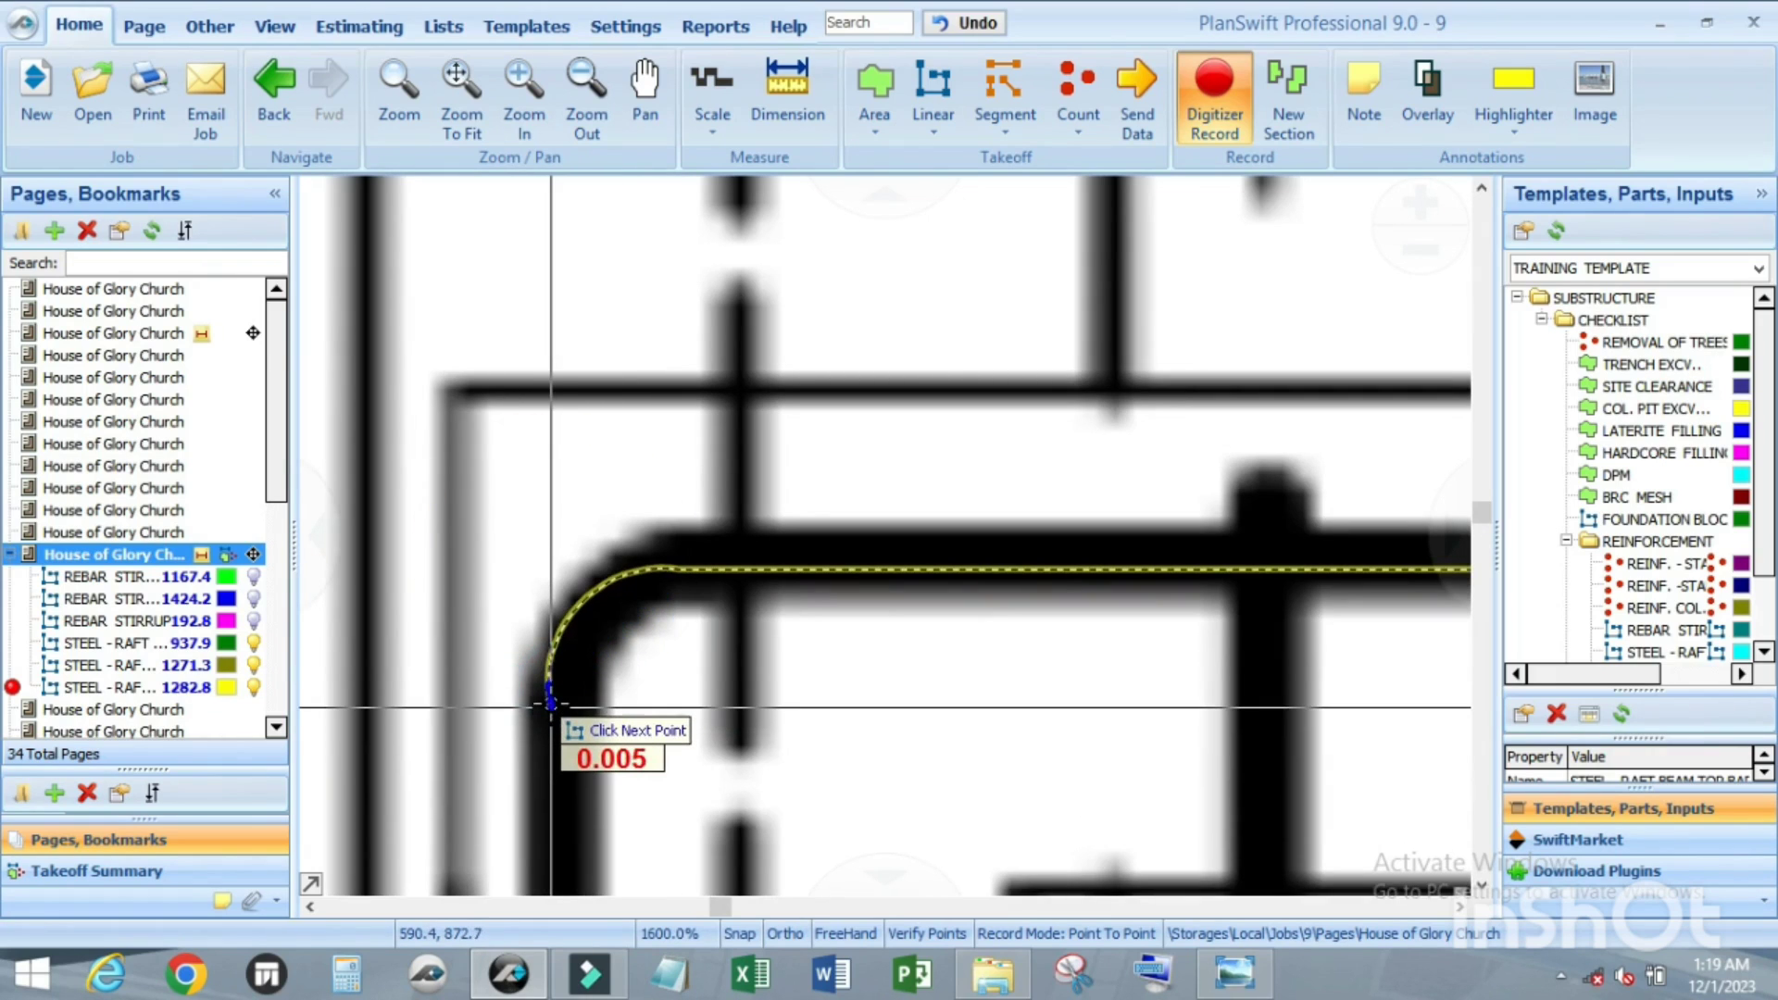
Step: Trace the vertical hook leg of the 3 Y20 08 top bar at grid 1 and stop recording the top bar takeoff
{"action": "scroll", "coordinate": [551, 713], "scroll_direction": "down", "scroll_amount": 5}
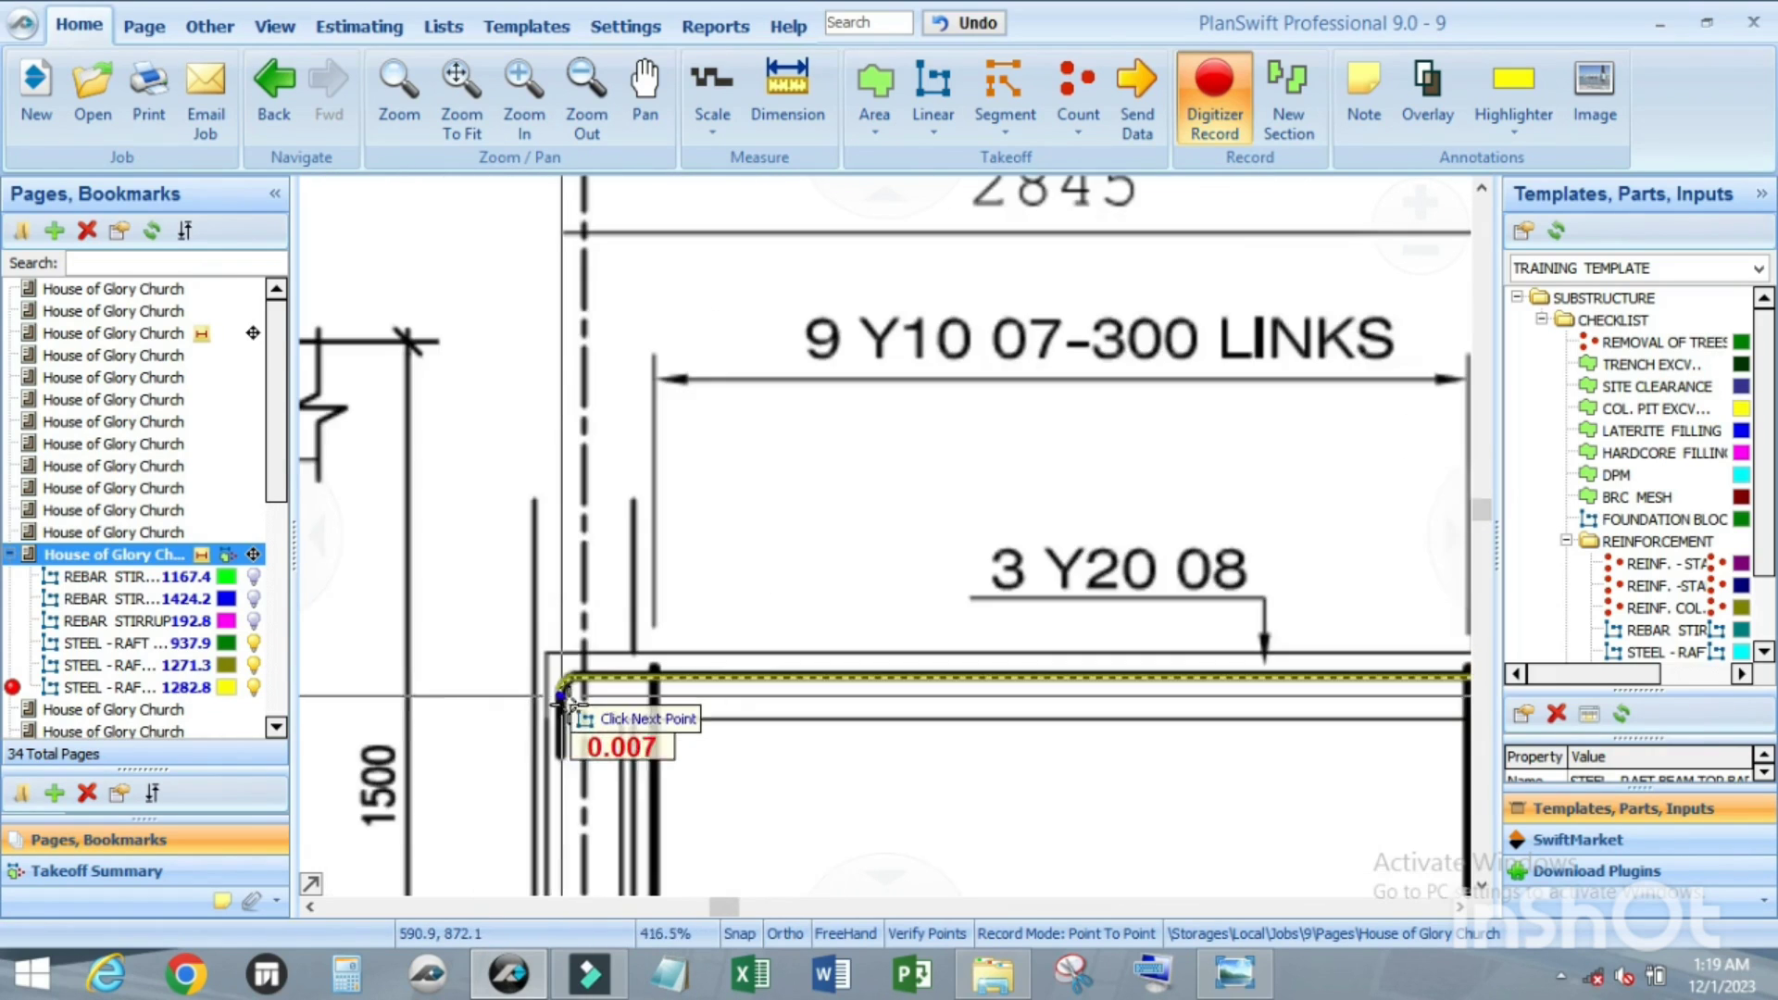
{"action": "key", "text": "shift"}
{"action": "scroll", "coordinate": [553, 748], "scroll_direction": "up", "scroll_amount": 5}
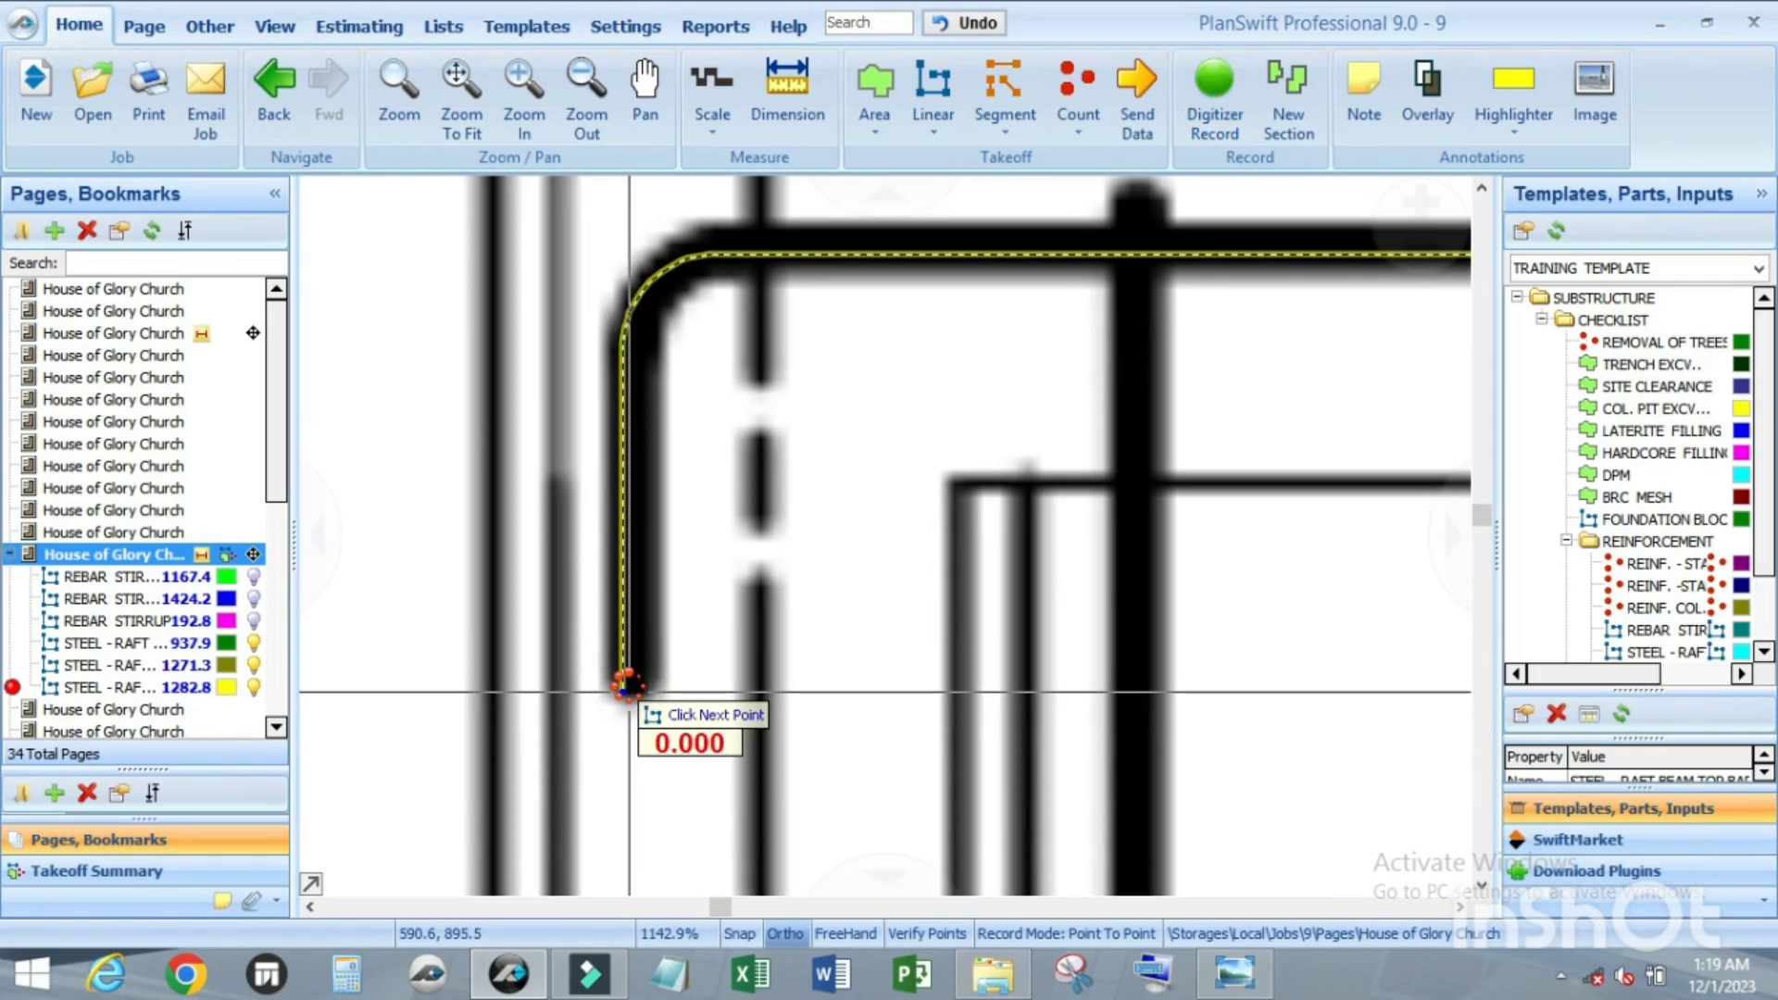
Step: Examine the traced top bars and the Y20 bottom bar labels on ground beams 1,2,3,4,5 and 6,7,9,10,11
{"action": "scroll", "coordinate": [625, 686], "scroll_direction": "down", "scroll_amount": 8}
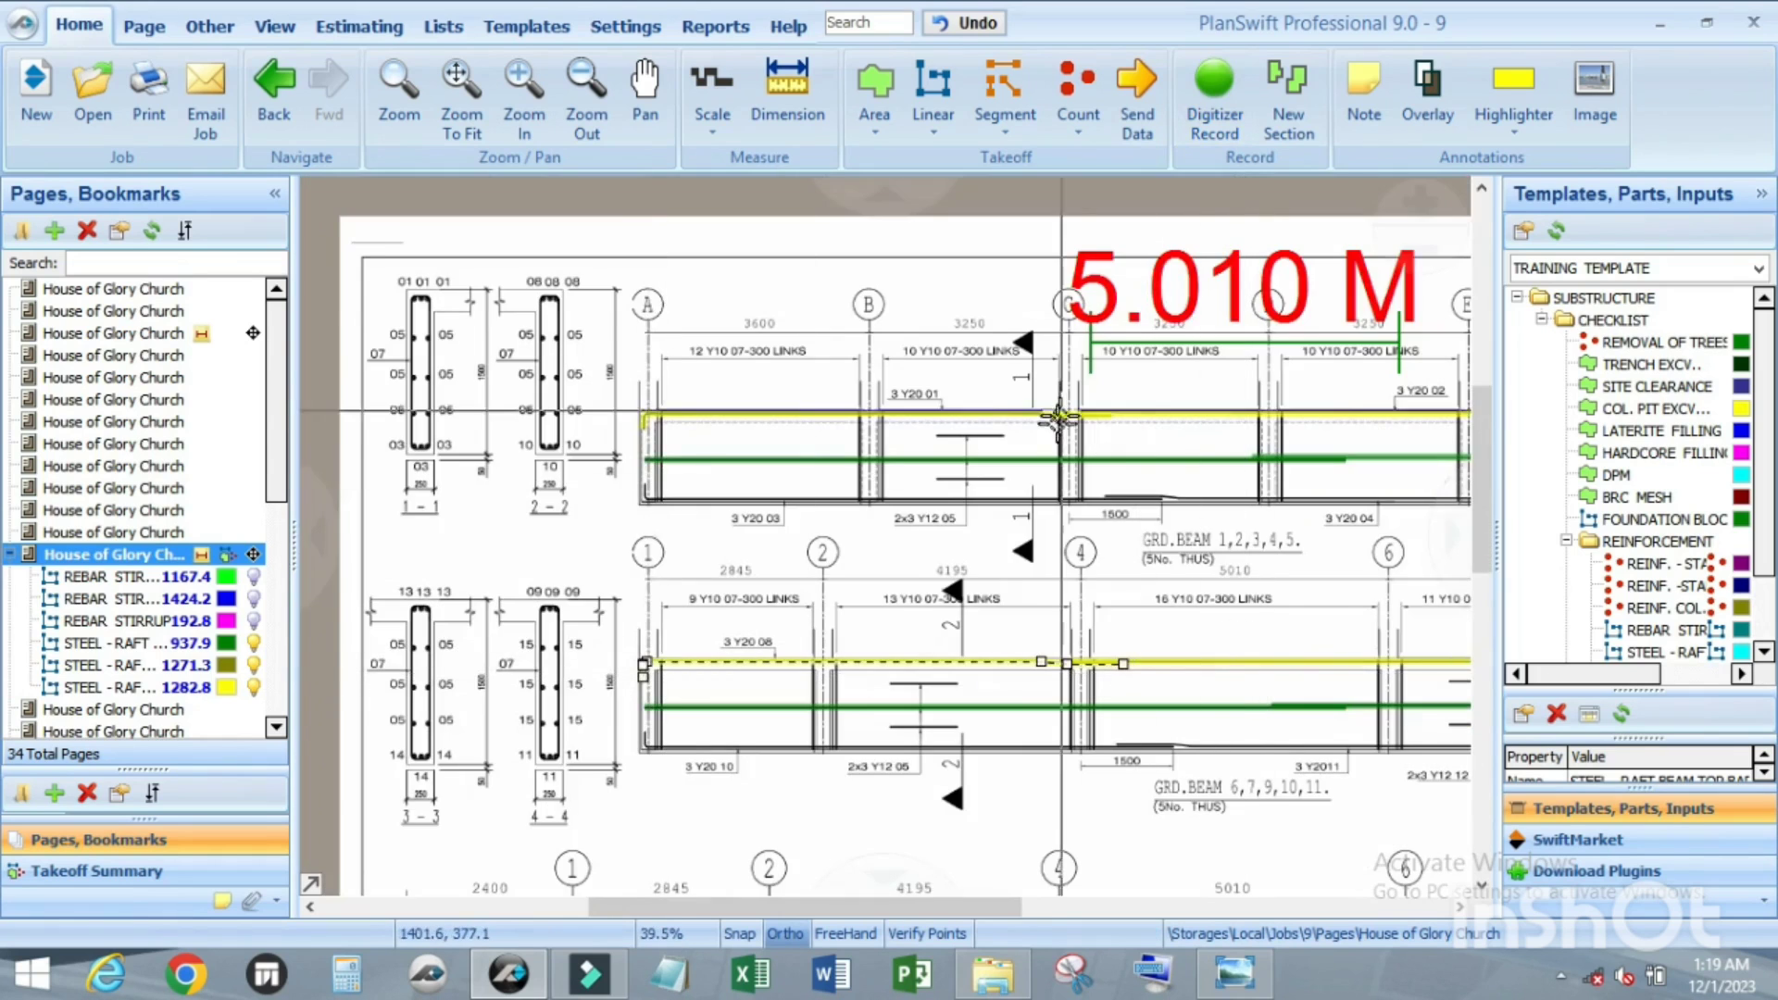
{"action": "scroll", "coordinate": [926, 421], "scroll_direction": "up", "scroll_amount": 2}
{"action": "scroll", "coordinate": [861, 455], "scroll_direction": "down", "scroll_amount": 2}
{"action": "scroll", "coordinate": [1269, 436], "scroll_direction": "down", "scroll_amount": 2}
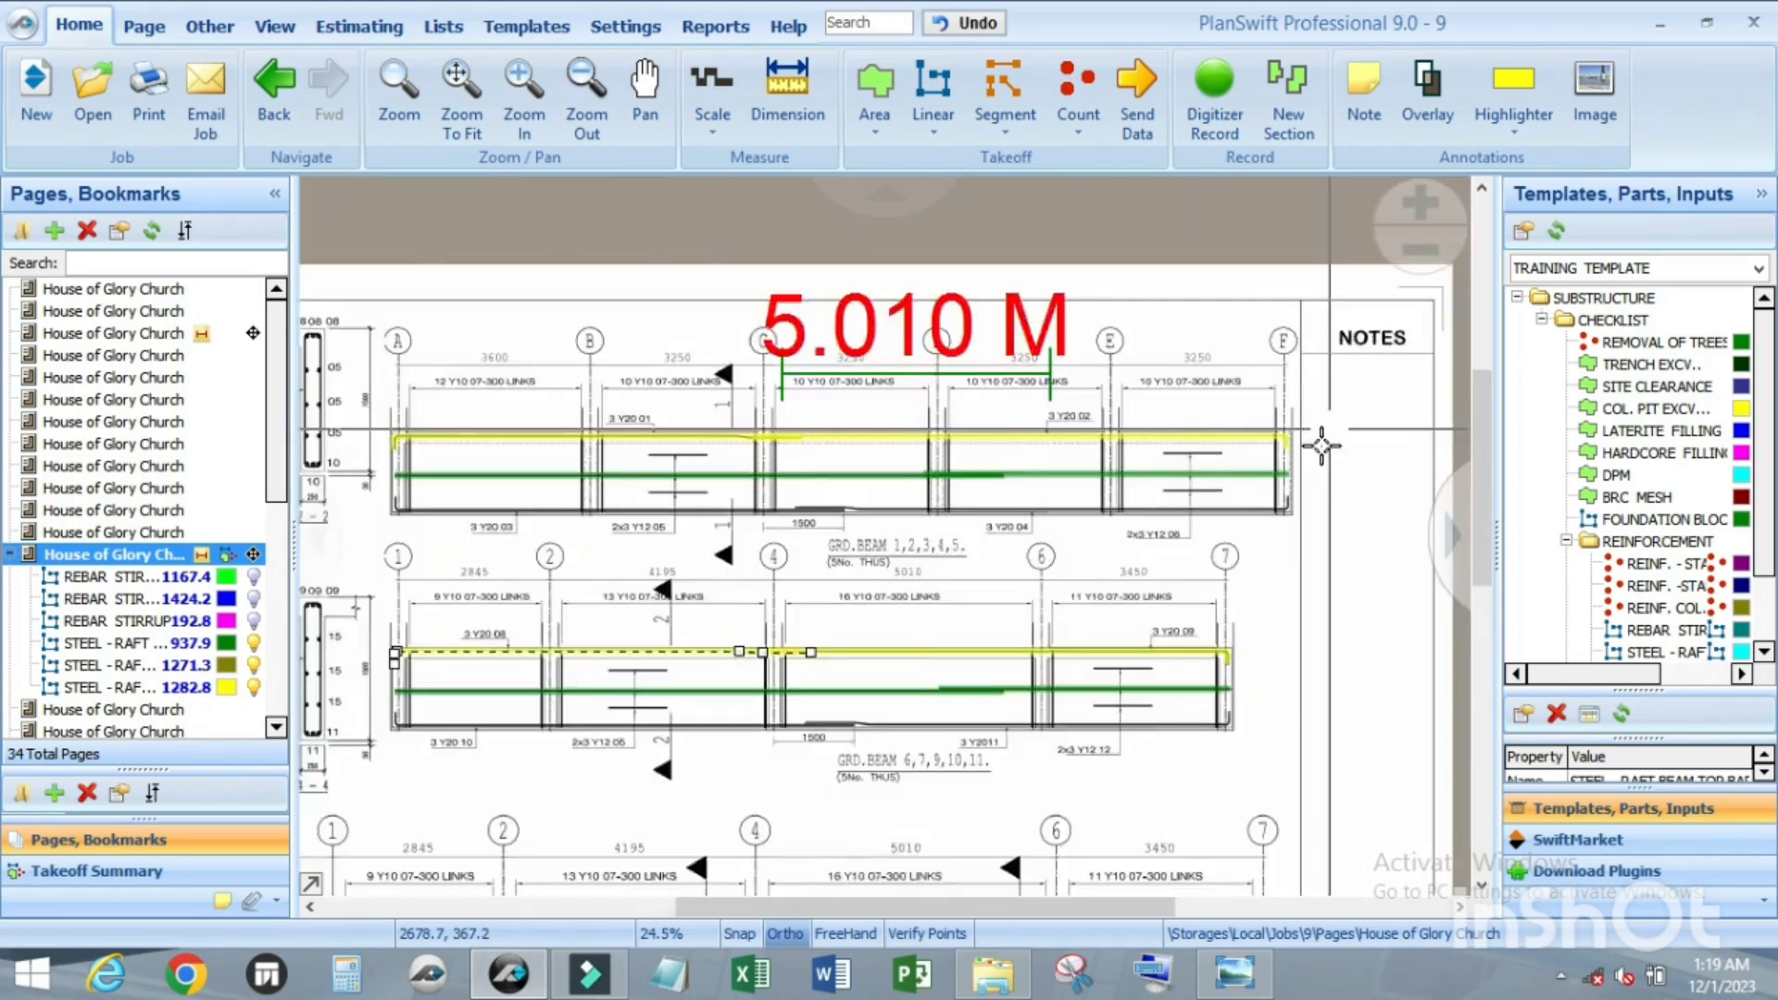
{"action": "scroll", "coordinate": [1207, 549], "scroll_direction": "up", "scroll_amount": 3}
{"action": "scroll", "coordinate": [1206, 549], "scroll_direction": "up", "scroll_amount": 1}
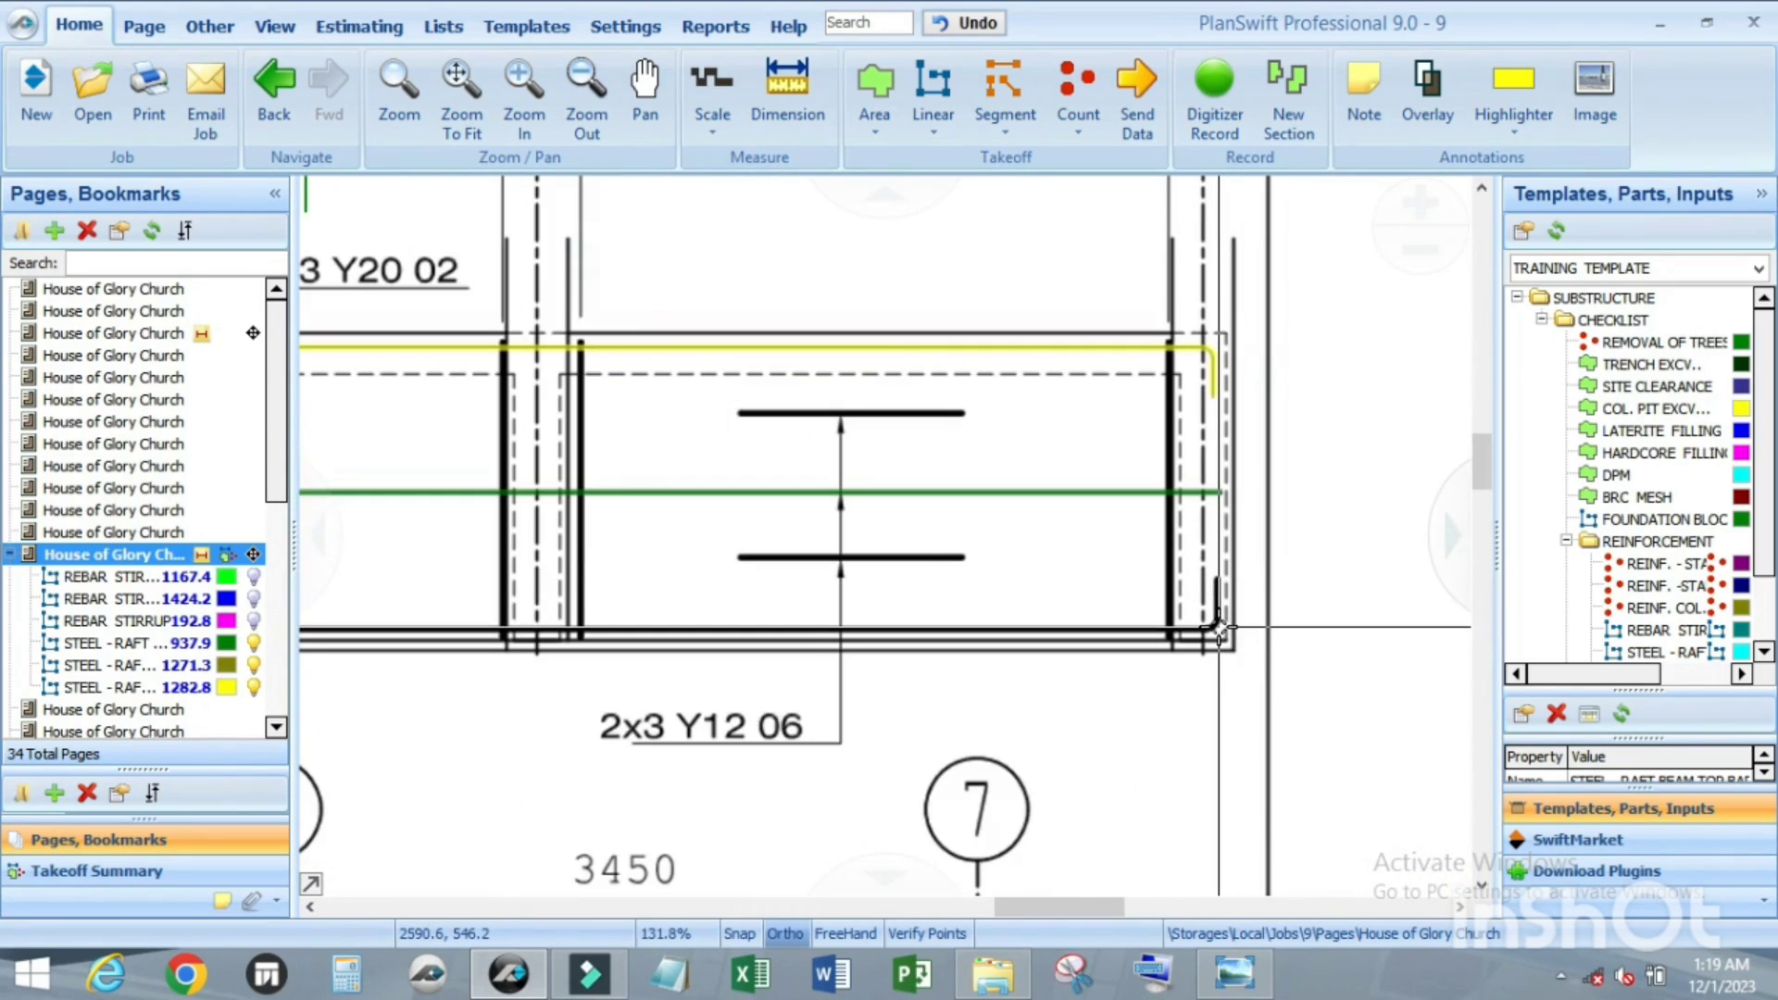
{"action": "scroll", "coordinate": [1220, 621], "scroll_direction": "down", "scroll_amount": 2}
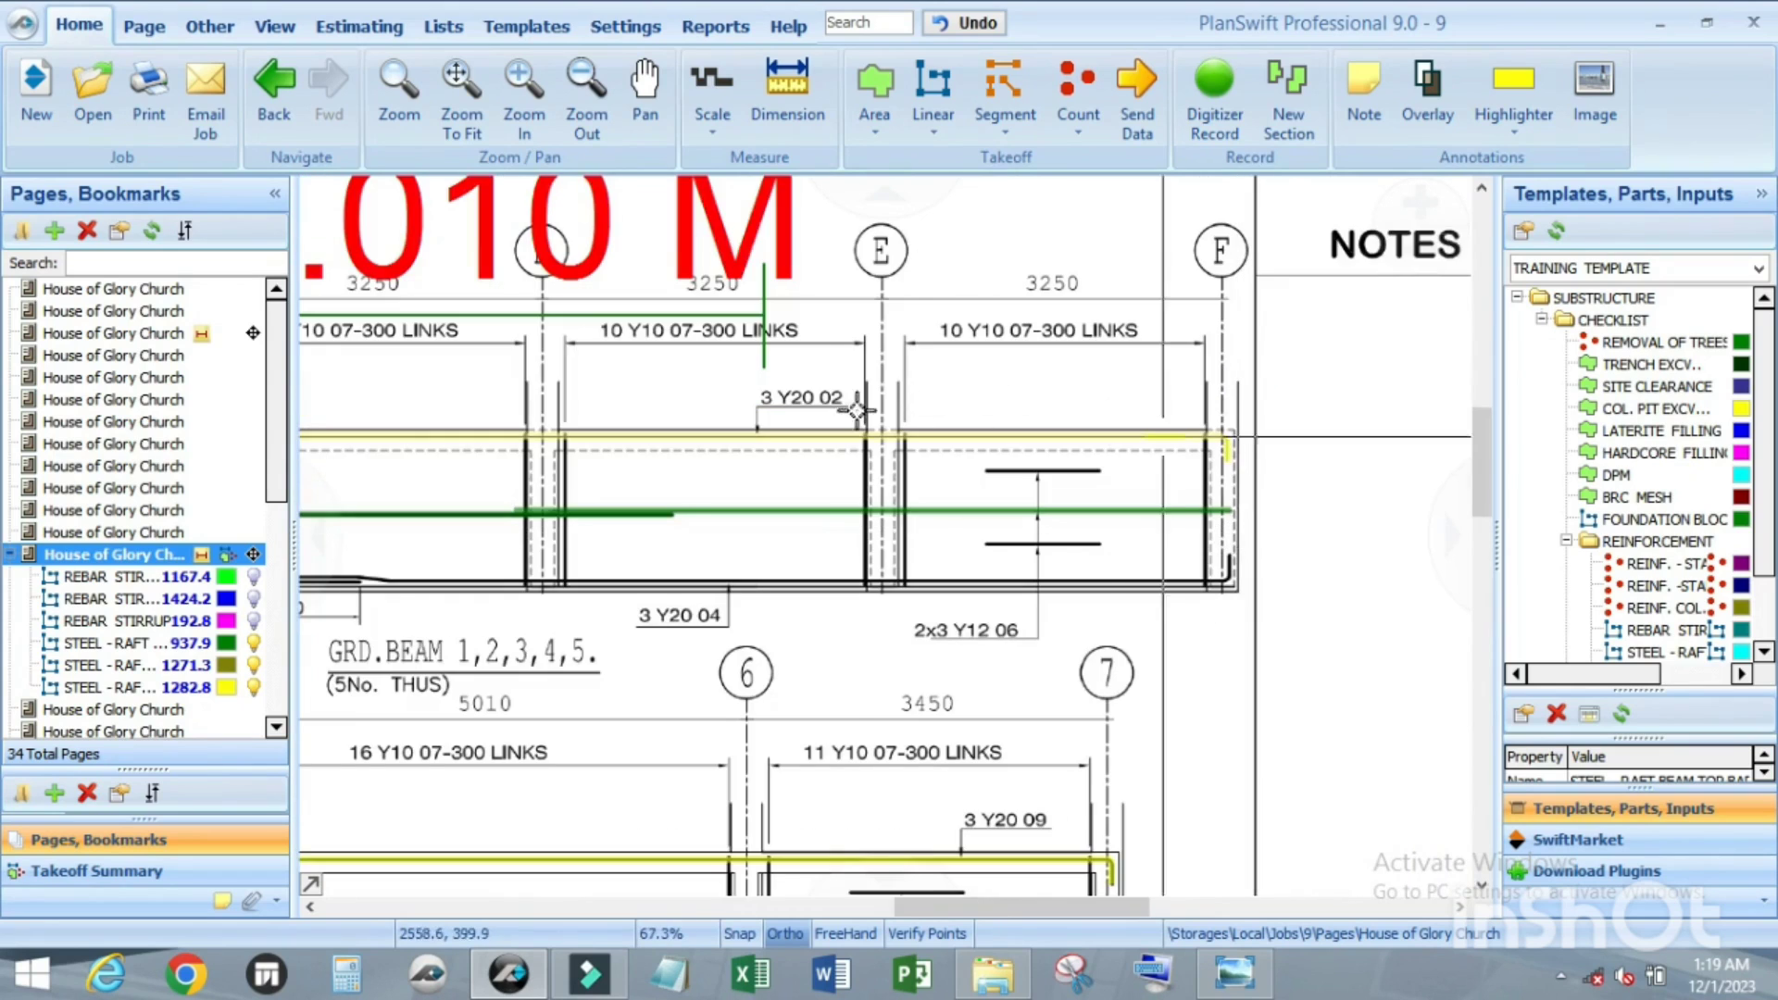
{"action": "scroll", "coordinate": [861, 421], "scroll_direction": "up", "scroll_amount": 2}
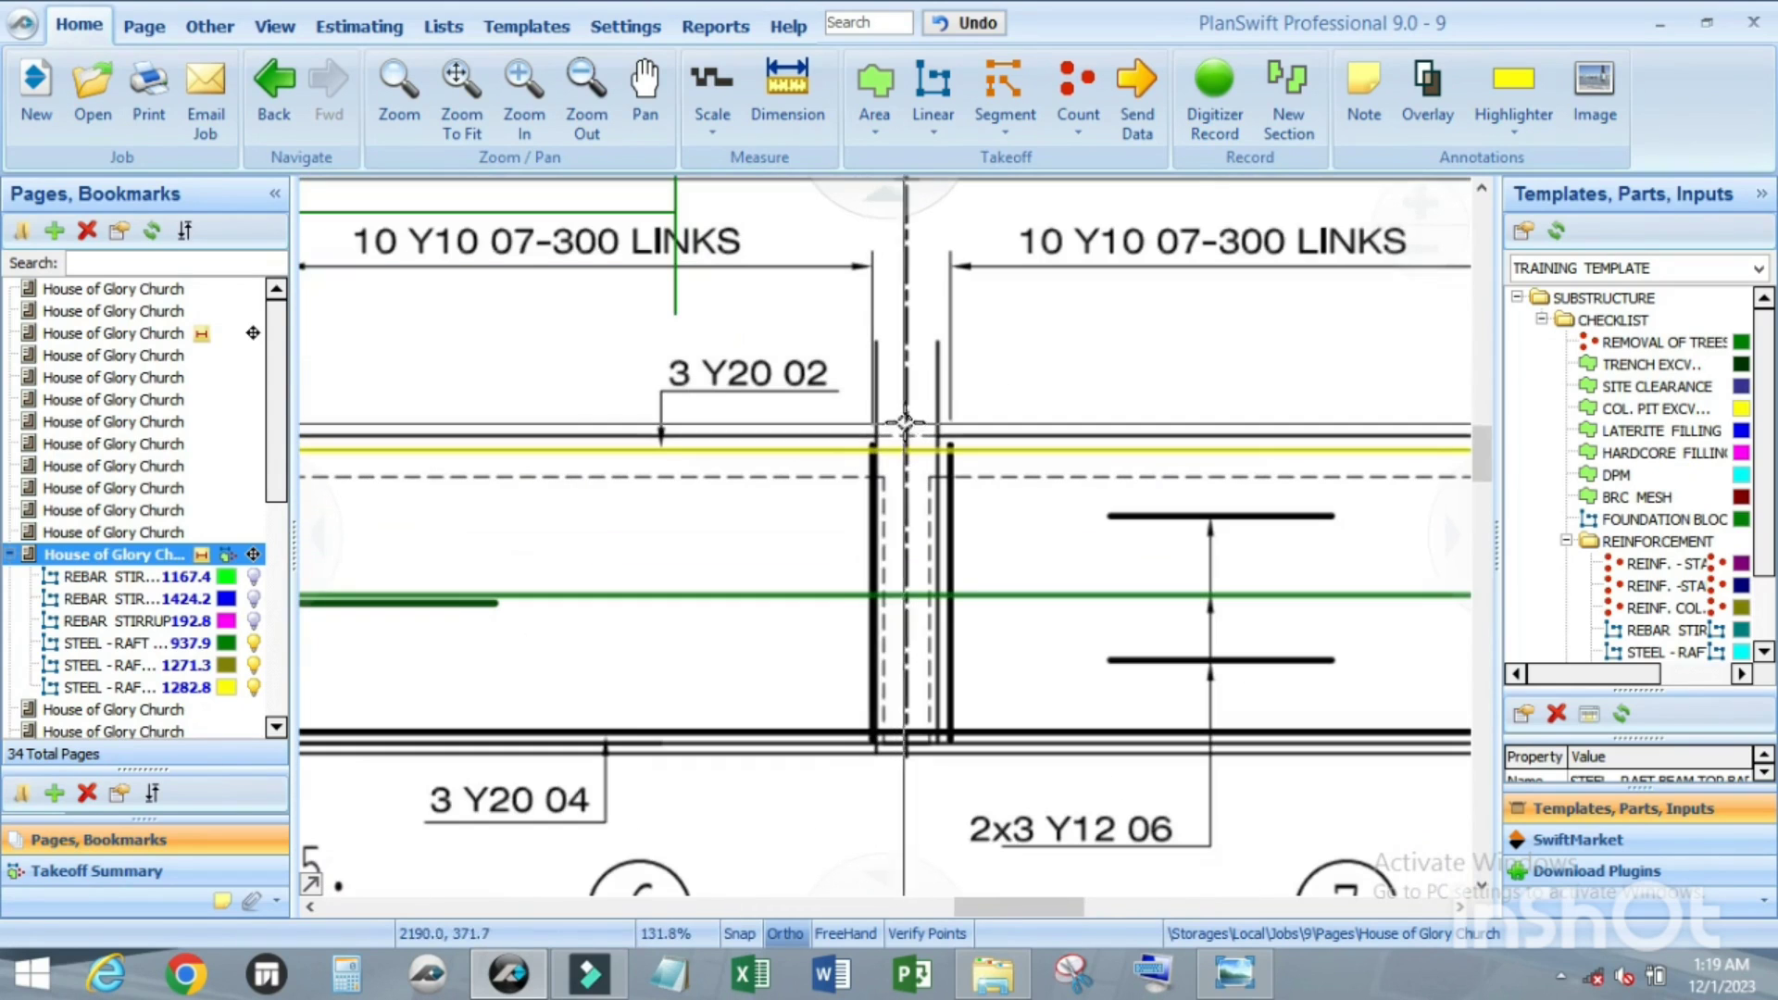
{"action": "scroll", "coordinate": [874, 398], "scroll_direction": "down", "scroll_amount": 2}
{"action": "scroll", "coordinate": [1309, 612], "scroll_direction": "up", "scroll_amount": 2}
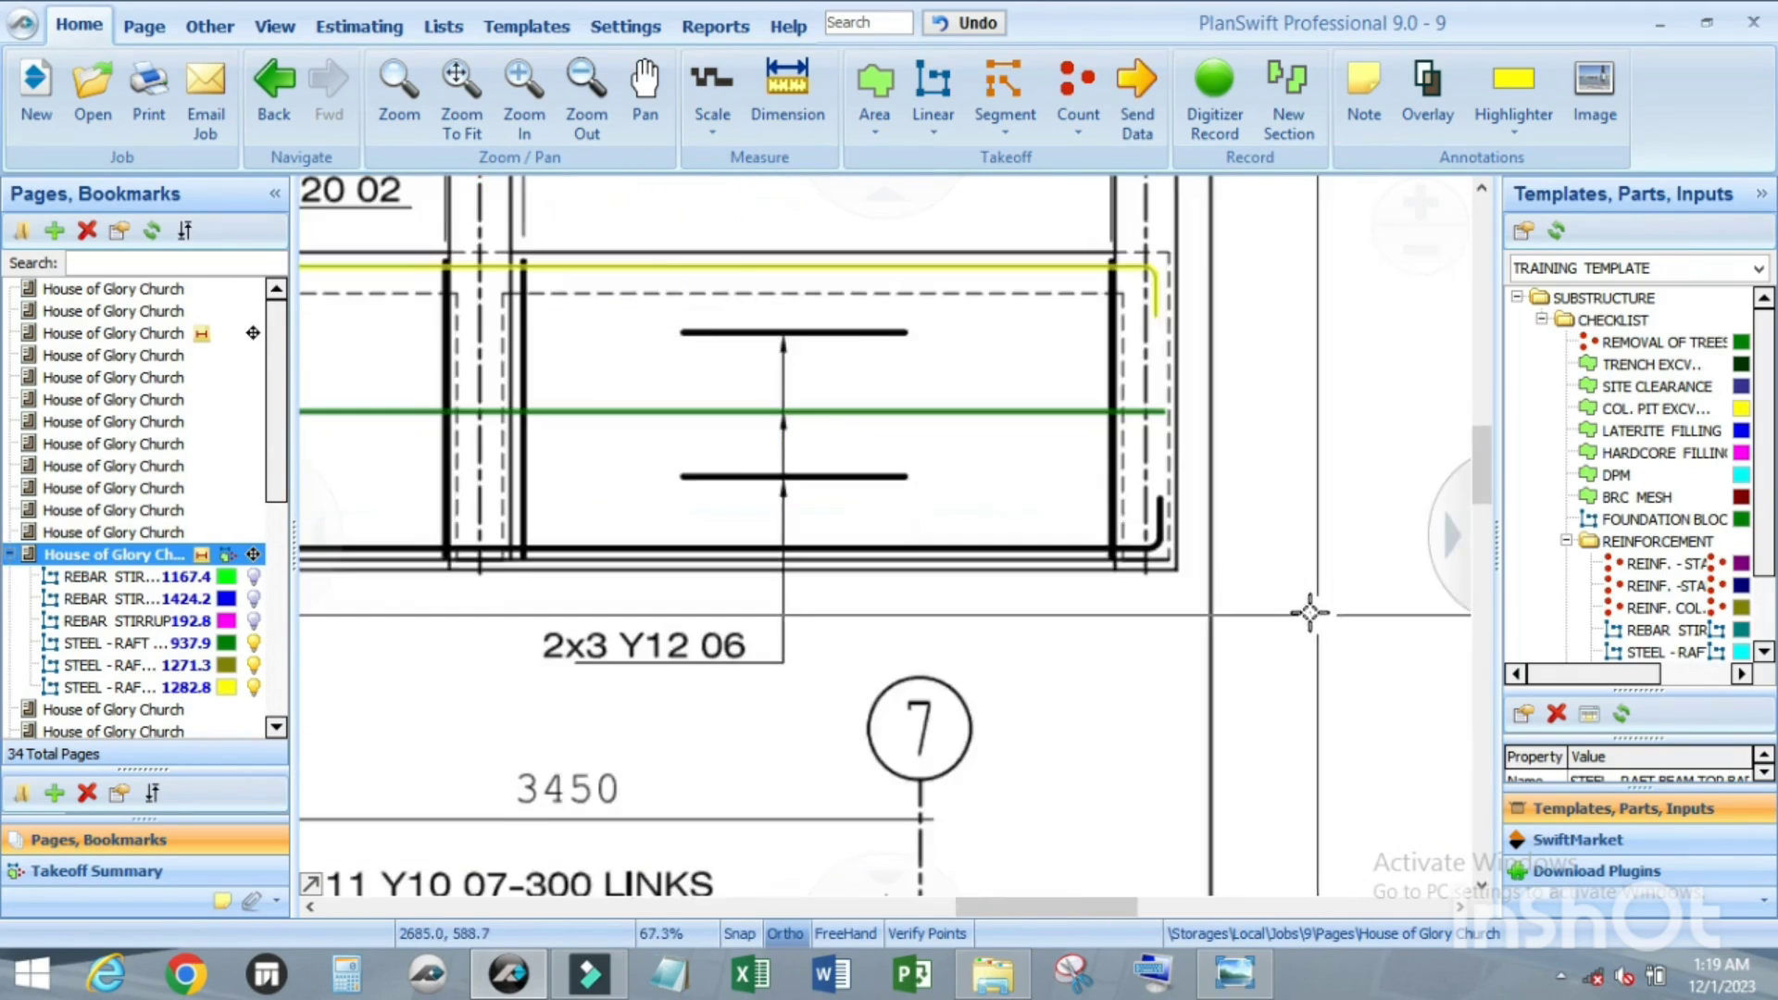
{"action": "scroll", "coordinate": [635, 589], "scroll_direction": "down", "scroll_amount": 3}
{"action": "scroll", "coordinate": [665, 593], "scroll_direction": "up", "scroll_amount": 2}
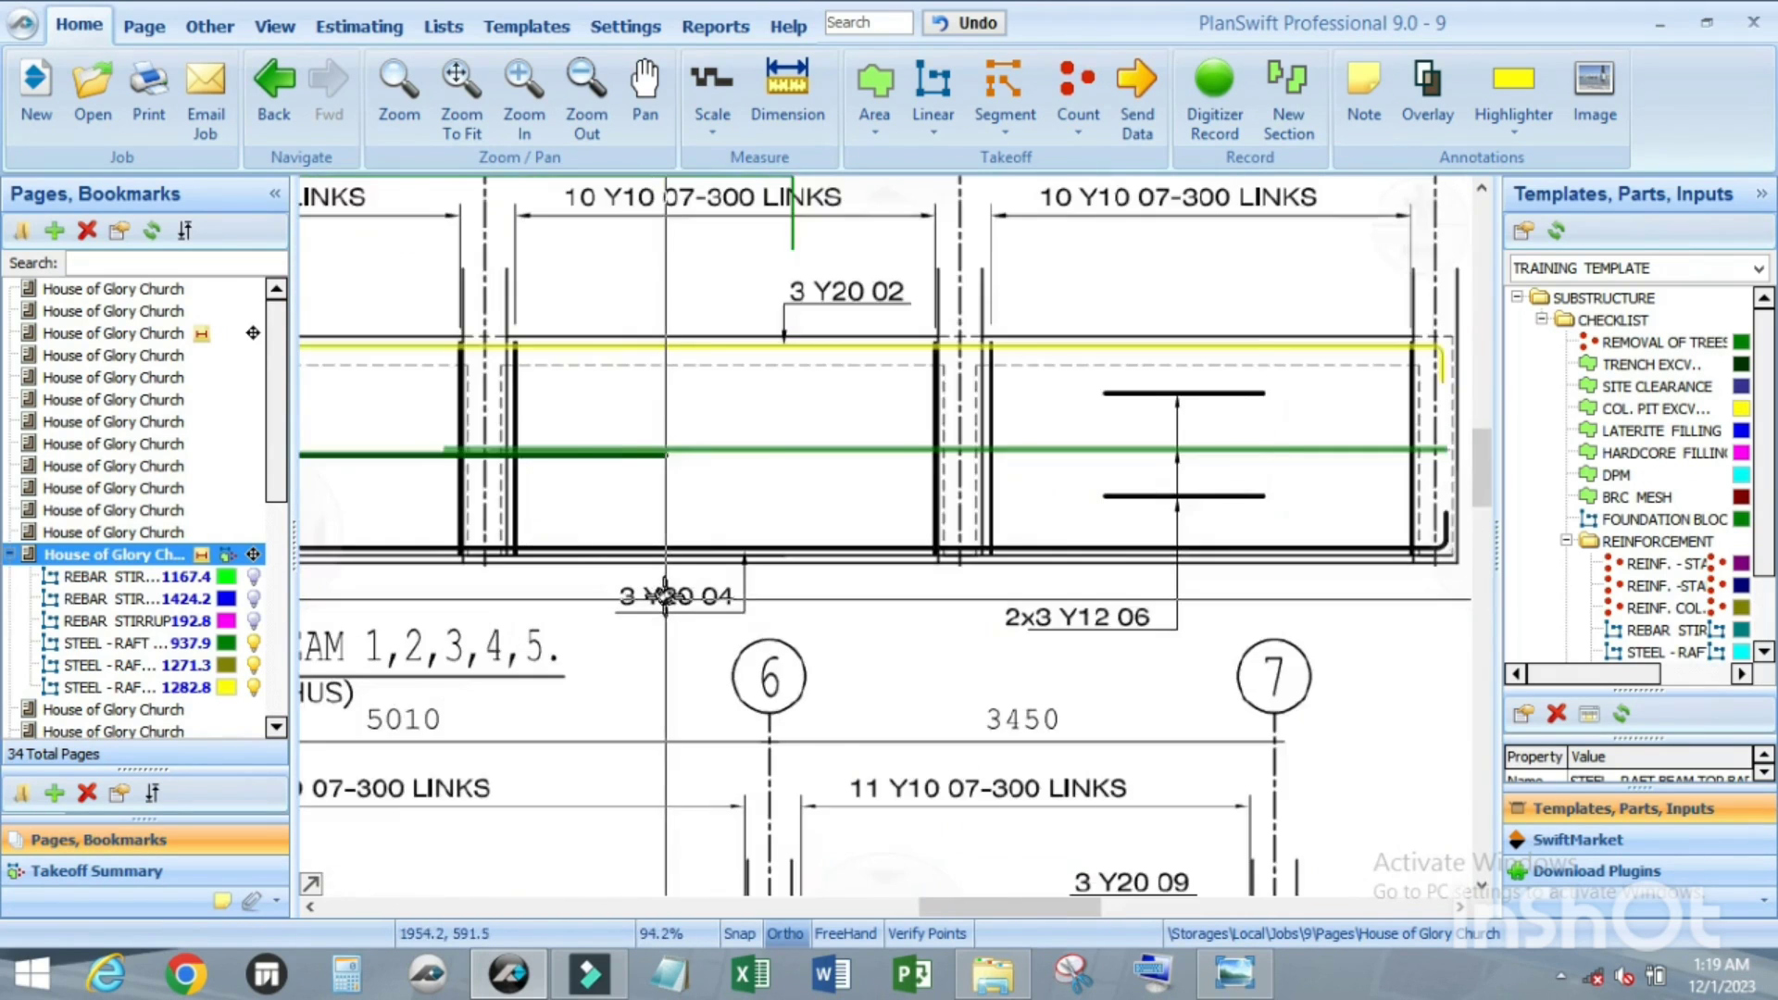
{"action": "scroll", "coordinate": [664, 598], "scroll_direction": "up", "scroll_amount": 1}
{"action": "scroll", "coordinate": [1064, 603], "scroll_direction": "down", "scroll_amount": 2}
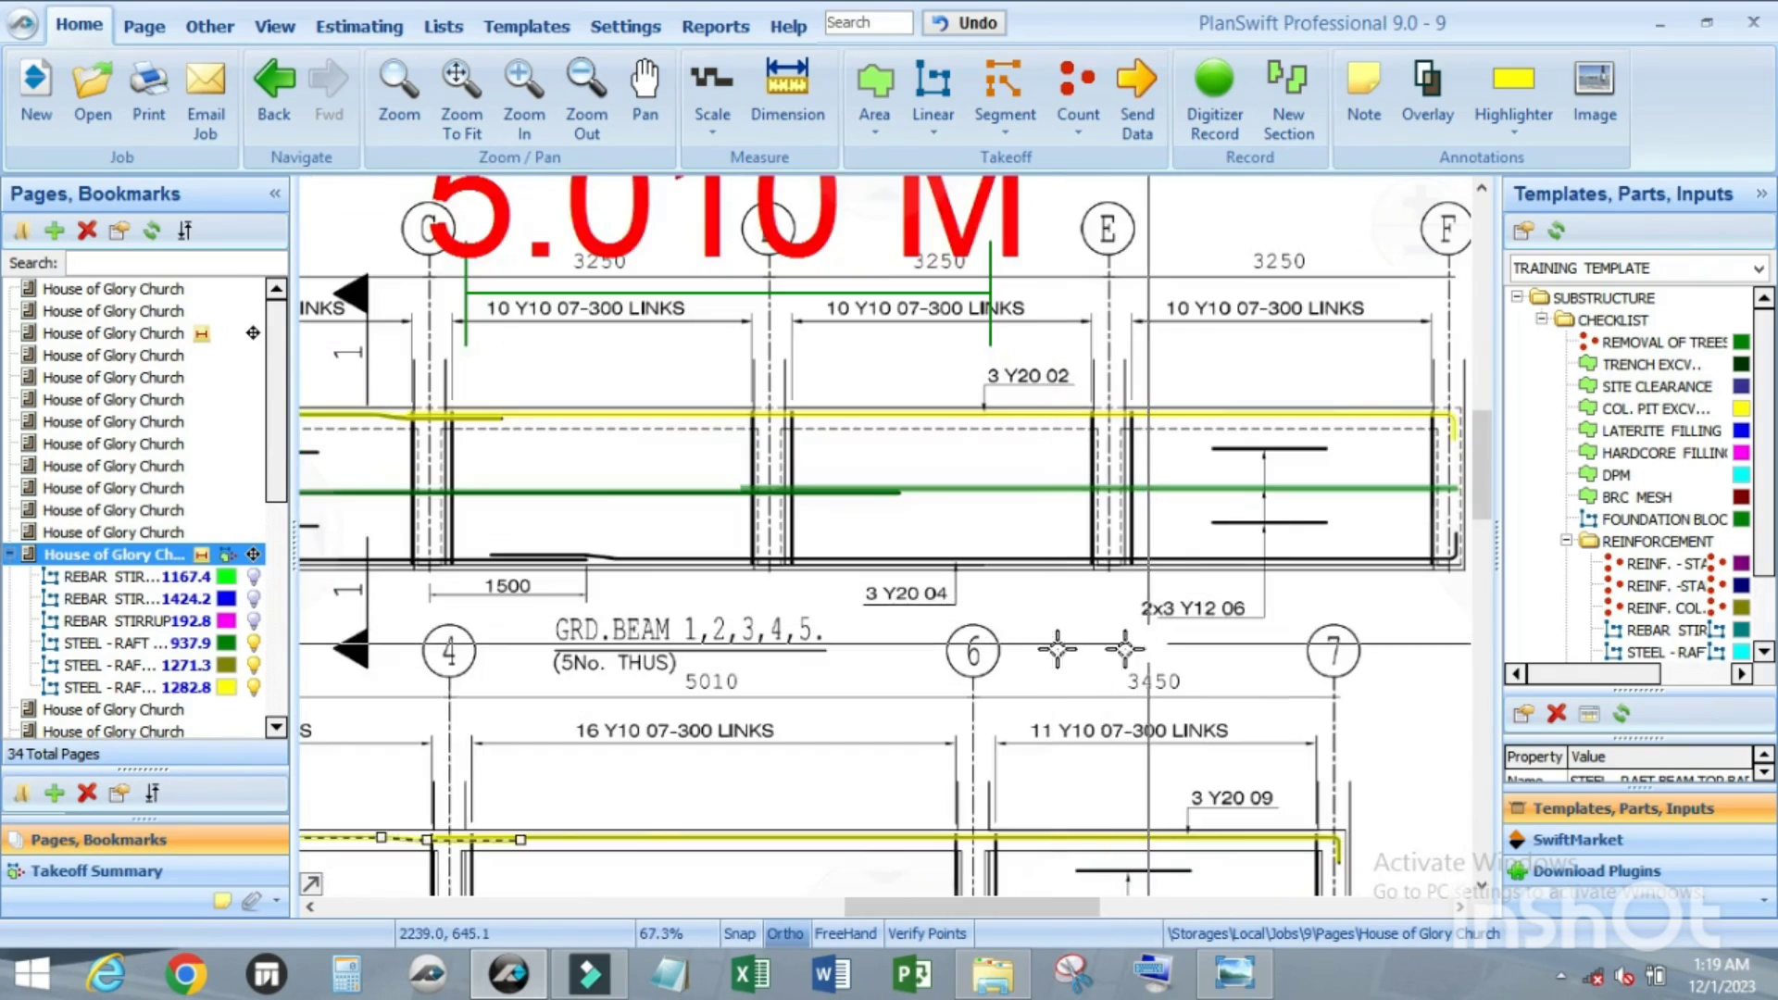
{"action": "scroll", "coordinate": [1148, 643], "scroll_direction": "down", "scroll_amount": 1}
{"action": "scroll", "coordinate": [675, 596], "scroll_direction": "up", "scroll_amount": 1}
{"action": "scroll", "coordinate": [687, 630], "scroll_direction": "down", "scroll_amount": 1}
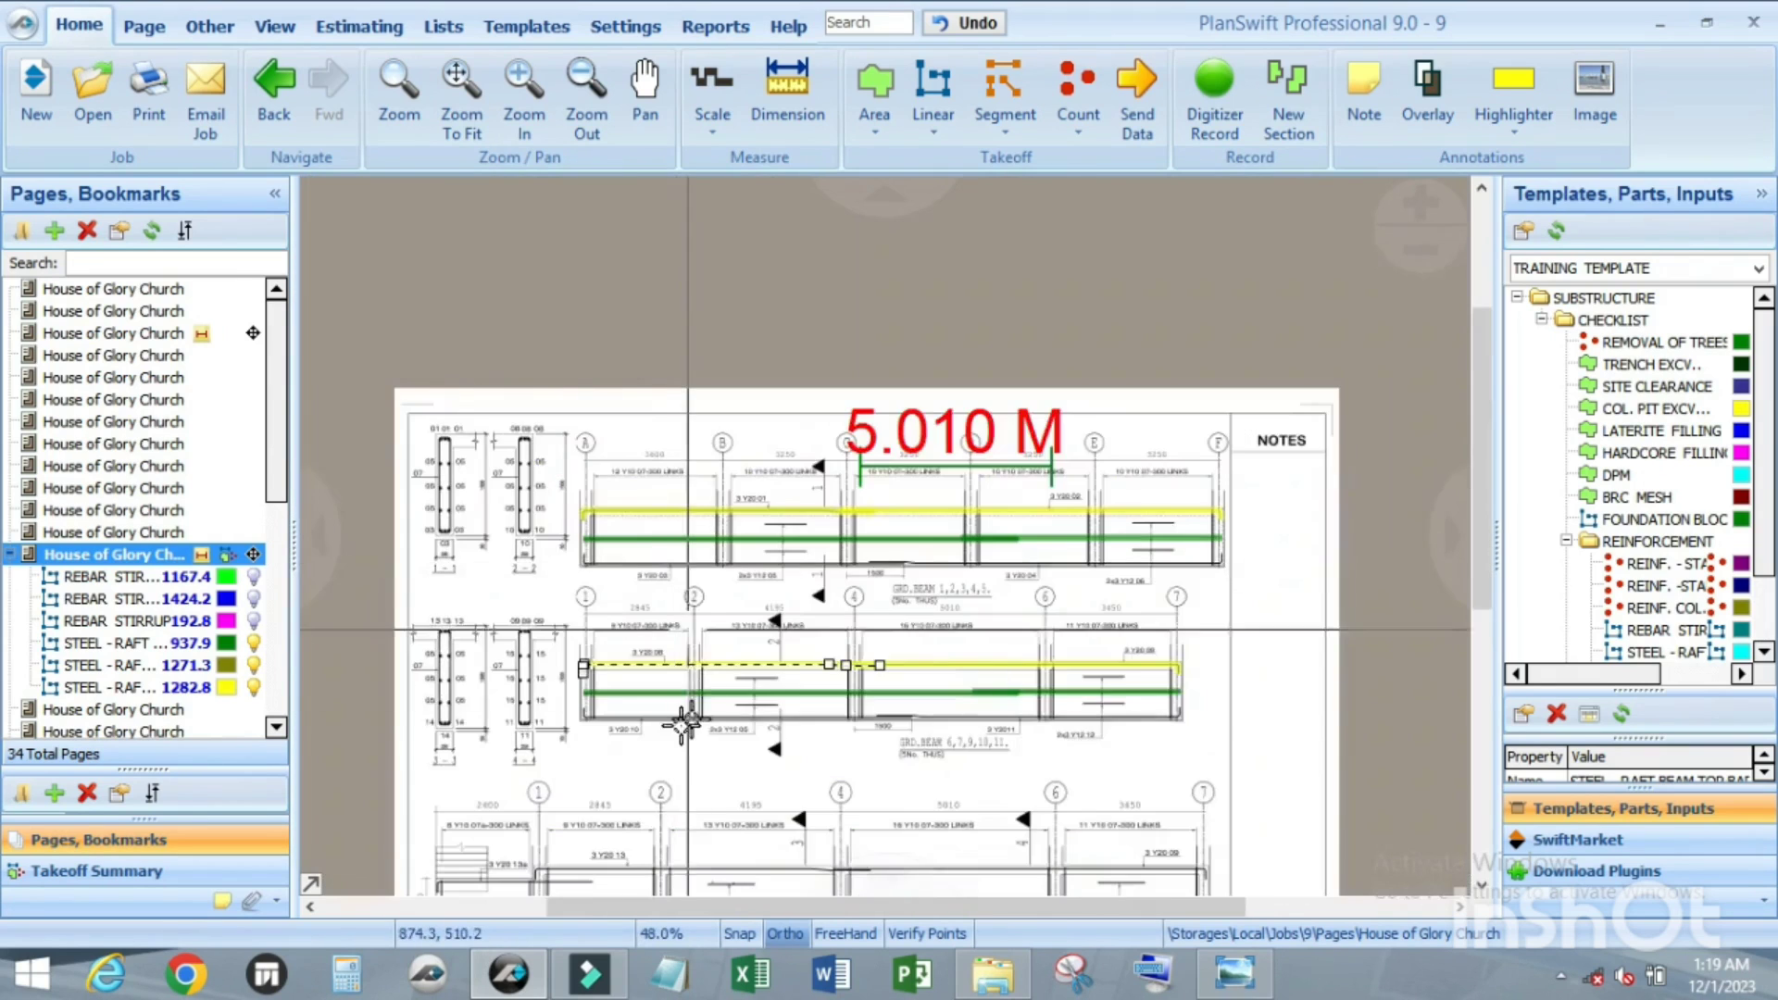
{"action": "scroll", "coordinate": [683, 717], "scroll_direction": "up", "scroll_amount": 2}
{"action": "scroll", "coordinate": [685, 708], "scroll_direction": "down", "scroll_amount": 3}
{"action": "scroll", "coordinate": [1074, 736], "scroll_direction": "up", "scroll_amount": 1}
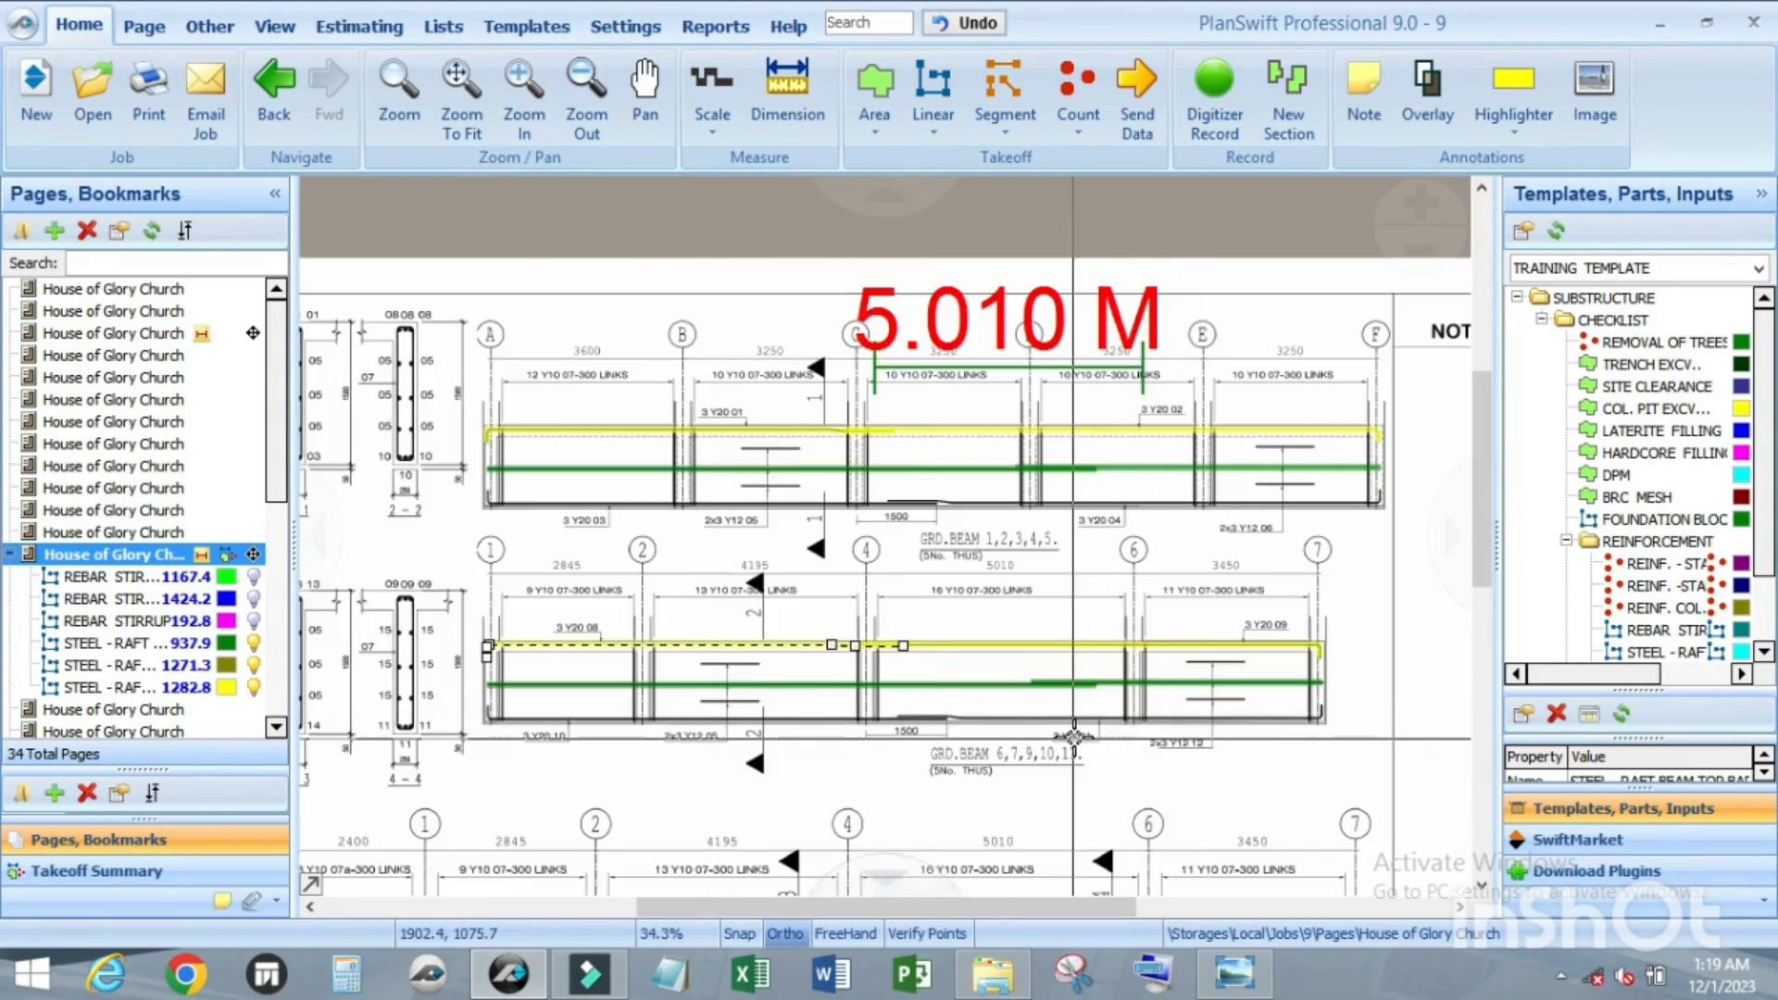
{"action": "scroll", "coordinate": [1074, 736], "scroll_direction": "up", "scroll_amount": 2}
{"action": "scroll", "coordinate": [796, 666], "scroll_direction": "down", "scroll_amount": 3}
{"action": "scroll", "coordinate": [1236, 479], "scroll_direction": "up", "scroll_amount": 1}
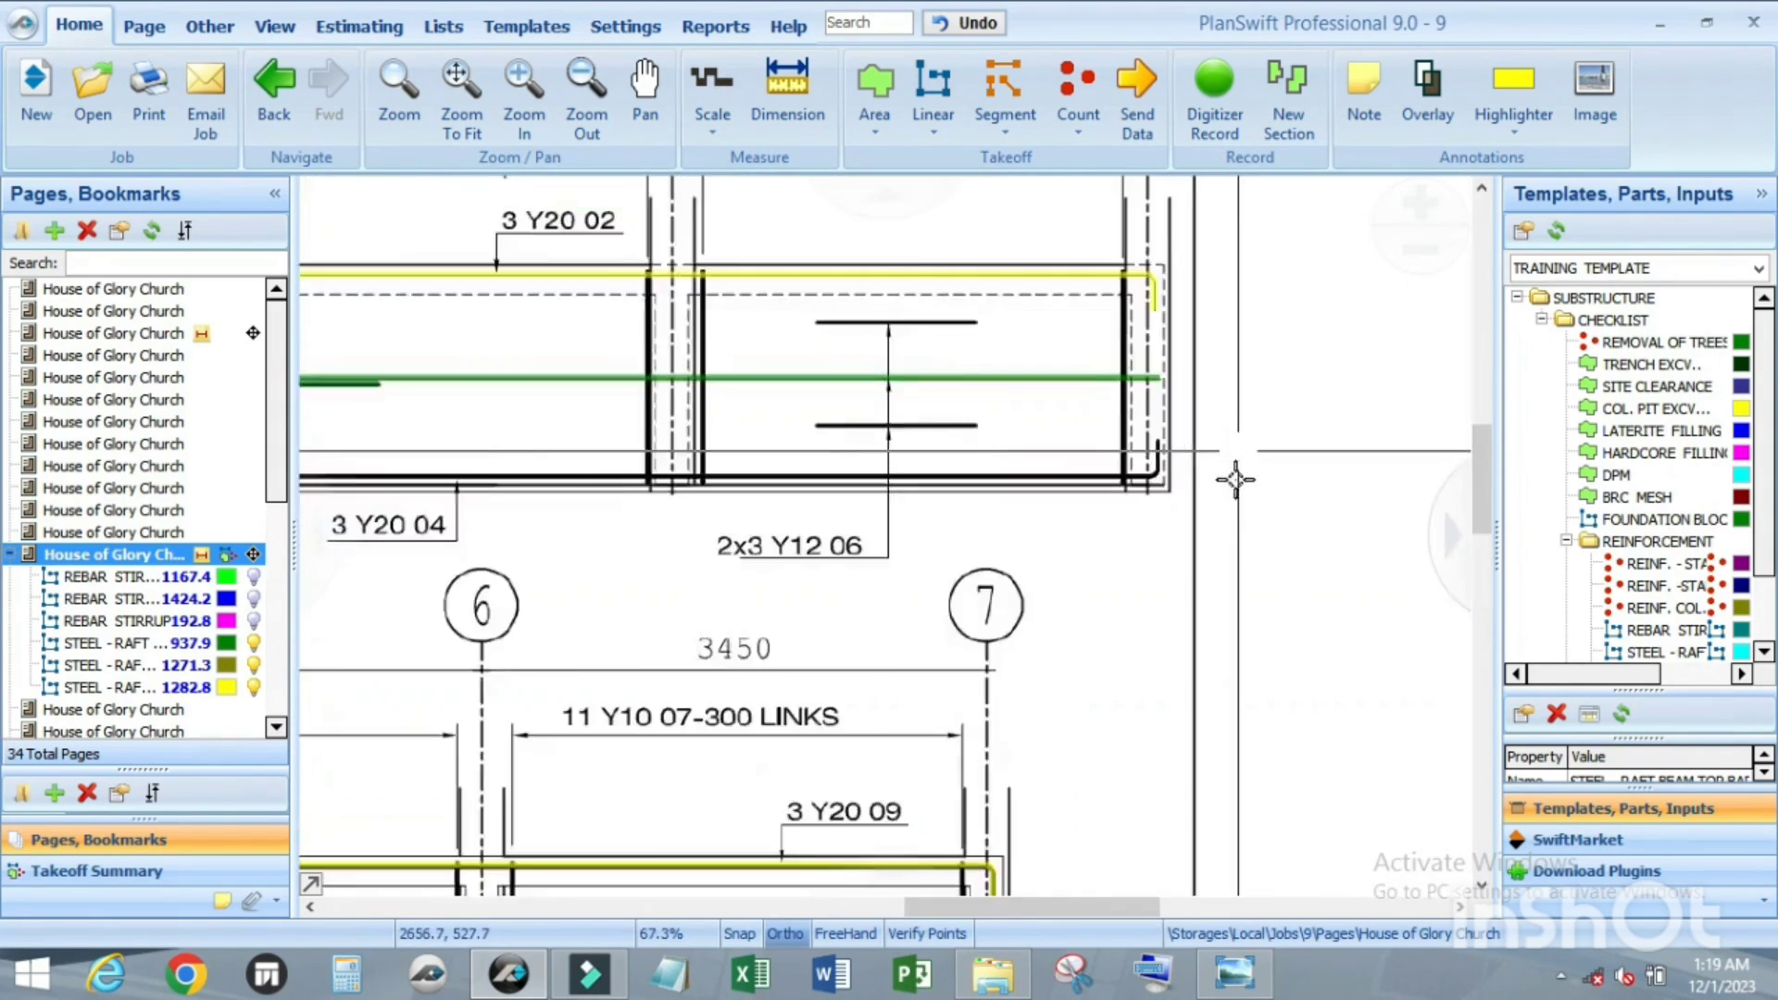
Step: Start a blue takeoff item named STEEL - RAFT BEAM BOTTOM BAR from the top bar template, with 20 mm diameter, 2.467 kg bar weight, 3 bars and 5 beams
{"action": "scroll", "coordinate": [1236, 478], "scroll_direction": "up", "scroll_amount": 2}
{"action": "scroll", "coordinate": [1599, 602], "scroll_direction": "down", "scroll_amount": 2}
{"action": "left_click", "coordinate": [1599, 587]}
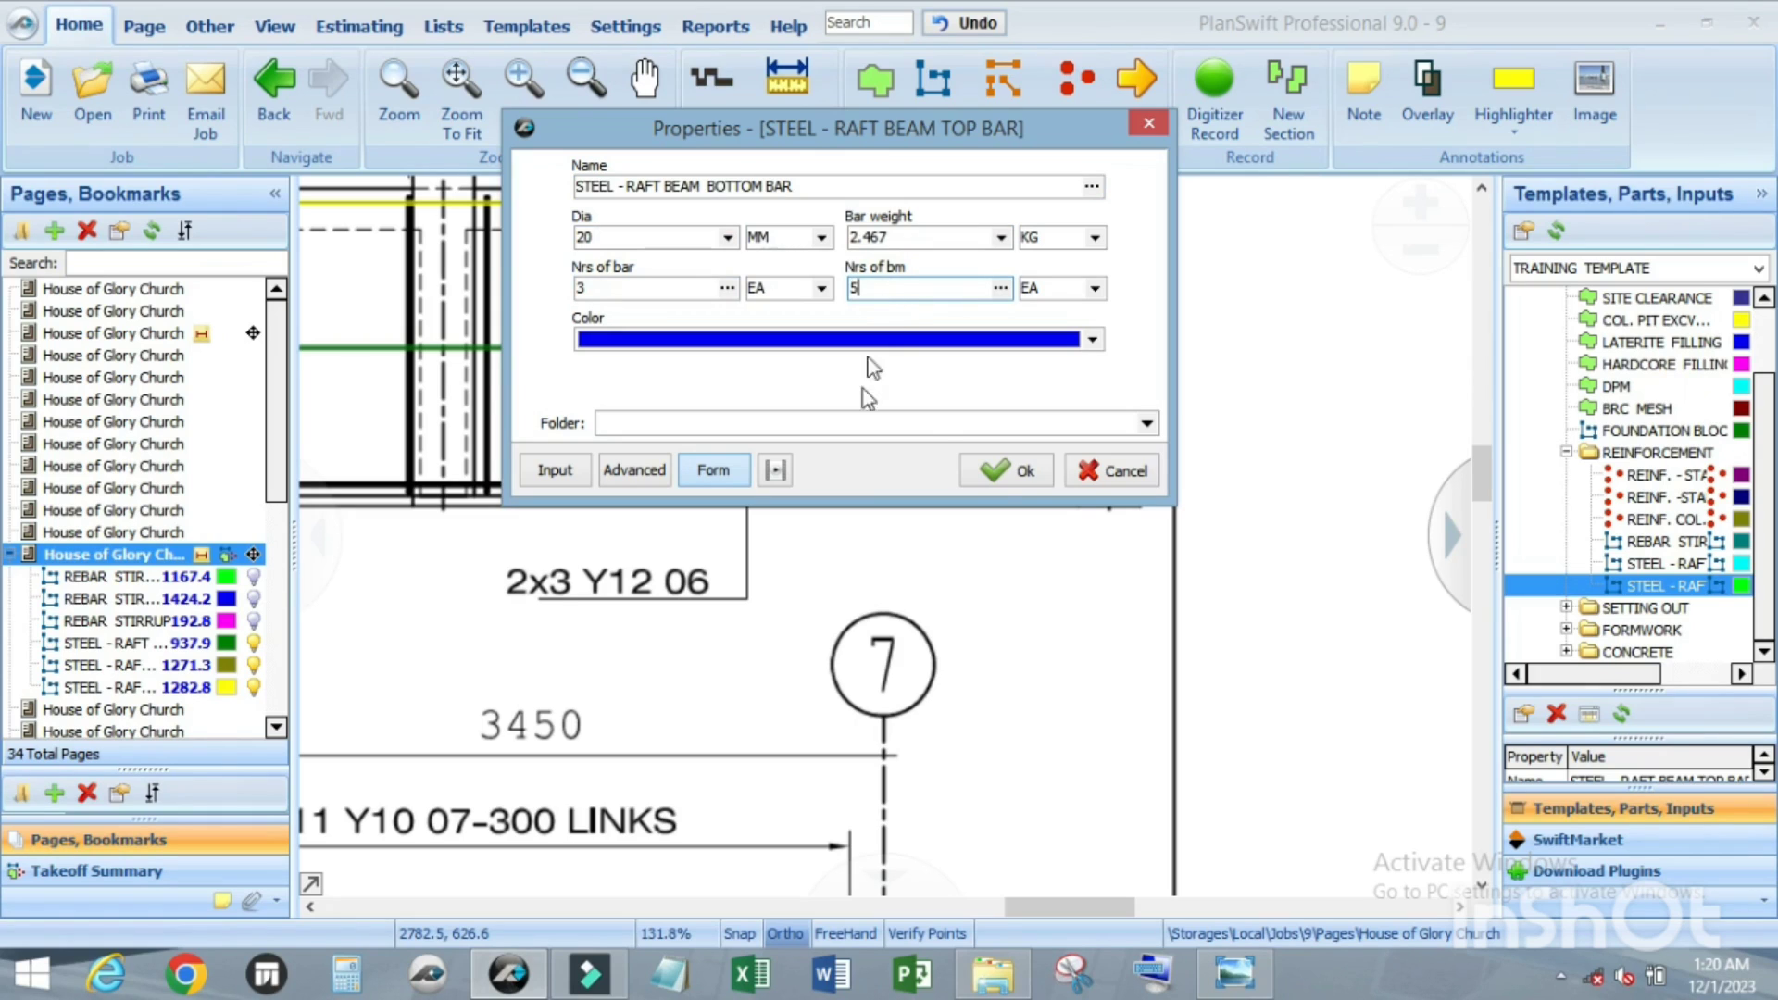
{"action": "left_click", "coordinate": [1024, 471]}
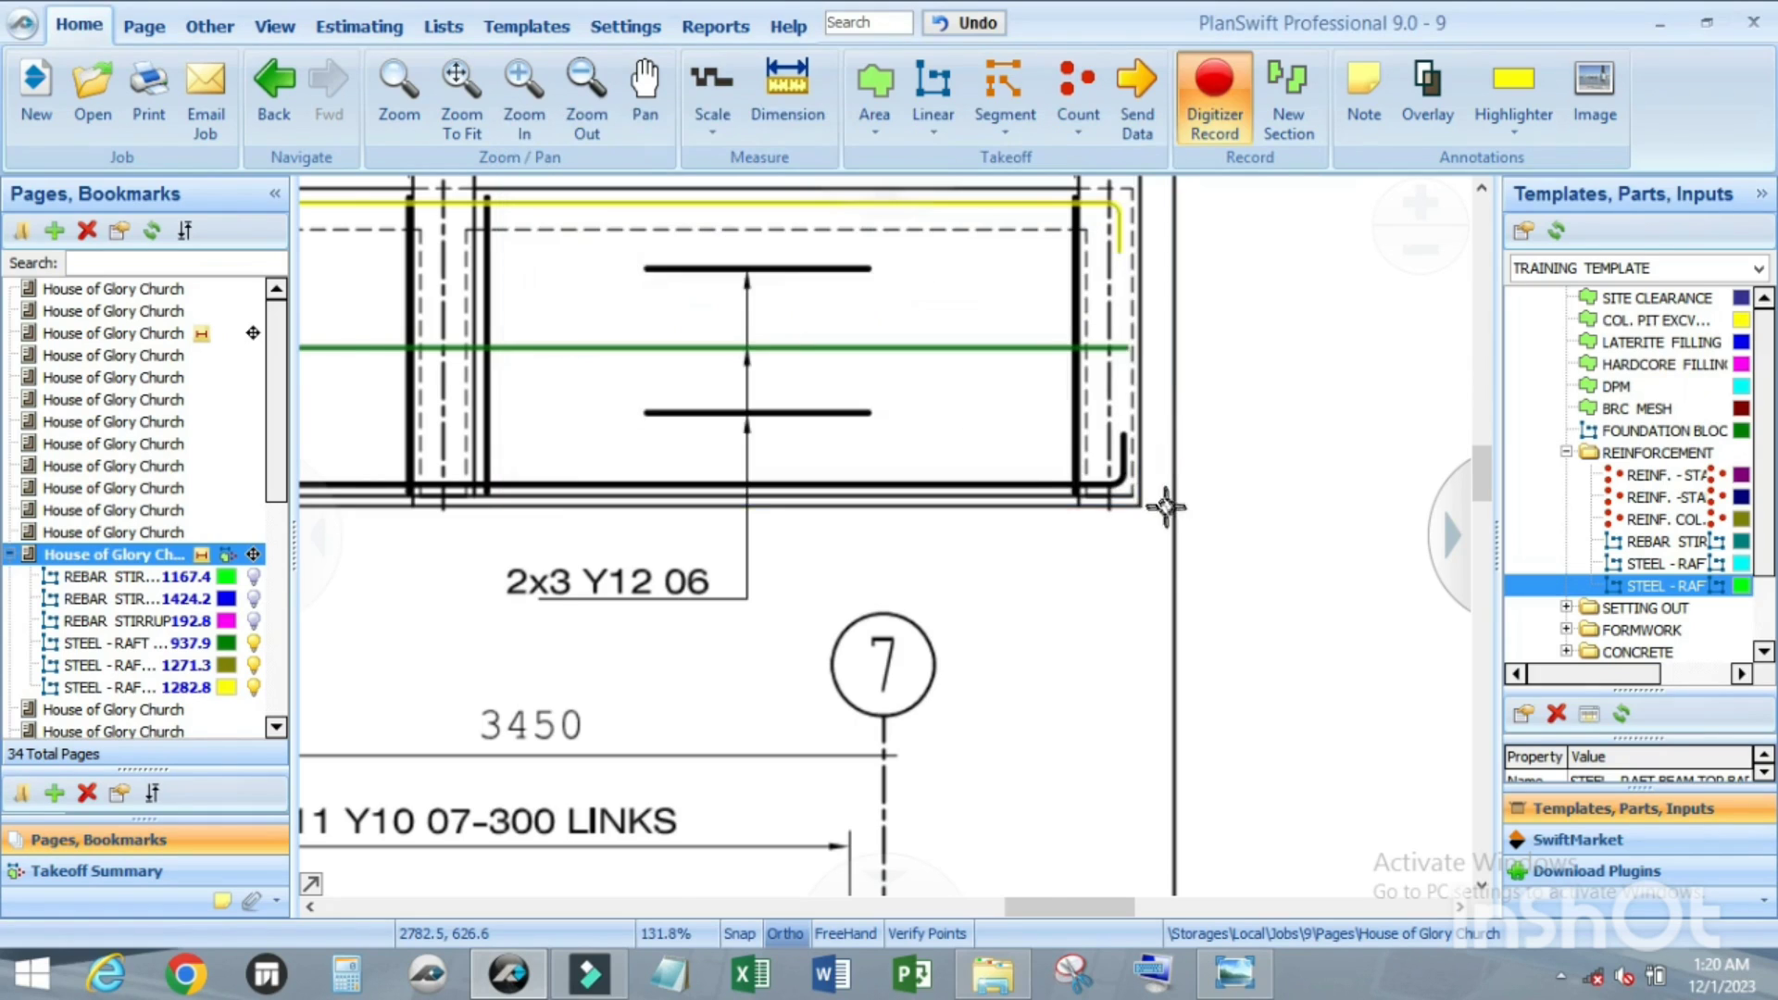
Step: Trace the vertical hook leg and the bend arc of the 3 Y20 04 bottom bar at grid F of ground beam 1,2,3,4,5
{"action": "scroll", "coordinate": [1103, 627], "scroll_direction": "up", "scroll_amount": 8}
{"action": "scroll", "coordinate": [1091, 344], "scroll_direction": "up", "scroll_amount": 1}
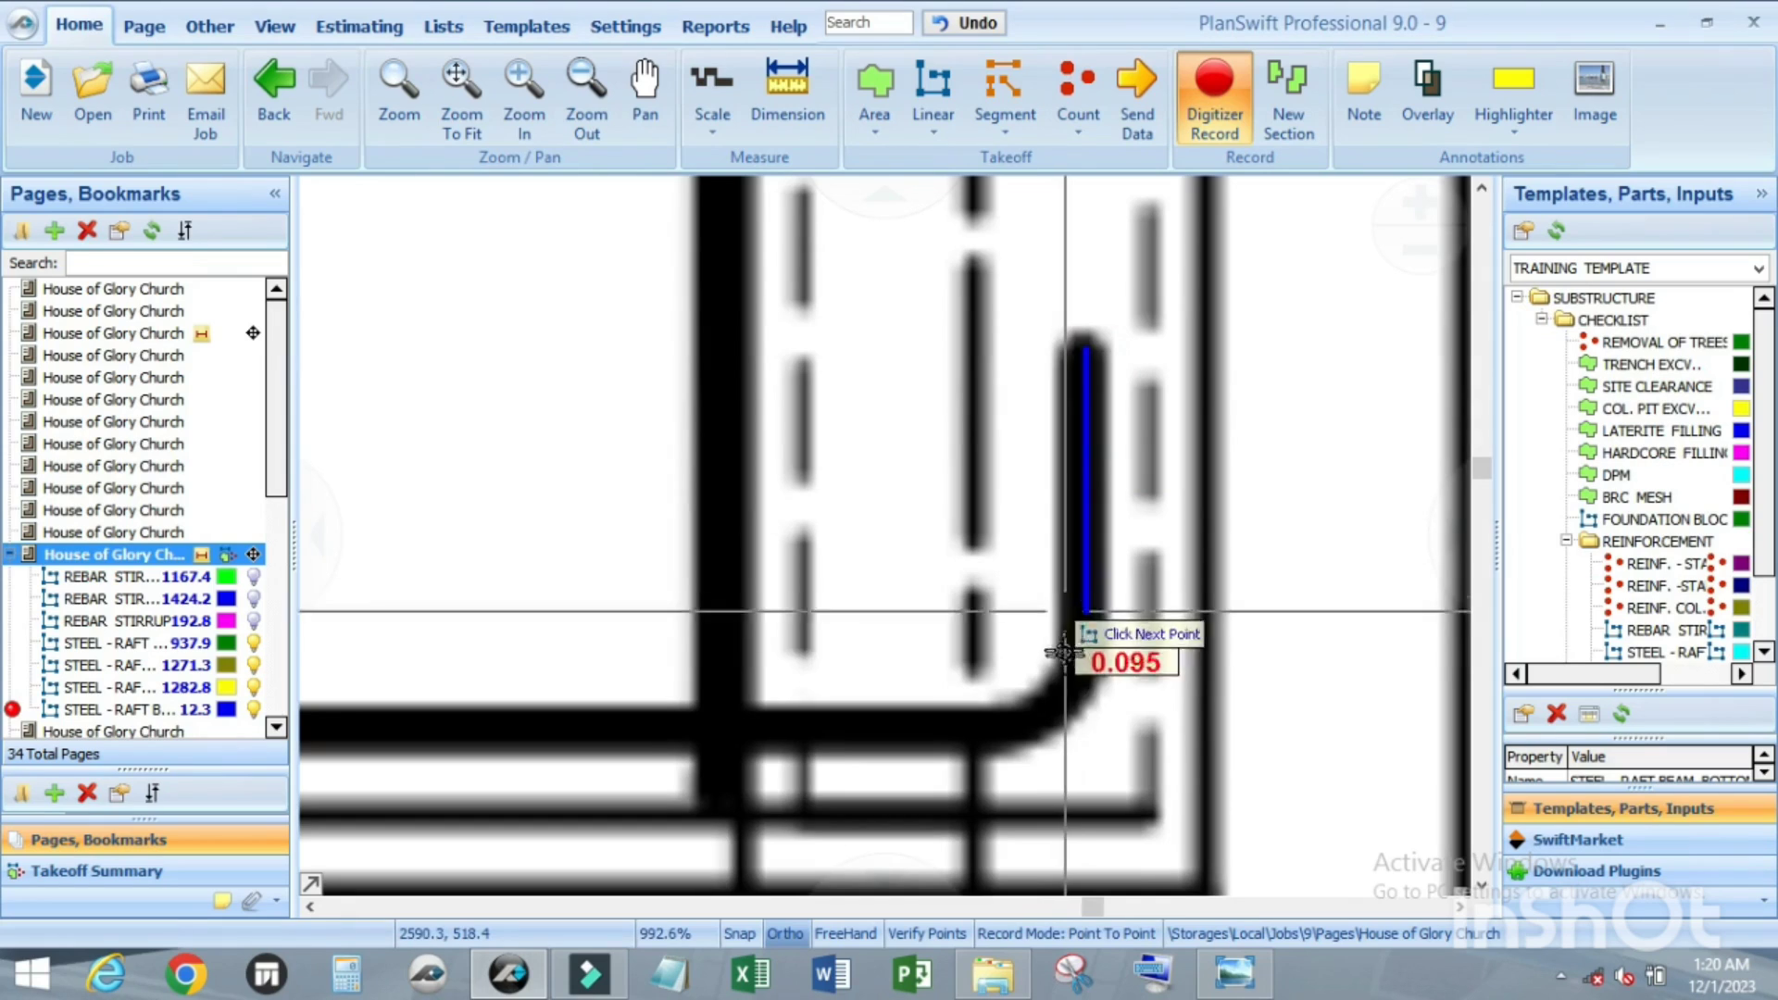
{"action": "key", "text": "a"}
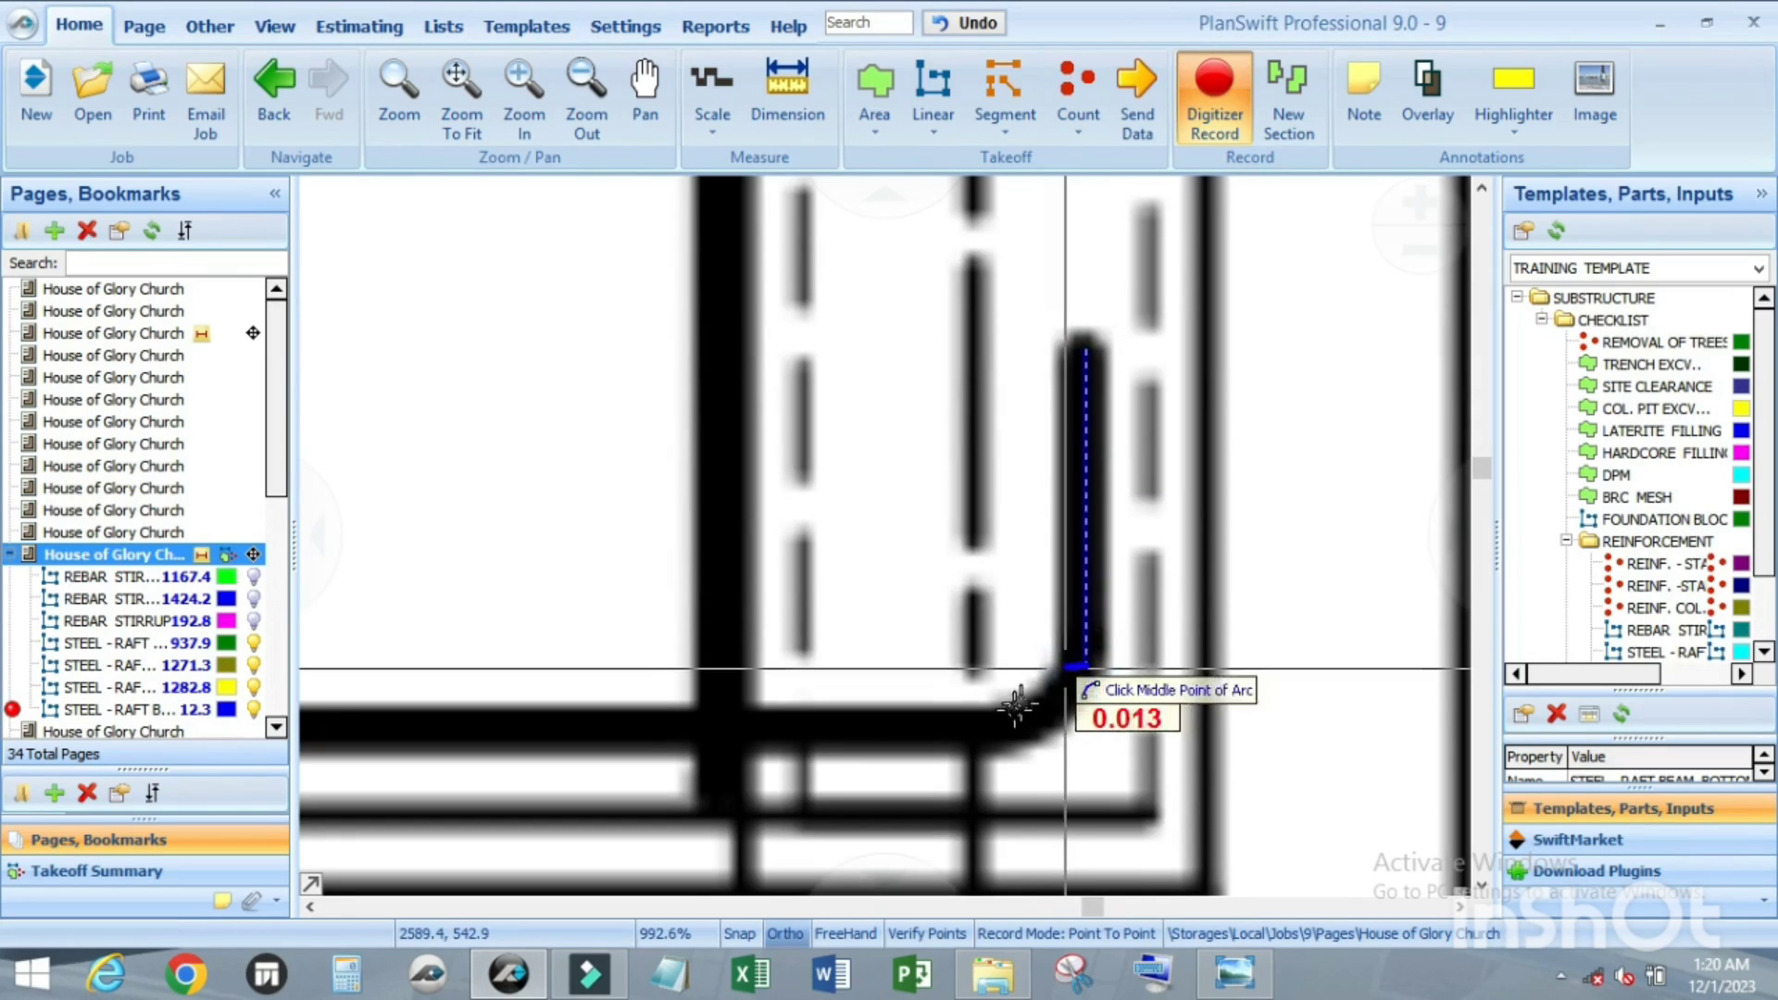
{"action": "left_click", "coordinate": [1017, 733]}
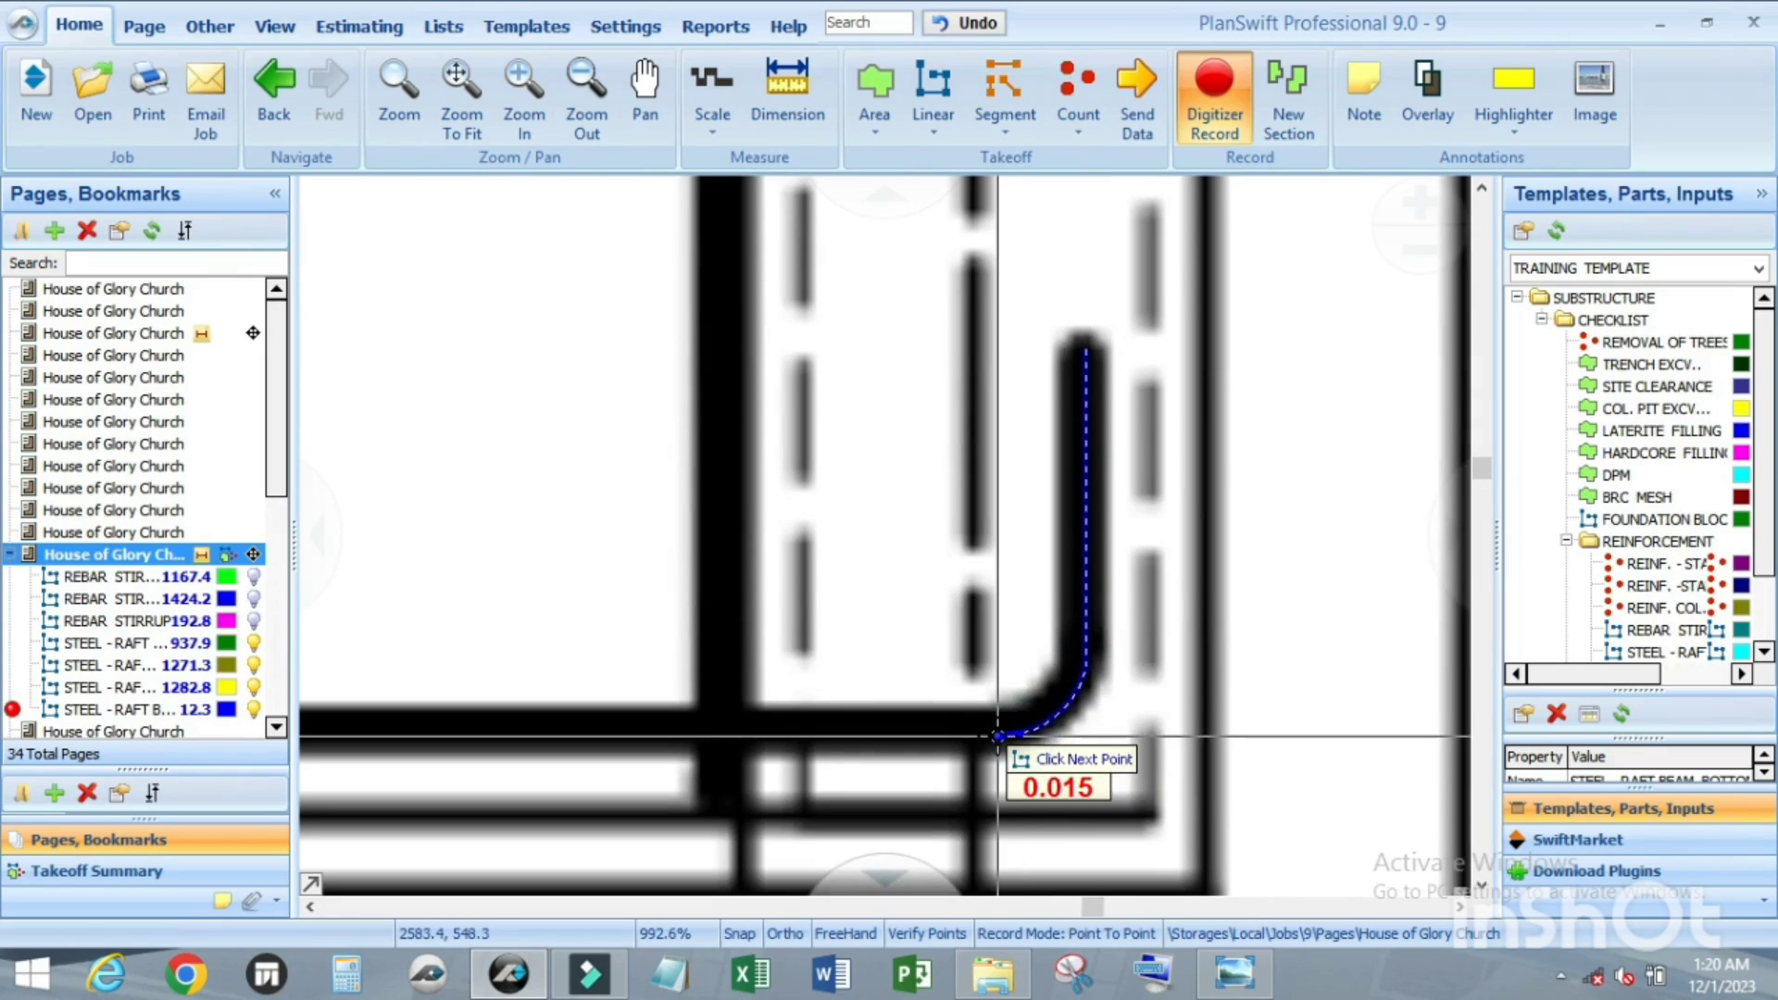
Step: Trace the straight run of the 3 Y20 04 bottom bar from grid F to the start of its crank between grids C and D
{"action": "scroll", "coordinate": [997, 736], "scroll_direction": "down", "scroll_amount": 5}
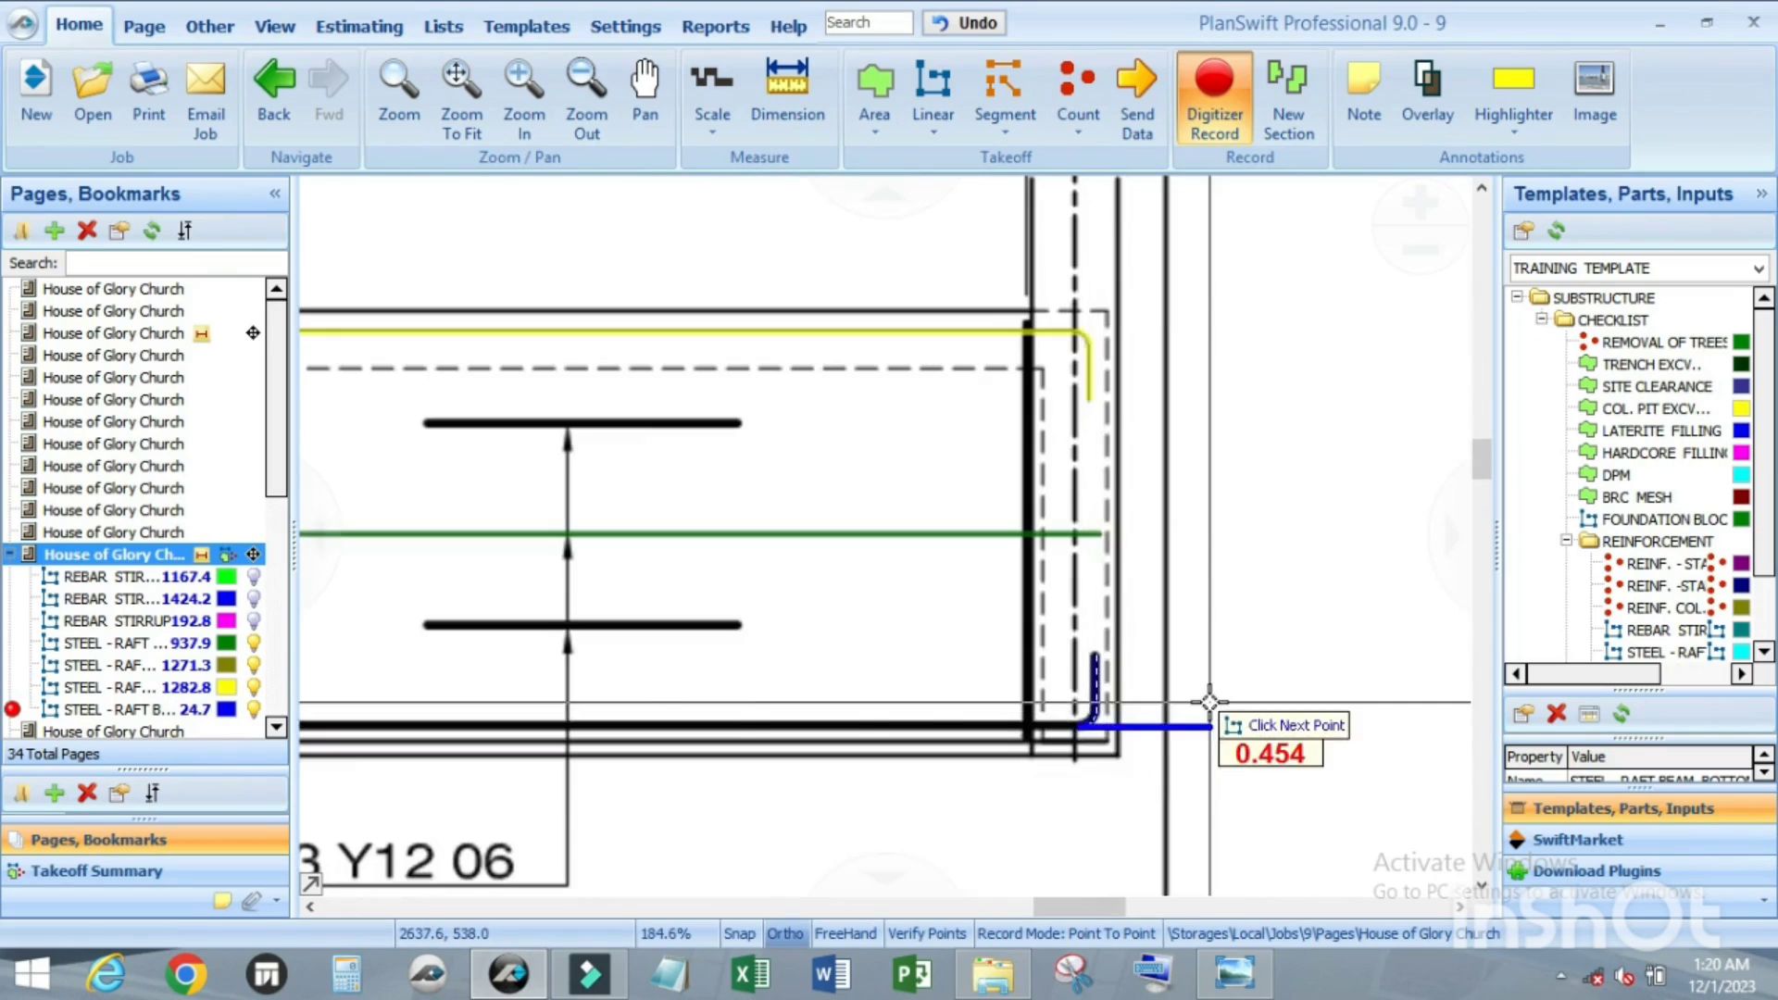
{"action": "scroll", "coordinate": [1208, 704], "scroll_direction": "down", "scroll_amount": 3}
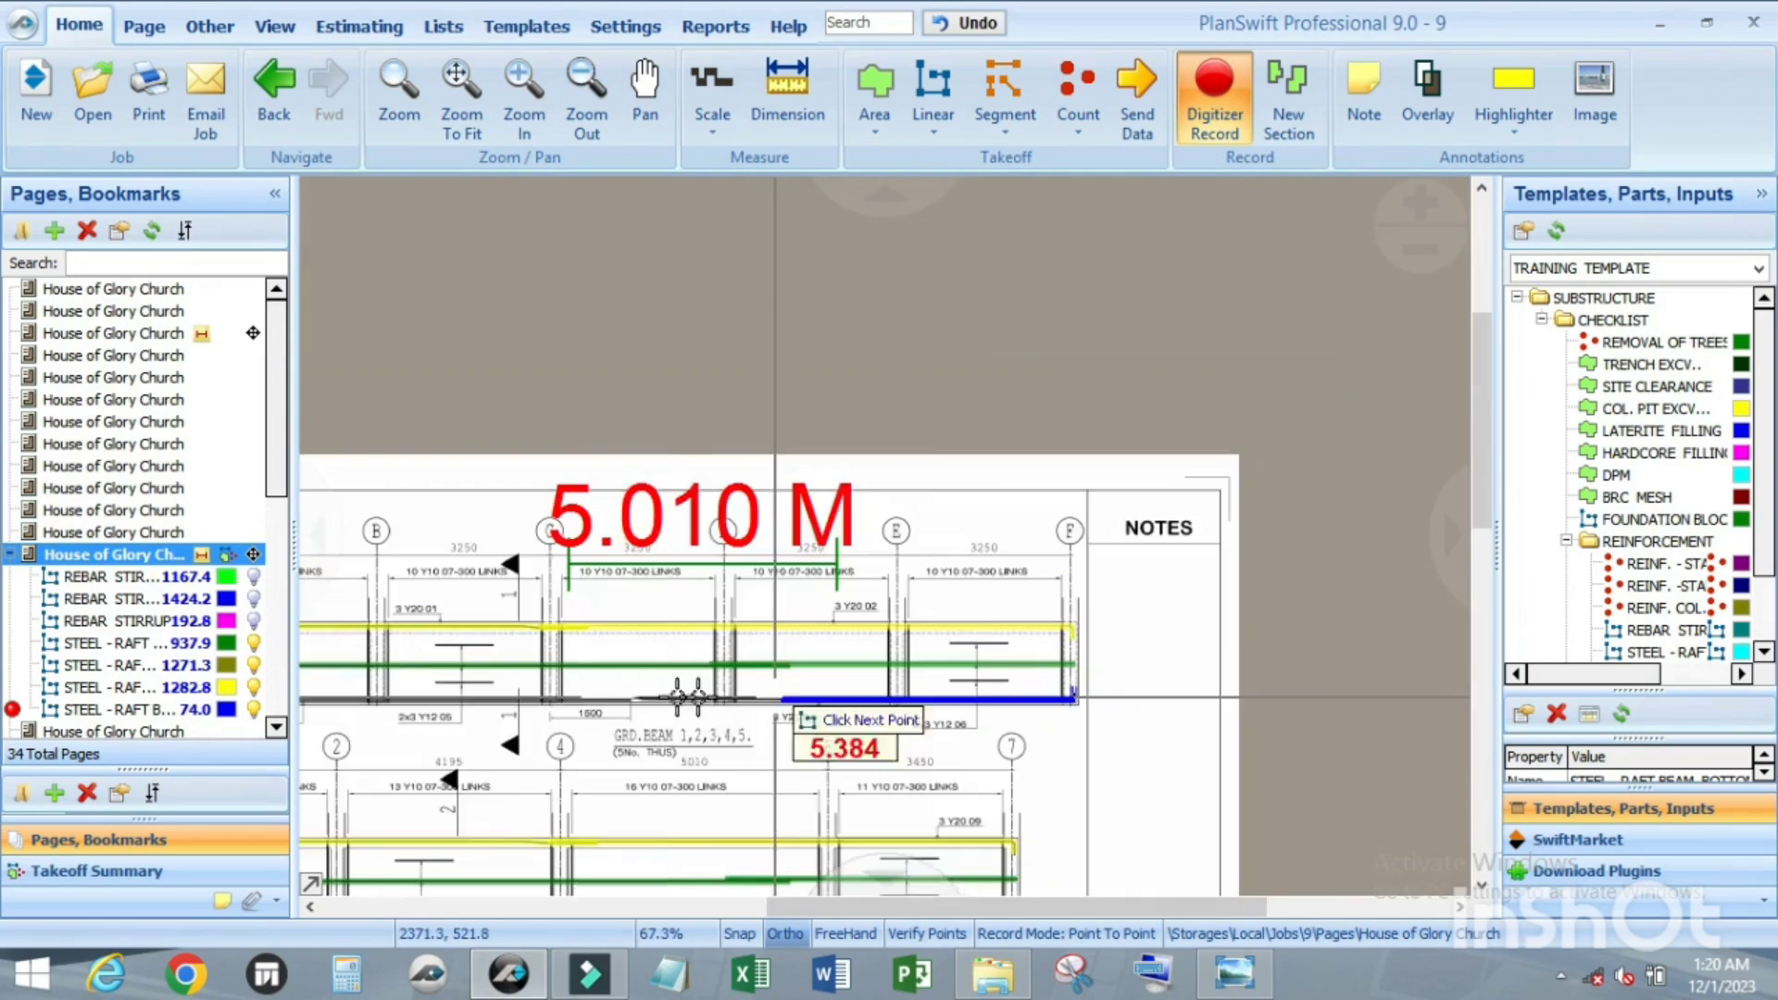
{"action": "scroll", "coordinate": [667, 701], "scroll_direction": "up", "scroll_amount": 3}
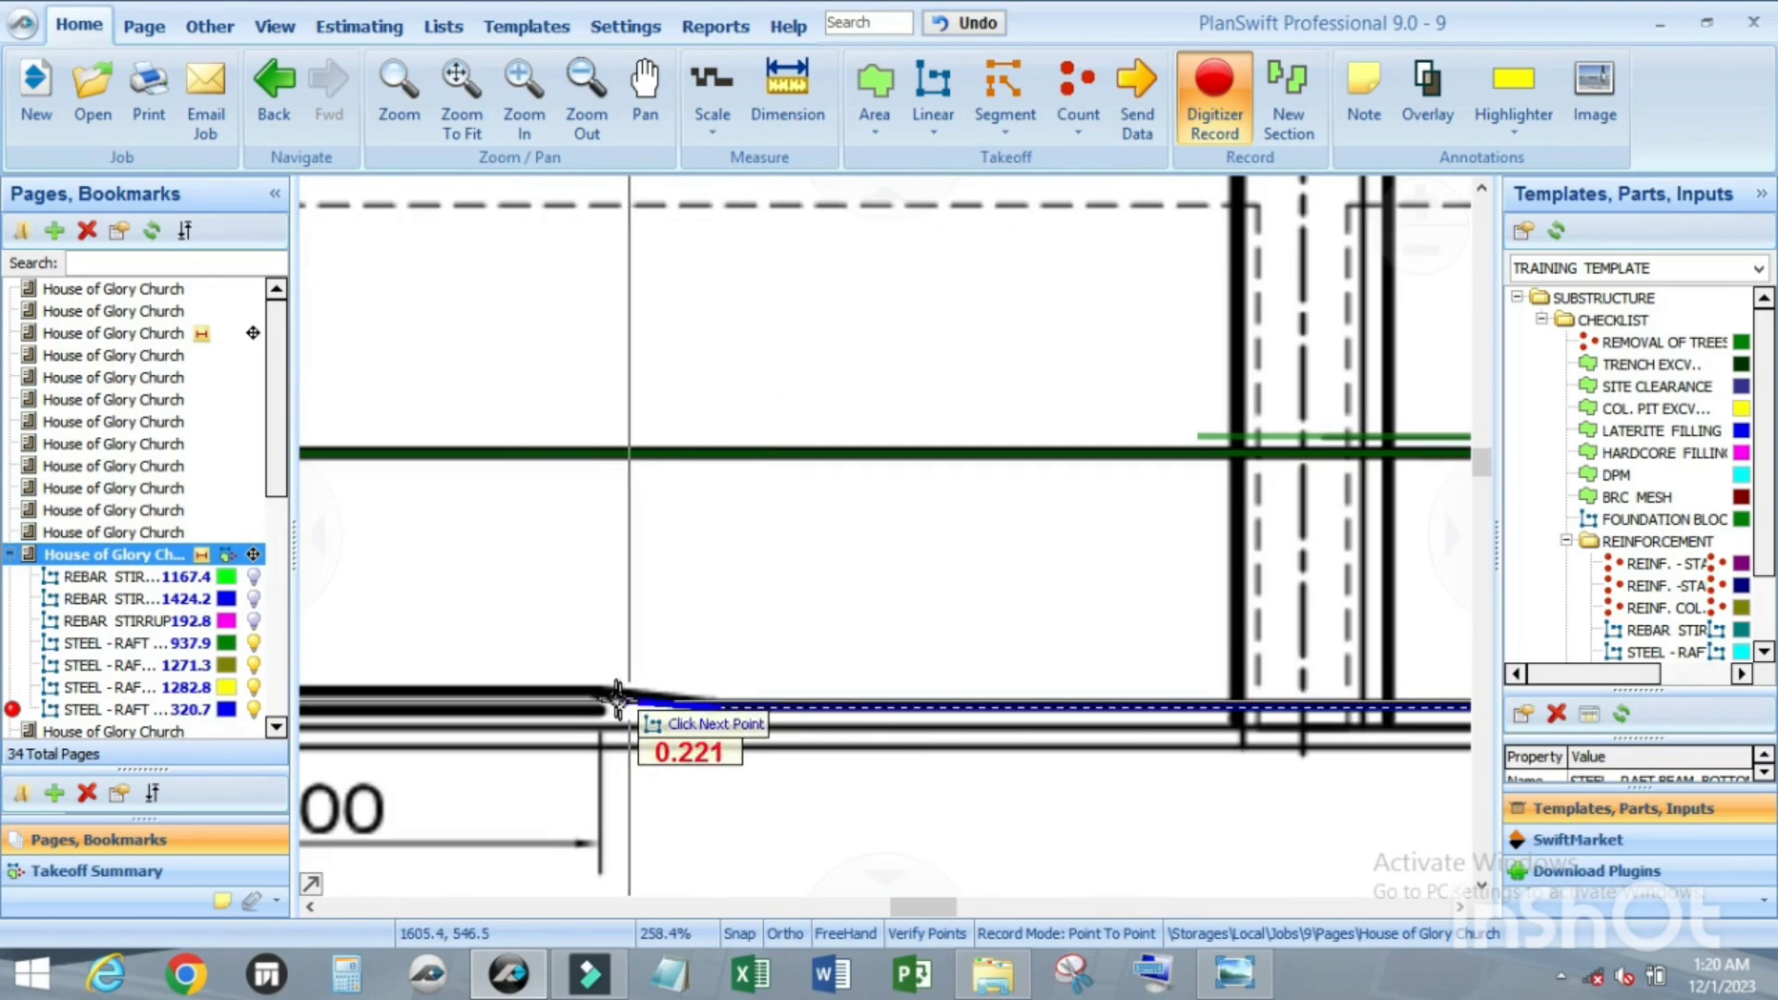
Step: Undo and re-place the point where the 3 Y20 04 bottom bar's straight run meets its sloped crank
{"action": "scroll", "coordinate": [603, 696], "scroll_direction": "up", "scroll_amount": 5}
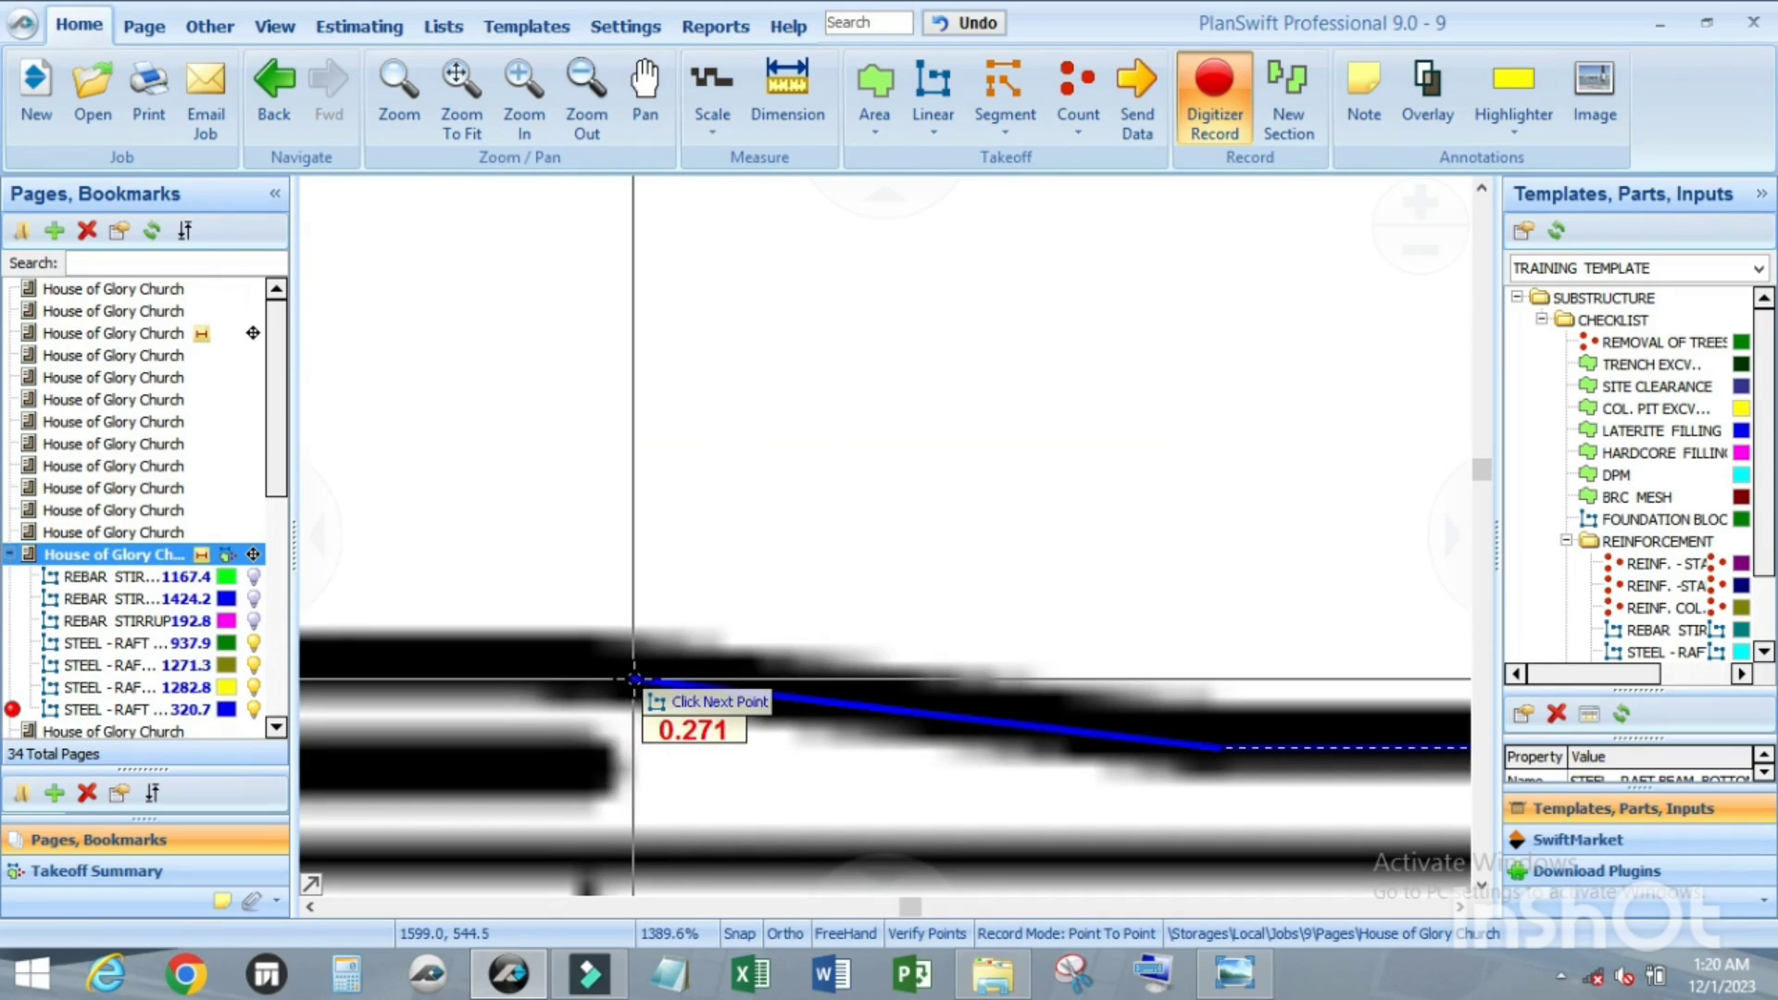
{"action": "scroll", "coordinate": [661, 667], "scroll_direction": "down", "scroll_amount": 3}
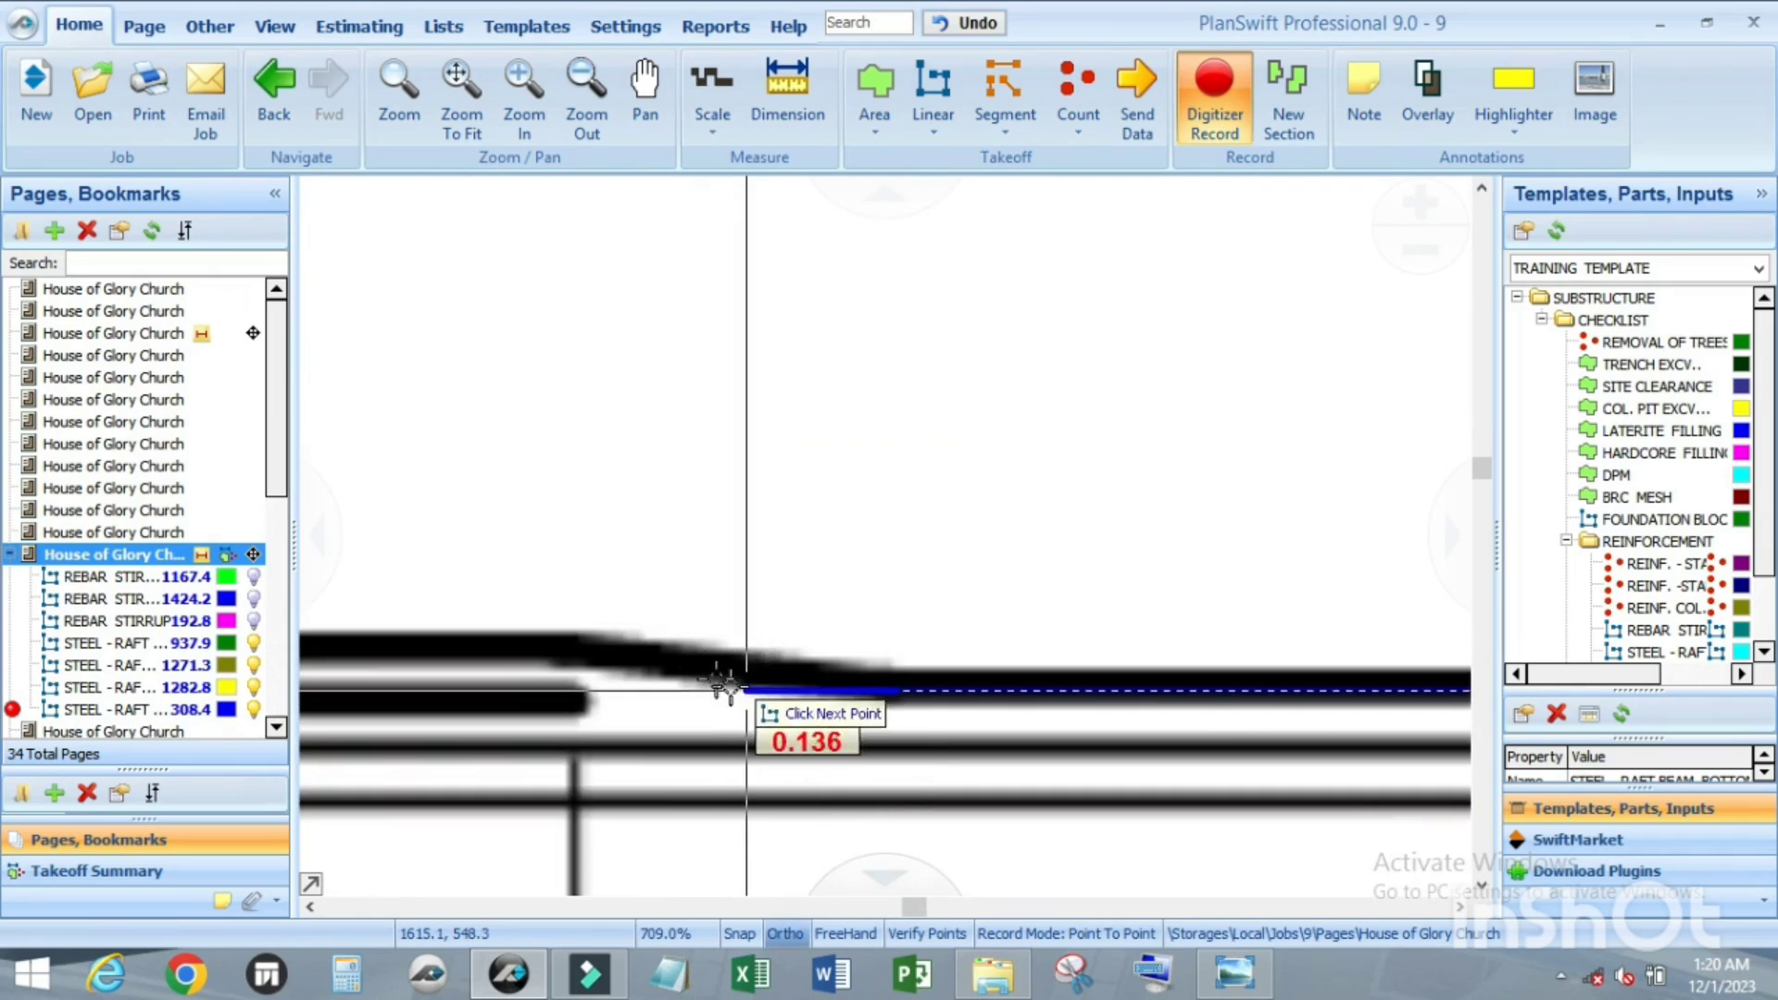
{"action": "scroll", "coordinate": [742, 690], "scroll_direction": "up", "scroll_amount": 1}
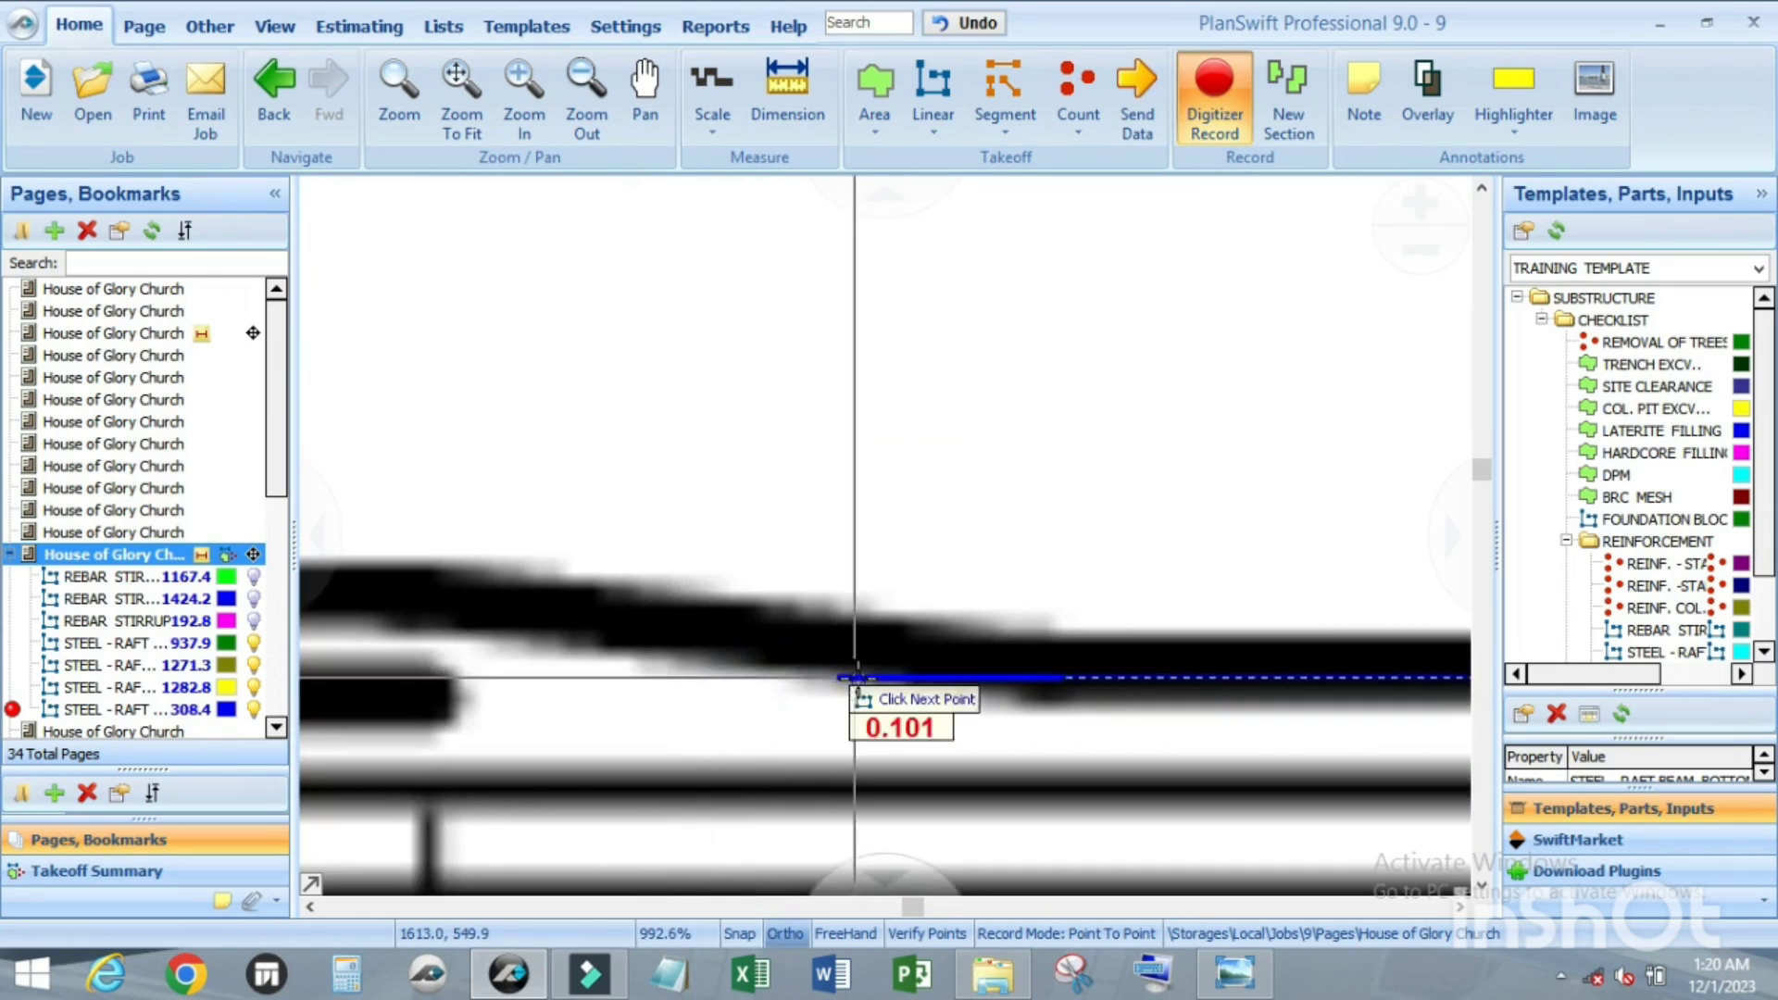
{"action": "scroll", "coordinate": [852, 682], "scroll_direction": "down", "scroll_amount": 2}
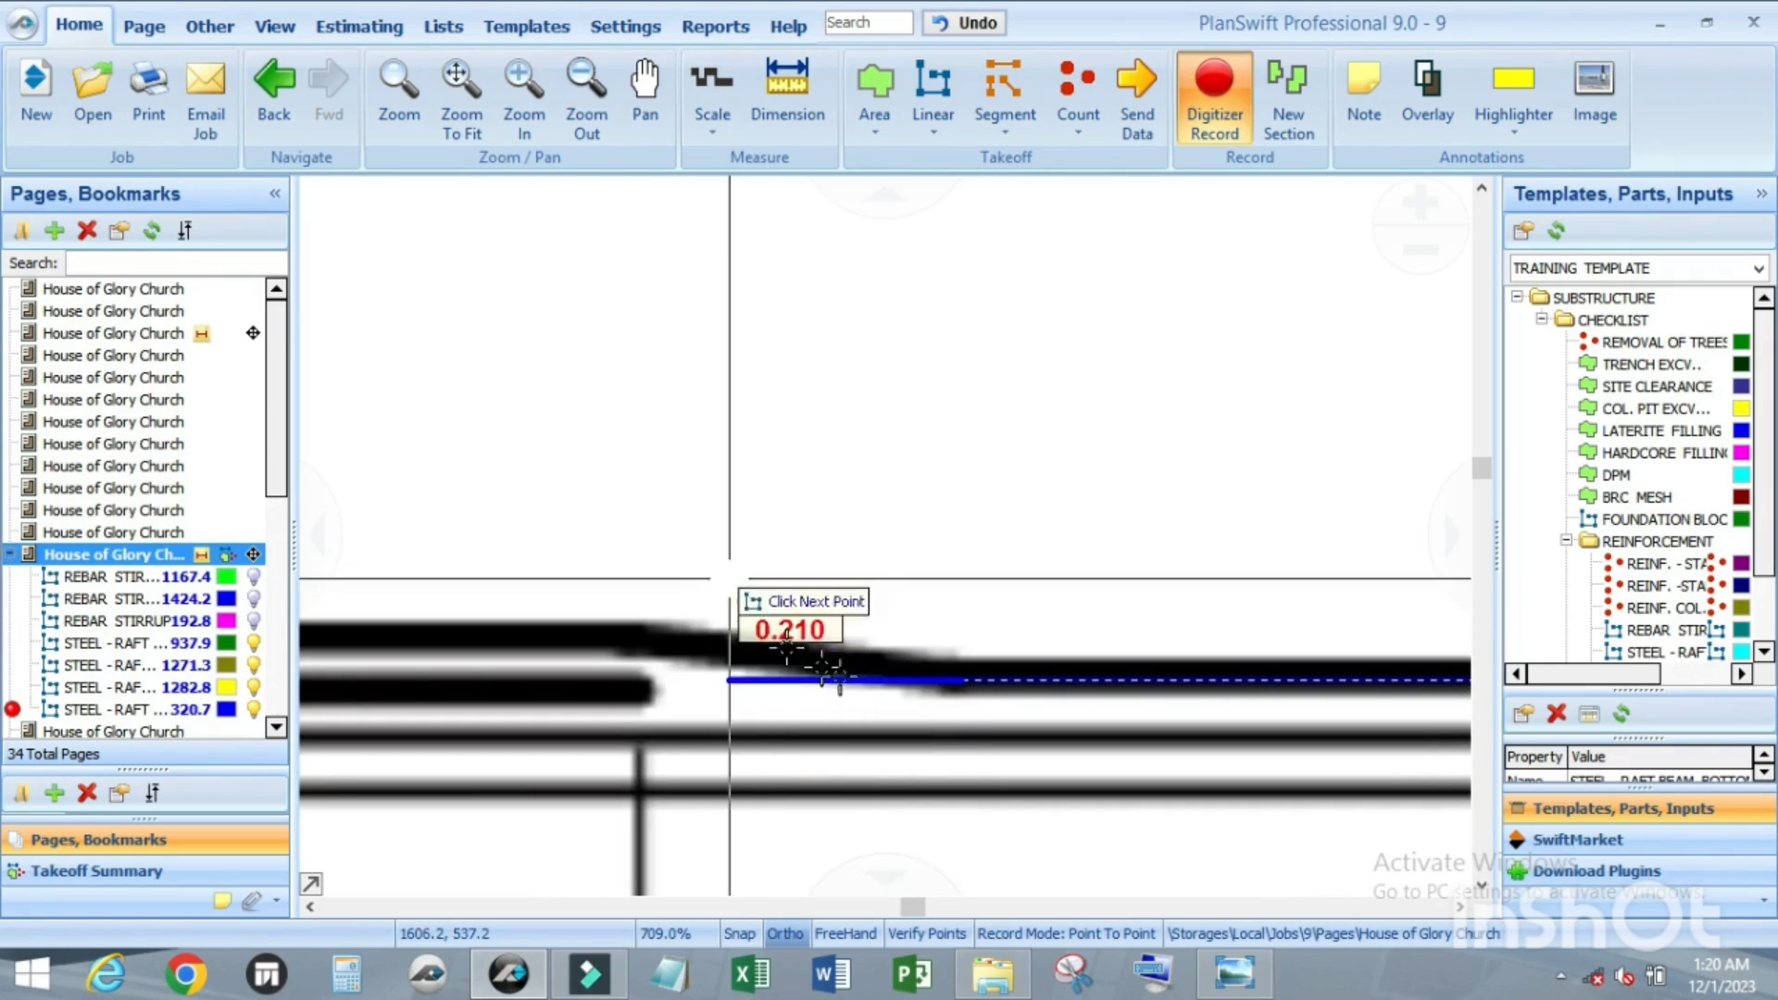
{"action": "scroll", "coordinate": [805, 674], "scroll_direction": "up", "scroll_amount": 1}
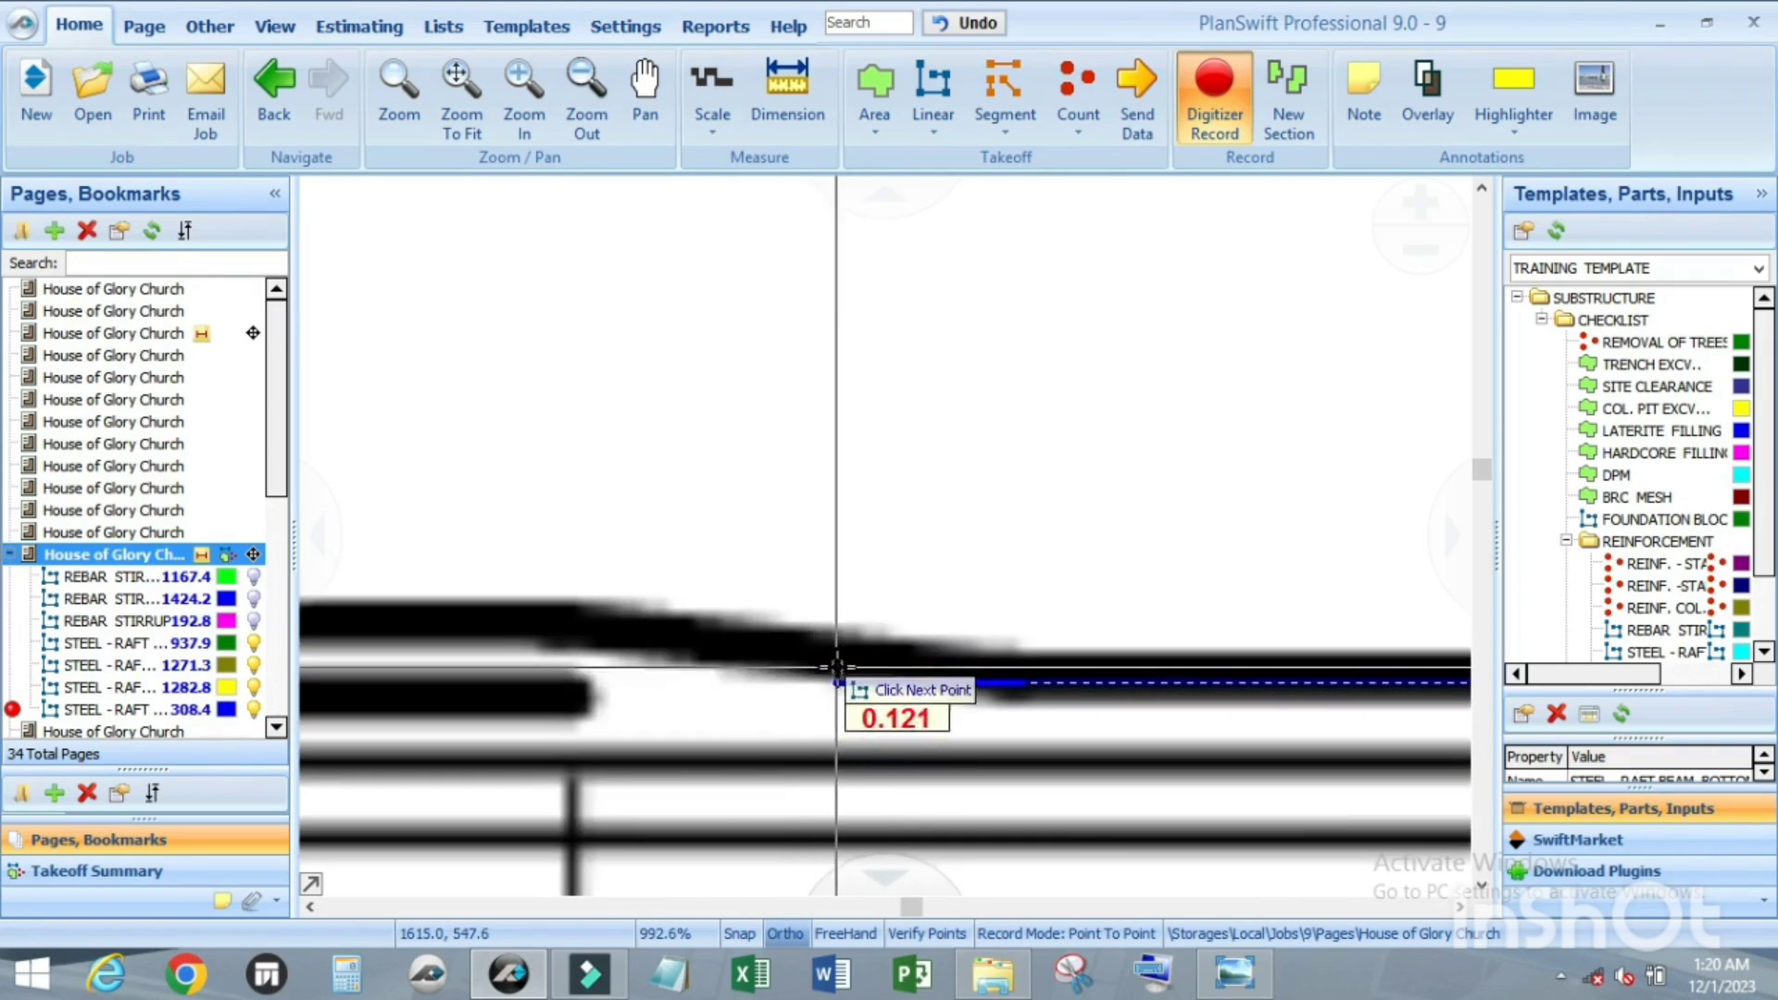
{"action": "scroll", "coordinate": [861, 676], "scroll_direction": "down", "scroll_amount": 1}
{"action": "scroll", "coordinate": [894, 673], "scroll_direction": "up", "scroll_amount": 3}
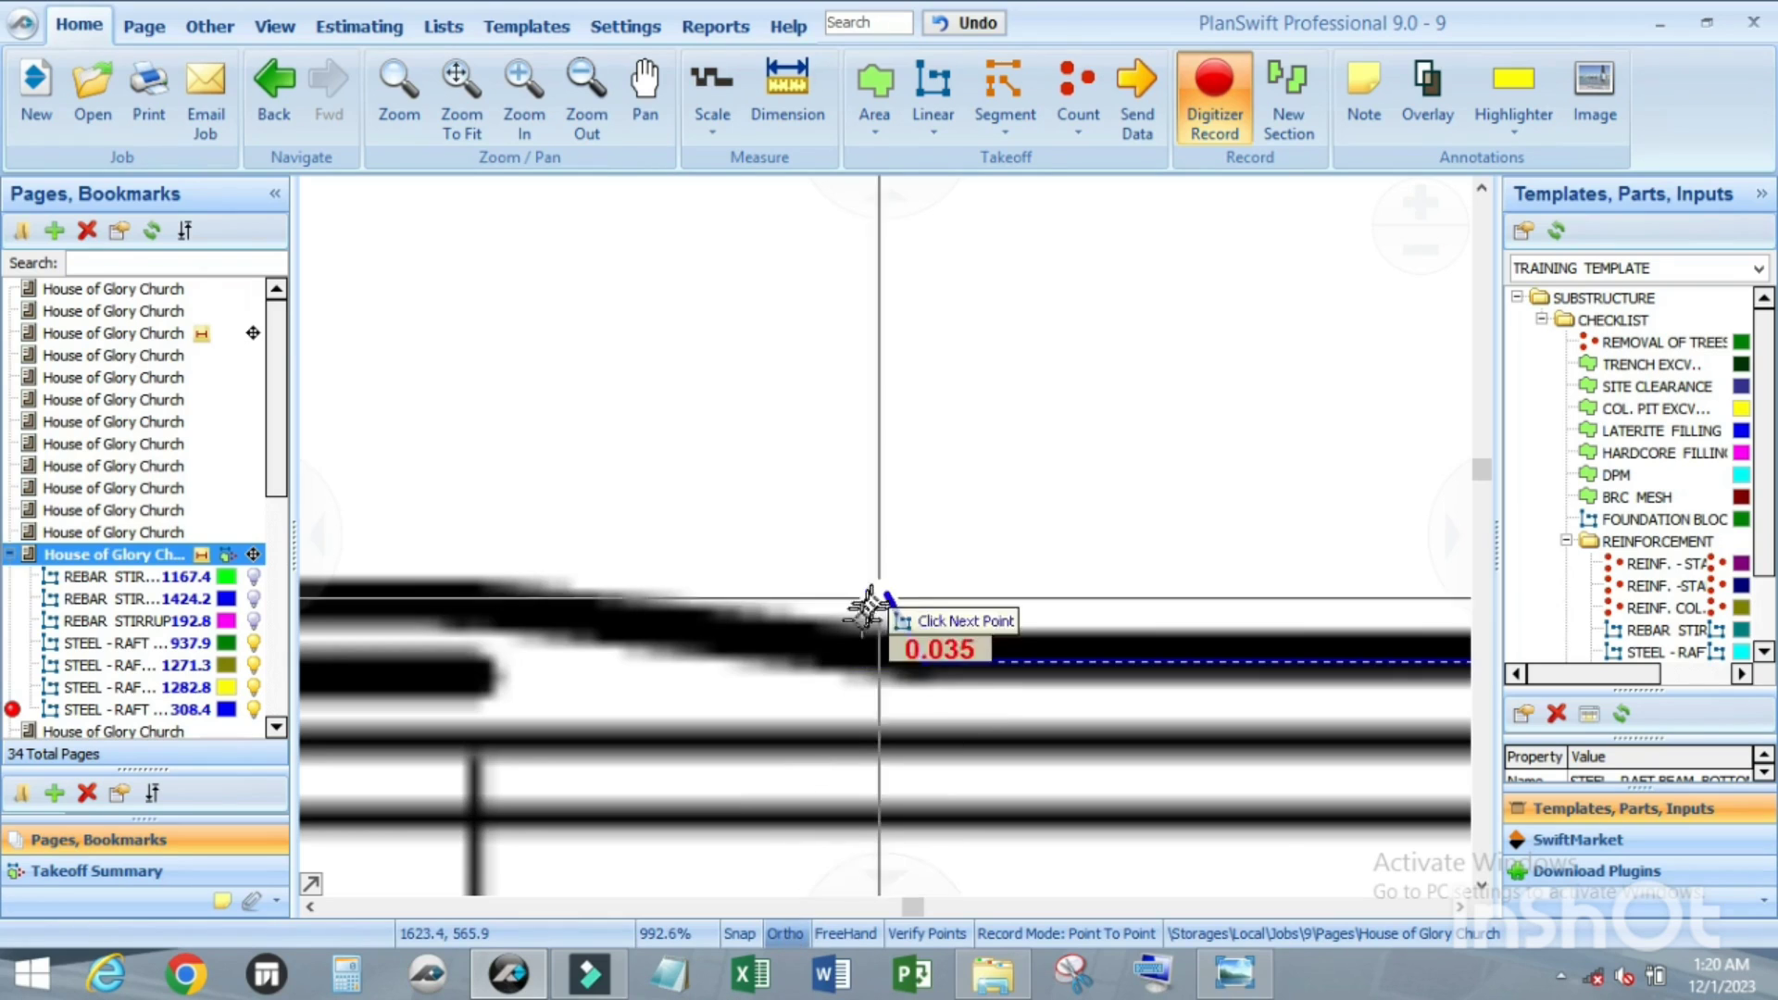
Step: Turn off Ortho and trace the sloped crank of the 3 Y20 04 bottom bar, about 0.25 m long, between grids C and D
{"action": "left_click", "coordinate": [787, 933]}
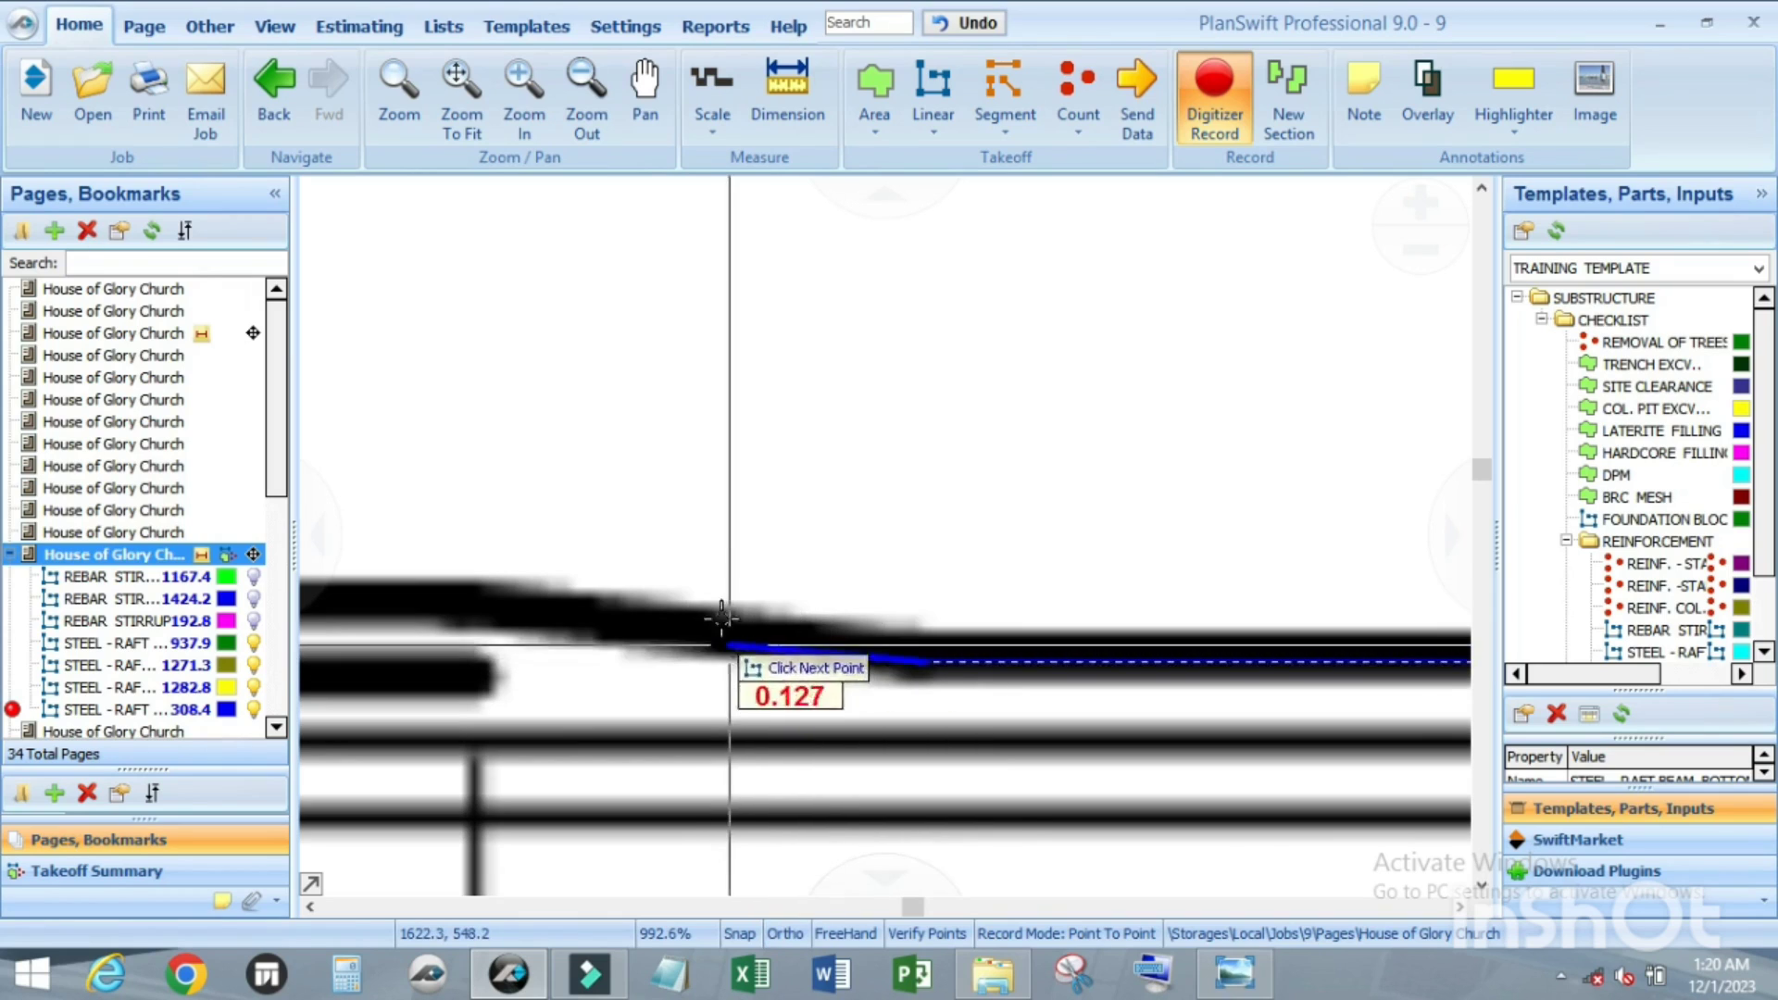
{"action": "key", "text": "shift"}
{"action": "scroll", "coordinate": [710, 661], "scroll_direction": "up", "scroll_amount": 3}
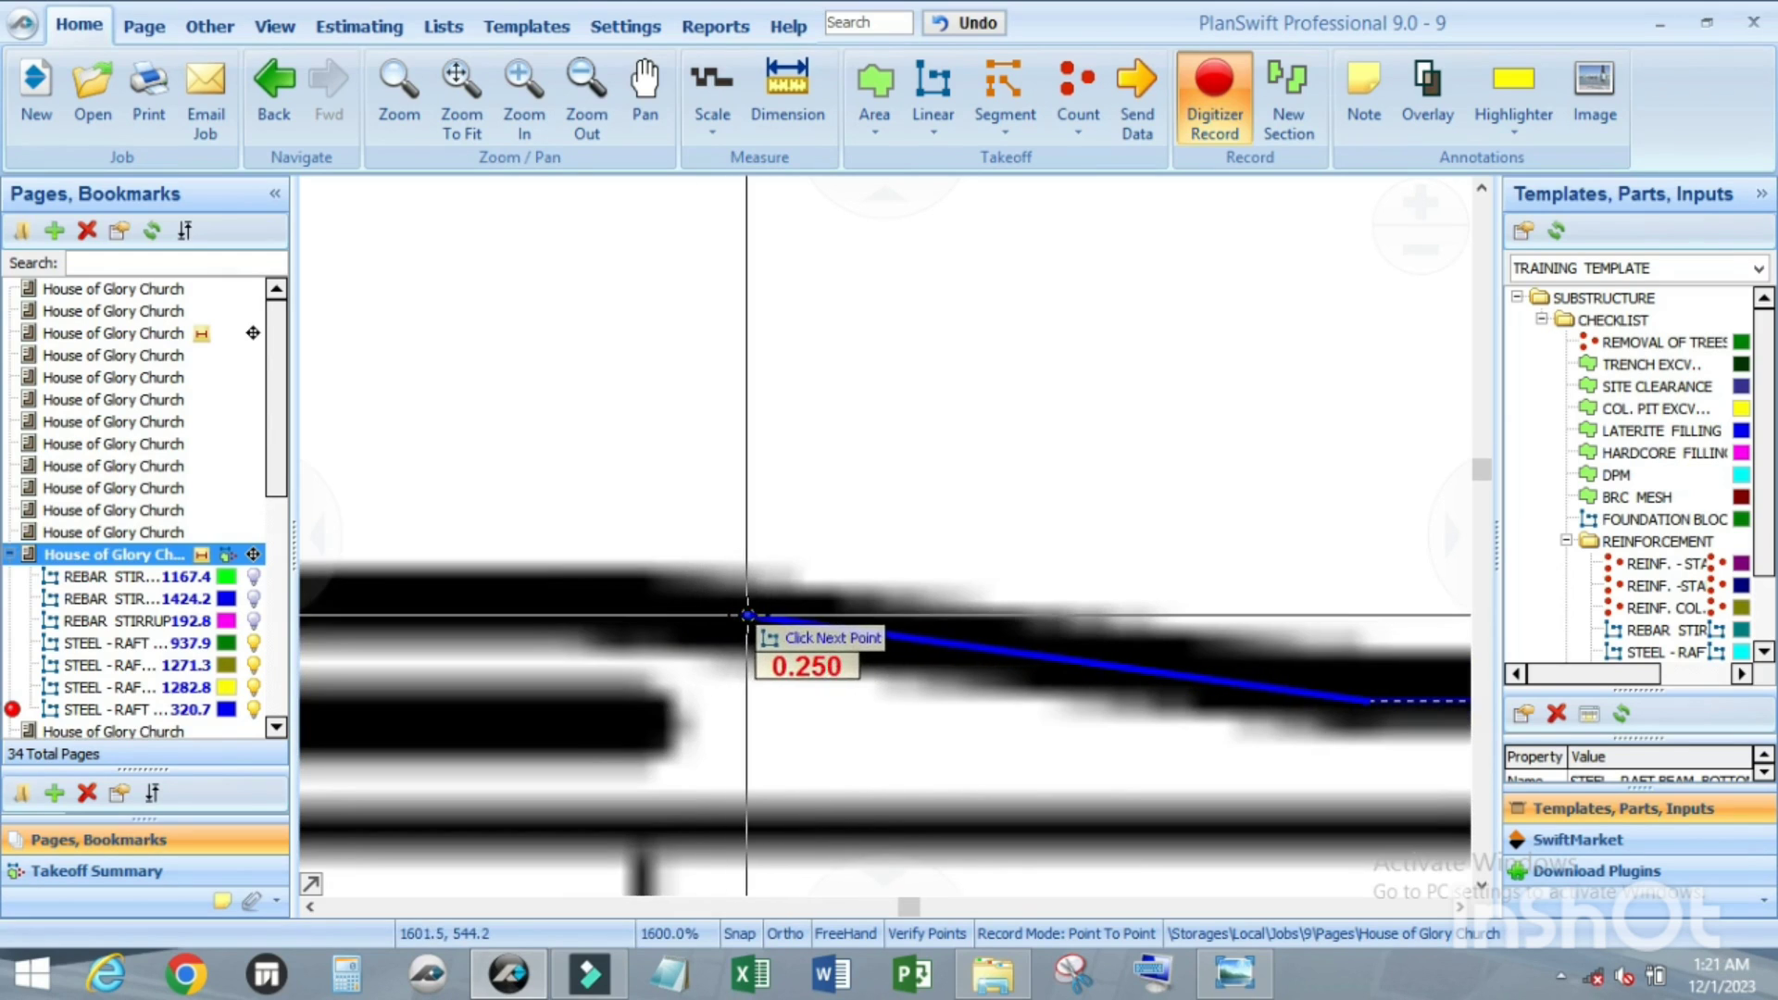
Step: Trace the 3 Y20 04 bottom bar's lap run with Ortho on, about 0.96 m from the crank to its end near grid C, and finish the bar
{"action": "scroll", "coordinate": [870, 639], "scroll_direction": "down", "scroll_amount": 4}
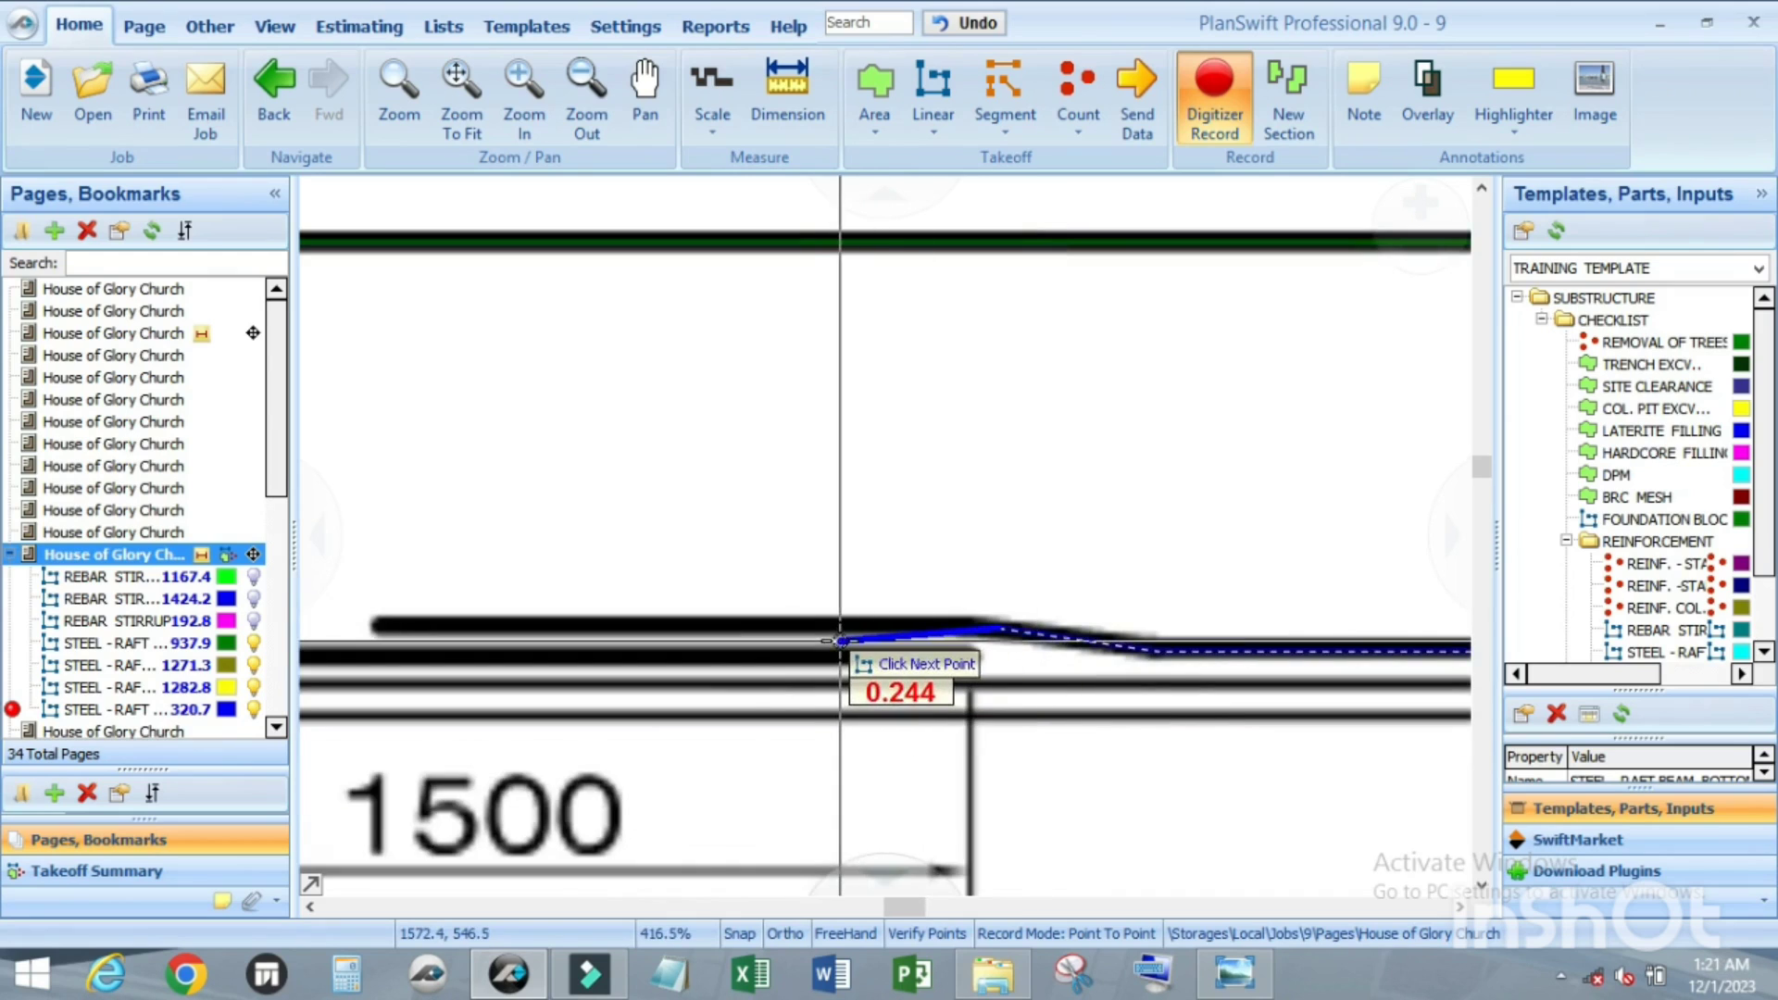
{"action": "scroll", "coordinate": [663, 618], "scroll_direction": "down", "scroll_amount": 4}
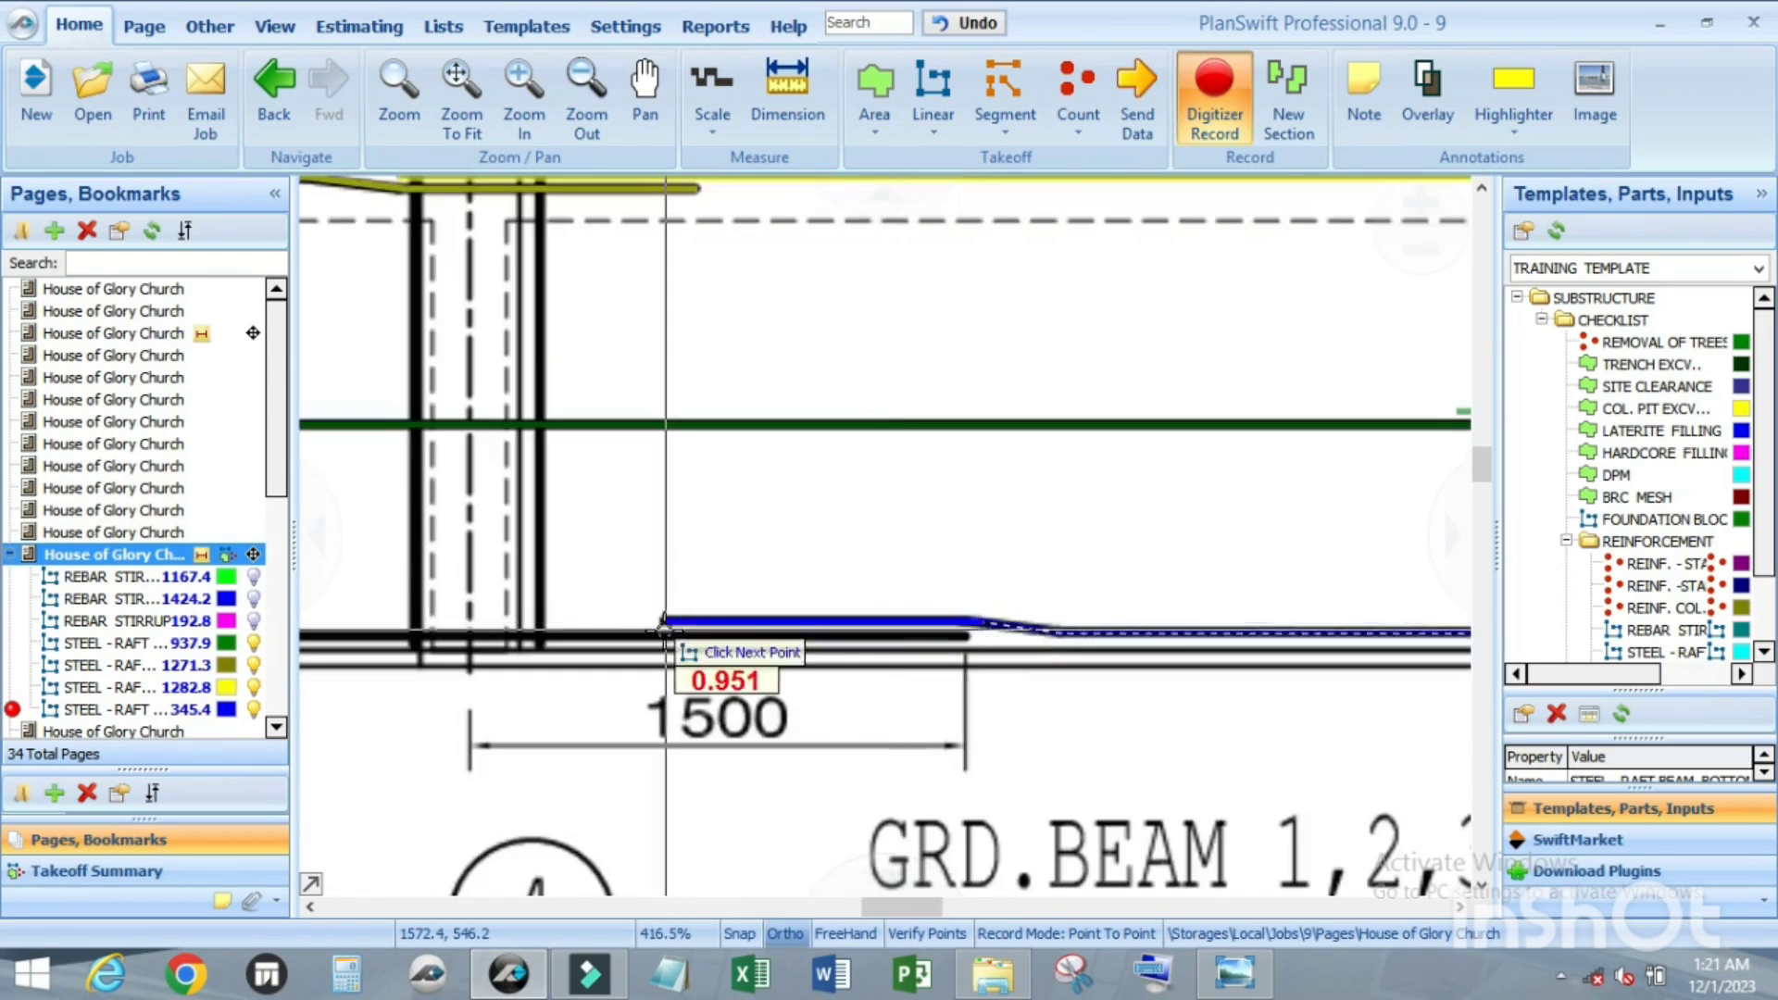
{"action": "scroll", "coordinate": [678, 624], "scroll_direction": "up", "scroll_amount": 3}
{"action": "scroll", "coordinate": [1007, 607], "scroll_direction": "down", "scroll_amount": 4}
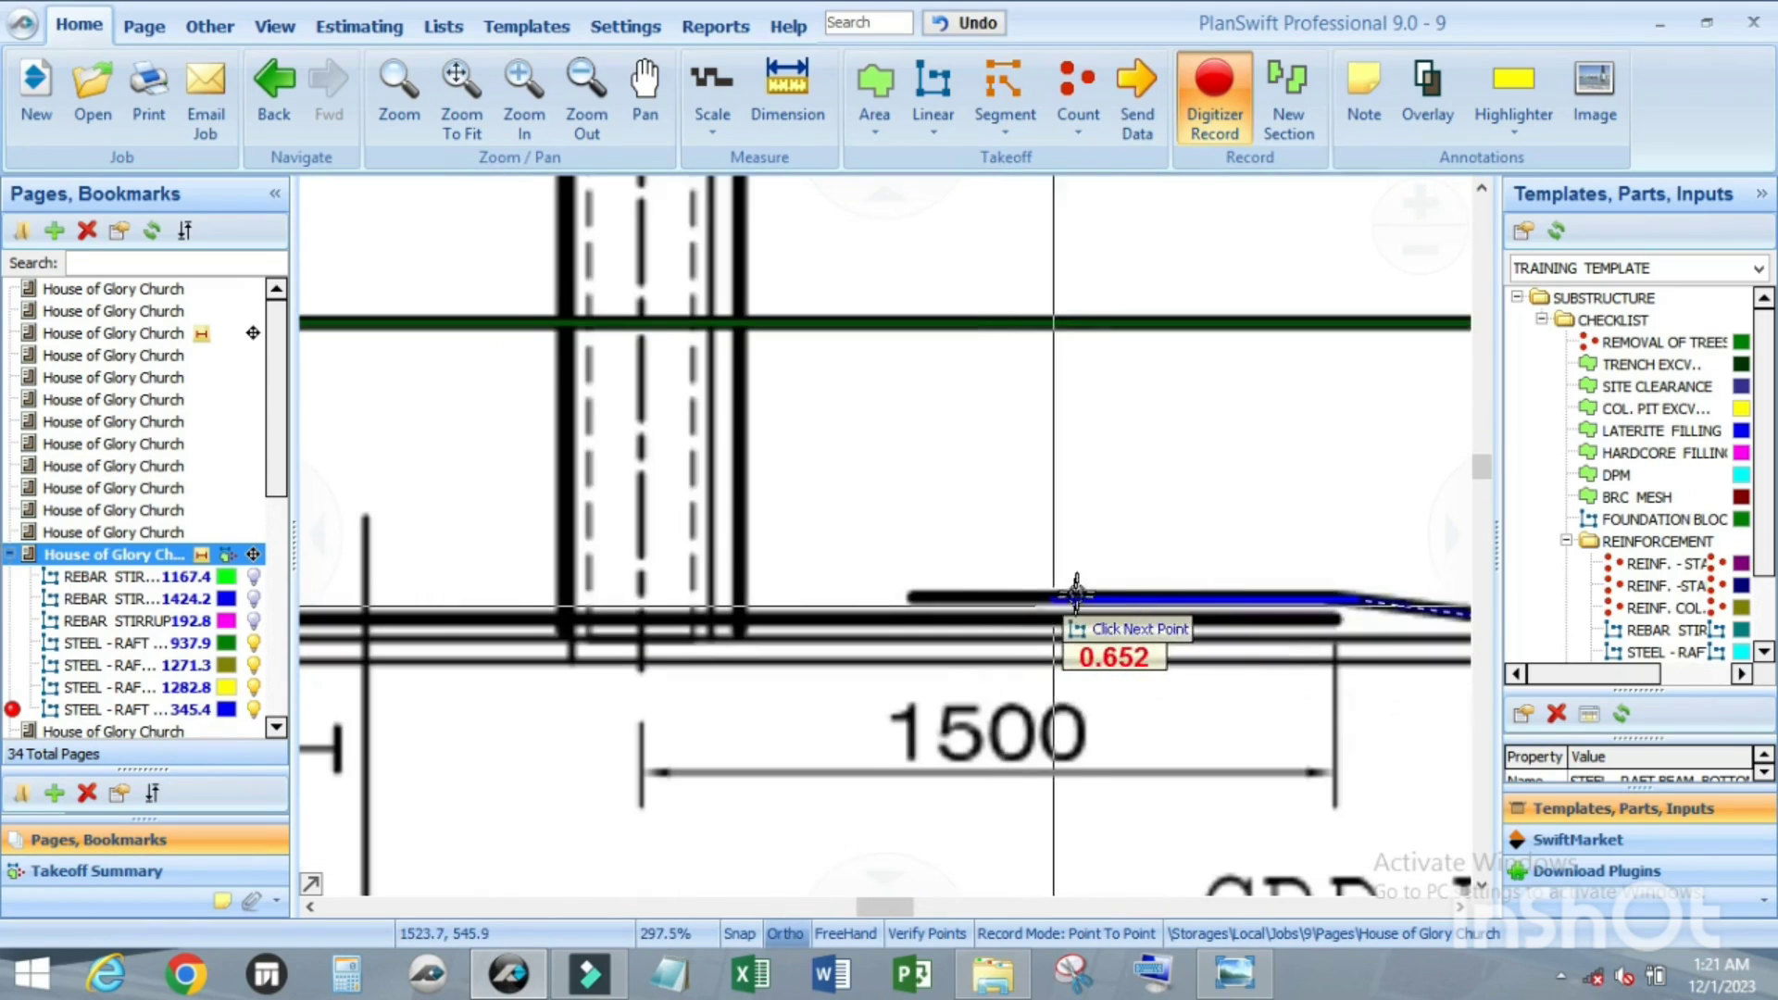
{"action": "scroll", "coordinate": [907, 600], "scroll_direction": "up", "scroll_amount": 4}
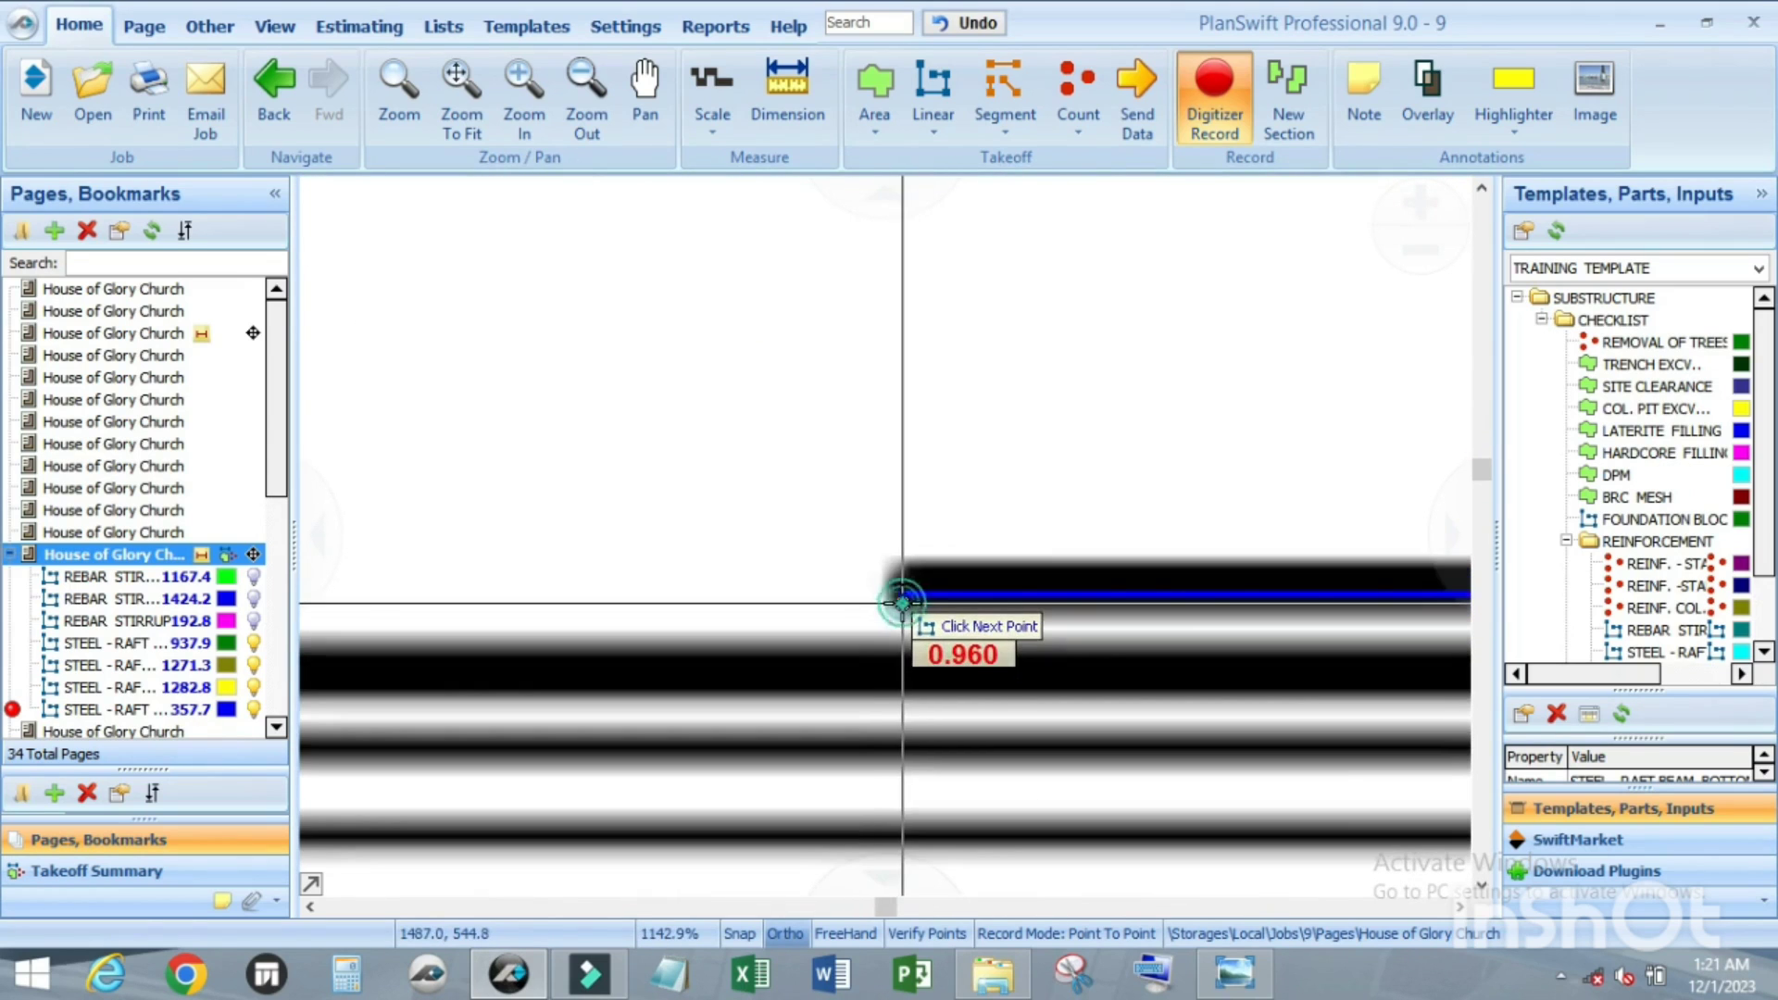
{"action": "scroll", "coordinate": [864, 569], "scroll_direction": "down", "scroll_amount": 8}
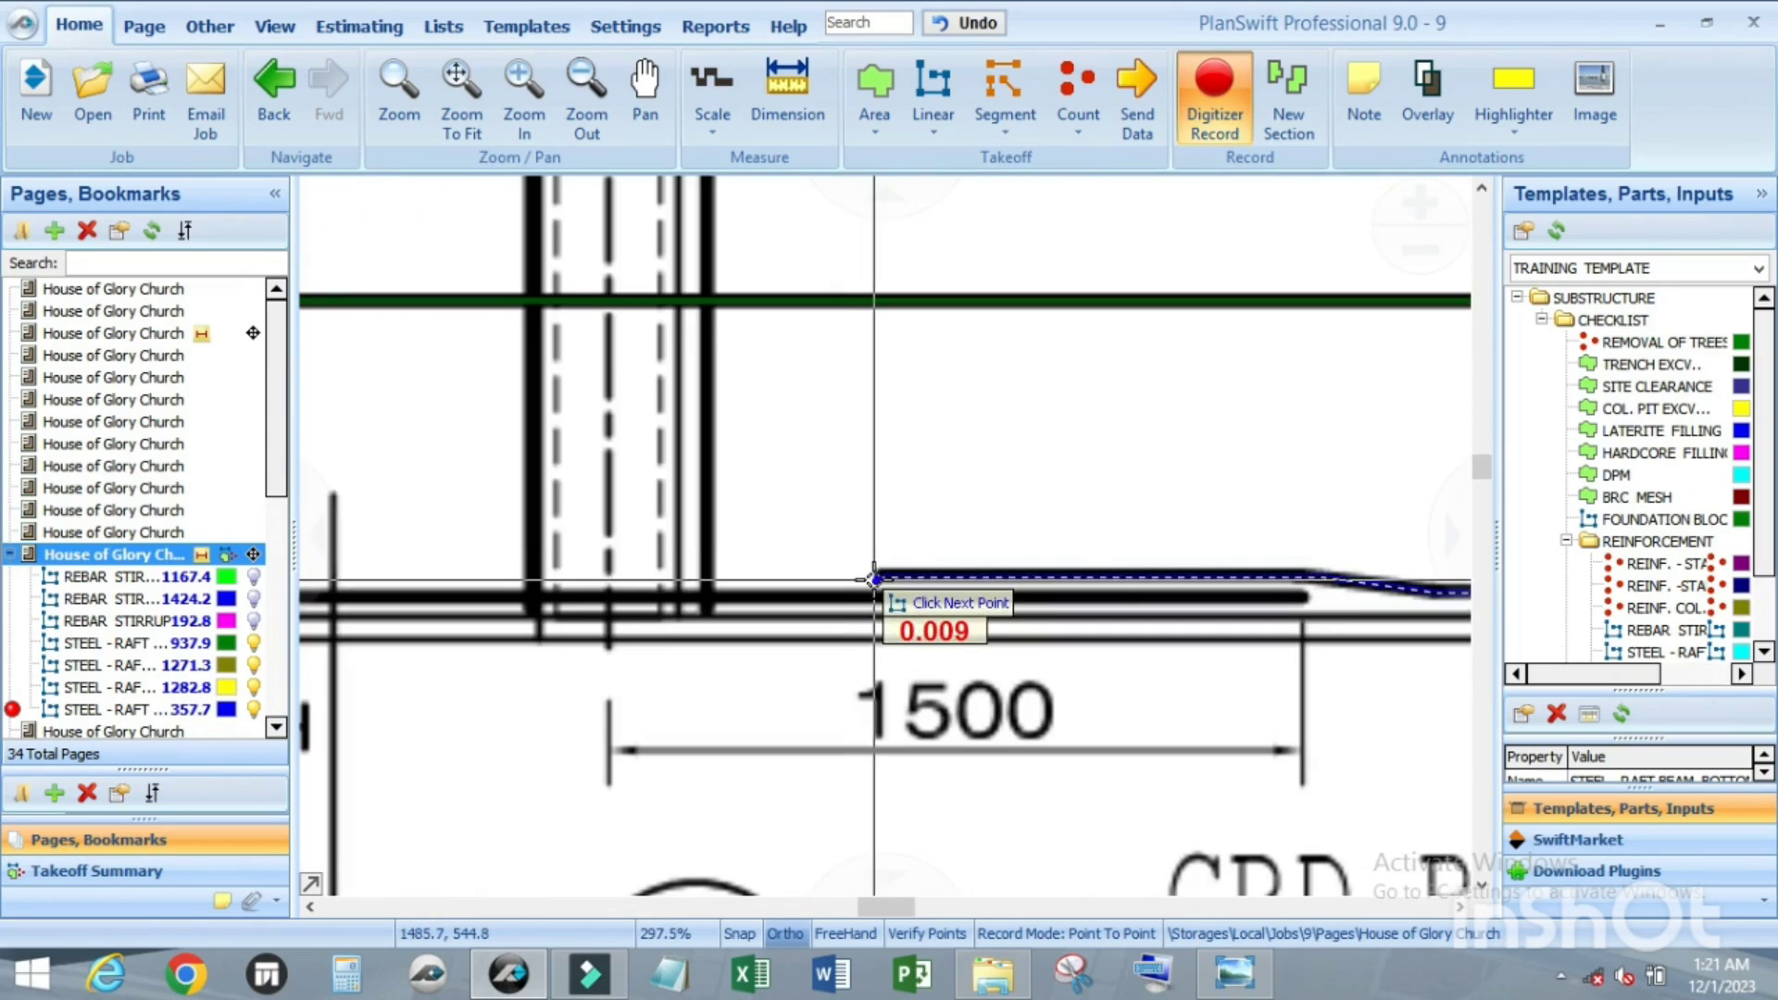
Step: Trace the straight run of the 3 Y20 03 bottom bar, about 8.36 m from its lap end near grid C to the bend at grid A
{"action": "left_click", "coordinate": [1302, 606]}
{"action": "scroll", "coordinate": [1301, 597], "scroll_direction": "up", "scroll_amount": 8}
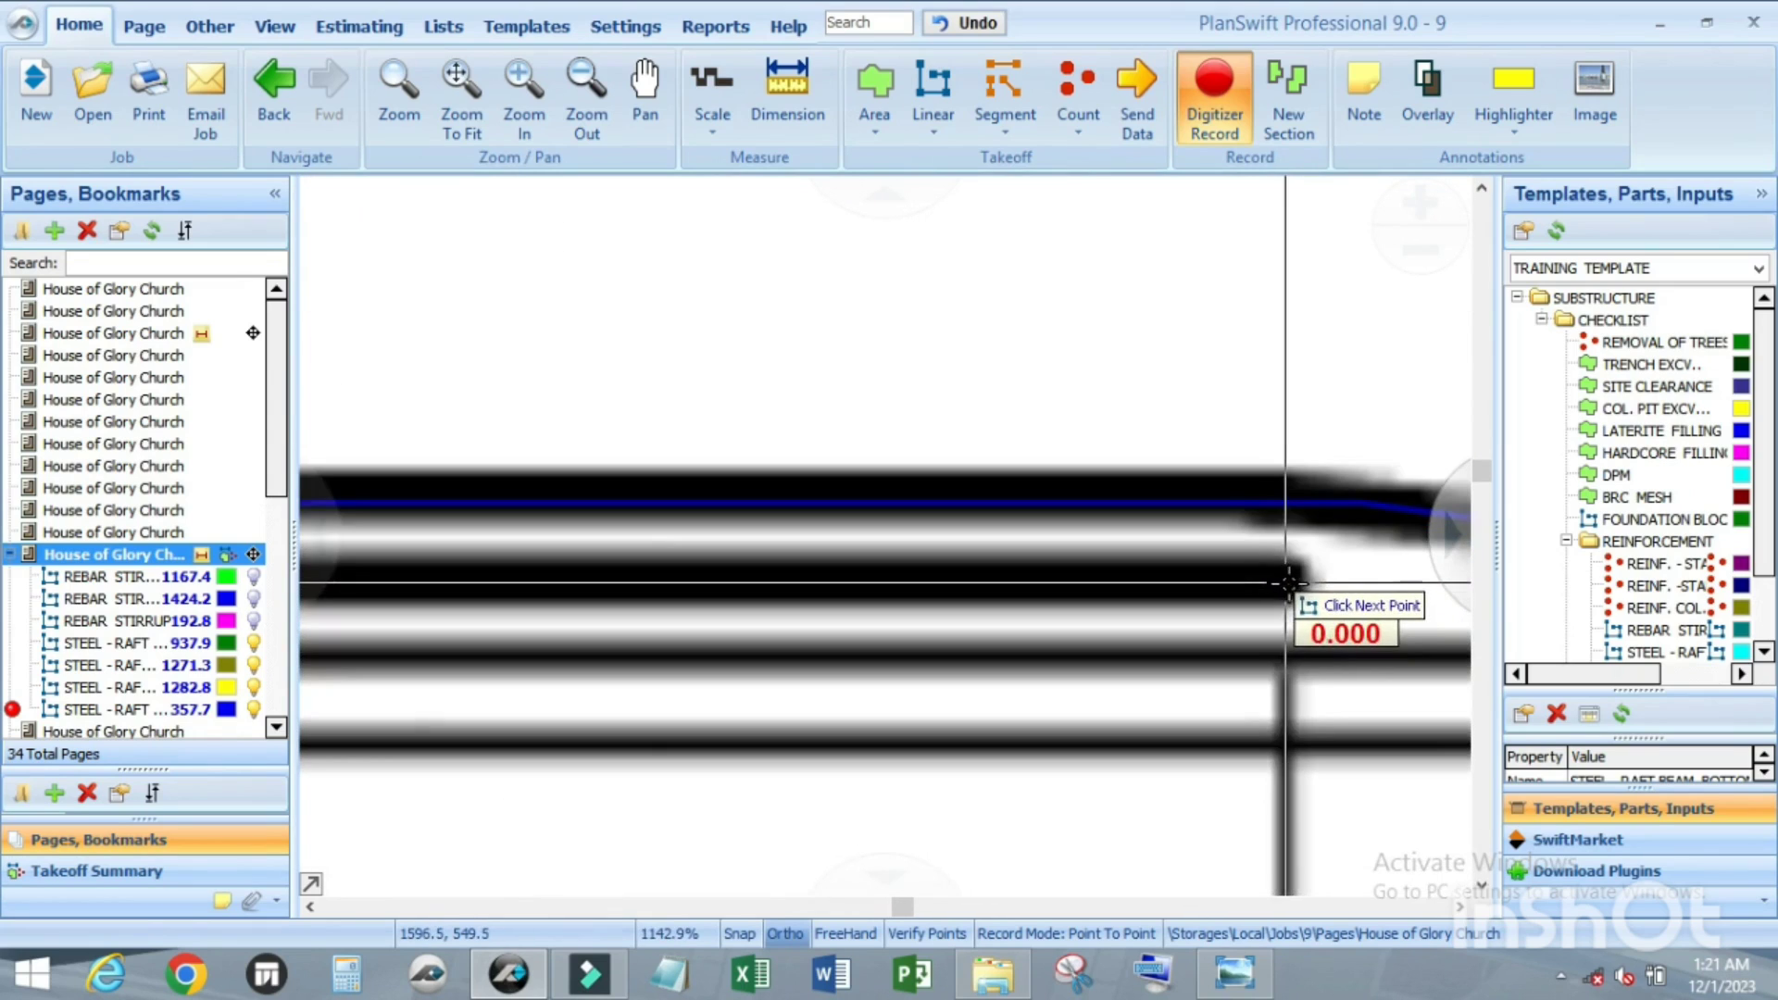
{"action": "scroll", "coordinate": [1301, 583], "scroll_direction": "down", "scroll_amount": 20}
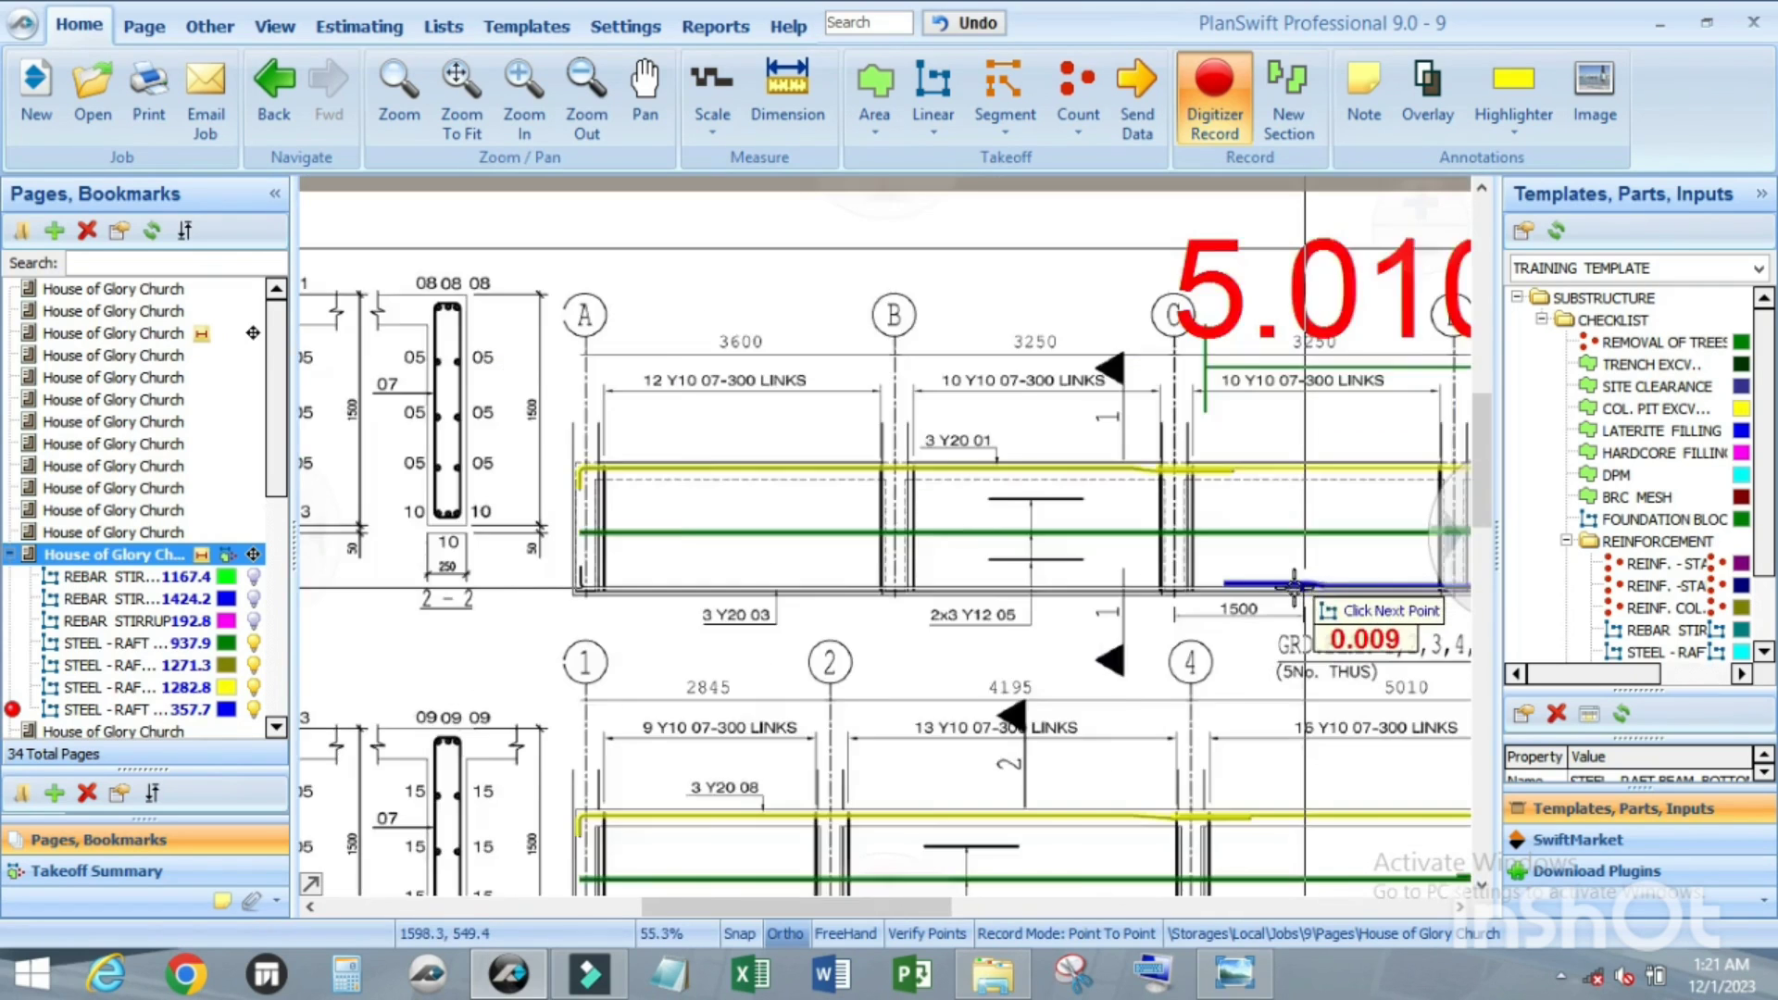
{"action": "scroll", "coordinate": [731, 589], "scroll_direction": "up", "scroll_amount": 5}
{"action": "scroll", "coordinate": [731, 589], "scroll_direction": "up", "scroll_amount": 18}
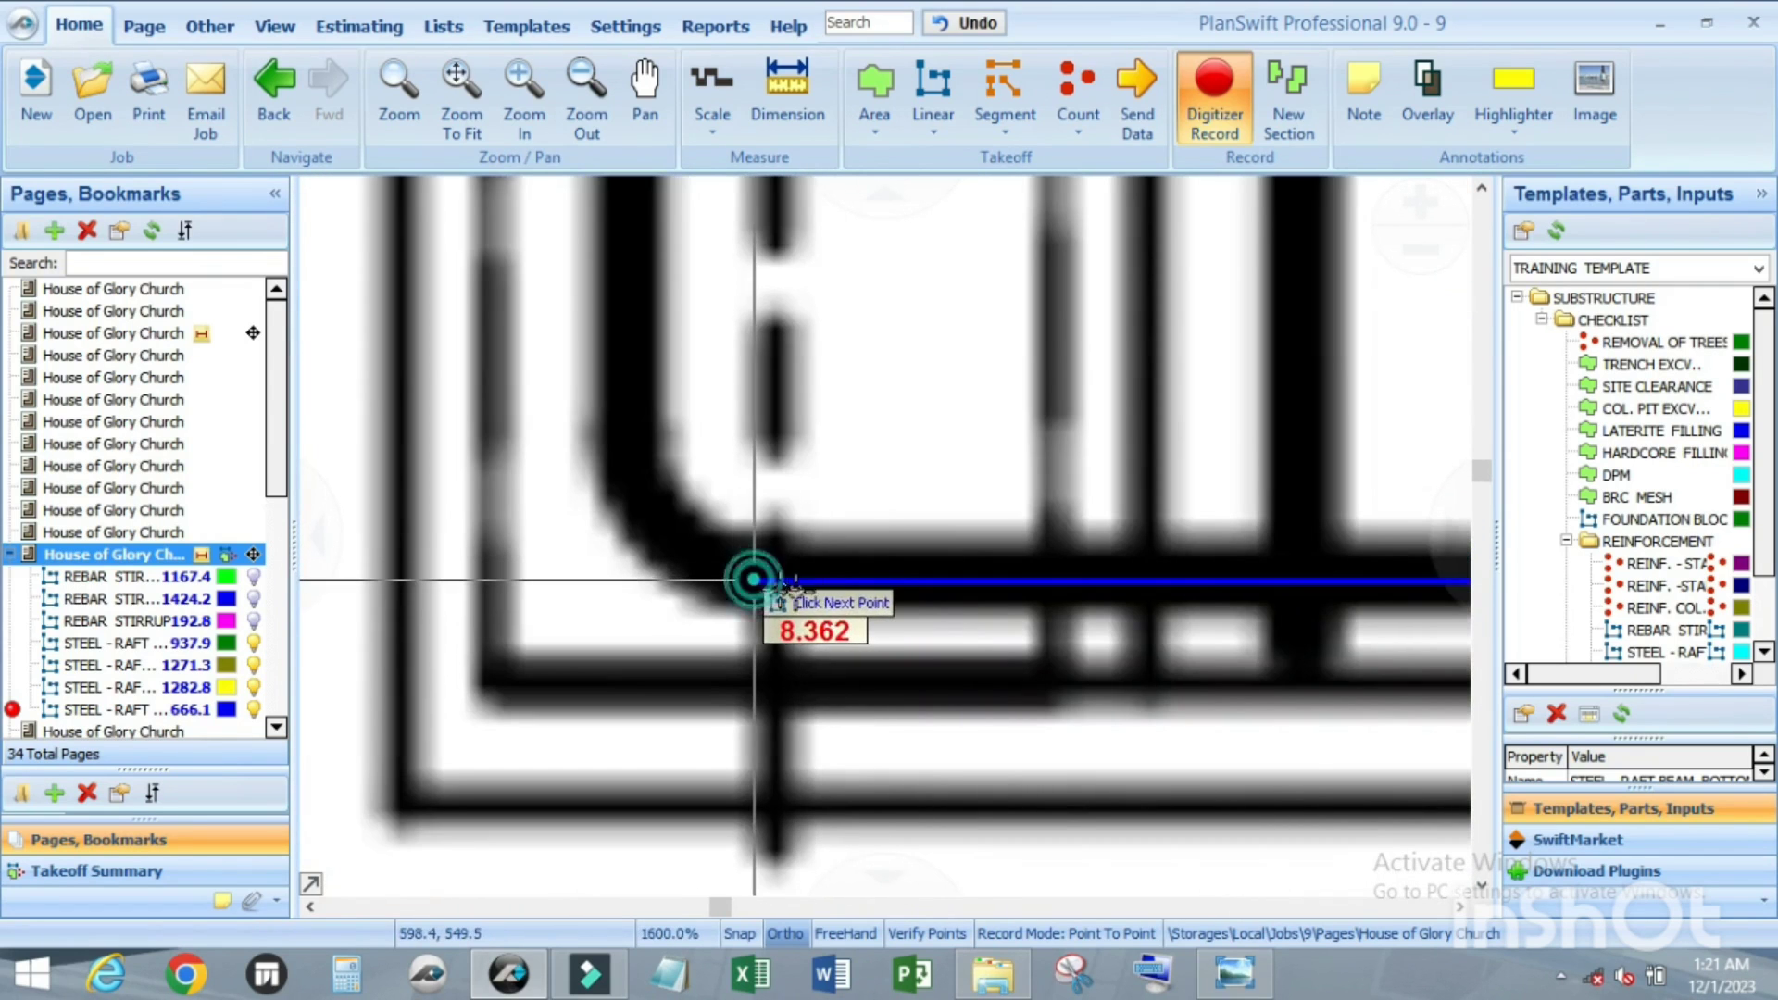
{"action": "left_click", "coordinate": [753, 579]}
{"action": "scroll", "coordinate": [752, 580], "scroll_direction": "down", "scroll_amount": 4}
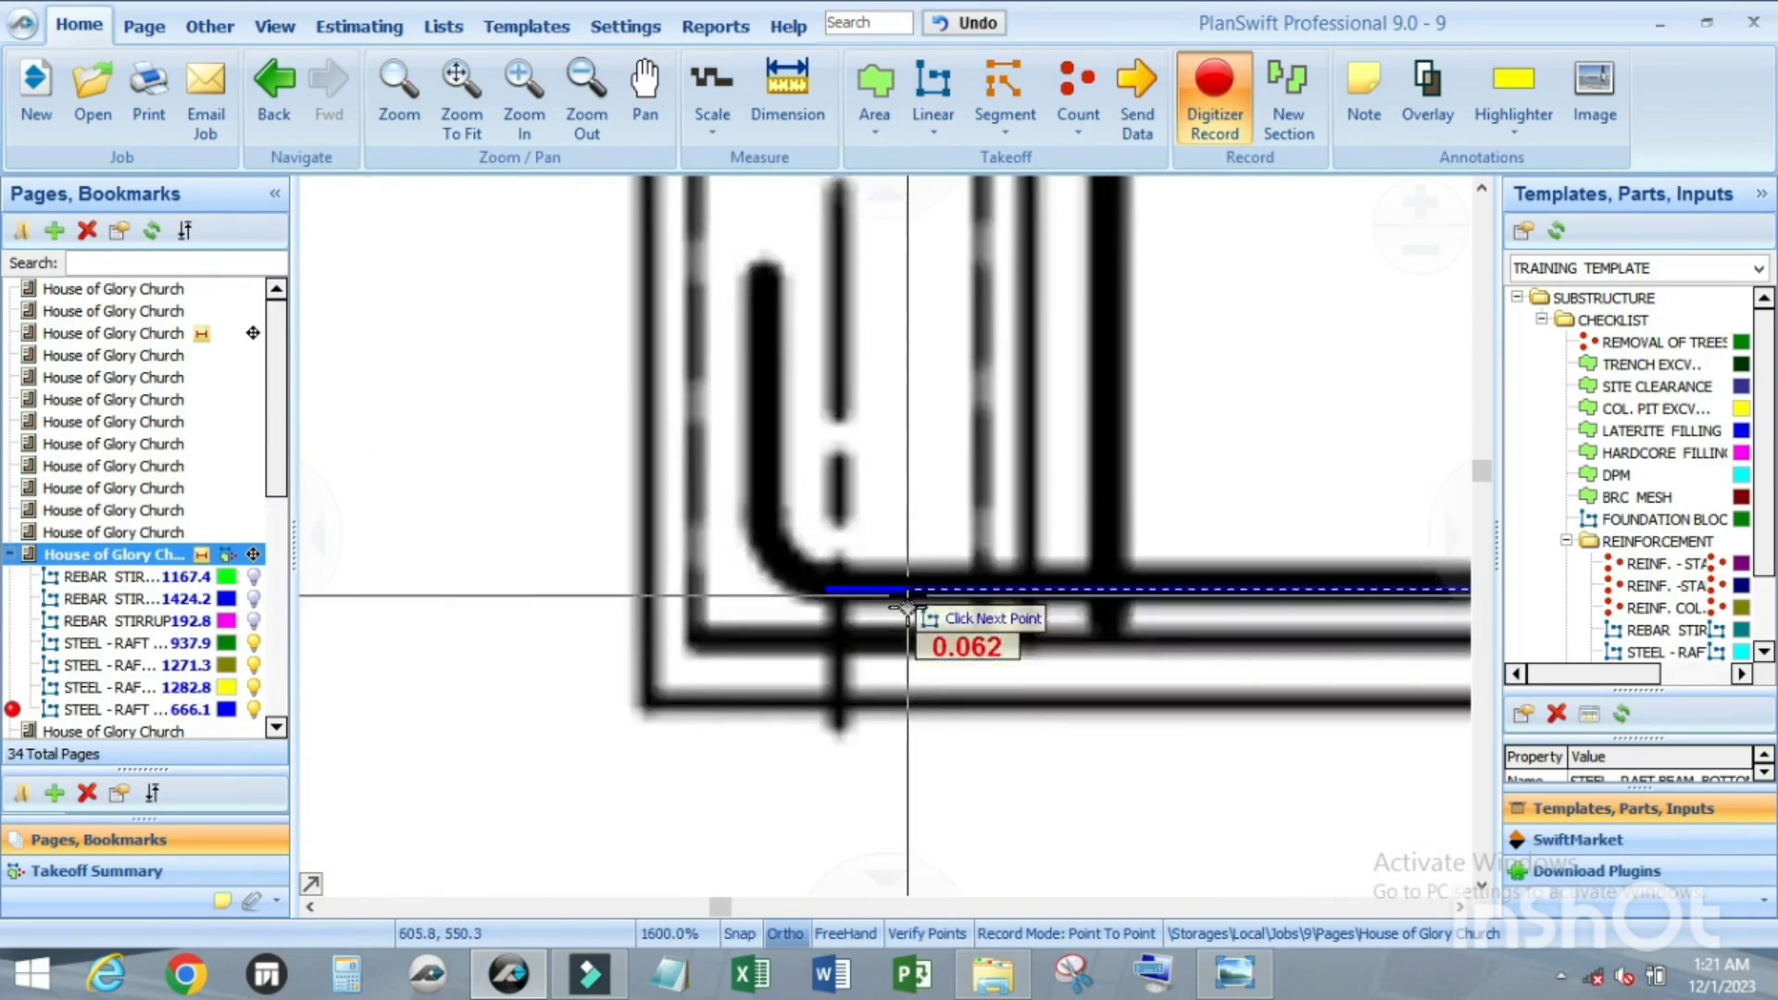
Step: Trace the bend arc and vertical hook leg of the 3 Y20 03 bottom bar at grid A and finish the bar
{"action": "key", "text": "a"}
{"action": "scroll", "coordinate": [796, 553], "scroll_direction": "up", "scroll_amount": 4}
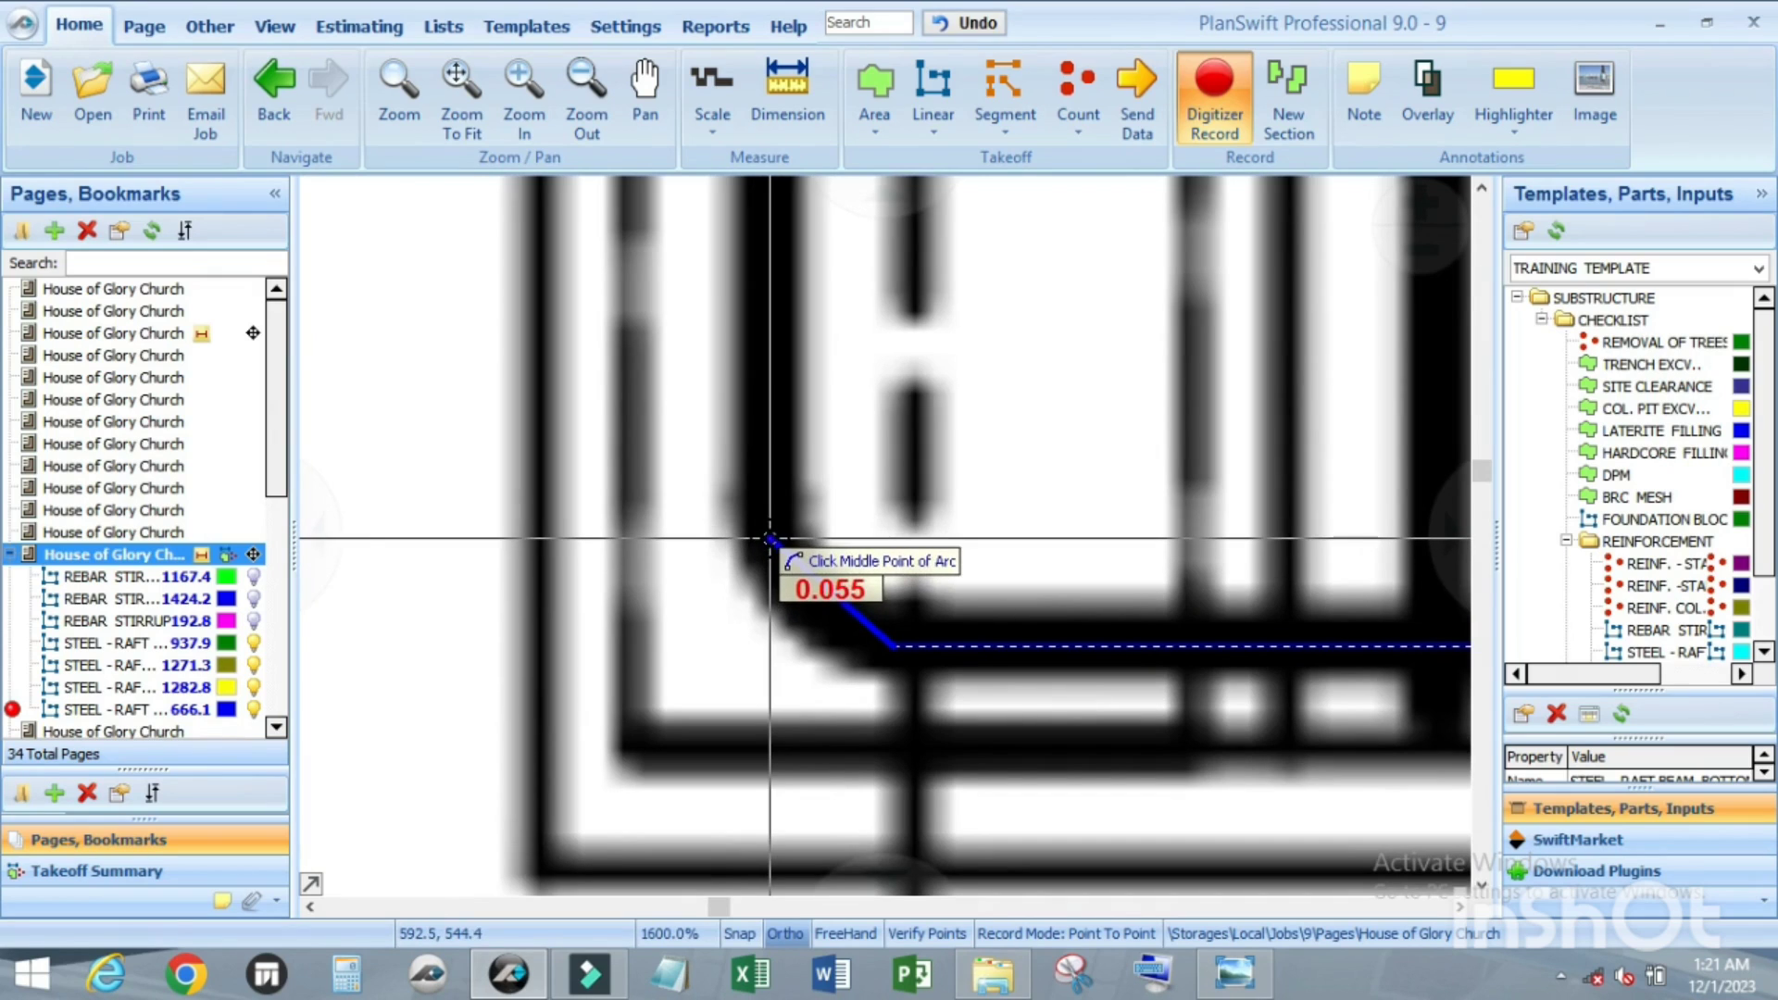
{"action": "left_click", "coordinate": [770, 538]}
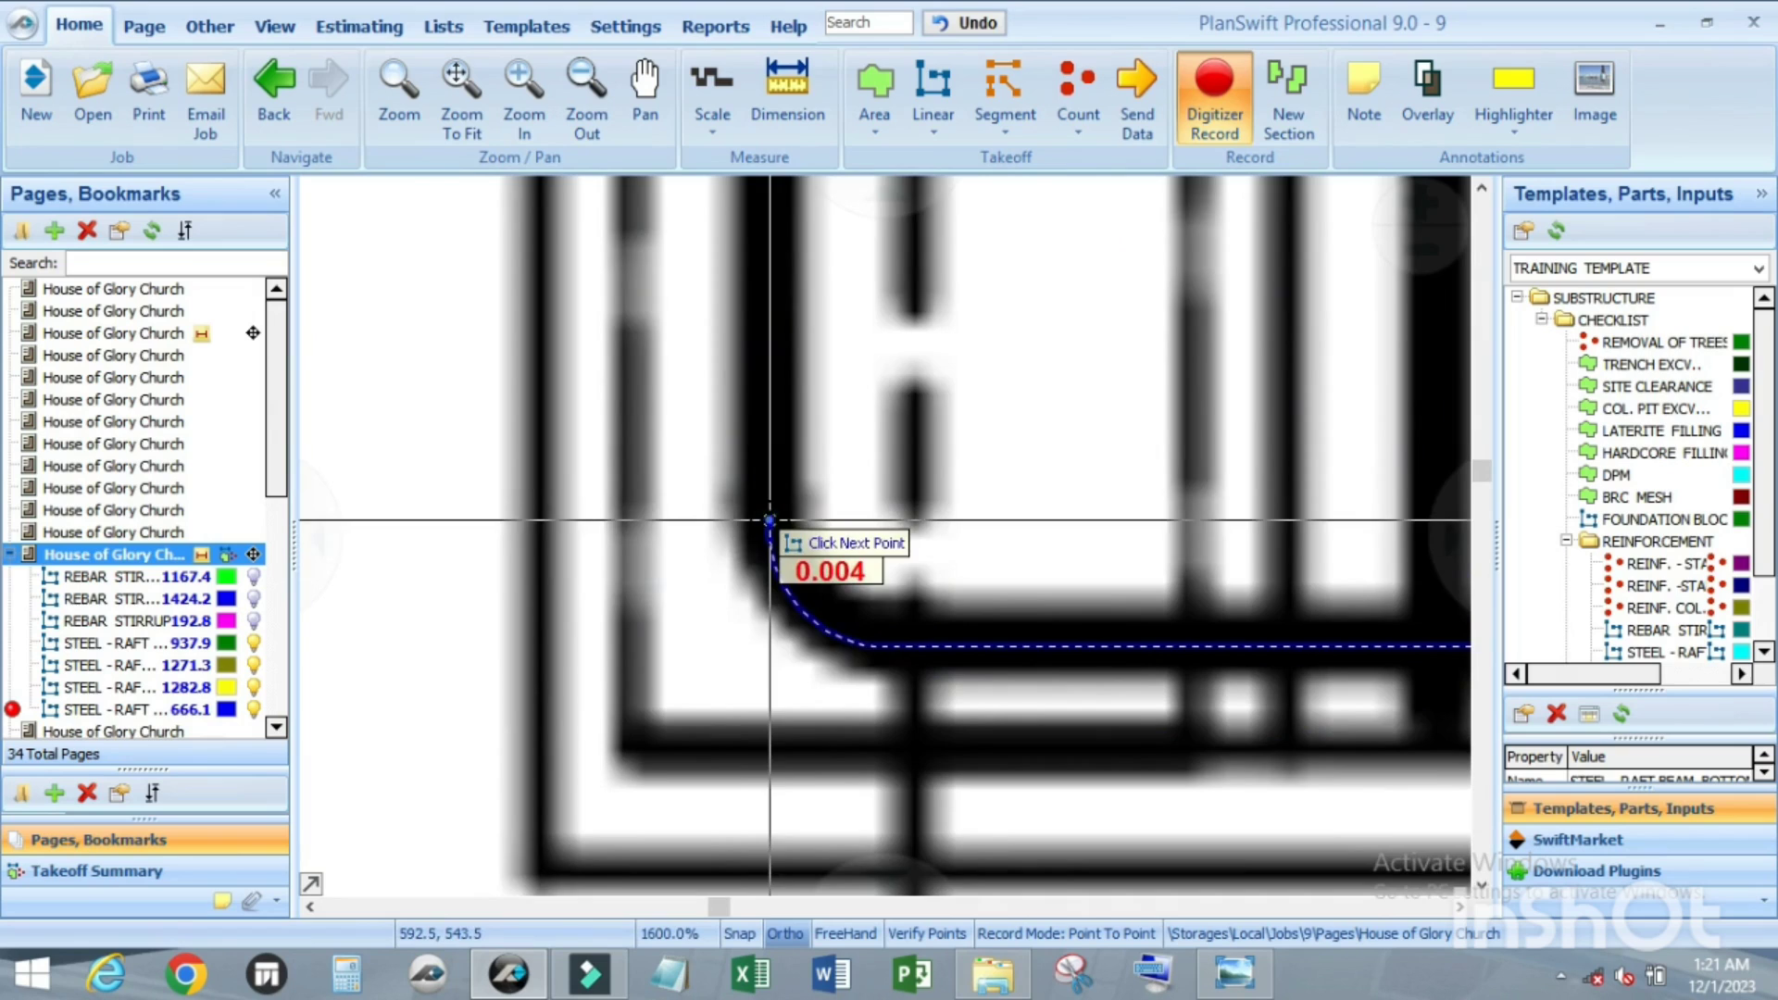
{"action": "left_click", "coordinate": [769, 520]}
{"action": "scroll", "coordinate": [769, 542], "scroll_direction": "down", "scroll_amount": 1}
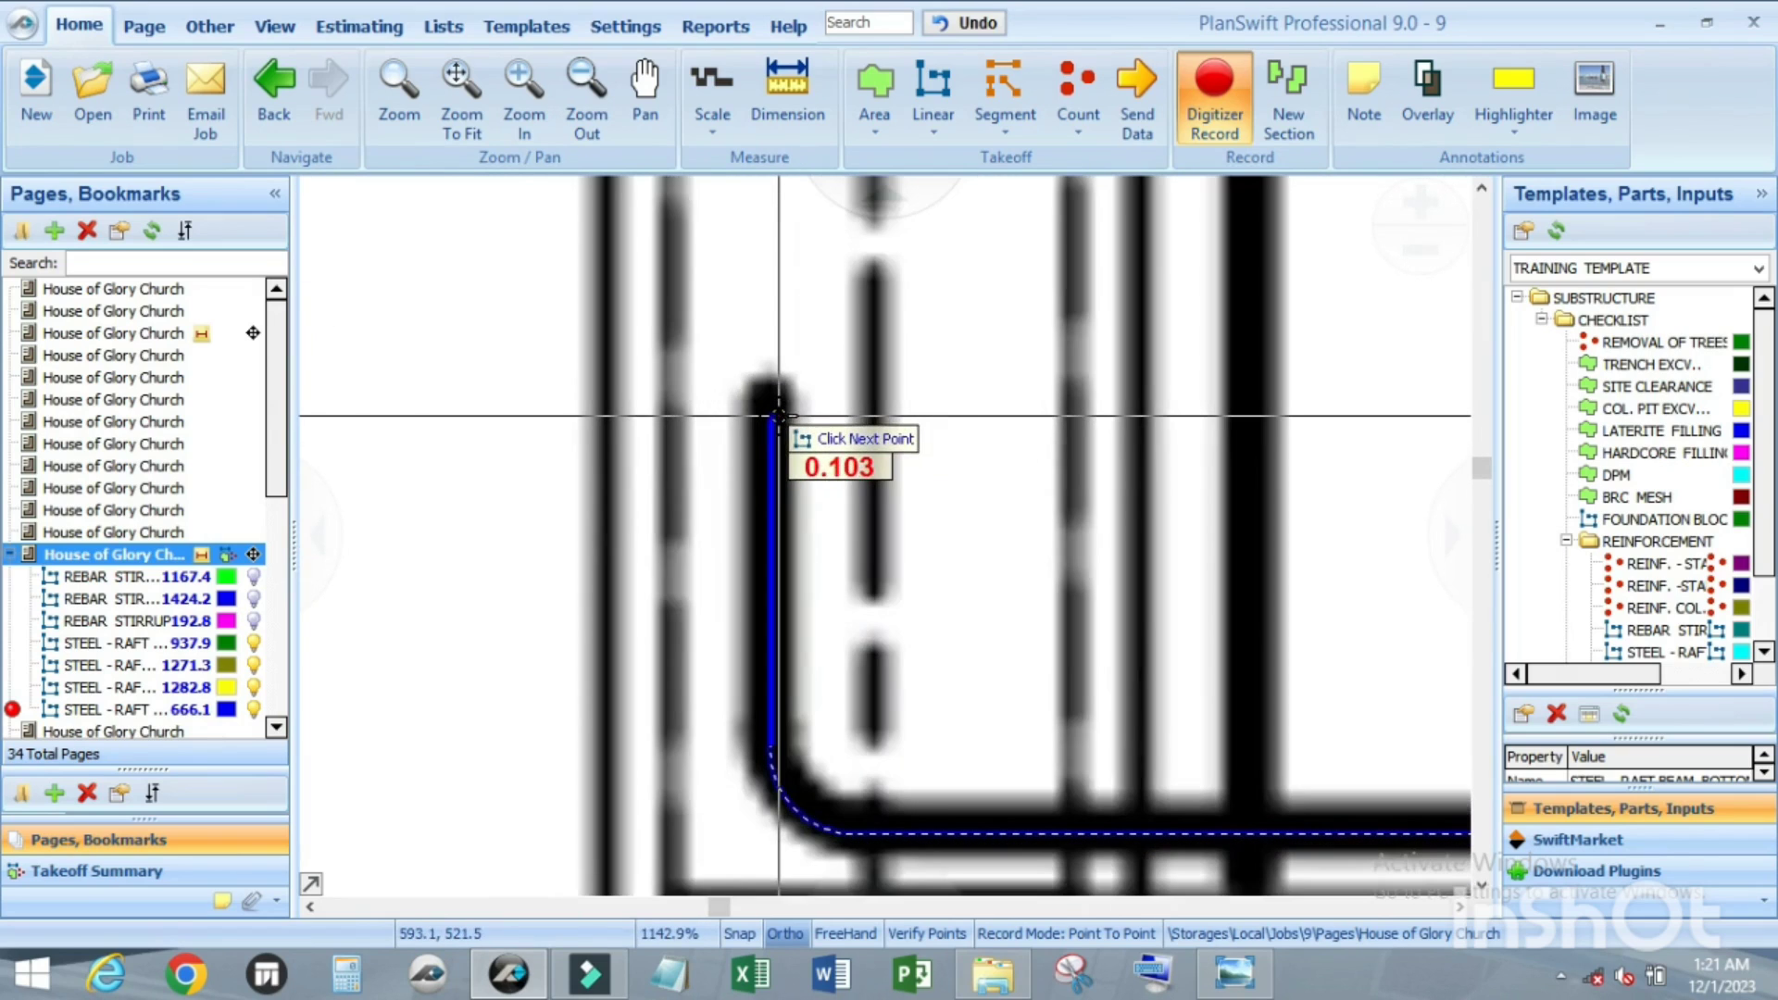
{"action": "scroll", "coordinate": [776, 414], "scroll_direction": "up", "scroll_amount": 1}
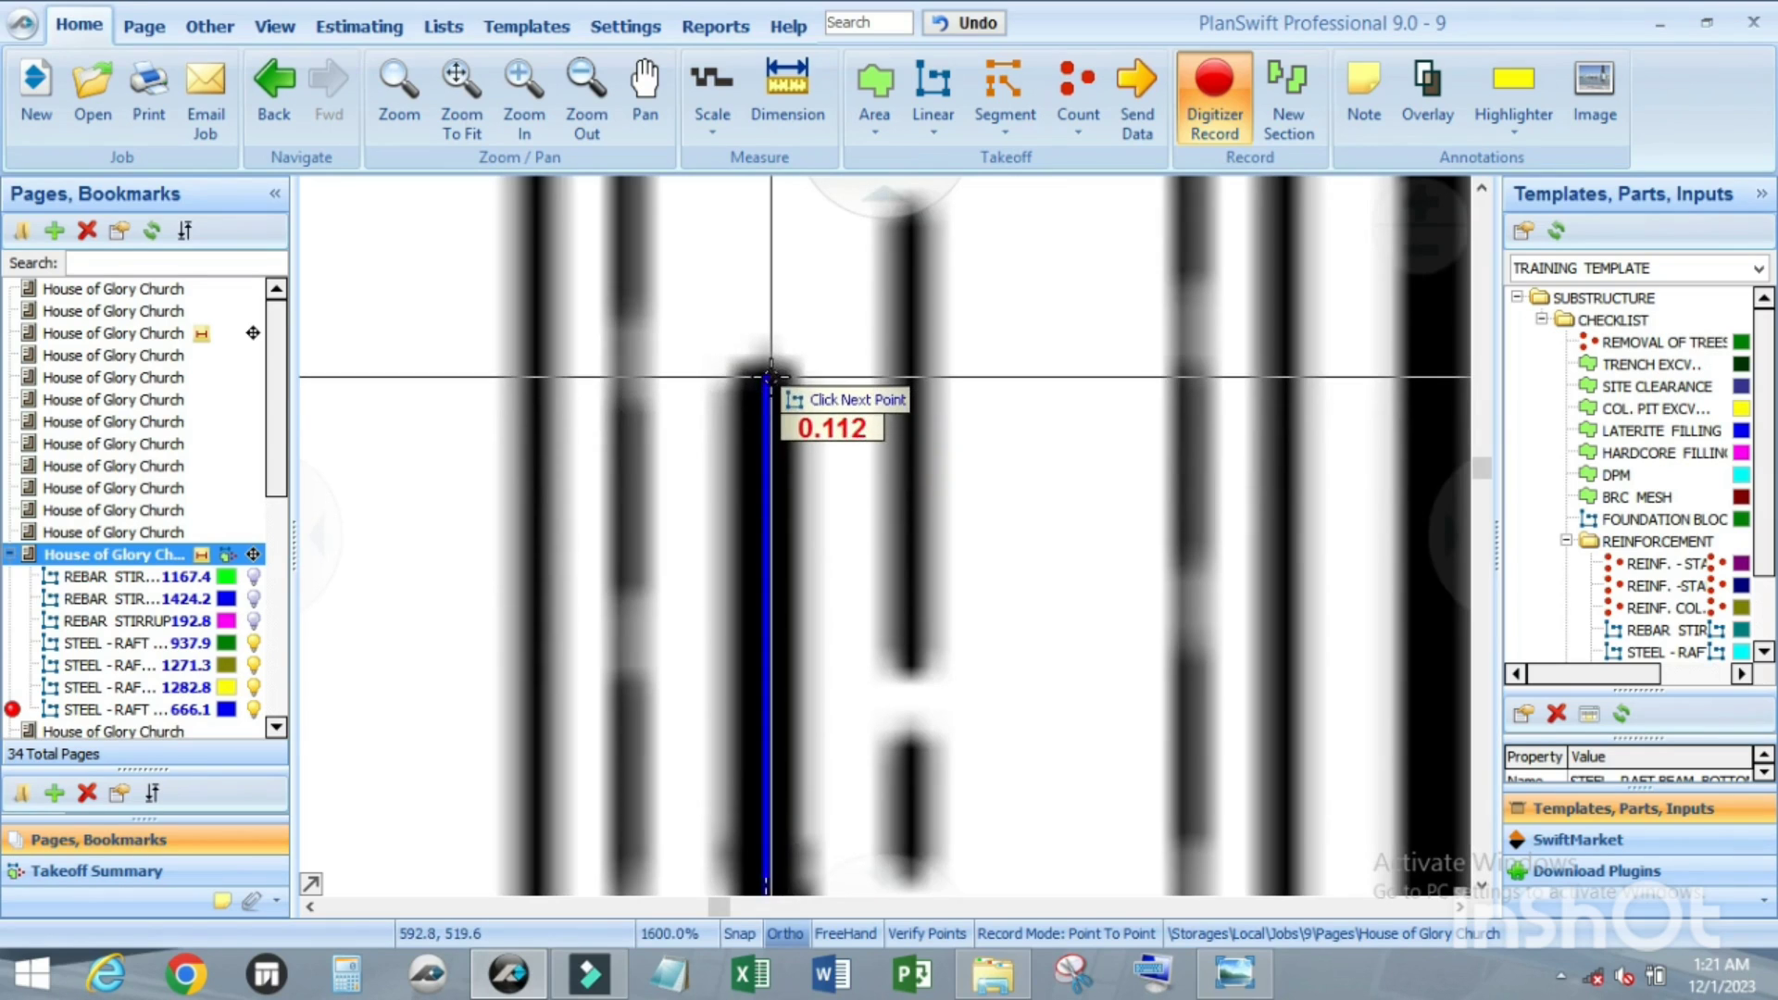
{"action": "left_click", "coordinate": [769, 379]}
{"action": "scroll", "coordinate": [769, 463], "scroll_direction": "down", "scroll_amount": 10}
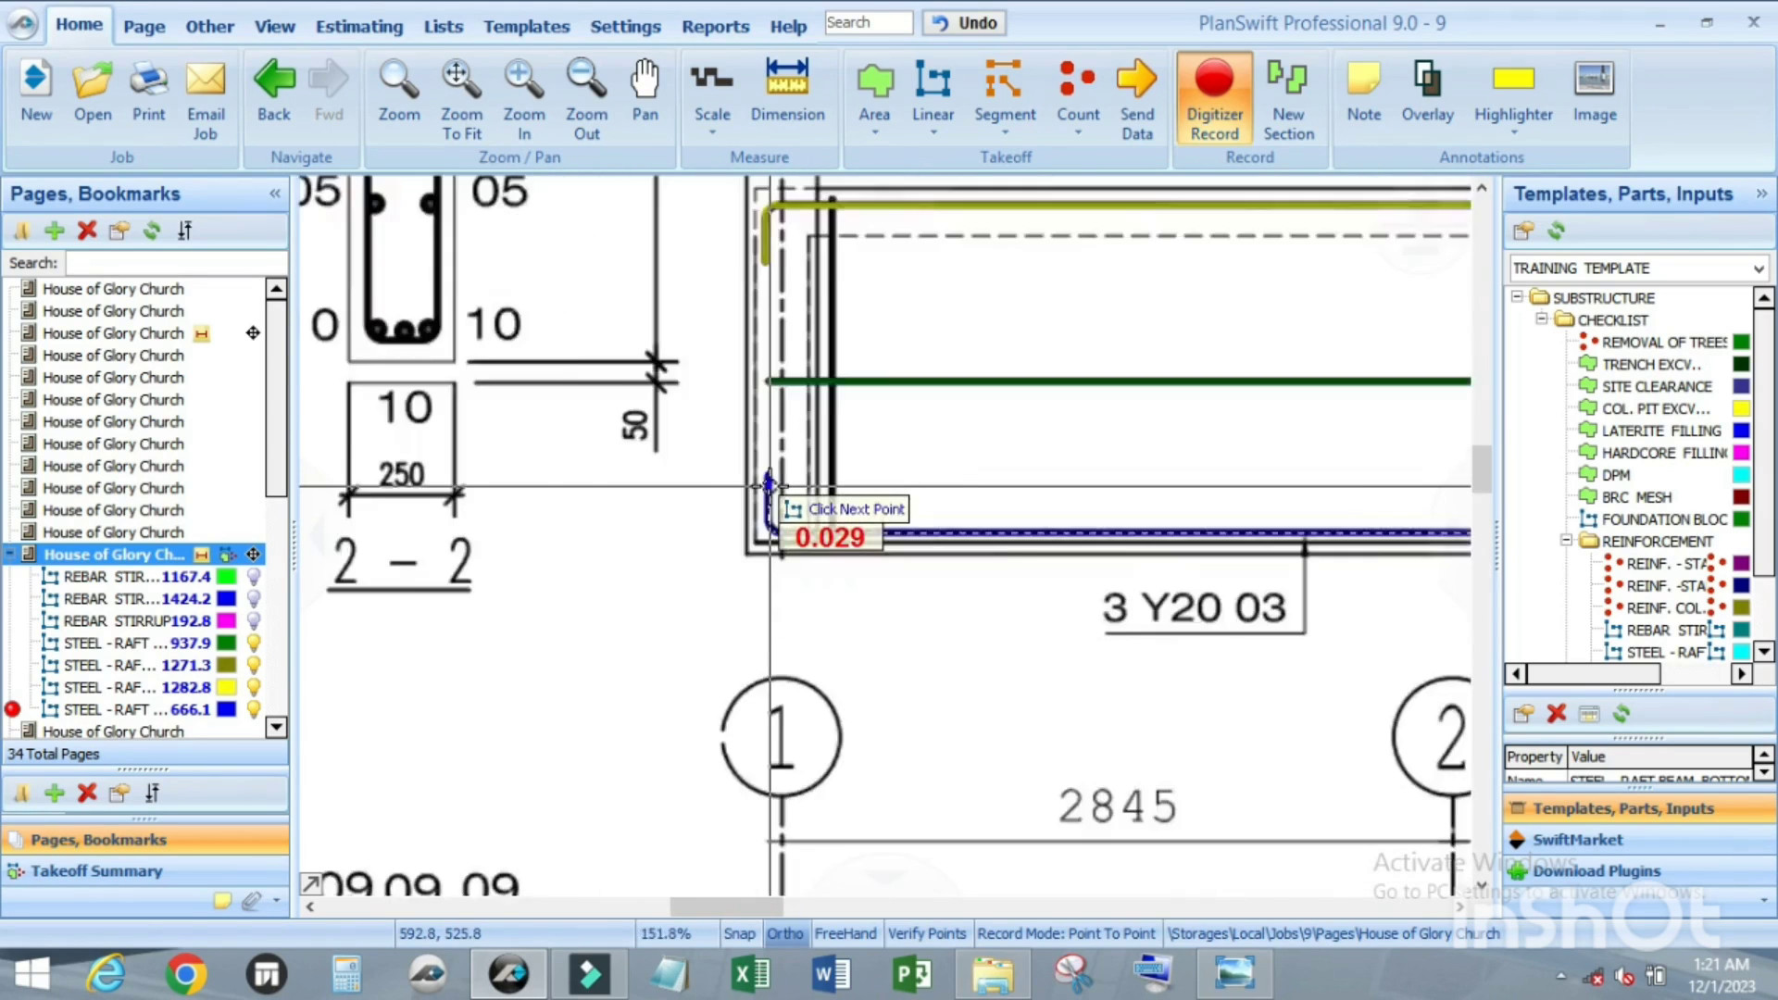
{"action": "scroll", "coordinate": [769, 486], "scroll_direction": "down", "scroll_amount": 1}
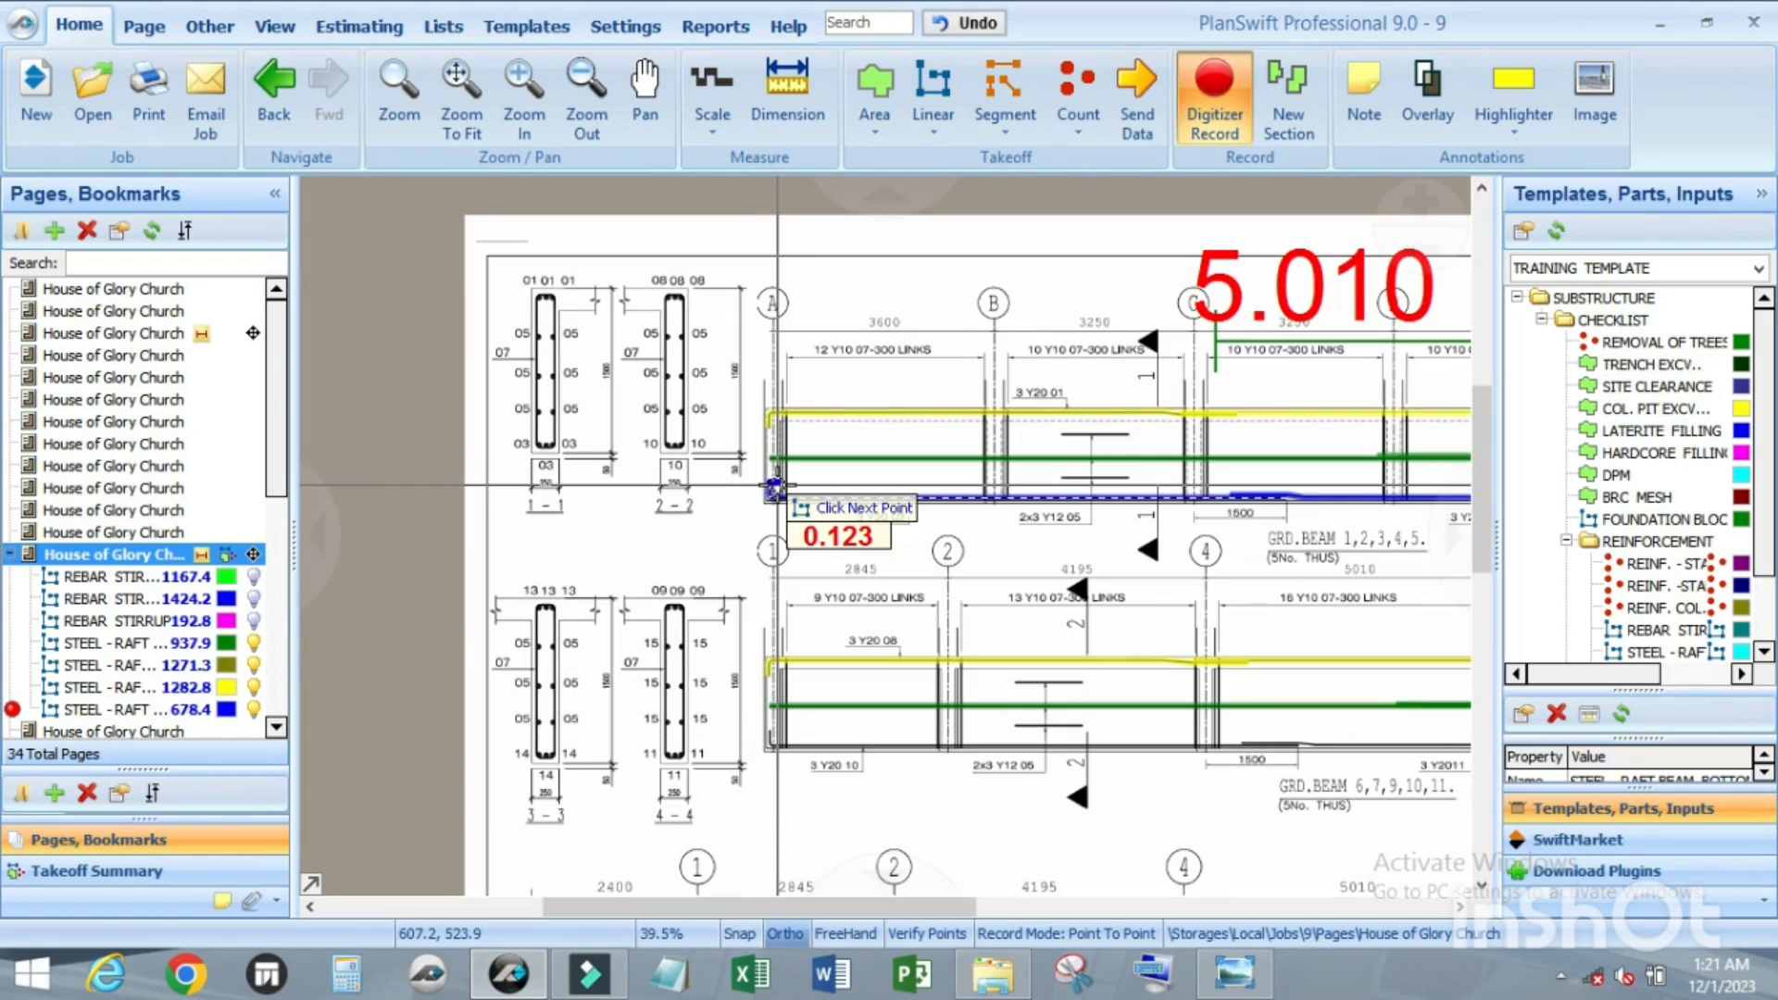
{"action": "scroll", "coordinate": [776, 483], "scroll_direction": "up", "scroll_amount": 4}
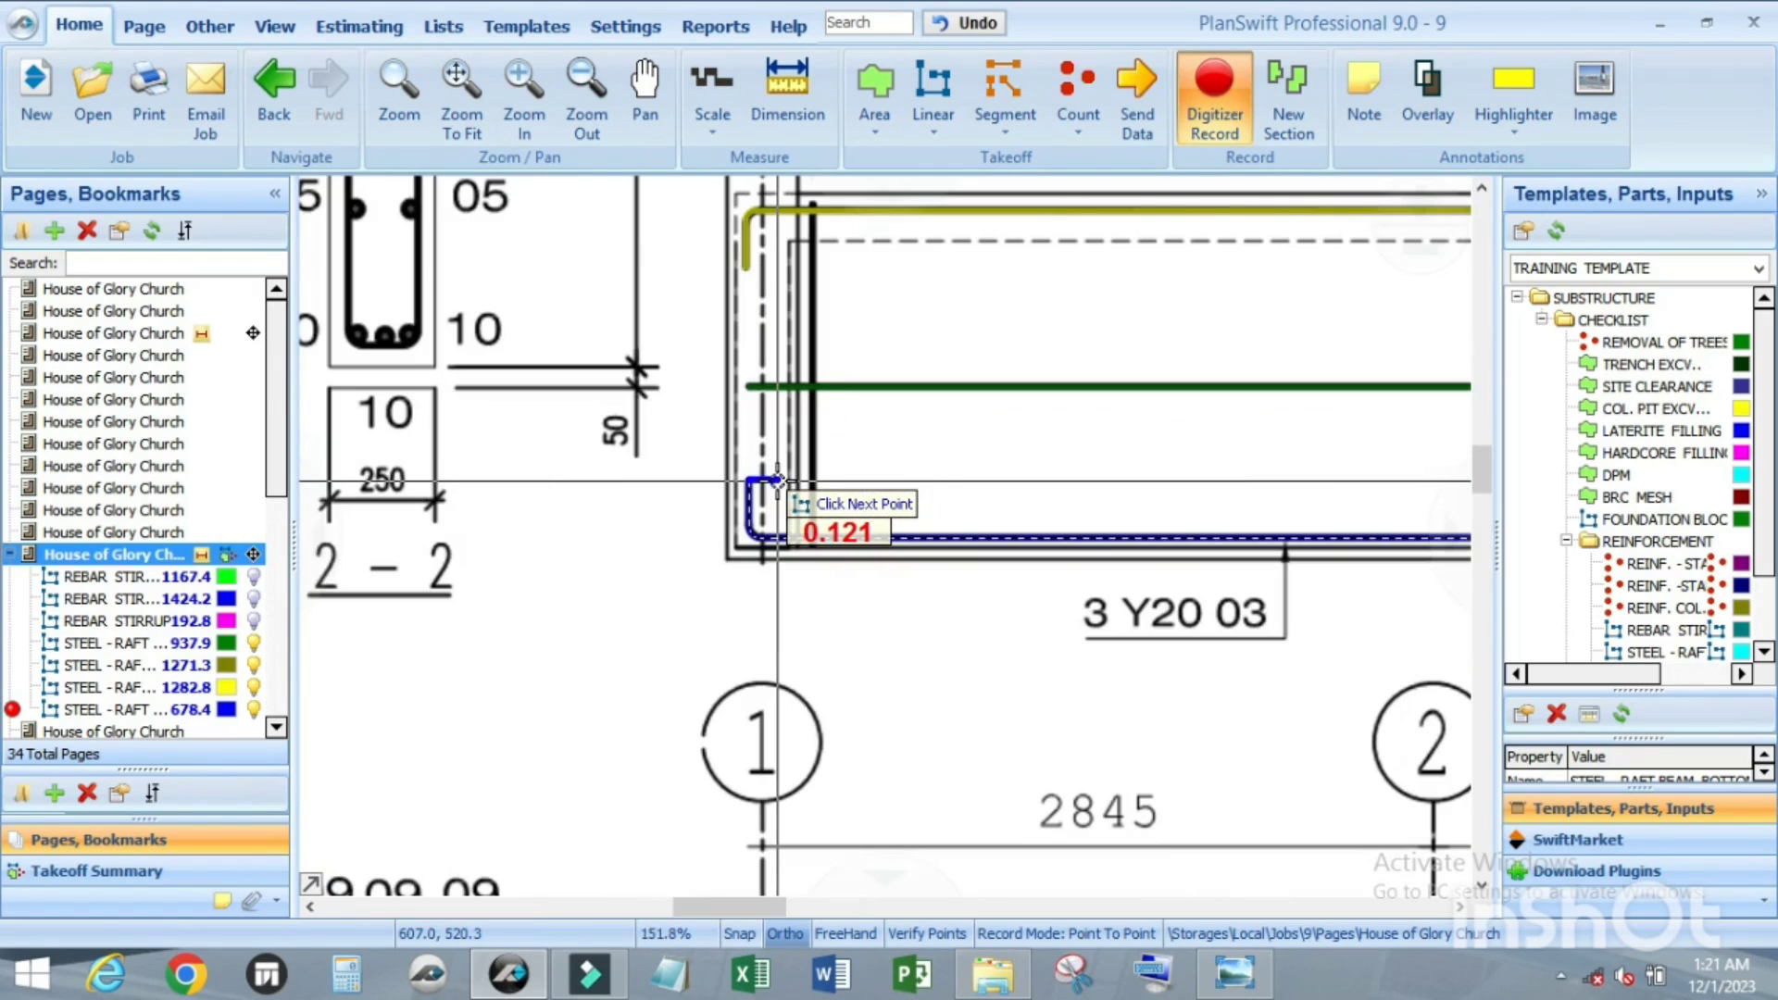
{"action": "left_click", "coordinate": [775, 484]}
{"action": "scroll", "coordinate": [774, 477], "scroll_direction": "down", "scroll_amount": 2}
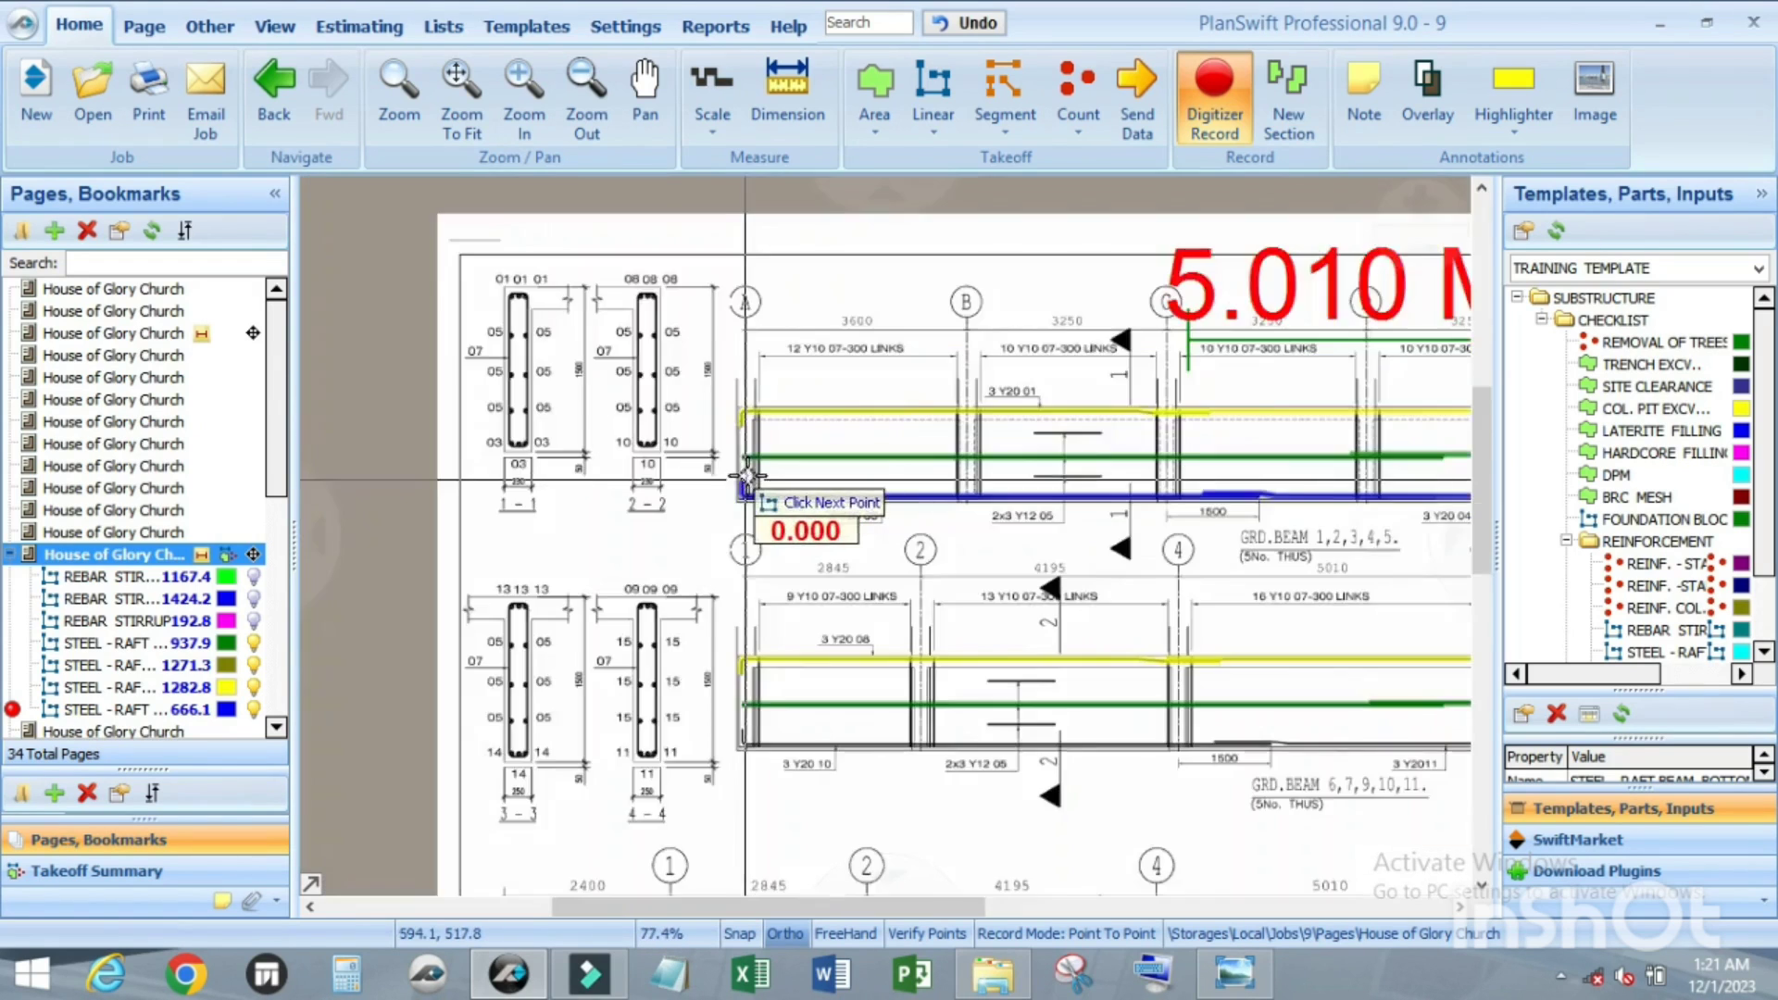
Step: Trace the vertical hook leg and bend arc of the 3 Y20 11 bottom bar at grid 7 of ground beam 6,7,9,10,11
{"action": "scroll", "coordinate": [1380, 623], "scroll_direction": "up", "scroll_amount": 3}
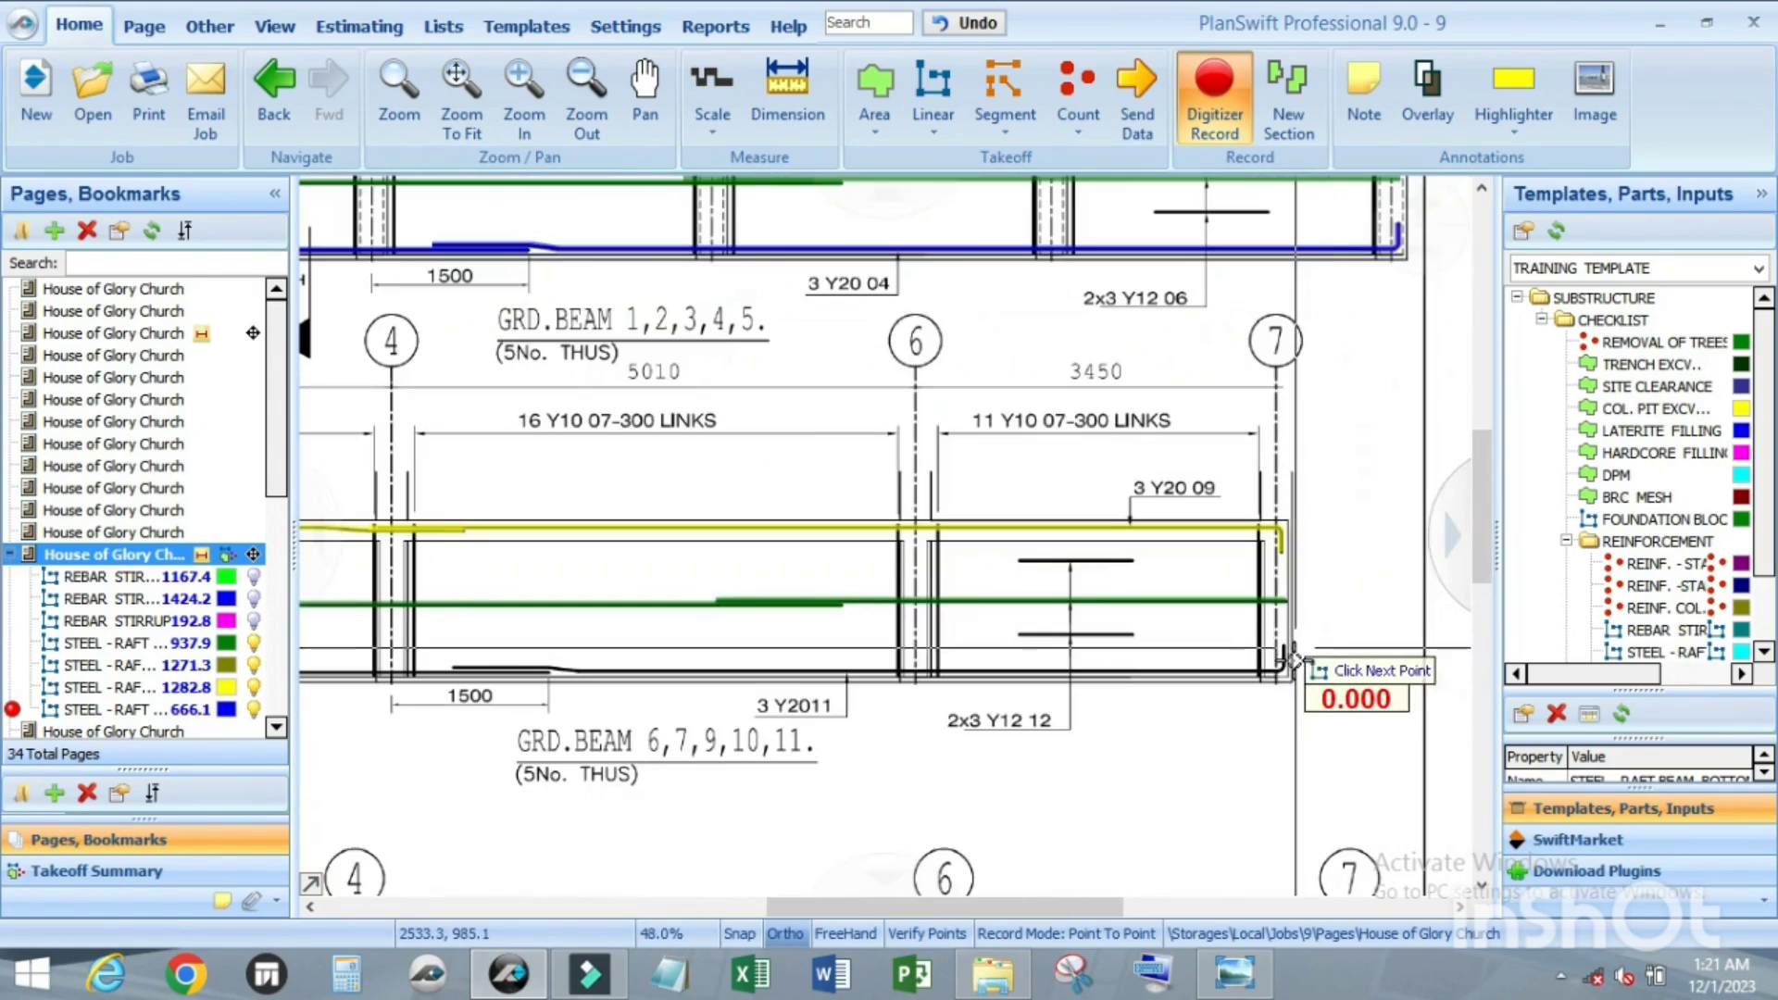
{"action": "scroll", "coordinate": [1281, 667], "scroll_direction": "up", "scroll_amount": 8}
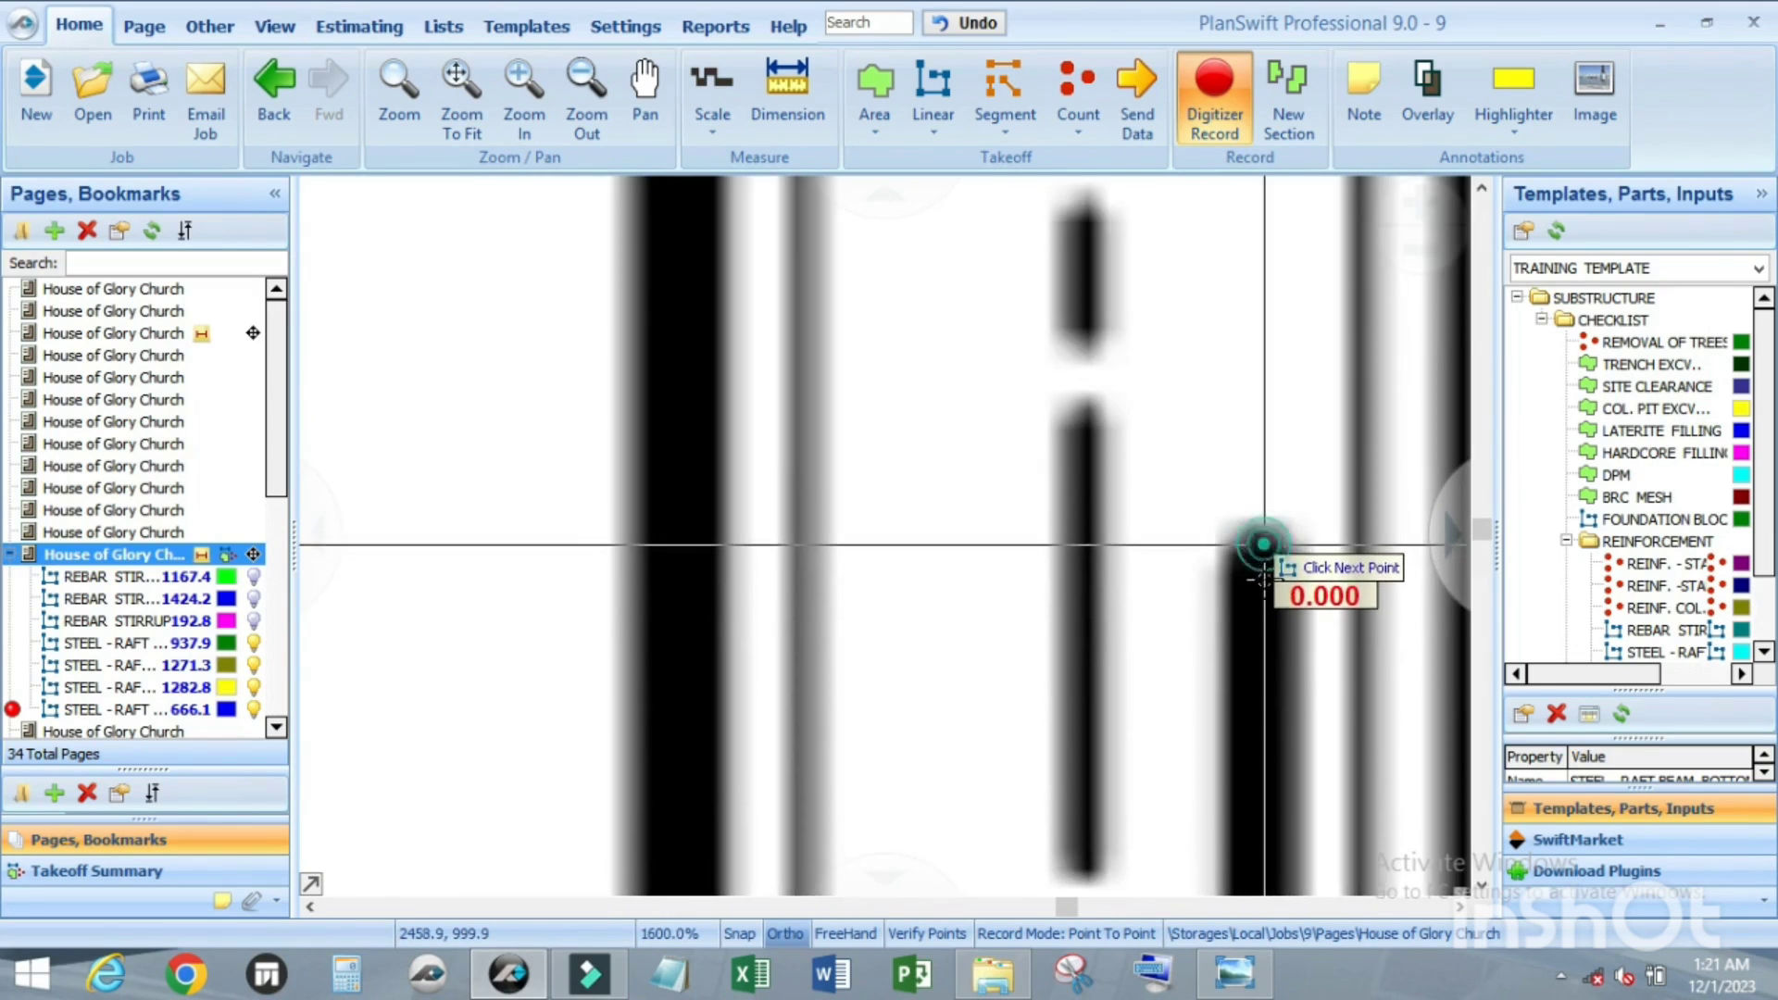
{"action": "scroll", "coordinate": [1267, 574], "scroll_direction": "down", "scroll_amount": 2}
{"action": "scroll", "coordinate": [1262, 732], "scroll_direction": "up", "scroll_amount": 2}
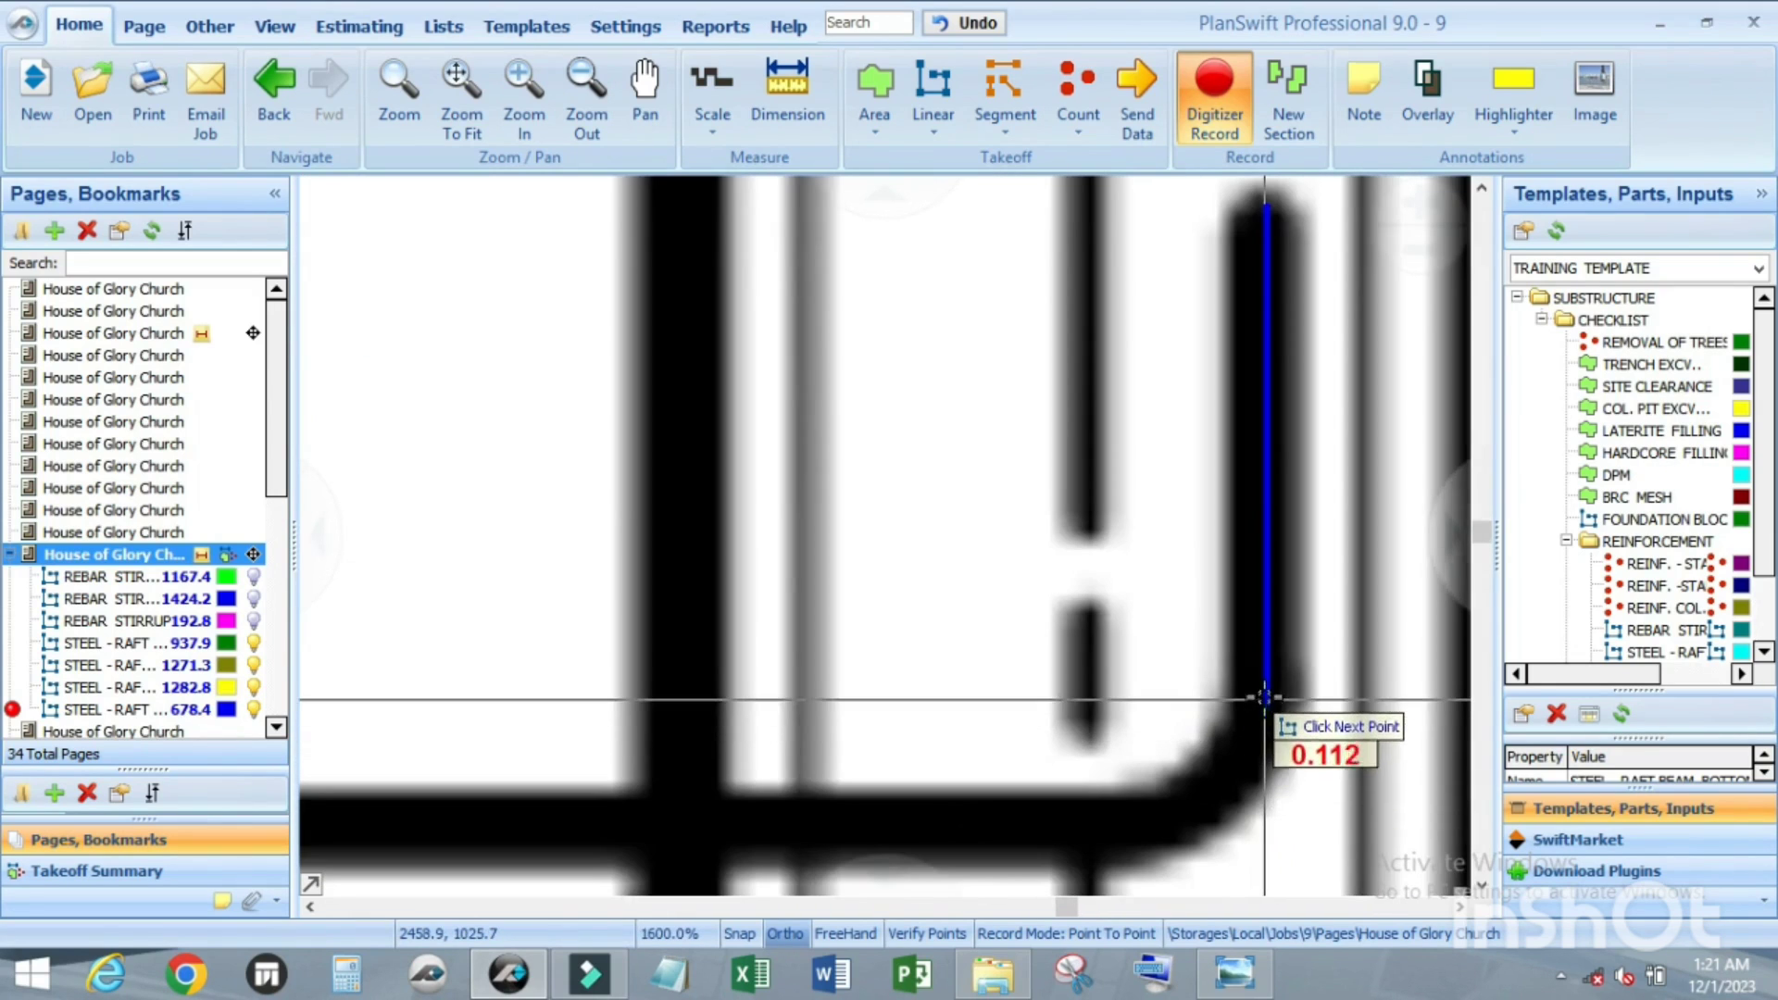
{"action": "left_click", "coordinate": [1266, 711]}
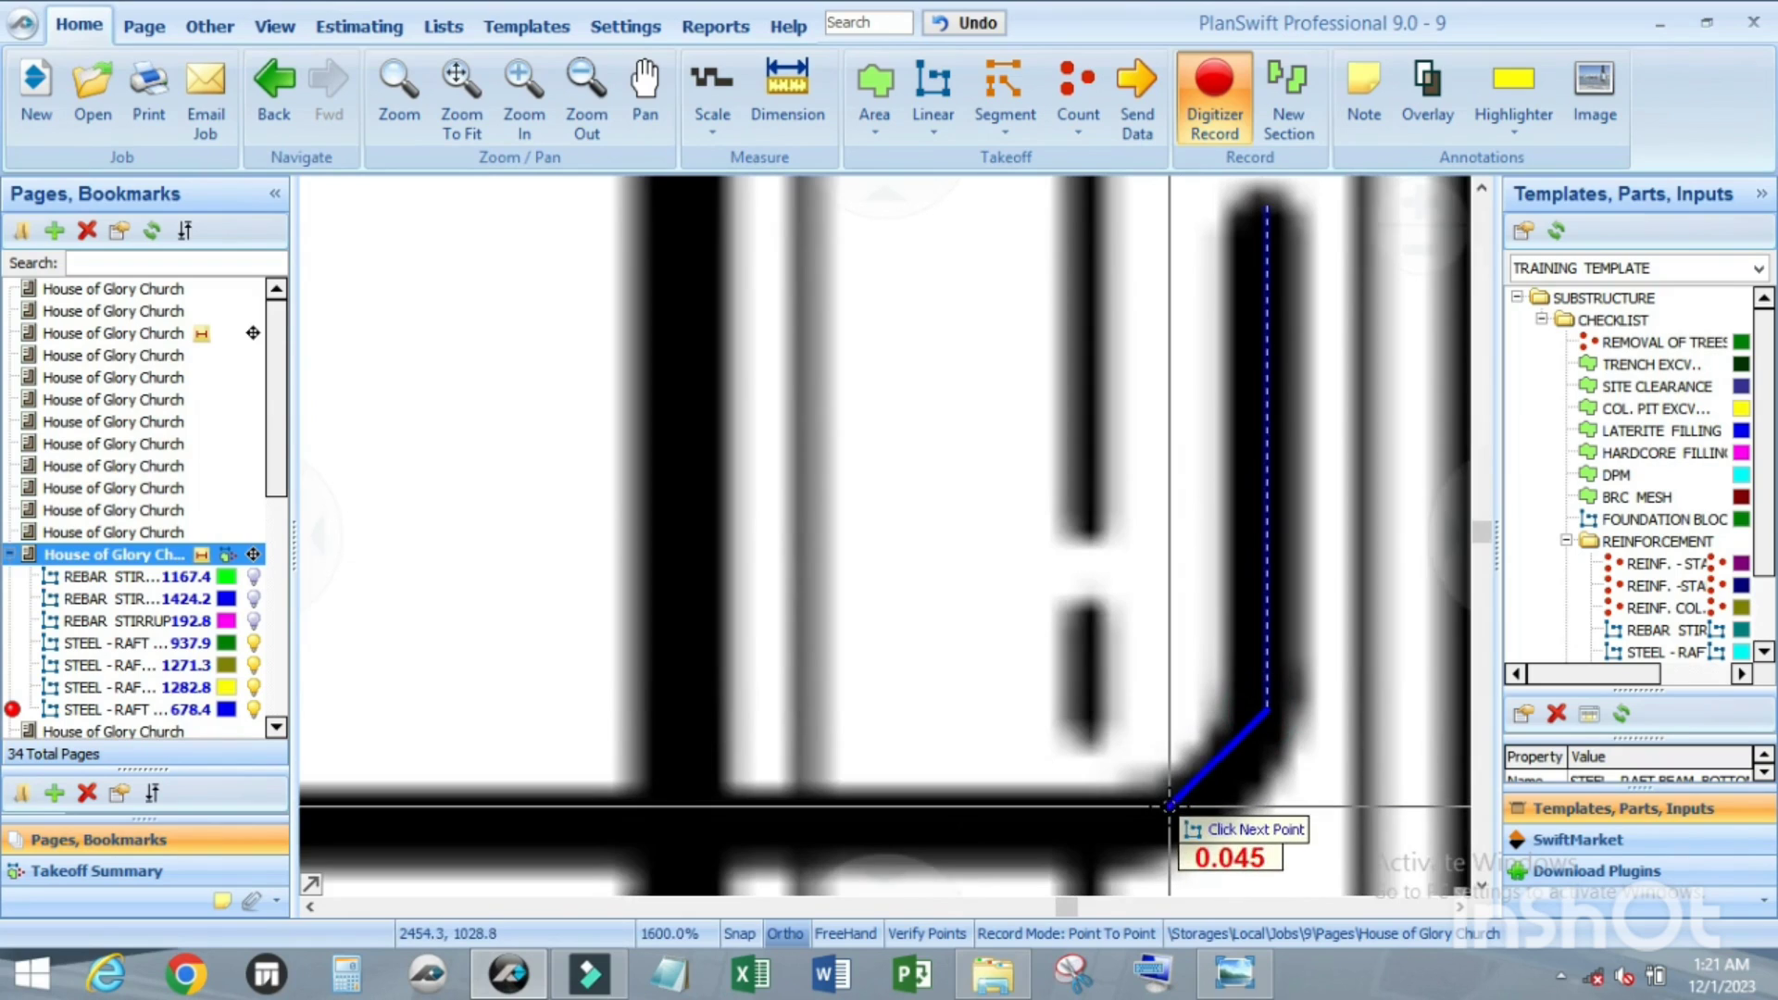
{"action": "key", "text": "a"}
{"action": "left_click", "coordinate": [1182, 821]}
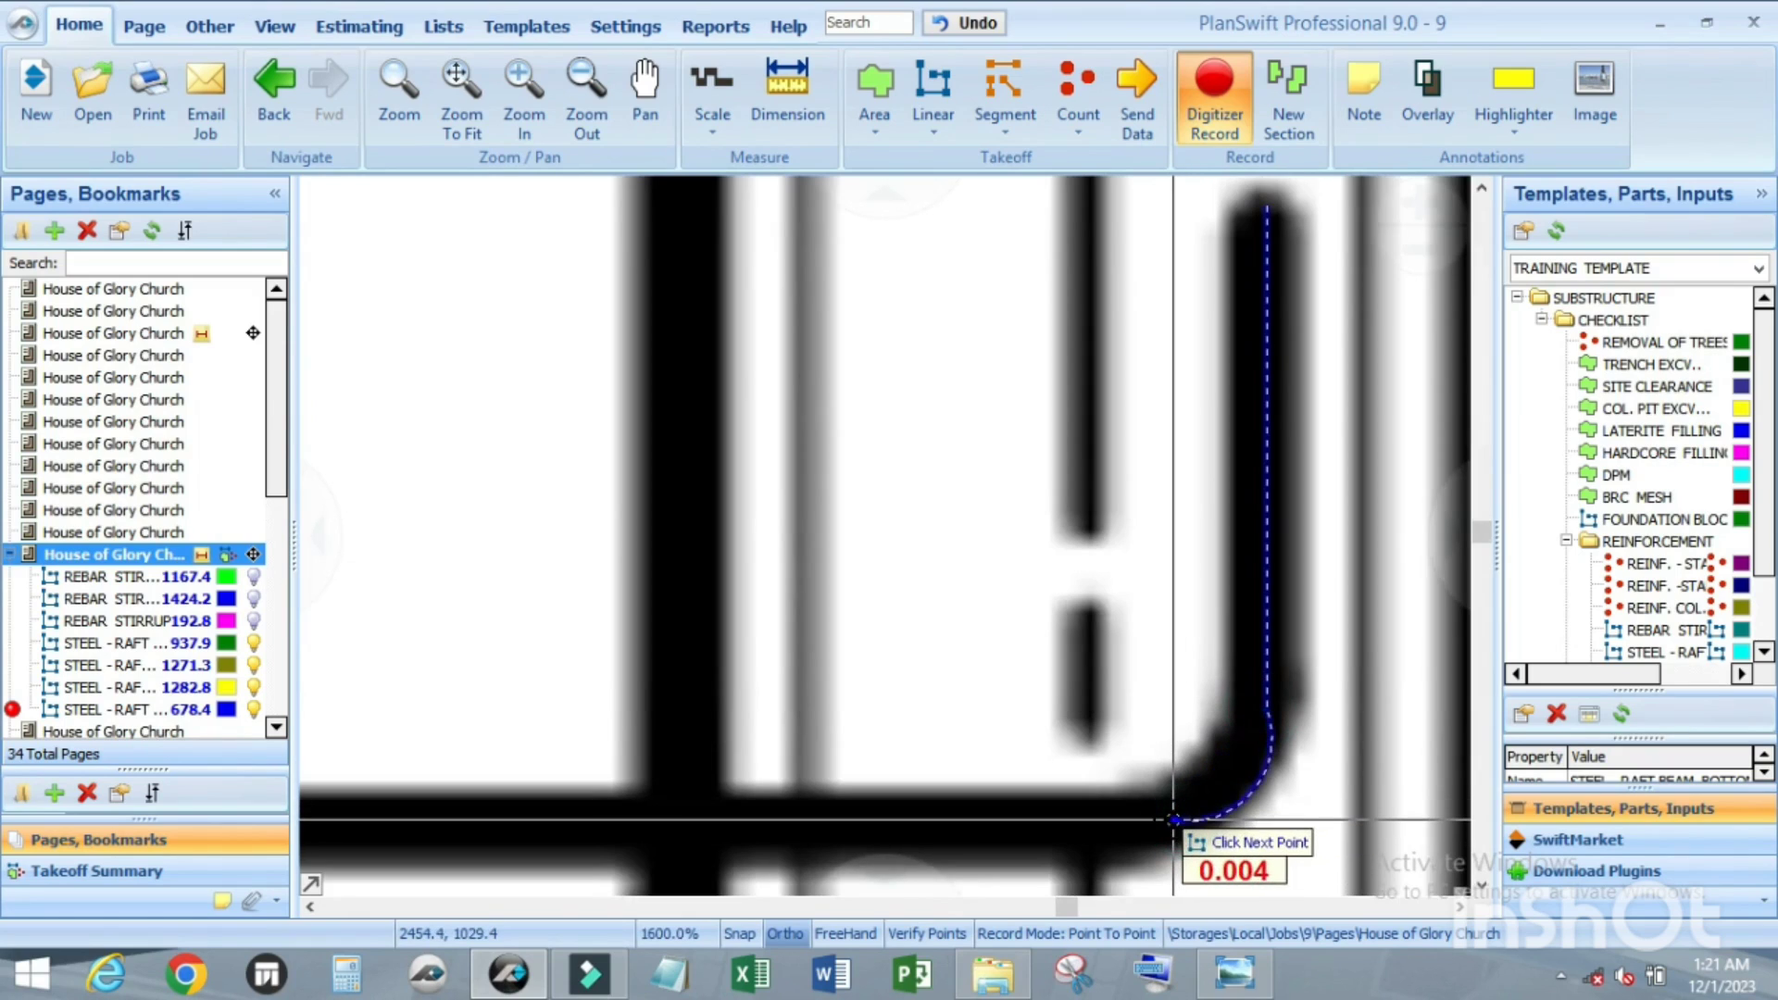
Step: Trace the straight run of the 3 Y20 11 bottom bar, about 6.71 m from grid 7 to its crank between grids 4 and 6
{"action": "scroll", "coordinate": [1171, 822], "scroll_direction": "down", "scroll_amount": 8}
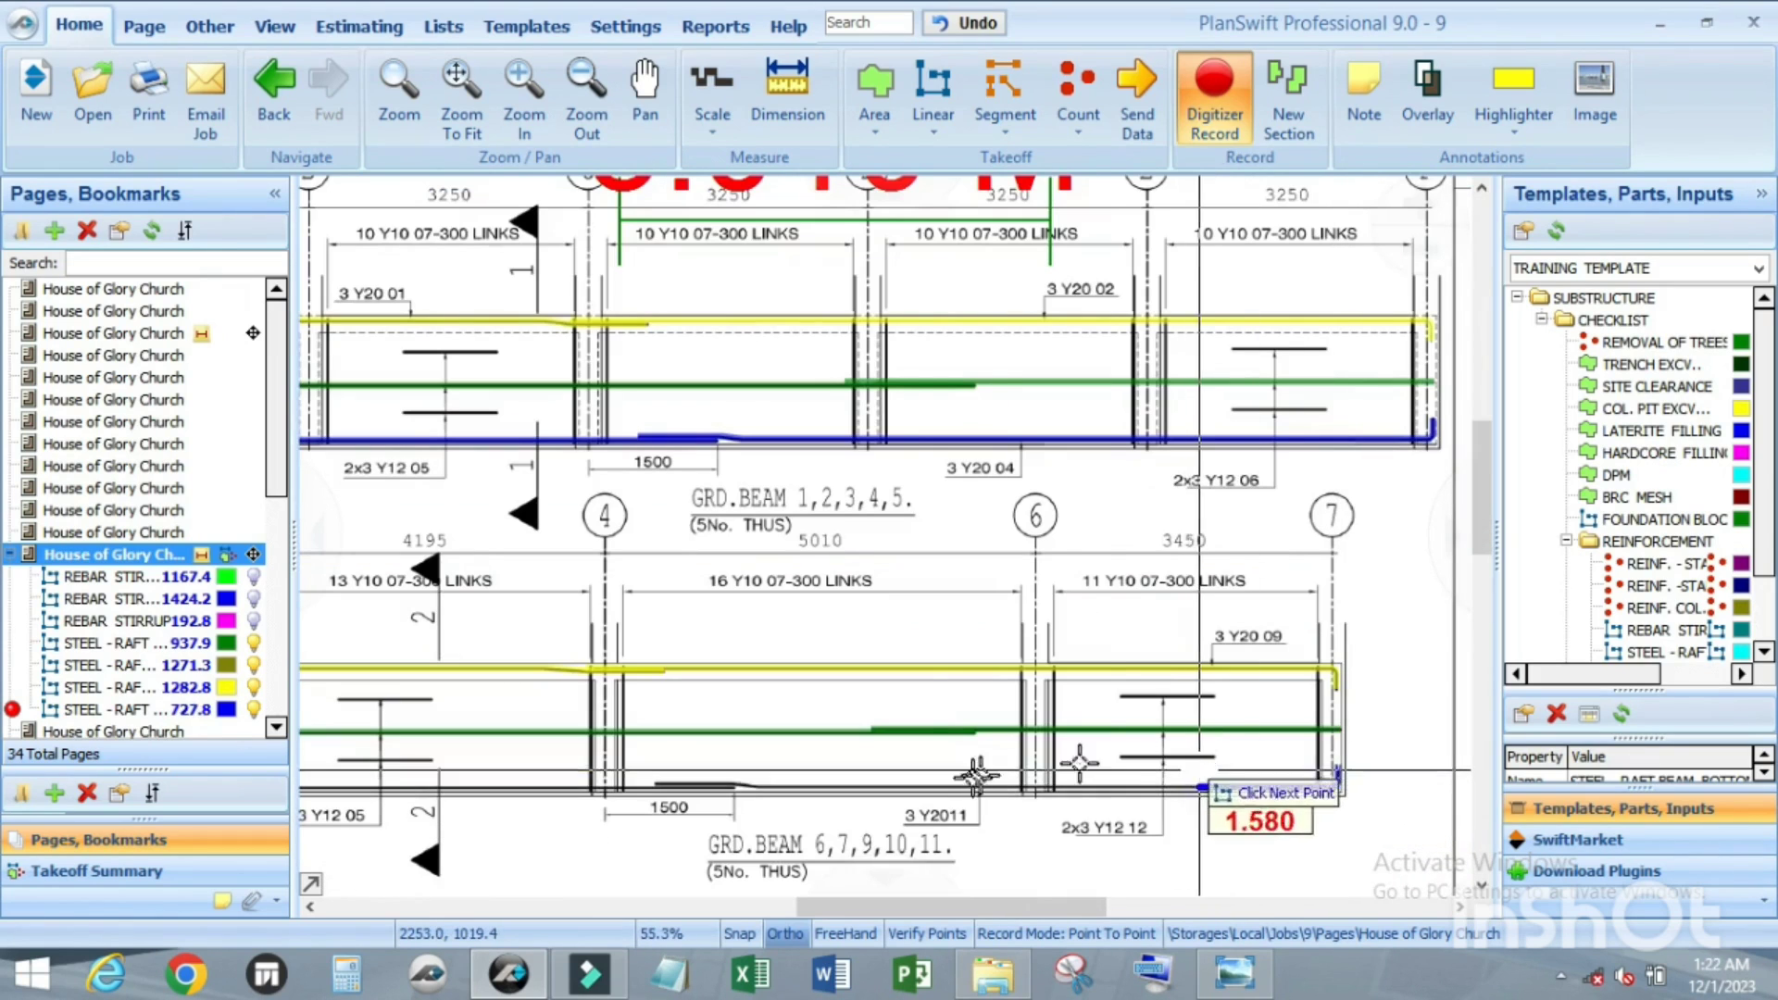
{"action": "scroll", "coordinate": [673, 767], "scroll_direction": "up", "scroll_amount": 9}
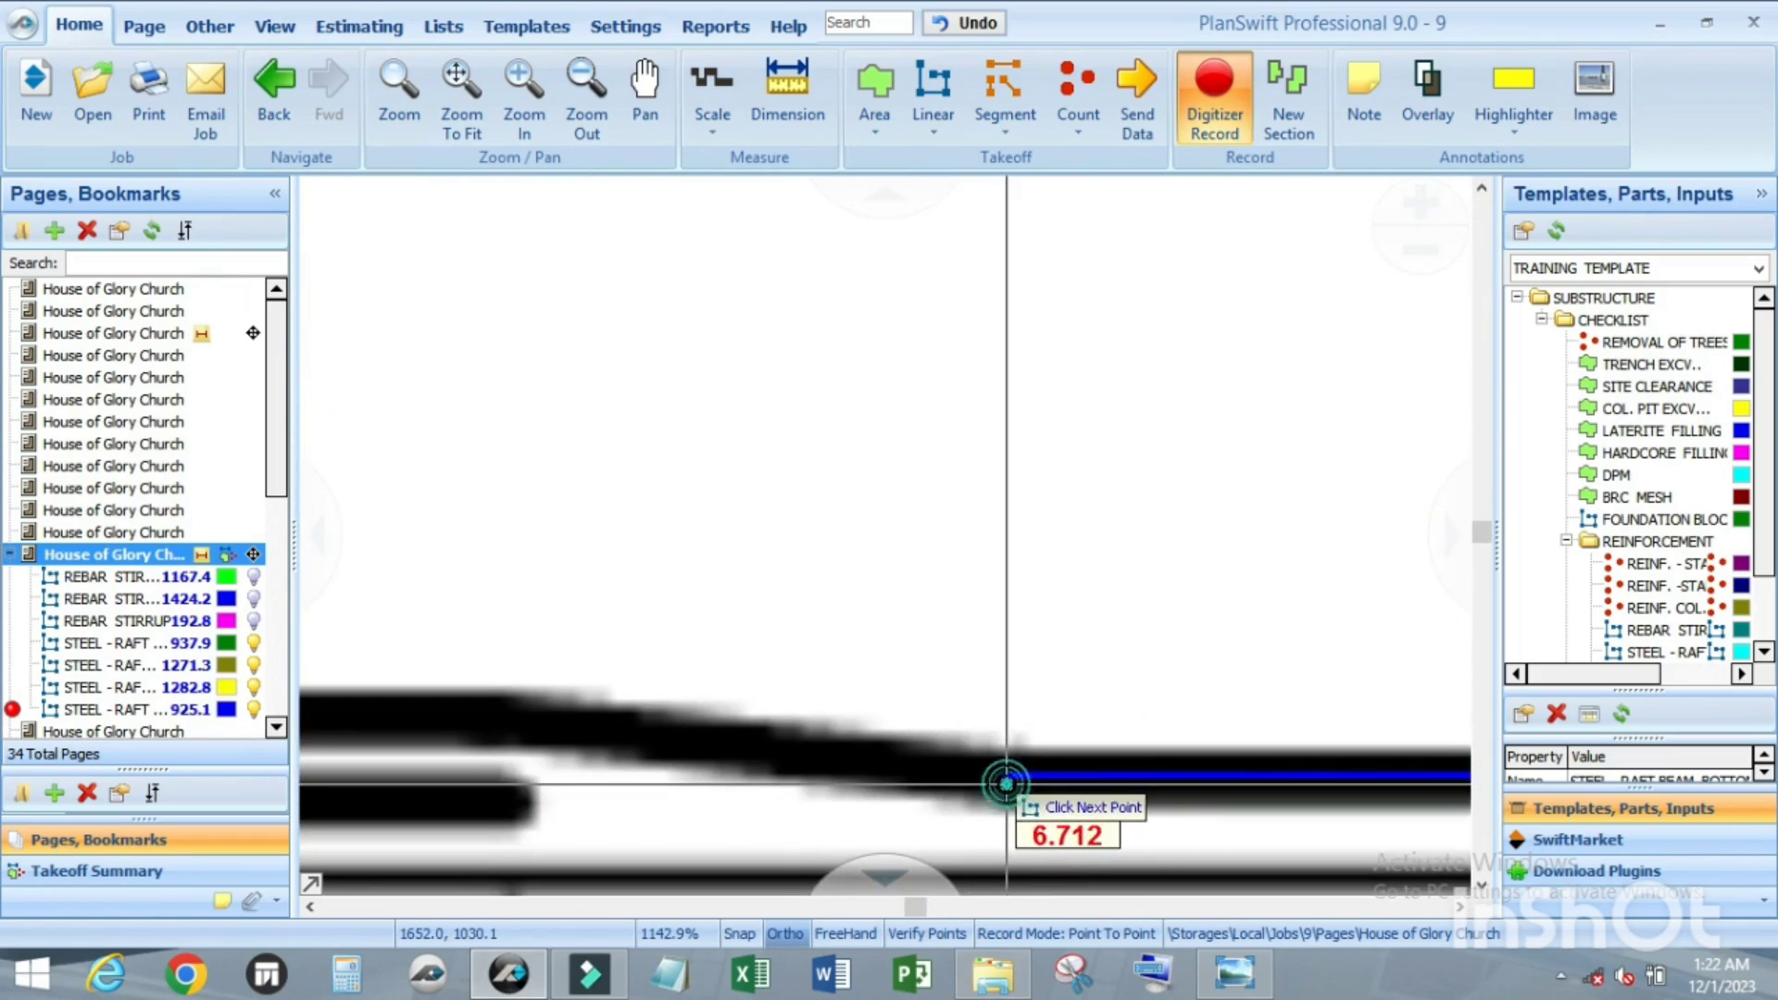
{"action": "left_click", "coordinate": [1009, 774]}
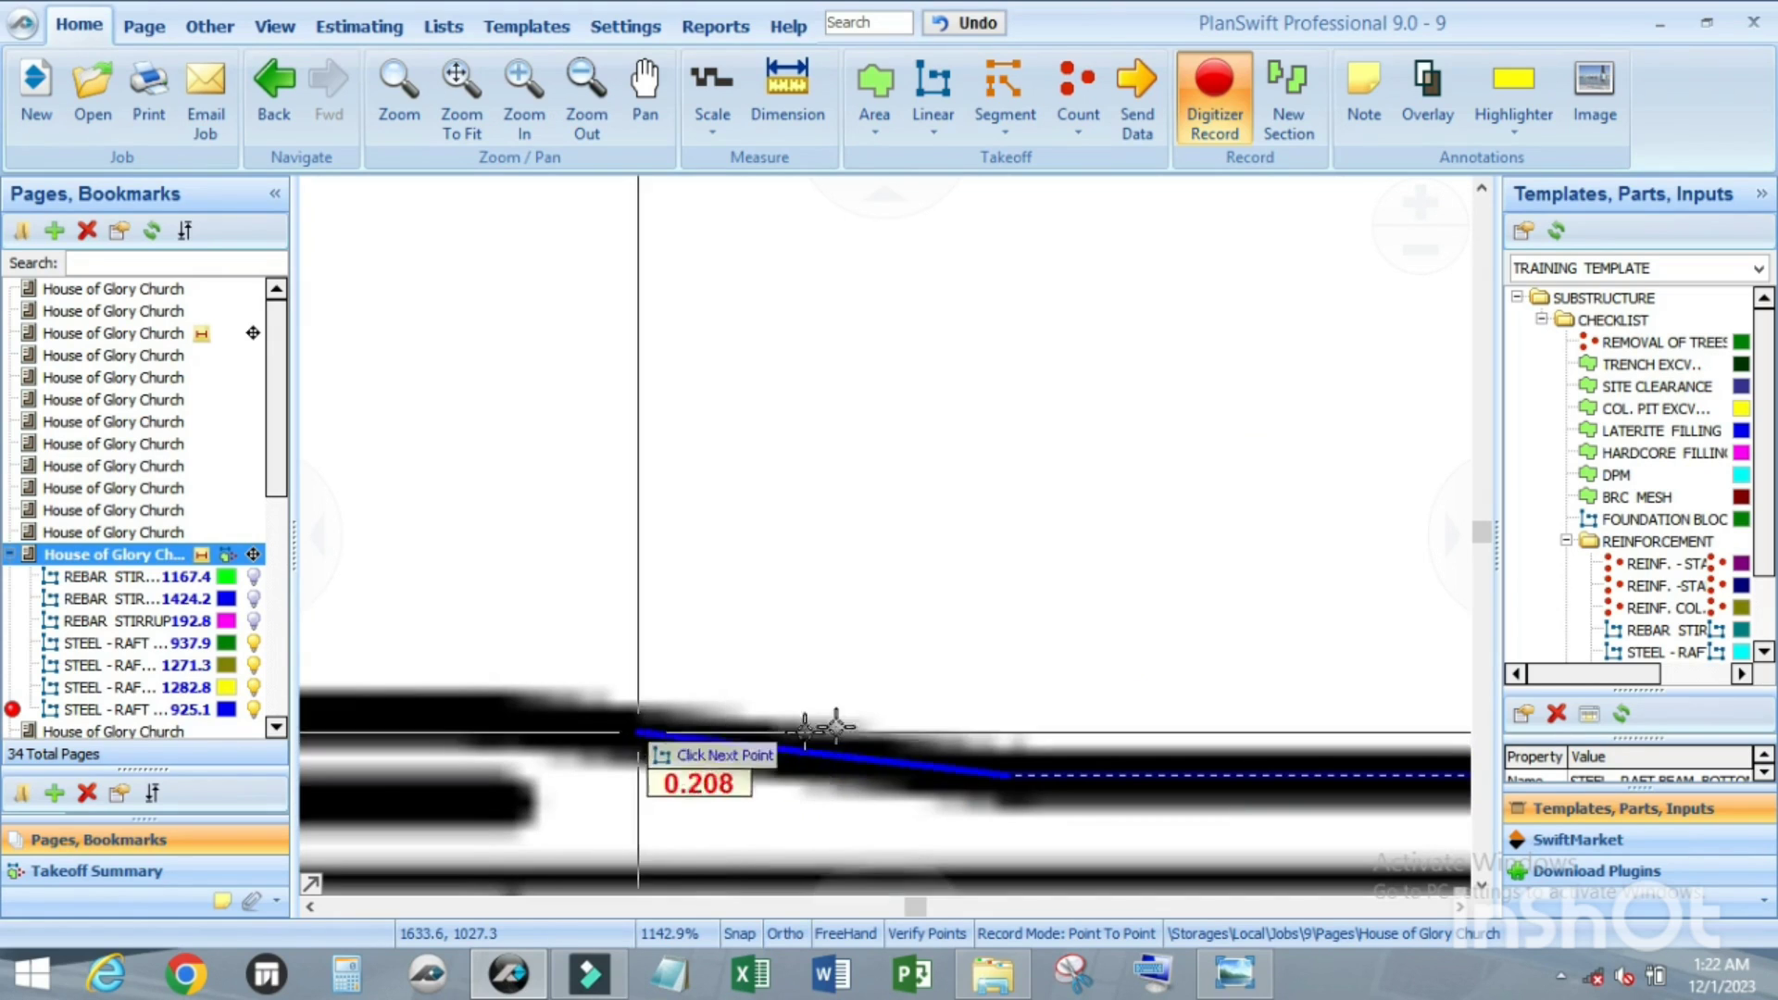
Step: Trace the 3 Y20 11 bottom bar's sloped crank, about 0.26 m, and its lap run, about 0.93 m, and finish the bar
{"action": "scroll", "coordinate": [723, 739], "scroll_direction": "up", "scroll_amount": 1}
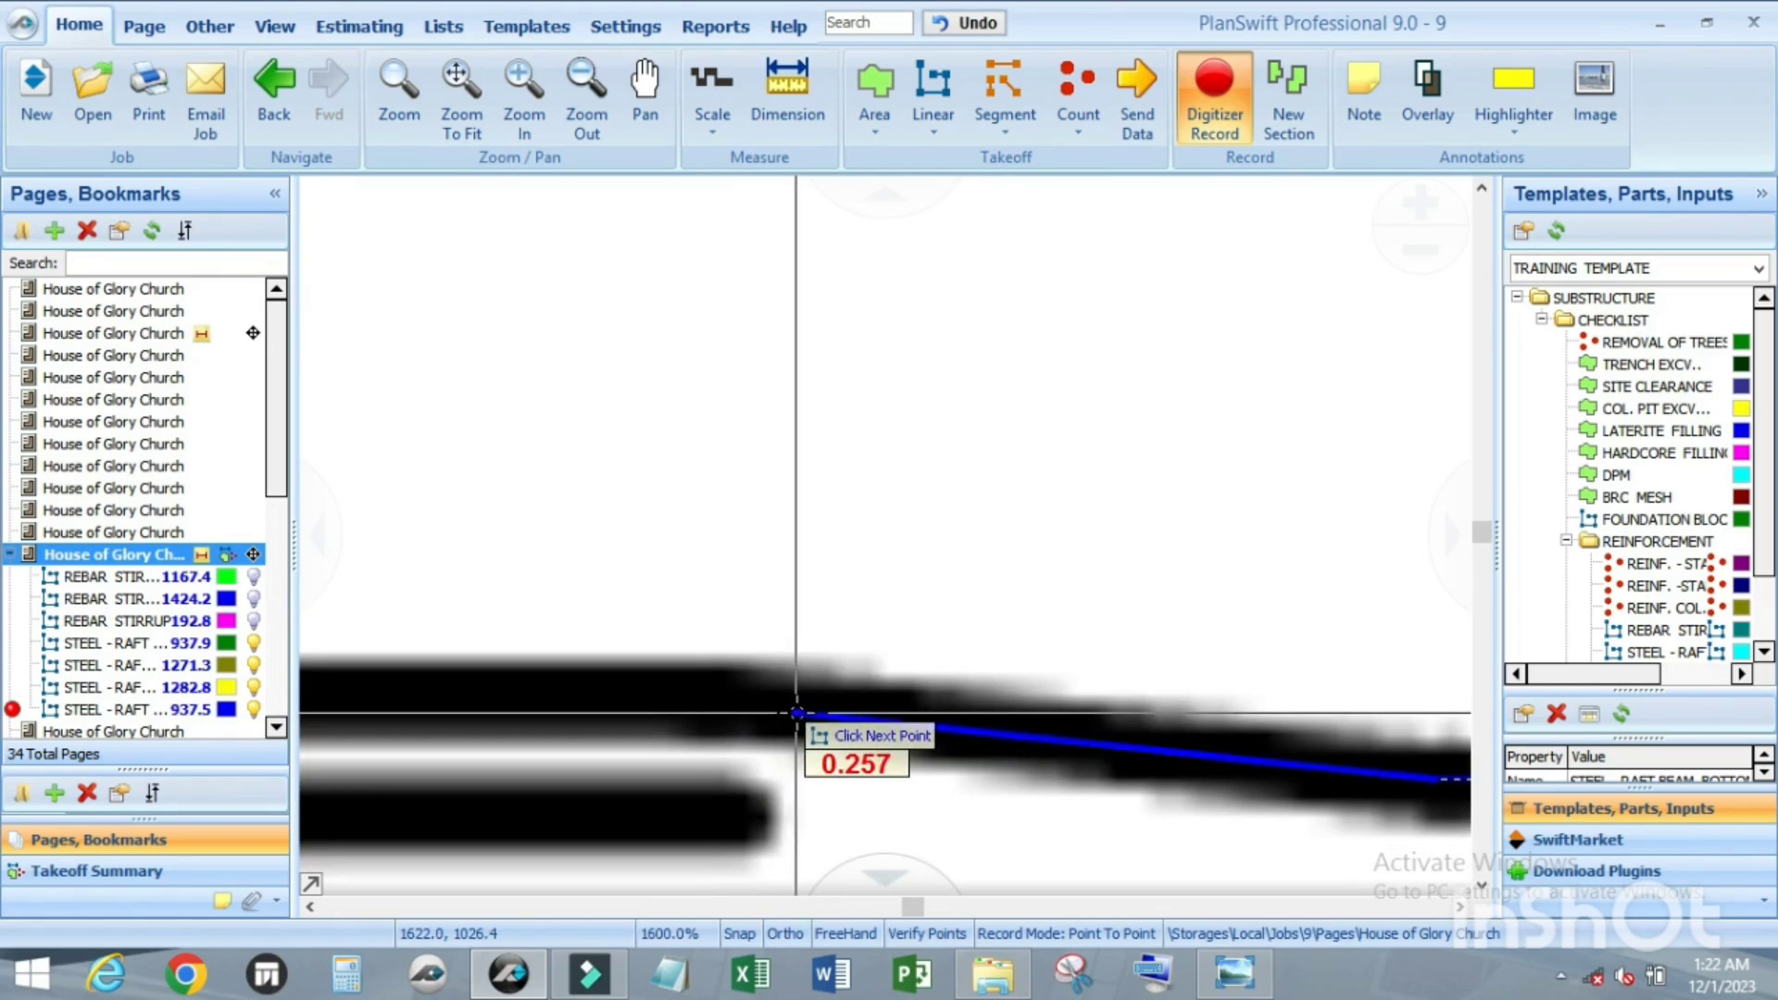
{"action": "scroll", "coordinate": [894, 693], "scroll_direction": "down", "scroll_amount": 2}
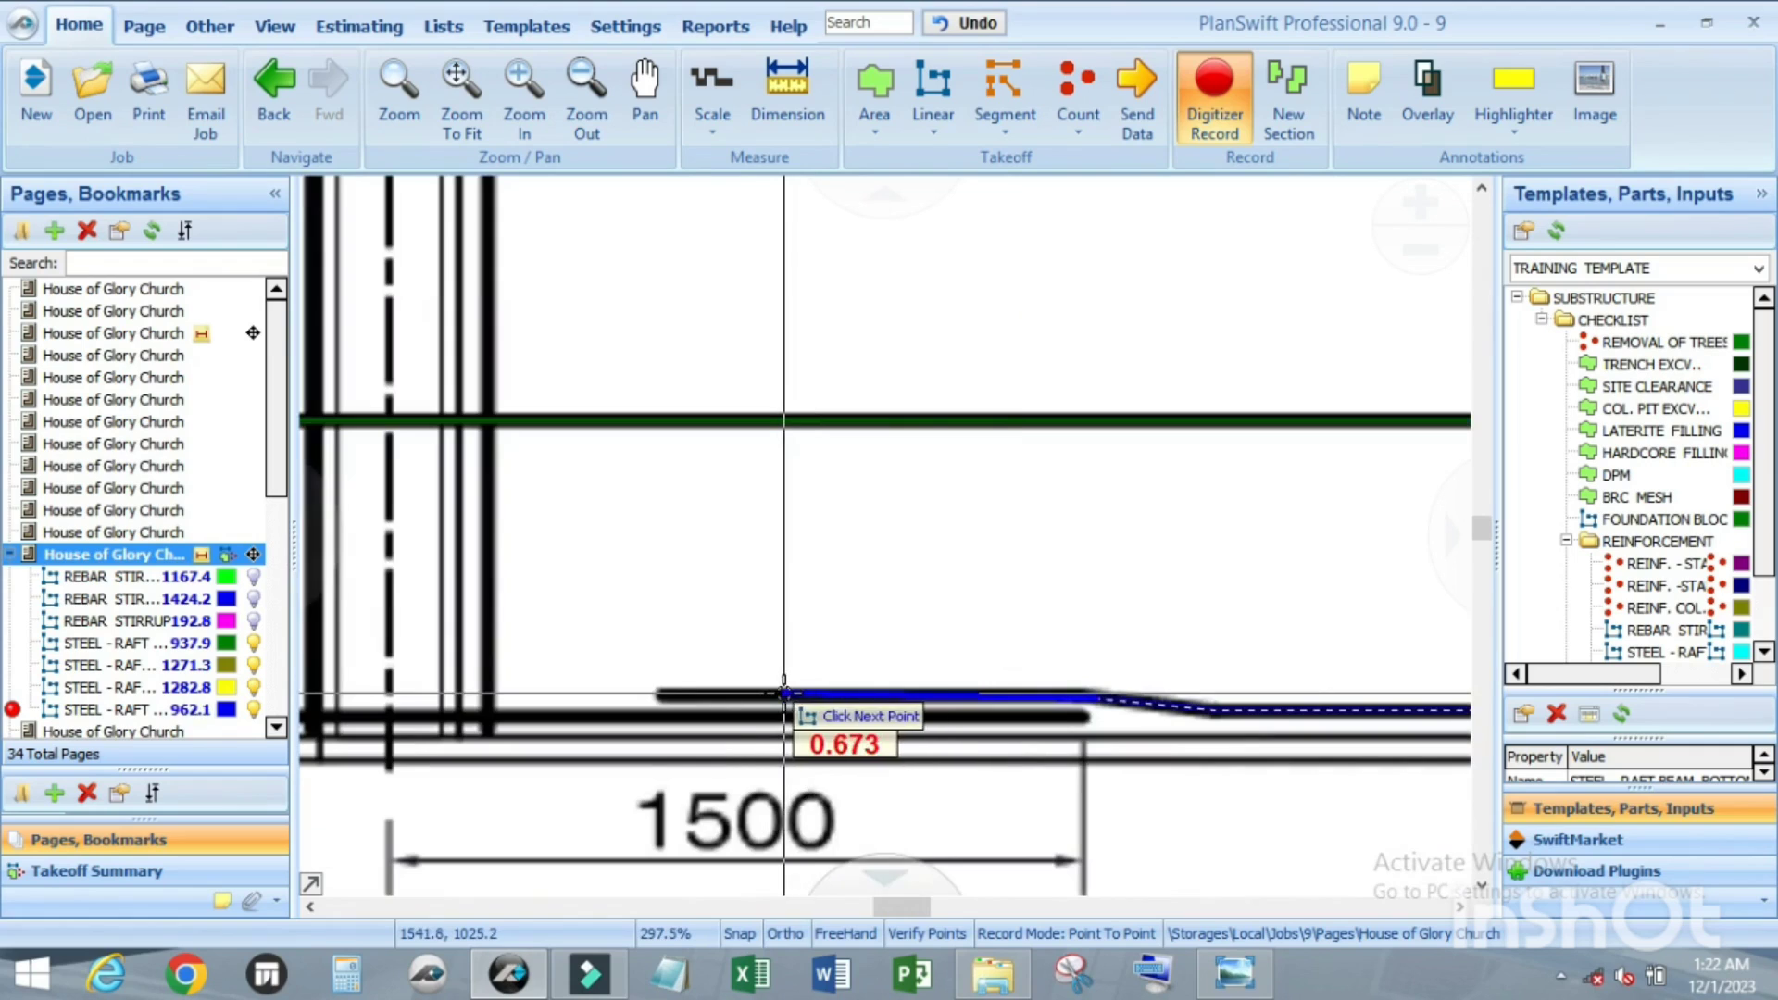
{"action": "scroll", "coordinate": [642, 690], "scroll_direction": "up", "scroll_amount": 1}
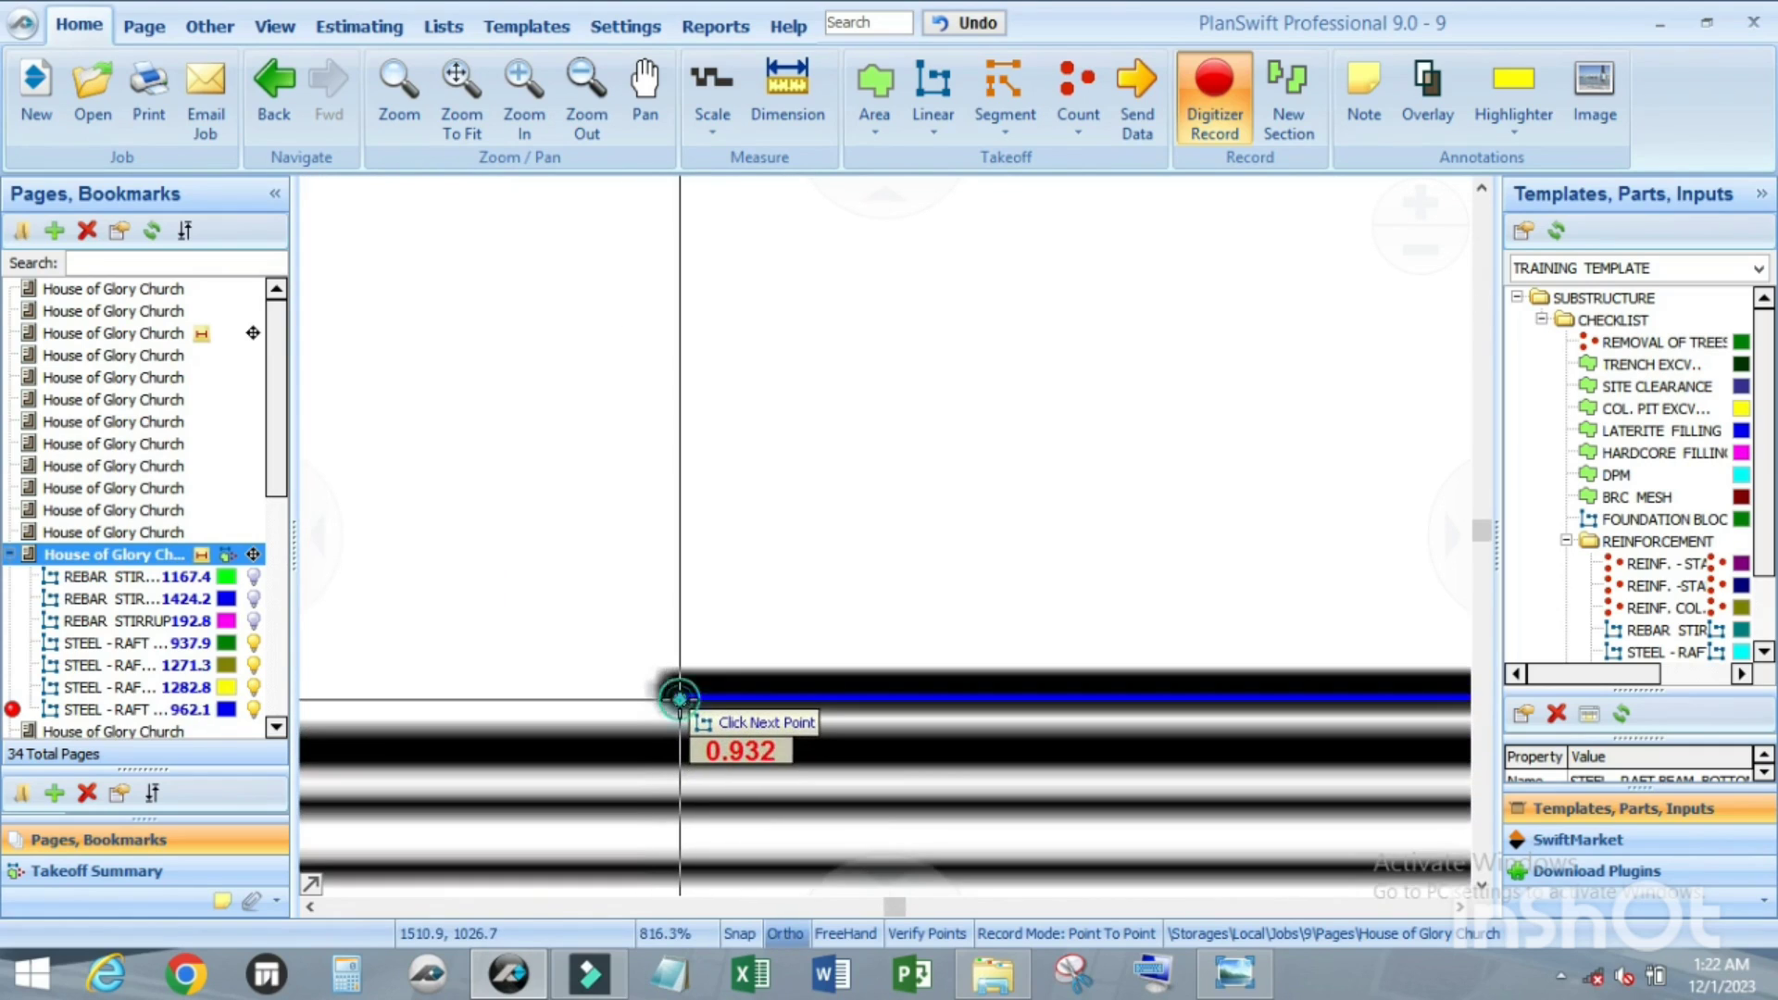
{"action": "key", "text": "Escape"}
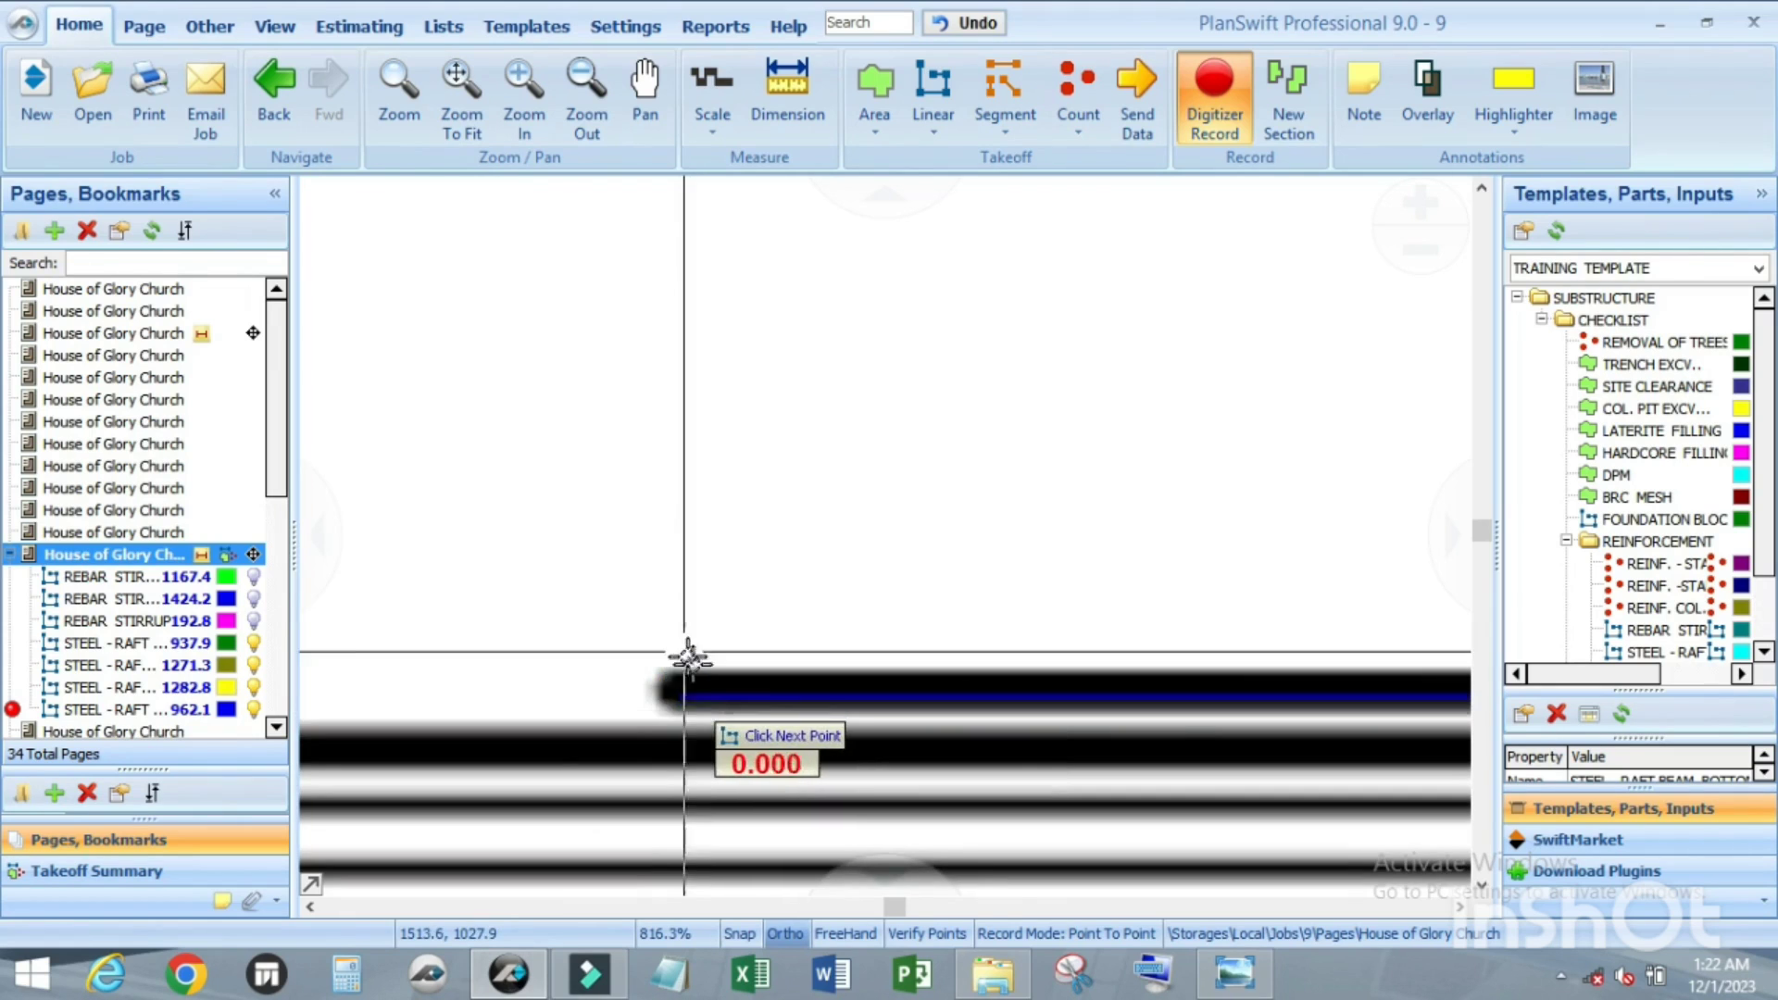
Step: Trace the straight run of the 3 Y20 10 bottom bar, about 8.55 m from its lap end past grid 4 to the bend at grid 1
{"action": "scroll", "coordinate": [685, 656], "scroll_direction": "down", "scroll_amount": 2}
{"action": "scroll", "coordinate": [1281, 698], "scroll_direction": "up", "scroll_amount": 2}
{"action": "scroll", "coordinate": [1218, 706], "scroll_direction": "up", "scroll_amount": 1}
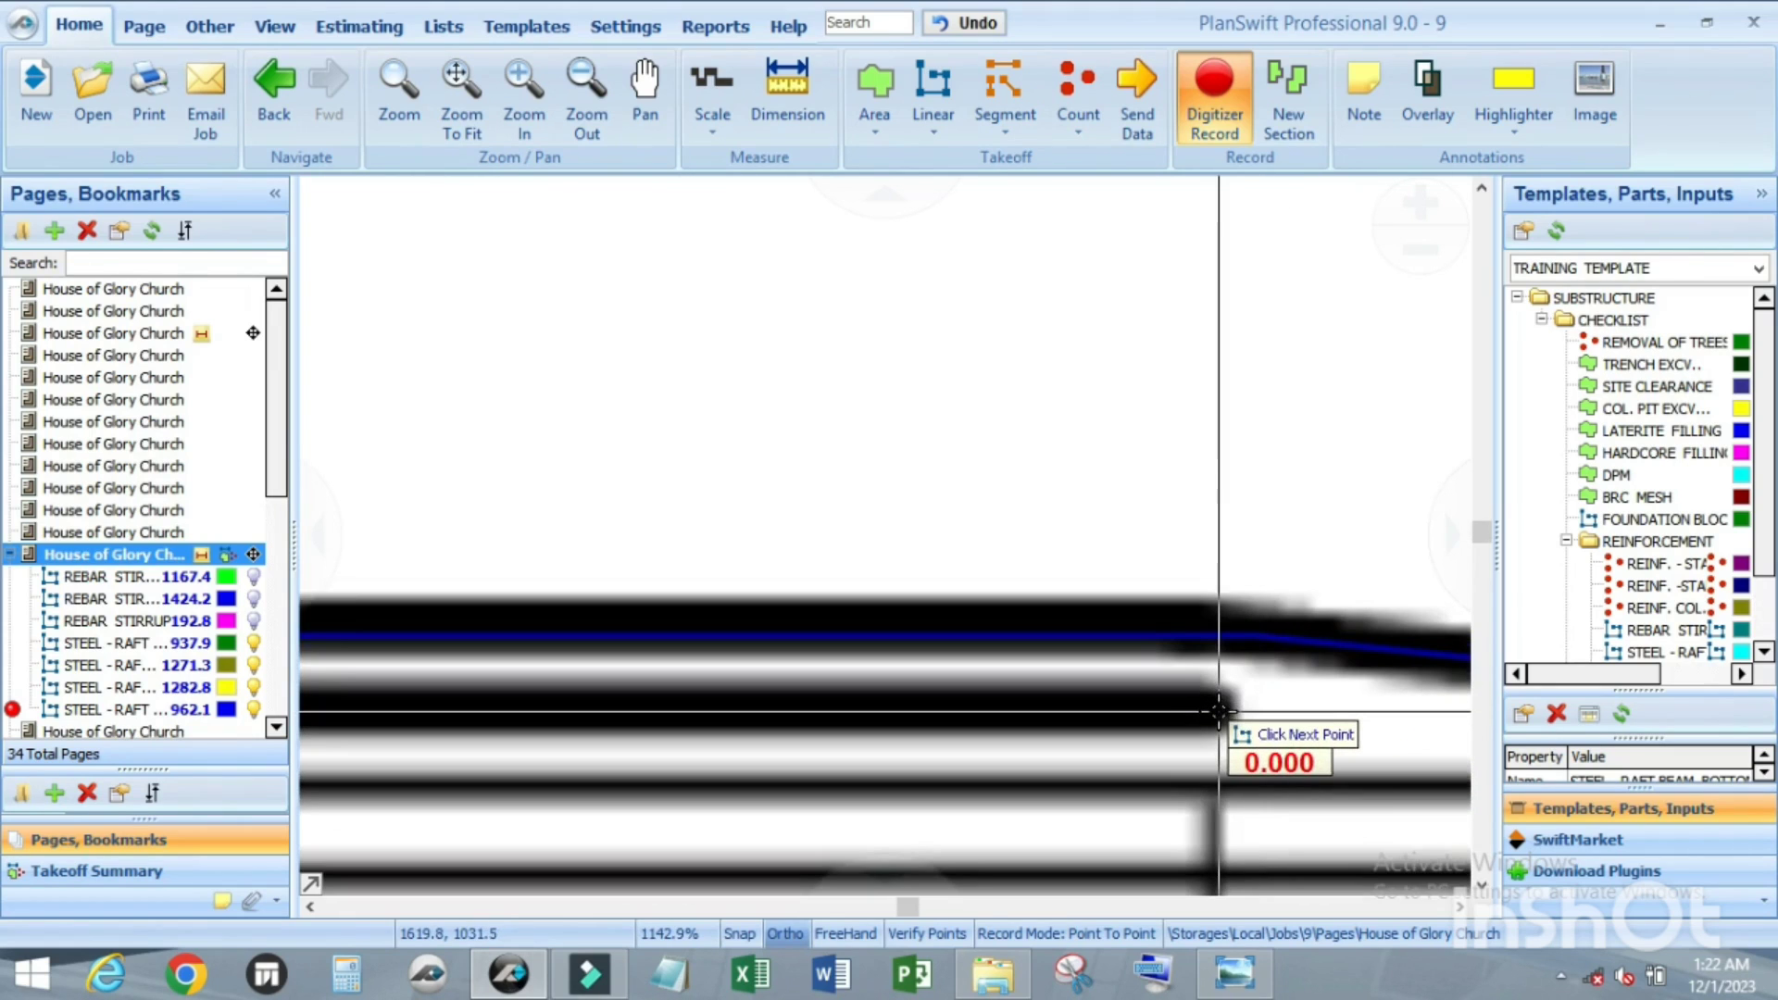
{"action": "left_click", "coordinate": [1222, 711]}
{"action": "scroll", "coordinate": [1222, 711], "scroll_direction": "down", "scroll_amount": 8}
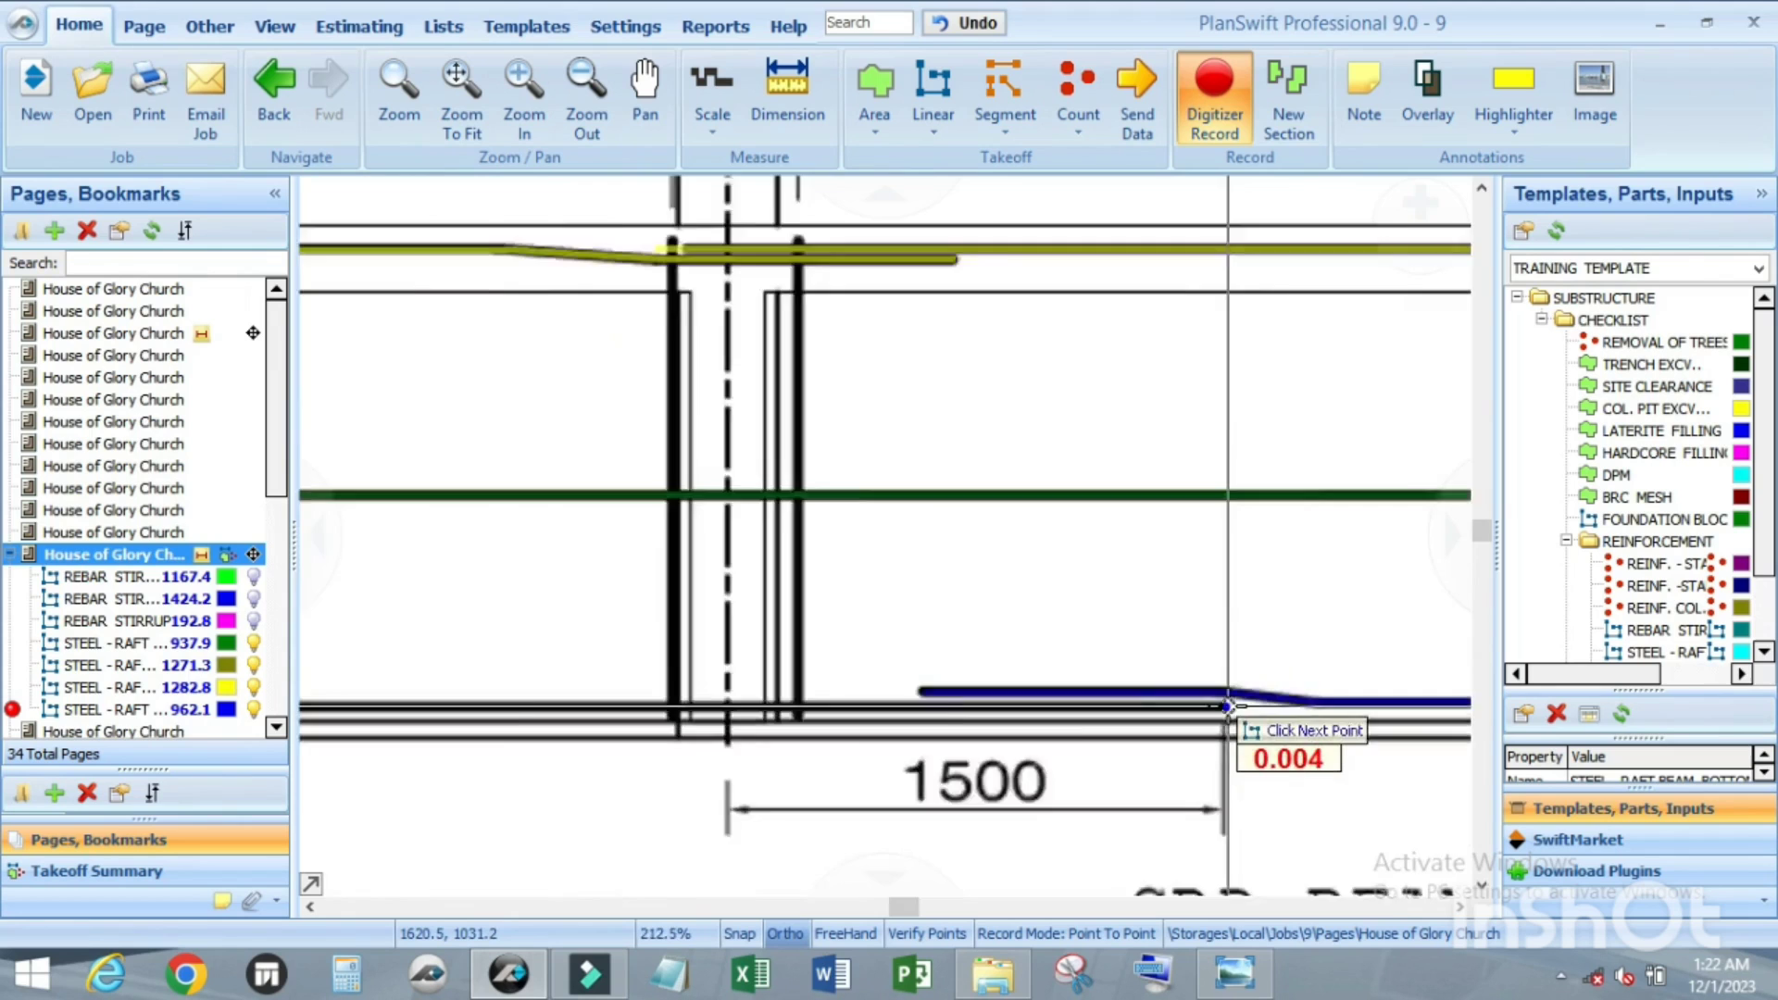
{"action": "scroll", "coordinate": [1184, 711], "scroll_direction": "down", "scroll_amount": 2}
{"action": "scroll", "coordinate": [842, 711], "scroll_direction": "up", "scroll_amount": 8}
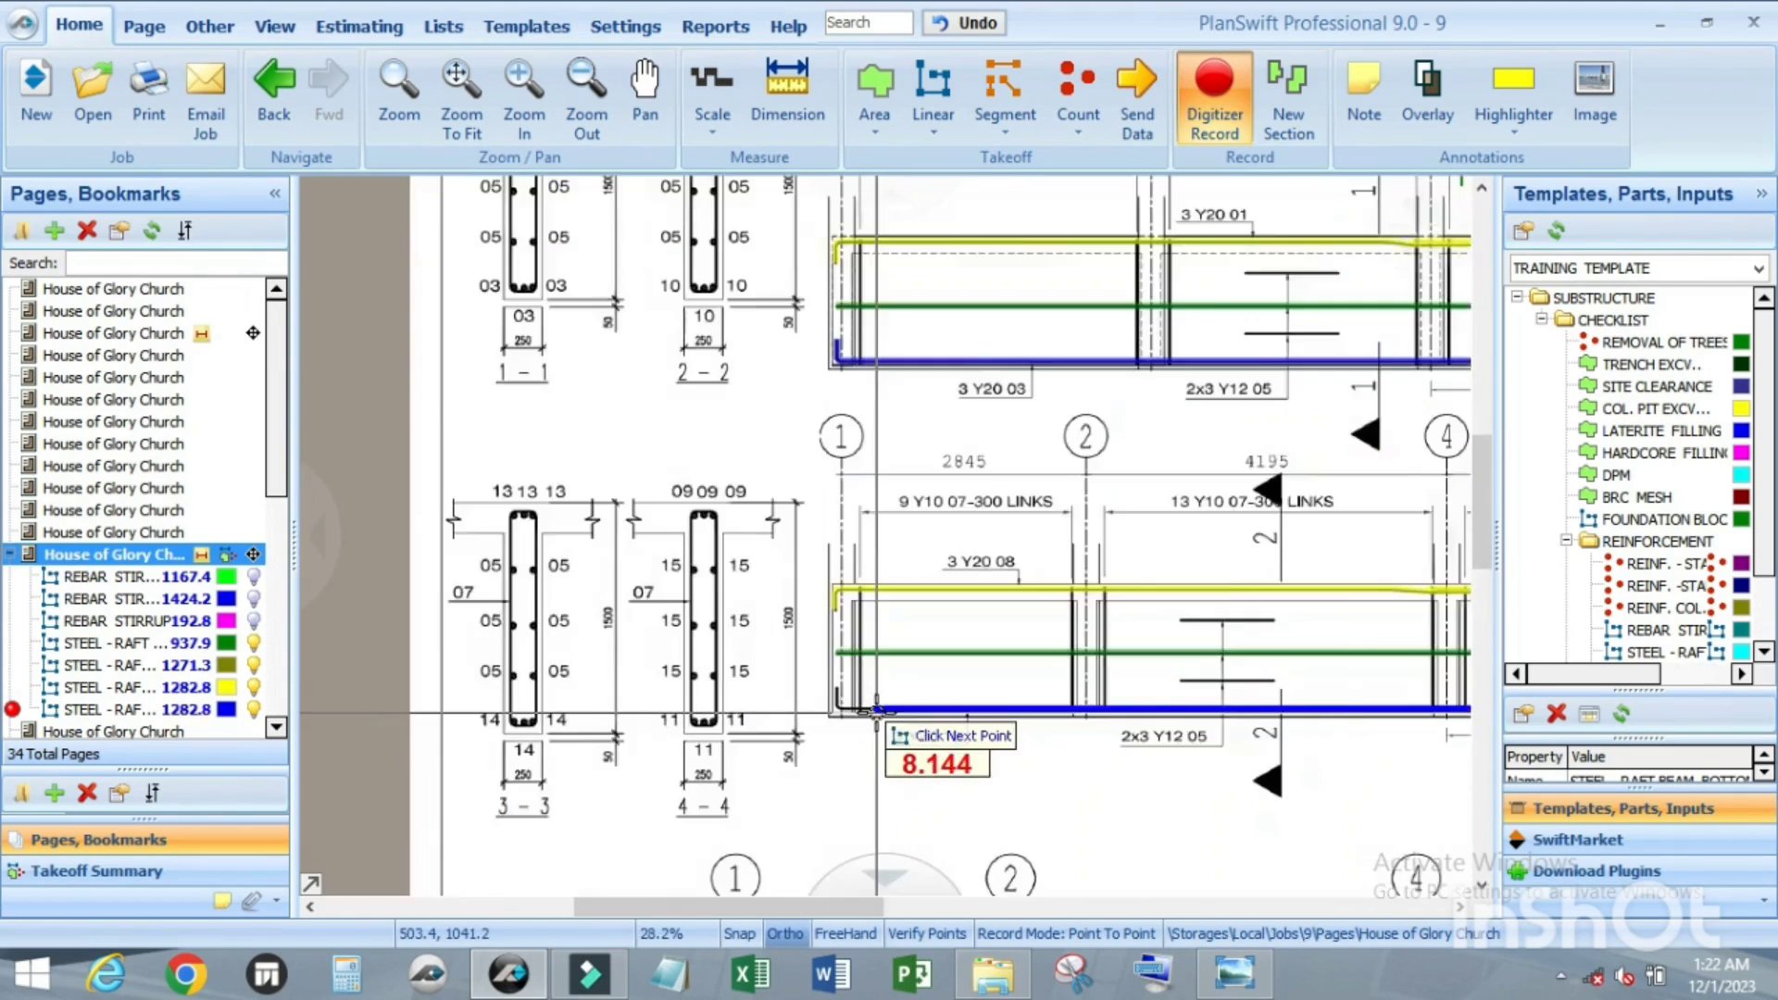
{"action": "scroll", "coordinate": [745, 692], "scroll_direction": "up", "scroll_amount": 4}
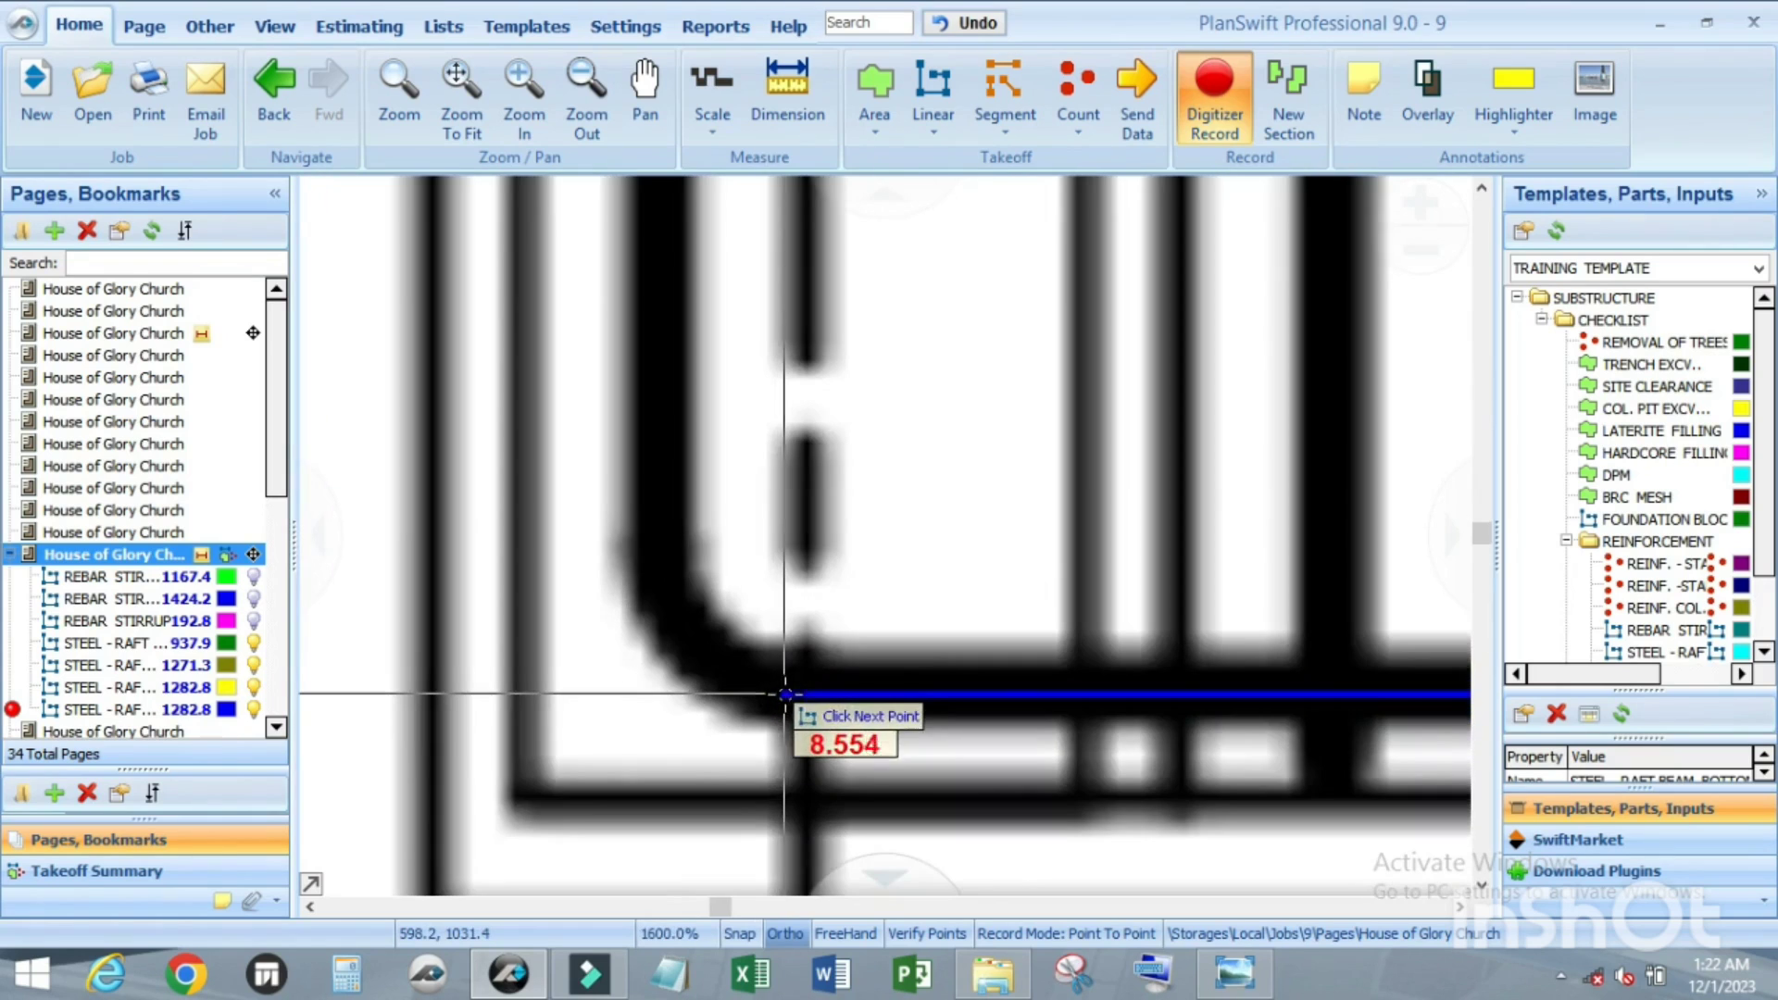
{"action": "left_click", "coordinate": [771, 693]}
Step: Trace the bend arc and vertical hook leg of the 3 Y20 10 bottom bar at grid 1, finish the bar and deselect it
{"action": "scroll", "coordinate": [770, 692], "scroll_direction": "down", "scroll_amount": 2}
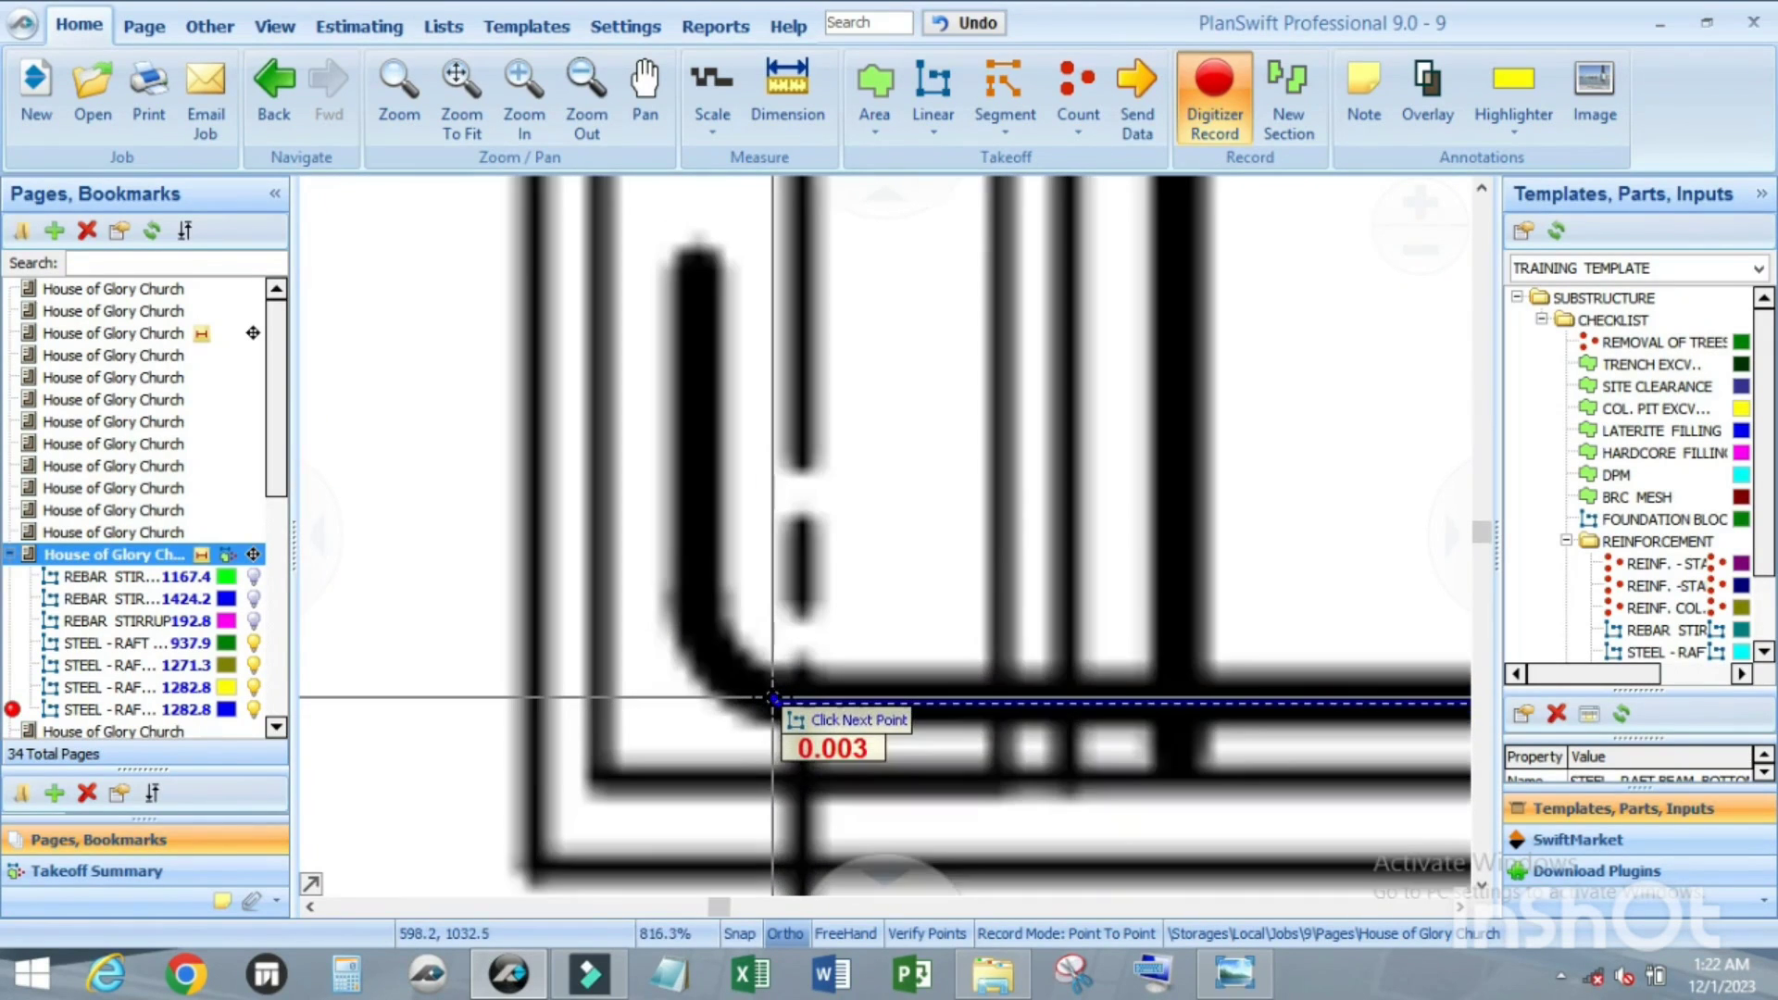
{"action": "key", "text": "a"}
{"action": "scroll", "coordinate": [693, 629], "scroll_direction": "up", "scroll_amount": 1}
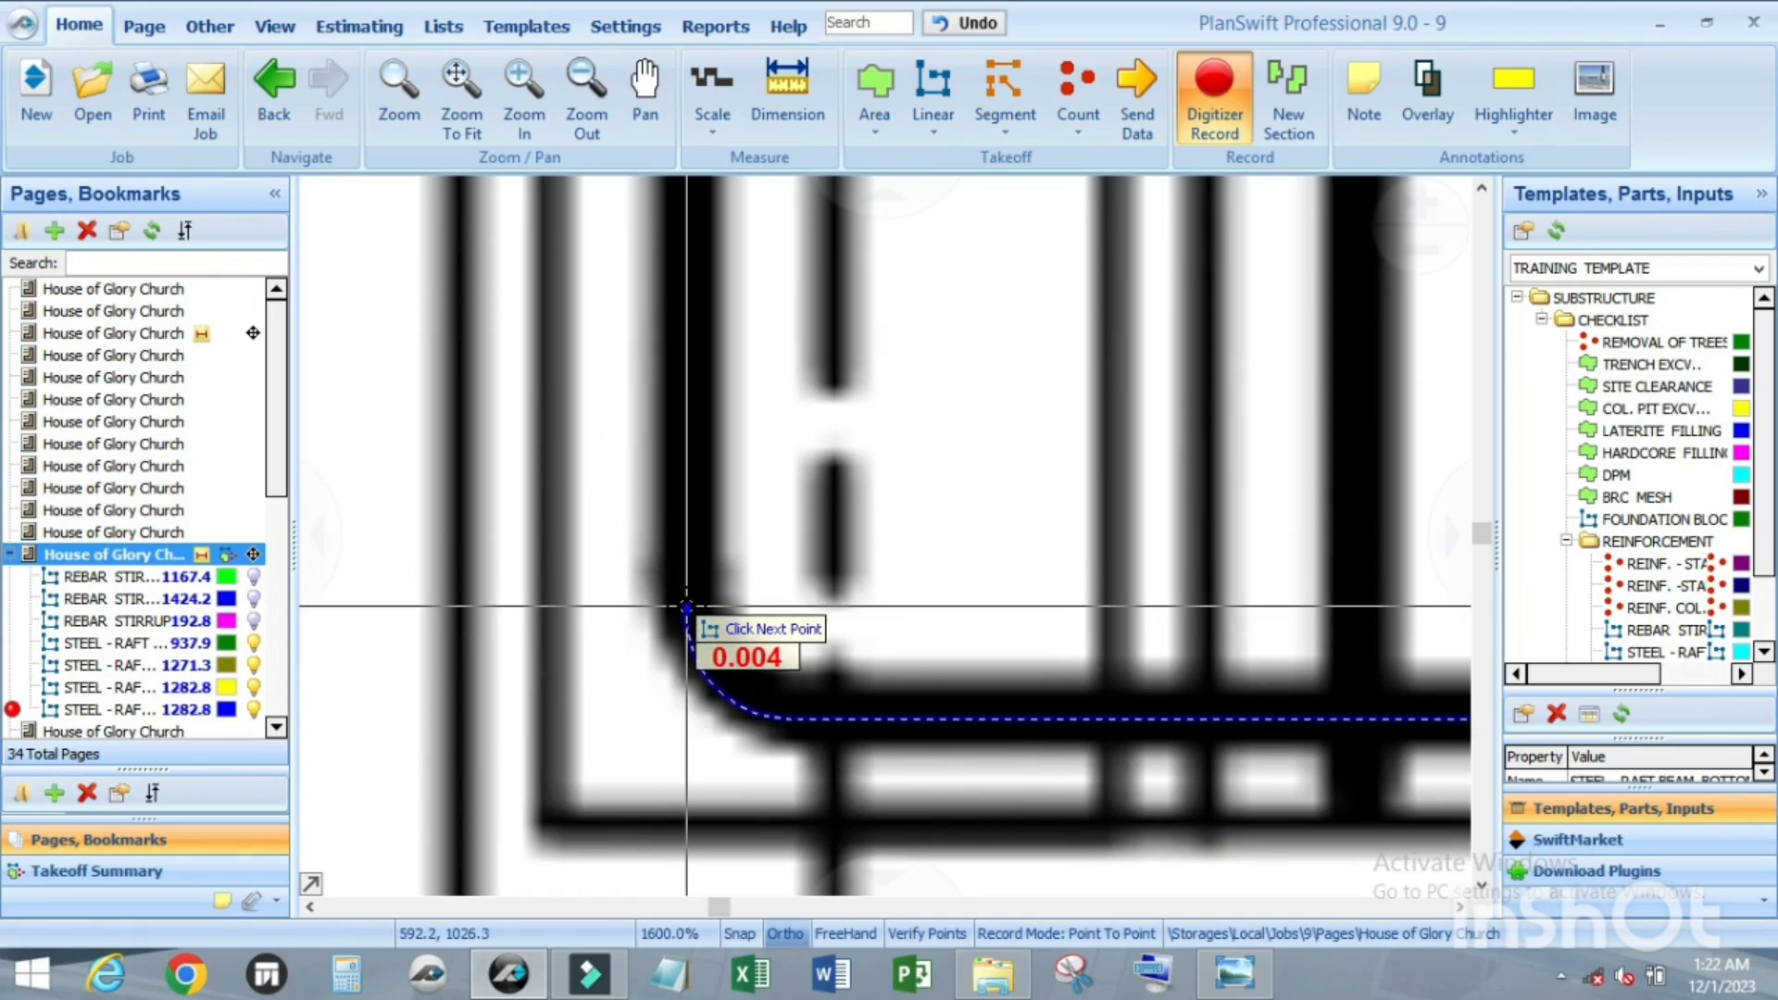
{"action": "left_click", "coordinate": [683, 606]}
{"action": "scroll", "coordinate": [734, 674], "scroll_direction": "down", "scroll_amount": 4}
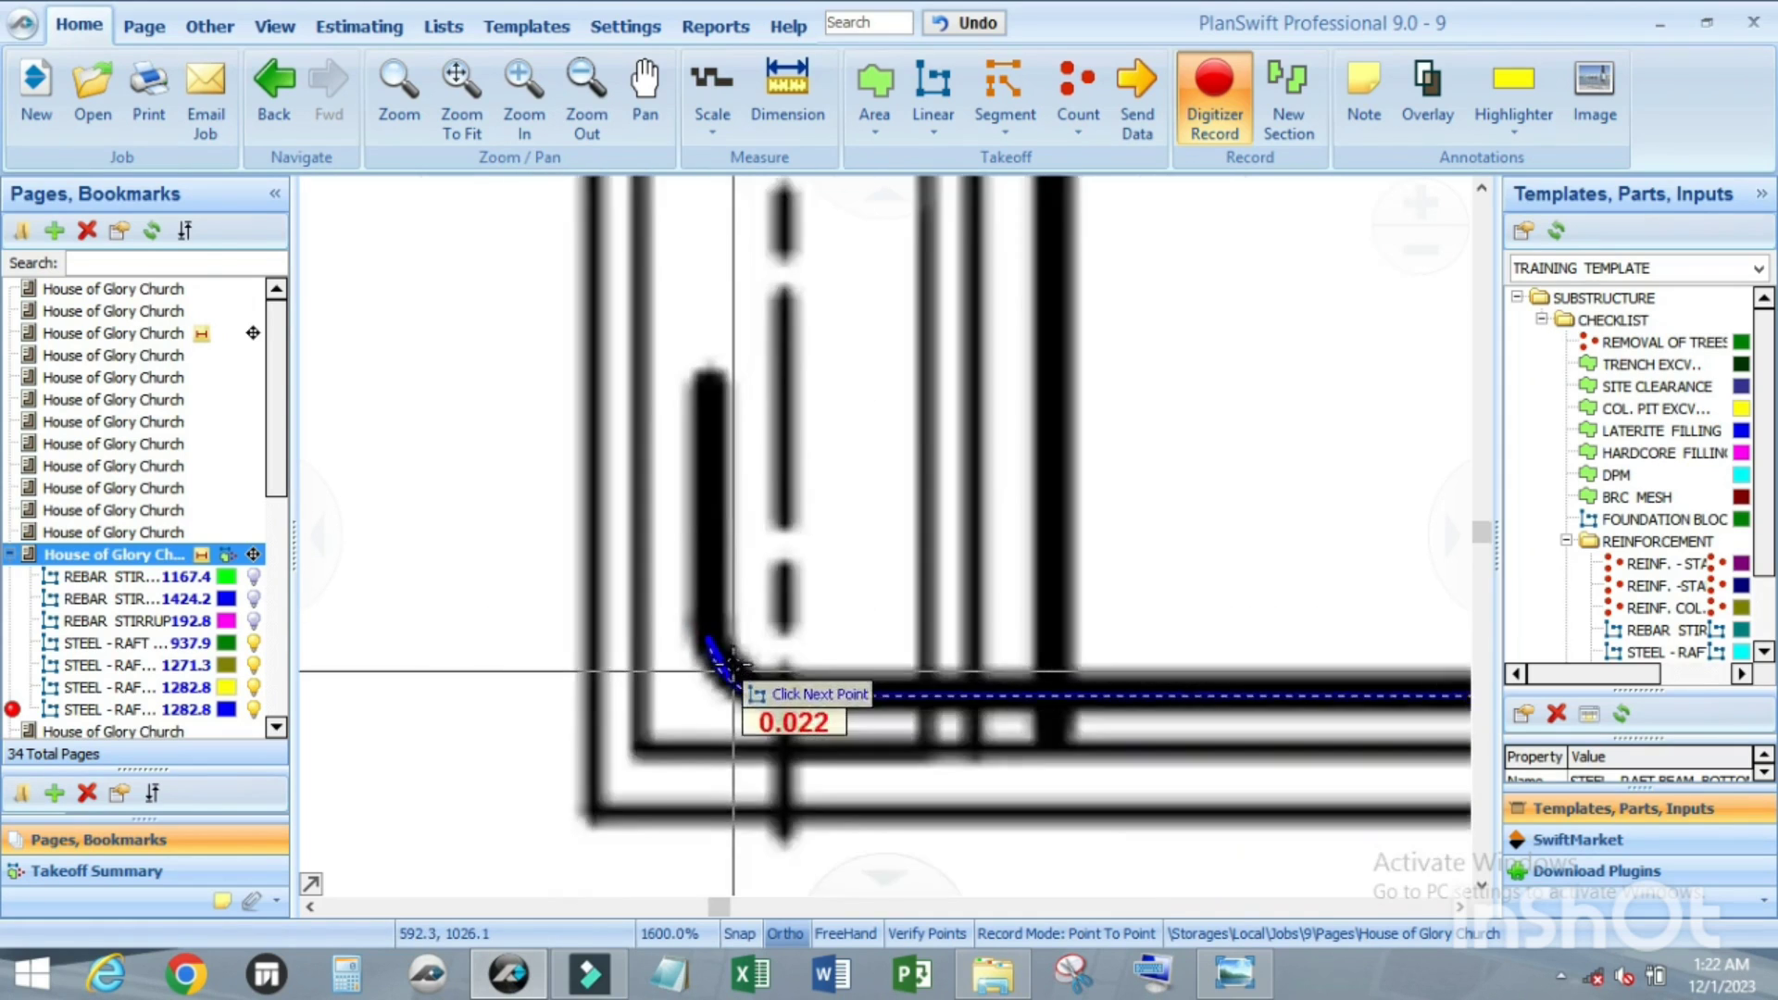
{"action": "scroll", "coordinate": [734, 509], "scroll_direction": "up", "scroll_amount": 4}
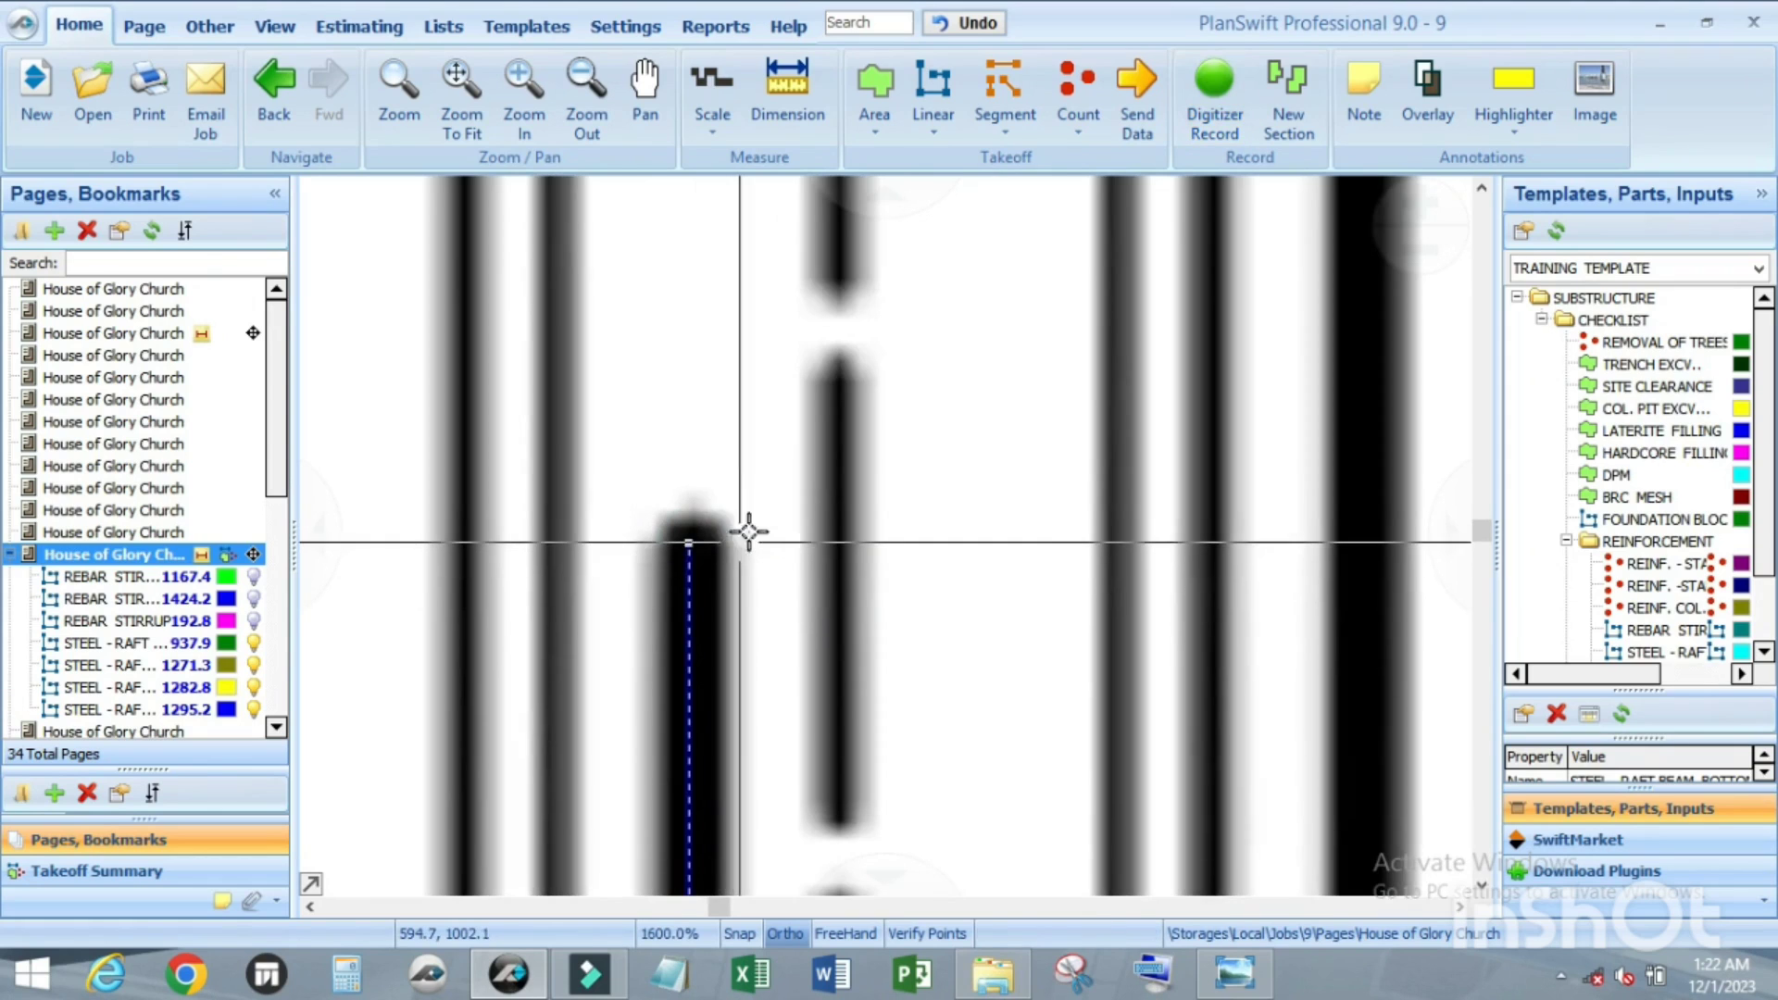
{"action": "scroll", "coordinate": [746, 520], "scroll_direction": "down", "scroll_amount": 5}
{"action": "double_click", "coordinate": [855, 500]}
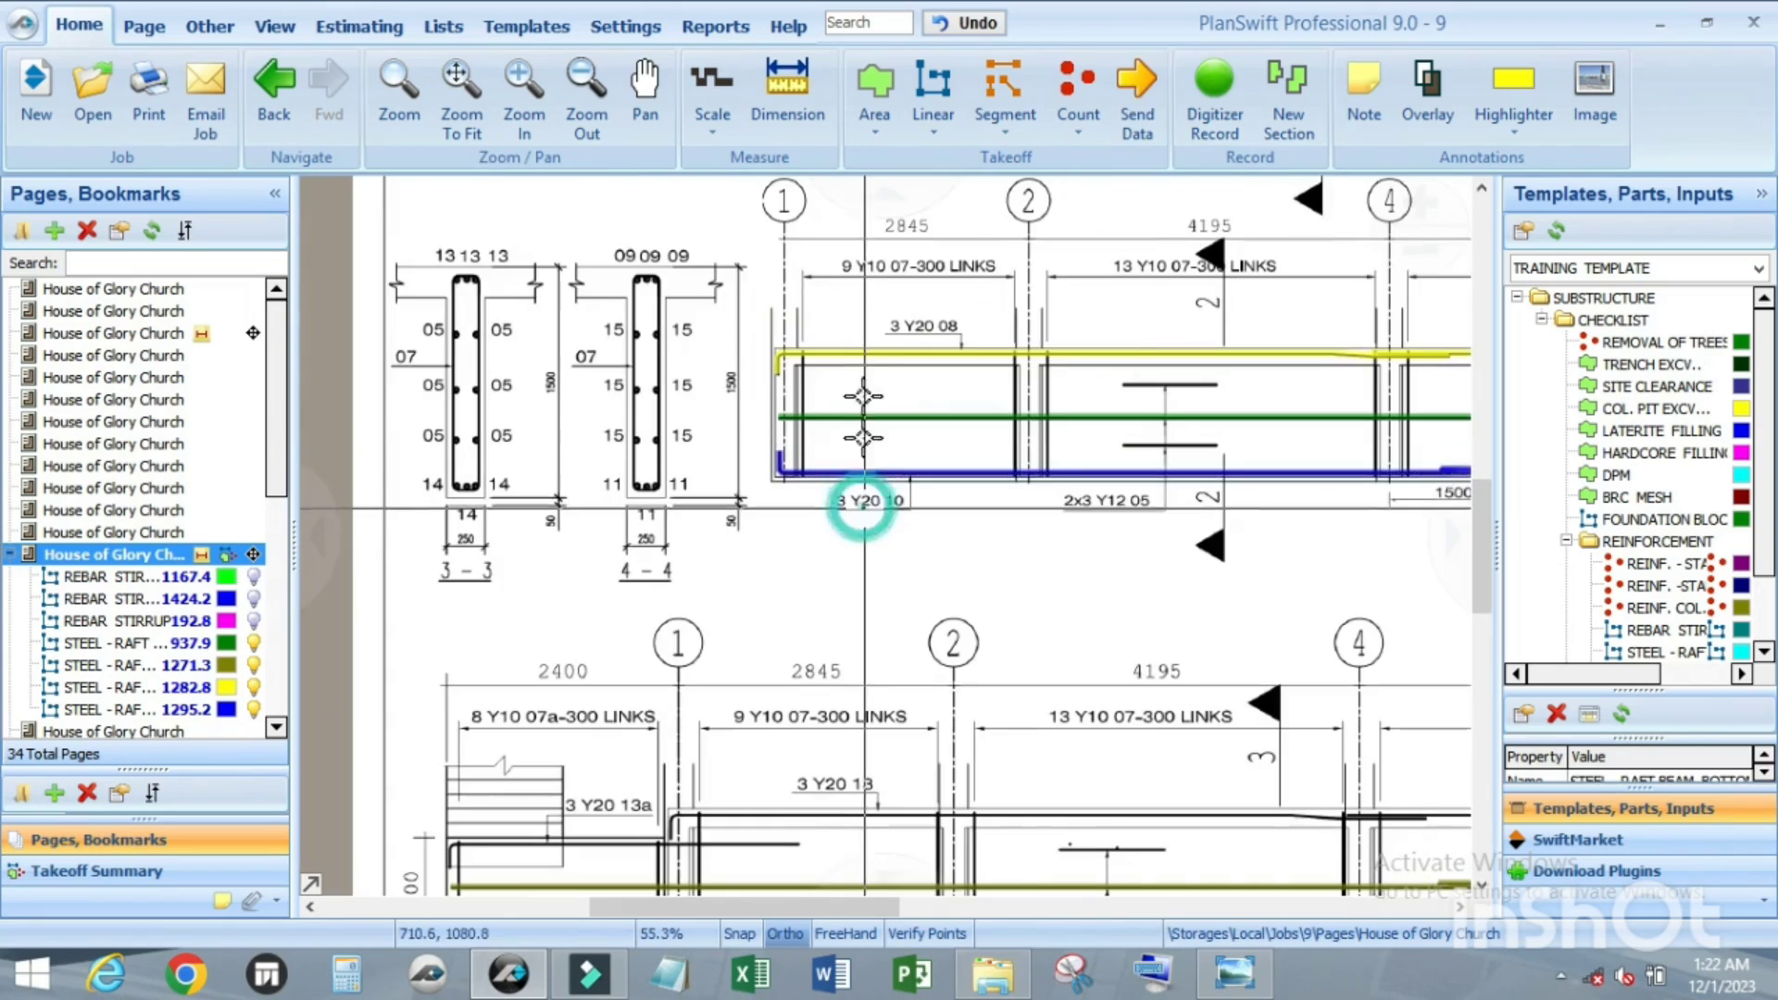
Step: Examine the steel weights of the raft beam side, top and bottom bars in the drawing's takeoff legend
{"action": "scroll", "coordinate": [856, 500], "scroll_direction": "down", "scroll_amount": 2}
{"action": "scroll", "coordinate": [699, 824], "scroll_direction": "up", "scroll_amount": 2}
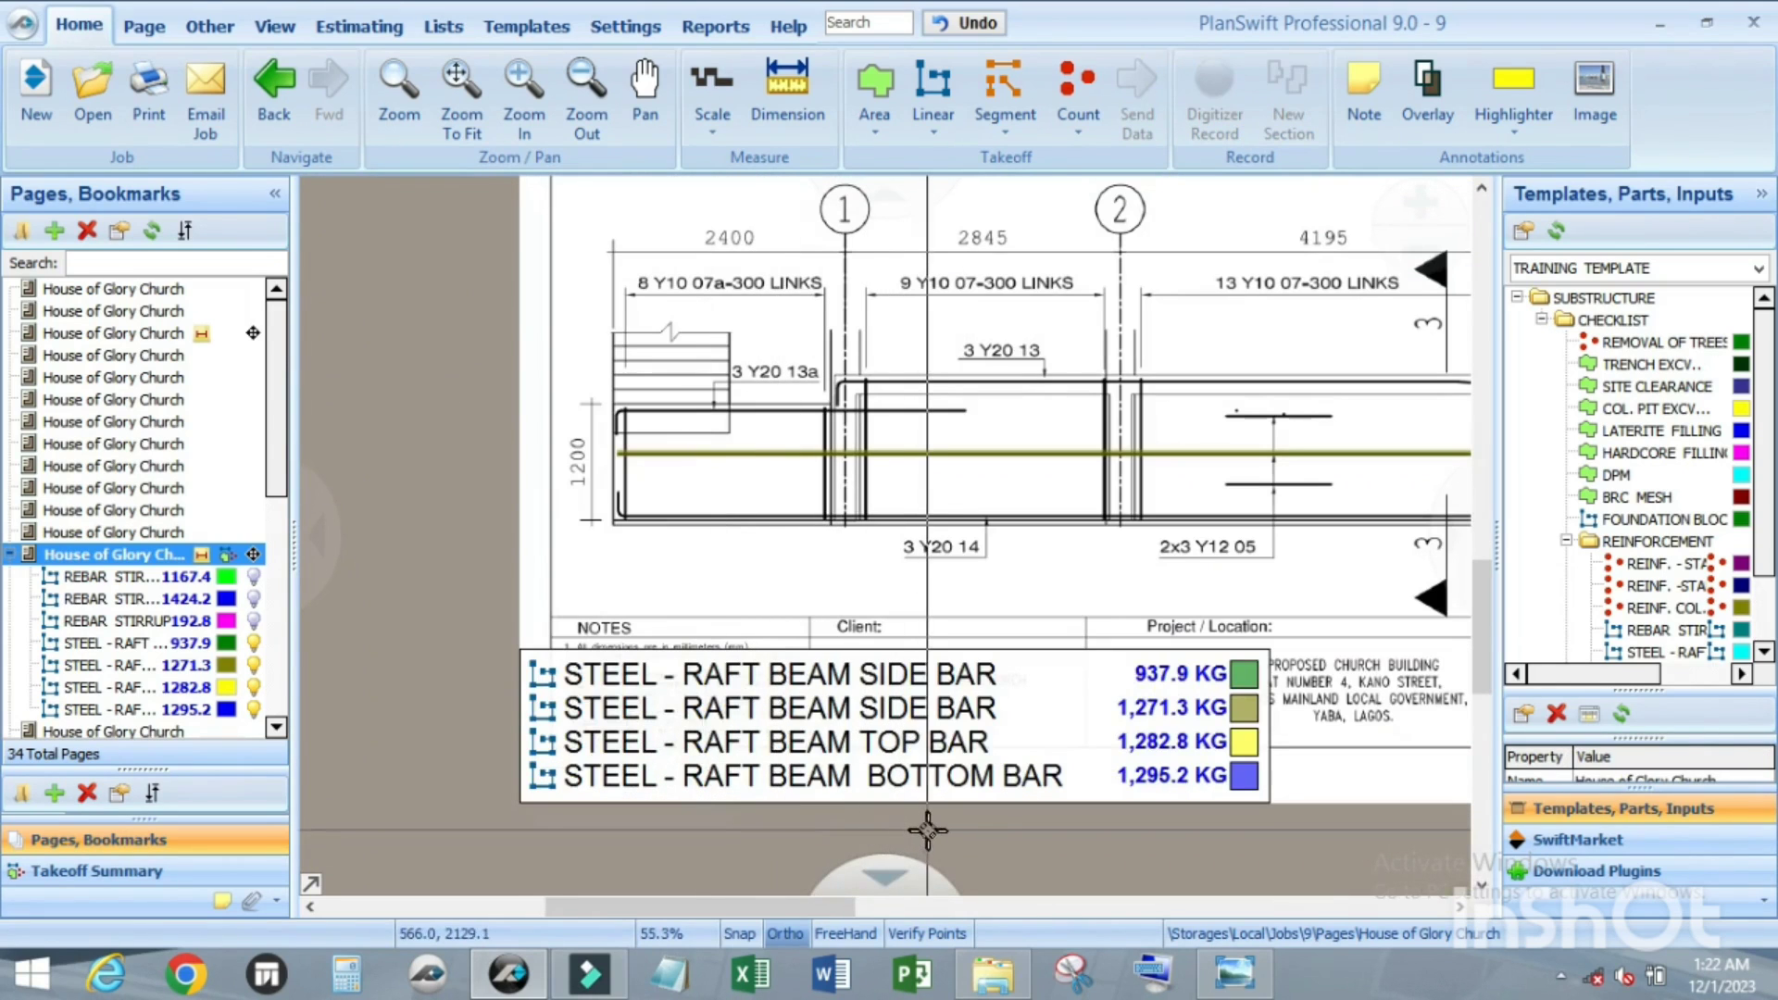
{"action": "scroll", "coordinate": [954, 768], "scroll_direction": "down", "scroll_amount": 2}
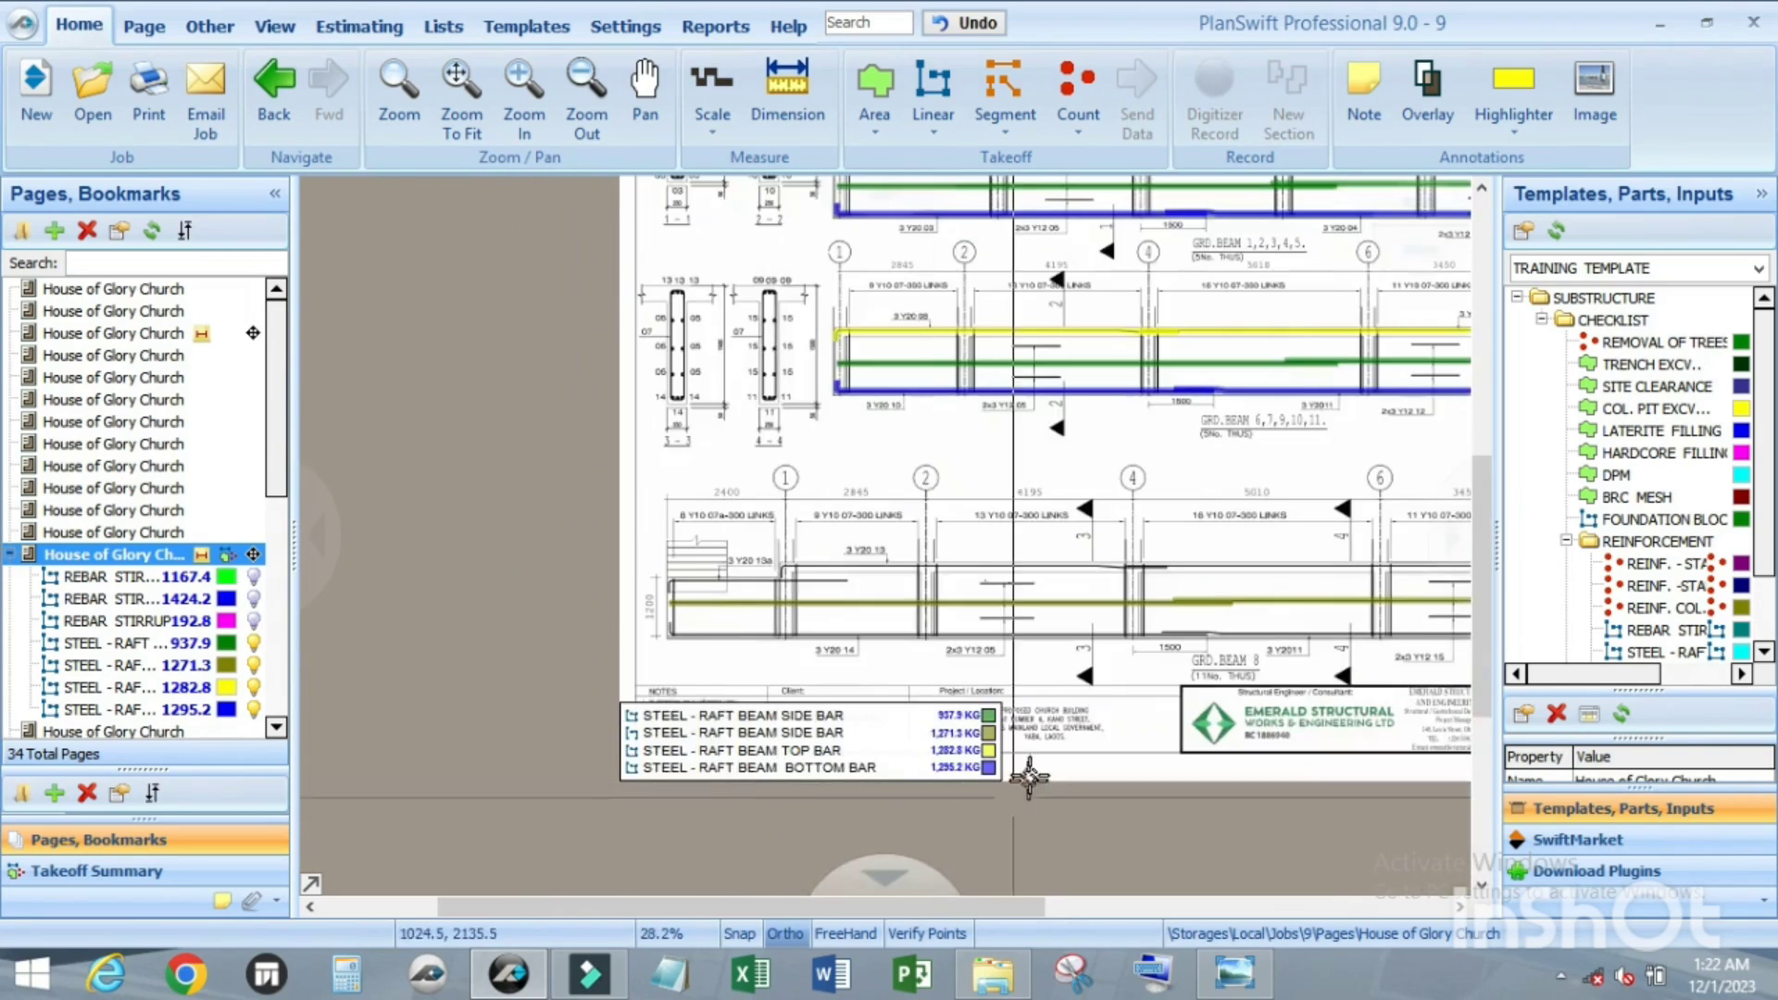
{"action": "scroll", "coordinate": [963, 776], "scroll_direction": "up", "scroll_amount": 1}
{"action": "scroll", "coordinate": [958, 779], "scroll_direction": "up", "scroll_amount": 1}
{"action": "scroll", "coordinate": [762, 781], "scroll_direction": "down", "scroll_amount": 2}
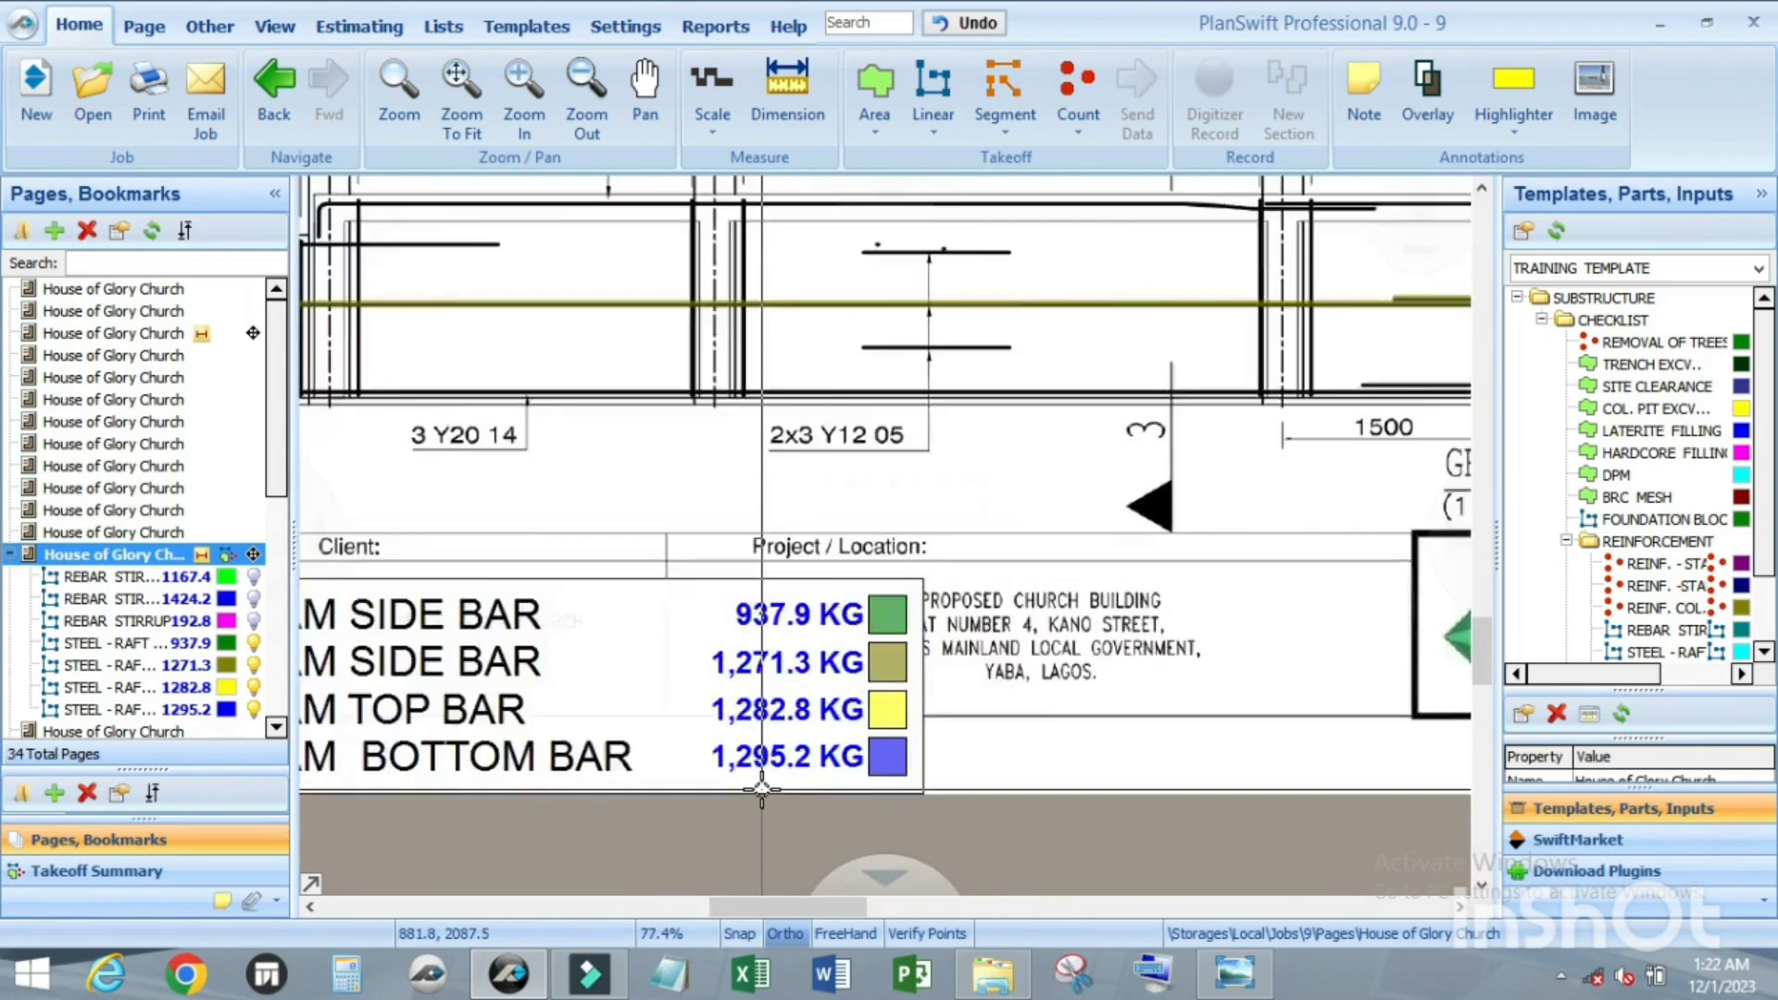
{"action": "scroll", "coordinate": [867, 783], "scroll_direction": "up", "scroll_amount": 3}
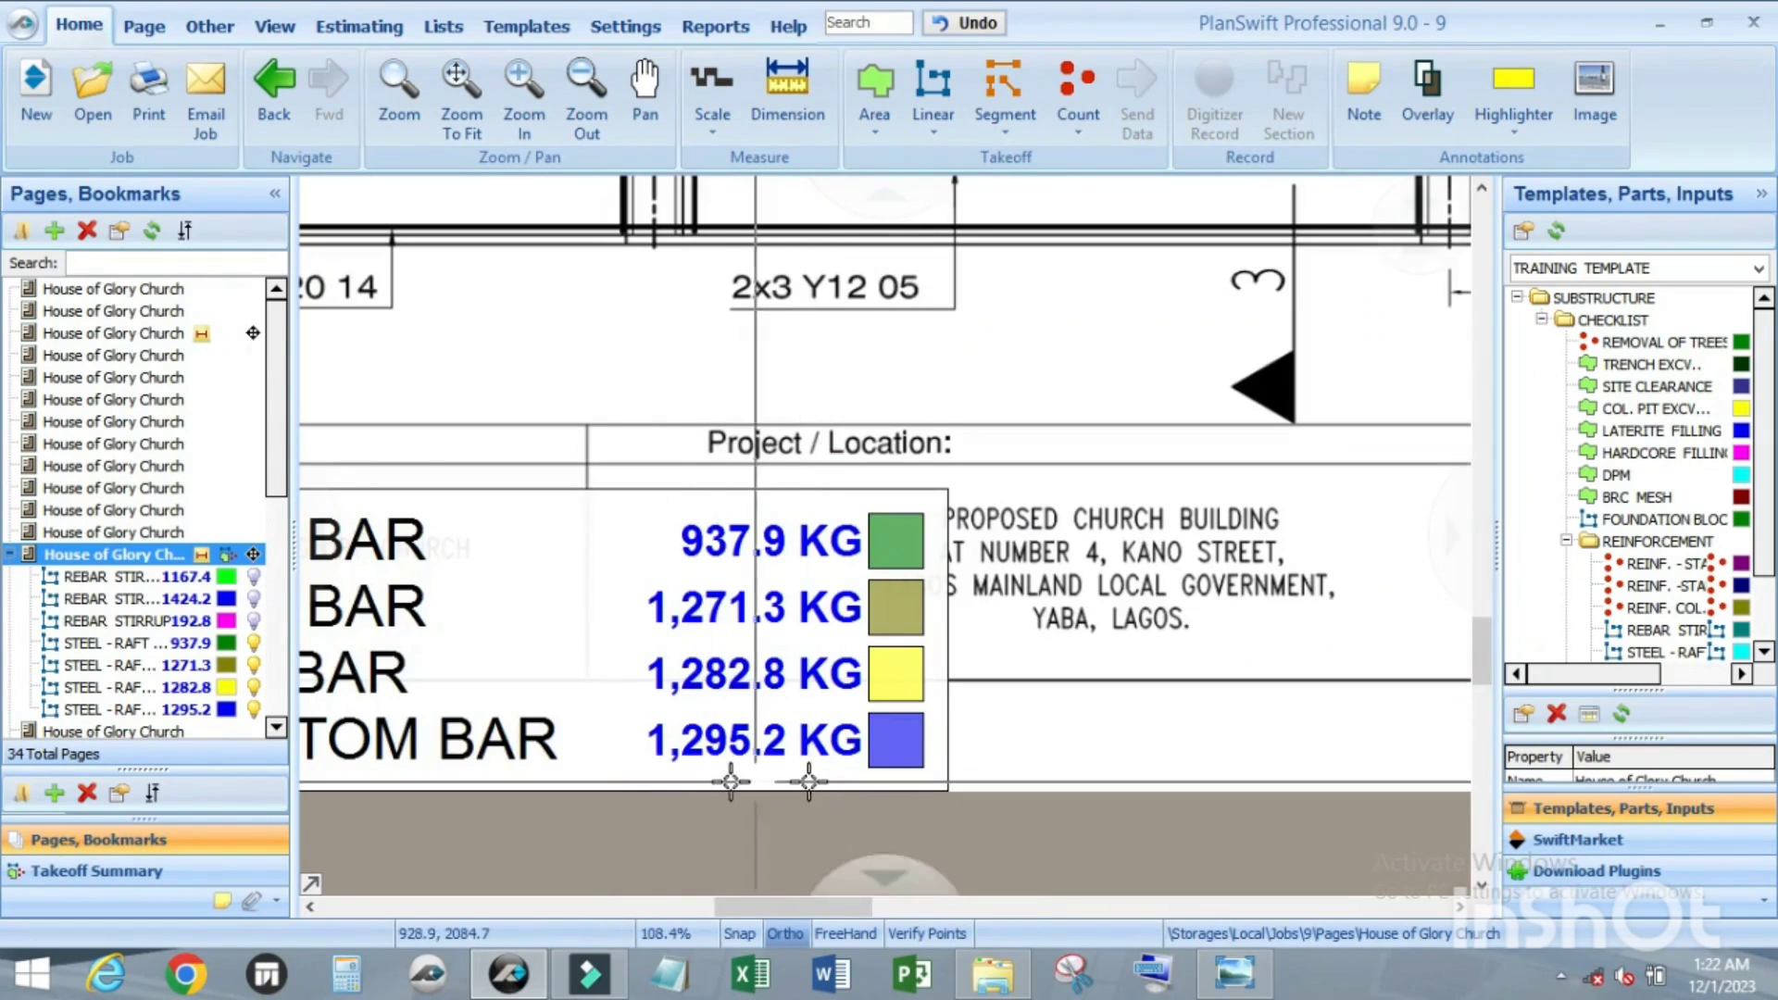
{"action": "scroll", "coordinate": [794, 785], "scroll_direction": "down", "scroll_amount": 3}
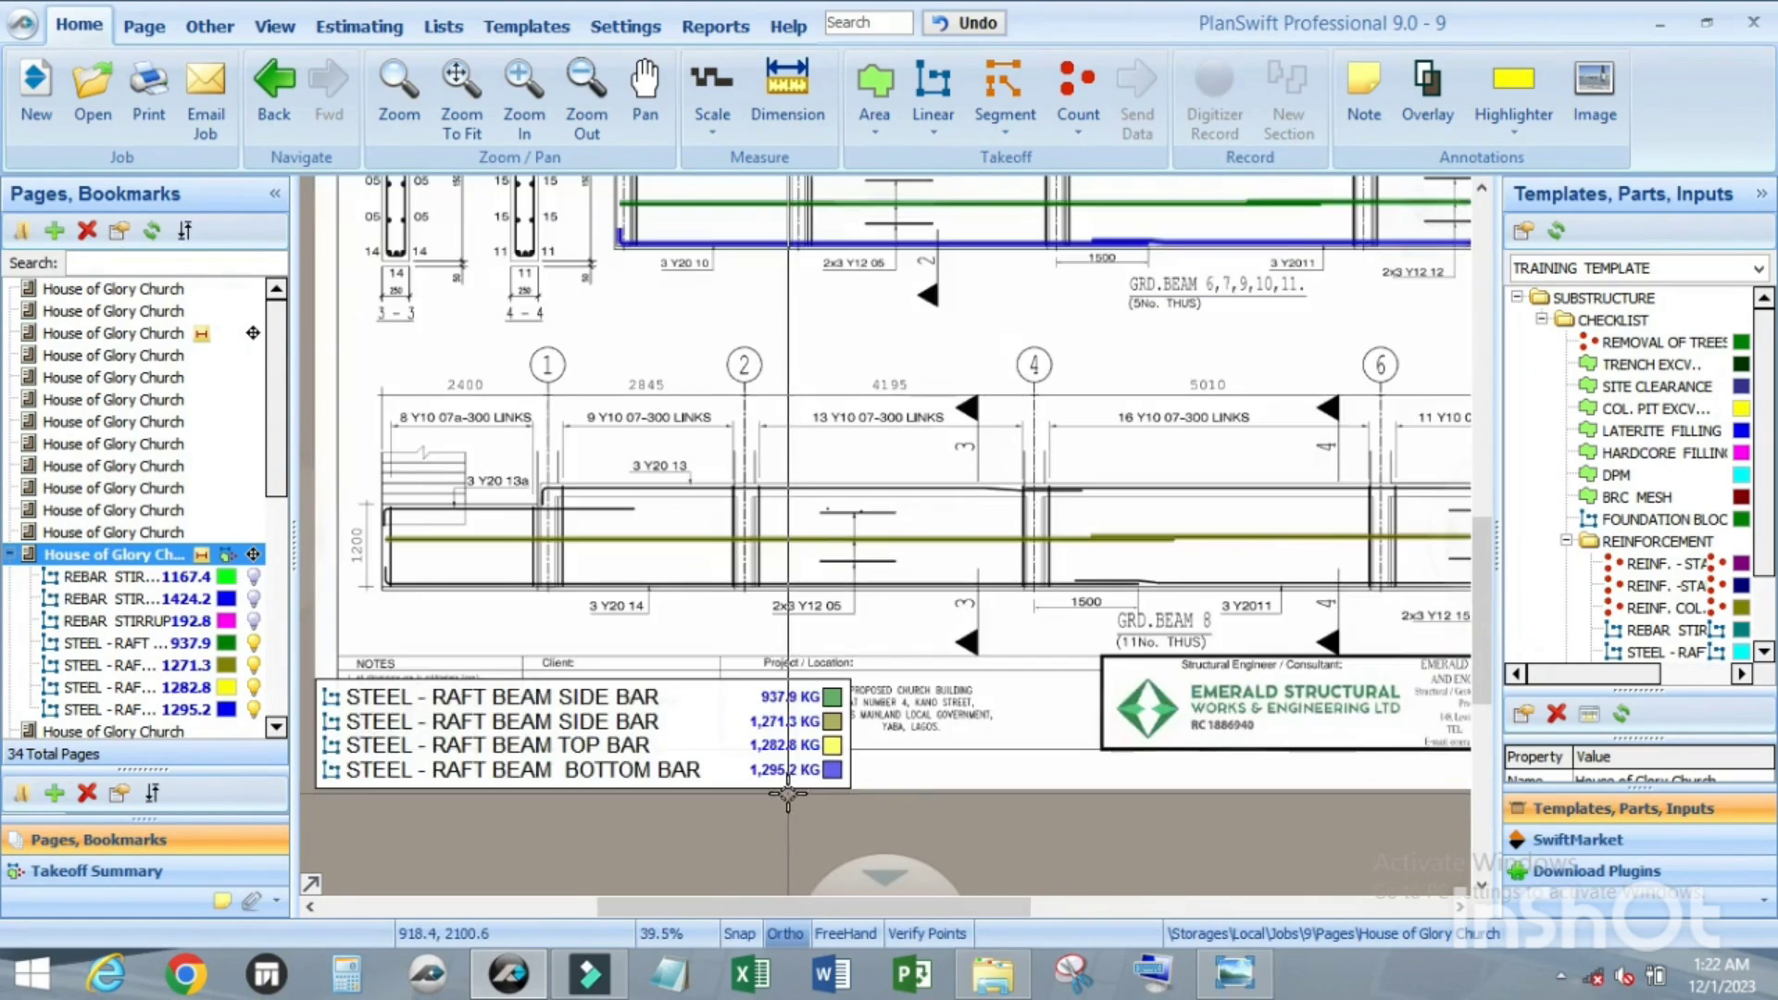
{"action": "scroll", "coordinate": [788, 795], "scroll_direction": "down", "scroll_amount": 1}
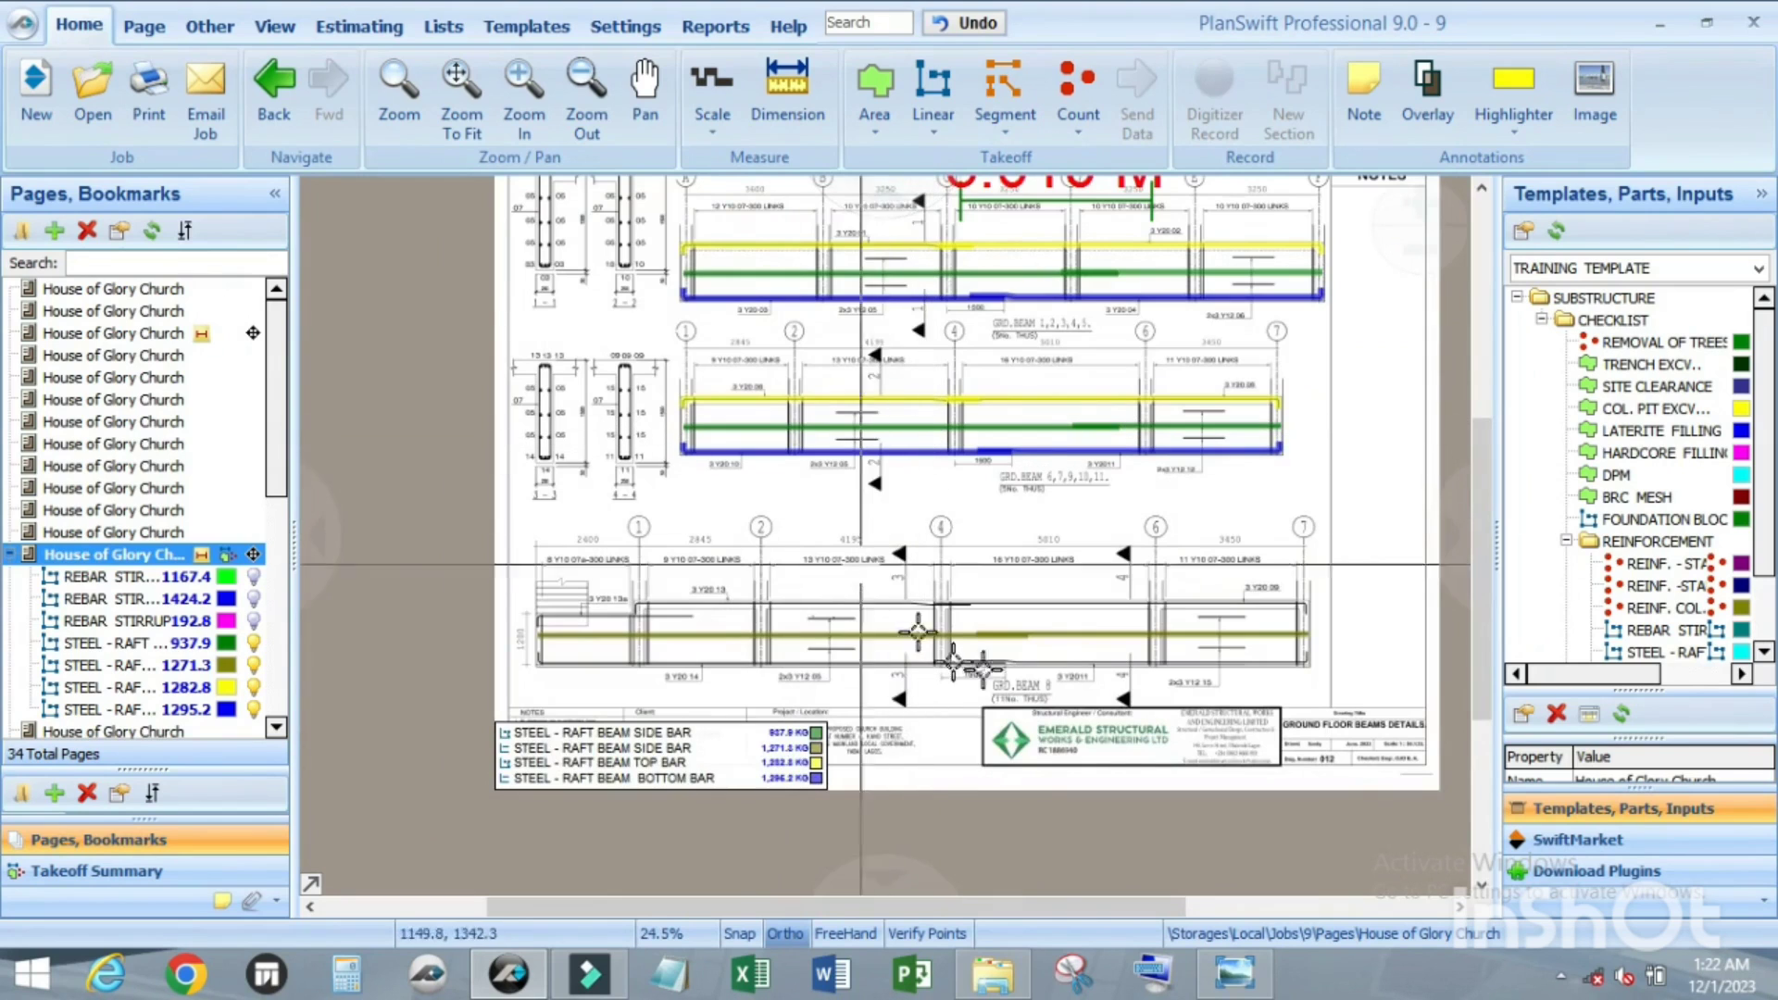
Step: Review the top and bottom bars of GRD.BEAM 8 against the traced ground beams 1-5 and 6,7,9,10,11, along with the legend
{"action": "scroll", "coordinate": [921, 630], "scroll_direction": "up", "scroll_amount": 2}
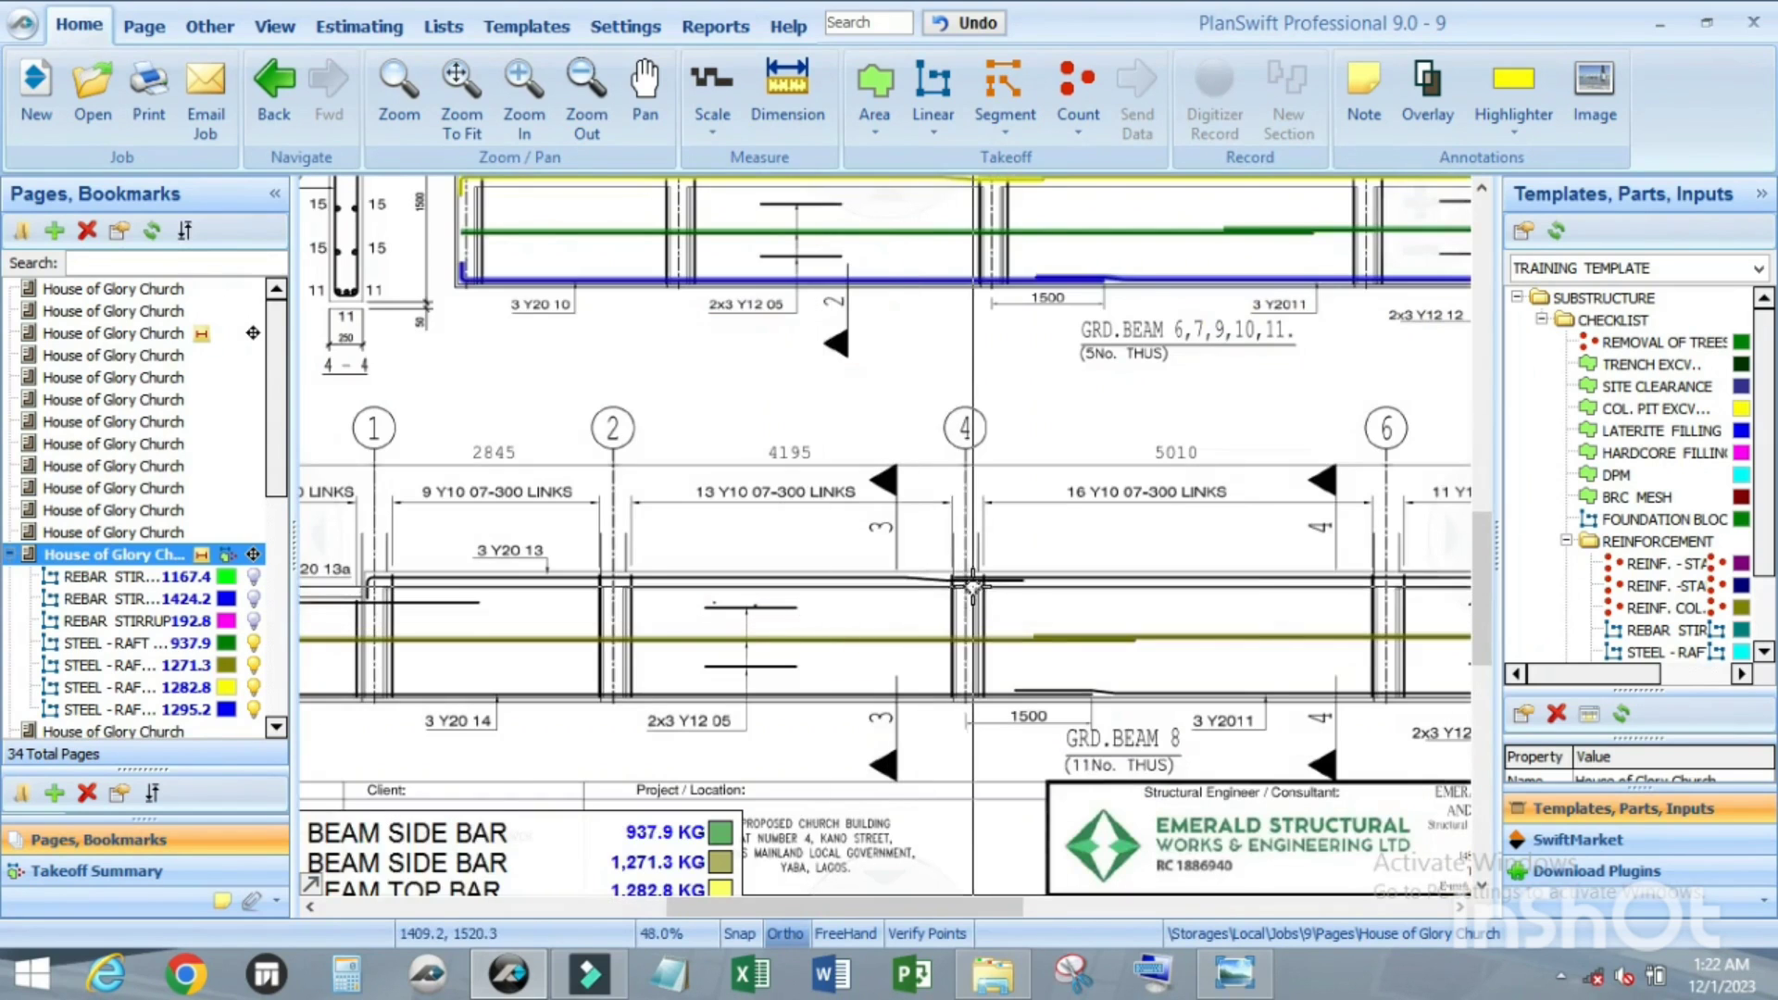
{"action": "scroll", "coordinate": [667, 602], "scroll_direction": "down", "scroll_amount": 2}
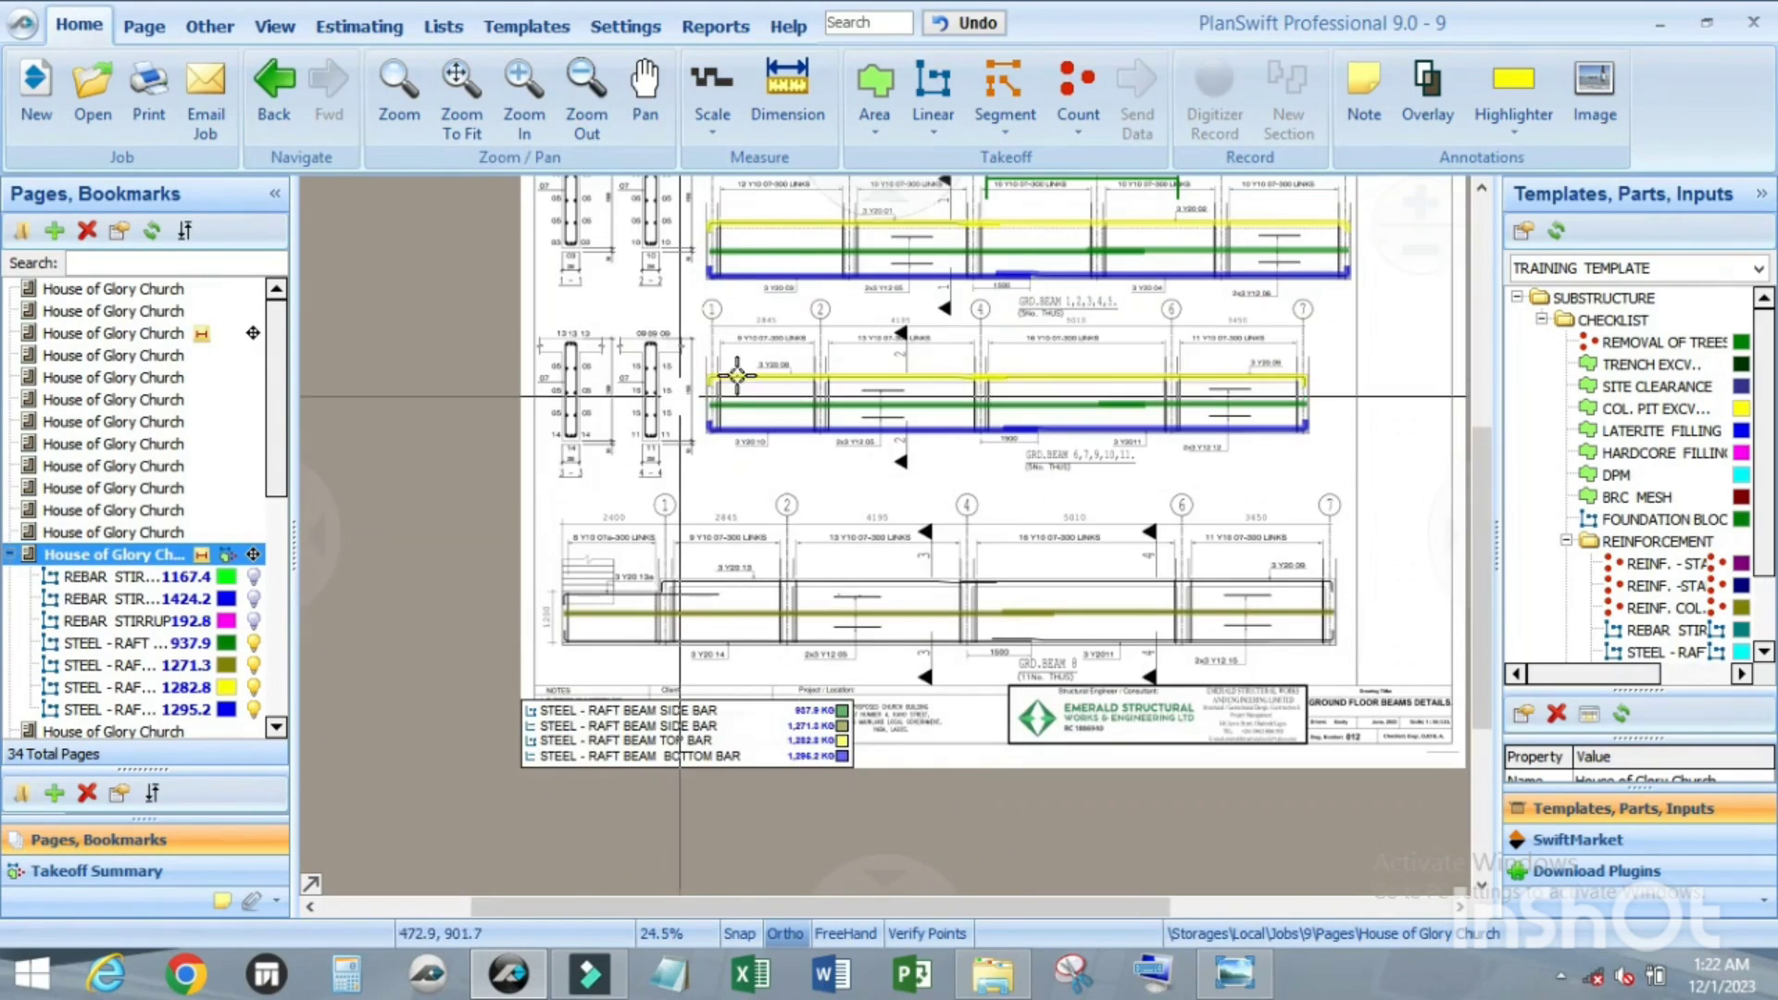
{"action": "scroll", "coordinate": [729, 394], "scroll_direction": "up", "scroll_amount": 3}
{"action": "scroll", "coordinate": [785, 439], "scroll_direction": "down", "scroll_amount": 2}
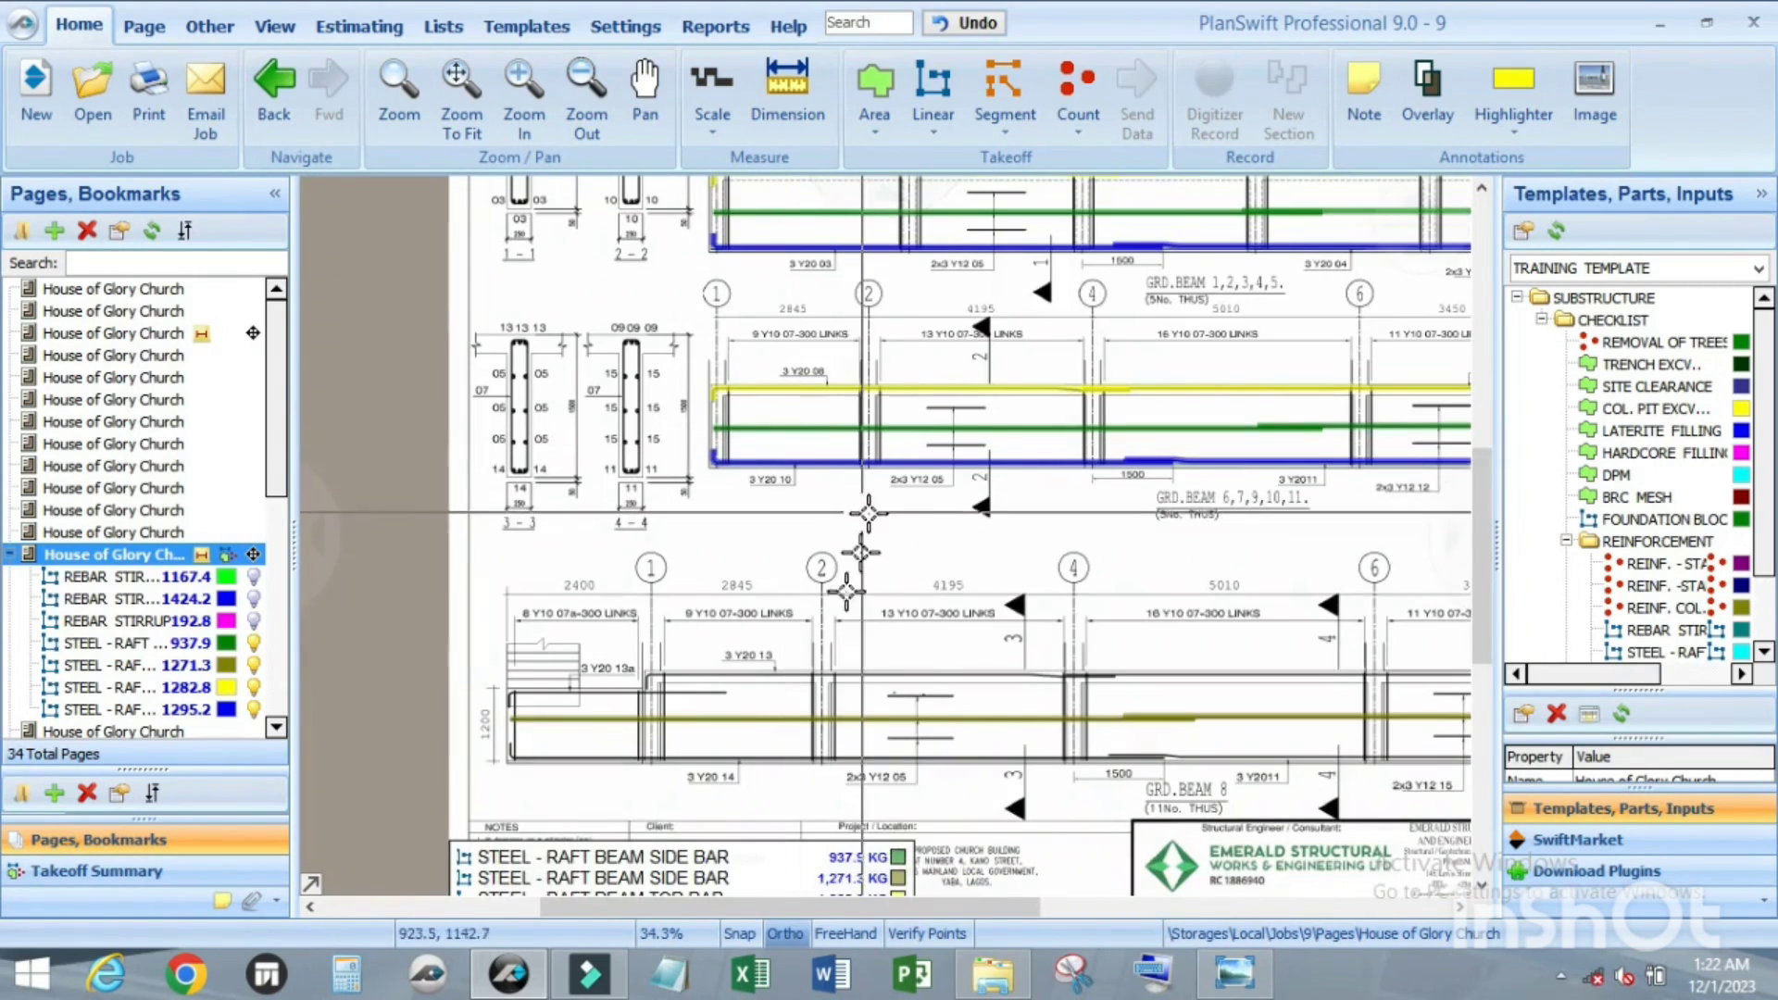
{"action": "scroll", "coordinate": [1006, 766], "scroll_direction": "up", "scroll_amount": 1}
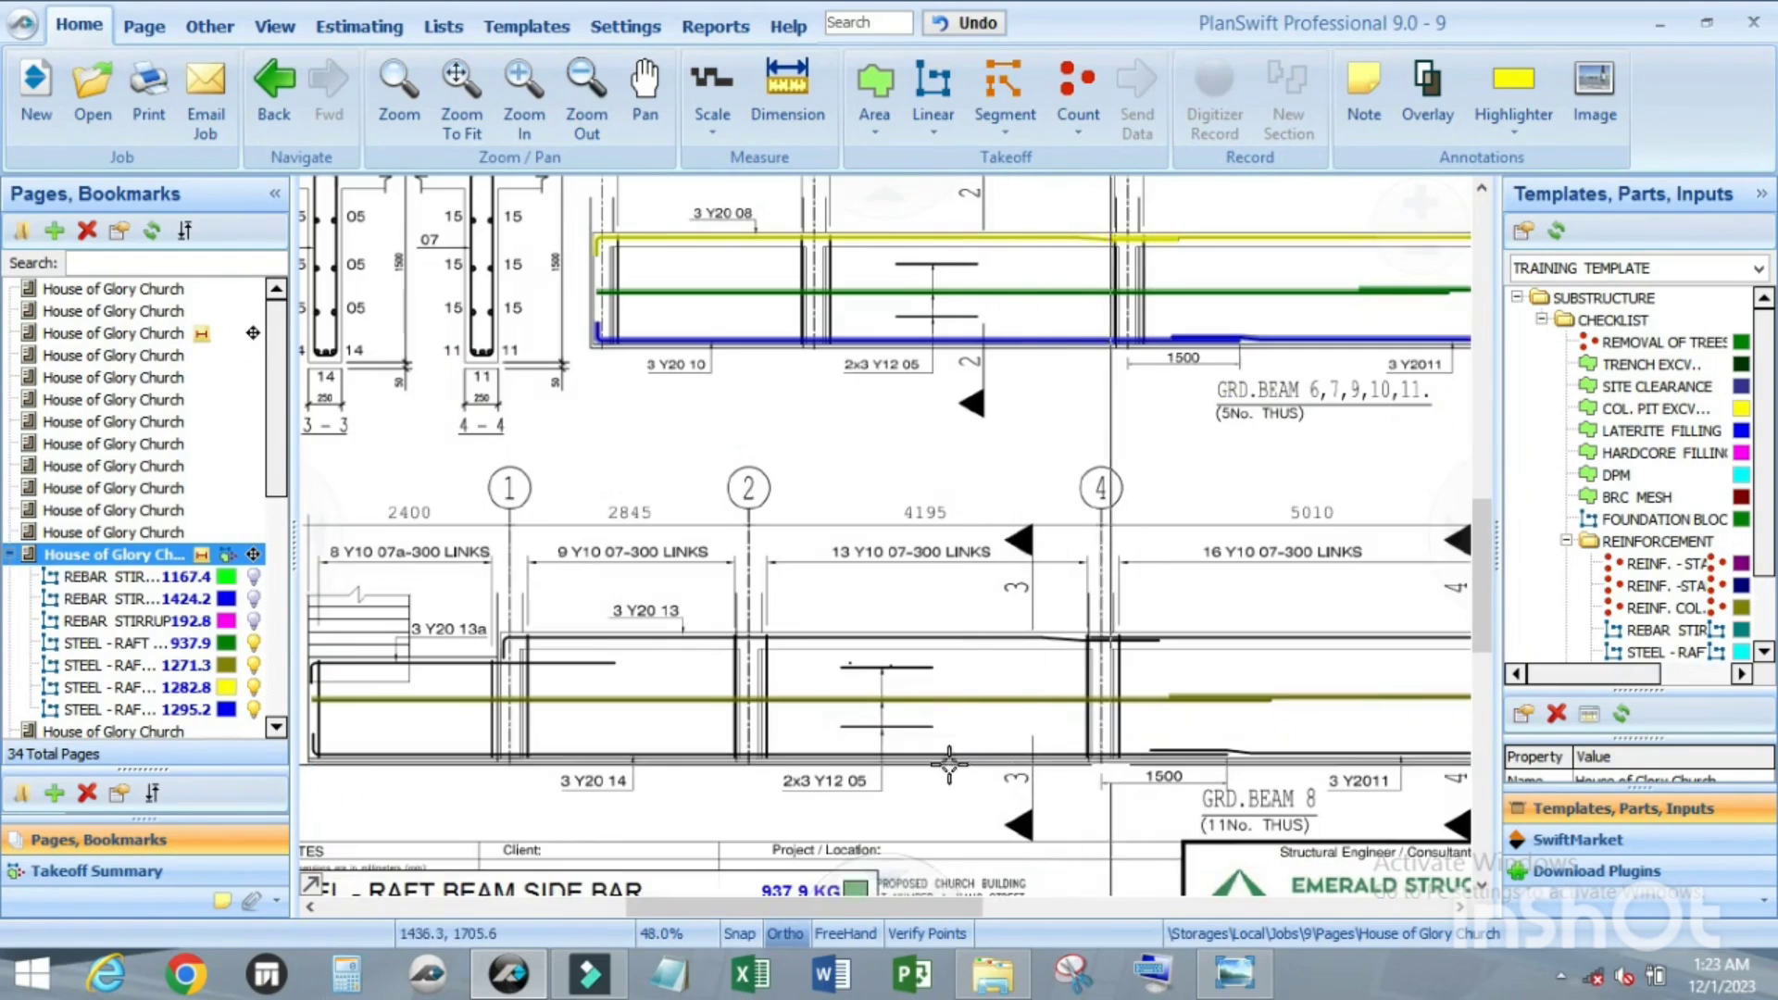
{"action": "scroll", "coordinate": [949, 763], "scroll_direction": "down", "scroll_amount": 2}
{"action": "scroll", "coordinate": [1333, 746], "scroll_direction": "up", "scroll_amount": 3}
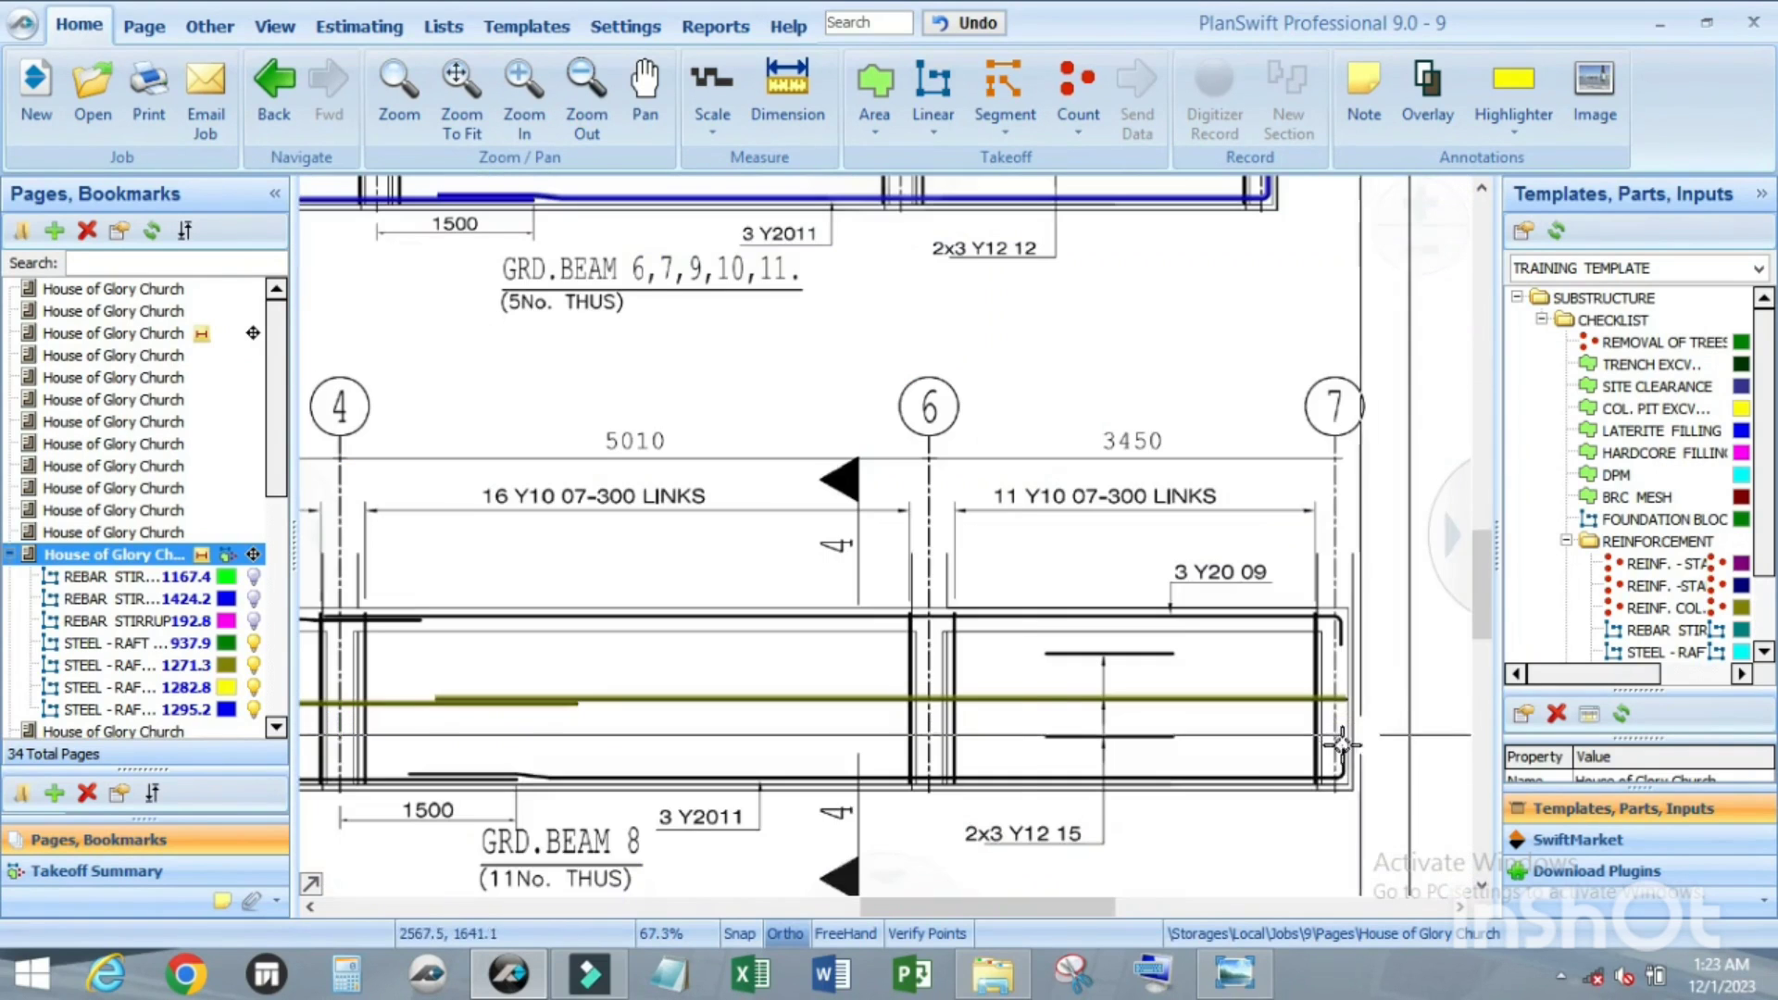
{"action": "scroll", "coordinate": [1191, 706], "scroll_direction": "down", "scroll_amount": 3}
{"action": "scroll", "coordinate": [537, 725], "scroll_direction": "up", "scroll_amount": 2}
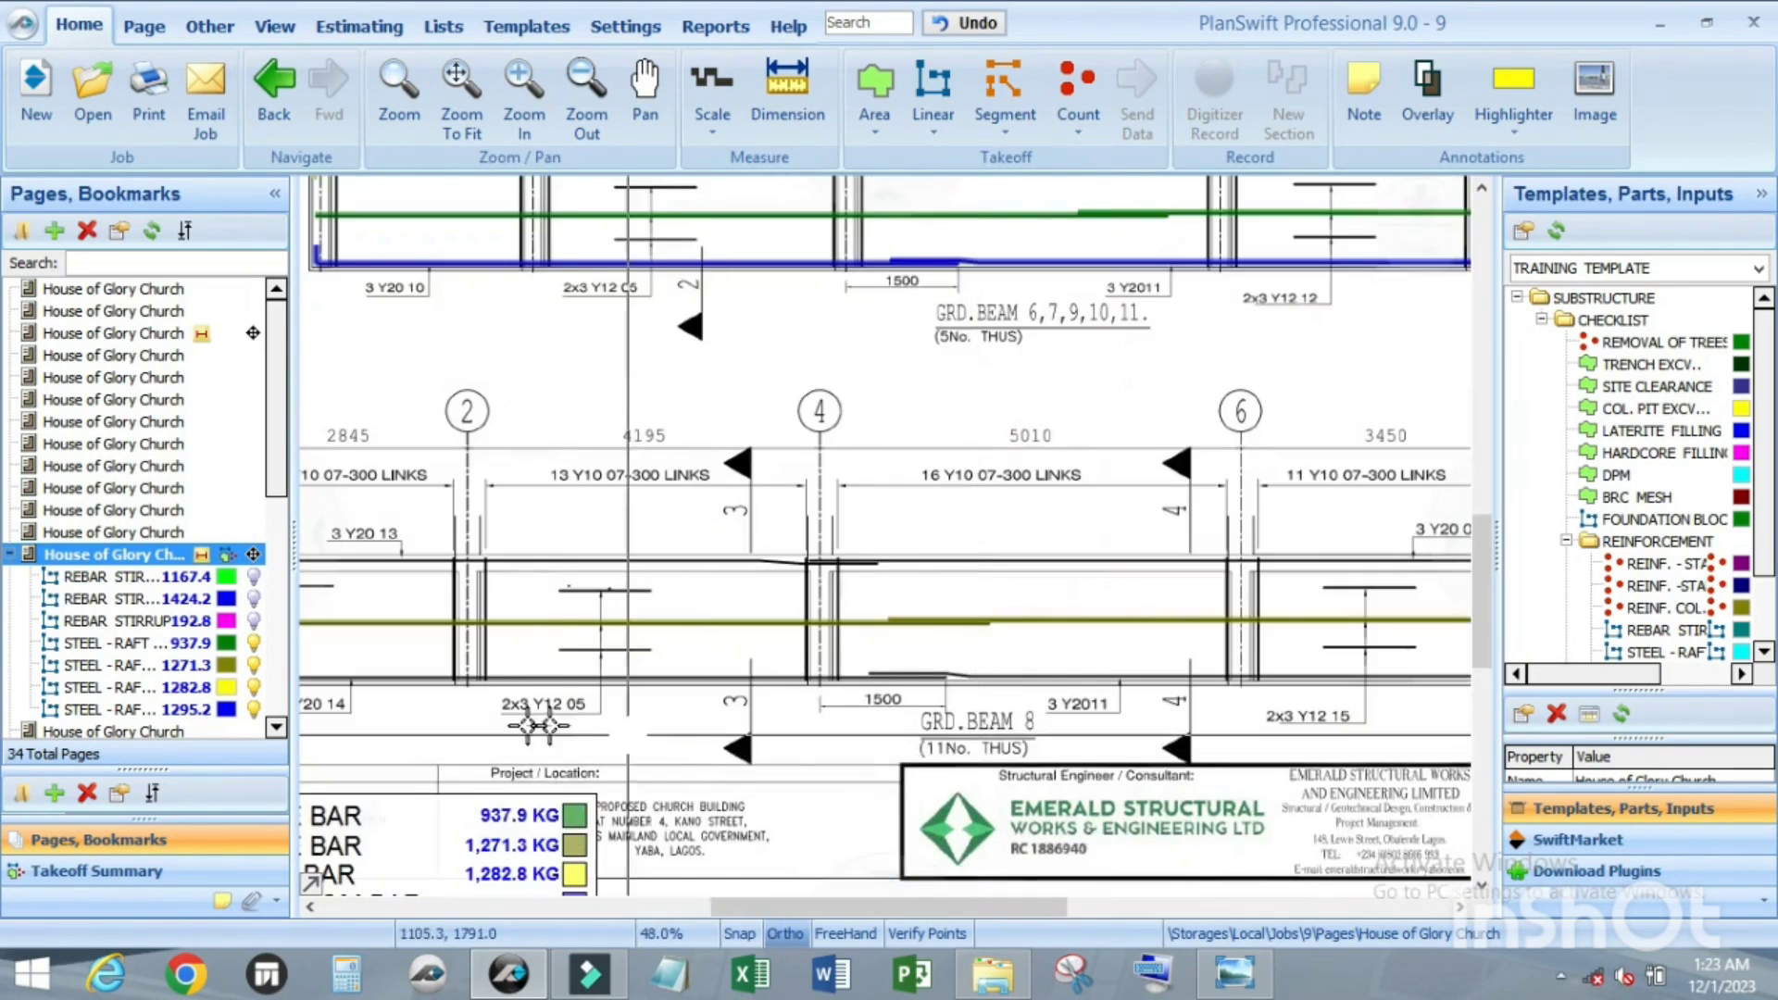
{"action": "scroll", "coordinate": [537, 724], "scroll_direction": "up", "scroll_amount": 1}
{"action": "scroll", "coordinate": [916, 486], "scroll_direction": "down", "scroll_amount": 3}
{"action": "scroll", "coordinate": [916, 486], "scroll_direction": "up", "scroll_amount": 2}
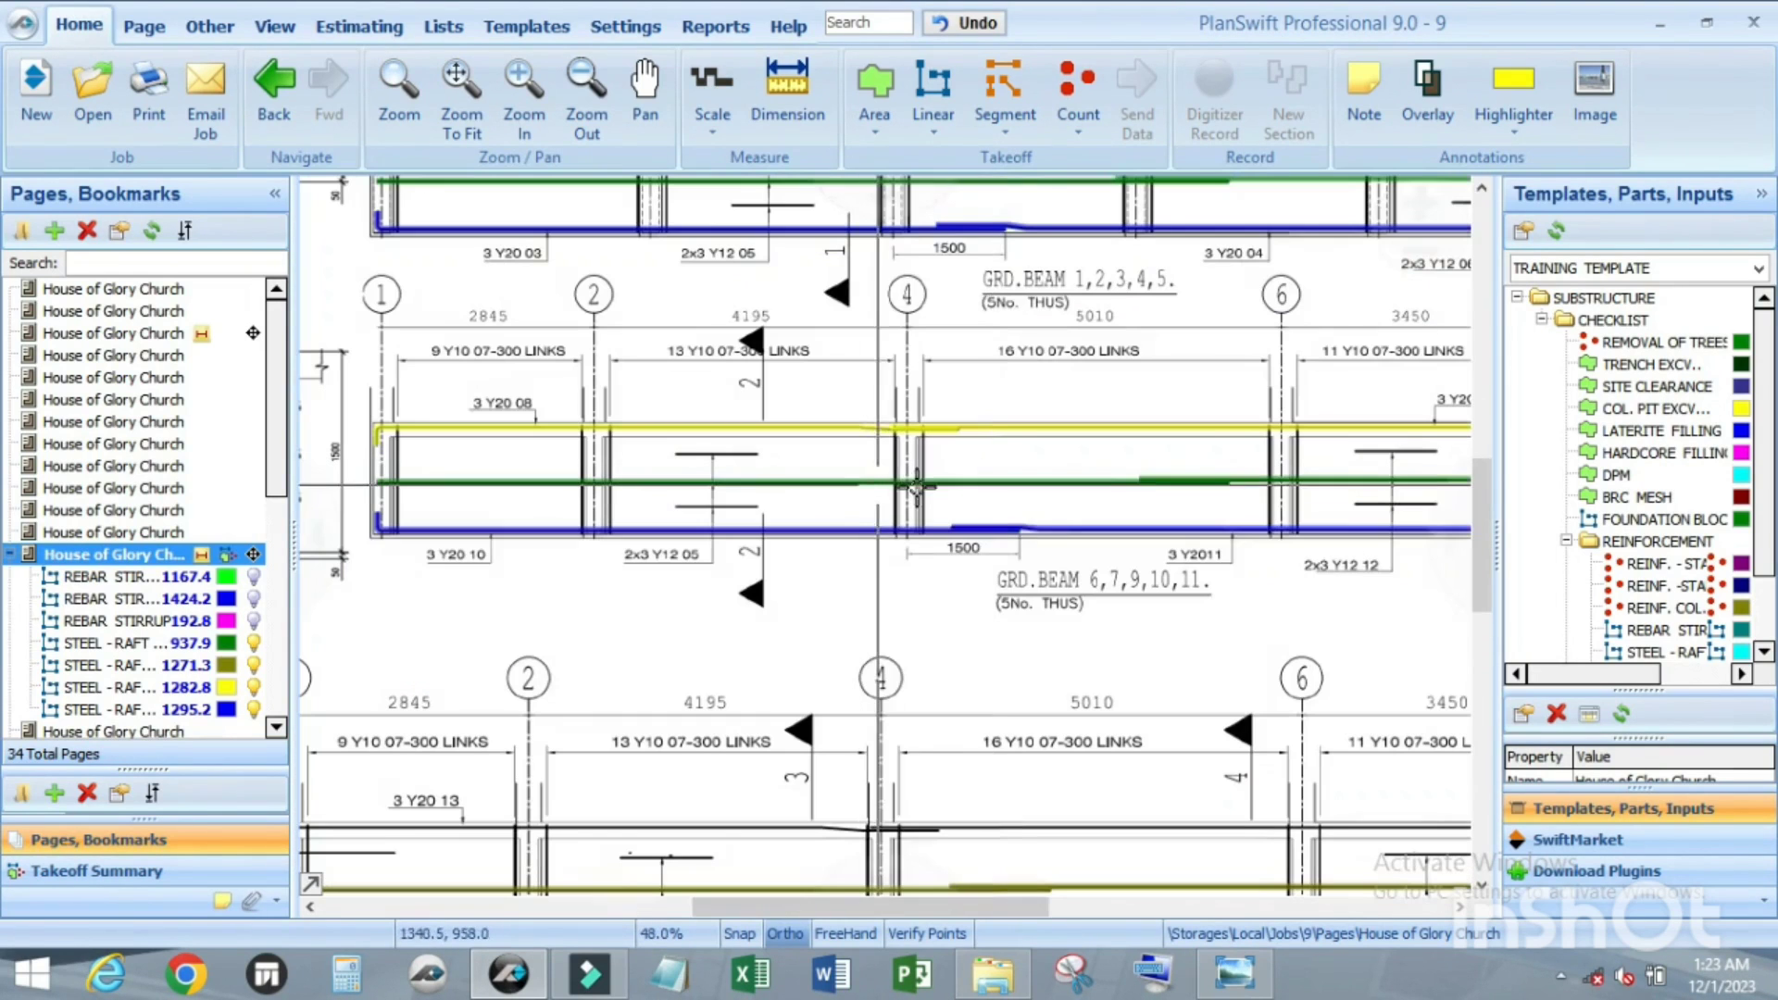
{"action": "scroll", "coordinate": [929, 444], "scroll_direction": "down", "scroll_amount": 2}
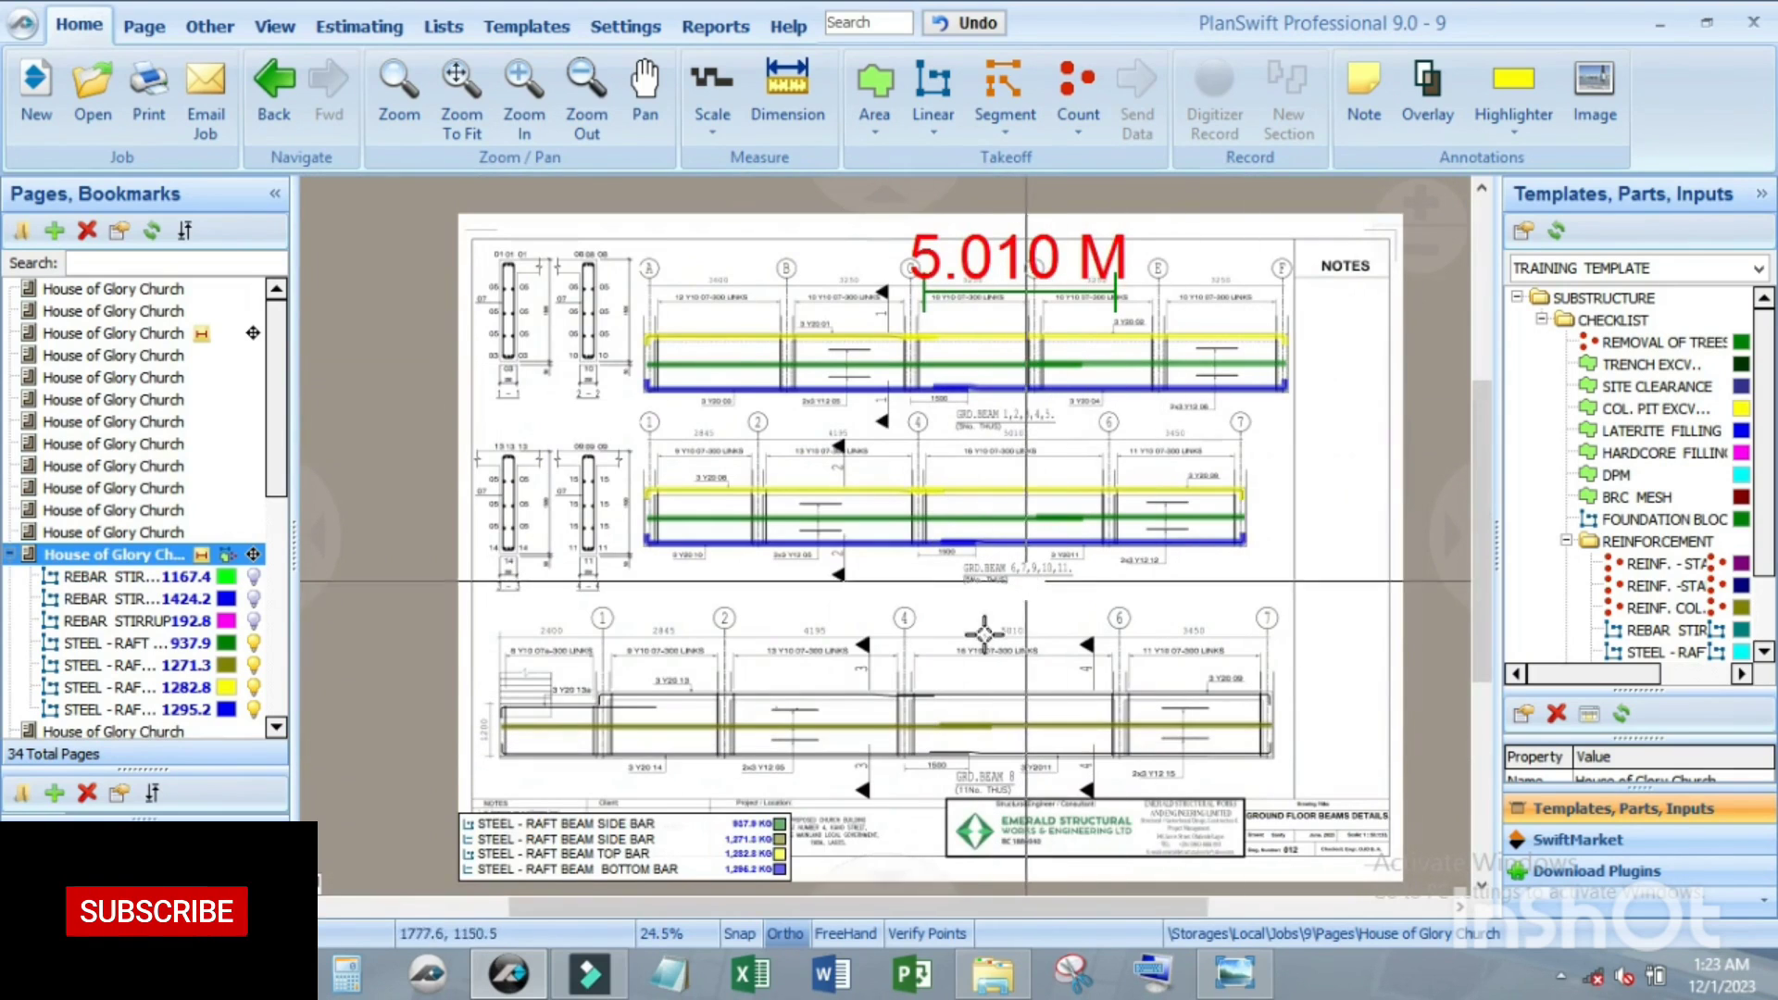
{"action": "scroll", "coordinate": [704, 845], "scroll_direction": "up", "scroll_amount": 3}
{"action": "scroll", "coordinate": [957, 639], "scroll_direction": "down", "scroll_amount": 3}
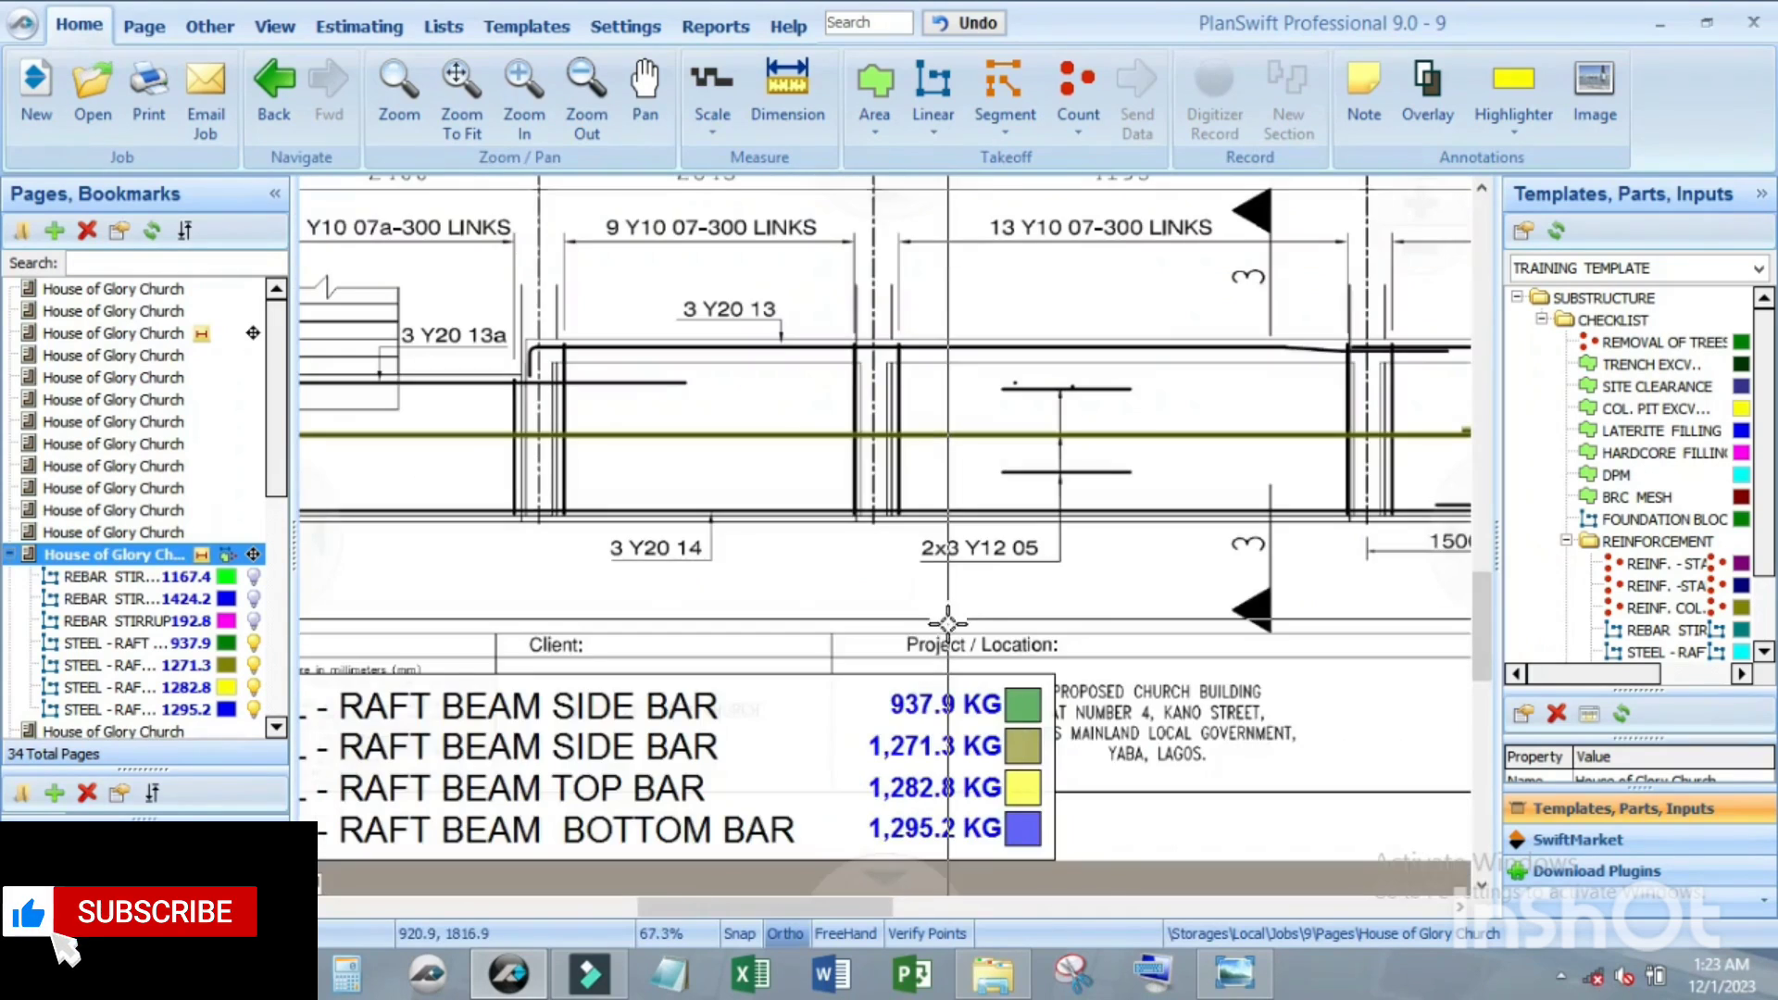
{"action": "scroll", "coordinate": [957, 639], "scroll_direction": "up", "scroll_amount": 2}
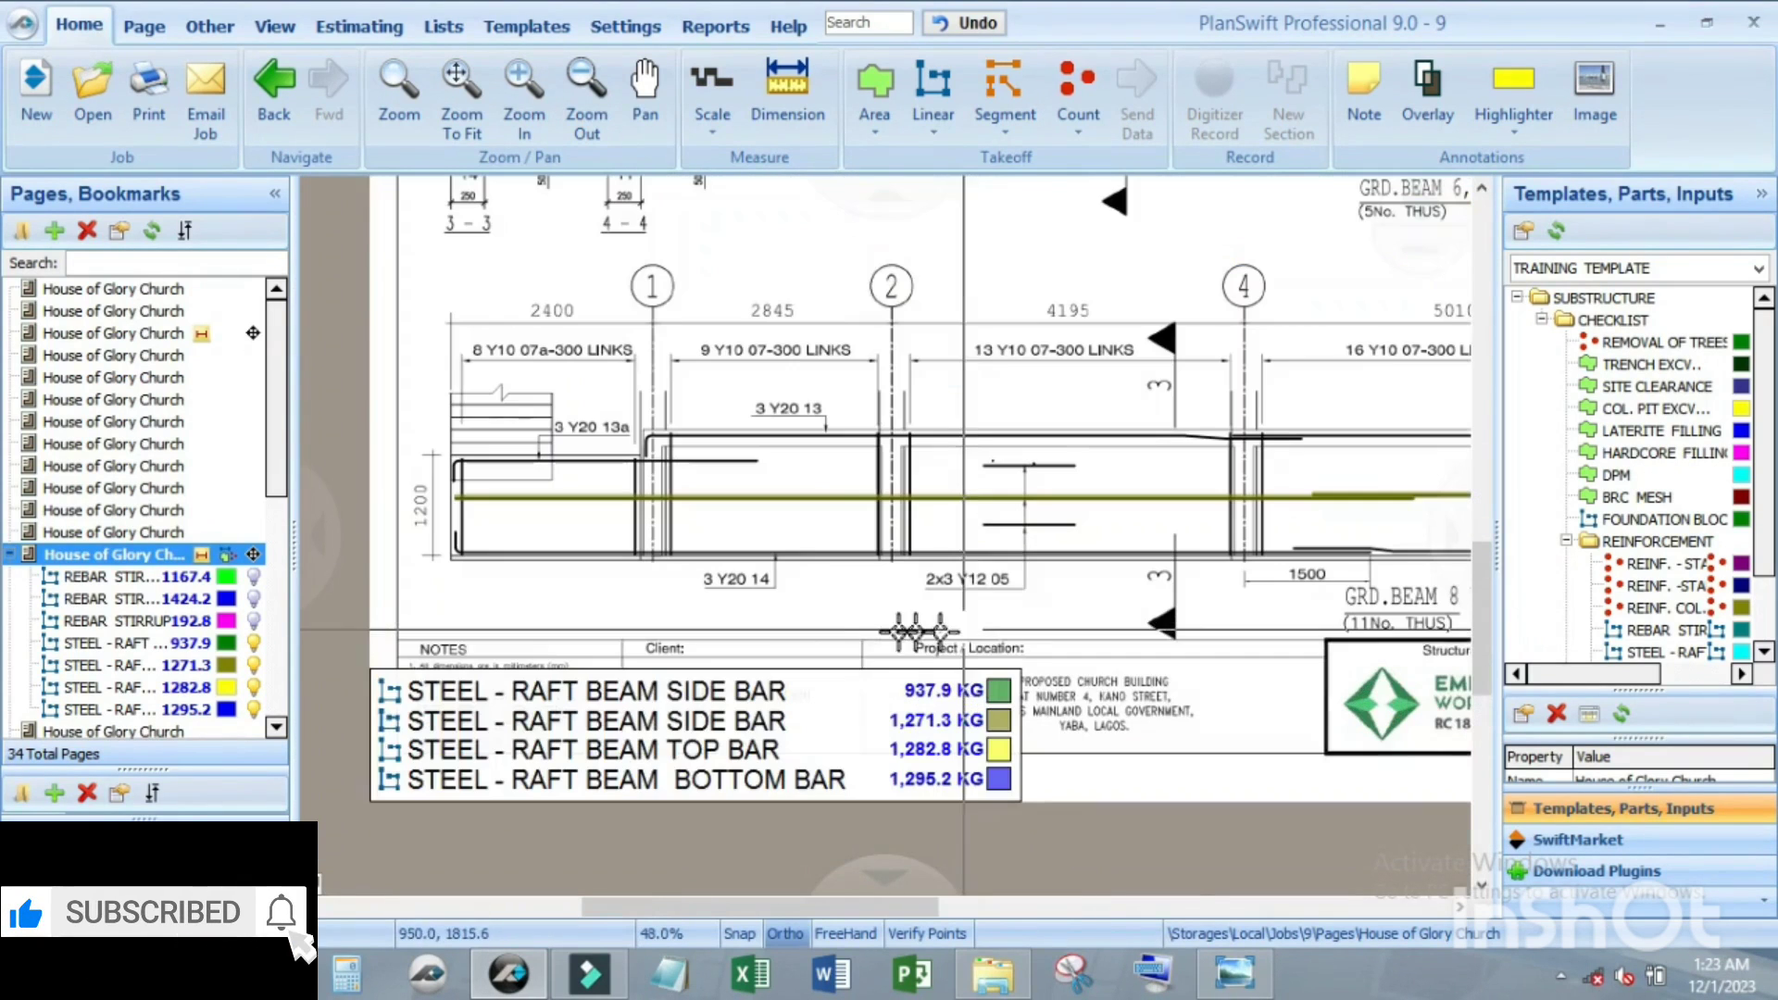
{"action": "scroll", "coordinate": [643, 734], "scroll_direction": "down", "scroll_amount": 2}
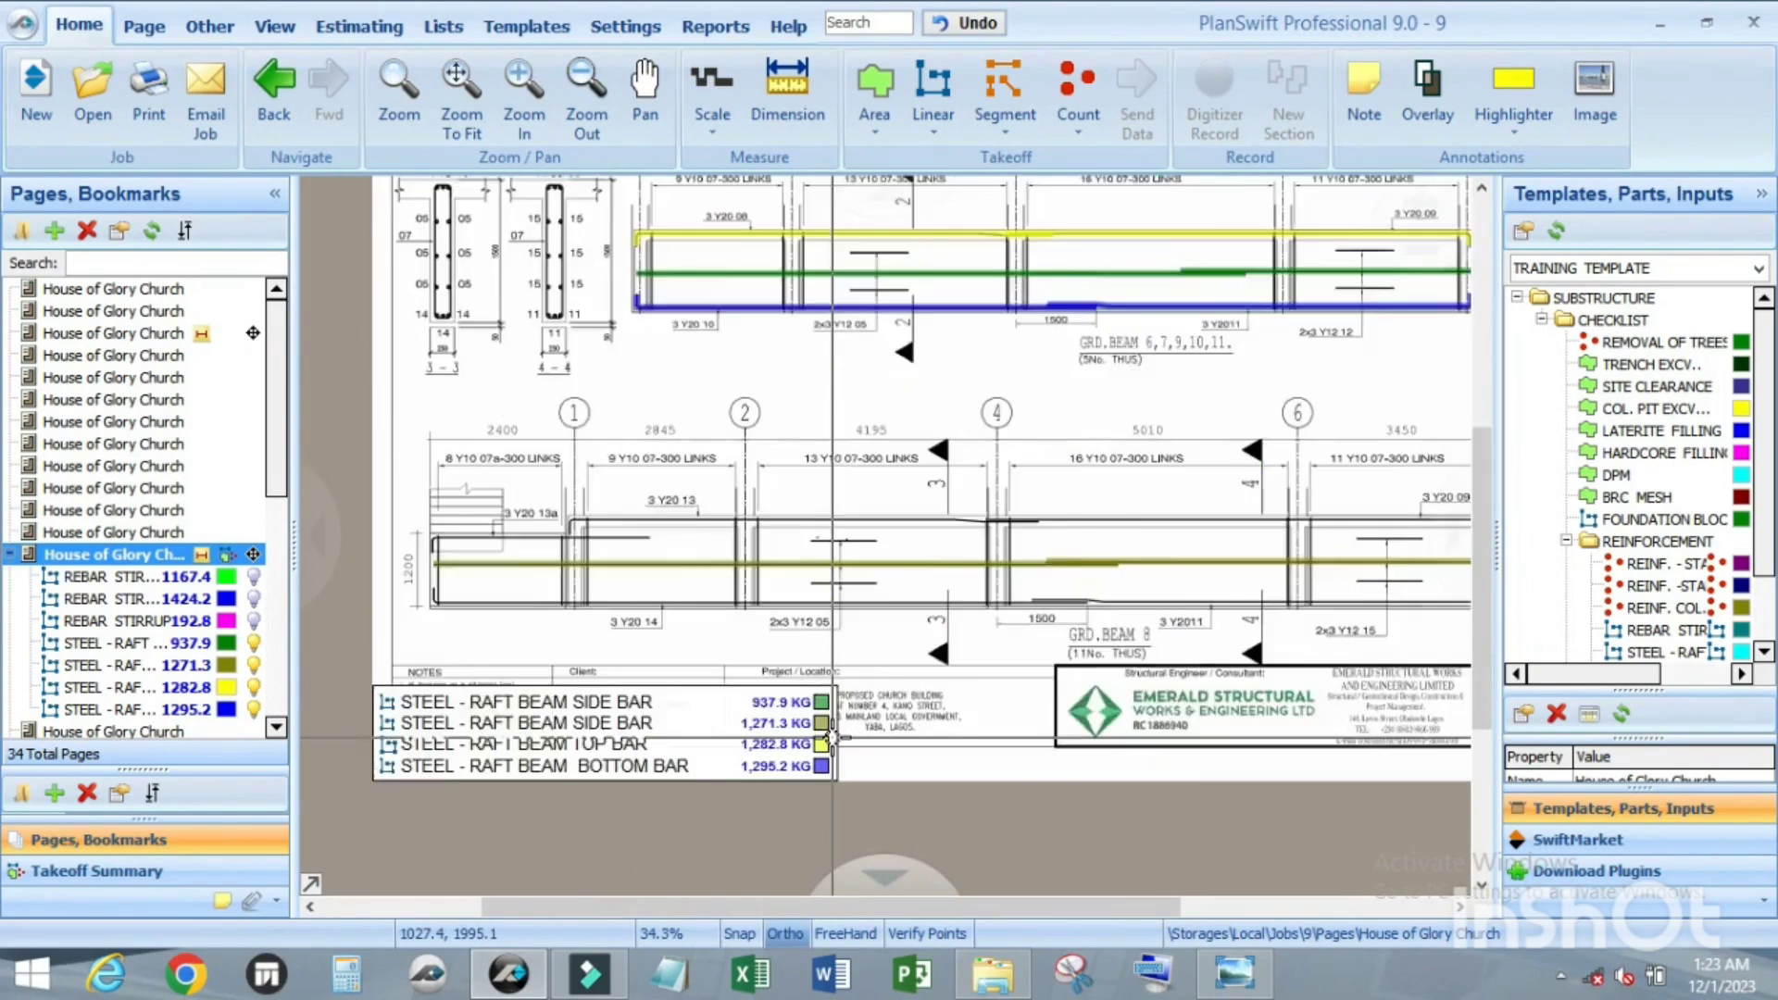
{"action": "scroll", "coordinate": [834, 738], "scroll_direction": "up", "scroll_amount": 2}
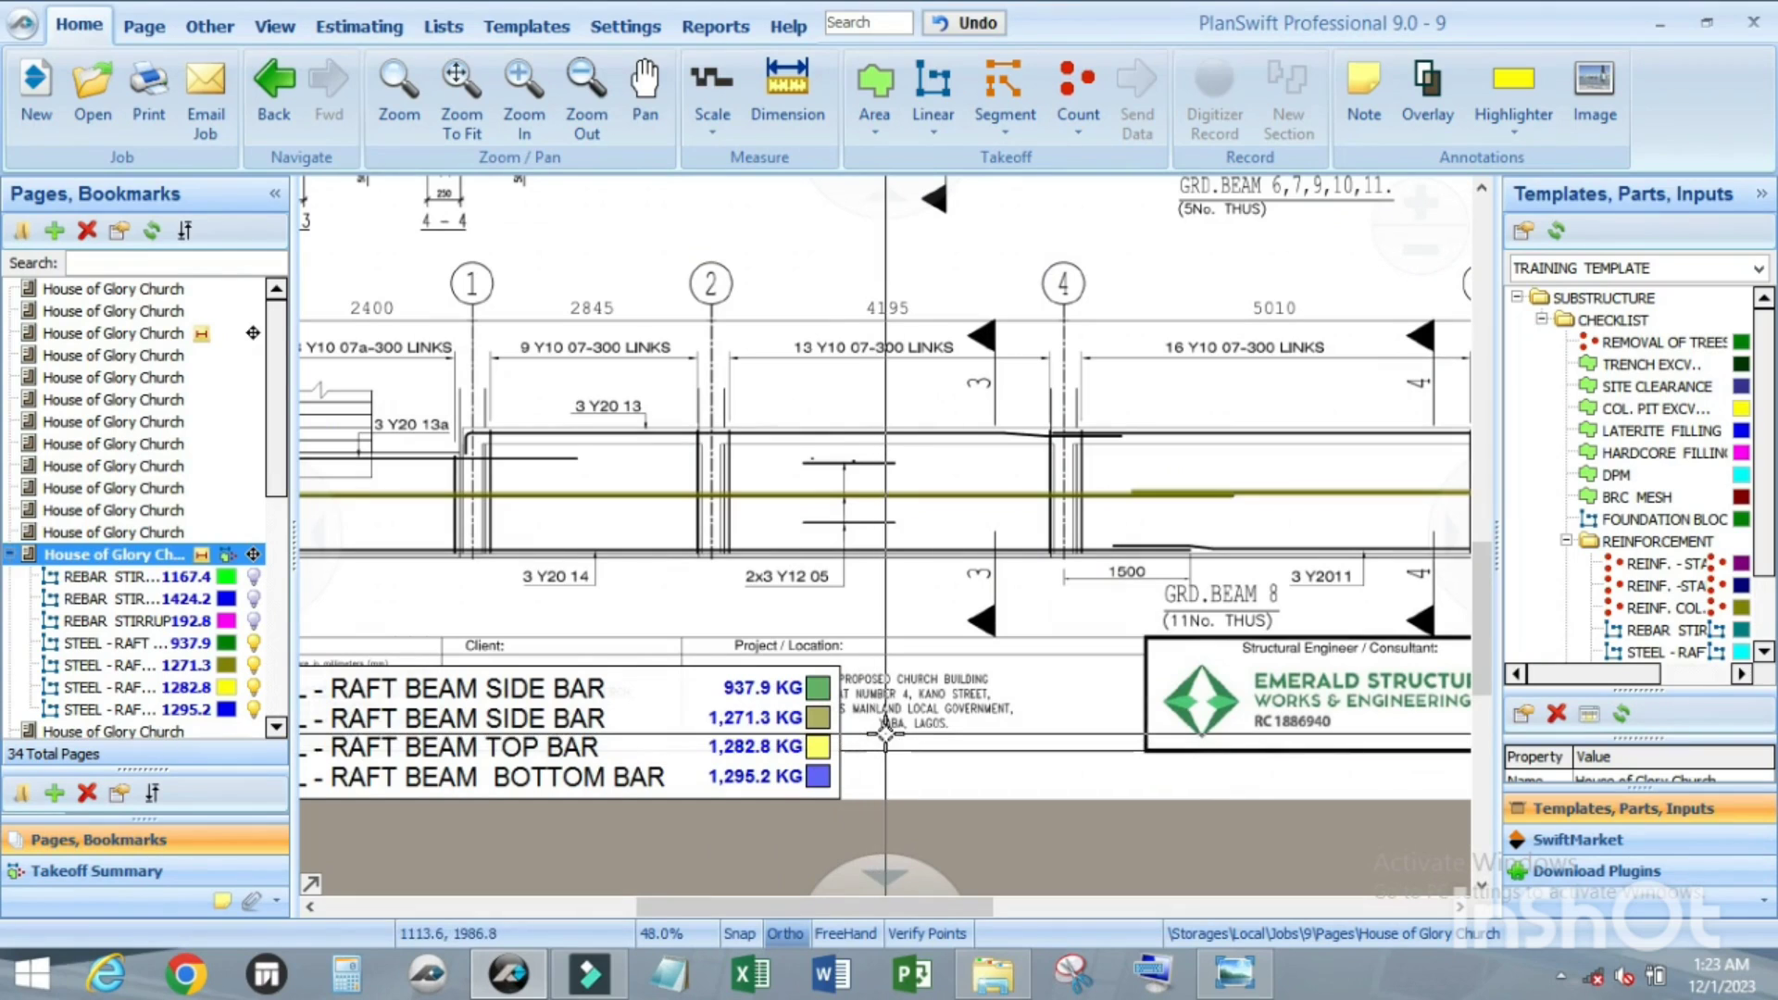
{"action": "scroll", "coordinate": [845, 749], "scroll_direction": "down", "scroll_amount": 2}
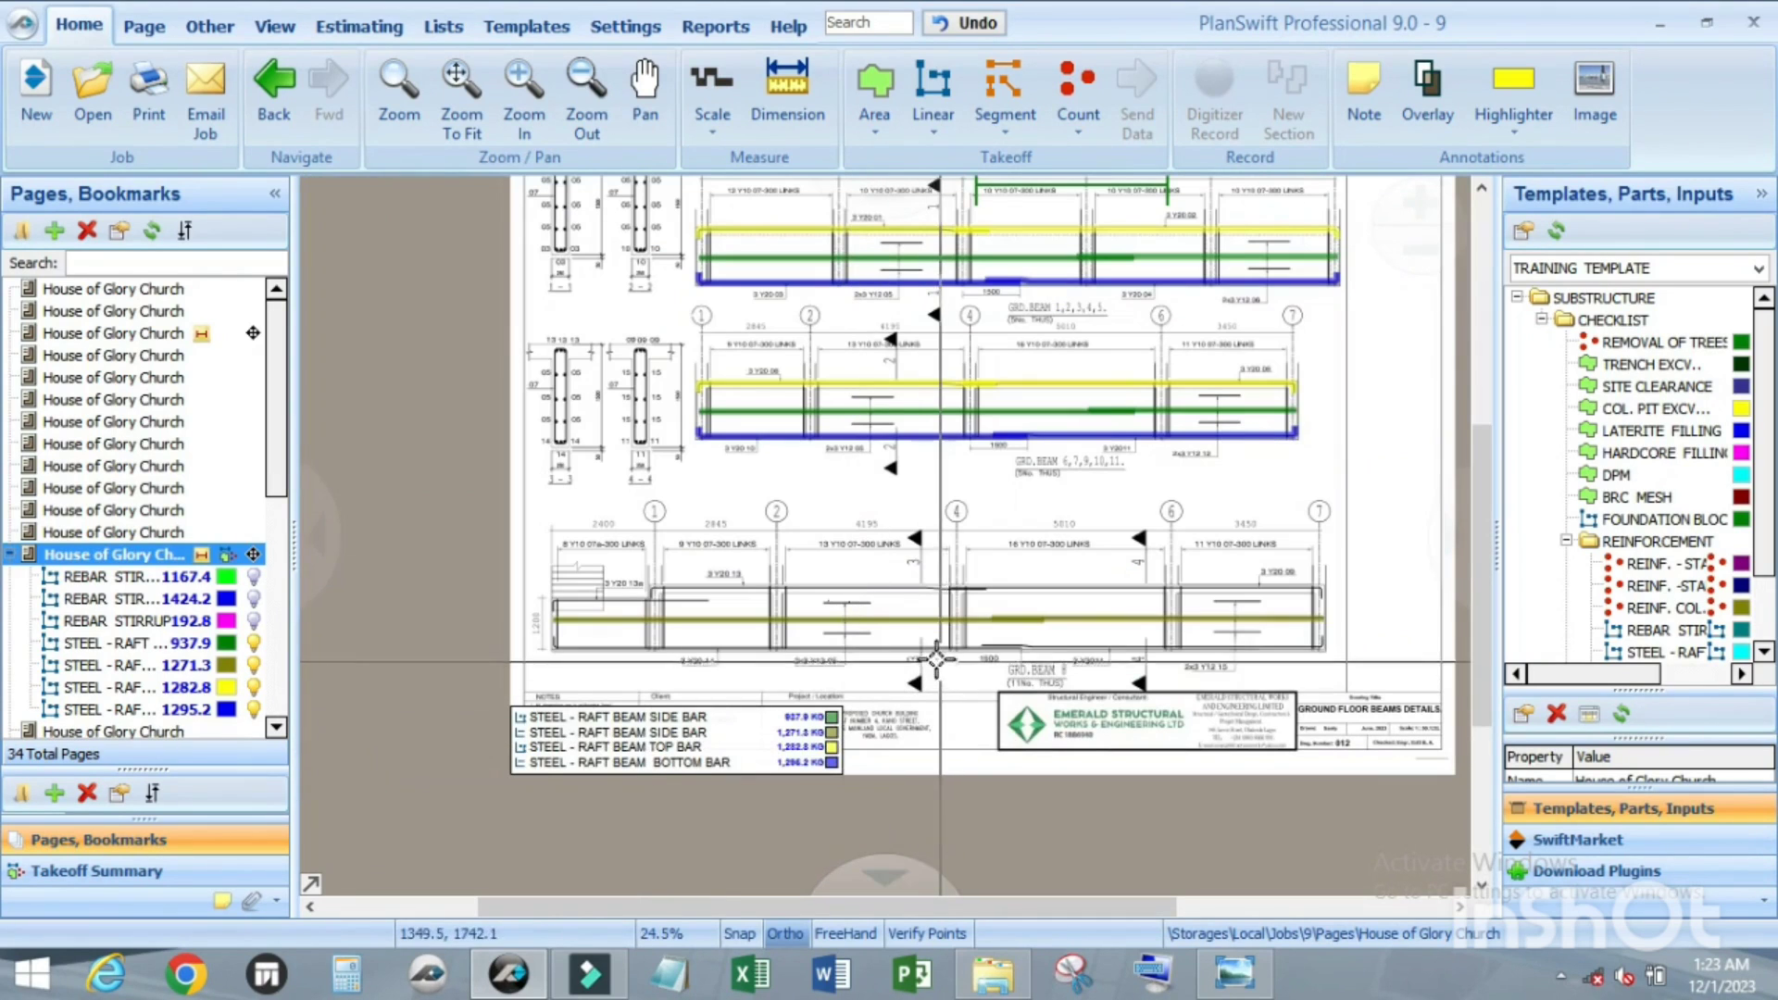